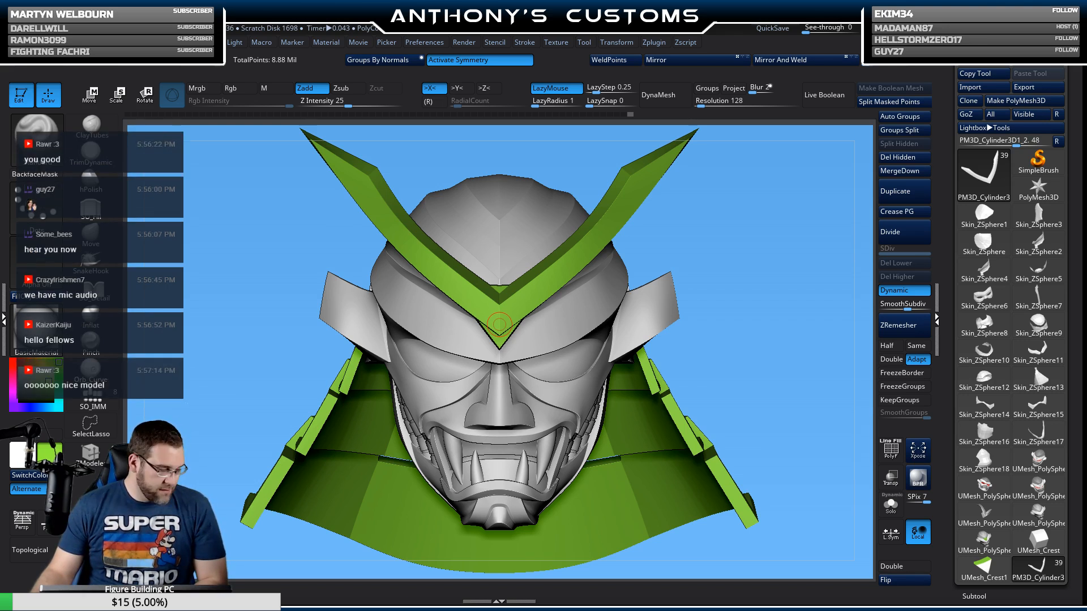
Step: Examine the samurai helmet and its horned crest from the front, side and three-quarter views
key("ctrl+d")
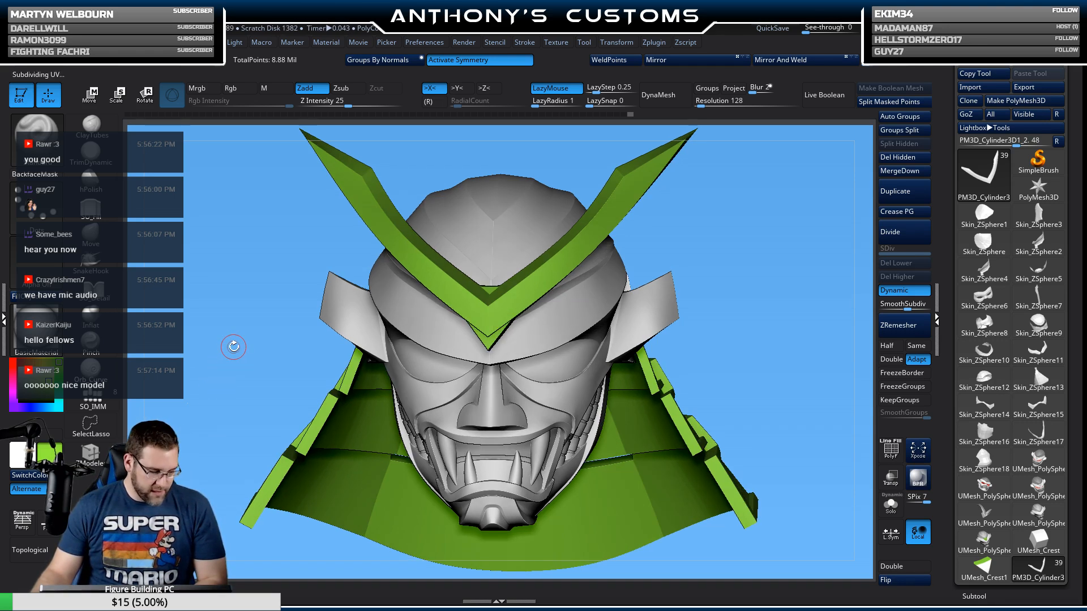
left_click_drag(233, 347, 155, 272)
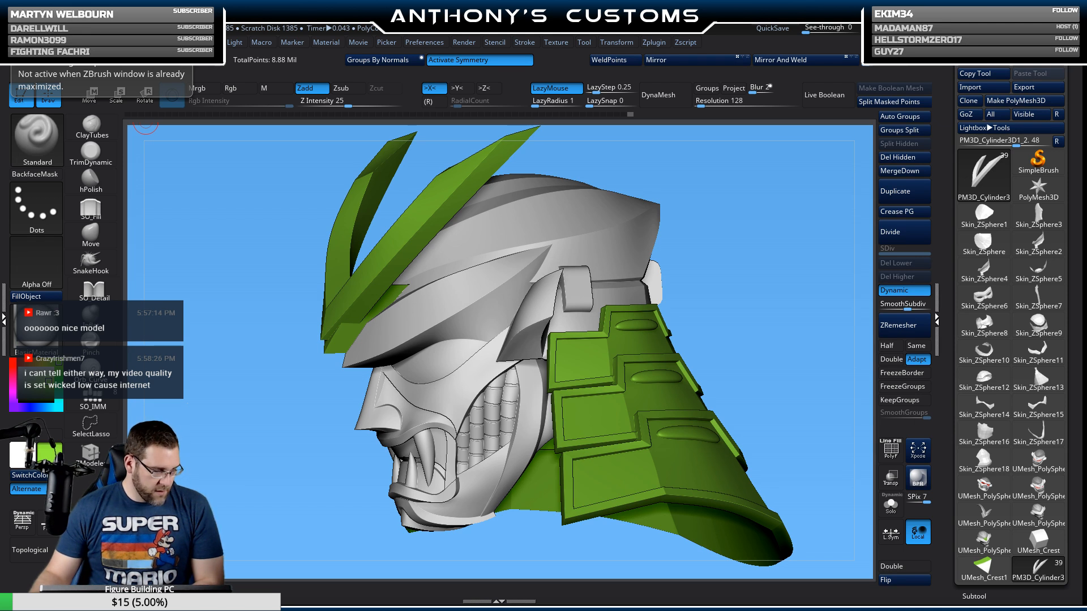
left_click_drag(131, 413, 271, 431)
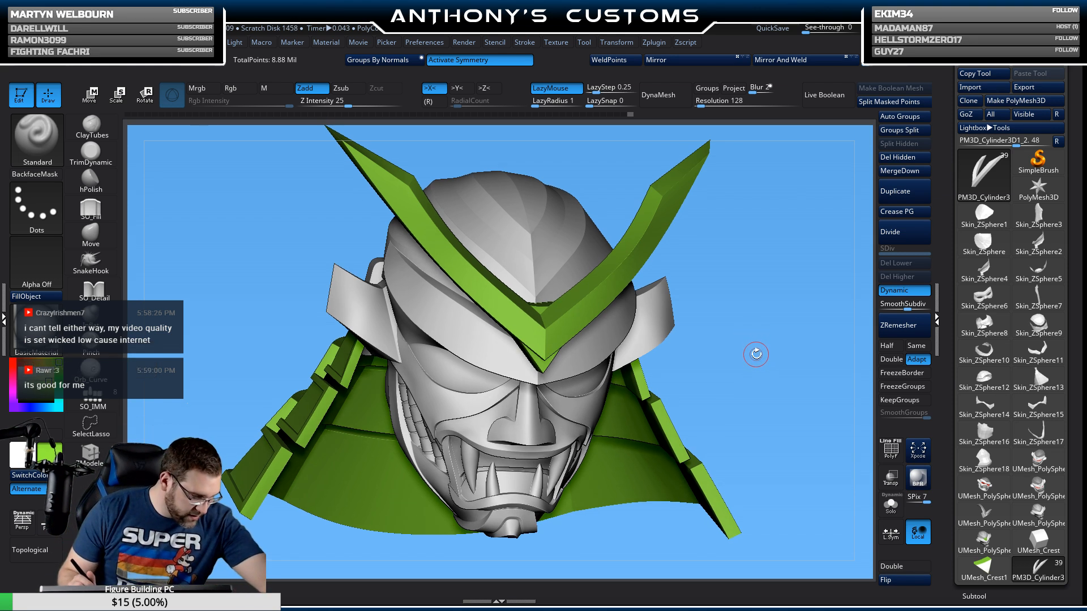
left_click_drag(798, 347, 791, 295)
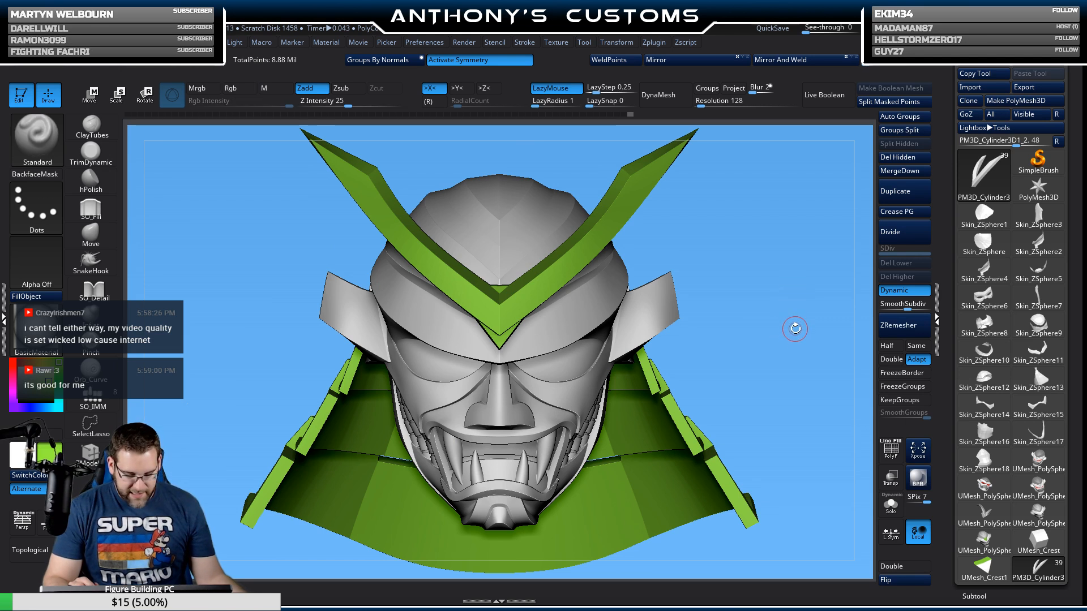
left_click_drag(795, 334, 765, 300, "alt")
left_click_drag(763, 371, 743, 355, "alt")
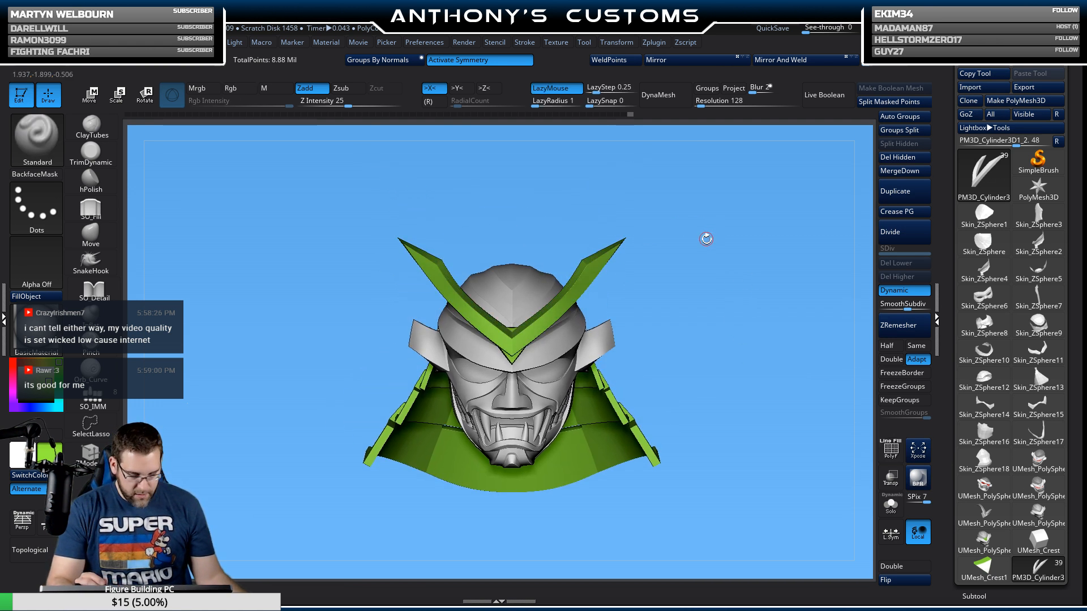
Step: Turn off symmetry, center the transform gizmo at the crest's V-shaped base, and scale the whole crest up slightly
key("w")
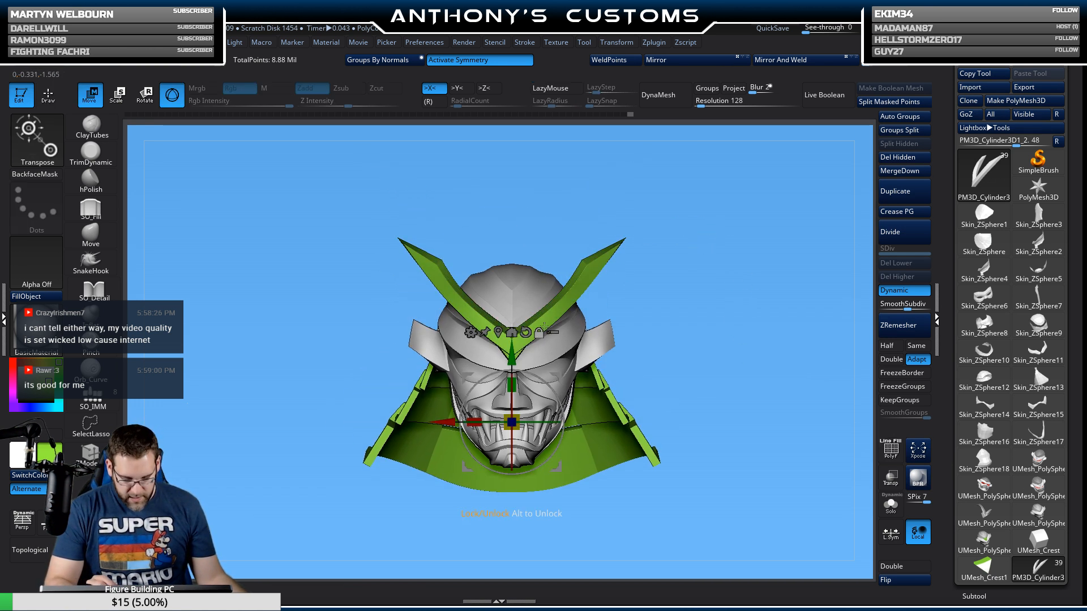
left_click(569, 296)
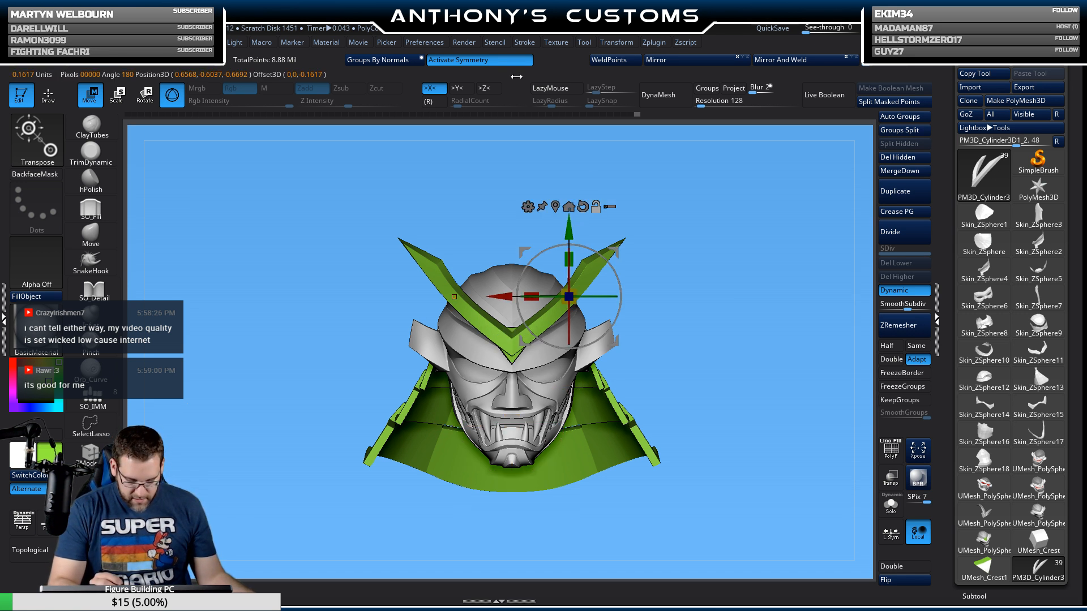
left_click(514, 62)
left_click(556, 207)
left_click_drag(511, 233, 512, 279, "alt")
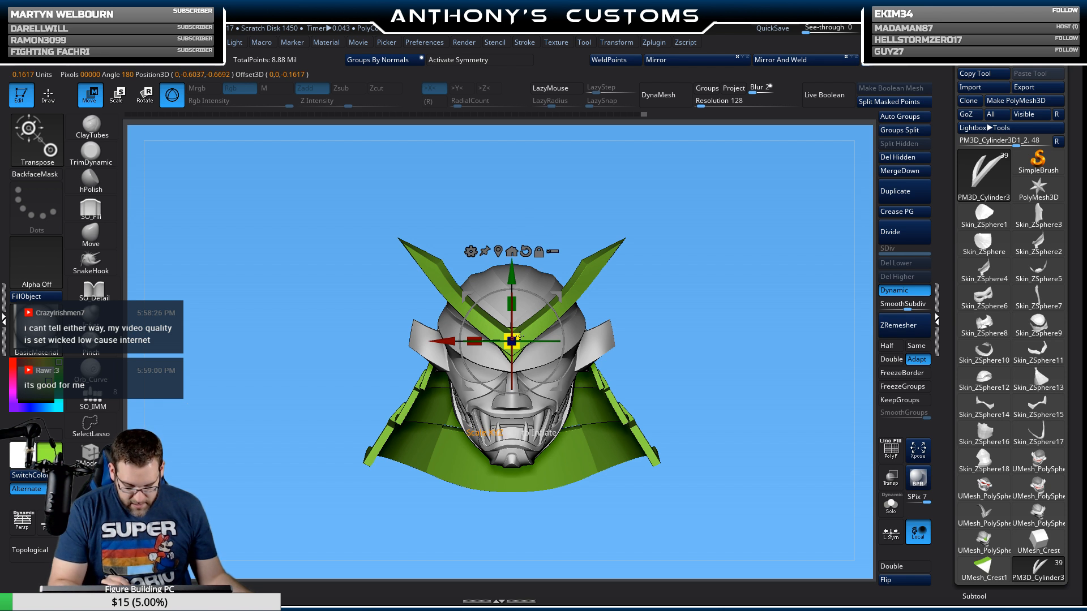
left_click_drag(518, 337, 524, 332)
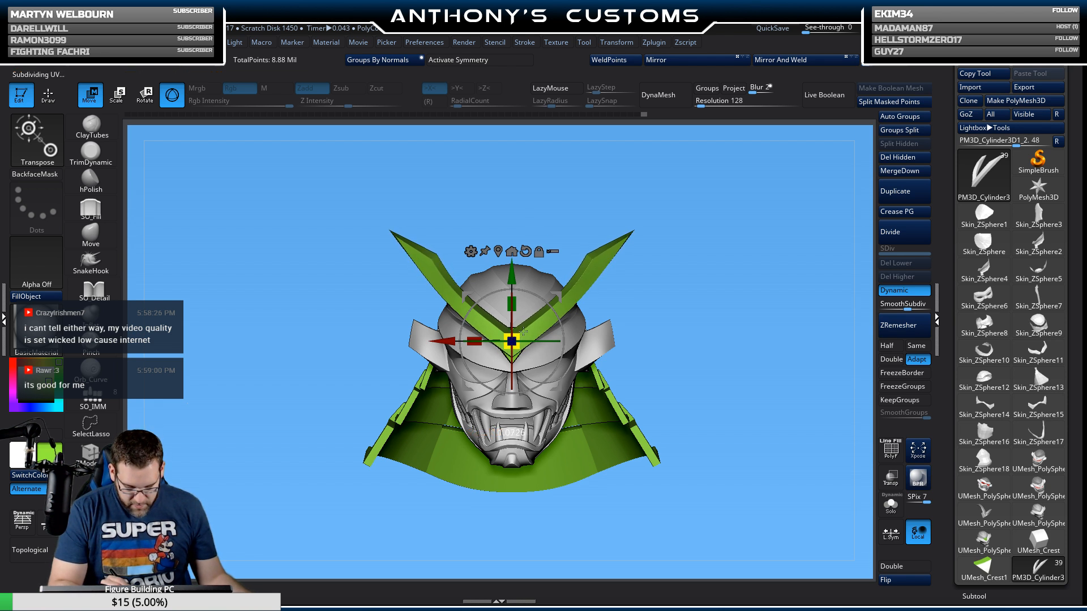
Step: In side view, rotate the gizmo to match the crest's tilt and scale the crest slightly thinner in depth
left_click_drag(765, 326, 702, 347, "shift")
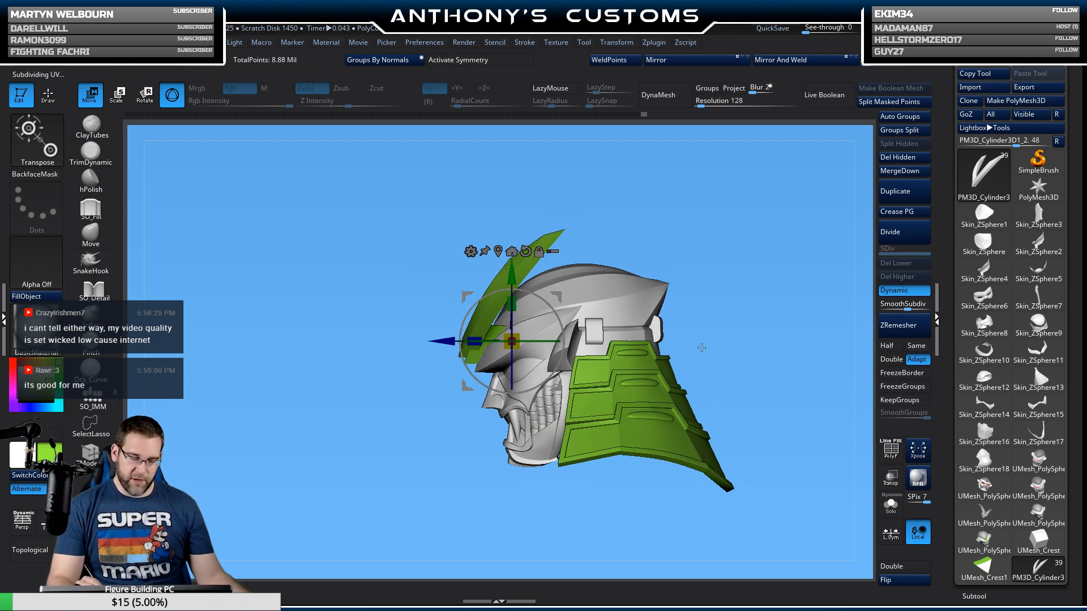
left_click_drag(478, 339, 477, 339)
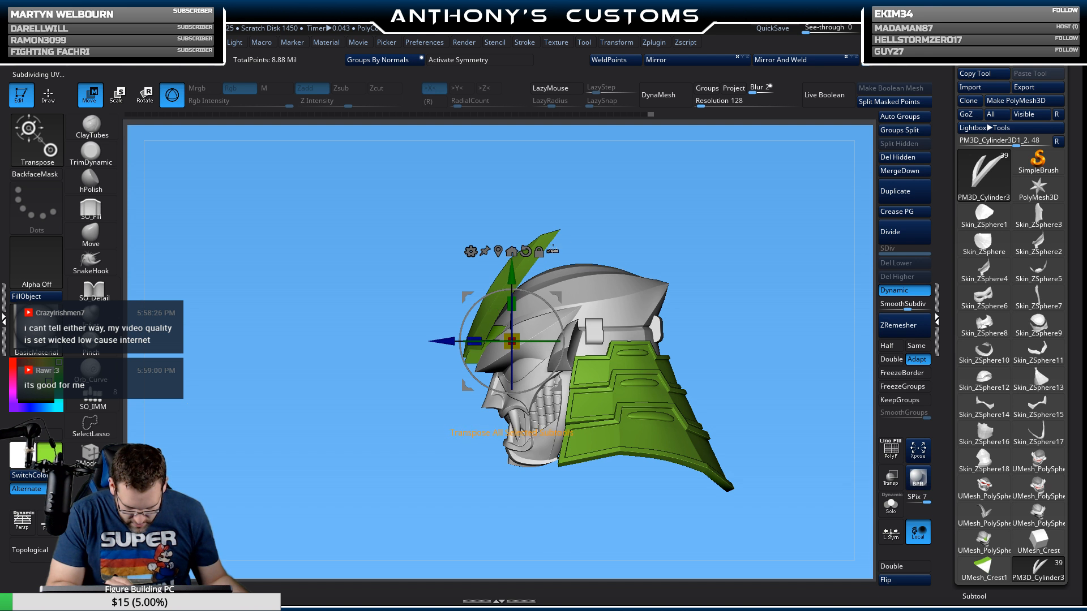
key("ctrl+z")
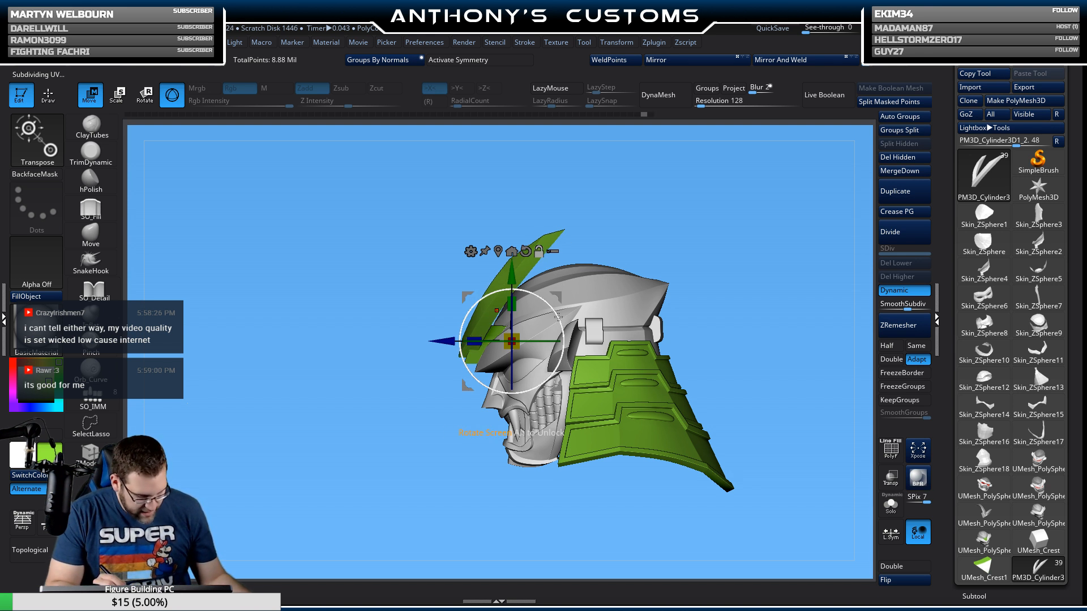
left_click_drag(557, 317, 561, 342, "alt")
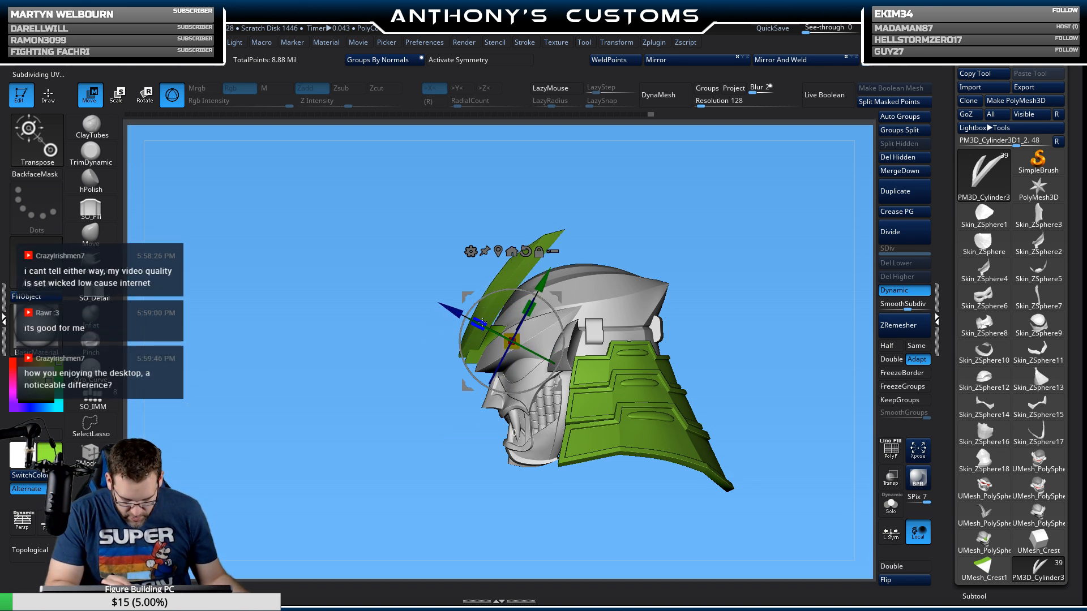
left_click_drag(479, 323, 489, 324)
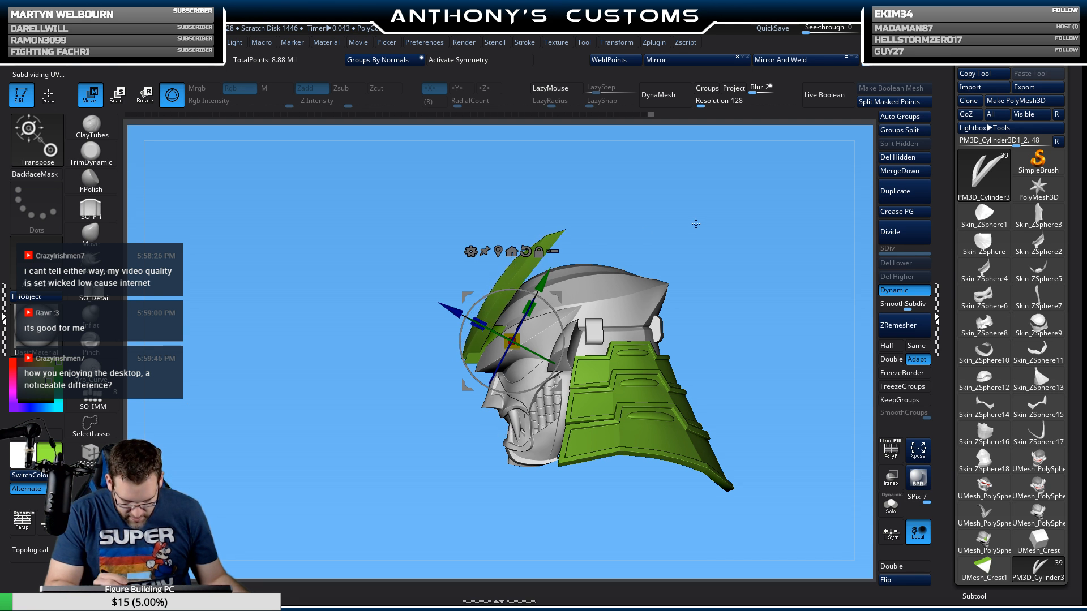
key("q")
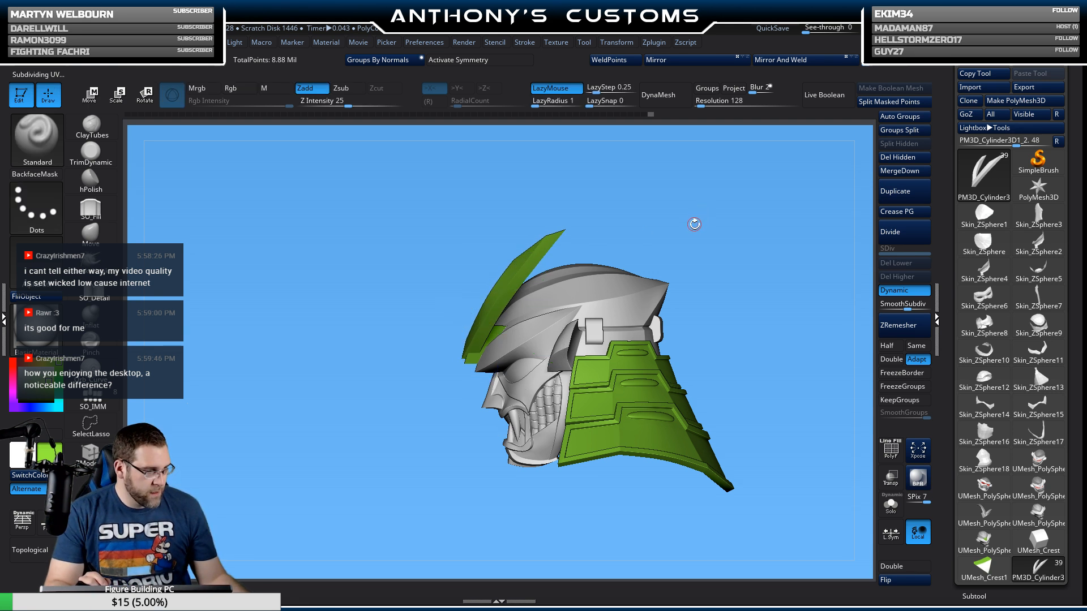
left_click_drag(670, 231, 689, 249)
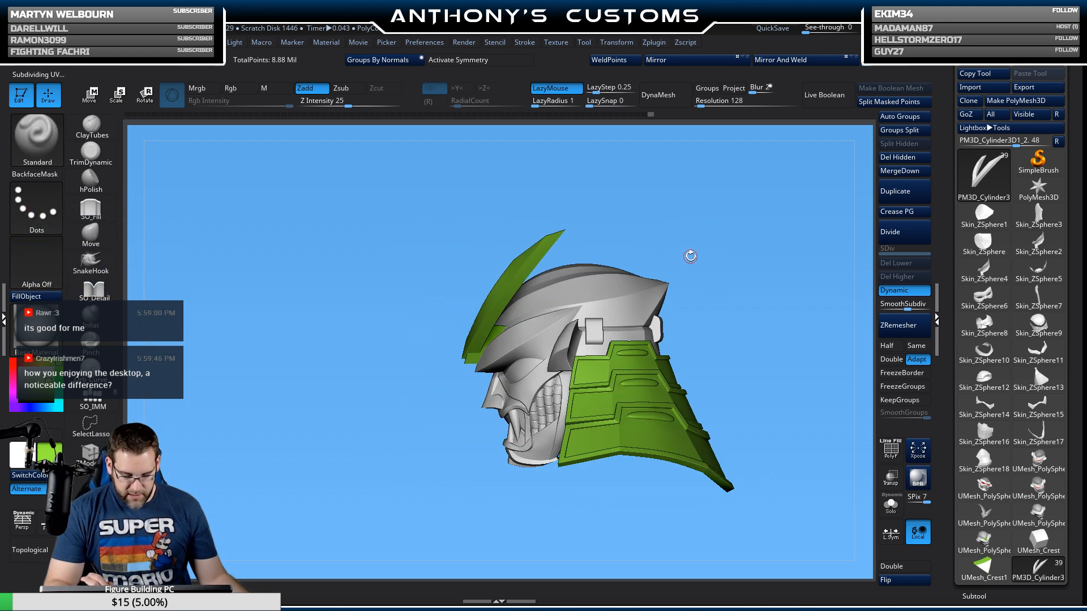
Step: Shift the crest slightly upward along its tilted axis
key("w")
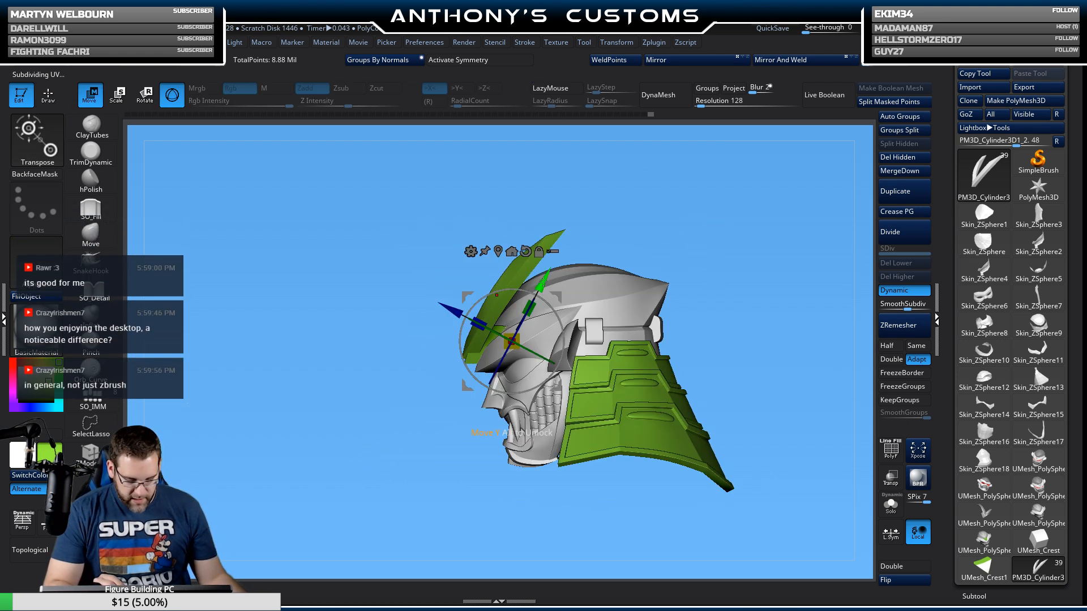
left_click_drag(544, 280, 545, 278)
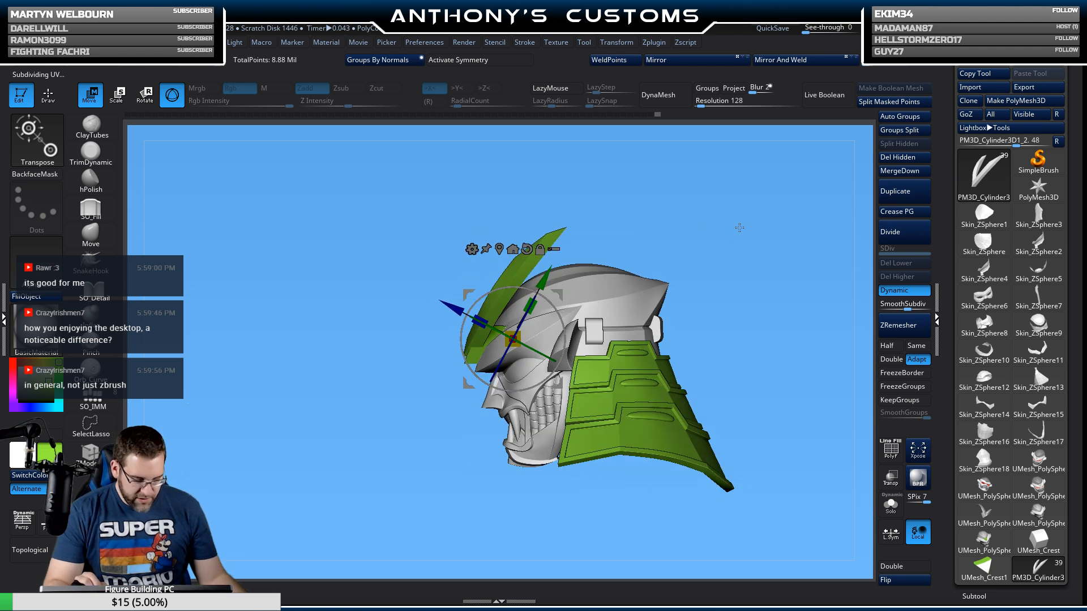
key("q")
Step: Reset the gizmo's orientation and nudge the crest slightly forward from the helmet's brow
mouse_move(742, 215)
left_mouse_down()
mouse_move(759, 230)
mouse_move(768, 285)
mouse_move(728, 273)
mouse_move(776, 312)
mouse_move(761, 287)
left_mouse_up()
left_click_drag(758, 181, 801, 198)
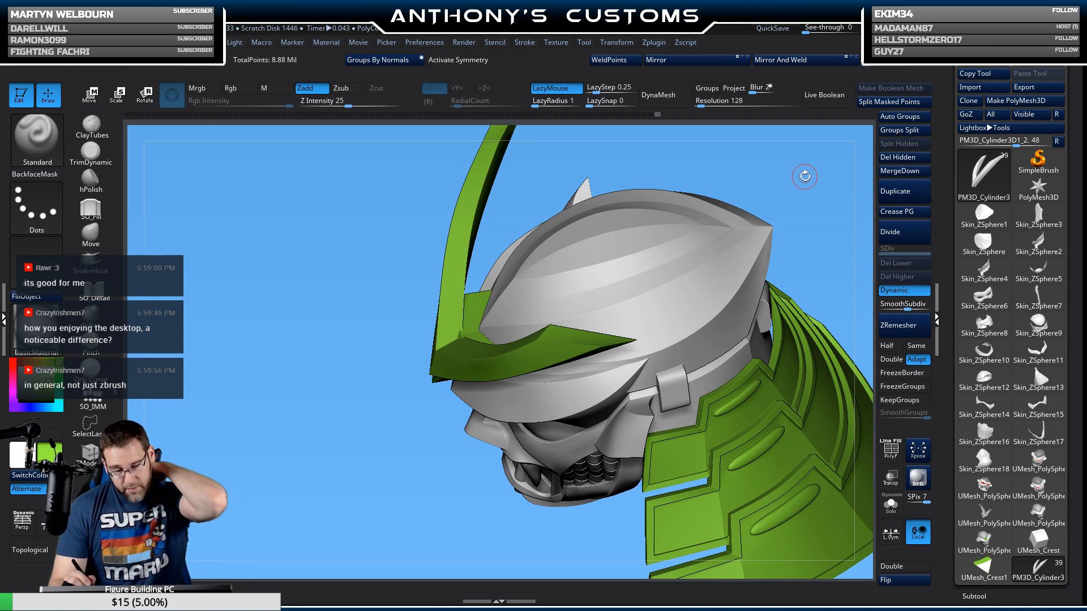
left_click_drag(804, 172, 803, 211)
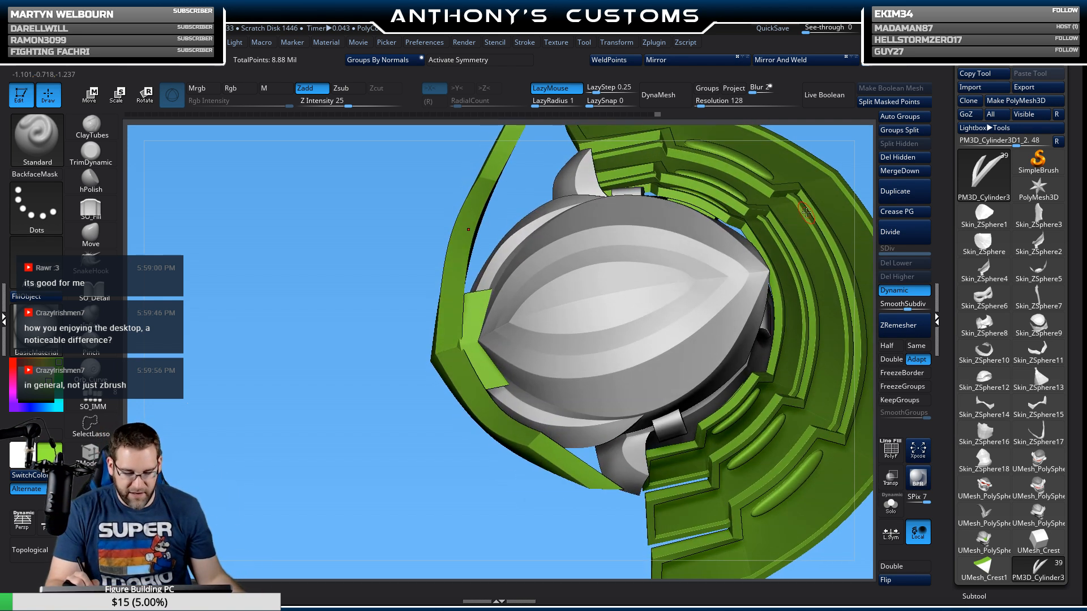
key("w")
left_click_drag(491, 311, 571, 220)
left_click(527, 249, "alt")
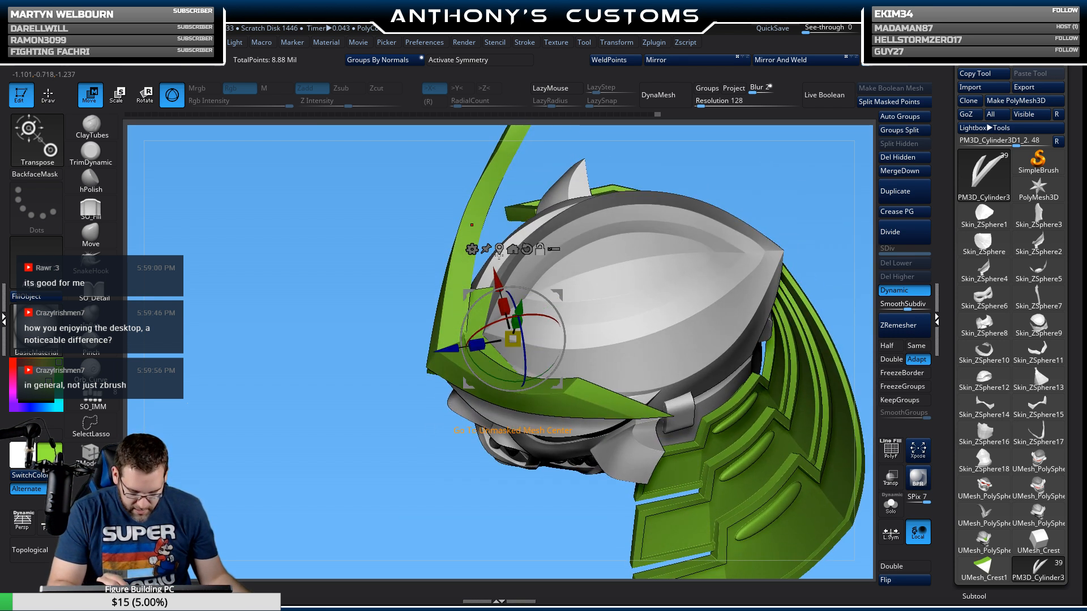
left_click_drag(447, 351, 446, 351)
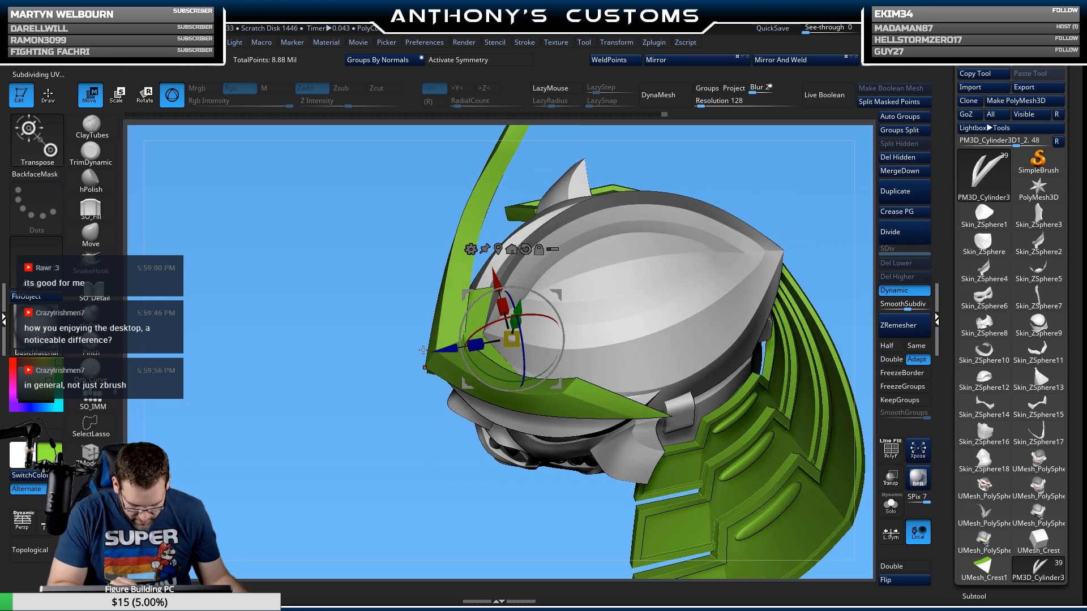
key("q")
Step: Inspect the crest's size and fit on the helmet from the front, side and three-quarter views
mouse_move(368, 488)
left_mouse_down()
mouse_move(447, 430)
mouse_move(692, 202)
mouse_move(700, 213)
left_mouse_up()
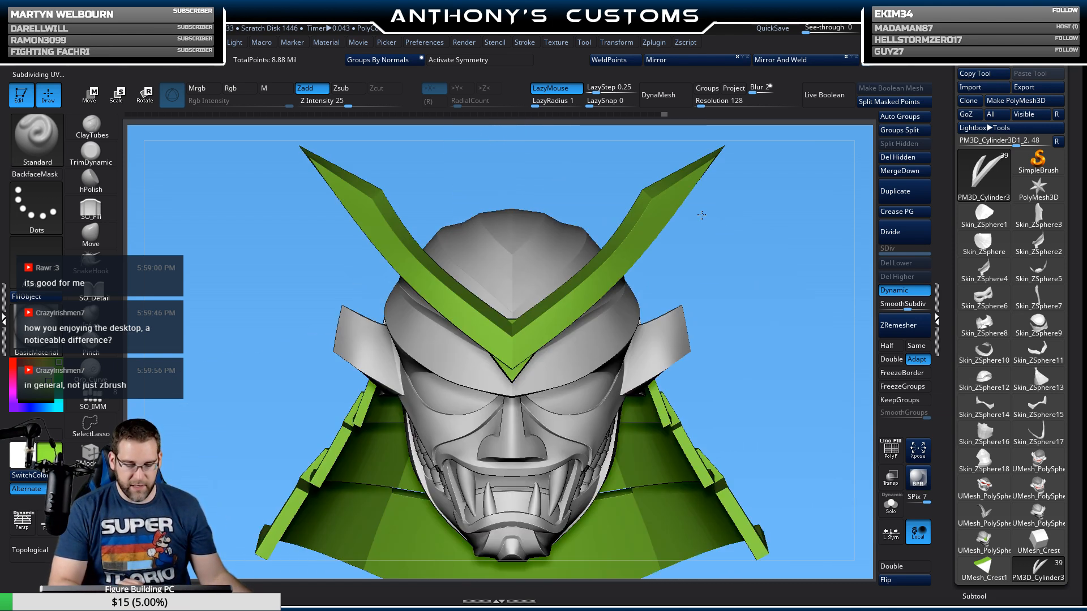
left_click_drag(765, 306, 720, 120, "alt")
left_click_drag(729, 245, 720, 291, "alt")
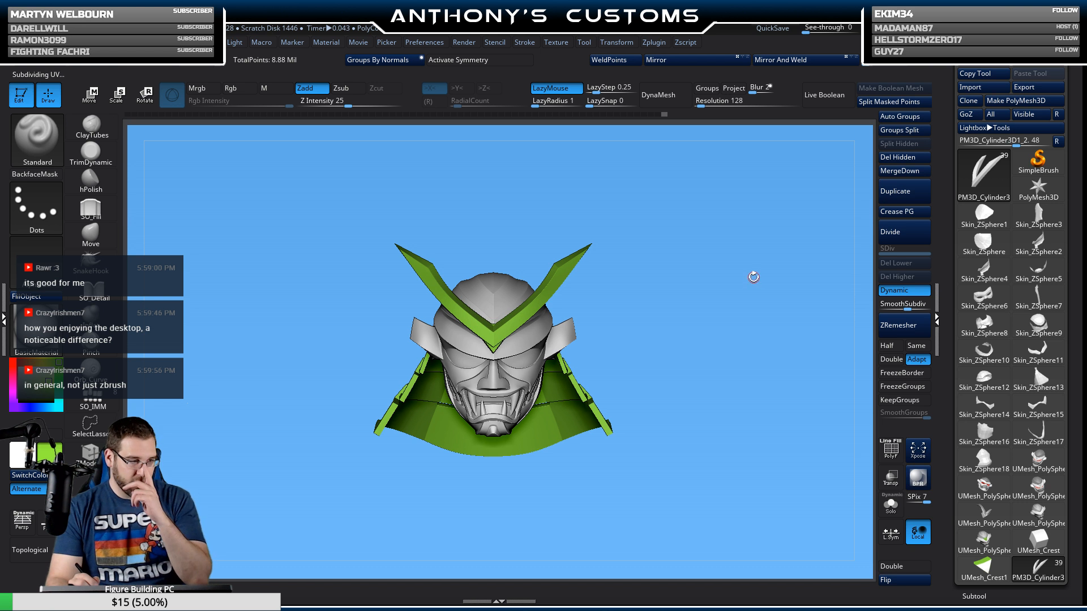
mouse_move(720, 285)
left_mouse_down()
mouse_move(670, 294)
mouse_move(710, 277)
left_mouse_up()
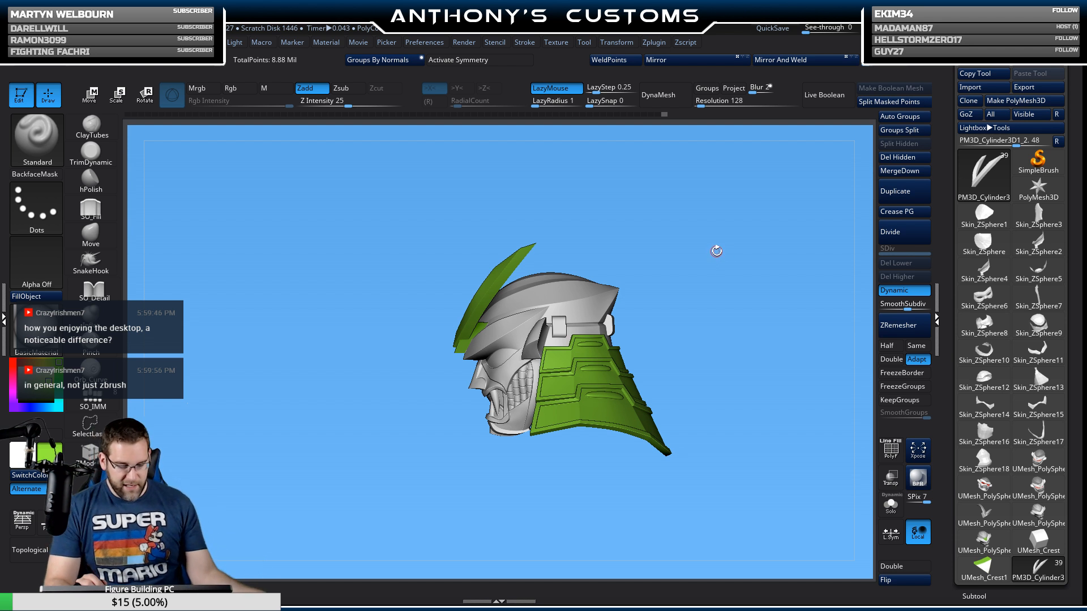
mouse_move(690, 300)
left_mouse_down()
mouse_move(772, 298)
mouse_move(695, 291)
mouse_move(730, 271)
mouse_move(720, 289)
mouse_move(751, 283)
mouse_move(740, 243)
mouse_move(733, 314)
mouse_move(755, 305)
mouse_move(726, 303)
mouse_move(754, 297)
left_mouse_up()
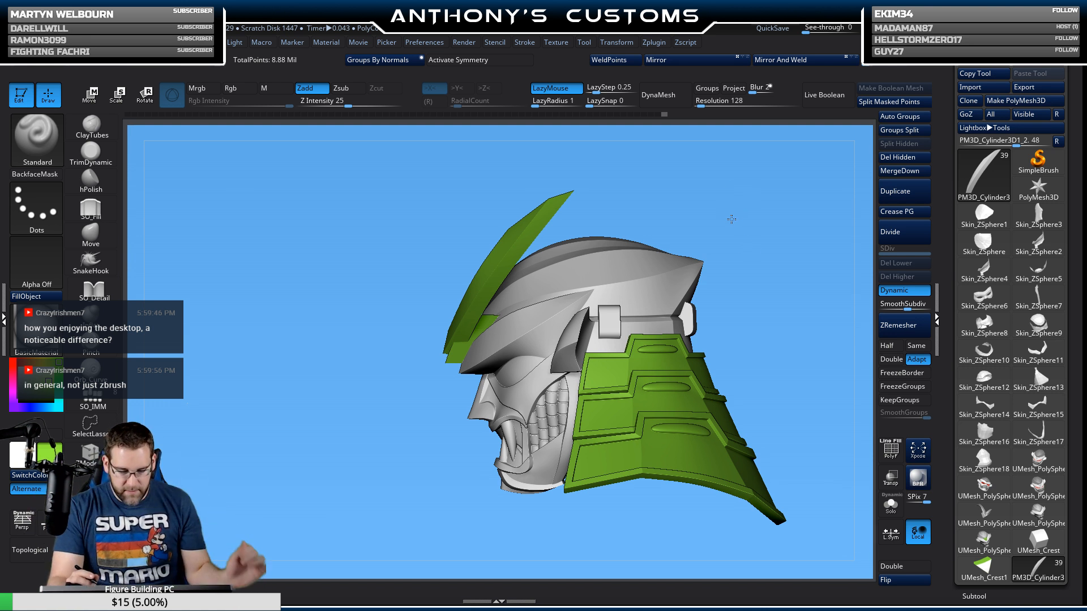
mouse_move(747, 196)
left_mouse_down("shift")
mouse_move(767, 213)
mouse_move(771, 238)
mouse_move(733, 253)
mouse_move(740, 225)
mouse_move(767, 230)
mouse_move(759, 226)
mouse_move(737, 267)
mouse_move(737, 222)
mouse_move(708, 234)
mouse_move(715, 248)
mouse_move(770, 245)
mouse_move(620, 289)
left_mouse_up("shift")
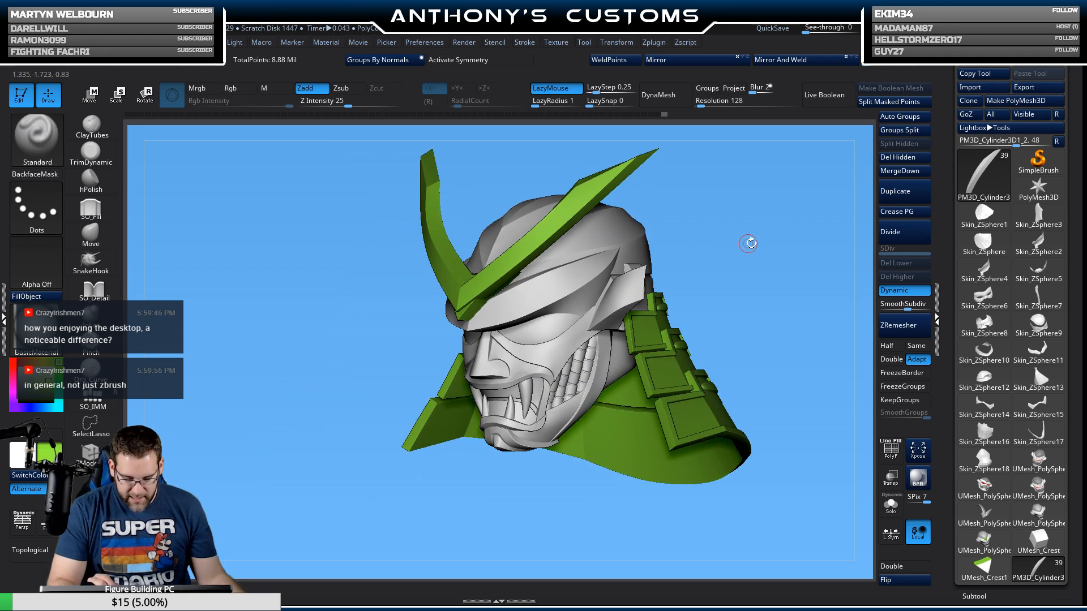
mouse_move(749, 243)
left_mouse_down("shift")
mouse_move(778, 243)
mouse_move(761, 255)
mouse_move(709, 255)
mouse_move(758, 239)
left_mouse_up("shift")
Step: Turn on the PolyFrame display, make the face and helmet mesh the active subtool, and review its polygroups from several angles
key("shift+f")
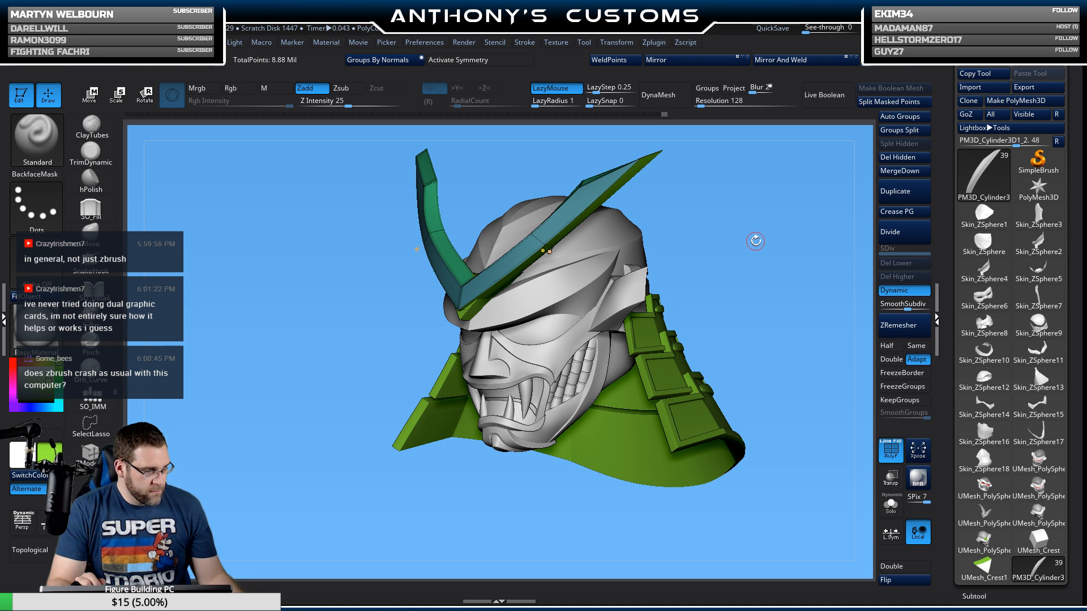
left_click(638, 288, "alt")
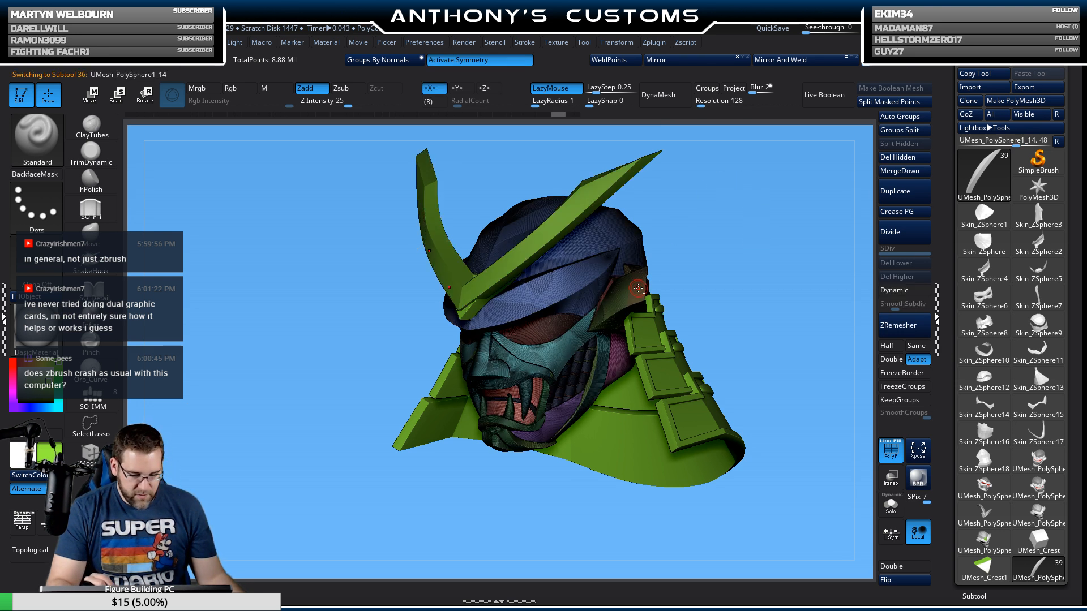
mouse_move(748, 231)
left_mouse_down()
mouse_move(594, 257)
mouse_move(752, 252)
mouse_move(771, 268)
mouse_move(798, 235)
mouse_move(713, 245)
mouse_move(819, 239)
left_mouse_up()
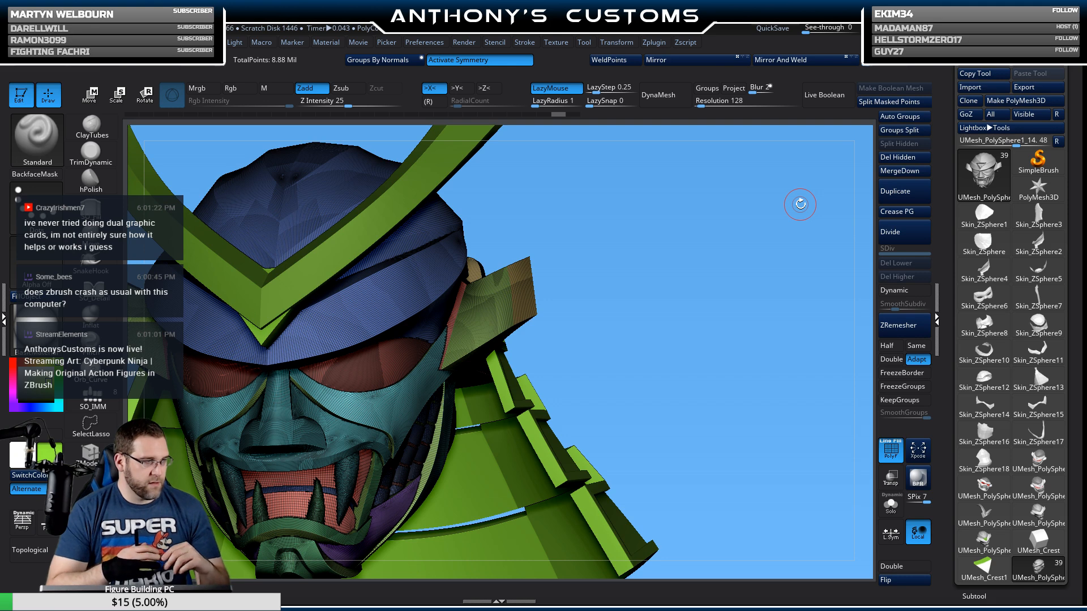
mouse_move(715, 315)
left_mouse_down()
mouse_move(661, 317)
mouse_move(703, 283)
mouse_move(711, 315)
mouse_move(736, 308)
left_mouse_up()
left_click_drag(664, 295, 766, 277, "alt")
left_click_drag(739, 321, 684, 333)
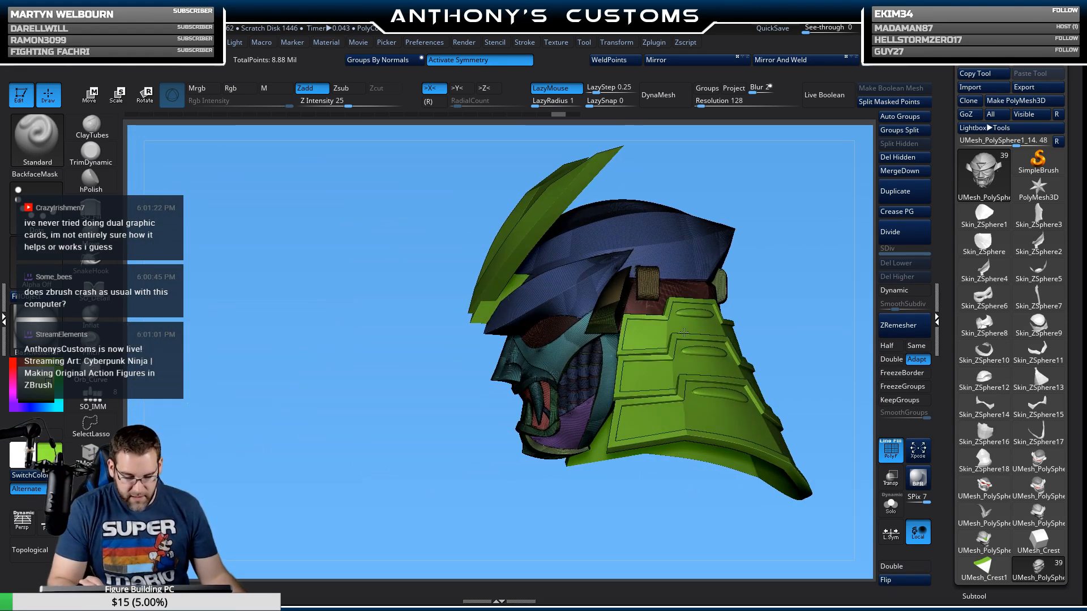
left_click_drag(789, 250, 737, 293, "alt")
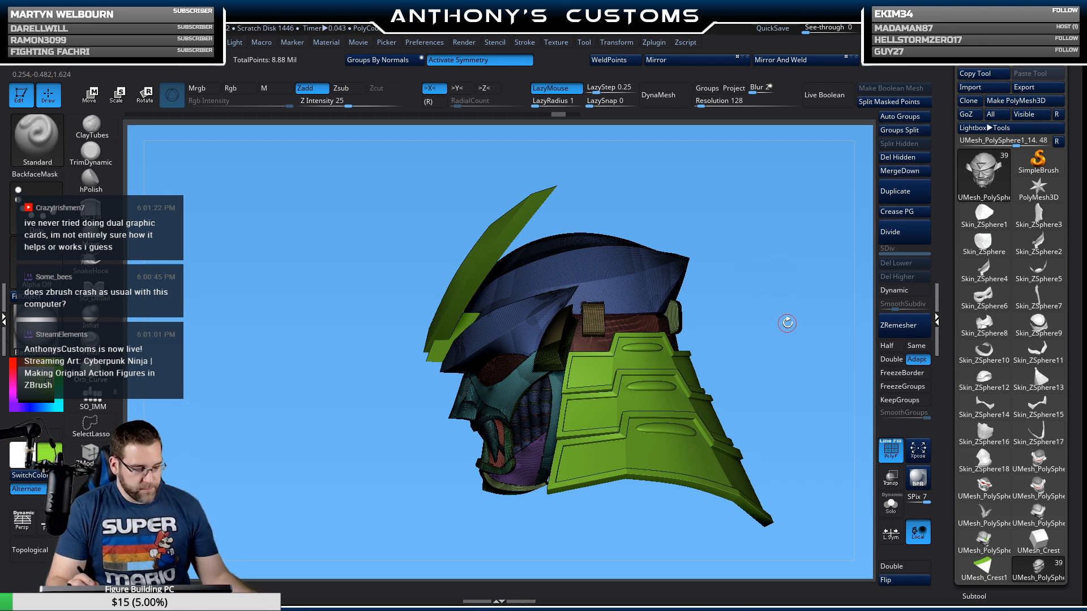
mouse_move(786, 321)
left_mouse_down()
mouse_move(677, 321)
mouse_move(691, 318)
mouse_move(672, 332)
mouse_move(680, 347)
mouse_move(675, 324)
left_mouse_up()
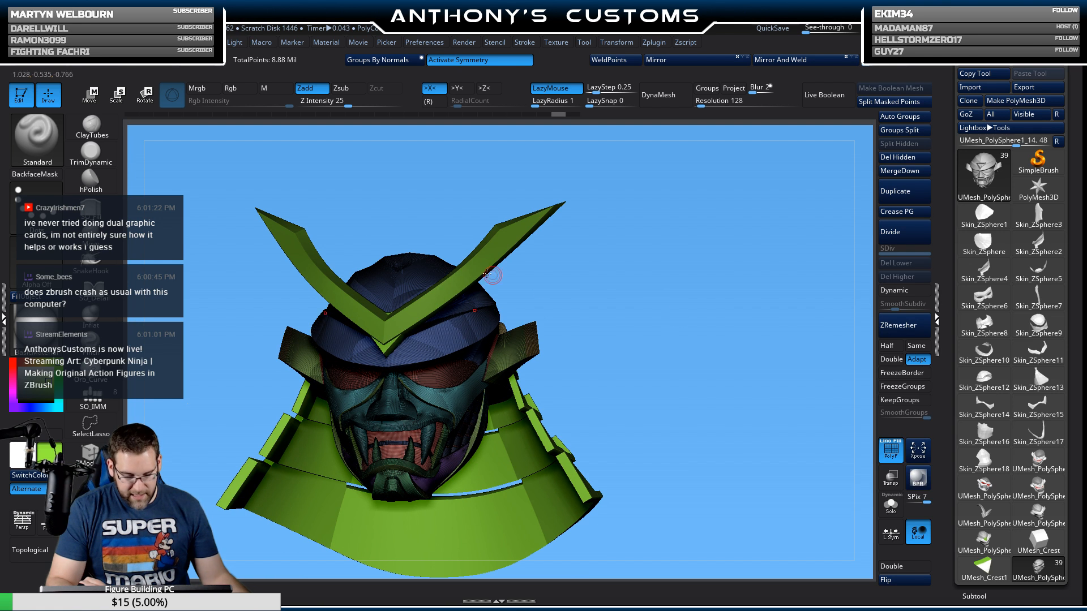
Step: Make the crest the active subtool and adjust the shape of its horn tips with the Move brush, working from several angles
key("b")
key("m")
key("v")
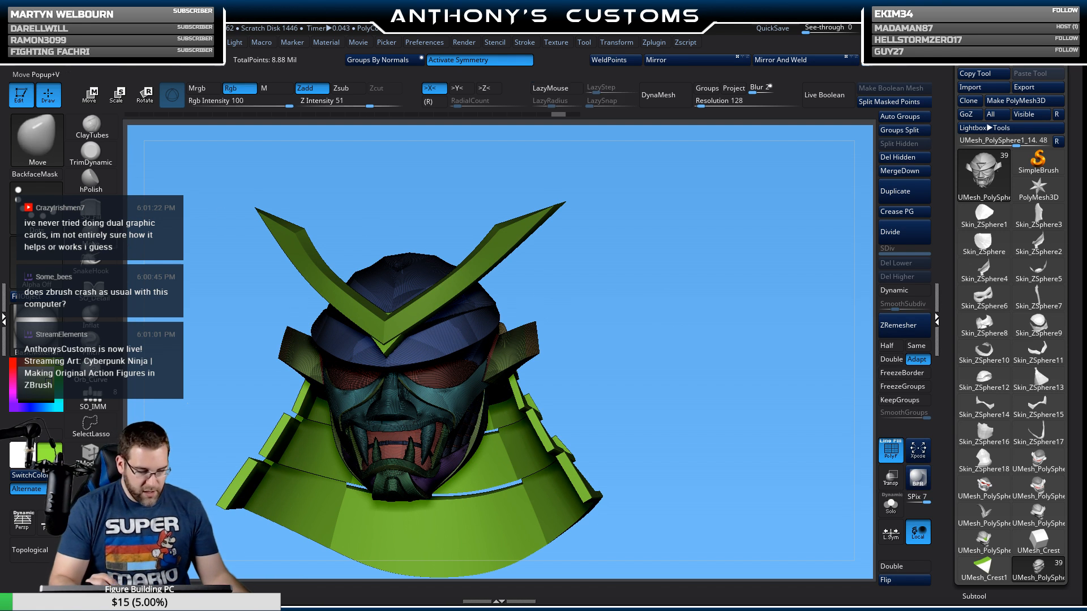
left_click(542, 213, "alt")
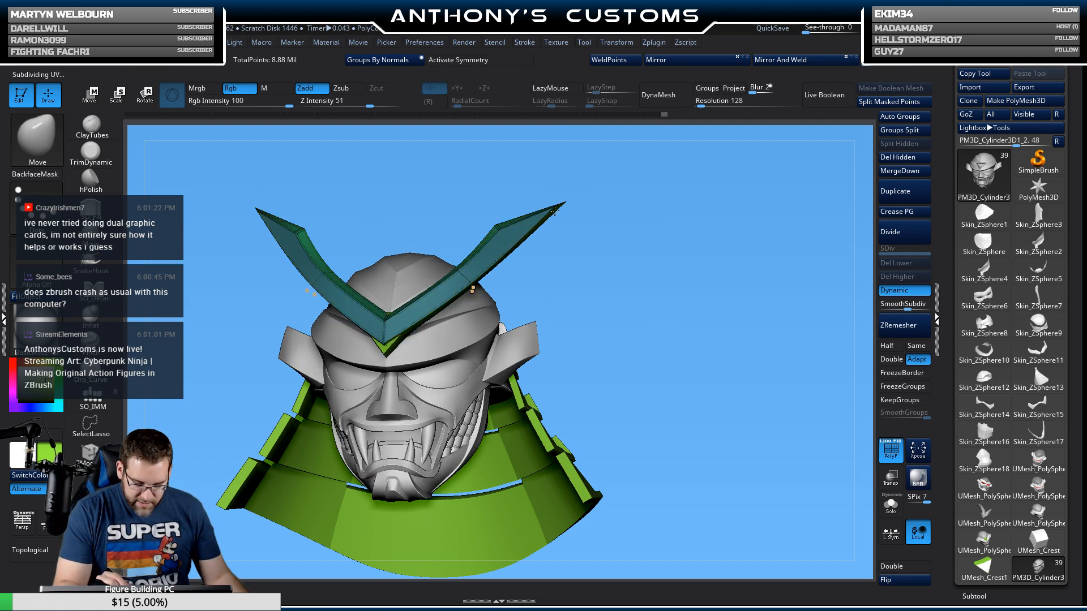
left_click_drag(585, 196, 587, 215)
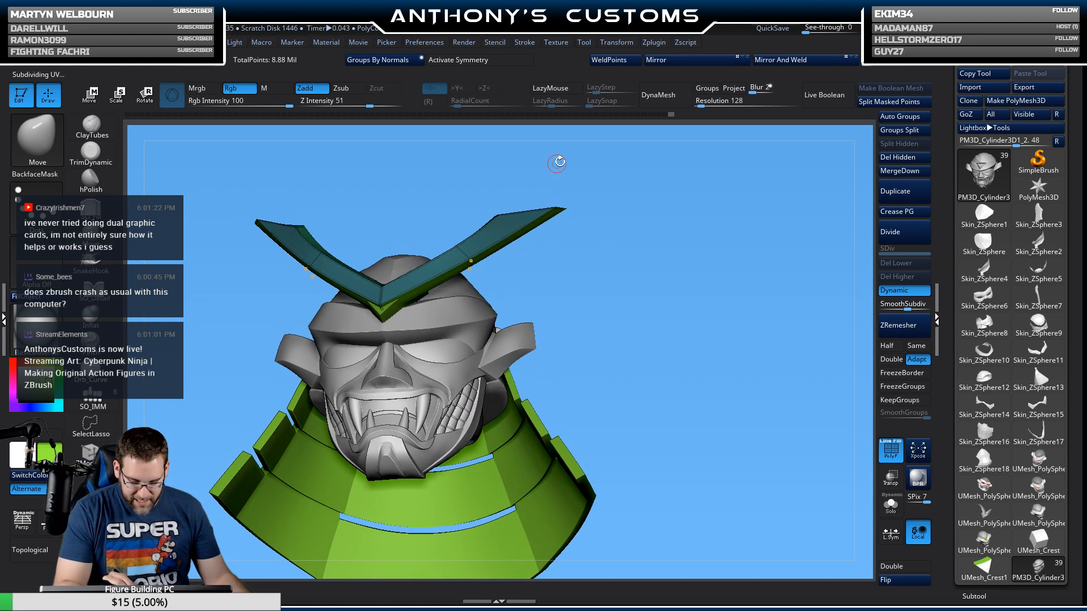
left_click_drag(559, 163, 564, 227)
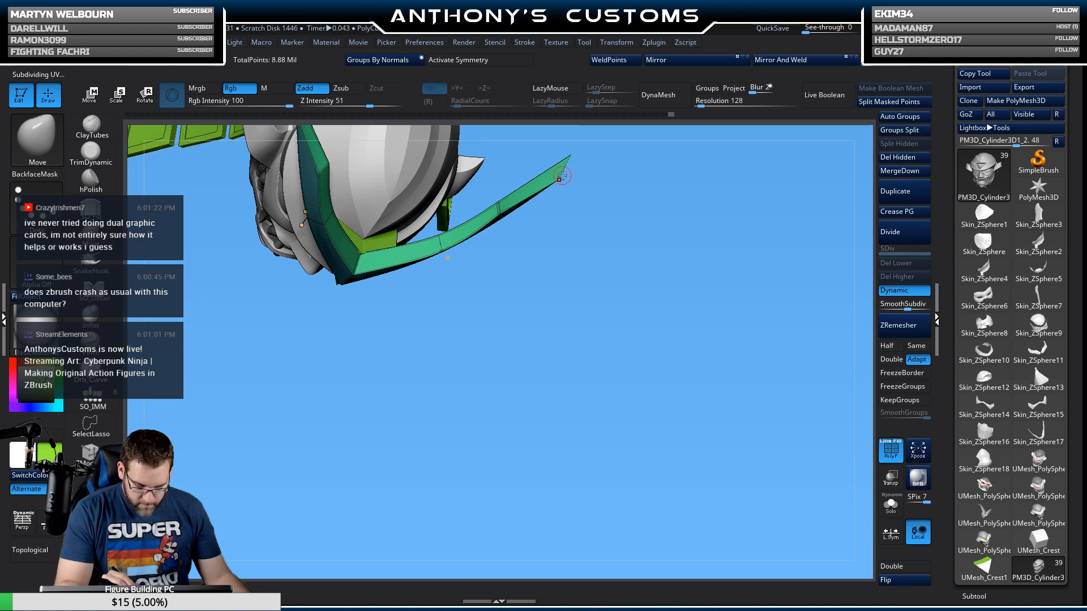
left_click_drag(565, 193, 655, 186)
left_click_drag(764, 176, 677, 119)
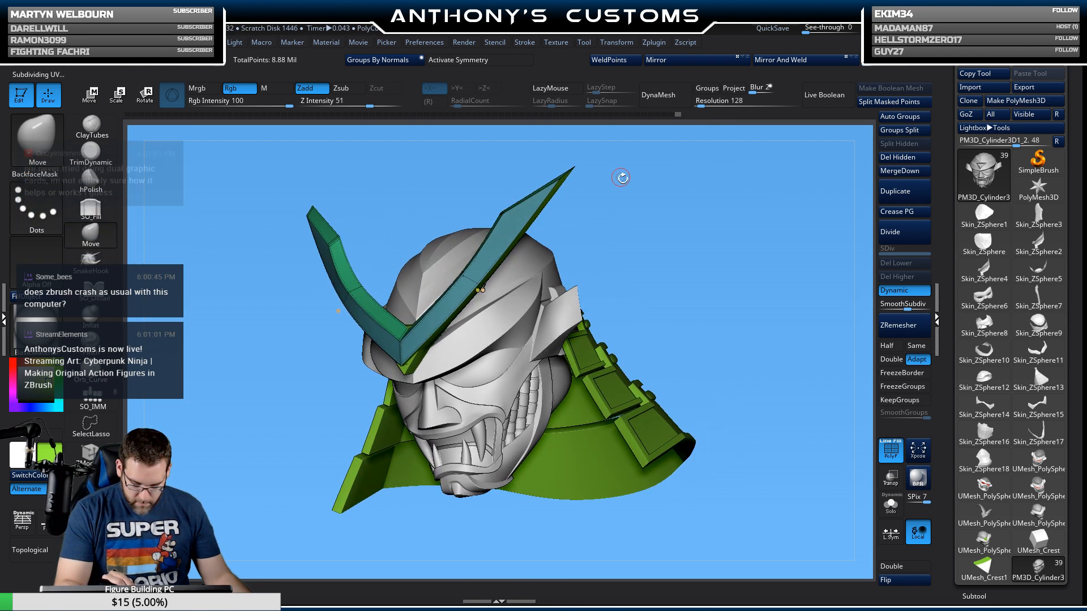
left_click_drag(624, 177, 666, 177, "shift")
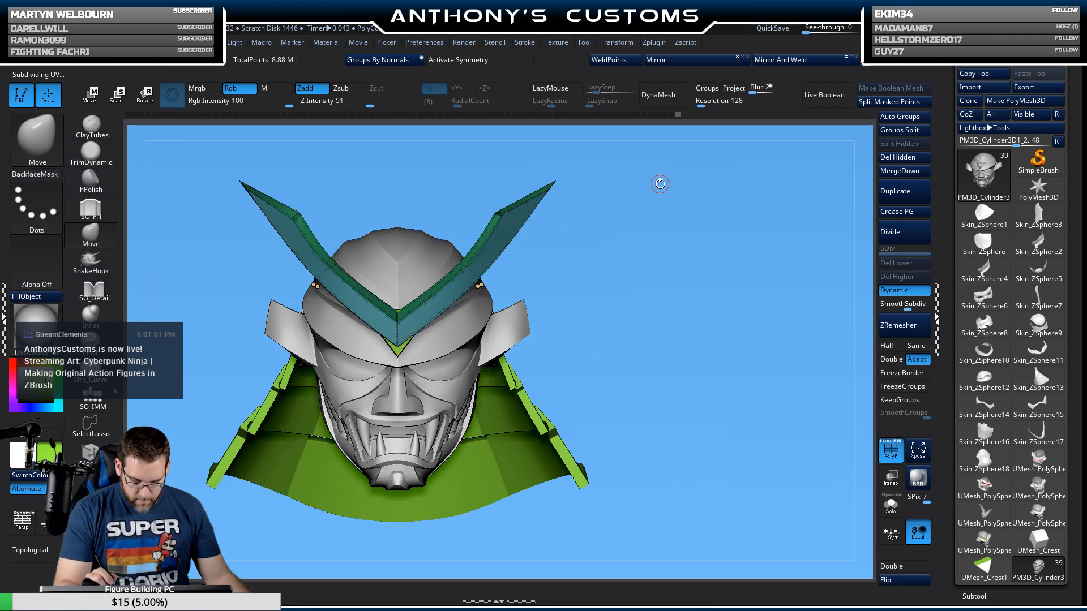
Step: Turn off the PolyFrame display and review the crest's silhouette on the whole helmet from the side and front
key("shift+f")
left_click_drag(664, 300, 672, 271, "alt")
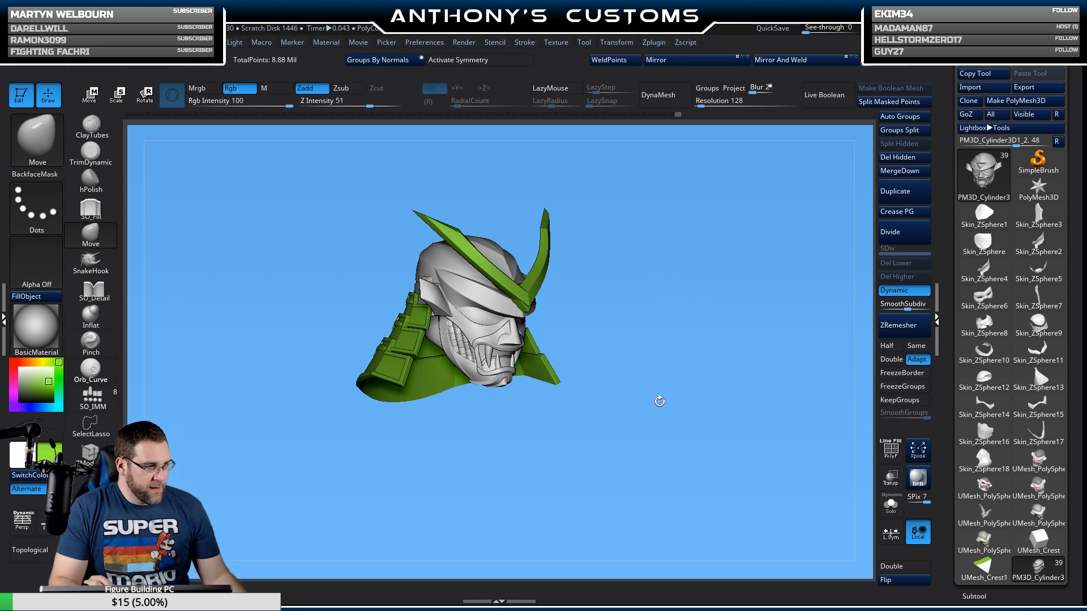
left_click_drag(660, 402, 643, 376)
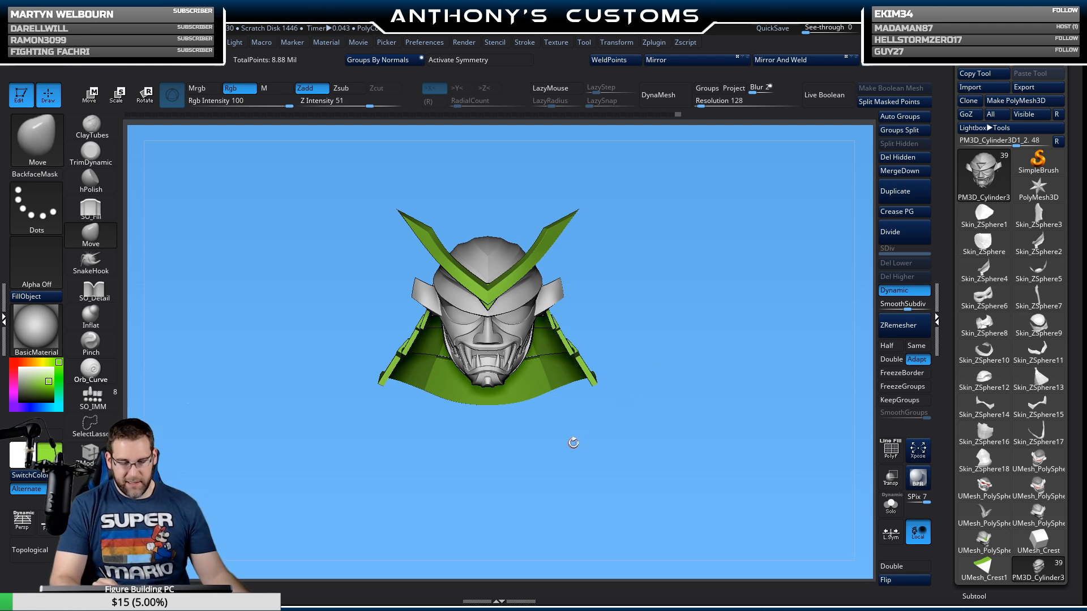
mouse_move(657, 297)
left_mouse_down("alt")
mouse_move(652, 381)
mouse_move(651, 296)
left_mouse_up("alt")
Step: Make the face and helmet mesh the active subtool and enlarge the Move brush's draw size
left_click(560, 307, "alt")
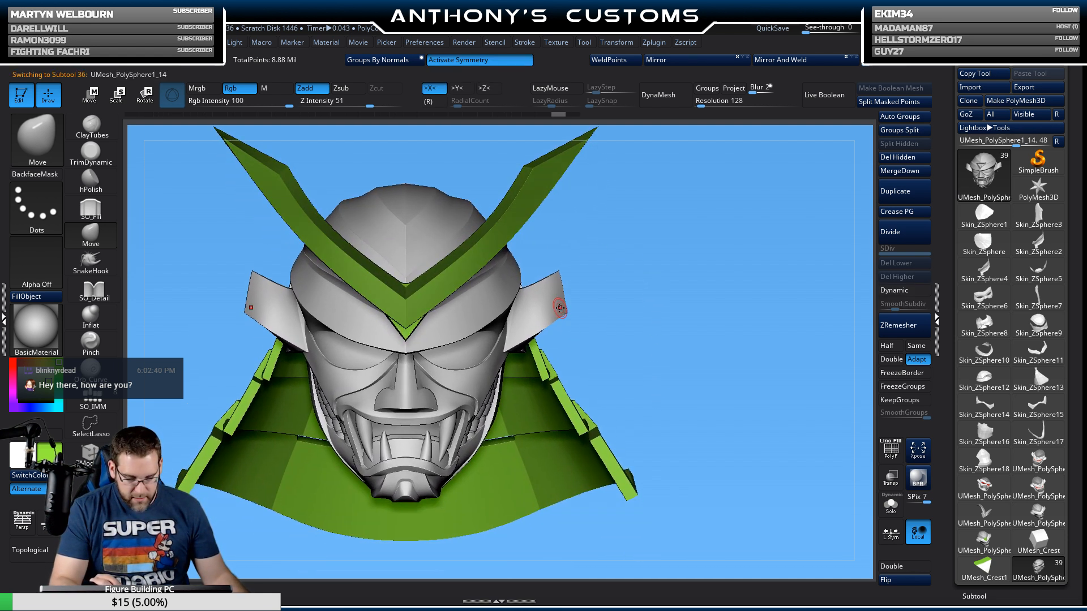
key("shift+f")
key("shift+f")
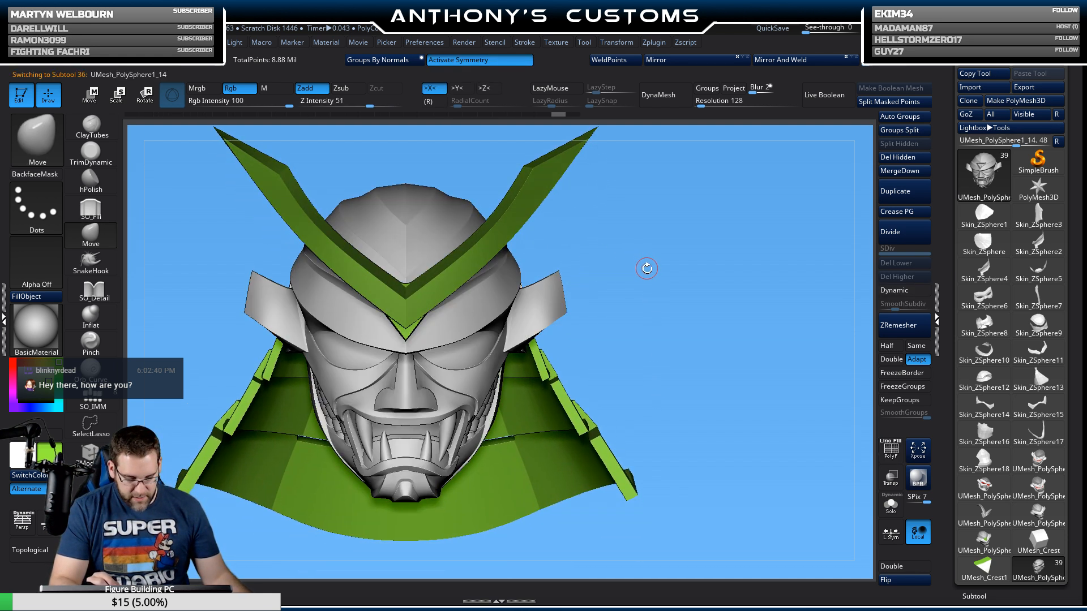
key("space")
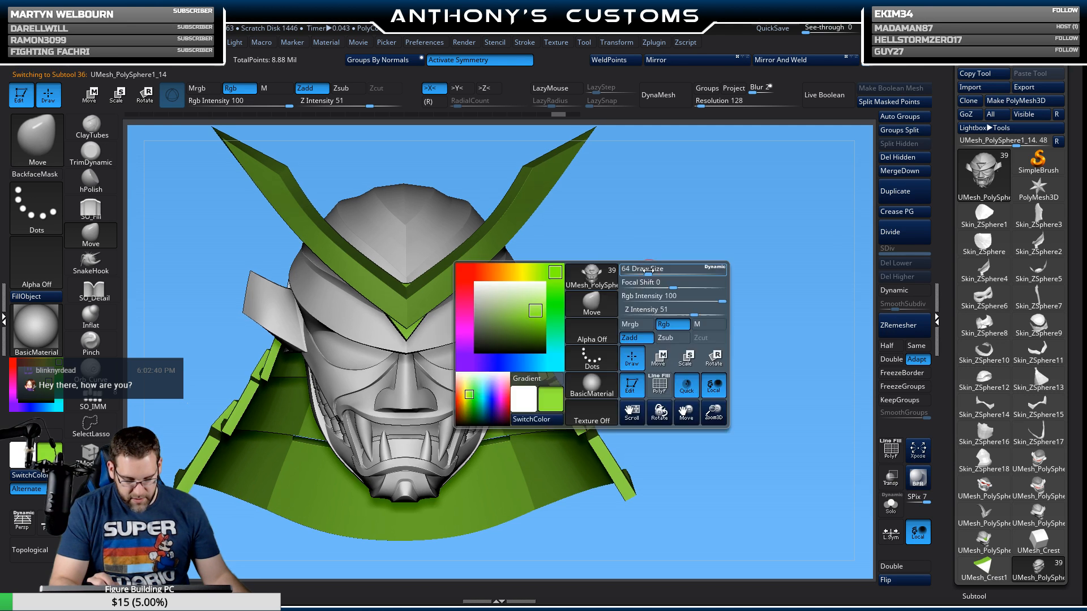
left_click_drag(651, 272, 667, 271)
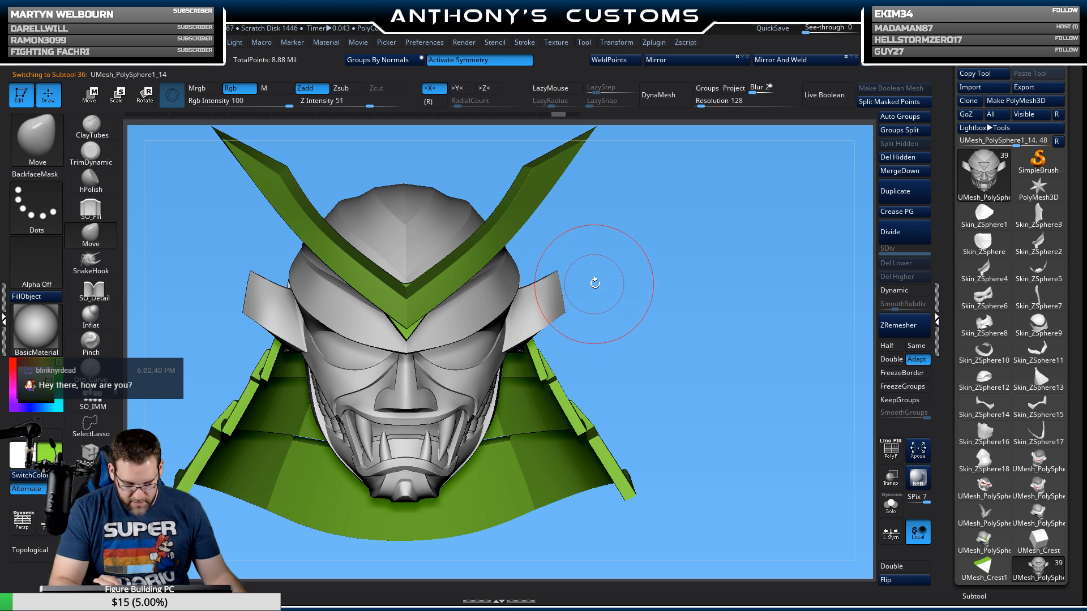
Step: Set the masking brush to MaskLasso
mouse_move(711, 185)
left_mouse_down("ctrl")
mouse_move(592, 218)
mouse_move(556, 243)
mouse_move(573, 239)
left_mouse_up("ctrl")
left_click(36, 139)
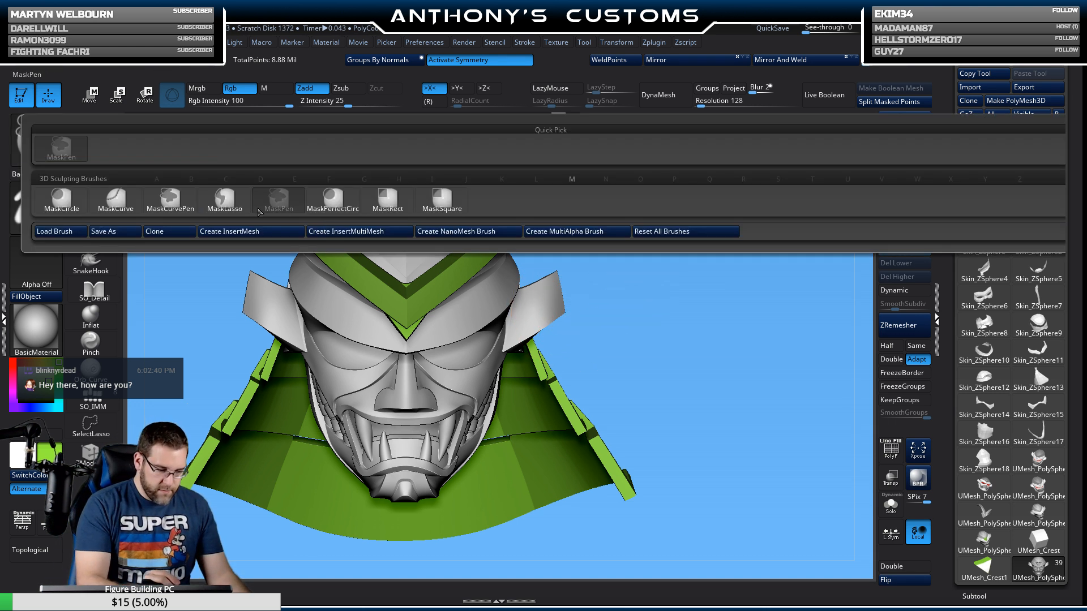
left_click(241, 206, "ctrl")
left_click_drag(666, 254, 668, 252)
Step: Isolate the face and helmet mesh and mask everything except the two flaps on the helmet's sides
left_click(891, 506)
mouse_move(696, 333)
left_mouse_down()
mouse_move(692, 350)
mouse_move(711, 372)
mouse_move(646, 383)
mouse_move(602, 376)
left_mouse_up()
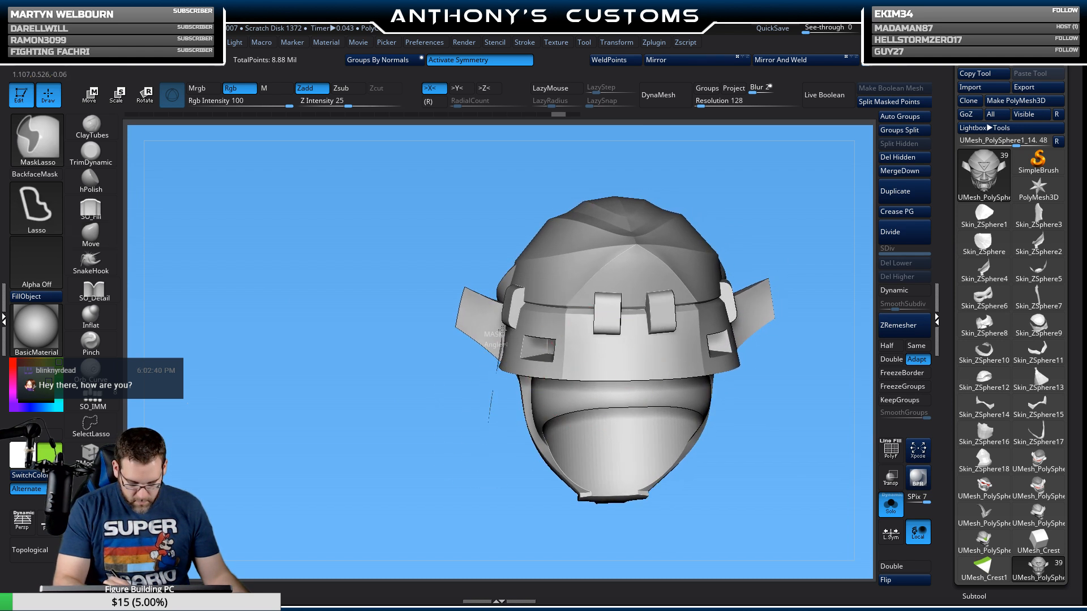
mouse_move(504, 305)
left_mouse_down("ctrl")
mouse_move(369, 433)
mouse_move(468, 469)
mouse_move(518, 468)
mouse_move(496, 467)
left_mouse_up("ctrl")
left_click(737, 348, "ctrl")
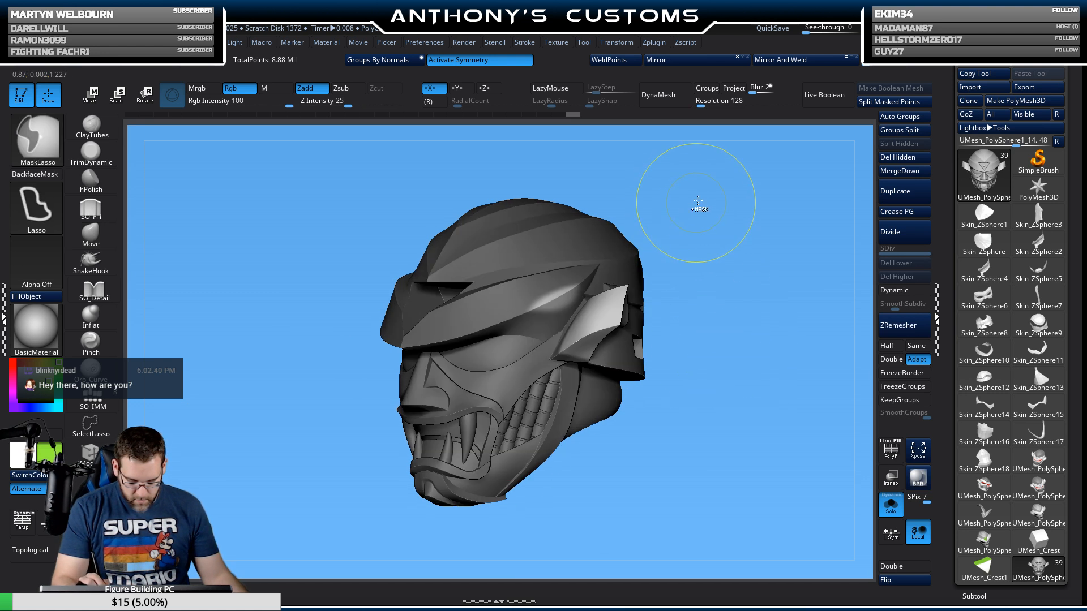
left_click_drag(565, 323, 574, 176, "ctrl")
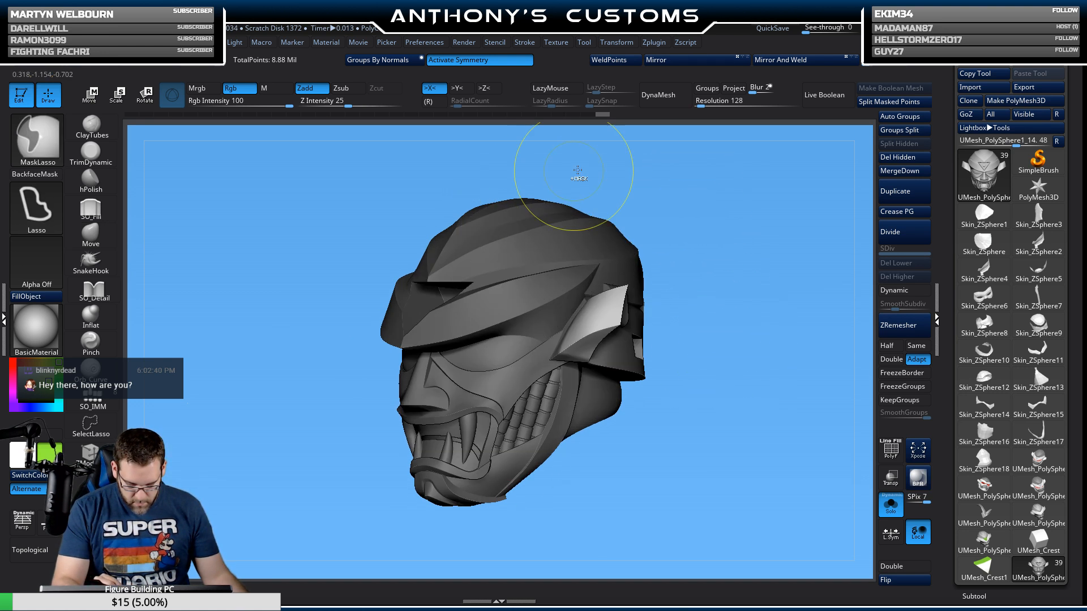
Step: Clean up the lasso mask around the bases of the side flaps and soften its edge
mouse_move(786, 385)
left_mouse_down()
mouse_move(582, 383)
mouse_move(601, 344)
left_mouse_up()
key("ctrl")
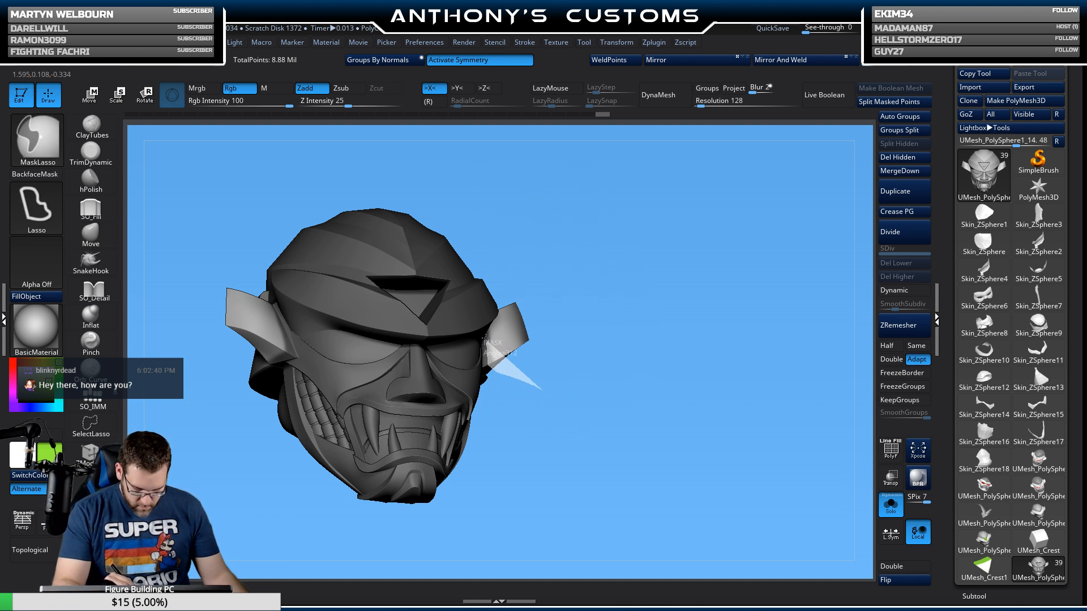
mouse_move(685, 279)
left_mouse_down()
mouse_move(669, 306)
mouse_move(677, 296)
left_mouse_up()
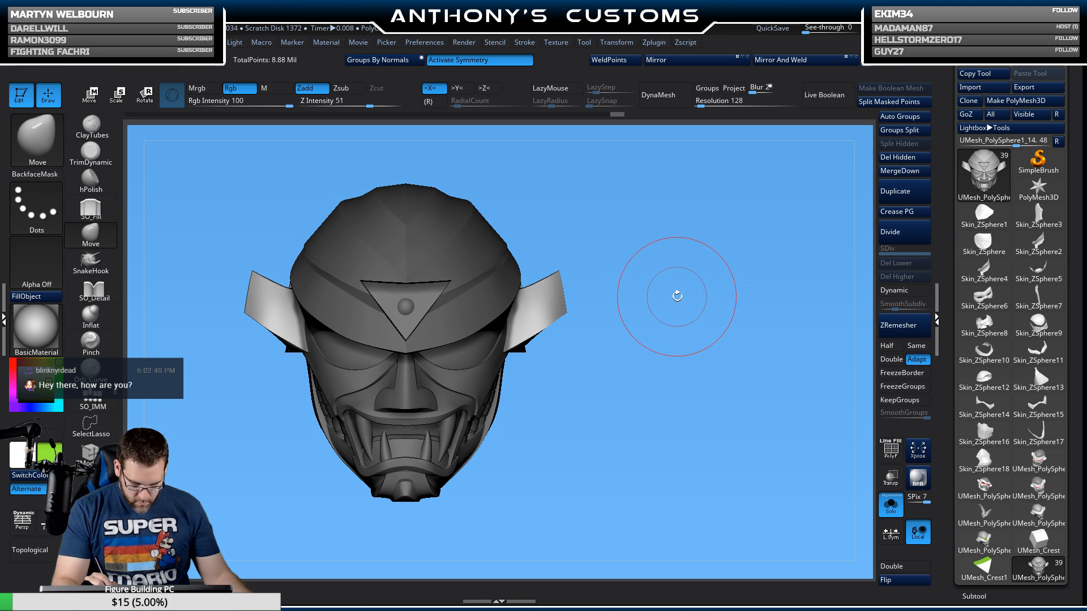
key("ctrl")
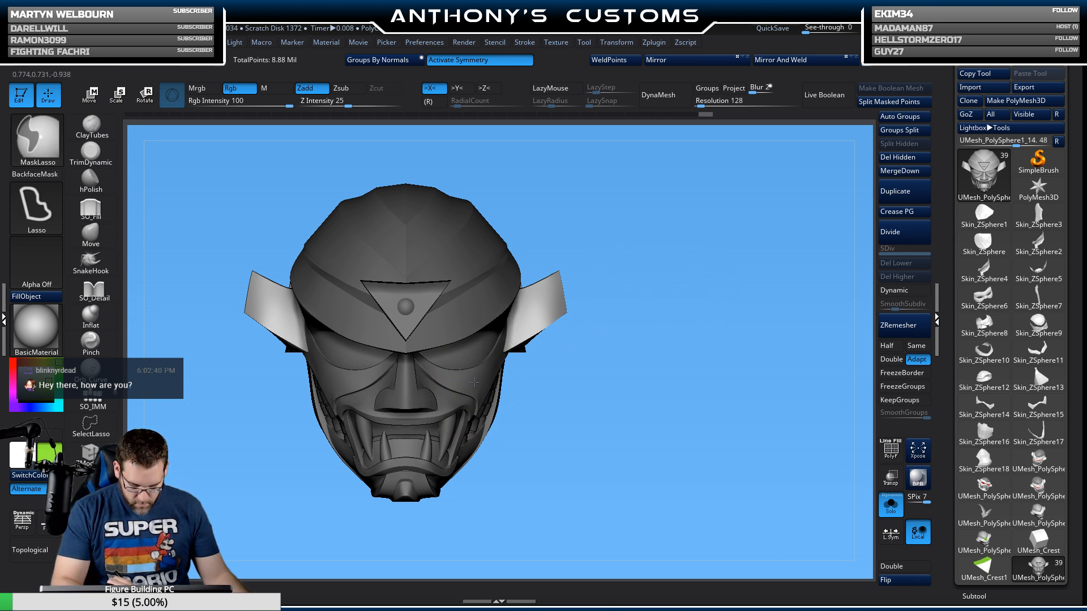
left_click(475, 381, "ctrl")
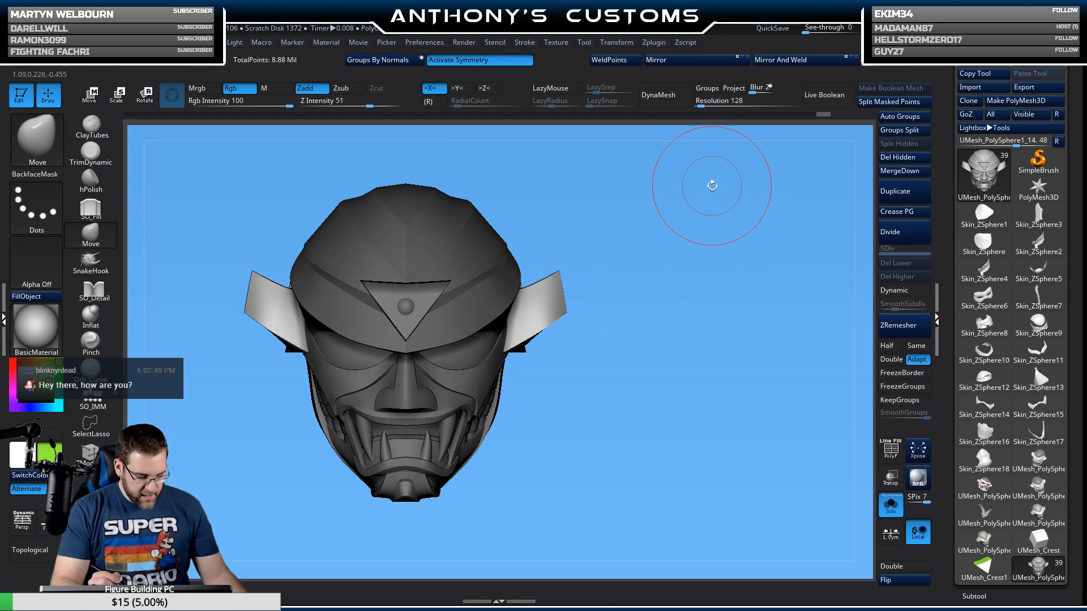
Step: Pull the unmasked side flaps further outward with a larger Move brush, and refine the lasso mask near their bases
mouse_move(626, 265)
left_mouse_down()
mouse_move(707, 243)
mouse_move(685, 258)
mouse_move(705, 252)
mouse_move(655, 330)
mouse_move(688, 274)
mouse_move(667, 329)
left_mouse_up()
key("space")
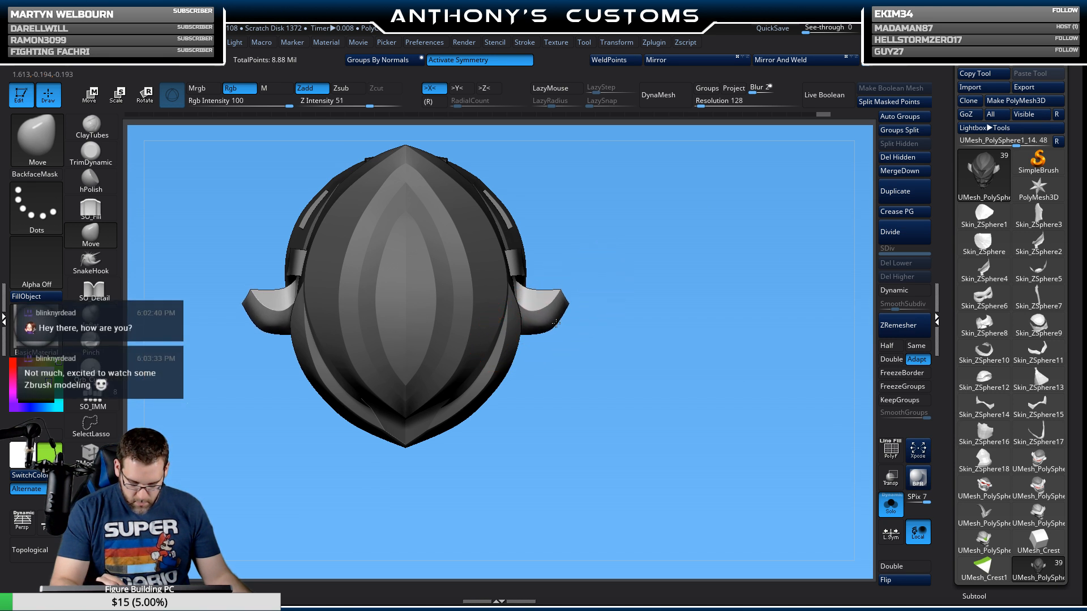
left_click_drag(639, 338, 612, 332)
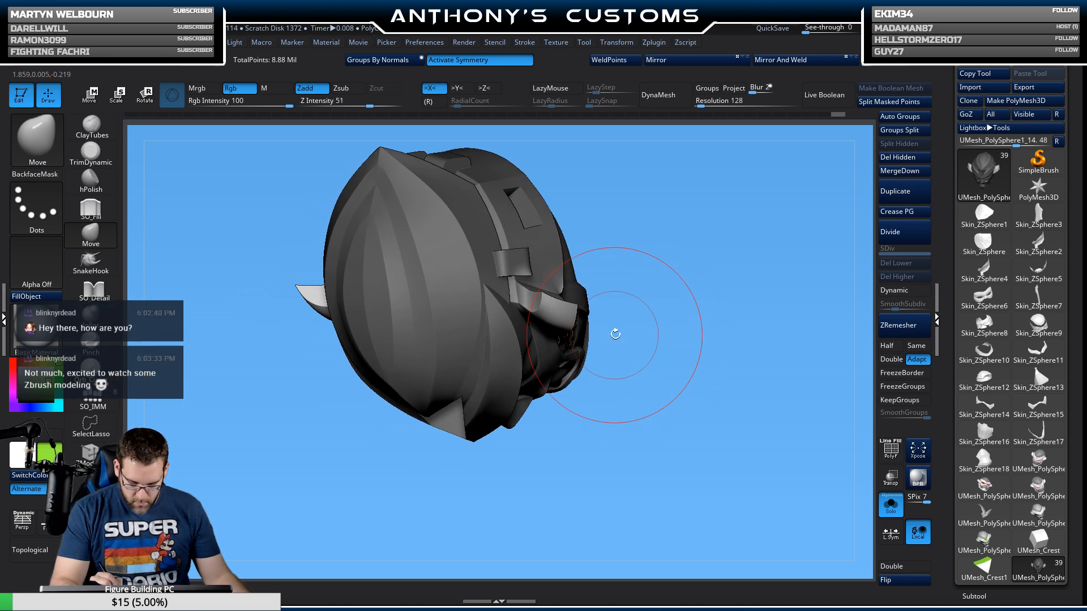
left_click_drag(712, 245, 690, 261)
key("ctrl")
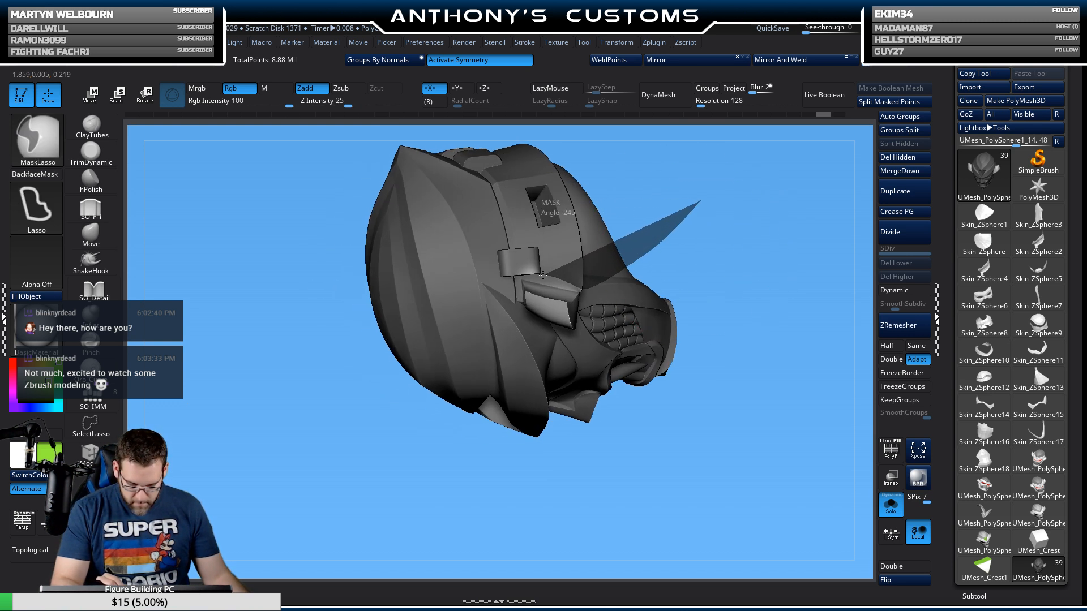
left_click_drag(521, 278, 554, 152, "ctrl")
mouse_move(725, 228)
left_mouse_down()
mouse_move(746, 226)
mouse_move(761, 200)
mouse_move(591, 279)
mouse_move(611, 266)
mouse_move(623, 235)
left_mouse_up()
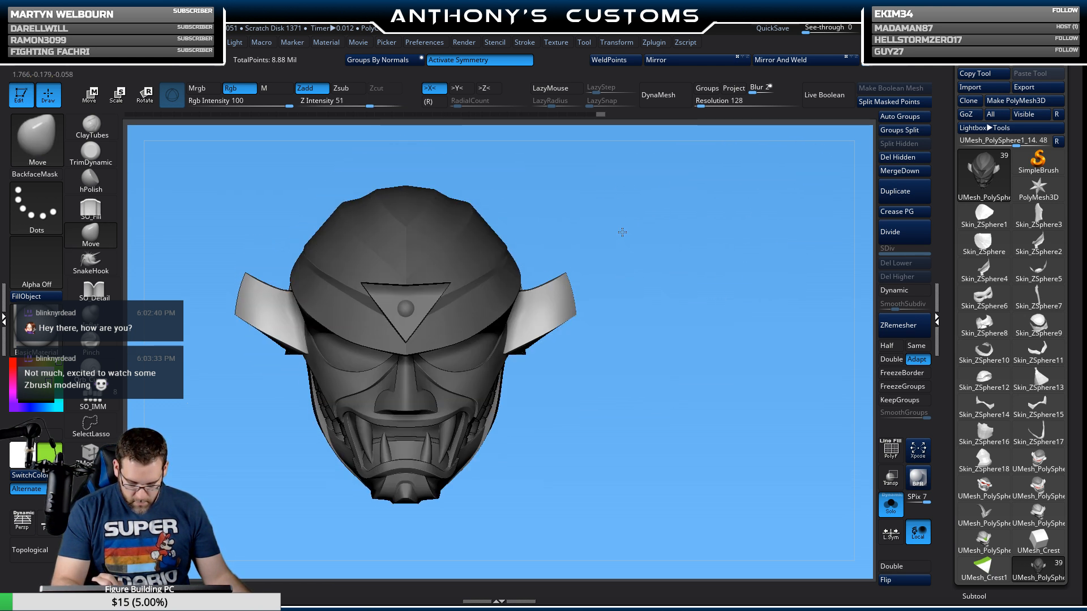
Step: Reshape the outer ends of the side flaps into higher, more pointed corners with the Move brush
mouse_move(681, 264)
left_mouse_down()
mouse_move(696, 252)
mouse_move(697, 180)
left_mouse_up()
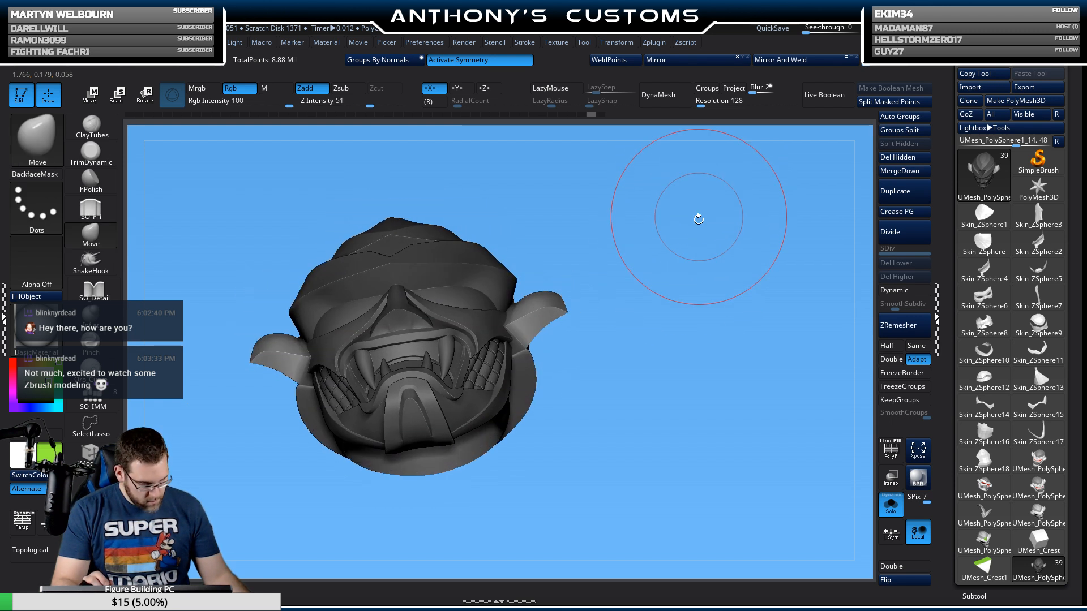
mouse_move(697, 219)
left_mouse_down()
mouse_move(698, 296)
mouse_move(690, 282)
left_mouse_up()
key("ctrl")
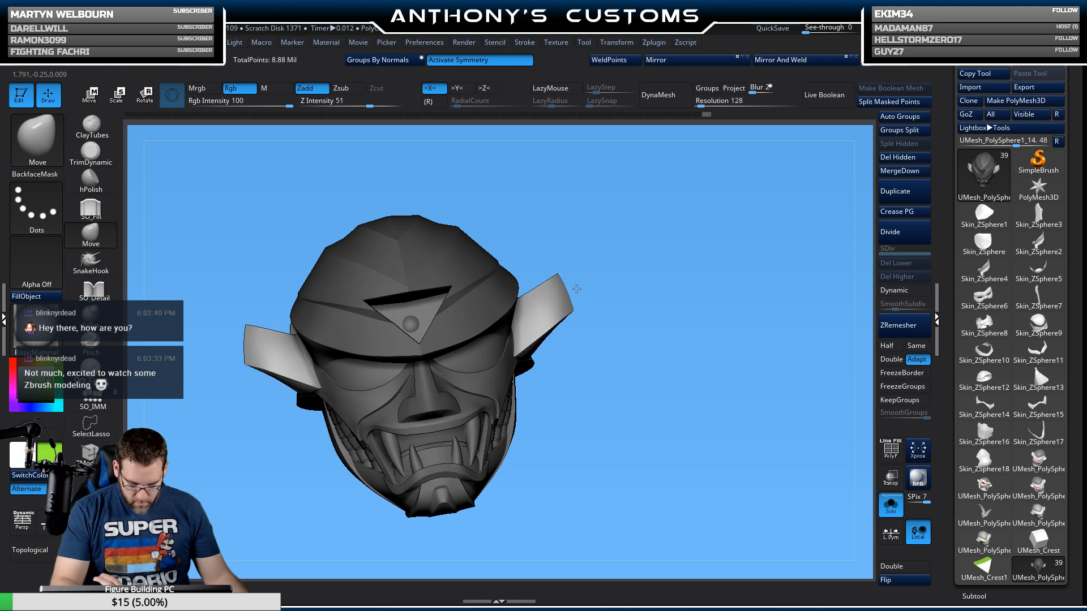
key("space")
left_click_drag(645, 255, 659, 242)
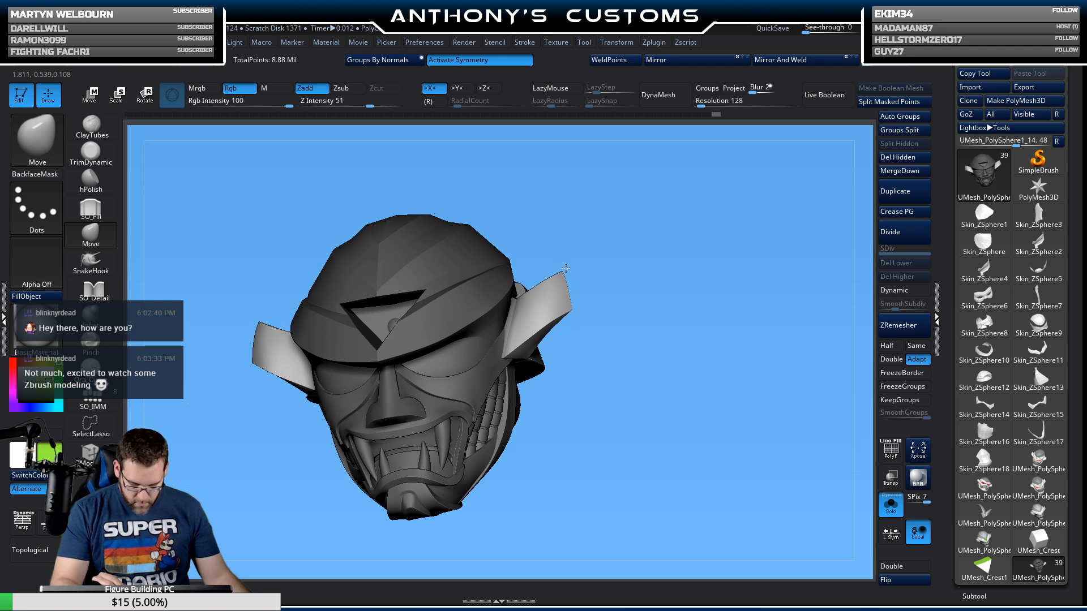
mouse_move(633, 257)
left_mouse_down()
mouse_move(648, 264)
mouse_move(650, 244)
left_mouse_up()
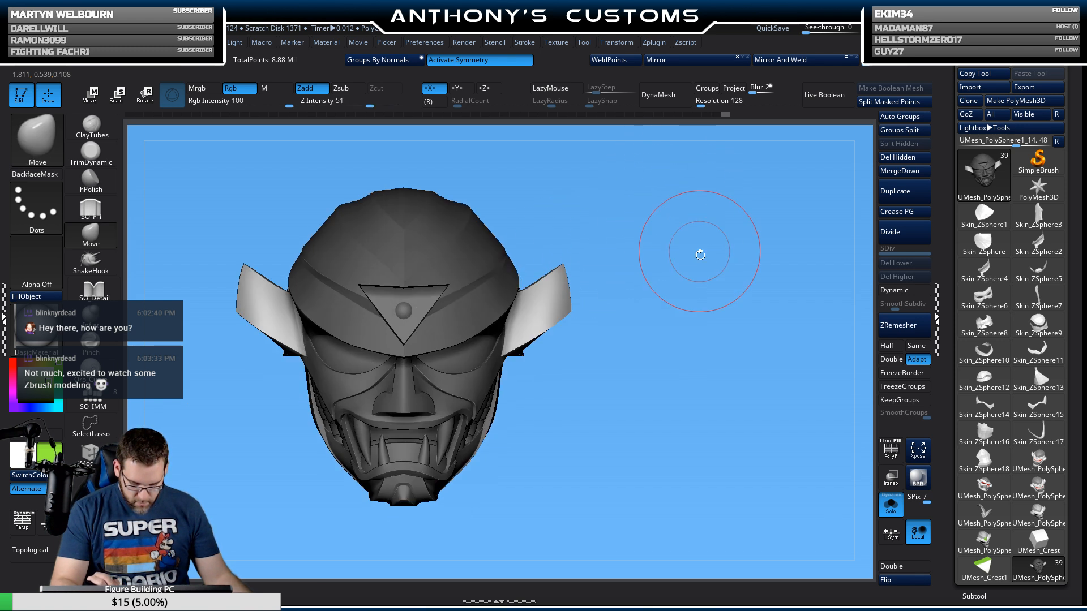
Step: Clear the mask, show all subtools again, and check the reshaped side flaps against the crest and neck guard
mouse_move(704, 311)
left_mouse_down("ctrl")
mouse_move(719, 323)
mouse_move(637, 345)
mouse_move(704, 332)
left_mouse_up("ctrl")
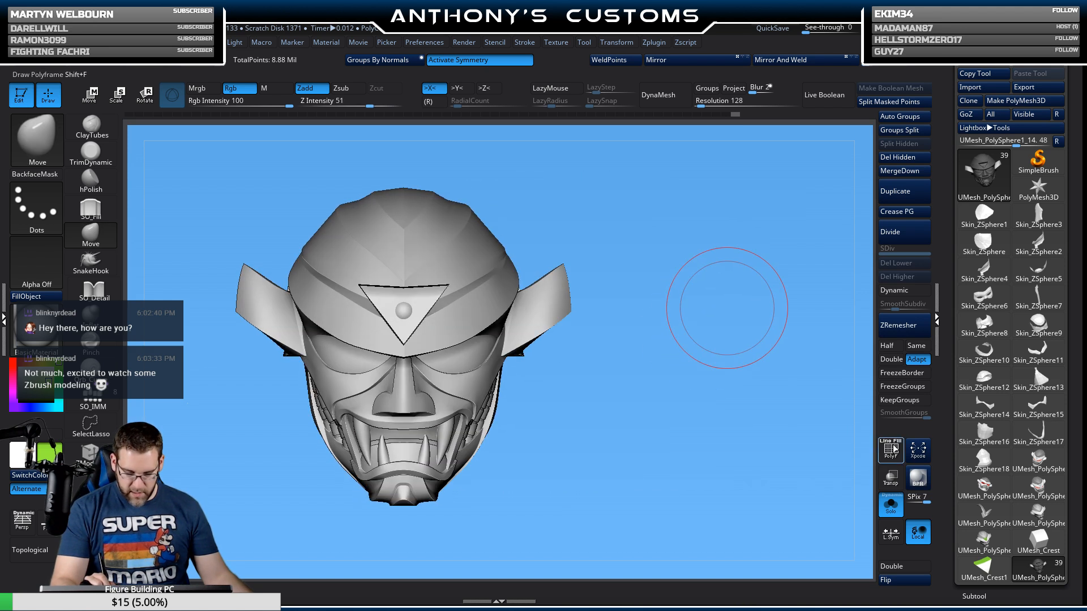
left_click(891, 509)
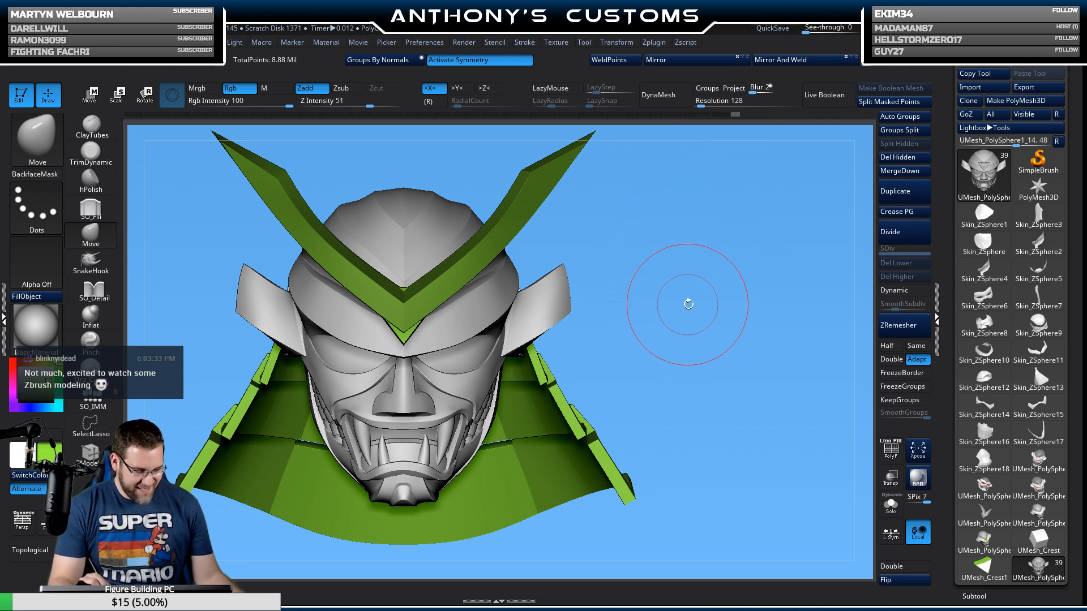
mouse_move(687, 300)
left_mouse_down()
mouse_move(657, 277)
mouse_move(681, 204)
mouse_move(694, 235)
mouse_move(689, 340)
mouse_move(654, 235)
mouse_move(651, 289)
left_mouse_up()
mouse_move(656, 328)
left_mouse_down()
mouse_move(701, 331)
mouse_move(665, 325)
mouse_move(679, 318)
mouse_move(684, 346)
mouse_move(678, 302)
mouse_move(686, 332)
left_mouse_up()
Step: Turn on the polygroup display and nudge the brow plate's lower side edge with a resized Move brush
key("shift+f")
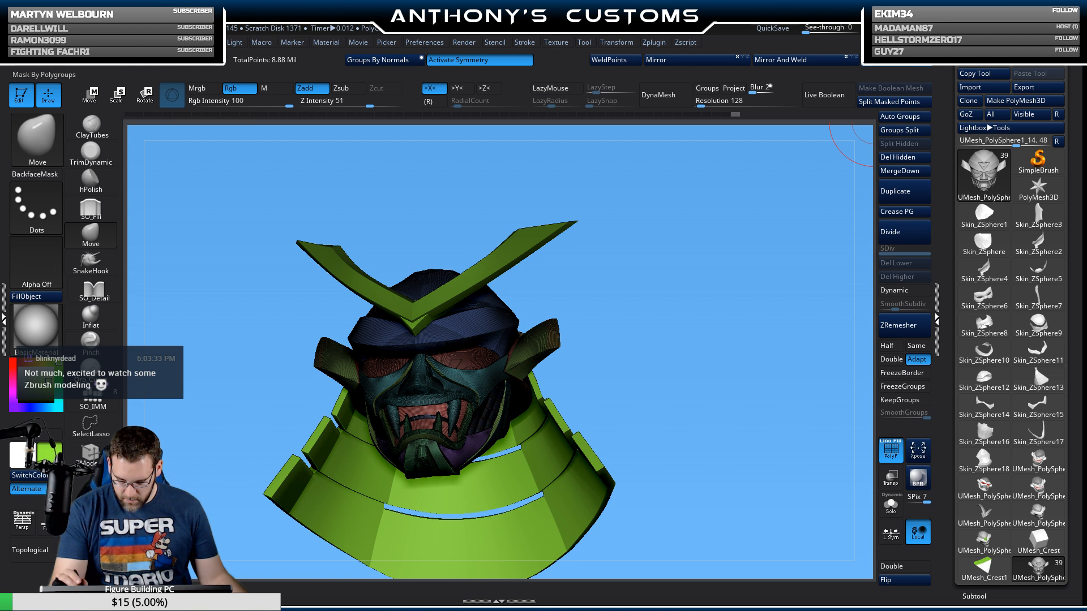
mouse_move(715, 261)
left_mouse_down()
mouse_move(682, 280)
mouse_move(681, 258)
mouse_move(675, 272)
mouse_move(494, 360)
left_mouse_up()
key("space")
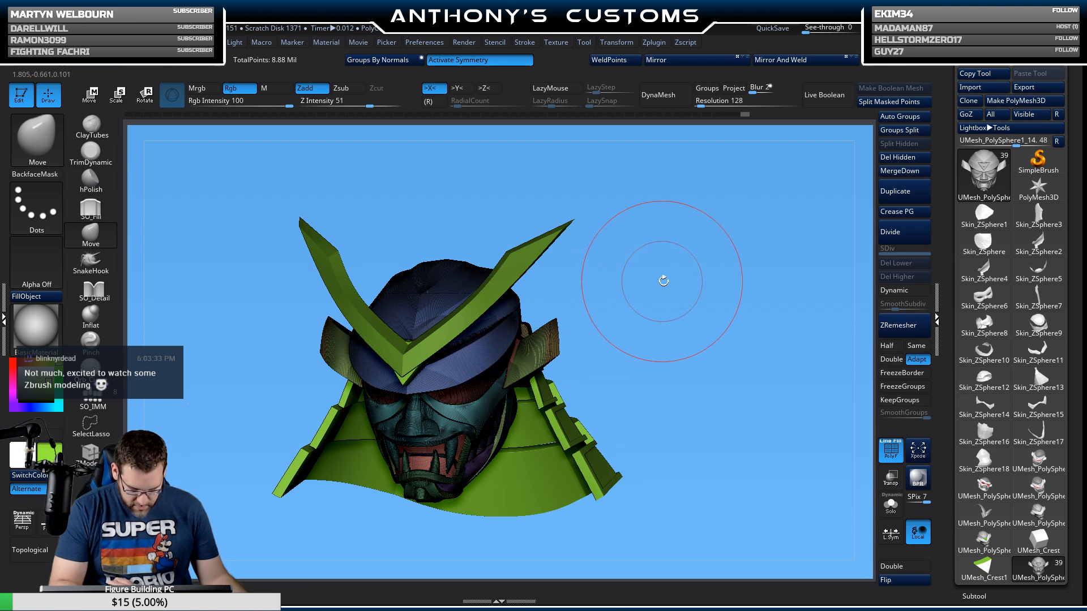
left_click_drag(664, 281, 640, 271)
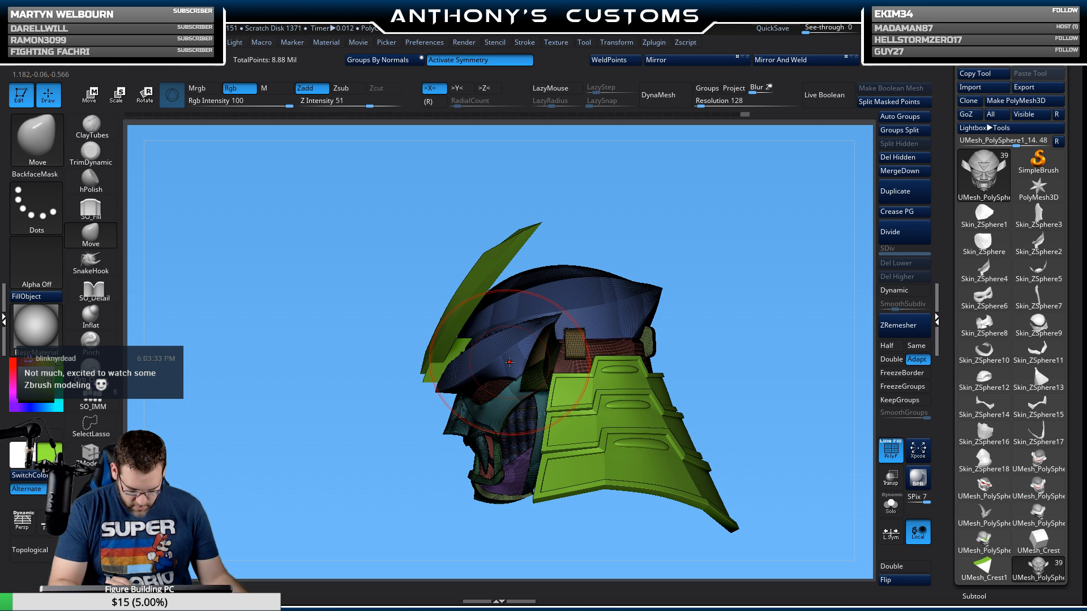
mouse_move(711, 232)
left_mouse_down()
mouse_move(745, 246)
mouse_move(724, 268)
mouse_move(731, 296)
mouse_move(772, 238)
mouse_move(695, 252)
left_mouse_up()
key("ctrl")
key("space")
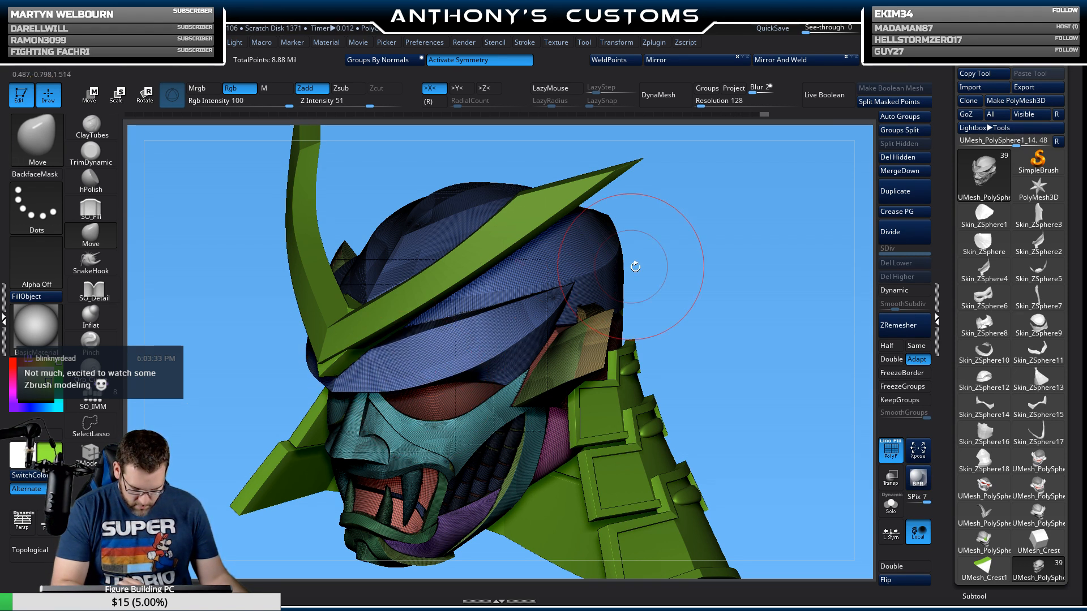
left_click_drag(635, 266, 613, 285, "shift")
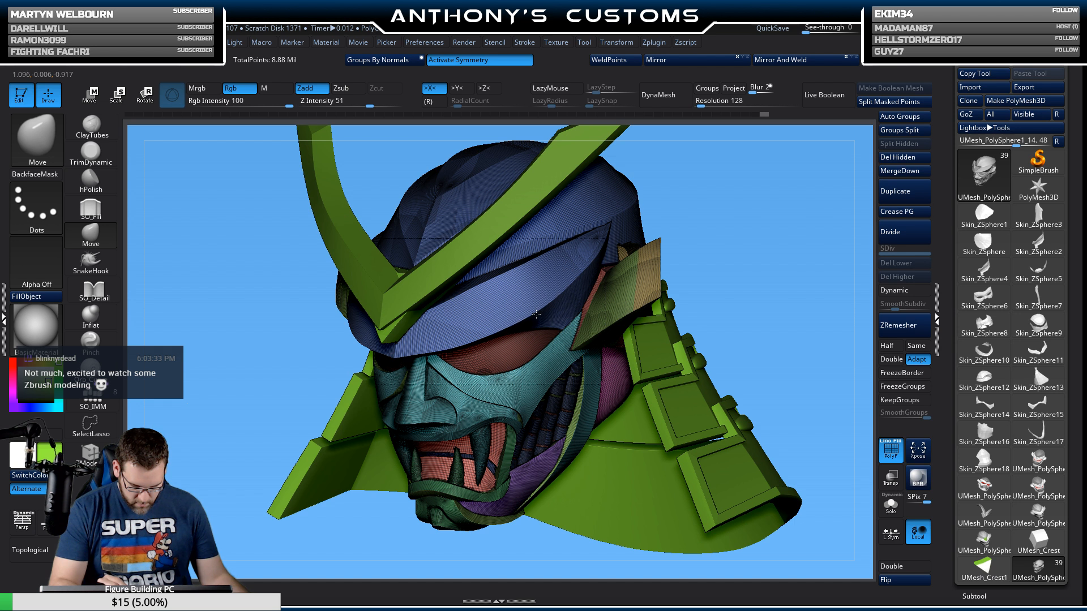
Step: Adjust the rear edge of the brow plate next to the side flap with a smaller Move brush, and turn off the polygroup display
left_click_drag(731, 212, 728, 214)
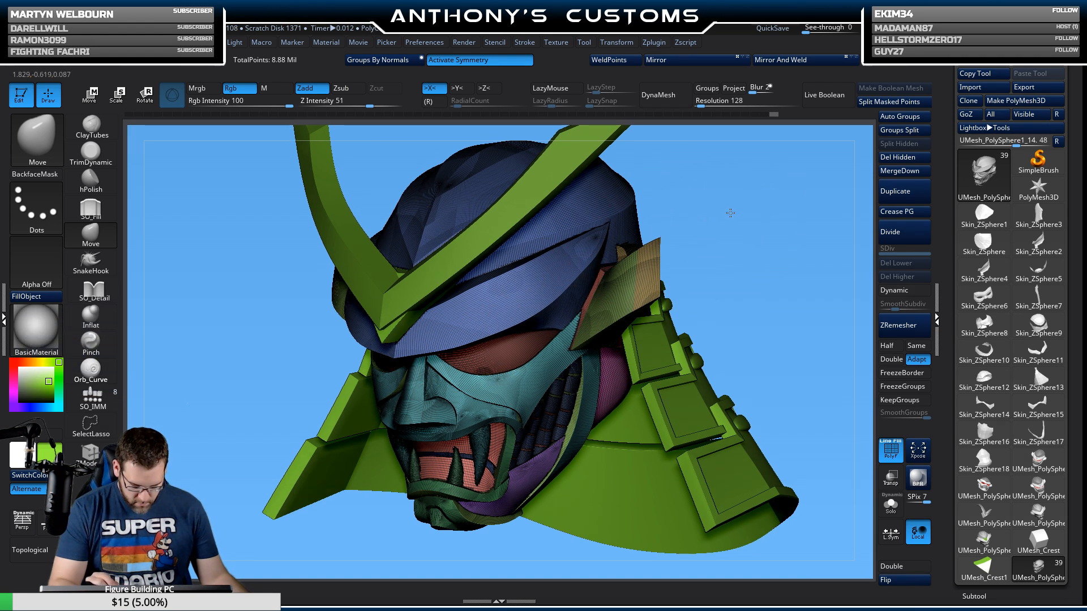
right_click(733, 216)
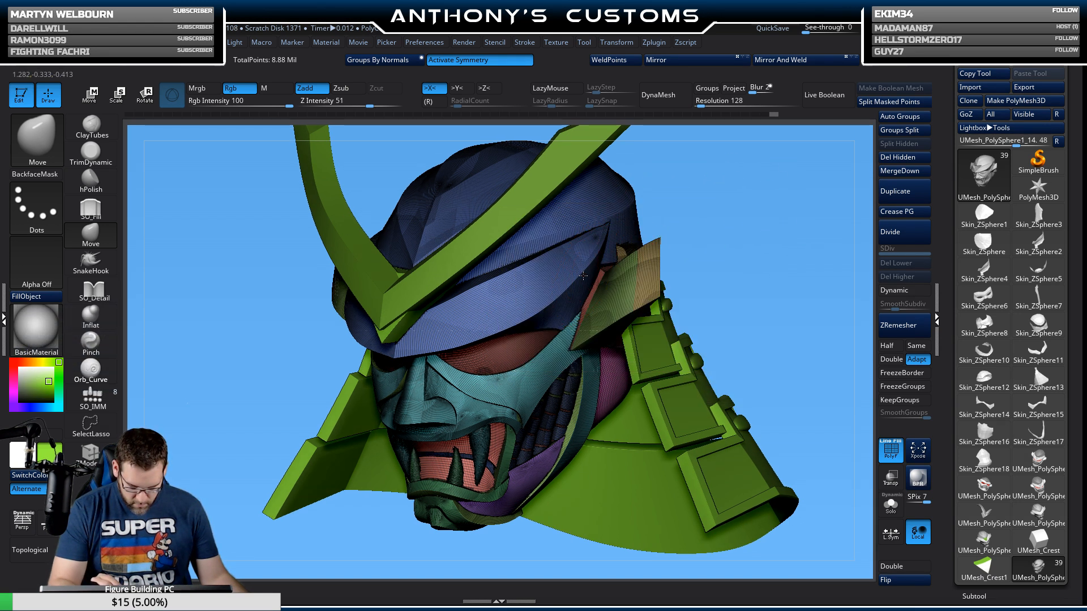
key("space")
left_click_drag(574, 288, 568, 286)
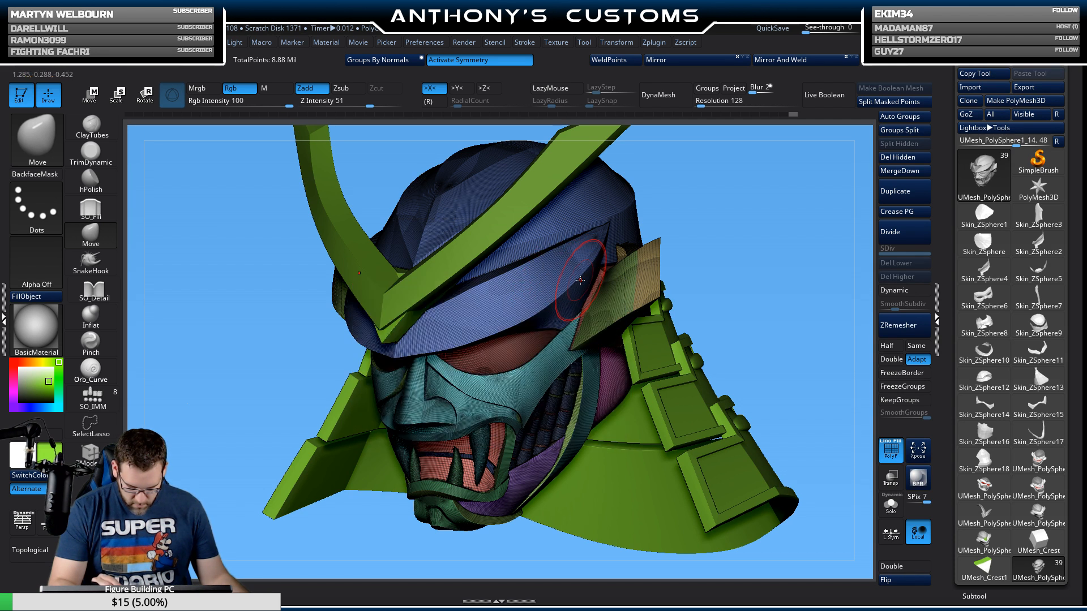
key("shift+f")
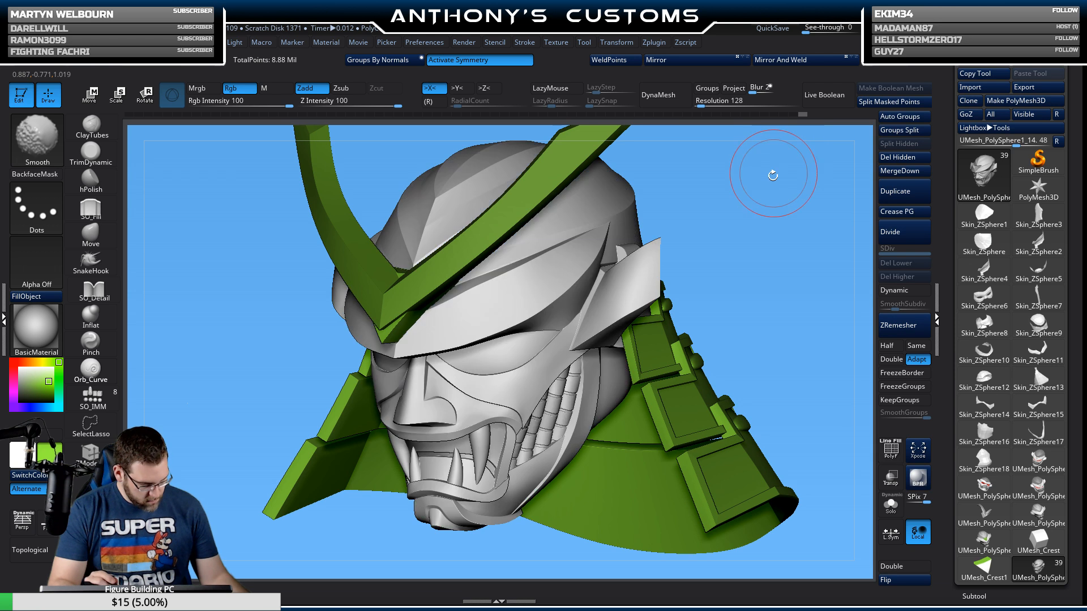
Step: Nudge the tip of the mask's chin in side profile with a larger Move brush
left_click_drag(772, 174, 772, 230)
left_click_drag(765, 258, 767, 181, "shift")
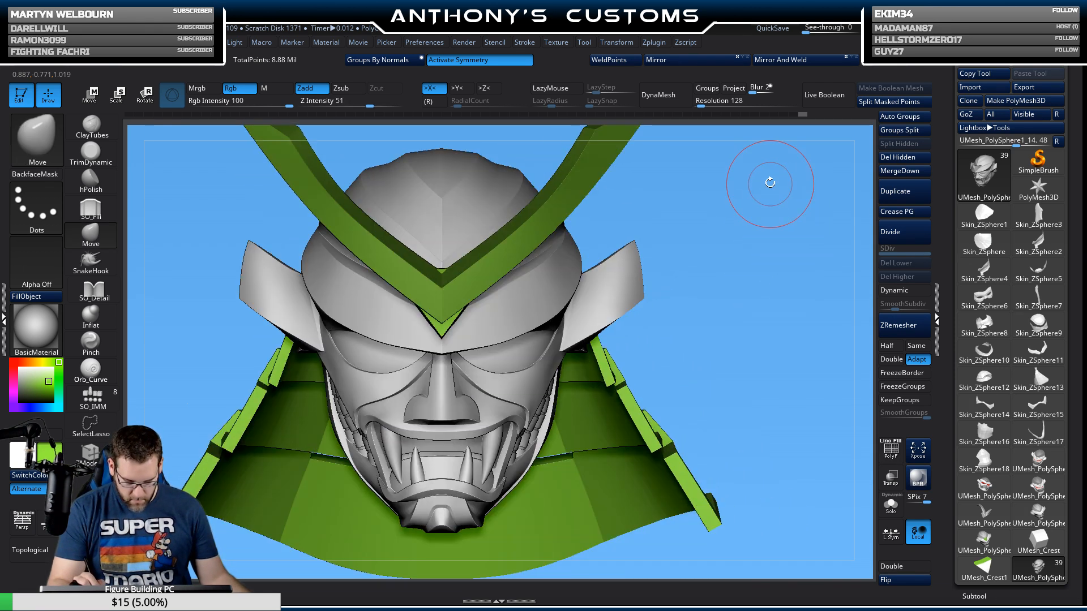
left_click_drag(755, 302, 696, 284, "alt")
left_click_drag(458, 477, 539, 466)
left_click_drag(751, 317, 661, 296, "alt")
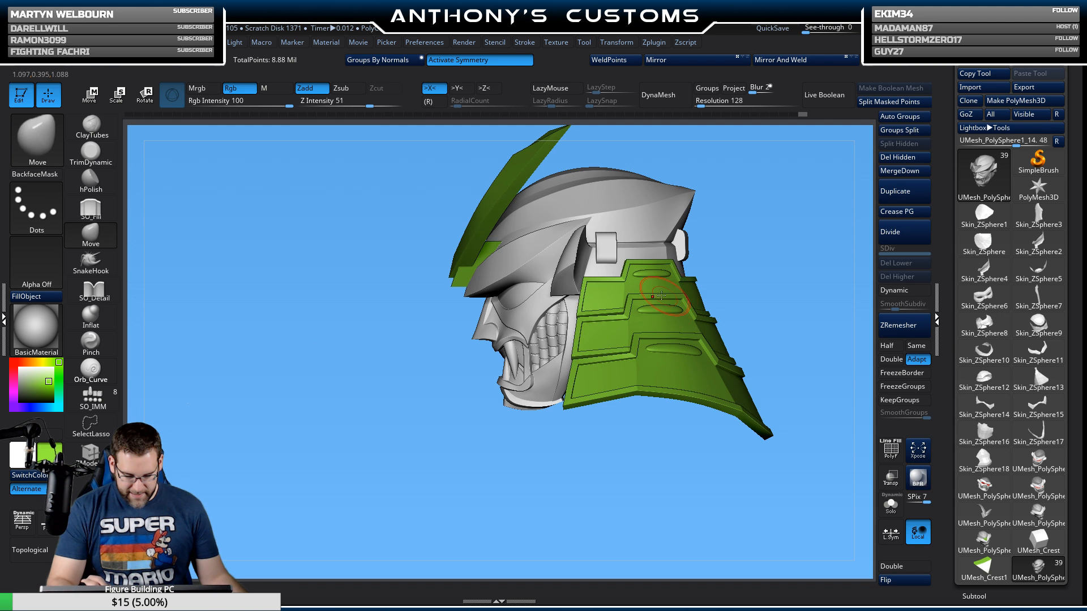
key("shift+f")
key("shift+f")
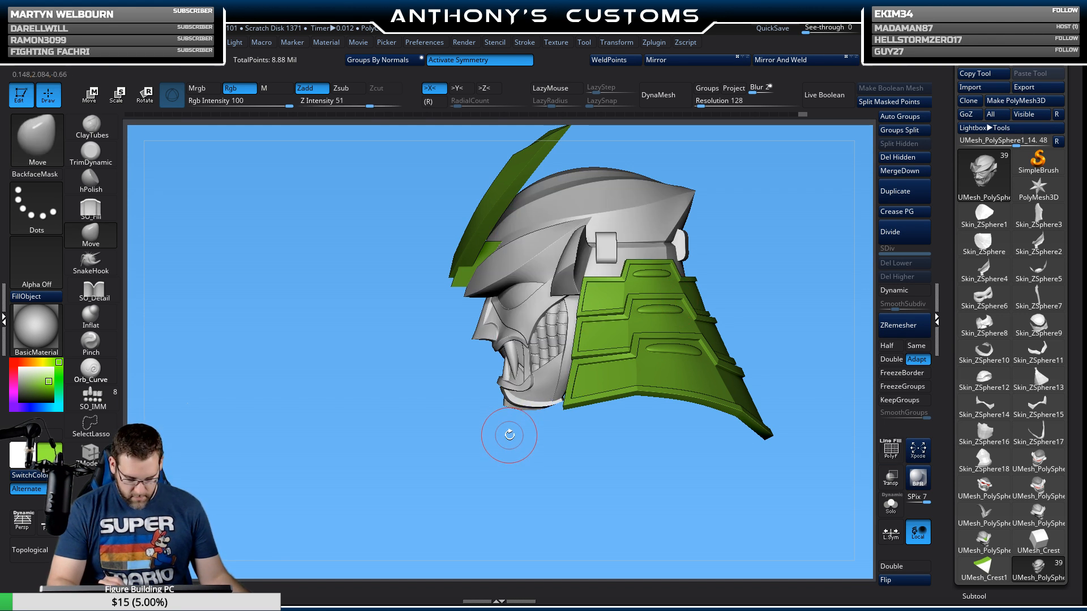
key("space")
left_click_drag(500, 407, 505, 407)
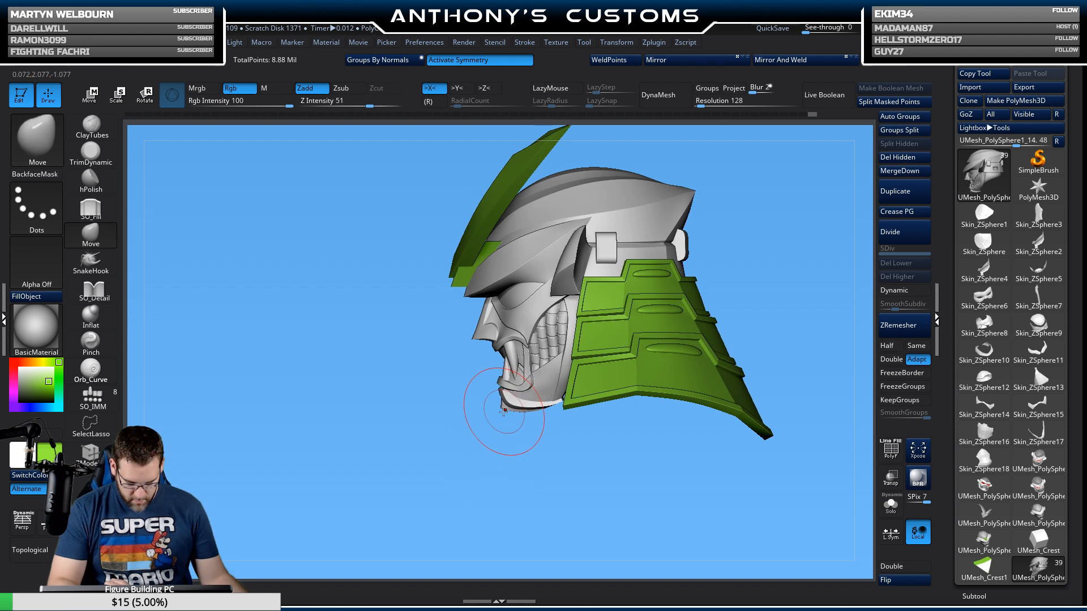
Step: Check the chin and face from the opposite profile and the front, and save the project
mouse_move(504, 411)
left_mouse_down()
mouse_move(521, 469)
mouse_move(529, 452)
mouse_move(521, 469)
mouse_move(534, 493)
mouse_move(554, 469)
left_mouse_up()
key("shift")
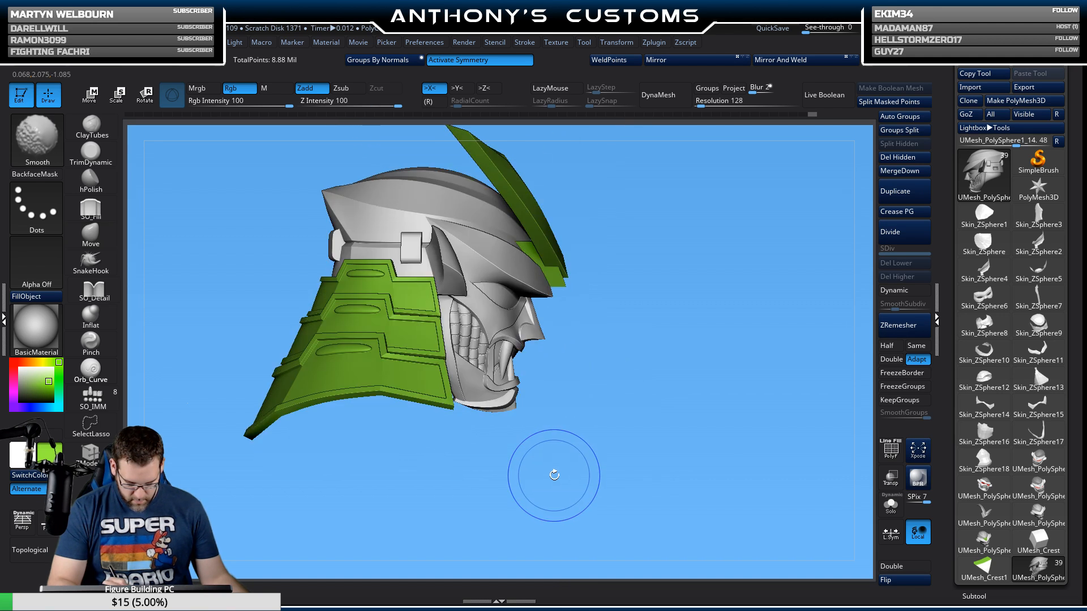
key("shift+f")
key("shift+f")
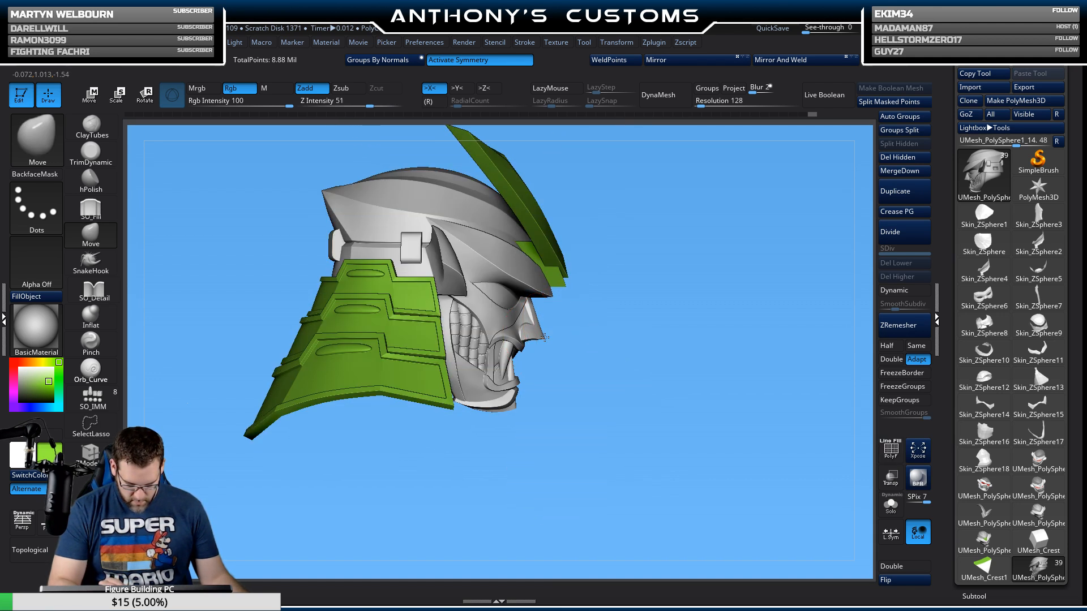
left_click_drag(701, 342, 651, 438)
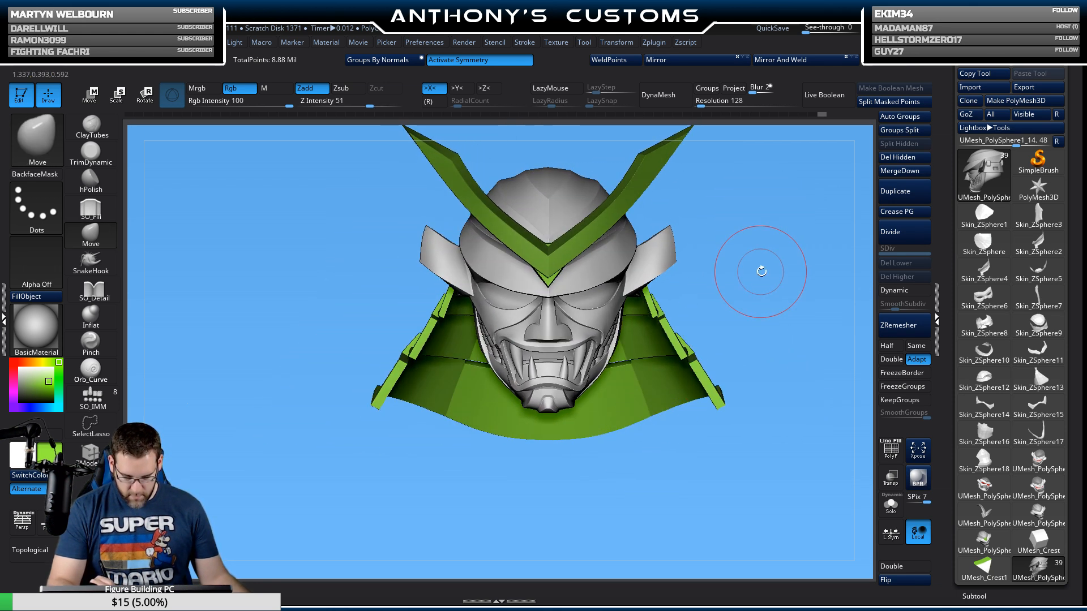
left_click_drag(760, 272, 733, 313, "alt")
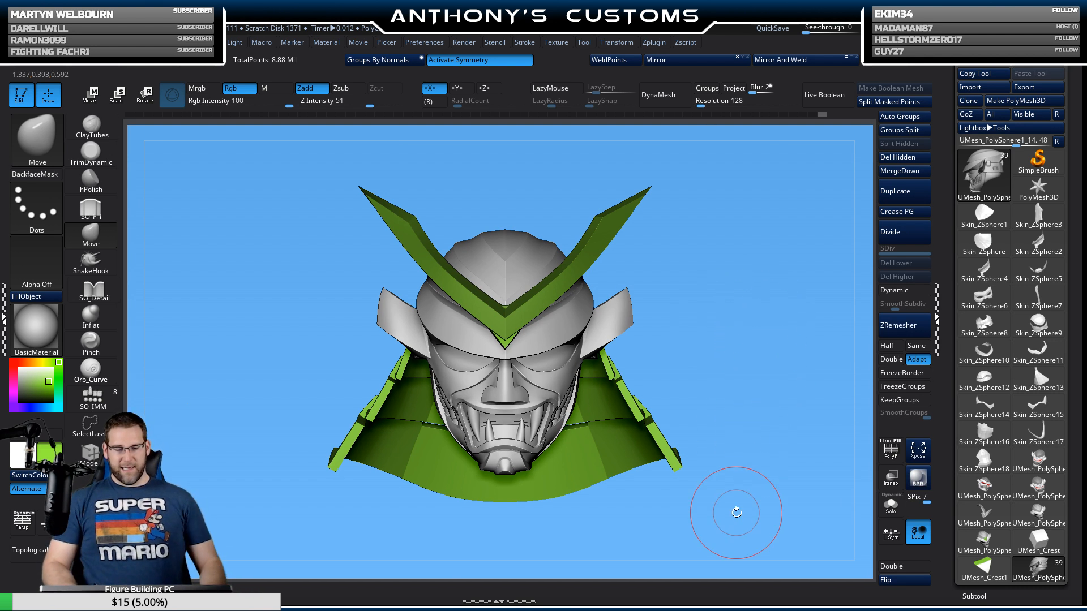
key("ctrl")
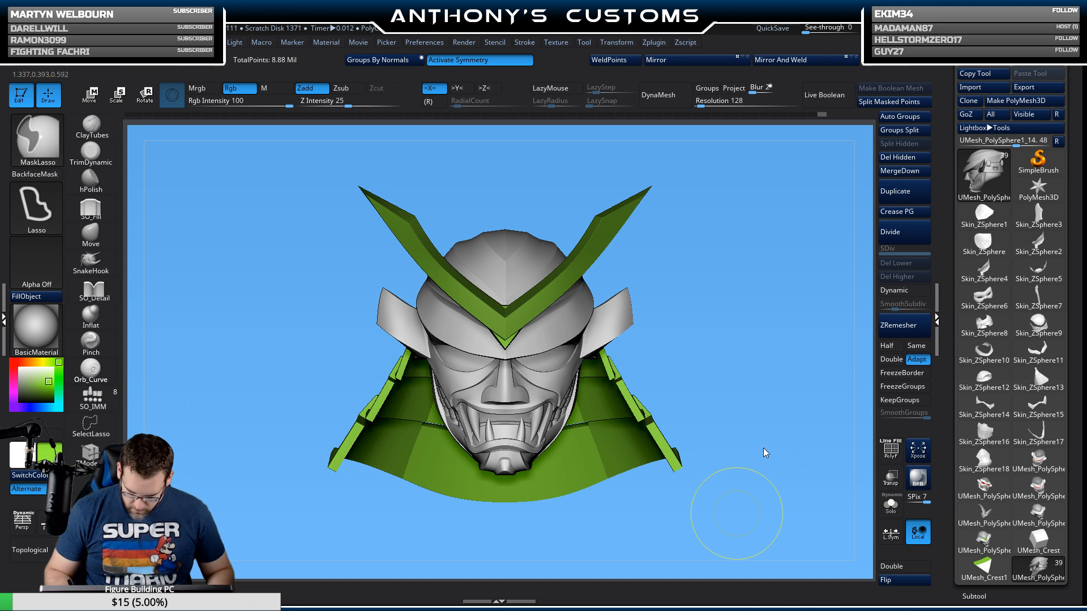
key("ctrl+s")
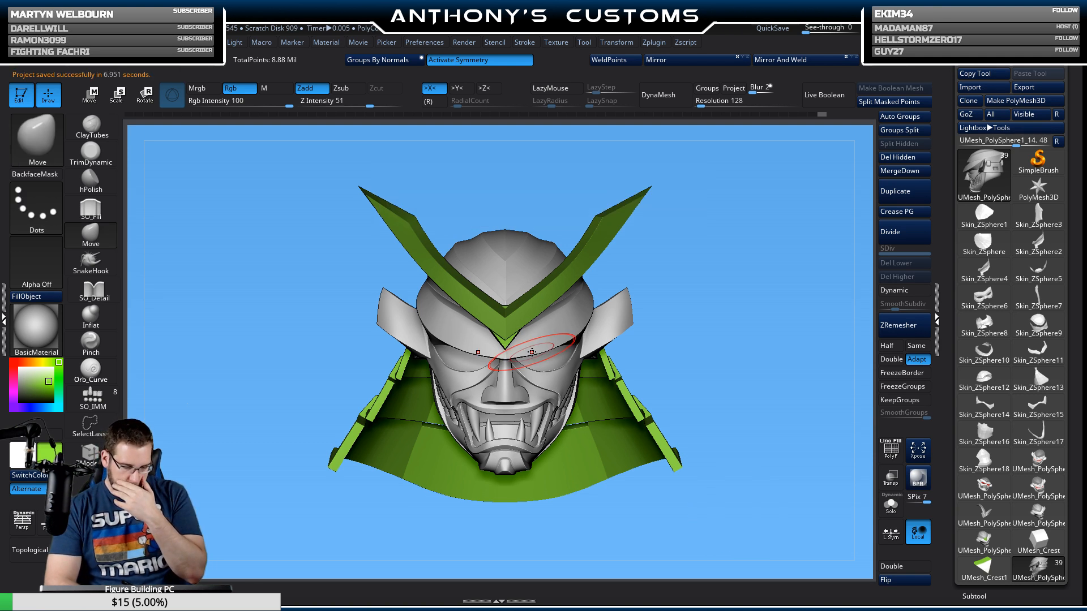
Step: Browse the saved project files and open the action figure project of the full-body red and black armoured ninja
key("comma")
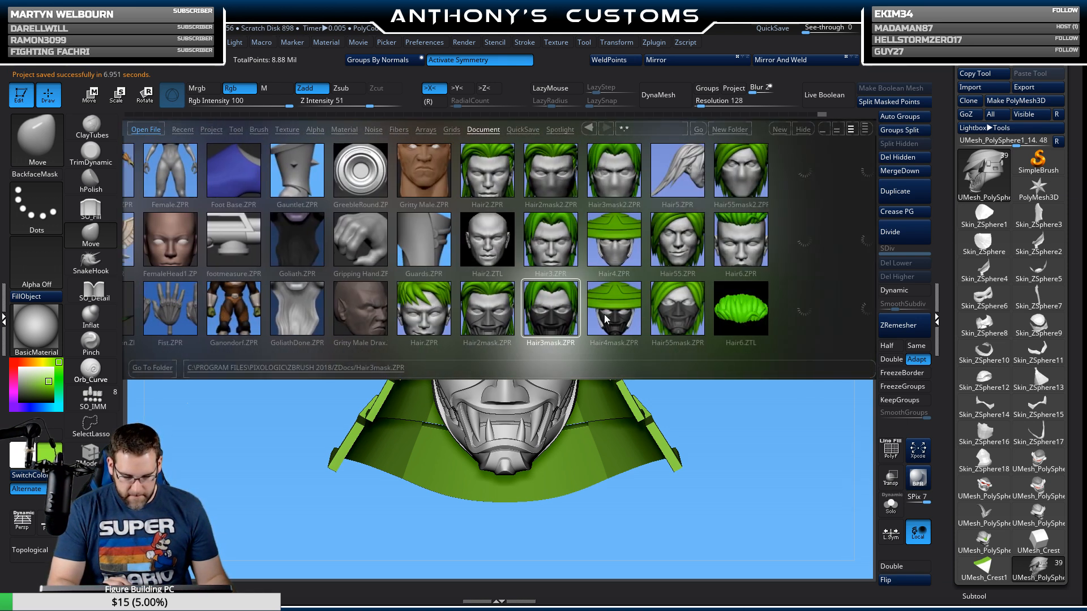
left_click_drag(630, 311, 533, 315)
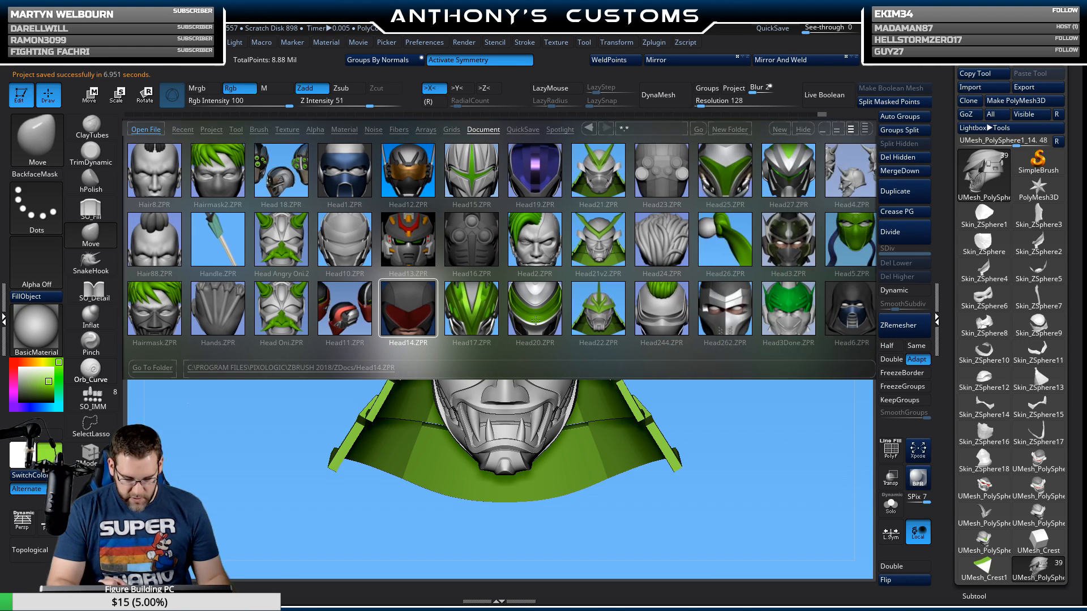
left_click(598, 325)
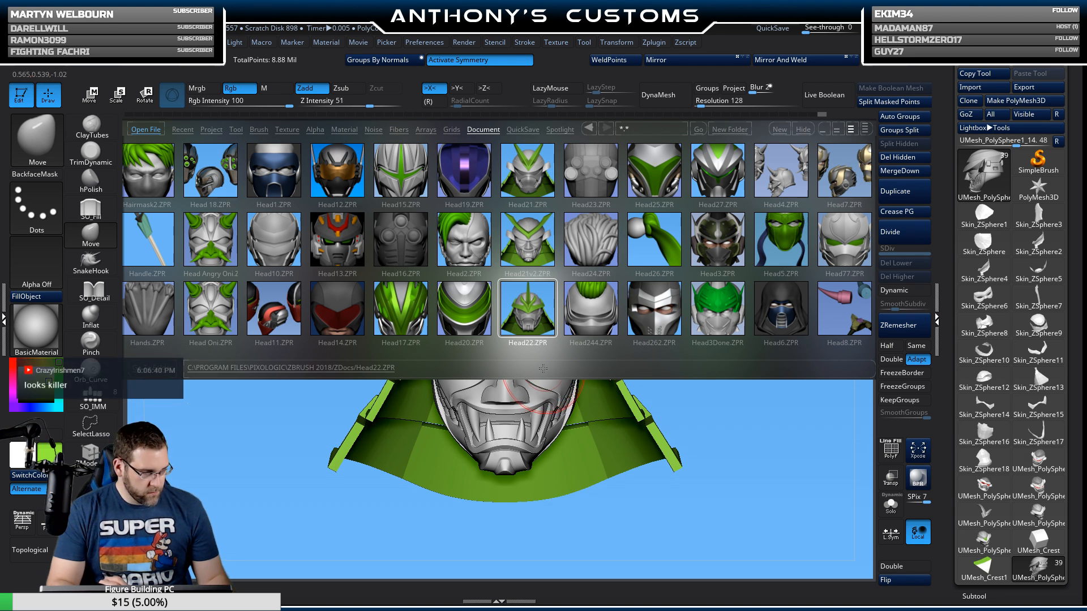
left_click(637, 308)
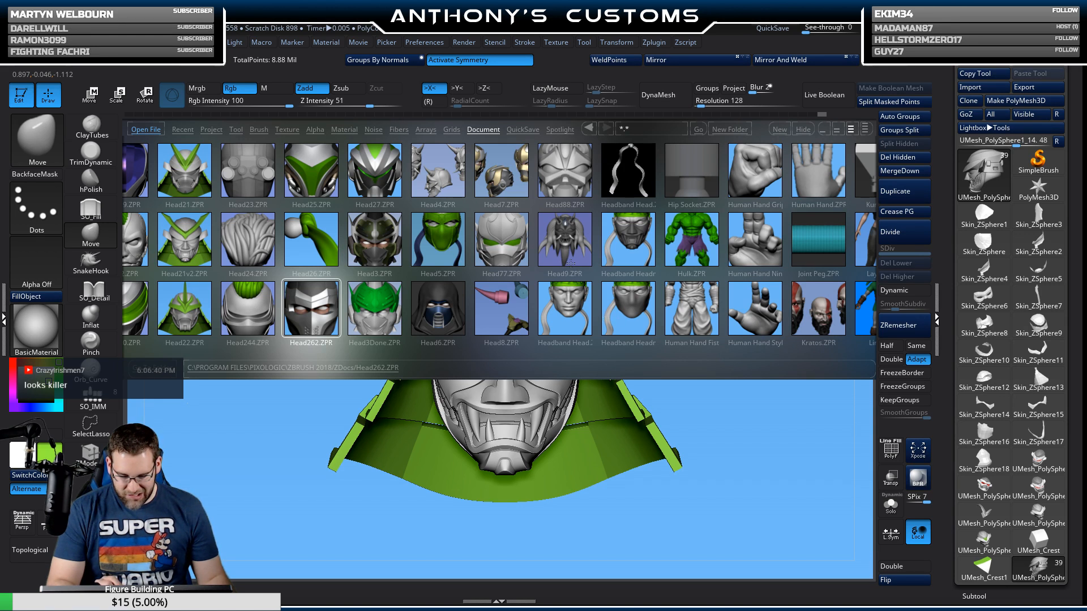
left_click_drag(583, 299, 657, 293)
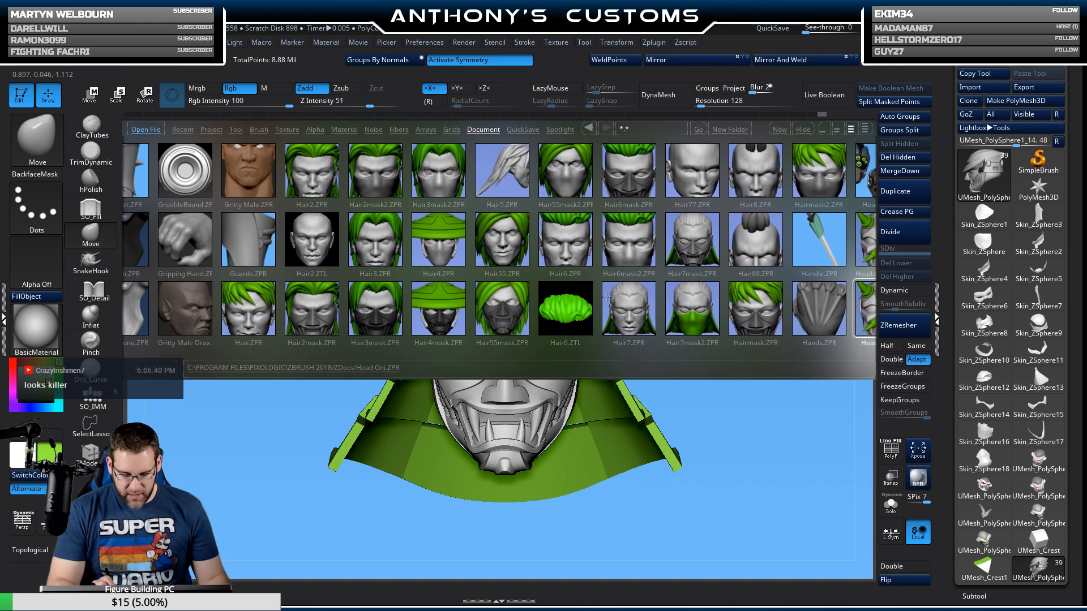
left_click_drag(564, 301, 651, 308)
left_click_drag(573, 300, 680, 280)
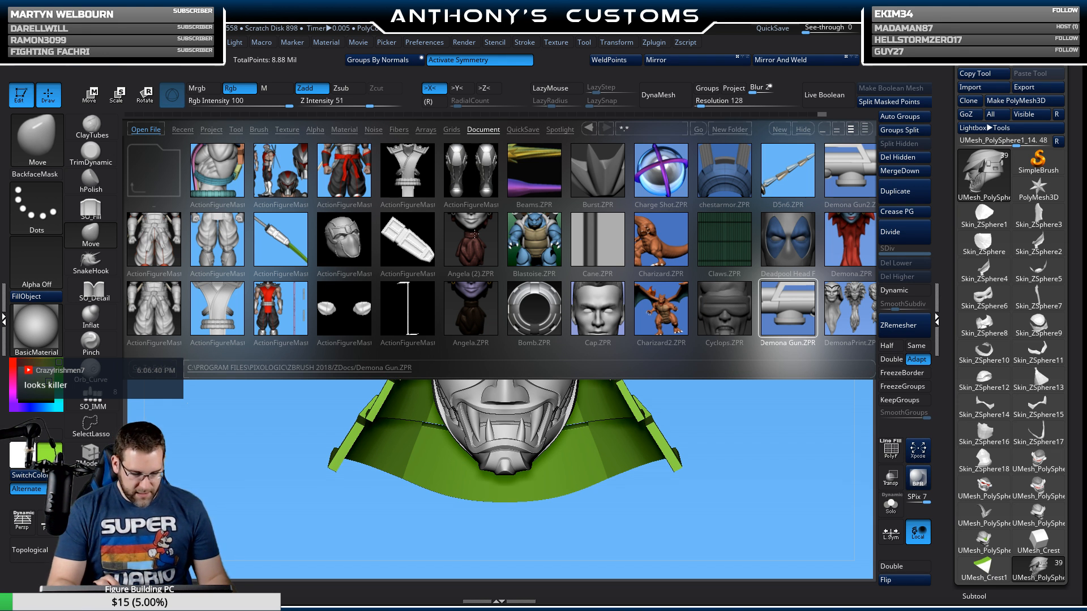
double_click(356, 189)
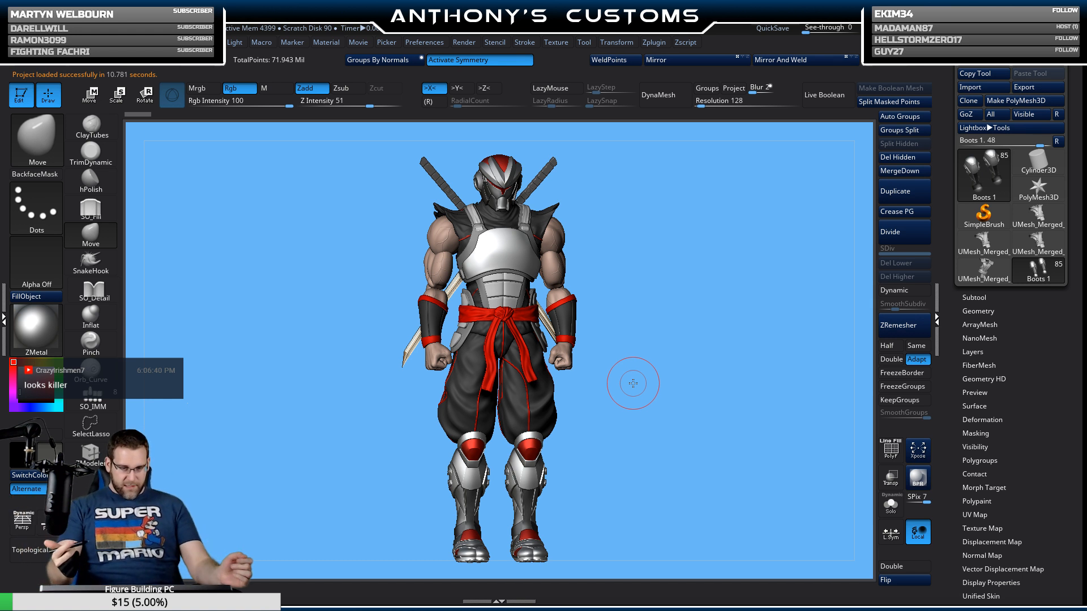
Step: Leave a canvas snapshot of the ninja's front view beside the model, and isolate the double-bladed staff subtool Merged_PolySphere3_1
left_click_drag(712, 403, 765, 412, "shift")
key("shift+s")
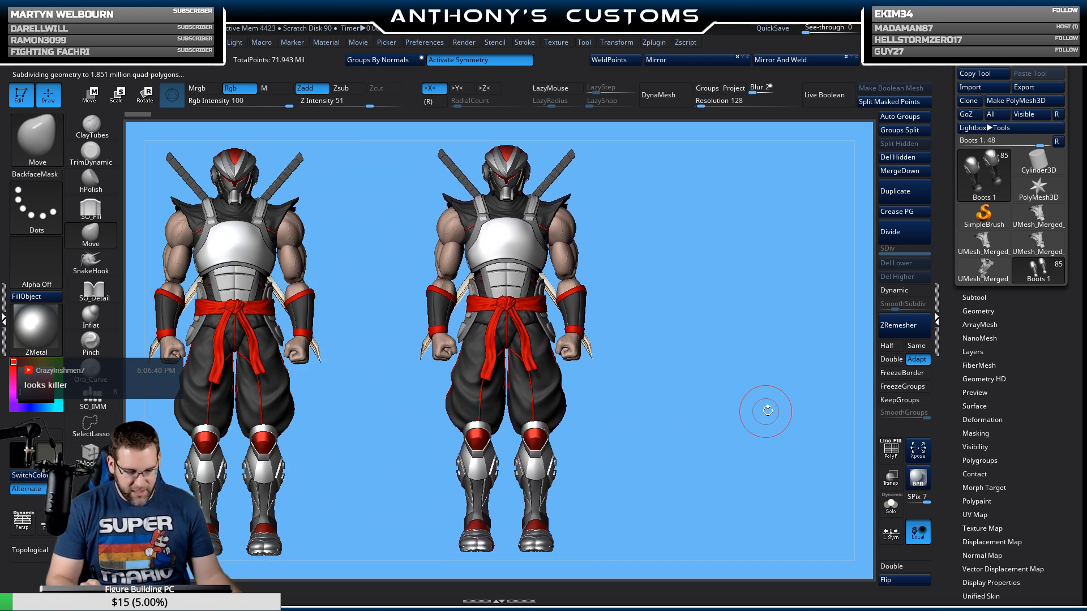
left_click(975, 297)
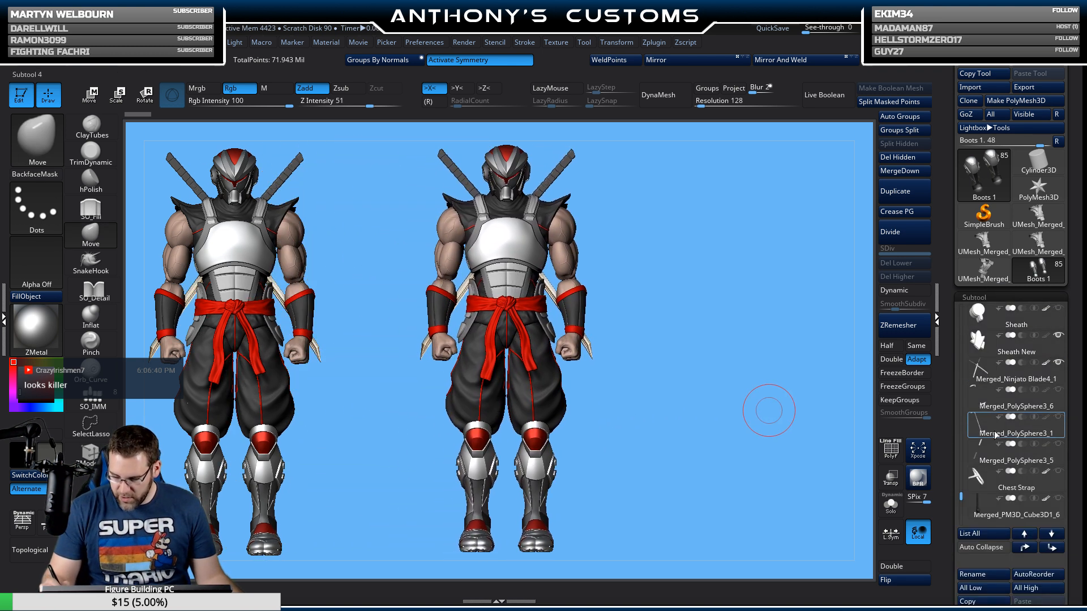
left_click(1016, 431)
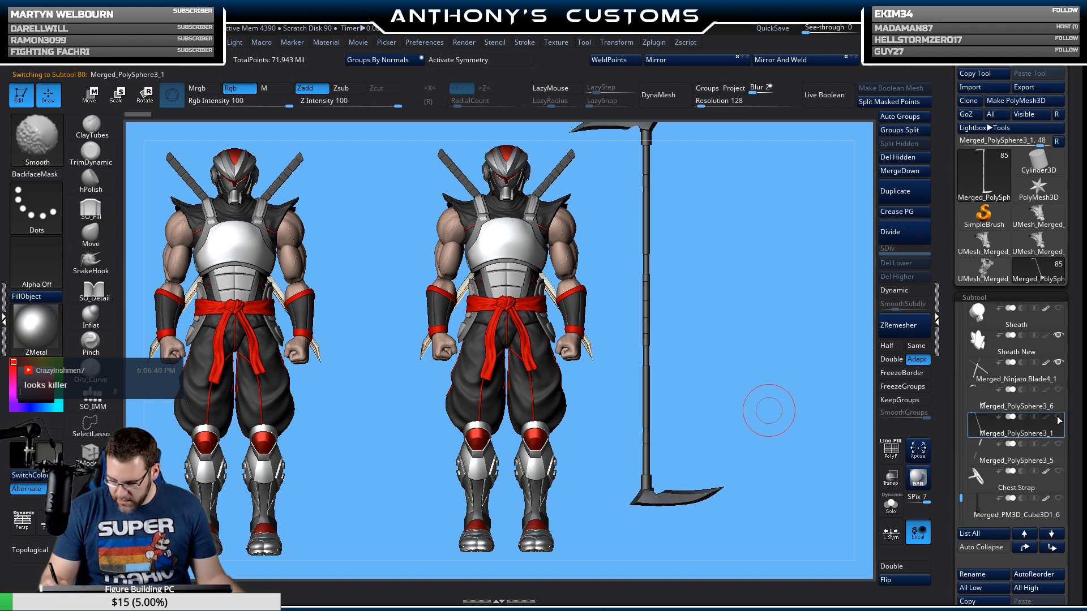
left_click(1059, 418, "shift")
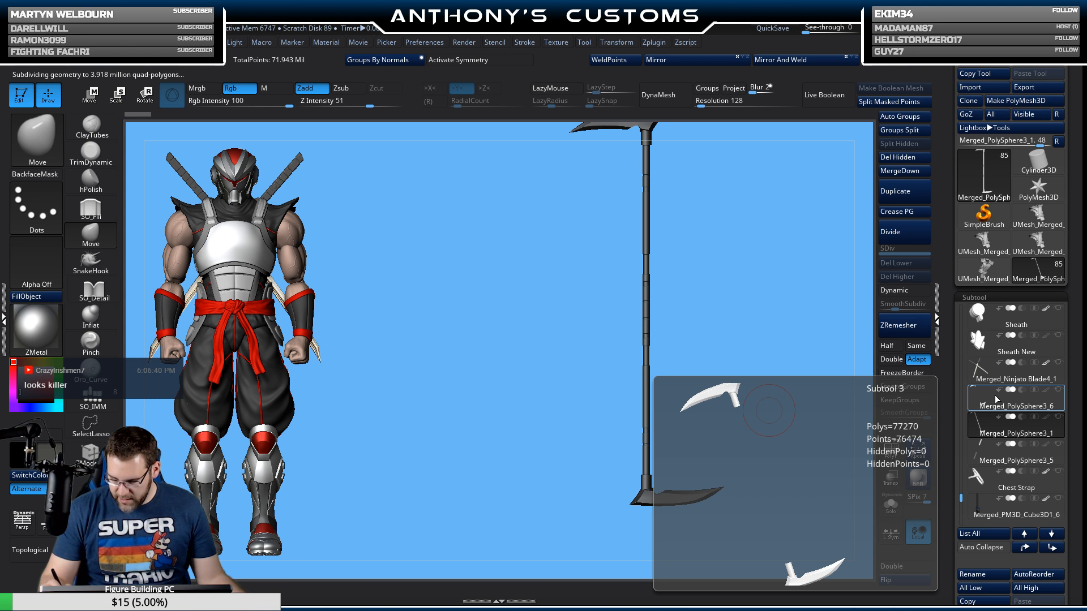
Step: Show the separate blade ends (Merged_PolySphere3_6) and the short rods (Merged_PolySphere3_5) beside the staff, and look at them up close
left_click(1058, 390)
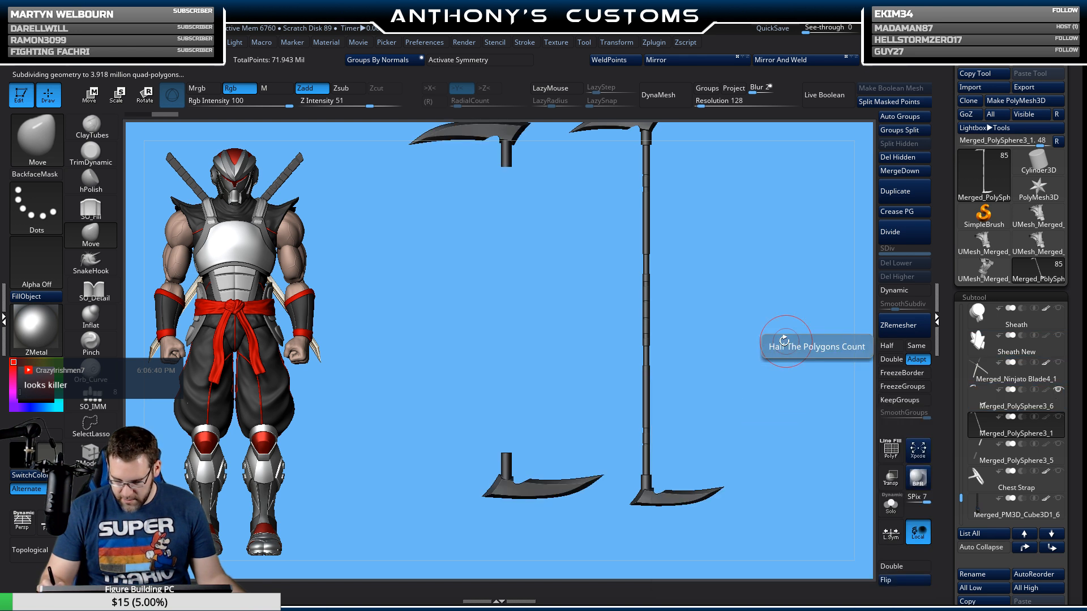
key("f")
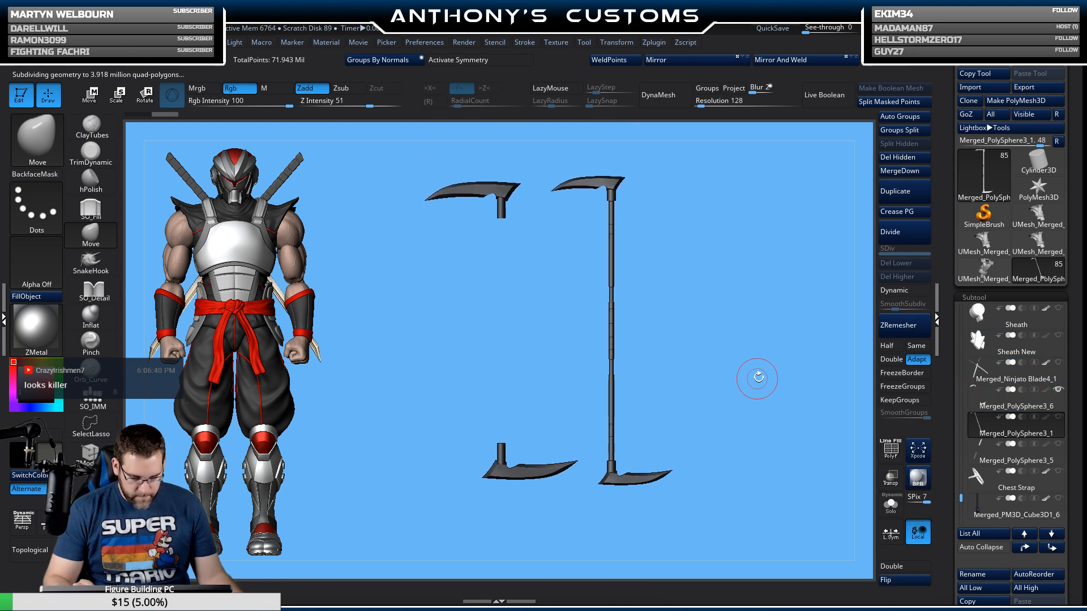
left_click(1059, 445)
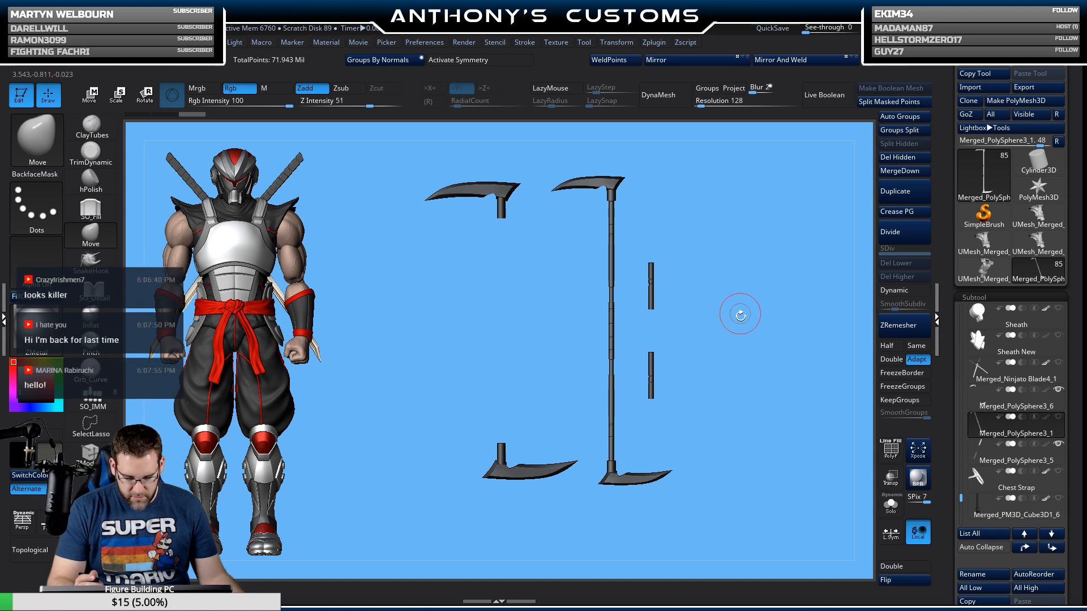
left_click_drag(738, 311, 742, 447)
mouse_move(601, 320)
left_mouse_down("alt")
mouse_move(519, 434)
mouse_move(564, 441)
mouse_move(555, 443)
mouse_move(555, 378)
mouse_move(590, 422)
left_mouse_up("alt")
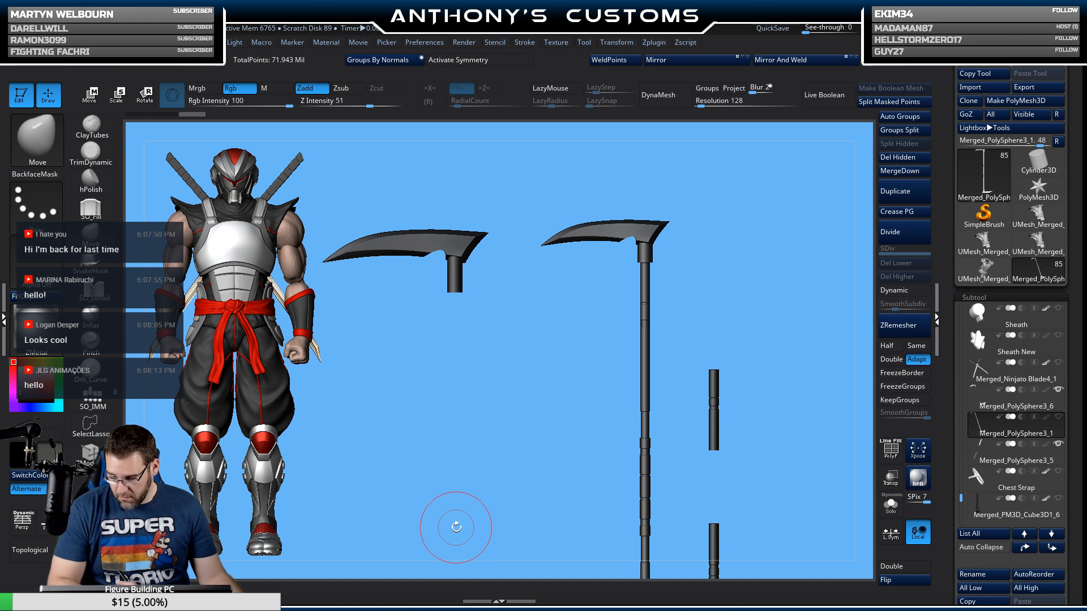
Step: Move the blade-end subtool Merged_PolySphere3_6 sideways into line with the short rods and lower it toward them
mouse_move(1008, 512)
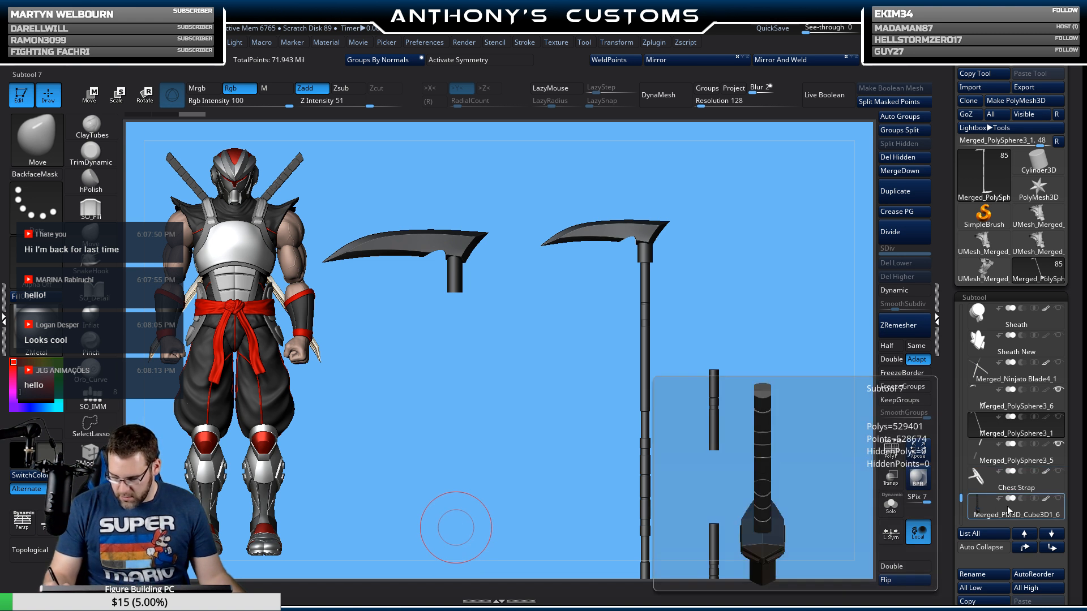
left_click(984, 402)
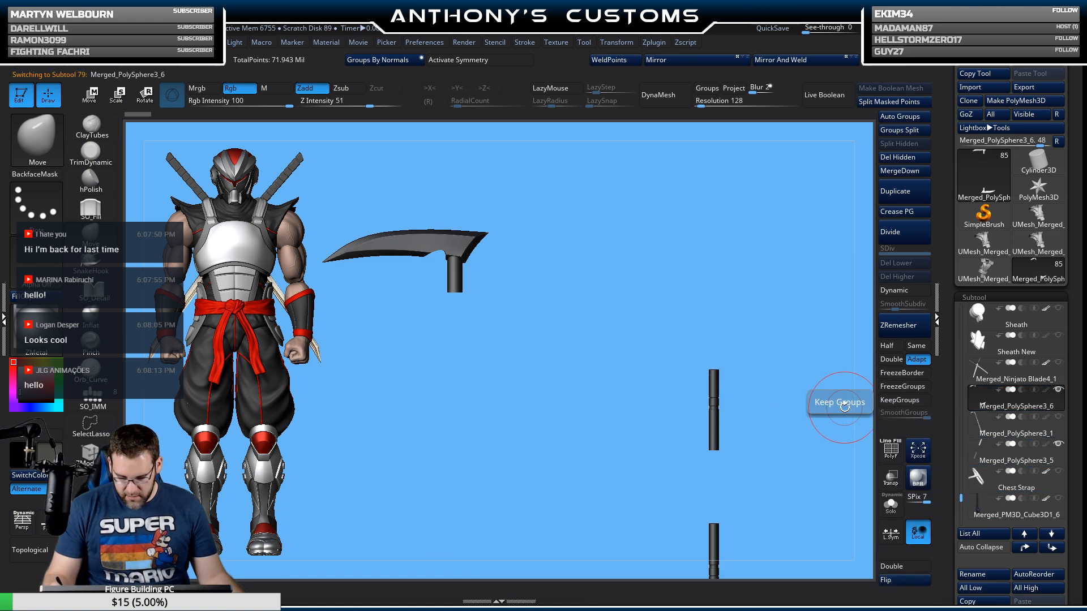
key("w")
left_click_drag(387, 461, 647, 460)
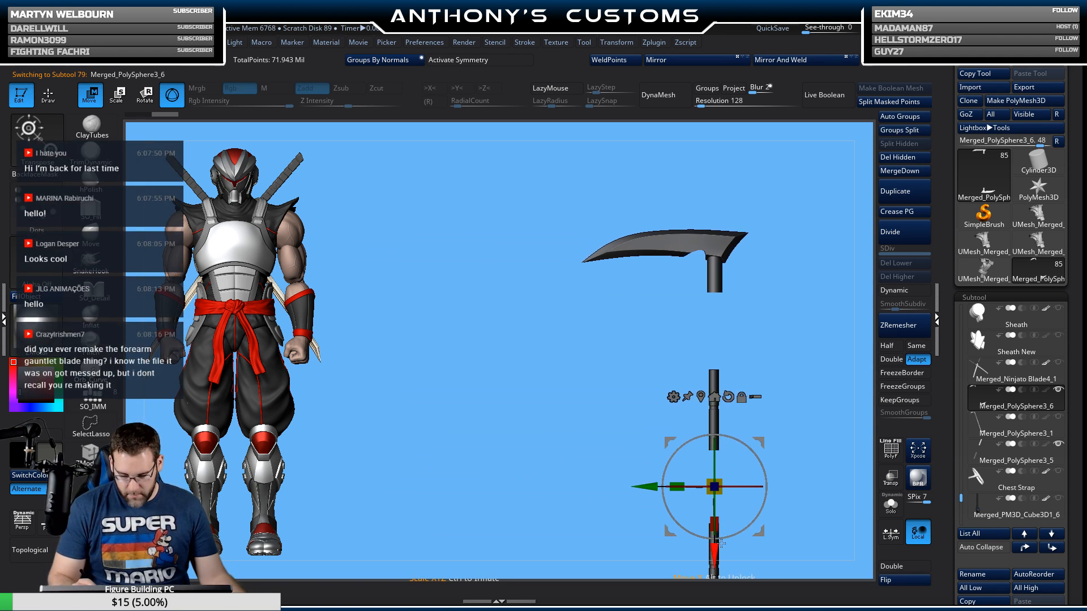
left_click_drag(718, 547, 718, 598)
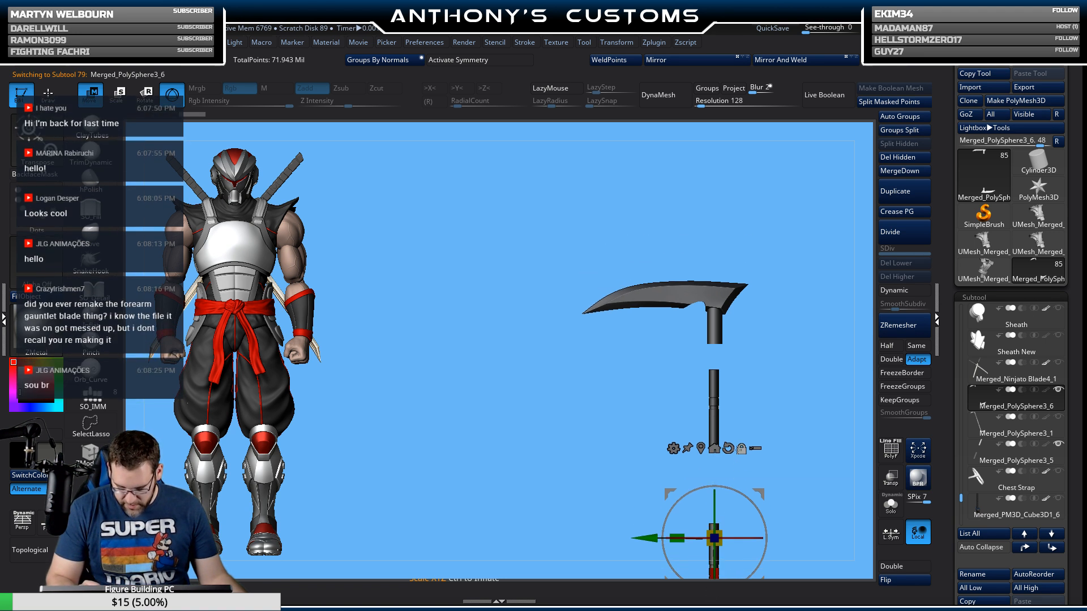
left_click_drag(792, 418, 743, 335, "alt")
left_click_drag(667, 524, 667, 483, "alt")
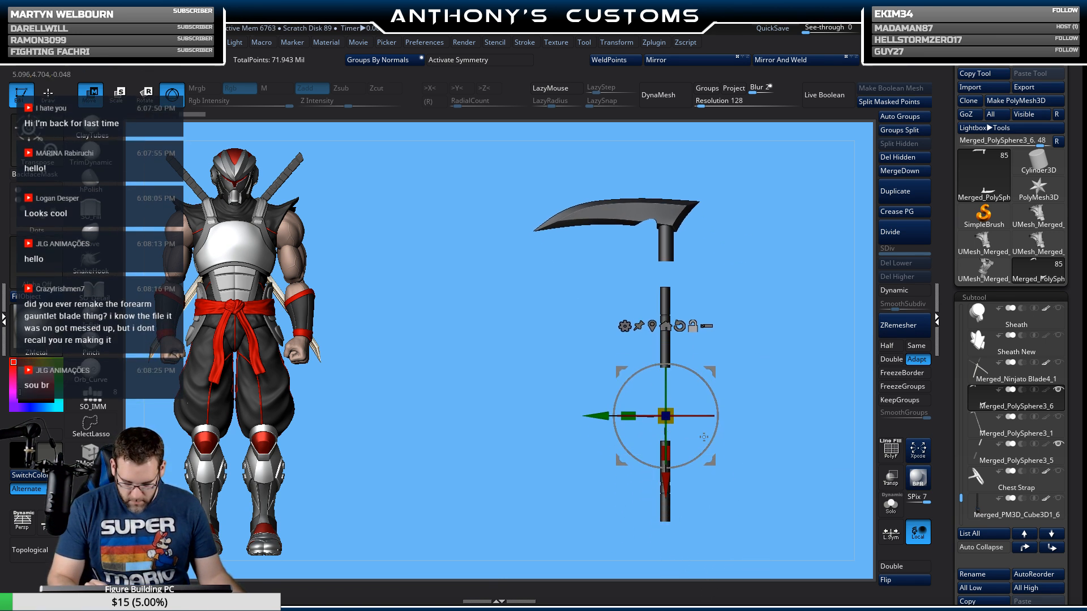
Step: Lower the blade ends until the upper blade's hollow socket slides over the rod, and nudge it sideways to centre it
left_click_drag(758, 417, 760, 487, "alt")
left_click_drag(719, 275, 653, 384, "alt")
left_click_drag(701, 434, 709, 385, "alt")
left_click_drag(608, 529, 607, 357, "alt")
left_click_drag(743, 253, 674, 365, "alt")
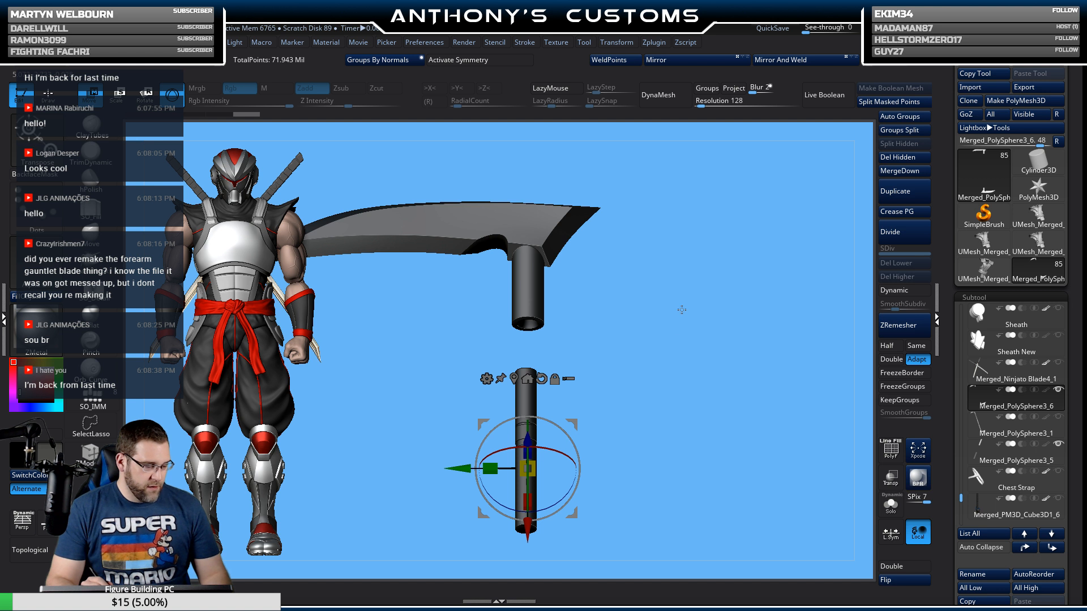
mouse_move(683, 372)
left_mouse_down("alt")
mouse_move(687, 442)
mouse_move(684, 374)
left_mouse_up("alt")
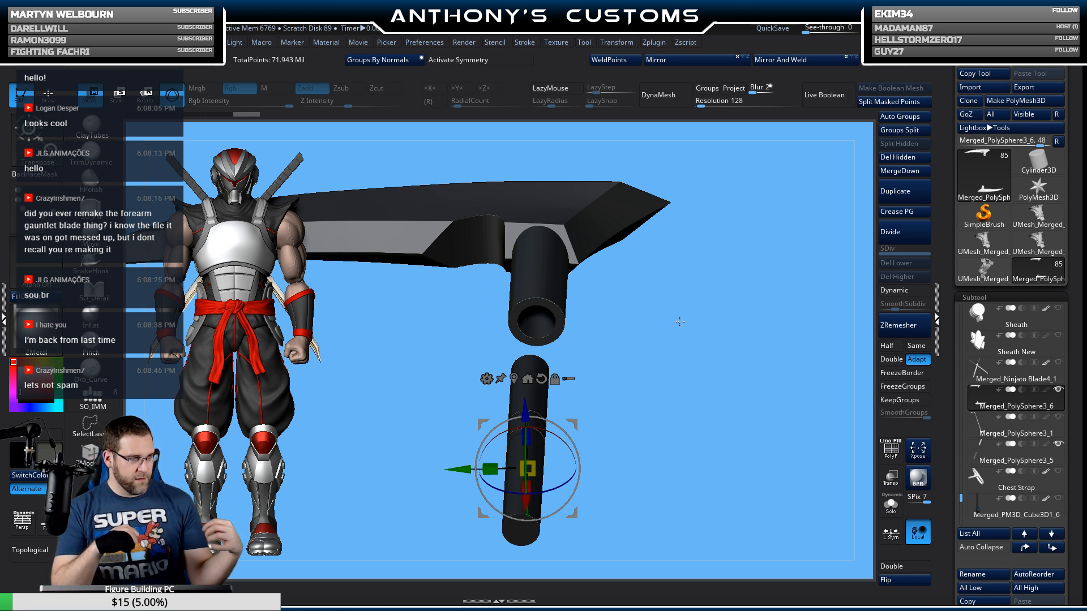
left_click_drag(680, 322, 639, 371)
left_click_drag(520, 504, 512, 555)
left_click_drag(622, 388, 704, 341)
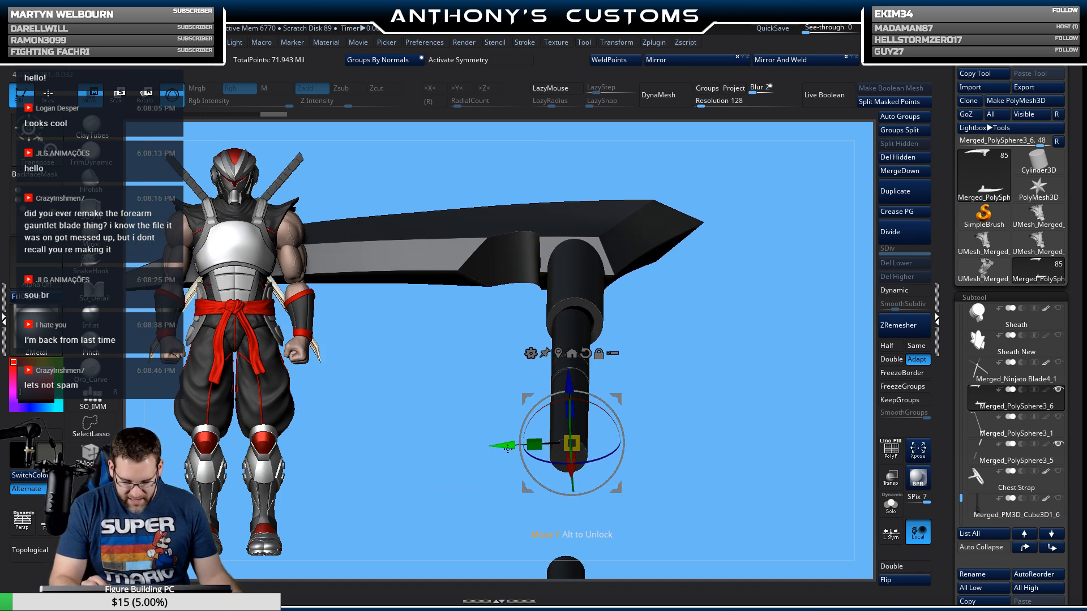
left_click_drag(506, 445, 503, 446)
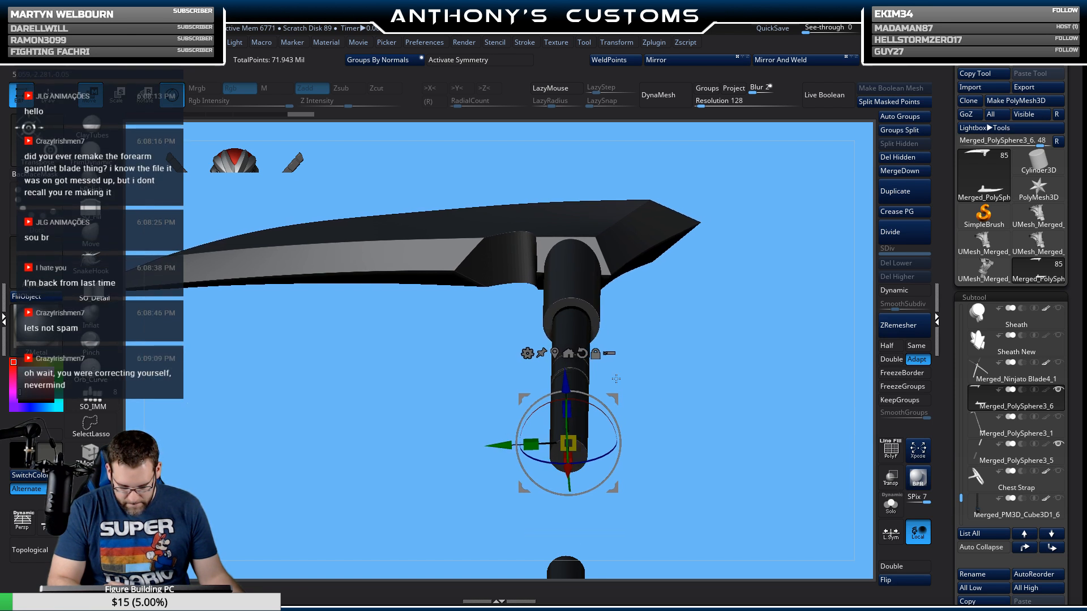
left_click_drag(719, 391, 705, 286)
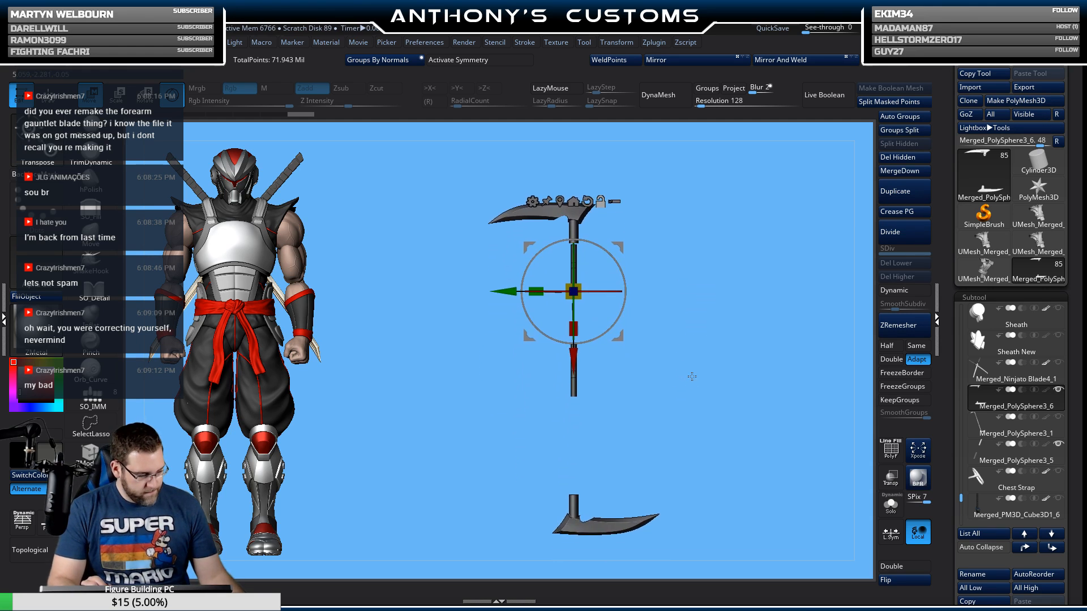
Step: Raise the blade ends off the short rods and shift them sideways, clear of the rods
key("q")
mouse_move(702, 368)
left_mouse_down("alt")
mouse_move(695, 360)
mouse_move(693, 379)
left_mouse_up("alt")
key("w")
left_click_drag(578, 334, 603, 303, "alt")
key("q")
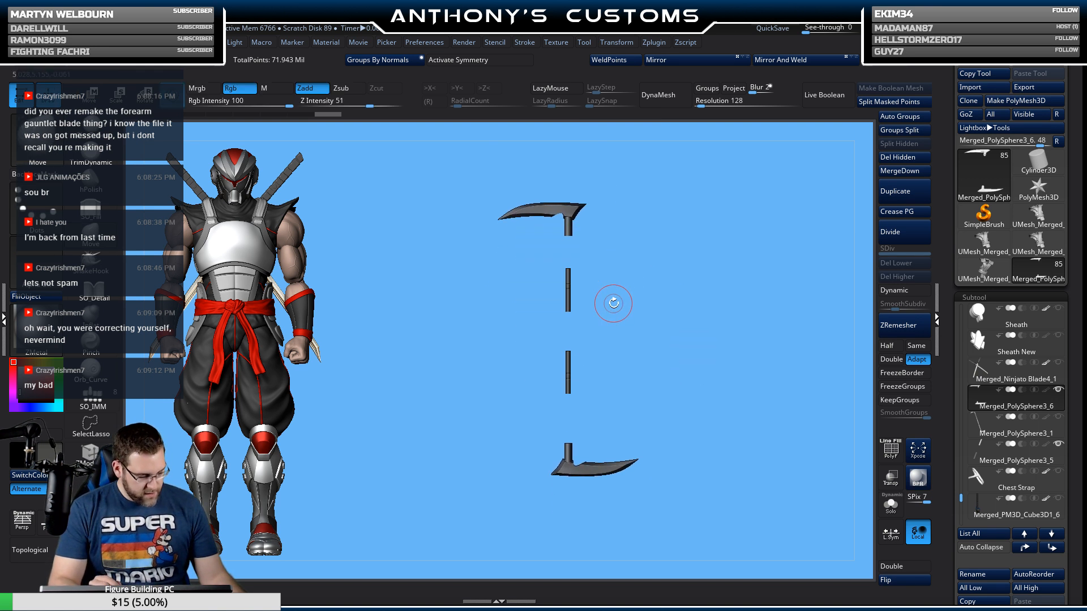
key("w")
left_click_drag(503, 276, 466, 276)
key("q")
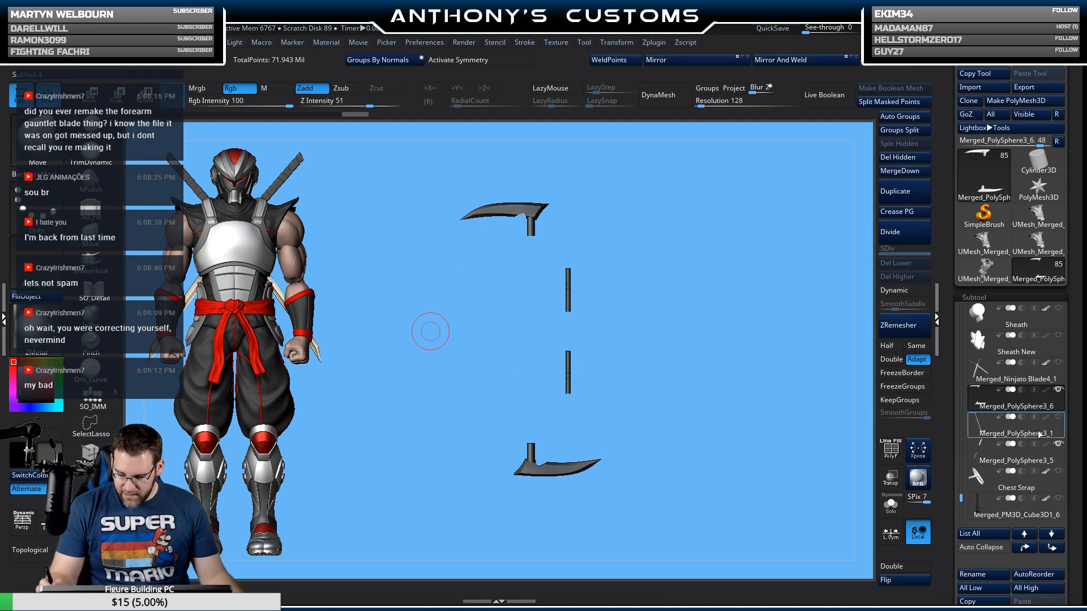
Step: Hide the separate blade ends, show the full staff Merged_PolySphere3_1, and show the crossed swords Merged_Ninjato Blade4_1
mouse_move(1037, 435)
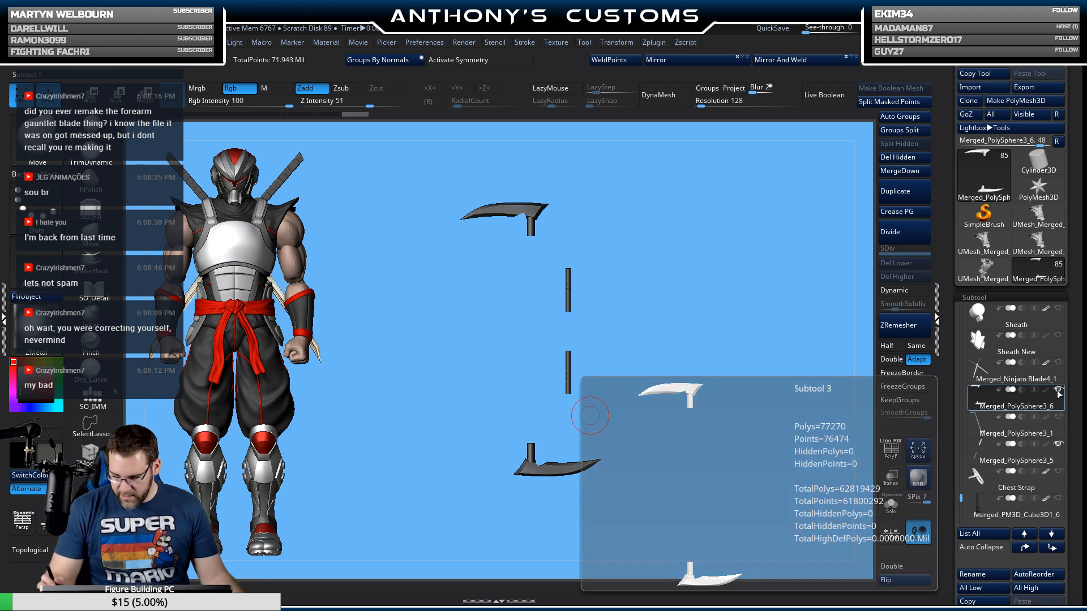
left_click(1053, 425)
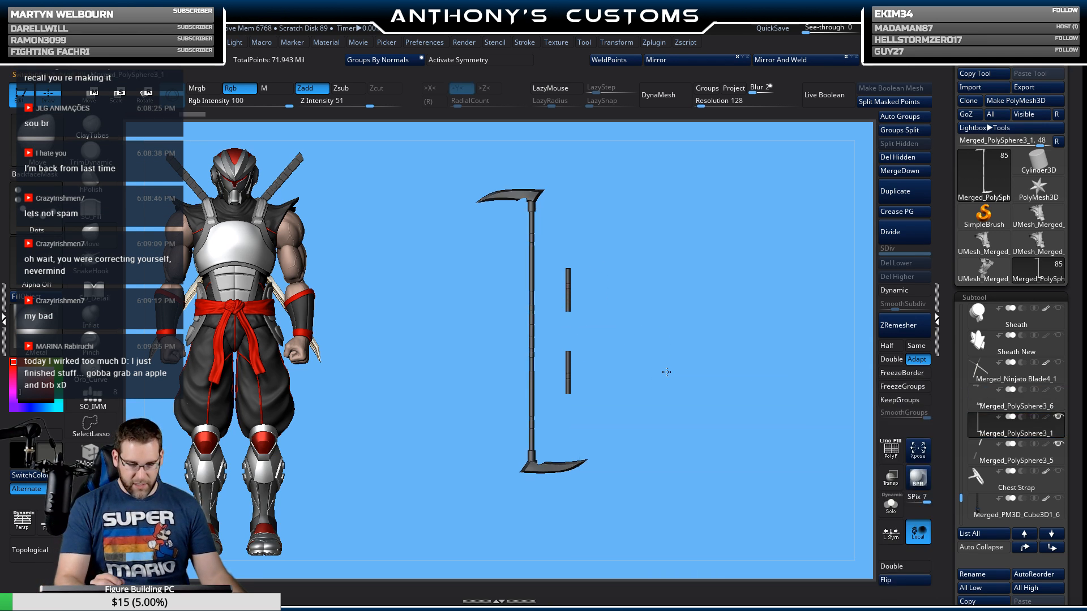
left_click_drag(667, 371, 653, 404)
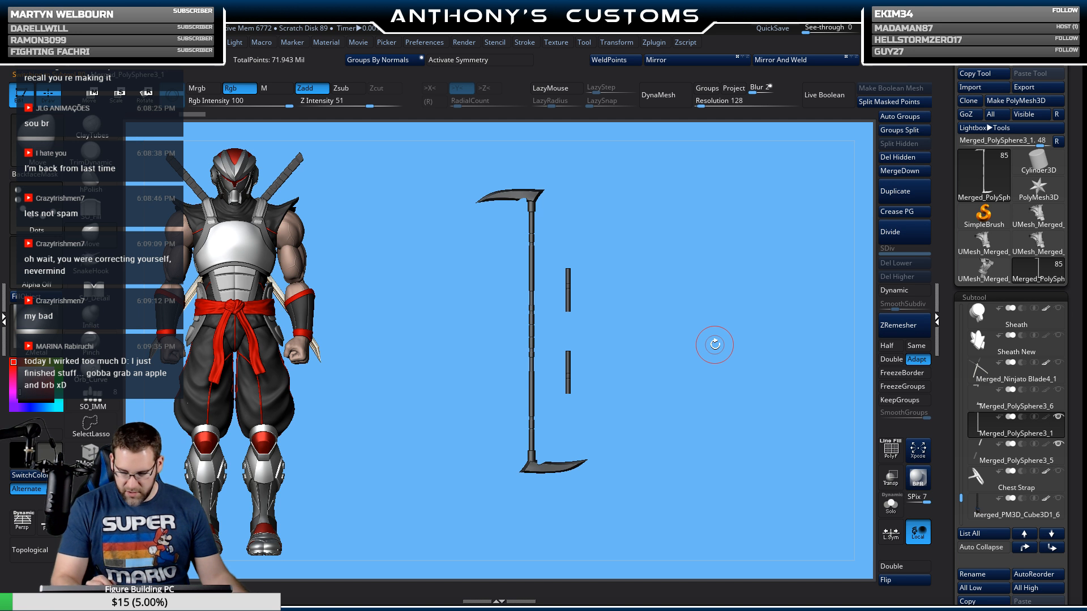
mouse_move(1008, 364)
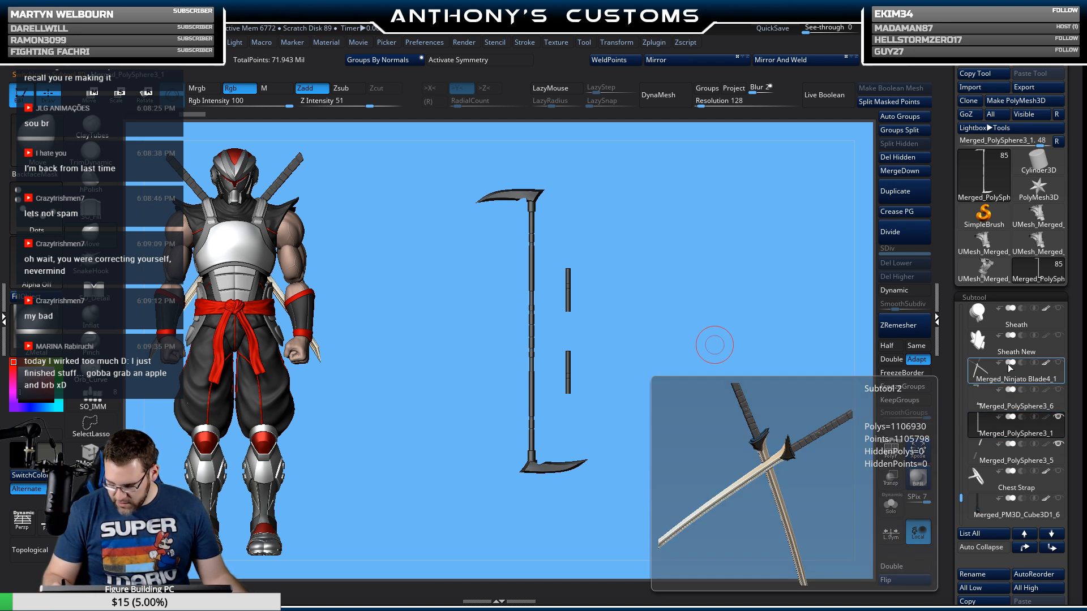
left_click(1057, 364)
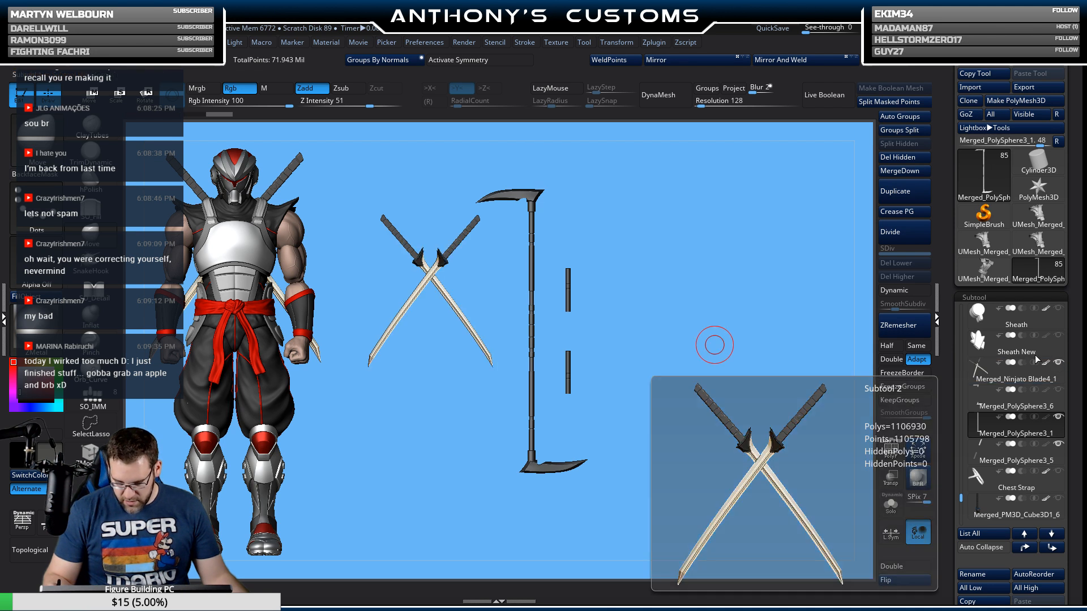
left_click_drag(658, 303, 681, 291)
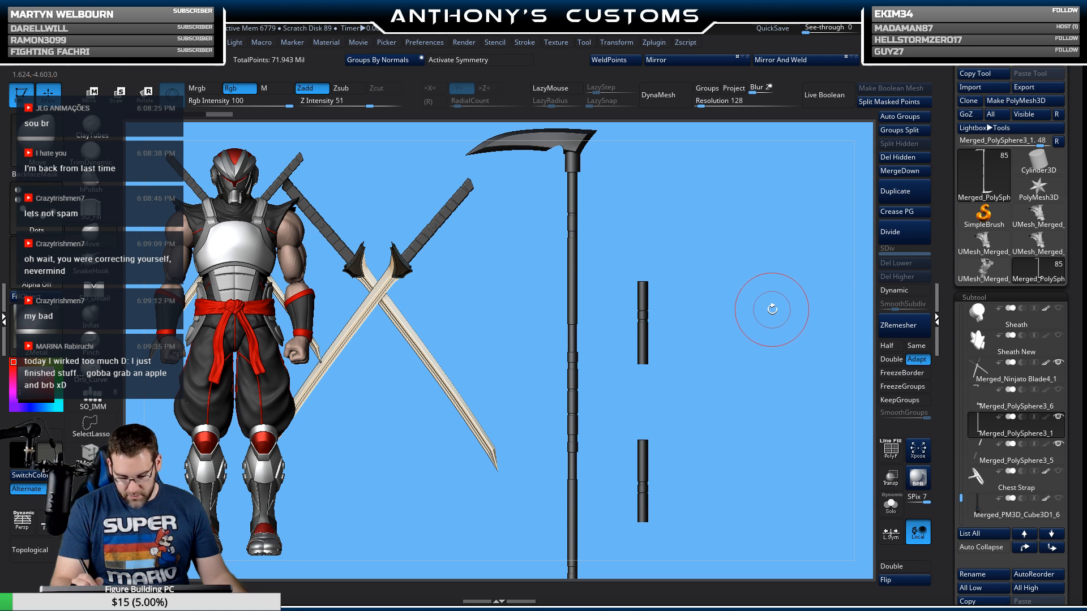
Step: Select the crossed swords, reset their gizmo's orientation, and move them across to the short rods
left_click(986, 381)
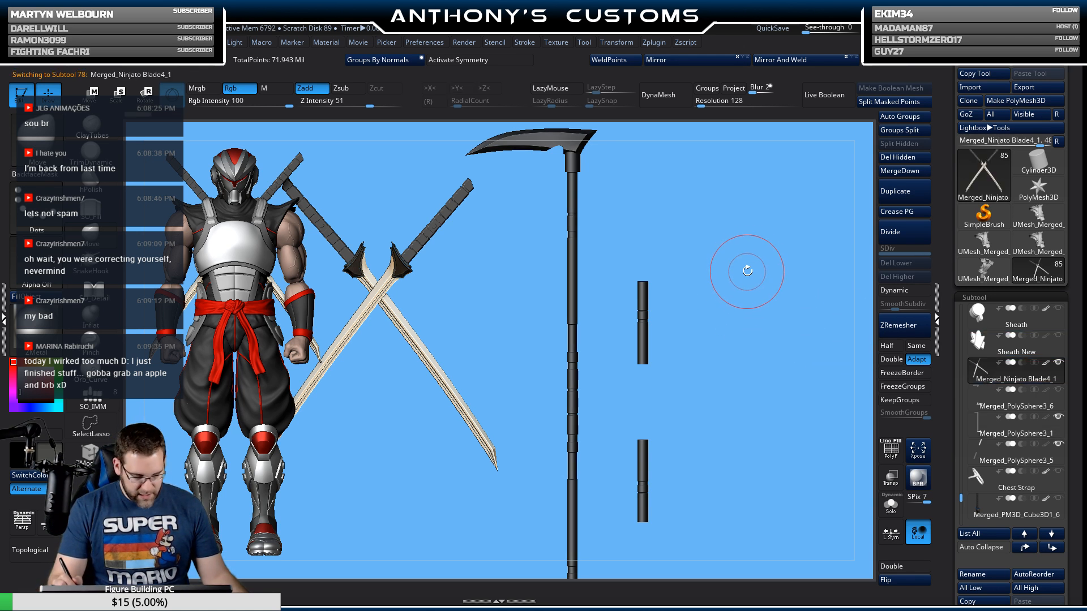
key("w")
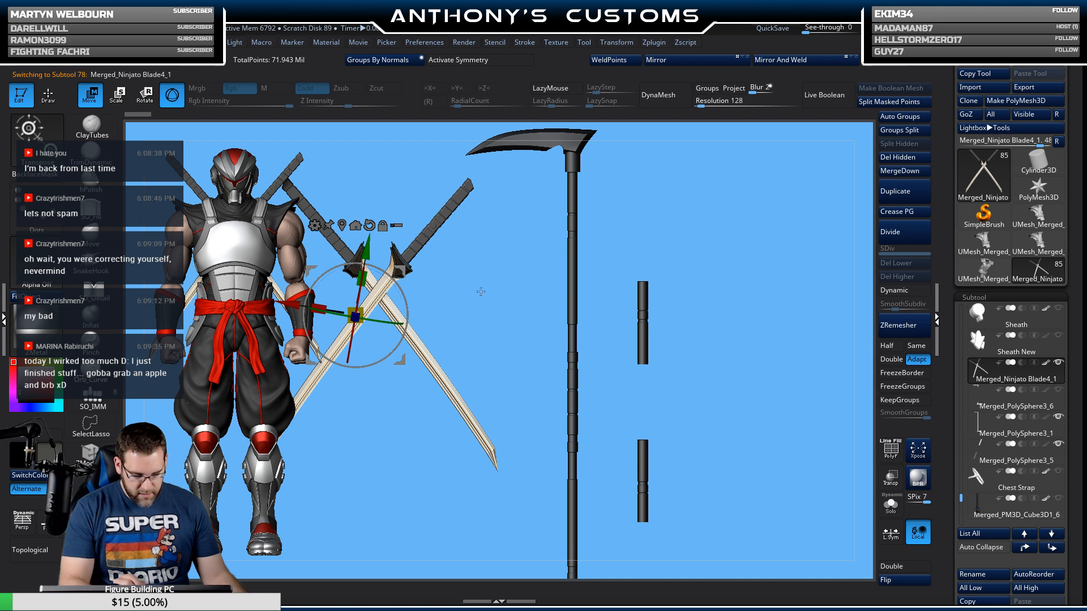
left_click(369, 225)
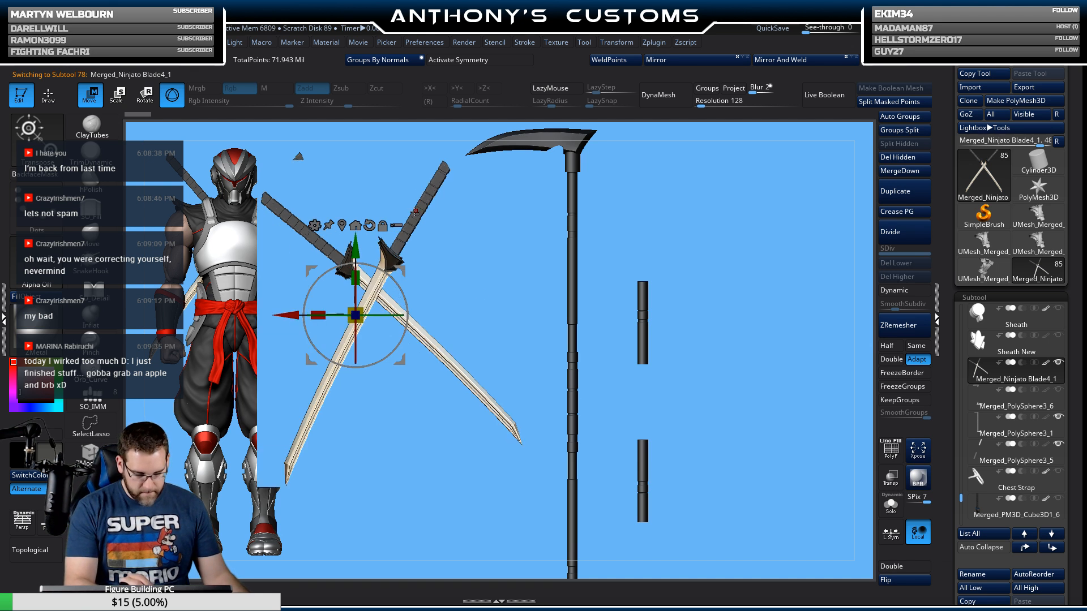
left_click_drag(283, 315, 616, 315)
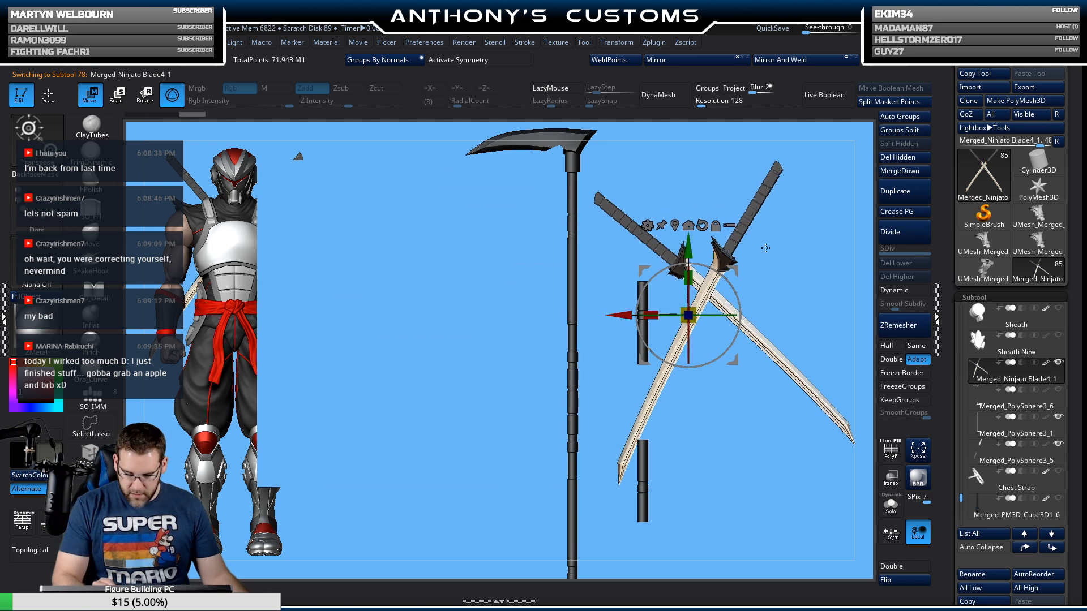
Step: Rotate the swords until one stands upright, and line its grip up with the short rods
left_click_drag(739, 302, 685, 388)
left_click_drag(776, 360, 701, 367)
left_click_drag(587, 430, 499, 434)
left_click_drag(672, 369, 708, 401)
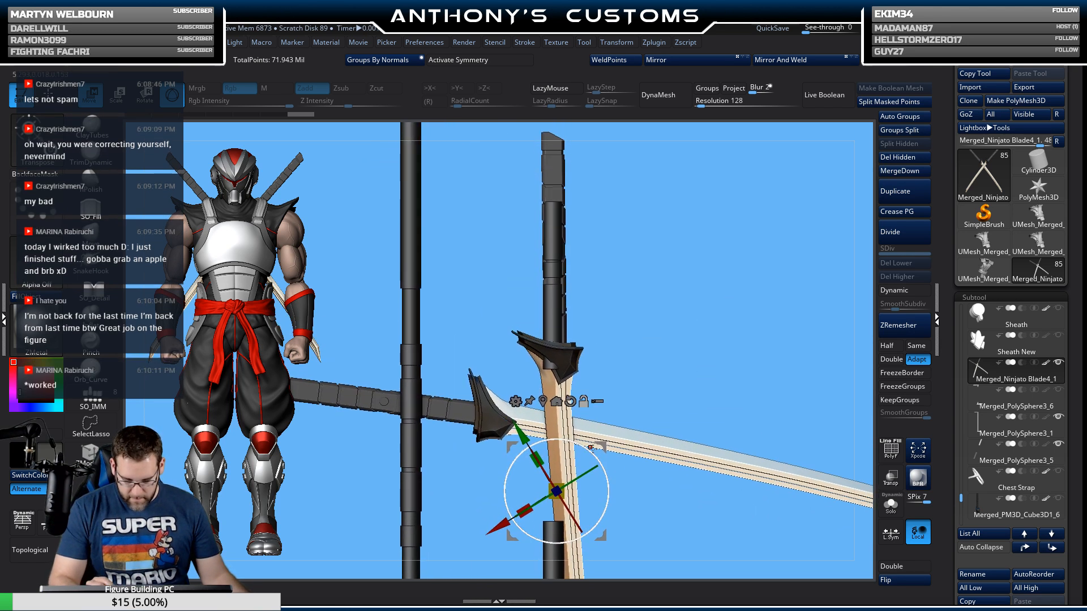
left_click_drag(604, 471, 599, 449)
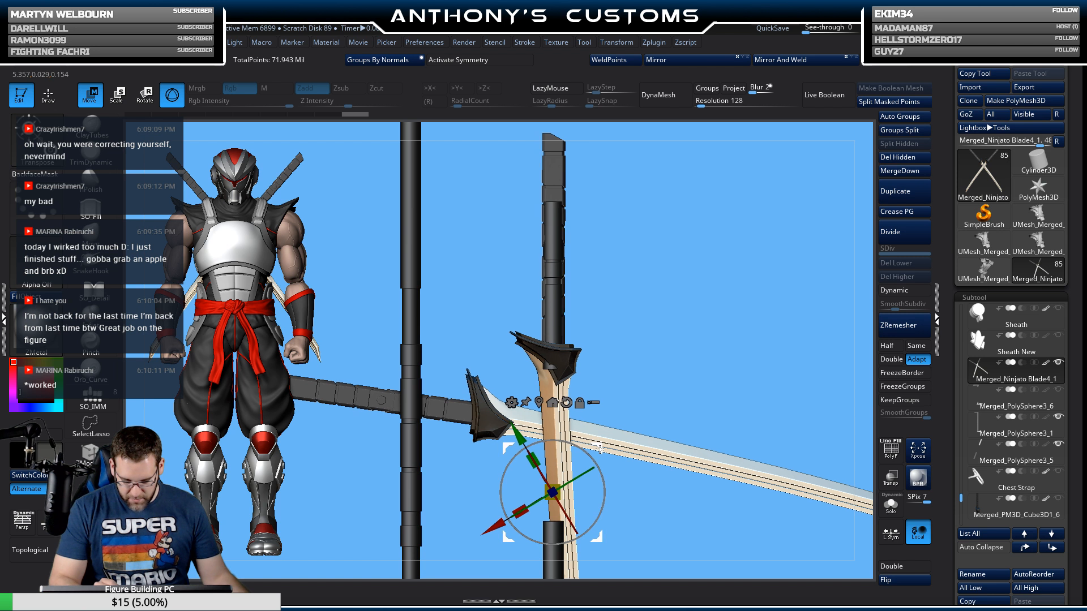
right_click_drag(713, 390, 677, 291, "ctrl")
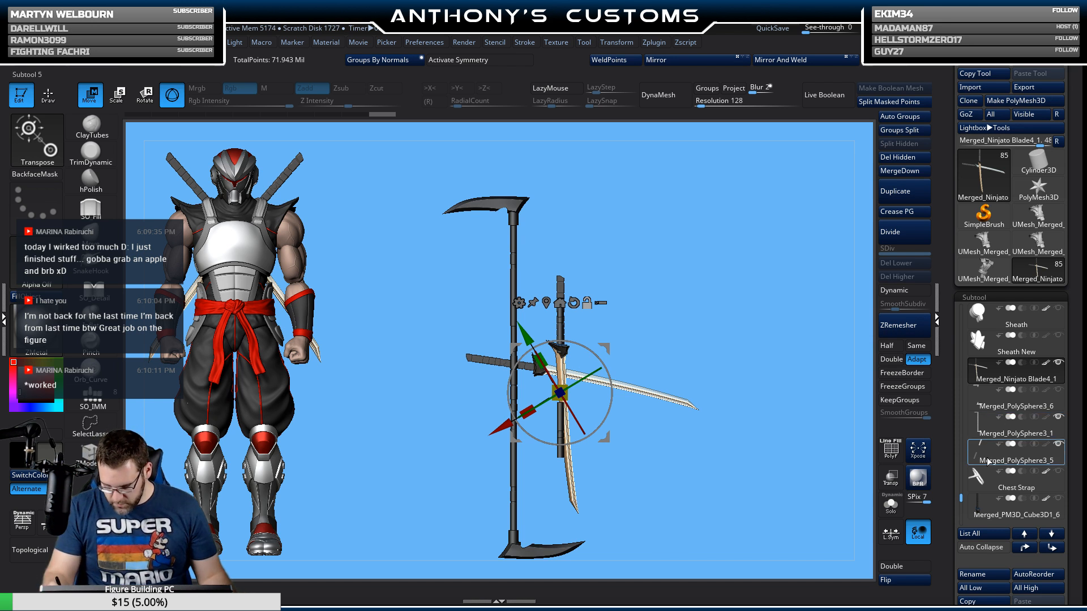
Step: Select the staff Merged_PolySphere3_1, display its polygroups, and regroup it with Auto Groups by topology continuity
mouse_move(1000, 453)
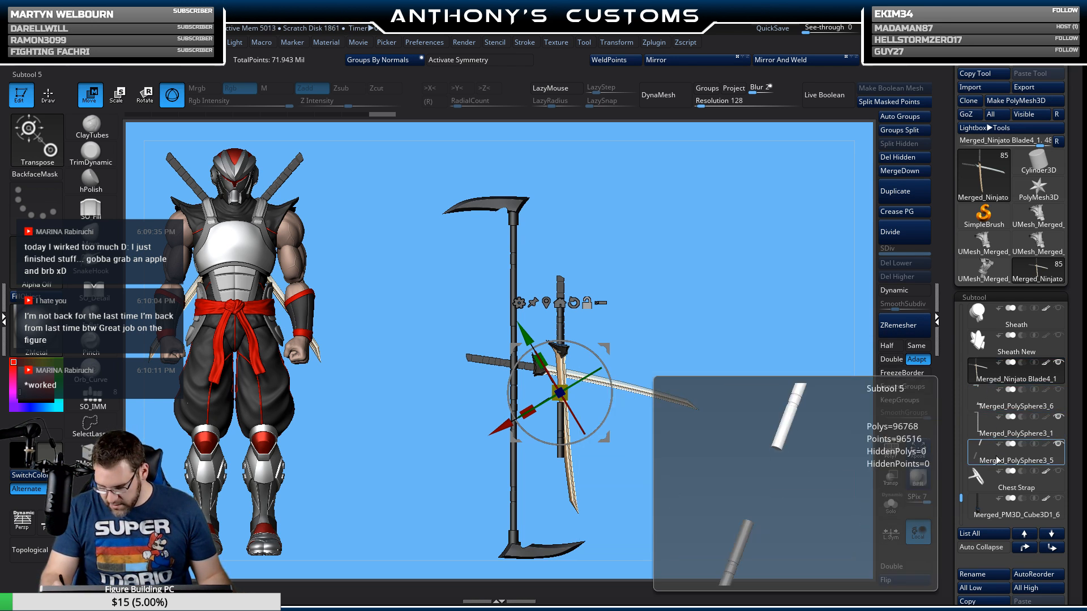
left_click(988, 432)
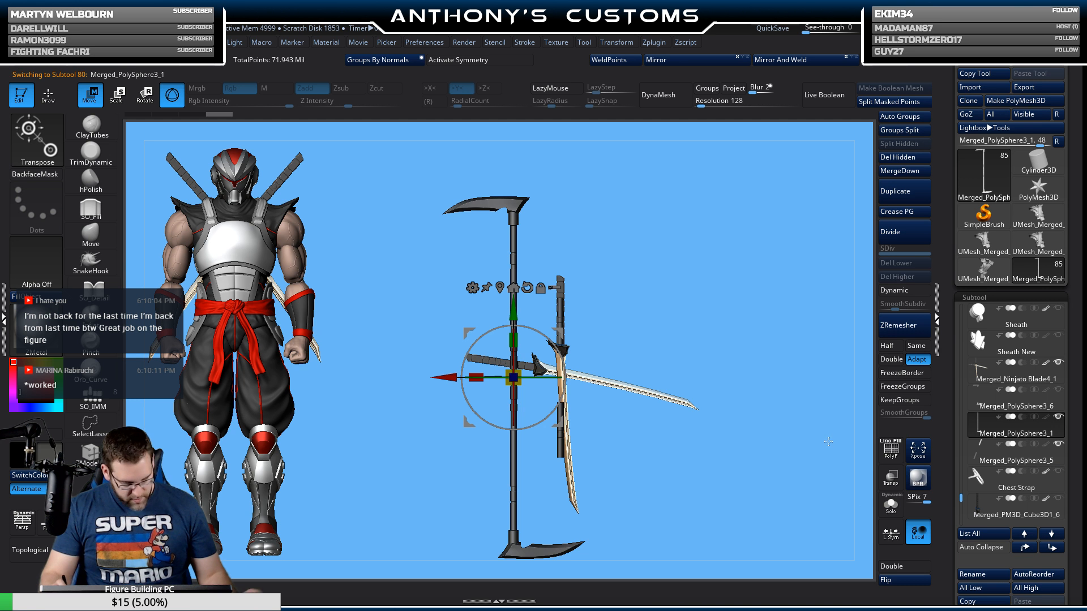
key("shift+f")
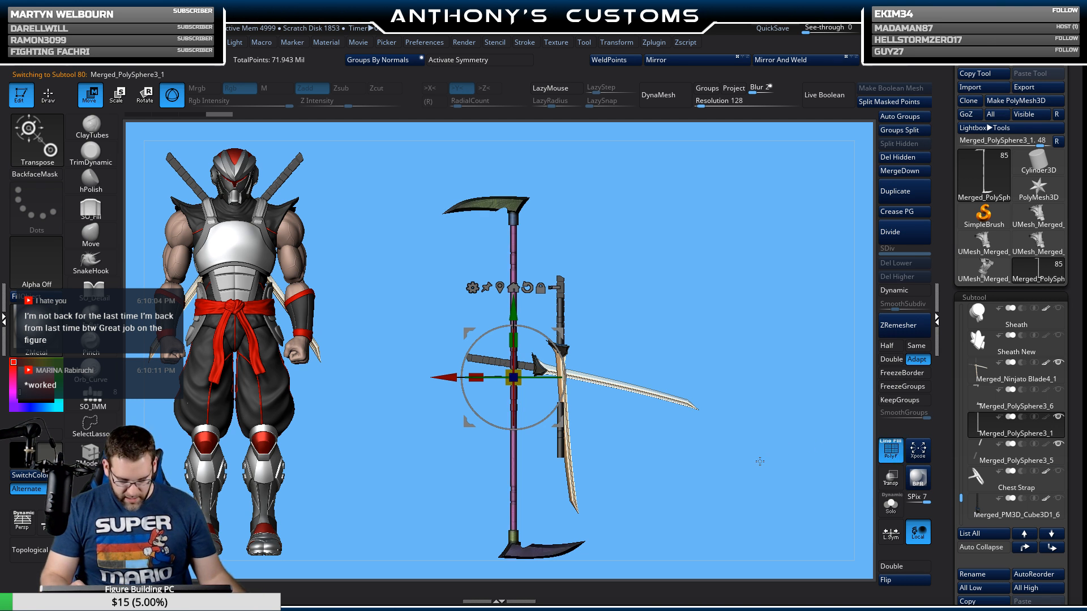
mouse_move(755, 472)
left_mouse_down()
mouse_move(716, 476)
mouse_move(746, 467)
left_mouse_up()
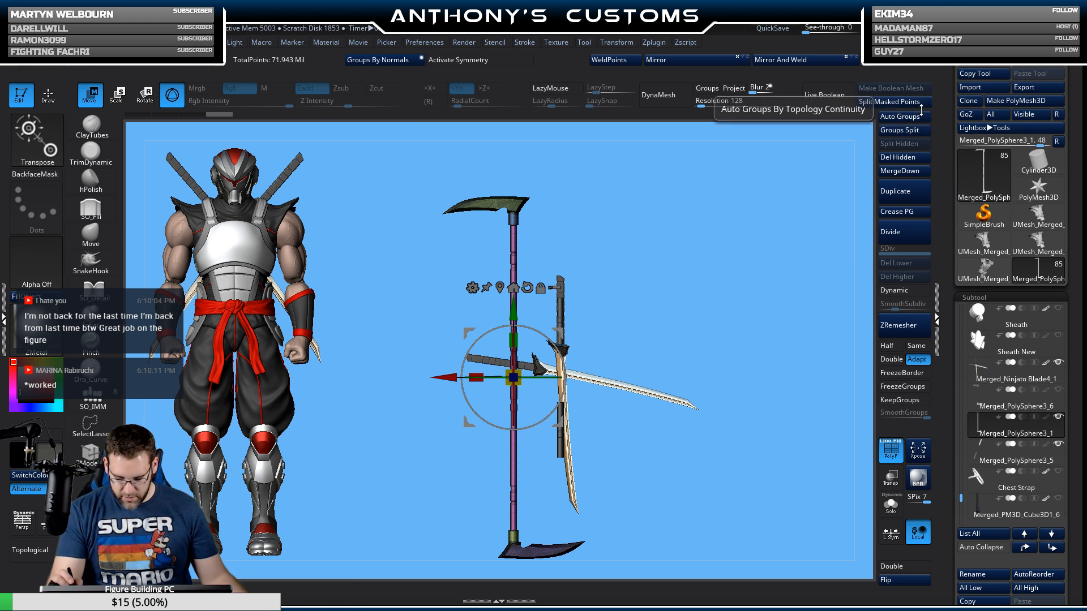
left_click(904, 116)
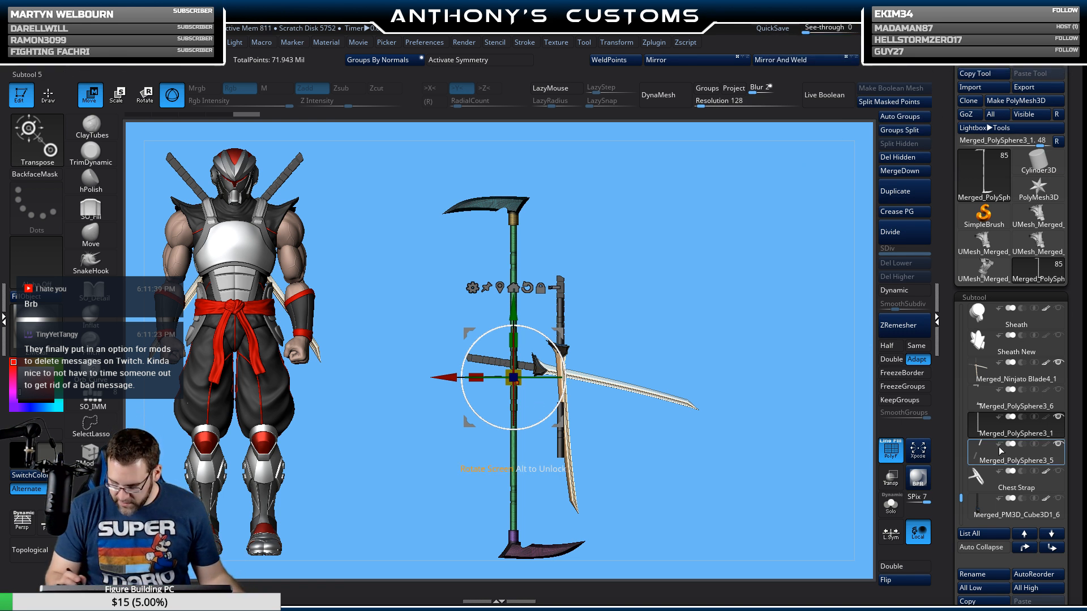
mouse_move(986, 459)
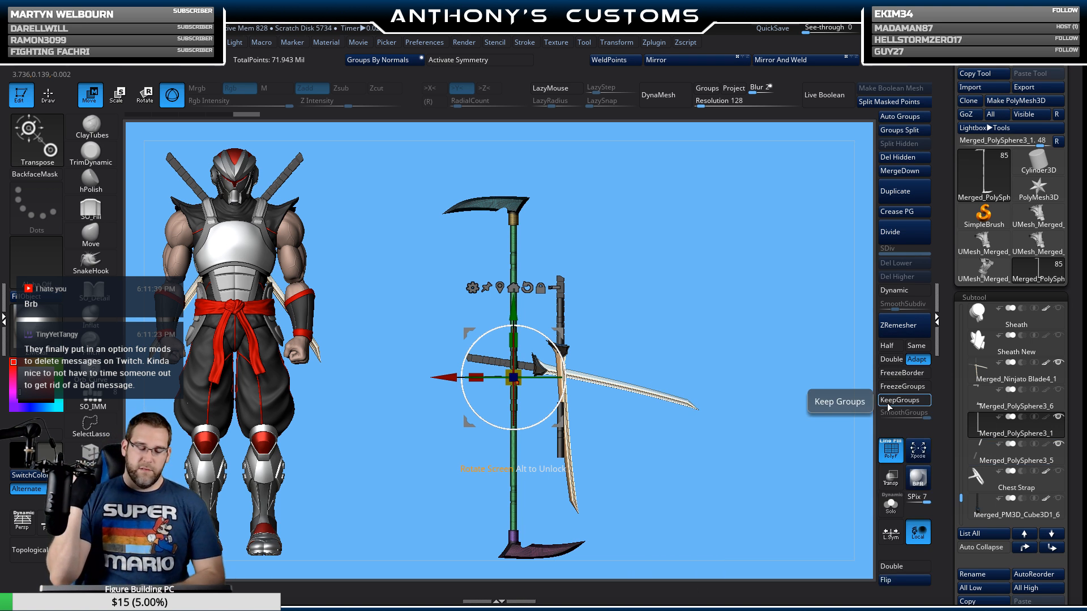
Step: Select the short rods Merged_PolySphere3_5 and regroup them with Auto Groups so each rod has its own polygroup
mouse_move(1001, 411)
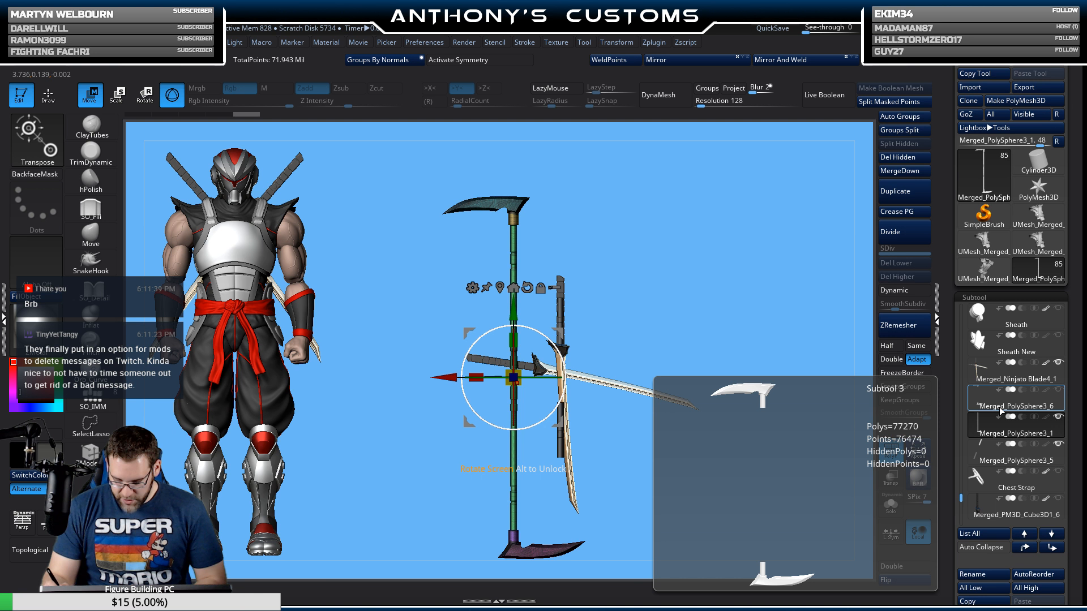
mouse_move(1014, 379)
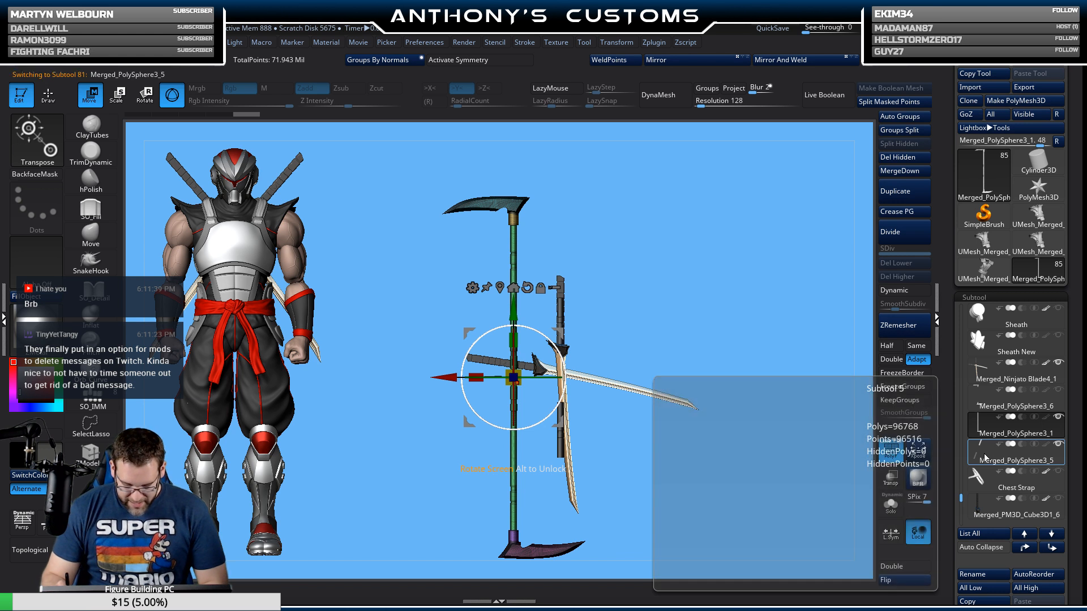
left_click(987, 454)
left_click_drag(719, 456, 751, 451)
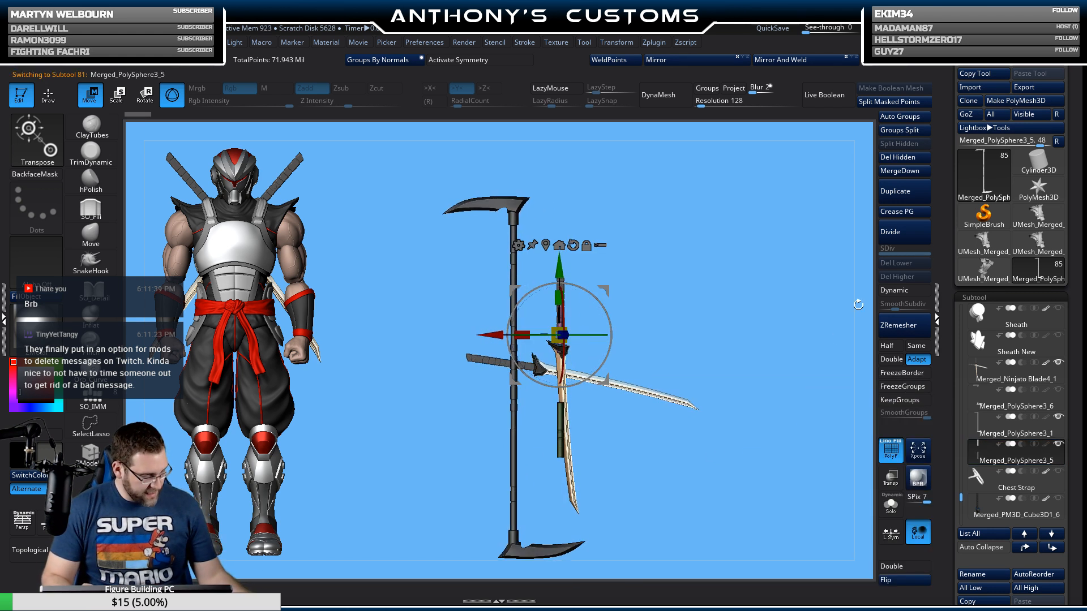
left_click(900, 116)
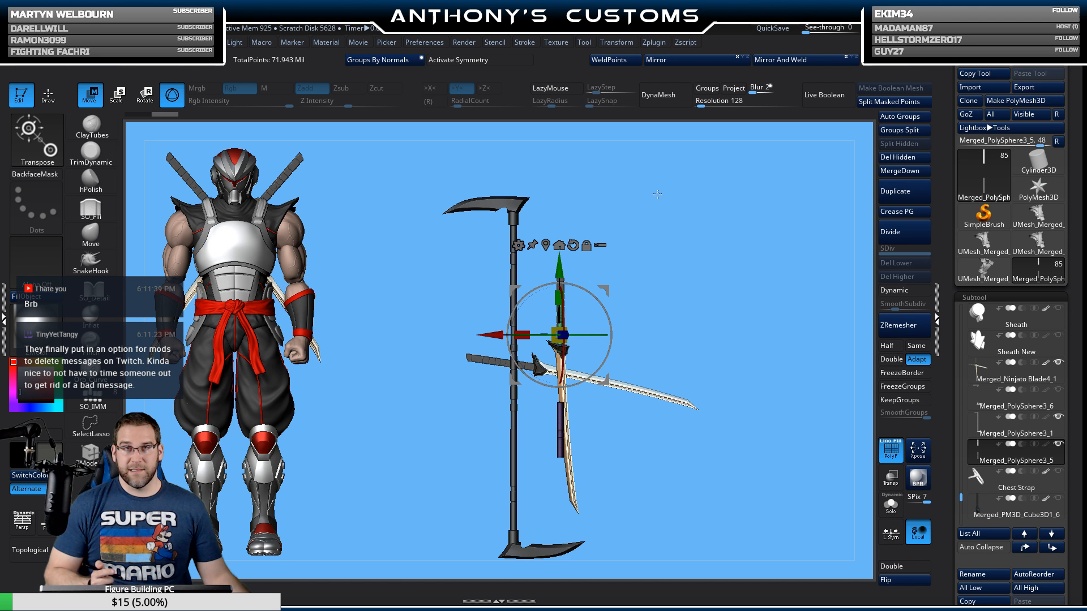
Step: Select the staff Merged_PolySphere3_1, merge it down with the short rods Merged_PolySphere3_5, and confirm the merge
mouse_move(720, 502)
left_mouse_down()
mouse_move(704, 504)
mouse_move(710, 498)
left_mouse_up()
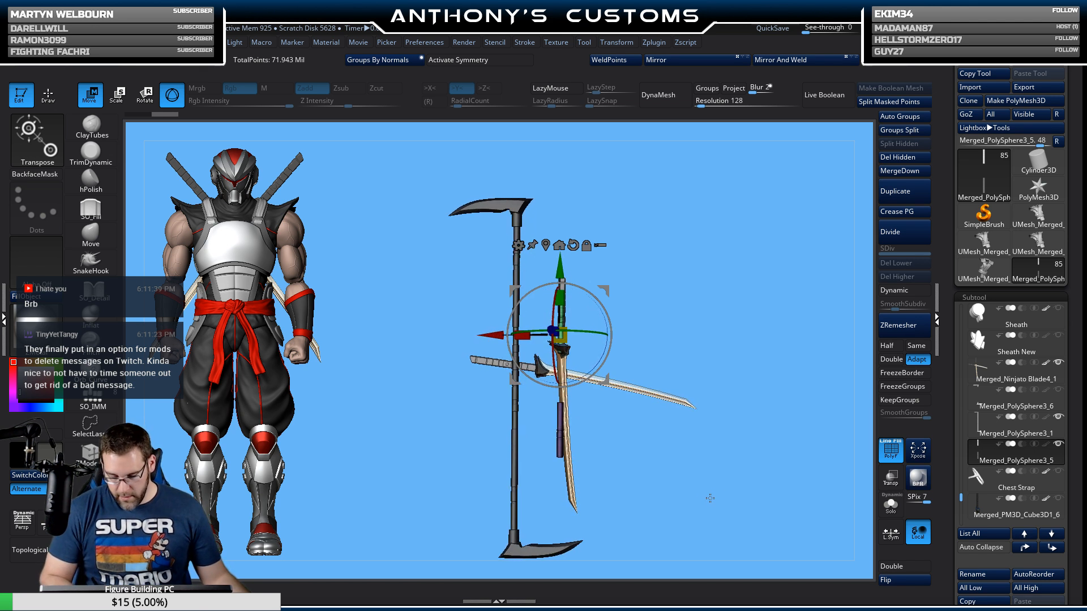
left_click(968, 430)
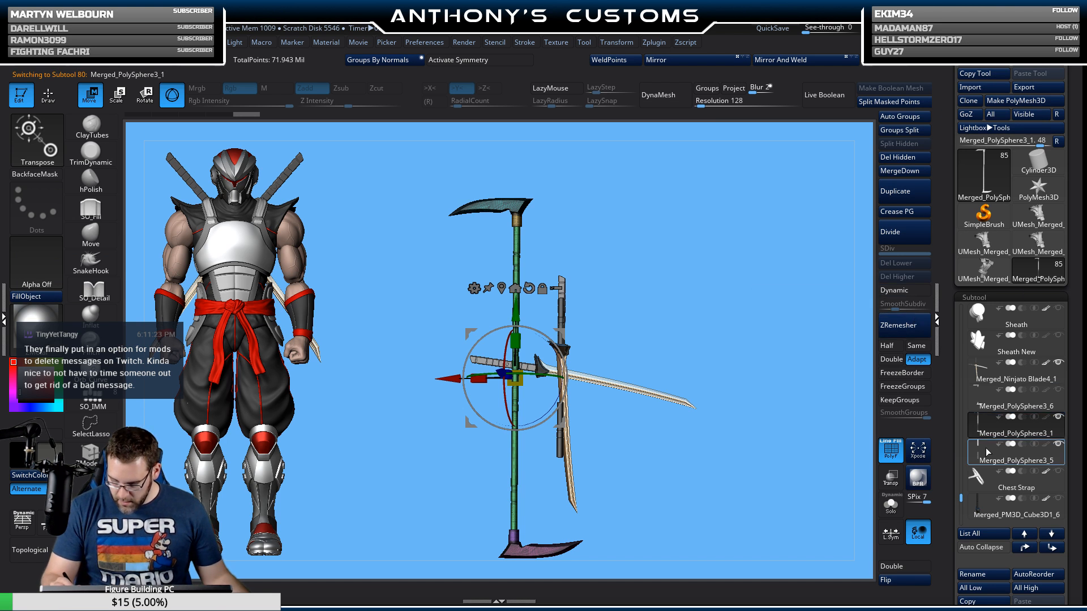
left_click(985, 449)
left_click(986, 425)
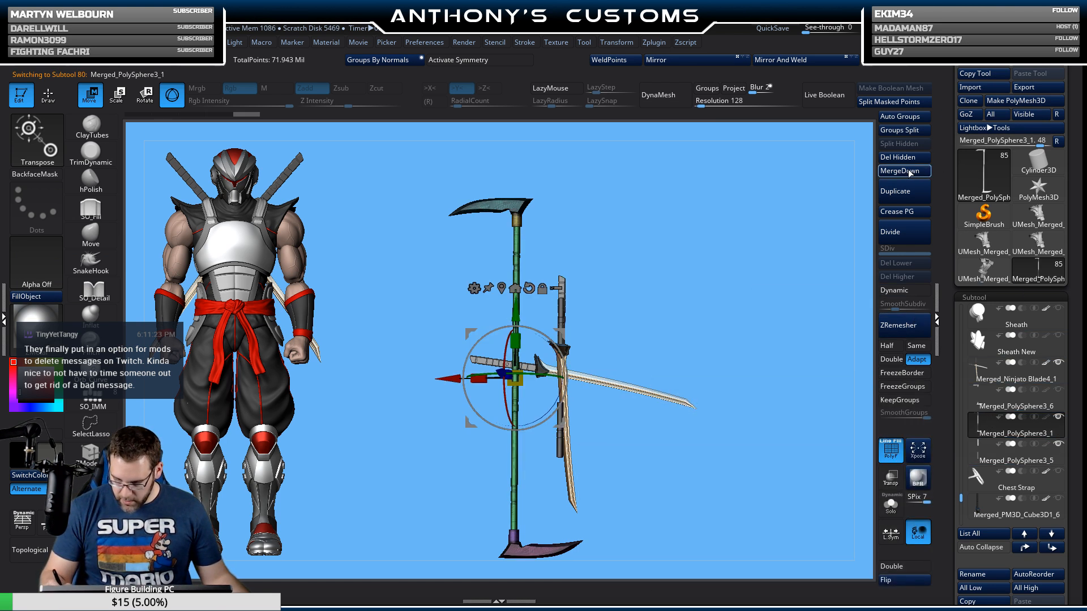
left_click(896, 171)
left_click(867, 195)
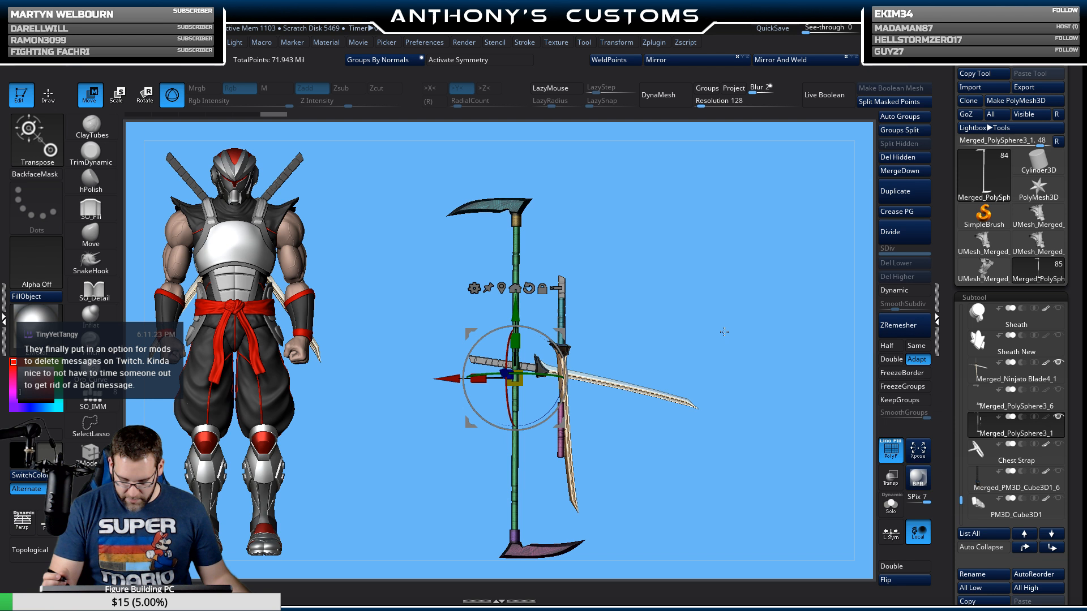
Step: Scale the merged staff and rods around the upper rod towards the sword grip's thickness, and shift them sideways into line with the grip
left_click_drag(746, 312, 704, 326, "alt")
left_click_drag(523, 349, 634, 244, "alt")
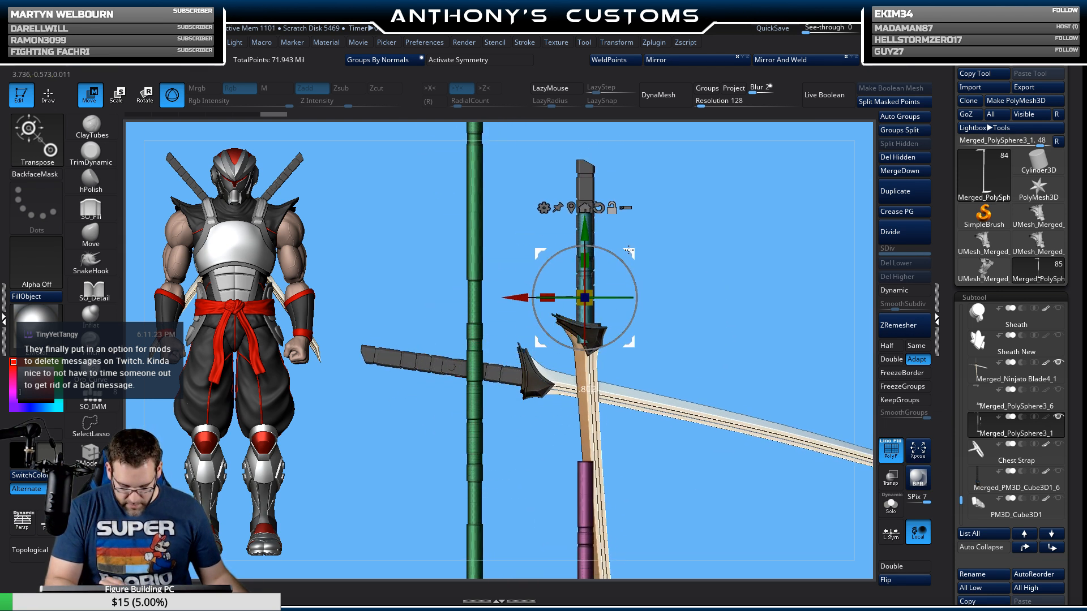
left_click_drag(725, 249, 707, 391, "alt")
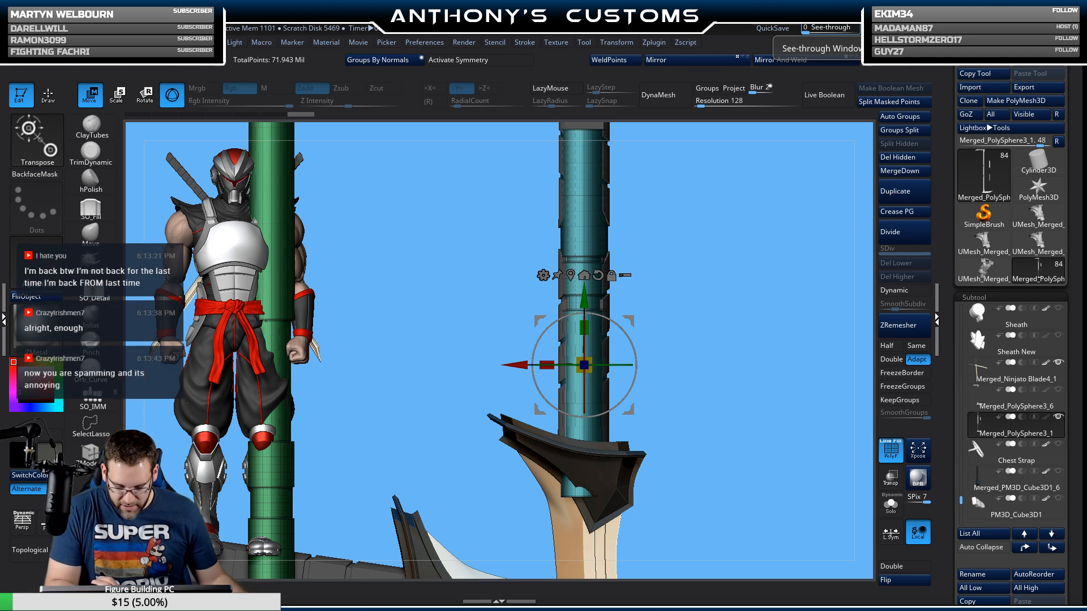
left_click_drag(696, 306, 684, 303)
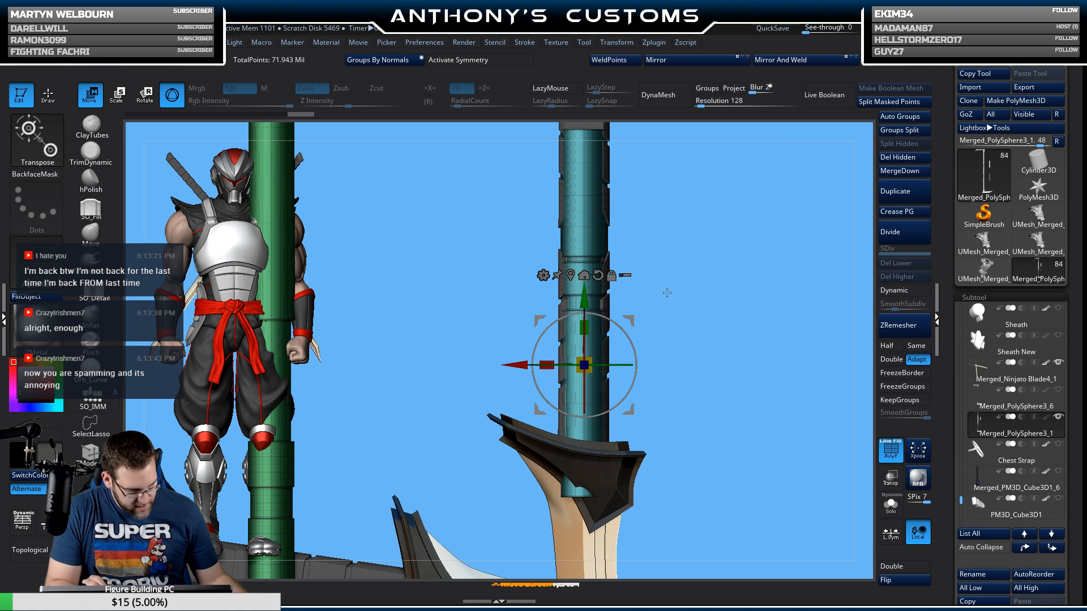
left_click_drag(591, 361, 625, 312)
left_click_drag(695, 272, 667, 314)
left_click_drag(516, 366, 520, 365)
left_click_drag(707, 312, 775, 292)
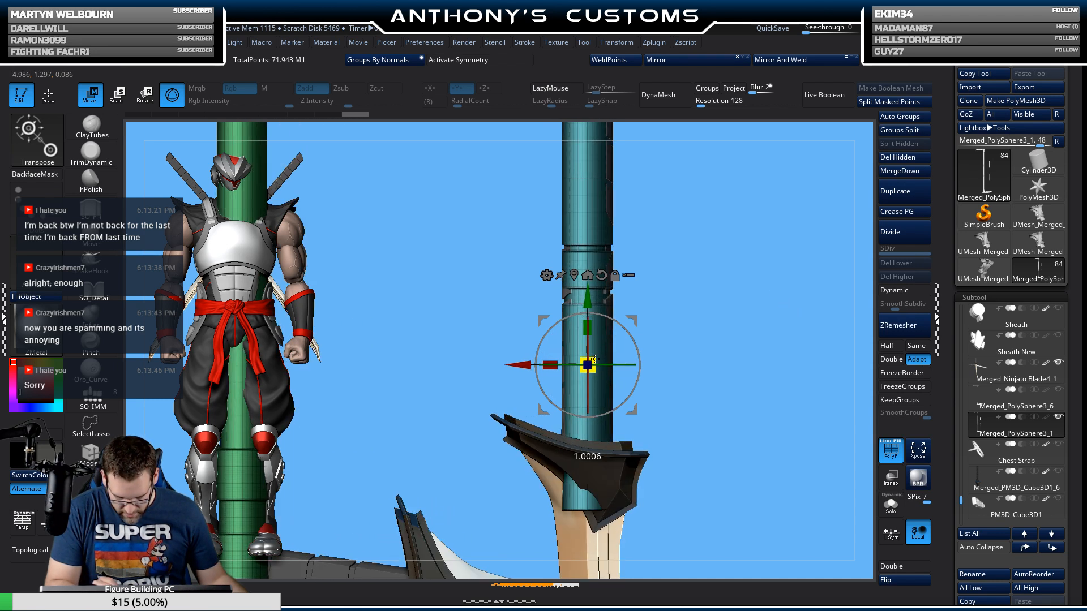
Step: Fine-tune the merged weapons' scale and sideways position so the upper rod matches the sword grip from the front and the side
left_click_drag(593, 359, 597, 357)
mouse_move(689, 323)
left_mouse_down()
mouse_move(717, 321)
mouse_move(627, 324)
mouse_move(710, 314)
left_mouse_up()
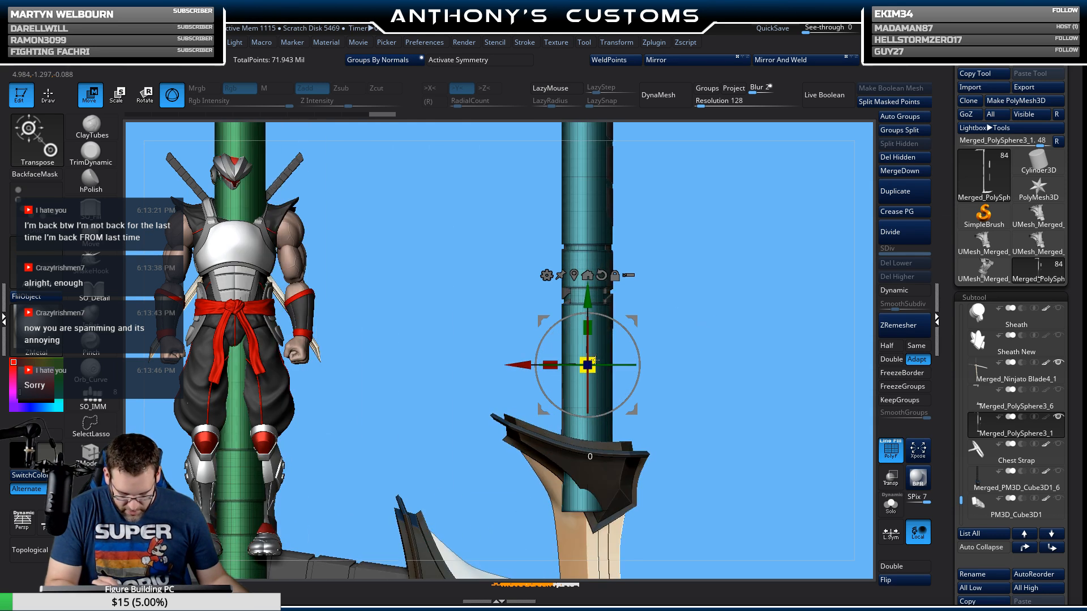
left_click_drag(596, 359, 597, 358)
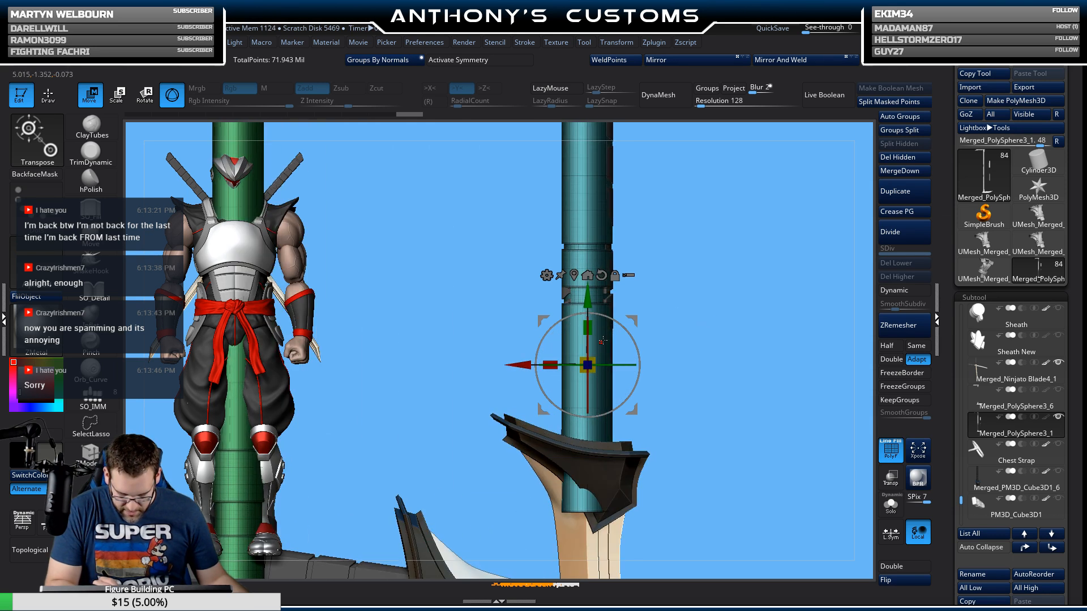
left_click_drag(721, 333, 622, 336)
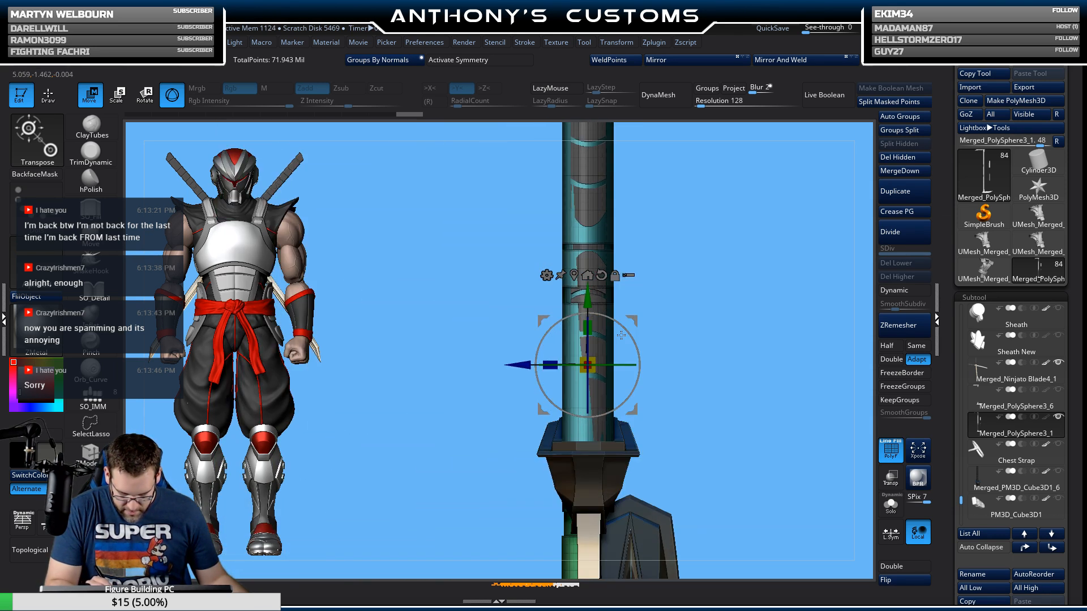
left_click_drag(522, 366, 524, 365)
left_click_drag(692, 330, 694, 278)
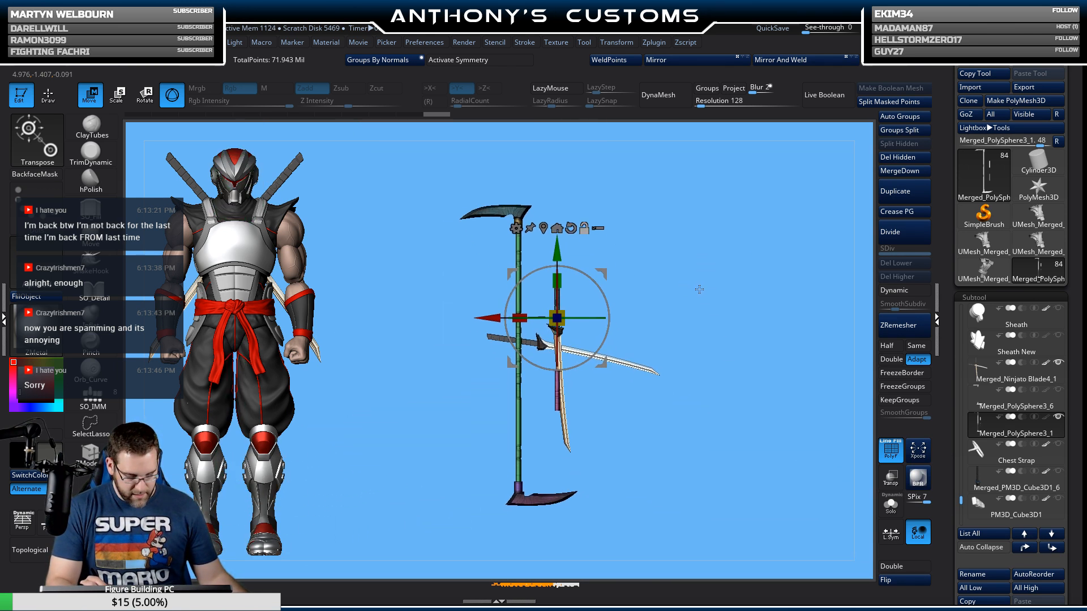
Step: Select the swords Merged_Ninjato Blade4_1 and undo their moves and rotations to bring them back off the rods
left_click_drag(717, 323, 568, 327)
mouse_move(646, 306)
left_mouse_down("alt")
mouse_move(657, 331)
mouse_move(664, 313)
left_mouse_up("alt")
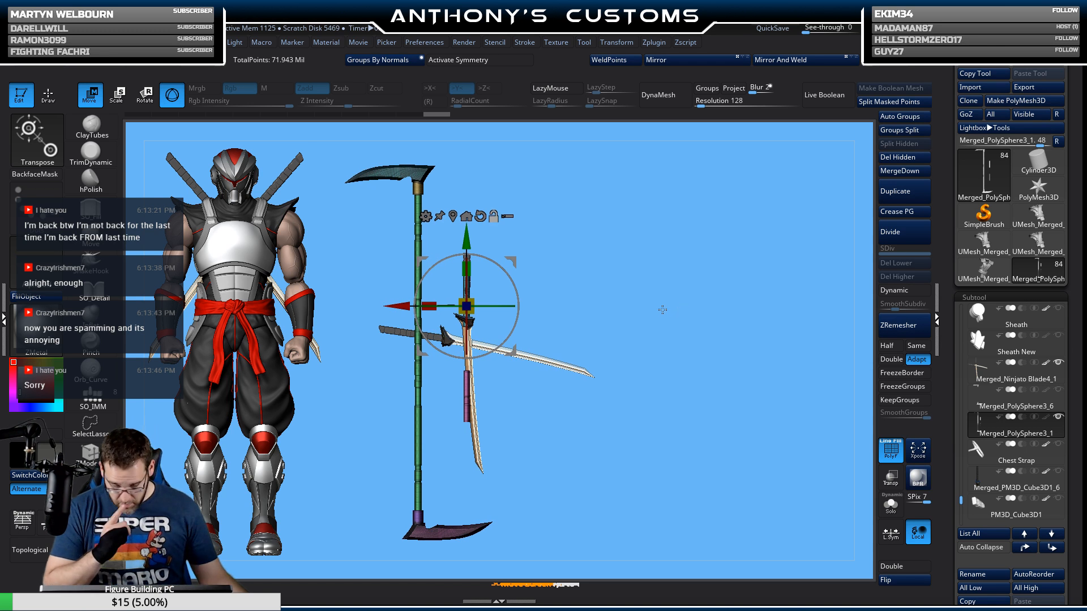
left_click_drag(662, 310, 734, 342, "alt")
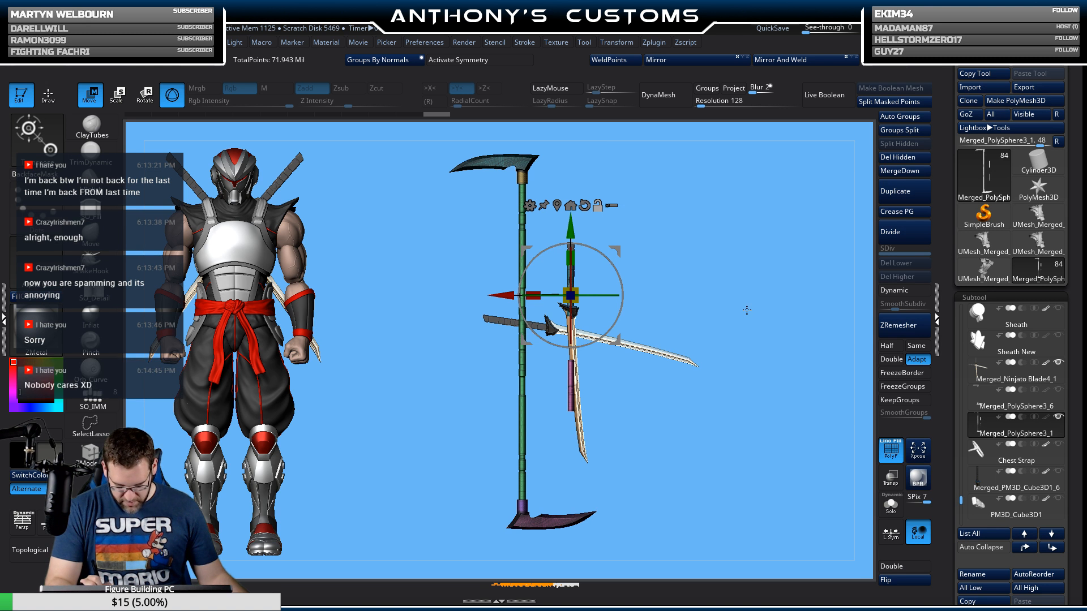
left_click(1014, 374)
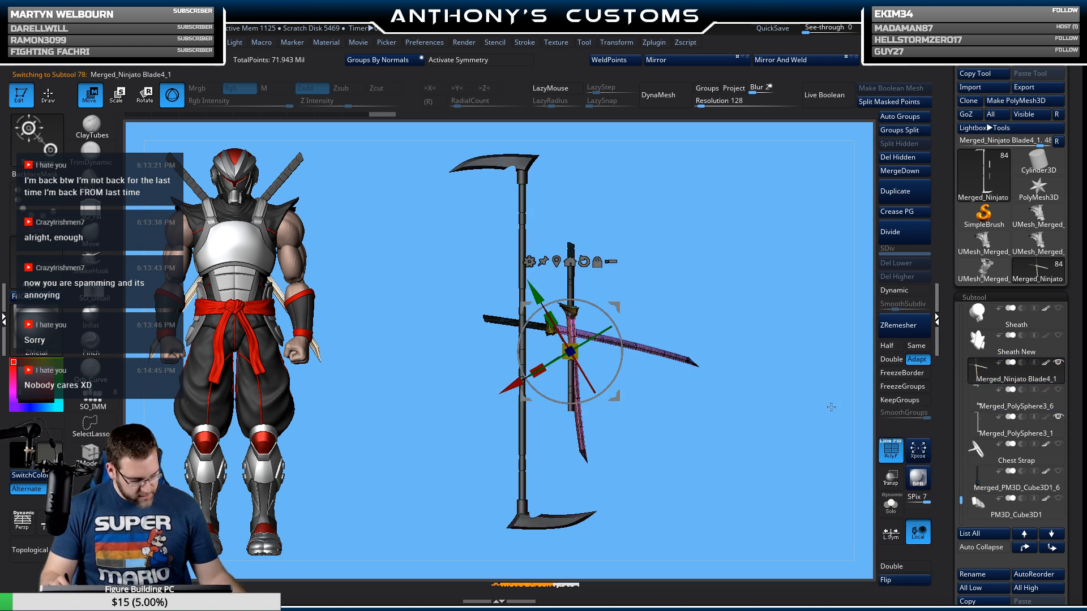
key("ctrl+z")
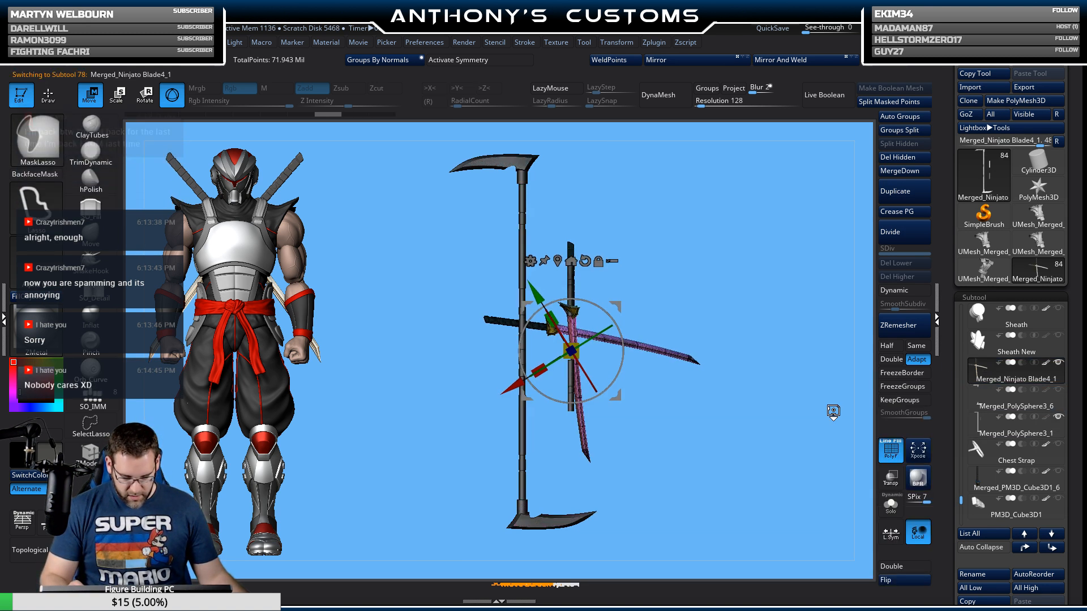
key("ctrl+z")
key("ctrl+z")
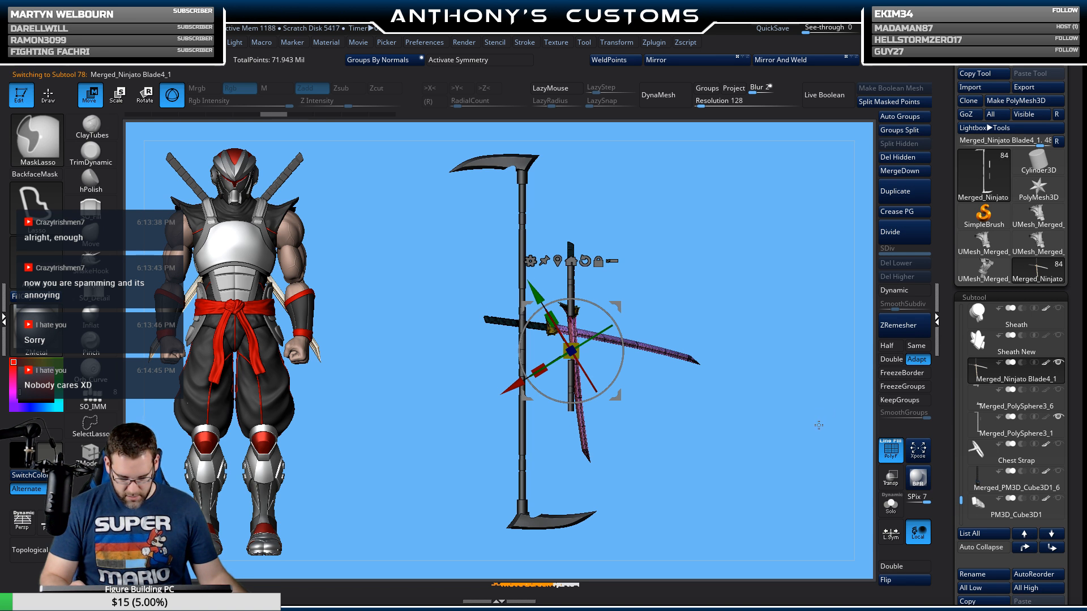
key("ctrl+z")
key("ctrl+z")
key("ctrl+z")
key("ctrl+z")
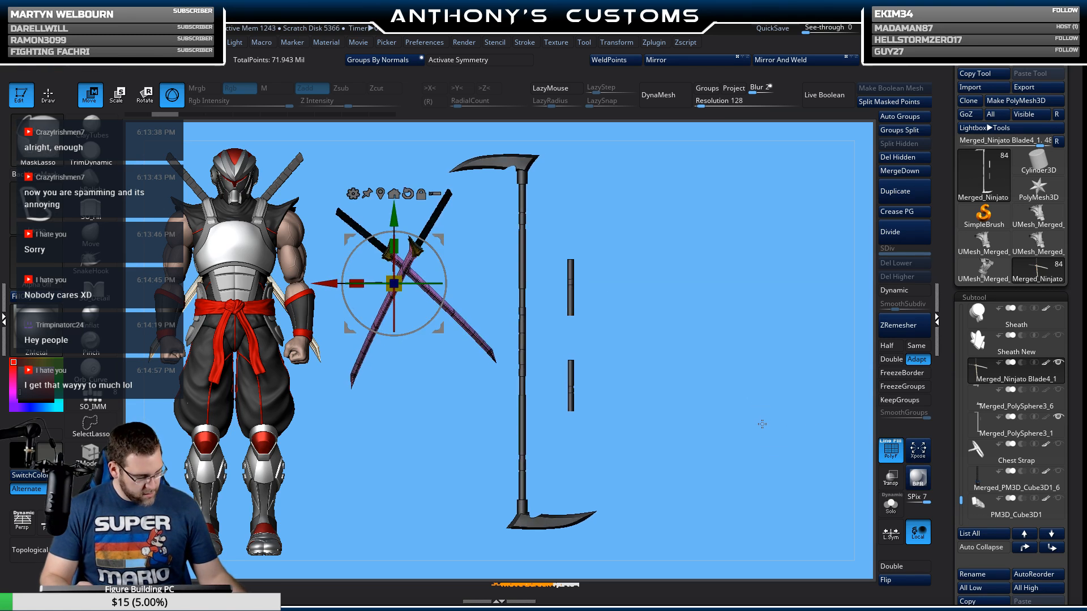
key("ctrl+z")
key("ctrl+z")
key("ctrl+z")
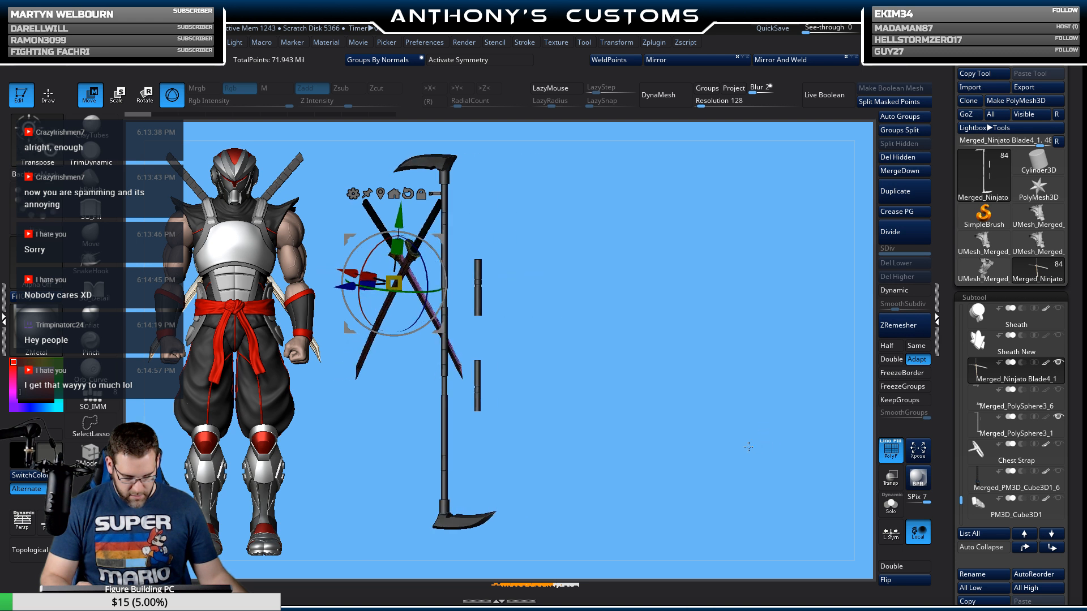
Step: Step through the swords' history with redo and undo, ending with both swords symmetrically crossed beside the figure
key("ctrl+shift+z")
key("ctrl+shift+z")
key("ctrl+shift+z")
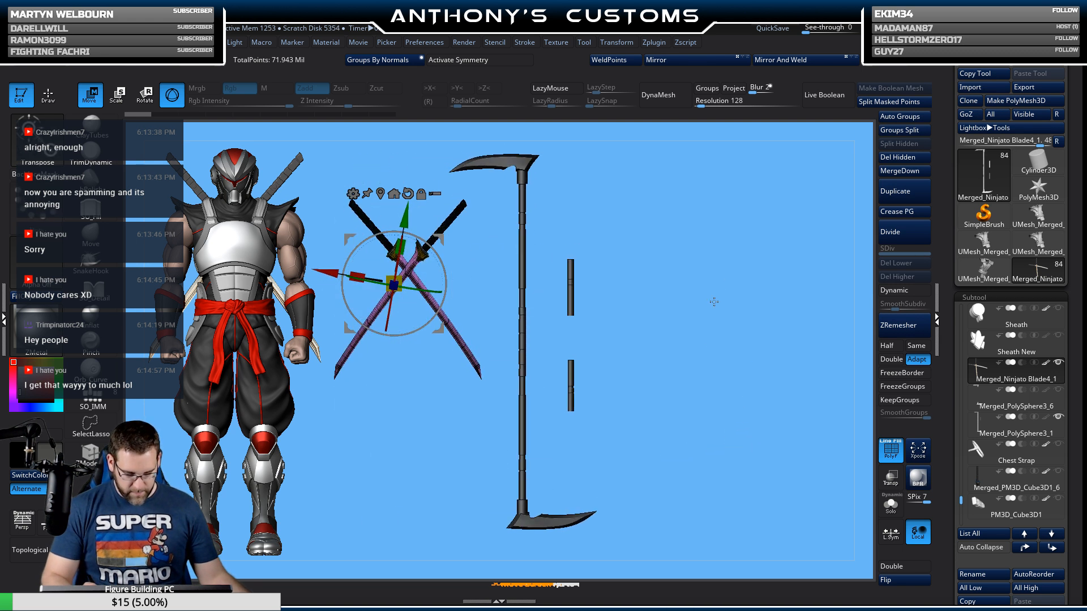
key("ctrl+shift+z")
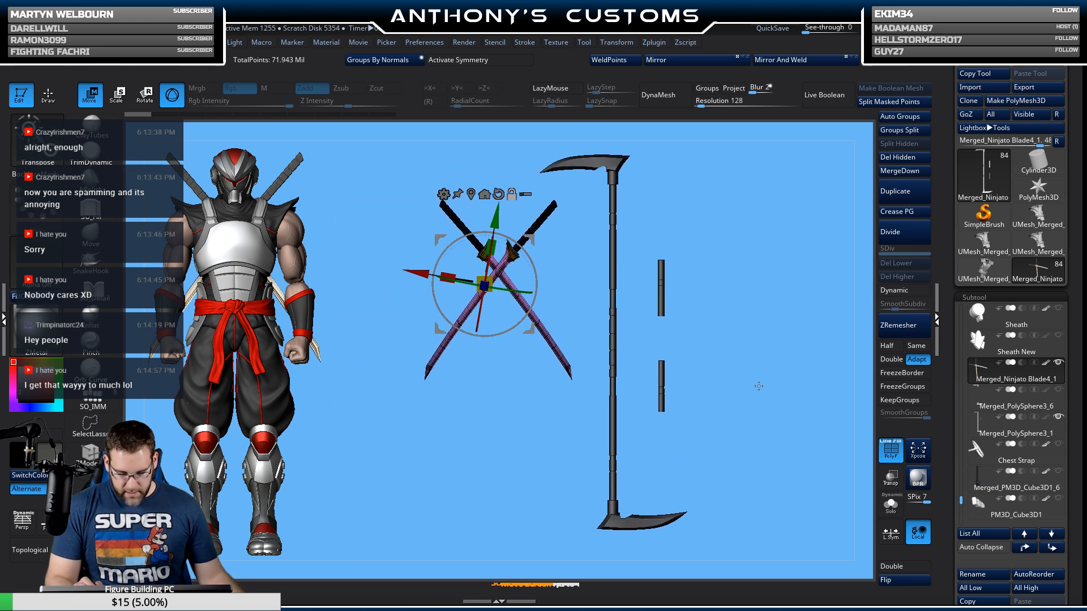
key("ctrl+z")
key("ctrl+z")
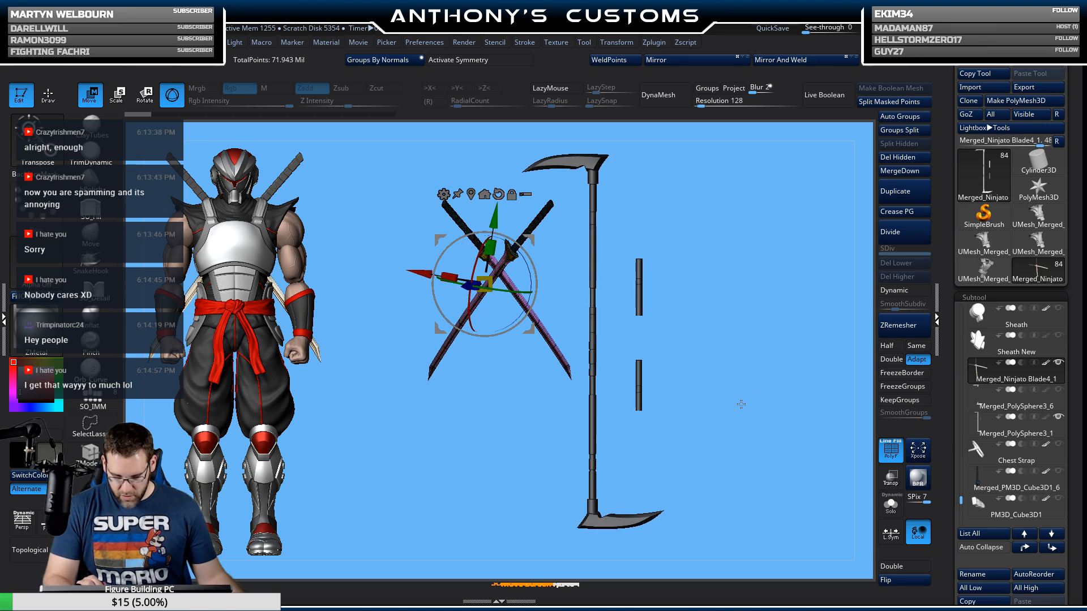
key("ctrl+shift+z")
key("ctrl+shift+z")
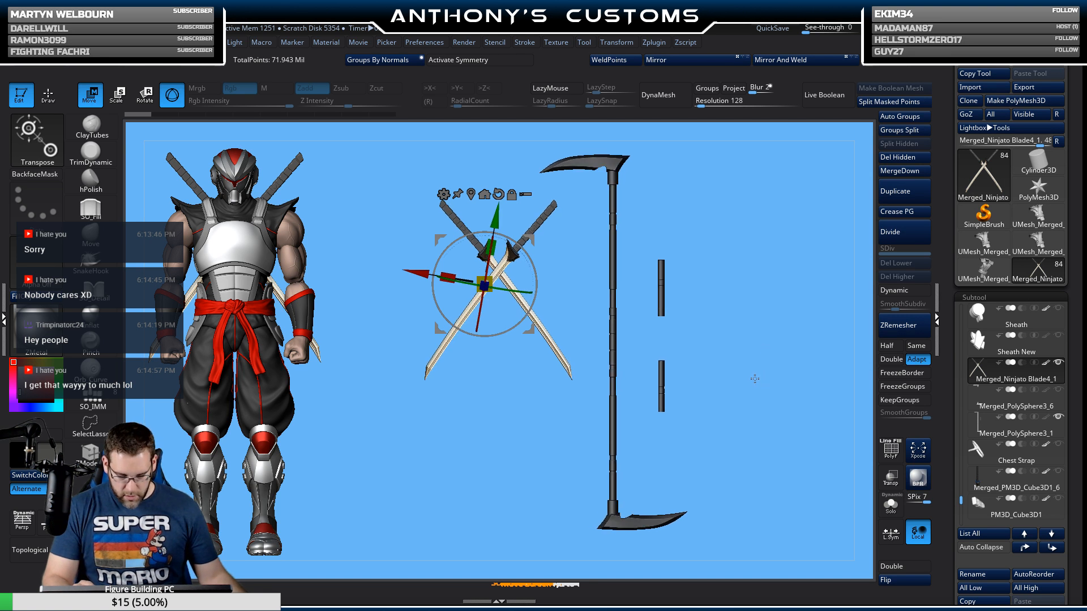
Step: Select the merged staff and rods Merged_PolySphere3_1 and display their polygroups
left_click(988, 426)
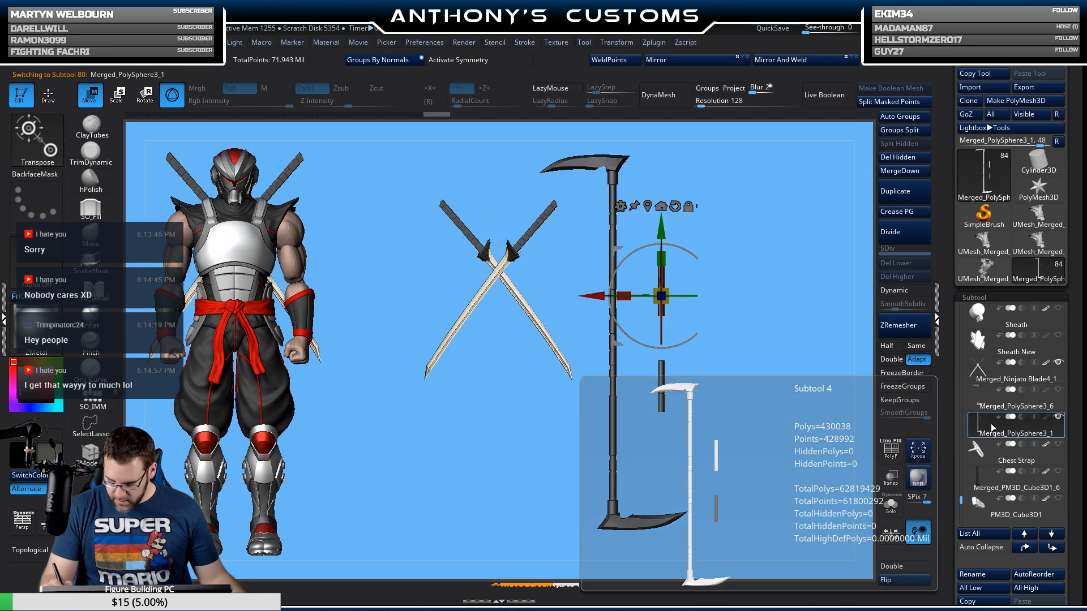
key("shift+f")
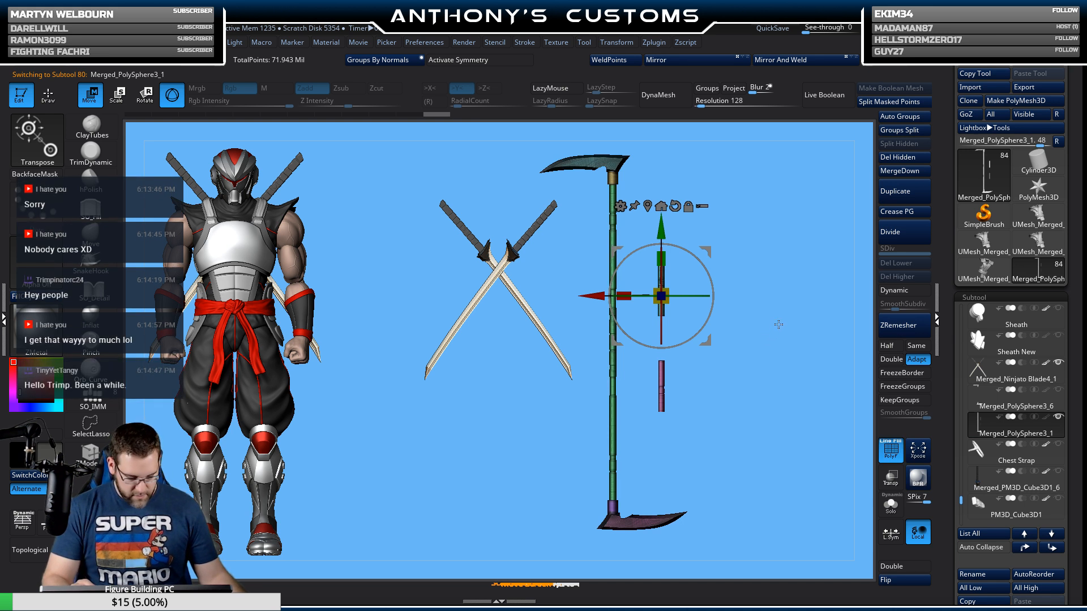
left_click(616, 523, "ctrl")
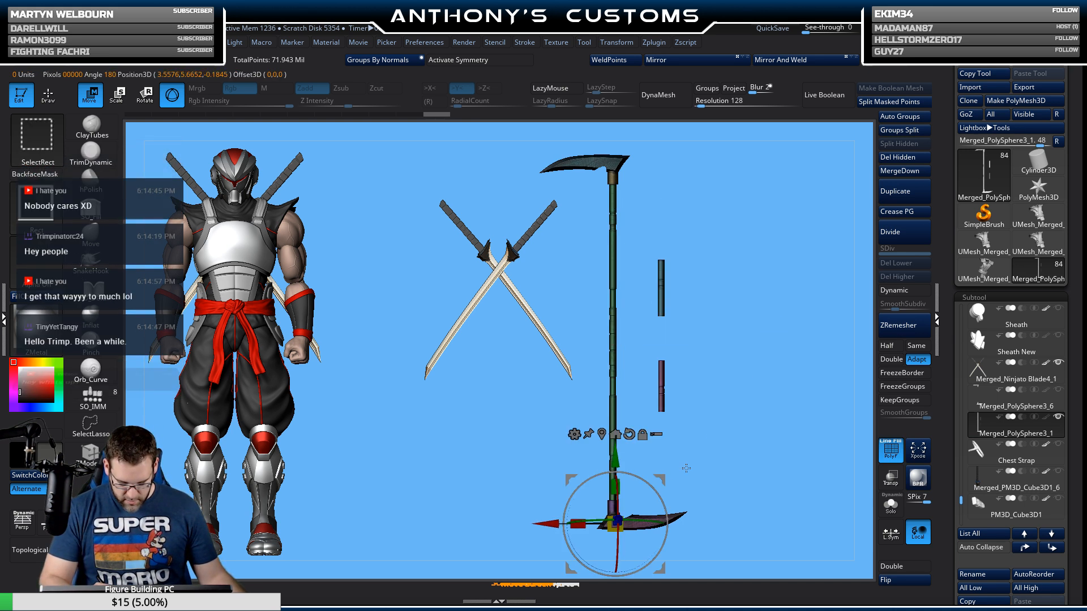
key("q")
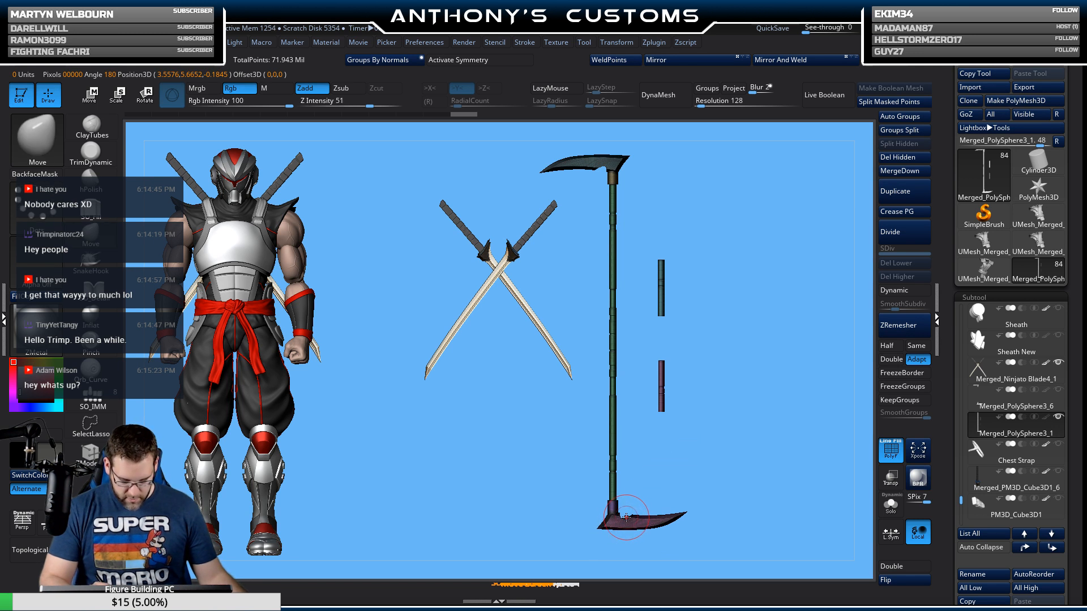
key("w")
key("ctrl+z")
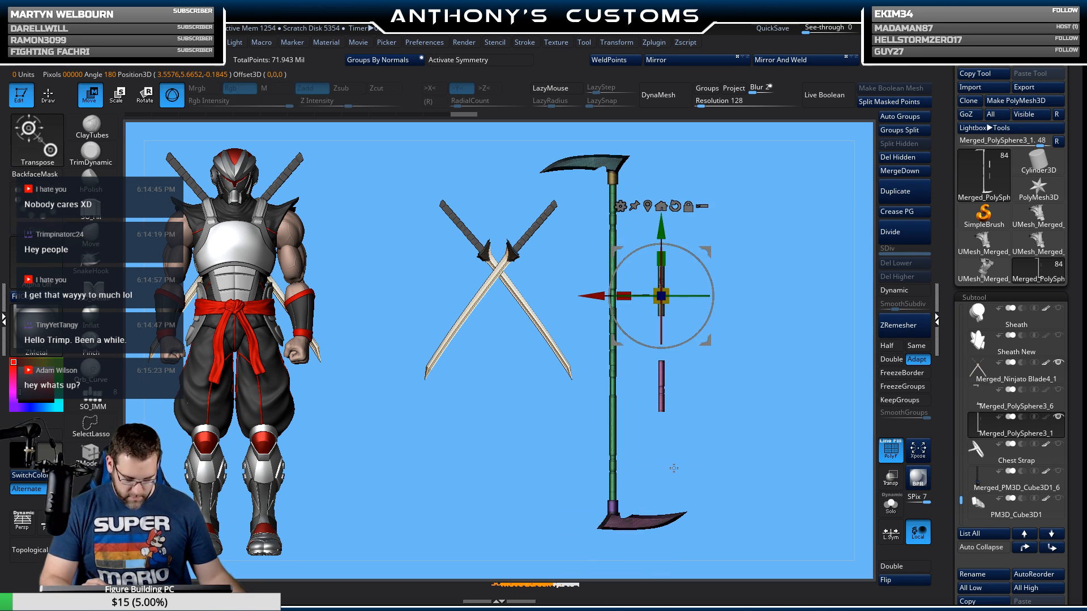
Step: Isolate the staff's lower blade polygroup, invert the visibility, and hide the lower blade's collar as well
key("q")
key("ctrl+shift")
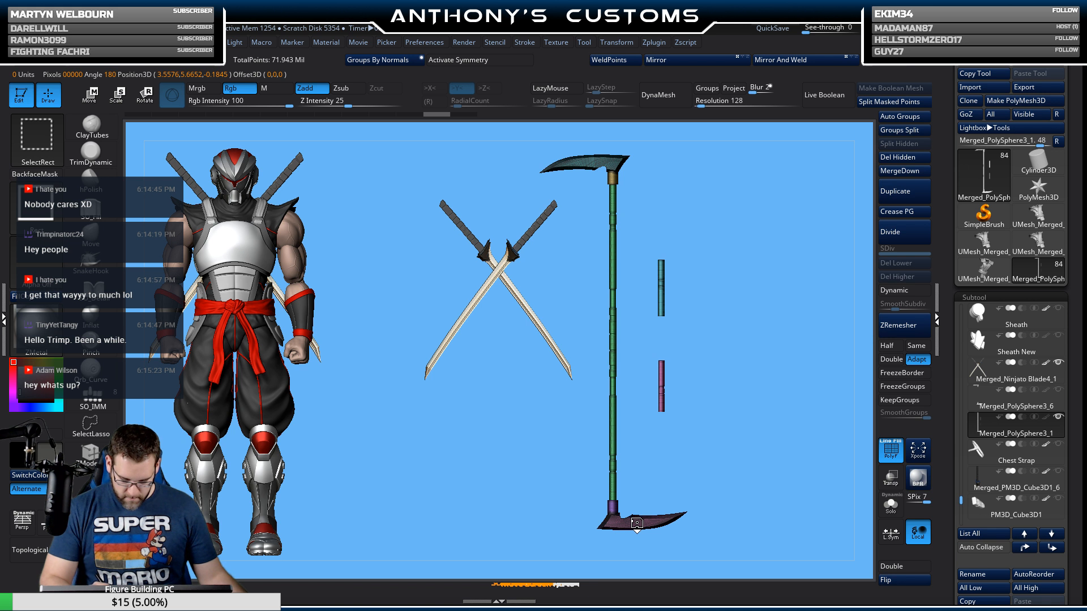
left_click(656, 515, "ctrl+shift")
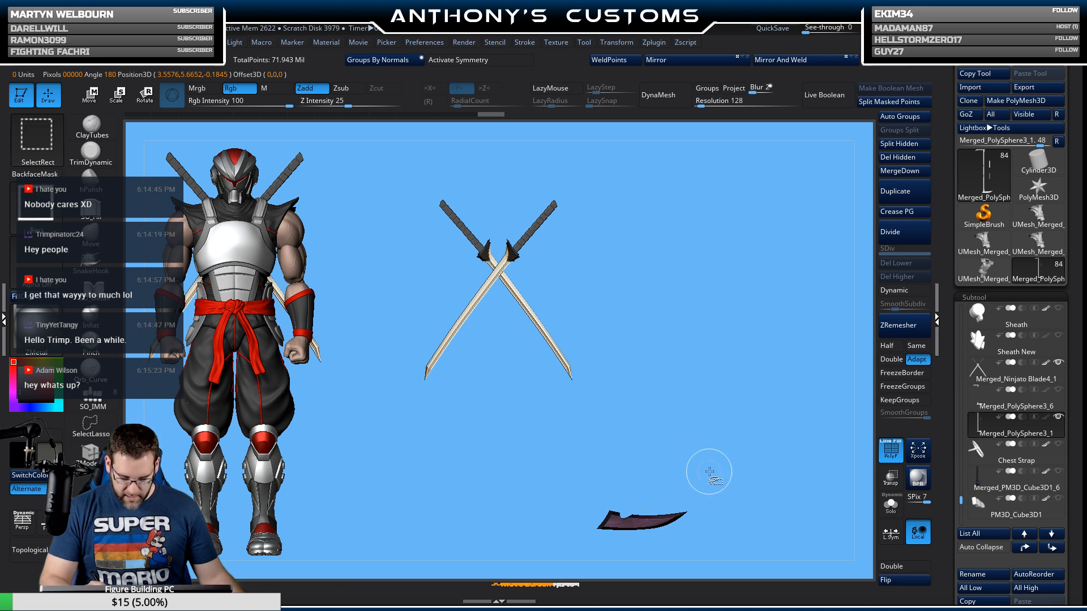
left_click(730, 493, "ctrl+shift")
left_click(612, 509, "ctrl+shift")
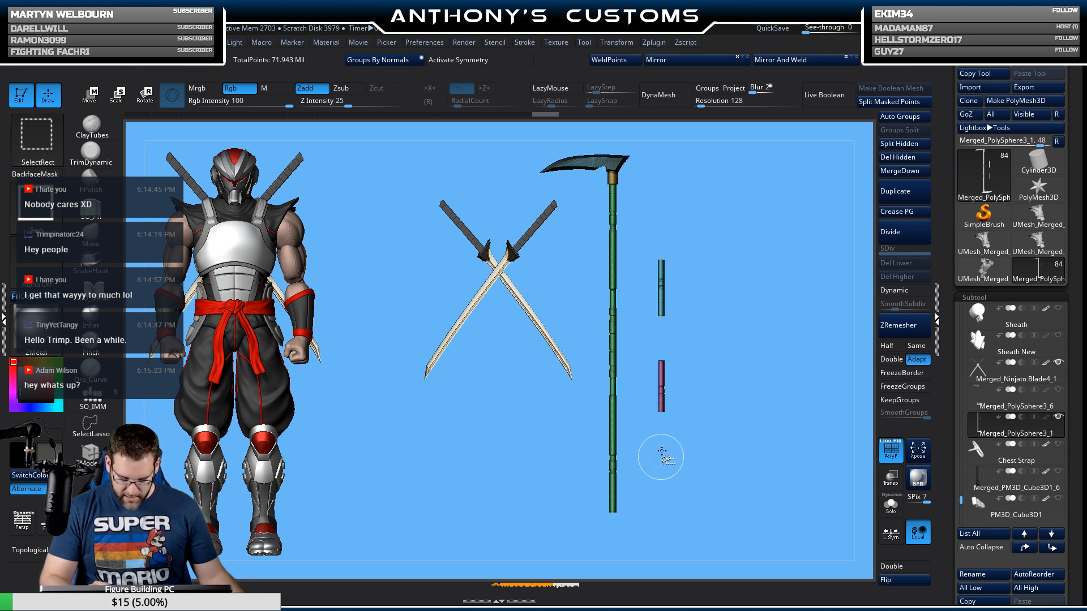
Step: Hide the staff's upper blade and collar, split the hidden blades and collars into their own subtool, and turn off the polygroup display
left_click(620, 165, "ctrl+shift")
left_click(616, 174, "ctrl+shift")
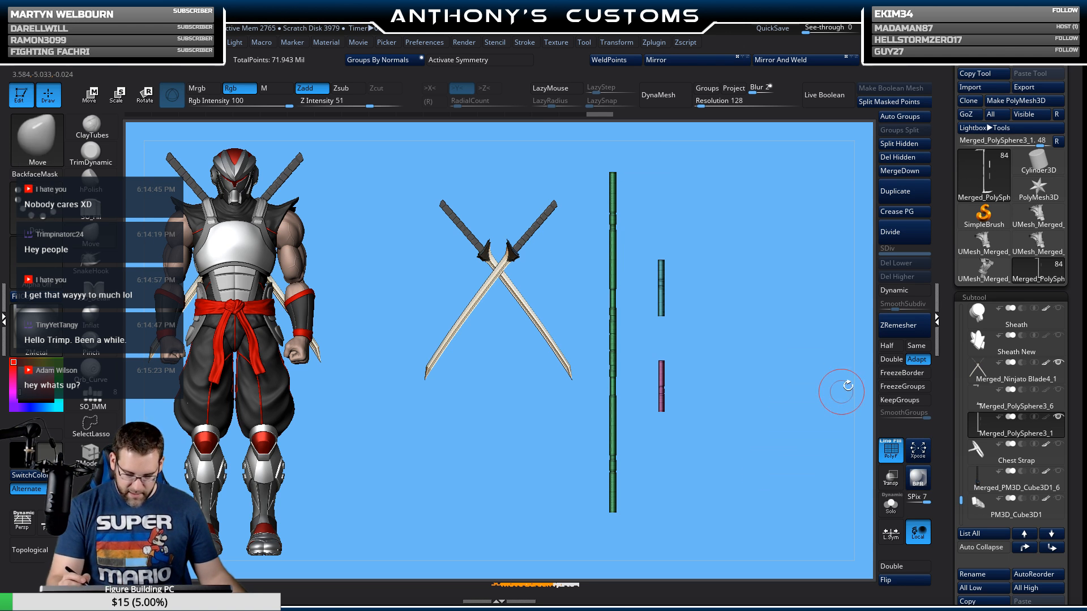
left_click(913, 143)
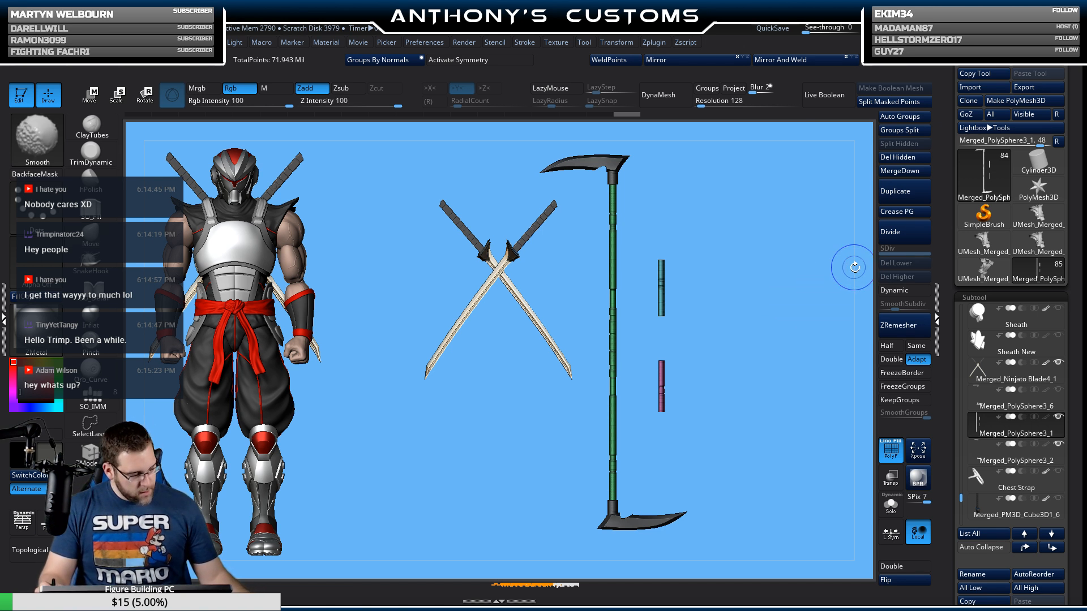
key("shift+f")
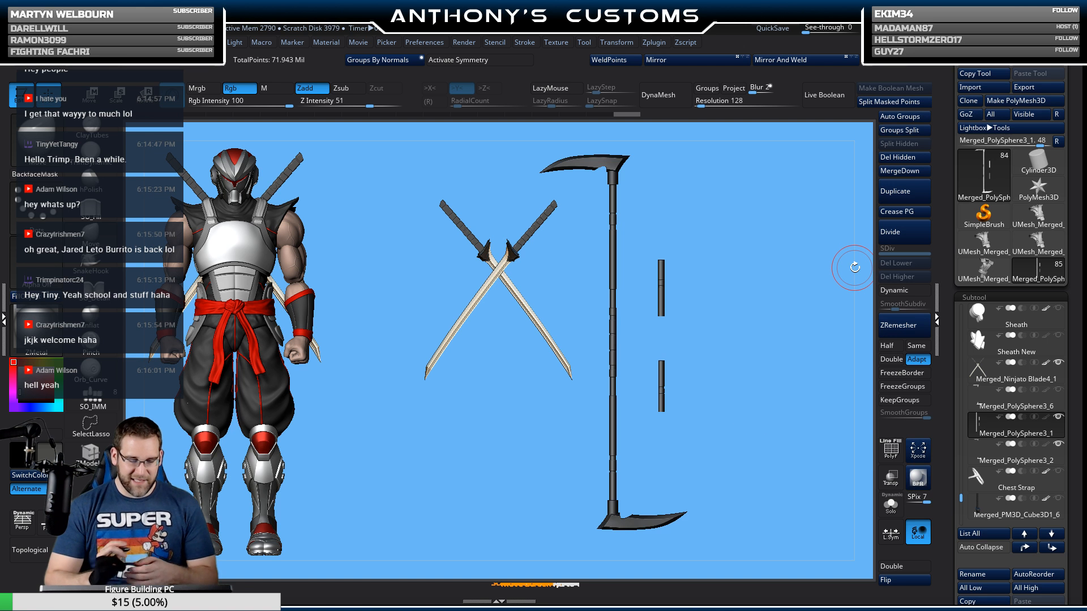
left_click_drag(777, 433, 720, 425)
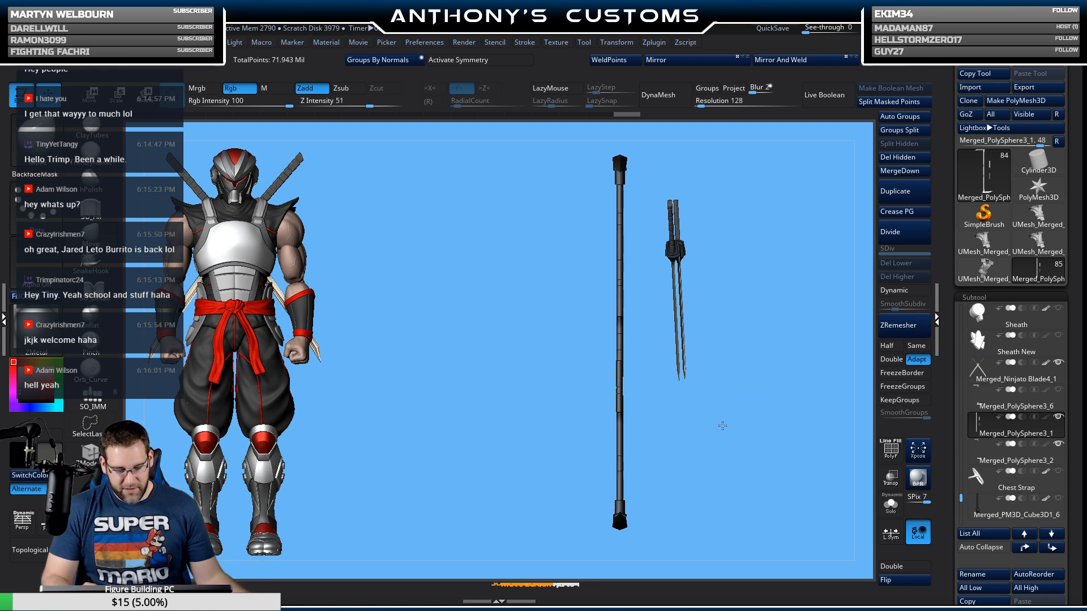
left_click_drag(707, 386, 764, 388)
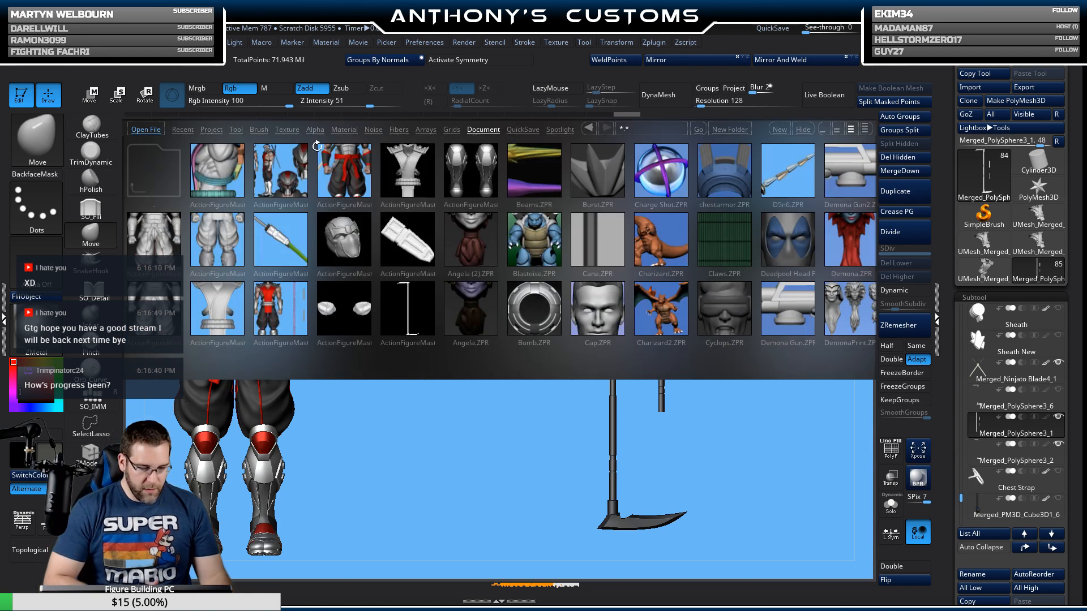
Step: Load the IMM Train brush from LightBox's Insert-IMM brush folder and try to view its insert meshes
left_click(259, 130)
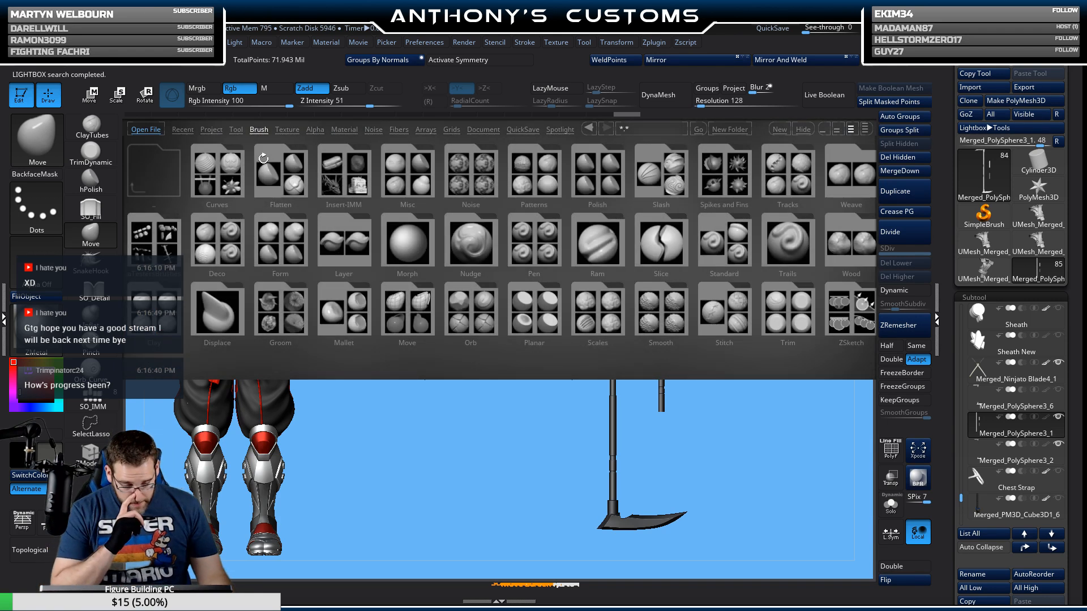
double_click(340, 175)
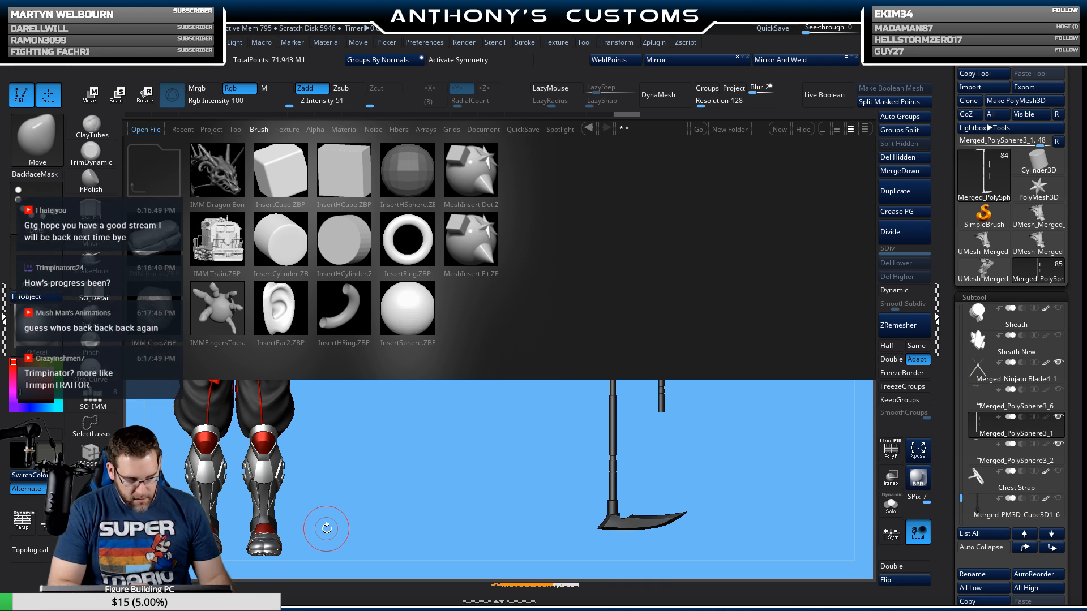
double_click(221, 245)
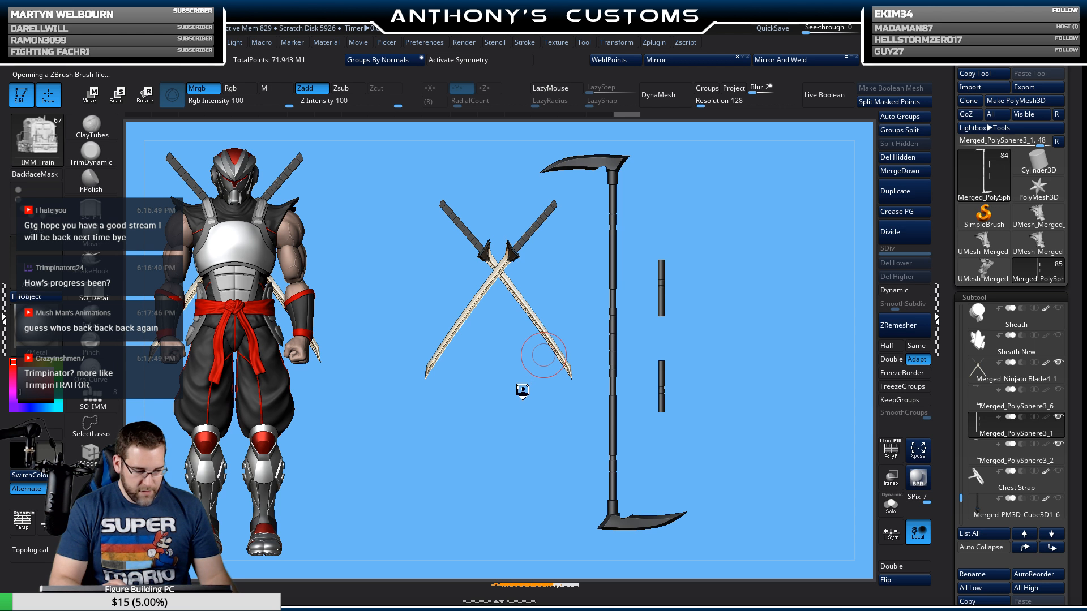
key("n")
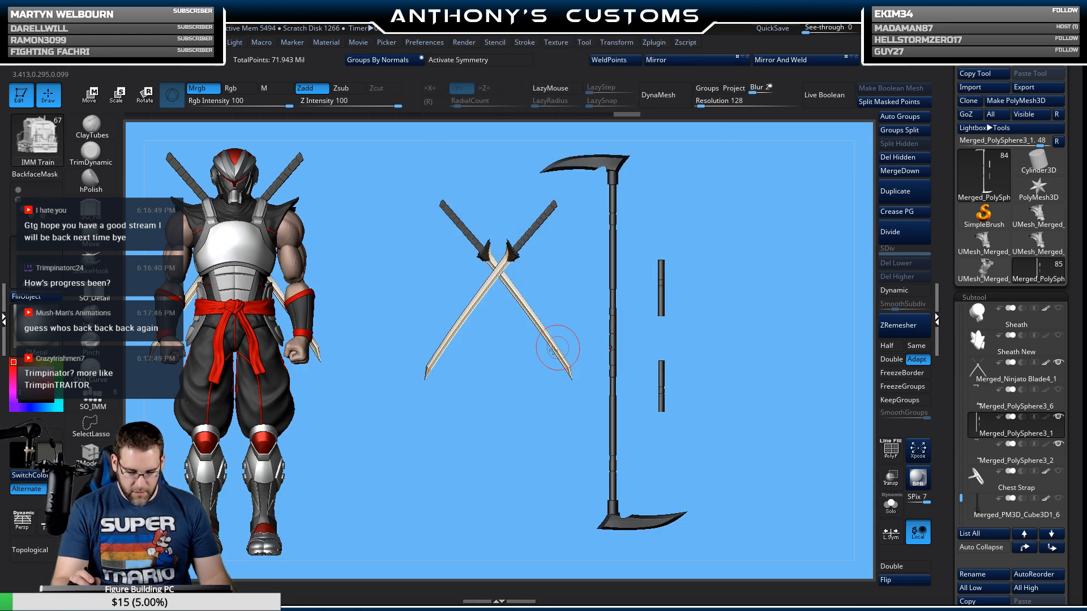
key("m")
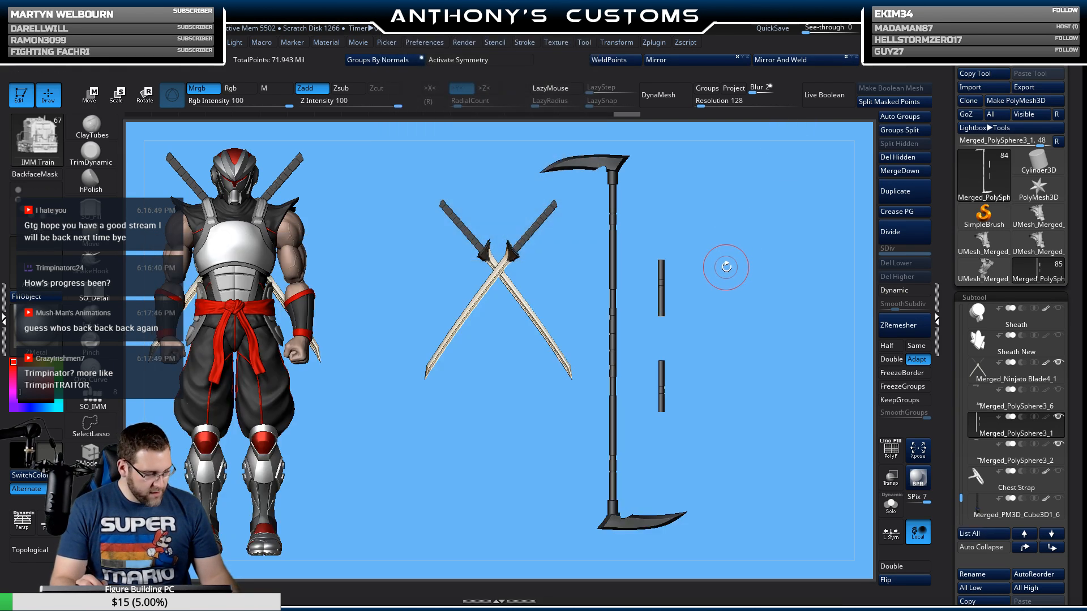
Step: Switch to the IMM Curve brush, preview the Bracelet Link, Chain with Base and Bike Chain meshes, and pick Chain with Base
key("b")
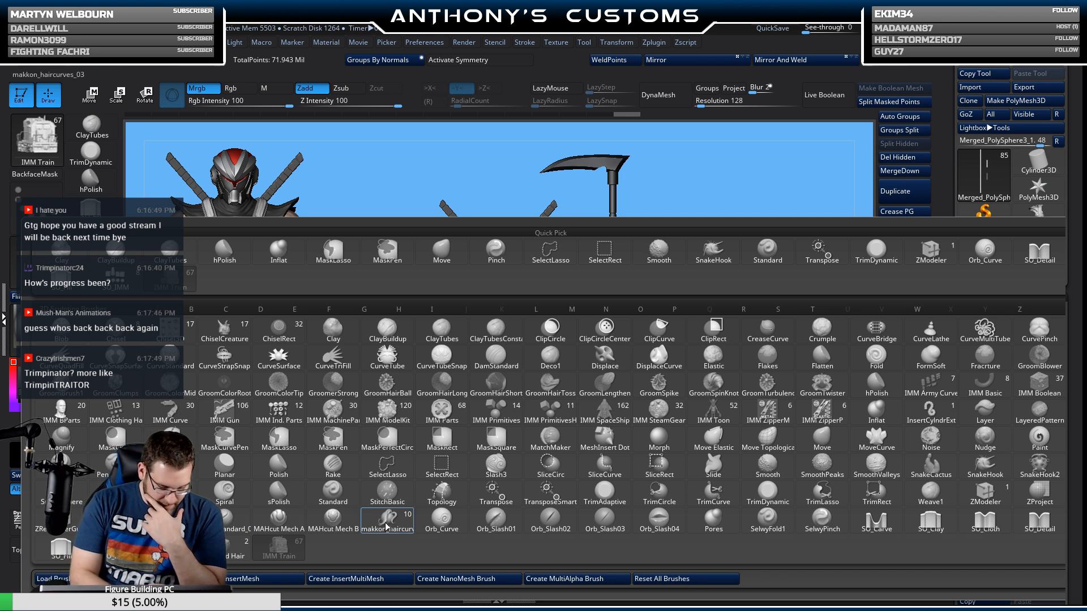
left_click(174, 414)
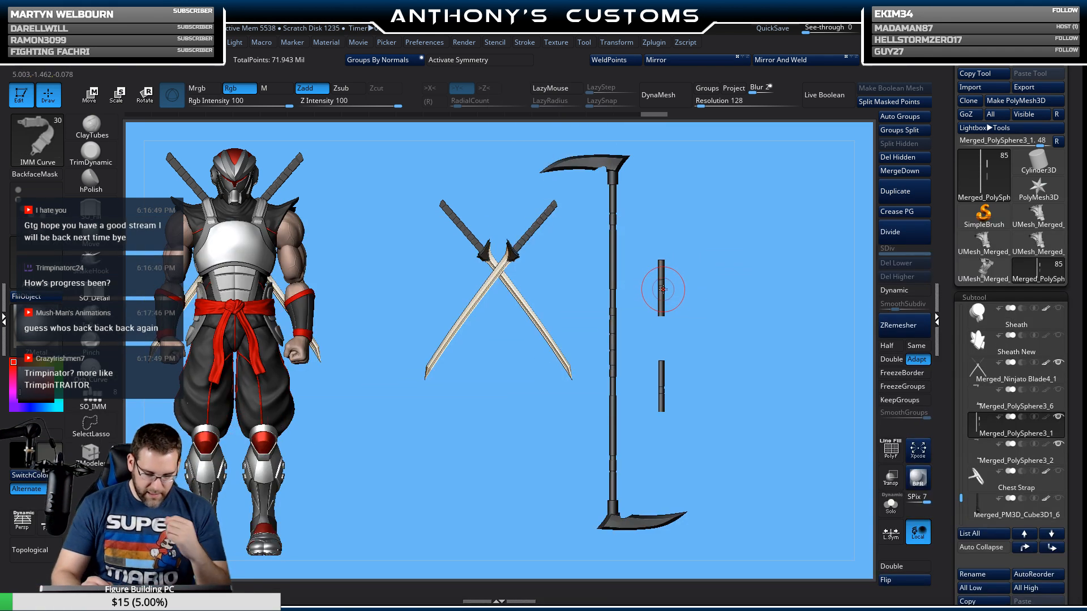
key("m")
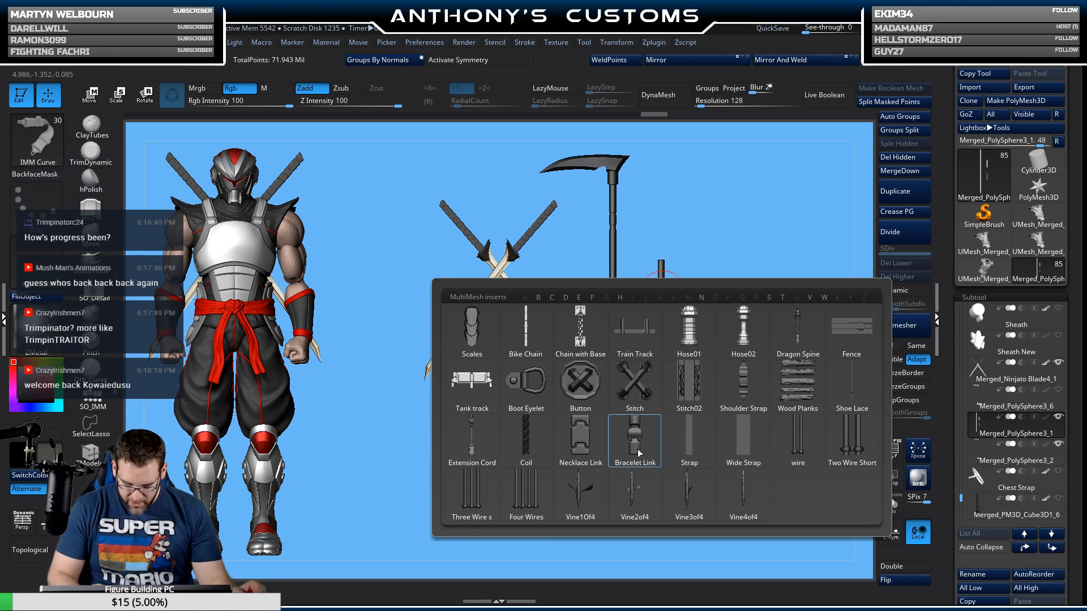
mouse_move(634, 457)
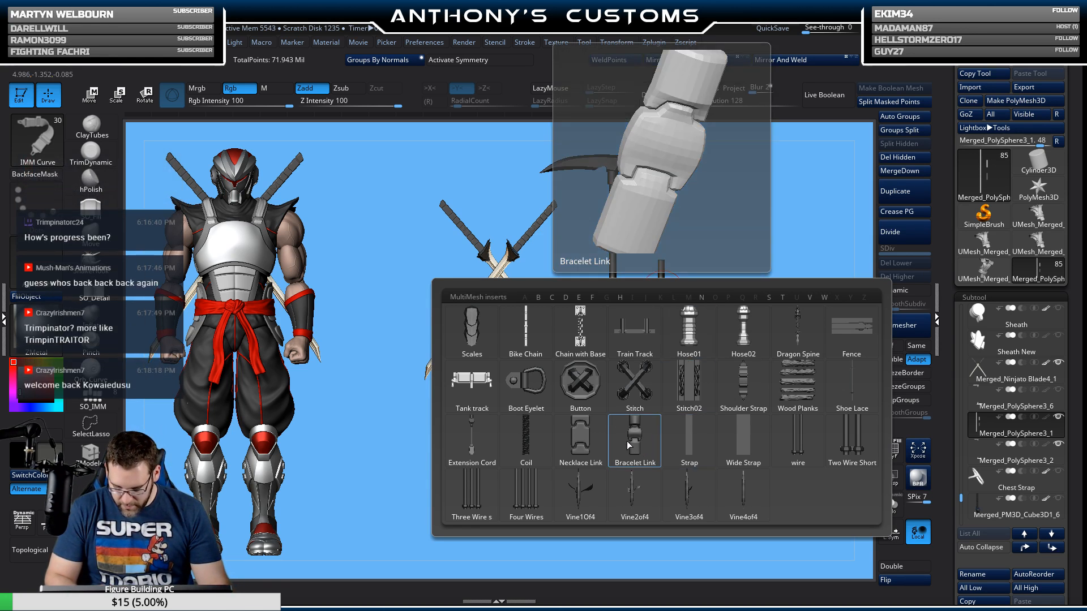
mouse_move(591, 351)
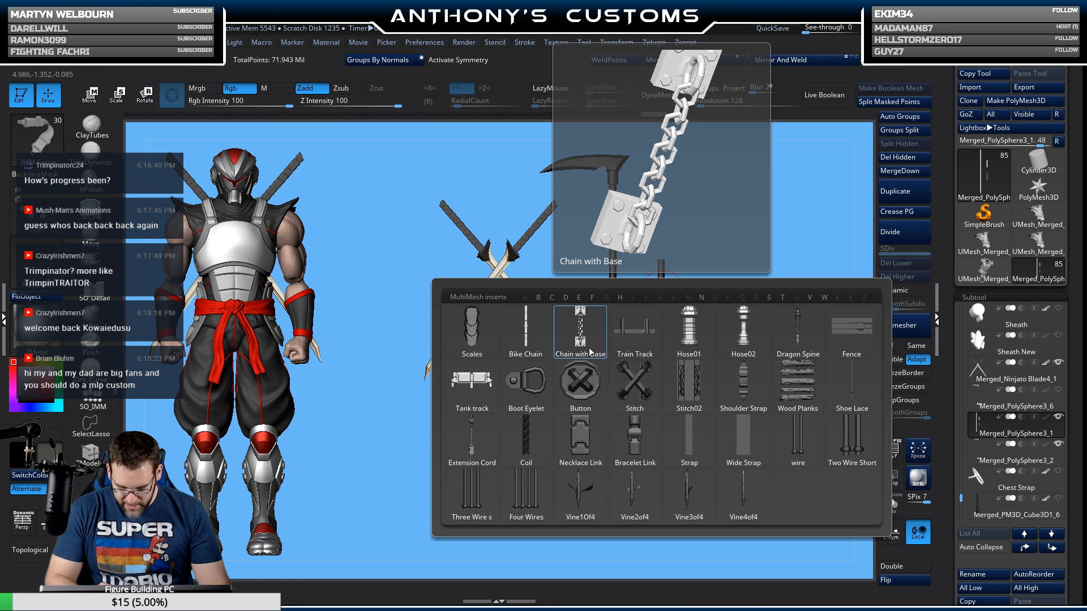
mouse_move(512, 443)
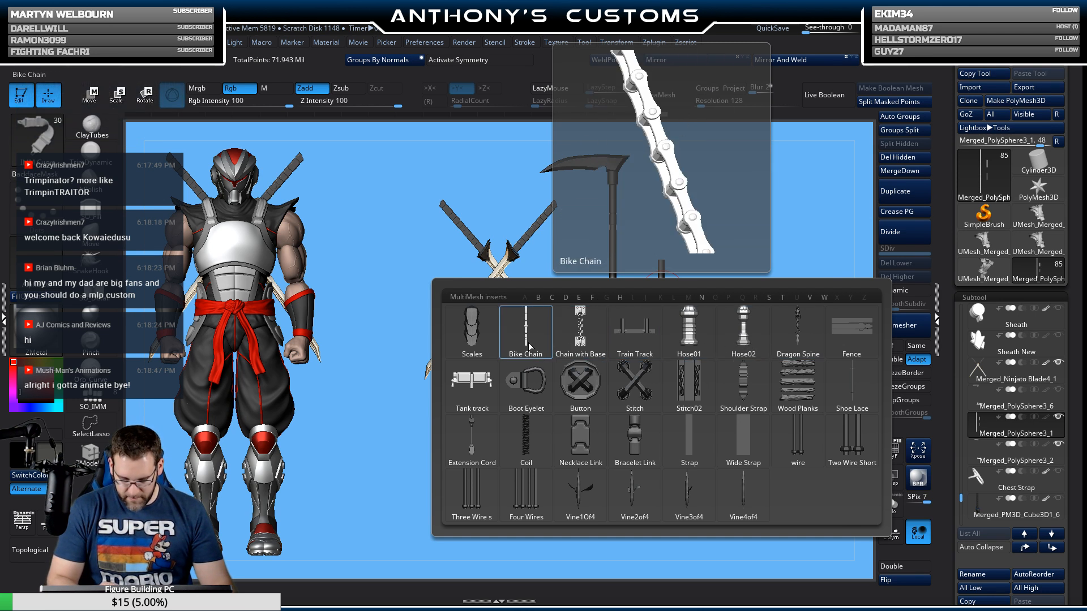
left_click(581, 350)
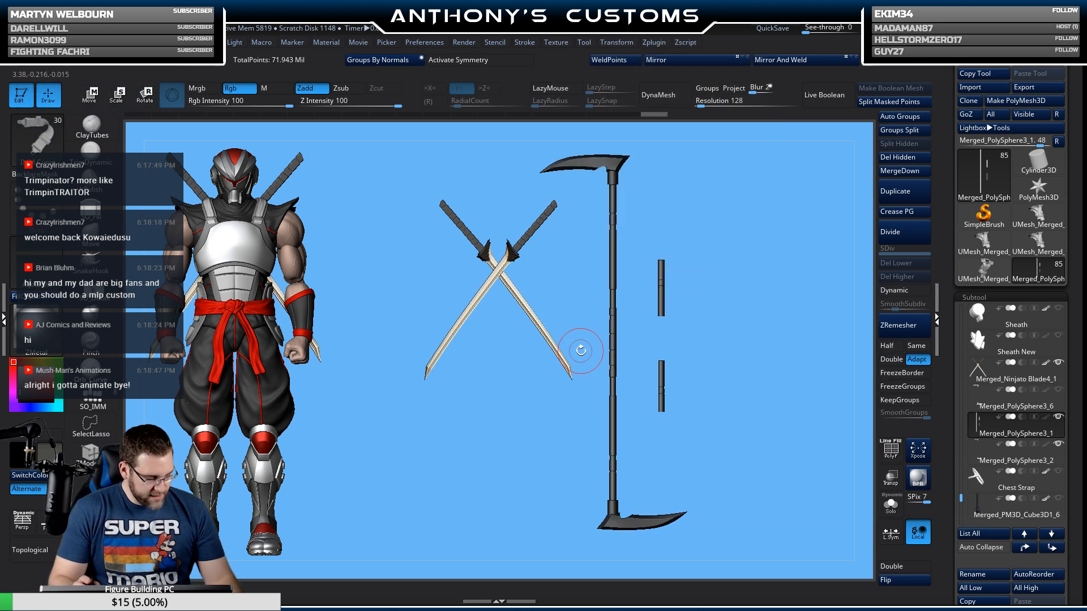
Step: Switch to the IMM Clothing Hardware brush and look through its buckles, snaps and eyelets for a suitable part
key("b")
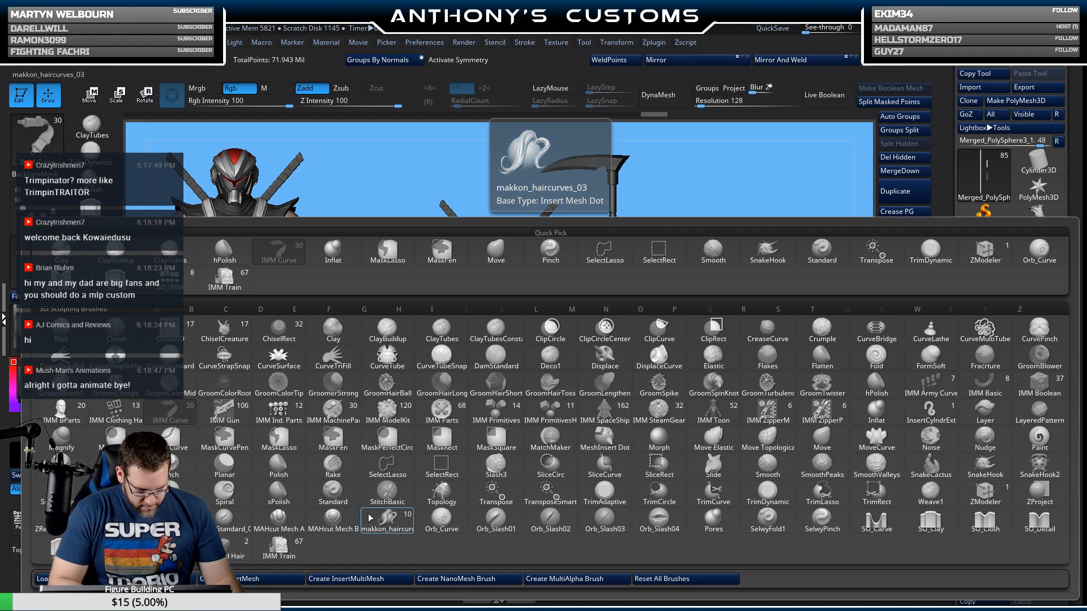
left_click(116, 413)
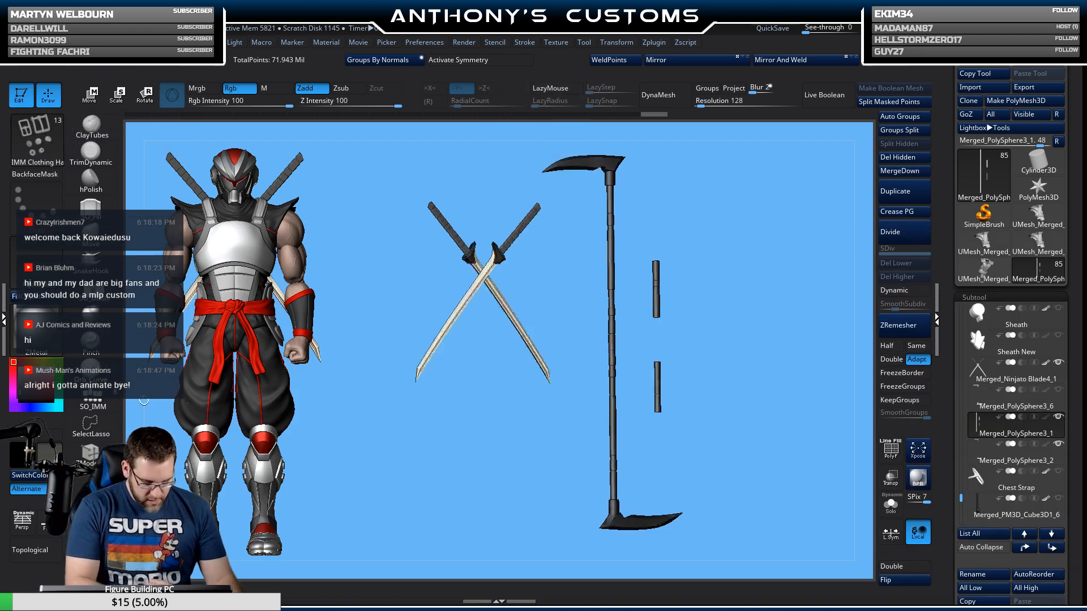
left_click_drag(674, 273, 420, 469)
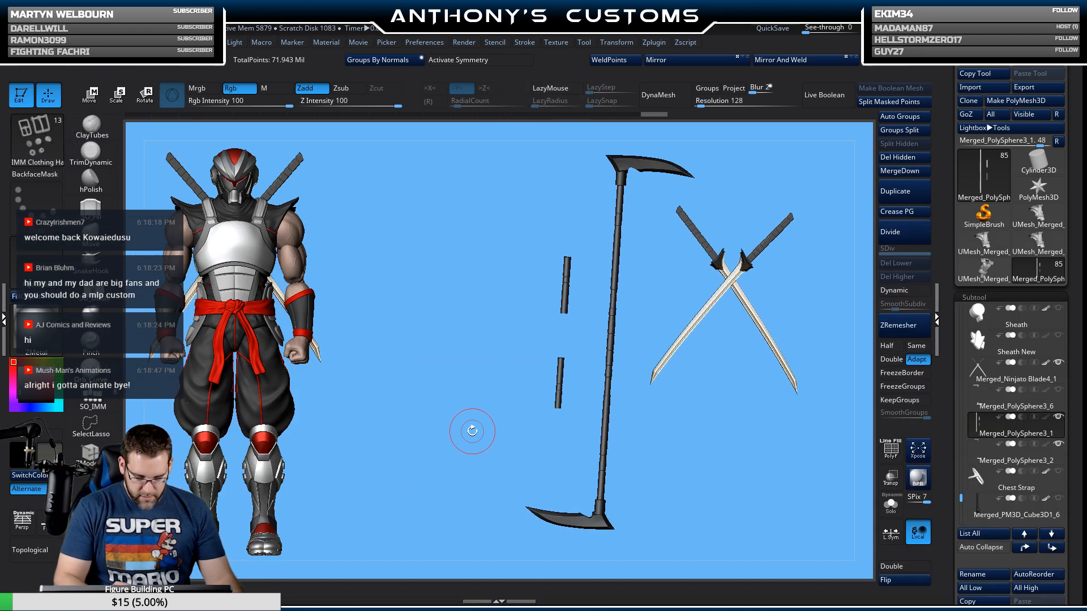
left_click_drag(475, 438, 460, 387)
key("m")
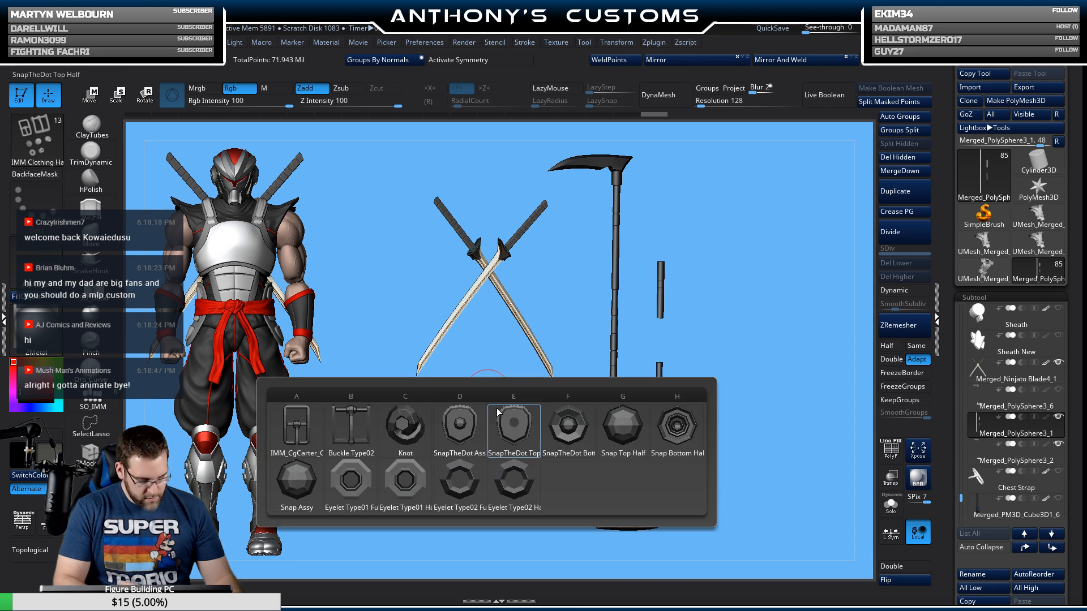
left_click(421, 513)
Step: Look through the insert meshes of the IMM ZipperP brush and switch to the IMM SteamGear brush
key("b")
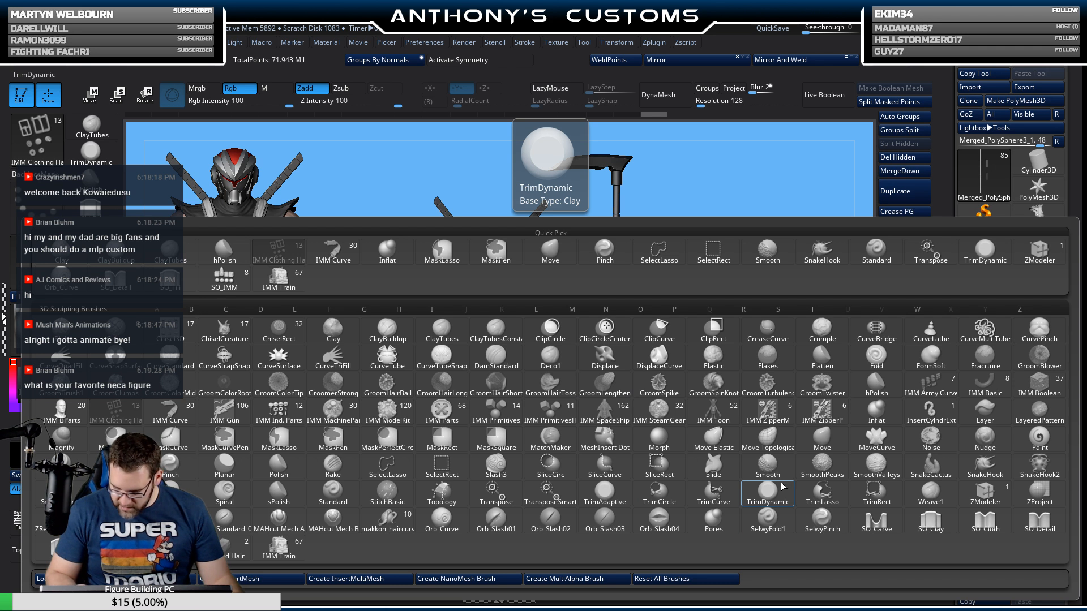
left_click(821, 410)
key("m")
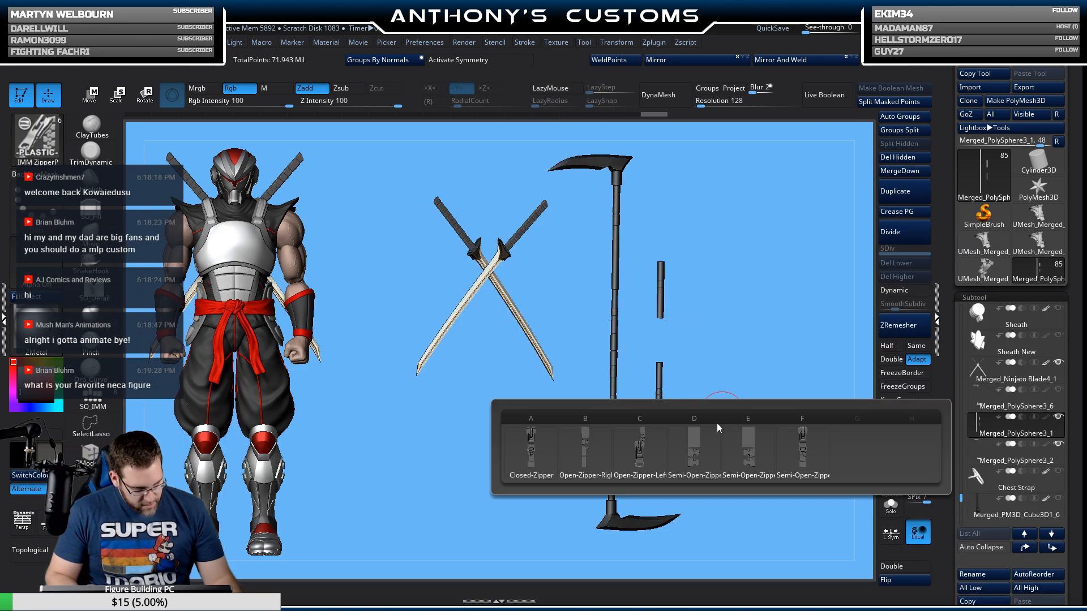
left_click(696, 469)
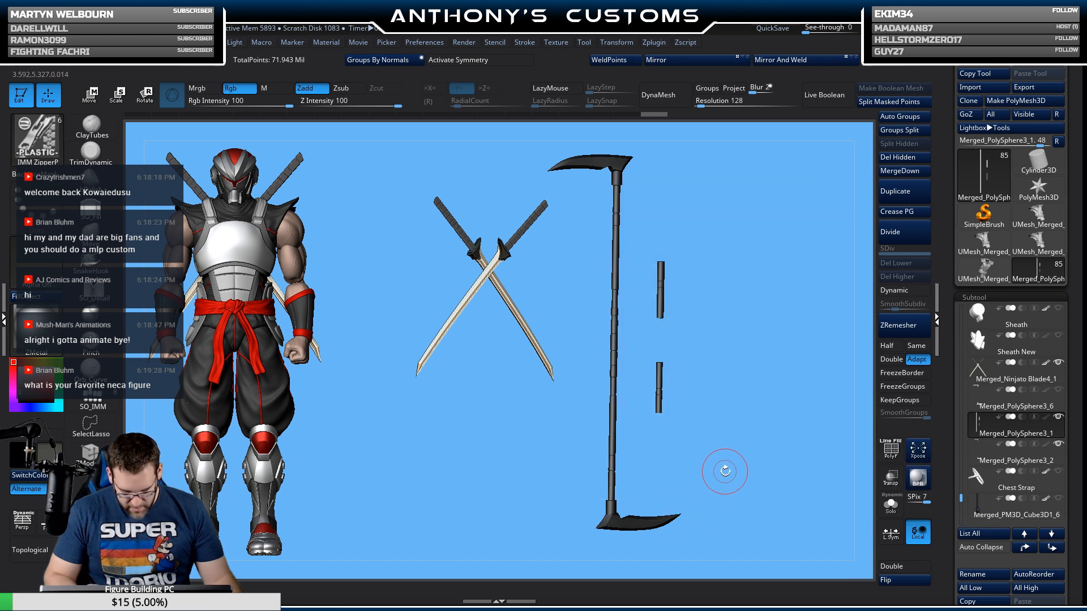
key("b")
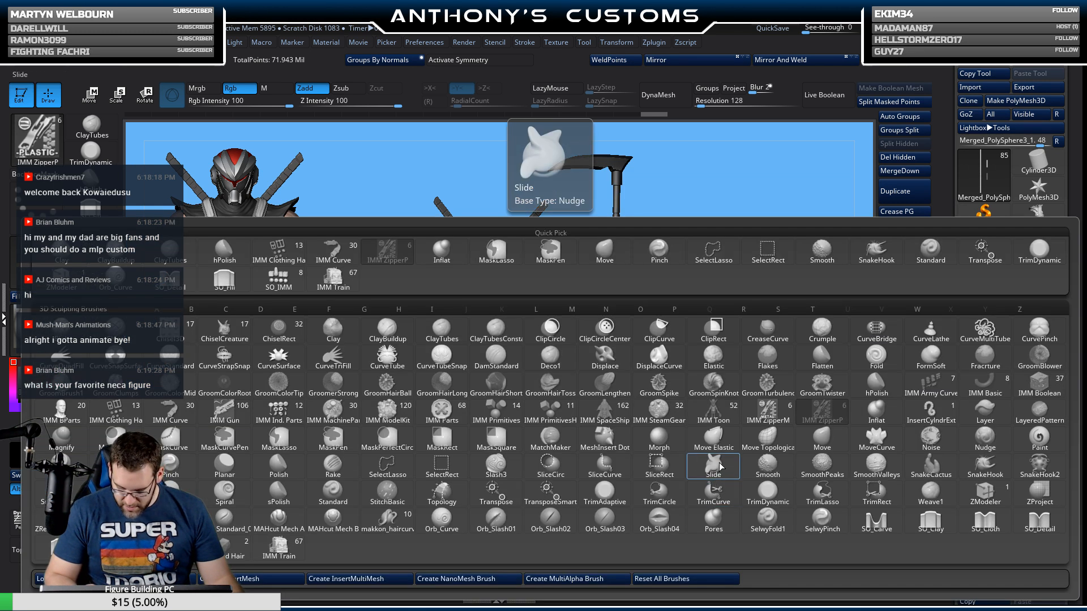
left_click(671, 419)
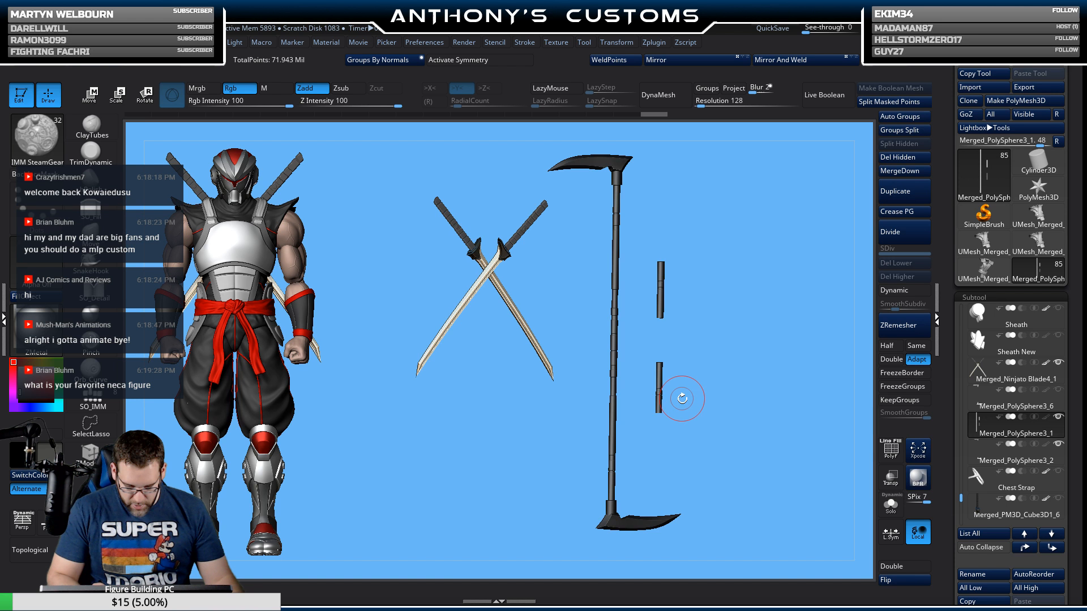
key("m")
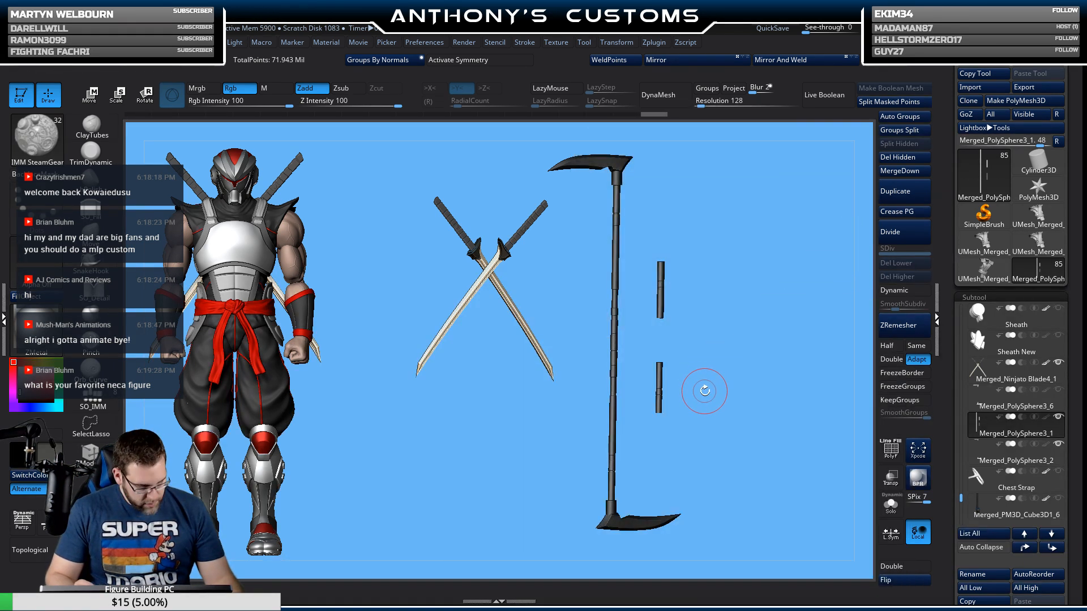
Step: Examine the insert meshes of the IMM Parts brush and the IMM ModelKit brush for a suitable weapon part
key("b")
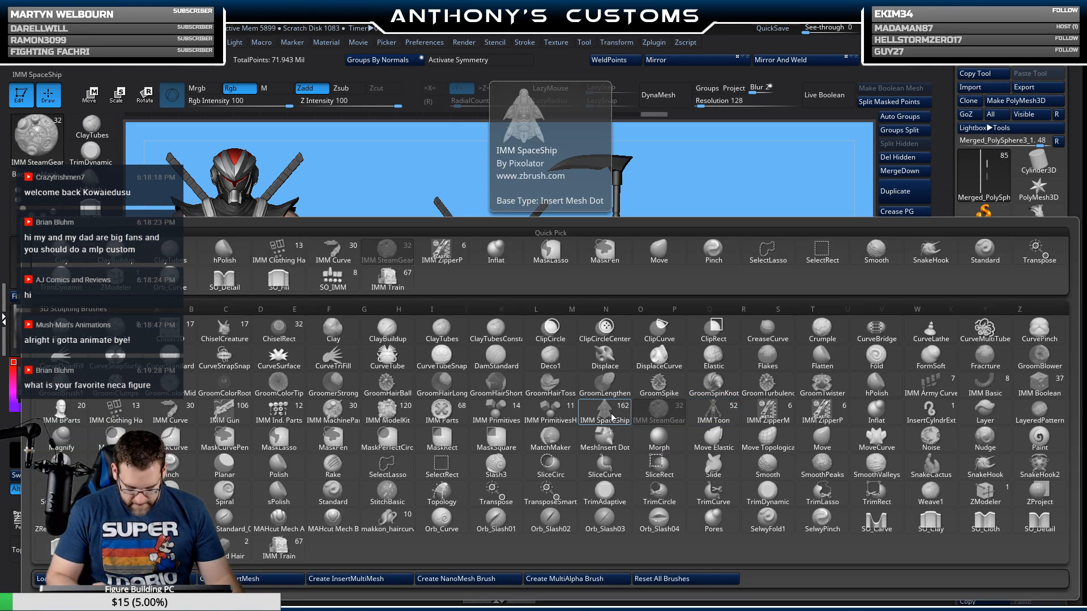
left_click(444, 418)
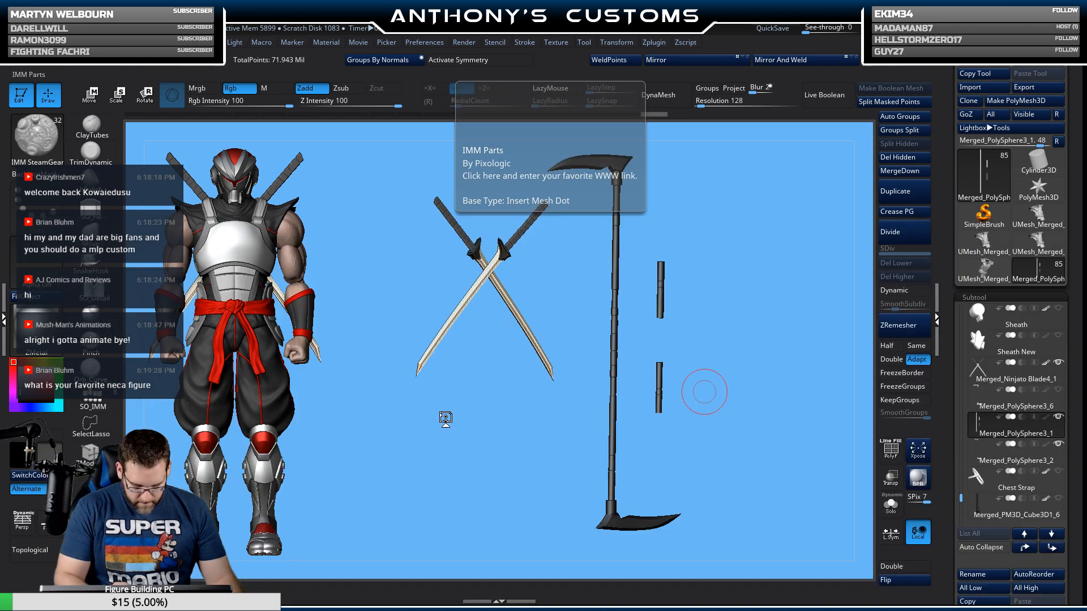
key("m")
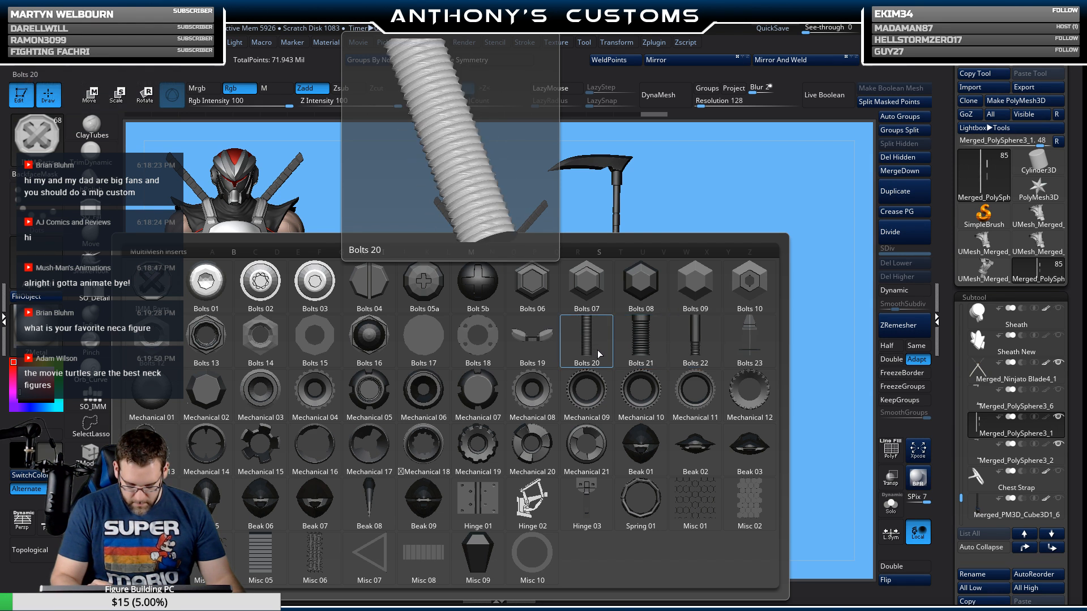
left_click(751, 282)
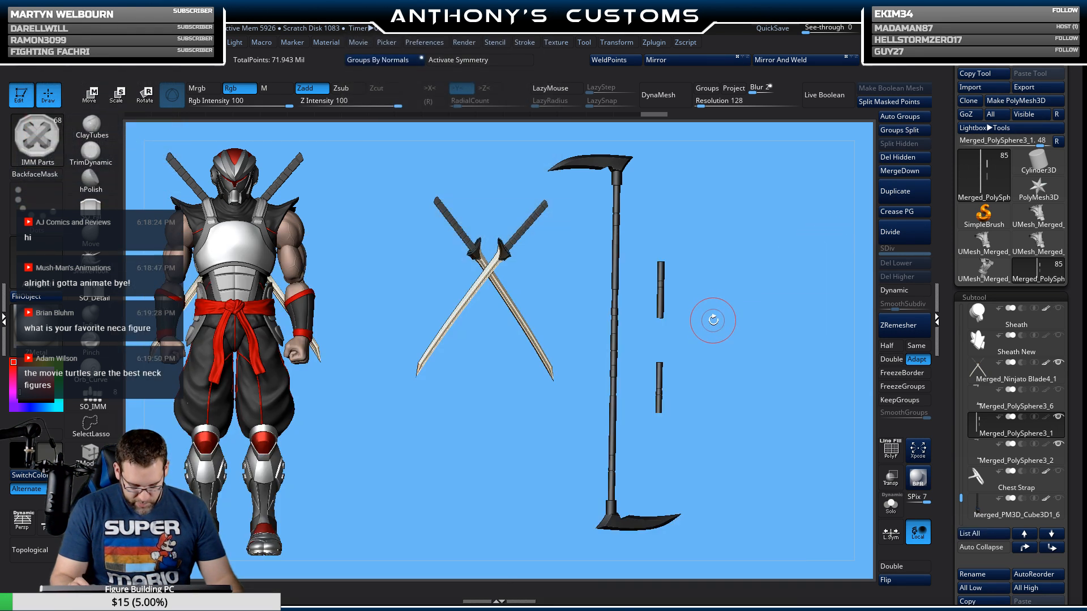
key("b")
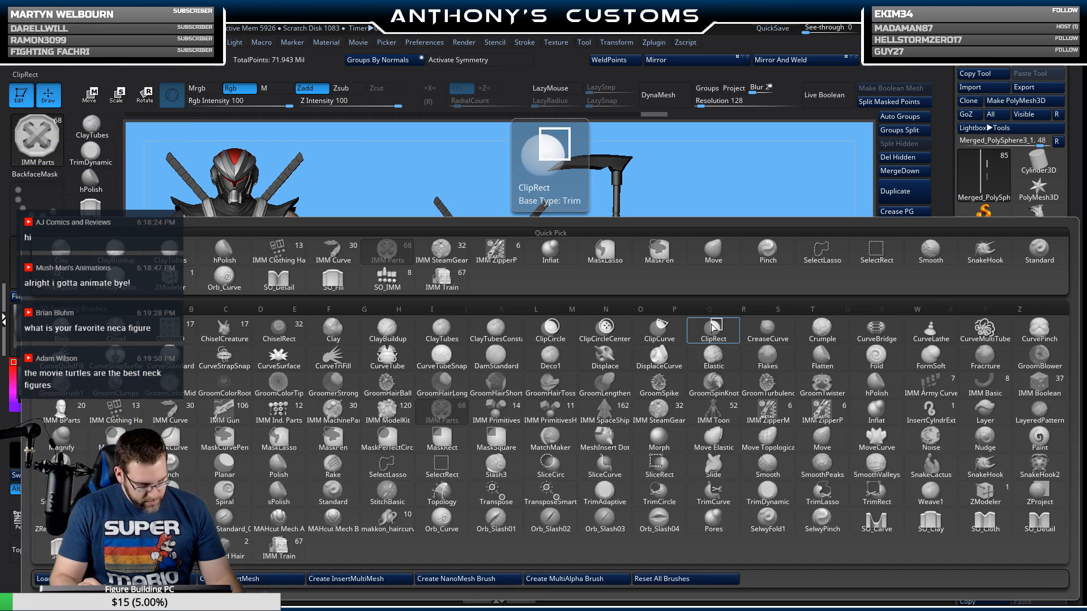
left_click(385, 423)
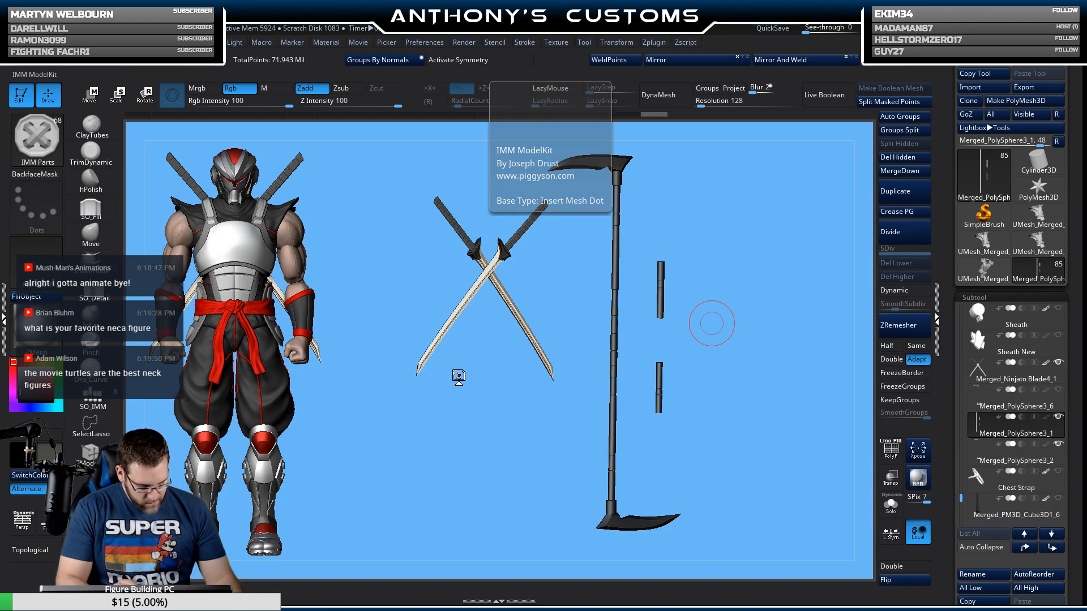
key("m")
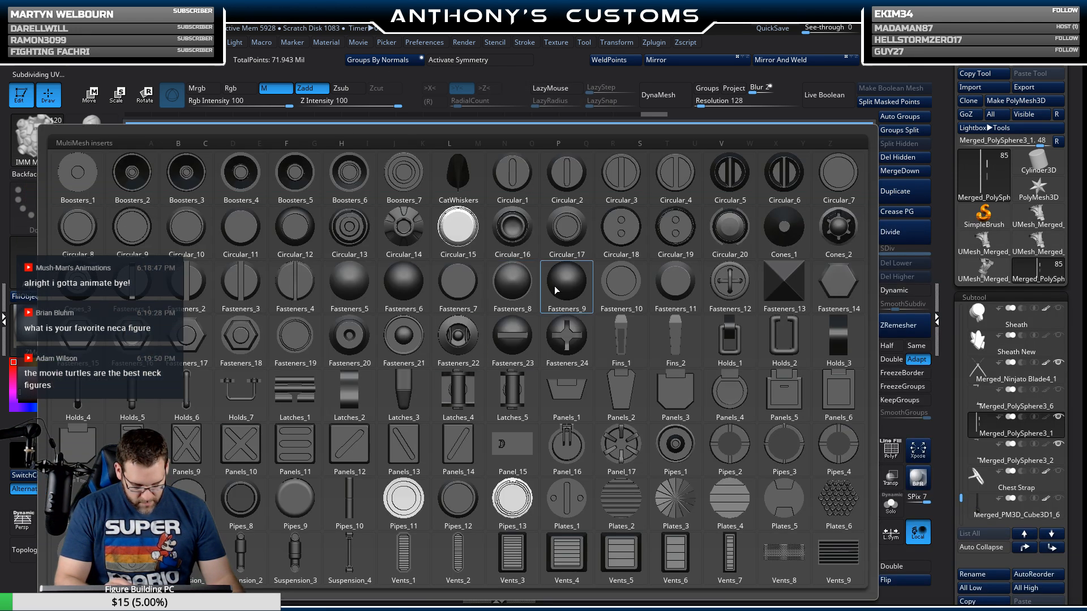
mouse_move(556, 290)
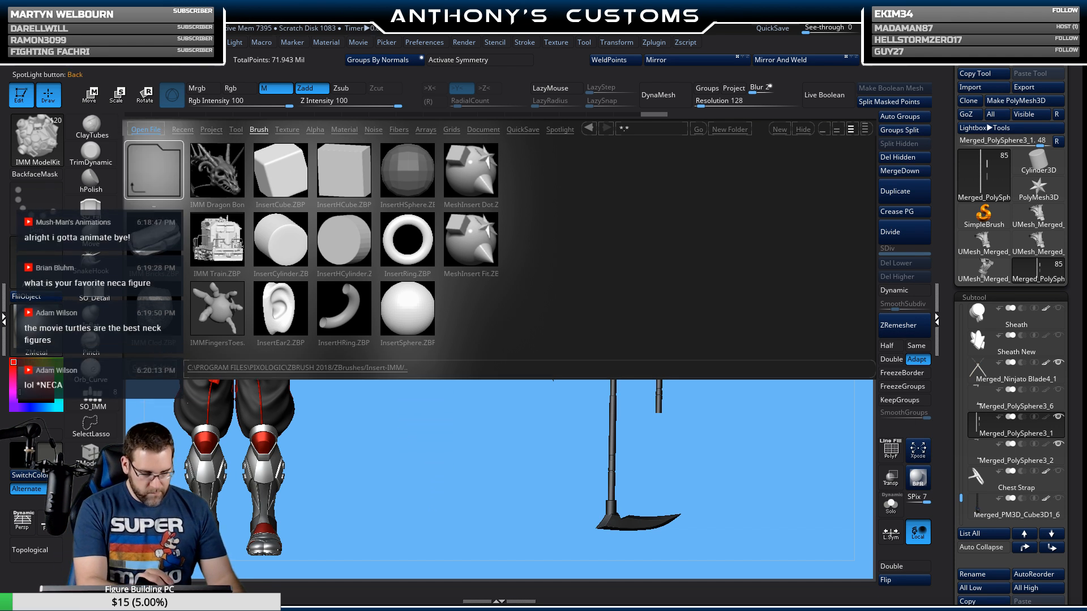
Step: Look through the brush library's folders, including Curves, for a chain or hose brush and close the library
double_click(148, 179)
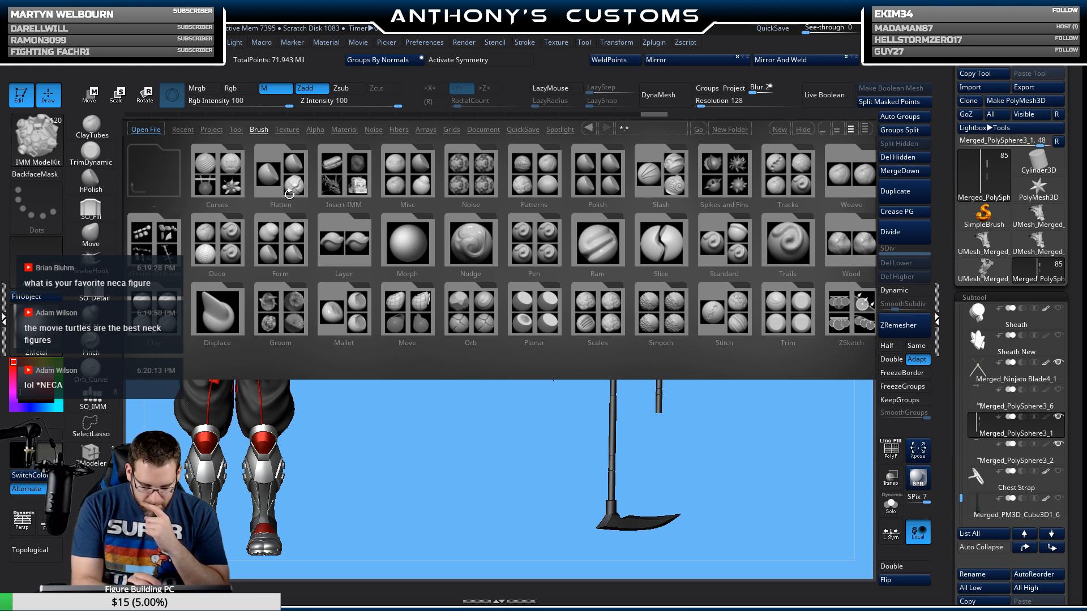
double_click(239, 175)
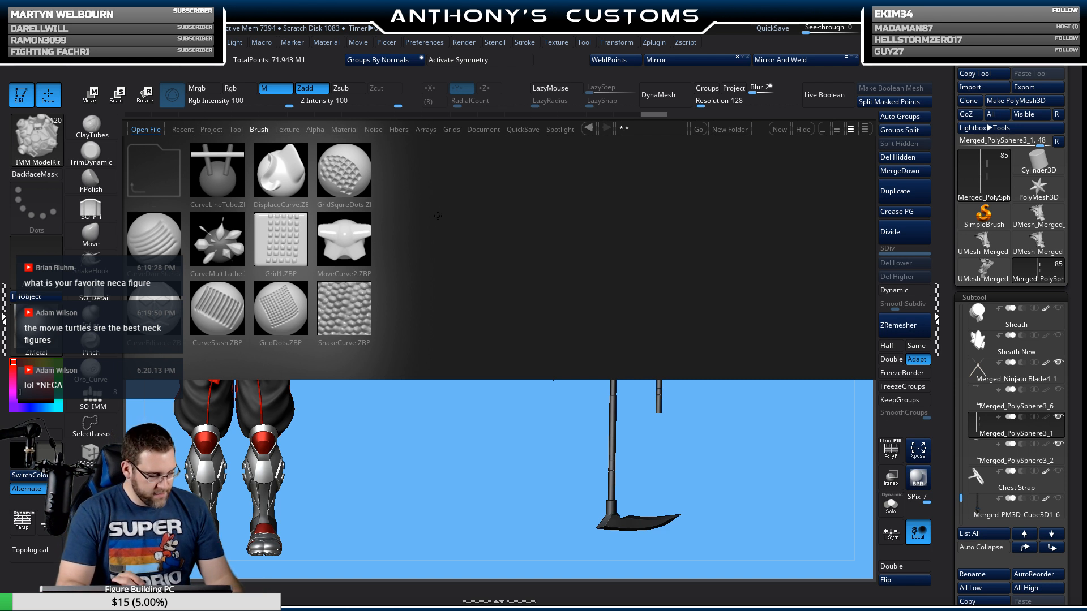
key("comma")
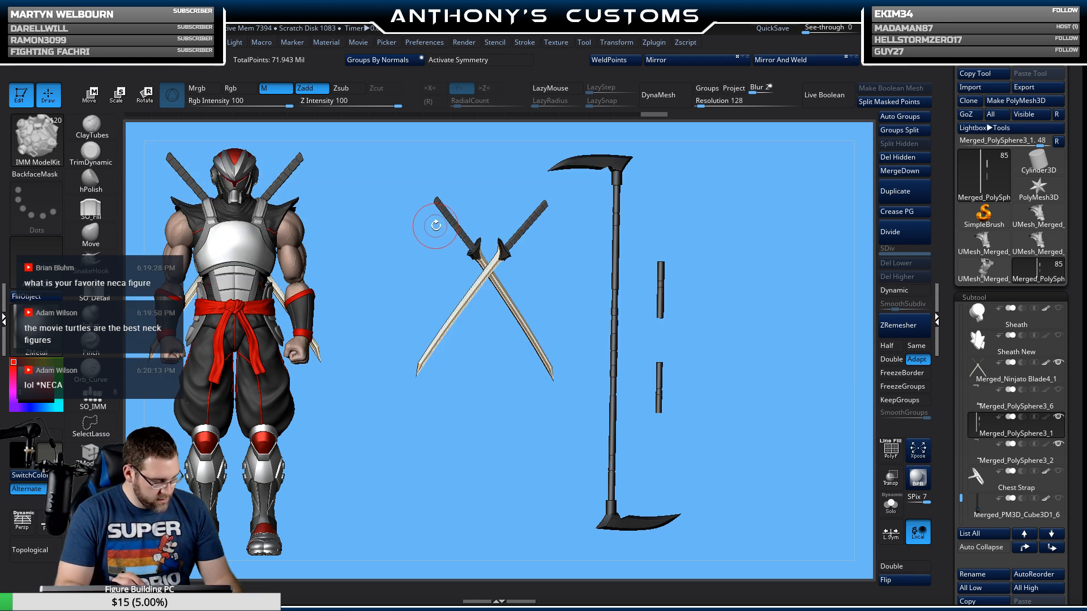
Step: Switch to the IMM Army Curve brush and pick its Hose Reenforced Type01 mesh
key("b")
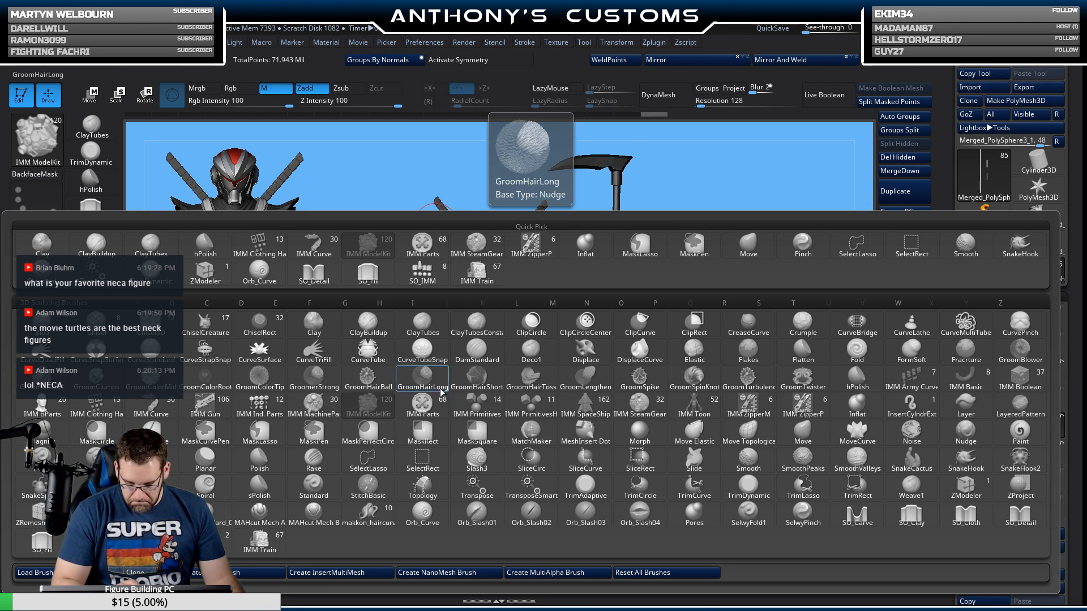
left_click(909, 383)
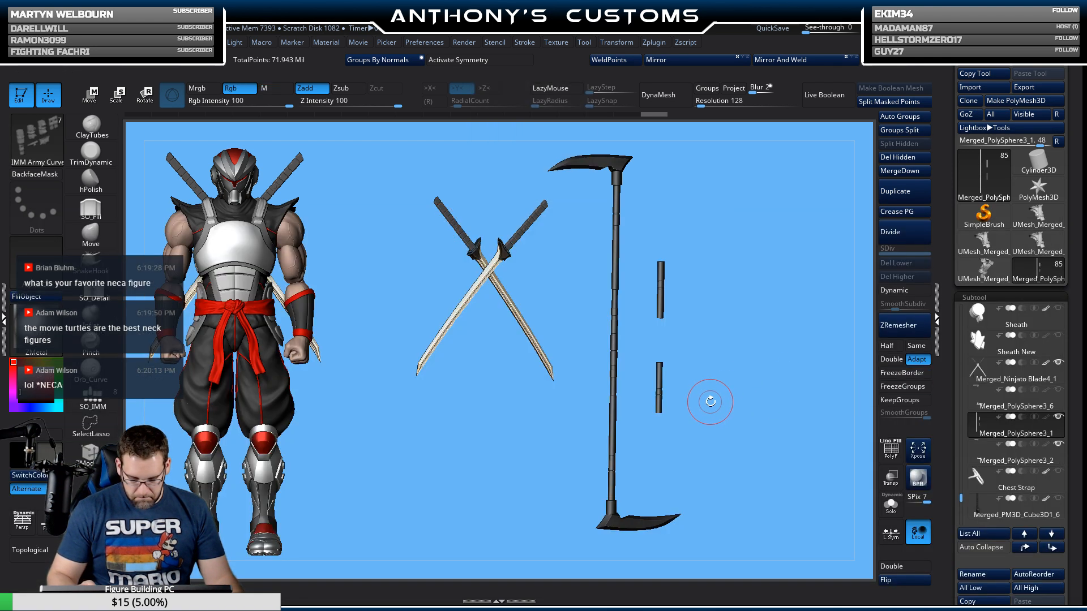
key("m")
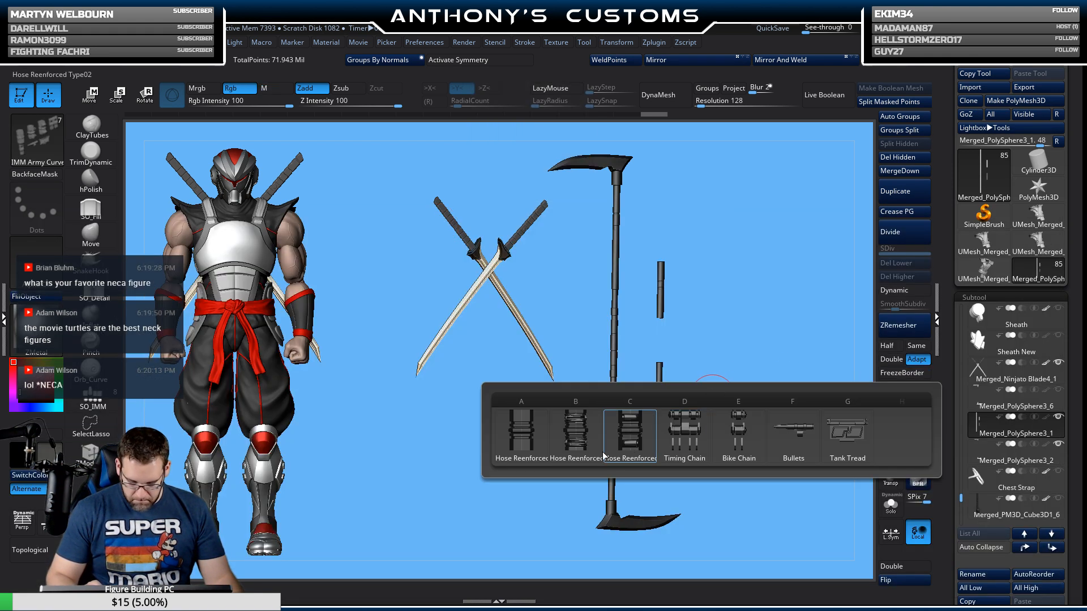
mouse_move(531, 449)
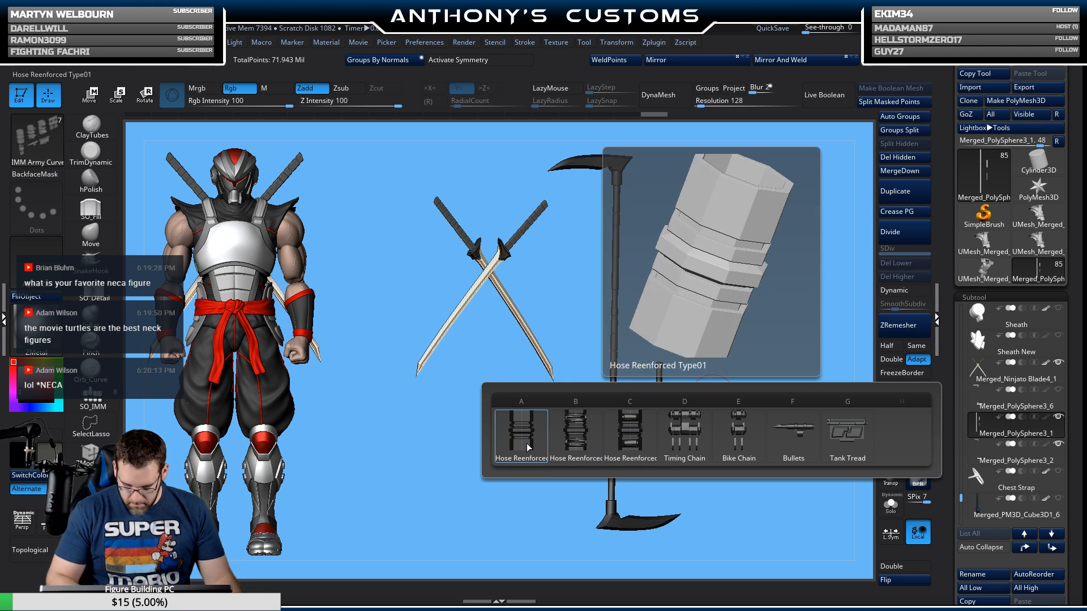
left_click(526, 443)
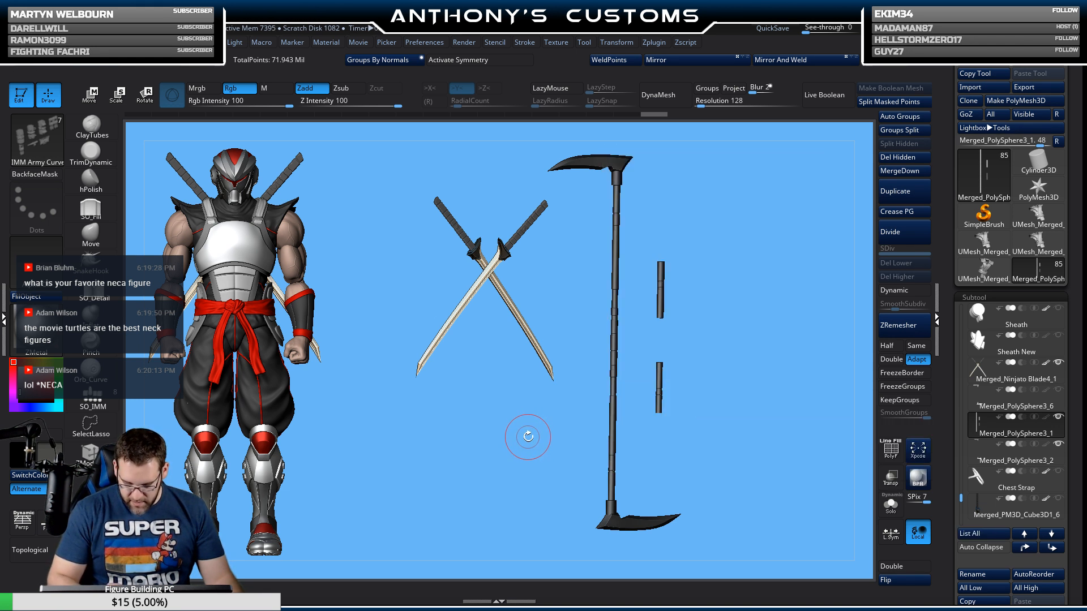
Step: Append a Plane3D as a new subtool alongside the weapons
left_click_drag(470, 449, 737, 419)
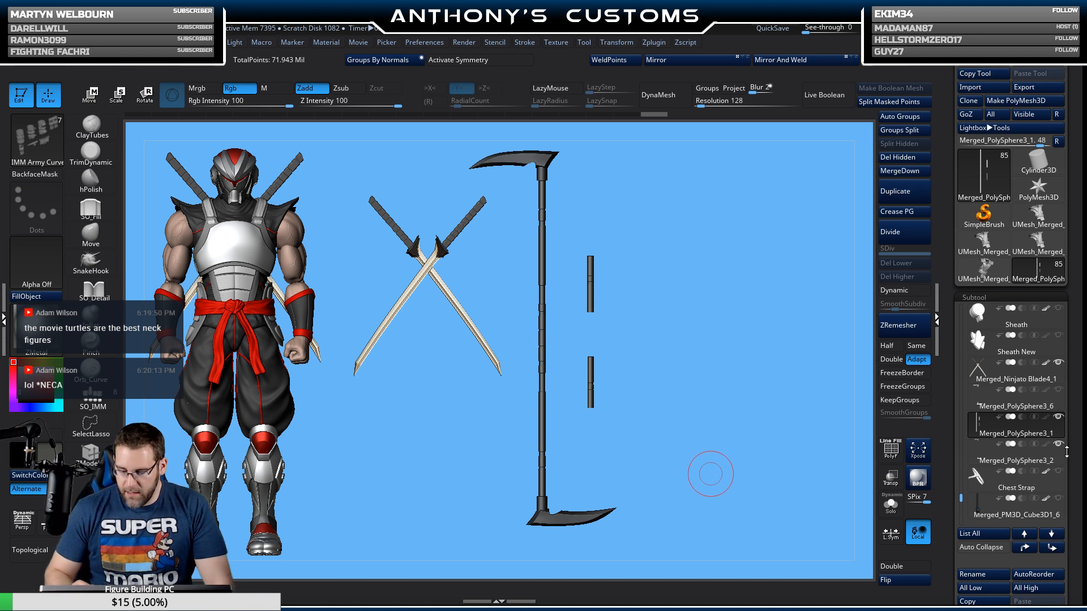
scroll(1053, 487, "down", 3)
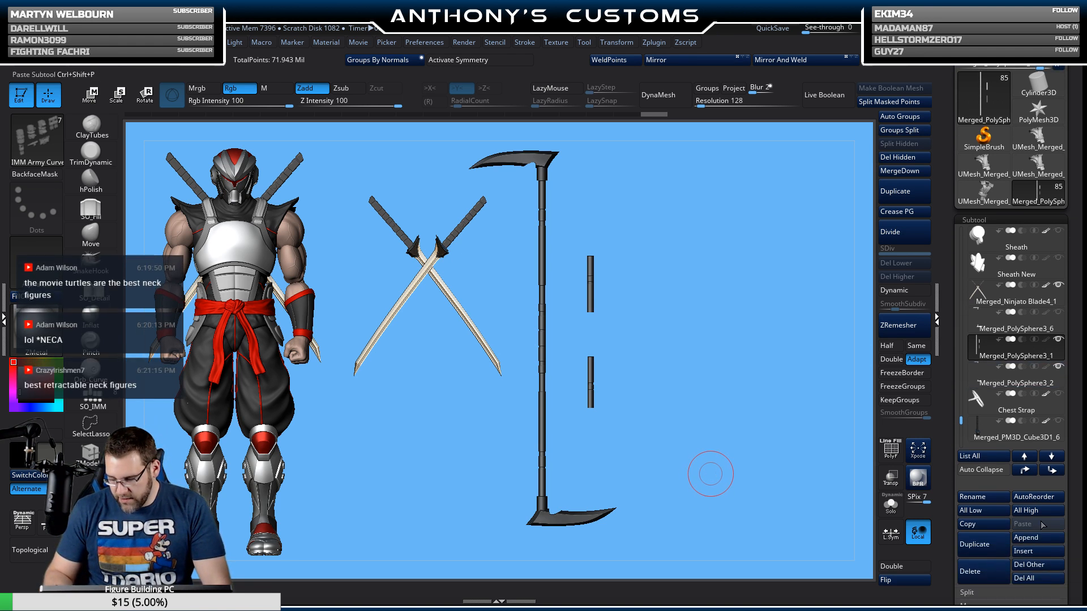
left_click(1025, 538)
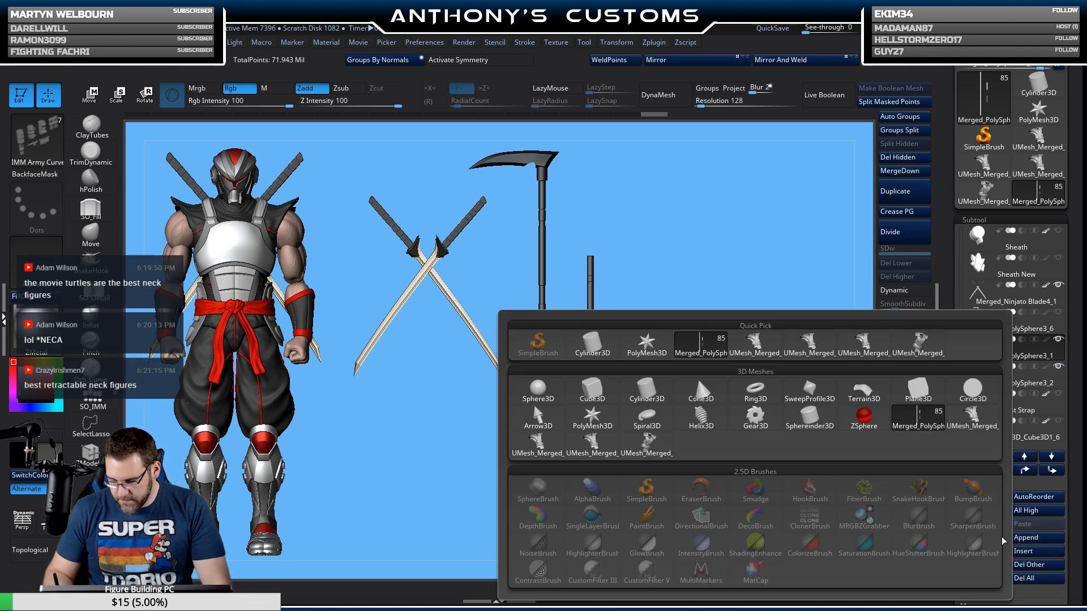
left_click(594, 400)
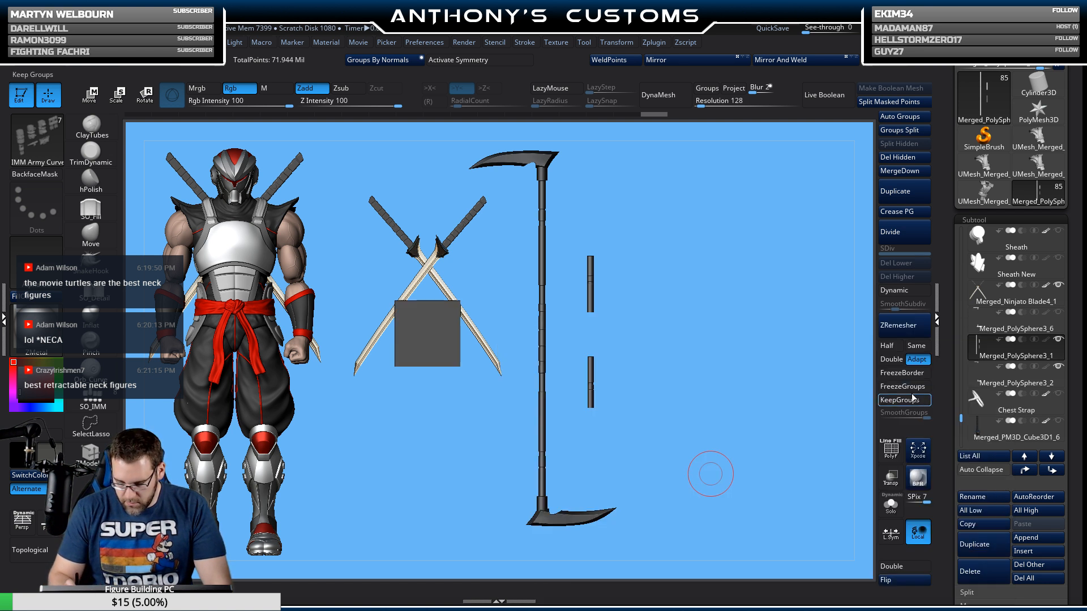
Step: Scale the PM3D_Plane3D1 subtool into a tall rectangle beside the staff and handle pieces, and set the active color to white
key("w")
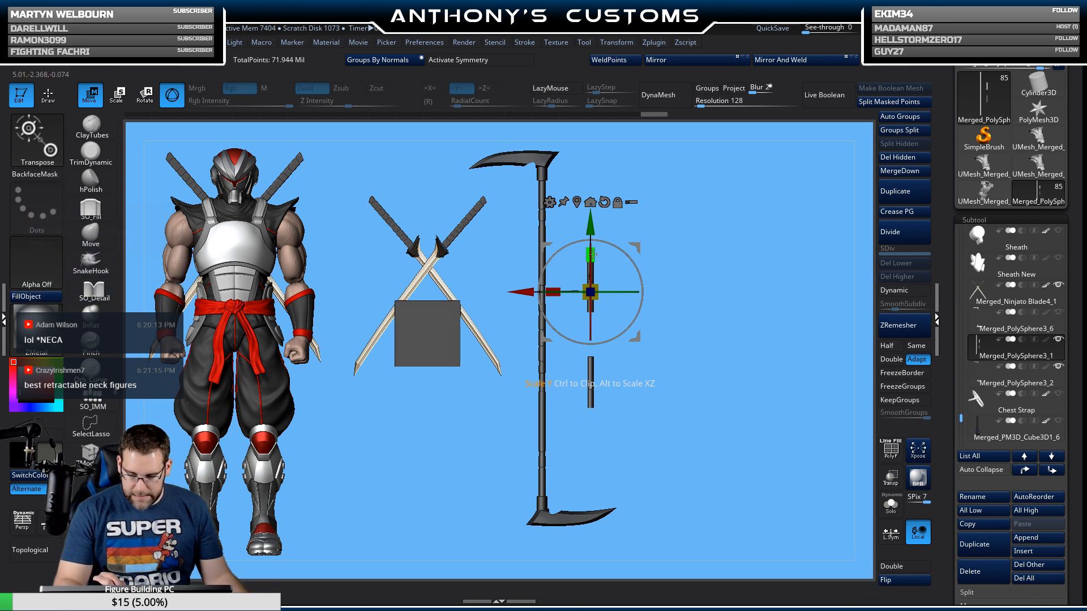
left_click_drag(590, 254, 593, 238)
key("ctrl+z")
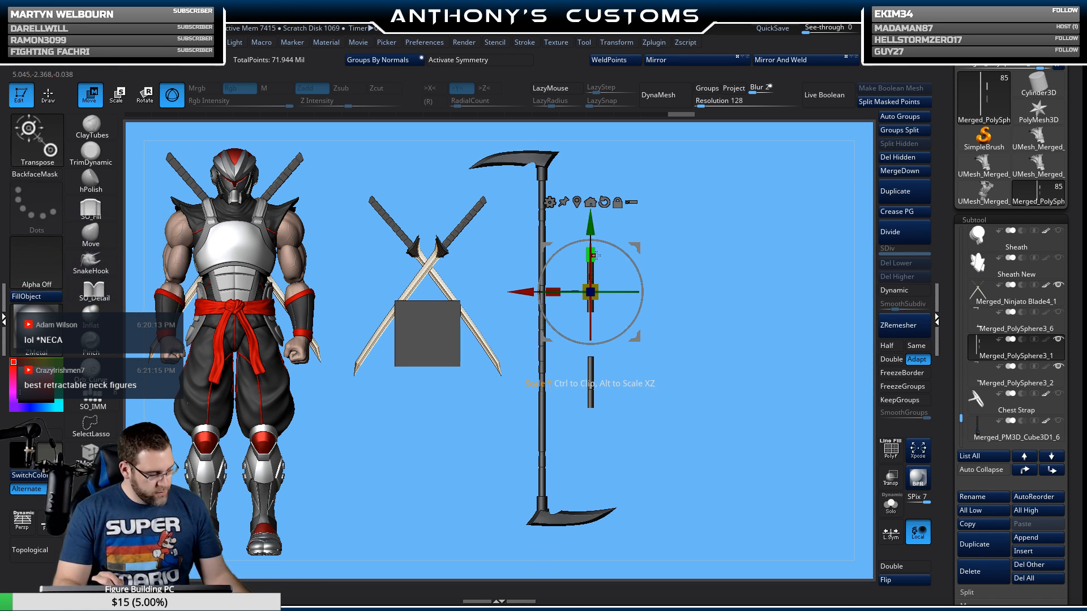
scroll(970, 324, "down", 5)
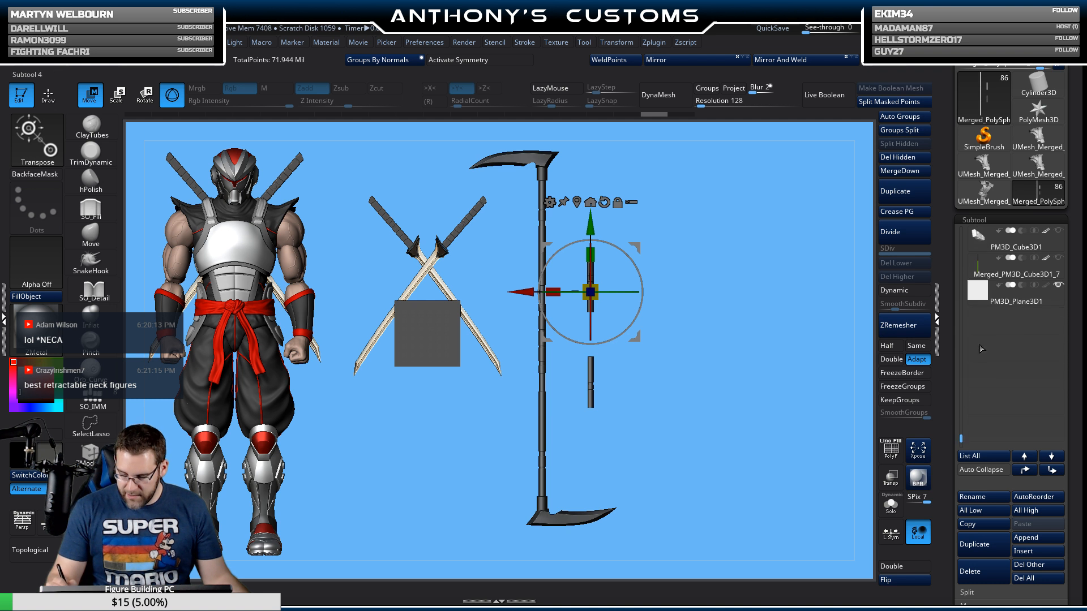
left_click(992, 305)
left_click_drag(427, 296, 433, 186)
left_click_drag(390, 333, 264, 379)
left_click_drag(427, 296, 430, 284)
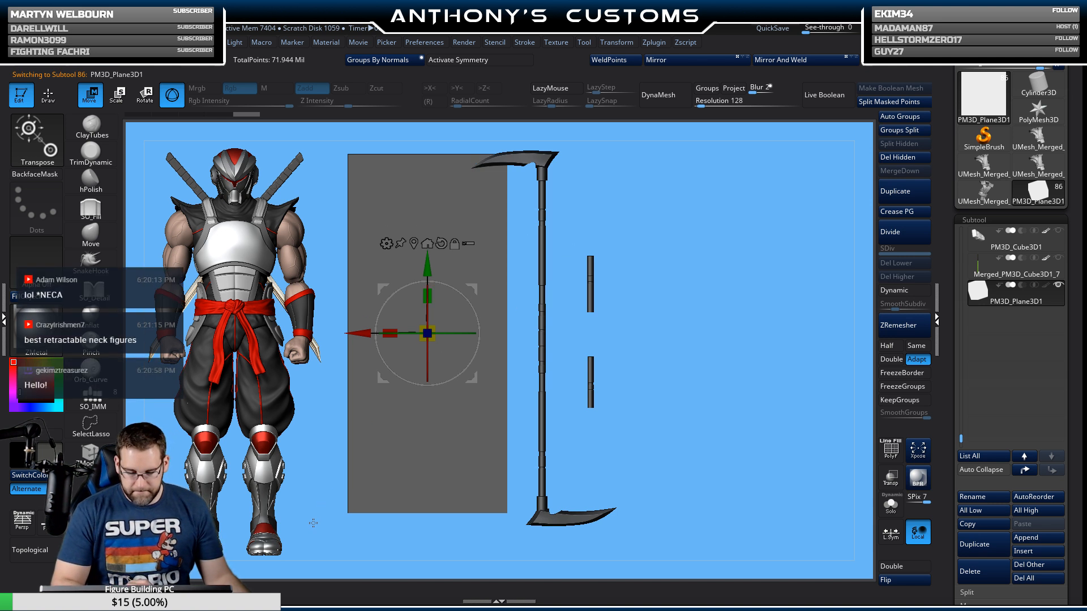
left_click_drag(389, 333, 681, 338)
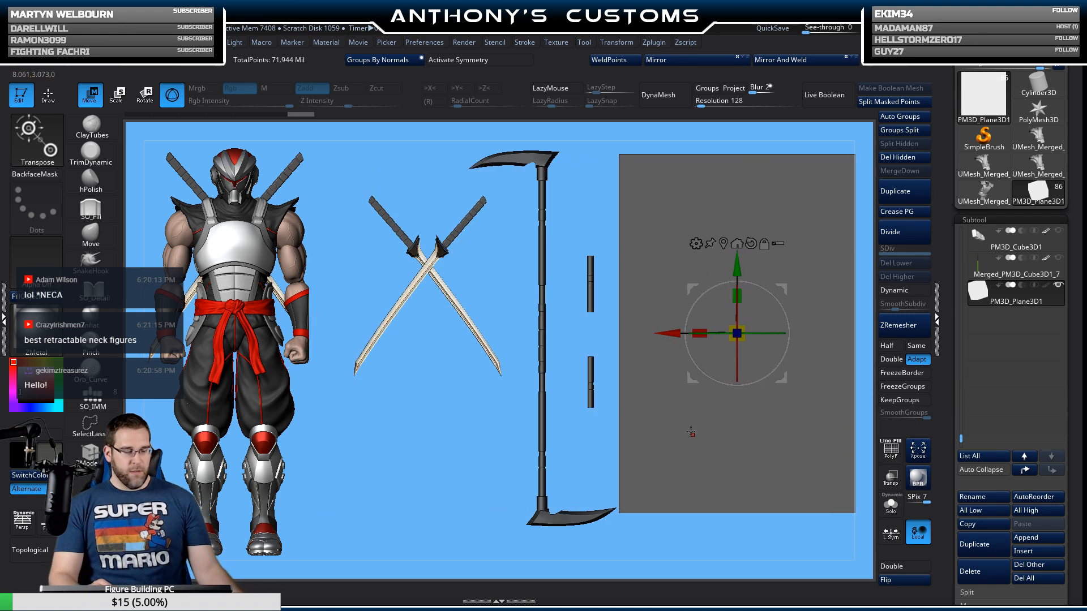
key("q")
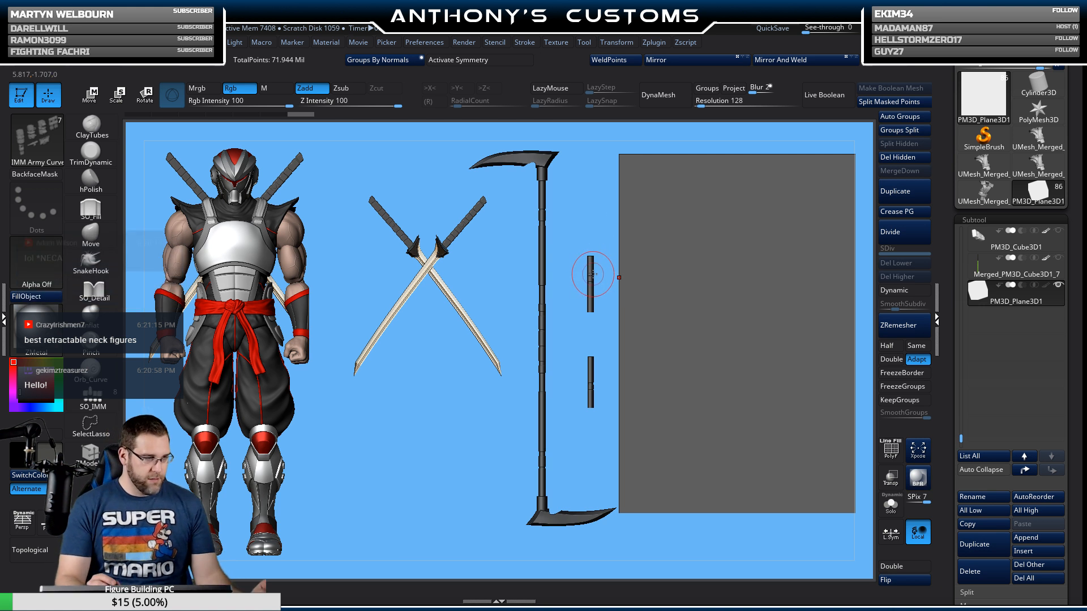
left_click(17, 365)
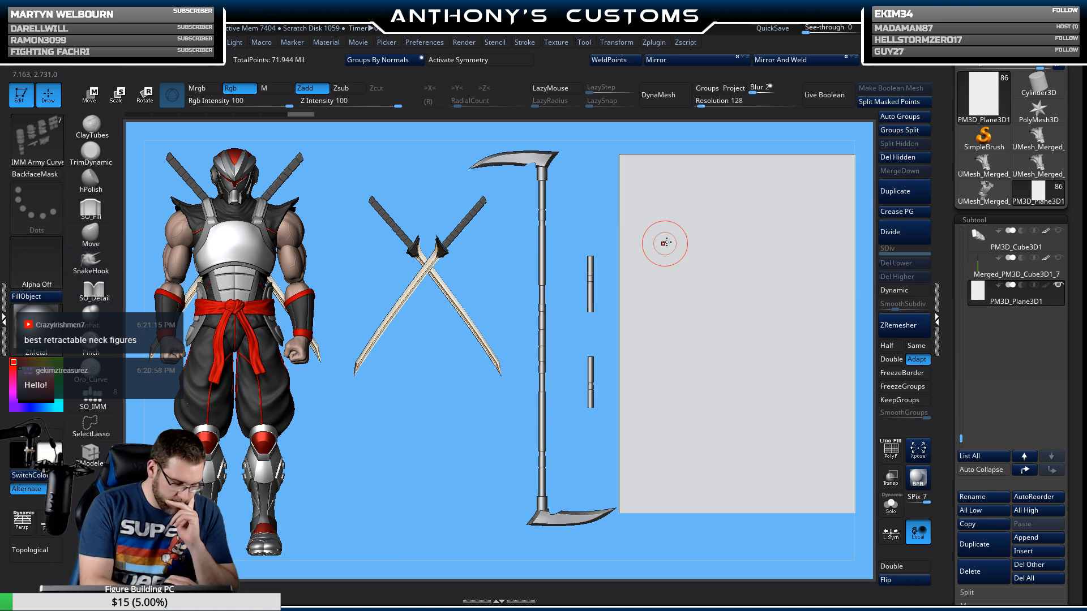
Step: Try a thick S-shaped reinforced hose curve down the tall plane, and undo it
left_click_drag(663, 209, 704, 202)
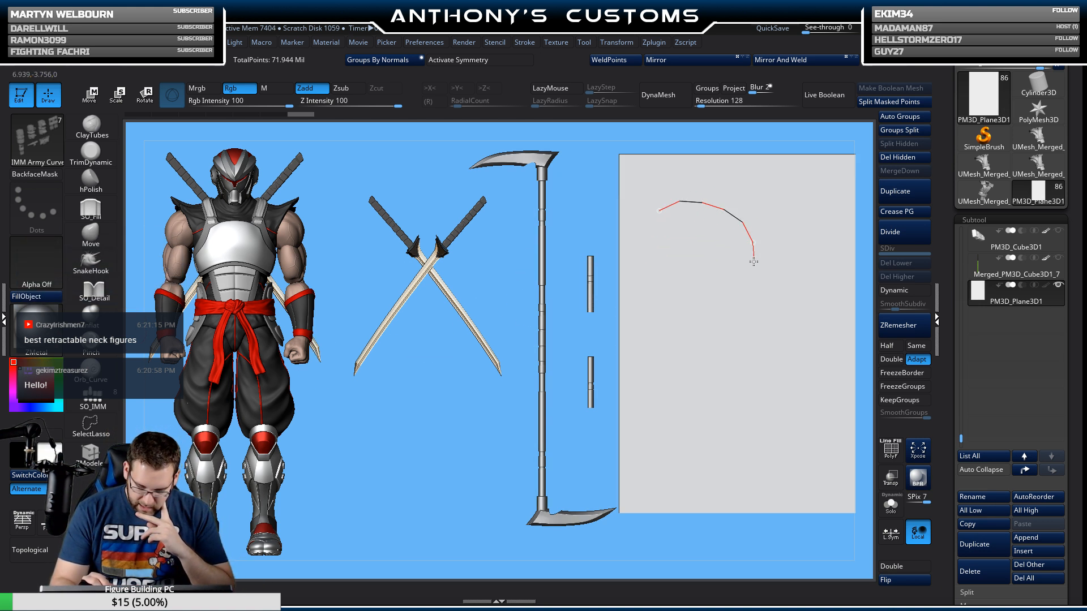
left_click_drag(740, 480, 738, 481)
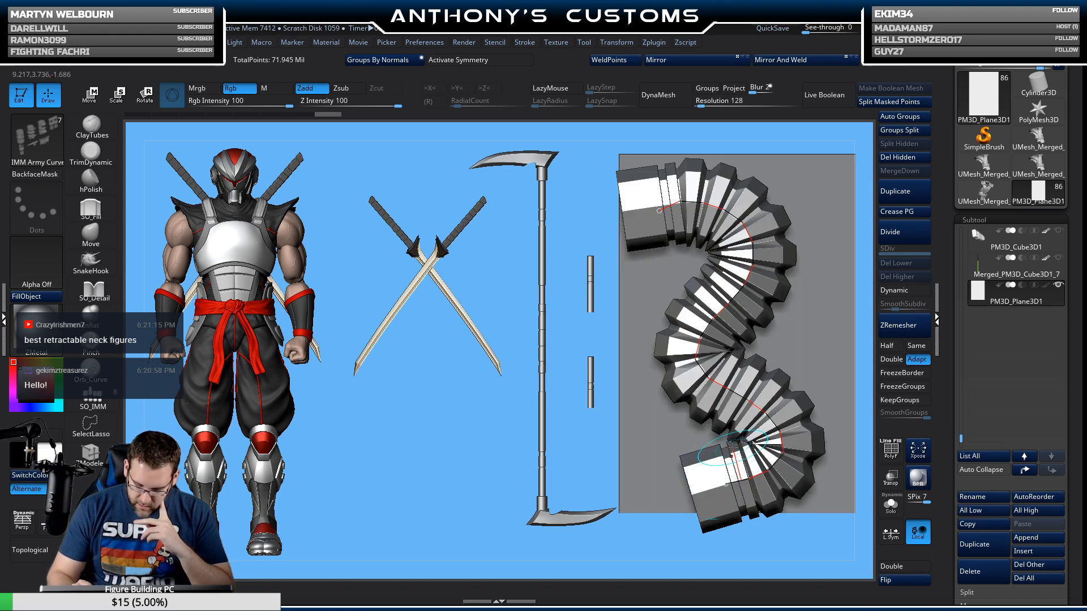
left_click(733, 450)
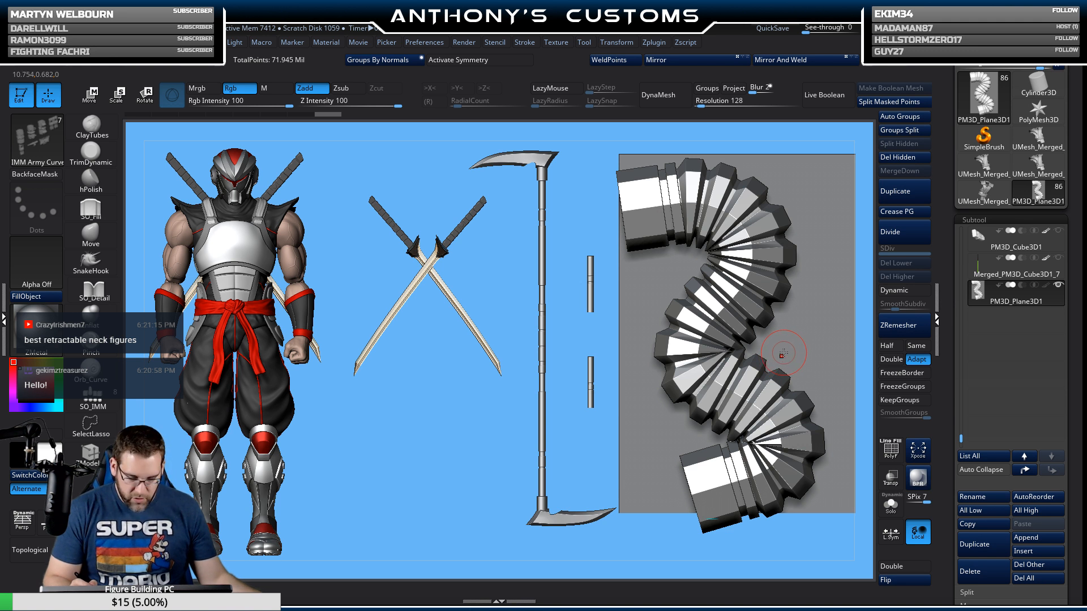
key("ctrl+z")
Step: Try a thinner looping hose curve on the plane with a smaller draw size, and undo it
key("space")
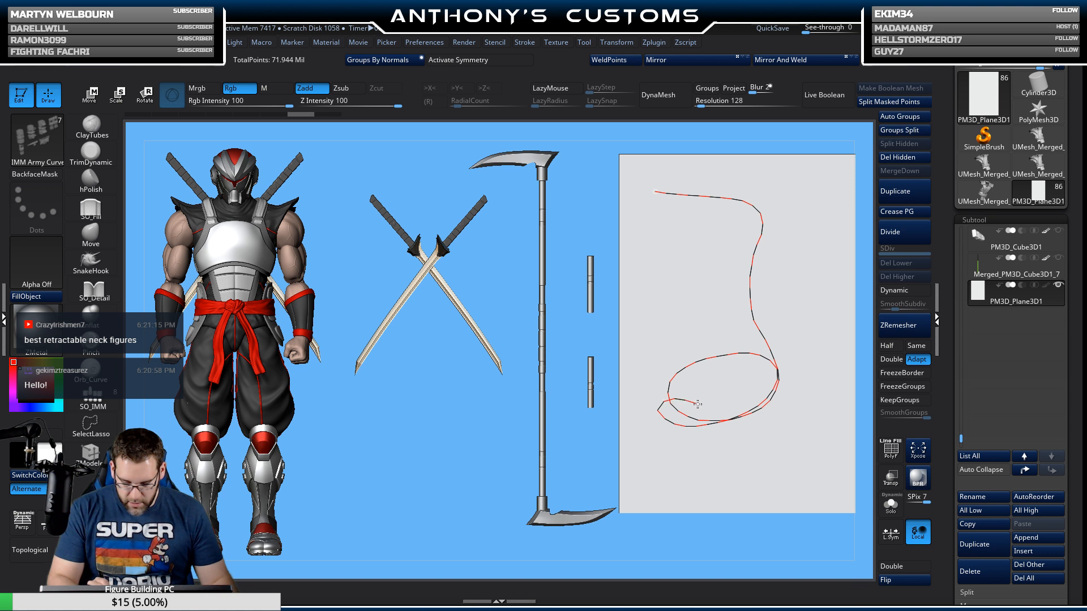
left_click(715, 411)
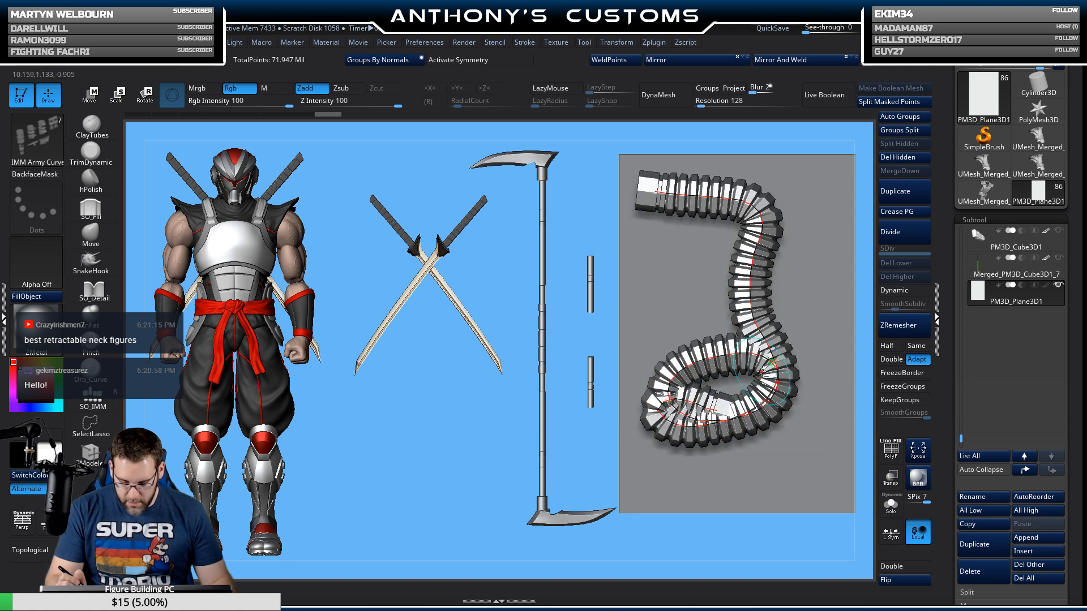
key("ctrl+z")
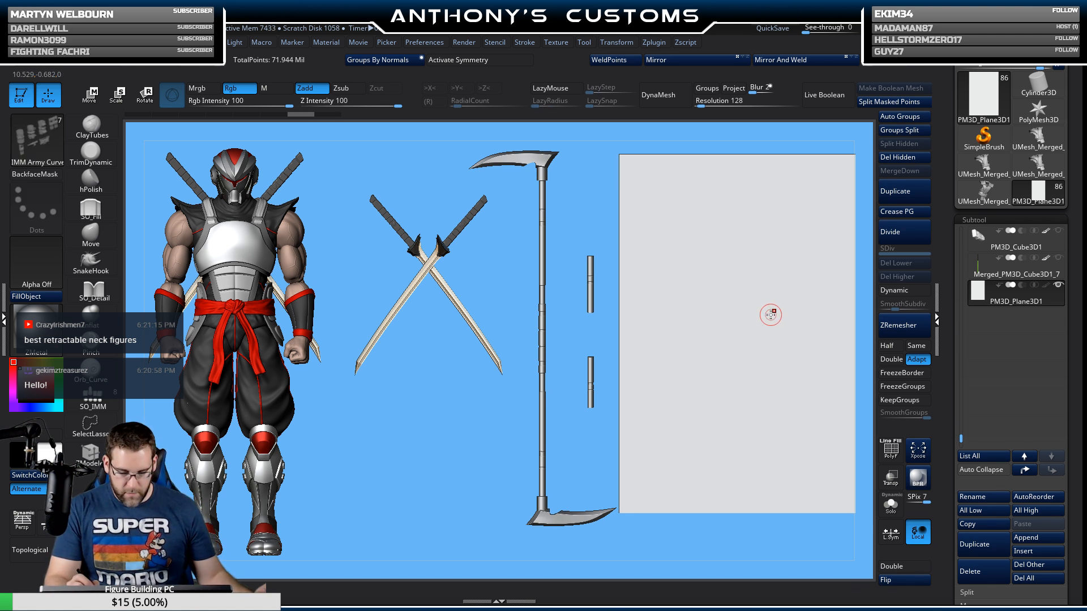
Step: Reduce the draw size below 167 and draw a thin hose curve that runs down the plane and ends in a coil
key("space")
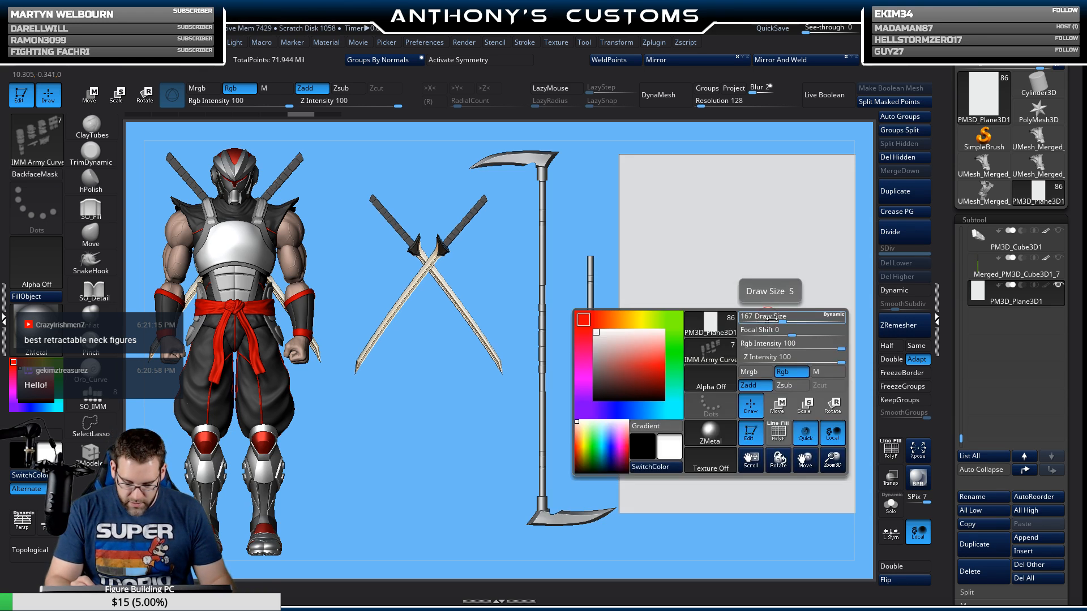
left_click_drag(779, 318, 765, 320)
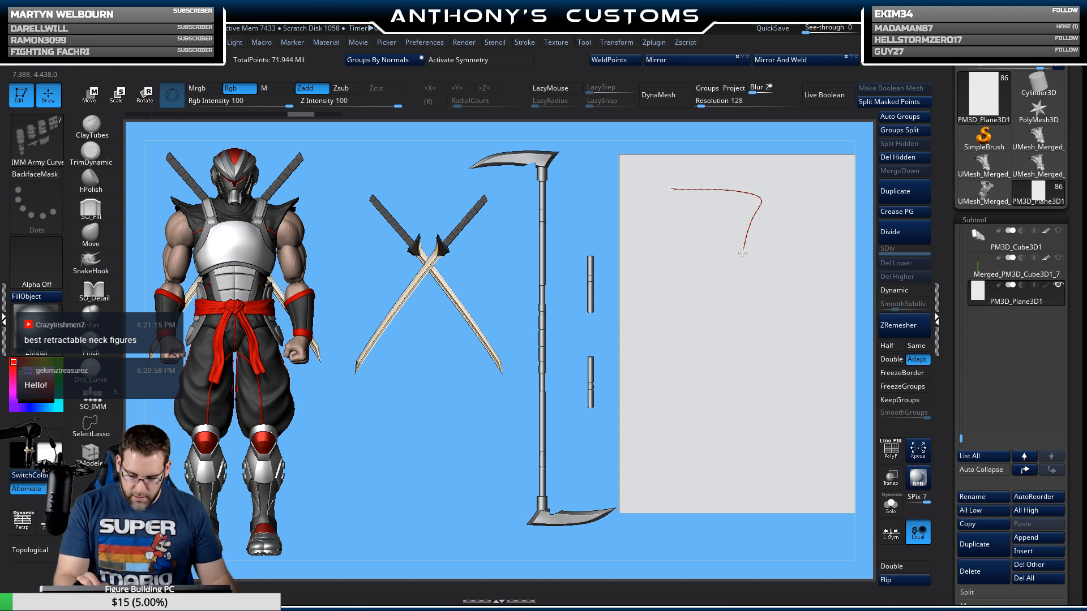
left_click_drag(763, 334, 766, 352)
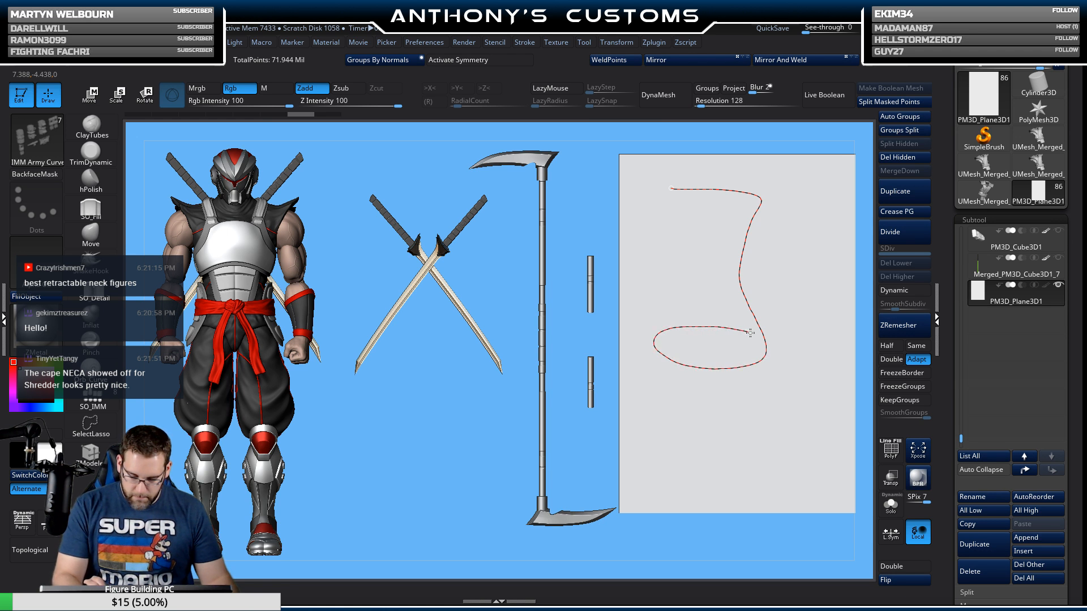
mouse_move(734, 370)
left_mouse_down()
mouse_move(675, 378)
mouse_move(661, 360)
left_mouse_up()
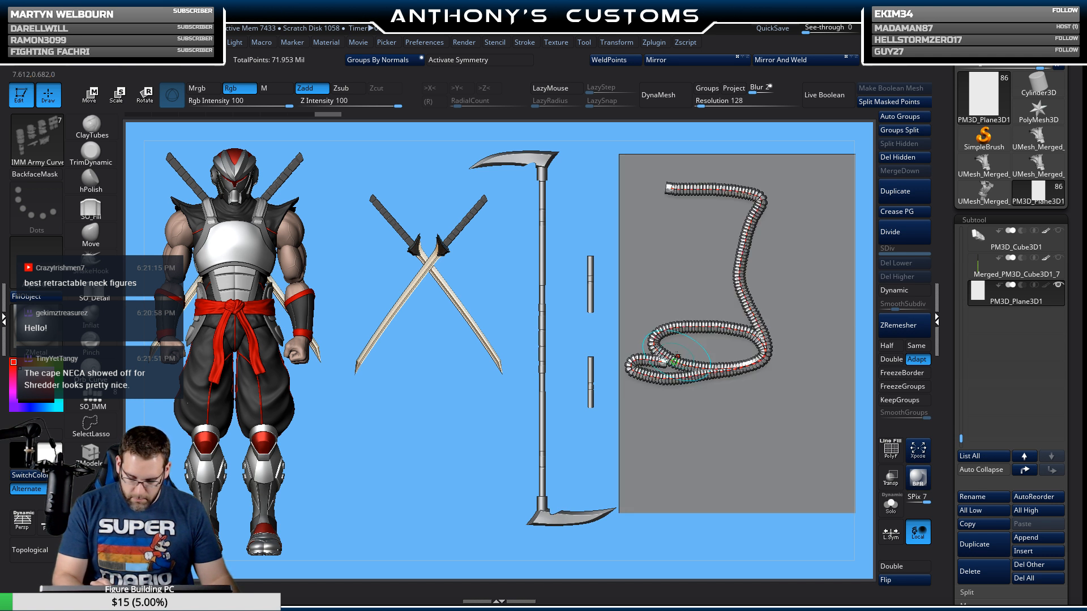
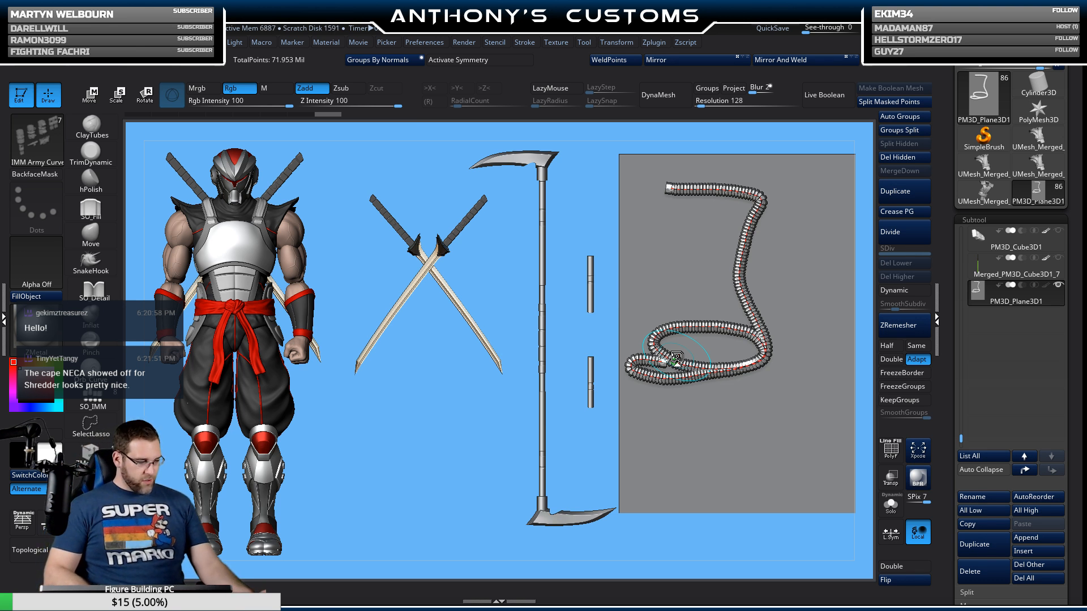
Step: Undo the thin hose curve on the plane and save the project
key("ctrl")
key("ctrl+z")
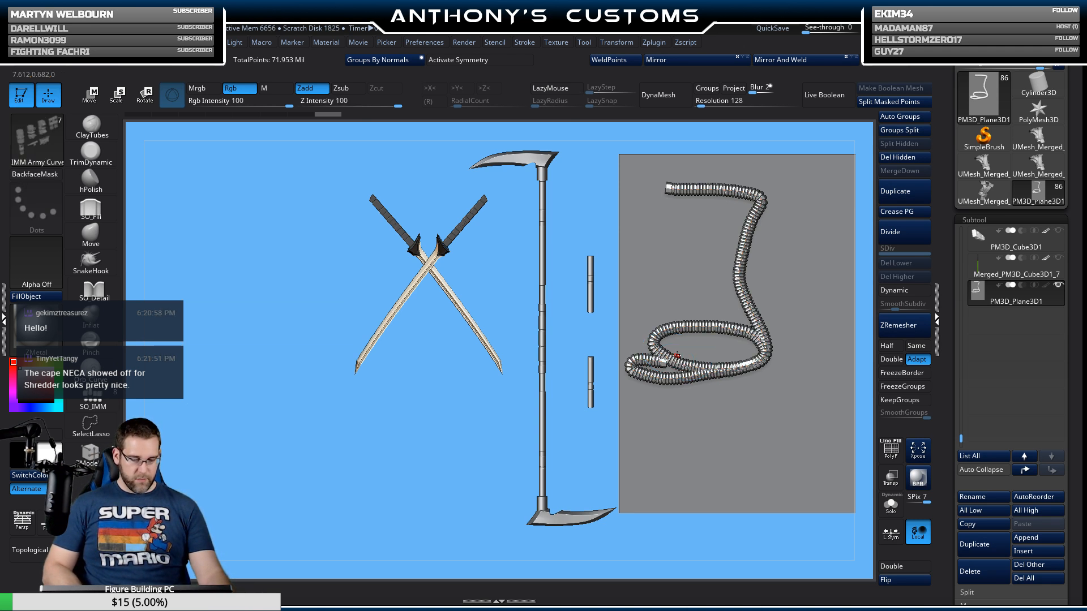
key("ctrl+z")
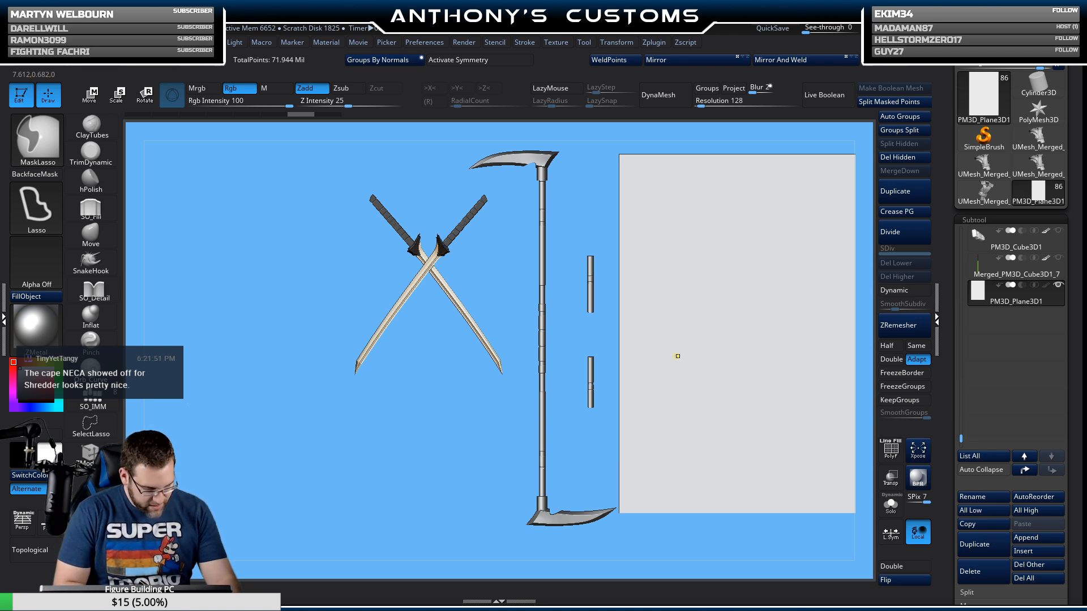
key("ctrl+s")
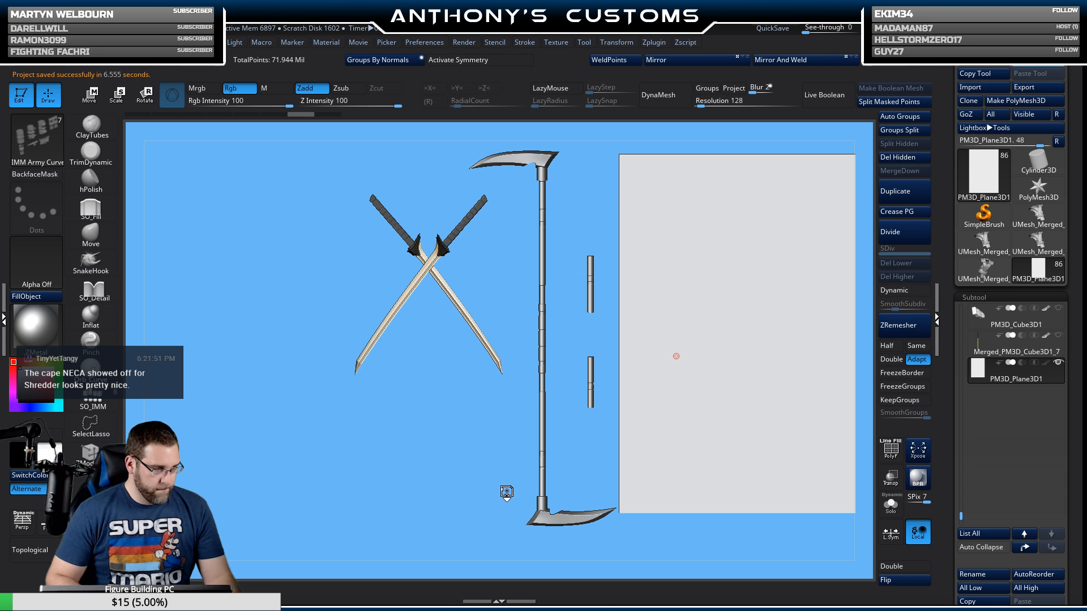
Step: Open a DynaMesh sphere starter project and set the document background to light blue
key("comma")
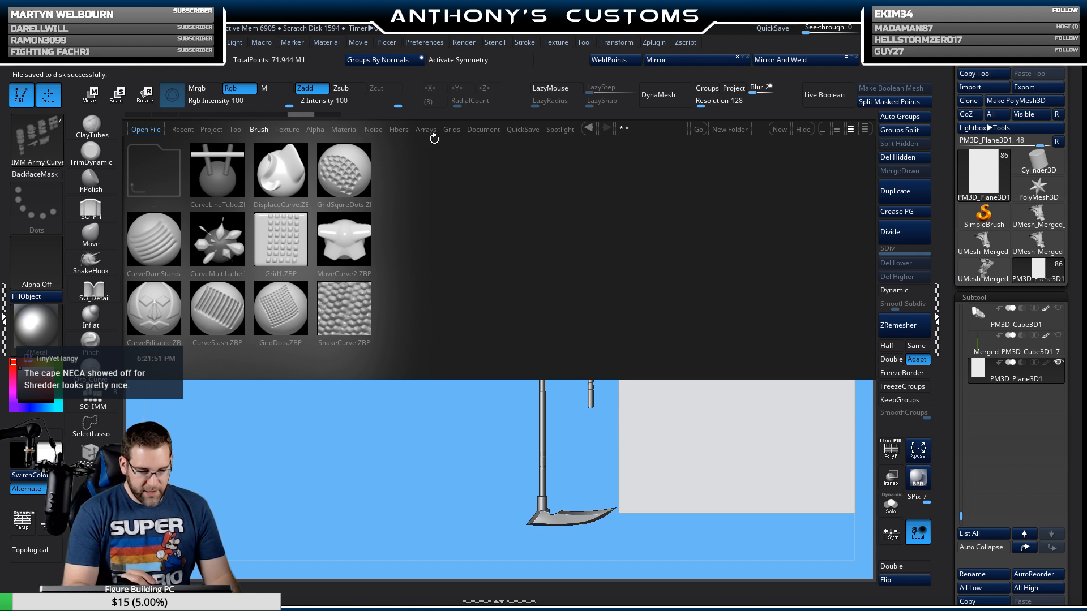
left_click(211, 127)
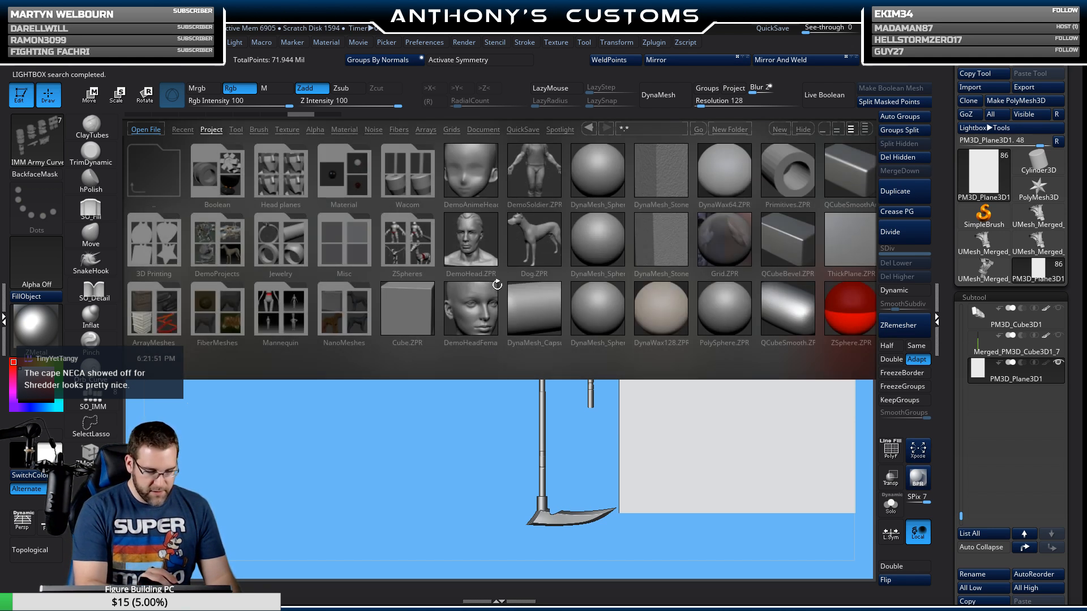
double_click(595, 237)
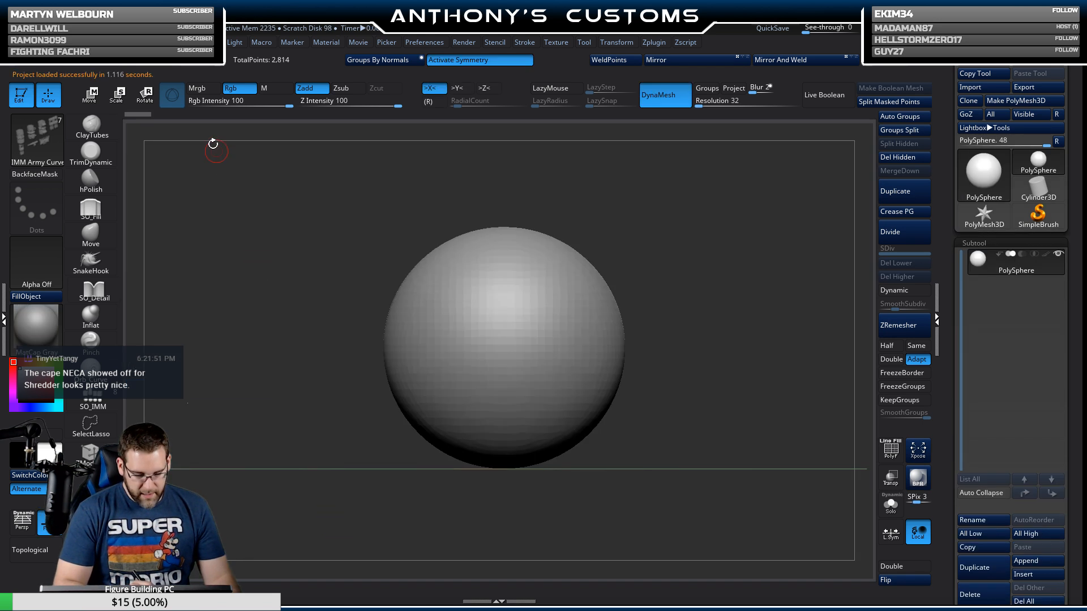
left_click(103, 43)
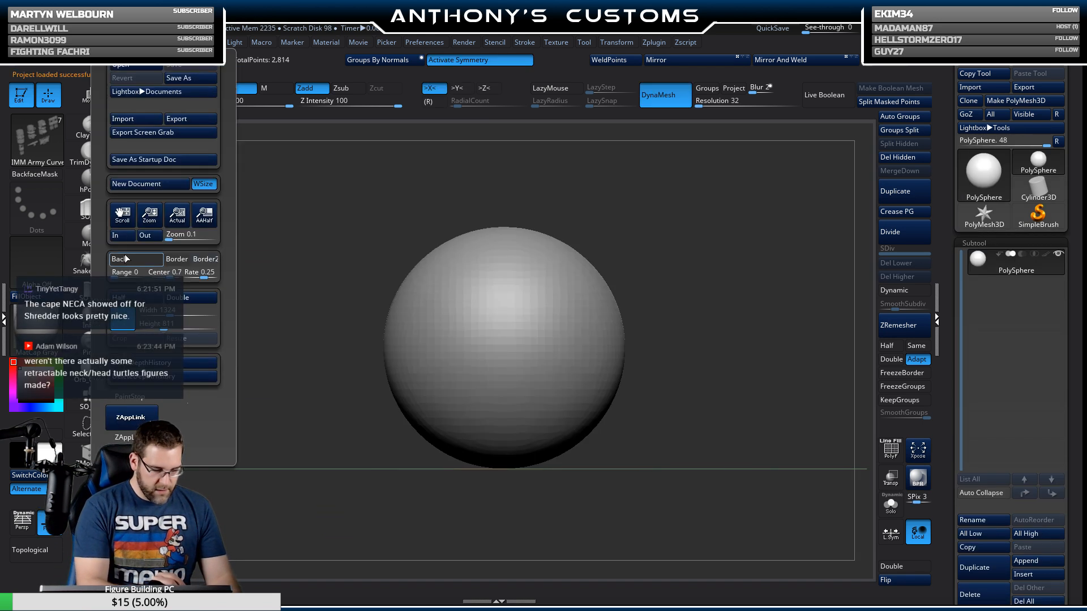
left_click_drag(125, 259, 116, 278)
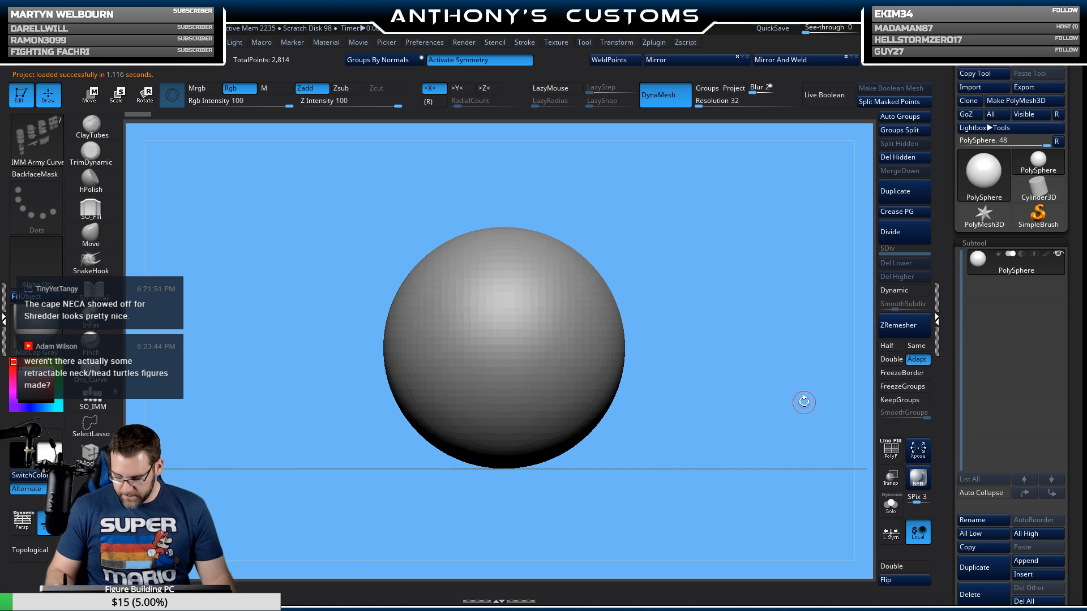
Step: Replace the sphere with a Cylinder 3D primitive and reduce it to eight sides around its circumference
key("w")
left_click(462, 257)
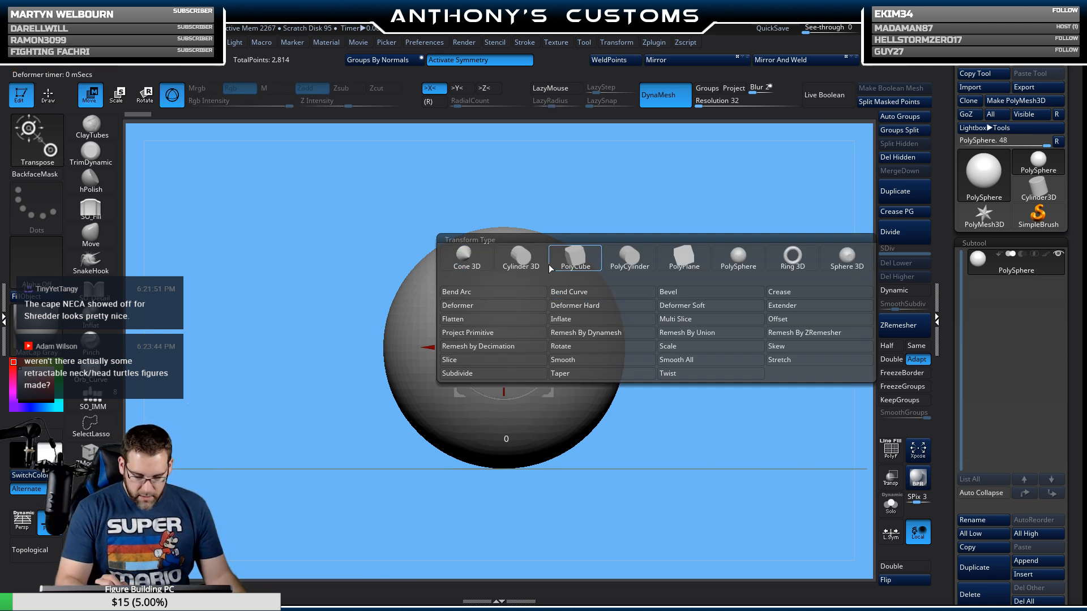
left_click(528, 265)
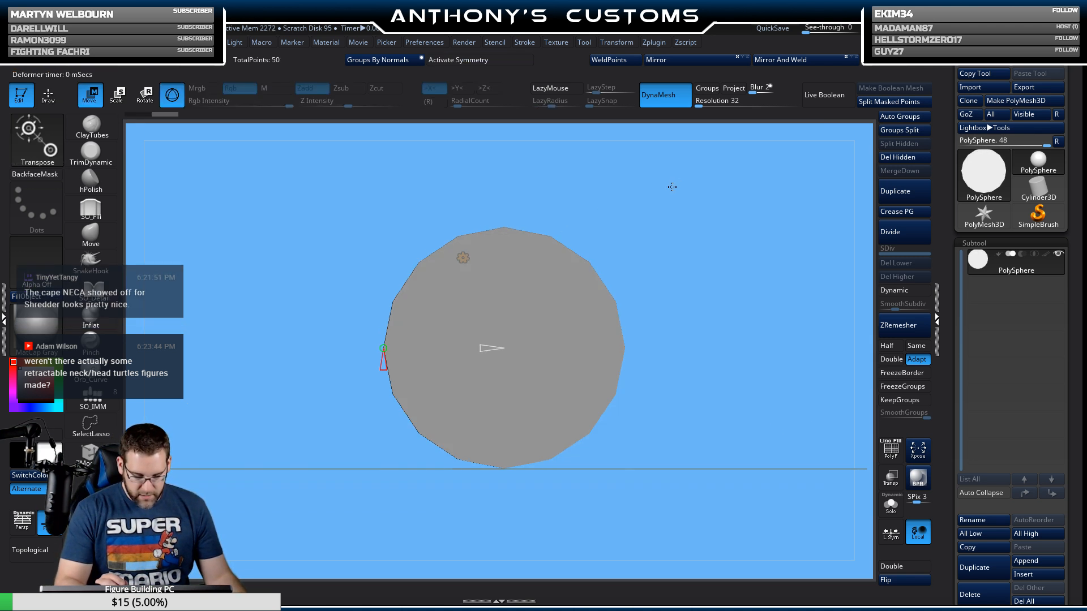
key("shift+f")
left_click_drag(670, 181, 696, 256)
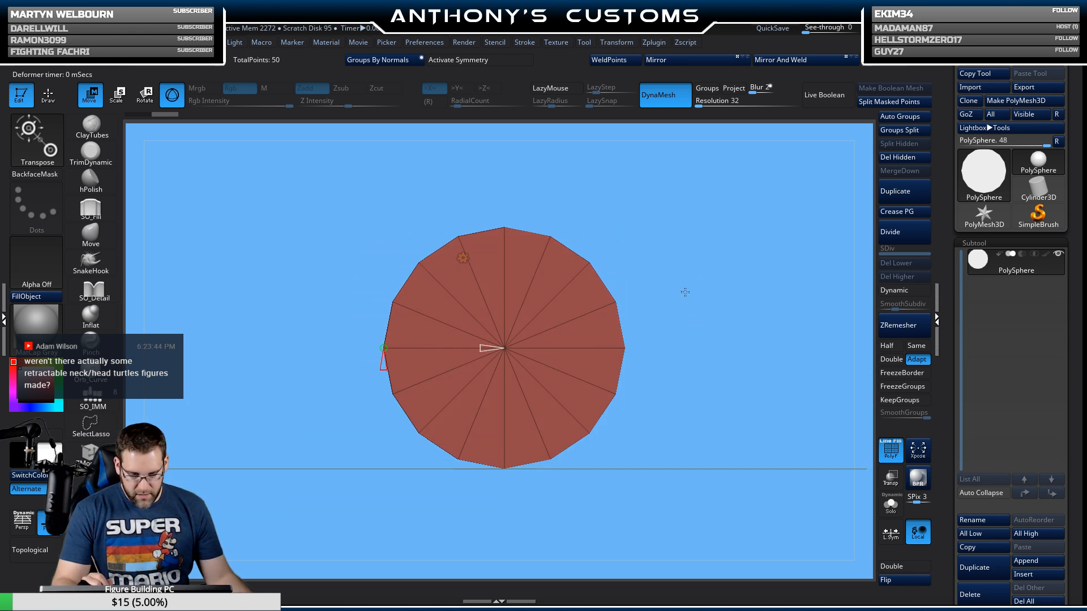
left_click_drag(390, 355, 383, 359)
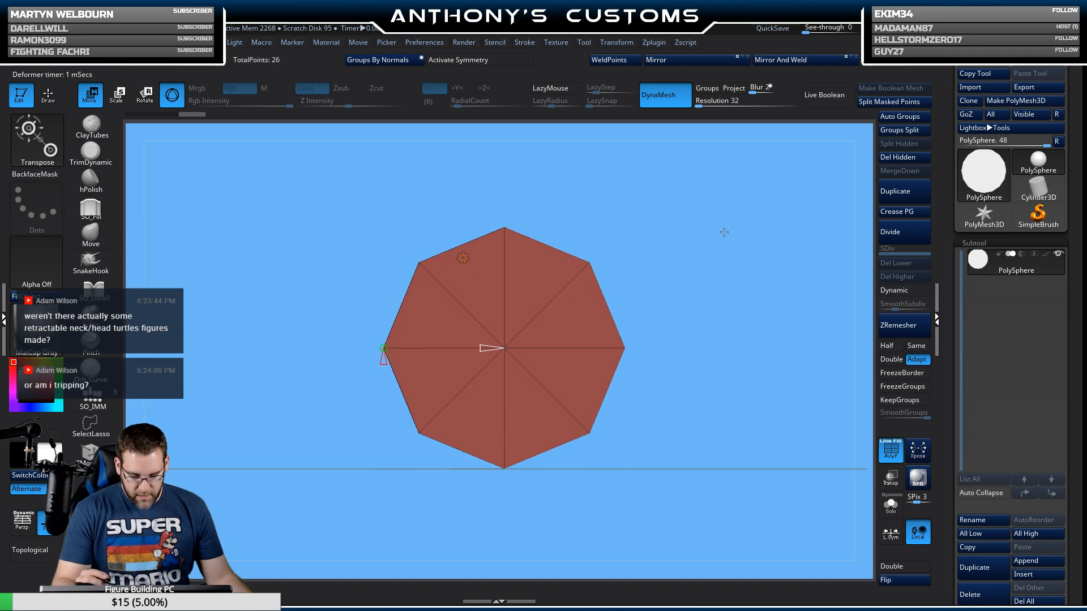
Step: Set the cylinder's height to three segments and inspect it without the polygon wireframe
left_click_drag(715, 238, 700, 281)
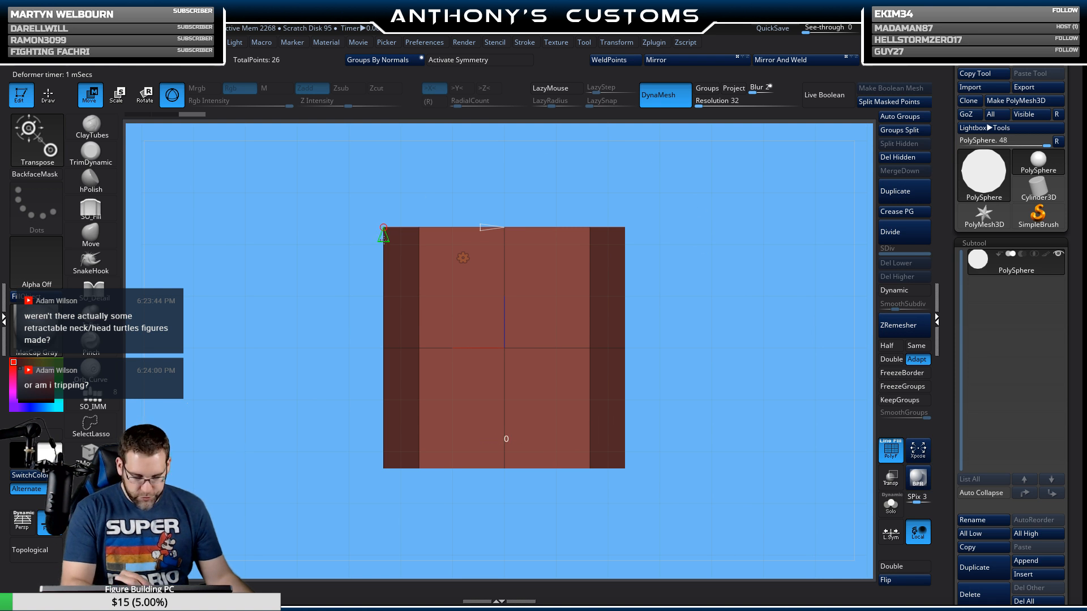
left_click_drag(383, 236, 386, 225)
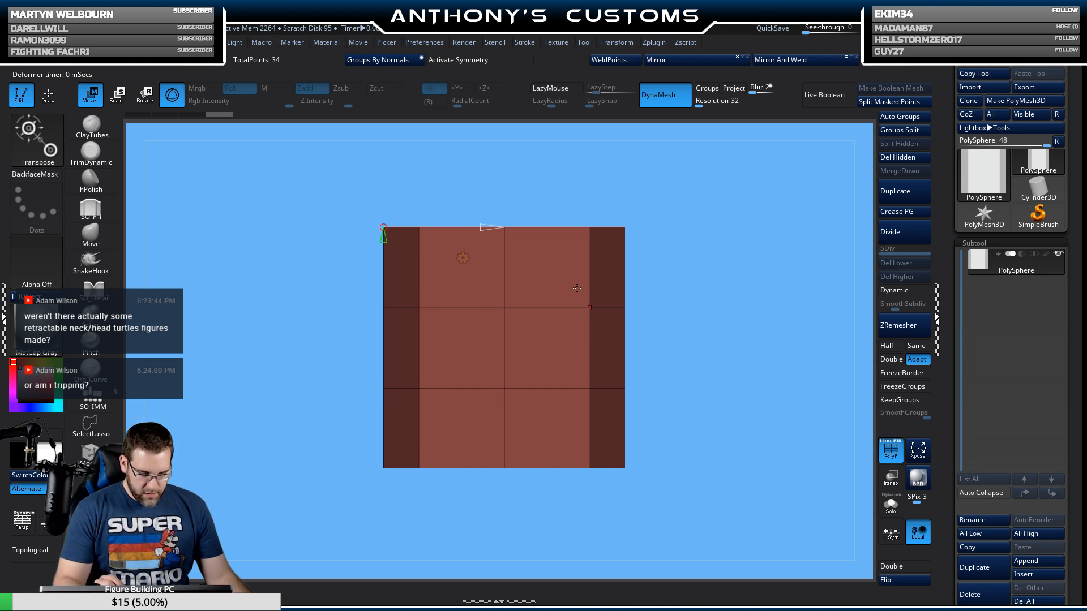
key("shift+f")
left_click_drag(674, 270, 677, 294)
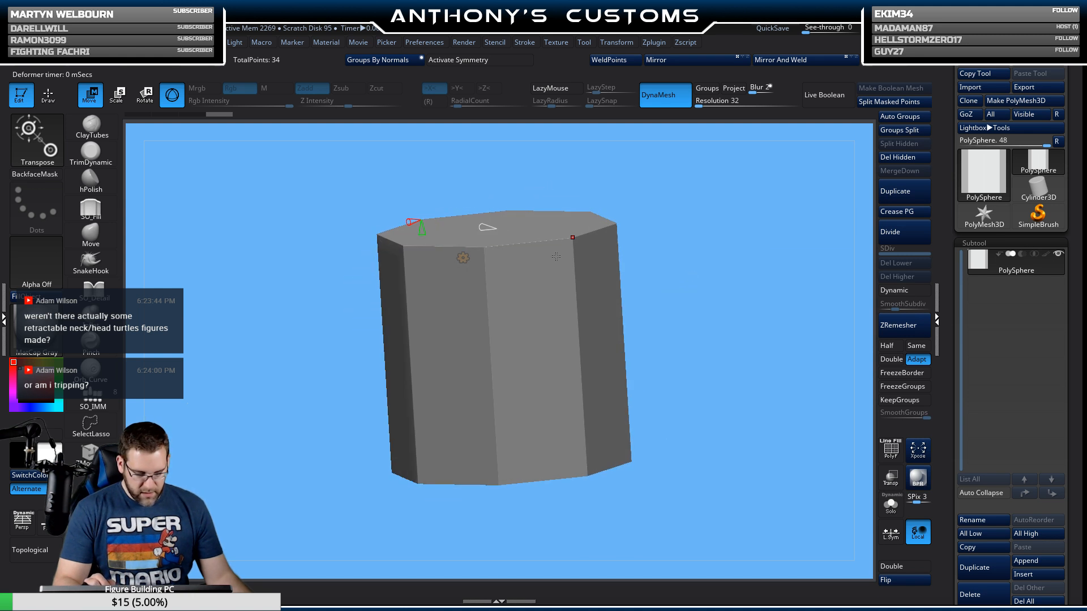
Step: Choose BasicMaterial and fill the whole cylinder with both material and colour using Mrgb
left_click(36, 331)
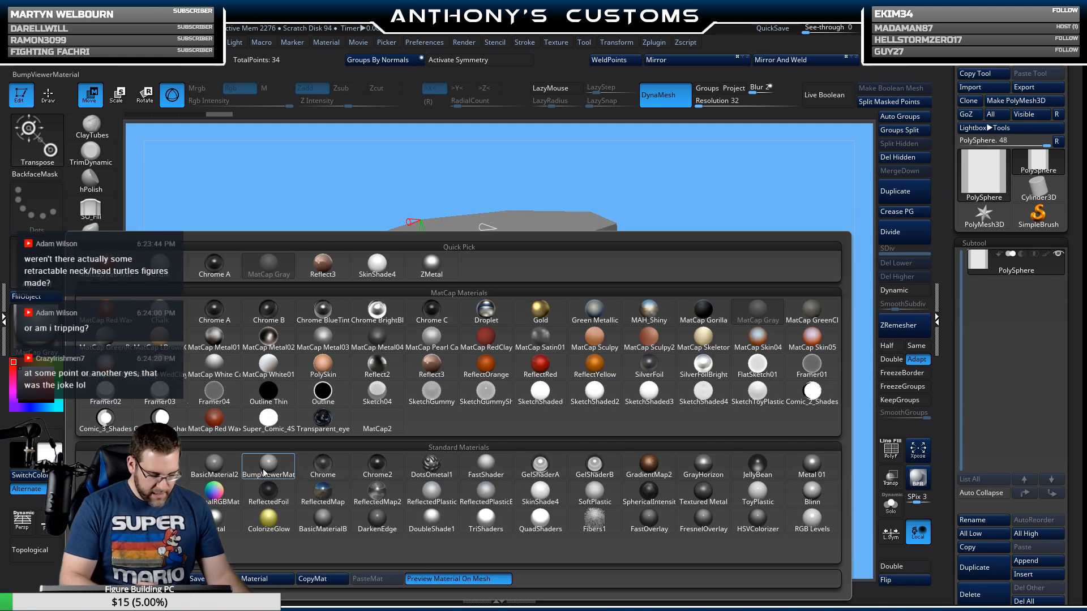
left_click(167, 469)
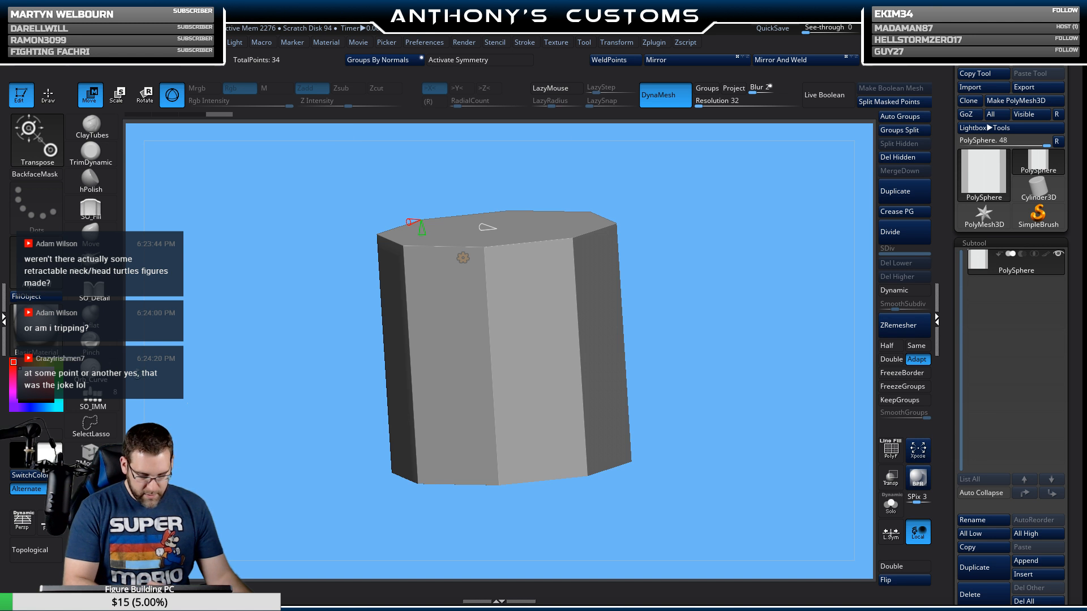
key("q")
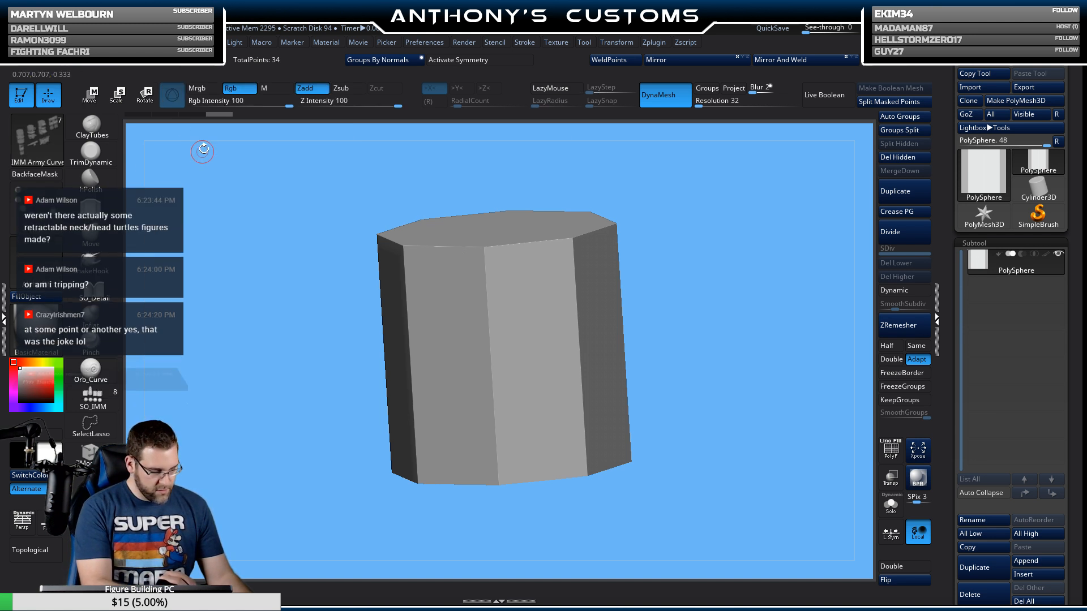
left_click(206, 89)
left_click(28, 297)
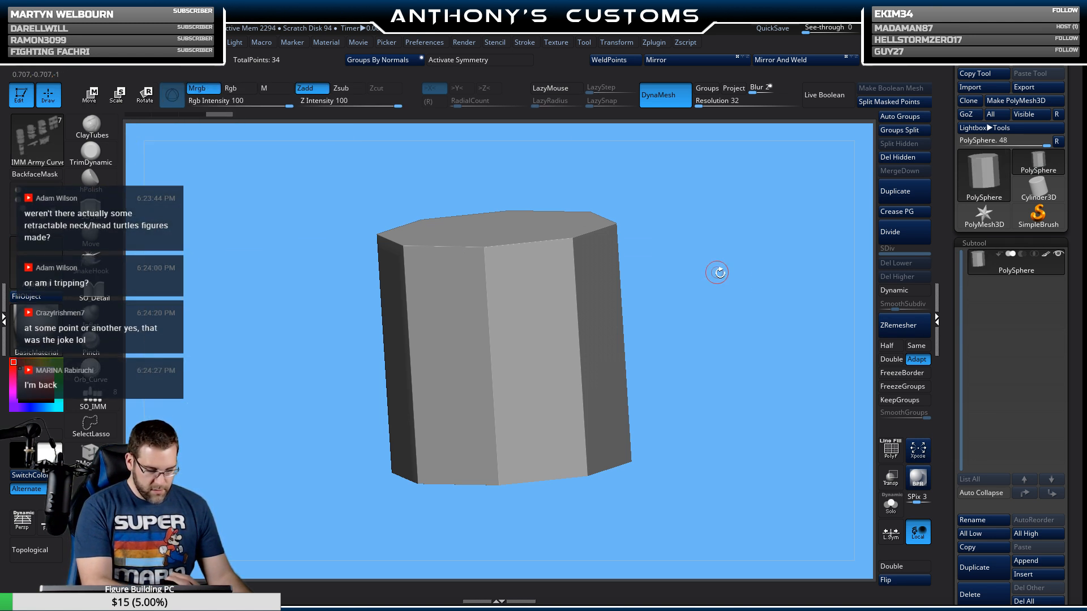
Step: Show the wireframe and regroup the cylinder's polygons with Groups By Normals
mouse_move(721, 273)
left_mouse_down("shift")
mouse_move(766, 295)
mouse_move(743, 300)
mouse_move(647, 213)
left_mouse_up("shift")
key("shift+f")
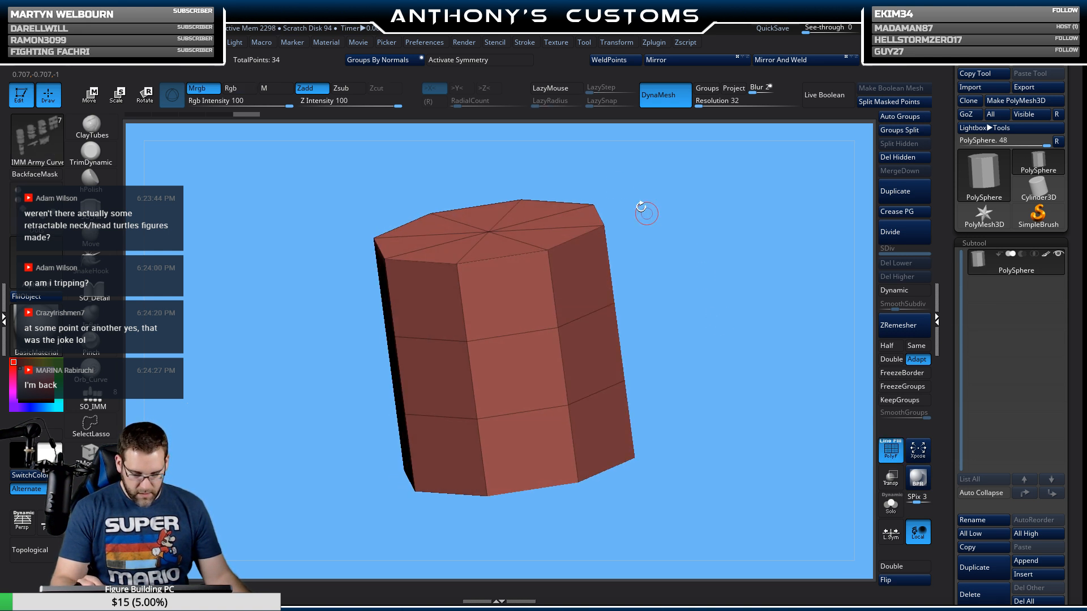
left_click(391, 60)
left_click_drag(720, 309, 719, 244)
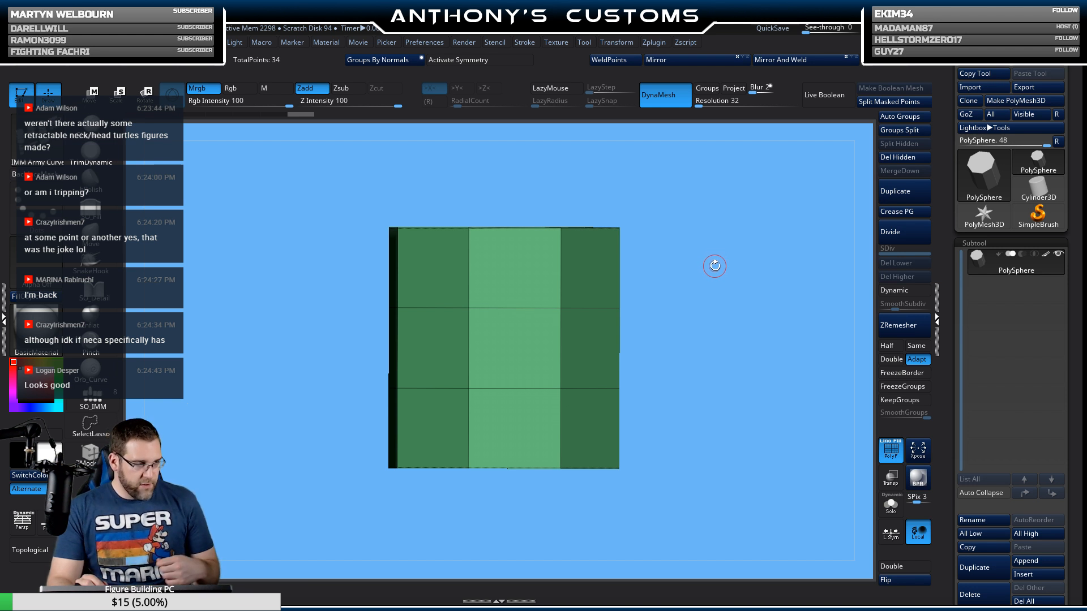
mouse_move(713, 267)
left_mouse_down()
mouse_move(669, 389)
mouse_move(723, 292)
mouse_move(692, 323)
mouse_move(681, 374)
mouse_move(710, 348)
mouse_move(709, 278)
left_mouse_up()
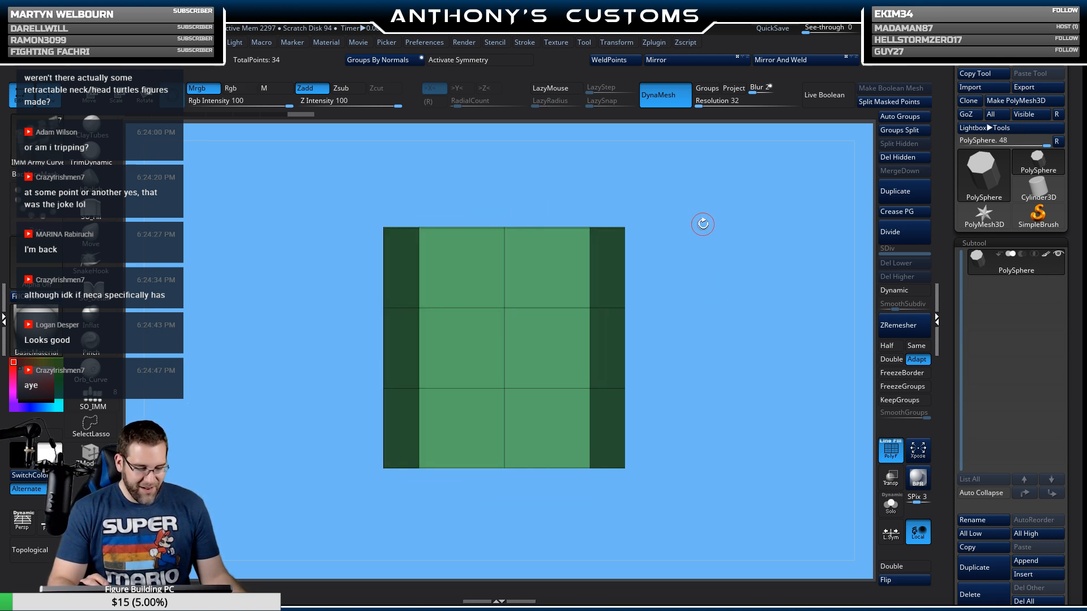
mouse_move(695, 287)
left_mouse_down()
mouse_move(730, 288)
mouse_move(703, 286)
mouse_move(696, 269)
left_mouse_up()
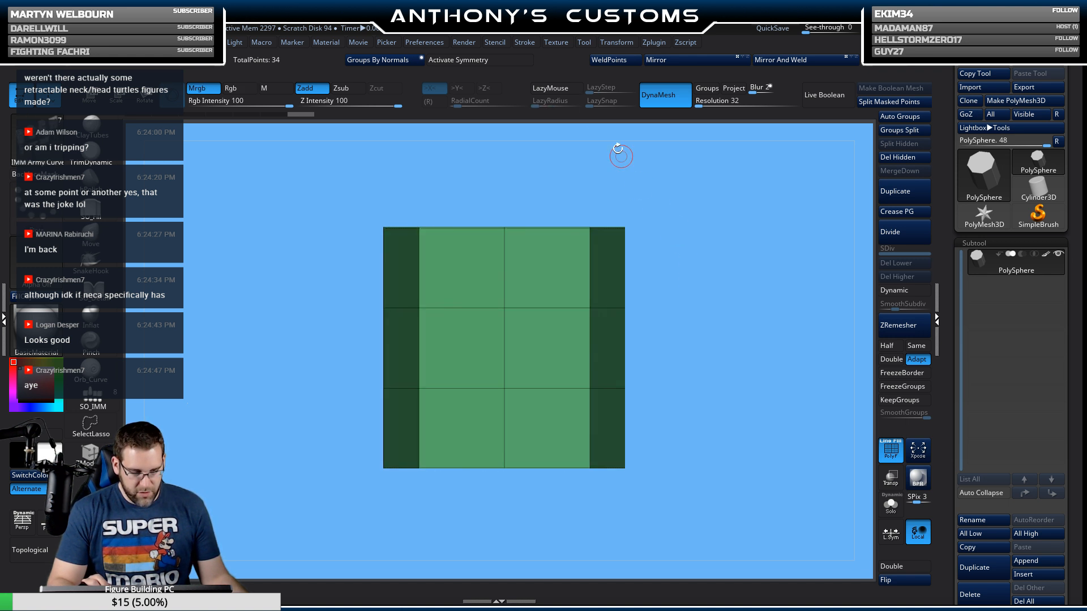
Step: Turn on X symmetry, choose the ZModeler brush and move the cylinder up so it stands above the floor grid
key("x")
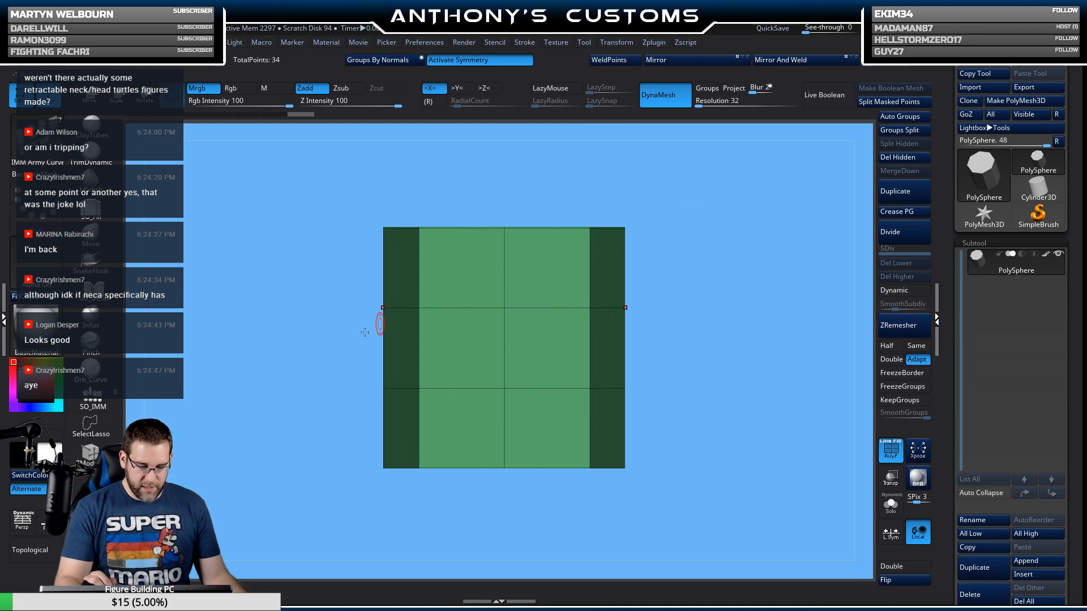
key("b")
key("z")
key("m")
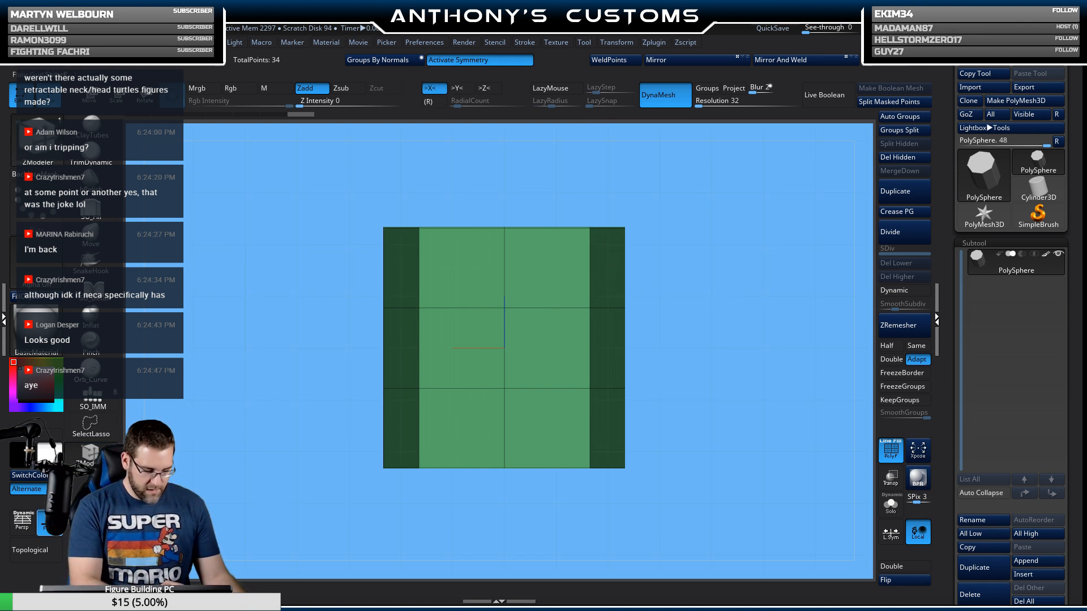
mouse_move(649, 312)
left_mouse_down()
mouse_move(728, 384)
mouse_move(720, 424)
mouse_move(732, 211)
mouse_move(709, 289)
left_mouse_up()
key("w")
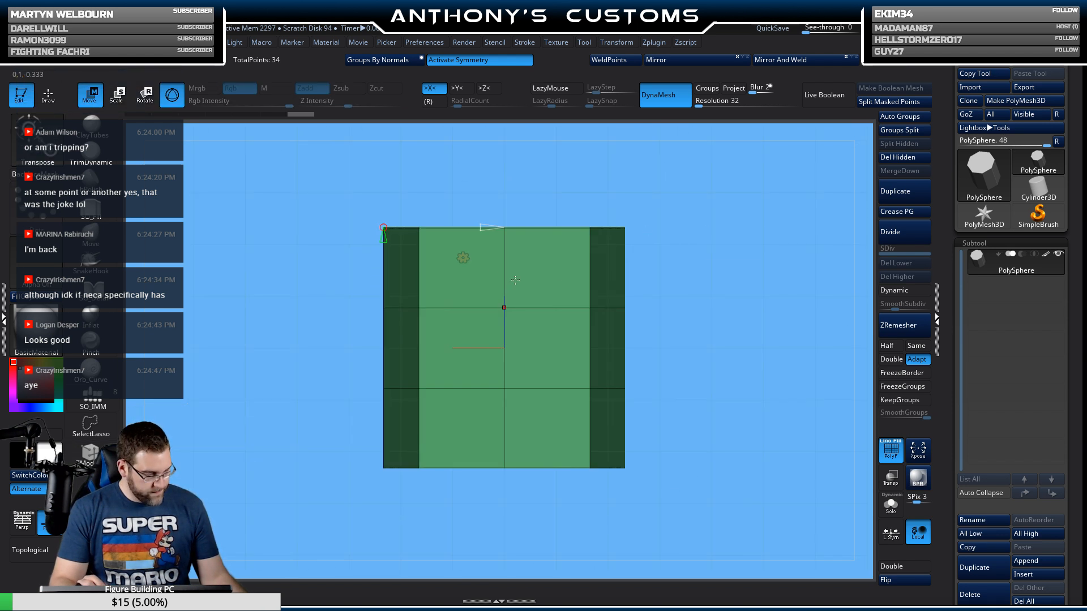
left_click_drag(504, 279, 505, 152)
left_click_drag(751, 281, 671, 322)
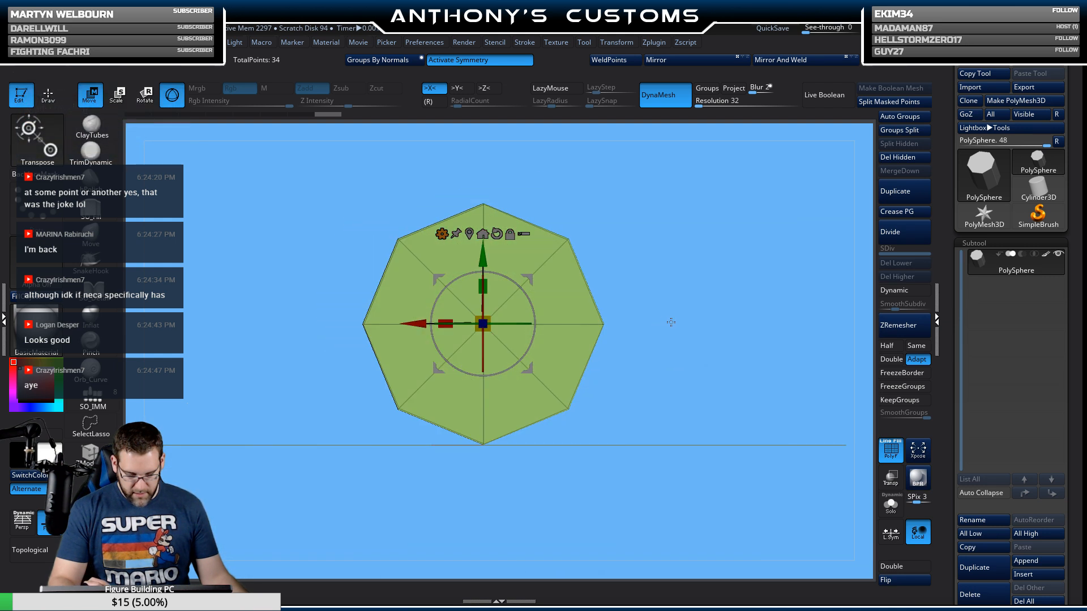
key("q")
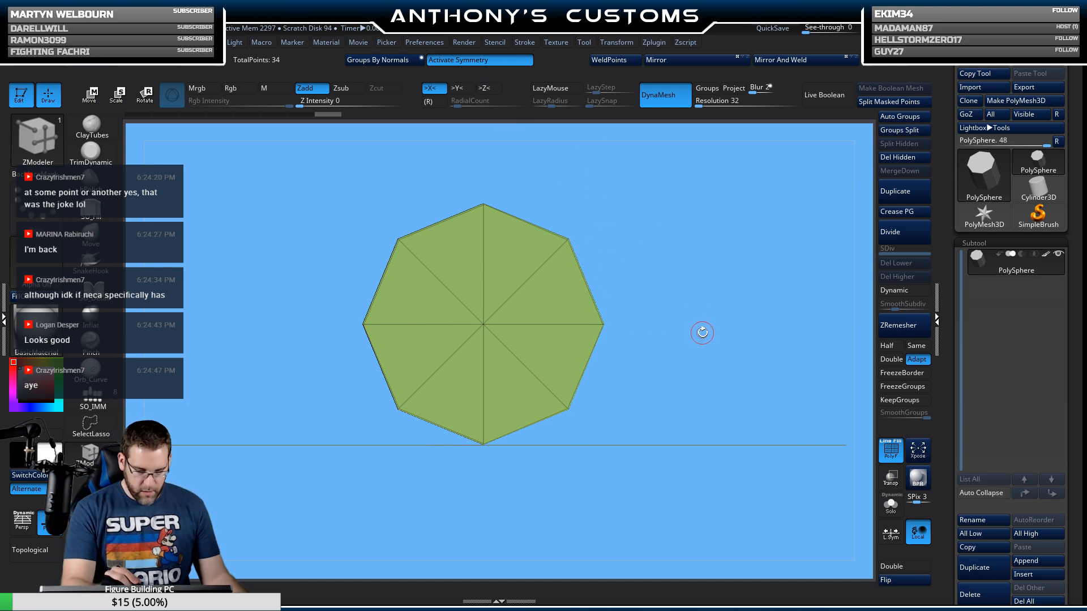
left_click_drag(701, 330, 695, 283)
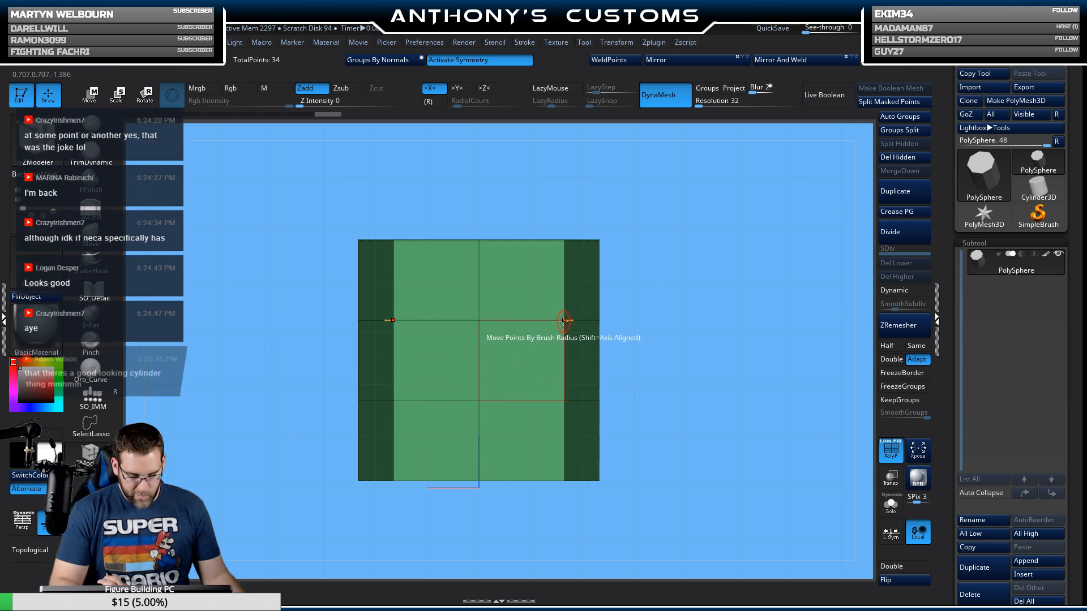
Step: Increase the cylinder primitive to ten sides, keeping three height segments
key("w")
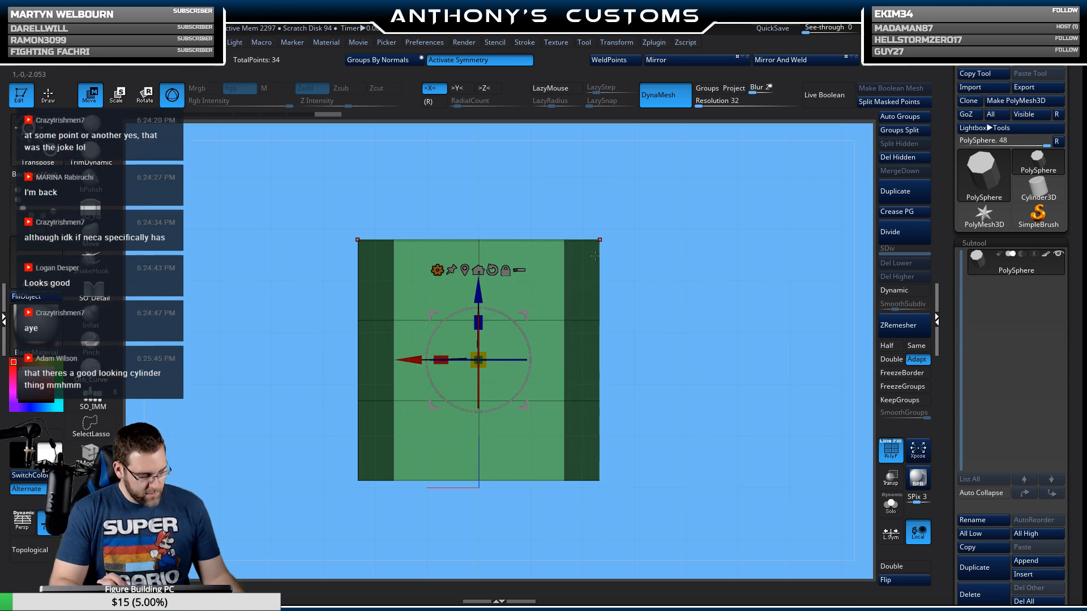
left_click_drag(688, 223, 678, 363)
left_click_drag(632, 238, 638, 255)
left_click_drag(358, 374, 363, 361)
left_click_drag(689, 418, 696, 277)
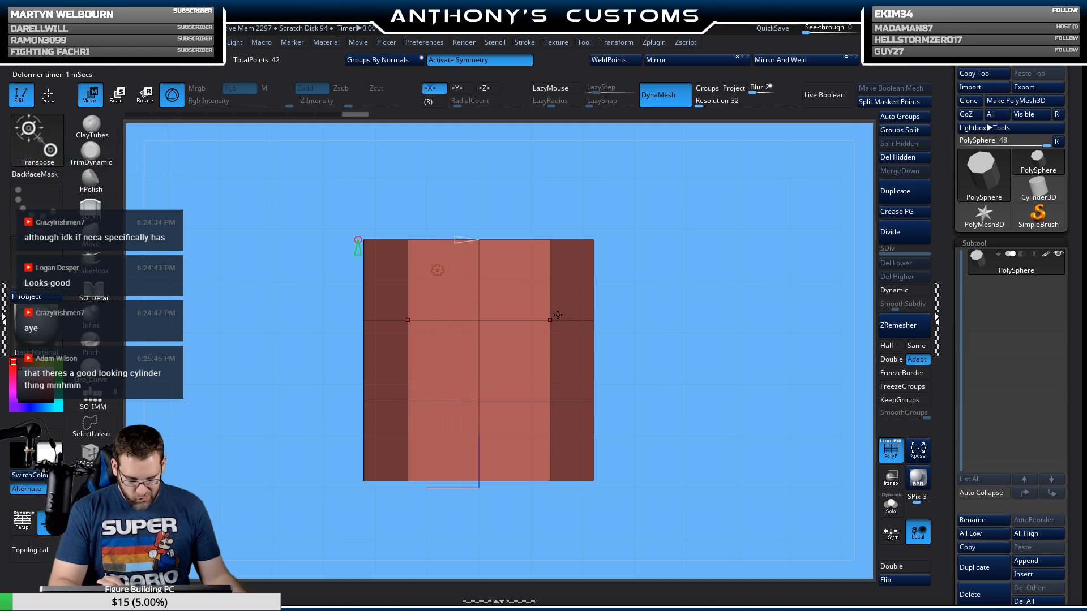
left_click_drag(645, 285, 689, 291)
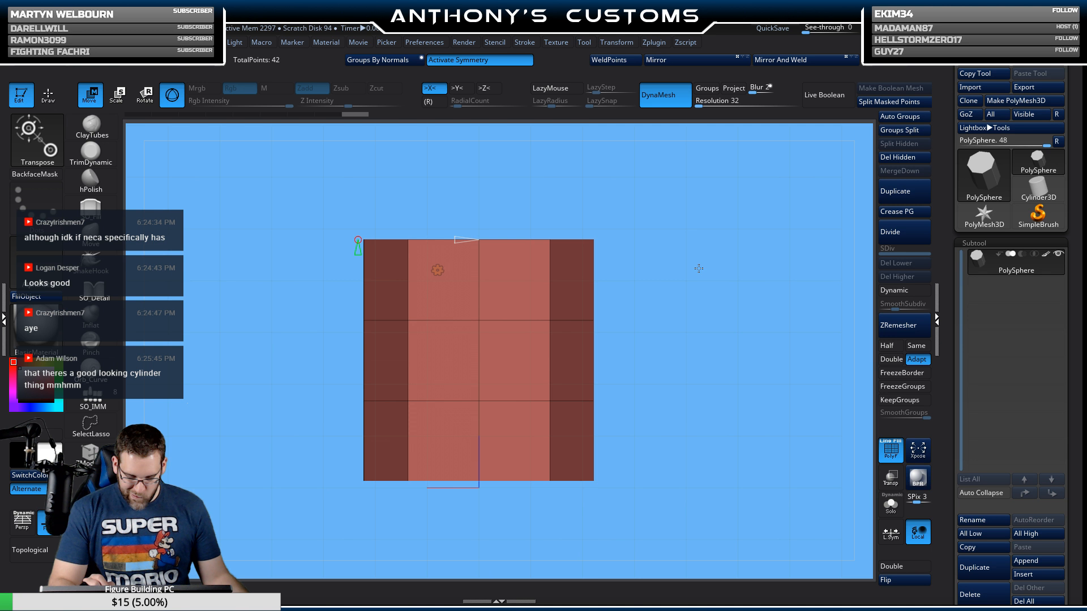
Step: Try to mask the cylinder's outer sides and move its middle down by about 0.37, undo it and clear the mask
key("q")
mouse_move(671, 328)
left_mouse_down("alt")
mouse_move(656, 287)
mouse_move(669, 310)
left_mouse_up("alt")
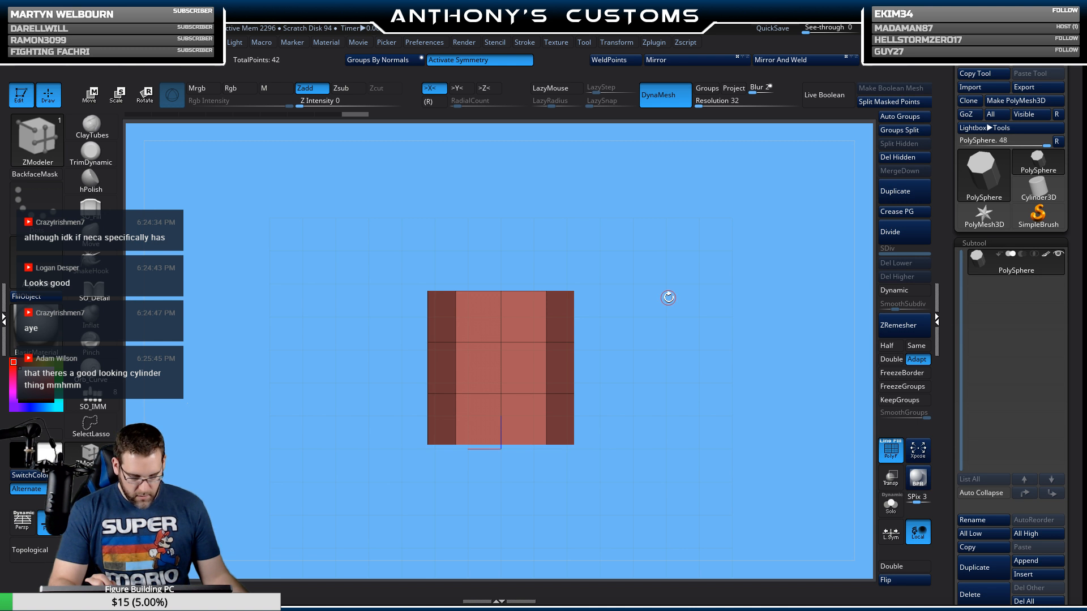
left_click_drag(552, 259, 541, 467, "ctrl")
left_click_drag(652, 311, 663, 298, "ctrl")
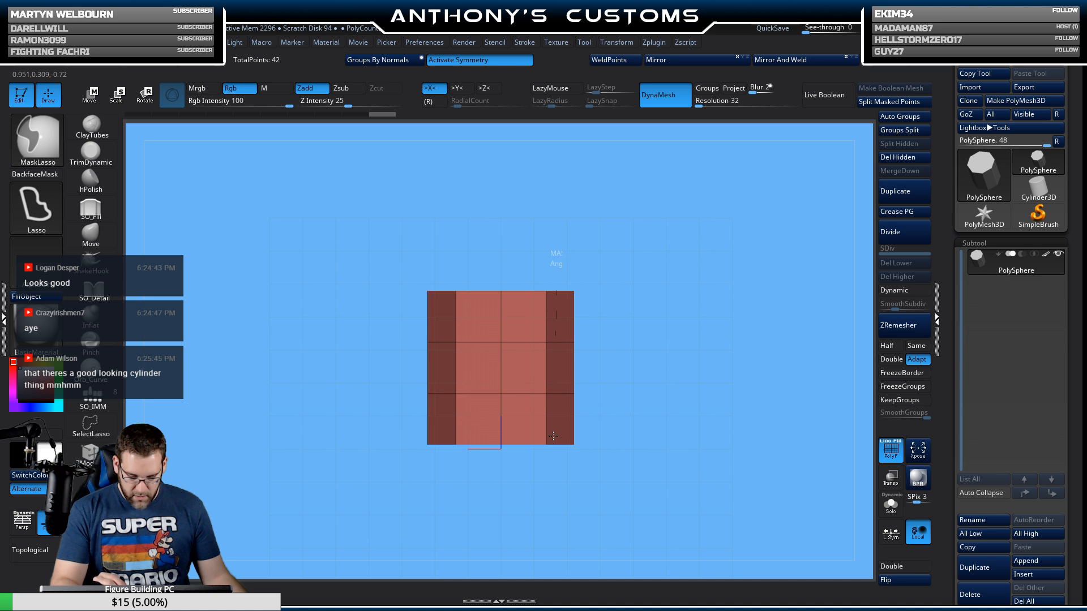
mouse_move(554, 436)
left_mouse_down("ctrl")
mouse_move(471, 465)
mouse_move(440, 313)
mouse_move(532, 231)
left_mouse_up("ctrl")
left_click(681, 300, "ctrl")
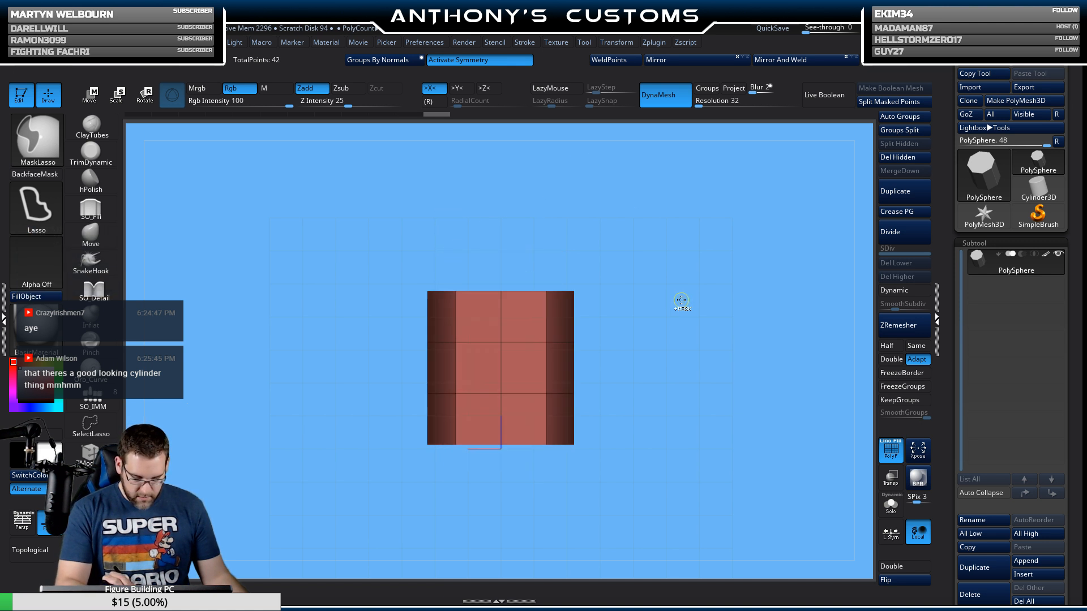
key("w")
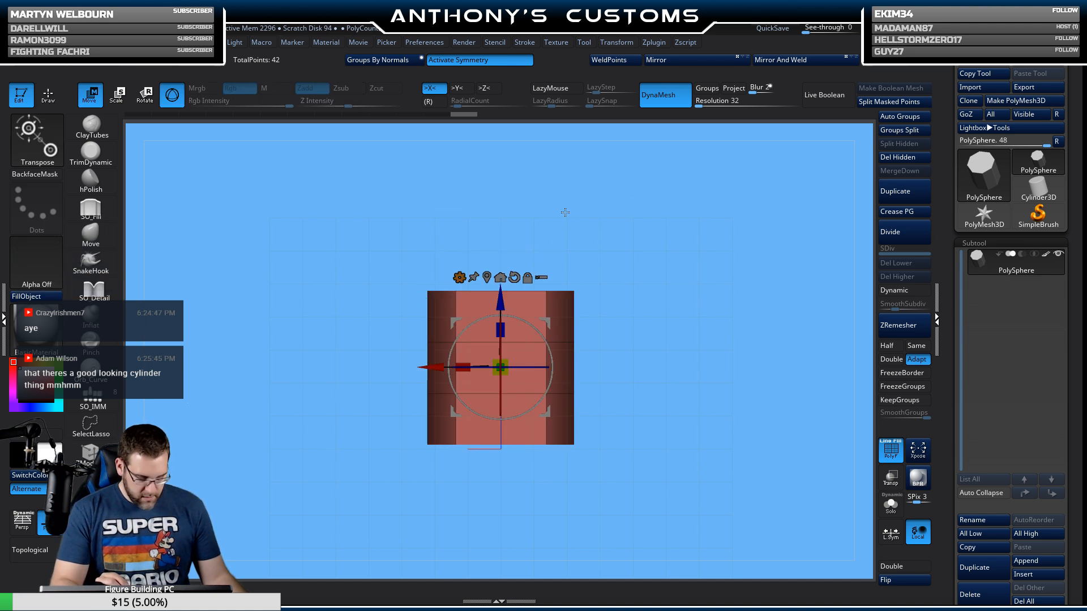
left_click_drag(507, 295, 500, 326)
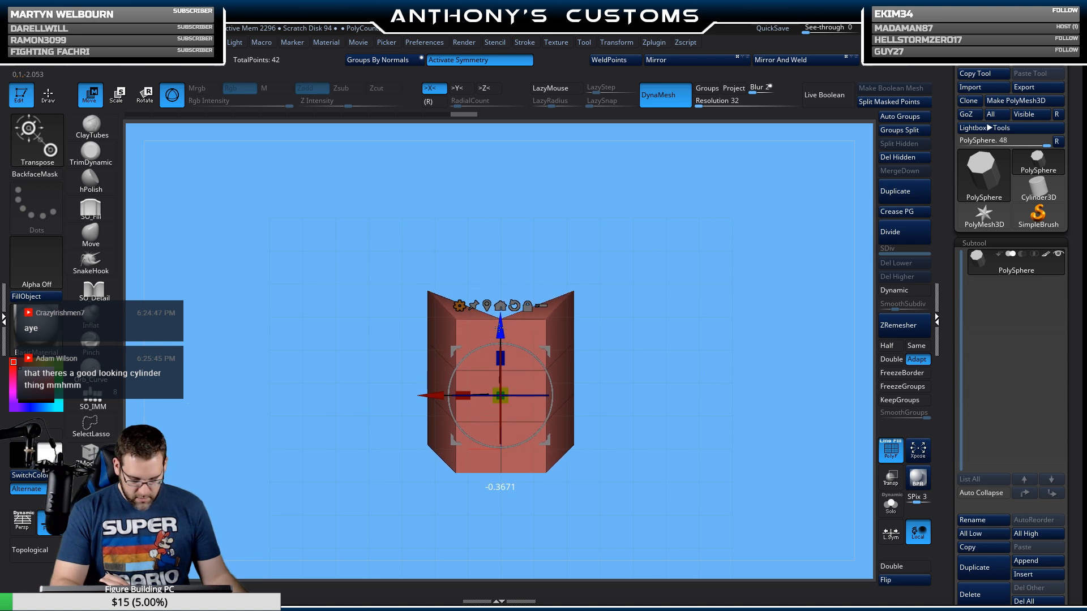
key("ctrl+z")
key("q")
mouse_move(668, 260)
left_mouse_down()
mouse_move(658, 328)
mouse_move(623, 237)
left_mouse_up()
mouse_move(552, 202)
left_mouse_down("ctrl")
mouse_move(647, 245)
mouse_move(638, 308)
mouse_move(648, 303)
left_mouse_up("ctrl")
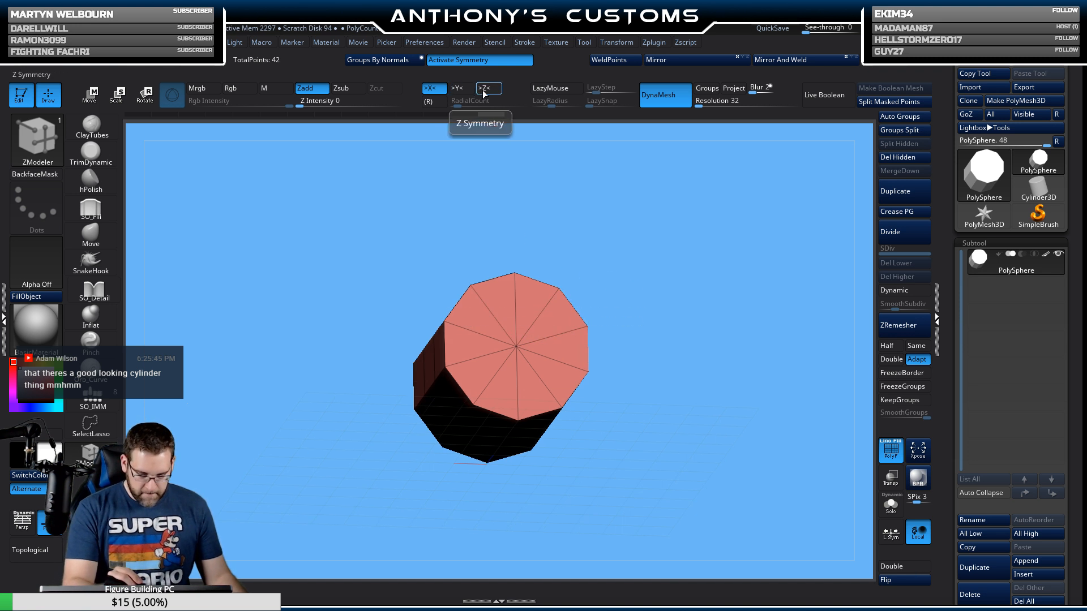
Step: Replace the cylinder's X-axis symmetry with Z-axis symmetry, trying the Y axis first
left_click(461, 88)
left_click(431, 88)
left_click_drag(623, 289, 604, 306)
left_click_drag(691, 308, 650, 334)
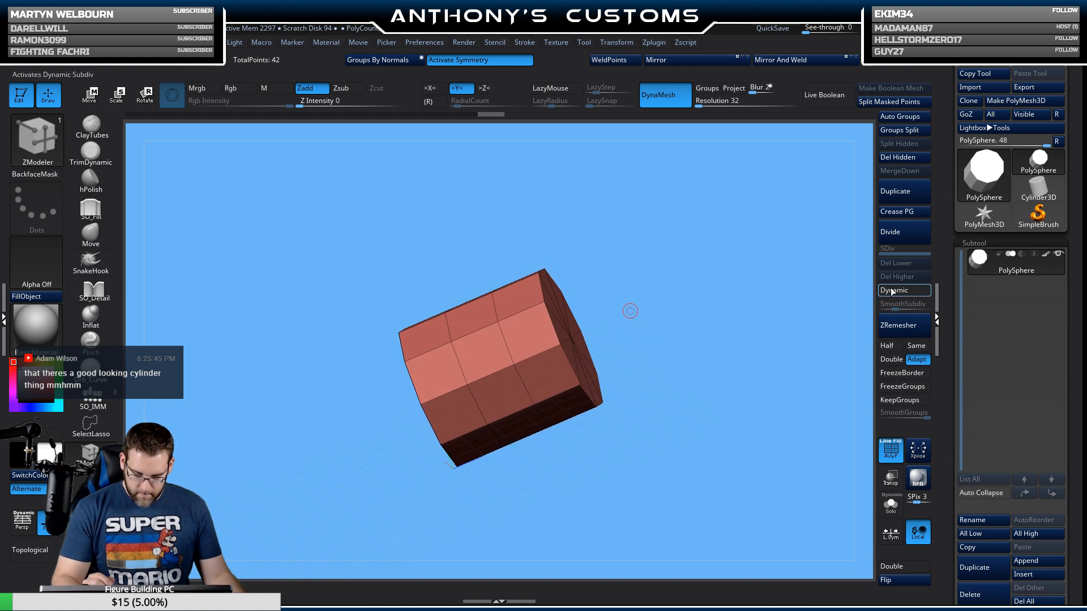
key("w")
left_click_drag(600, 283, 545, 256)
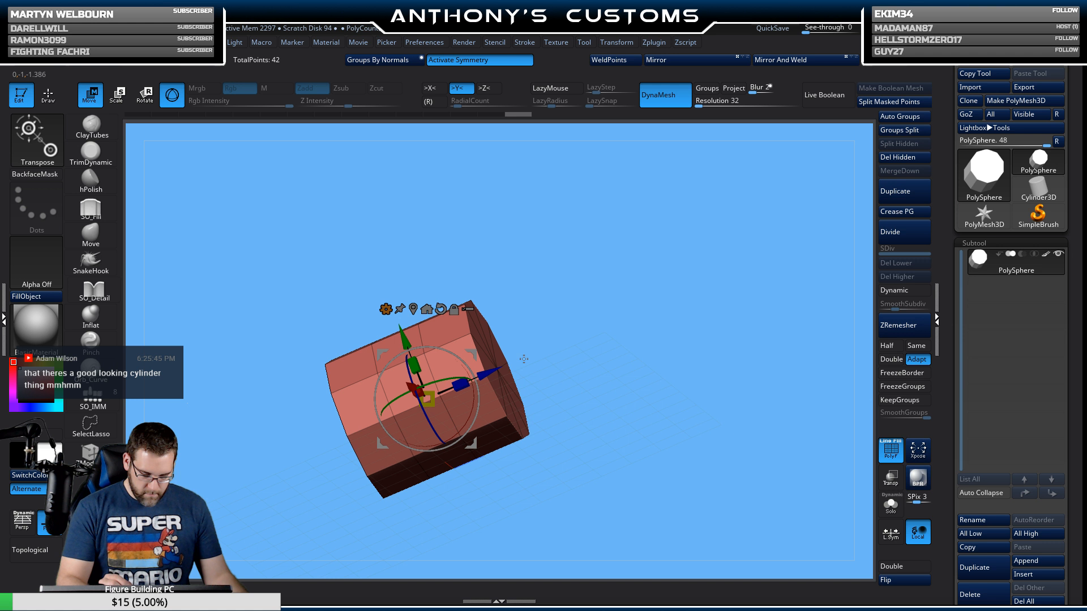
key("q")
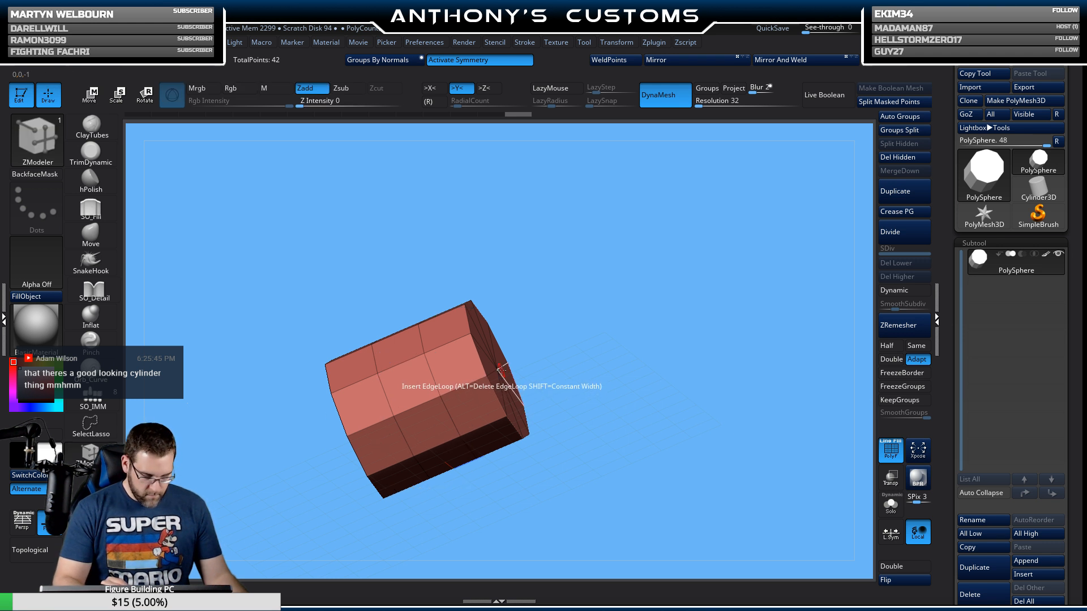
left_click_drag(504, 380, 557, 327)
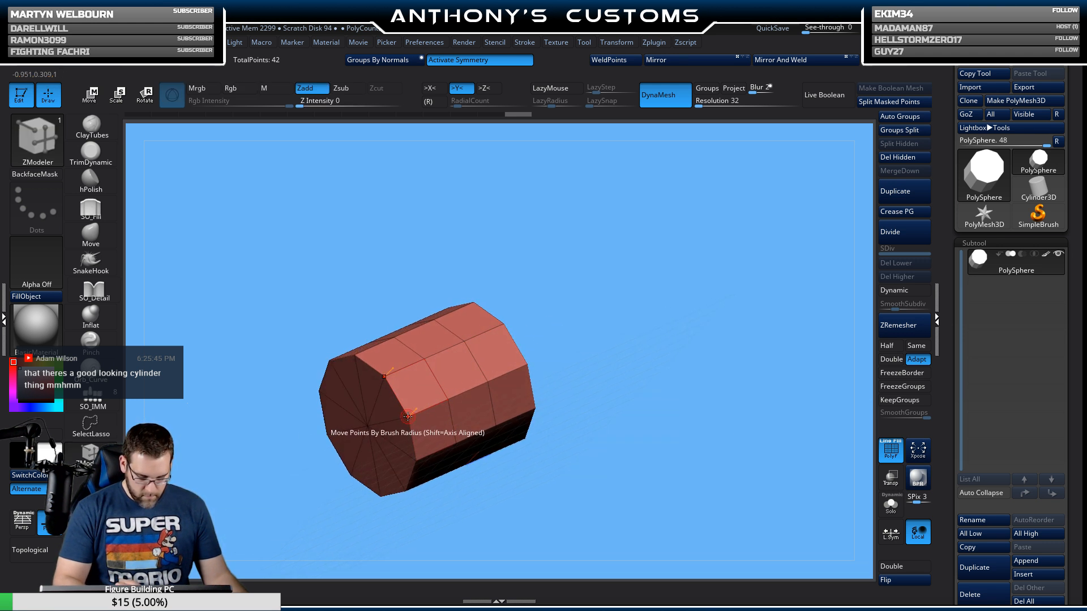
left_click(459, 89)
left_click(488, 89)
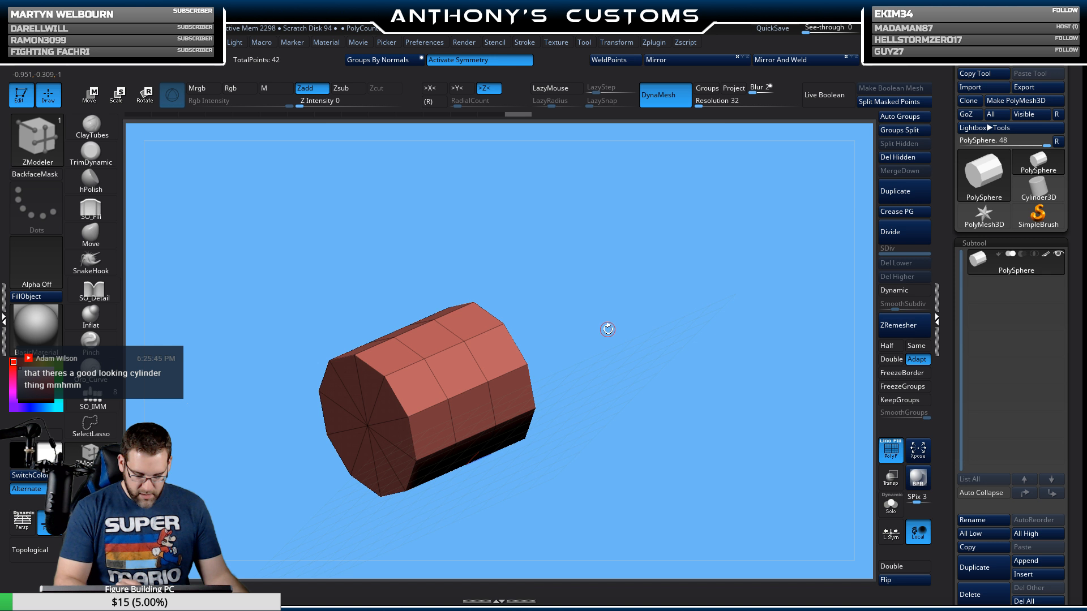
Step: Try an edge loop midway across both end caps with Insert EdgeLoop and undo it
left_click_drag(607, 325, 522, 324)
key("space")
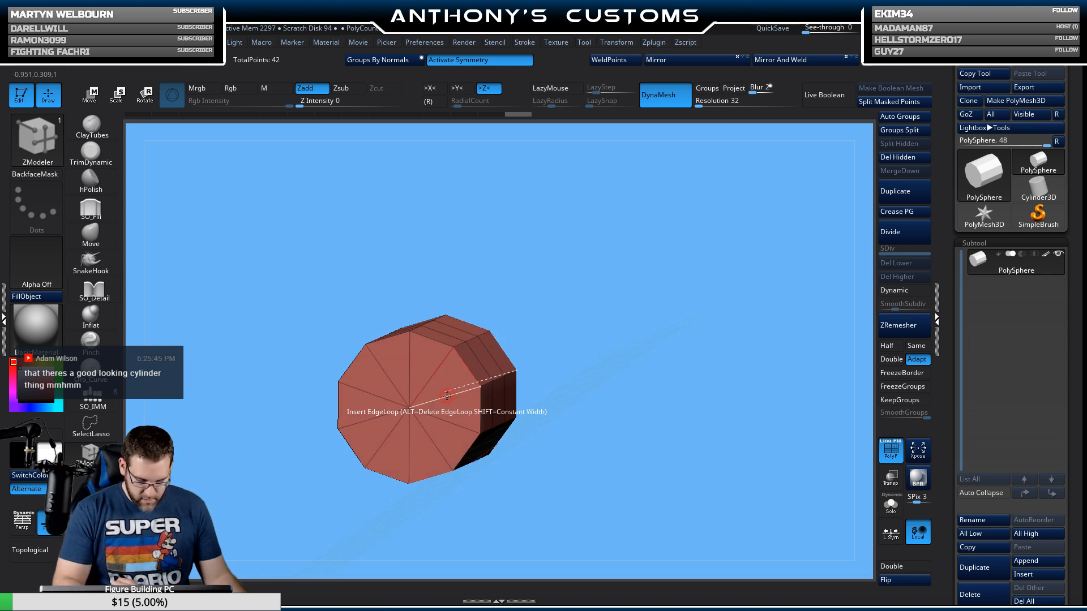
left_click(447, 397)
left_click_drag(581, 338, 657, 318)
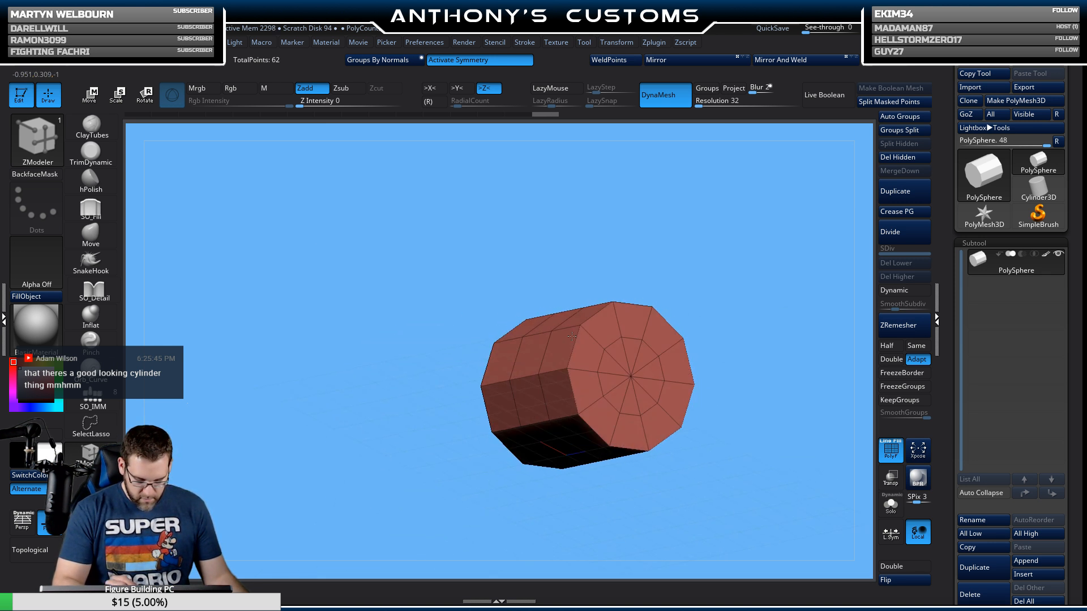
mouse_move(703, 267)
left_mouse_down()
mouse_move(773, 250)
mouse_move(708, 272)
left_mouse_up()
left_click_drag(713, 362, 641, 307)
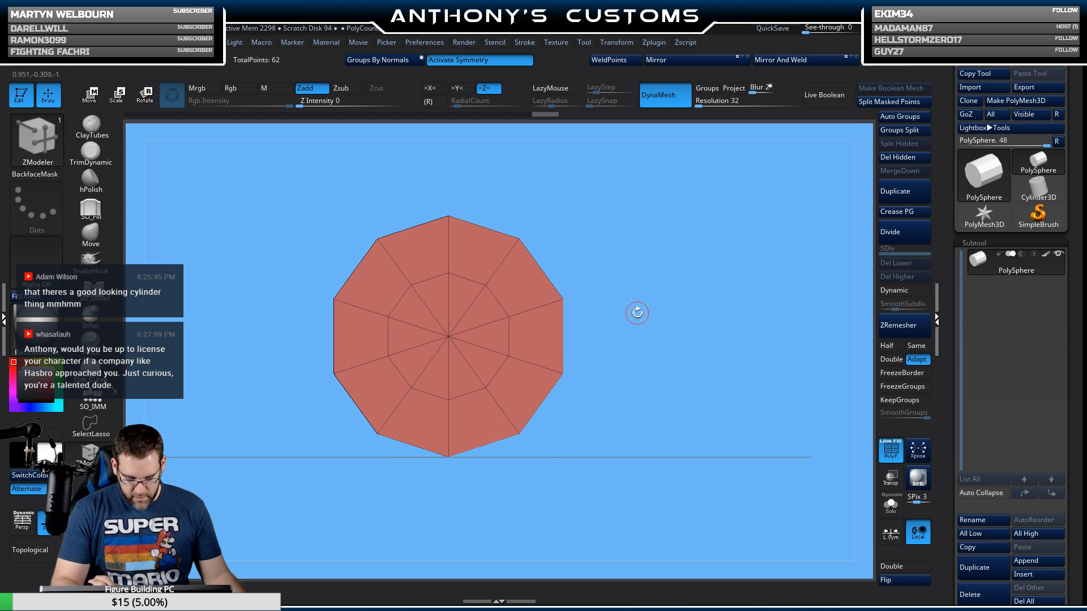
left_click_drag(633, 370, 631, 323)
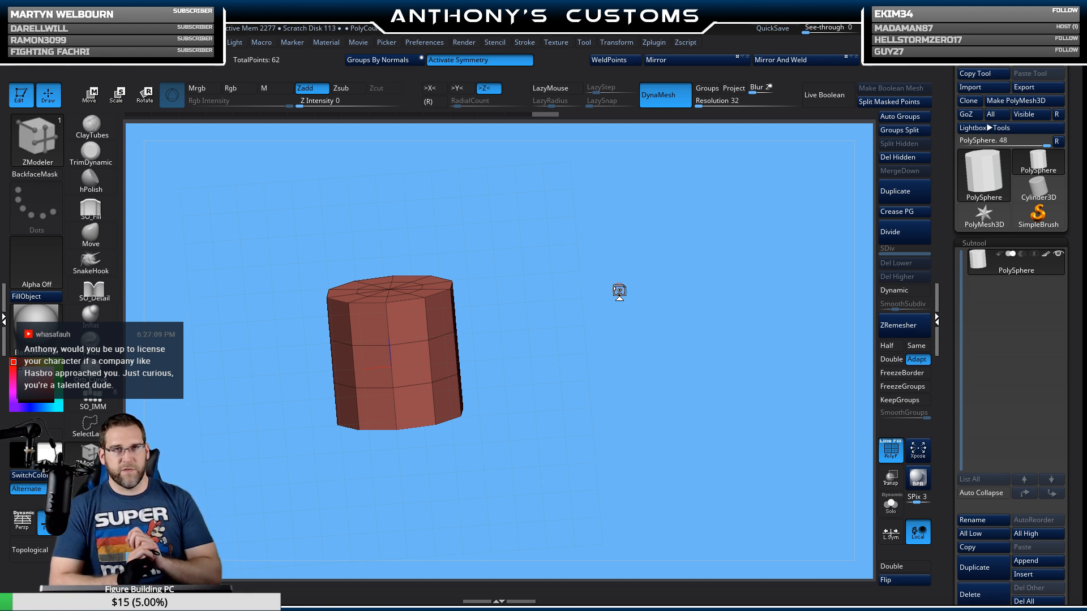
left_click_drag(619, 291, 588, 339)
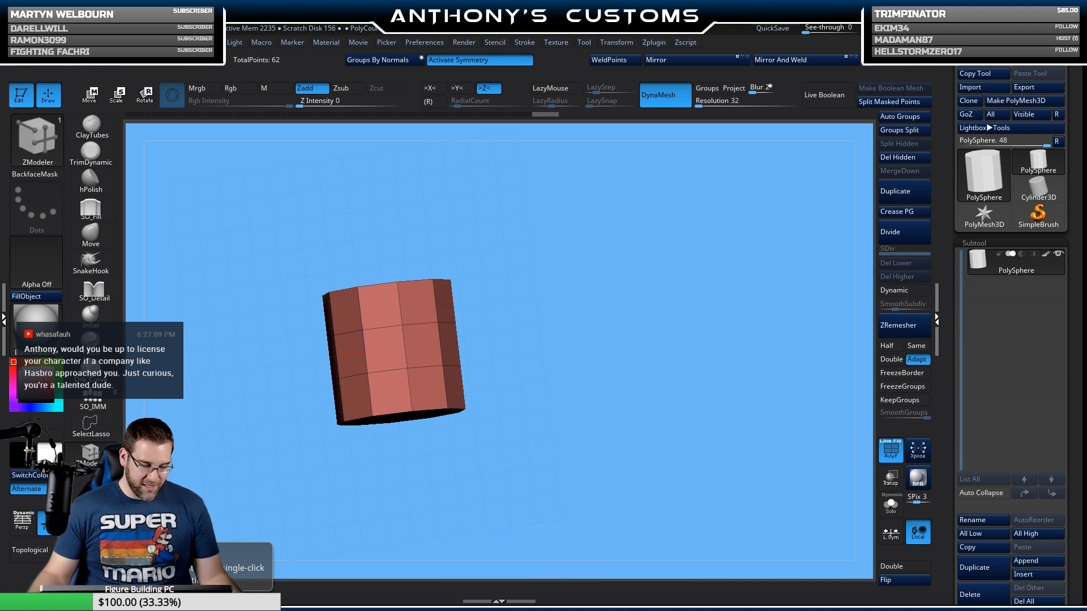
left_click_drag(651, 365, 648, 243)
mouse_move(618, 344)
left_mouse_down()
mouse_move(623, 324)
mouse_move(596, 374)
mouse_move(629, 338)
left_mouse_up()
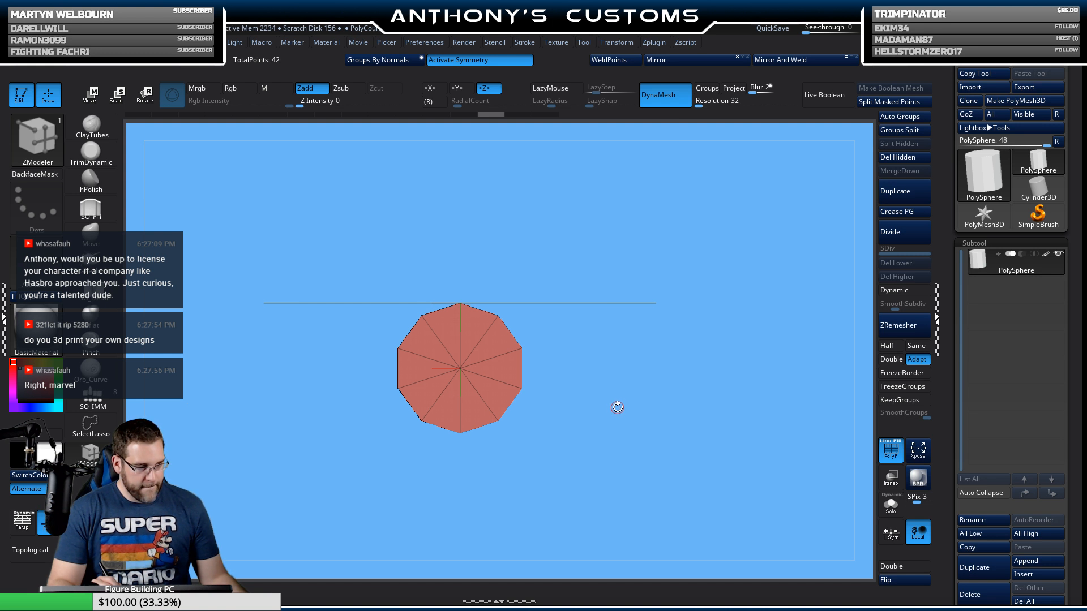
Step: Move the cylinder along the Z axis so it stands on the grid line in the side view
left_click_drag(616, 409, 611, 334)
key("w")
left_click_drag(464, 417, 469, 322)
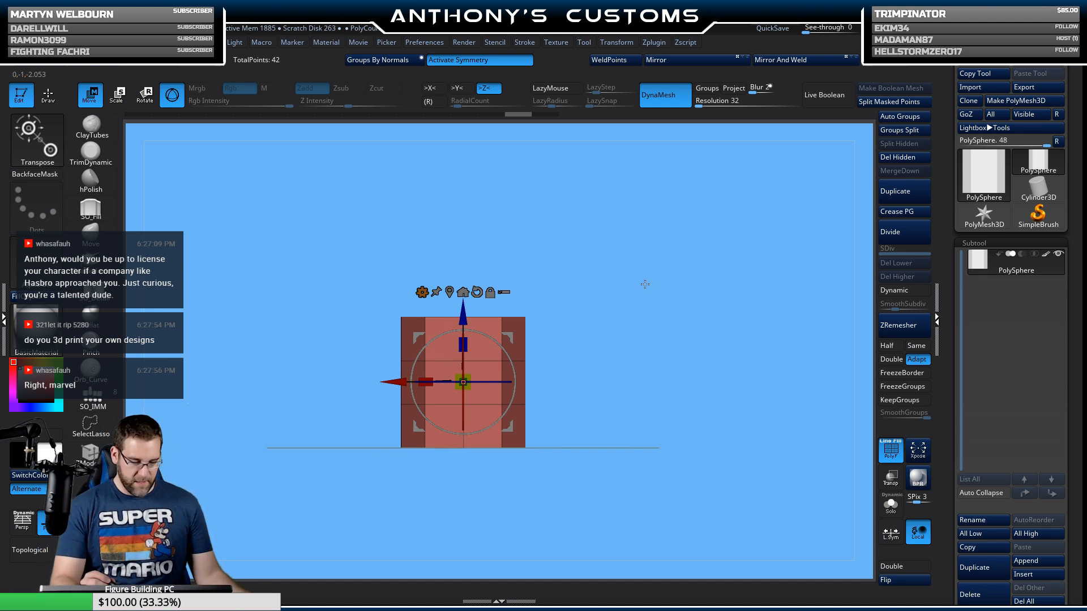
key("q")
left_click_drag(651, 331, 641, 357)
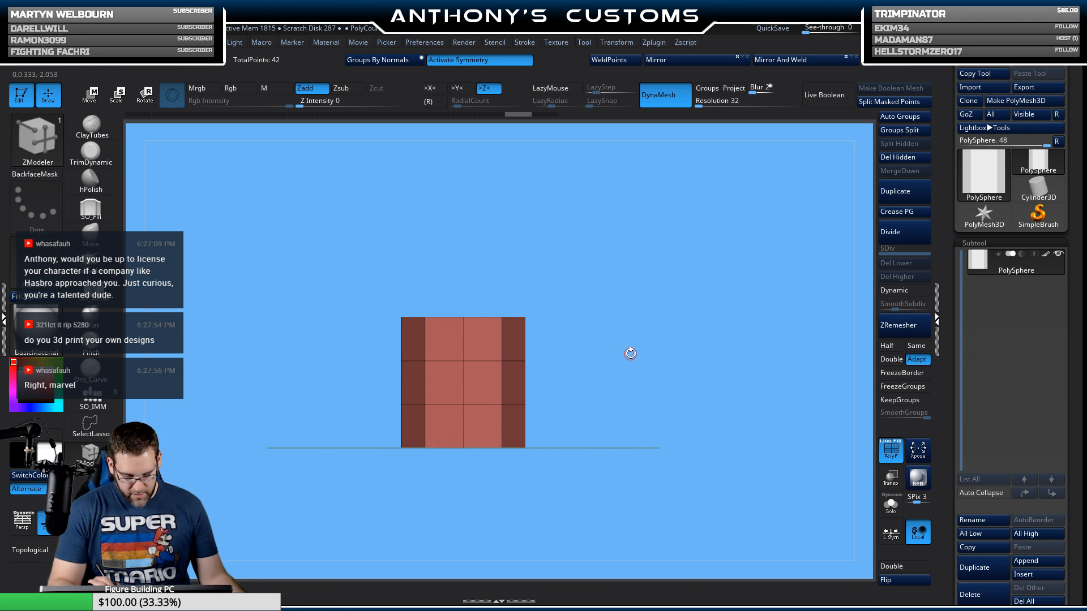
Step: Set the ZModeler point action to Bridge with the Two Points target and turn symmetry off
mouse_move(630, 354)
left_mouse_down()
mouse_move(585, 345)
mouse_move(631, 348)
mouse_move(616, 338)
left_mouse_up()
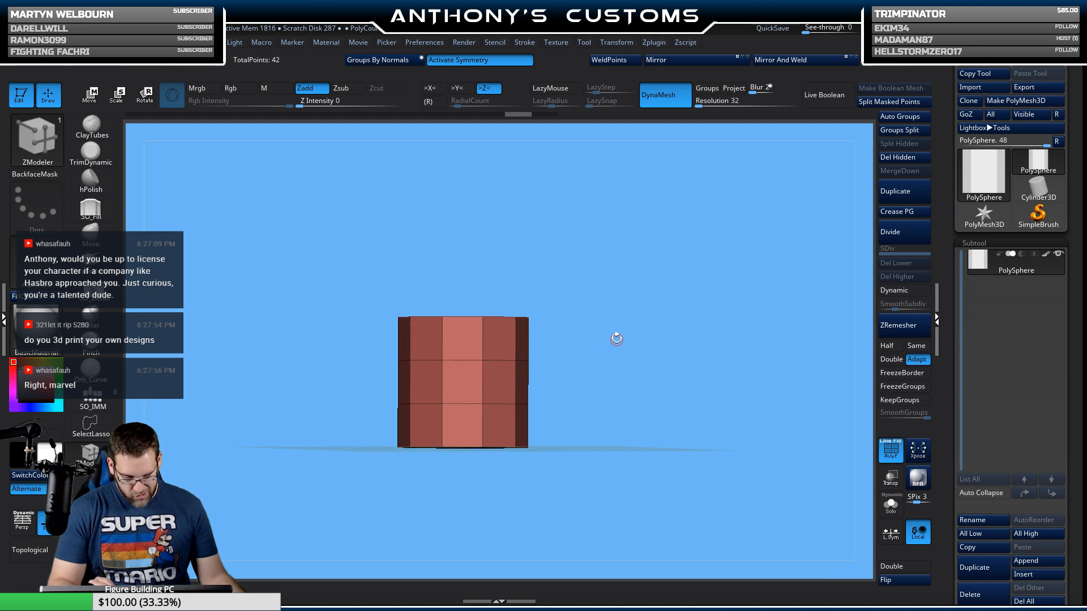
key("space")
left_click(536, 371)
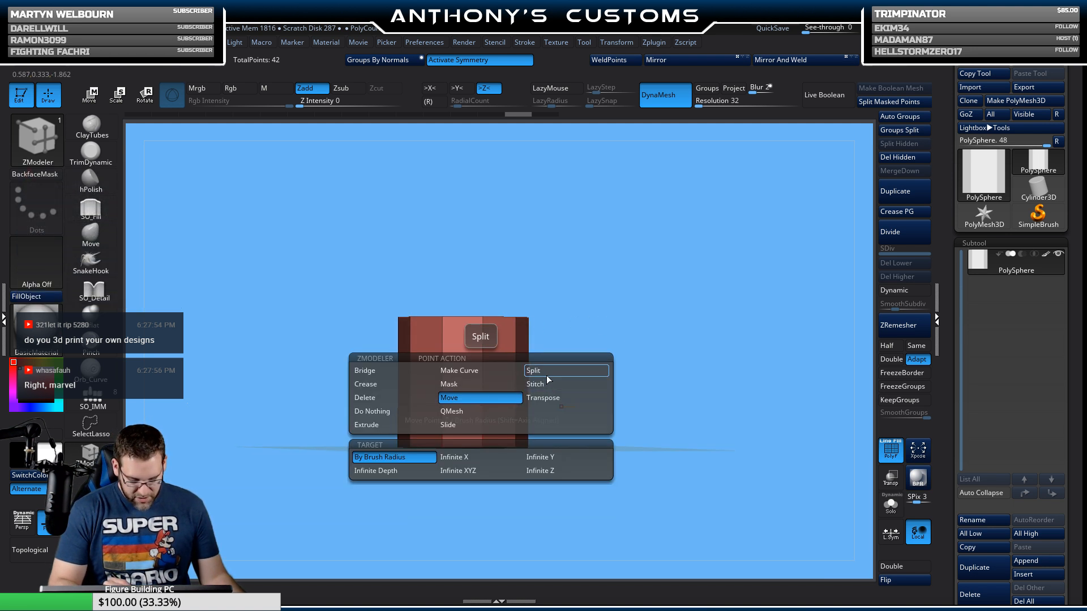
left_click(482, 403)
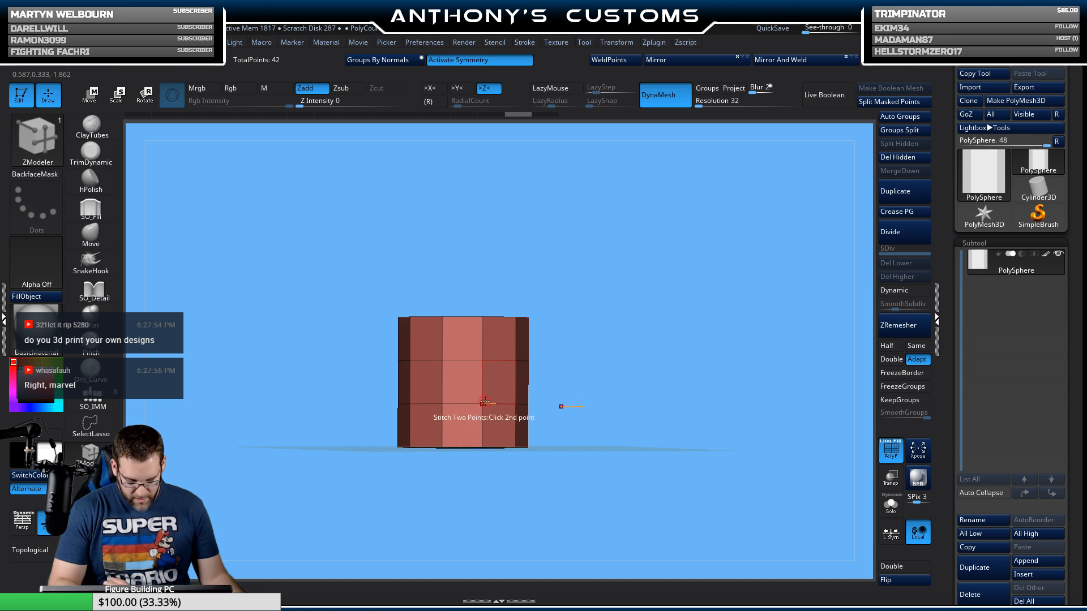
key("space")
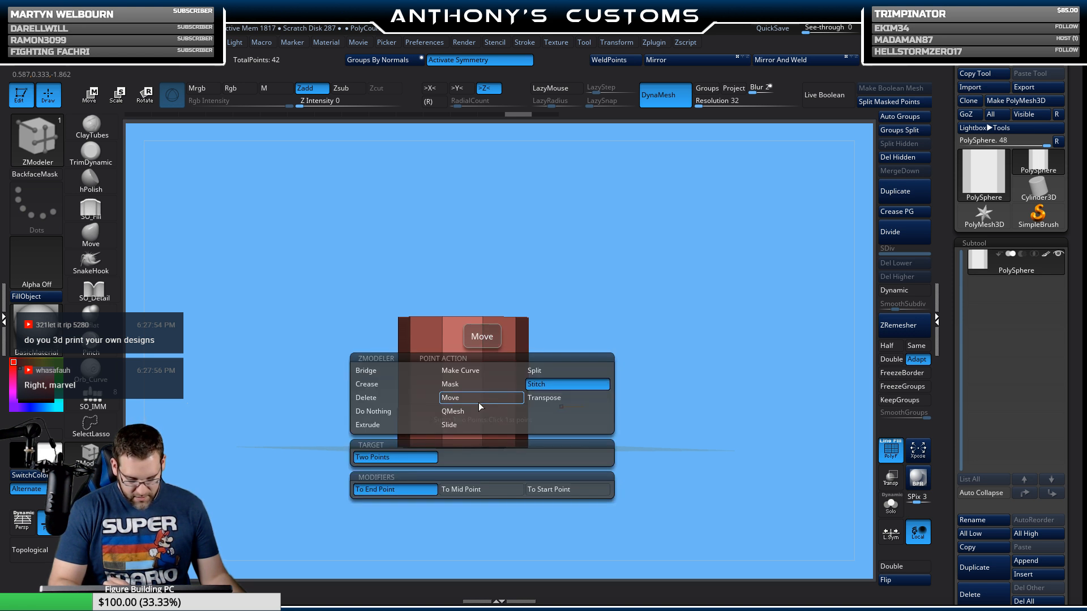
left_click(409, 369)
left_click(470, 456)
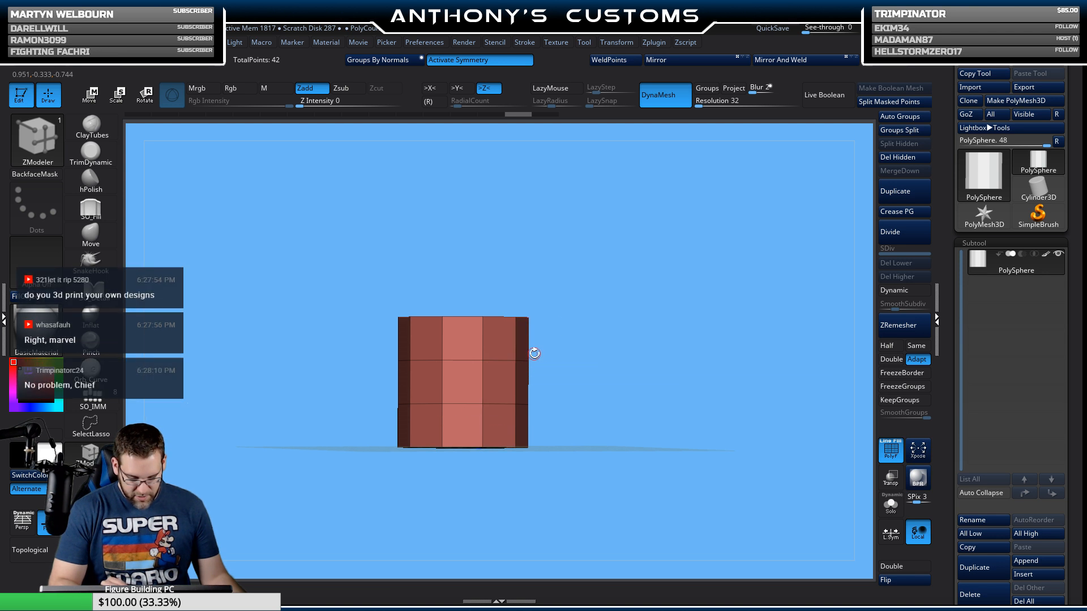
key("x")
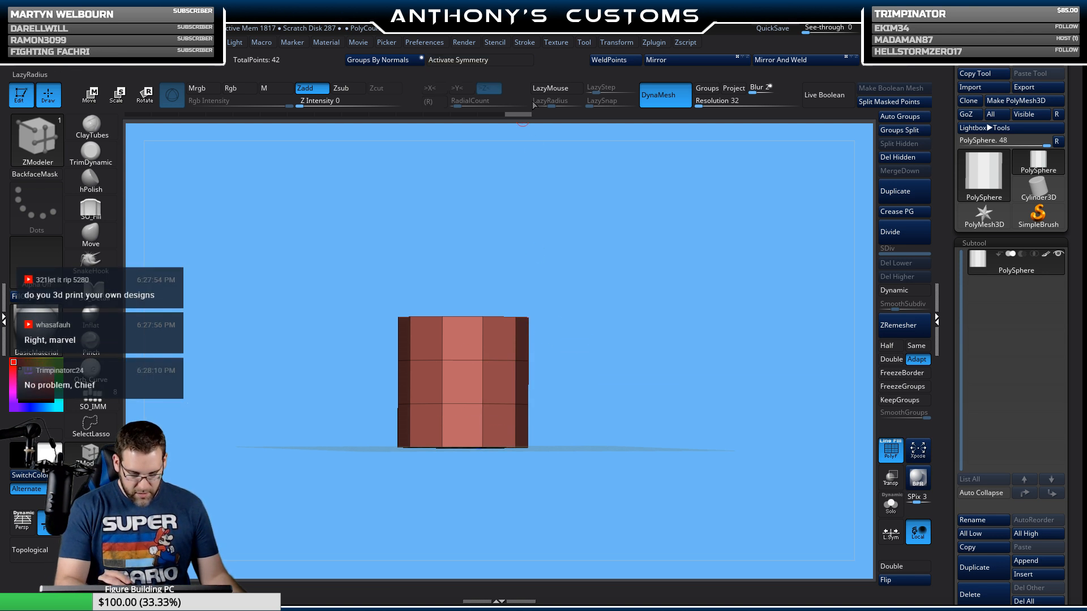
Step: Bridge points diagonally across middle-row faces around the cylinder, making mirrored slanted edges between the two height loops
left_click(482, 403)
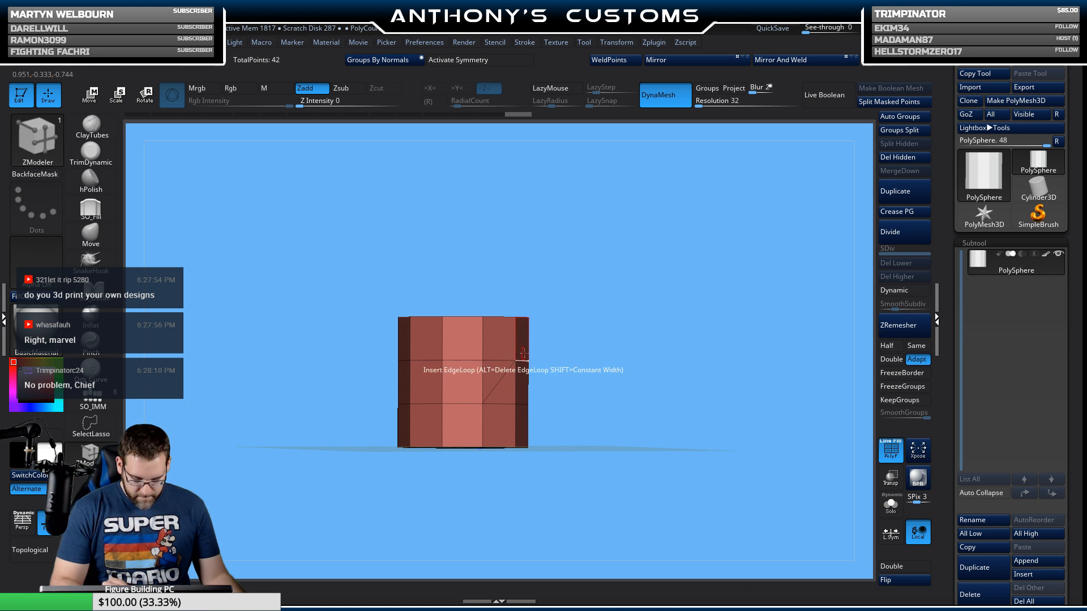
left_click(516, 360)
left_click_drag(573, 350, 600, 348)
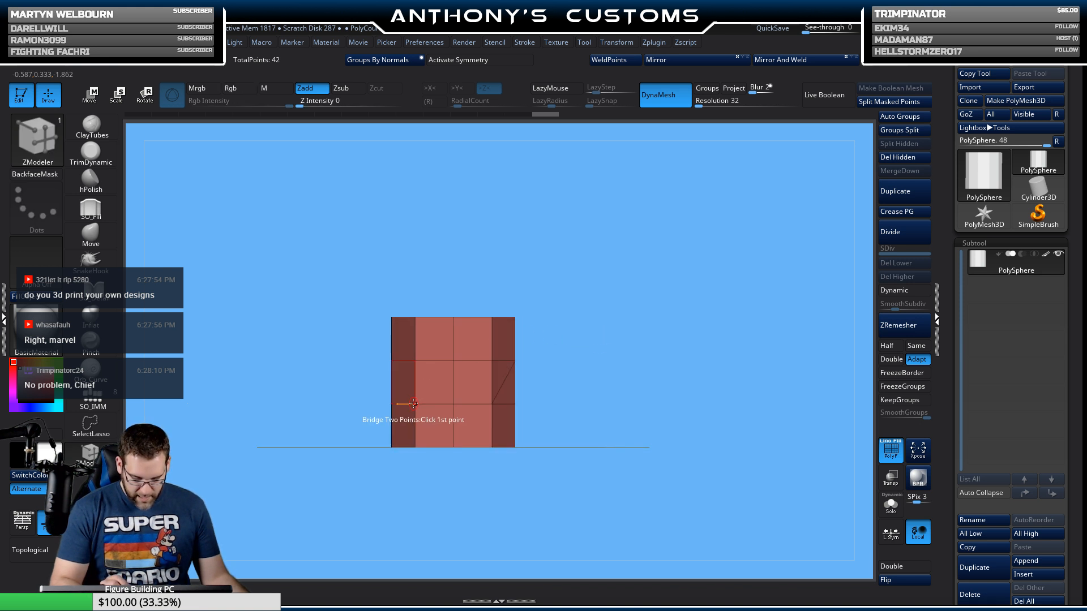
left_click(392, 361)
left_click_drag(565, 300, 497, 365)
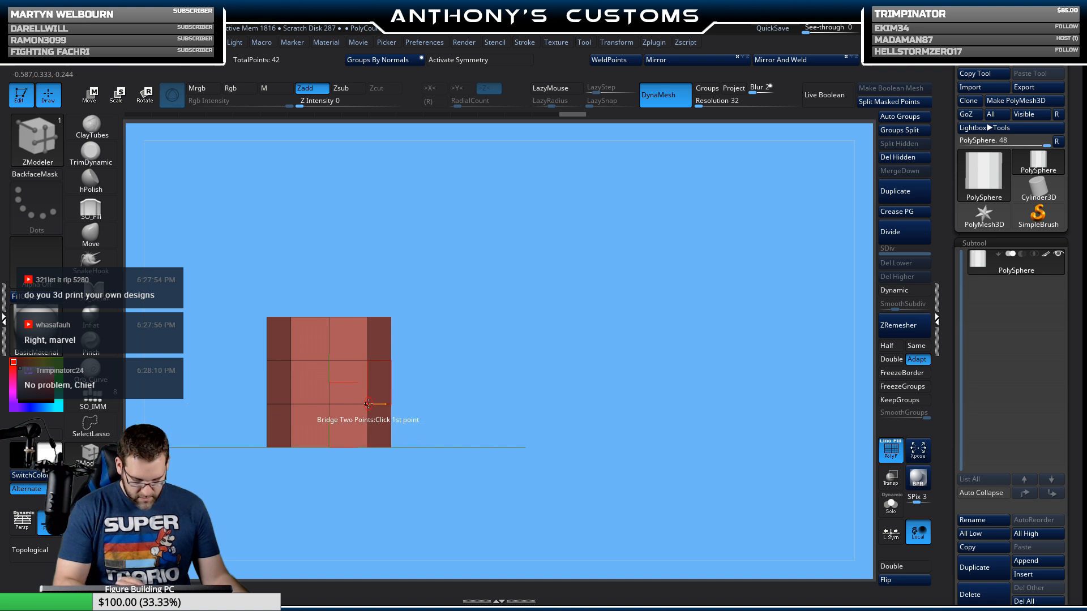
left_click_drag(417, 381, 405, 360)
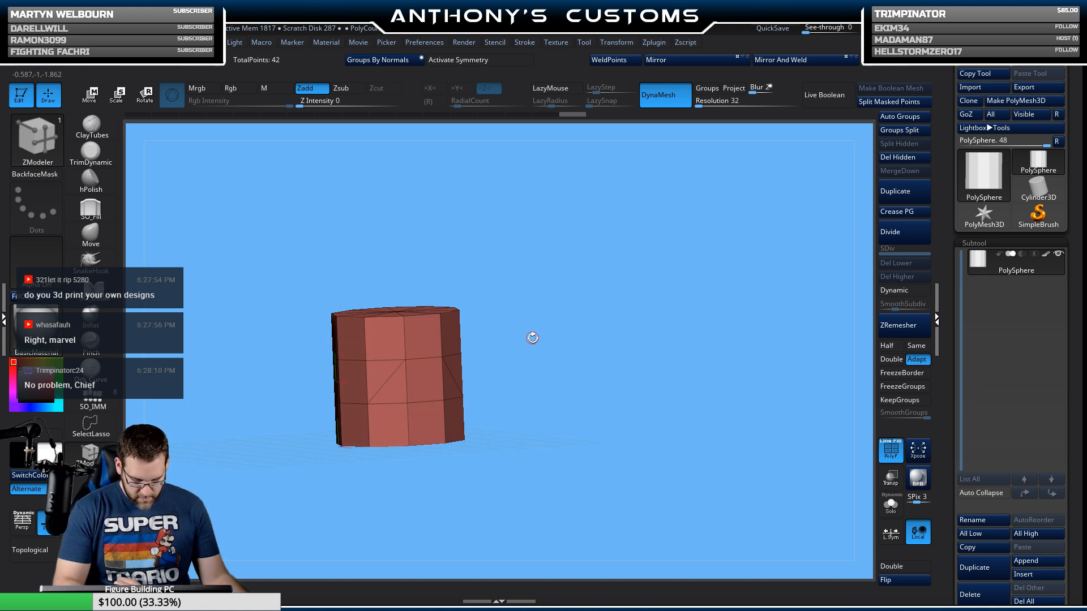
left_click_drag(529, 334, 638, 339)
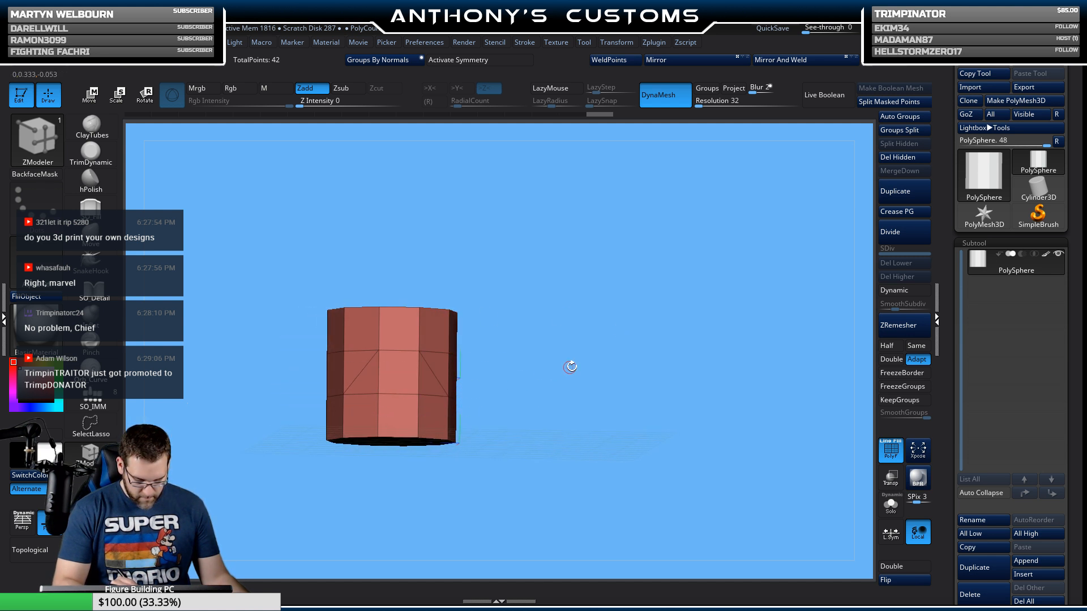
left_click_drag(572, 367, 647, 323, "shift")
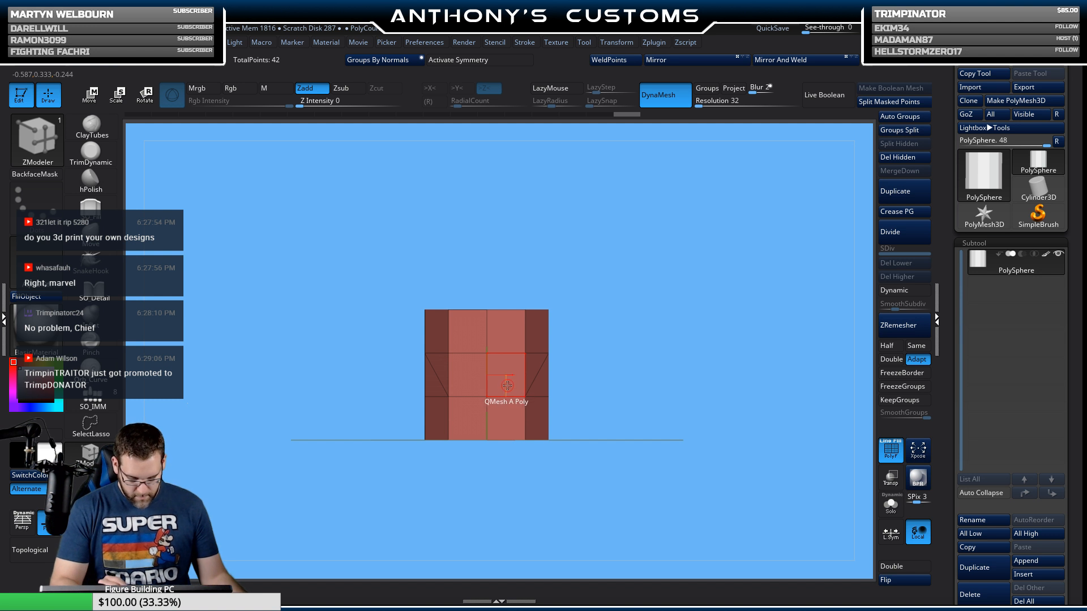
Step: Assign the side polygons above the slanted edges, all around the cylinder, to their own polygroup
mouse_move(507, 386)
left_mouse_down()
mouse_move(535, 340)
mouse_move(462, 332)
mouse_move(453, 371)
mouse_move(441, 366)
left_mouse_up()
left_click_drag(569, 308, 705, 295)
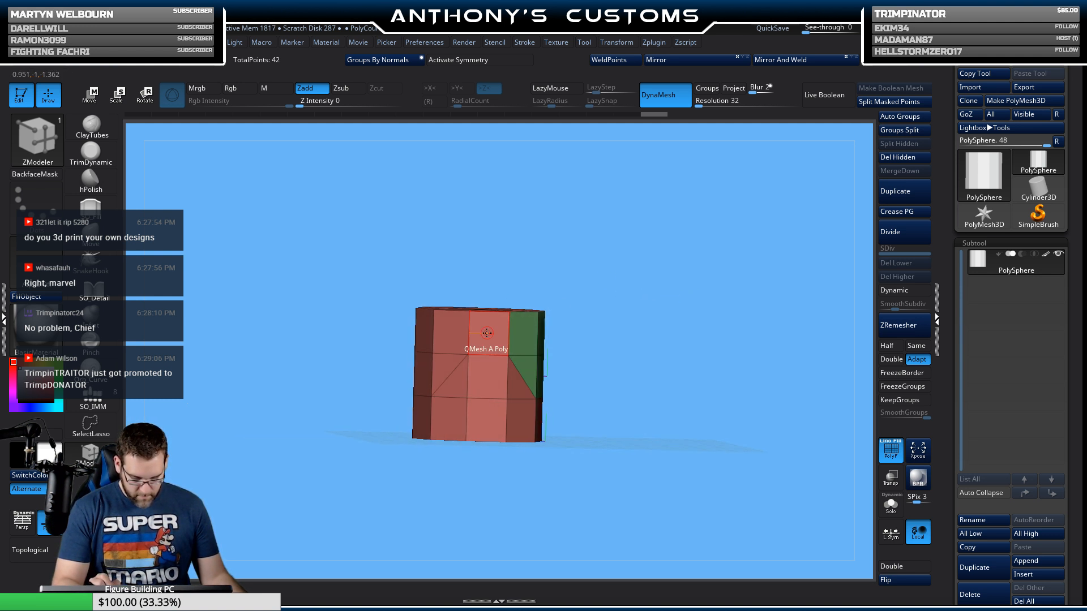
left_click_drag(486, 336, 487, 336)
left_click_drag(589, 271, 711, 277)
mouse_move(435, 340)
left_mouse_down()
mouse_move(423, 371)
mouse_move(359, 334)
left_mouse_up()
mouse_move(547, 301)
left_mouse_down()
mouse_move(609, 303)
mouse_move(579, 318)
mouse_move(610, 323)
mouse_move(611, 342)
mouse_move(605, 298)
left_mouse_up()
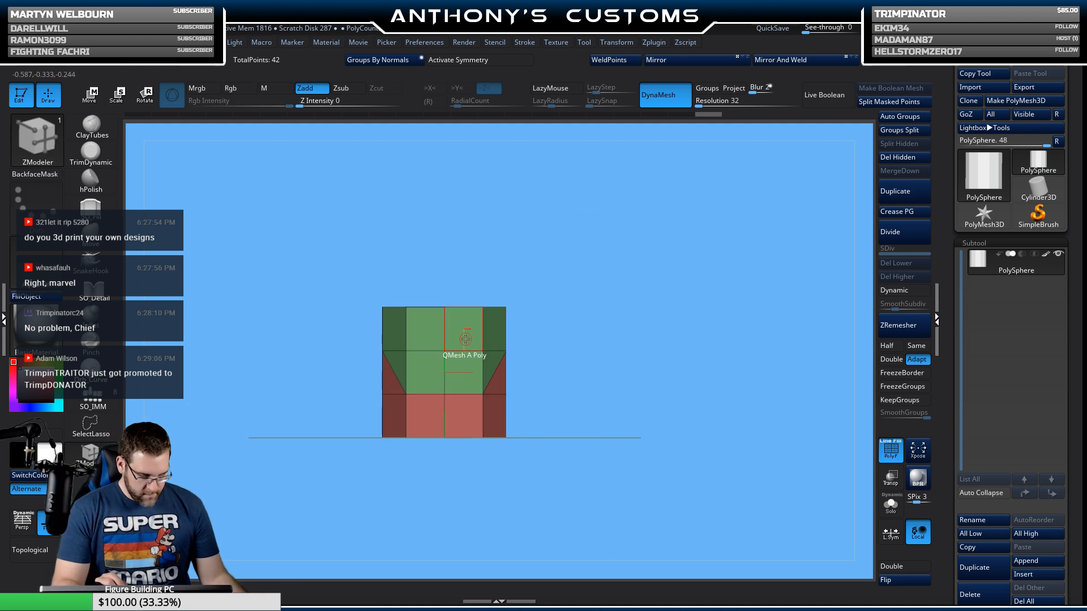
Step: Set the QMesh target to Polygroup All and pull the green polygroup slightly outward into a raised sleeve
key("space")
left_click(547, 293)
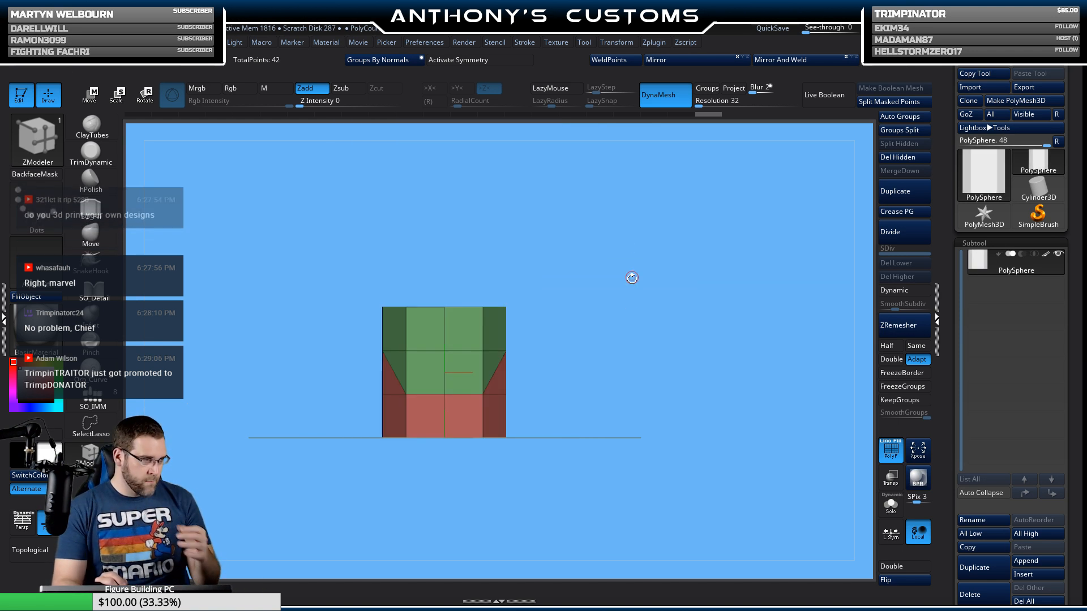
left_click_drag(622, 335, 689, 310, "alt")
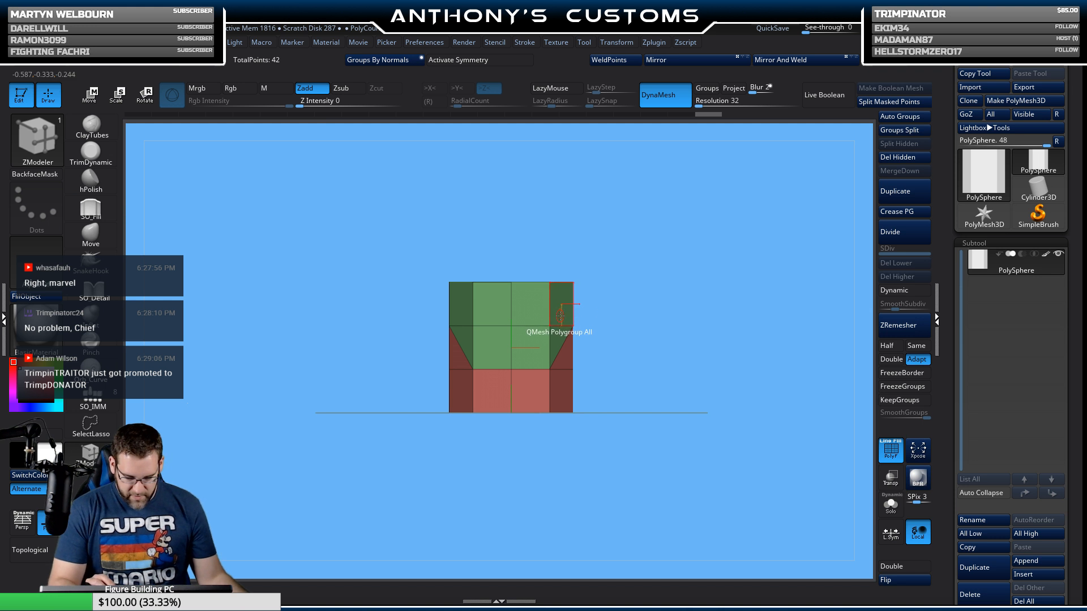
left_click_drag(525, 320, 548, 313)
mouse_move(617, 287)
left_mouse_down()
mouse_move(661, 292)
mouse_move(684, 336)
mouse_move(682, 314)
mouse_move(645, 276)
mouse_move(661, 244)
mouse_move(635, 308)
mouse_move(609, 231)
mouse_move(659, 306)
mouse_move(625, 292)
left_mouse_up()
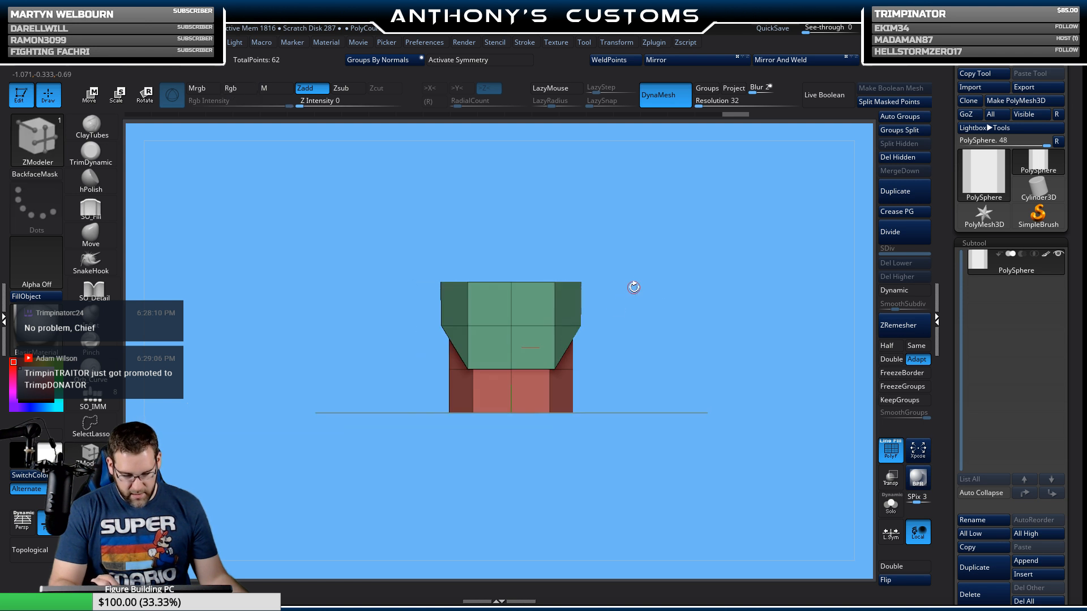
Step: Stretch the whole piece along the Z axis to about one and a half times its length
key("w")
left_click_drag(512, 309, 514, 257)
left_click_drag(658, 289, 702, 273)
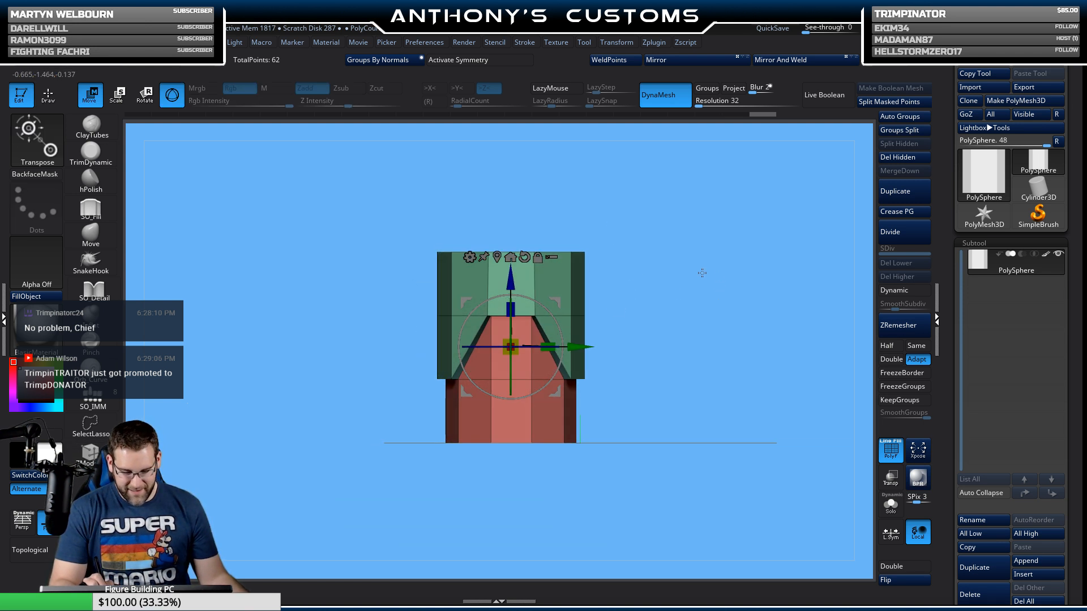
Step: Assign all end-face polygons on the wide sleeve end, inner cap and outer ring, to their own polygroup
mouse_move(702, 315)
left_mouse_down()
mouse_move(686, 248)
mouse_move(697, 238)
mouse_move(675, 363)
mouse_move(674, 347)
left_mouse_up()
key("q")
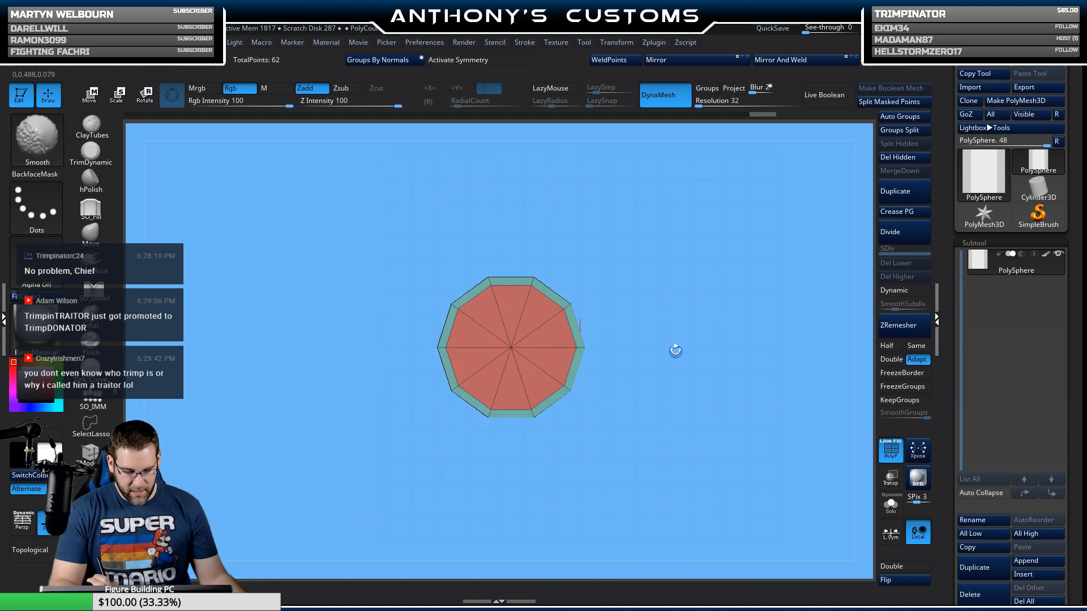
mouse_move(672, 275)
left_mouse_down()
mouse_move(674, 254)
mouse_move(667, 260)
left_mouse_up()
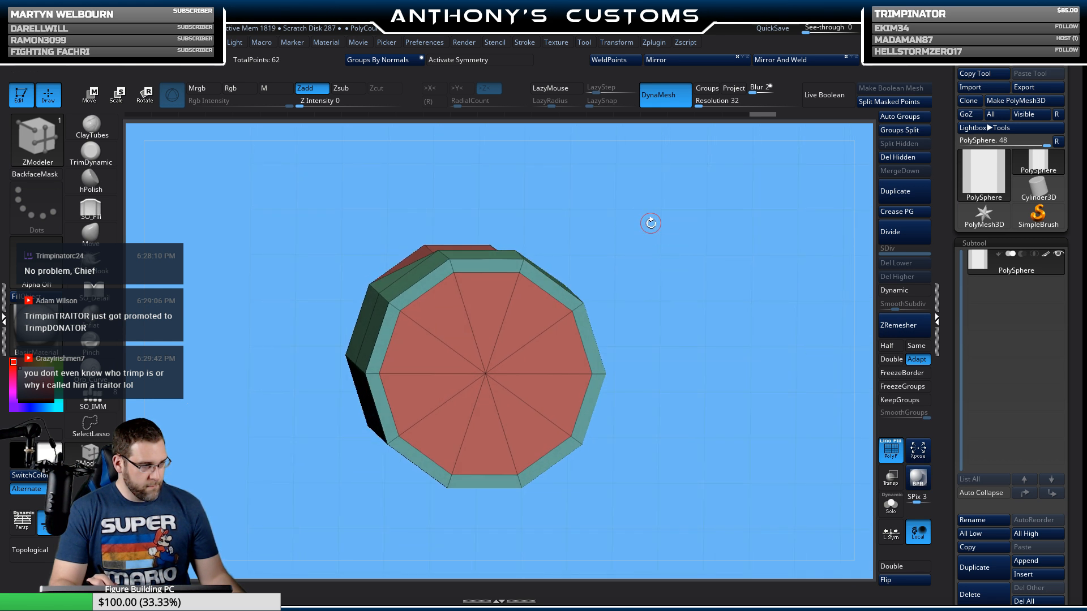
left_click_drag(651, 223, 652, 246)
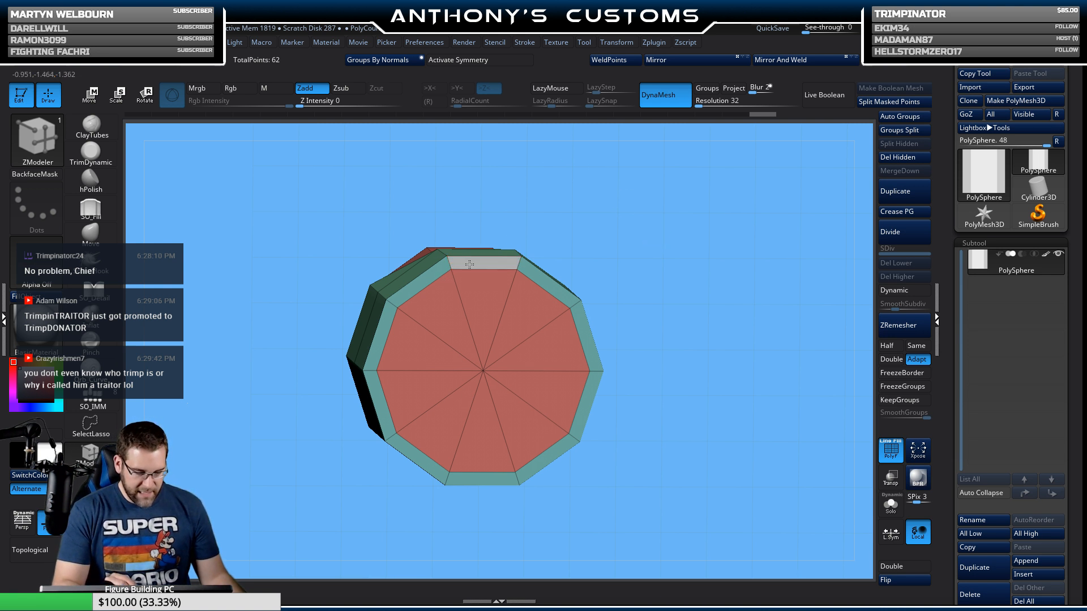
mouse_move(469, 264)
left_mouse_down()
mouse_move(476, 300)
mouse_move(397, 333)
left_mouse_up()
left_click_drag(387, 388, 402, 389)
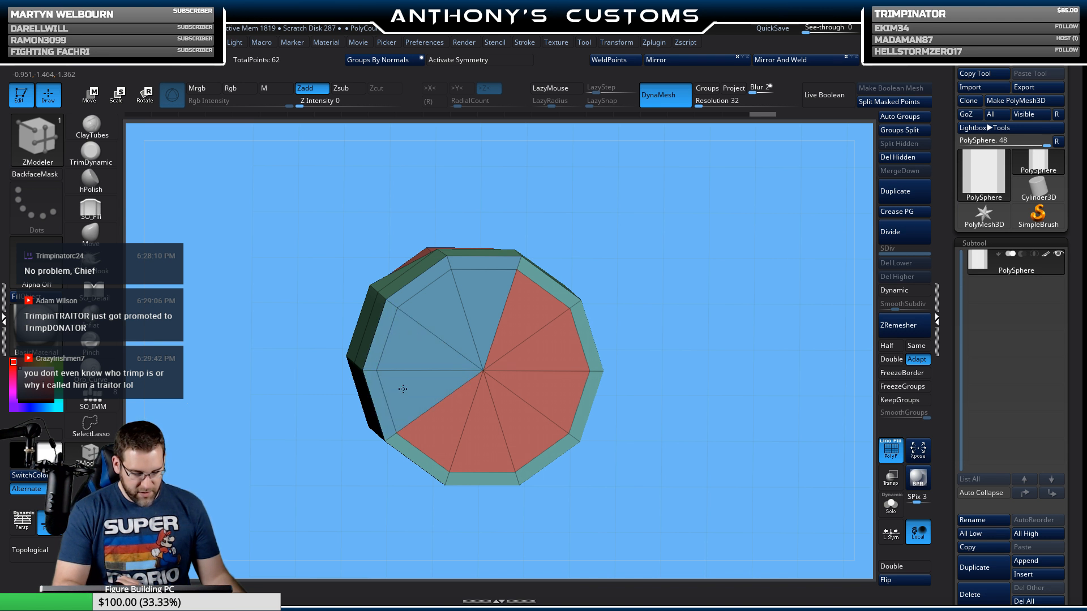
mouse_move(419, 435)
left_mouse_down()
mouse_move(482, 479)
mouse_move(563, 399)
mouse_move(563, 345)
mouse_move(535, 301)
left_mouse_up()
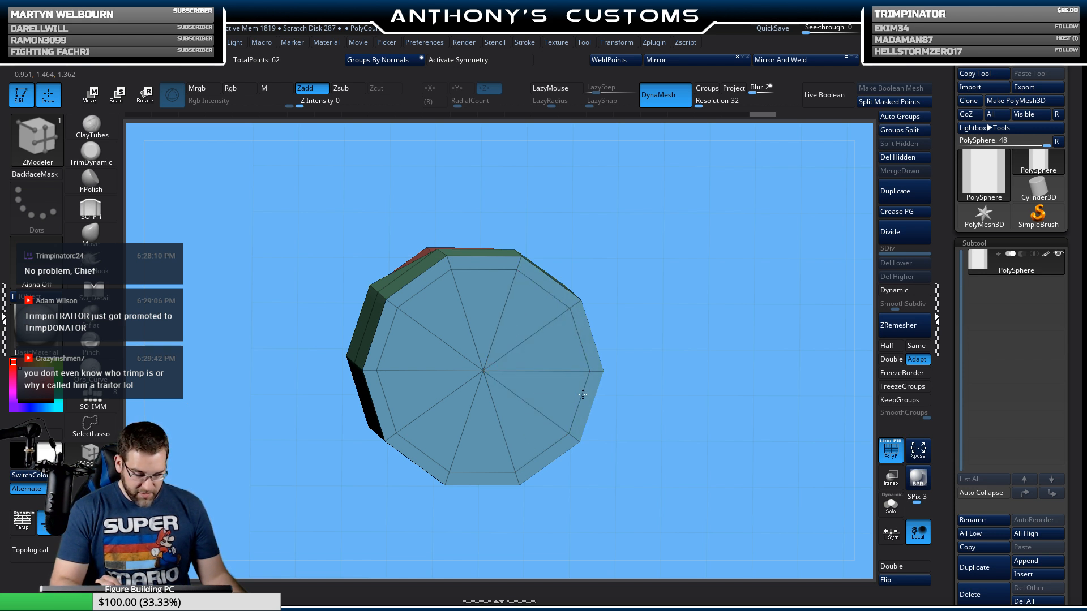
Step: Assign the flat cap on the narrow end of the cylinder to its own polygroup
left_click_drag(770, 317, 611, 286)
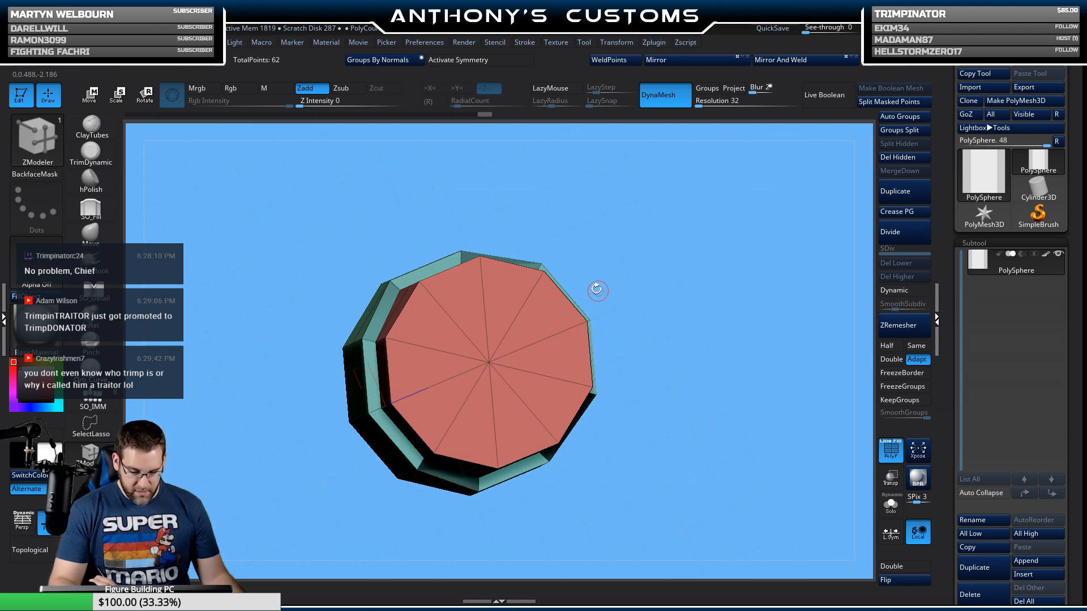
left_click(549, 312)
left_click(548, 313)
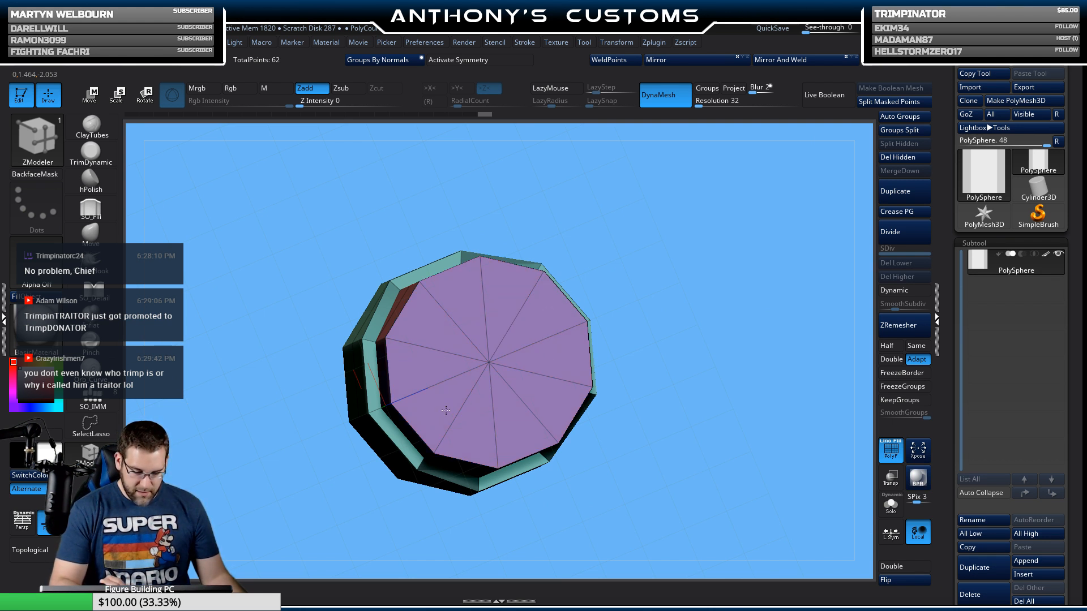
Step: Preview the piece with Dynamic subdivision to inspect its smoothed corners and group edges, and return to the low-poly view
left_click_drag(623, 347, 682, 347)
left_click_drag(681, 243, 652, 338)
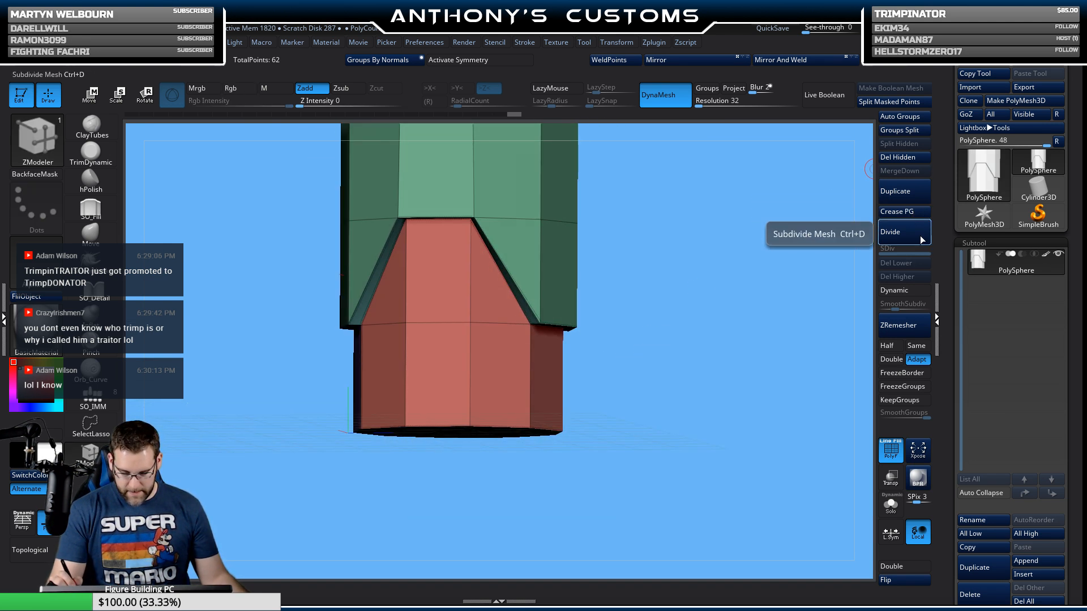
left_click(905, 290)
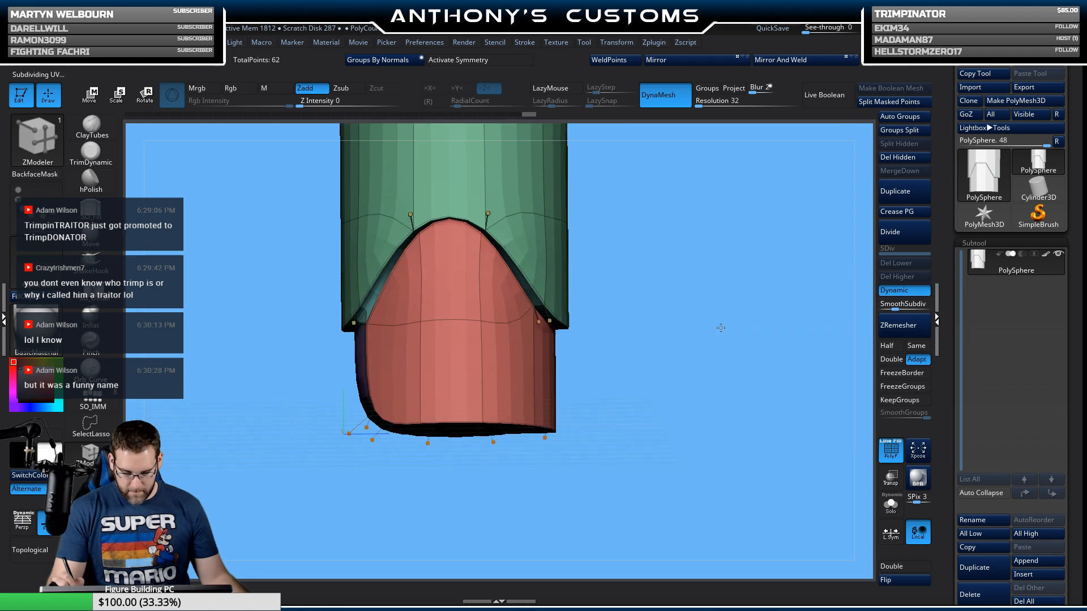
left_click_drag(721, 328, 782, 232)
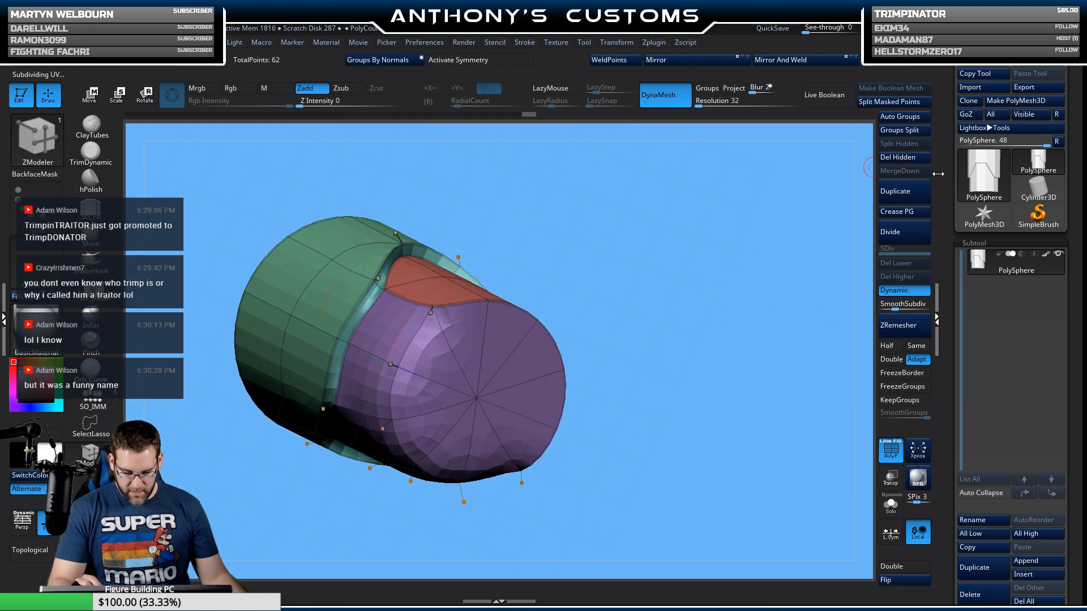
left_click(905, 290)
left_click_drag(692, 342, 476, 324)
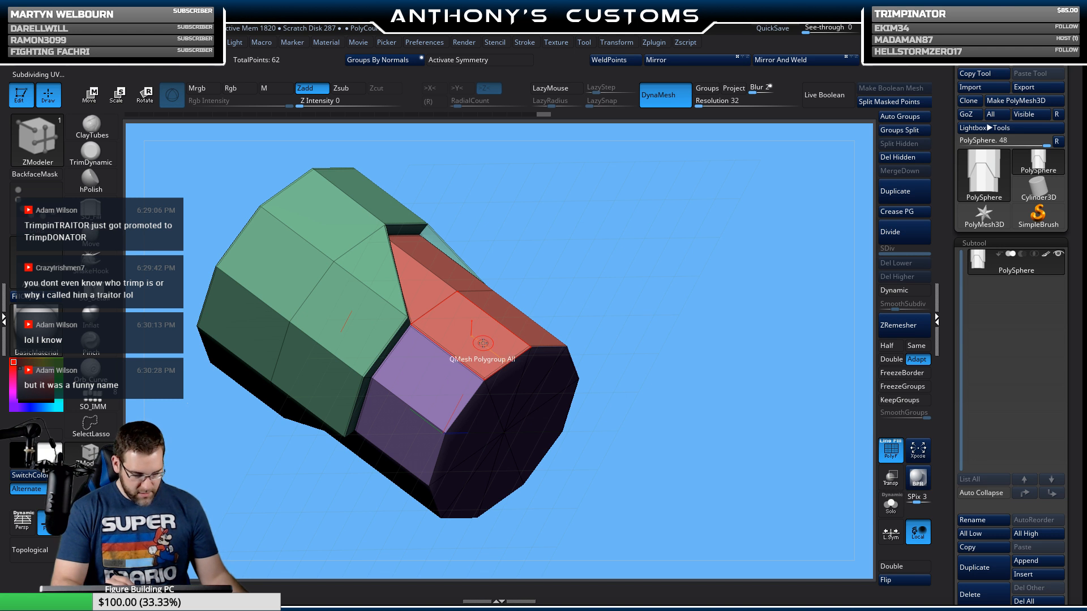
key("d")
key("shift+d")
Step: With ZModeler's Polygroup action on A Poly, assign the purple side face below the sleeve to a new cyan polygroup
key("b")
key("z")
key("m")
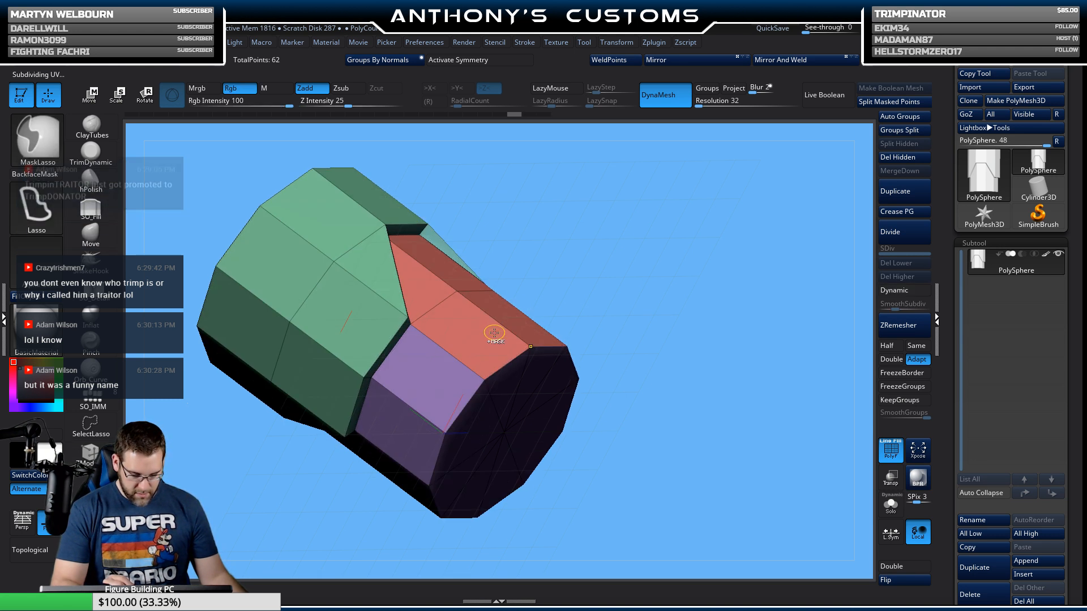
key("space")
left_click(484, 249)
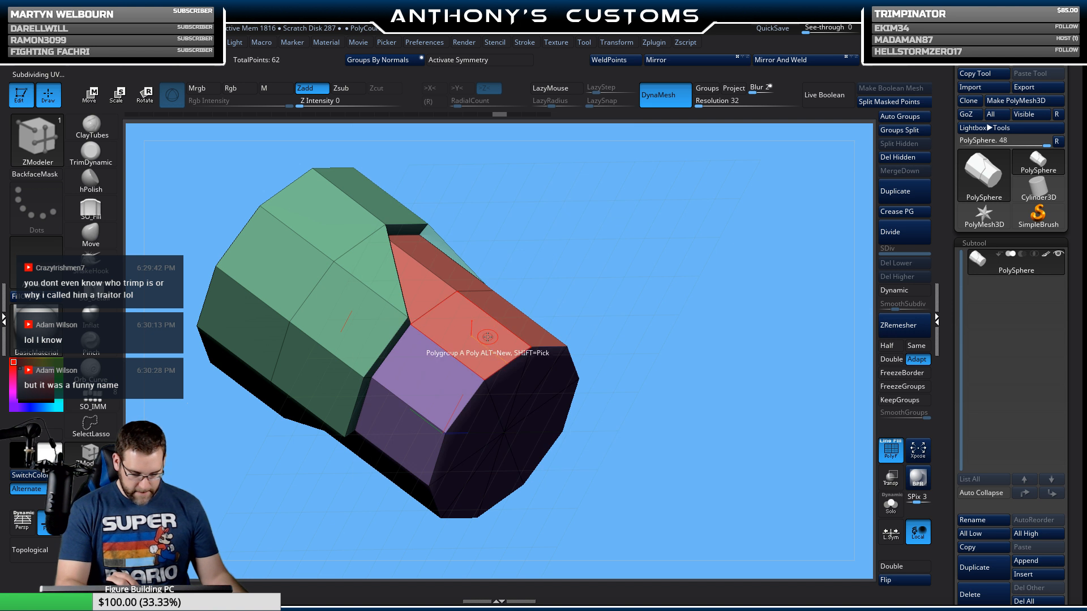
left_click(428, 382)
mouse_move(617, 277)
left_mouse_down()
mouse_move(634, 251)
mouse_move(614, 270)
left_mouse_up()
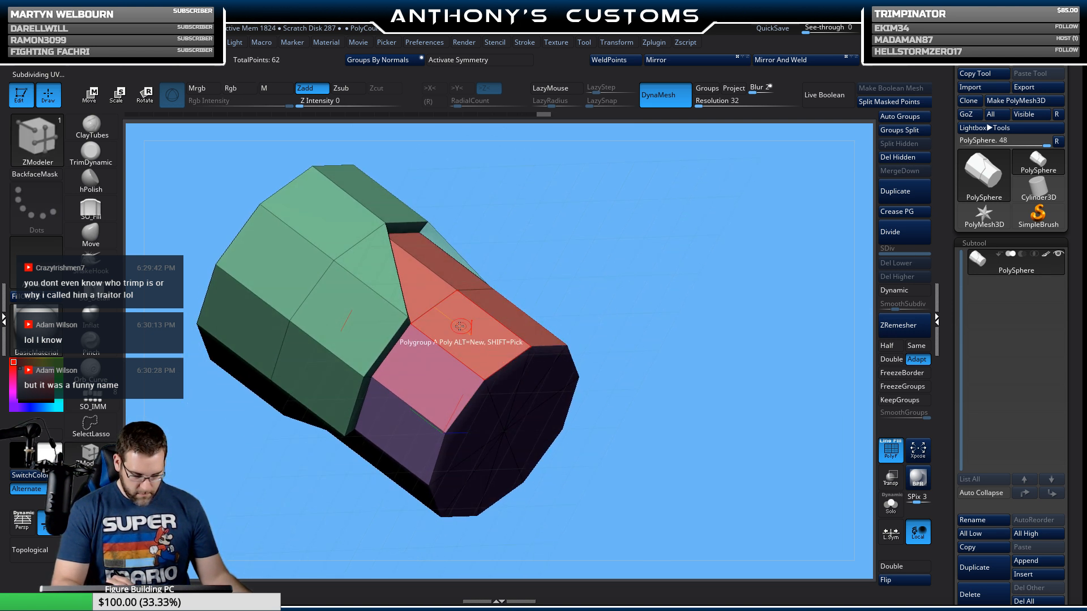
left_click(442, 386)
left_click(441, 387)
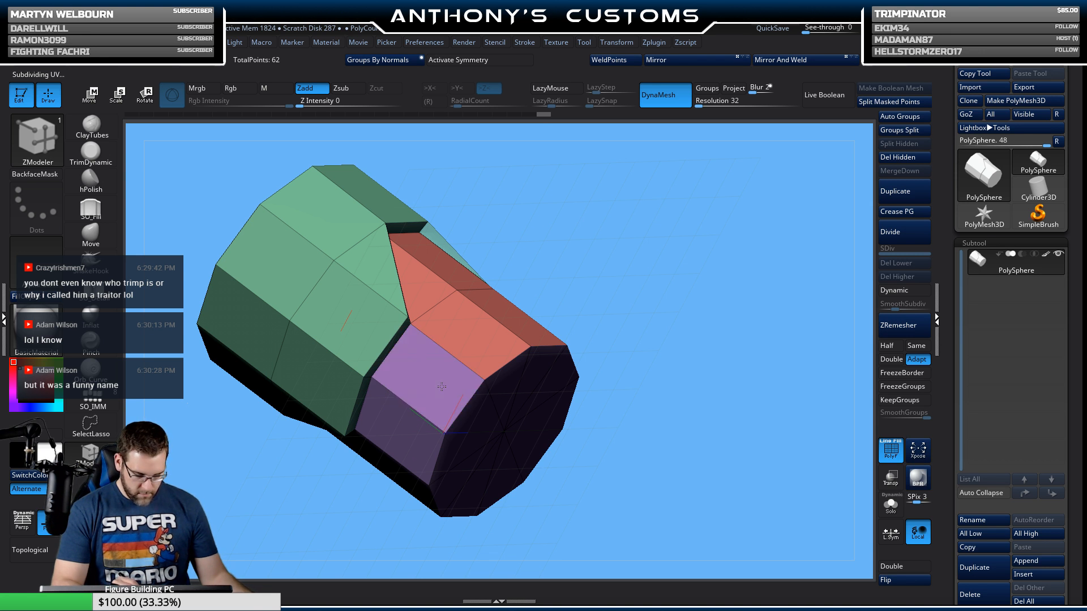
left_click(483, 346)
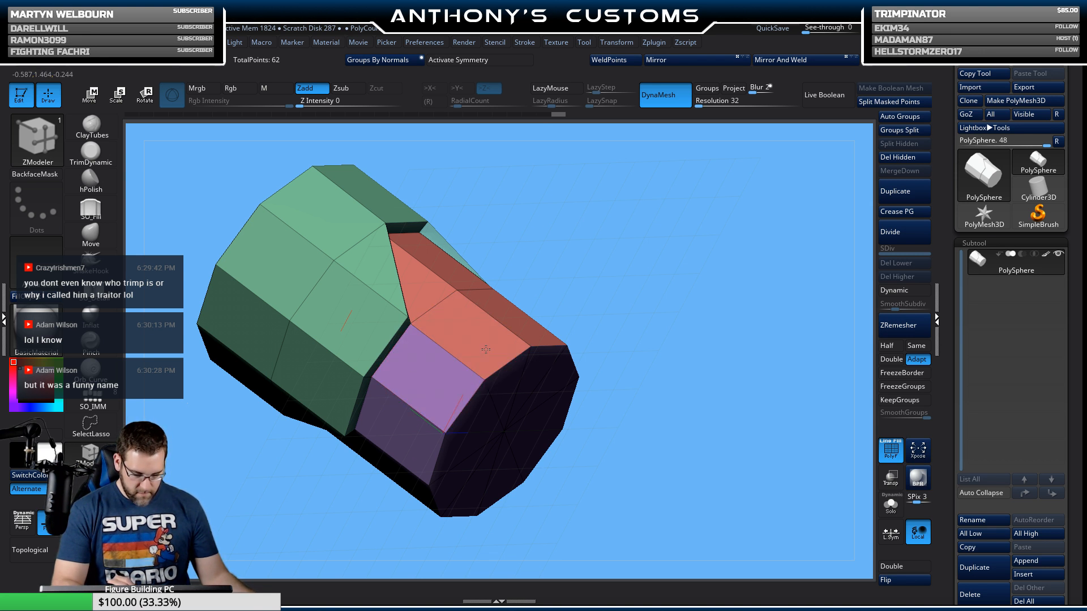
left_click(433, 377)
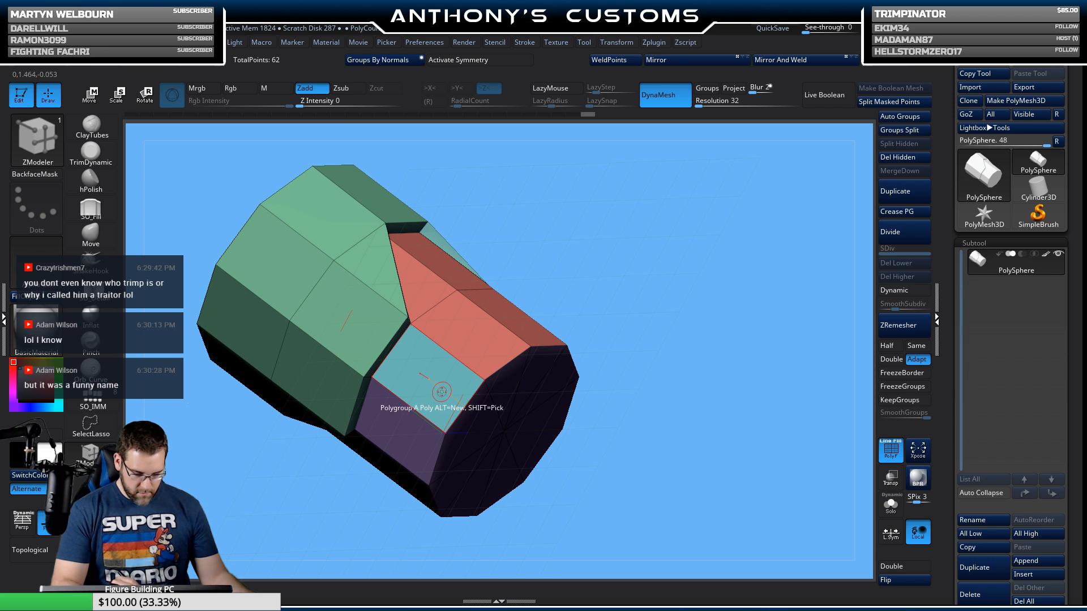
Step: Extend the cyan polygroup over the neighbouring purple side faces and the red faces of the first angular notch
left_click_drag(627, 252, 500, 302)
key("space")
left_click(524, 309)
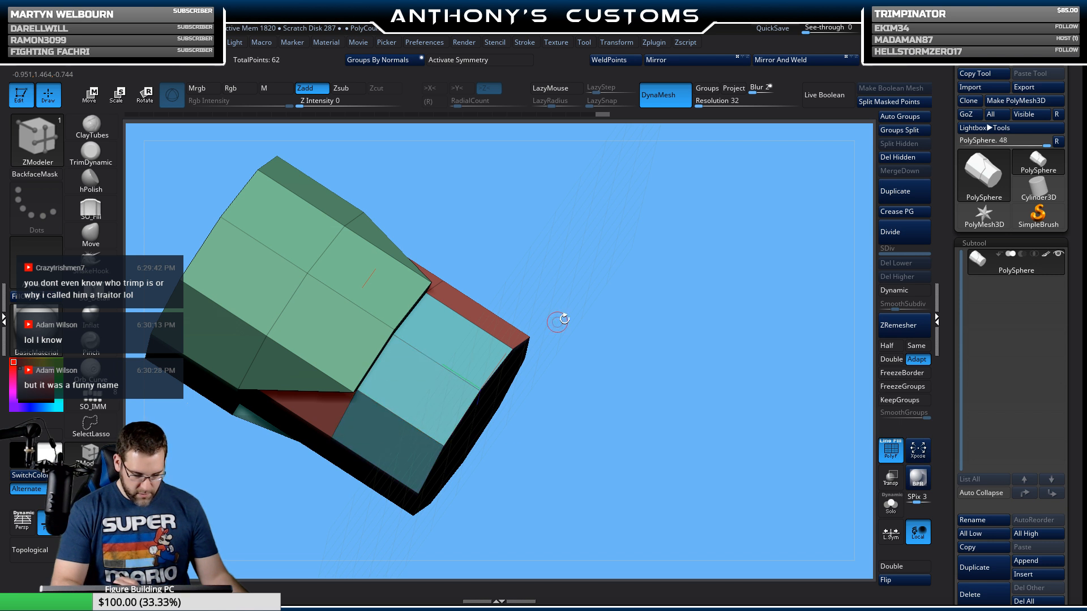
left_click_drag(563, 320, 687, 228)
left_click_drag(652, 275, 640, 275, "shift")
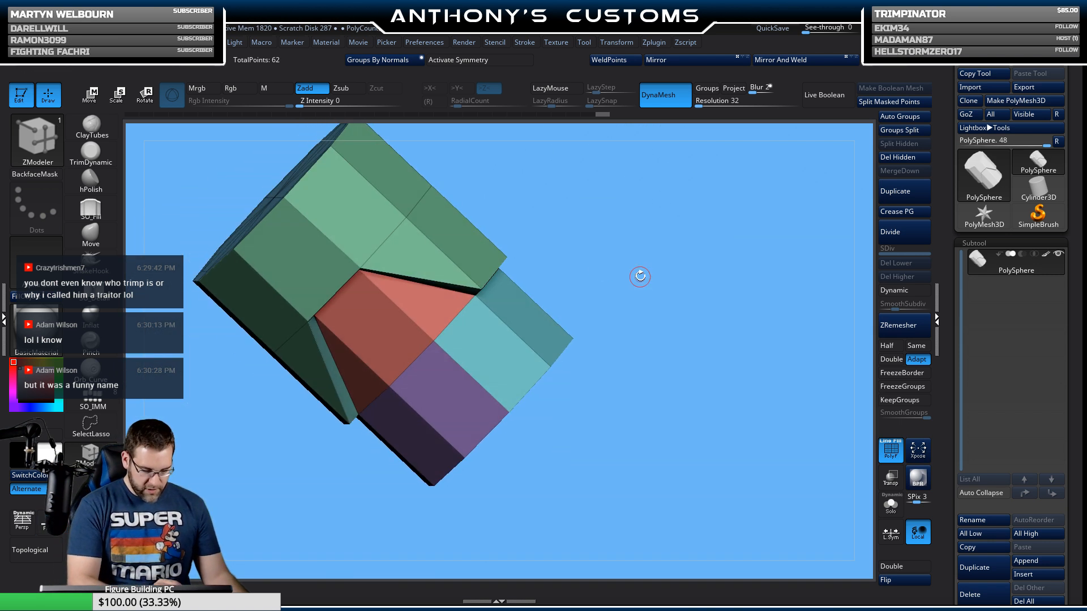
left_click(434, 318)
left_click(430, 414)
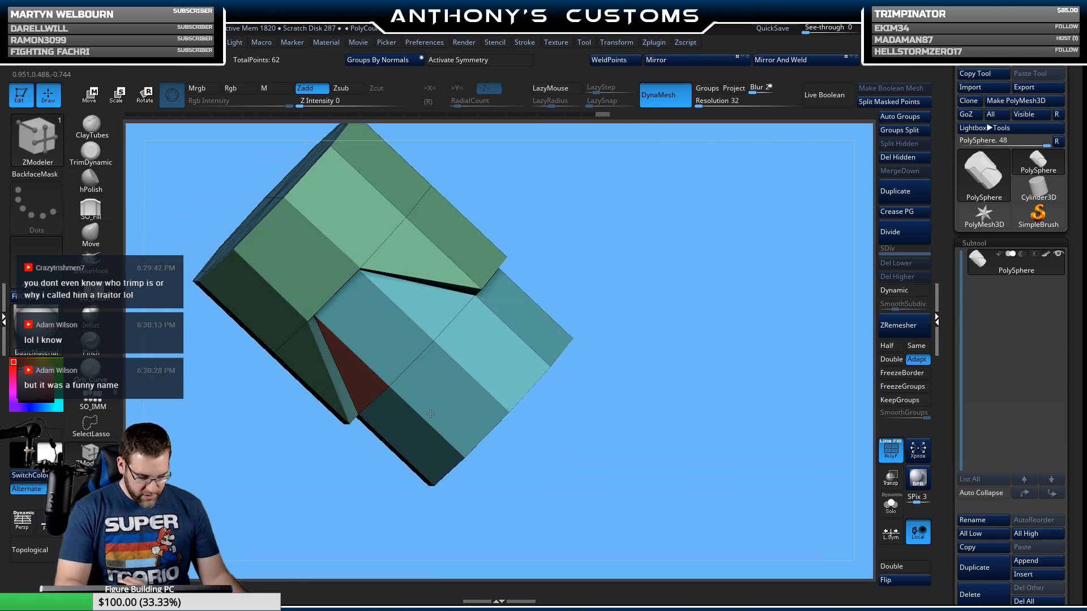
left_click_drag(652, 254, 668, 235)
left_click(365, 363)
Step: Assign the remaining red side faces around the narrow section and its notches to the cyan polygroup
left_click_drag(626, 279, 699, 237)
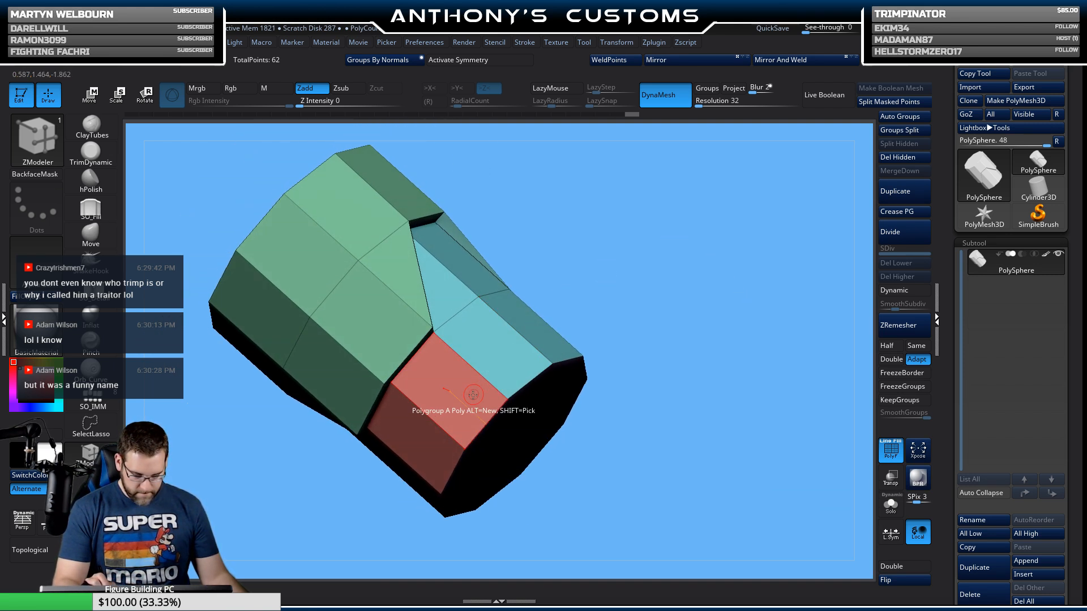
left_click(504, 368)
left_click_drag(629, 272, 669, 188)
left_click(437, 429)
left_click(401, 490)
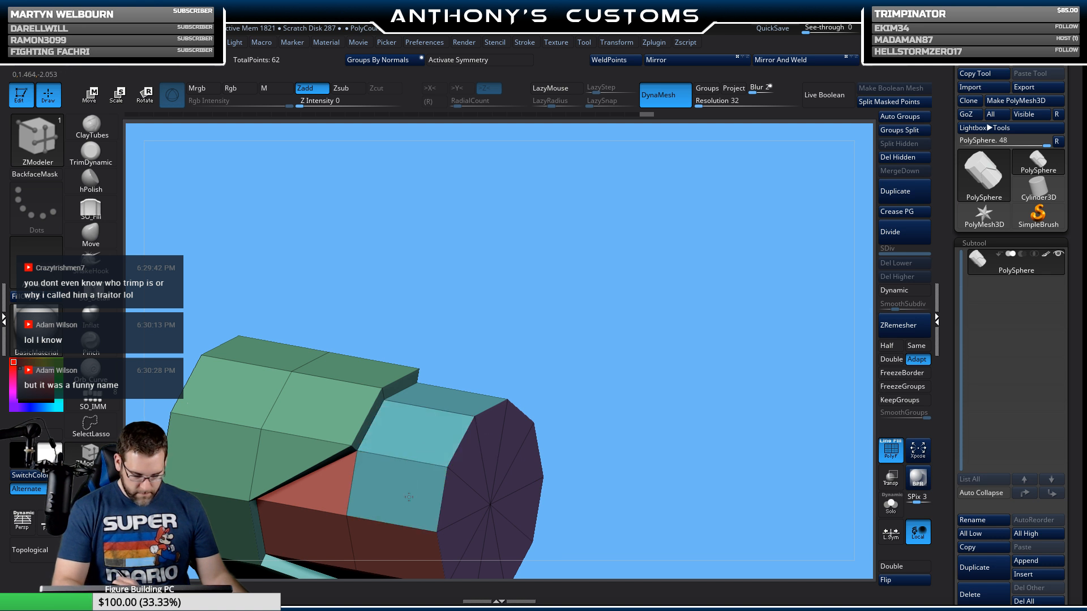
left_click(318, 529)
left_click(334, 493)
mouse_move(668, 250)
left_mouse_down()
mouse_move(755, 175)
mouse_move(734, 189)
left_mouse_up()
left_click(510, 372)
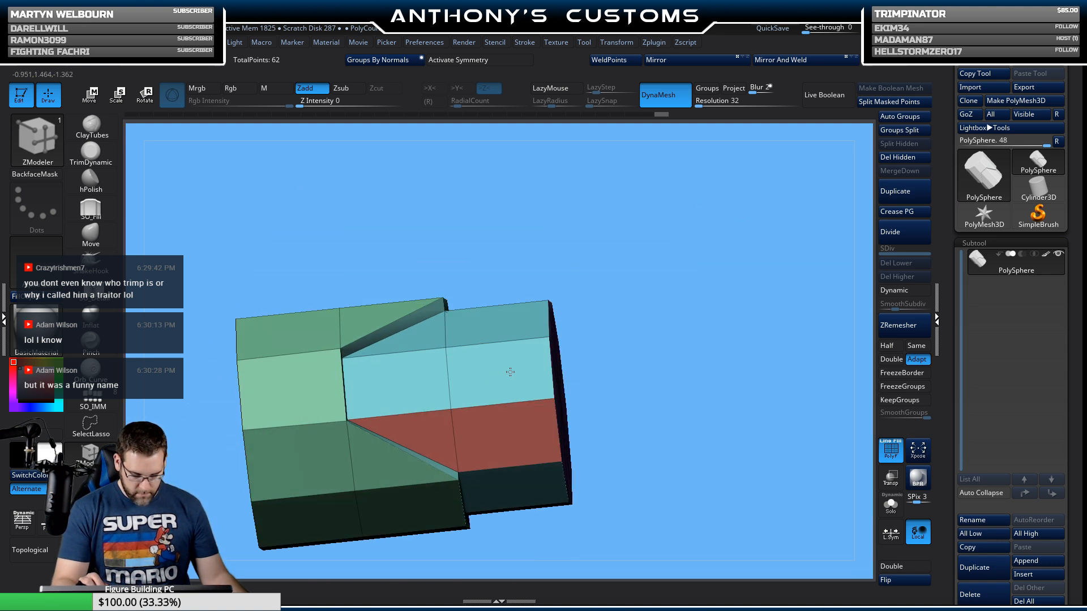
left_click(454, 426)
left_click(454, 426)
Step: Turn on Dynamic subdivision and examine the smoothed sleeve and narrow section in front view
left_click_drag(680, 351, 796, 284)
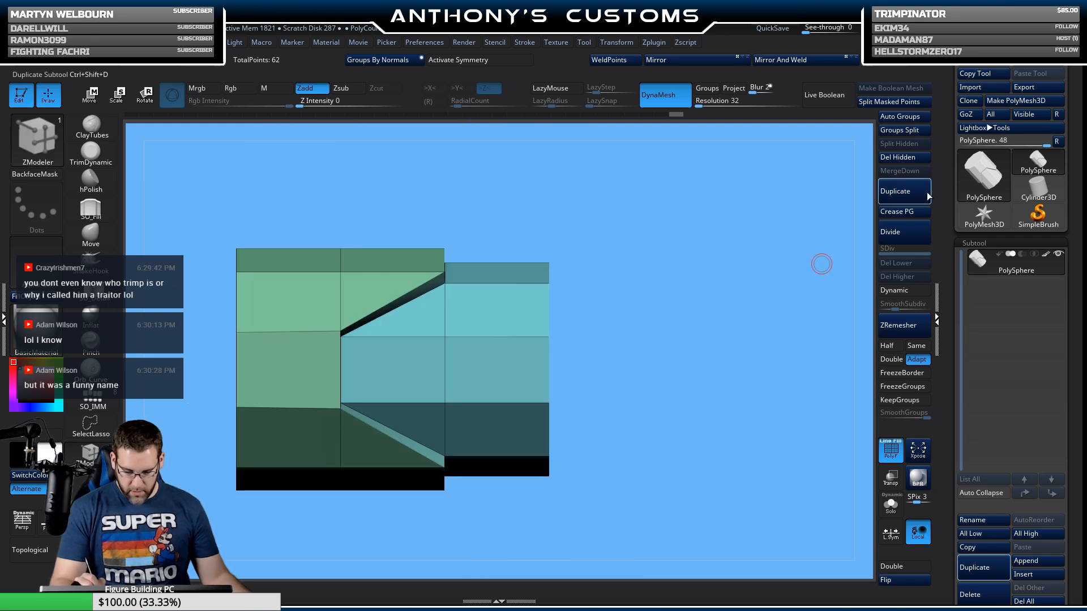
left_click(904, 290)
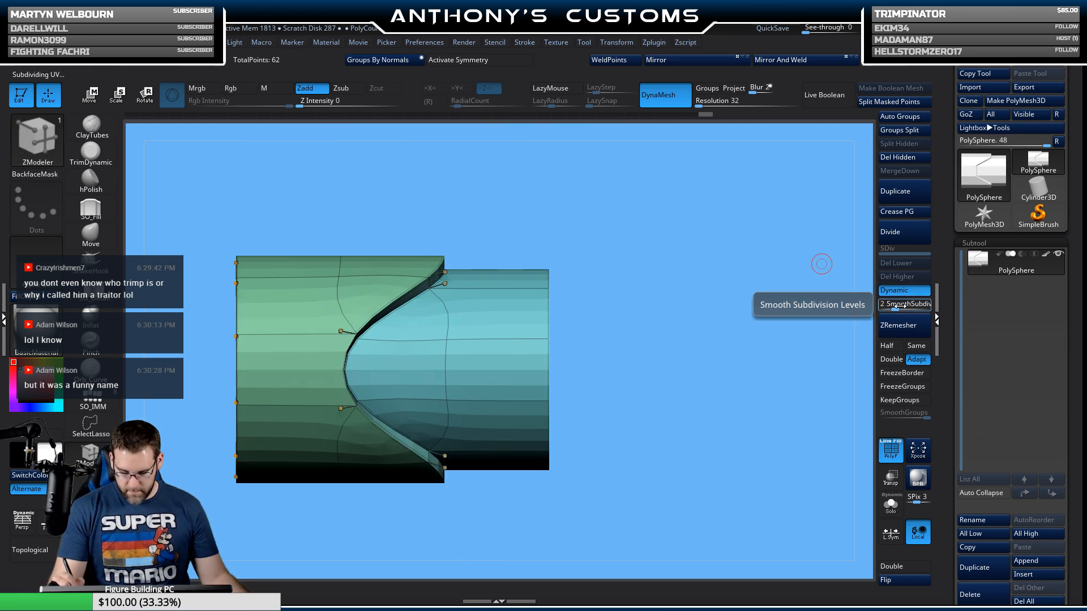
left_click_drag(857, 273, 718, 408)
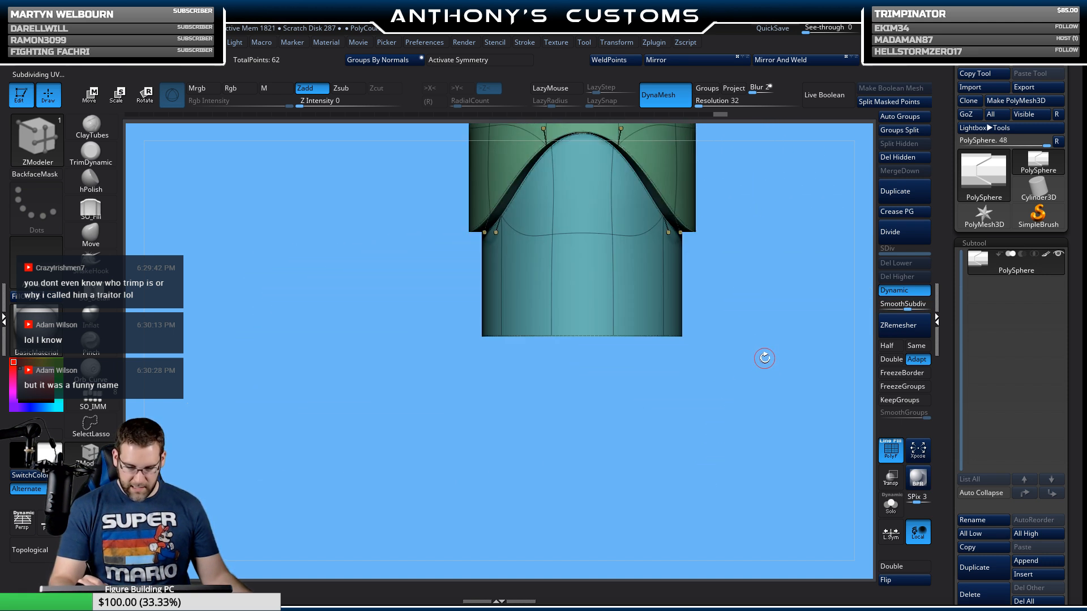
left_click_drag(754, 286, 671, 405, "alt")
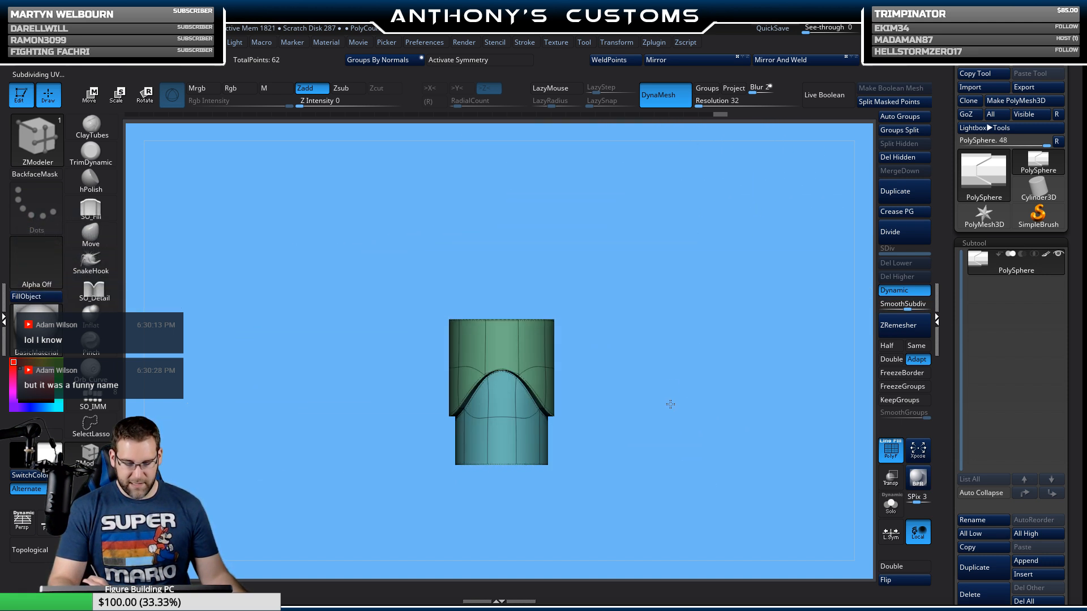
left_click_drag(672, 327, 585, 384)
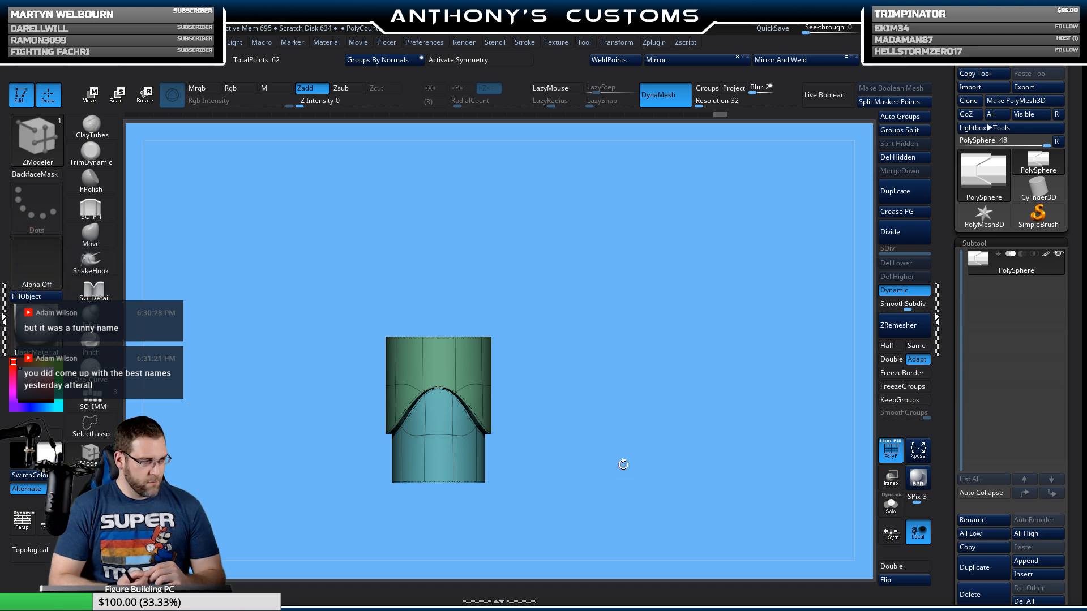
left_click_drag(623, 464, 672, 383)
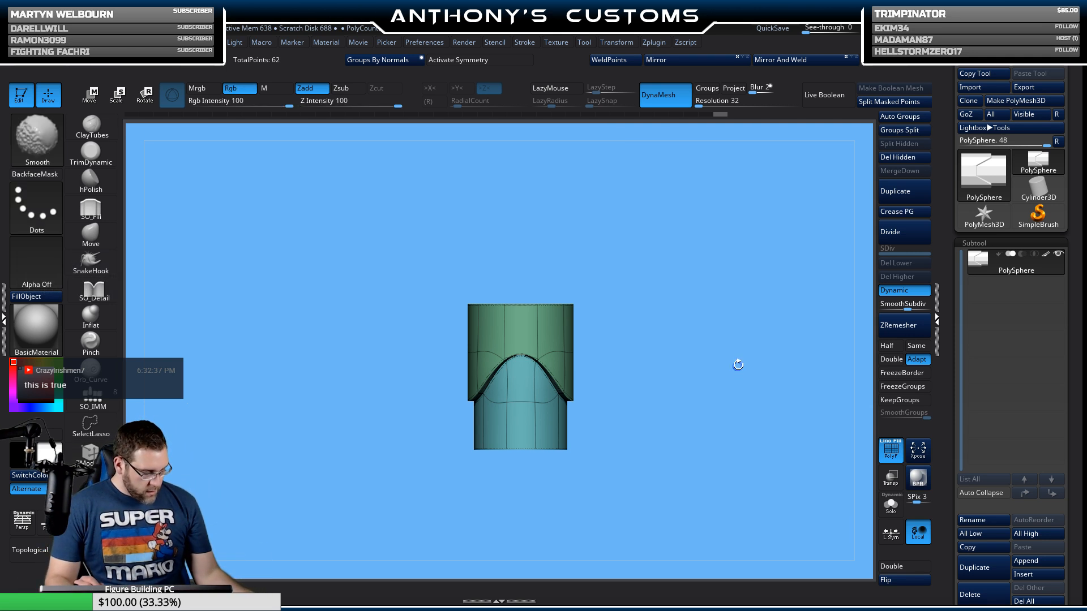
Step: Move the whole piece down along the Z axis until it sits entirely below the world origin
key("w")
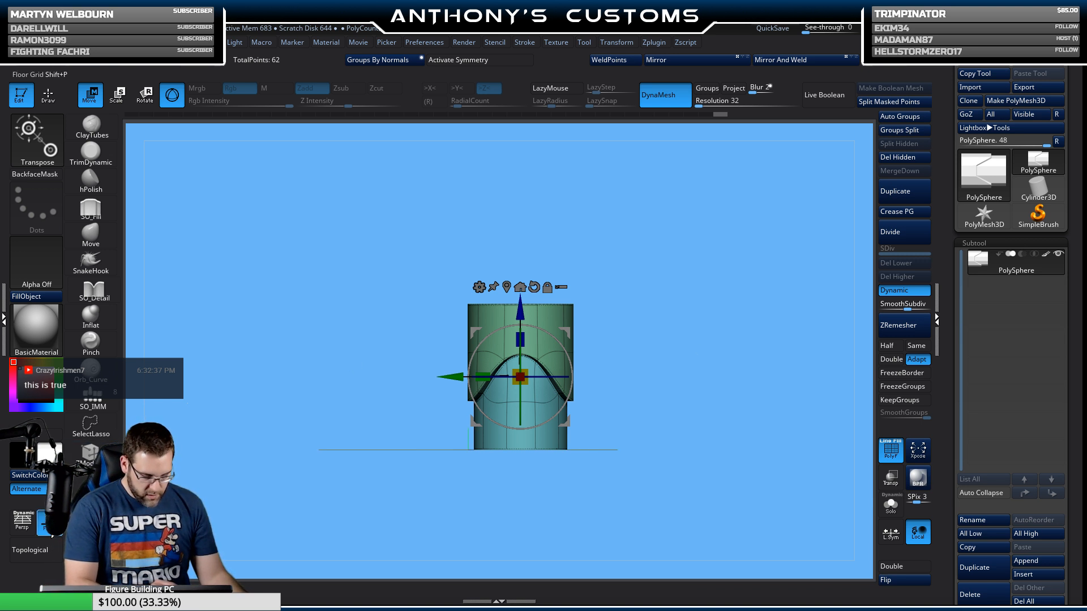
left_click_drag(505, 305, 506, 454)
key("q")
left_click_drag(686, 340, 674, 329, "alt")
left_click_drag(661, 420, 633, 353, "alt")
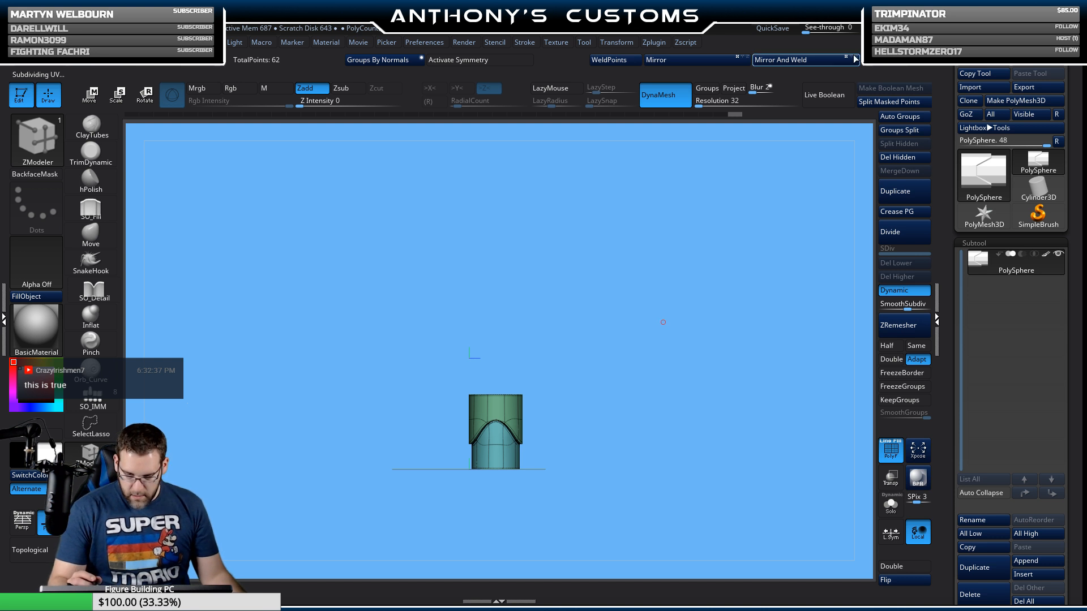
Step: Try Mirror And Weld on the Z axis, and flip the piece to above the origin with Mirror on Z
left_click(851, 60)
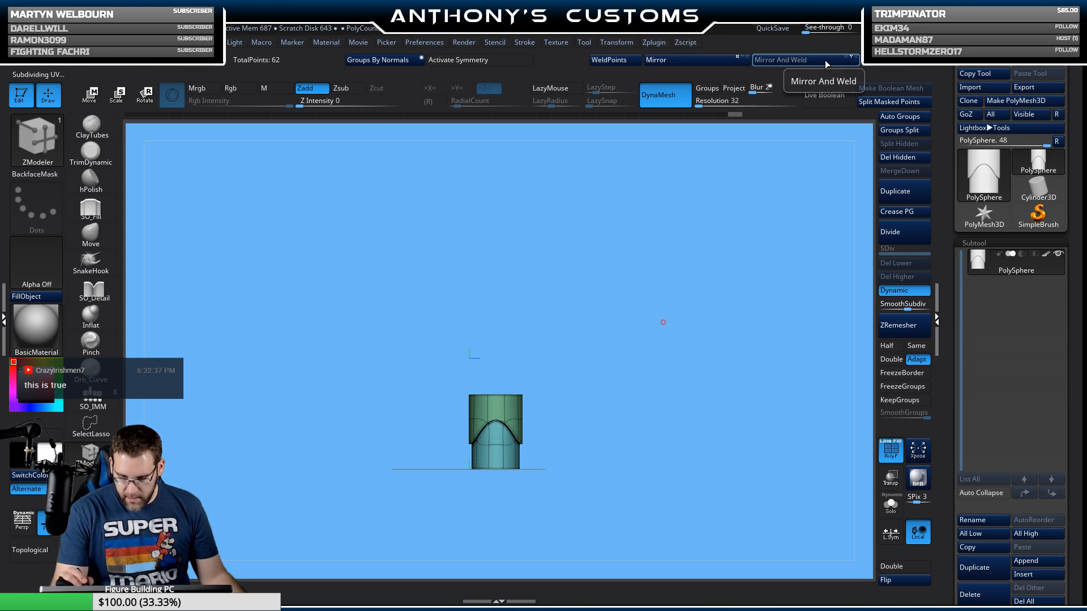
left_click(825, 60)
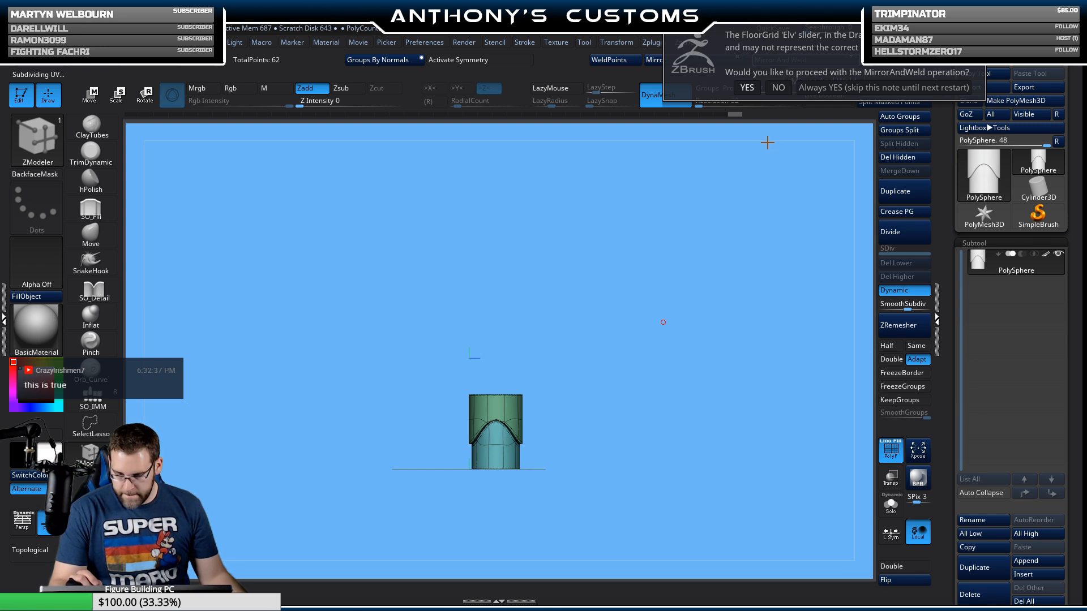
left_click(748, 86)
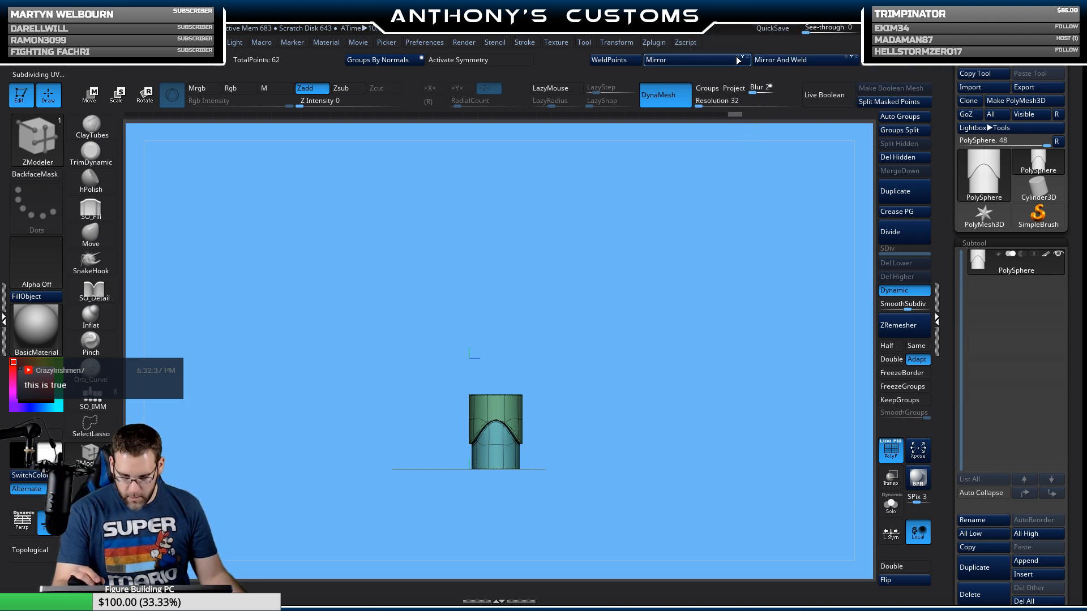
left_click(739, 60)
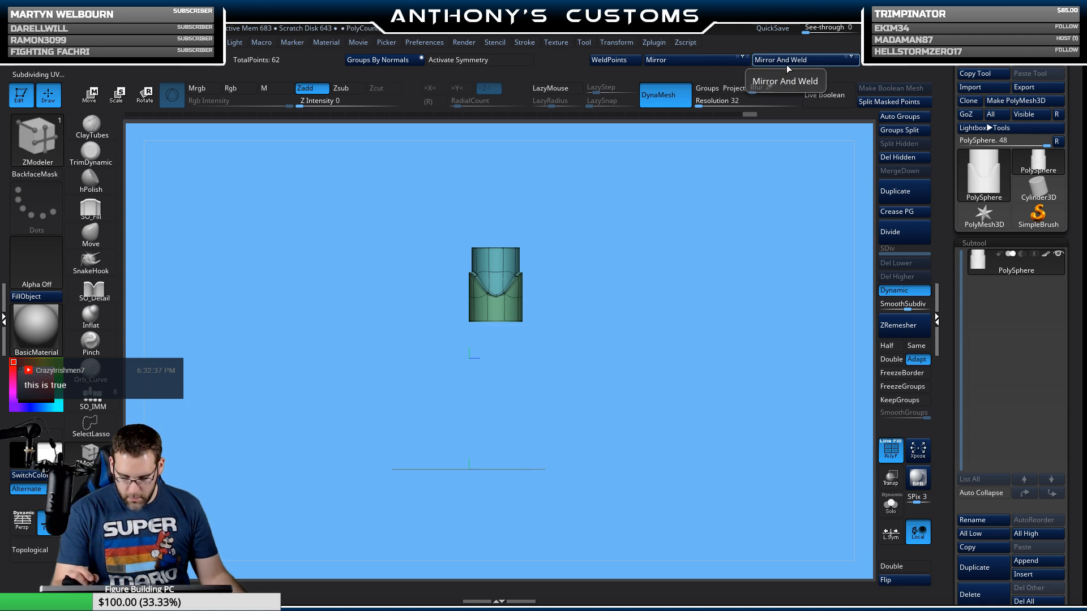
Step: Try Mirror And Weld on the Z axis while the piece is still separated from the world origin
left_click(812, 60)
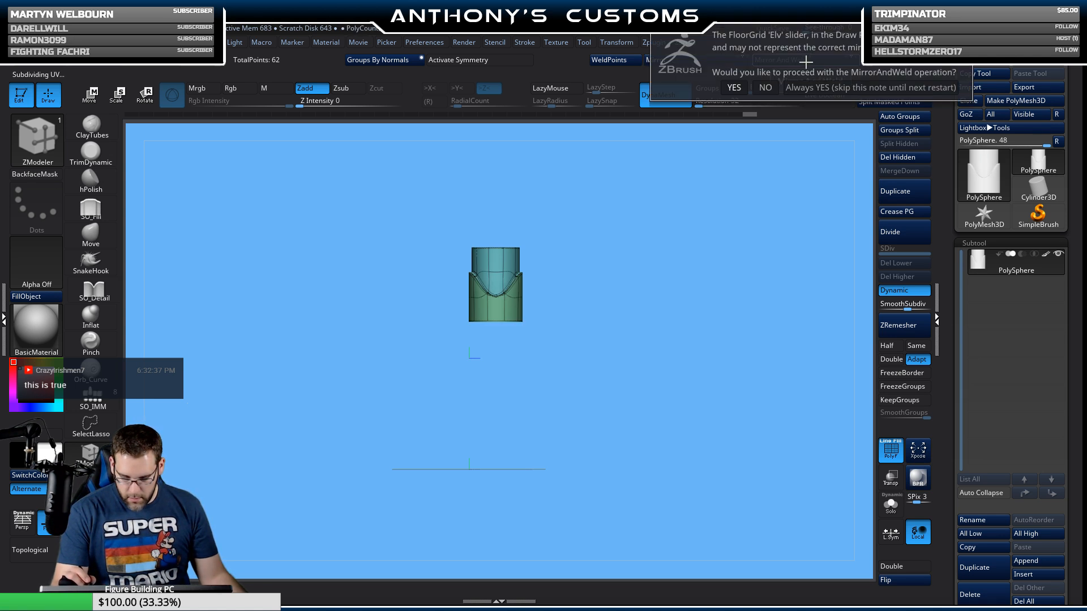
left_click(734, 88)
left_click_drag(652, 244, 690, 261)
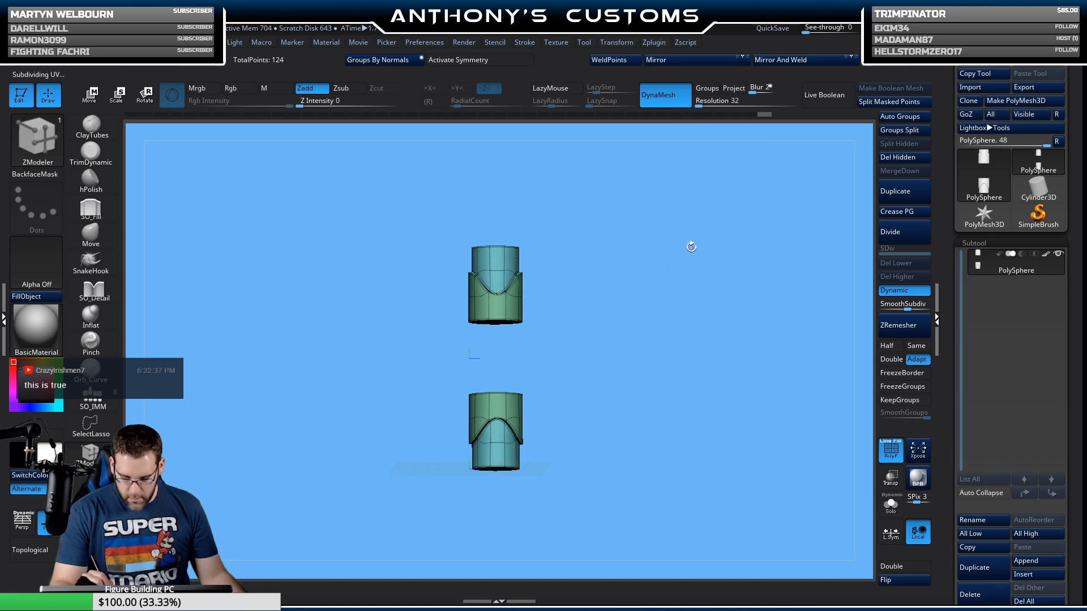
key("ctrl")
key("ctrl+z")
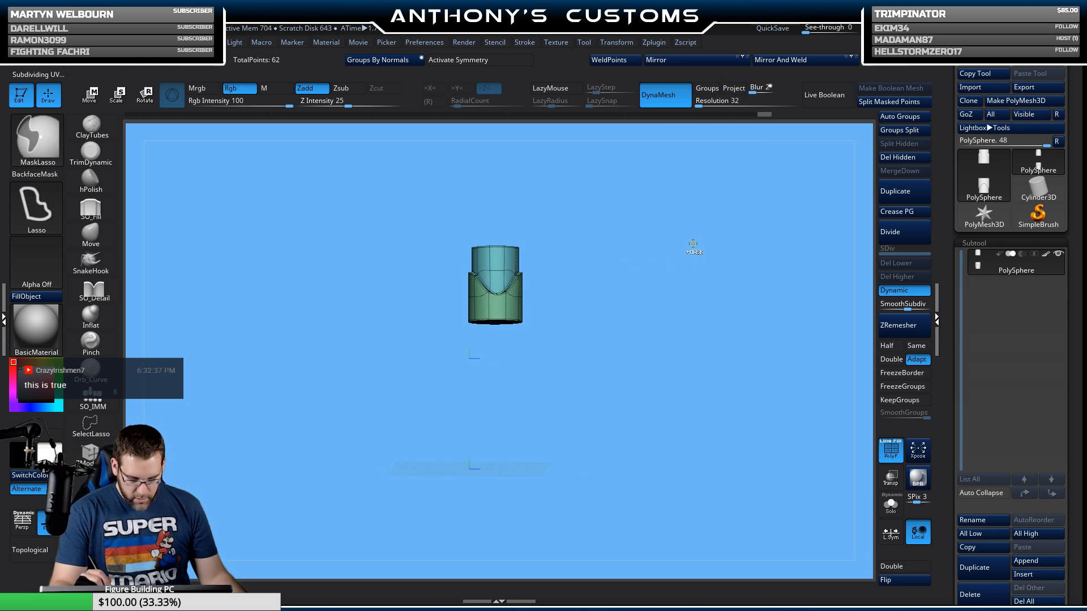
left_click_drag(692, 237, 700, 250, "shift")
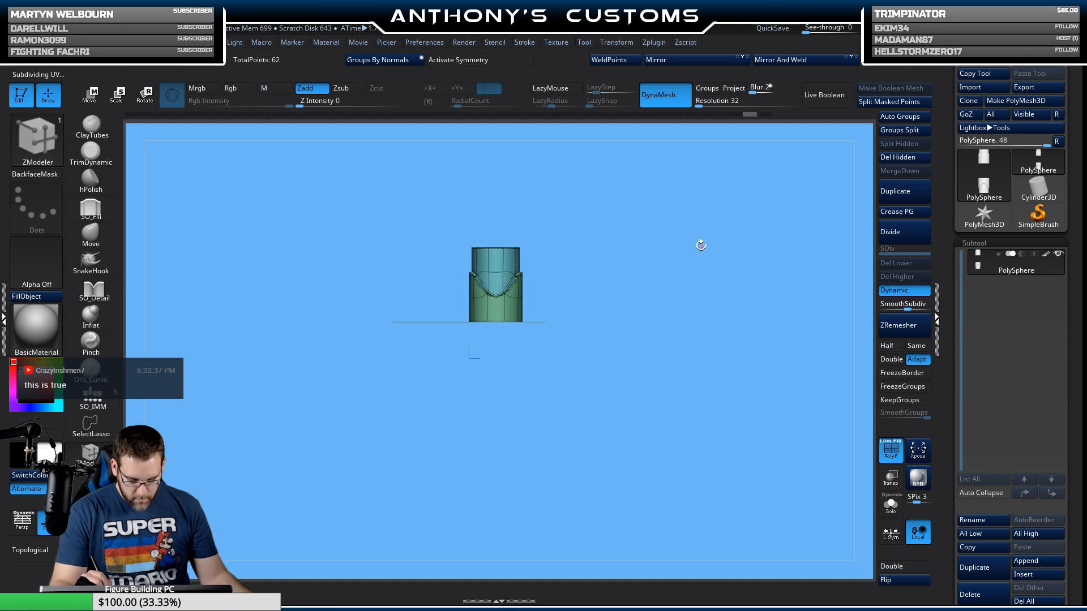
left_click(805, 59)
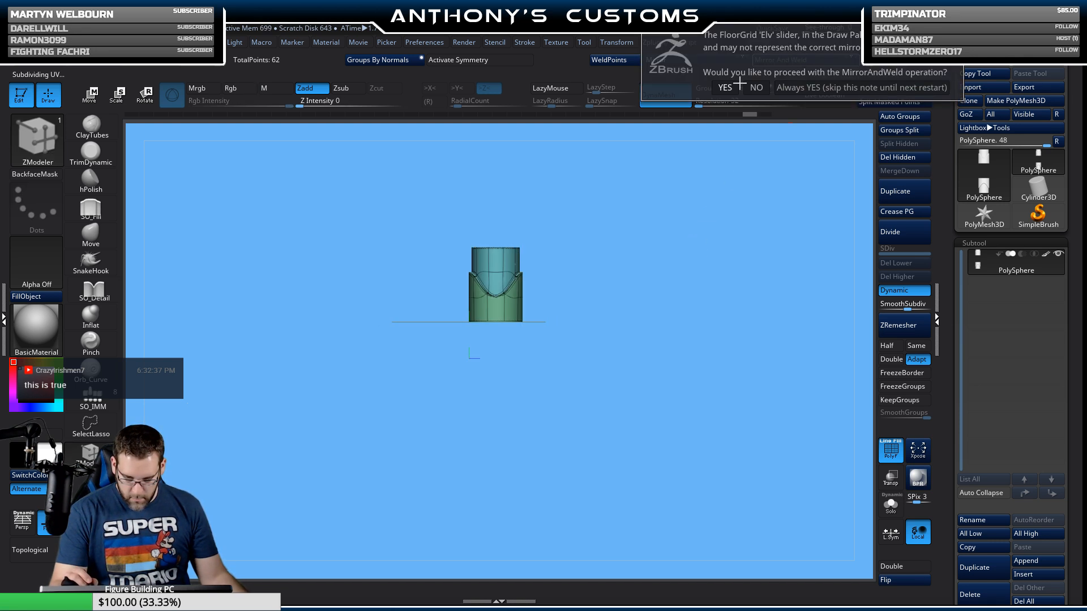
left_click(728, 87)
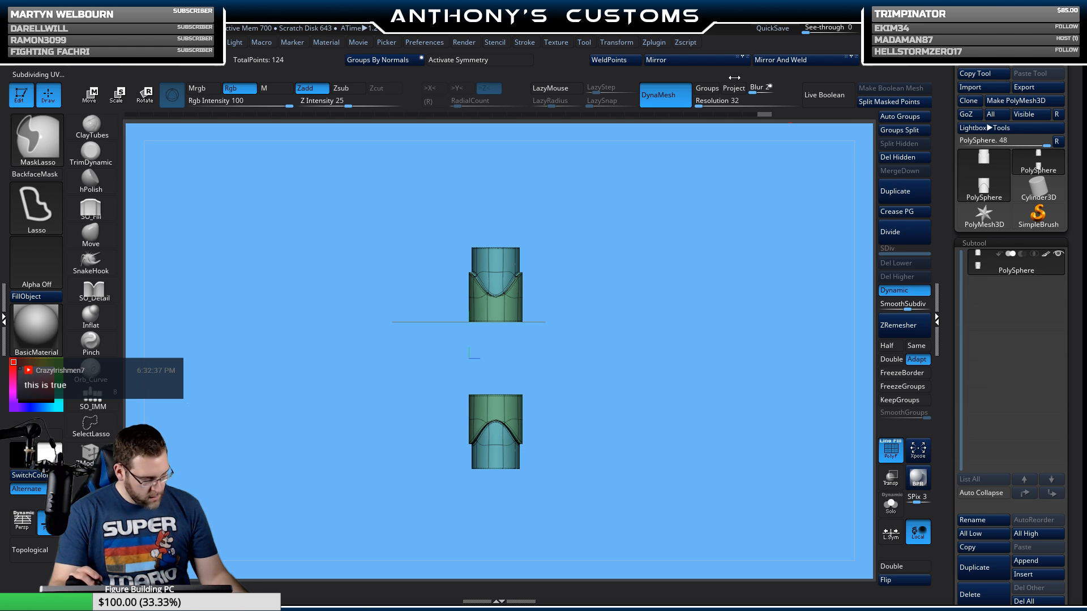
key("ctrl+z")
Step: Move the piece down along the Z axis until the sleeve's open lower end reaches the world origin
left_click_drag(704, 238, 709, 322, "alt")
key("w")
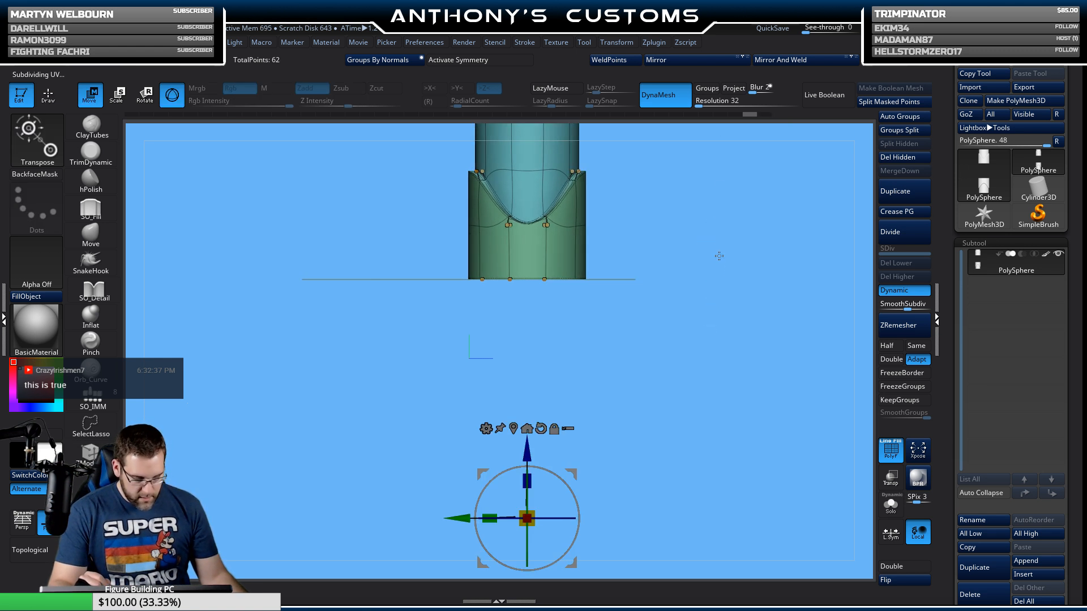
mouse_move(719, 226)
left_mouse_down("alt")
mouse_move(743, 221)
mouse_move(697, 235)
mouse_move(703, 276)
left_mouse_up("alt")
left_click(538, 425, "alt")
left_click_drag(563, 186, 566, 238)
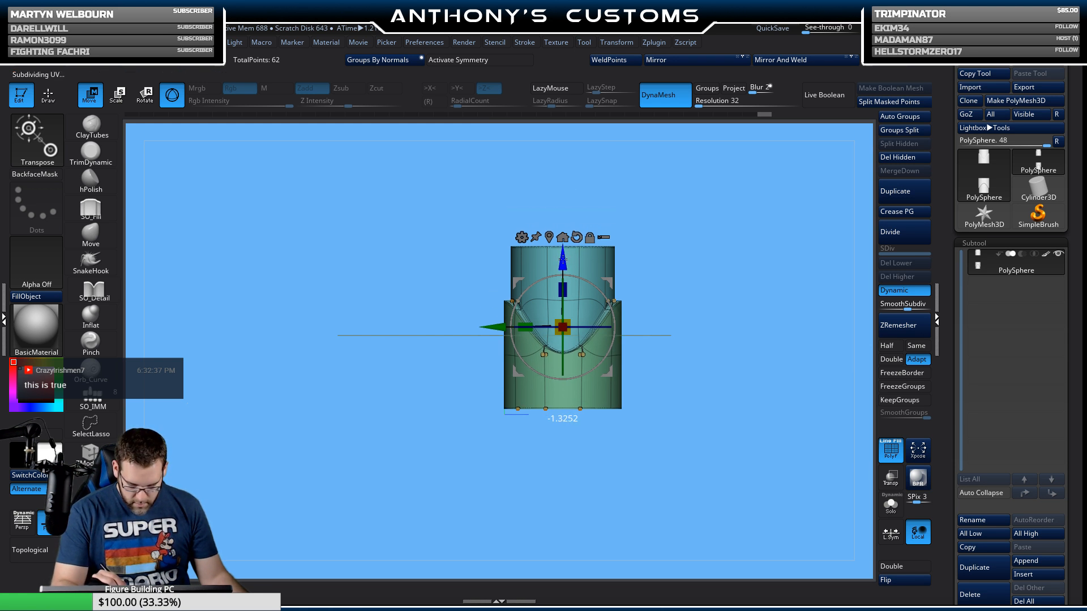
key("q")
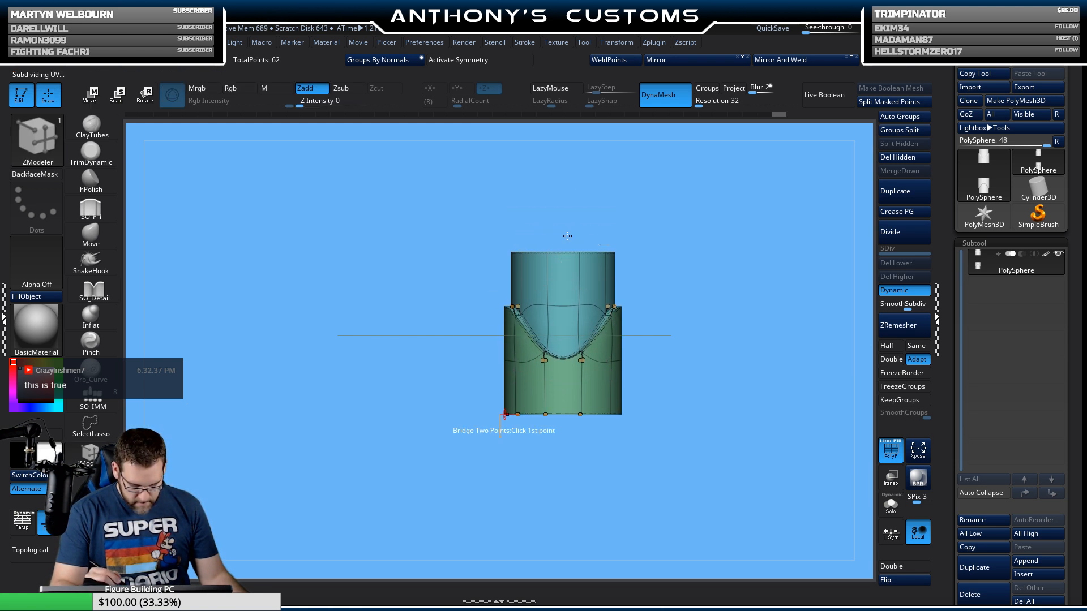
Step: Mirror And Weld the piece across Z into one double-ended sleeve segment, and examine the result without the polyframe
left_click(795, 60)
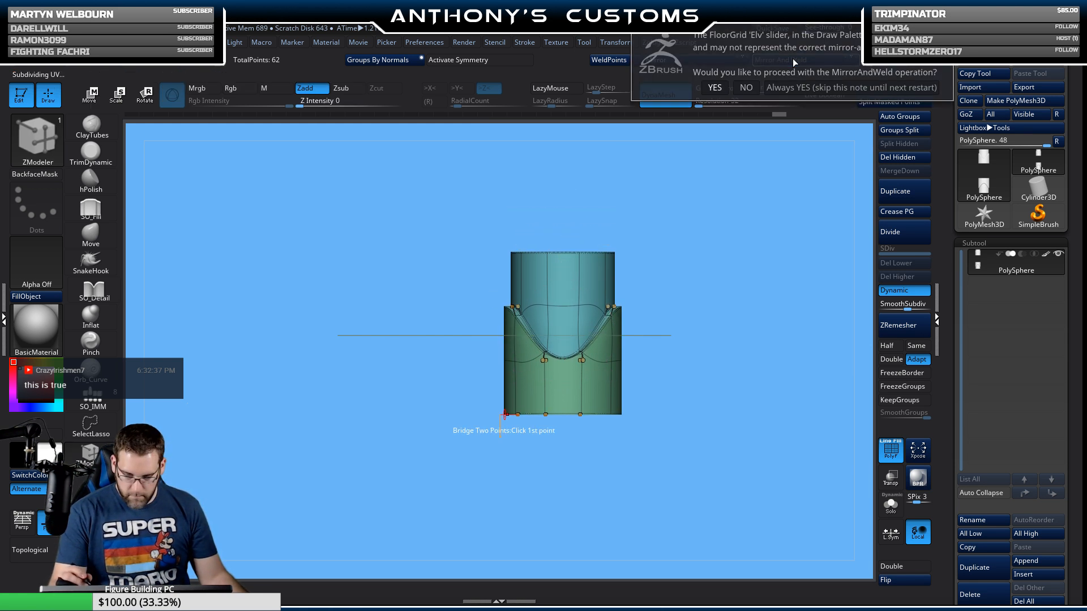
left_click(714, 87)
mouse_move(763, 357)
left_mouse_down()
mouse_move(708, 392)
mouse_move(734, 369)
left_mouse_up()
key("shift+f")
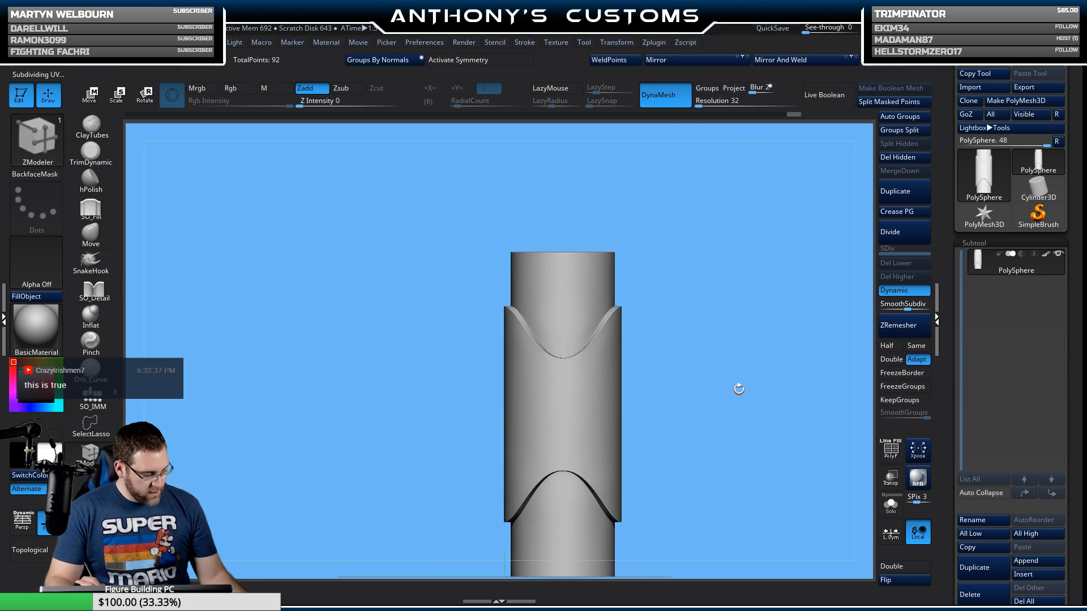
left_click_drag(728, 422, 709, 312, "alt")
mouse_move(723, 376)
left_mouse_down("alt")
mouse_move(661, 345)
mouse_move(656, 474)
mouse_move(728, 430)
mouse_move(748, 385)
mouse_move(636, 379)
mouse_move(653, 413)
mouse_move(594, 447)
mouse_move(611, 376)
mouse_move(640, 432)
mouse_move(641, 409)
mouse_move(655, 406)
mouse_move(657, 428)
left_mouse_up("alt")
left_click_drag(658, 380, 619, 408, "alt")
key("shift+f")
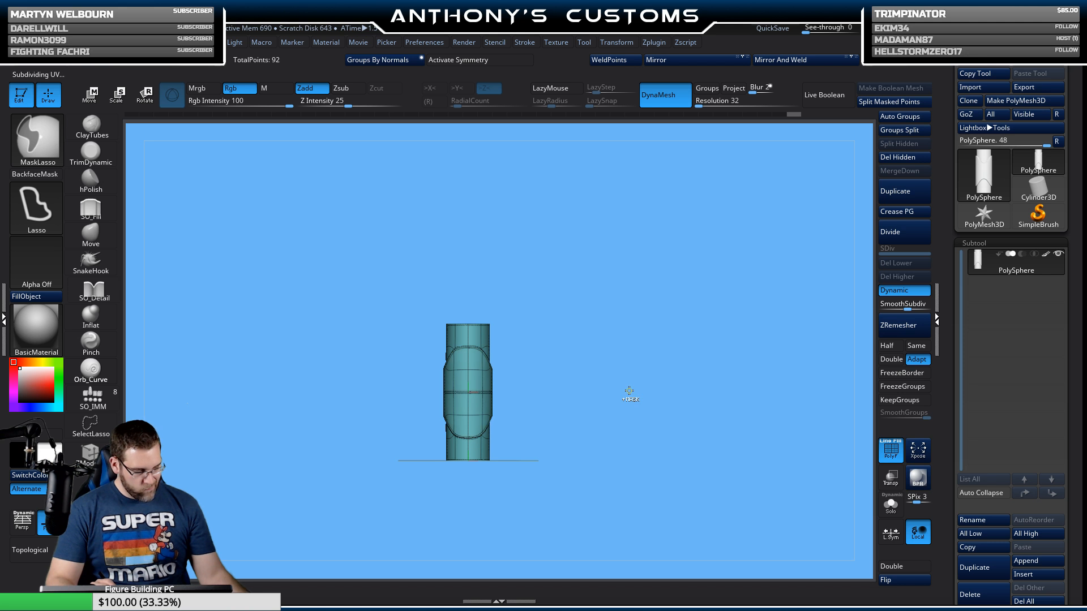
Step: Duplicate the sleeve segment upward along the Z axis to build an end-to-end stack of three segments
left_click_drag(629, 385, 657, 416, "alt")
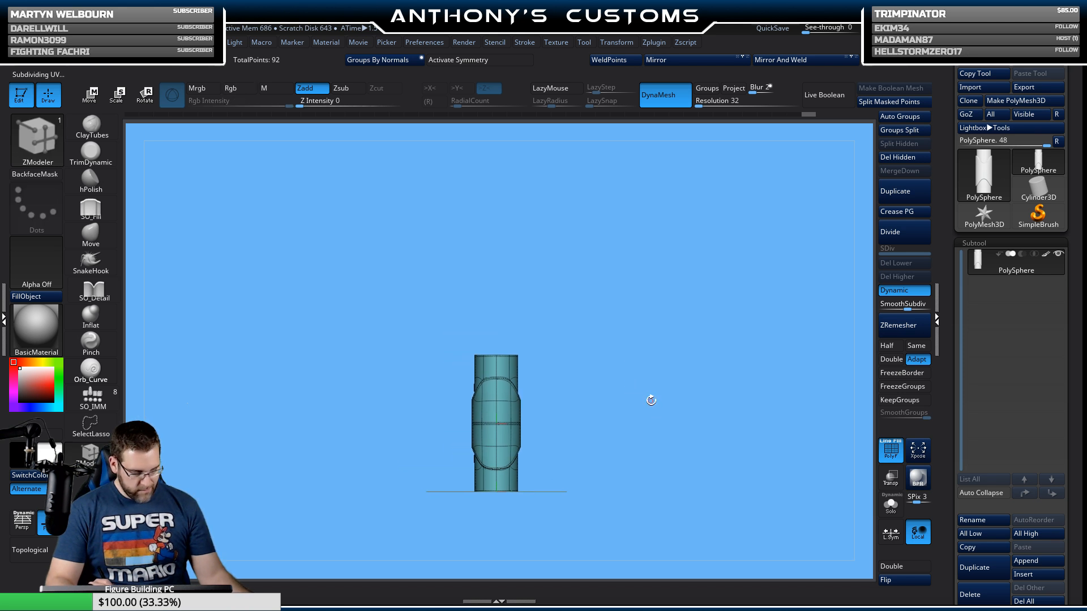
key("w")
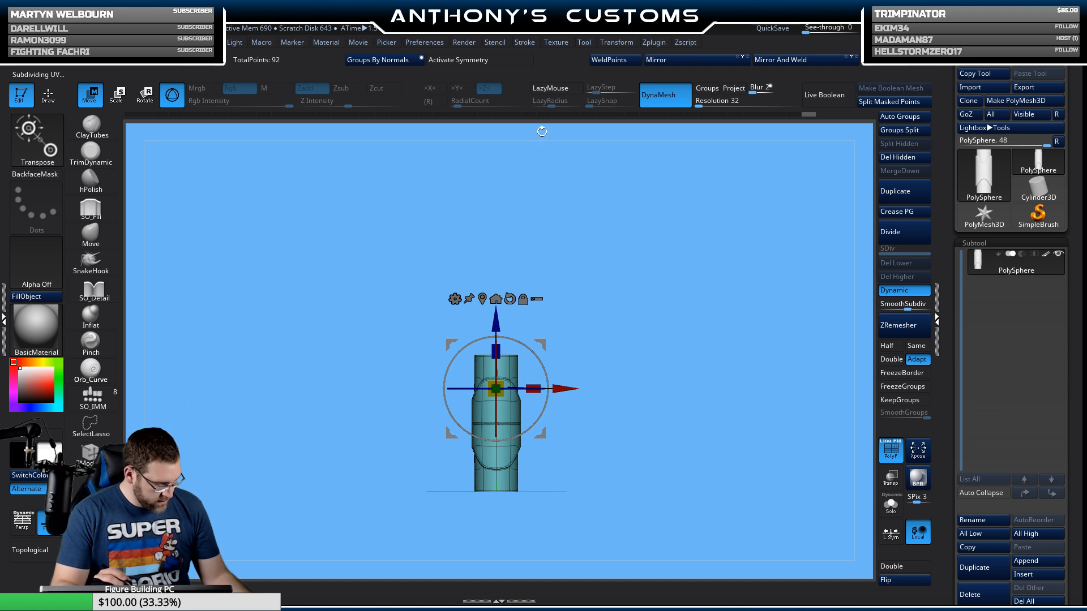
key("ctrl")
left_click_drag(496, 320, 524, 47, "ctrl")
left_click_drag(664, 340, 661, 398, "alt")
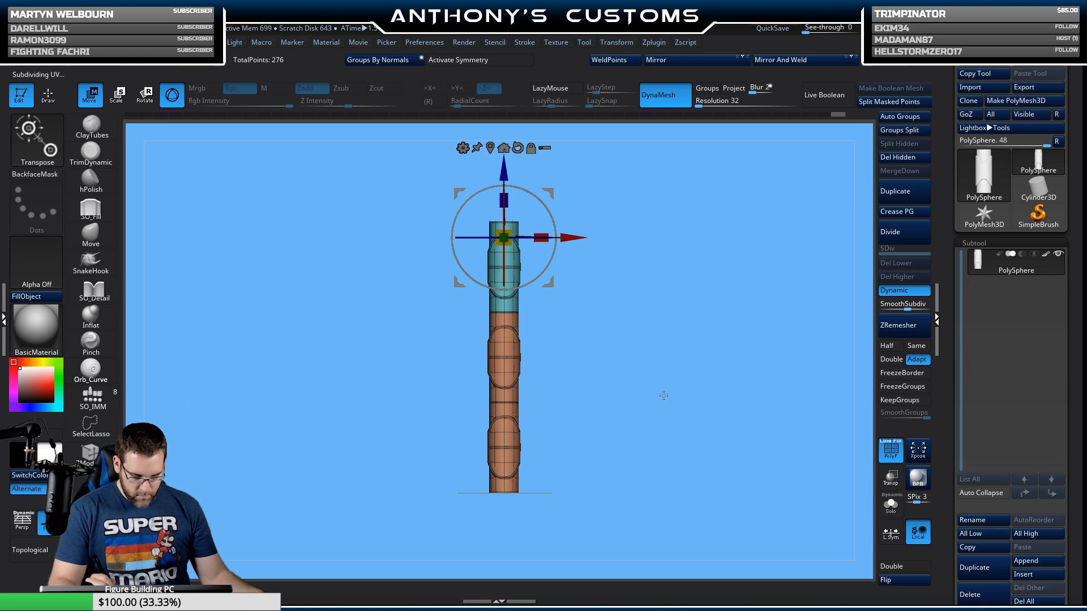
Step: Undo the accidental remesh, turn off DynaMesh, and give each of the three segments its own polygroup with Auto Groups
left_click(902, 117)
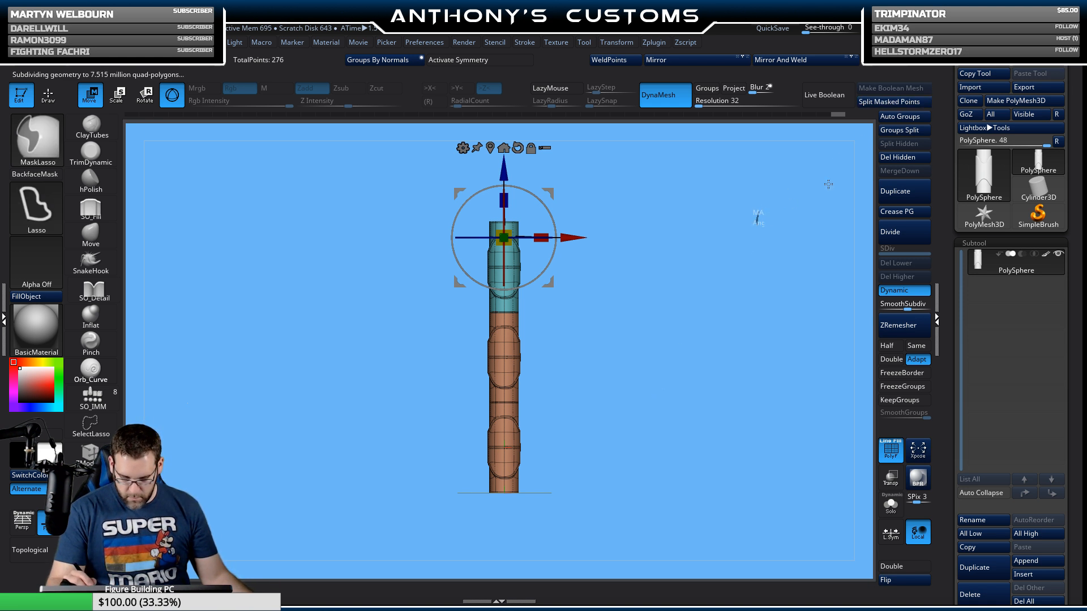
key("ctrl+z")
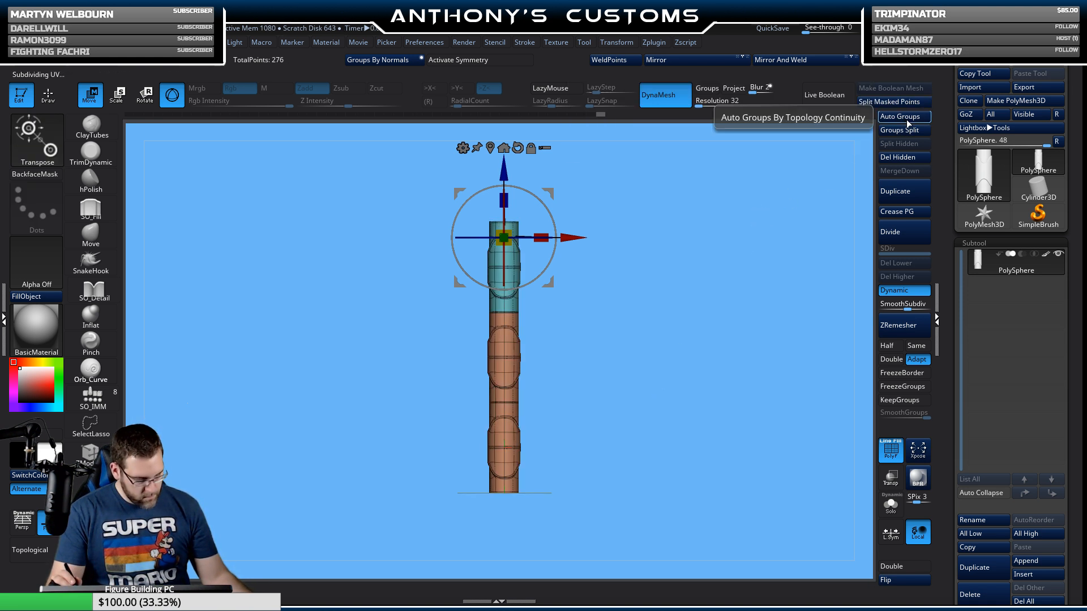
left_click(676, 97)
left_click(902, 117)
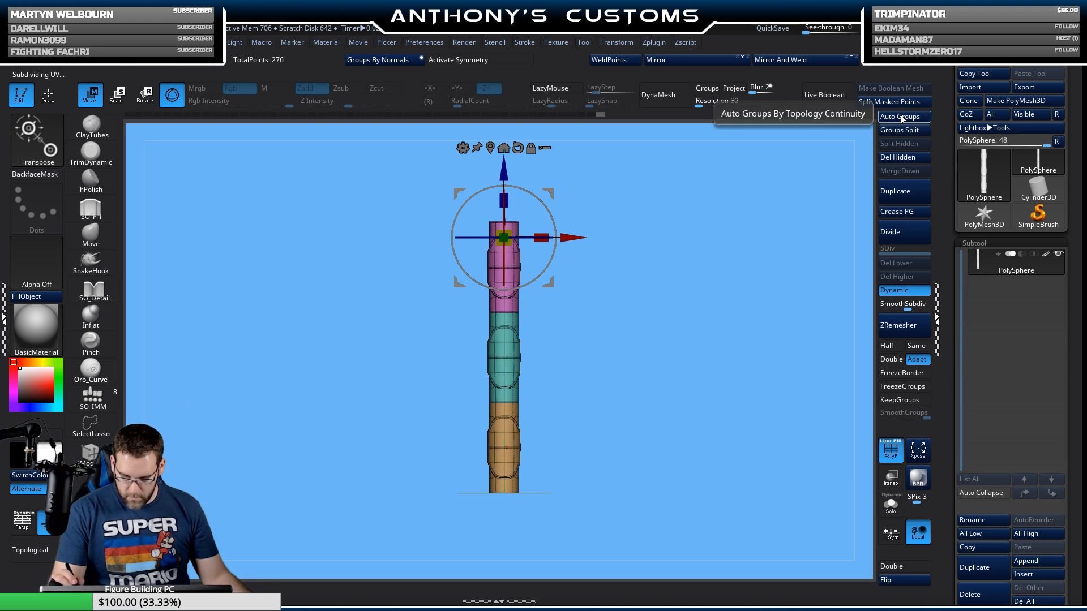
Step: Hide the polyframe, turn the stacked segments to a straight-on view, and create a new InsertMesh brush from them
mouse_move(708, 331)
left_mouse_down()
mouse_move(661, 337)
mouse_move(686, 329)
mouse_move(688, 413)
mouse_move(622, 423)
mouse_move(632, 403)
left_mouse_up()
key("q")
key("shift+f")
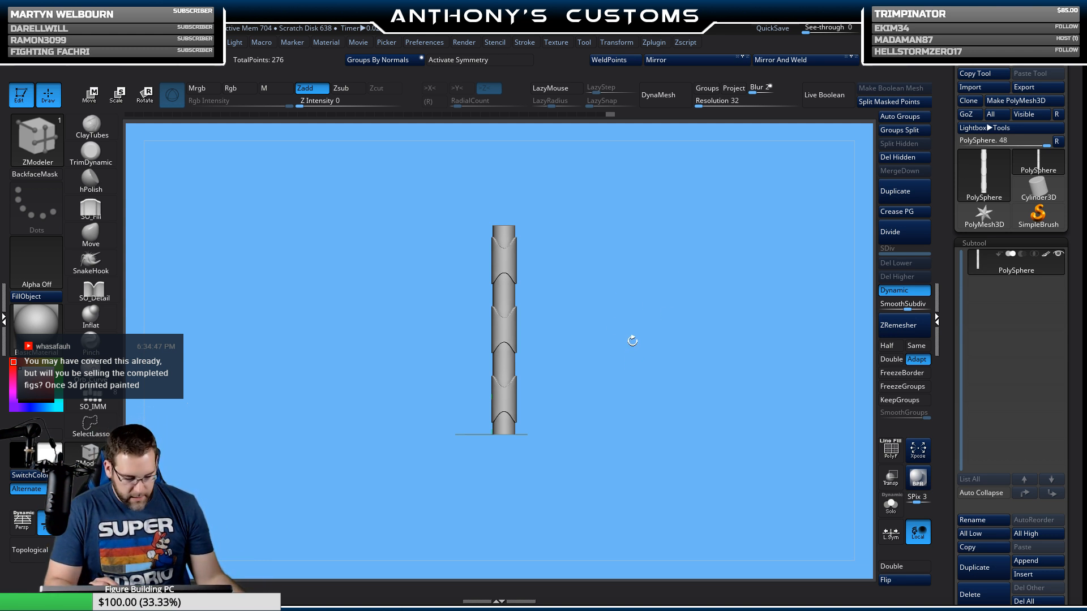
left_click_drag(659, 351, 648, 373, "alt")
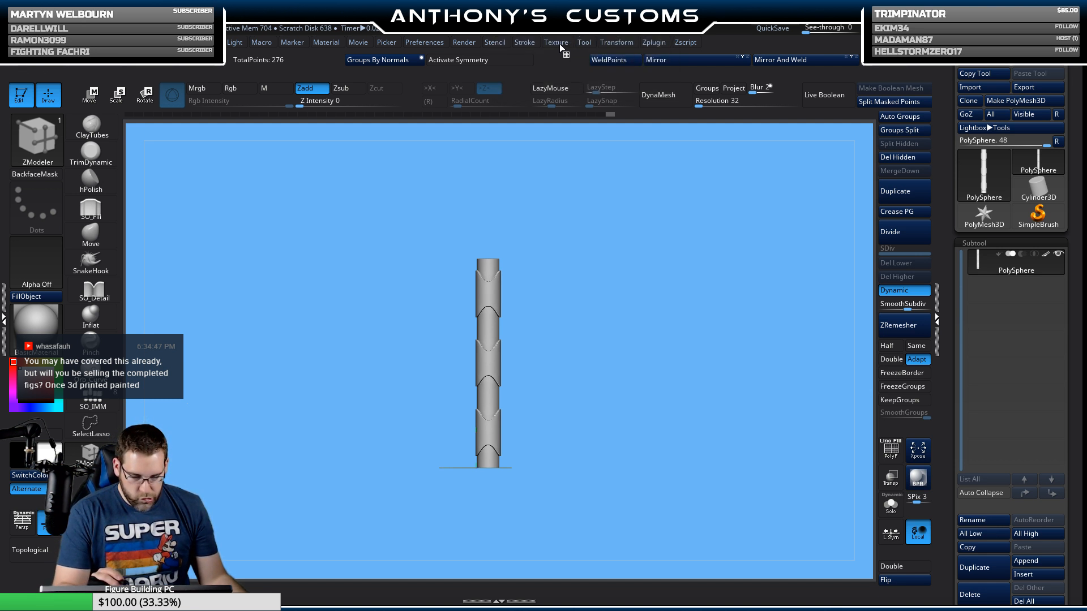
key("b")
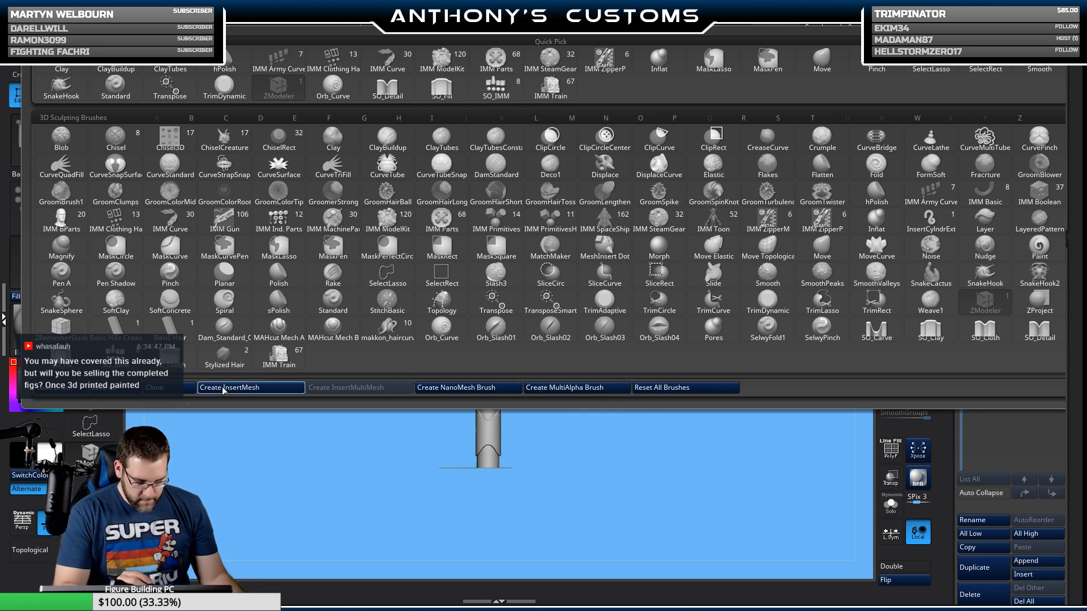
left_click(251, 387)
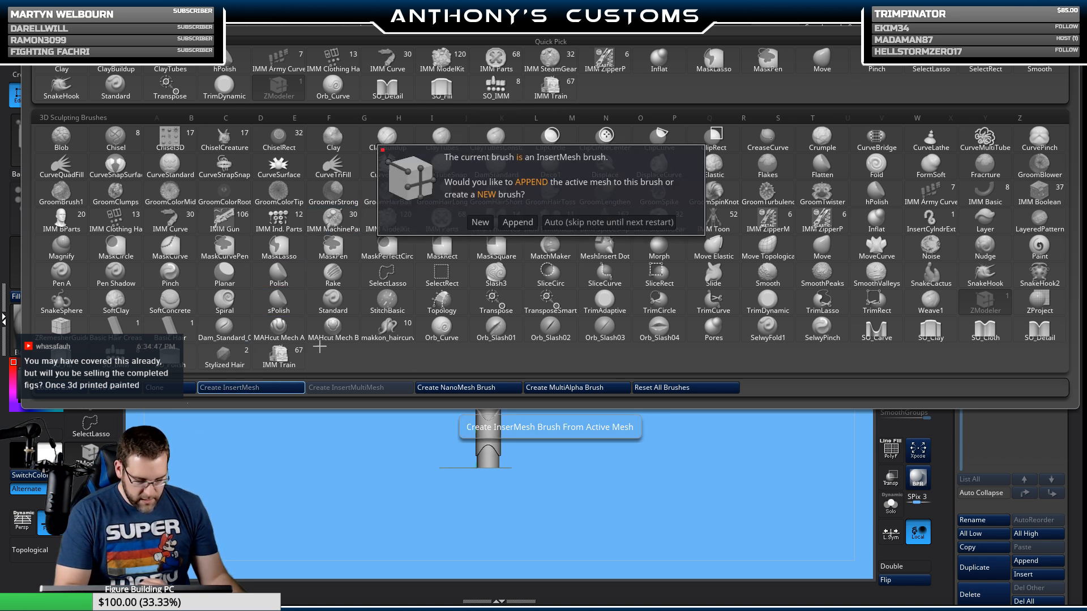
left_click(480, 222)
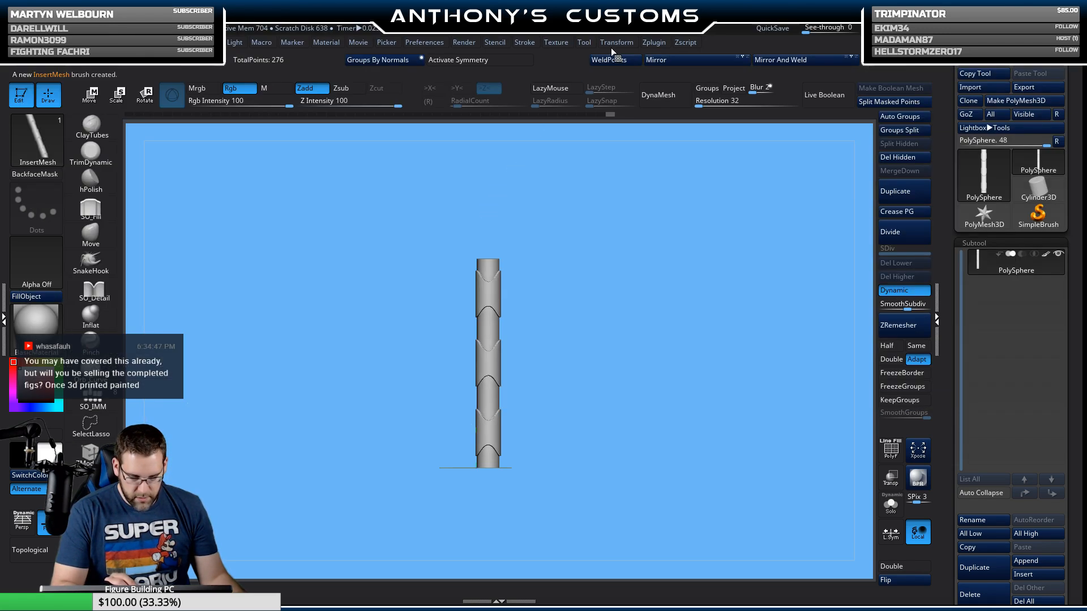
Step: Turn on Curve Mode for the new InsertMesh brush, and review its curve functions and curve modifiers
left_click(525, 43)
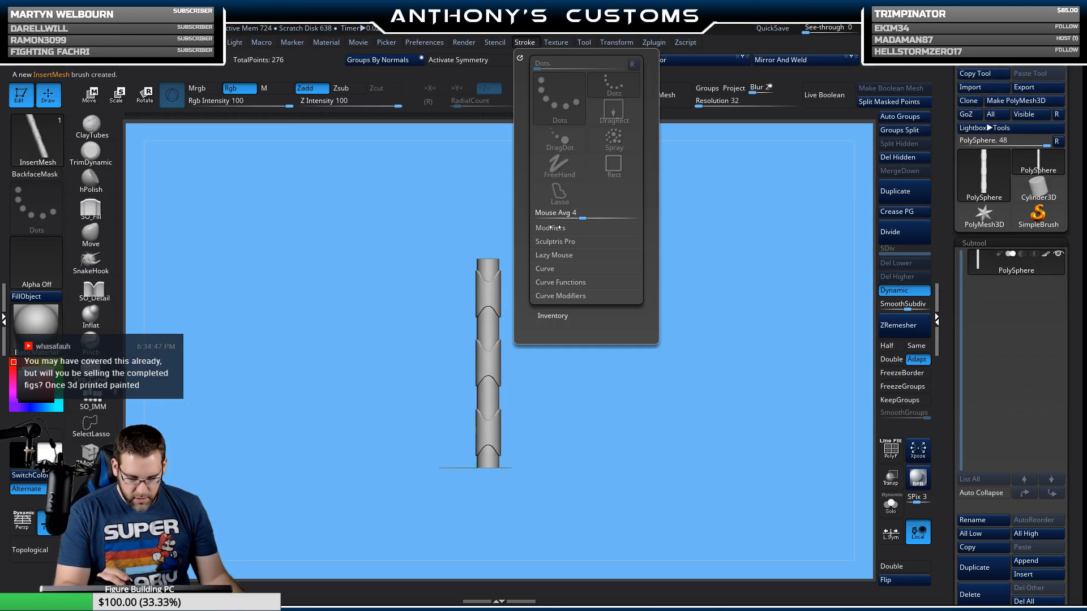
left_click(564, 296)
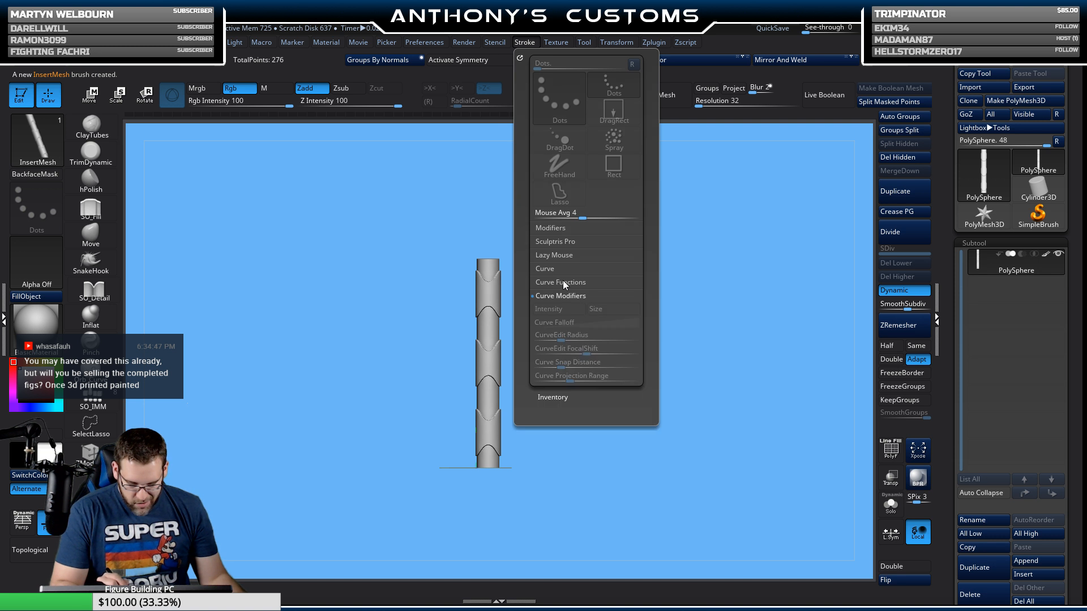
left_click(559, 270)
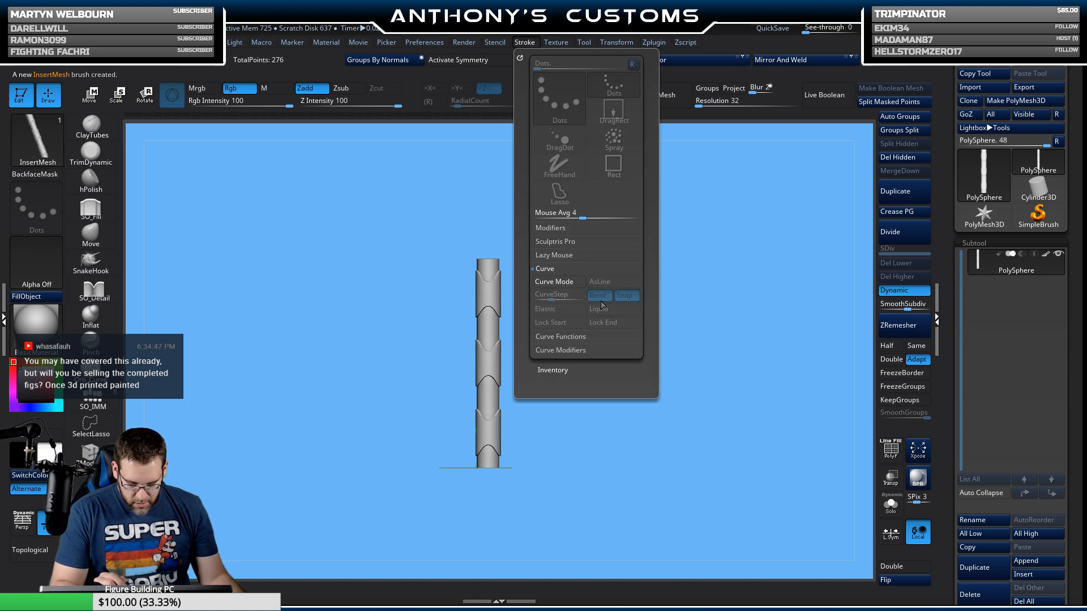
left_click(569, 280)
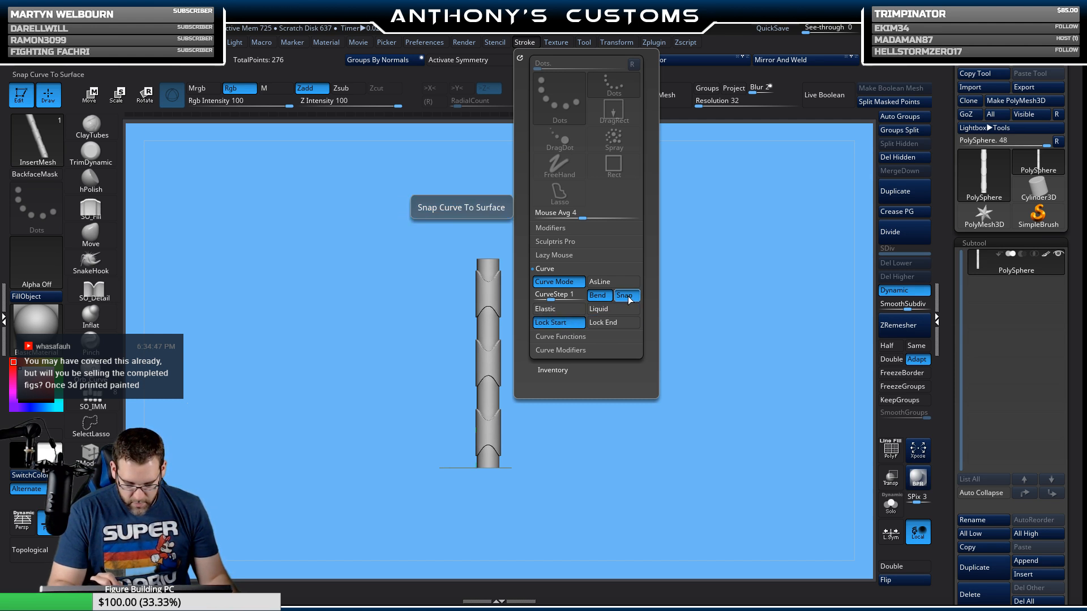
left_click(560, 336)
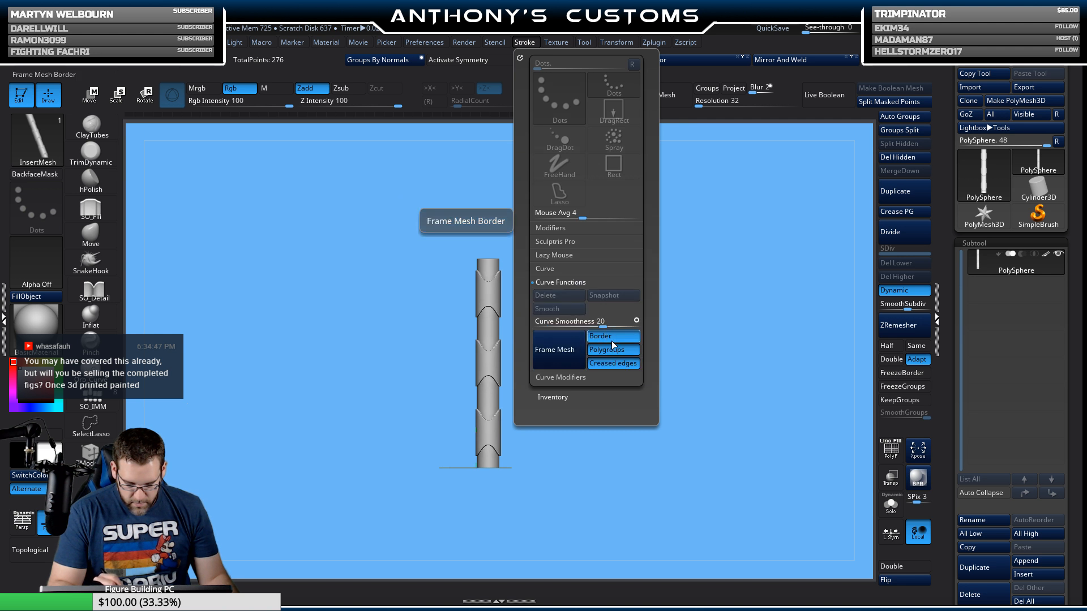
left_click(586, 378)
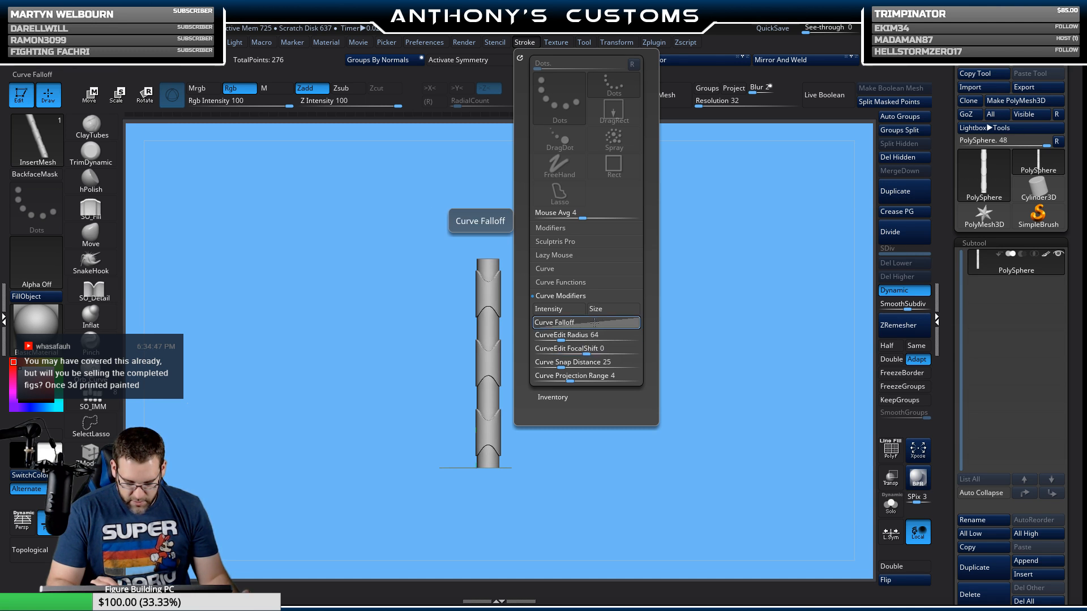
Step: Enable Weld Points in the InsertMesh brush's modifiers, keeping Tri Parts on
left_click(47, 43)
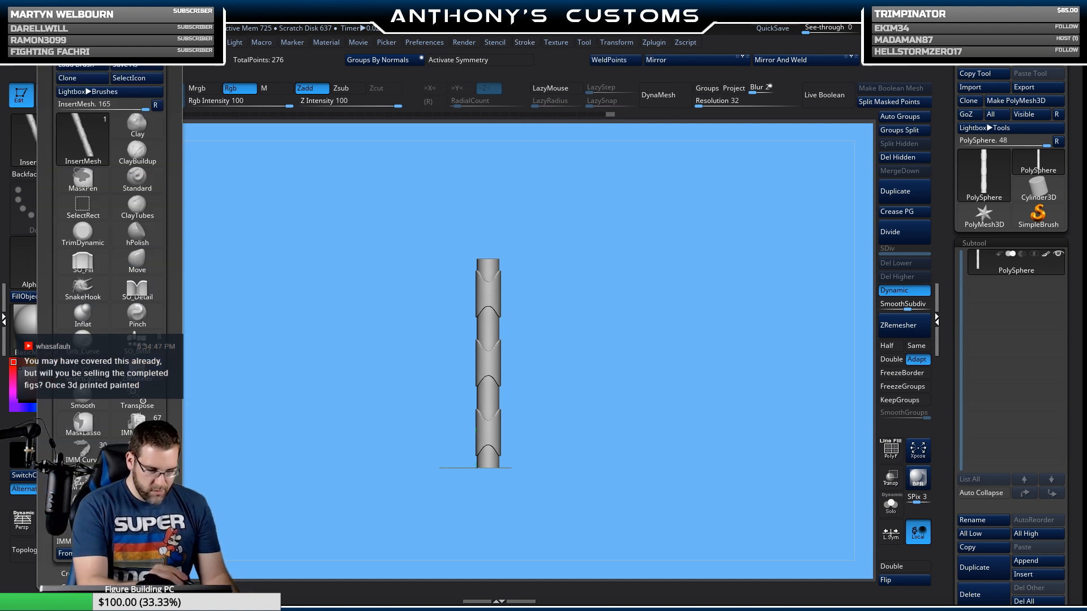
scroll(113, 181, "down", 6)
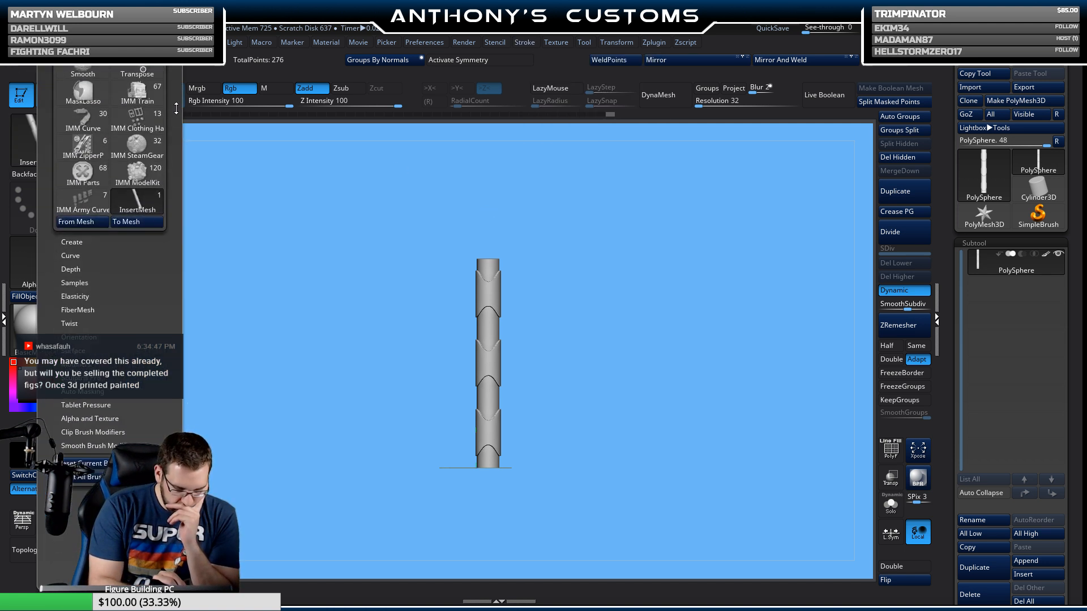
left_click(71, 210)
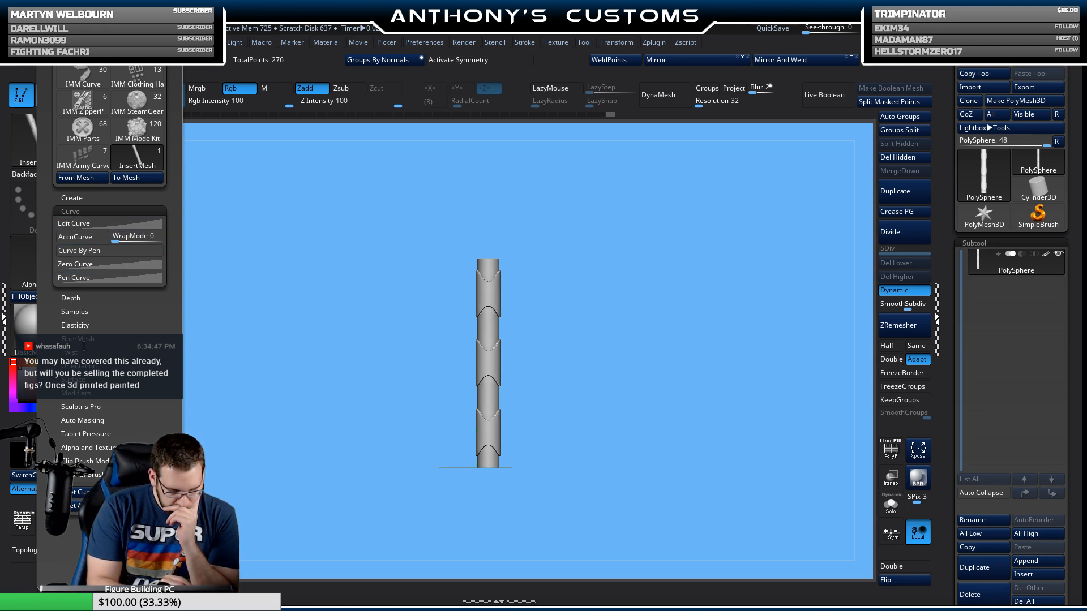
left_click(77, 393)
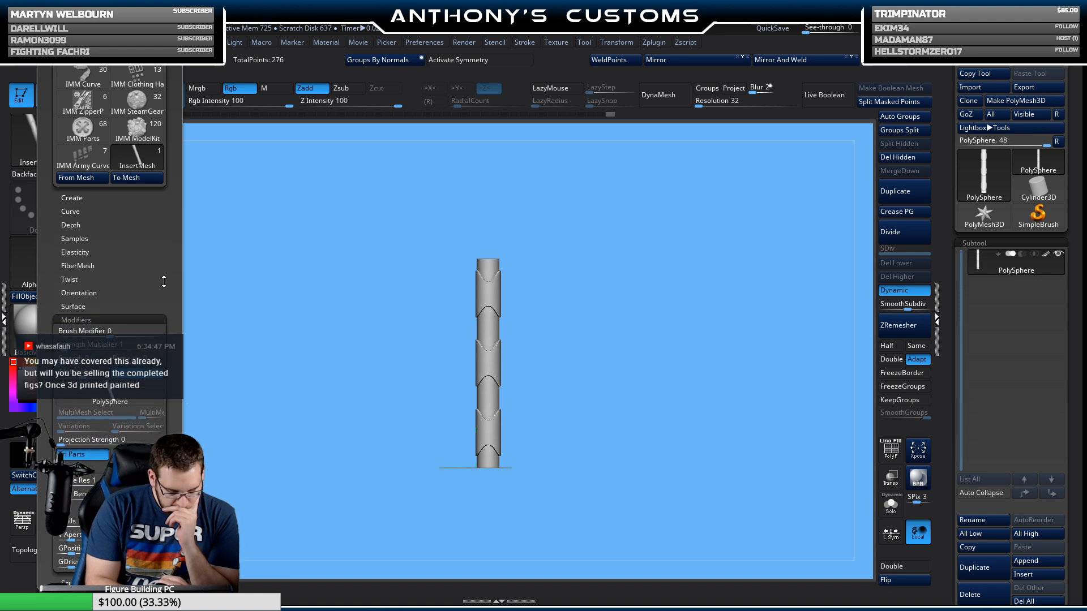
left_click_drag(164, 282, 162, 225)
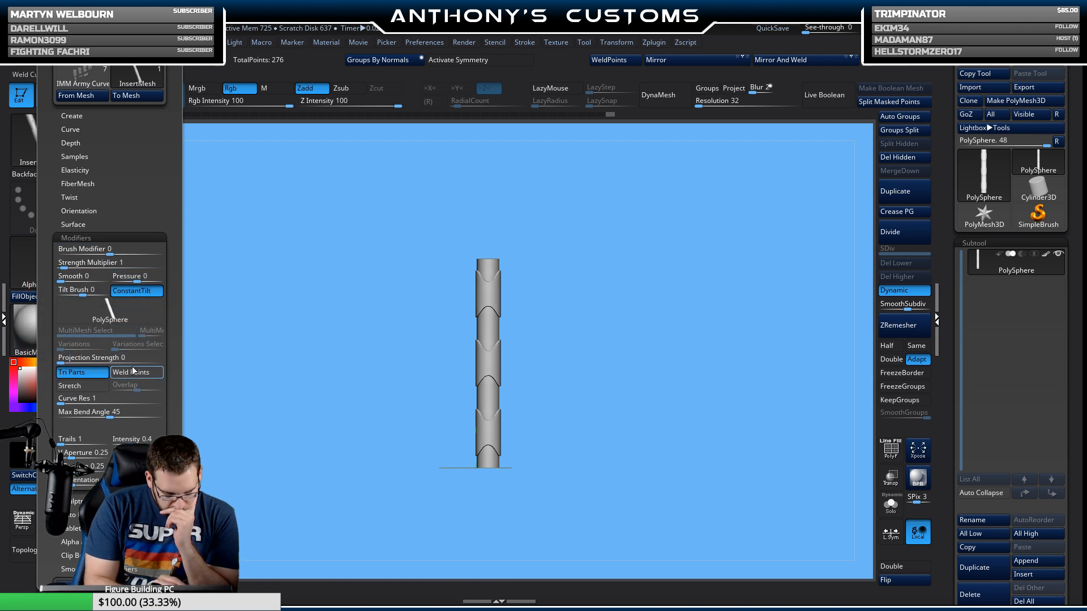
left_click(130, 375)
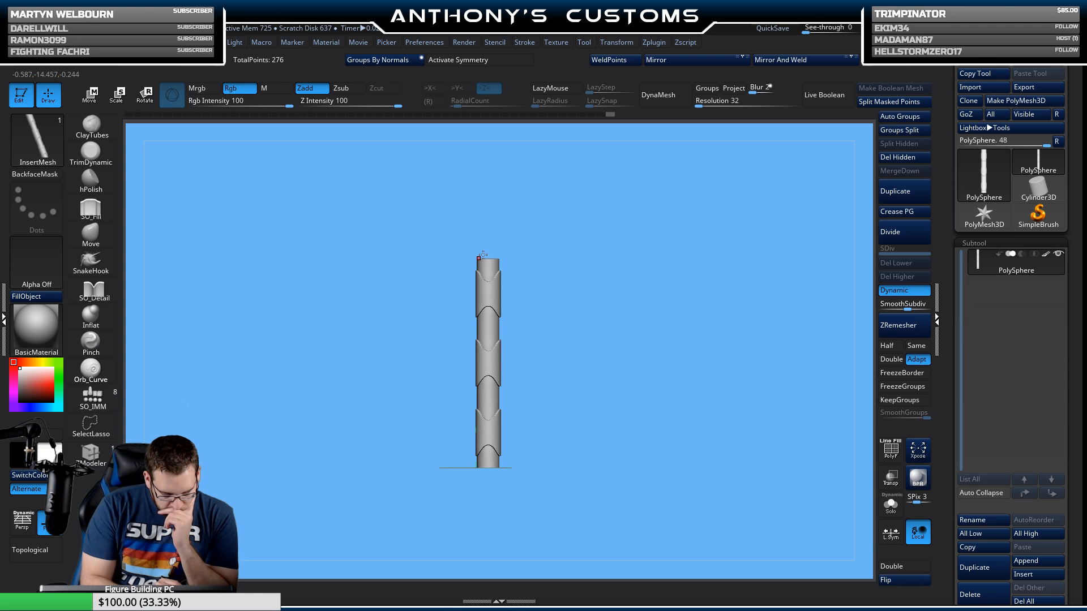
Step: Insert a Sphere3D subtool and scale it up uniformly until it covers most of the stacked segments
left_click(1025, 575)
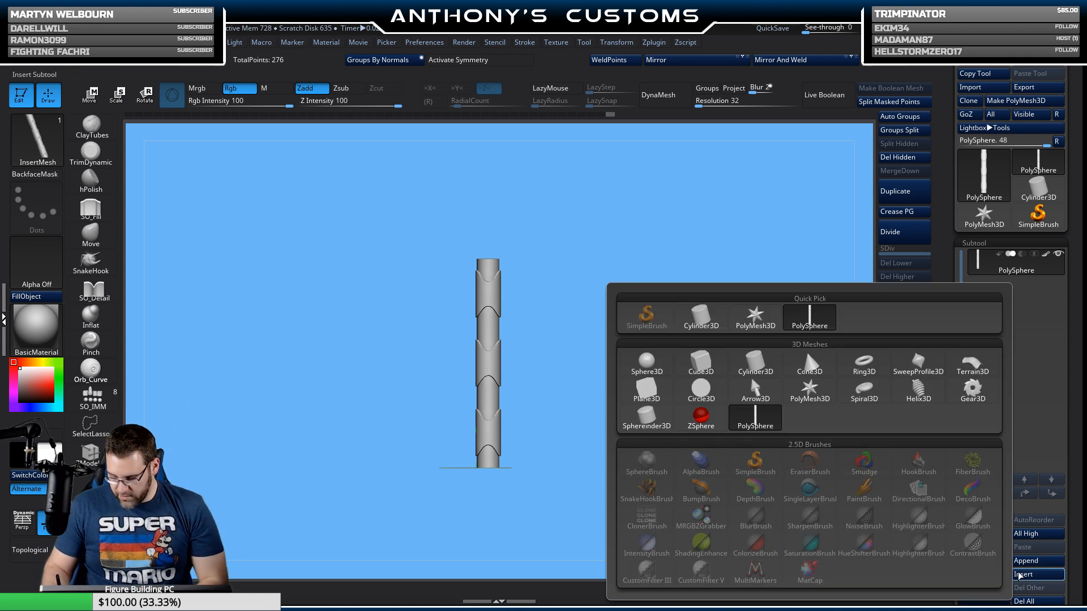
mouse_move(712, 376)
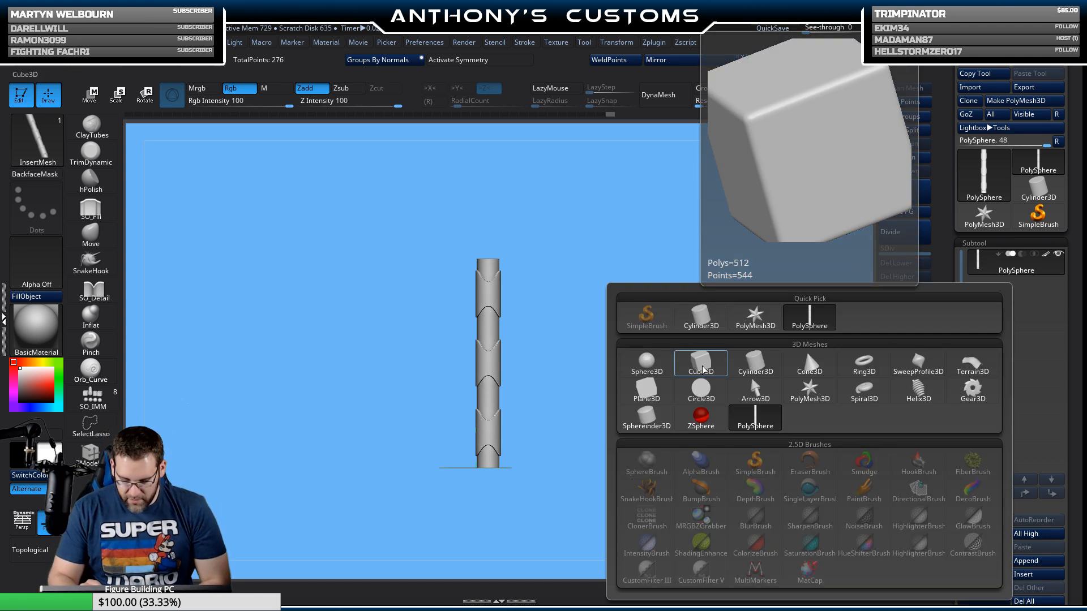
left_click(652, 363)
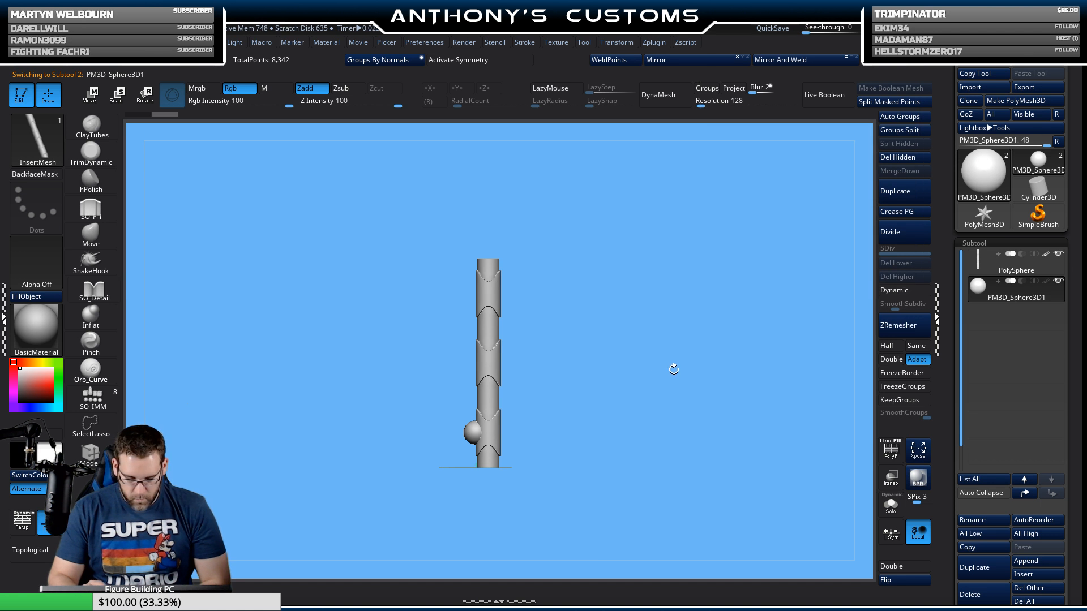
key("w")
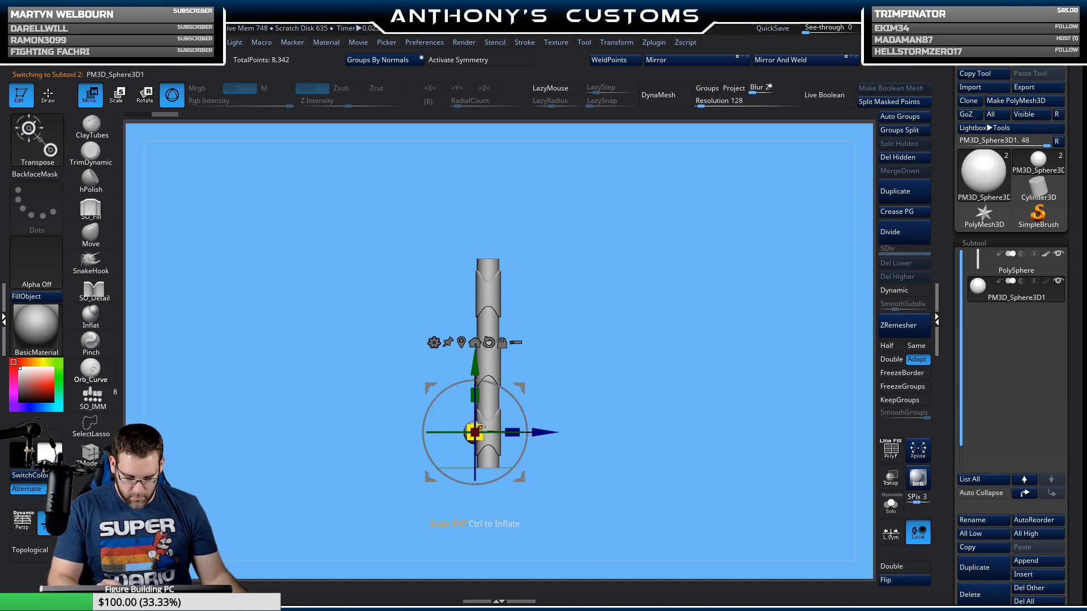
left_click_drag(481, 428, 573, 345)
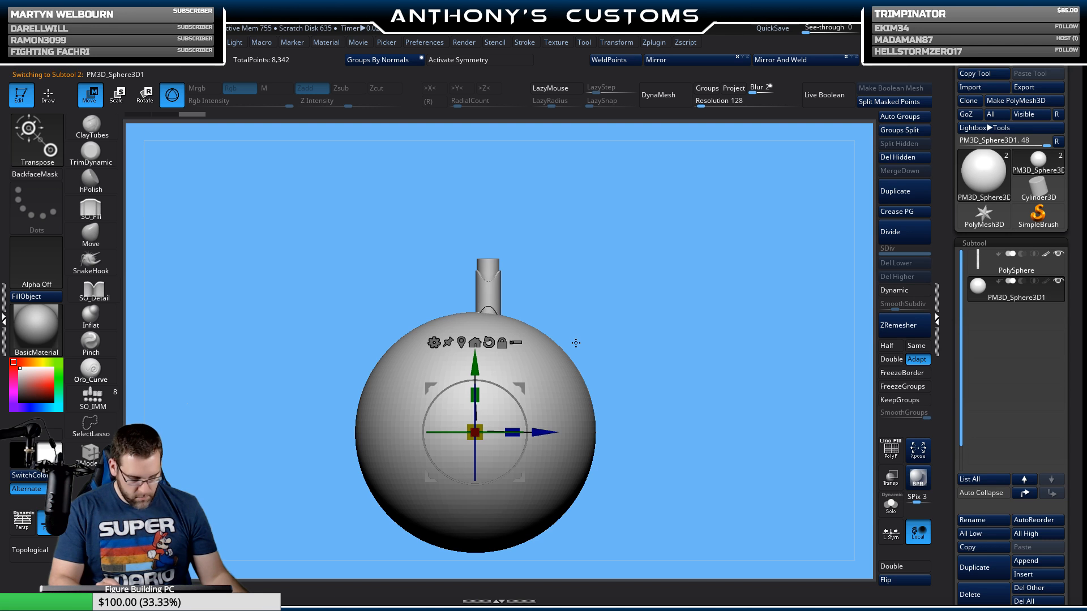
key("q")
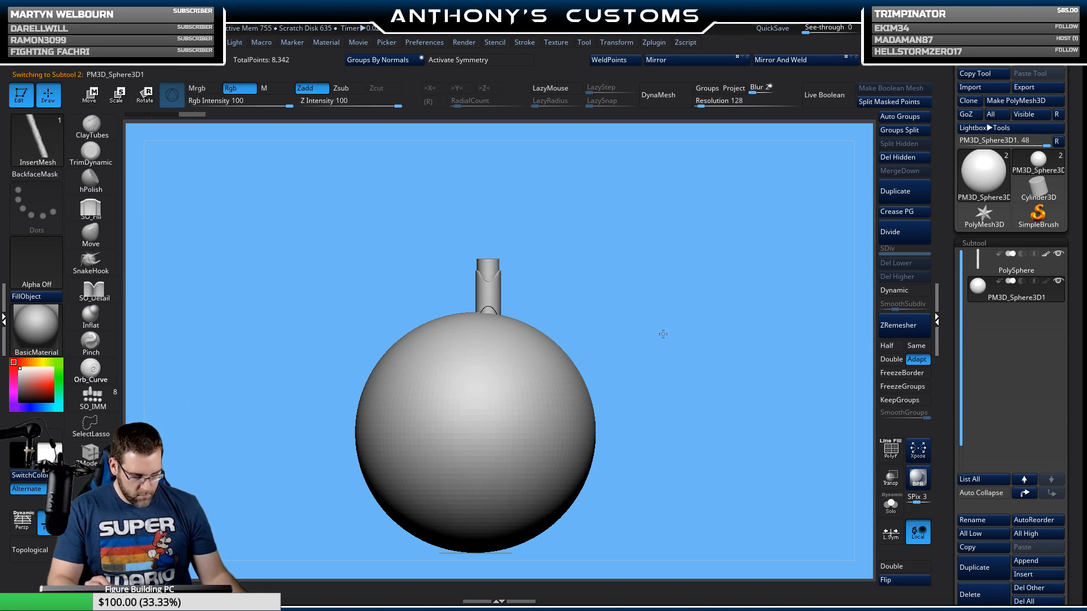
Step: Sketch an S-shaped test curve across the sphere with the InsertMesh brush and inspect the hose up close
key("space")
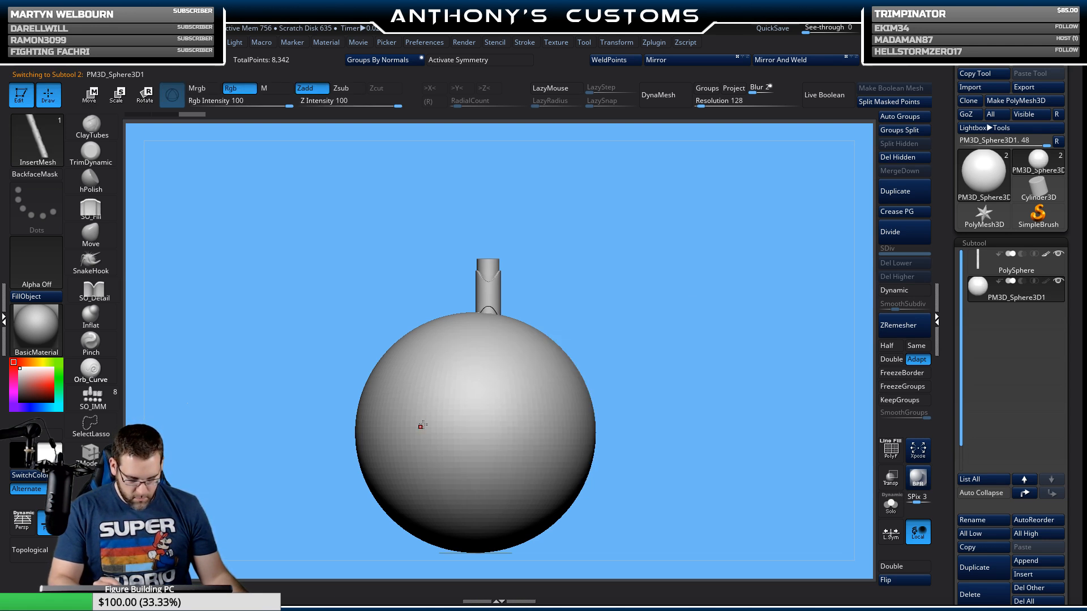
left_click_drag(459, 386, 518, 441)
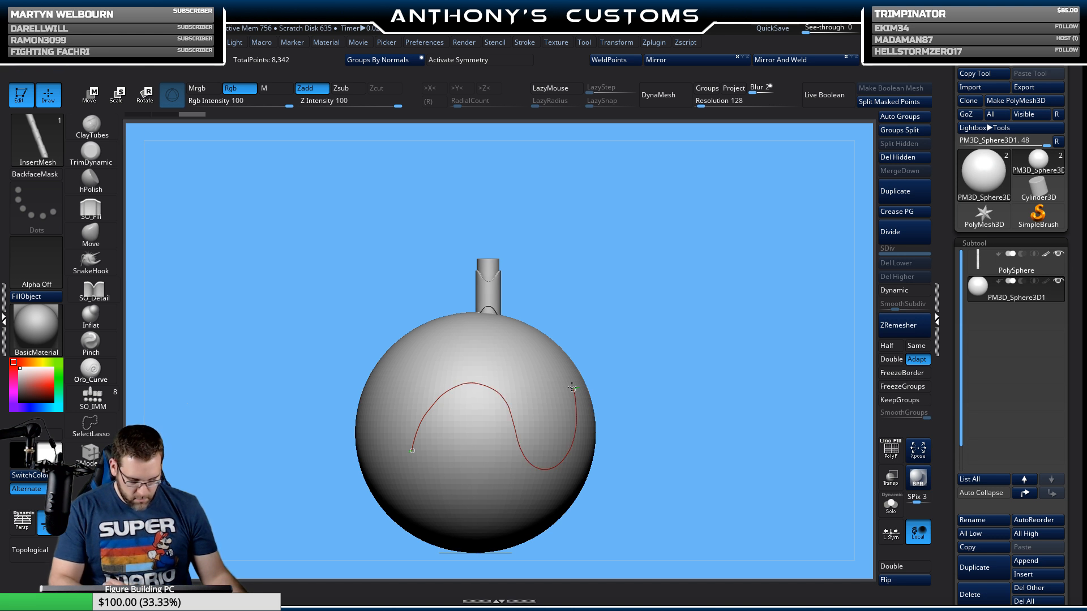
left_click_drag(573, 389, 572, 389)
left_click_drag(714, 351, 694, 349)
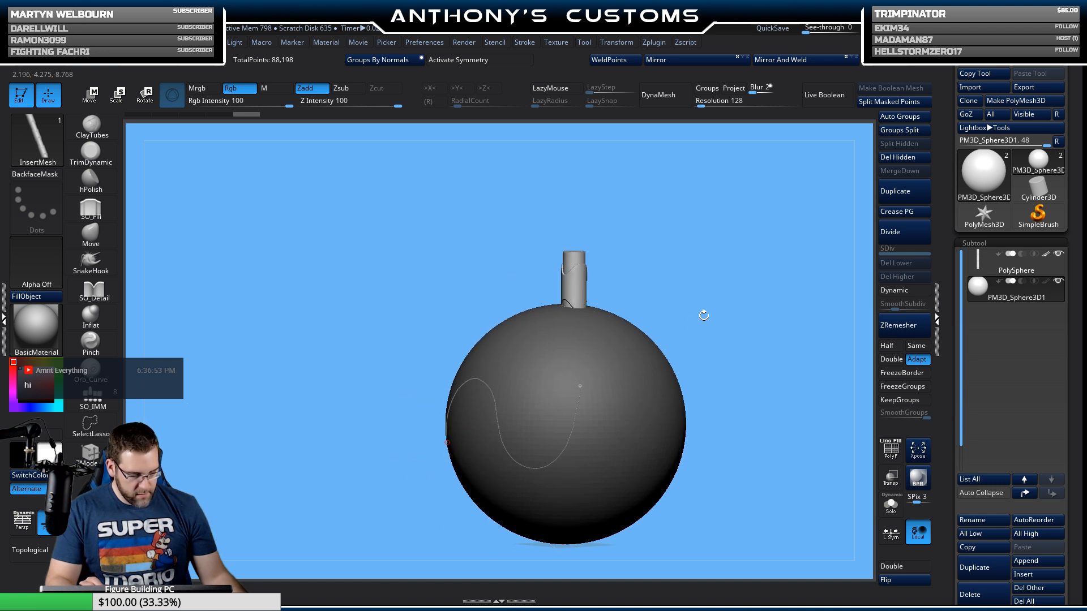
left_click_drag(745, 309, 730, 439, "ctrl")
left_click_drag(643, 355, 631, 535, "alt")
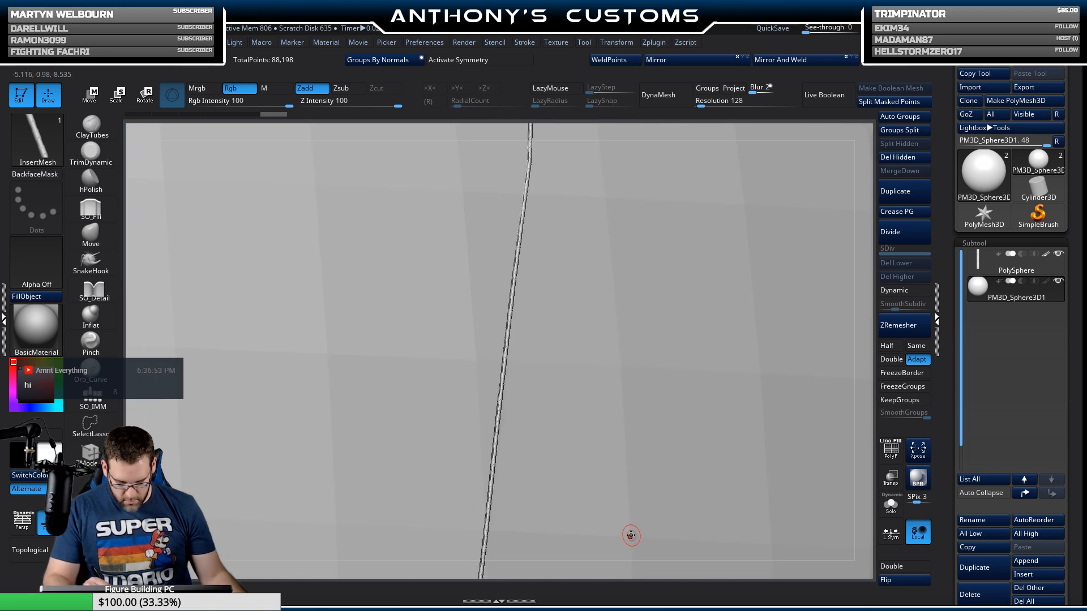
Step: Undo the thin test hose and reframe the sphere in the view
key("ctrl+z")
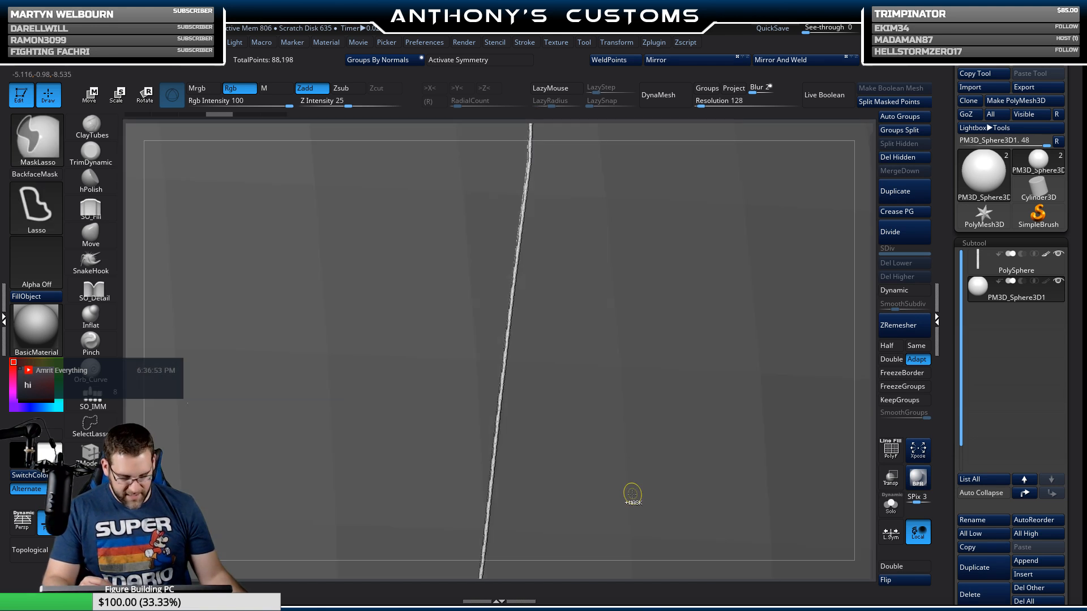
key("ctrl+z")
mouse_move(602, 434)
right_mouse_down()
mouse_move(533, 185)
mouse_move(501, 147)
right_mouse_up()
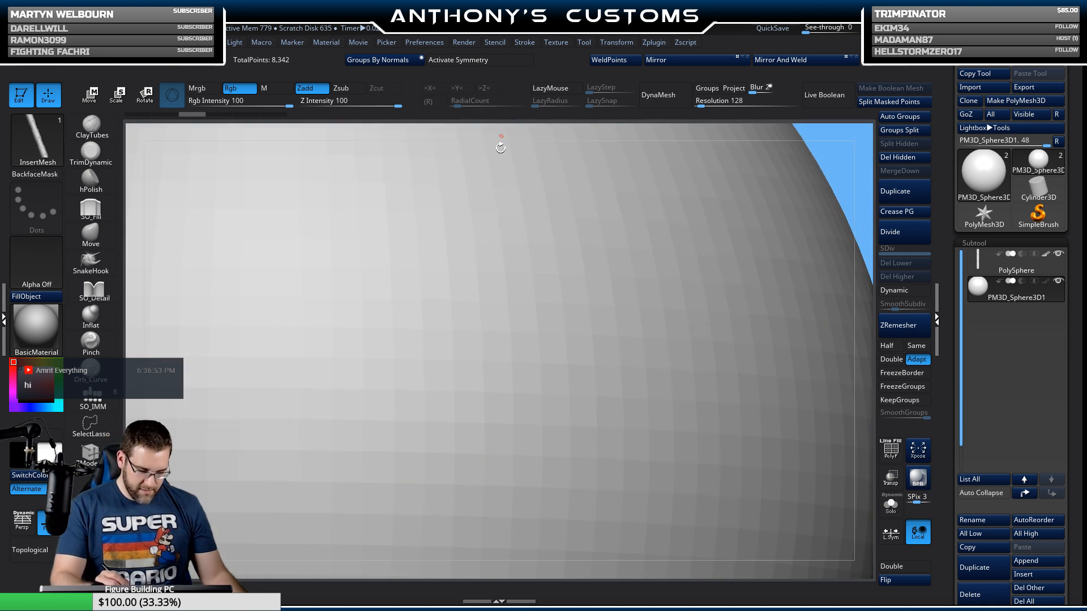
key("f")
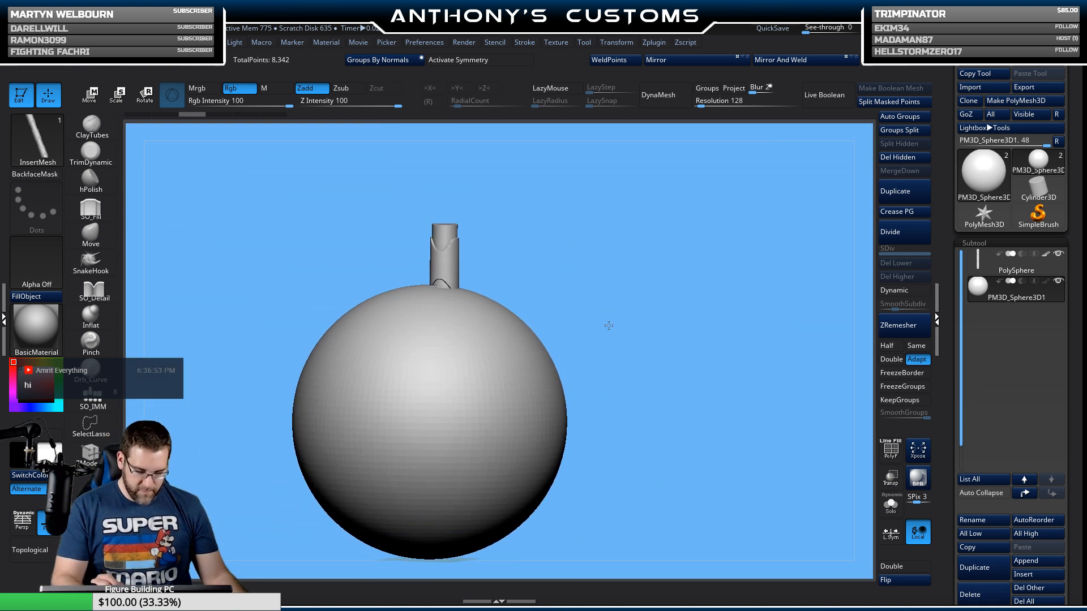
Step: Raise the InsertMesh brush's draw size to about 408 and draw a short S-shaped hose across the sphere
key("space")
right_click_drag(606, 283, 639, 277, "alt")
key("space")
left_click_drag(621, 290, 640, 290)
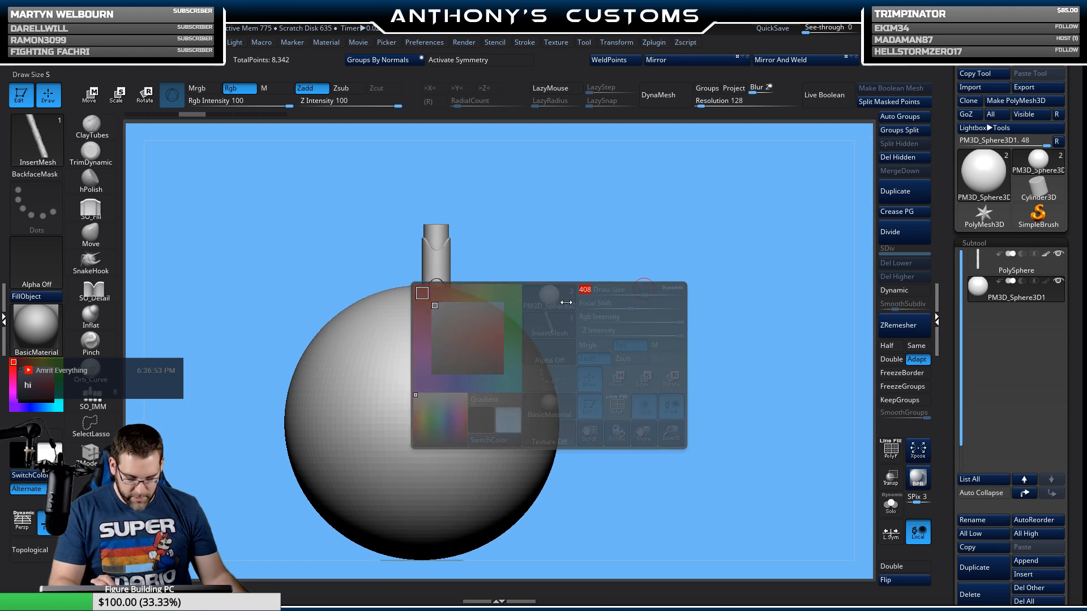
left_click_drag(417, 407, 470, 418)
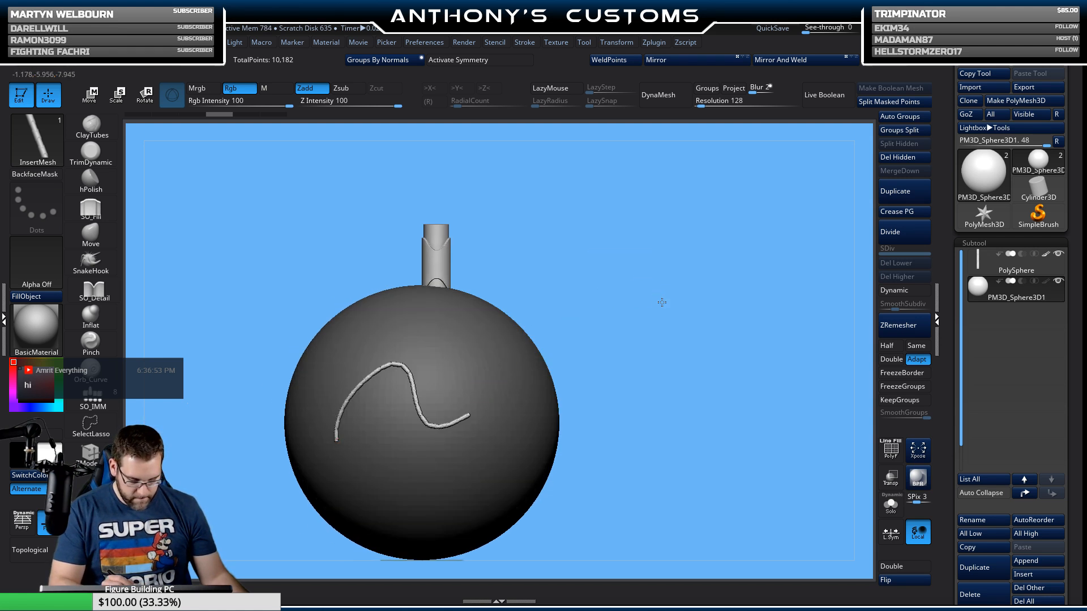
Step: Examine the hose's segments and joints from several angles, briefly checking them with the polyframe
right_click_drag(661, 303, 626, 301)
right_click_drag(685, 257, 683, 346, "ctrl")
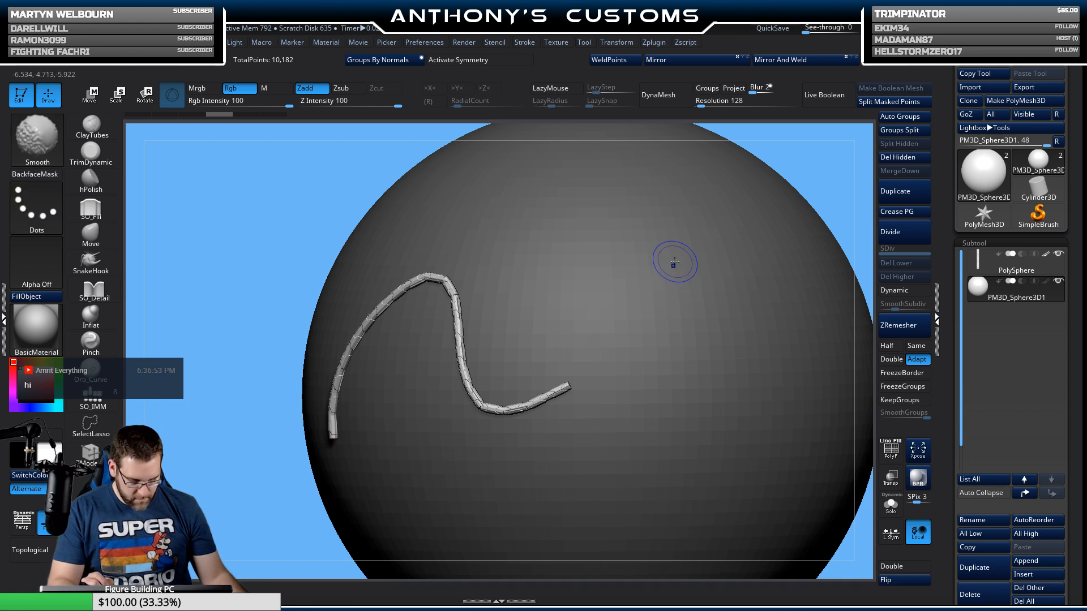
key("shift+f")
right_click_drag(674, 264, 691, 270)
right_click(673, 271)
key("shift+f")
right_click_drag(731, 229, 788, 266)
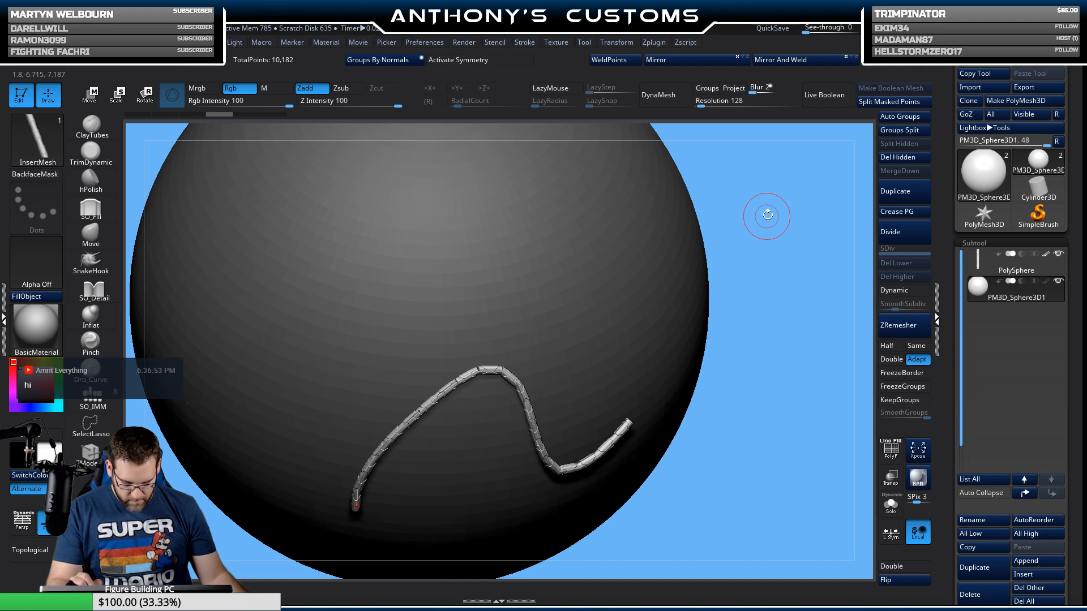
mouse_move(766, 217)
right_mouse_down("ctrl")
mouse_move(766, 342)
mouse_move(759, 265)
mouse_move(783, 222)
right_mouse_up("ctrl")
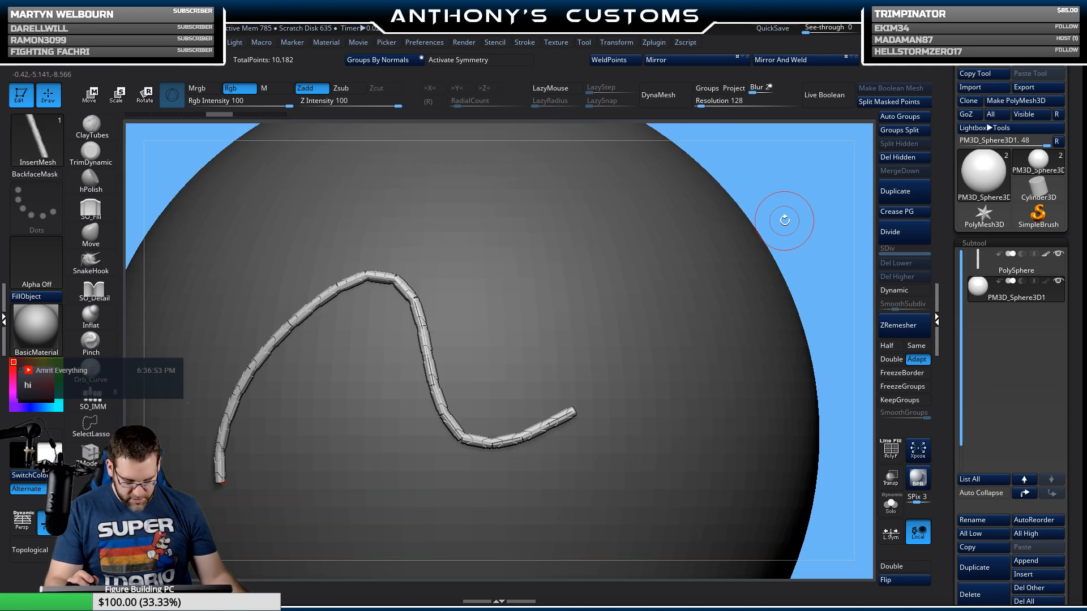
Step: Toggle Dynamic Subdiv to compare the hose with and without smoothing, and undo the test hose
left_click(906, 291)
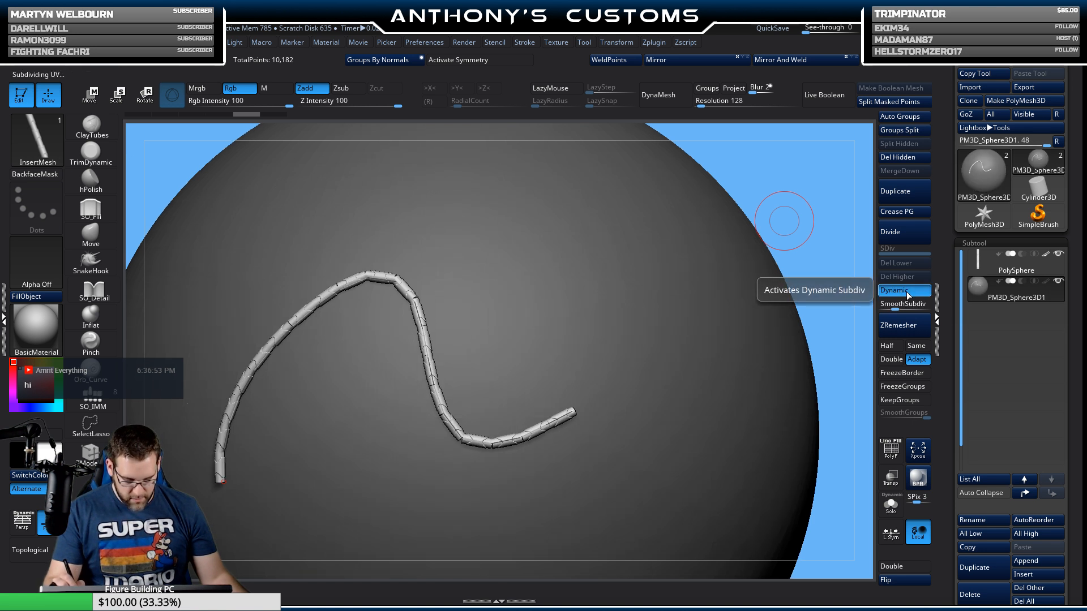
mouse_move(789, 262)
right_mouse_down()
mouse_move(808, 209)
mouse_move(806, 259)
right_mouse_up()
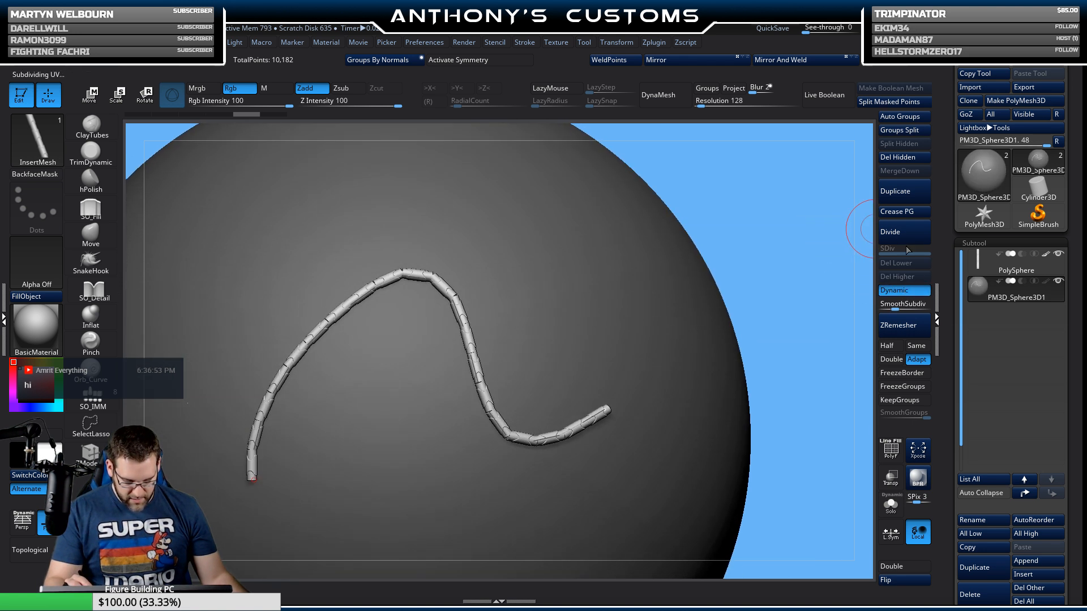
left_click(905, 291)
right_click_drag(864, 226, 793, 213)
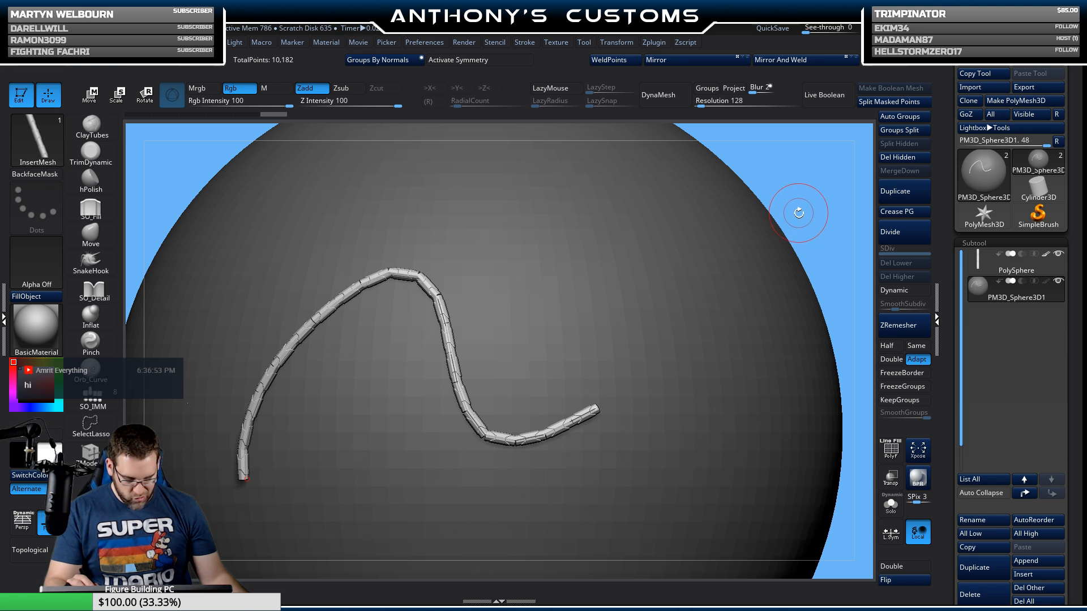
key("d")
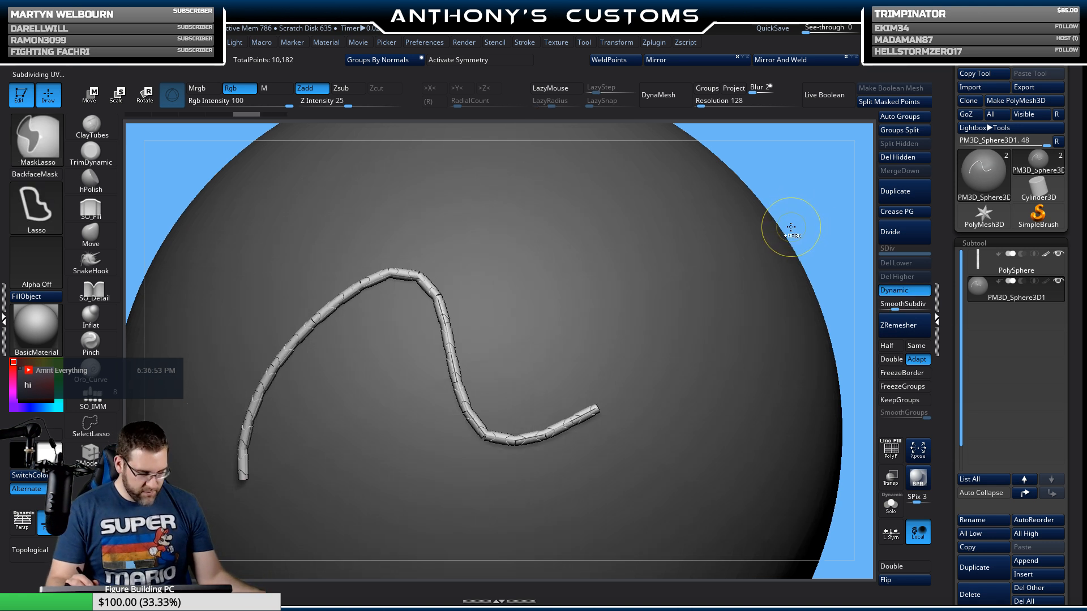
key("ctrl+z")
key("ctrl+z")
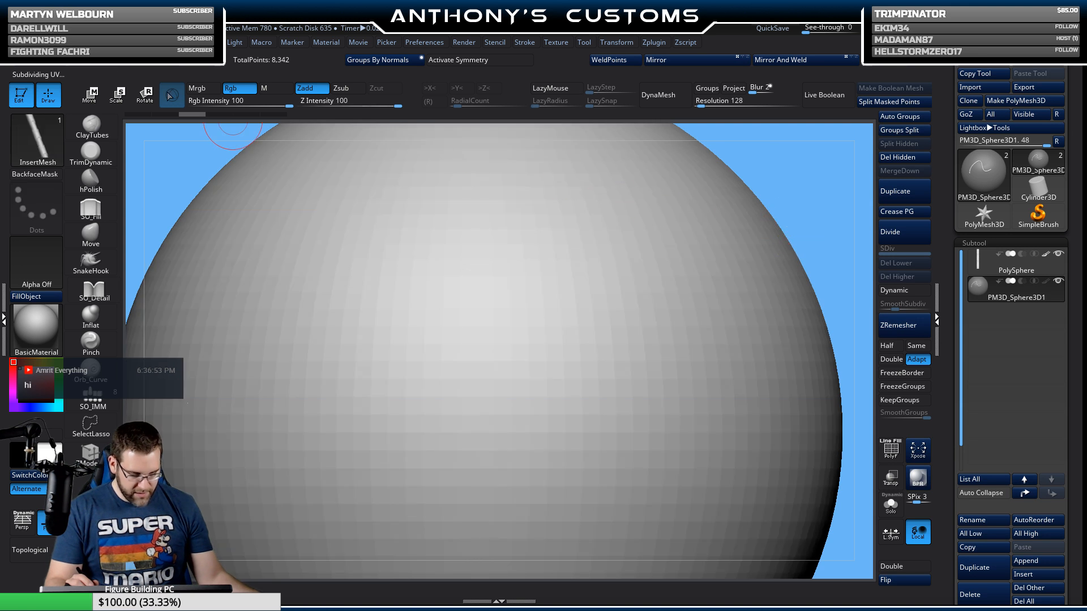
Step: Enable Stretch in the InsertMesh brush's modifiers so the segments fit the curve step
key("b")
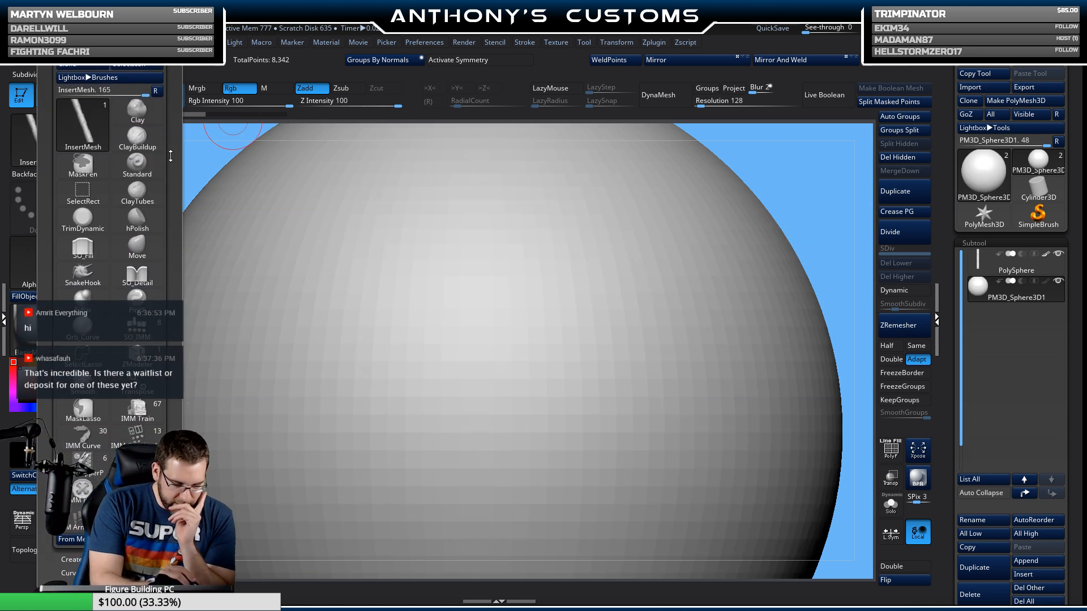
left_click_drag(165, 378, 162, 287)
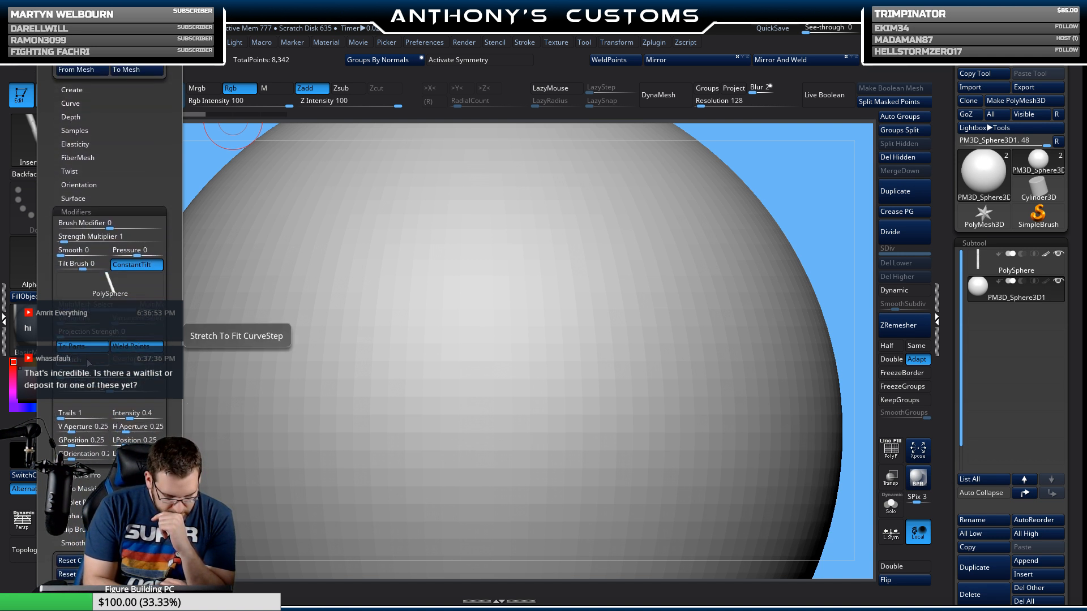
left_click(87, 360)
Step: Draw a wide S-shaped test hose across the sphere with the stretched InsertMesh brush and check its segments
left_click_drag(259, 427, 271, 334)
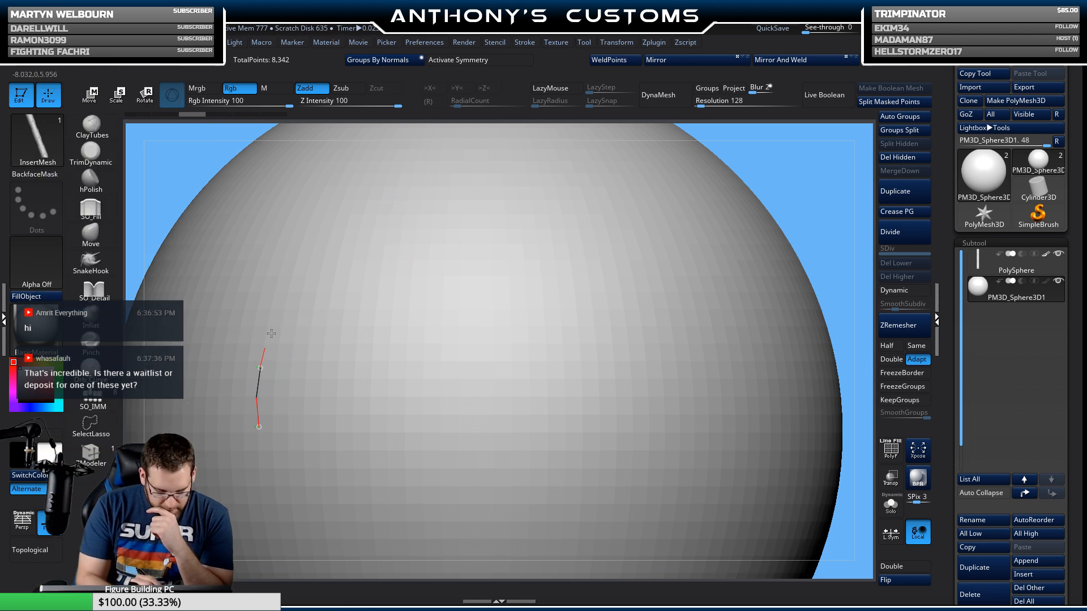
left_click_drag(725, 255, 728, 256)
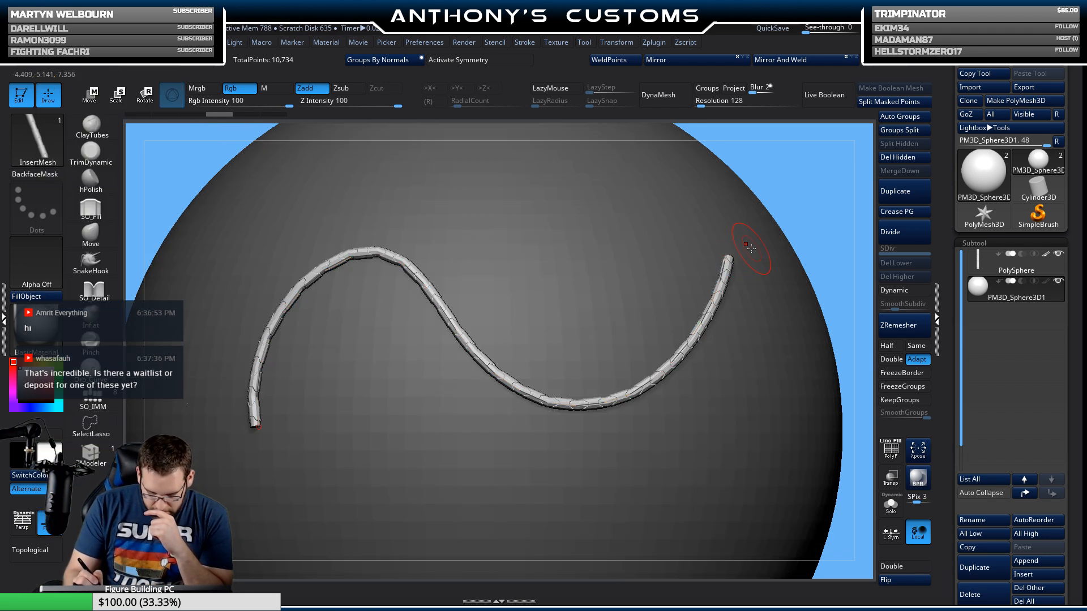
left_click_drag(806, 218, 827, 211)
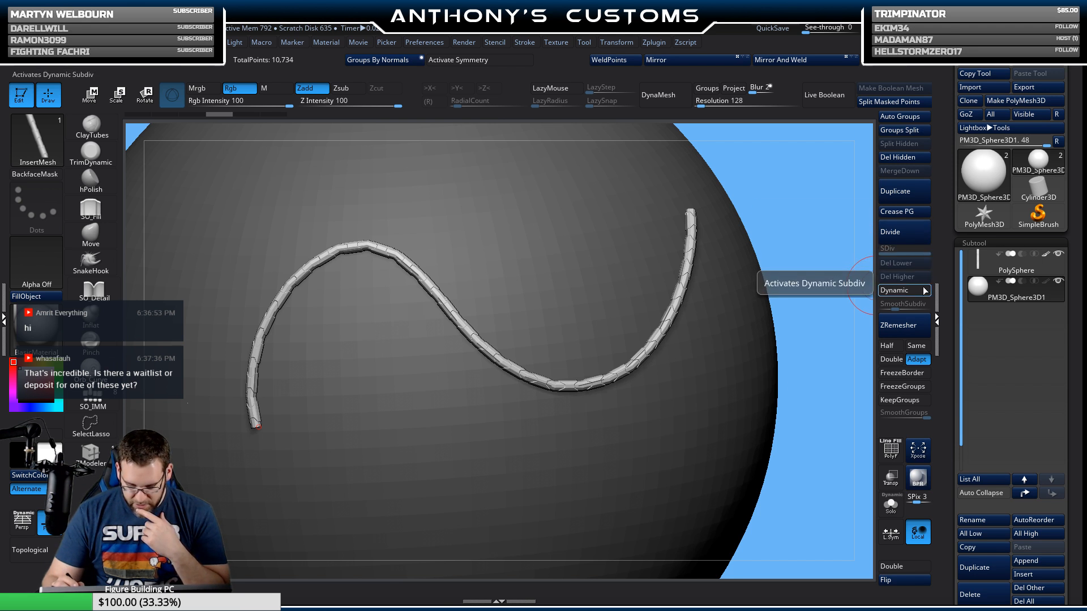
Step: Preview the wide hose with Dynamic Subdiv, turn the smoothing off again, and undo the hose
left_click(906, 290)
mouse_move(800, 332)
left_mouse_down()
mouse_move(812, 308)
mouse_move(802, 311)
mouse_move(818, 341)
mouse_move(806, 329)
left_mouse_up()
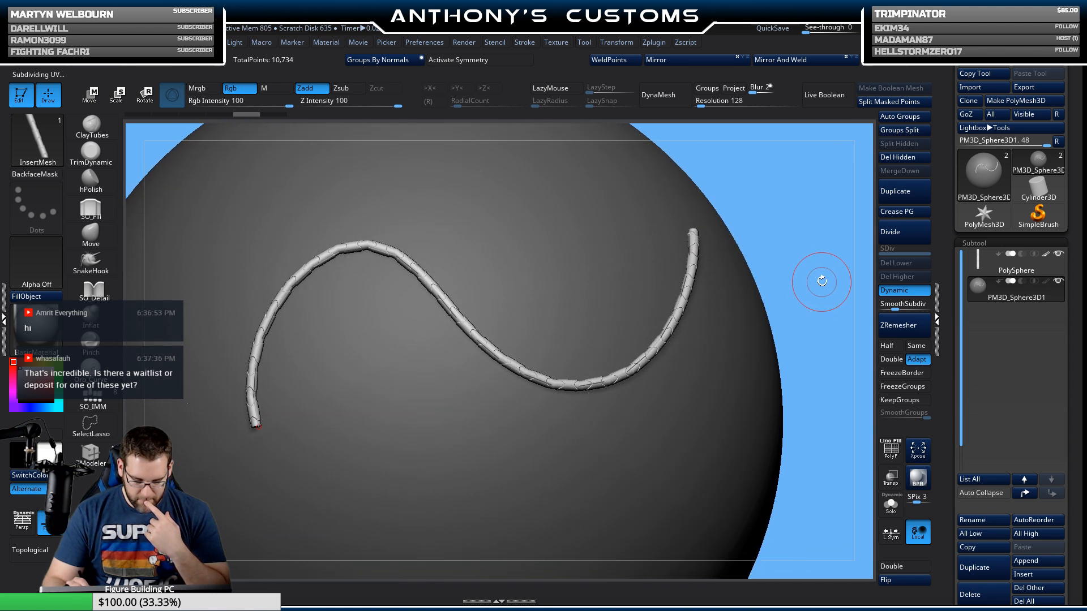
key("shift+d")
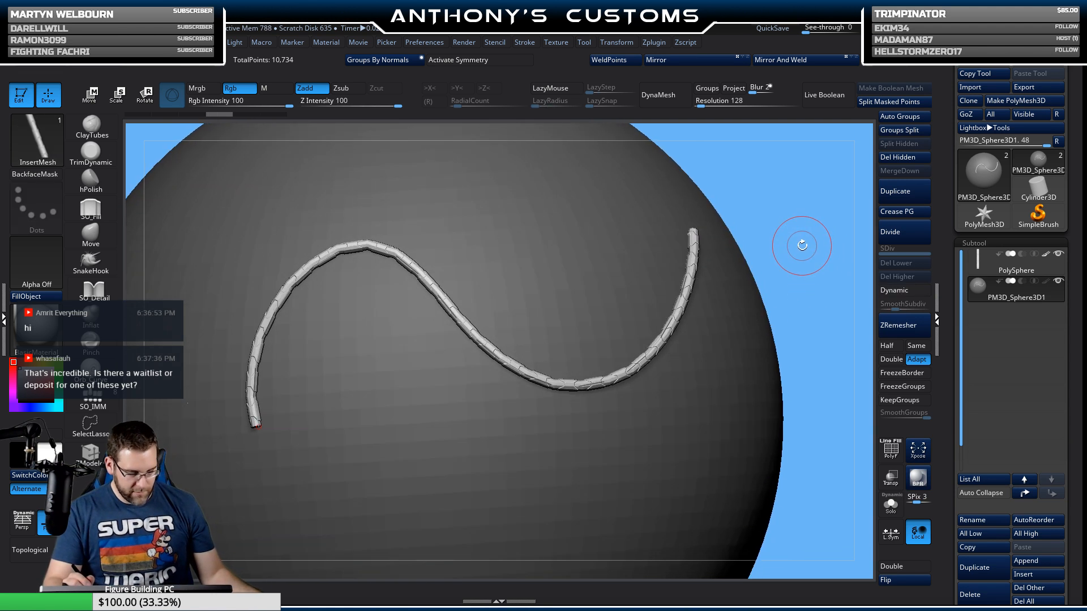
key("ctrl+z")
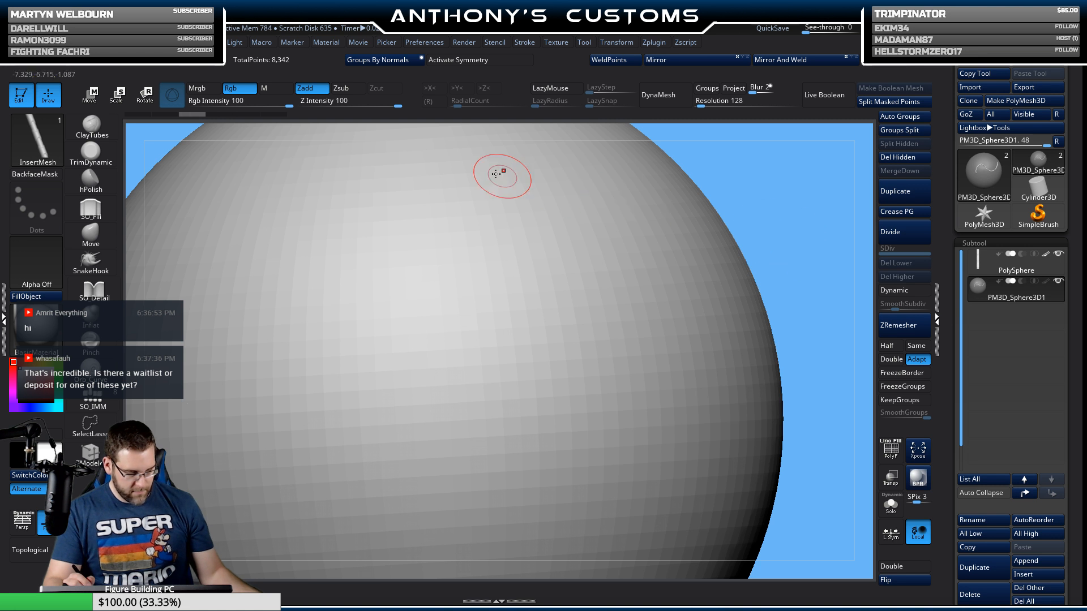
Step: Check the InsertMesh brush's curve modifiers, including Weld Points, and draw an S-shaped test tube across the sphere
left_click(48, 154)
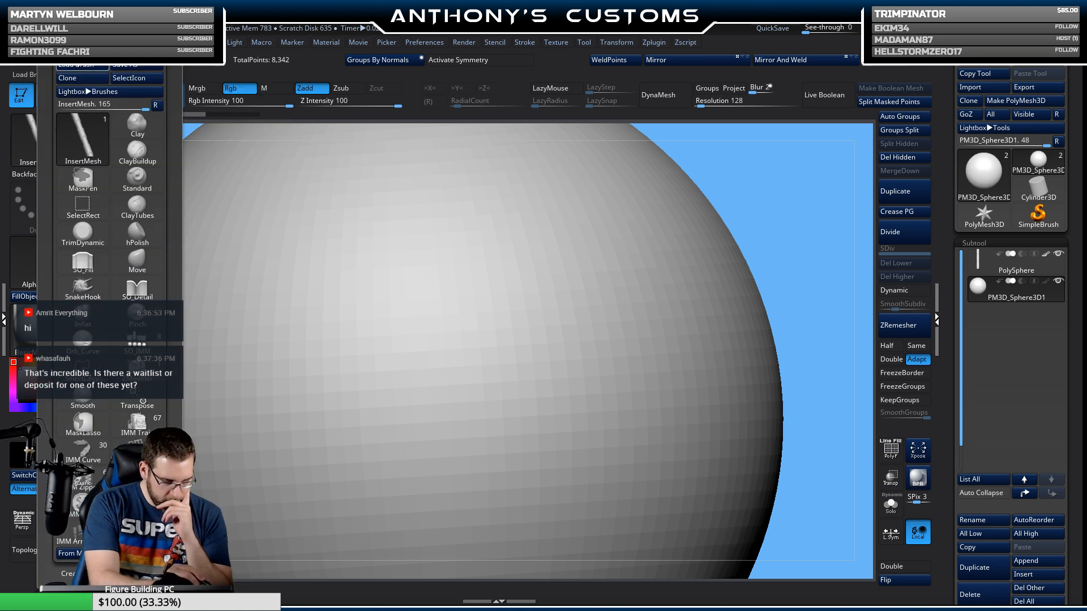
left_click_drag(170, 216, 168, 116)
left_click_drag(161, 298, 161, 215)
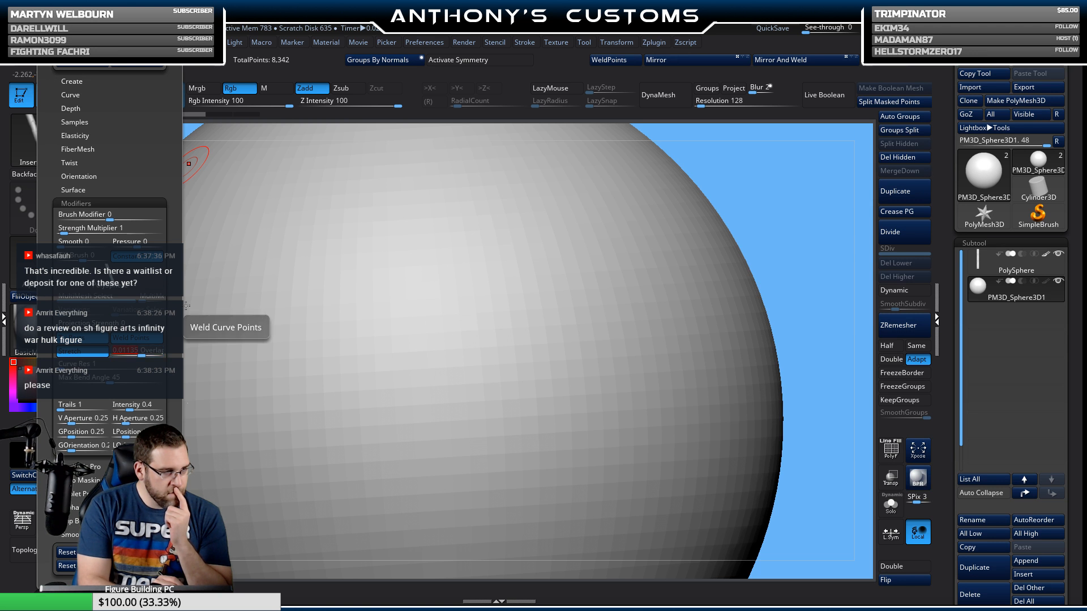
mouse_move(228, 495)
left_mouse_down()
mouse_move(224, 422)
mouse_move(293, 278)
mouse_move(424, 418)
mouse_move(626, 284)
mouse_move(627, 263)
left_mouse_up()
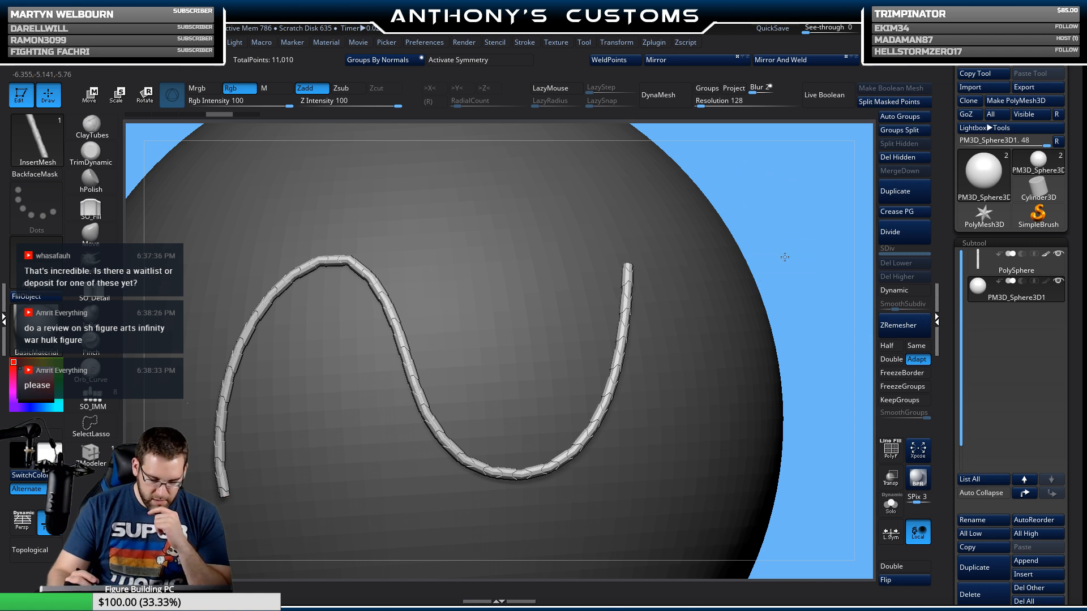
Step: Inspect the S-shaped tube's joints from several angles and with its polyframe shown, and undo the tube
left_click_drag(781, 267, 785, 288)
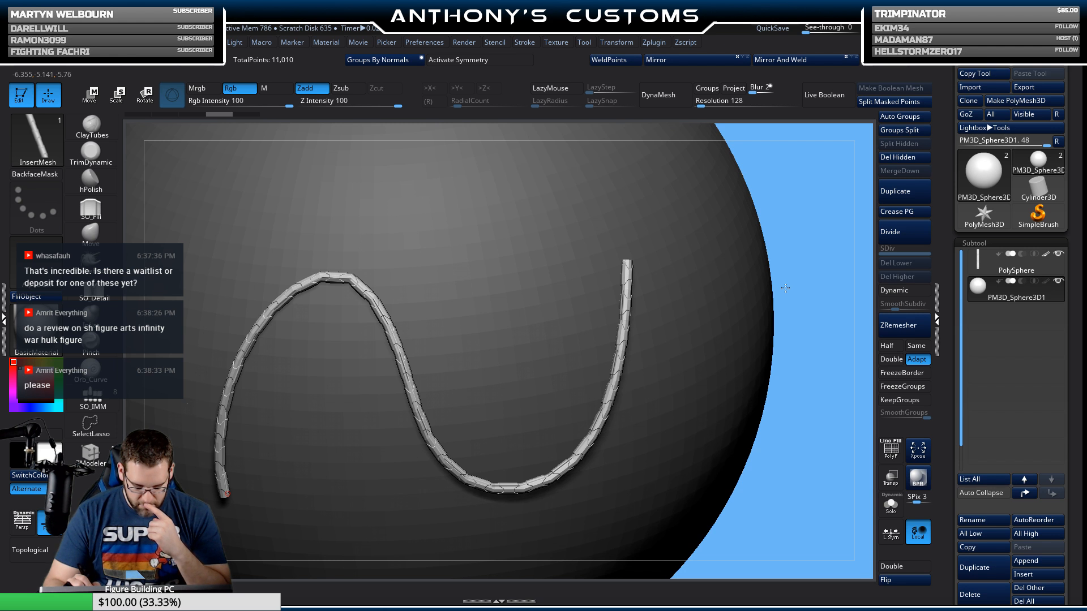
left_click_drag(786, 288, 792, 265)
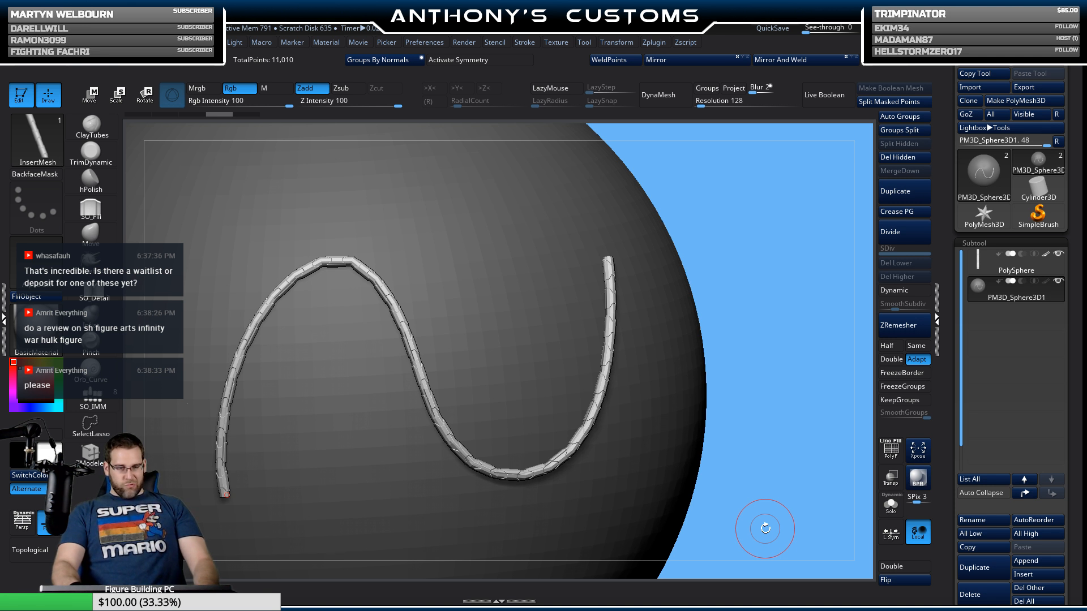
key("shift+f")
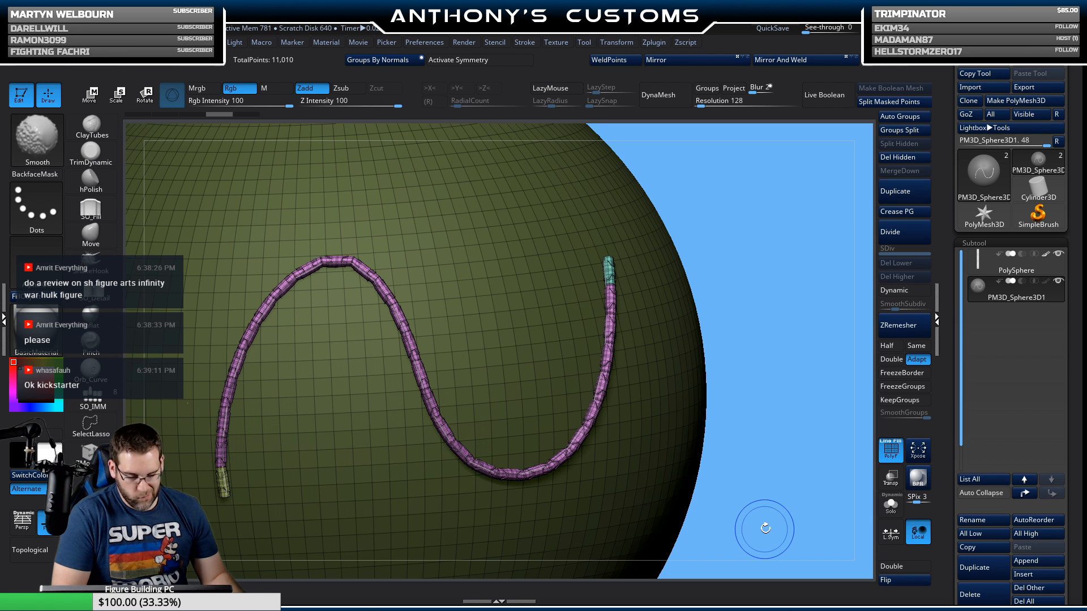
key("shift+f")
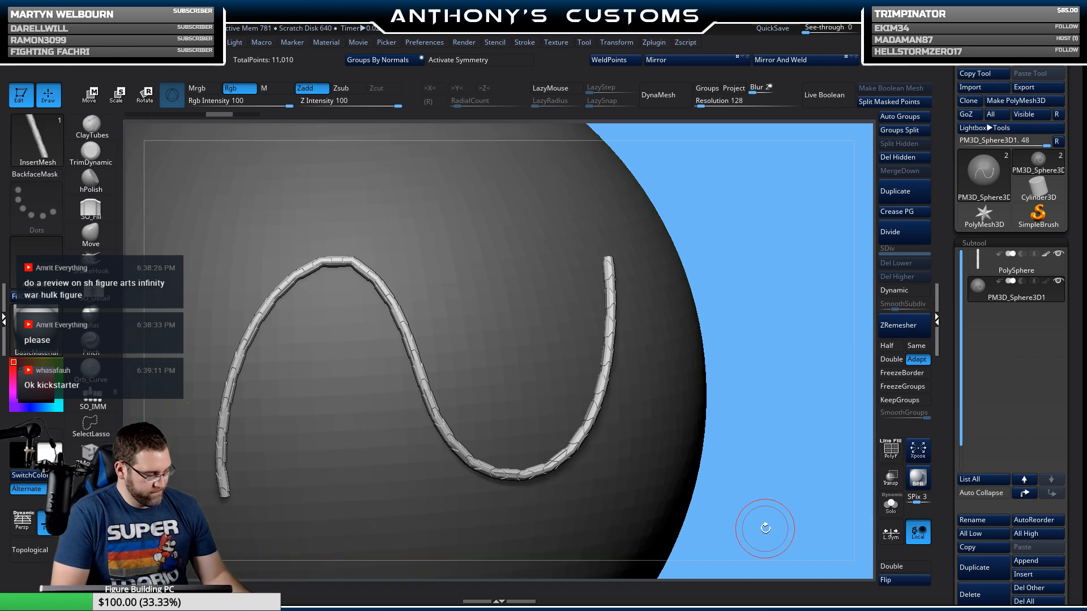
key("ctrl+z")
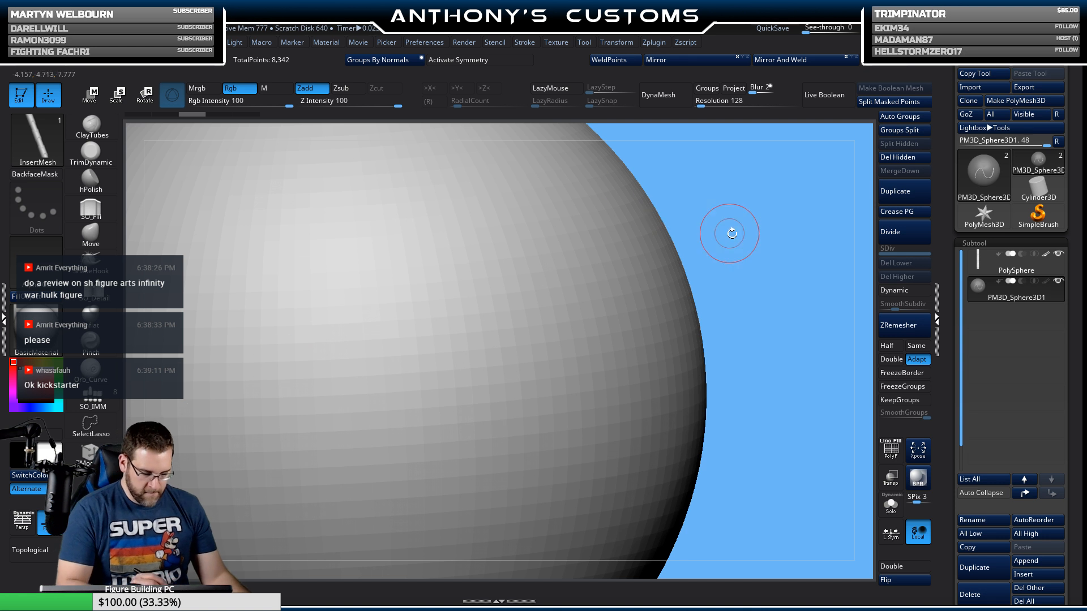
Step: Draw a long wavy test curve ending in a loop across the front of the sphere with the InsertMesh brush
left_click_drag(728, 233, 751, 190, "alt")
left_click_drag(643, 233, 762, 212, "alt")
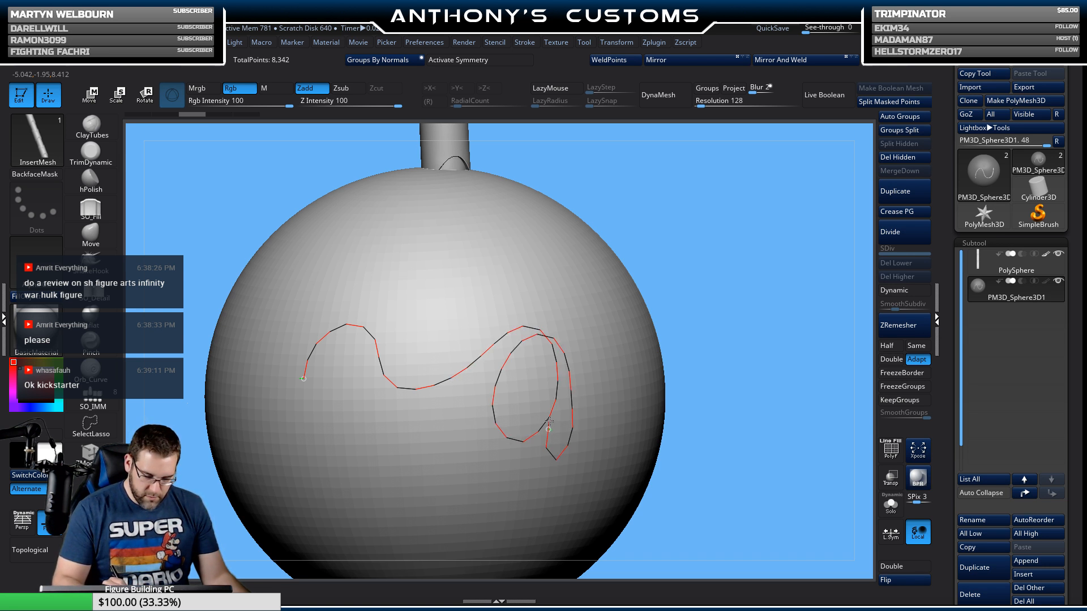
left_click_drag(549, 421, 548, 422)
mouse_move(780, 292)
left_mouse_down()
mouse_move(752, 289)
mouse_move(796, 297)
mouse_move(673, 280)
mouse_move(633, 308)
mouse_move(754, 323)
mouse_move(738, 260)
mouse_move(764, 402)
left_mouse_up()
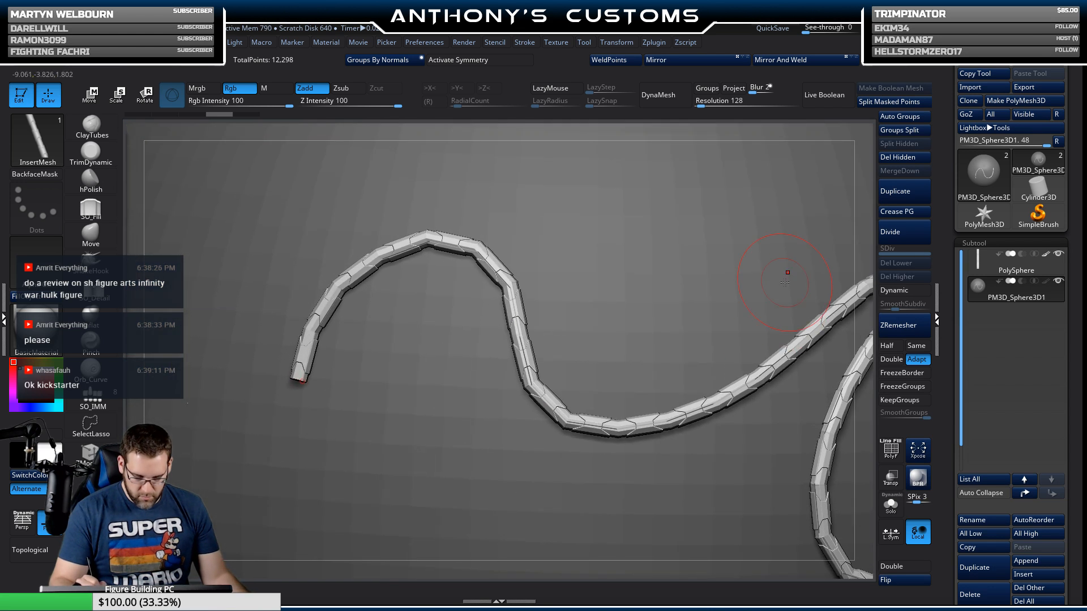
Step: Preview the wavy tube's bends with Dynamic Subdiv, switch the preview off and undo the tube
left_click(906, 290)
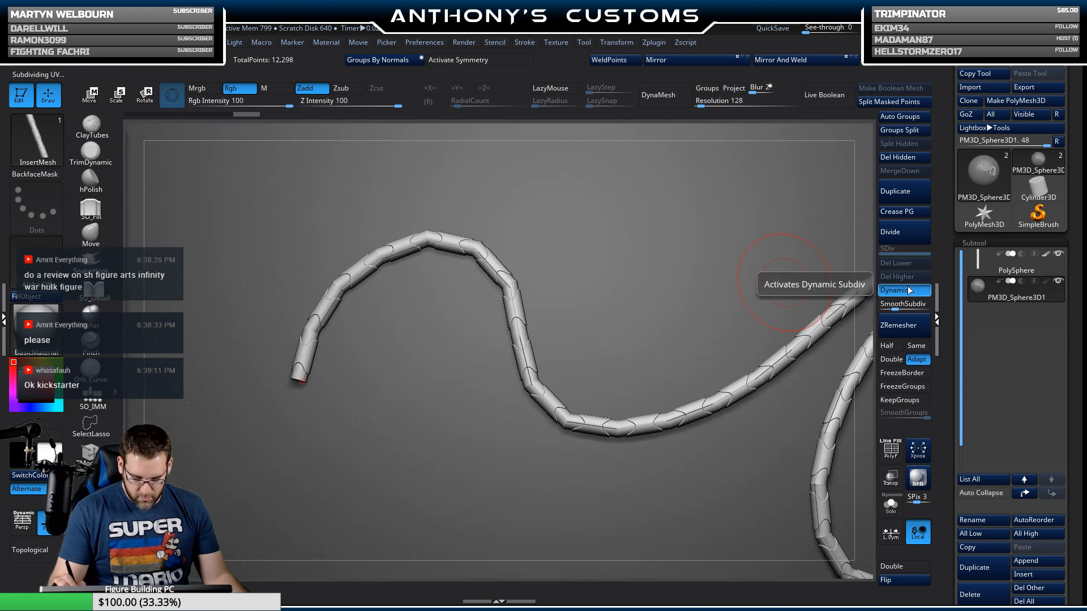
left_click_drag(722, 240, 623, 265)
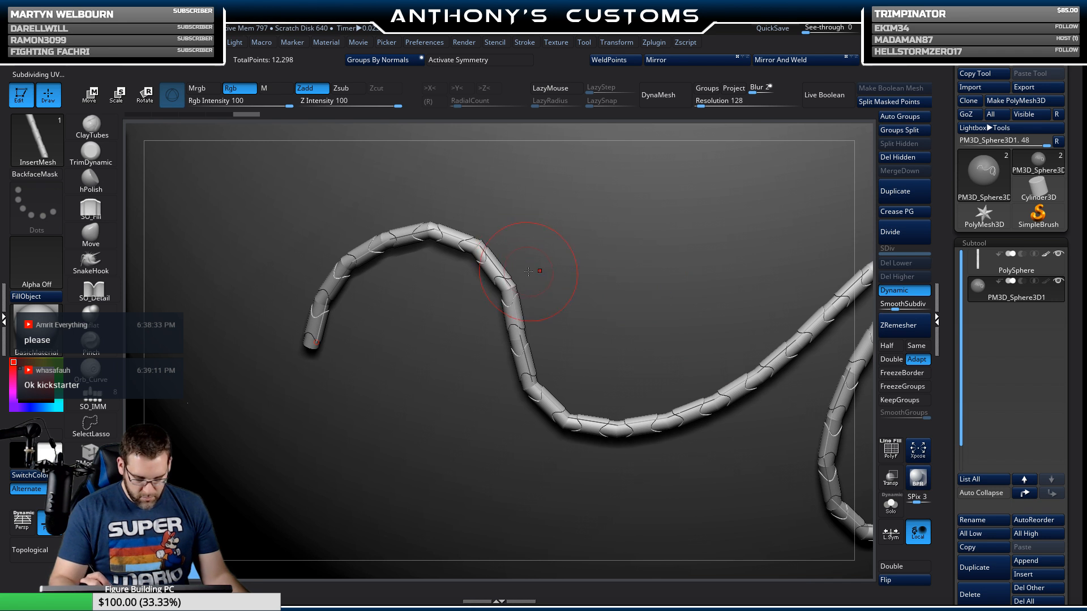
left_click_drag(528, 268, 538, 351, "alt")
left_click_drag(554, 312, 603, 354, "alt")
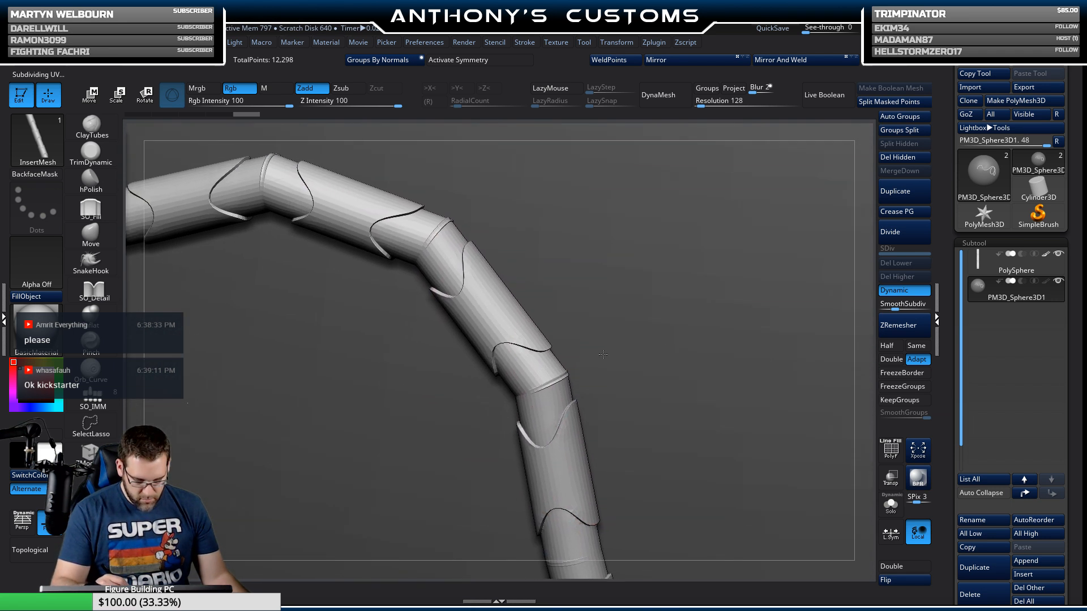
key("shift+d")
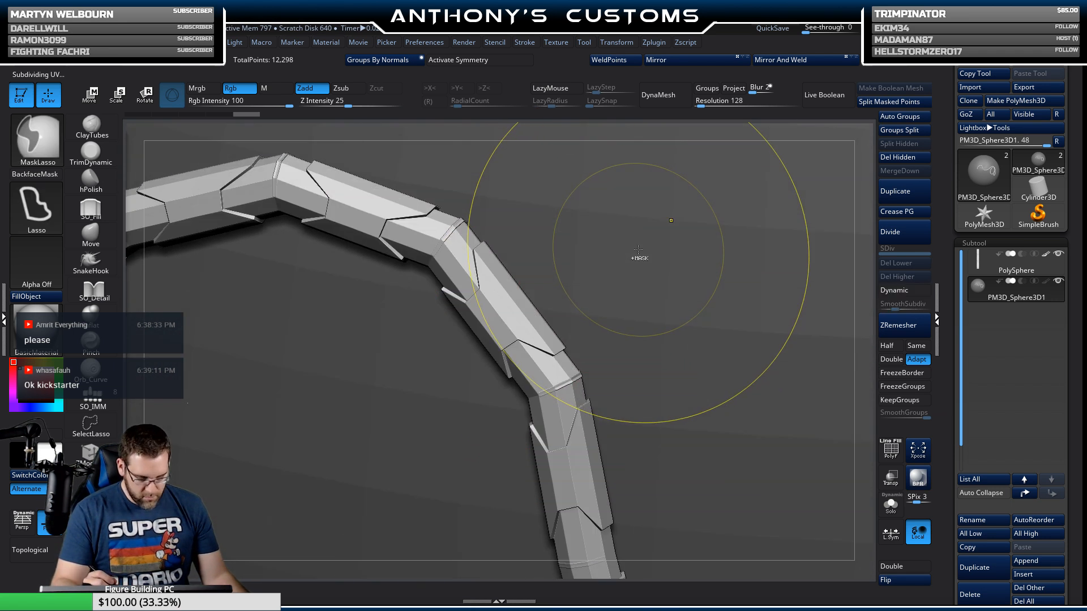
key("ctrl+z")
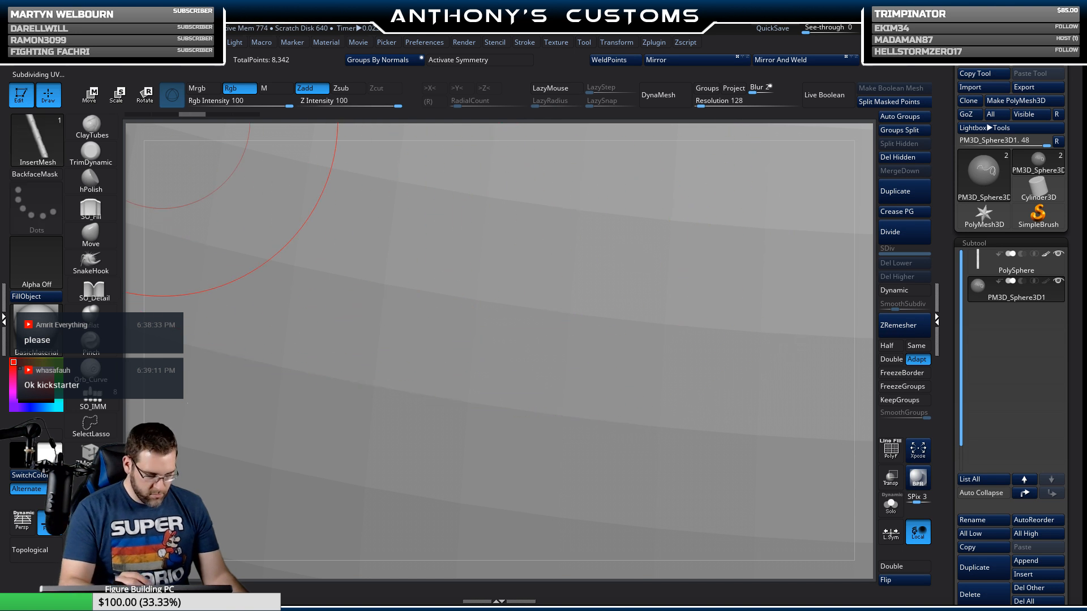
Step: Set the InsertMesh brush's curve Overlap modifier to 0
left_click(44, 43)
left_click_drag(169, 340, 166, 153)
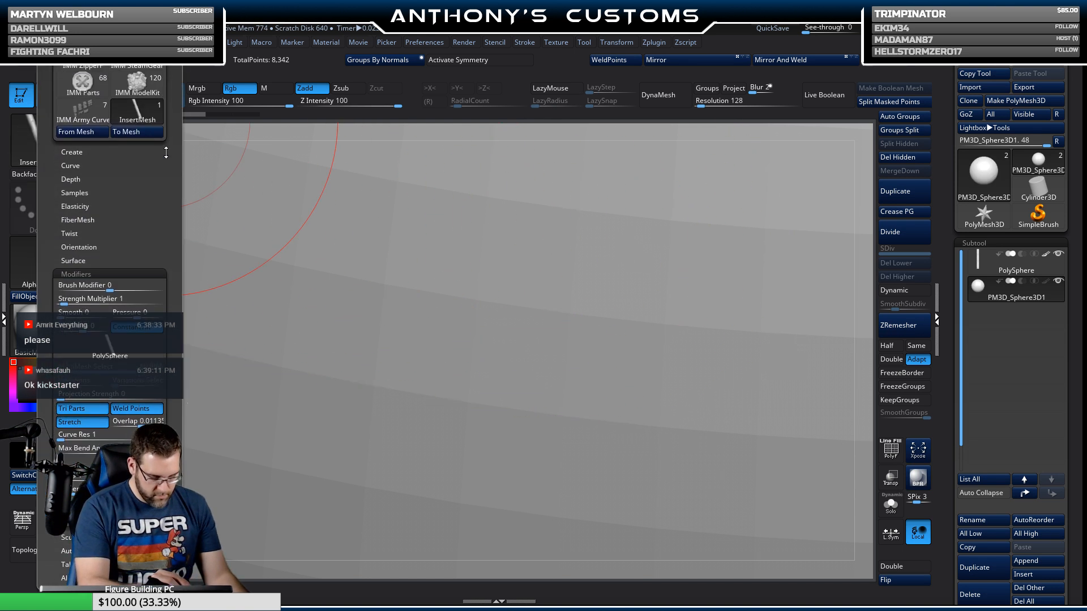
left_click_drag(149, 424, 139, 427)
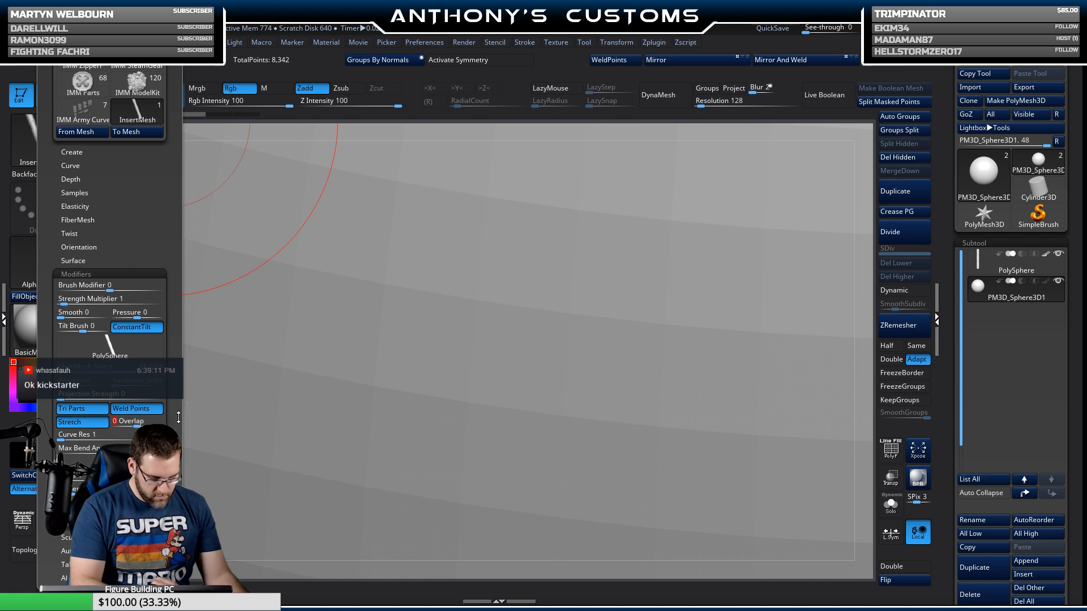
Step: Draw a spiral-shaped test tube on the sphere, look at its segment joints and undo it
mouse_move(293, 410)
left_mouse_down()
mouse_move(497, 179)
mouse_move(685, 419)
mouse_move(487, 487)
mouse_move(467, 260)
left_mouse_up()
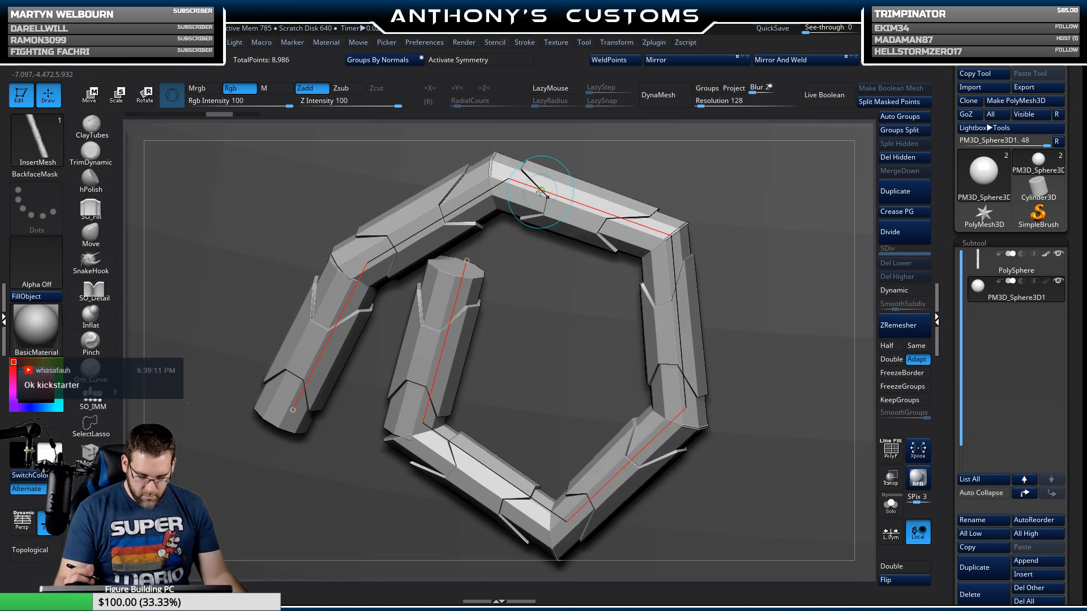
right_click_drag(688, 235, 683, 209)
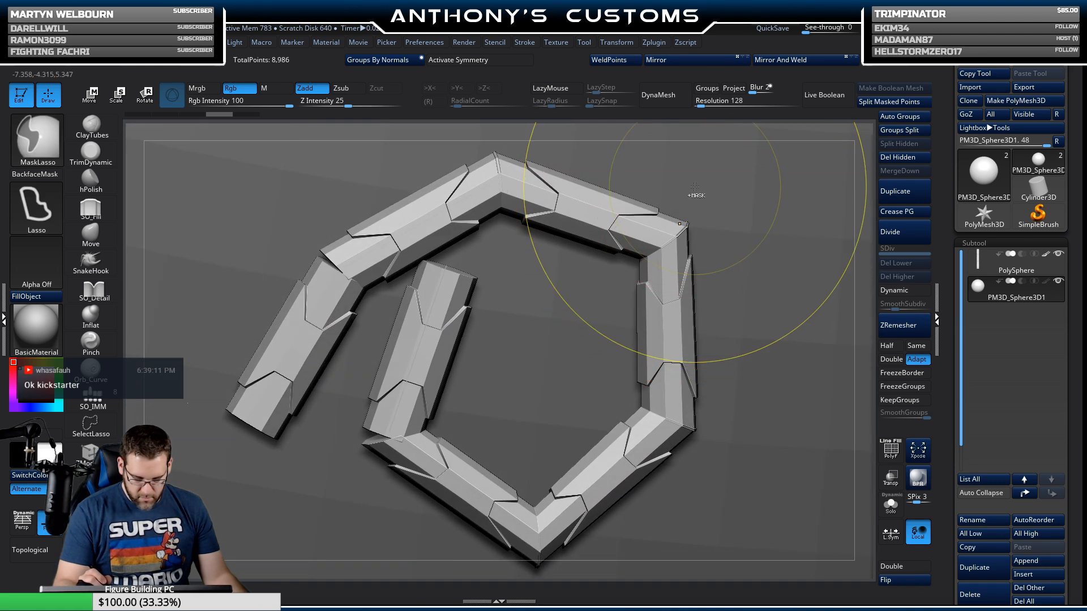
key("ctrl+z")
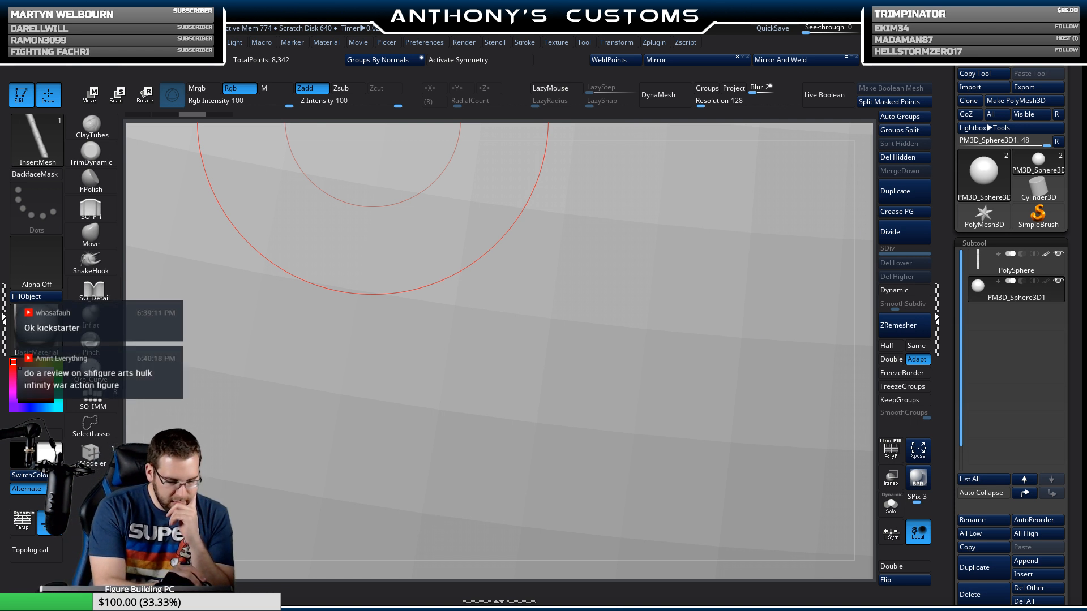
Step: Adjust the InsertMesh brush's WrapMode curve modifier and test it with an arched stroke on the sphere, undoing the stroke
key("b")
scroll(168, 286, "down", 8)
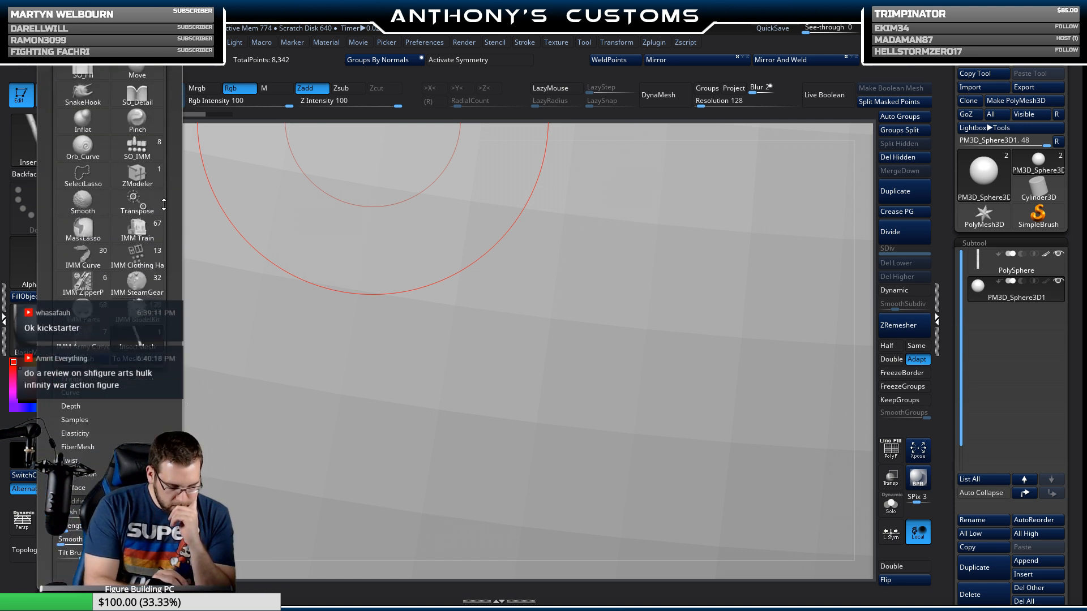
left_click_drag(161, 163, 166, 181)
left_click(71, 259)
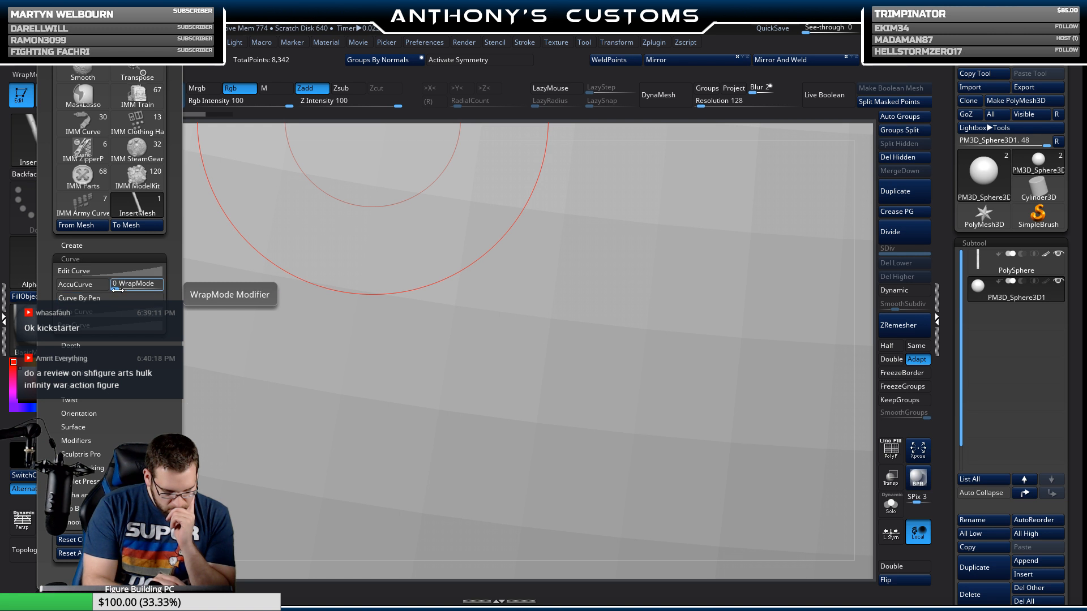
left_click_drag(116, 289, 124, 287)
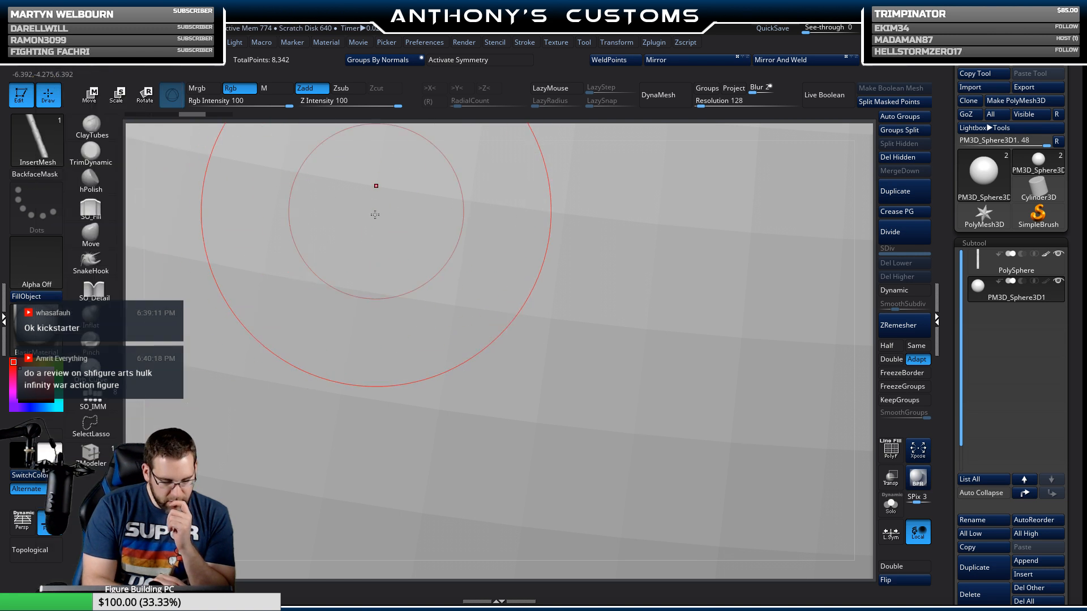
mouse_move(255, 476)
left_mouse_down()
mouse_move(300, 295)
mouse_move(660, 383)
left_mouse_up()
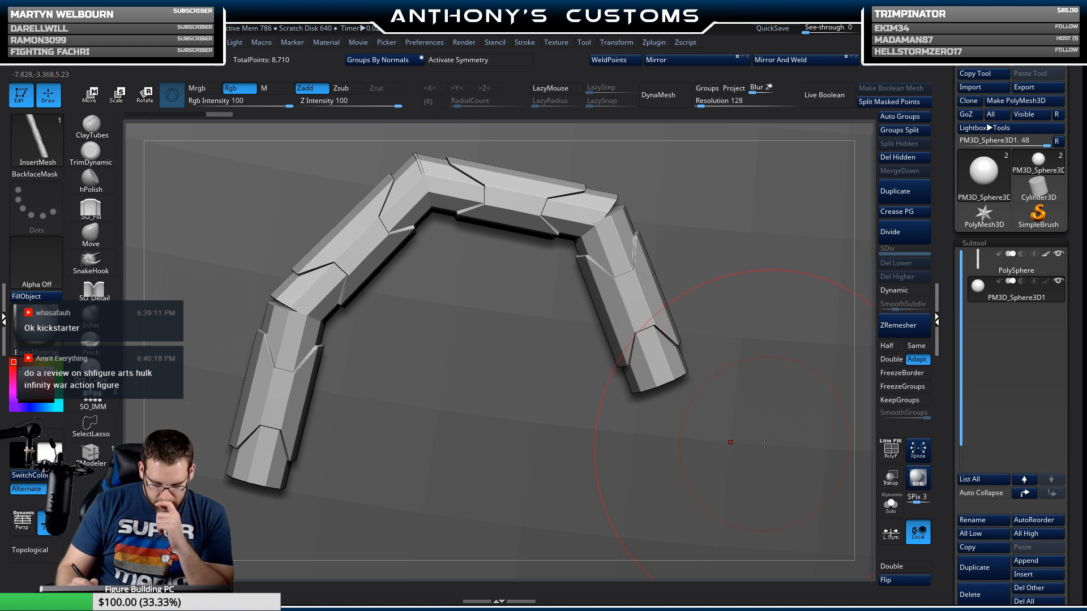
key("ctrl+z")
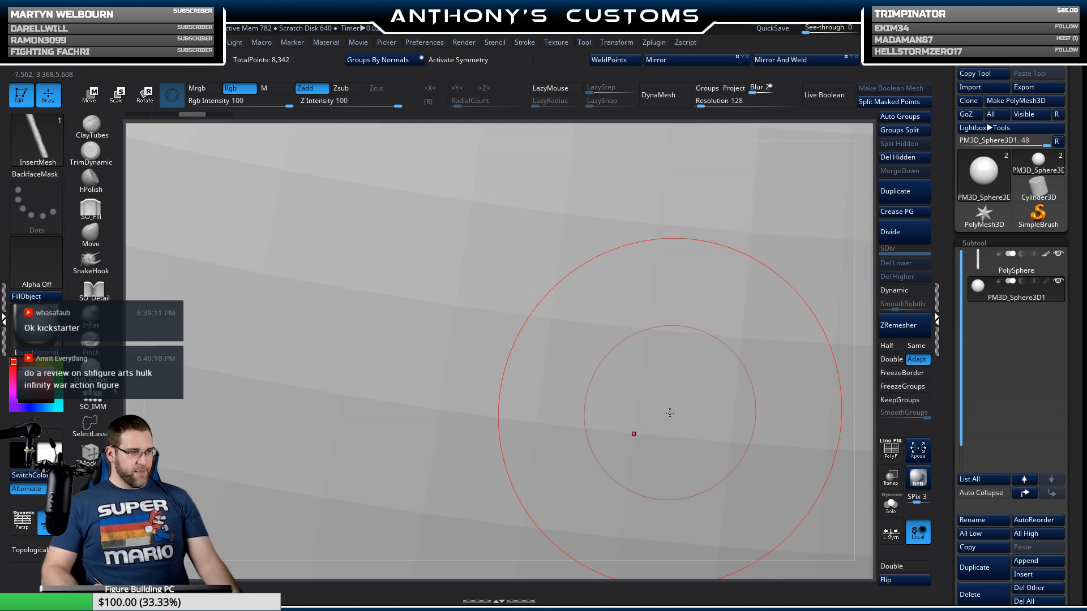
Step: Review the stroke's Curve Modifiers, Curve Functions and Curve settings
key("f")
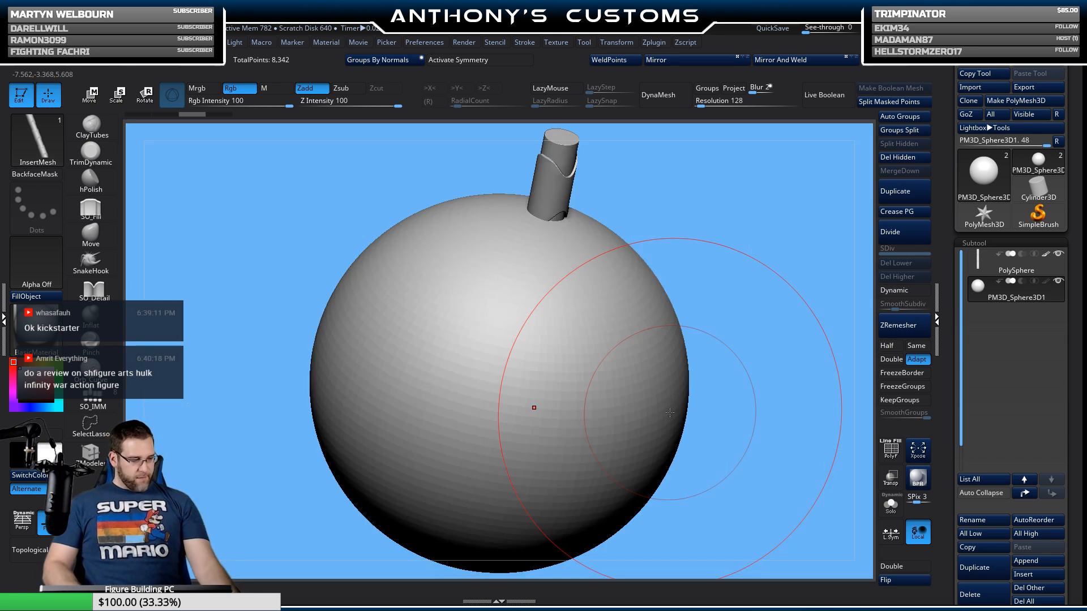
left_click_drag(735, 245, 724, 204)
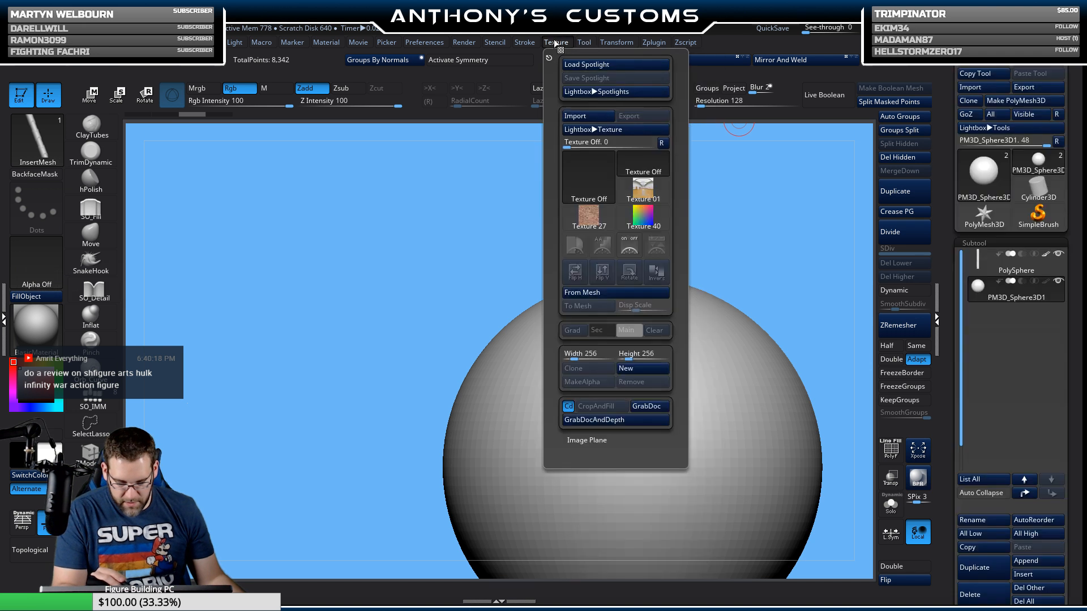
mouse_move(527, 43)
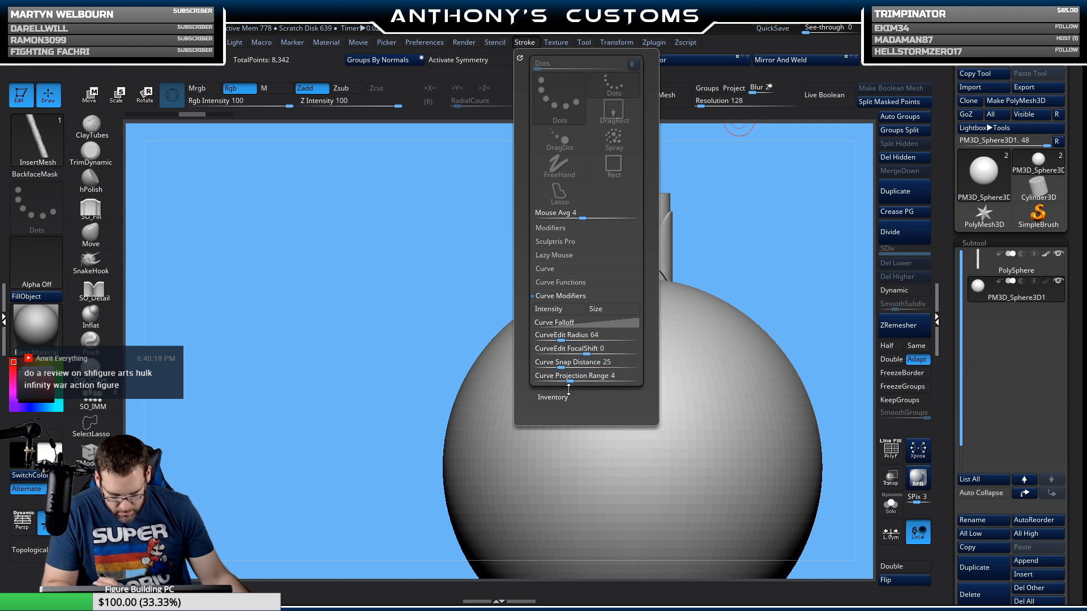
left_click(579, 281)
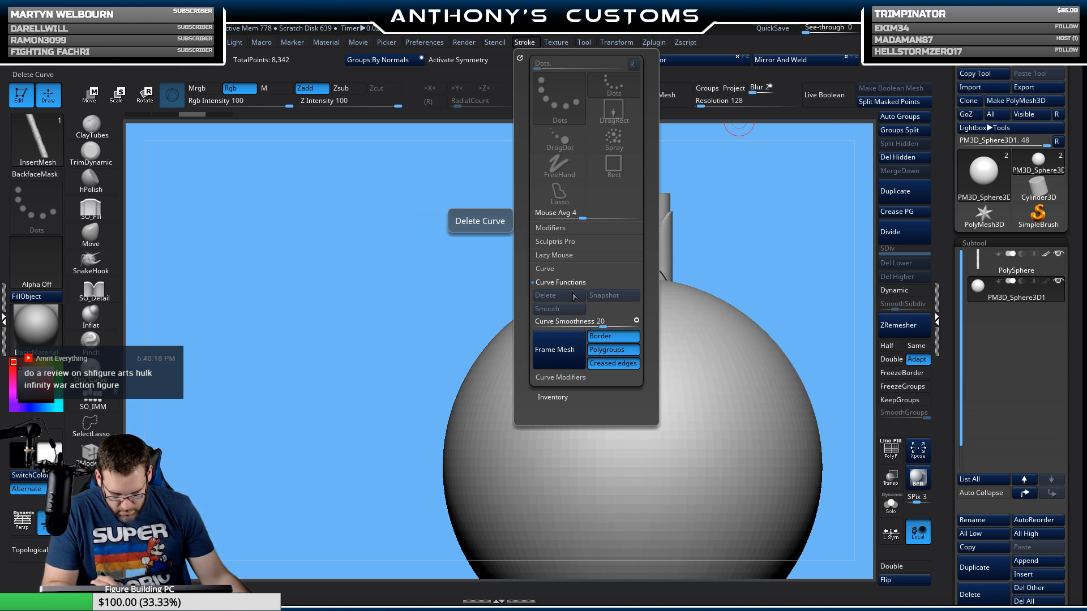
left_click(573, 270)
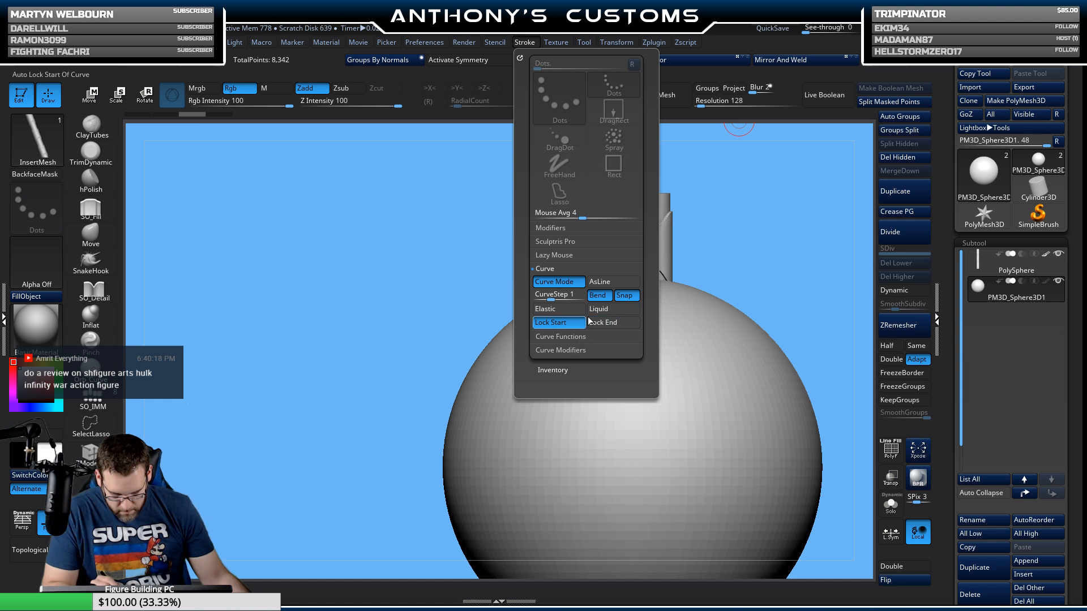
mouse_move(741, 235)
left_mouse_down()
mouse_move(761, 233)
mouse_move(674, 237)
left_mouse_up()
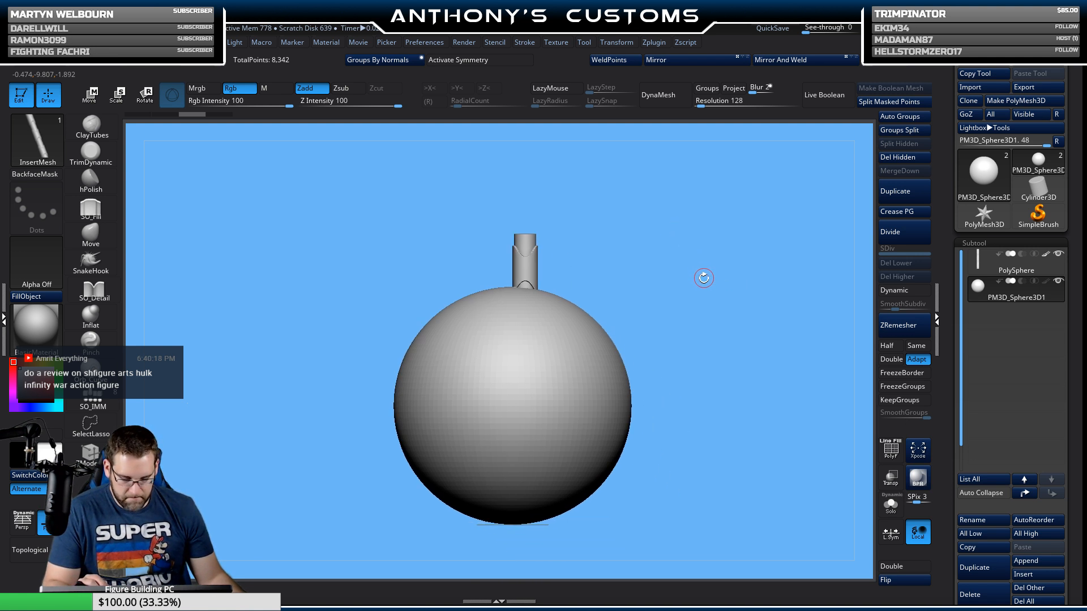
Step: Hide the PolySphere tube subtool above the sphere and insert a Cylinder3D as a new subtool
left_click_drag(704, 277, 850, 230)
left_click(892, 504)
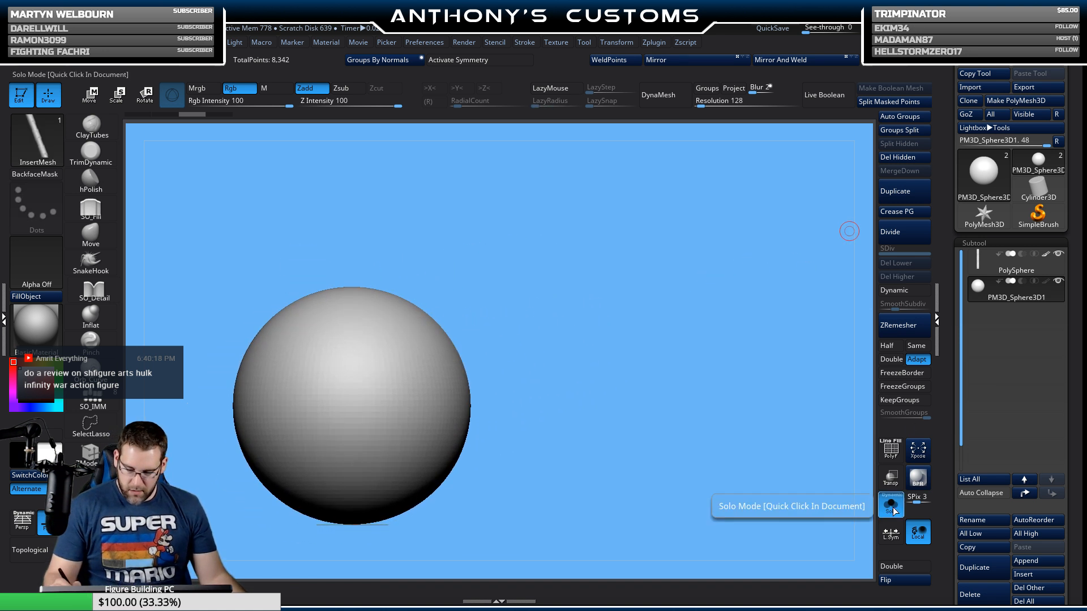
left_click(893, 504)
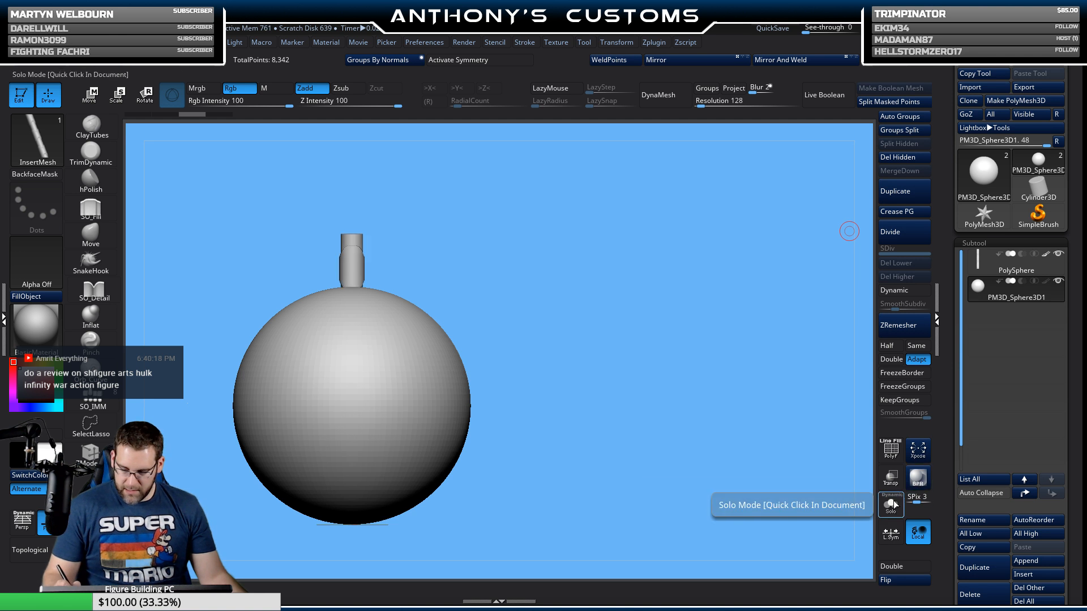
left_click(1060, 256)
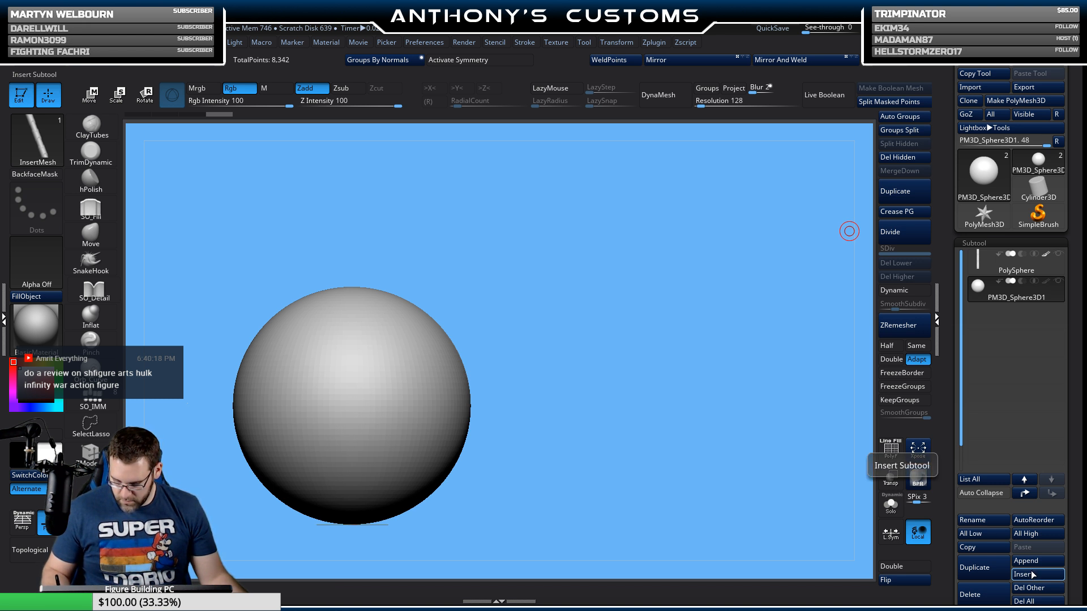
left_click(1031, 574)
left_click(731, 360)
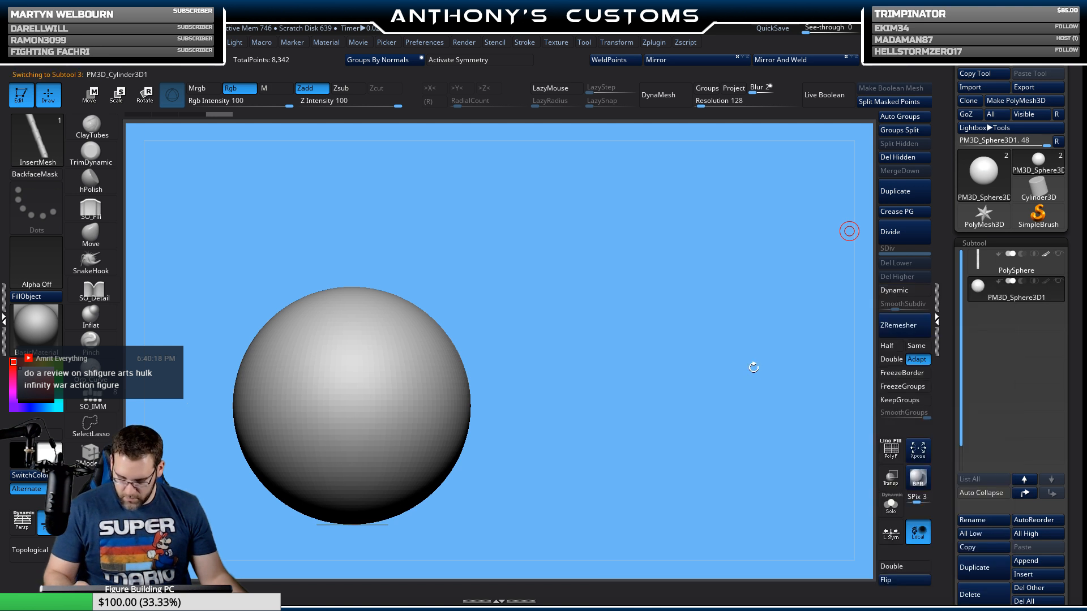
Step: Reinitialize the inserted cylinder as a parametric Cylinder 3D primitive with ten sides and four height divisions
key("w")
left_click_drag(527, 359, 729, 467, "alt")
left_click(487, 262)
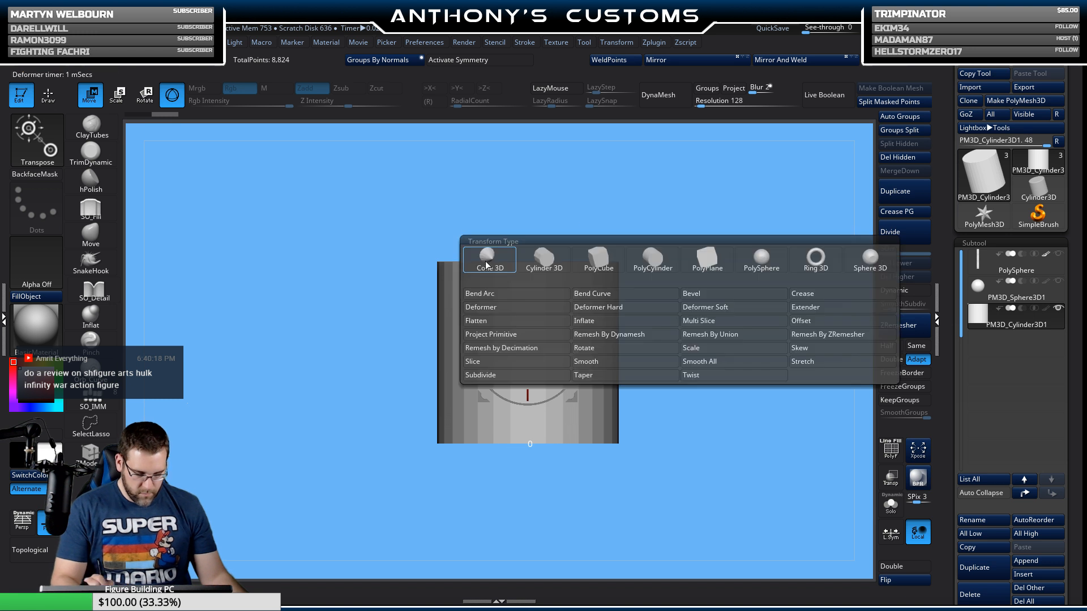
left_click(547, 259)
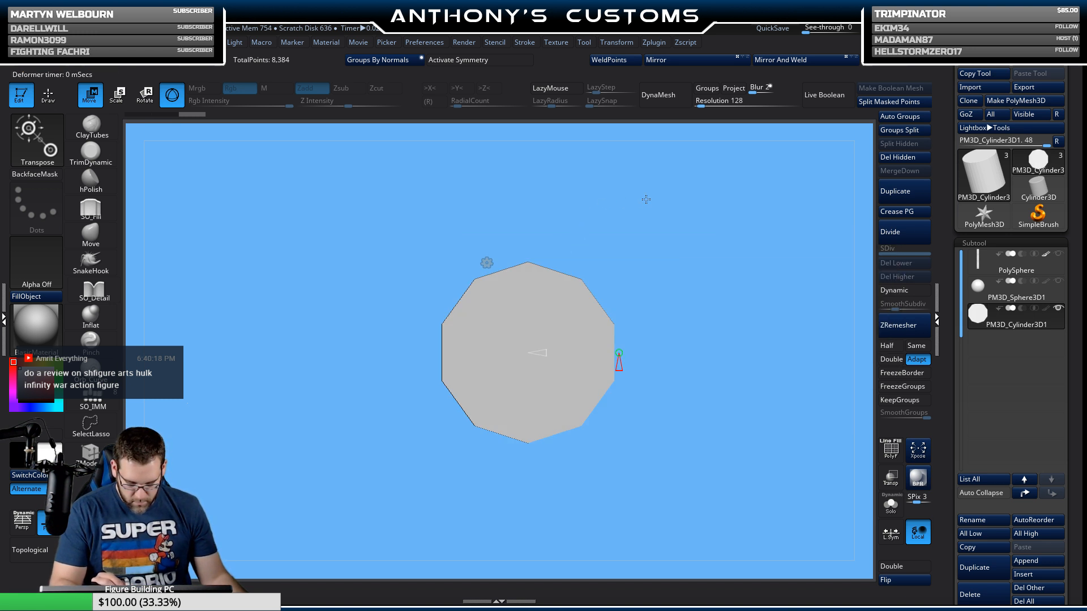
left_click_drag(529, 318, 536, 249, "shift")
key("shift+f")
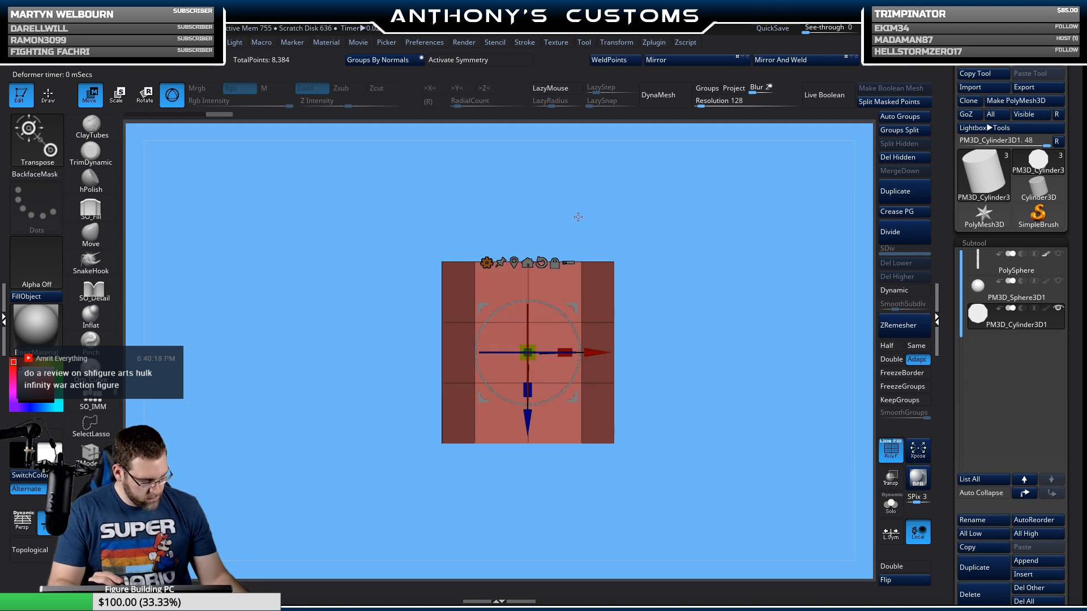
key("y")
key("y")
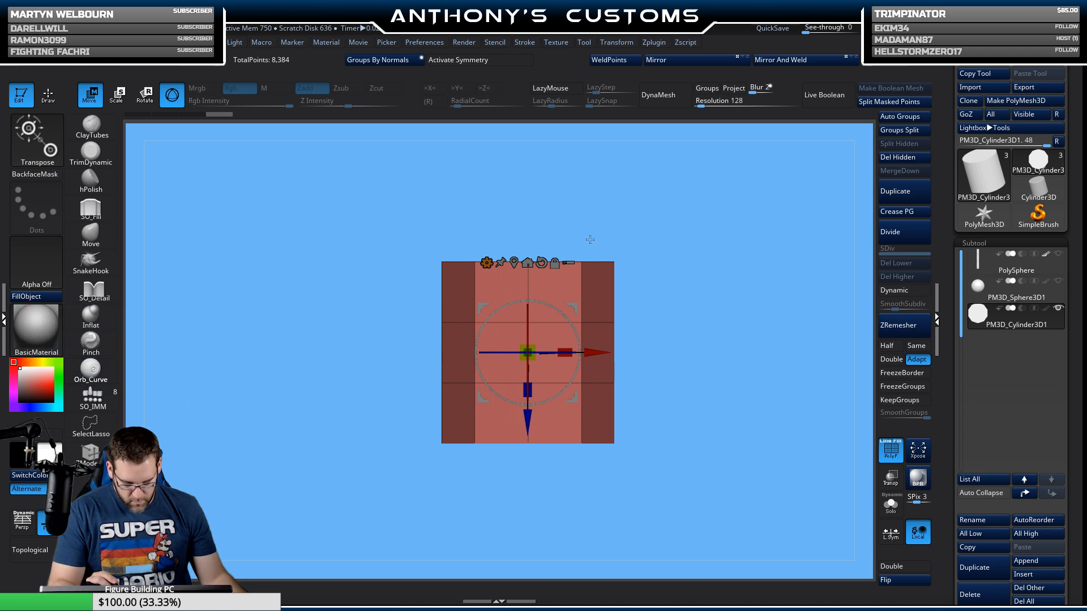
key("y")
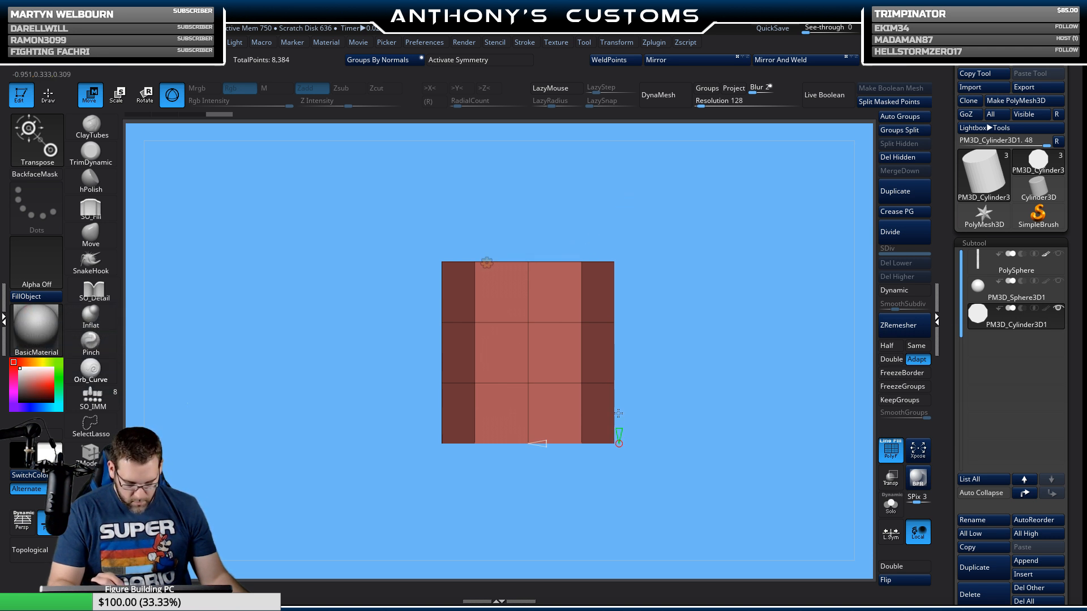
left_click_drag(622, 431, 622, 431)
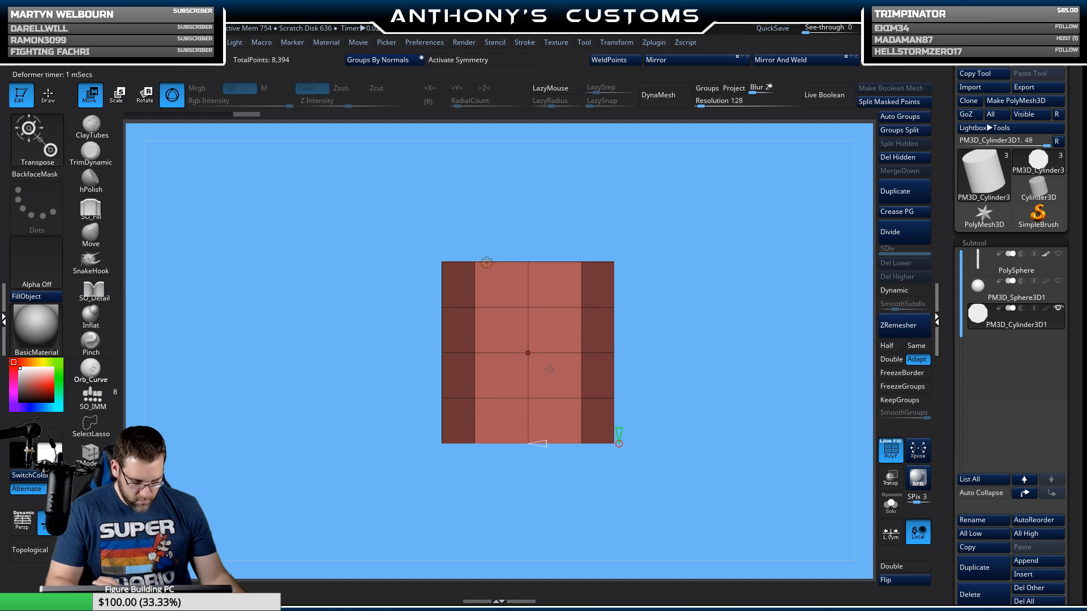
Step: Use ZModeler's PolyGroup action on Polyloop to give the first and third bands of the cylinder a separate polygroup
key("q")
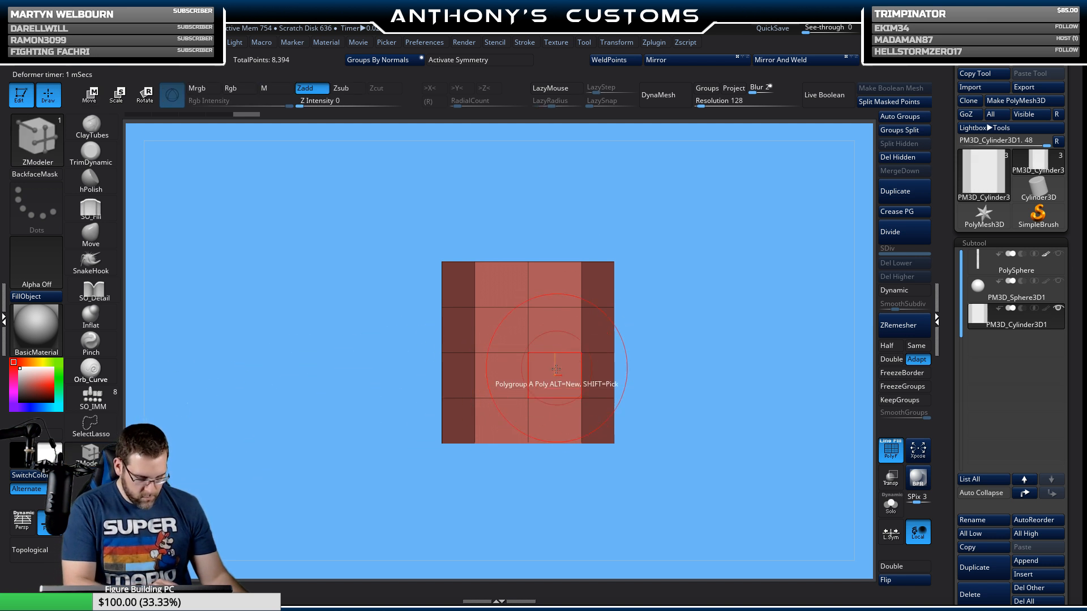
key("space")
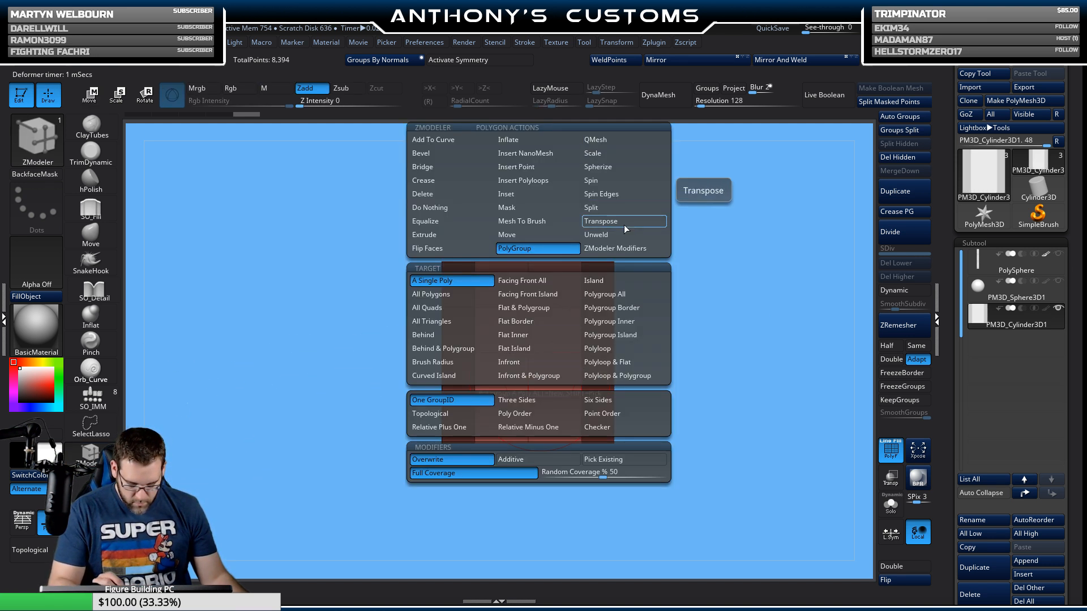
left_click(626, 349)
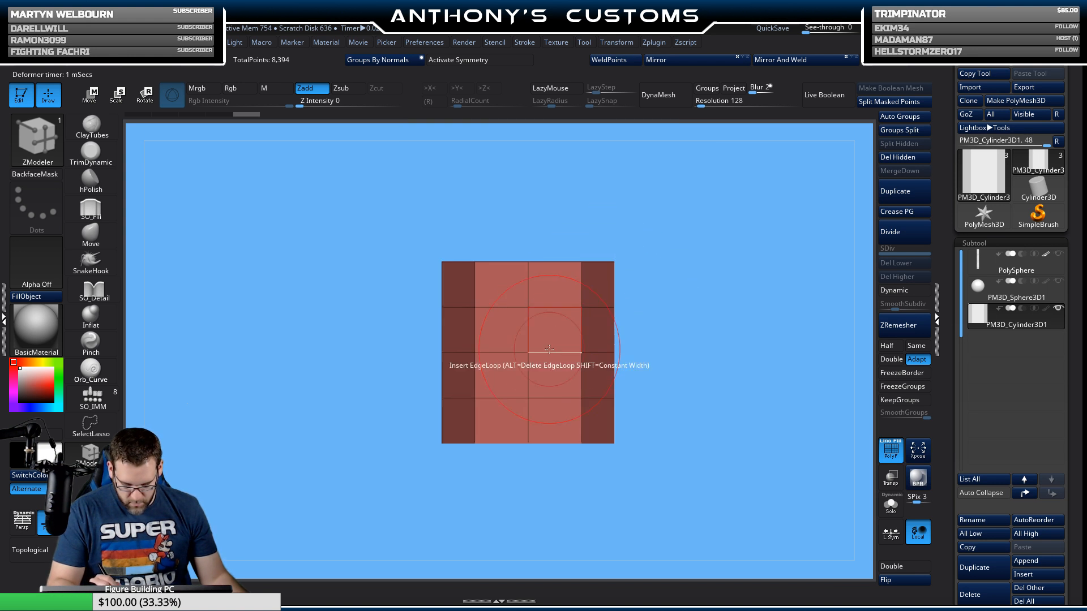
left_click(546, 377)
left_click(542, 286)
Step: QMesh the separately grouped bands outward together with Polygroup All to form two raised rings
key("space")
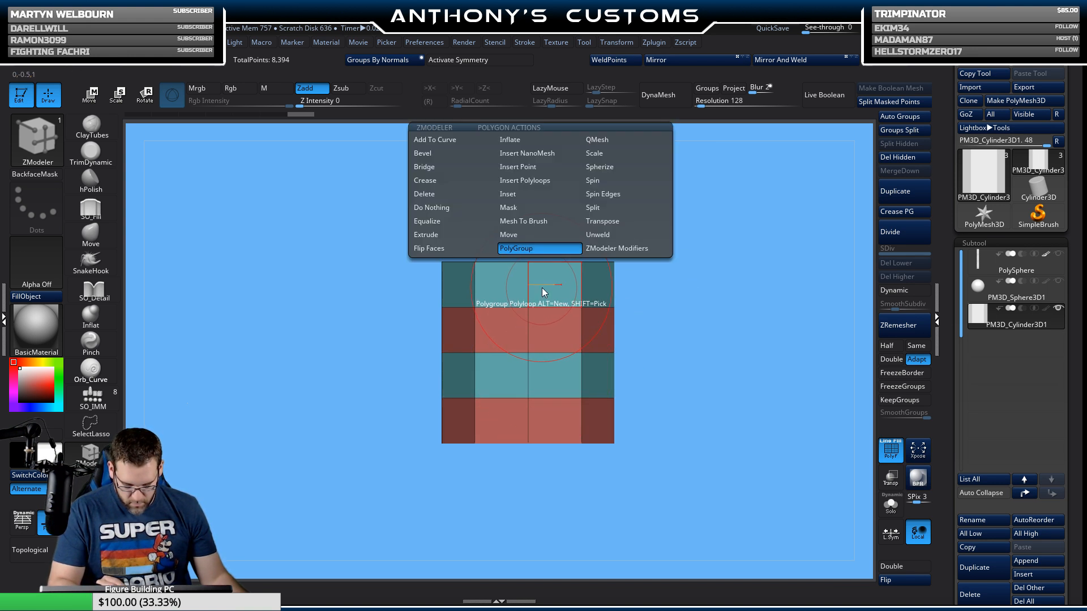
left_click(622, 139)
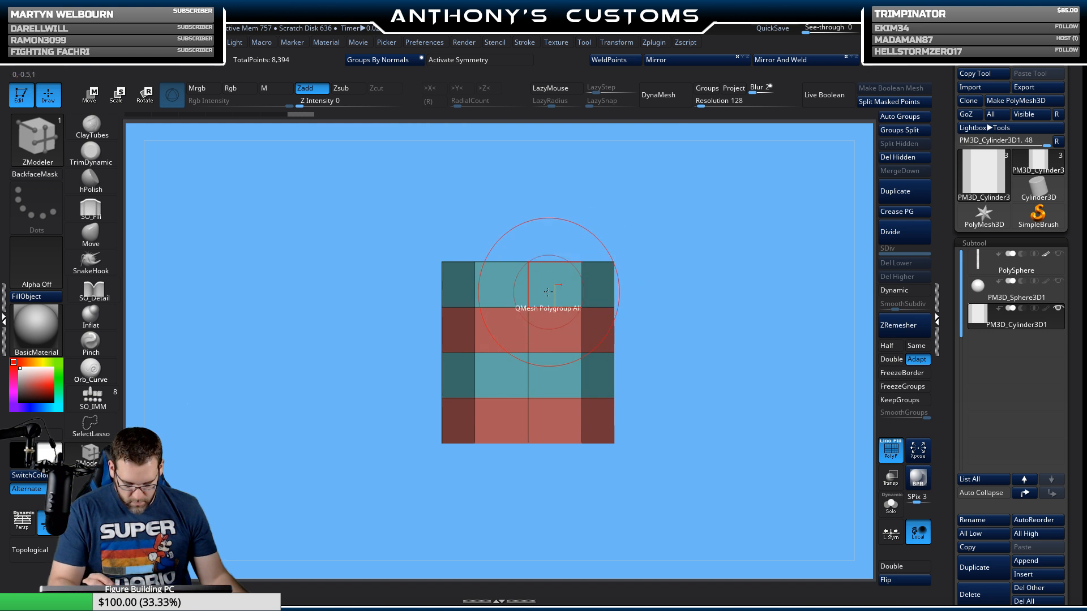
left_click_drag(548, 292, 569, 290)
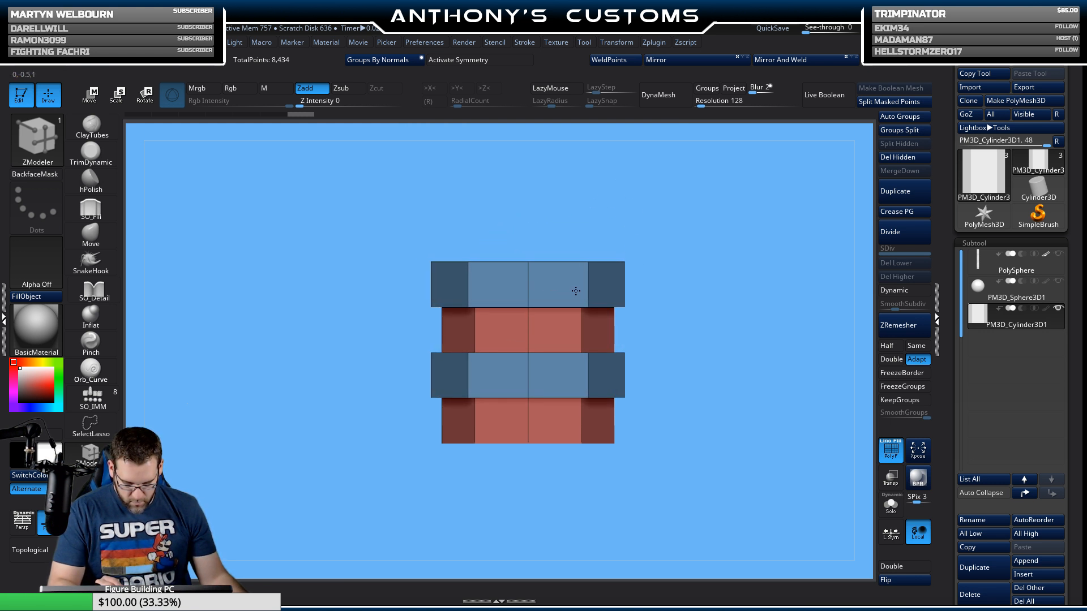
mouse_move(669, 291)
left_mouse_down()
mouse_move(695, 233)
mouse_move(691, 315)
mouse_move(687, 303)
left_mouse_up()
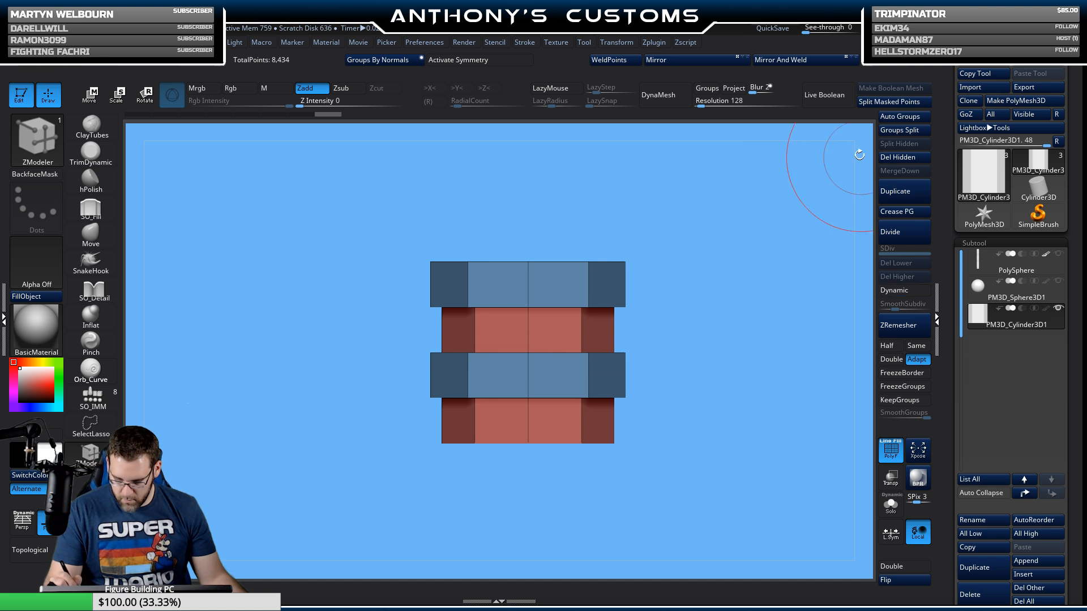
Step: Polygroup the ringed cylinder by its normals and turn on Dynamic subdivision with creased group borders
left_click(390, 60)
left_click_drag(828, 283, 785, 326)
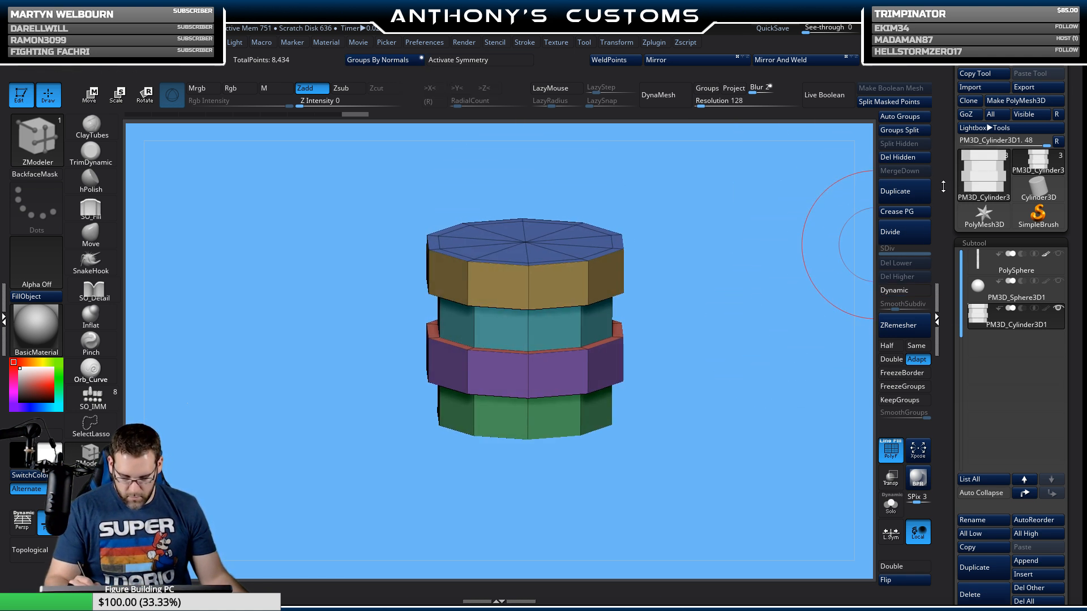
left_click(894, 290)
left_click_drag(743, 368, 758, 328)
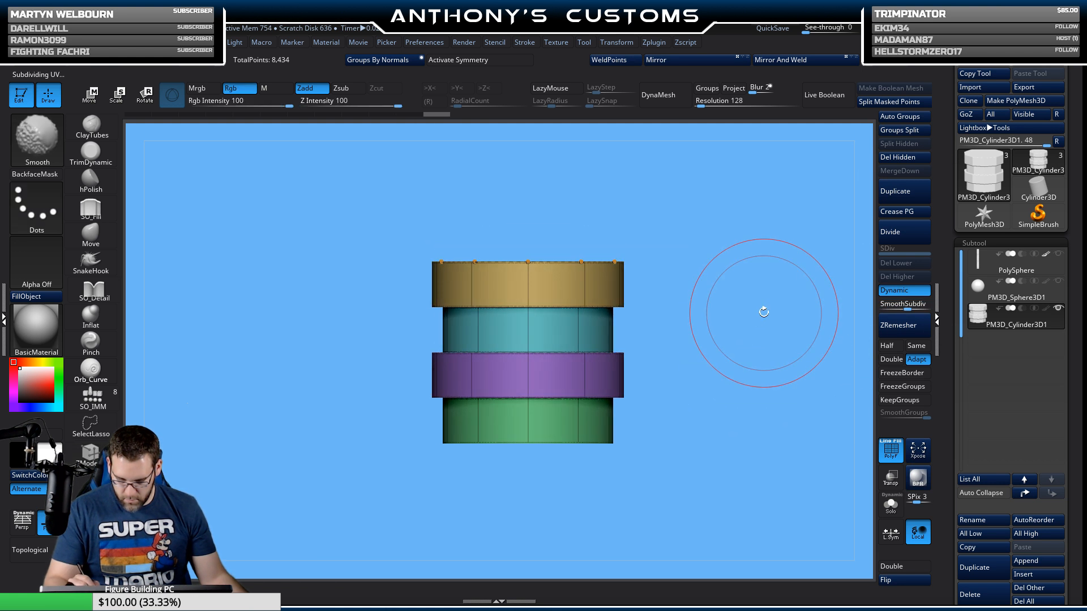
Step: Merge the ringed cylinder into a single polygroup and apply its dynamic subdivision to the mesh
key("ctrl+w")
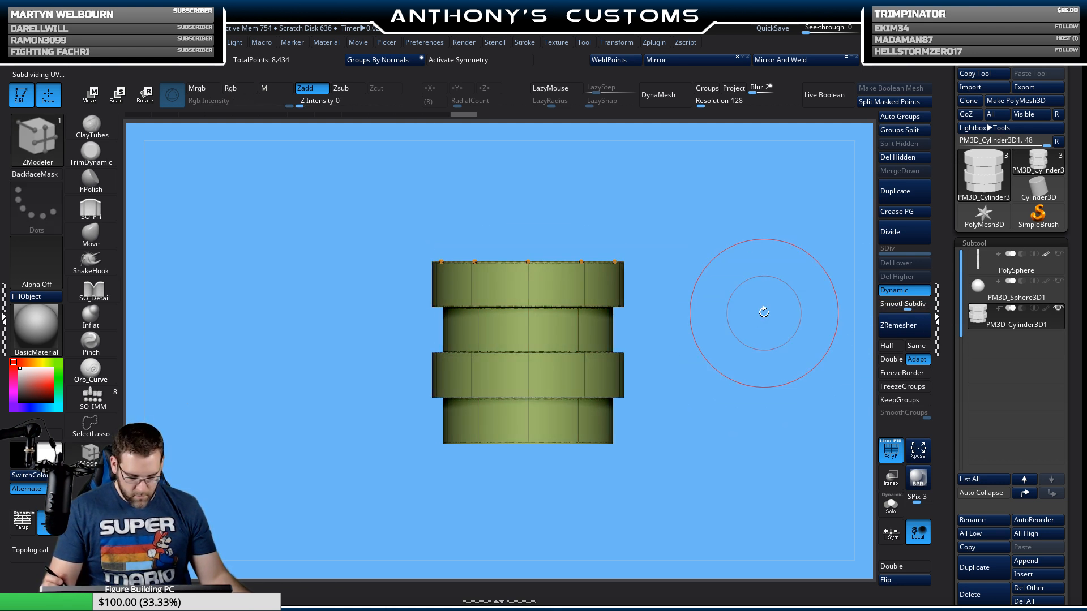
scroll(1053, 368, "down", 10)
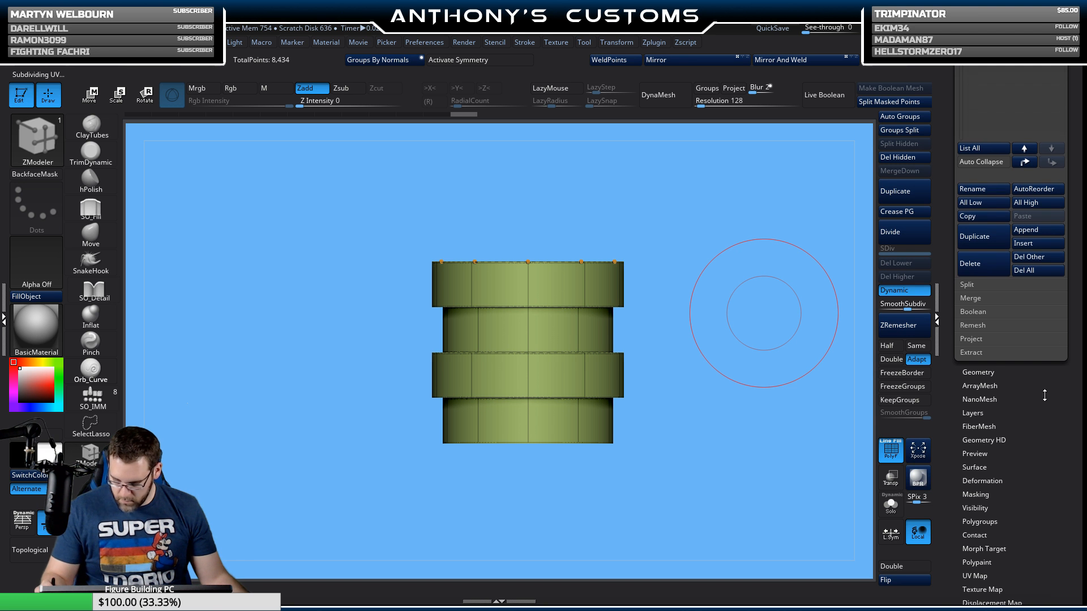
scroll(1045, 346, "down", 1)
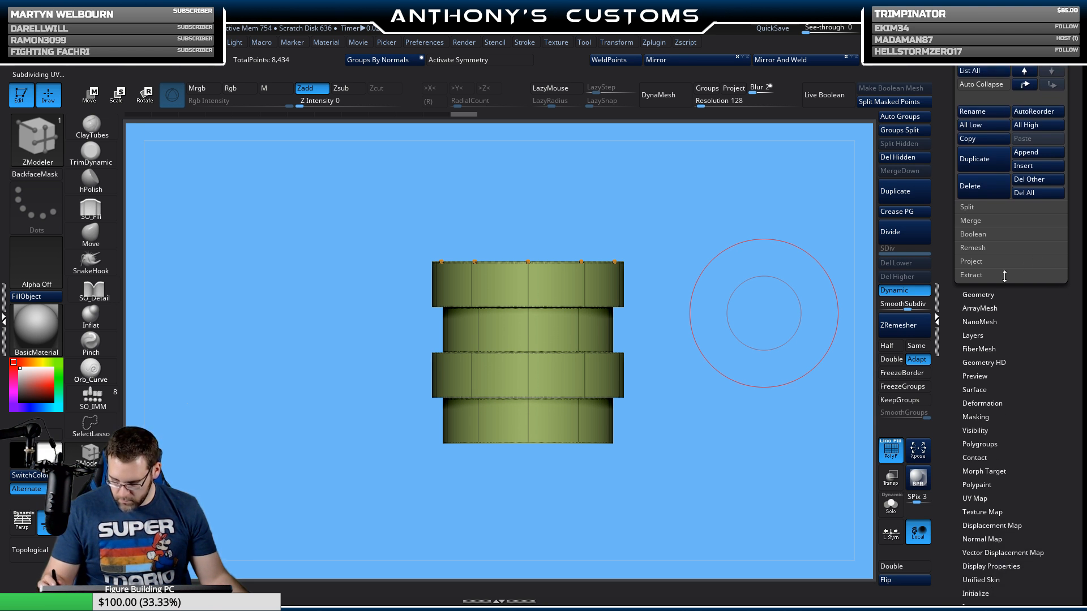
left_click(978, 293)
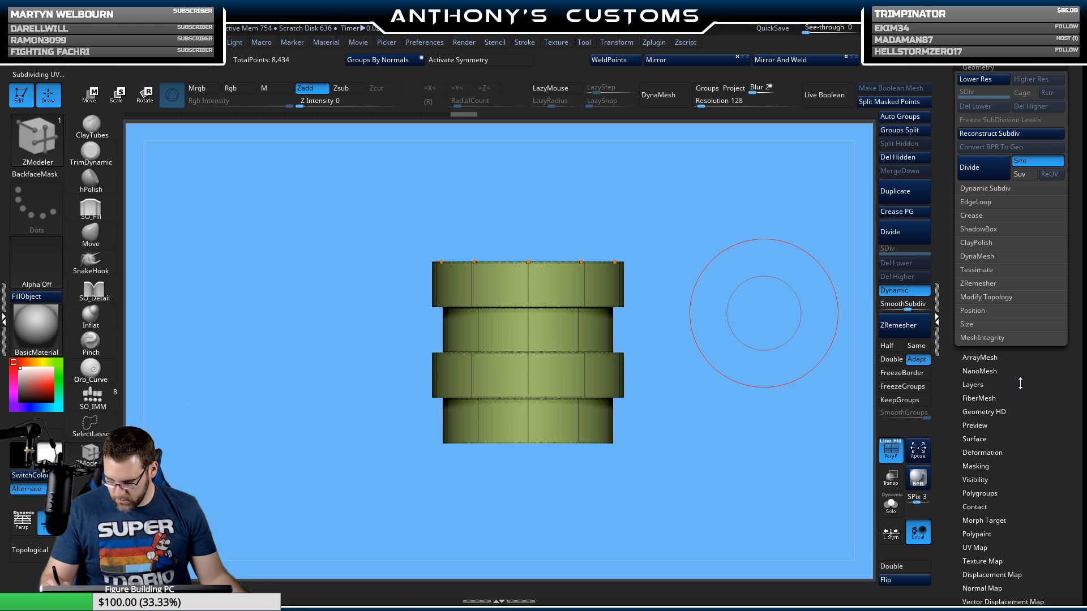
left_click_drag(1020, 385, 1027, 486)
left_click(994, 292)
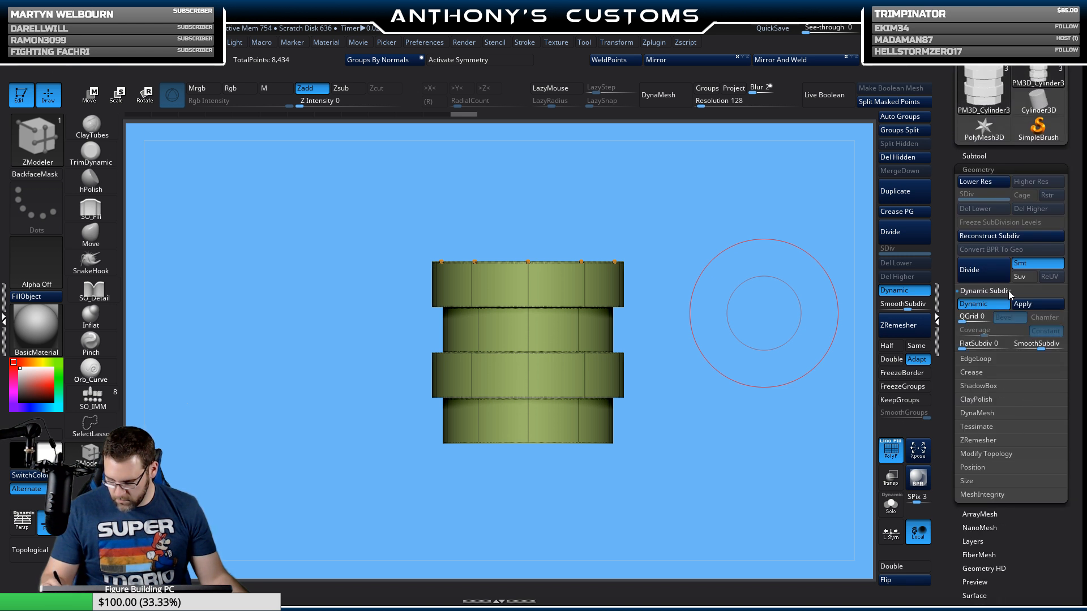
left_click(1038, 305)
Step: Delete the lower subdivision levels and duplicate the ringed cylinder upward into a continuous stack of three pieces
key("w")
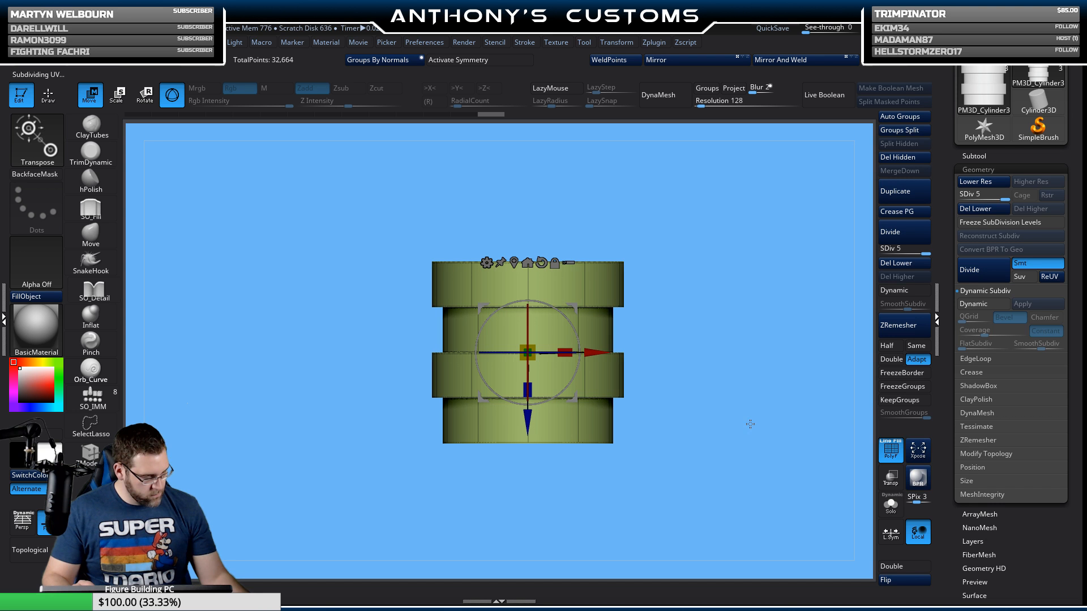
left_click_drag(742, 389, 697, 386, "alt")
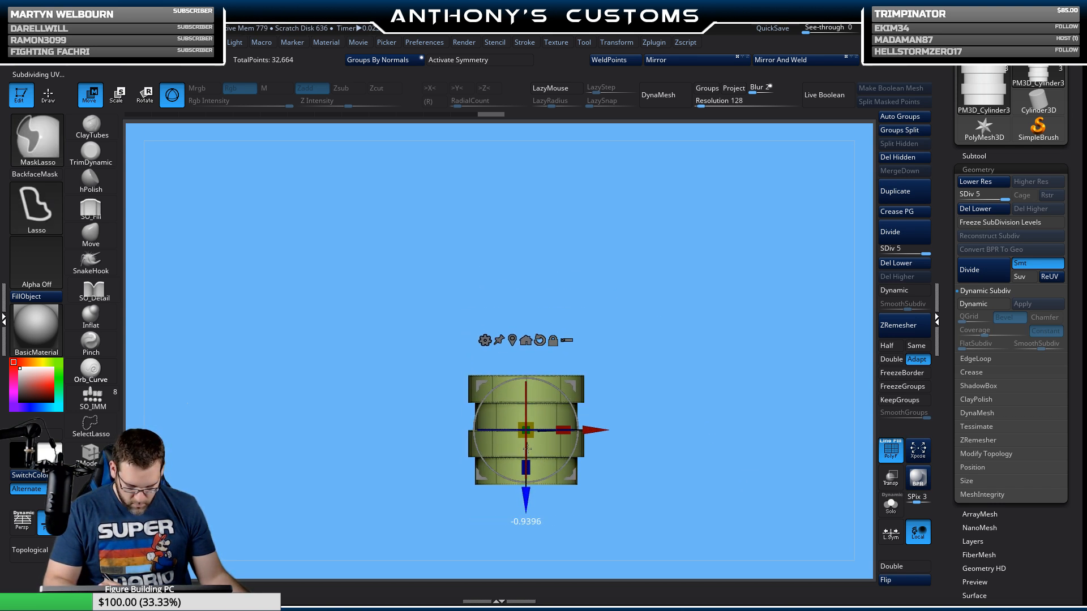
left_click_drag(527, 431, 548, 391, "ctrl")
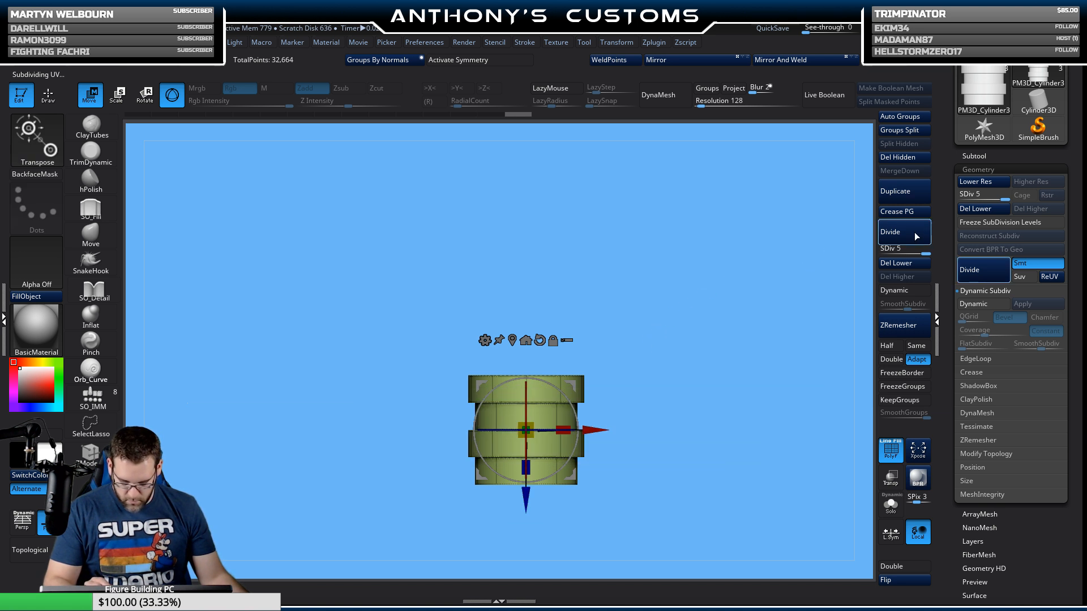
left_click(911, 263)
left_click_drag(525, 498, 545, 277, "ctrl")
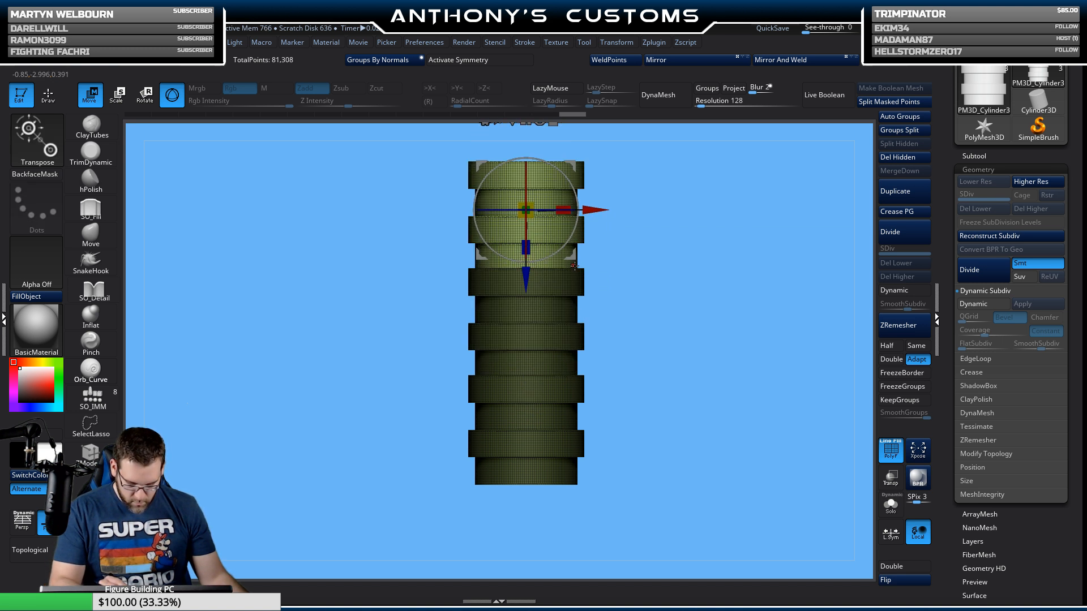
Step: Clear the mask and run Auto Groups to give each of the three stacked pieces its own polygroup
key("q")
left_click_drag(675, 279, 742, 252, "ctrl")
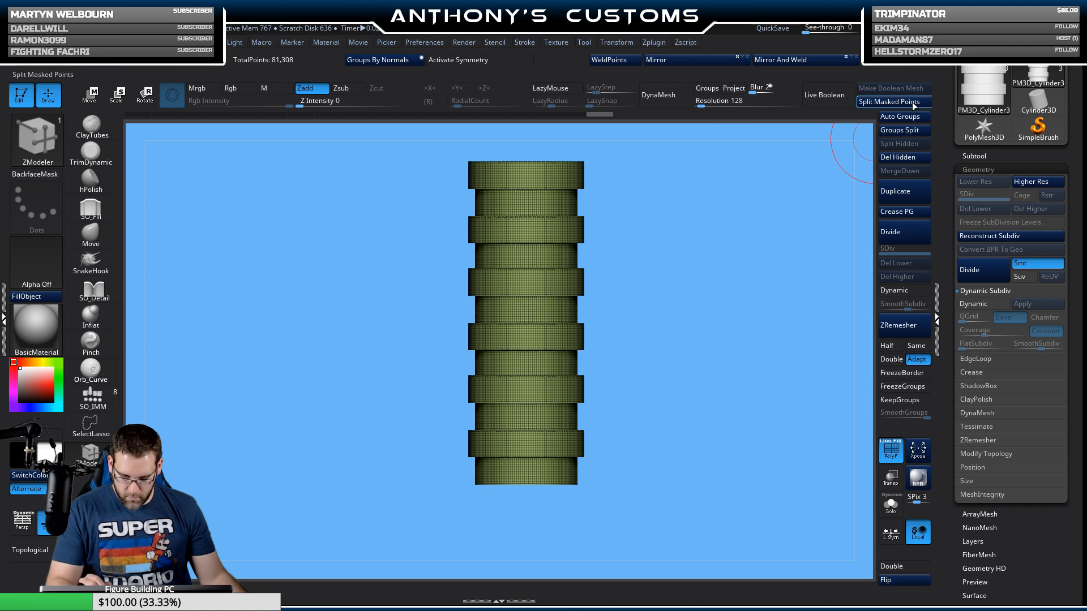
left_click(901, 117)
left_click_drag(731, 300, 721, 219)
mouse_move(703, 334)
left_mouse_down()
mouse_move(698, 262)
mouse_move(696, 351)
left_mouse_up()
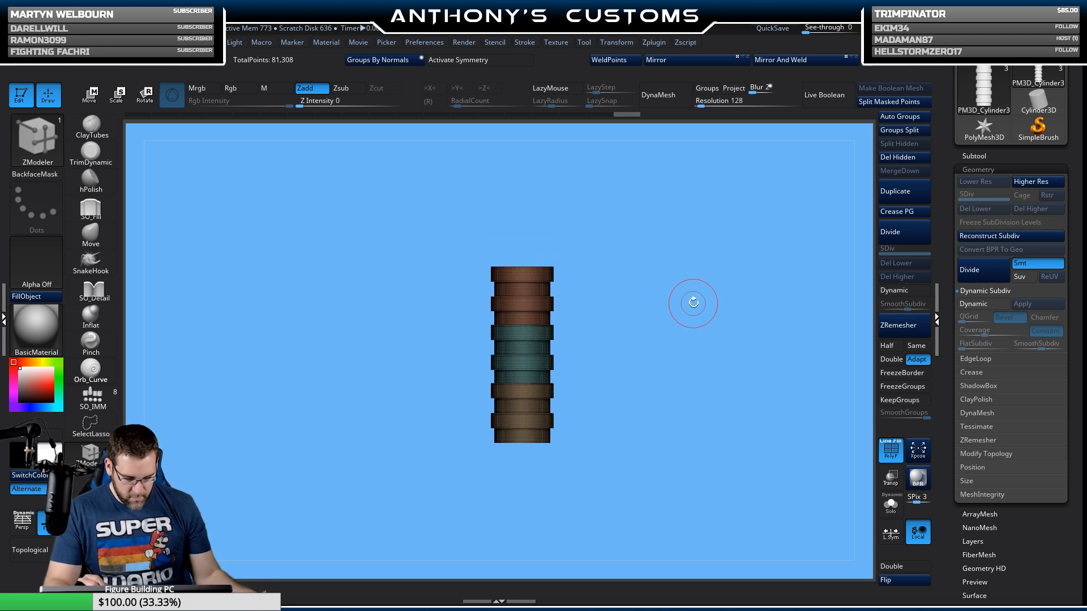
Step: Create a new InsertMesh brush from the stacked cylinder instead of appending it to the current brush
key("b")
left_click(594, 252)
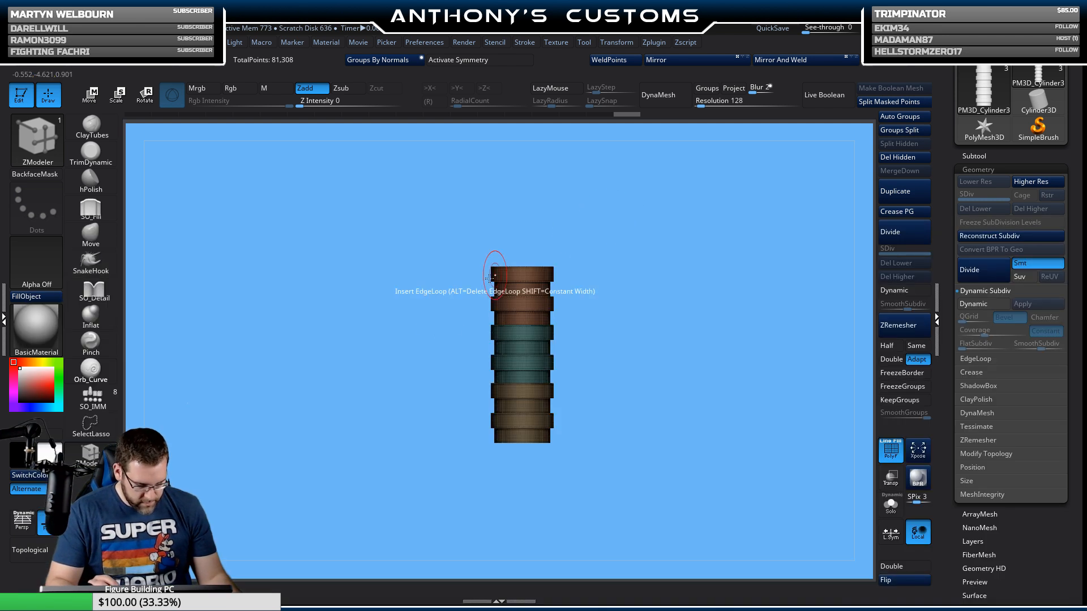
key("b")
left_click(247, 578)
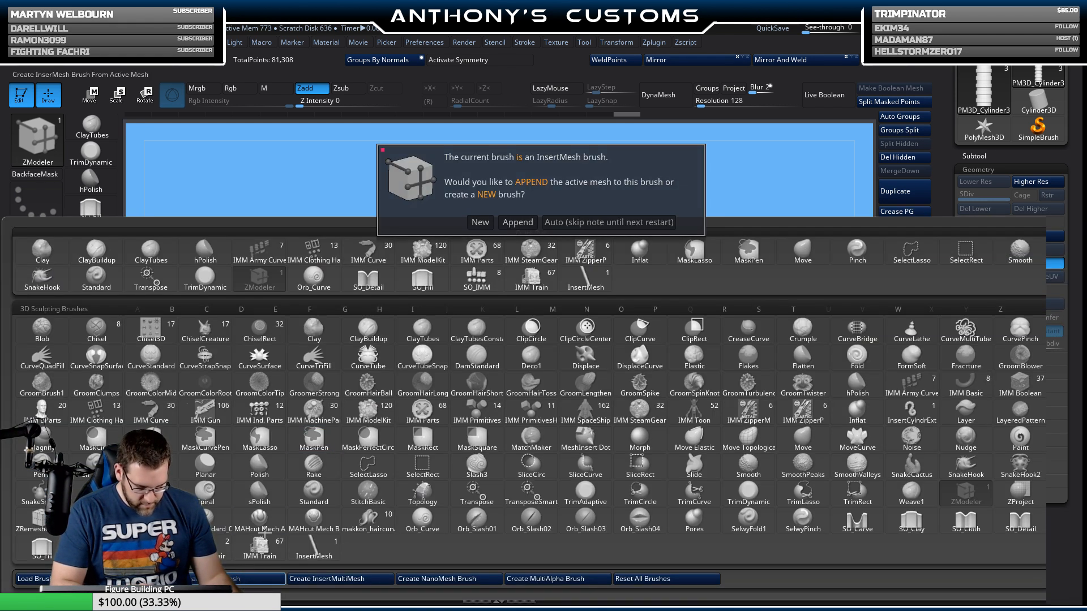
left_click(482, 223)
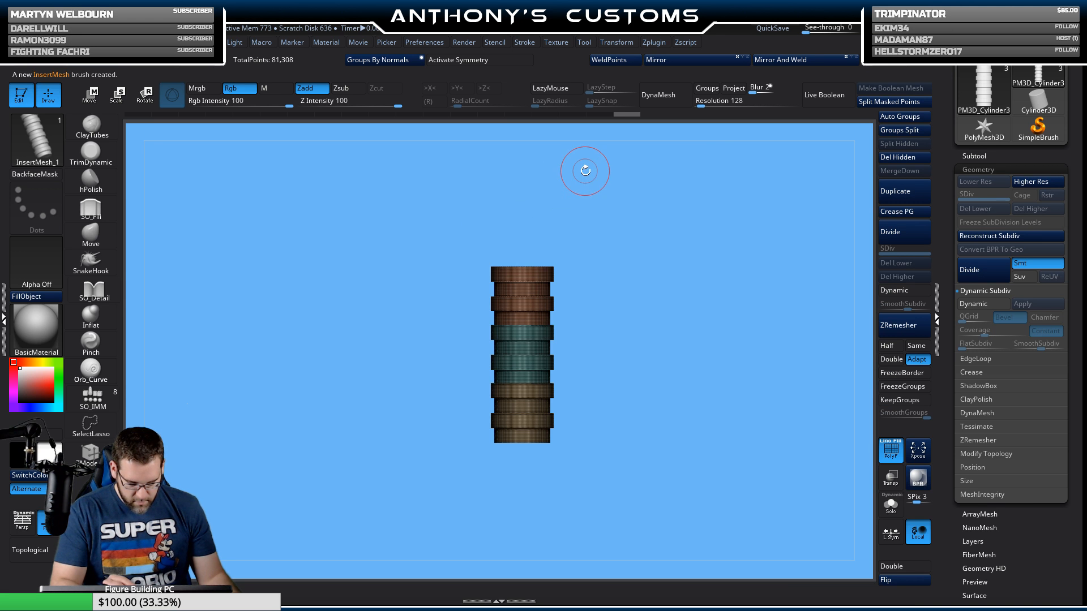
Step: Set the new InsertMesh_1 brush to draw along curves with separate start, middle and end pieces
left_click(981, 158)
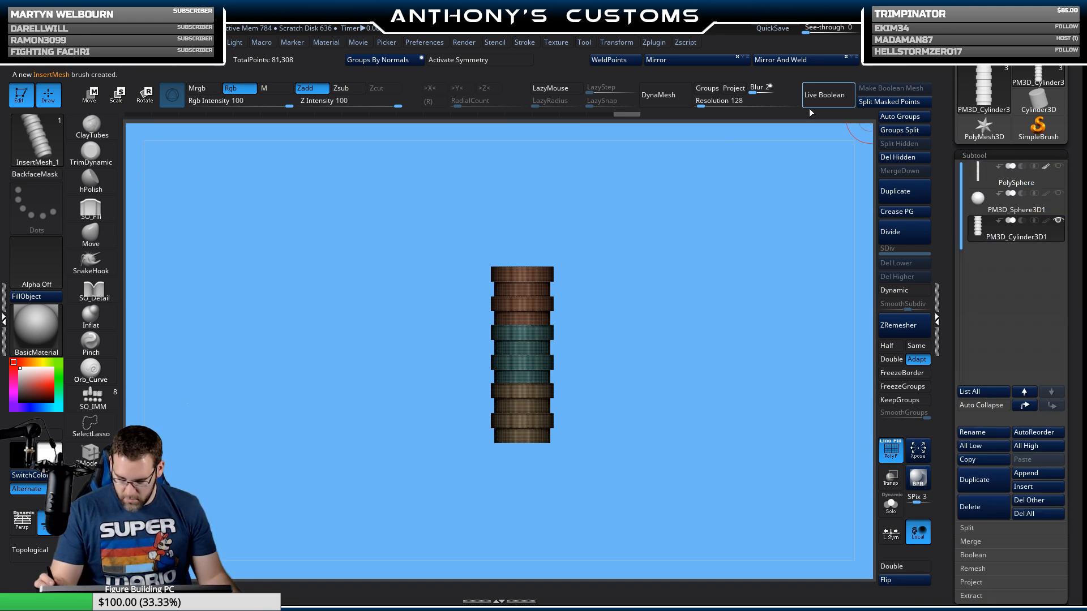
left_click(530, 42)
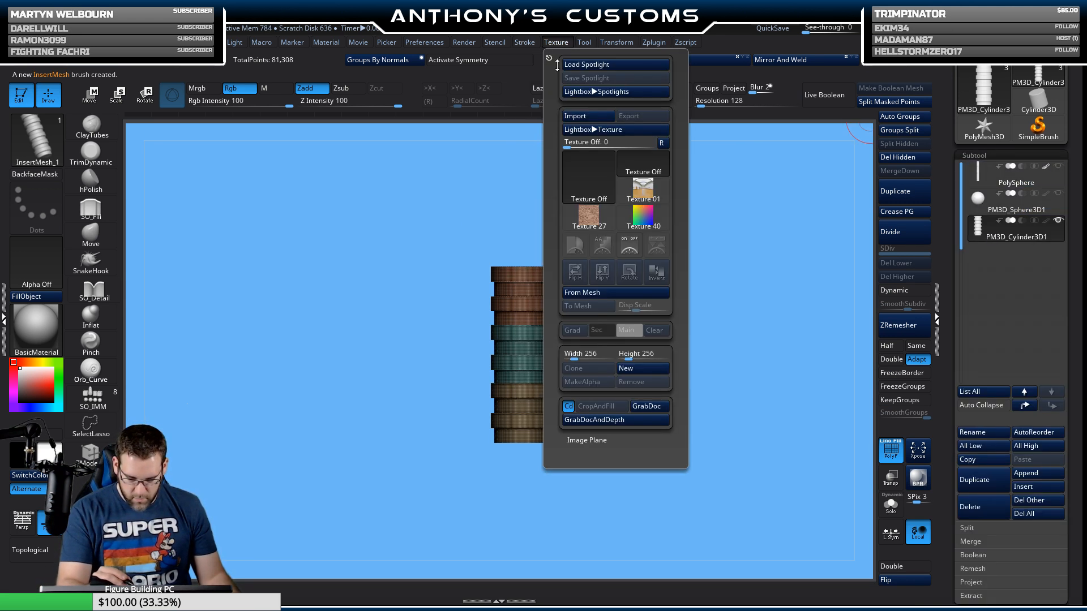
left_click(571, 282)
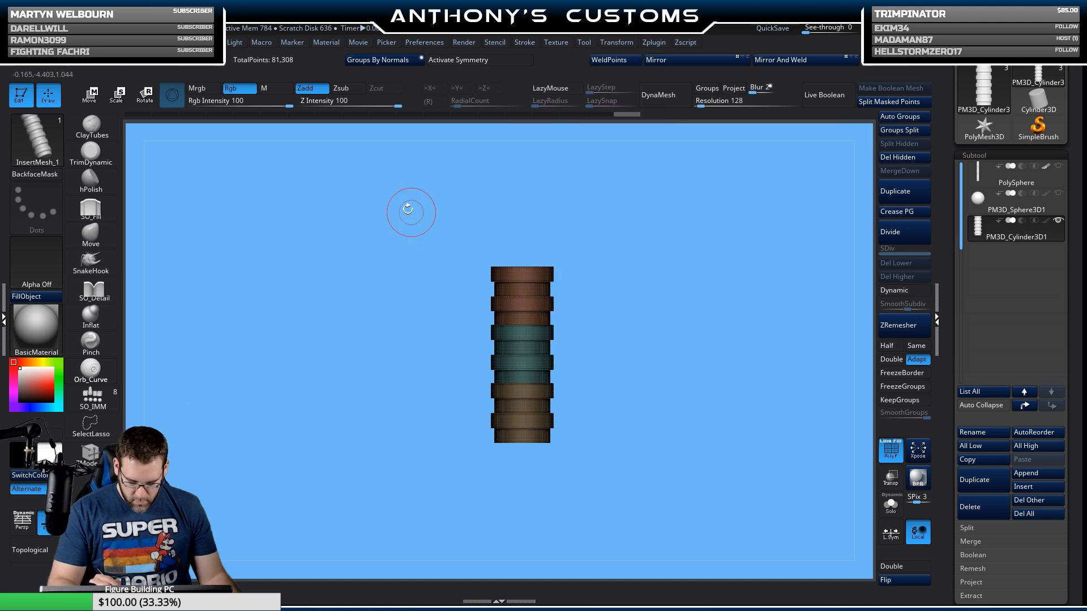
left_click(48, 43)
mouse_move(169, 244)
left_mouse_down()
mouse_move(159, 164)
mouse_move(146, 168)
mouse_move(141, 259)
mouse_move(81, 430)
left_mouse_up()
left_click(81, 430)
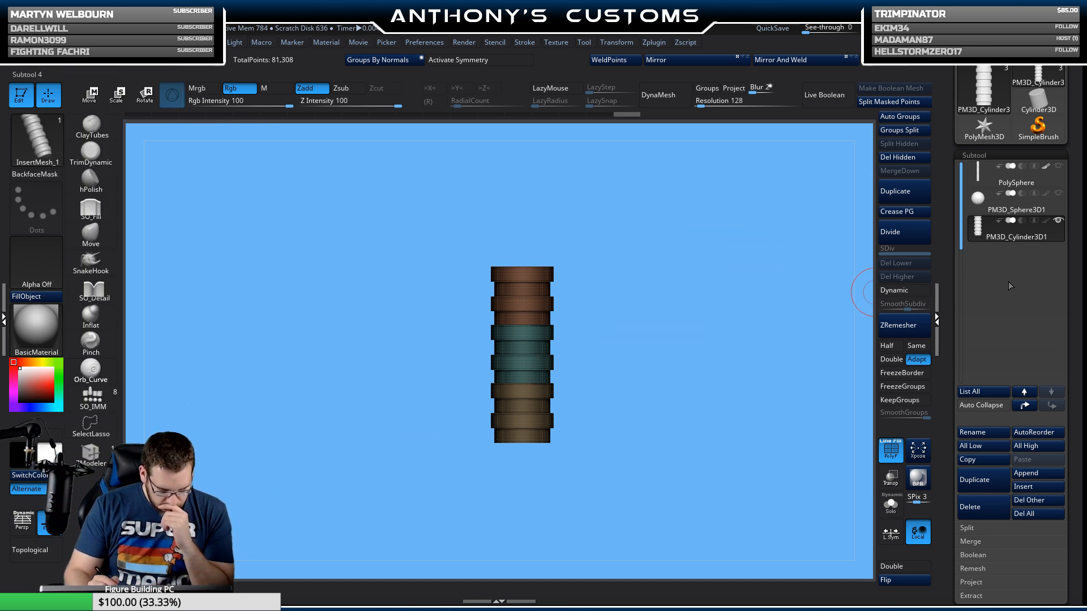
Step: Select the PM3D_Sphere3D1 subtool and draw an S-shaped test tube across the sphere with the new brush
left_click(1051, 209)
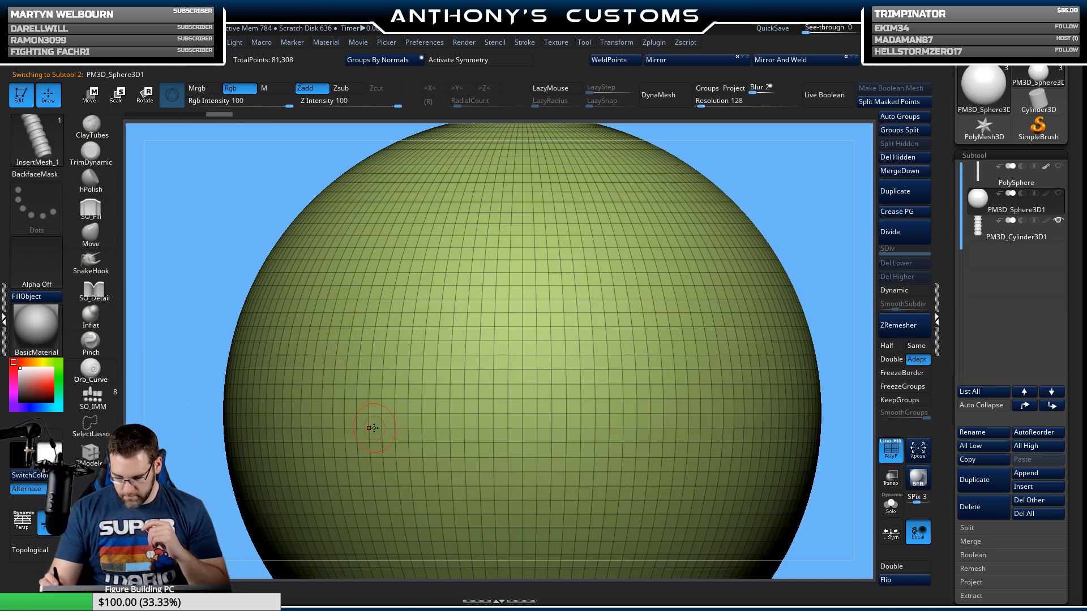
mouse_move(339, 438)
left_mouse_down()
mouse_move(503, 257)
mouse_move(708, 417)
mouse_move(726, 283)
left_mouse_up()
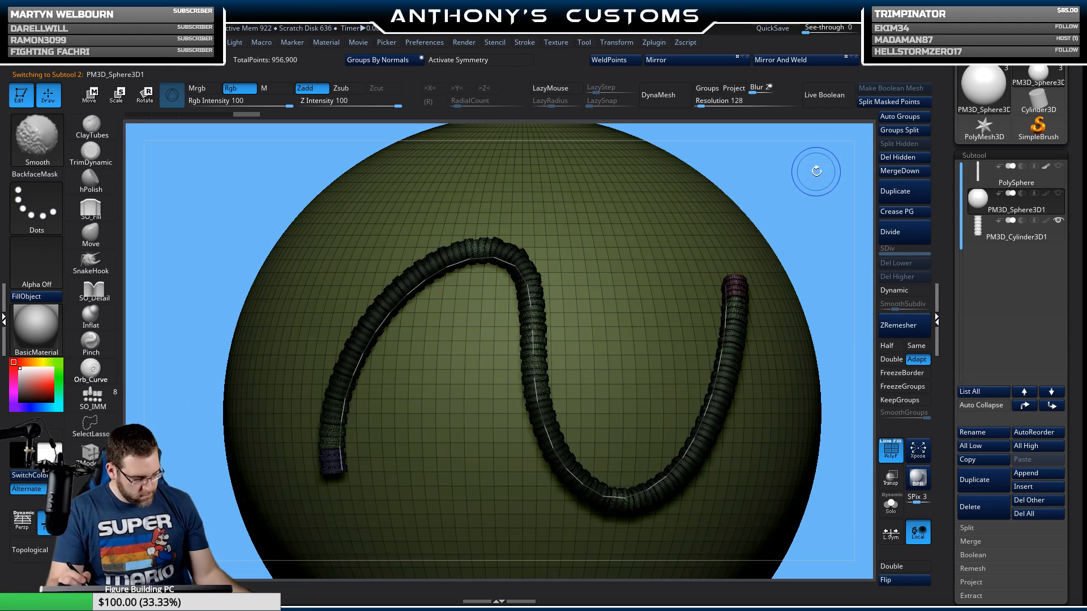
Step: Undo the stacking of the PM3D_Cylinder3D1 subtool back to a single ringed piece and turn off its dynamic subdivision
key("shift+f")
left_click_drag(807, 198, 830, 154)
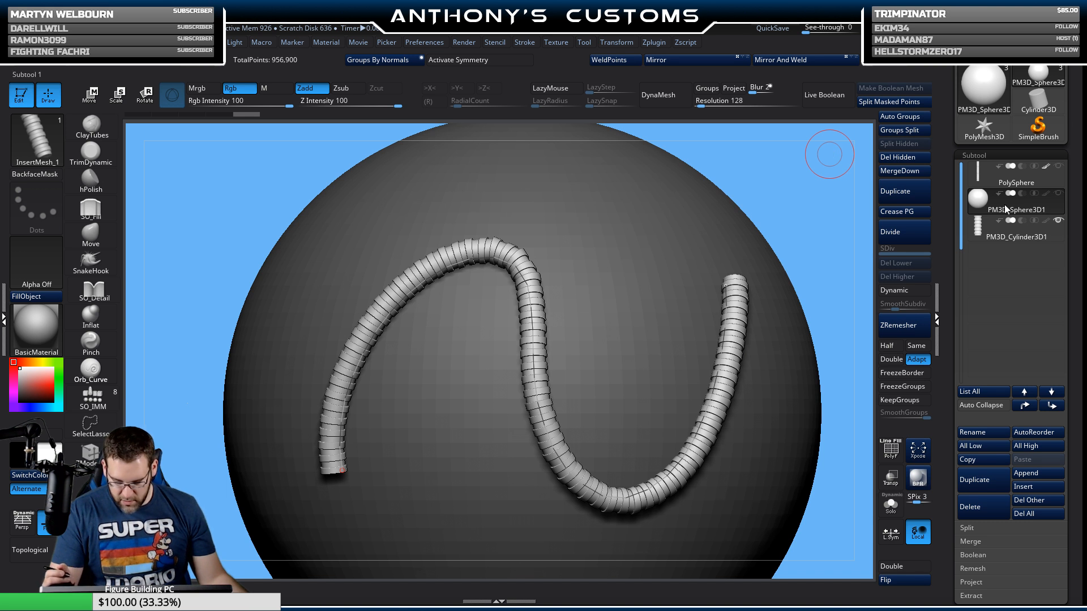
left_click(998, 229)
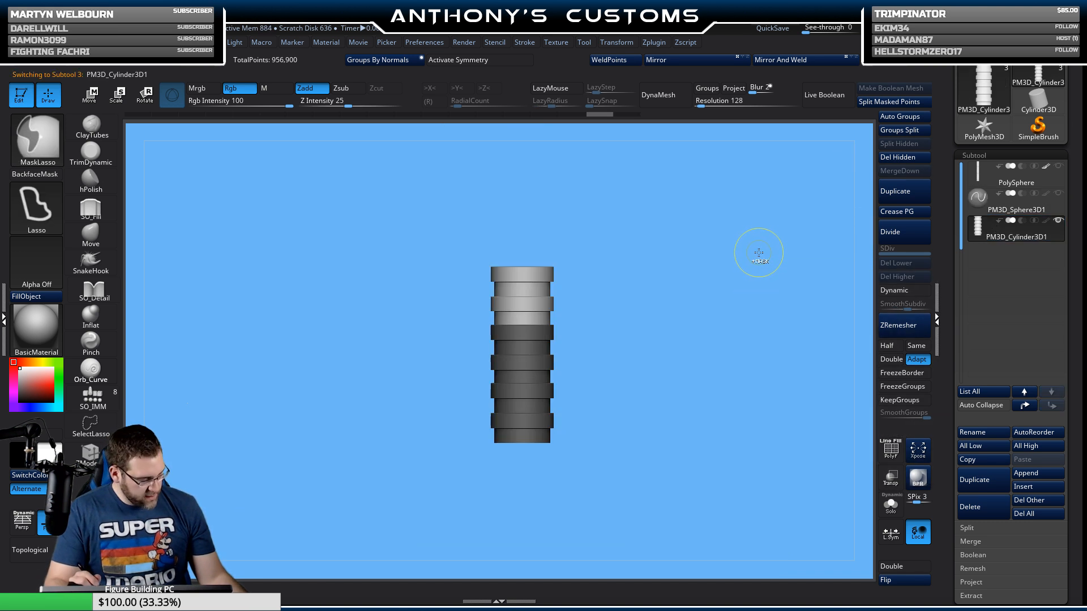
key("ctrl+z")
key("ctrl+z")
key("ctrl+z")
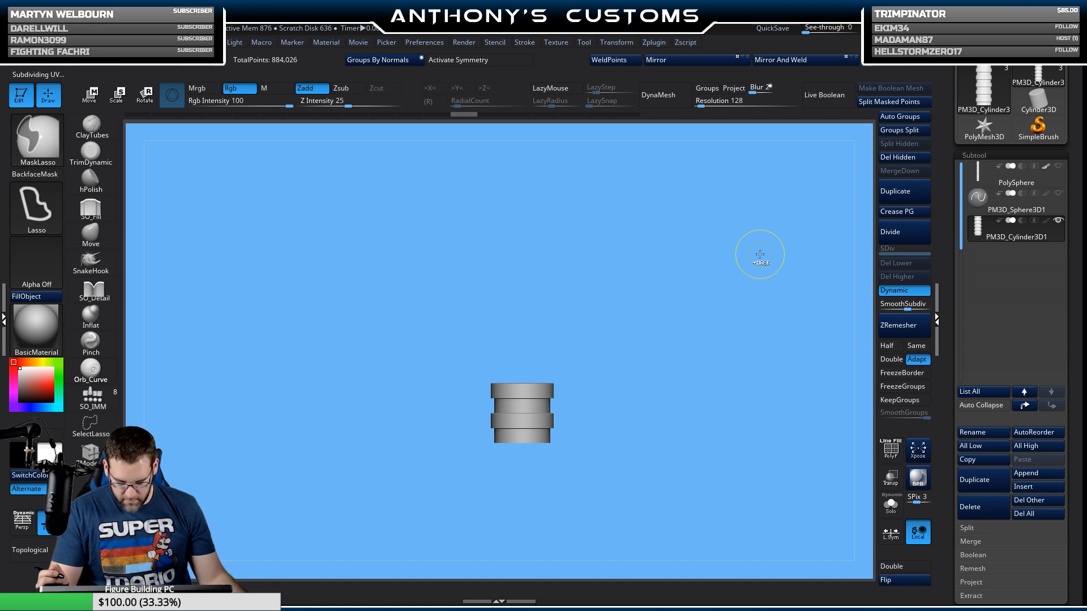
left_click(906, 291)
key("shift+f")
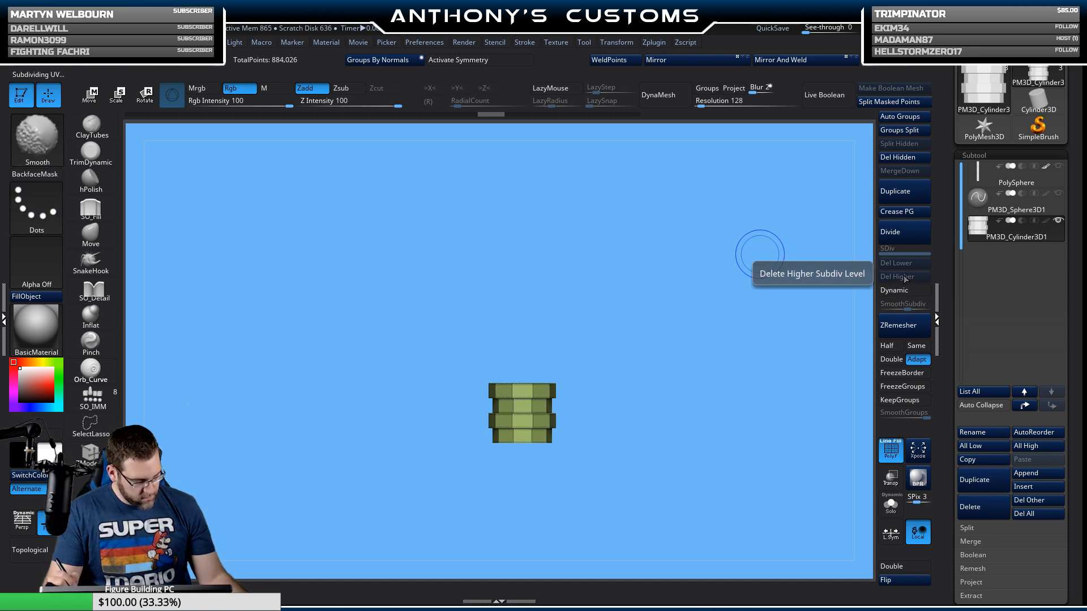
Step: Stack two copies of the low-poly ringed piece above the original, clear the mask and run Auto Groups
key("w")
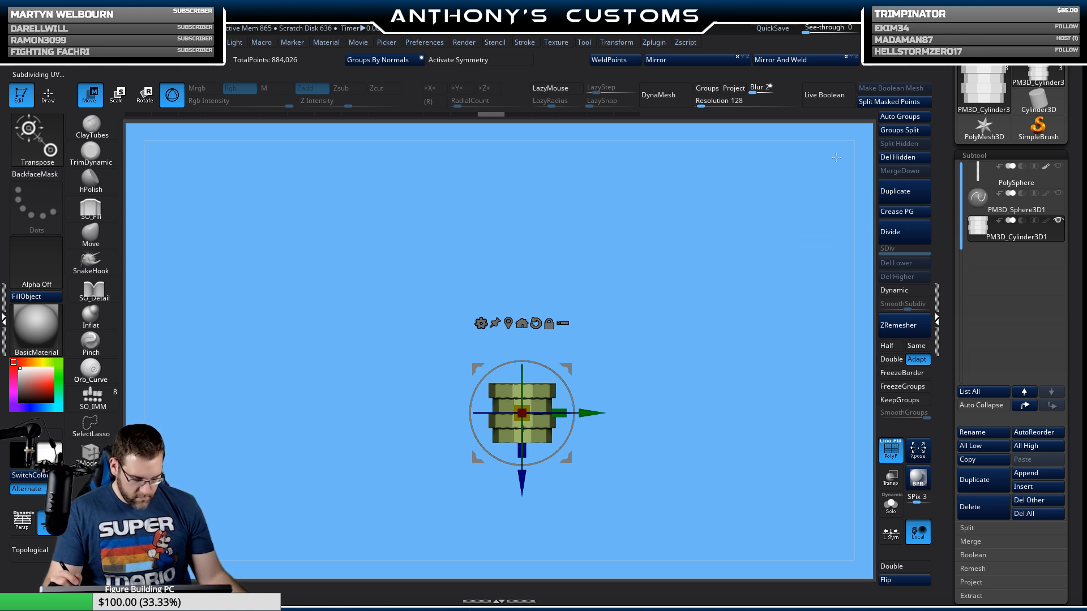
mouse_move(522, 481)
left_mouse_down("ctrl")
mouse_move(522, 422)
mouse_move(559, 354)
left_mouse_up("ctrl")
key("q")
left_click_drag(688, 317, 749, 306, "ctrl")
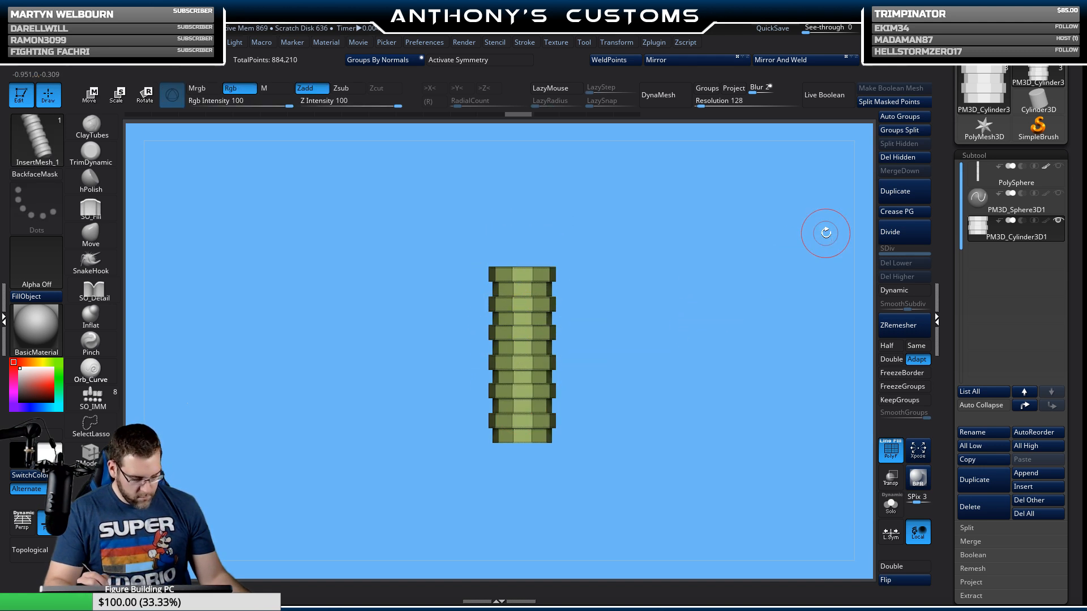
left_click(902, 117)
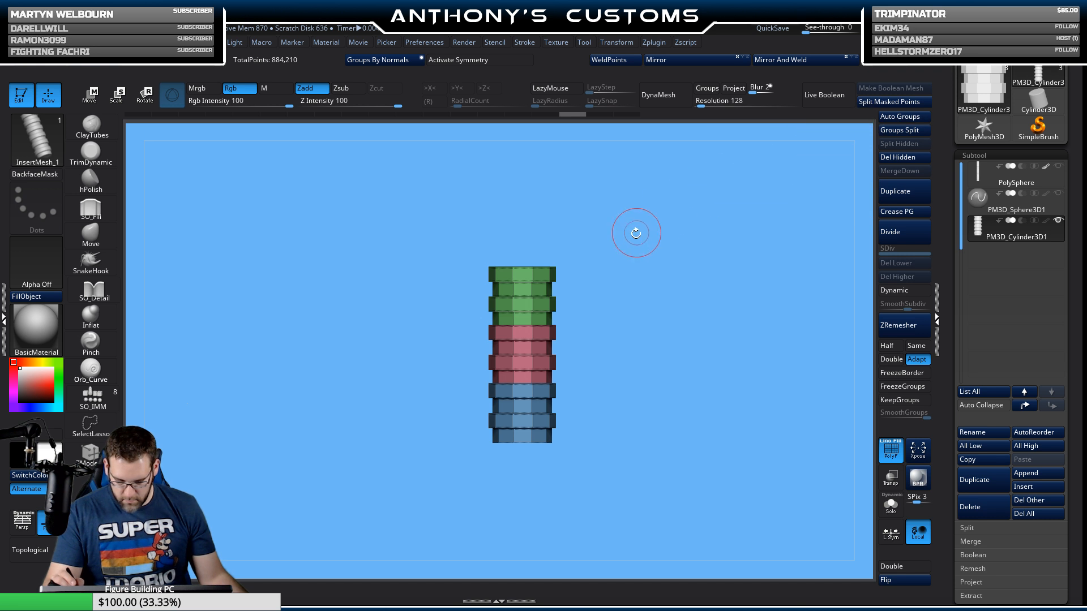
Step: Create another new InsertMesh brush from the low-poly three-piece cylinder stack
key("b")
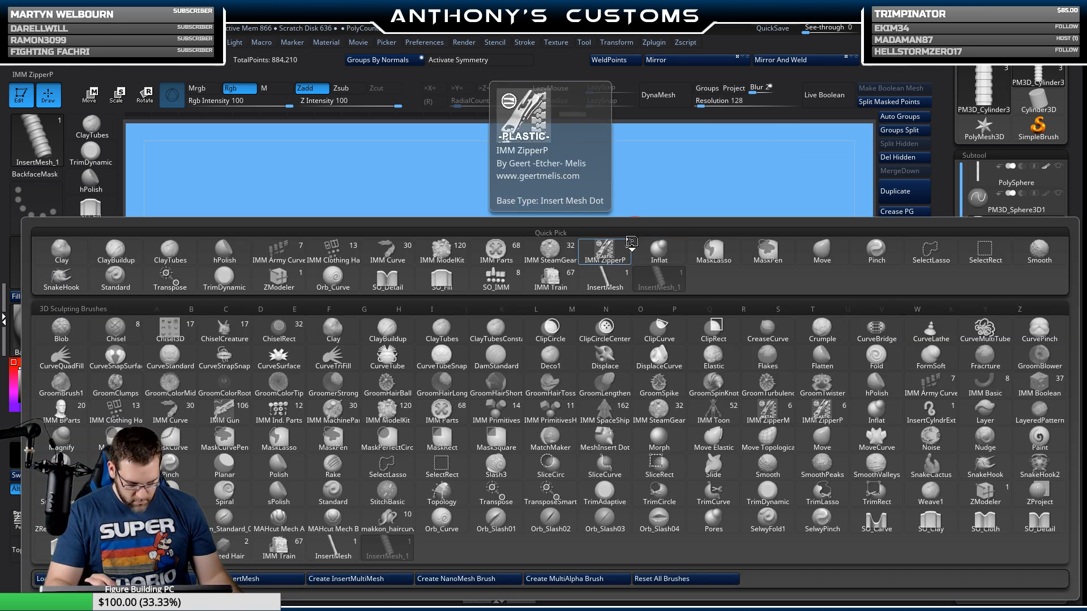
left_click(251, 580)
left_click(481, 221)
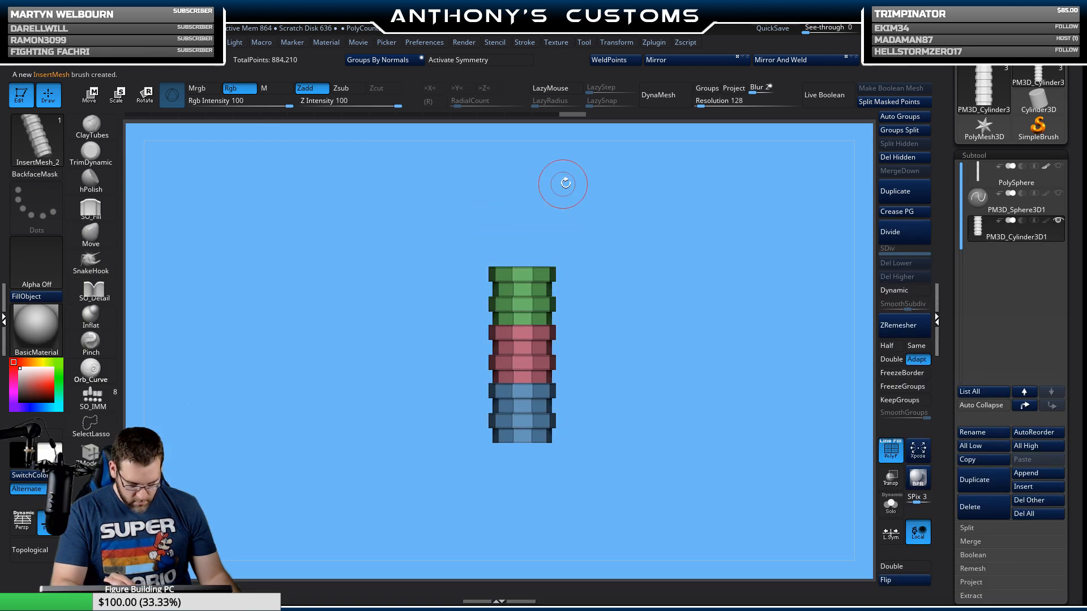
Step: Set the InsertMesh_2 brush to draw along curves with Tri Parts enabled
left_click(529, 42)
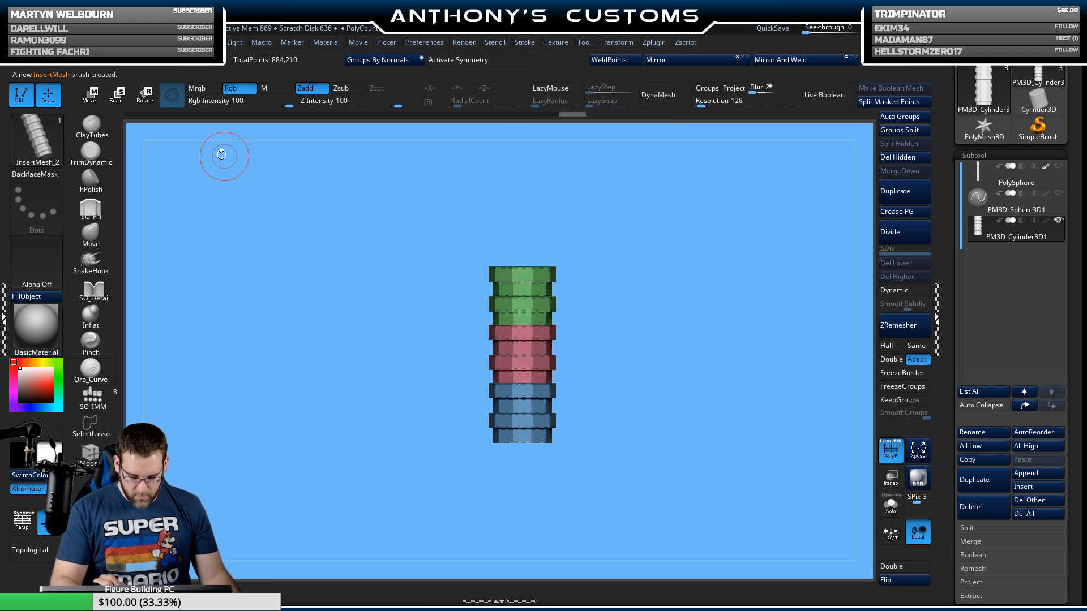
left_click(44, 42)
left_click_drag(173, 362, 150, 253)
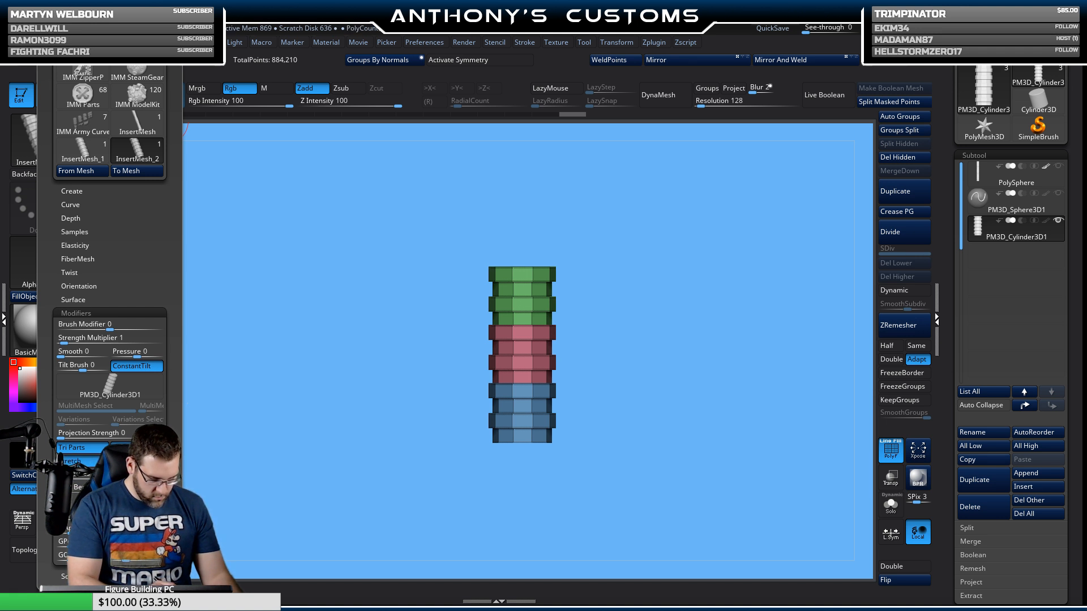
Step: Replace the old test tube on the PM3D_Sphere3D1 subtool with an S-shaped curve drawn with the InsertMesh_2 brush
left_click(998, 207)
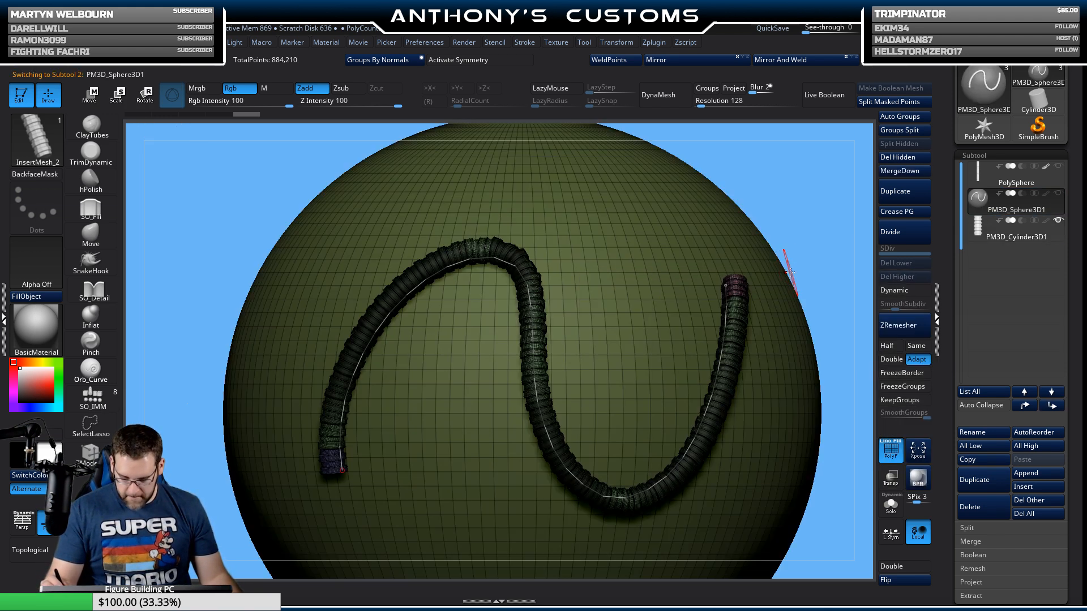
key("ctrl+z")
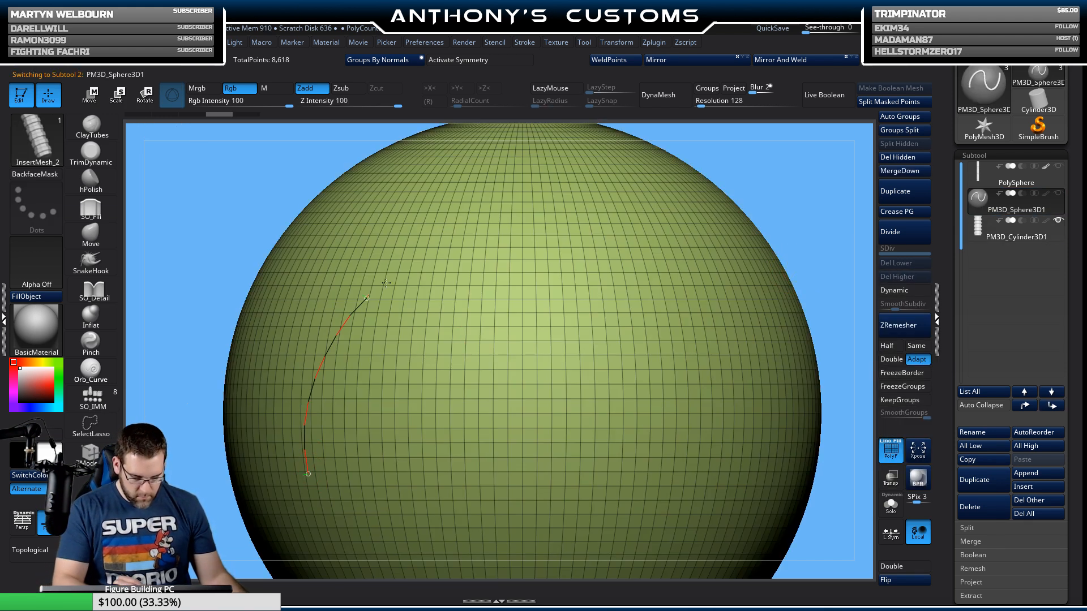
left_click(585, 479)
mouse_move(821, 176)
left_mouse_down()
mouse_move(785, 185)
mouse_move(814, 178)
left_mouse_up()
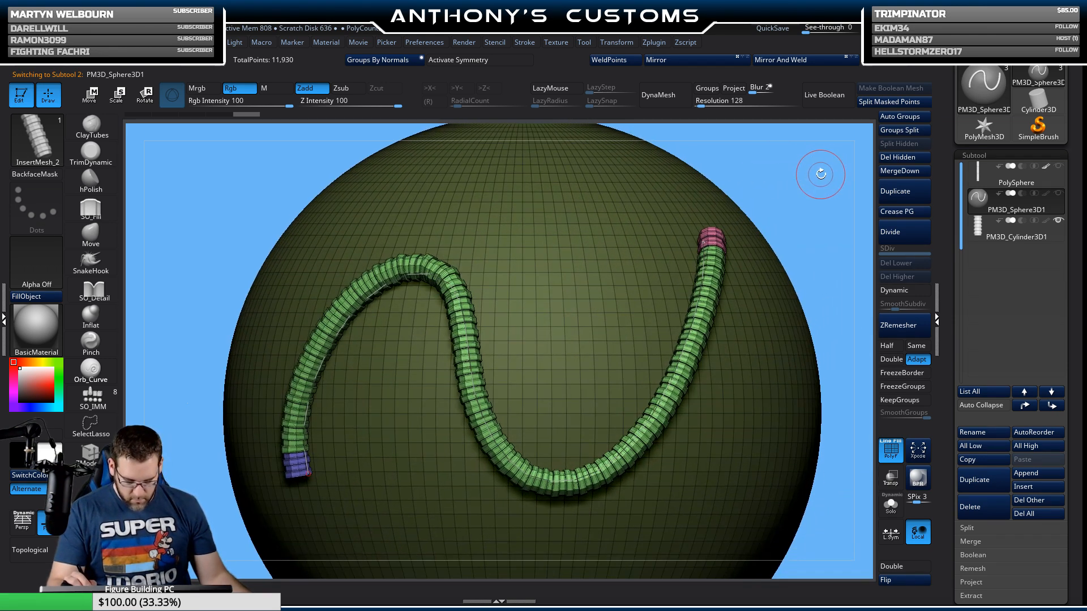
Step: Hide the polyframe, turn on dynamic subdivision and check how the smoothed tube segments join along the curve
key("shift+f")
left_click(906, 290)
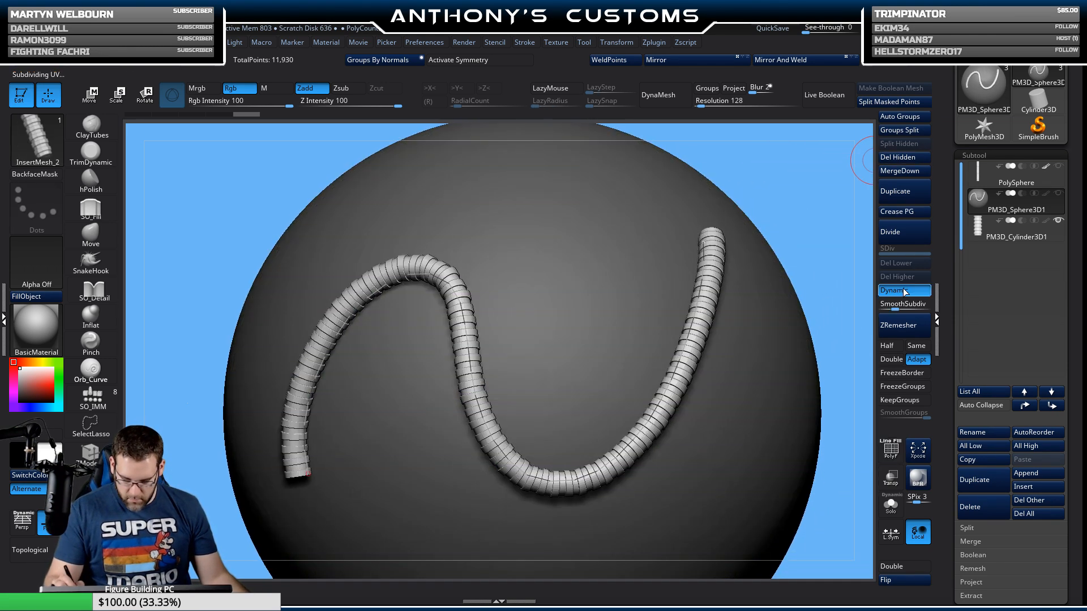
left_click_drag(772, 198, 787, 259)
left_click_drag(753, 353, 687, 332, "alt")
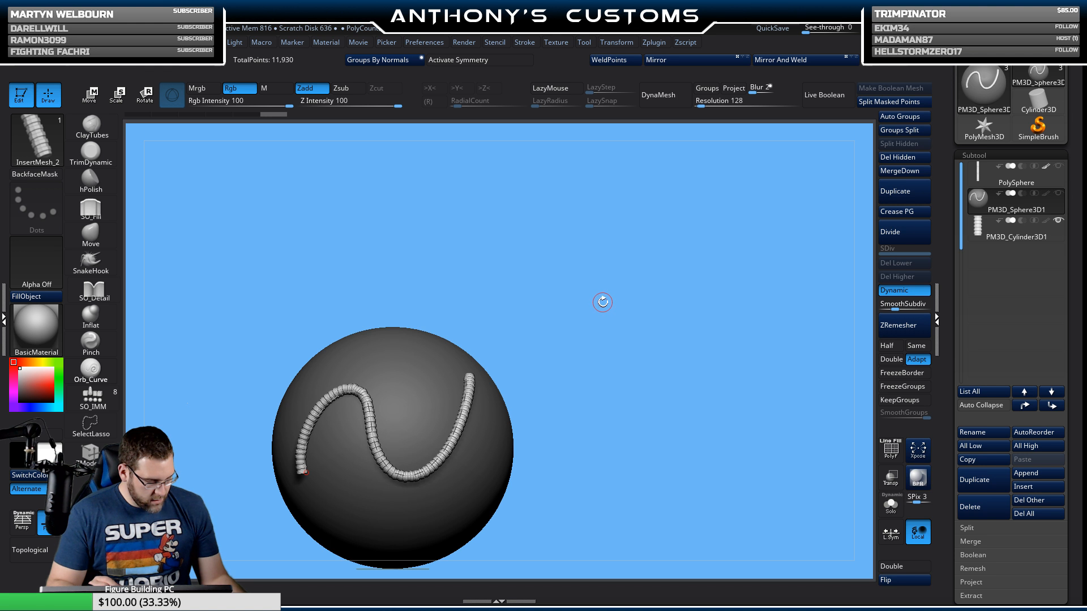
Step: Save the finished InsertMesh brush under the name TubeChain
key("b")
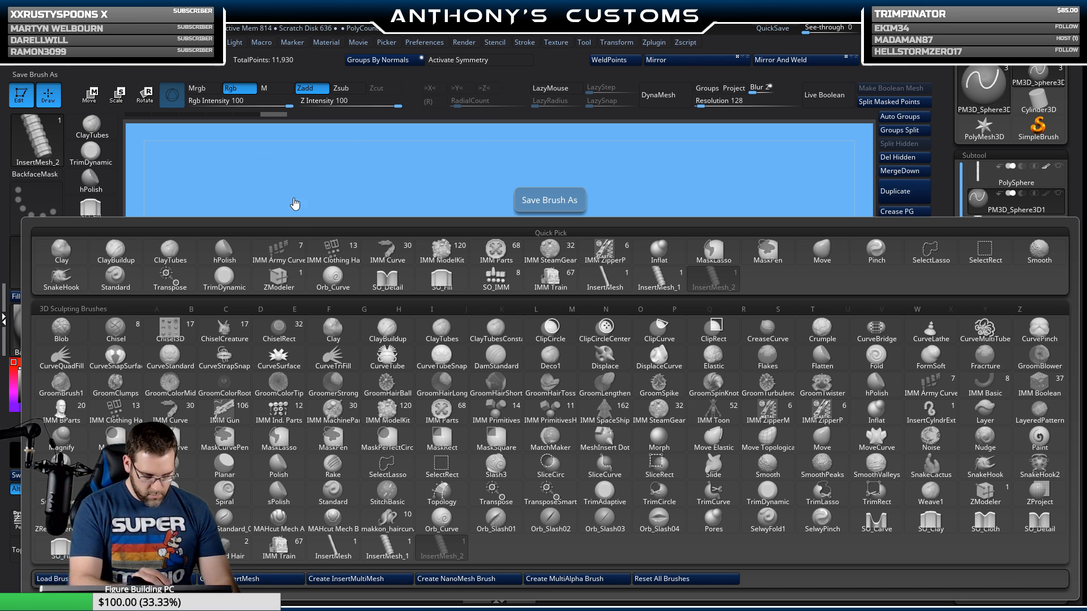
left_click(920, 539)
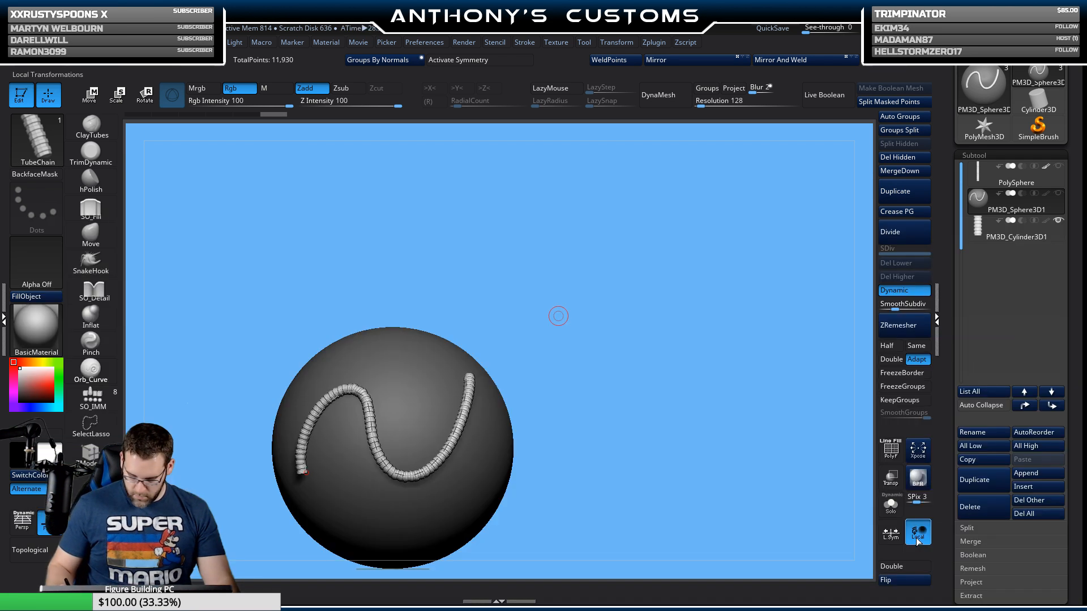
Step: Open the ActionFigure project containing the crossed swords, double-bladed staff and flat plane from the Document files in LightBox
key("comma")
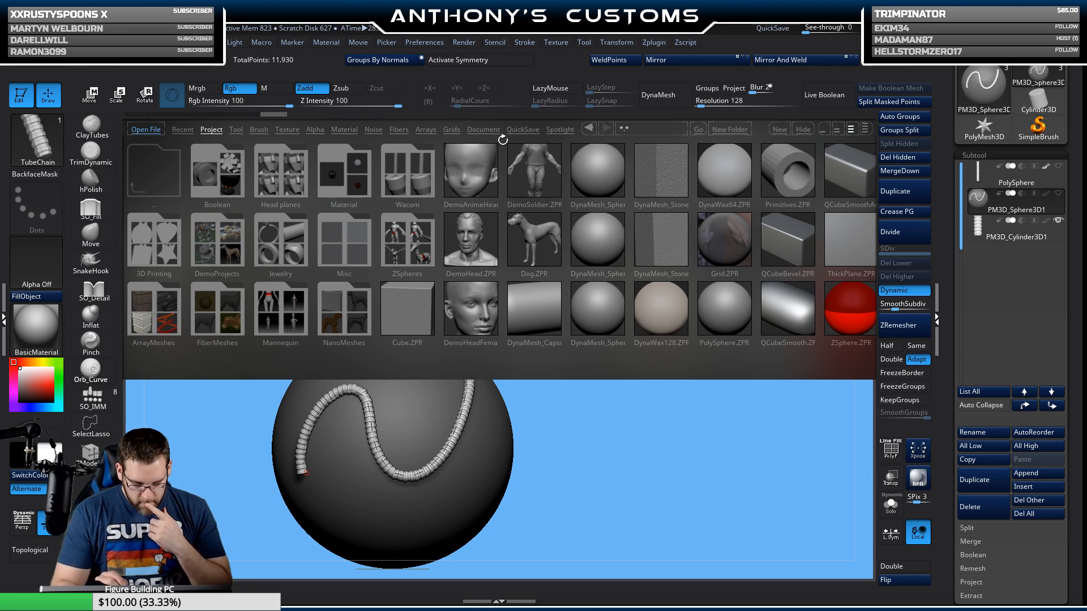
left_click(483, 130)
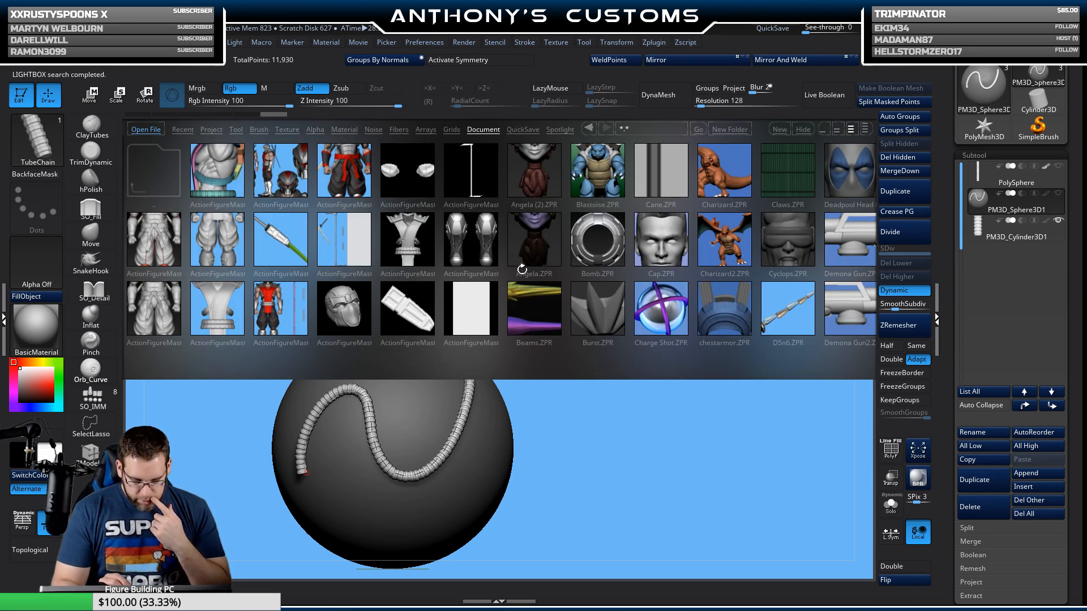
double_click(343, 229)
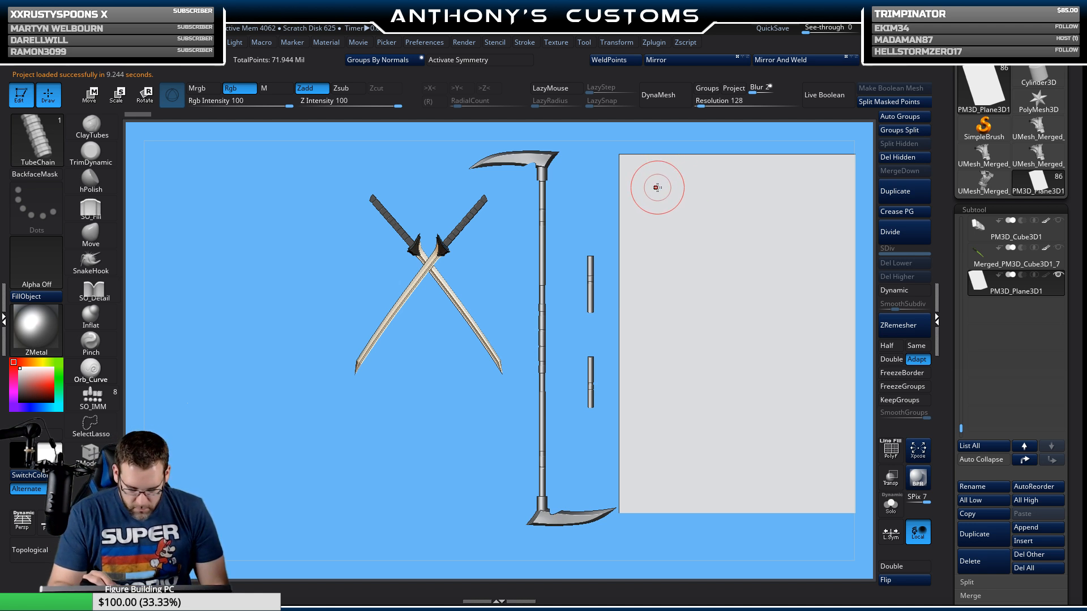
Step: Try drawing a looping TubeChain curve down the flat plane, once at the large draw size and once at a much smaller one
mouse_move(657, 182)
left_mouse_down()
mouse_move(740, 185)
mouse_move(734, 288)
mouse_move(786, 448)
mouse_move(767, 411)
mouse_move(657, 492)
mouse_move(709, 468)
left_mouse_up()
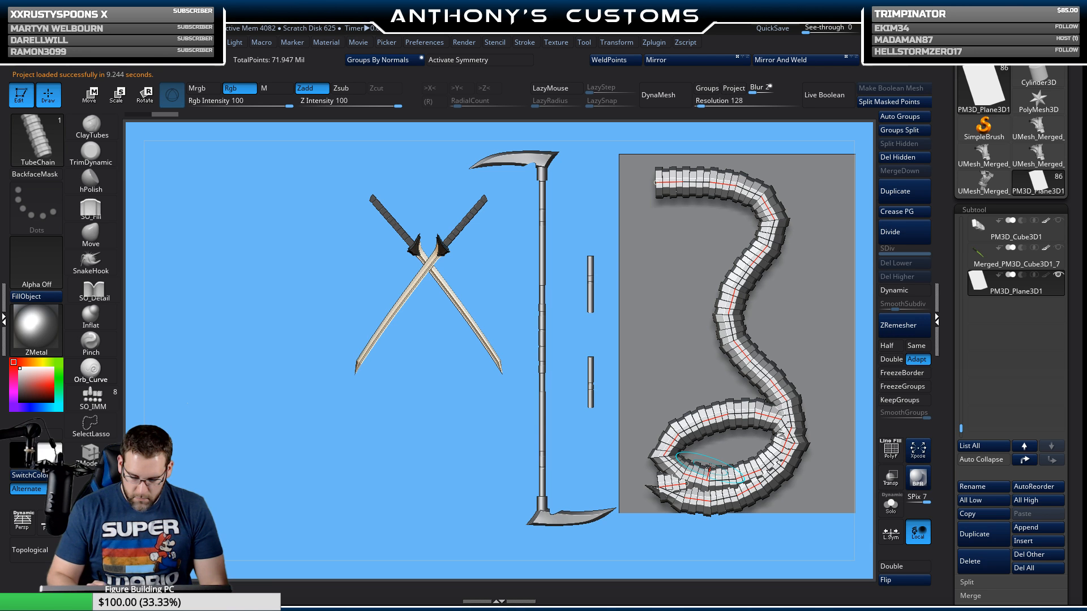
key("ctrl+z")
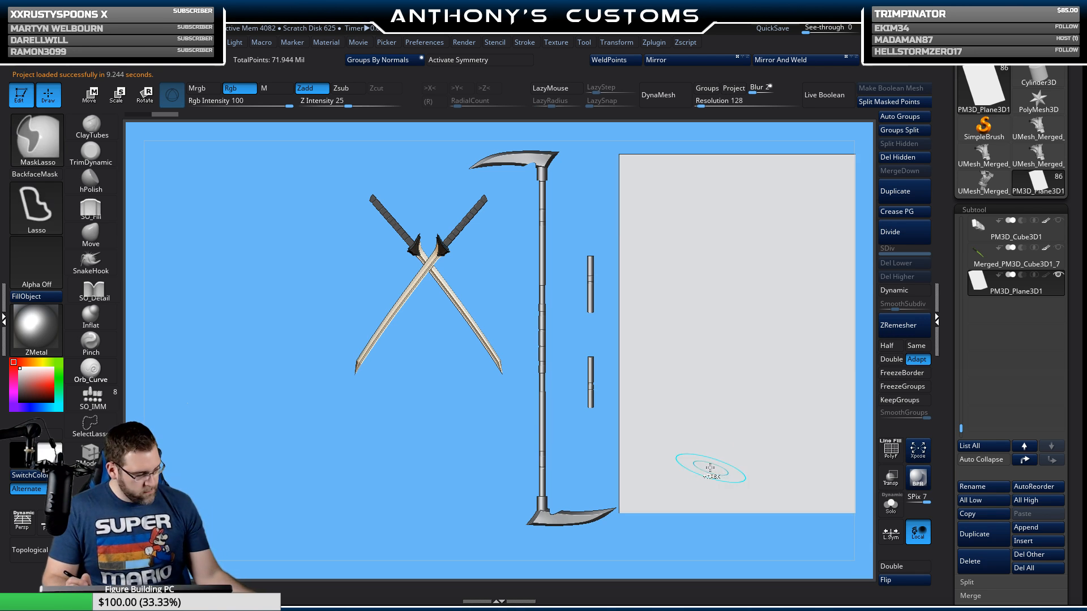
key("space")
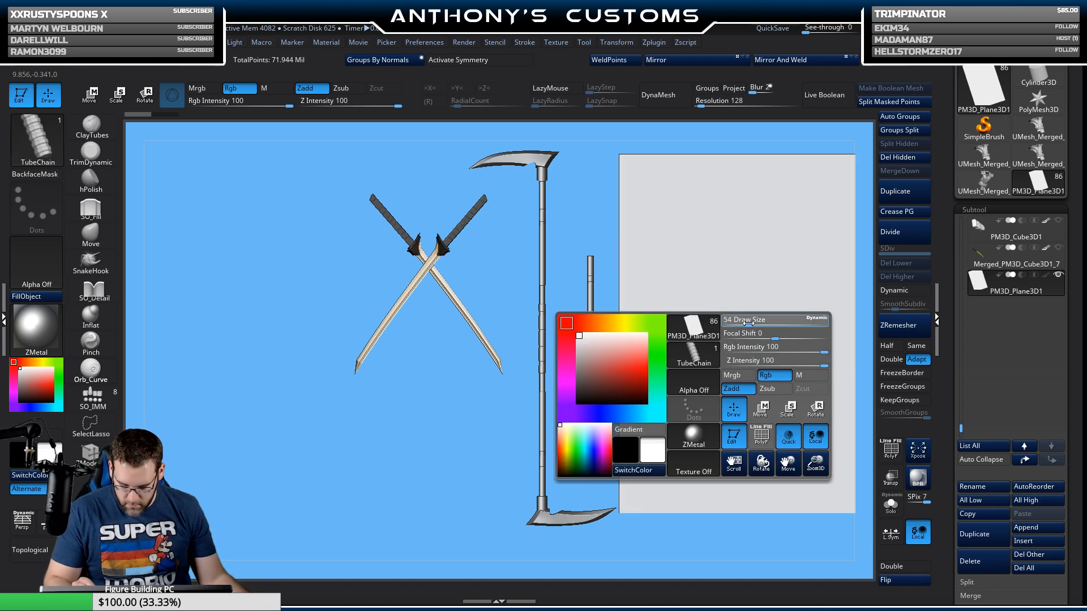
mouse_move(677, 178)
left_mouse_down()
mouse_move(750, 189)
mouse_move(774, 209)
mouse_move(757, 281)
mouse_move(788, 420)
mouse_move(725, 461)
mouse_move(667, 447)
mouse_move(721, 389)
mouse_move(789, 401)
mouse_move(769, 433)
mouse_move(698, 464)
mouse_move(644, 449)
mouse_move(701, 453)
left_mouse_up()
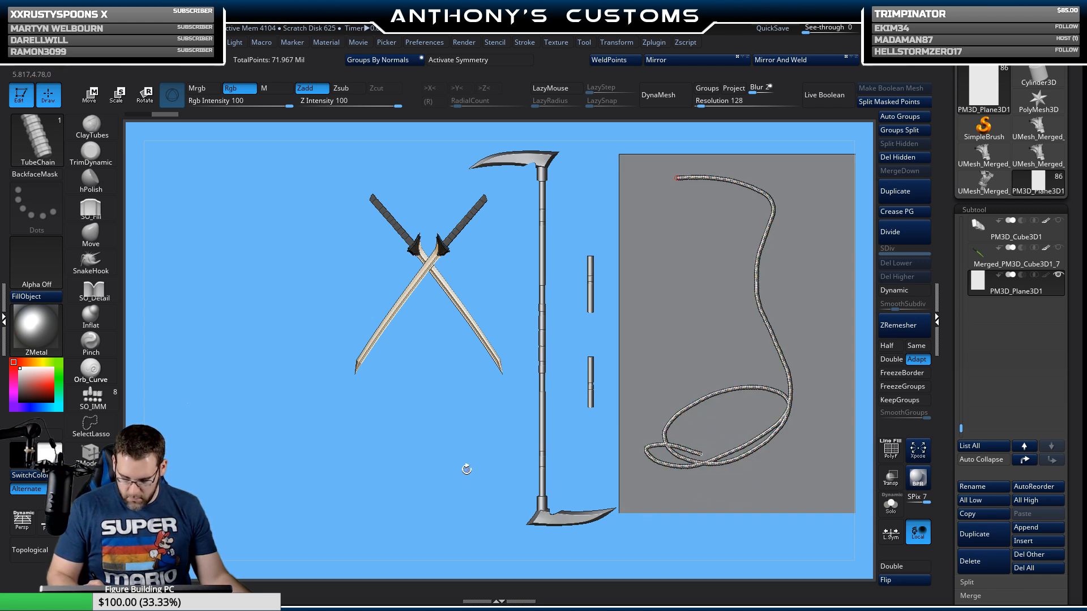
mouse_move(467, 469)
left_mouse_down()
mouse_move(440, 474)
mouse_move(466, 474)
mouse_move(453, 478)
left_mouse_up()
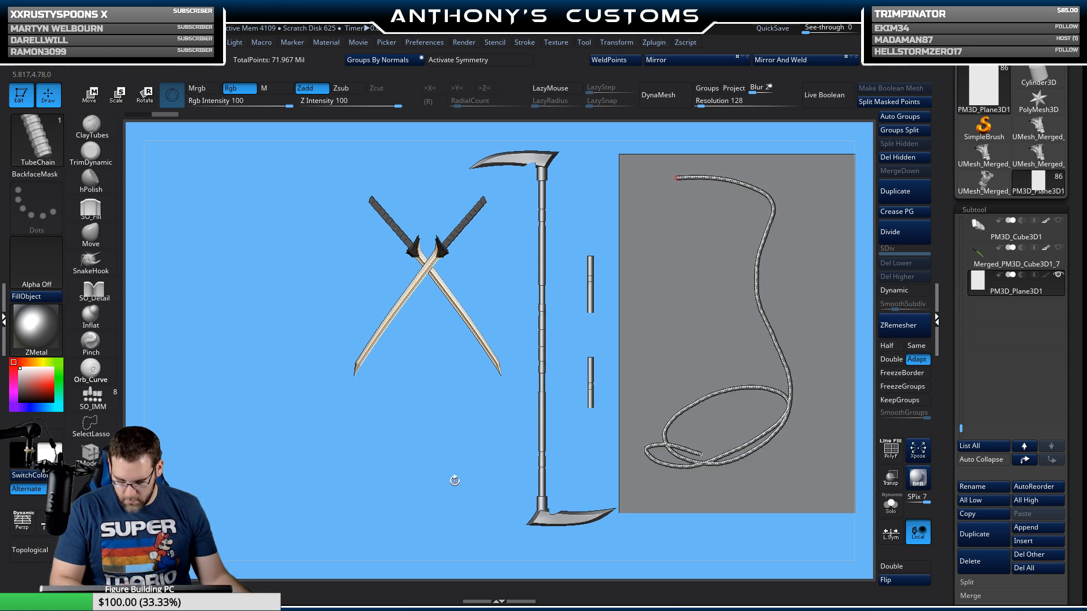
key("ctrl")
key("ctrl+z")
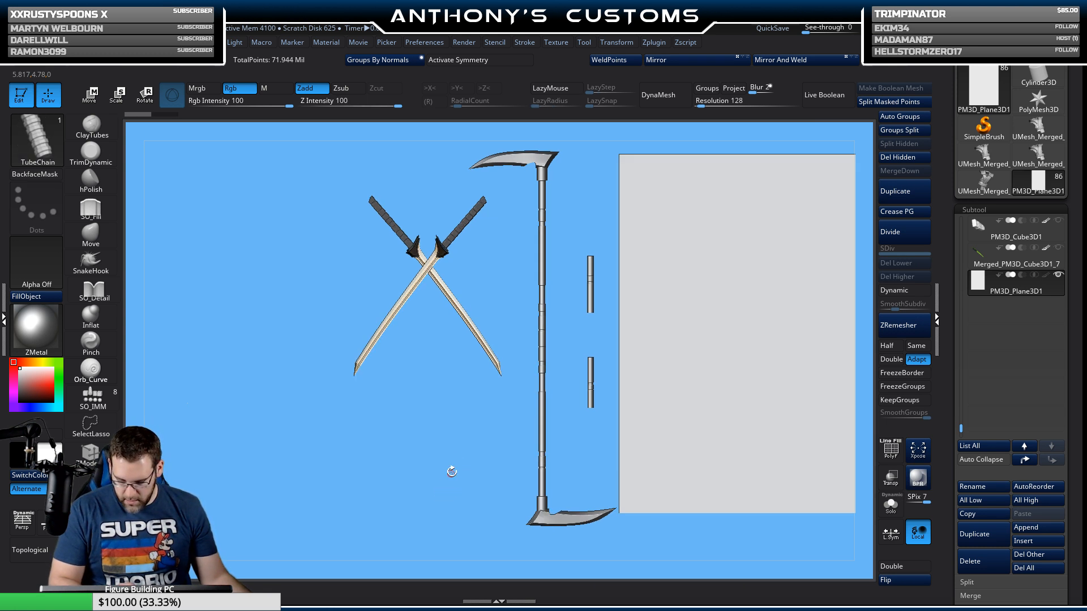
Step: Adjust the TubeChain draw size and turn the view so the plane lies lengthwise above the staff
key("space")
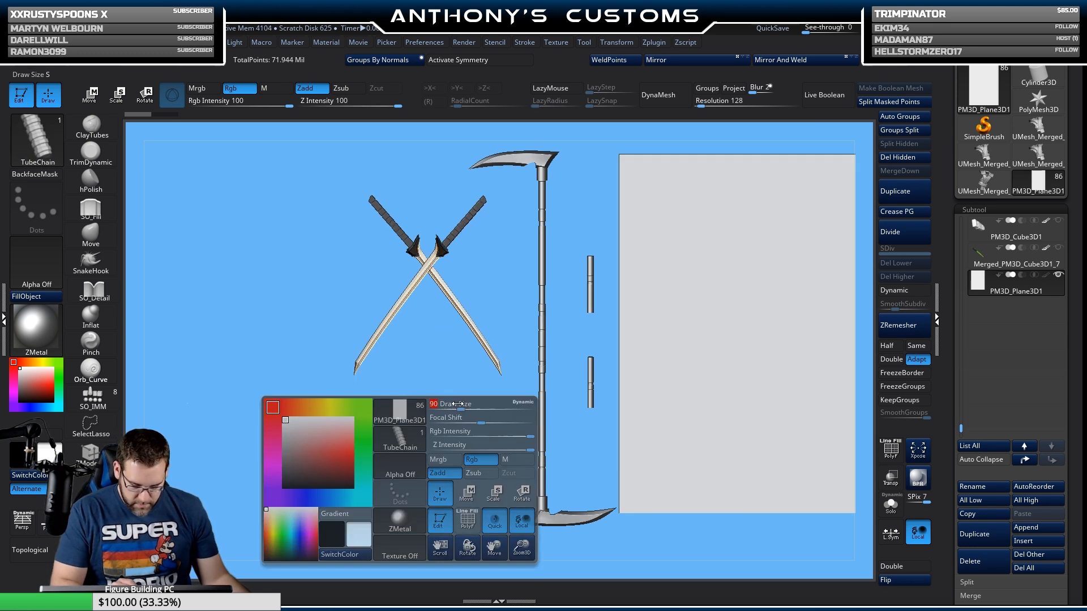
left_click_drag(253, 427, 728, 299)
left_click_drag(511, 320, 296, 478, "alt")
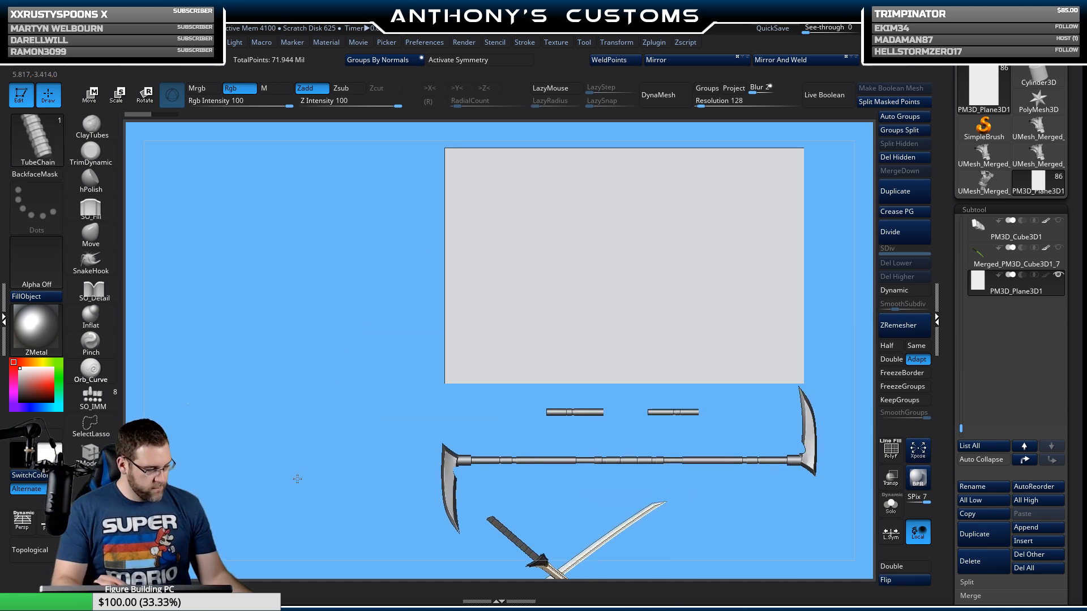
left_click_drag(825, 170, 766, 217, "alt")
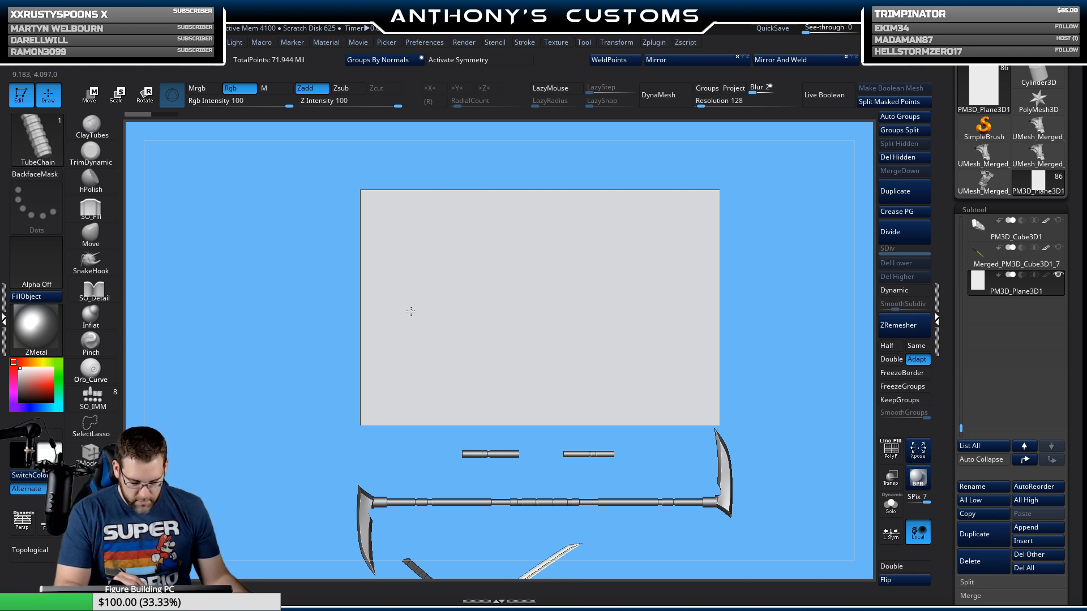
Step: Try drawing a TubeChain curve across the lengthwise plane
mouse_move(413, 290)
left_mouse_down()
mouse_move(423, 258)
mouse_move(454, 252)
mouse_move(477, 270)
mouse_move(526, 280)
mouse_move(593, 254)
mouse_move(637, 277)
mouse_move(629, 322)
mouse_move(610, 340)
mouse_move(592, 315)
mouse_move(599, 258)
mouse_move(614, 248)
mouse_move(633, 256)
left_mouse_up()
mouse_move(635, 300)
left_mouse_down()
mouse_move(616, 360)
mouse_move(633, 298)
left_mouse_up()
mouse_move(780, 265)
left_mouse_down()
mouse_move(719, 260)
mouse_move(774, 261)
mouse_move(748, 254)
left_mouse_up()
key("ctrl+z")
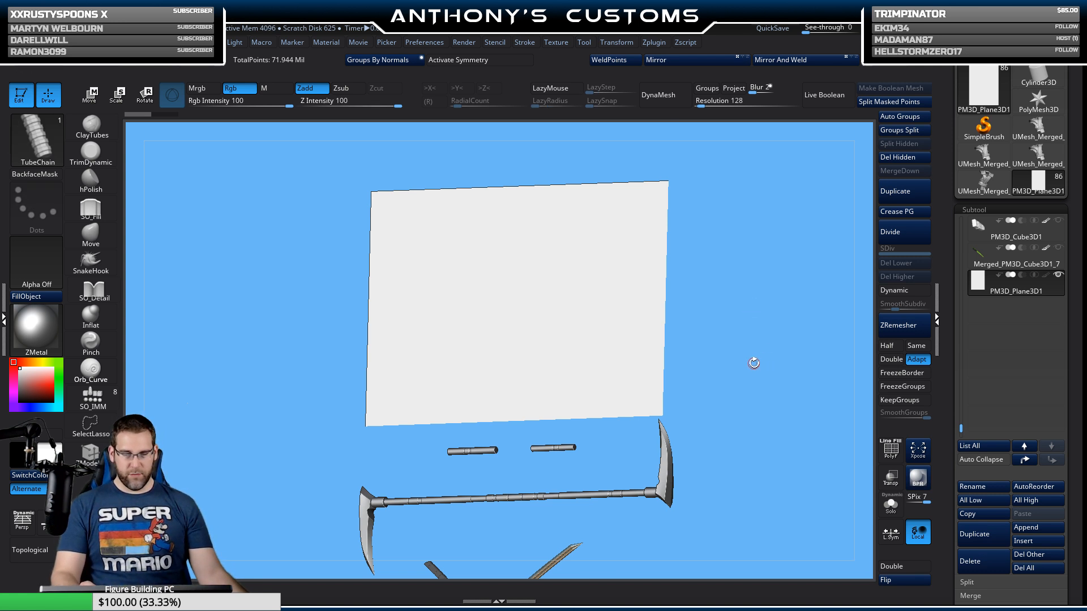
Step: Draw a thin wavy TubeChain curve across the plane that ends in a loop and a short hook, redrawing it once
left_click_drag(751, 365, 732, 223, "shift")
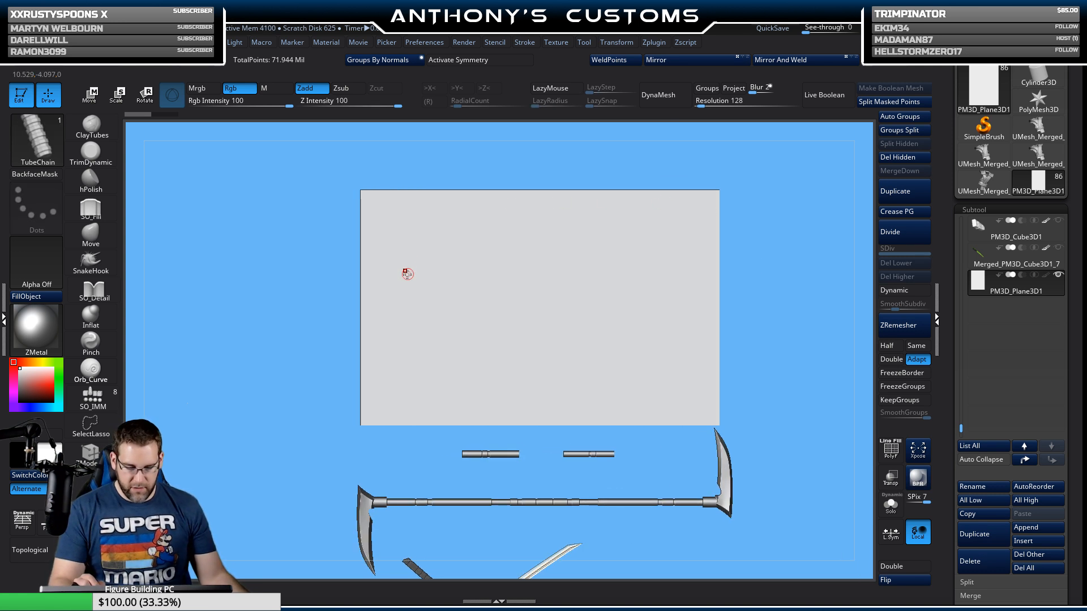
mouse_move(400, 285)
left_mouse_down()
mouse_move(424, 245)
mouse_move(443, 239)
mouse_move(511, 263)
mouse_move(645, 242)
mouse_move(657, 272)
left_mouse_up()
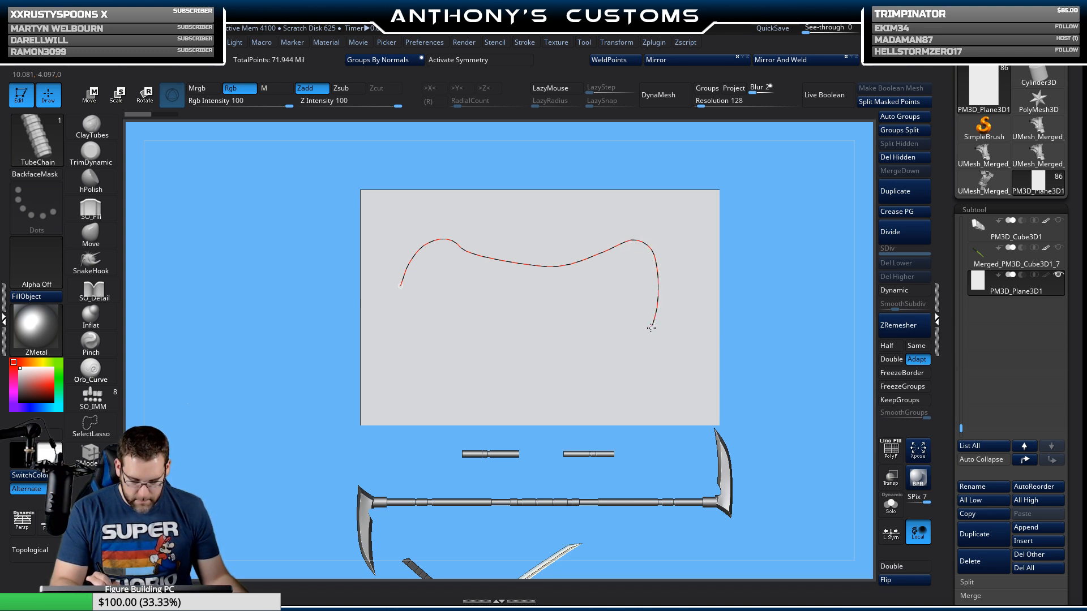
mouse_move(651, 328)
left_mouse_down()
mouse_move(628, 337)
mouse_move(610, 315)
mouse_move(614, 261)
mouse_move(656, 283)
mouse_move(655, 316)
left_mouse_up()
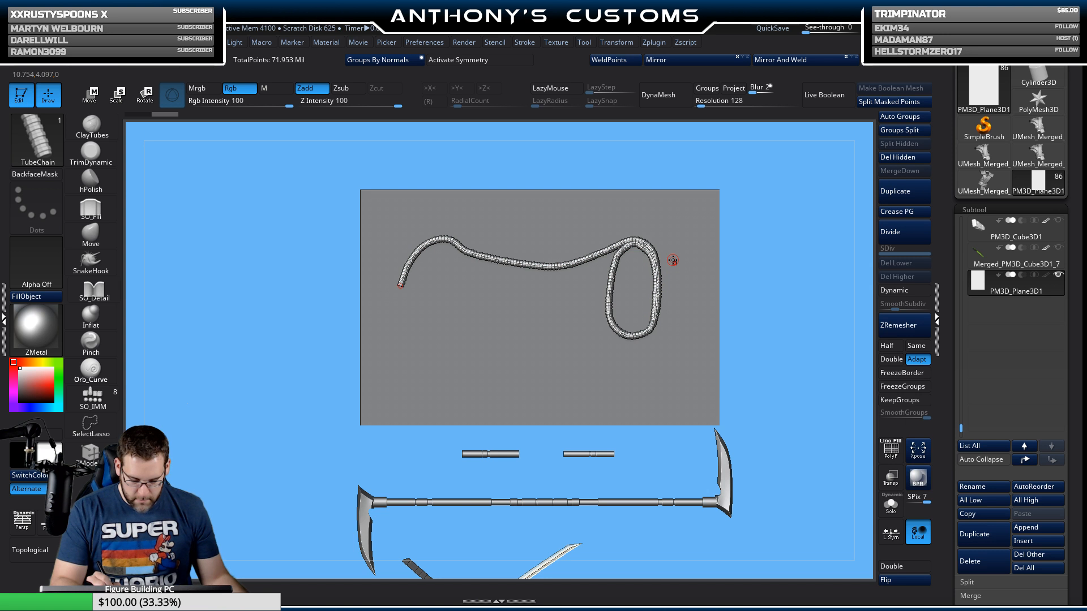
key("ctrl+z")
mouse_move(397, 306)
left_mouse_down()
mouse_move(420, 239)
mouse_move(567, 252)
mouse_move(640, 238)
mouse_move(673, 255)
mouse_move(675, 293)
mouse_move(637, 328)
mouse_move(621, 273)
mouse_move(637, 242)
mouse_move(674, 240)
mouse_move(701, 286)
mouse_move(683, 339)
mouse_move(664, 354)
mouse_move(665, 330)
left_mouse_up()
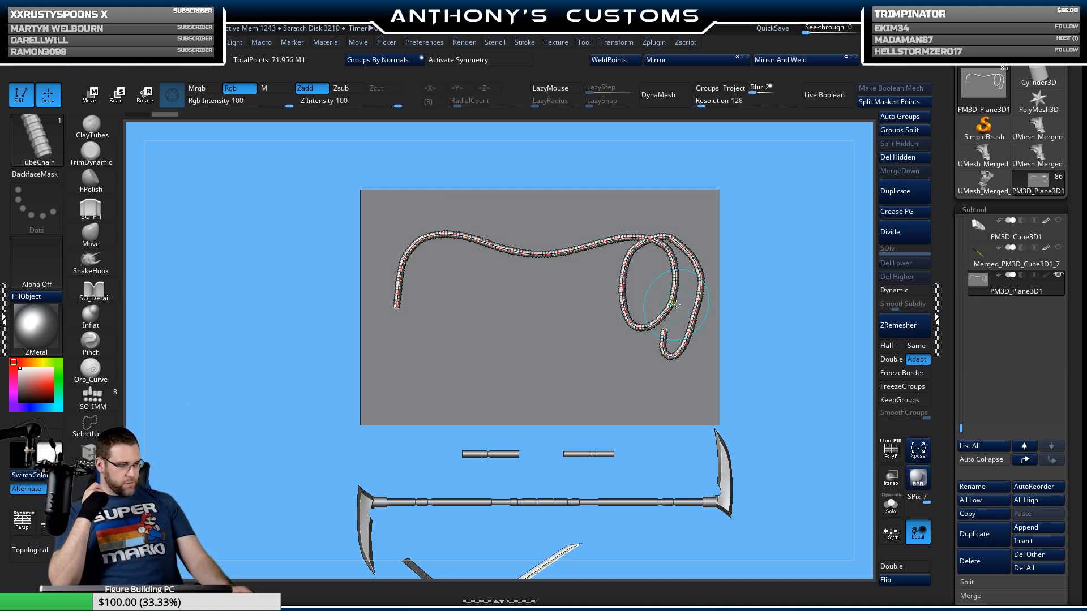
Step: Undo the looping chain, test a short TubeChain stroke near the plane's lower edge, and readjust the draw size
key("ctrl+z")
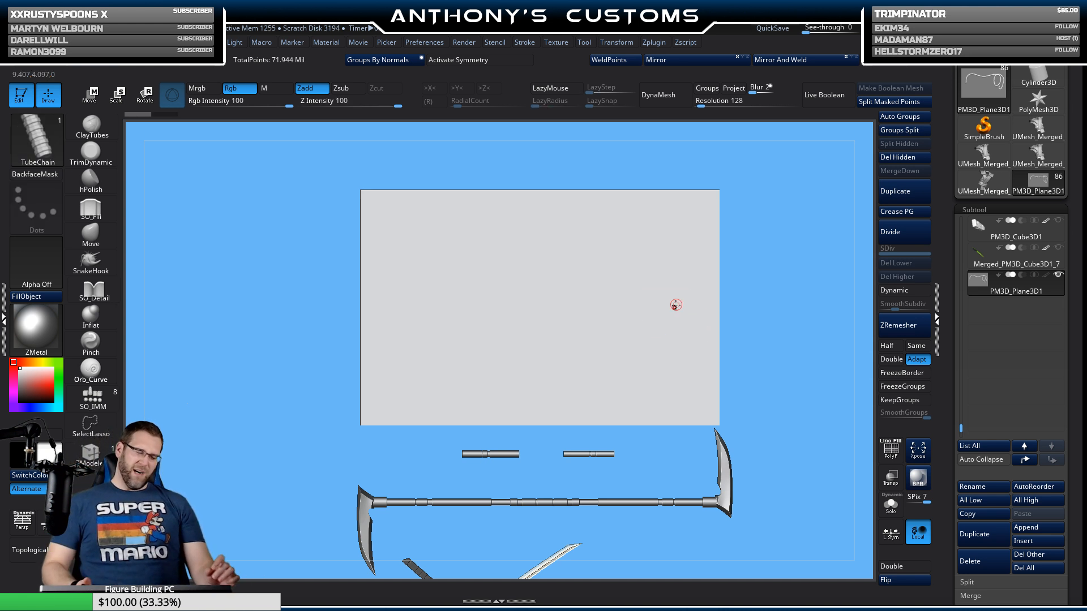
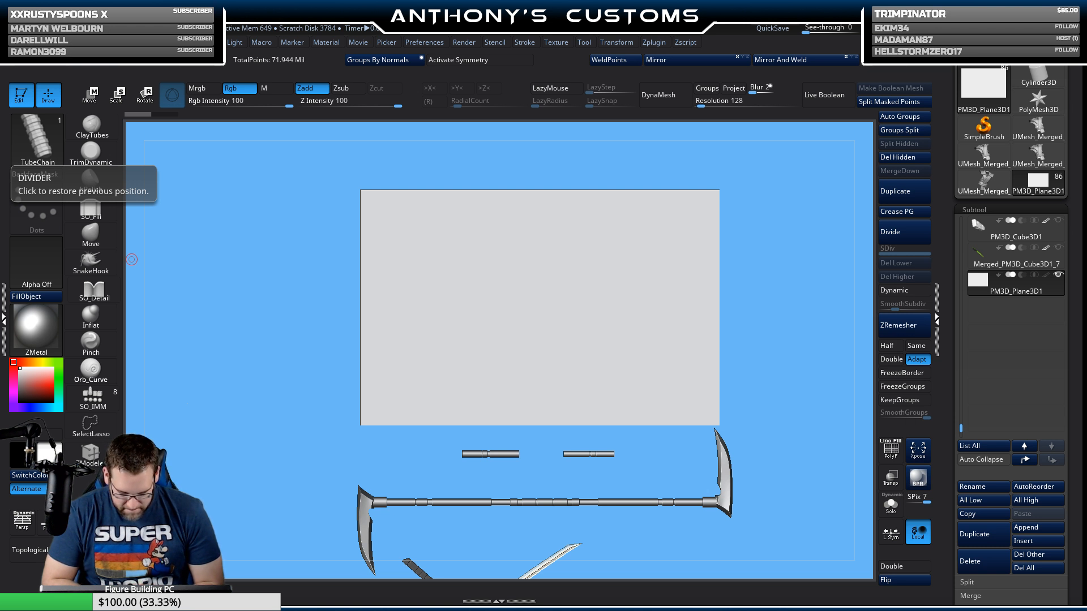
left_click_drag(440, 391, 607, 392)
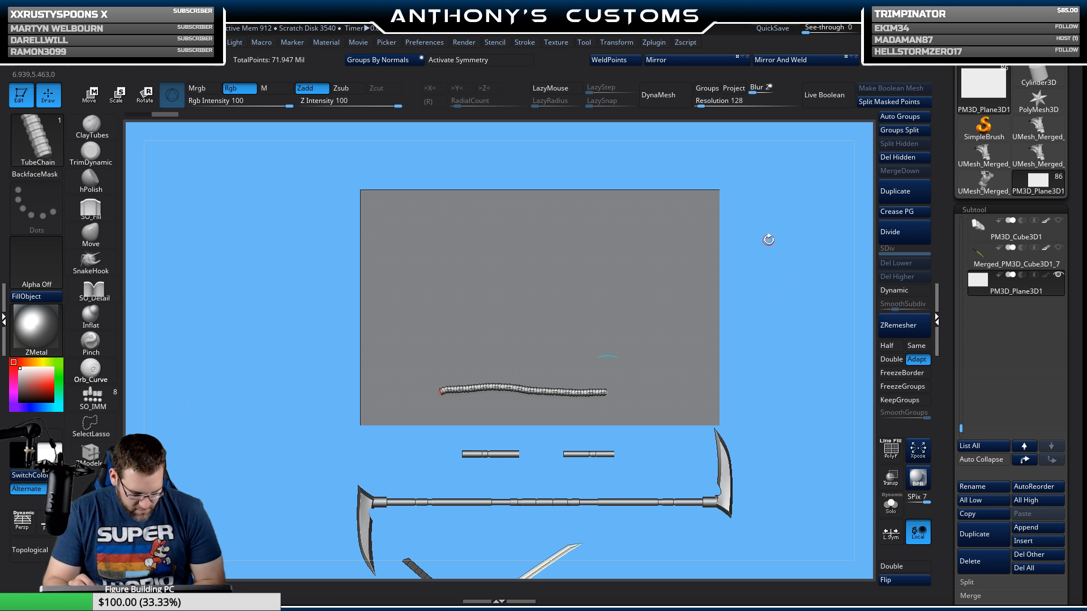
key("ctrl")
left_click(763, 246, "ctrl")
key("space")
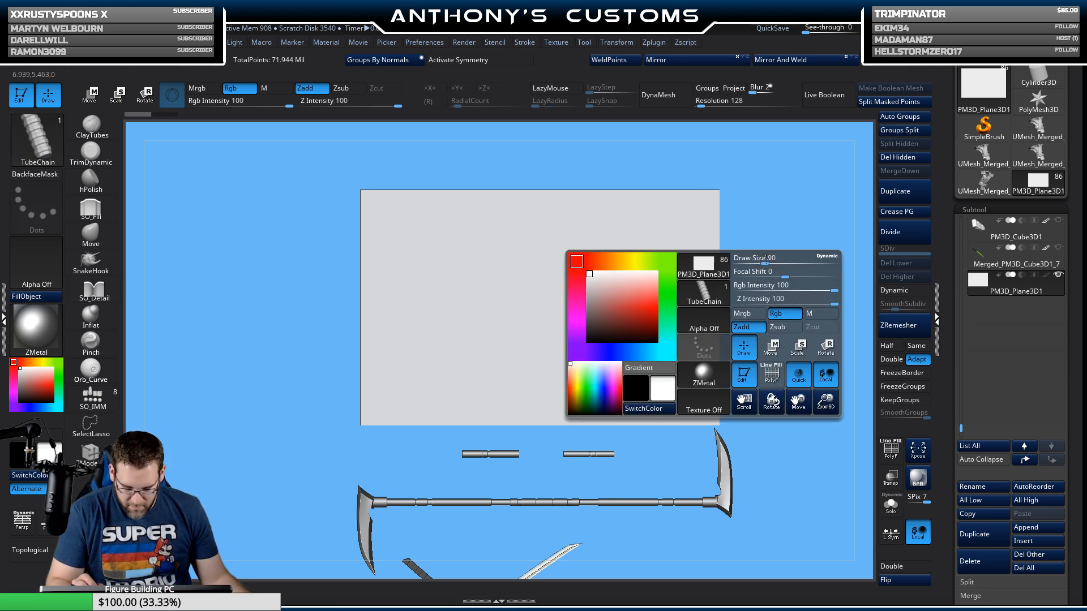
left_click_drag(765, 262, 763, 262)
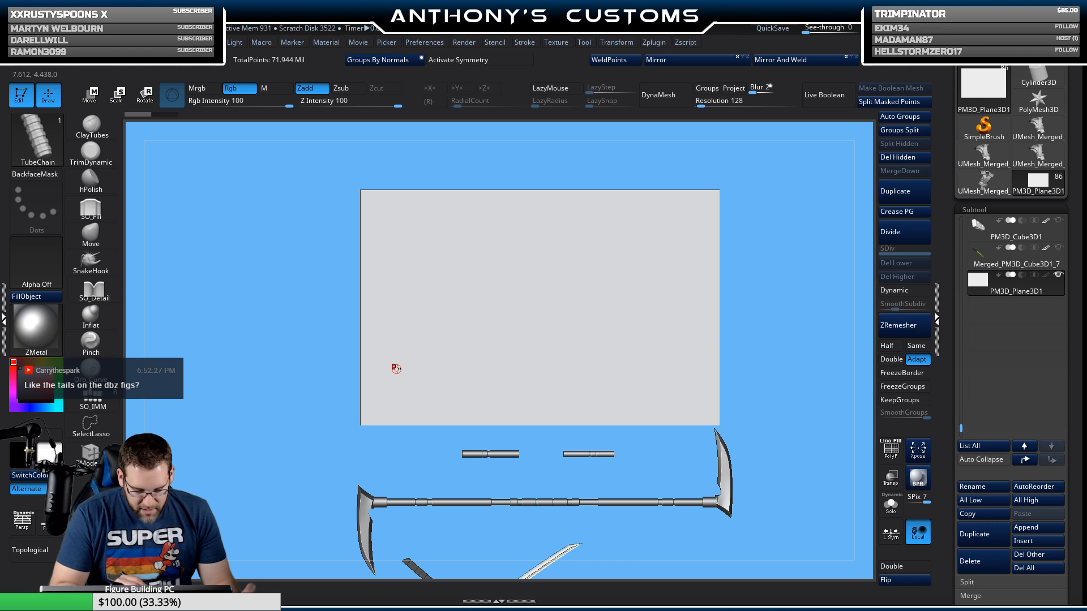
Step: Try drawing a TubeChain curve with one loop across the plane, once from each side, and undo both attempts
mouse_move(397, 369)
left_mouse_down()
mouse_move(415, 296)
mouse_move(446, 283)
mouse_move(451, 322)
mouse_move(421, 342)
mouse_move(407, 322)
mouse_move(429, 278)
mouse_move(482, 277)
mouse_move(626, 314)
mouse_move(653, 275)
left_mouse_up()
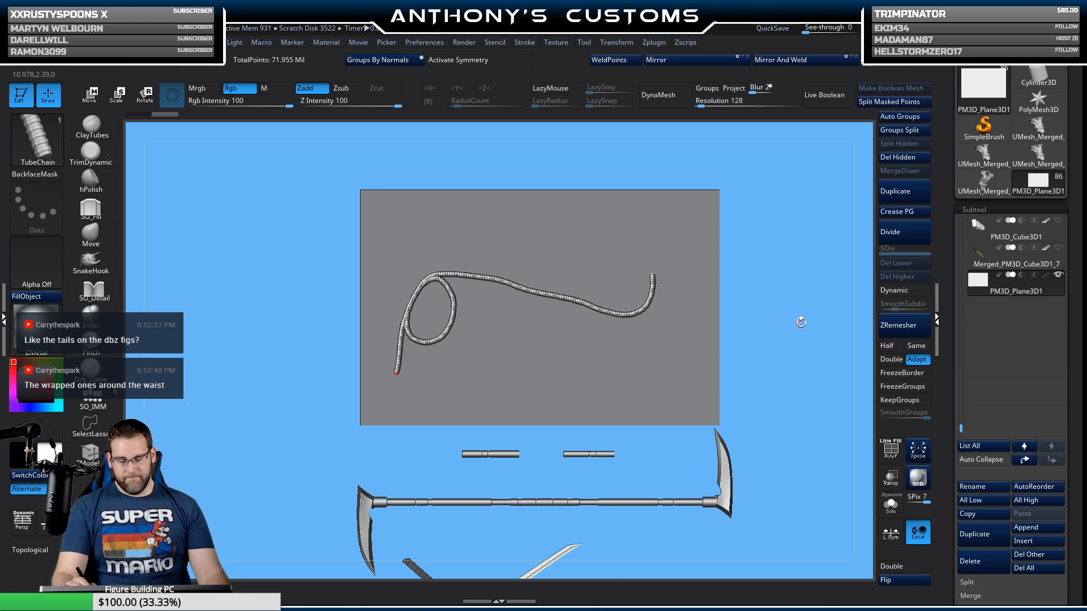
mouse_move(778, 343)
left_mouse_down()
mouse_move(815, 340)
mouse_move(782, 321)
mouse_move(784, 388)
mouse_move(776, 340)
mouse_move(786, 343)
left_mouse_up()
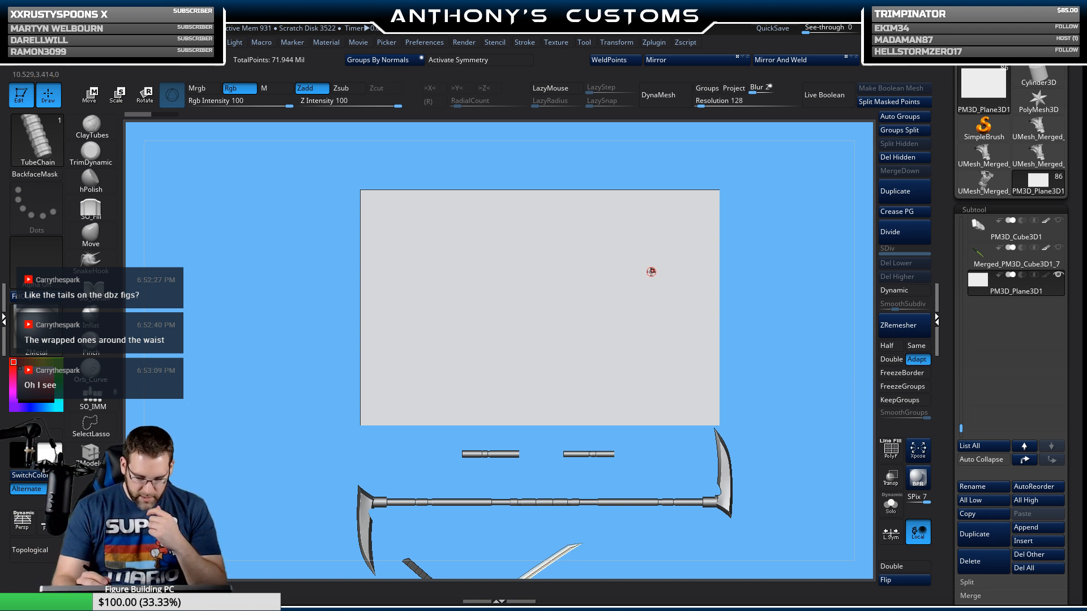
mouse_move(672, 295)
left_mouse_down()
mouse_move(621, 341)
mouse_move(528, 339)
left_mouse_up()
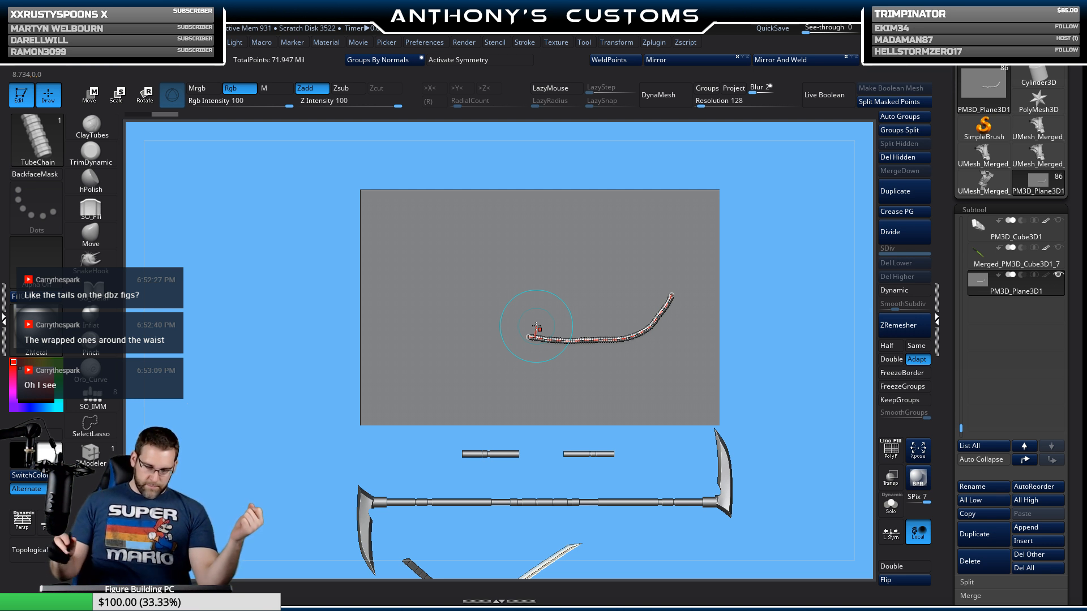
mouse_move(525, 338)
left_mouse_down()
mouse_move(453, 359)
mouse_move(393, 345)
left_mouse_up()
key("ctrl+z")
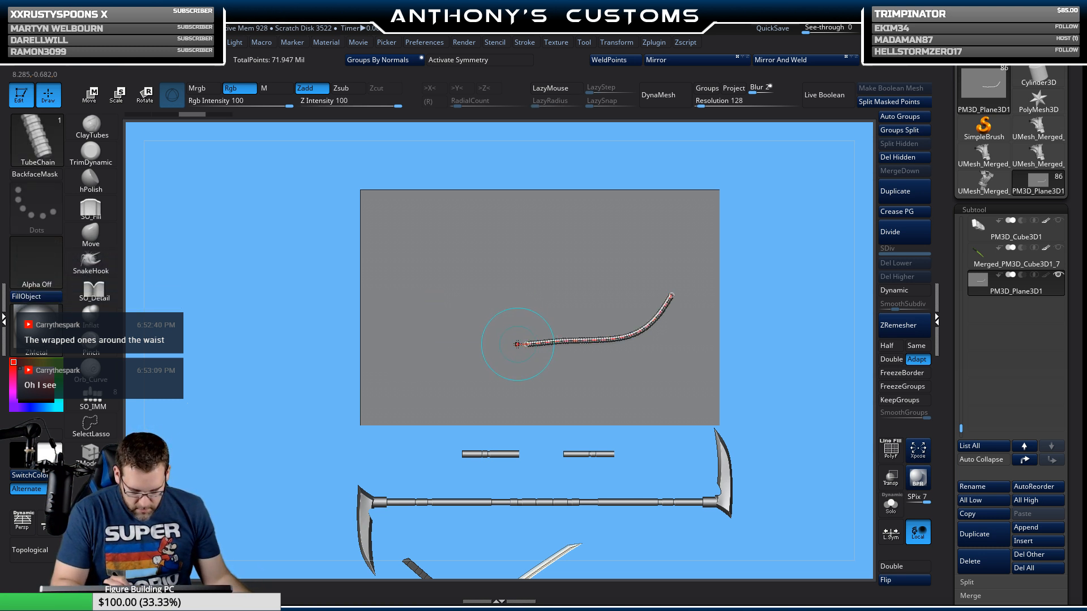
mouse_move(517, 344)
left_mouse_down()
mouse_move(400, 366)
mouse_move(387, 394)
mouse_move(397, 413)
mouse_move(422, 399)
mouse_move(409, 358)
mouse_move(354, 434)
left_mouse_up()
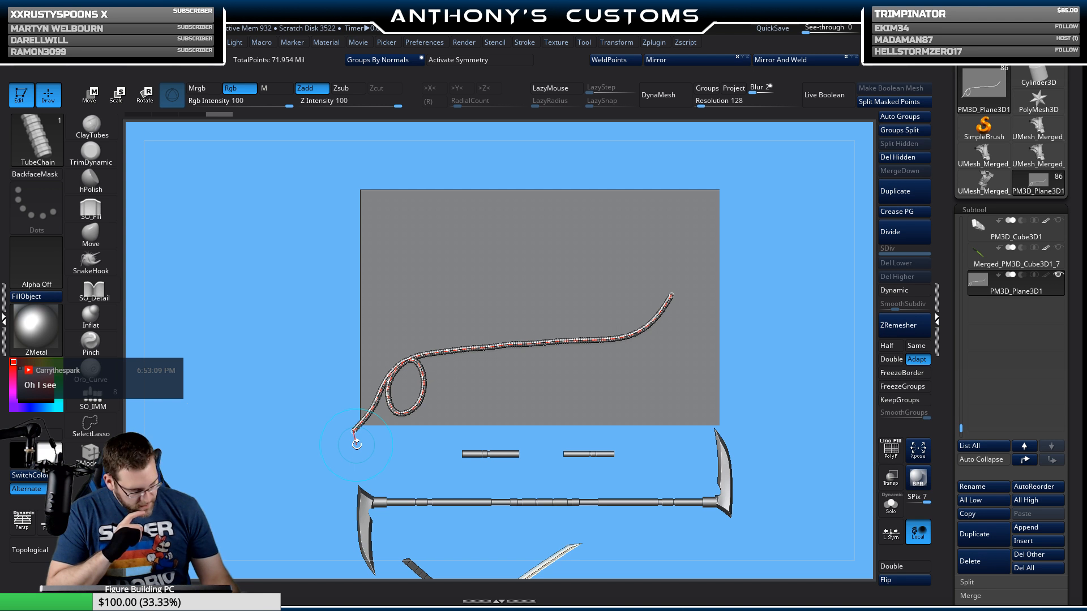
key("ctrl+z")
key("ctrl+z")
key("ctrl+z")
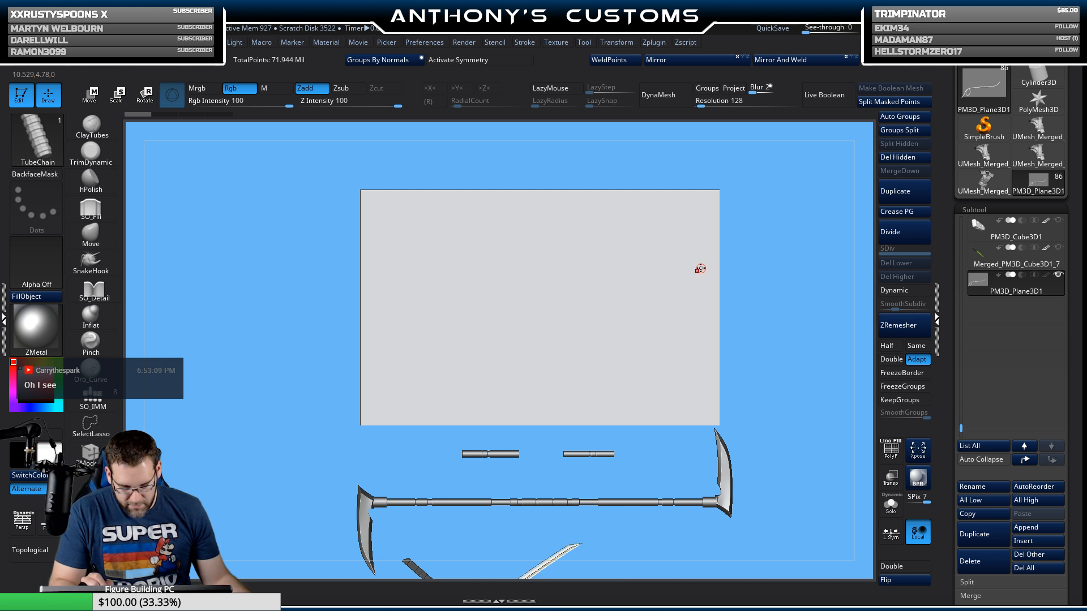
Step: Draw a loop-free S-shaped TubeChain curve across the plane, redrawing it with LazyMouse on and LazyRadius set to 18
mouse_move(700, 266)
left_mouse_down()
mouse_move(623, 318)
mouse_move(484, 308)
mouse_move(381, 391)
left_mouse_up()
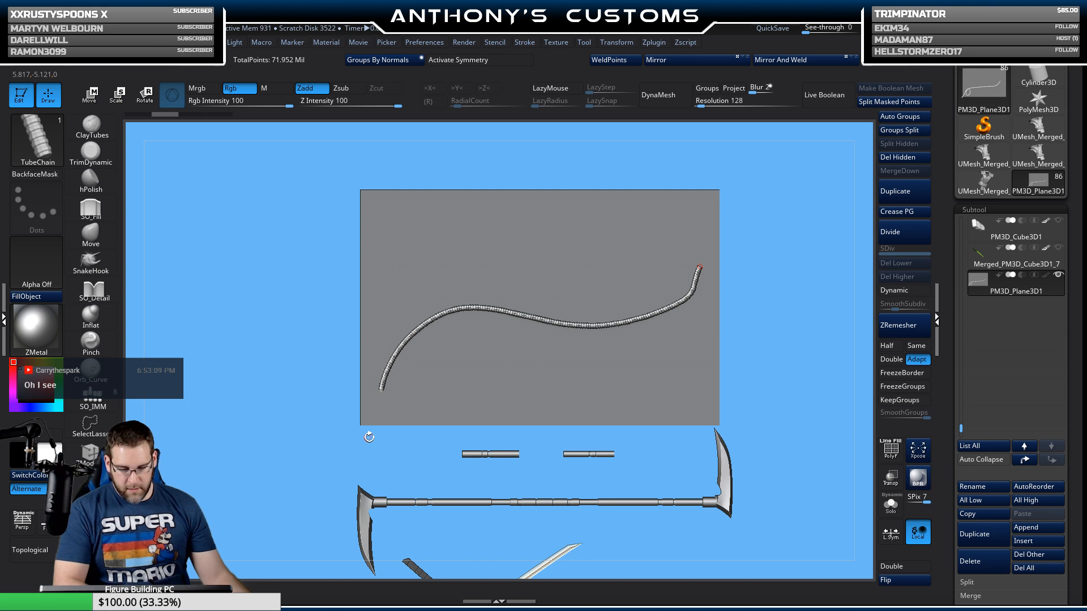
key("ctrl+z")
left_click(550, 88)
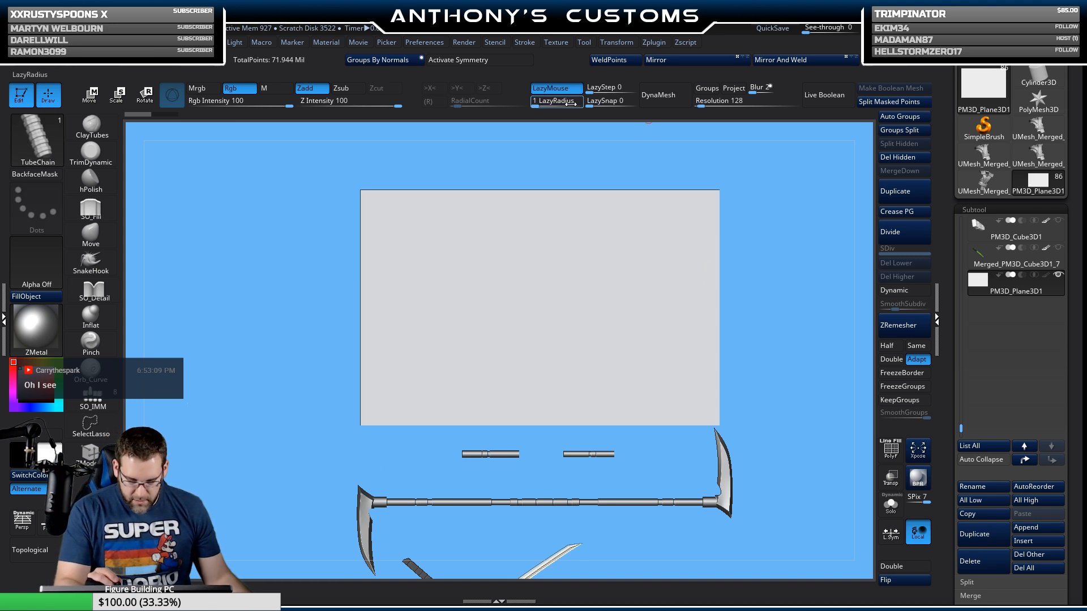
left_click_drag(542, 104, 546, 105)
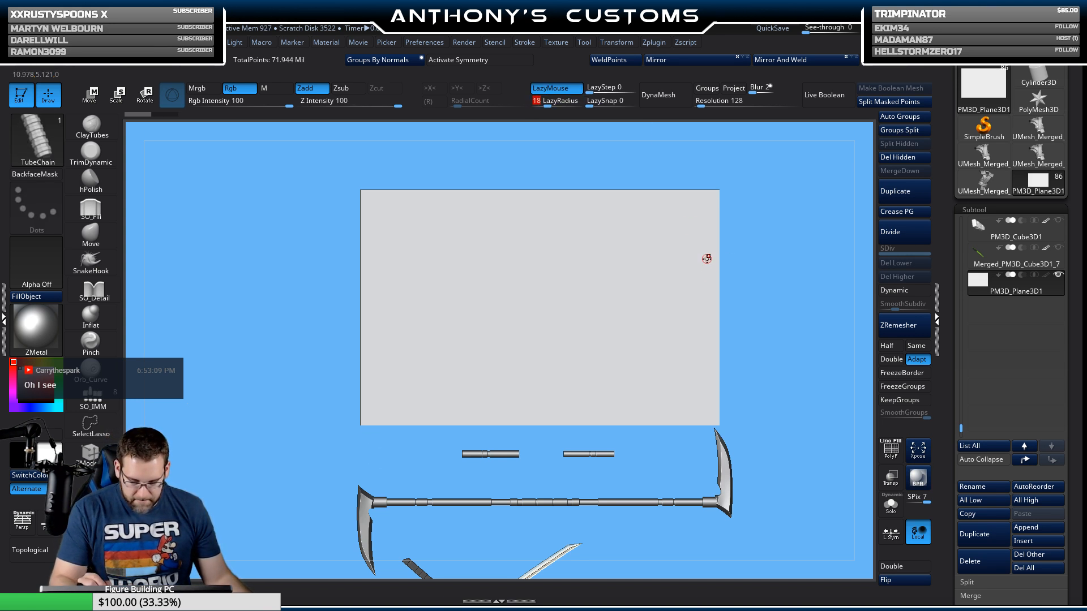
mouse_move(707, 259)
left_mouse_down()
mouse_move(636, 306)
mouse_move(415, 330)
mouse_move(380, 391)
left_mouse_up()
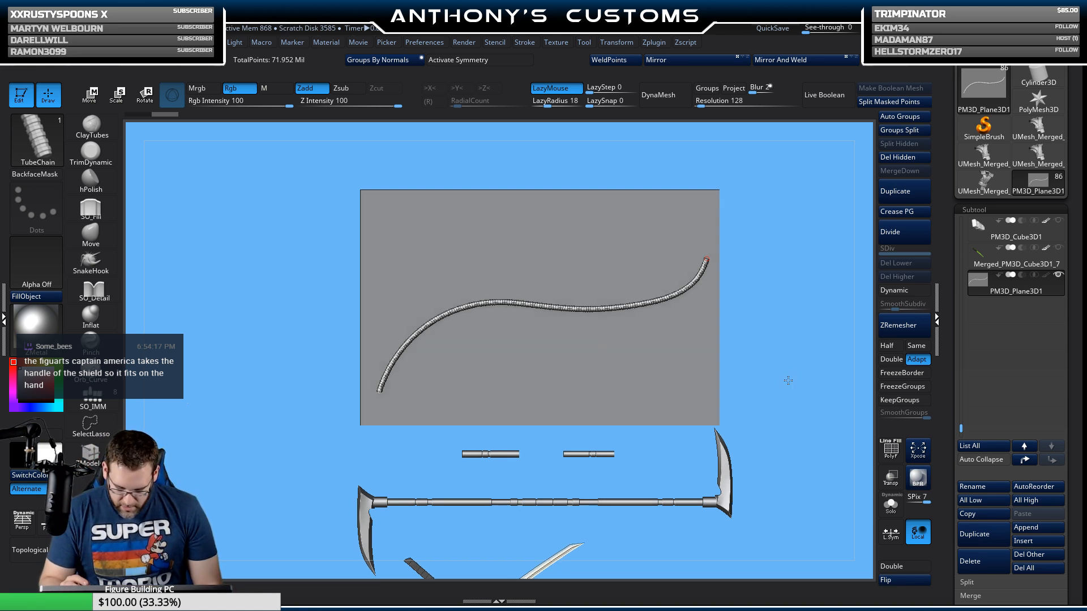
Step: Split the masked points so the chain separates from the plane, and delete the PM3D_Plane3D2 plane subtool
left_click_drag(807, 366, 779, 378)
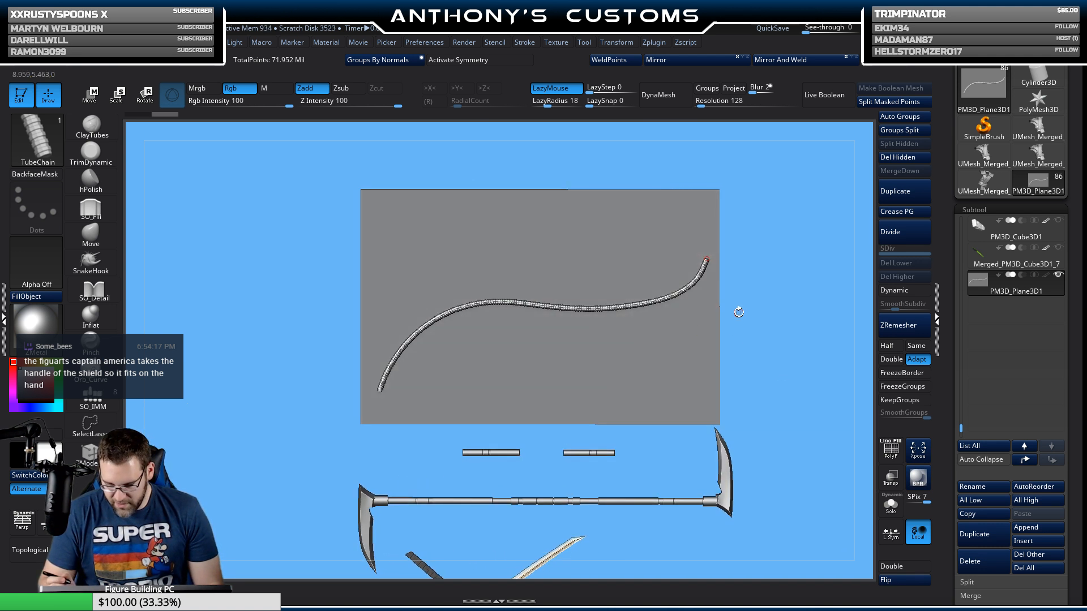
left_click(906, 102)
left_click(996, 310)
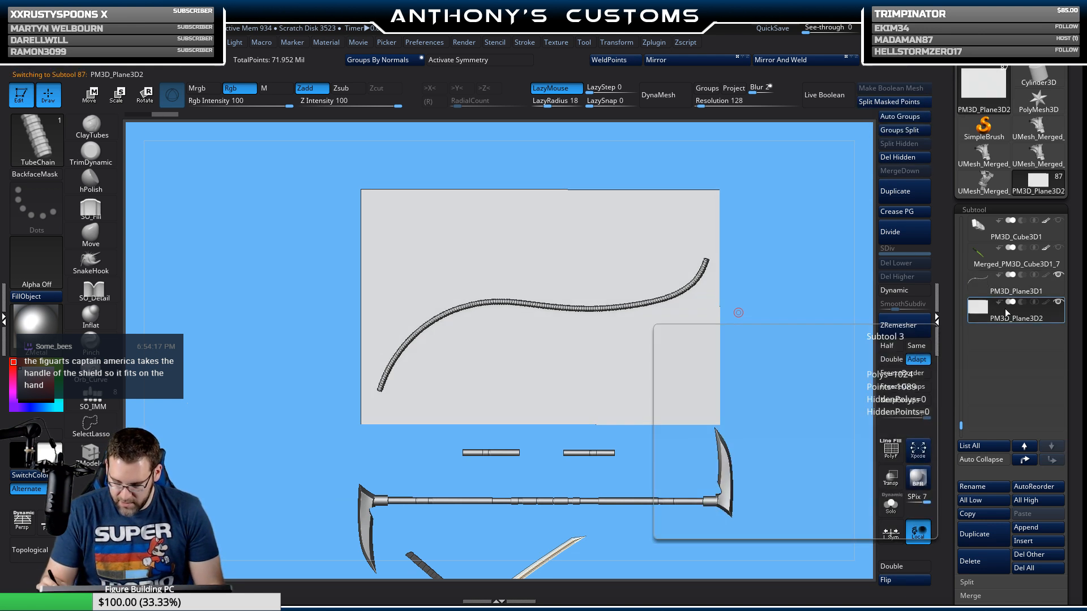
left_click(988, 562)
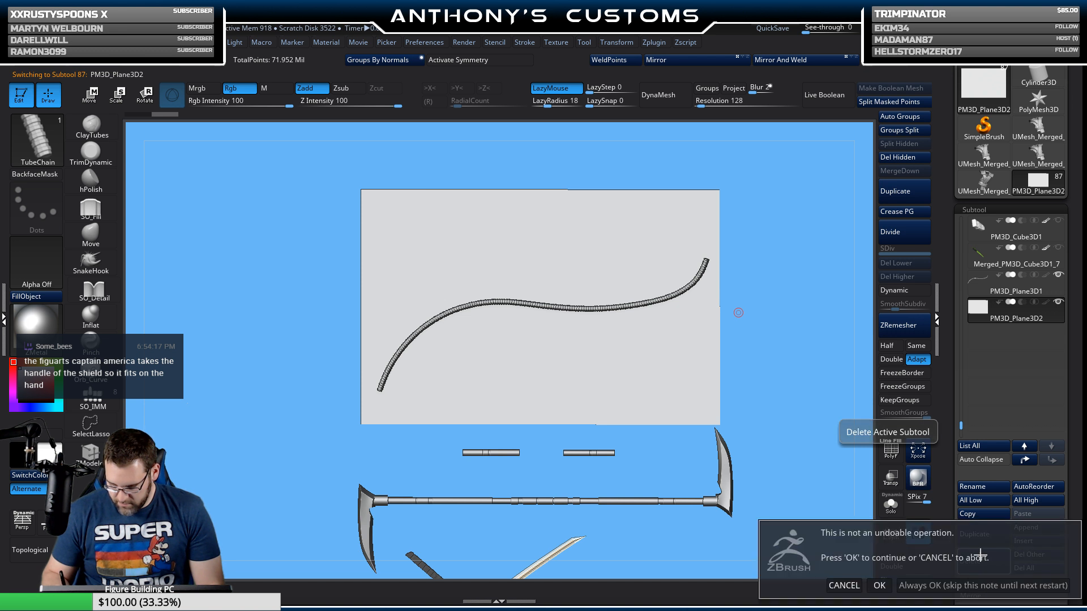
left_click(903, 582)
Step: Duplicate the Merged_PolySphere3_1 subtool that holds the staff shaft and the two short handles
left_click_drag(770, 453, 737, 318)
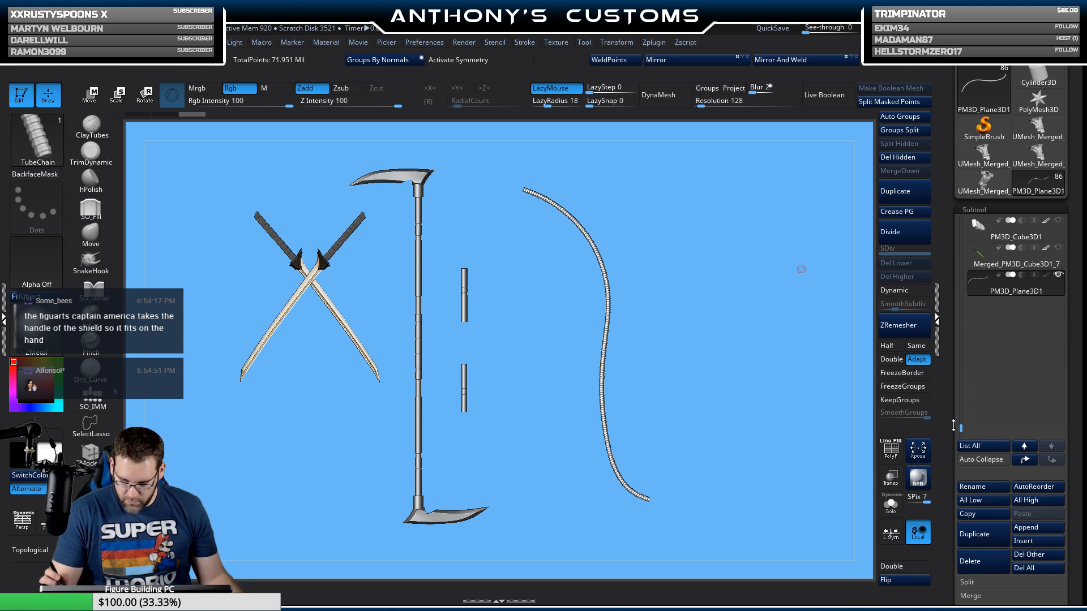
left_click_drag(961, 428, 962, 412)
left_click(990, 306)
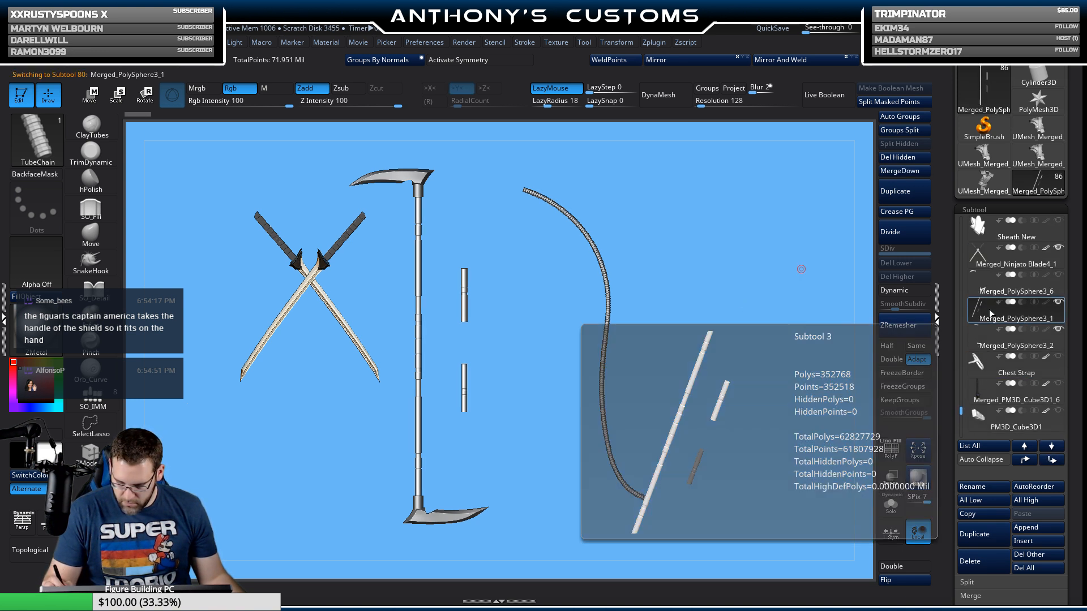
key("shift+f")
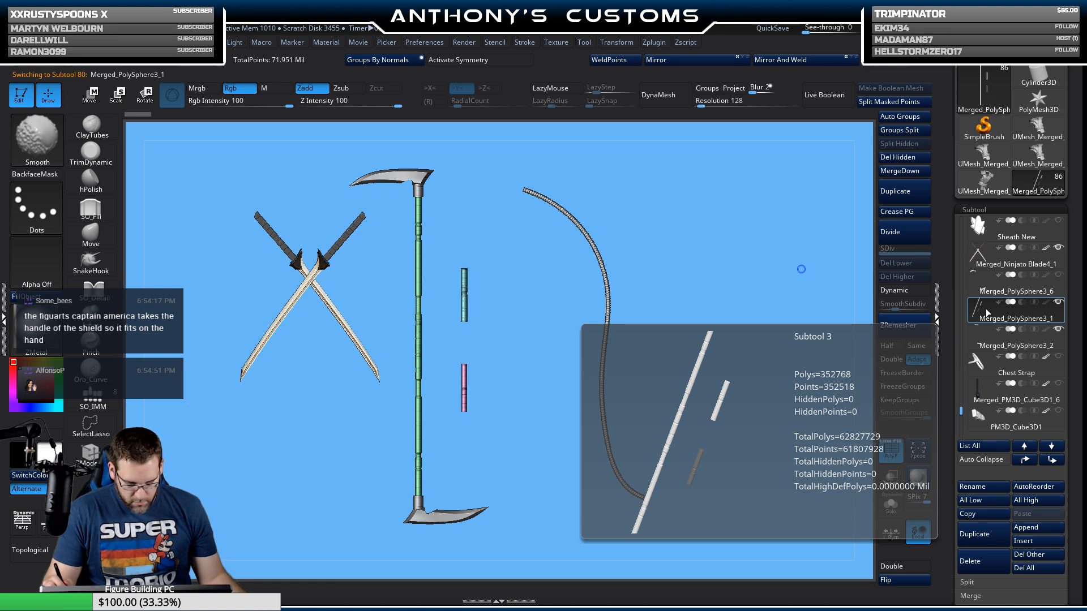
key("shift+f")
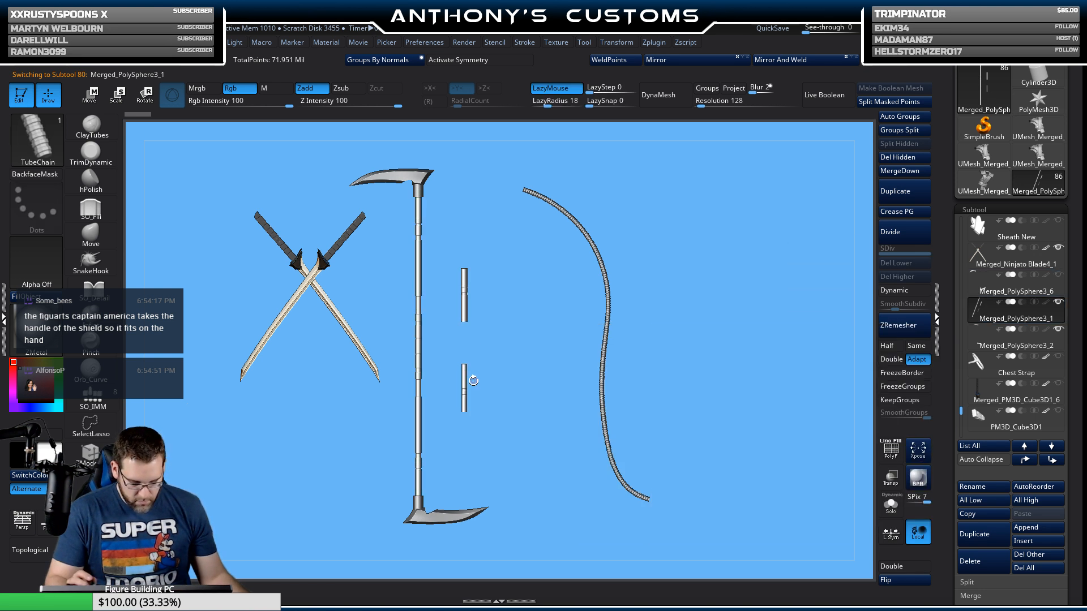
left_click(909, 192)
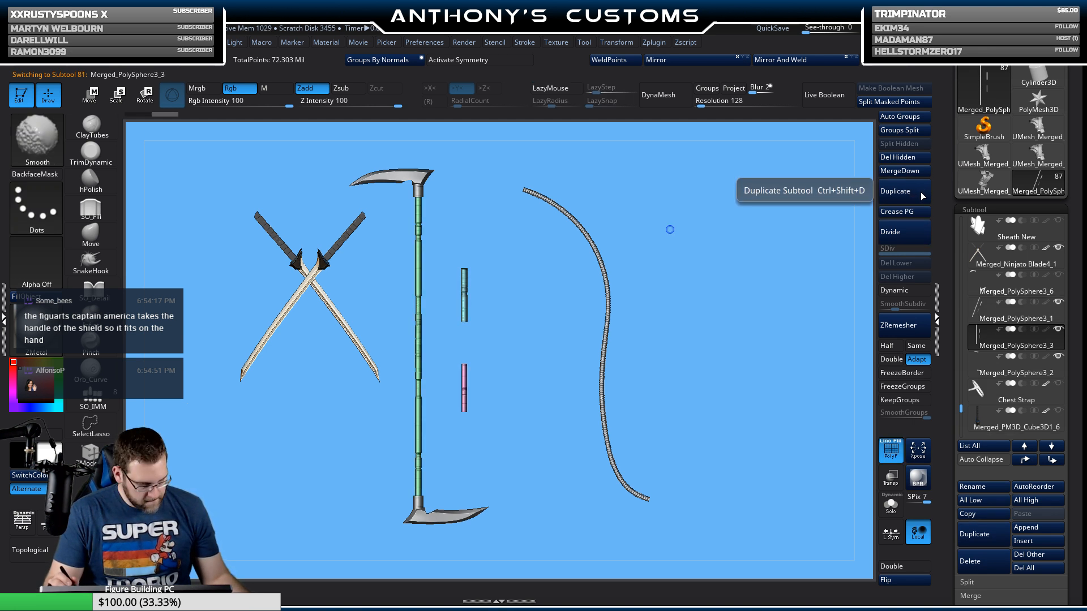
key("ctrl+shift")
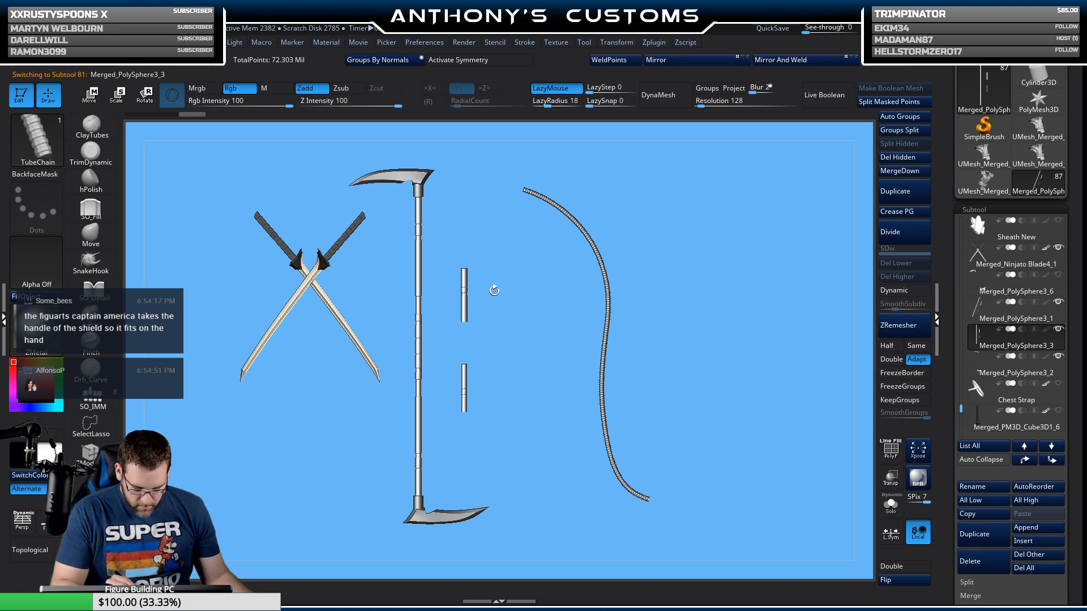
Step: Isolate the upper short handle's polygroup in the duplicate and delete the hidden shaft and lower handle
key("shift+f")
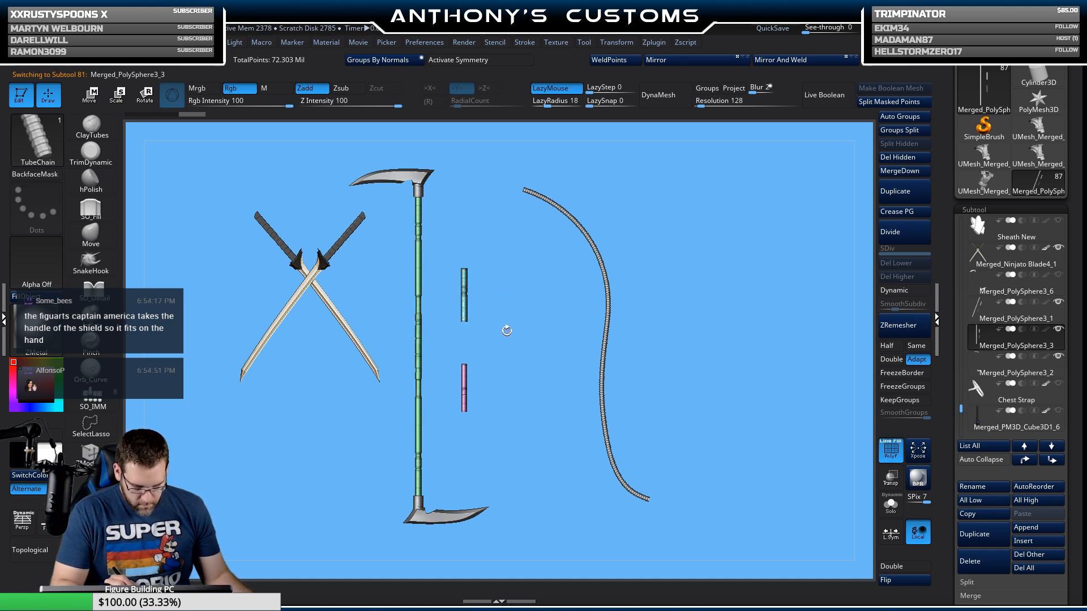
key("ctrl+shift")
left_click(465, 308, "ctrl+shift")
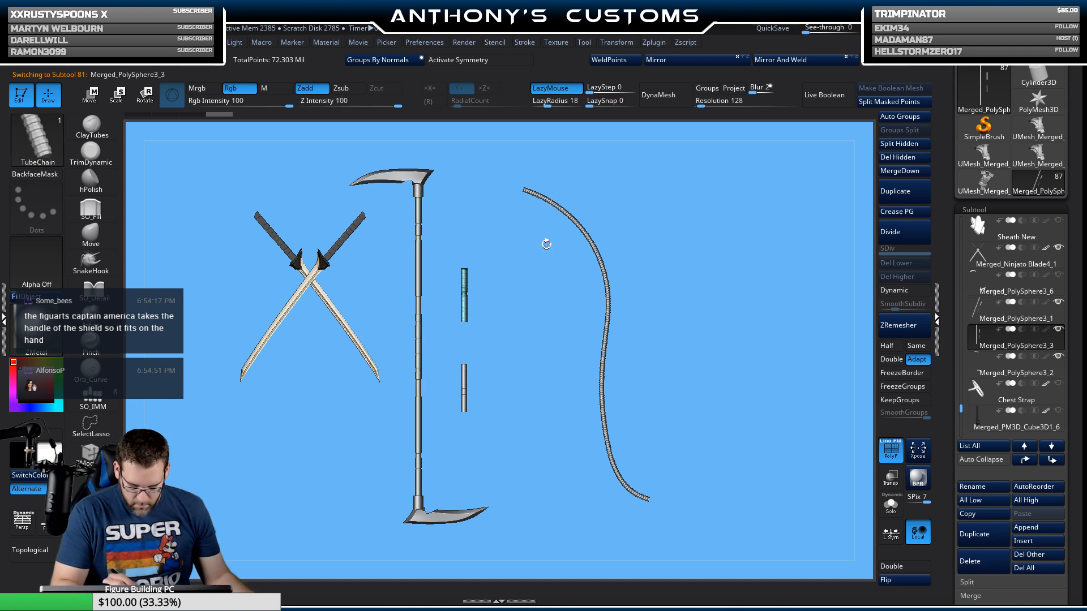
left_click(898, 157)
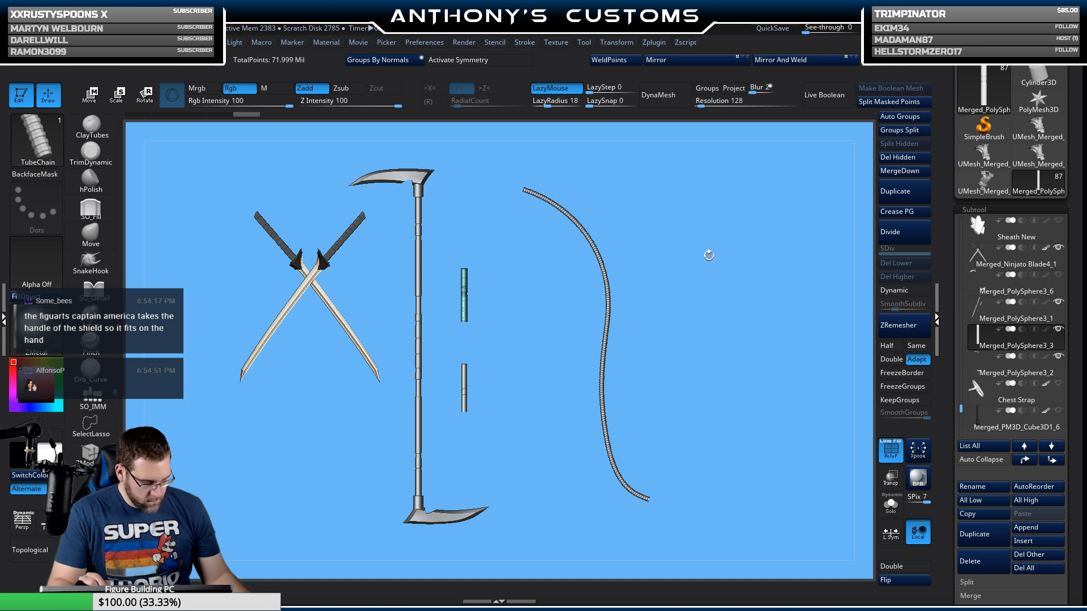
Step: Move the copied handle up above the original handles and shift it in depth to line up with the chain
left_click_drag(709, 256, 734, 278, "alt")
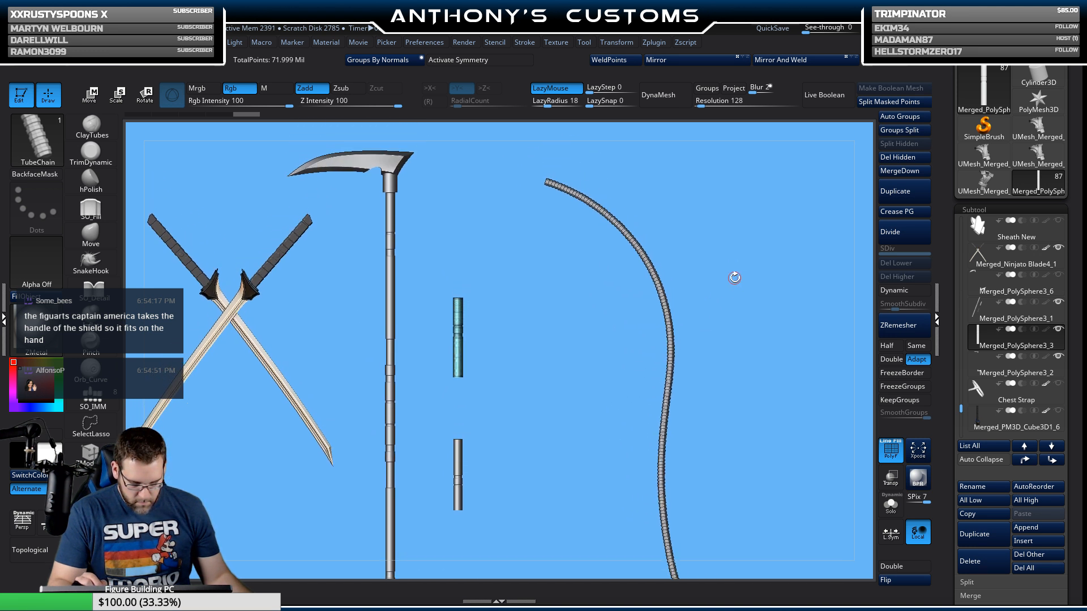
key("w")
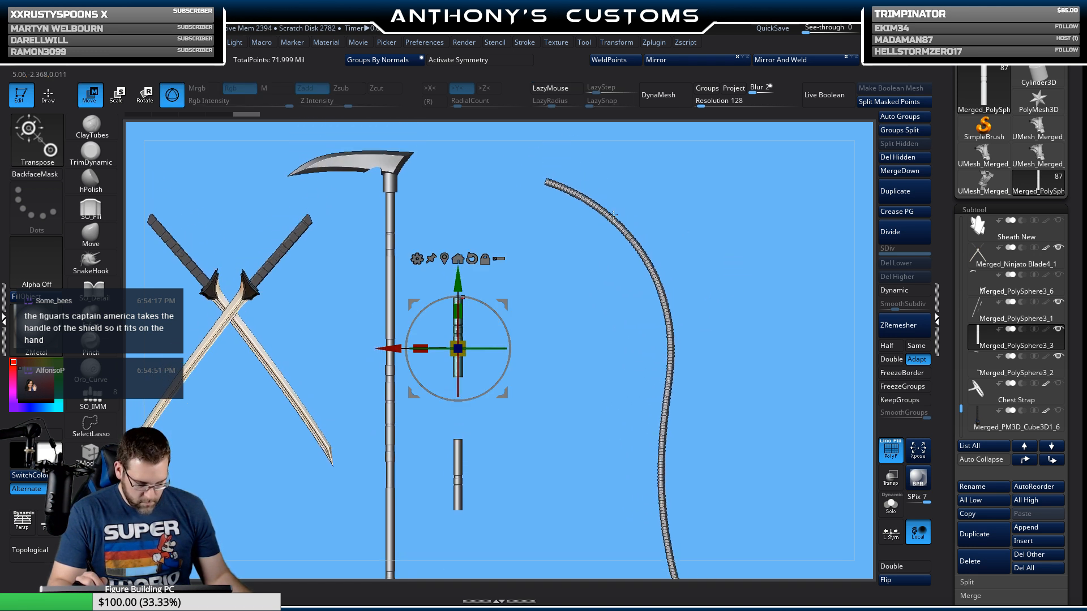
left_click_drag(457, 292, 456, 158)
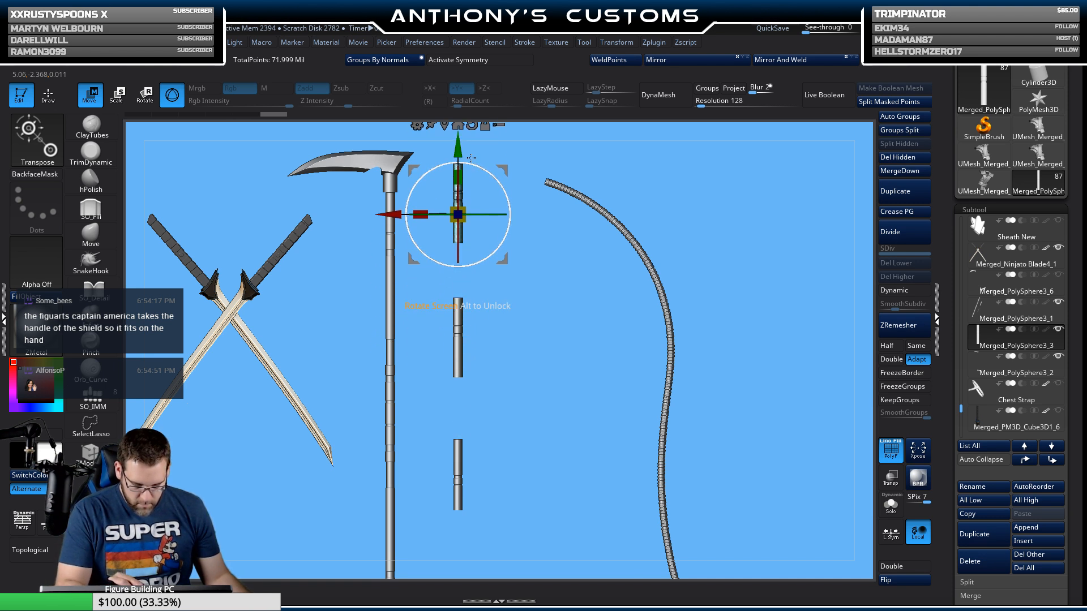
left_click_drag(738, 199, 715, 196)
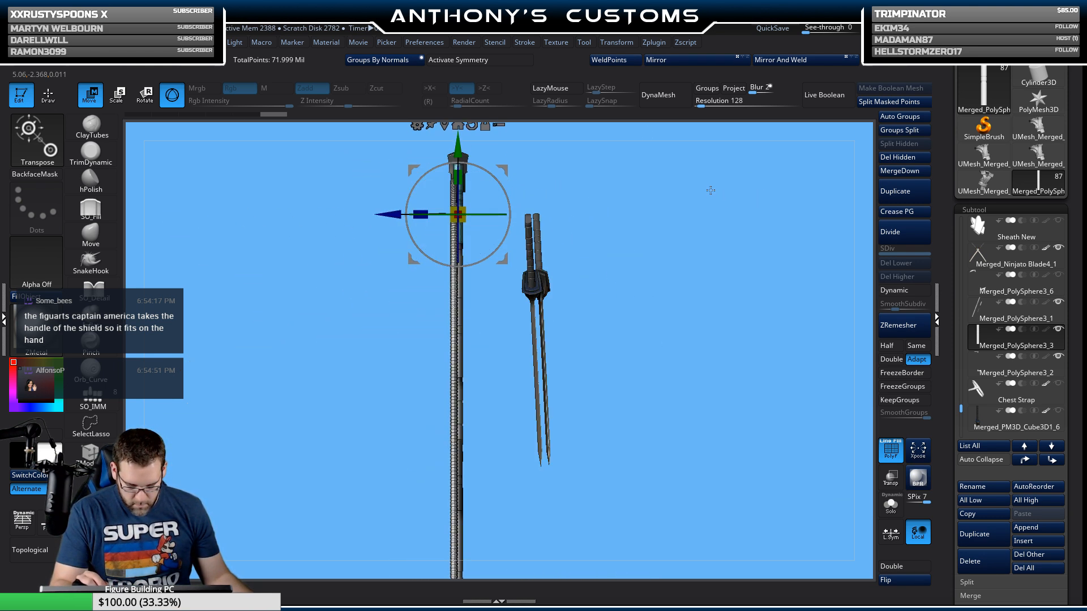
left_click_drag(680, 228, 685, 312, "alt")
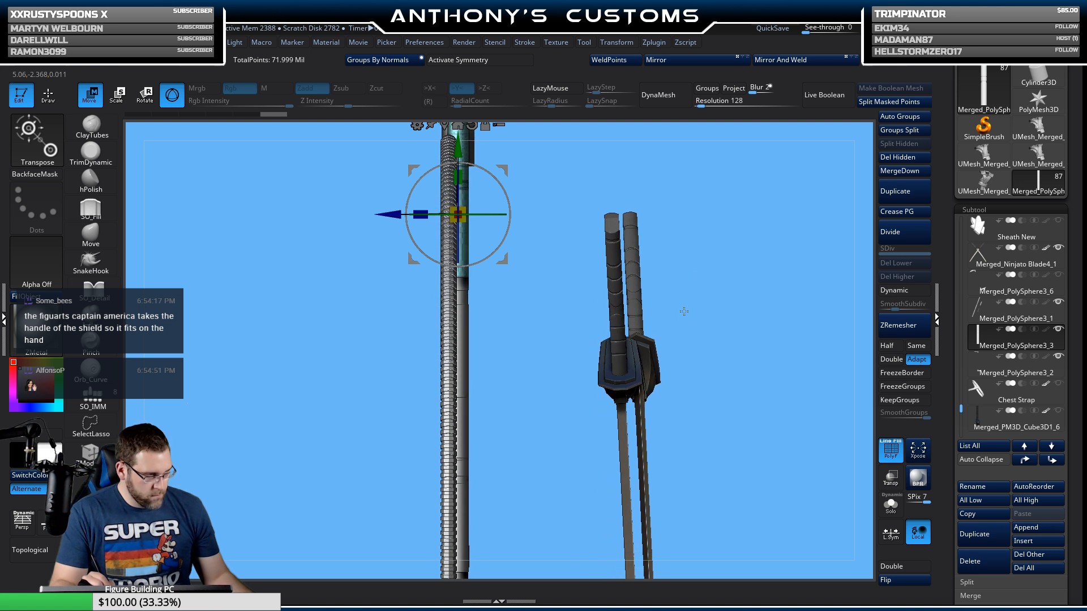
left_click_drag(721, 219, 723, 304, "alt")
left_click_drag(393, 299, 384, 298)
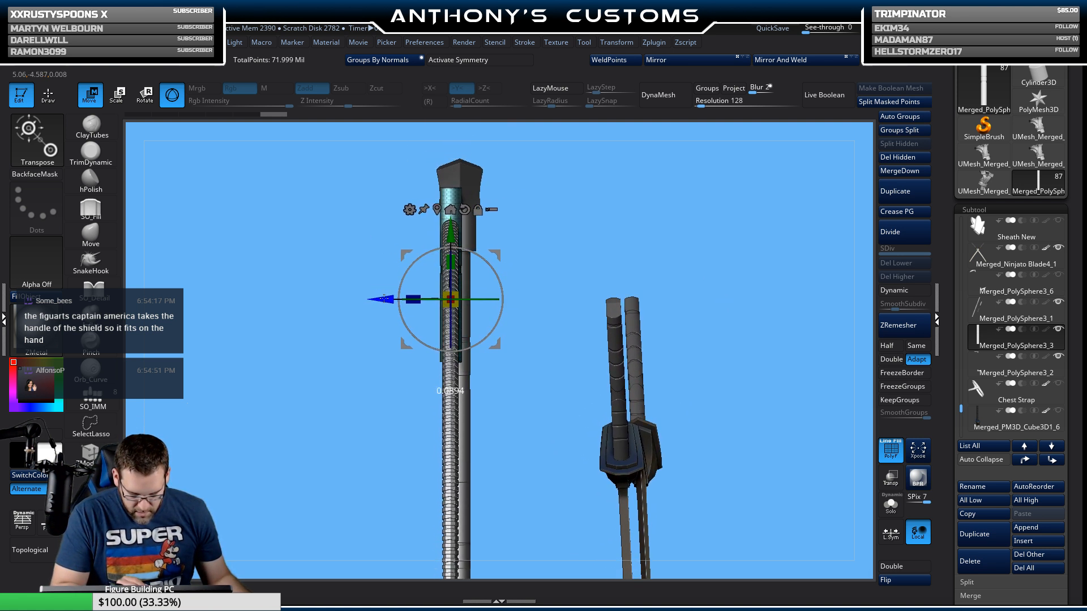
Step: Rotate the copied handle to match the chain's slope and move it onto the chain's upper end
left_click_drag(645, 218, 681, 214, "shift")
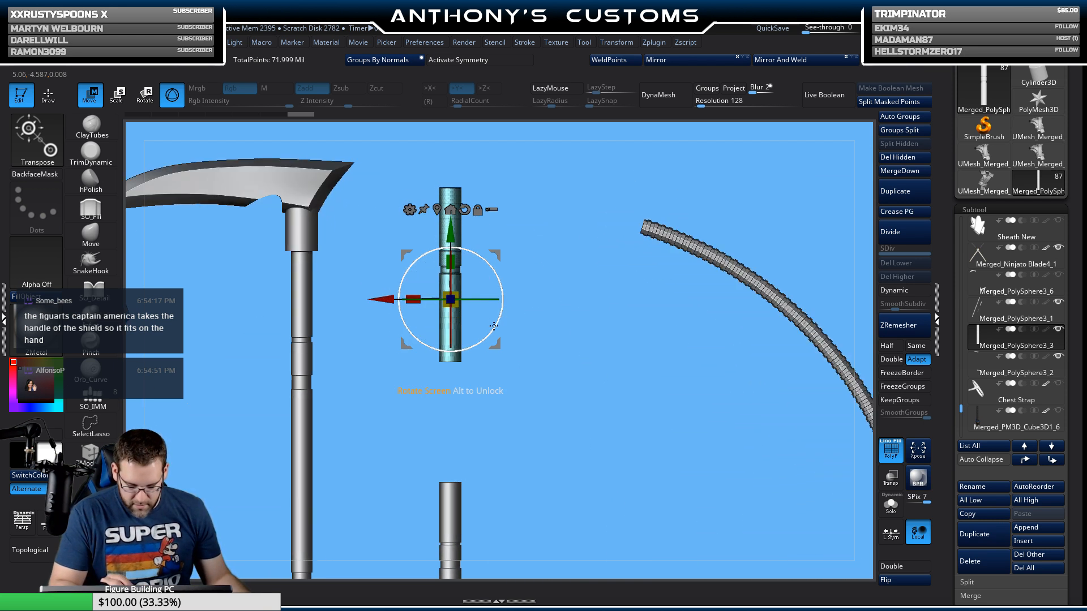
left_click_drag(494, 326, 612, 173)
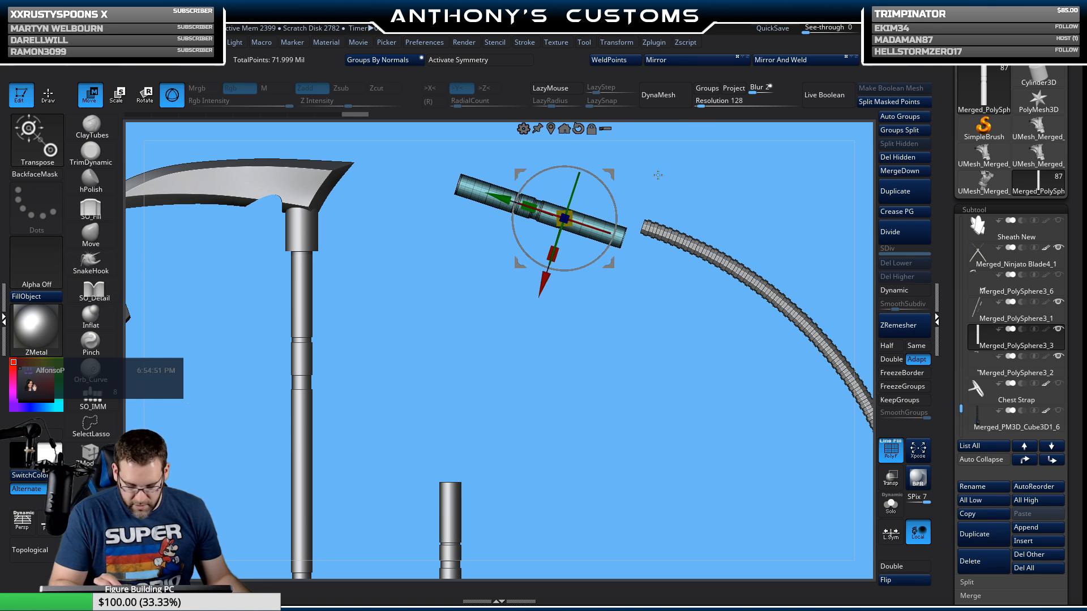
left_click_drag(609, 266, 664, 317)
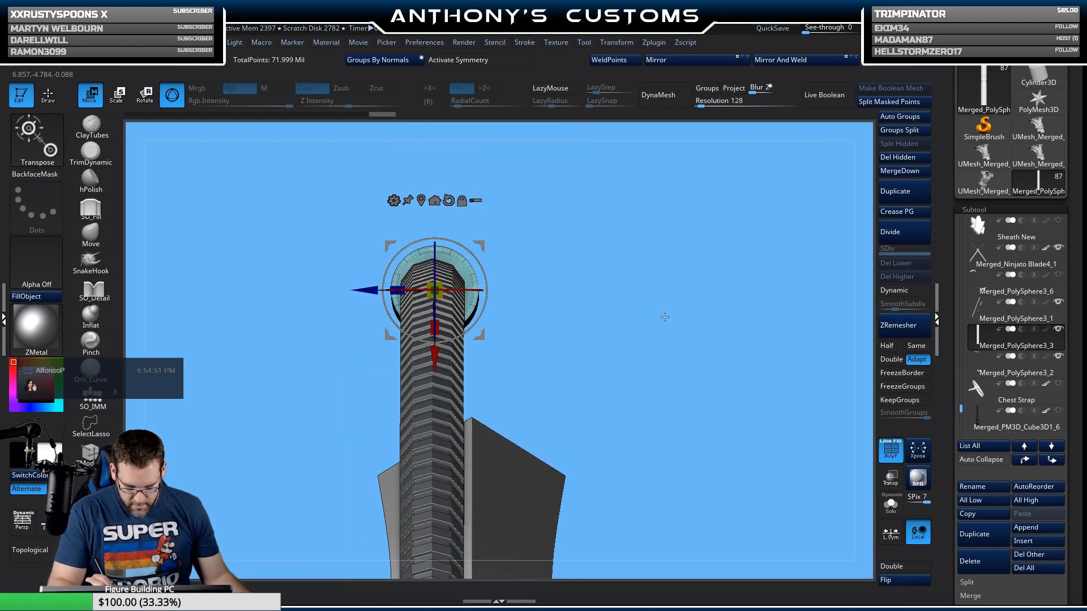
Step: Nudge the copied handle sideways and in depth until its open end is centred around the chain's upper tip
left_click_drag(370, 290, 369, 291)
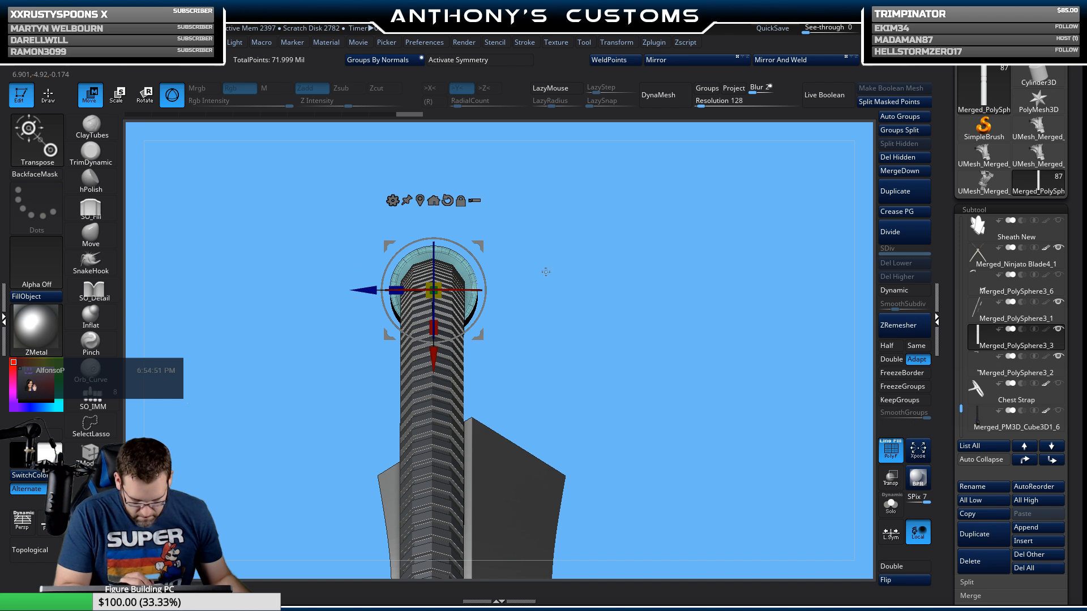
left_click_drag(546, 272, 599, 270)
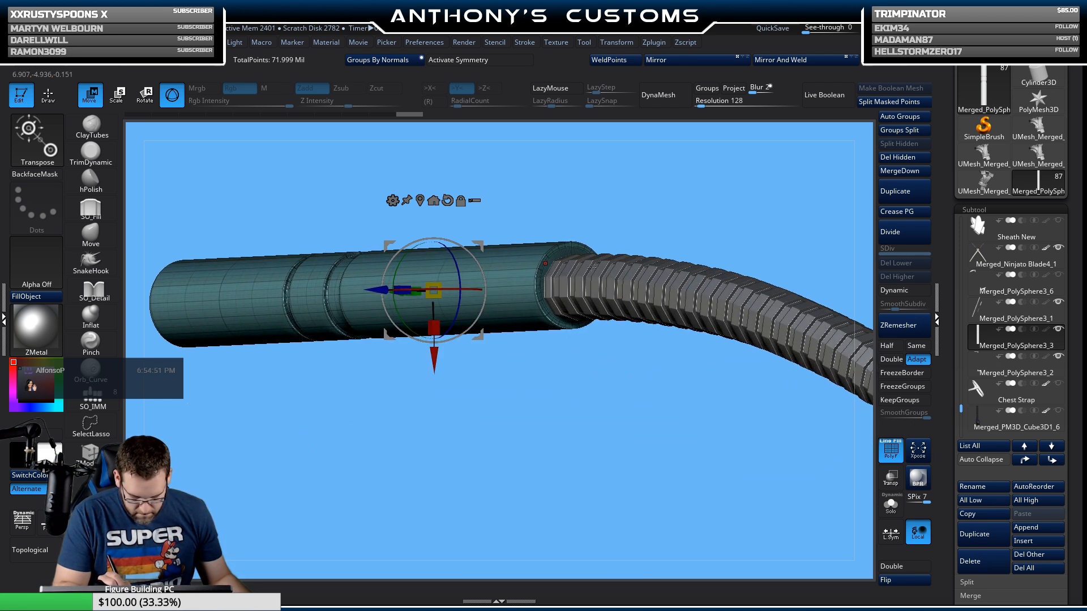
left_click_drag(434, 358, 434, 359)
left_click_drag(480, 441, 420, 409)
left_click_drag(371, 288, 371, 289)
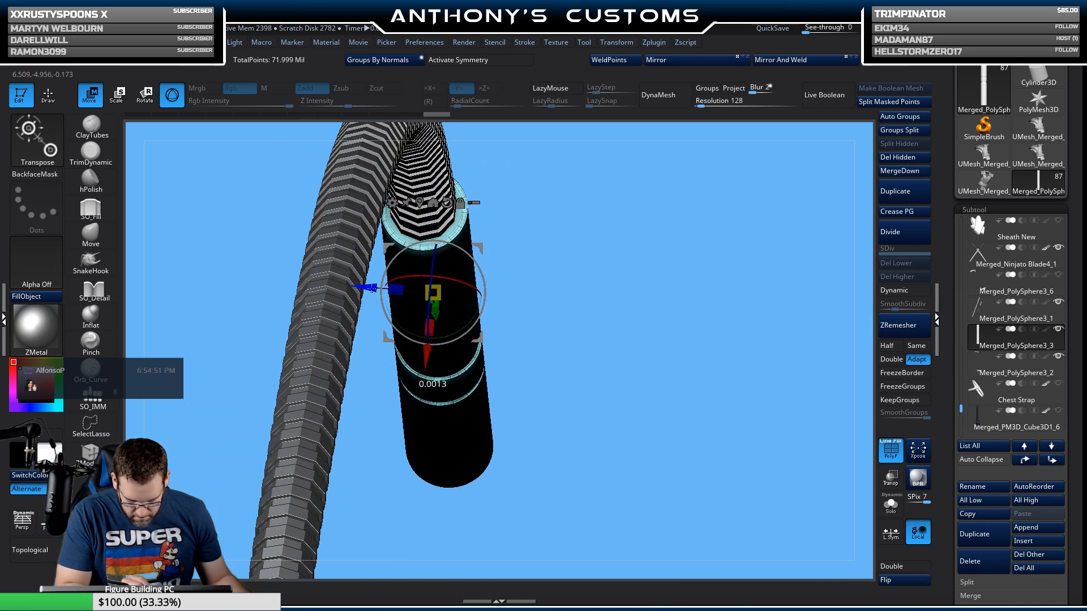
left_click_drag(518, 203, 748, 216)
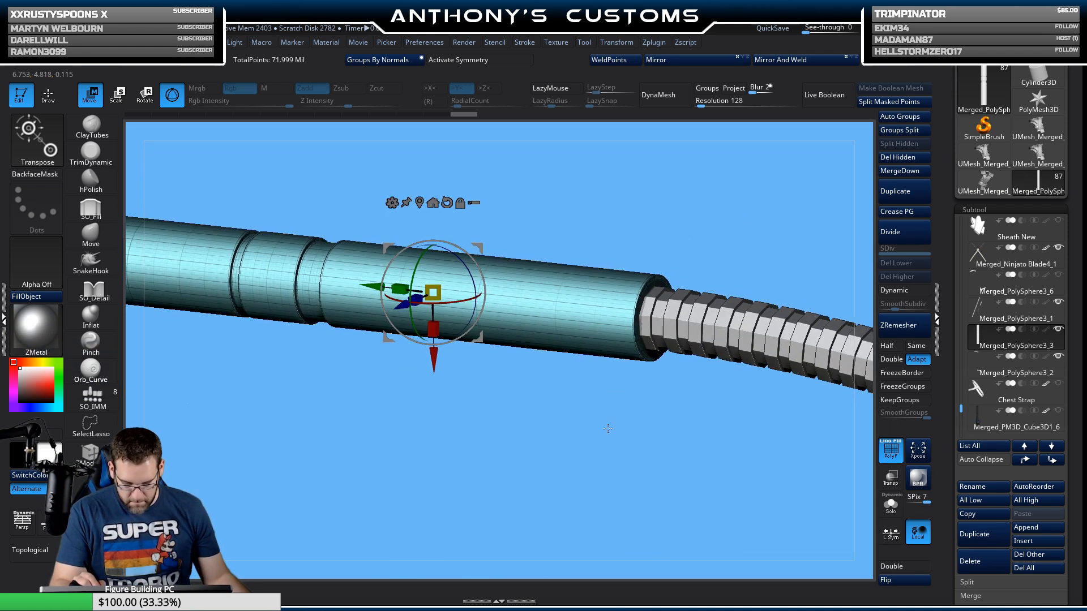
Step: Frame all the weapons in view and quick save the project
left_click_drag(608, 428, 685, 228, "alt")
left_click_drag(685, 340, 638, 233, "alt")
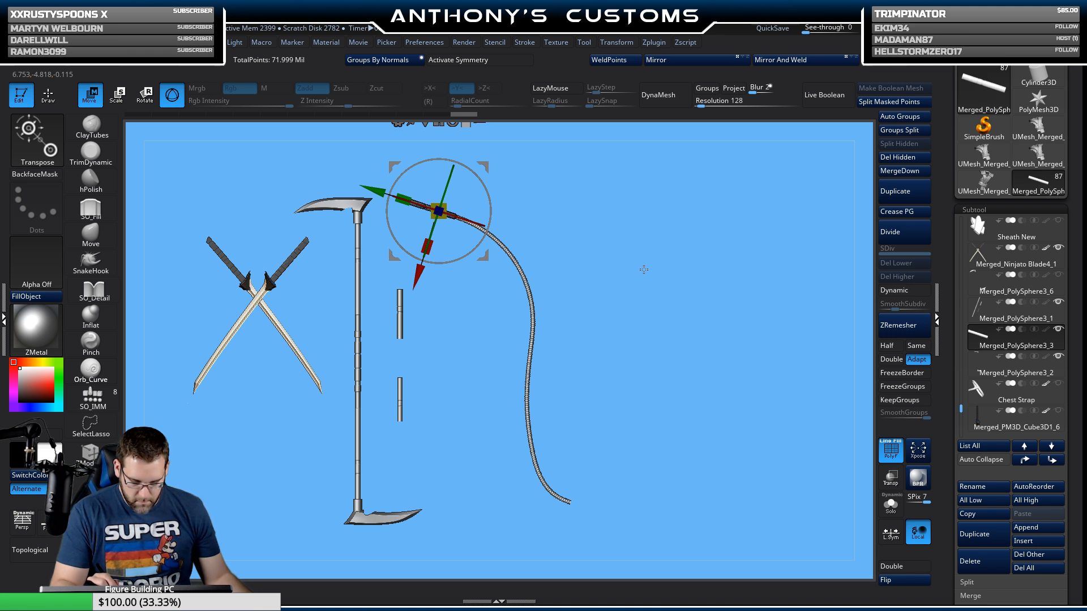
mouse_move(644, 270)
left_mouse_down()
mouse_move(660, 274)
mouse_move(640, 275)
mouse_move(648, 266)
left_mouse_up()
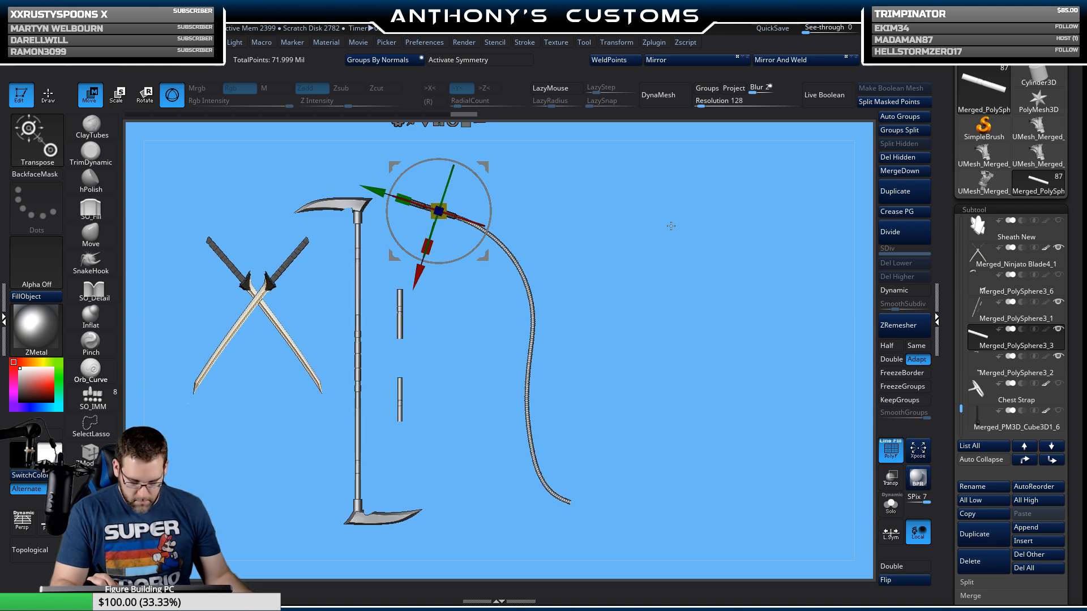
key("ctrl+s")
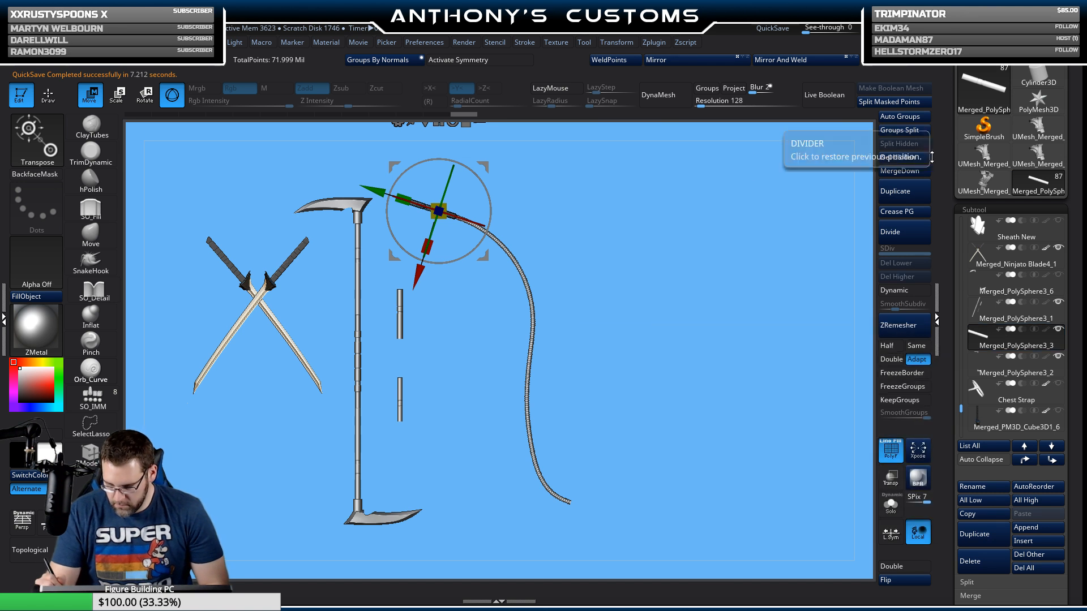
Step: Duplicate the fitted handle, shorten the copy along its length, and move it to the chain's lower end
left_click(908, 193)
left_click_drag(485, 256, 612, 511)
left_click_drag(691, 322, 702, 531, "alt")
left_click_drag(711, 430, 702, 246, "alt")
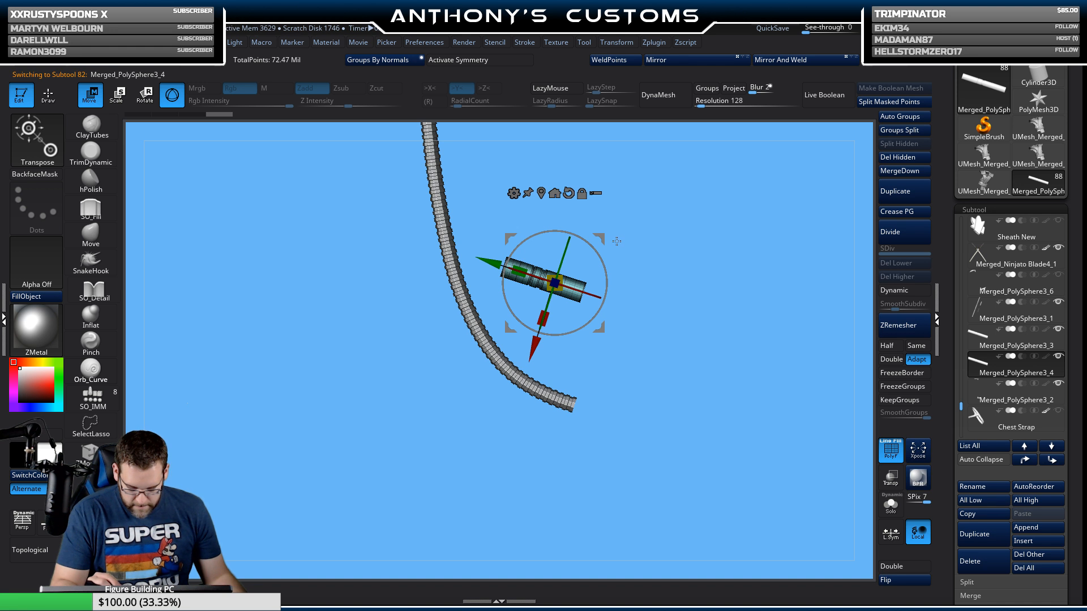
left_click_drag(601, 237, 632, 326)
left_click_drag(742, 254, 737, 343, "alt")
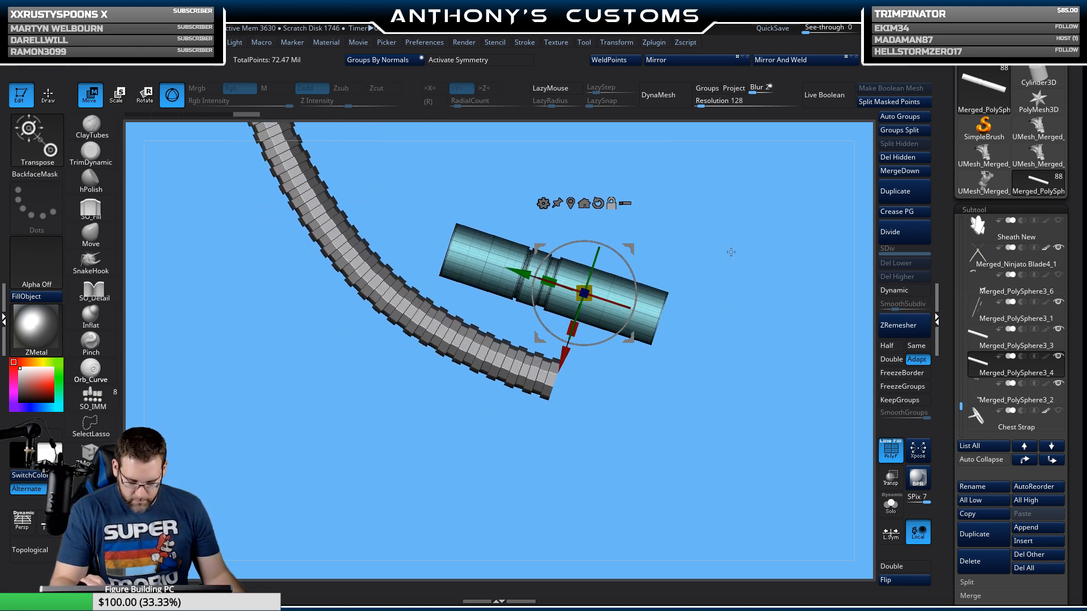
left_click_drag(627, 245, 734, 374)
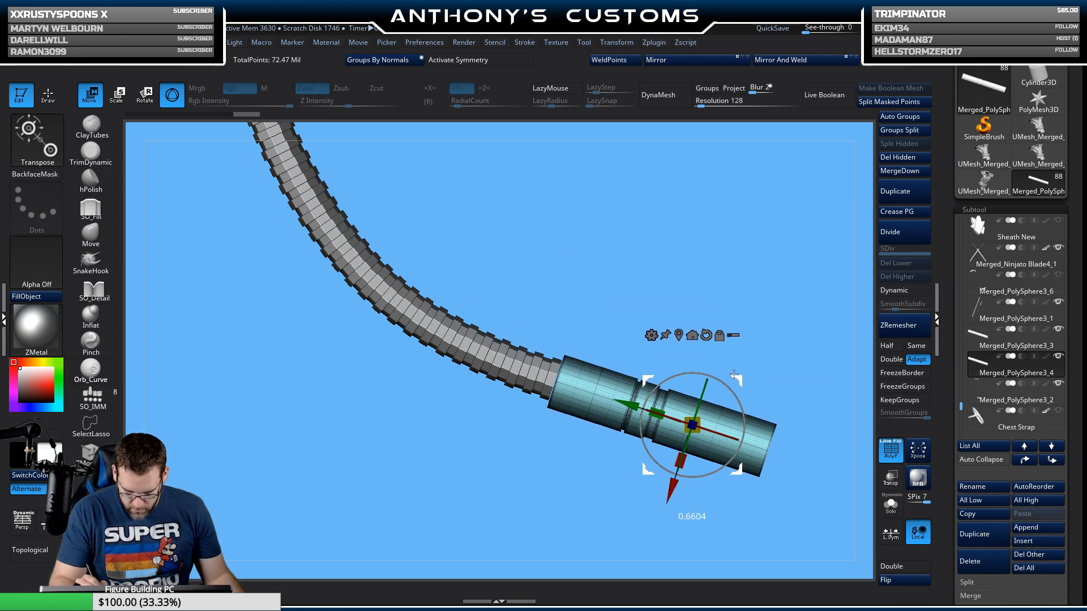
Step: Fine-tune the short handle's depth and lengthwise position so that it caps the chain's lower end
left_click_drag(745, 267, 786, 289)
left_click_drag(674, 404, 671, 400)
left_click_drag(788, 297, 744, 290)
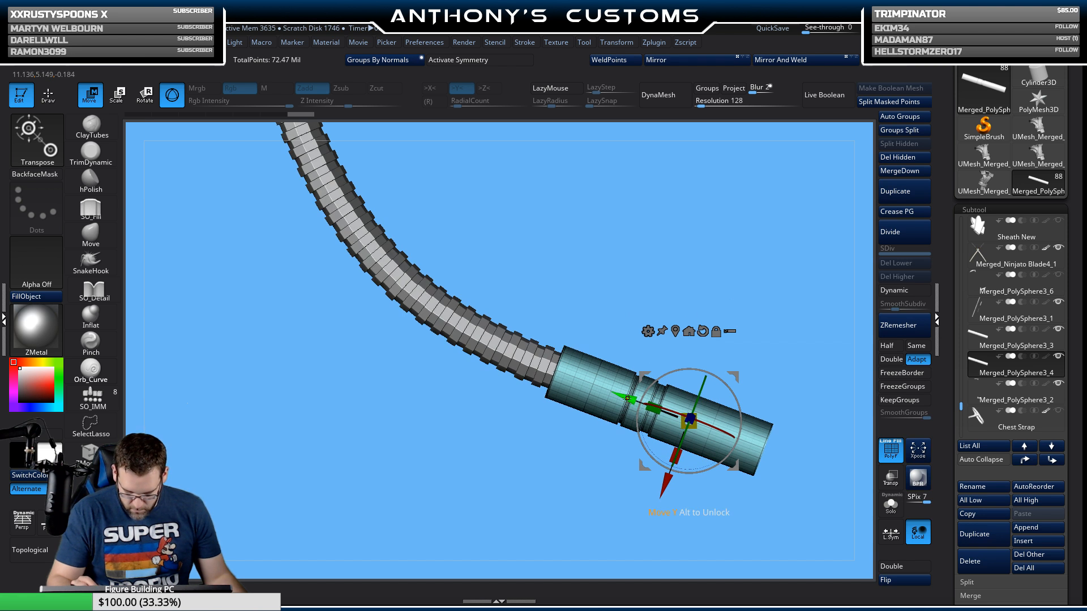
left_click_drag(627, 399, 621, 396)
mouse_move(561, 459)
left_mouse_down()
mouse_move(592, 458)
mouse_move(566, 463)
left_mouse_up()
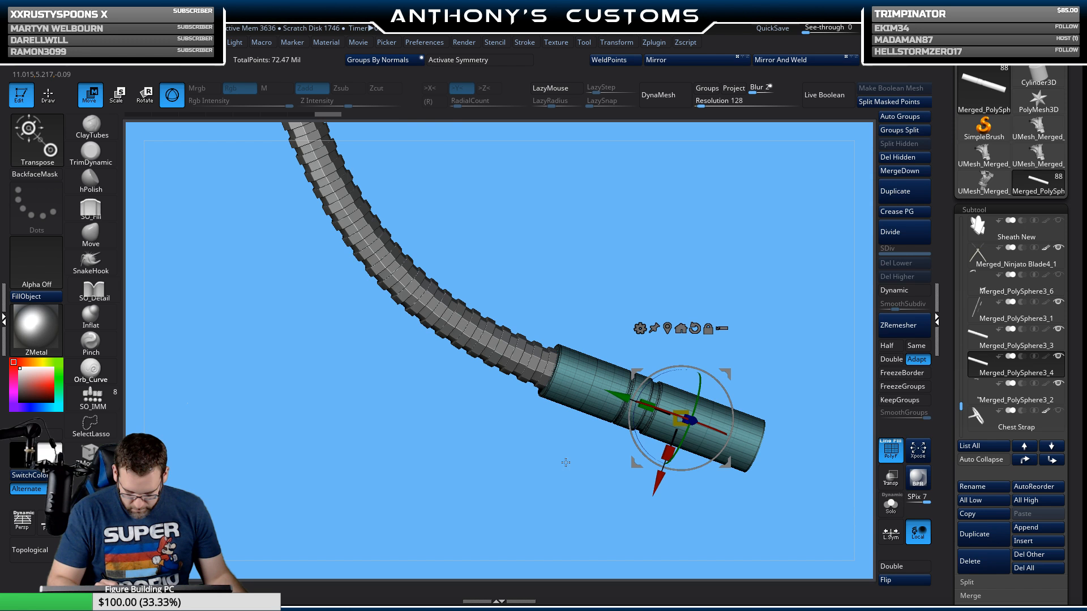
left_click_drag(625, 398, 624, 398)
left_click_drag(586, 448, 533, 453, "alt")
left_click_drag(765, 287, 779, 277, "shift")
left_click_drag(793, 338, 718, 362, "alt")
left_click_drag(729, 427, 715, 282, "alt")
left_click_drag(712, 397, 714, 309, "alt")
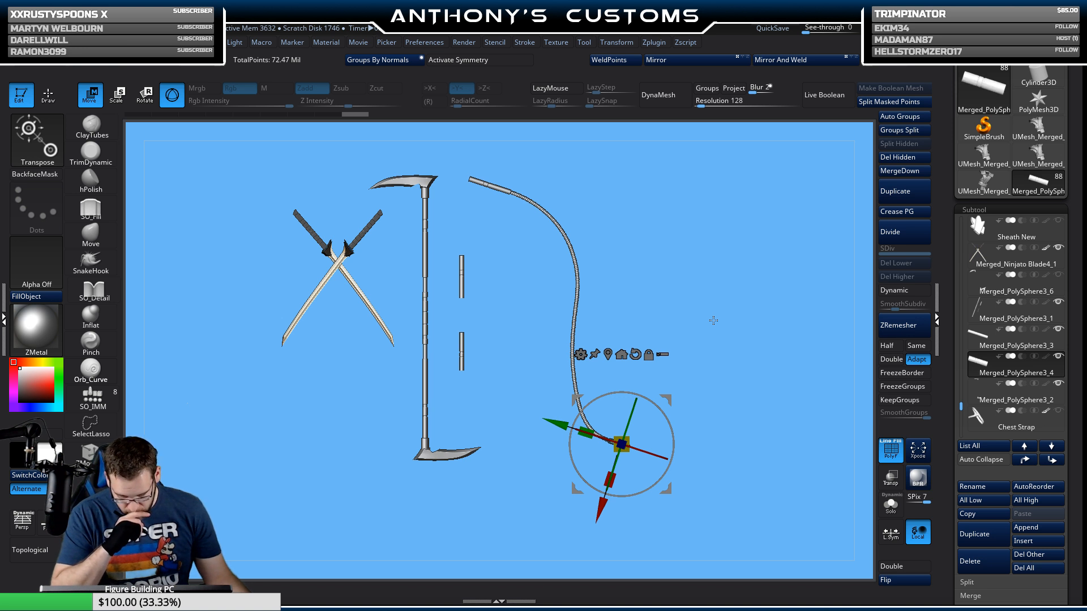
Step: Swap the two handles, moving the short copy up near the chain's upper end and the longer Merged_PolySphere3_3 handle down to its lower end
left_click_drag(668, 400, 557, 133)
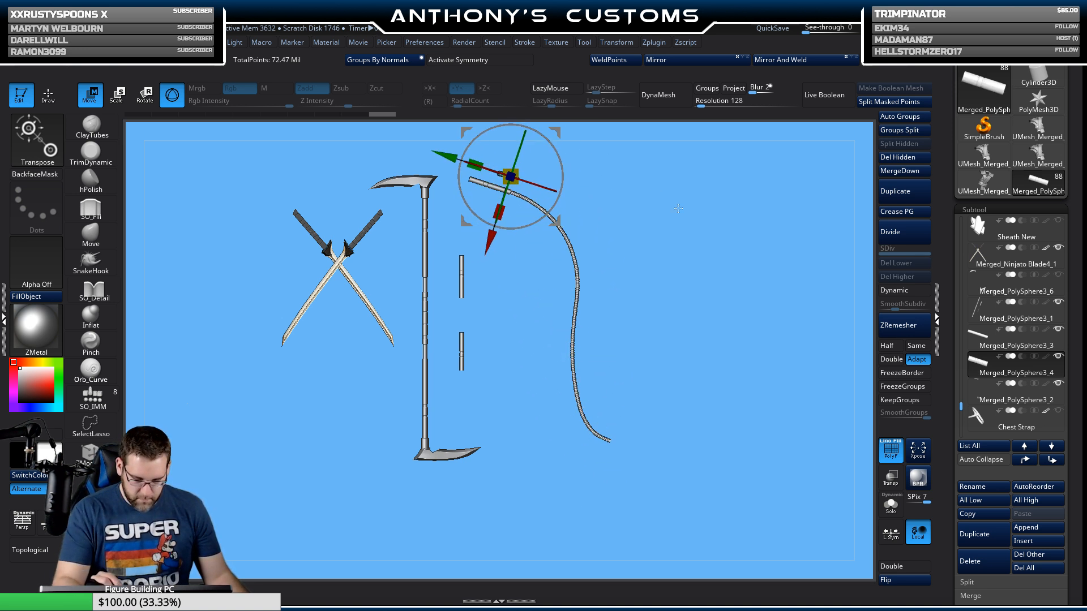
right_click_drag(679, 209, 668, 393, "ctrl")
left_click(979, 322)
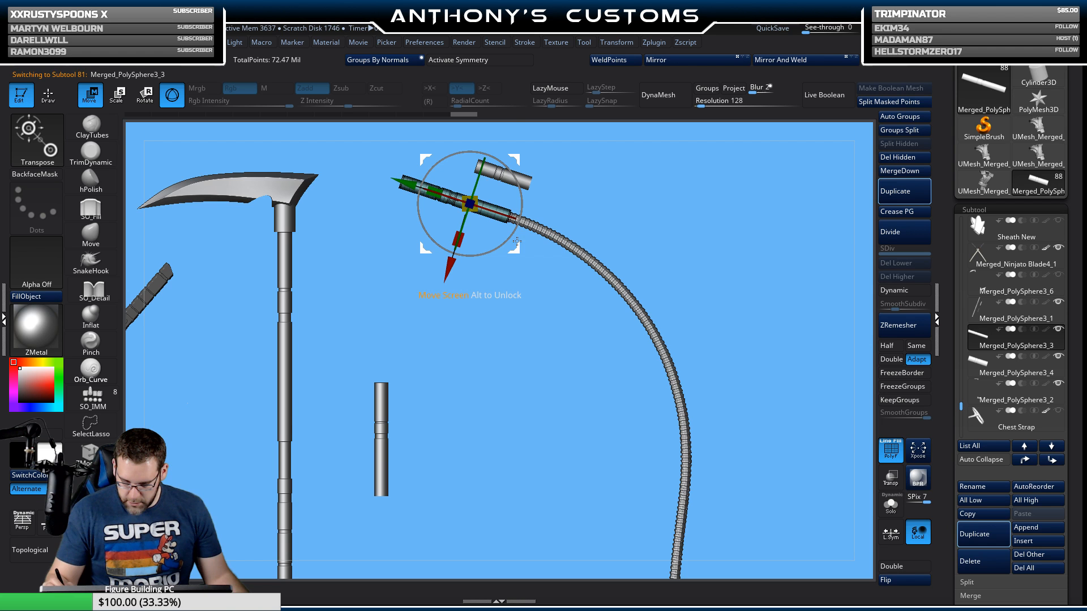
left_click_drag(517, 242, 681, 513)
right_click_drag(733, 344, 615, 110, "alt")
right_click_drag(634, 326, 598, 227, "alt")
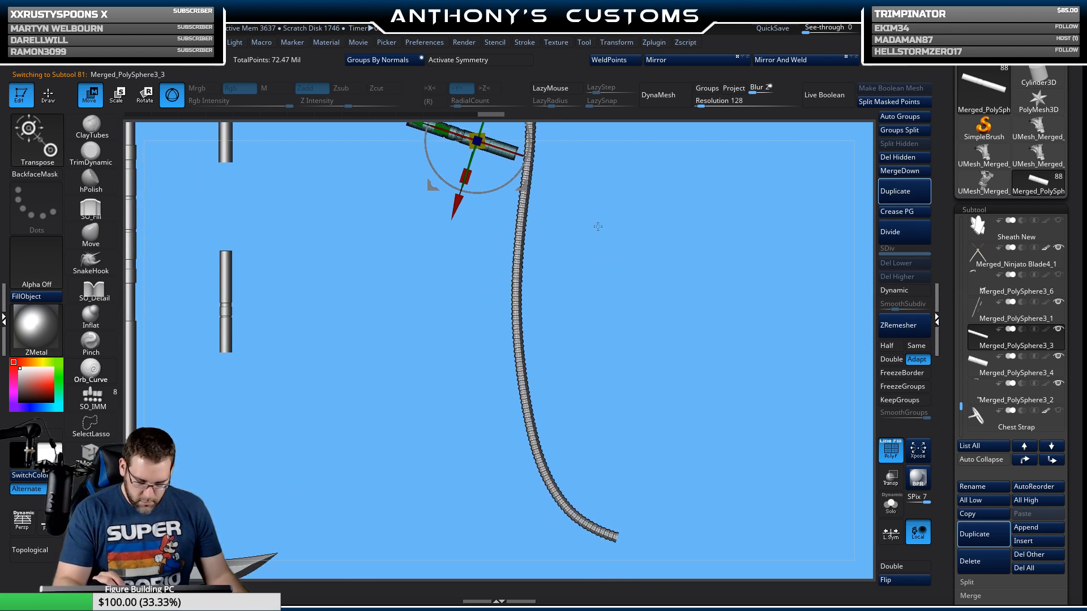
left_click_drag(521, 186, 709, 425)
right_click_drag(746, 368, 667, 132)
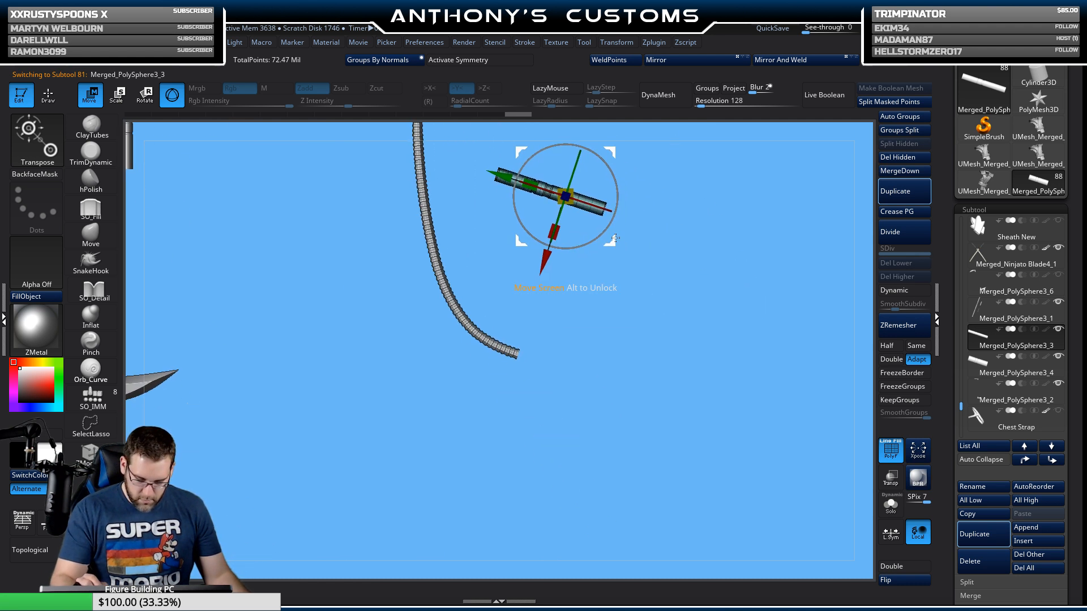
left_click_drag(616, 238, 639, 430)
Step: Align the longer handle in depth and position so it fits centrally over the chain's lower end
right_click_drag(723, 326, 730, 578, "alt")
right_click_drag(550, 224, 723, 283, "alt")
left_click_drag(808, 397, 798, 352)
left_click_drag(512, 452, 625, 460)
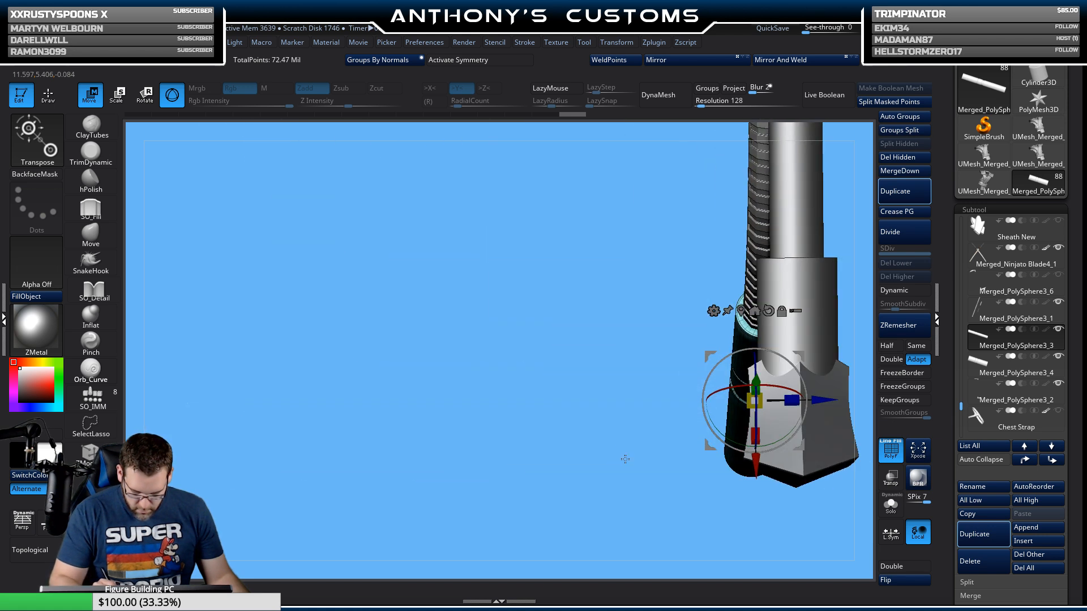
left_click_drag(590, 400, 278, 352, "alt")
left_click_drag(675, 247, 672, 274)
left_click_drag(677, 317, 711, 512, "alt")
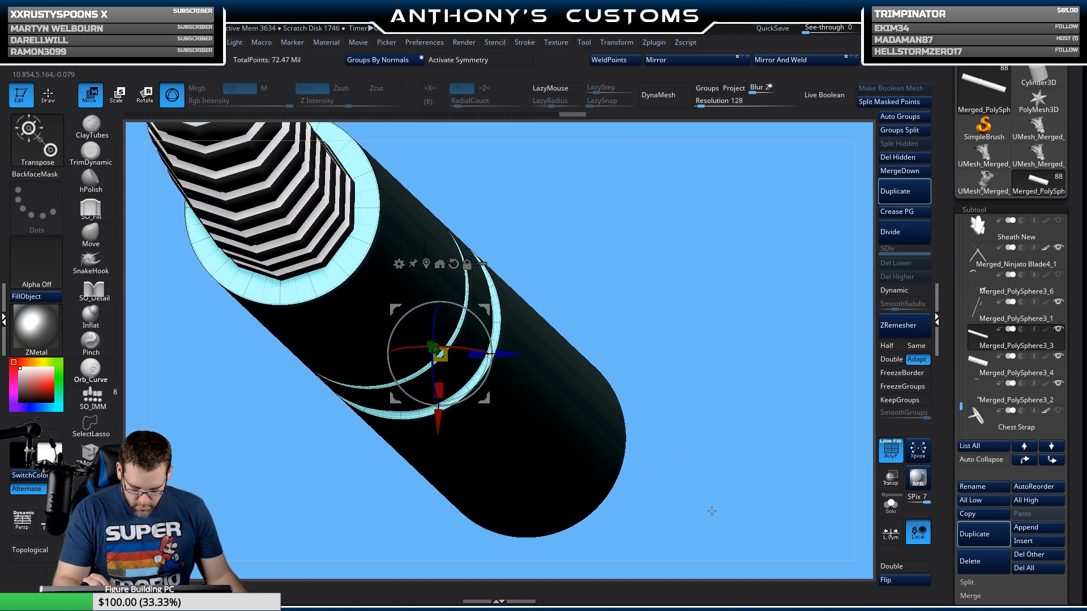
left_click_drag(665, 253, 743, 324, "alt")
mouse_move(688, 280)
left_mouse_down()
mouse_move(726, 297)
mouse_move(715, 302)
mouse_move(682, 261)
mouse_move(669, 354)
mouse_move(645, 328)
mouse_move(667, 277)
mouse_move(682, 374)
mouse_move(750, 419)
mouse_move(738, 316)
mouse_move(711, 309)
mouse_move(729, 366)
left_mouse_up()
Step: Select the short handle above the chain and move it in position and depth onto the chain's upper end
key("q")
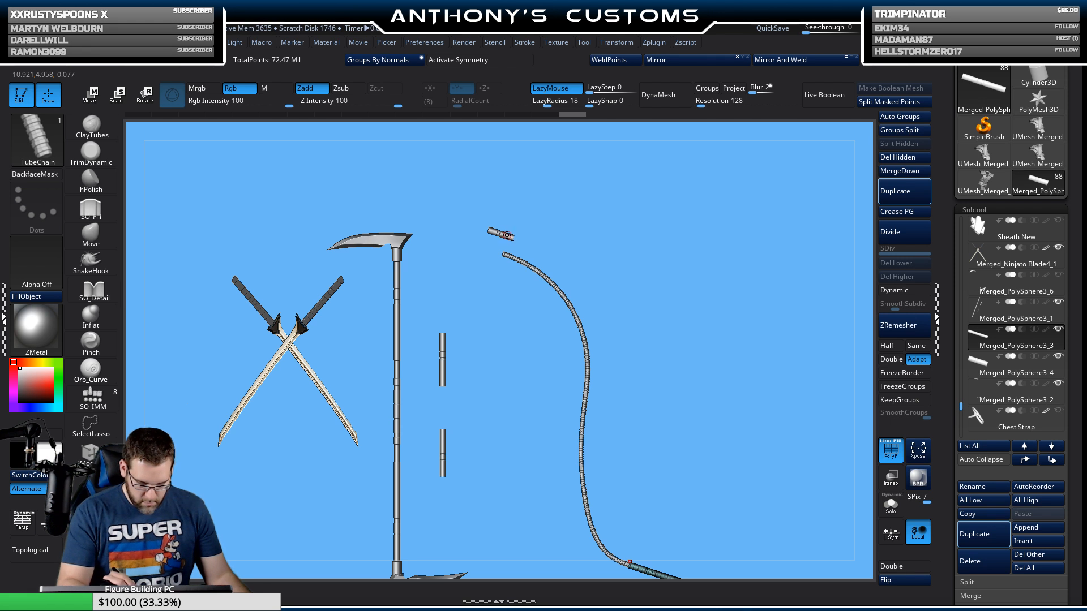
left_click(508, 235, "alt")
left_click_drag(649, 238, 697, 478, "alt")
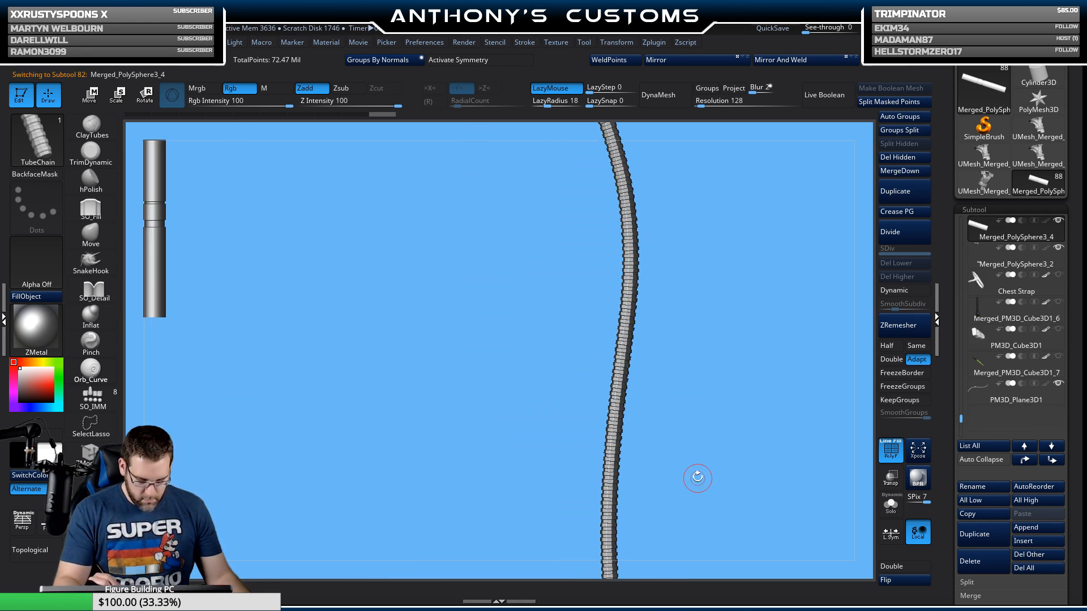
left_click_drag(663, 164, 588, 267, "alt")
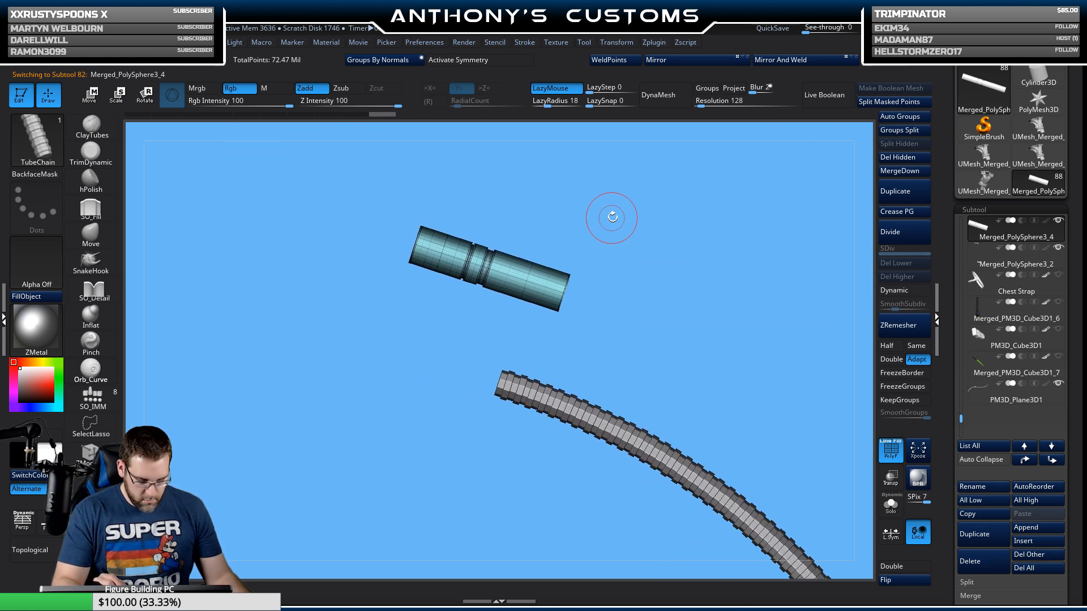
key("w")
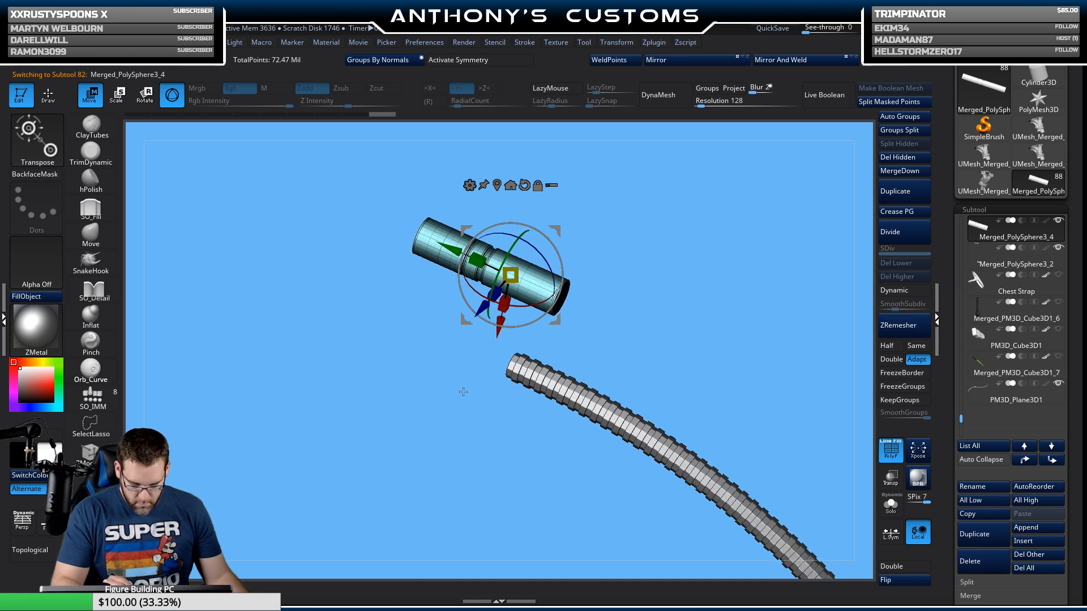
left_click_drag(486, 338, 442, 412)
left_click_drag(537, 311, 494, 316)
left_click_drag(597, 231, 665, 289, "alt")
left_click_drag(625, 295, 718, 334)
left_click_drag(746, 226, 672, 102, "alt")
left_click_drag(672, 181, 673, 251, "shift")
Step: Adjust the short handle's angle and offset so its opening sits centred around the chain's upper tip
left_click(431, 275, "alt")
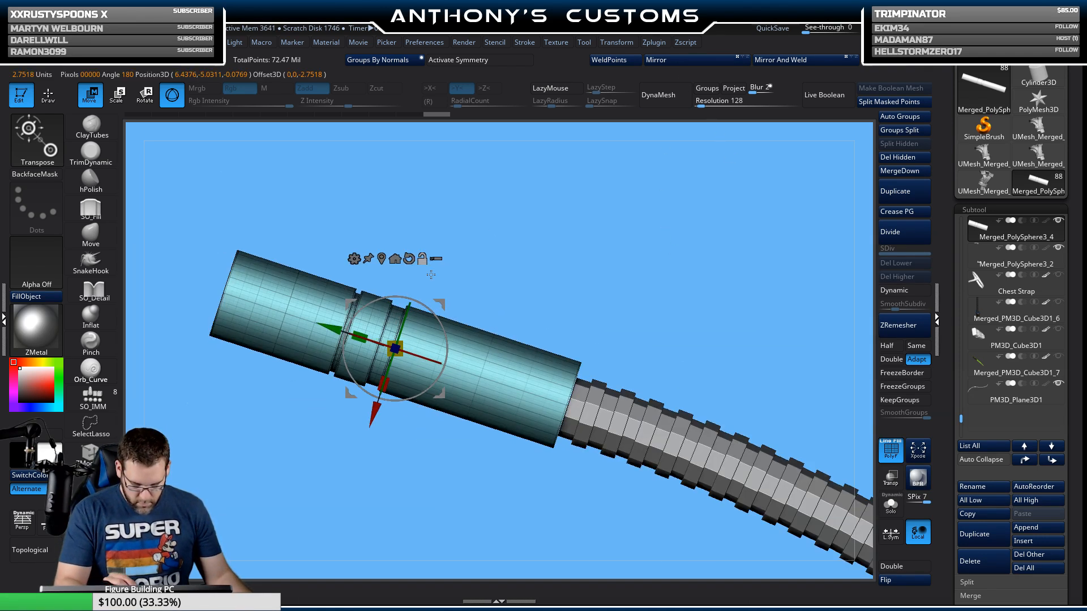
left_click_drag(415, 354, 572, 414)
left_click_drag(736, 250, 609, 279)
left_click_drag(380, 416, 378, 420)
left_click_drag(709, 279, 682, 277)
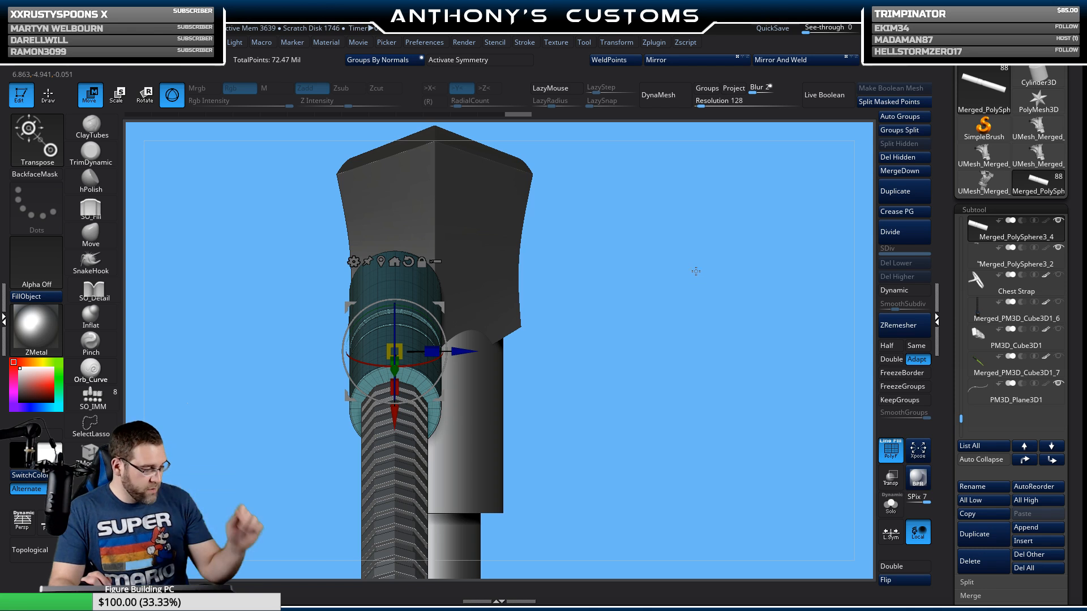
Step: Return to Draw mode and examine the whole chain weapon beside the other weapons, including the joint at its upper handle
key("q")
left_click_drag(707, 356, 668, 236, "alt")
mouse_move(647, 309)
left_mouse_down()
mouse_move(691, 304)
mouse_move(705, 317)
left_mouse_up()
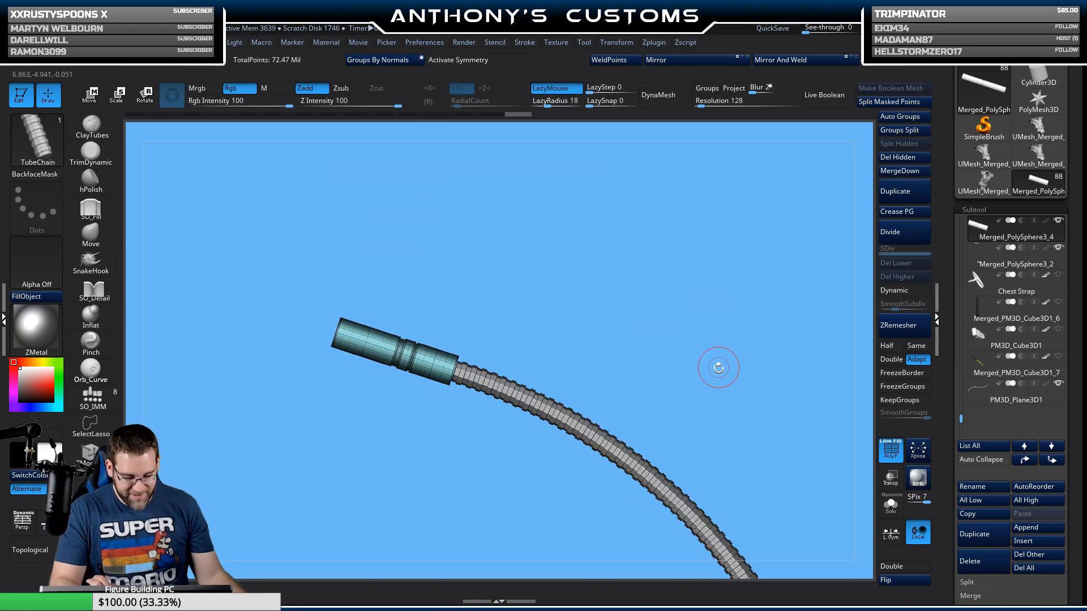
left_click_drag(719, 368, 687, 240, "alt")
left_click_drag(660, 381, 689, 249, "alt")
left_click_drag(696, 343, 687, 255, "alt")
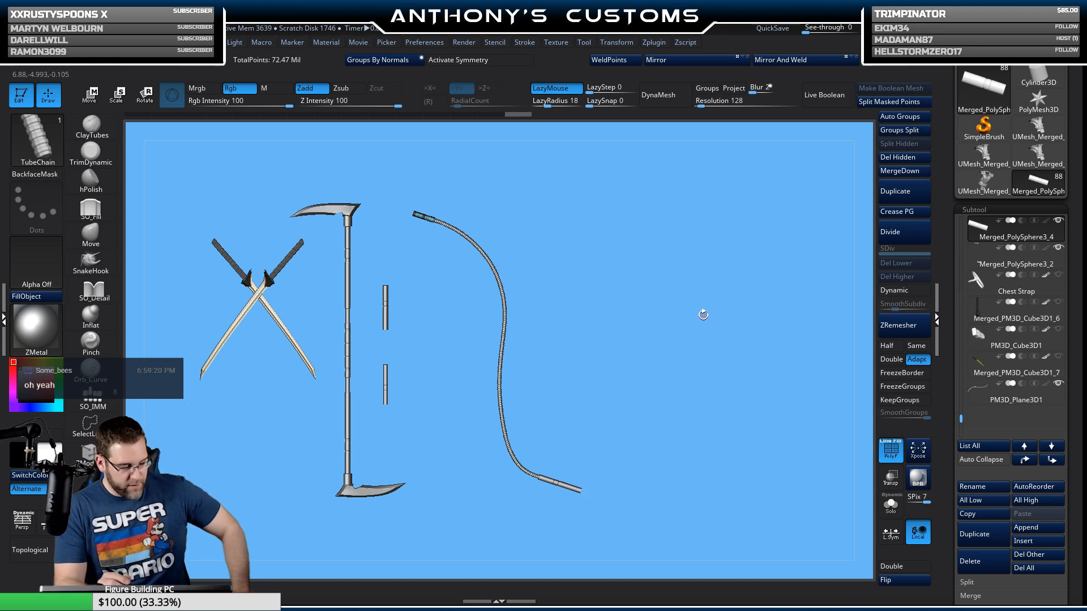
left_click_drag(703, 315, 697, 504, "alt")
left_click_drag(723, 291, 718, 393, "alt")
mouse_move(689, 345)
left_mouse_down()
mouse_move(726, 356)
mouse_move(736, 306)
mouse_move(756, 292)
mouse_move(741, 314)
mouse_move(749, 351)
left_mouse_up()
Step: Load the XMD_MonsterMaker cone-spike brush from the Spikes and Fins folder of the brush library
key("b")
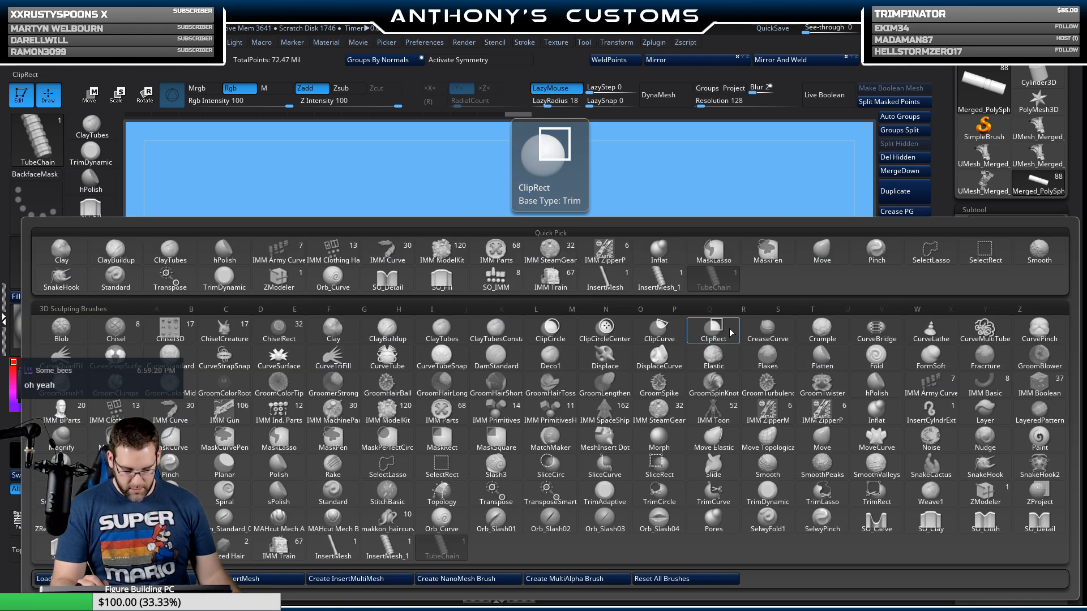
left_click(715, 330)
key("comma")
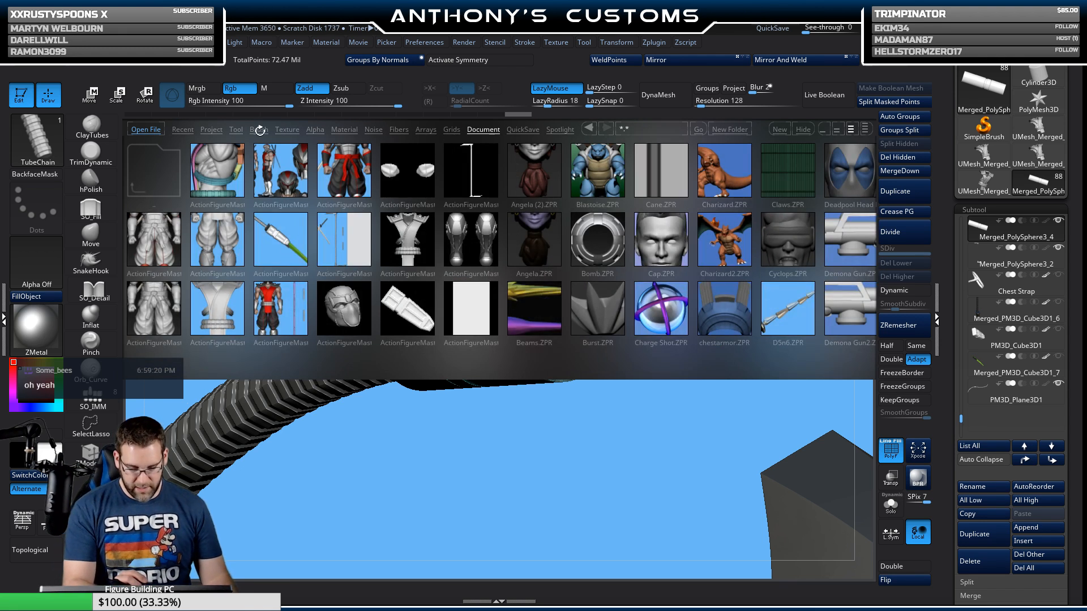
left_click(212, 130)
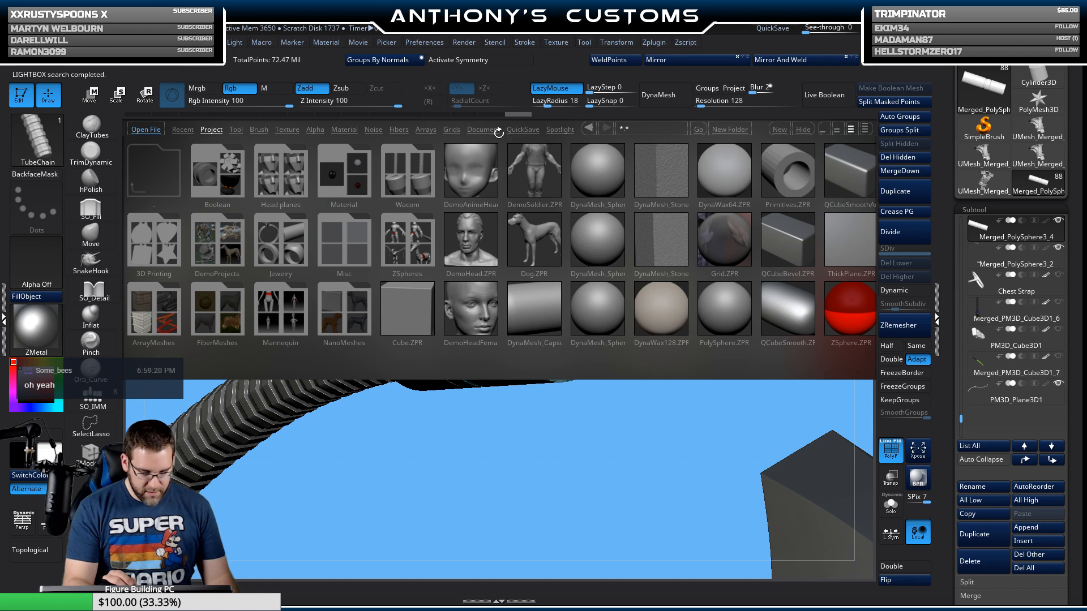
left_click(258, 128)
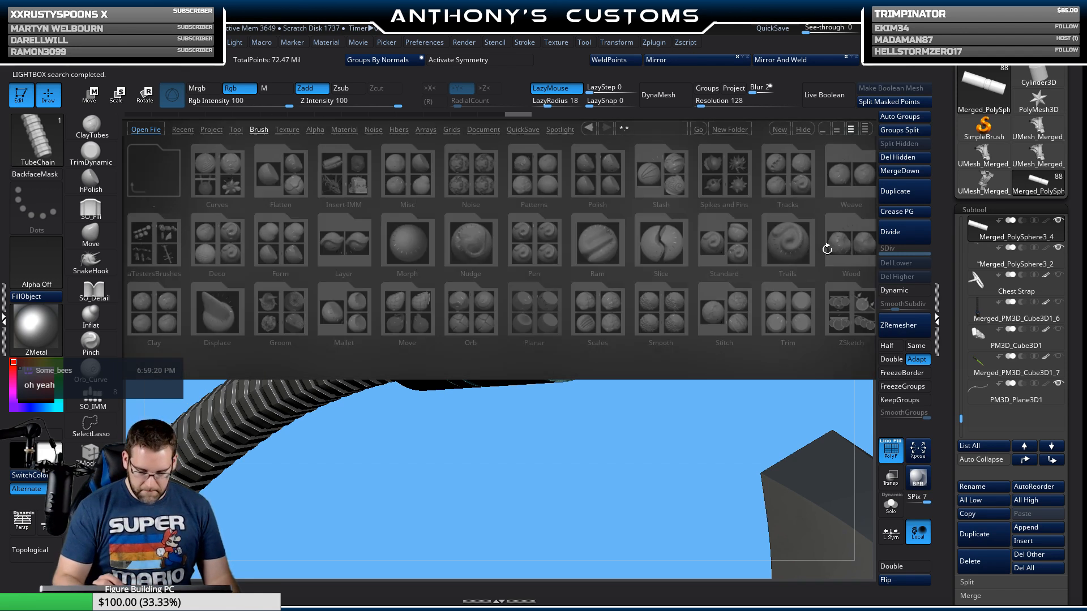
left_click(728, 176)
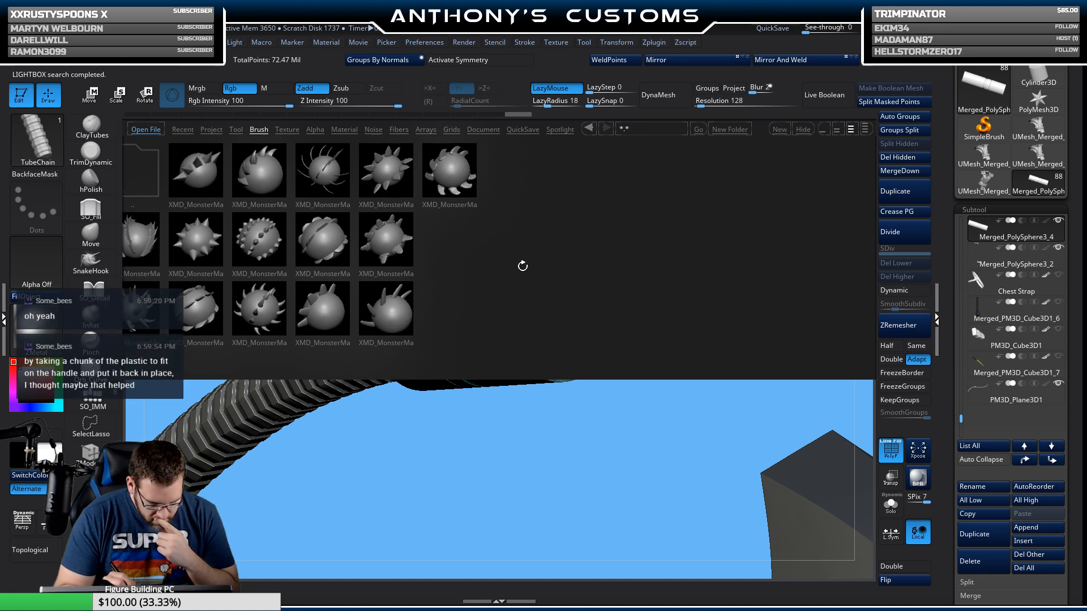
double_click(197, 236)
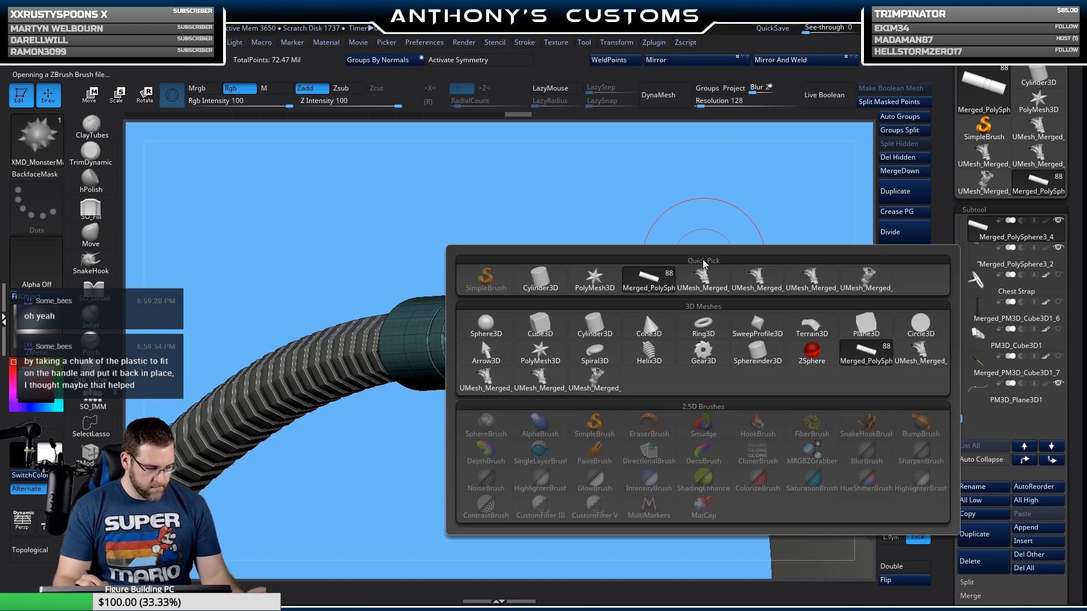
Step: Turn off Curve Mode for the brush and insert a cone spike at the centre of the short handle's end face
mouse_move(697, 257)
left_mouse_down()
mouse_move(685, 256)
mouse_move(695, 248)
left_mouse_up()
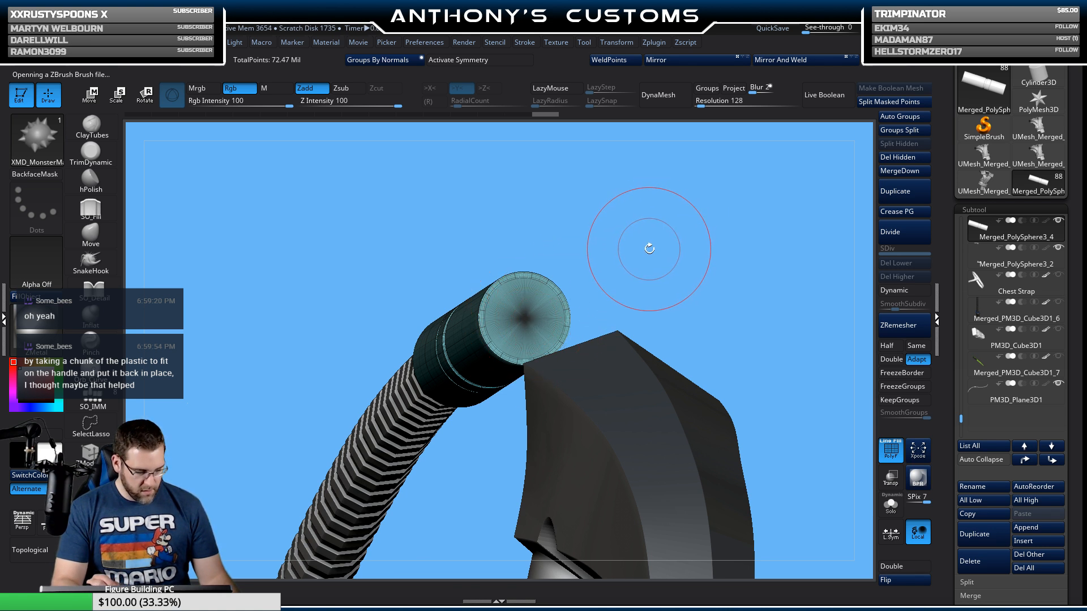
left_click(524, 43)
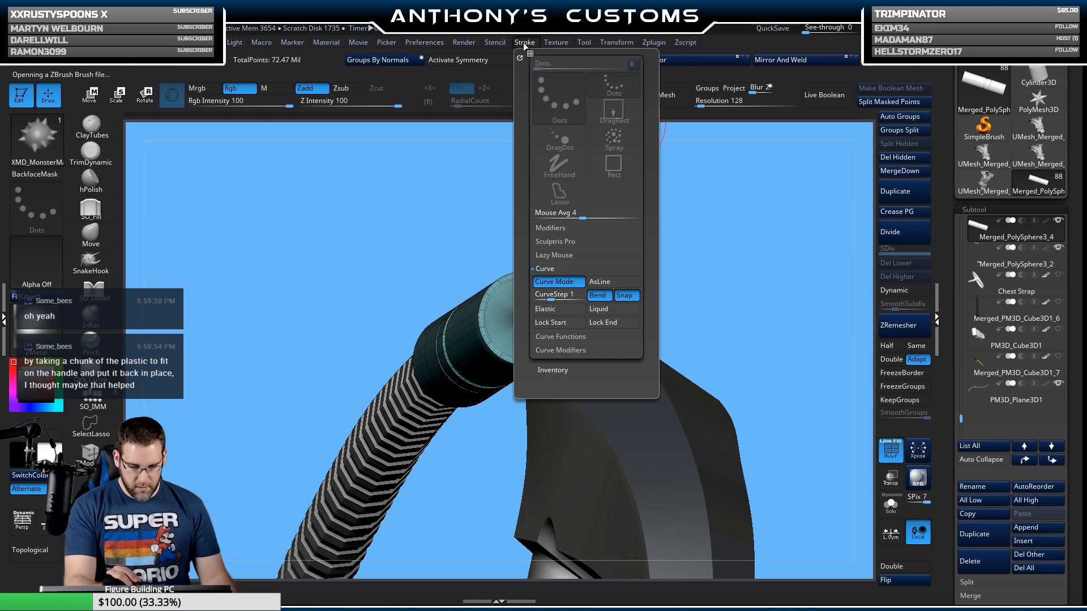
left_click(558, 282)
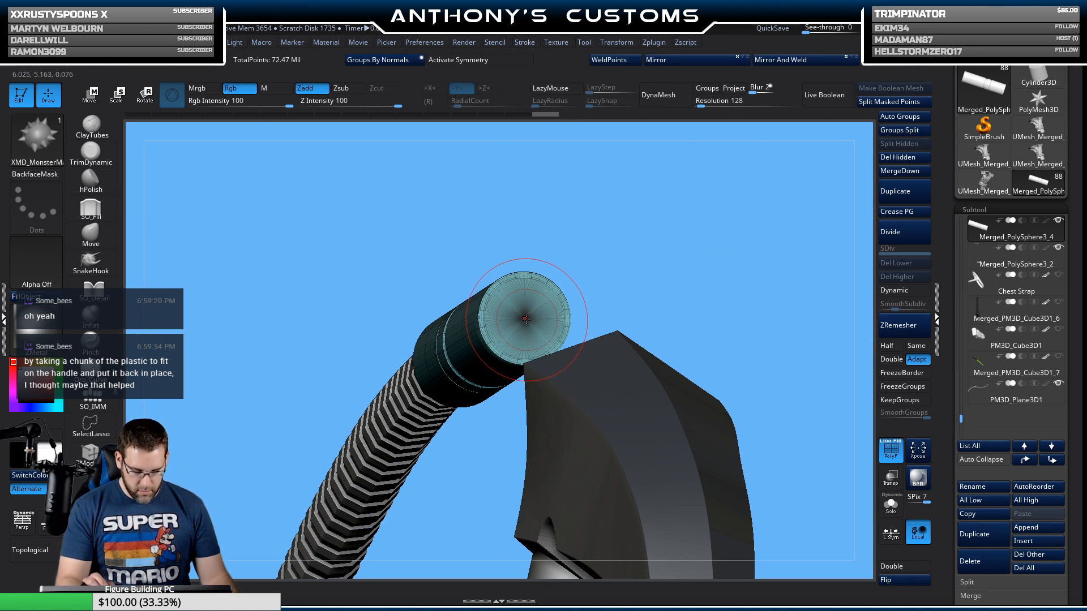
left_click_drag(527, 327, 544, 371)
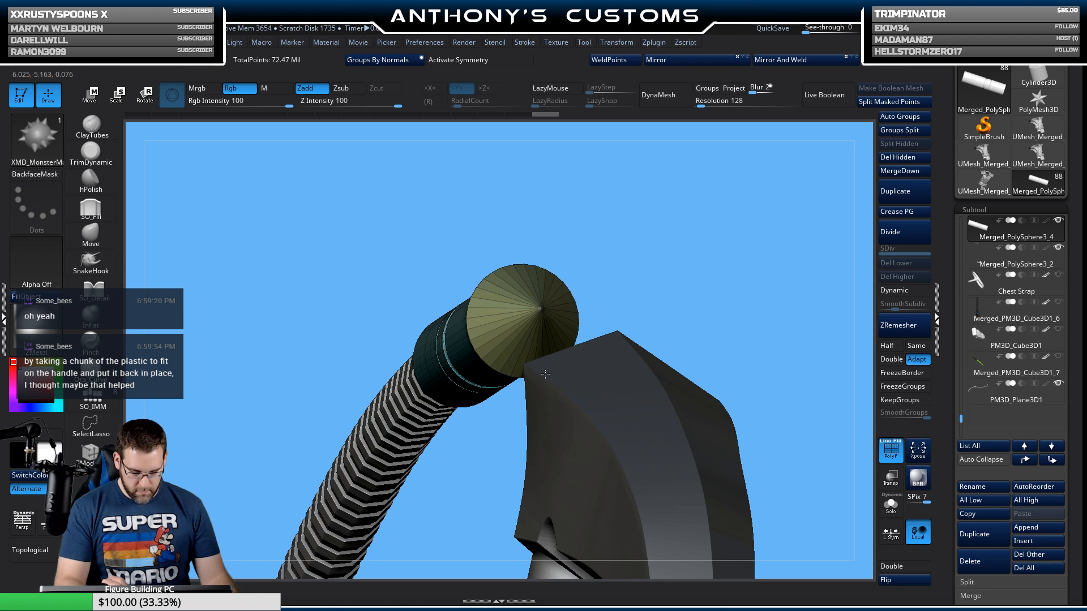
Step: Replace the inserted cone with a smaller one and move it just clear of the short handle's end
left_click_drag(668, 267, 747, 246)
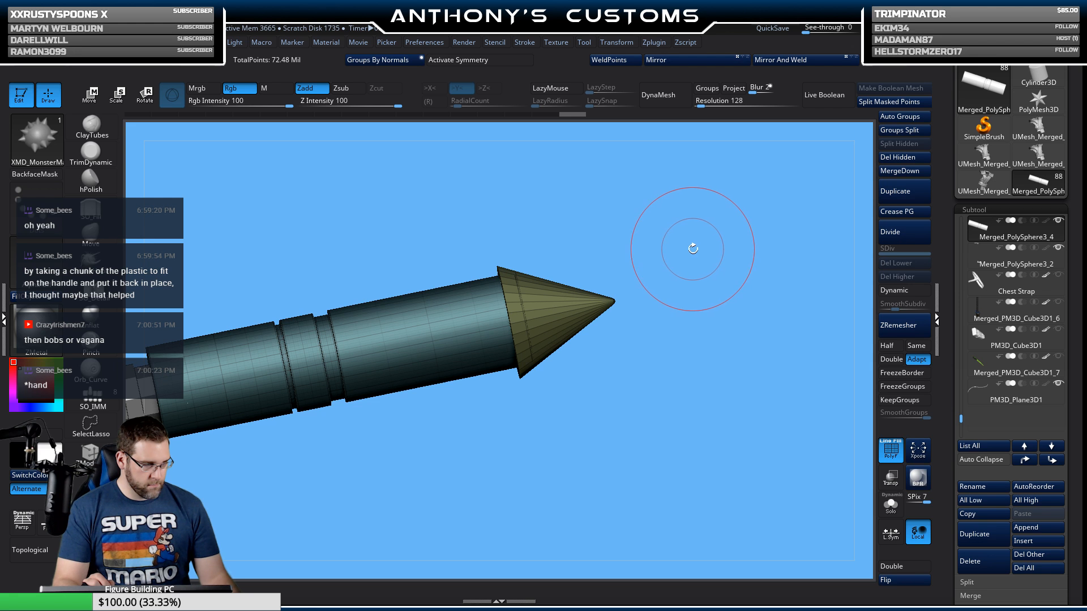
mouse_move(687, 245)
left_mouse_down()
mouse_move(666, 238)
mouse_move(693, 236)
mouse_move(663, 247)
mouse_move(701, 233)
left_mouse_up()
key("ctrl")
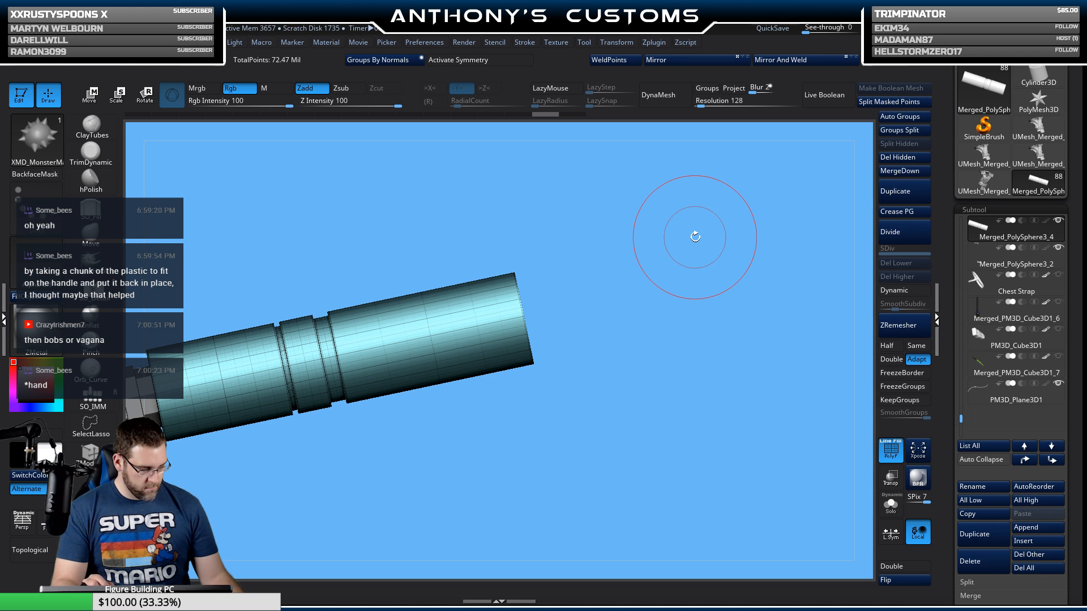
left_click_drag(590, 286, 669, 327)
key("w")
left_click_drag(694, 272, 637, 290)
left_click_drag(583, 370, 648, 308)
left_click_drag(729, 385, 719, 453)
key("q")
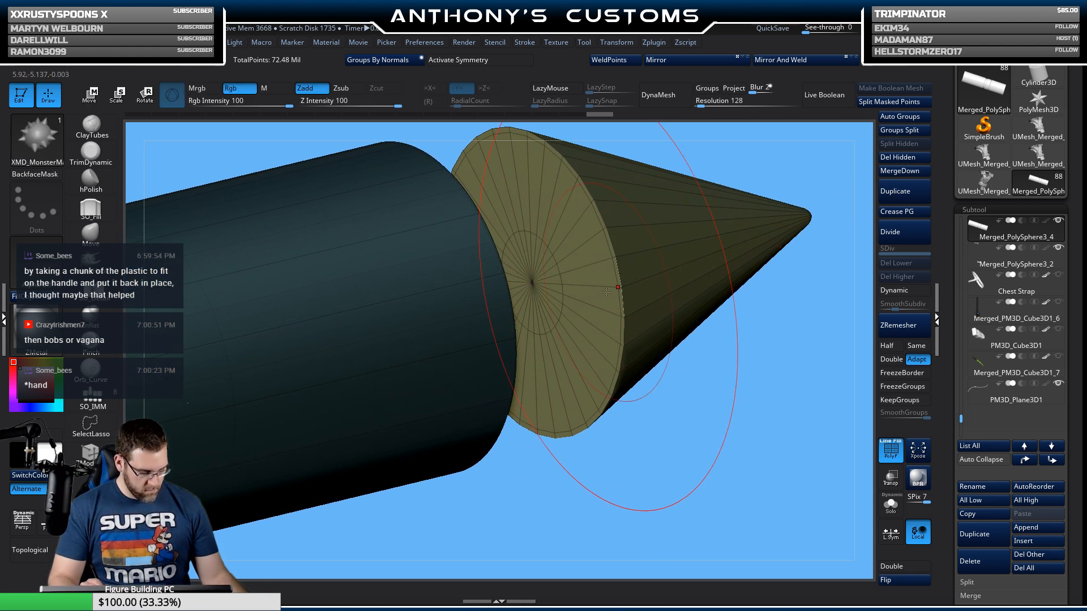
Step: With the ZModeler brush, target QMesh at a Polyloop and insert an edge loop near the outer rim of the cone's base
left_click(91, 459)
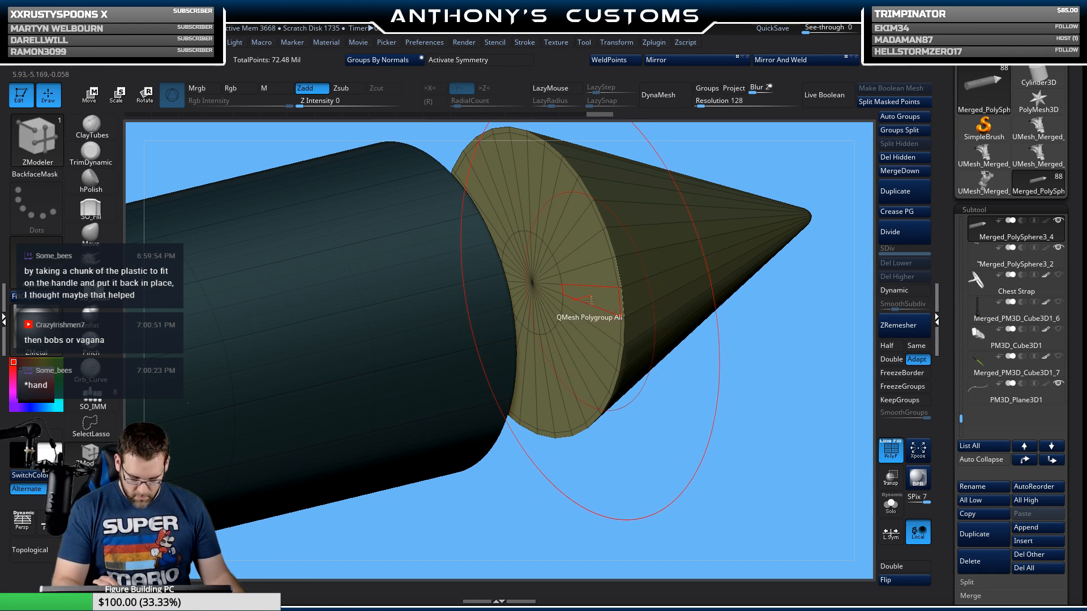
key("space")
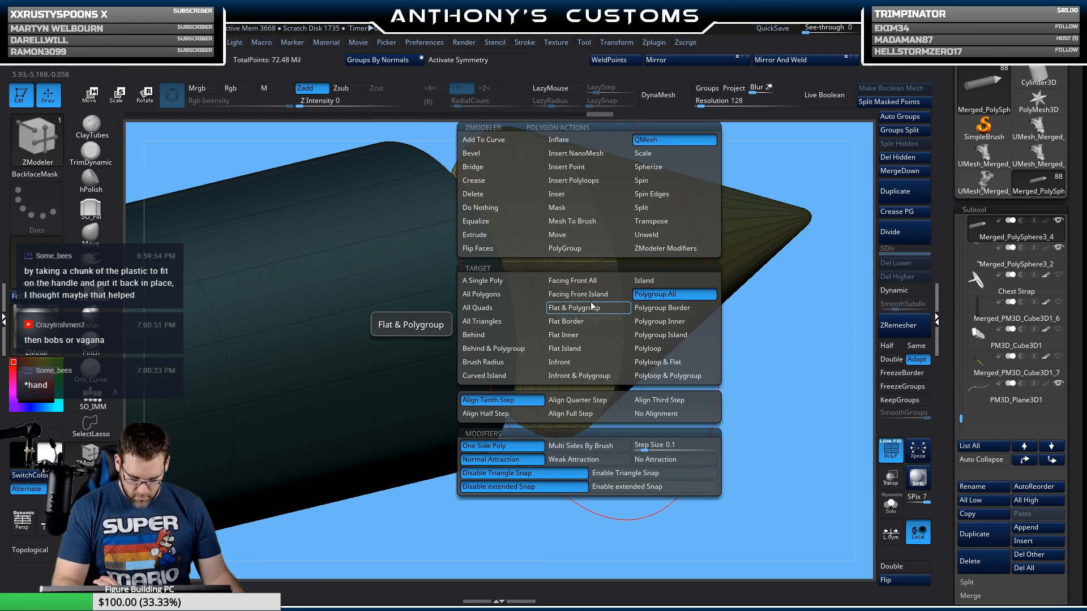
left_click(664, 354)
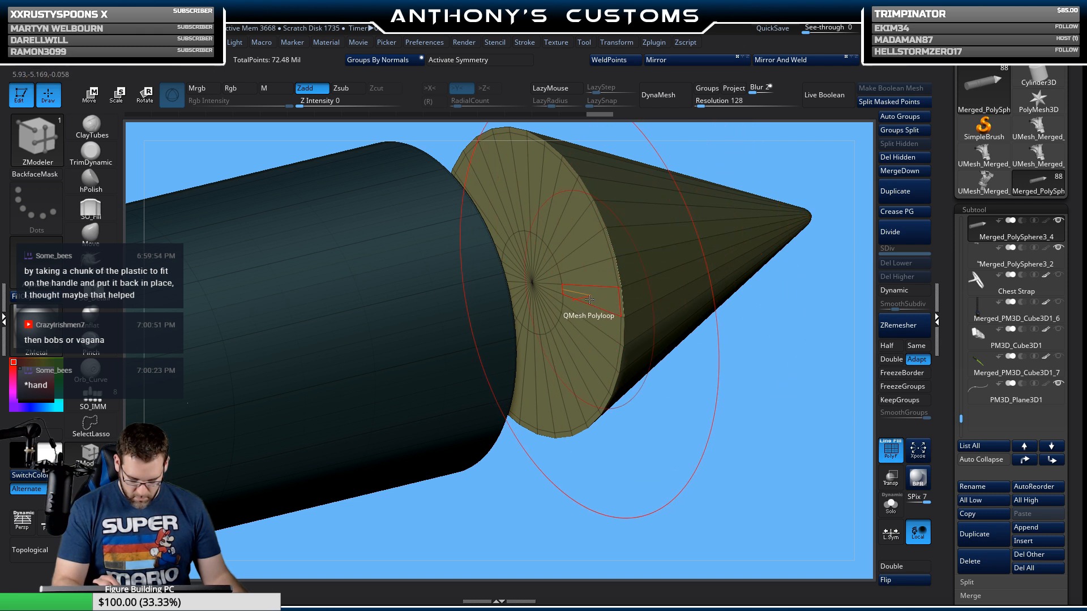
key("space")
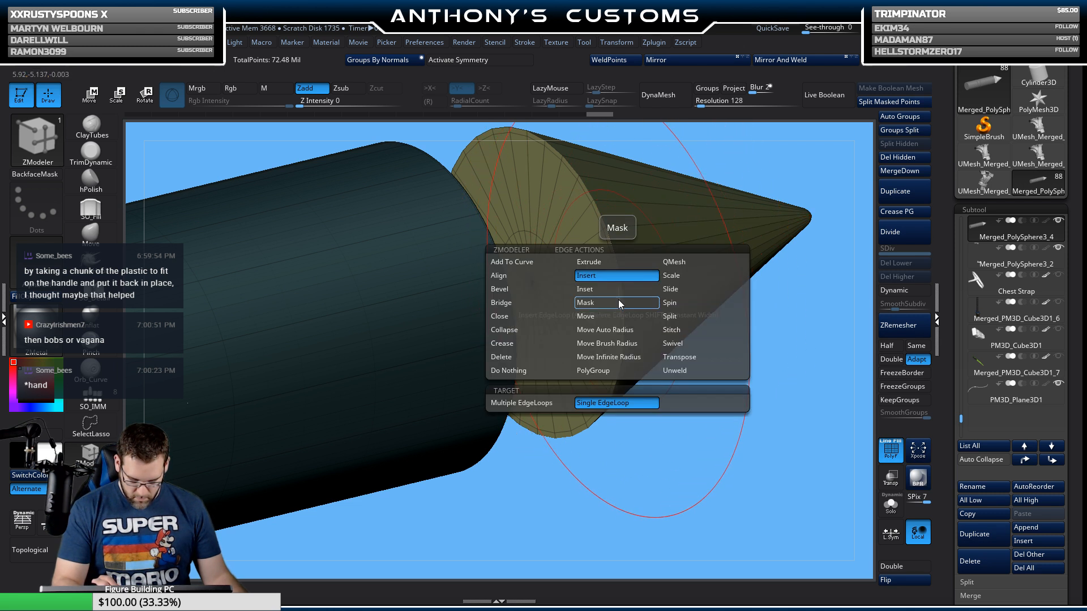
left_click(672, 288)
left_click(526, 403)
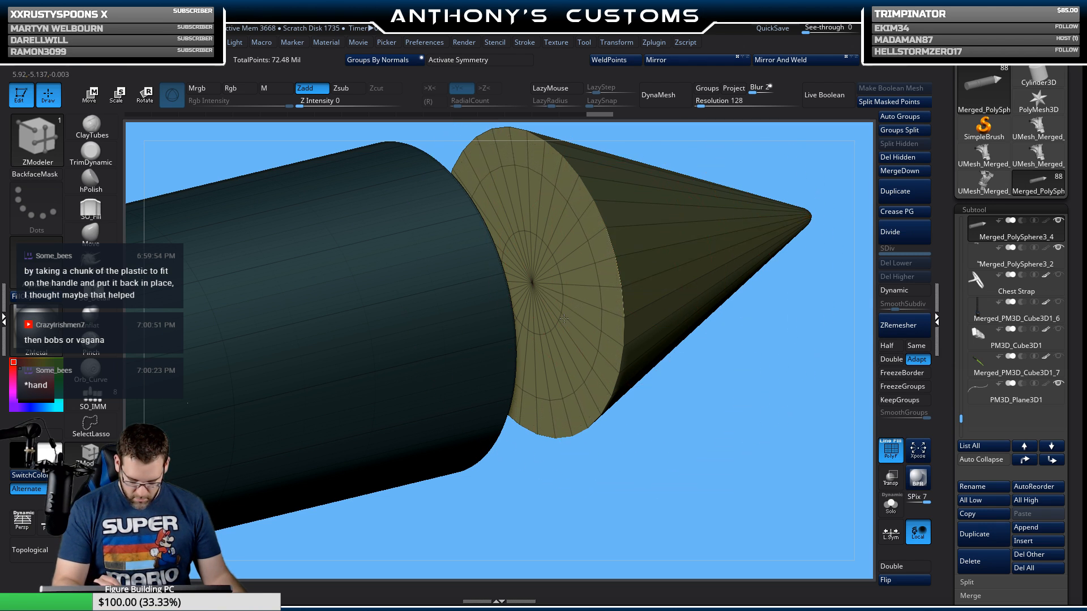
Step: Switch the edge action to Crease for complete edge loops and crease the cone's base edge
key("space")
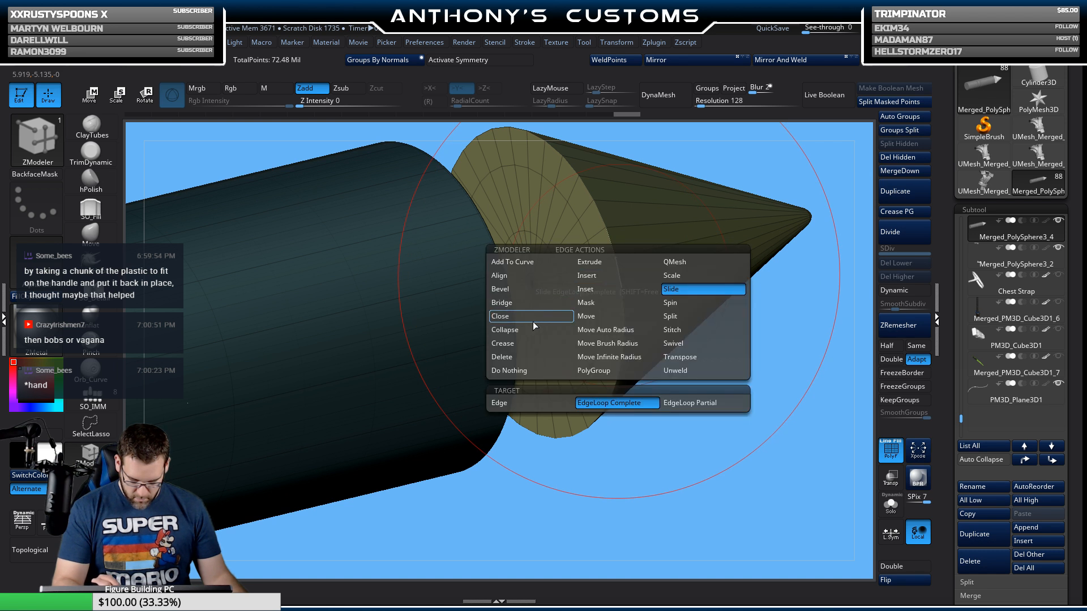
left_click(503, 344)
left_click(530, 412)
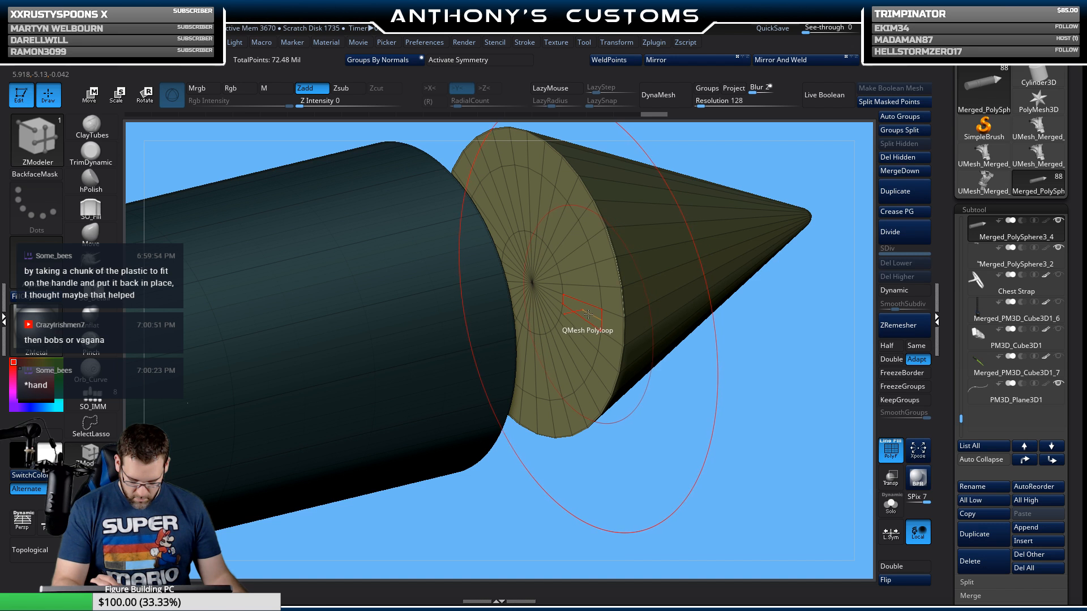
Step: Extrude the polyloop on the cone's base with QMesh into the handle, forming a collar that joins the two
key("space")
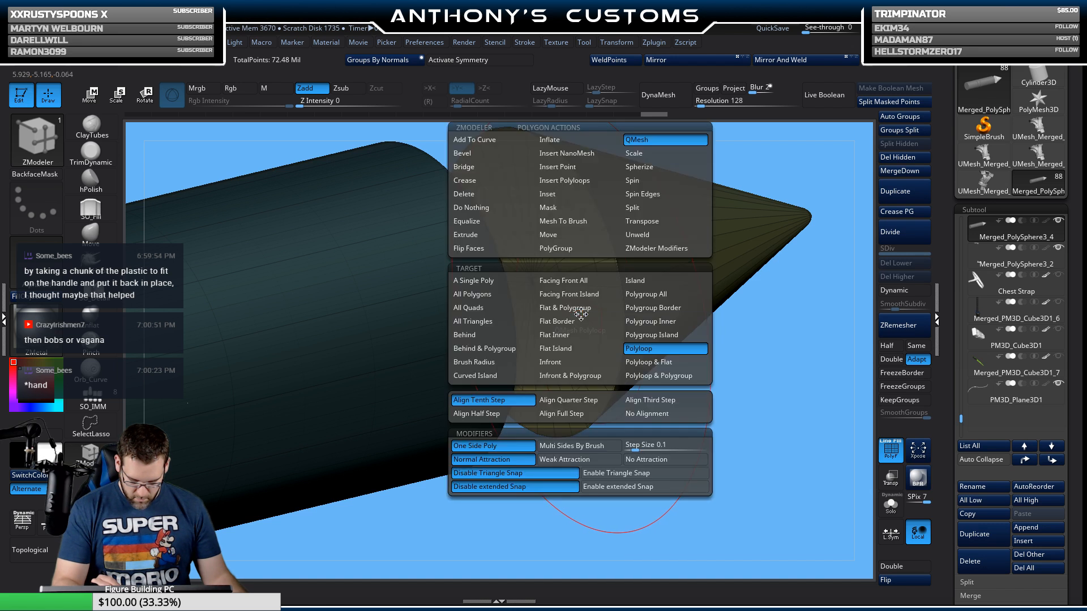
left_click(642, 350)
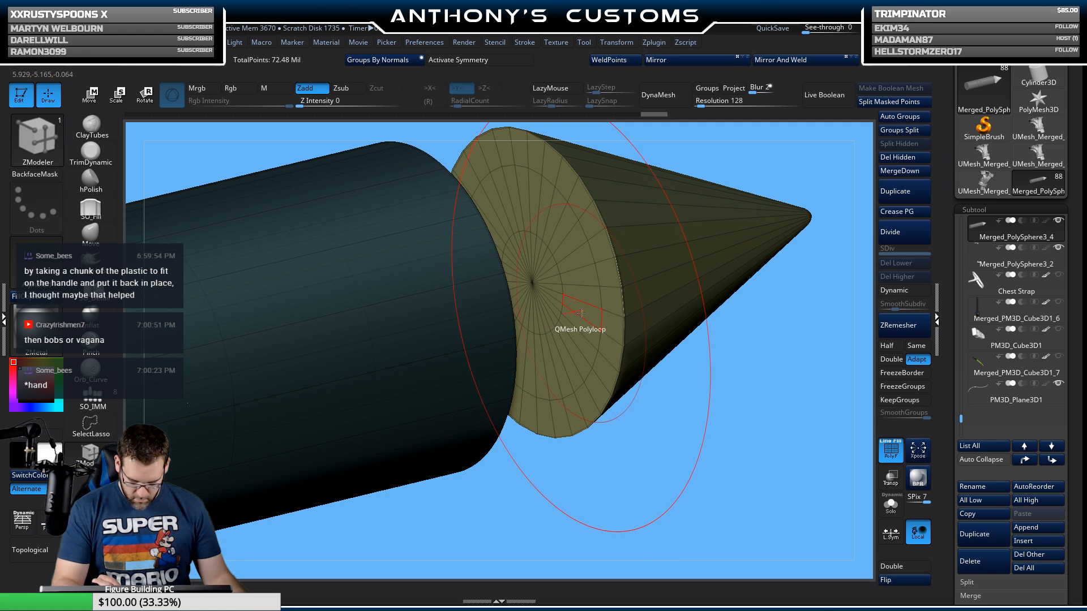
left_click(574, 319)
left_click_drag(573, 322, 453, 353)
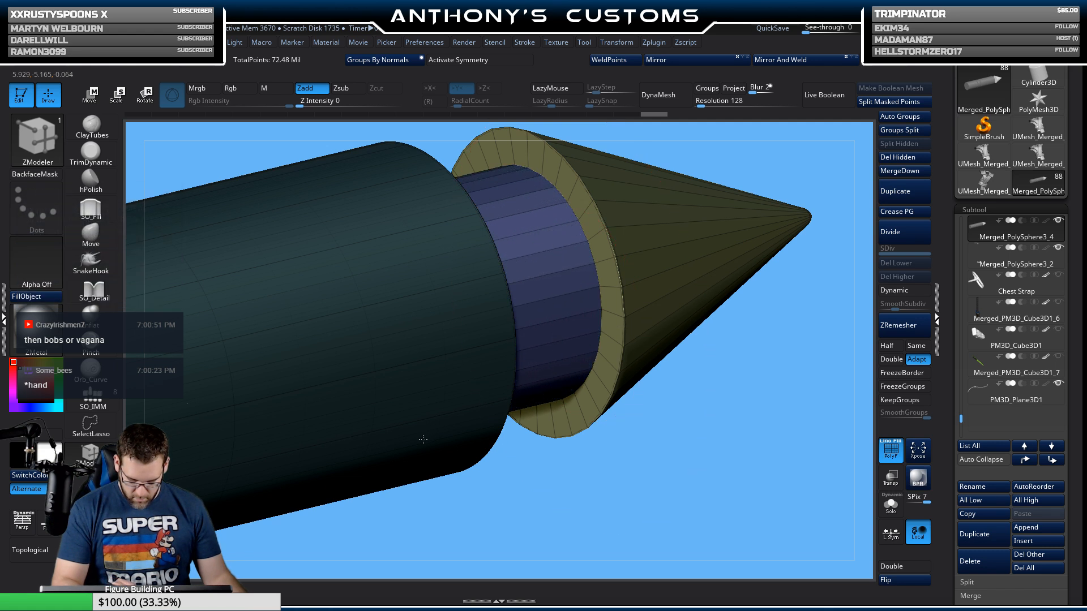
left_click_drag(708, 436, 650, 338)
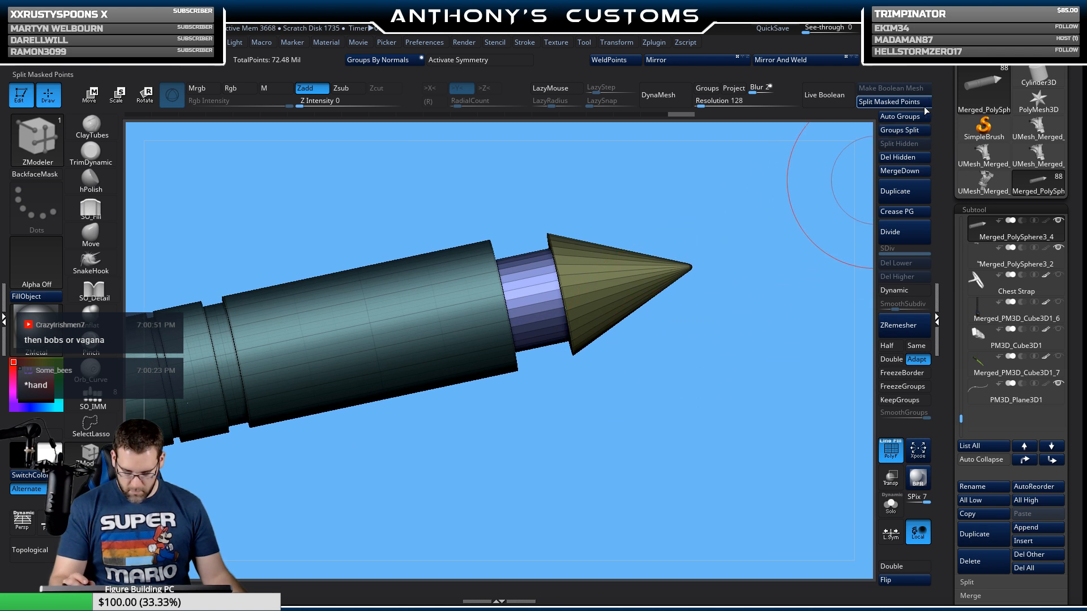
Step: Split the masked handle into its own subtool and preview the spike with dynamic subdivision
left_click(901, 101)
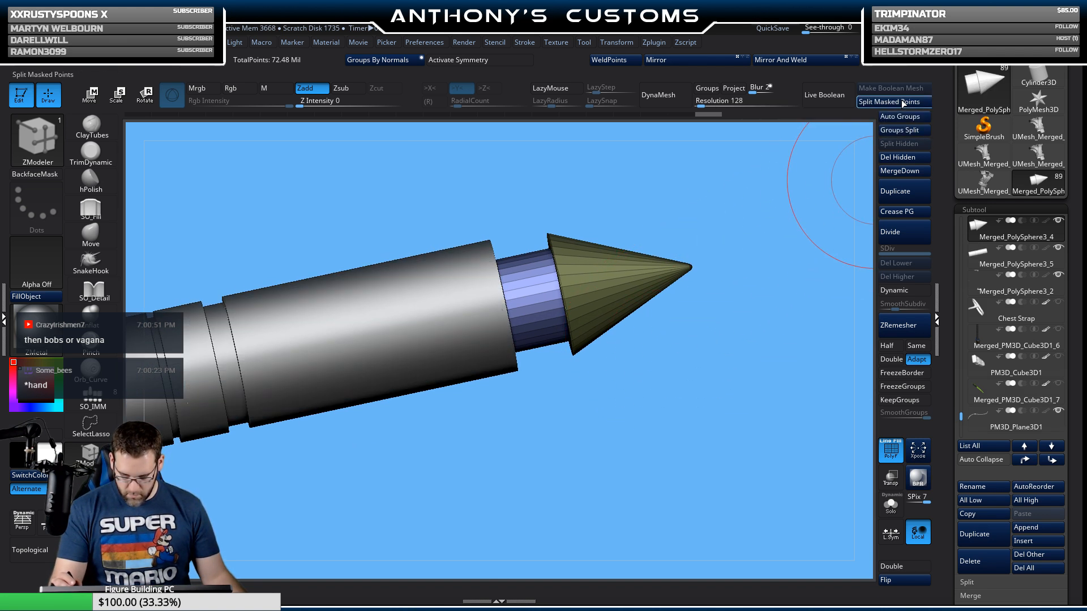
left_click(905, 291)
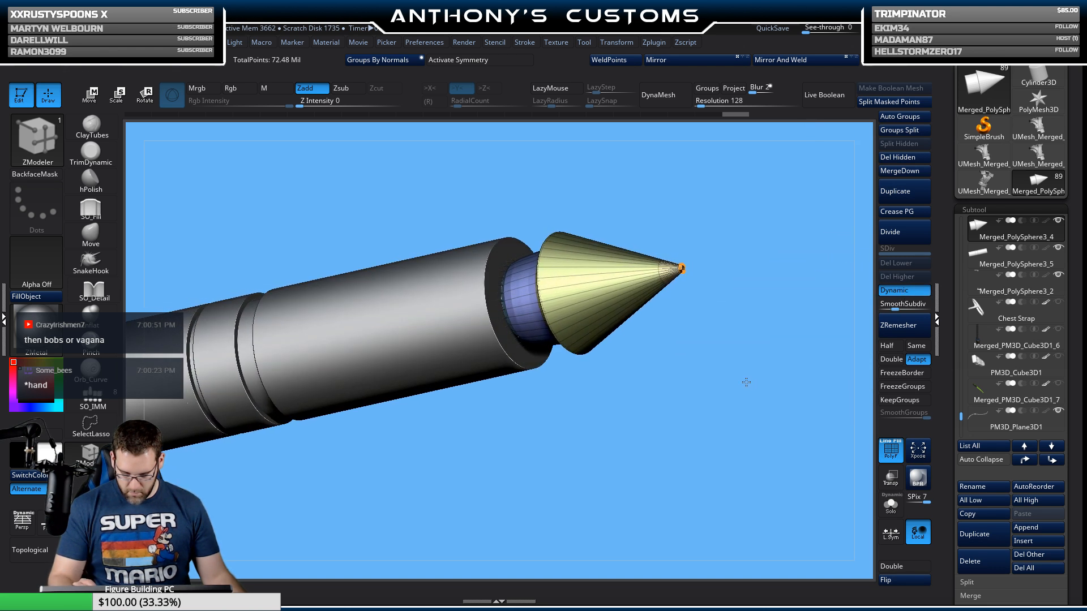
left_click(905, 290)
Step: Crease the edge loops around the spike's collar, isolating the spike as needed, and enable dynamic subdivision with SmoothSubdiv 4
mouse_move(854, 279)
left_mouse_down()
mouse_move(715, 312)
mouse_move(693, 447)
left_mouse_up()
left_click(602, 293)
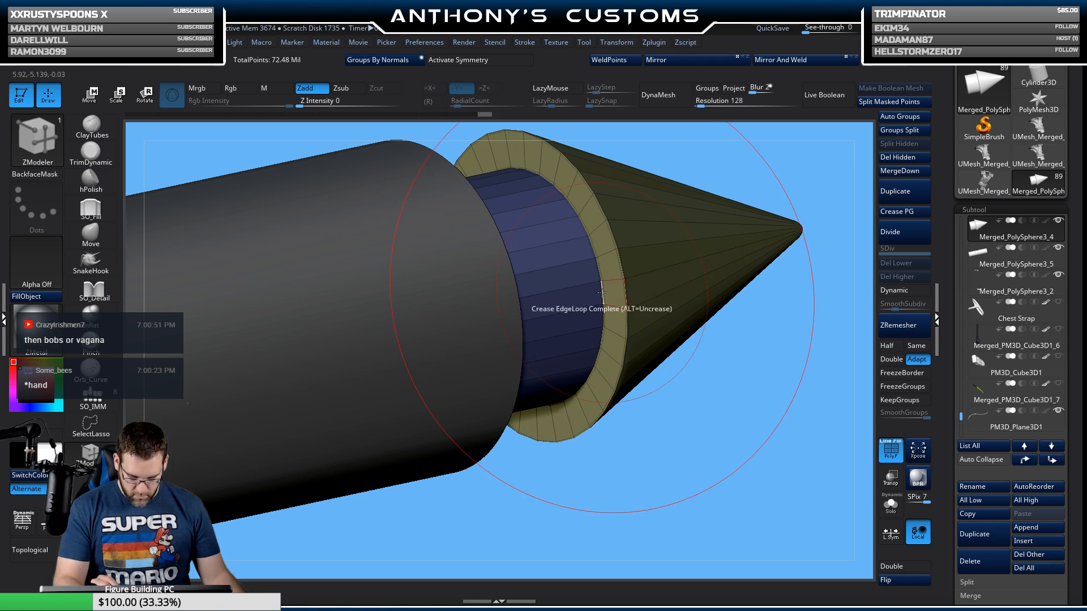
left_click(891, 503)
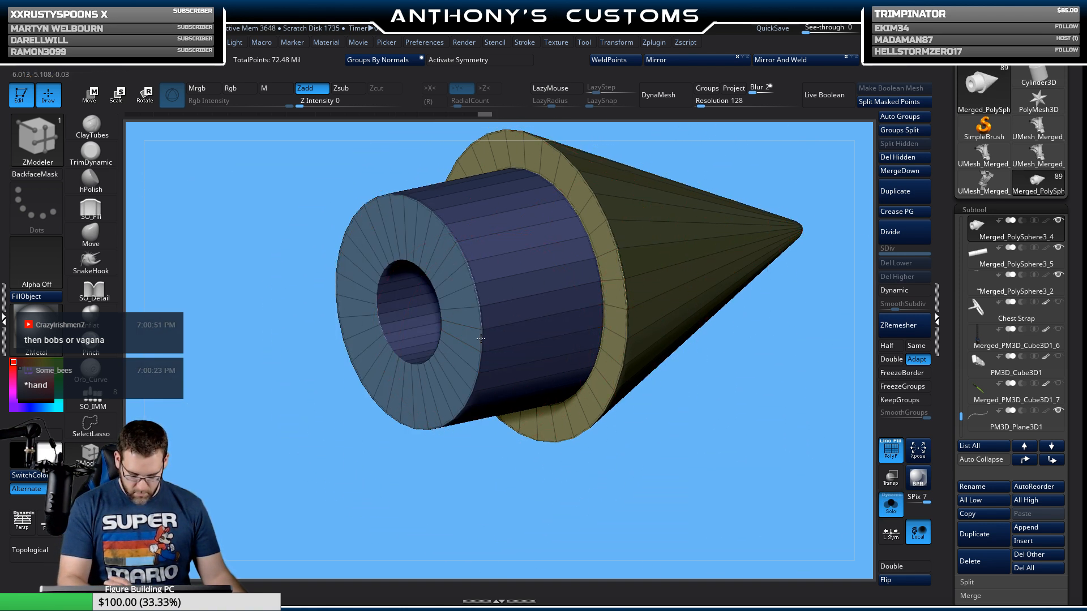
left_click(890, 502)
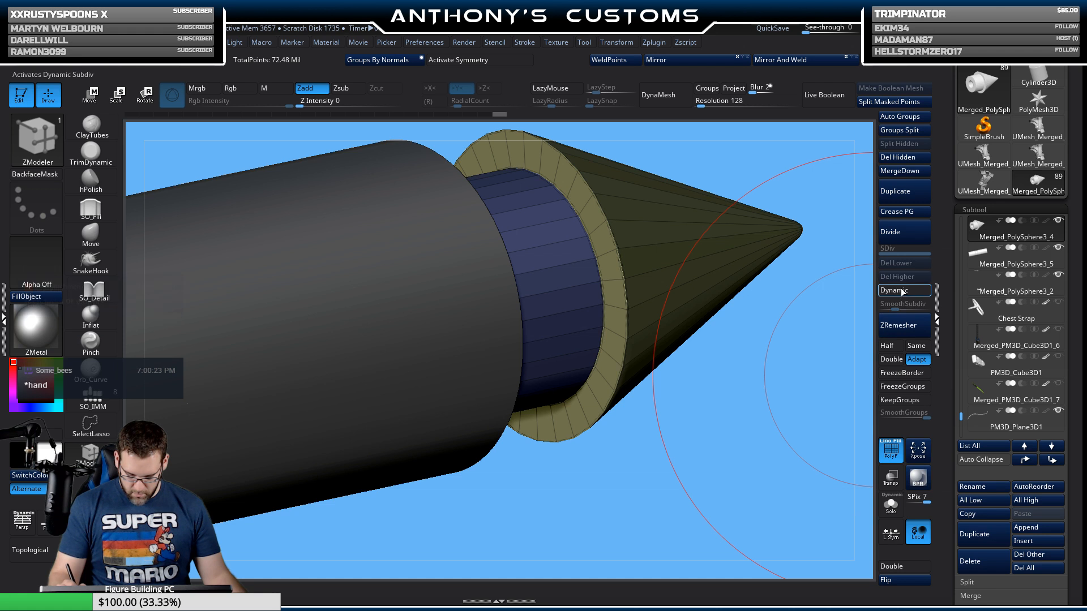
left_click(901, 290)
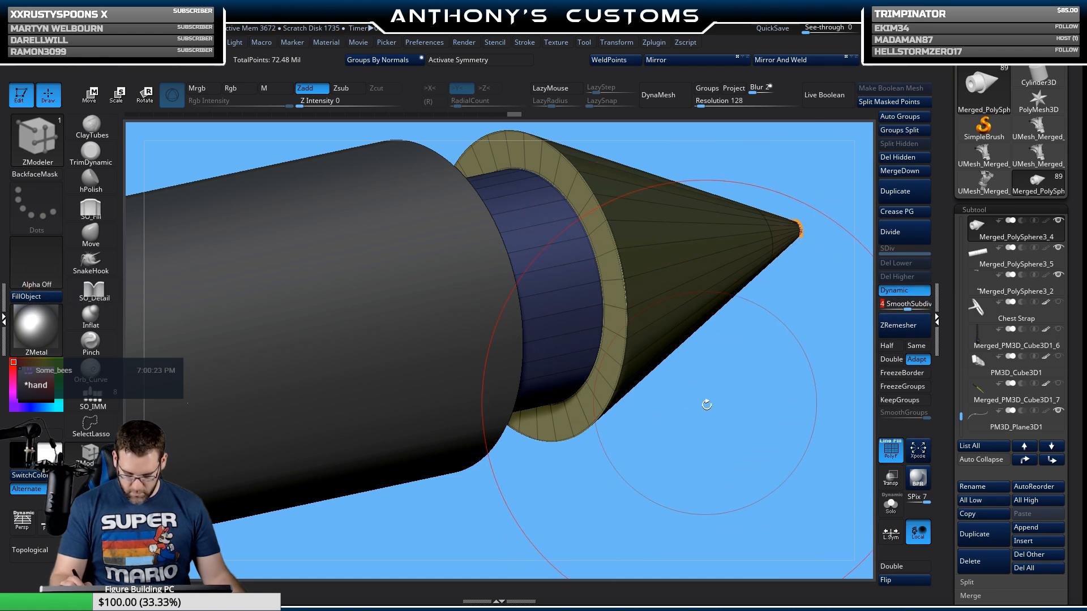
Step: Hide the polygroup wireframe and bring all the weapons into a straight front view
mouse_move(707, 404)
left_mouse_down()
mouse_move(662, 453)
mouse_move(728, 491)
mouse_move(705, 357)
left_mouse_up()
key("shift")
mouse_move(614, 181)
left_mouse_down()
mouse_move(560, 262)
mouse_move(555, 429)
mouse_move(596, 376)
mouse_move(610, 309)
mouse_move(717, 224)
mouse_move(693, 333)
mouse_move(752, 206)
mouse_move(759, 316)
mouse_move(727, 283)
left_mouse_up()
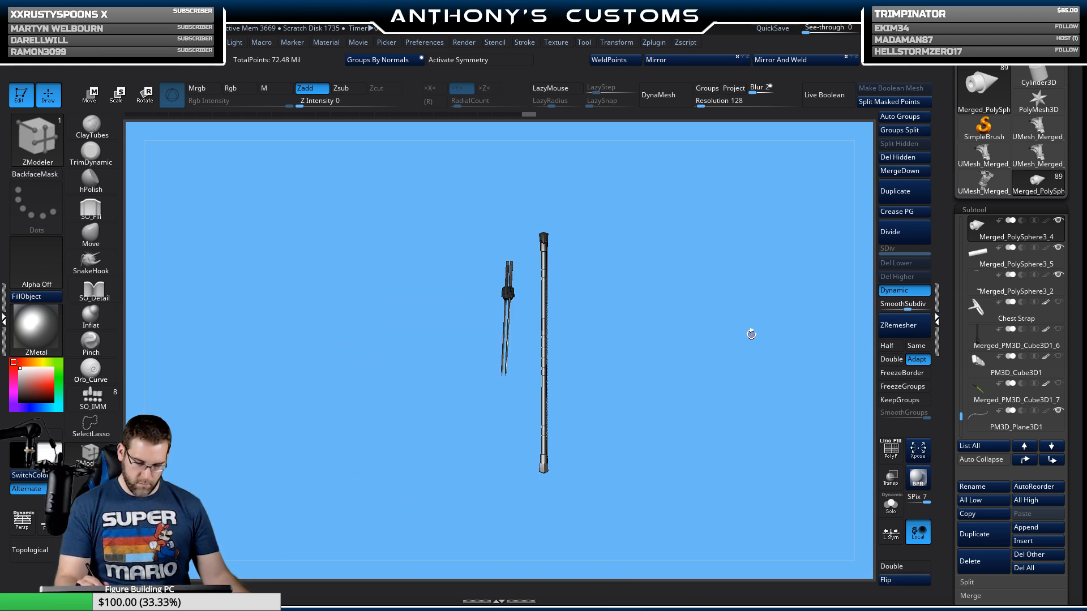
left_click_drag(751, 333, 695, 329, "shift")
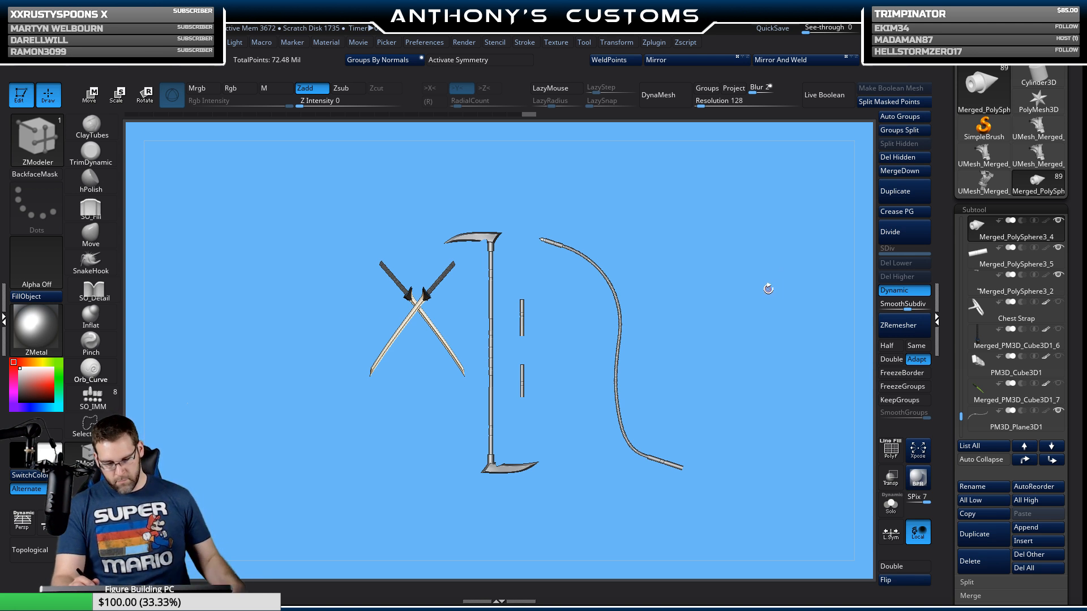
Step: Examine the chain weapon's lower handle, the smoothed spike and collar up close, and the whole weapon set
left_click_drag(755, 316, 743, 475, "alt")
left_click_drag(797, 442, 598, 204, "alt")
left_click_drag(664, 373, 628, 186, "alt")
left_click_drag(711, 286, 720, 430, "alt")
mouse_move(722, 417)
left_mouse_down("alt")
mouse_move(609, 236)
mouse_move(586, 170)
left_mouse_up("alt")
left_click_drag(638, 411, 568, 180, "alt")
left_click_drag(611, 319, 616, 268, "alt")
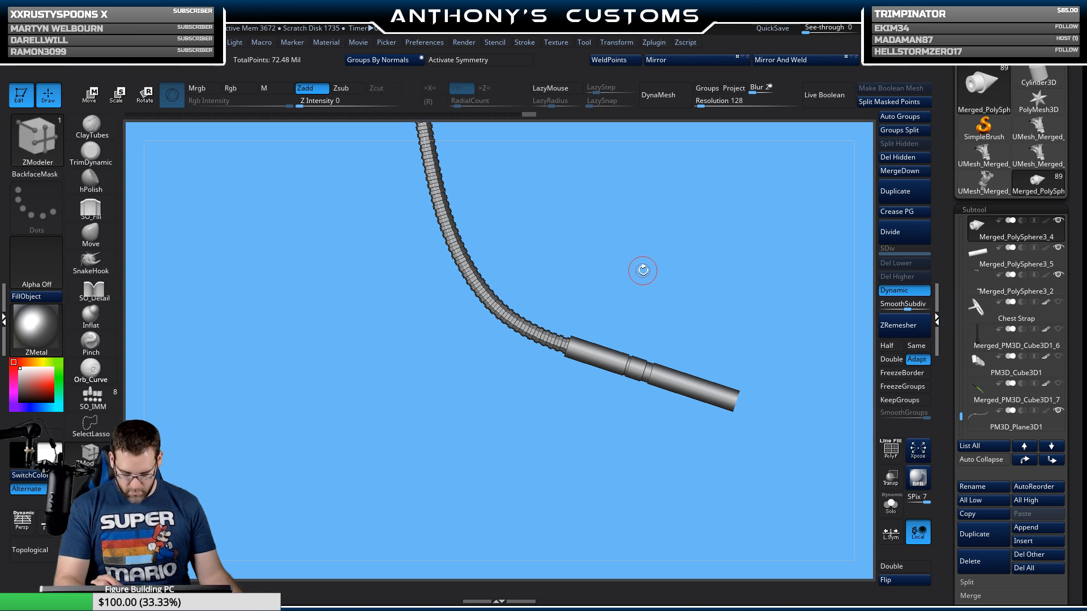
mouse_move(731, 270)
left_mouse_down()
mouse_move(712, 269)
mouse_move(728, 272)
mouse_move(712, 212)
left_mouse_up()
key("f")
key("f")
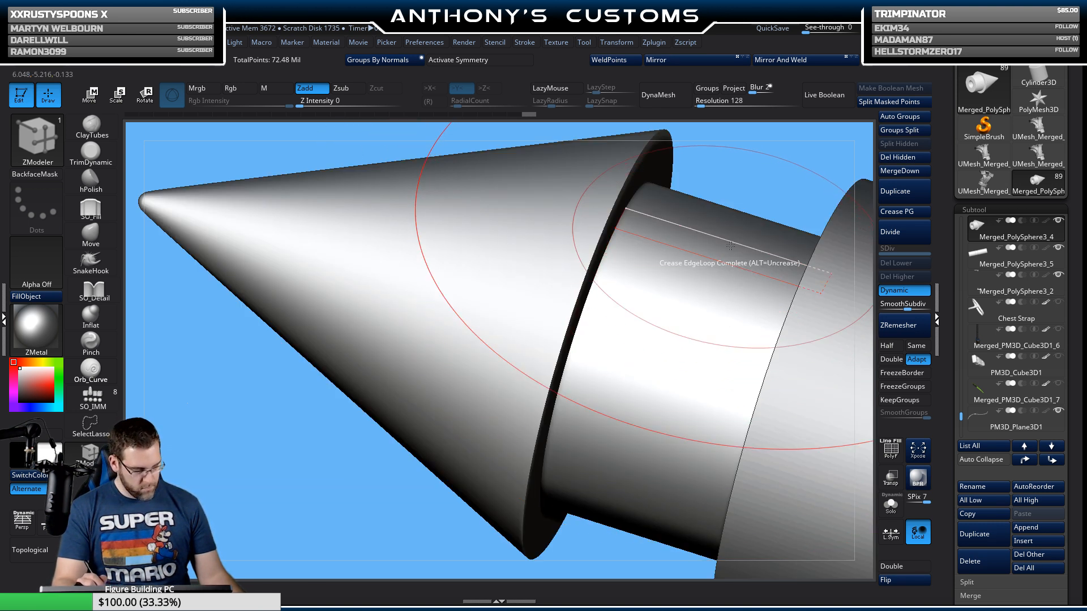
left_click_drag(760, 313, 703, 309)
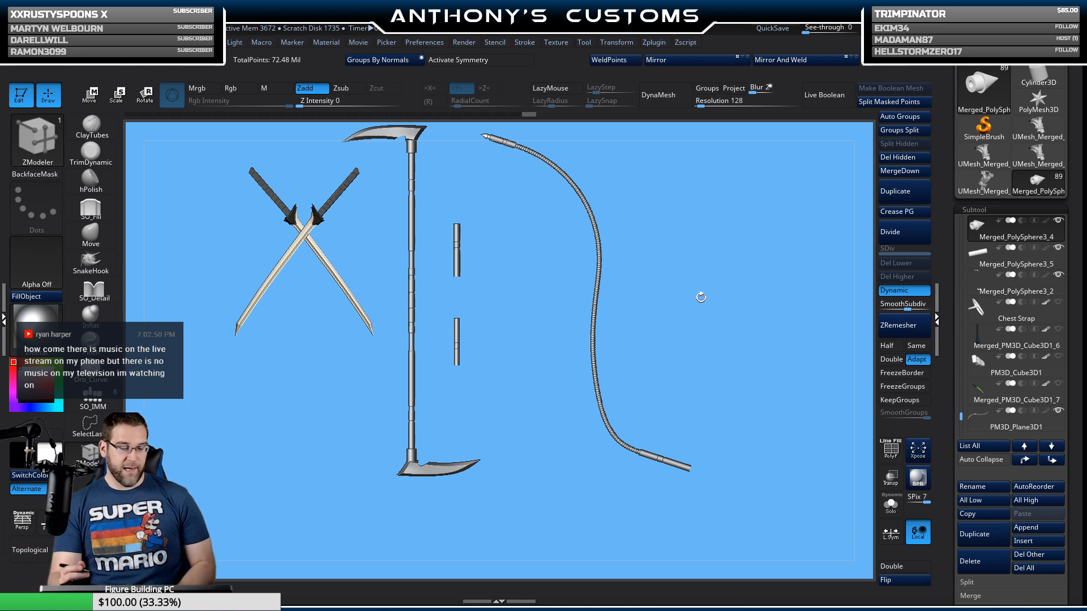
Step: Examine the chain weapon's lower handle, the full weapon set, and the spike tip and its collar up close
mouse_move(713, 358)
left_mouse_down()
mouse_move(753, 310)
mouse_move(718, 297)
mouse_move(728, 306)
mouse_move(754, 284)
mouse_move(764, 396)
mouse_move(558, 102)
left_mouse_up()
left_click_drag(669, 274, 712, 320)
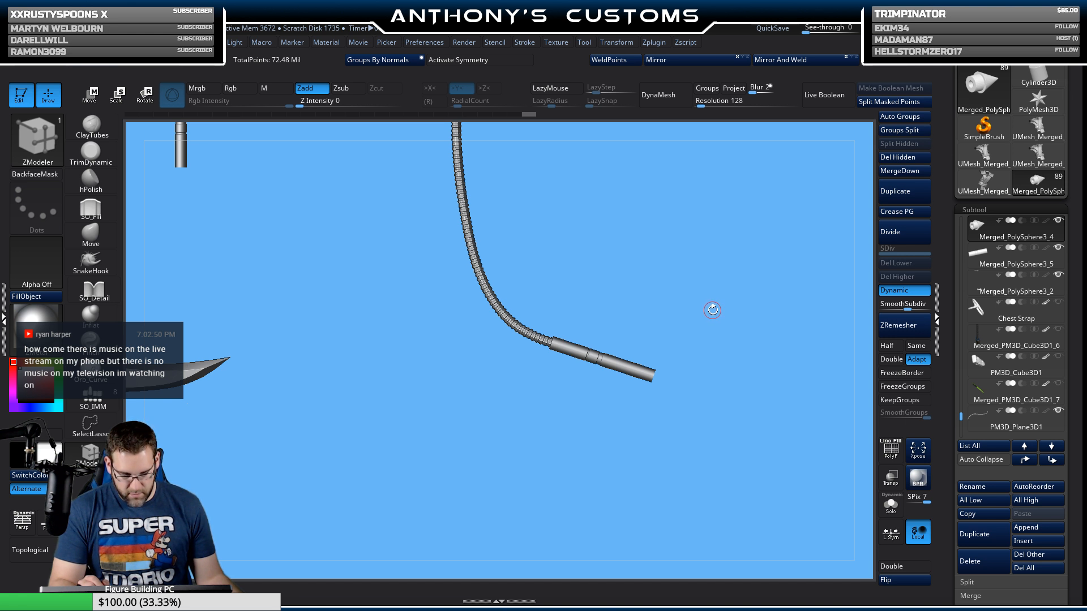
left_click_drag(717, 341, 691, 288)
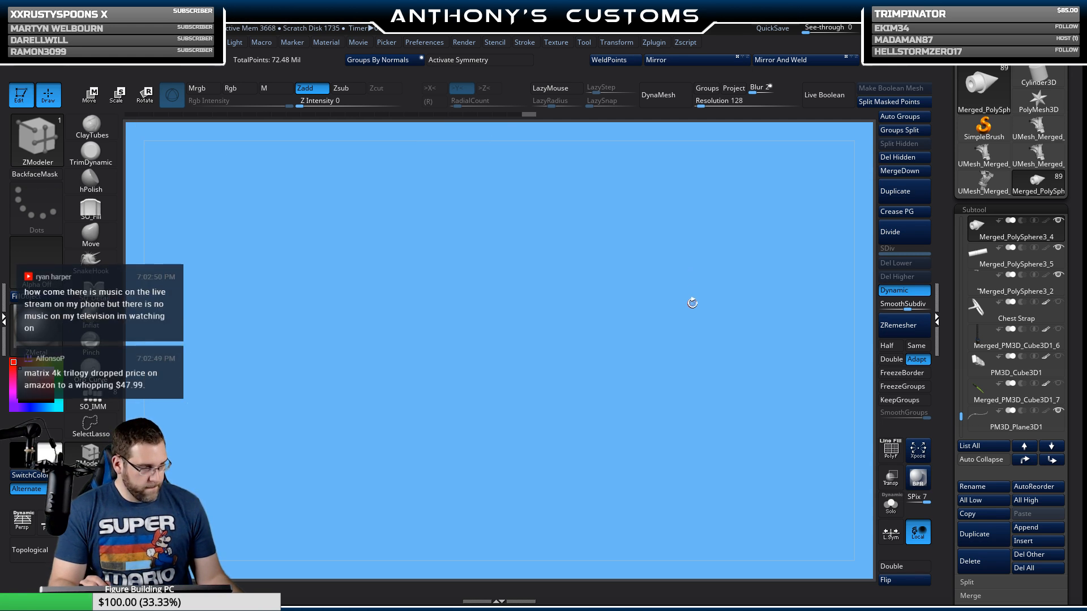
key("f")
key("f")
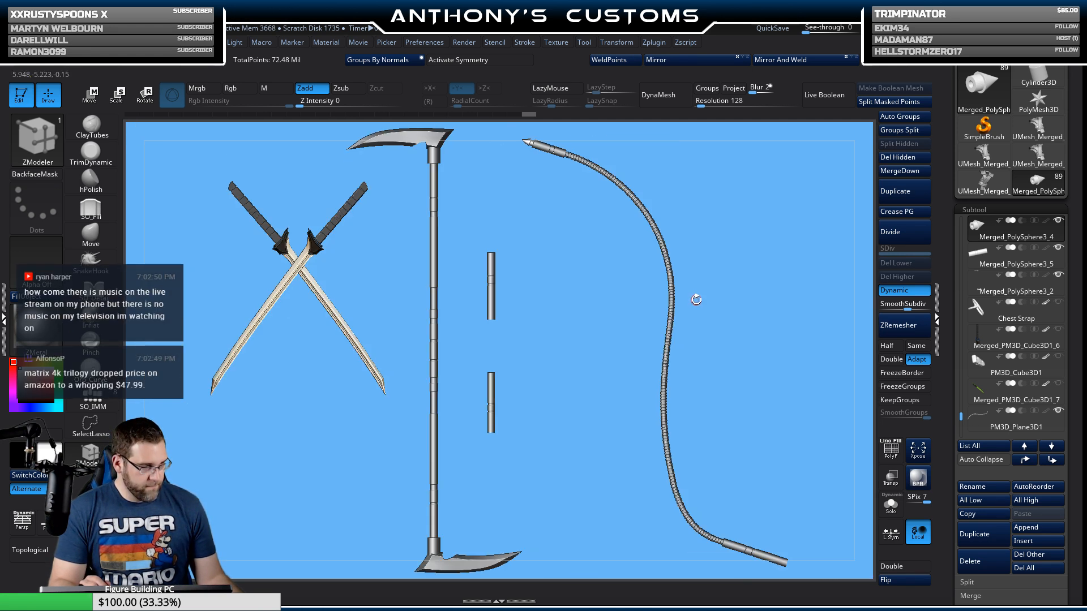
left_click_drag(731, 244, 817, 518, "alt")
mouse_move(708, 255)
left_mouse_down("alt")
mouse_move(701, 361)
mouse_move(681, 428)
left_mouse_up("alt")
mouse_move(789, 290)
left_mouse_down()
mouse_move(772, 286)
mouse_move(753, 354)
left_mouse_up()
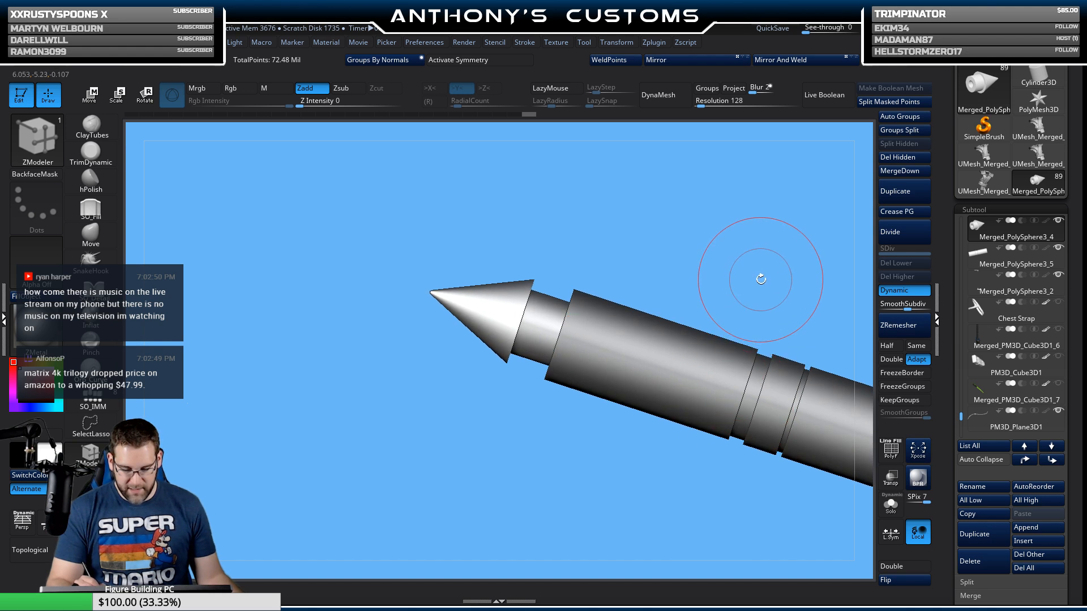
mouse_move(762, 277)
left_mouse_down()
mouse_move(744, 271)
mouse_move(752, 267)
mouse_move(764, 418)
left_mouse_up()
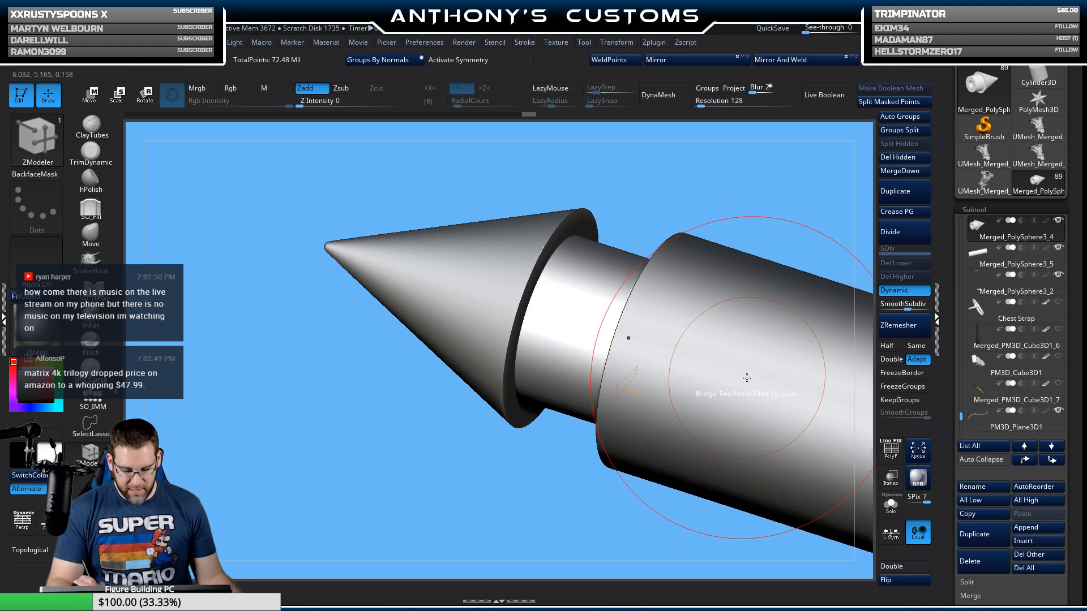
Step: Turn off dynamic subdivision, insert an edge loop around the spike's collar and QMesh the polyloop beside the cone into a taper
key("shift+f")
left_click_drag(791, 213, 810, 215)
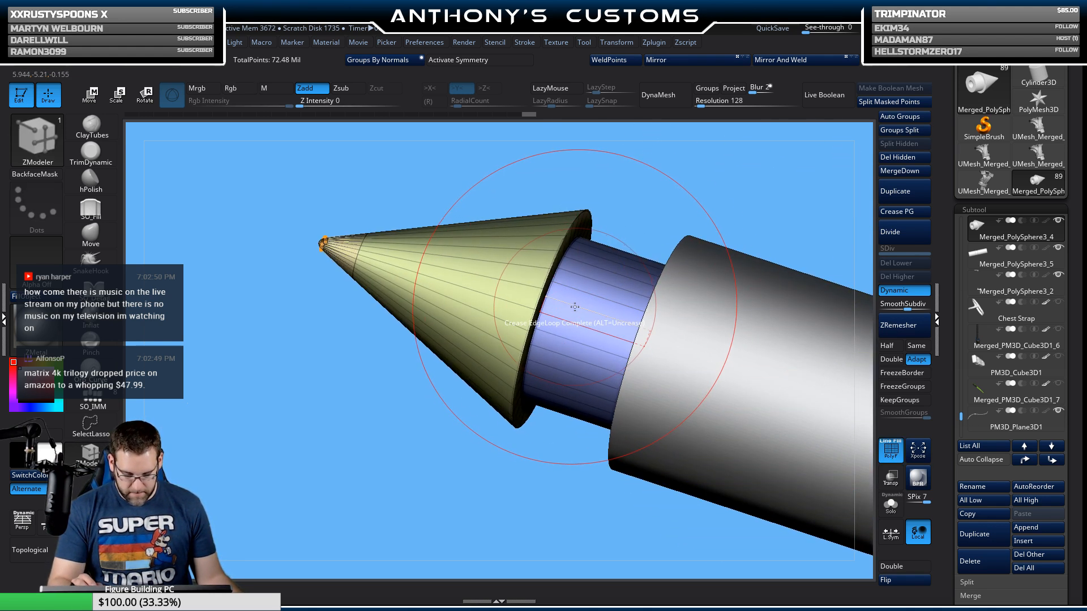
key("space")
left_click(565, 278)
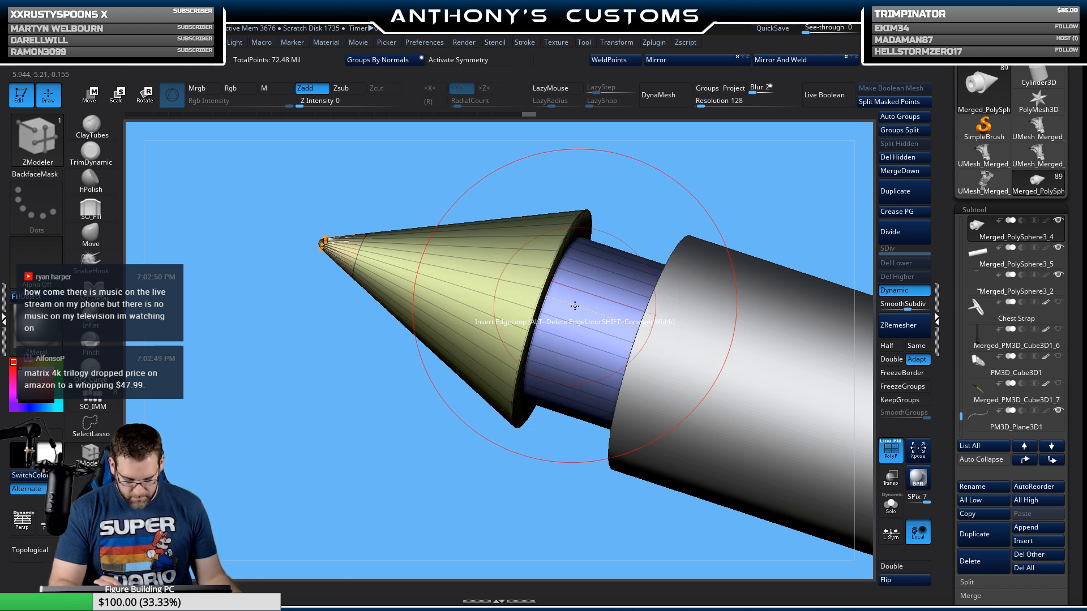
left_click(912, 289)
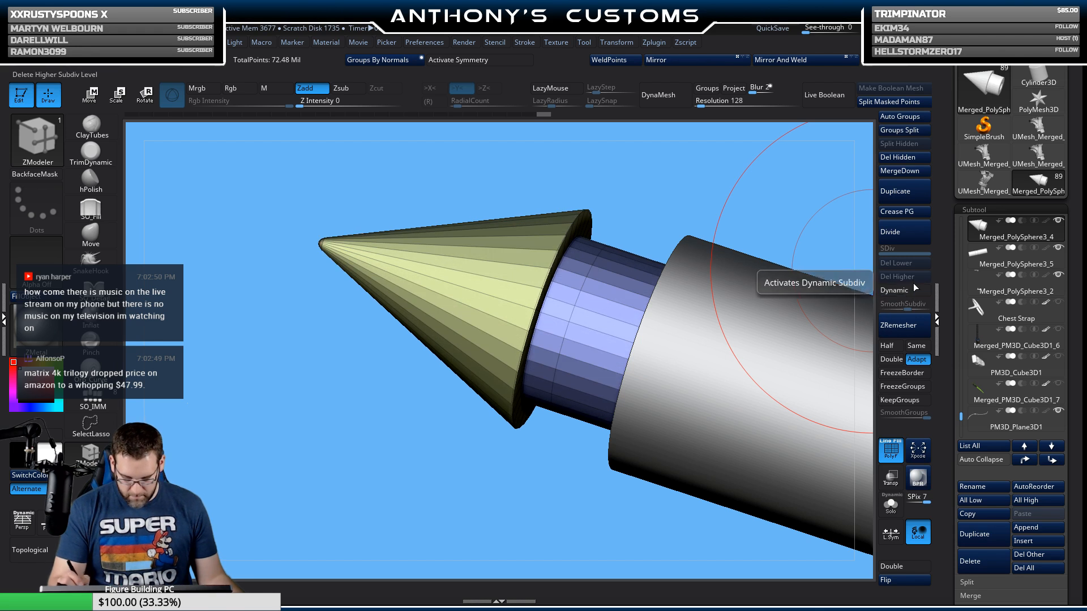
left_click_drag(674, 199, 682, 174)
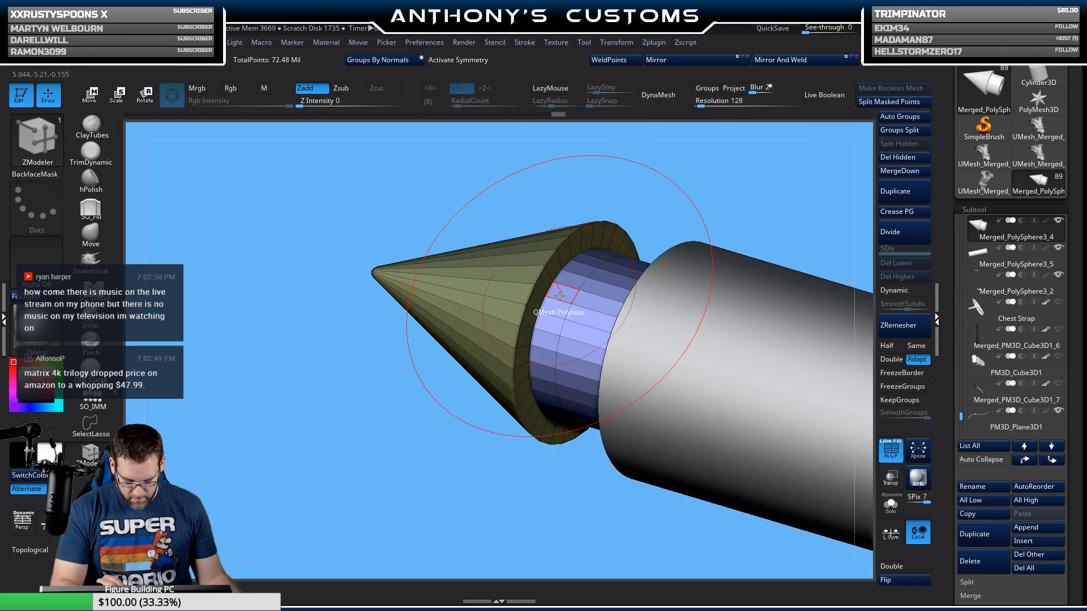
left_click_drag(559, 296, 553, 259)
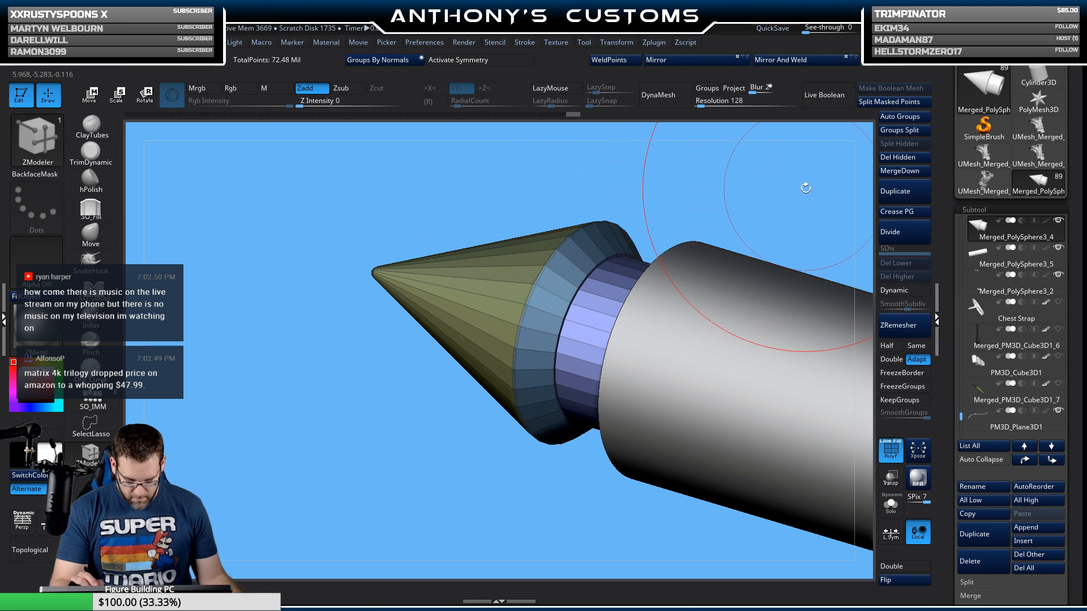
Step: Delete the extra edge loop where the cone's tapered back meets the collar
left_click_drag(801, 185, 793, 226)
right_click_drag(794, 226, 748, 414, "ctrl")
right_click_drag(715, 266, 627, 274, "alt")
right_click_drag(565, 310, 526, 306)
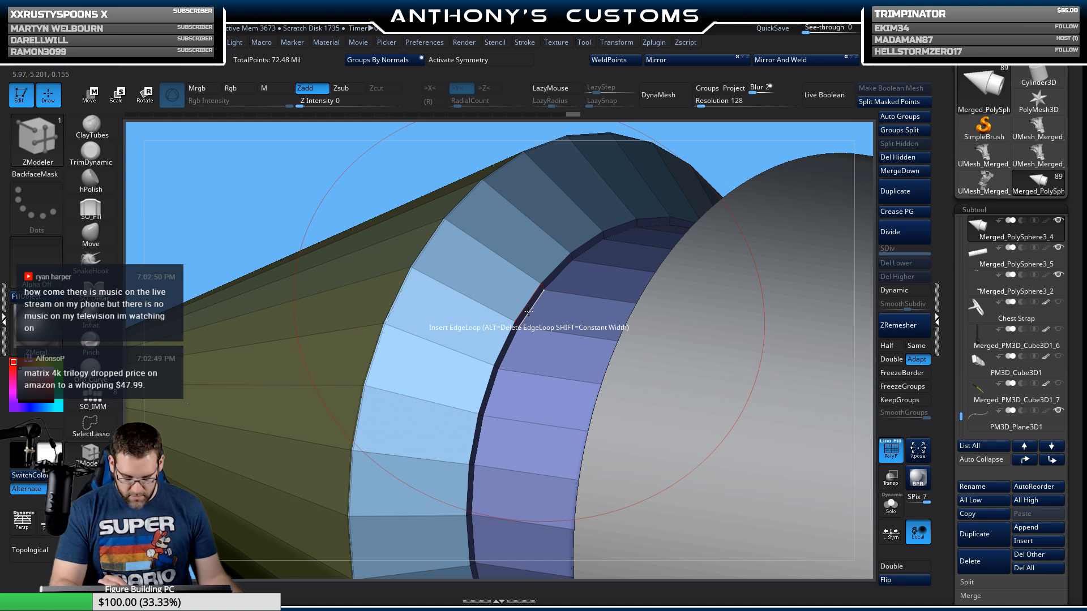
key("space")
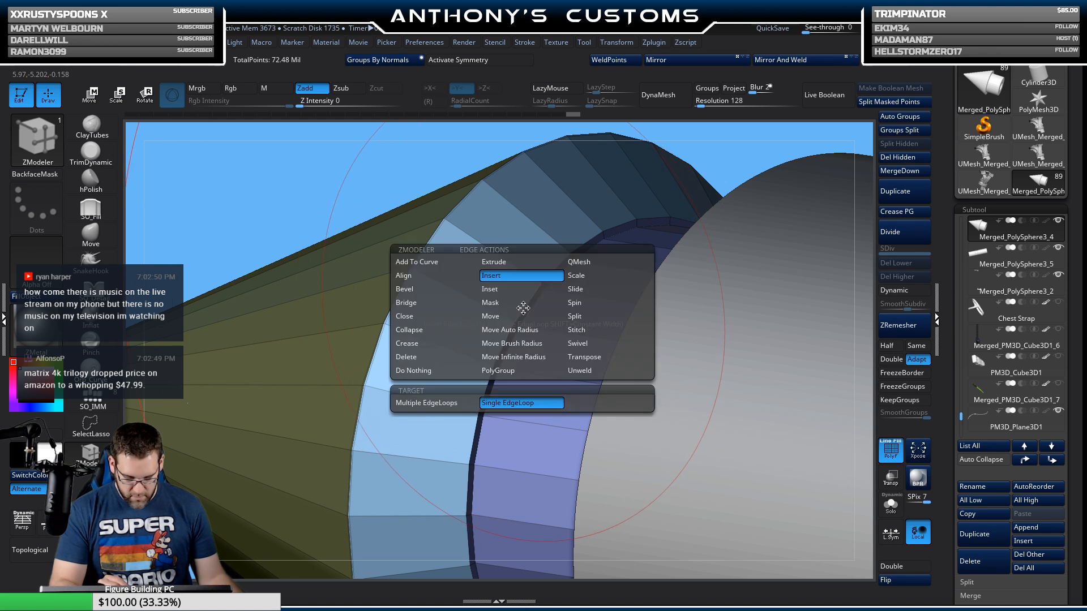
left_click(524, 307, "alt")
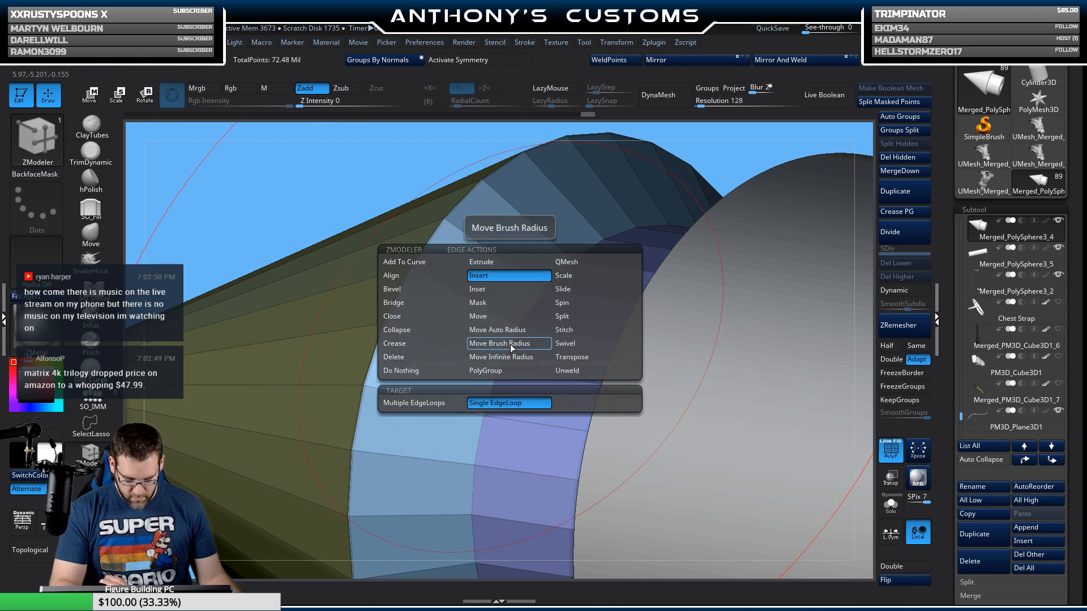
Step: Crease the edge loop between the tapered cone back and the collar, and re-enable dynamic subdivision on the spike
key("space")
left_click(566, 262)
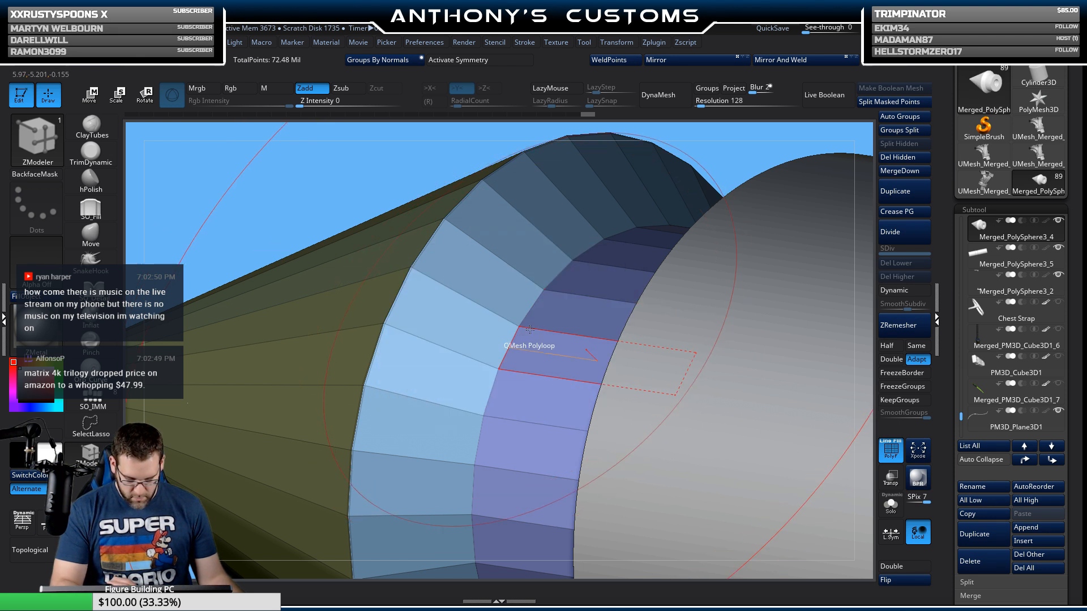
key("space")
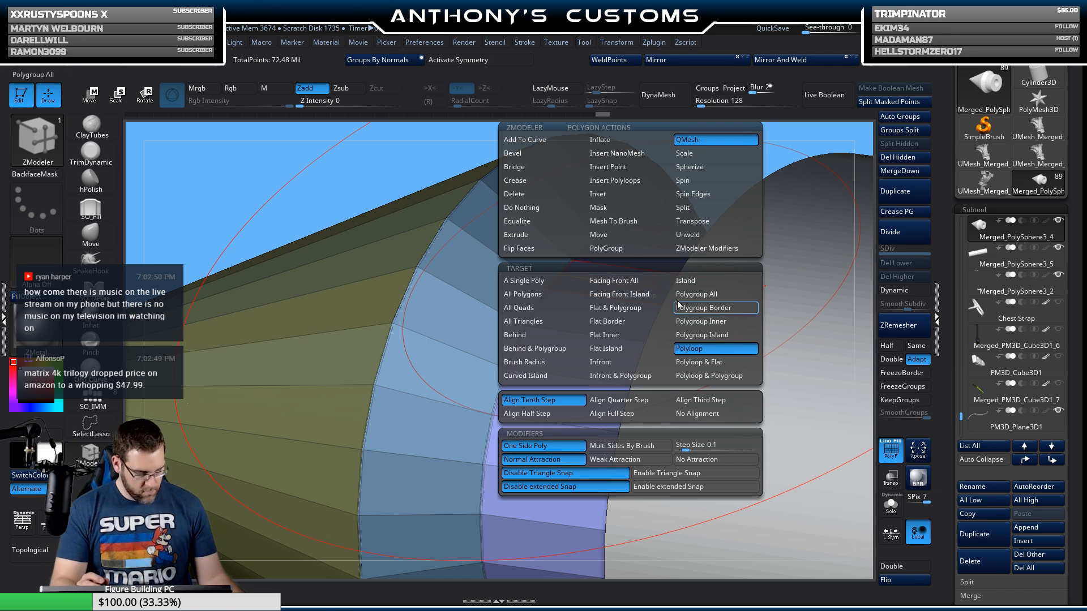
right_click_drag(772, 229, 805, 165, "ctrl")
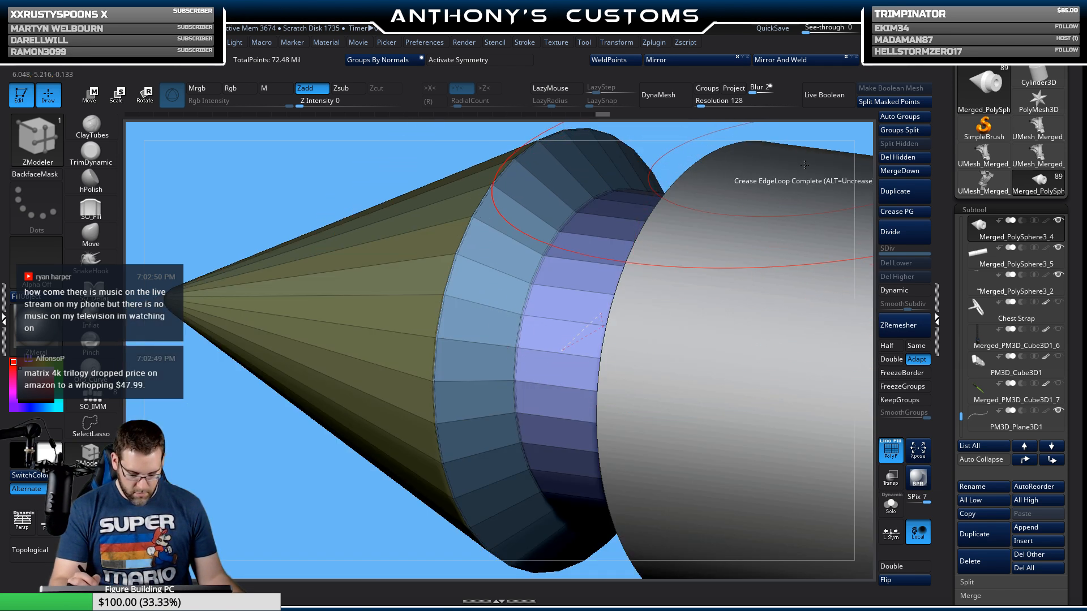
left_click(909, 291)
key("f")
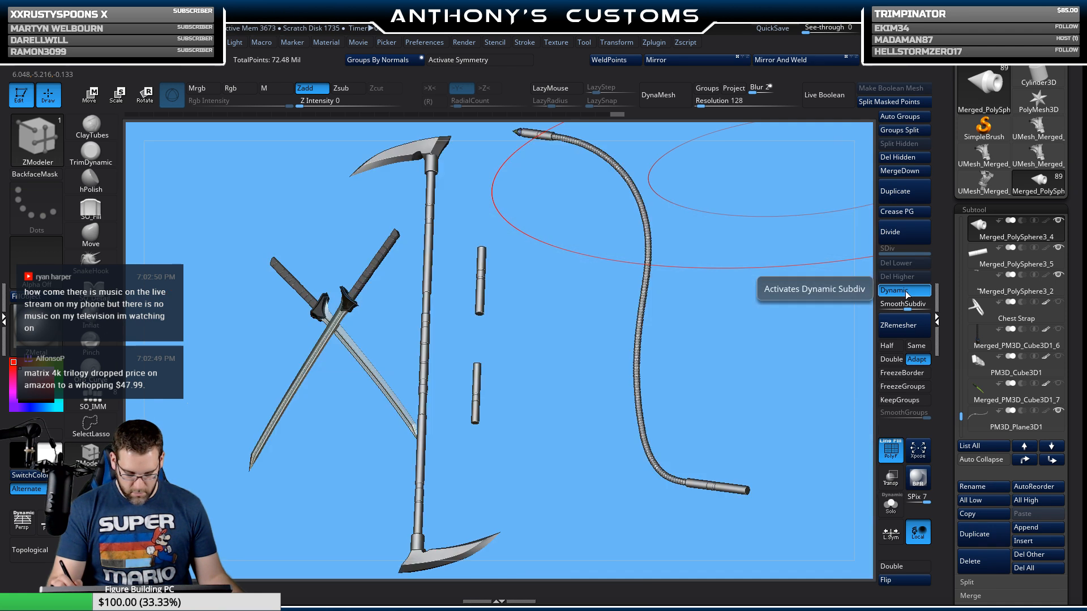
Step: View the whole weapon set from the front with the polygroup wireframe hidden
mouse_move(764, 337)
left_mouse_down()
mouse_move(729, 361)
mouse_move(765, 339)
mouse_move(790, 342)
mouse_move(772, 336)
left_mouse_up()
key("shift+f")
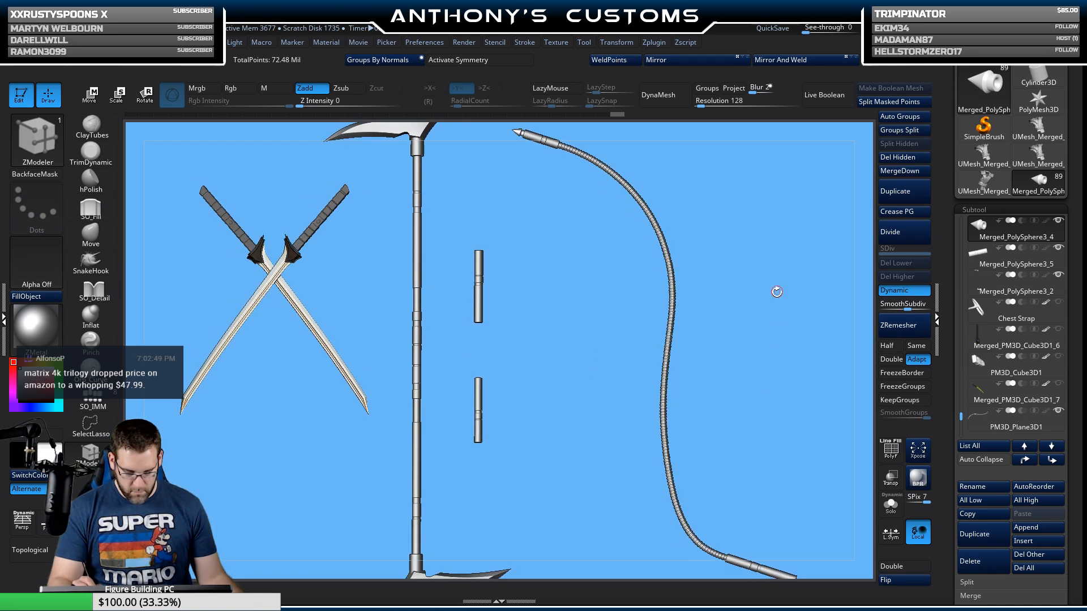
left_click_drag(777, 292, 753, 358)
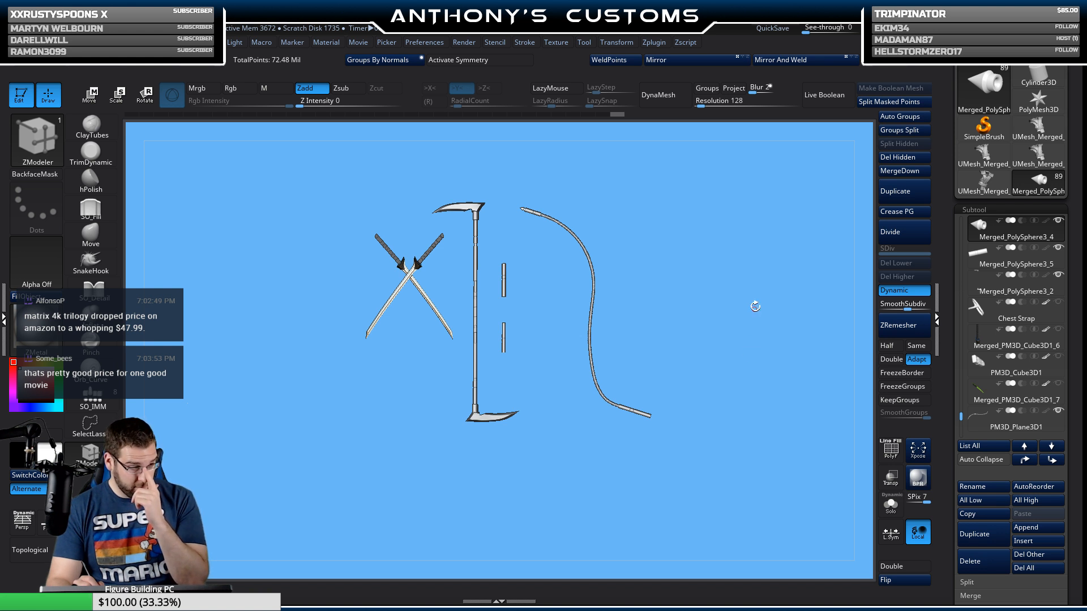
left_click_drag(747, 286, 749, 354)
key("shift+f")
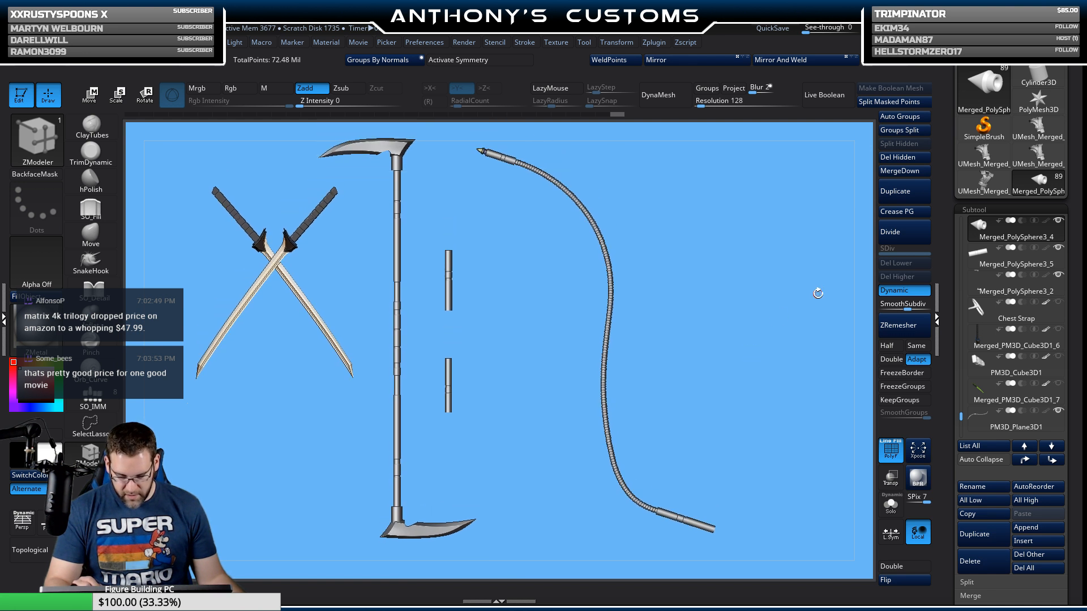
Step: Select the spike subtool Merged_PolySphere3_4 and apply its dynamic subdivision as real subdivision levels
left_click(1012, 263)
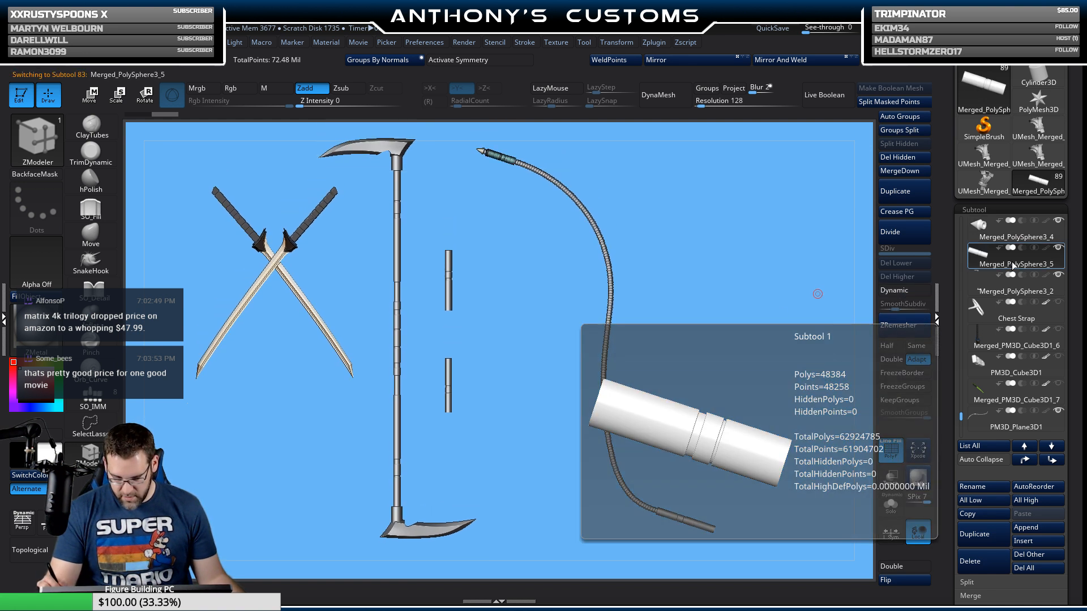
mouse_move(1014, 261)
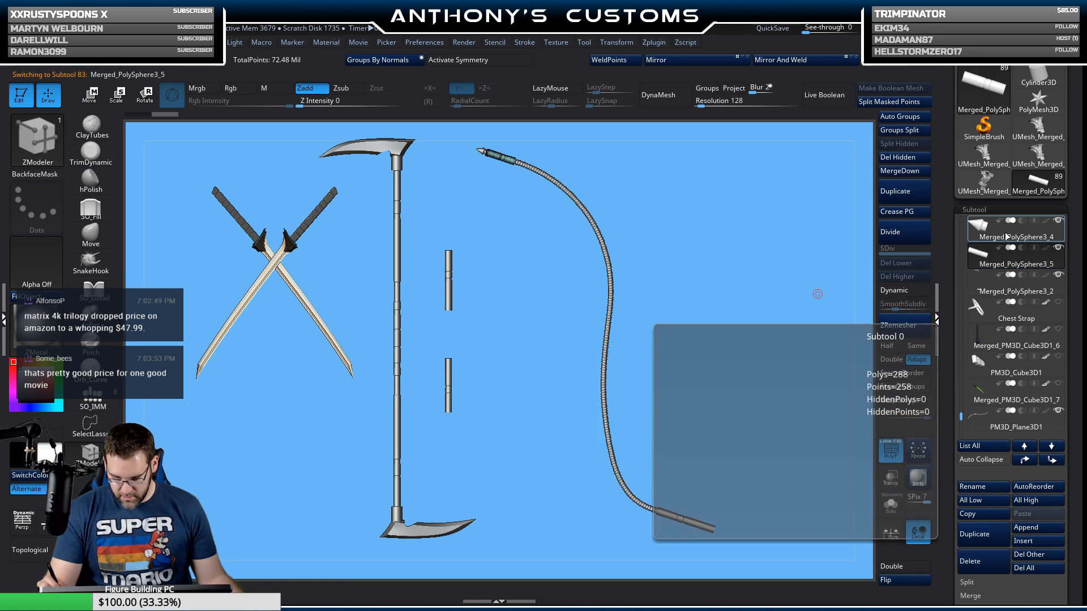
left_click(1011, 236)
left_click_drag(1074, 321, 1069, 228)
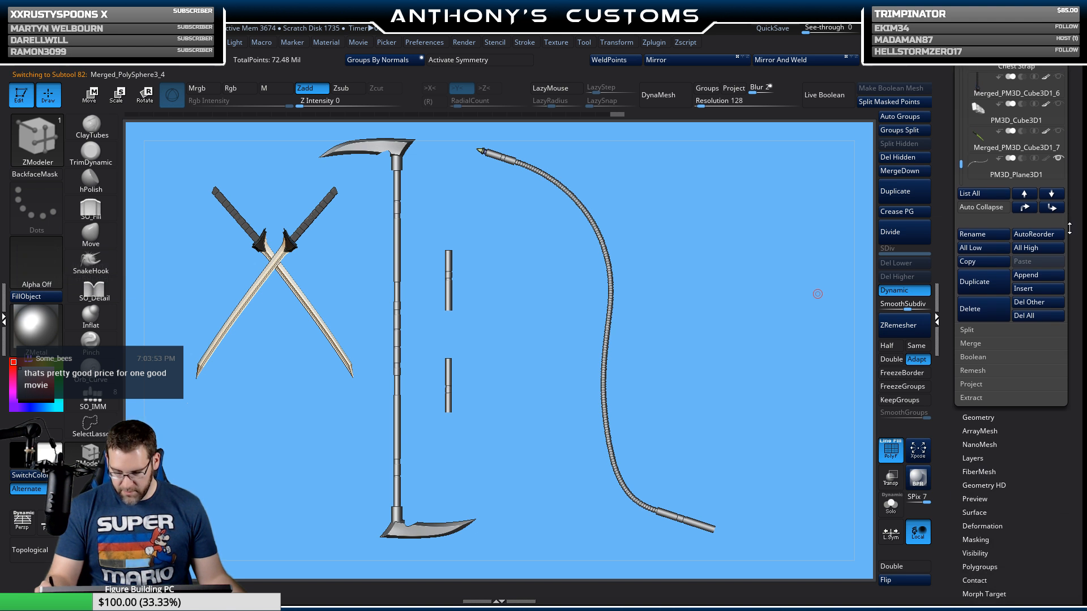
left_click(983, 417)
left_click(1049, 293)
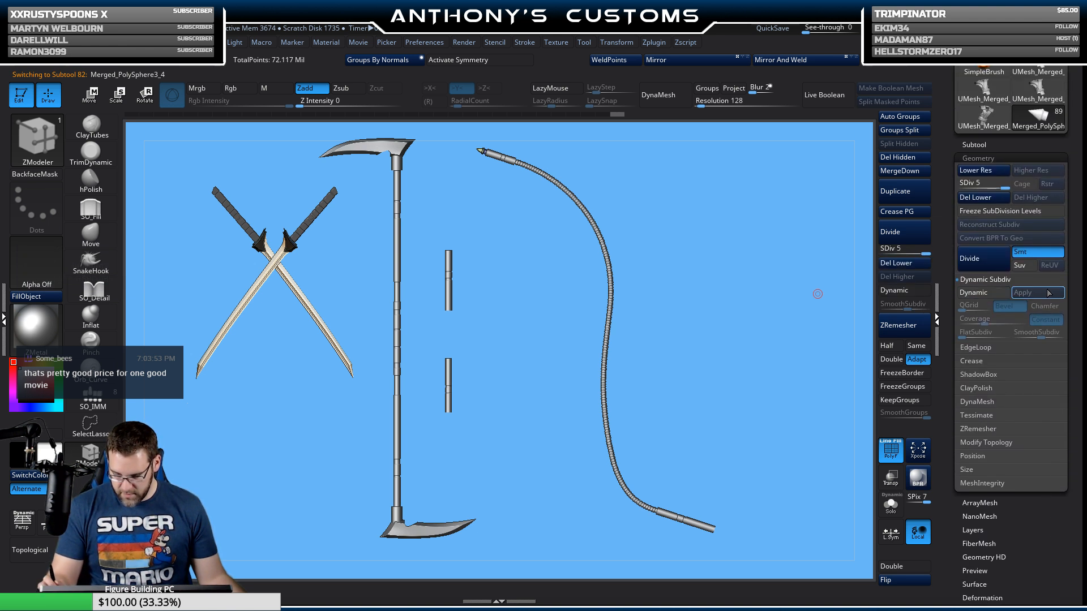
Step: Find the spike subtool Merged_PolySphere3_4 among the subtools and move it to the end of the list
left_click_drag(1069, 210, 1080, 254)
left_click(983, 239)
left_click(1052, 407)
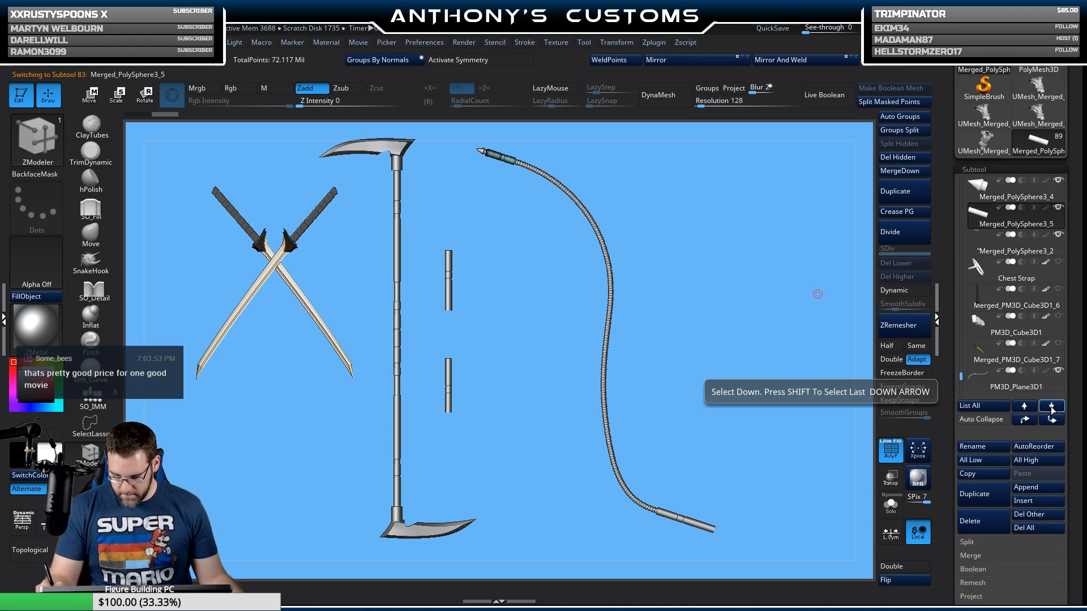
left_click(1052, 407)
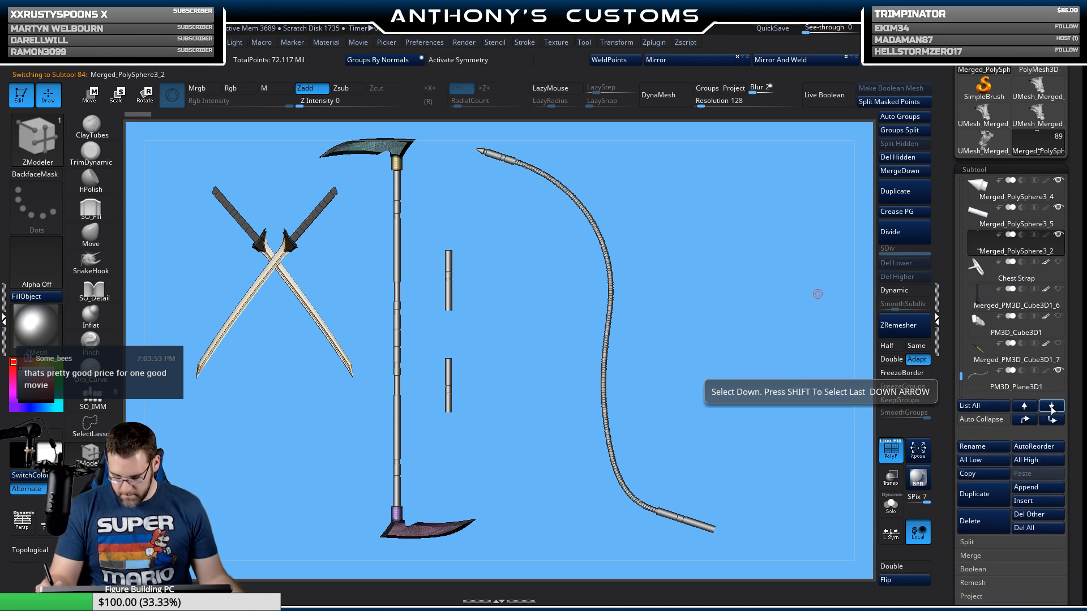
left_click_drag(962, 376, 963, 366)
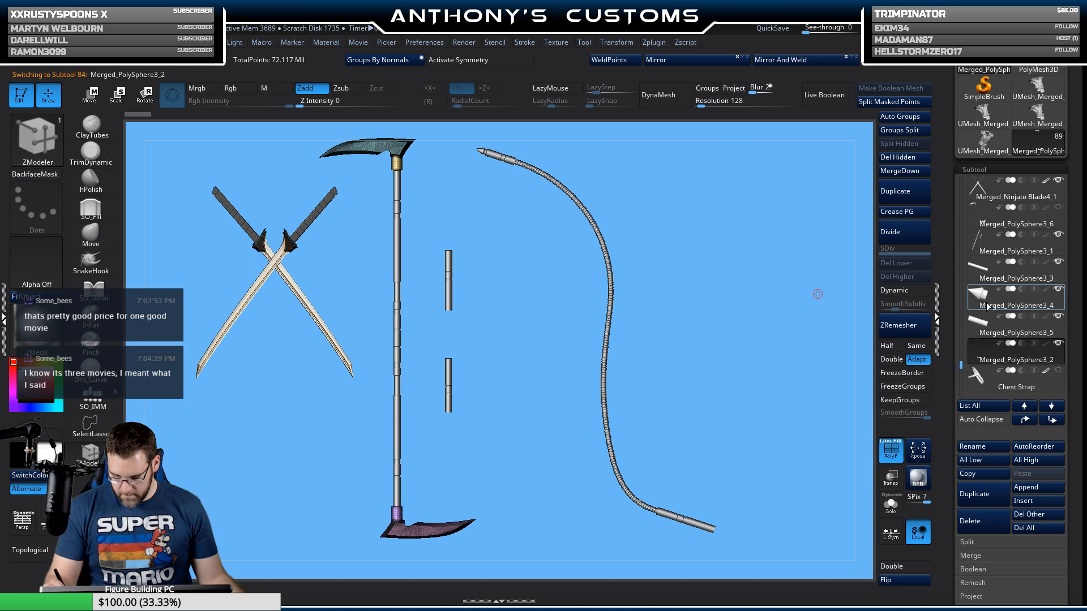
mouse_move(995, 253)
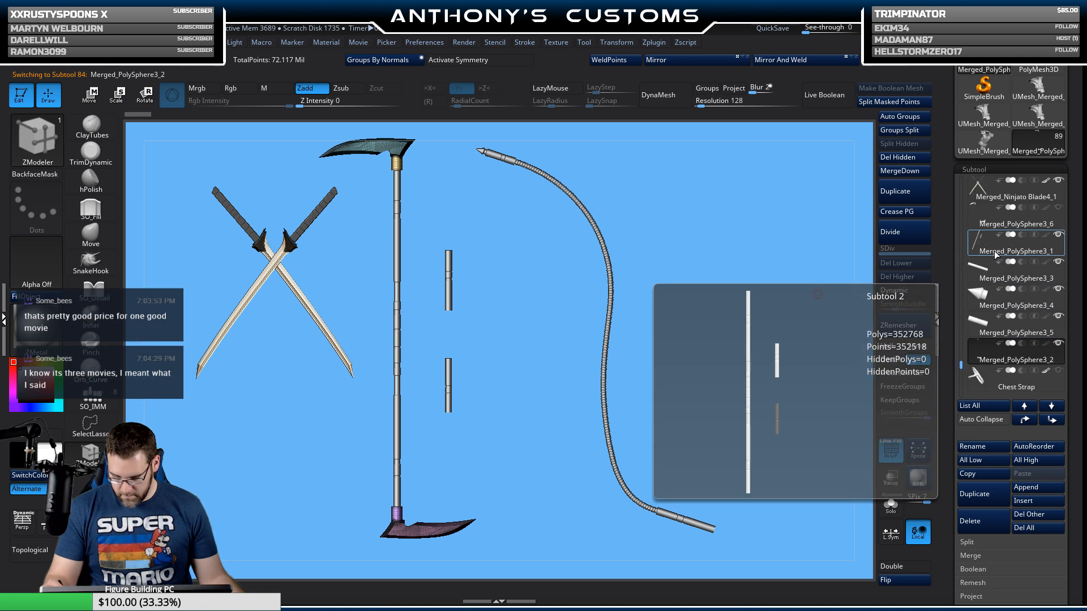
left_click_drag(1078, 342, 1077, 336)
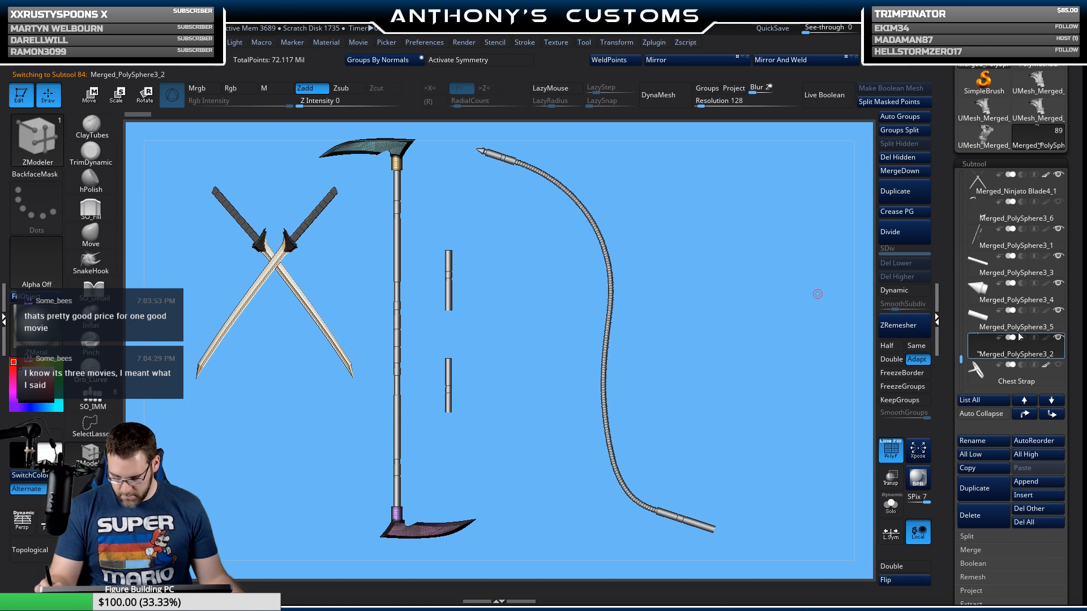
left_click_drag(962, 359, 962, 354)
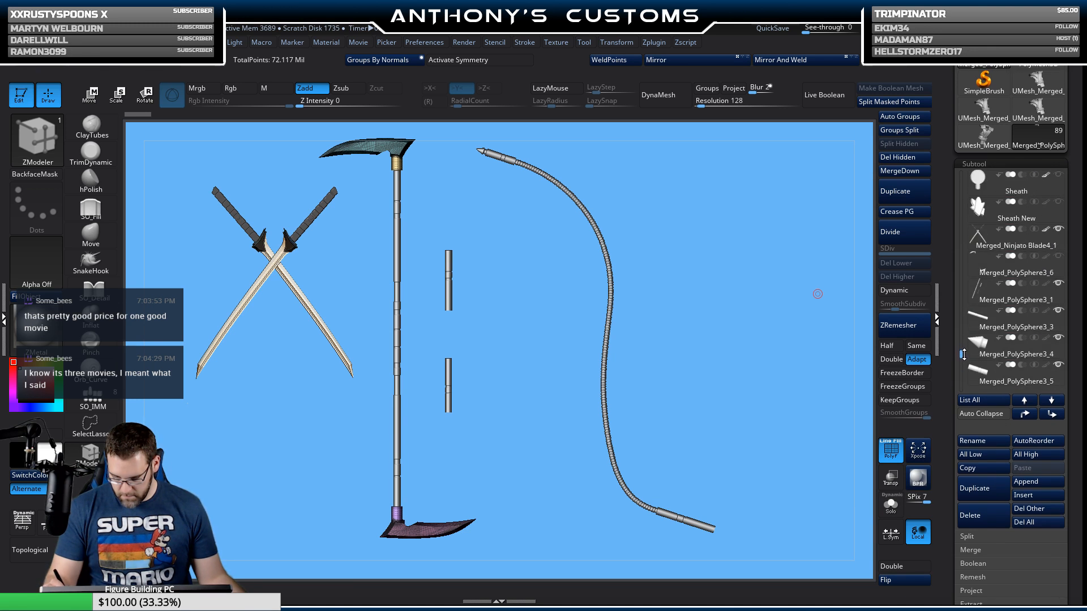
left_click(1003, 353)
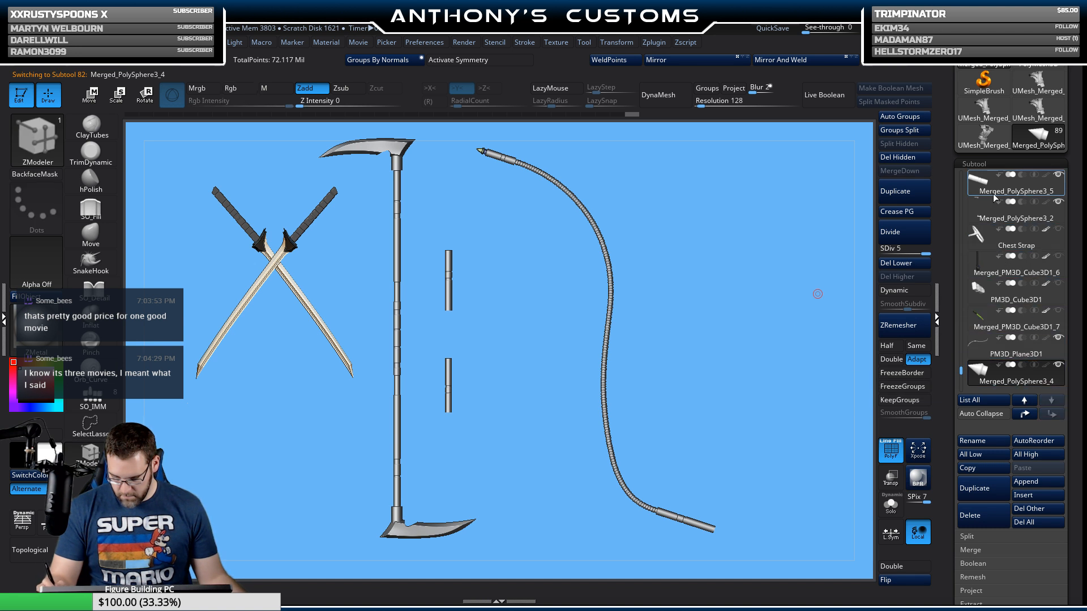
Step: Move the short handle Merged_PolySphere3_5 and the lower handle Merged_PolySphere3_3 to the end of the subtool list
left_click(995, 195)
left_click(1052, 414)
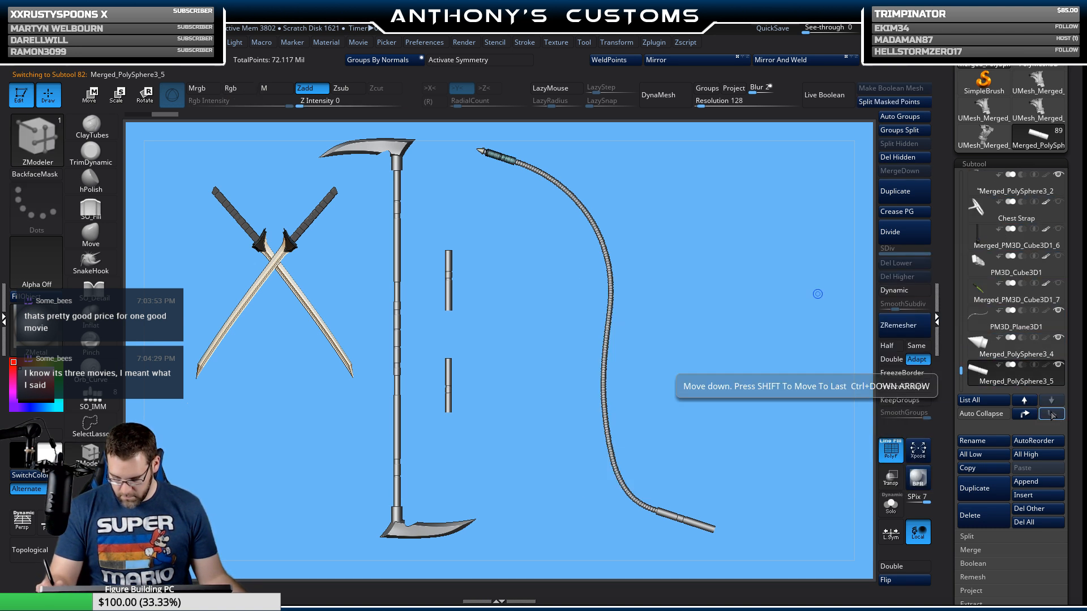
left_click_drag(962, 371, 962, 355)
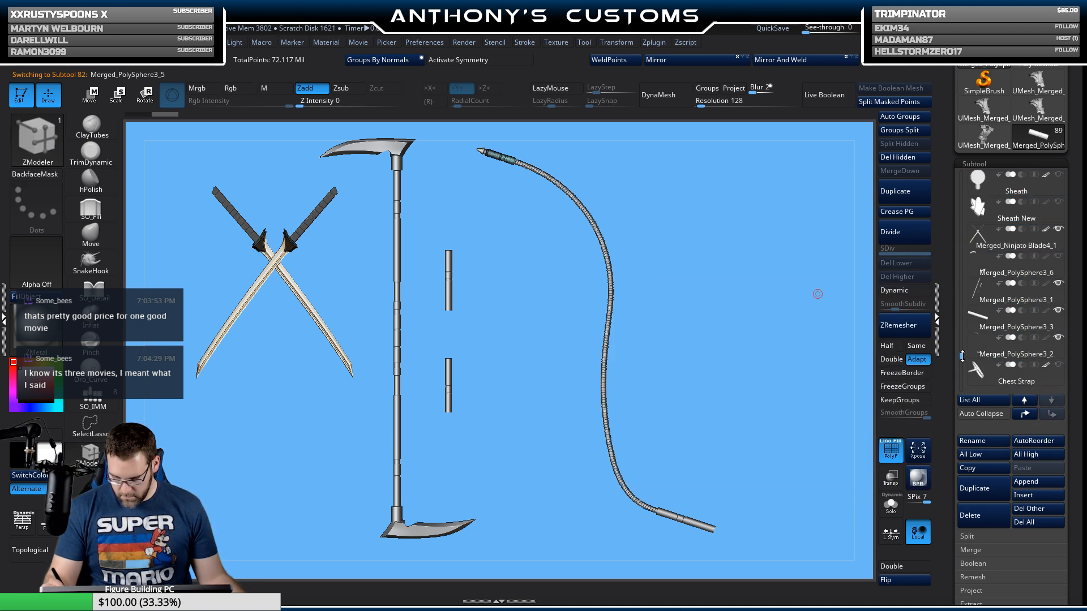
left_click(984, 320)
left_click(1052, 400, "shift")
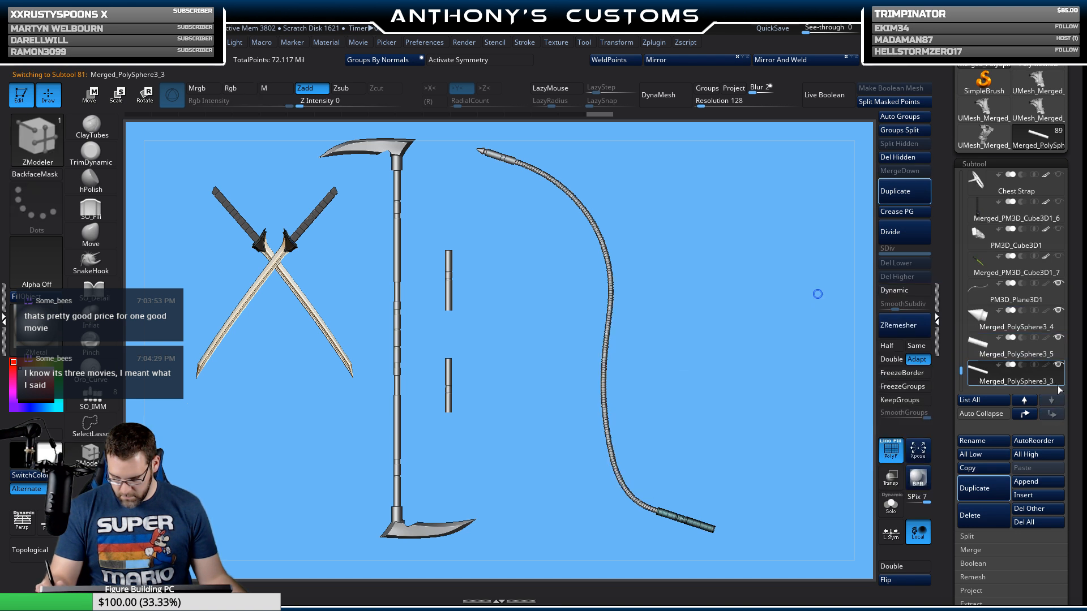
mouse_move(1055, 387)
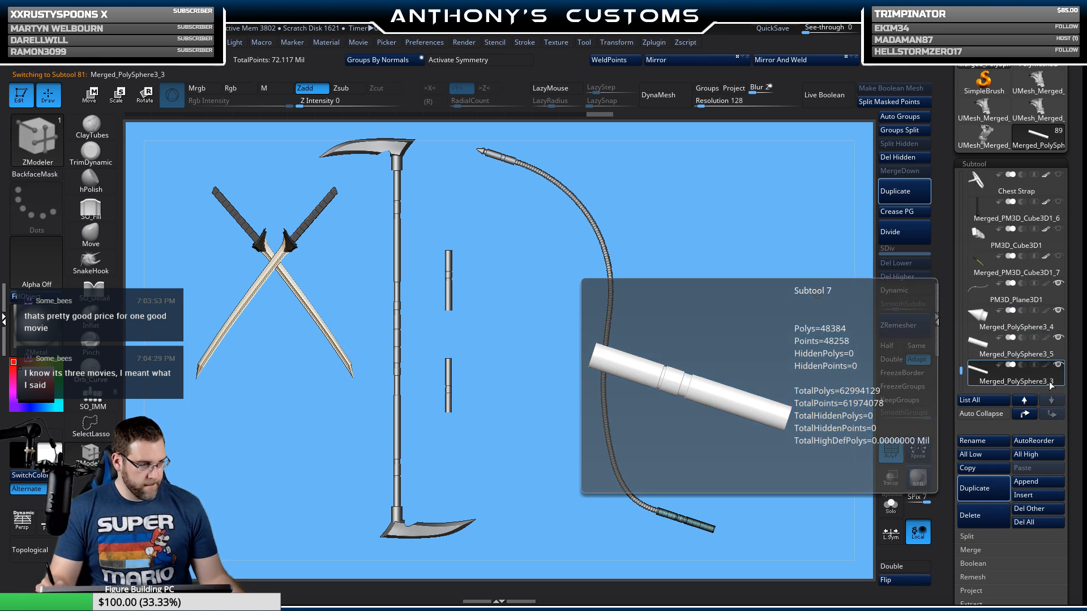
Step: Select the chain subtool PM3D_Plane3D1, enable its dynamic subdivision and apply it as real subdivision levels
left_click_drag(962, 372, 963, 377)
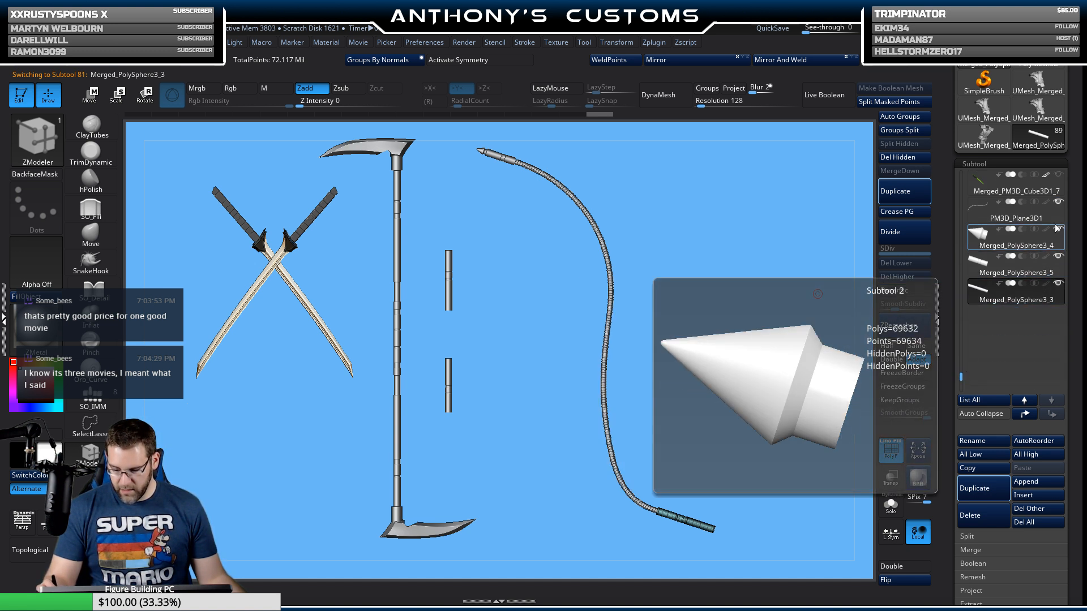
left_click(1042, 216)
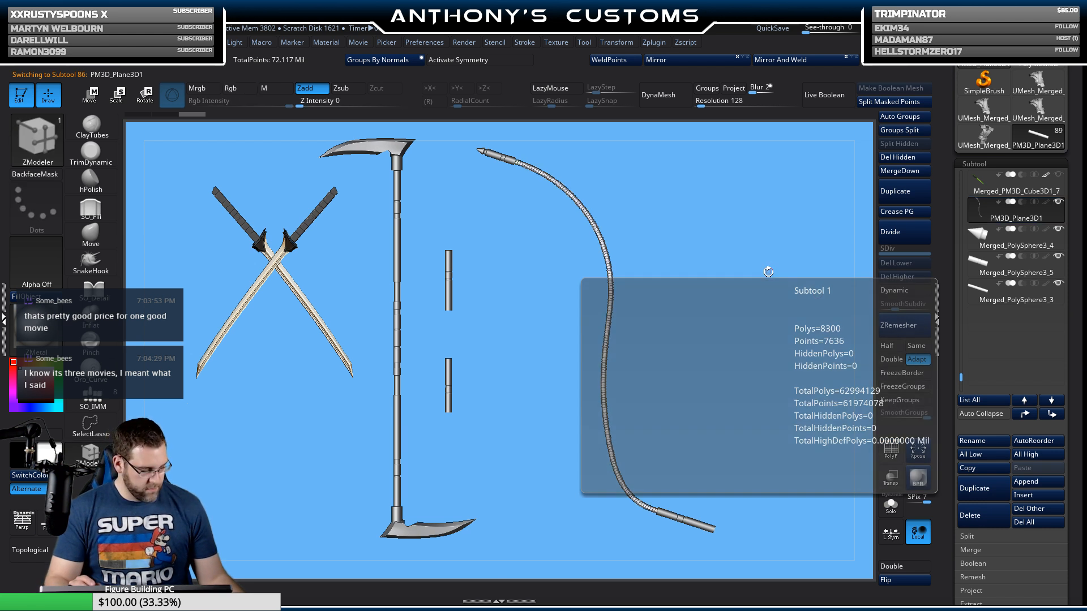
left_click_drag(765, 314, 756, 434, "alt")
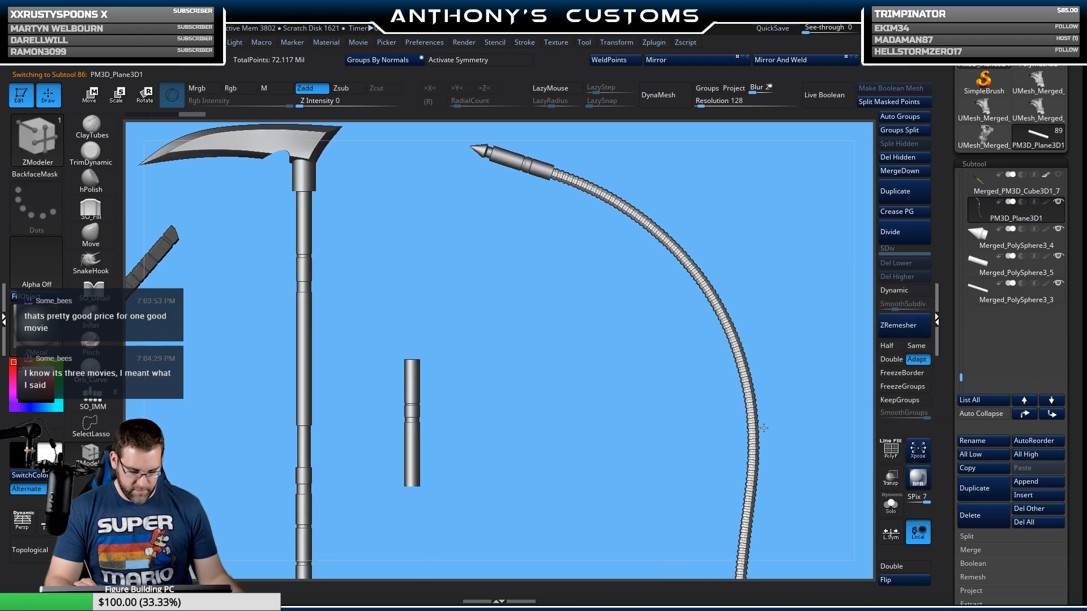
left_click_drag(794, 339, 699, 311, "alt")
left_click_drag(760, 360, 735, 388)
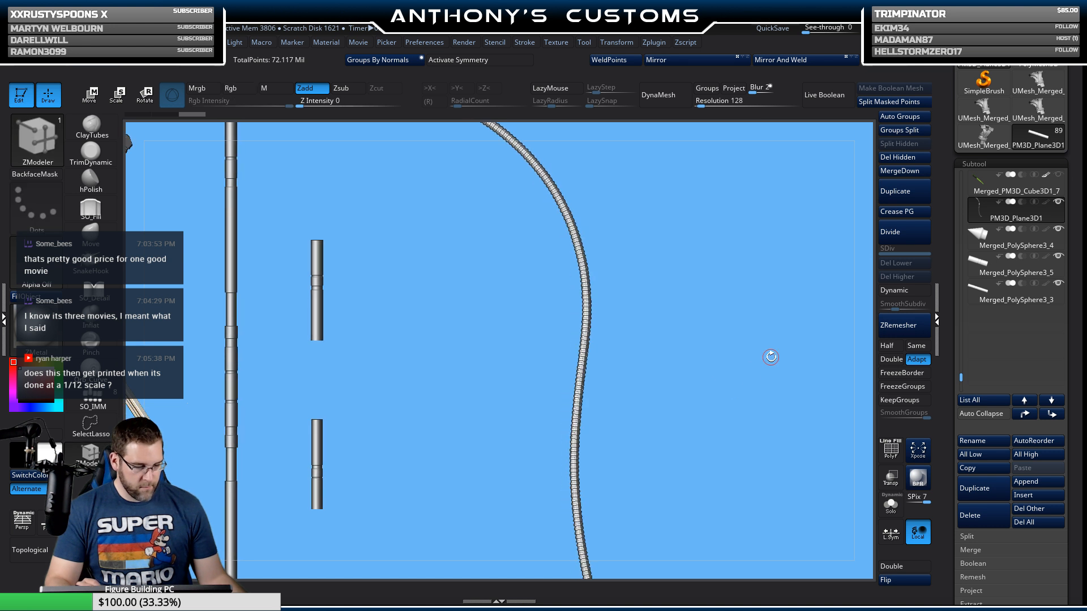
left_click(905, 290)
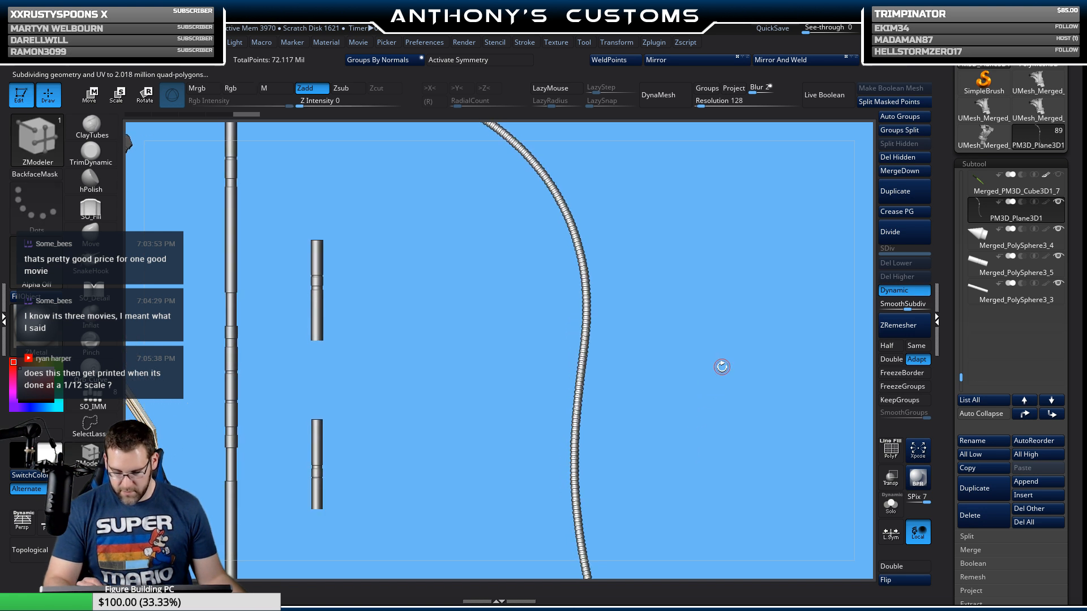
left_click_drag(1073, 455, 1074, 397)
scroll(1071, 378, "down", 2)
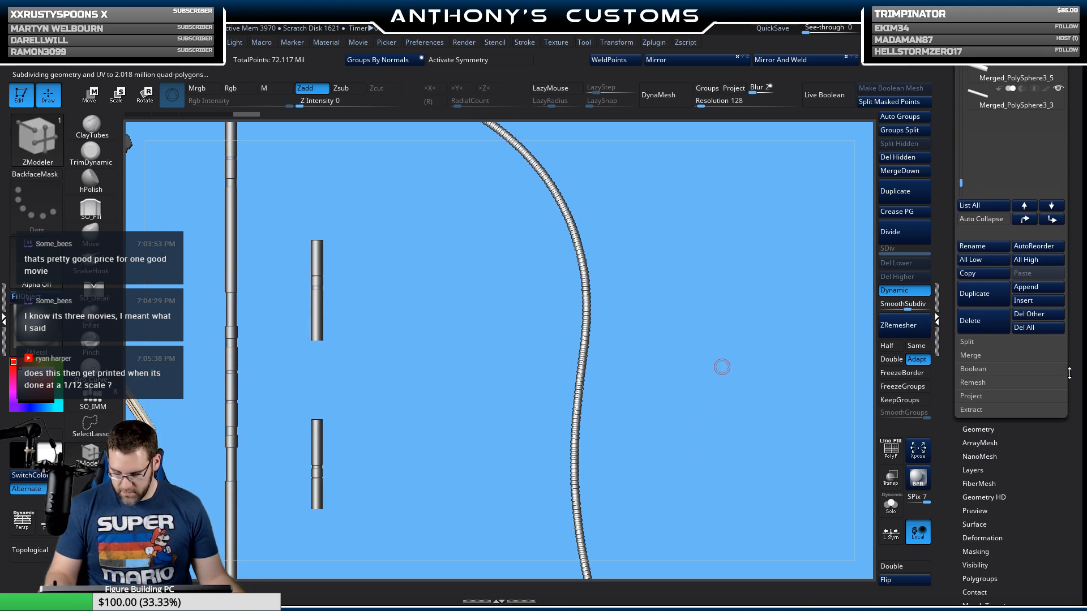
left_click(993, 428)
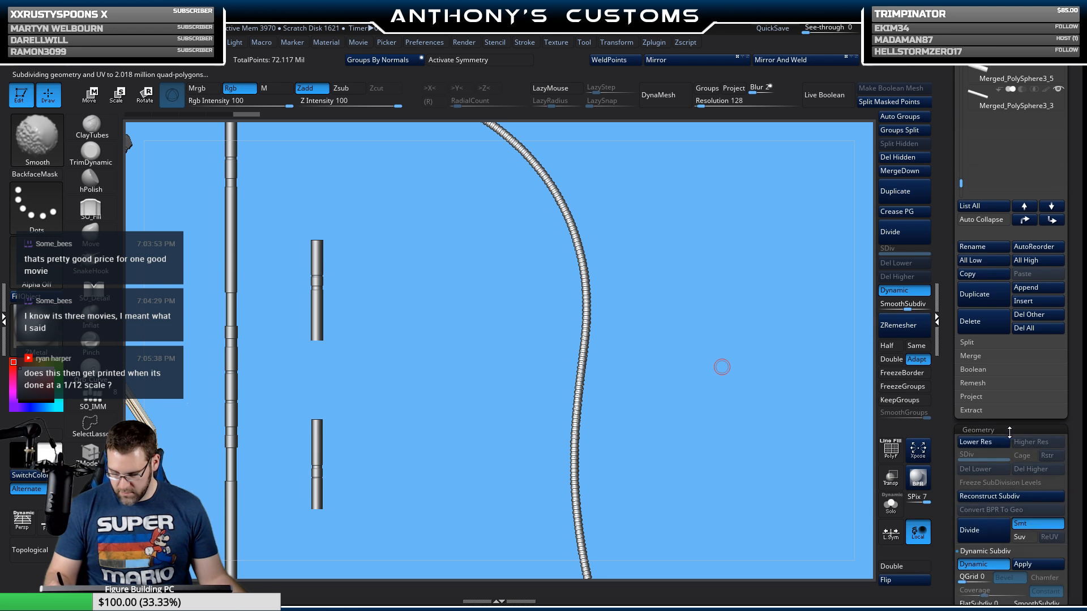
scroll(1082, 364, "down", 5)
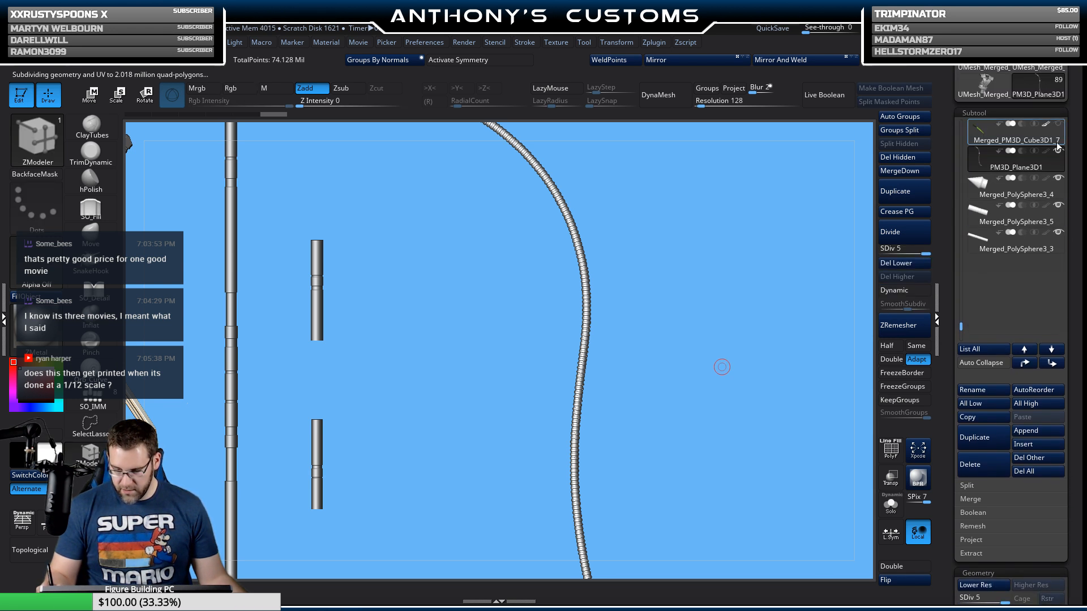
Step: Check which part of the chain weapon each of the last four subtools in the list represents
mouse_move(774, 342)
left_mouse_down("alt")
mouse_move(765, 291)
mouse_move(740, 314)
mouse_move(770, 361)
left_mouse_up("alt")
mouse_move(1005, 170)
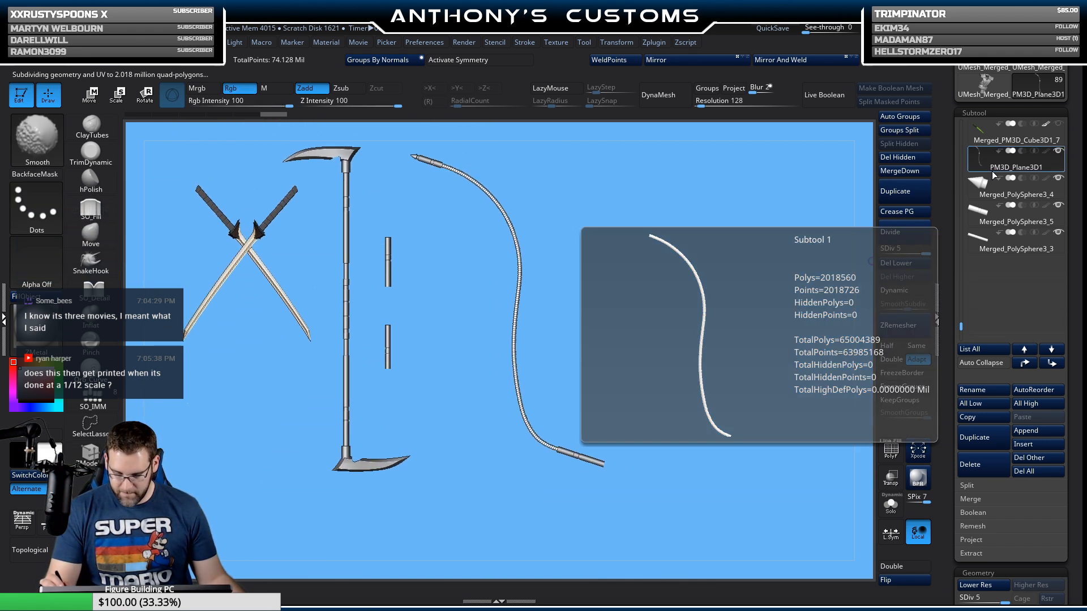
mouse_move(983, 185)
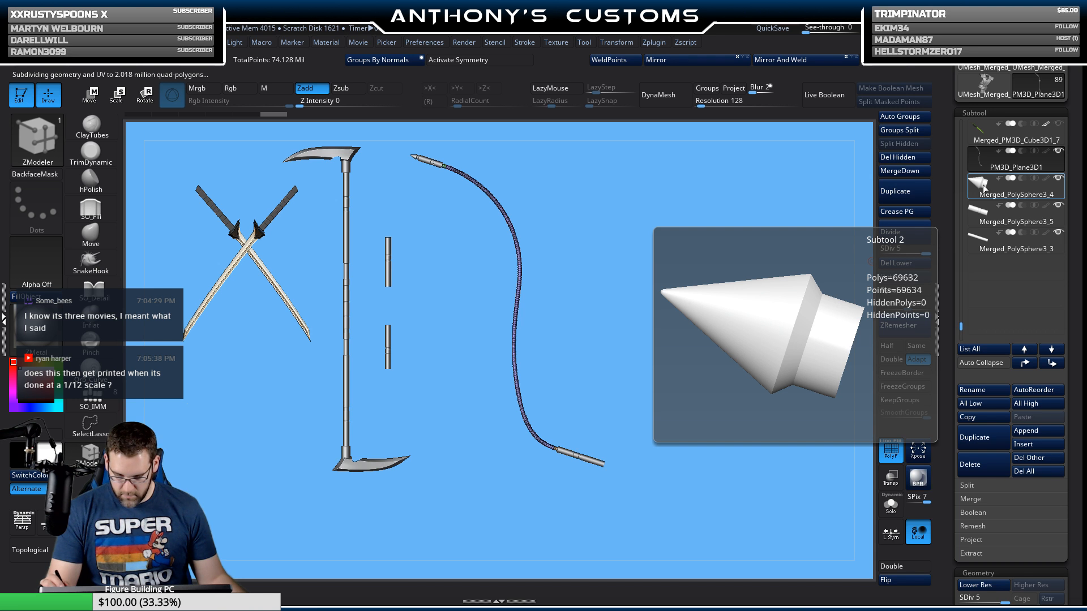
left_click(984, 185)
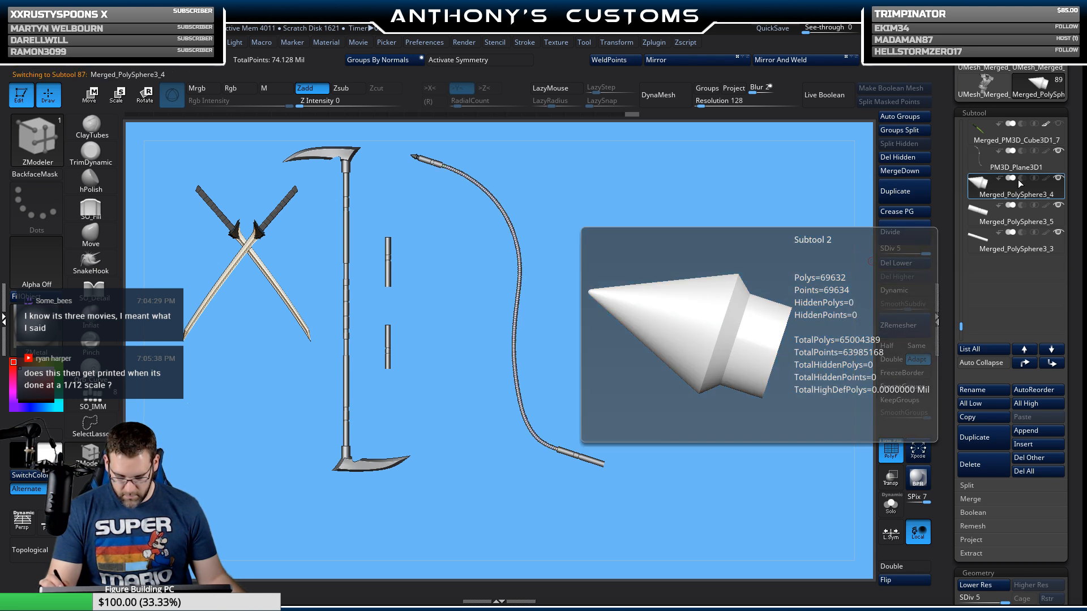
mouse_move(986, 217)
left_click(989, 240)
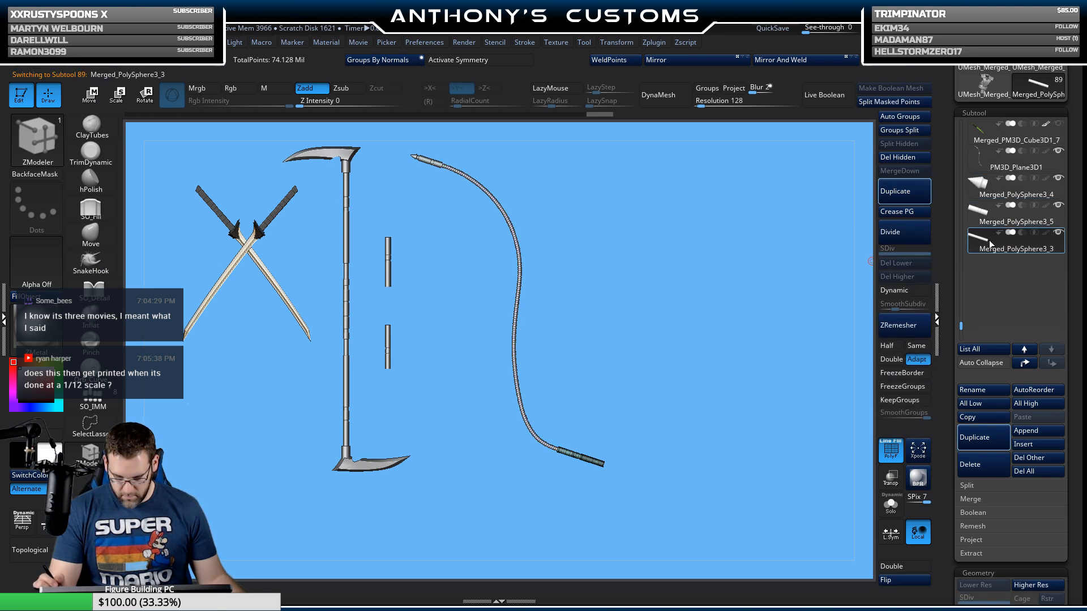
left_click(988, 211)
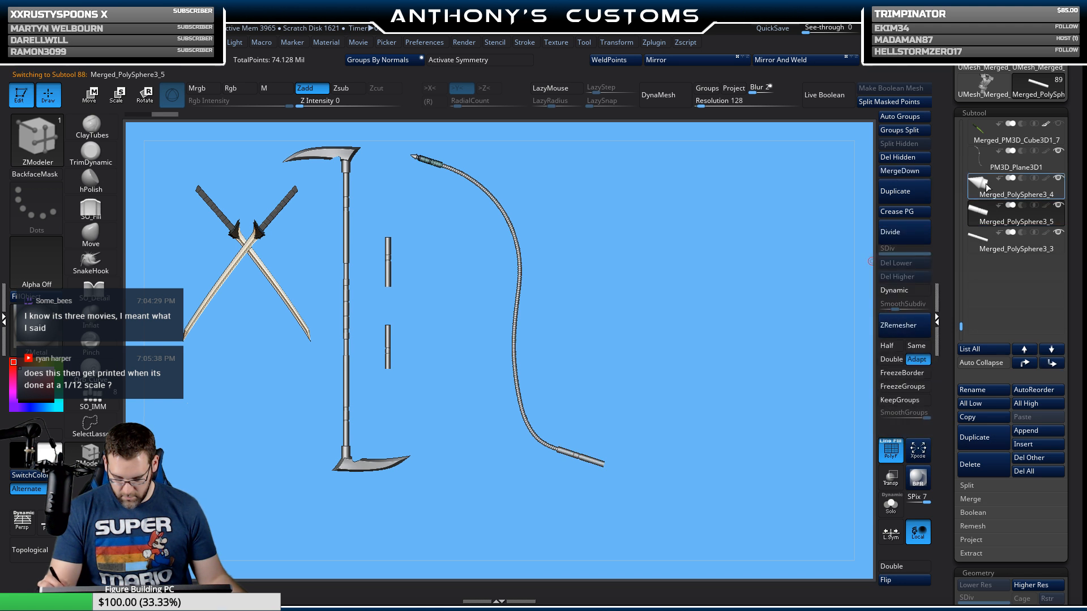
left_click(987, 183)
left_click(985, 158)
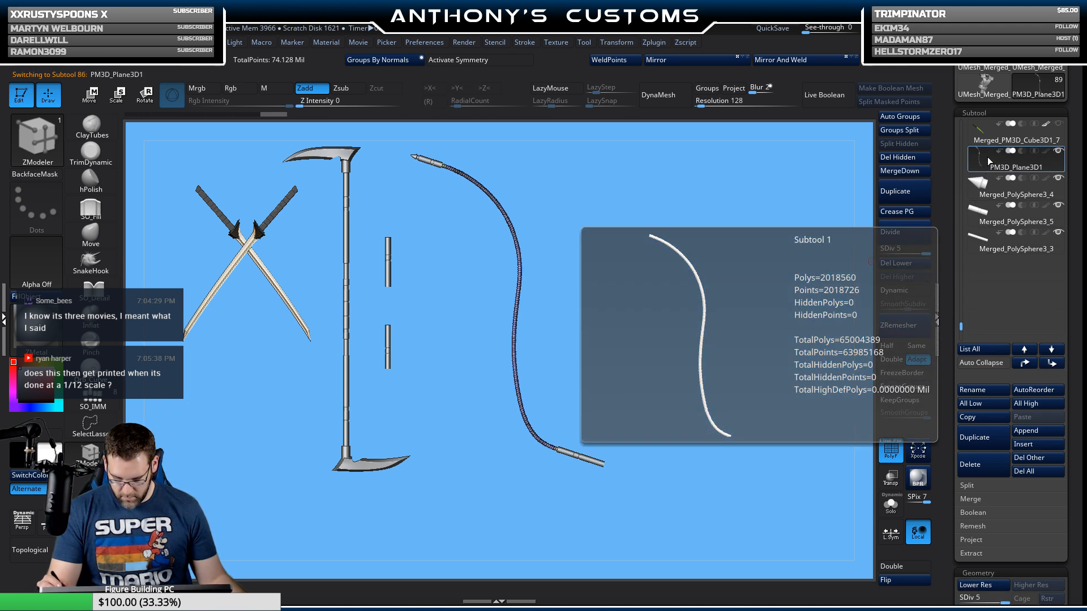
left_click(987, 205)
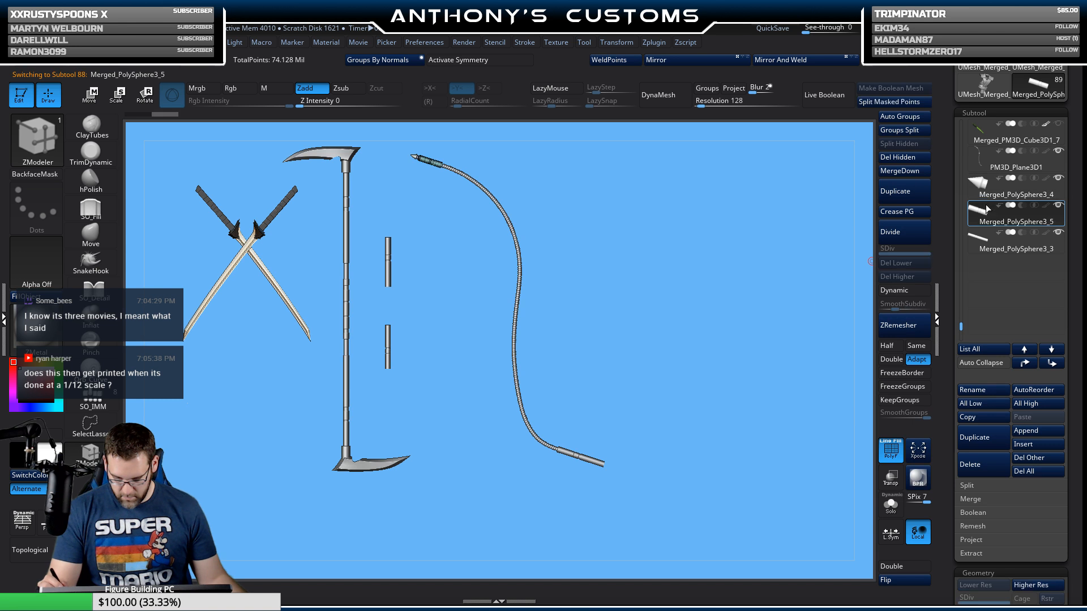
left_click(989, 193)
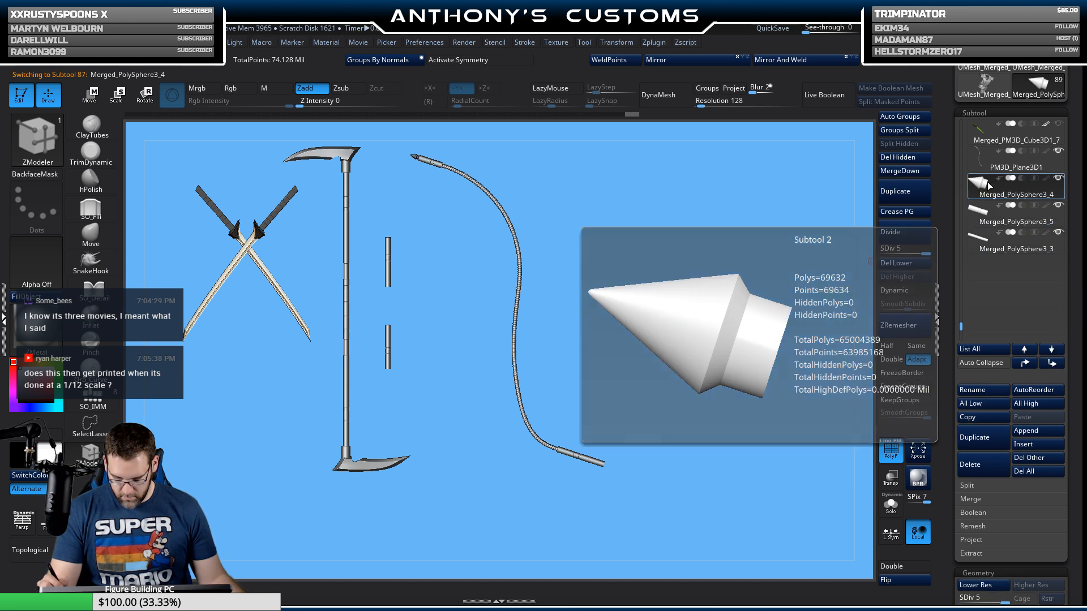
Step: Merge the chain PM3D_Plane3D1 down with the spike, the short handle and the lower handle into one subtool
left_click(985, 160)
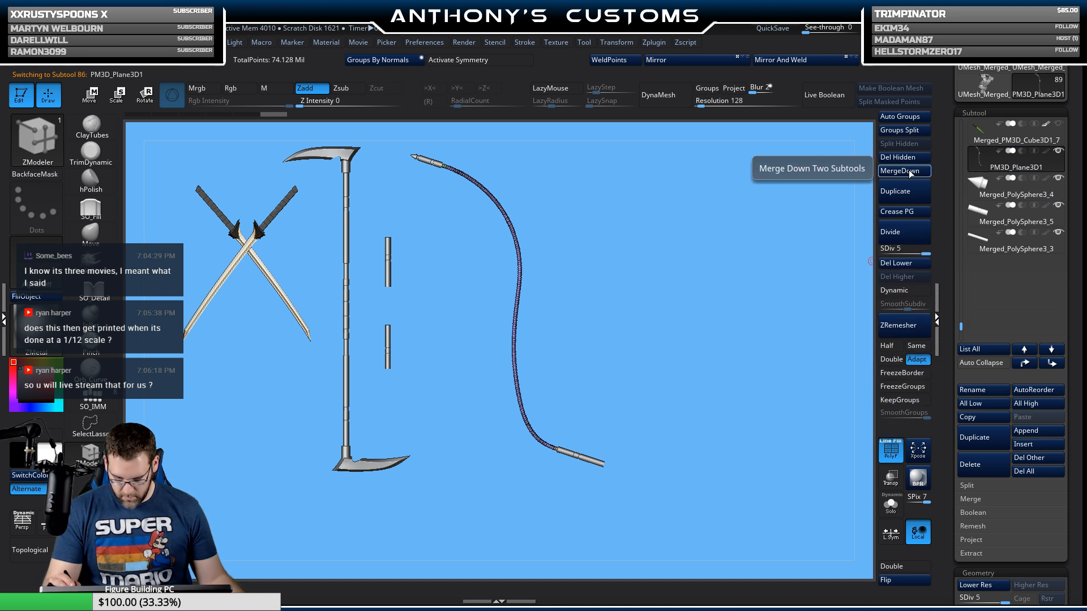
left_click(910, 169)
left_click(878, 193)
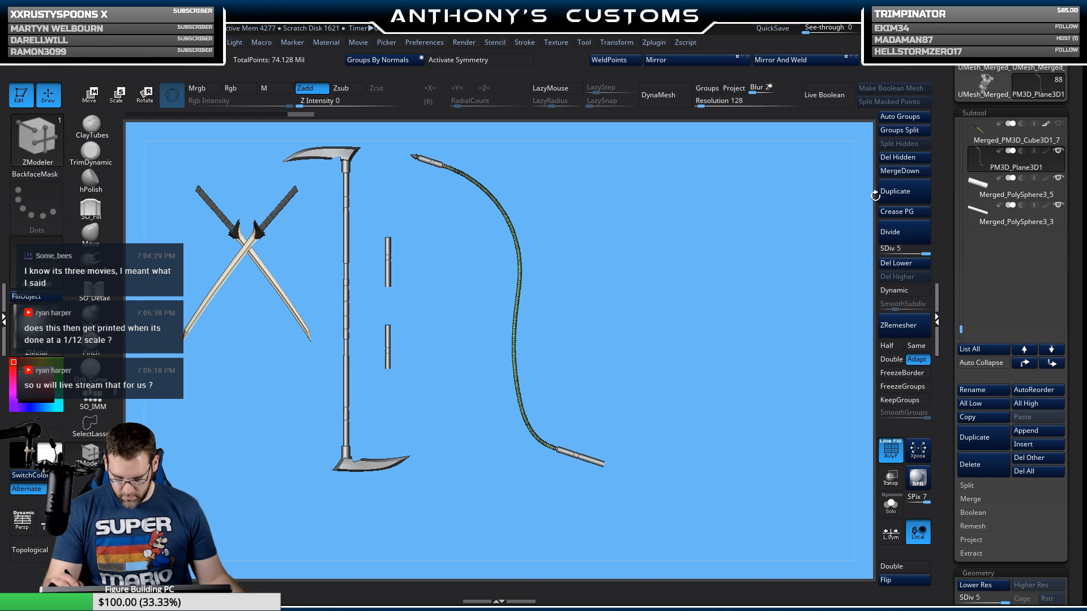
mouse_move(996, 163)
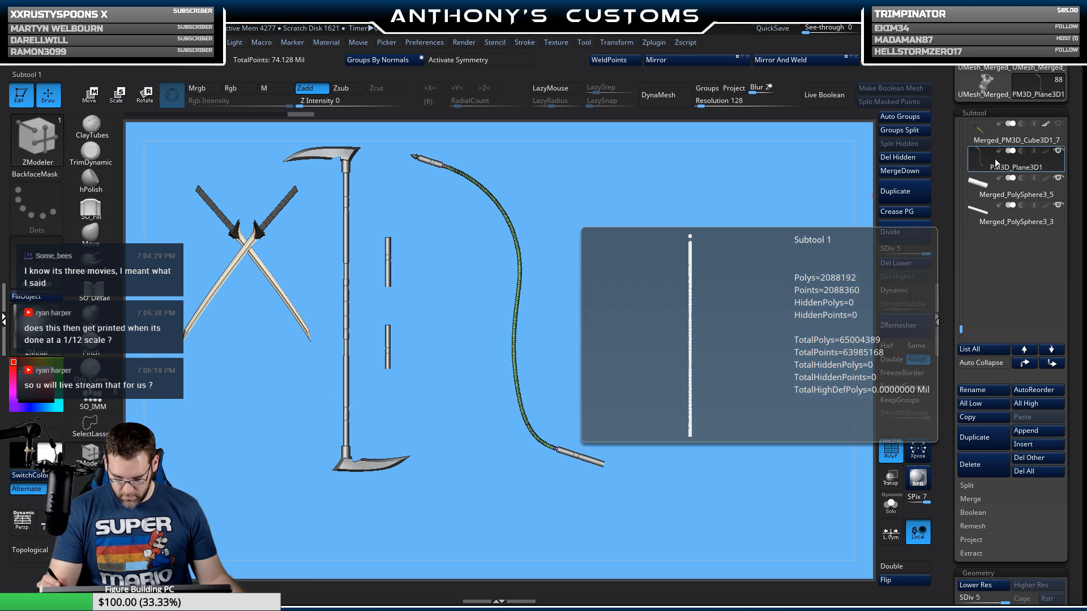
left_click(900, 171)
left_click(885, 190)
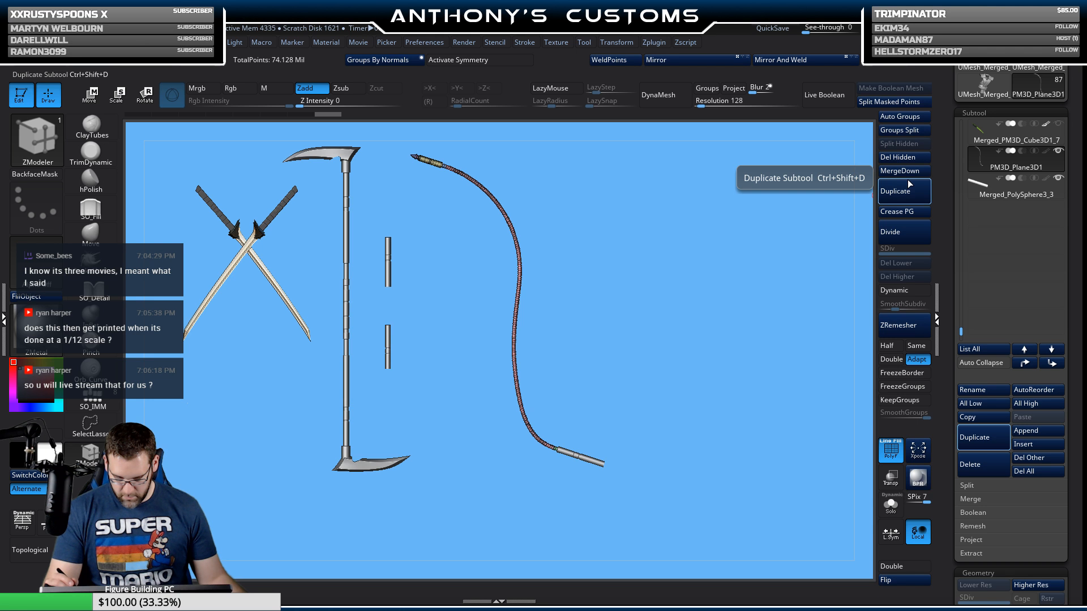
left_click(900, 170)
left_click(873, 191)
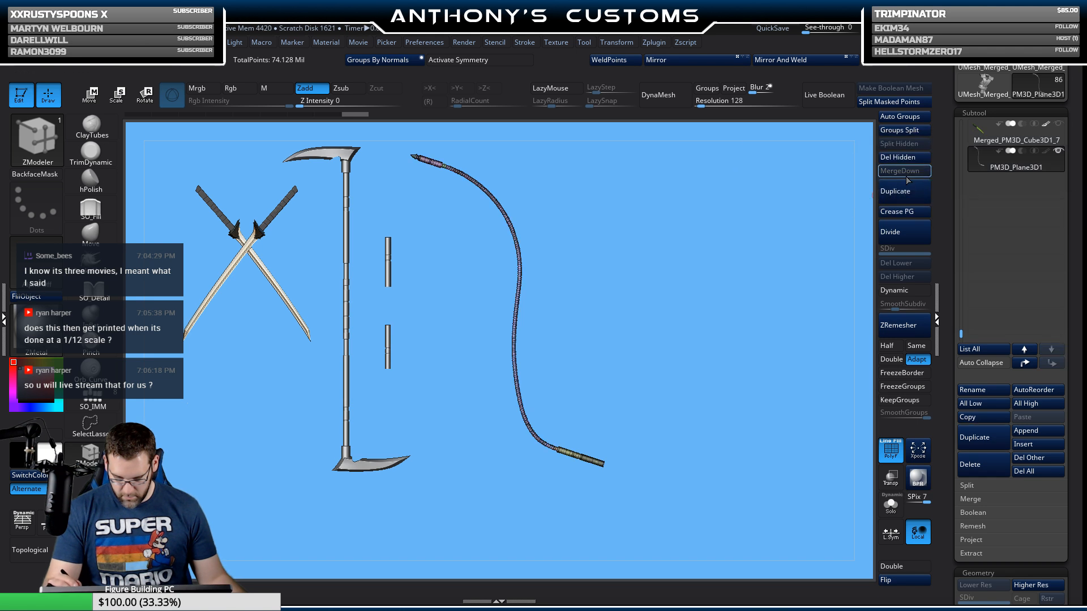
Step: Hide the polygroup wireframe and show all subtools, framing the armored figure beside its weapons
key("shift+f")
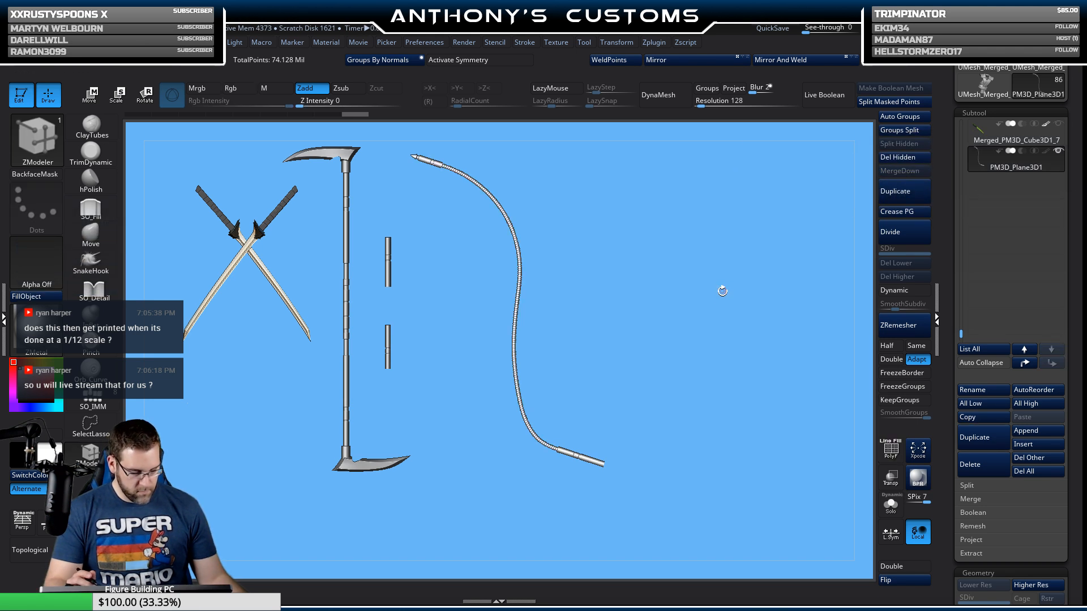
mouse_move(737, 333)
left_mouse_down()
mouse_move(636, 334)
mouse_move(629, 347)
mouse_move(731, 323)
left_mouse_up()
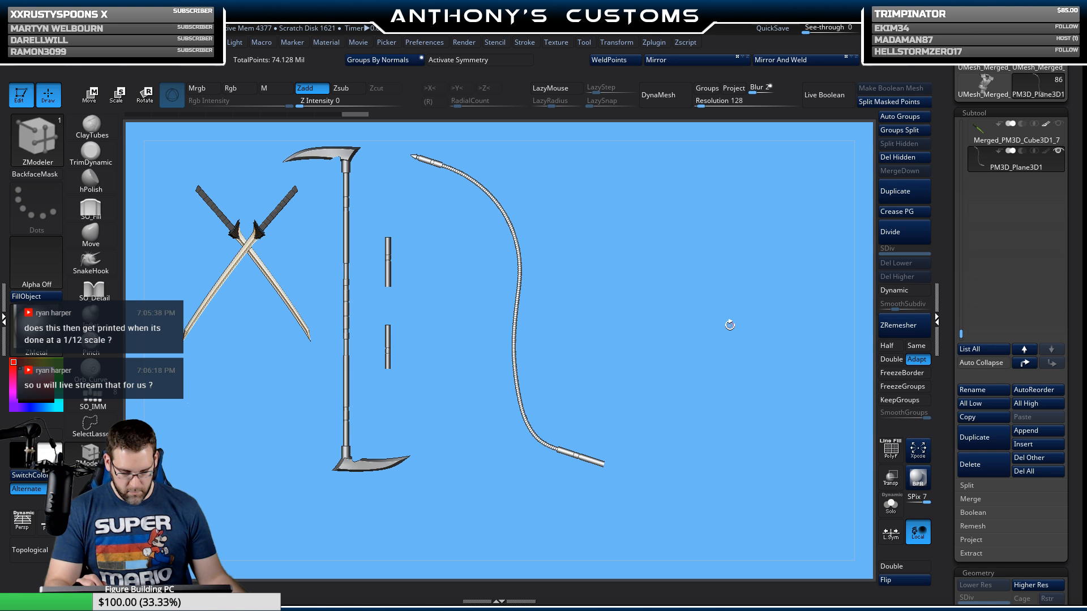
left_click_drag(710, 331, 702, 253, "alt")
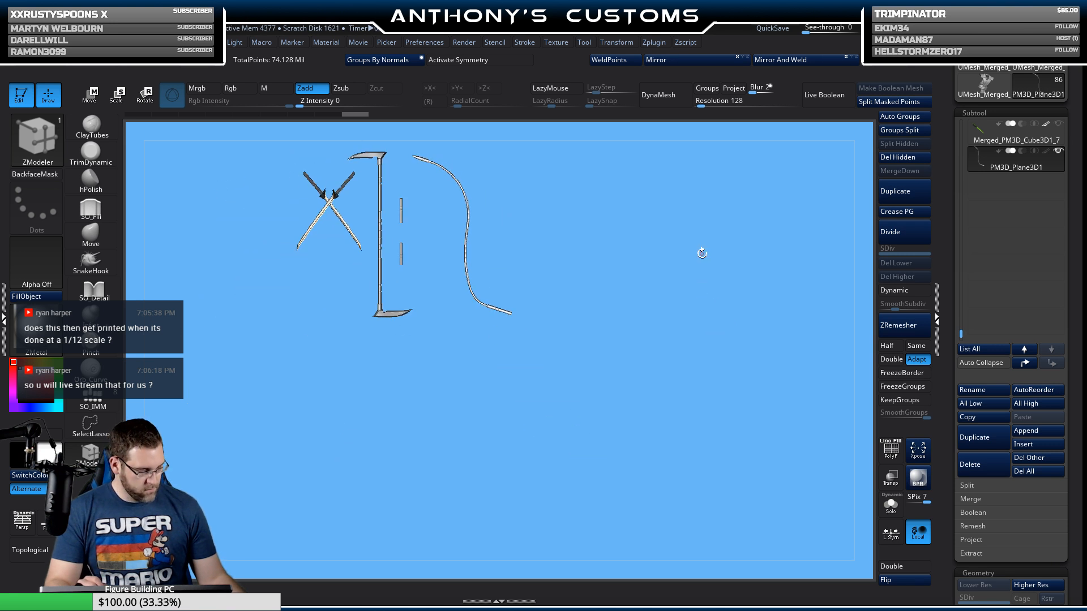
key("f")
key("f")
left_click_drag(694, 338, 871, 240, "alt")
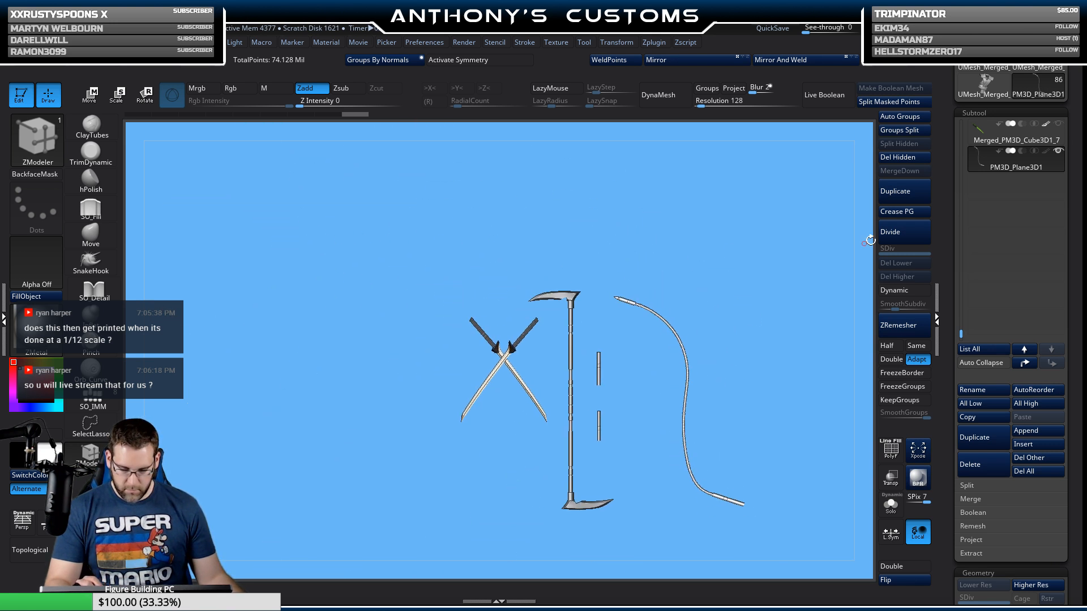
left_click_drag(1071, 277, 1078, 303)
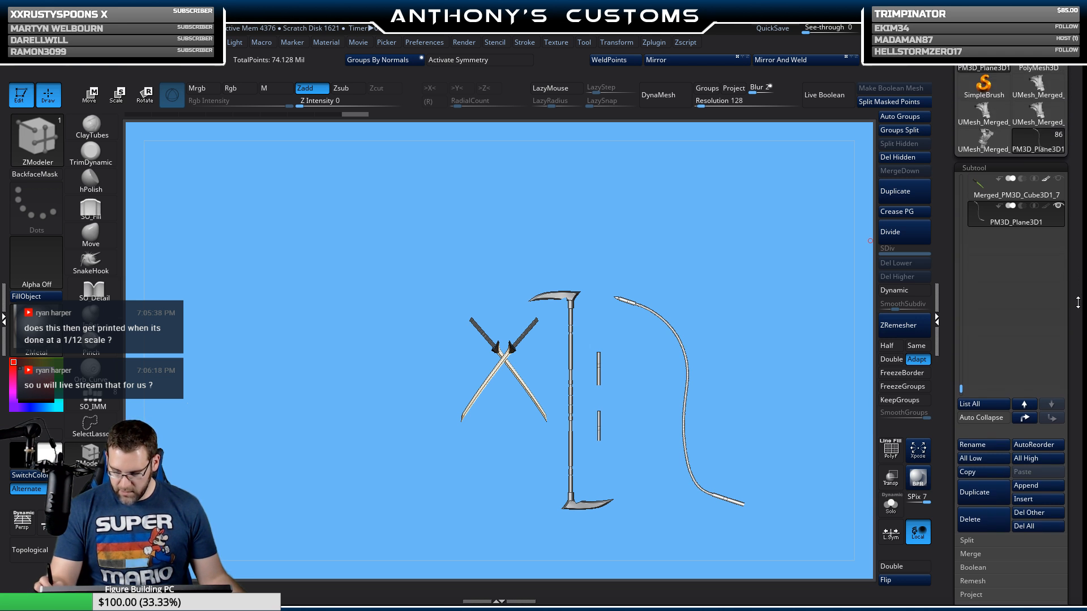
left_click(1058, 206, "shift")
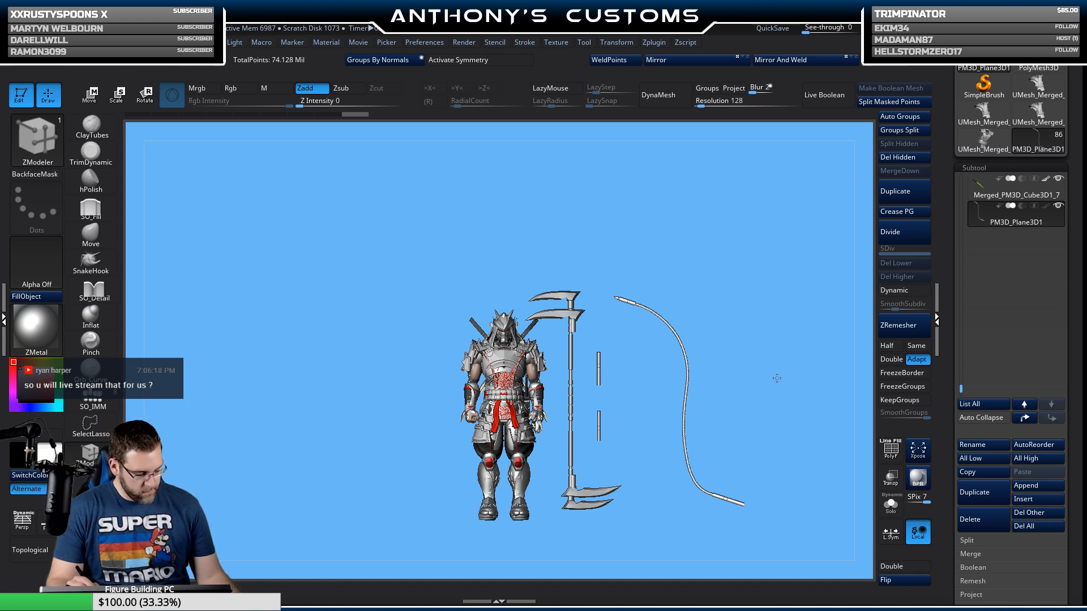
left_click_drag(777, 381, 785, 353, "alt")
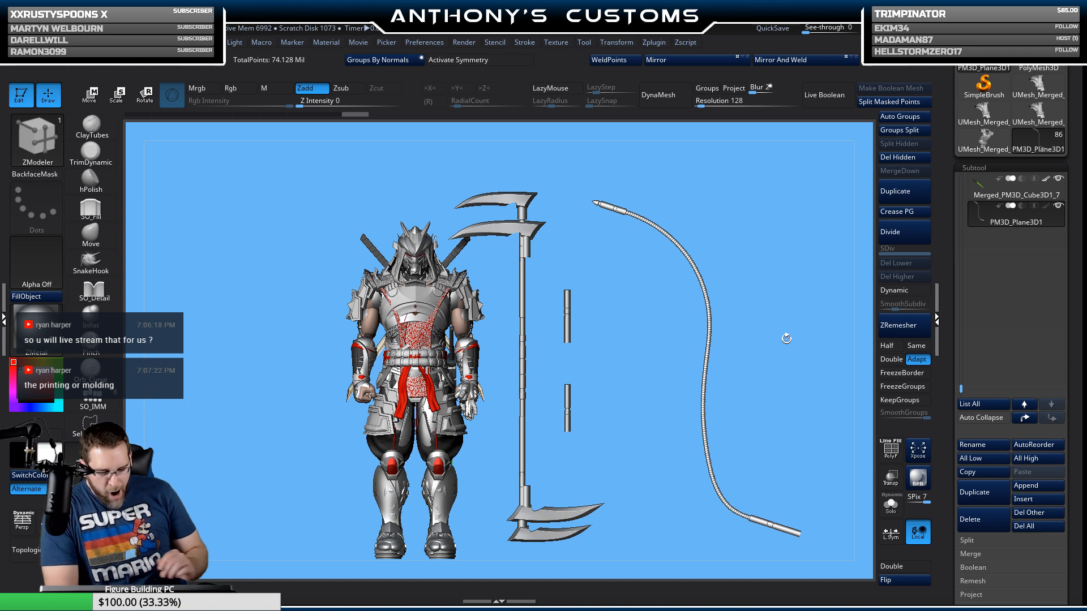
Step: Select the extra scythe-blade subtool Merged_PolySphere3_6, show its polygroup wireframe and delete the subtool
left_click(539, 226, "alt")
key("shift+f")
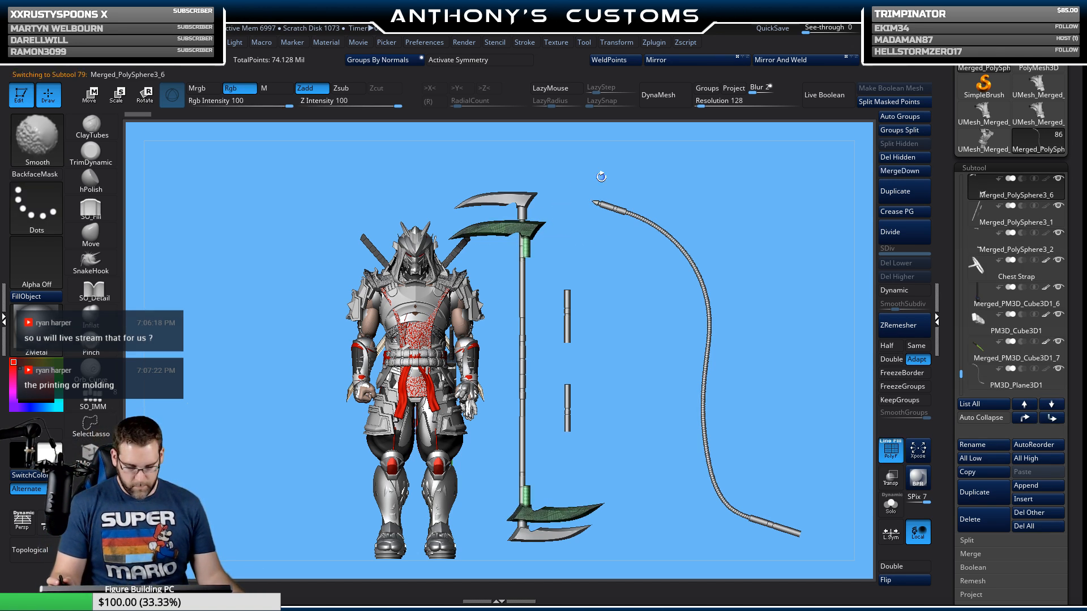
key("b")
key("z")
key("m")
left_click(983, 519)
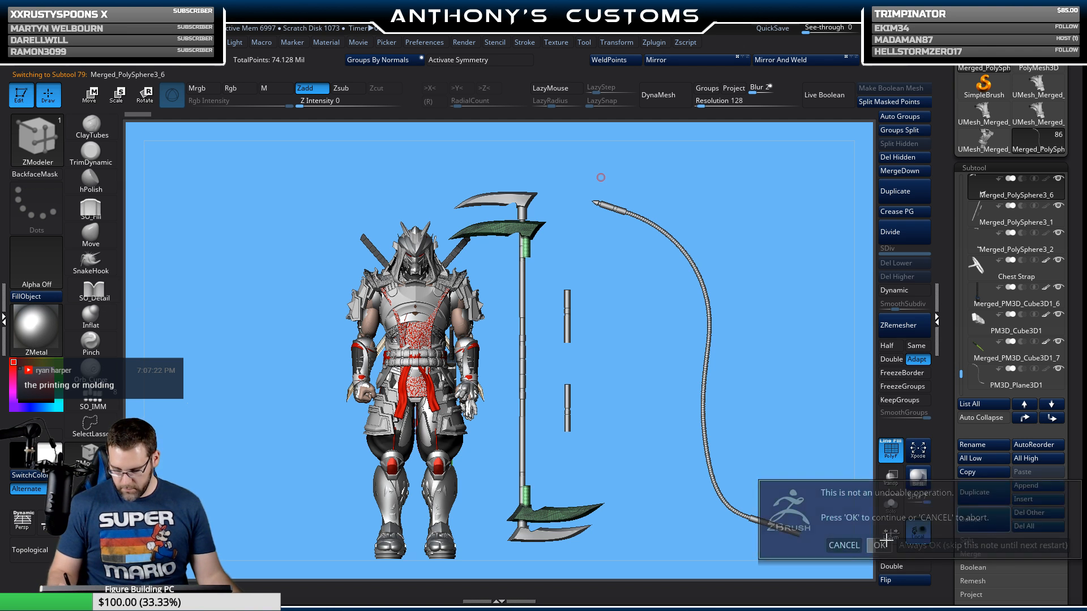
left_click(880, 545)
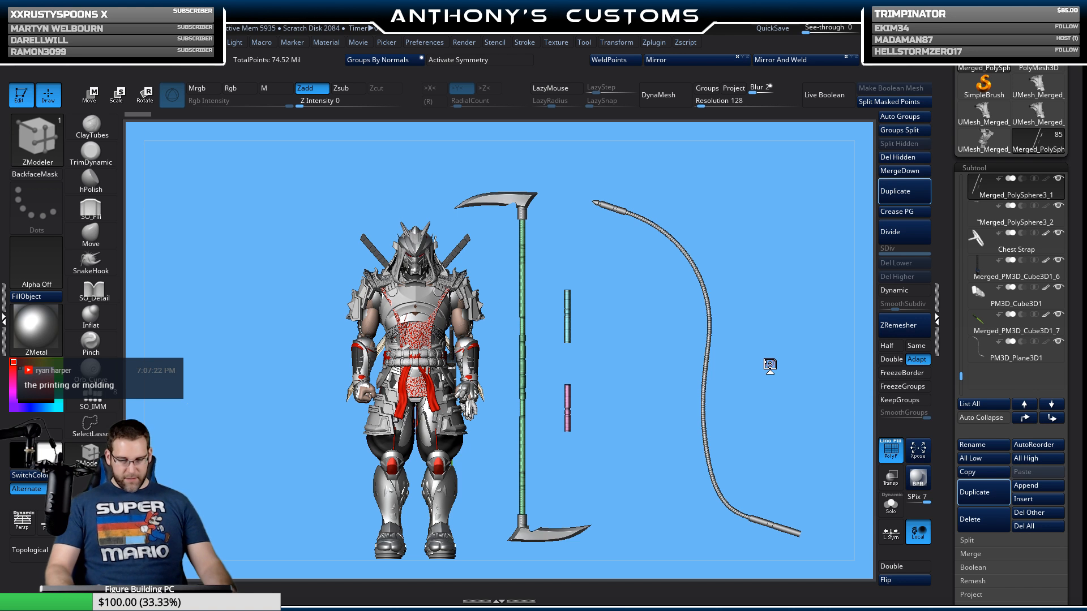
Step: Select the merged chain weapon PM3D_Plane3D1 and hide all other subtools
left_click(986, 354)
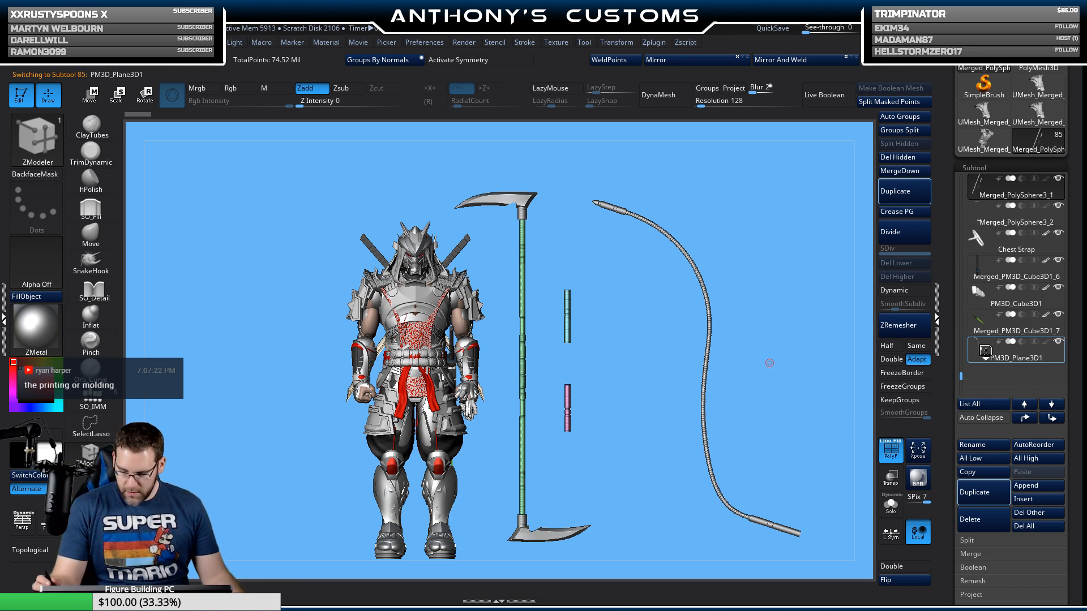
key("w")
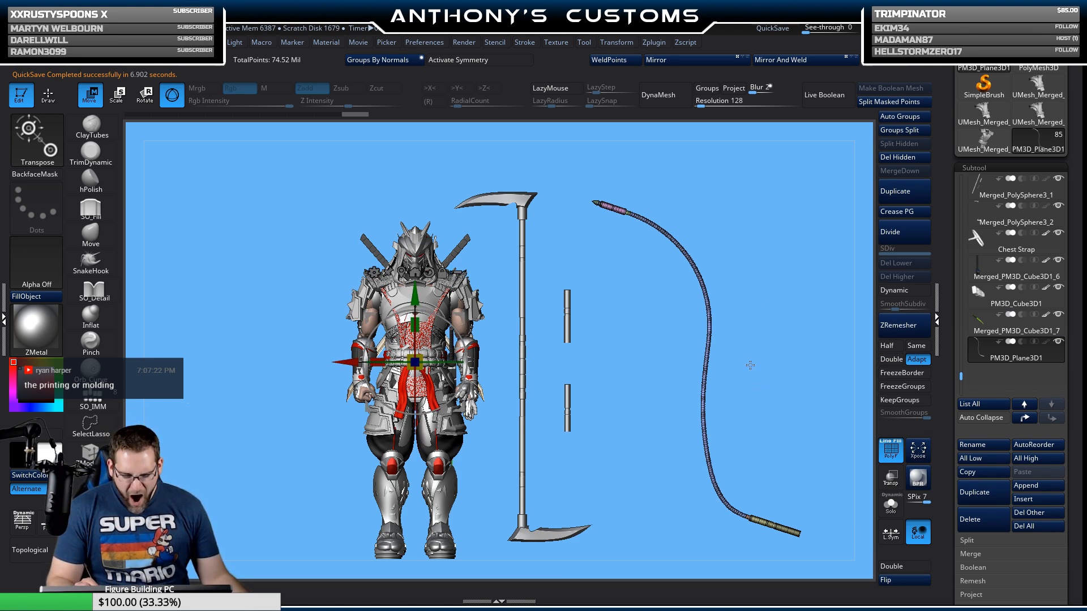
key("q")
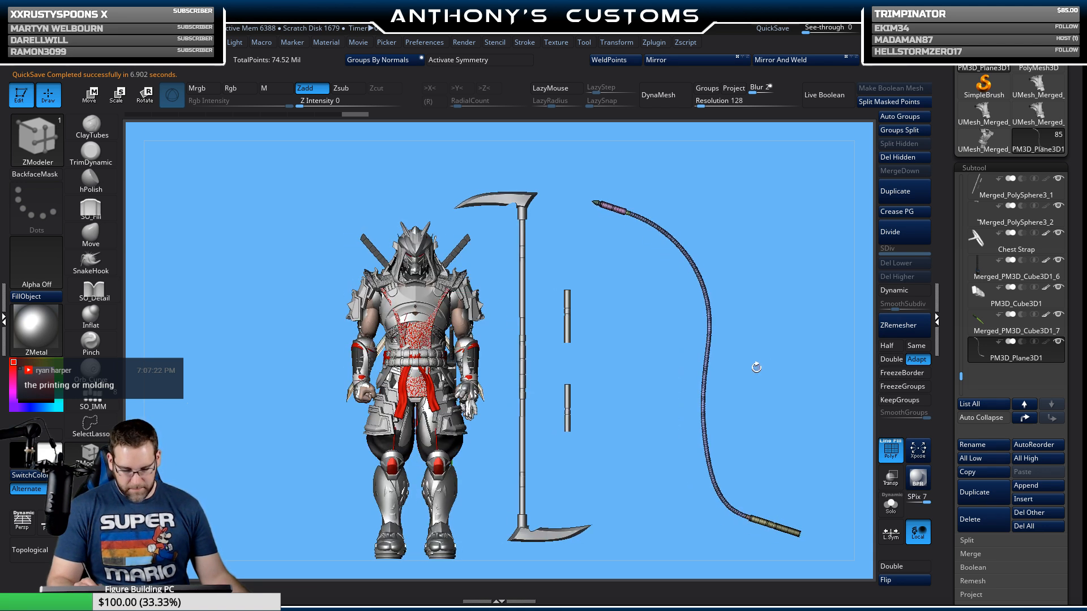
left_click(1058, 343)
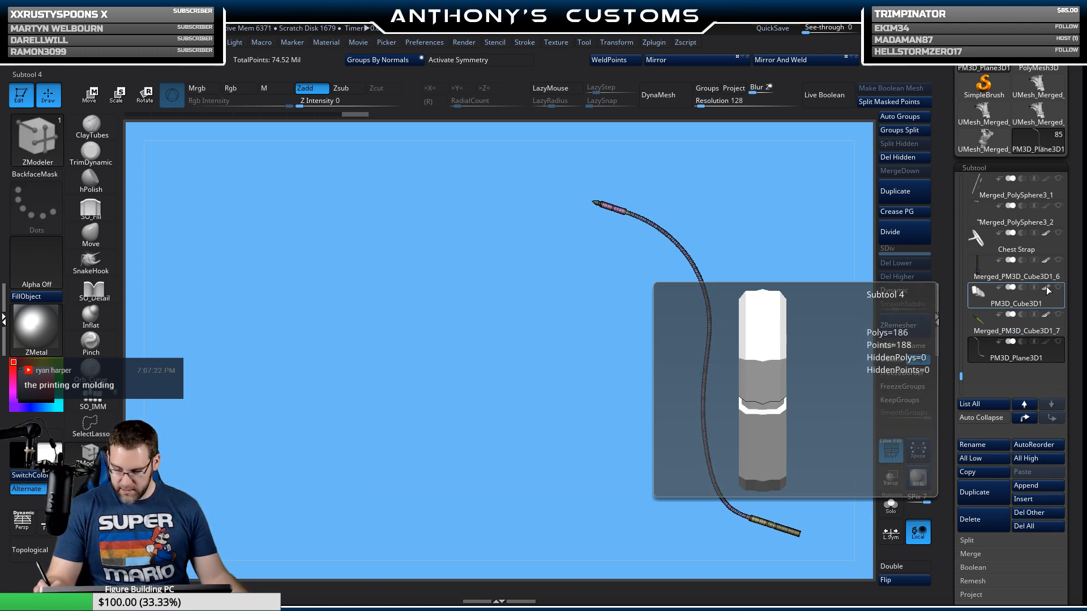
Step: Show the sheath part PM3D_Cube3D1 together with the handle Merged_PM3D_Cube3D1_6 and make the handle the active subtool
left_click(1042, 301)
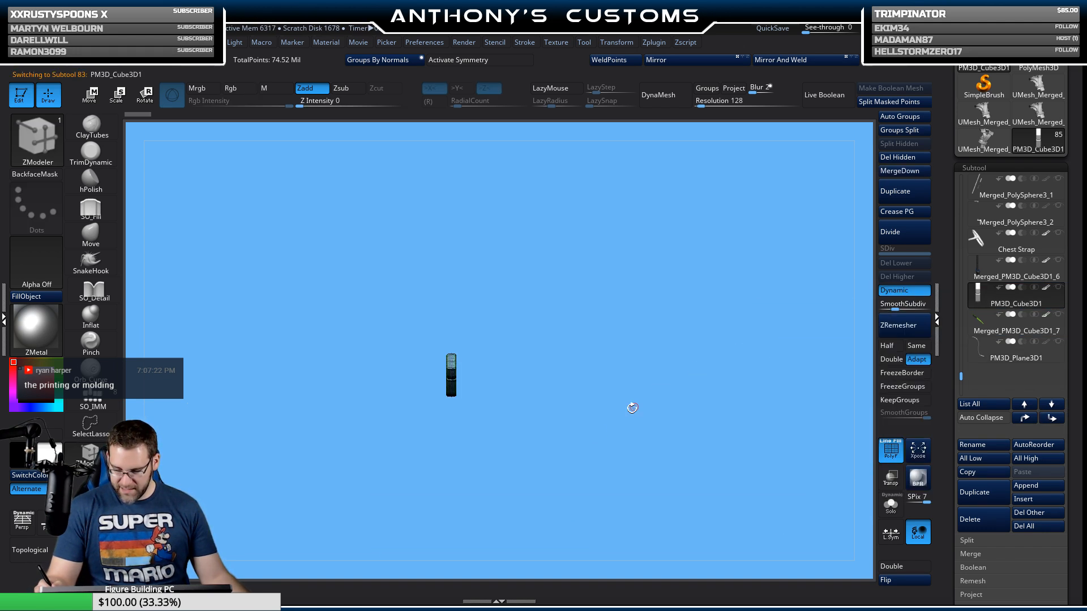
left_click_drag(617, 435, 680, 420)
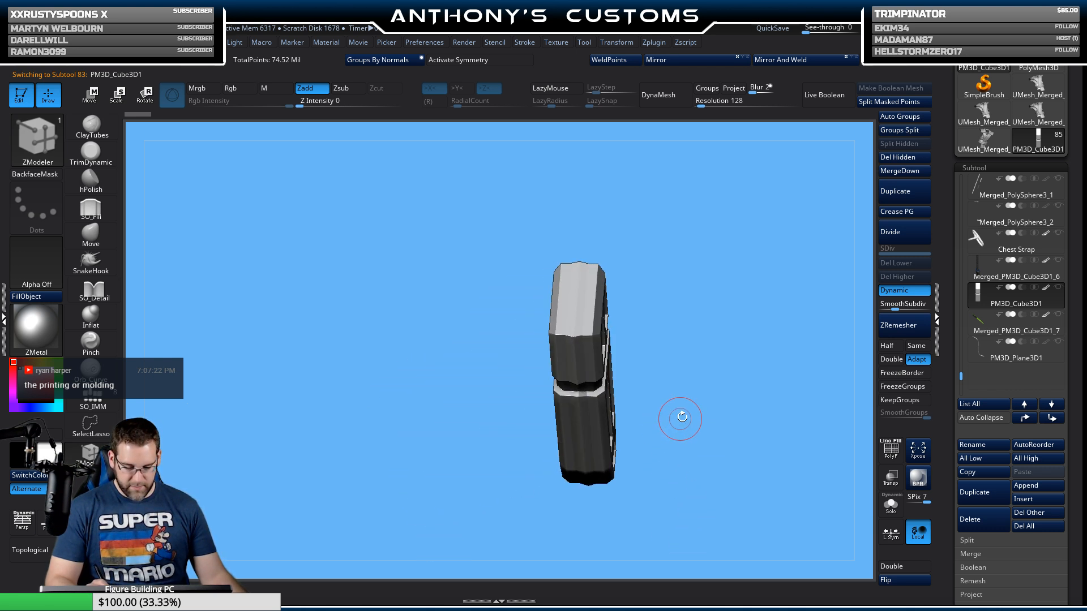
mouse_move(1061, 264)
left_click_drag(804, 374, 695, 400)
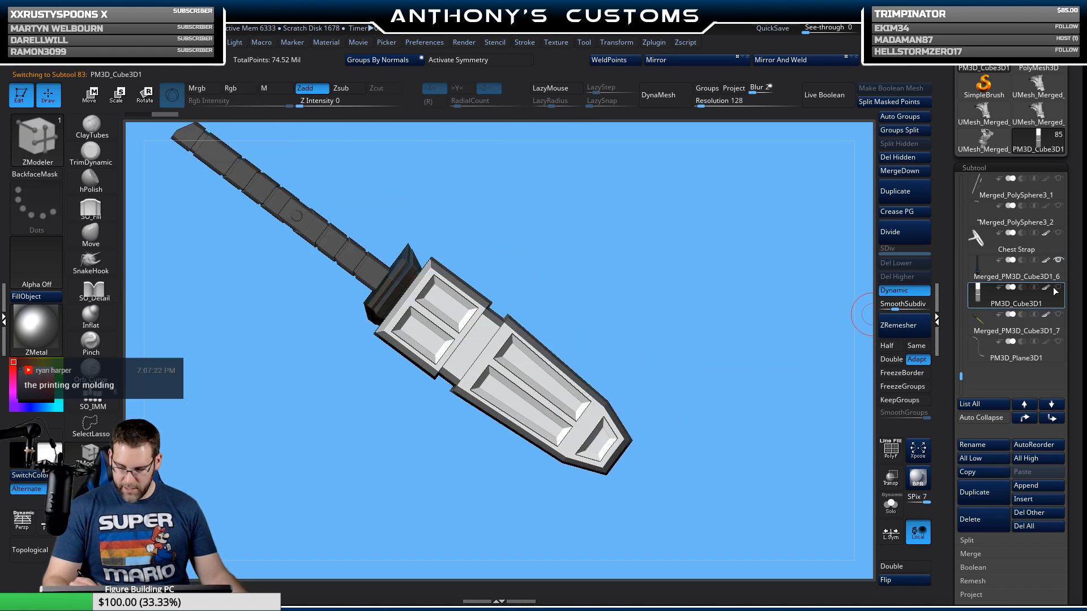
left_click(1038, 277)
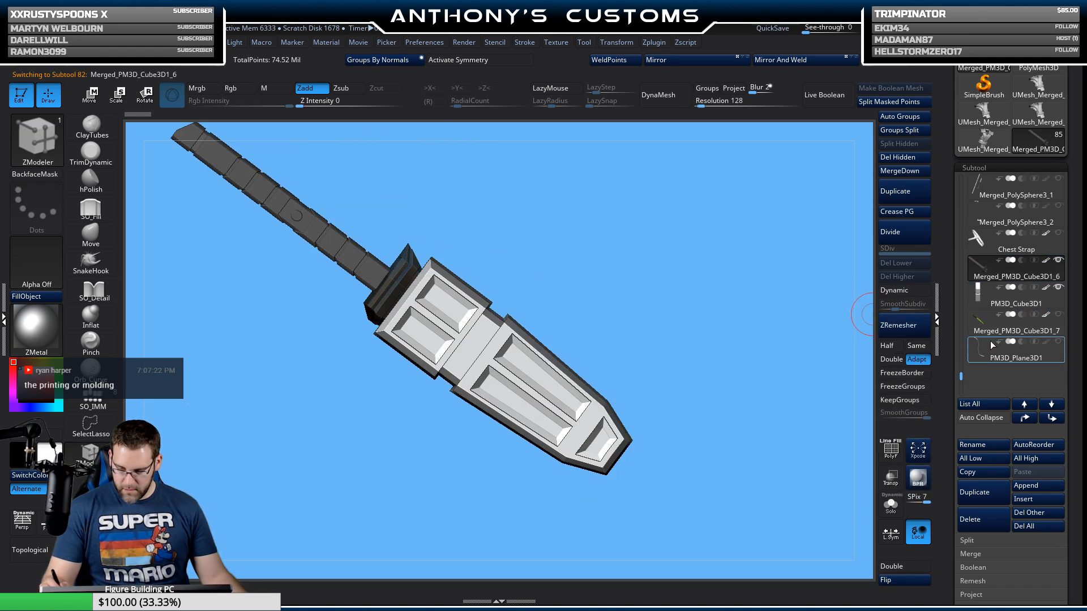
Step: Compare the isolated handle with the full assembly from several angles to examine how its plug and guard fit into the sheath
left_click(890, 504)
left_click_drag(759, 458, 728, 472)
left_click(891, 504)
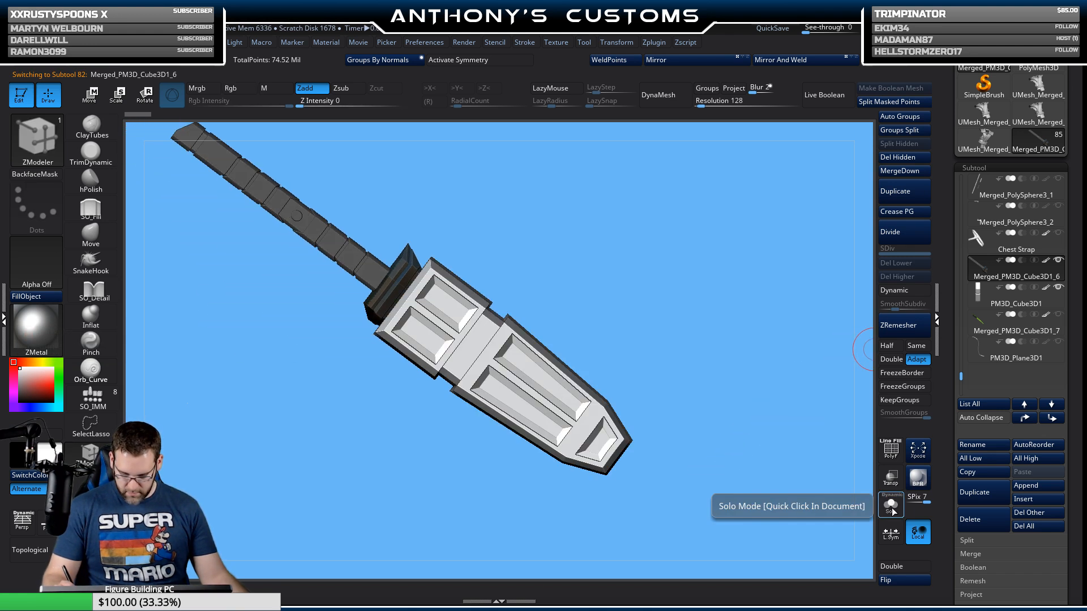
key("f")
left_click_drag(761, 501, 811, 495)
left_click_drag(691, 344, 700, 482, "alt")
left_click_drag(743, 396, 709, 398, "alt")
left_click(891, 504)
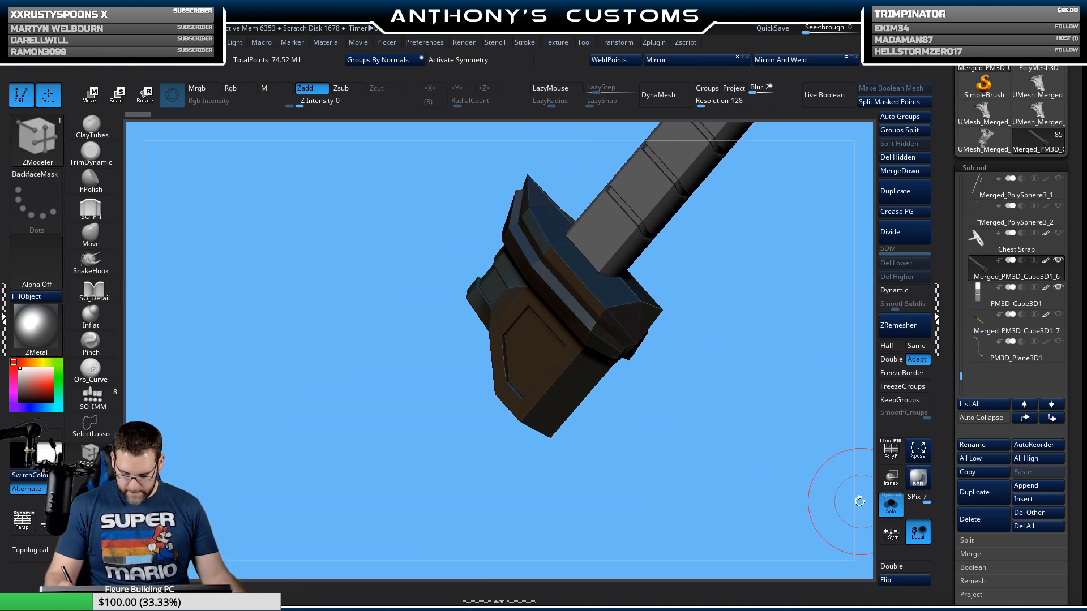
left_click_drag(810, 498, 861, 473)
left_click(890, 509)
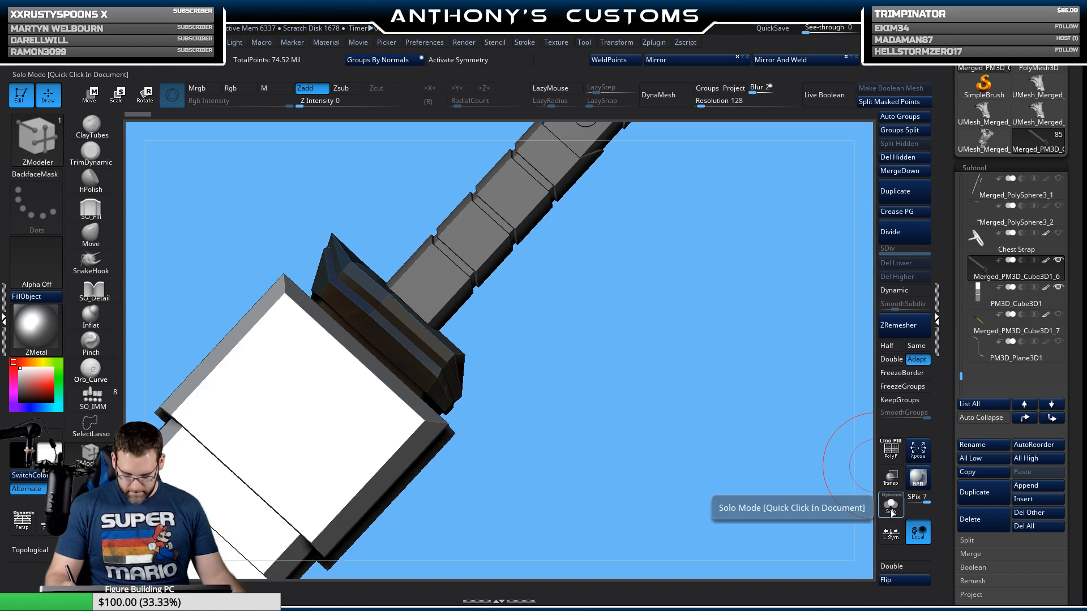
left_click(890, 510)
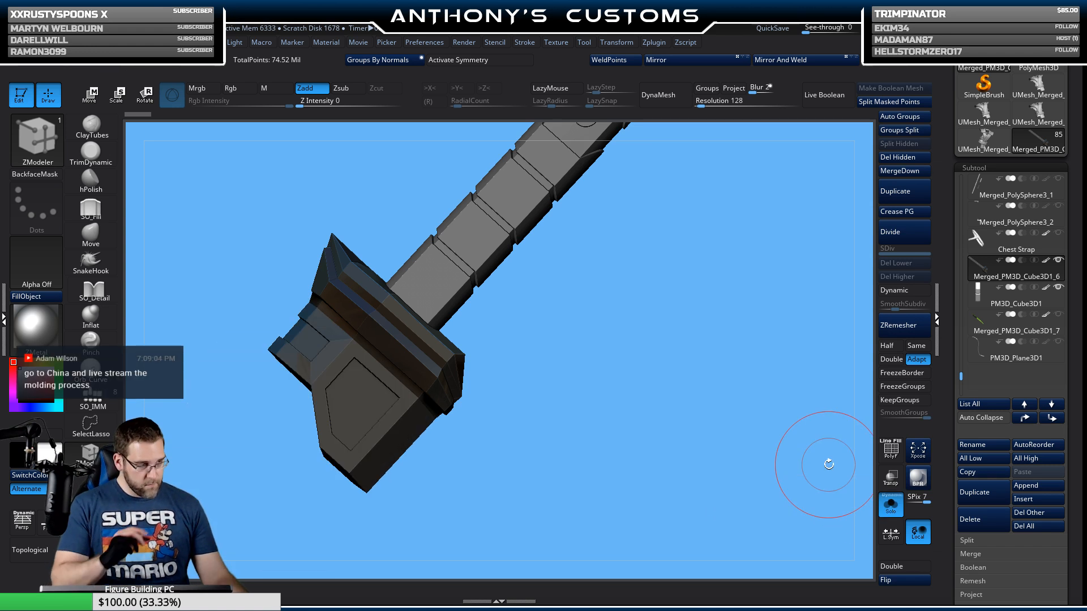
left_click_drag(829, 464, 787, 395)
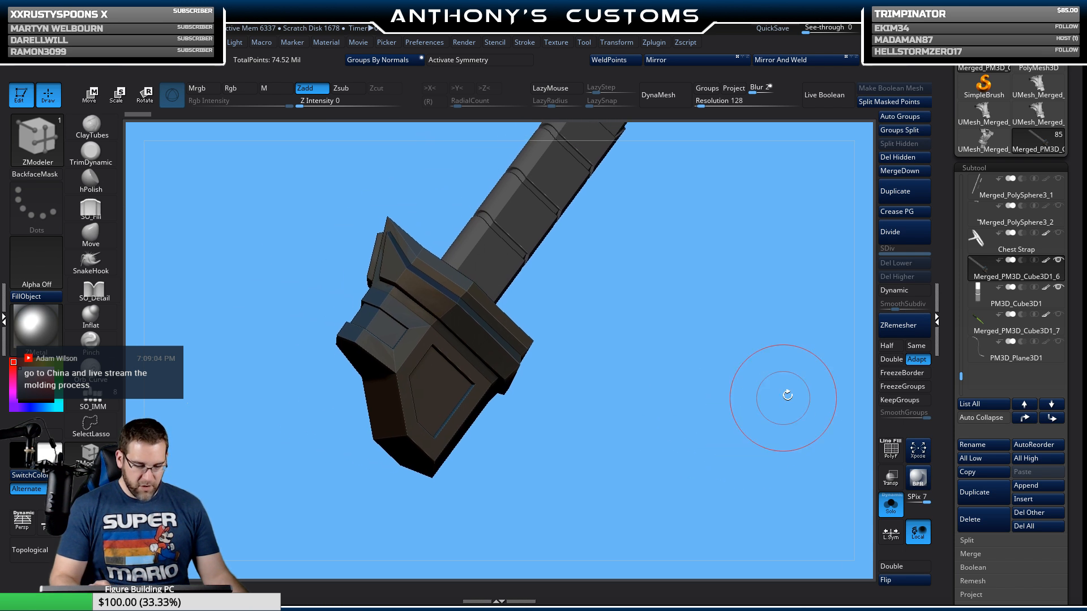
left_click(891, 505)
left_click_drag(711, 485, 747, 441)
left_click(891, 508)
left_click(890, 509)
left_click(891, 509)
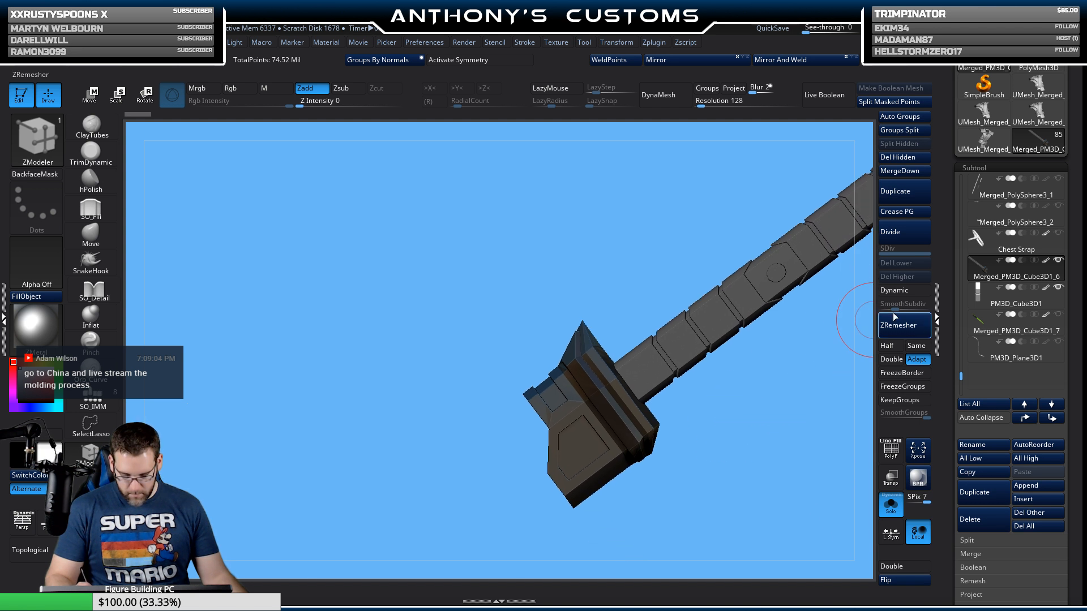
Step: Duplicate the handle subtool and scale the copy up slightly from a pivot placed on its plug end
left_click(983, 497)
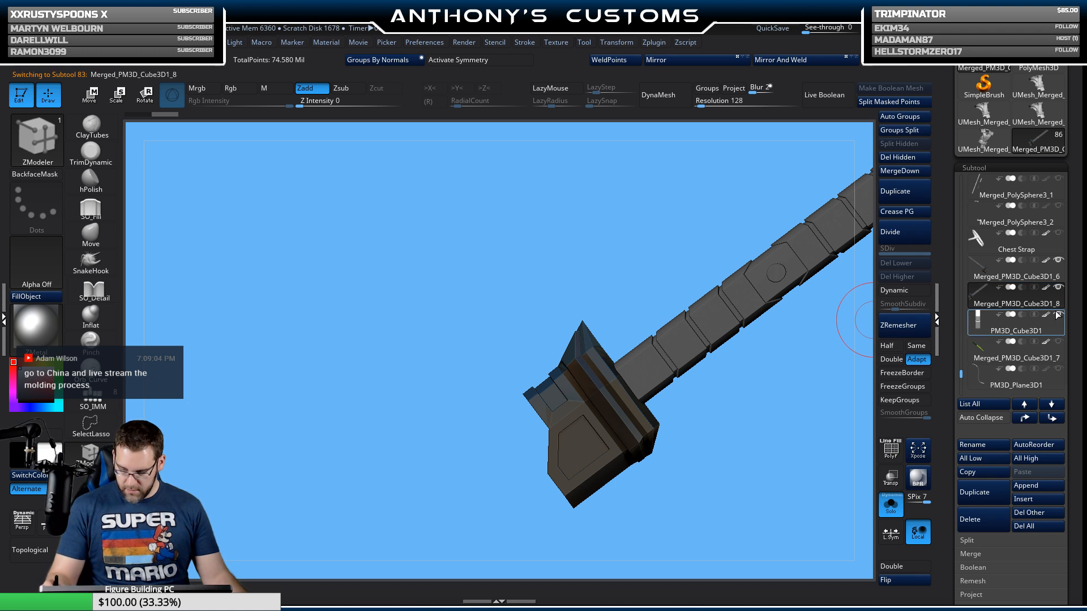
key("w")
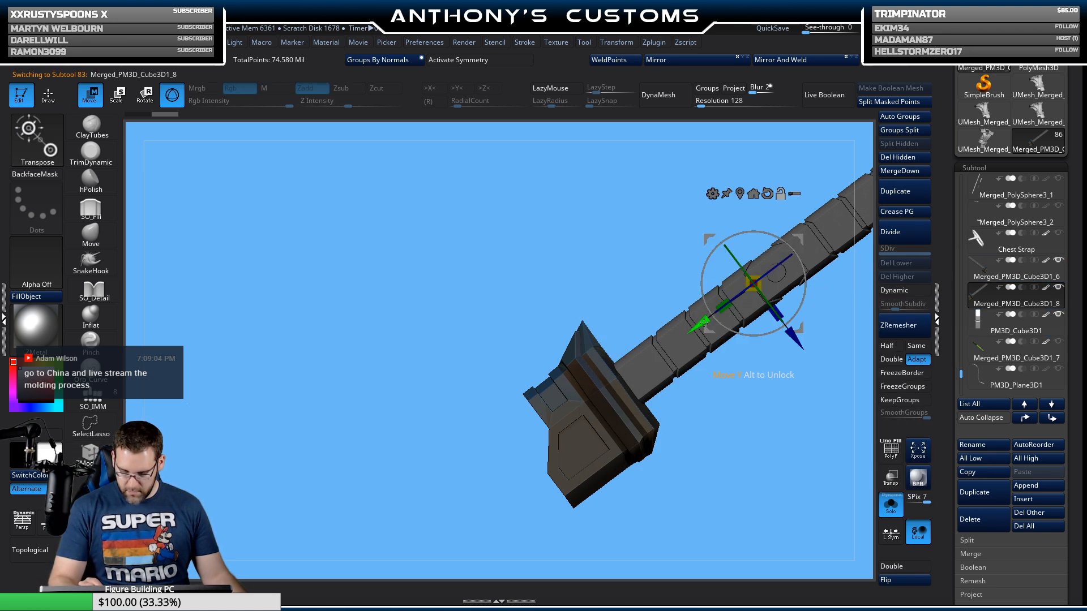
left_click_drag(704, 322, 521, 461, "alt")
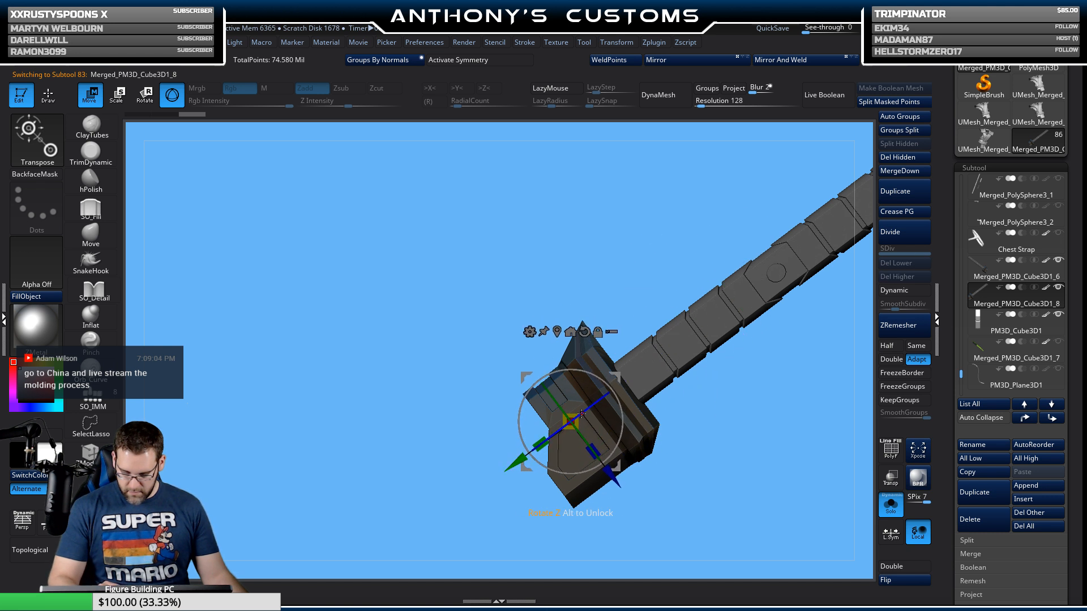
left_click_drag(576, 422, 581, 421)
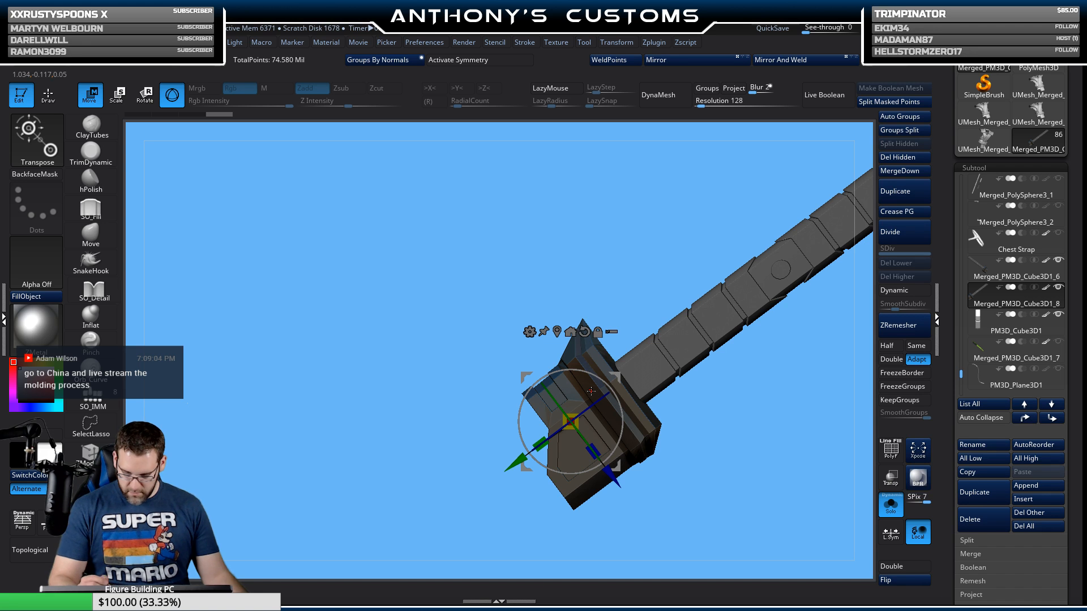
Step: Place the enlarged handle copy below the sheath PM3D_Cube3D1, set it to subtract and turn on Live Boolean with the sheath active
key("q")
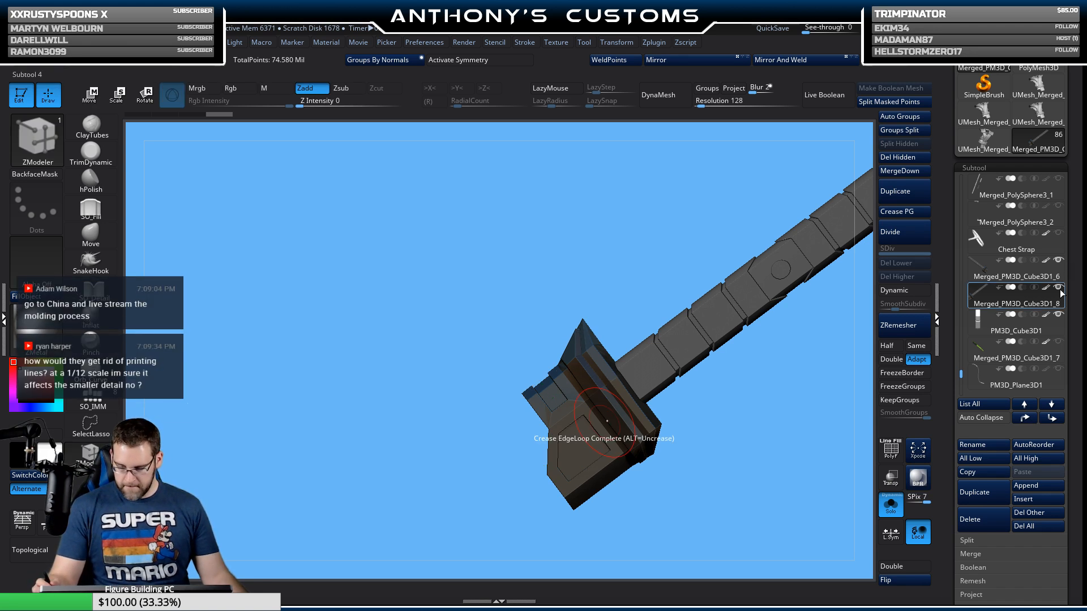
left_click_drag(1014, 330, 1022, 314)
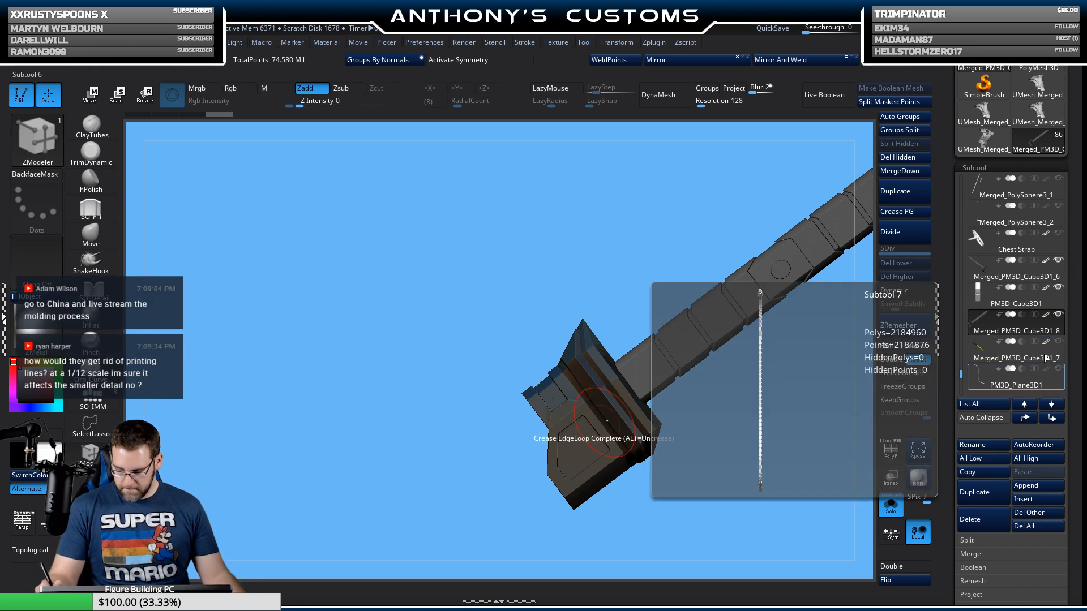
left_click(1020, 303)
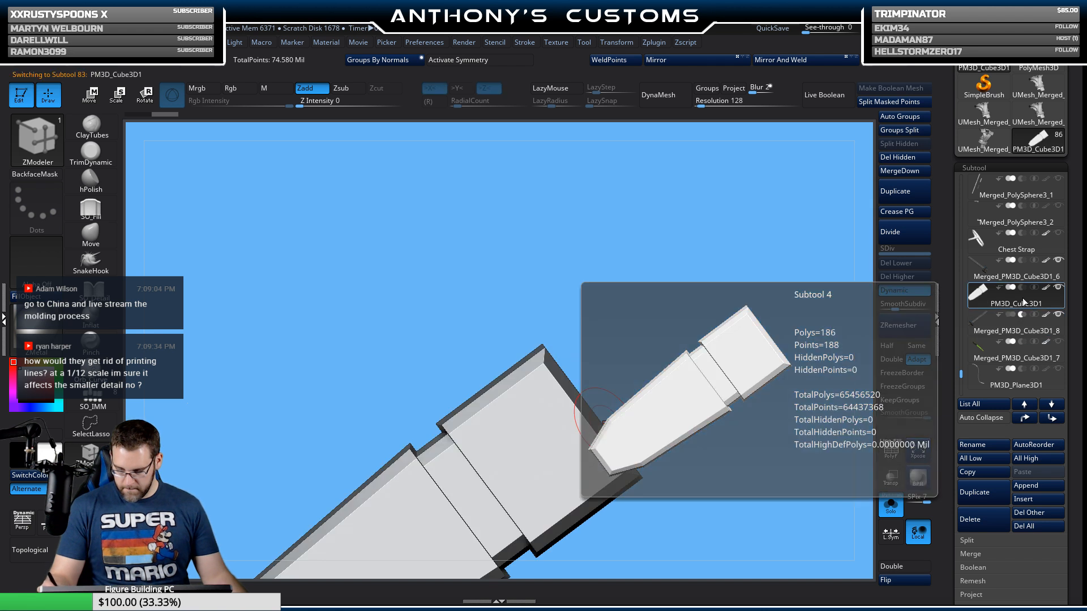
left_click_drag(781, 444, 723, 469)
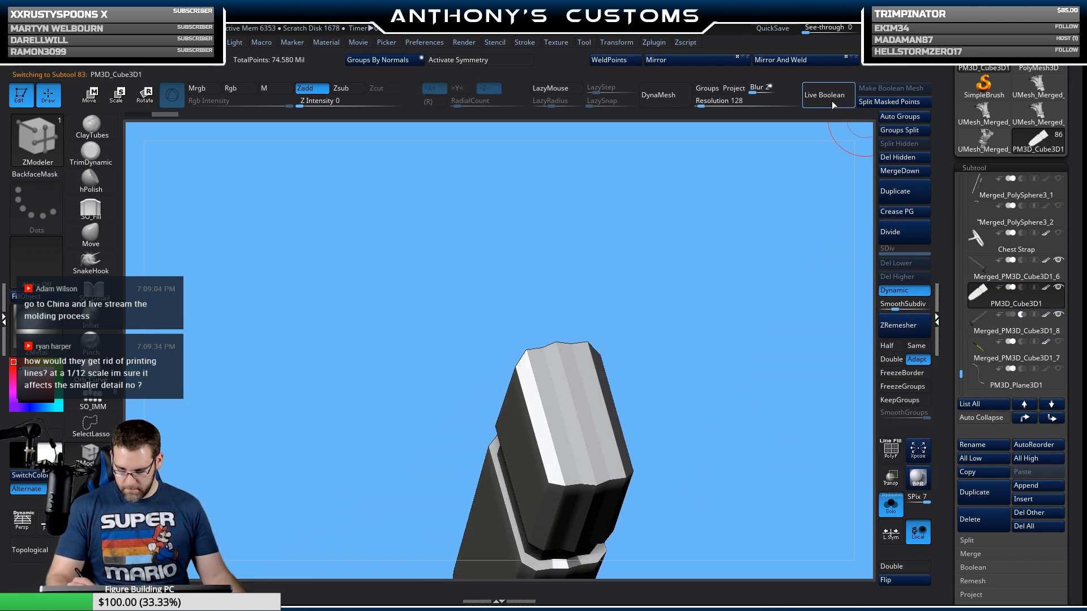
left_click_drag(784, 434, 776, 518)
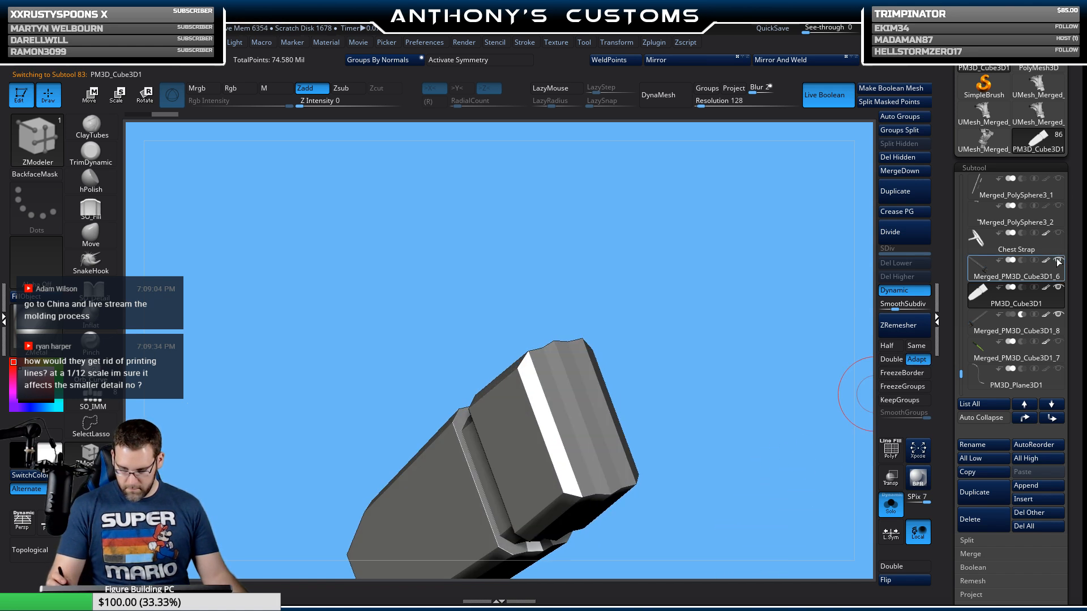
Step: Hide the original handle, leave Solo mode and inspect the socket the subtracted copy cuts into the sheath
left_click(890, 512)
left_click_drag(748, 388, 801, 364)
left_click(897, 582)
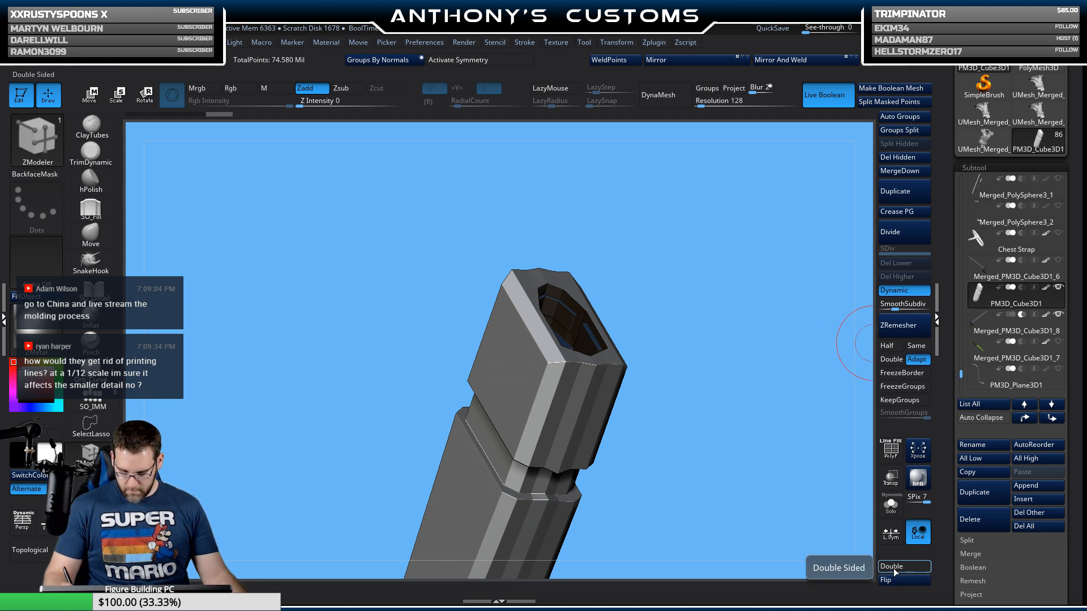
left_click_drag(804, 481, 763, 528)
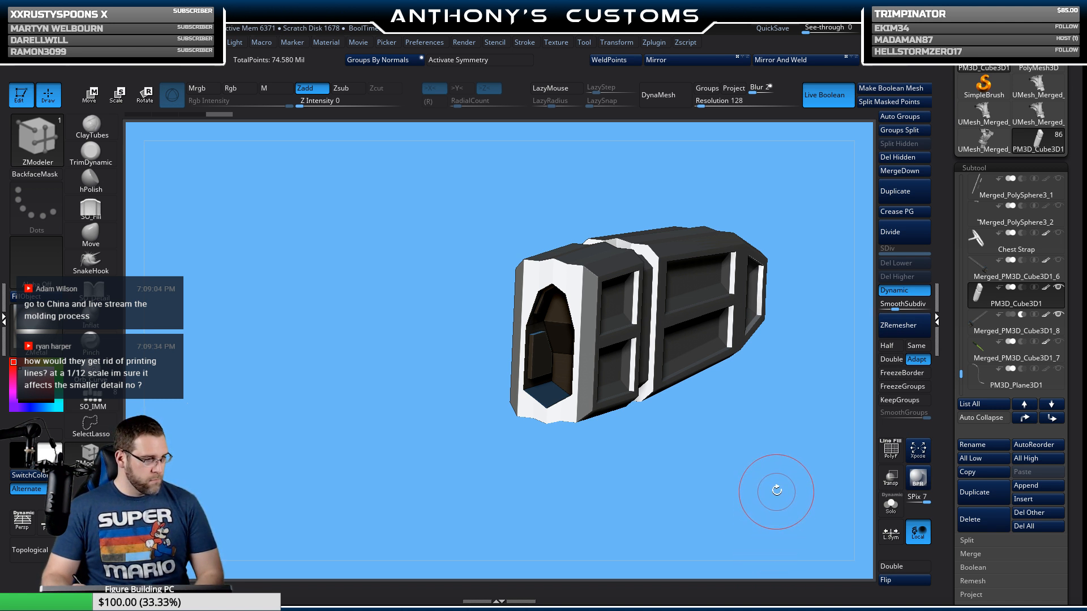
left_click_drag(705, 515, 719, 436)
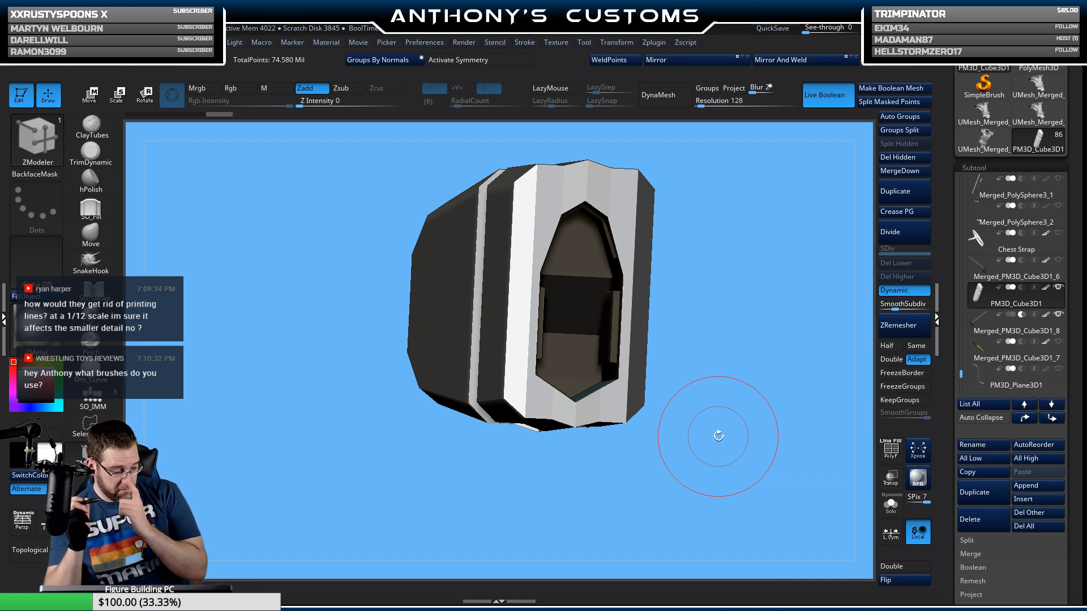
mouse_move(716, 413)
left_mouse_down()
mouse_move(694, 431)
mouse_move(730, 480)
mouse_move(720, 490)
mouse_move(691, 440)
mouse_move(703, 497)
left_mouse_up()
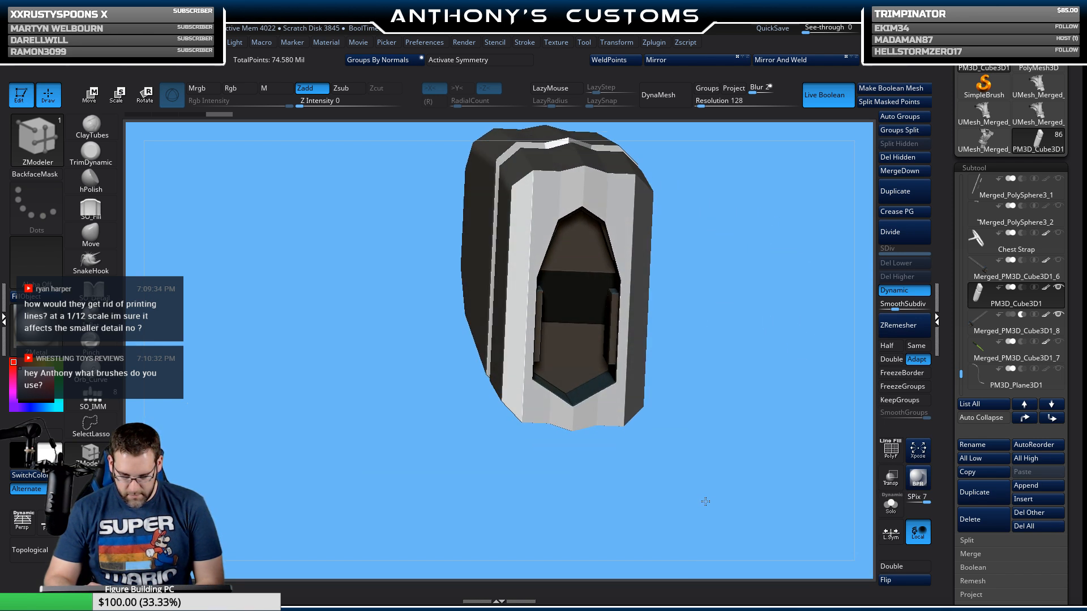
mouse_move(706, 502)
left_mouse_down()
mouse_move(727, 487)
mouse_move(714, 484)
mouse_move(718, 432)
mouse_move(705, 420)
mouse_move(691, 428)
mouse_move(721, 464)
mouse_move(674, 466)
mouse_move(688, 471)
mouse_move(691, 496)
mouse_move(708, 483)
left_mouse_up()
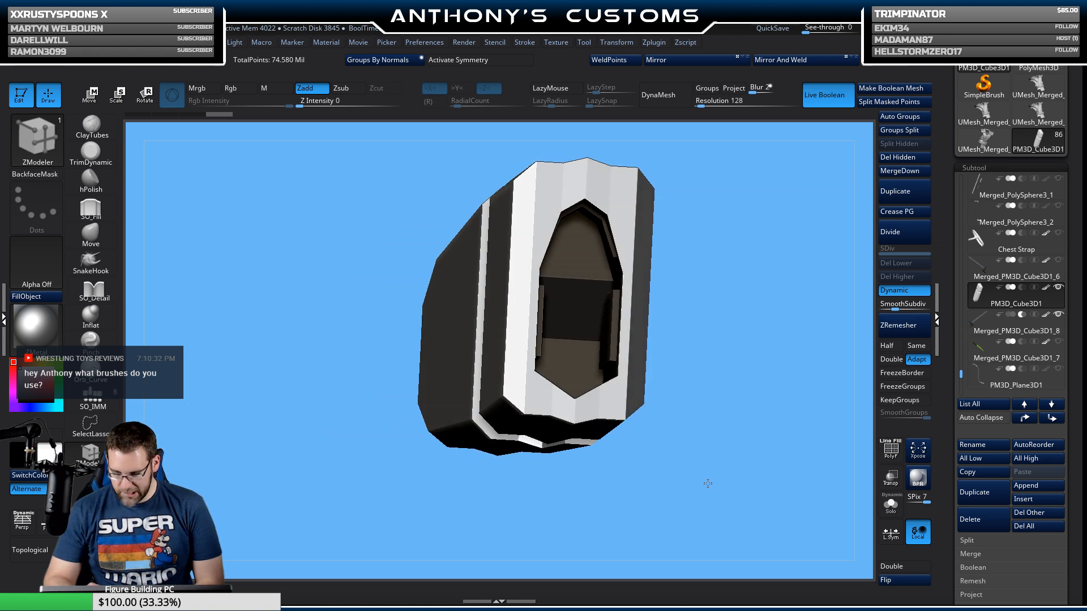
Step: Isolate the handle copy Merged_PM3D_Cube3D1_8, show its polygroup wireframe and regroup its faces by normals
left_click(983, 331)
left_click(891, 504)
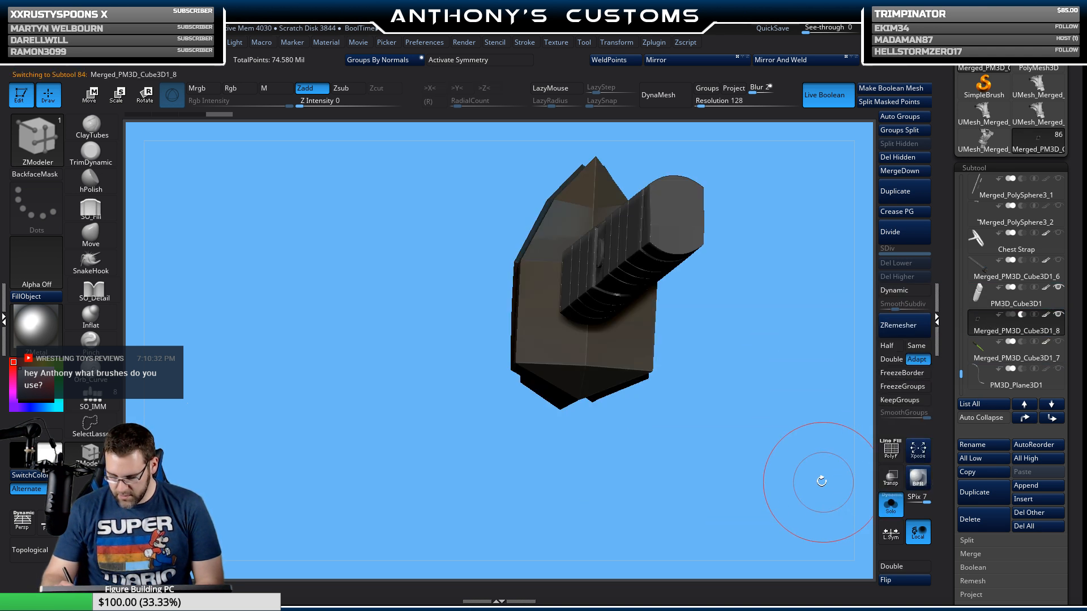
mouse_move(822, 482)
left_mouse_down()
mouse_move(740, 460)
mouse_move(755, 476)
mouse_move(771, 460)
mouse_move(765, 445)
mouse_move(705, 465)
mouse_move(708, 451)
mouse_move(788, 450)
mouse_move(796, 438)
mouse_move(749, 418)
mouse_move(789, 439)
left_mouse_up()
key("shift+f")
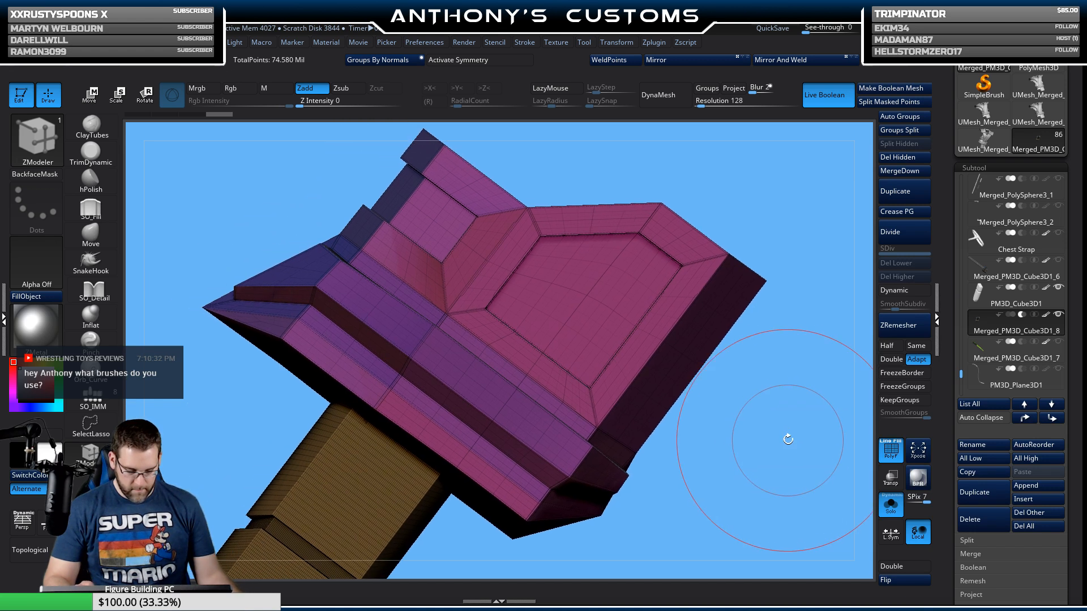
right_click(789, 394)
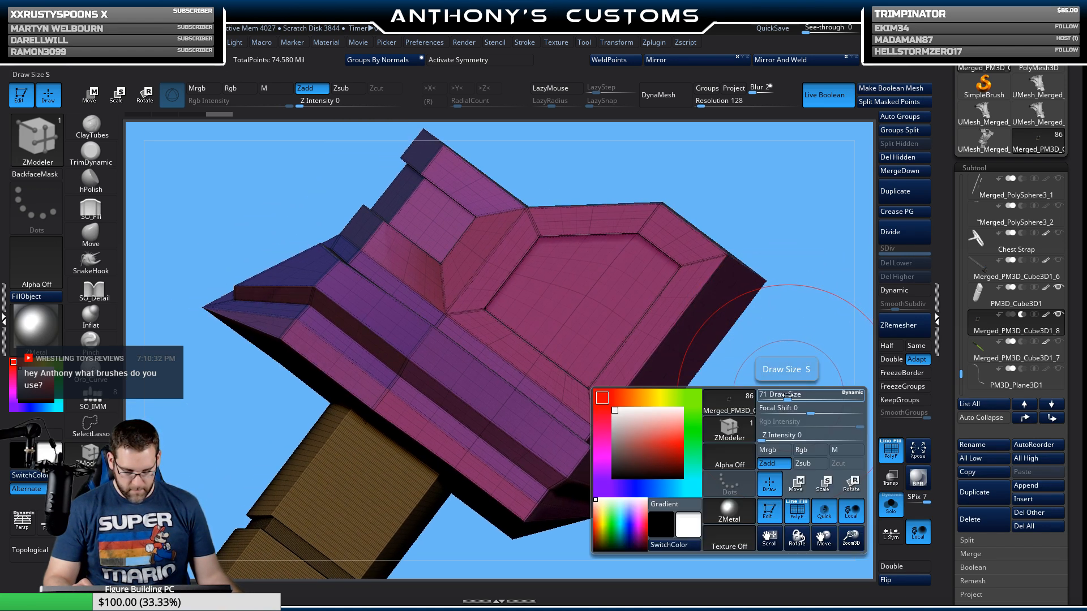
mouse_move(794, 362)
left_mouse_down()
mouse_move(770, 377)
mouse_move(774, 332)
mouse_move(708, 166)
left_mouse_up()
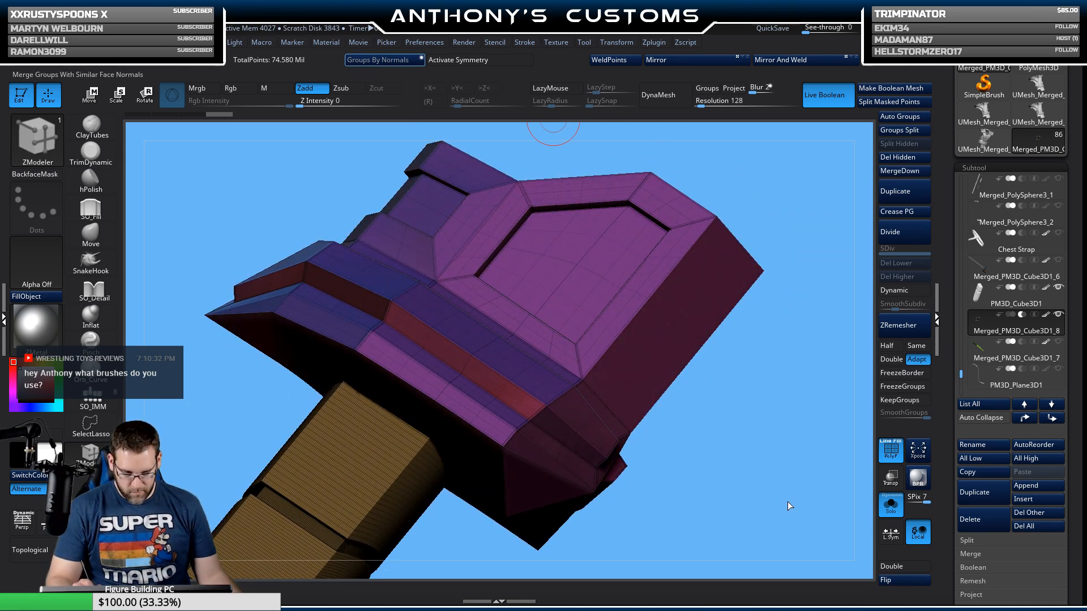
key("shift+f")
mouse_move(781, 498)
left_mouse_down()
mouse_move(761, 431)
mouse_move(770, 459)
mouse_move(700, 425)
mouse_move(634, 442)
mouse_move(718, 427)
left_mouse_up()
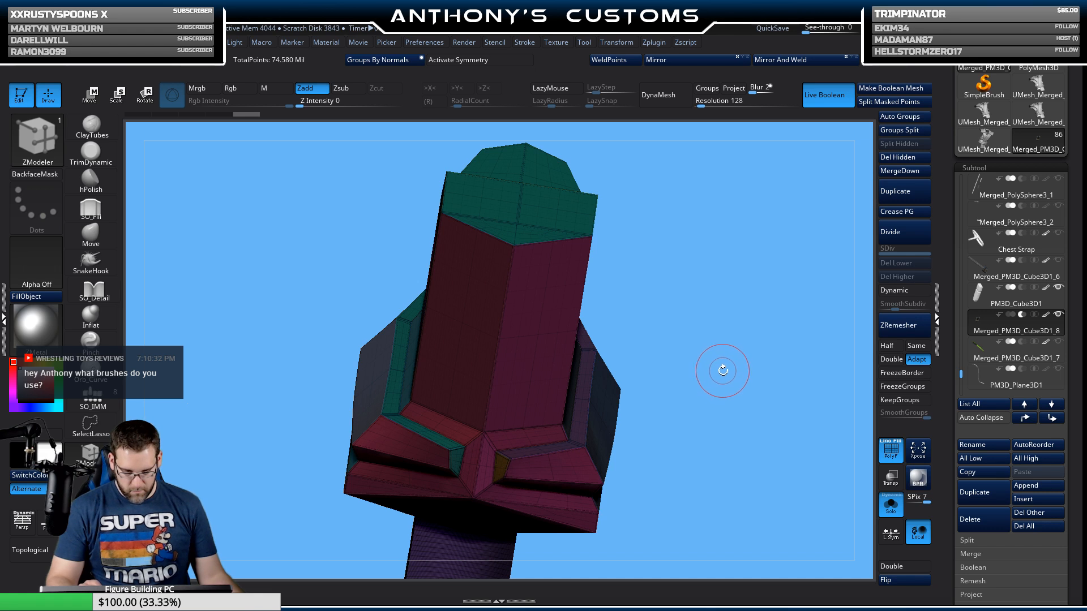
mouse_move(722, 354)
left_mouse_down()
mouse_move(708, 397)
mouse_move(731, 373)
mouse_move(742, 381)
mouse_move(740, 356)
mouse_move(735, 391)
mouse_move(759, 389)
mouse_move(720, 382)
left_mouse_up()
key("f")
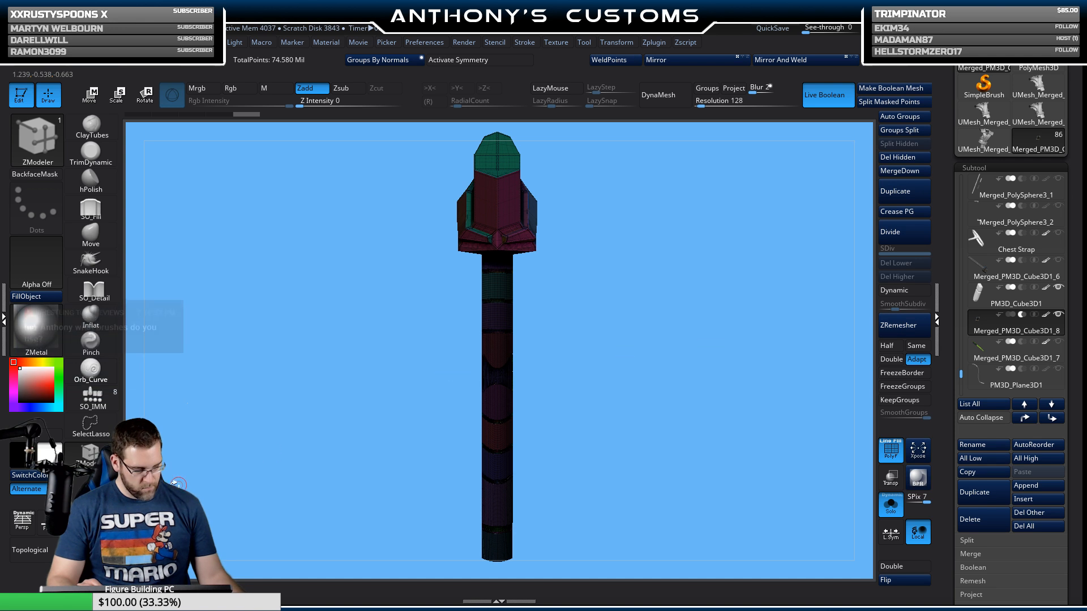
left_click(49, 523)
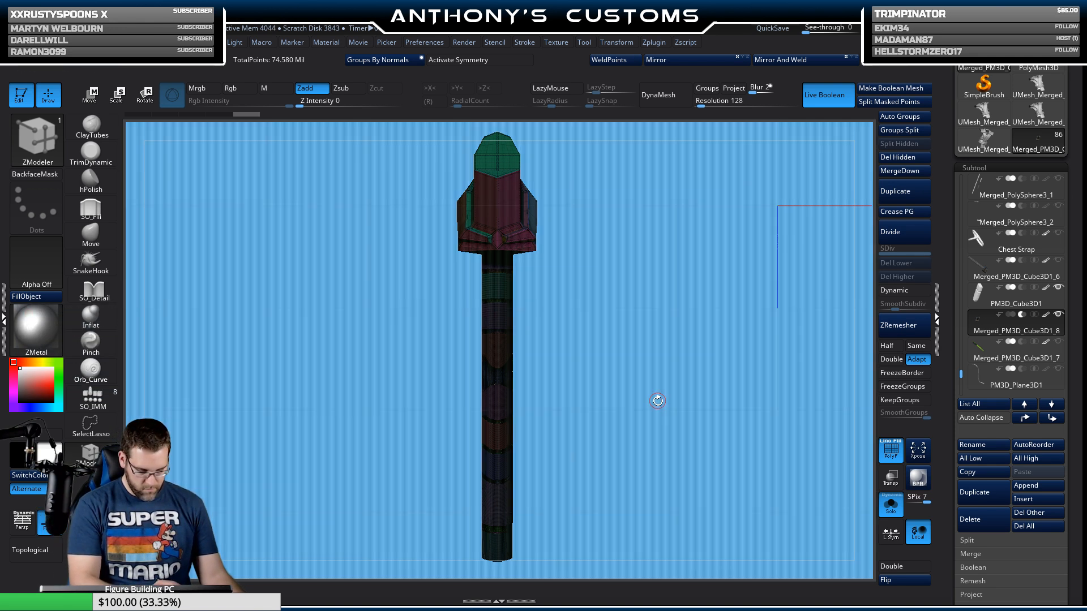
mouse_move(645, 407)
left_mouse_down()
mouse_move(644, 418)
mouse_move(653, 400)
left_mouse_up()
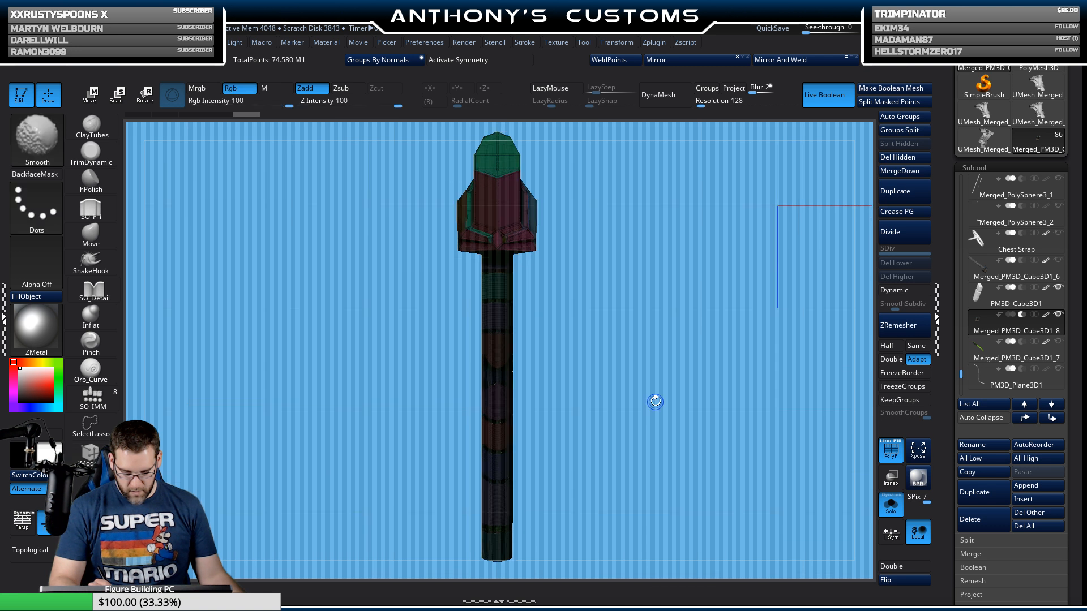
key("shift+p")
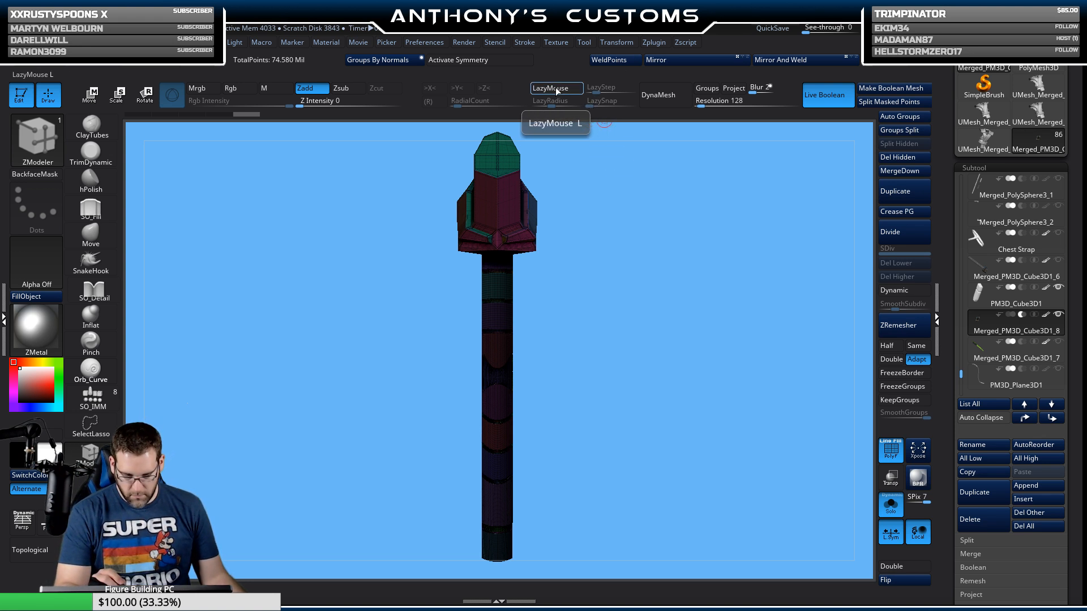
Step: Activate local X-axis symmetry on the handle copy and frame its guard and plug head-on
left_click(504, 57)
left_click_drag(644, 238, 678, 447, "alt")
left_click_drag(662, 279, 684, 496, "alt")
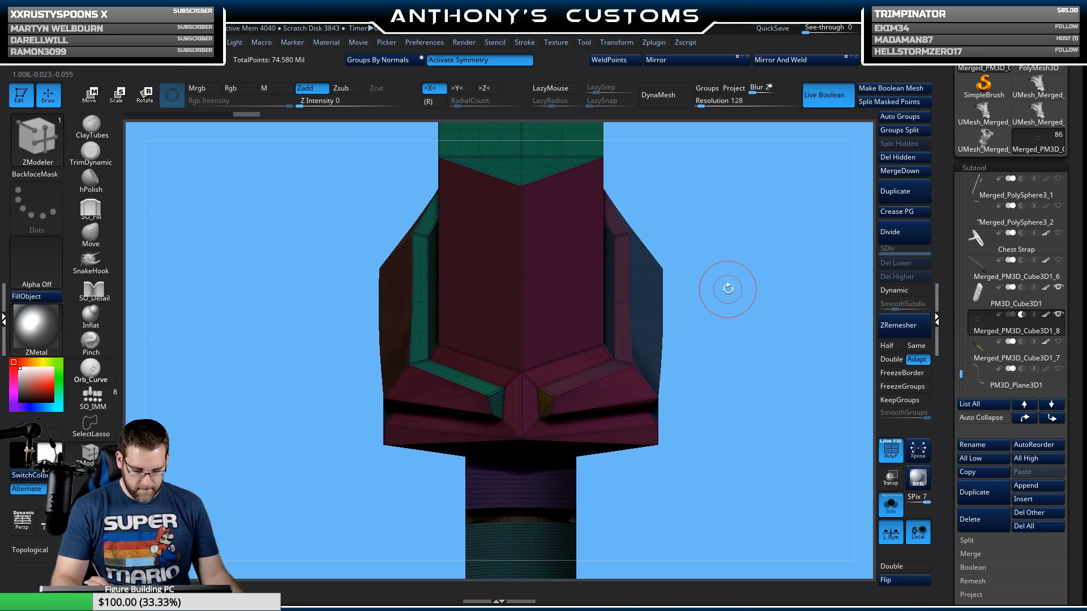
left_click_drag(728, 289, 723, 298)
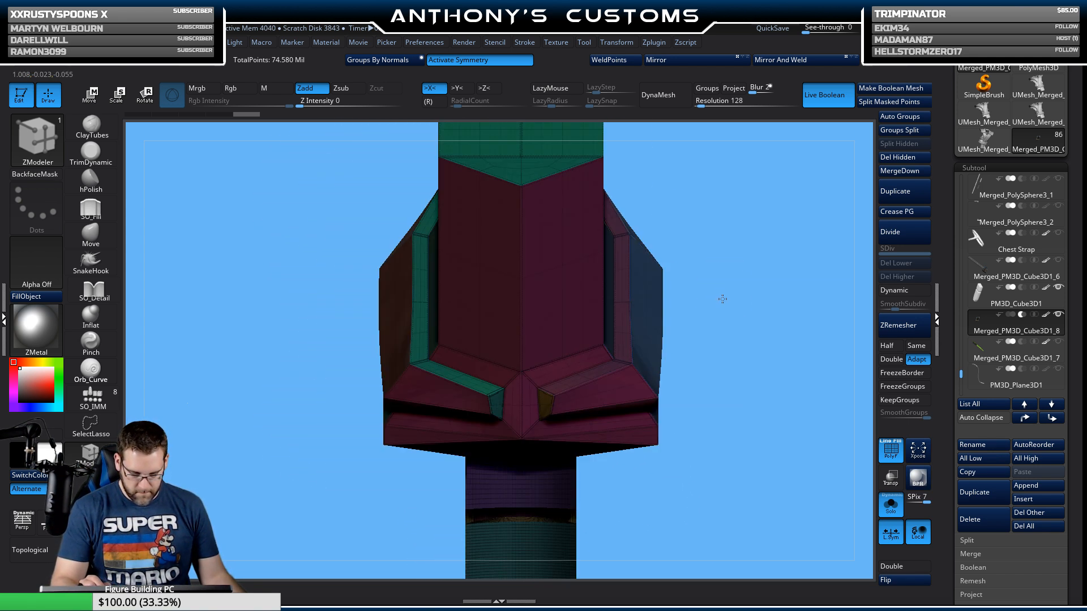
Step: Flip the handle copy across X and back with Mirror, and apply Mirror And Weld to it
left_click(706, 61)
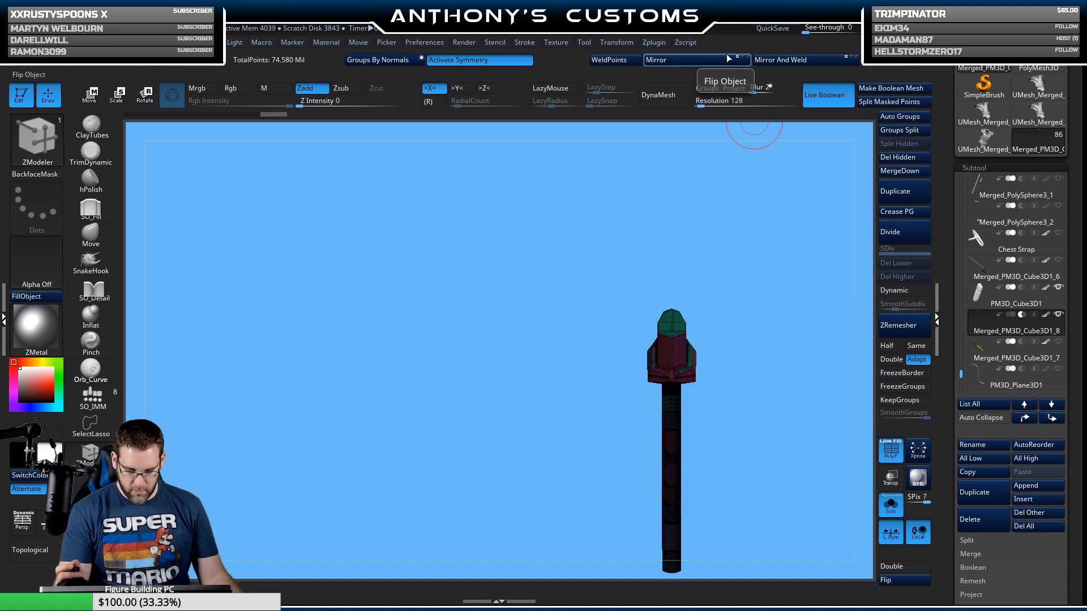
left_click(728, 57)
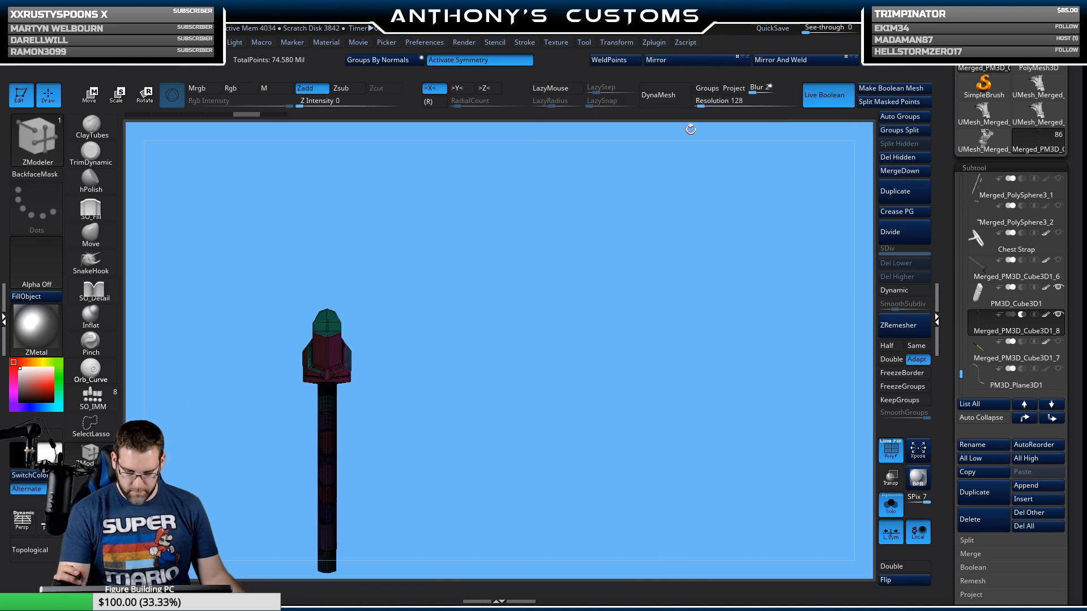
key("f")
left_click(798, 62)
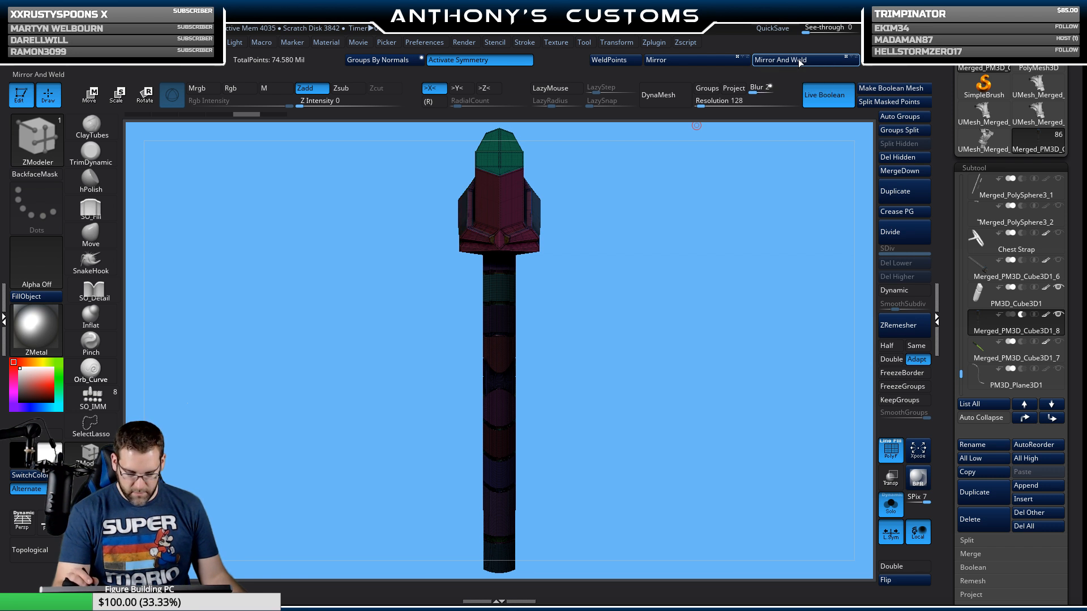
Step: Examine the mirrored guard and its recessed hexagonal side panel up close
left_click_drag(660, 253, 648, 473, "alt")
left_click_drag(674, 260, 638, 483, "alt")
left_click_drag(673, 210, 644, 460, "alt")
left_click_drag(660, 283, 692, 347)
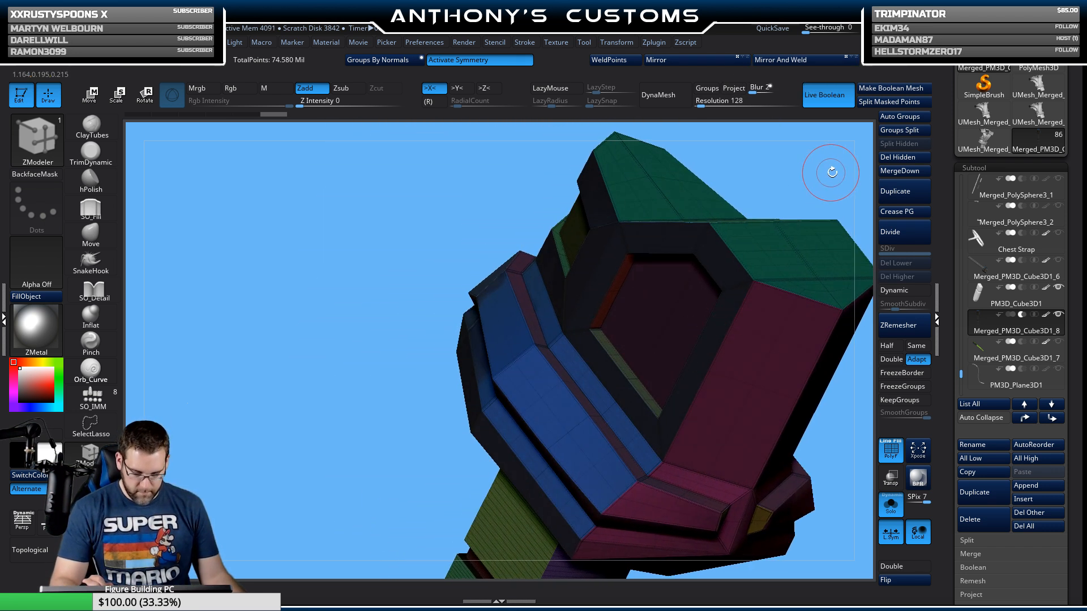
left_click_drag(831, 174, 481, 558)
left_click_drag(804, 340, 676, 481, "alt")
left_click_drag(735, 440, 723, 388)
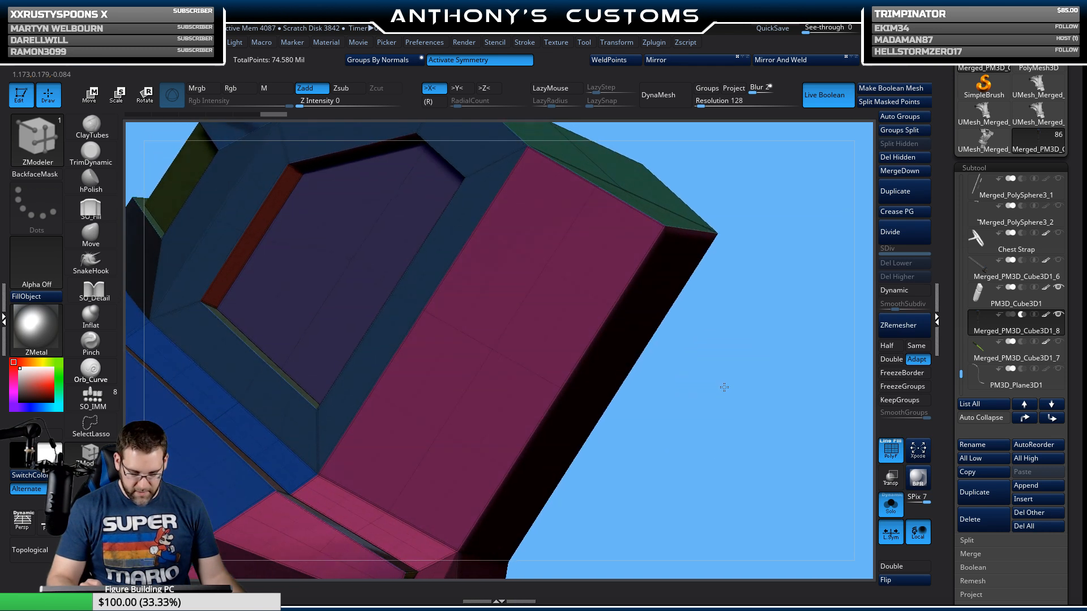
right_click(723, 388)
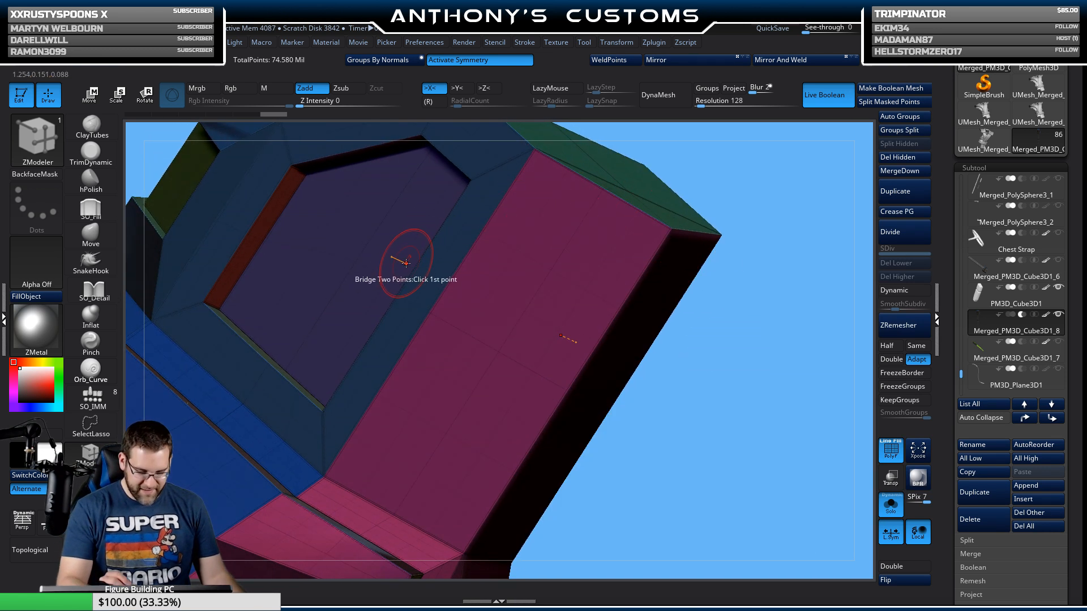
mouse_move(457, 224)
right_mouse_down("ctrl")
mouse_move(466, 304)
mouse_move(643, 300)
right_mouse_up("ctrl")
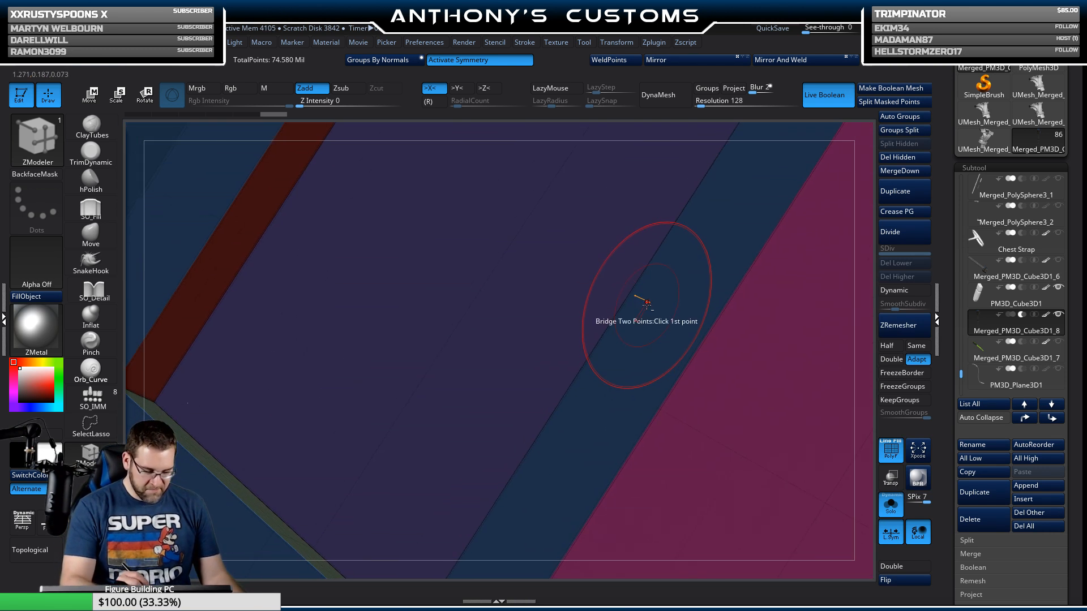
Step: Fill the handle copy with BasicMaterial in Mrgb mode and show its polygroup wireframe again
key("shift+f")
right_click_drag(592, 210, 291, 294, "alt")
left_click(57, 332)
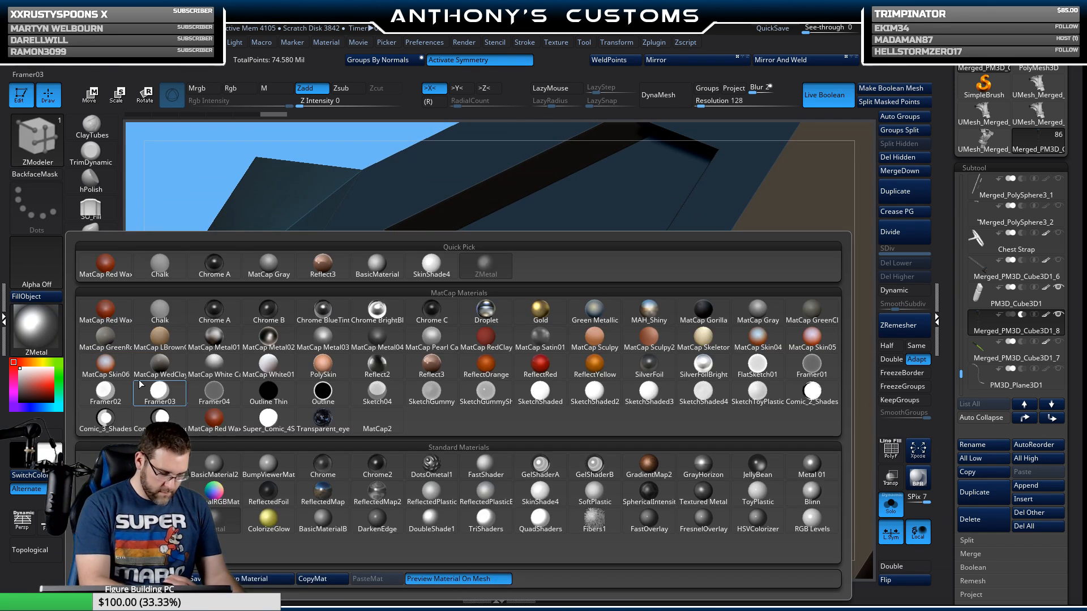
left_click(160, 466)
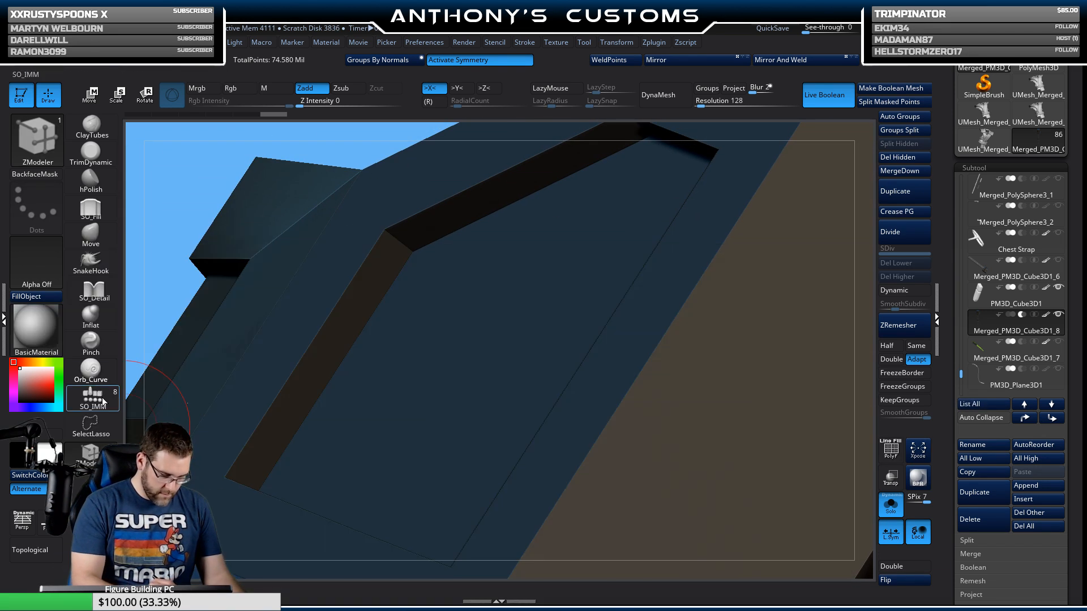
left_click(199, 89)
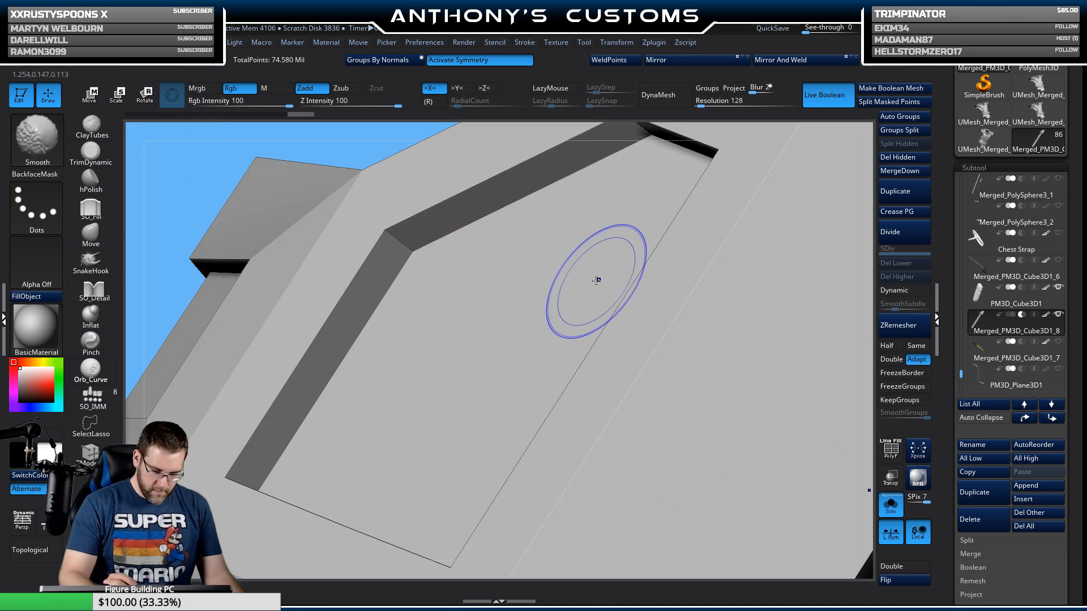
key("shift+f")
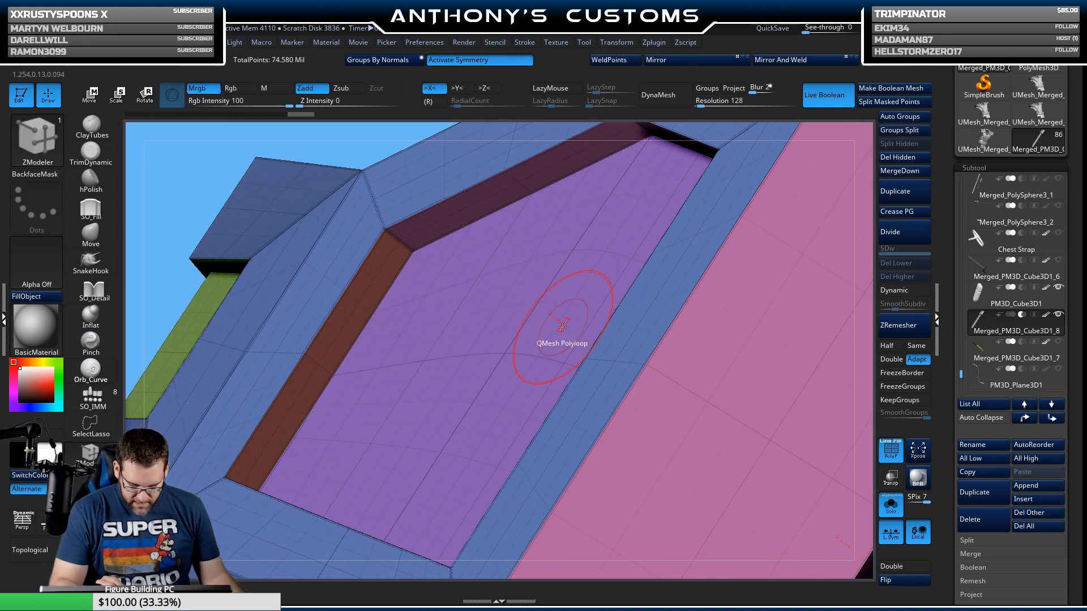
Step: Try QMesh on a single polyloop of the guard's recessed side panel
left_click(559, 325)
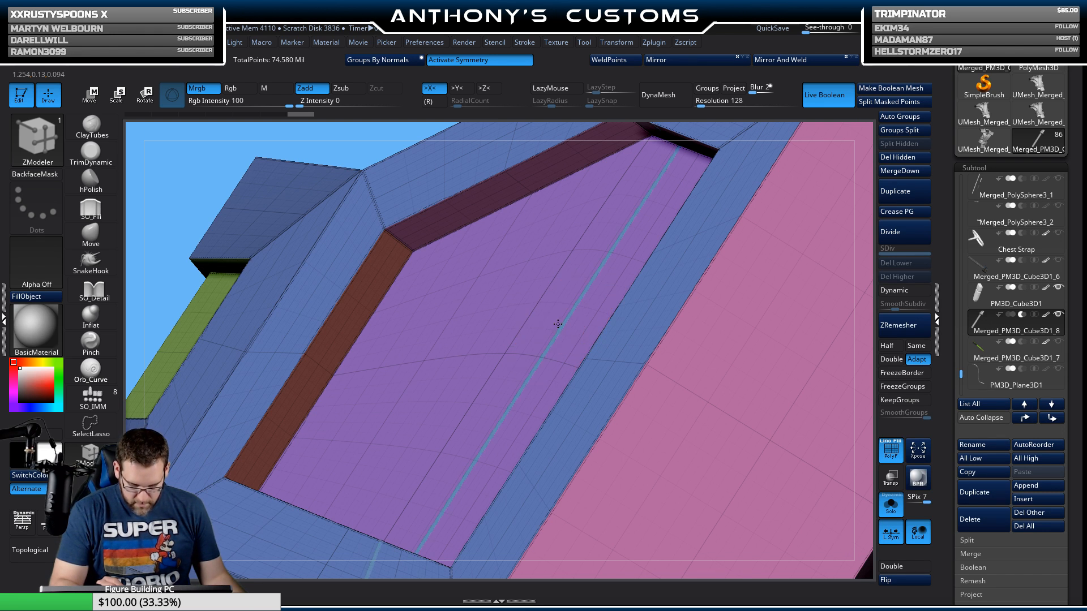
left_click(574, 306)
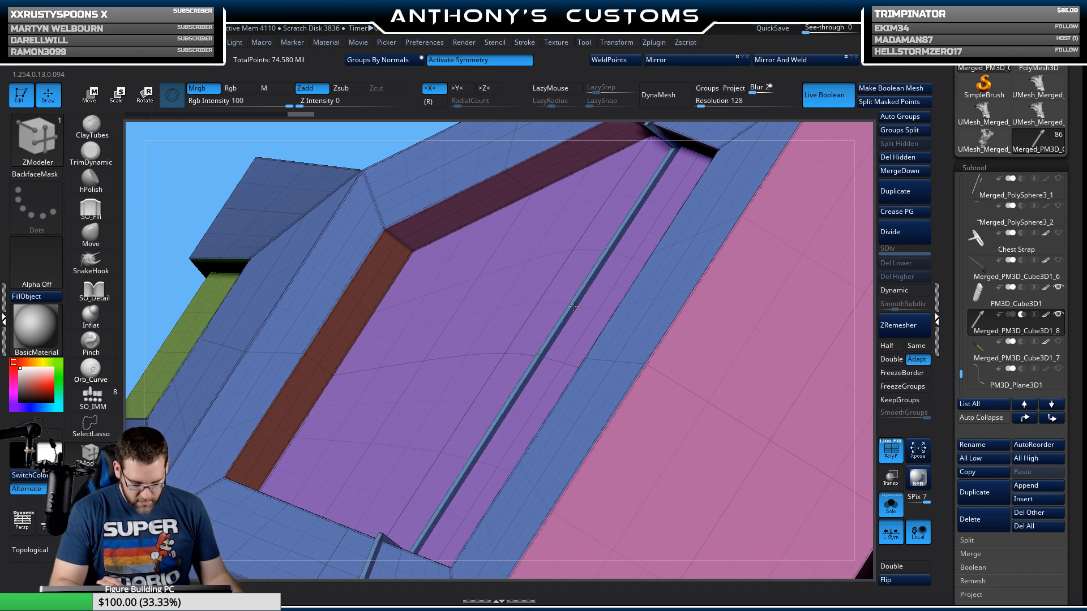
key("ctrl+z")
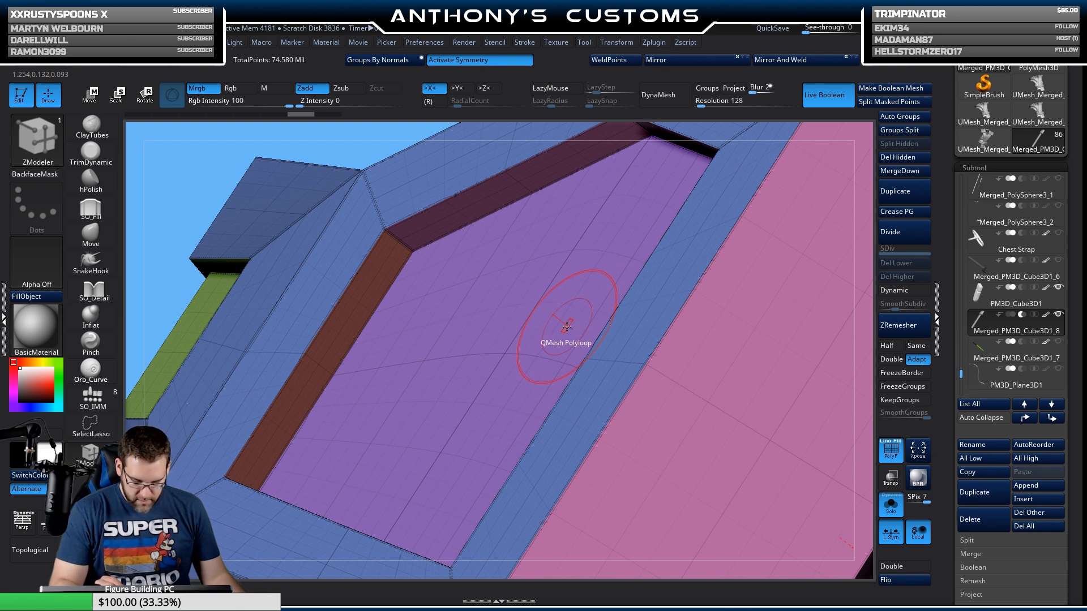
Step: Retarget QMesh to Polygroup All and try extruding the recessed side panel outward towards its surrounding rim
key("space")
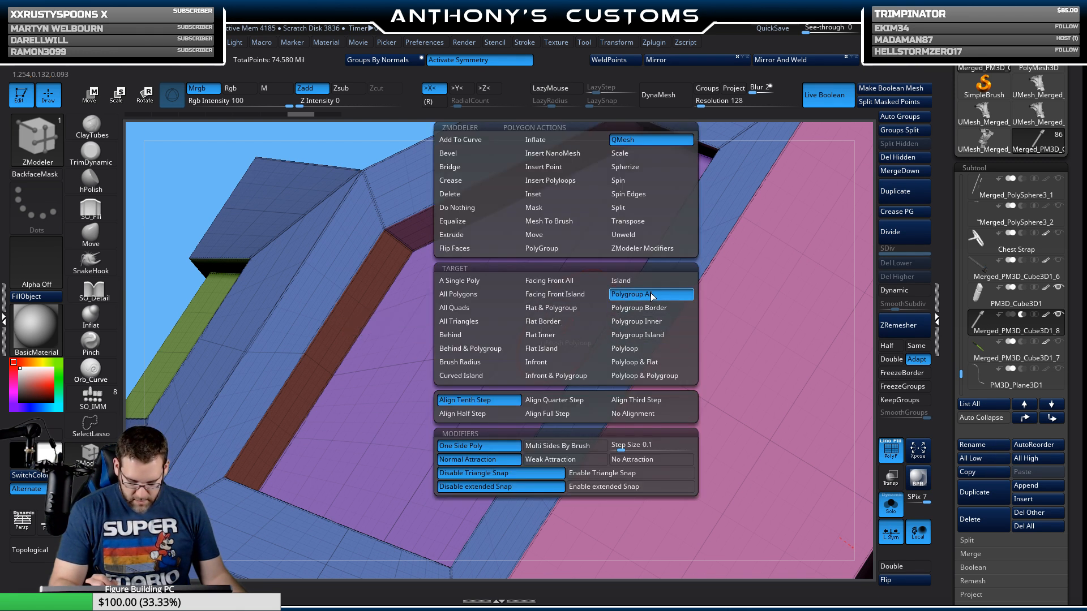
left_click(651, 295)
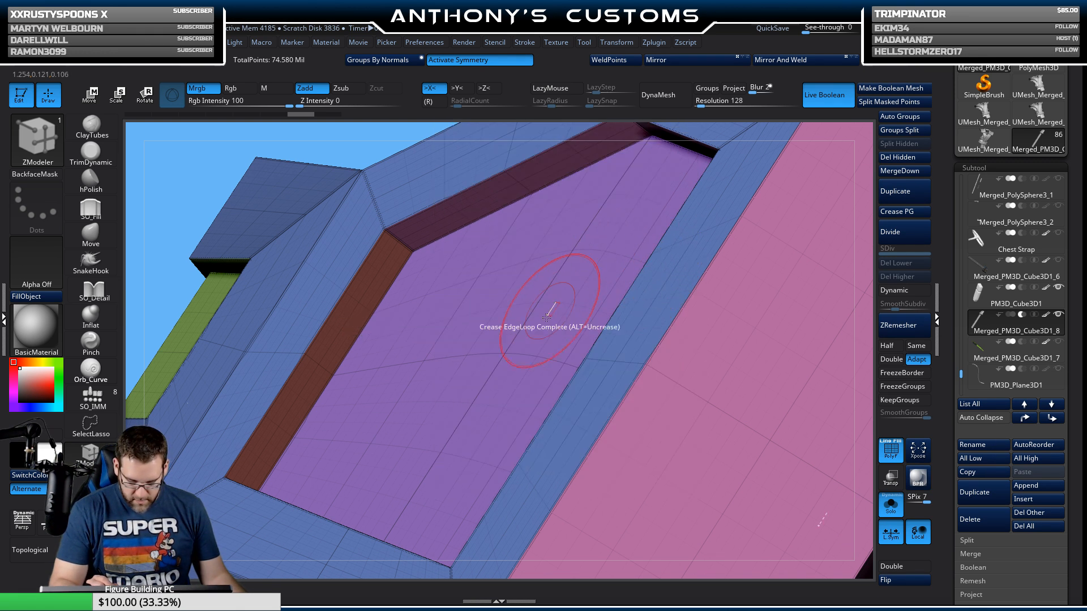
left_click(527, 348)
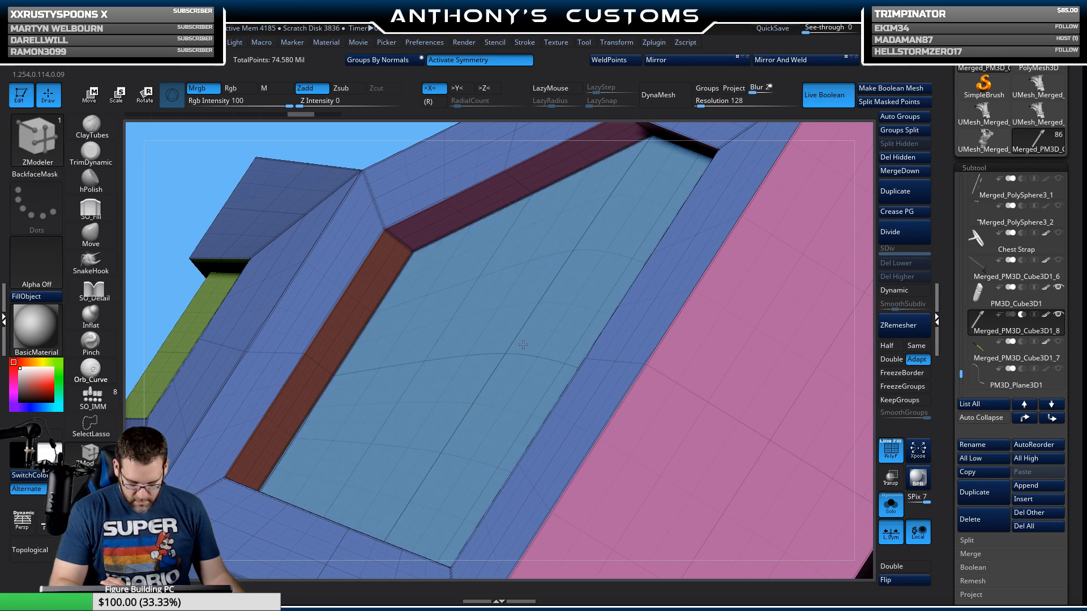
left_click_drag(523, 345, 492, 313)
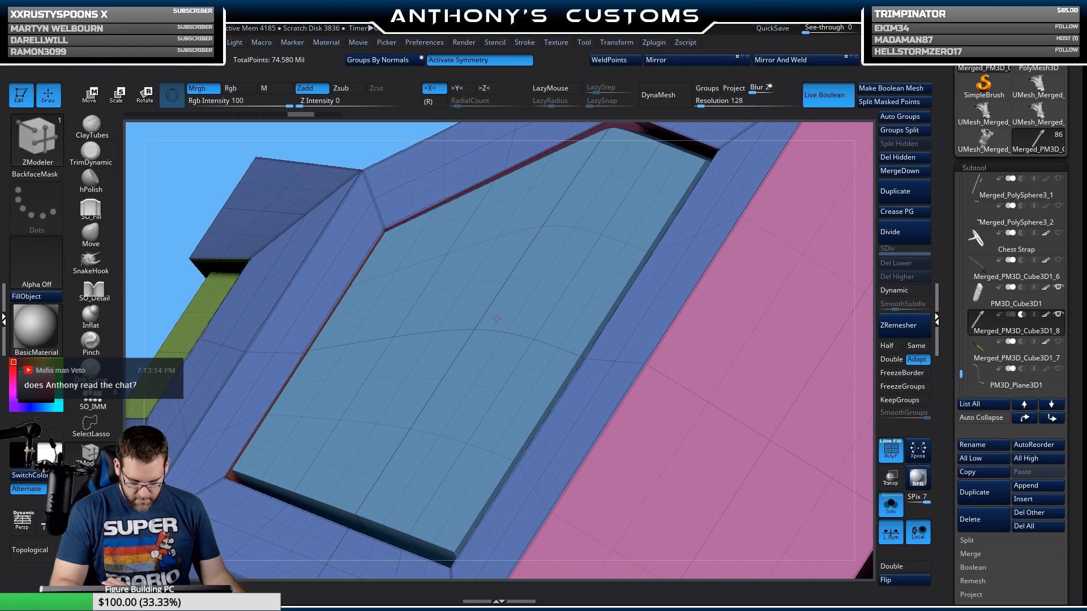
left_click_drag(497, 319, 497, 320)
key("ctrl+z")
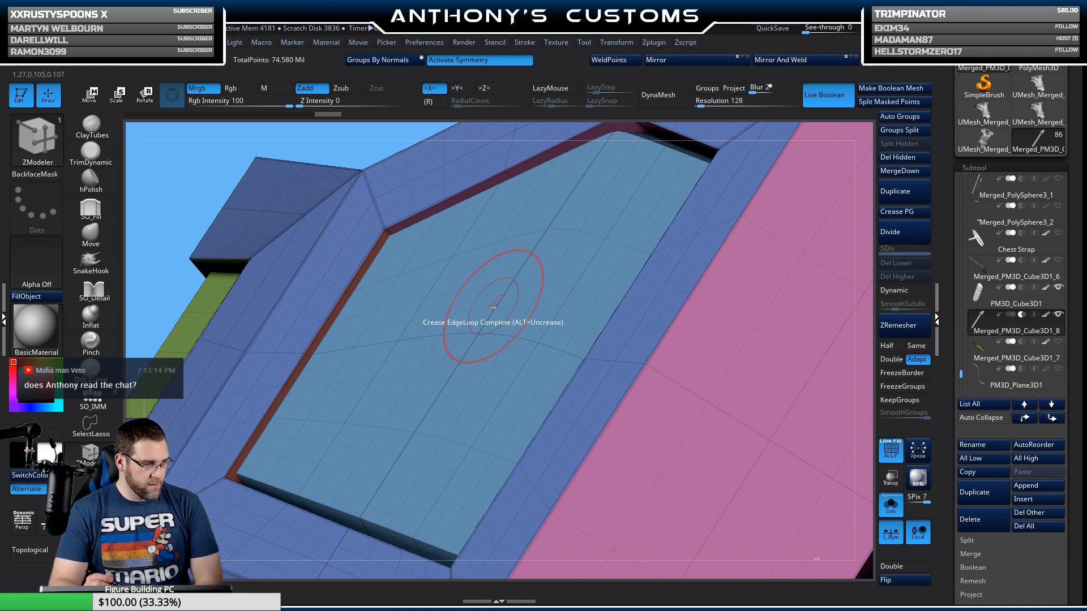
Step: Retarget QMesh to Flat Border and try to close the narrow gap along the raised side panel's edge
right_click(643, 317)
left_click(665, 321)
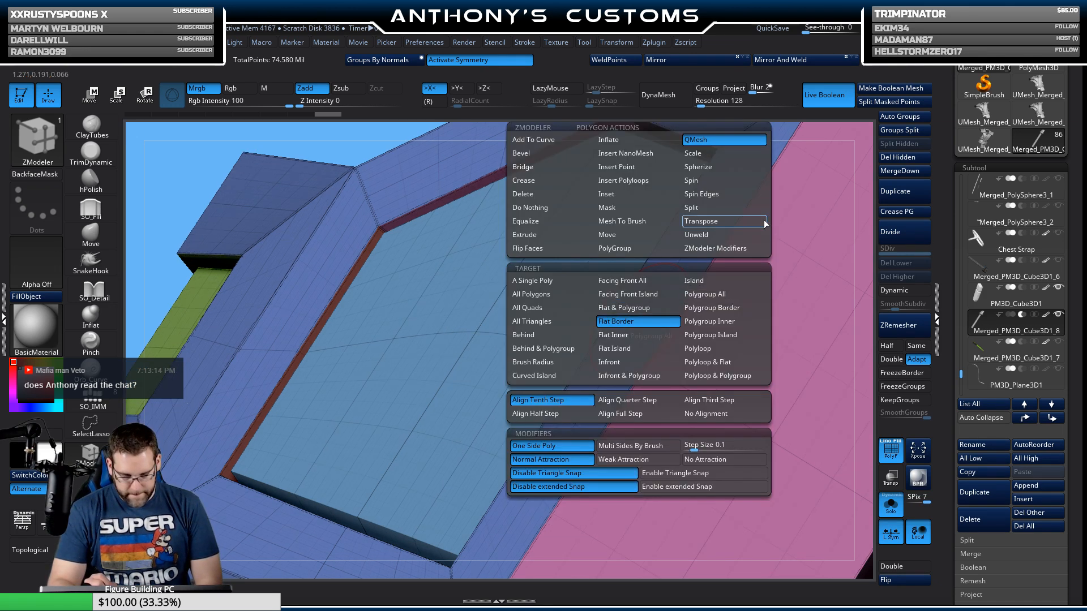
right_click_drag(709, 274, 652, 304)
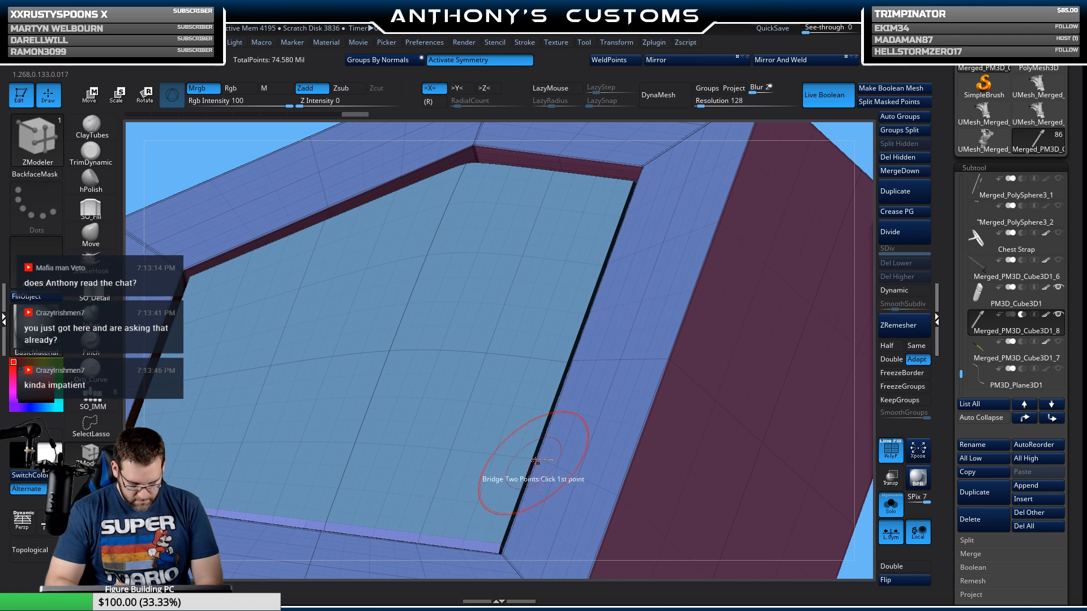
right_click_drag(535, 465, 599, 427)
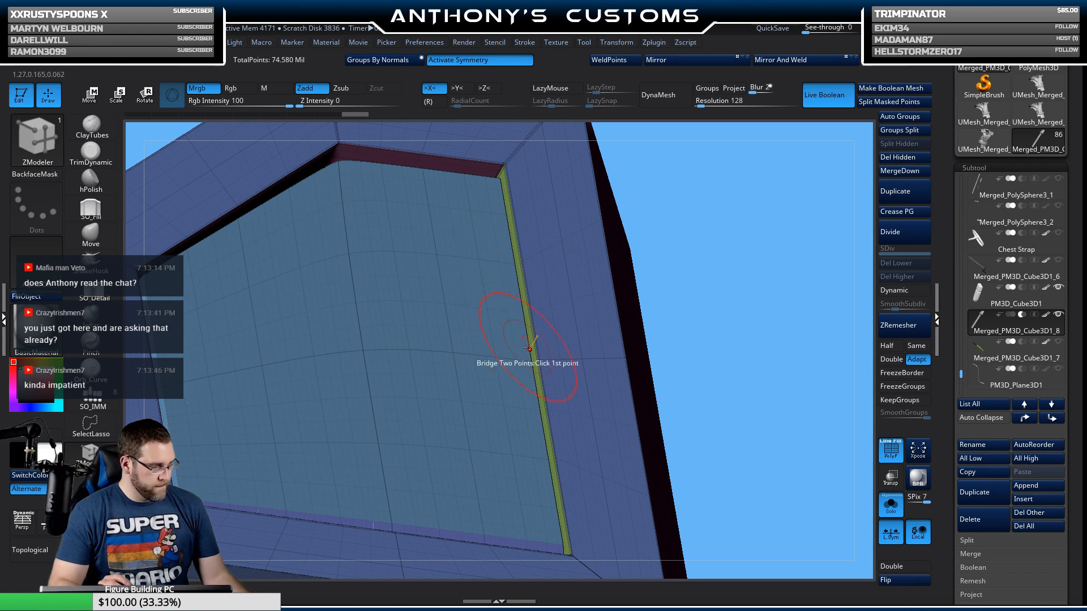
right_click_drag(514, 360, 572, 316, "ctrl")
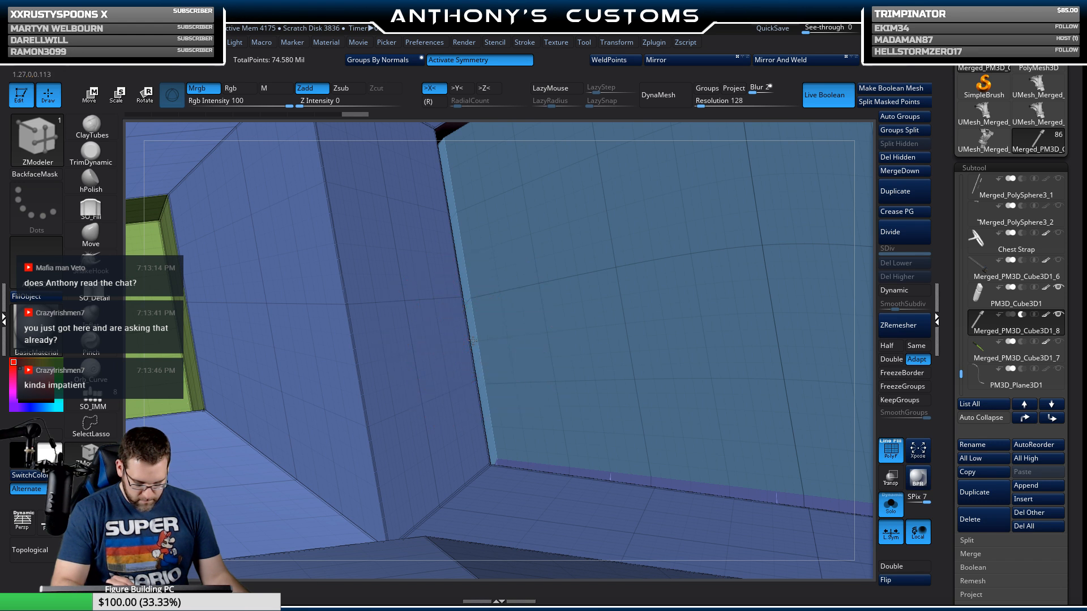
left_click_drag(473, 339, 457, 344)
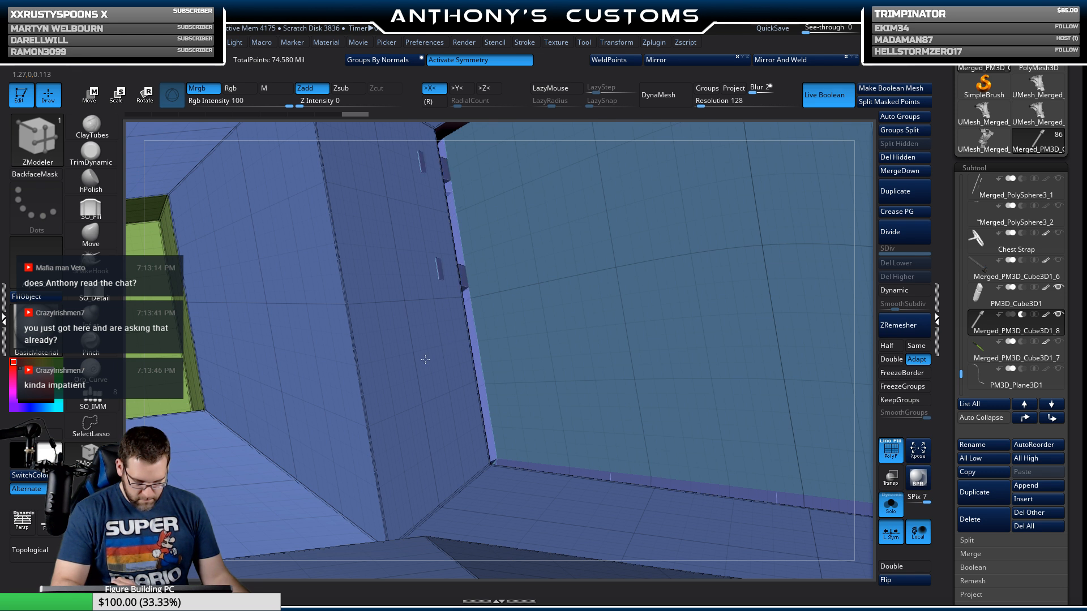
Step: Undo the QMesh edits on the guard's side panel and the fill made before them
key("ctrl+z")
key("ctrl+z")
key("ctrl+z")
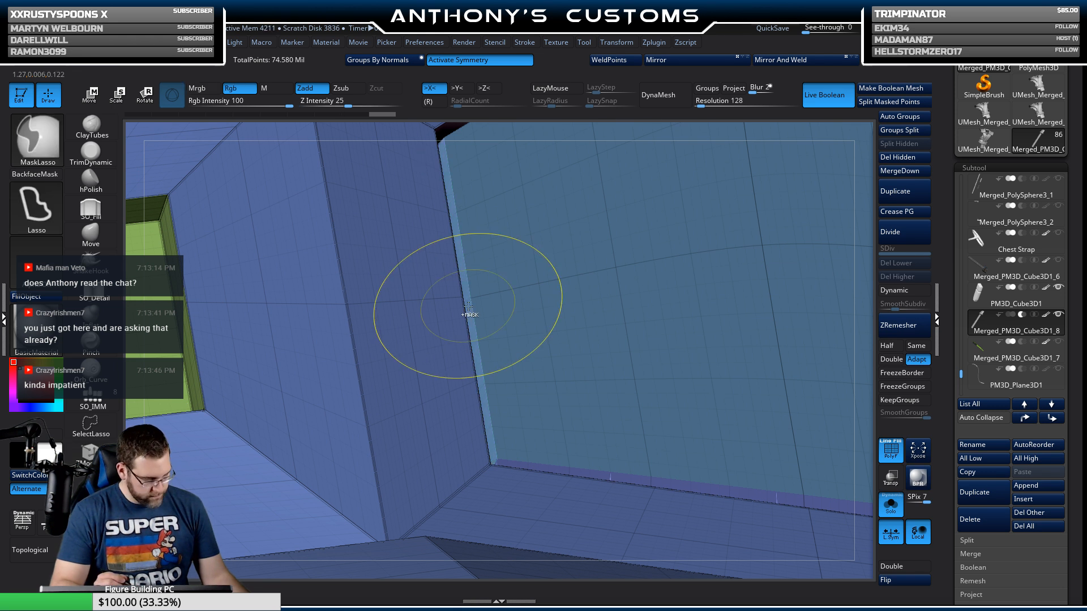
key("ctrl+z")
key("ctrl+z")
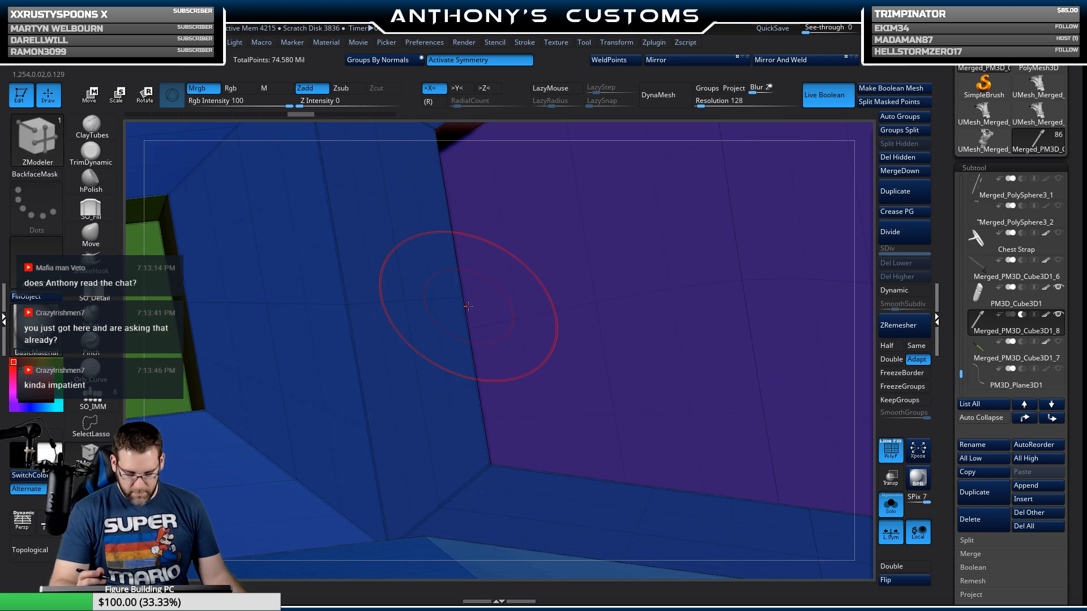
key("ctrl+z")
Step: Try a Flat Border QMesh on the green recessed notch face beside the guard's side panel
key("f")
left_click_drag(719, 274, 700, 429)
left_click_drag(733, 311, 687, 280)
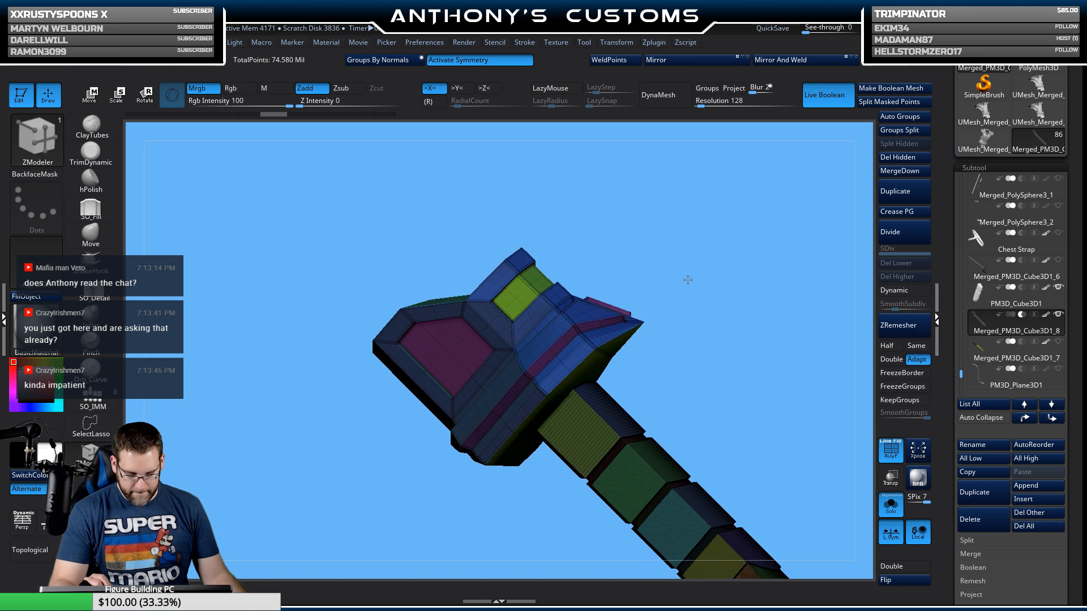
left_click_drag(688, 280, 696, 366)
left_click_drag(711, 190, 774, 293, "alt")
left_click_drag(685, 238, 700, 316)
left_click_drag(707, 210, 774, 283, "alt")
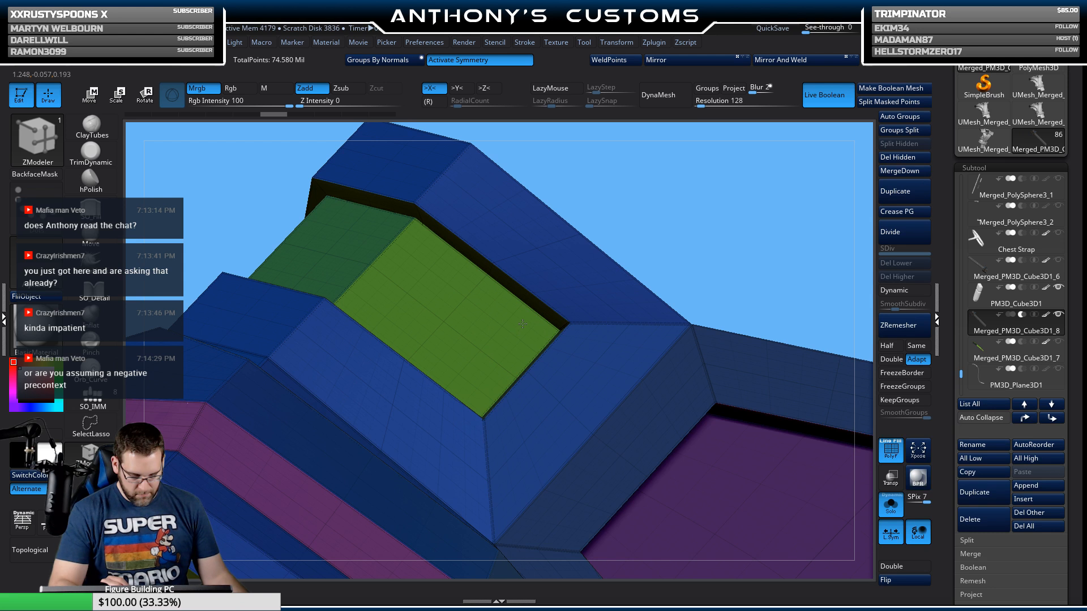
left_click_drag(522, 323, 523, 321)
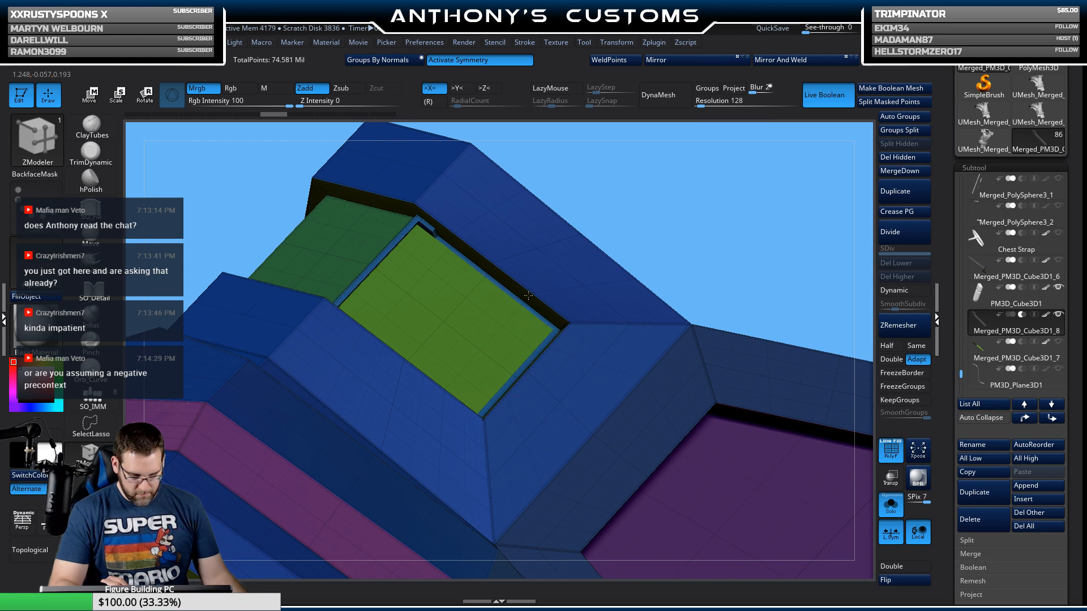
left_click_drag(528, 296, 528, 296)
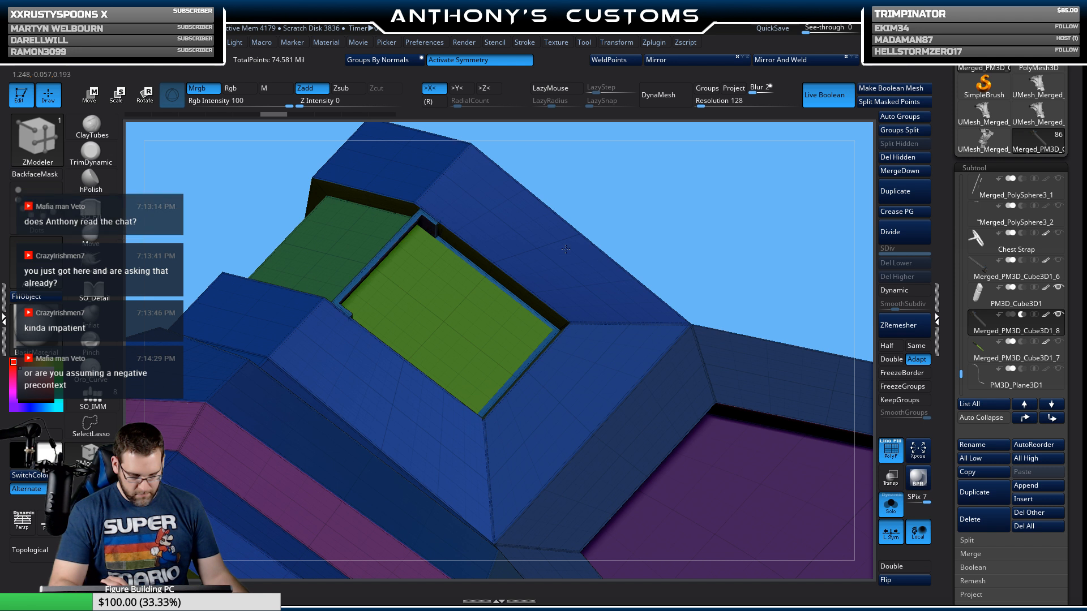
key("ctrl+z")
Step: Retarget QMesh to Polygroup All and try extruding the green notch face outward, comparing it with and without the extrusion
left_click_drag(692, 205, 725, 317, "alt")
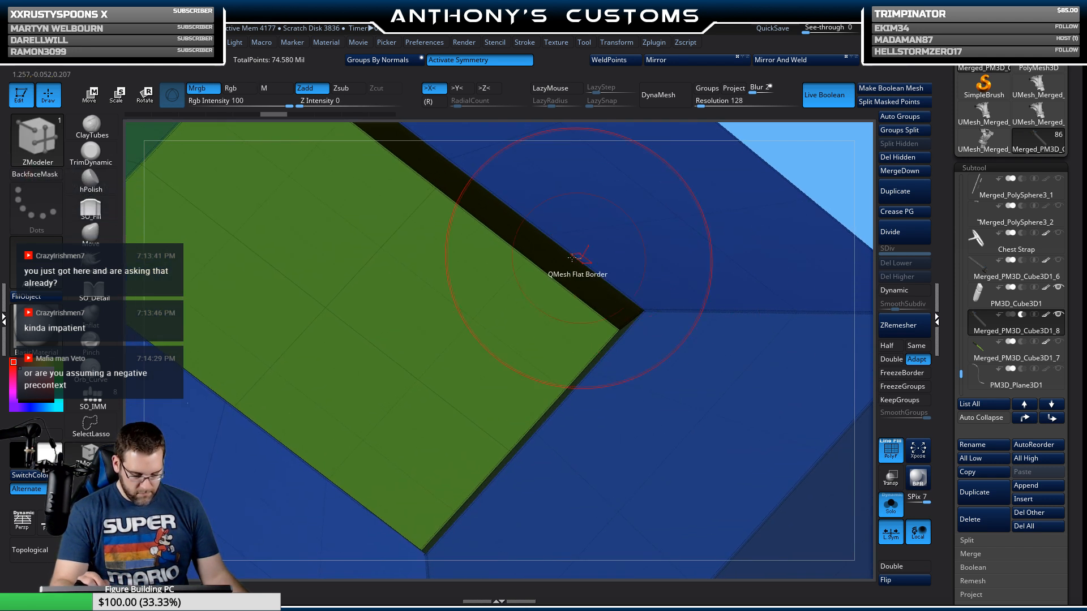
key("space")
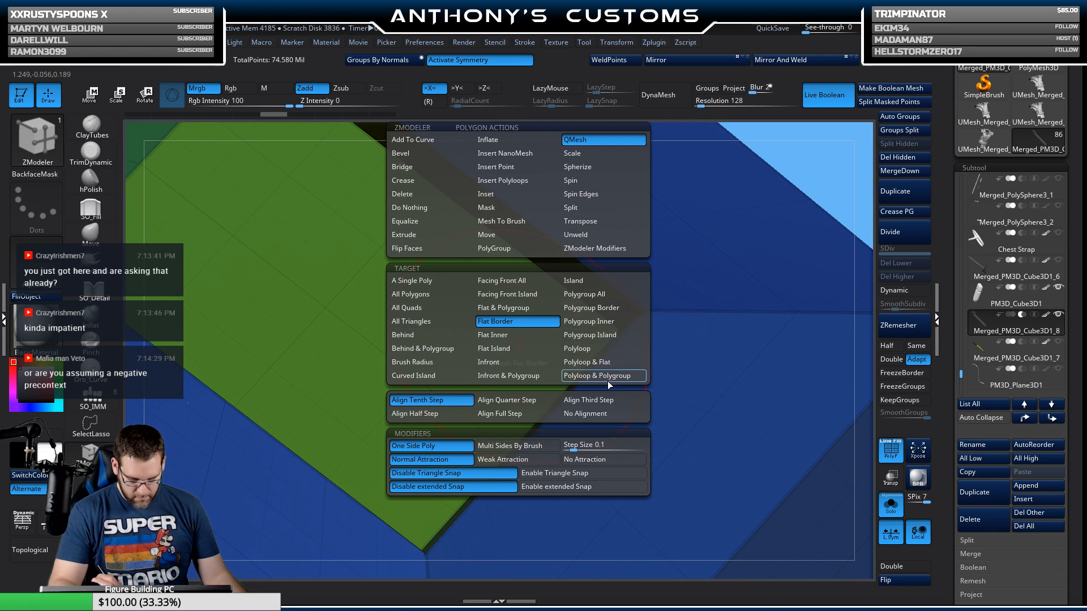
left_click(598, 295)
right_click_drag(598, 291, 532, 330)
left_click_drag(527, 339, 530, 336)
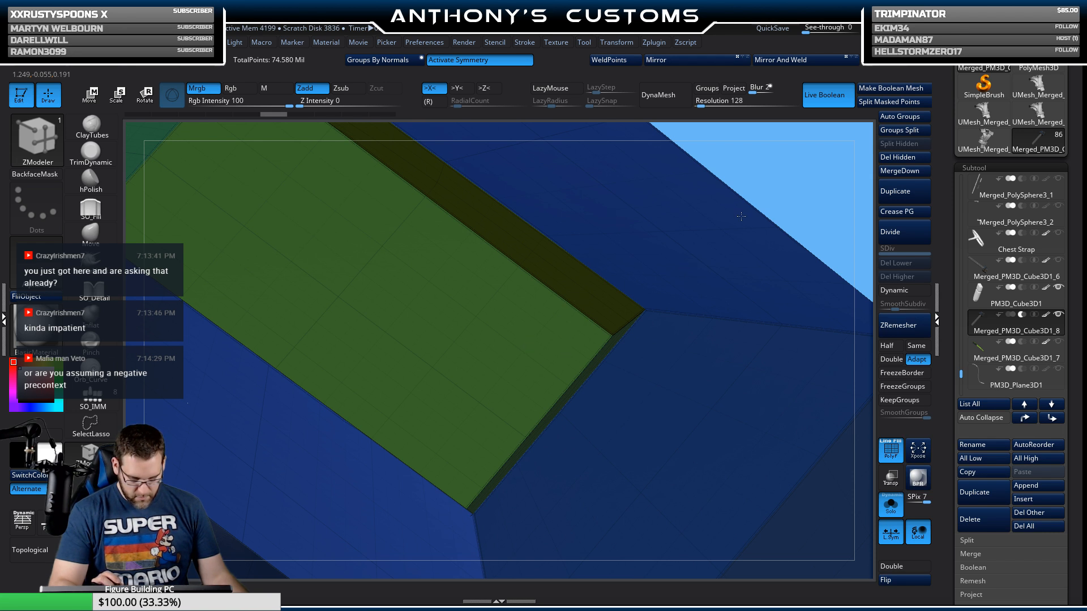
key("ctrl+shift+z")
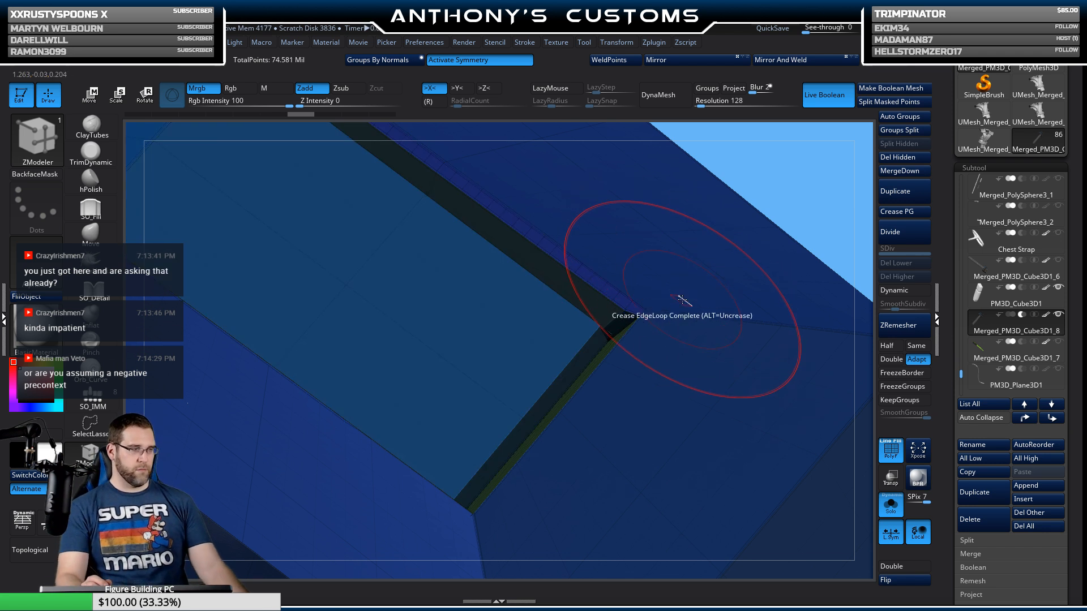
key("ctrl+z")
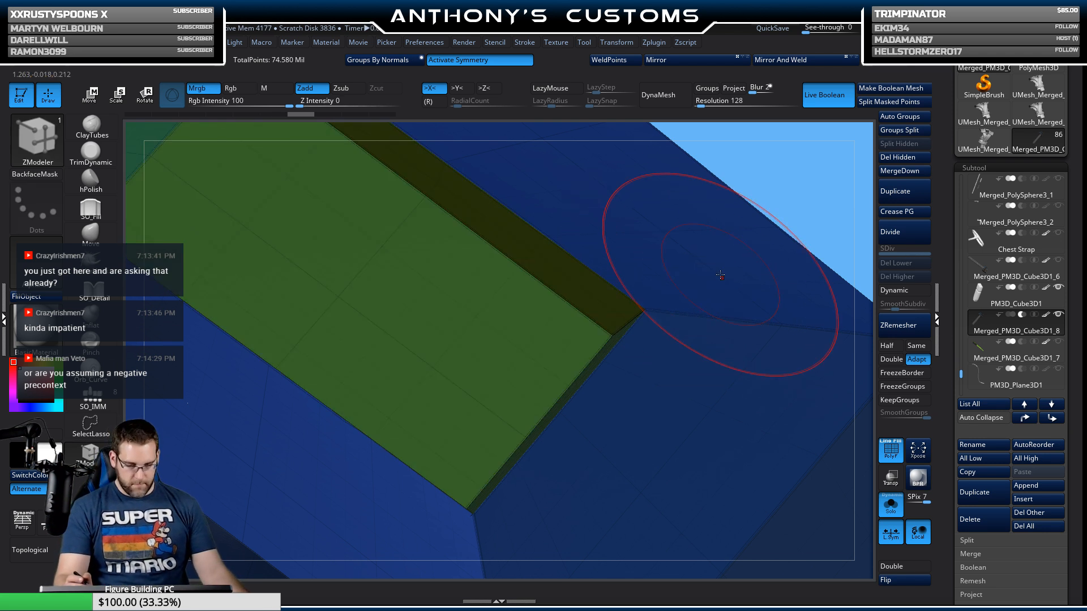
Step: Try further QMesh Polygroup All extrusions of the green recessed notch face, and undo them all
key("ctrl+z")
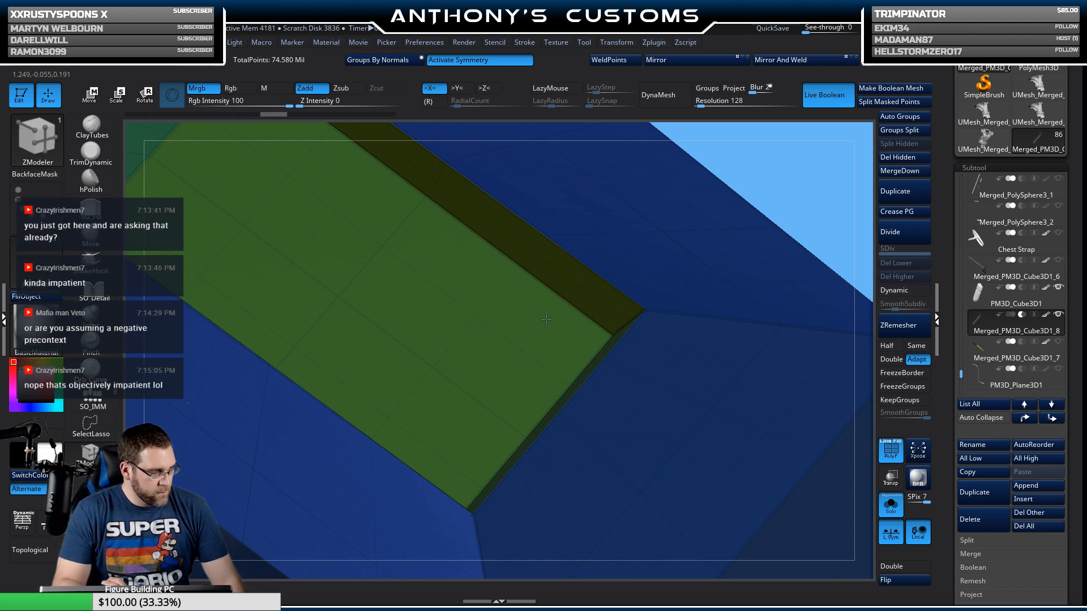
left_click_drag(546, 319, 547, 317)
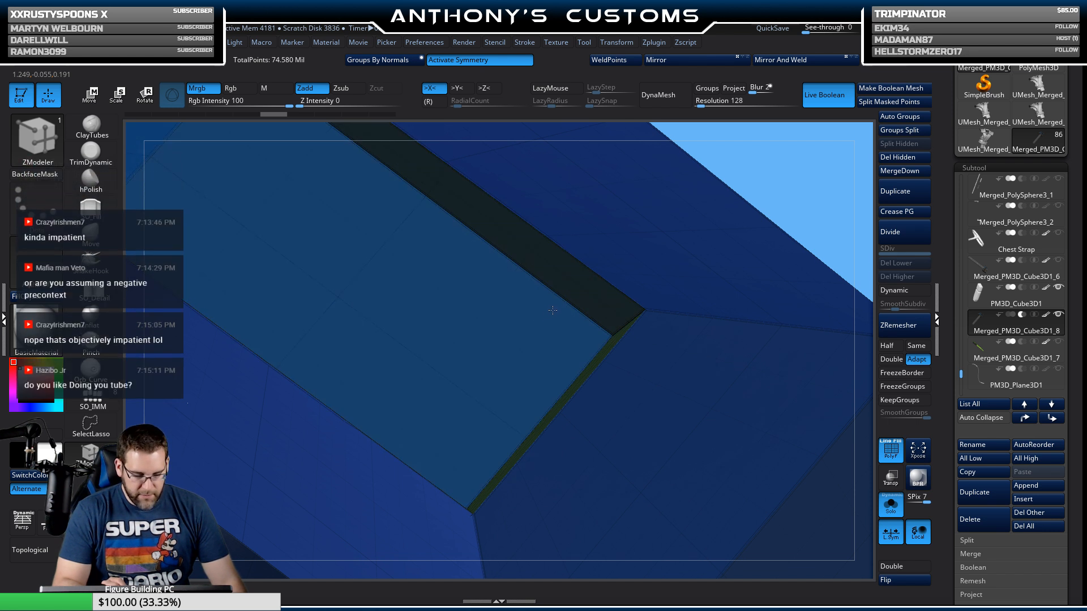
left_click_drag(553, 310, 554, 309)
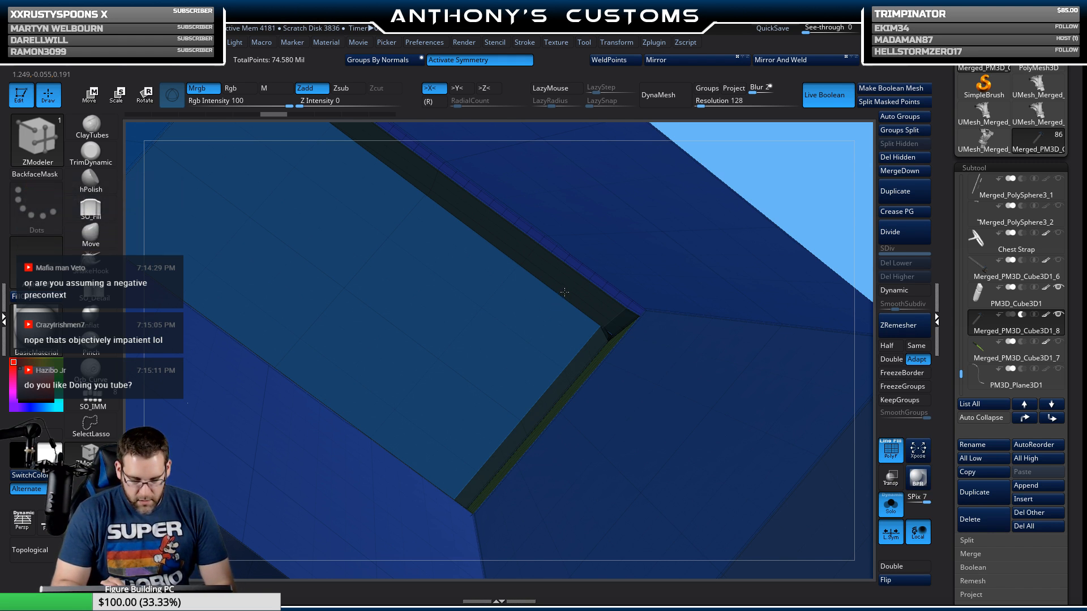
key("ctrl+z")
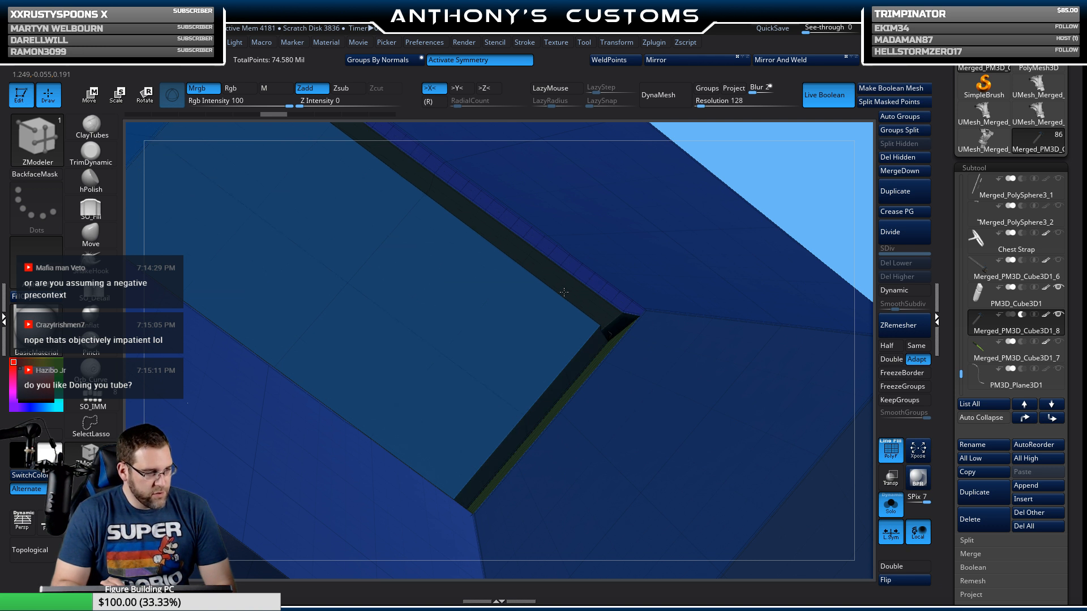
key("ctrl+z")
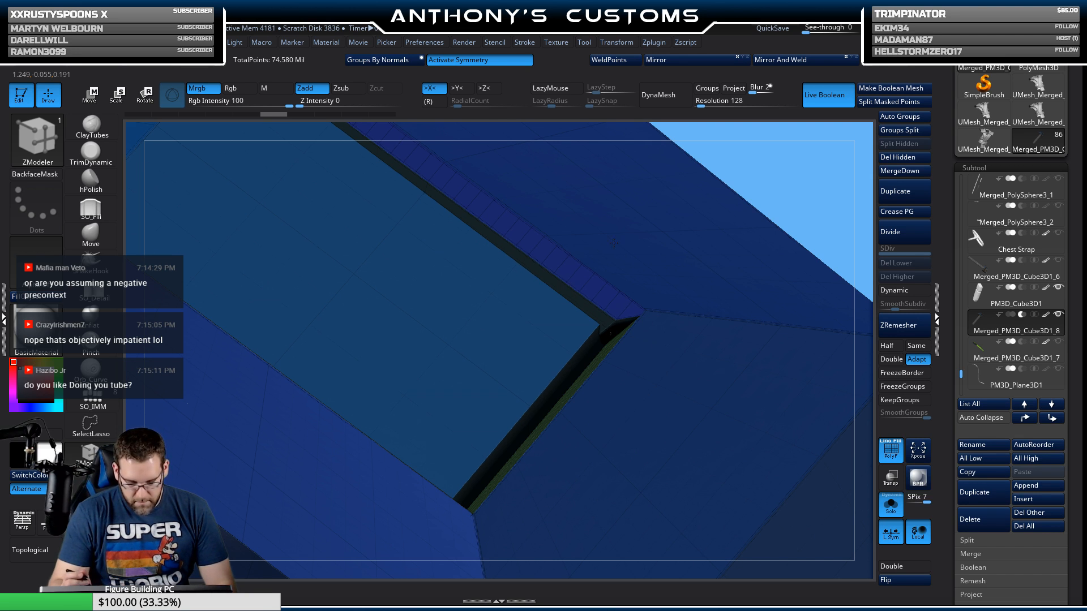
key("ctrl+z")
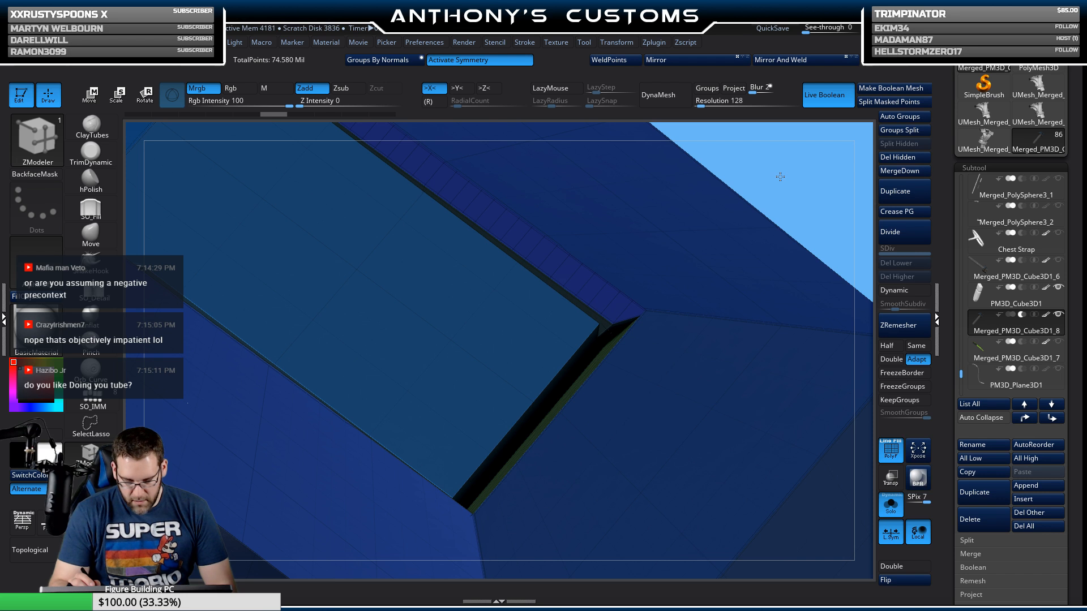
key("ctrl+shift+z")
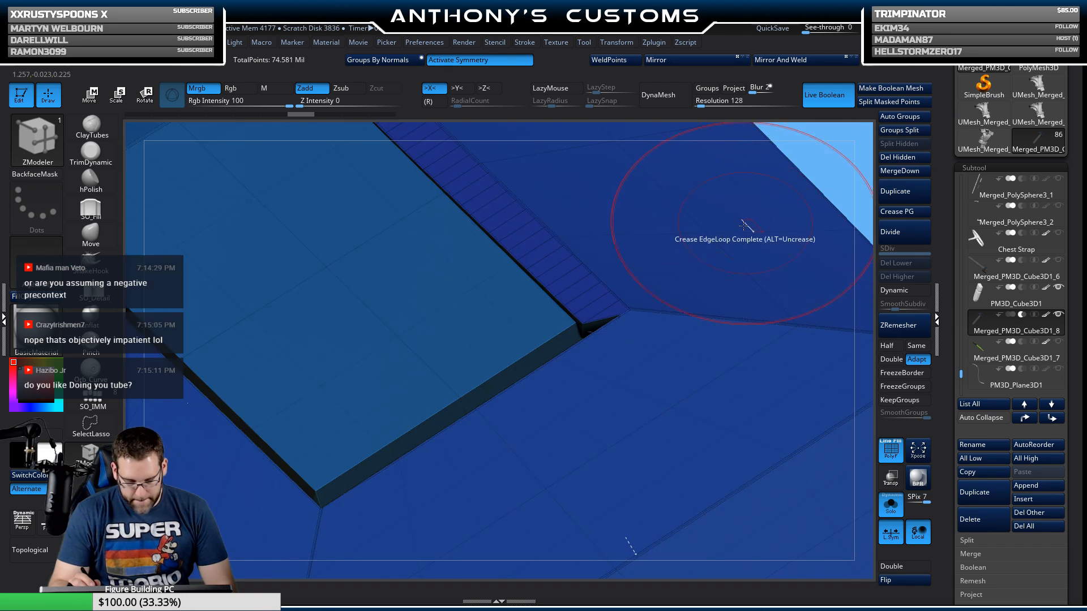
mouse_move(748, 223)
right_mouse_down()
mouse_move(720, 217)
mouse_move(725, 202)
mouse_move(807, 209)
mouse_move(806, 141)
mouse_move(755, 165)
mouse_move(732, 207)
mouse_move(742, 247)
mouse_move(651, 235)
right_mouse_up()
key("ctrl+z")
key("ctrl+shift")
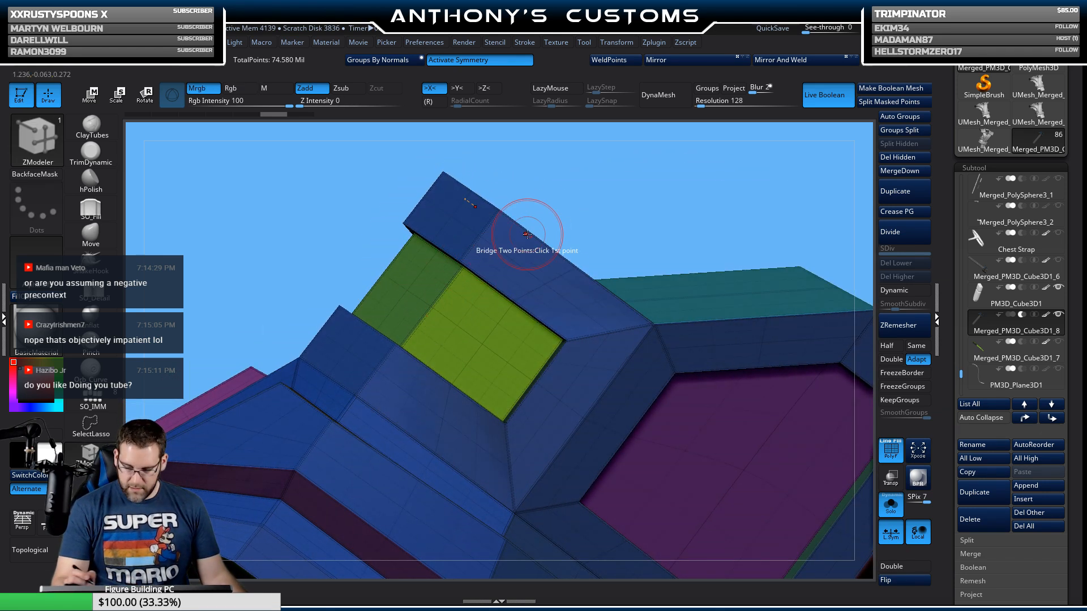
Step: Duplicate the handle subtool and delete everything in the copy except the green polygroup of the recessed notch
left_click(905, 193)
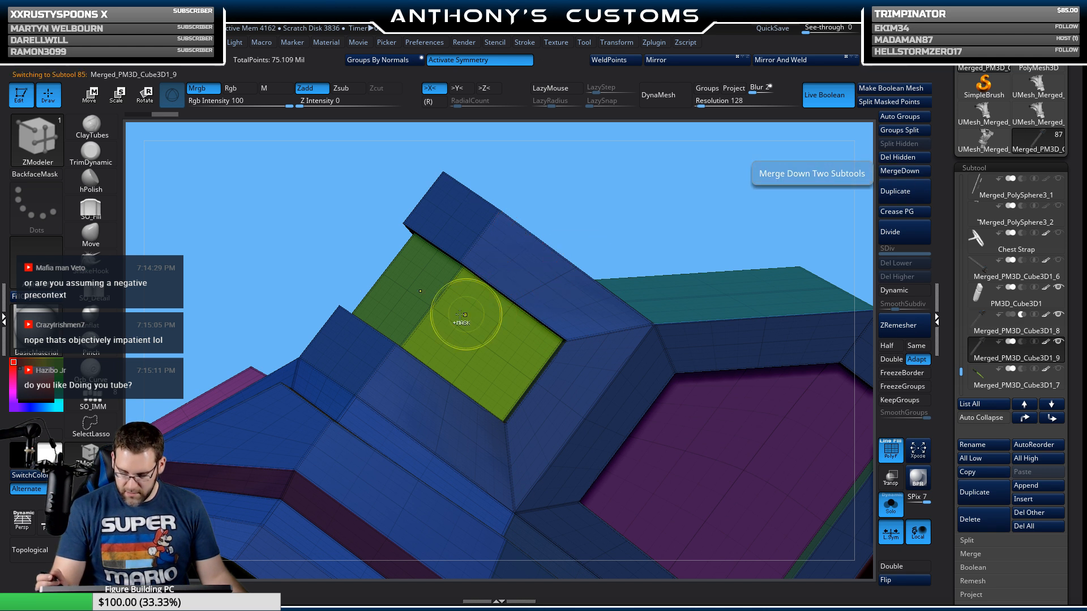
key("b")
key("z")
key("m")
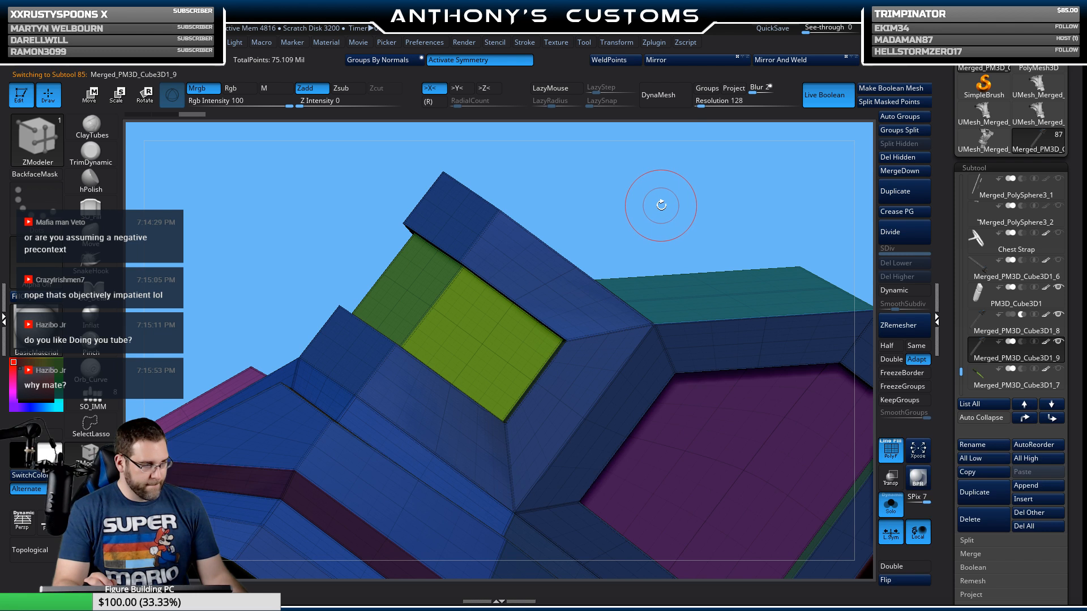
left_click_drag(640, 214, 646, 211)
left_click(436, 308, "ctrl+shift")
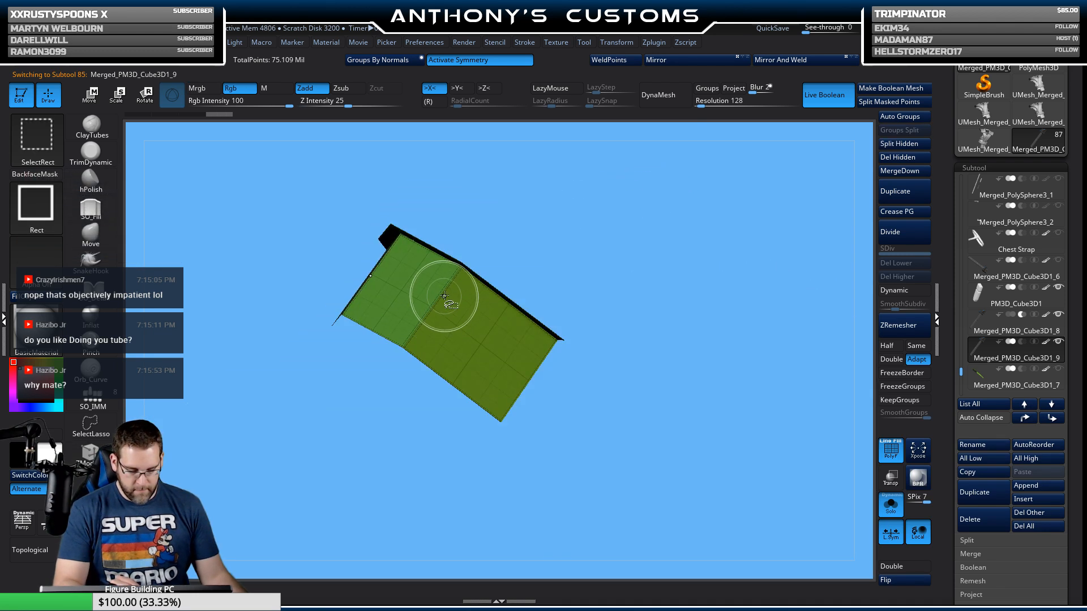
mouse_move(601, 248)
left_mouse_down()
mouse_move(631, 252)
mouse_move(660, 228)
mouse_move(643, 182)
mouse_move(600, 219)
mouse_move(570, 315)
mouse_move(646, 182)
mouse_move(623, 236)
left_mouse_up()
left_click(902, 158)
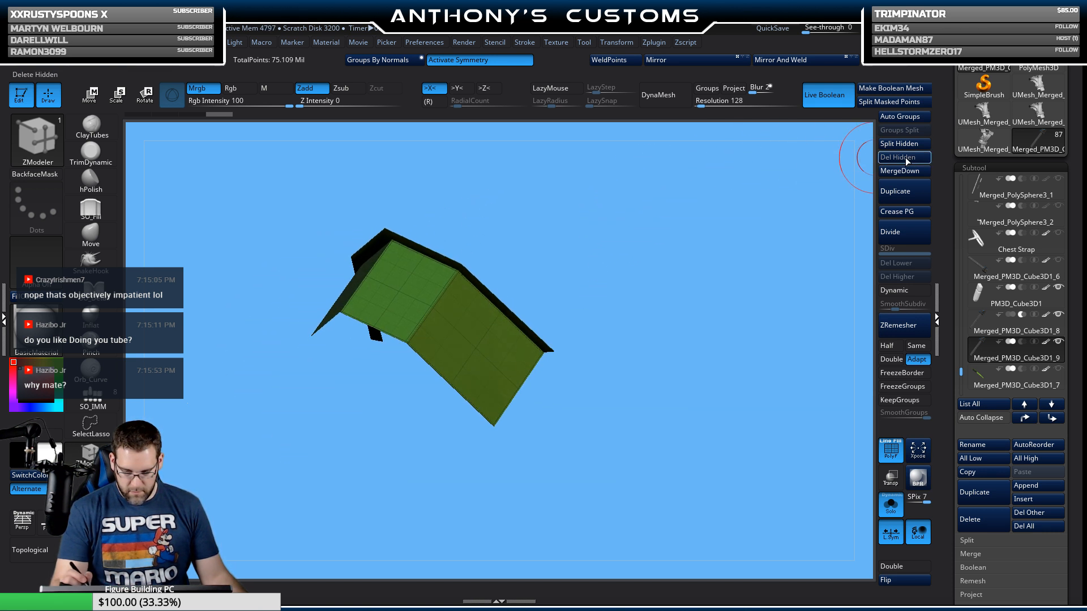
Step: Examine the extracted notch piece from several angles to see how its narrow side walls meet the main faces
left_click_drag(700, 189, 636, 189)
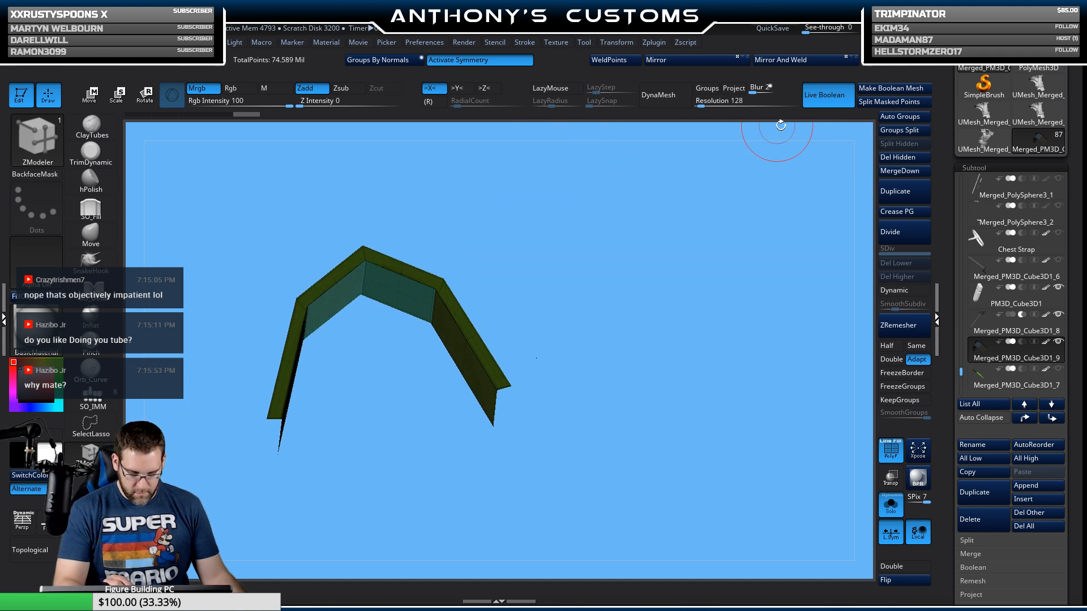
left_click_drag(541, 249, 460, 314)
key("ctrl+shift")
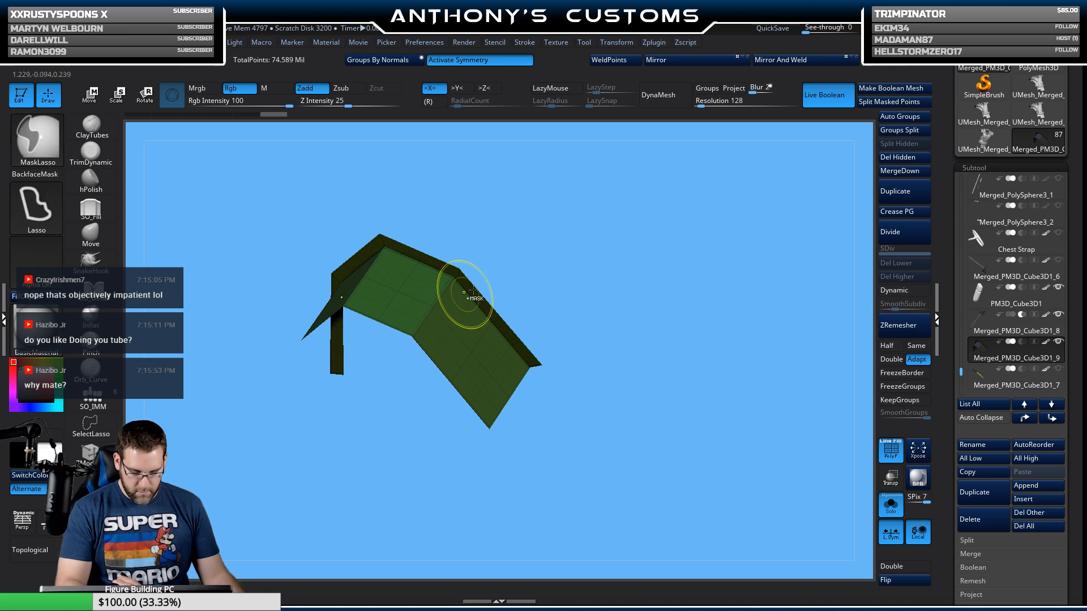
left_click(461, 288, "ctrl+shift")
key("f")
mouse_move(616, 392)
left_mouse_down()
mouse_move(684, 213)
mouse_move(749, 234)
mouse_move(685, 238)
mouse_move(675, 228)
mouse_move(678, 237)
left_mouse_up()
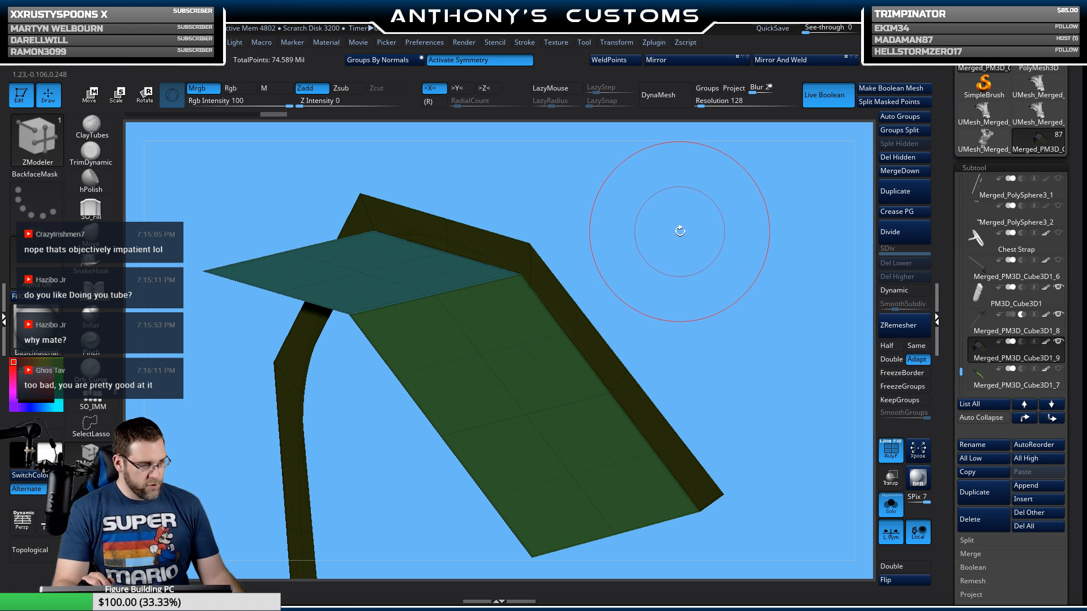
left_click_drag(682, 229, 667, 230)
mouse_move(602, 206)
left_mouse_down()
mouse_move(636, 218)
mouse_move(627, 207)
left_mouse_up()
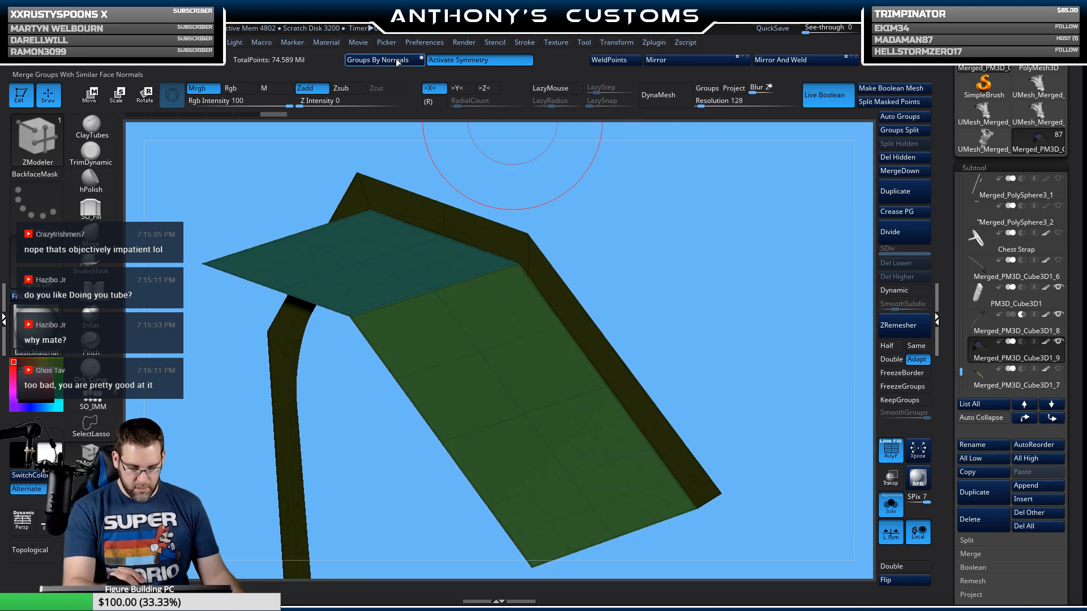
mouse_move(648, 246)
left_mouse_down()
mouse_move(629, 214)
mouse_move(645, 245)
mouse_move(662, 224)
mouse_move(648, 248)
mouse_move(653, 229)
left_mouse_up()
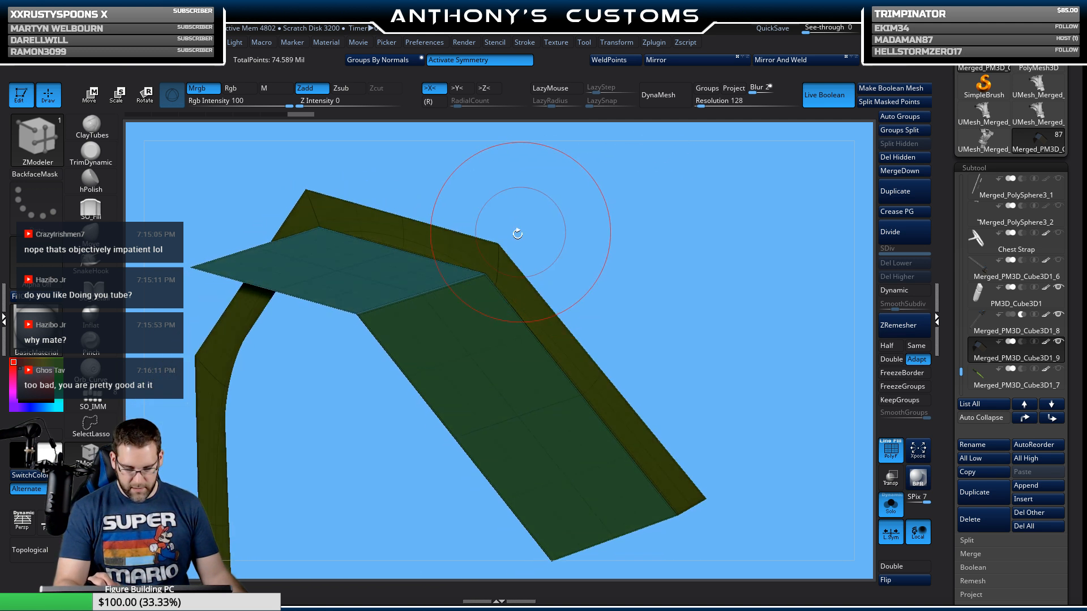
mouse_move(572, 199)
left_mouse_down()
mouse_move(599, 257)
mouse_move(585, 269)
mouse_move(666, 189)
mouse_move(643, 223)
mouse_move(614, 228)
left_mouse_up()
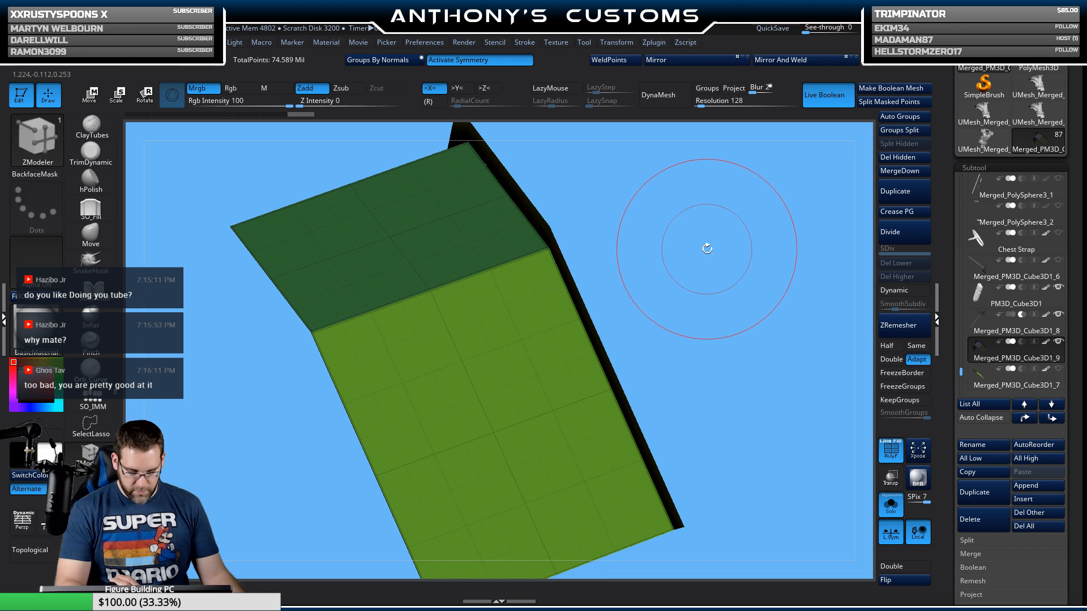
Step: Assign a separate polygroup to the narrow strip along the notch face's long edge with ZModeler PolyGroup targeting Polyloop
mouse_move(707, 246)
left_mouse_down("shift")
mouse_move(700, 226)
mouse_move(736, 252)
left_mouse_up("shift")
left_click_drag(752, 144, 572, 194, "alt")
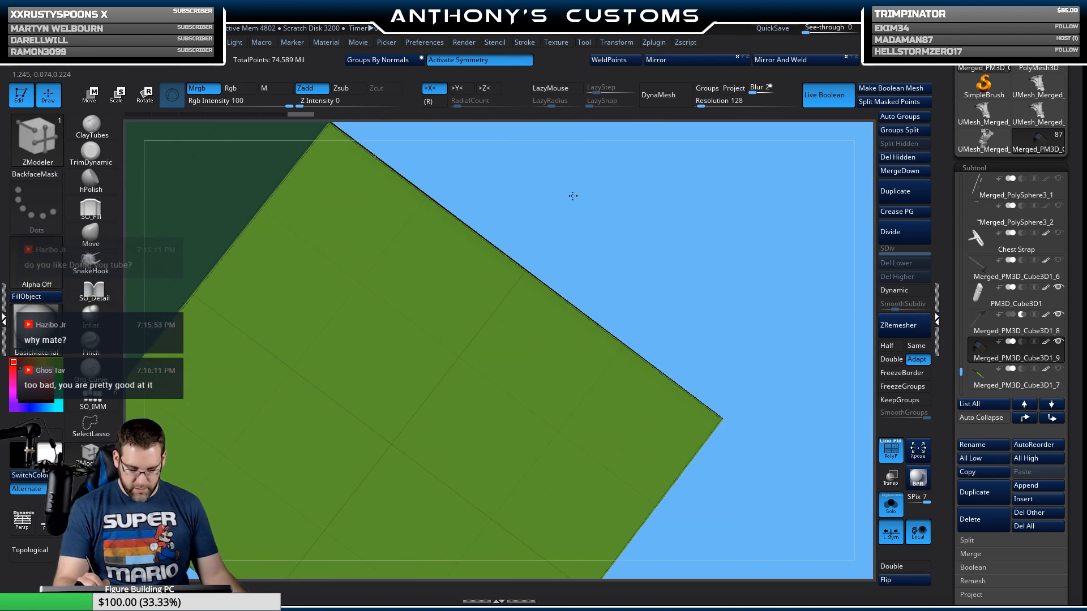
key("space")
left_click_drag(711, 231, 723, 260, "alt")
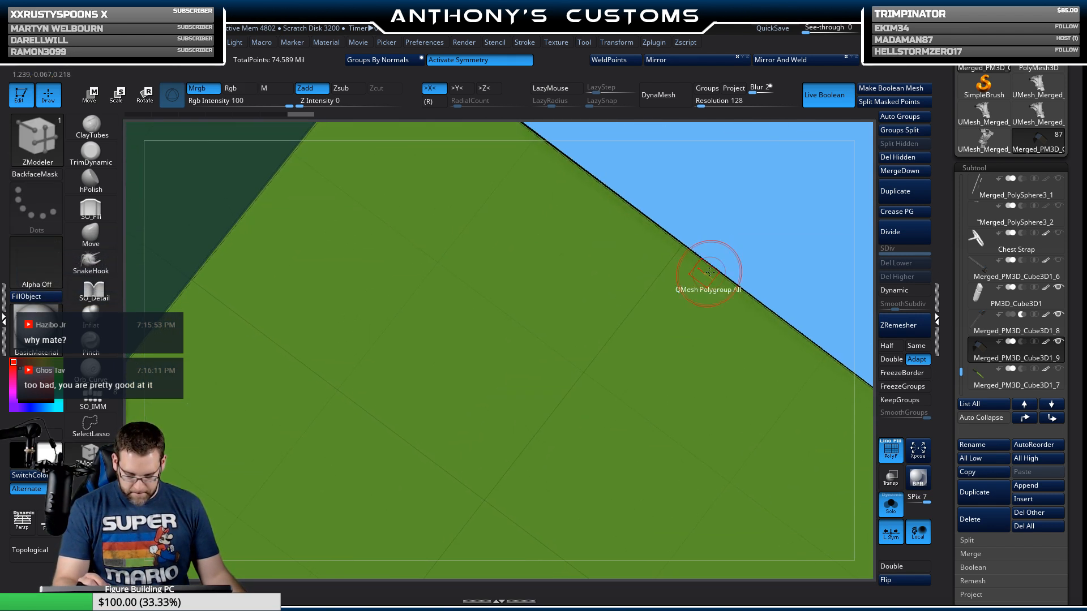
left_click_drag(739, 197, 696, 194, "alt")
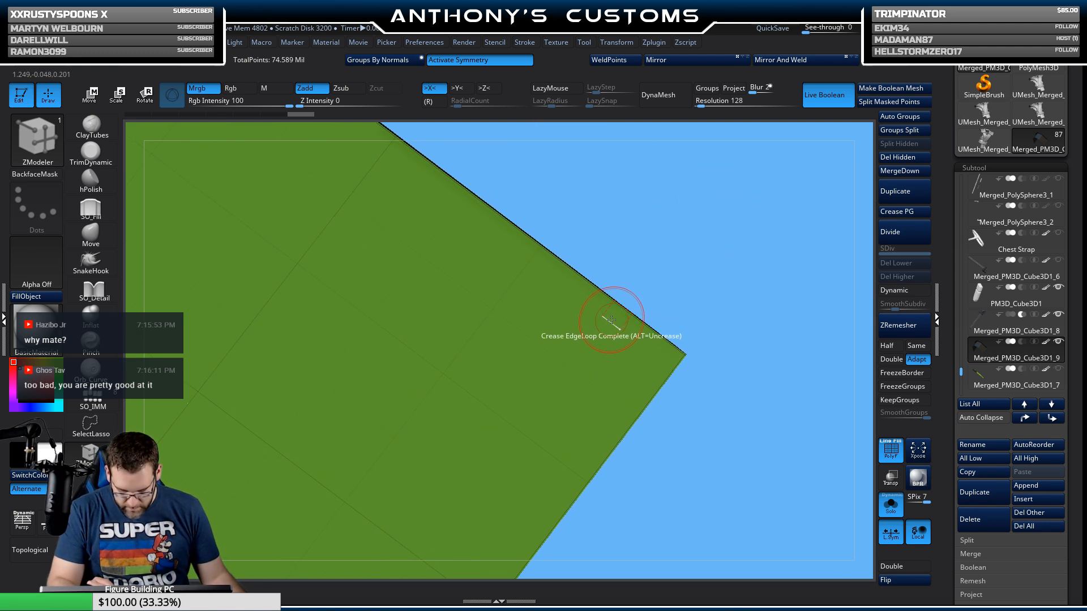
key("space")
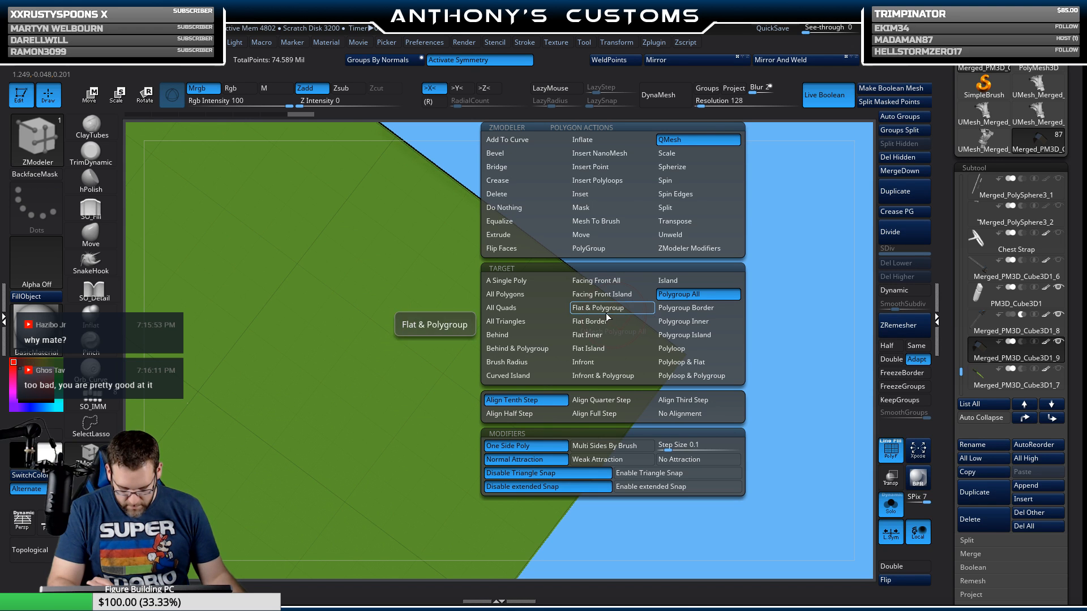
left_click(607, 249)
left_click(688, 351)
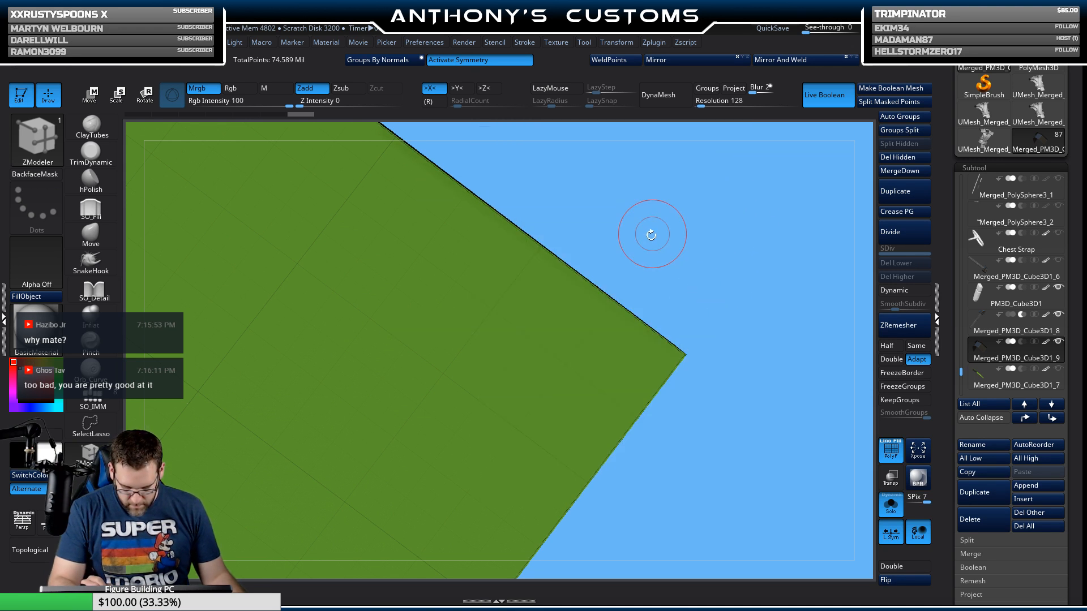
left_click(593, 297)
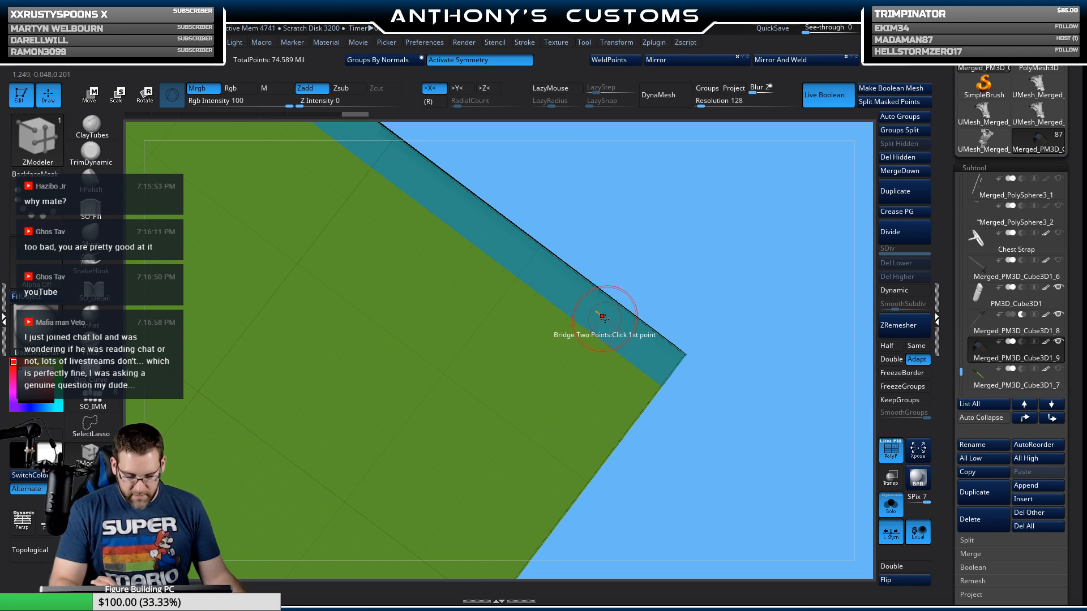
Step: Delete the narrow border strip from the notch copy, and use Auto Groups to isolate and keep only the main panel
key("ctrl+shift")
left_click(602, 317, "ctrl+shift")
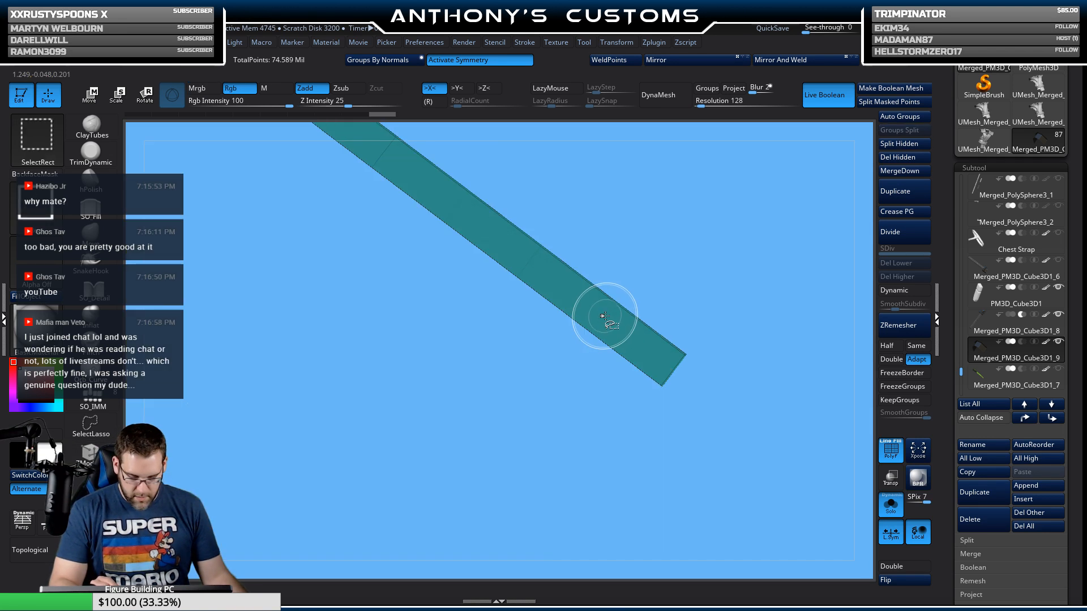
left_click(752, 312, "ctrl+shift")
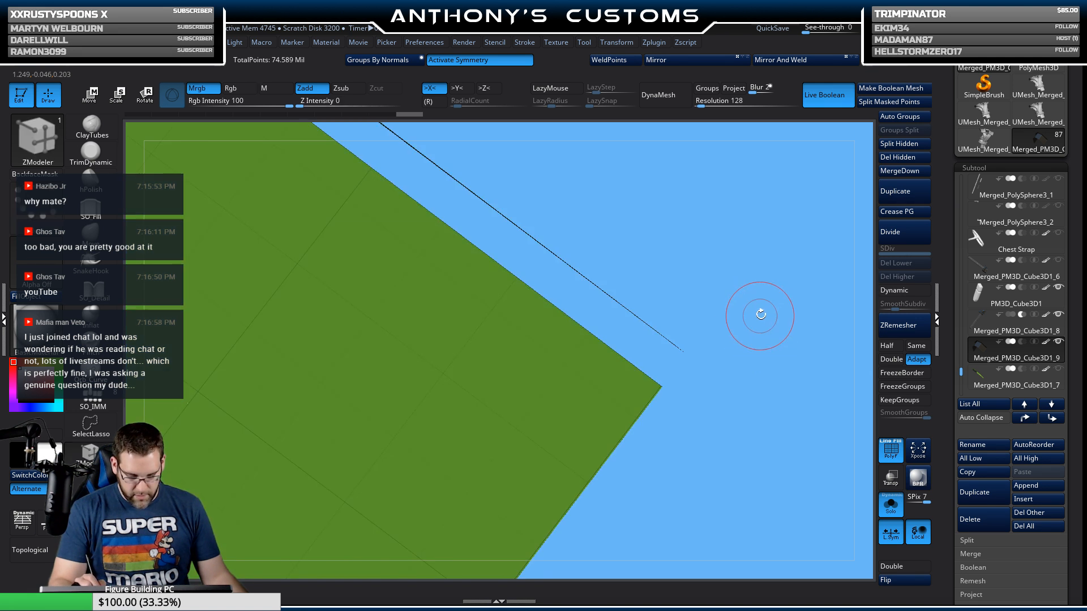
left_click(899, 144)
left_click(893, 116)
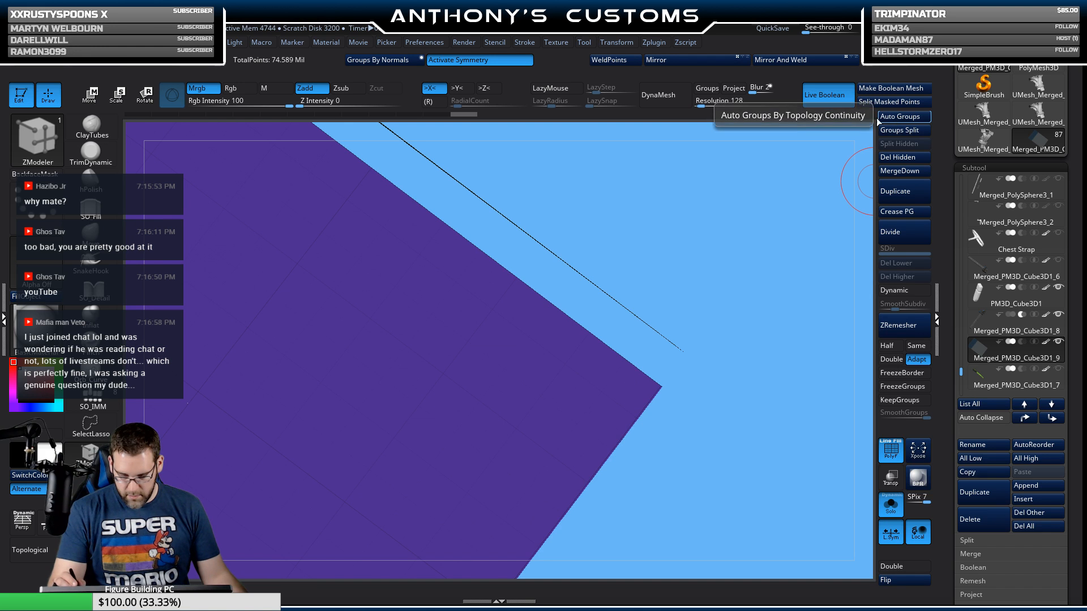
left_click(442, 376, "ctrl+shift")
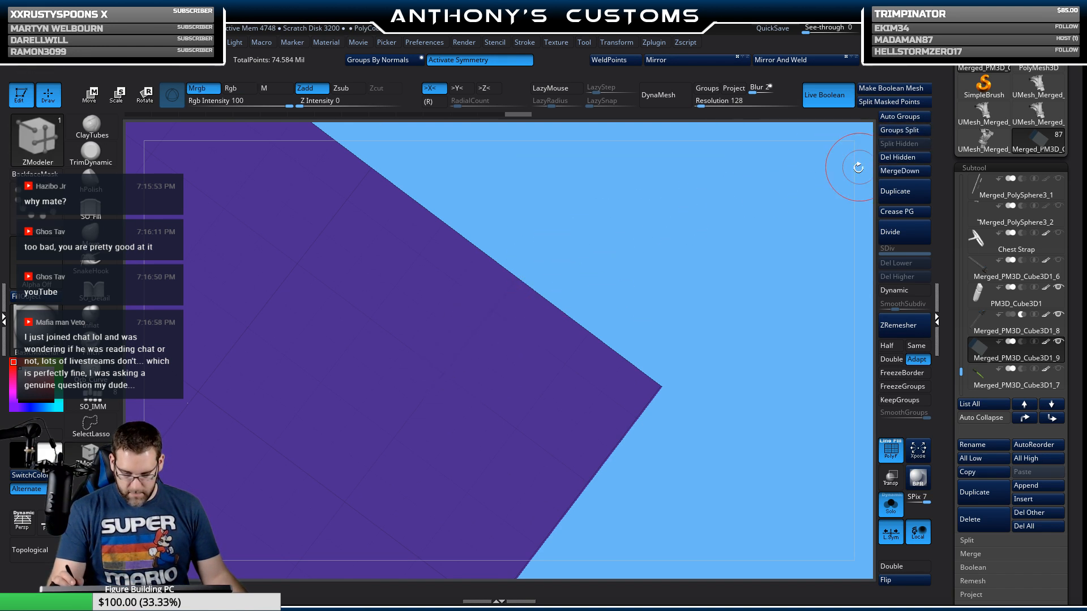
Step: Leave solo mode and hide the PM3D_Cube3D1 sheath subtool so the extracted panel shows in place on the handle
left_click_drag(858, 167, 714, 363)
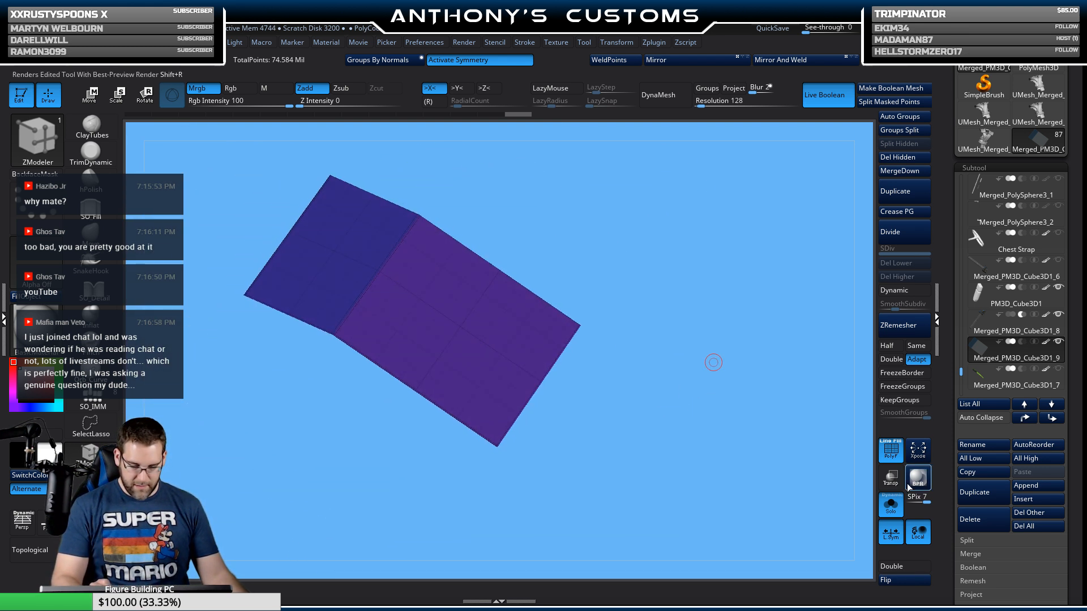
left_click(891, 503)
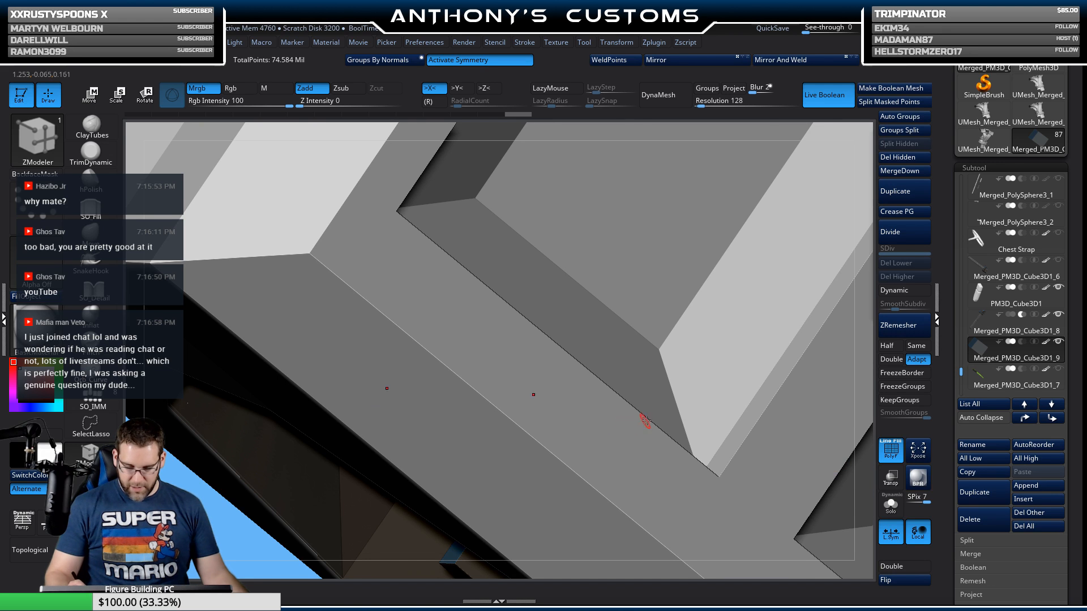
left_click(1058, 287)
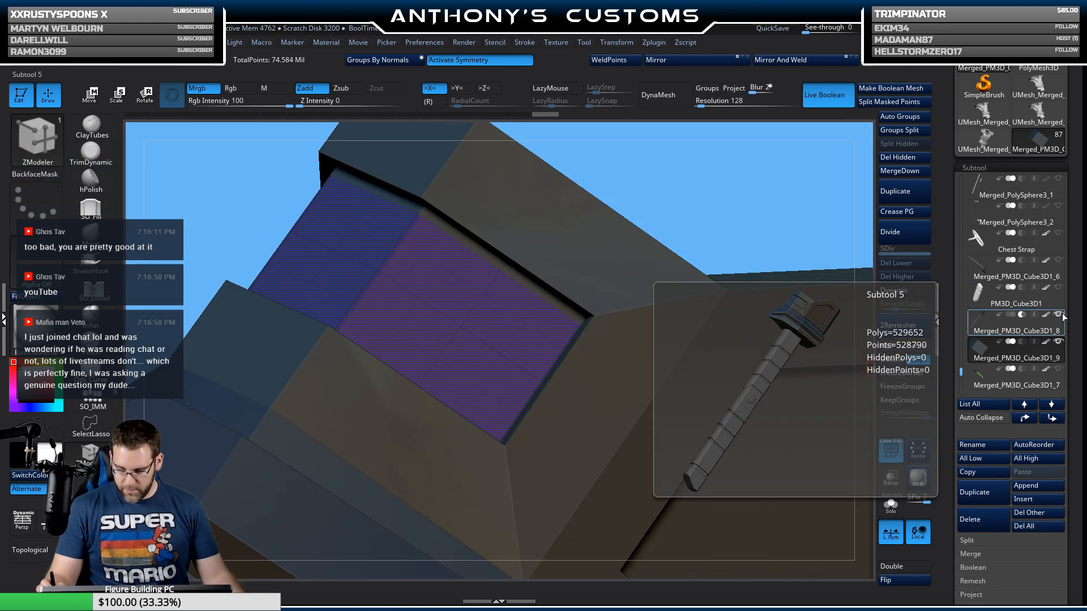
left_click_drag(764, 189, 664, 228)
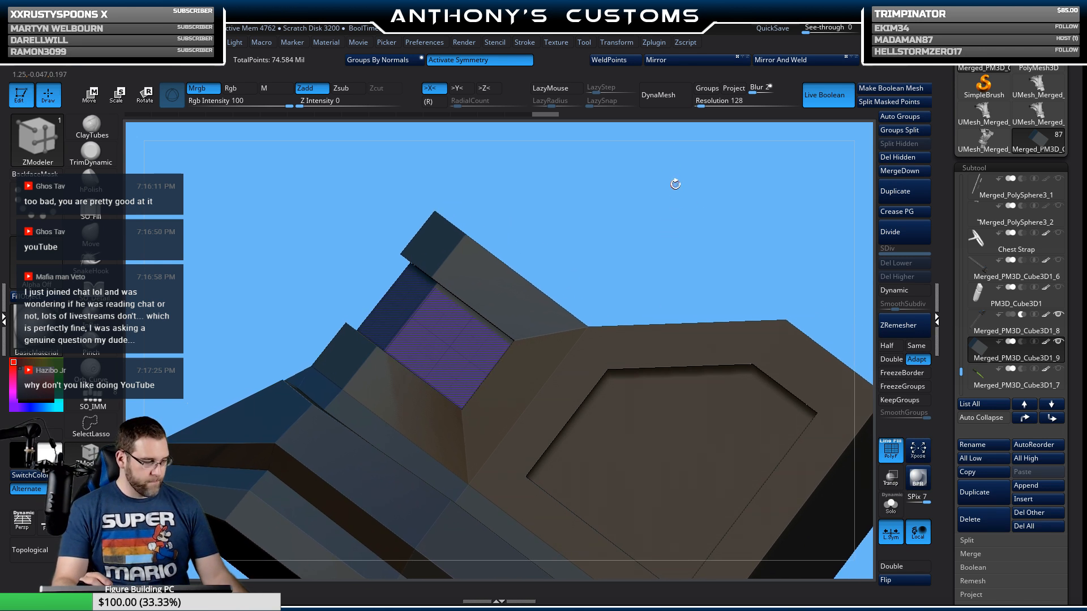
Step: Scale the extracted notch panel uniformly about its centre with the gizmo to raise it inside the handle's recess
key("w")
left_click(557, 333)
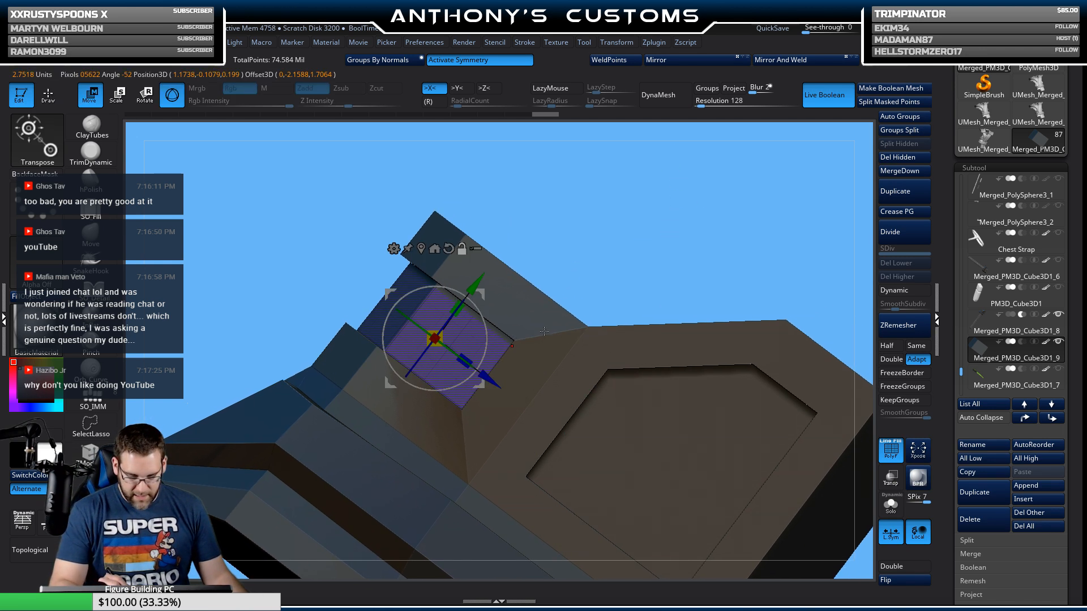
left_click_drag(591, 253, 713, 223)
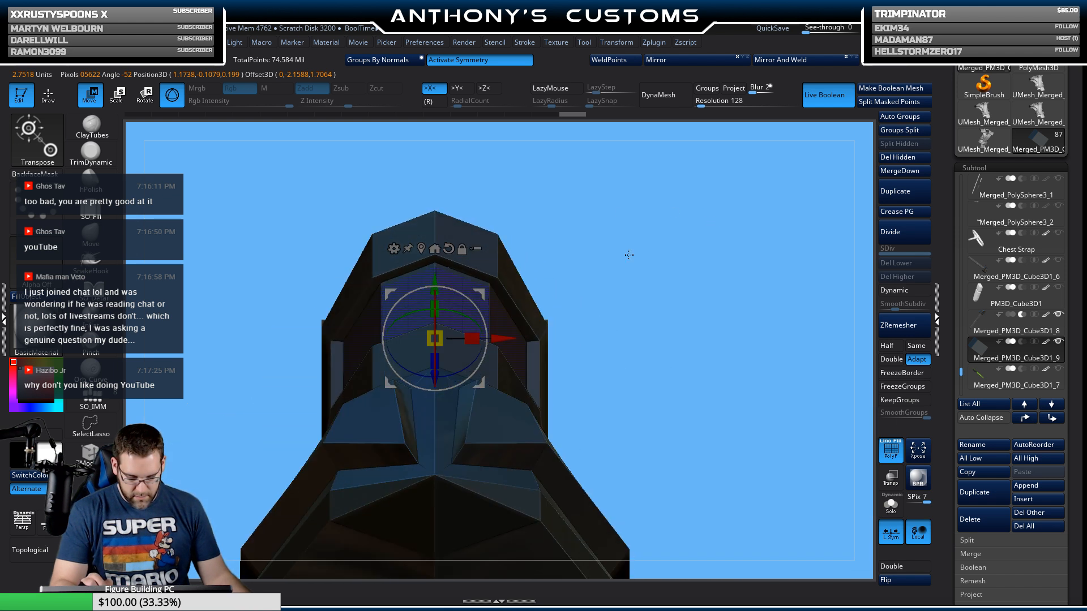
left_click_drag(629, 254, 660, 321, "alt")
left_click_drag(714, 223, 740, 266, "alt")
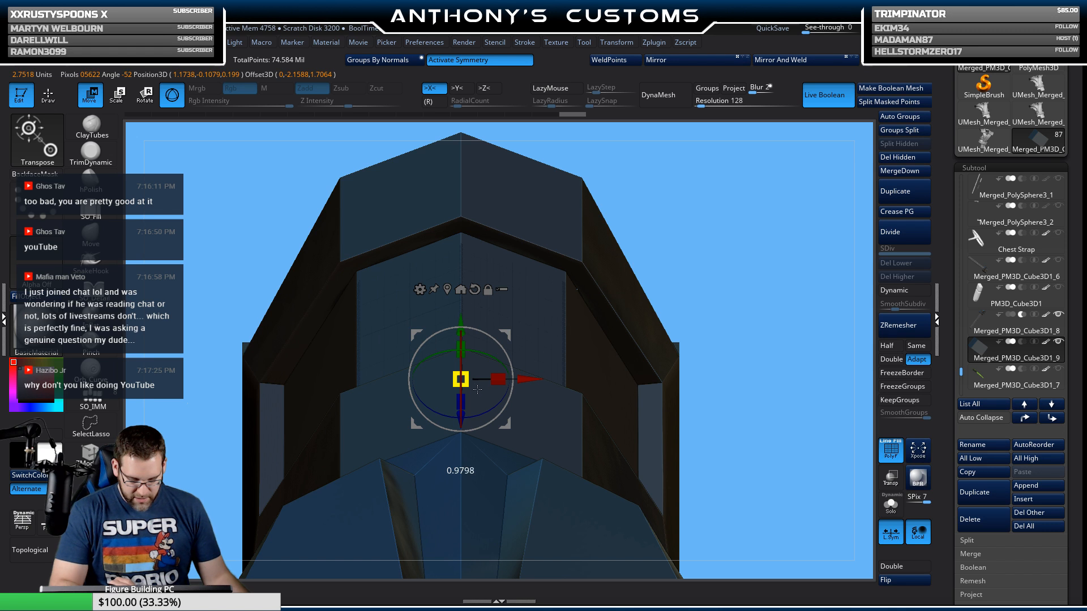
left_click_drag(478, 389, 517, 401)
left_click_drag(709, 211, 746, 236)
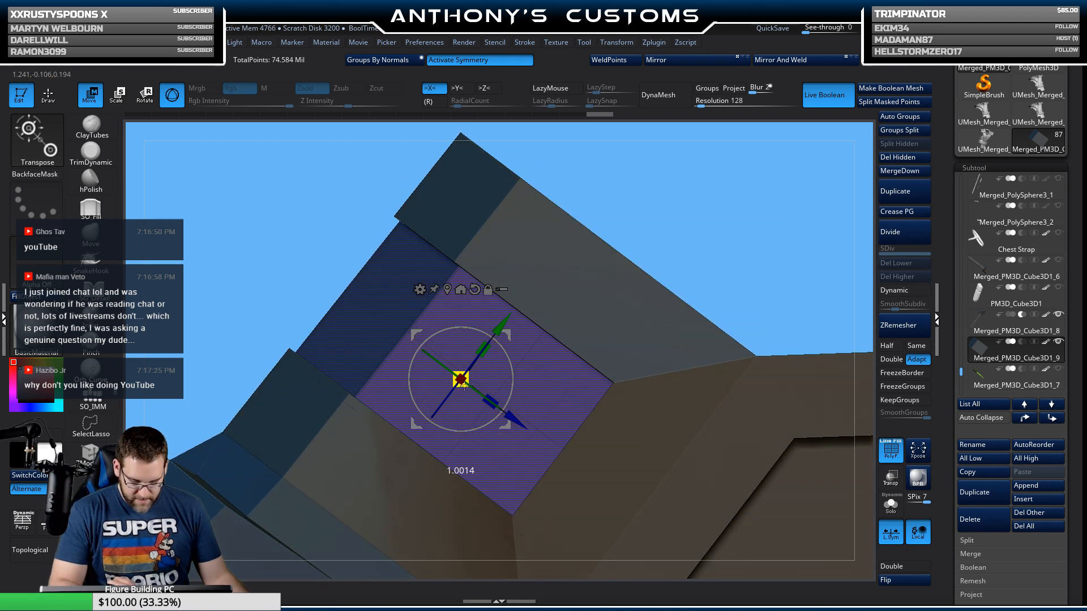
Step: Fine-tune the notch panel's uniform scale so its faces sit just below the surrounding handle surface, checking the fit from the front and side
left_click_drag(463, 386, 465, 388)
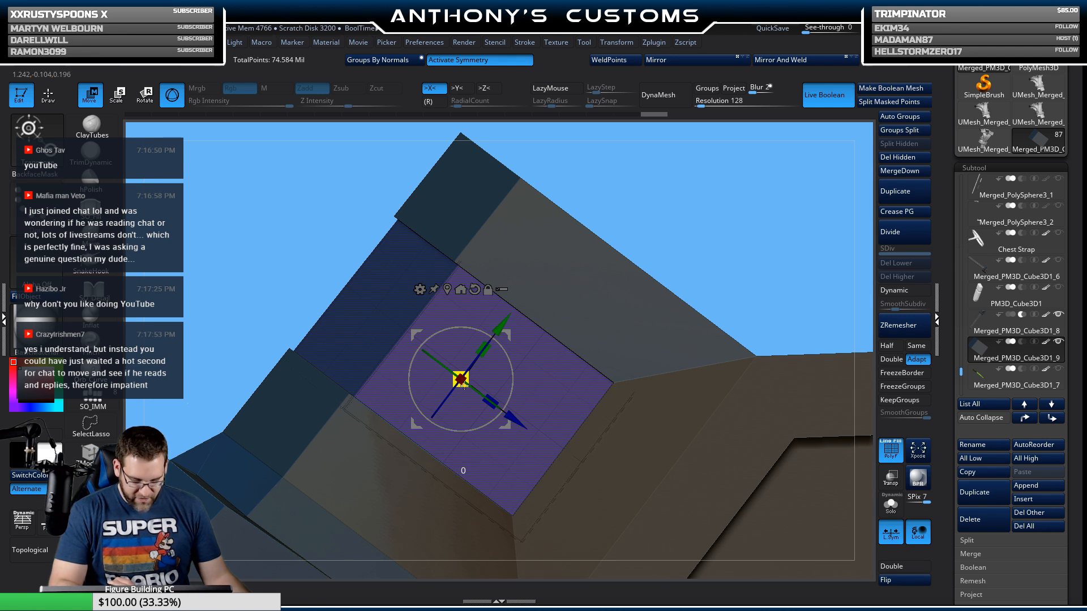
left_click_drag(465, 387, 465, 388)
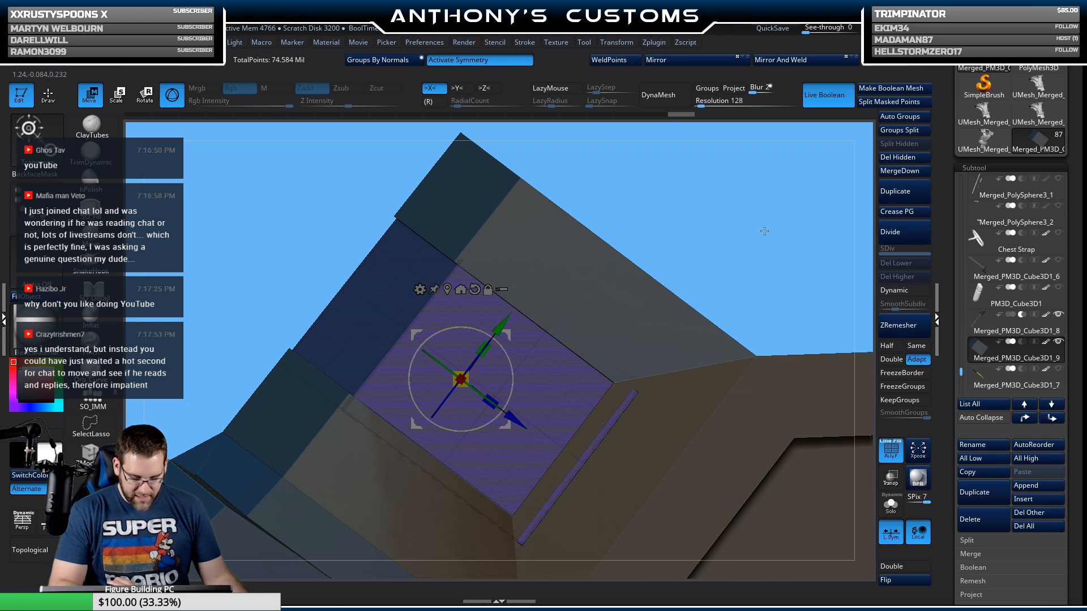
left_click_drag(740, 218, 708, 247)
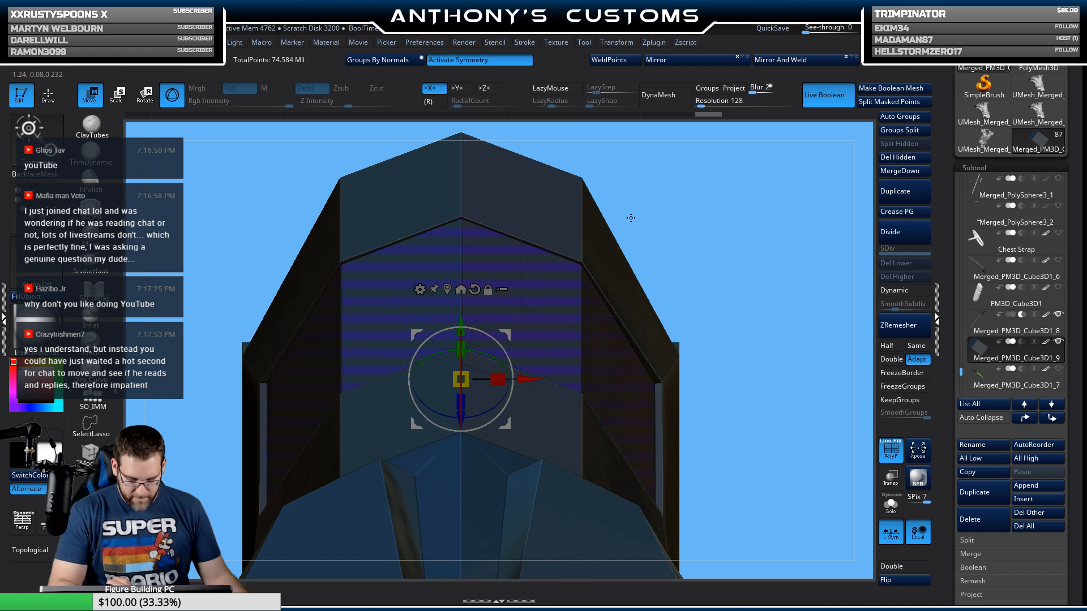
left_click_drag(631, 218, 755, 210)
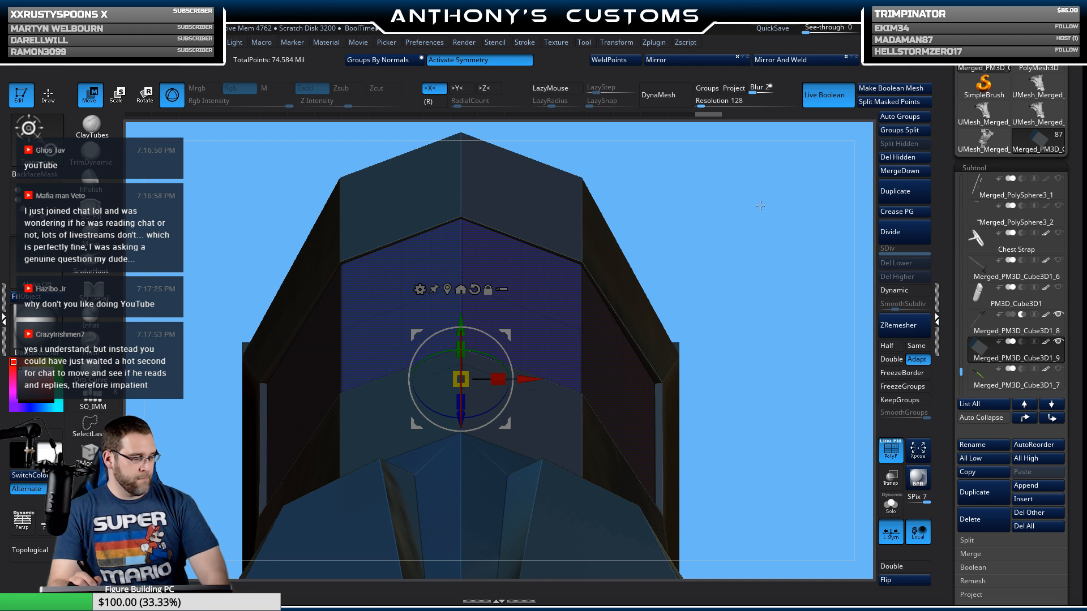
mouse_move(751, 212)
left_mouse_down()
mouse_move(749, 227)
mouse_move(762, 224)
mouse_move(701, 175)
mouse_move(731, 254)
mouse_move(698, 237)
mouse_move(708, 284)
mouse_move(718, 246)
left_mouse_up()
key("q")
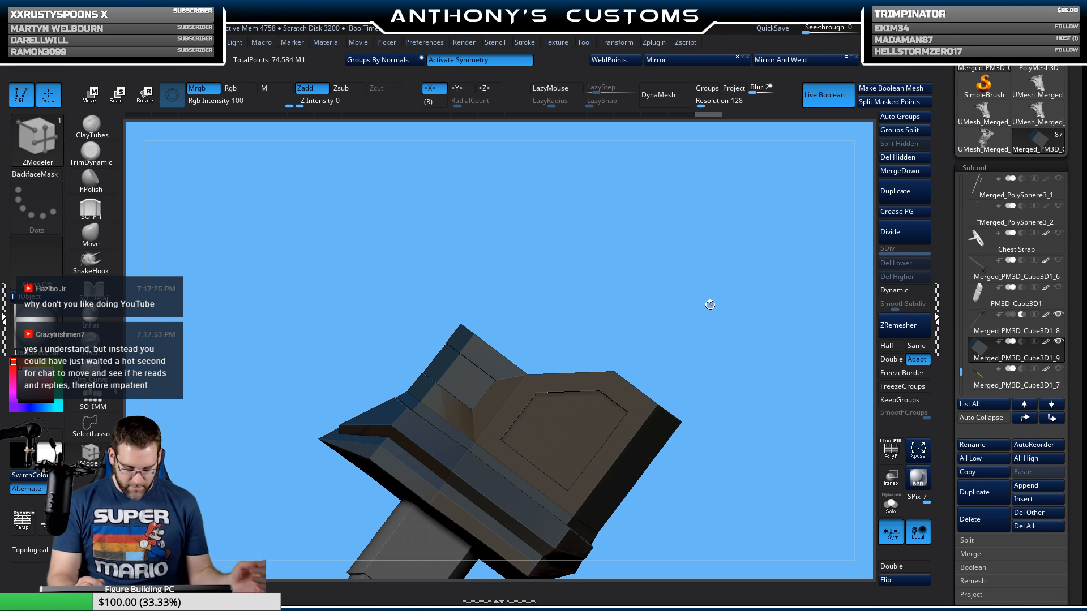
Step: Duplicate the Merged_PM3D_Cube3D1_8 handle with Live Boolean off, and leave only the new copy visible
left_click(994, 329)
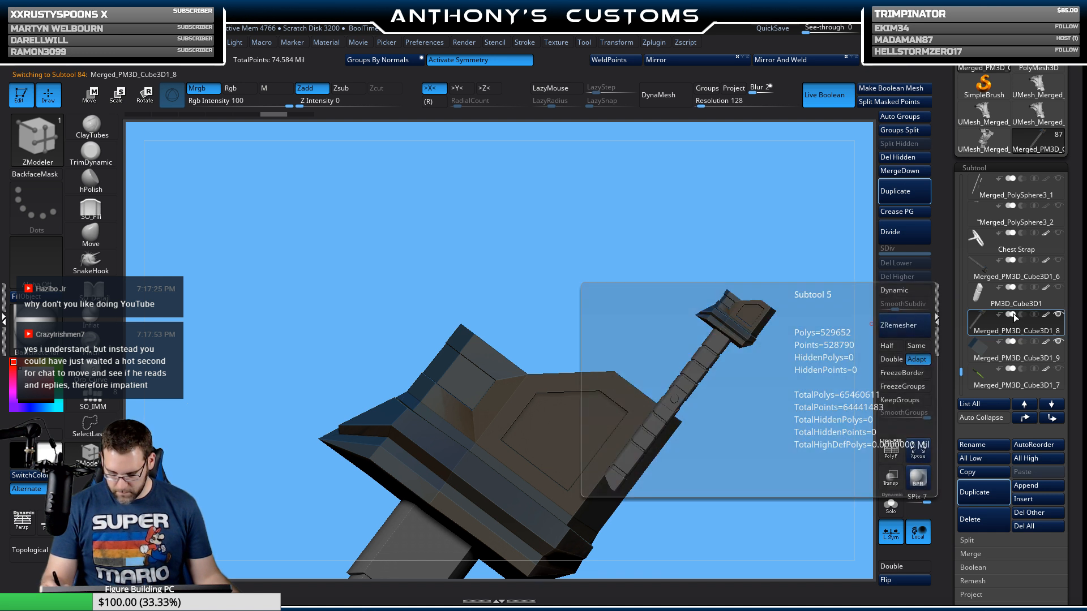
left_click(824, 95)
left_click(900, 102)
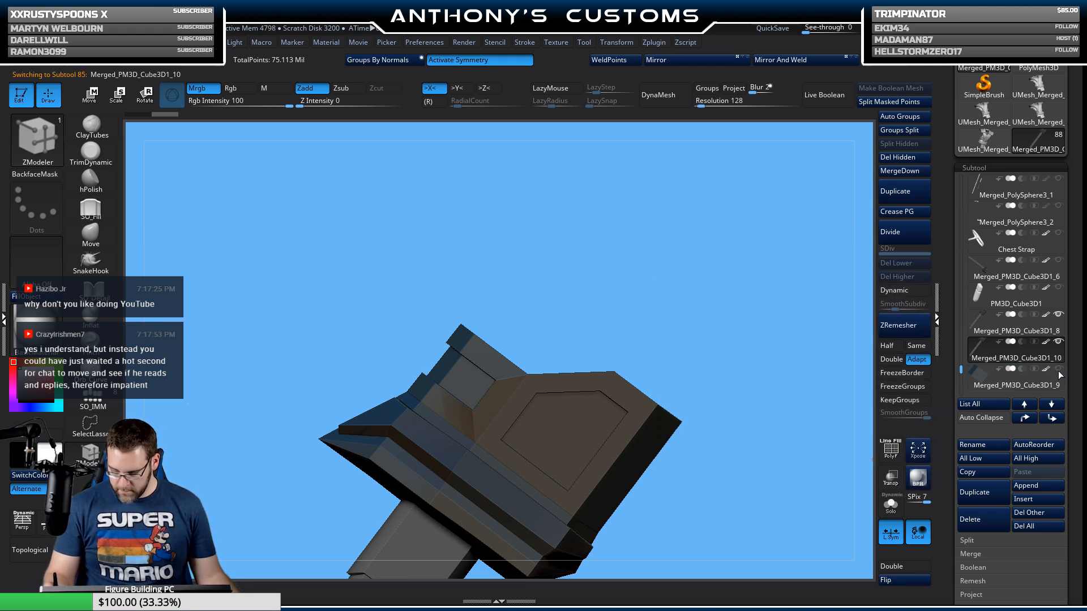
left_click(1059, 315)
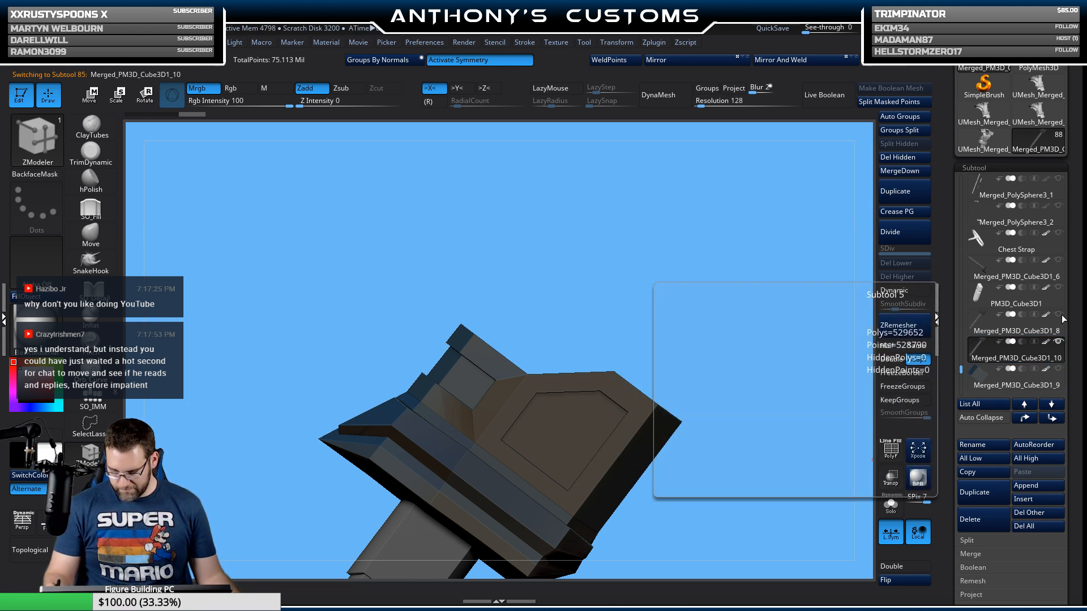
Step: Isolate the polygroup of the large recessed side panel on the handle copy and delete all the hidden geometry
left_click_drag(727, 313, 730, 381, "alt")
key("shift+f")
left_click_drag(772, 294, 807, 209)
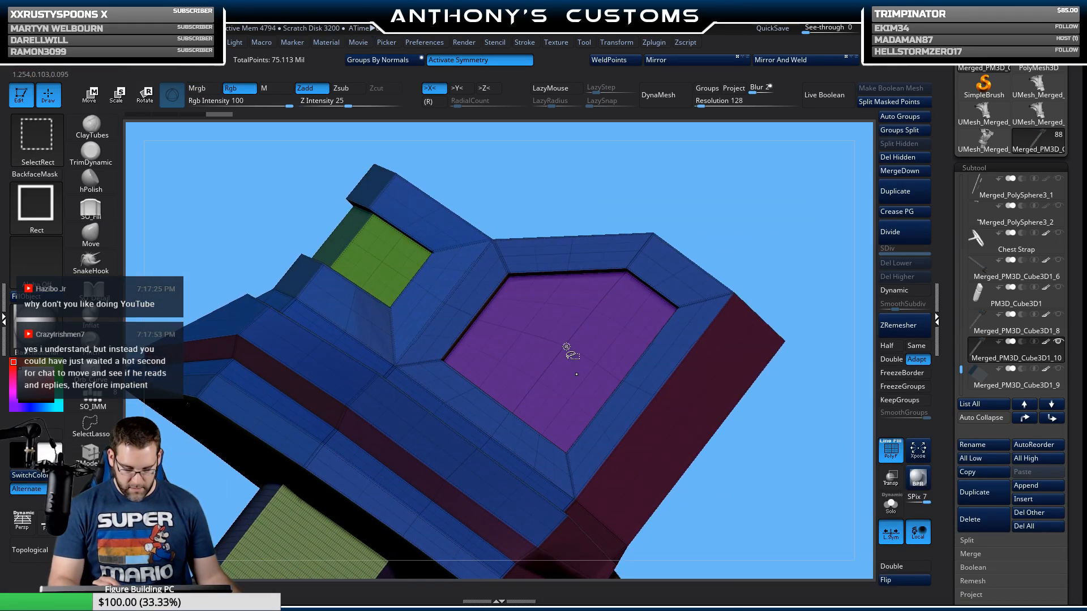
left_click(568, 350, "ctrl+shift")
left_click_drag(702, 285, 752, 345)
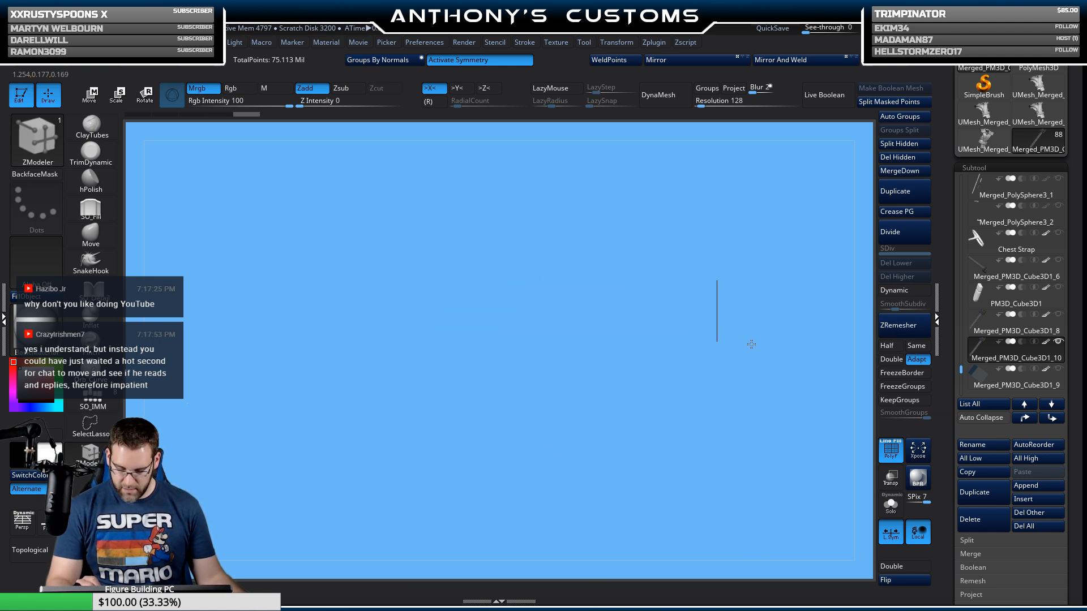
left_click(905, 158)
left_click_drag(679, 481, 754, 475)
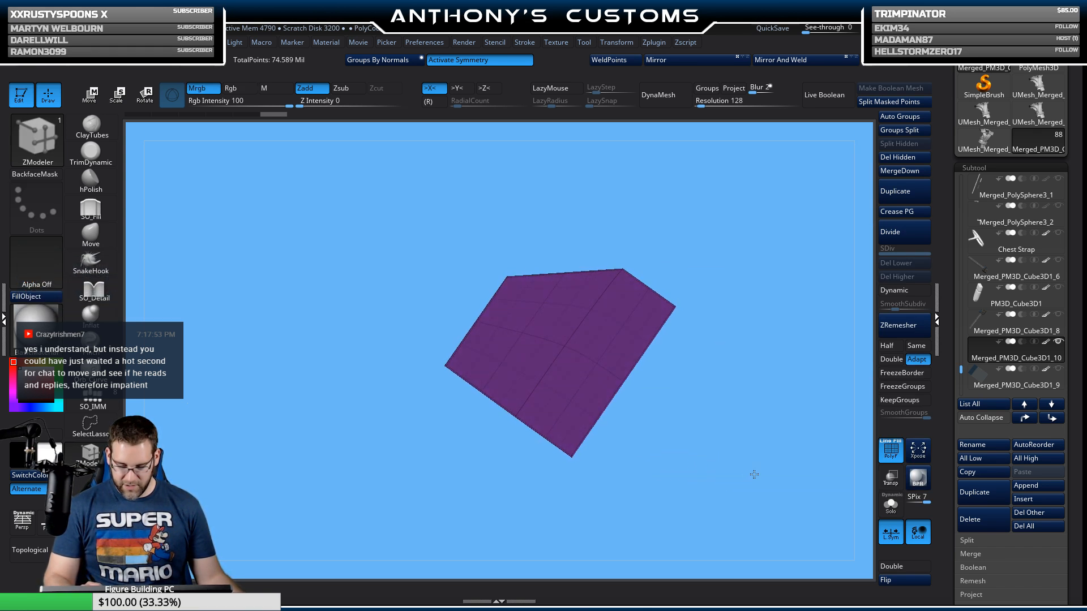
key("ctrl+d")
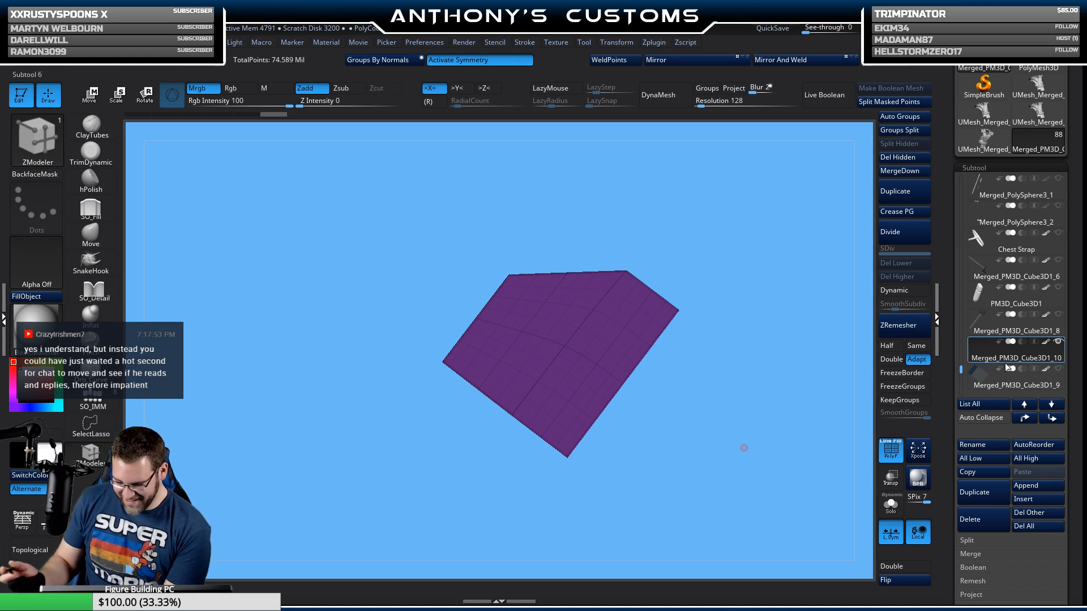
Step: Show the handle and notch panel subtools again, and centre the transform gizmo on the extracted side panel
left_click(1058, 315)
left_click(1059, 369)
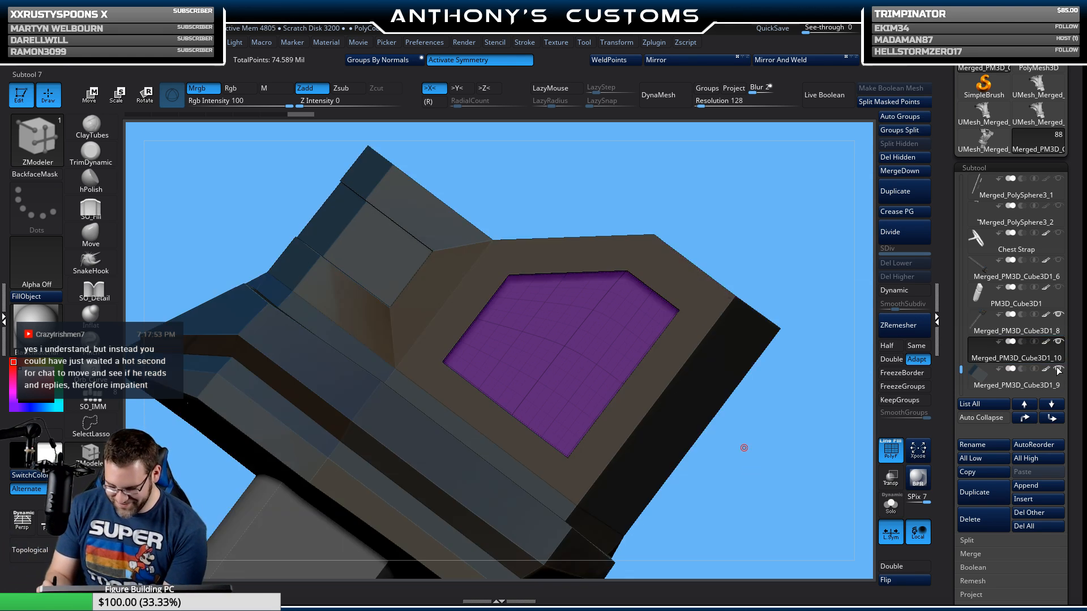
left_click_drag(736, 509, 760, 462)
key("w")
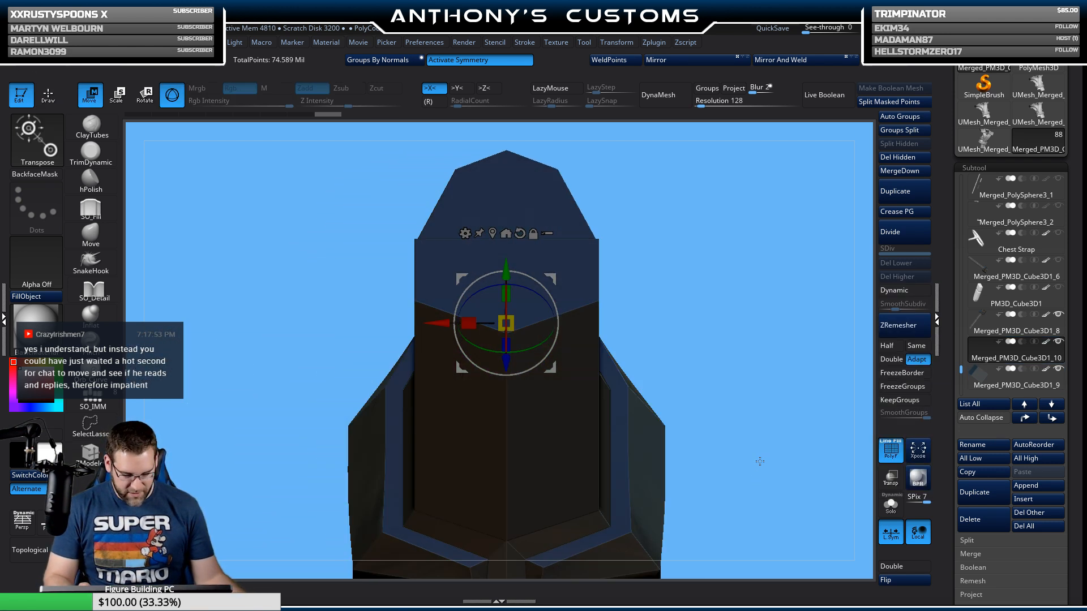
left_click(494, 234)
Step: Scale the side panel up uniformly until it nearly fills the recess on the handle's side faces, and turn off the polyframe display
left_click_drag(688, 234, 742, 186)
left_click_drag(512, 374, 511, 373)
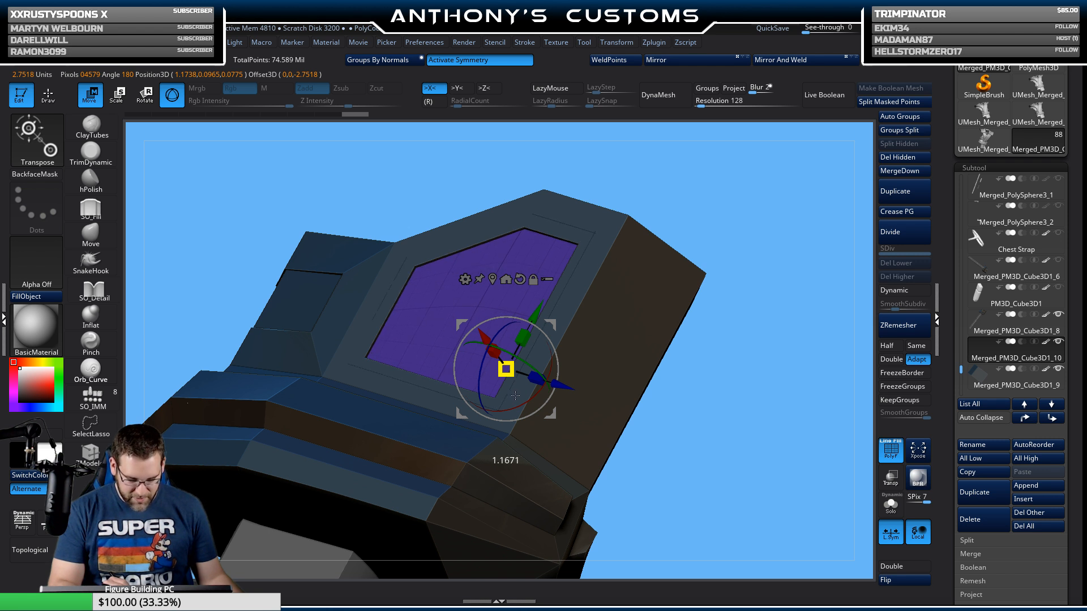
left_click_drag(515, 396, 514, 396)
mouse_move(724, 210)
left_mouse_down()
mouse_move(777, 255)
mouse_move(776, 226)
mouse_move(776, 242)
left_mouse_up()
key("shift+f")
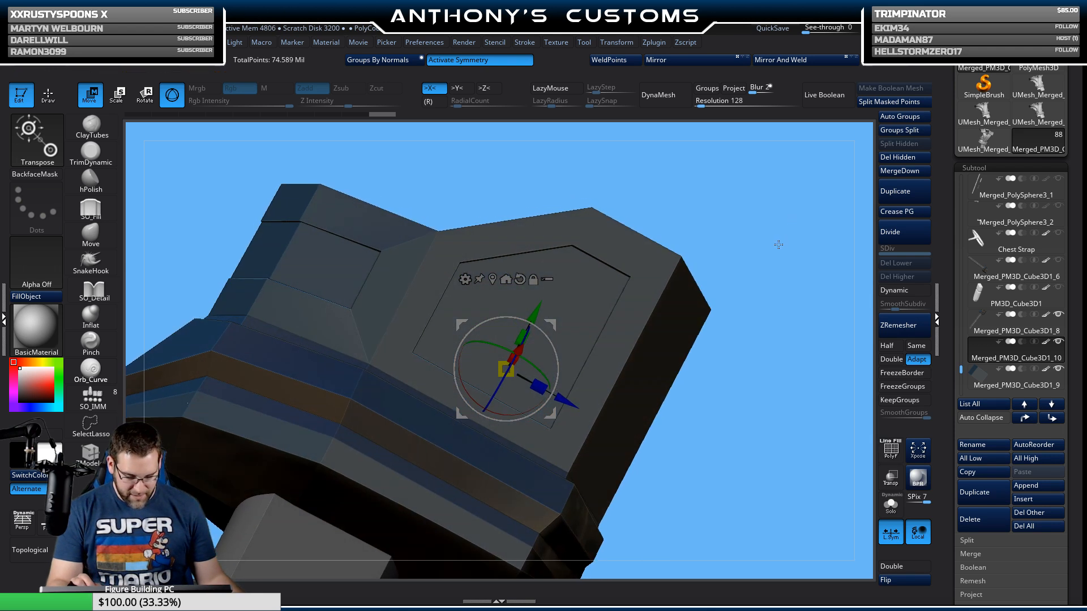
Step: Return to draw mode, check the filled recesses from the end and side of the handle, and save the project
key("q")
mouse_move(769, 297)
left_mouse_down()
mouse_move(739, 249)
mouse_move(750, 283)
mouse_move(719, 306)
mouse_move(733, 283)
mouse_move(732, 245)
mouse_move(754, 268)
mouse_move(712, 263)
mouse_move(636, 282)
mouse_move(698, 311)
mouse_move(687, 359)
mouse_move(711, 364)
mouse_move(722, 347)
mouse_move(704, 331)
left_mouse_up()
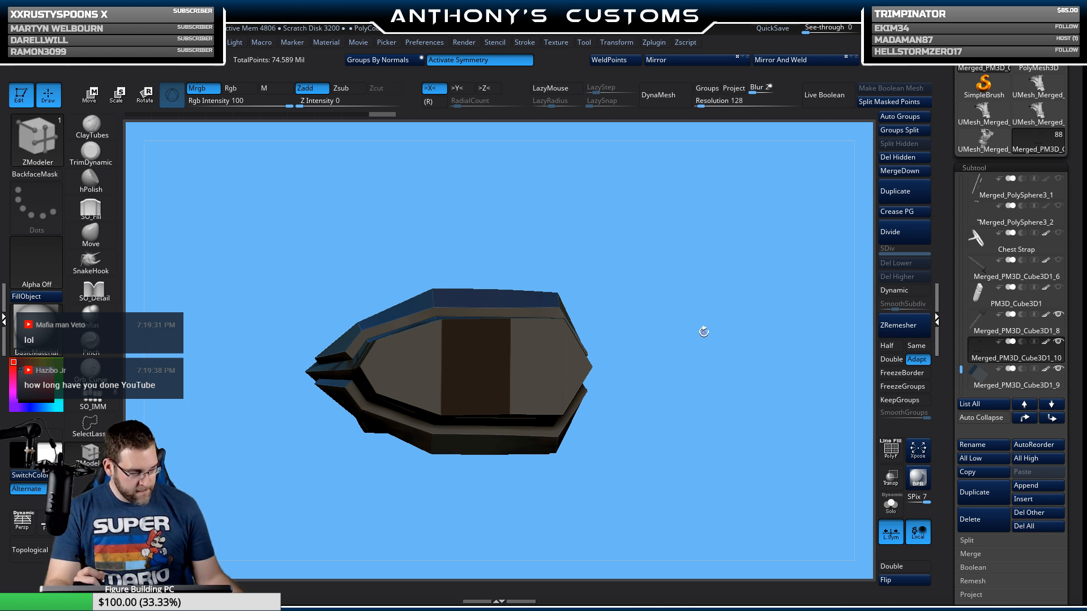
left_click_drag(704, 332, 690, 288)
key("ctrl+s")
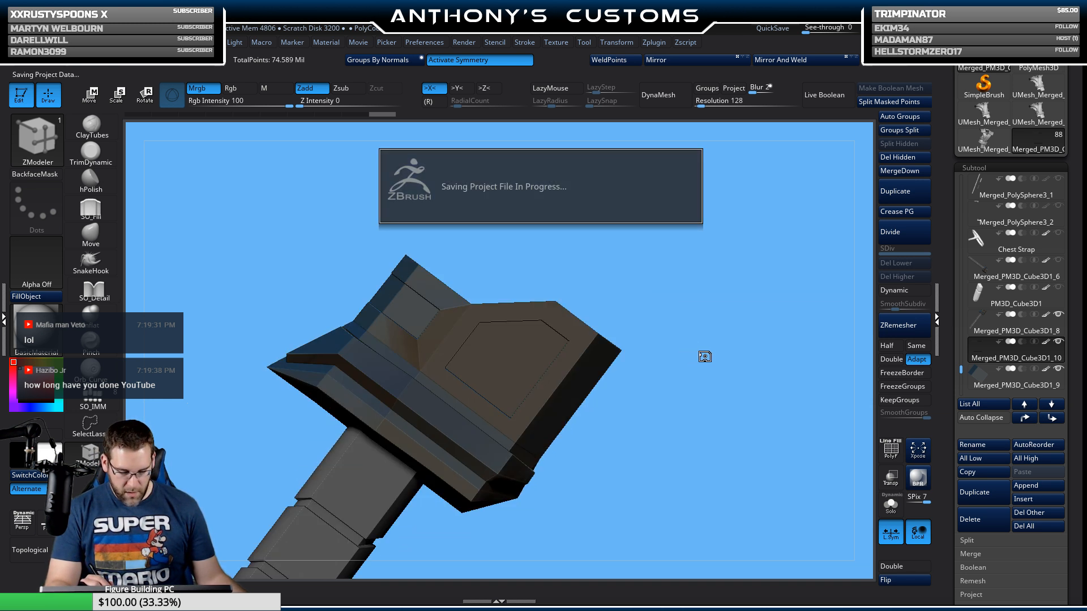
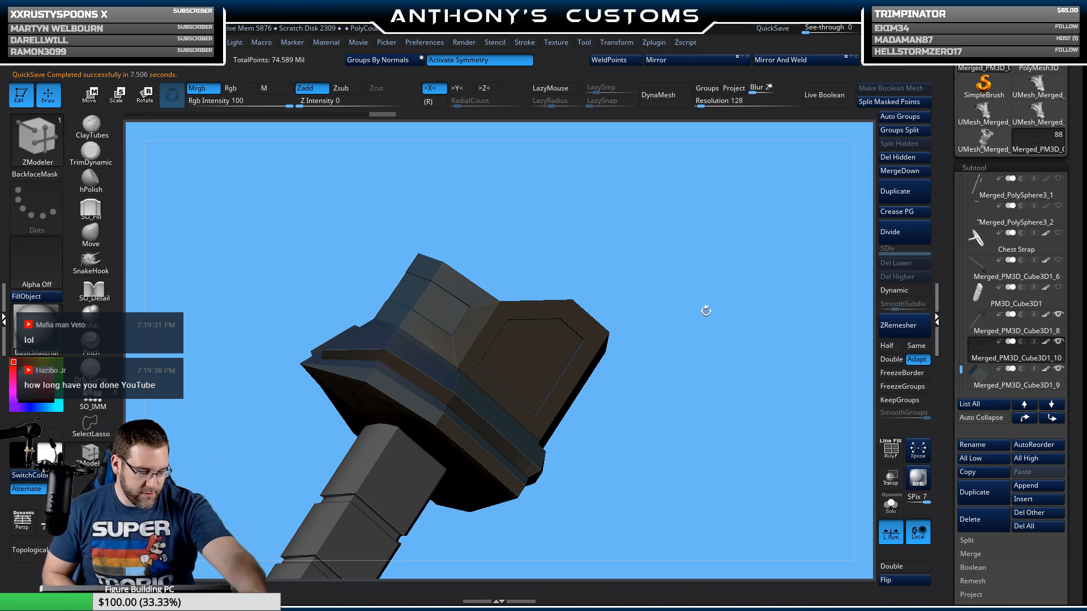
Step: Merge Merged_PM3D_Cube3D1_8 with the two subtools below it, Merged_PM3D_Cube3D1_10 and Merged_PM3D_Cube3D1_9
left_click(1010, 324)
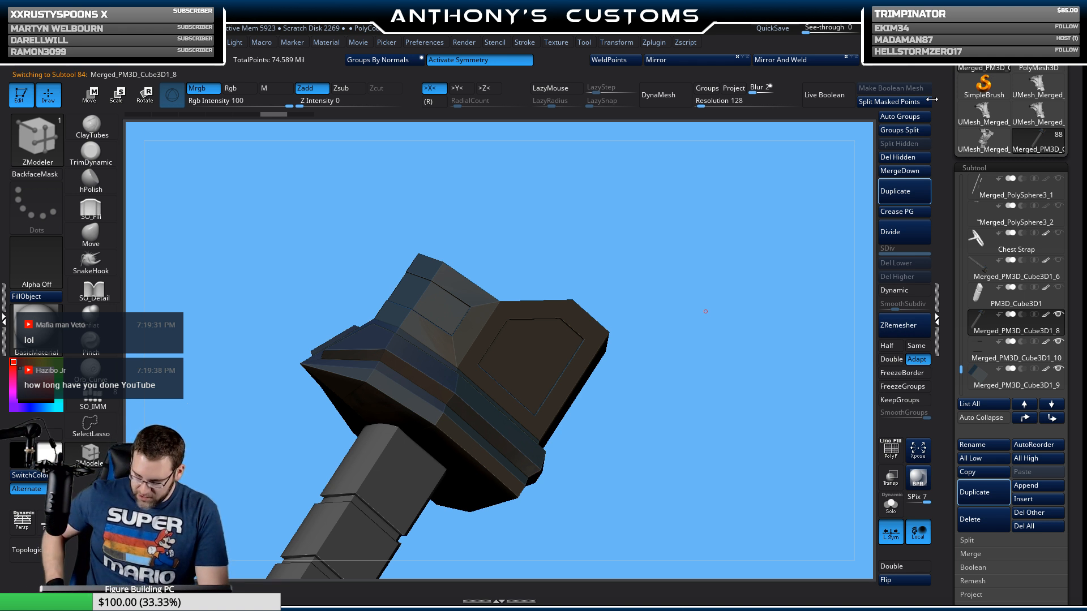
left_click(895, 173)
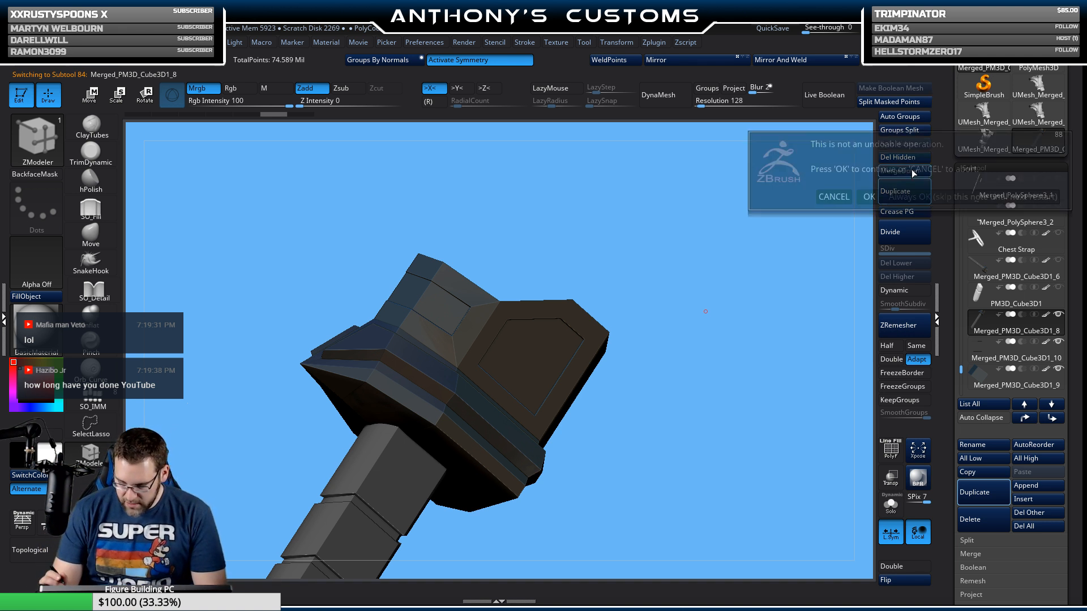
left_click(895, 175)
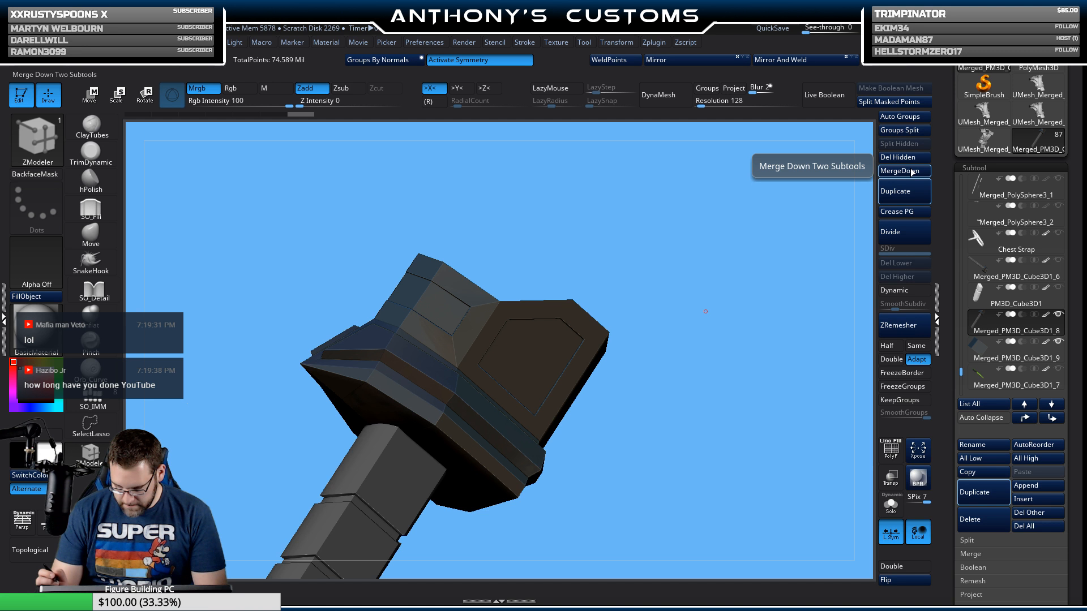
left_click(894, 173)
left_click(864, 194)
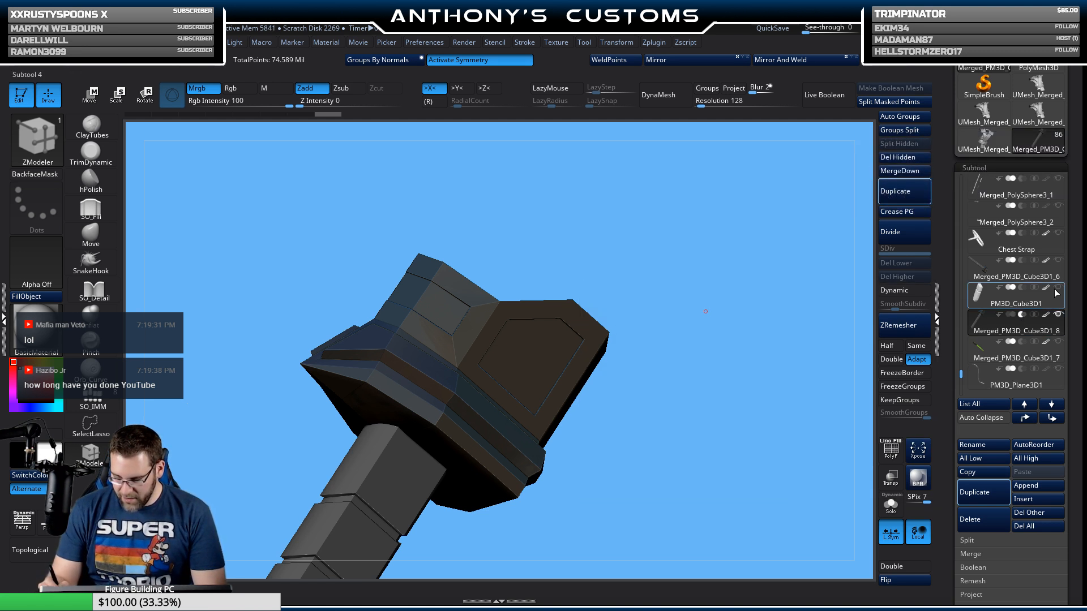
Step: Enable Live Boolean, preview the merged guard cutting into PM3D_Cube3D1, and hide PM3D_Cube3D1 again
left_click(1029, 253)
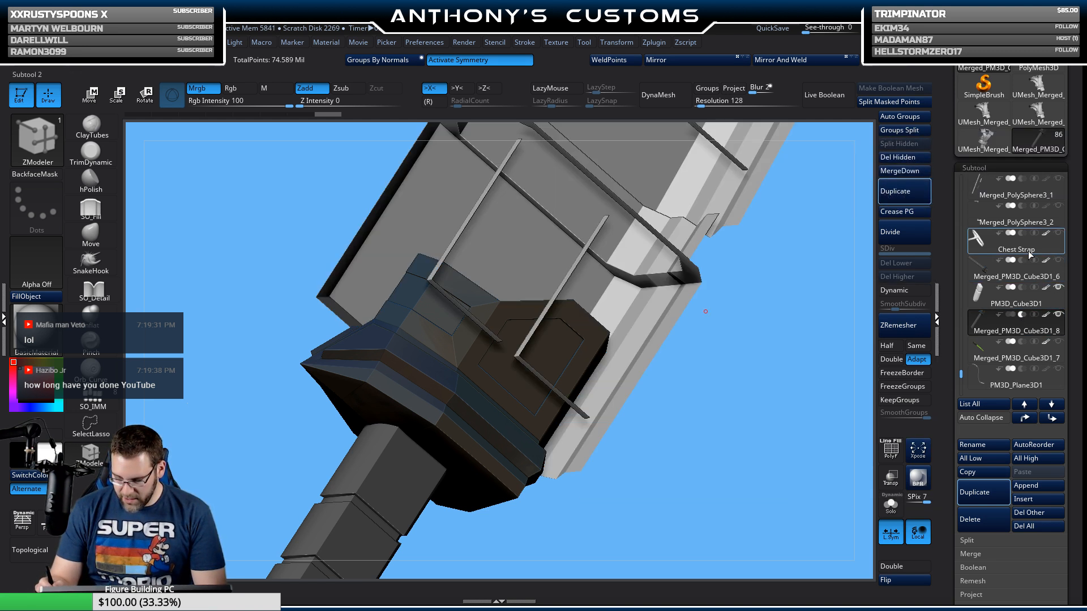
left_click(830, 94)
left_click_drag(748, 409, 800, 328)
mouse_move(1059, 289)
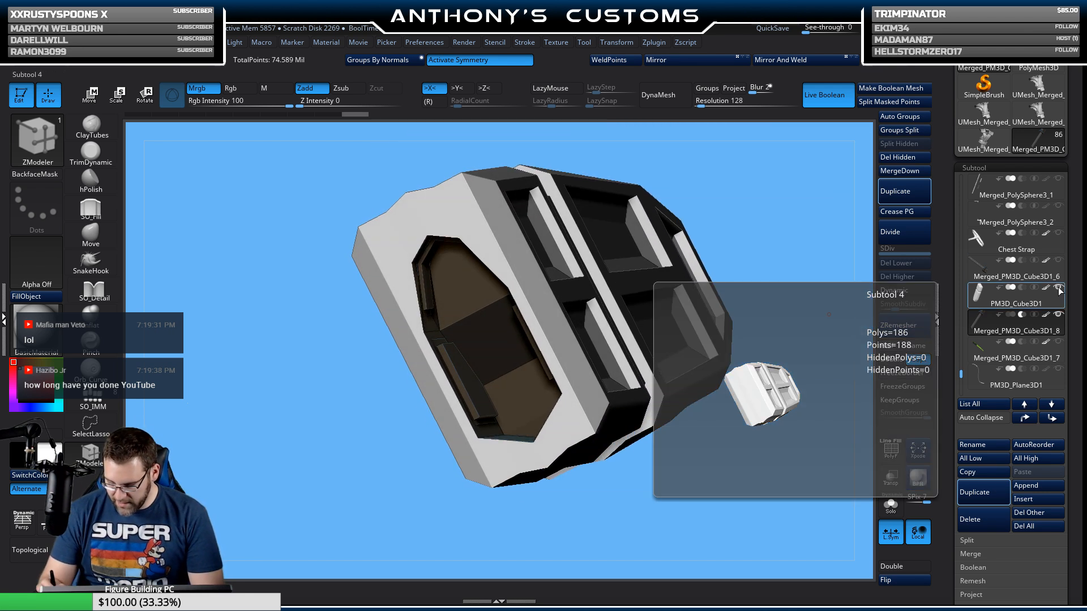
left_click(1059, 289)
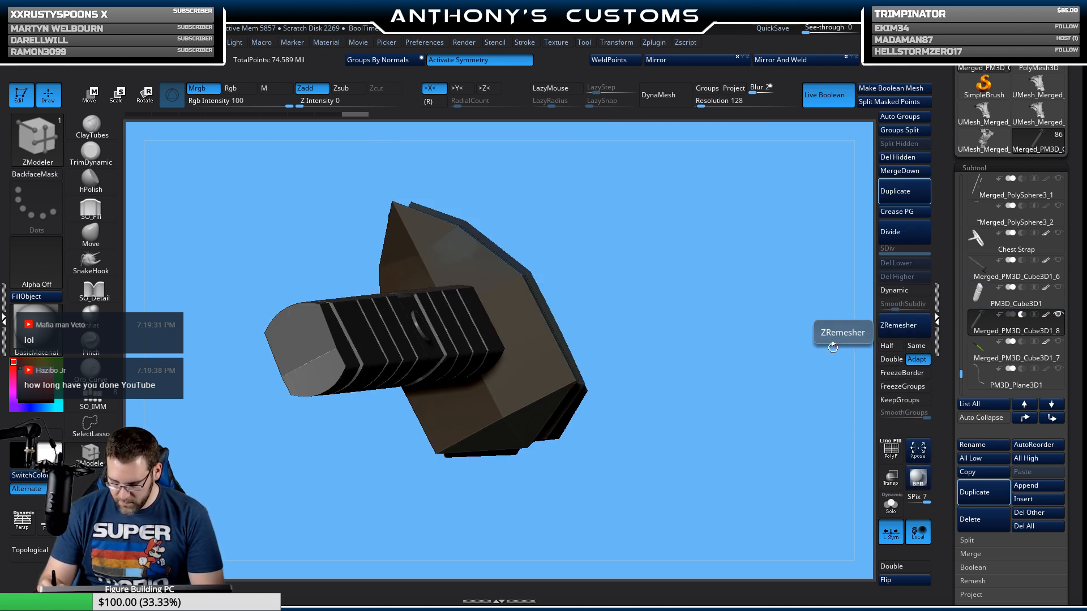
Step: Show the polyframe on the merged sword handle to reveal the polygroups around the guard's side panel
left_click_drag(821, 351, 690, 421)
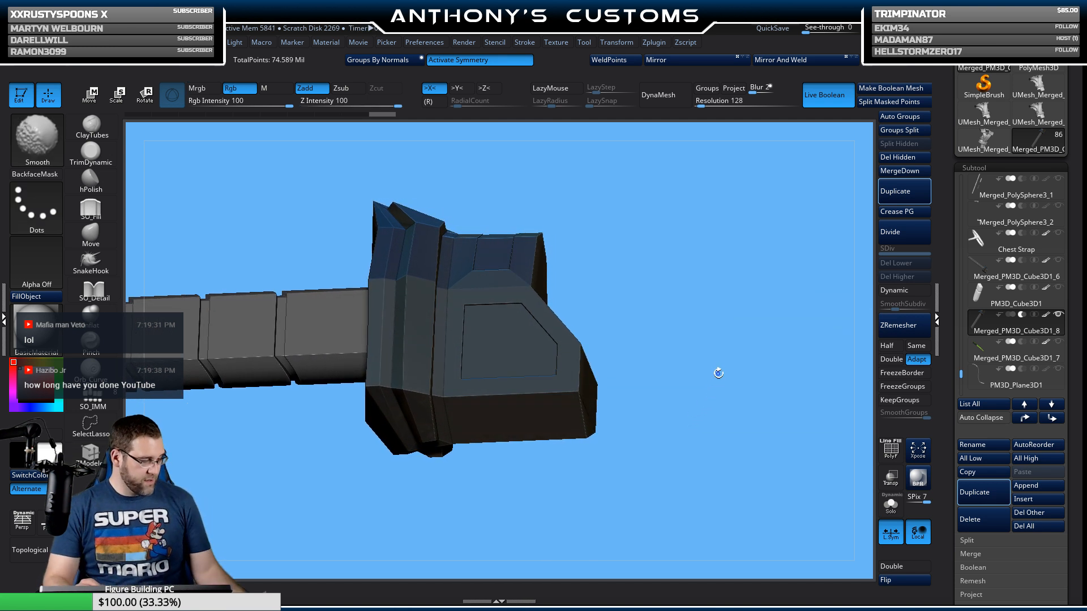
key("shift+f")
left_click_drag(707, 327, 706, 409, "alt")
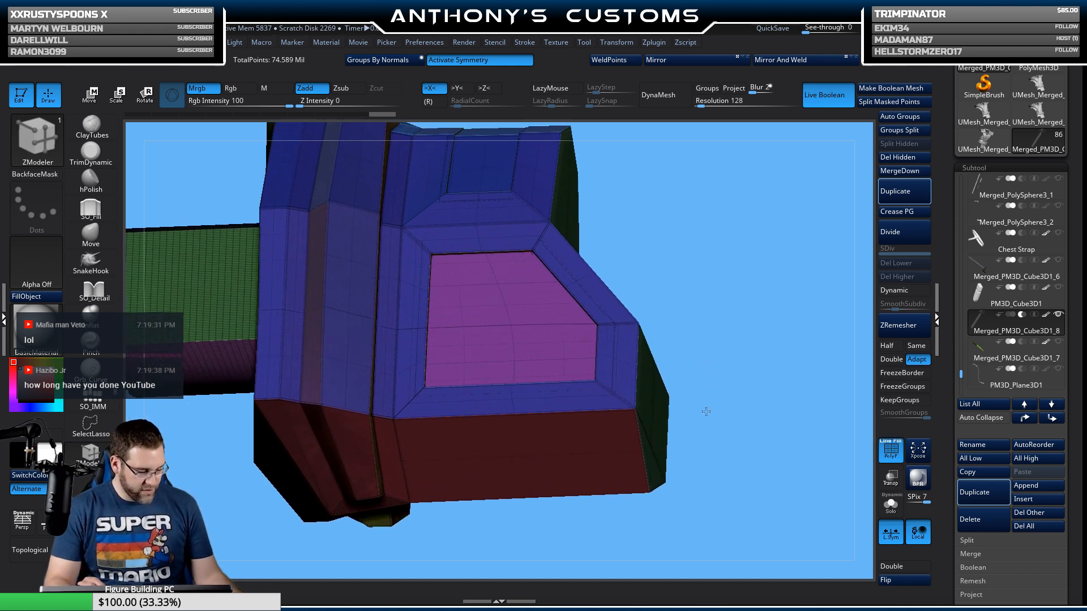
left_click_drag(736, 277, 777, 261, "alt")
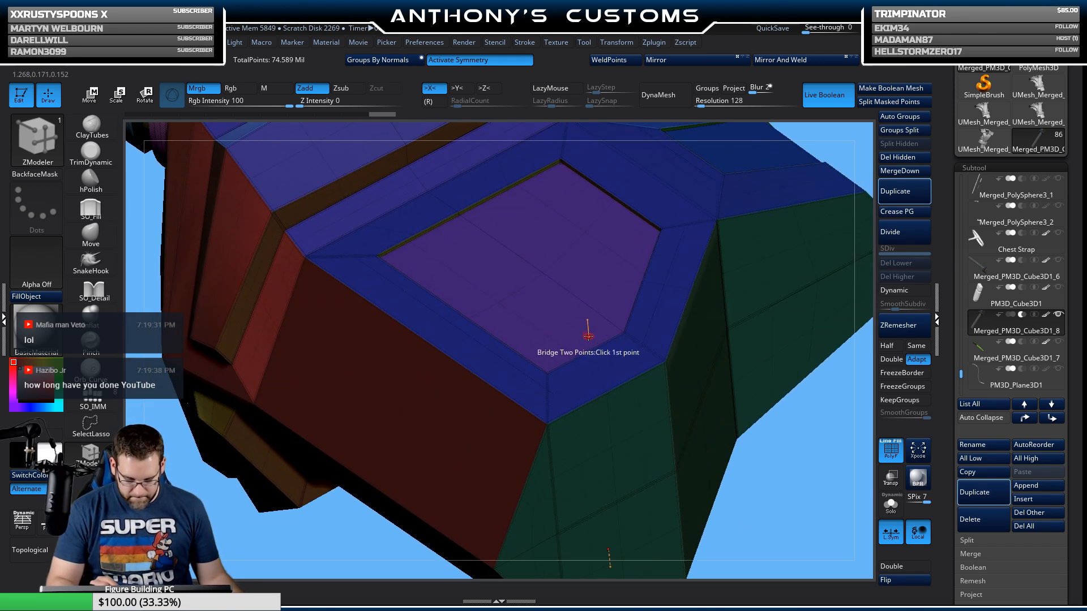
left_click_drag(779, 416, 762, 478, "alt")
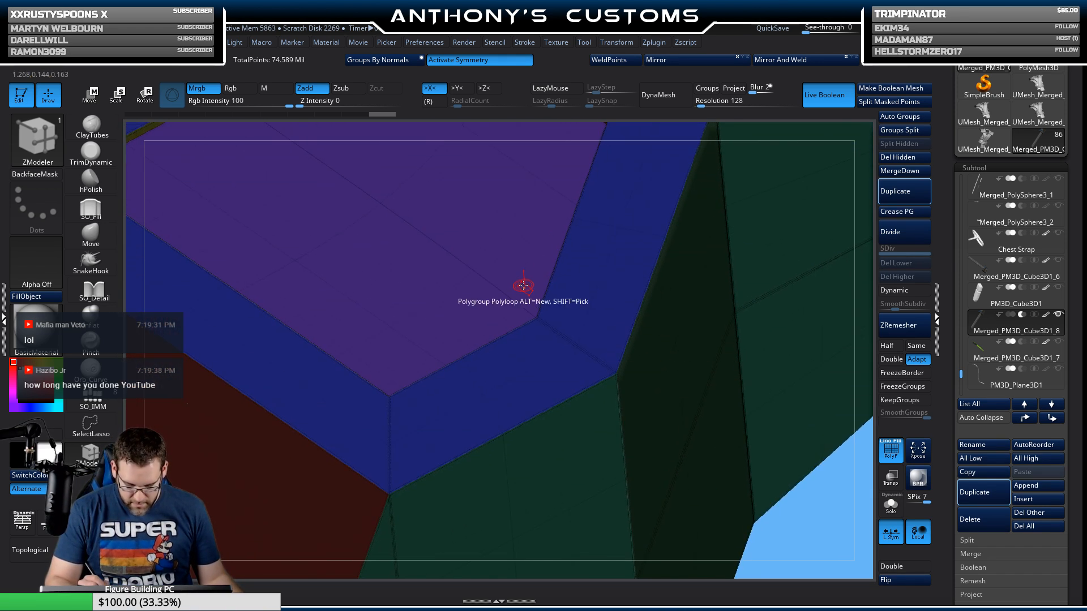
Step: Try to push the five-sided side panel inward into the guard with ZModeler and undo the attempt
key("space")
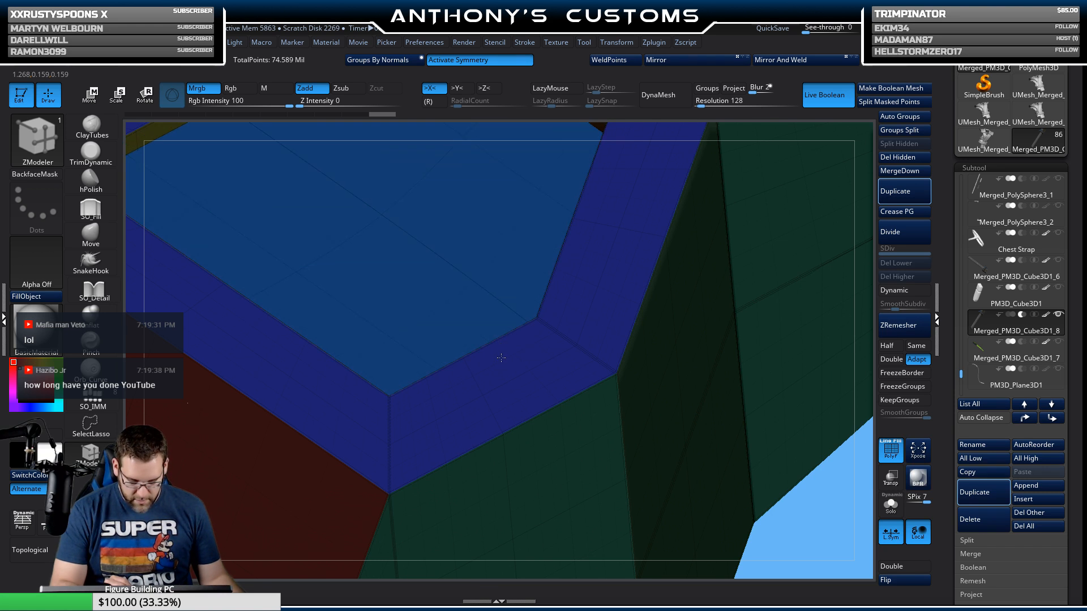
left_click_drag(501, 361, 499, 372)
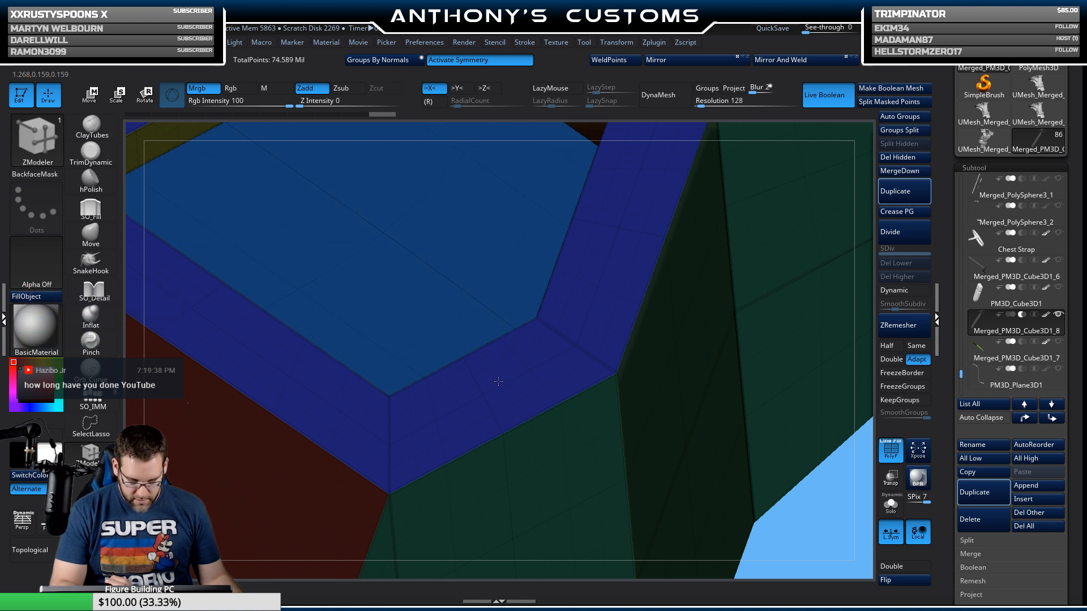
key("ctrl+z")
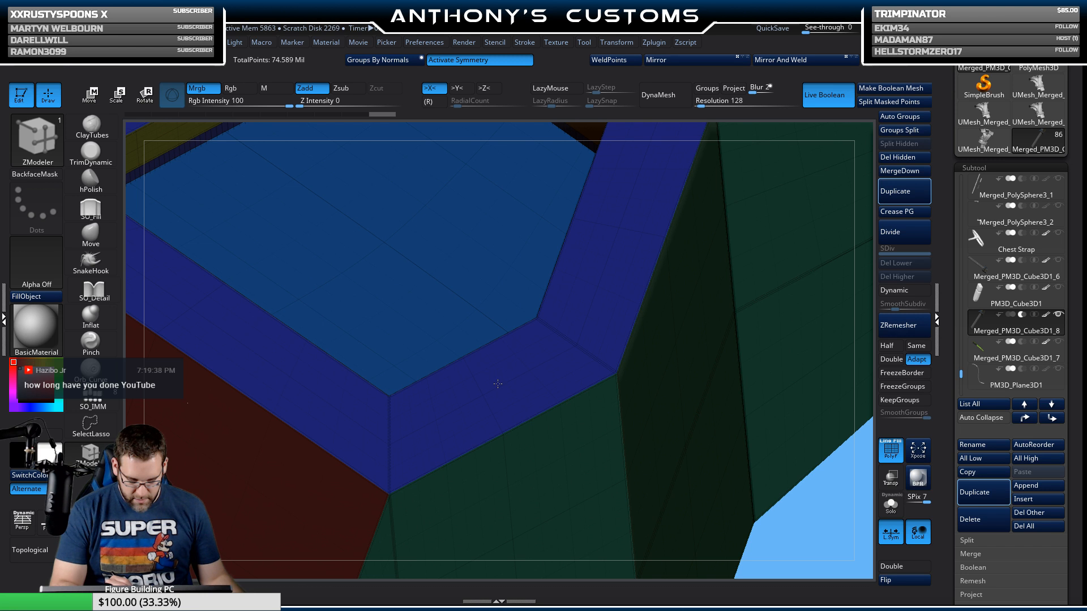
left_click_drag(498, 384, 496, 394)
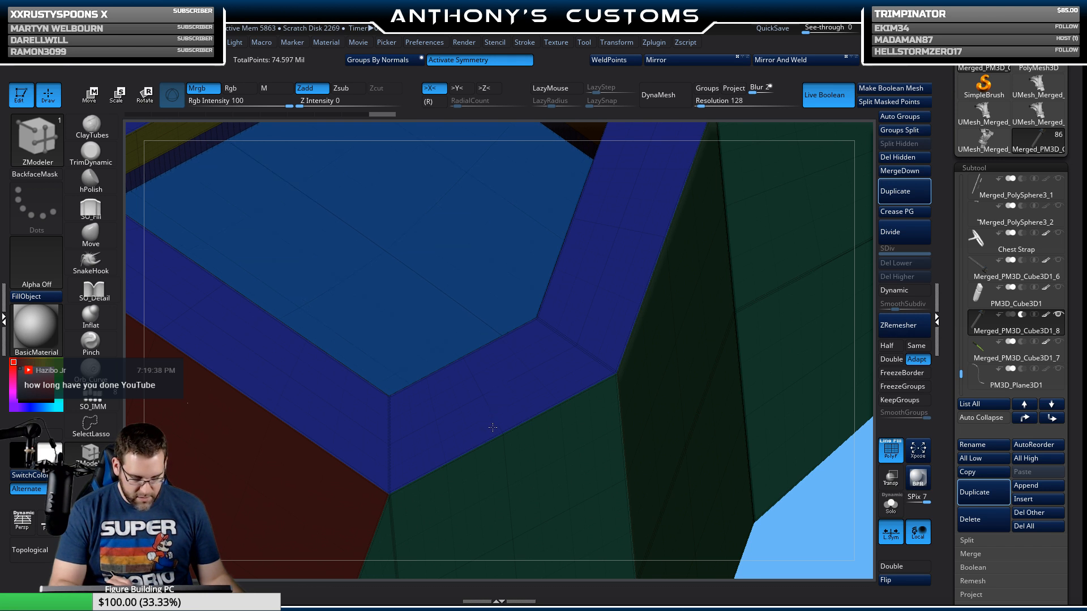
key("ctrl+z")
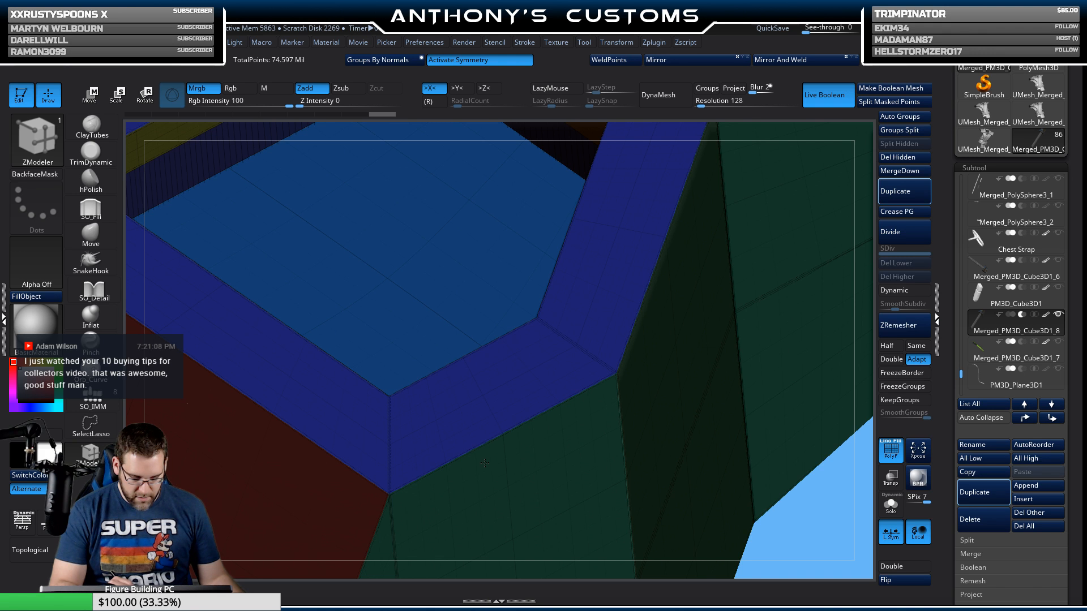
key("ctrl+z")
key("ctrl+z")
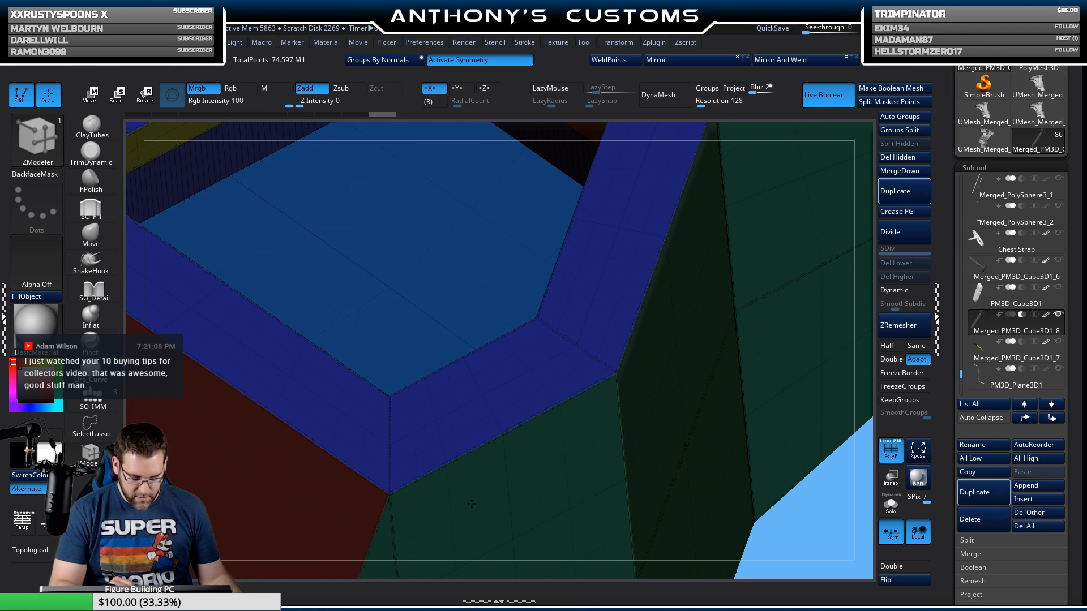
key("ctrl+z")
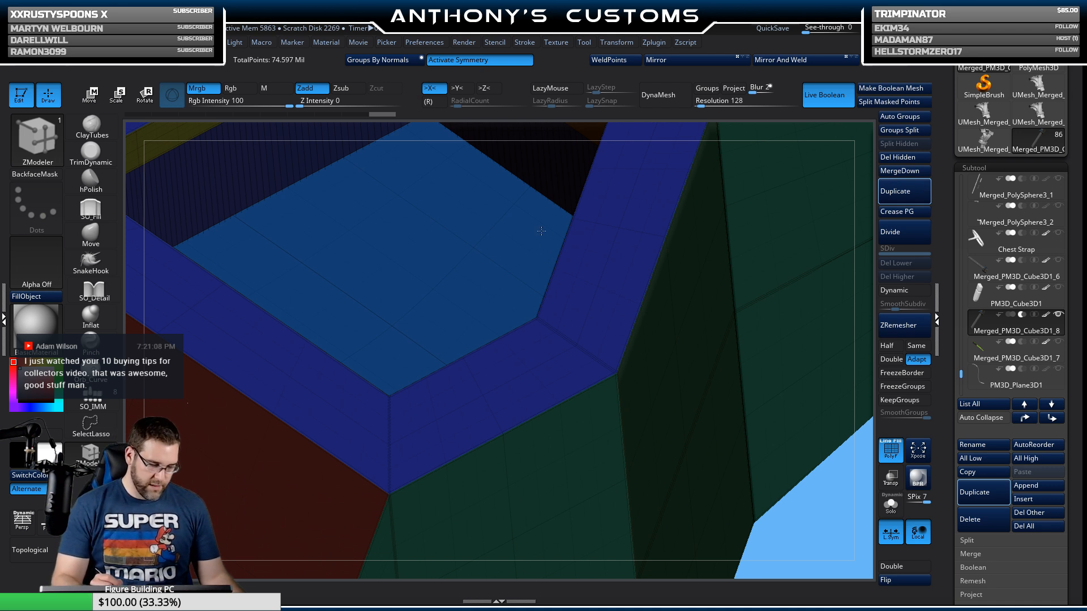
right_click_drag(541, 231, 529, 283)
left_click(521, 357)
right_click_drag(755, 294, 762, 235)
key("ctrl+z")
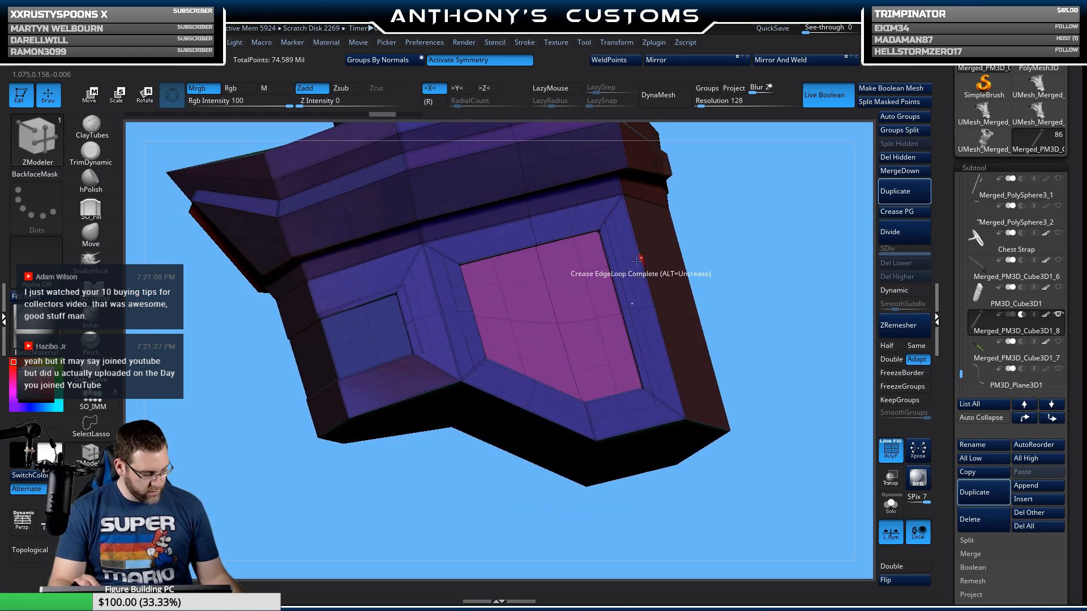
Step: Isolate the pink five-sided panel on the guard's side and delete that polygroup with Del Hidden
key("ctrl+shift")
left_click(558, 324, "ctrl+shift")
right_click_drag(643, 242, 705, 330)
right_click_drag(651, 408, 590, 449)
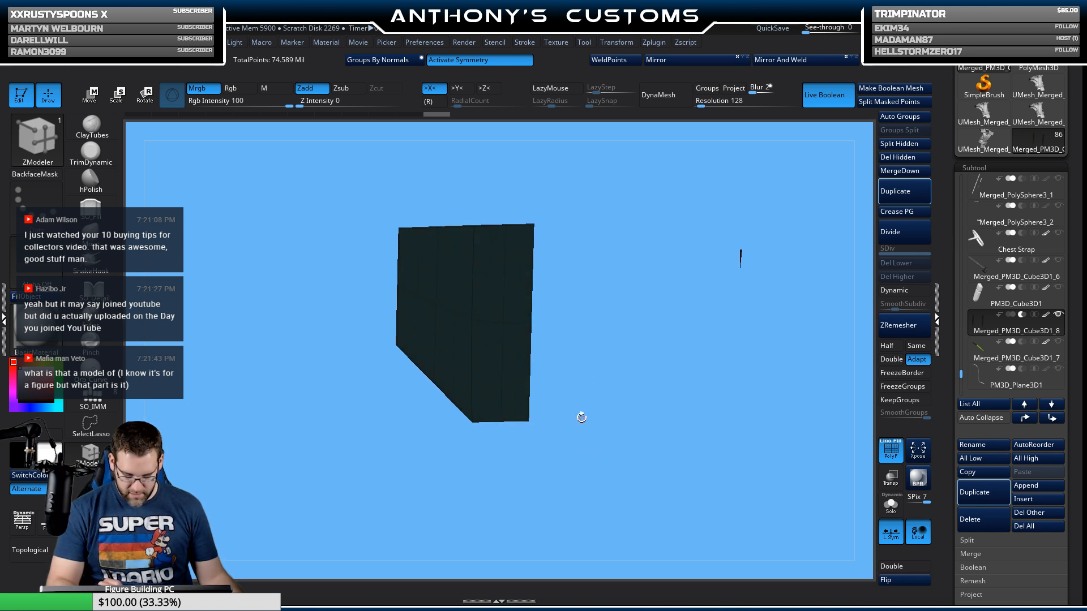
right_click_drag(472, 329, 497, 484)
left_click(572, 488, "ctrl+shift")
left_click(904, 159)
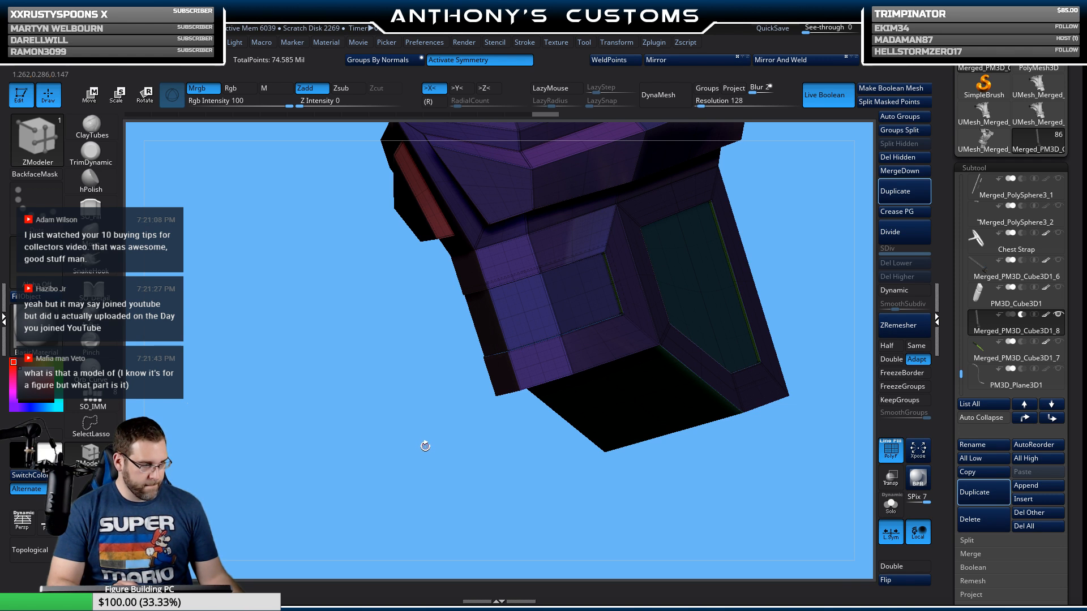
Step: Check the whole sword with the Merged_PM3D_Cube3D1_7 blade and PM3D_Cube3D1, and reselect Merged_PM3D_Cube3D1_8
right_click_drag(426, 447, 347, 324)
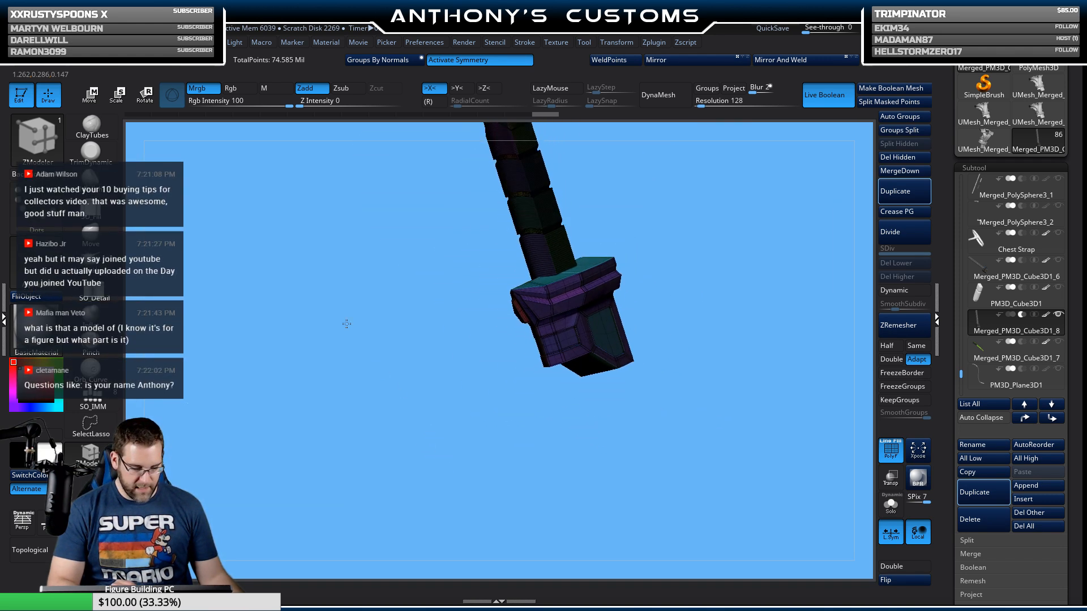
right_click_drag(628, 258, 714, 275)
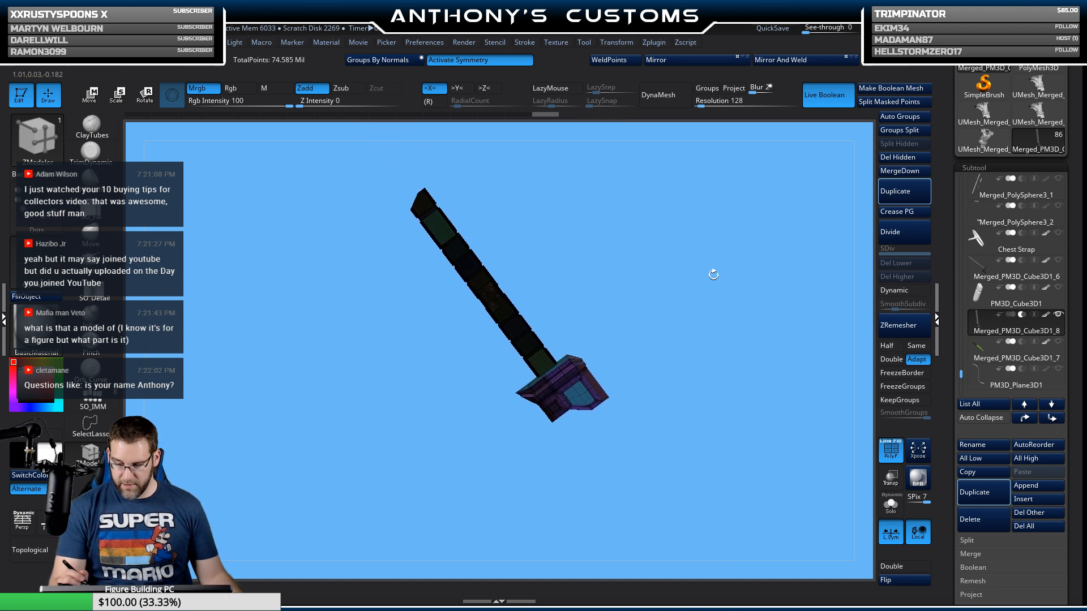
left_click(1059, 342)
key("ctrl+w")
right_click_drag(762, 343, 725, 255, "ctrl")
left_click(1061, 338)
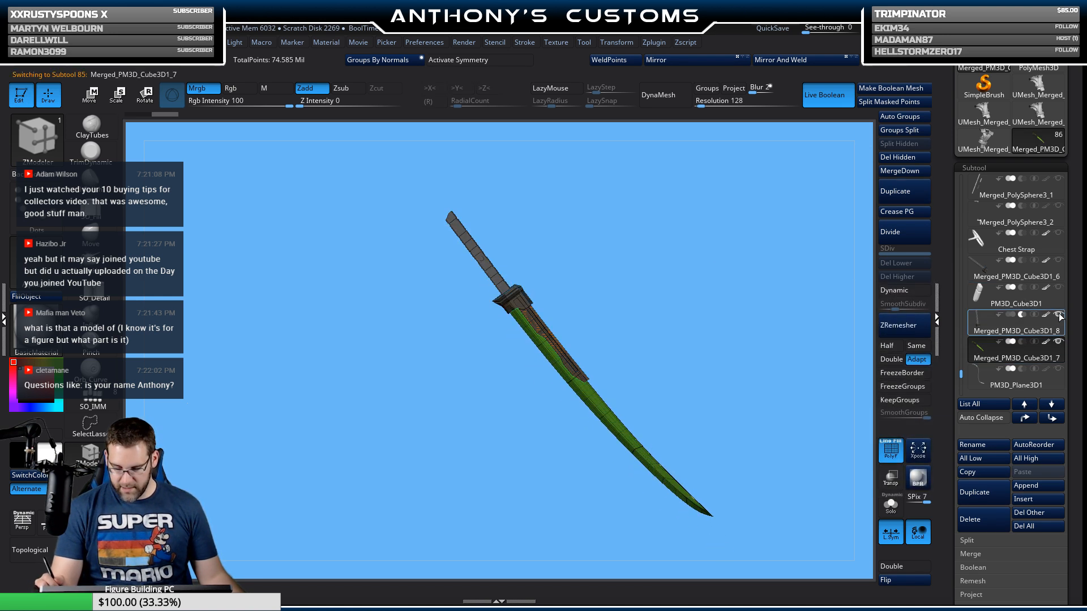
left_click(1059, 290)
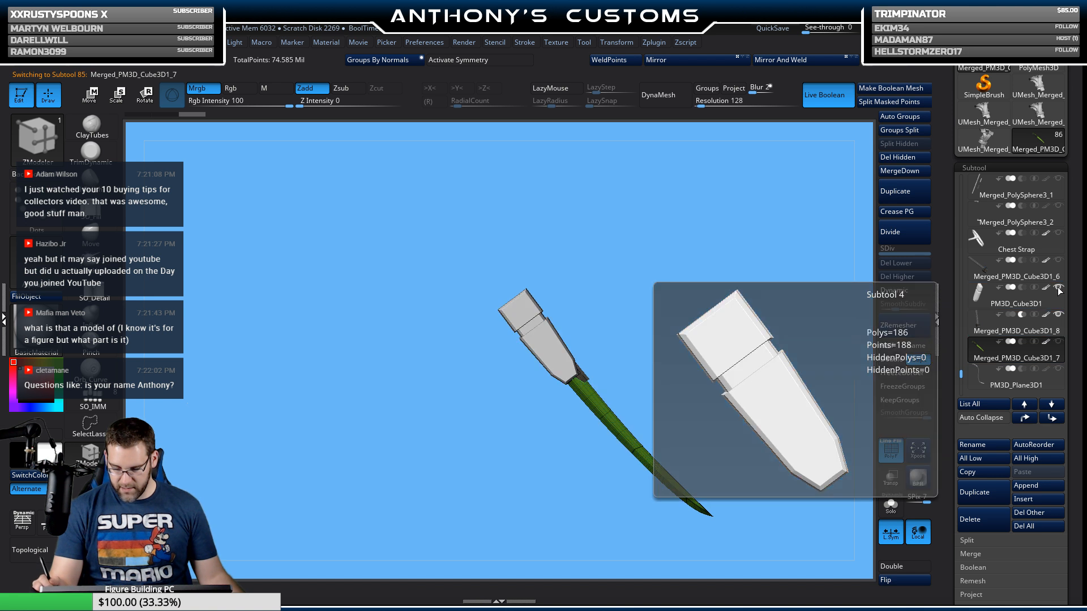
left_click(1059, 291)
left_click(1052, 322)
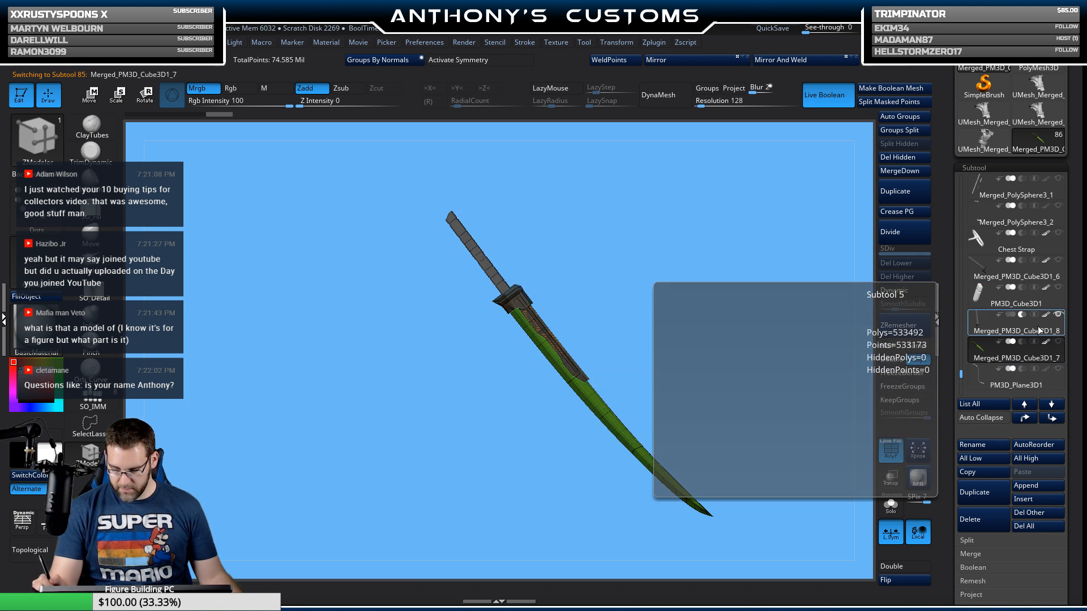
Step: Isolate the small square panel's polygroup on the guard, inspect it from several angles, and unhide the rest
mouse_move(683, 403)
left_mouse_down("alt")
mouse_move(687, 486)
mouse_move(673, 448)
mouse_move(688, 506)
left_mouse_up("alt")
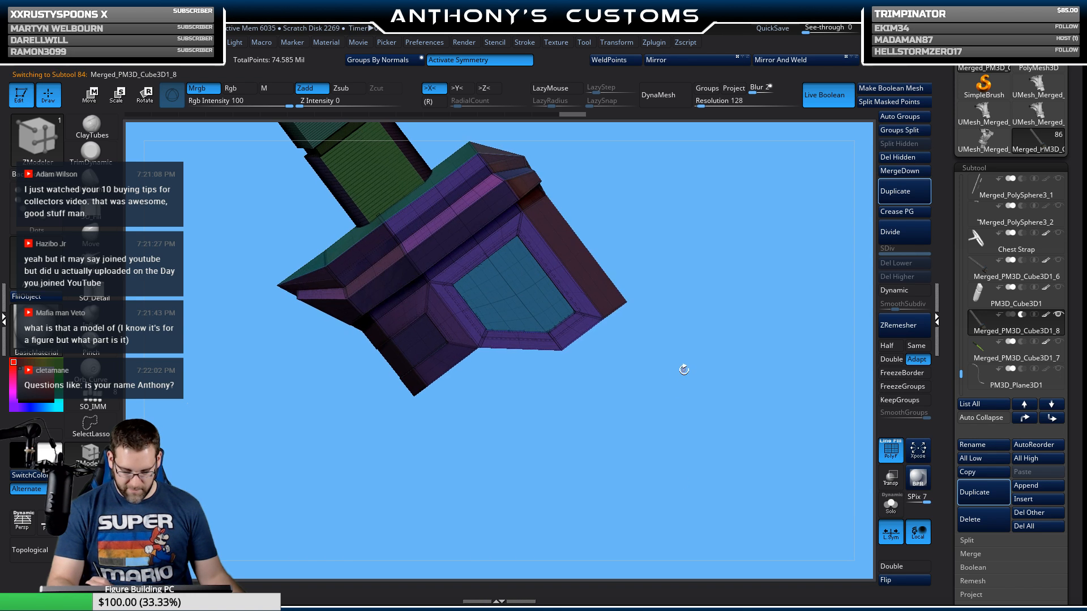
left_click_drag(684, 347, 689, 402, "alt")
mouse_move(665, 443)
left_mouse_down()
mouse_move(716, 432)
mouse_move(667, 405)
mouse_move(575, 453)
left_mouse_up()
left_click_drag(576, 453, 609, 486, "alt")
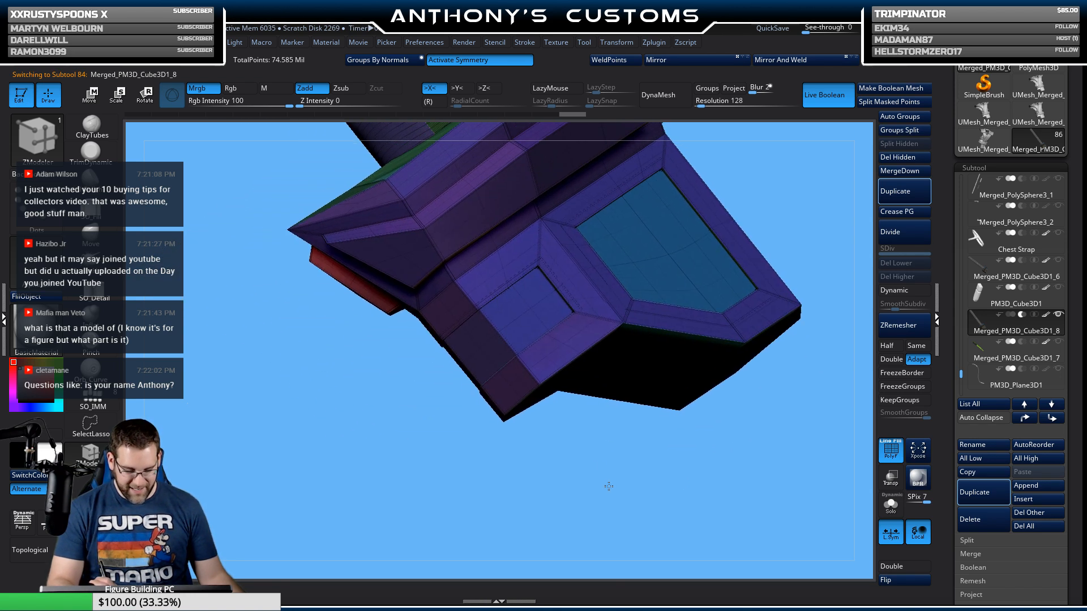
key("ctrl+shift")
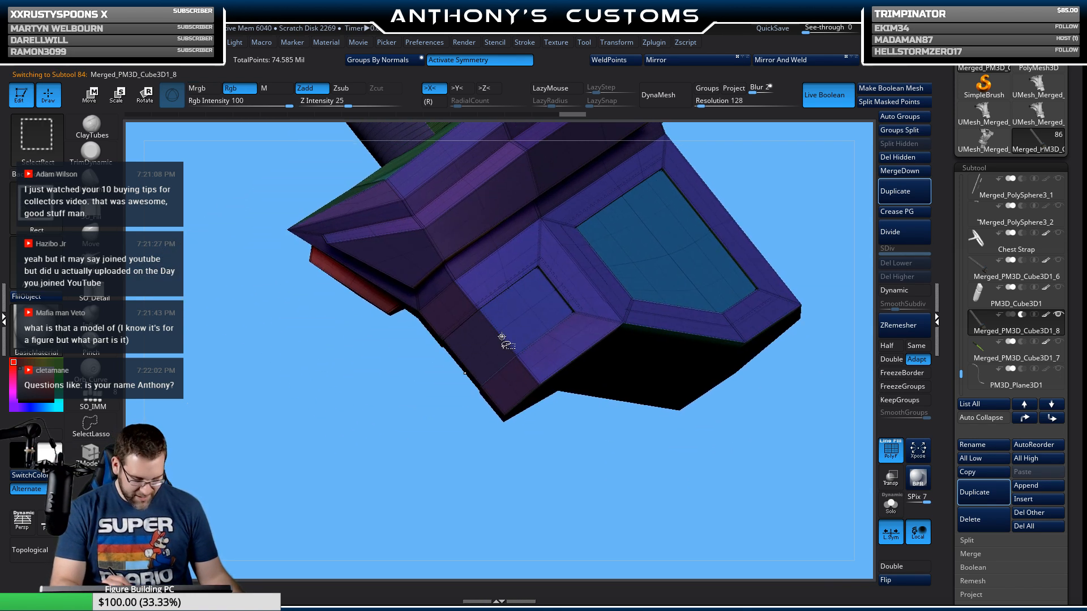
left_click(500, 333, "ctrl+shift")
mouse_move(550, 430)
left_mouse_down()
mouse_move(474, 426)
mouse_move(523, 414)
left_mouse_up()
left_click_drag(542, 387, 620, 496, "alt")
mouse_move(620, 495)
left_mouse_down()
mouse_move(607, 449)
mouse_move(580, 428)
mouse_move(616, 489)
mouse_move(612, 531)
mouse_move(566, 427)
mouse_move(582, 388)
left_mouse_up()
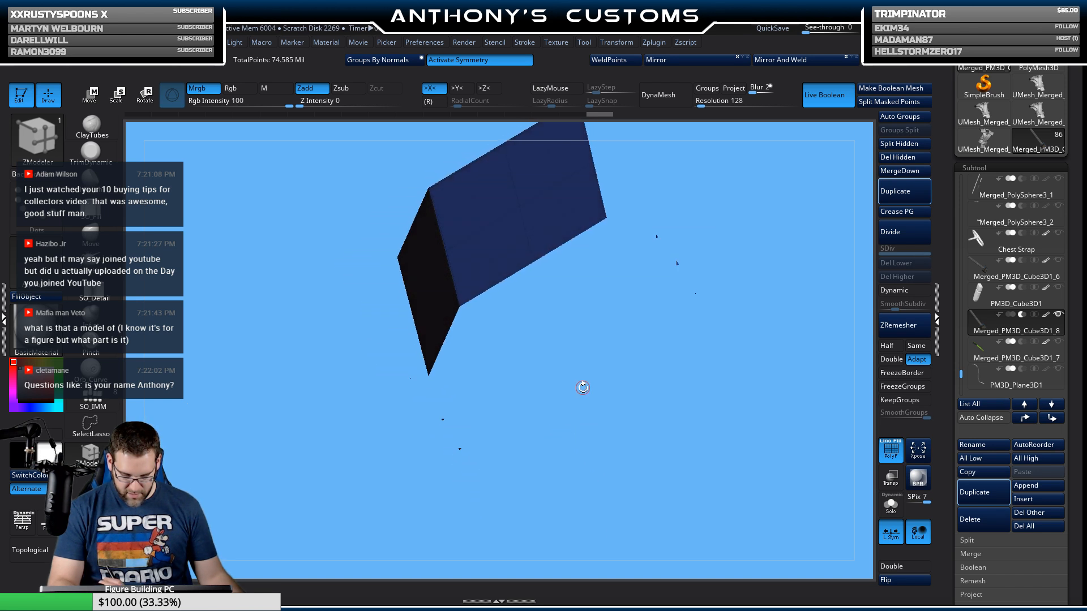
left_click(761, 458, "ctrl+shift")
Step: Isolate the middle panel strip across the guard's narrow end and split it off as a separate subtool
left_click_drag(660, 488, 718, 257)
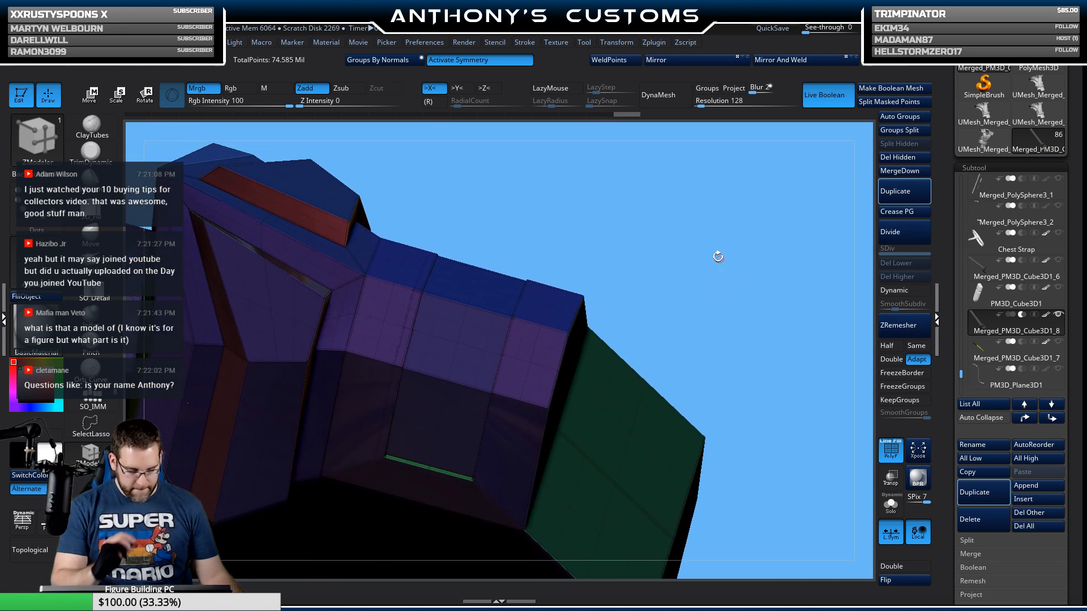
left_click(472, 302, "ctrl+shift")
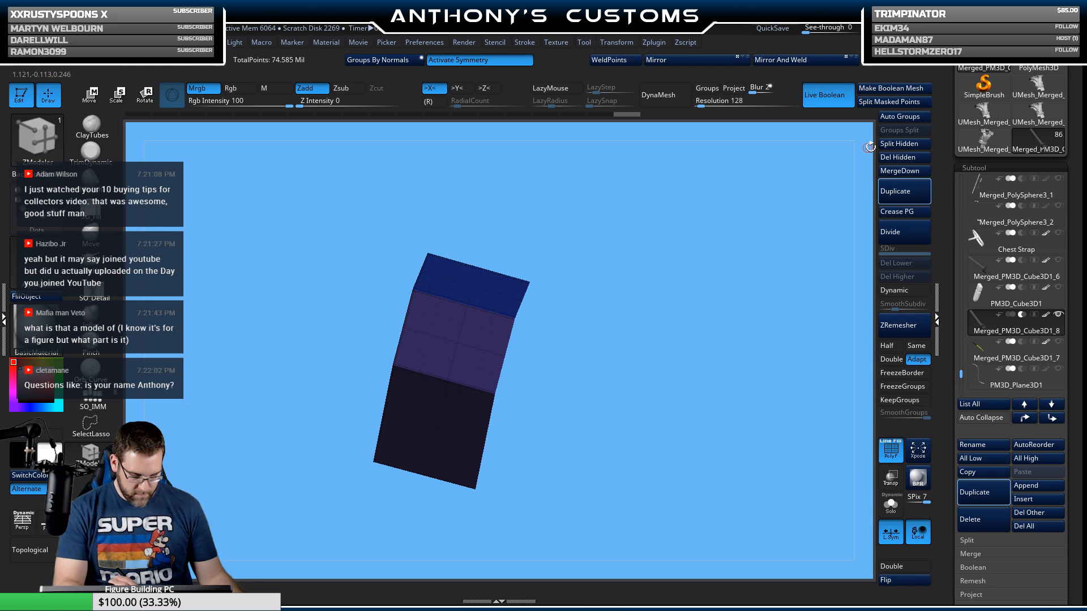
left_click(897, 143)
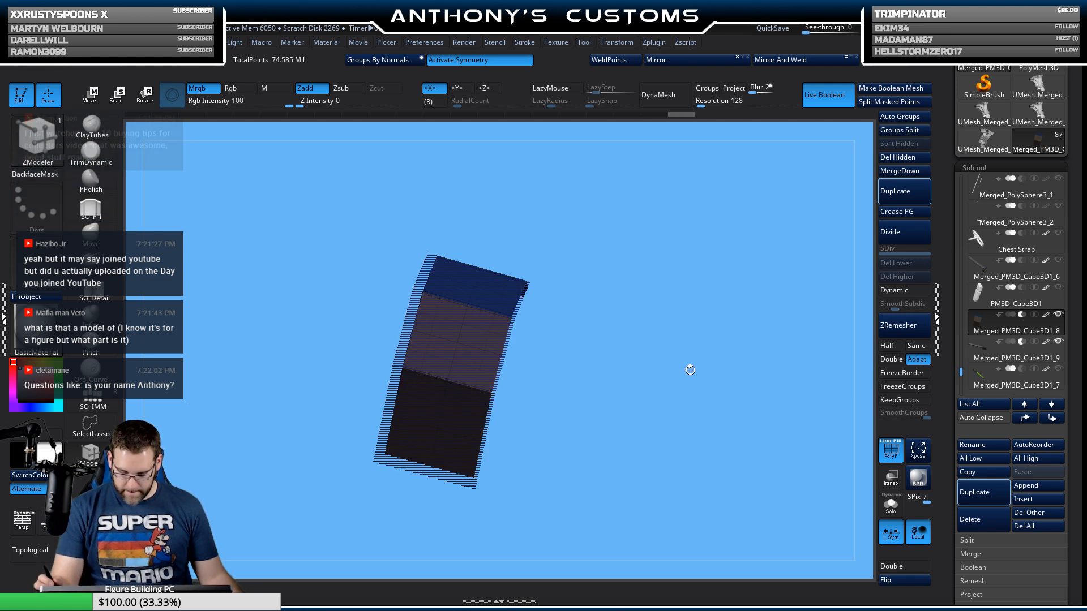
left_click_drag(689, 369, 772, 294)
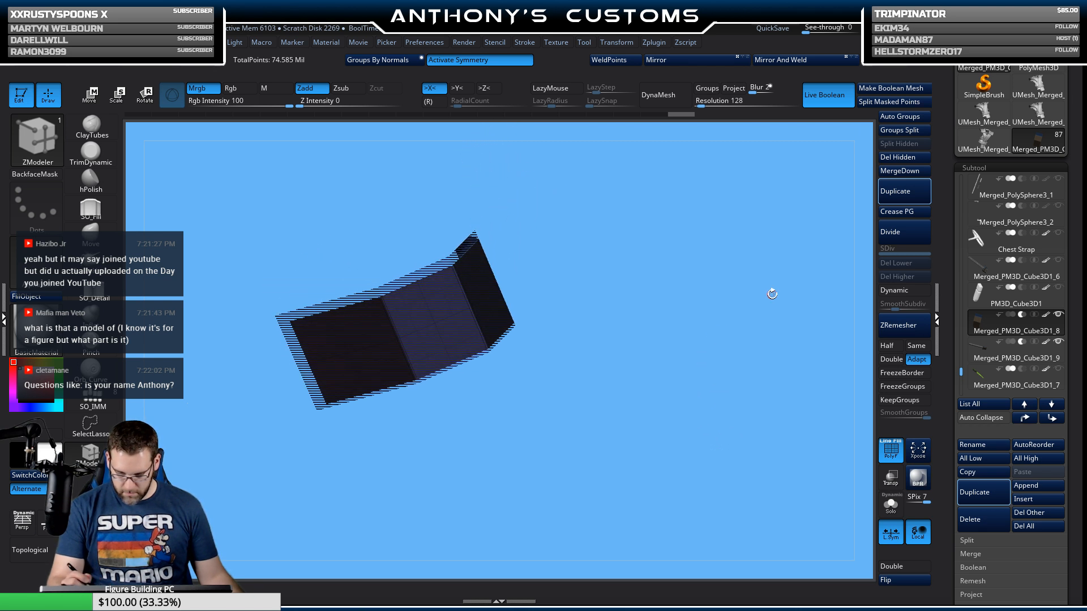
Step: Set the panel strip Merged_PM3D_Cube3D1_8 and the guard Merged_PM3D_Cube3D1_9 to additive boolean mode and turn off Live Boolean
left_click(1019, 314)
left_click(1015, 341)
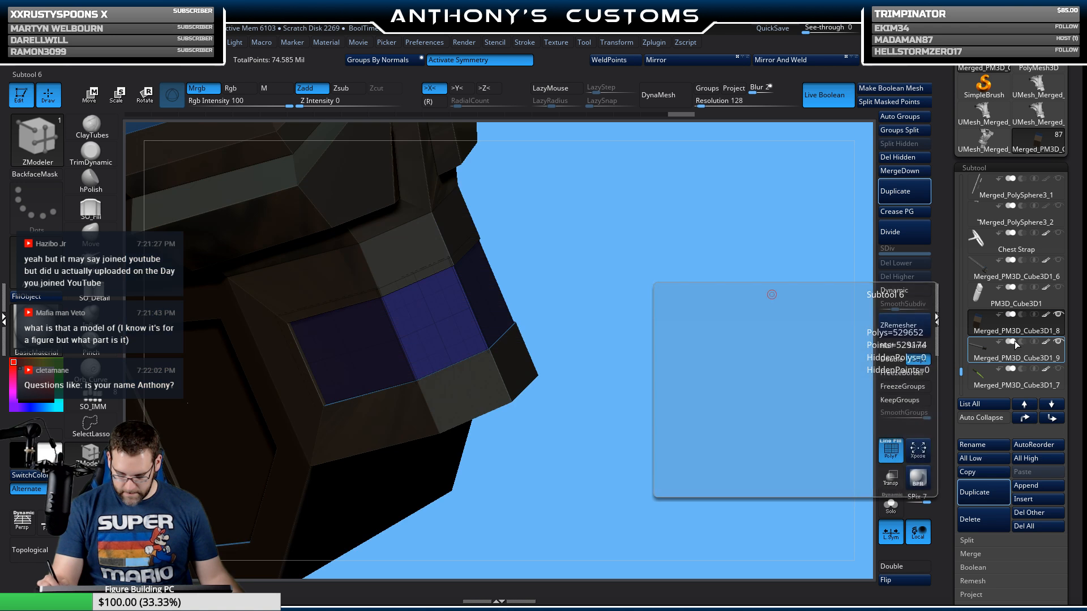
mouse_move(1013, 338)
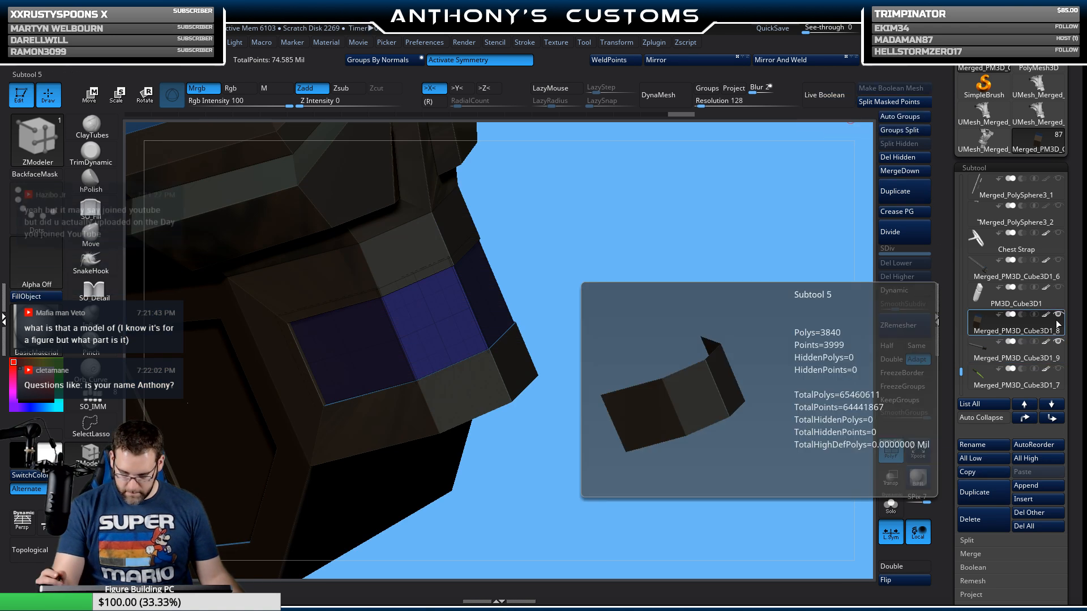
mouse_move(1022, 319)
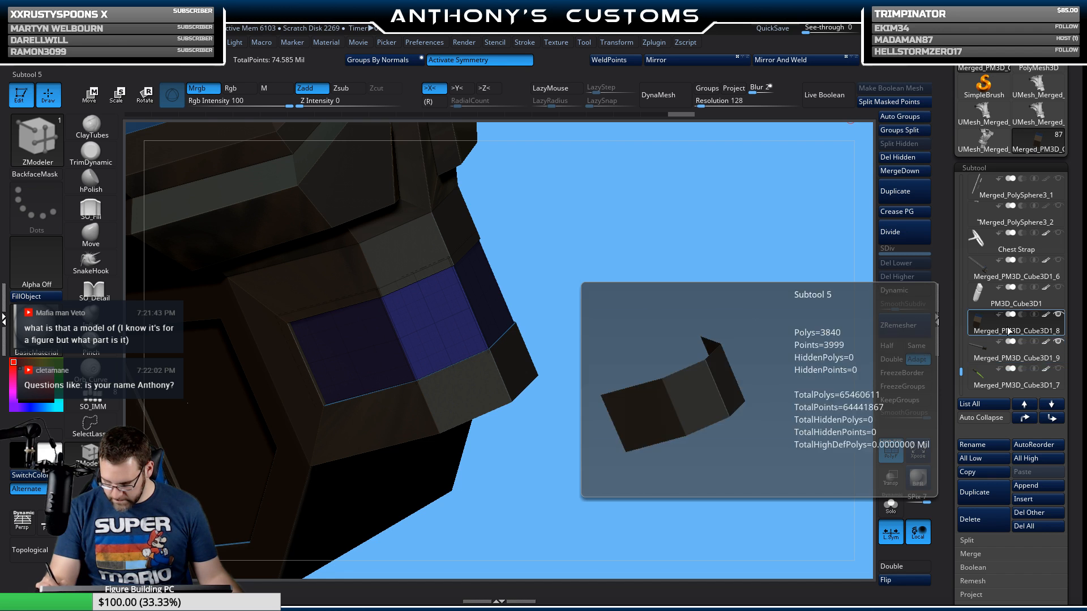
Step: Check the isolated panel strip from behind in double-sided display, and inspect the matching recess on the guard Merged_PM3D_Cube3D1_9
left_click(891, 505)
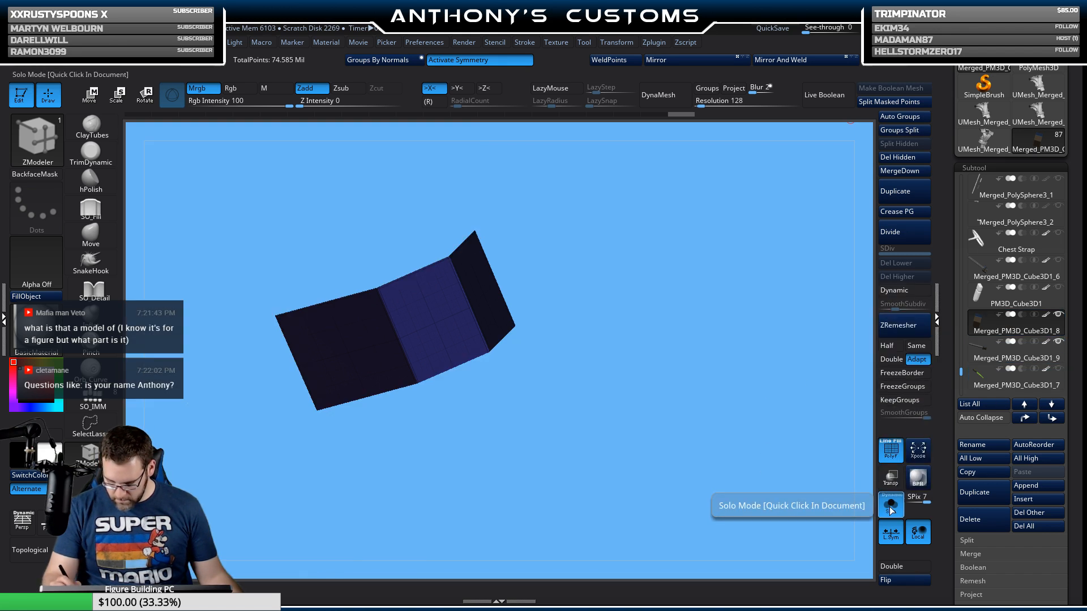
left_click_drag(730, 491, 876, 479)
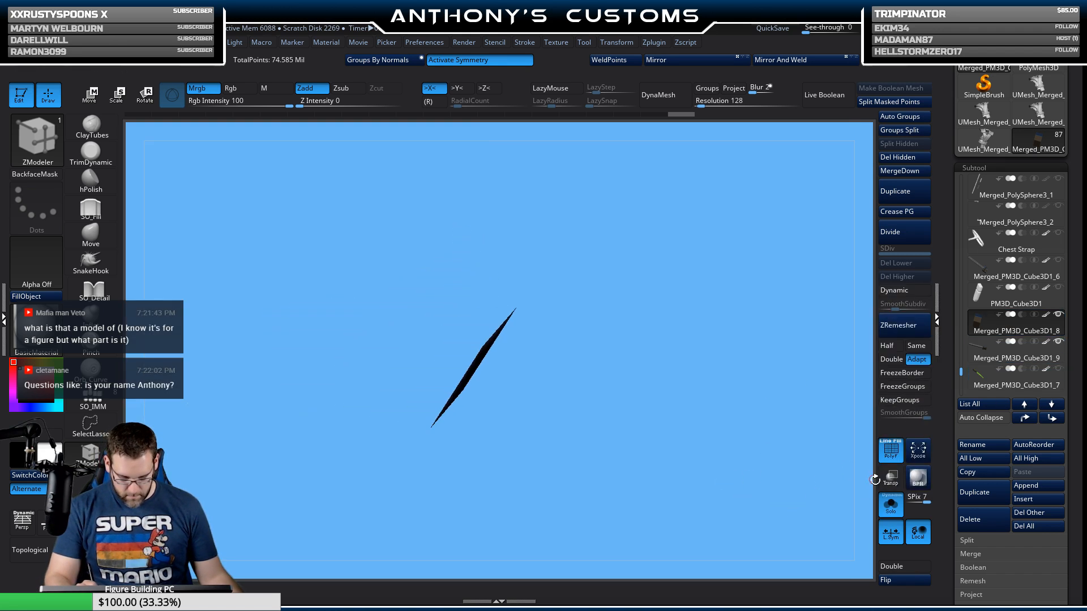
left_click(893, 566)
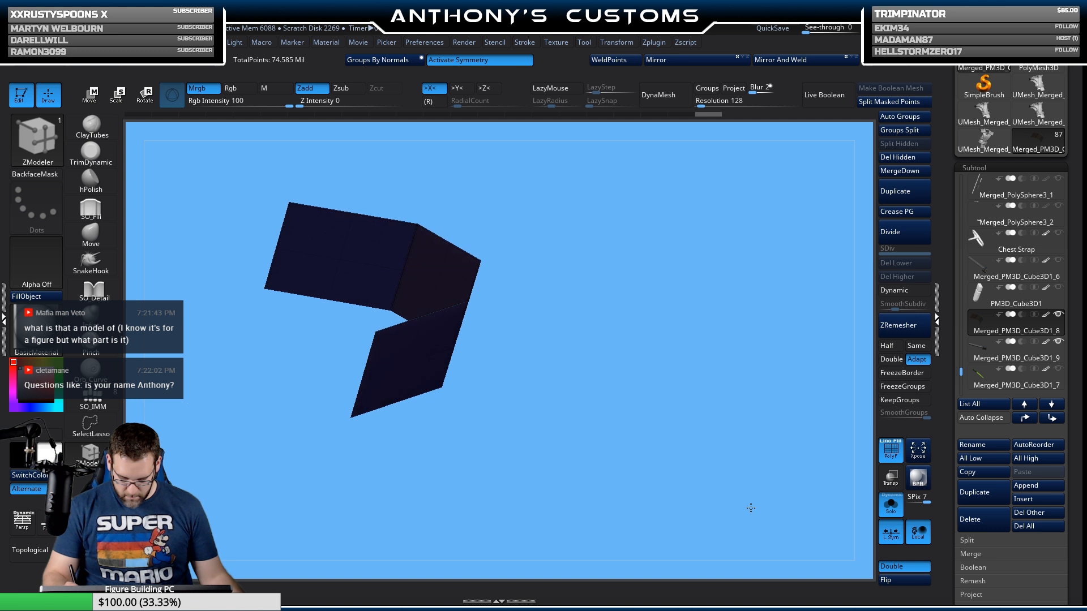
left_click(893, 568)
left_click(980, 358)
left_click_drag(728, 458, 696, 406)
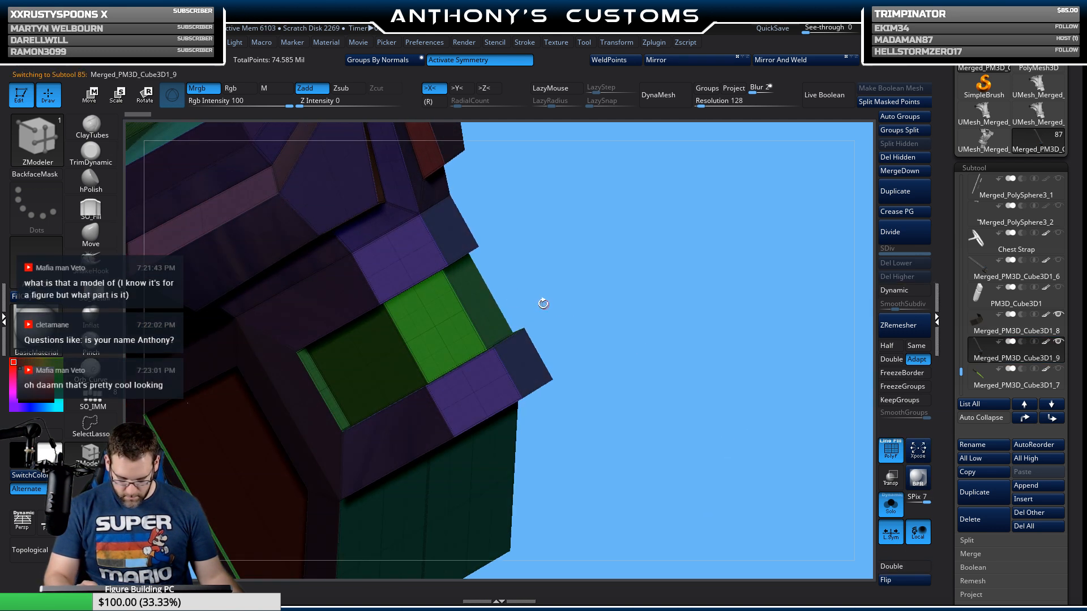
left_click_drag(554, 280, 559, 241)
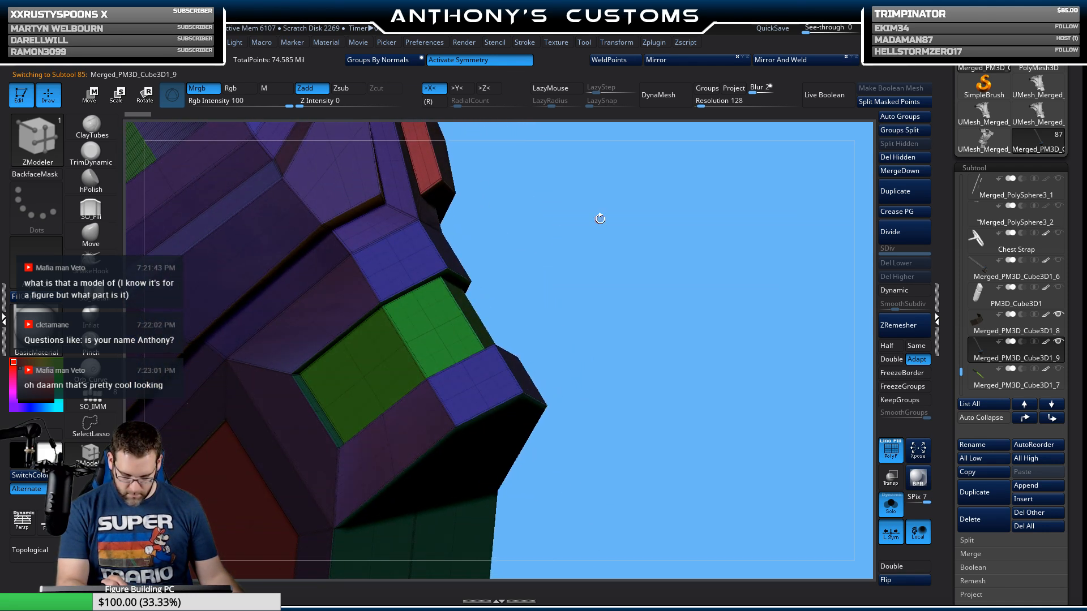
Step: Thicken the Merged_PM3D_Cube3D1_8 panel strip outward into a solid band with ZModeler's QMesh Polygroup All
left_click(984, 330)
mouse_move(636, 382)
left_mouse_down()
mouse_move(685, 387)
mouse_move(666, 300)
mouse_move(666, 383)
mouse_move(708, 350)
mouse_move(685, 319)
mouse_move(728, 283)
mouse_move(704, 243)
mouse_move(545, 316)
mouse_move(544, 388)
left_mouse_up()
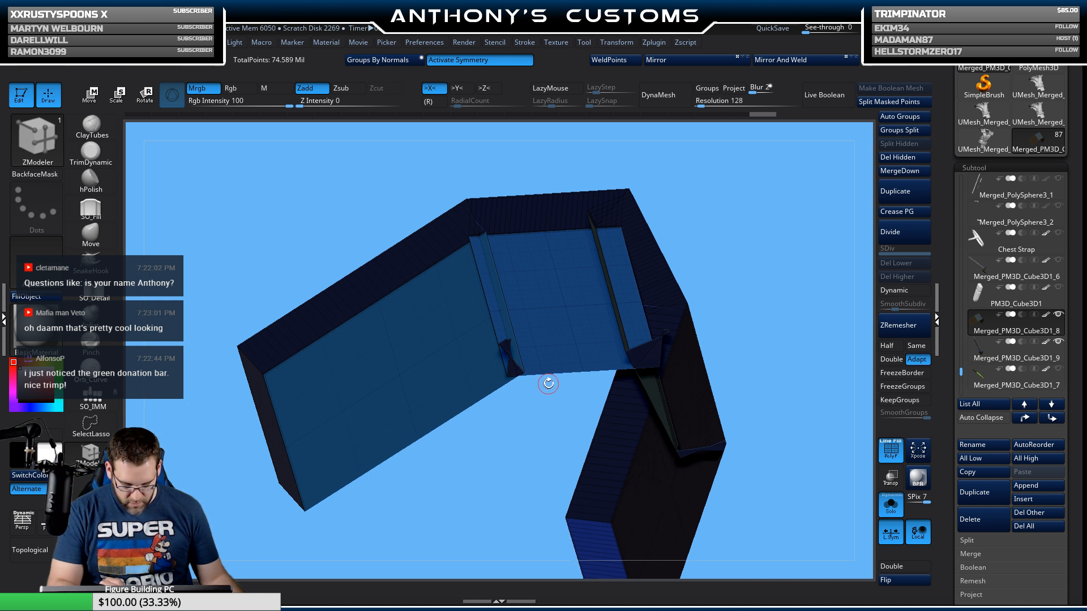
key("ctrl+z")
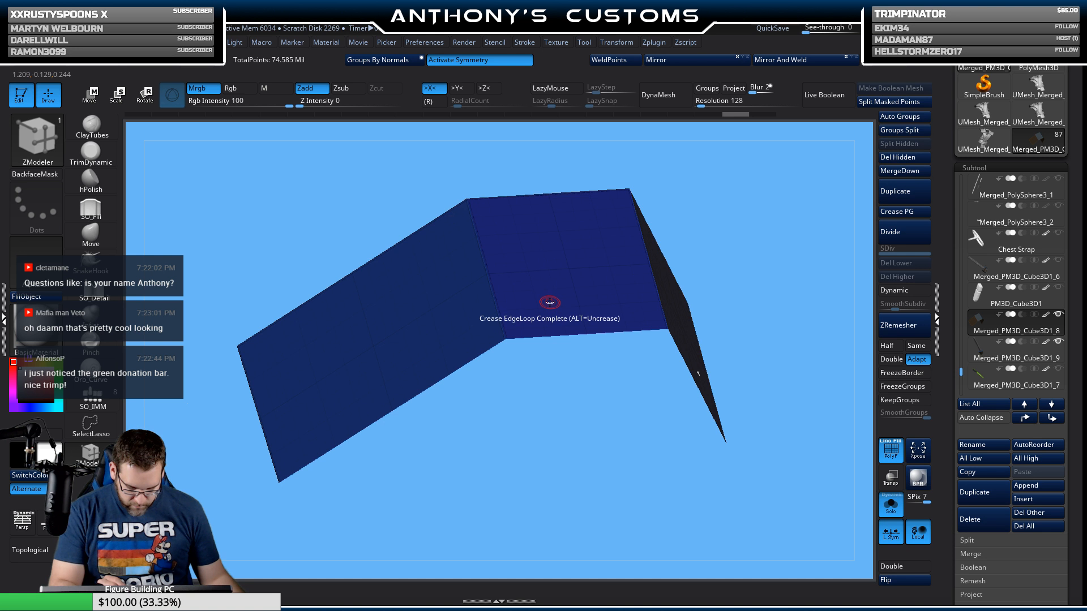
left_click_drag(550, 299, 560, 231)
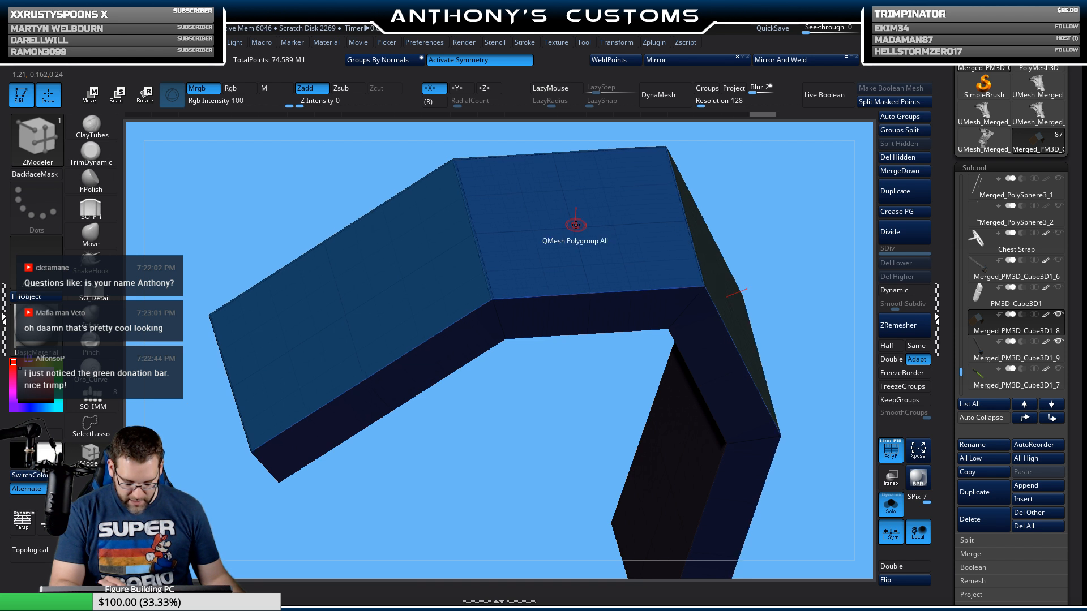
left_click_drag(835, 306, 868, 258)
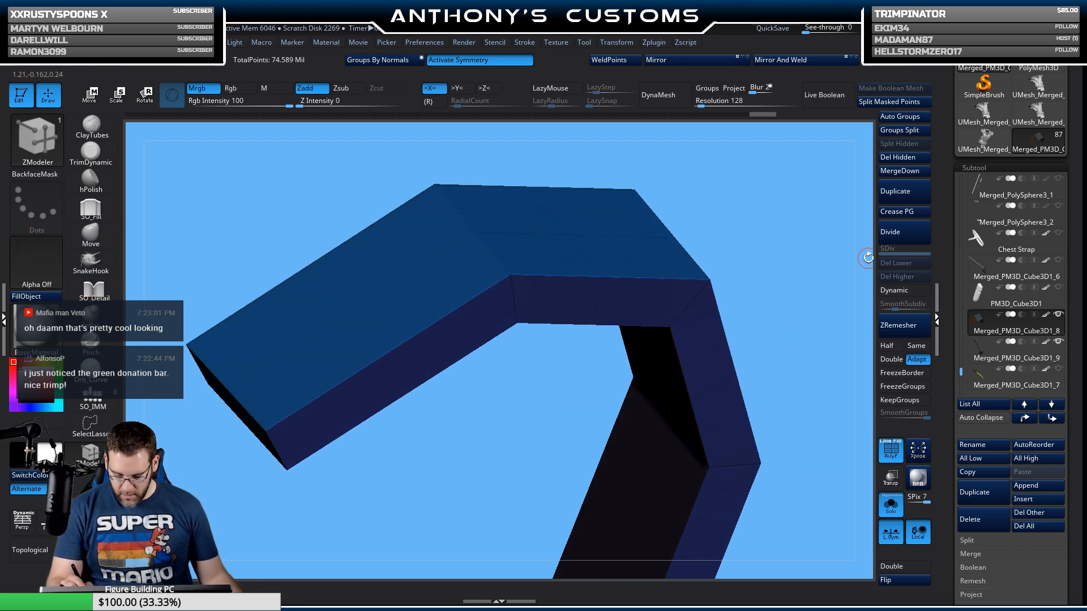
Step: Show the guard around the thickened strip again, turn off symmetry, and centre the move gizmo on the strip
left_click(893, 505)
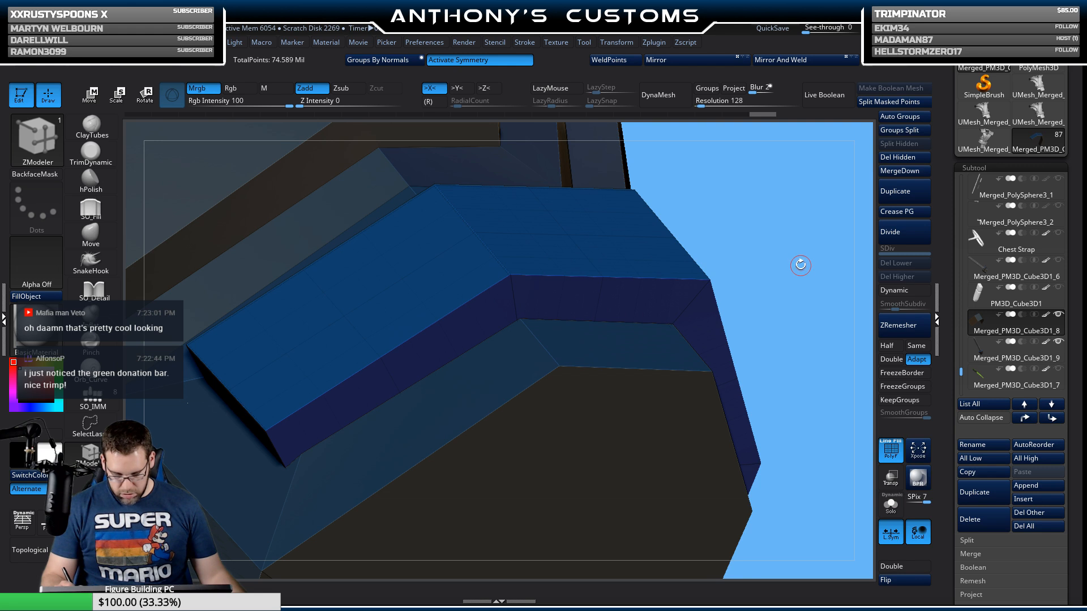
left_click_drag(801, 265, 735, 179)
key("w")
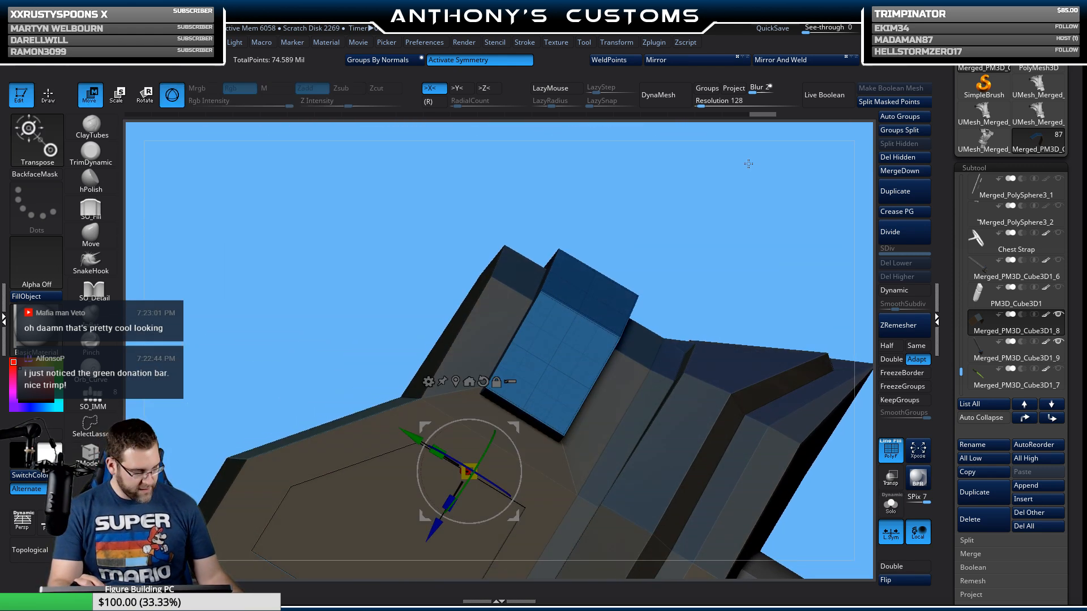
left_click(500, 61)
left_click(454, 381)
Step: Move the thickened strip along Z towards the recess at the guard's narrow end
left_click_drag(717, 222, 730, 200)
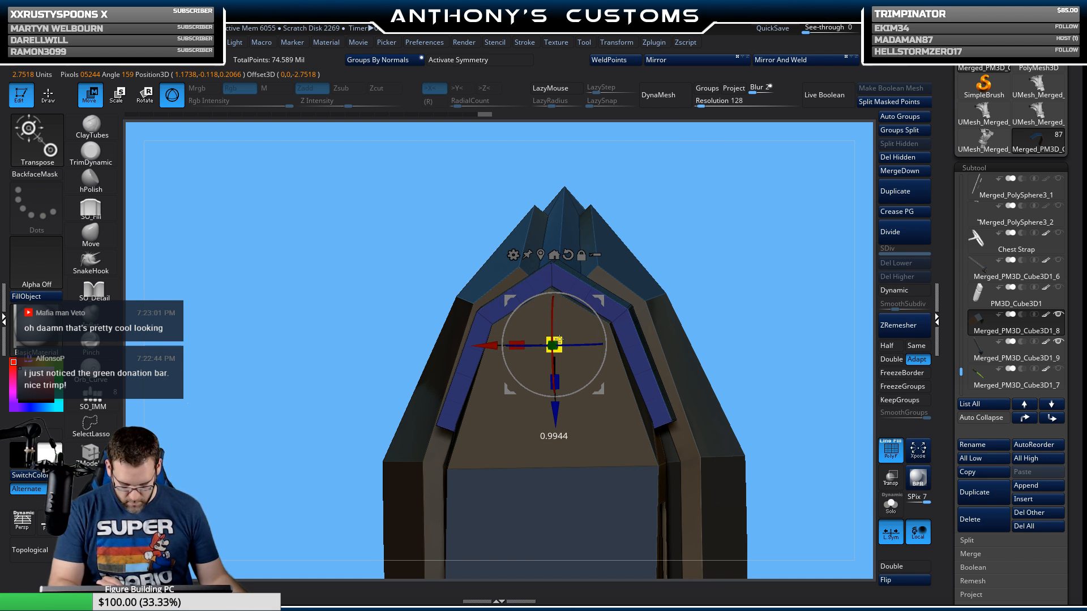
left_click_drag(754, 266, 674, 278)
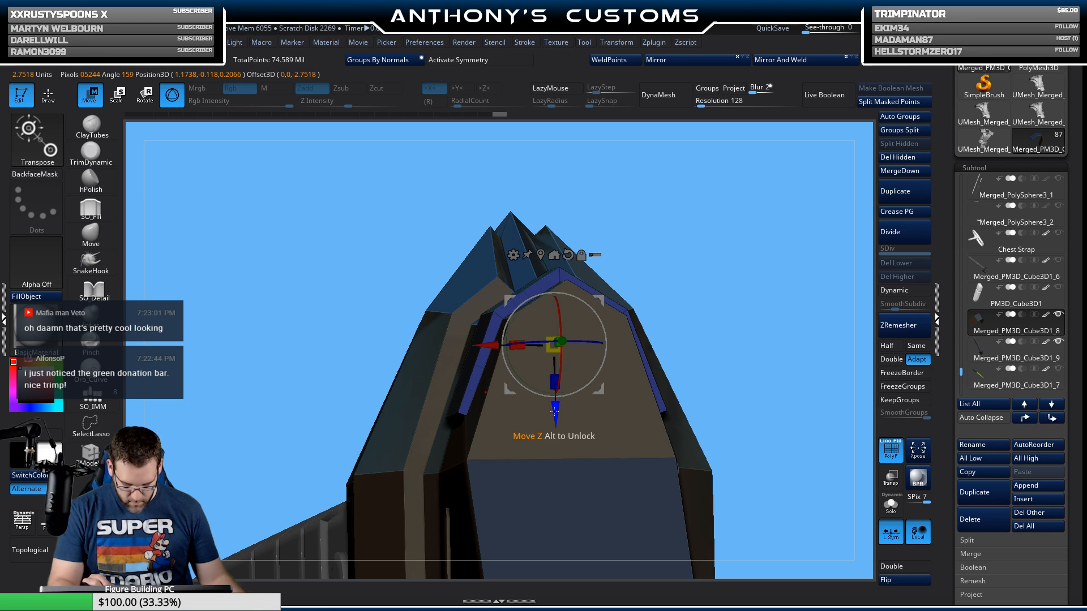
left_click_drag(555, 412, 552, 374)
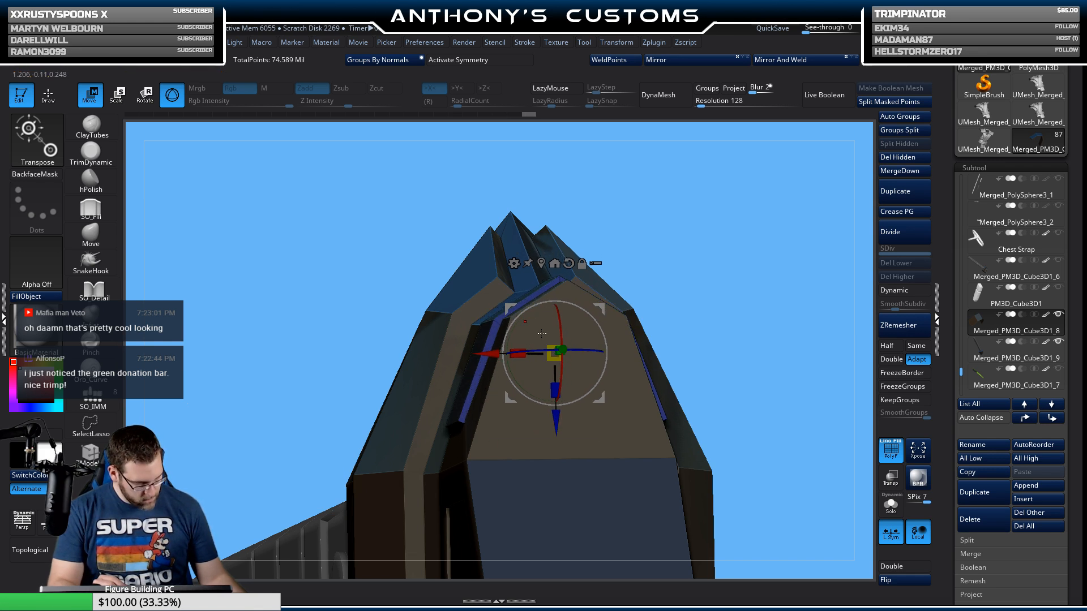
Step: Try to scale down and shift the thickened strip until it sits inside the guard's recess
left_click_drag(518, 354, 520, 355)
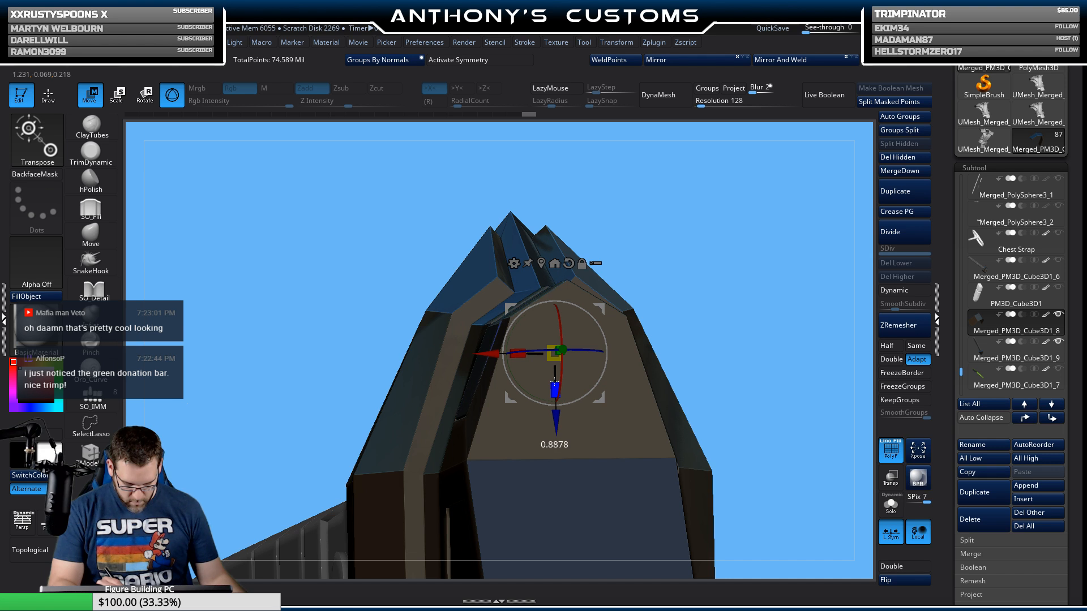
right_click_drag(555, 371, 548, 404)
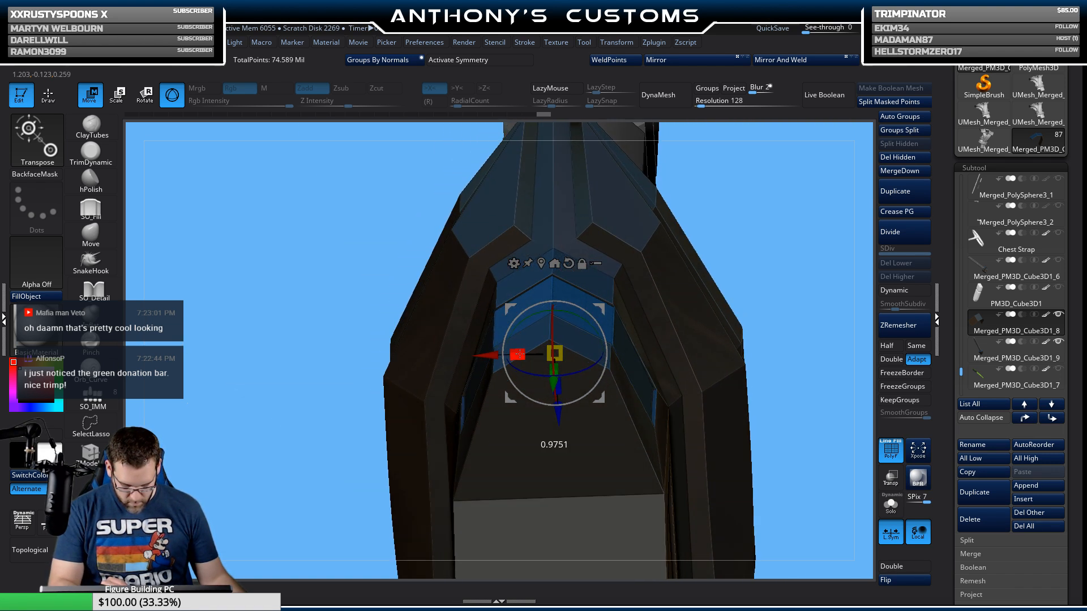
right_click_drag(517, 355, 752, 248)
left_click_drag(547, 390, 541, 422)
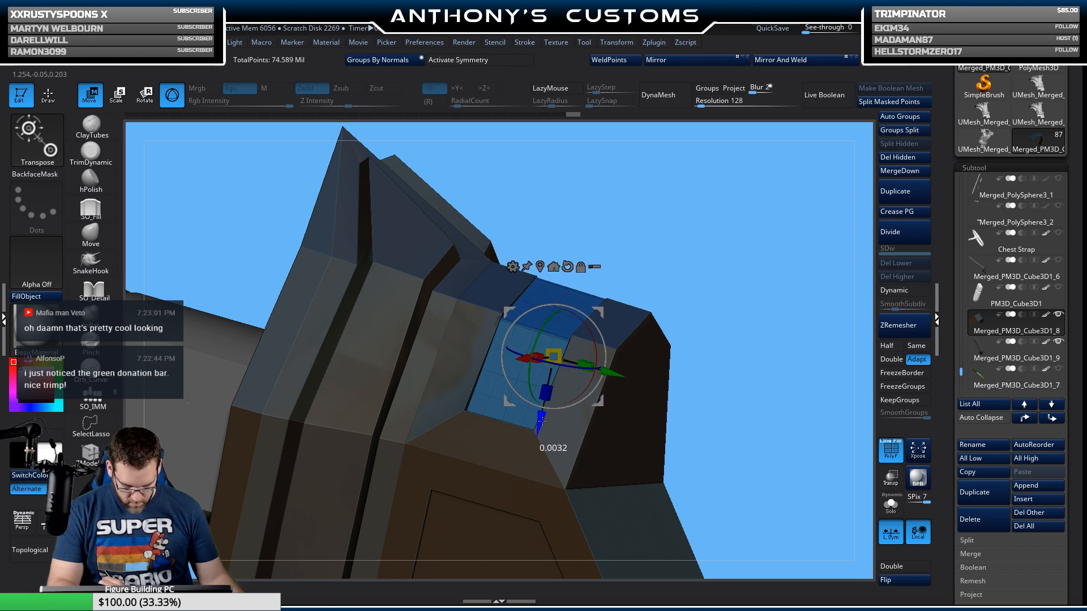
left_click_drag(795, 260, 686, 278)
left_click_drag(550, 394, 551, 415)
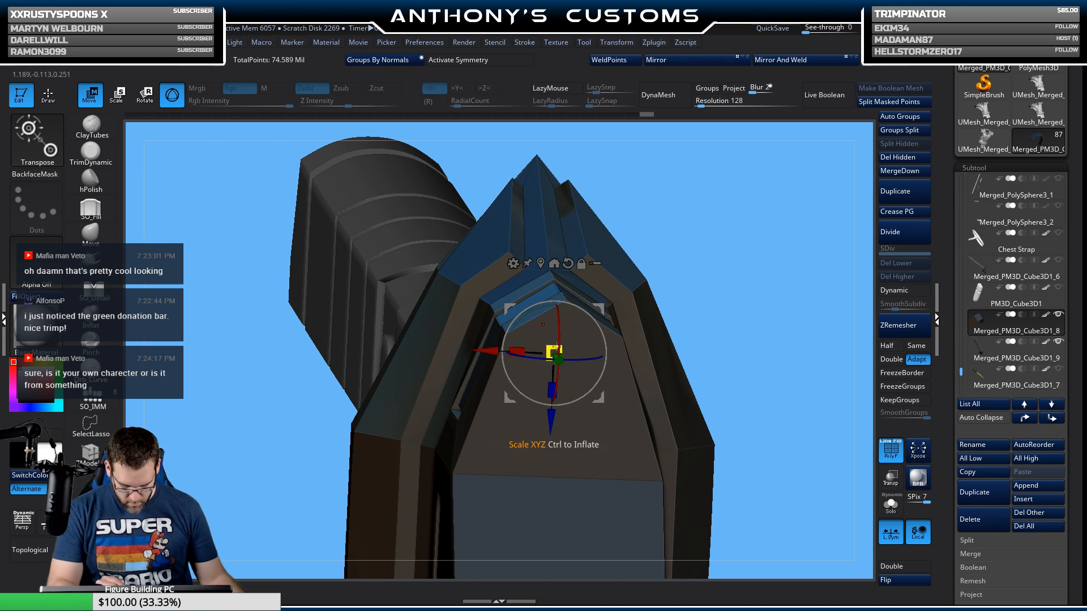
left_click_drag(683, 268, 712, 251)
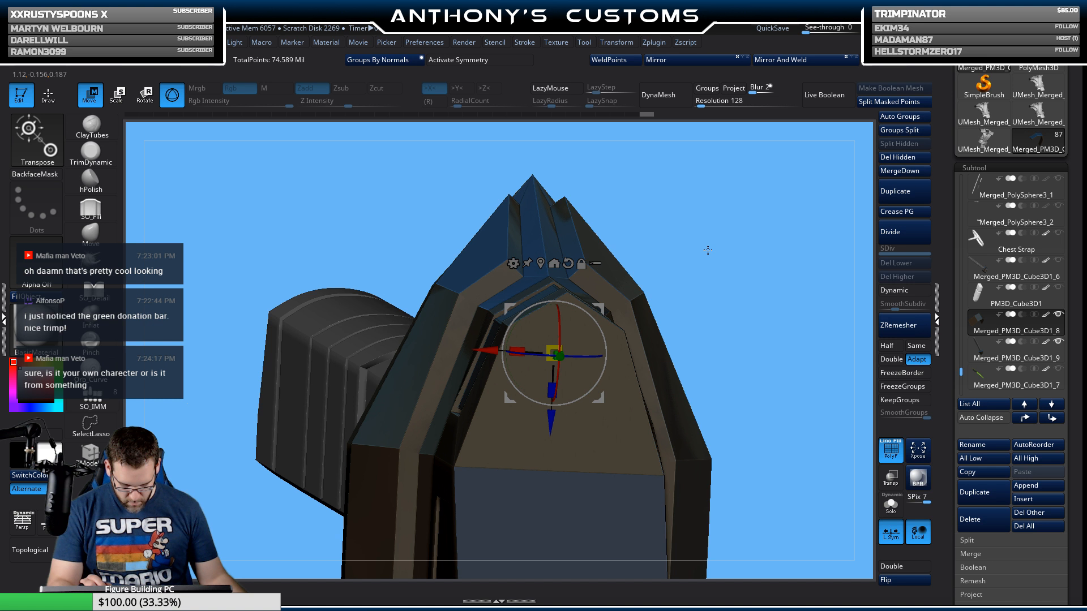
Step: Undo the recent scaling and shifting of the thickened strip
key("ctrl")
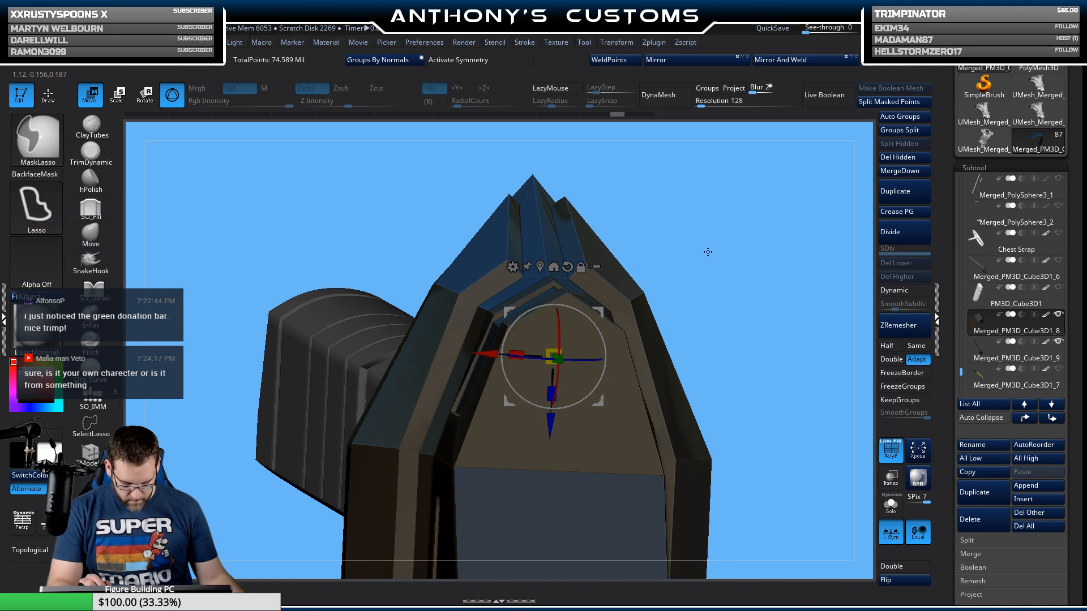
key("ctrl+z")
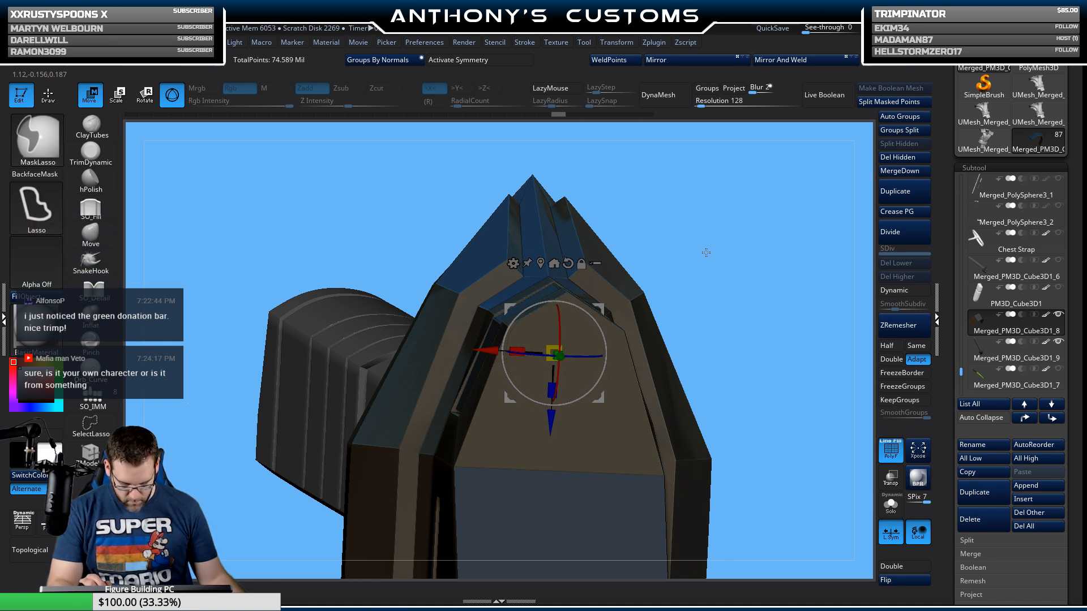
key("ctrl+z")
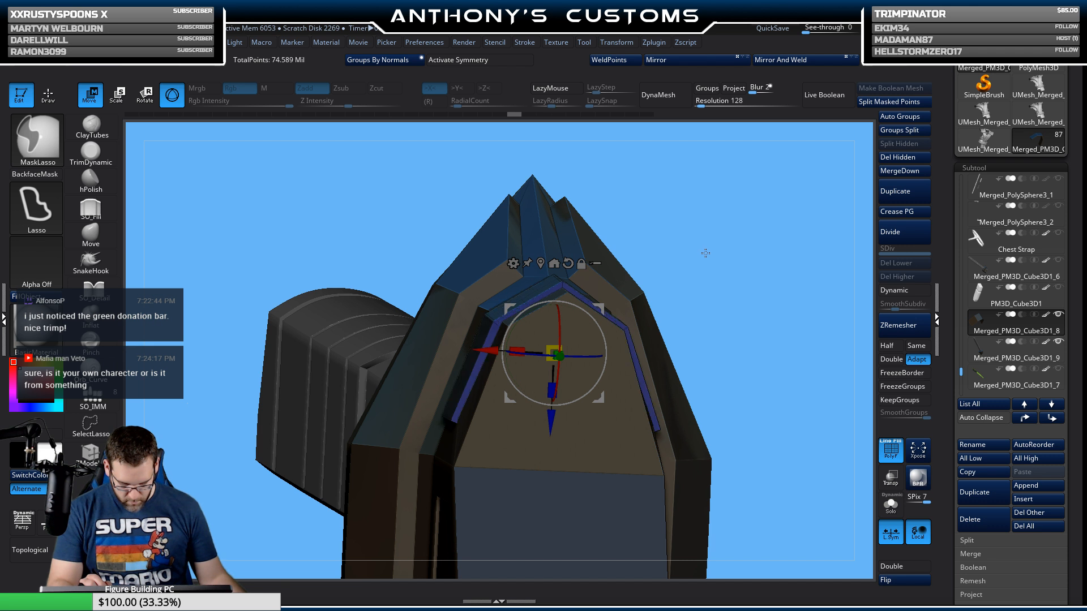
Step: Scale the strip uniformly to about 0.89 and adjust it along Z so it sinks into the guard's recess
mouse_move(705, 253)
left_mouse_down()
mouse_move(759, 267)
mouse_move(719, 265)
mouse_move(742, 229)
left_mouse_up()
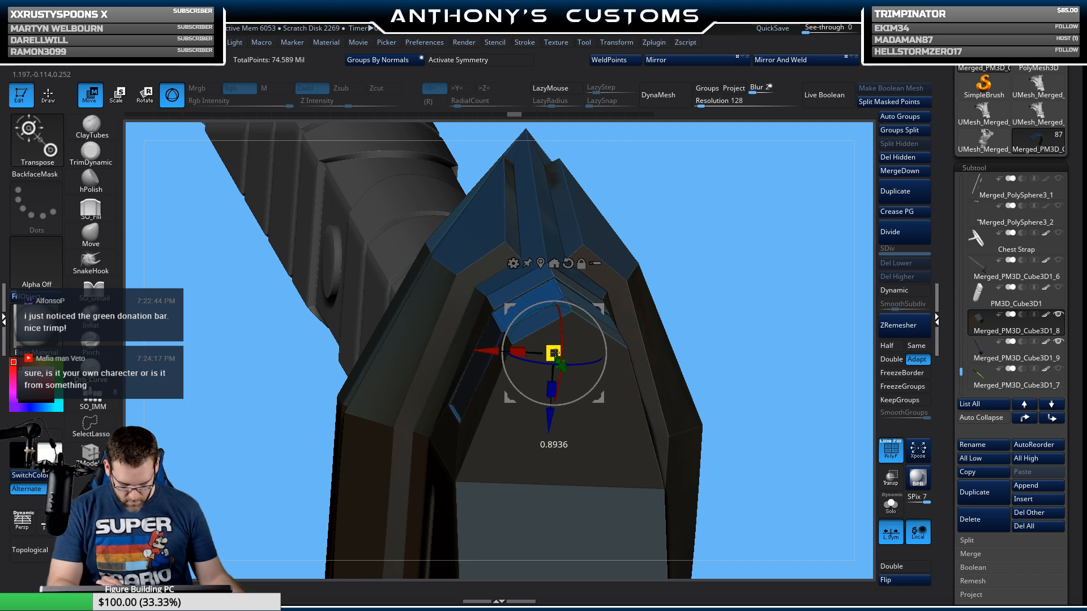
left_click_drag(554, 354, 554, 354)
mouse_move(702, 255)
left_mouse_down()
mouse_move(745, 239)
mouse_move(693, 236)
left_mouse_up()
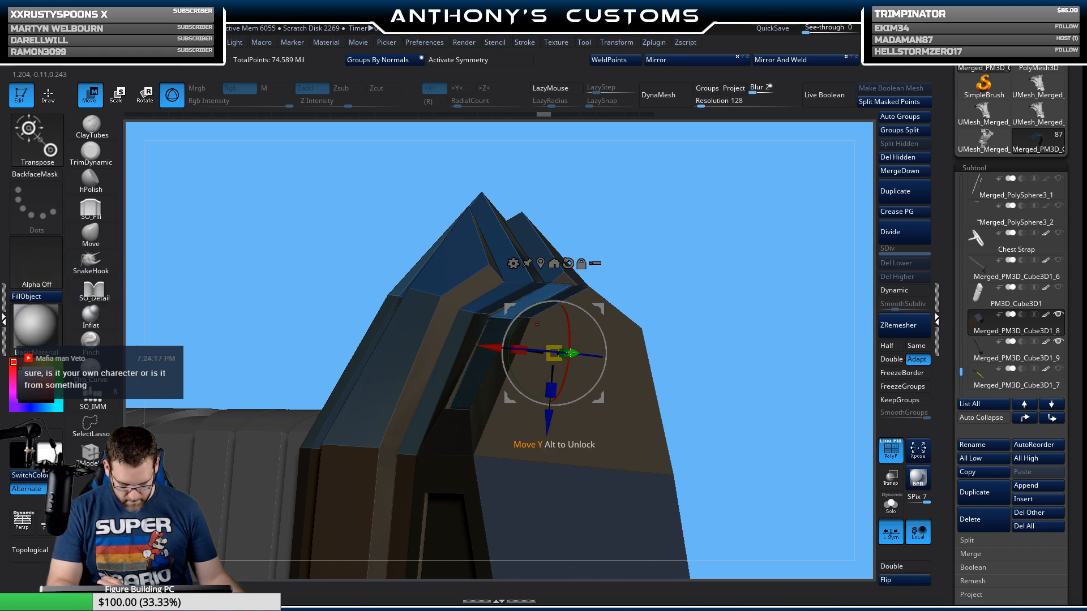
left_click_drag(548, 420, 550, 424)
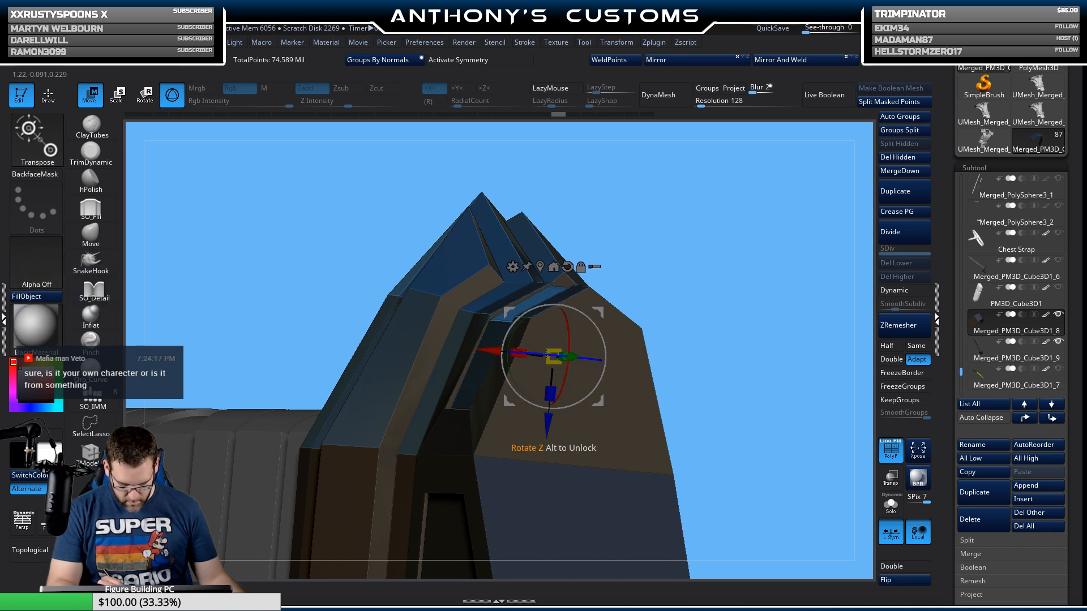
Step: Stretch the strip along Y by a factor of about 1.24 to span the width of the guard's recess
left_click_drag(637, 257, 711, 267)
left_click_drag(634, 310, 649, 303)
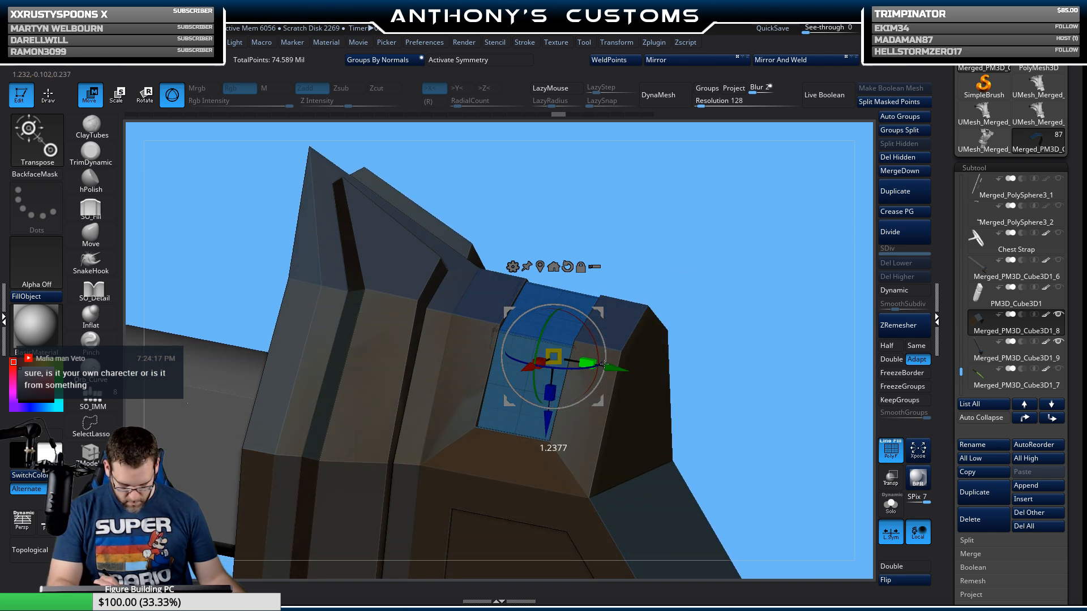
left_click_drag(745, 257, 752, 201)
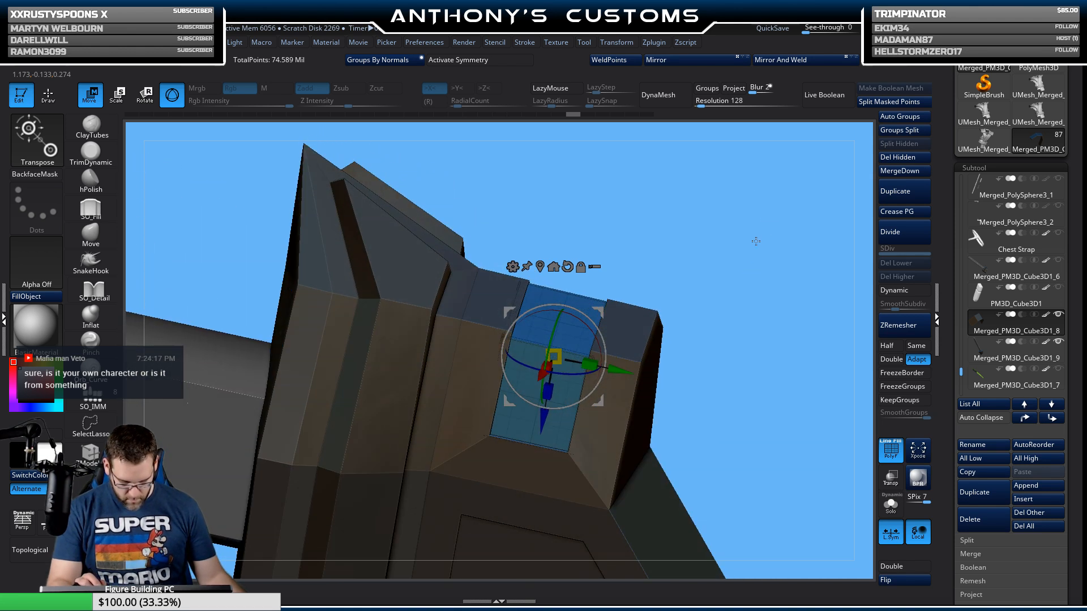
left_click_drag(756, 240, 759, 312, "alt")
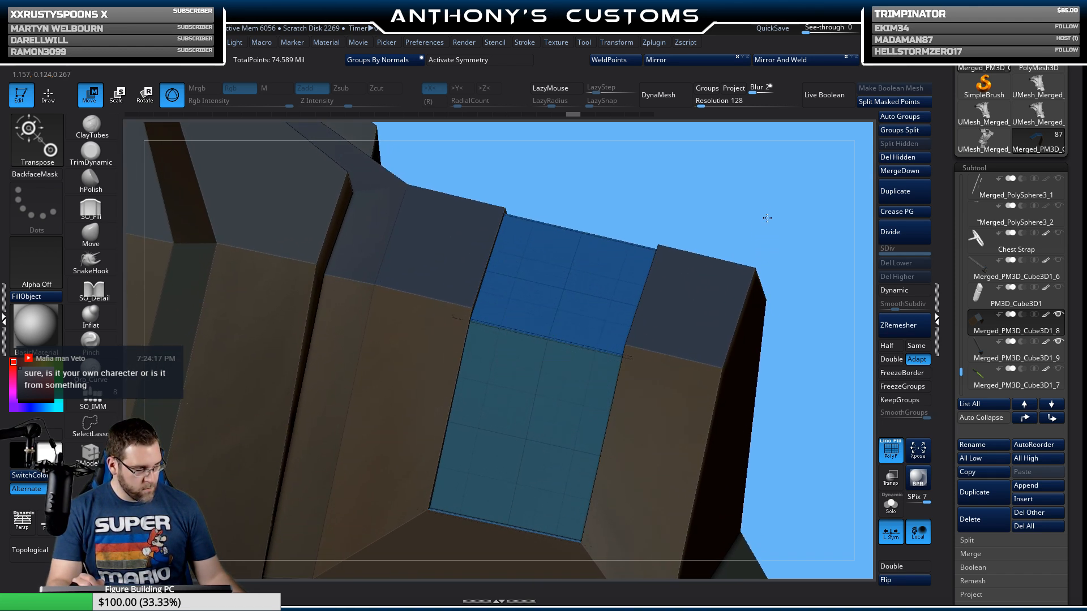
Step: Nudge the thickened strip along Z and scale it to about 0.99 so it seats closer inside the guard's recess
left_click_drag(768, 218, 718, 123)
left_click_drag(748, 248, 754, 204, "alt")
left_click_drag(776, 249, 686, 195)
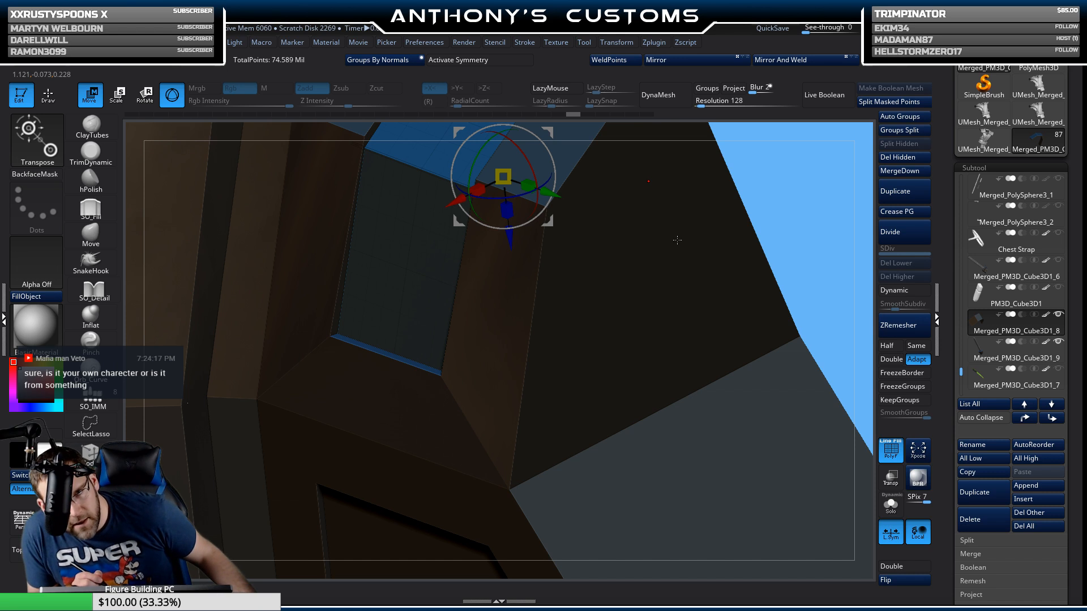
left_click_drag(787, 175, 746, 236)
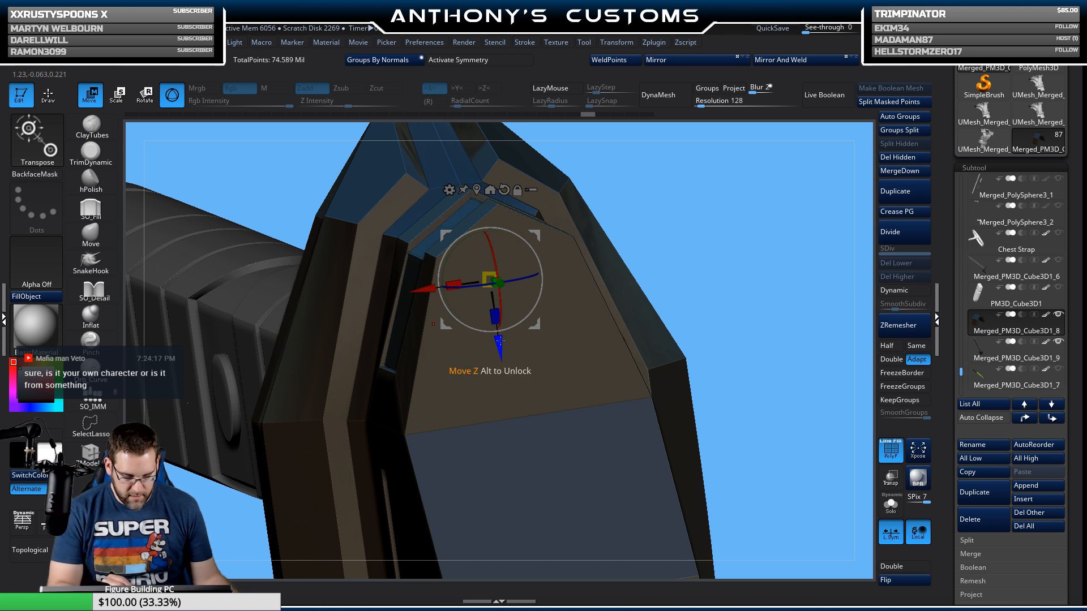
left_click_drag(499, 347, 498, 343)
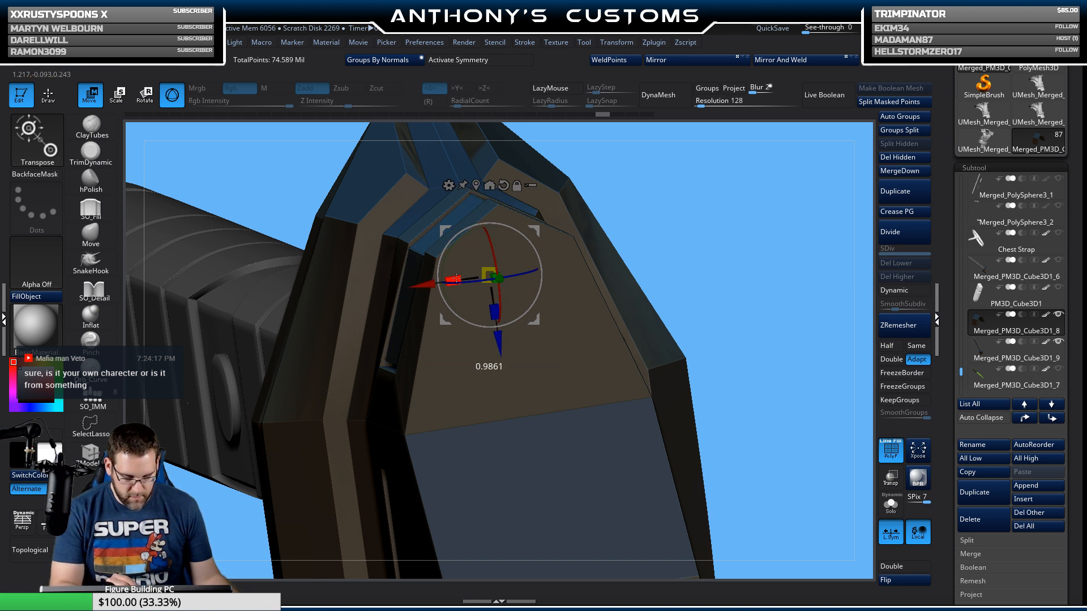
left_click_drag(499, 340, 499, 338)
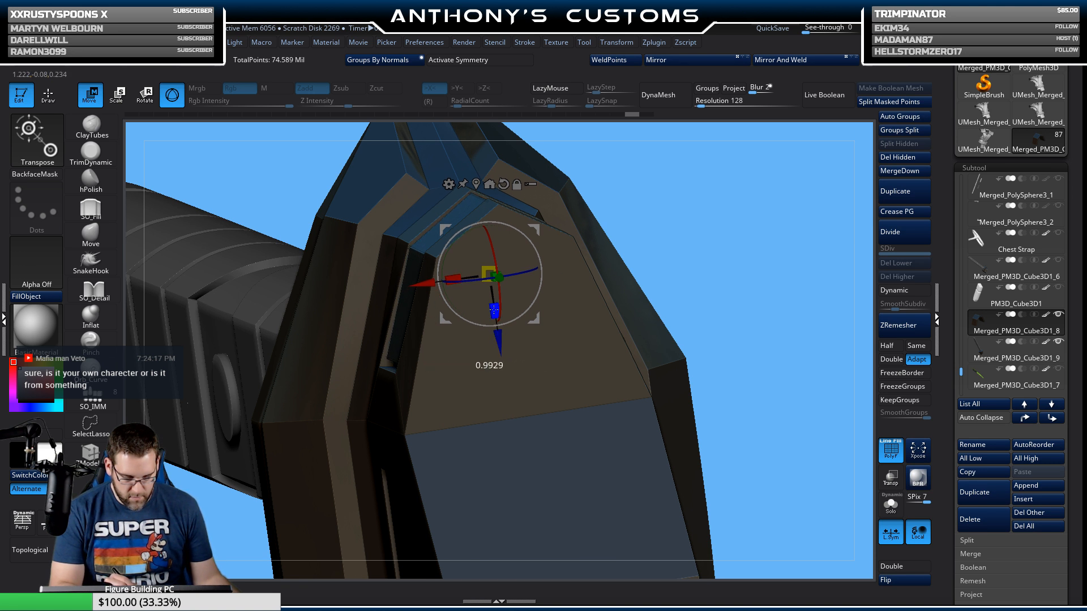
left_click_drag(497, 315, 497, 310)
left_click_drag(698, 229, 765, 182)
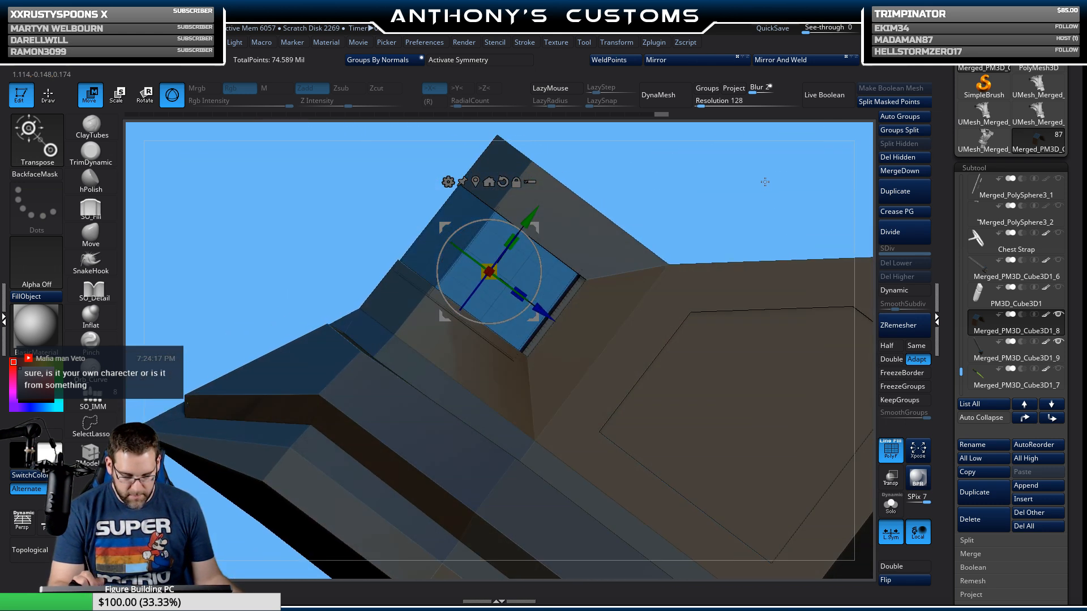
Step: Mask one end of the strip with a lasso and invert the mask so only the opposite end stays editable
key("q")
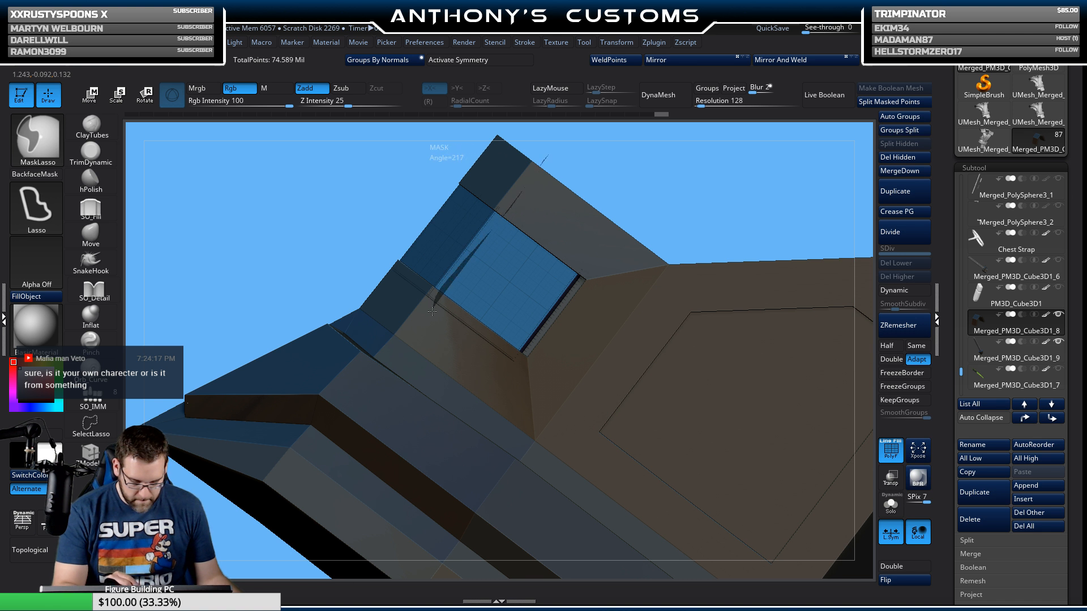
mouse_move(432, 312)
left_mouse_down("ctrl")
mouse_move(520, 399)
mouse_move(685, 209)
left_mouse_up("ctrl")
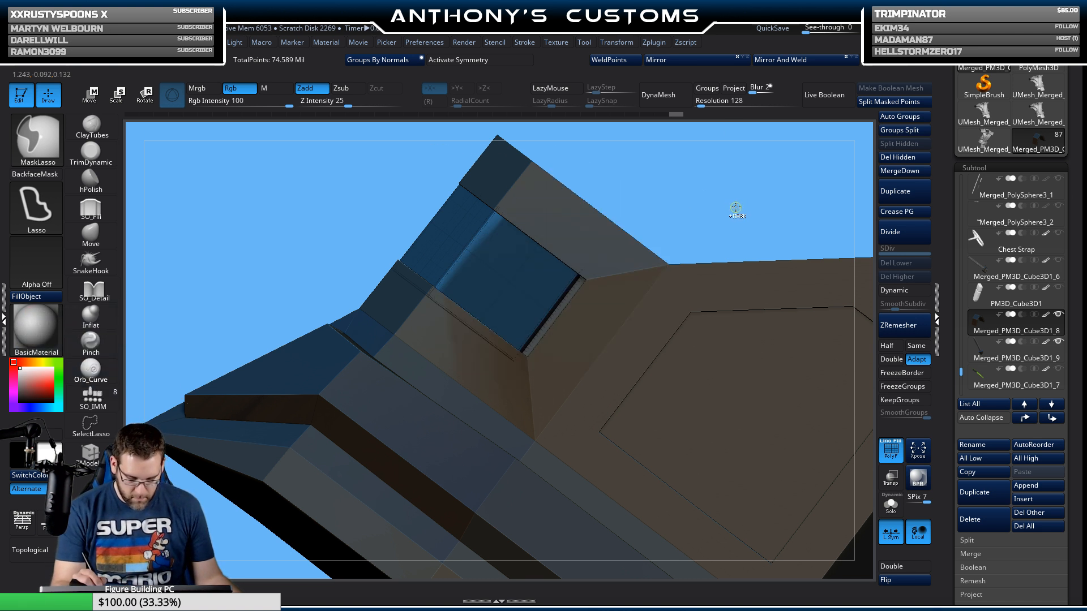
left_click(736, 208, "ctrl")
key("b")
key("z")
key("m")
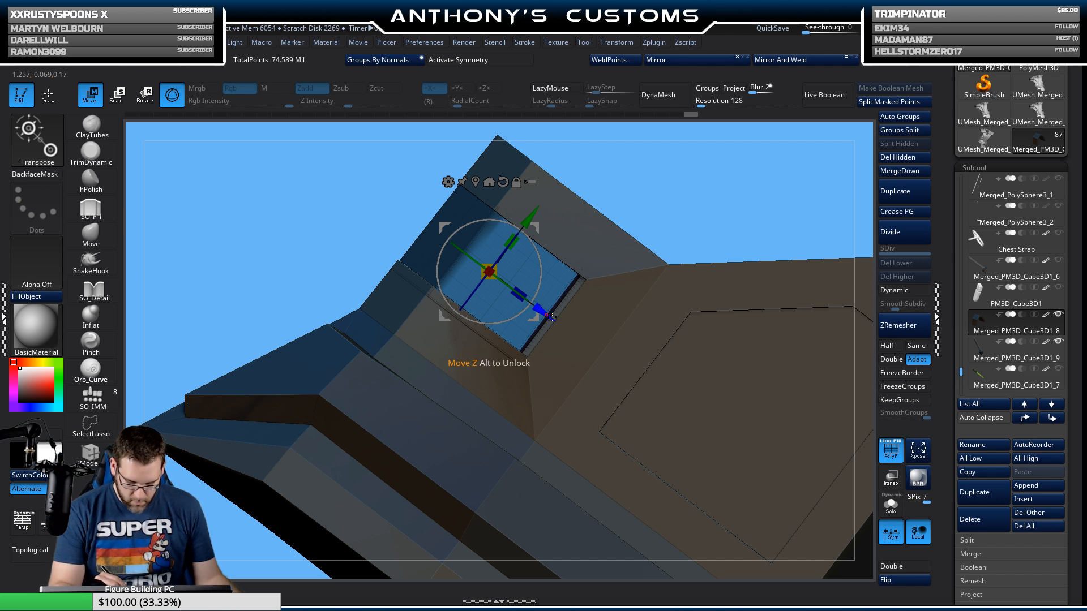
Step: Move the unmasked end of the strip about 0.005 along Z toward the recess's far edge
right_click_drag(656, 196, 560, 295)
right_click_drag(721, 172, 690, 223)
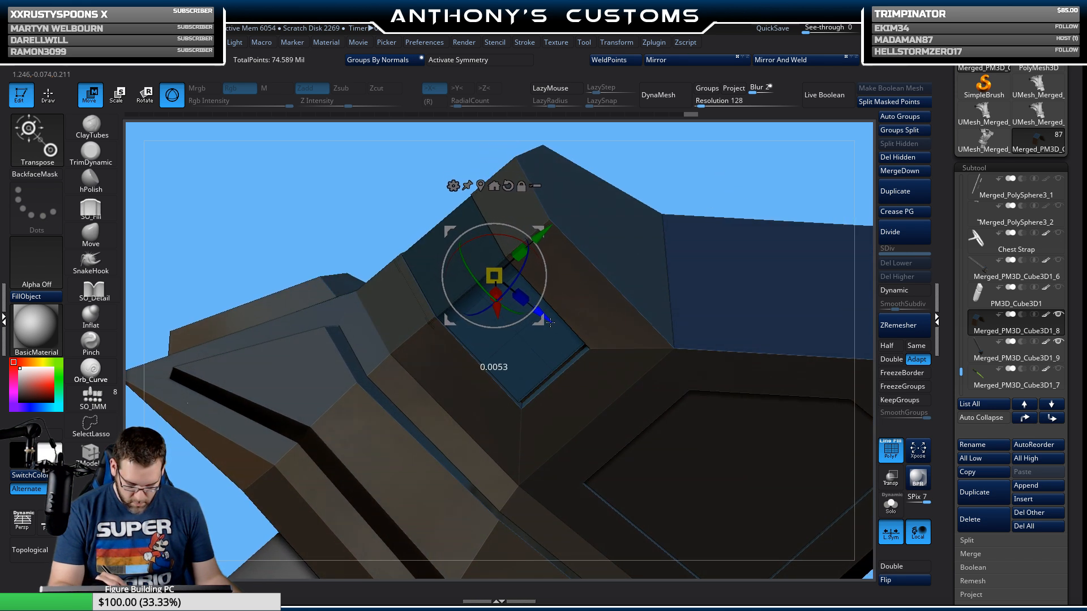
right_click_drag(699, 189, 766, 245)
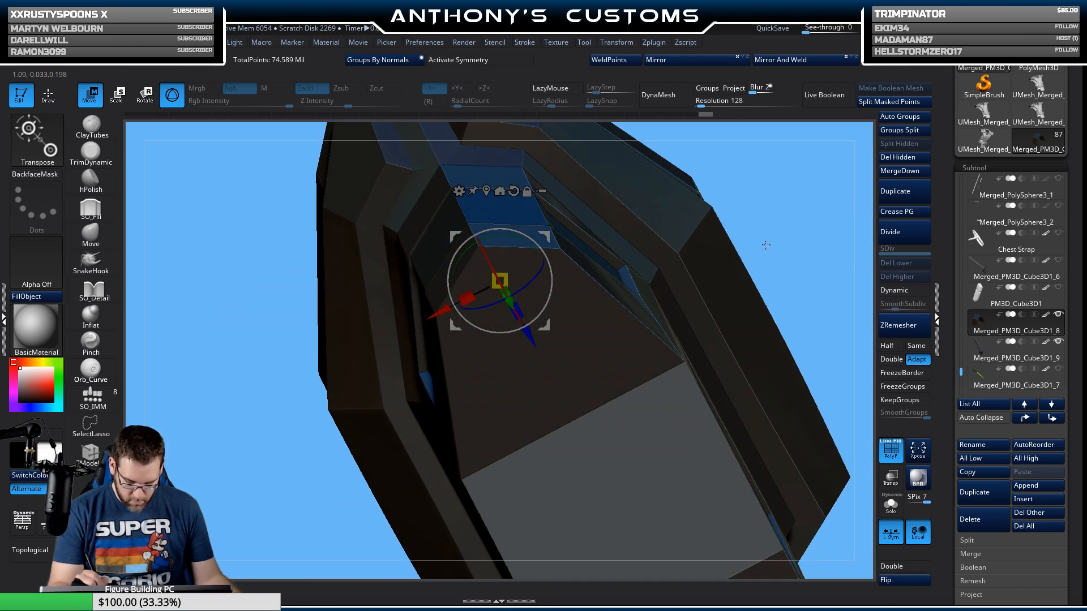
Step: Activate X symmetry, shift the strip about -0.024 along Z and rotate it about 3.2 degrees to follow the recess
right_click_drag(789, 203, 832, 295)
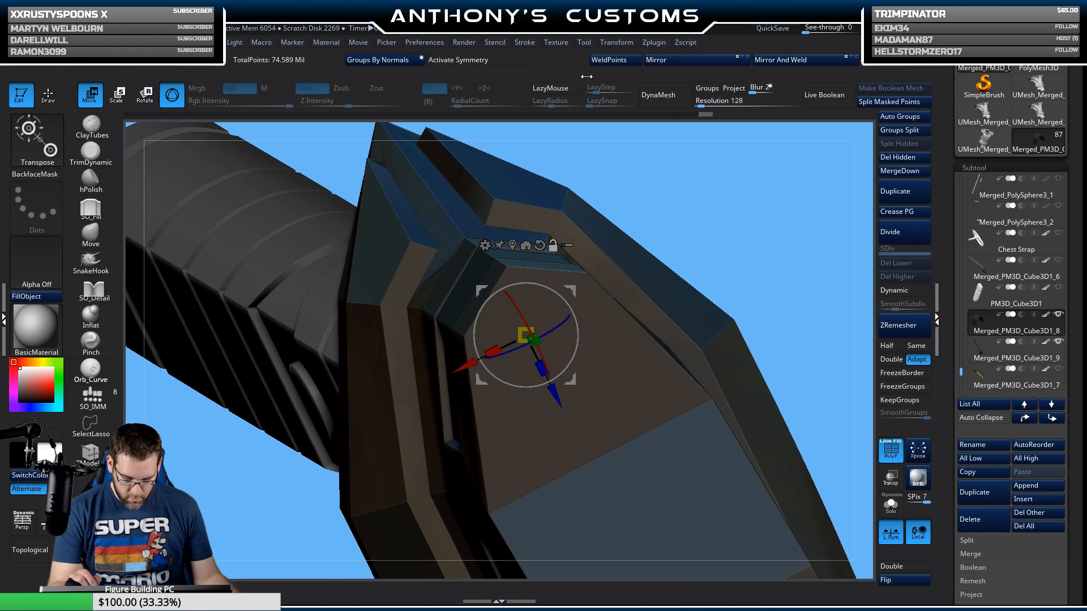
left_click(498, 61)
right_click_drag(572, 170, 603, 228)
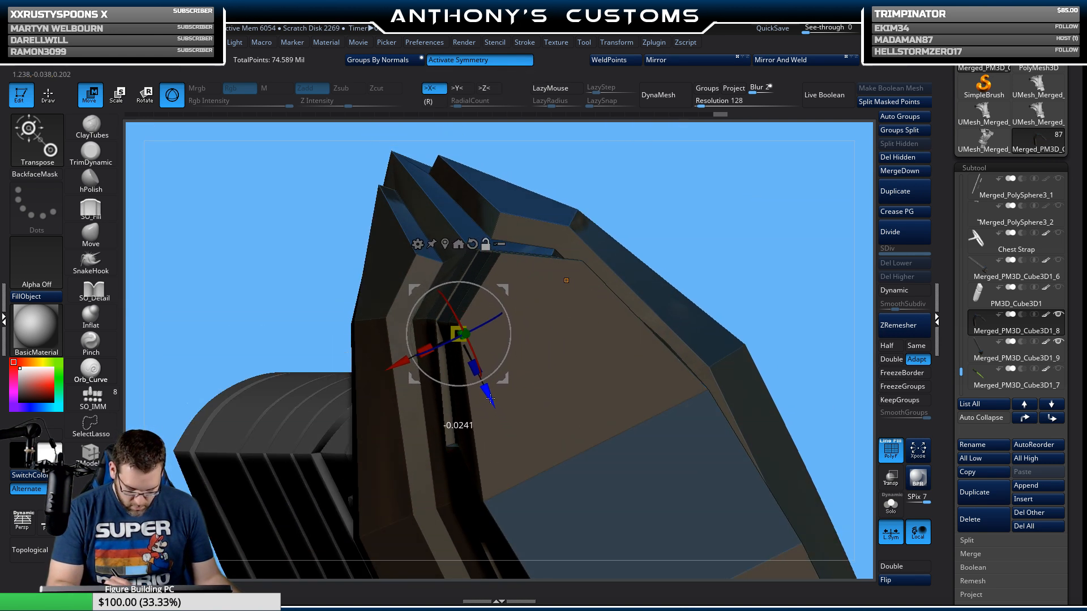
right_click_drag(761, 255, 595, 278)
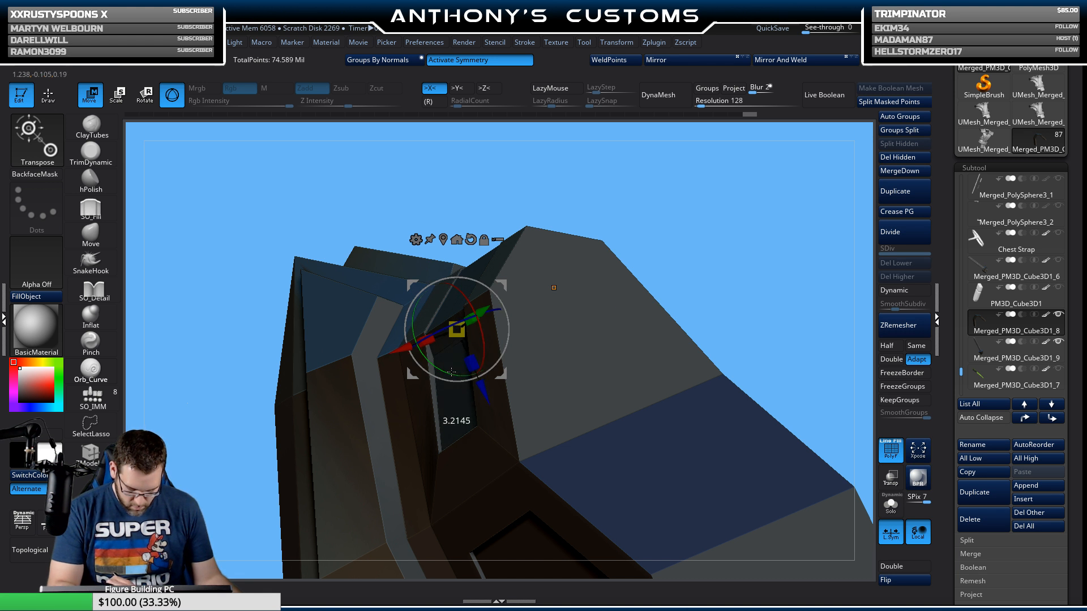
mouse_move(617, 228)
right_mouse_down()
mouse_move(723, 263)
mouse_move(742, 255)
mouse_move(767, 201)
right_mouse_up()
Step: Merge the fitted strip and the sword guard and handle into one subtool
key("q")
right_click_drag(783, 261, 765, 226, "ctrl")
right_click_drag(753, 284, 735, 299, "ctrl")
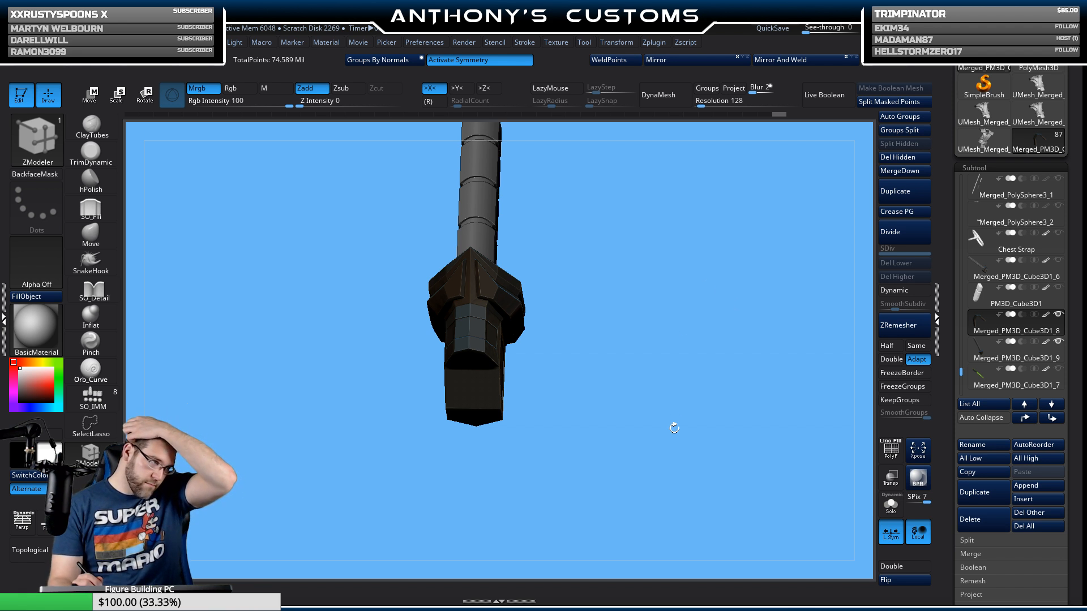
mouse_move(674, 428)
right_mouse_down()
mouse_move(688, 369)
mouse_move(682, 439)
mouse_move(641, 444)
mouse_move(626, 388)
mouse_move(648, 439)
mouse_move(636, 460)
mouse_move(674, 439)
mouse_move(654, 431)
right_mouse_up()
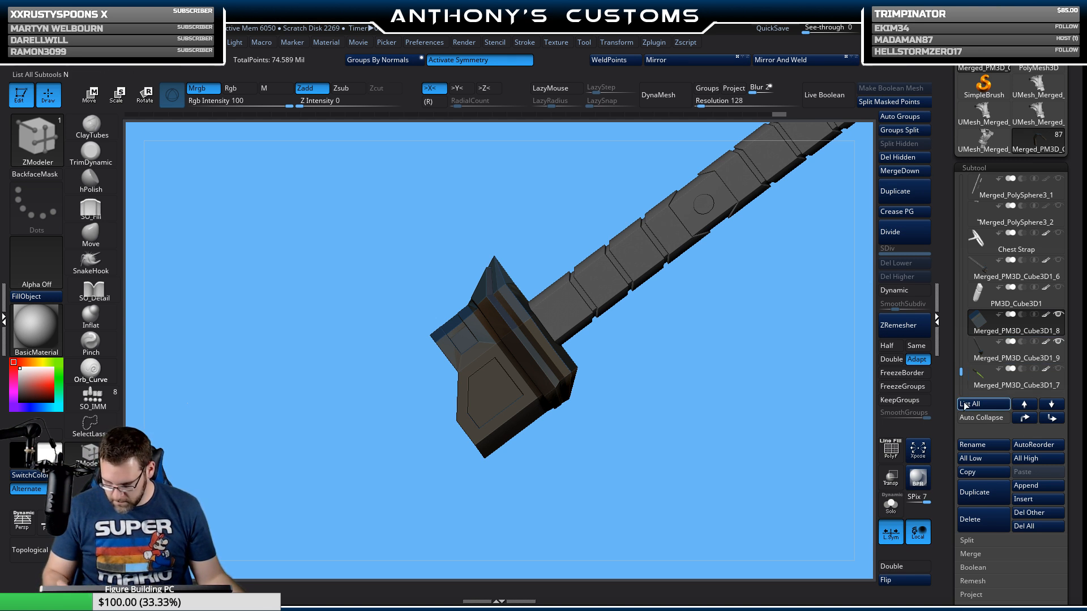
left_click(904, 171)
left_click(869, 197)
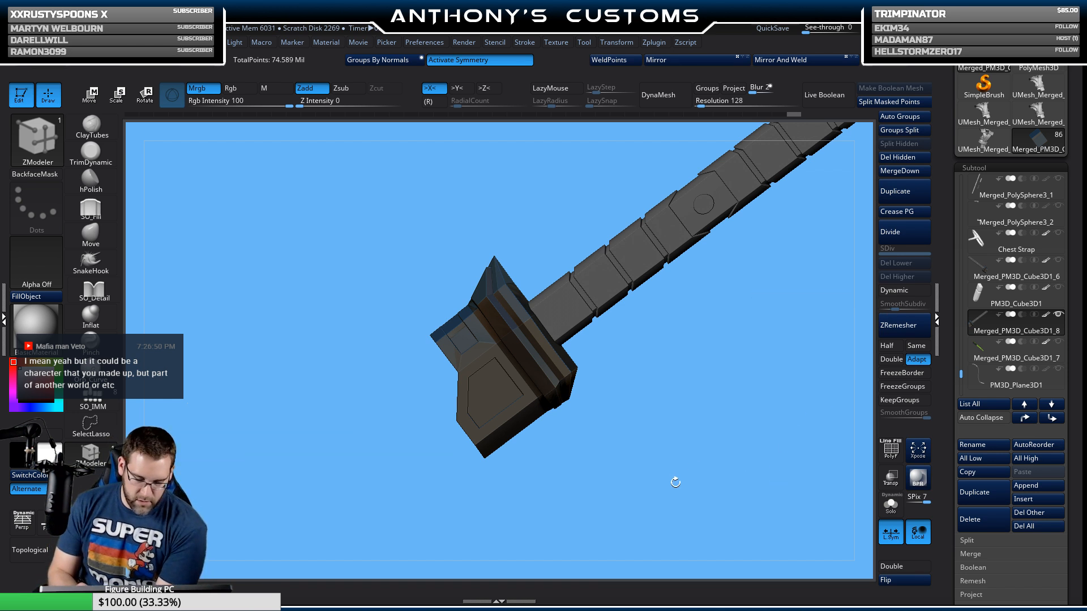
Step: Try previewing the merged sword as a Live Boolean subtraction from PM3D_Cube3D1
left_click_drag(676, 483, 781, 403)
mouse_move(1028, 328)
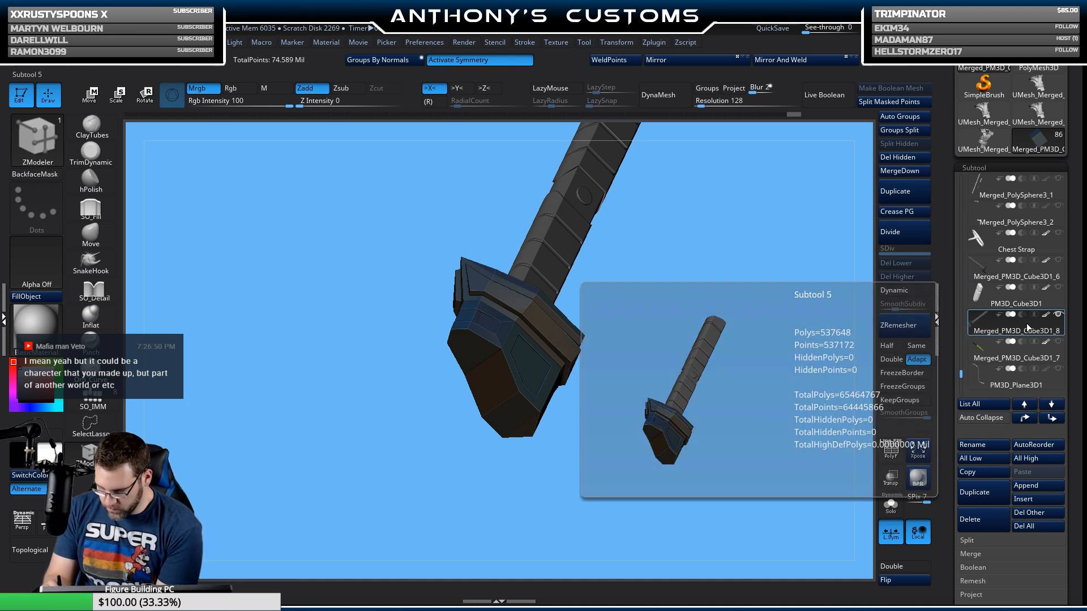
left_click(1059, 288)
left_click(825, 94)
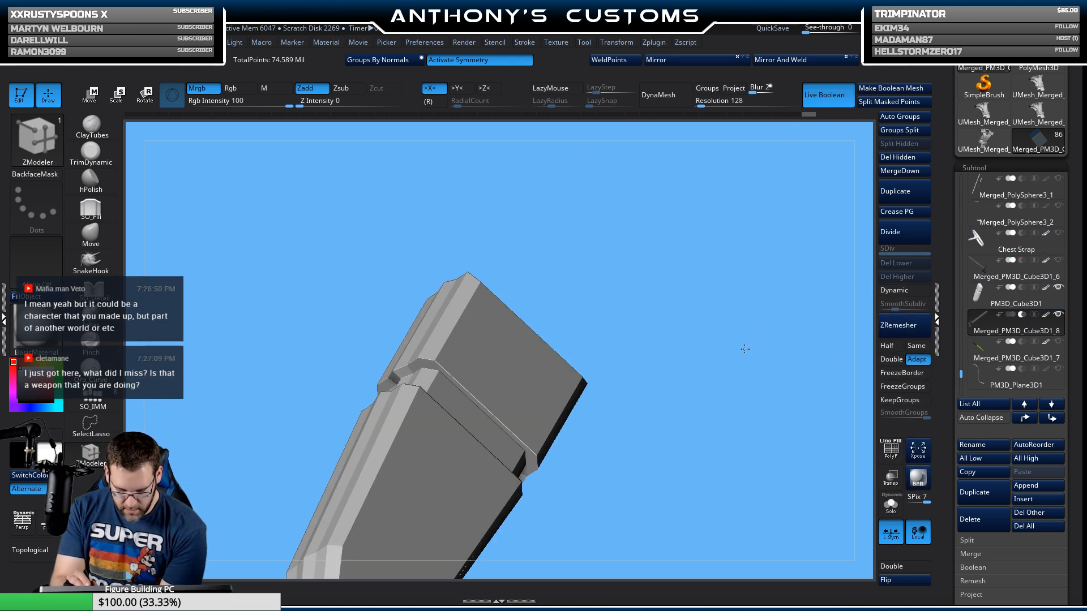
left_click_drag(745, 349, 762, 249)
Step: Turn off Live Boolean, hide PM3D_Cube3D1 and return the merged sword to additive mode
left_click(827, 96)
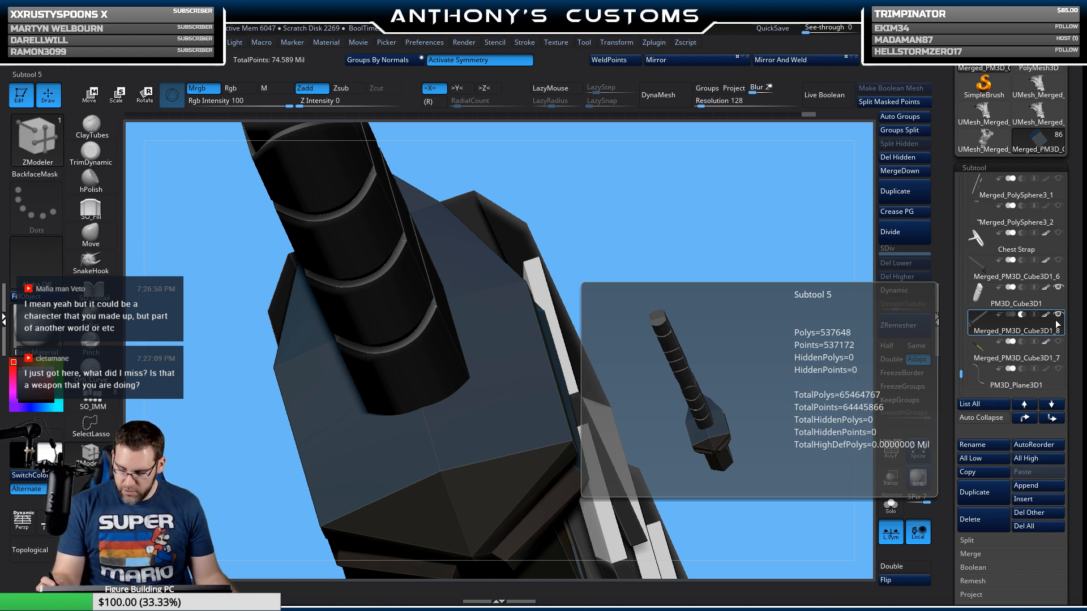
left_click(1058, 288)
left_click(1010, 315)
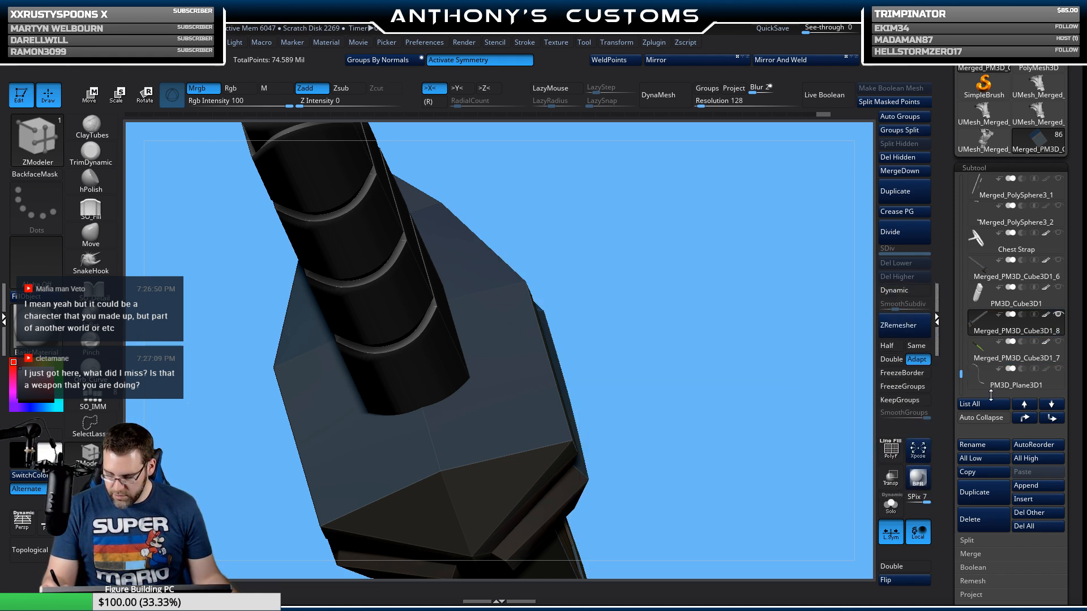
Step: Insert a sphere as a new subtool below the merged sword
left_click_drag(699, 453, 881, 376)
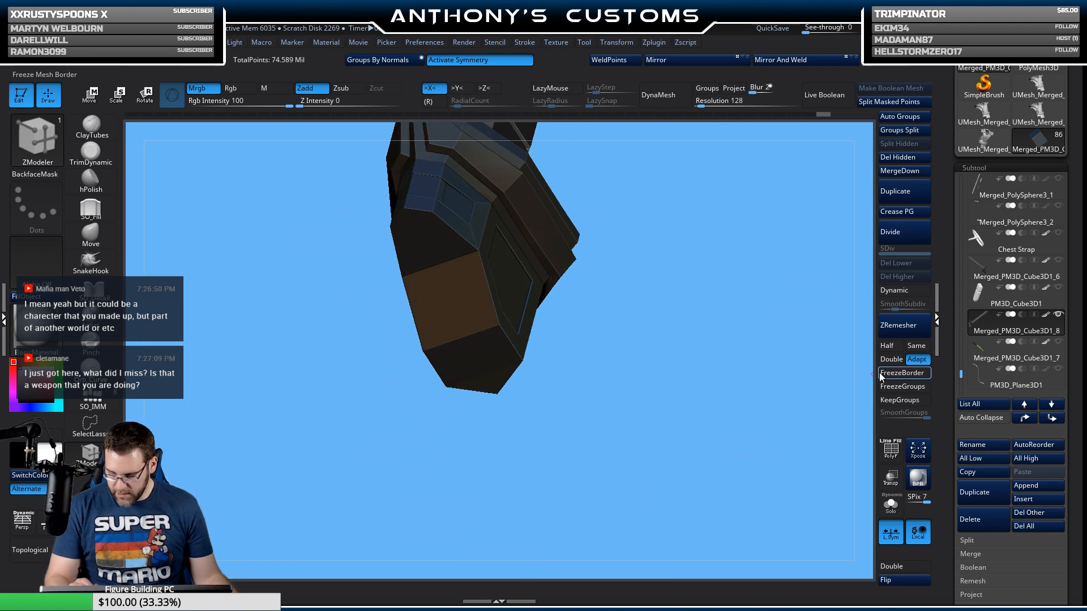
left_click(1031, 501)
left_click(541, 392)
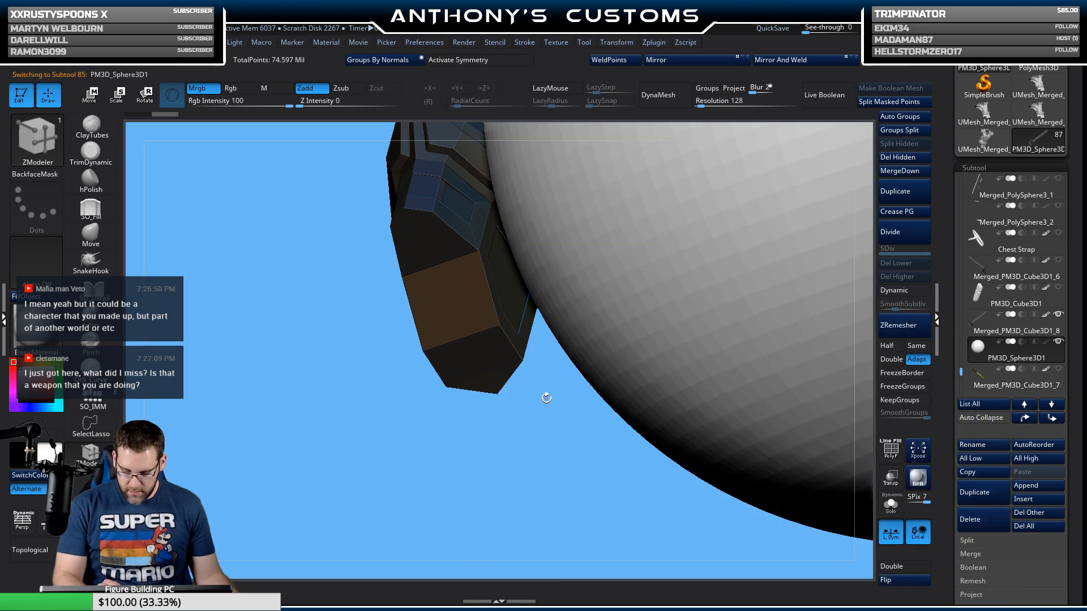
Step: Move the sphere to the guard's end and shrink it until it is narrower than the end face
mouse_move(528, 492)
left_mouse_down()
mouse_move(498, 483)
mouse_move(520, 473)
left_mouse_up()
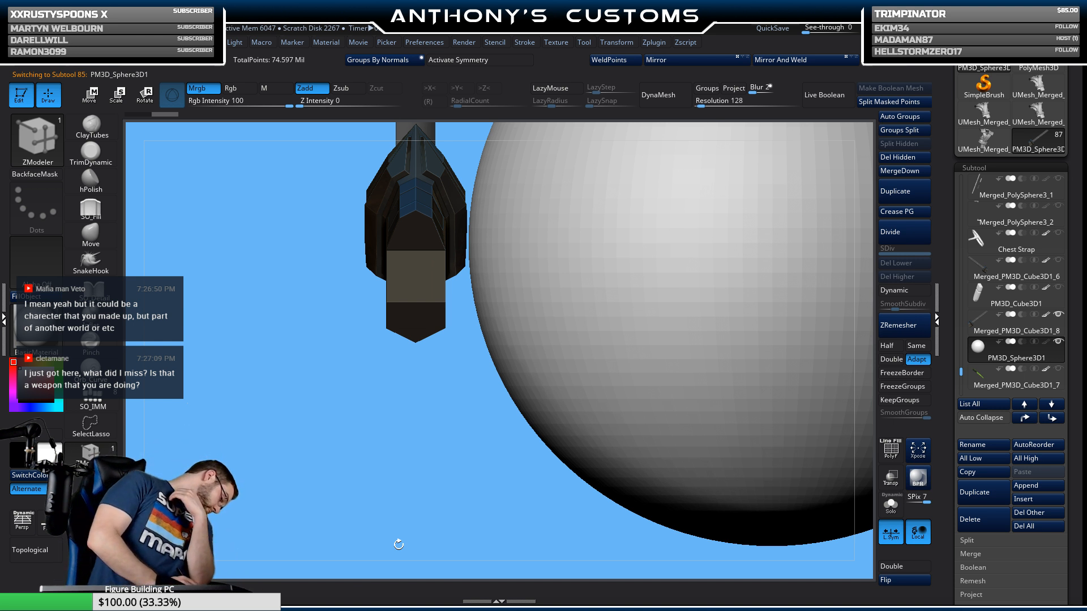
key("w")
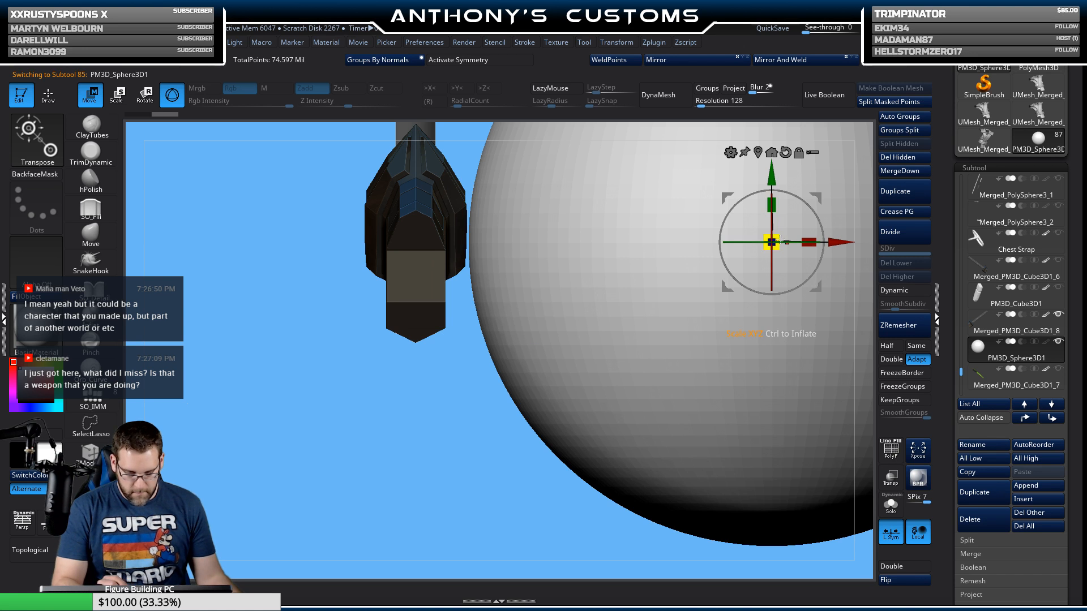
left_click_drag(780, 239, 415, 308)
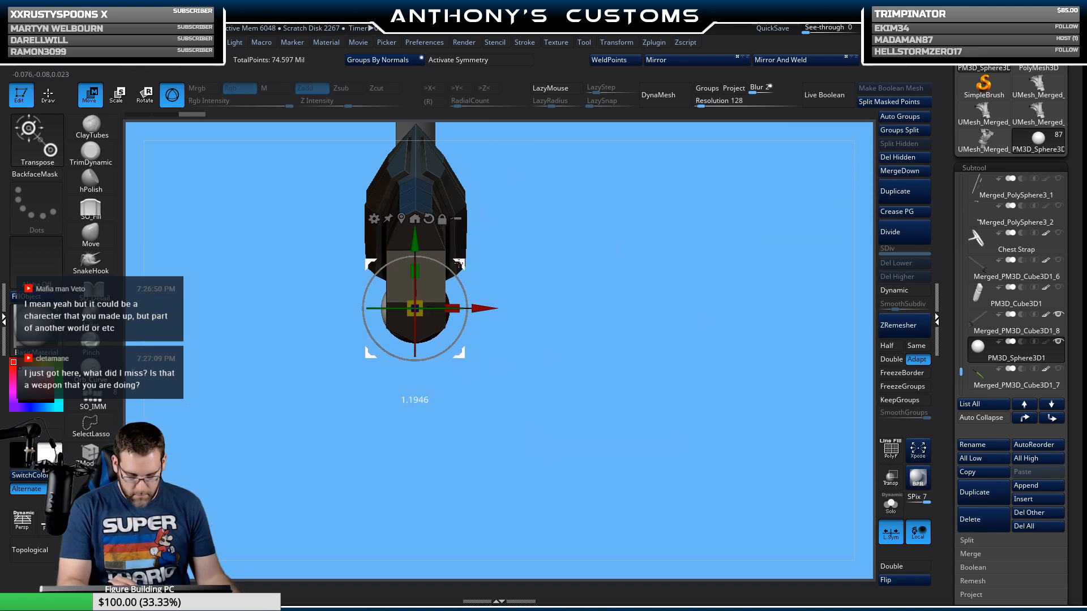
left_click_drag(540, 243, 557, 282)
left_click_drag(487, 310, 382, 325)
left_click_drag(313, 306, 304, 314)
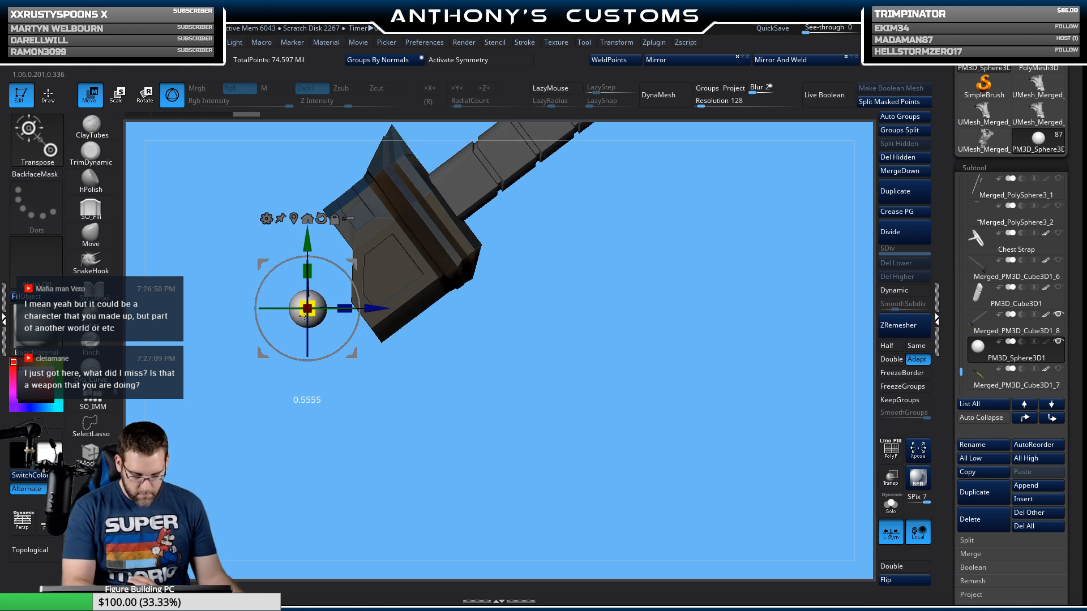
Step: Center the sphere on the guard along X and raise it along Y to the middle of the end panel
left_click_drag(490, 361, 750, 542)
left_click_drag(416, 249, 418, 431)
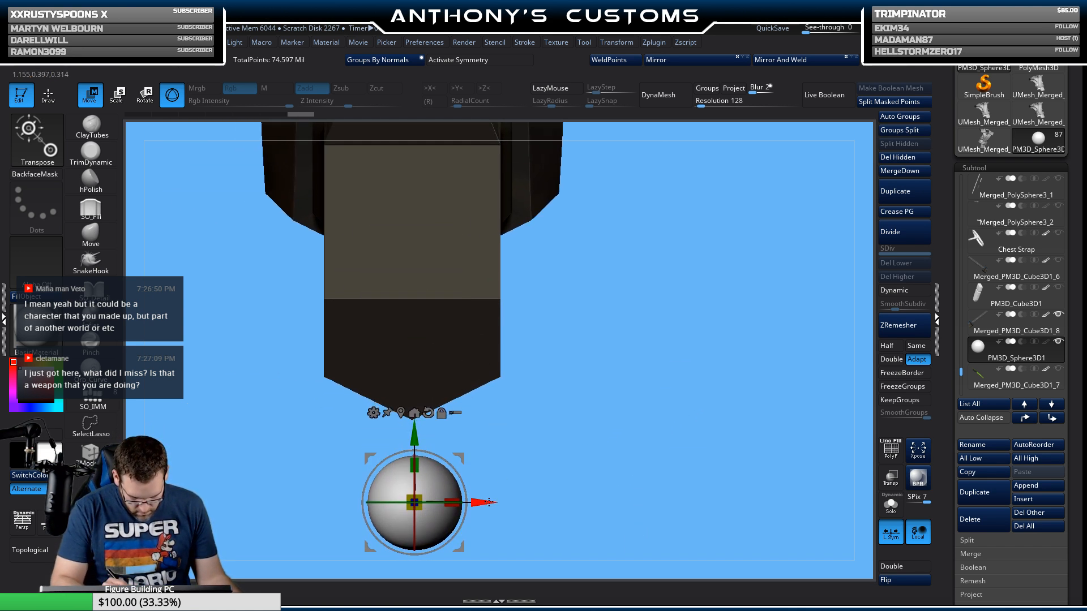
left_click_drag(489, 502, 487, 503)
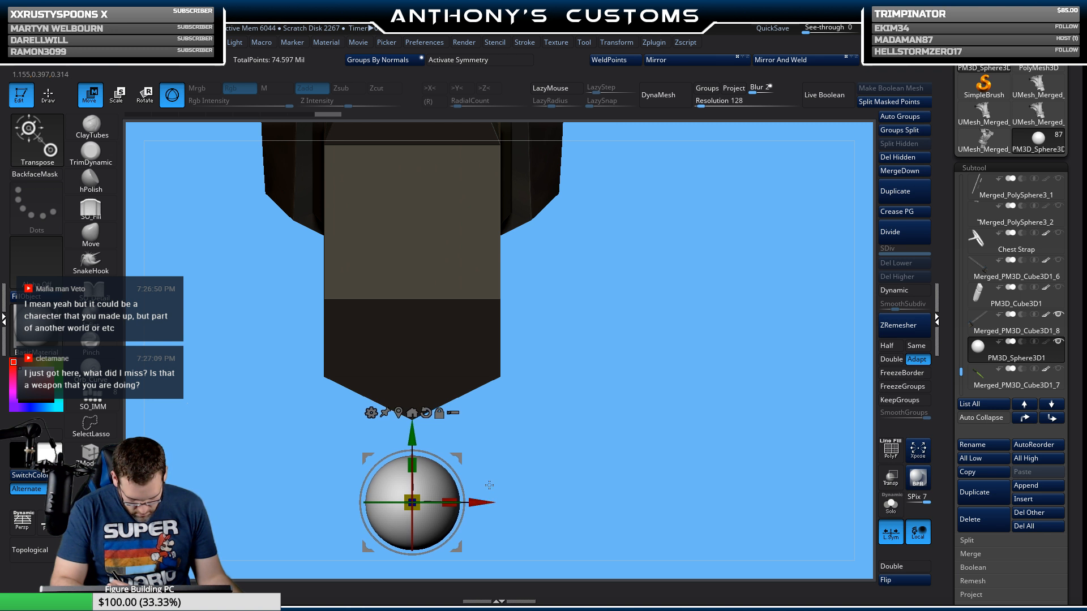
left_click_drag(412, 439, 412, 177)
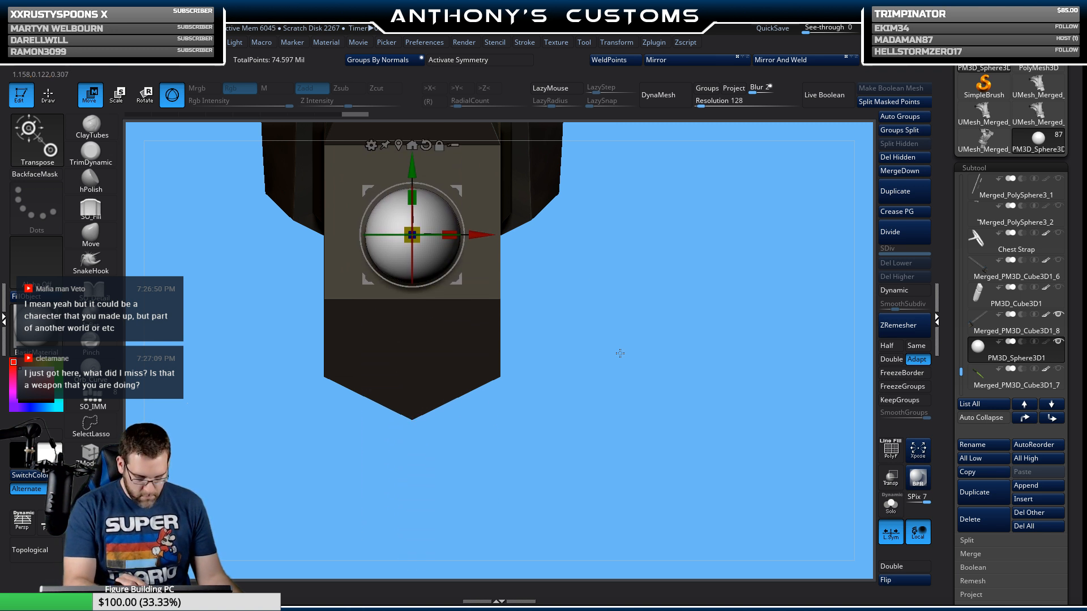
left_click_drag(619, 352, 589, 423)
mouse_move(494, 476)
left_mouse_down()
mouse_move(483, 437)
mouse_move(504, 480)
left_mouse_up()
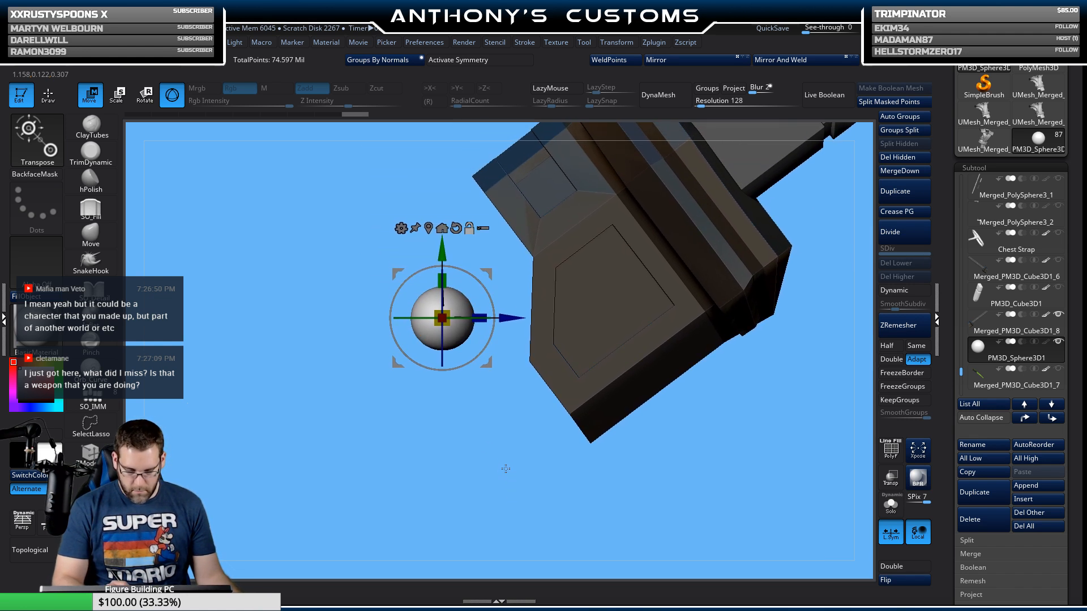
Step: Set the sphere to subtractive, turn on Live Boolean and push the sphere along Z into the guard's end face
left_click(1021, 342)
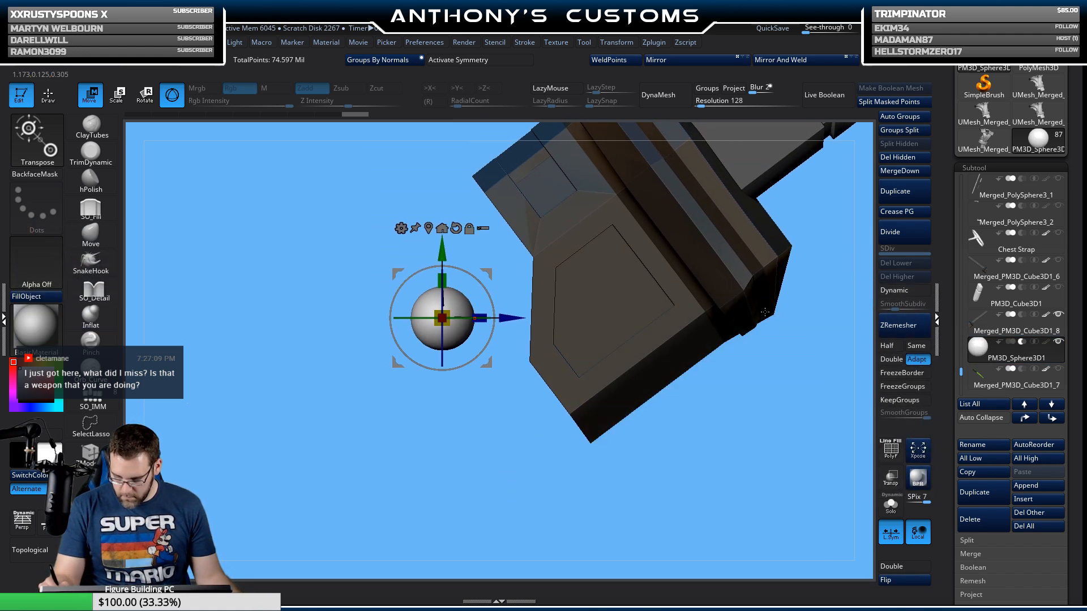
left_click(810, 101)
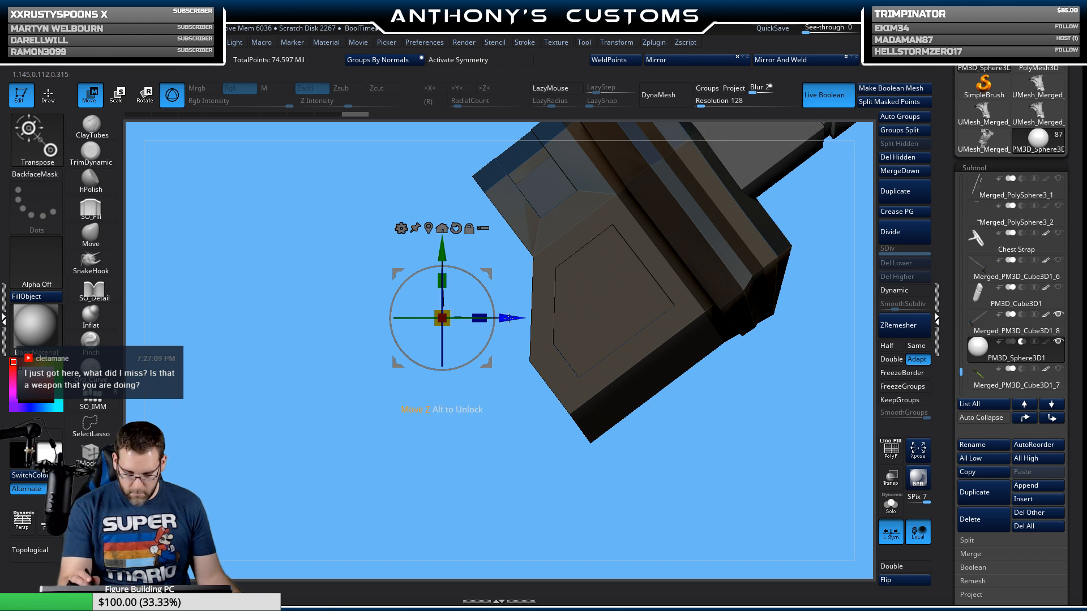
left_click_drag(483, 461, 763, 347)
left_click_drag(609, 347, 610, 424, "alt")
left_click_drag(446, 343, 424, 355)
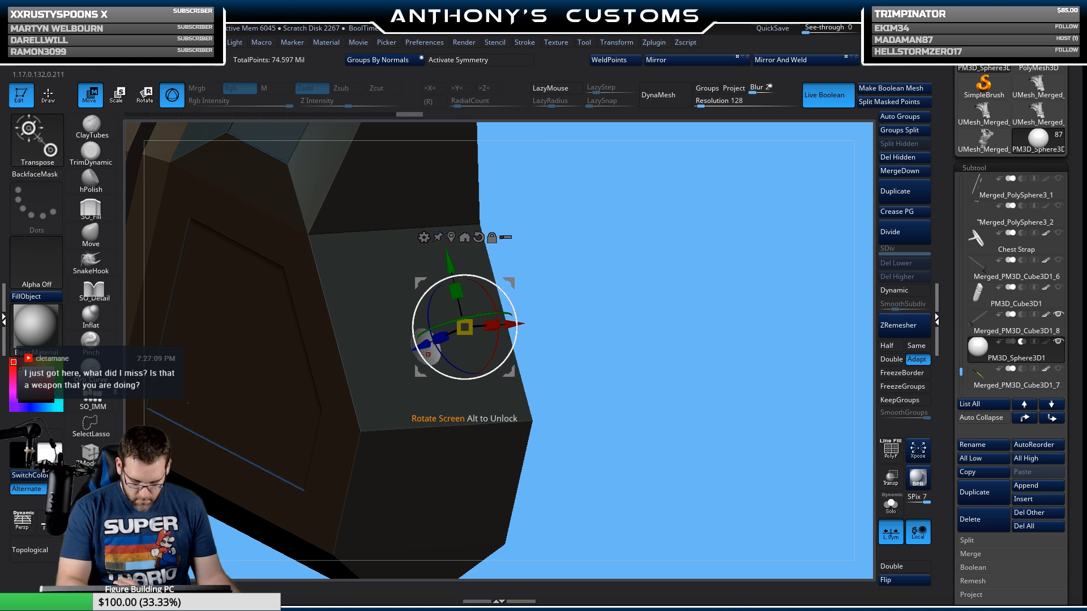
Step: Raise the subtractive sphere along Y toward the upper edge of the guard's end face
left_click_drag(452, 263, 440, 192)
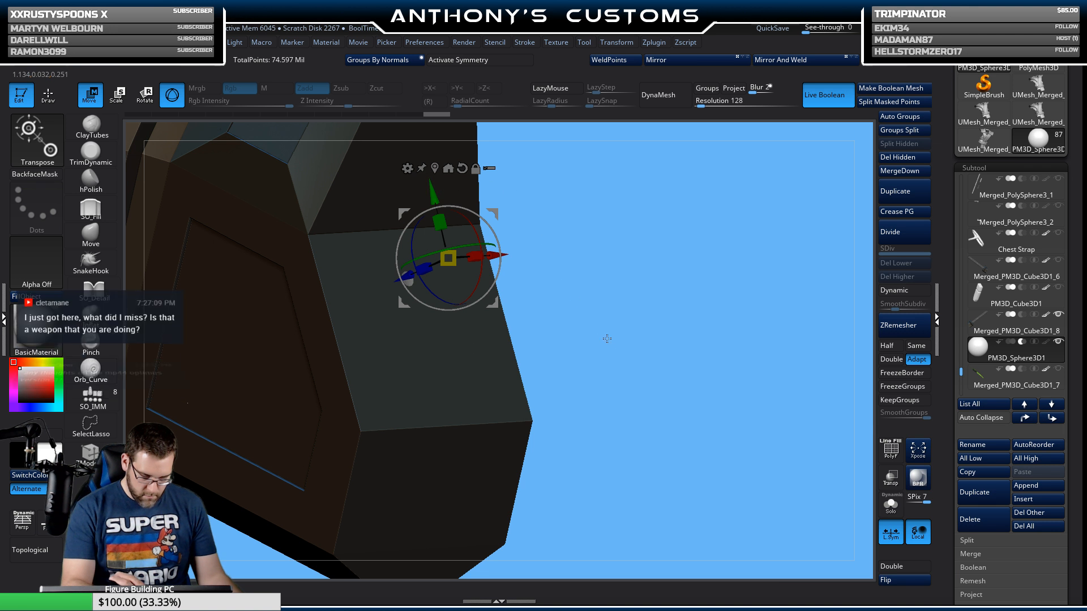
left_click_drag(801, 271, 585, 294)
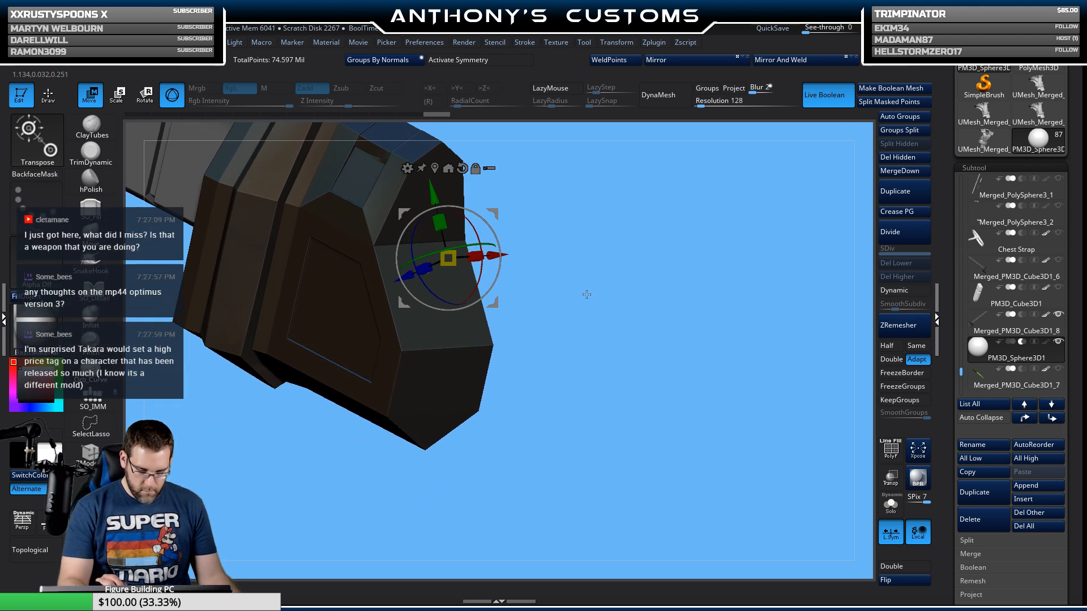
left_click_drag(588, 294, 629, 488)
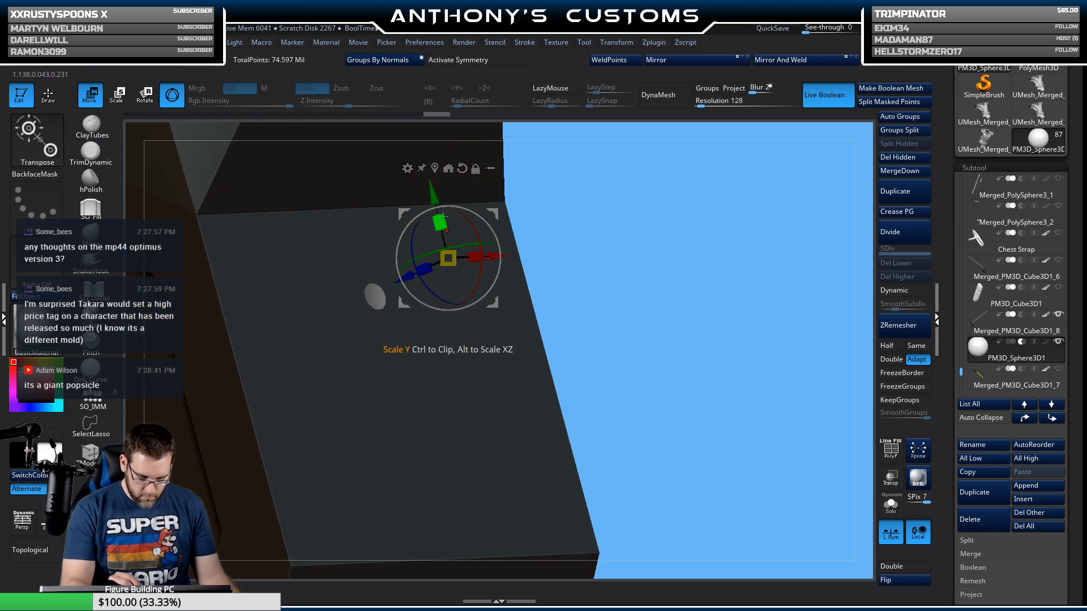
left_click_drag(444, 216, 426, 178)
left_click_drag(618, 357, 678, 536)
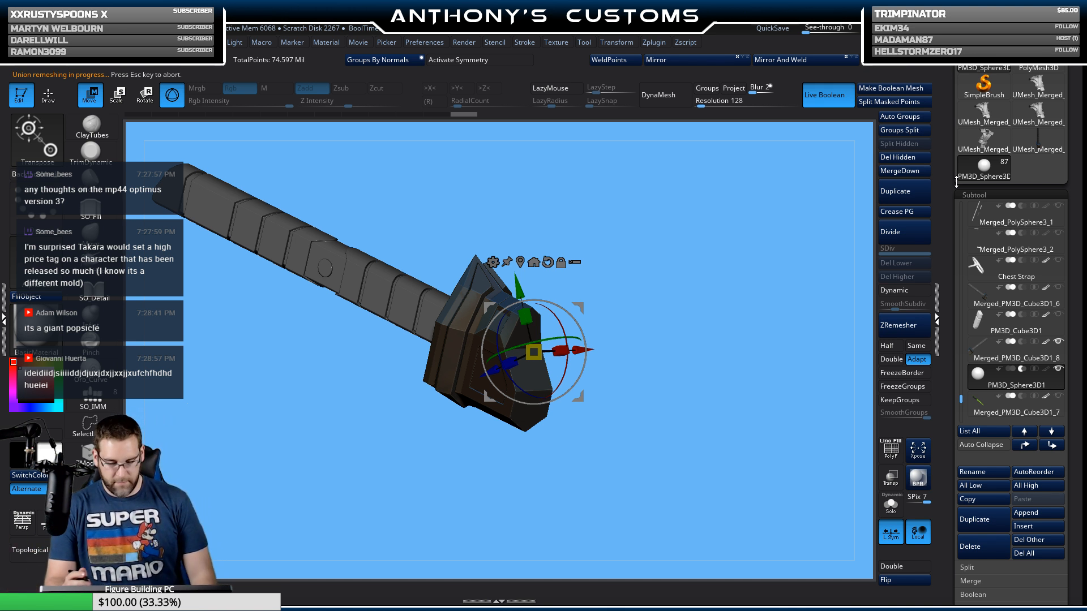
Step: Hide PM3D_Sphere3D1 and Merged_PM3D_Cube3D1_8, and insert the boolean result as a new subtool
left_click(1059, 371)
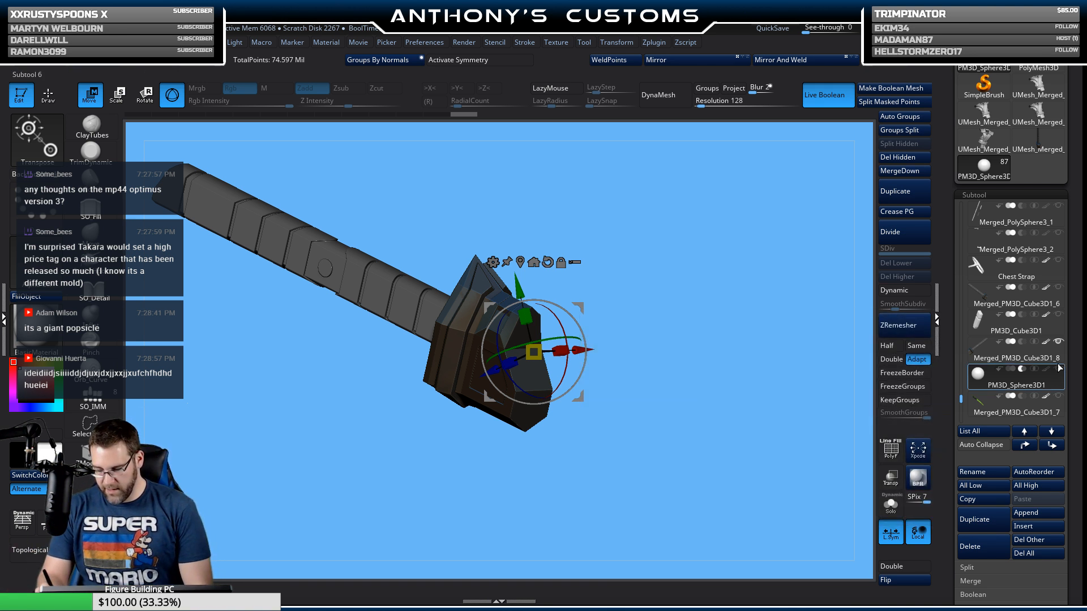
left_click(1060, 341)
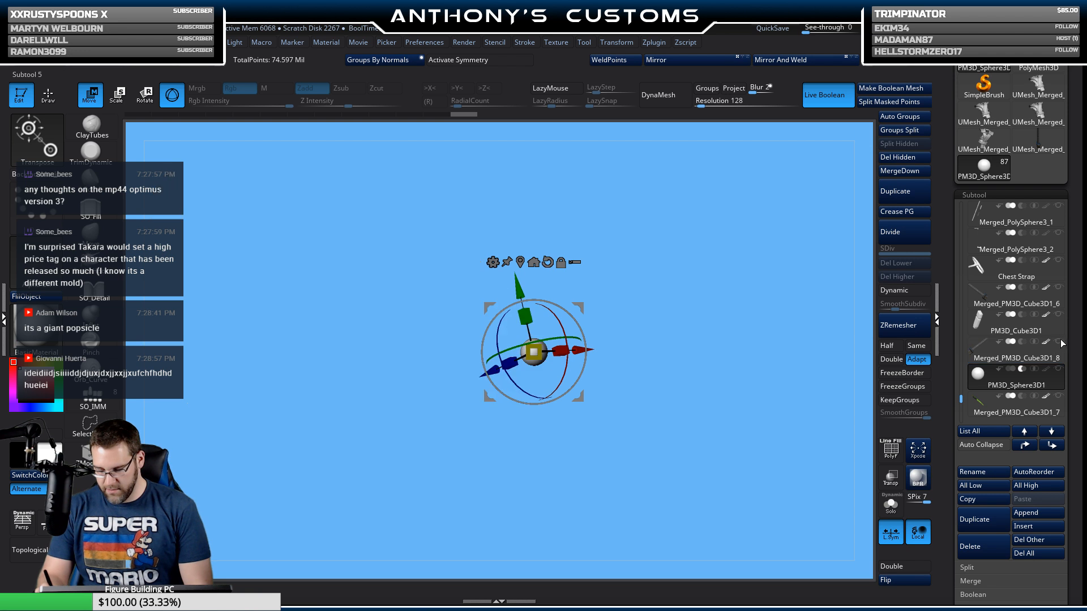
left_click(1039, 526)
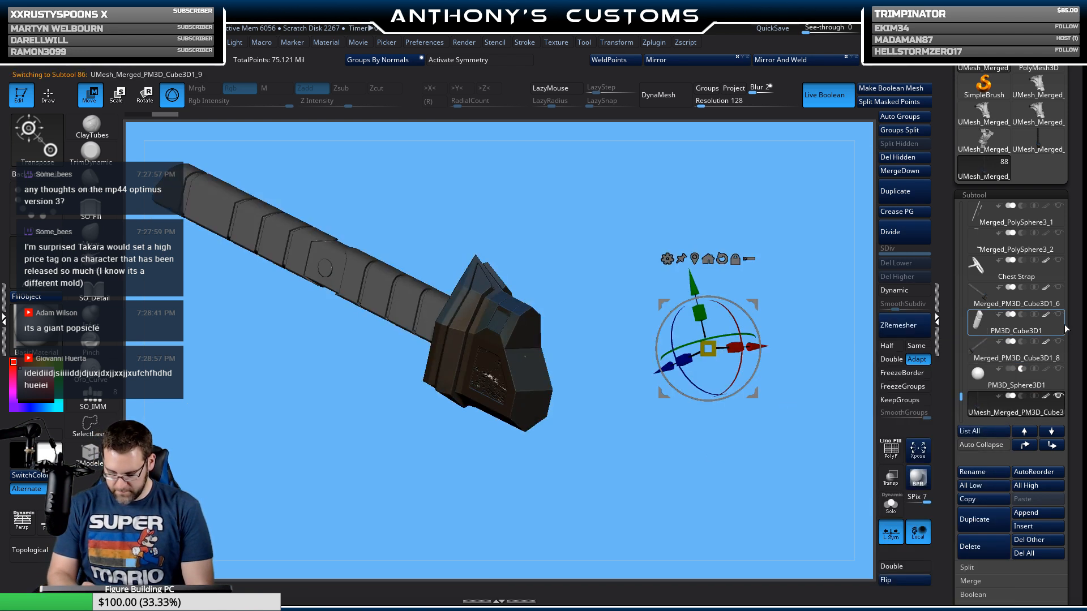
Step: Inspect the boolean result around the guard's end panels and delete that subtool
left_click_drag(858, 416, 739, 456)
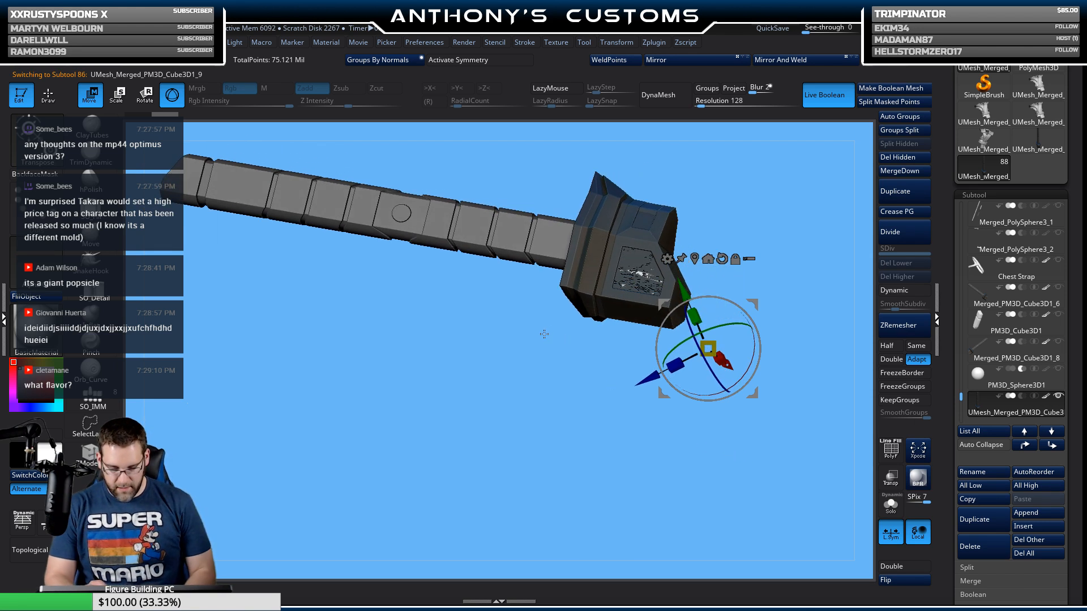
key("shift+f")
left_click_drag(550, 388, 552, 535)
key("shift+f")
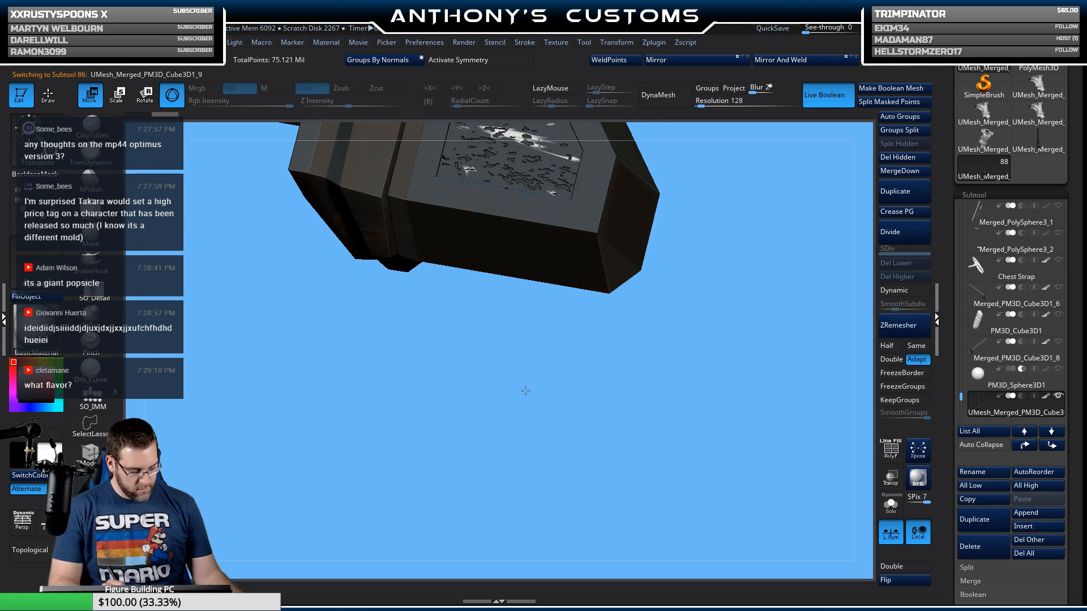
left_click_drag(524, 389, 547, 524, "alt")
left_click_drag(533, 469, 217, 321)
left_click_drag(800, 228, 717, 203)
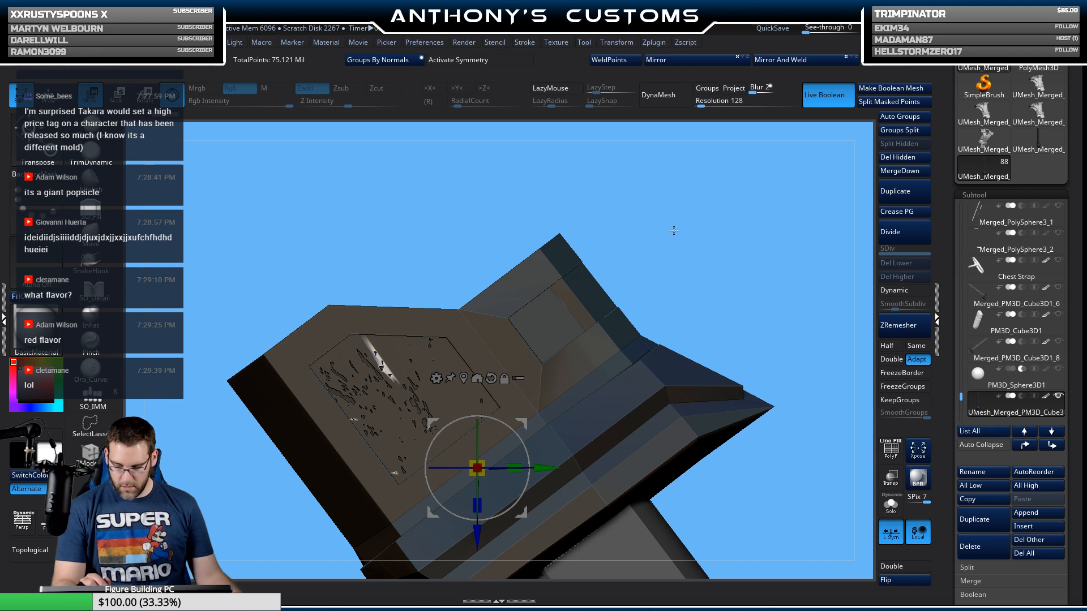
left_click(969, 547)
left_click(865, 576)
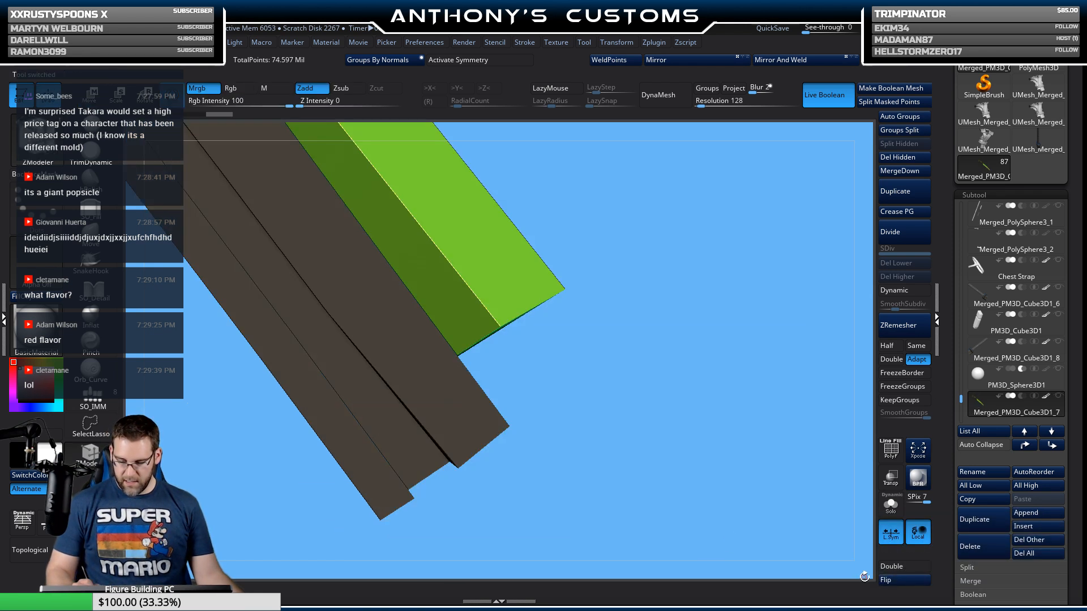
Step: Select Merged_PM3D_Cube3D1_8 and turn on its polyframe display to show the guard's polygroups
left_click(986, 346)
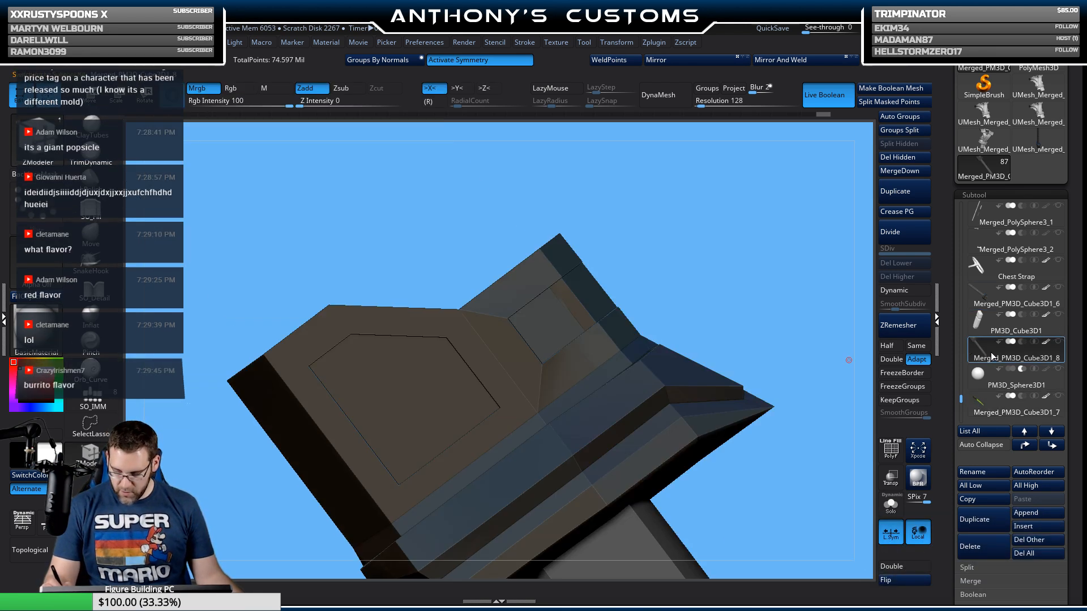
left_click_drag(740, 334, 742, 331)
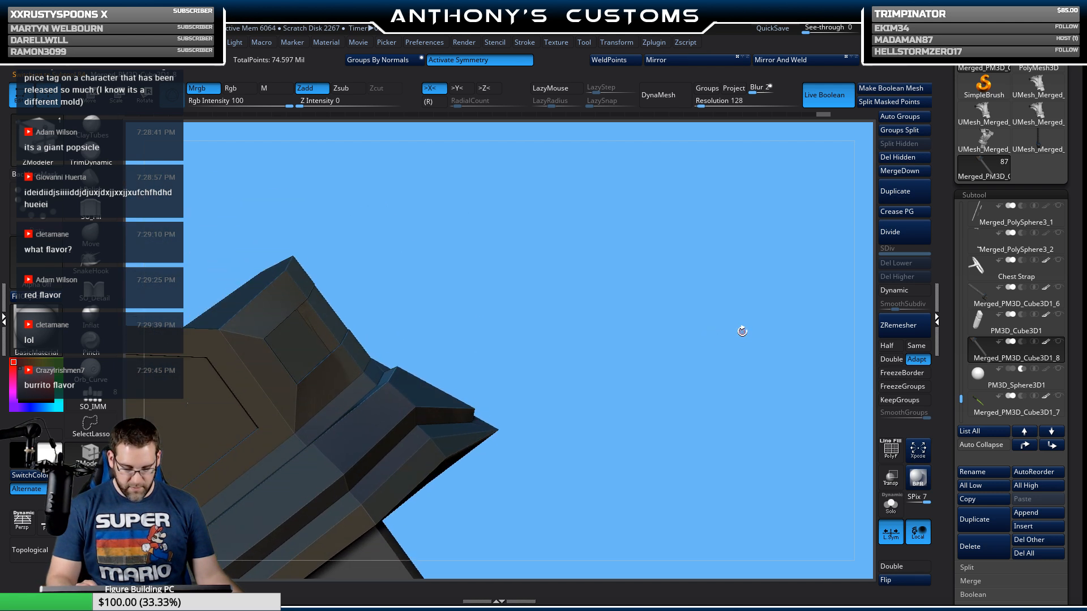
key("shift+f")
left_click_drag(590, 406, 684, 446)
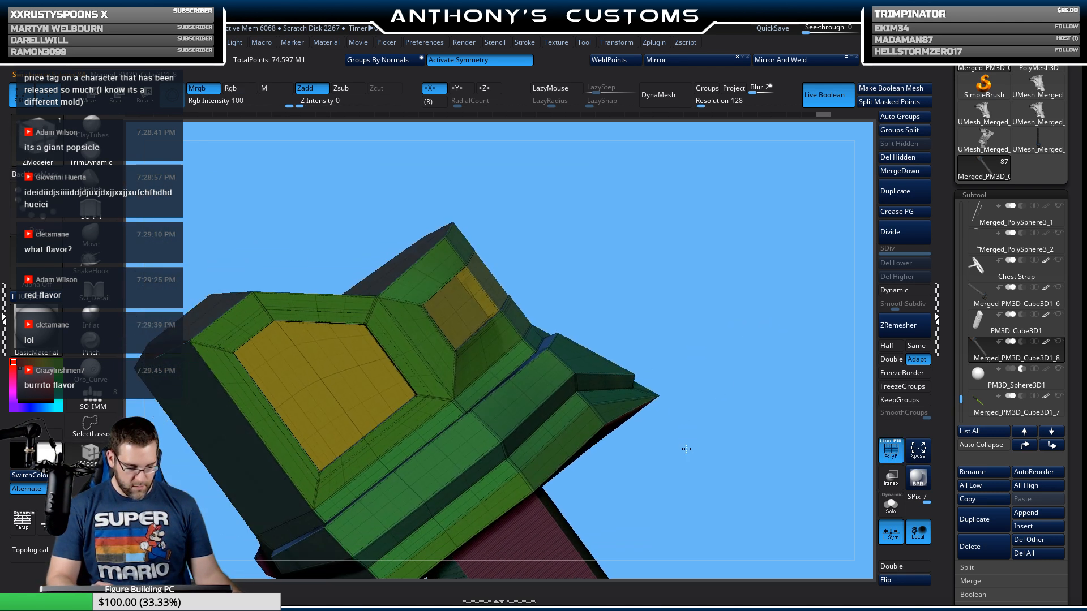
left_click_drag(305, 441, 685, 449, "alt")
left_click_drag(525, 468, 214, 429, "alt")
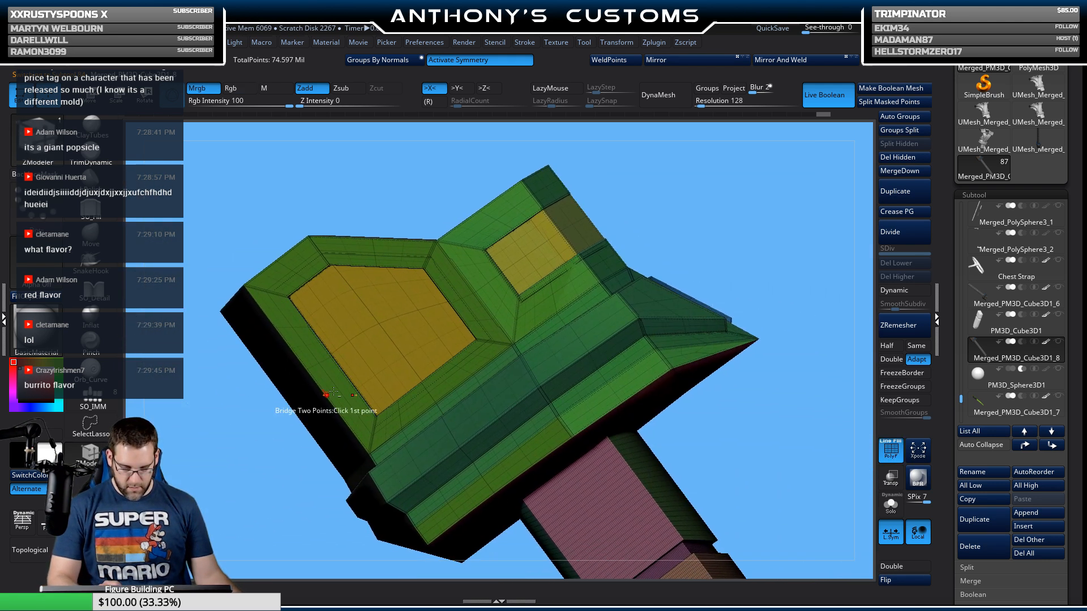
Step: Isolate the guard's large yellow panel polygroup and check it with double-sided display switched on and off
key("ctrl+shift")
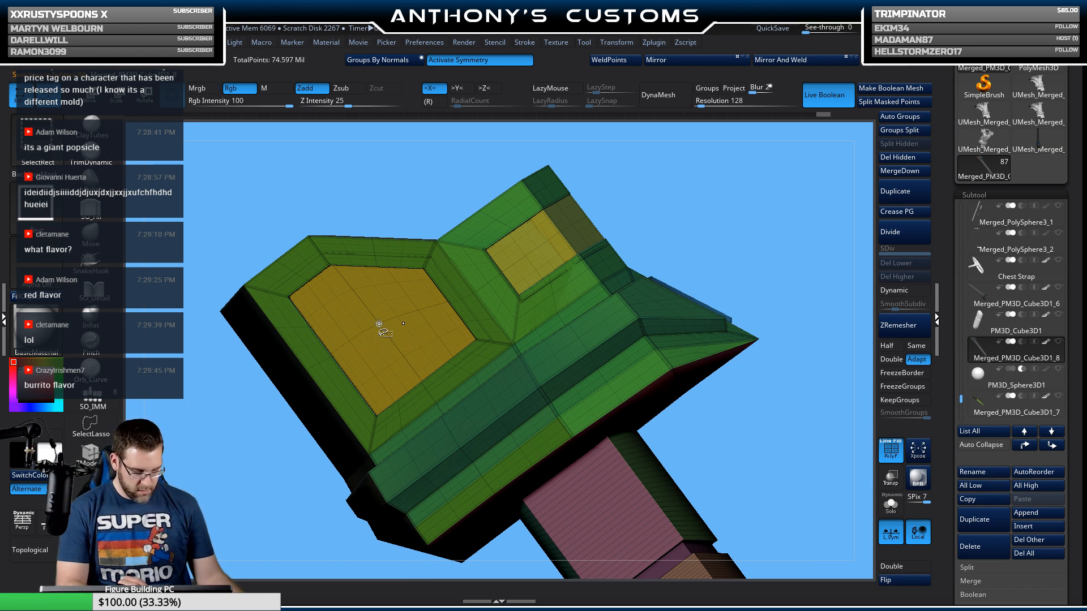
left_click(378, 324, "ctrl+shift")
mouse_move(546, 262)
left_mouse_down()
mouse_move(626, 291)
mouse_move(810, 237)
mouse_move(719, 261)
left_mouse_up()
left_click(901, 568)
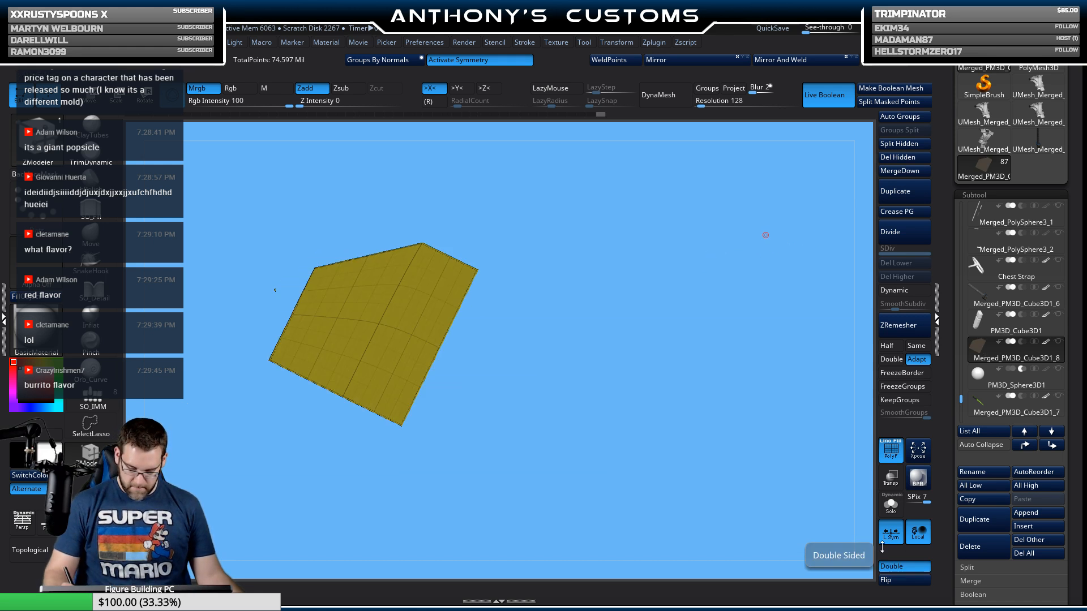
left_click_drag(759, 510, 675, 470)
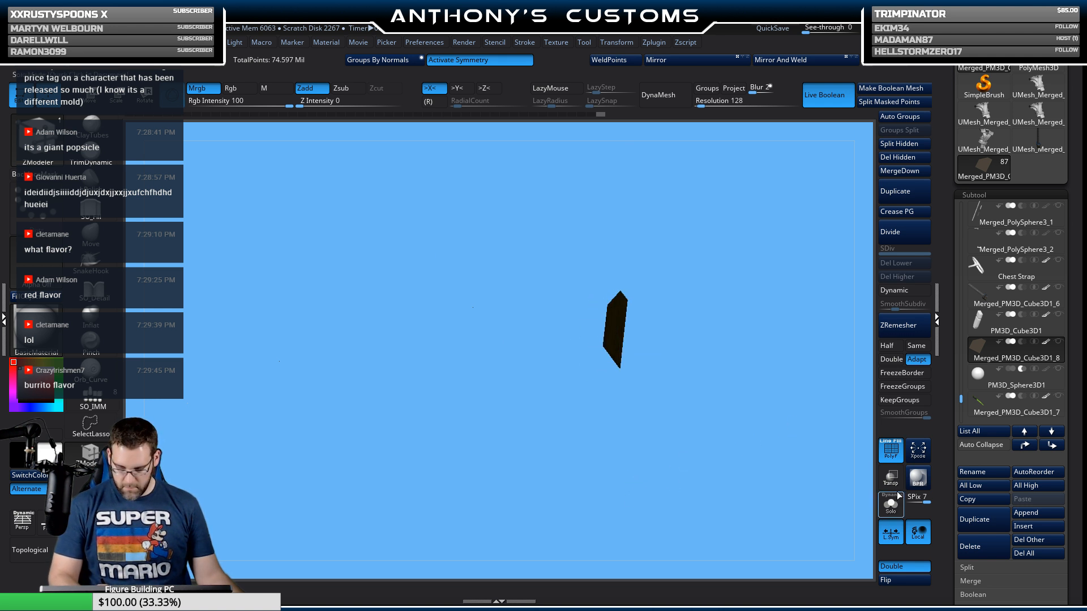
left_click(900, 568)
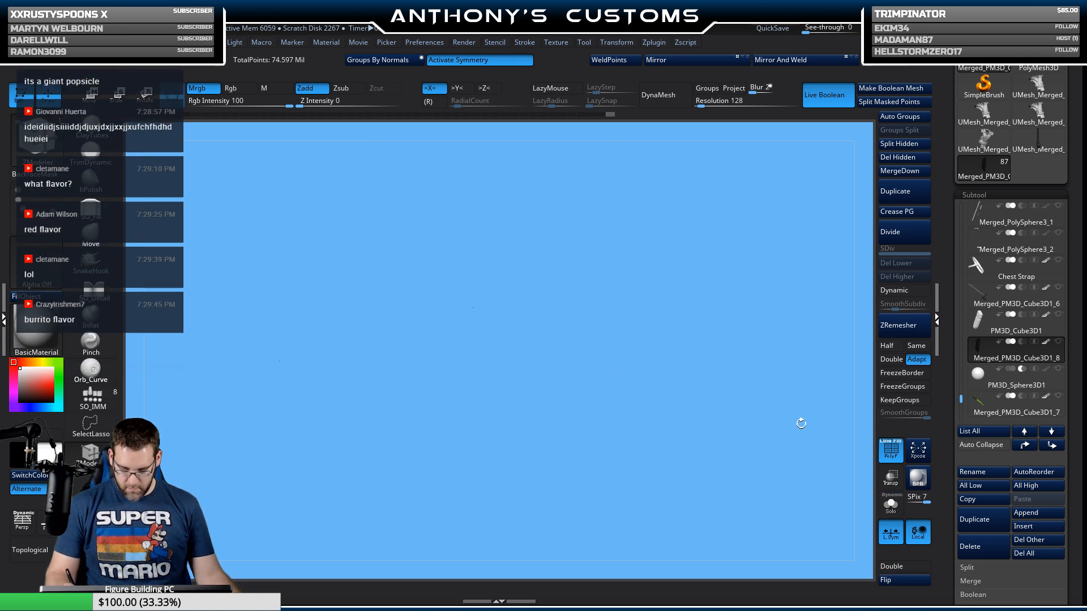
Step: Bring the guard's hidden geometry back and isolate only its two opposite five-sided panel polygroups
left_click_drag(723, 442, 675, 451)
mouse_move(766, 242)
left_mouse_down("alt")
mouse_move(790, 271)
mouse_move(756, 279)
left_mouse_up("alt")
left_click(615, 327, "ctrl+shift")
left_click_drag(428, 486, 477, 470)
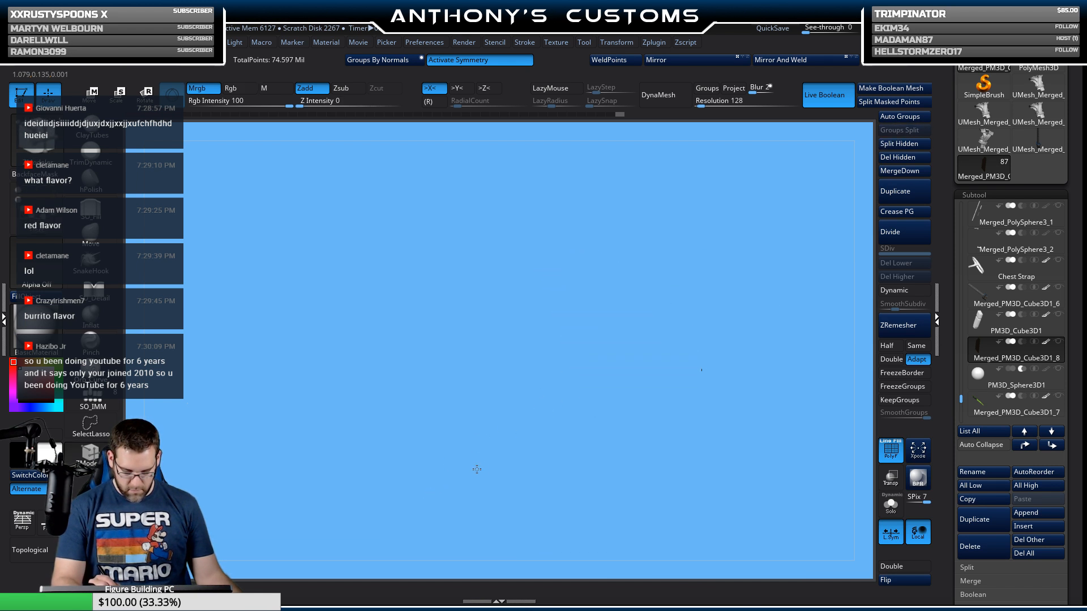
left_click(802, 394, "ctrl+shift")
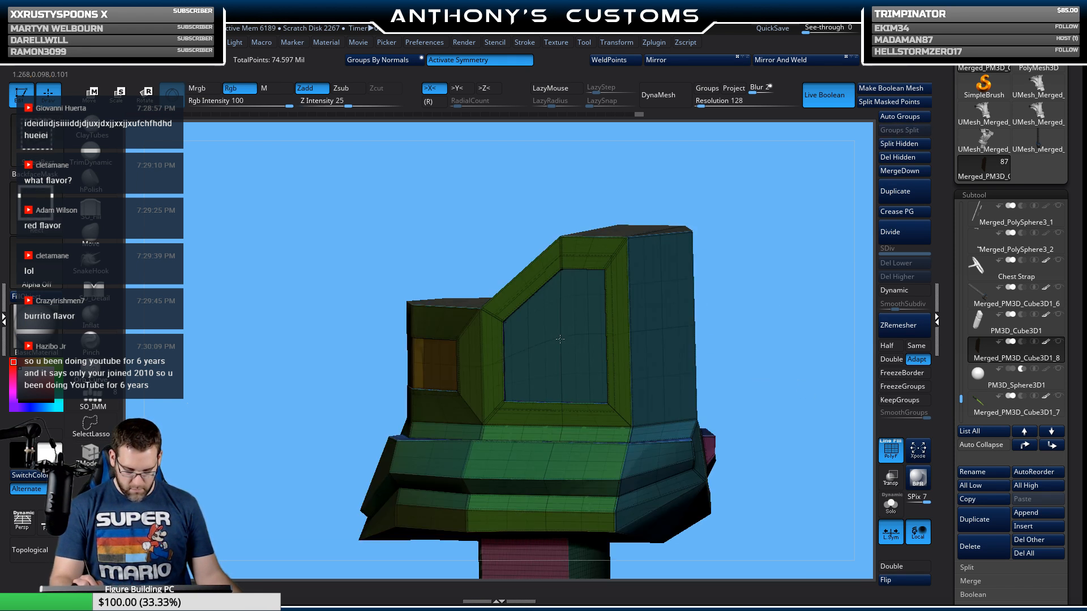
mouse_move(808, 342)
left_mouse_down()
mouse_move(743, 364)
mouse_move(731, 359)
mouse_move(752, 350)
mouse_move(654, 344)
mouse_move(788, 358)
mouse_move(731, 353)
mouse_move(750, 360)
left_mouse_up()
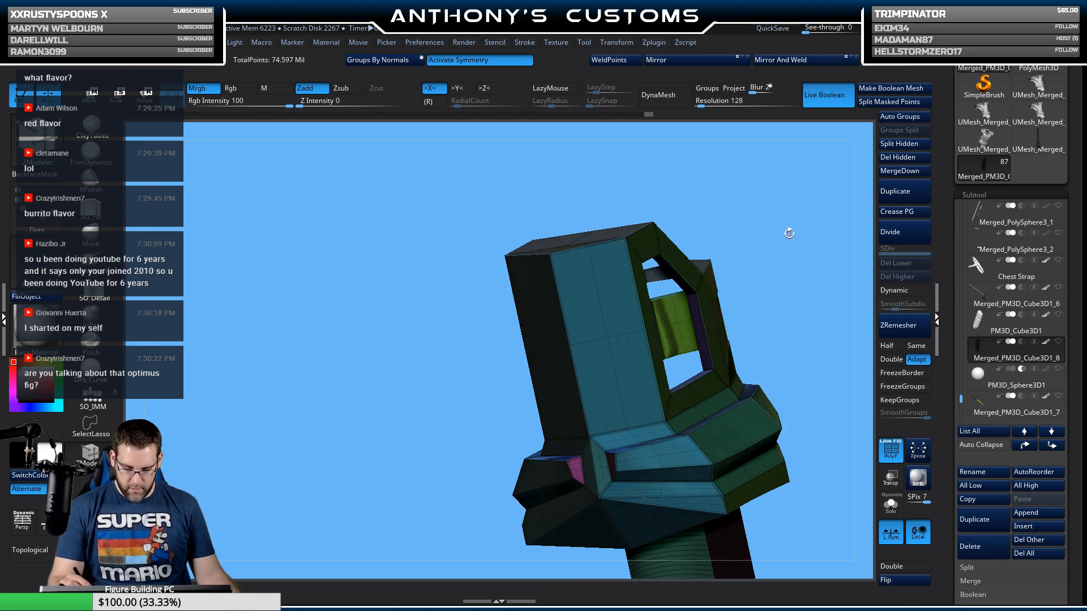
key("shift+s")
left_click_drag(771, 354, 599, 456)
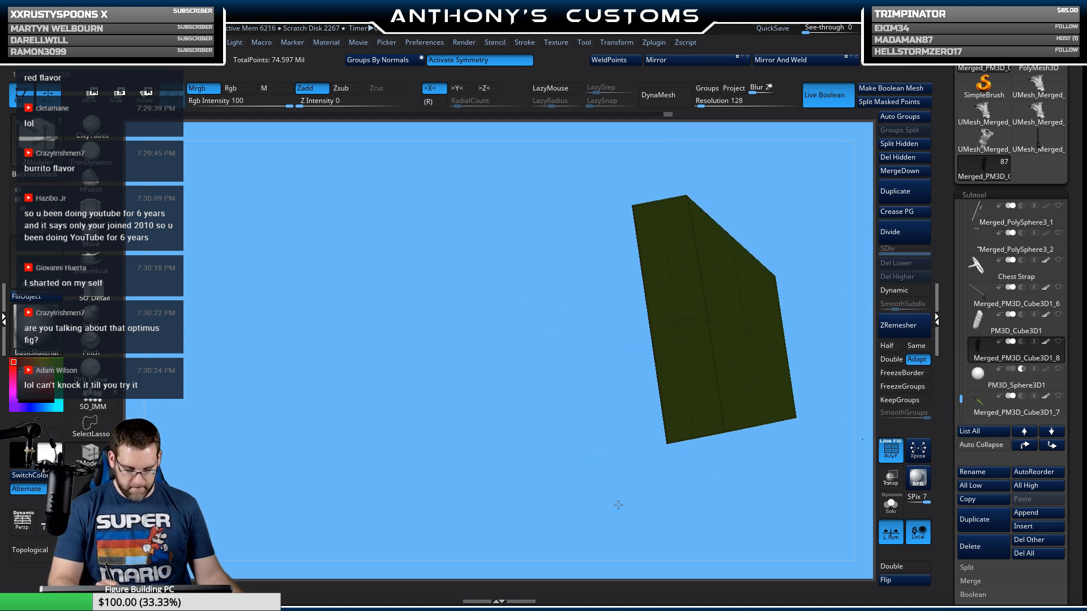
Step: Save the project with the guard's five-sided panels isolated
left_click_drag(619, 505, 518, 432, "alt")
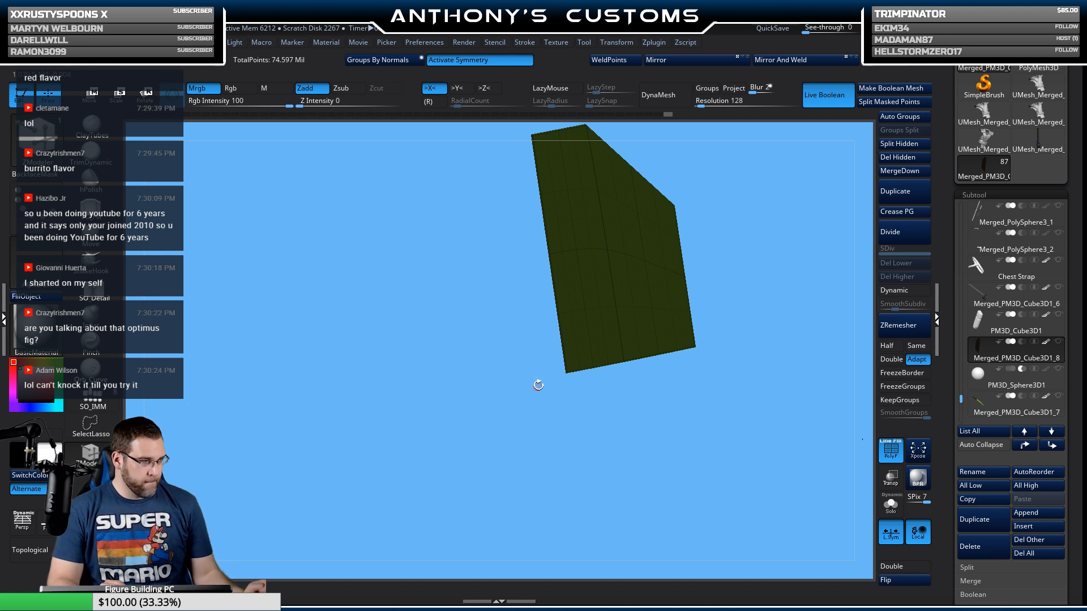
left_click_drag(538, 385, 532, 449, "alt")
key("shift+f")
key("shift+f")
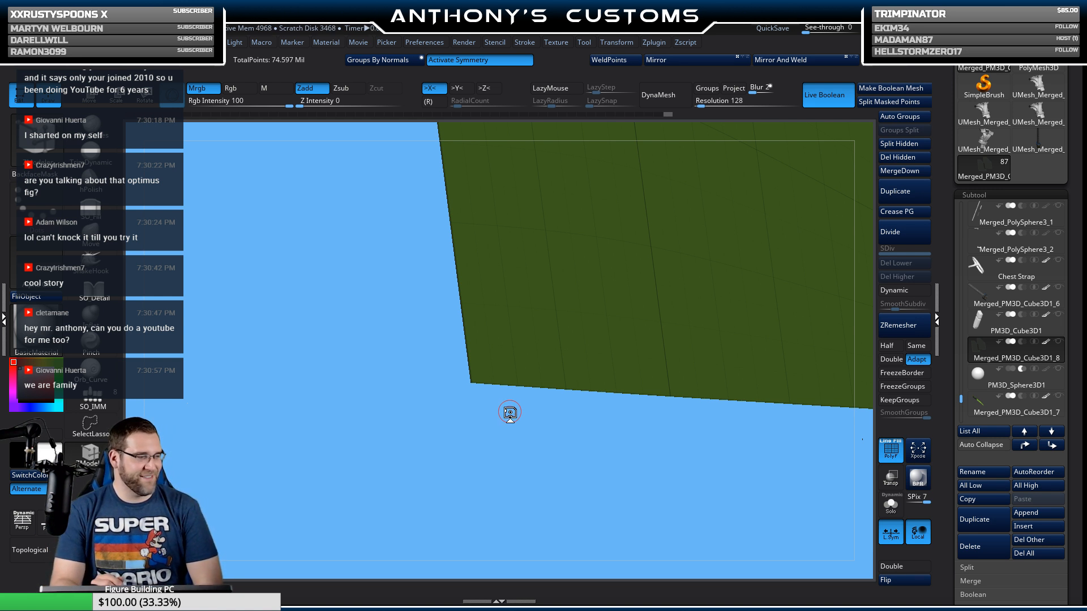
left_click_drag(543, 450, 555, 446)
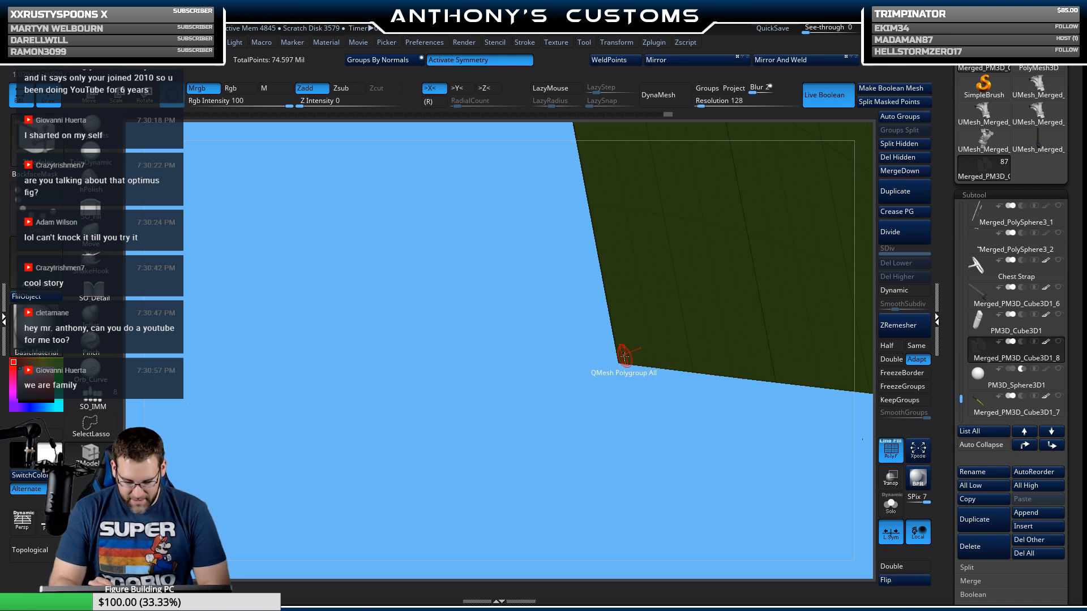
key("ctrl+s")
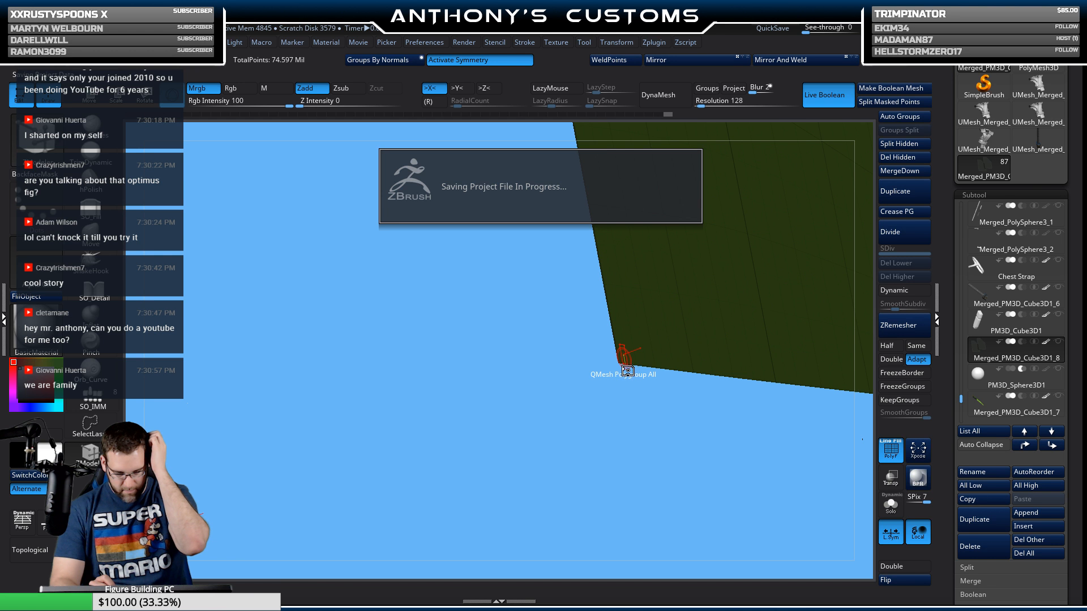
Step: Show both opposite panels and extrude them inward into thin slabs with QMesh Polygroup All
key("space")
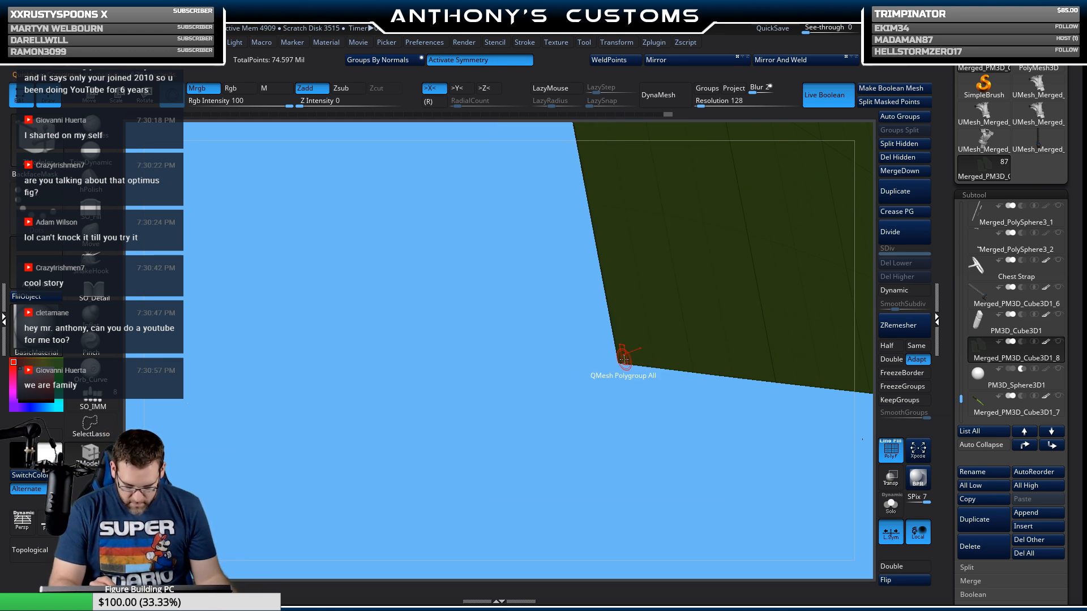
key("space")
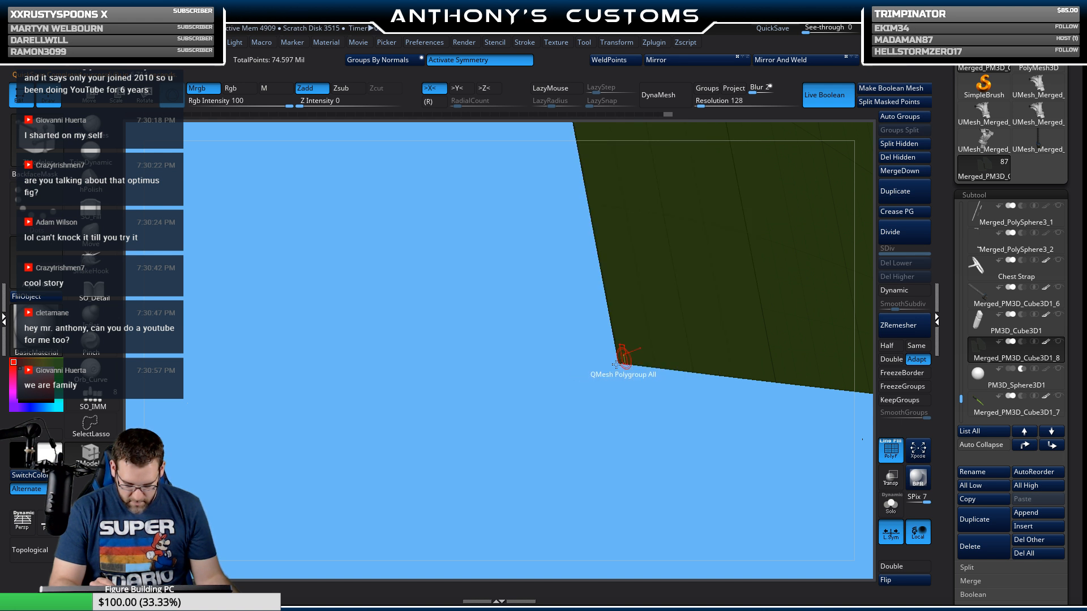
left_click(586, 390, "ctrl+shift")
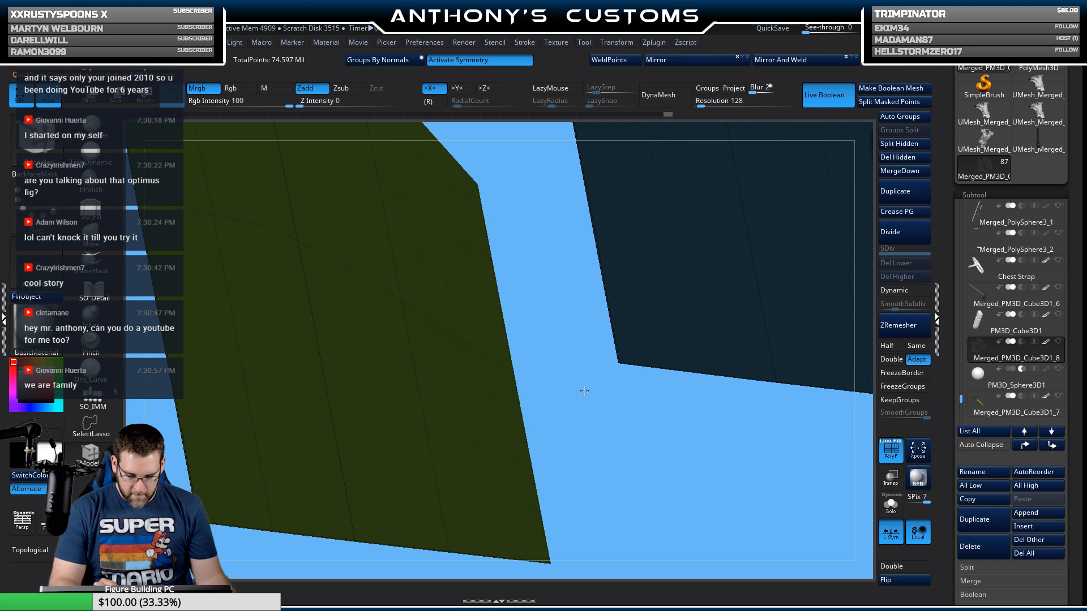
mouse_move(585, 391)
left_mouse_down()
mouse_move(568, 407)
mouse_move(573, 389)
left_mouse_up()
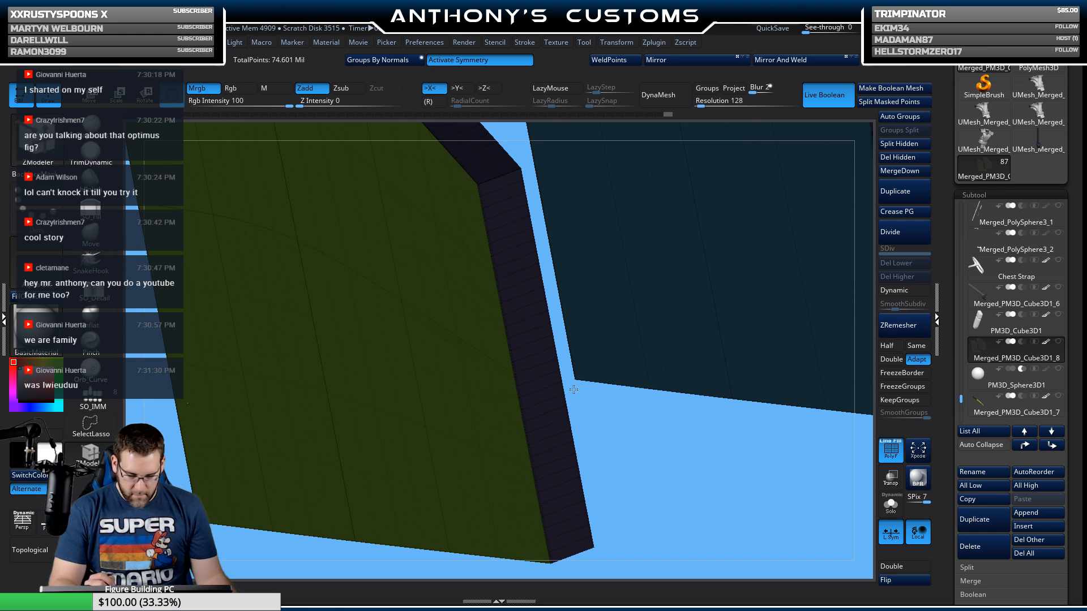
key("f")
left_click_drag(776, 267, 879, 304)
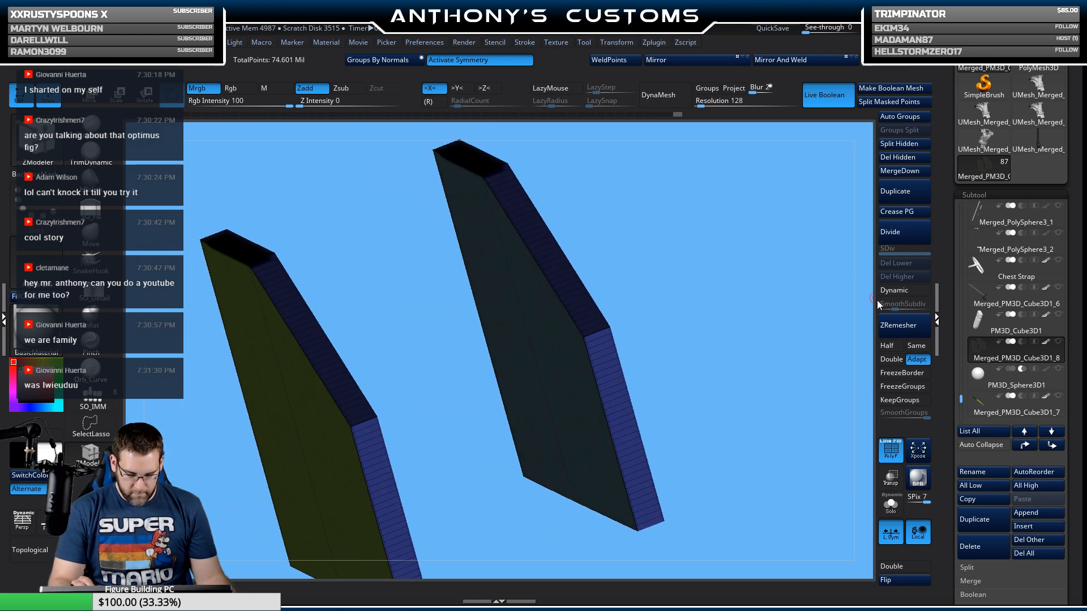
Step: Flip the normals of the two extruded panel slabs and check their thickness edge-on
left_click(893, 580)
left_click_drag(852, 541, 749, 357)
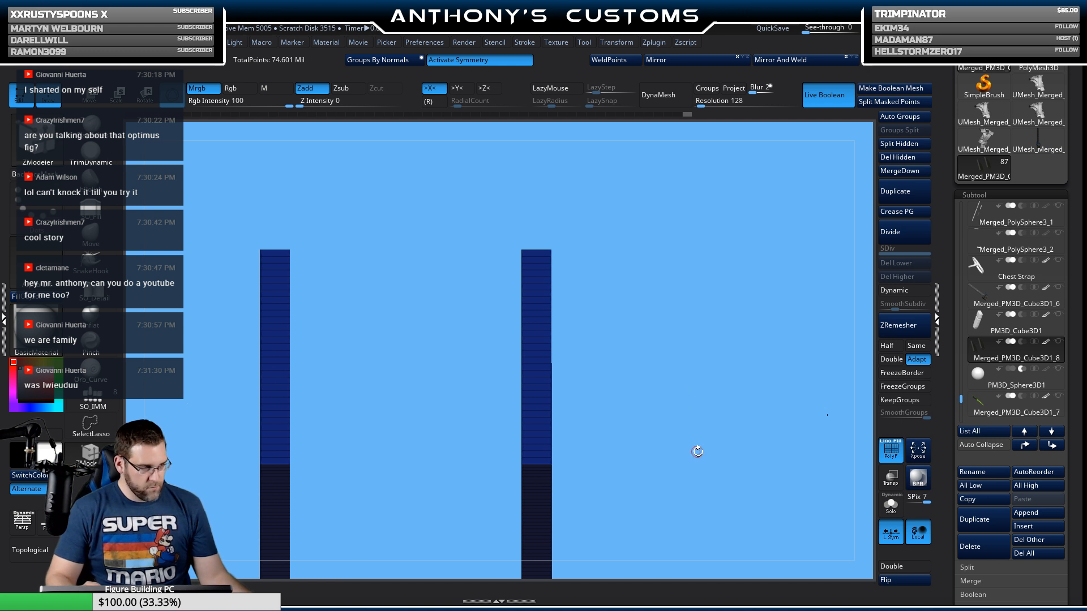
left_click_drag(698, 451, 700, 396, "alt")
left_click_drag(677, 488, 710, 372, "alt")
left_click_drag(689, 464, 758, 377, "alt")
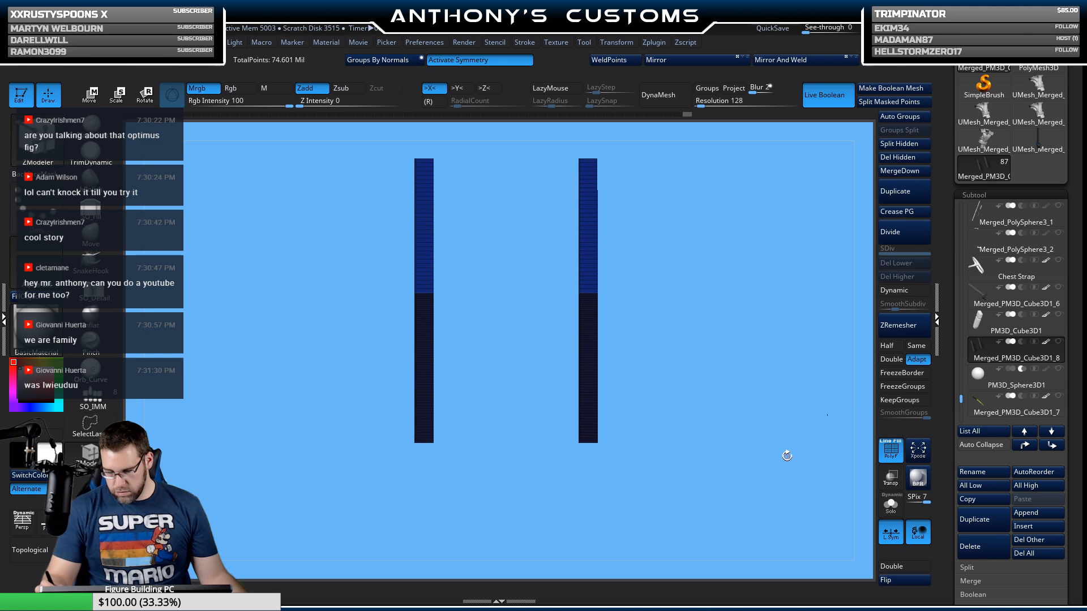
Step: Unhide the whole guard, flip the normals, and undo back to the two isolated slabs
key("ctrl+shift")
mouse_move(795, 459)
left_mouse_down()
mouse_move(830, 440)
mouse_move(679, 447)
mouse_move(783, 420)
left_mouse_up()
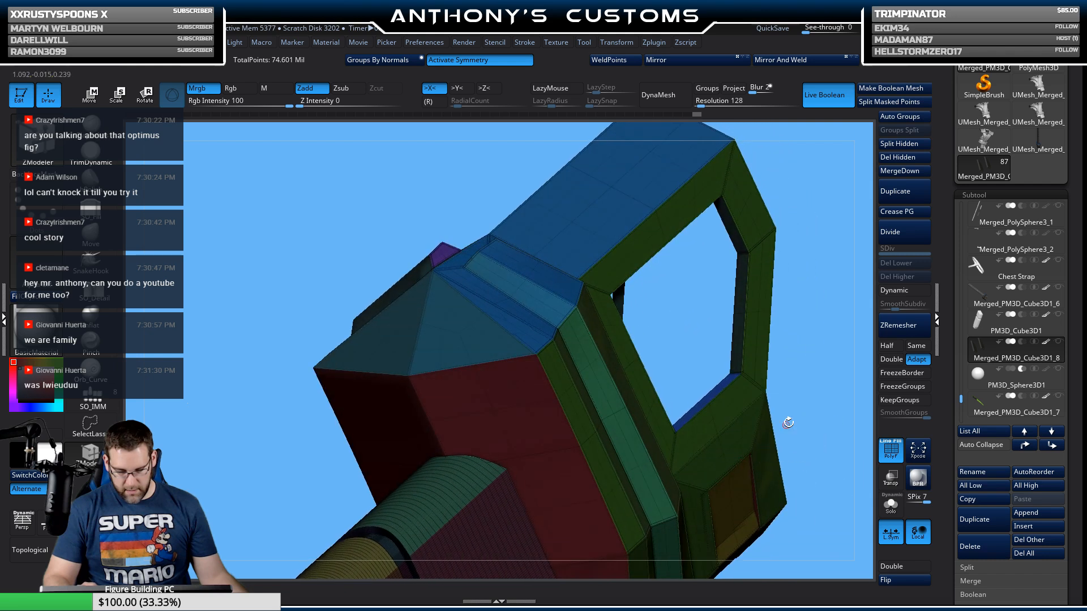
left_click(896, 581)
left_click_drag(812, 470, 871, 435)
left_click(736, 524, "ctrl+shift")
key("ctrl+z")
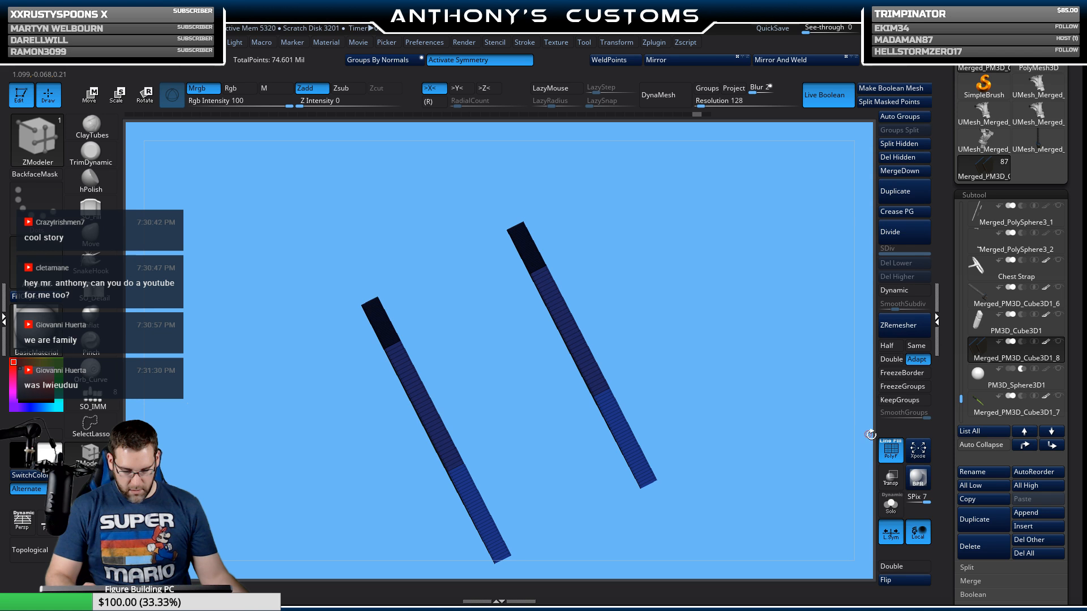
Step: Flip the isolated slabs' normals again and inspect their inner and outer faces
left_click(902, 583)
left_click_drag(832, 538, 738, 502)
left_click_drag(651, 460, 367, 400, "alt")
left_click_drag(640, 425, 604, 437)
left_click_drag(565, 327, 764, 244, "alt")
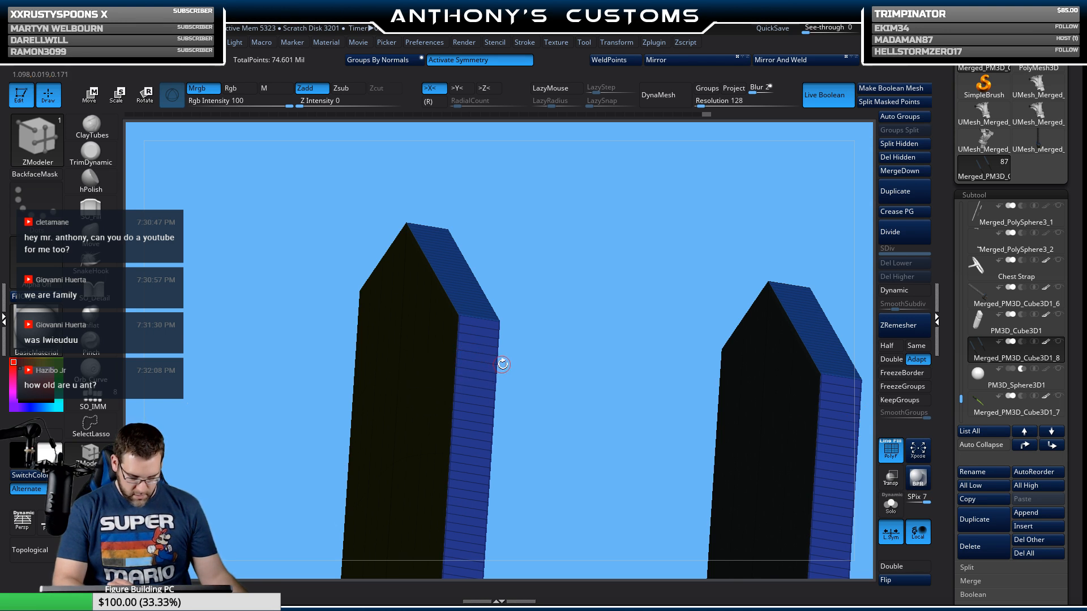
left_click_drag(555, 373, 503, 376)
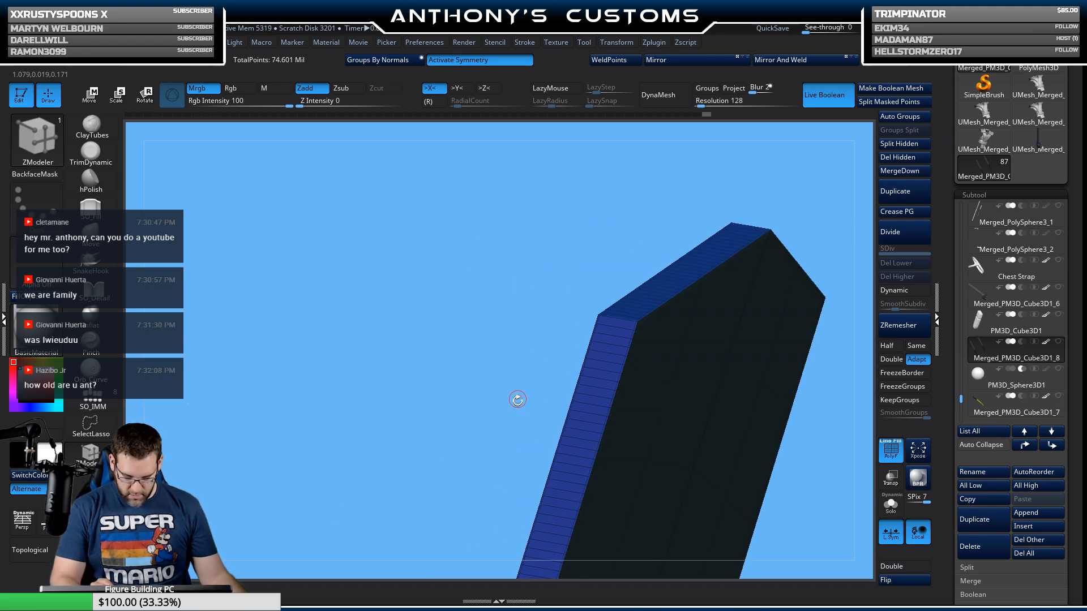
key("f")
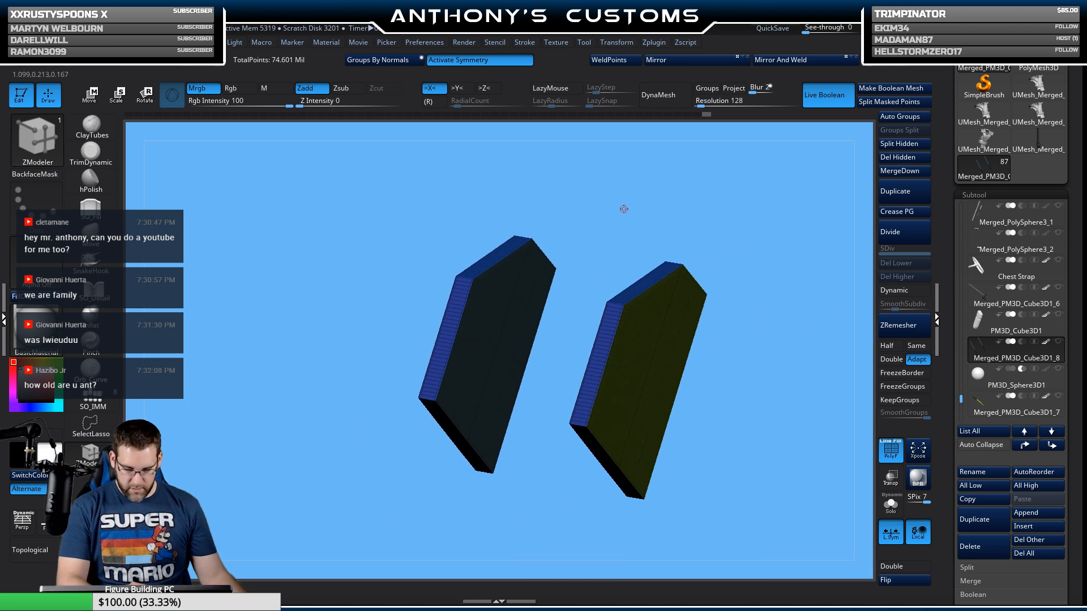
Step: Split the hidden guard geometry from the slabs into its own subtool and make it visible
left_click(924, 144)
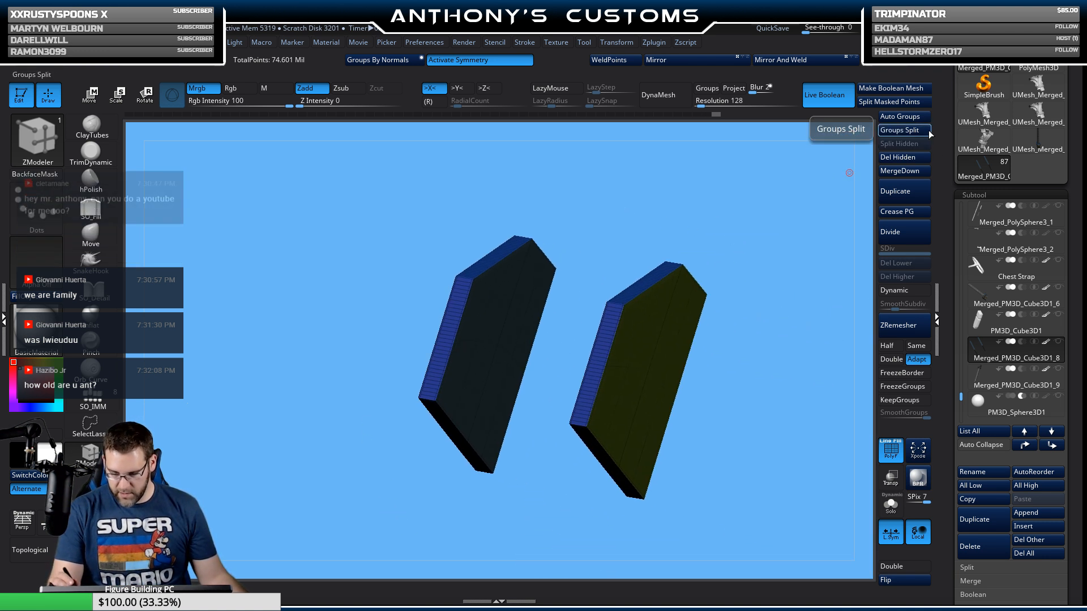
mouse_move(1061, 354)
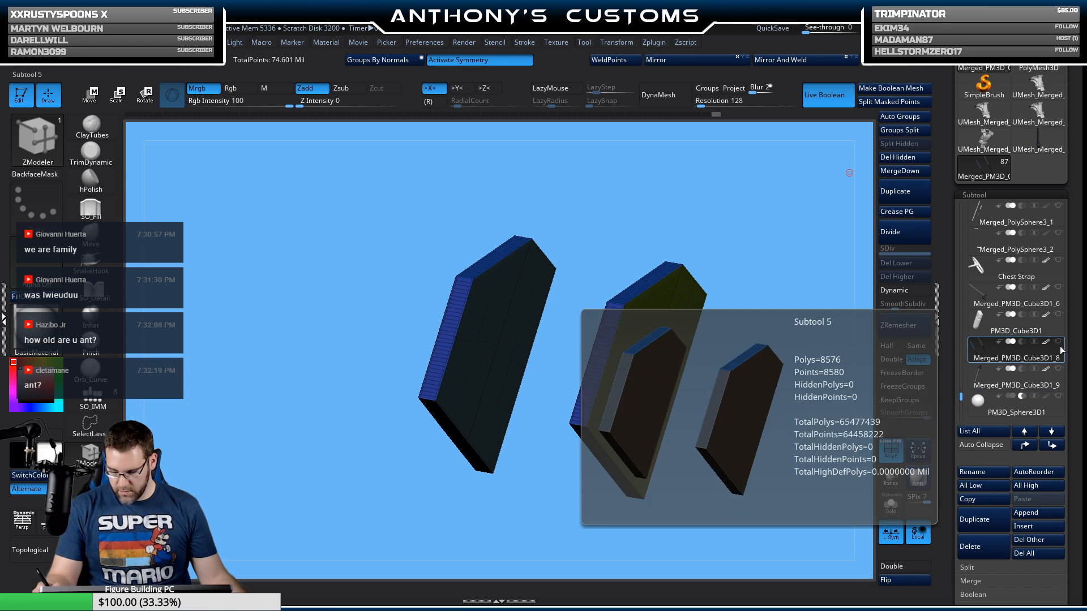
left_click(1060, 370)
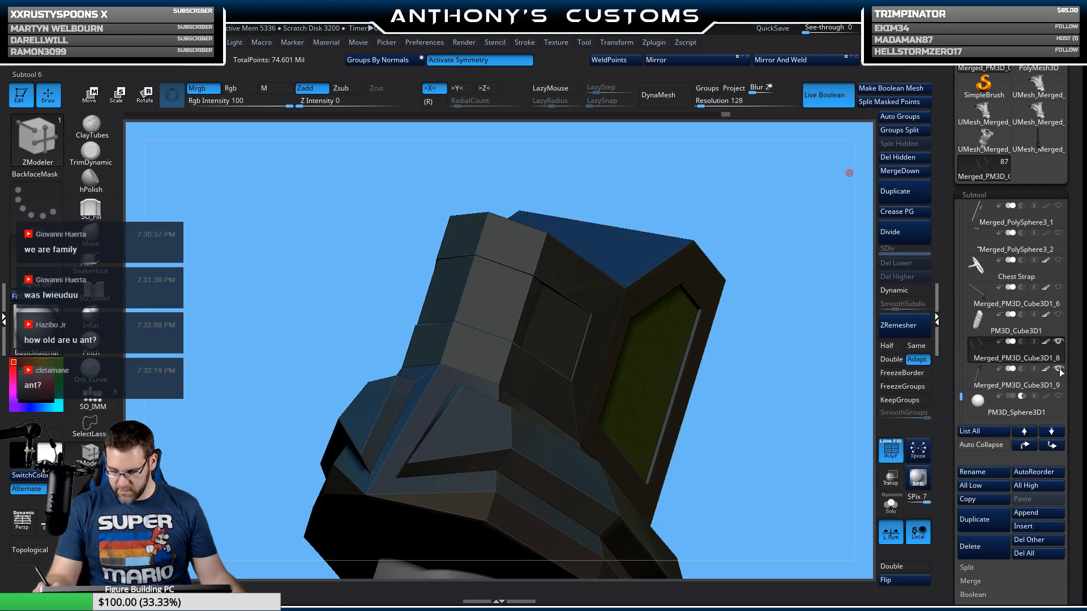
left_click_drag(791, 432, 754, 374)
left_click_drag(744, 367, 734, 409)
Step: Inspect how the slabs sit in the guard's panel openings with transparency switched on and off
left_click(892, 482)
mouse_move(743, 483)
left_mouse_down()
mouse_move(715, 485)
mouse_move(732, 468)
left_mouse_up()
left_click_drag(857, 477, 790, 468)
left_click(893, 476)
left_click_drag(867, 458, 787, 428)
Step: Flip the slab subtool's normals so its panel faces point outward from the guard
left_click(896, 569)
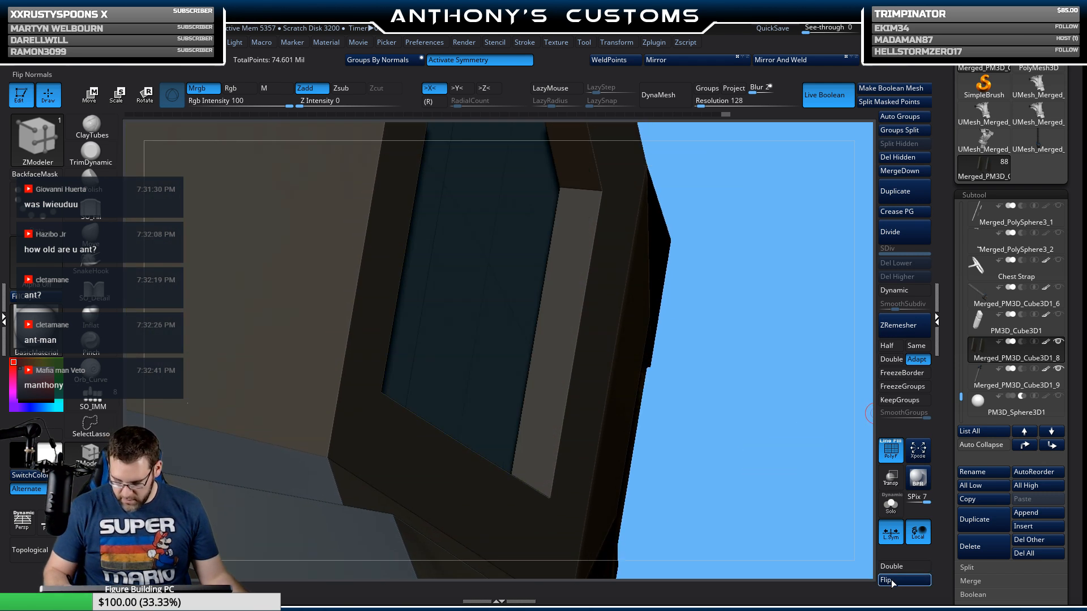
left_click_drag(750, 478, 795, 444)
left_click(897, 580)
mouse_move(772, 503)
left_mouse_down()
mouse_move(736, 318)
mouse_move(691, 396)
mouse_move(676, 387)
left_mouse_up()
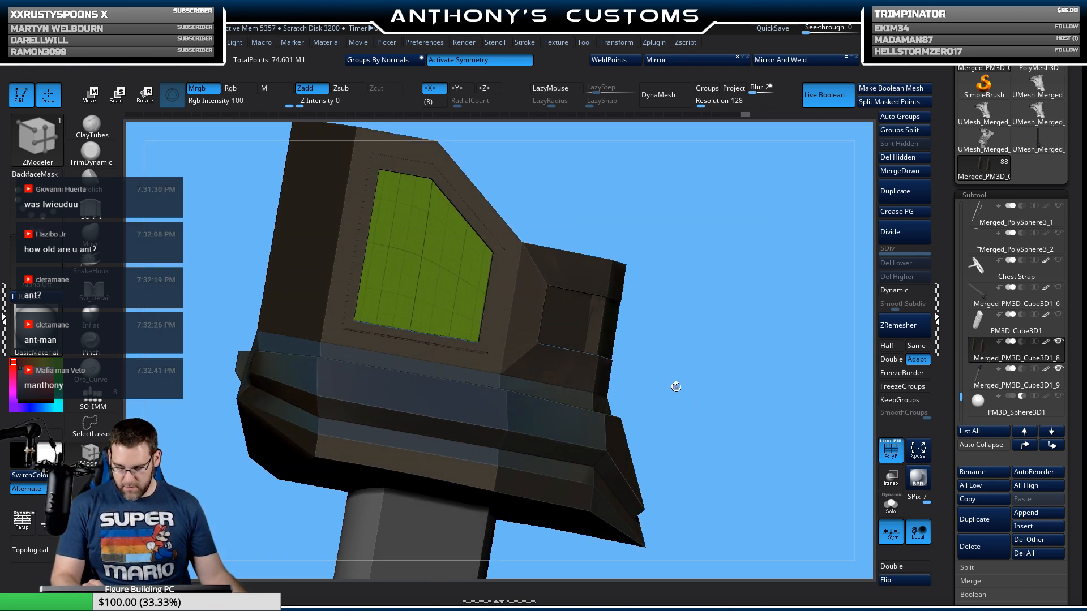
left_click(985, 376)
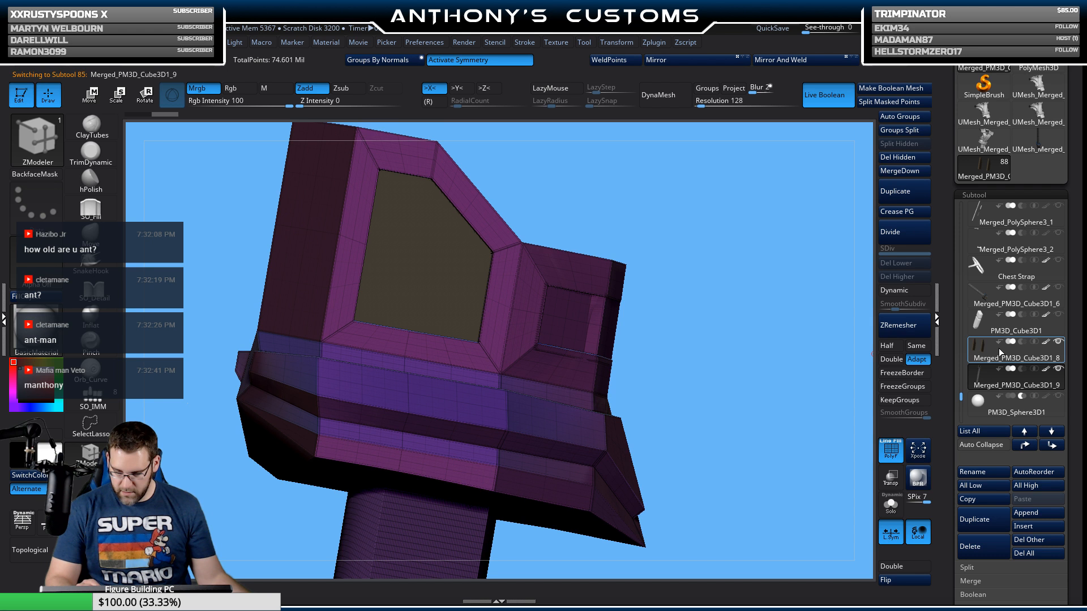
left_click(996, 350)
mouse_move(960, 177)
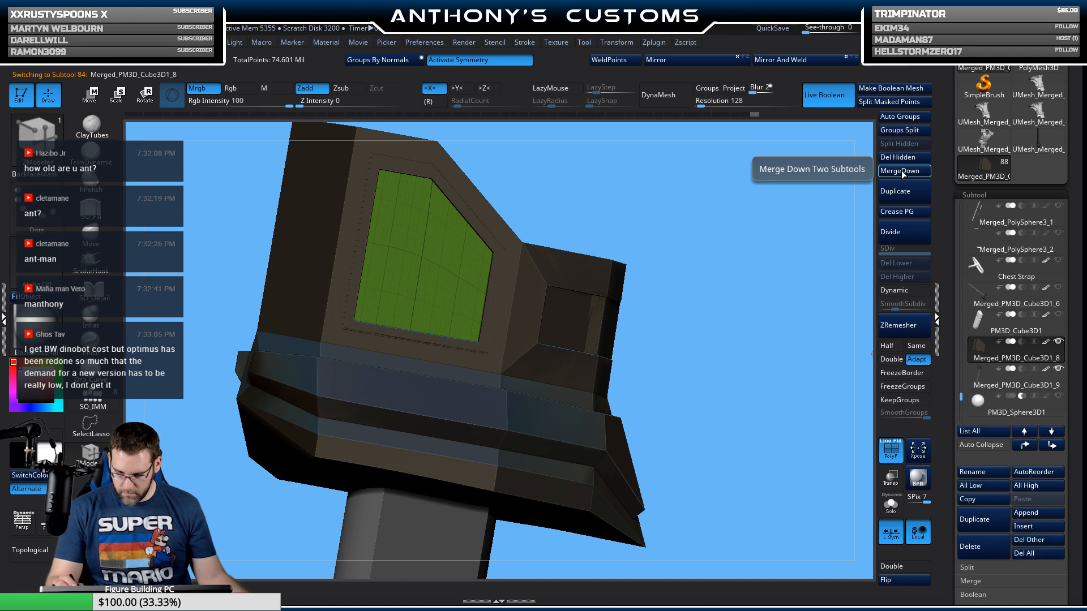
left_click(916, 172)
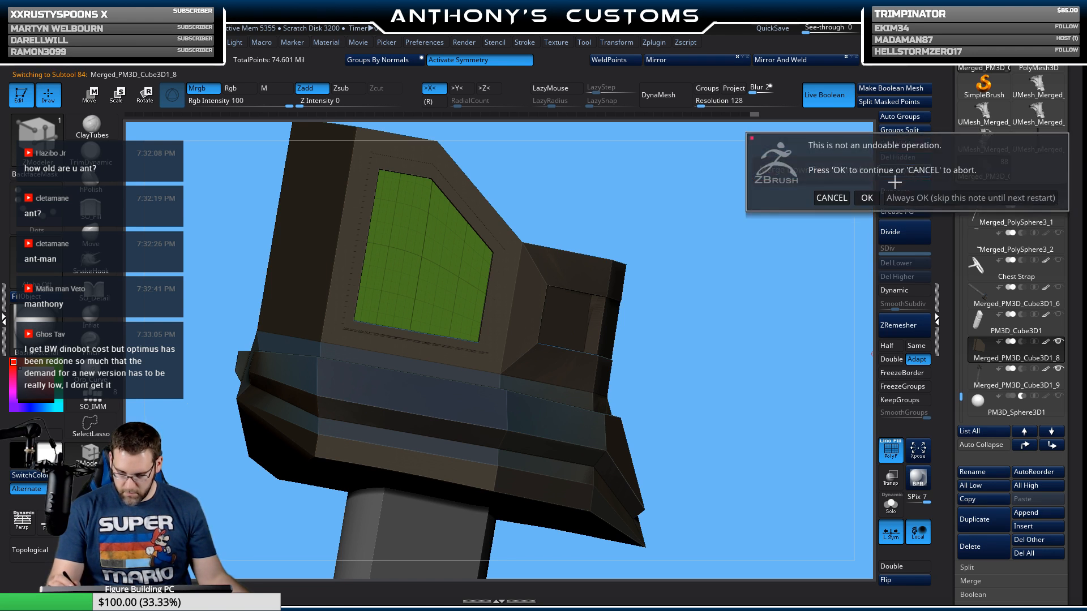
left_click(832, 197)
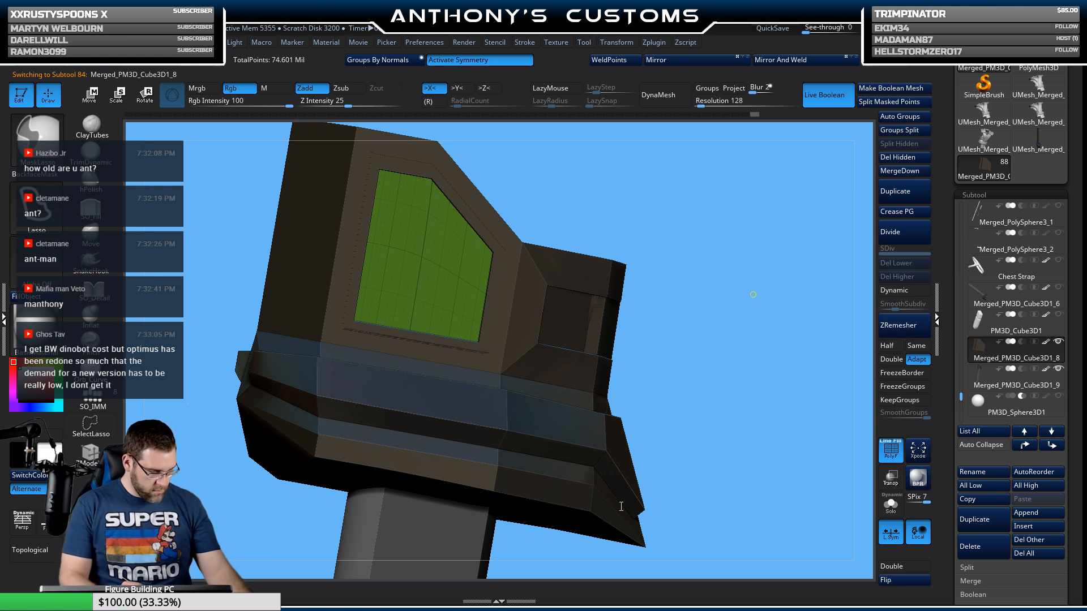
Step: Save the project and merge the slab subtool Merged_PM3D_Cube3D1_8 down into the guard subtool Merged_PM3D_Cube3D1_9
key("ctrl+s")
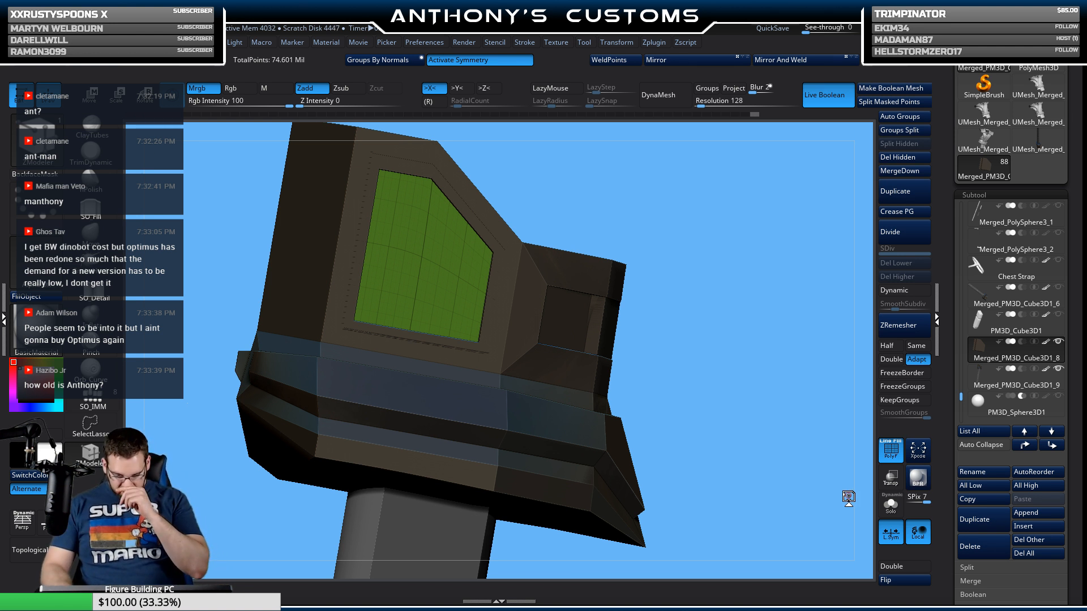
left_click(990, 374)
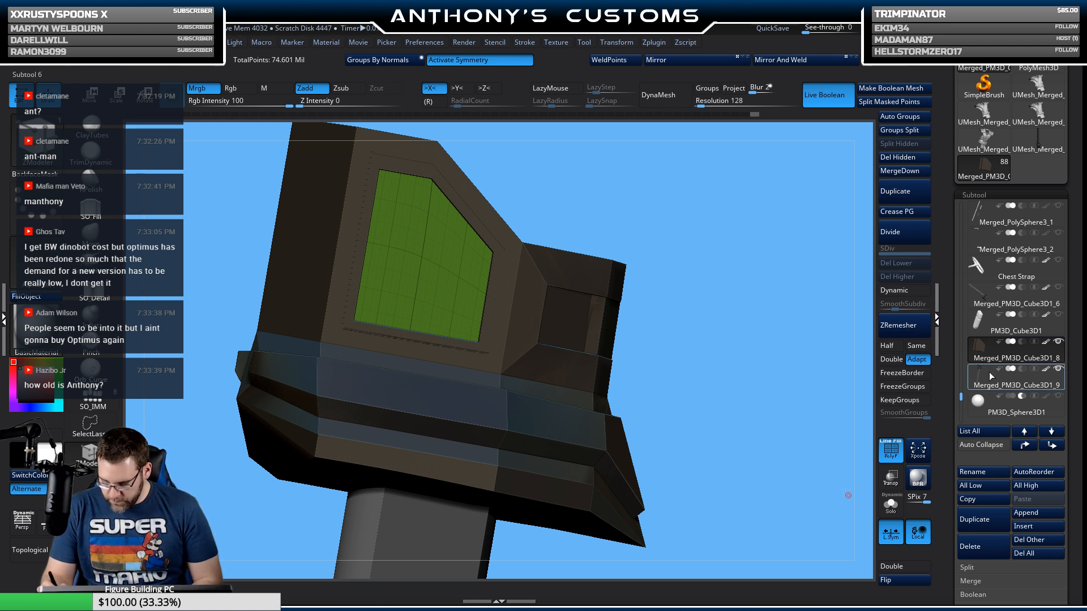
left_click(990, 352)
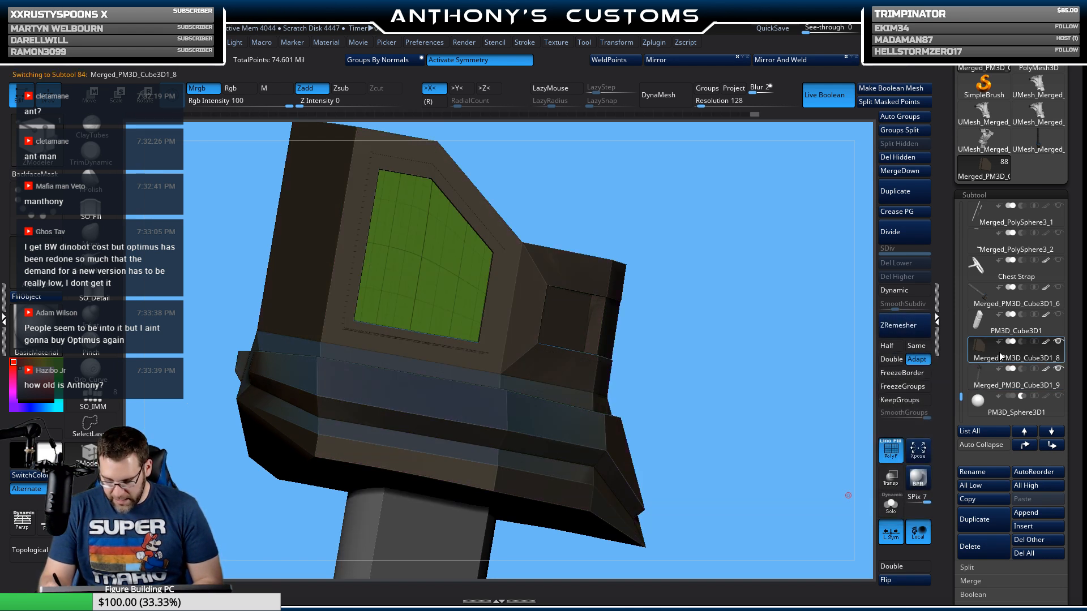
left_click(988, 378)
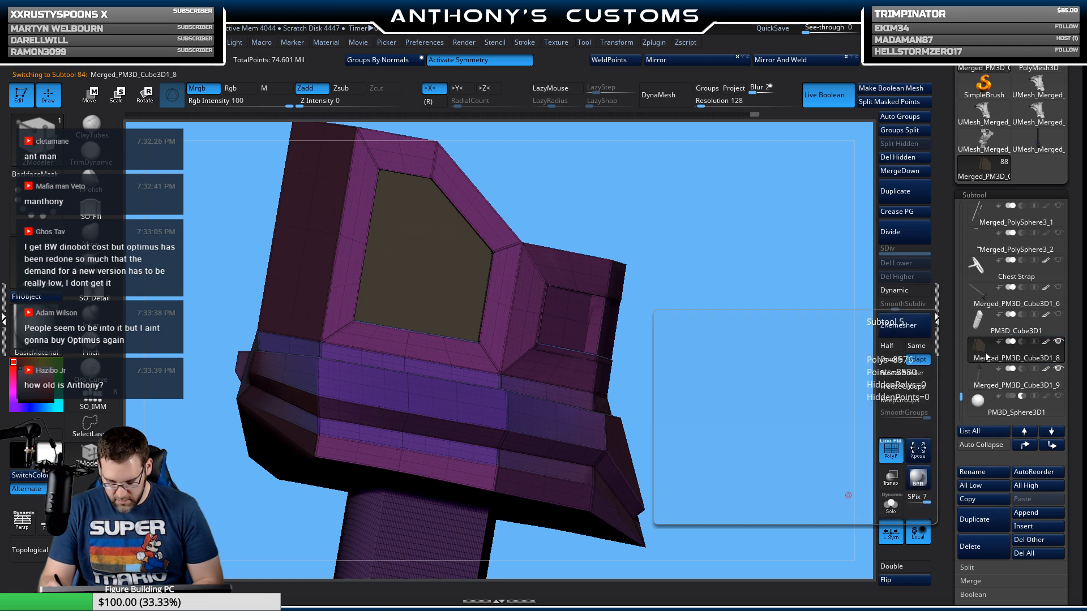
left_click(985, 353)
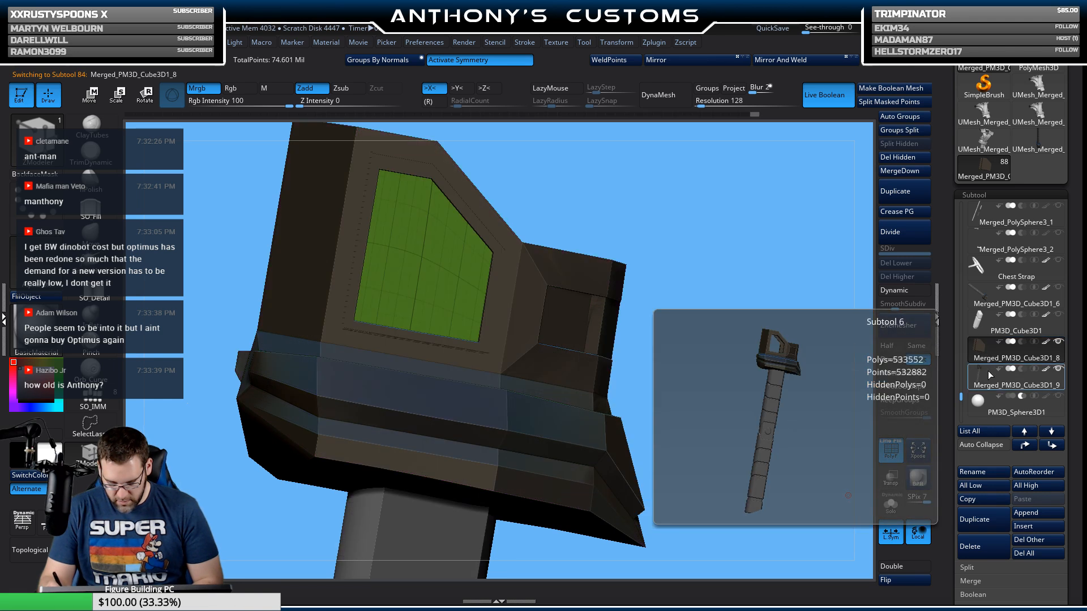
left_click(987, 374)
left_click(985, 352)
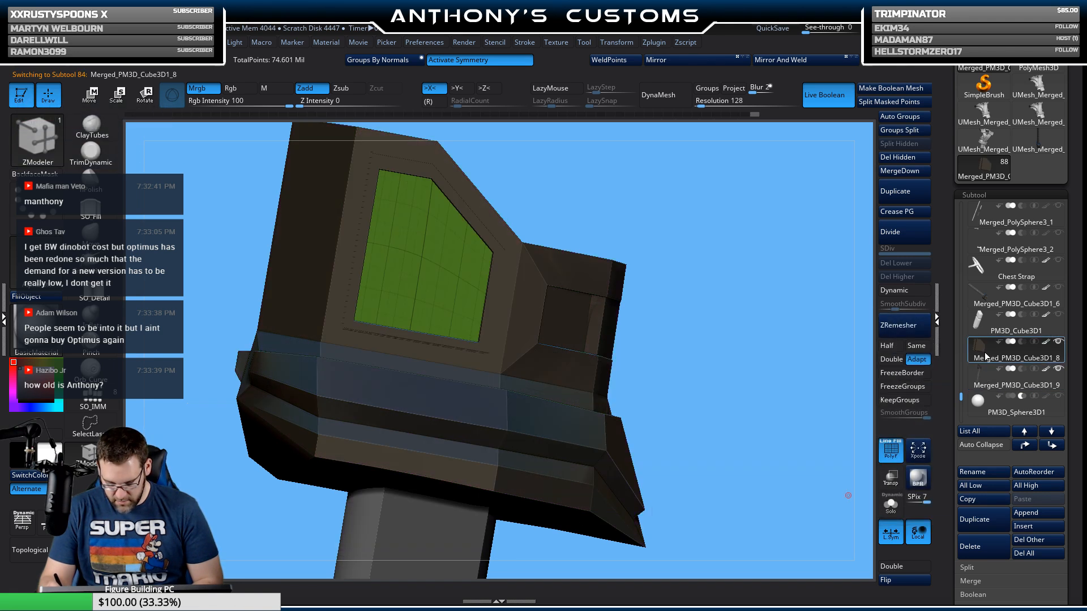
mouse_move(1004, 308)
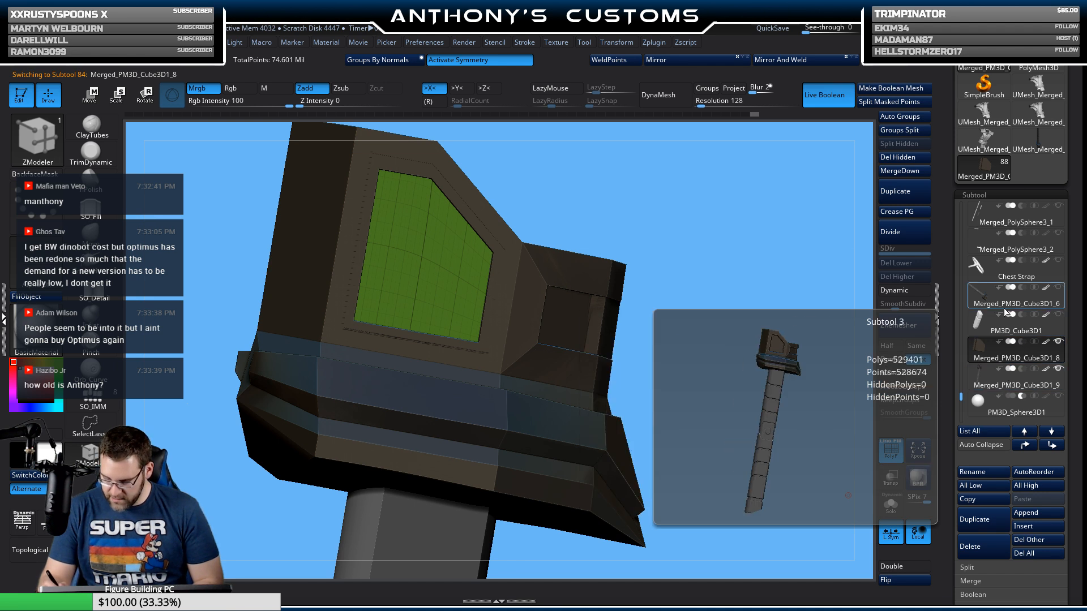
left_click(900, 170)
left_click(861, 193)
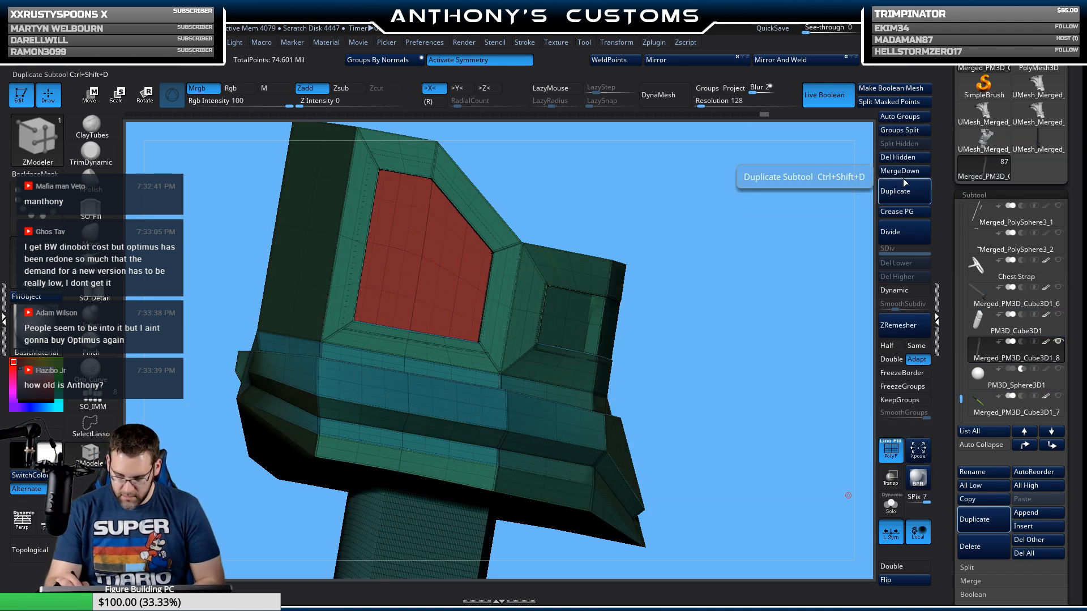
Step: Set the merged guard to subtract, show the PM3D_Cube3D1 part, and make a boolean mesh from them
mouse_move(777, 388)
left_mouse_down()
mouse_move(730, 406)
mouse_move(683, 386)
mouse_move(712, 375)
mouse_move(749, 389)
mouse_move(703, 363)
mouse_move(756, 387)
left_mouse_up()
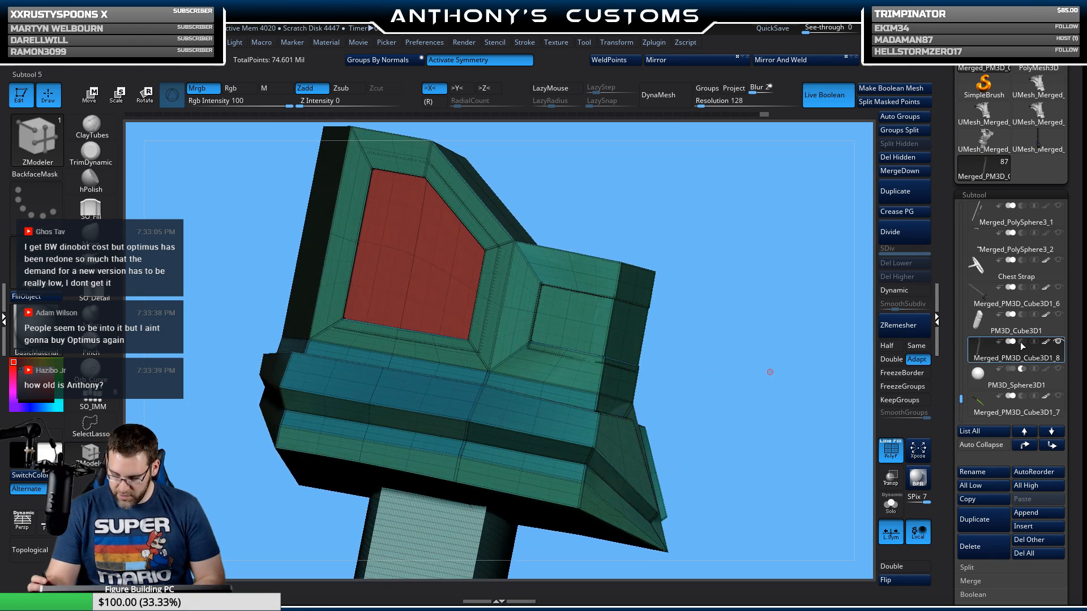
left_click(1053, 306)
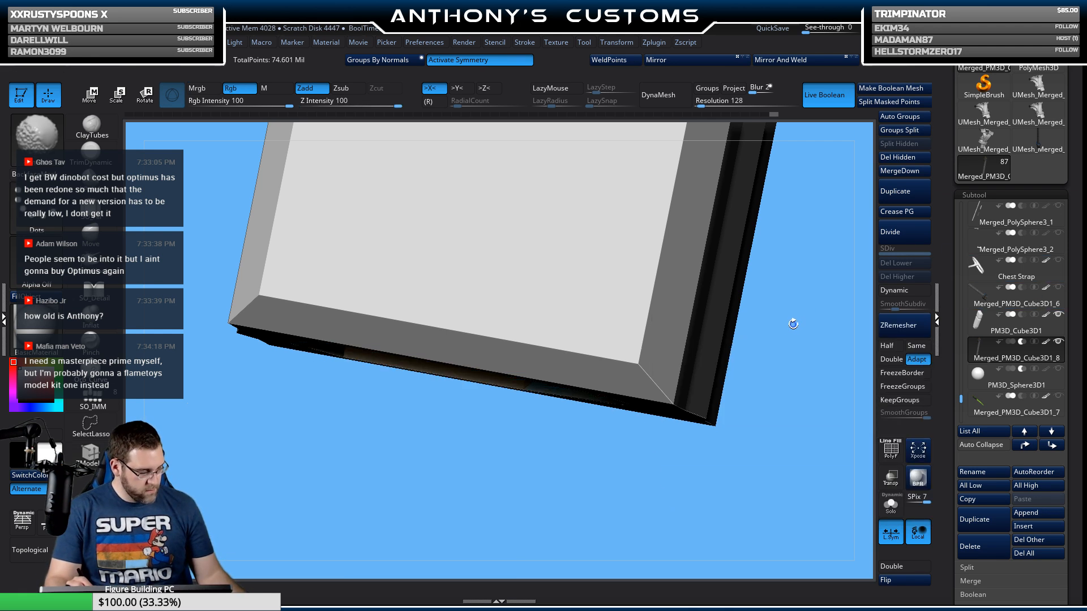
left_click_drag(771, 449, 754, 410)
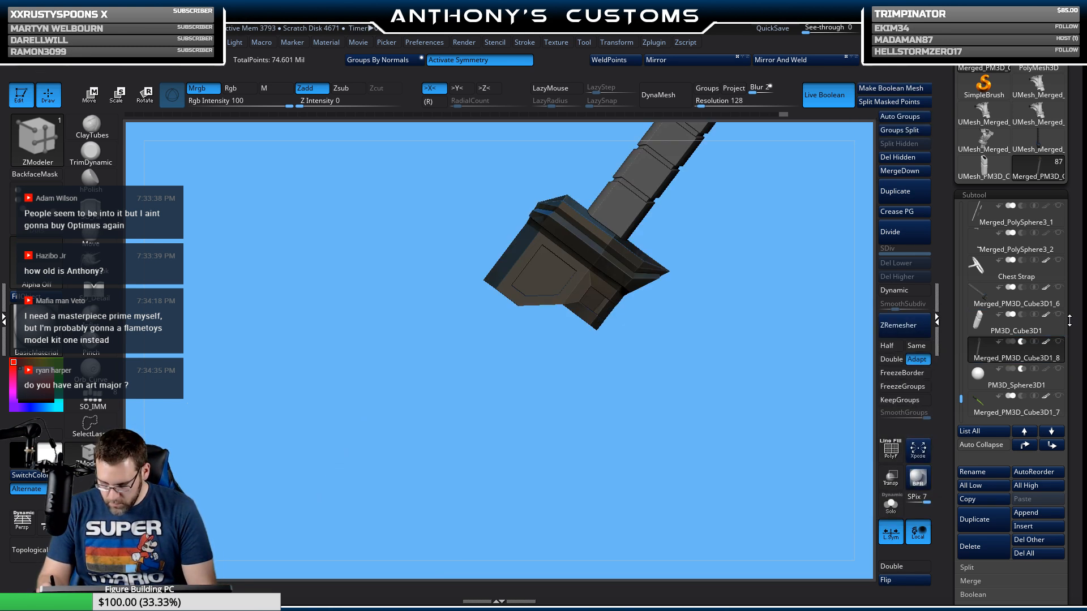
Step: Insert the boolean result UMesh_PM3D_Cube3D2 as a subtool below Merged_PM3D_Cube3D1_6 and examine its recessed end
left_click(1064, 392)
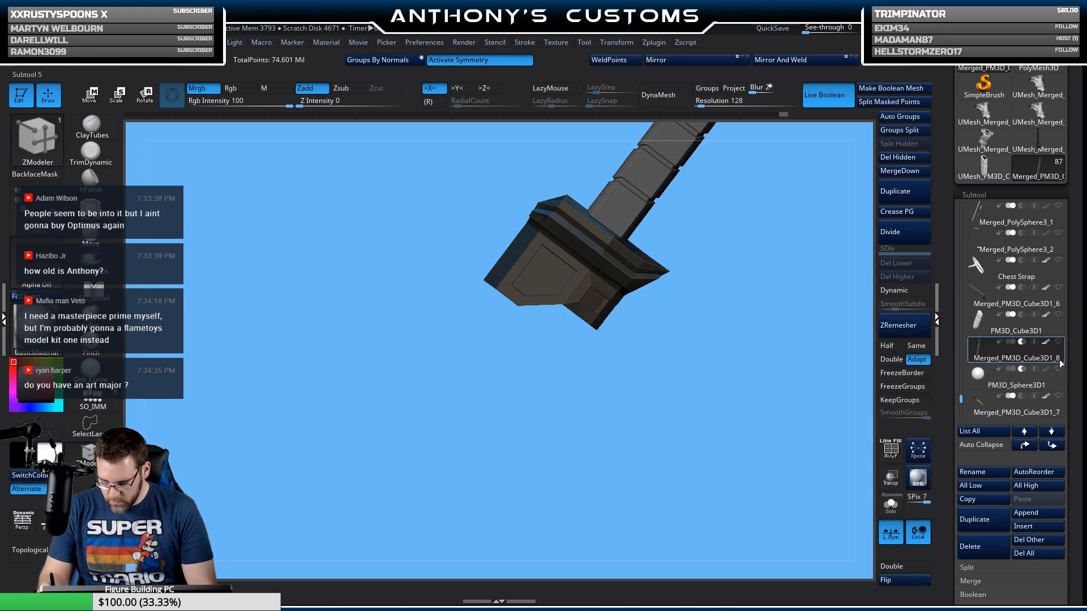
left_click(1018, 295)
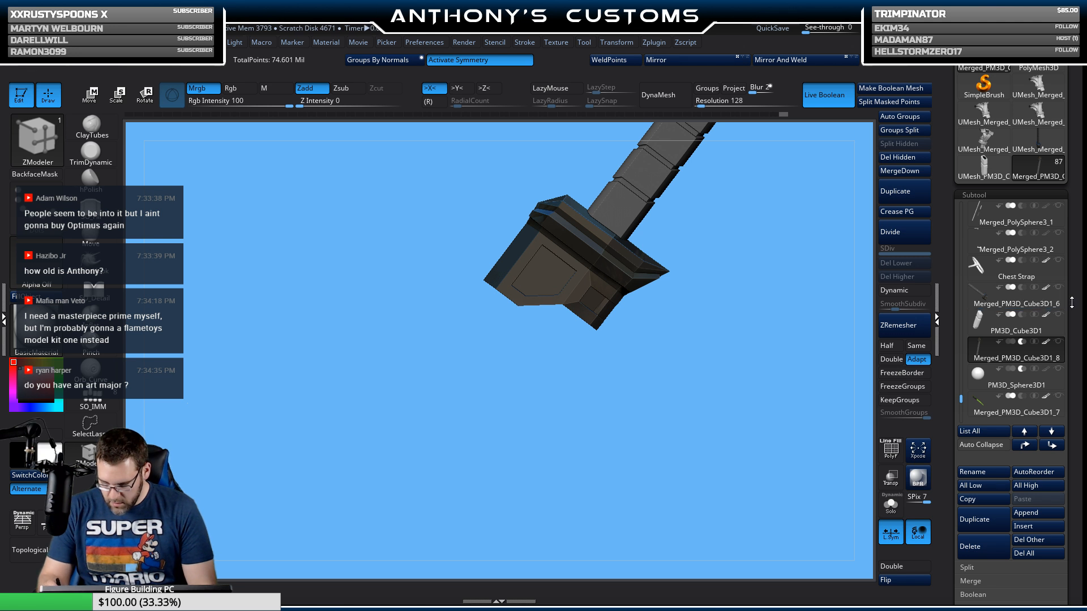
left_click(1037, 529)
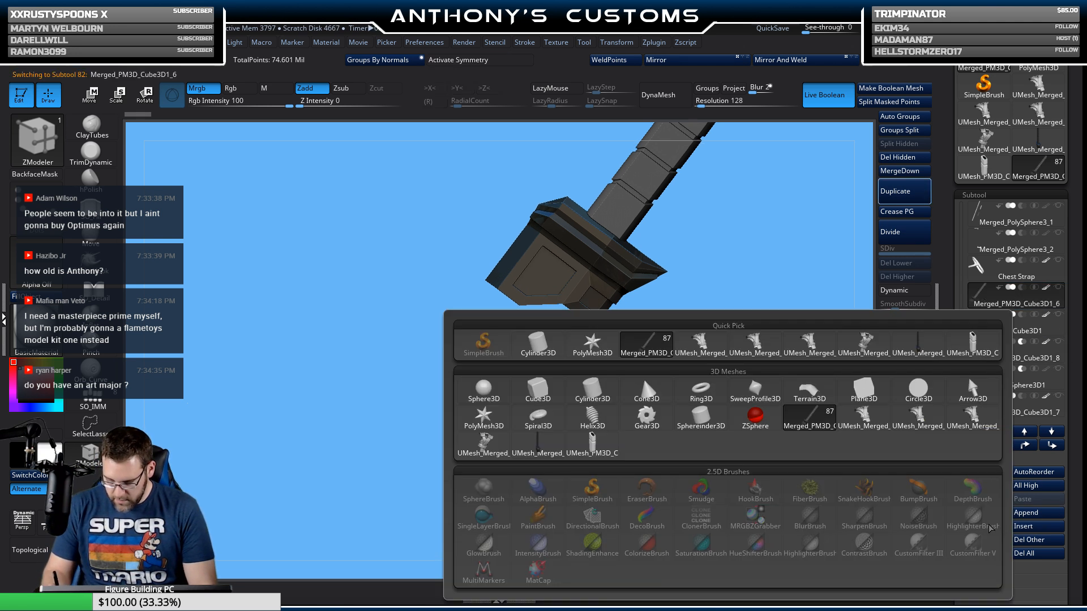
left_click(593, 446)
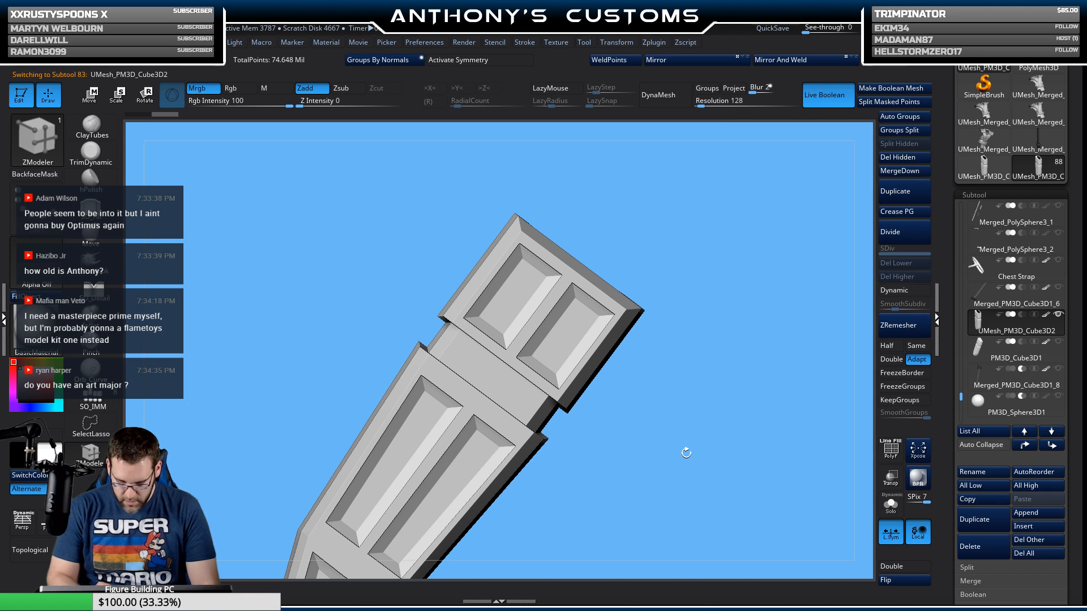
left_click_drag(687, 453, 787, 399)
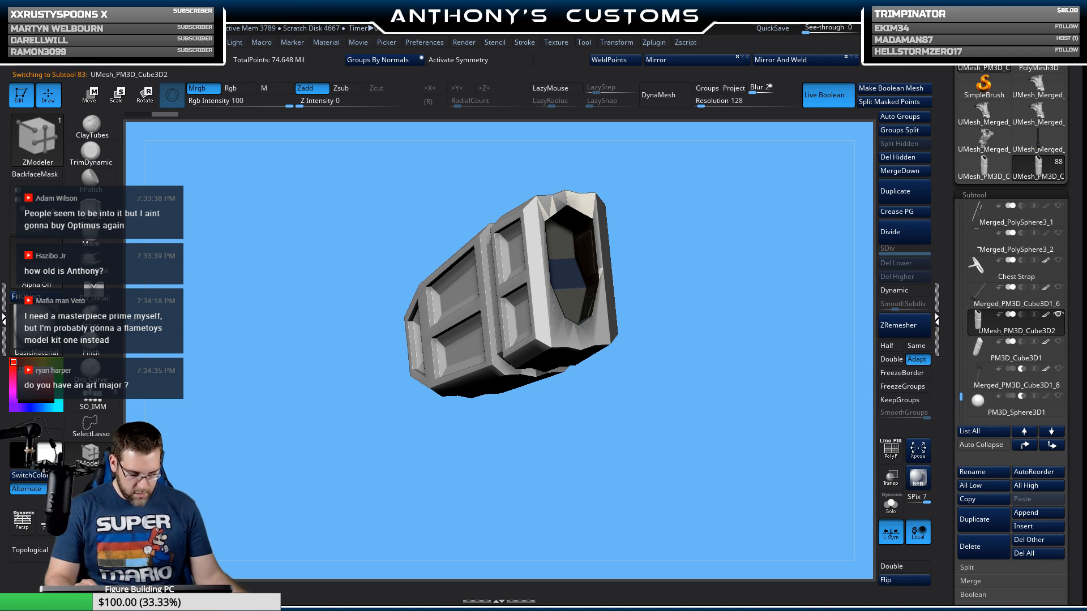
Step: Fill the inserted mesh with the current colour and material and show Merged_PM3D_Cube3D1_6 alongside it
left_click(37, 296)
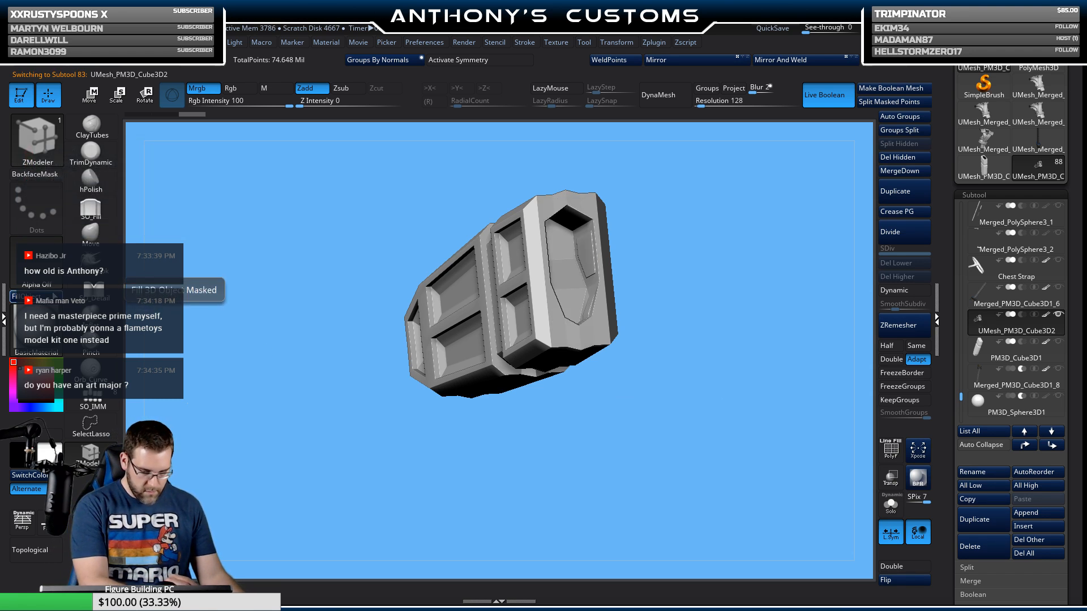
left_click_drag(634, 414, 703, 436)
left_click_drag(764, 322, 799, 320, "alt")
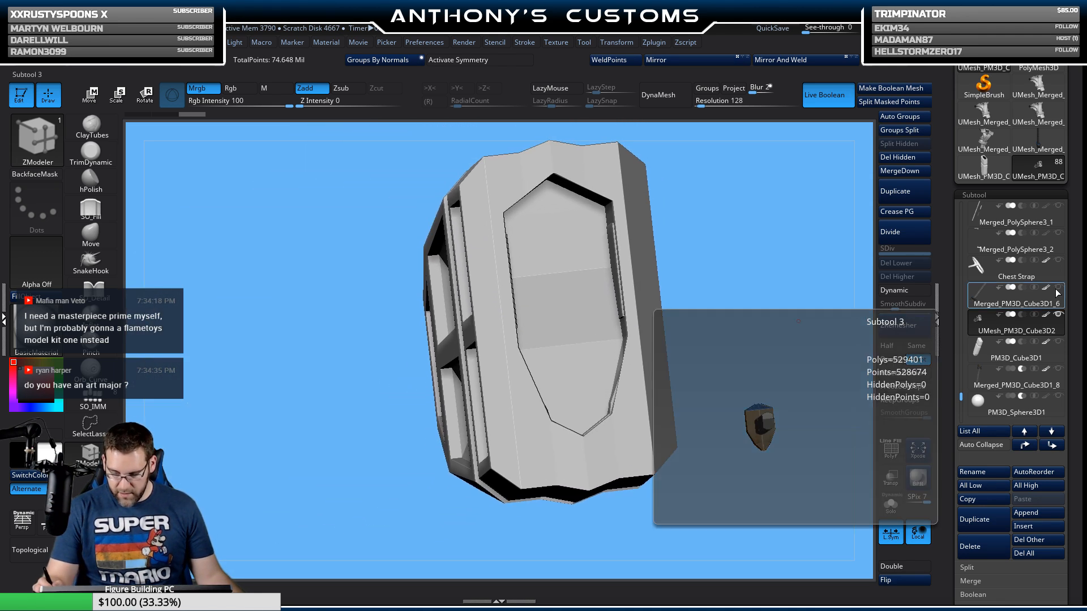
left_click(1058, 289)
left_click_drag(713, 420, 784, 397)
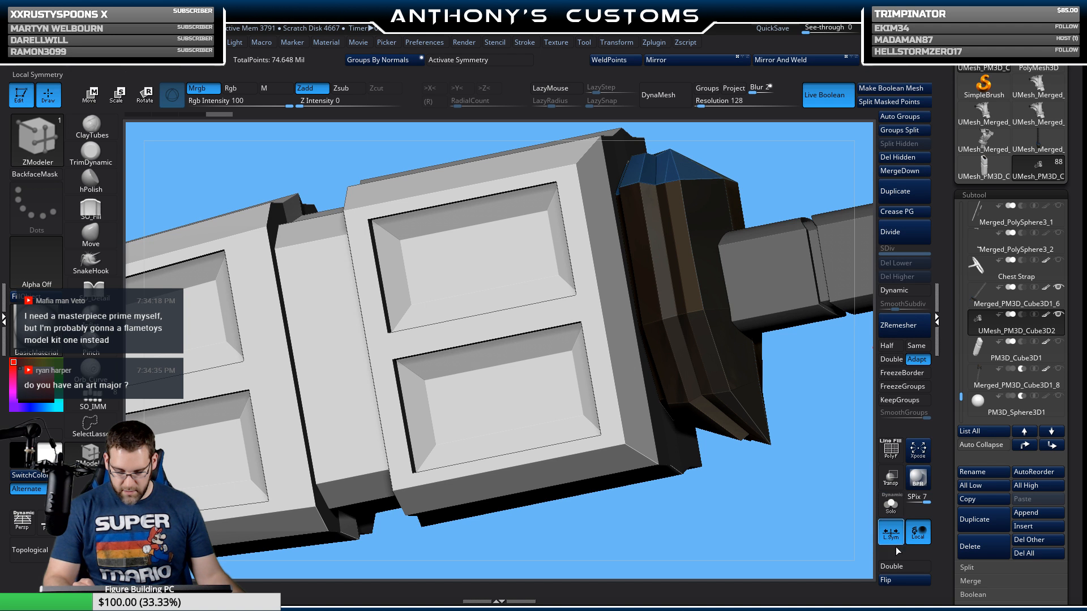
Step: Isolate UMesh_PM3D_Cube3D2 and the Merged_PM3D_Cube3D1_6 guard in turn to compare the recess with the part it receives
left_click(891, 503)
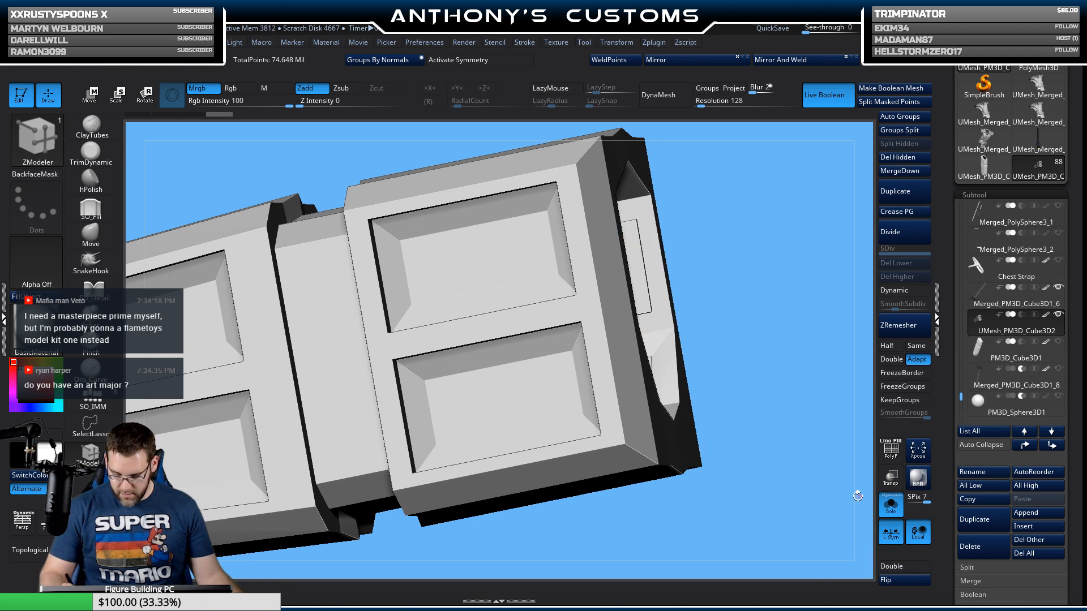
left_click(890, 503)
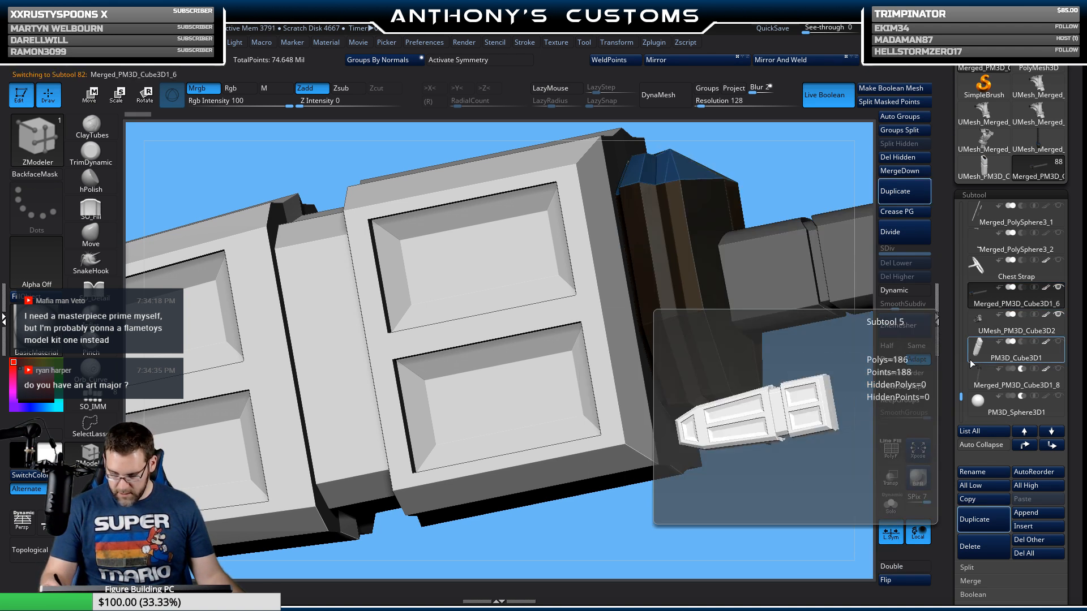
left_click(891, 503)
left_click_drag(807, 496, 809, 480)
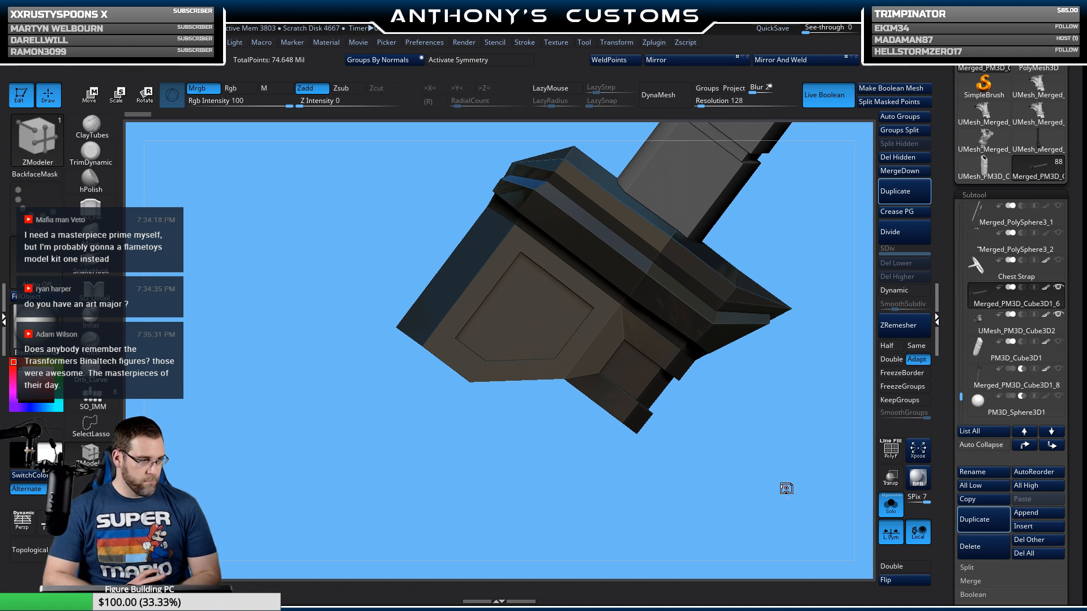
left_click(897, 516)
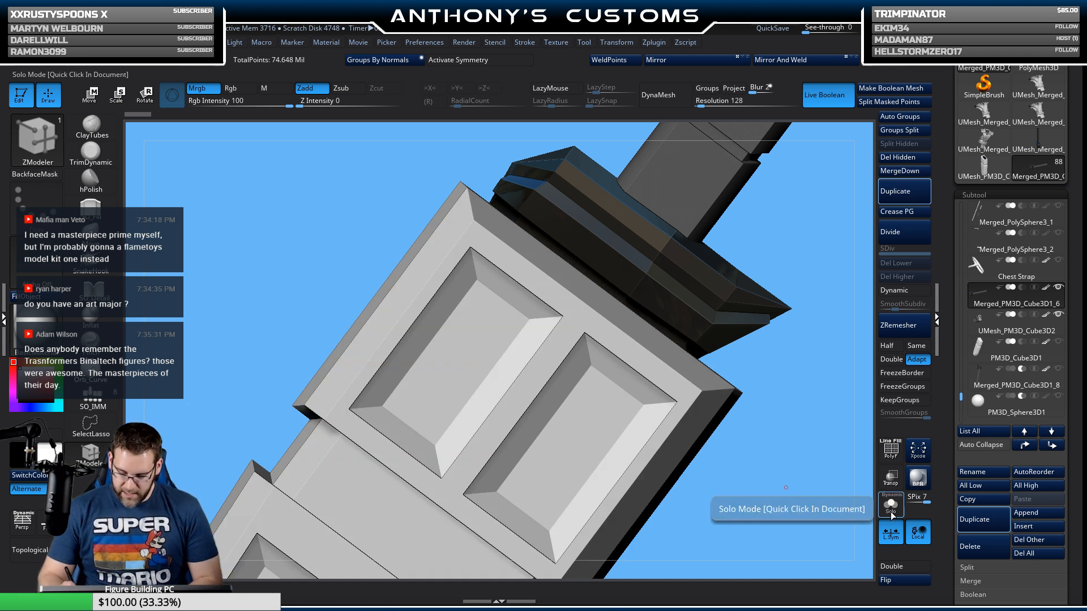
Step: Turn off Live Boolean and flip the polygon normals of the hidden PM3D_Cube3D1 subtool
left_click(985, 358)
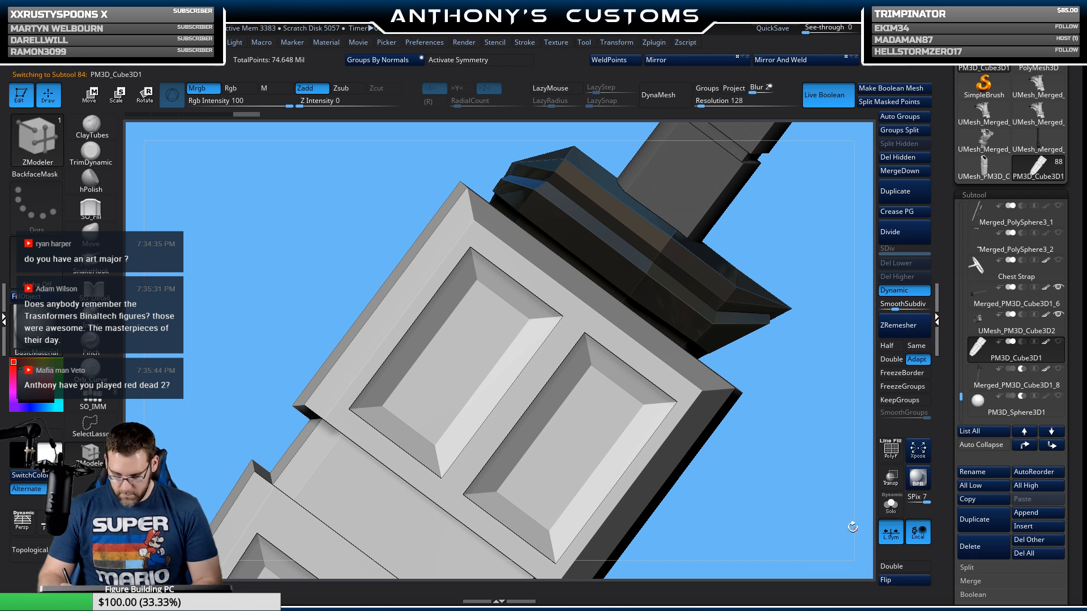
left_click_drag(853, 528, 825, 463)
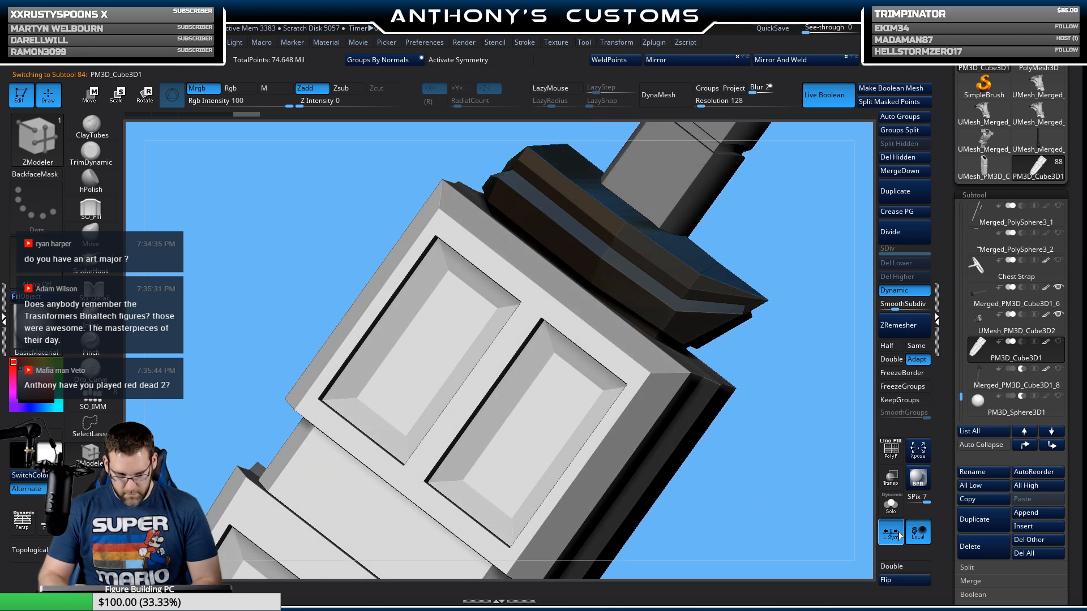
left_click(902, 581)
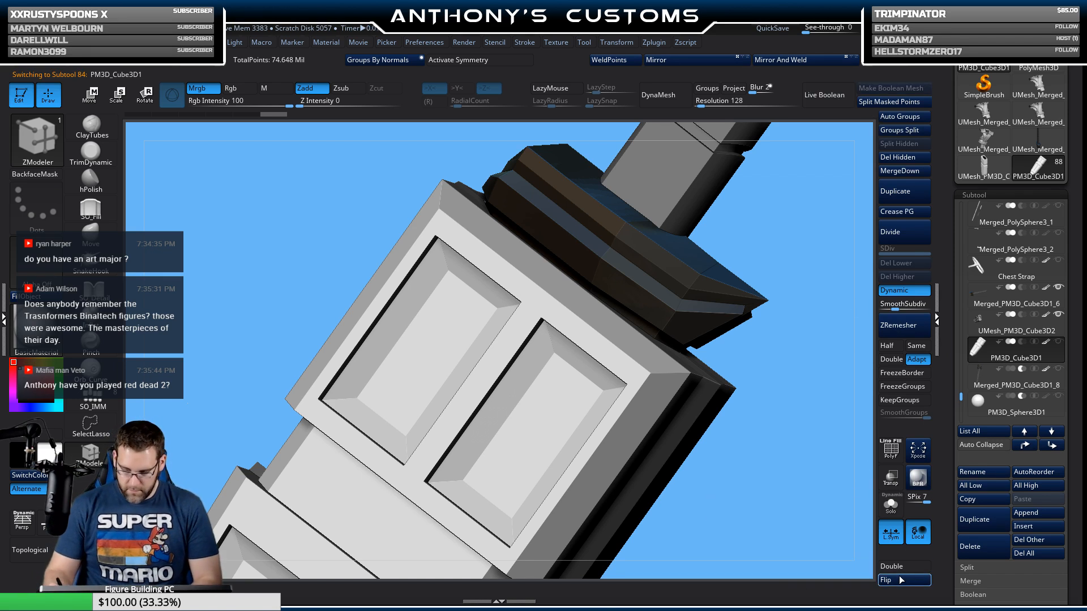
left_click_drag(820, 512, 719, 494)
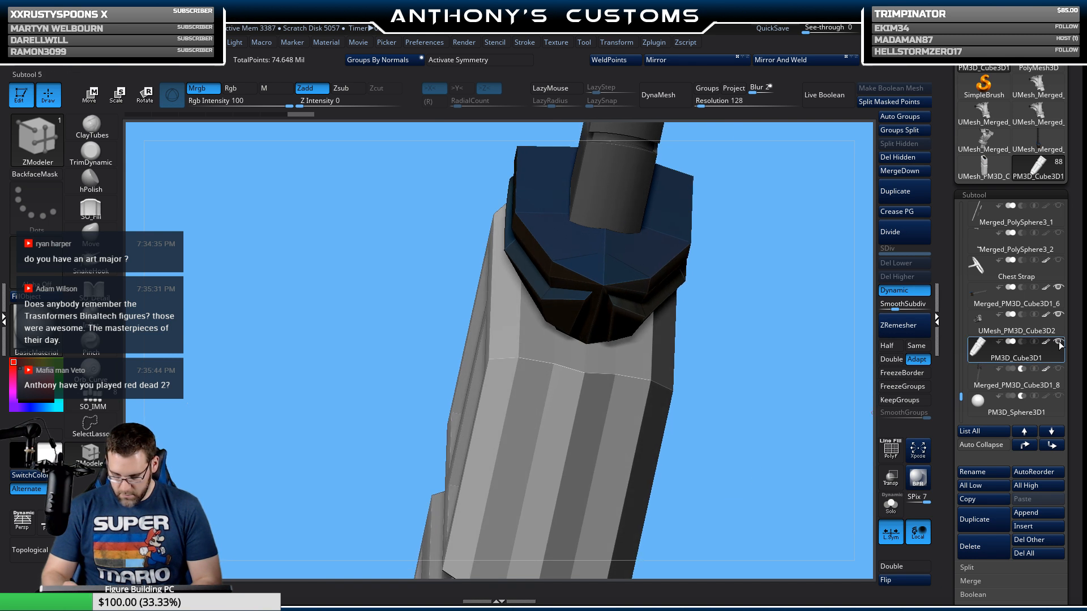
mouse_move(1062, 307)
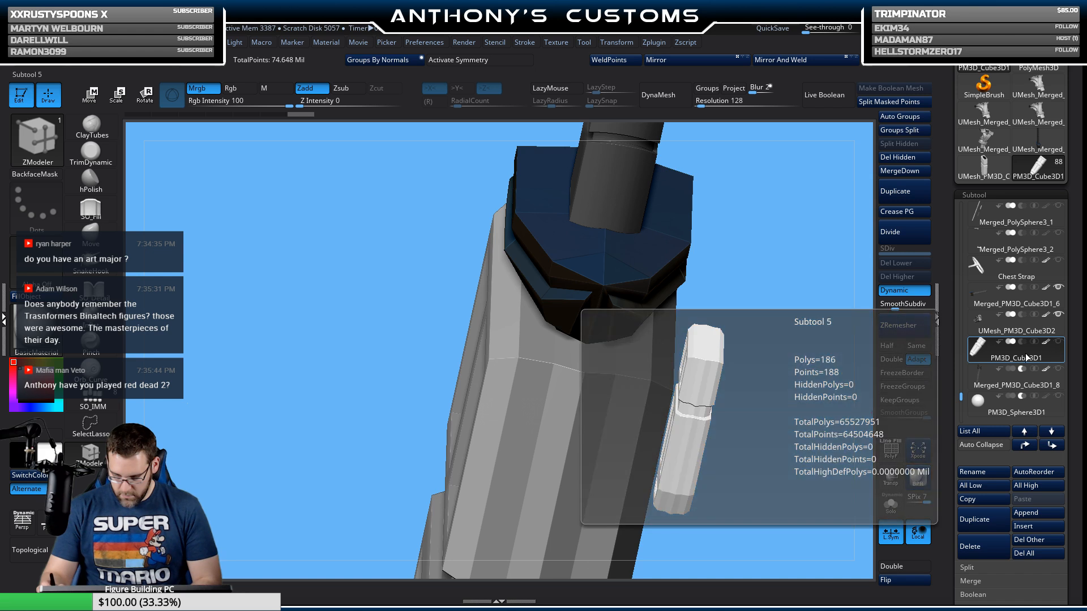
Step: Flip the polygon normals of UMesh_PM3D_Cube3D2 to expose the inner side of its recess
left_click(1005, 332)
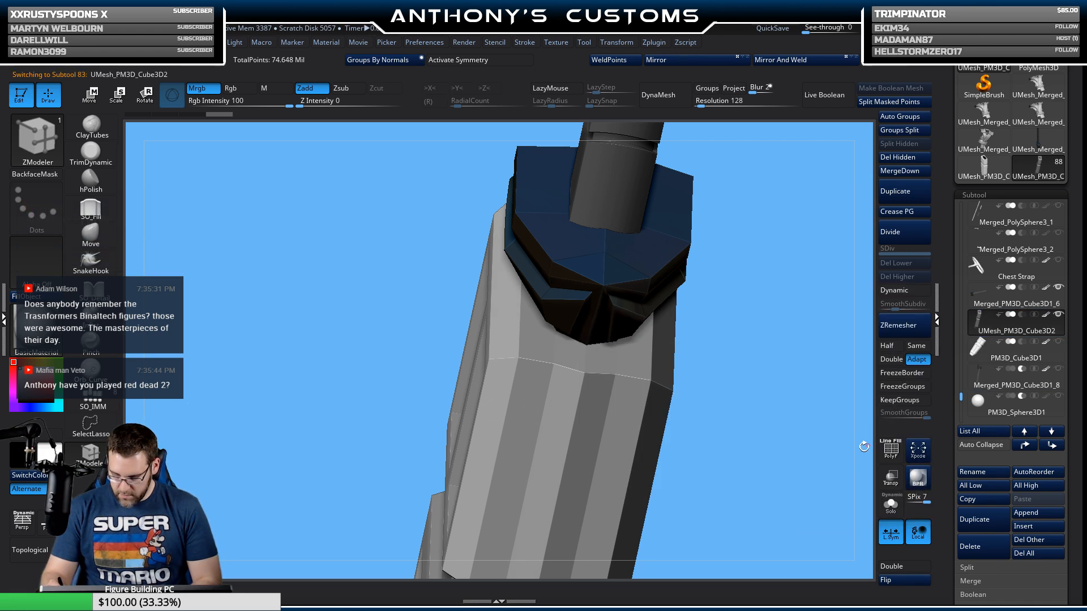
left_click_drag(864, 447, 782, 476)
left_click(892, 583)
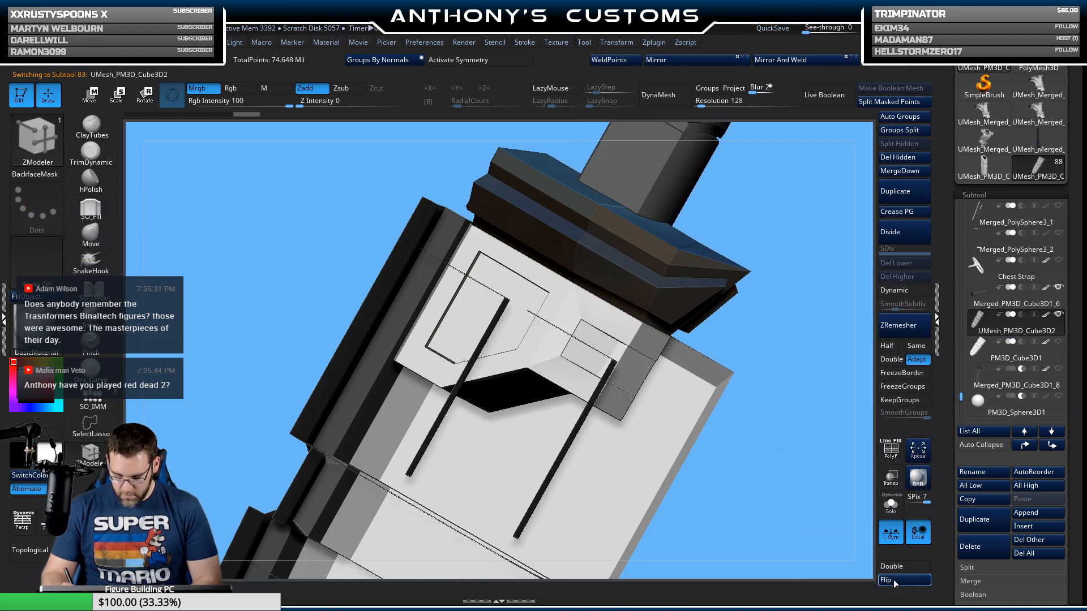
Step: Examine how the flipped recess fits around the guard, using polyframe and transparency display
left_click_drag(784, 517, 797, 284)
key("shift+f")
key("shift+f")
left_click(798, 283)
left_click(892, 486)
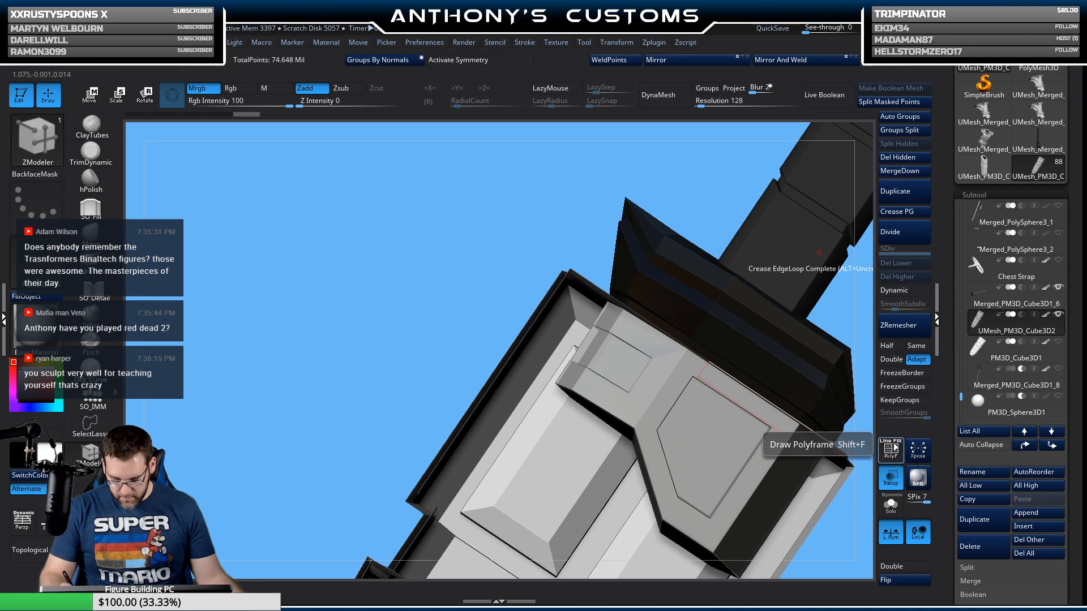
left_click_drag(690, 205, 796, 314)
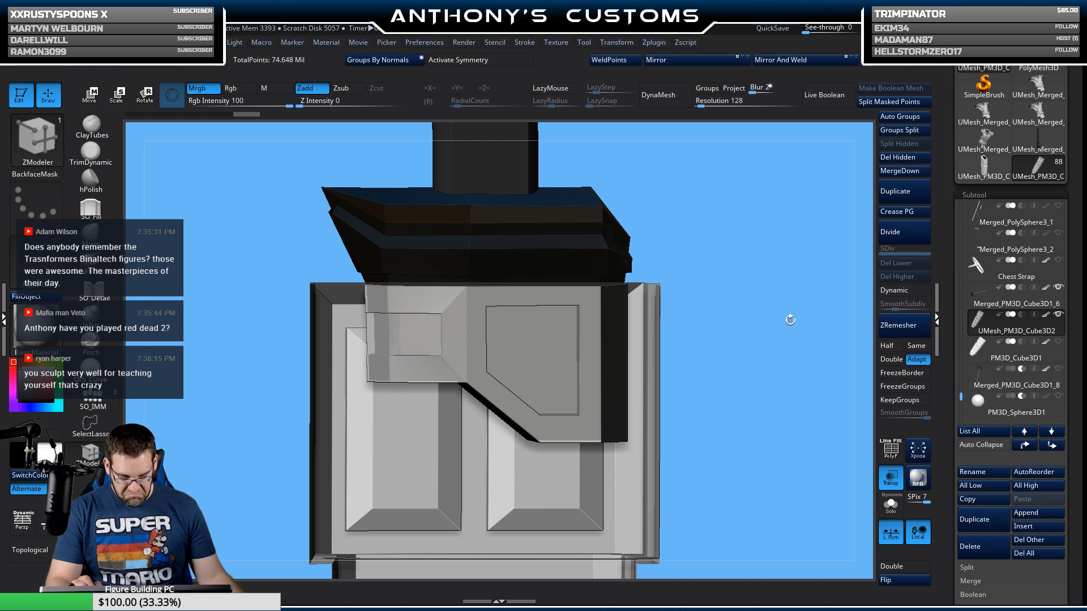
left_click(893, 487)
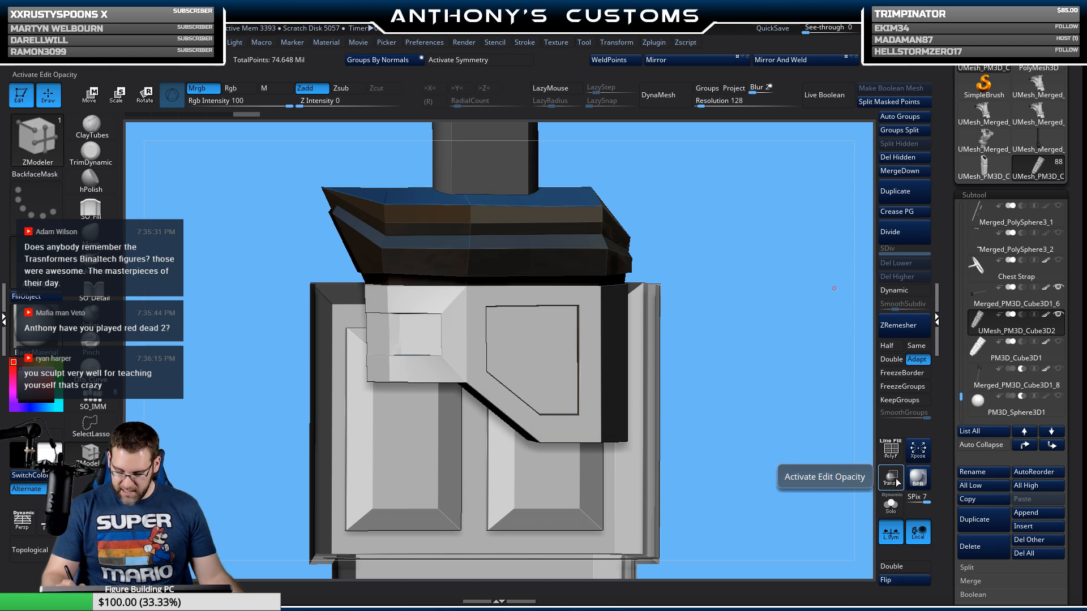
Step: Activate X symmetry on UMesh_PM3D_Cube3D2 and nudge the small recessed panel's outer edge with the Move brush
left_click_drag(736, 417, 632, 384)
left_click(493, 61)
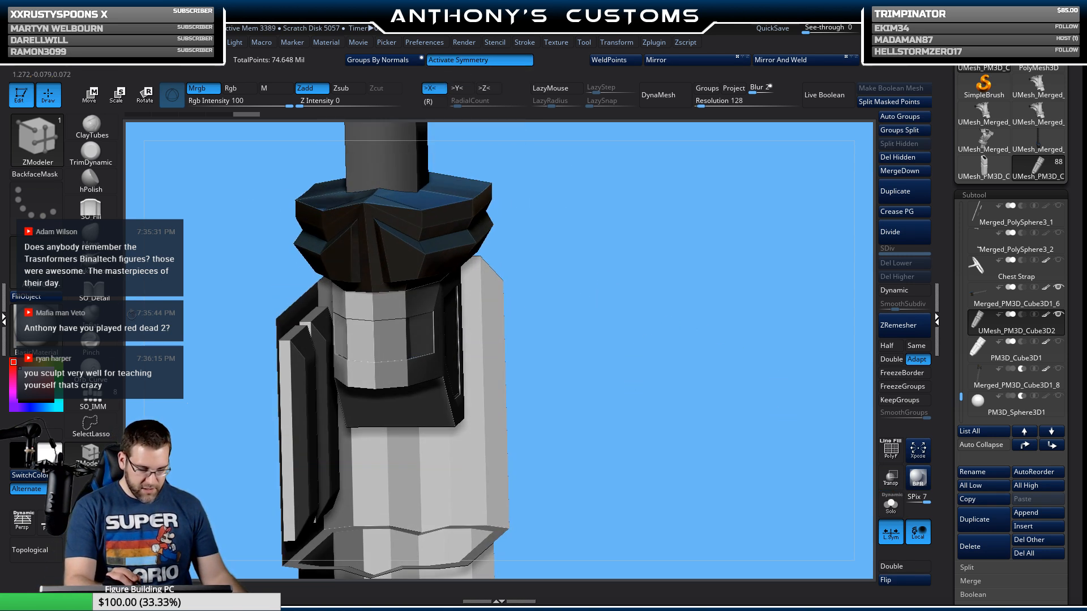
left_click(110, 234)
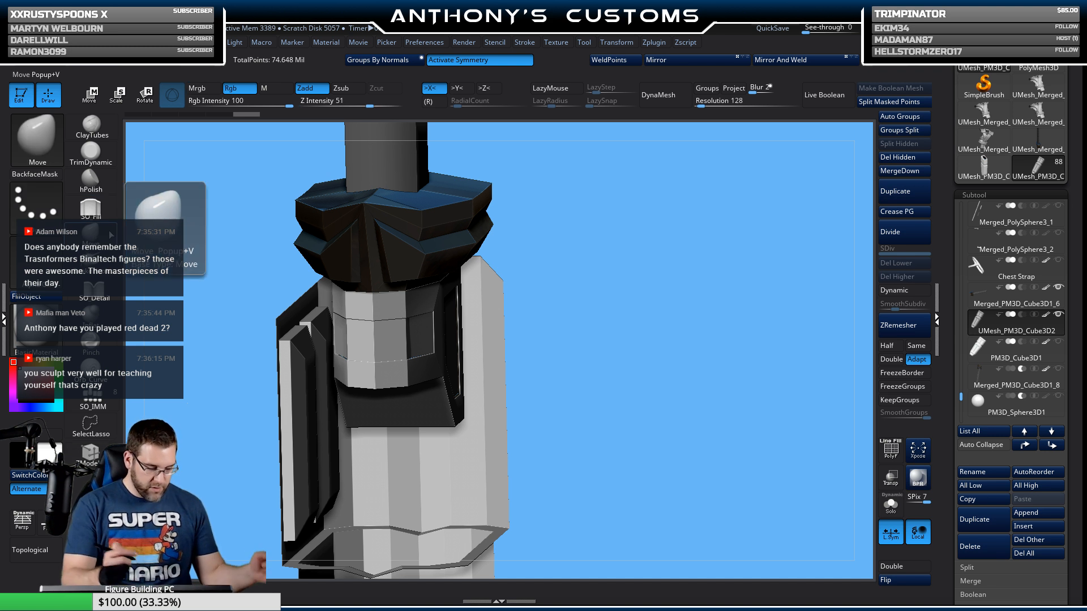
mouse_move(682, 318)
left_mouse_down("alt")
mouse_move(681, 366)
mouse_move(672, 356)
mouse_move(749, 309)
left_mouse_up("alt")
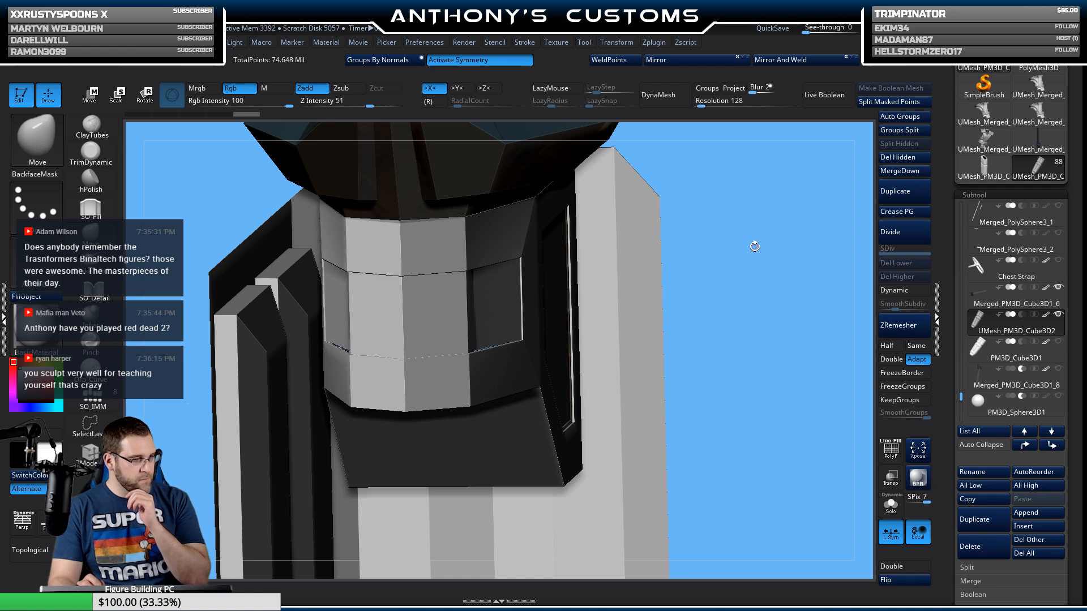
right_click(754, 255)
mouse_move(754, 255)
left_mouse_down()
mouse_move(742, 250)
mouse_move(738, 270)
mouse_move(765, 230)
left_mouse_up()
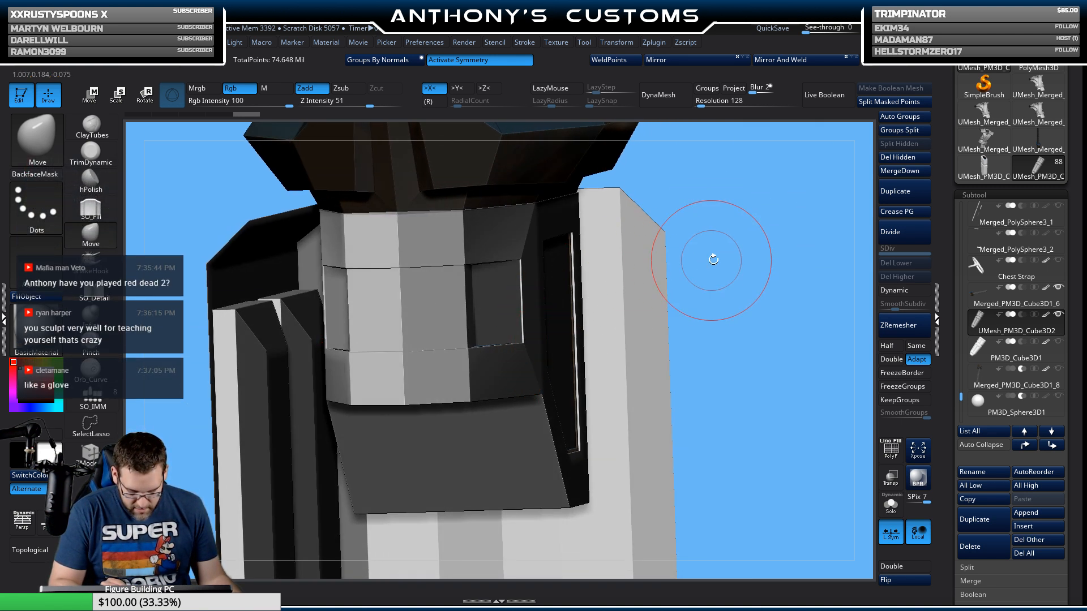
mouse_move(739, 242)
left_mouse_down()
mouse_move(754, 264)
mouse_move(745, 236)
mouse_move(726, 226)
left_mouse_up()
key("space")
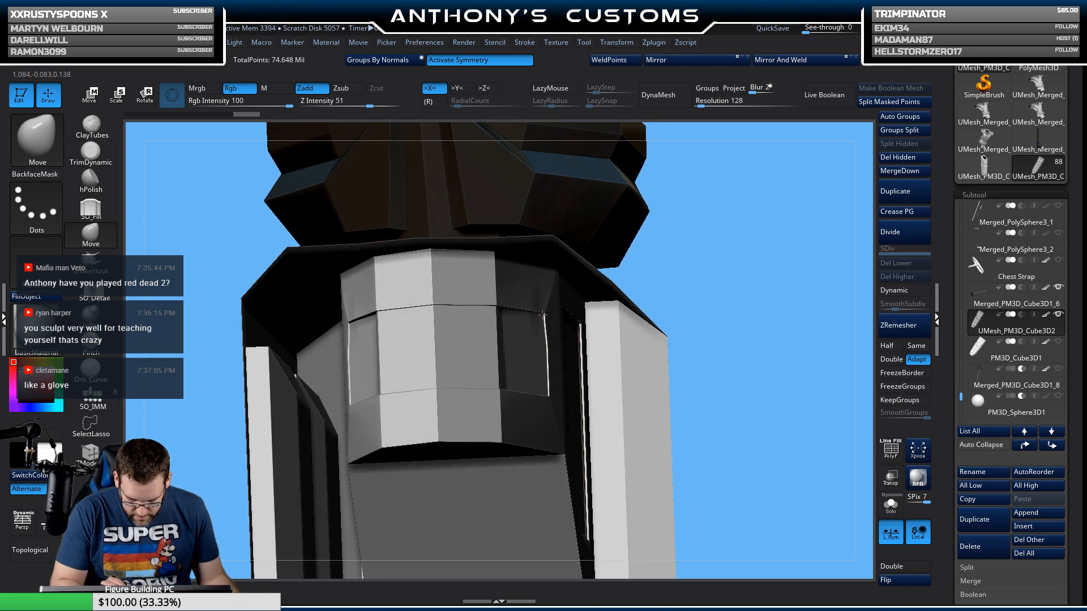
Step: Reposition the small panel's upper outer corner with the Move brush to clean up its distorted edge
mouse_move(696, 211)
left_mouse_down()
mouse_move(802, 269)
mouse_move(788, 273)
mouse_move(769, 263)
mouse_move(801, 264)
left_mouse_up()
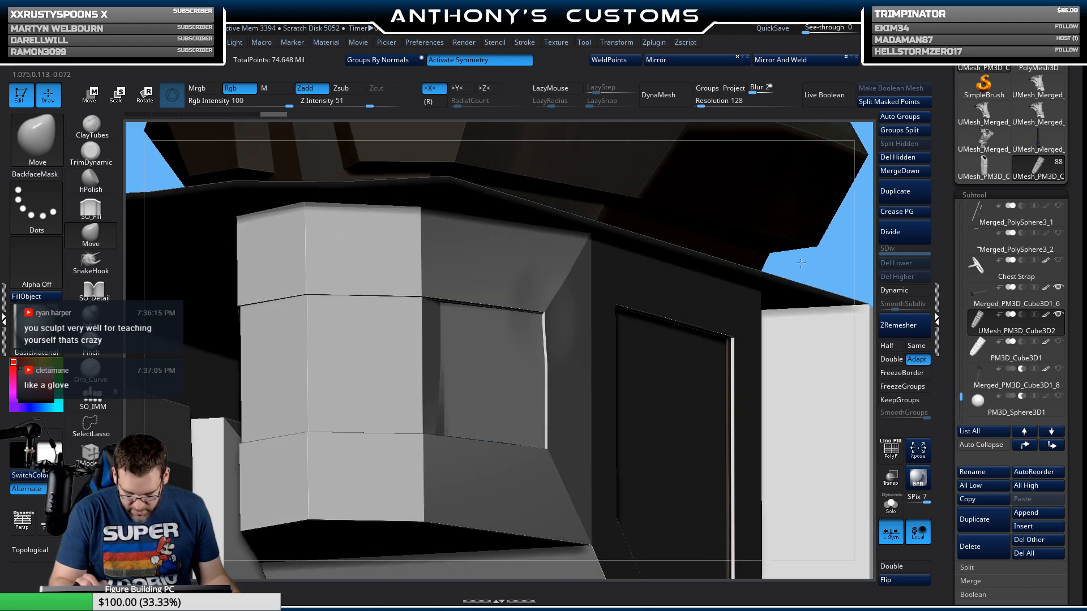
right_click_drag(553, 308, 585, 299)
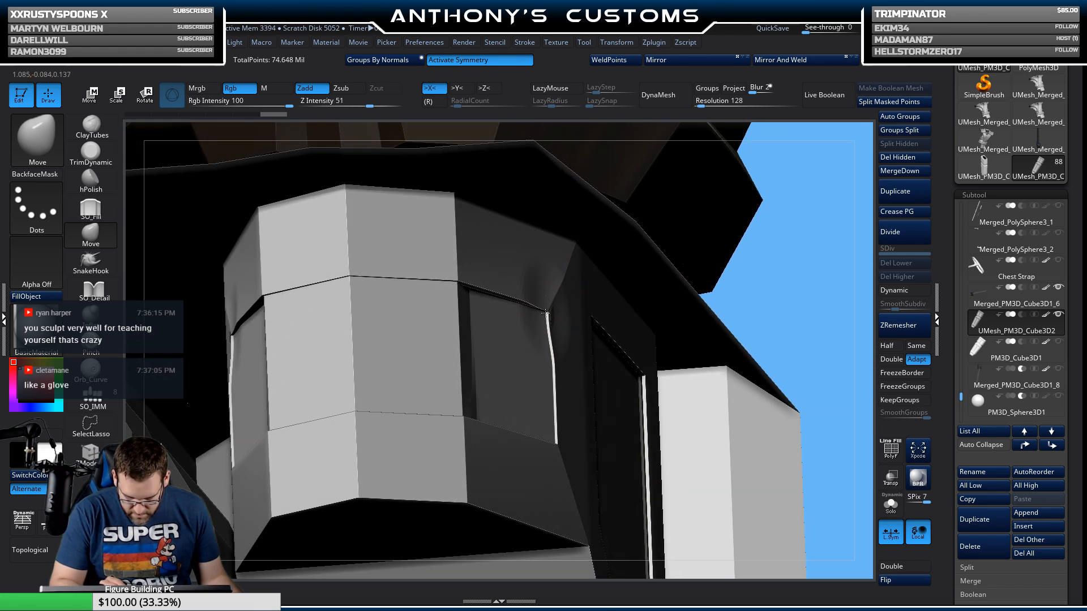
mouse_move(813, 269)
left_mouse_down()
mouse_move(806, 257)
mouse_move(817, 247)
mouse_move(768, 245)
left_mouse_up()
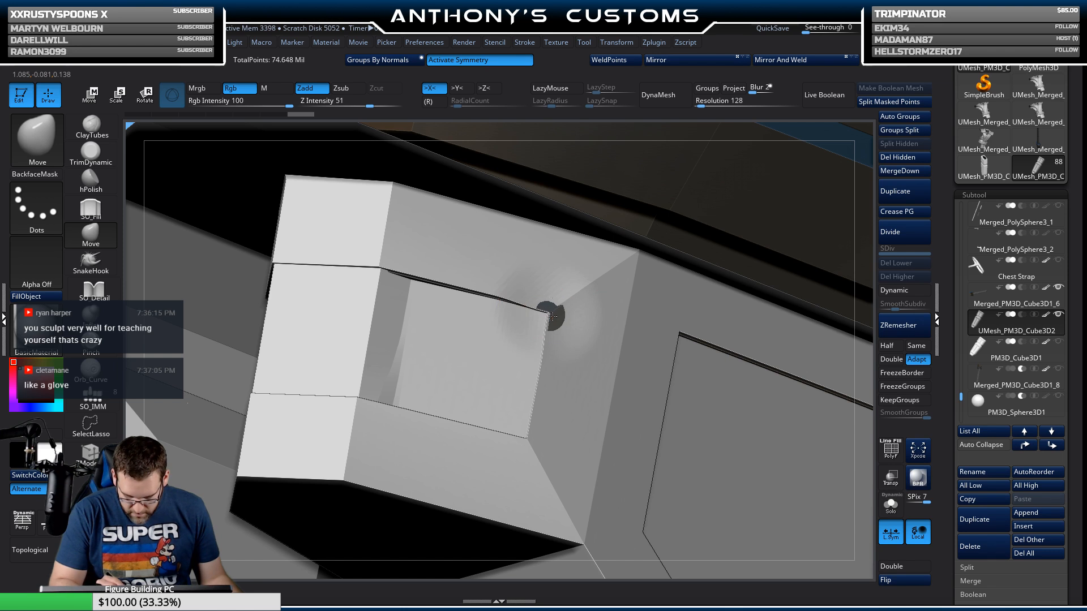
right_click_drag(572, 305, 589, 311)
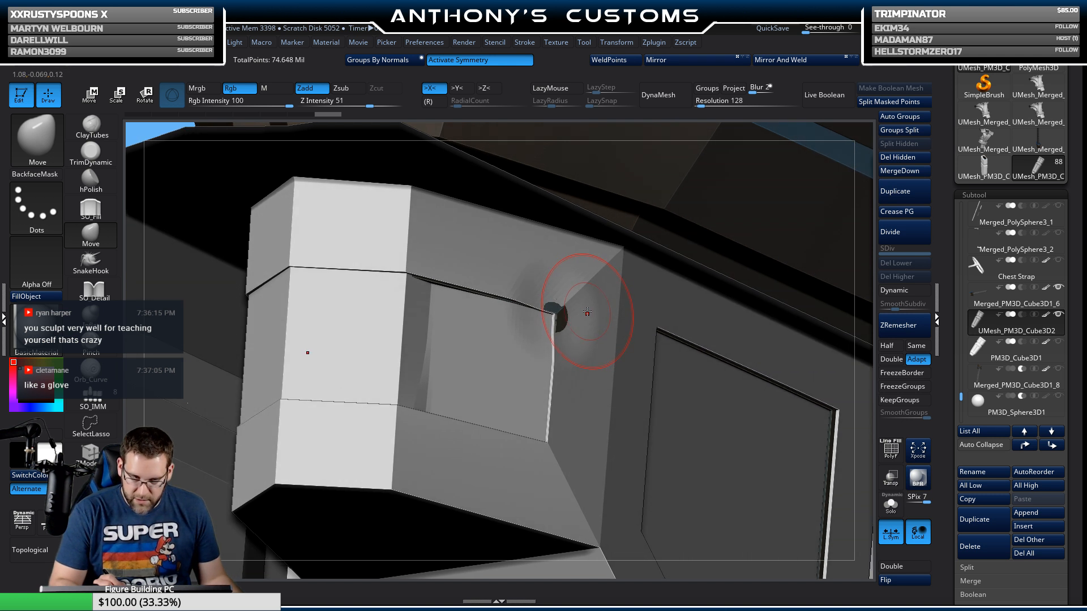
key("ctrl")
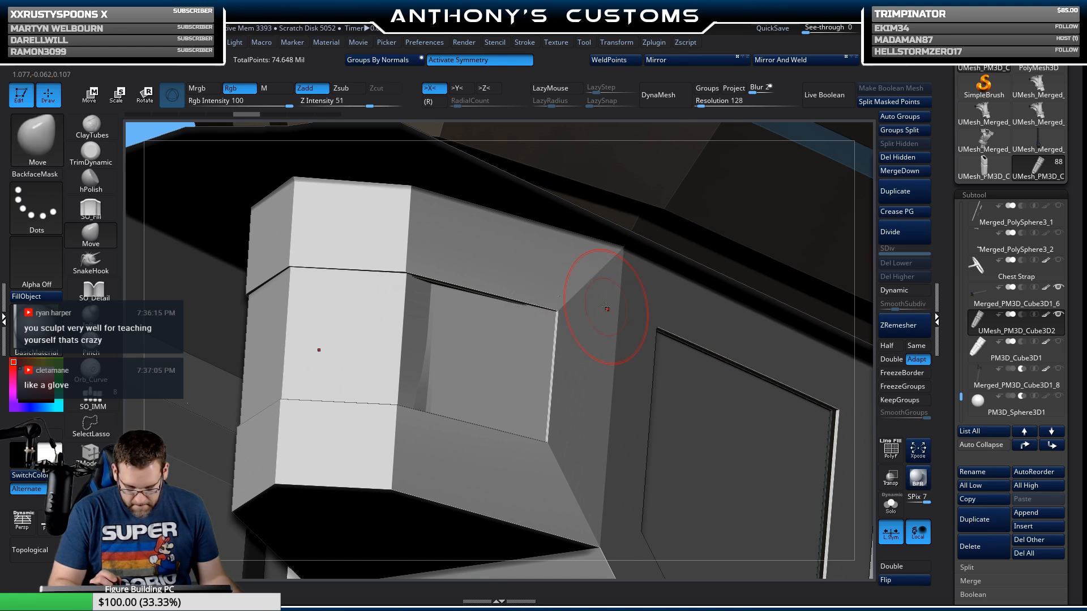
Step: Enlarge the Move brush and adjust the small panel's inner face and its upper and lower edges
right_click_drag(595, 266, 585, 280)
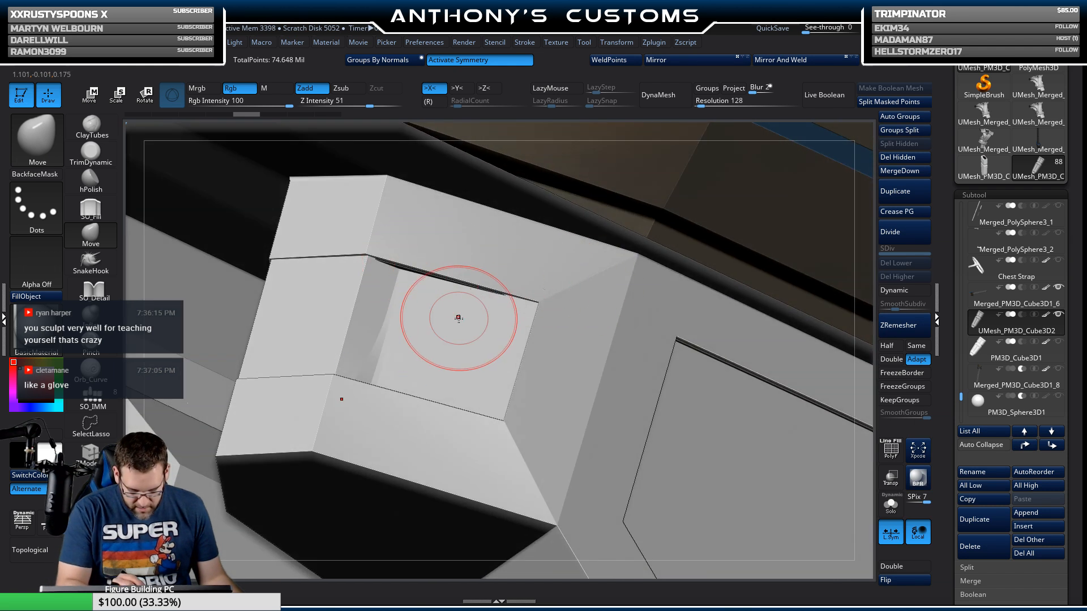
right_click_drag(456, 318, 455, 328)
key("space")
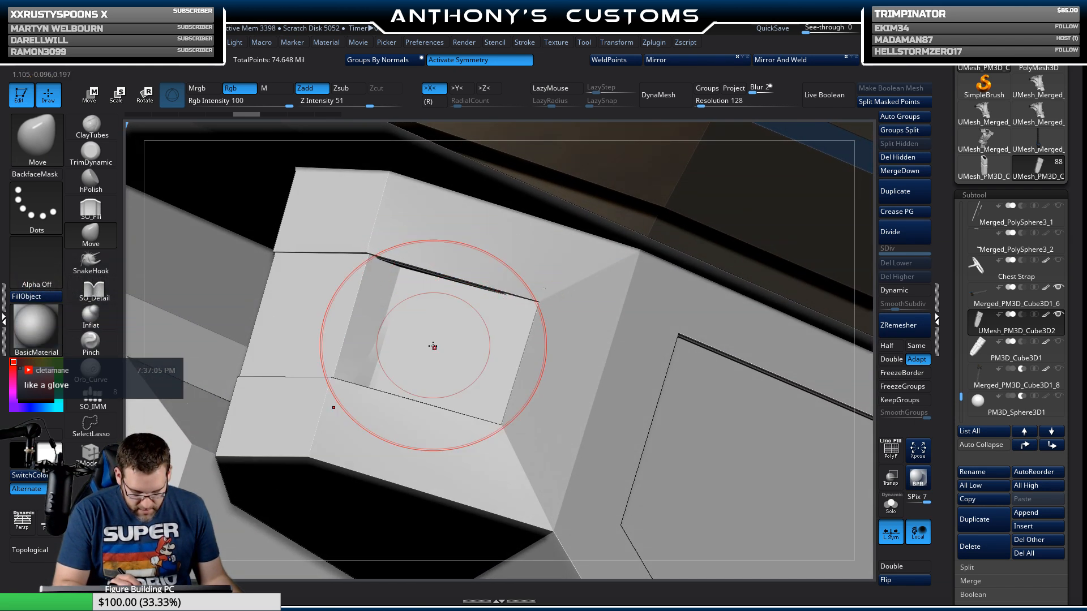
mouse_move(415, 368)
right_mouse_down()
mouse_move(420, 393)
mouse_move(393, 392)
mouse_move(407, 334)
mouse_move(395, 346)
right_mouse_up()
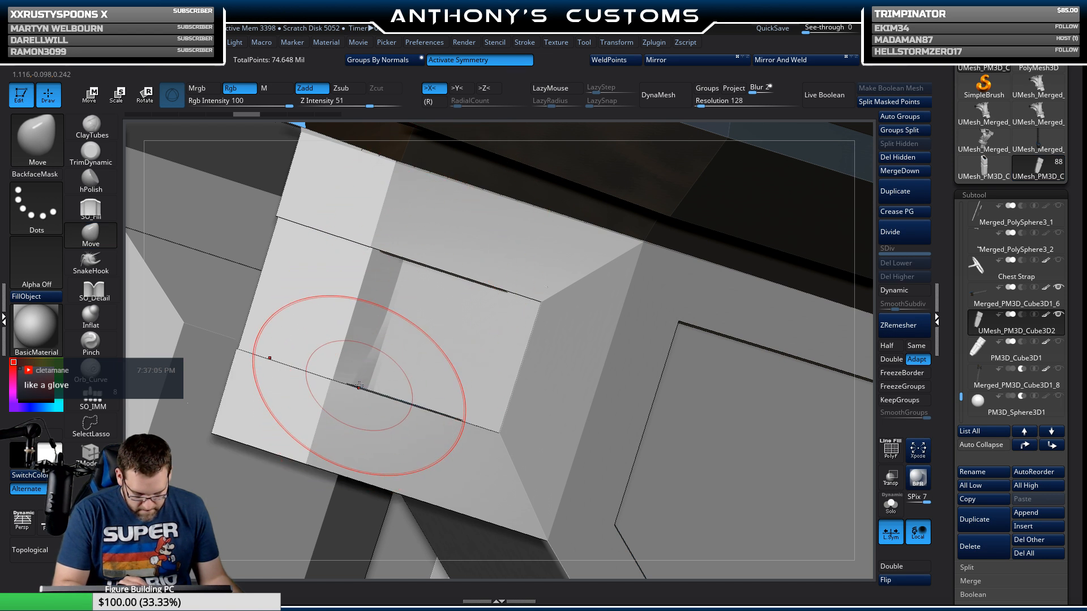
left_click_drag(359, 386, 363, 378)
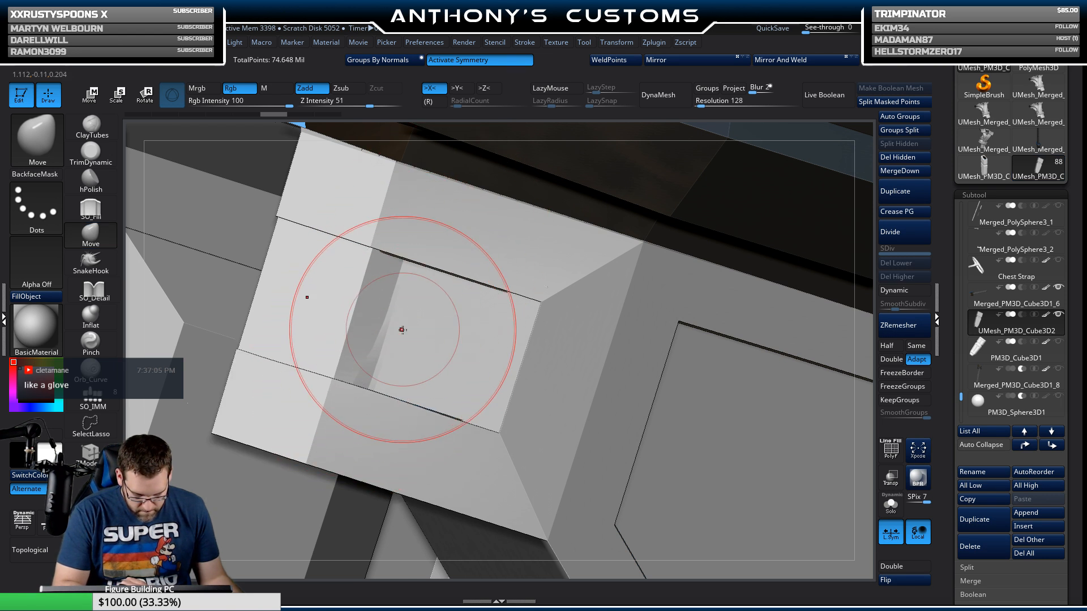
right_click_drag(403, 328, 405, 338)
mouse_move(461, 407)
right_mouse_down()
mouse_move(507, 356)
mouse_move(492, 317)
right_mouse_up()
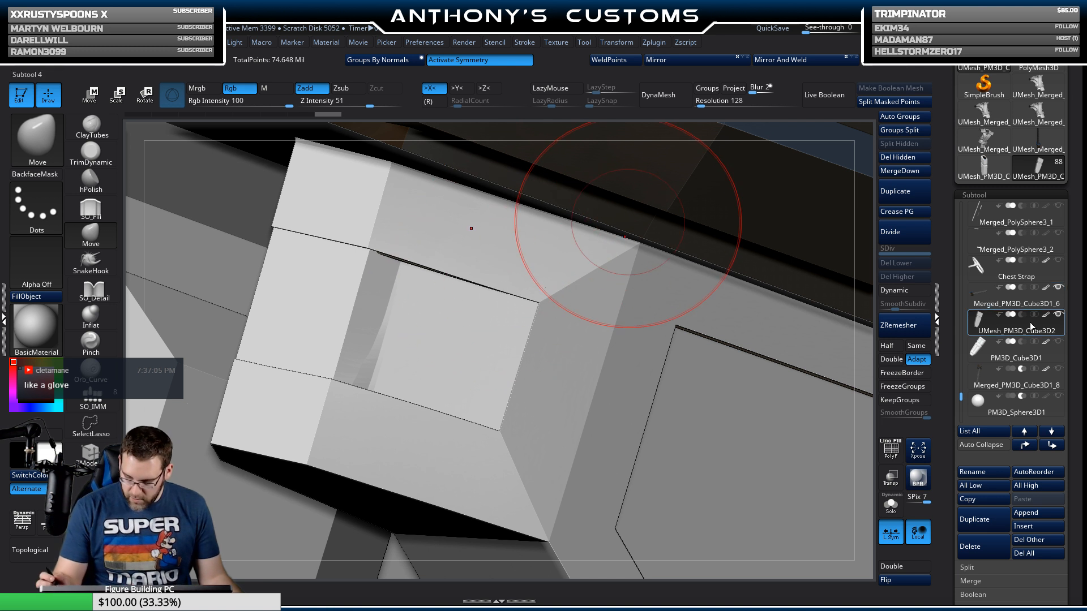
Step: Fill the Merged_PM3D_Cube3D1_6 guard with bright green to contrast it with the recess mesh
left_click(59, 368)
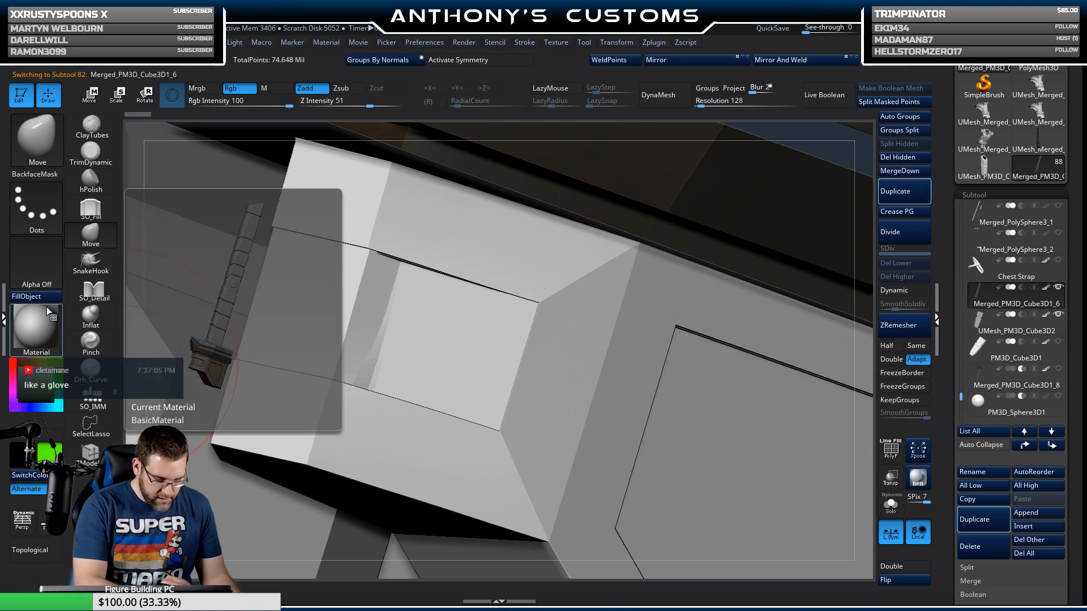
left_click(56, 298)
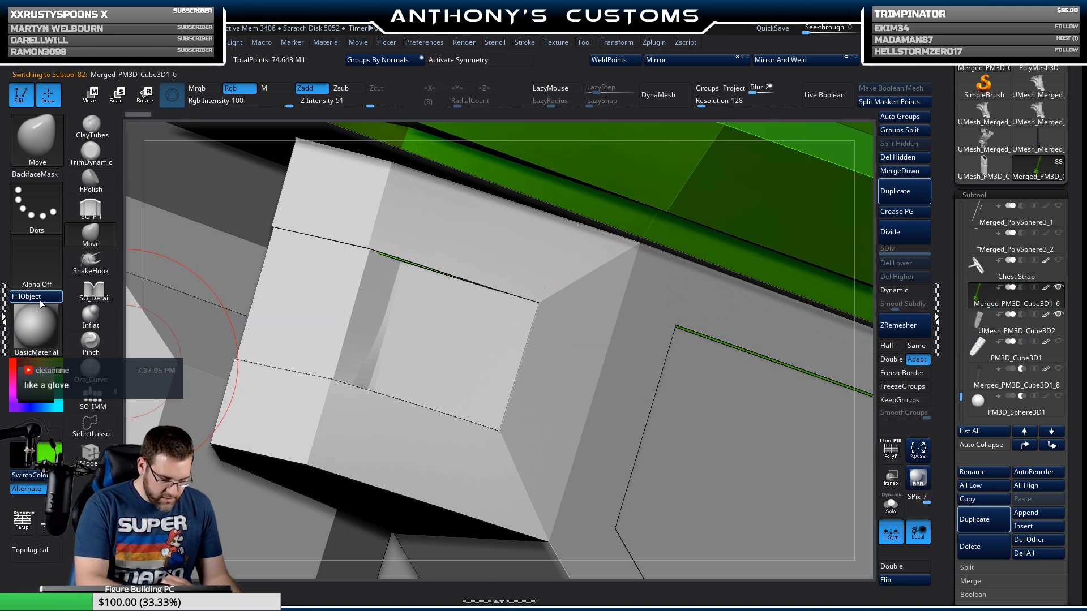
Step: Activate the UMesh_PM3D_Cube3D2 subtool and check the small recessed panel's fit against the green guard from several angles
left_click(980, 329)
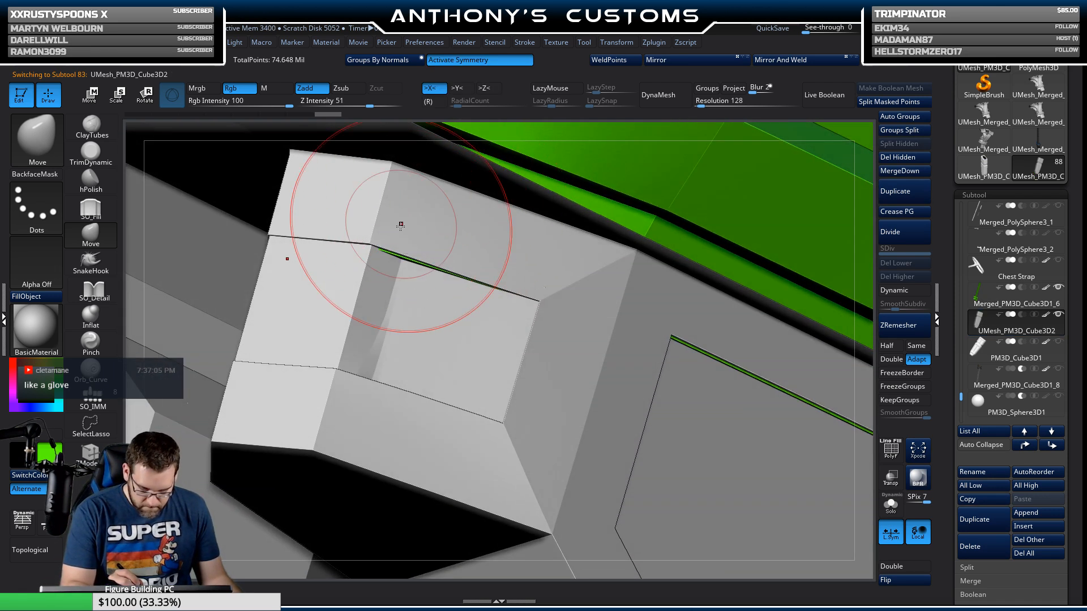
right_click_drag(400, 252, 402, 300)
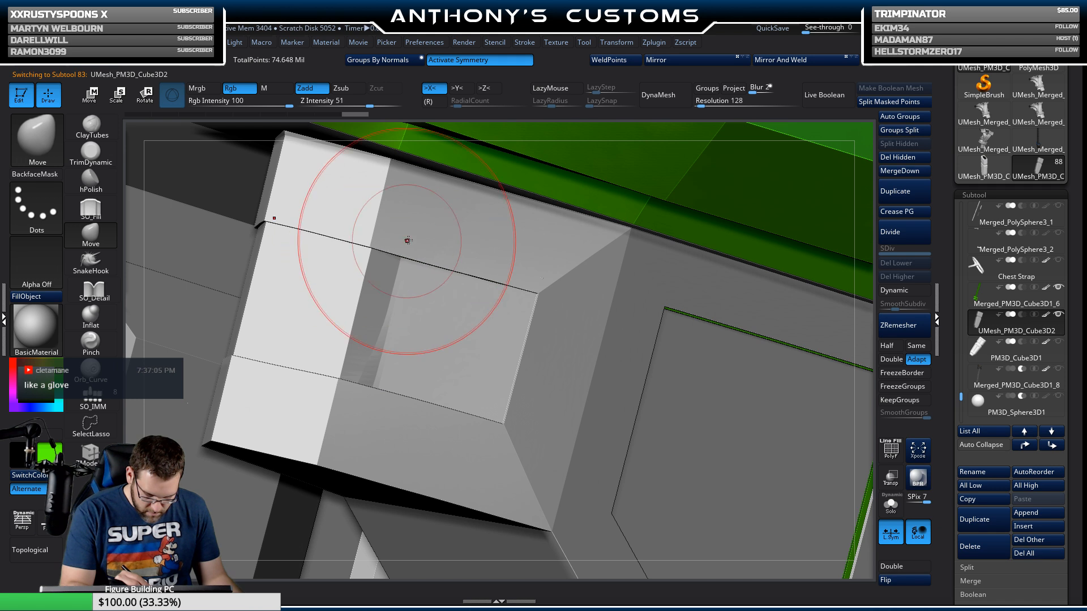
right_click_drag(408, 240, 466, 201)
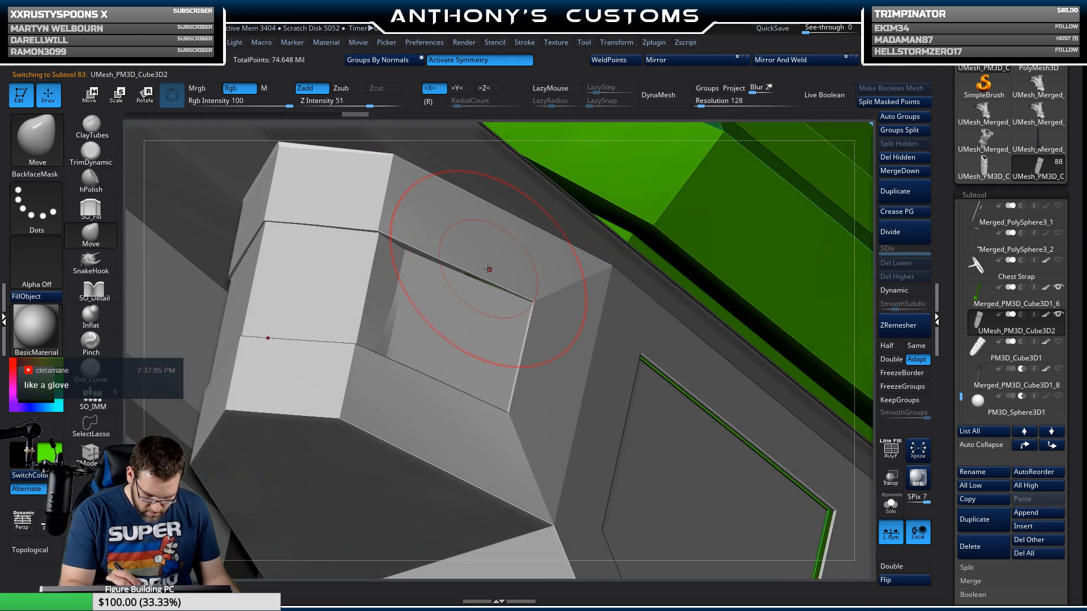
right_click_drag(489, 270, 570, 208)
Step: Nudge the large recessed panel's upper edge with the Move brush to cover the green gap
mouse_move(571, 355)
right_mouse_down()
mouse_move(551, 329)
mouse_move(531, 342)
mouse_move(559, 311)
mouse_move(627, 376)
mouse_move(619, 320)
mouse_move(610, 347)
mouse_move(622, 338)
right_mouse_up()
right_click(619, 342)
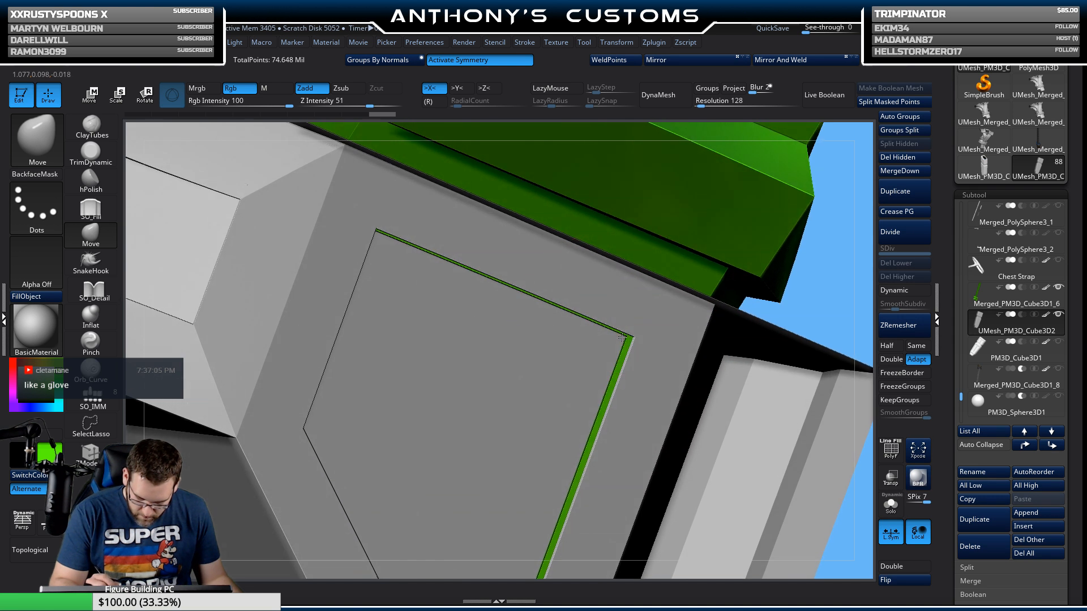
right_click(623, 338)
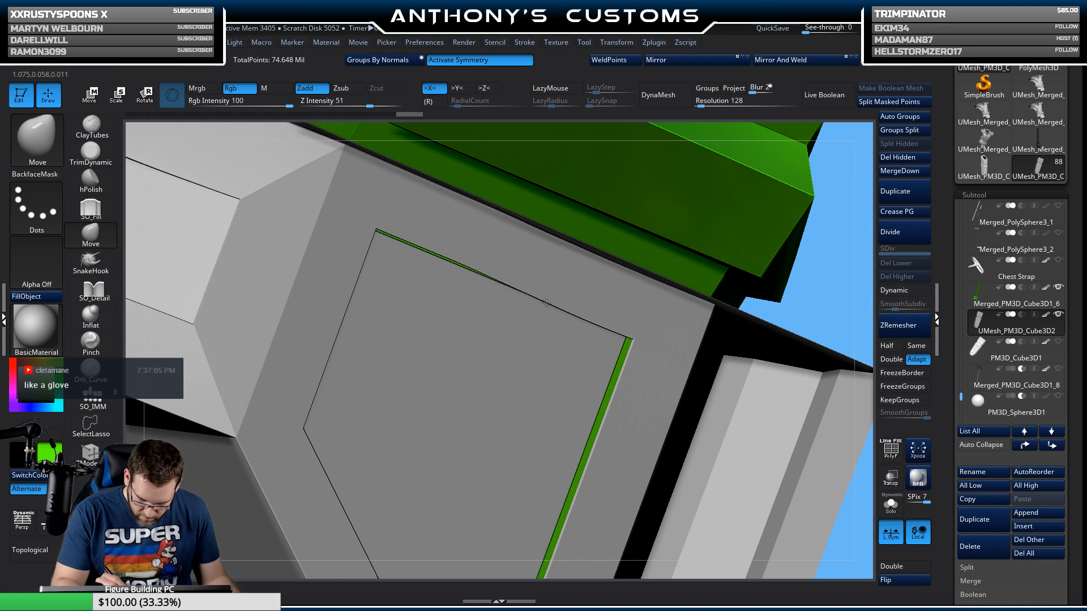
left_click_drag(468, 262, 464, 268)
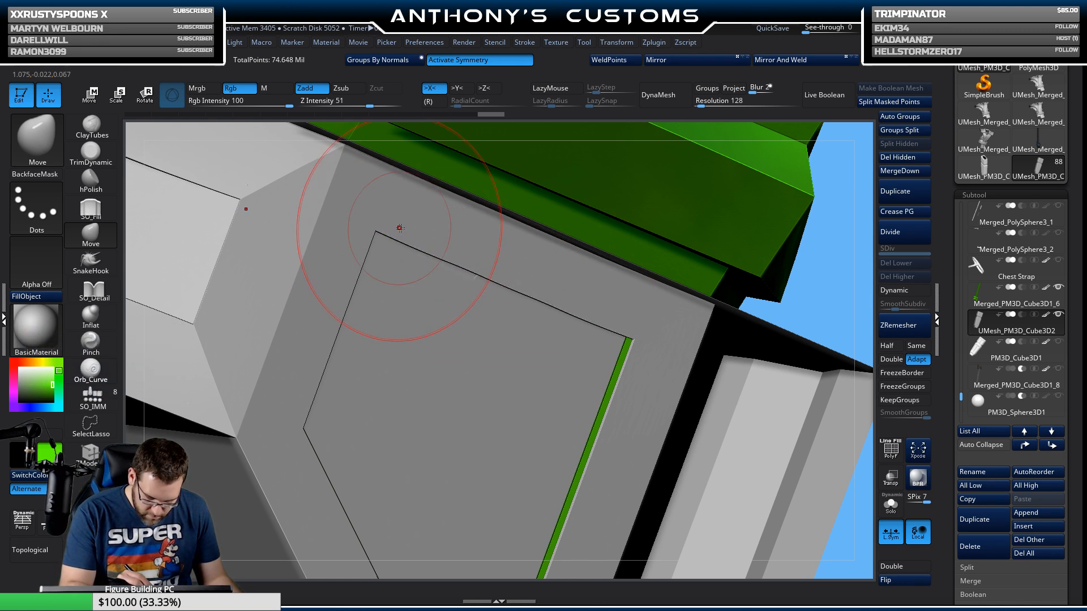
Step: Pull the large recessed panel's long outer edge and its two corners inward with the Move brush to cover the green strip
mouse_move(558, 345)
right_mouse_down()
mouse_move(498, 289)
mouse_move(577, 360)
mouse_move(514, 170)
right_mouse_up()
mouse_move(572, 232)
right_mouse_down("alt")
mouse_move(638, 368)
mouse_move(632, 362)
right_mouse_up("alt")
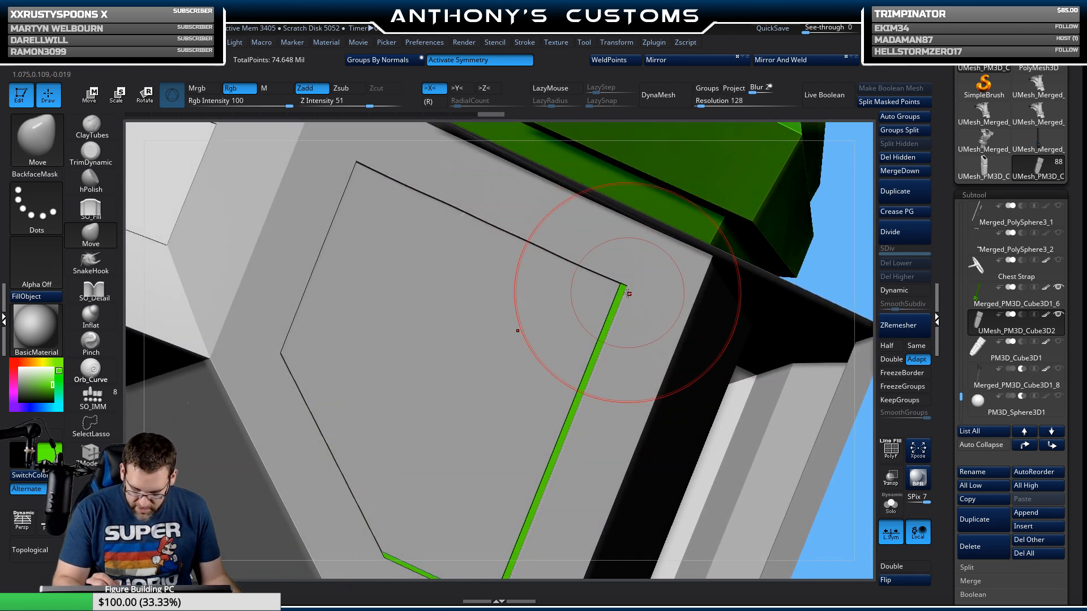
right_click_drag(627, 293, 607, 262)
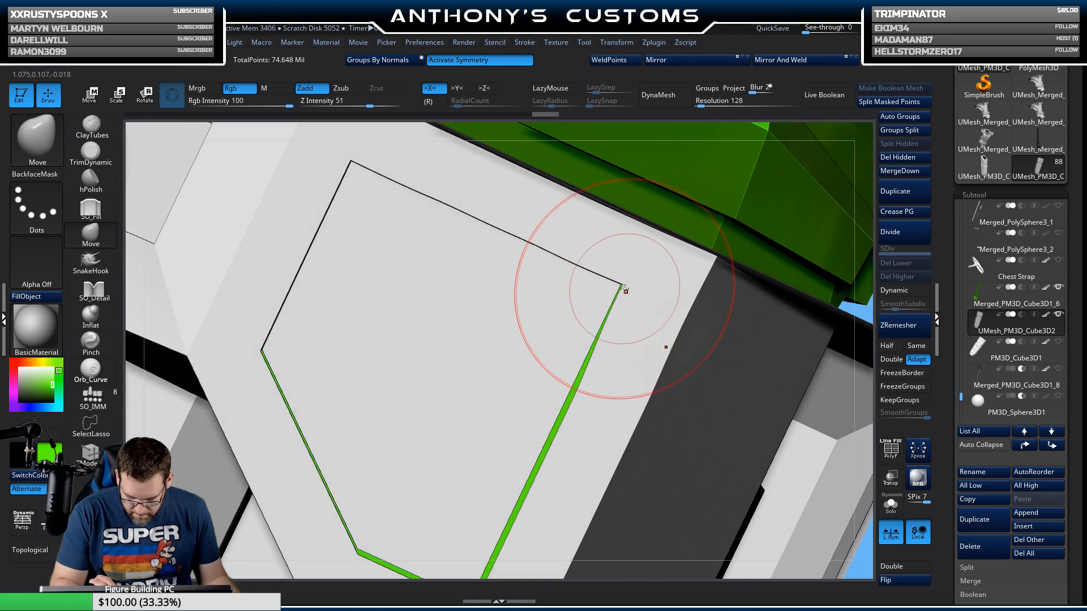
left_click_drag(620, 290, 618, 290)
left_click_drag(582, 383, 573, 377)
right_click_drag(595, 374, 617, 286)
left_click_drag(585, 343, 581, 342)
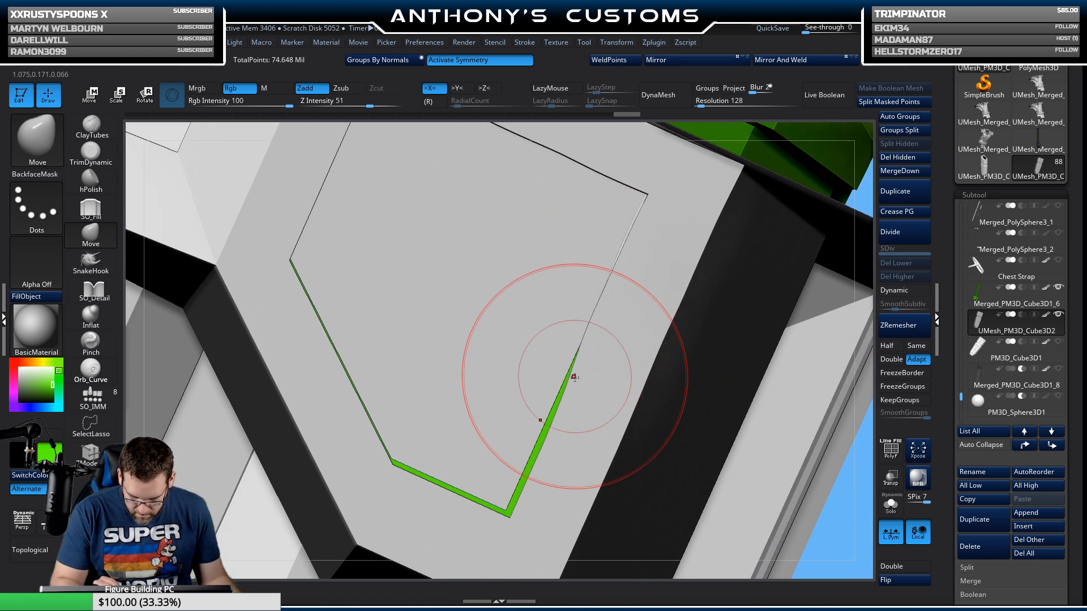
left_click_drag(555, 411, 542, 416)
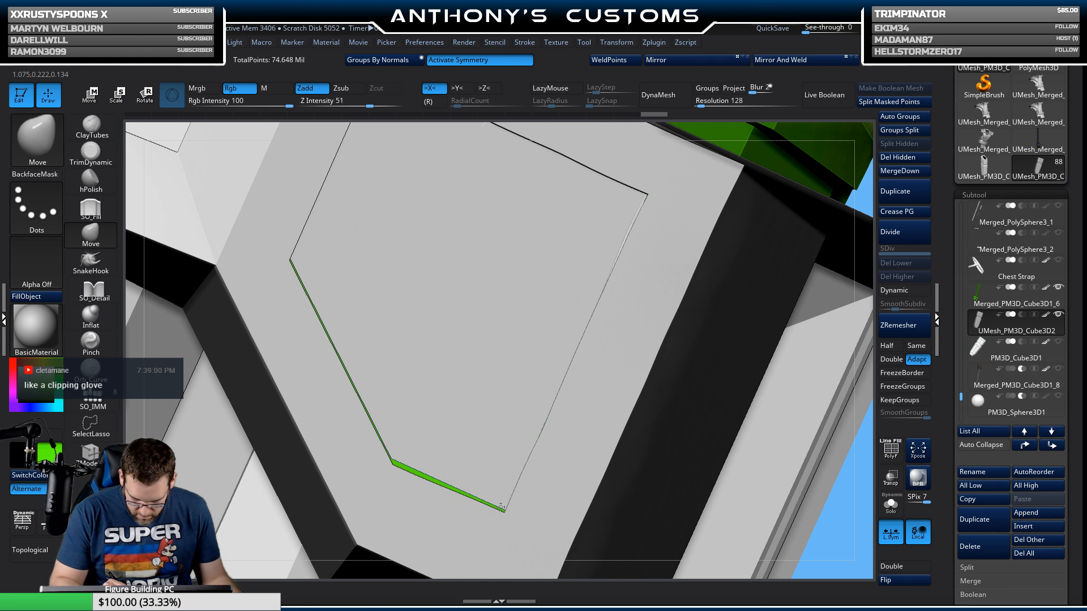
left_click_drag(501, 508, 501, 507)
left_click_drag(548, 427, 545, 427)
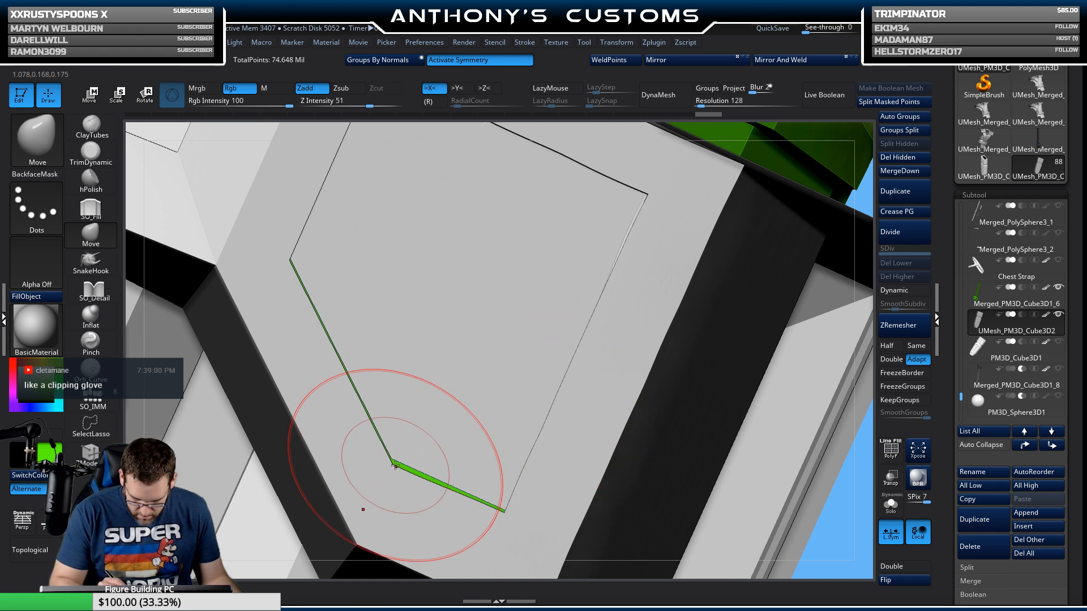
Step: Adjust the large panel's short lower edge and lower corners with the Move brush until no green shows there
left_click_drag(396, 455, 395, 456)
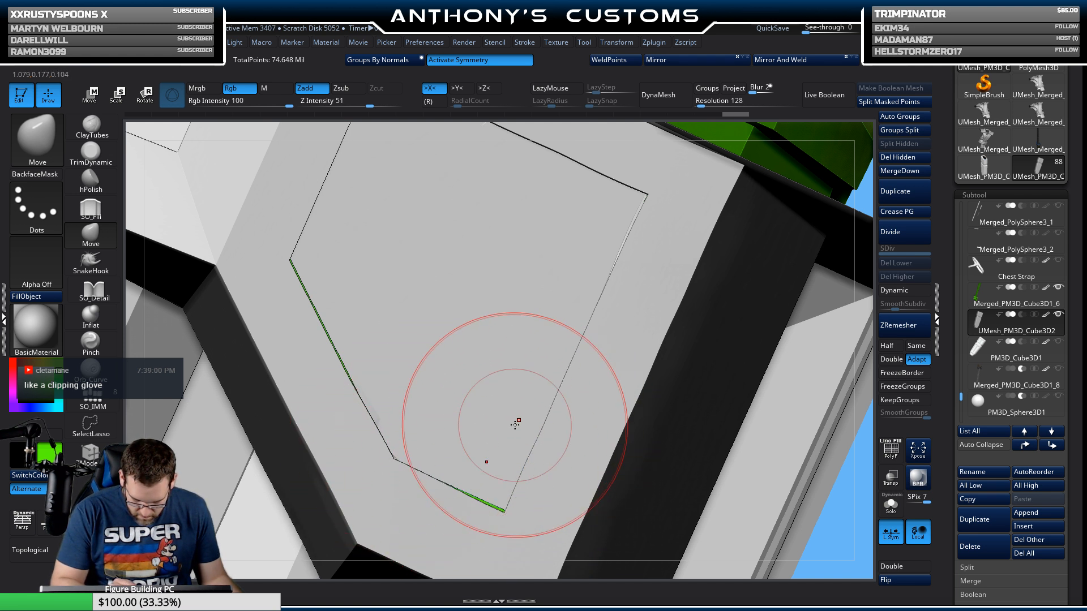
right_click_drag(517, 422, 512, 432)
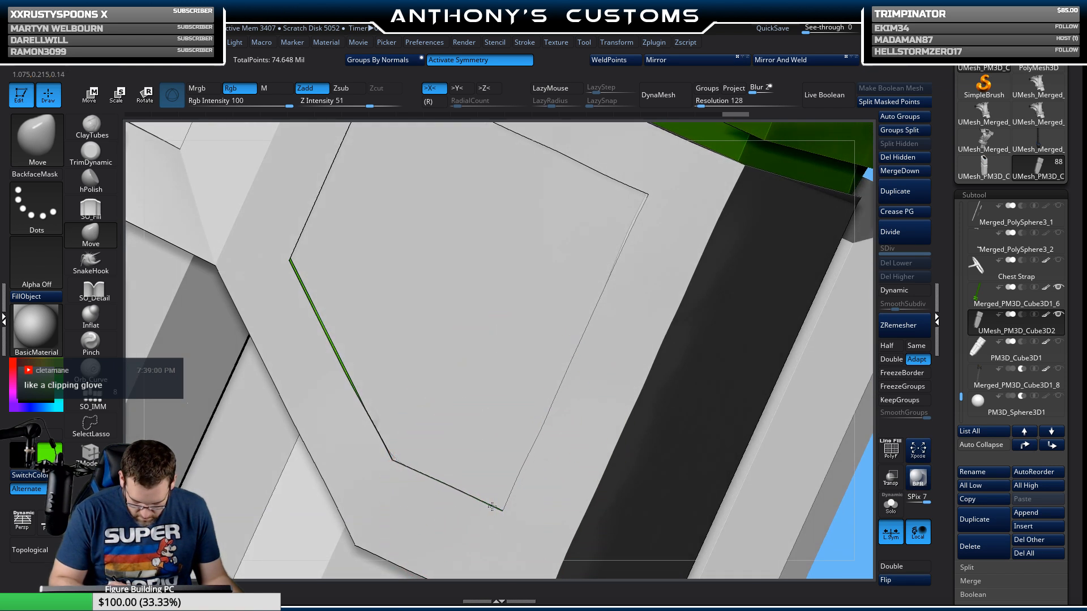
left_click_drag(492, 506, 501, 509)
mouse_move(501, 494)
right_mouse_down()
mouse_move(487, 507)
mouse_move(487, 401)
mouse_move(406, 317)
right_mouse_up()
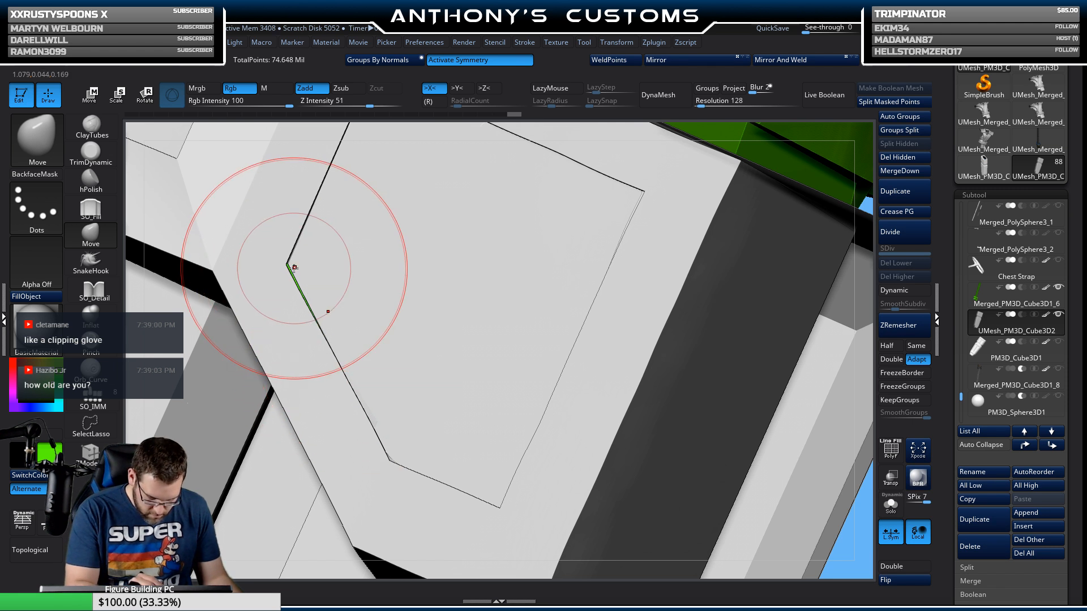
Step: Display the polyframe wireframe and undo the recent Move brush edits along the large recessed panel's edges
mouse_move(342, 273)
right_mouse_down()
mouse_move(403, 334)
mouse_move(364, 340)
mouse_move(388, 367)
mouse_move(411, 347)
mouse_move(400, 339)
mouse_move(394, 363)
mouse_move(374, 371)
mouse_move(381, 359)
right_mouse_up()
key("shift+f")
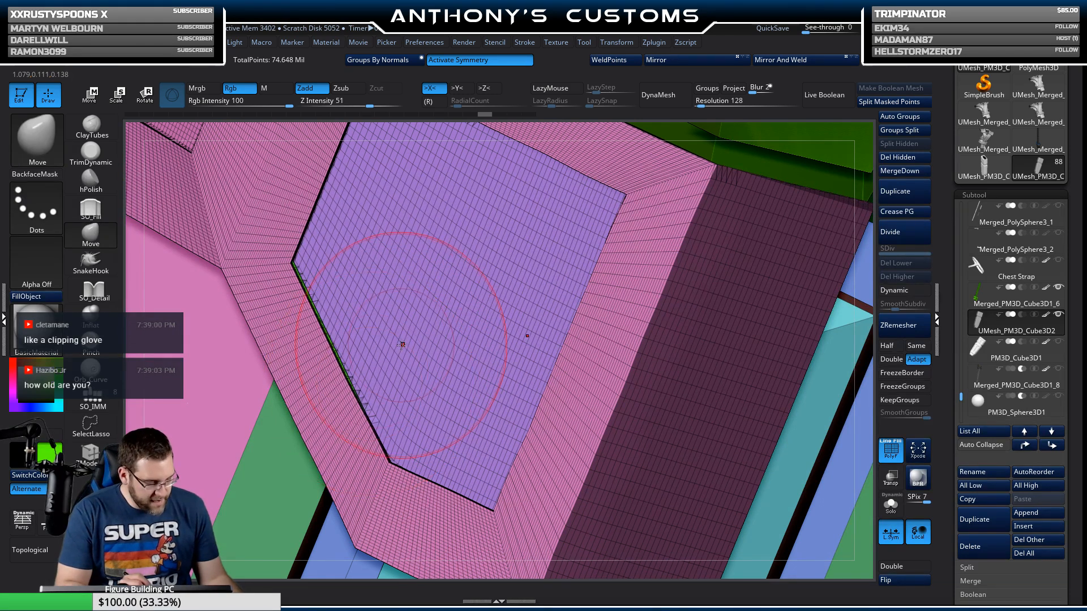
key("ctrl+z")
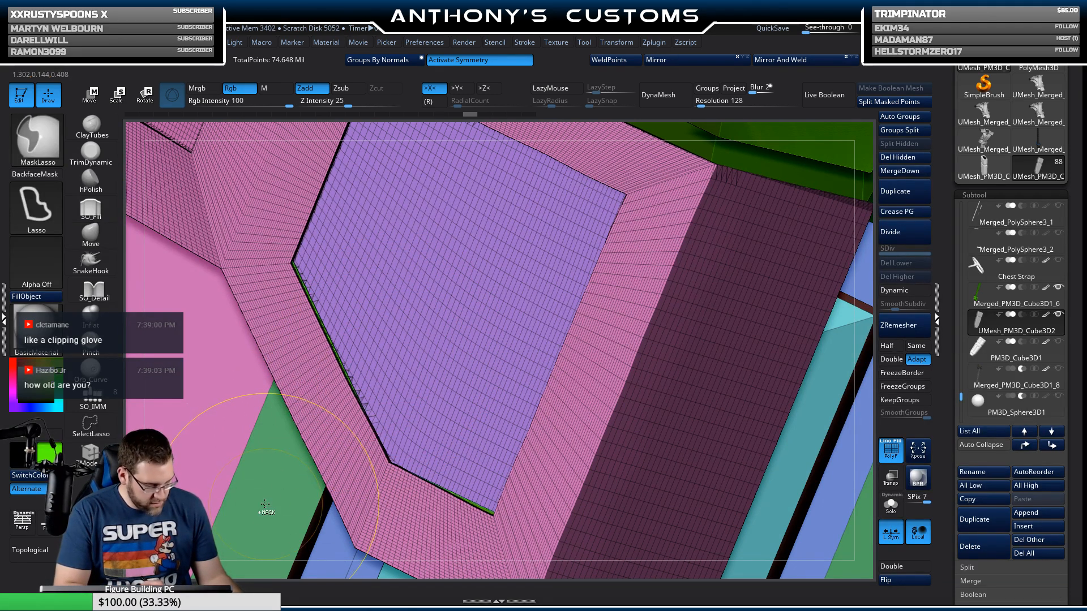
mouse_move(335, 356)
right_mouse_down()
mouse_move(356, 325)
mouse_move(336, 341)
right_mouse_up()
key("ctrl+z")
key("ctrl+z")
key("ctrl+z")
key("ctrl+z")
key("ctrl+z")
key("ctrl+z")
key("ctrl+z")
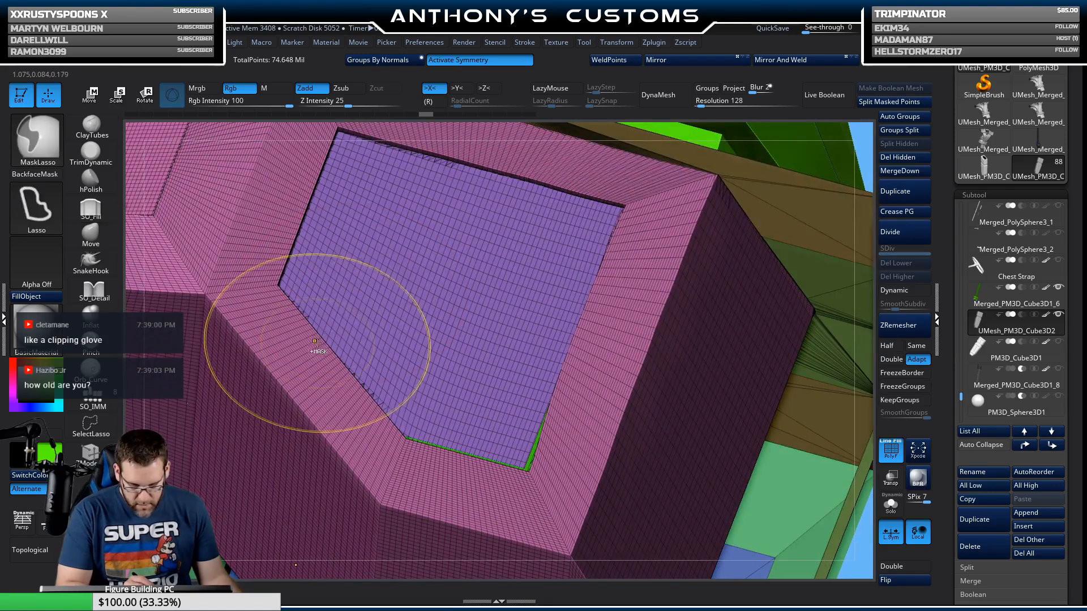
key("ctrl+z")
key("ctrl+z")
key("ctrl+z")
key("ctrl+z")
key("ctrl+z")
key("ctrl+z")
key("ctrl+z")
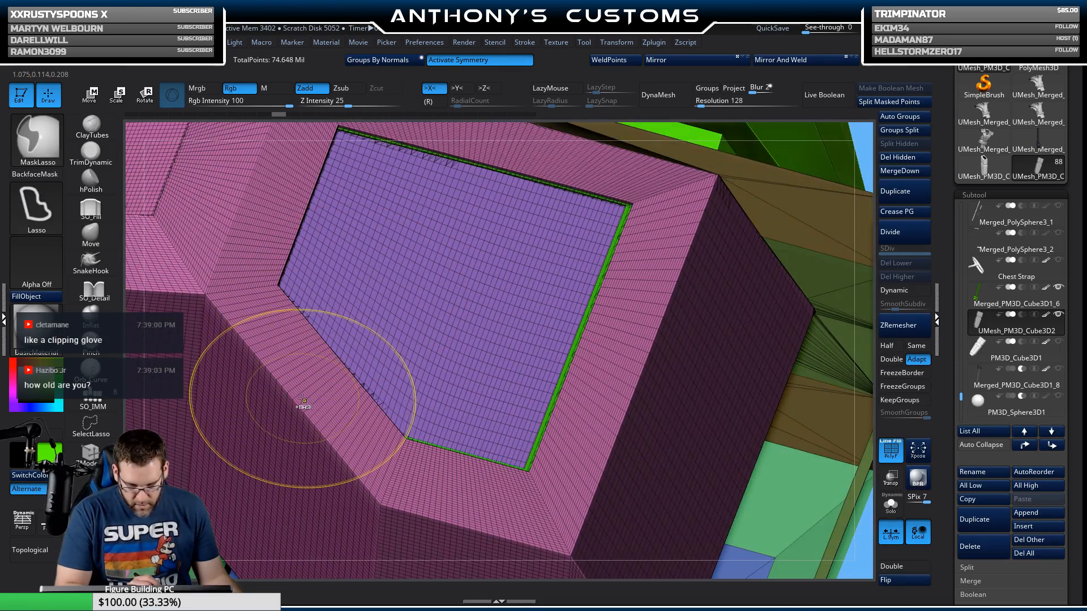
Step: Step further back through the Move brush edits around the small recessed panel and redo the last one undone
mouse_move(398, 326)
right_mouse_down("alt")
mouse_move(517, 425)
mouse_move(477, 321)
right_mouse_up("alt")
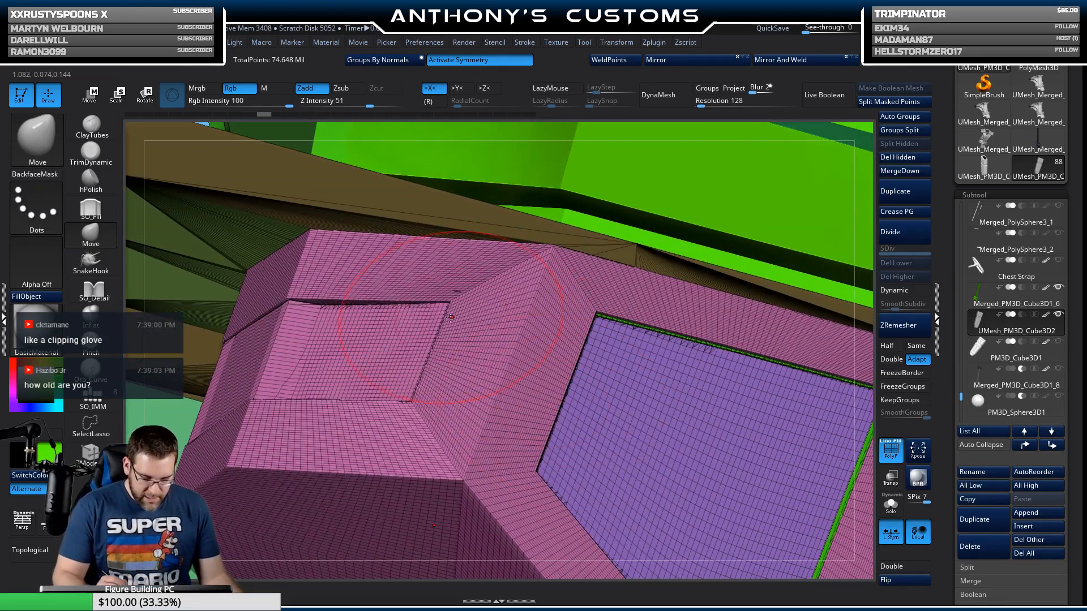
key("ctrl+z")
key("ctrl+z")
key("ctrl+z")
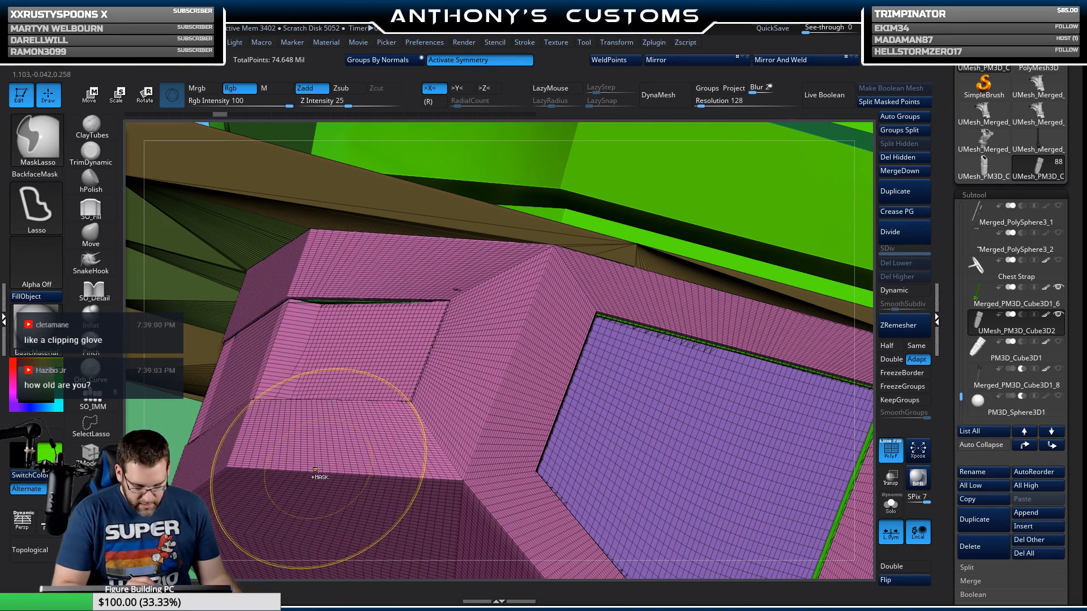
right_click_drag(317, 469, 327, 513)
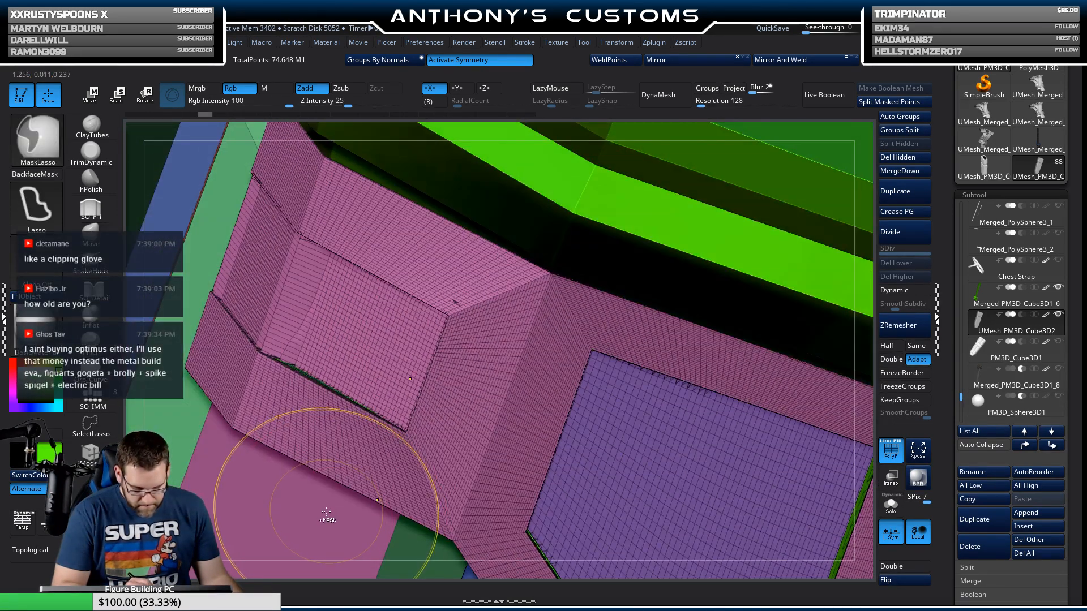
key("ctrl+z")
key("ctrl+shift+z")
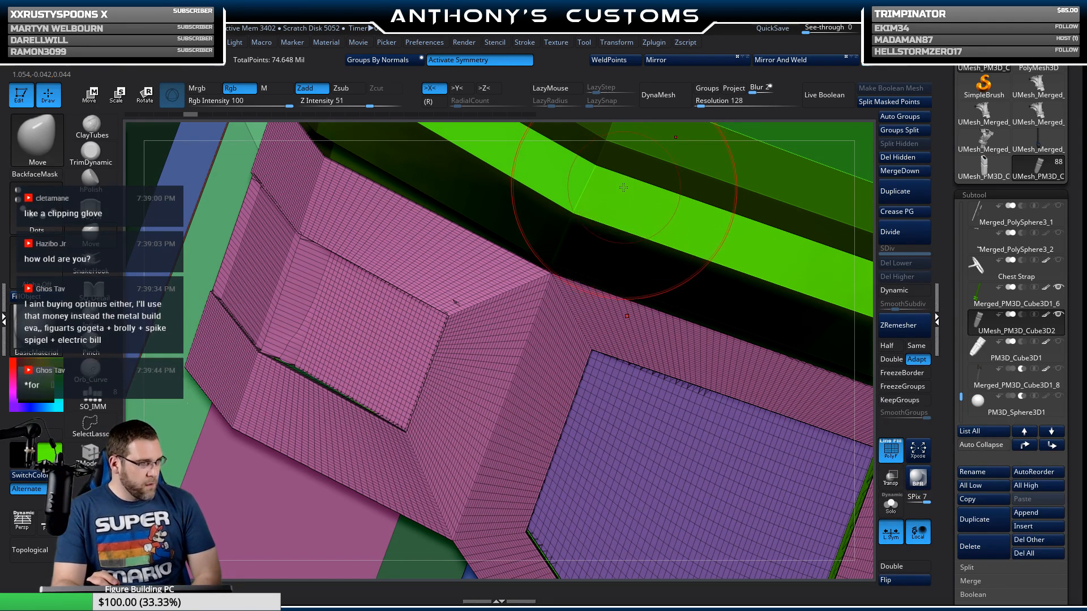
Step: Hide the polyframe and pull the large panel's long outer edge and corners inward with the Move brush to cover the green strip
mouse_move(528, 263)
right_mouse_down()
mouse_move(538, 284)
mouse_move(518, 395)
mouse_move(516, 335)
right_mouse_up()
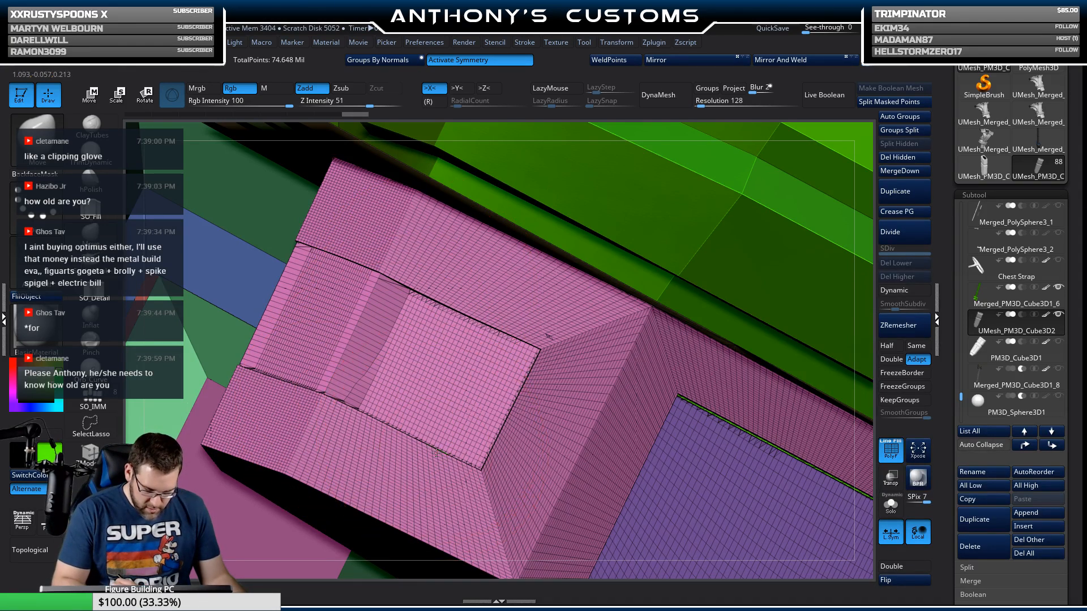
mouse_move(436, 450)
right_mouse_down()
mouse_move(473, 468)
mouse_move(502, 462)
mouse_move(554, 328)
mouse_move(514, 389)
mouse_move(609, 374)
mouse_move(586, 240)
mouse_move(498, 226)
right_mouse_up()
key("shift+f")
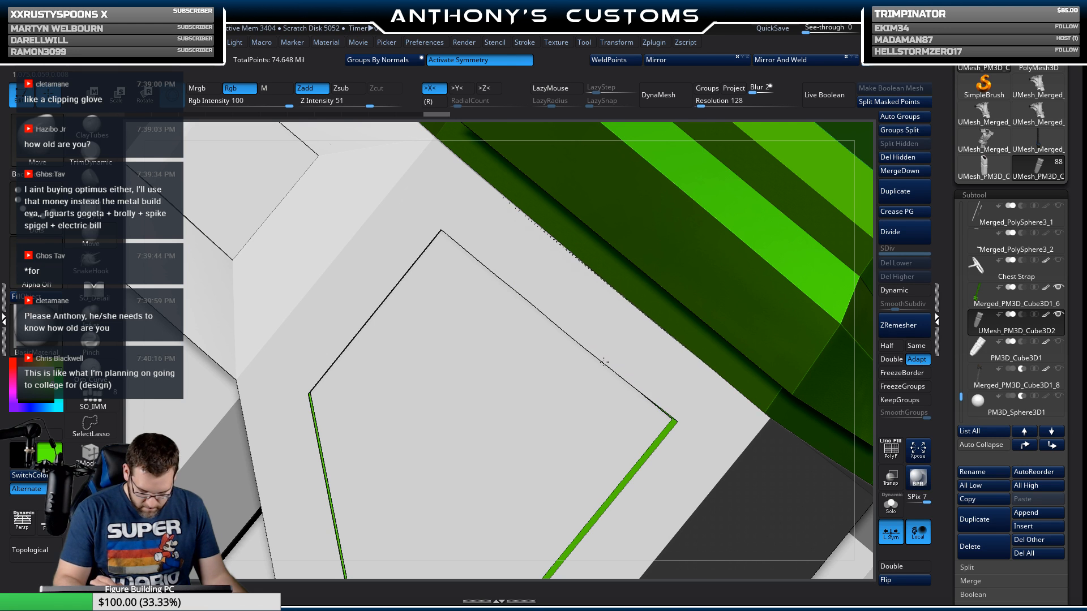
left_click_drag(682, 422, 654, 438)
right_click_drag(609, 458, 606, 320, "alt")
left_click_drag(587, 376, 583, 378)
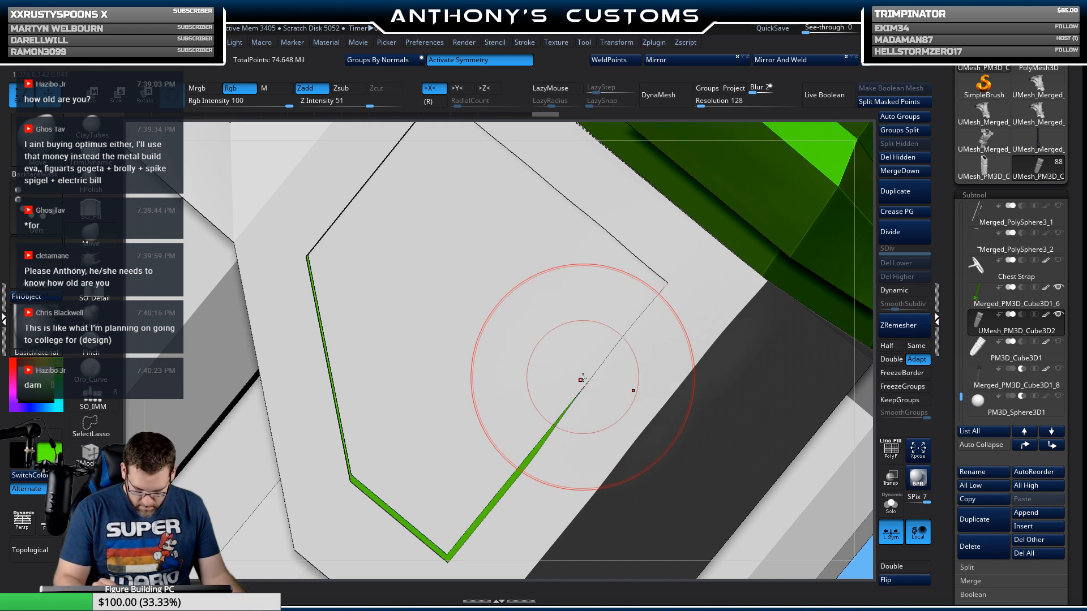
left_click_drag(535, 457, 528, 455)
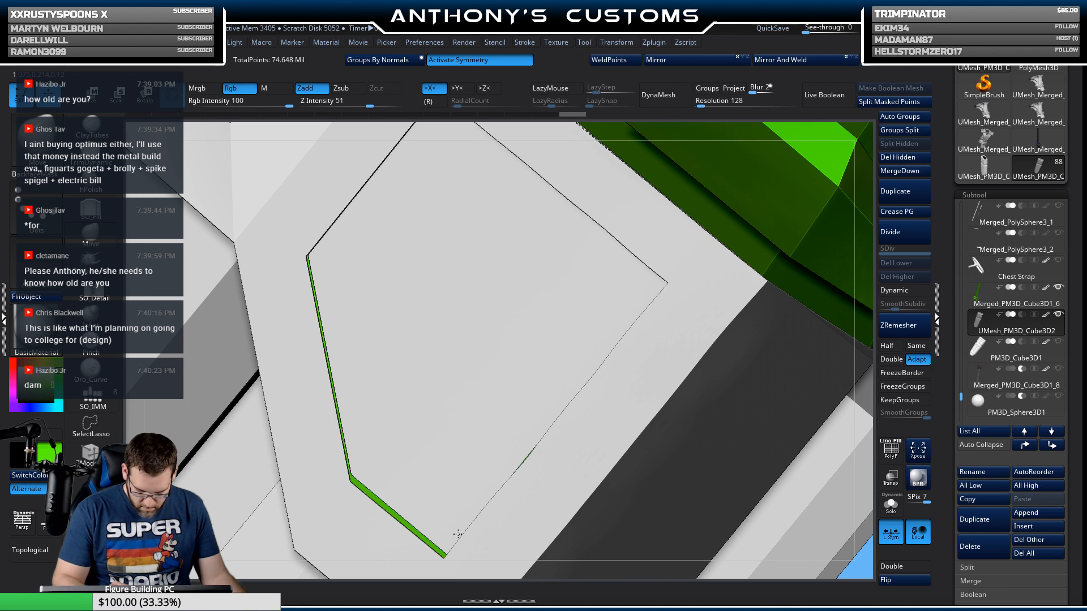
left_click_drag(457, 533, 461, 538)
left_click_drag(531, 458, 527, 461)
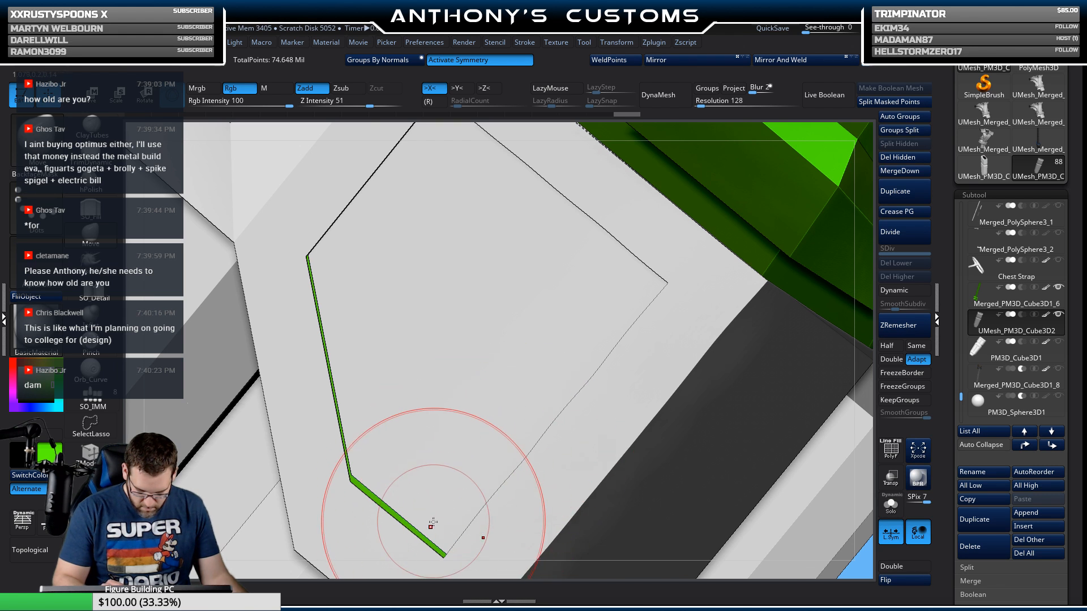
Step: Nudge the large panel's short lower edge and adjoining slanted edge with the Move brush to cover the remaining green gaps
right_click_drag(445, 498, 499, 396, "alt")
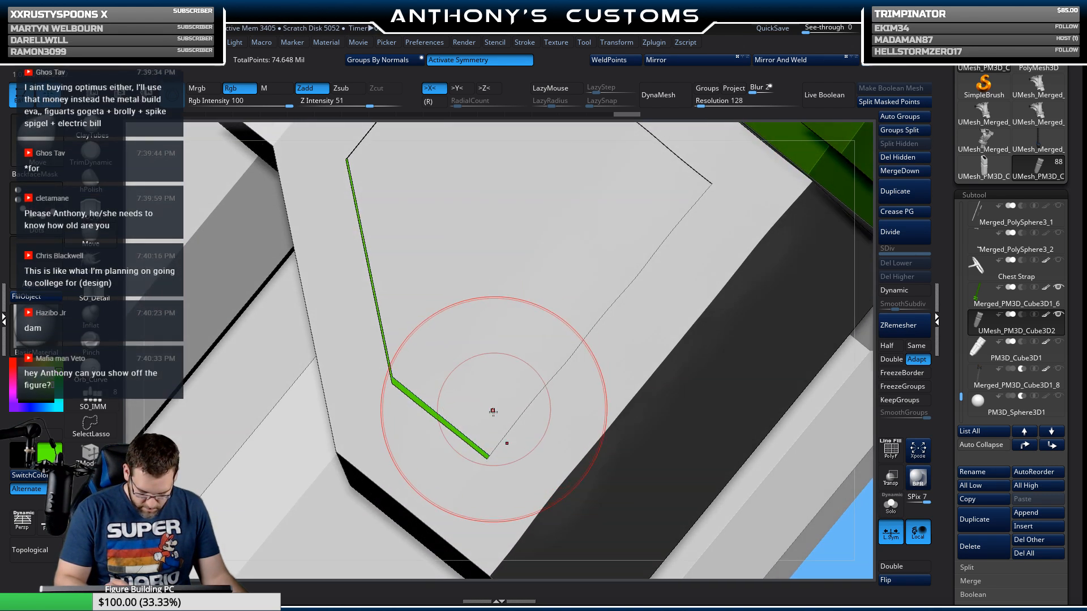
left_click_drag(483, 445, 480, 439)
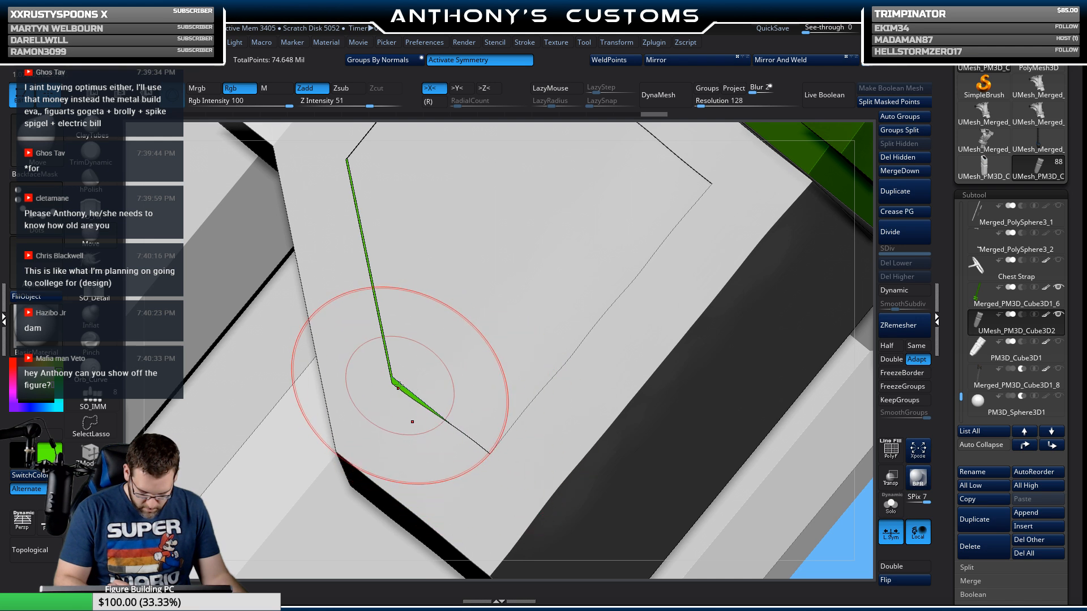
left_click_drag(395, 393, 396, 384)
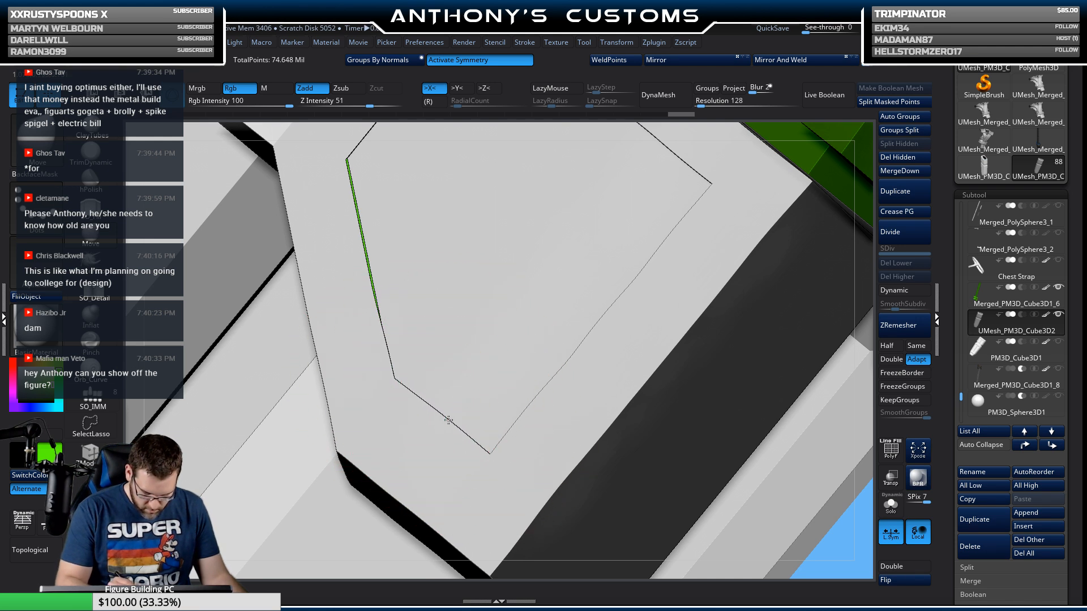
mouse_move(456, 409)
right_mouse_down()
mouse_move(436, 446)
mouse_move(481, 461)
mouse_move(497, 412)
mouse_move(425, 382)
right_mouse_up()
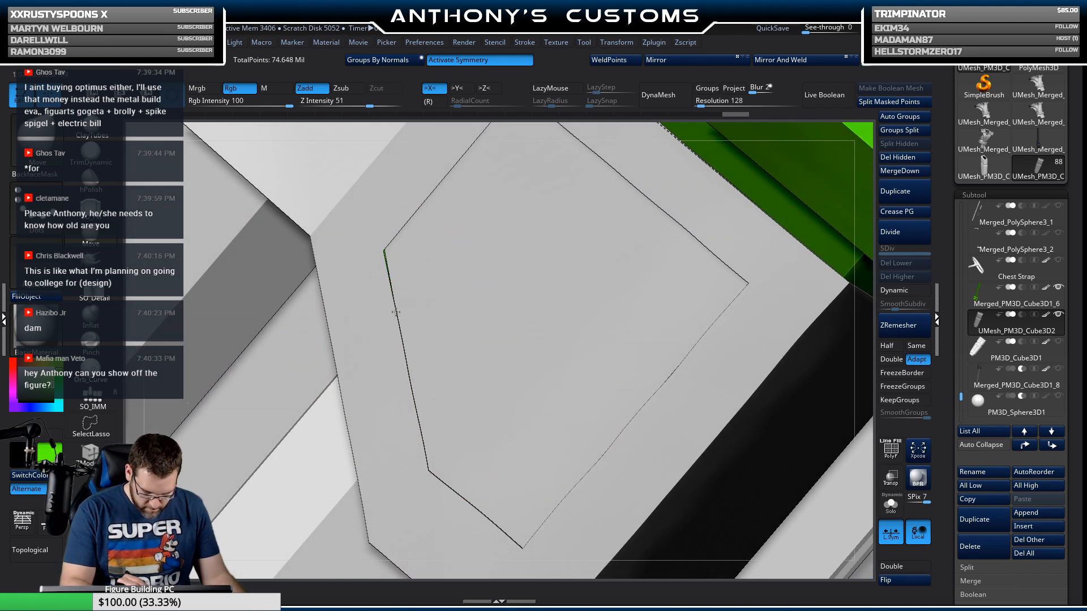
mouse_move(384, 256)
right_mouse_down()
mouse_move(470, 340)
mouse_move(453, 328)
mouse_move(477, 305)
mouse_move(599, 339)
mouse_move(525, 366)
mouse_move(699, 179)
mouse_move(682, 308)
mouse_move(634, 190)
mouse_move(577, 289)
right_mouse_up()
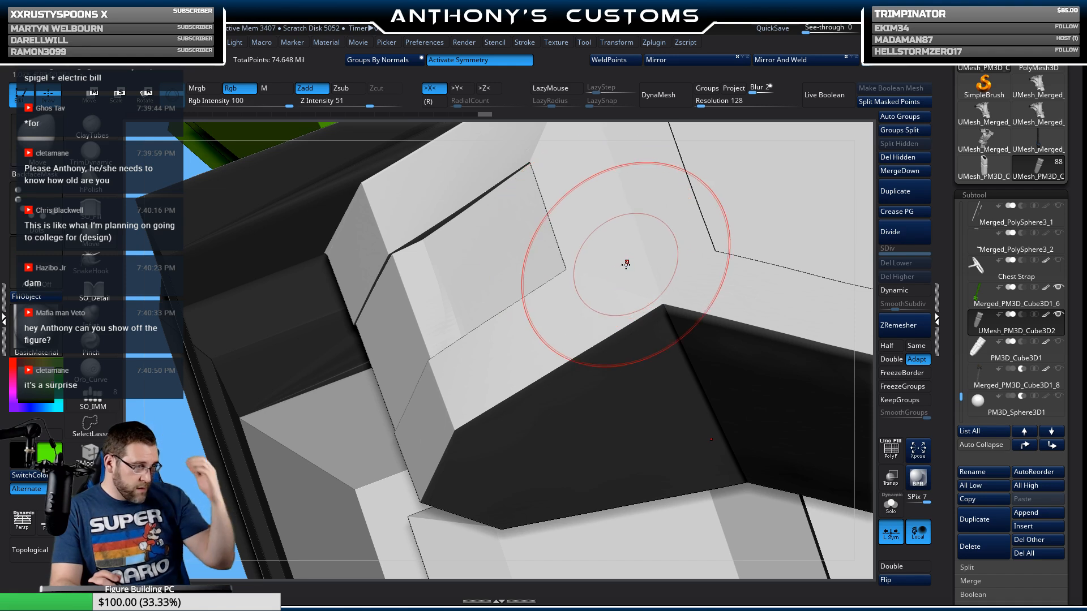
Step: Set the Move brush's draw size to 16 for adjusting the narrow edges beside the small recess
right_click_drag(626, 263, 691, 260)
right_click_drag(750, 291, 546, 236, "alt")
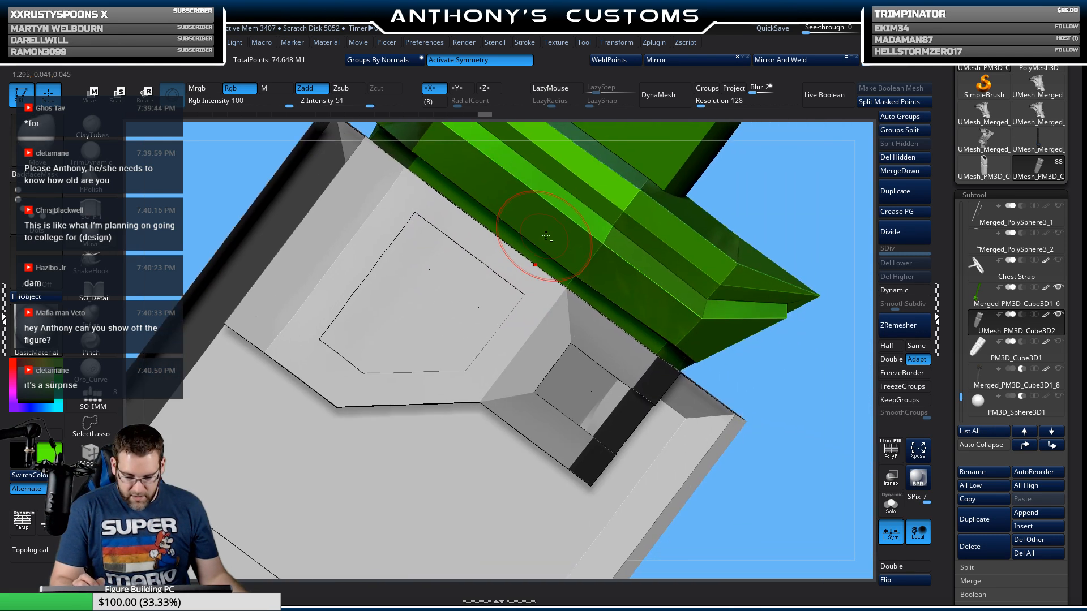
right_click_drag(806, 338, 783, 328)
right_click_drag(631, 265, 649, 300, "ctrl")
key("space")
left_click_drag(455, 249, 449, 248)
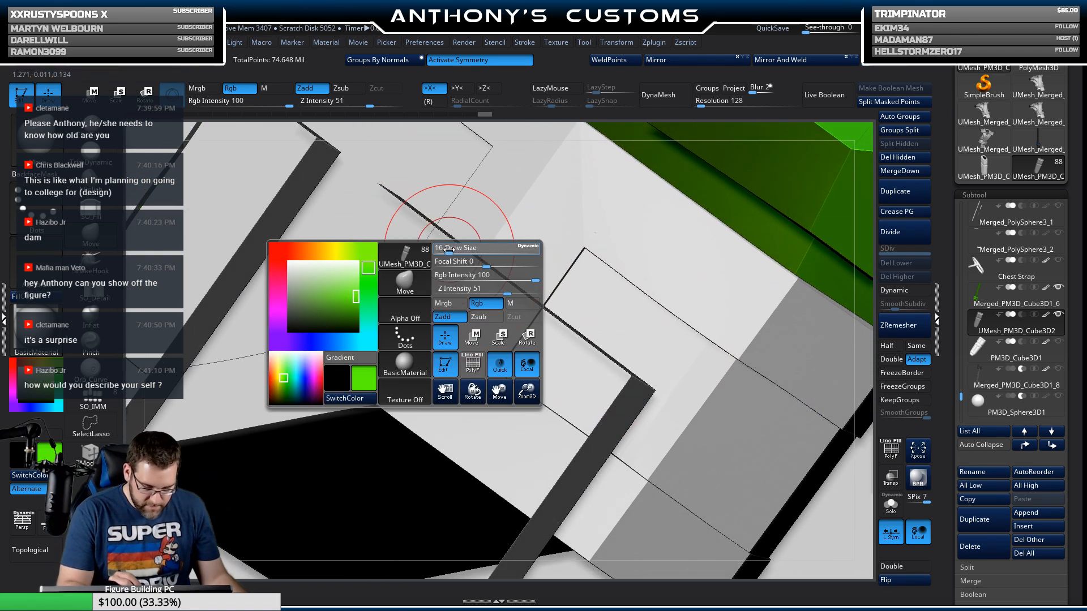
right_click_drag(452, 262, 460, 222)
mouse_move(352, 340)
right_mouse_down()
mouse_move(406, 328)
mouse_move(369, 363)
mouse_move(375, 373)
right_mouse_up()
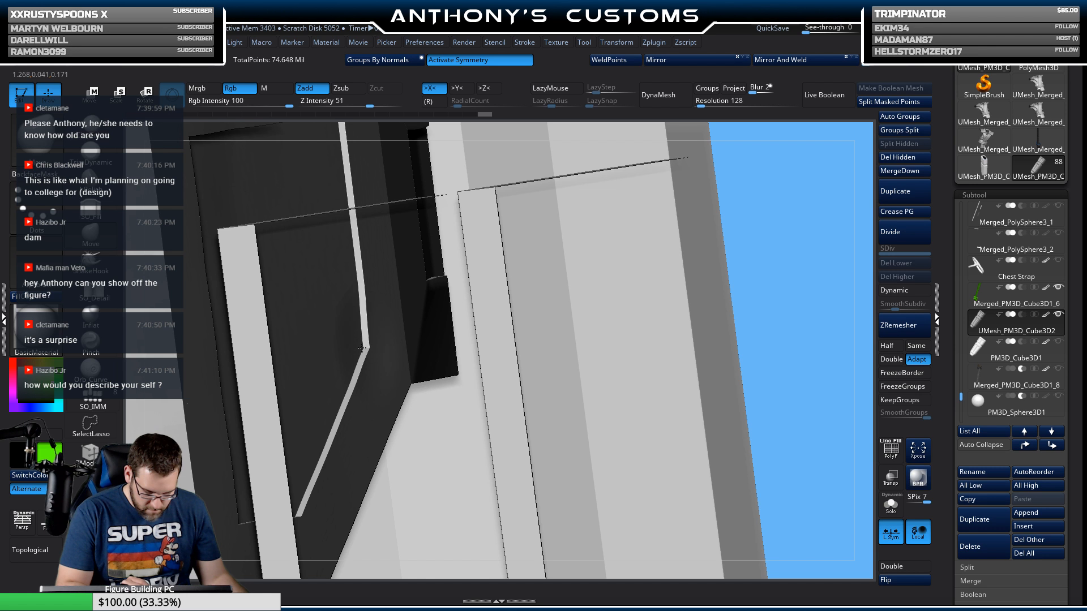
Step: Flip the normals of UMesh_PM3D_Cube3D2 so the sheath's faces point outward
right_click_drag(388, 320, 380, 337)
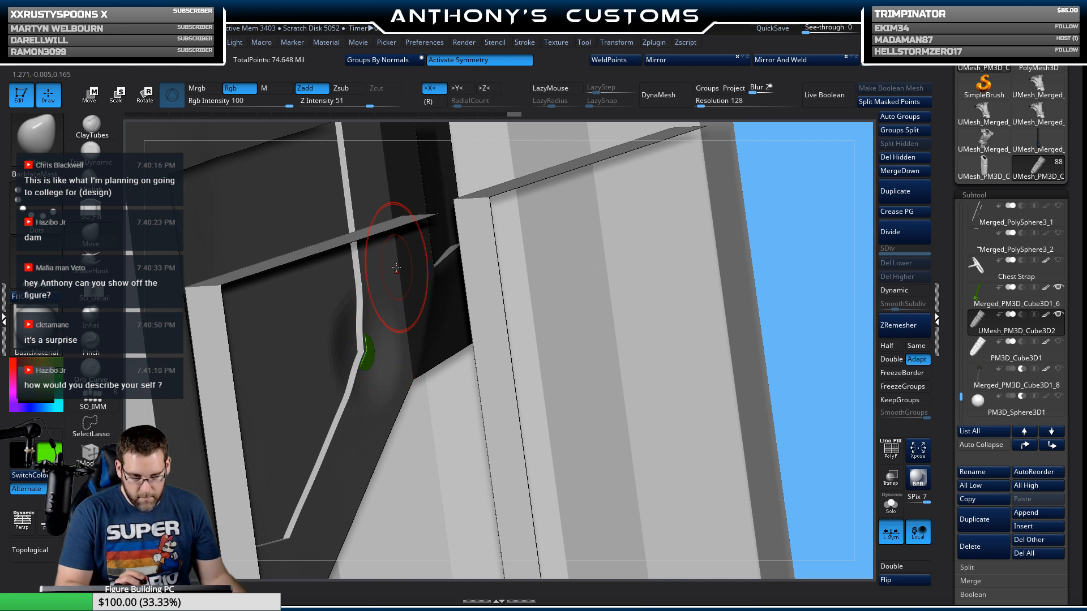
right_click_drag(400, 317, 372, 340)
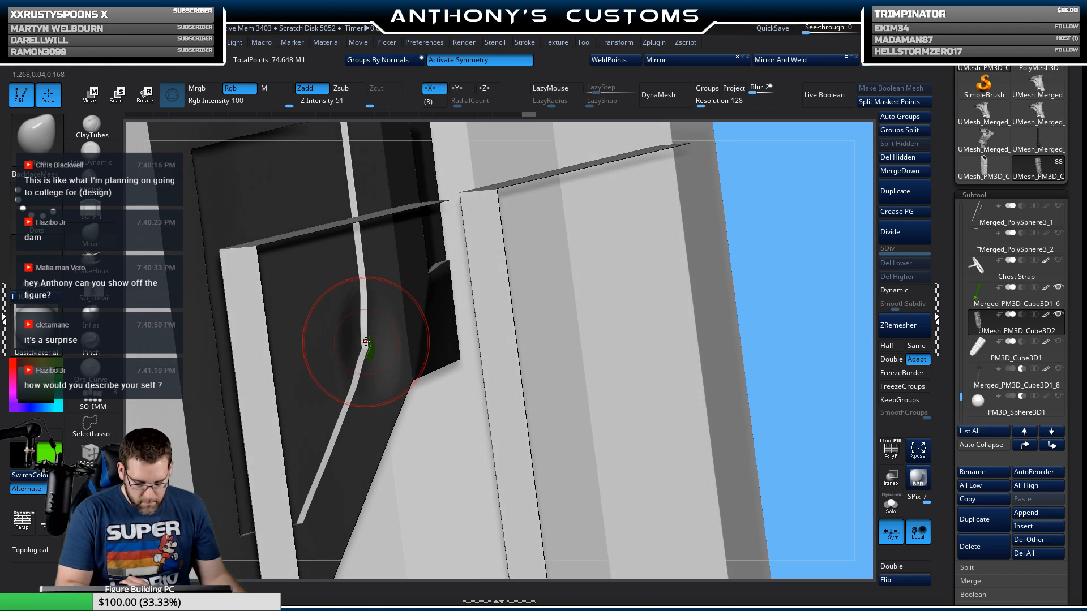
mouse_move(790, 187)
left_mouse_down()
mouse_move(801, 270)
mouse_move(767, 141)
mouse_move(750, 262)
mouse_move(704, 262)
mouse_move(682, 247)
mouse_move(713, 262)
mouse_move(691, 296)
mouse_move(686, 228)
left_mouse_up()
key("ctrl")
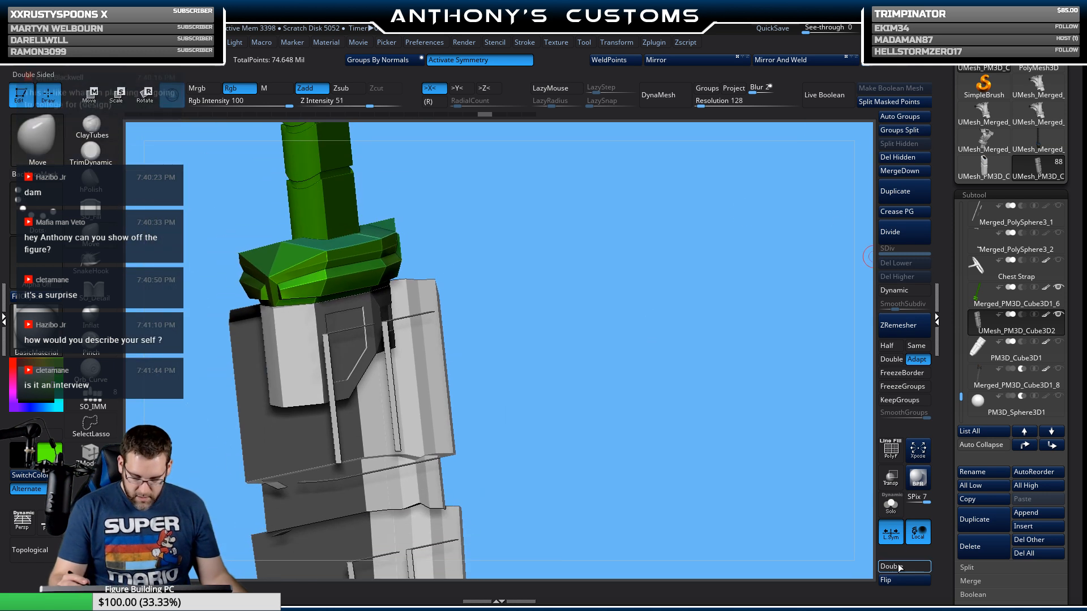
left_click(895, 584)
mouse_move(782, 515)
left_mouse_down()
mouse_move(748, 446)
mouse_move(700, 403)
mouse_move(631, 228)
mouse_move(719, 379)
mouse_move(612, 408)
mouse_move(616, 394)
mouse_move(745, 389)
mouse_move(702, 411)
mouse_move(530, 438)
mouse_move(545, 424)
left_mouse_up()
key("f")
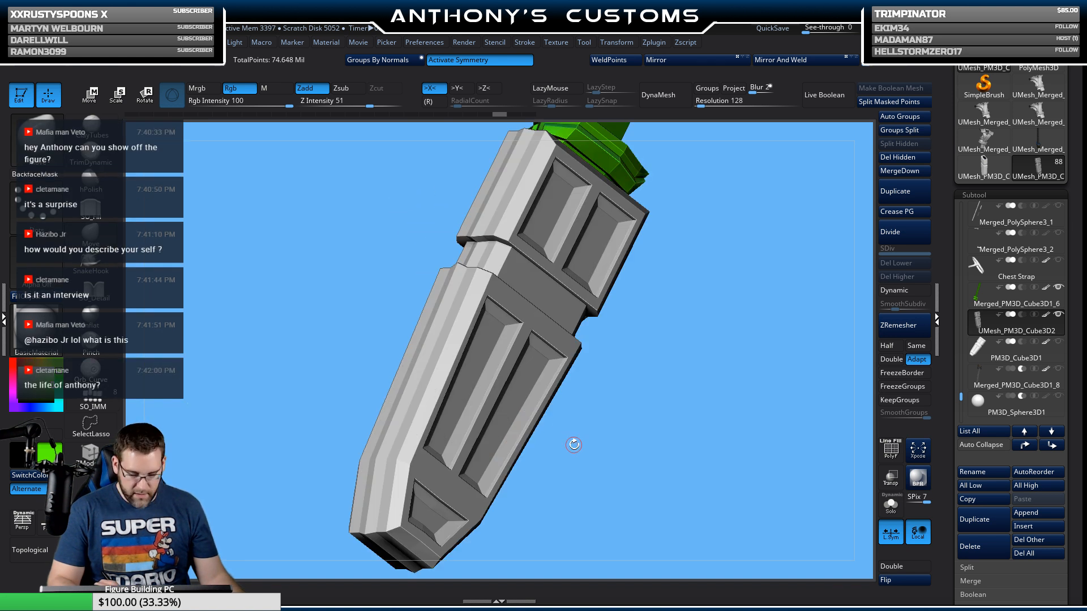
key("f")
left_click_drag(590, 459, 695, 373)
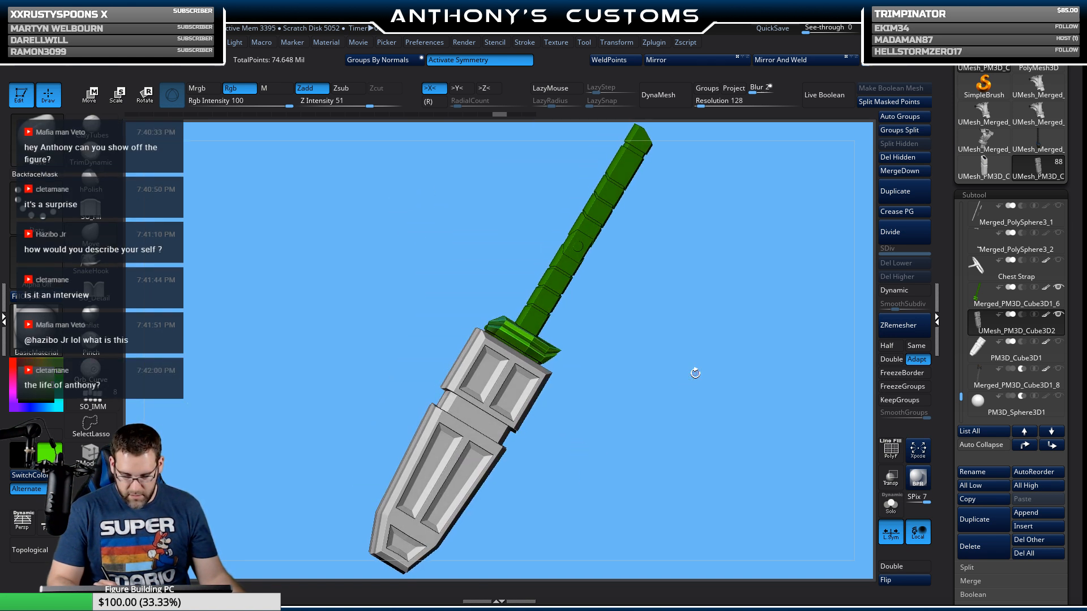
Step: Show all the subtools, frame the full figure with its weapons from the front, and quick-save the project
left_click(1059, 315, "shift")
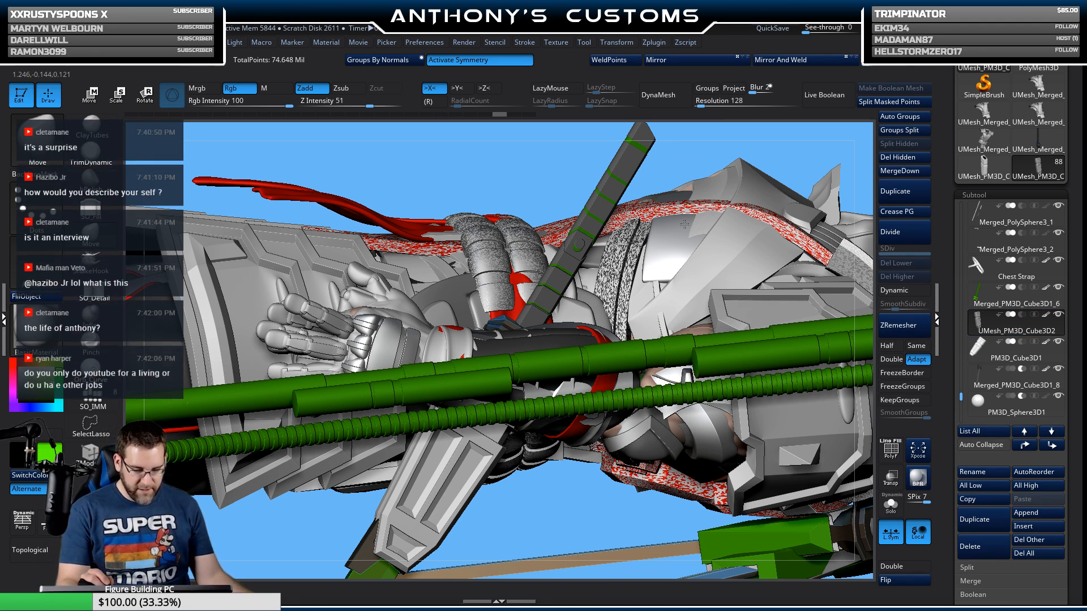
right_click_drag(691, 246, 728, 275)
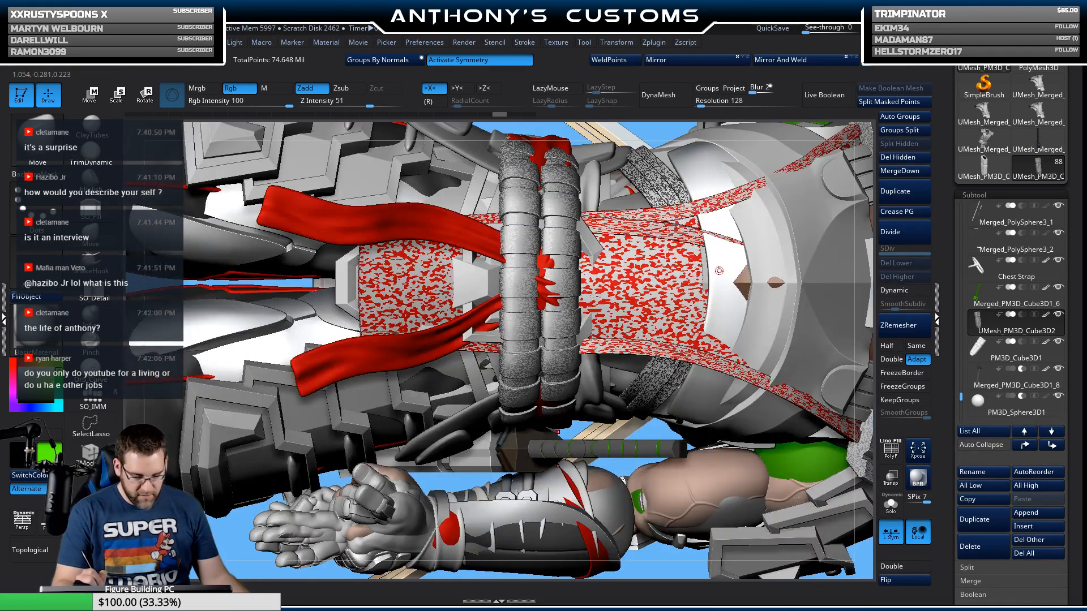
key("f")
key("f")
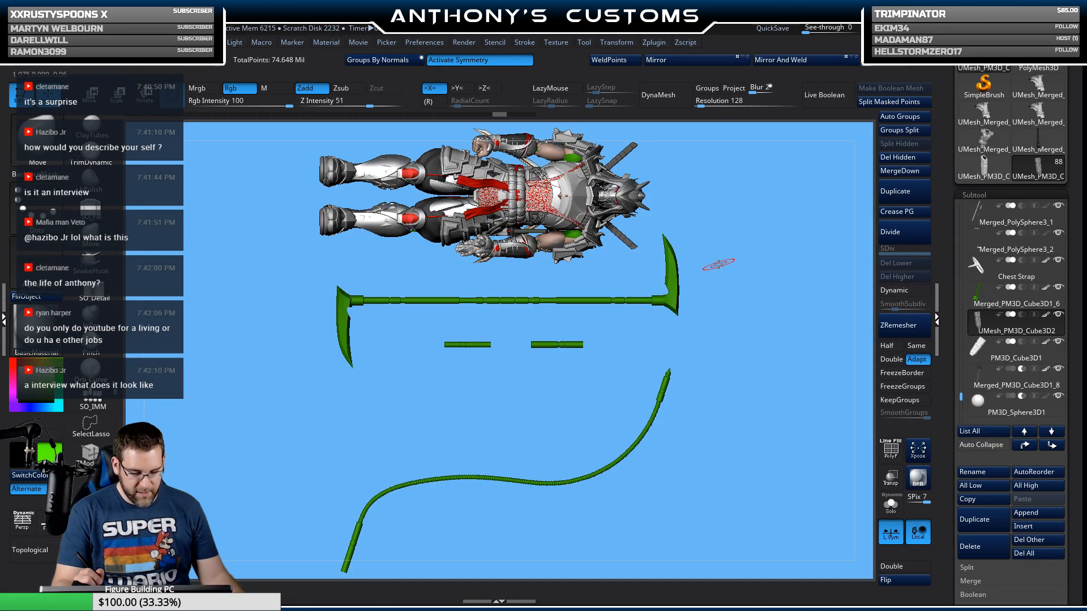
right_click_drag(714, 168, 700, 219)
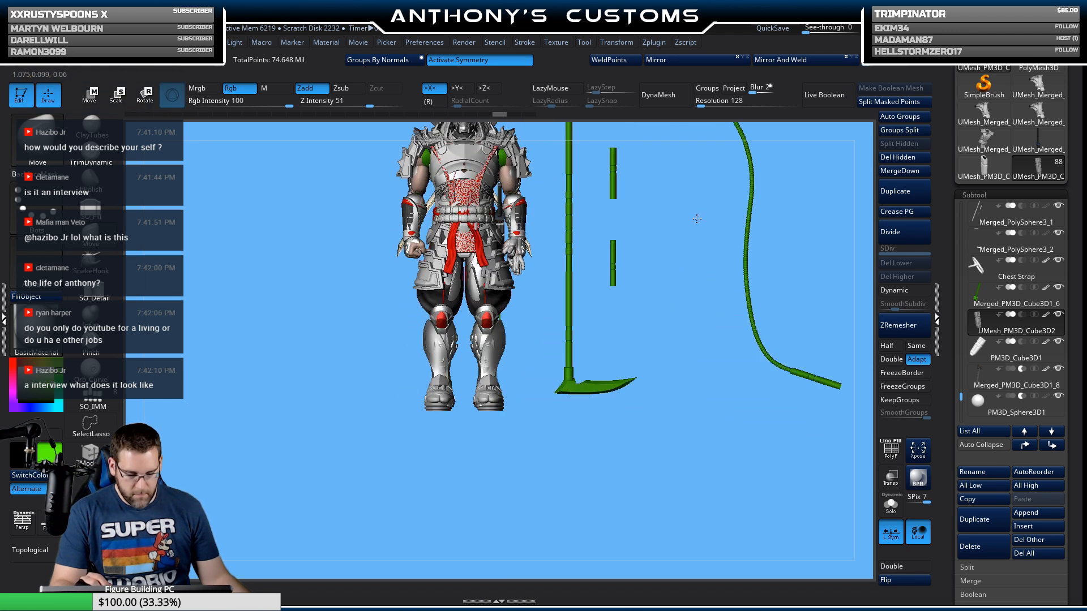
key("ctrl+s")
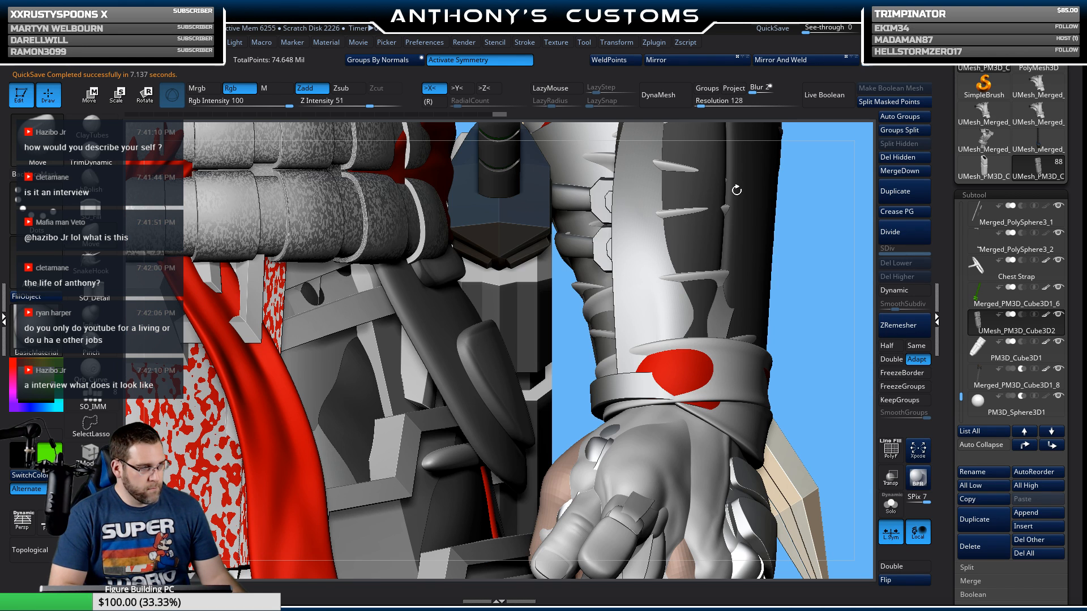
key("f")
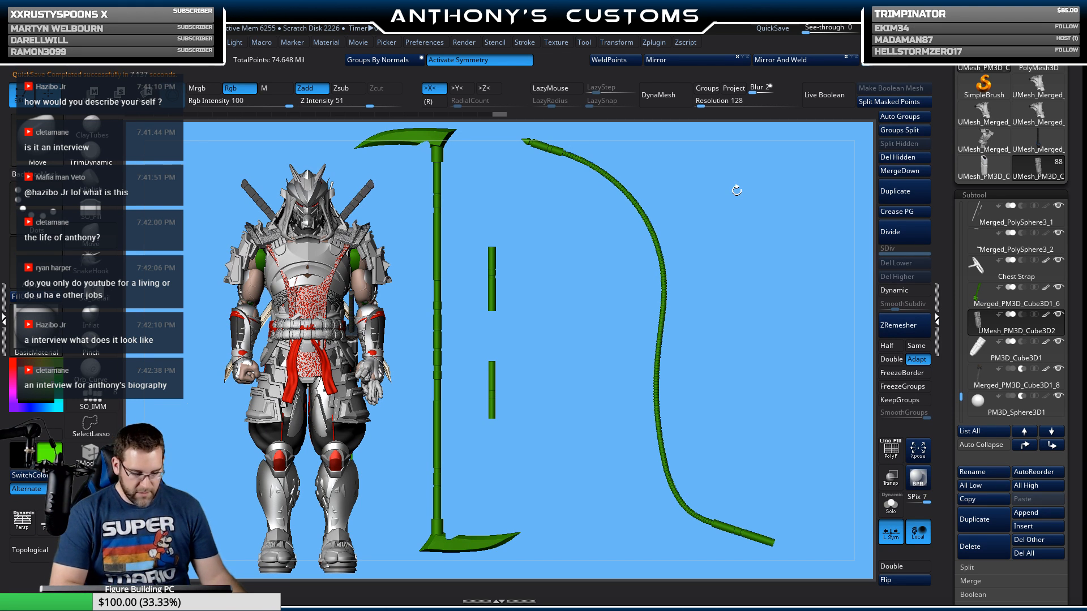
left_click_drag(557, 489, 542, 490)
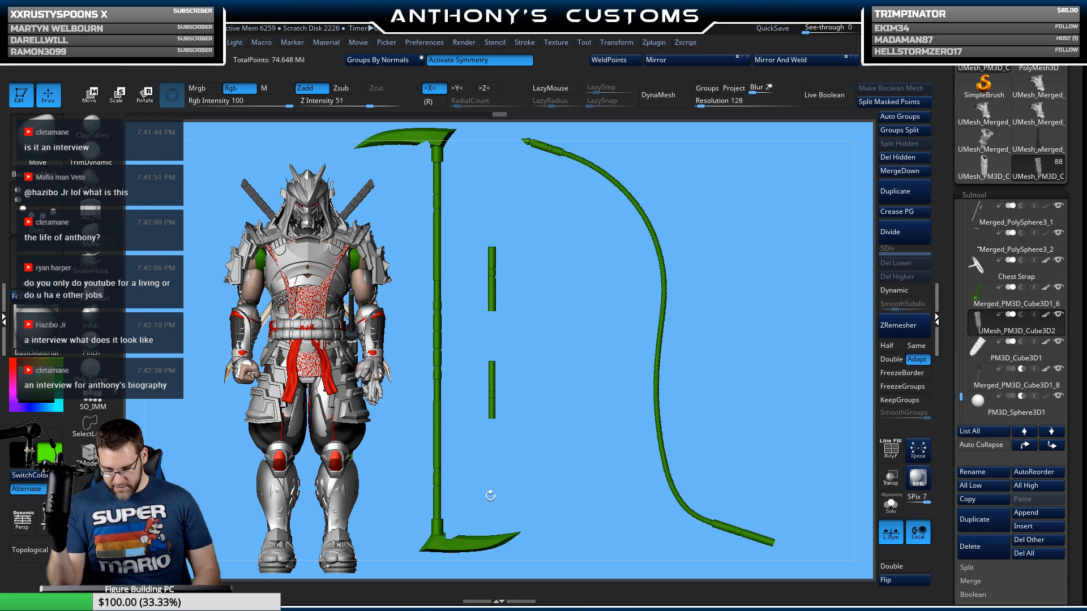
Step: Hide every subtool except UMesh_PM3D_Cube3D2 and frame the sheath
left_click(1062, 346)
left_click(1029, 328)
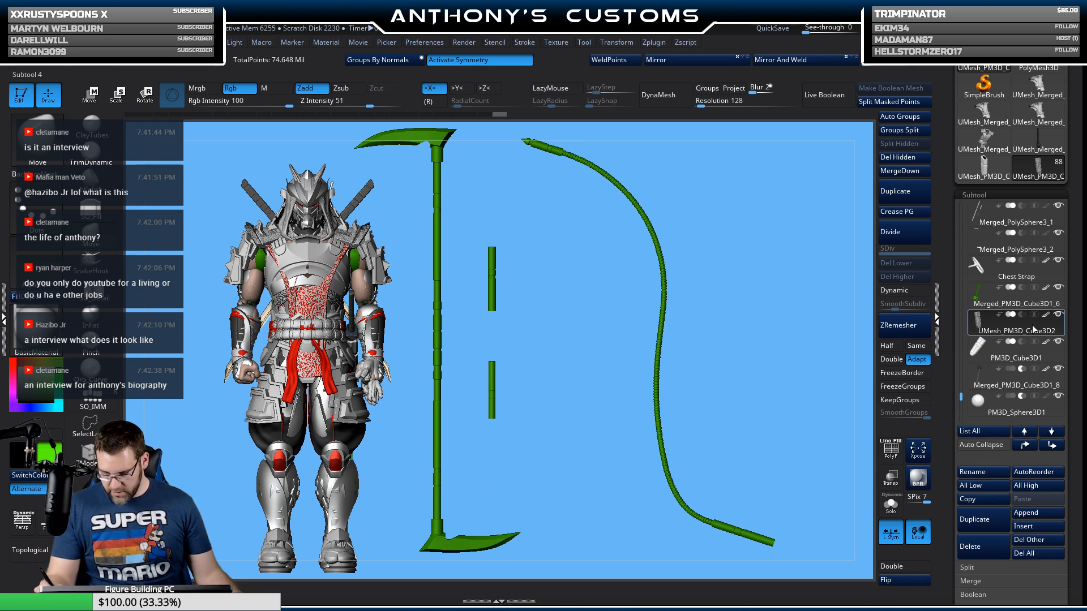
left_click(1059, 316, "shift")
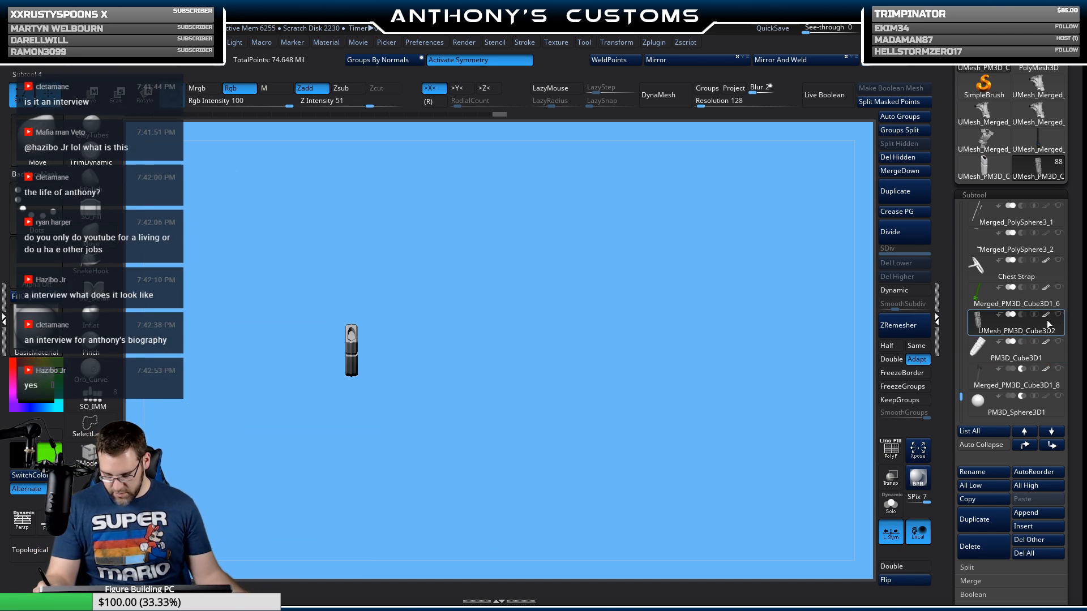
key("f")
left_click_drag(753, 422, 758, 368)
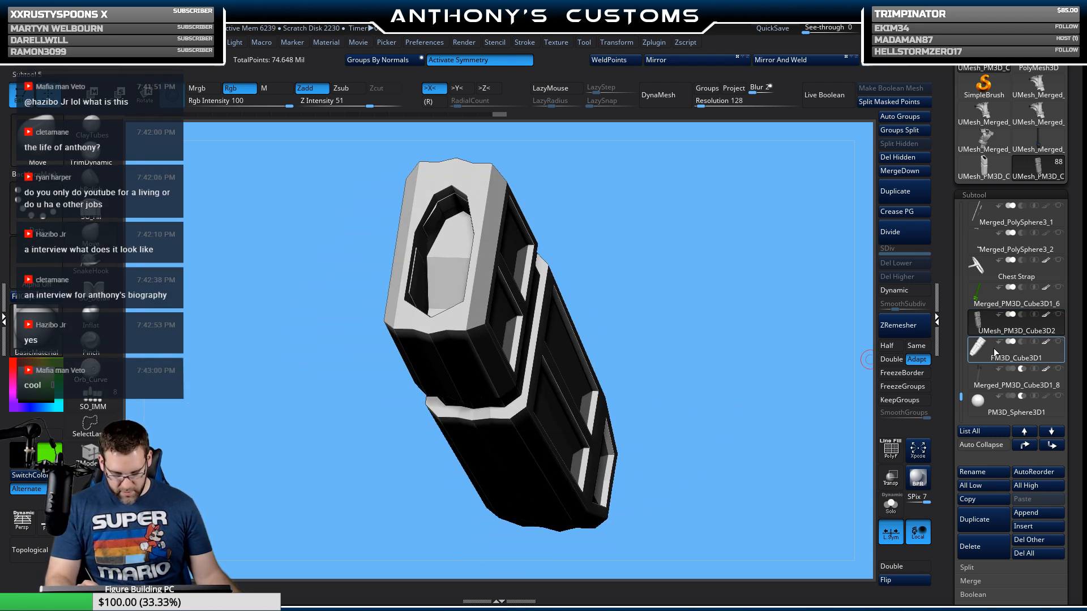
Step: Delete the leftover subtools PM3D_Cube3D1, Merged_PM3D_Cube3D1_8 and PM3D_Sphere3D1
left_click(989, 354)
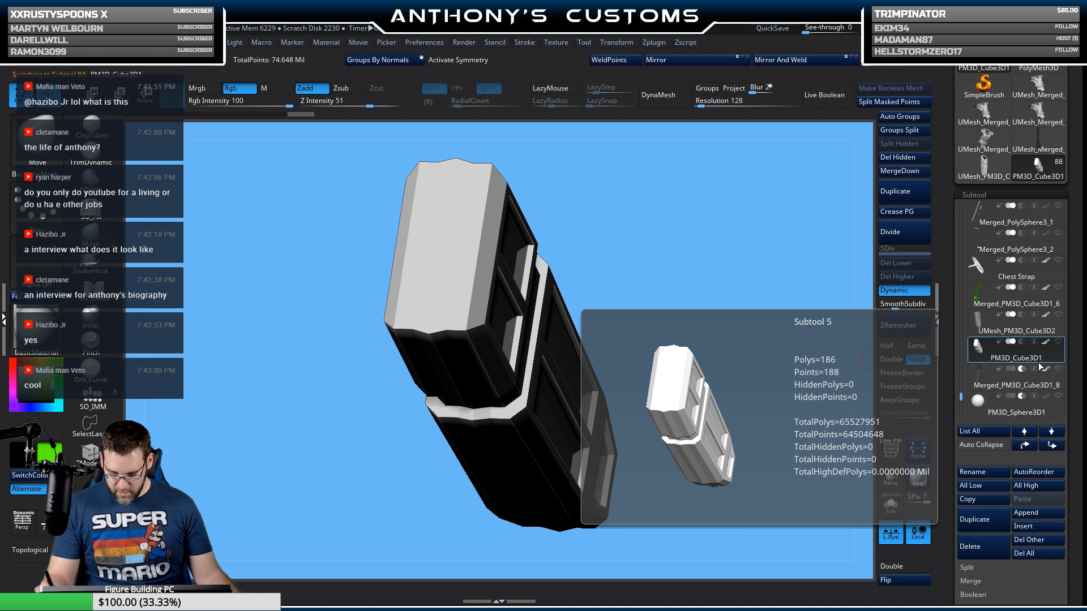
left_click(973, 547)
left_click(879, 572)
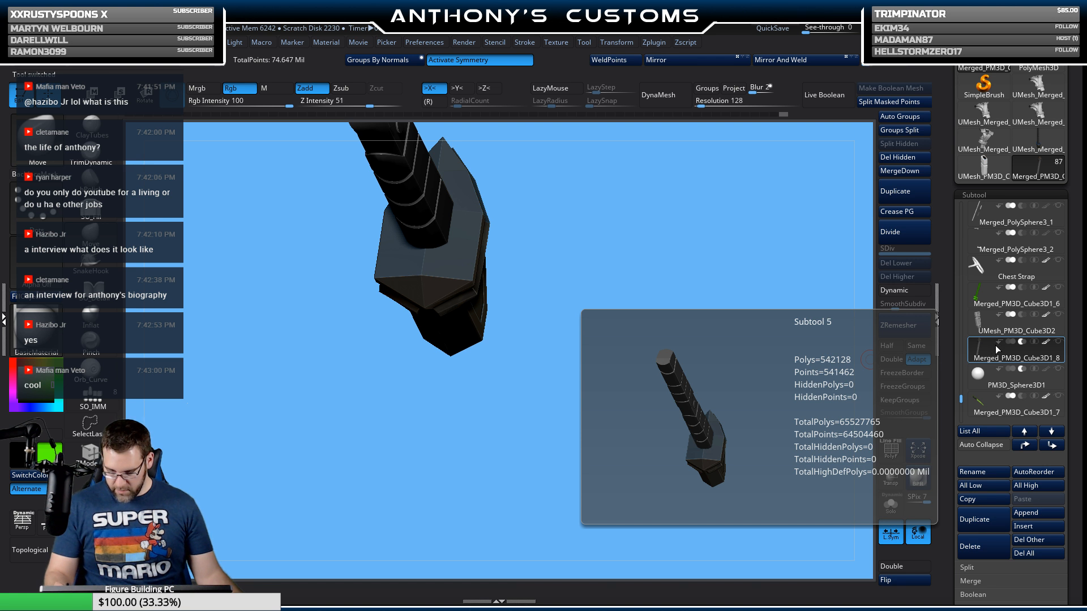
left_click(979, 555)
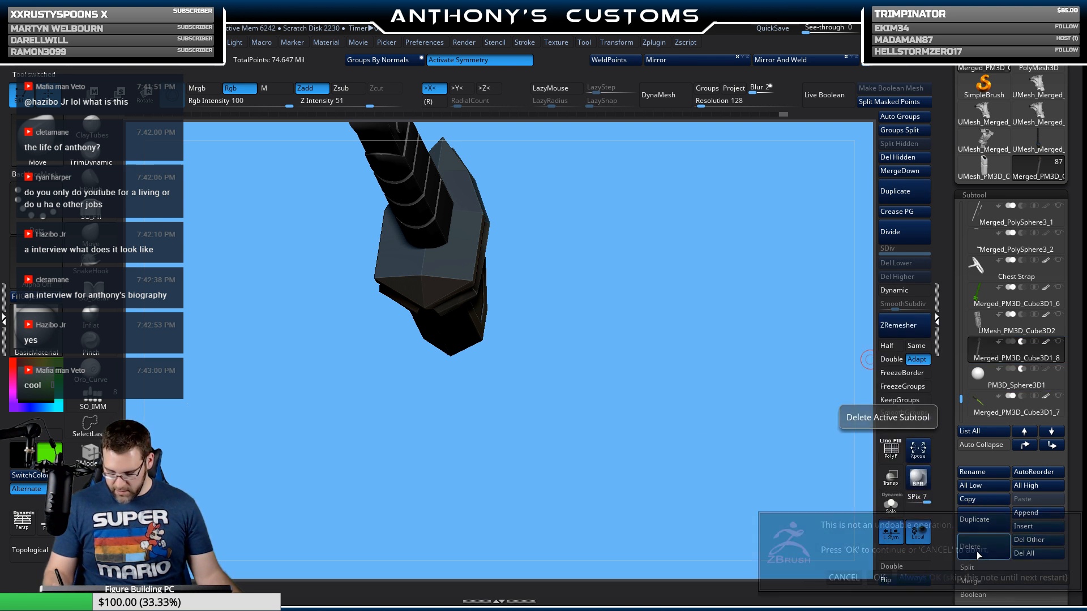
left_click(880, 577)
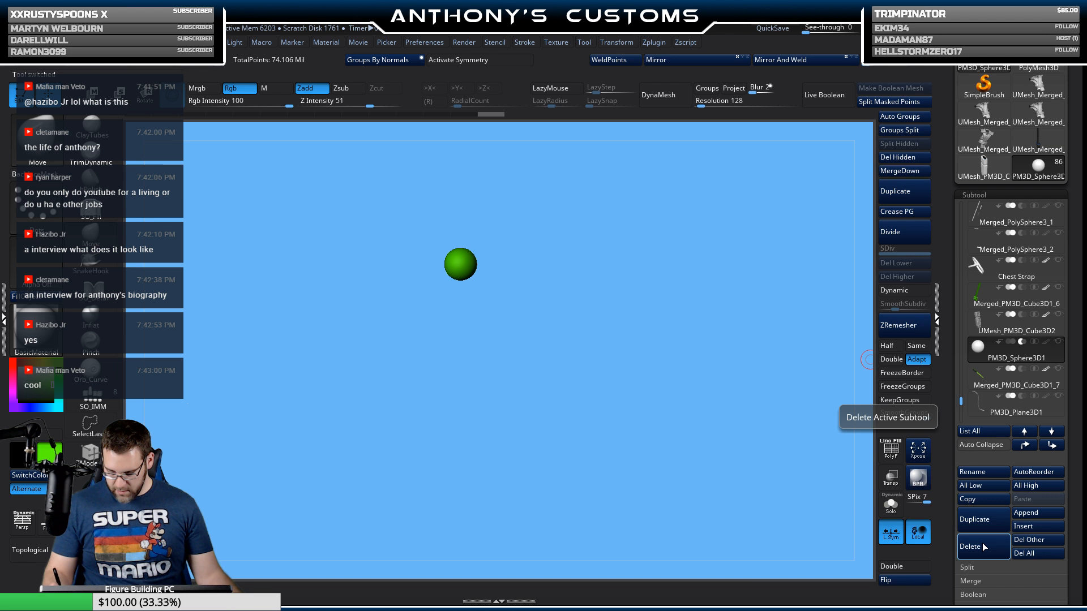
left_click(983, 545)
left_click(879, 570)
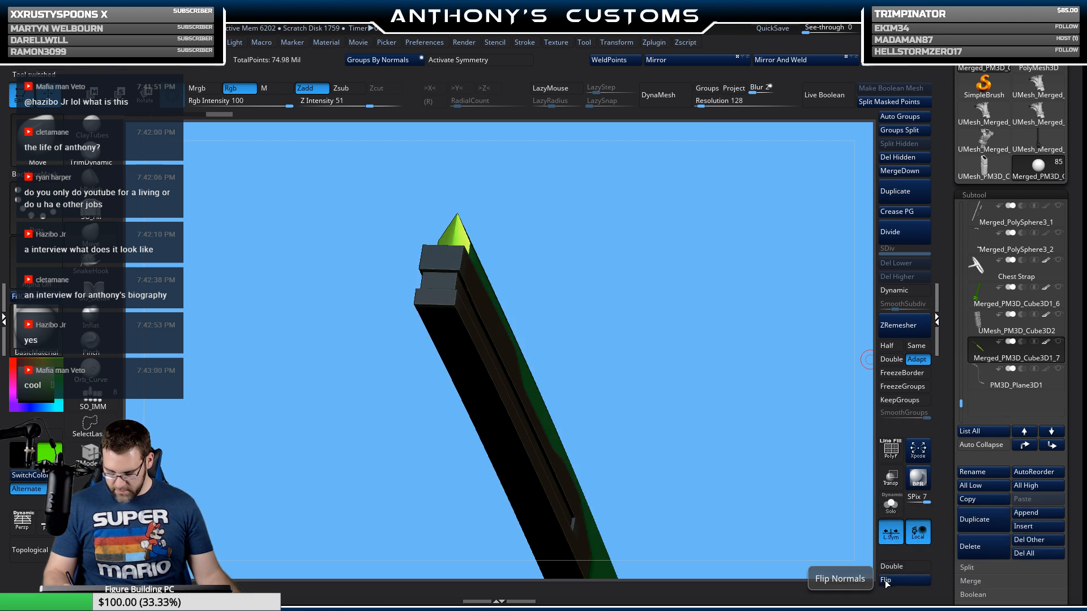
left_click_drag(798, 503, 666, 411)
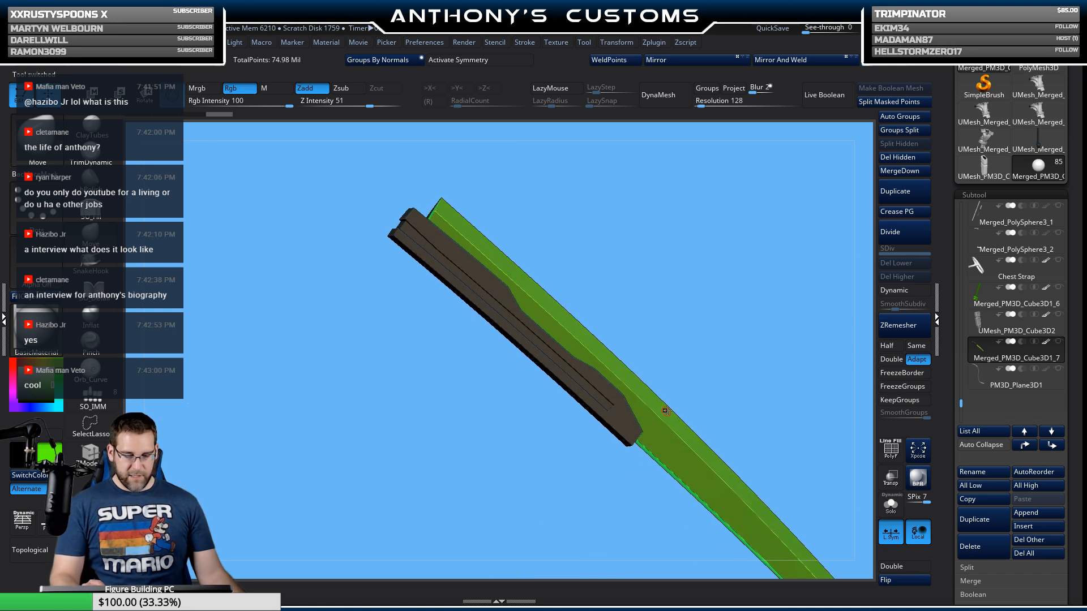
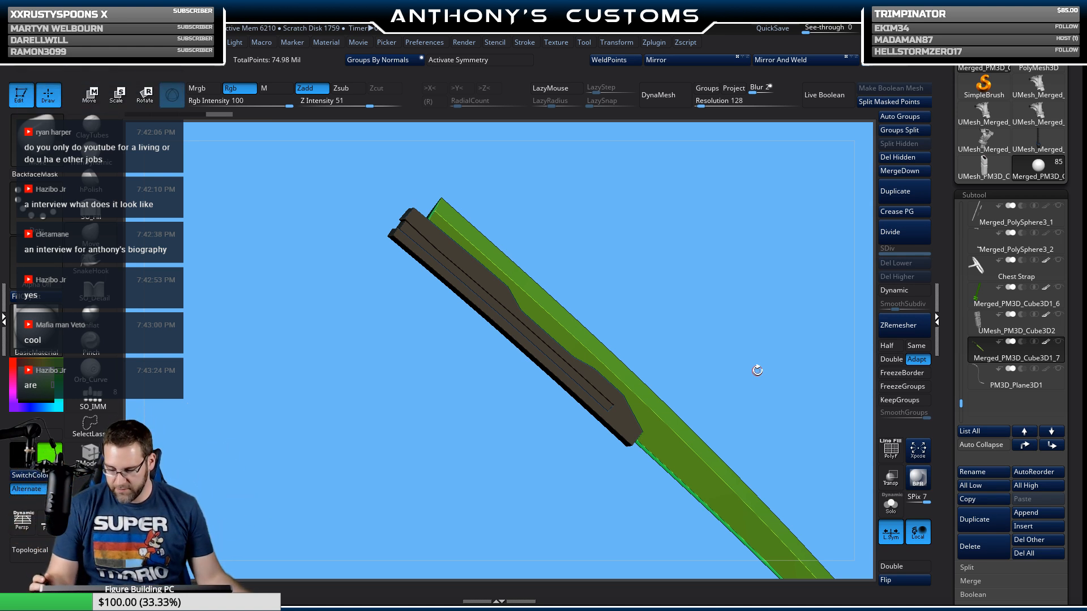
Step: Make UMesh_PM3D_Cube3D2 the active subtool and show it together with the green sword Merged_PM3D_Cube3D1_6
left_click(1056, 326)
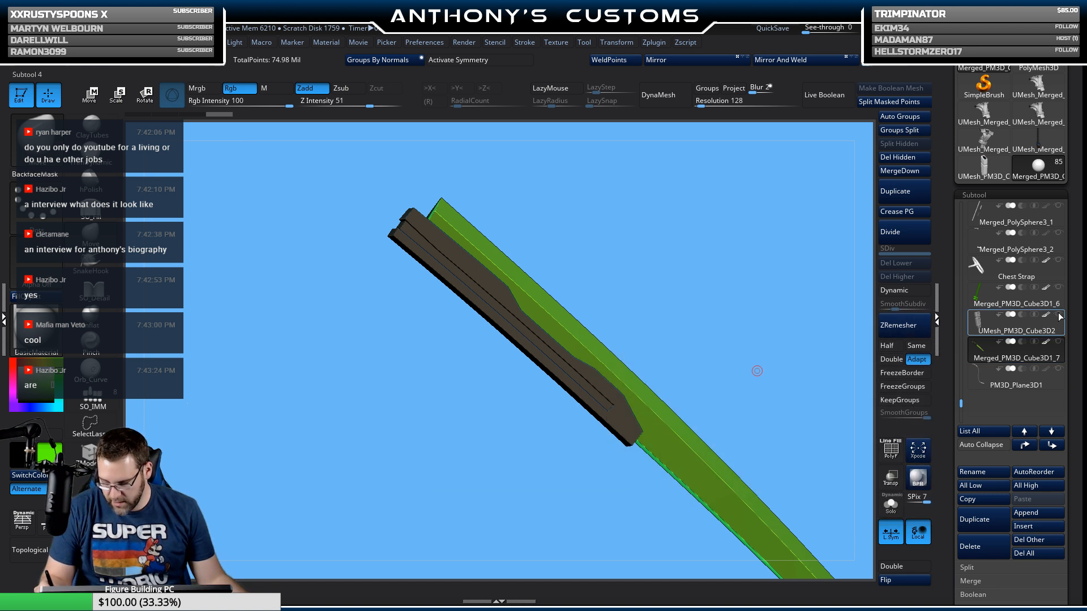
left_click(1058, 314)
left_click(1023, 331)
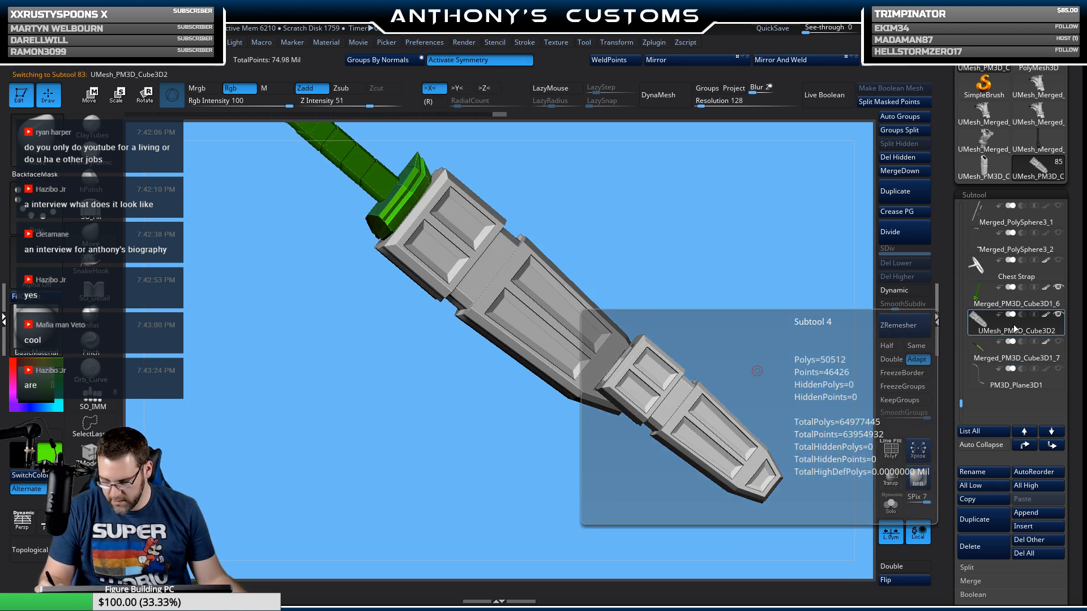
Step: Turn on visibility for the Sheath New, Merged_Ninjato Blade4_1 and Feet 1 subtools
left_click_drag(962, 403, 963, 392)
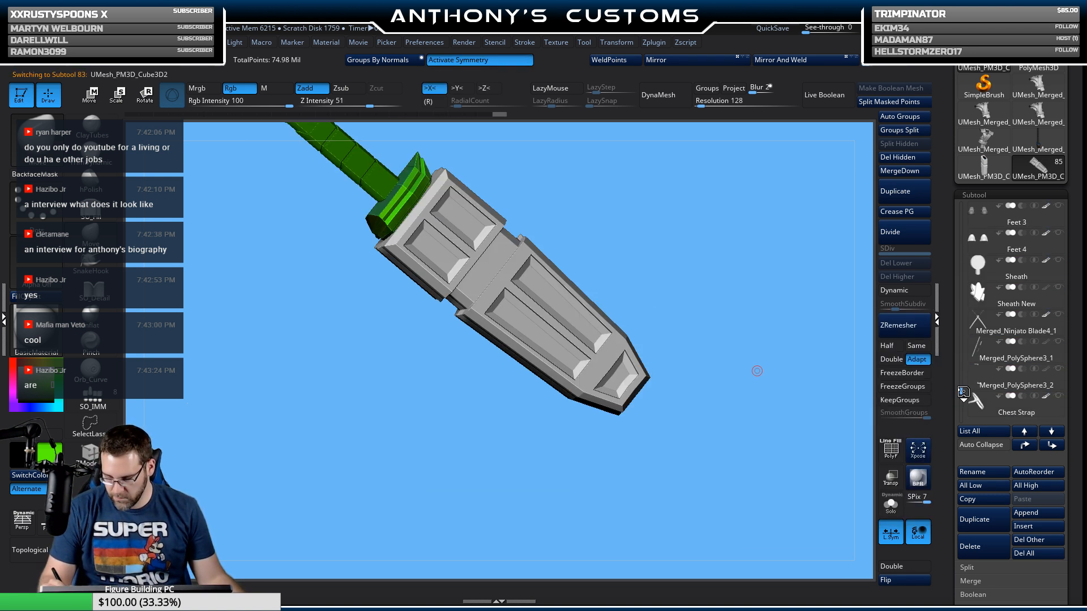
left_click(1058, 315)
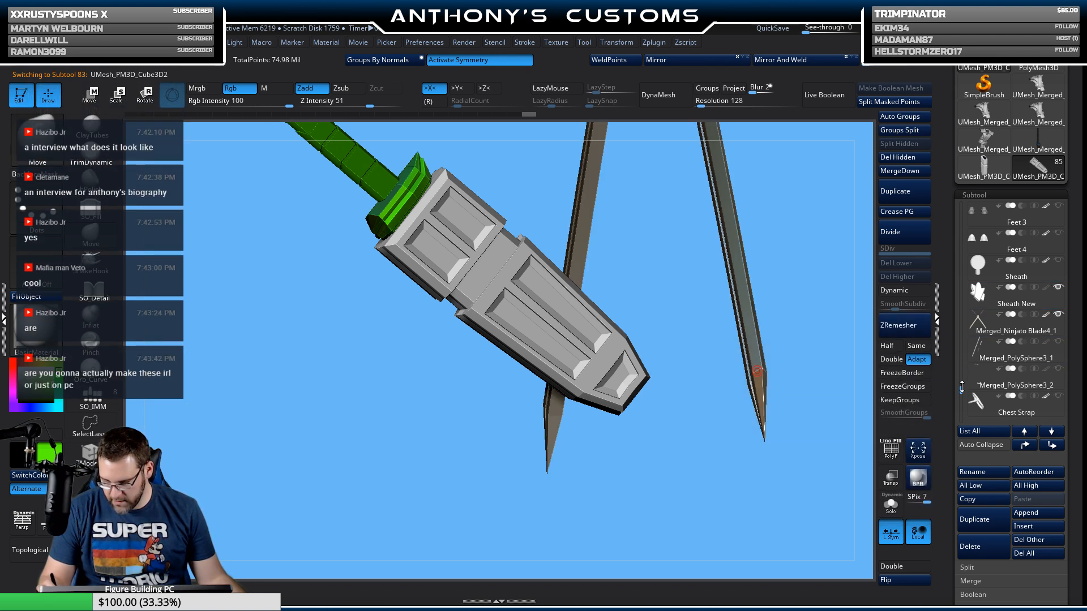
left_click_drag(962, 387, 962, 372)
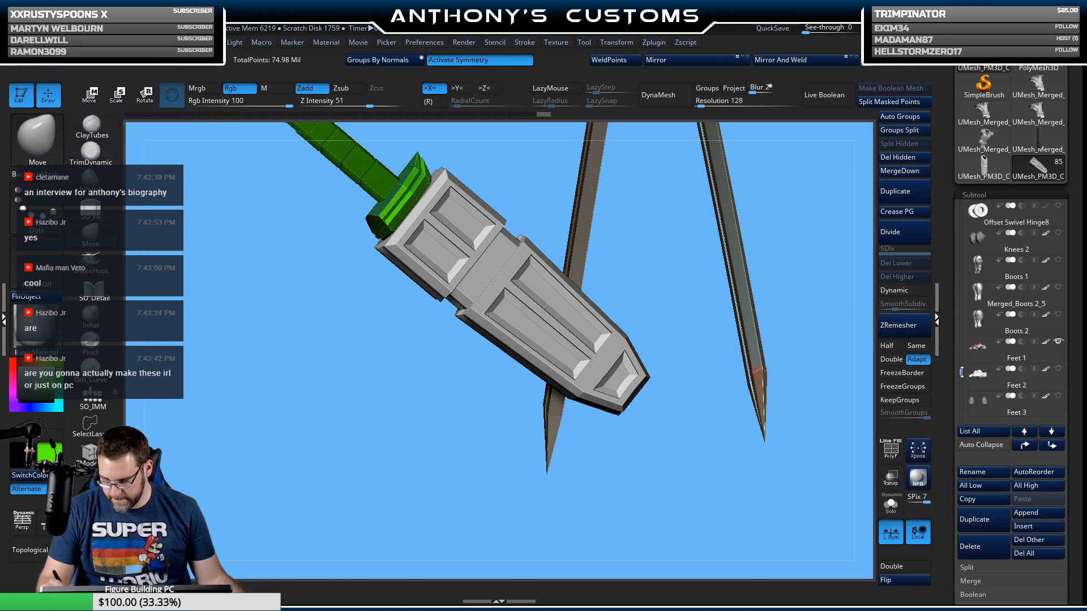
mouse_move(1013, 332)
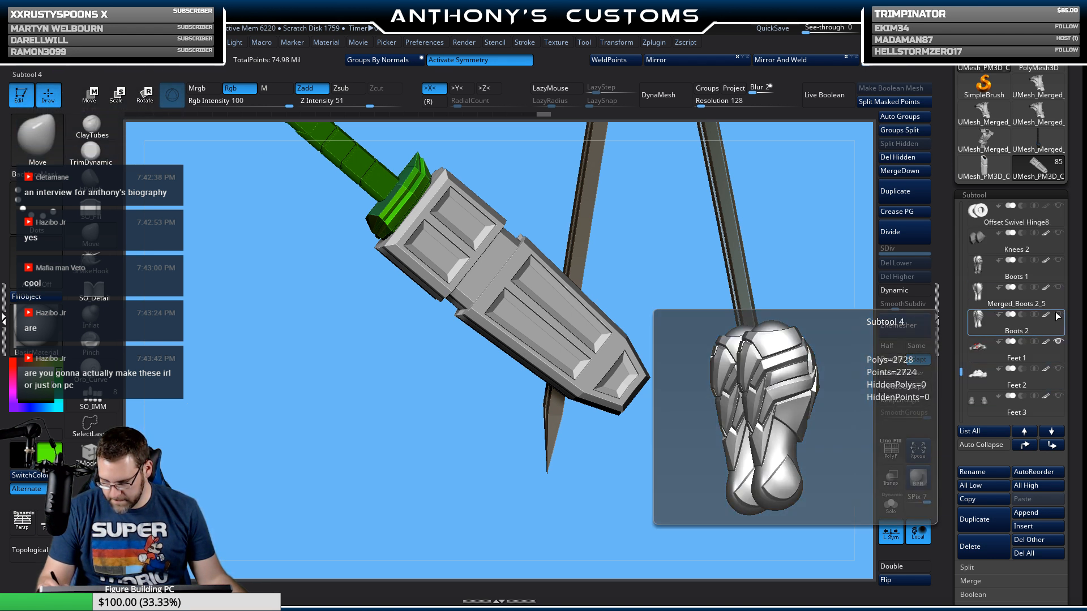
Step: Turn on visibility for Knees 1, Cyborg Legs, Samurai Thighs and Merged_Skin_ZSphere12
left_click_drag(962, 372, 962, 358)
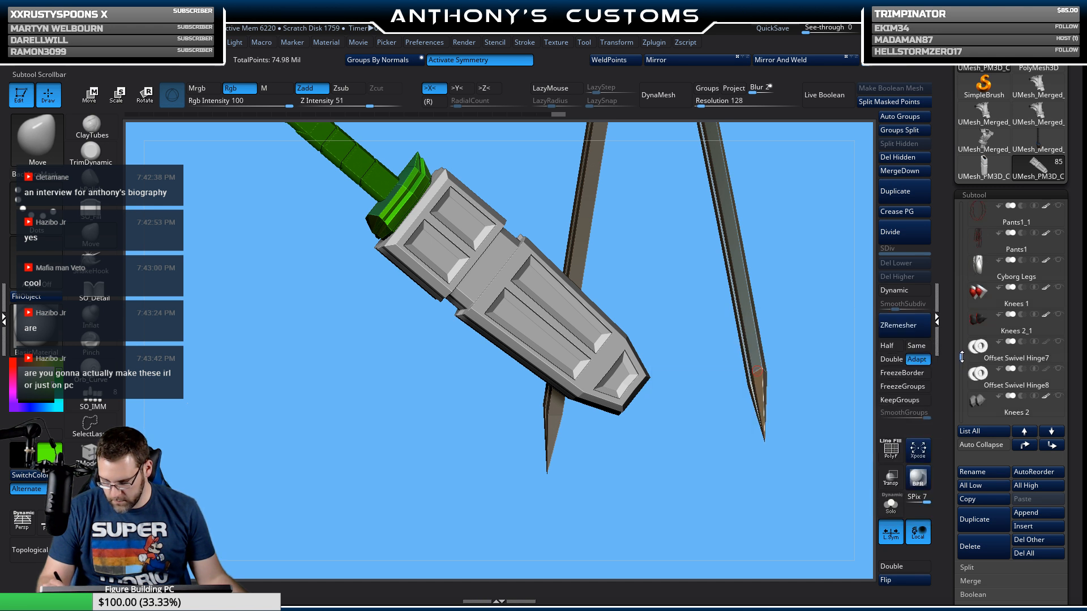
mouse_move(1059, 297)
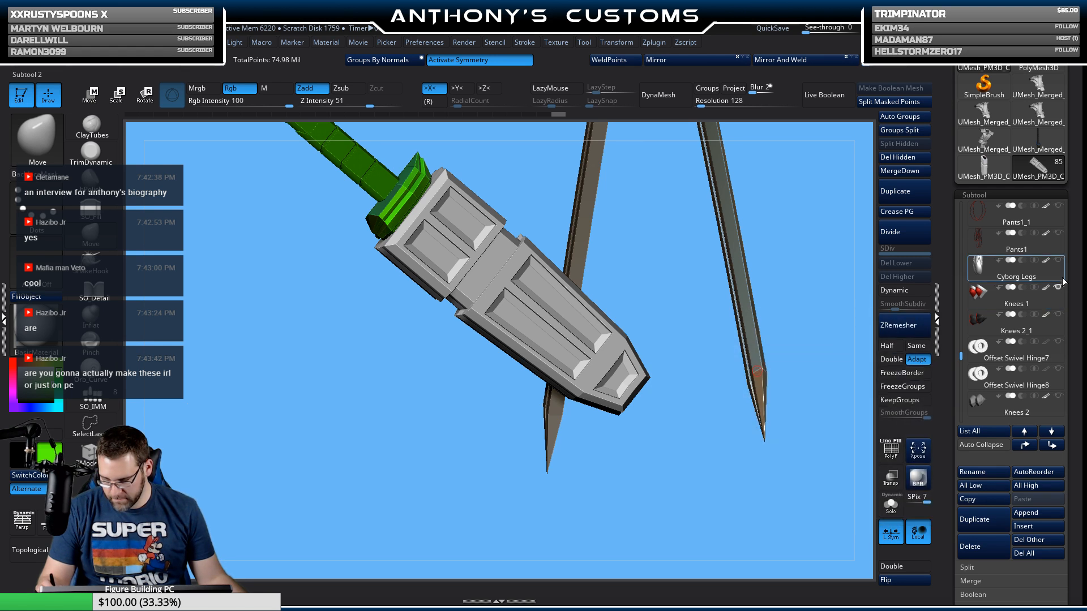
left_click(1058, 260)
left_click_drag(962, 356, 961, 344)
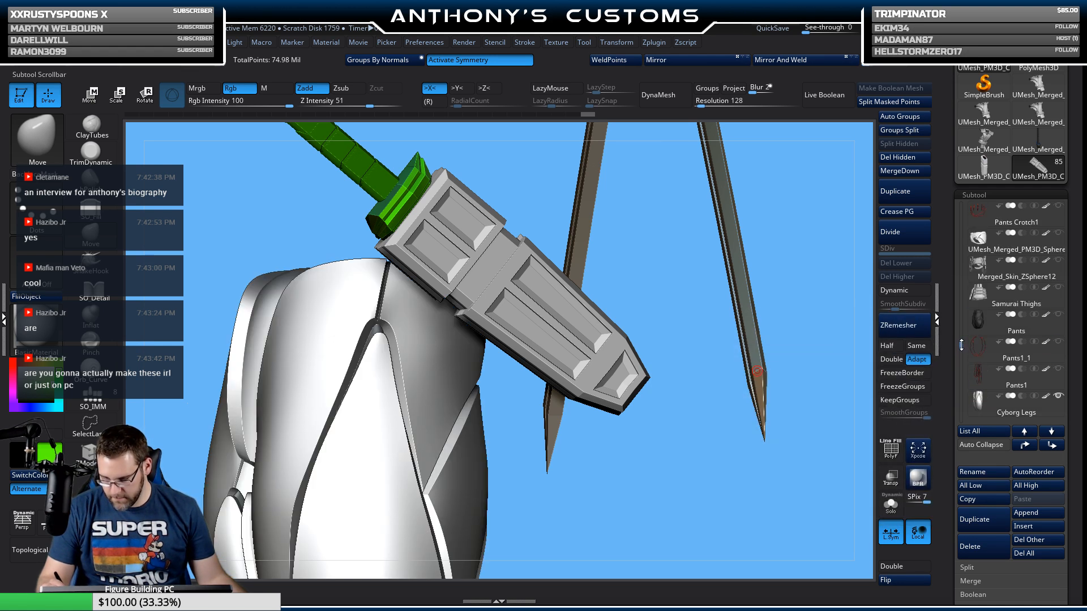
left_click(1058, 287)
left_click(1059, 260)
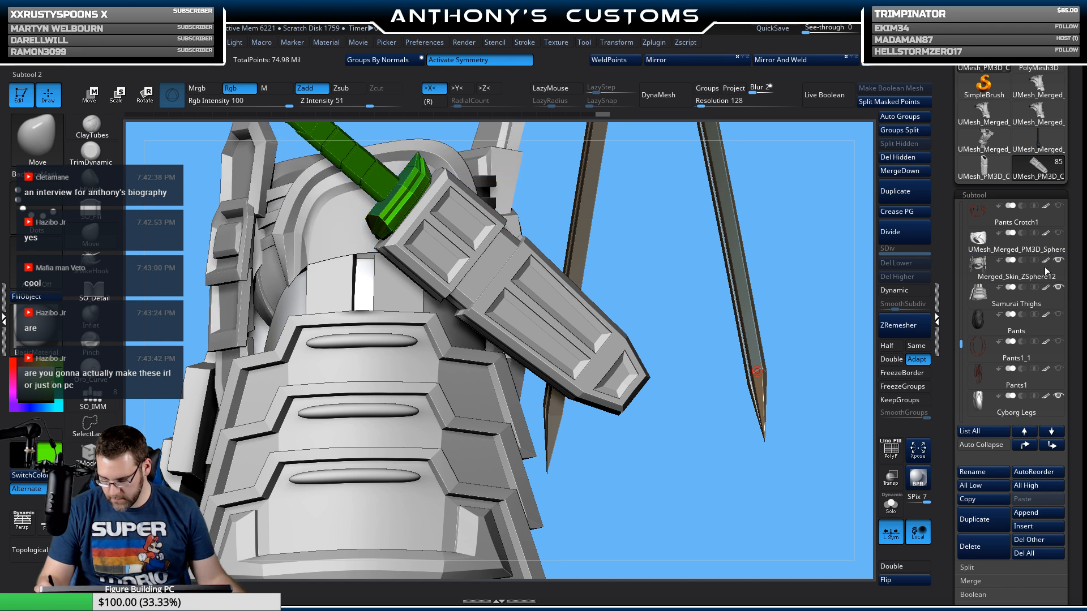
Step: Turn on visibility for the Cyborg Abdomen 2 subtool
left_click_drag(961, 344, 963, 319)
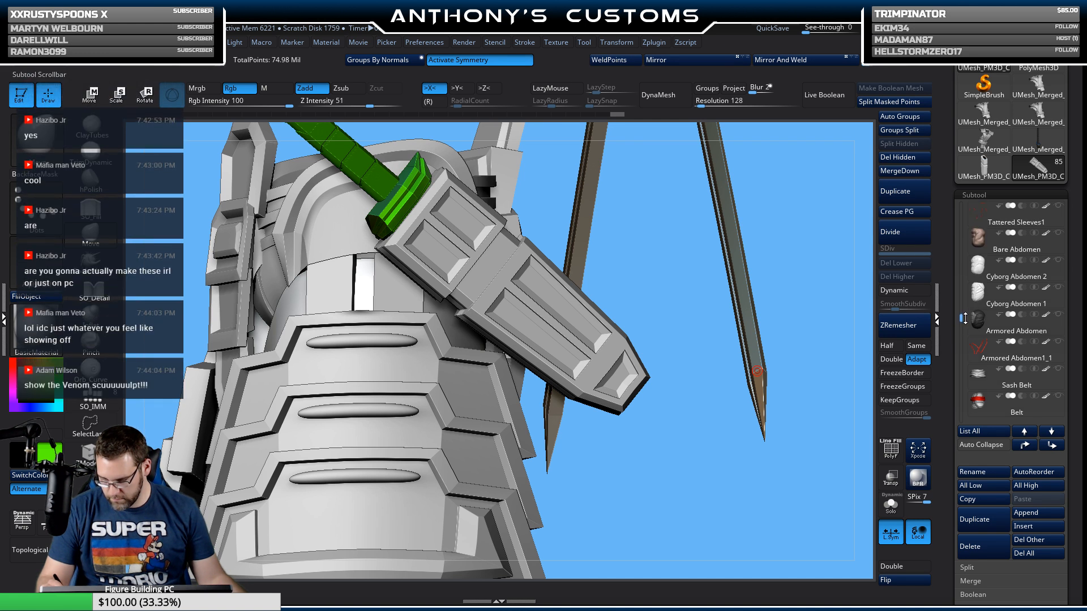
mouse_move(988, 310)
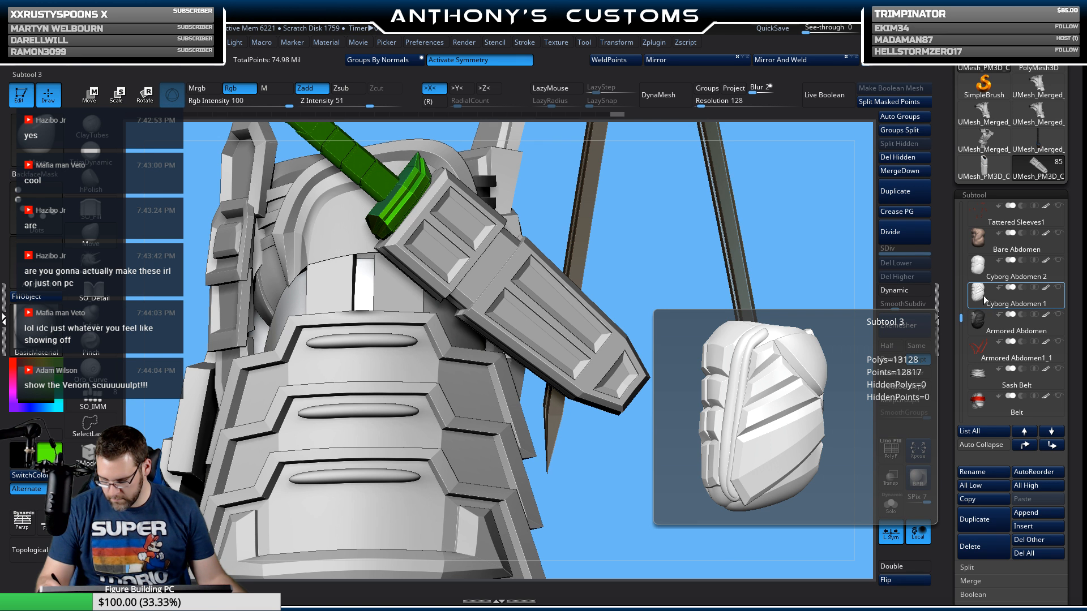
mouse_move(995, 276)
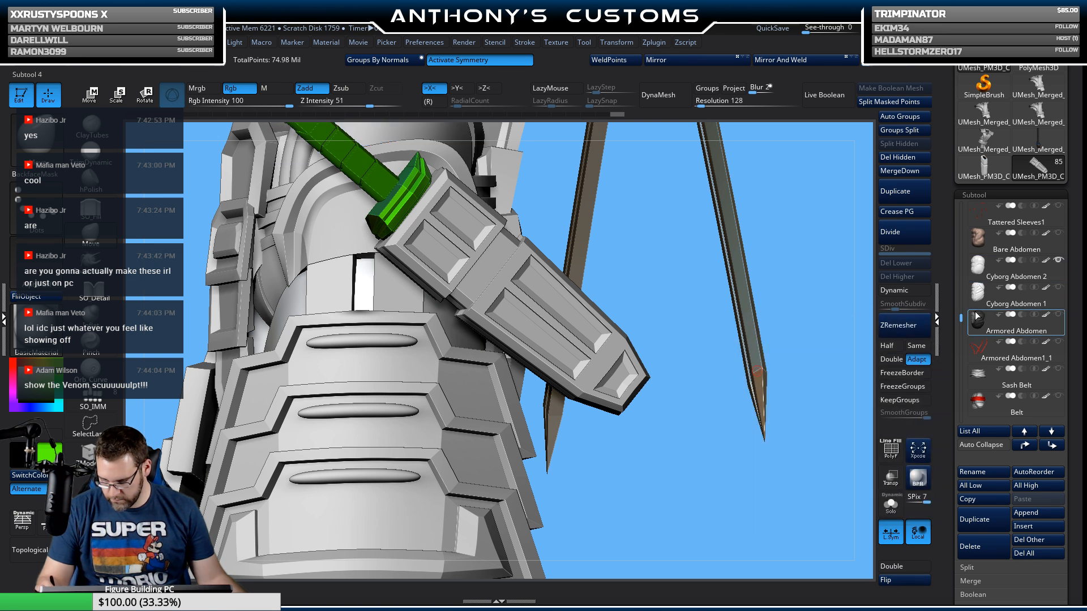
Step: Turn on visibility for the Index1, Cyborg Forearms, Cyborg Elbows, Cyborg Biceps and Cyborg Shoulder subtools
left_click_drag(963, 318, 964, 272)
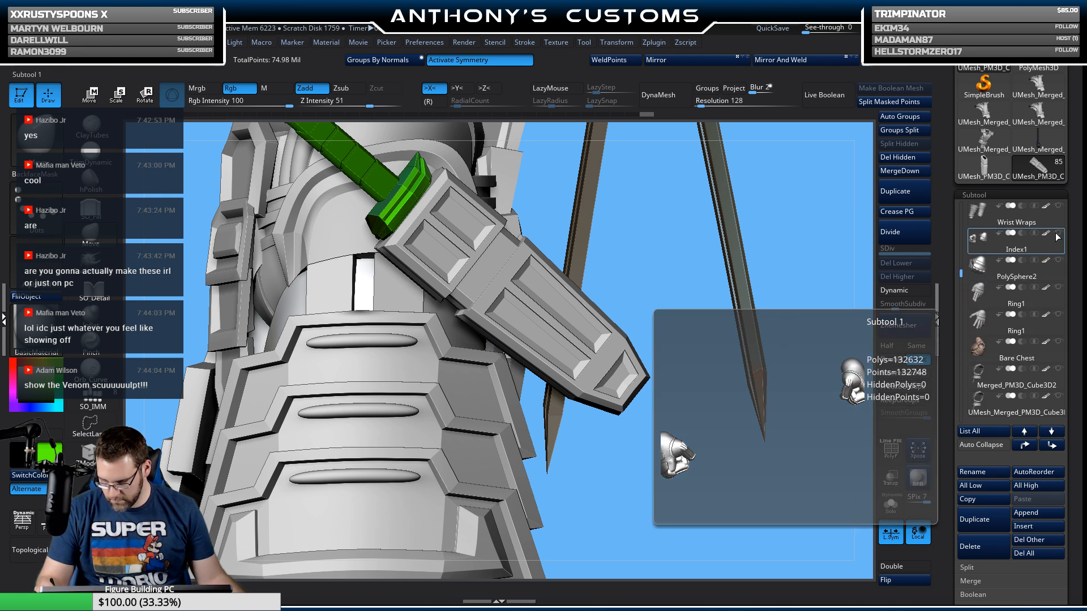
left_click(1058, 237)
left_click_drag(962, 274, 962, 254)
left_click(1059, 261)
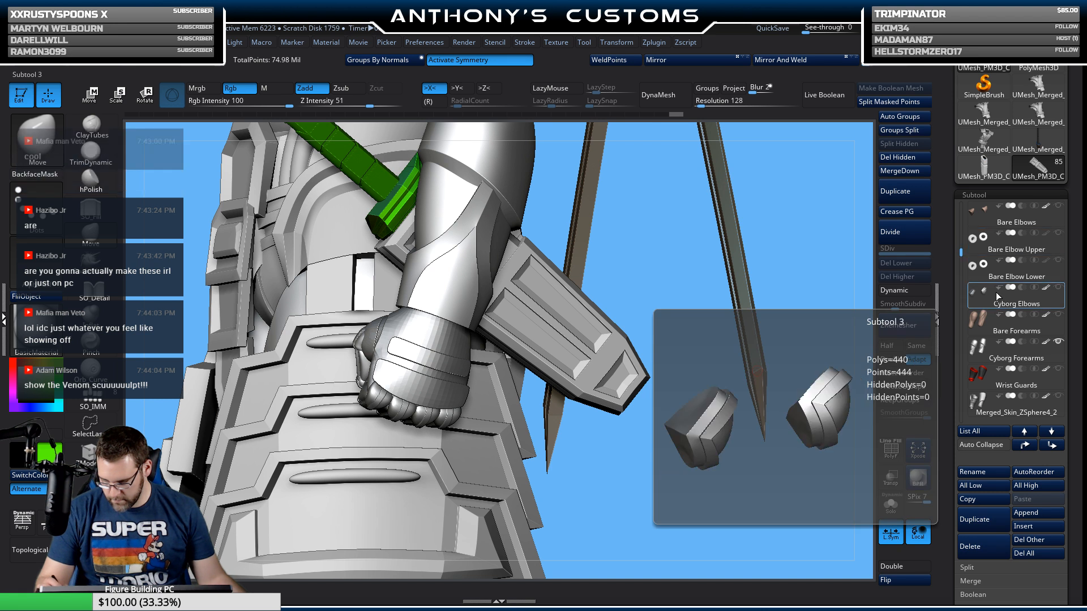
left_click(1058, 287)
left_click_drag(961, 248, 961, 242)
left_click(1059, 232)
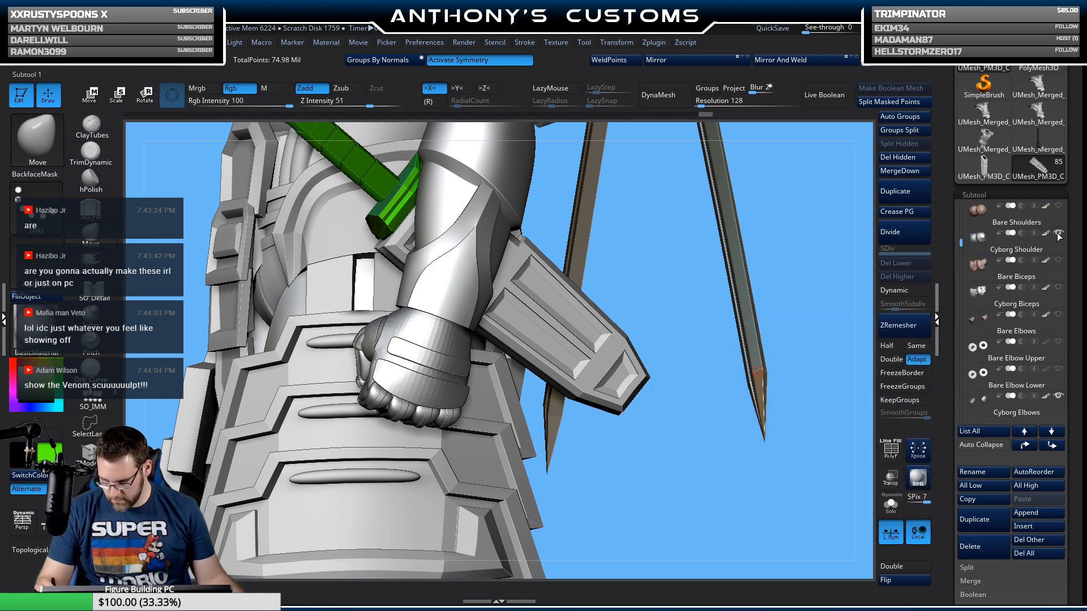
Step: Turn on visibility for Samurai Chest and both Samurai Helmet and Shoulders subtools, and frame the whole figure from the front
left_click(970, 247)
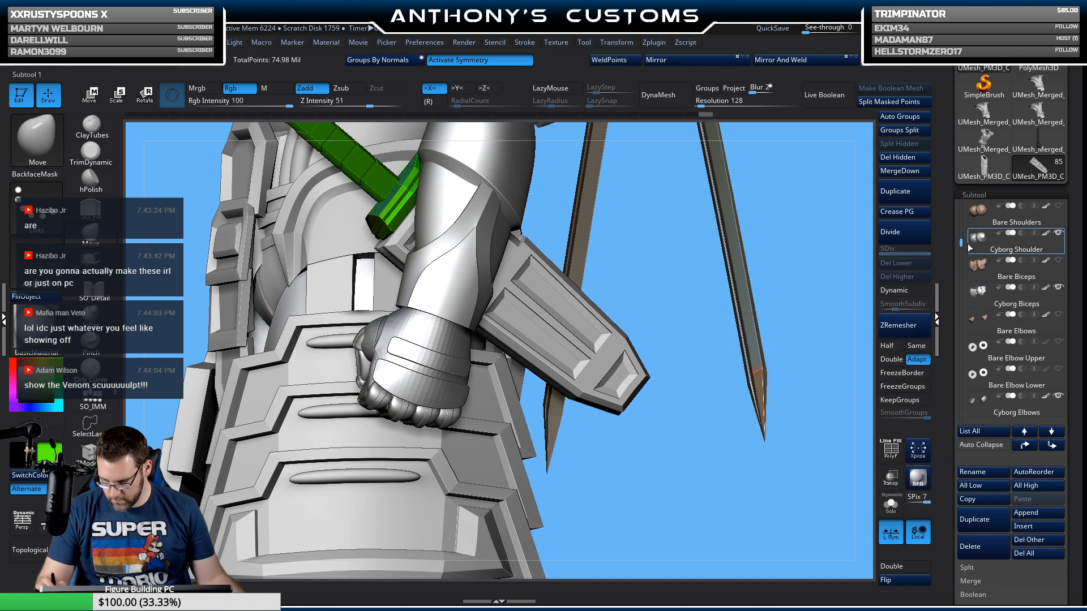
scroll(1047, 233, "up", 3)
left_click(1042, 221)
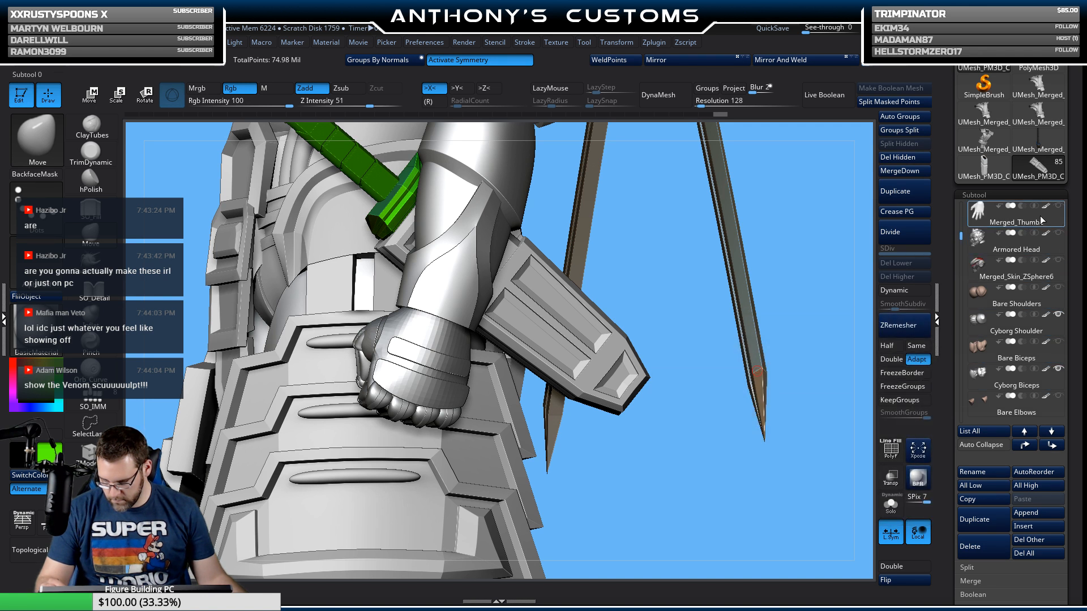
left_click_drag(961, 234, 961, 219)
mouse_move(1052, 240)
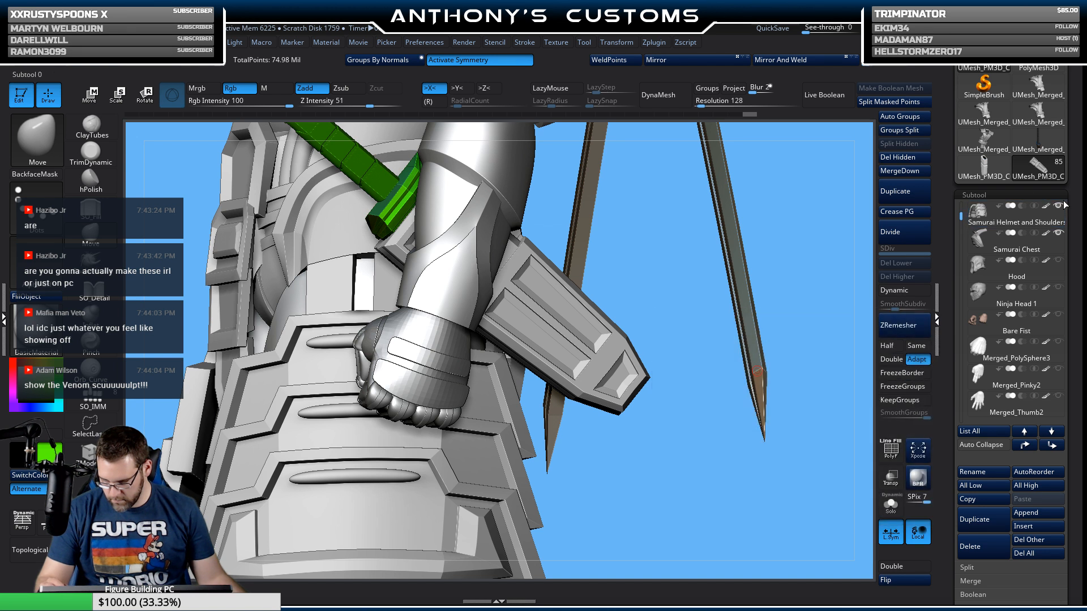
left_click_drag(961, 213, 962, 209)
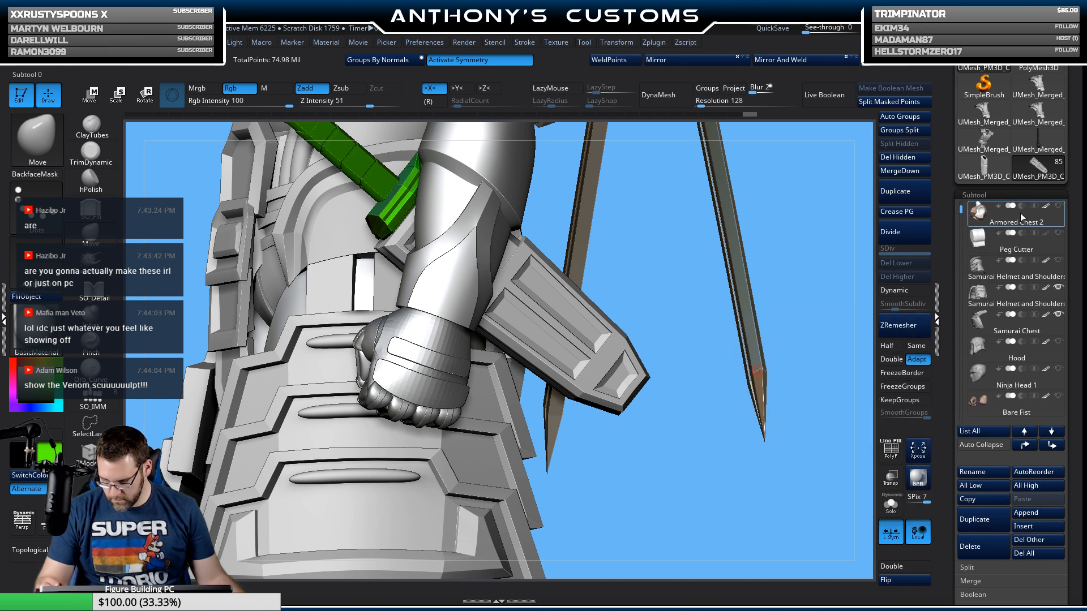
left_click(1058, 261)
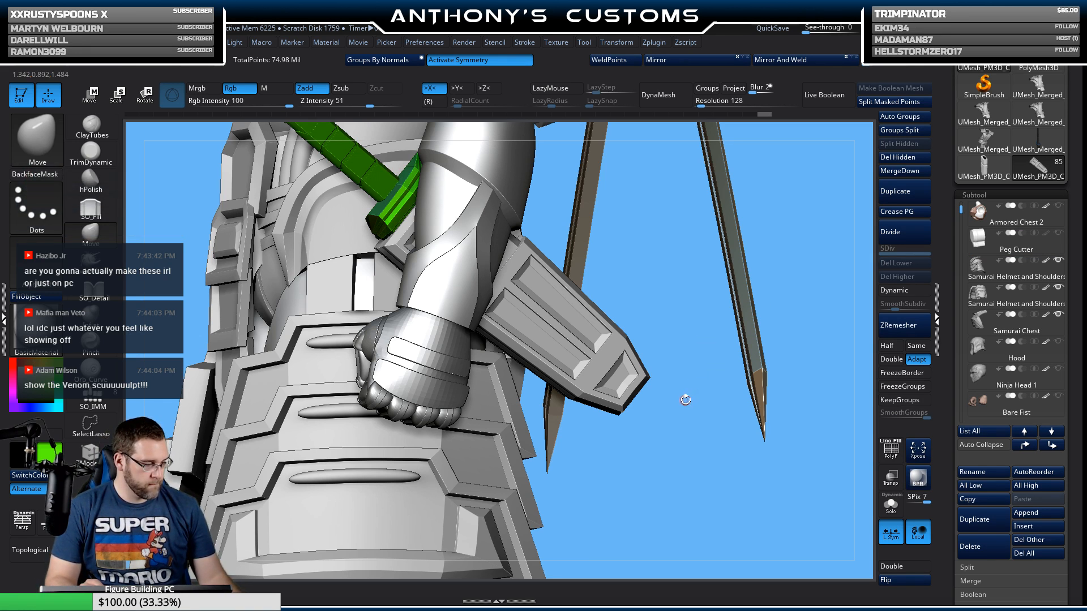
key("f")
left_click_drag(660, 447, 704, 450)
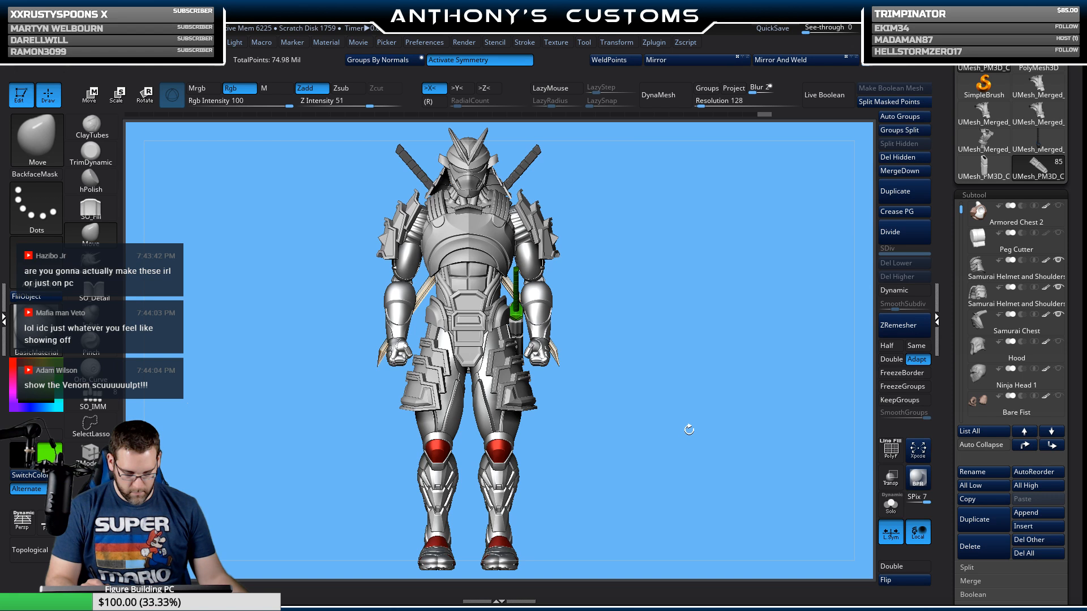
mouse_move(674, 456)
left_mouse_down()
mouse_move(702, 455)
mouse_move(678, 455)
left_mouse_up()
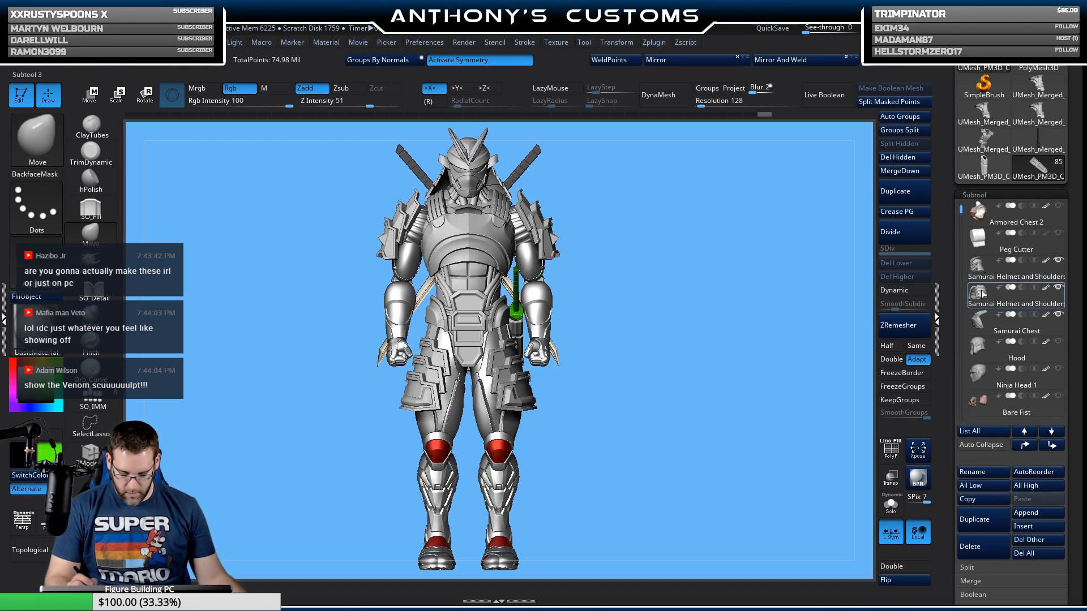
Step: Replace the visible Boots 2 with Boots 1, and Knees 1 with Knees 2_1
left_click_drag(962, 210, 957, 374)
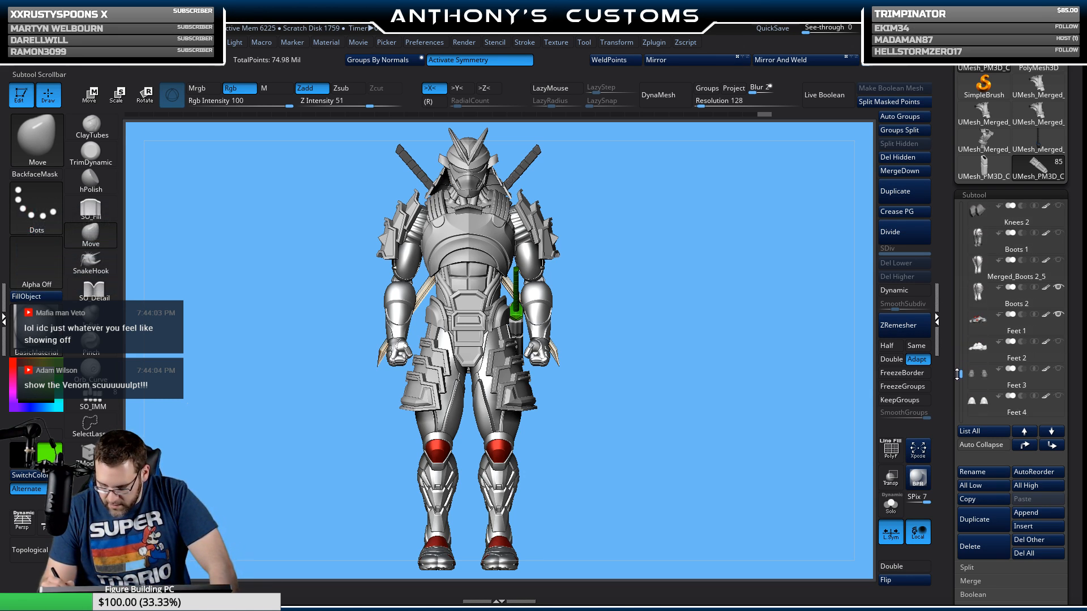
left_click(1058, 233)
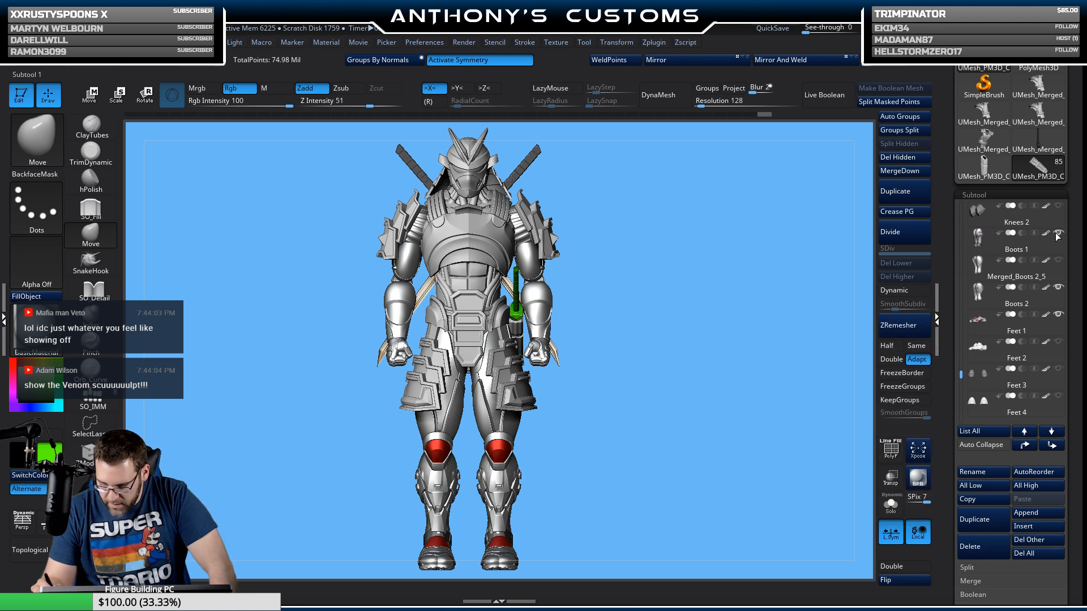
left_click(1058, 289)
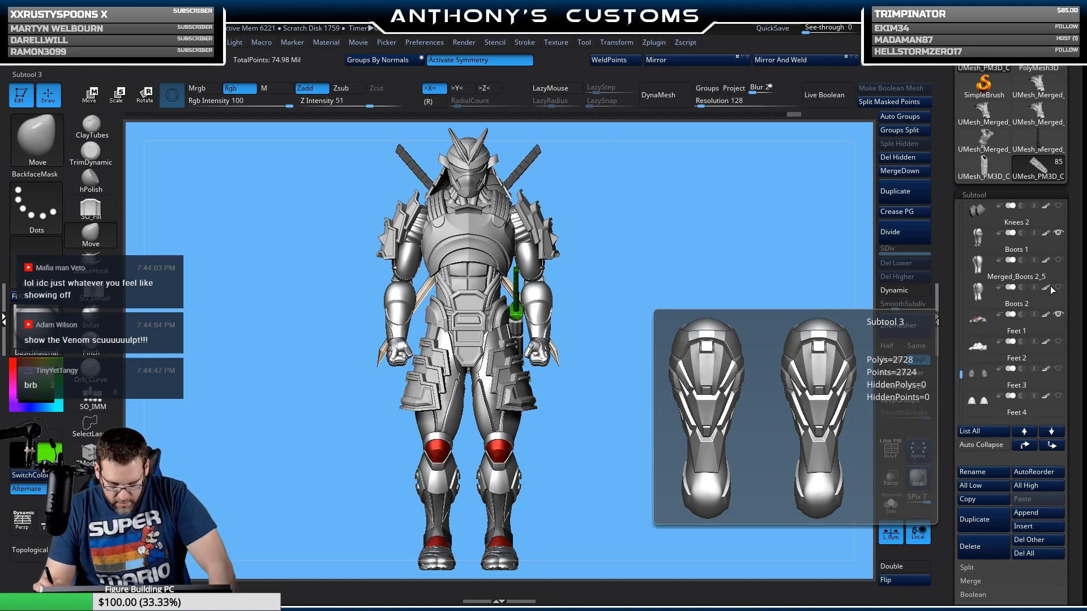
left_click(1058, 222)
left_click_drag(962, 373, 962, 360)
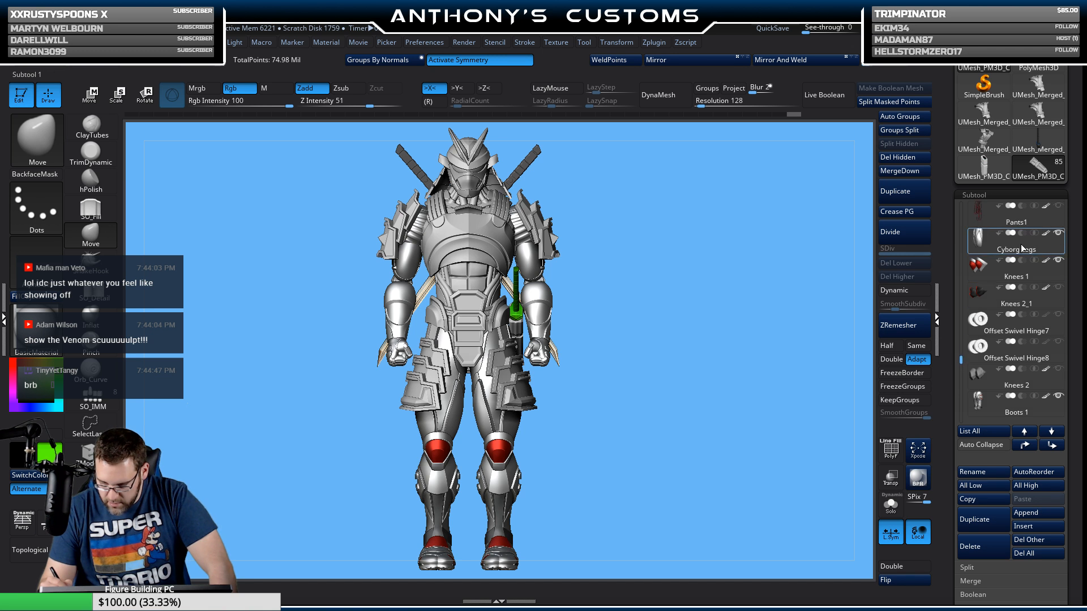
left_click(1059, 288)
left_click(1060, 289)
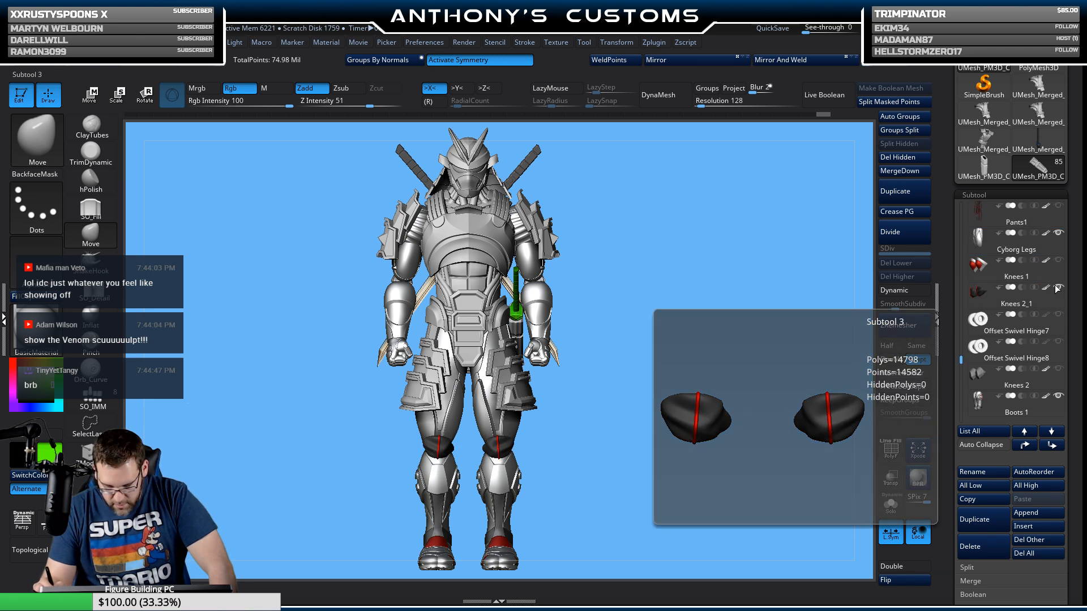
Step: Hide Cyborg Legs and turn on visibility for Pants1, Pants1_1 and Pants
left_click(1056, 230)
left_click(1058, 206)
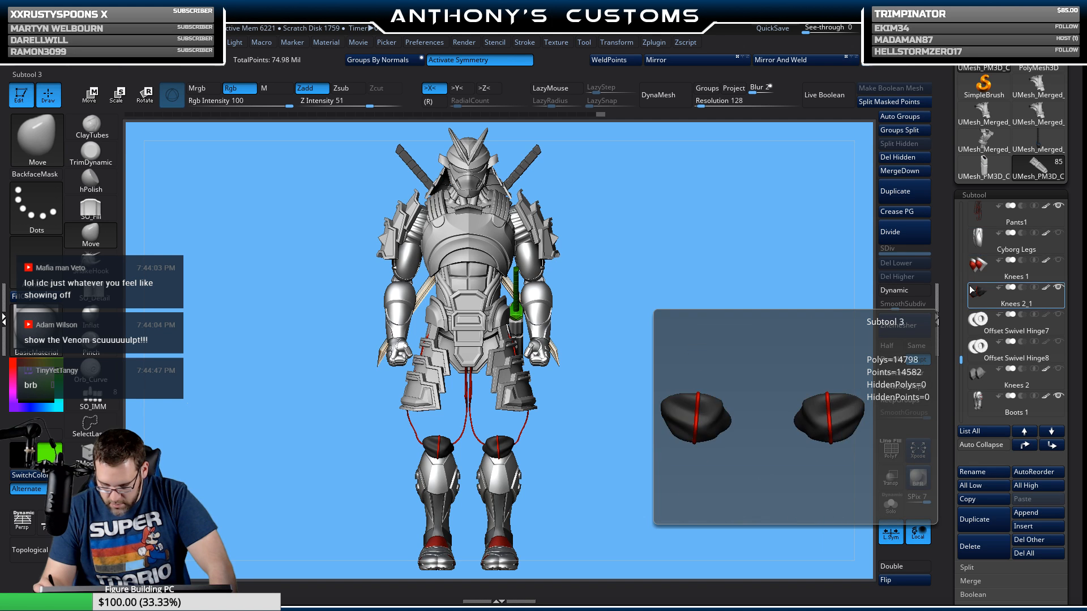
left_click_drag(962, 362, 964, 352)
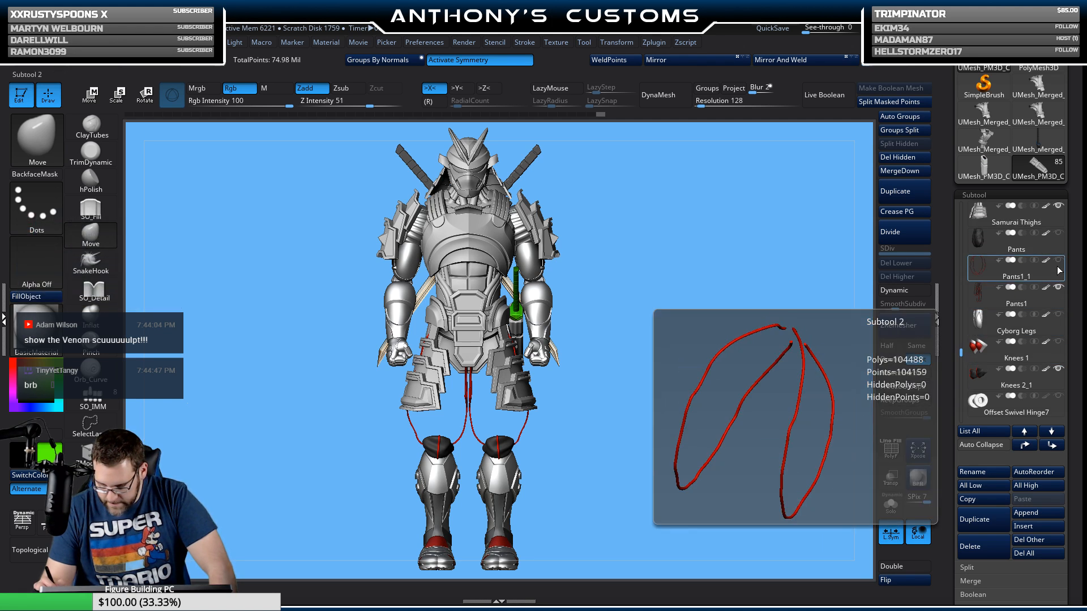
left_click(1058, 233)
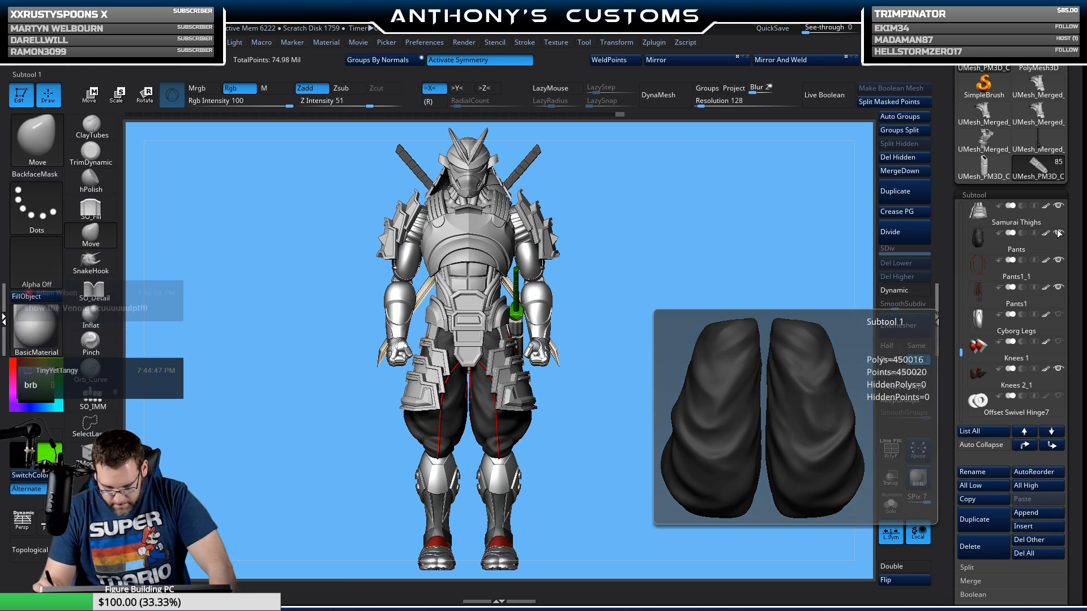
left_click_drag(660, 428, 681, 433)
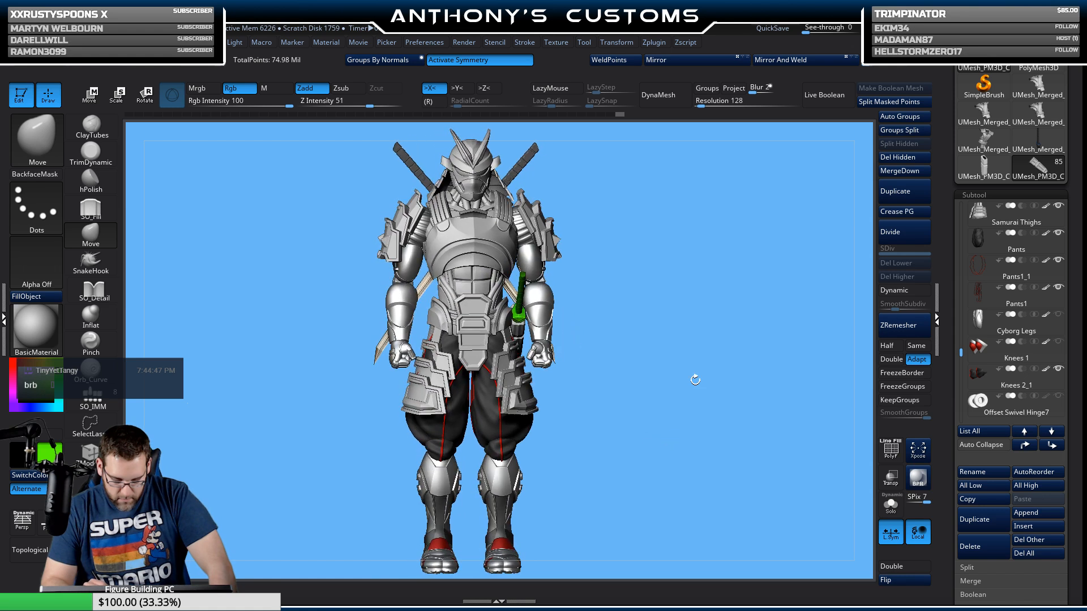
Step: Hide Knees 2_1, show Knees 1 again, and inspect the figure from an angle and from the front
left_click(1059, 370)
left_click(1059, 342)
left_click_drag(645, 471, 570, 459)
mouse_move(705, 419)
left_mouse_down()
mouse_move(678, 430)
mouse_move(702, 413)
left_mouse_up()
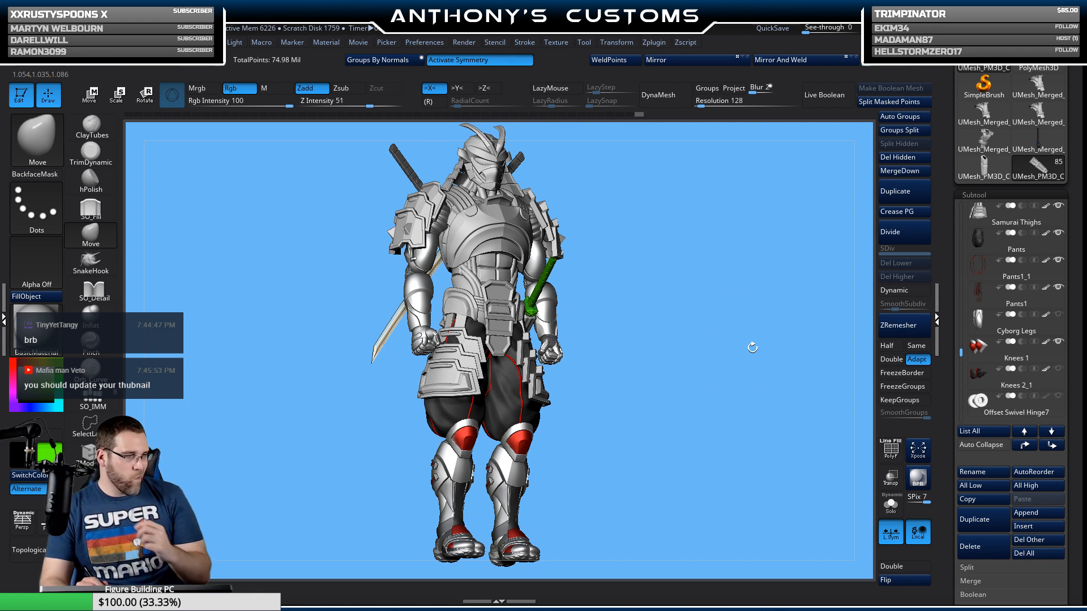
mouse_move(752, 347)
left_mouse_down("shift")
mouse_move(727, 420)
mouse_move(677, 444)
left_mouse_up("shift")
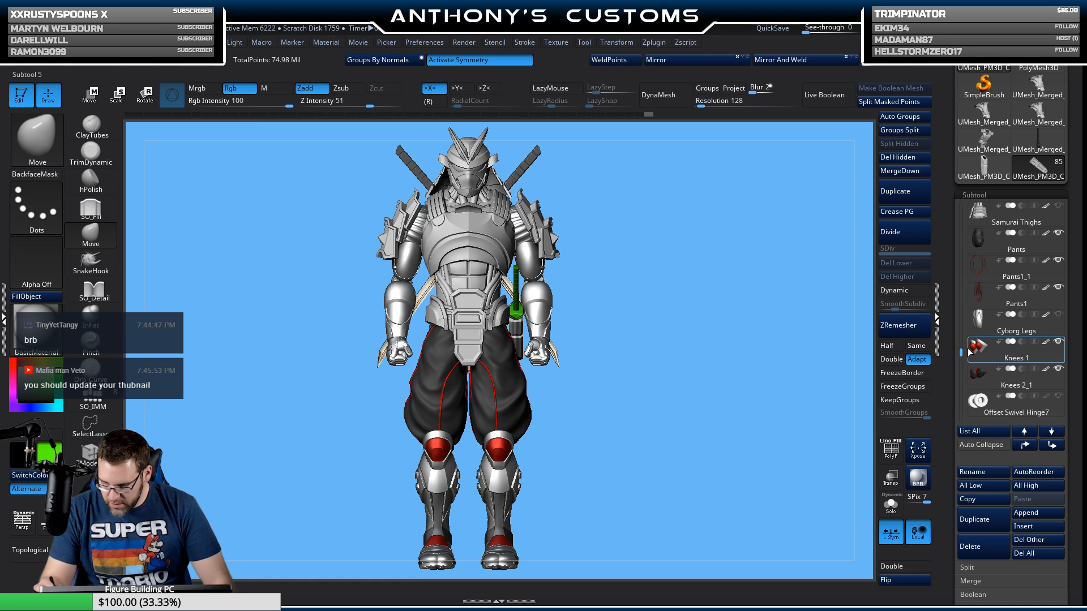
Step: Hide Samurai Thighs and Merged_Skin_ZSphere12, and turn on Pants Crotch1, Pants Crotch2, Belt Ties and Belt
left_click_drag(962, 352, 964, 337)
left_click(1058, 287)
left_click(1062, 245)
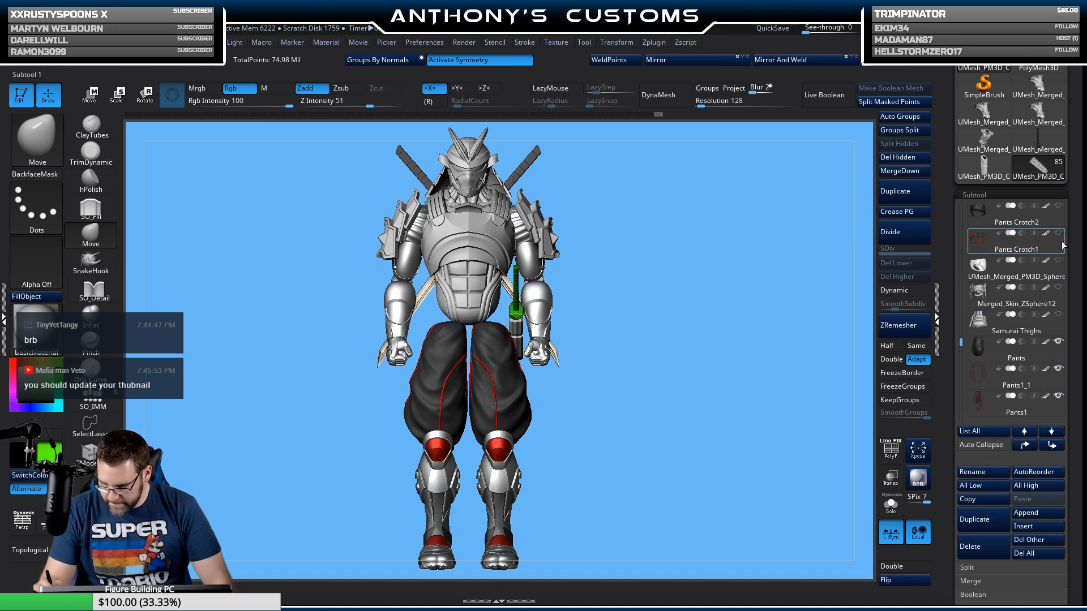
left_click_drag(962, 342, 962, 334)
left_click(1058, 233)
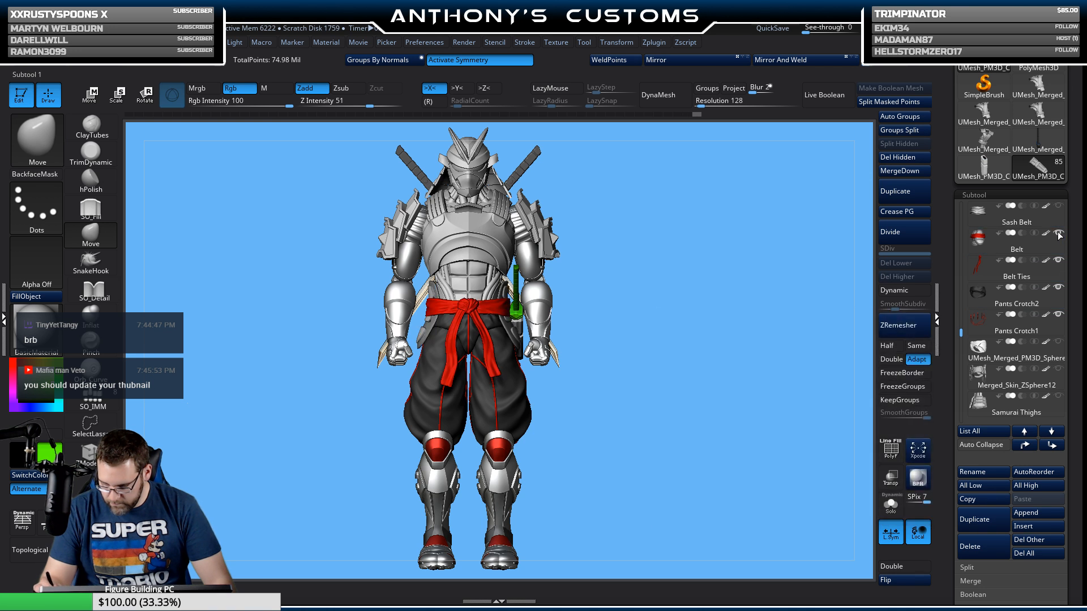
Step: Try the figure without Knees 1, using Knees 2_1 only, and switch back to Knees 1
left_click_drag(965, 343, 962, 374)
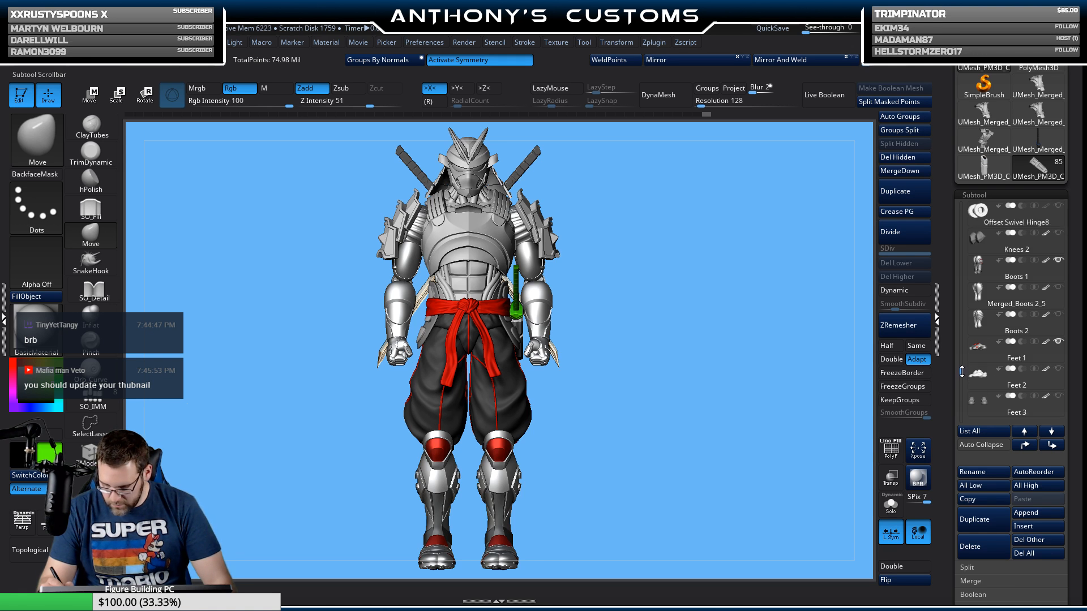
left_click_drag(961, 369, 962, 361)
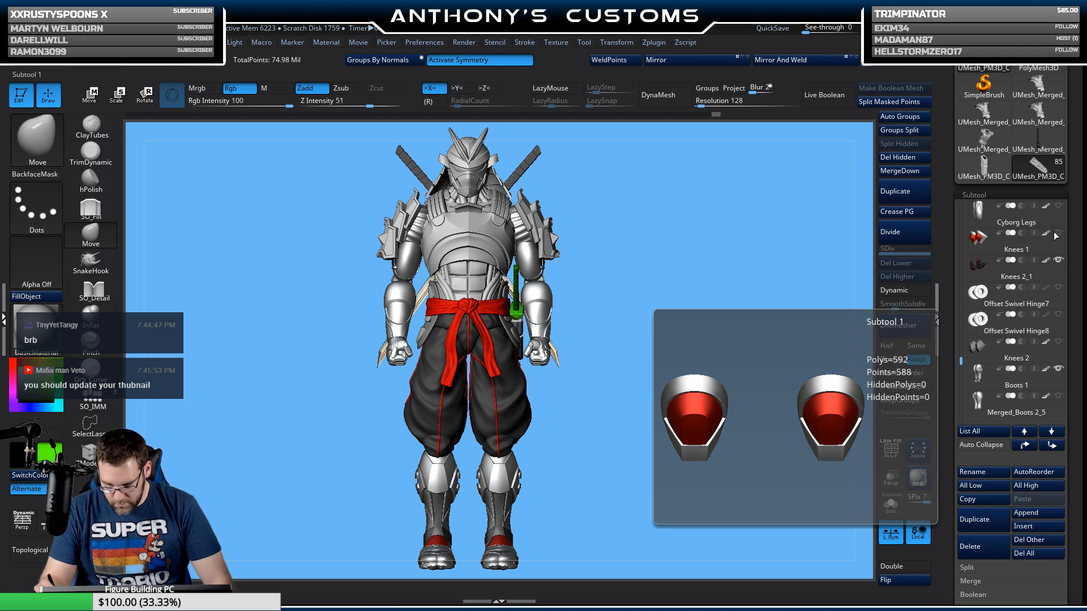
left_click(980, 360)
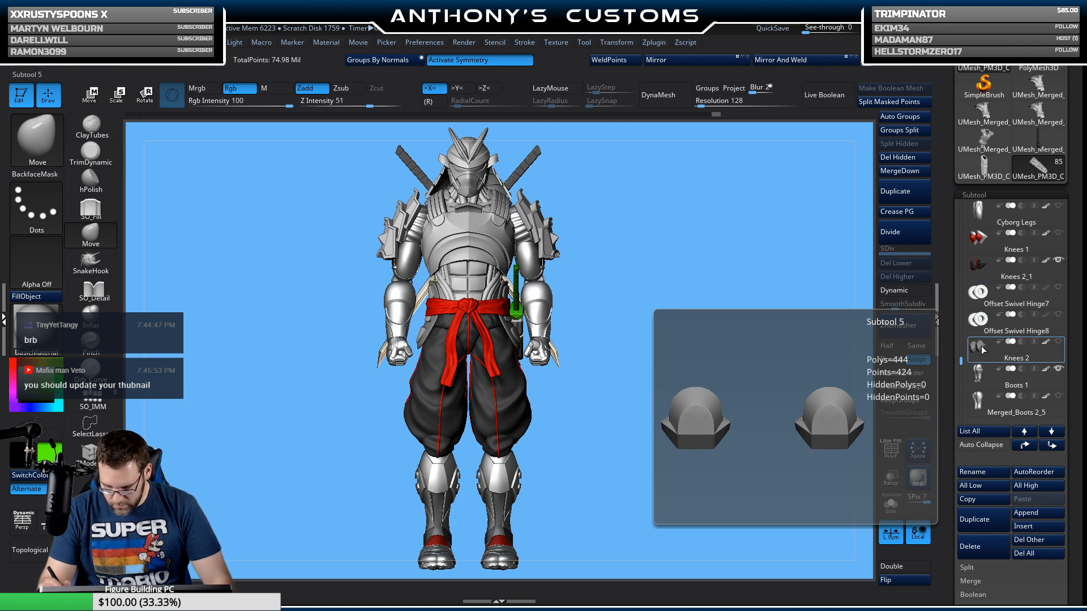
left_click(1061, 240)
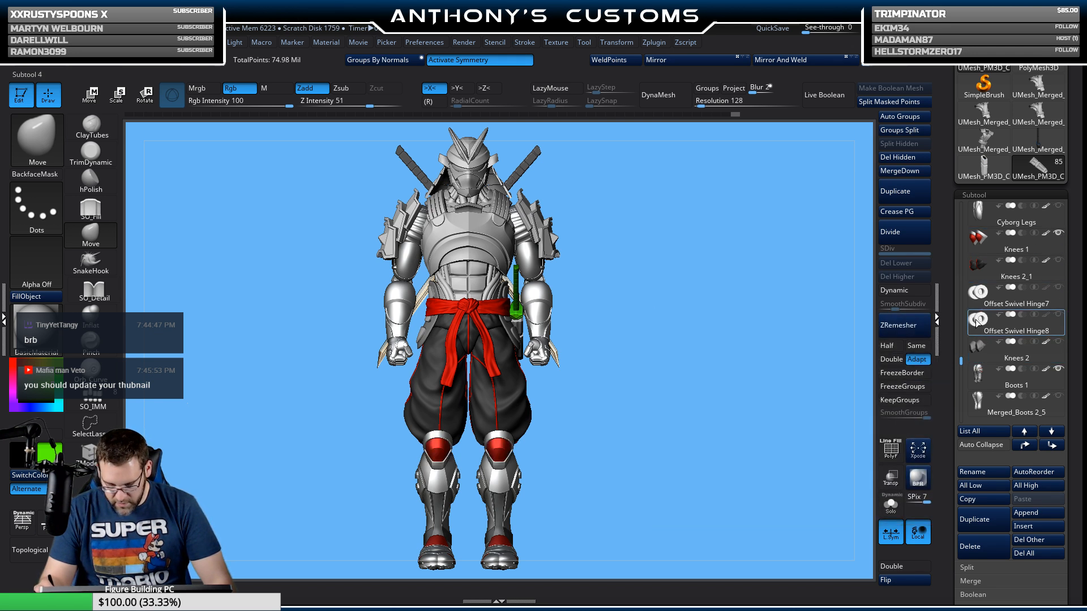
Step: Replace Cyborg Abdomen 2 with Armored Abdomen and Armored Abdomen1_1, and show Tattered Sleeves, Tattered Sleeves1 and Armored Chest with Peg Hole
left_click_drag(962, 361, 961, 318)
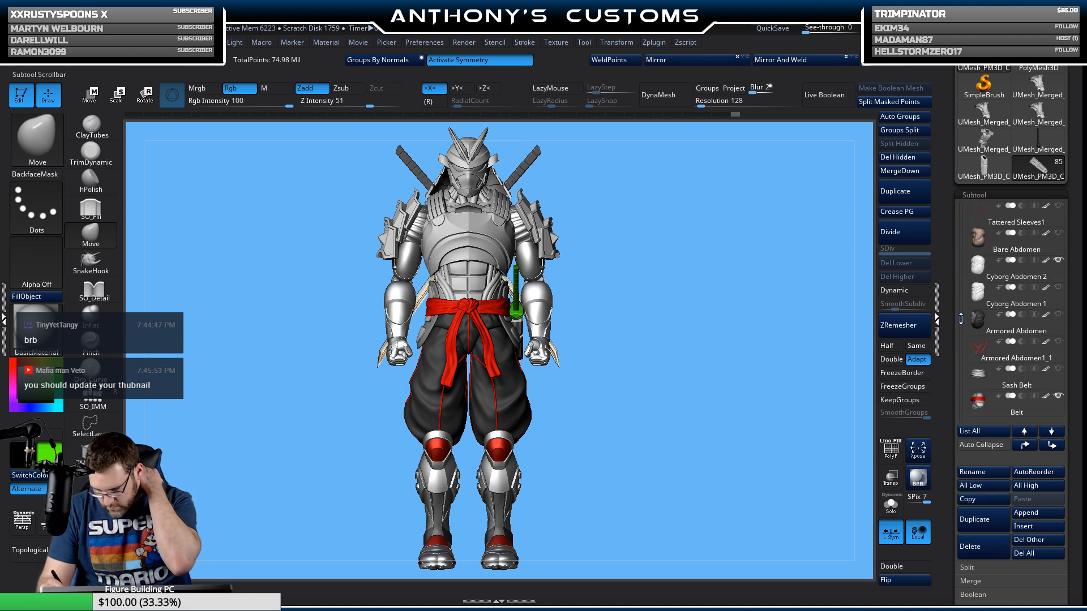
left_click(1060, 342)
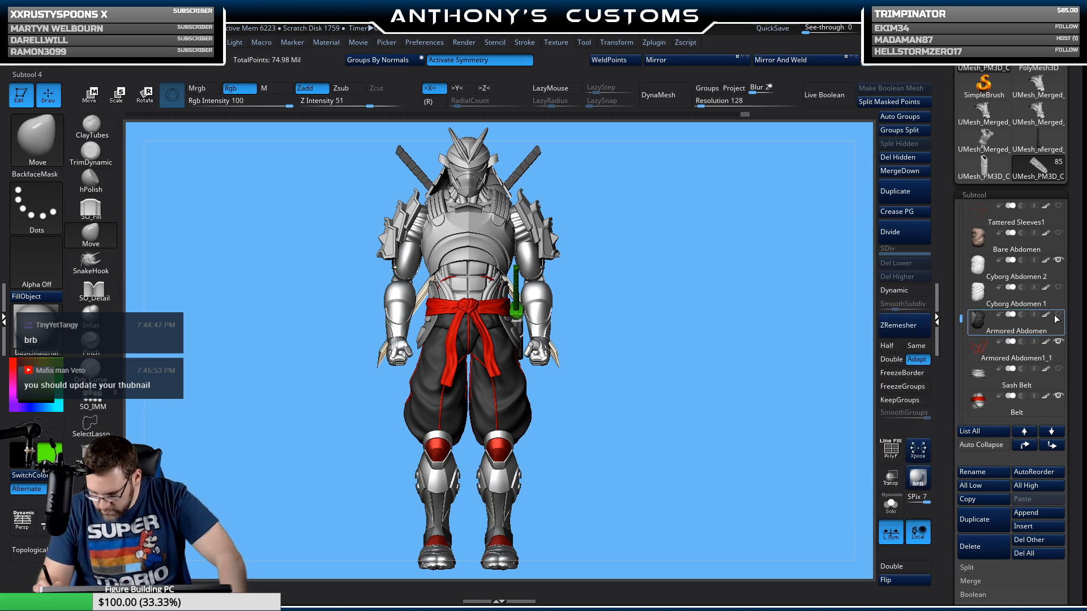
left_click(1059, 315)
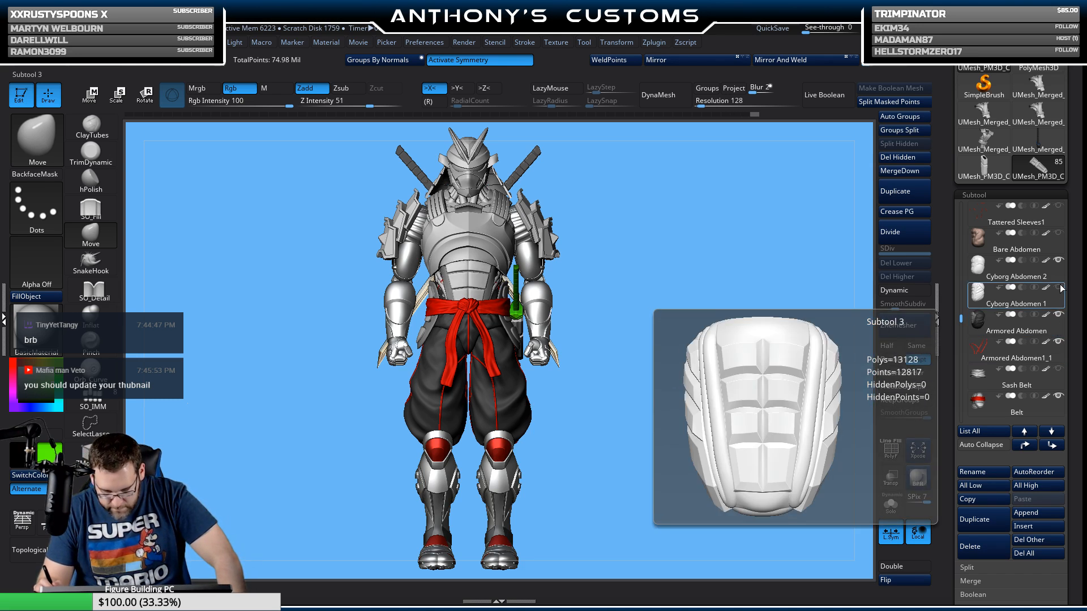
left_click_drag(962, 319, 964, 311)
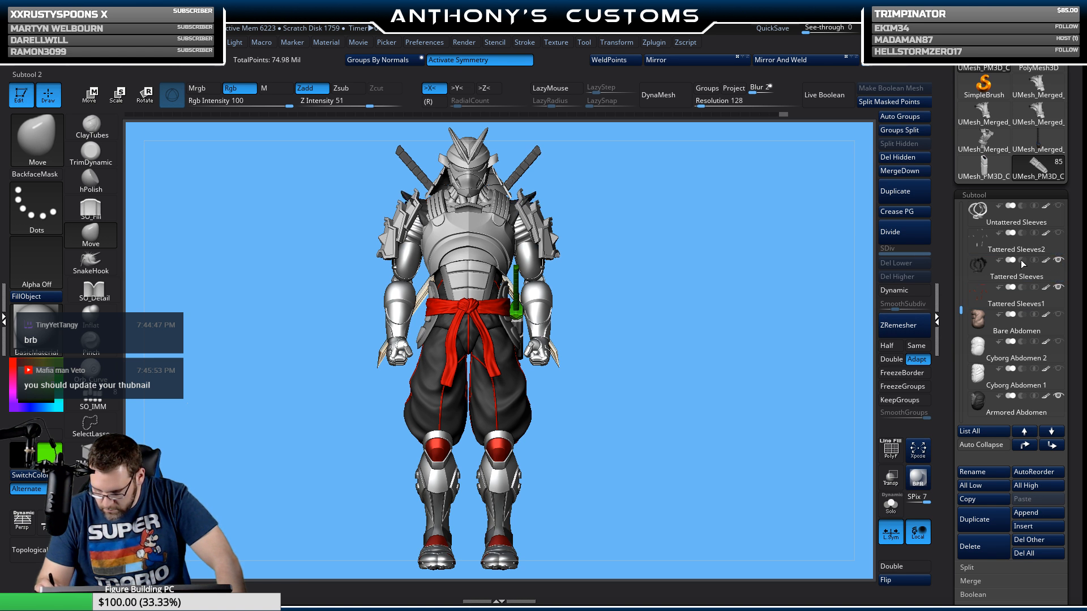
left_click_drag(962, 308, 963, 294)
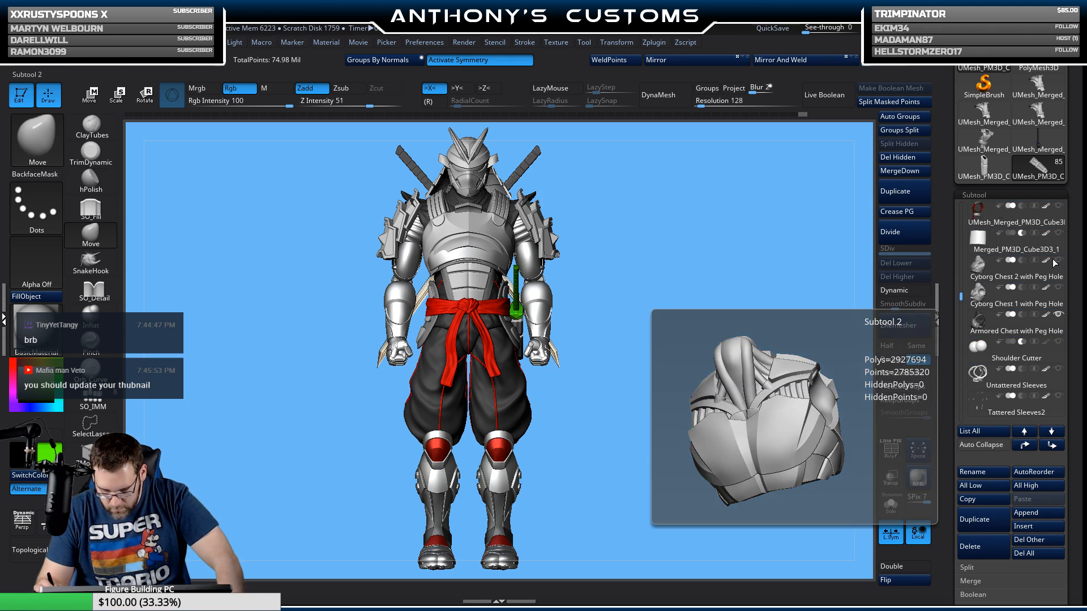
Step: Turn on visibility for Wrist Guards and hide the Cyborg Forearms and Index1 subtools
left_click_drag(963, 296, 963, 266)
left_click(1058, 234)
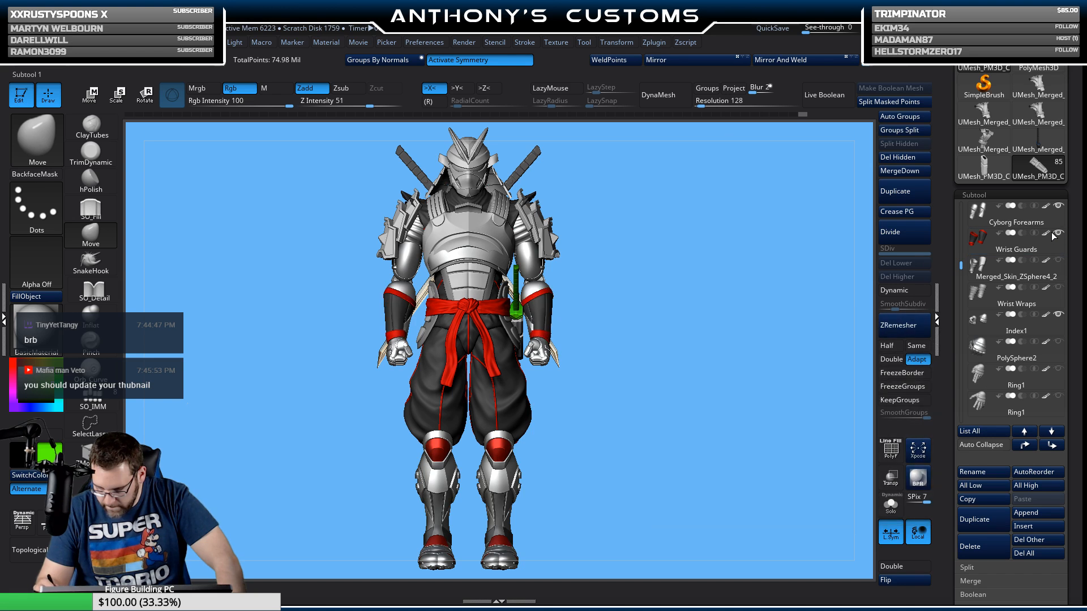
left_click(1058, 206)
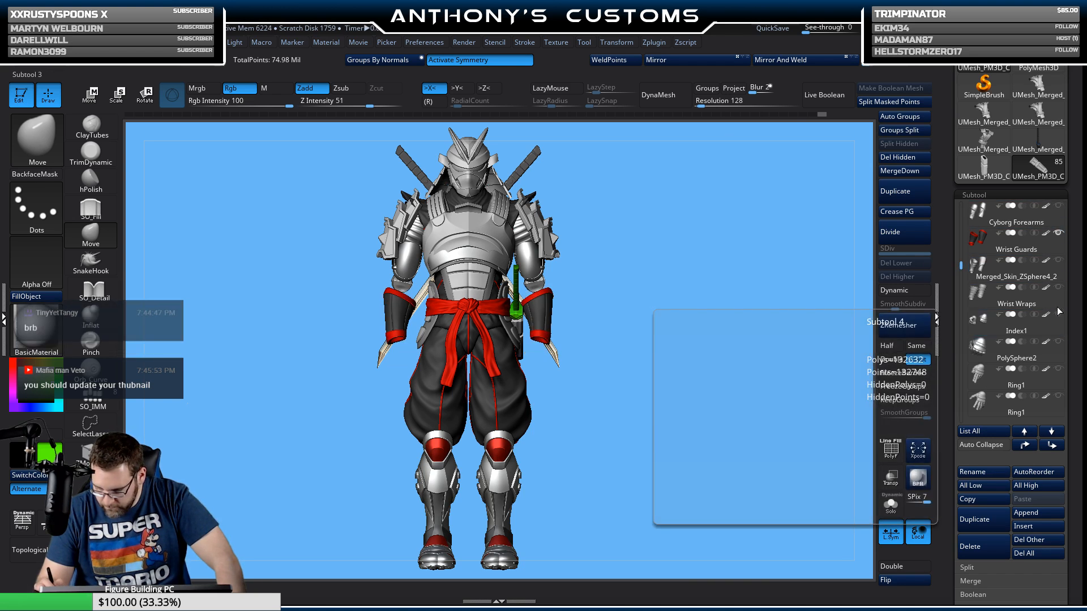
Step: Hide the samurai helmet, shoulder armor and Samurai Chest subtools, and turn on Bare Fist
left_click_drag(961, 262, 961, 218)
left_click(1059, 233)
left_click(1060, 231)
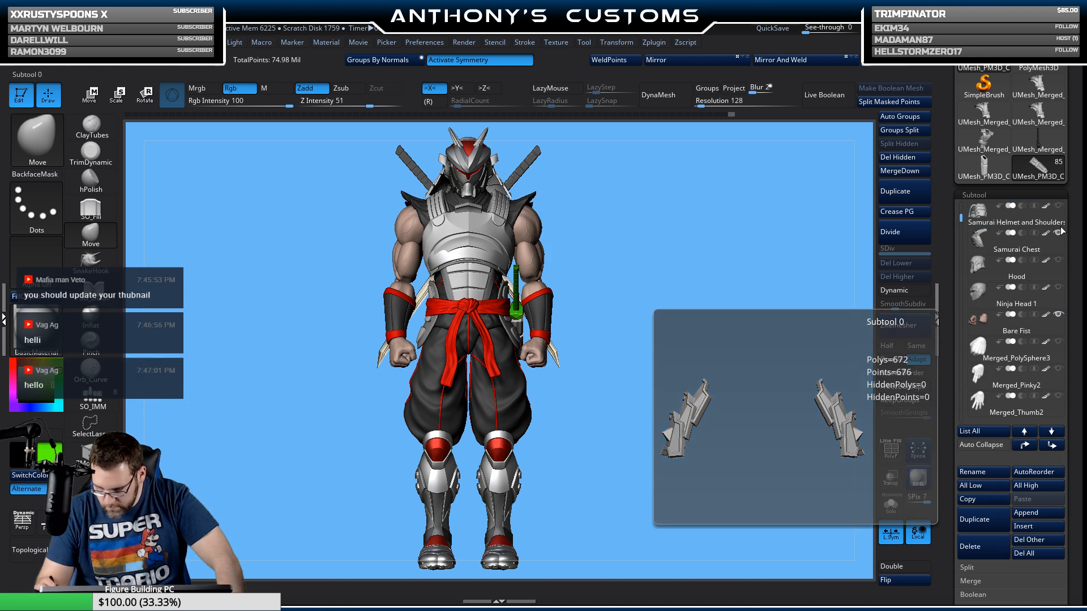
left_click(1058, 231)
left_click_drag(958, 218, 959, 210)
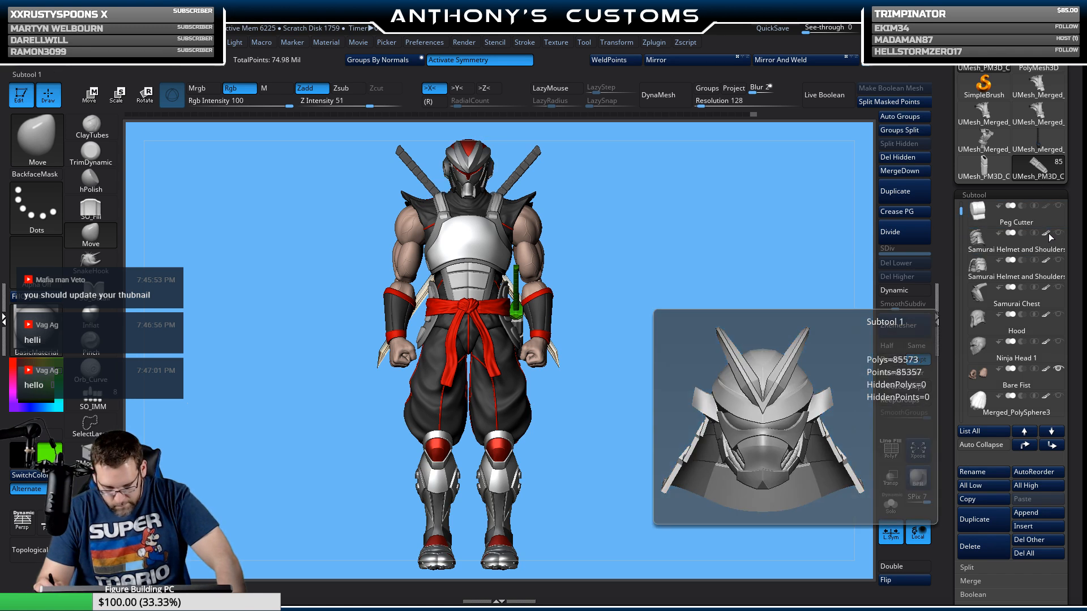
Step: Hide the green sword handle and the sheath piece UMesh_PM3D_Cube3D2, and make PM3D_Plane3D1 the active subtool
left_click_drag(961, 211, 956, 403)
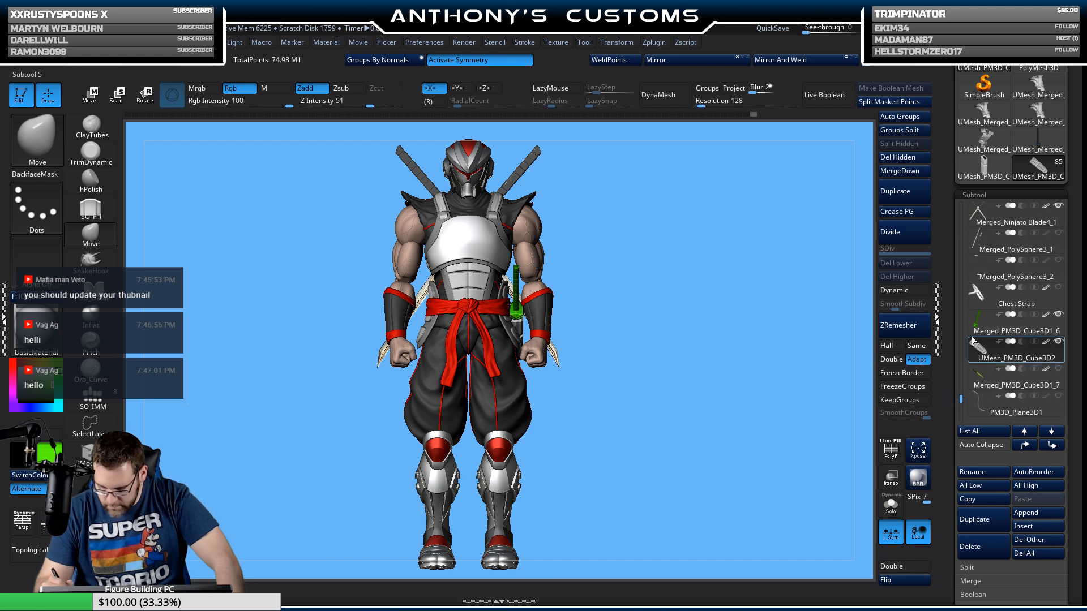
mouse_move(1053, 303)
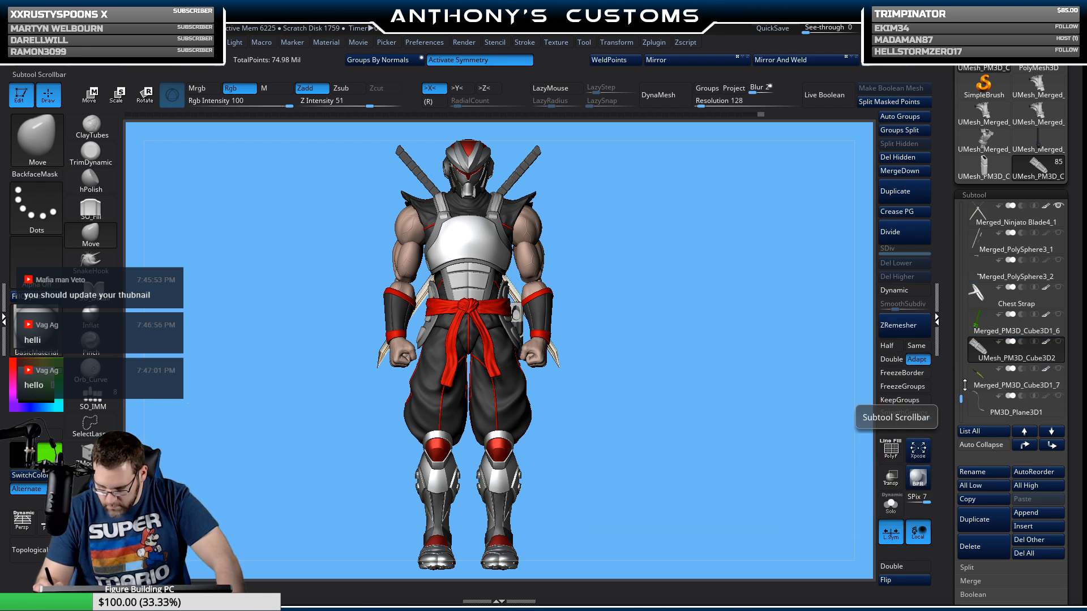
left_click(983, 407)
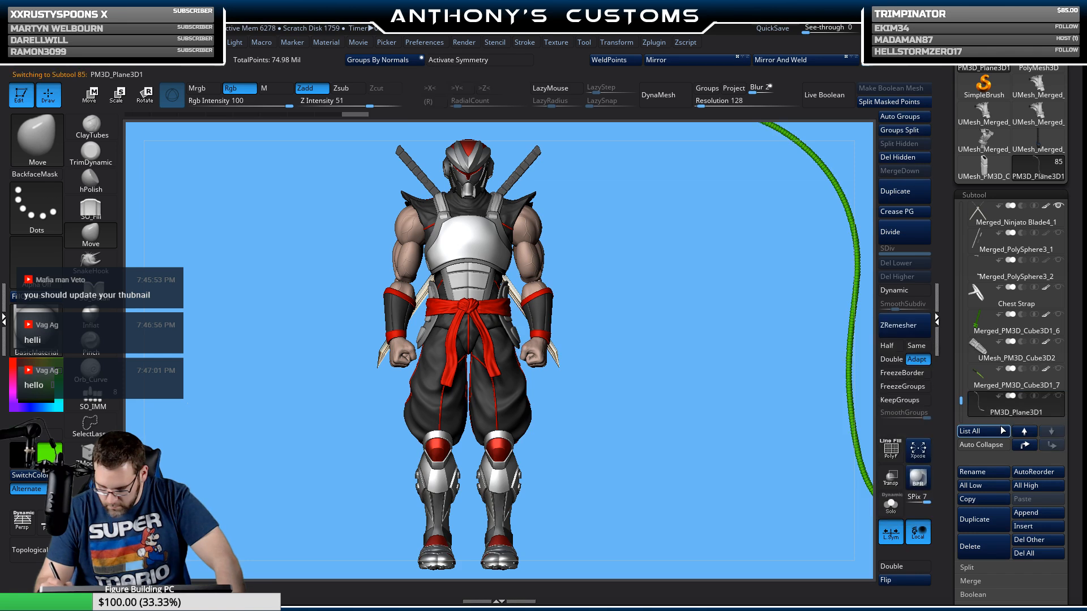
Step: Examine the ninja figure's armor and swords and the long green cord beside it from several angles
left_click_drag(708, 439, 688, 419)
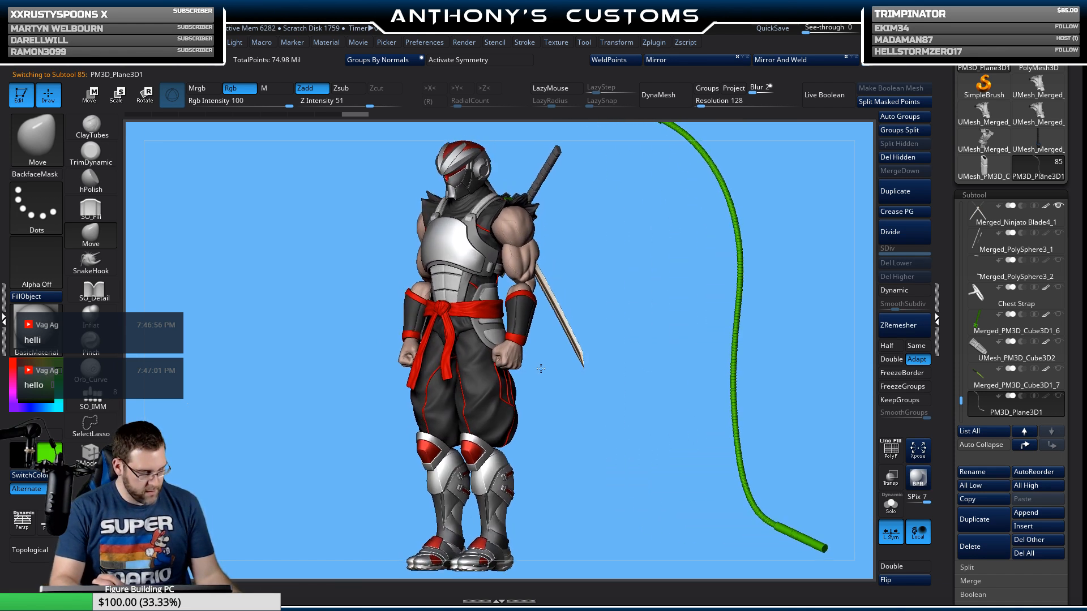
left_click_drag(557, 340, 534, 468, "alt")
left_click_drag(600, 334, 772, 52, "alt")
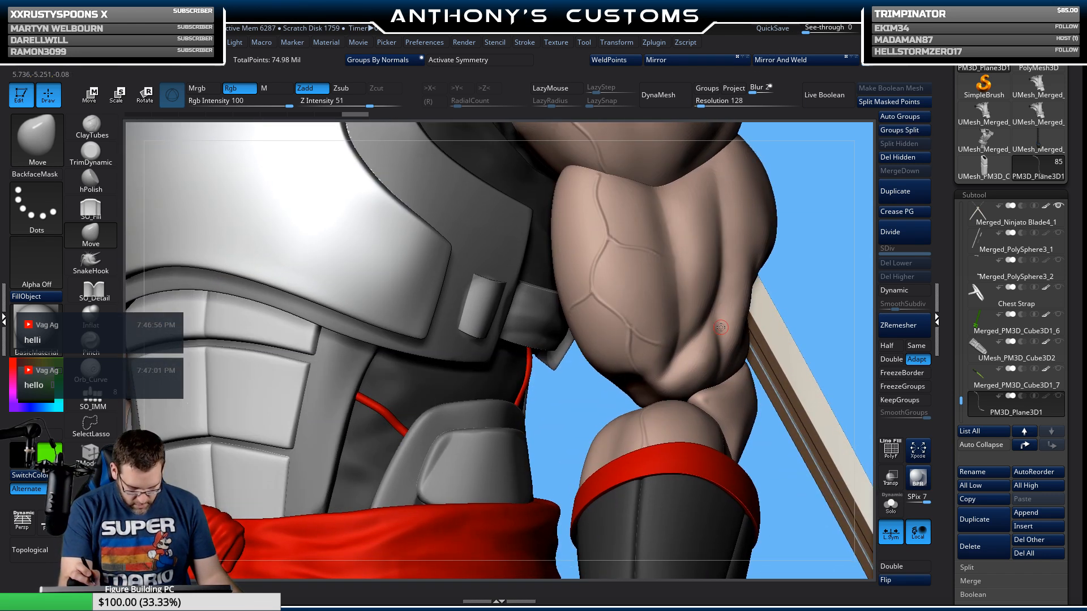
key("f")
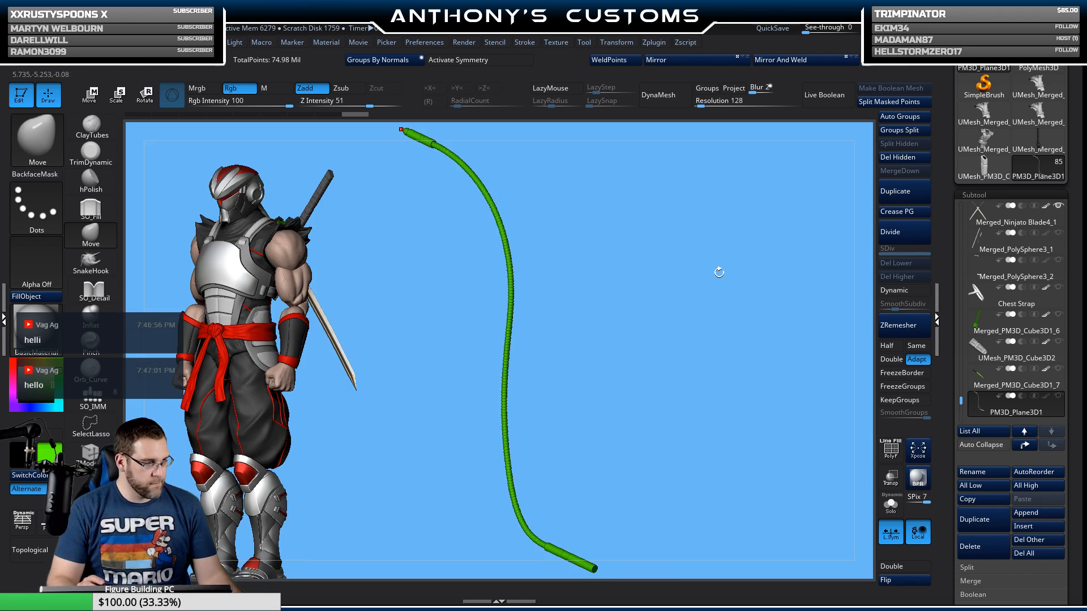
left_click_drag(671, 380, 694, 357)
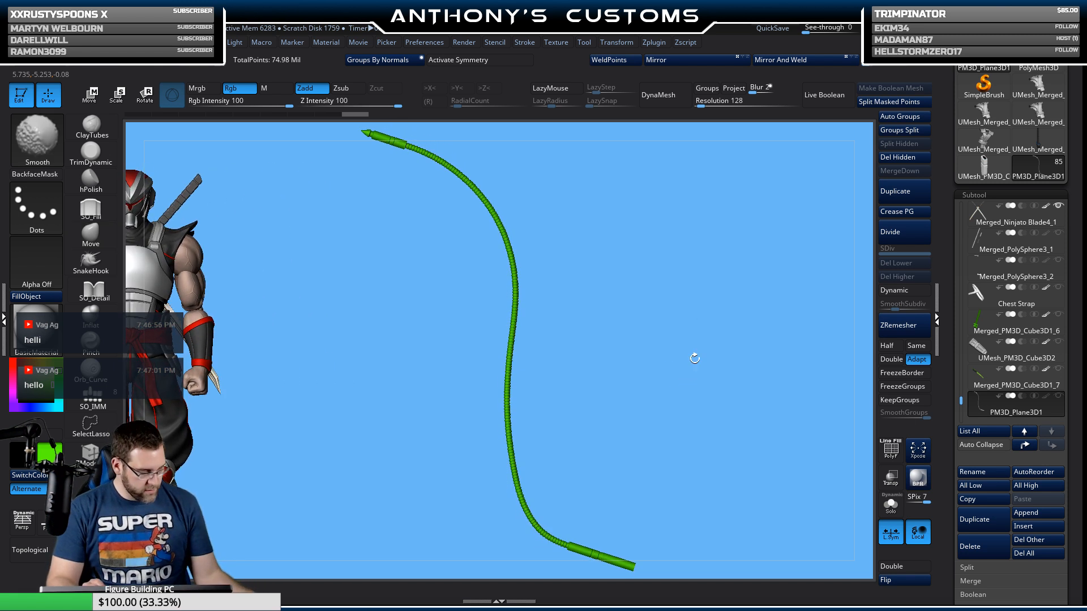
key("f")
left_click_drag(494, 405, 696, 395, "alt")
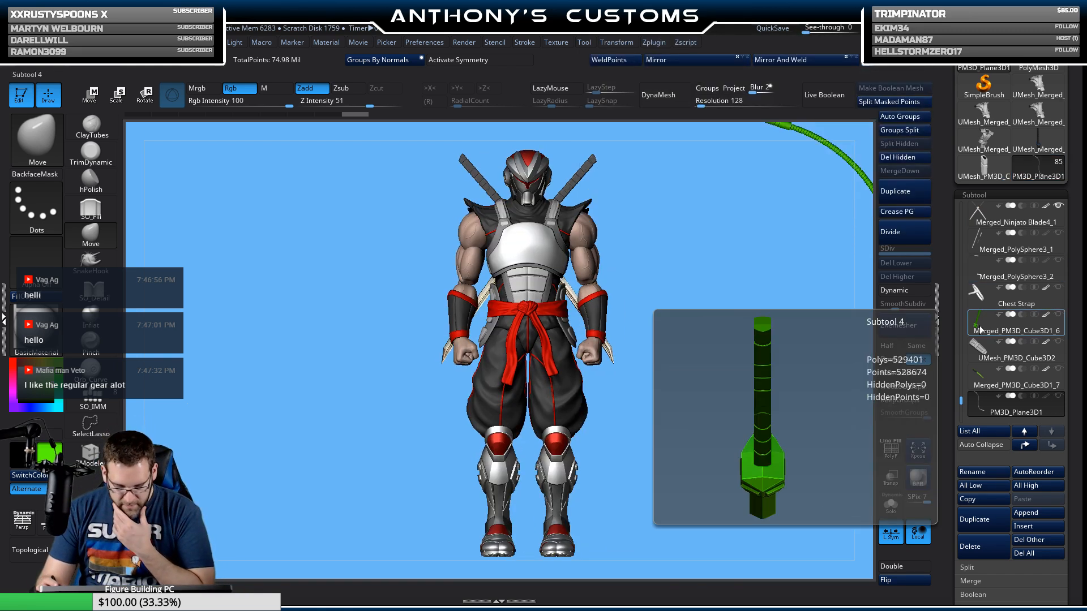
Step: Replace Knees 1 with Knees 2_1, and swap Boots 1 for Merged_Boots 2_5
mouse_move(990, 290)
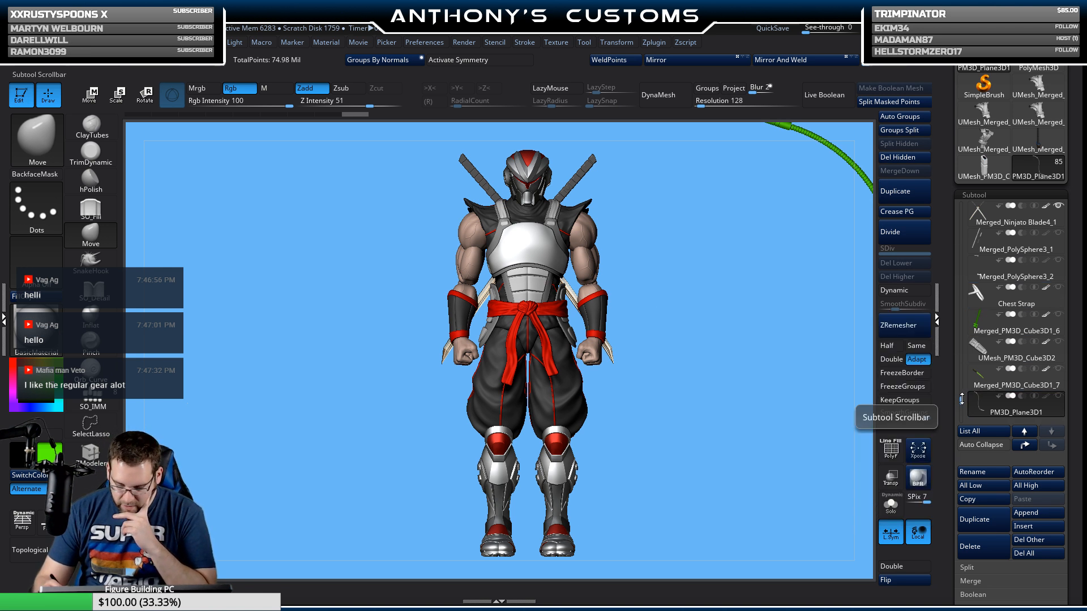
left_click_drag(961, 400, 960, 359)
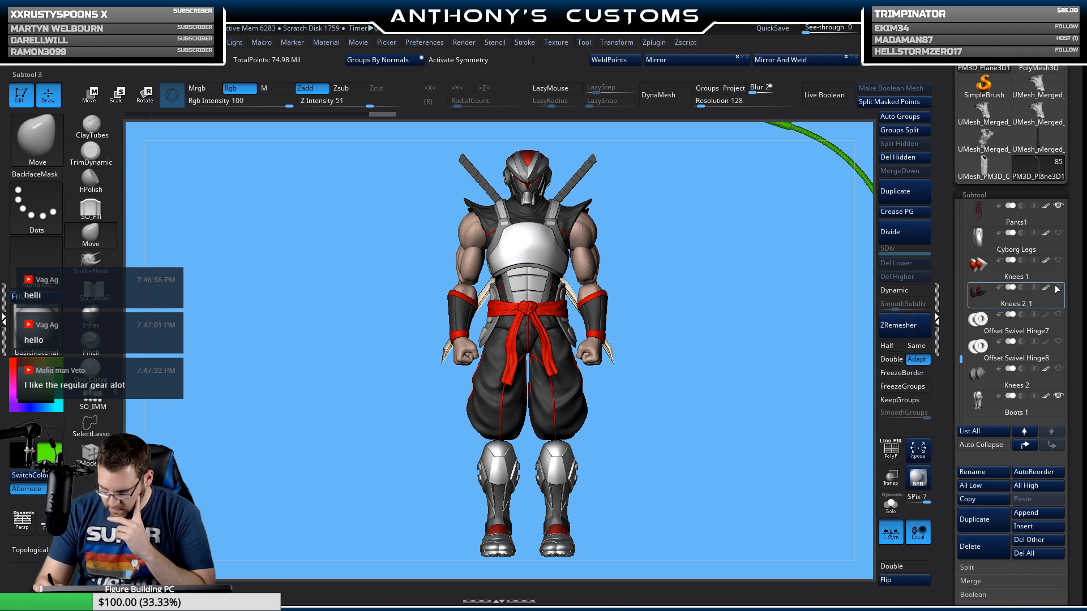
mouse_move(972, 378)
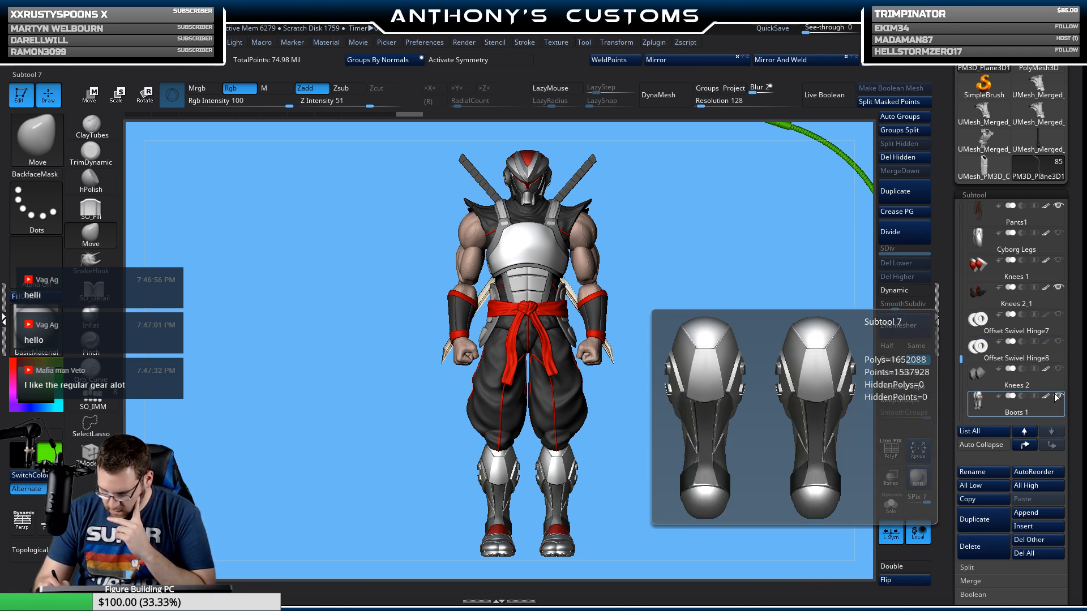
left_click_drag(961, 360, 963, 364)
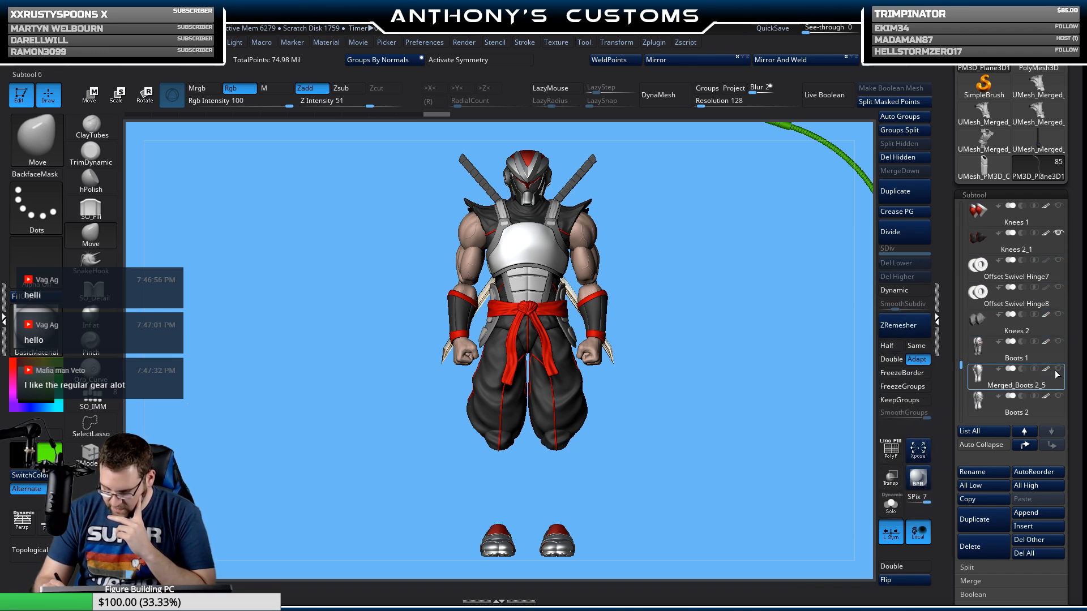
left_click(1054, 361)
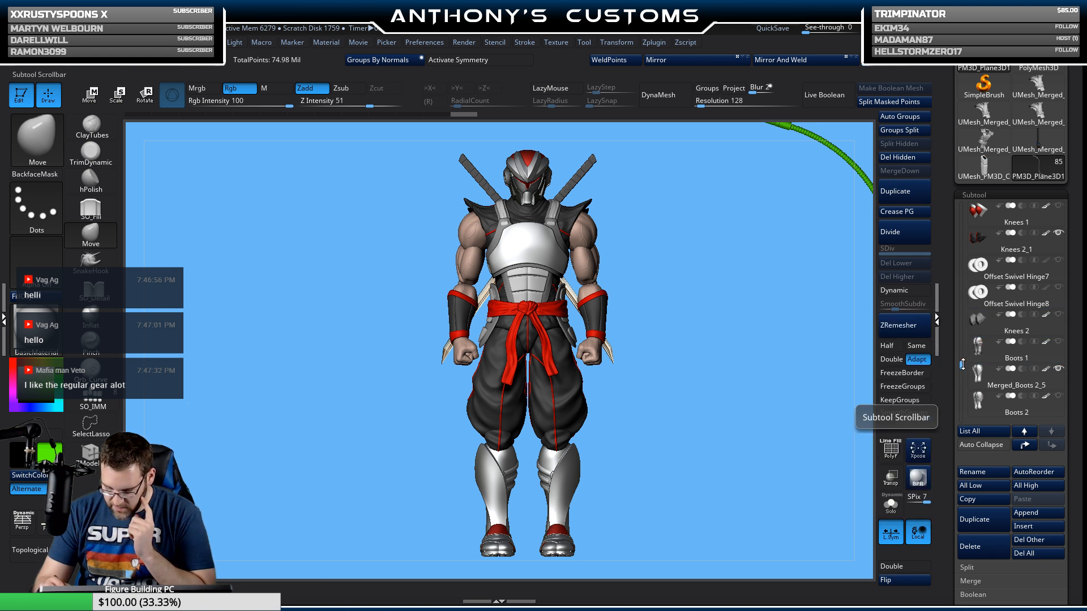
Step: Hide Belt, Belt Ties, both Armored Abdomen parts and the Tattered Sleeves parts, and show Bare Abdomen
left_click_drag(960, 365, 963, 335)
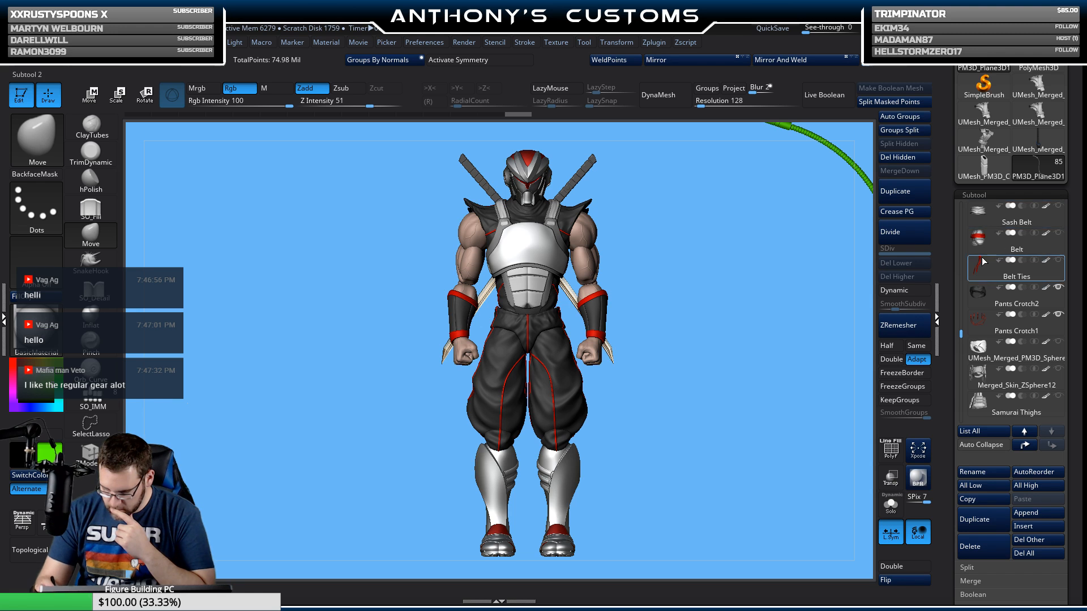
left_click_drag(957, 332, 963, 325)
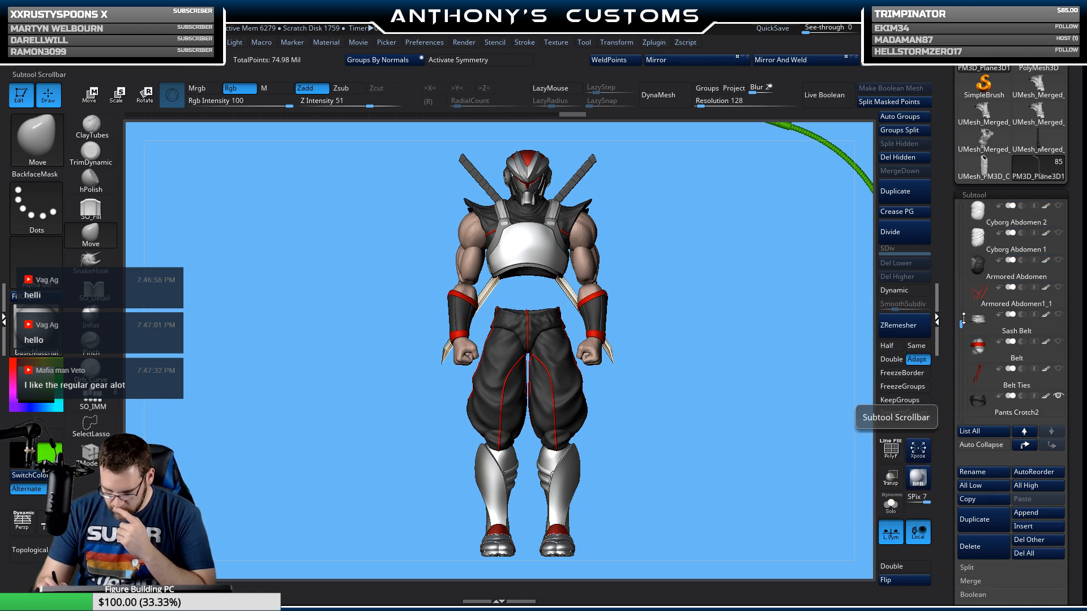
left_click_drag(962, 324, 962, 319)
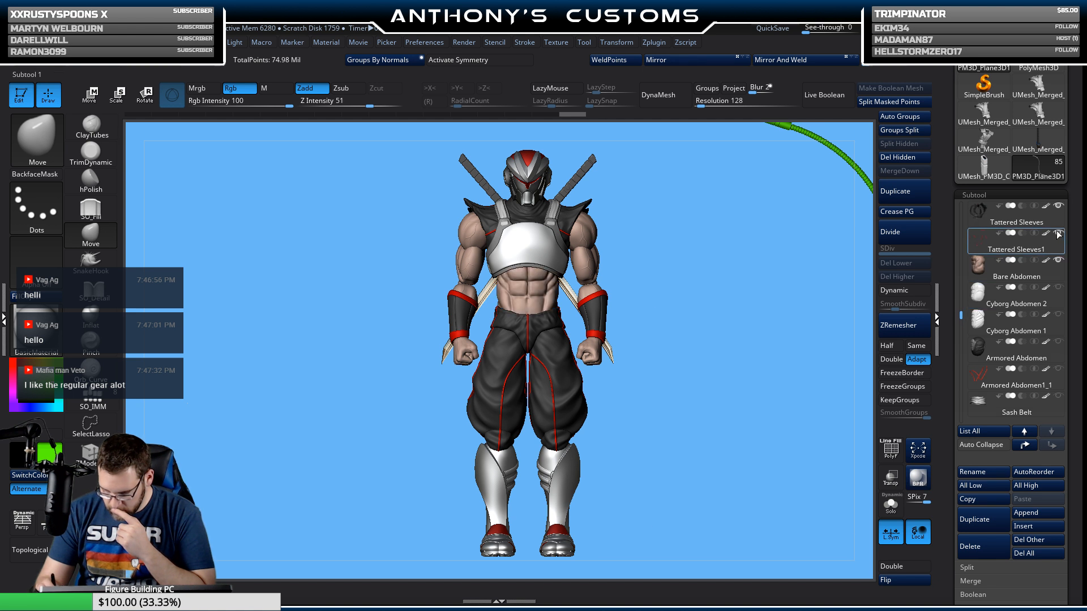
left_click_drag(962, 315, 962, 308)
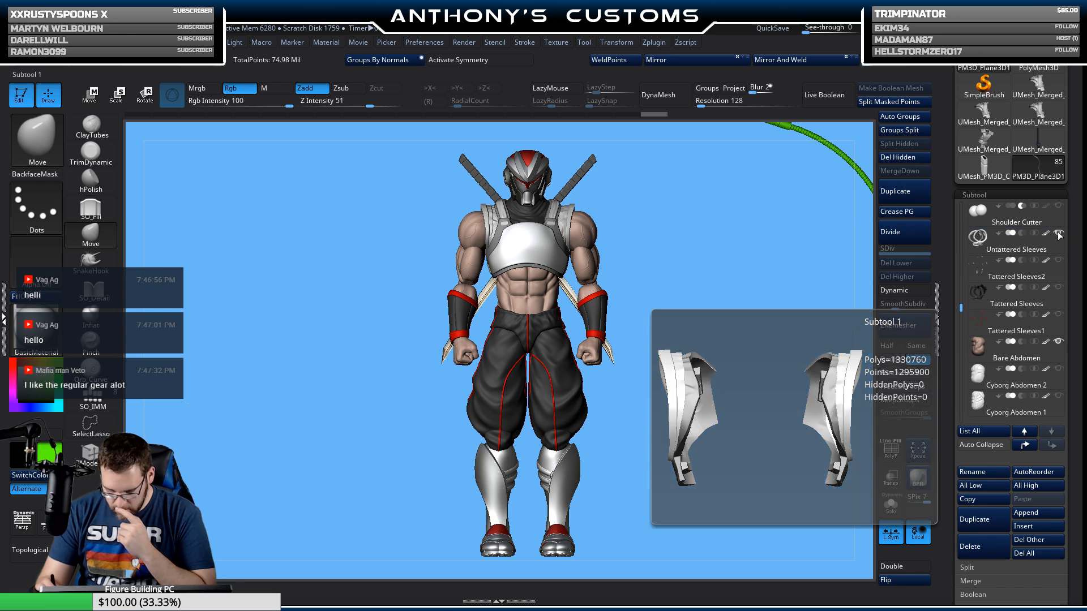
mouse_move(1064, 275)
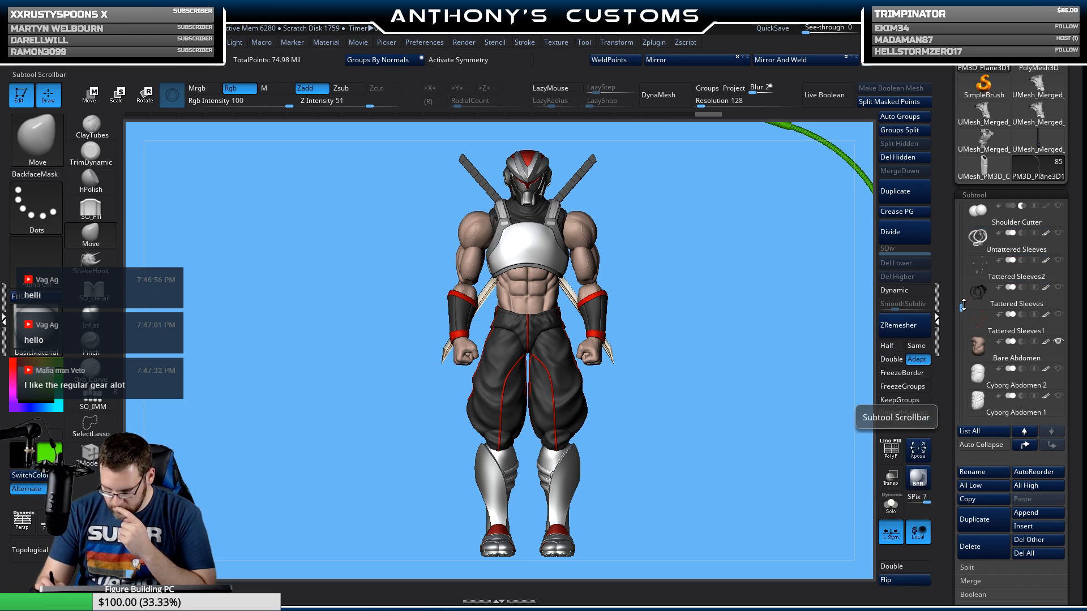
Step: Replace Armored Chest with Peg Hole with Bare Chest and the red tabard with its shoulder armor
left_click_drag(962, 308, 961, 290)
left_click(1059, 261)
left_click(1058, 287)
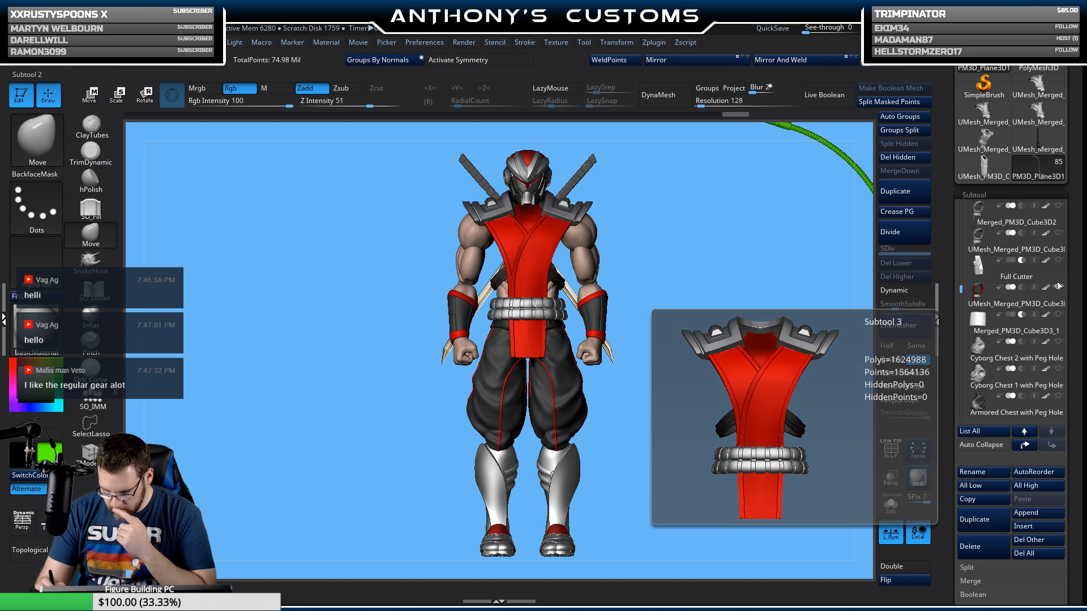
left_click_drag(961, 288, 962, 283)
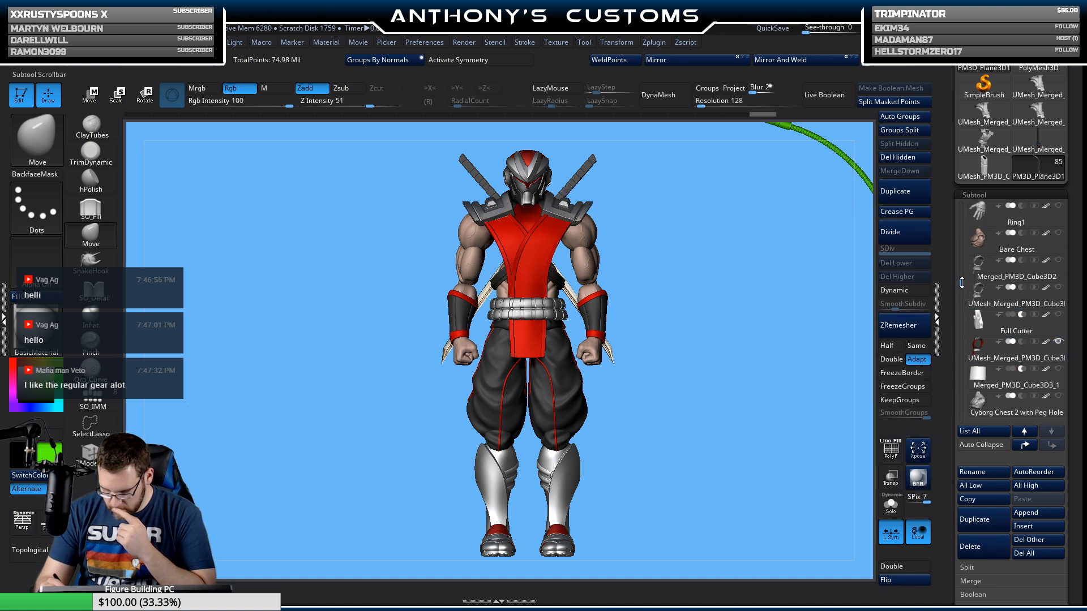
left_click(1059, 234)
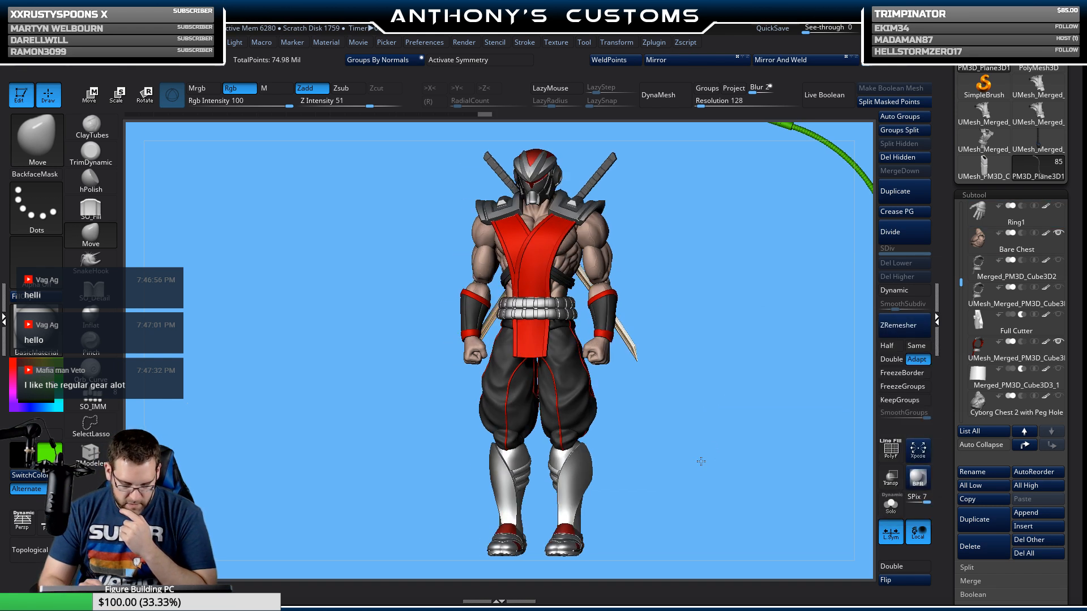
left_click_drag(701, 462, 714, 438)
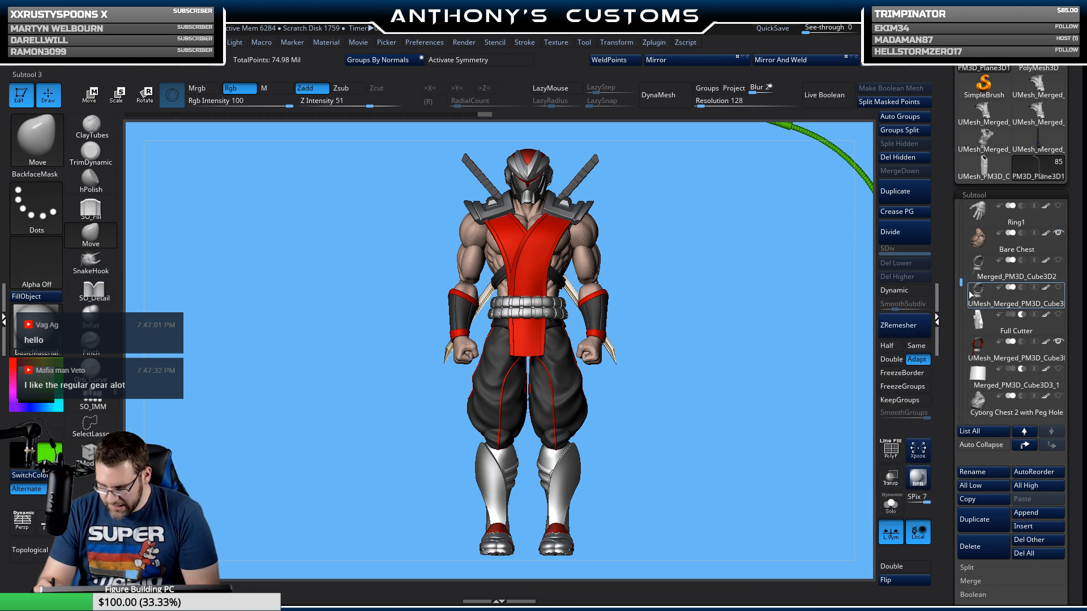
Step: Hide the red tabard and turn on the Chest Strap subtool across the bare torso
left_click(1058, 343)
left_click_drag(962, 283, 966, 395)
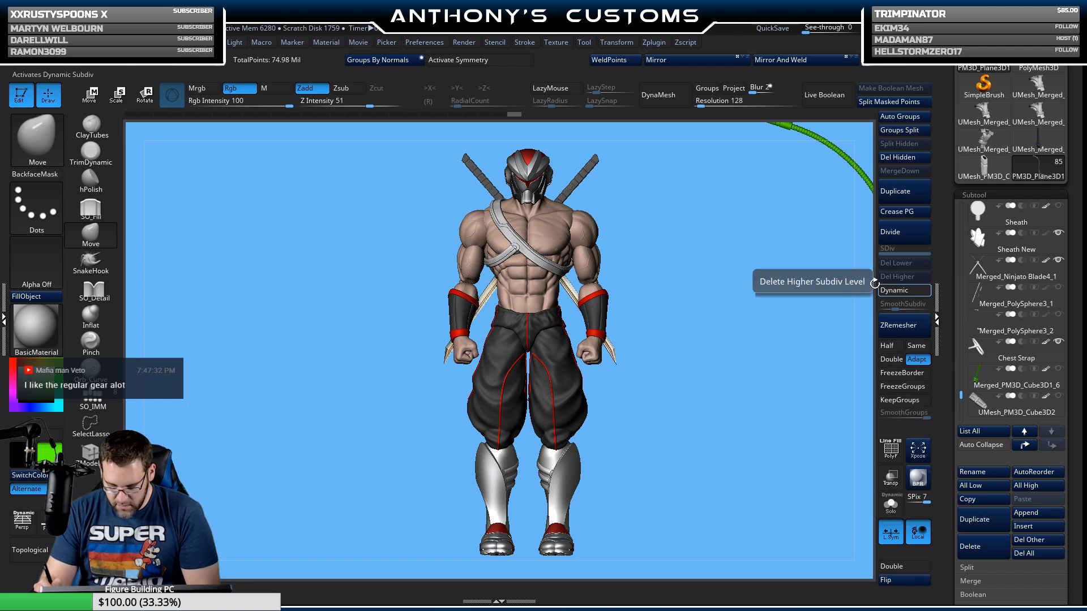
mouse_move(844, 371)
left_mouse_down()
mouse_move(776, 426)
mouse_move(830, 369)
left_mouse_up()
Step: Try Belt and Belt Ties on the bare-chested figure, and replace them with Sash Belt
left_click_drag(961, 389, 958, 332)
left_click(1059, 261)
left_click(1058, 287)
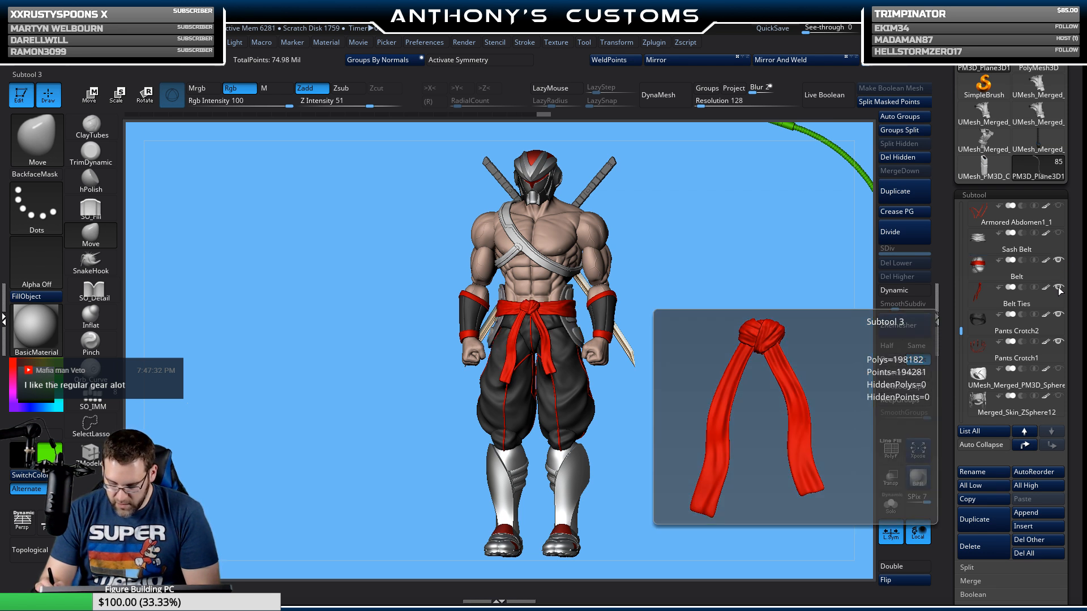
left_click(1059, 288)
left_click(1059, 233)
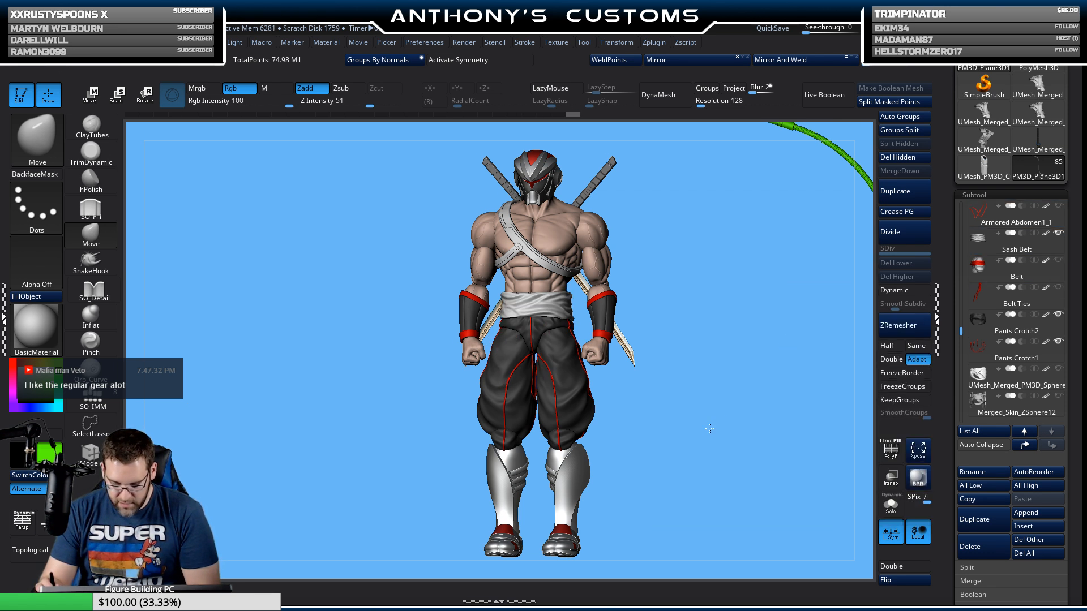
mouse_move(708, 428)
left_mouse_down()
mouse_move(742, 427)
mouse_move(719, 423)
left_mouse_up()
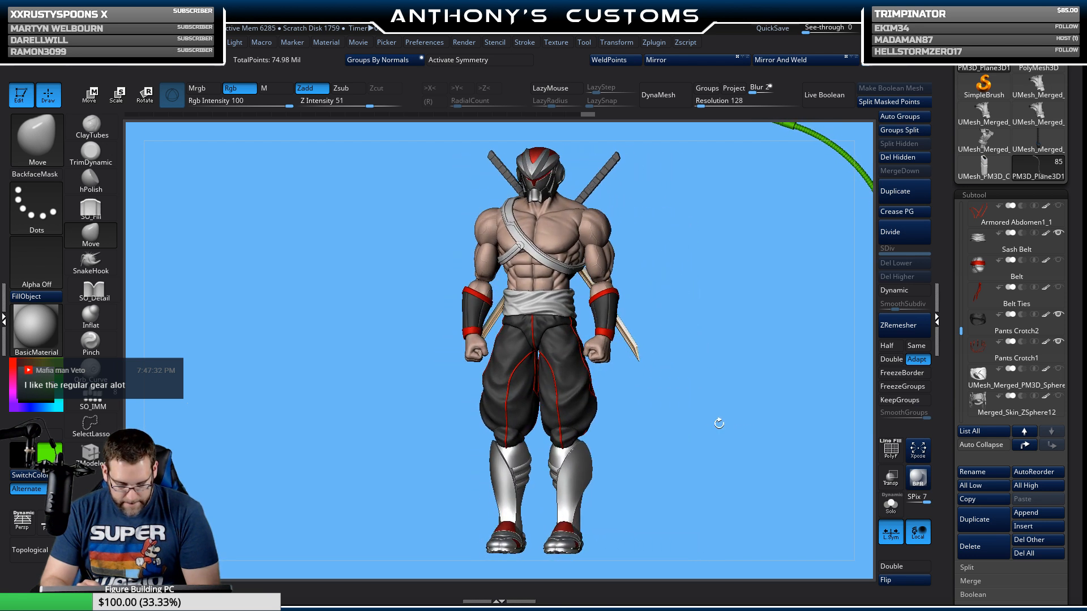
Step: Swap Wrist Guards for the metal forearm armor Merged_Skin_ZSphere4_2
left_click_drag(964, 328, 962, 266)
left_click(1056, 235)
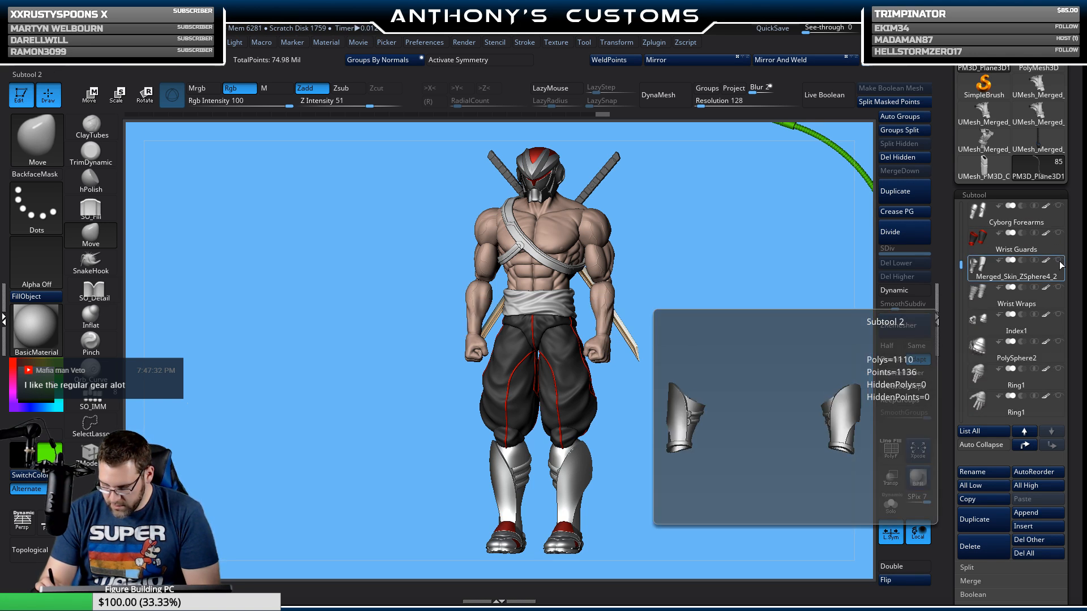
left_click(1060, 261)
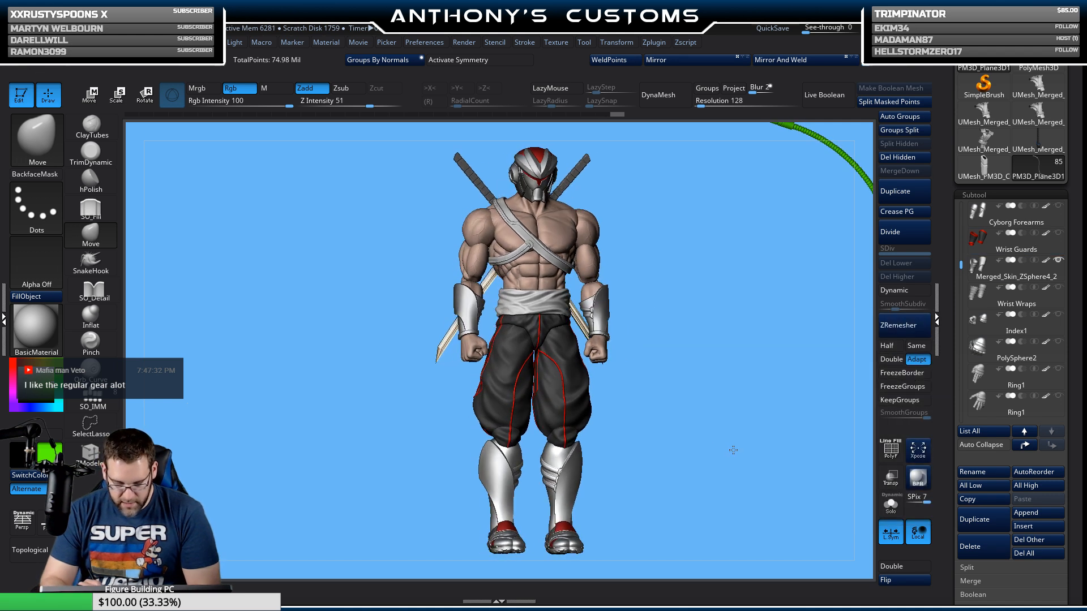
left_click_drag(733, 450, 719, 445)
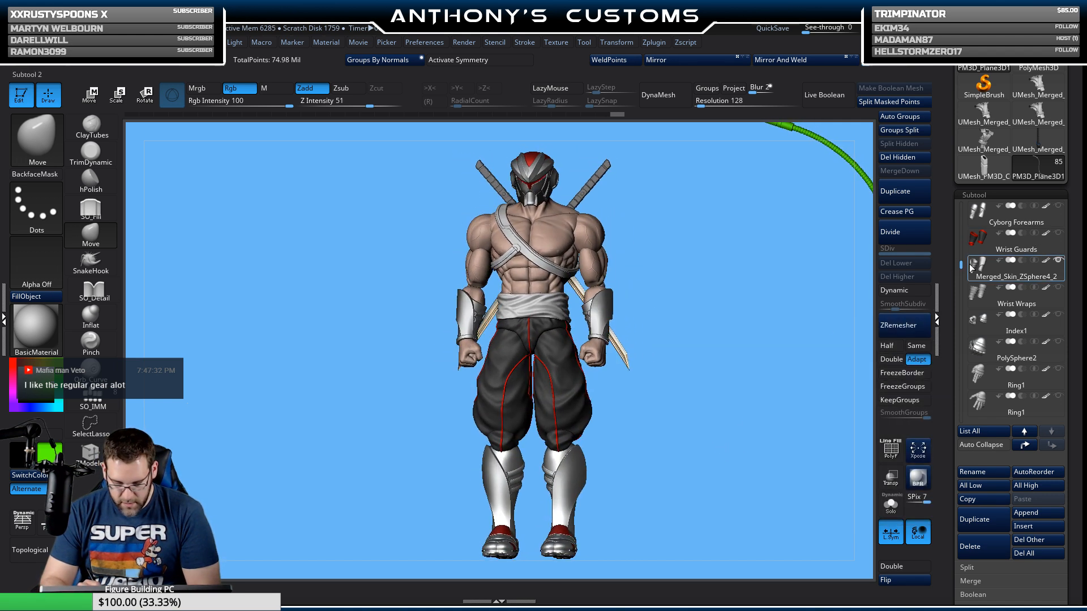
Step: Show Hood and Ninja Head 1, and hide the helmeted head Merged_Skin_ZSphere6
left_click_drag(961, 263, 962, 213)
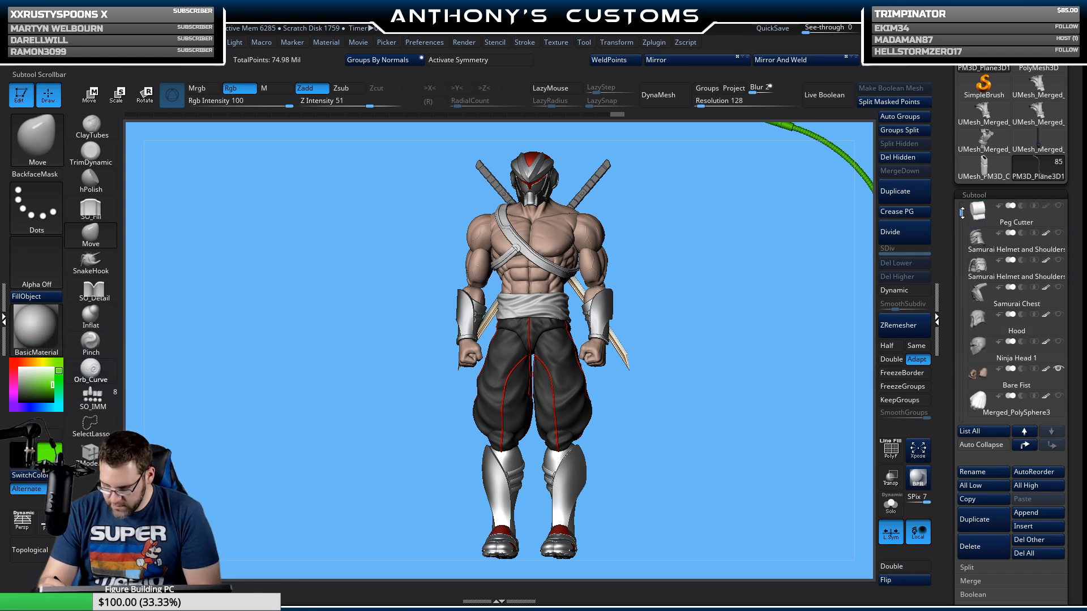
left_click(1058, 316)
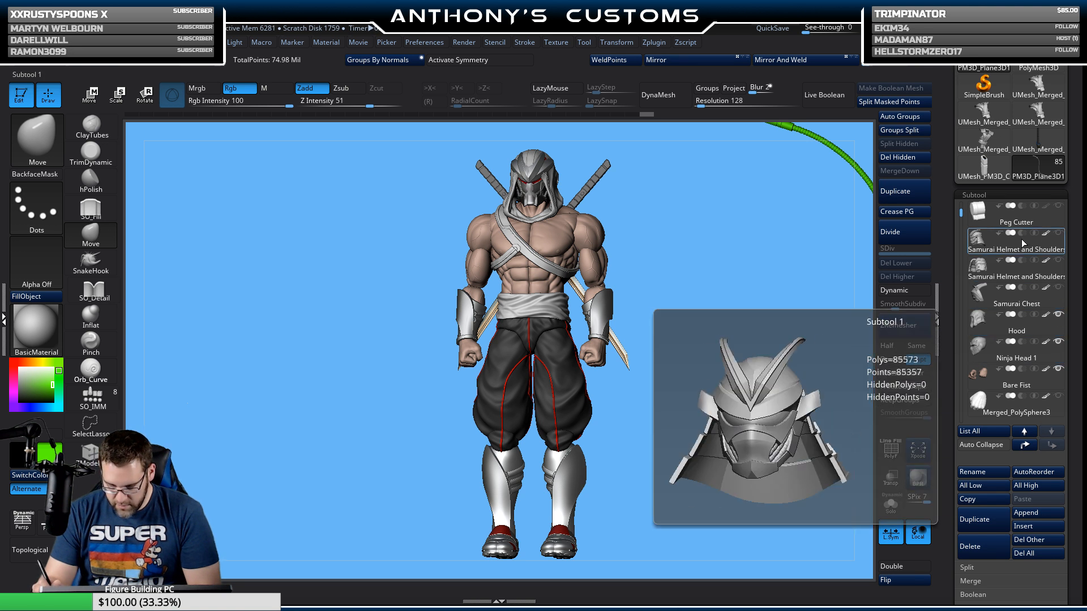
left_click_drag(960, 213, 960, 234)
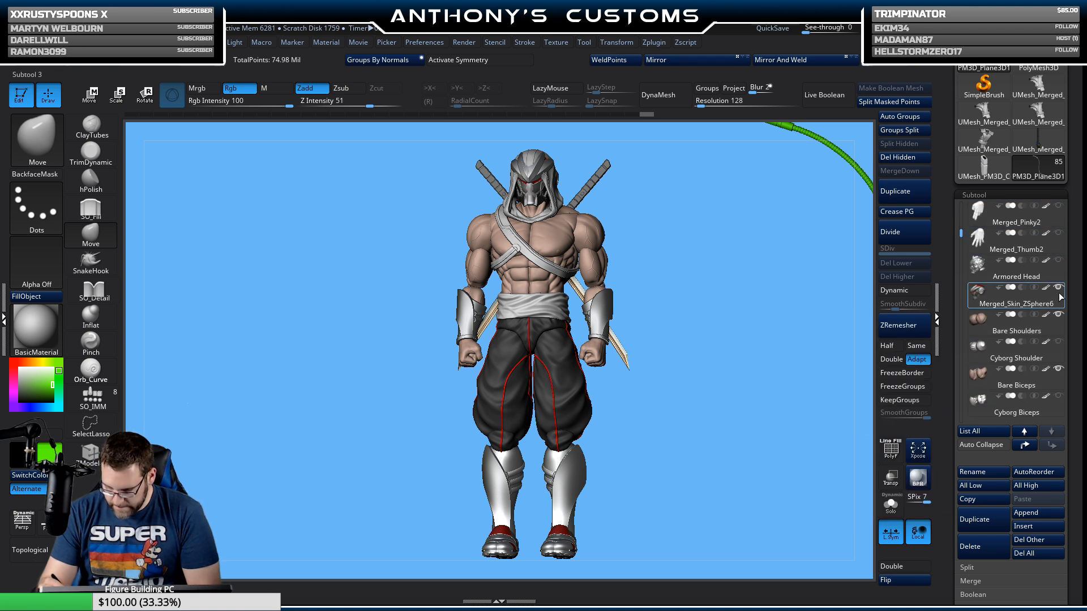
left_click(1058, 289)
left_click_drag(714, 418, 756, 389)
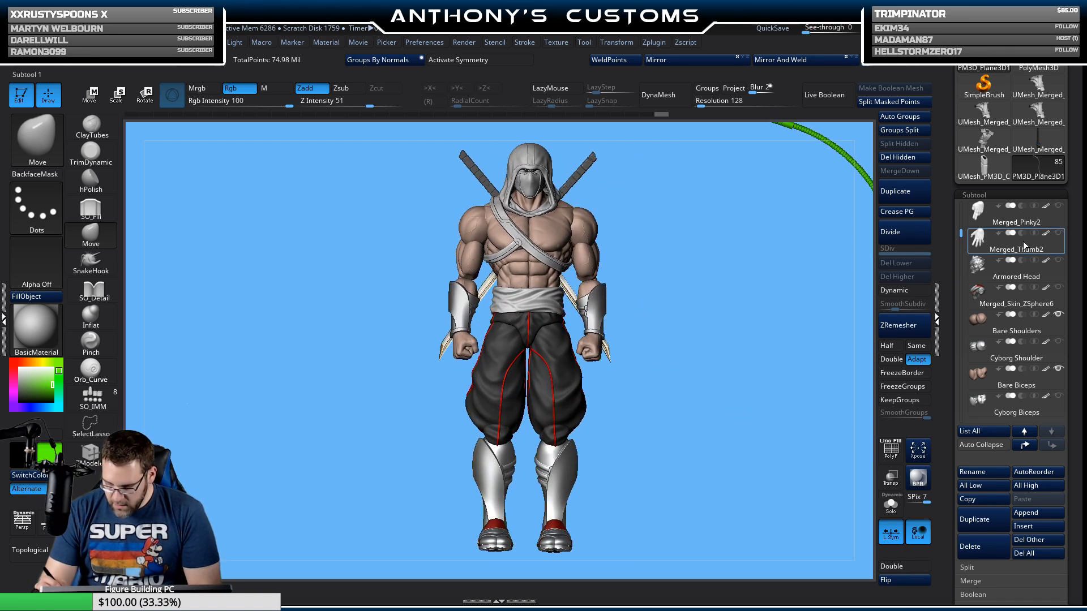
Step: Swap the bare arm parts for Cyborg Shoulder, Cyborg Biceps and Cyborg Forearms, and show the armored fists Index1
left_click(1055, 345)
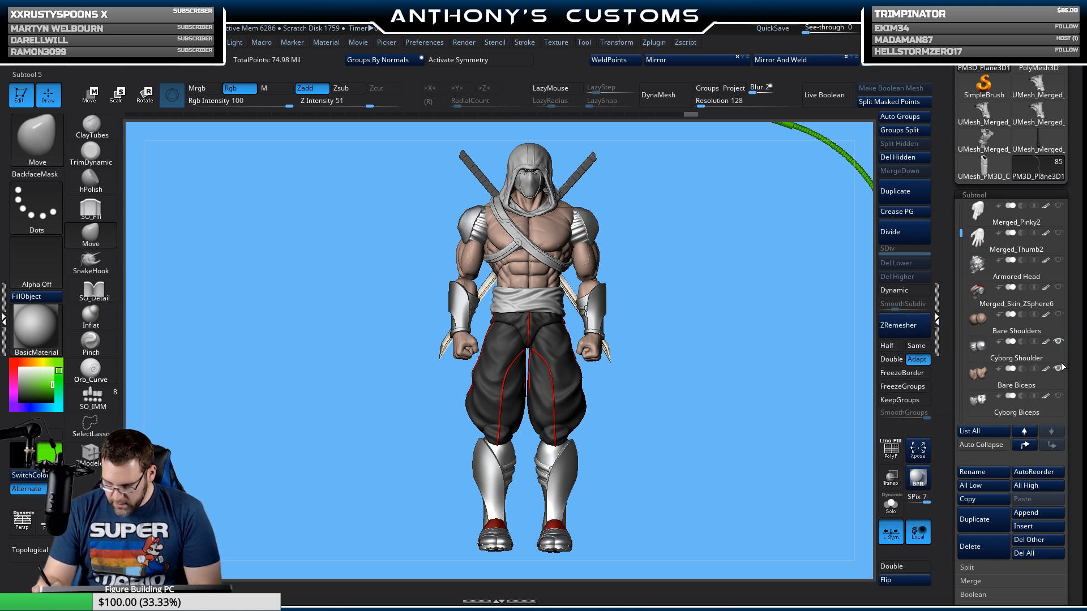
left_click(1057, 402)
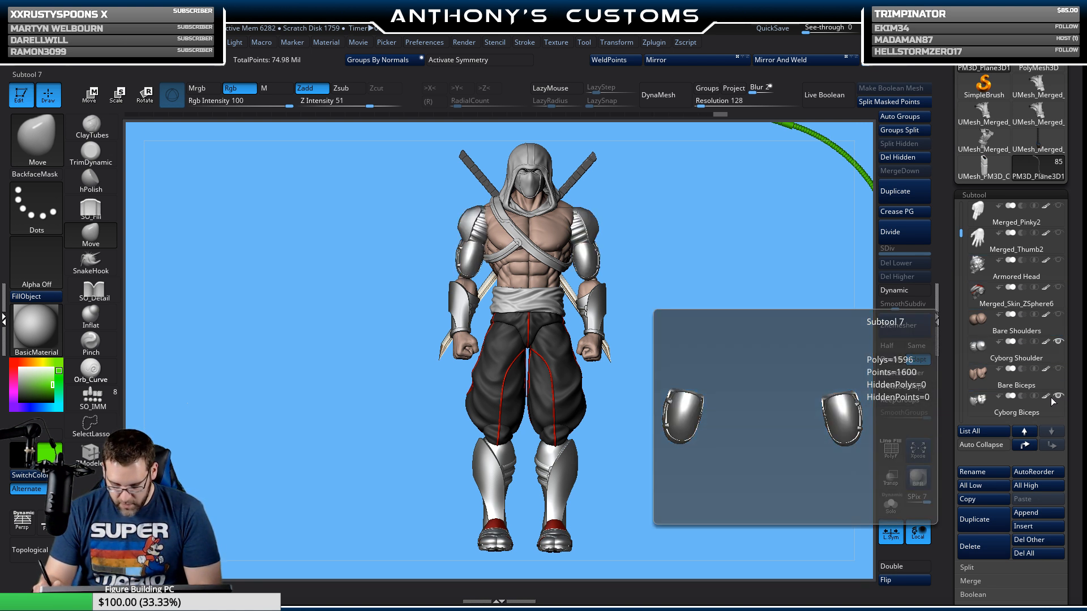
left_click_drag(962, 233, 962, 258)
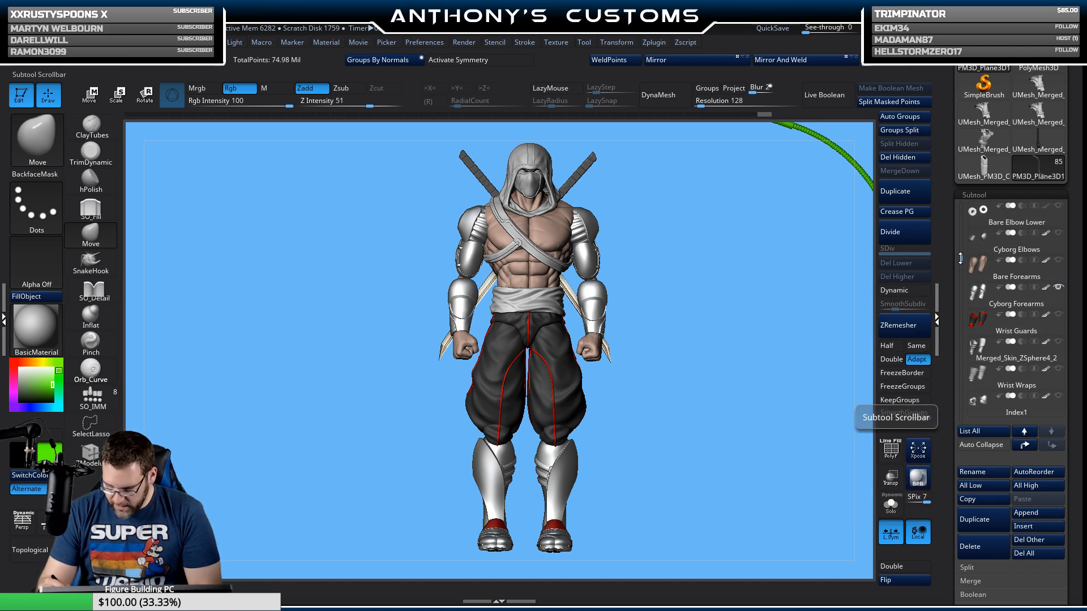
mouse_move(961, 259)
left_mouse_down()
mouse_move(961, 226)
mouse_move(963, 291)
mouse_move(964, 277)
left_mouse_up()
left_click(1058, 206)
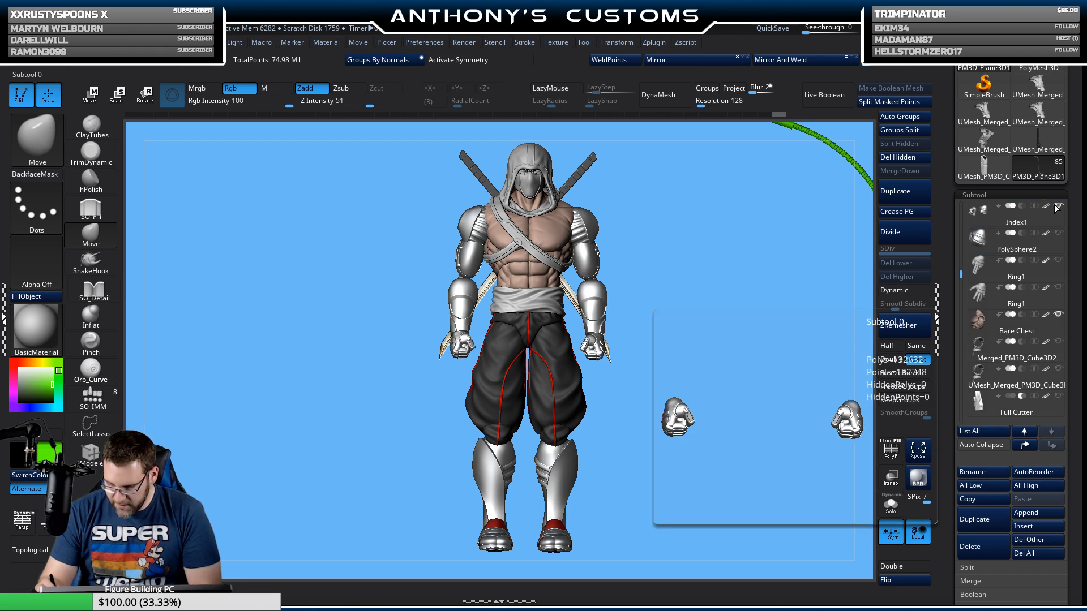
mouse_move(756, 408)
left_mouse_down()
mouse_move(718, 406)
mouse_move(754, 416)
left_mouse_up()
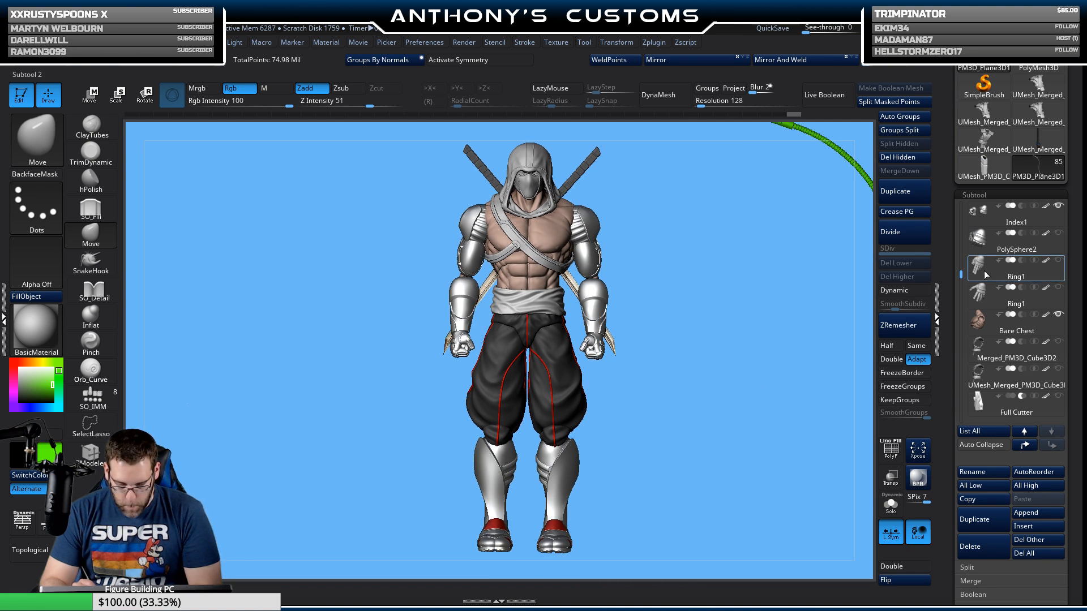
Step: Hide Sash Belt and show the cyborg pelvis armor UMesh_Merged_PM3D_Sphere on the figure
left_click_drag(961, 275, 960, 321)
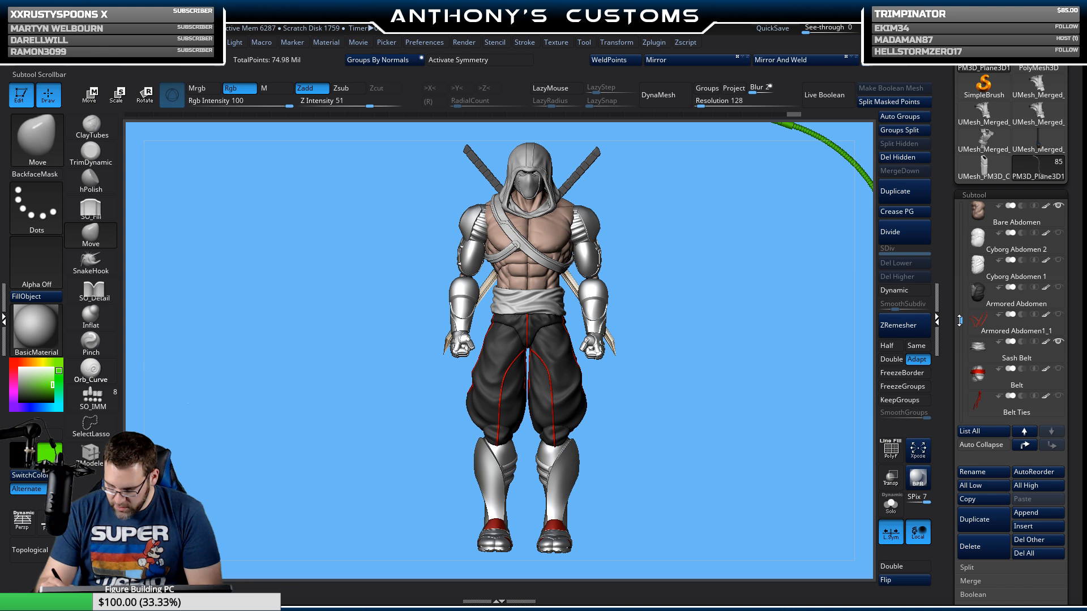
left_click(1058, 342)
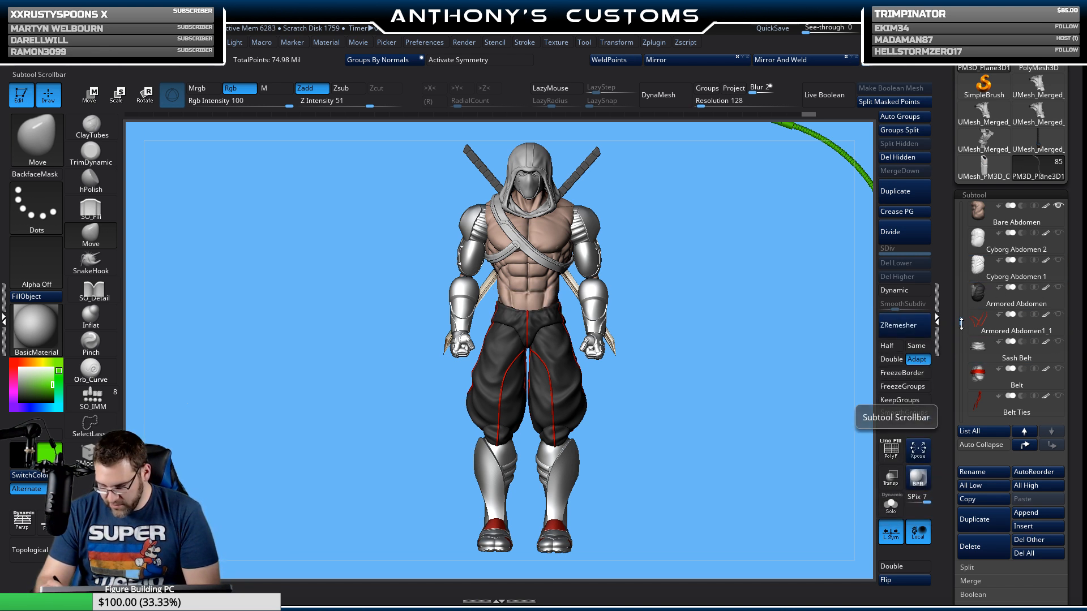
left_click_drag(961, 323, 963, 341)
left_click(1057, 342)
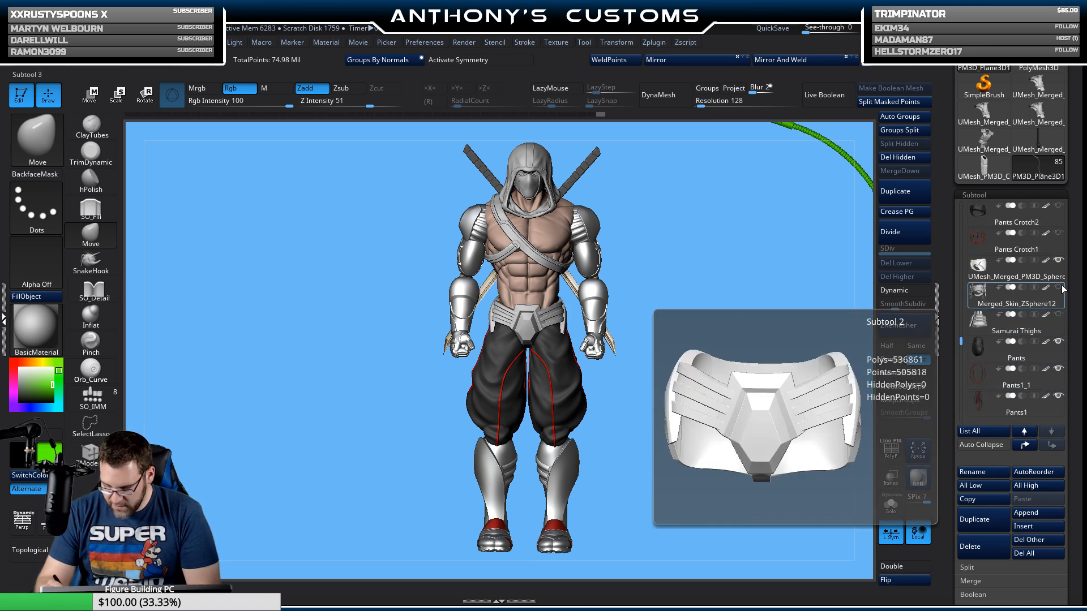
Step: Replace the pants subtools with Cyborg Legs and show the red knee parts Knees 1
left_click(1059, 344)
left_click(1058, 368)
scroll(977, 339, "down", 5)
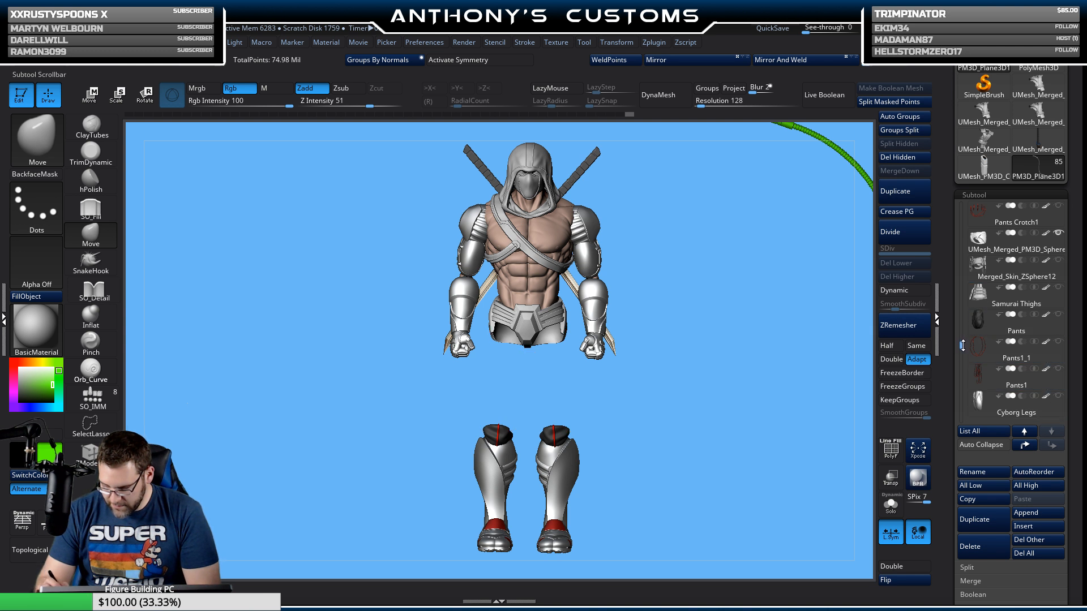
left_click(1059, 288)
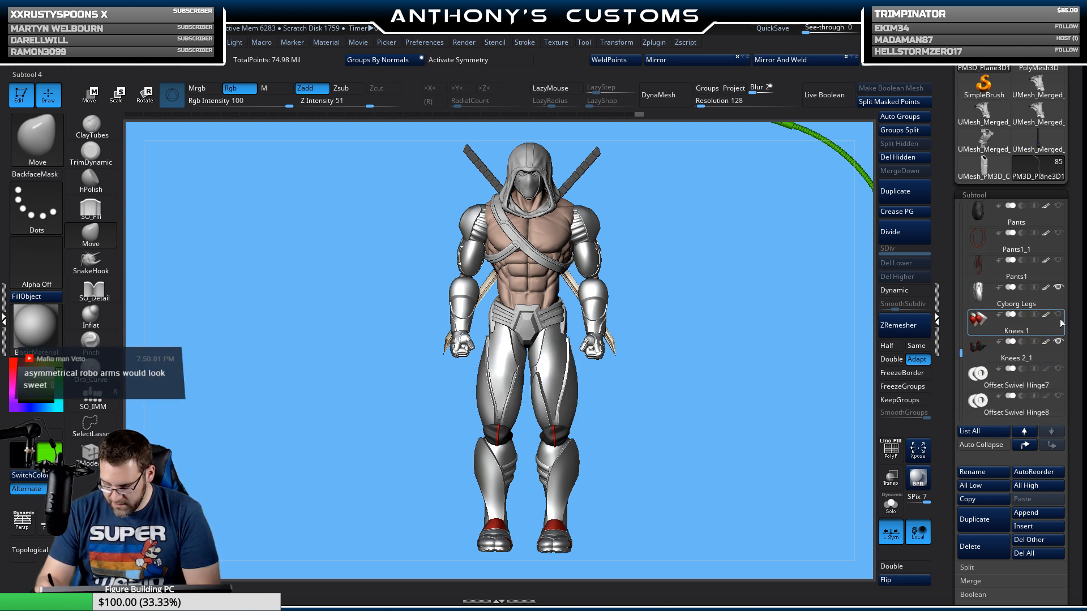
left_click(1058, 315)
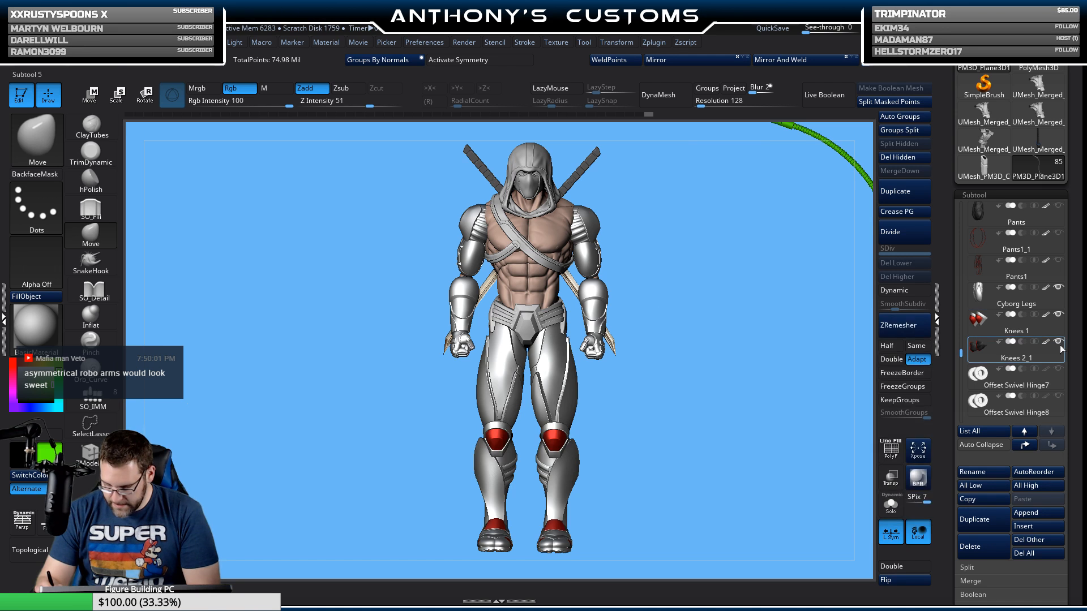
left_click_drag(770, 409, 729, 452)
Step: Hide Ninja Head 1 and Hood, and put Armored Head on the cyborg figure
left_click_drag(961, 348, 1009, 194)
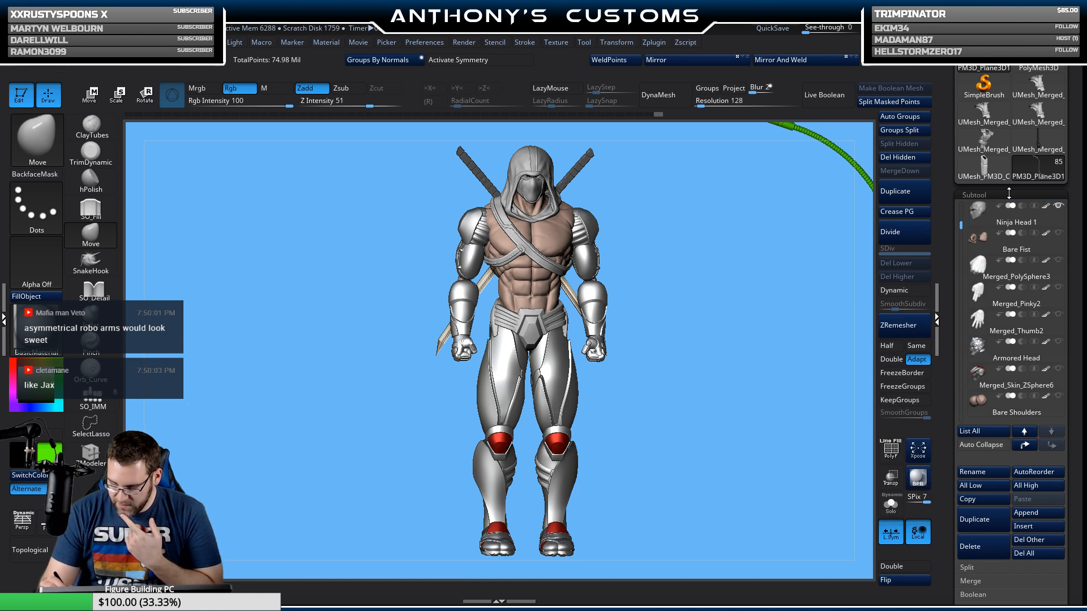
mouse_move(1063, 211)
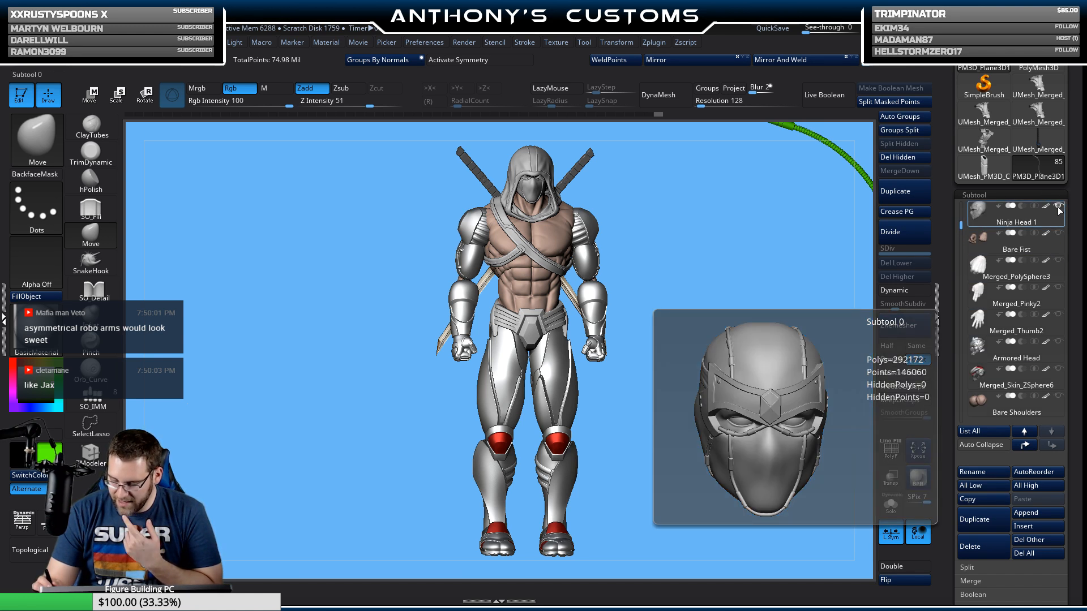
scroll(1060, 243, "up", 4)
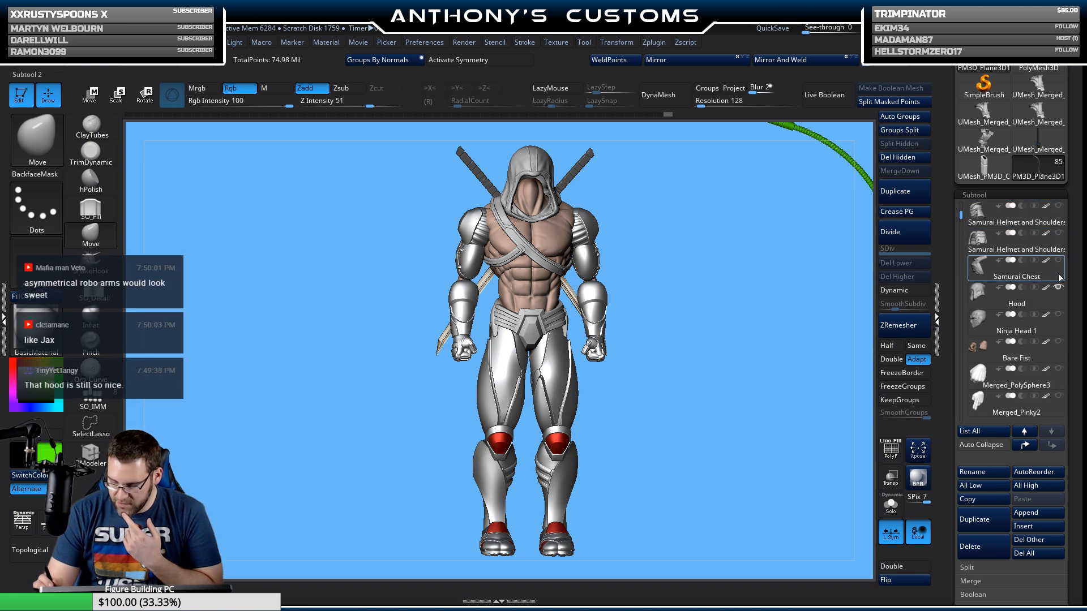
left_click(1059, 288)
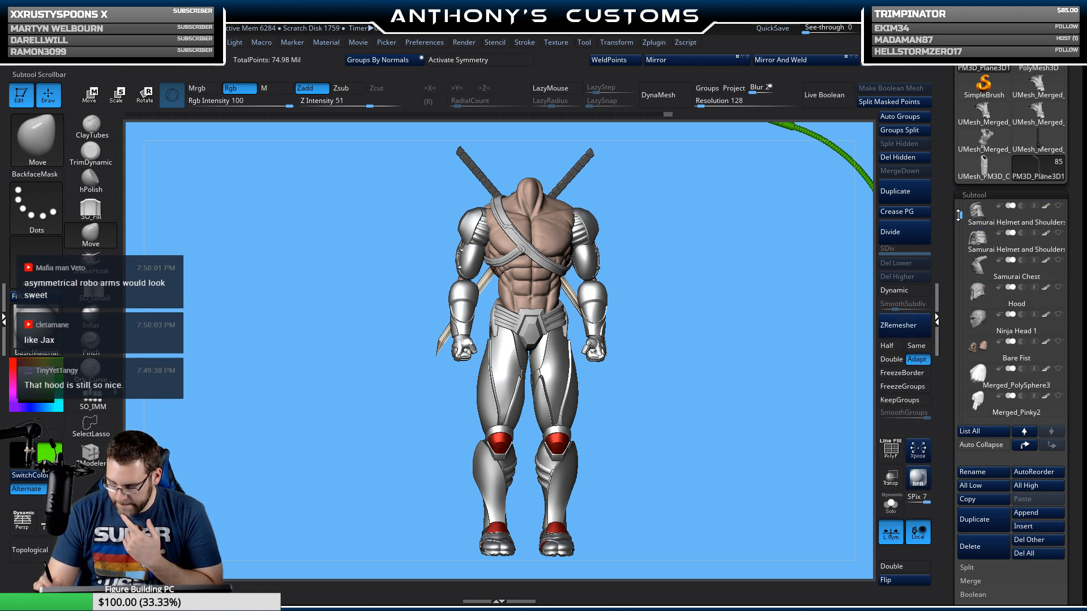
scroll(959, 215, "down", 5)
left_click(1058, 233)
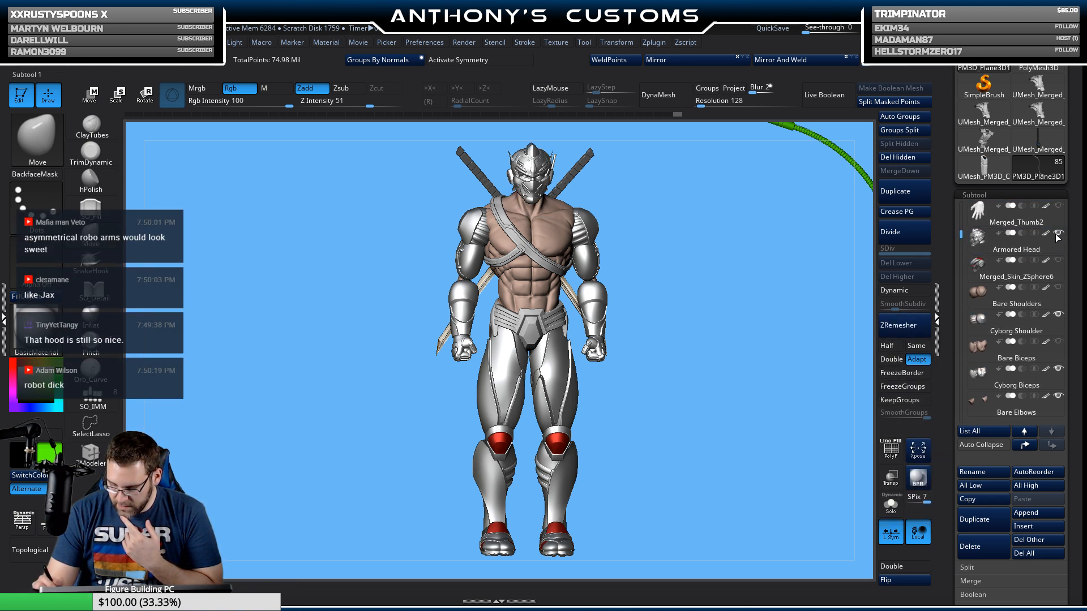
left_click_drag(697, 396, 787, 356)
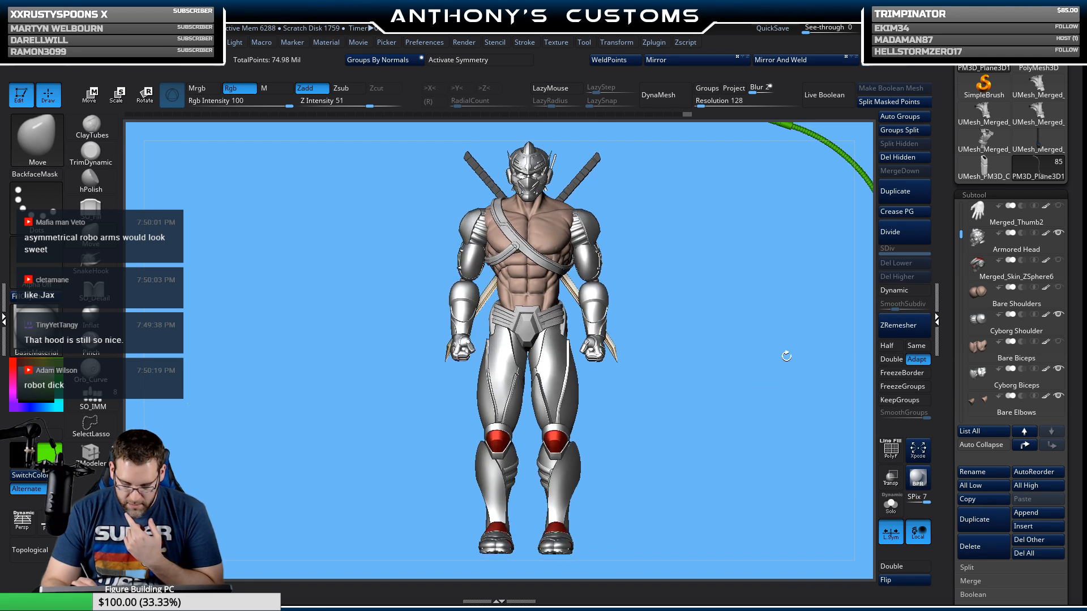
Step: Hide every subtool except Armored Head, and make the small part UMesh_PM3D_Cube3D2 the active subtool
left_click(1059, 234, "shift")
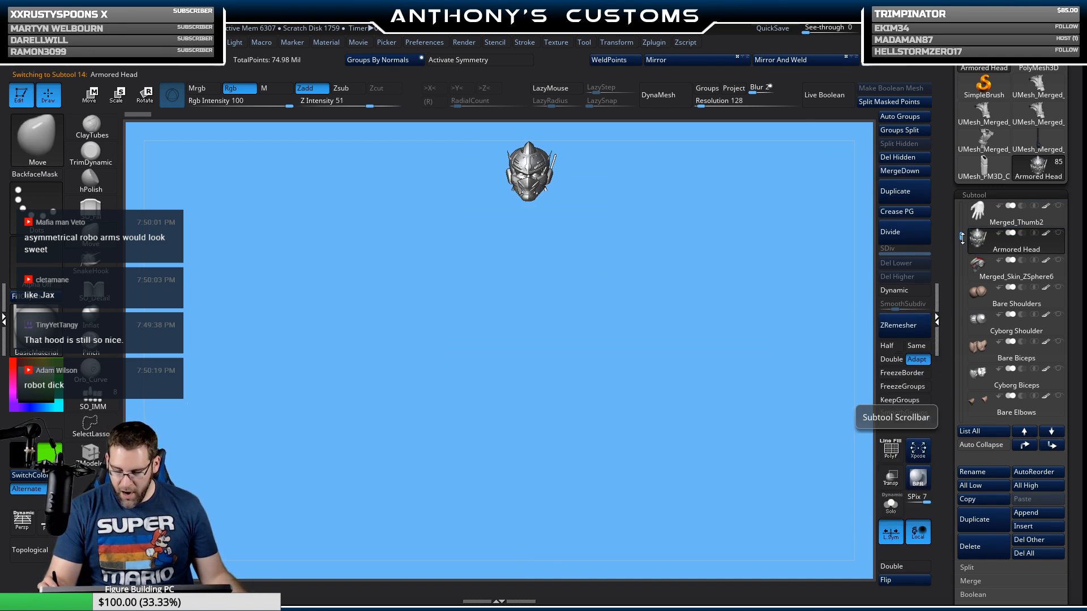
left_click_drag(961, 235, 961, 404)
left_click(999, 306)
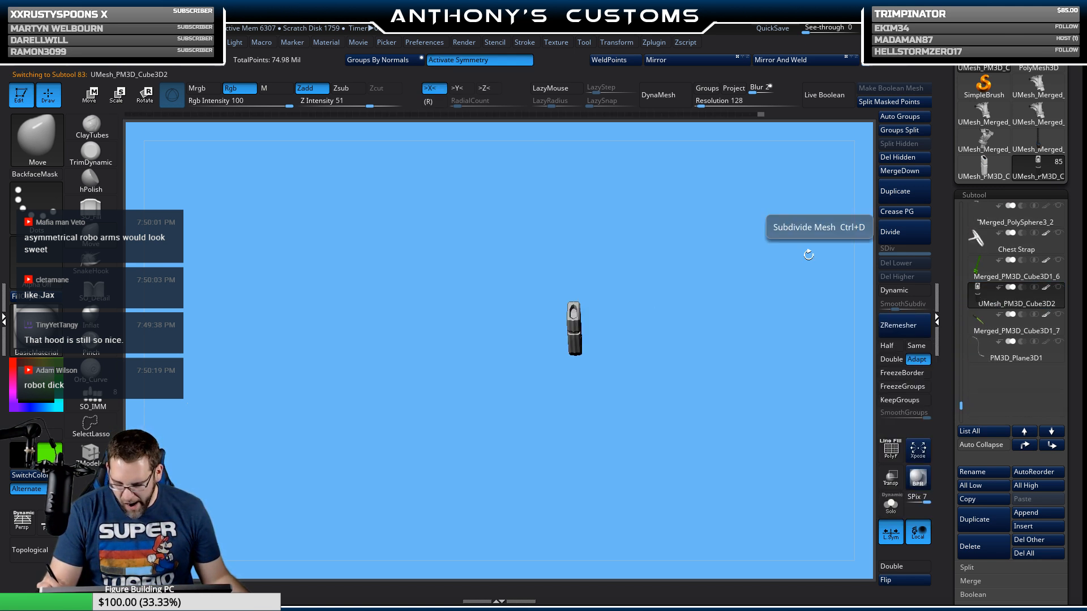
left_click_drag(809, 254, 718, 343)
Step: Show the Sheath and Sheath New subtools beside the isolated part
mouse_move(961, 404)
left_mouse_down()
mouse_move(963, 374)
mouse_move(964, 386)
left_mouse_up()
mouse_move(1000, 330)
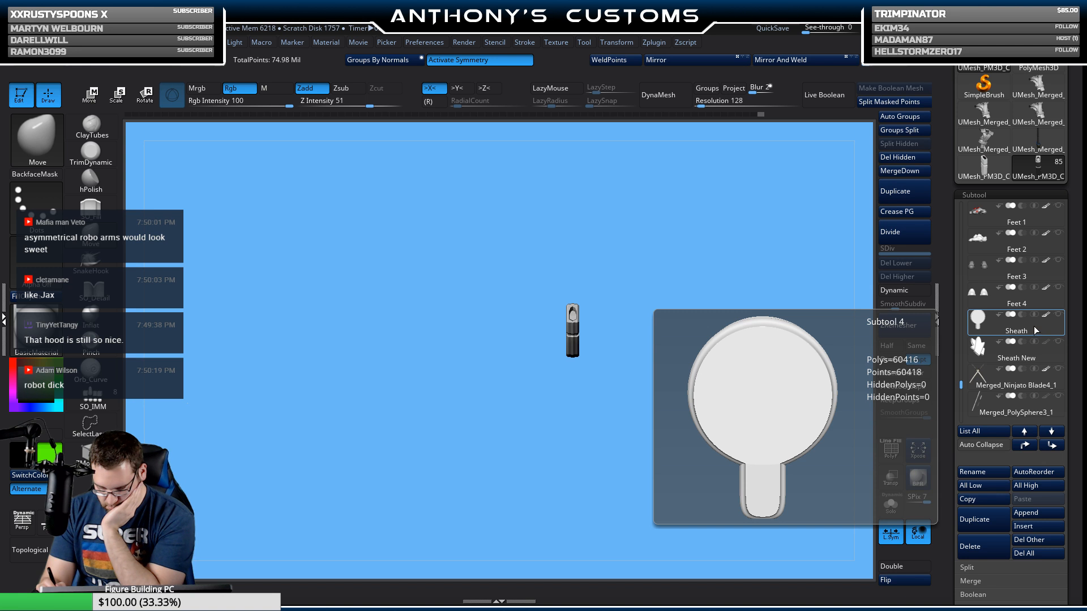
left_click(1058, 315)
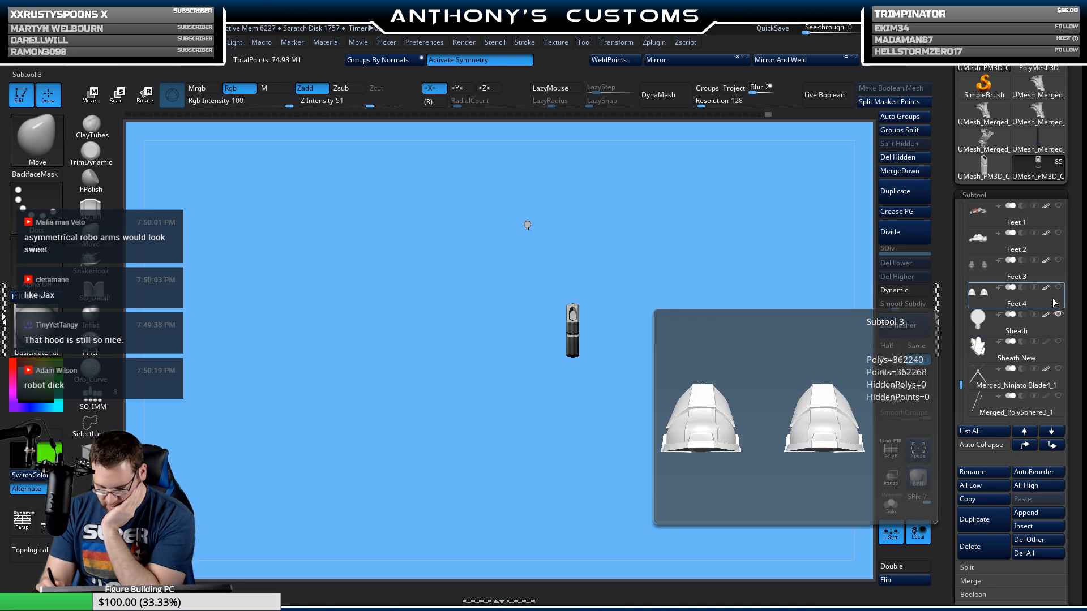
mouse_move(963, 385)
left_mouse_down()
mouse_move(967, 407)
mouse_move(966, 387)
left_mouse_up()
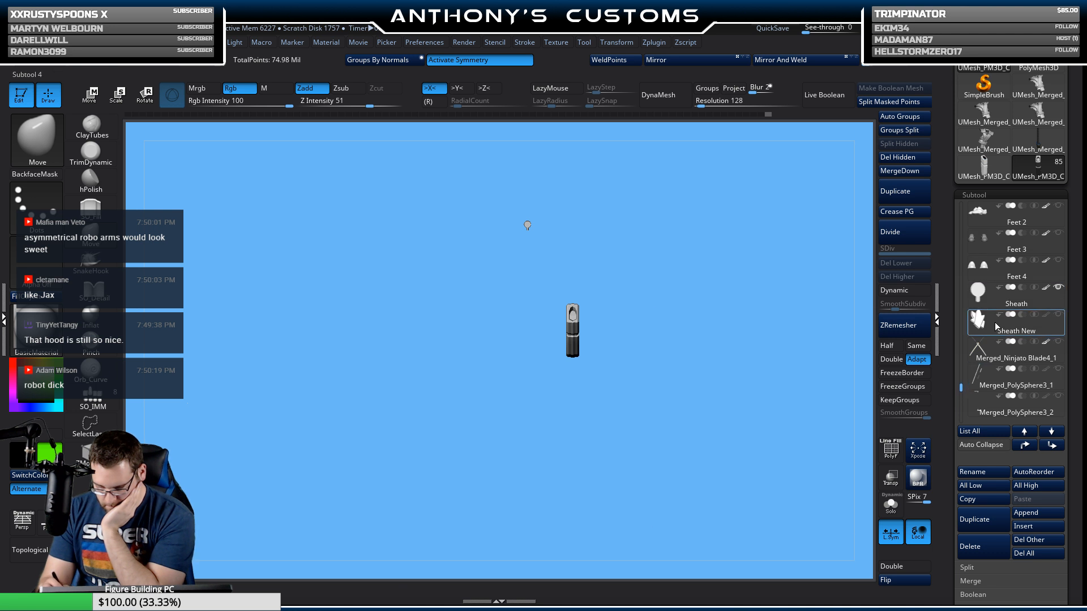
mouse_move(996, 323)
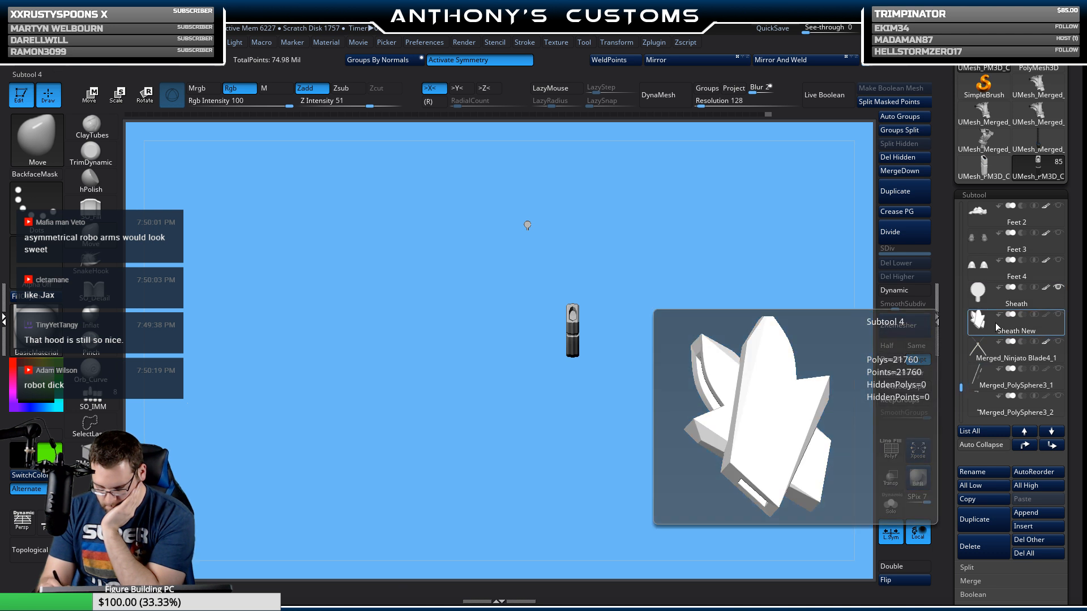
left_click(1060, 317)
left_click_drag(749, 414, 710, 409)
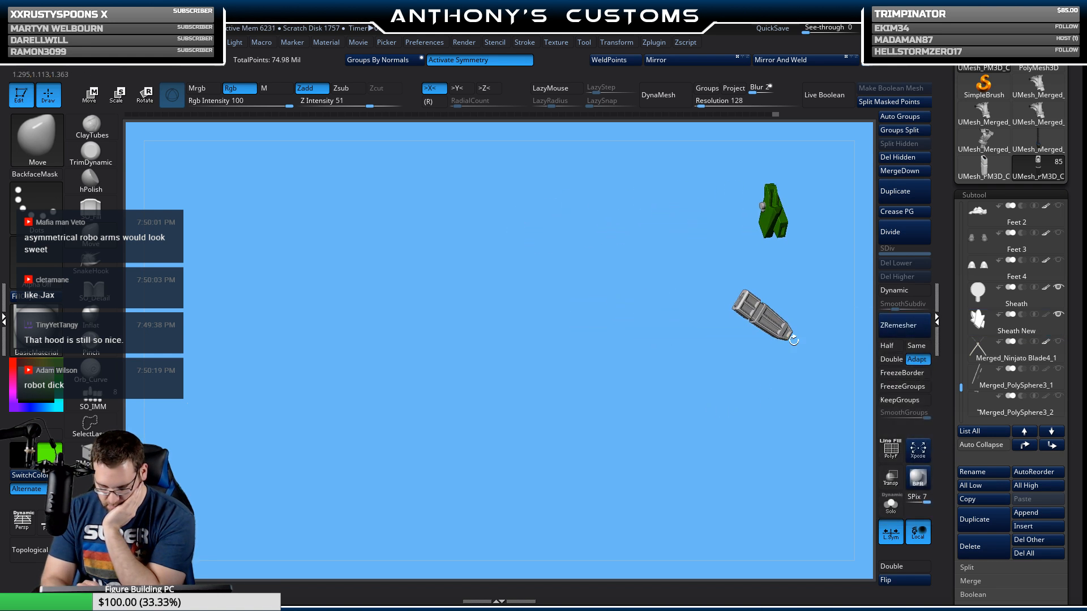
mouse_move(1059, 291)
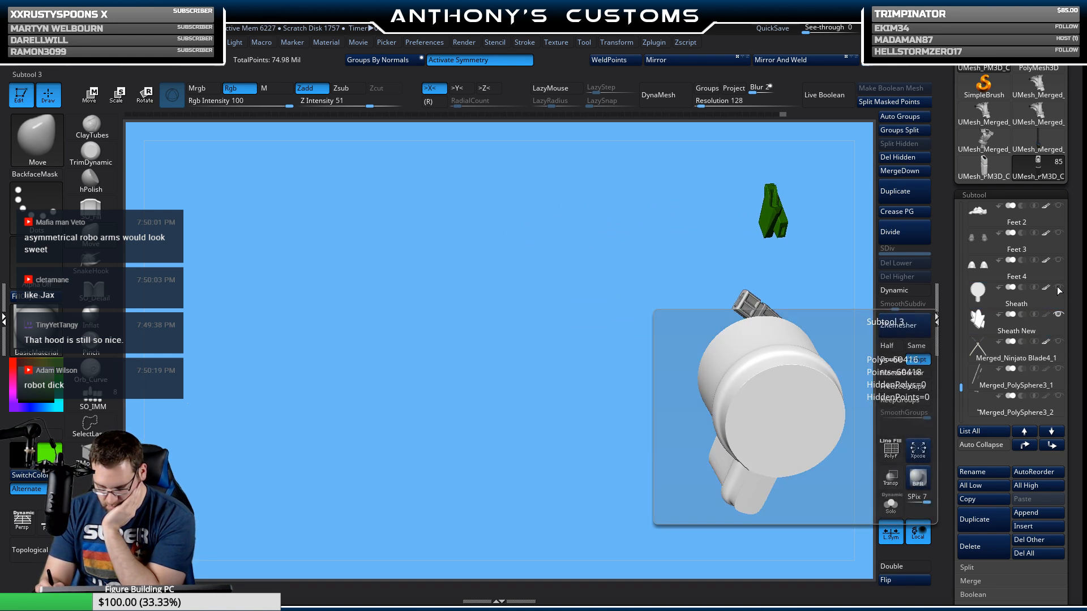
mouse_move(1038, 254)
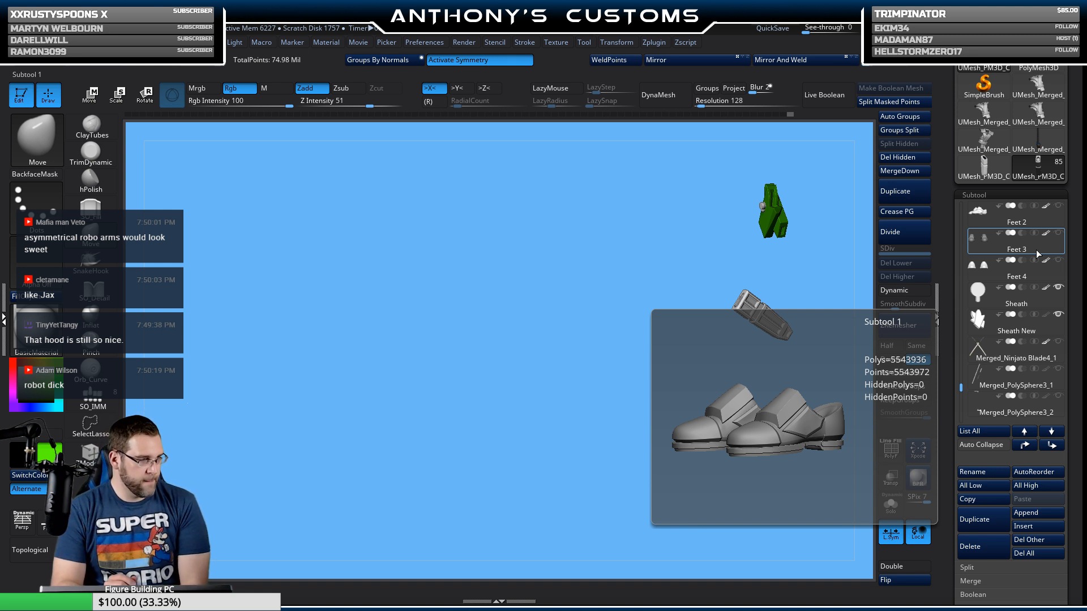
Step: Select Sheath in Move mode, frame it up close, and show the swords Merged_Ninjato Blade4_1
left_click_drag(554, 375, 306, 412, "alt")
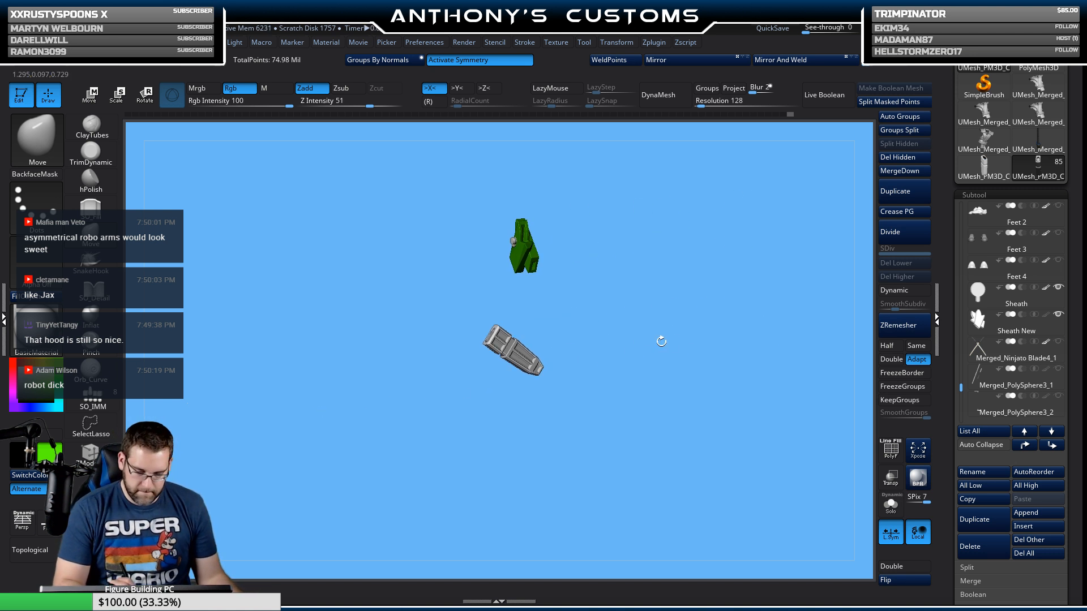
left_click_drag(661, 340, 722, 338)
left_click_drag(535, 307, 325, 299, "alt")
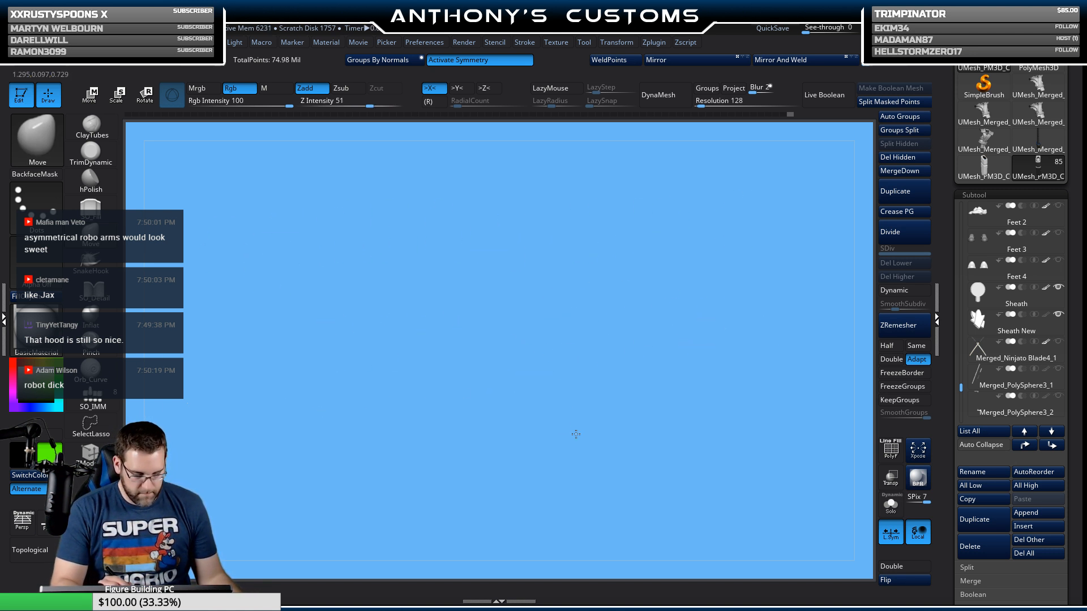
left_click_drag(371, 352, 806, 367, "alt")
left_click_drag(687, 342, 707, 351)
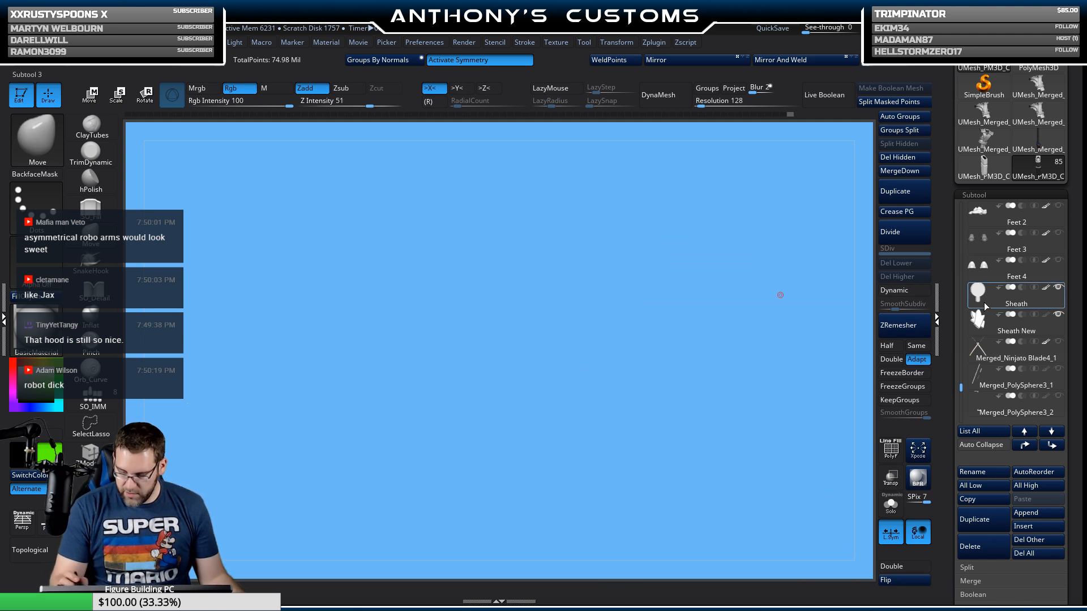
left_click(984, 303)
key("w")
key("f")
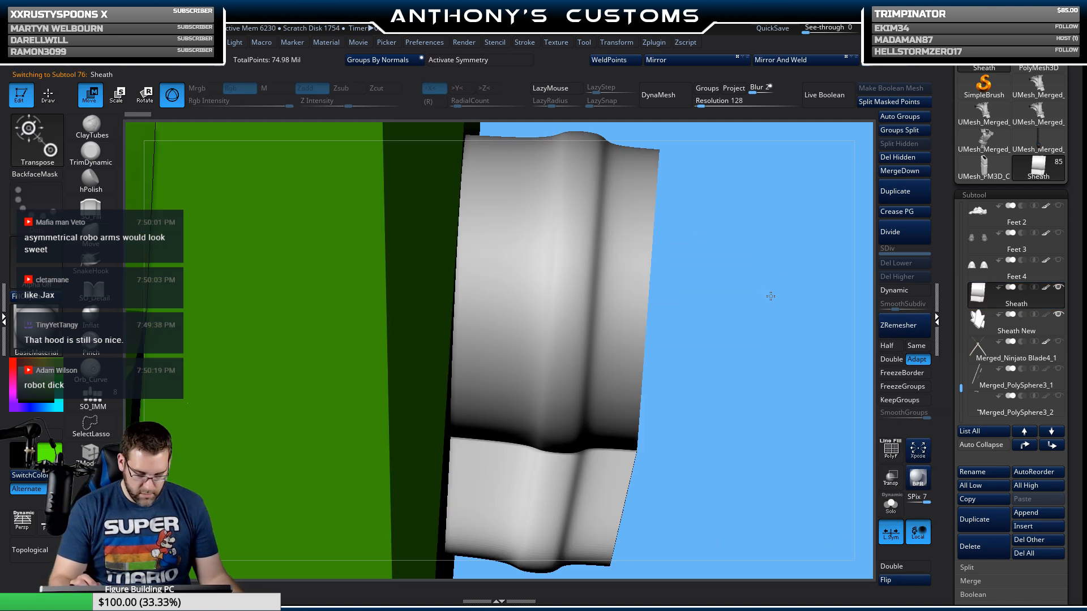
left_click_drag(749, 386, 702, 244, "alt")
left_click_drag(524, 412, 702, 298, "alt")
left_click_drag(666, 370, 740, 262, "alt")
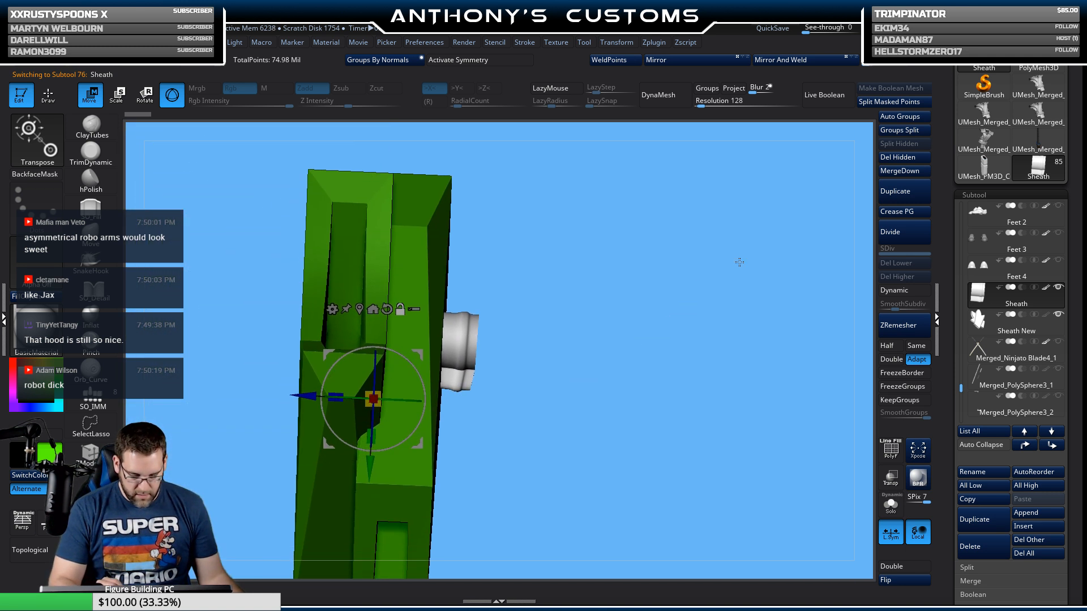
mouse_move(1058, 346)
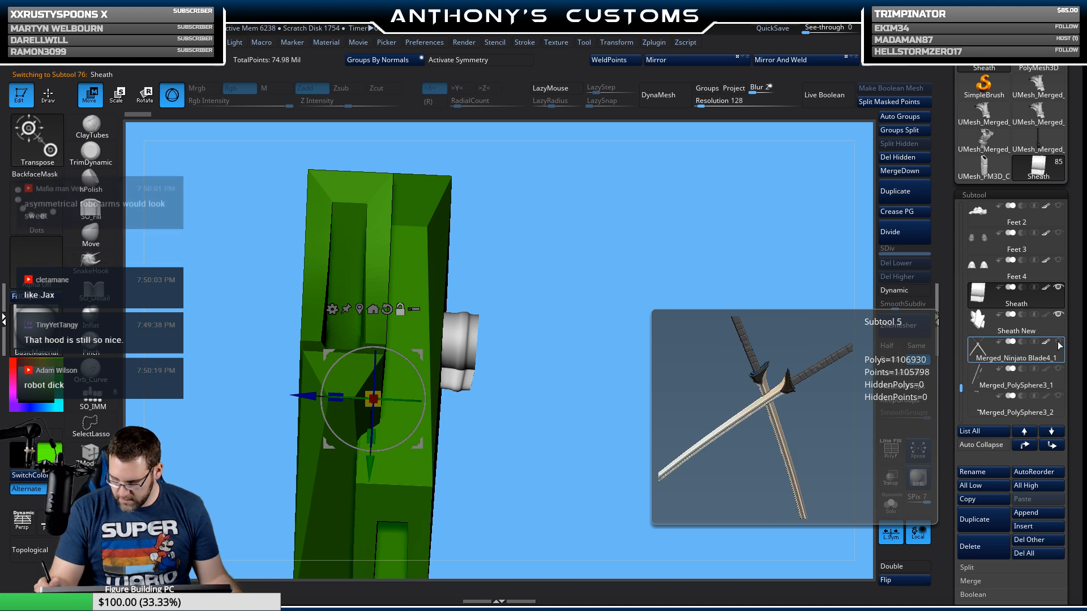
left_click(1058, 342)
Step: Select Sheath New and turn off local symmetry, and make Sheath the active subtool again
left_click(1038, 332)
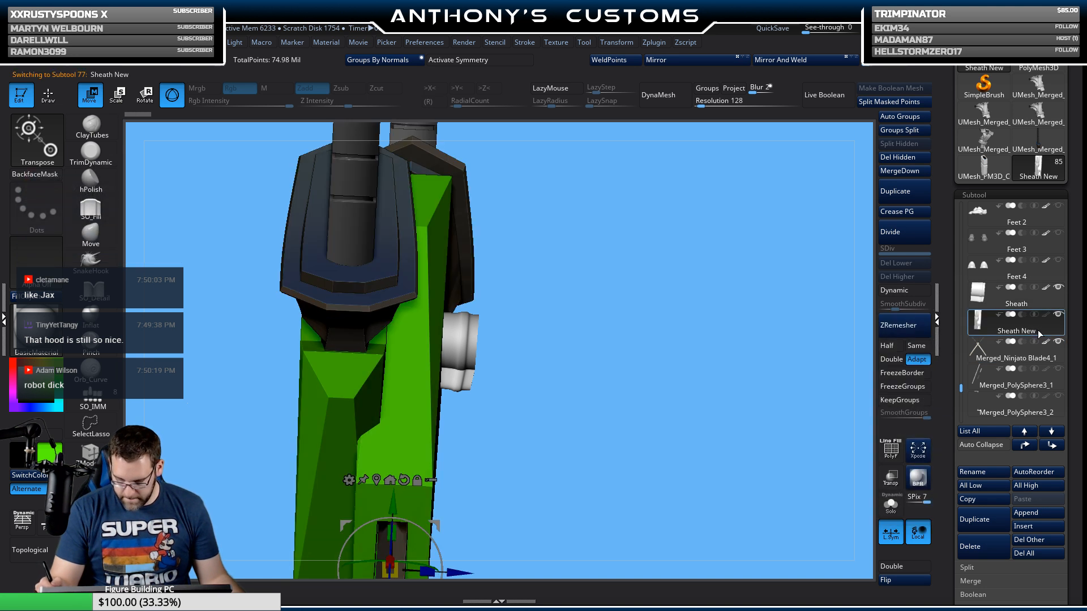
left_click(898, 584)
mouse_move(660, 439)
left_mouse_down("alt")
mouse_move(716, 321)
mouse_move(708, 379)
mouse_move(585, 344)
mouse_move(594, 364)
mouse_move(645, 335)
left_mouse_up("alt")
left_click(892, 579)
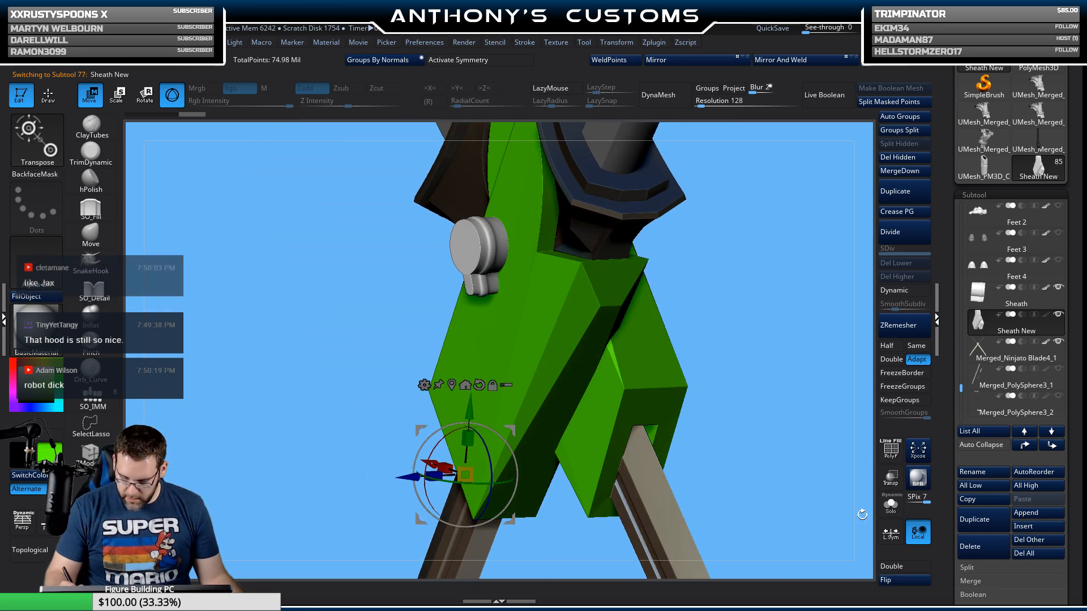
left_click_drag(714, 403, 821, 391)
left_click(997, 296)
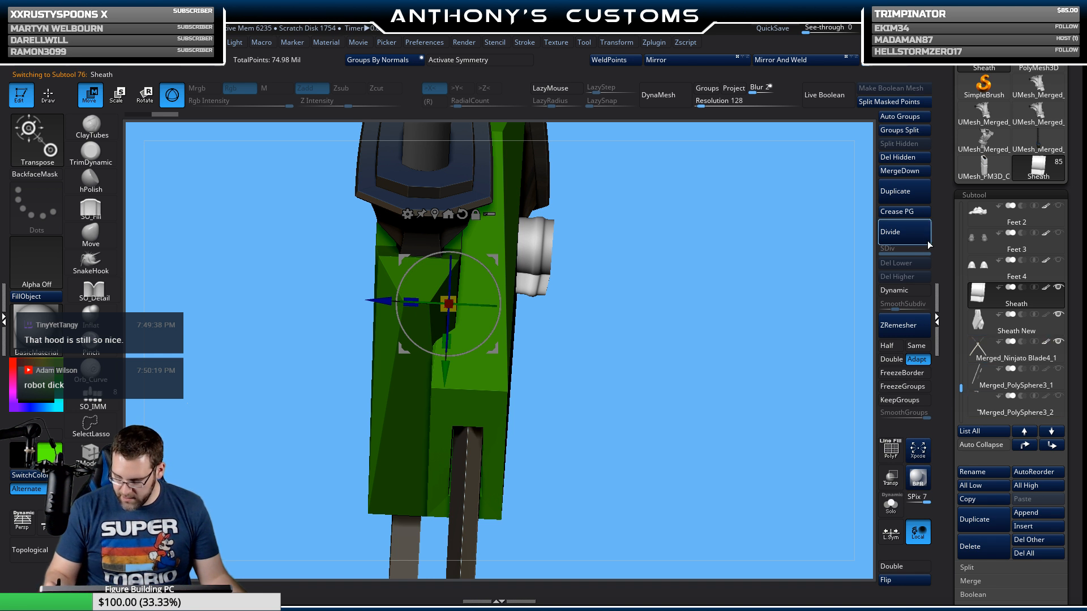
Step: Duplicate the Sheath subtool and merge the copy down into Sheath New
left_click(919, 195)
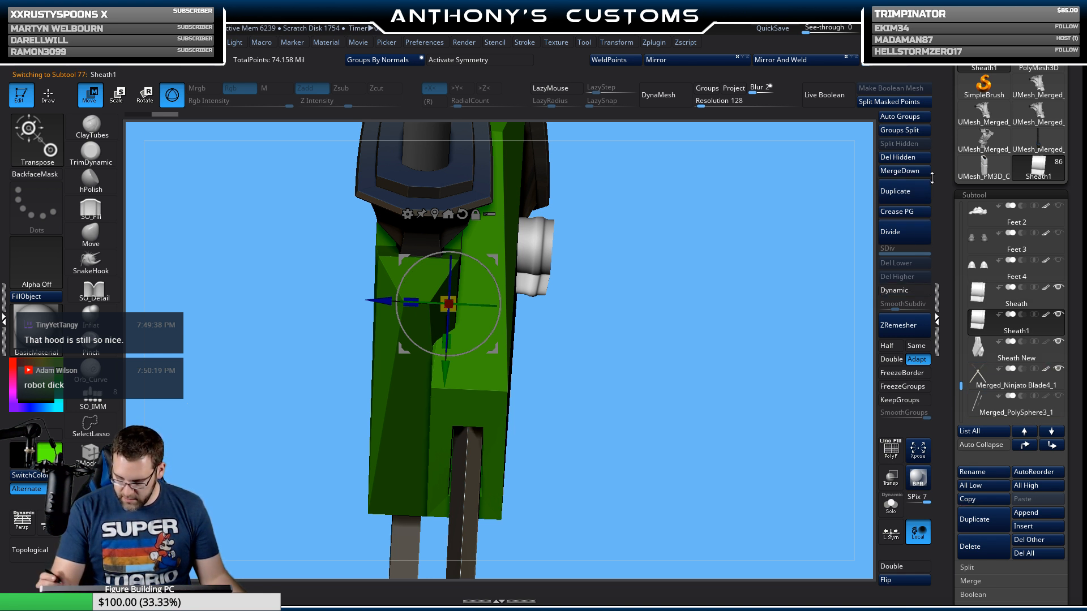
mouse_move(1045, 327)
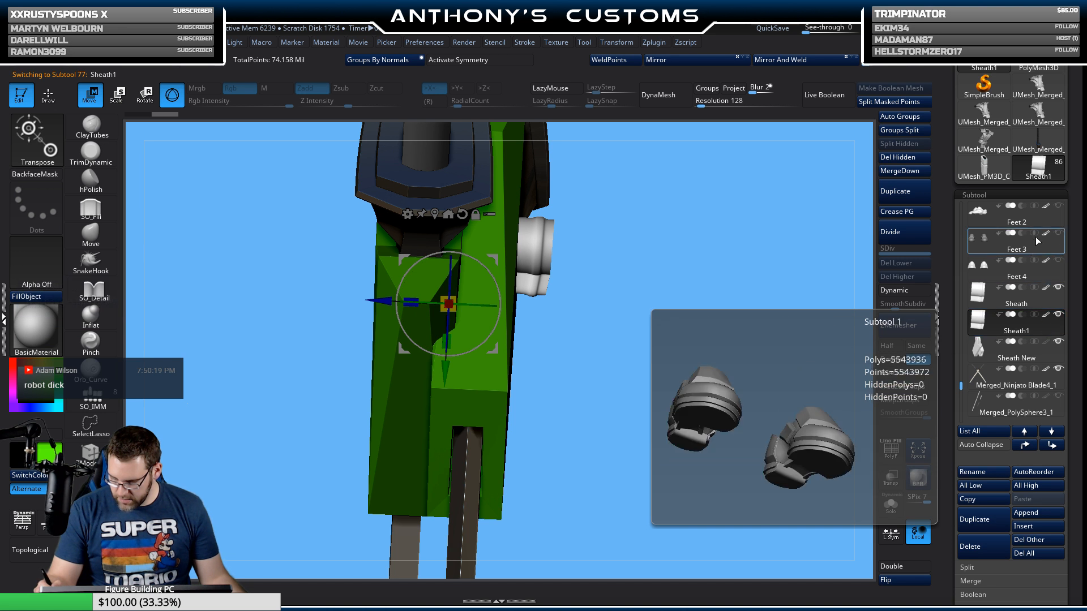
left_click(894, 170)
left_click(872, 196)
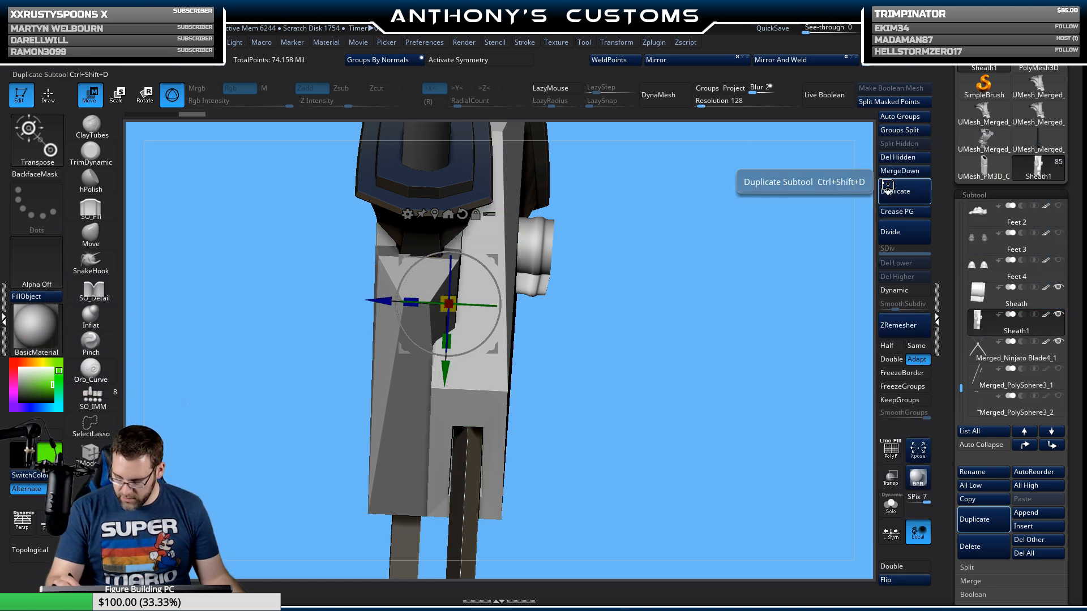
Step: Make the original Sheath active and reorder it to sit directly above UMesh_PM3D_Cube3D2 in the subtool list
mouse_move(1026, 323)
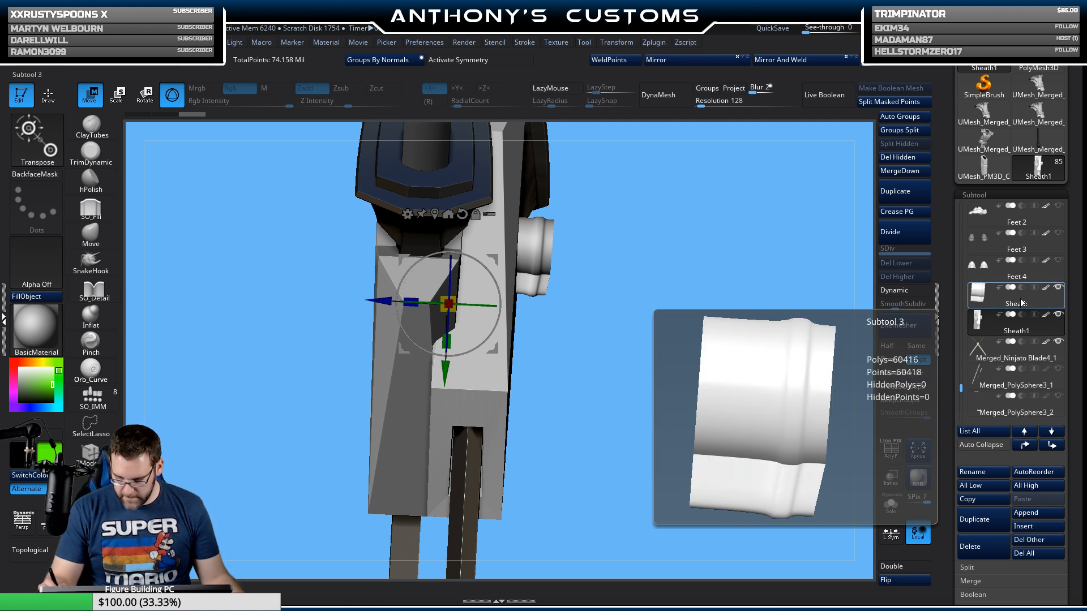
left_click(1022, 302)
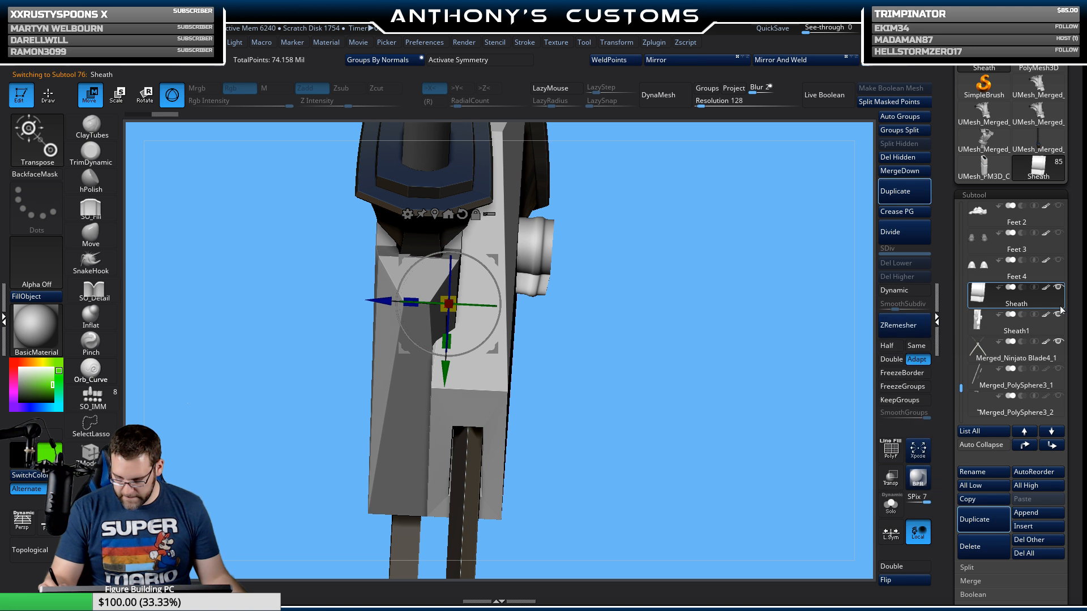
left_click(1052, 446, "shift")
left_click(1024, 445)
left_click(1025, 445)
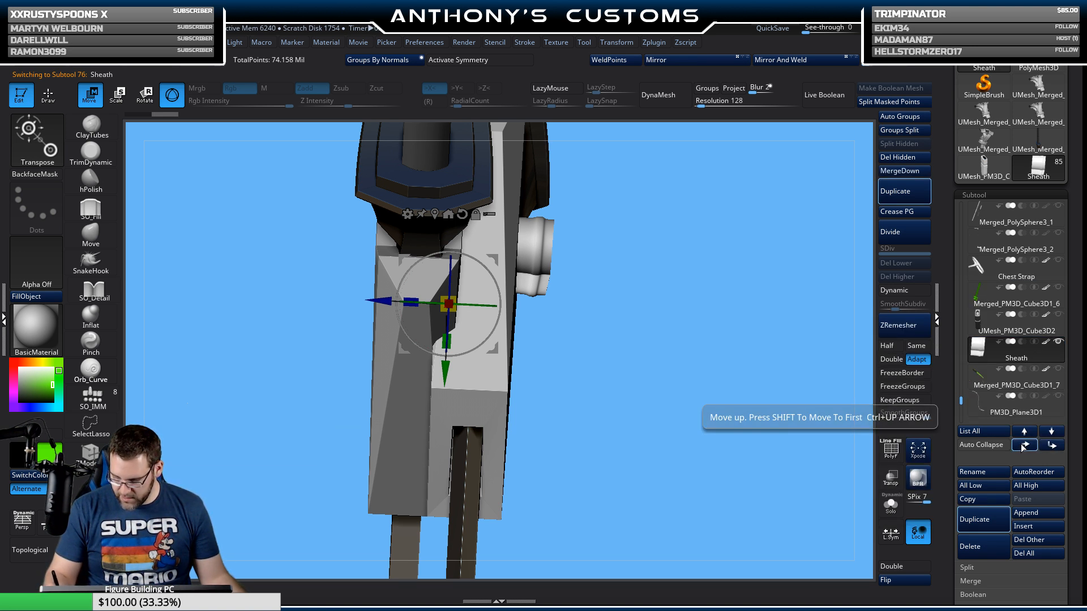
left_click(1025, 445)
Step: Hide the Merged_Ninjato Blade4_1 swords and the merged Sheath1 subtool, leaving Sheath isolated and framed
mouse_move(1015, 392)
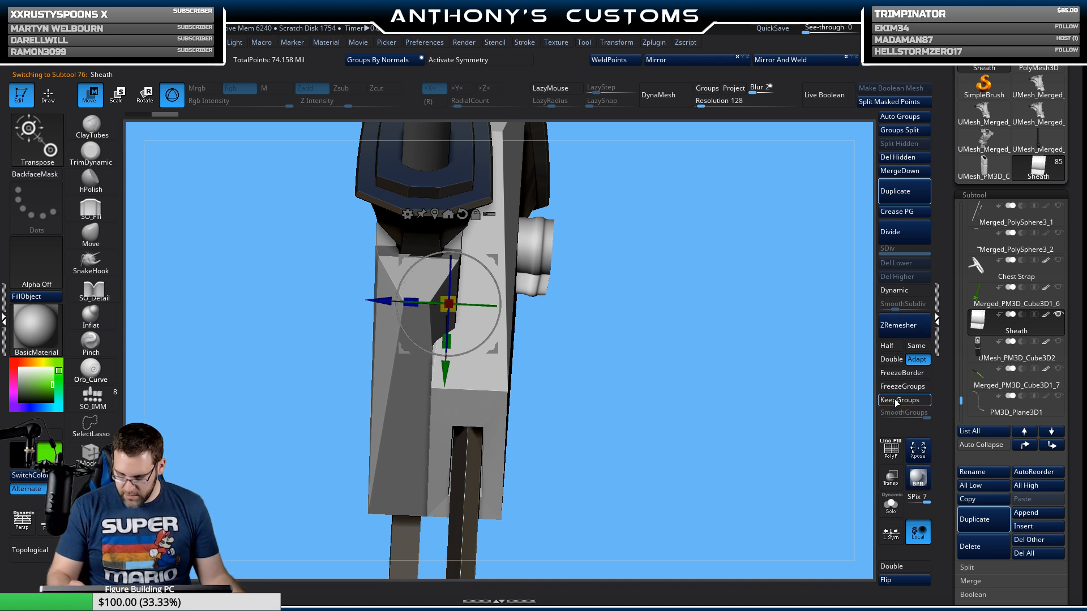
scroll(1022, 344, "up", 3)
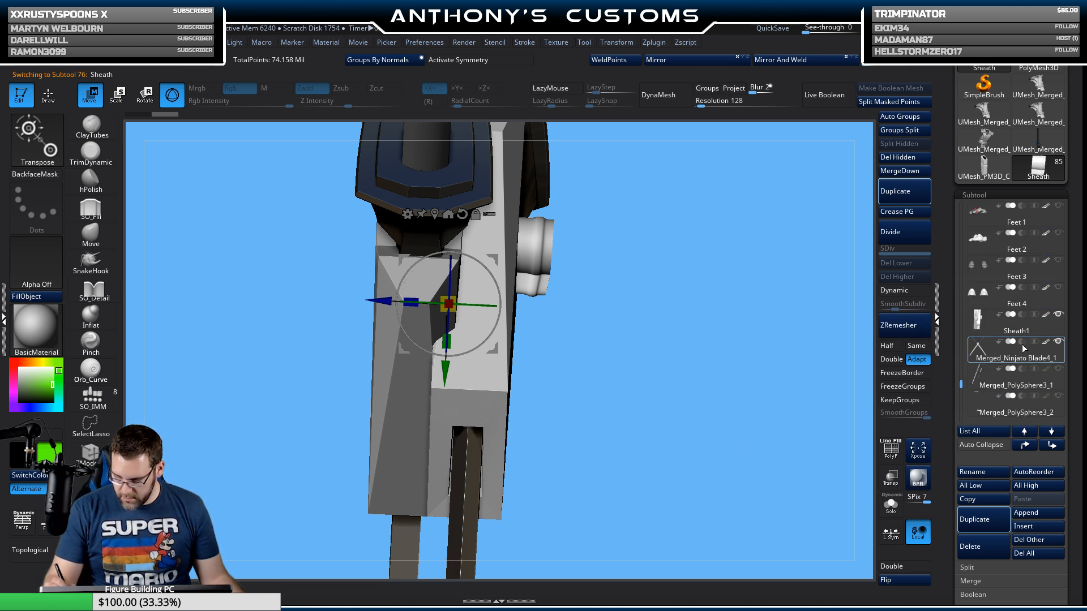
left_click(1057, 342)
left_click(1059, 315)
left_click_drag(961, 384, 962, 385)
key("f")
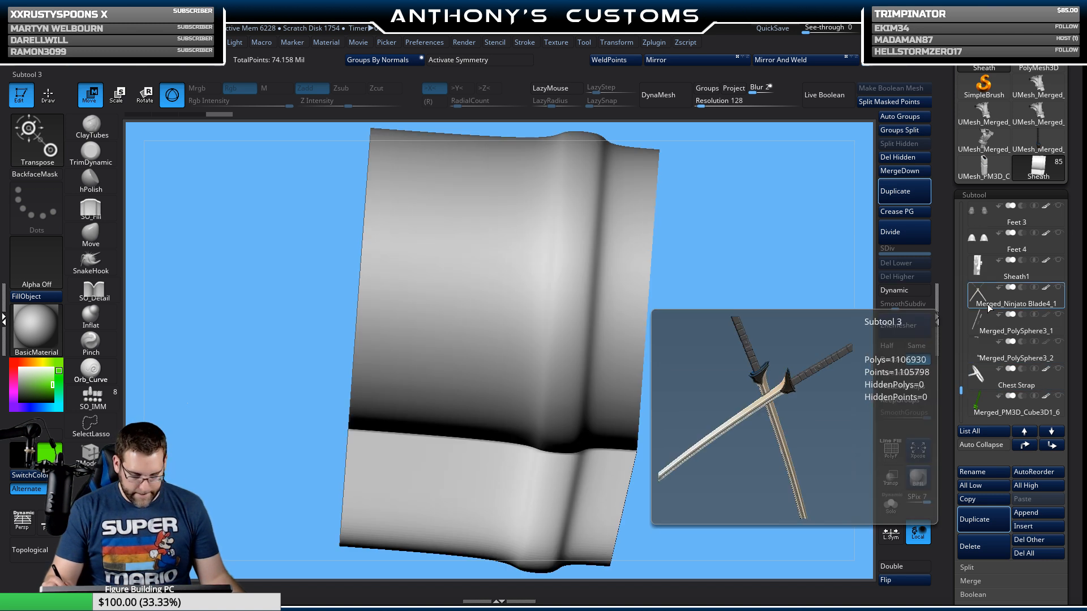
left_click(1058, 259)
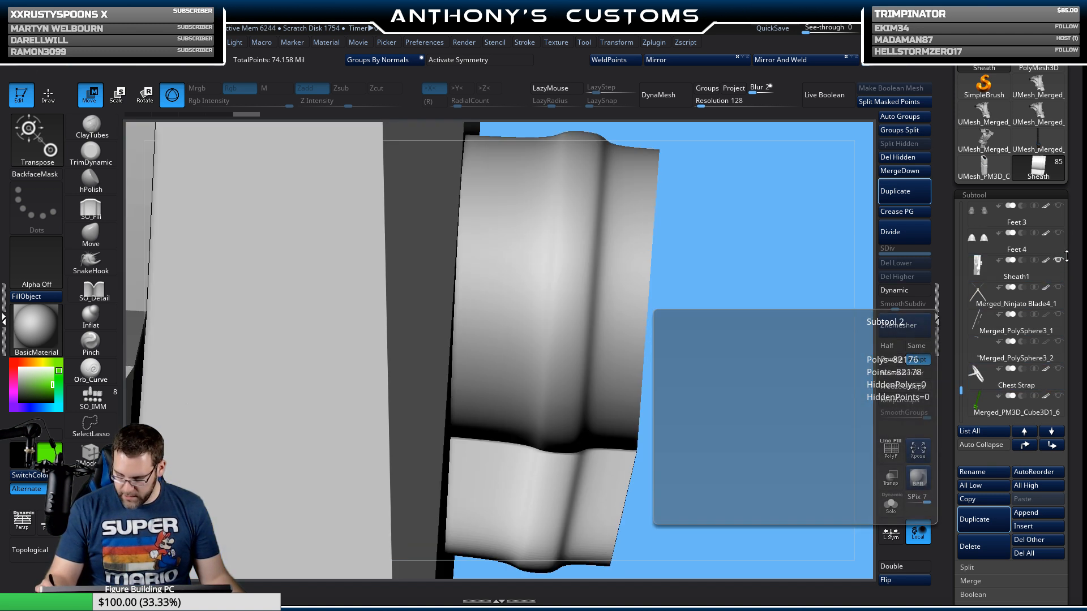
left_click(1031, 300)
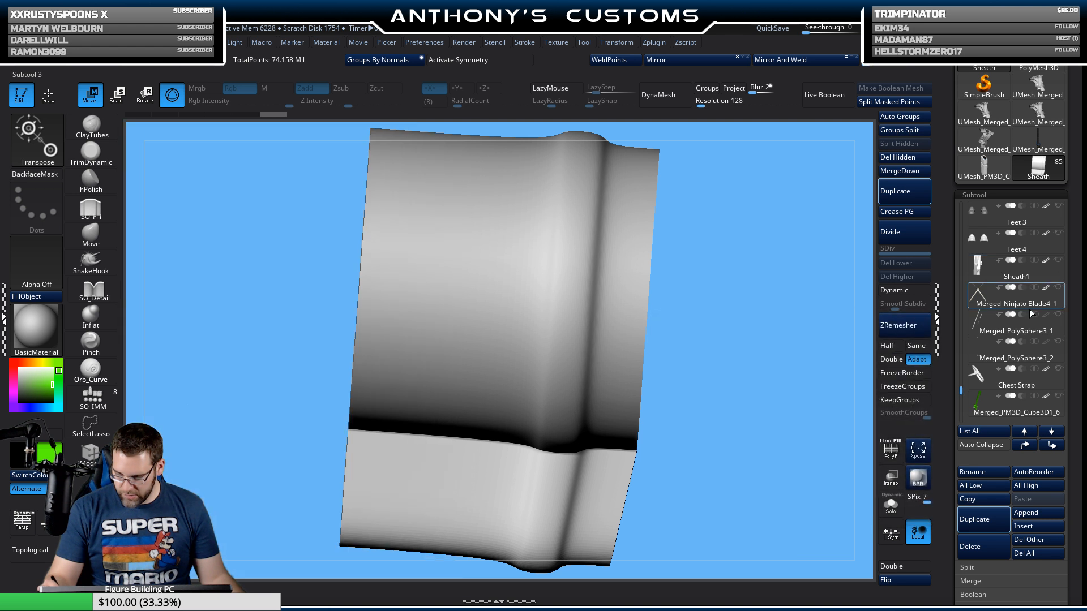
Step: Show the UMesh_PM3D_Cube3D2 subtool together with Sheath and frame them
left_click_drag(963, 391, 966, 395)
left_click(1058, 315)
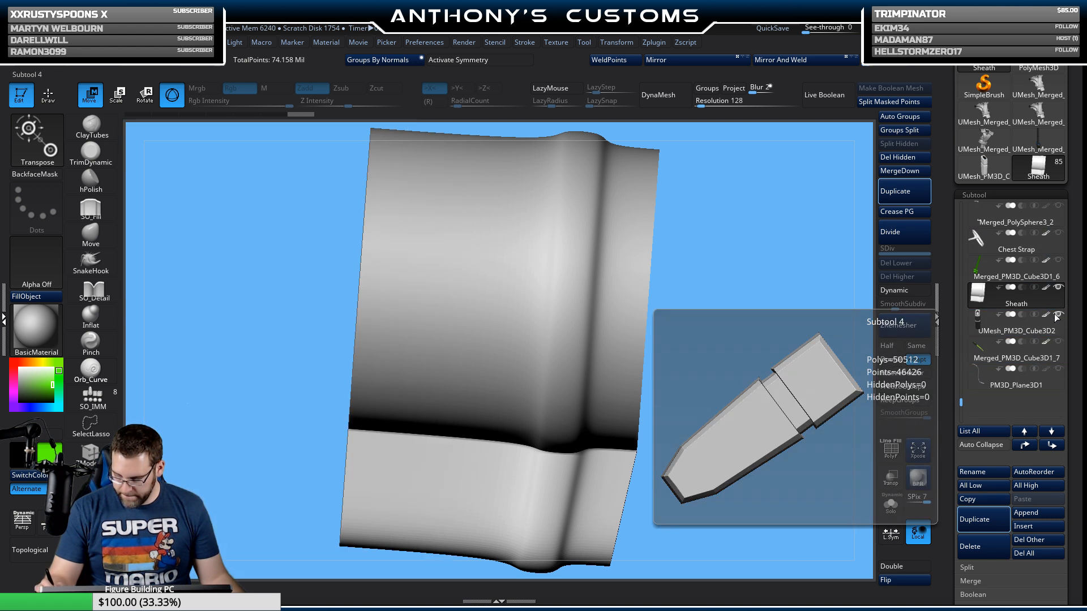
key("f")
Step: Lower the Sheath peg to the height of the UMesh_PM3D_Cube3D2 part and rotate it roughly a quarter turn
left_click_drag(741, 286, 673, 261)
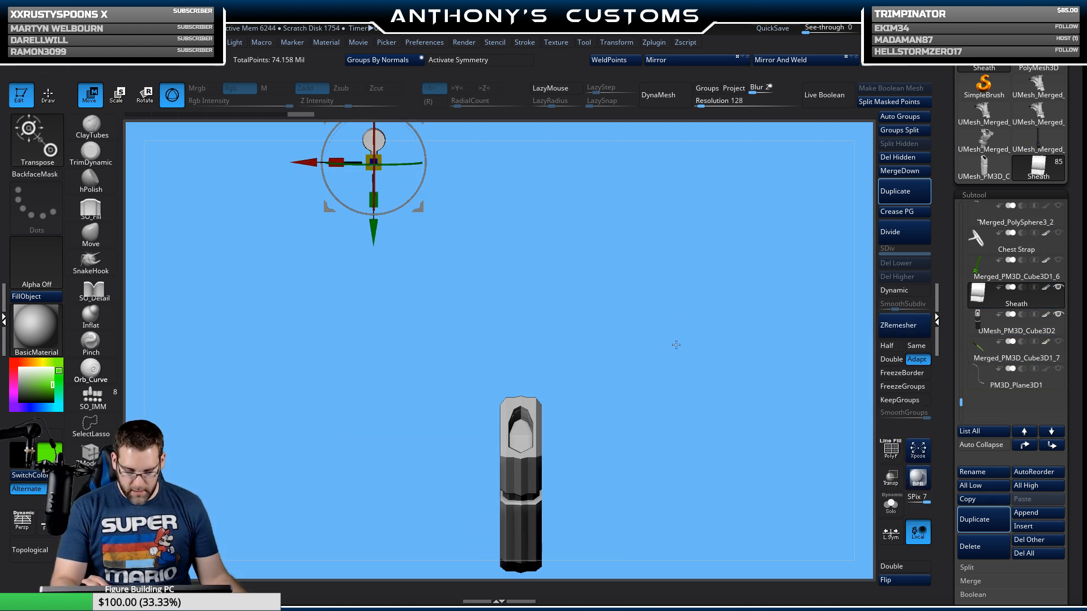
left_click_drag(676, 345, 676, 385, "alt")
left_click_drag(521, 282, 570, 277)
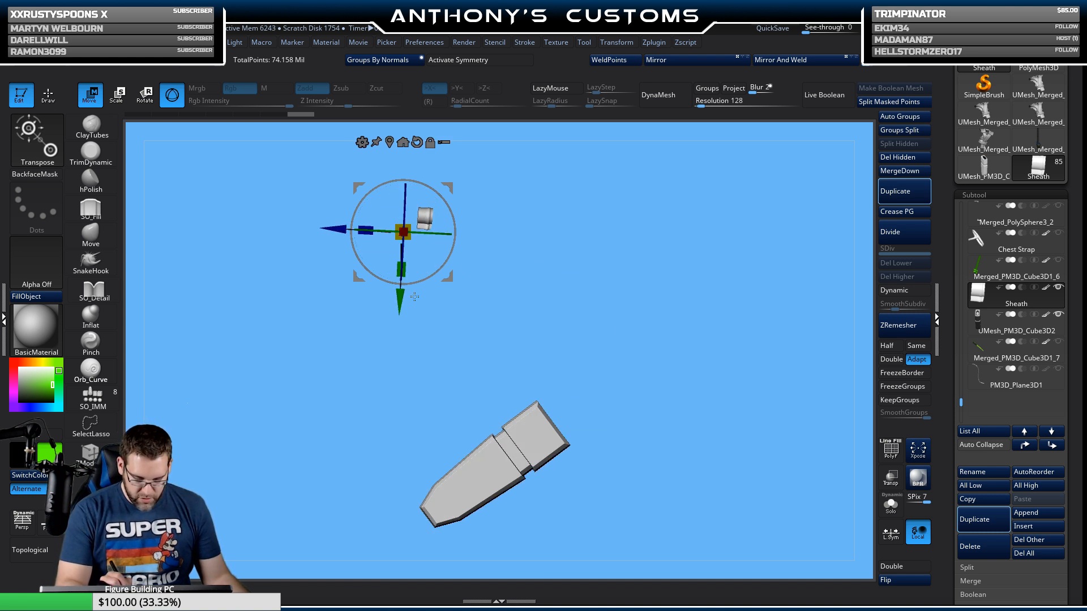
left_click_drag(399, 303, 389, 522)
left_click_drag(617, 332, 665, 279, "alt")
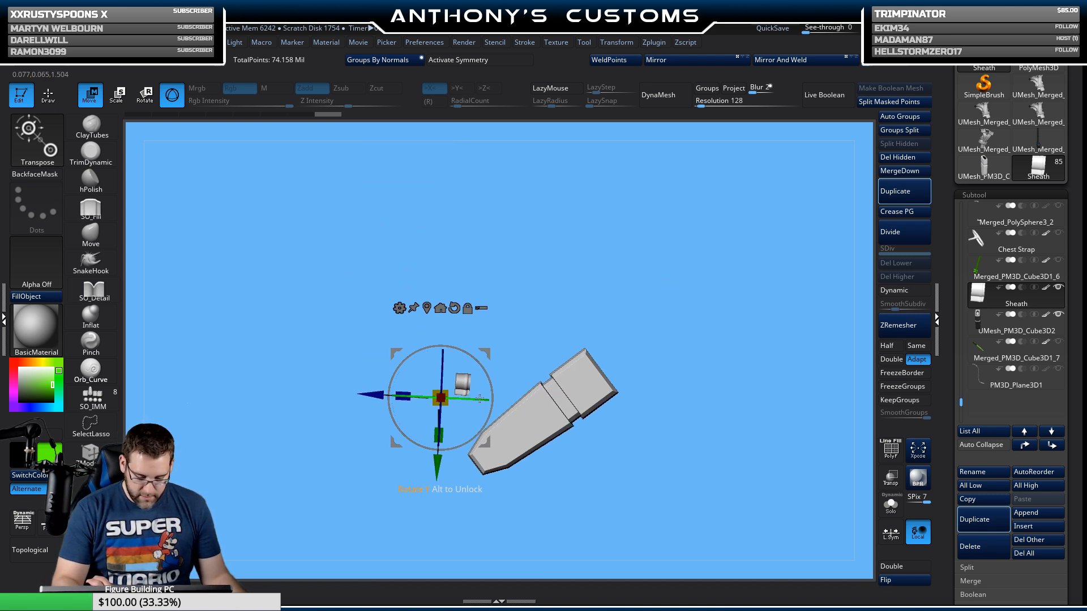
left_click_drag(458, 401, 413, 402)
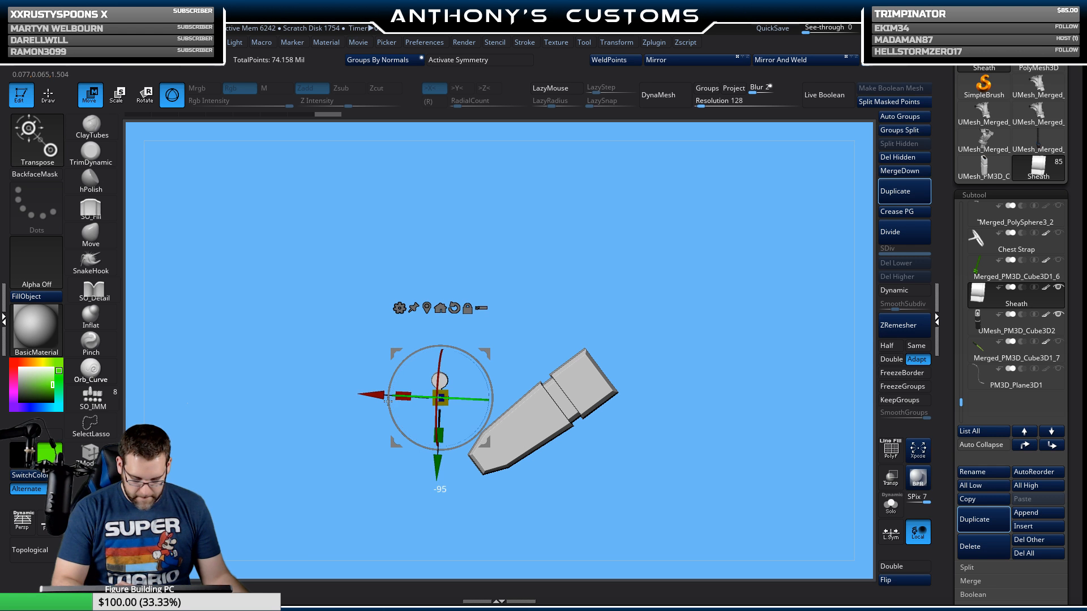
Step: Move the rotated Sheath peg across and in depth until it meets the upper end of UMesh_PM3D_Cube3D2
left_click_drag(484, 354, 623, 356)
left_click_drag(733, 322, 679, 267)
left_click_drag(558, 365, 663, 367)
left_click_drag(723, 317, 742, 315)
left_click_drag(770, 314, 677, 436)
Step: Show the waist armor subtool Merged_Skin_ZSphere12 alongside the sheath parts
left_click_drag(965, 399, 962, 339)
mouse_move(1059, 319)
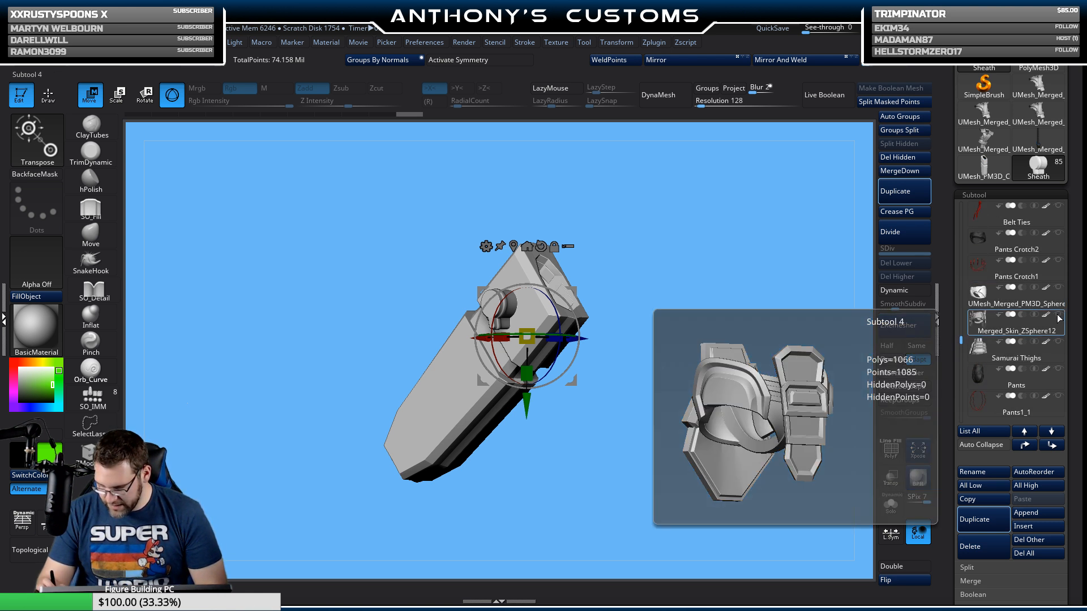
left_click(1059, 319)
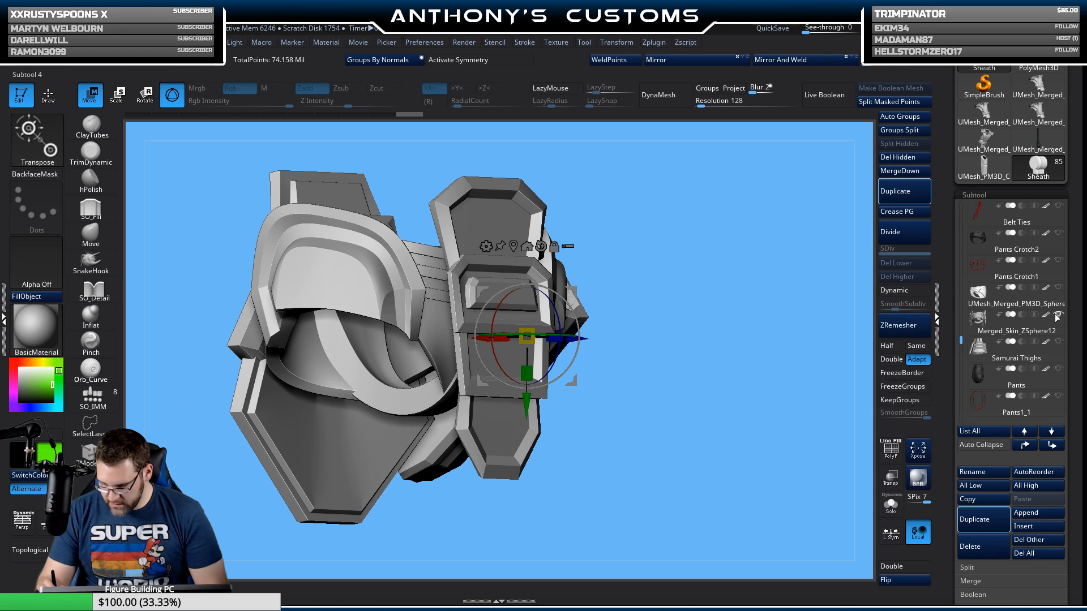
Step: Make UMesh_PM3D_Cube3D2 active and shift it slightly outward from the waist armor and along its depth axis
left_click_drag(758, 422, 723, 397)
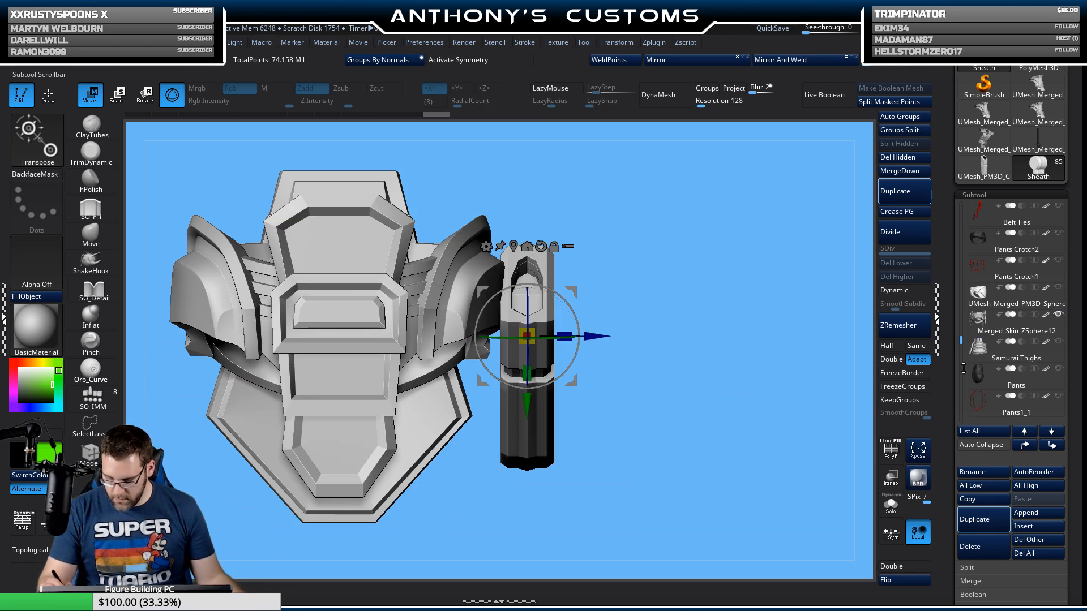
left_click_drag(963, 368, 961, 405)
left_click(999, 300)
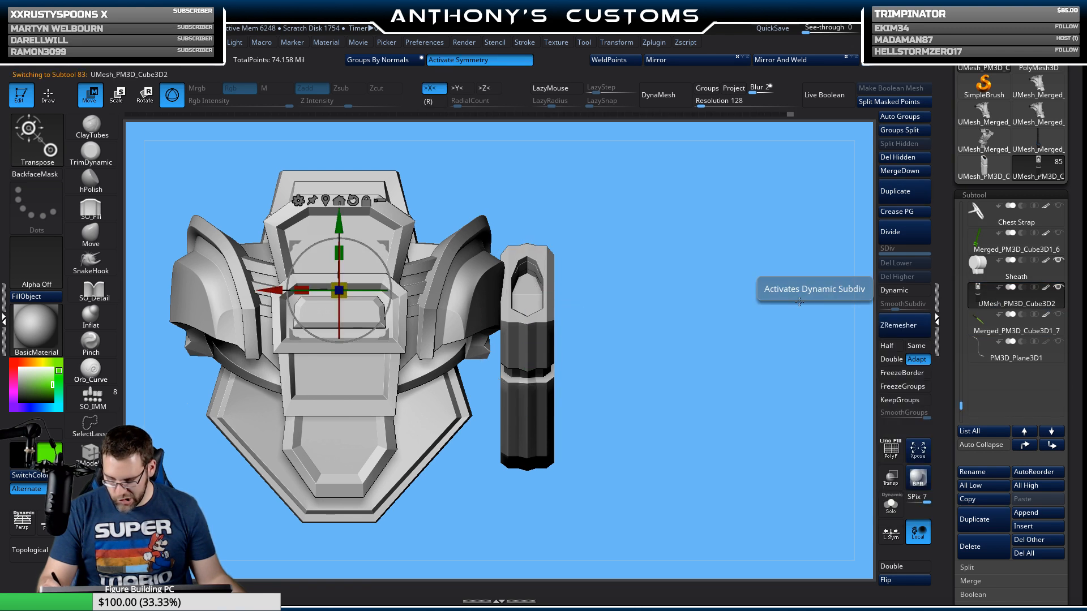
left_click_drag(301, 291, 310, 291)
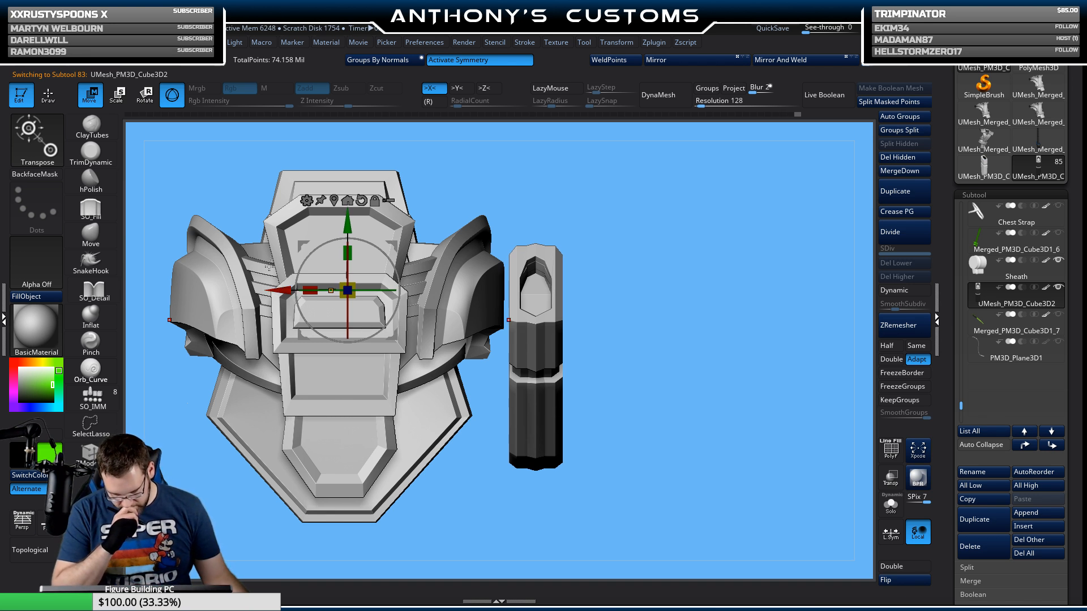
left_click_drag(674, 334, 661, 281)
left_click_drag(619, 240, 683, 272, "alt")
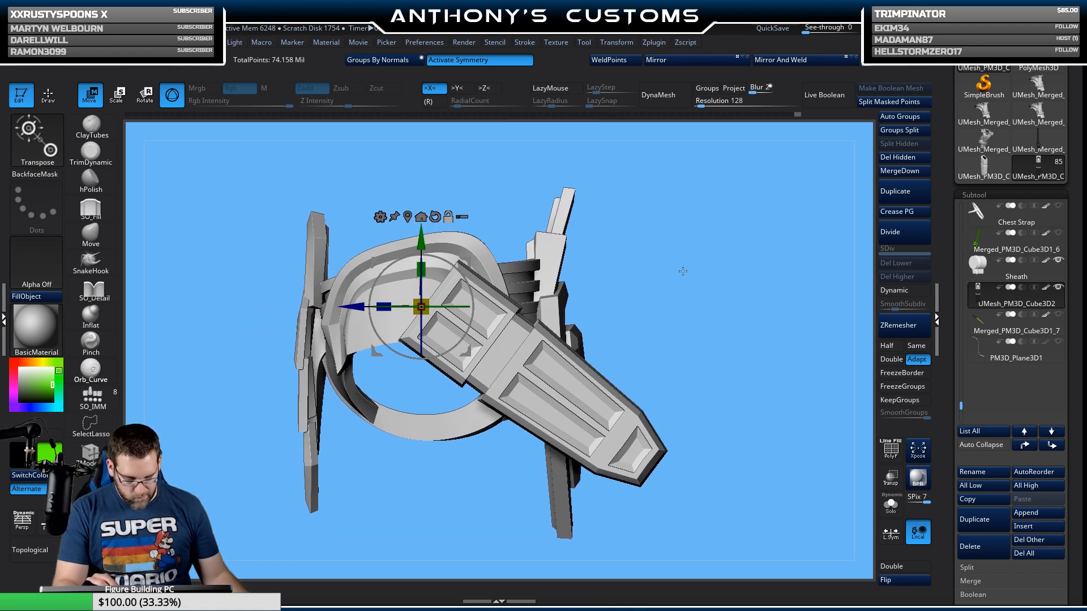
left_click_drag(356, 308, 334, 309)
left_click_drag(689, 264, 651, 265)
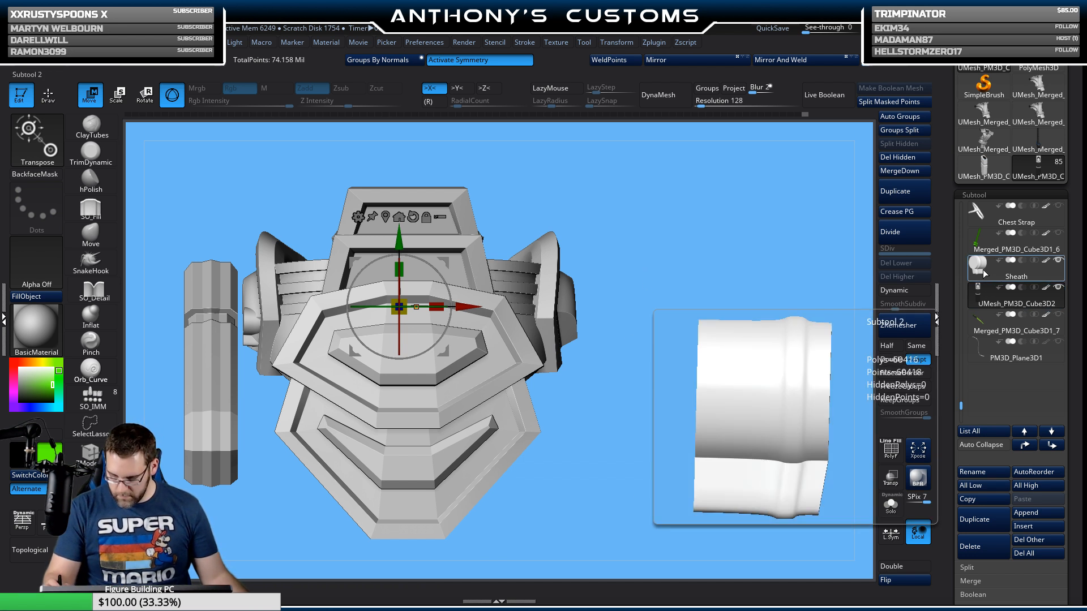
Step: Make Sheath active, turn on transparency, and move the peg over the upper end of UMesh_PM3D_Cube3D2 in side view
left_click(1015, 269)
left_click_drag(640, 383, 708, 382)
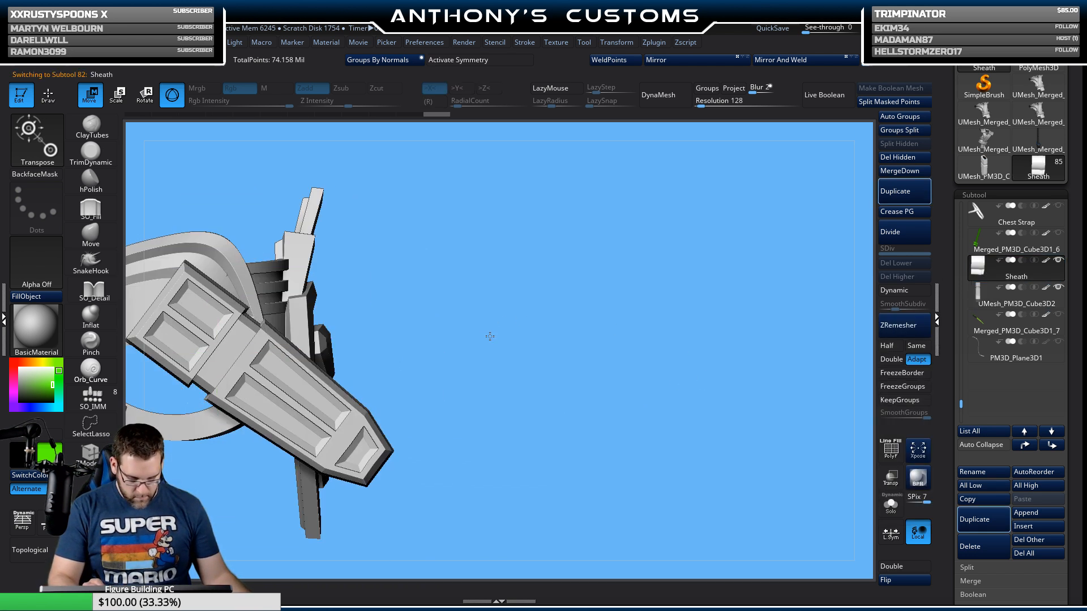
left_click_drag(490, 335, 779, 336, "alt")
left_click(891, 477)
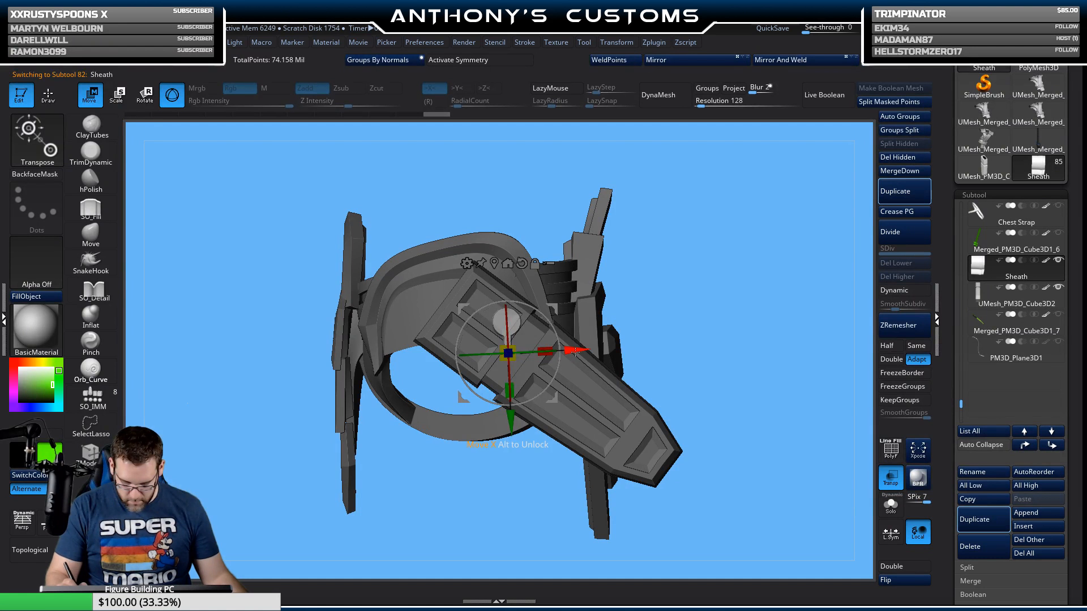
left_click_drag(576, 352, 540, 352)
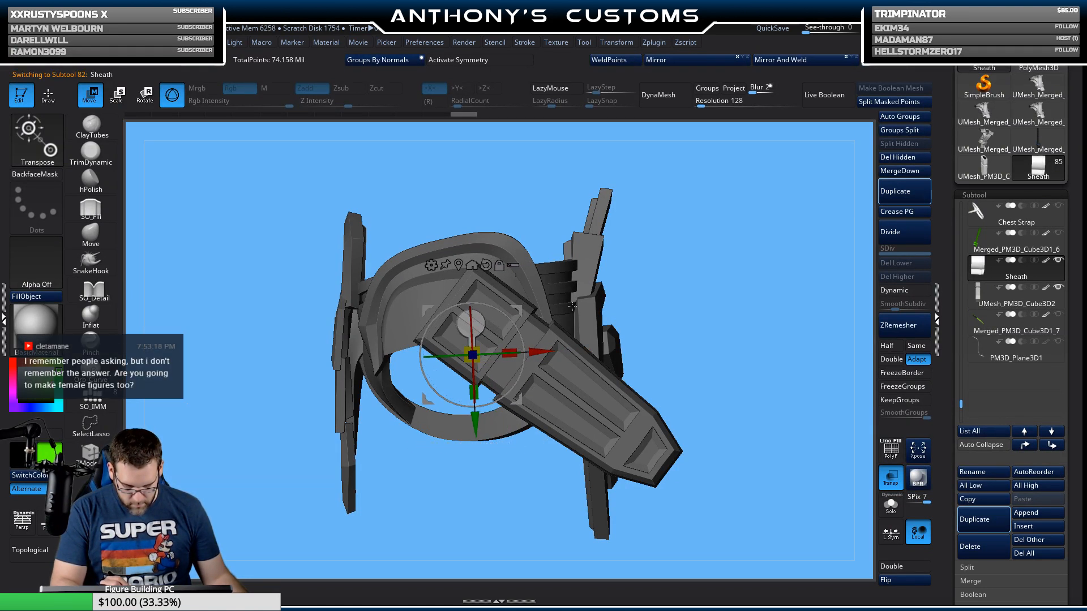
left_click_drag(516, 315, 513, 300)
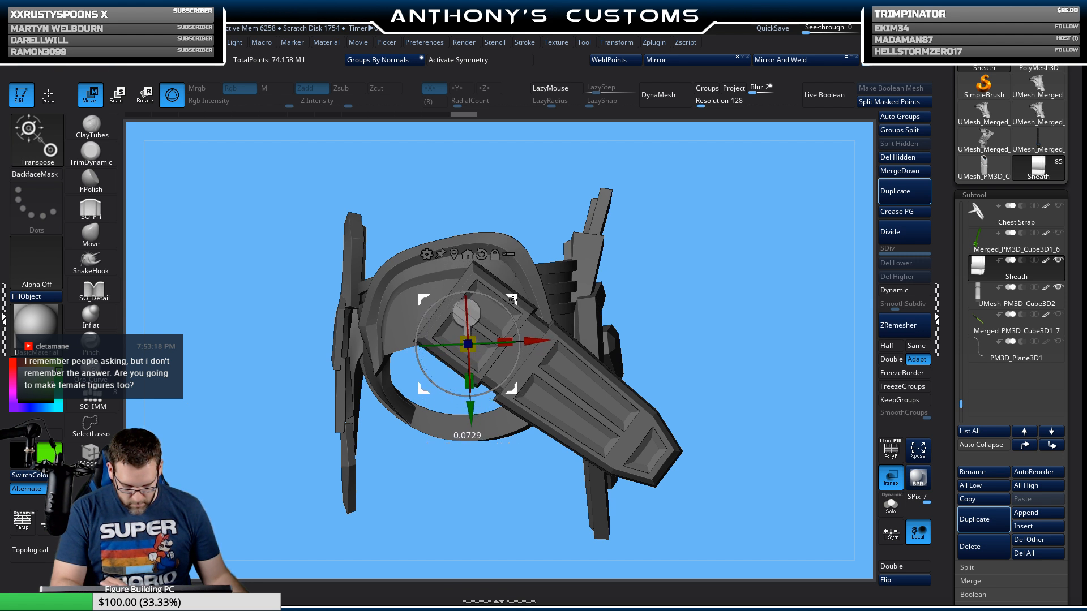
Step: Nudge the keyed cylindrical peg along its local Z axis so it sits between the waist armor and the sheath
left_click_drag(638, 230, 776, 265)
left_click_drag(537, 334, 537, 337)
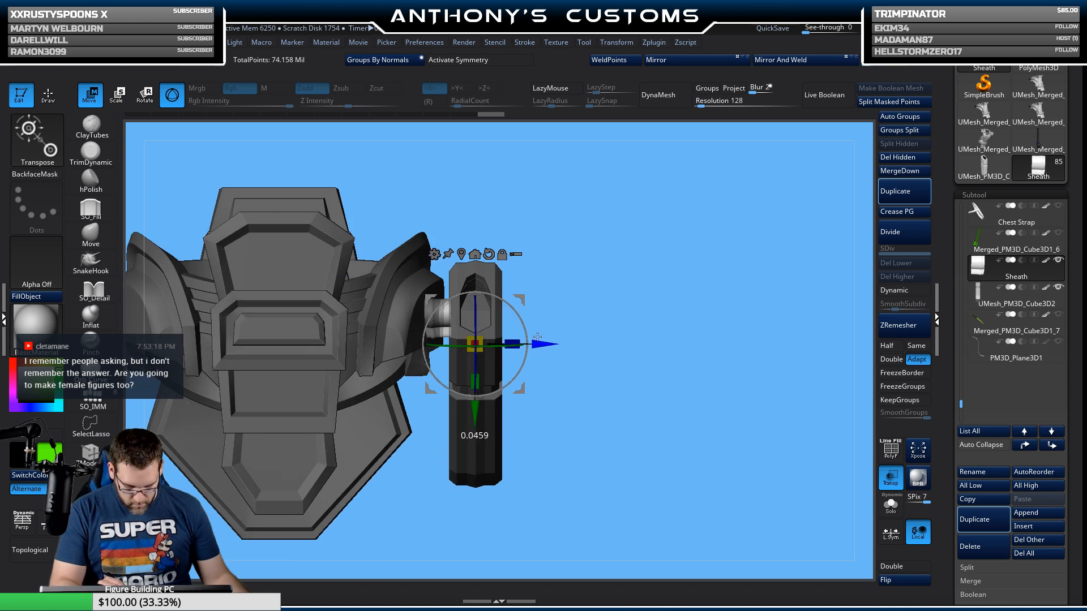
key("q")
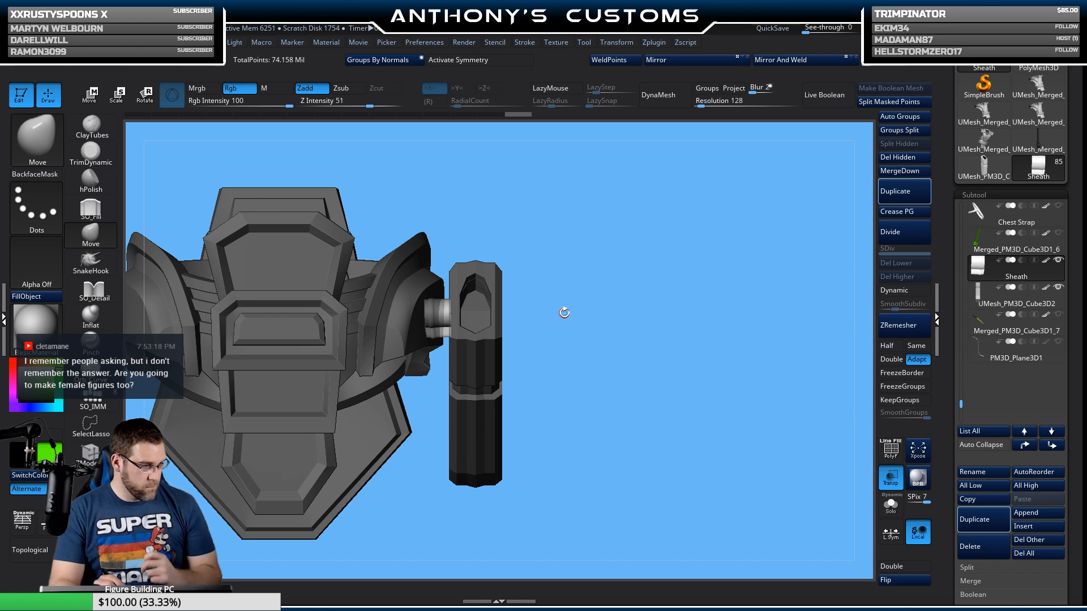
Step: Turn off transparency and nudge the keyed peg along its Z axis toward the waist armor
left_click_drag(665, 333, 647, 373, "alt")
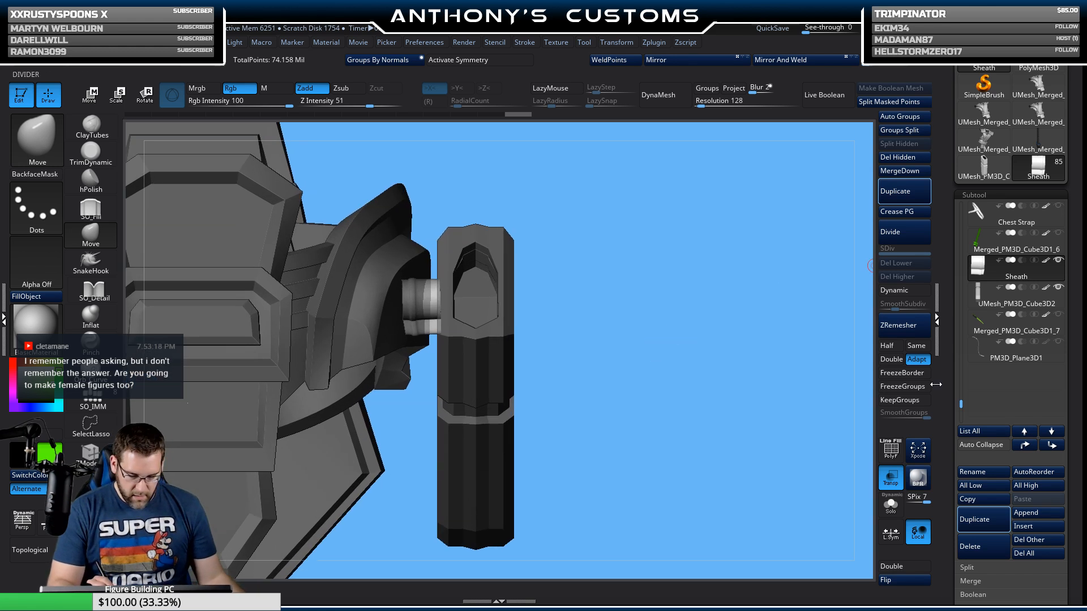
left_click(882, 477)
left_click_drag(765, 400, 687, 293)
left_click(891, 477)
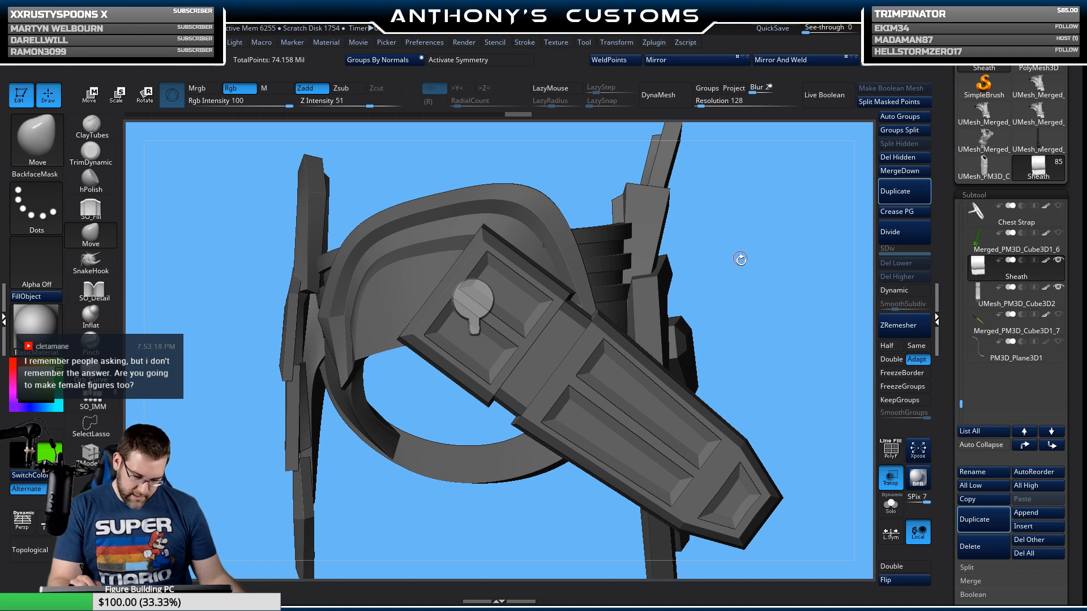
mouse_move(764, 279)
left_mouse_down()
mouse_move(768, 306)
mouse_move(701, 329)
mouse_move(718, 314)
mouse_move(529, 514)
mouse_move(597, 400)
mouse_move(707, 381)
mouse_move(681, 404)
mouse_move(703, 374)
left_mouse_up()
left_click(896, 484)
key("w")
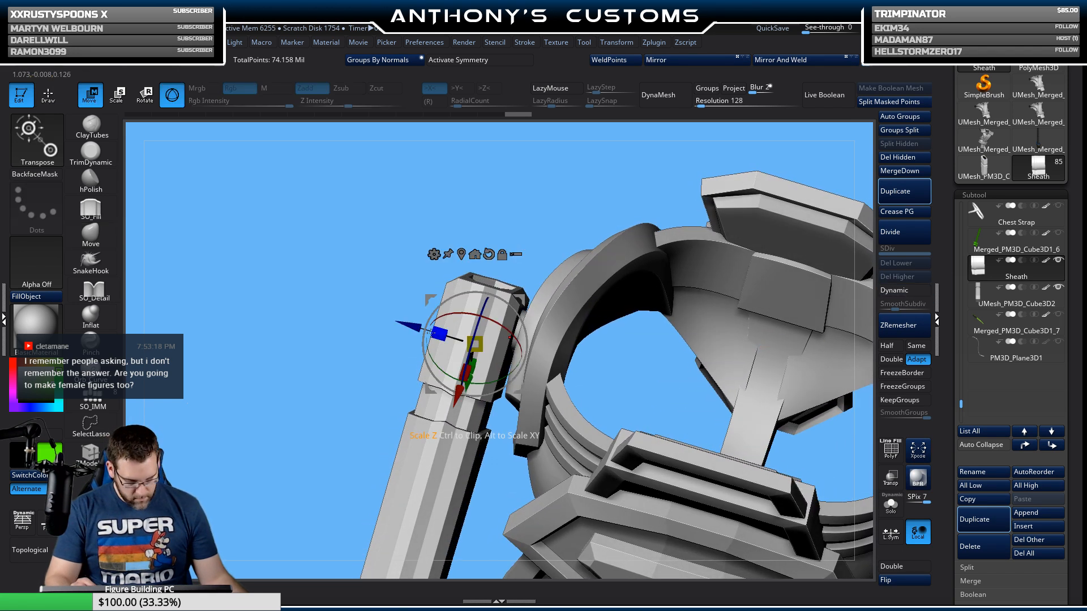
left_click_drag(404, 327, 411, 329)
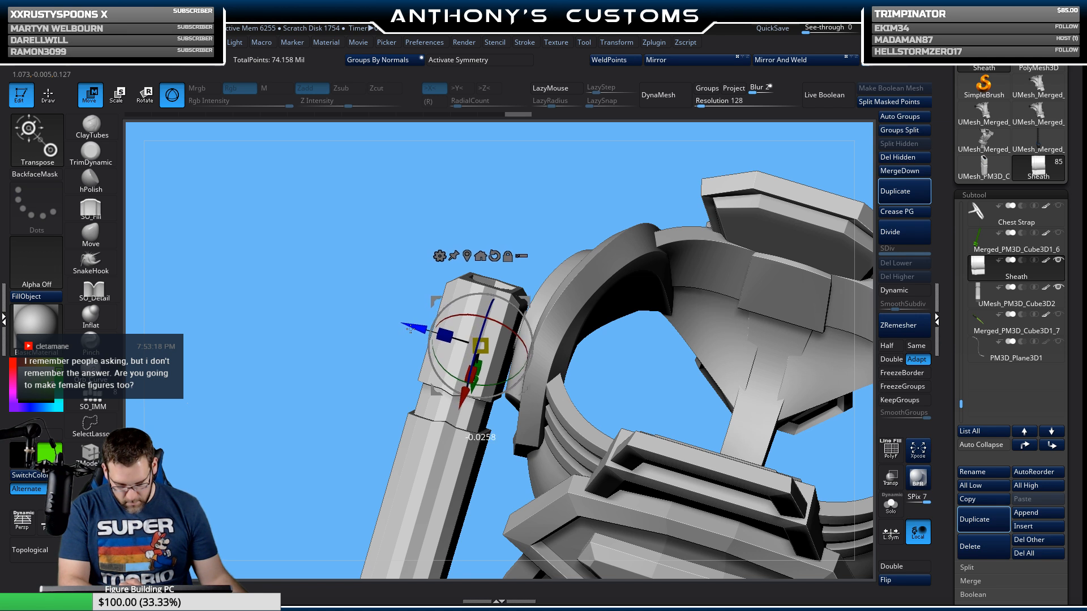
mouse_move(643, 364)
left_mouse_down()
mouse_move(614, 359)
mouse_move(643, 365)
left_mouse_up()
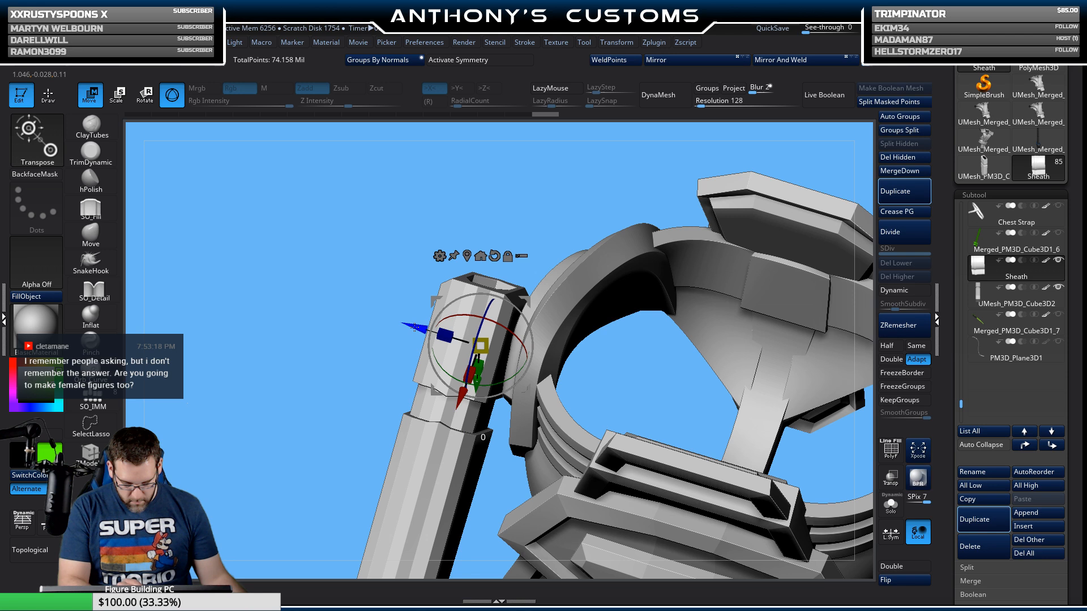
left_click_drag(415, 327, 417, 327)
left_click_drag(585, 337, 724, 283)
Step: Quick-save the project
key("ctrl+s")
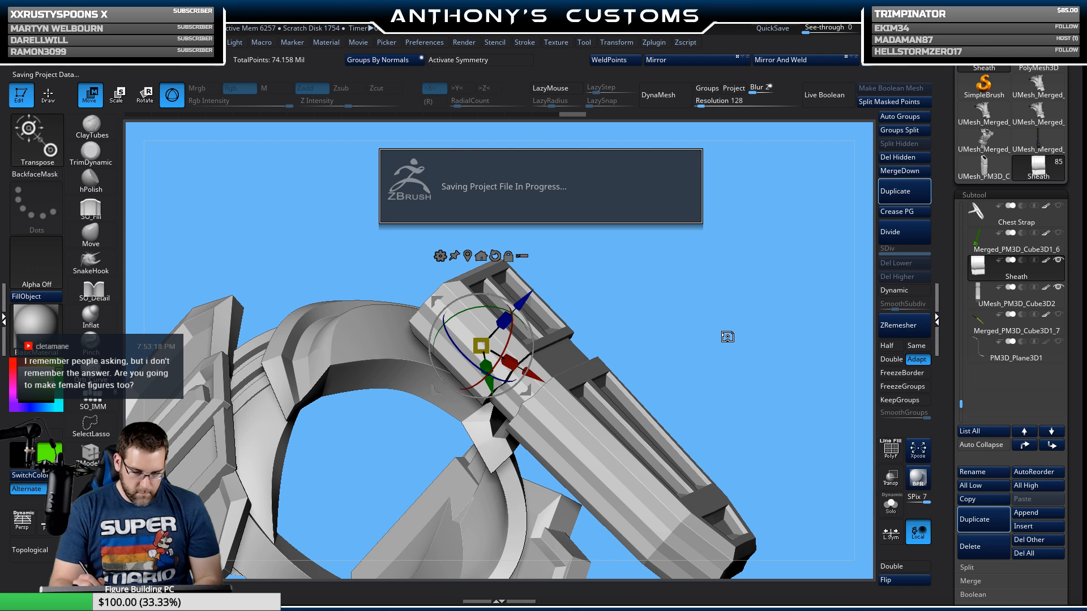
Step: Adjust the keyed peg with small moves along its local X and Z axes and a slight rotation
left_click_drag(730, 328, 513, 367)
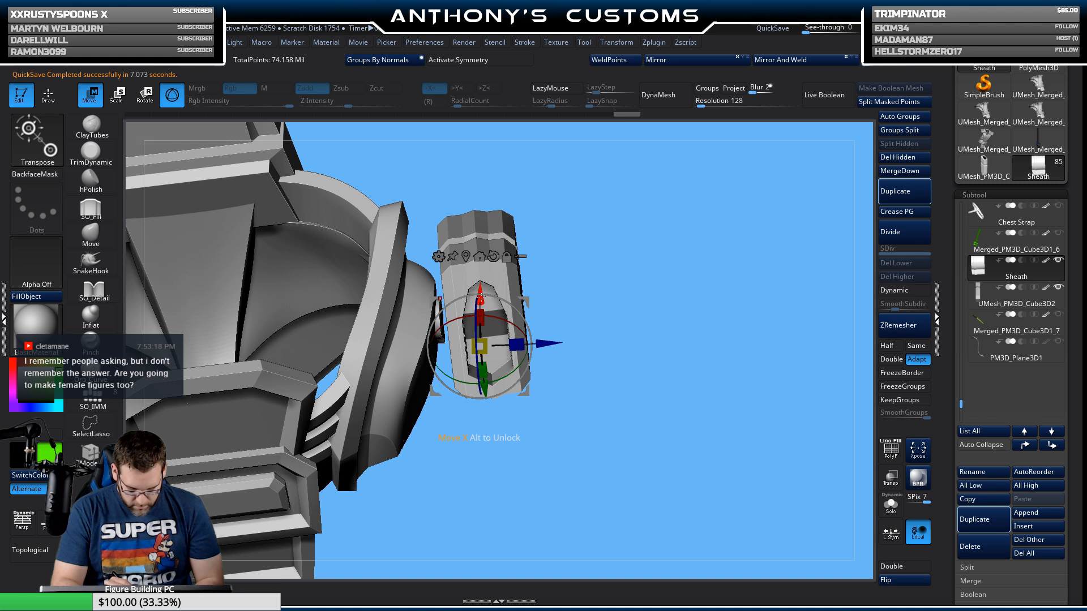
left_click_drag(480, 289, 481, 296)
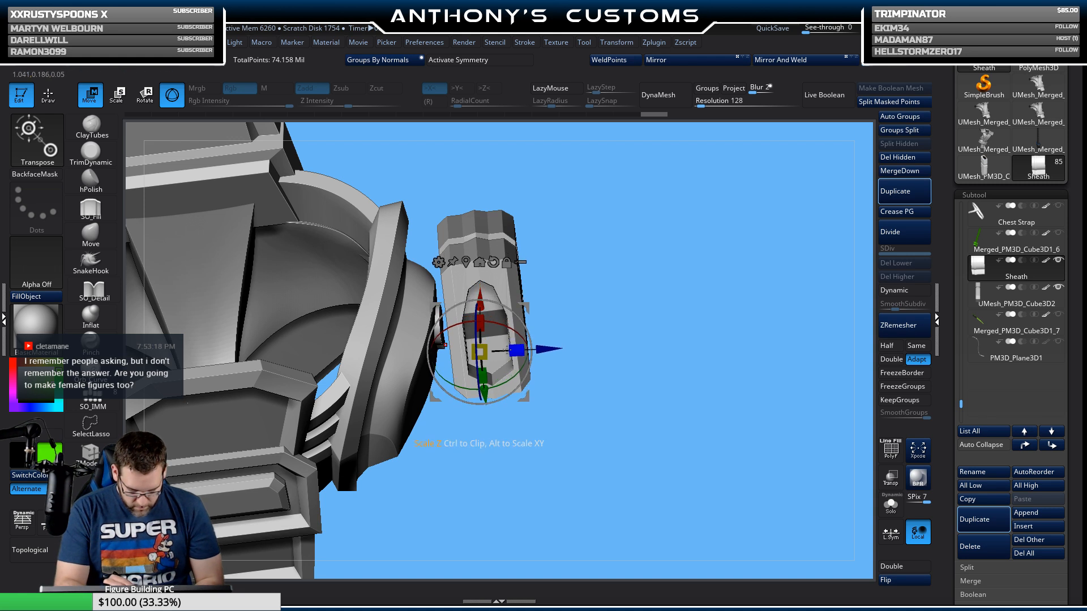
left_click_drag(500, 382, 499, 383)
left_click_drag(587, 369, 571, 304)
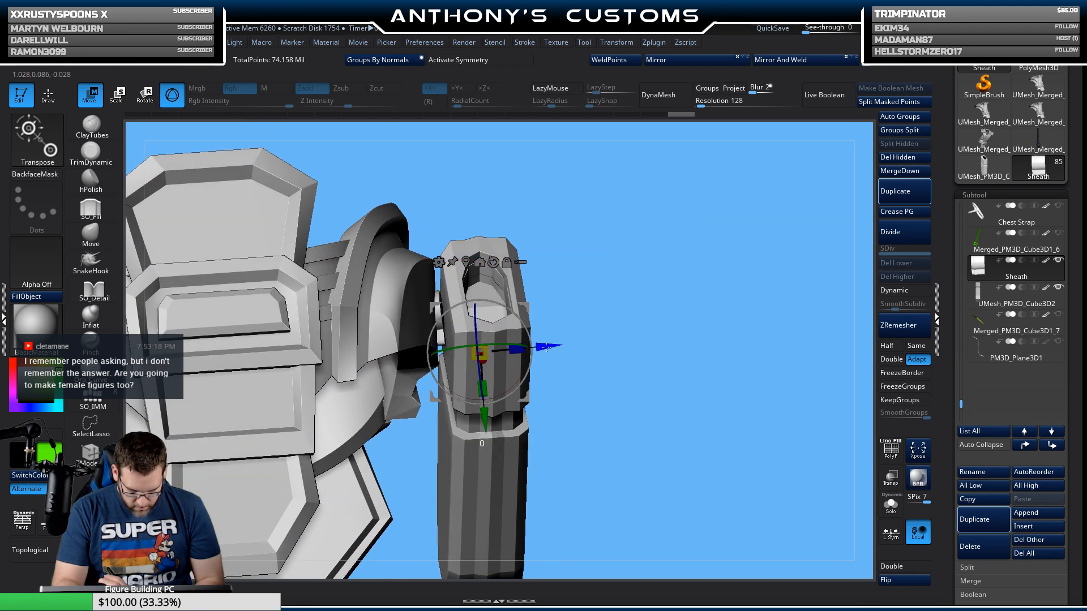
left_click_drag(546, 347, 545, 348)
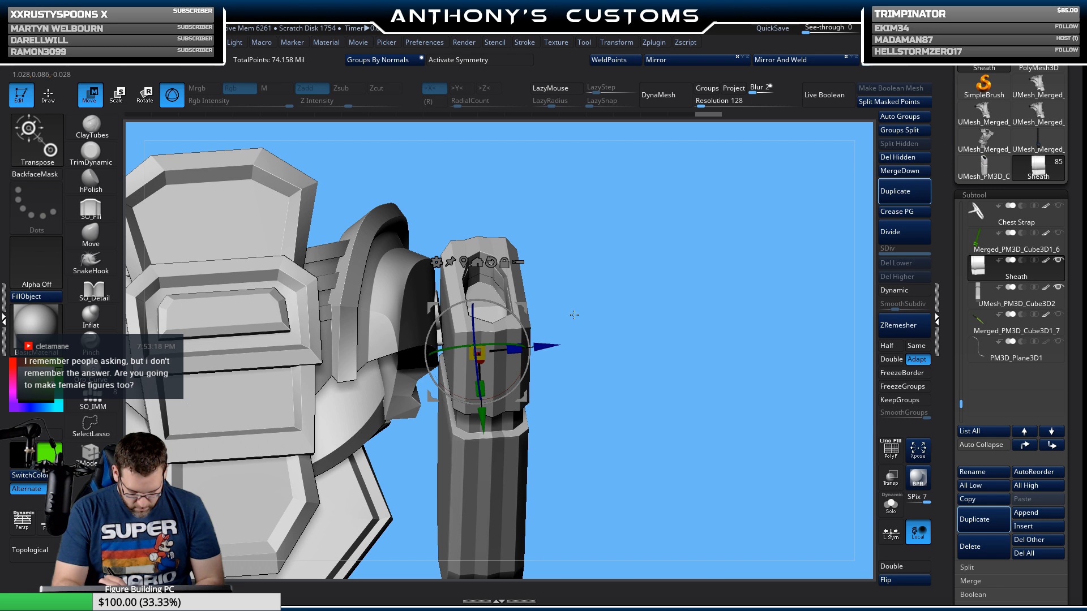
left_click_drag(618, 322, 621, 420)
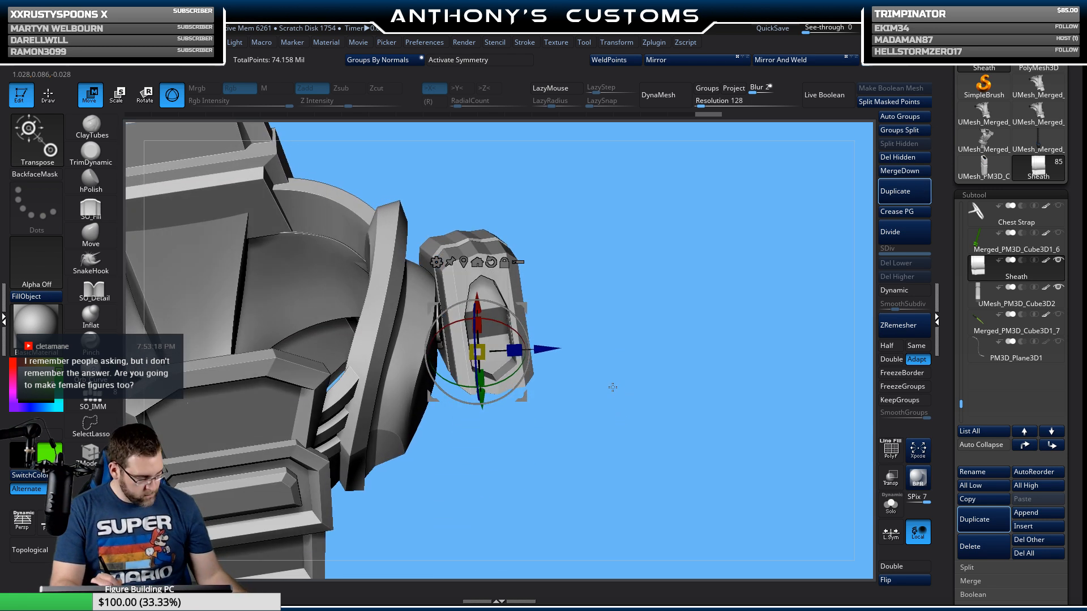
Step: Select the UMesh_PM3D_Cube3D2 sheath body, center the transform gizmo on it and rotate it slightly
key("q")
left_click(513, 319, "alt")
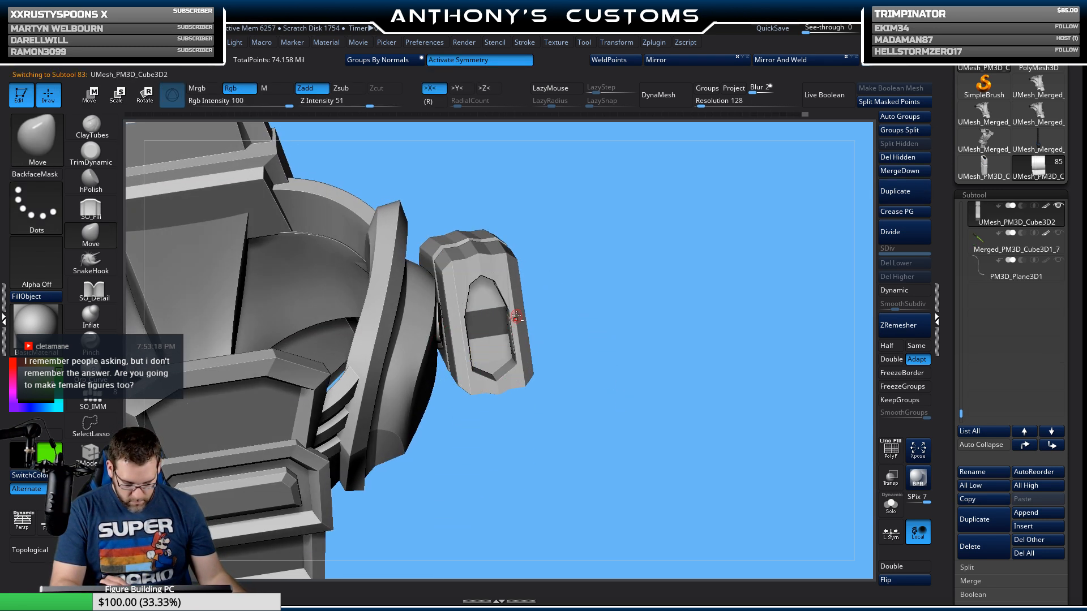
key("w")
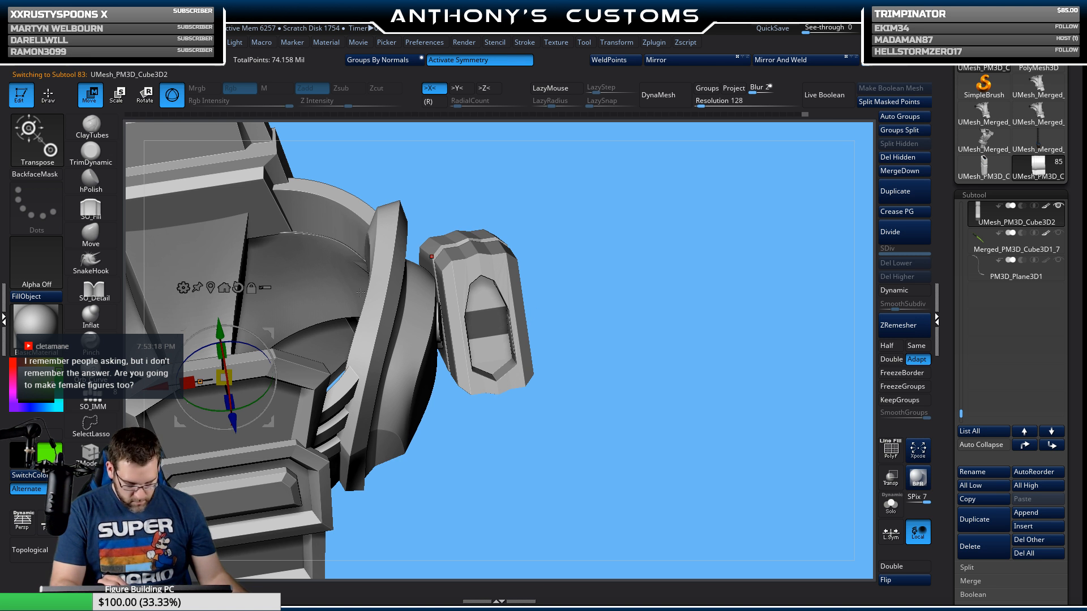
left_click(209, 287)
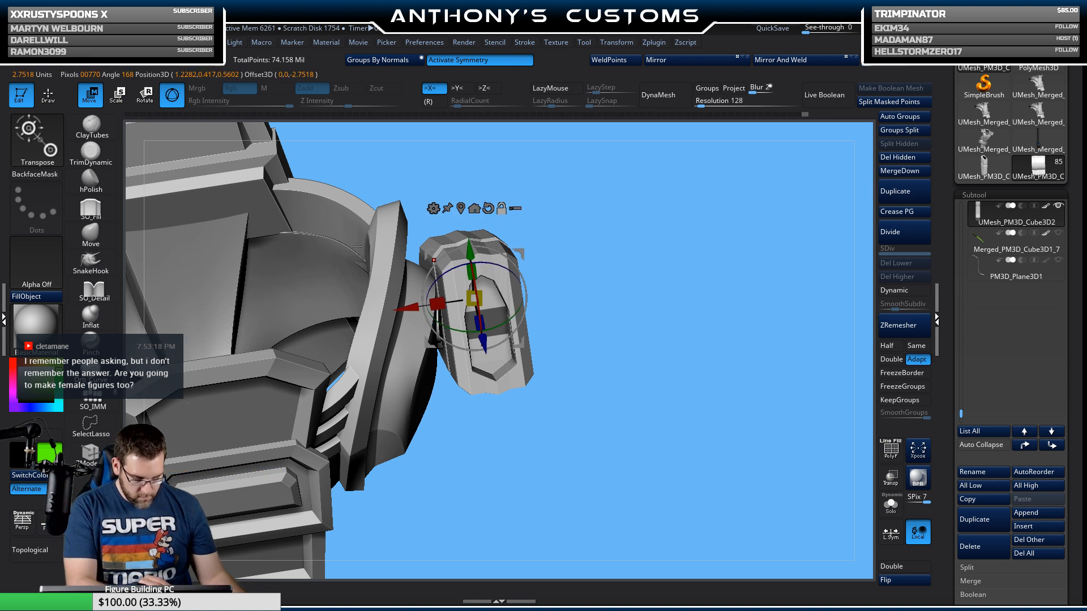
left_click_drag(507, 322, 476, 332)
left_click_drag(572, 317, 663, 393, "alt")
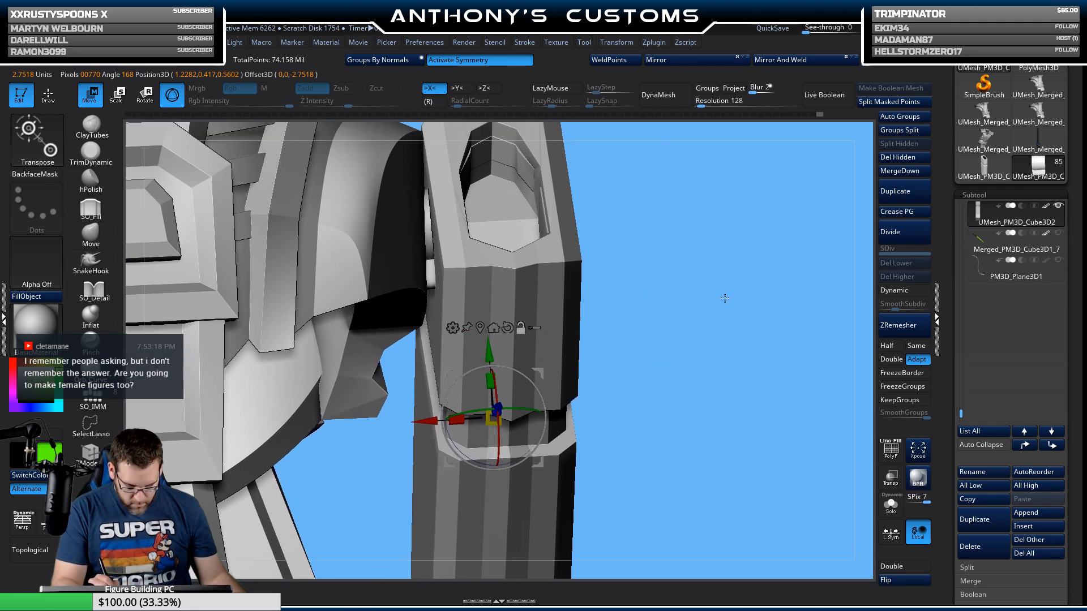
Step: Hide the Merged_Skin_ZSphere12 subtool so only the sheath and its peg remain in view
left_click_drag(961, 415, 963, 345)
left_click(1059, 261)
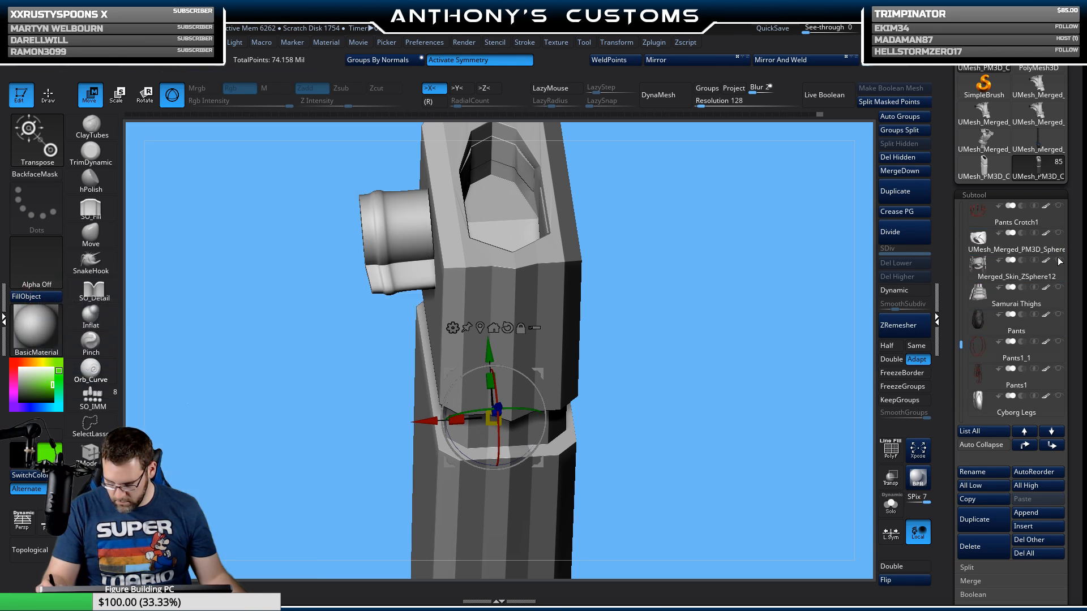
left_click_drag(712, 383, 587, 117)
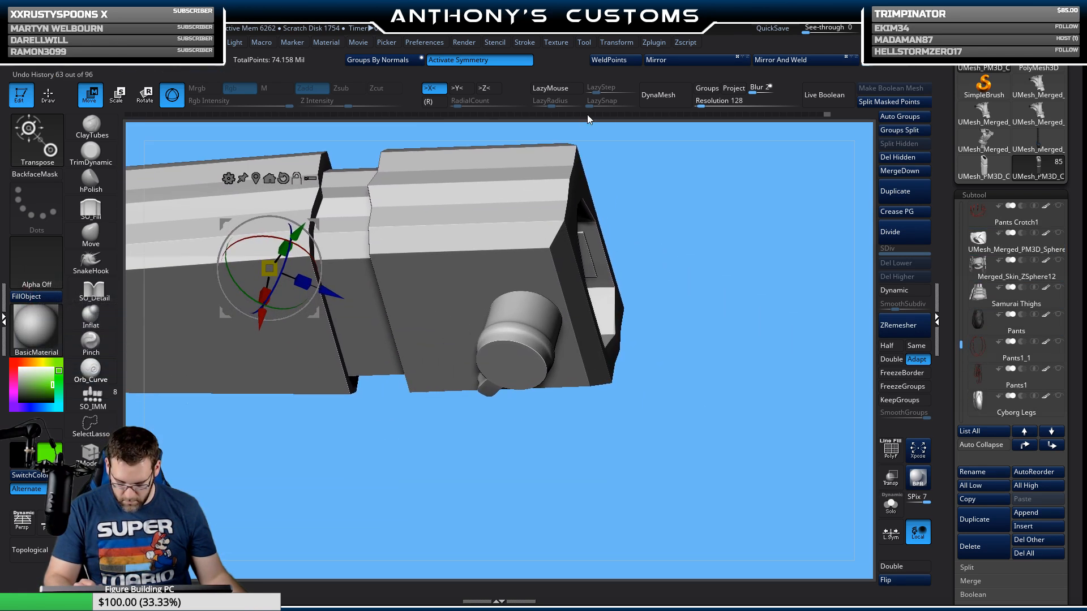
Step: Try a further small rotation of the sheath body and undo its adjustments
left_click_drag(703, 287, 710, 362)
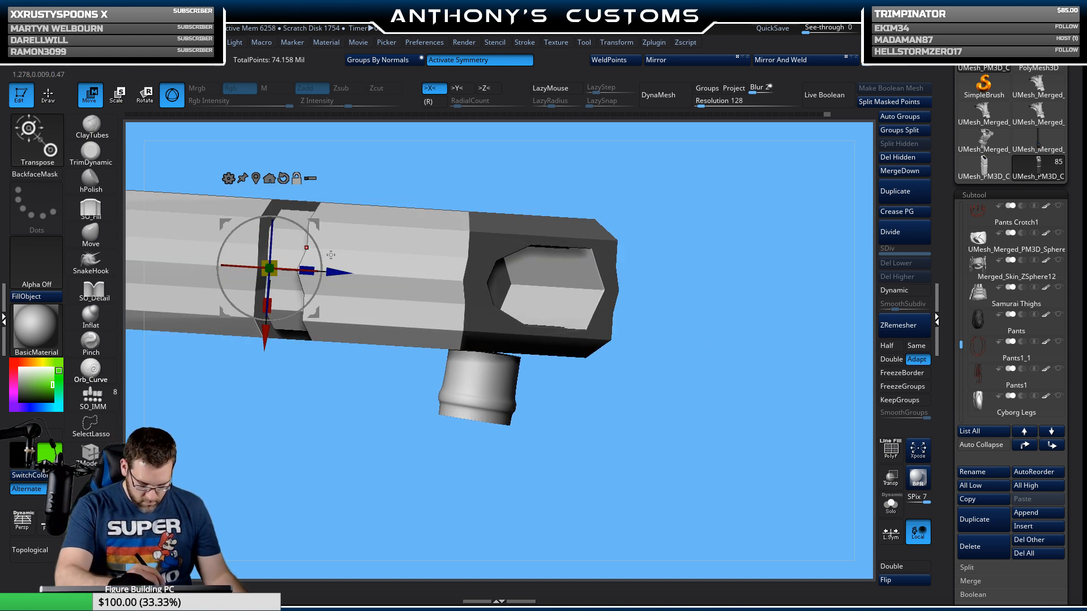
left_click_drag(556, 181, 629, 187)
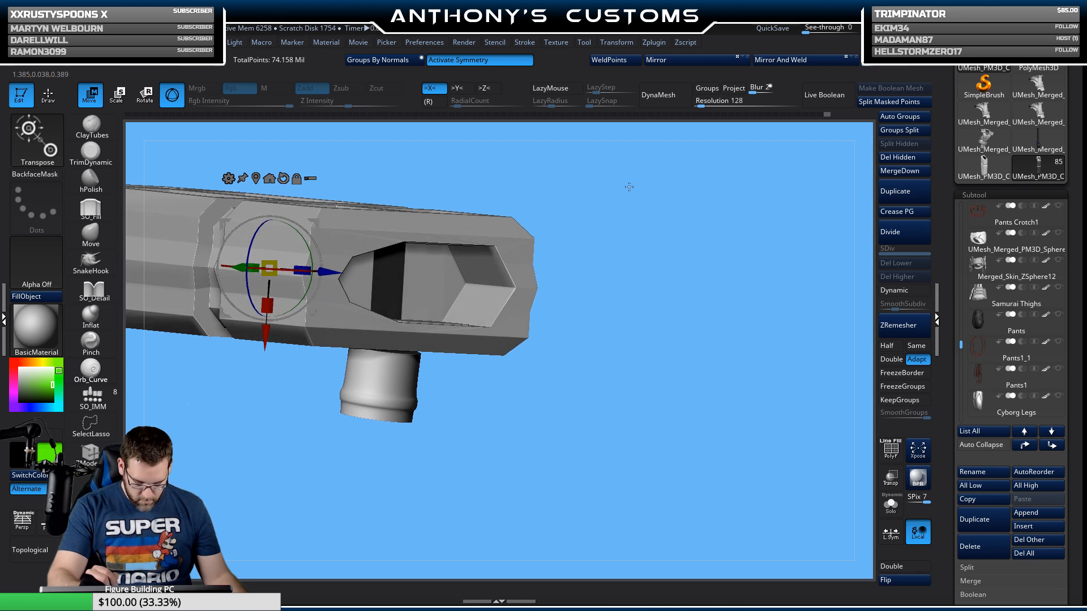
left_click_drag(305, 247, 304, 247)
left_click_drag(434, 198, 646, 219)
mouse_move(566, 392)
left_mouse_down()
mouse_move(550, 383)
mouse_move(659, 374)
left_mouse_up()
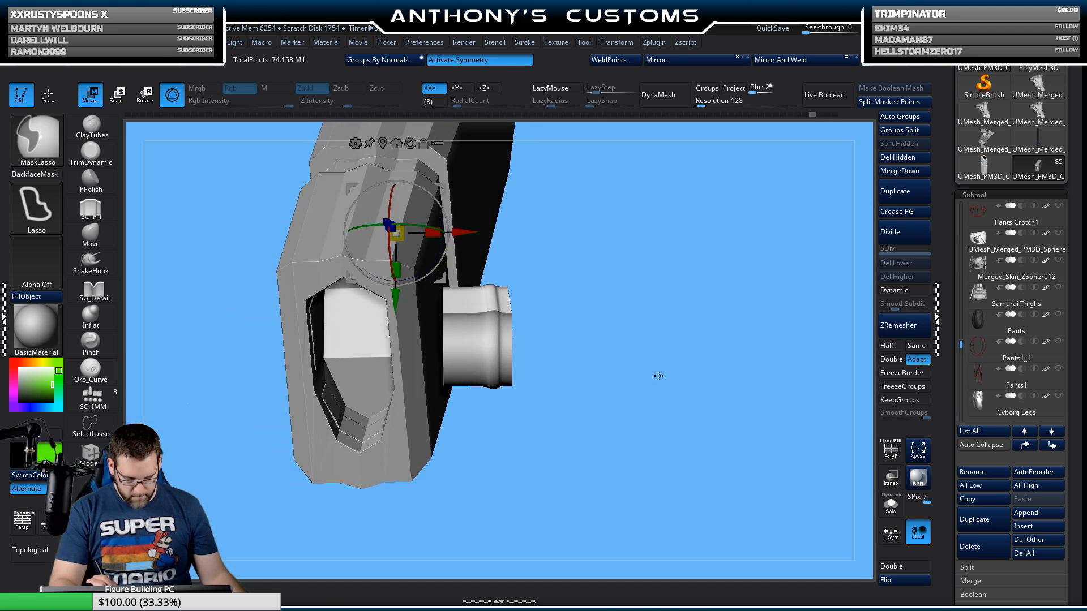
left_click(659, 376, "ctrl")
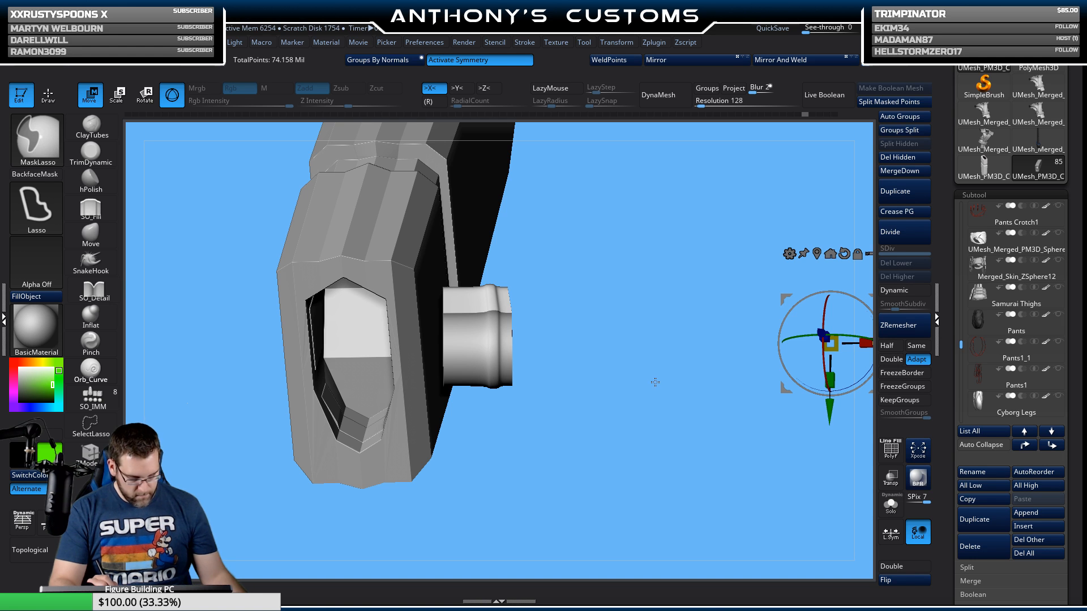
left_click(655, 382, "ctrl+shift")
Step: Select the peg's Sheath subtool and undo its recent move and rotation adjustments
left_click(496, 350, "alt")
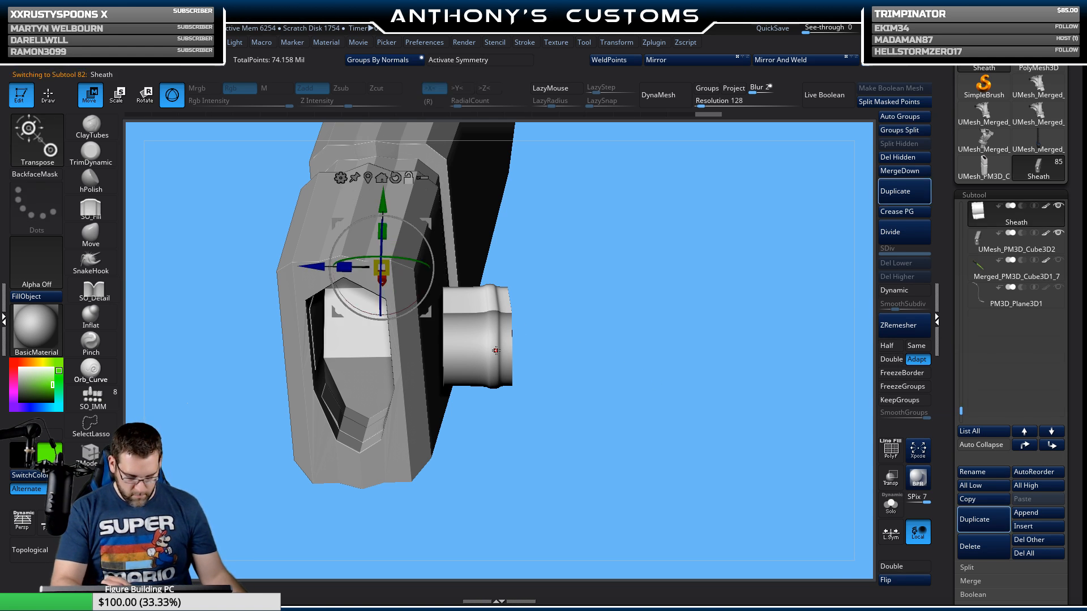
key("shift+f")
key("shift+f")
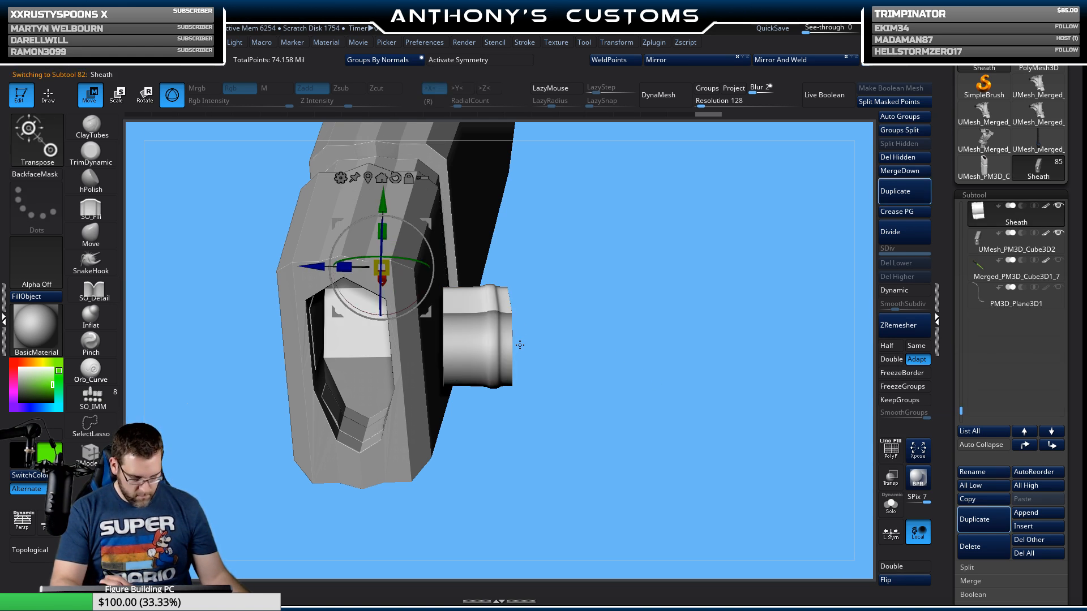
key("ctrl+z")
key("ctrl+z")
key("ctrl+z")
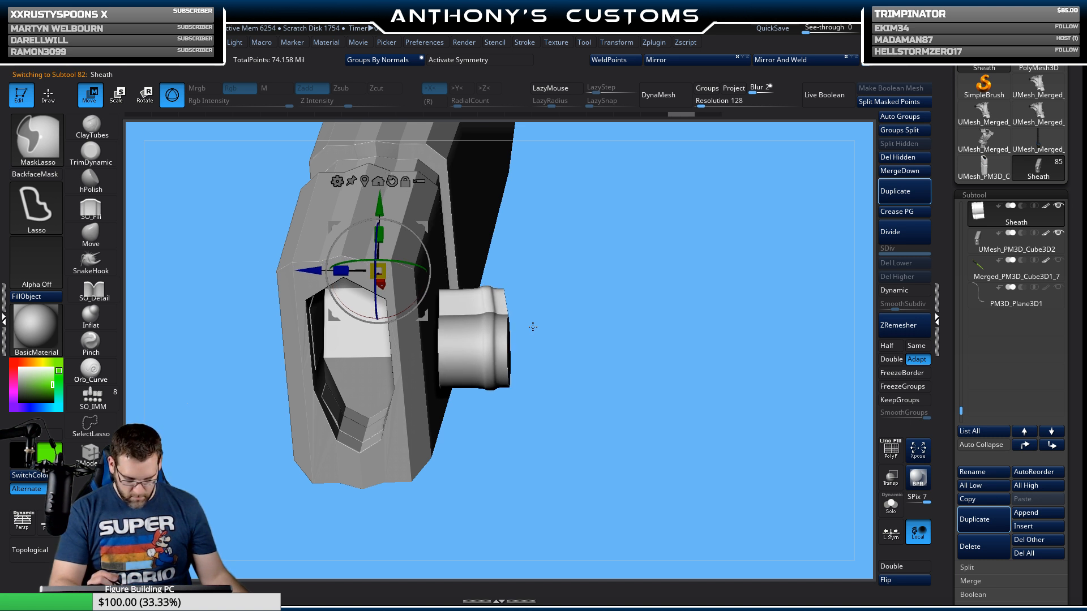
key("ctrl+z")
key("ctrl+z")
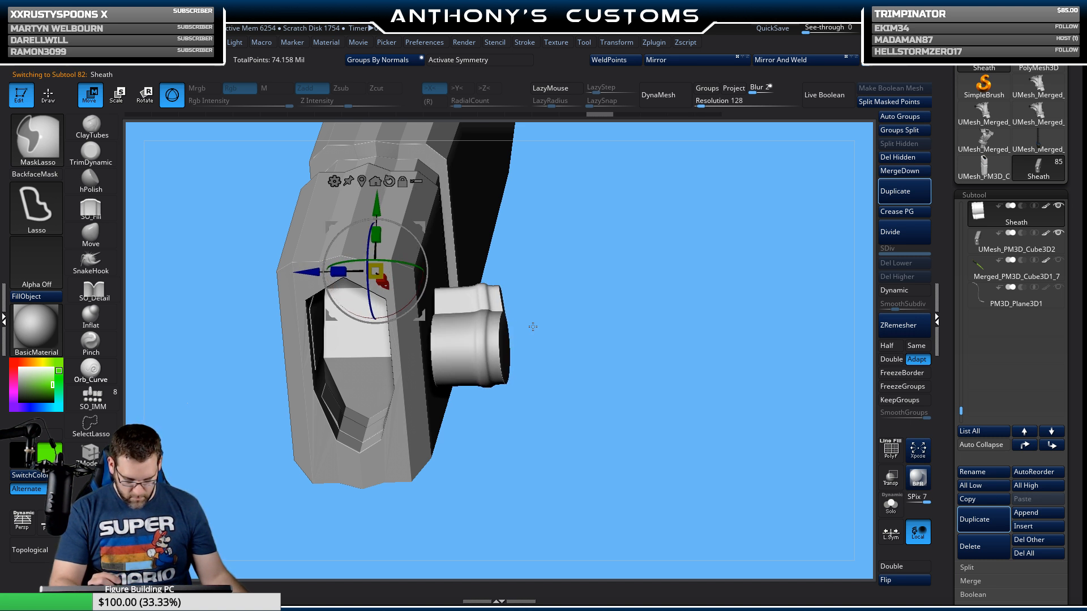
key("ctrl+z")
key("ctrl+z")
key("ctrl+z")
key("ctrl+z")
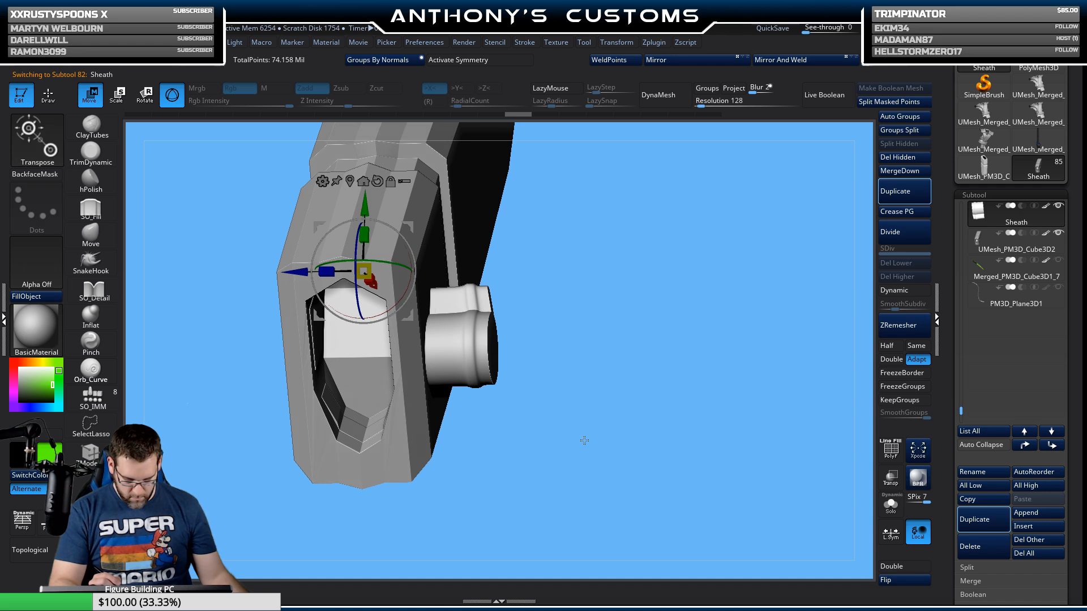
key("ctrl+z")
key("ctrl+z")
key("ctrl+z")
key("ctrl+z")
key("ctrl+z")
key("ctrl+z")
key("ctrl+z")
key("ctrl+z")
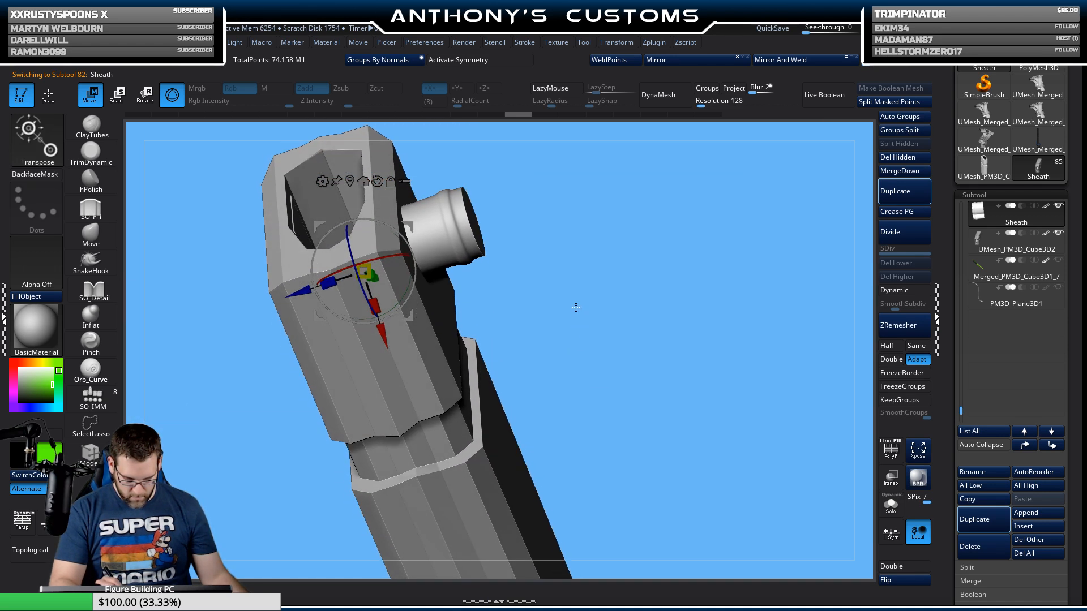
Step: Turn on transparency and shift the peg slightly across the sheath's flat face in the side view
left_click_drag(582, 327, 591, 343)
left_click(891, 478)
left_click_drag(756, 435, 678, 366)
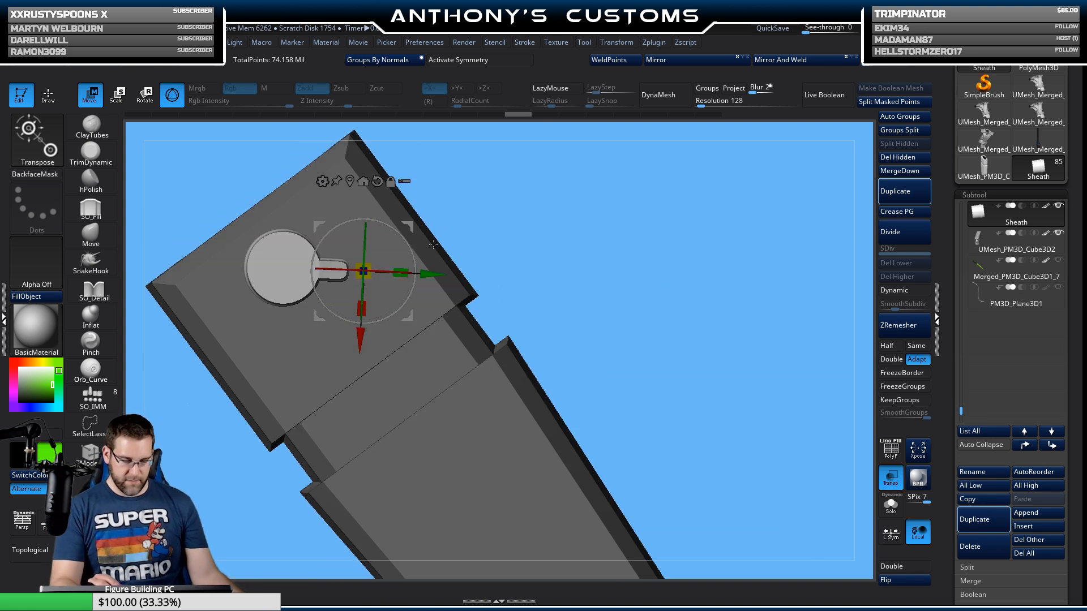
left_click_drag(410, 227, 413, 221)
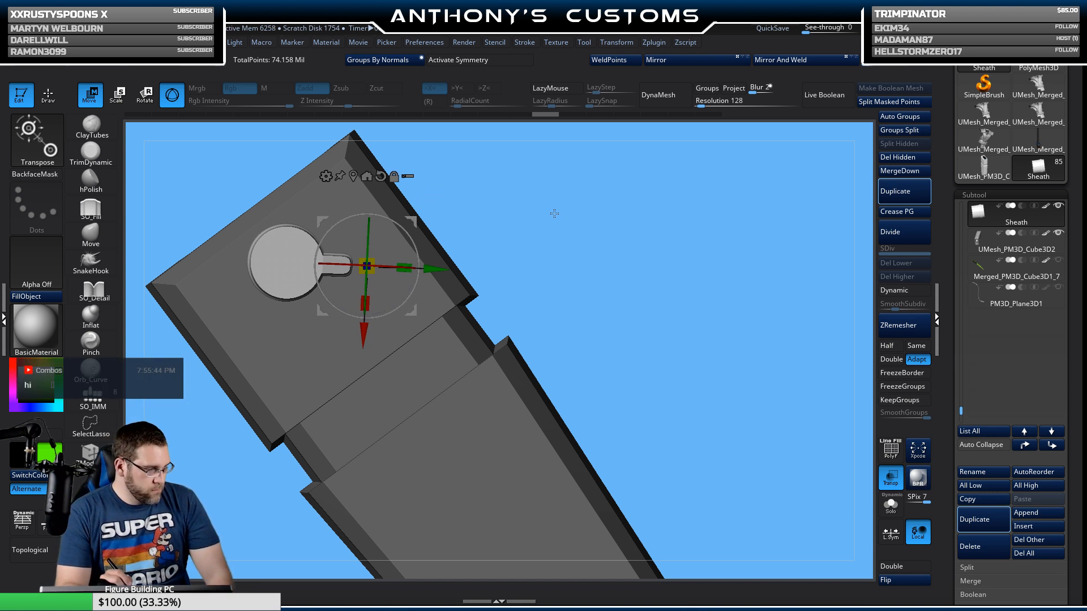
Step: Fine-tune the peg's position on the sheath head with small moves along its local Y and X axes
left_click_drag(555, 214, 513, 156)
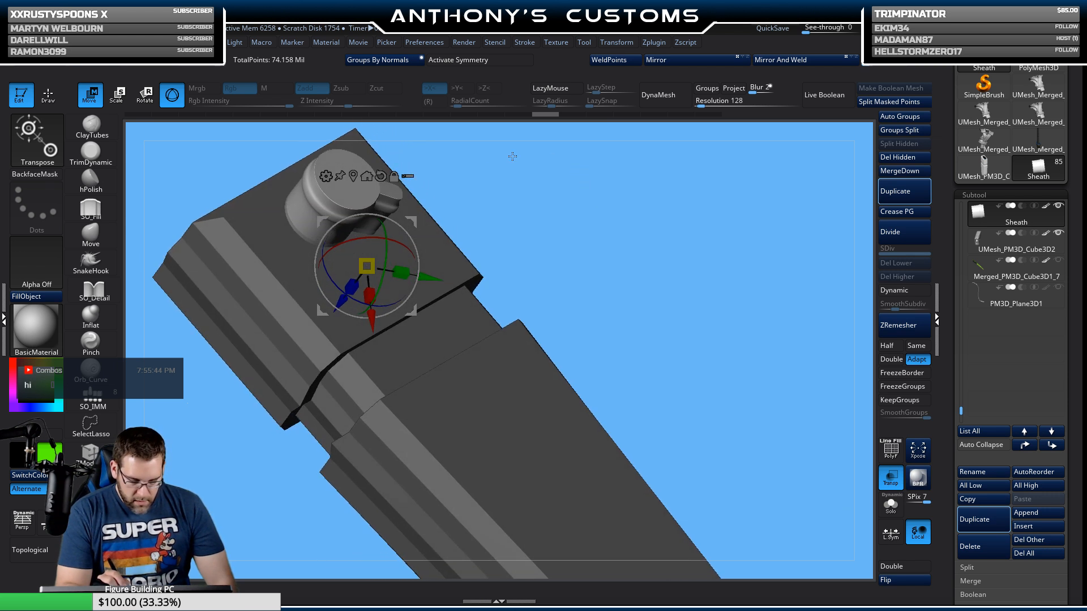
left_click_drag(574, 210, 618, 259)
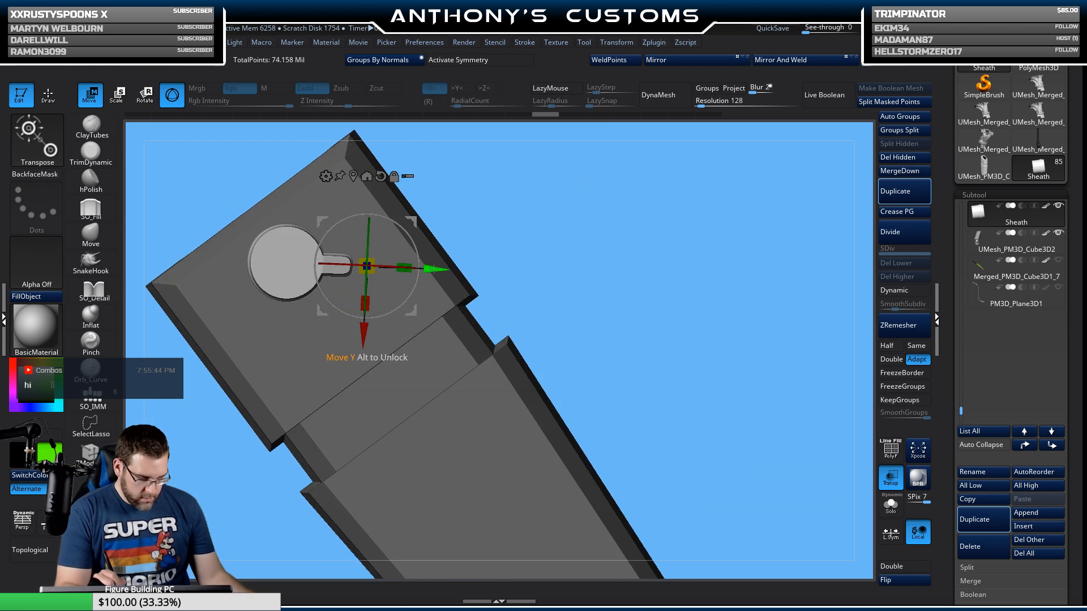
left_click_drag(433, 270, 434, 272)
left_click_drag(366, 334, 367, 338)
left_click_drag(440, 274, 443, 274)
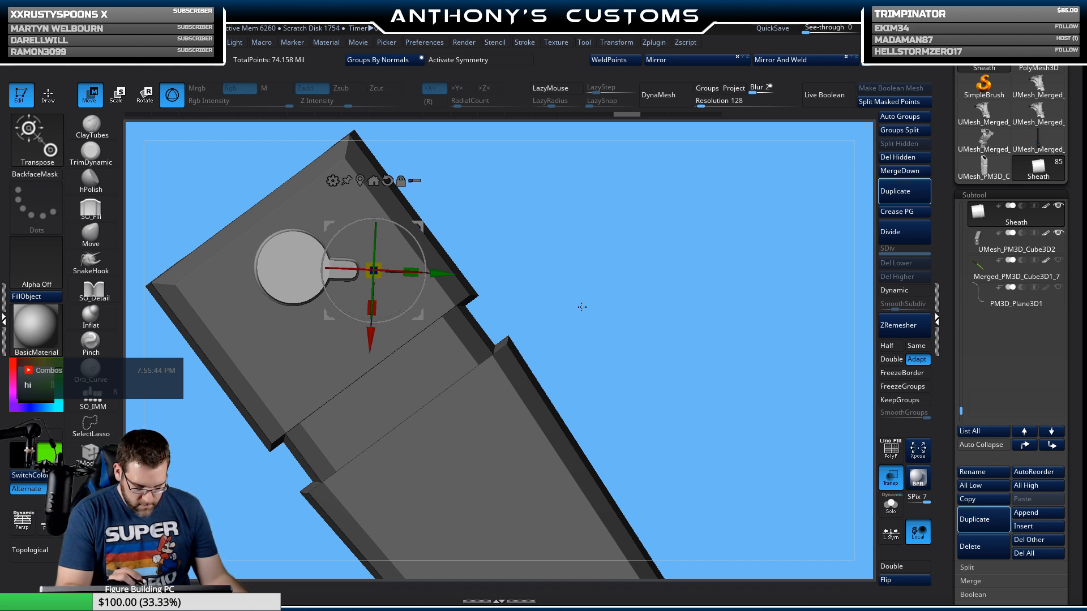
left_click_drag(582, 306, 704, 218)
key("q")
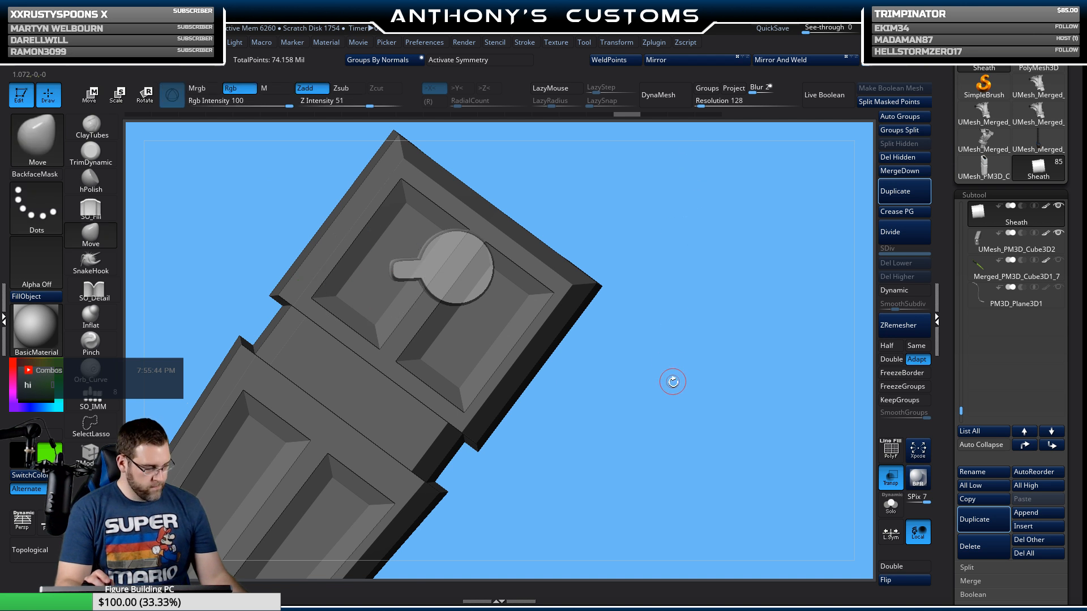
Step: Turn off transparency and bring the whole sheath into an edge-on view with its peg
left_click_drag(672, 382, 649, 233, "alt")
left_click(891, 479)
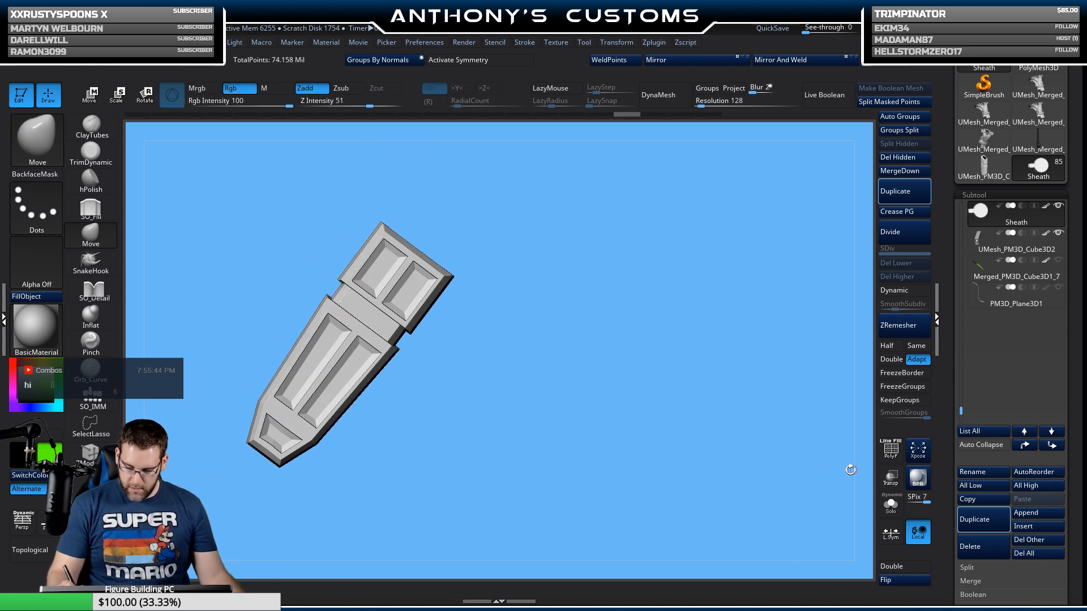
left_click_drag(851, 470, 792, 408)
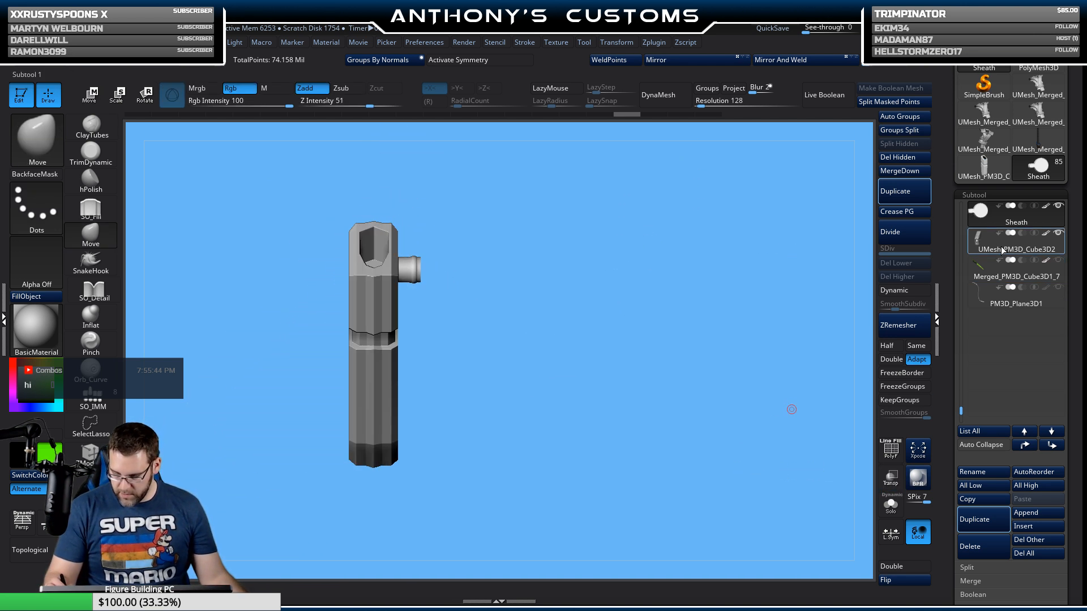
Step: Merge the peg's Sheath subtool down into the sheath body subtool UMesh_PM3D_Cube3D2 and accept the operation
left_click(998, 268)
key("ctrl")
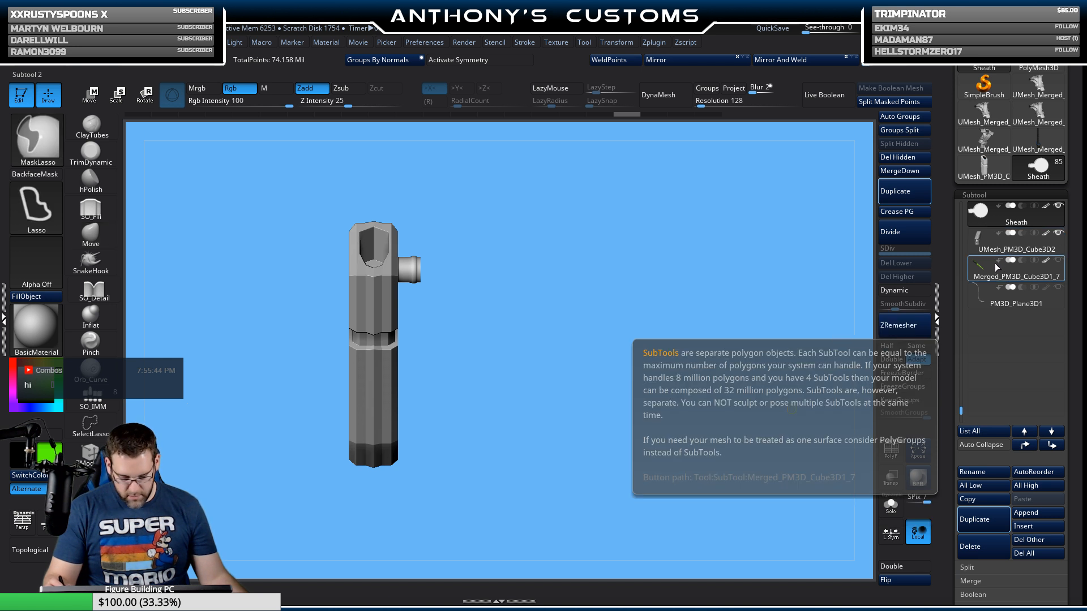
key("shift+f")
mouse_move(685, 391)
left_mouse_down()
mouse_move(611, 432)
mouse_move(668, 430)
mouse_move(689, 420)
mouse_move(686, 402)
left_mouse_up()
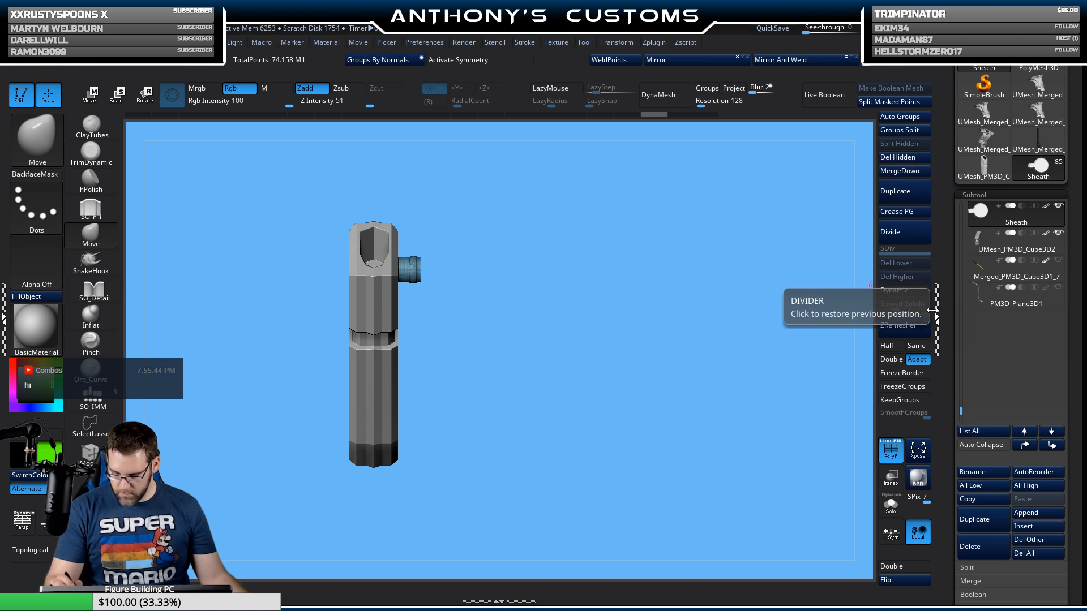
left_click_drag(961, 412, 961, 405)
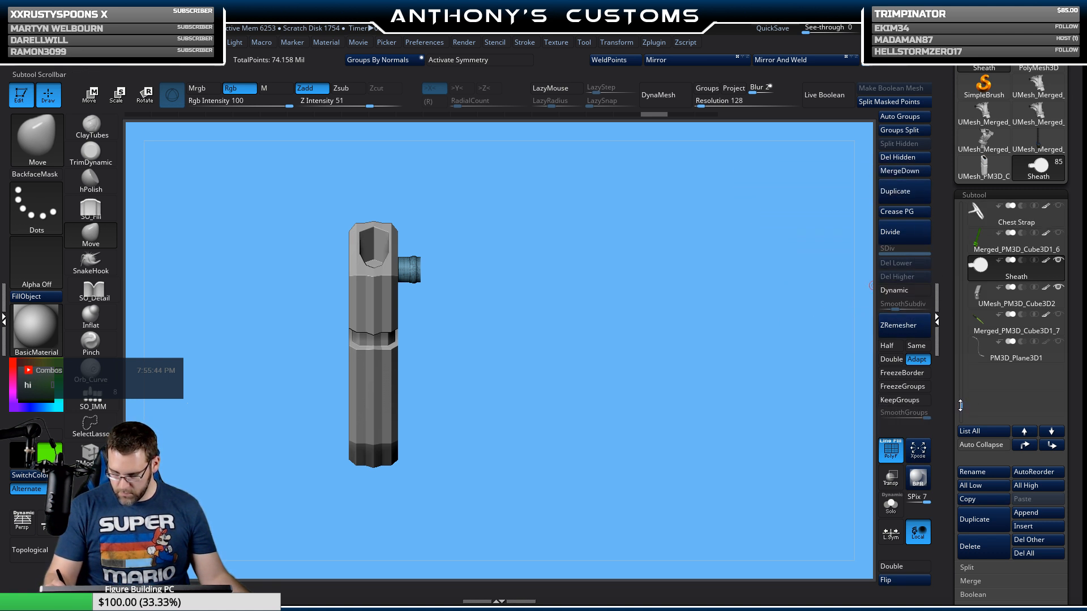
mouse_move(1000, 266)
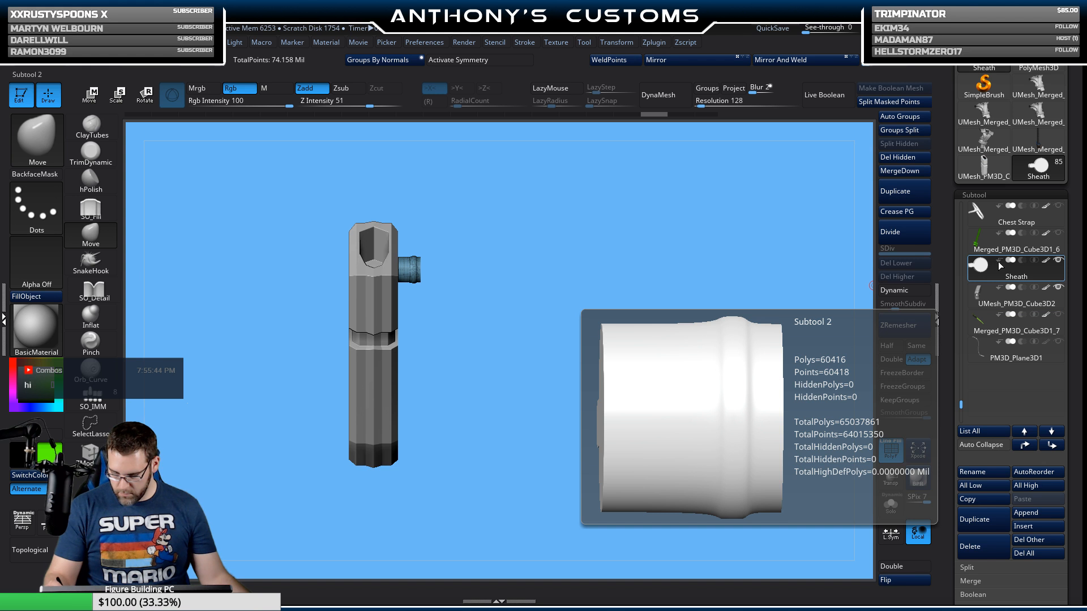
left_click(998, 237)
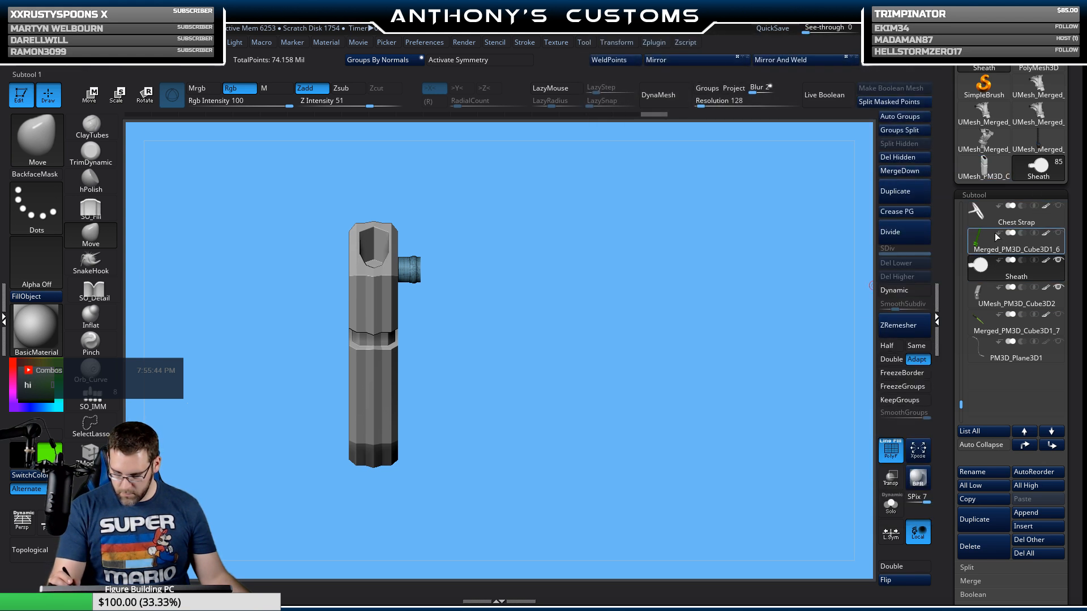
left_click(899, 171)
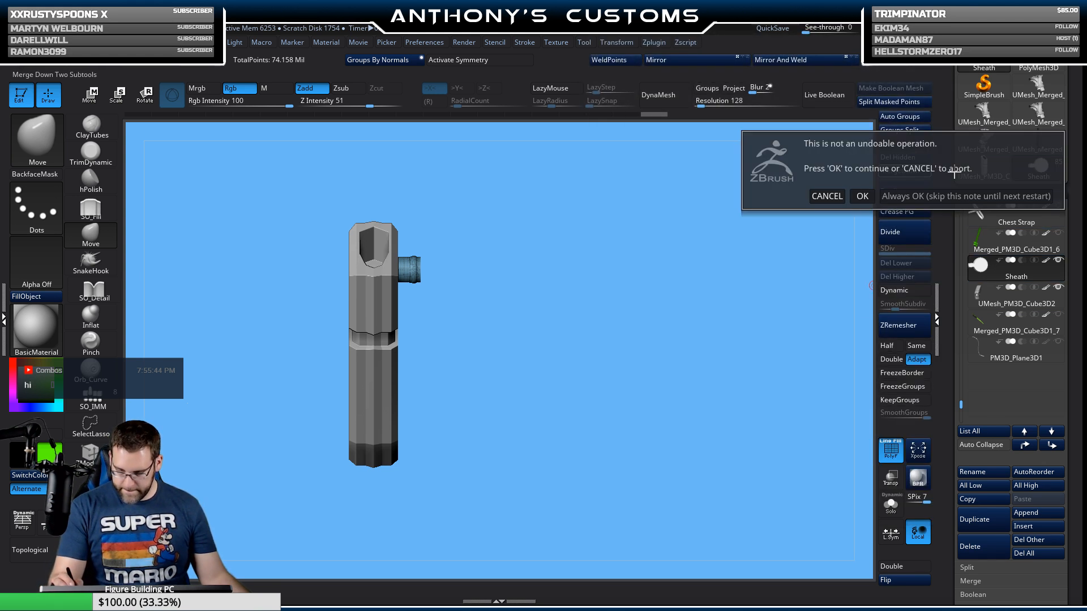
left_click(792, 194)
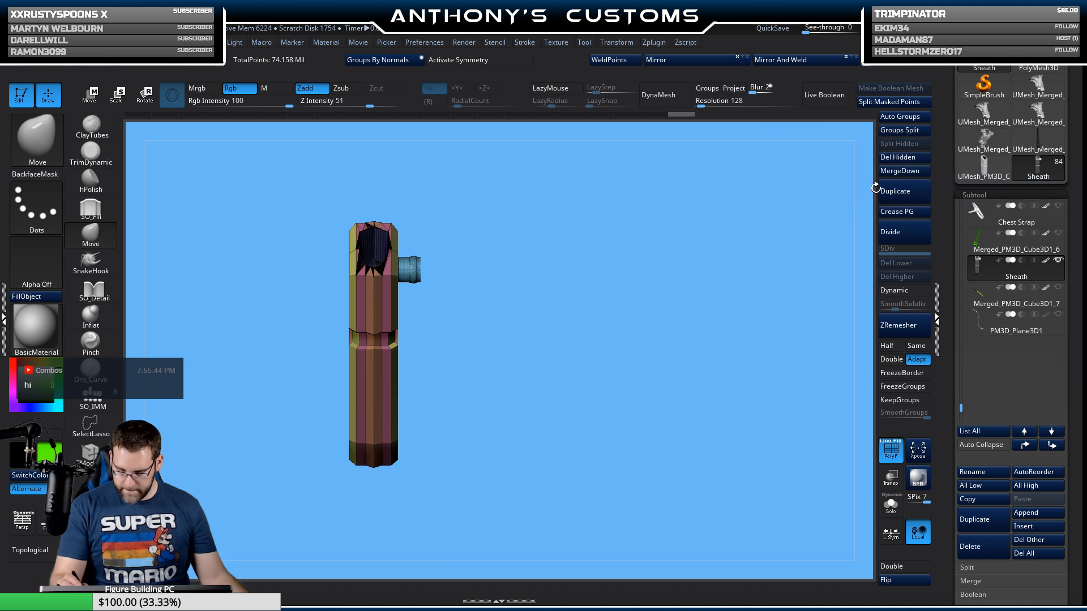
Step: Rename the merged subtool to "Scabbard" and turn off the polyframe display
left_click(988, 473)
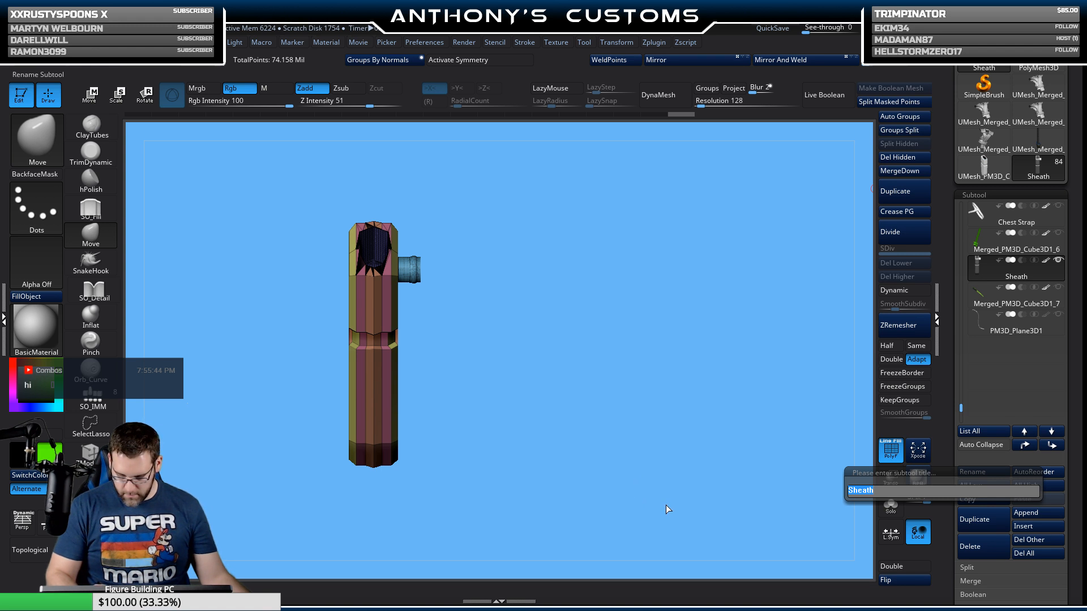
type("Sca")
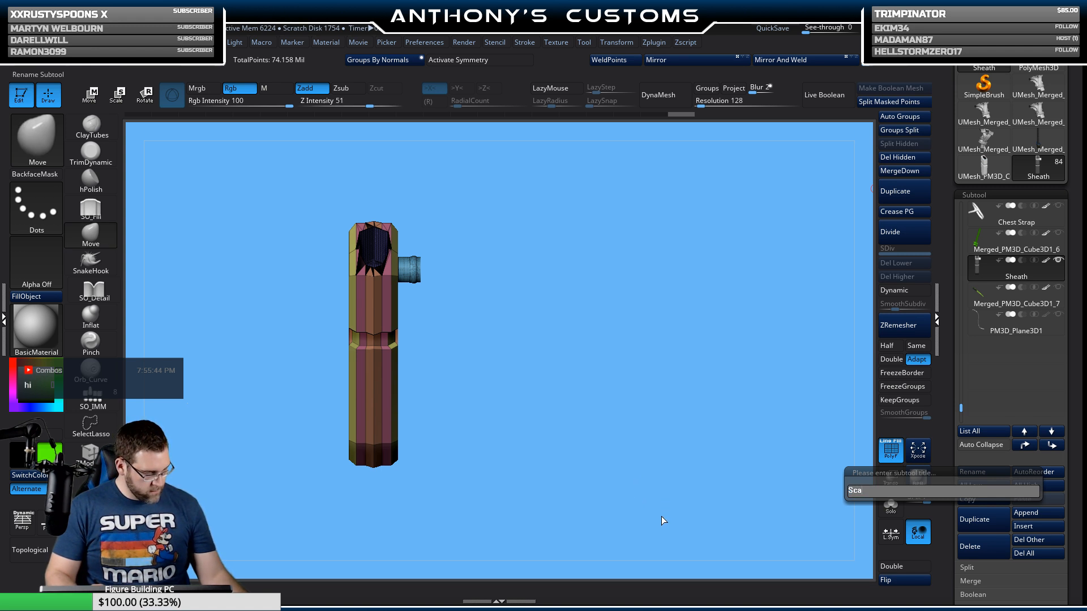
type("bbard")
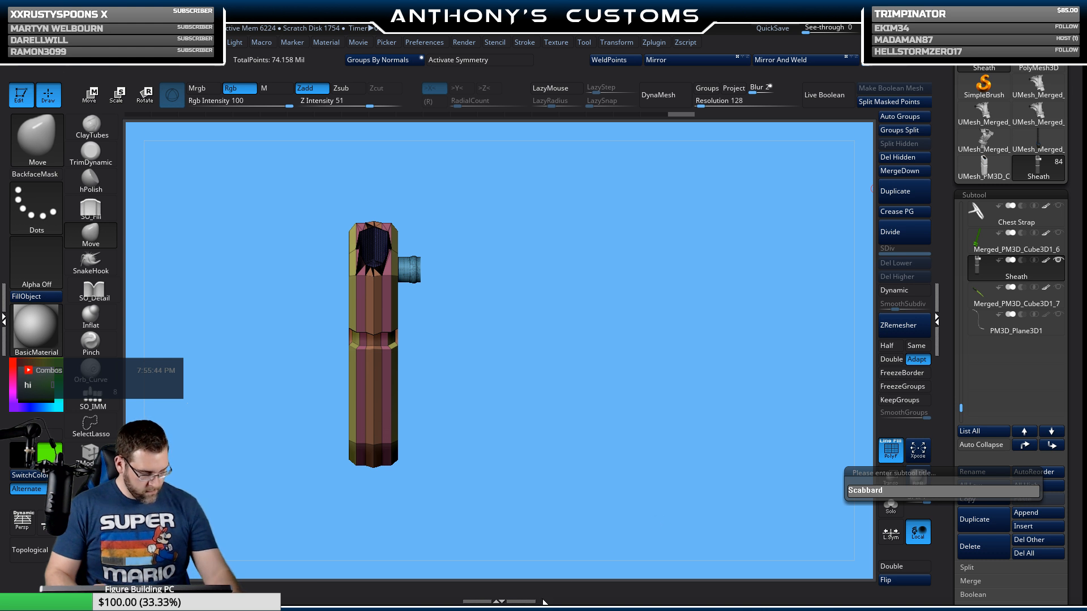
key("Return")
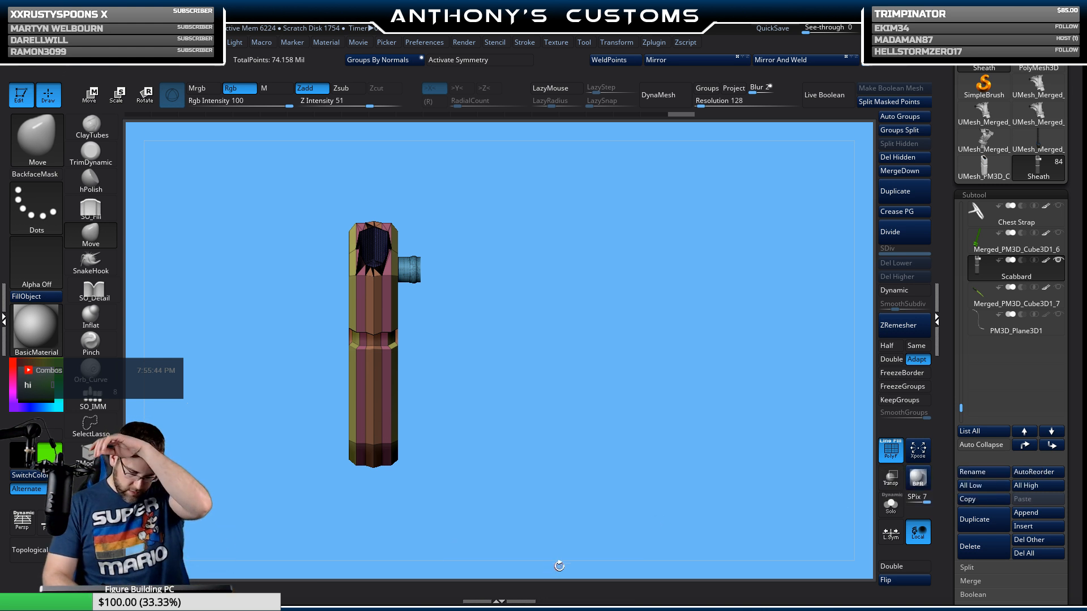
key("shift+f")
left_click_drag(642, 432, 598, 441)
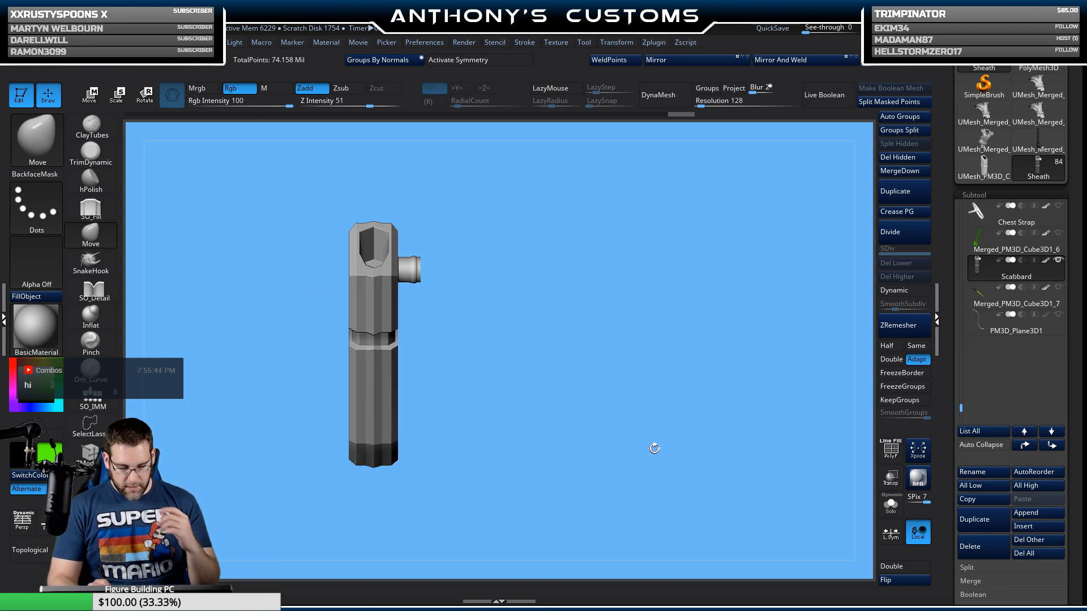
Step: Make the waist armor subtool Merged_Skin_ZSphere12 visible beside the scabbard
left_click_drag(961, 387, 960, 347)
left_click(1058, 260)
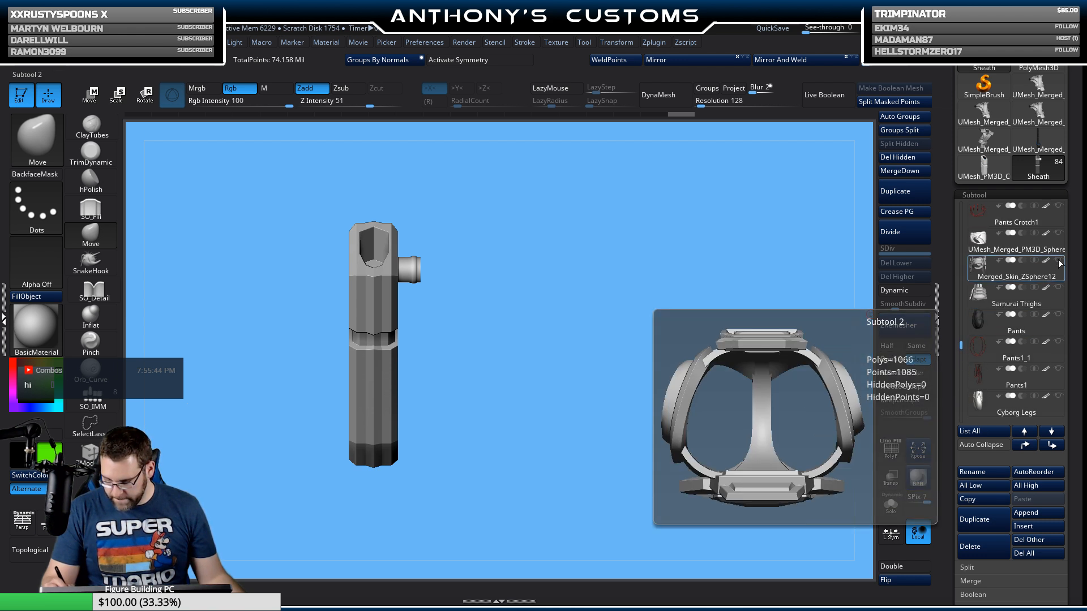
left_click_drag(698, 450, 757, 443)
left_click_drag(642, 278, 670, 392)
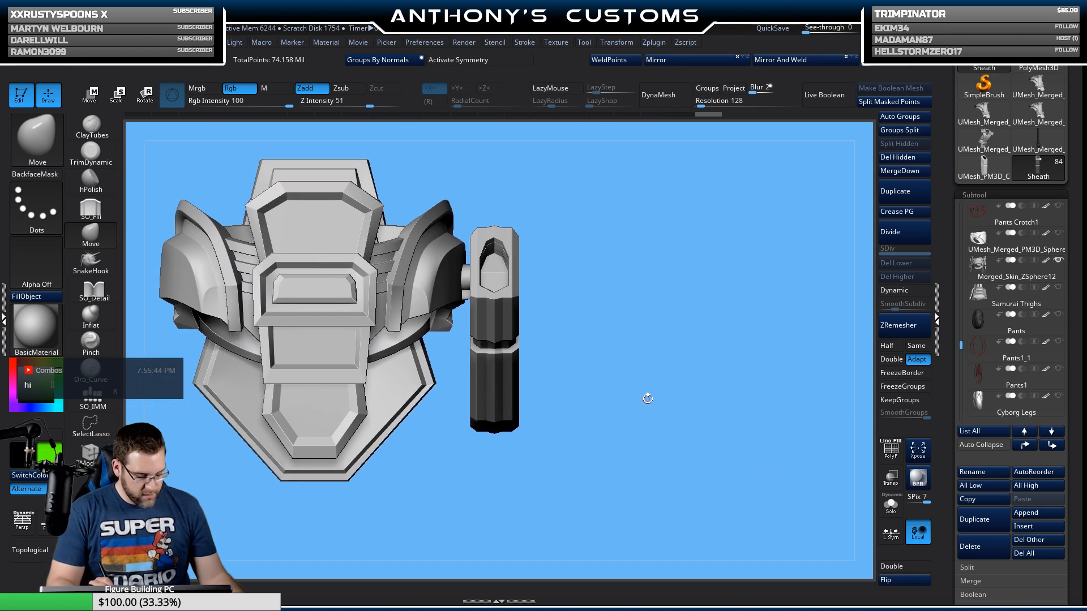
Step: Rotate the scabbard slightly around its peg so its far end swings away from the waist armor
key("w")
left_click_drag(622, 362, 584, 420)
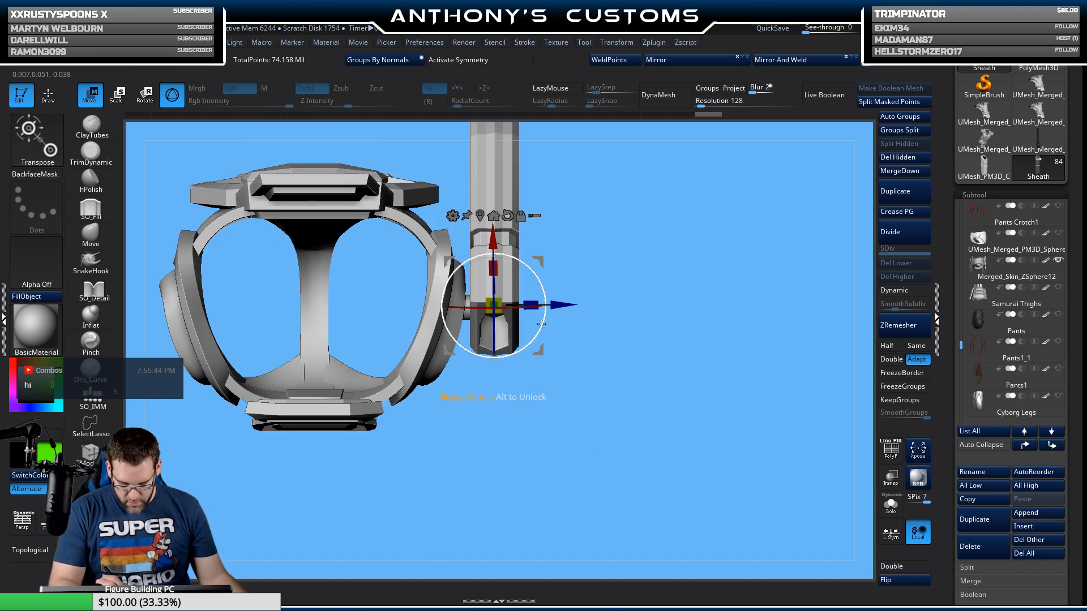
left_click_drag(541, 323, 536, 328)
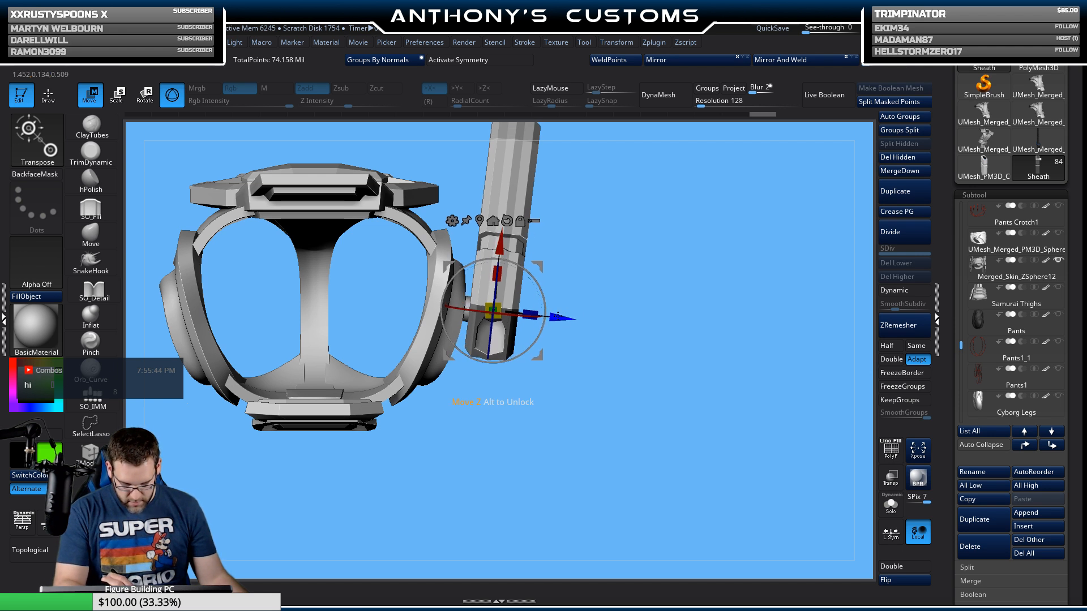
left_click_drag(598, 368, 631, 357)
Step: Examine the peg's fit against the waist armor from several angles, with transparency on and off
left_click(892, 481)
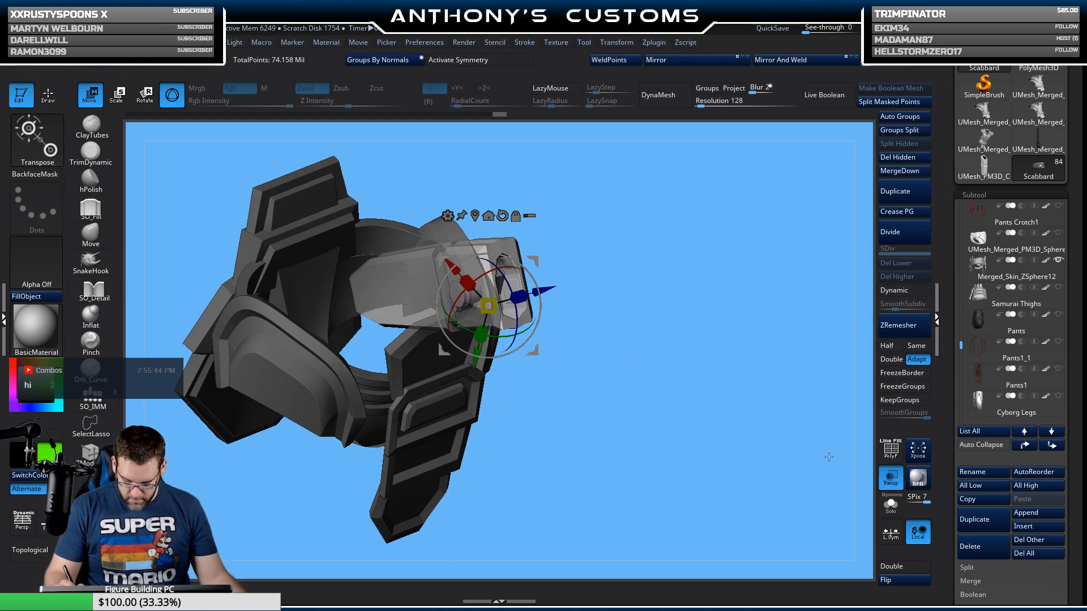
left_click_drag(829, 459, 735, 490)
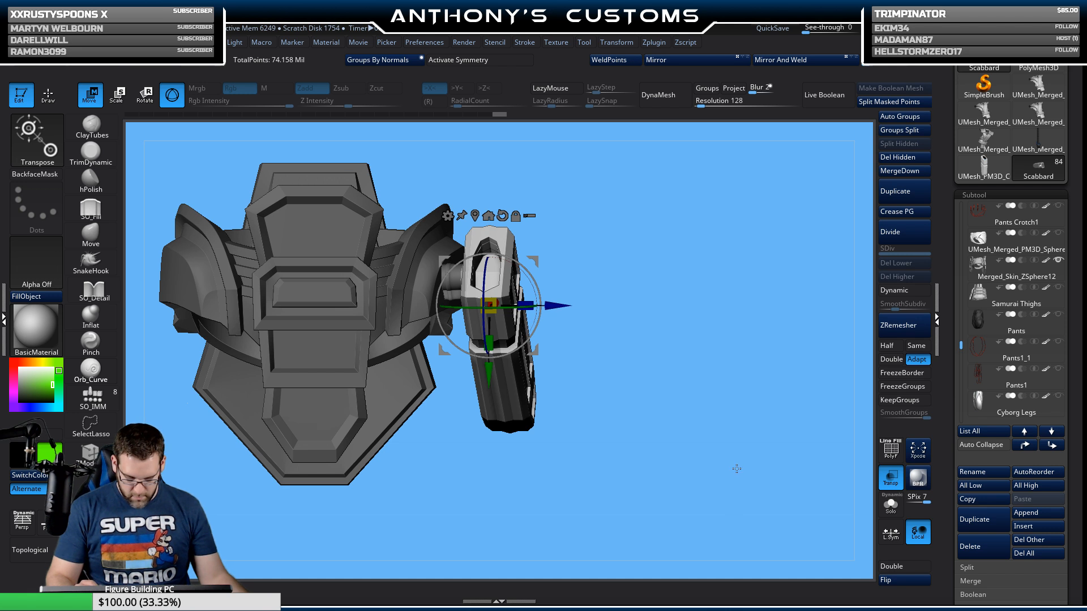
left_click(895, 481)
left_click_drag(756, 492, 636, 498)
left_click_drag(521, 496, 599, 487)
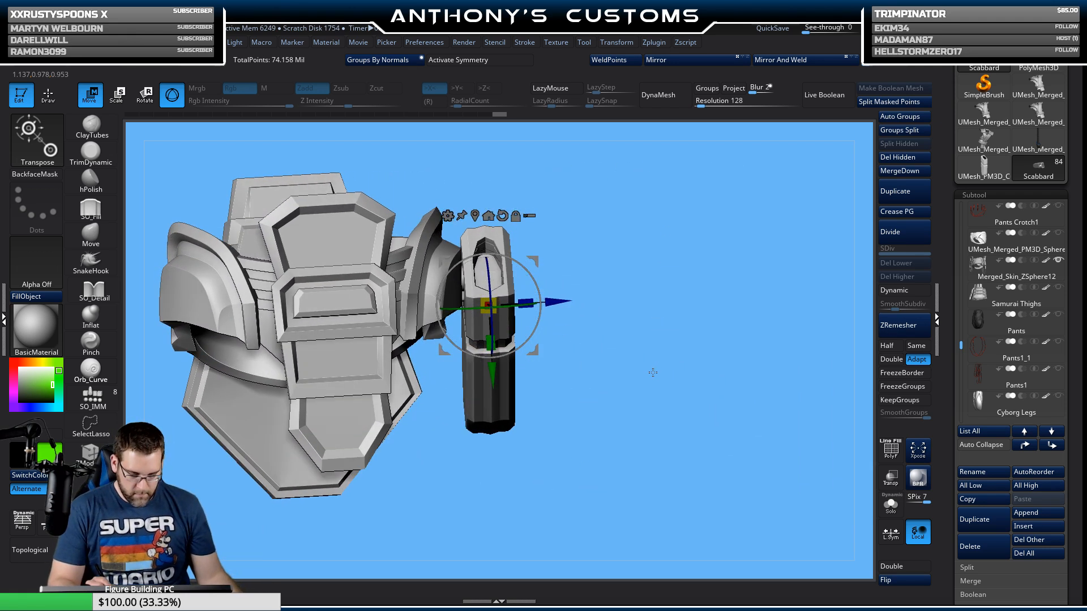
left_click_drag(652, 373, 700, 405, "alt")
key("q")
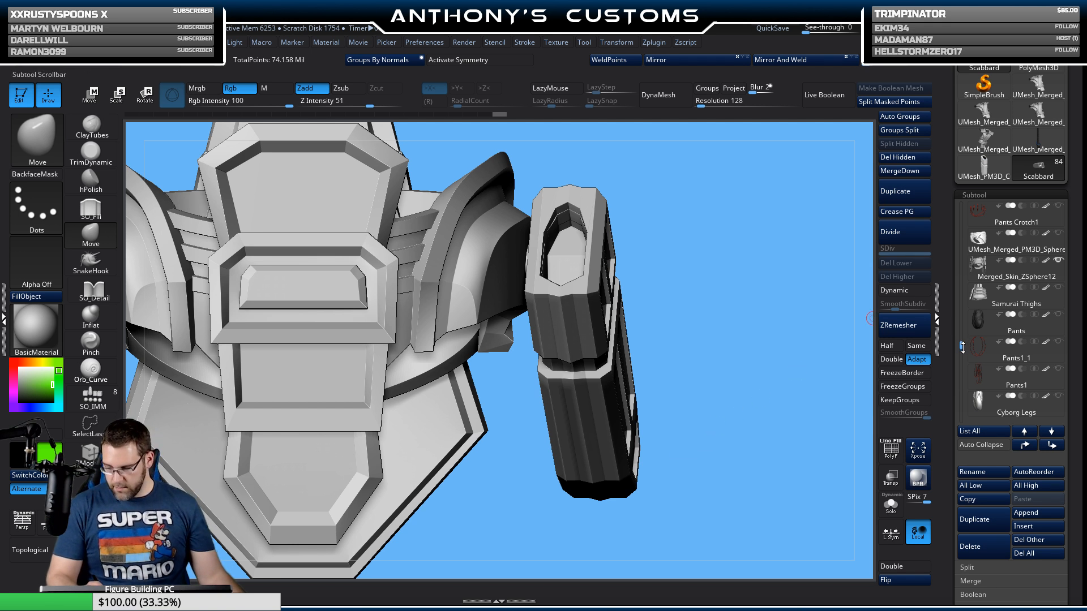
Step: Select the waist armor subtool and check the polygroups of the scabbard and armor with polyframe
left_click_drag(963, 347, 963, 372)
key("shift+f")
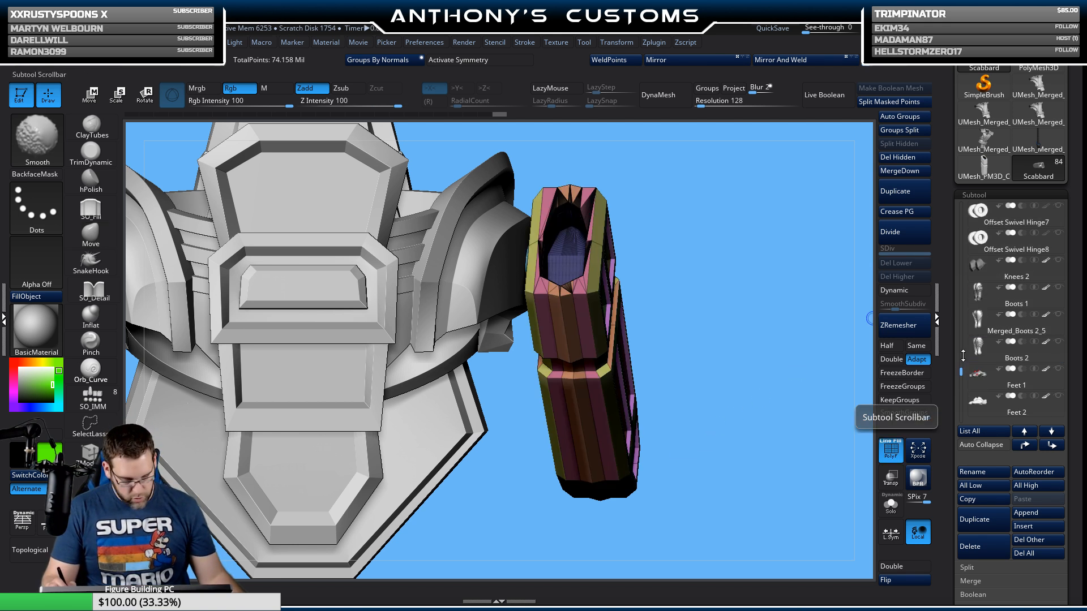
key("shift+f")
left_click(376, 326, "alt")
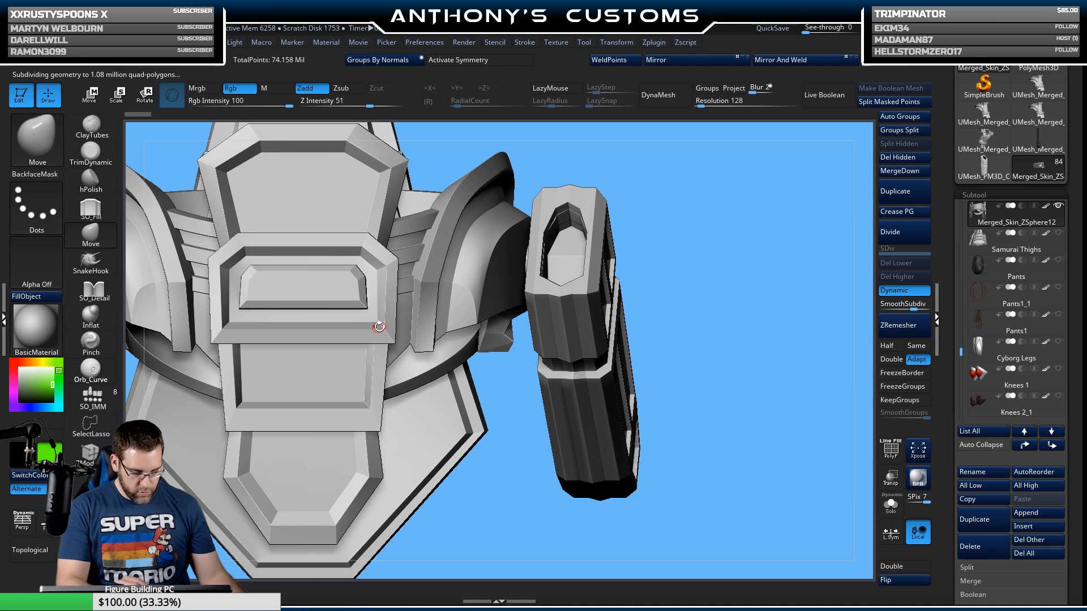
key("shift+f")
key("shift+f")
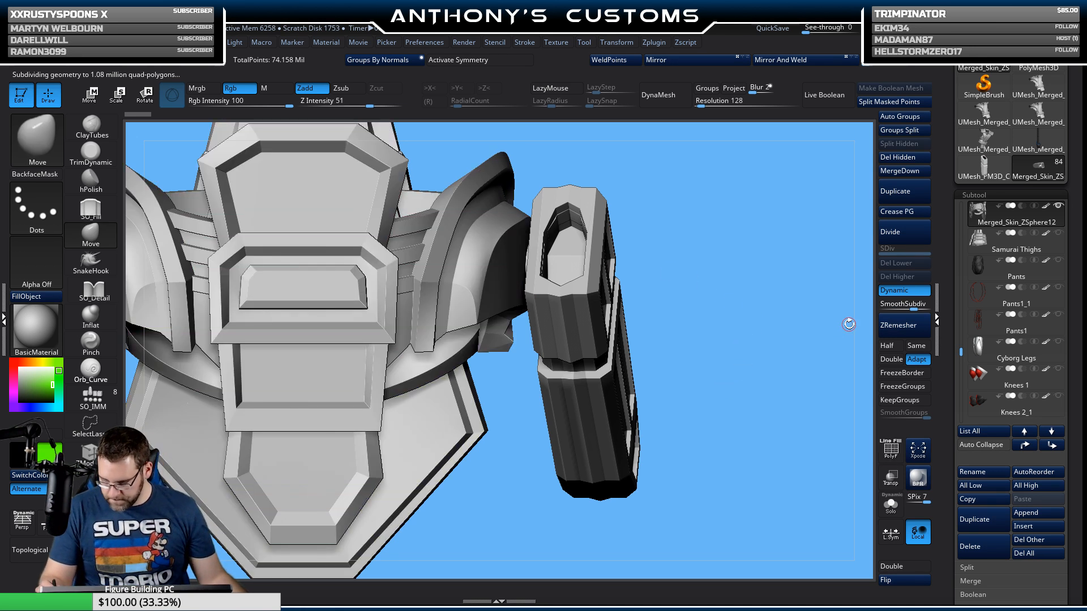
Step: Select the Scabbard subtool and duplicate it
mouse_move(1058, 268)
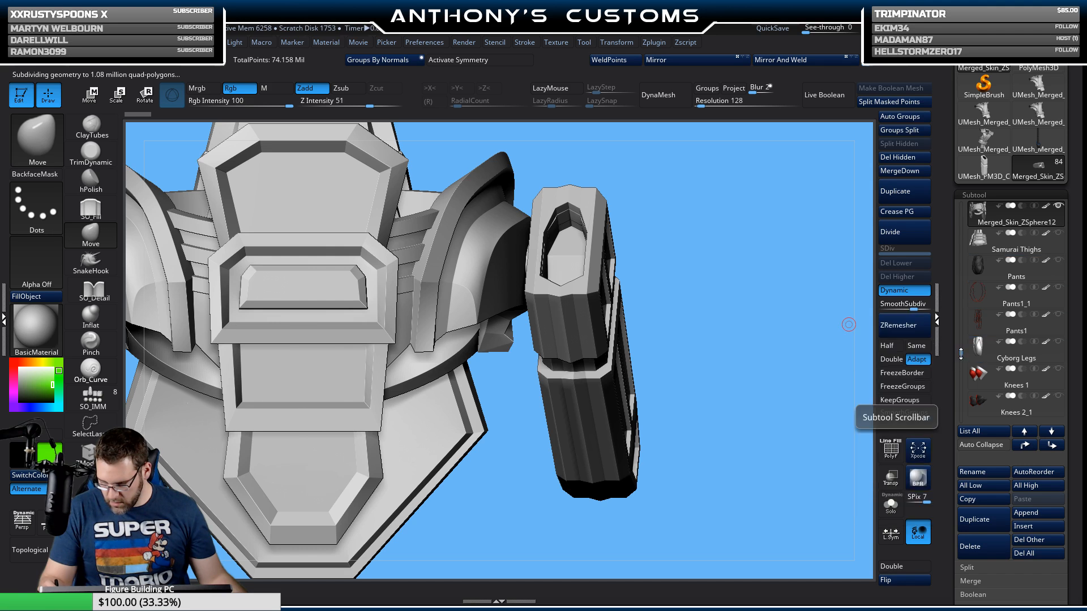
left_click_drag(961, 352, 963, 403)
left_click(985, 318)
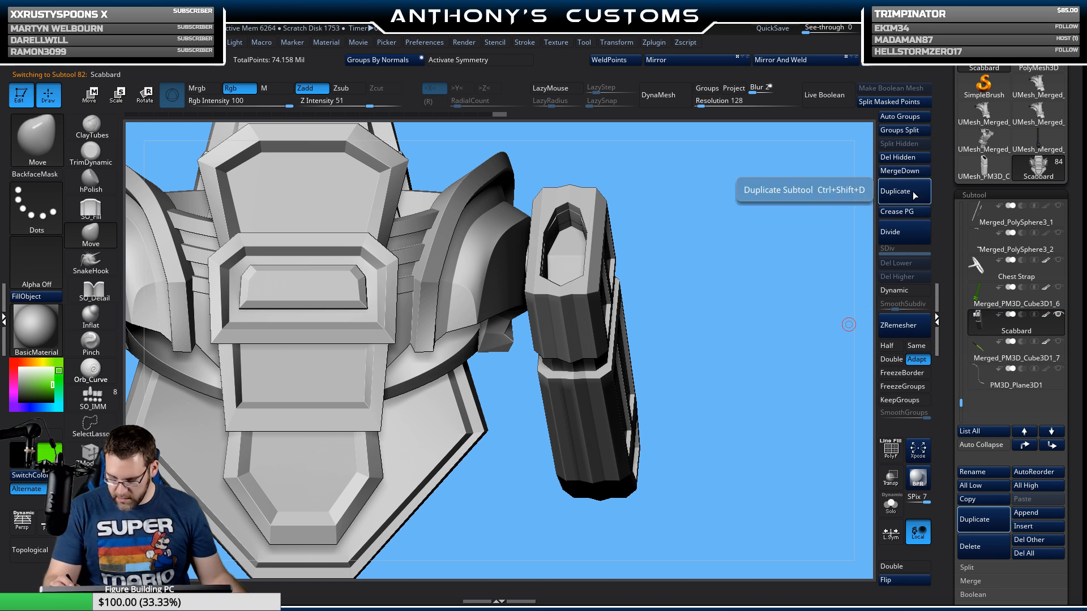
left_click(919, 200)
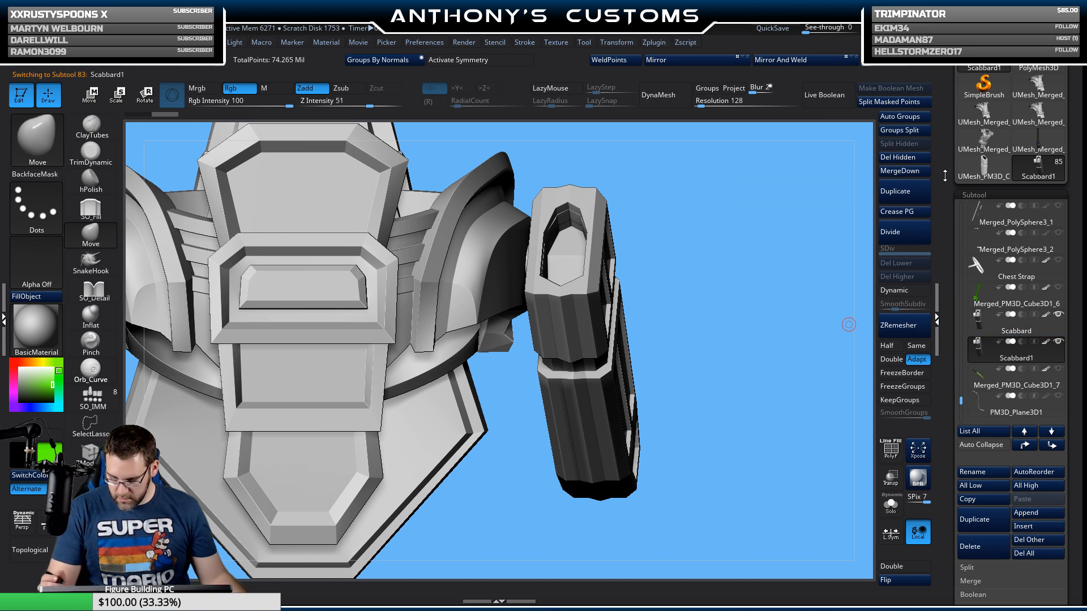
Step: Solo the duplicate, isolate its peg polygroup, and delete the hidden scabbard geometry
left_click(890, 505)
key("shift+f")
left_click_drag(763, 486, 609, 233)
left_click(481, 262, "ctrl+shift")
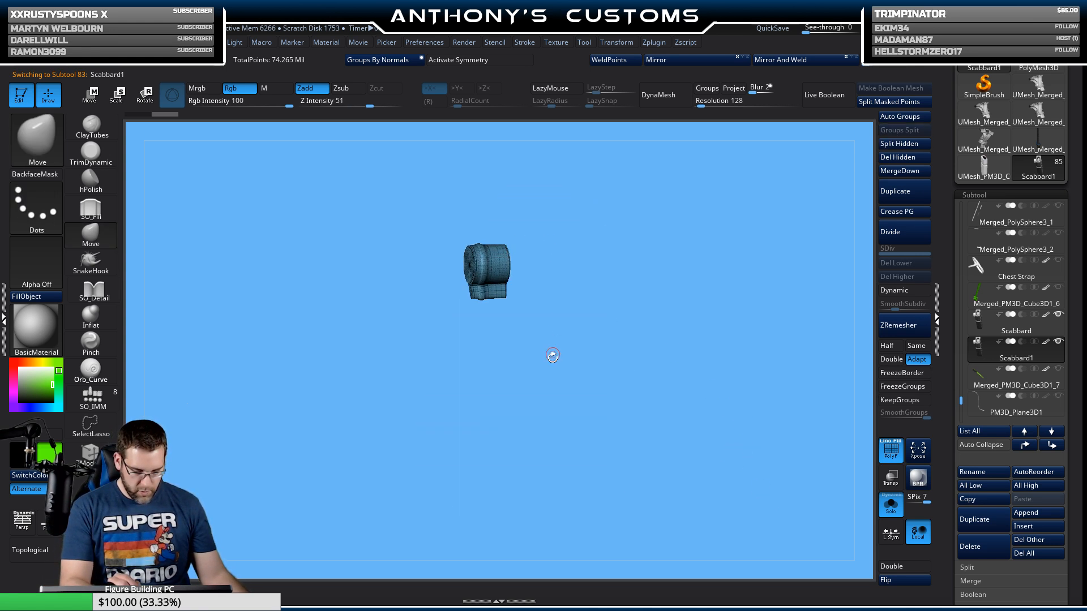
left_click(918, 145)
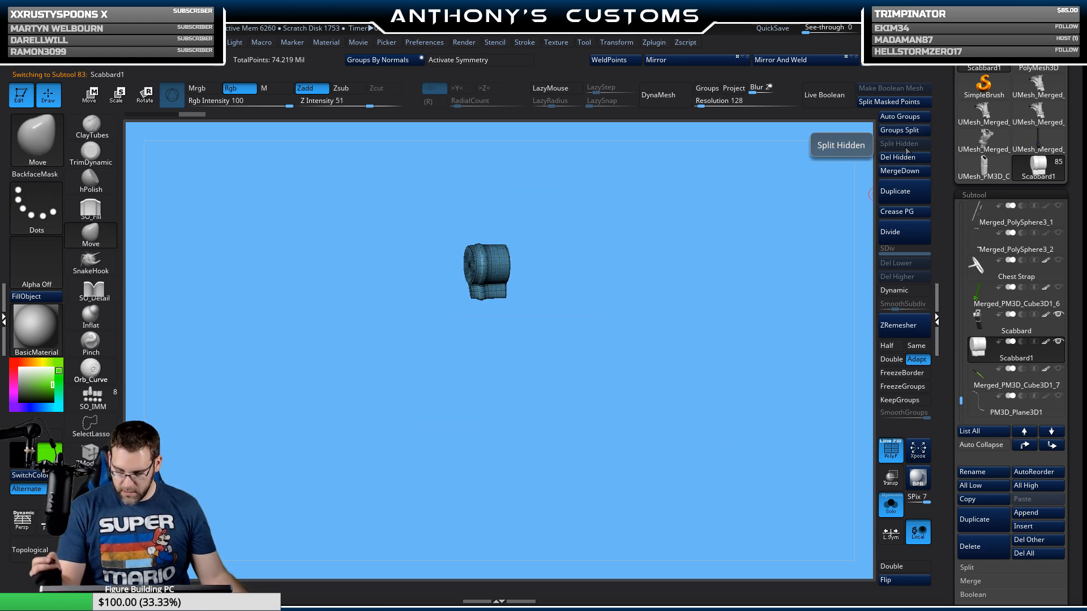
Step: Turn off solo and hide the waist armor, leaving the scabbard and the separate peg copy visible
left_click(891, 507)
mouse_move(961, 401)
left_mouse_down()
mouse_move(961, 337)
mouse_move(963, 404)
left_mouse_up()
left_click(1059, 344)
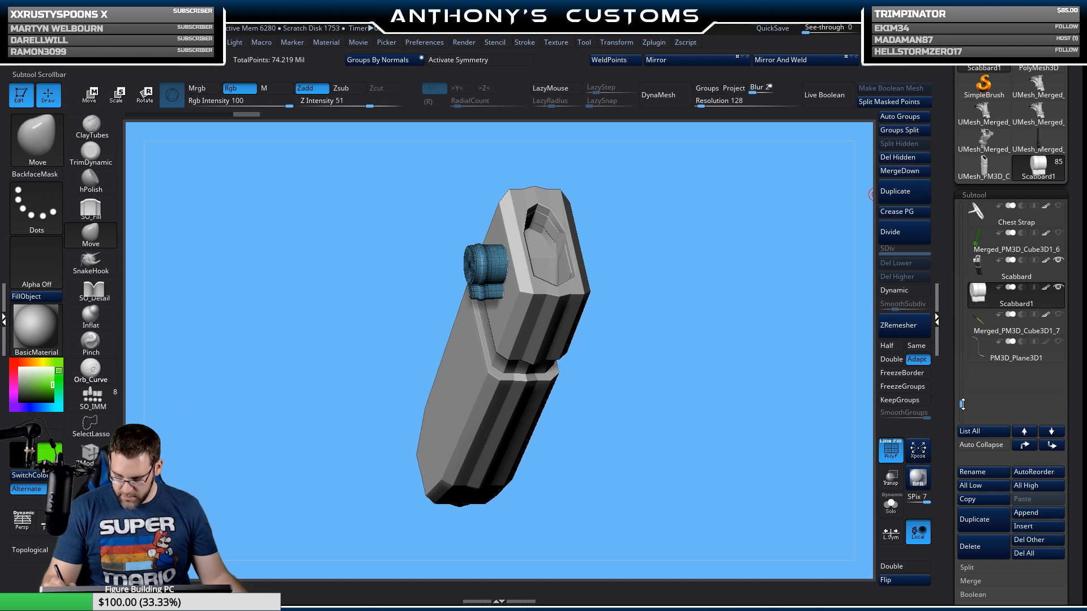
left_click_drag(687, 410, 702, 504)
mouse_move(702, 504)
left_mouse_down()
mouse_move(723, 465)
mouse_move(708, 471)
left_mouse_up()
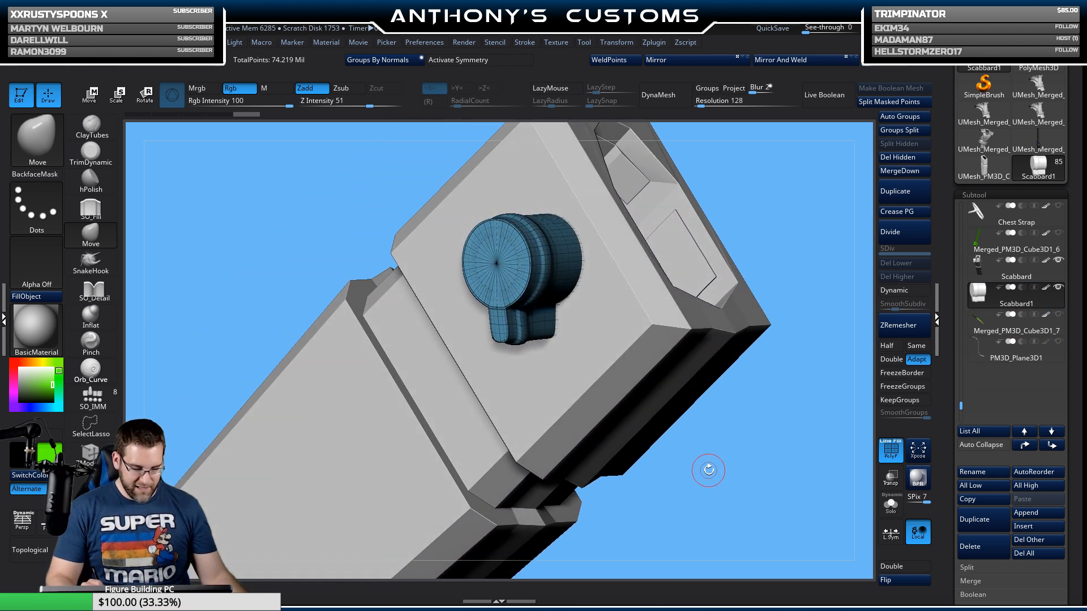
Step: Scale the peg copy Scabbard1 very slightly on all axes while viewing its end face
key("w")
left_click_drag(778, 476, 750, 449)
left_click(588, 267)
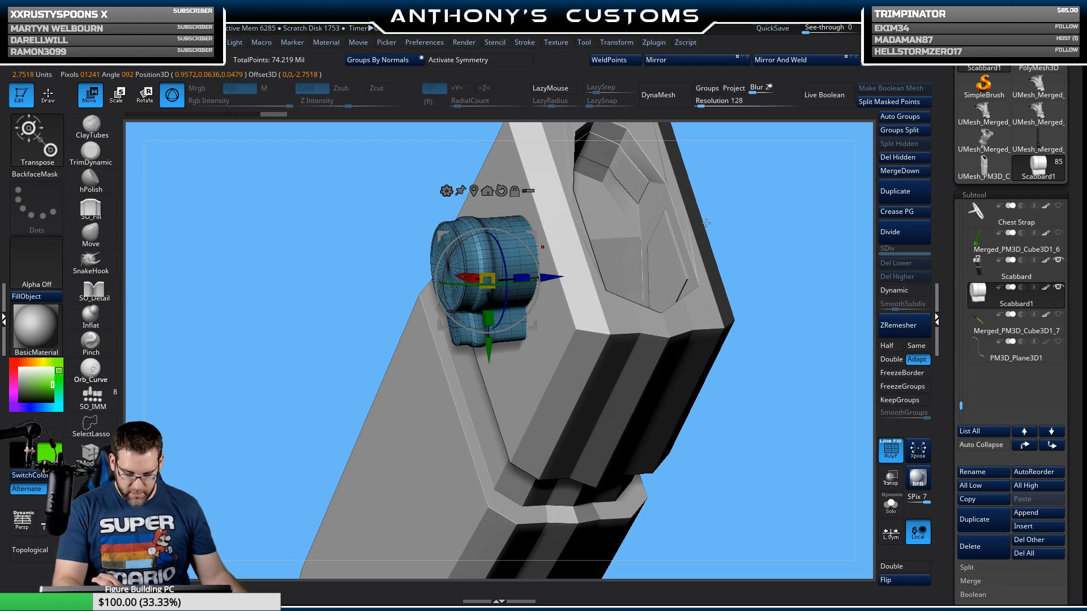
left_click_drag(740, 232, 773, 201)
left_click_drag(732, 236, 738, 240)
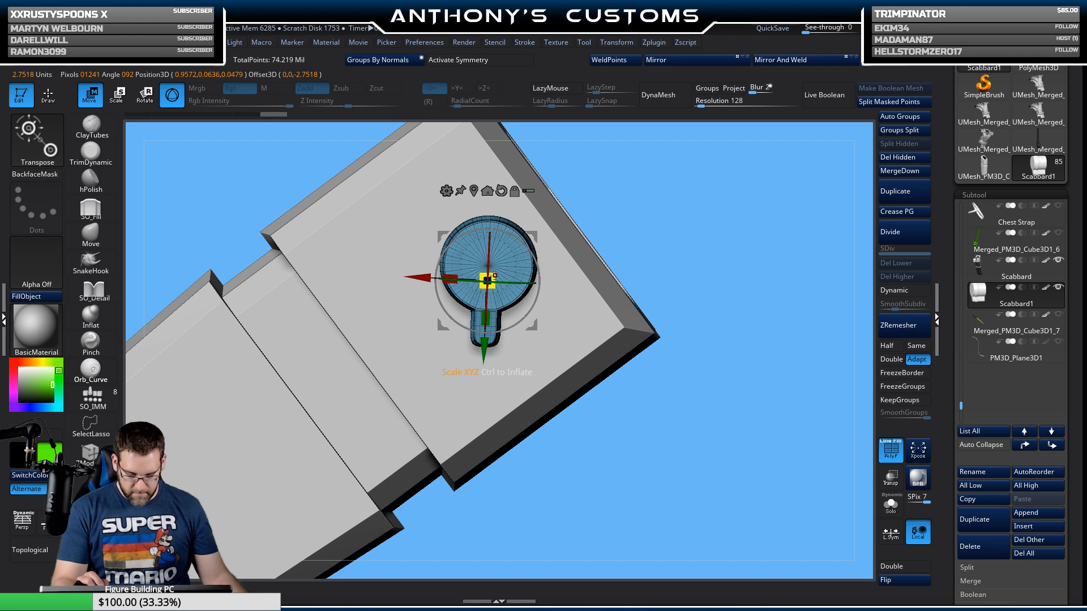
left_click_drag(491, 277, 492, 278)
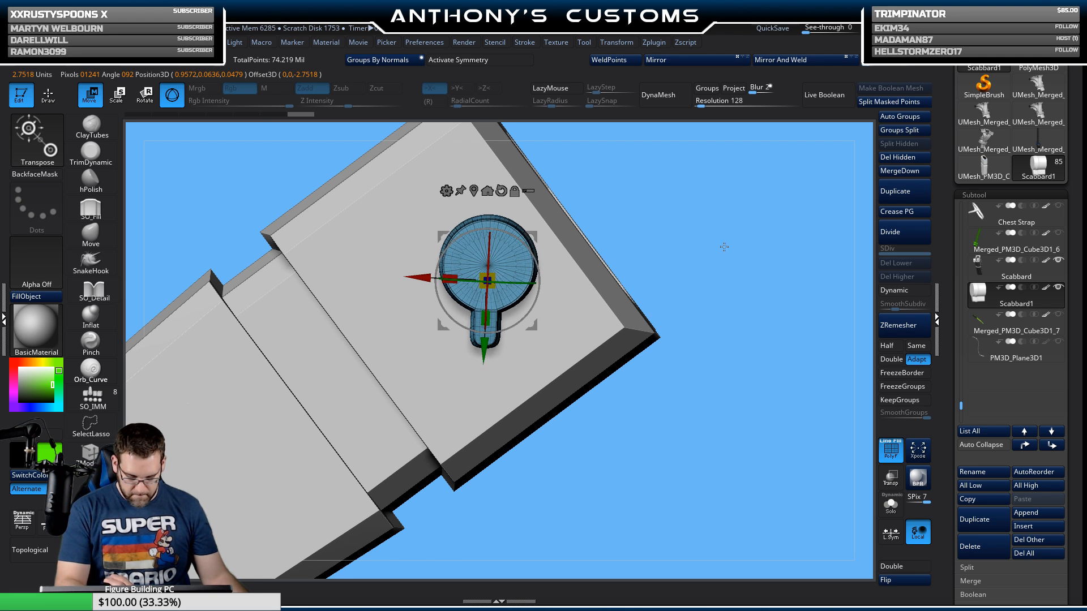
Step: Select the Scabbard subtool and turn off the polyframe display so the scabbard and peg show plain shading
left_click_drag(725, 247, 746, 237)
left_click(1063, 261)
key("q")
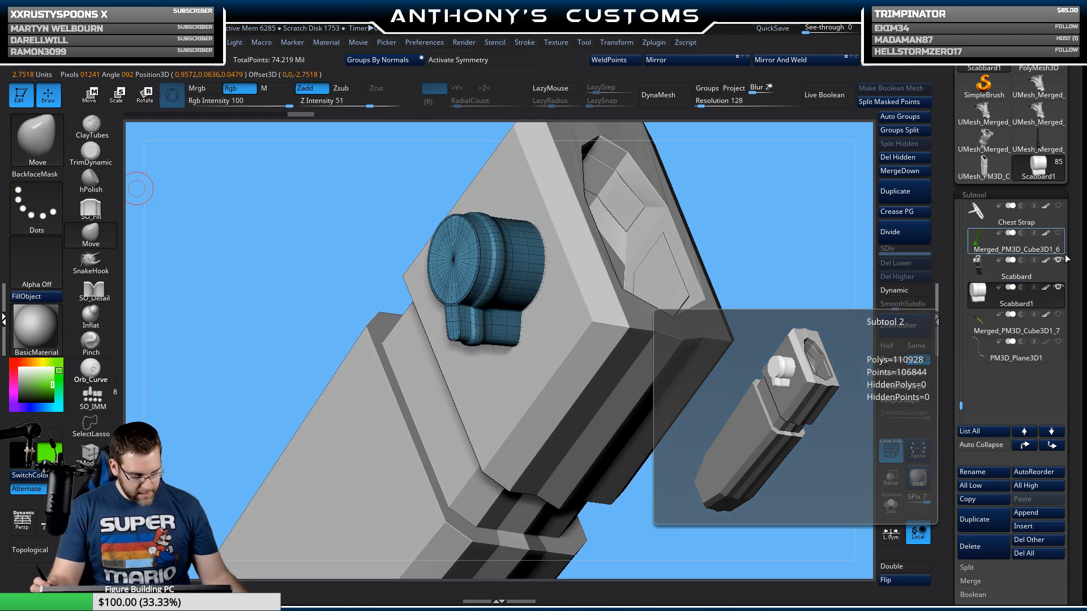
mouse_move(1060, 262)
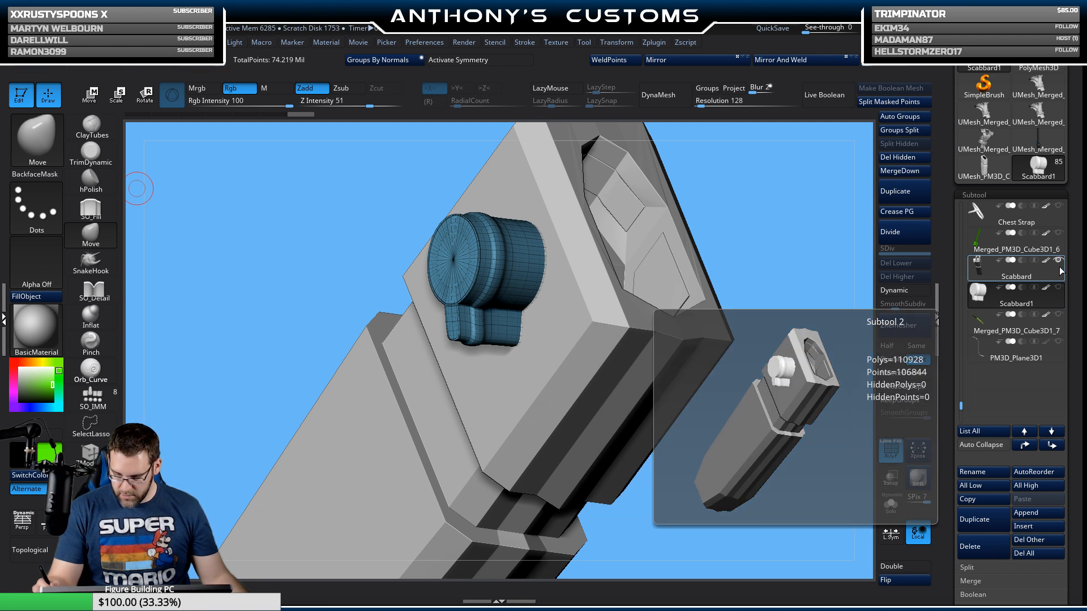
left_click(1052, 276)
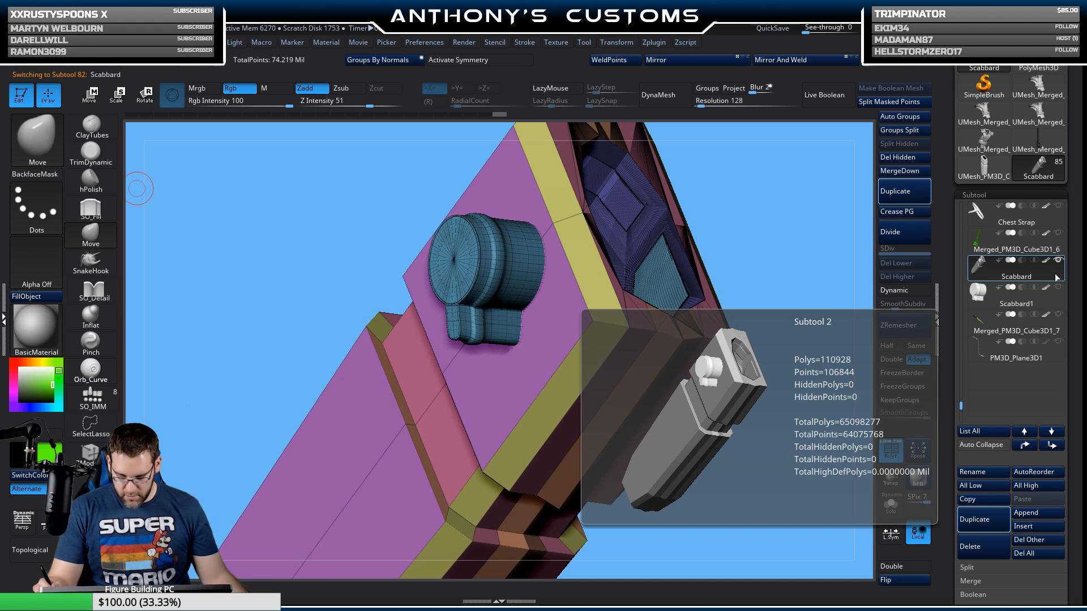
key("shift+f")
mouse_move(1059, 290)
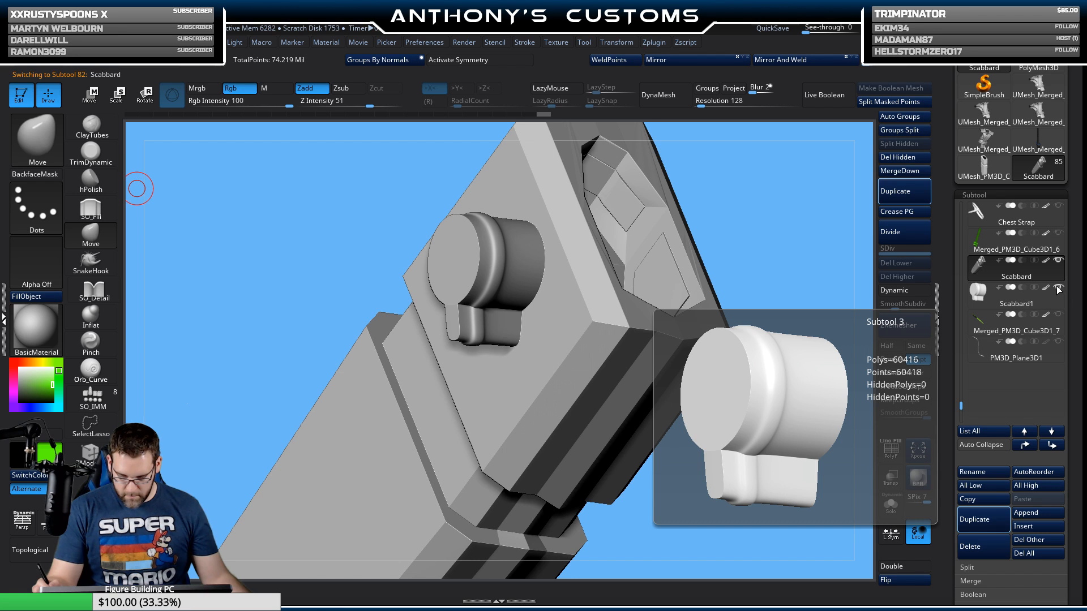
Step: Scale the peg copy Scabbard1 uniformly by about 1.007 while viewing its end face
key("w")
left_click_drag(757, 211, 782, 215)
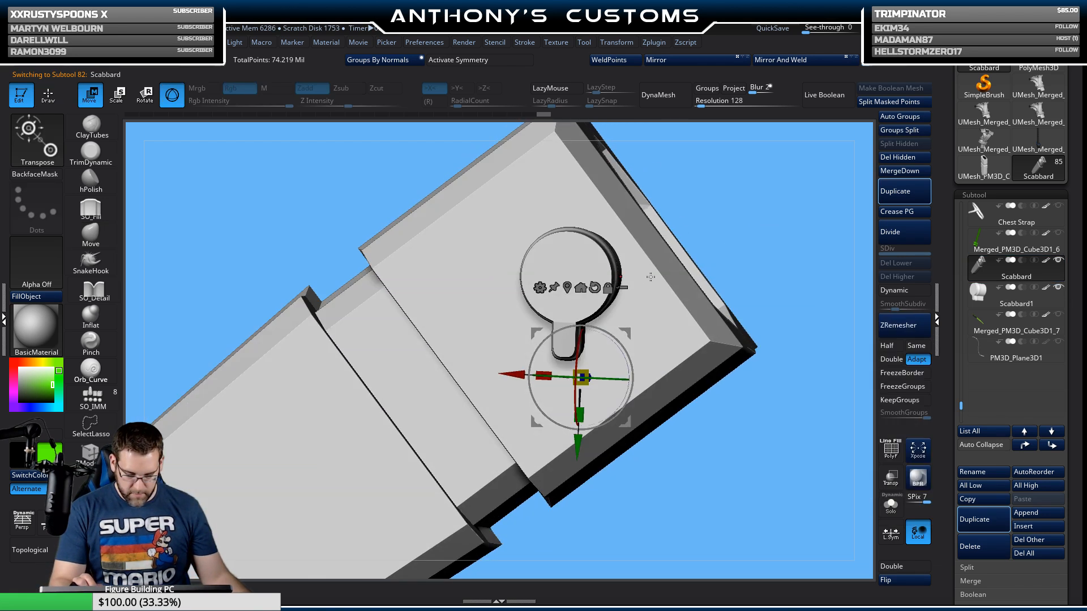
left_click(1017, 294)
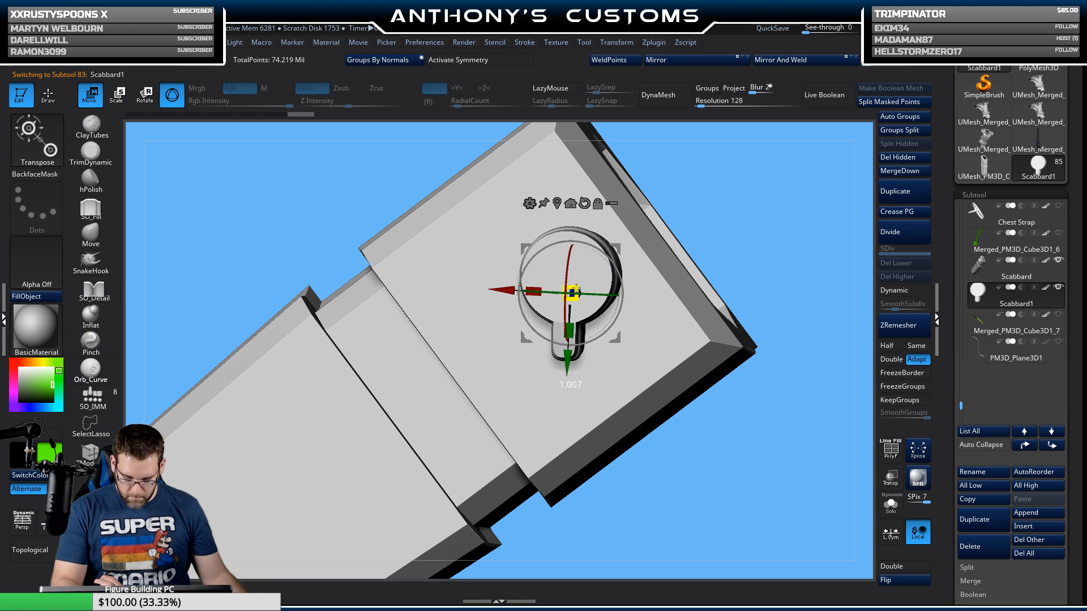
left_click_drag(576, 289, 577, 288)
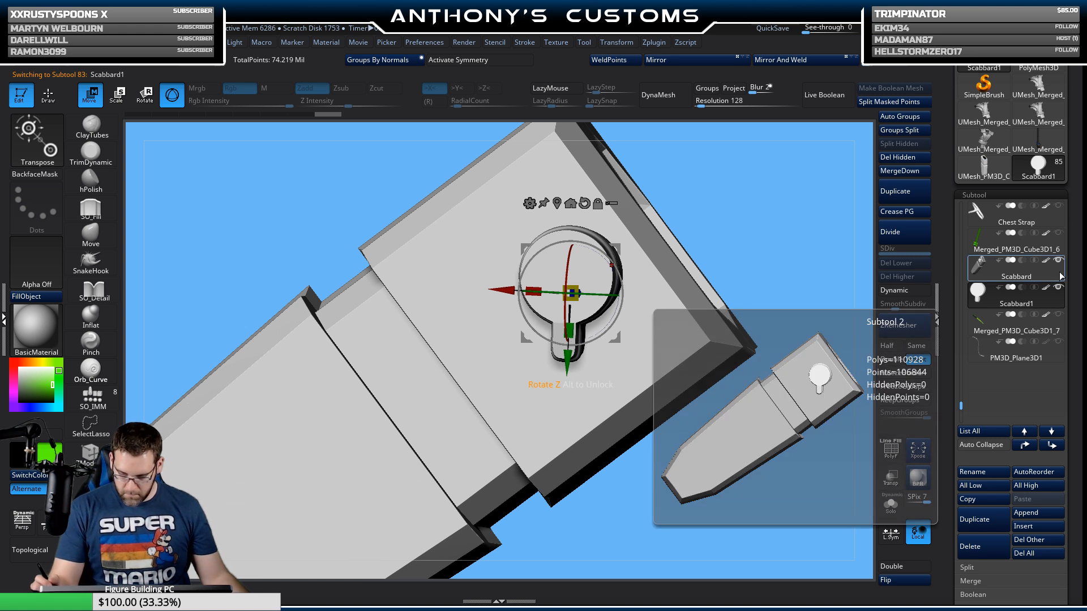
Step: Flip the Scabbard's normals to inspect its interior and the peg, and flip them back
key("q")
left_click(1019, 271)
left_click_drag(788, 314, 763, 292)
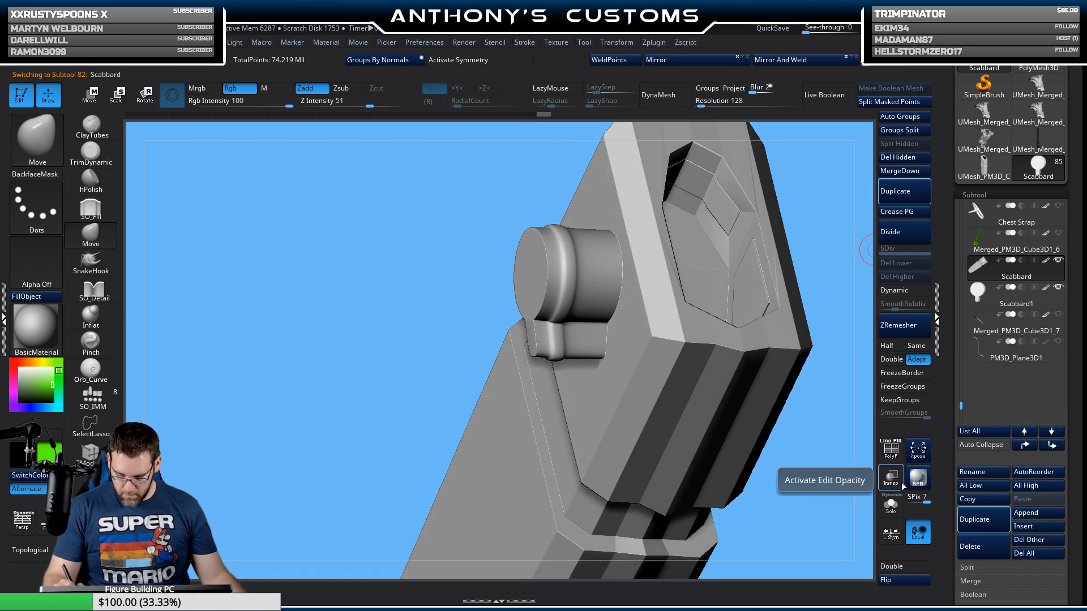
left_click(891, 580)
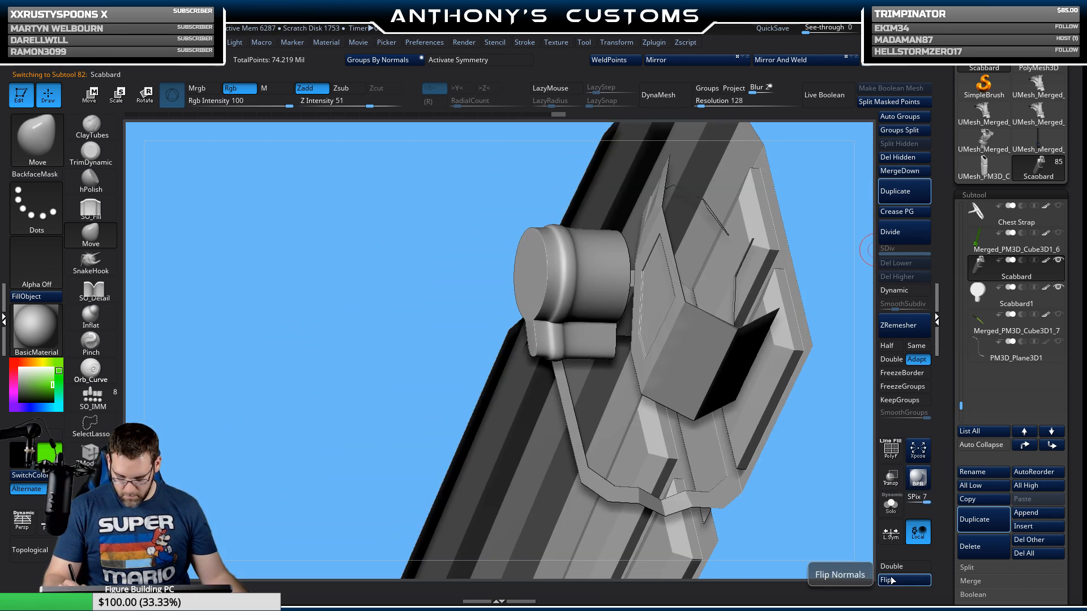
left_click(890, 580)
Step: Hide the Scabbard subtool and set the peg copy Scabbard1 to subtractive boolean mode
left_click(978, 306)
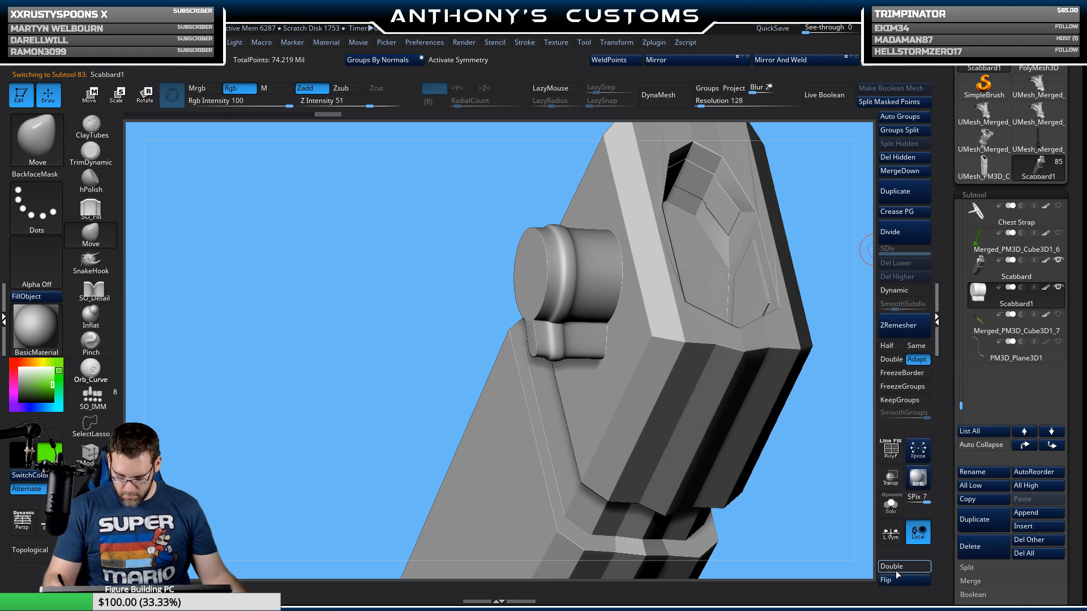
left_click_drag(783, 504, 689, 245)
left_click_drag(642, 323, 696, 290)
left_click_drag(730, 405, 684, 352)
key("shift+f")
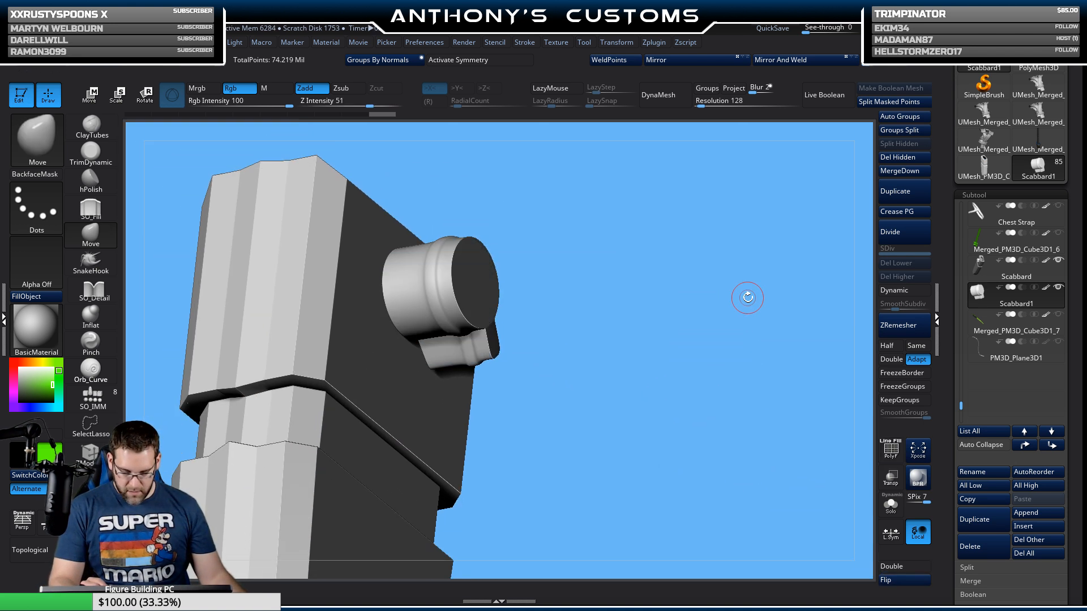
left_click(1058, 261)
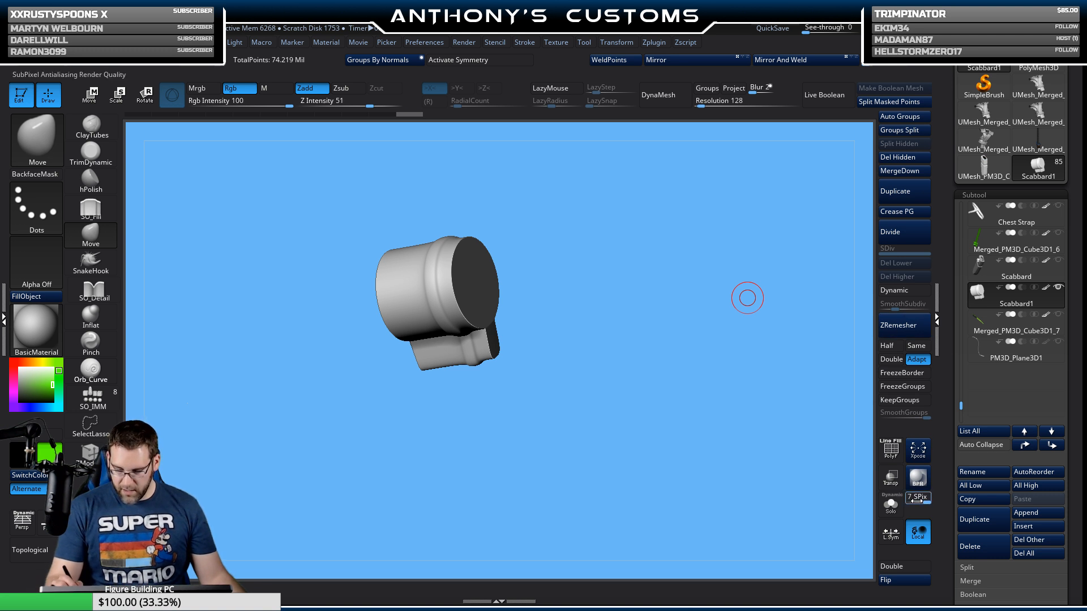
left_click(1022, 288)
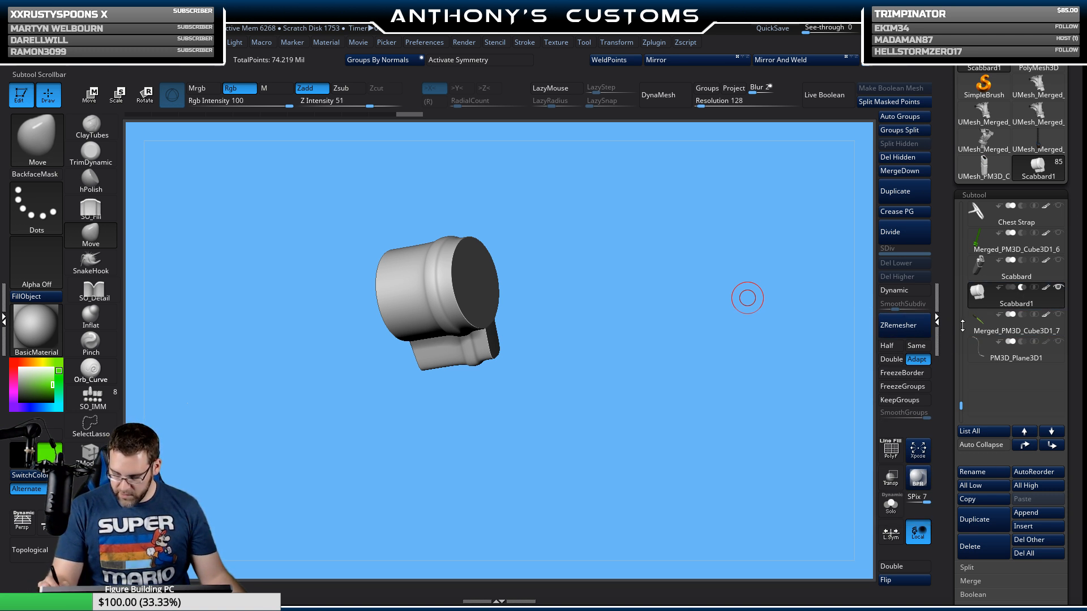
Step: Show the waist armor subtool Merged_Skin_ZSphere12 and frame the whole armor in view
left_click_drag(963, 402, 964, 344)
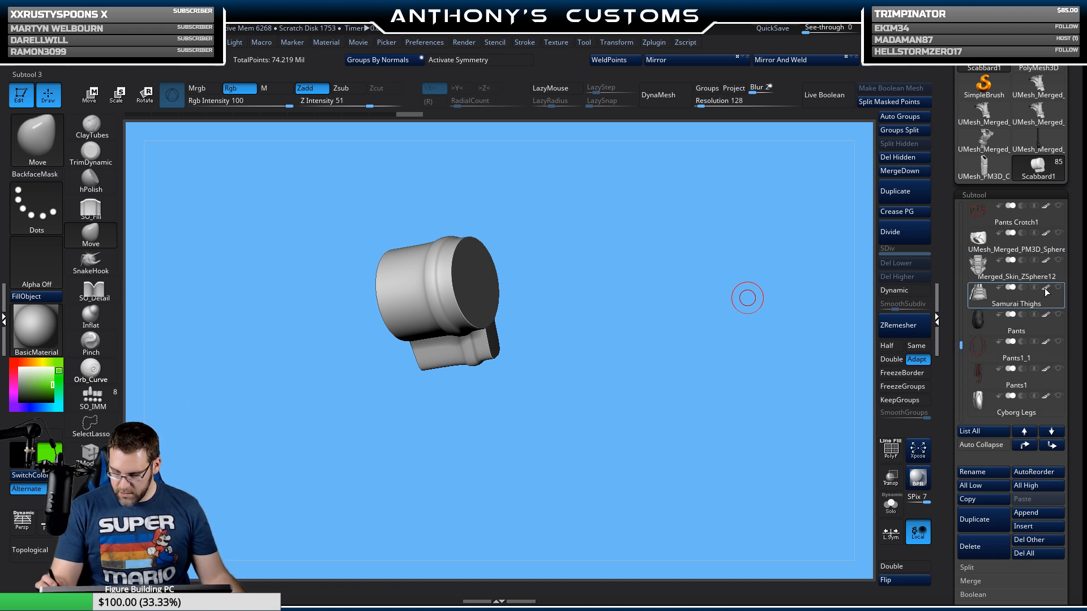
left_click(1057, 268)
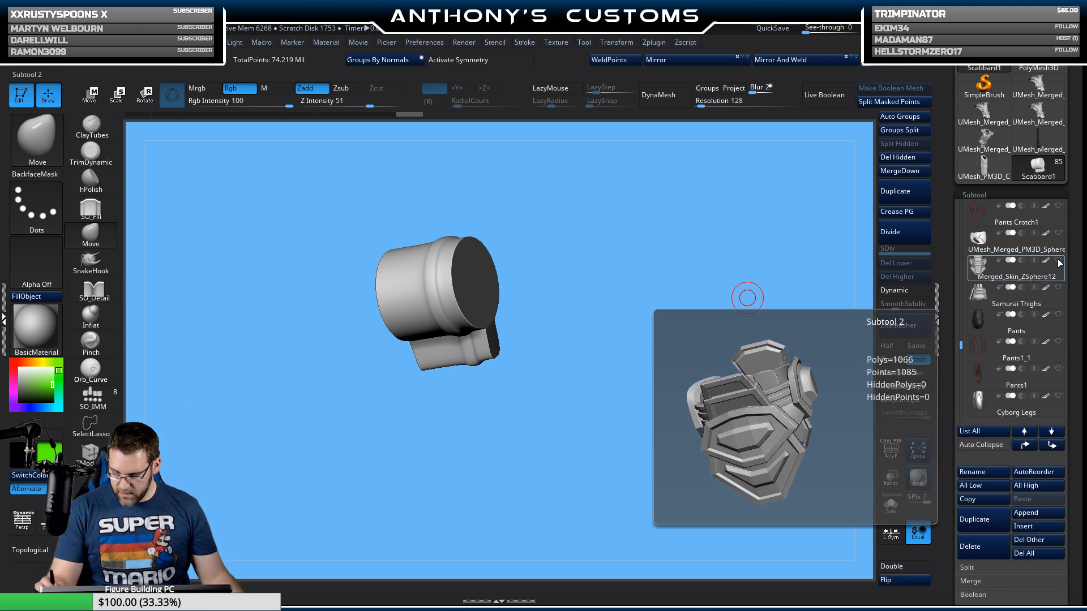
left_click(1059, 261)
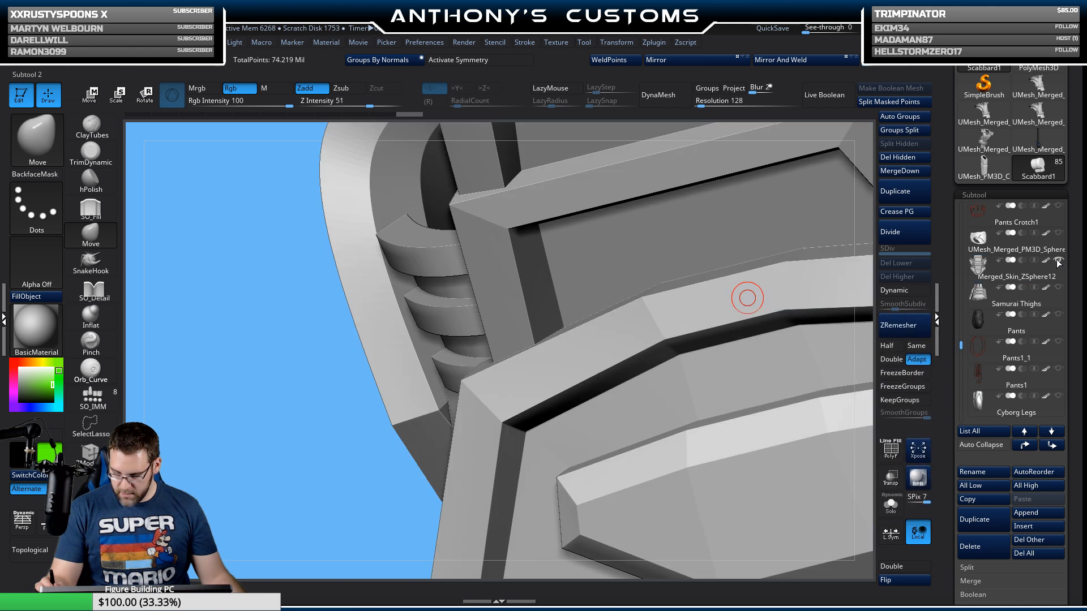
key("f")
key("f")
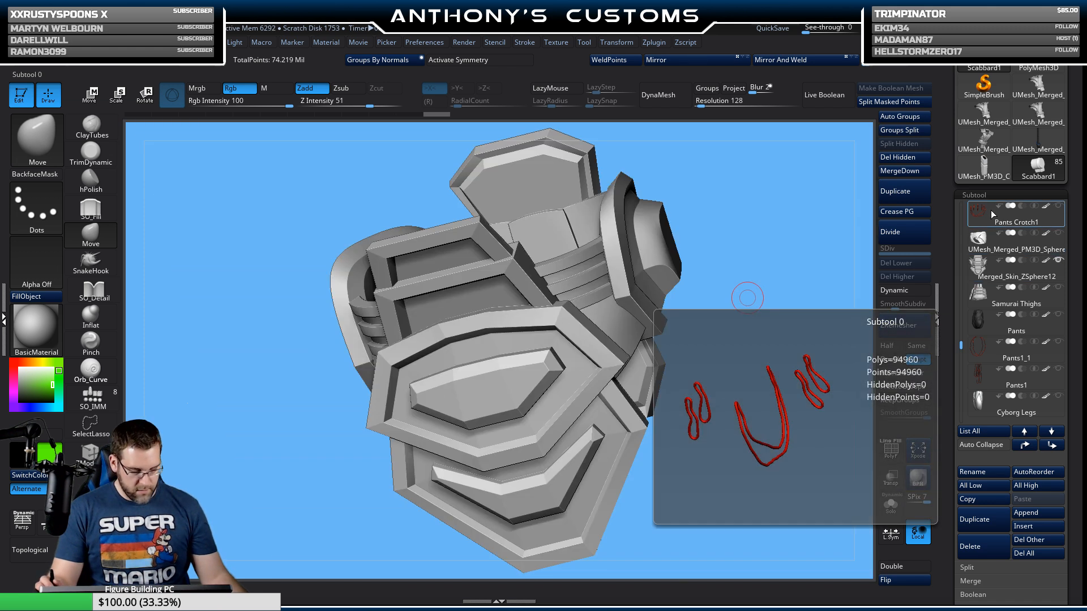
Step: Select the waist armor Merged_Skin_ZSphere12 and turn on its Dynamic Subdivision
left_click_drag(813, 240, 782, 262)
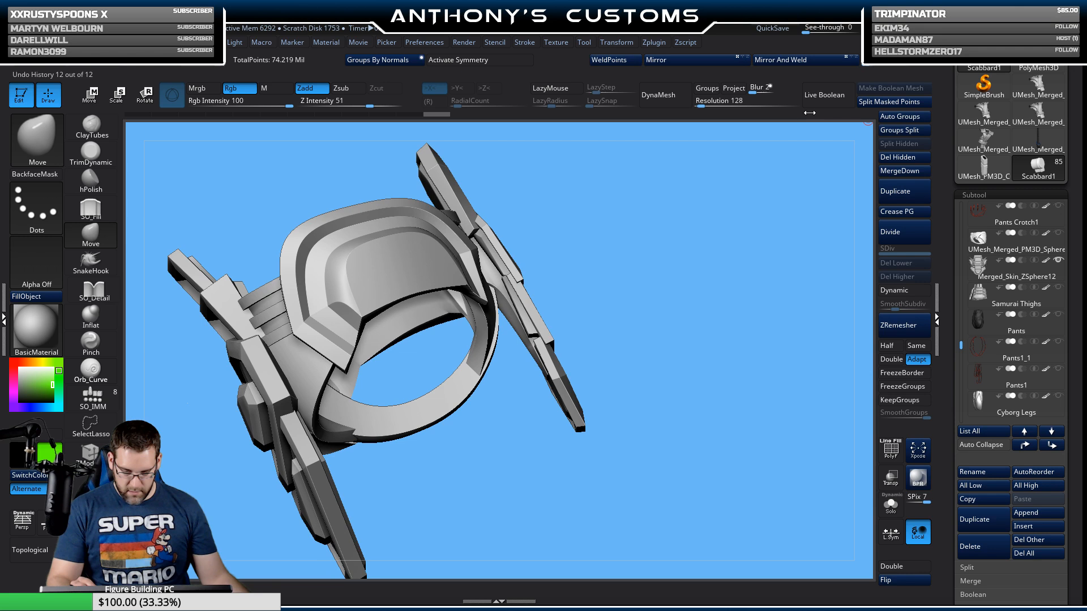
left_click_drag(692, 258, 594, 252)
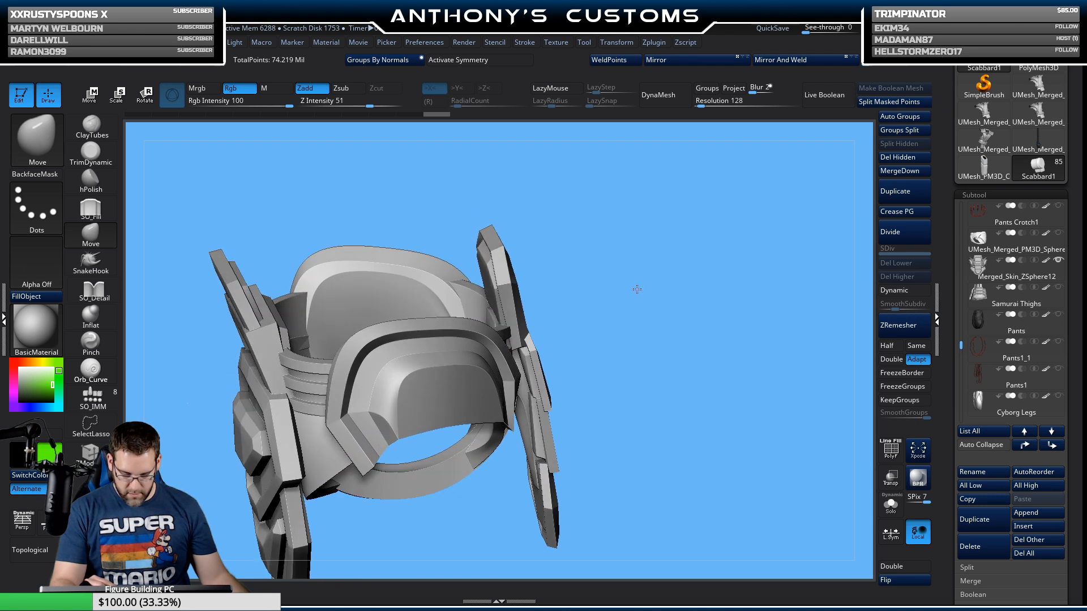
left_click_drag(637, 290, 724, 333)
left_click_drag(676, 286, 676, 243)
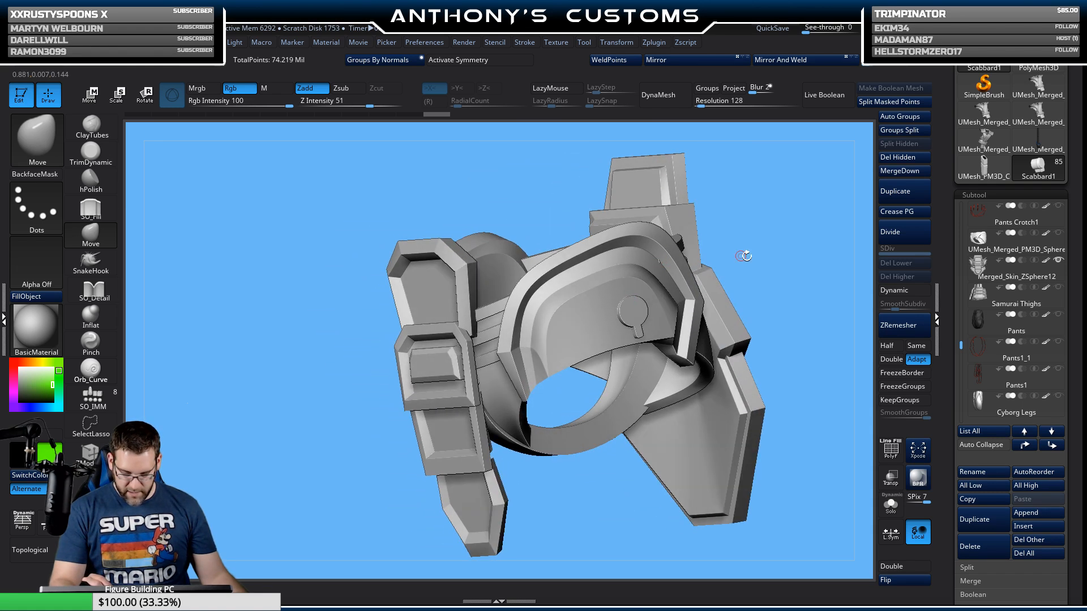
left_click_drag(746, 256, 783, 232)
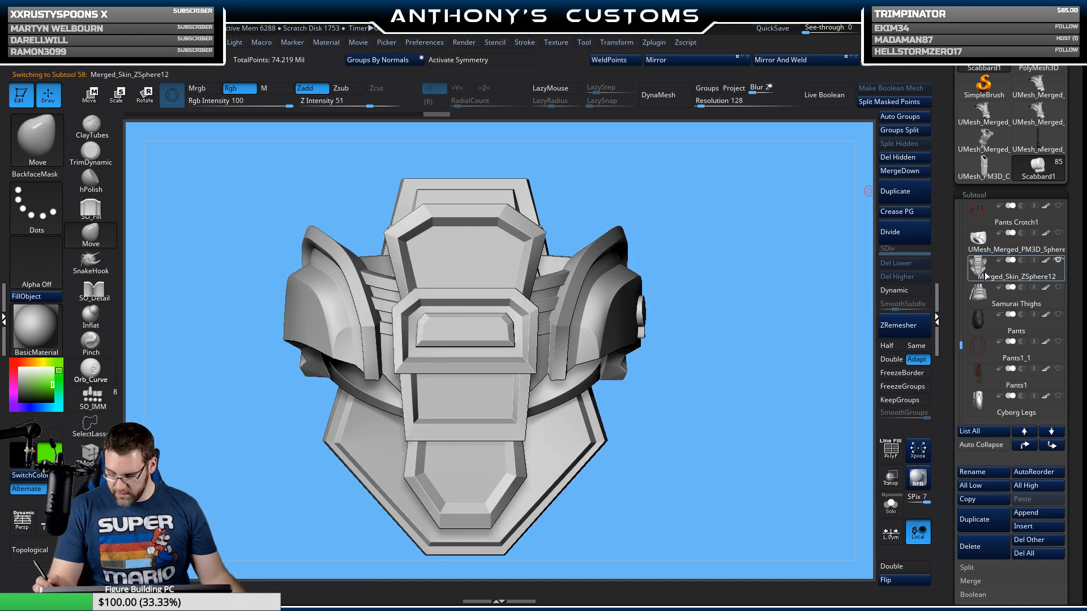
key("d")
Step: Flip the waist armor back and forth with Mirror to compare the symmetry of its two sides
left_click_drag(839, 286, 724, 375)
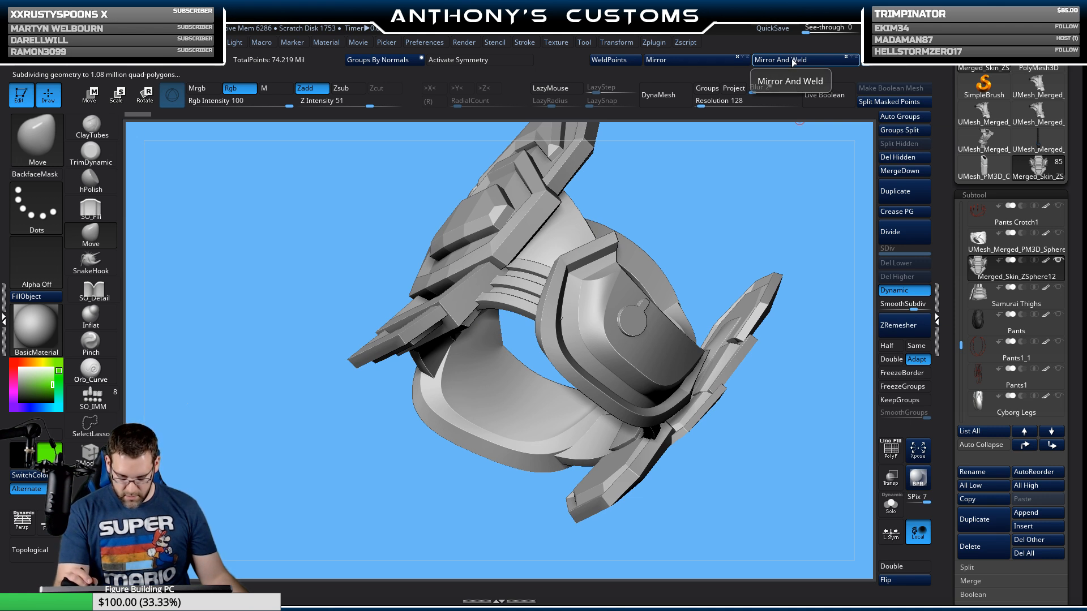
left_click(695, 62)
left_click(695, 62)
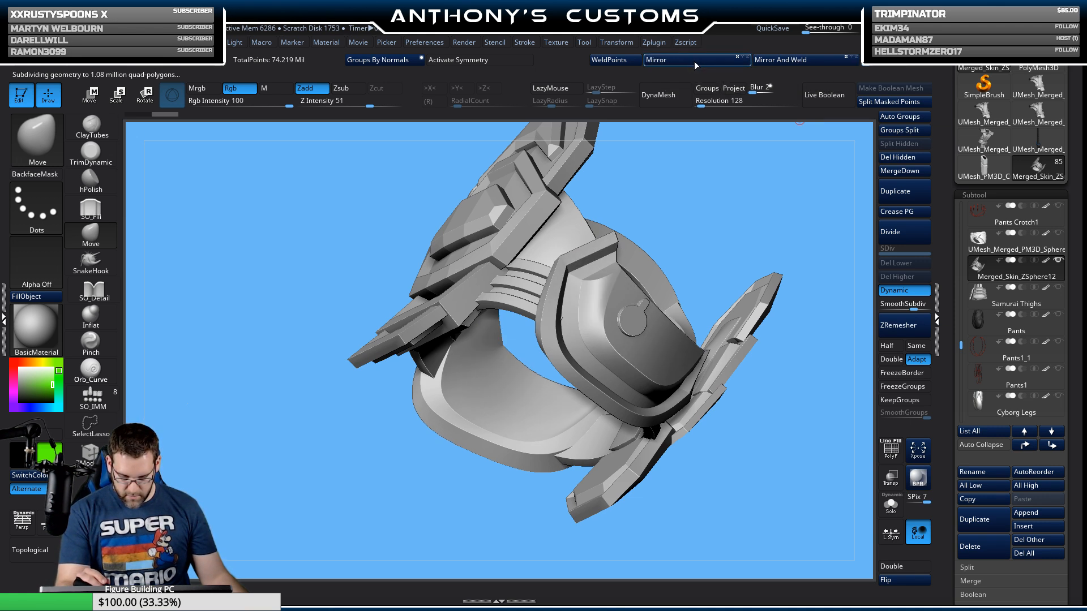
left_click_drag(741, 149, 729, 192)
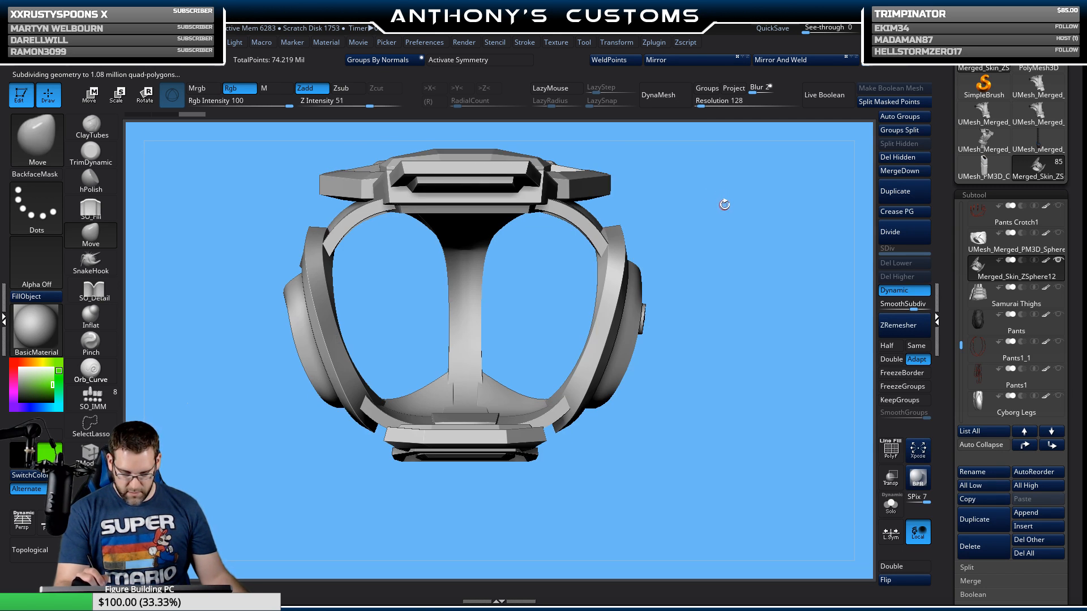
left_click_drag(756, 196, 679, 274)
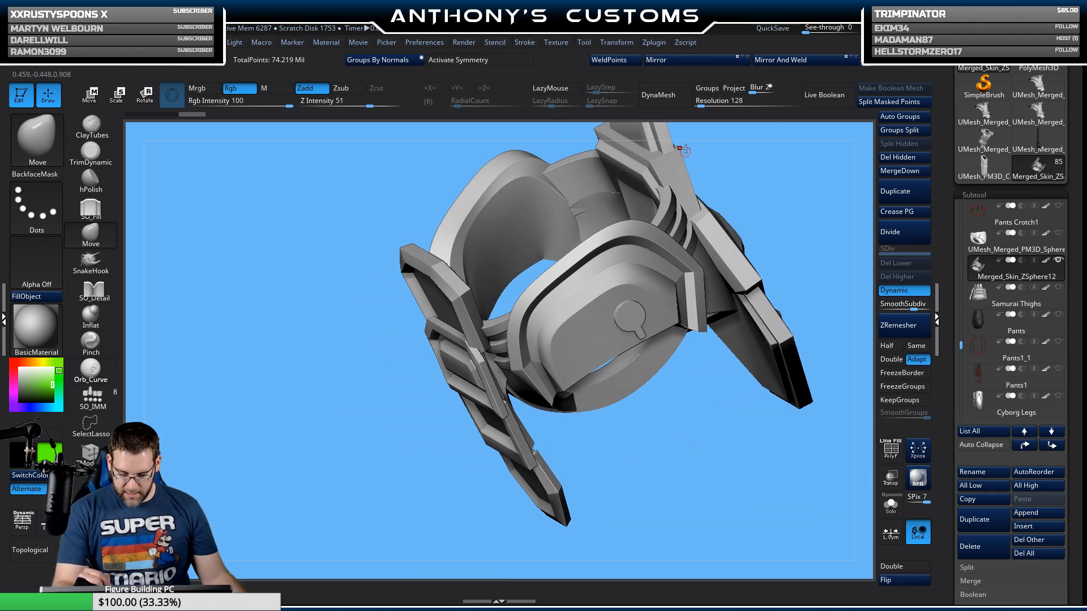
left_click(710, 62)
left_click(712, 62)
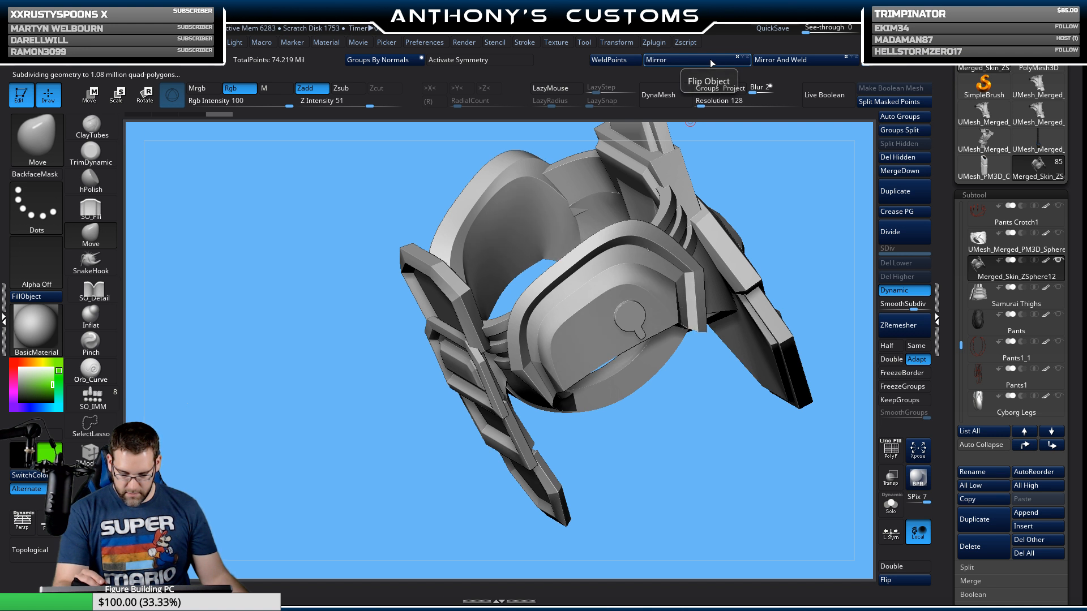
left_click(712, 63)
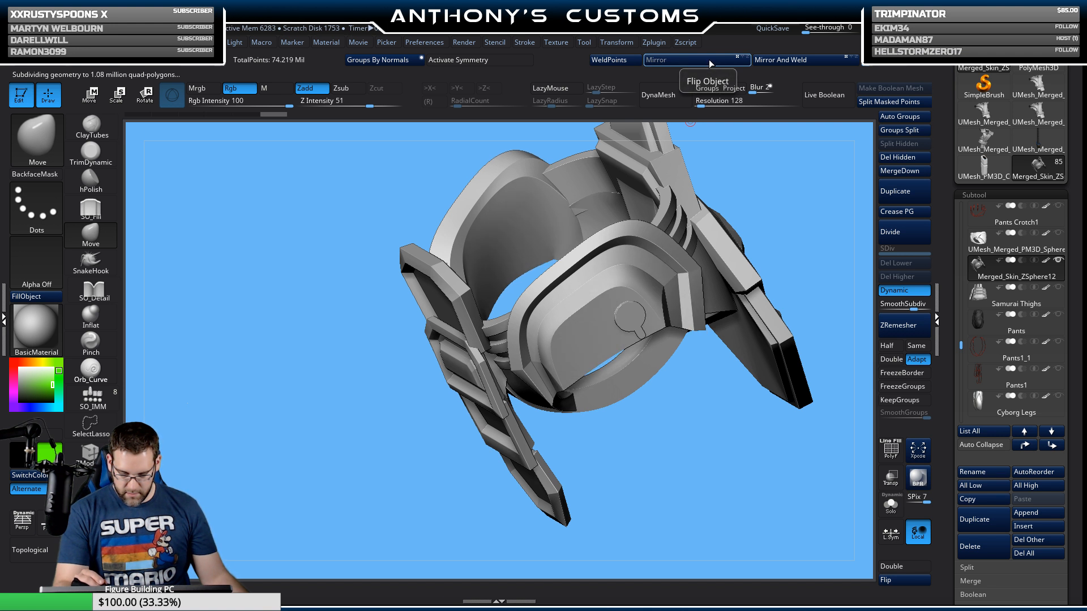
left_click(712, 63)
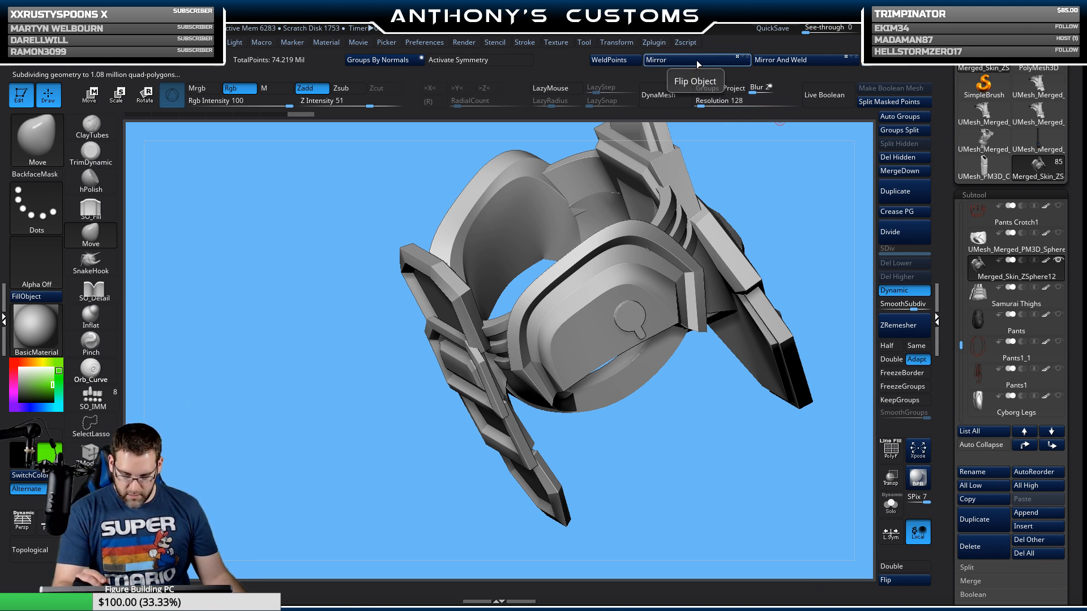
Step: Compare the flipped waist armor with the polyframe shown, apply Mirror And Weld, and turn the polyframe off
key("shift")
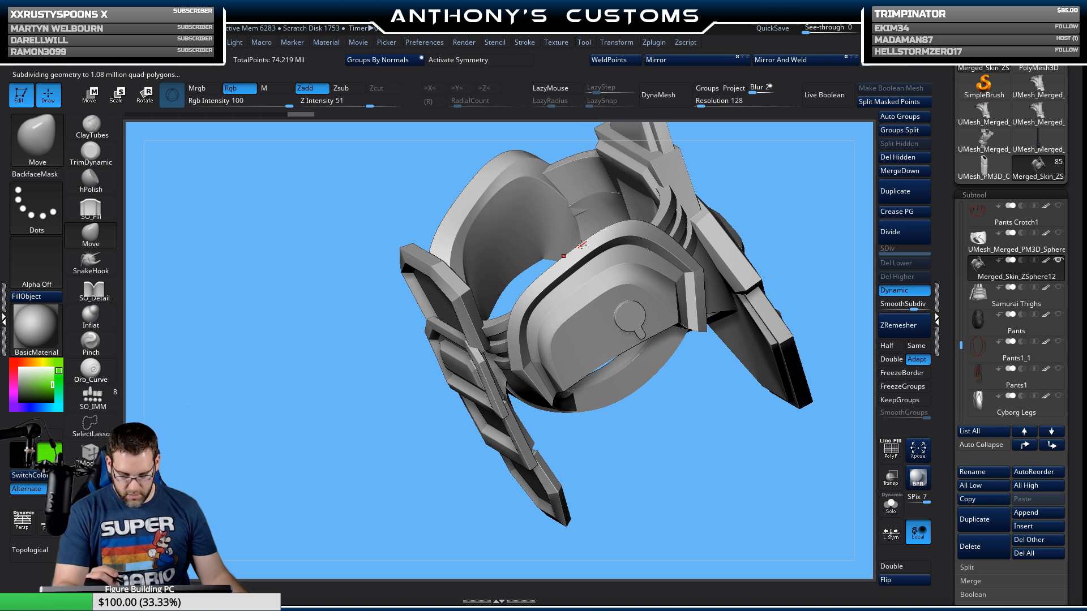
key("shift")
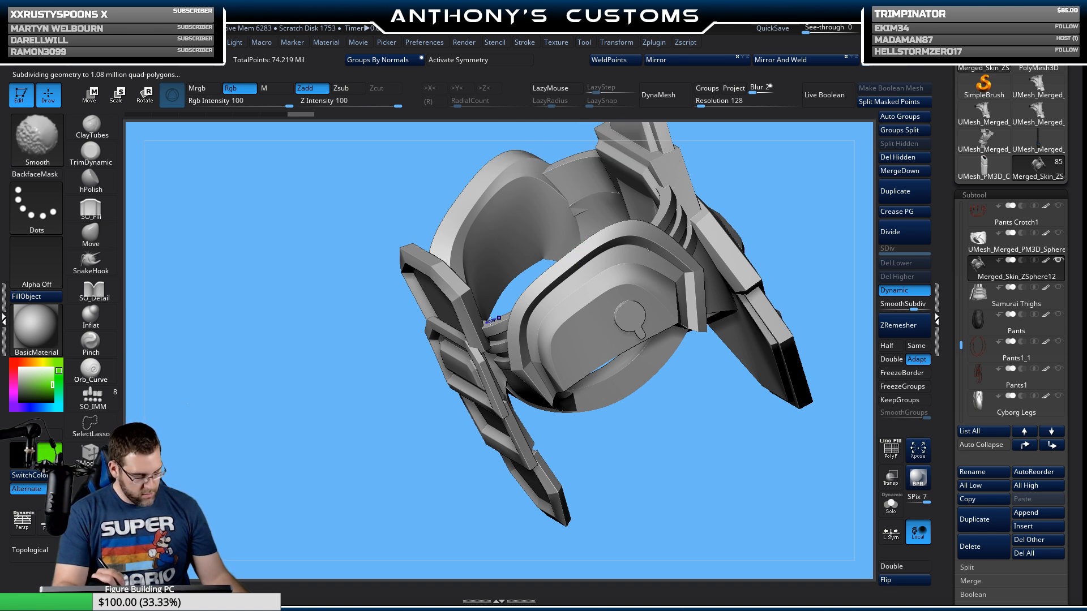
key("shift+f")
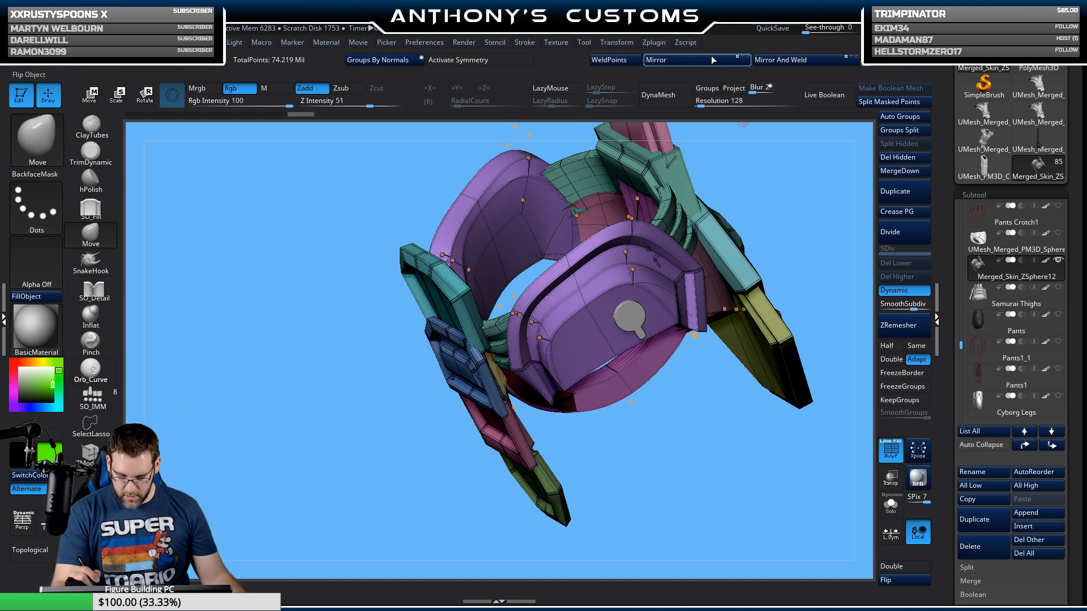
left_click(712, 60)
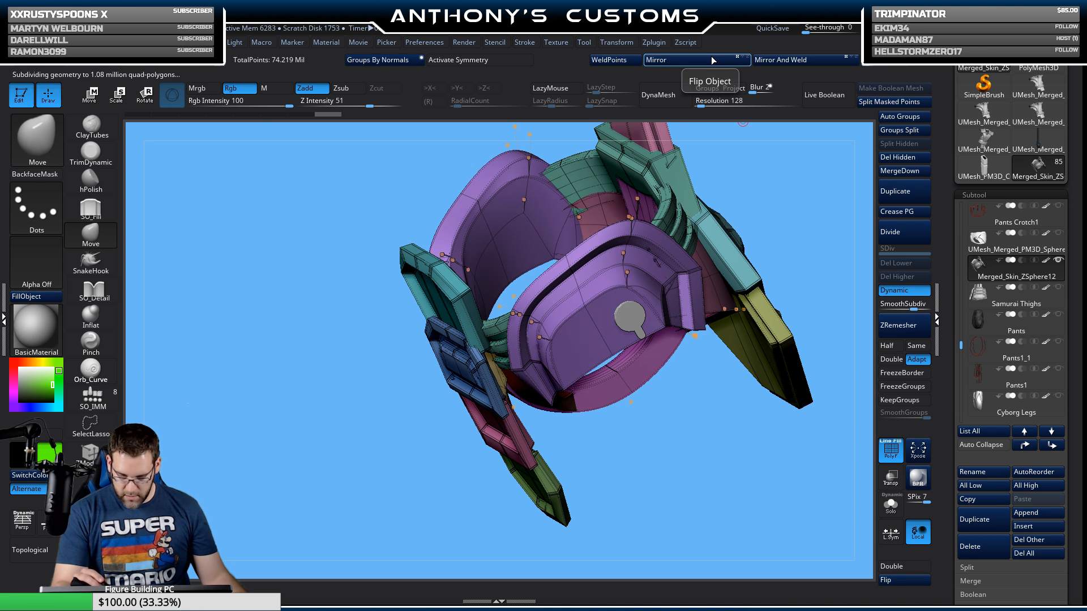
left_click(819, 61)
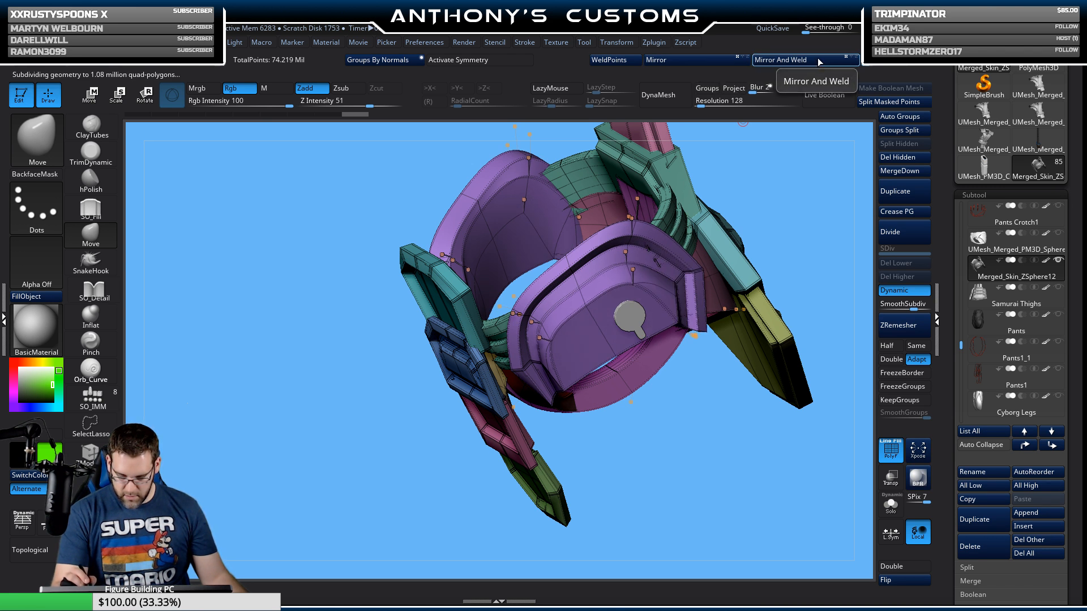
key("shift+f")
left_click_drag(777, 221, 868, 66, "alt")
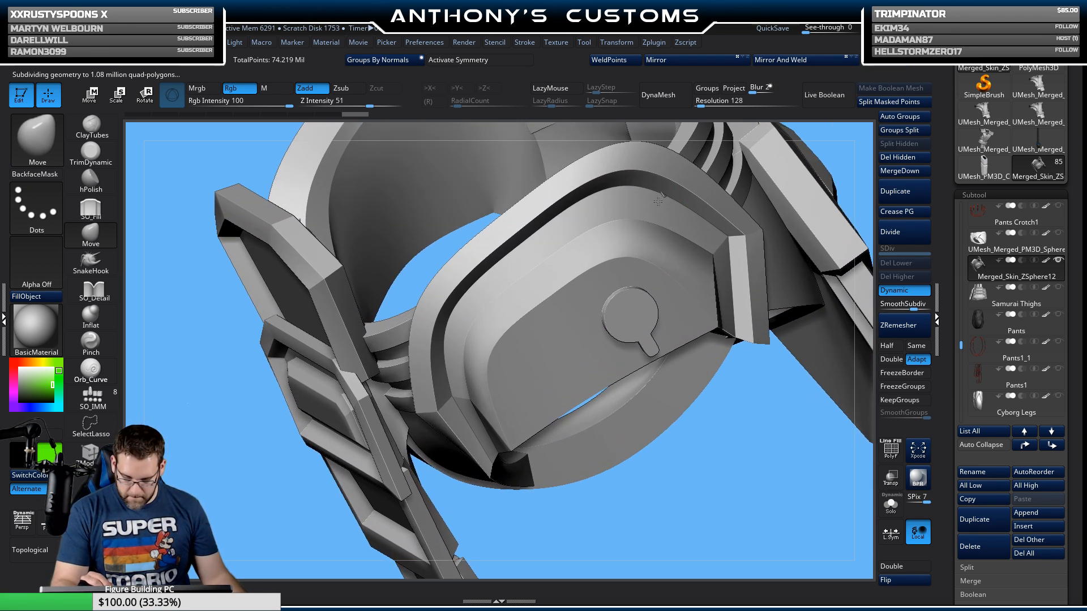
left_click_drag(702, 472, 762, 274)
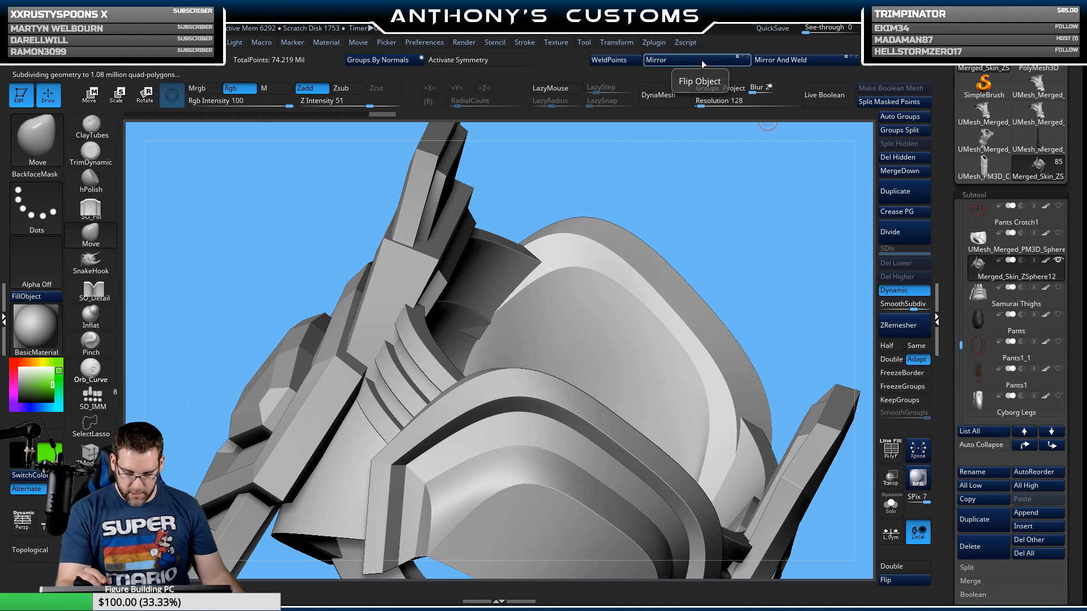
Step: Activate symmetry on the waist armor, turn on Live Boolean, and frame the armor from the front
left_click(482, 61)
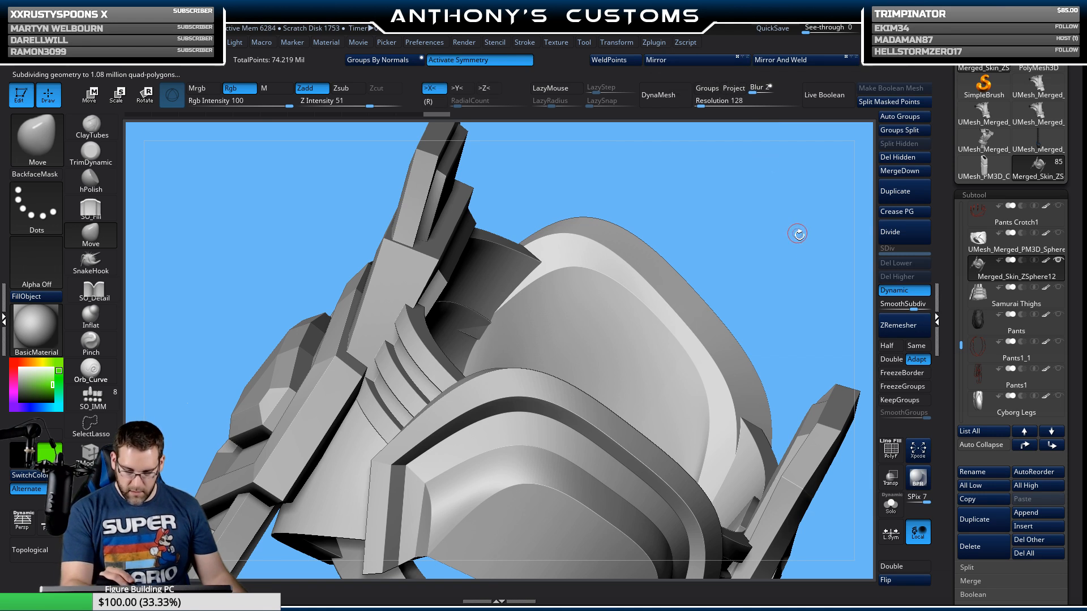
left_click_drag(798, 233, 703, 391)
key("f")
left_click(825, 95)
mouse_move(718, 340)
left_mouse_down()
mouse_move(718, 404)
mouse_move(728, 371)
mouse_move(720, 303)
mouse_move(762, 177)
mouse_move(721, 345)
mouse_move(739, 346)
mouse_move(736, 319)
mouse_move(725, 395)
mouse_move(716, 301)
mouse_move(699, 324)
mouse_move(631, 328)
mouse_move(721, 328)
mouse_move(713, 305)
left_mouse_up()
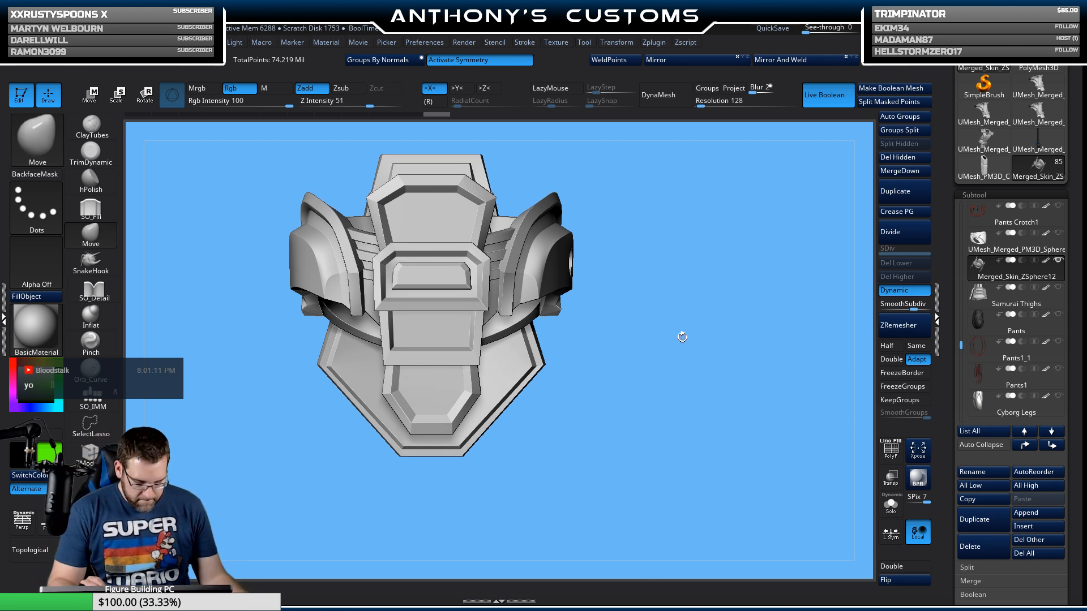
left_click_drag(647, 368, 749, 421)
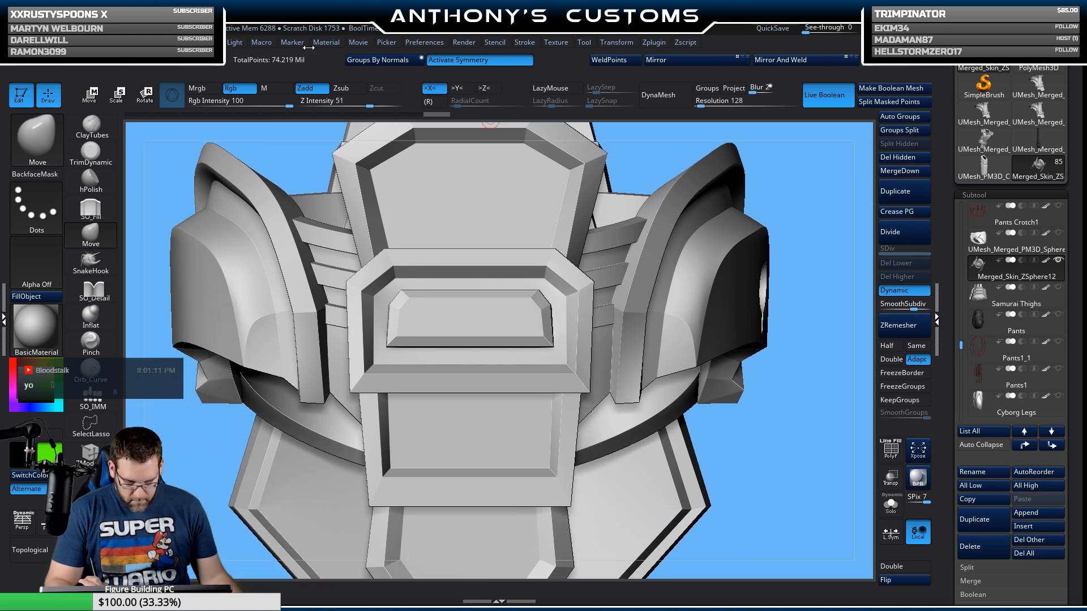
Step: Adjust the light's placement for clearer shading on the front plates of the waist armor
left_click(235, 43)
left_click_drag(261, 84, 272, 83)
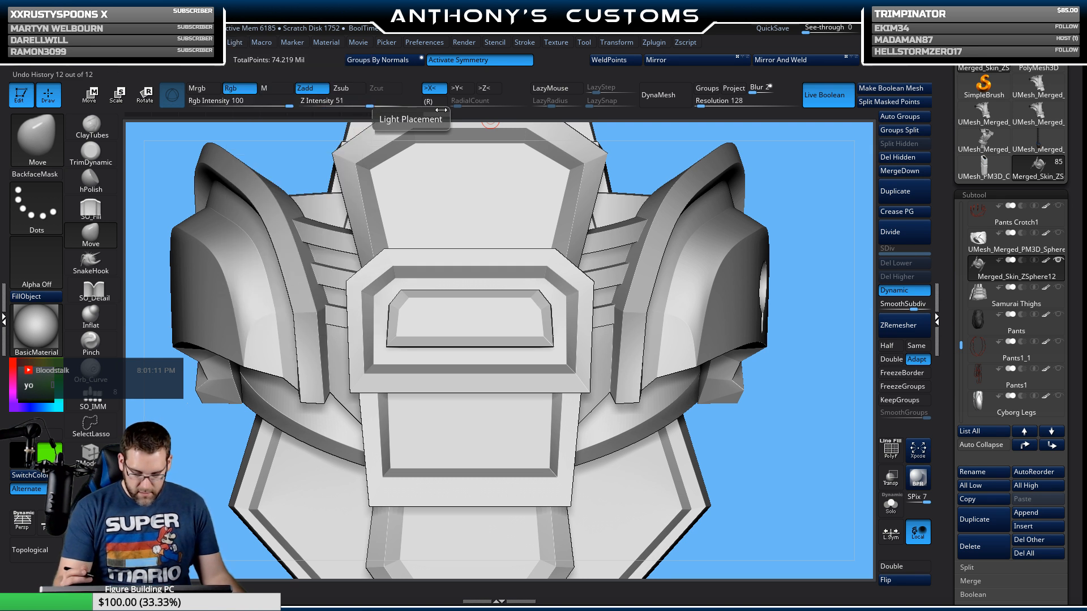
left_click(223, 44)
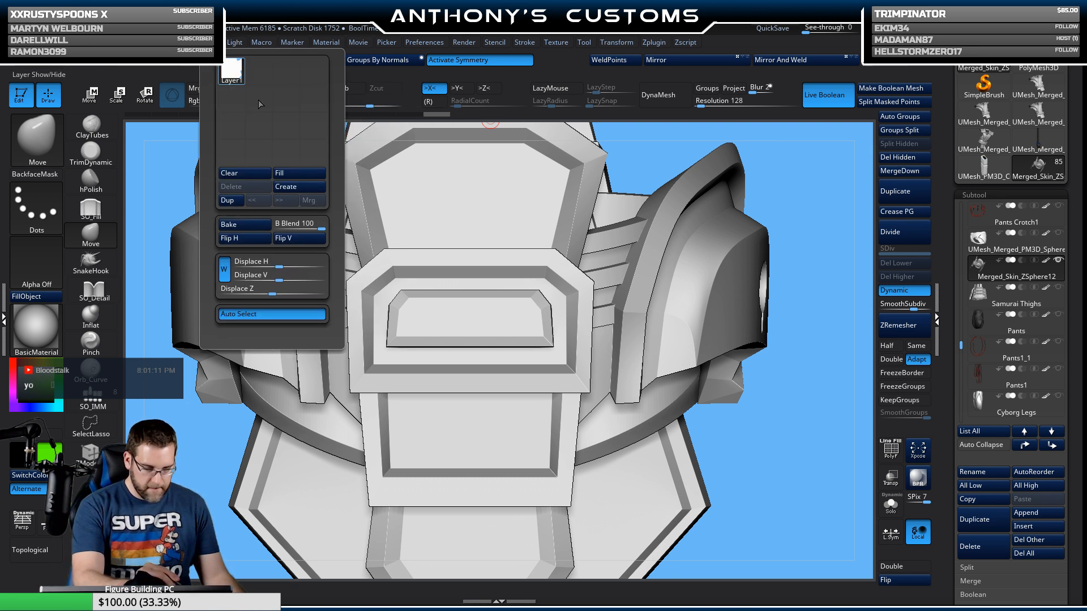
left_click(235, 43)
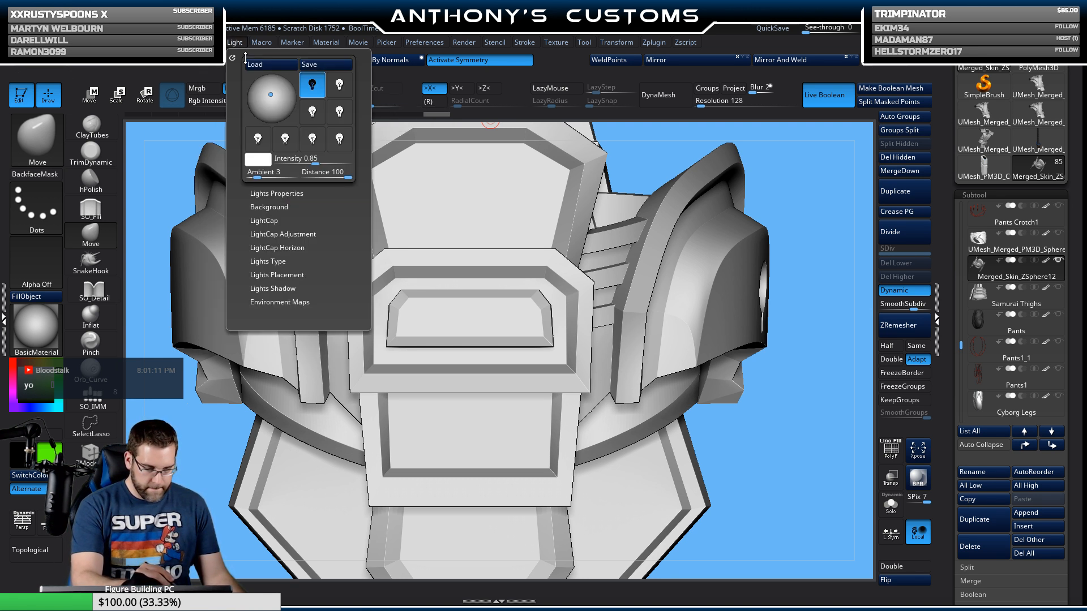
left_click(270, 88)
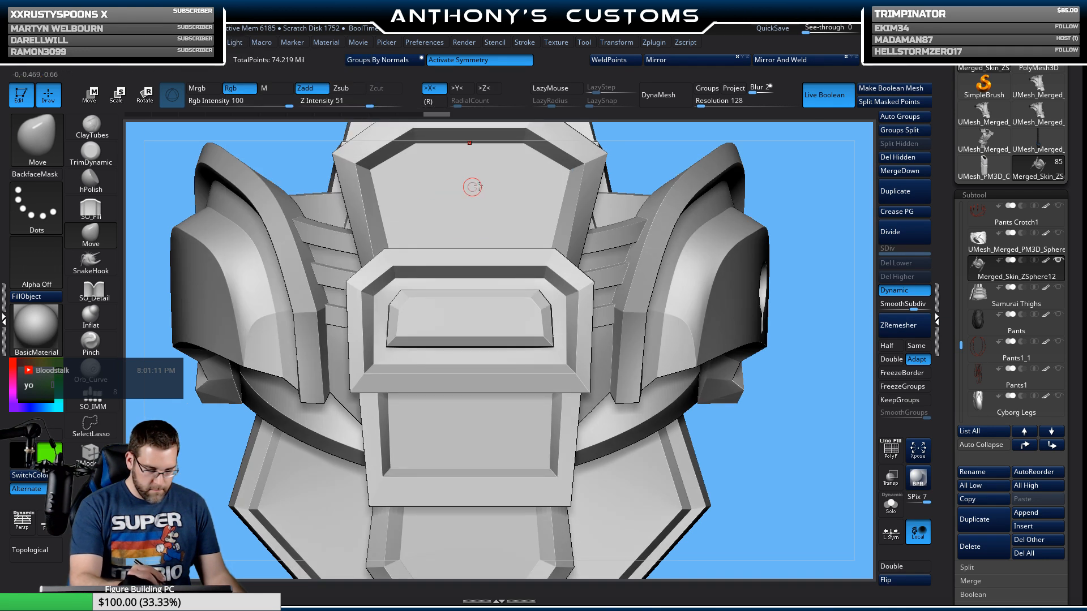
left_click_drag(815, 448, 628, 474)
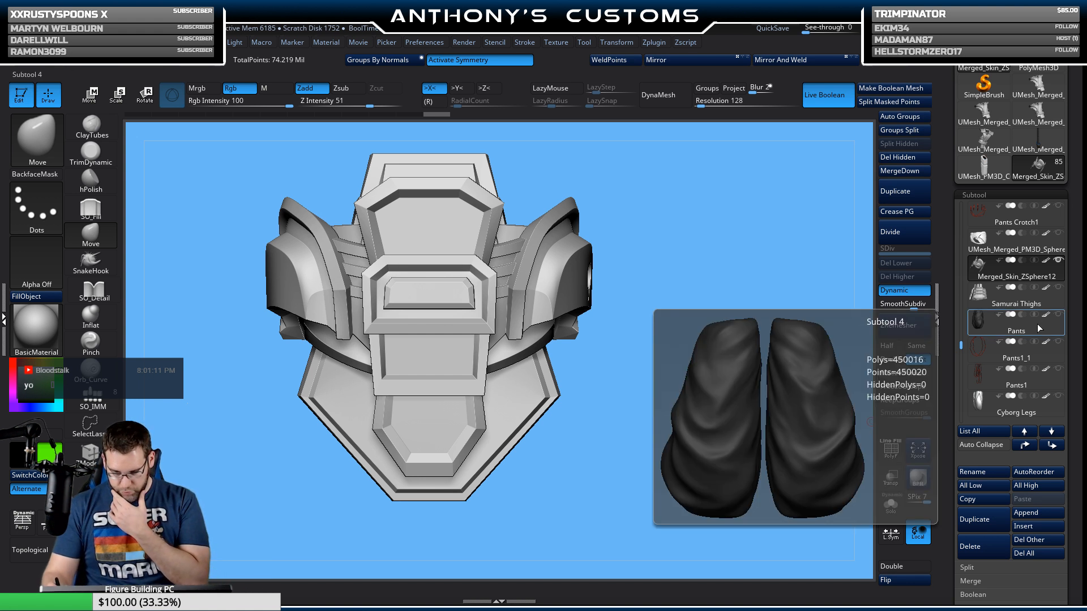
Step: Make a Boolean mesh of the waist armor with the peg subtracted and DSDiv enabled
left_click_drag(1077, 484, 1077, 250)
left_click_drag(1080, 346, 1079, 295)
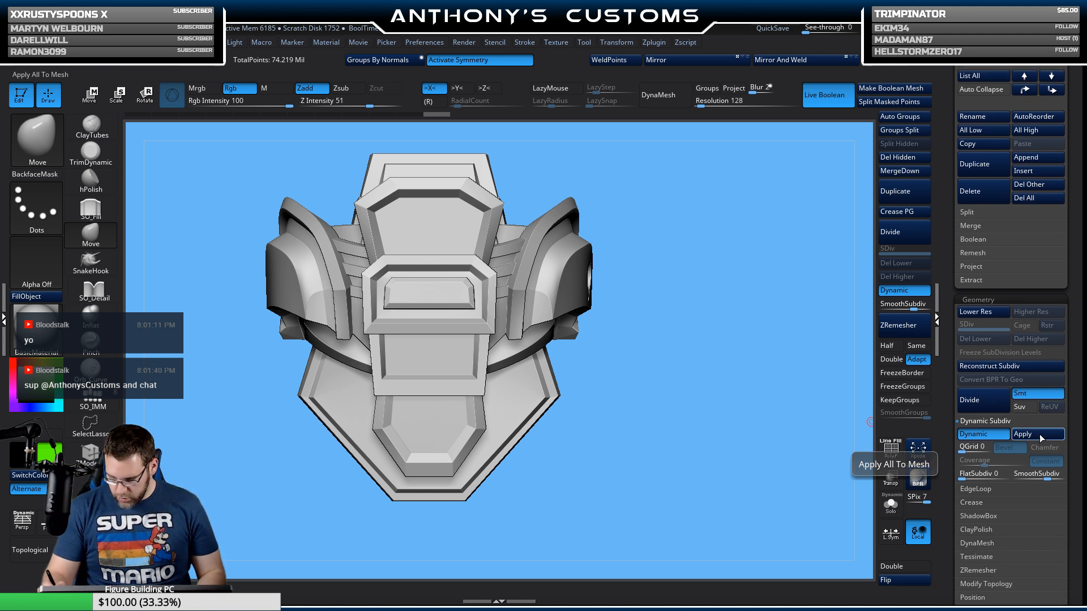
left_click(1042, 240)
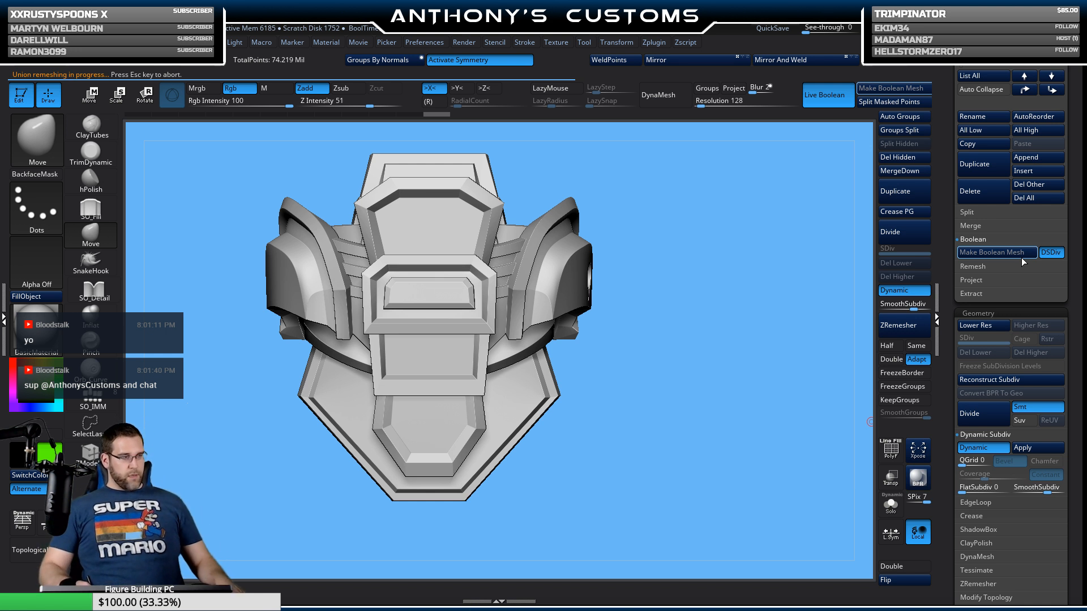
Step: Append the Boolean result UMesh_Merged_Skin_ZSphere13 as a subtool, select it, and inspect the keyed hole in its side
scroll(1023, 260, "up", 2)
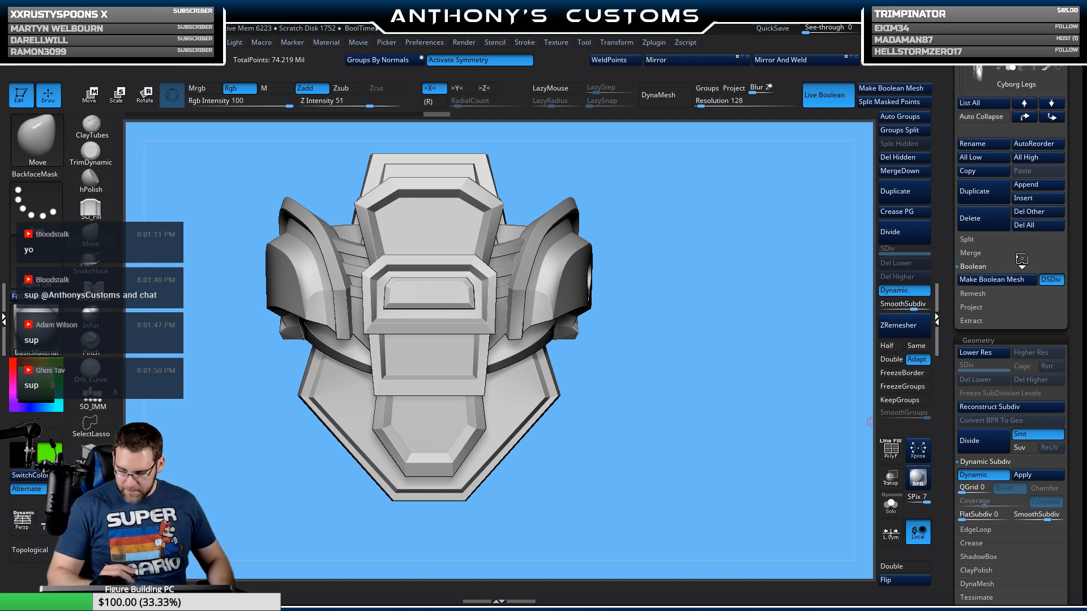
scroll(1068, 288, "up", 3)
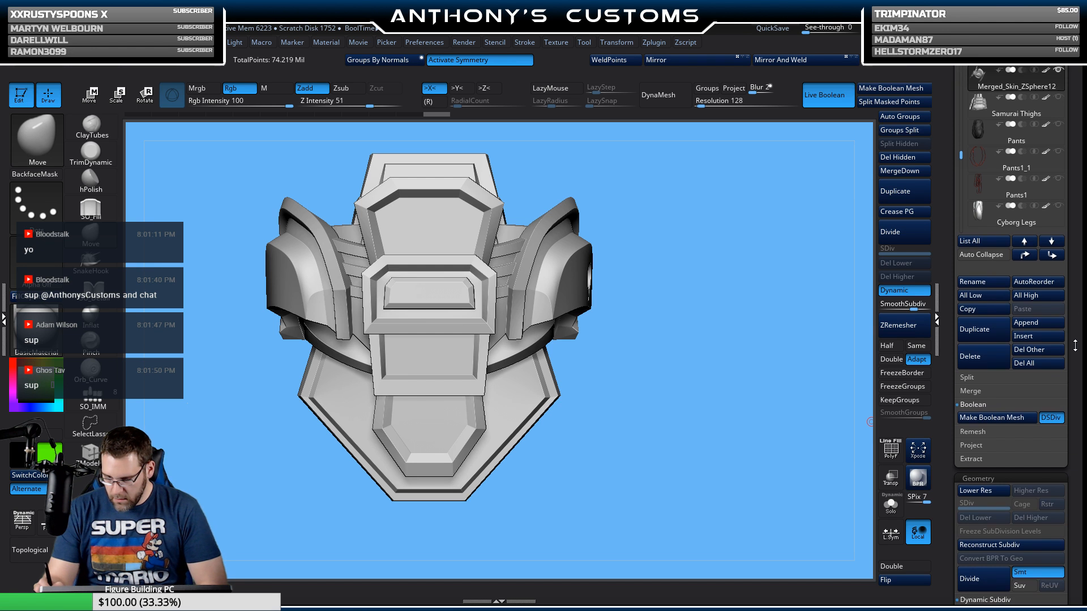
left_click(1038, 321)
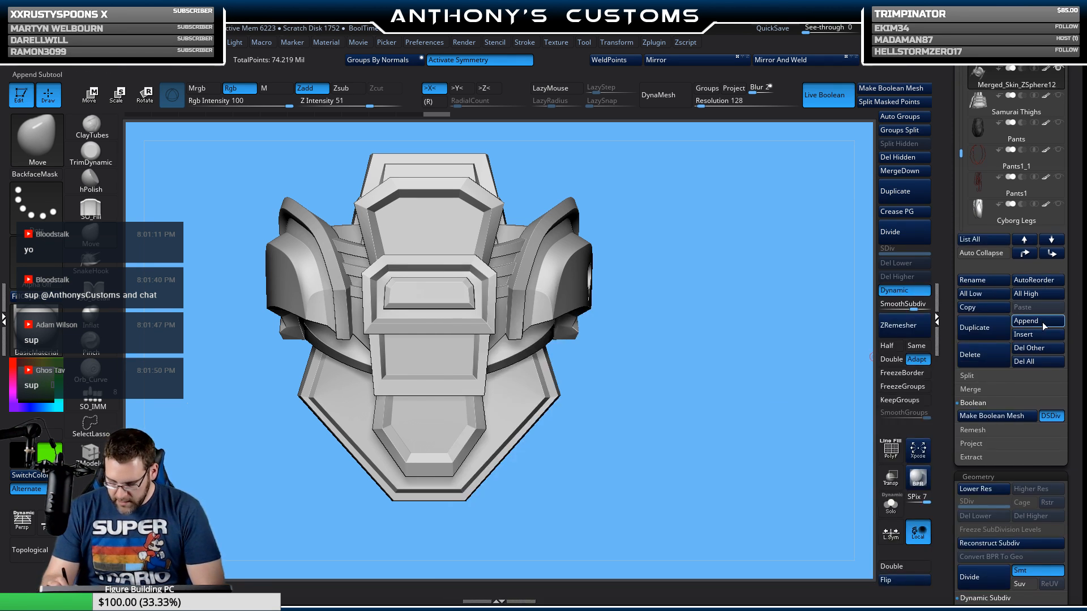
left_click(1022, 321)
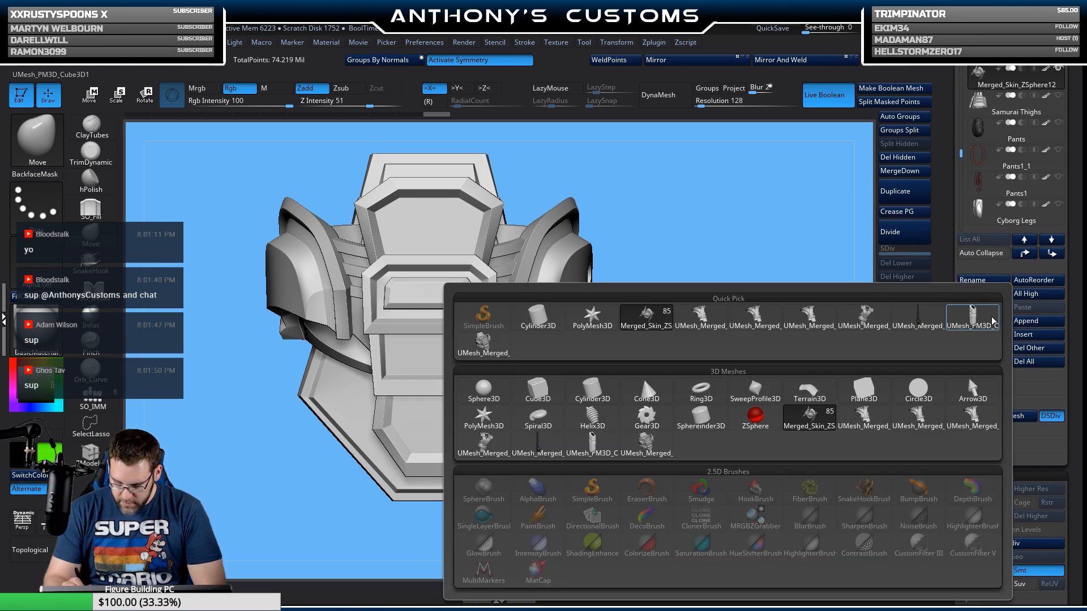
left_click(673, 438)
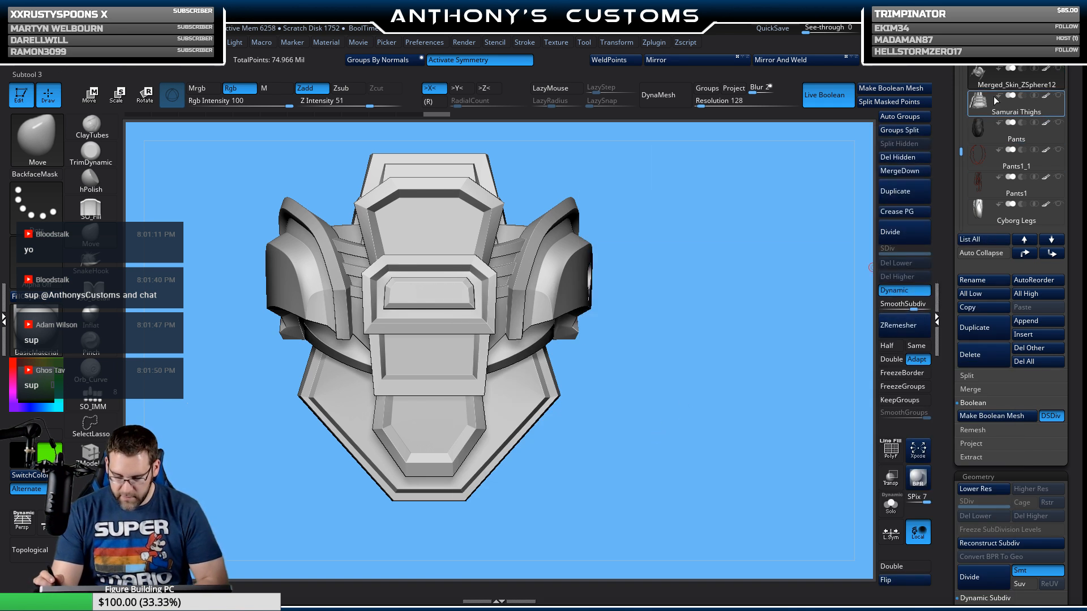
scroll(996, 101, "down", 5)
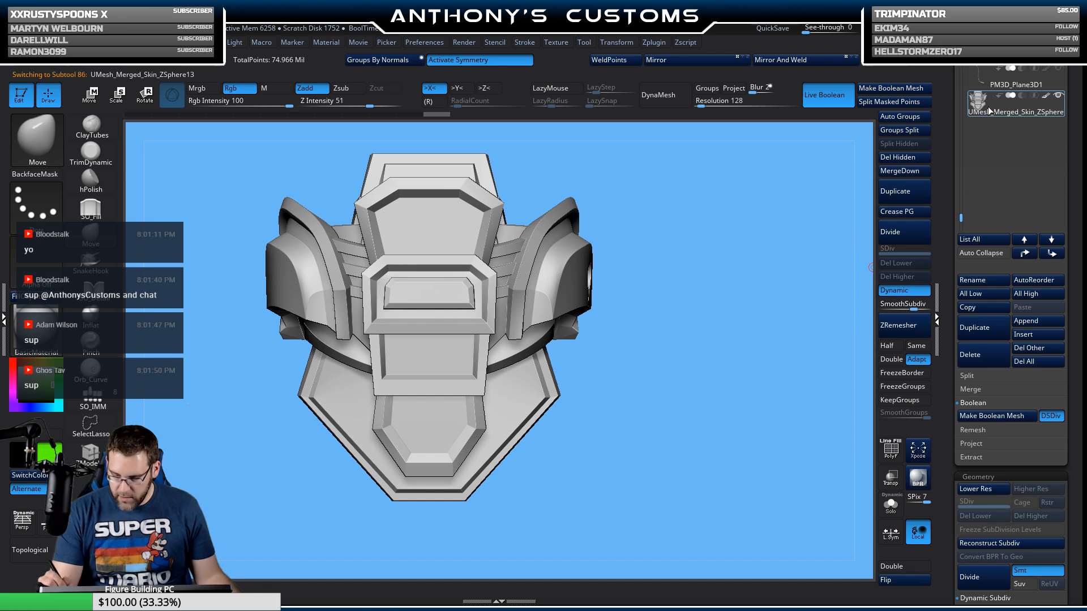
left_click(989, 110)
left_click_drag(733, 371, 704, 368)
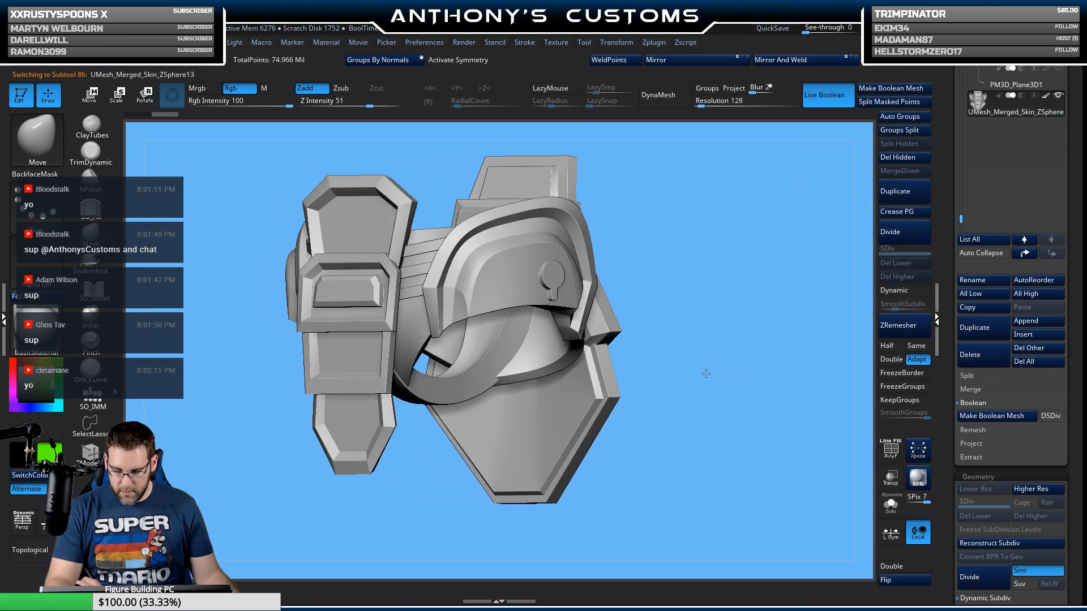
left_click_drag(795, 298, 804, 293)
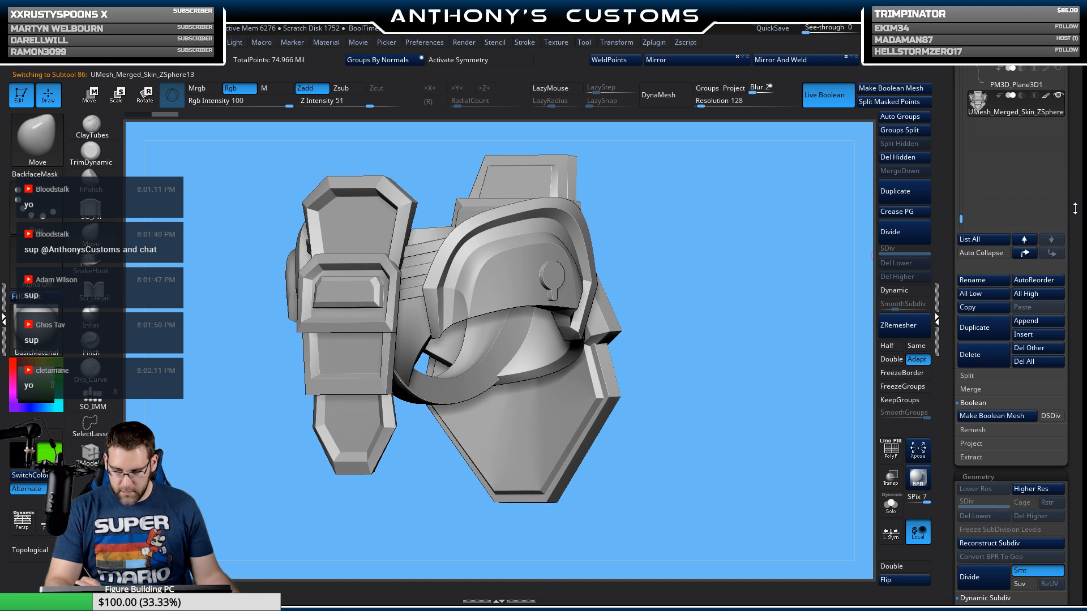
Step: Turn off Live Boolean, hide the Scabbard1 peg subtool, and return to the front view of the armor
left_click_drag(1075, 208, 1065, 280)
mouse_move(1052, 259)
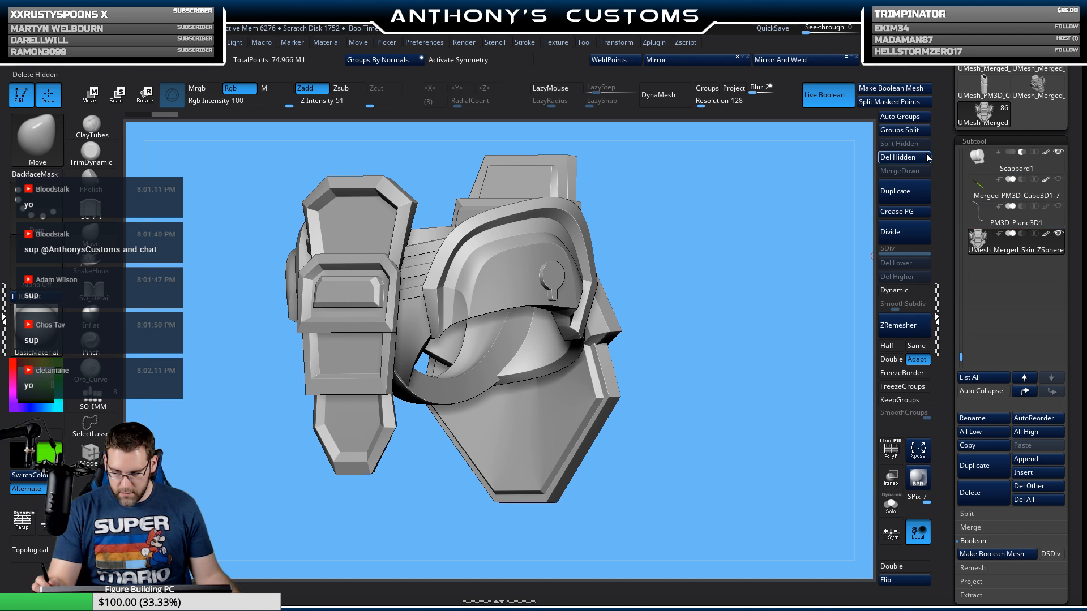
left_click(835, 95)
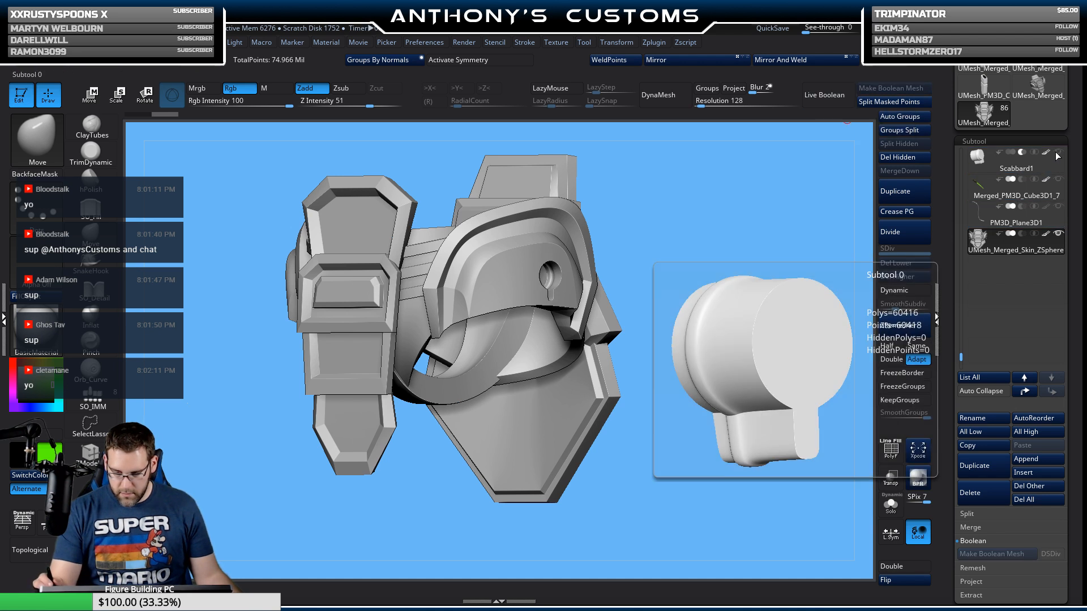
left_click(1060, 155)
left_click(1059, 155)
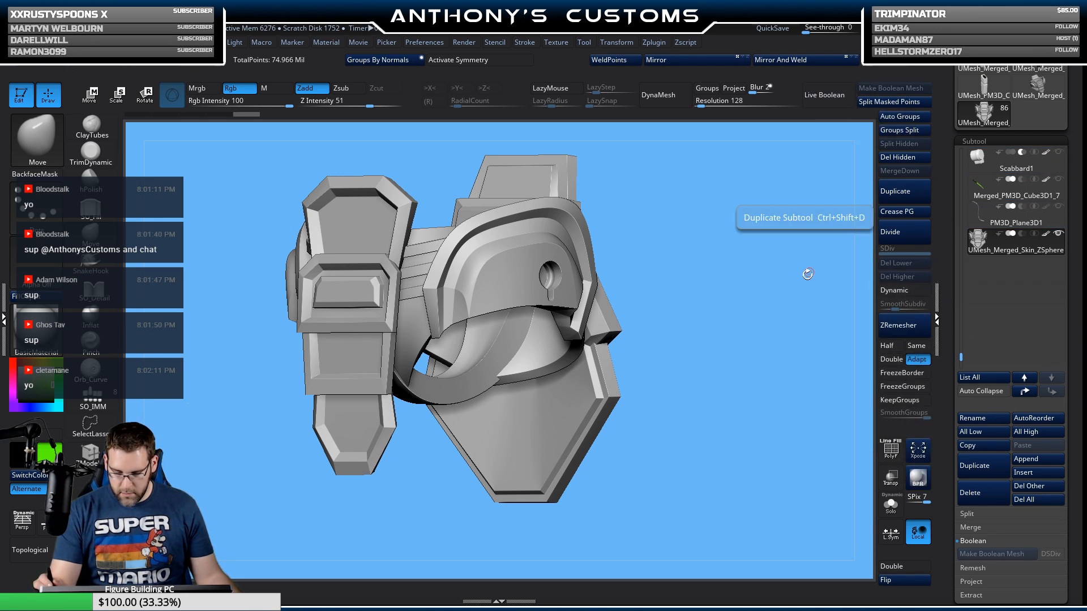
left_click_drag(806, 272, 774, 310)
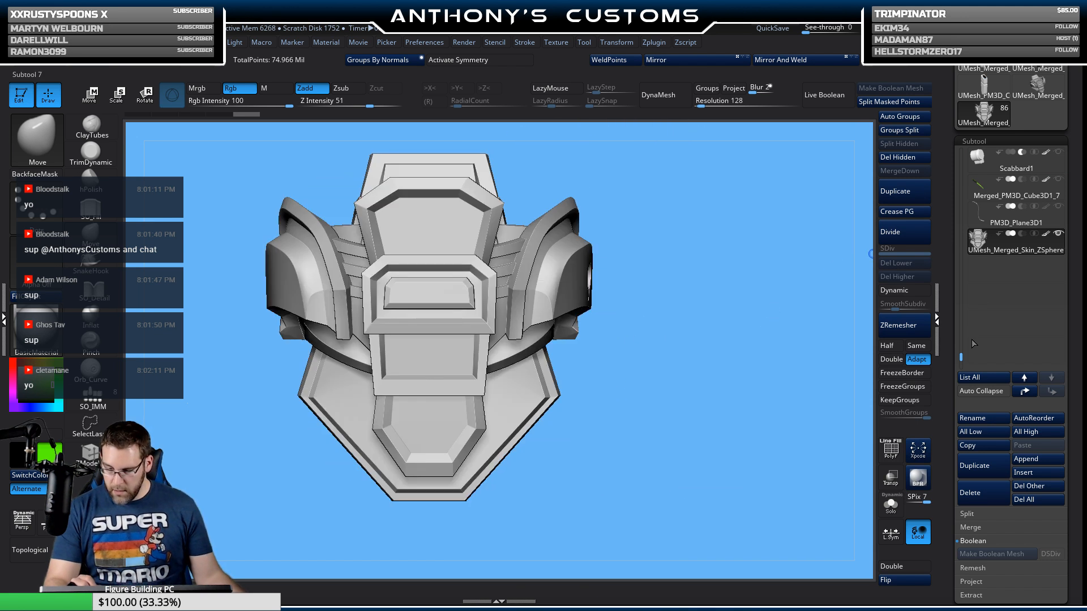
Step: Select and show the Scabbard subtool, and fill it with the current green color
left_click_drag(960, 355, 961, 335)
left_click_drag(961, 345, 961, 349)
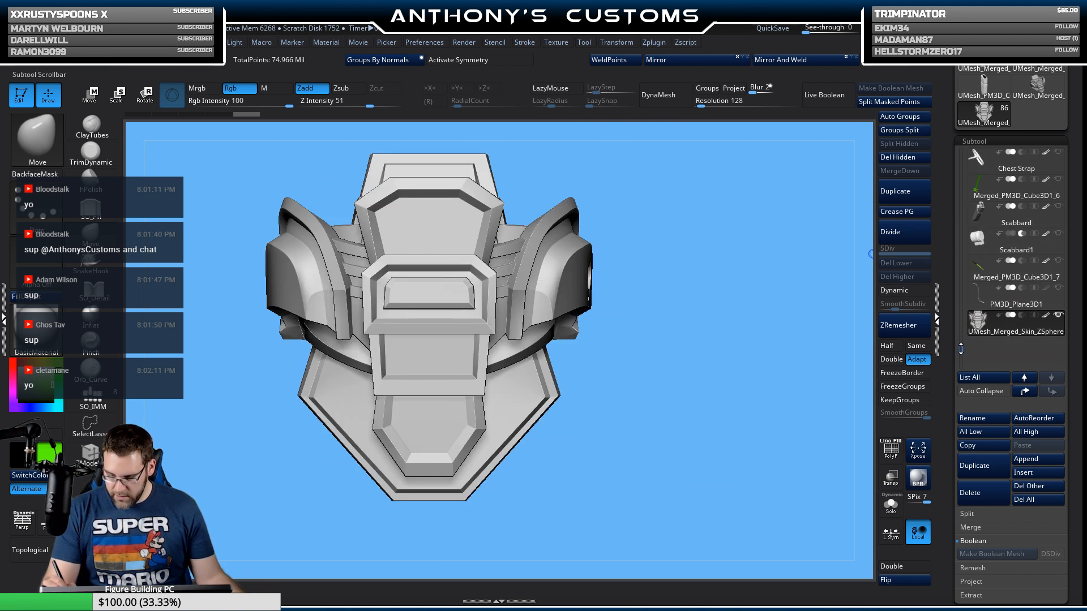
mouse_move(1052, 220)
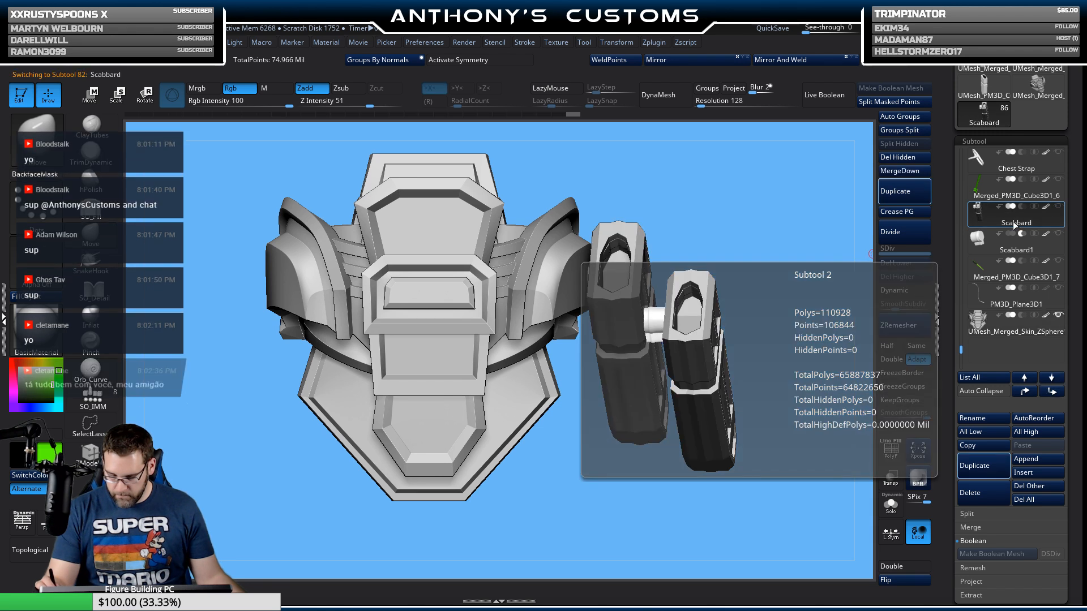
left_click(1054, 218)
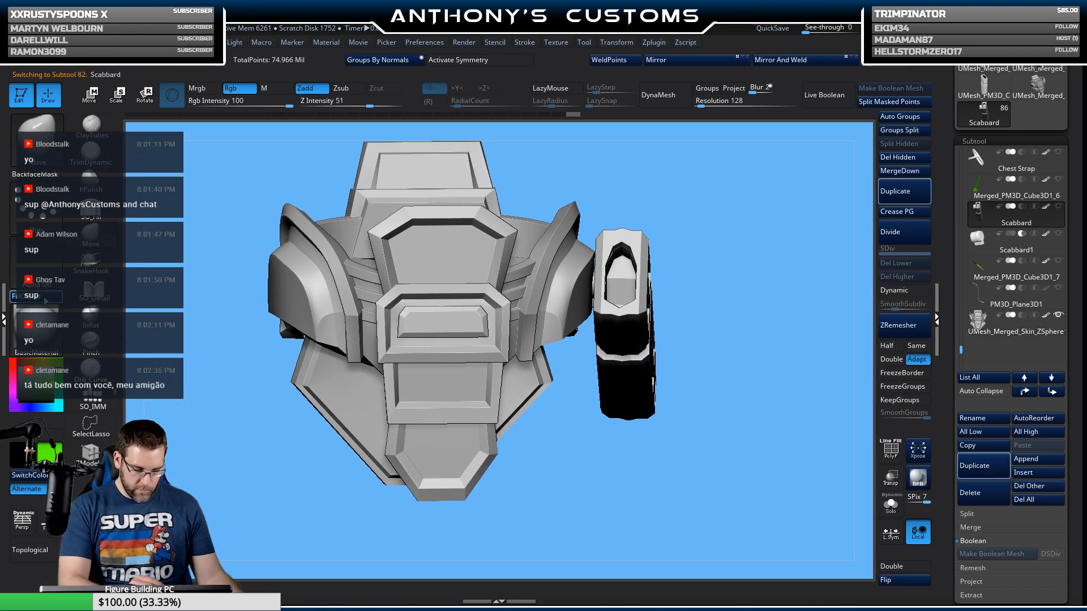
left_click(45, 300)
left_click_drag(647, 434, 730, 445)
Step: Select the merged waist armor, show the Scabbard beside it, and flip the armor's normals inside out and back
left_click(977, 318)
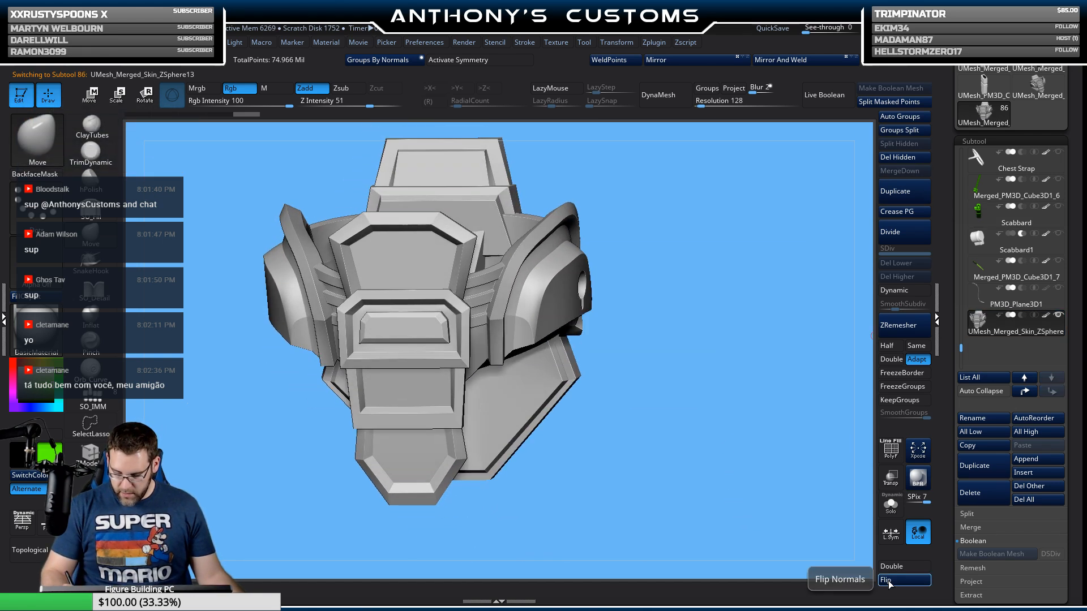
left_click(1058, 206)
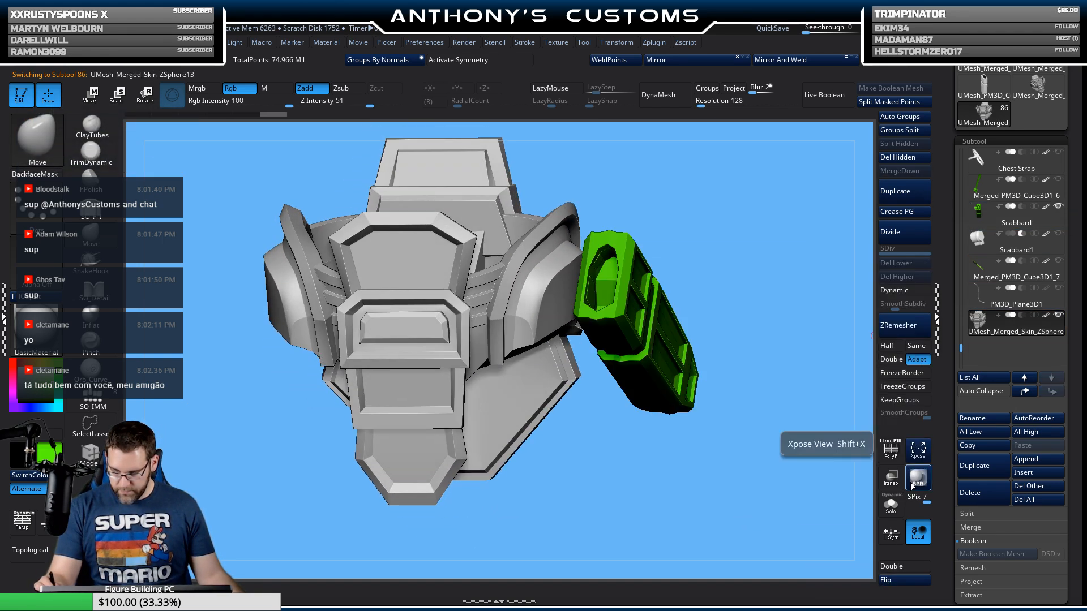
left_click(898, 583)
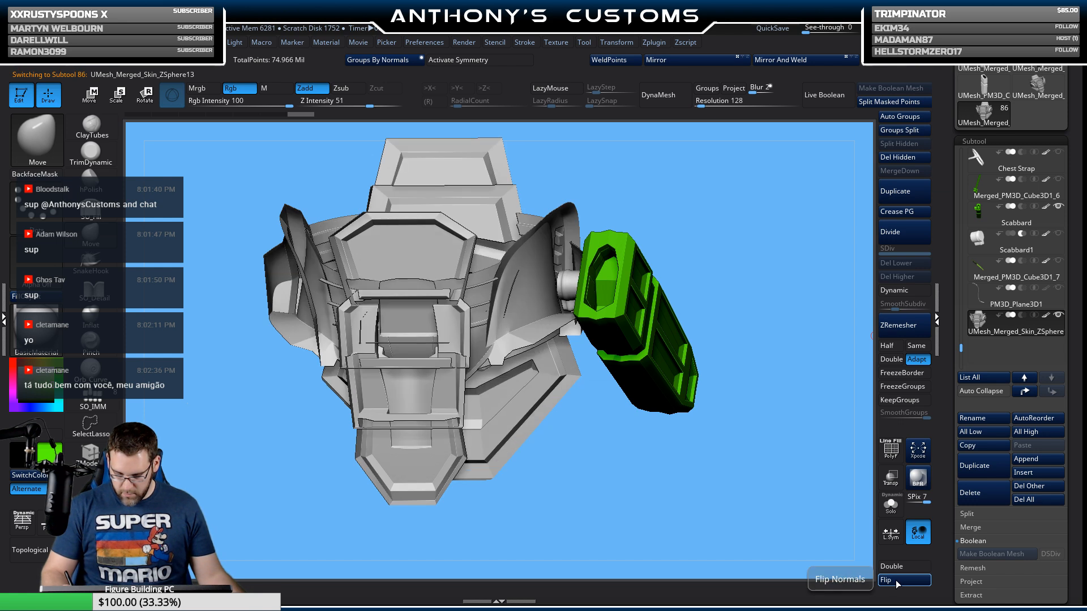
left_click_drag(714, 486, 698, 523)
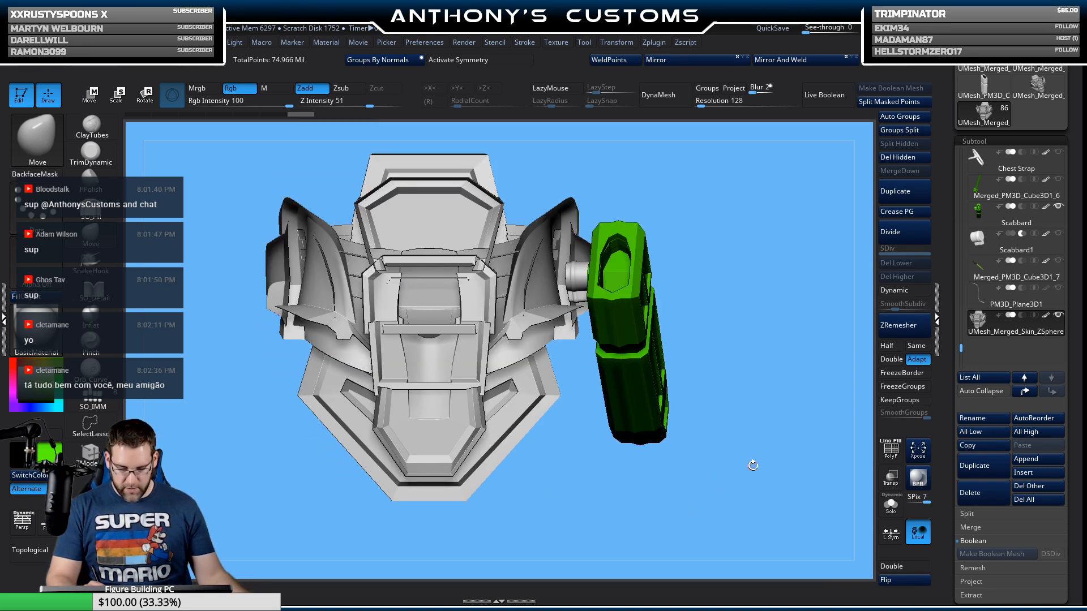
left_click(901, 568)
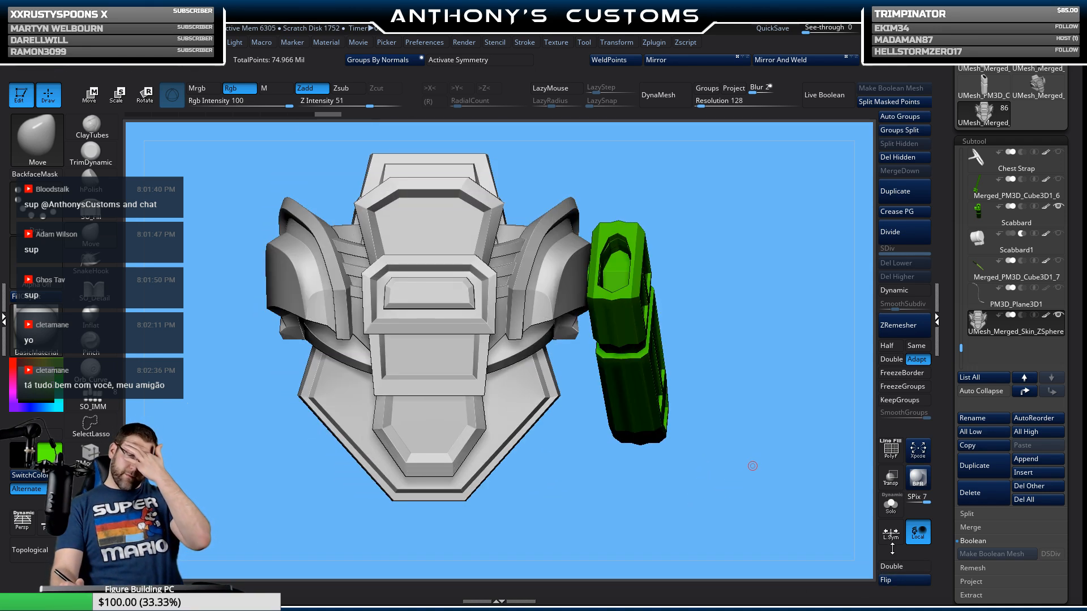
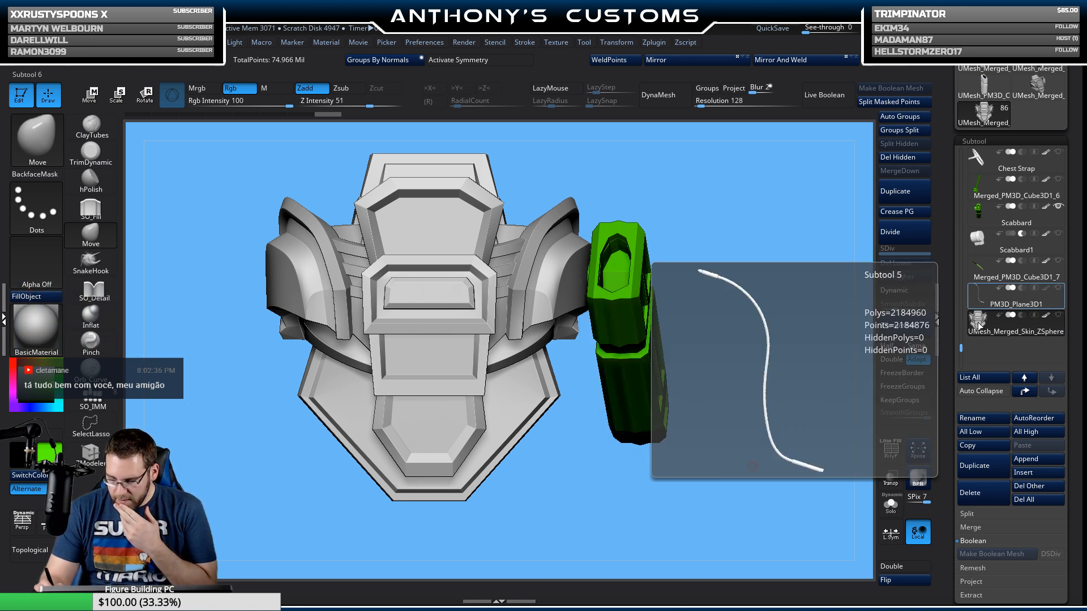
Step: Find the Belt subtool in the subtool list and show it together with the waist armor and scabbard
left_click_drag(961, 348, 960, 284)
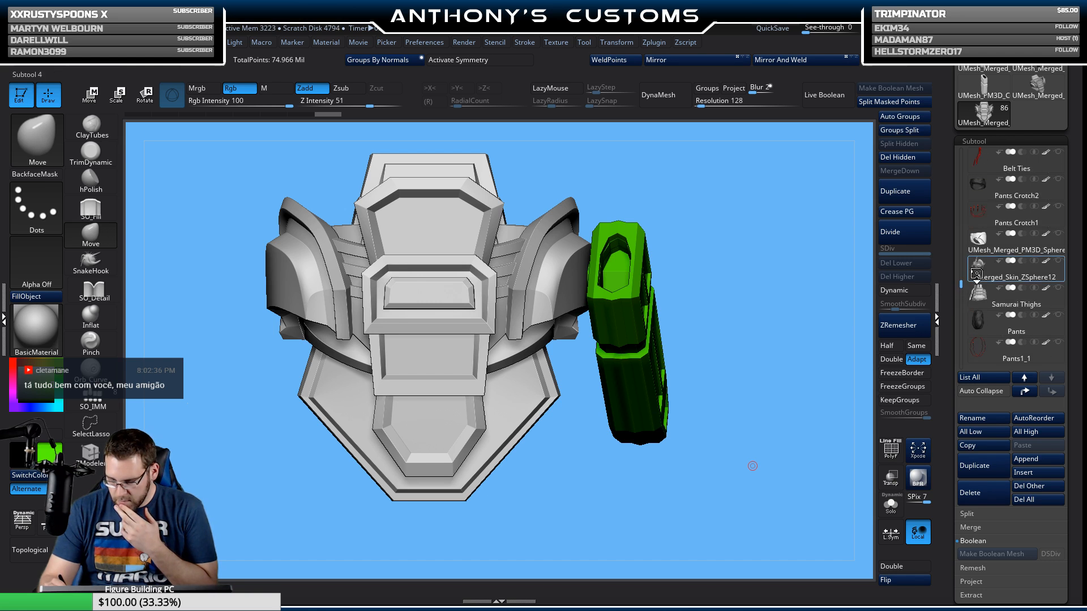
mouse_move(993, 254)
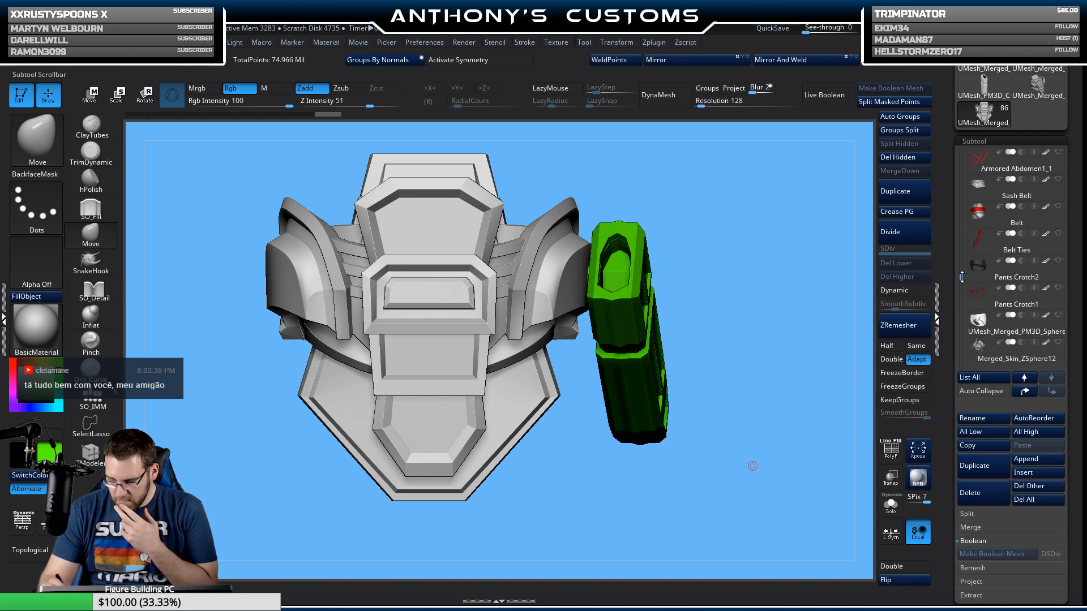
left_click_drag(962, 285, 962, 274)
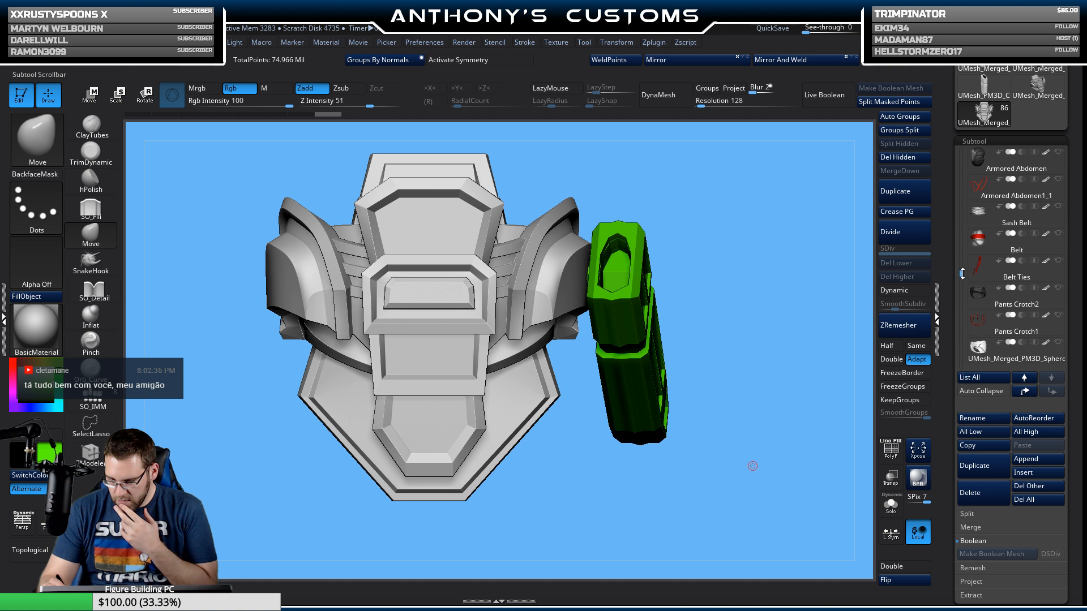
left_click(1058, 233)
mouse_move(988, 278)
mouse_move(962, 274)
left_mouse_down()
mouse_move(962, 289)
mouse_move(962, 277)
left_mouse_up()
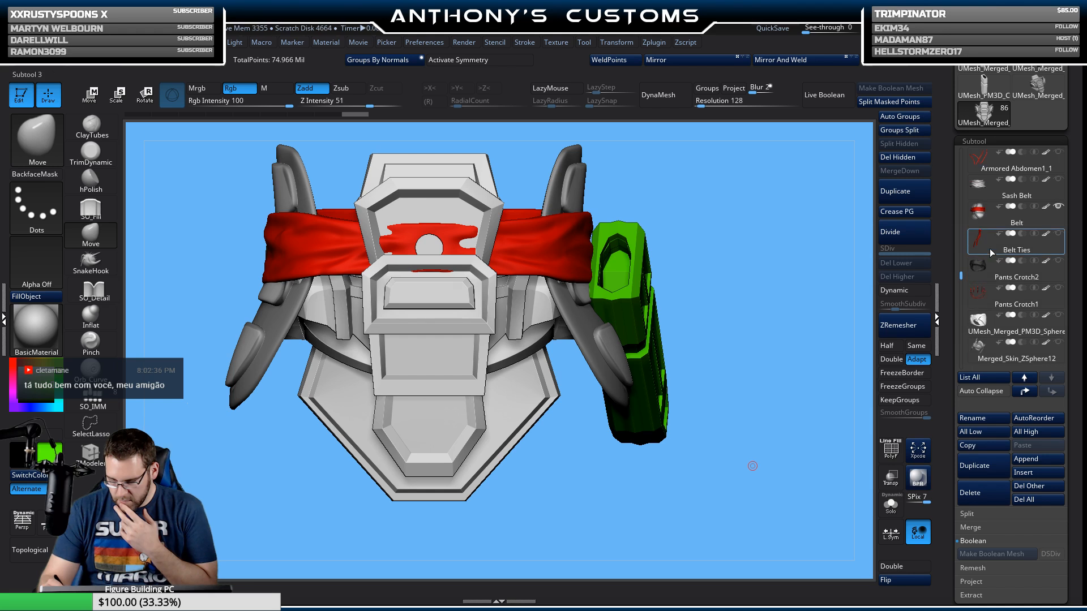
Step: View the Belt beside the scabbard, and switch to the red UMesh_Merged_PM3D_Cube3D6 chest wrap worn with the double rope belt
left_click(1002, 210)
left_click_drag(751, 466, 747, 429)
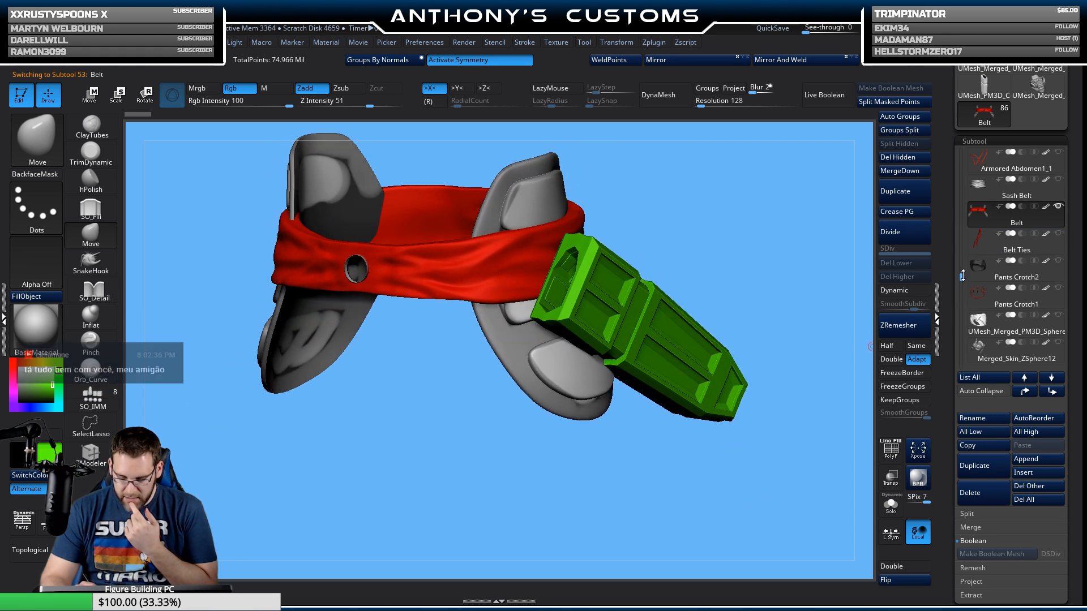
left_click_drag(960, 279, 962, 237)
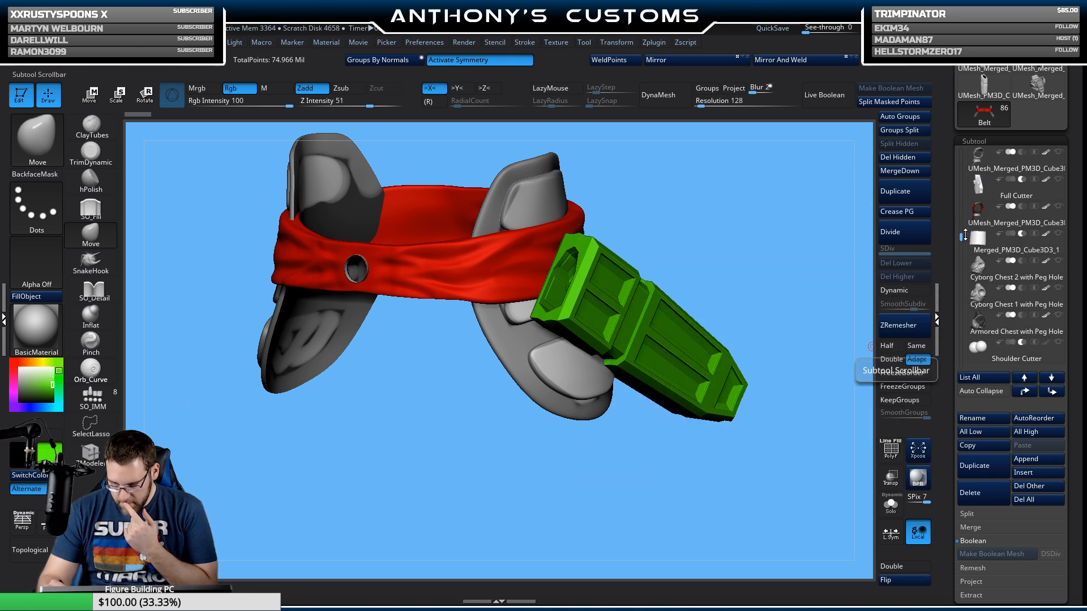
left_click(991, 221)
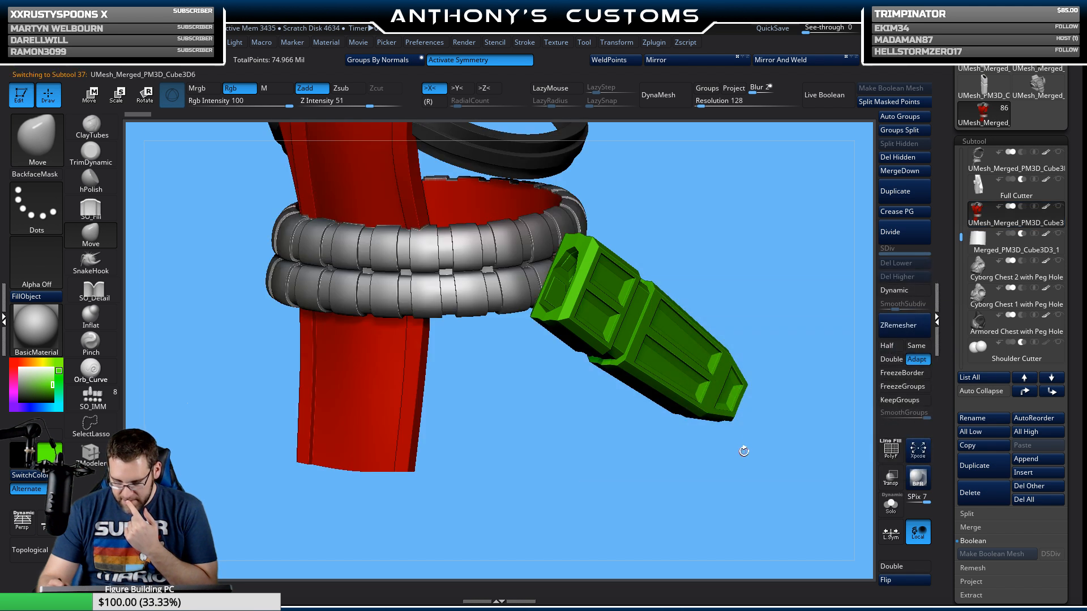
mouse_move(740, 449)
left_mouse_down()
mouse_move(754, 456)
mouse_move(740, 381)
mouse_move(728, 407)
mouse_move(736, 358)
mouse_move(757, 468)
mouse_move(704, 462)
mouse_move(747, 466)
mouse_move(742, 453)
mouse_move(747, 549)
mouse_move(745, 441)
mouse_move(745, 549)
mouse_move(752, 425)
mouse_move(747, 434)
left_mouse_up()
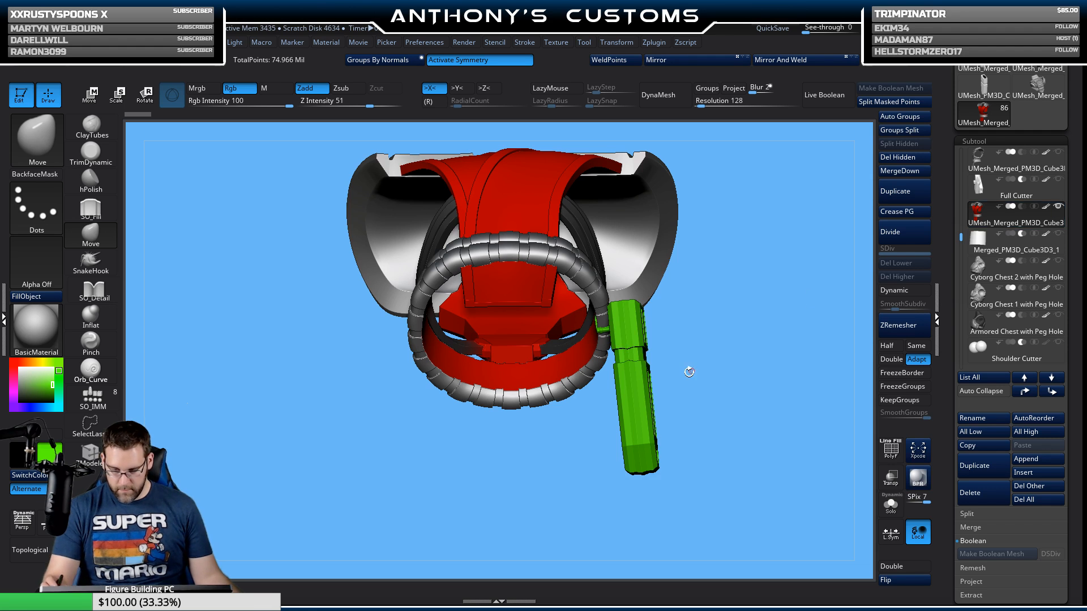
Step: Select the Scabbard and adjust its placement with the transform gizmo so it rests against the side of the double rope belt
left_click(637, 409, "alt")
key("w")
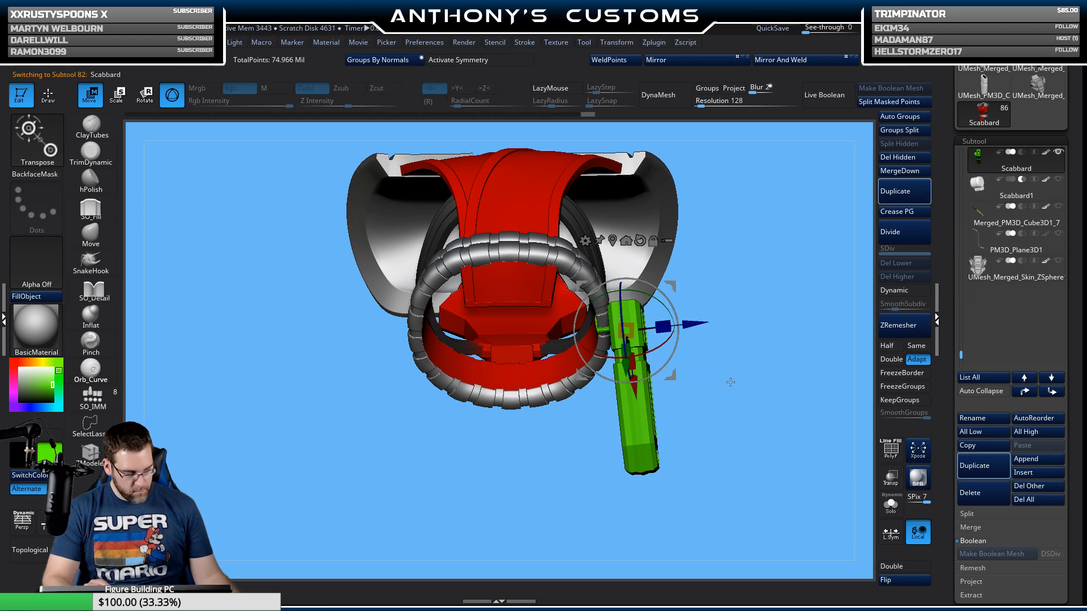
left_click_drag(759, 358, 727, 331)
mouse_move(671, 357)
left_mouse_down()
mouse_move(661, 352)
mouse_move(712, 349)
mouse_move(757, 373)
mouse_move(690, 332)
mouse_move(674, 349)
left_mouse_up()
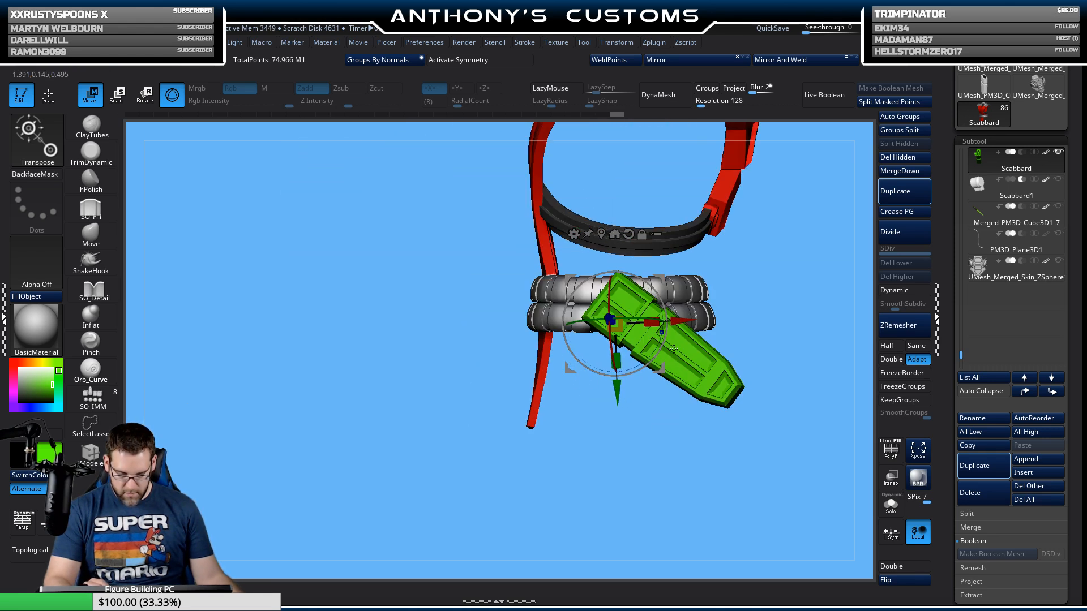
left_click_drag(646, 464, 693, 400)
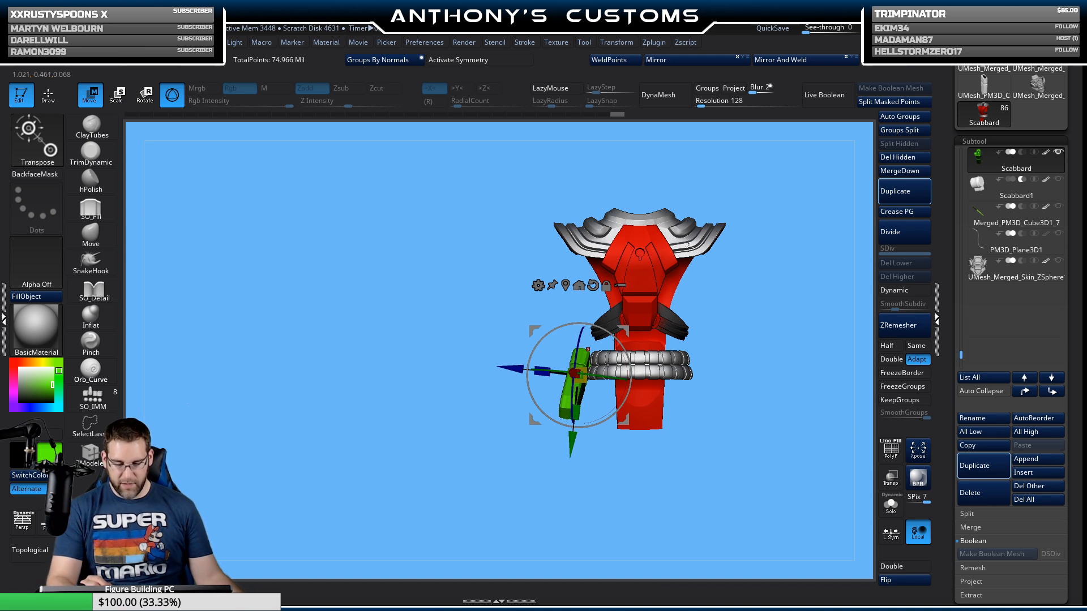
left_click_drag(746, 313, 765, 456)
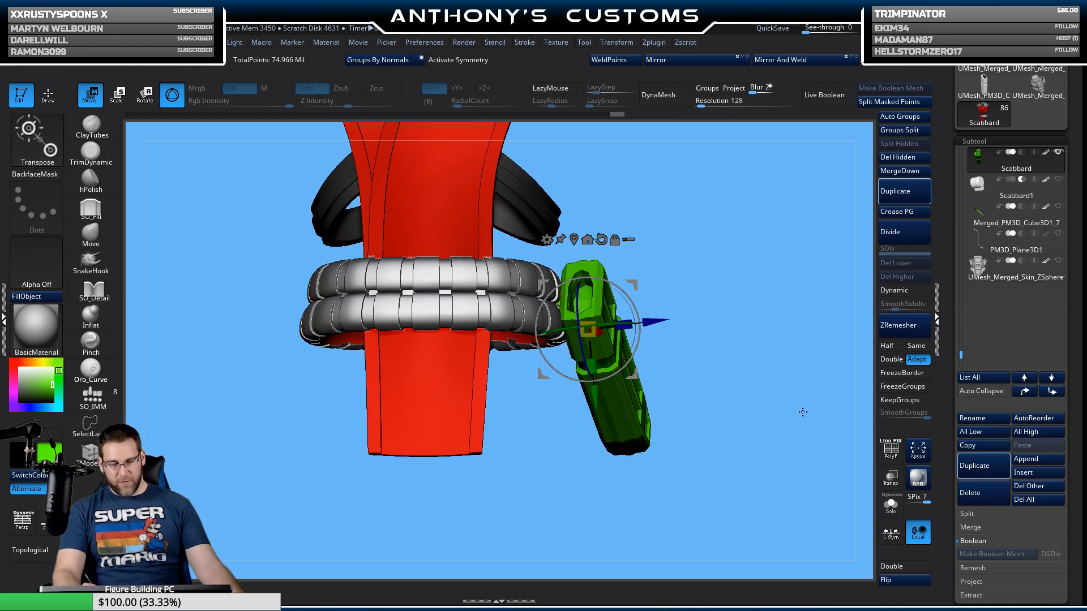
left_click(1057, 208)
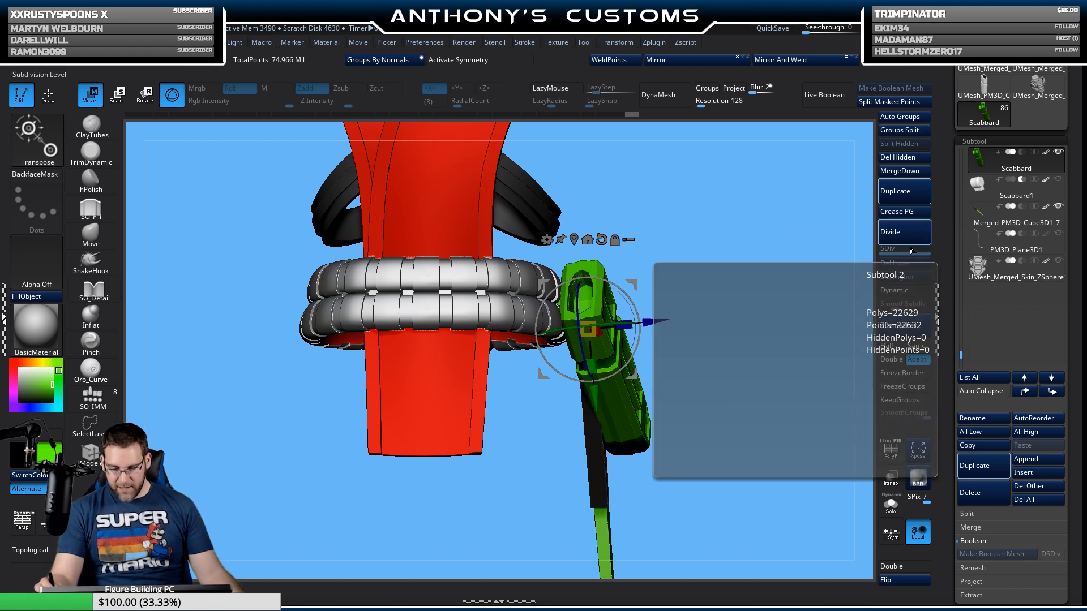
left_click_drag(804, 362, 730, 363)
left_click(1058, 206)
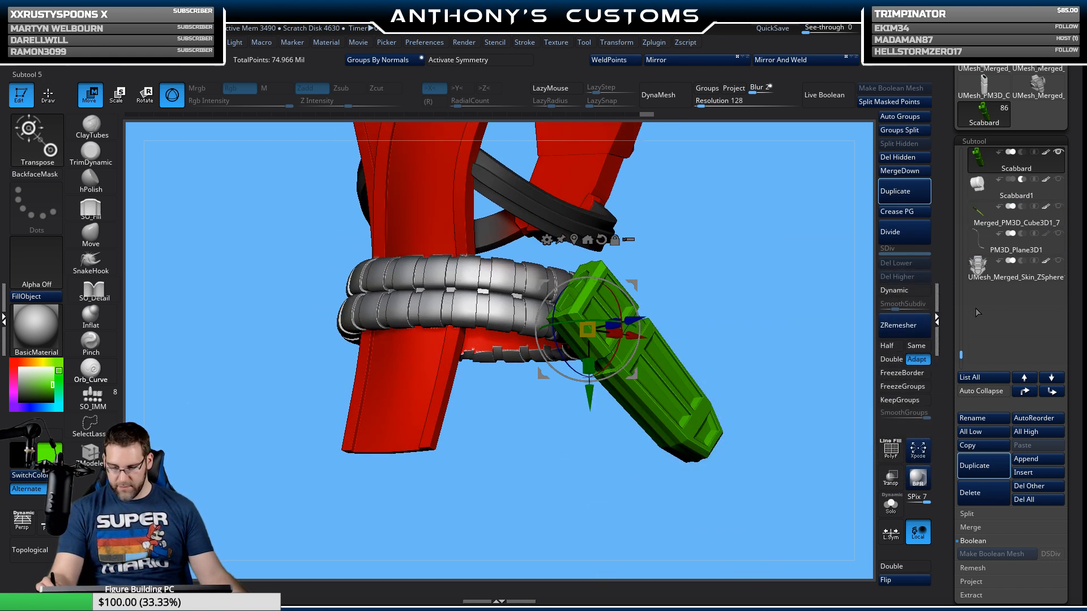
Step: Show the Merged_PM3D_Cube3D1_6 sword handle together with the scabbard and select it
scroll(971, 334, "up", 3)
left_click(1058, 206)
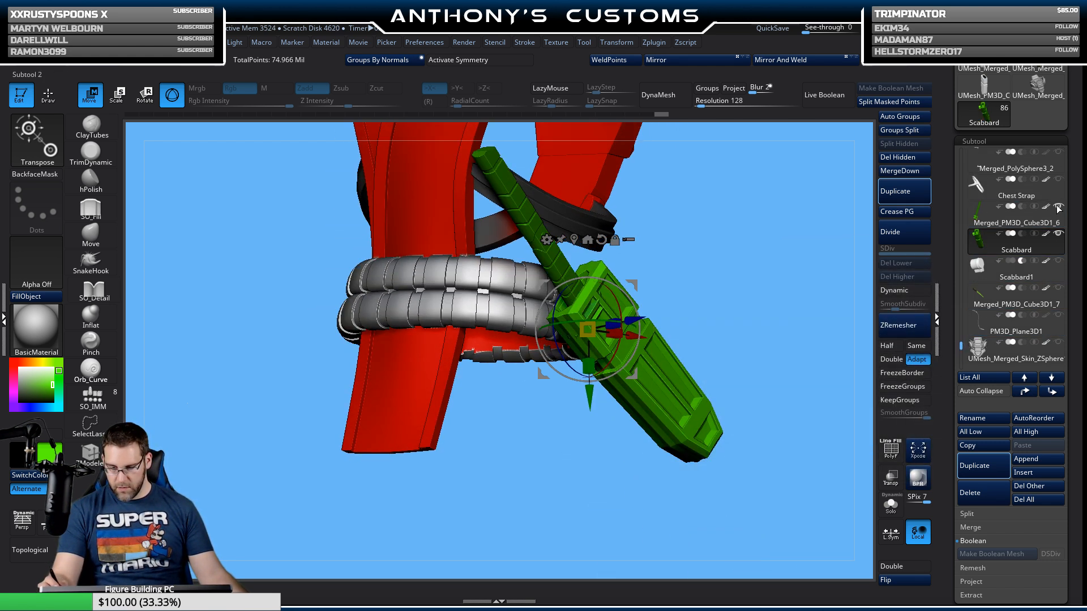
left_click_drag(816, 362, 785, 378)
left_click(1013, 218)
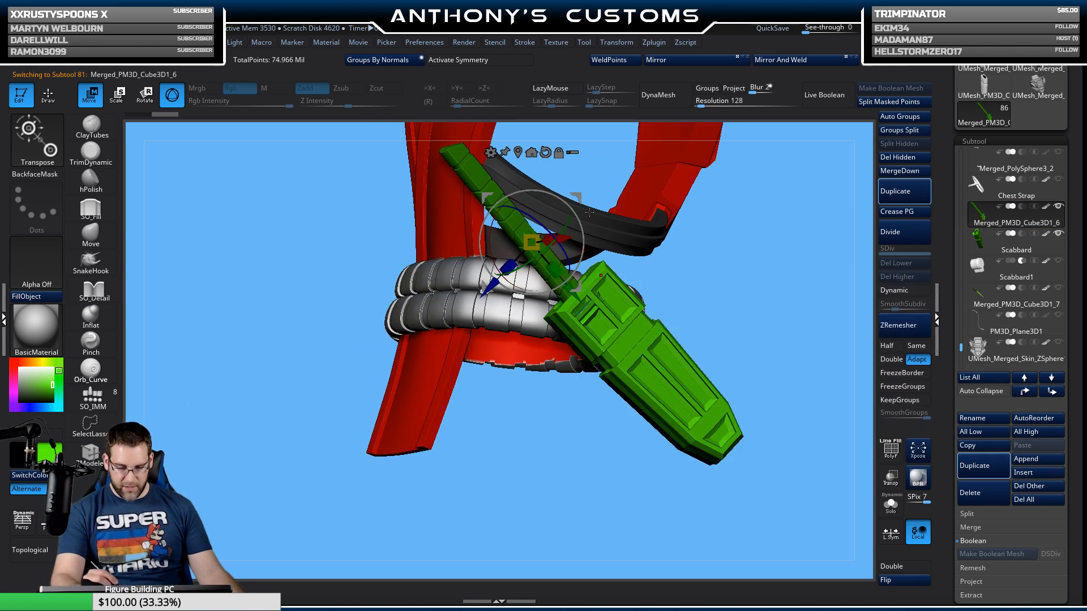
Step: Move the sword handle sideways, viewed from above, to line it up with the scabbard's opening
left_click_drag(782, 290, 623, 266)
left_click_drag(564, 297, 557, 264)
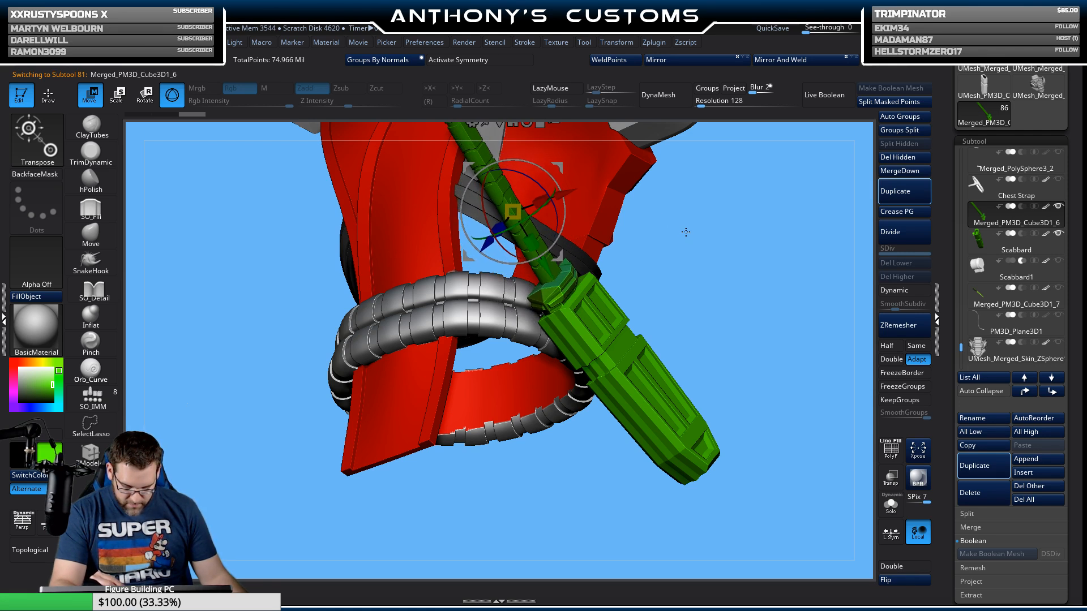
left_click_drag(639, 261, 705, 191)
left_click_drag(564, 211, 572, 171)
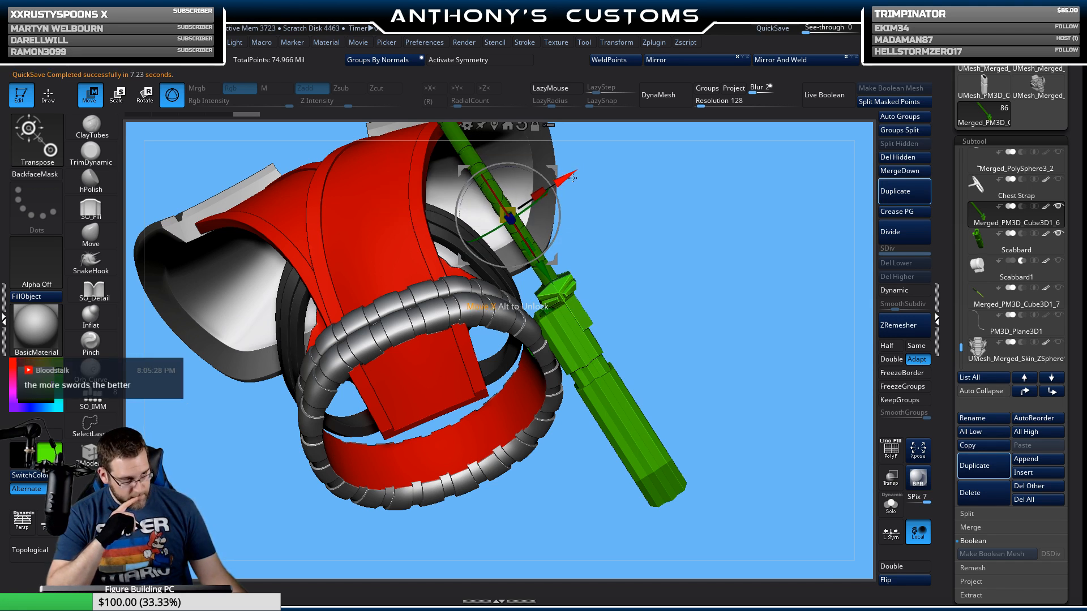
left_click_drag(565, 175, 557, 182)
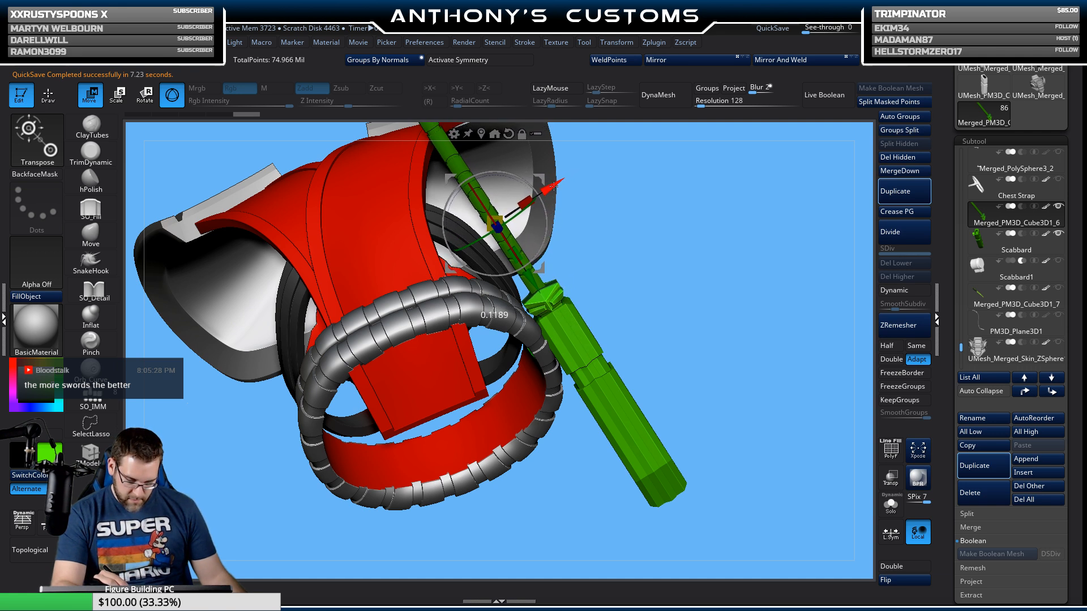
Step: Nudge the sword handle slightly upward along its blue axis to seat it in the scabbard, and return to sculpting mode
left_click_drag(644, 176, 648, 324)
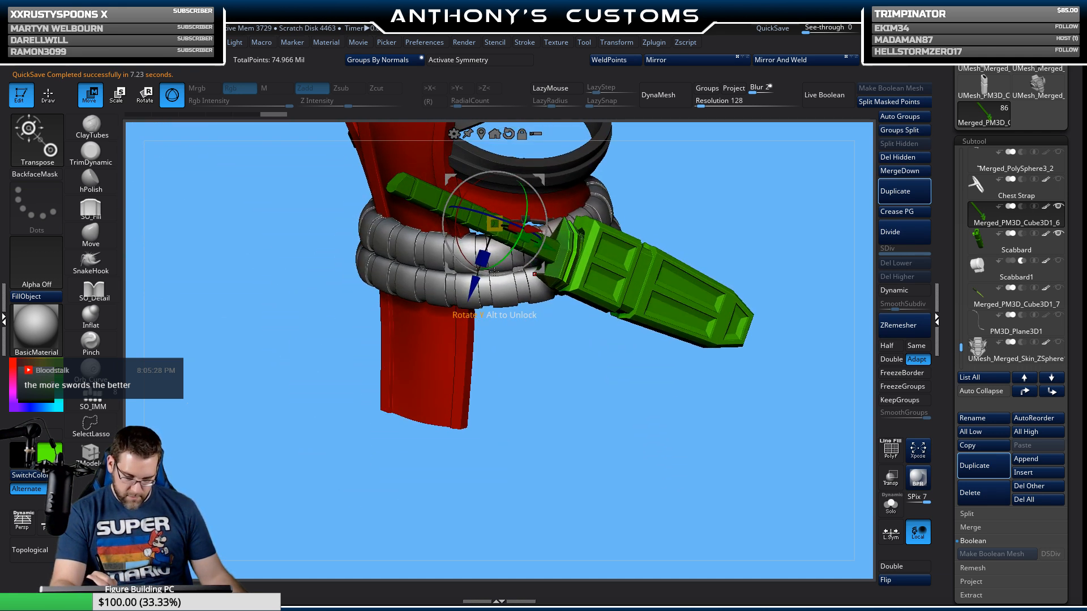
left_click_drag(473, 288, 476, 282)
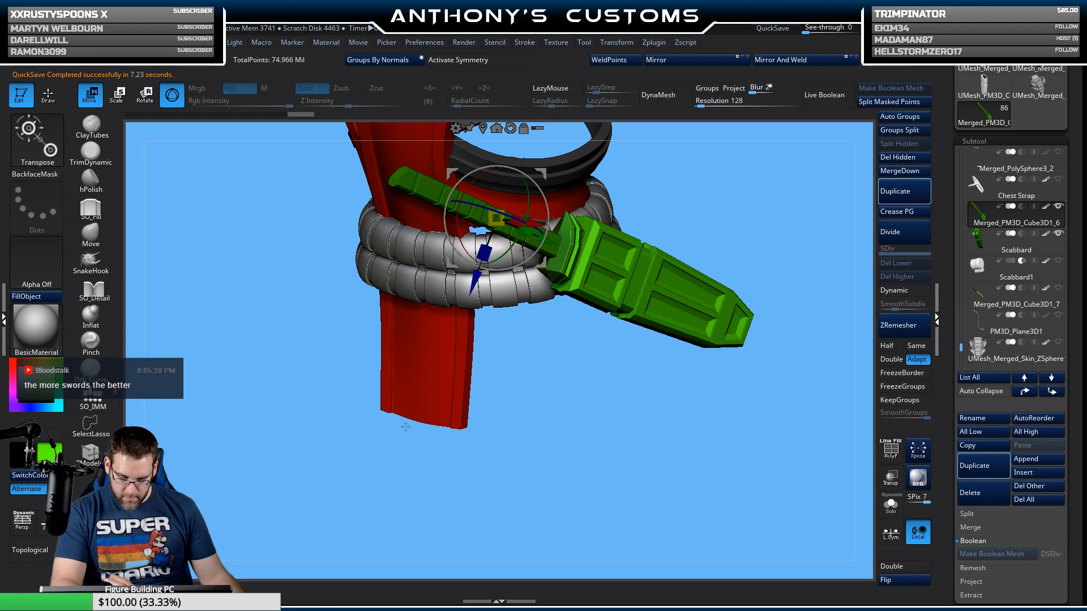
left_click_drag(517, 327, 549, 324)
left_click_drag(663, 380, 713, 412, "alt")
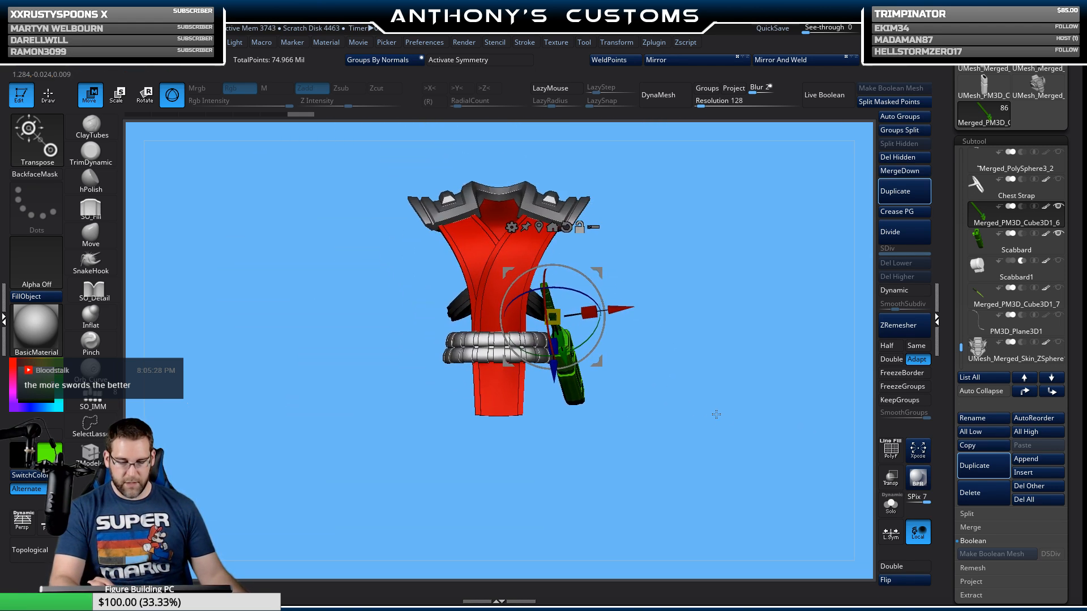
key("q")
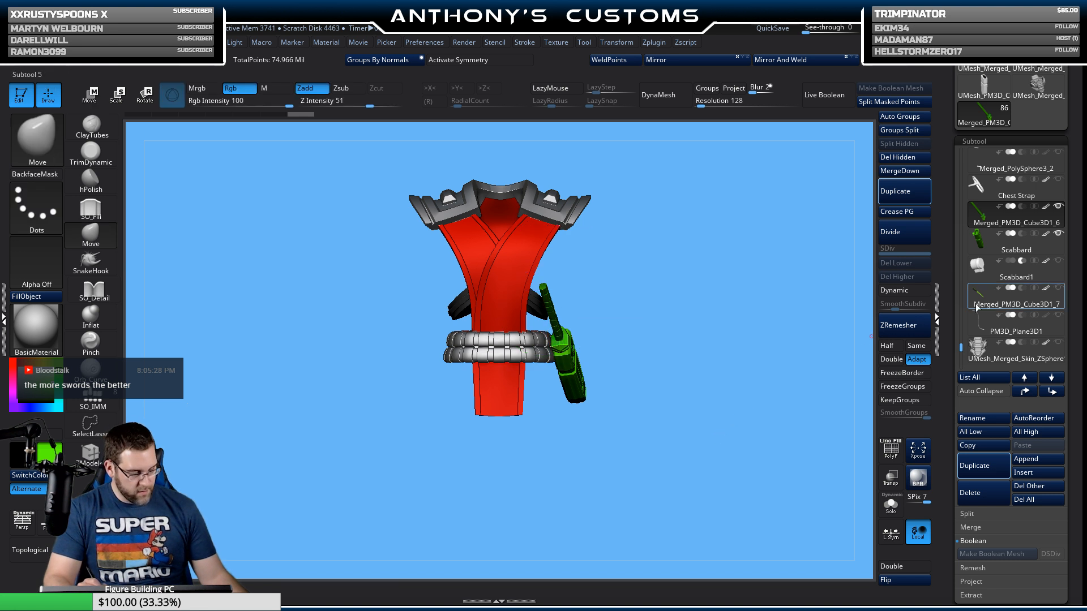
Step: Show the lower-leg subtools, including Feet 1 and Knees 2_1, plus the Pants1 and Pants1_1 trim
left_click_drag(961, 344, 962, 322)
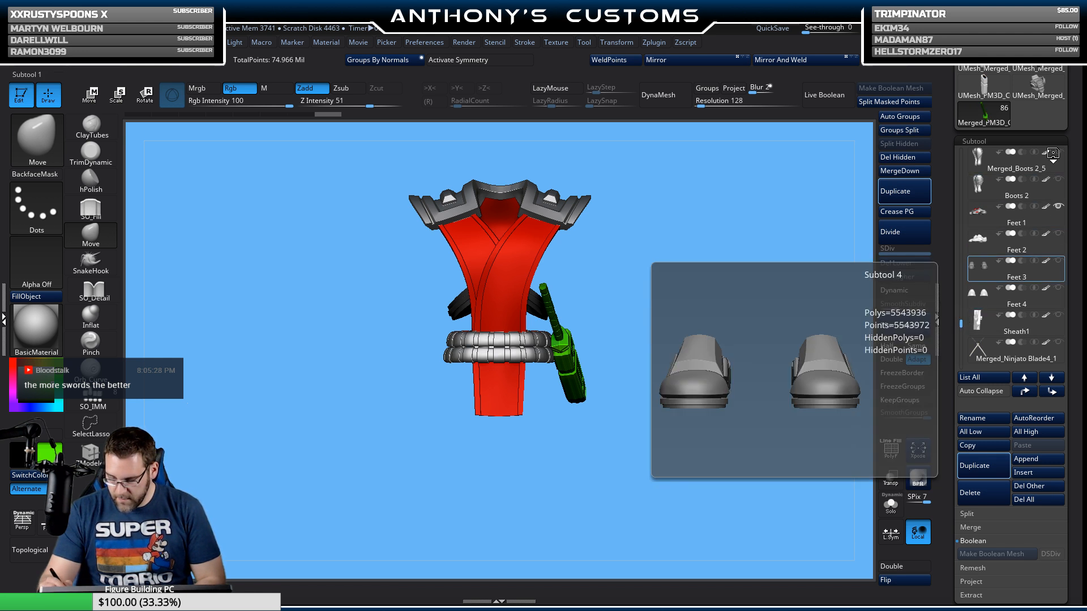
left_click_drag(962, 322, 965, 300)
left_click(1058, 263)
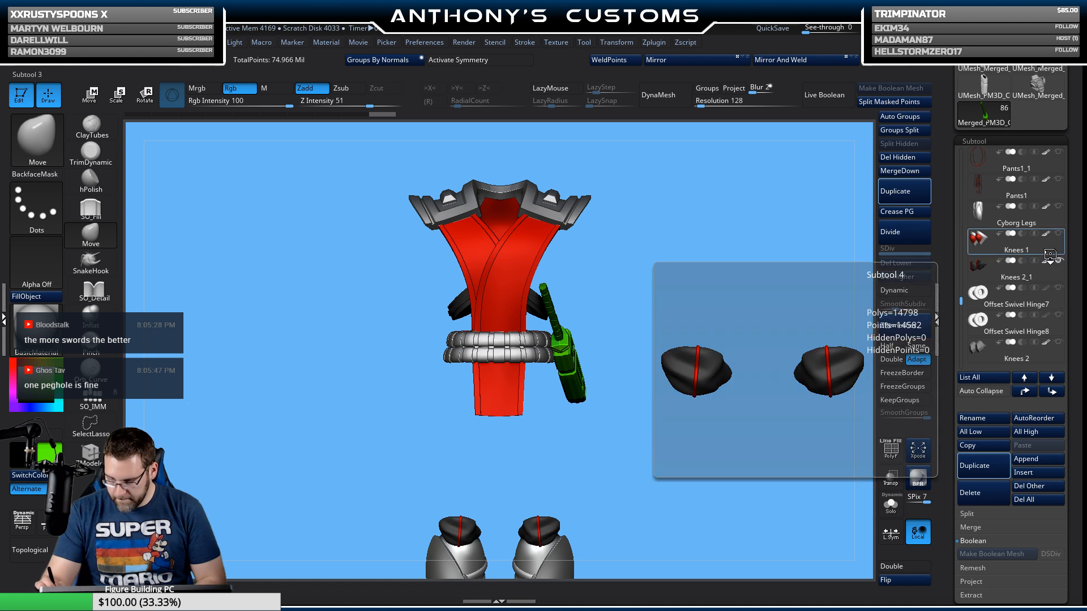
left_click(1059, 180)
left_click(1058, 153)
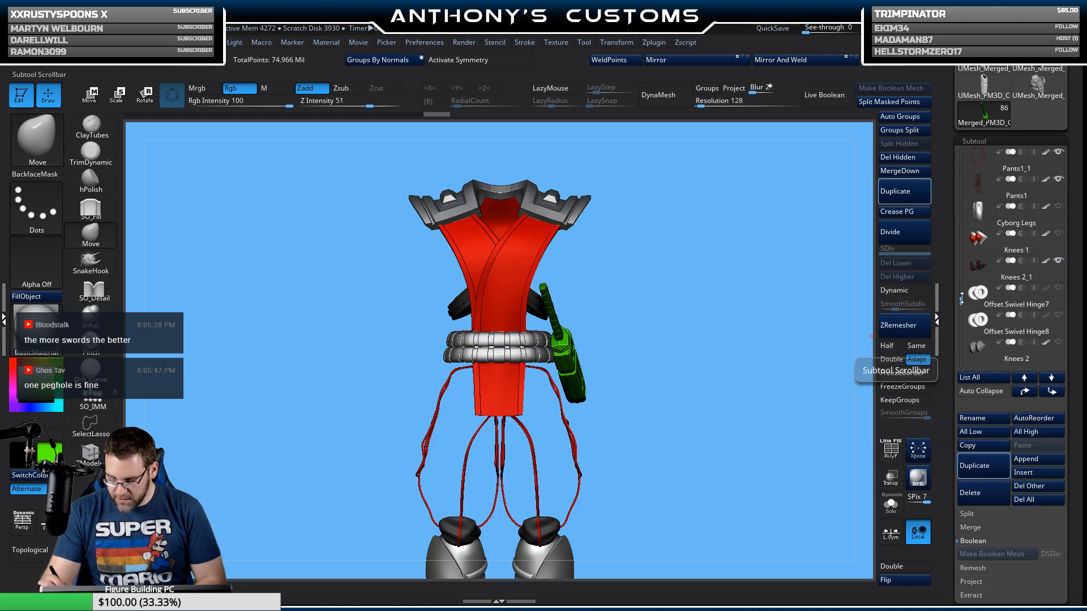
Step: Show the Pants, Pants Crotch1 and Pants Crotch2 subtools beneath the rope belt
scroll(1013, 260, "up", 4)
left_click(1058, 234)
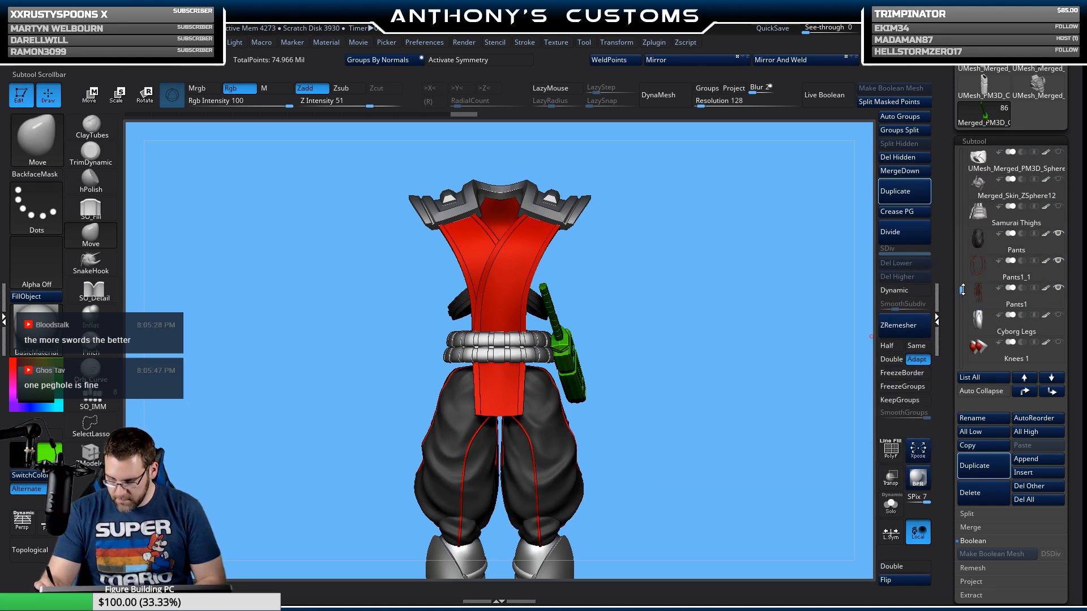
scroll(1060, 238, "up", 4)
left_click(1060, 235)
left_click(1059, 208)
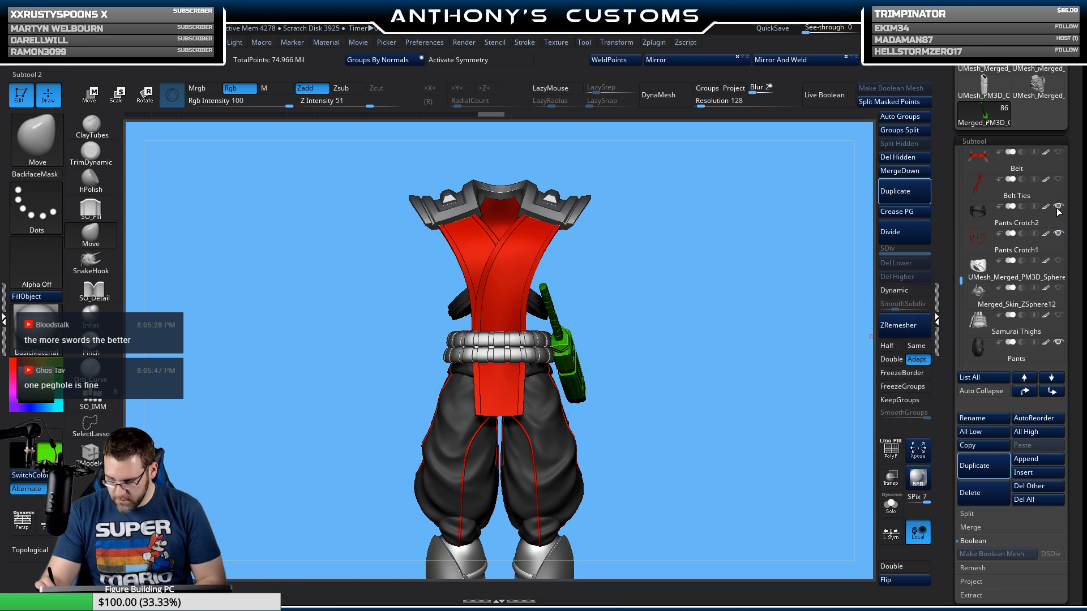
Step: Show the Merged_Skin_ZSphere4_2 armored wrist guards and the Bare Forearms with the figure's torso
left_click_drag(962, 281, 961, 209)
left_click(1059, 207)
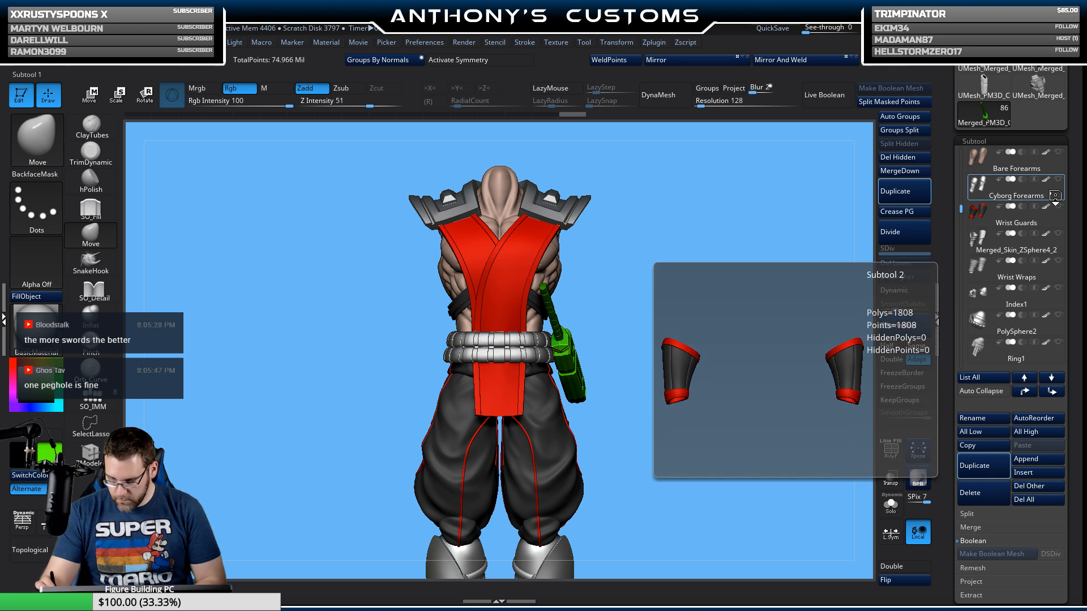
left_click(1059, 234)
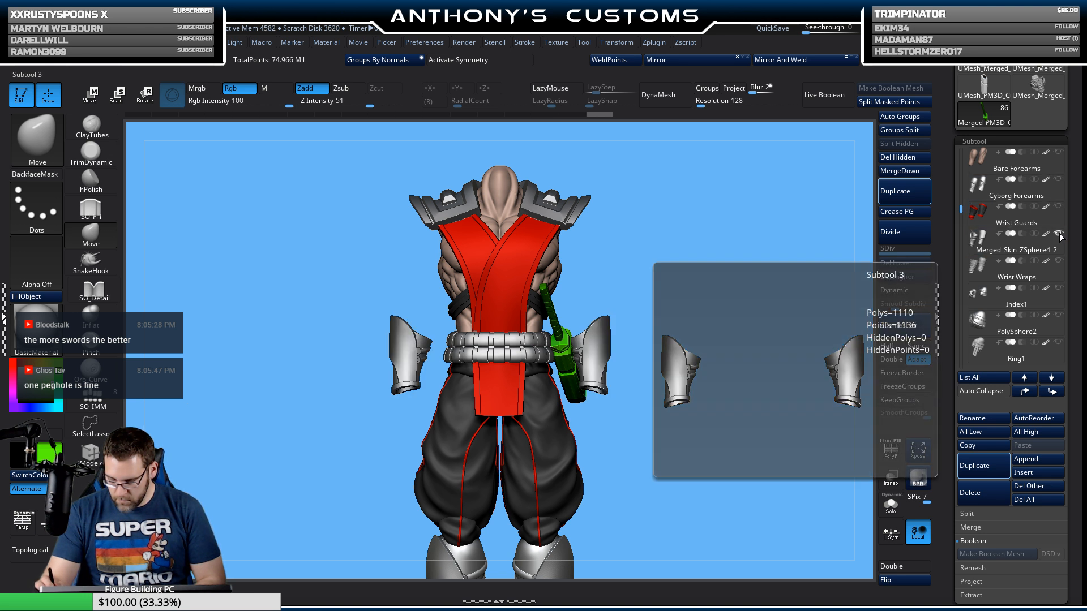
left_click(1059, 153)
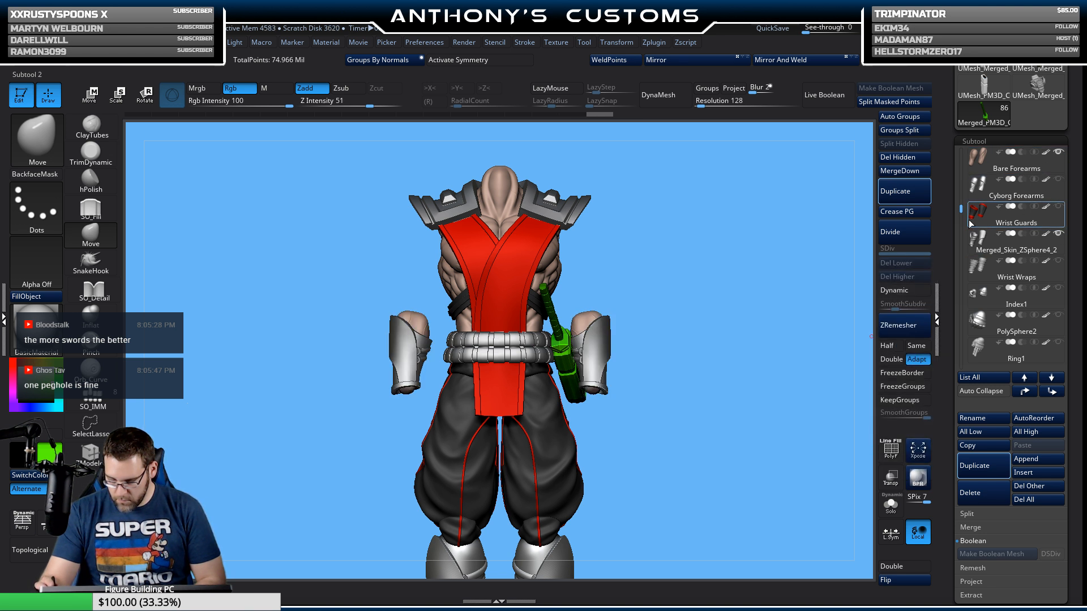
Step: Show the Bare Elbows, Bare Shoulders and Bare Biceps to complete the figure's arms
scroll(969, 220, "up", 5)
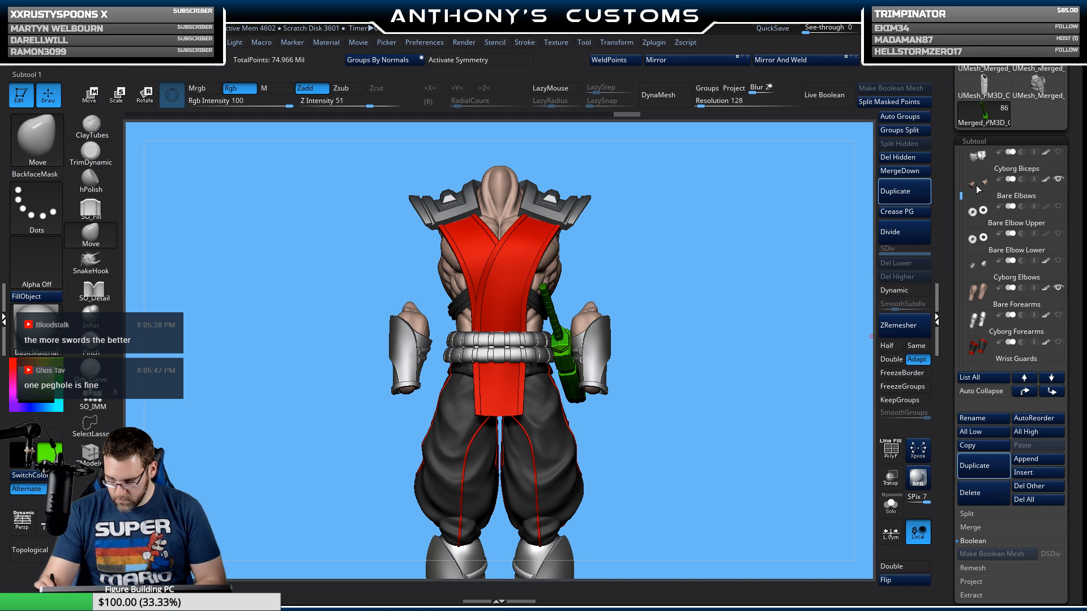
scroll(969, 192, "up", 3)
left_click(1058, 153)
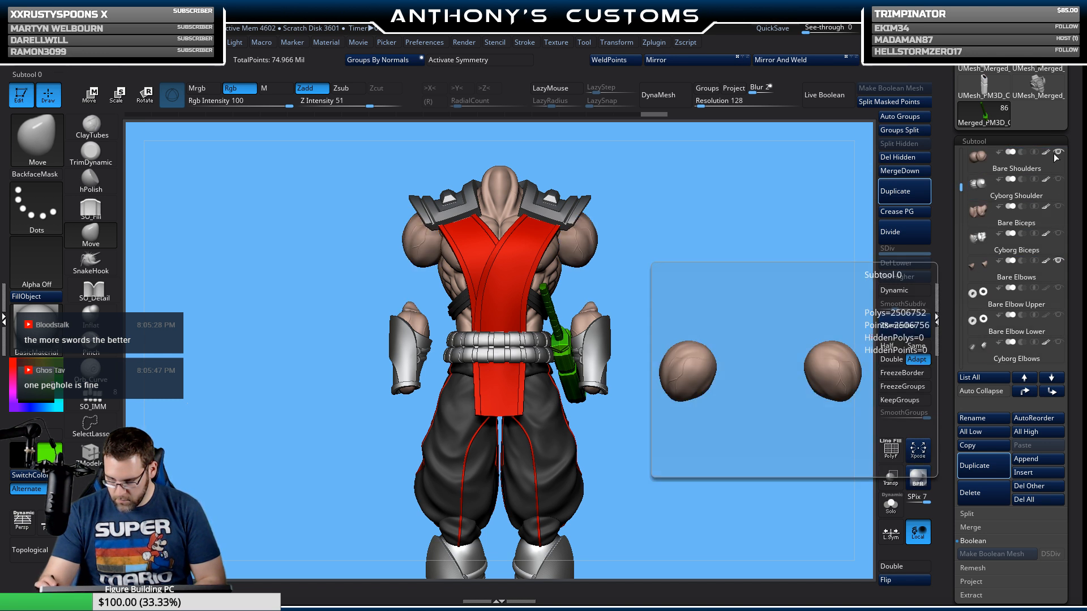
left_click(1056, 207)
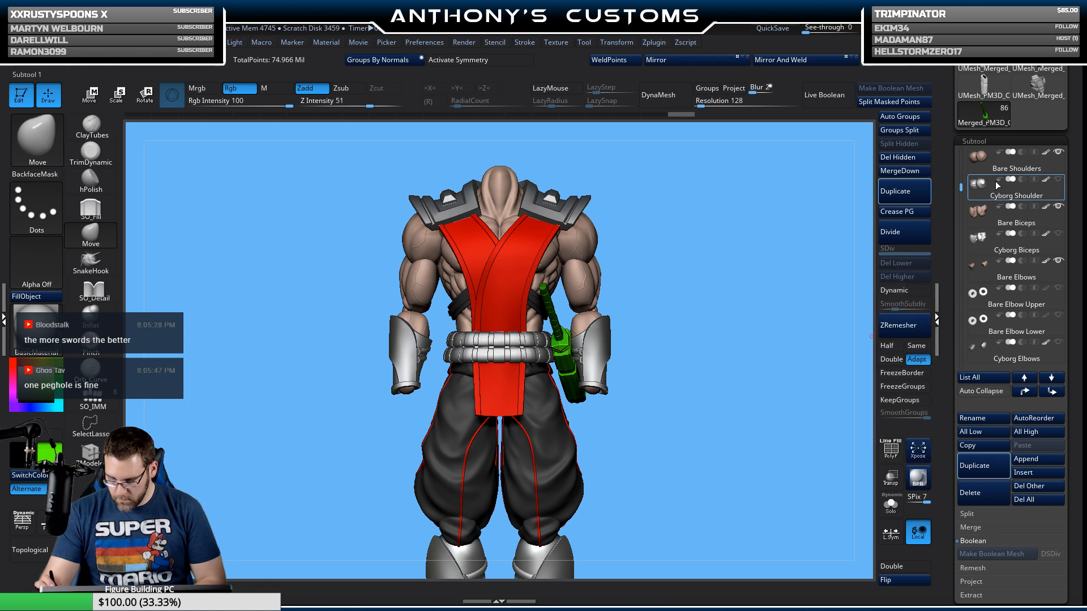
Step: Show the Bare Fist, Ninja Head 1 and Hood subtools, and view the assembled figure at a slight angle
scroll(997, 186, "up", 6)
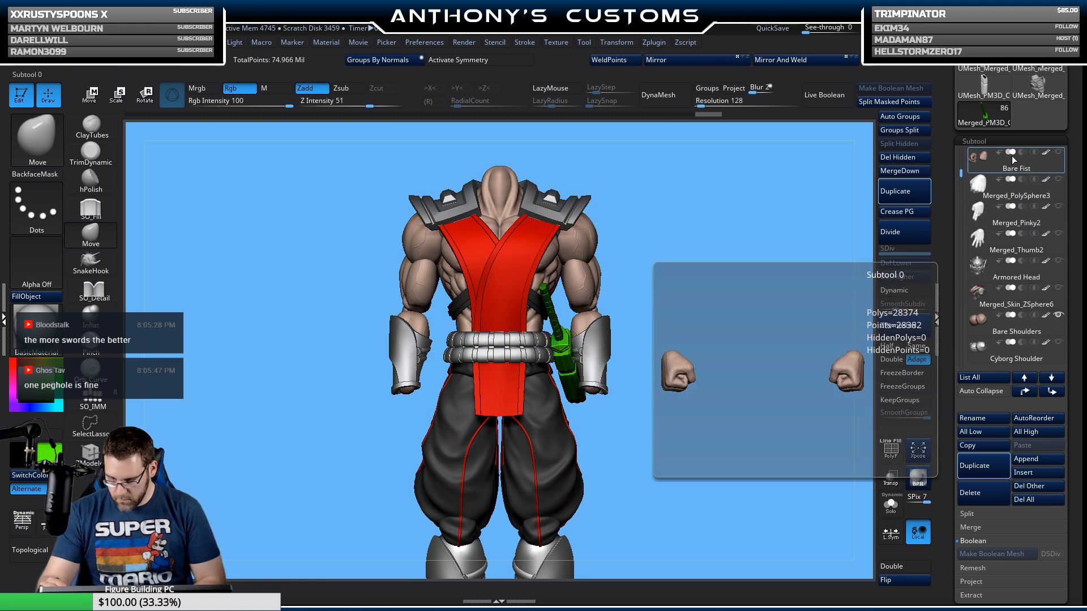
left_click(1056, 152)
scroll(960, 165, "up", 3)
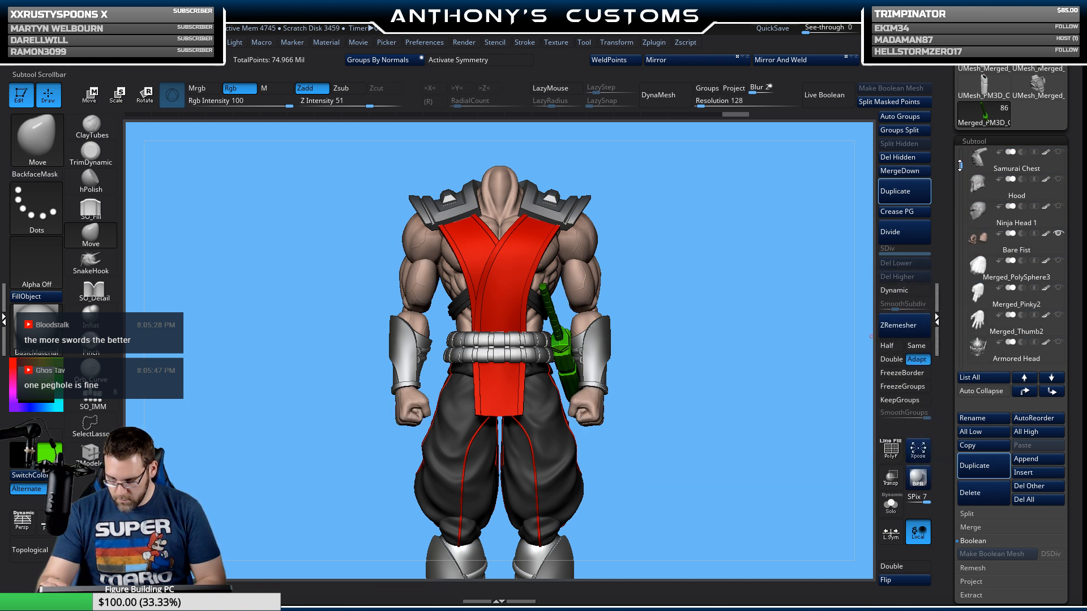
mouse_move(1003, 155)
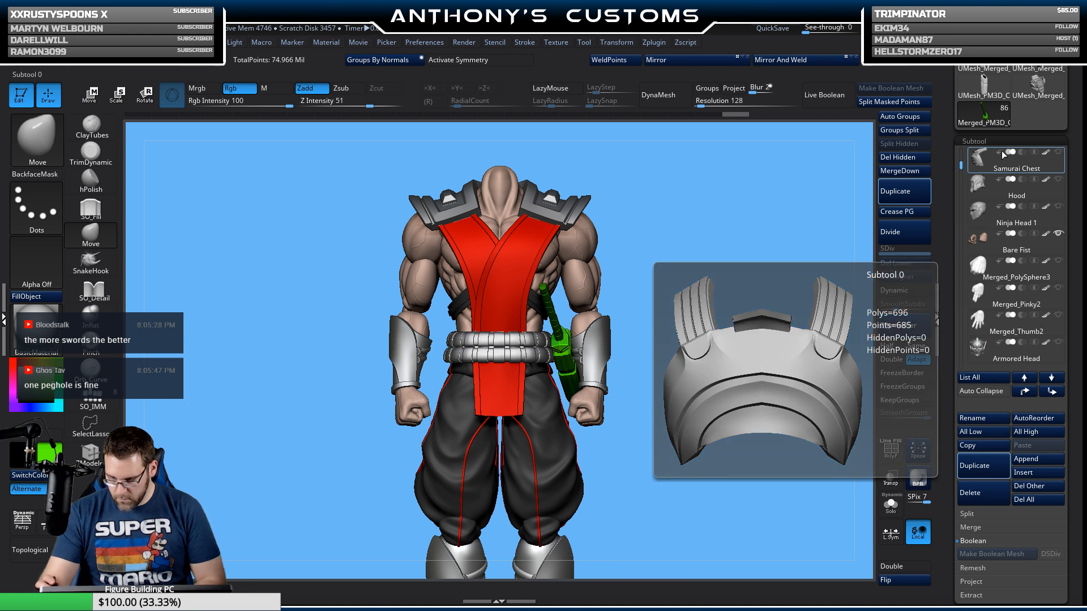
left_click(1059, 207)
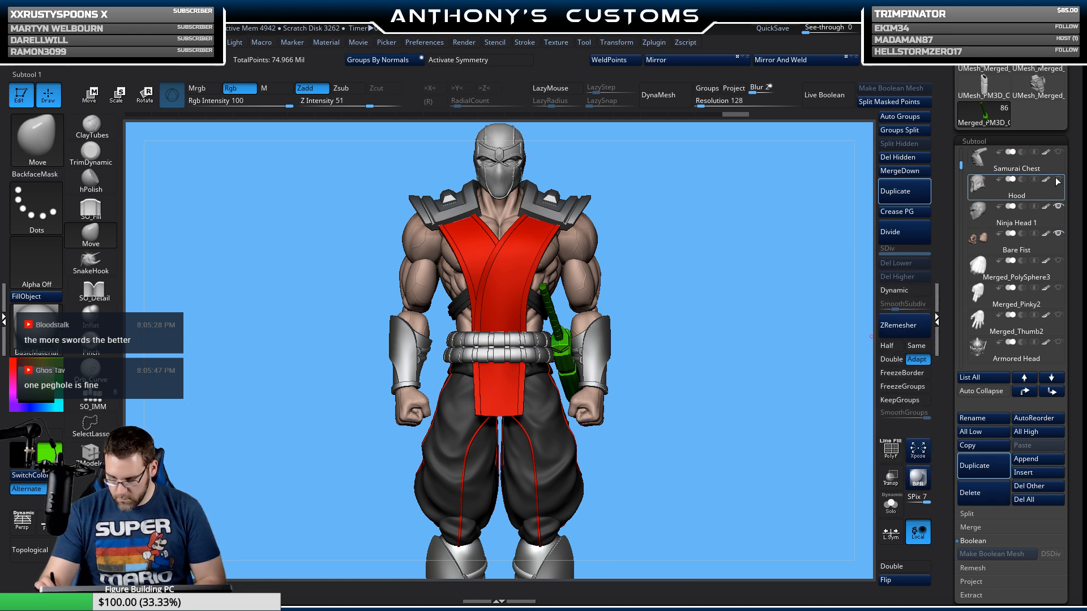
left_click(1059, 180)
left_click_drag(676, 363, 689, 334)
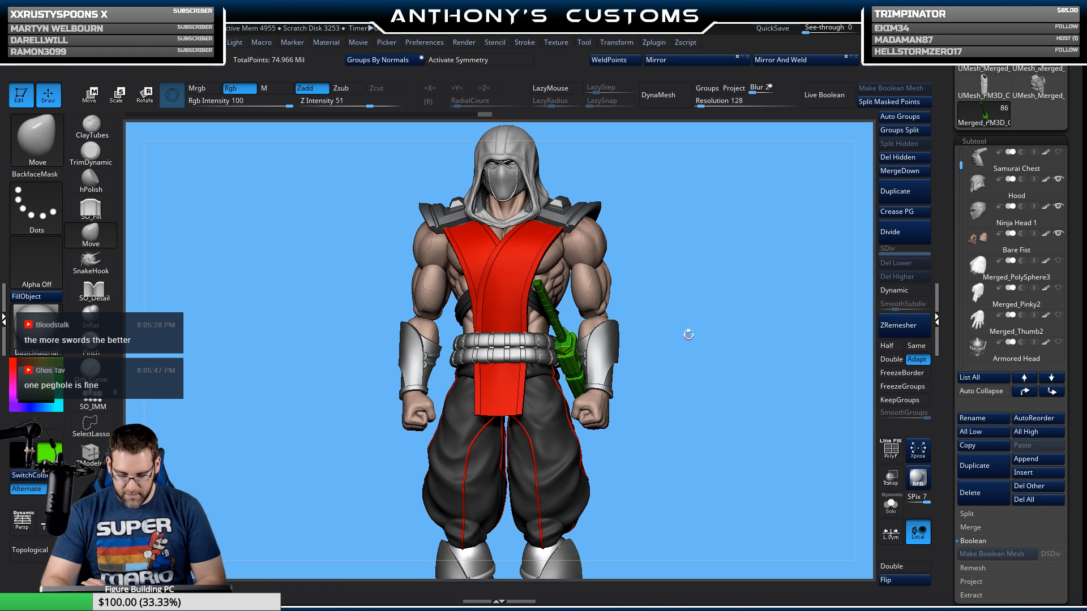
Step: Hide the Hood subtool to expose the ninja's masked head, and view the figure from the side
left_click(1058, 179)
mouse_move(1014, 154)
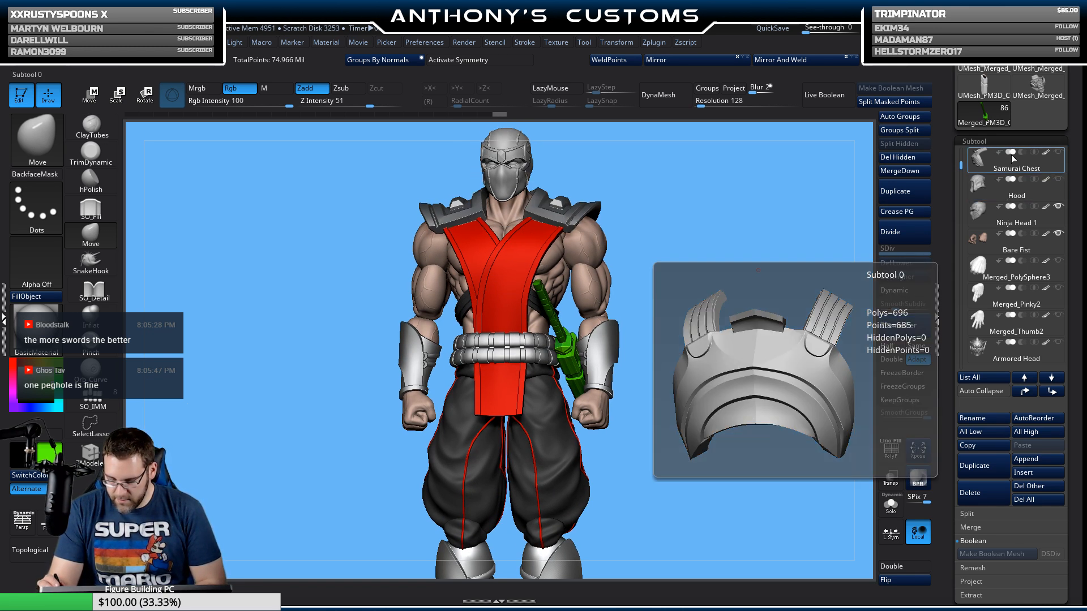
left_click_drag(781, 242, 748, 312)
left_click_drag(730, 375, 670, 373)
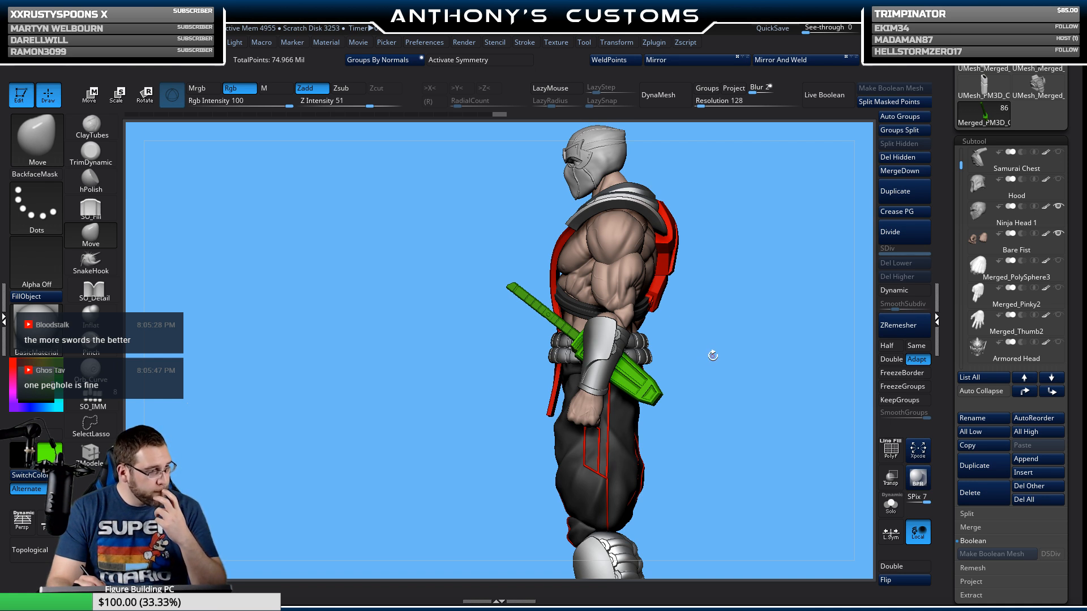
Step: Examine the whole figure and the sword at its waist from several angles, including a close side view
left_click_drag(727, 340, 771, 352)
key("f")
key("f")
left_click_drag(716, 381, 682, 338, "shift")
left_click_drag(714, 461, 679, 477)
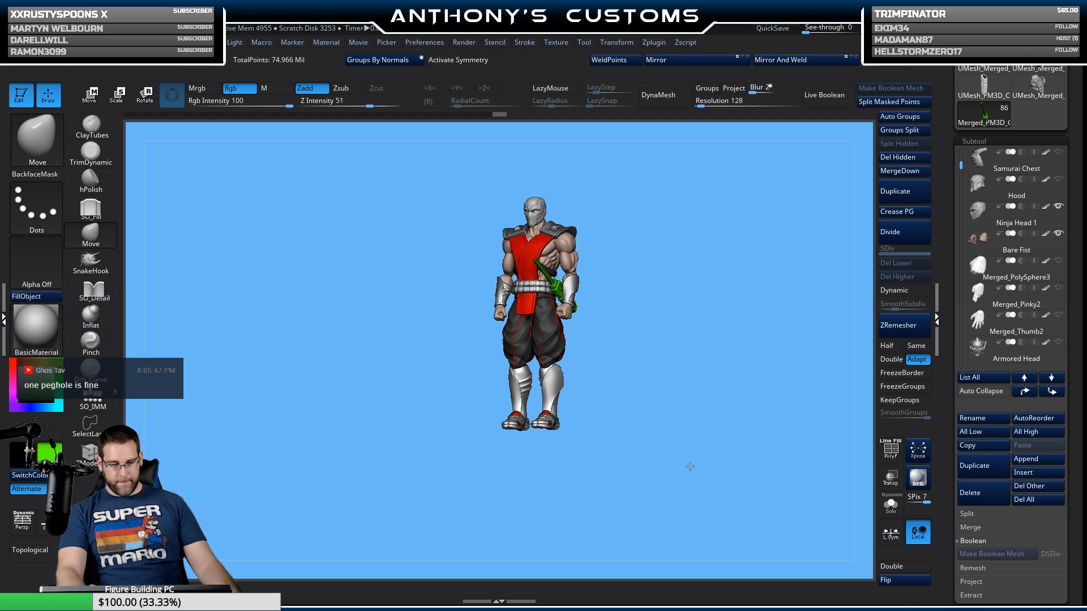
left_click_drag(690, 467, 680, 432)
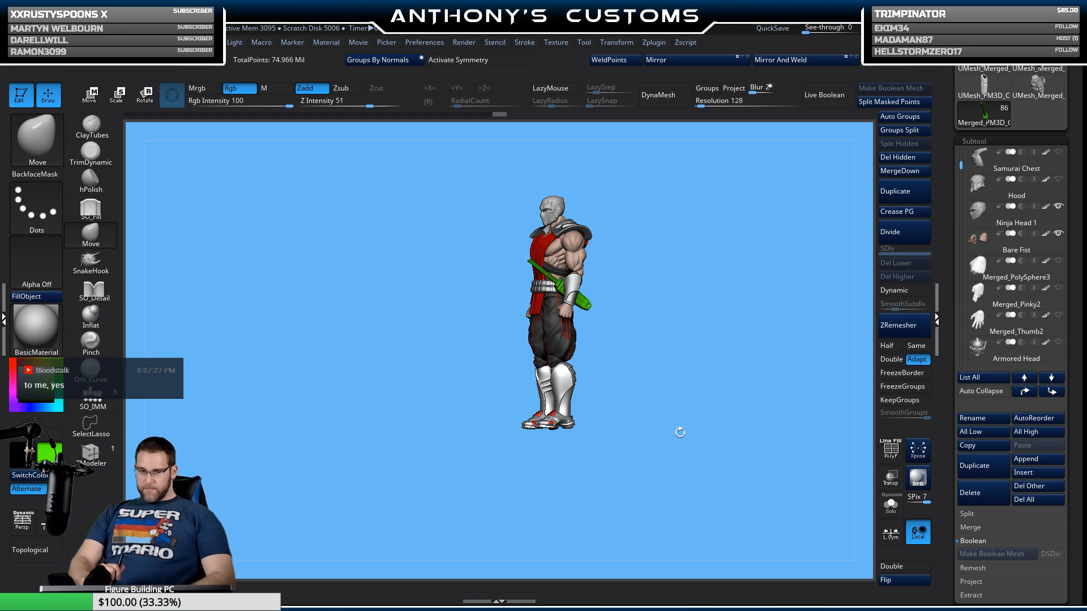
mouse_move(680, 432)
left_mouse_down()
mouse_move(748, 397)
mouse_move(768, 406)
mouse_move(740, 428)
mouse_move(741, 500)
mouse_move(711, 460)
mouse_move(667, 443)
mouse_move(679, 450)
left_mouse_up()
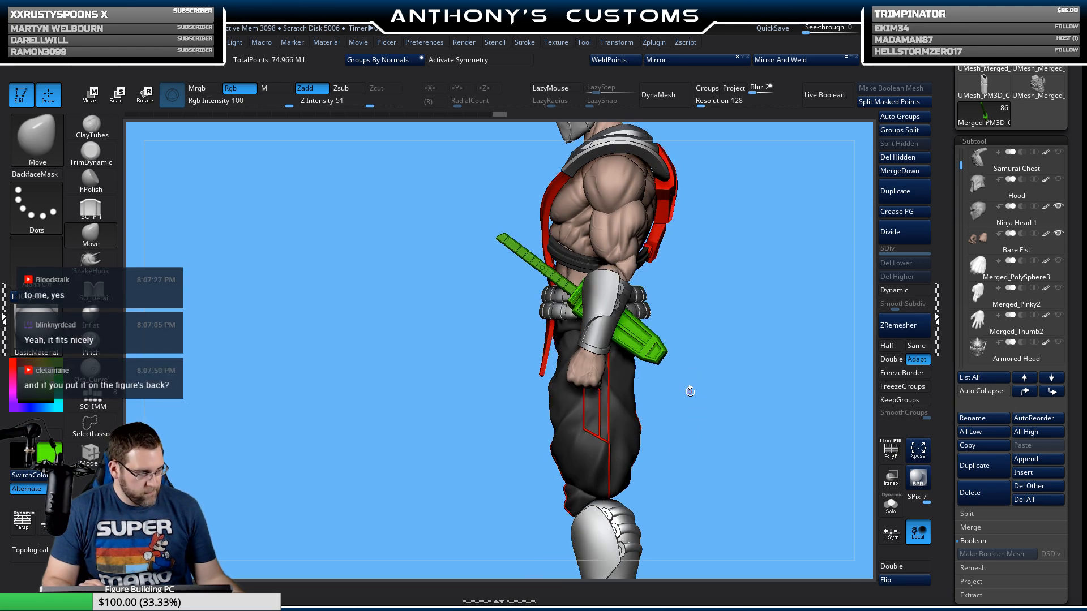
left_click_drag(730, 425, 691, 422)
left_click_drag(749, 352, 692, 259)
left_click_drag(783, 240, 834, 262)
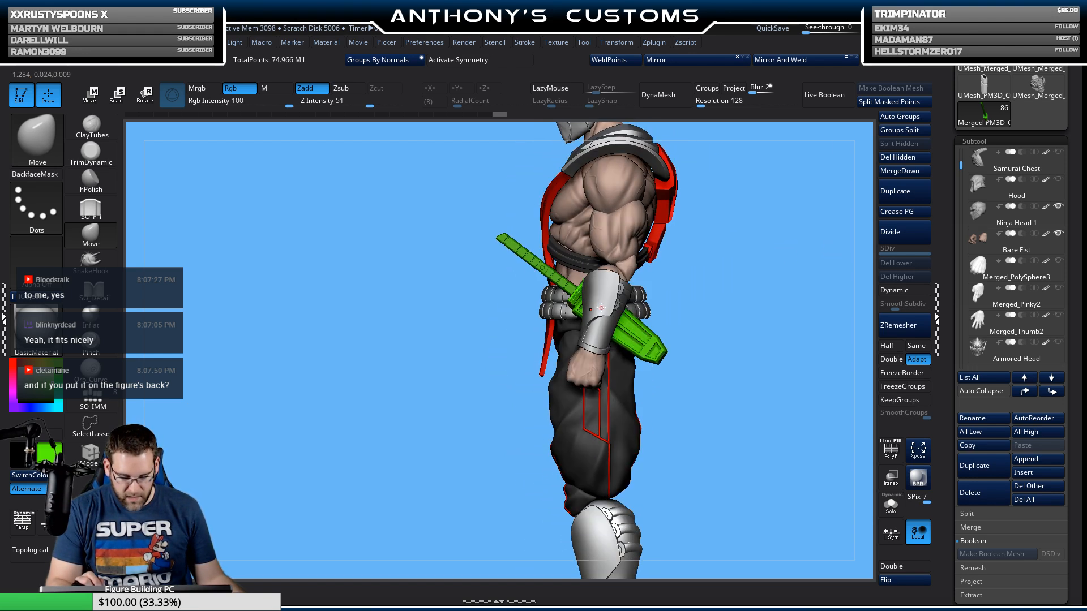
mouse_move(753, 278)
left_mouse_down("shift")
mouse_move(772, 234)
mouse_move(796, 238)
left_mouse_up("shift")
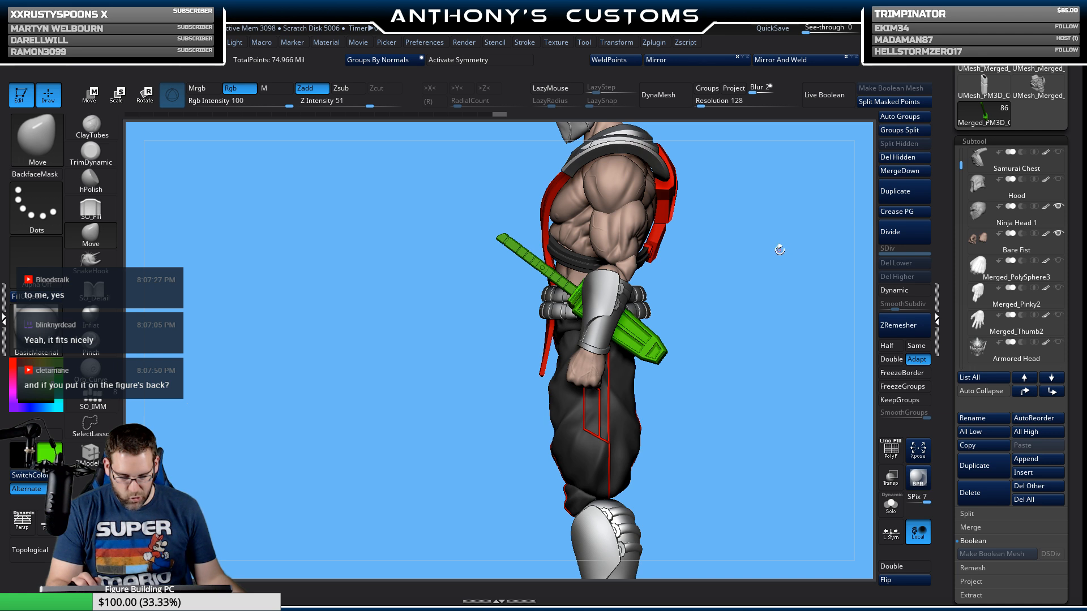
mouse_move(782, 255)
left_mouse_down()
mouse_move(727, 255)
mouse_move(793, 245)
left_mouse_up()
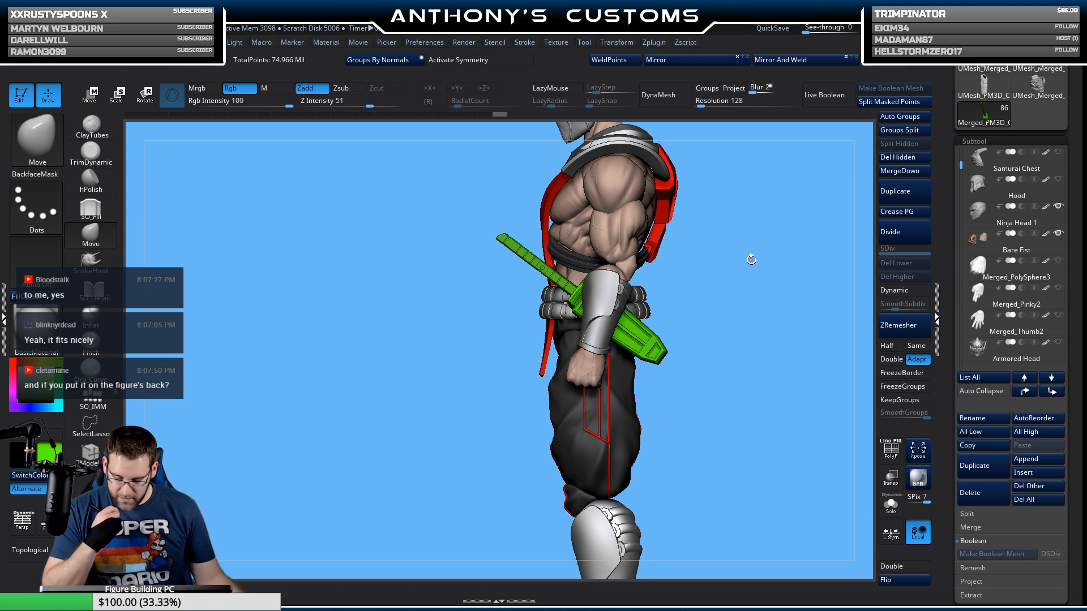
Step: Isolate the Scabbard subtool with its polyframe displayed, and view the peg on its back
left_click_drag(960, 170, 960, 343)
left_click(996, 280)
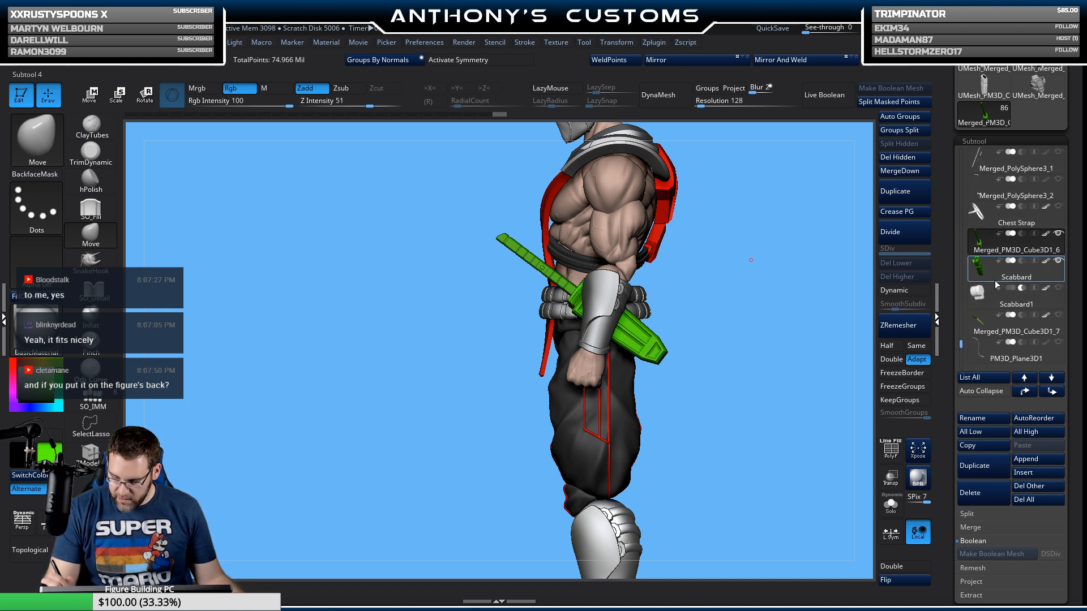
left_click(1058, 261)
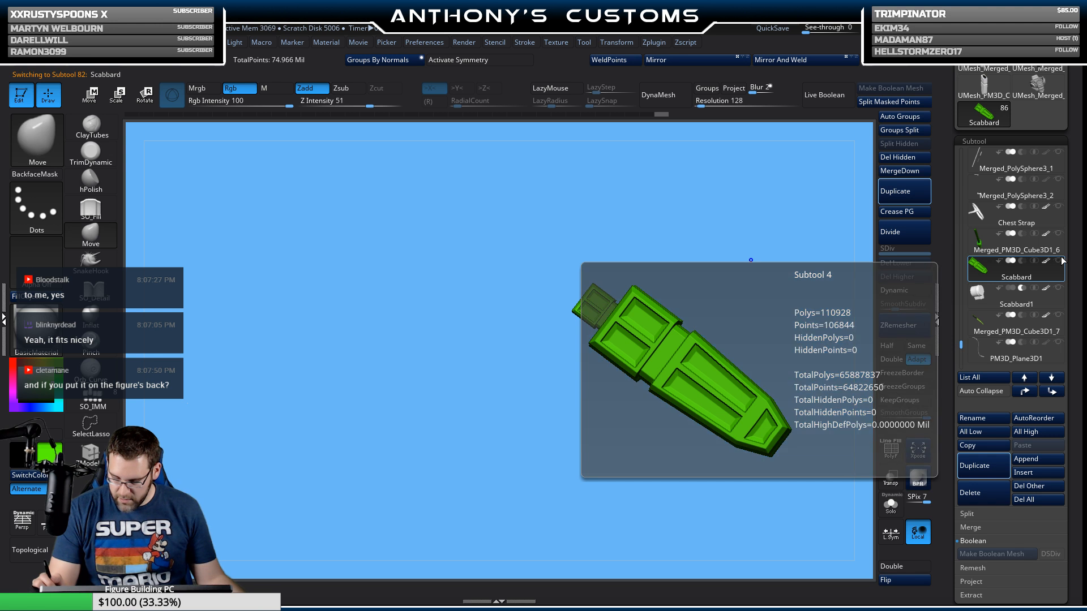
key("shift+f")
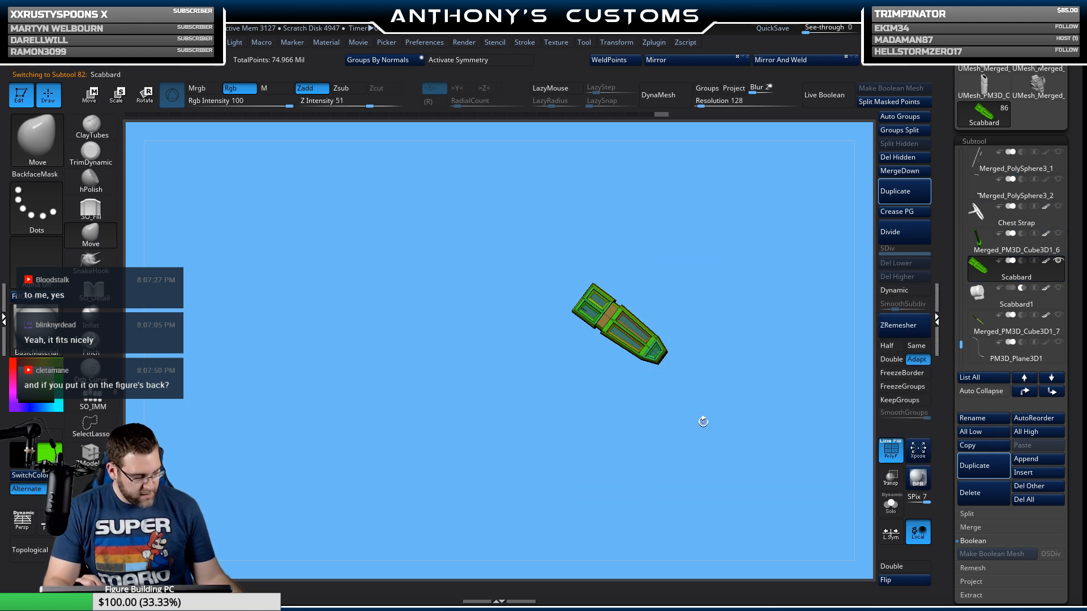
left_click_drag(703, 422, 804, 399)
left_click_drag(665, 321, 704, 495, "alt")
left_click_drag(601, 364, 735, 343, "alt")
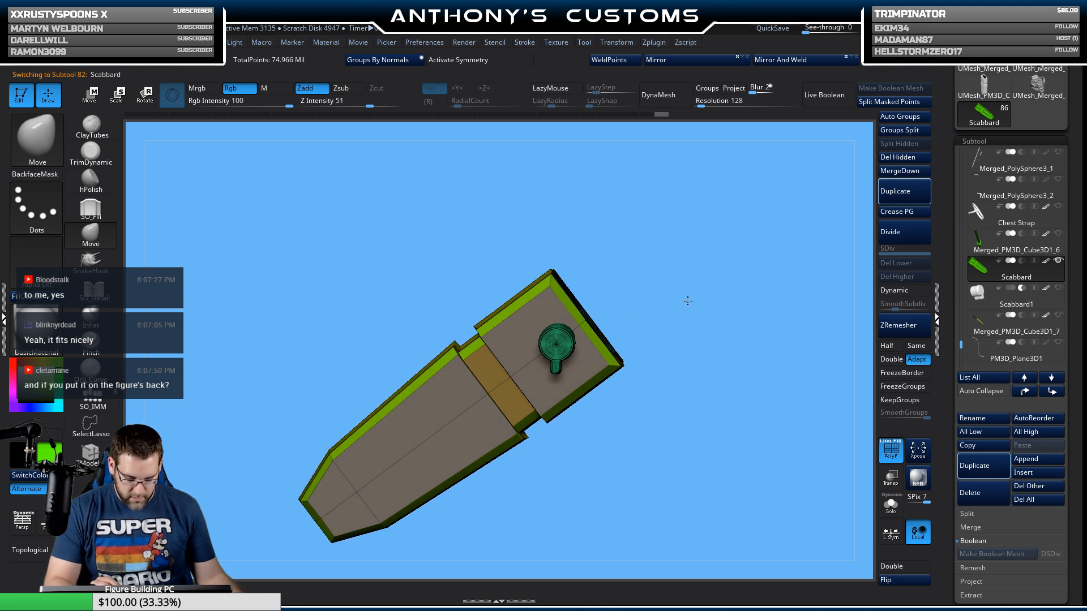
left_click_drag(690, 301, 691, 323)
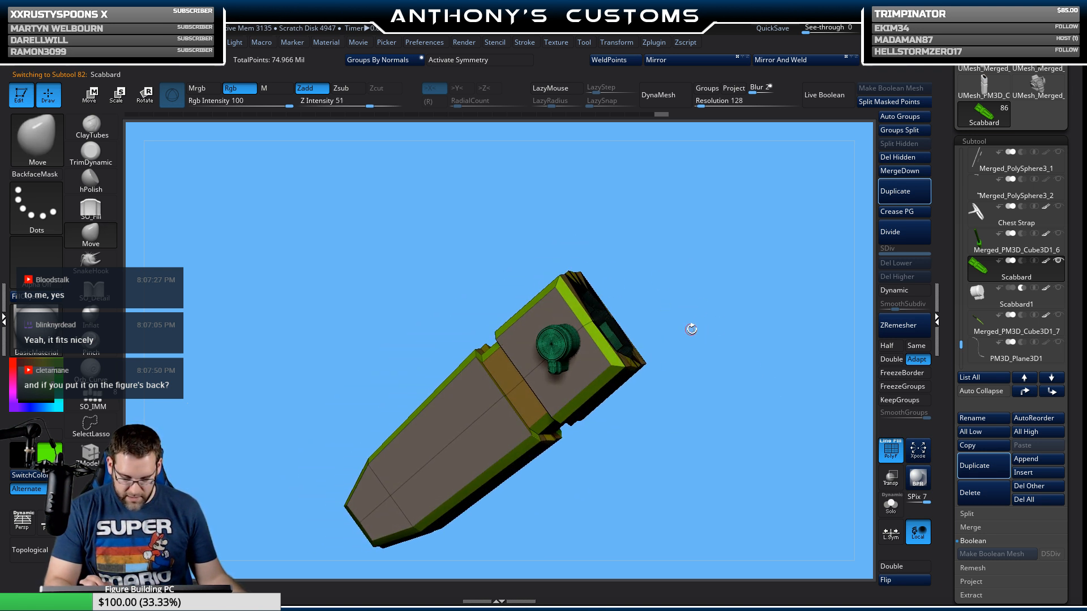
Step: Hide the peg's polygroup so that only the scabbard body remains visible
key("ctrl+shift")
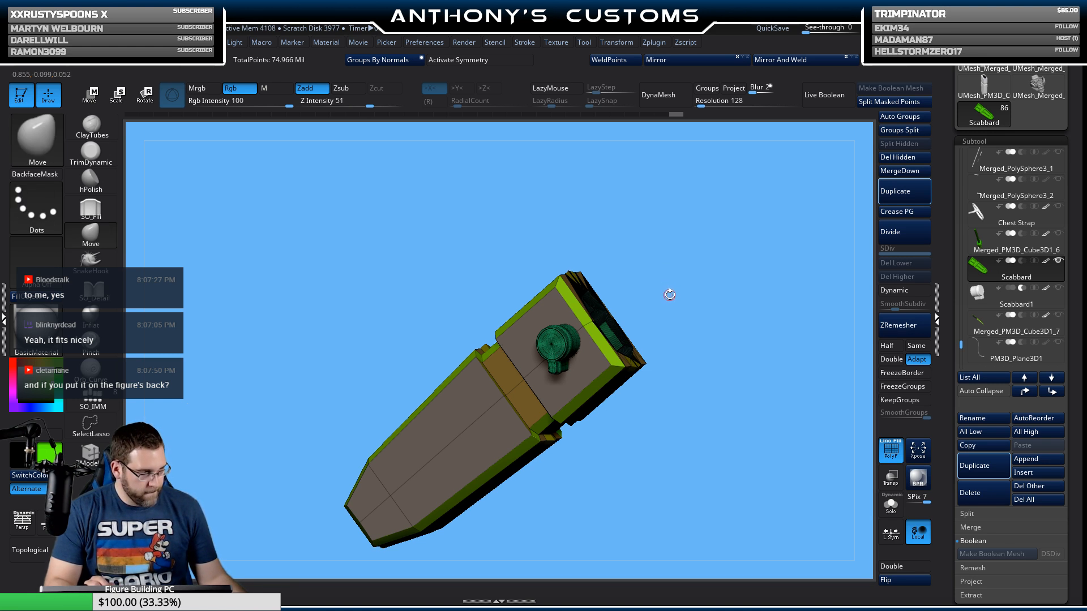
left_click(552, 344, "ctrl+shift")
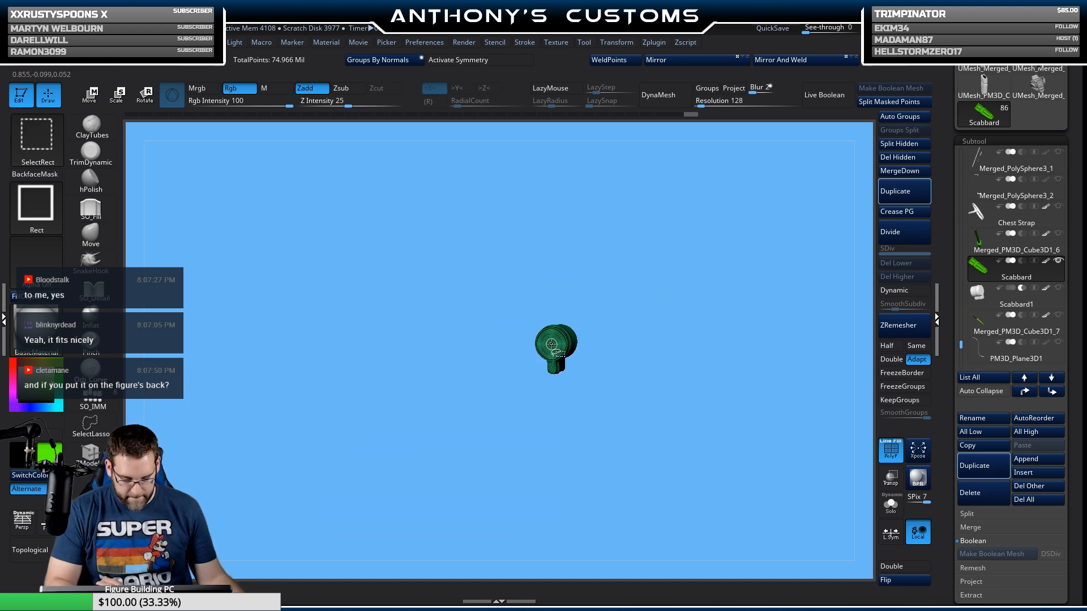
left_click(709, 339, "ctrl+shift")
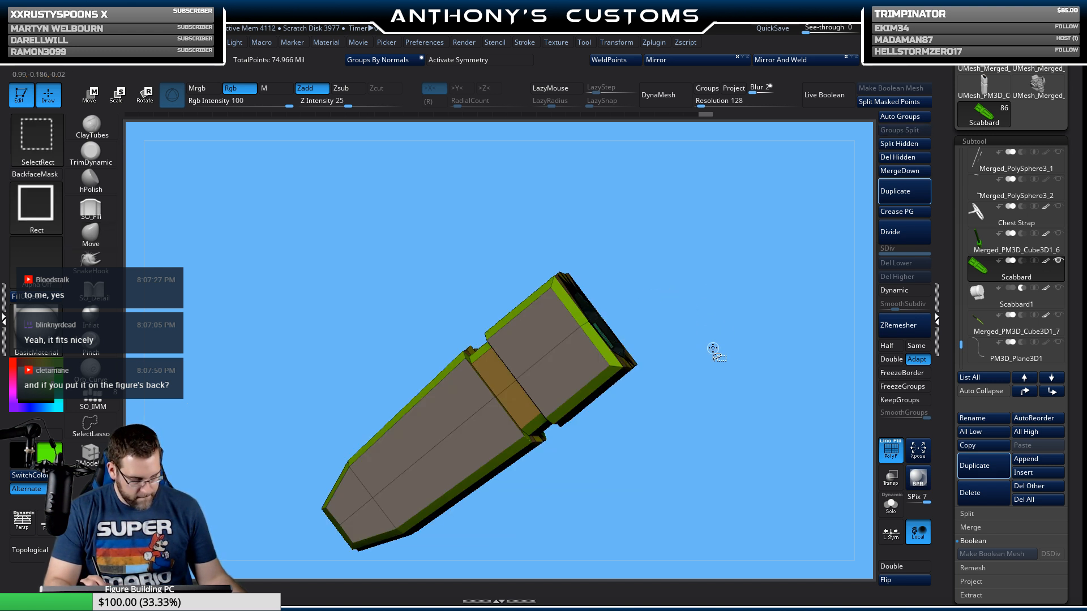
key("w")
left_click_drag(726, 332, 673, 336)
left_click_drag(573, 444, 572, 404)
key("ctrl+z")
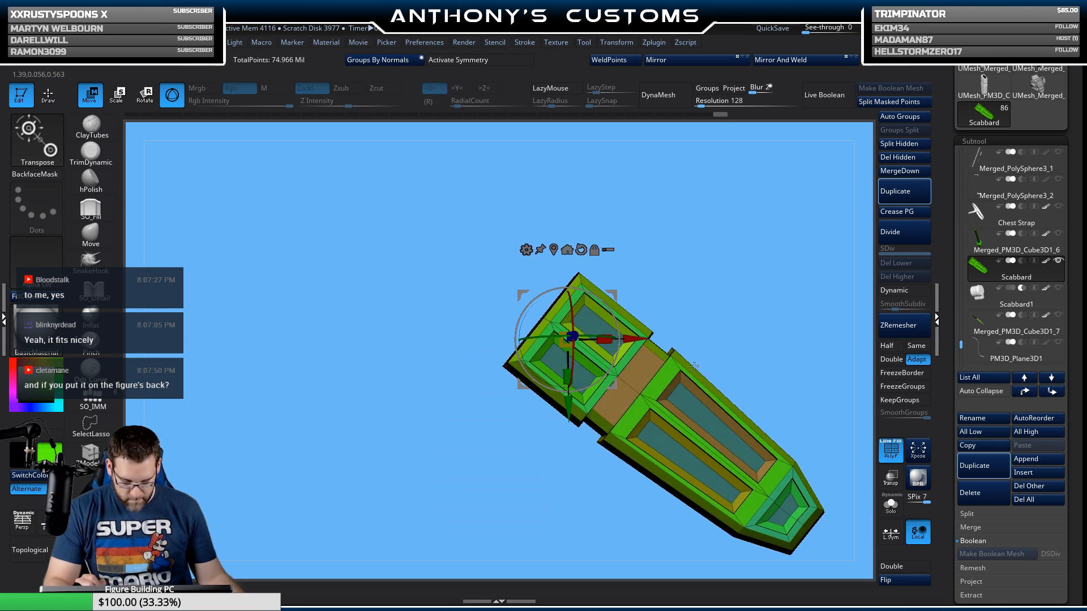
left_click_drag(612, 352, 612, 358)
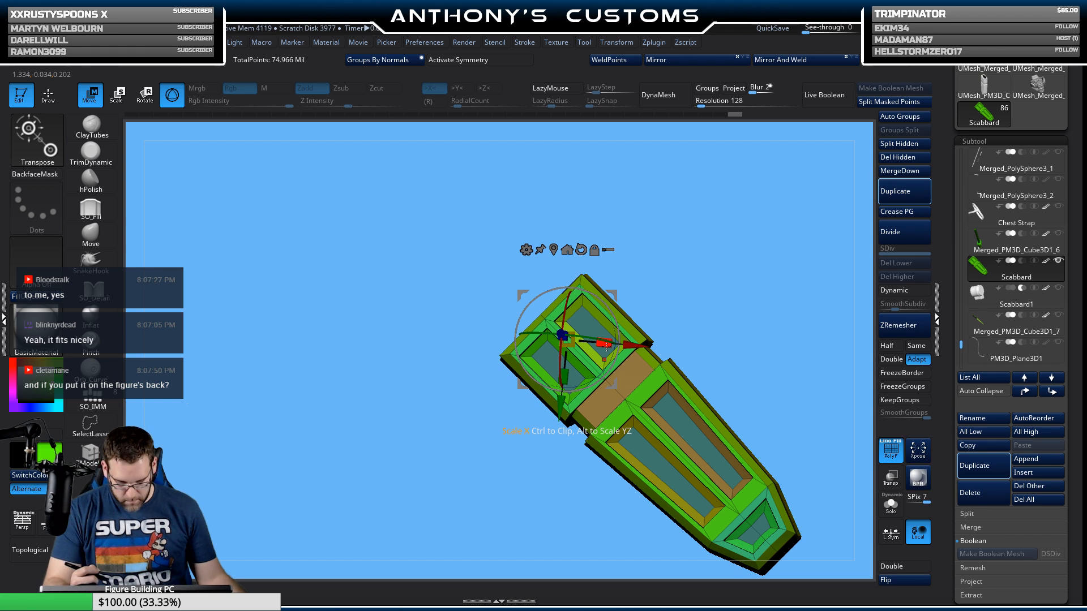
key("q")
Step: Mask the scabbard body and unhide its peg, leaving the peg unmasked
left_click_drag(718, 341, 758, 328)
key("ctrl")
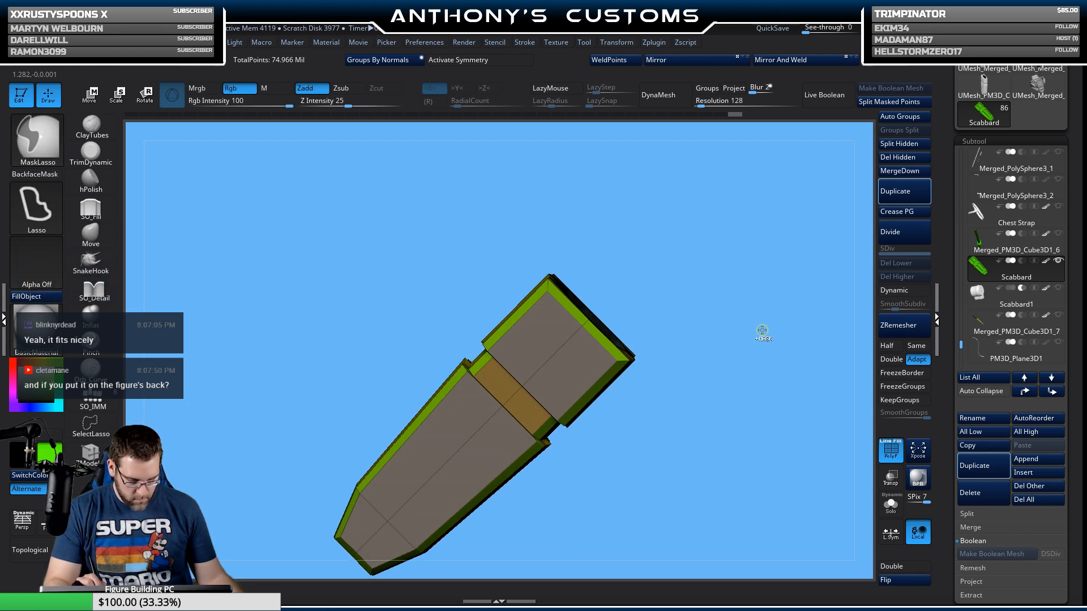
left_click(763, 332, "ctrl")
left_click(765, 335, "ctrl+shift")
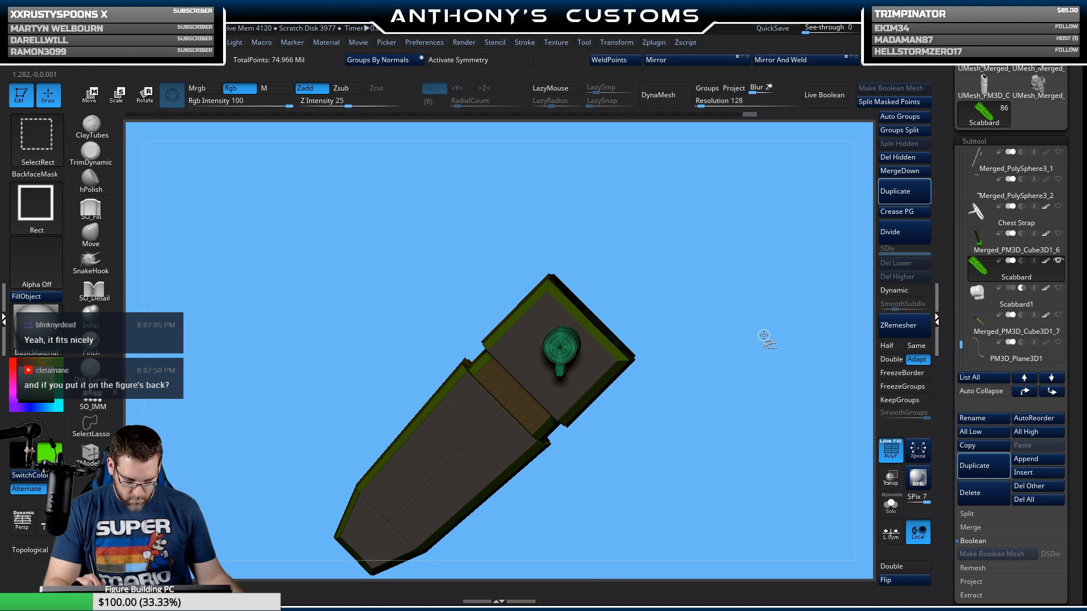
Step: Nudge the scabbard's peg slightly along the Y axis and clear the mask from the scabbard body
left_click_drag(749, 351, 755, 333)
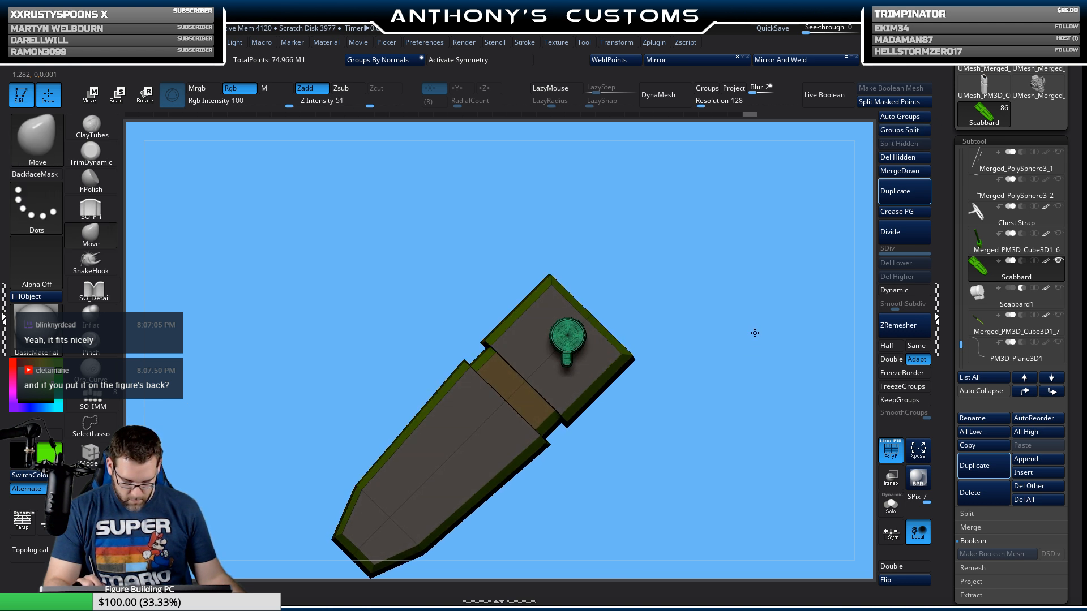
key("w")
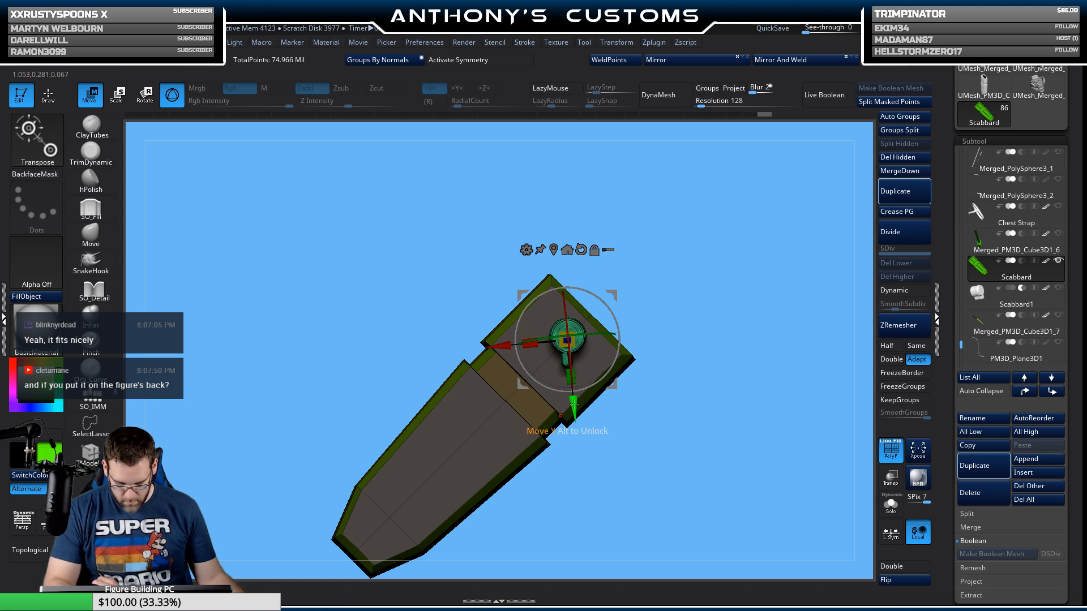
left_click_drag(574, 403, 573, 401)
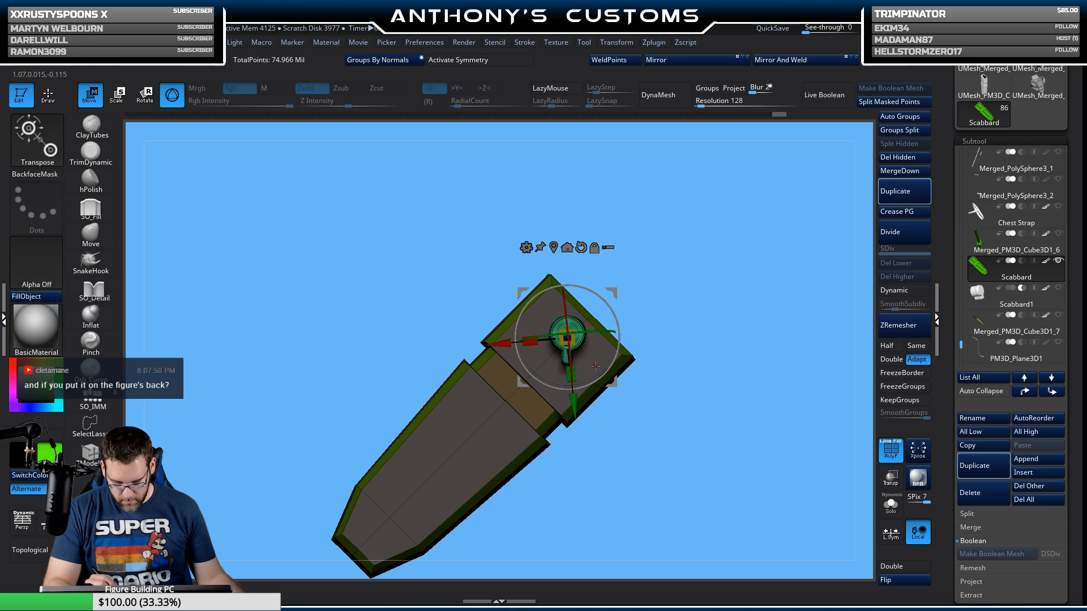
key("q")
left_click_drag(772, 343, 720, 296)
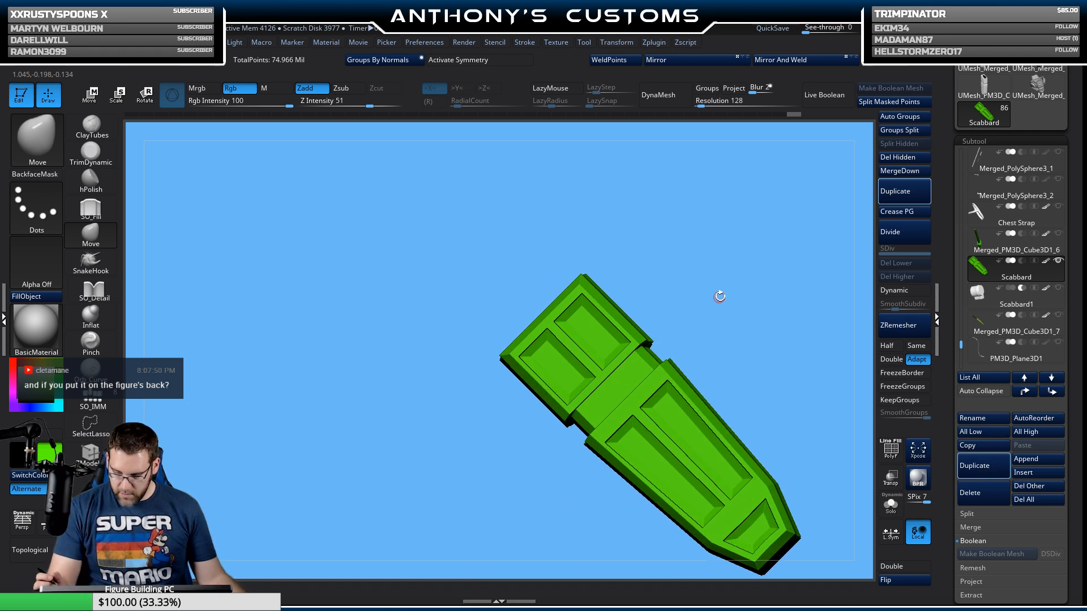
Step: Show every subtool again and frame the complete armored figure with all its weapons
key("shift")
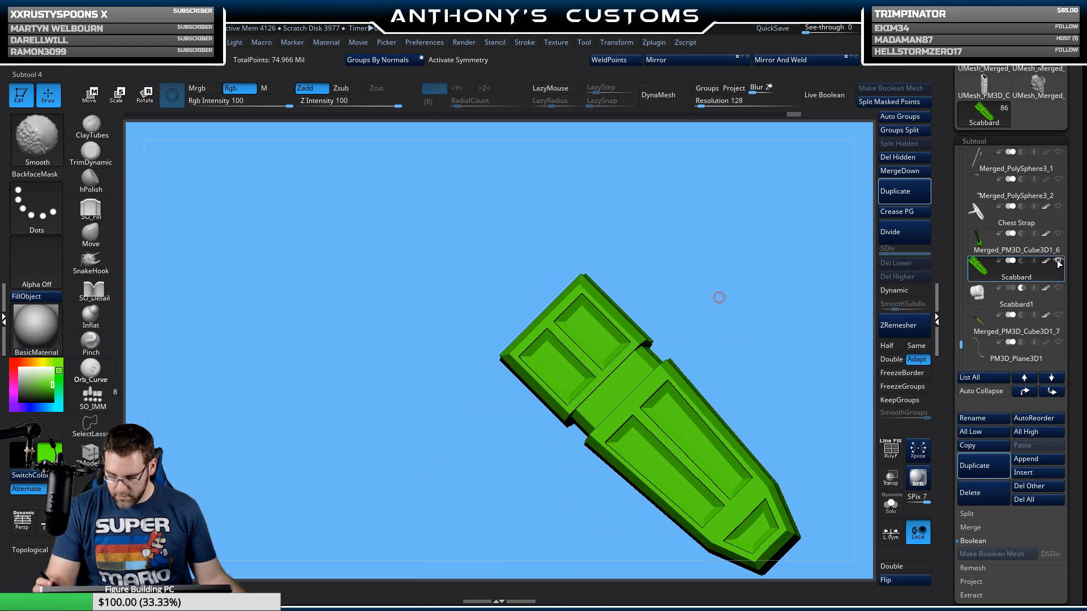
left_click(1059, 264)
left_click(1061, 263)
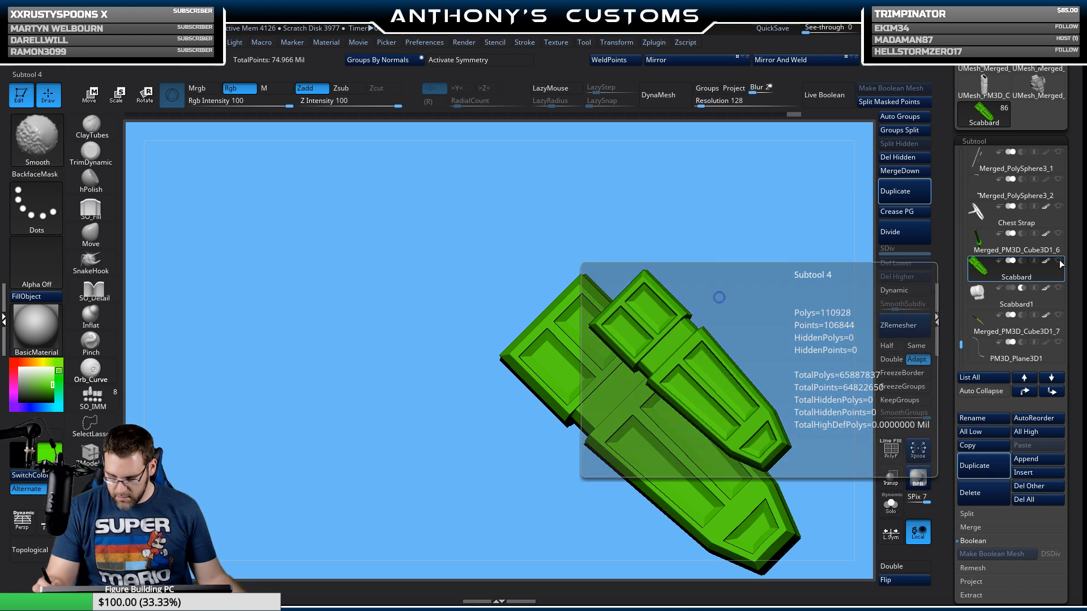
left_click(1063, 263)
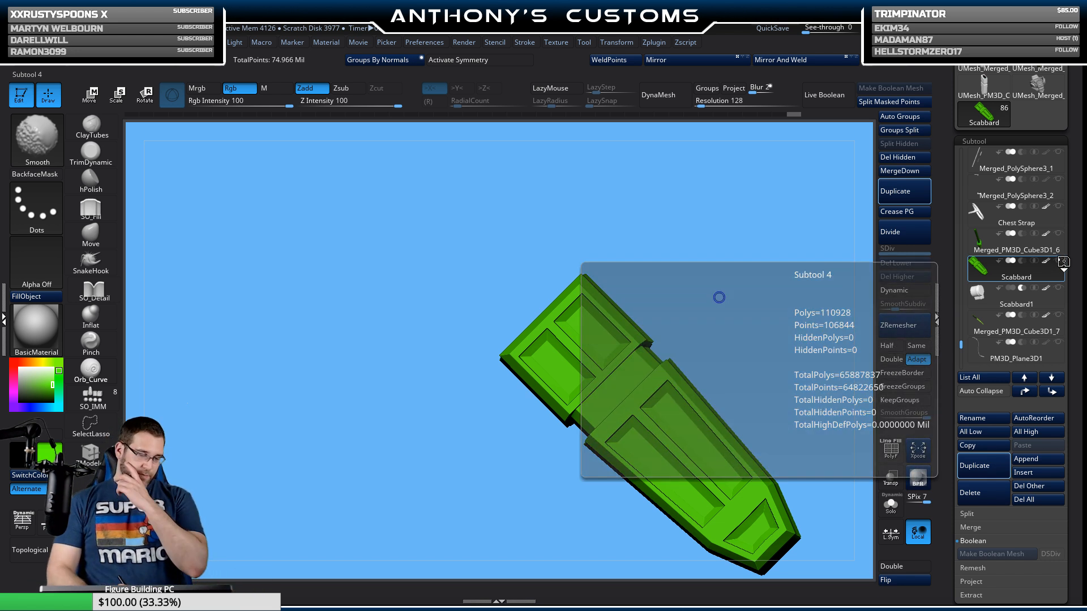
left_click(1064, 263, "shift")
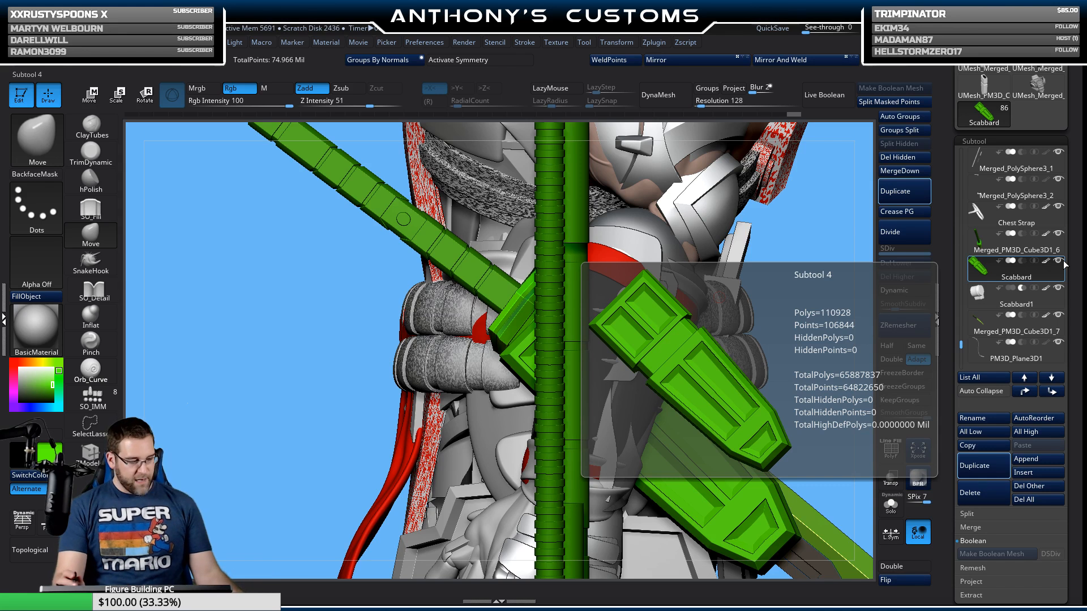
key("f")
key("f")
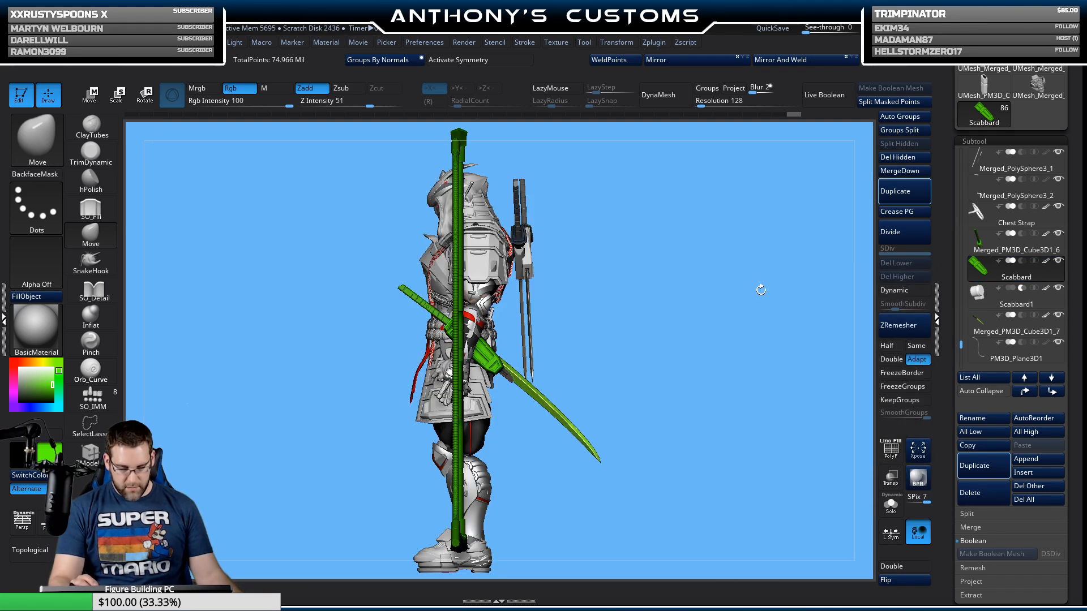
left_click_drag(716, 351, 732, 353)
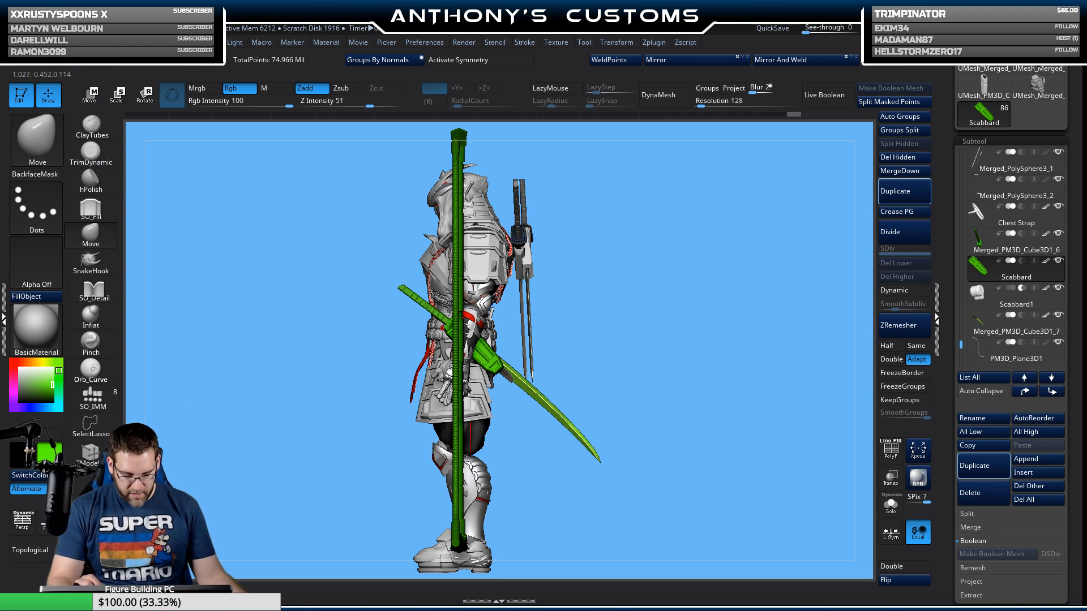
Step: Select the waist sword's handle and shift it slightly so that it lines up with the scabbard, checking from the side and front
left_click(435, 311, "alt")
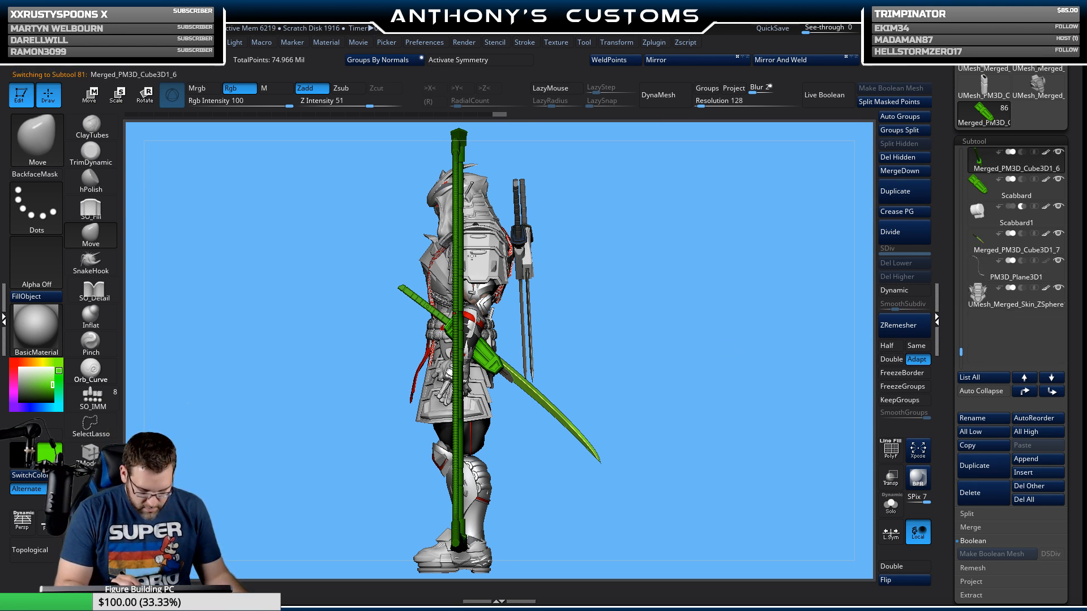
key("w")
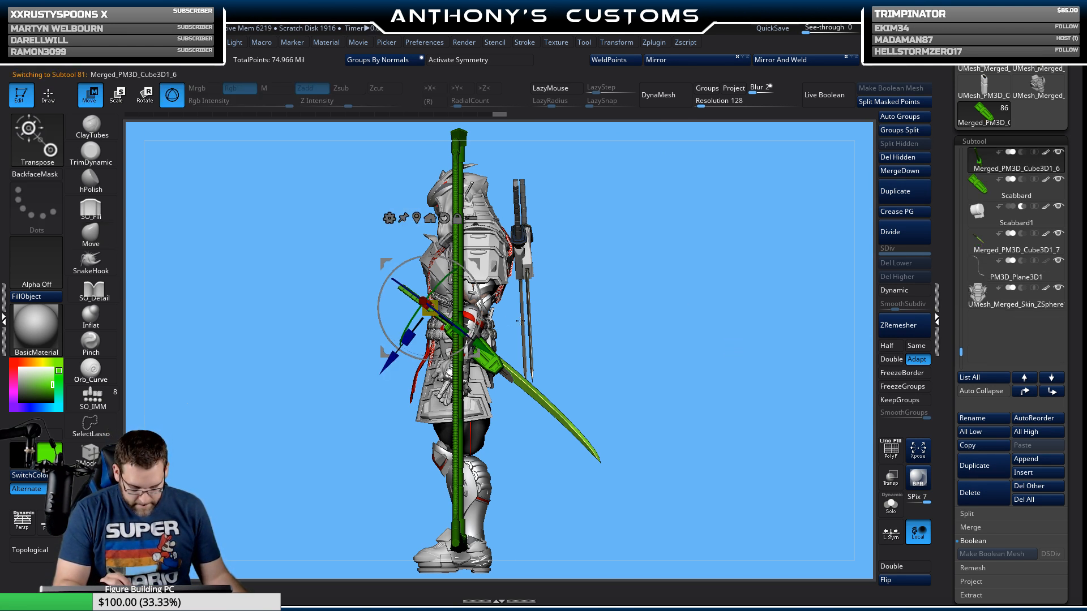
left_click_drag(611, 298, 628, 301)
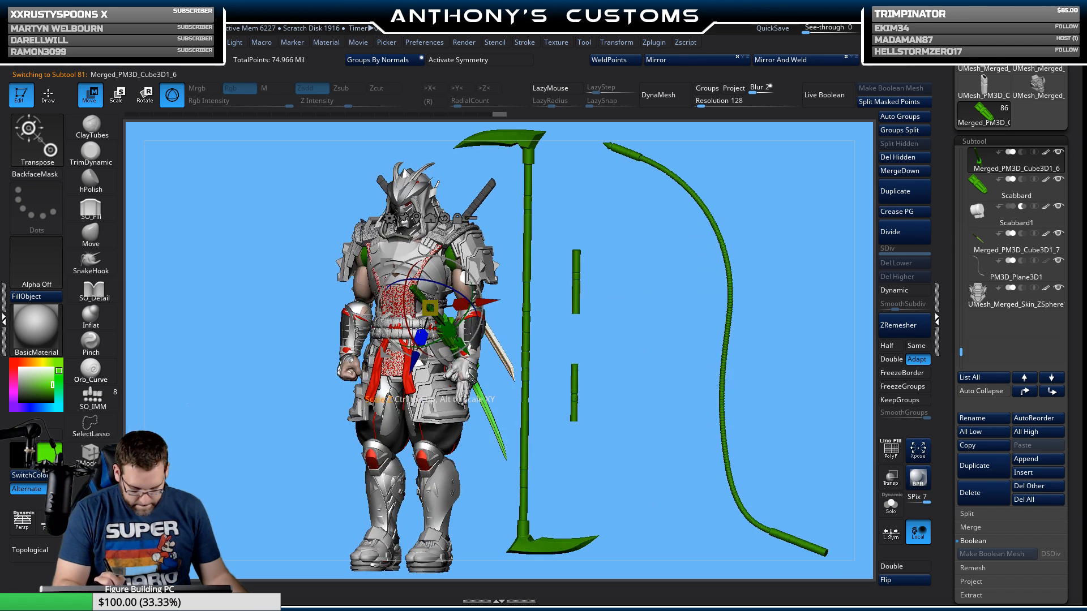
left_click_drag(407, 326, 406, 323)
left_click_drag(654, 243, 639, 246)
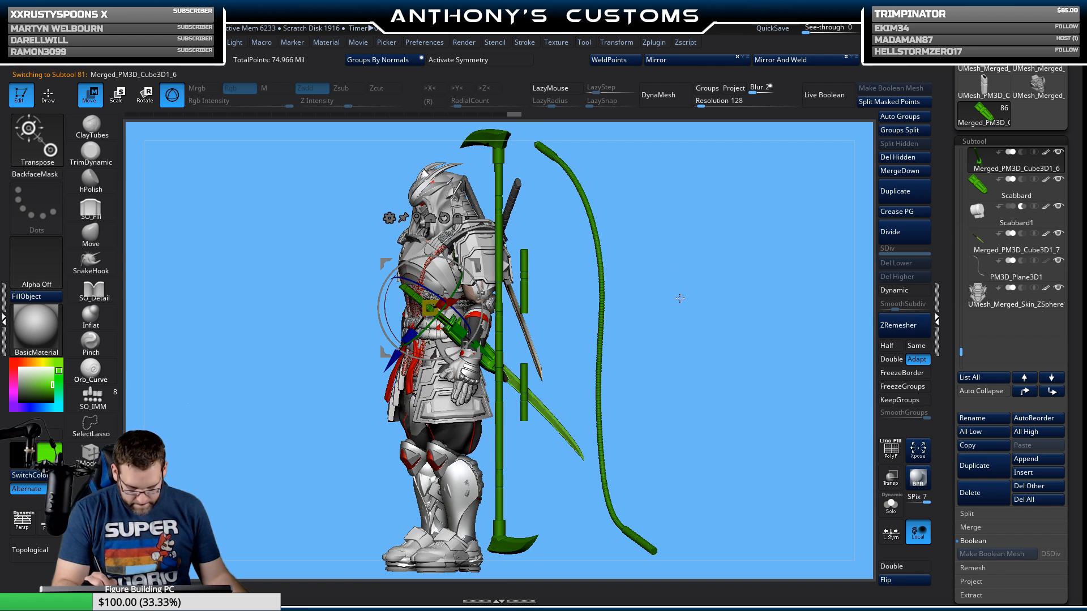
left_click_drag(680, 298, 681, 319, "alt")
left_click_drag(424, 354, 448, 351)
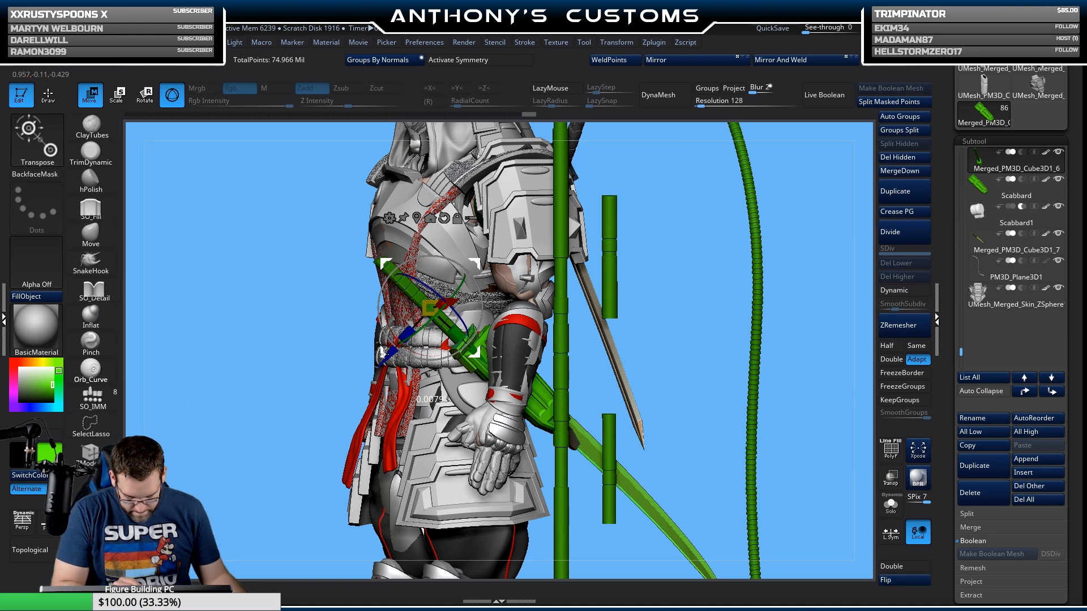
left_click_drag(383, 354, 389, 347)
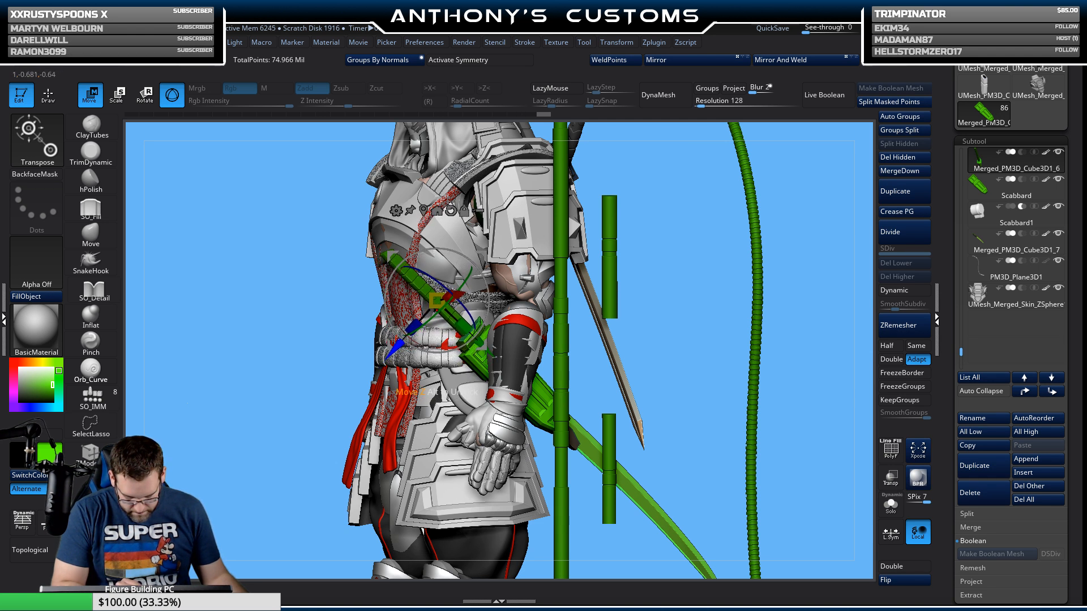
left_click_drag(708, 272, 799, 270)
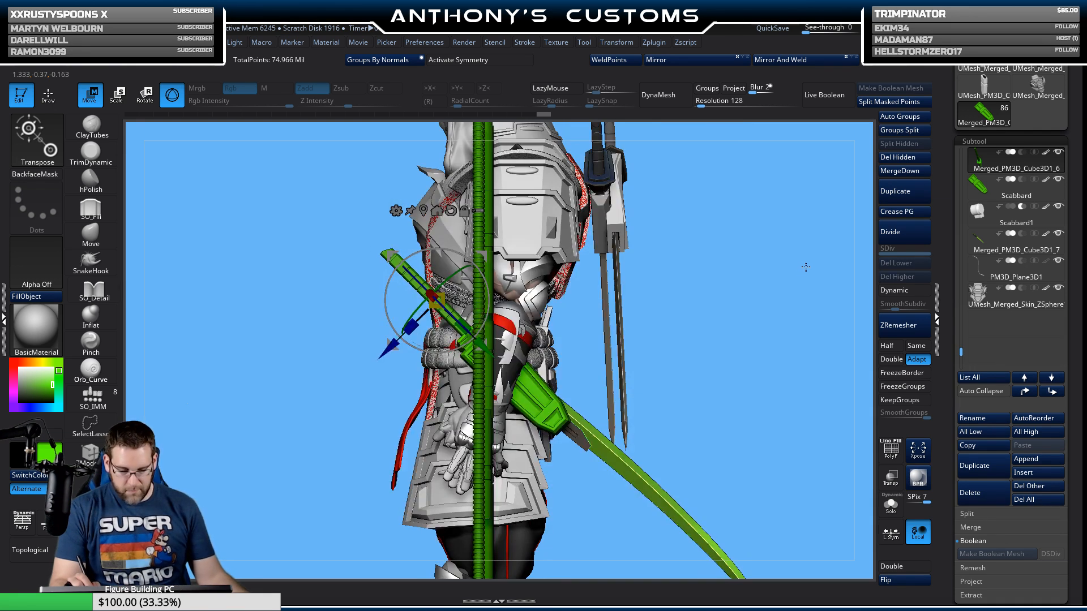
left_click_drag(757, 328, 770, 303)
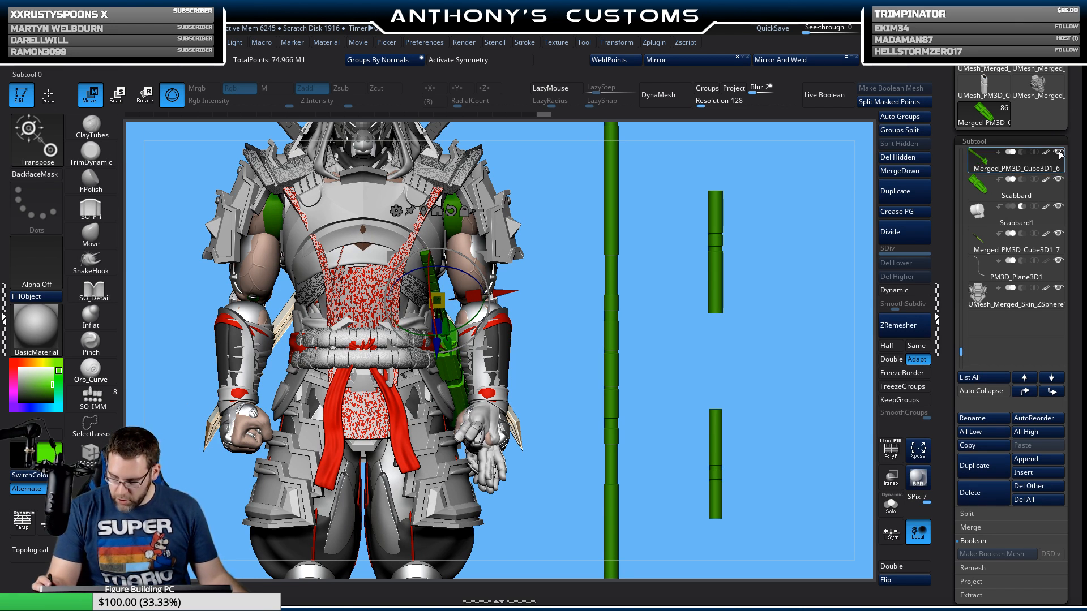
Step: Hide all other subtools, select the Scabbard1 cutter, and show the red robe with the waist ropes
mouse_move(1059, 153)
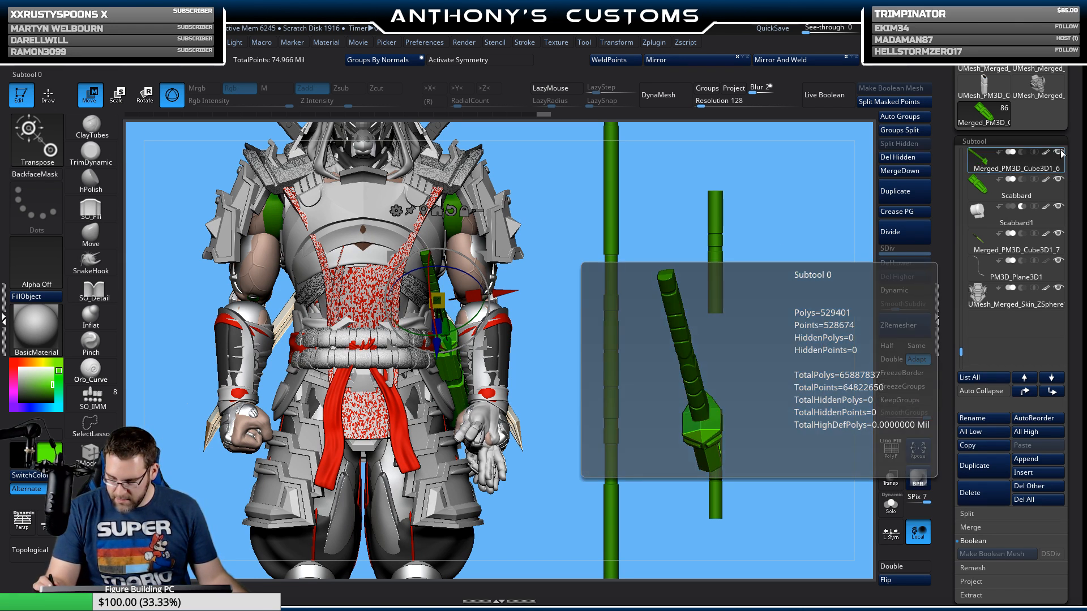
left_click(1058, 153)
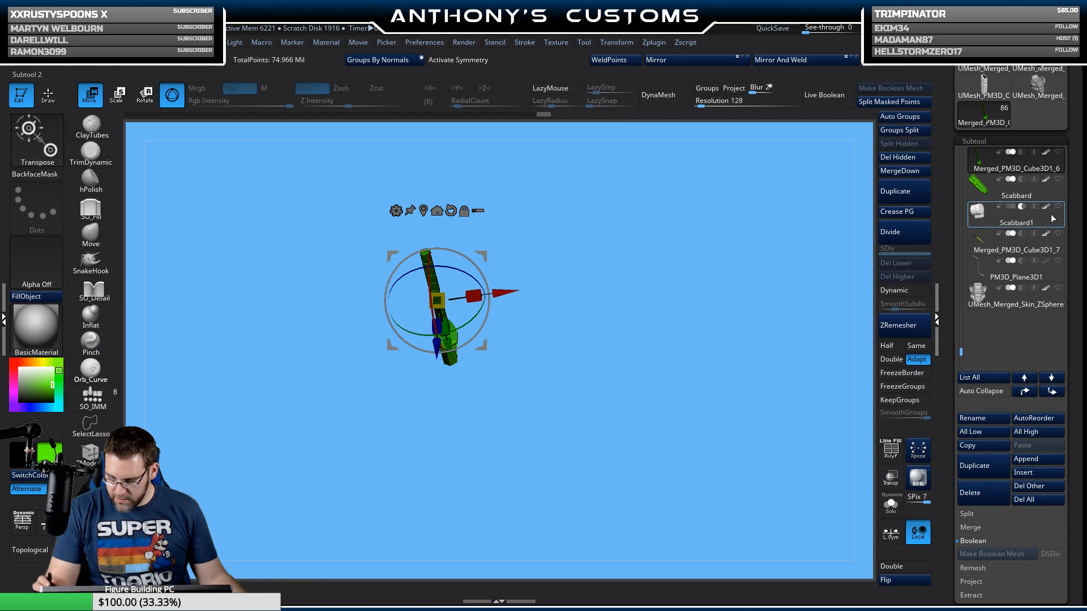
mouse_move(1045, 219)
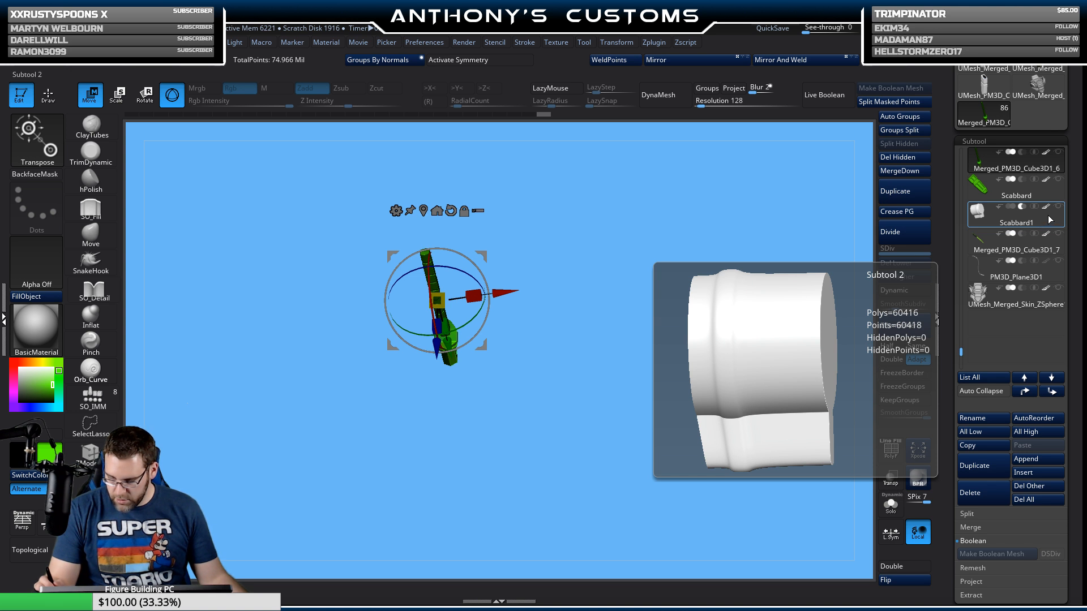
left_click(1044, 220)
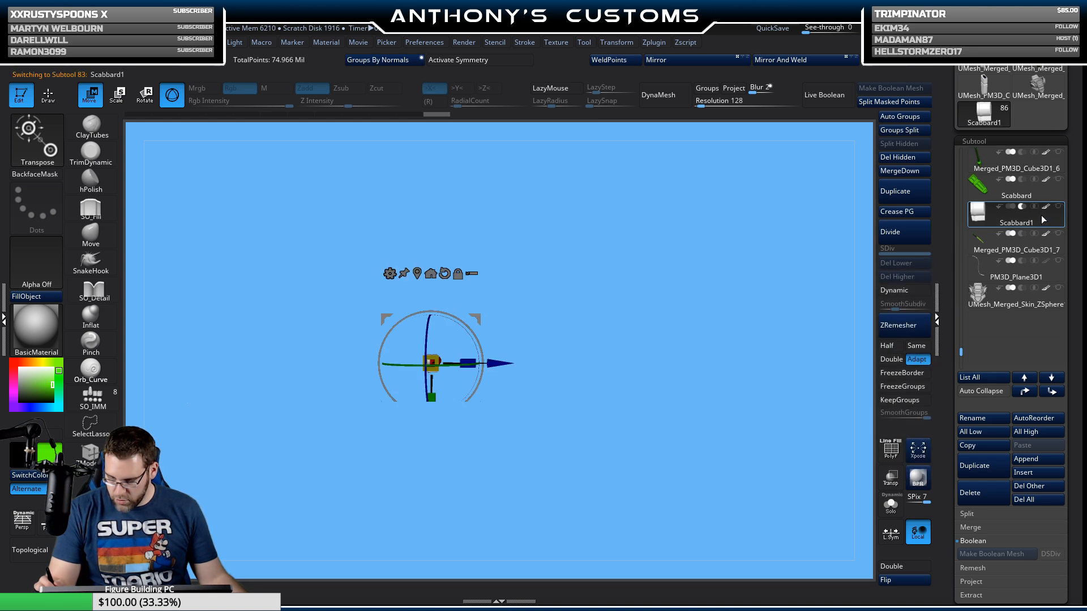
left_click_drag(961, 353, 967, 234)
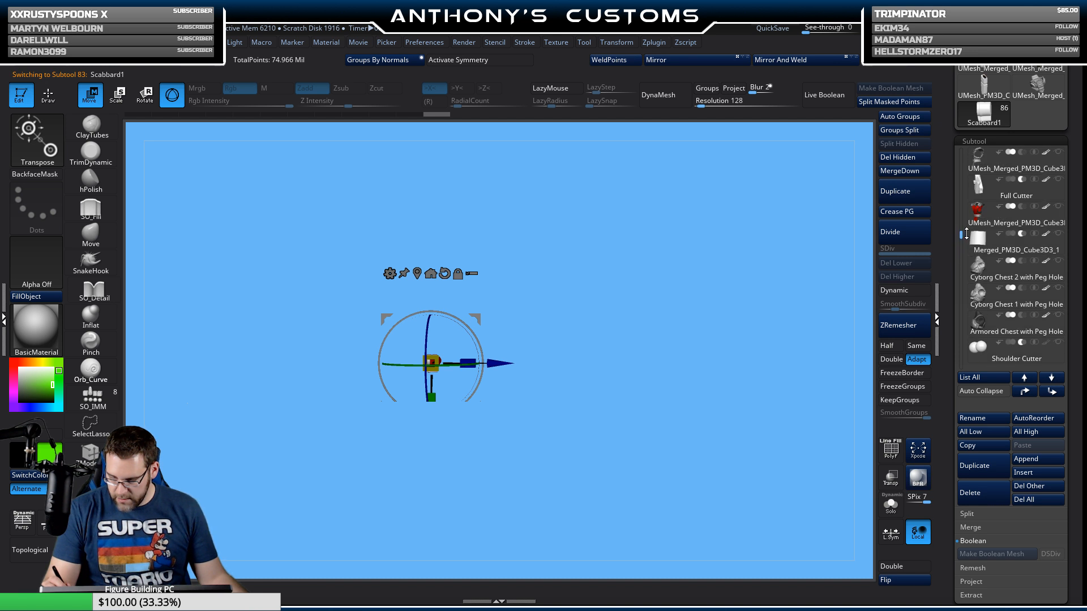
left_click(1058, 206)
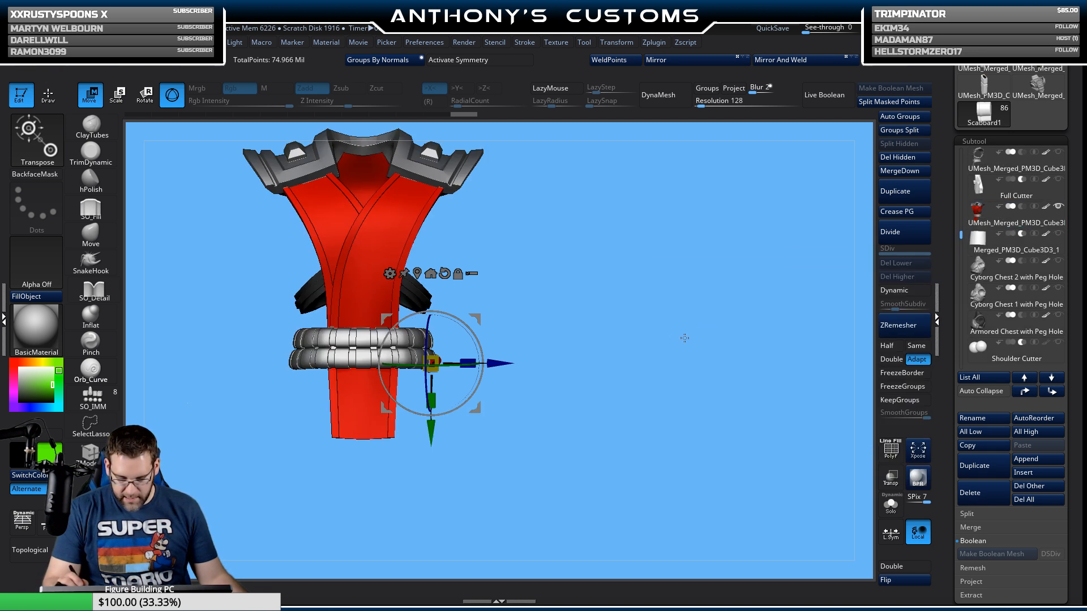
Step: Select the red robe and examine its polygroups and the peg area on the side of its waist ropes
key("shift+f")
left_click(999, 217)
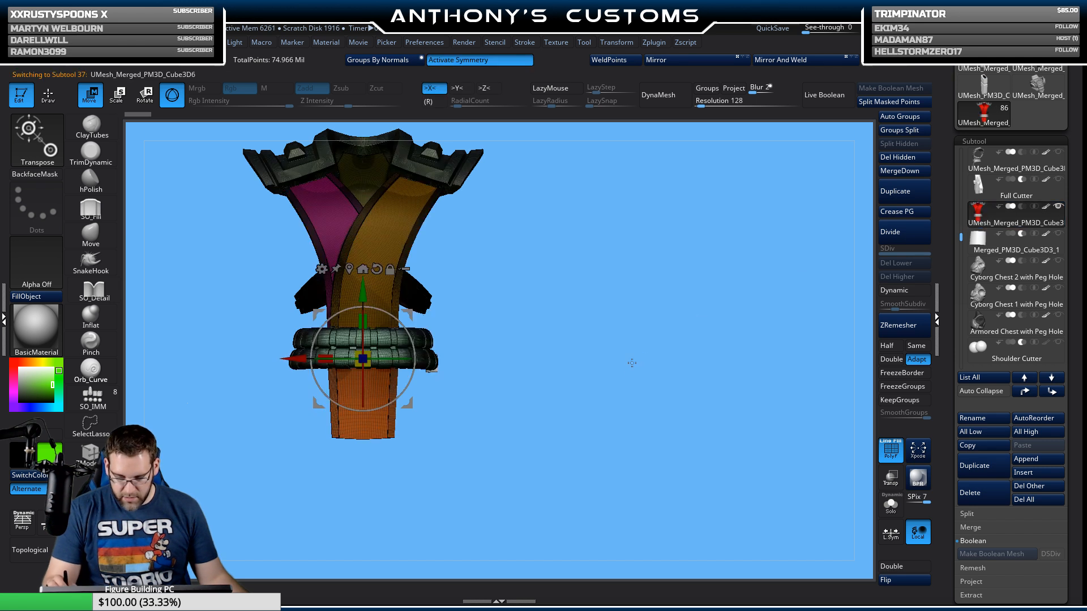
key("shift+f")
key("shift+f")
left_click_drag(618, 377, 651, 447)
key("shift+f")
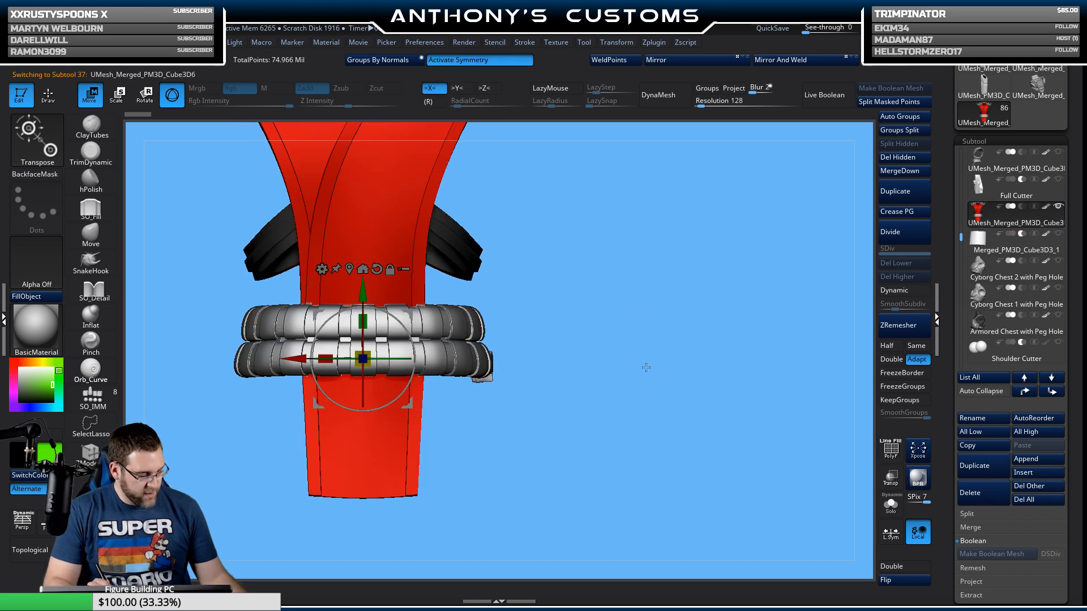
left_click_drag(646, 366, 638, 420, "alt")
key("shift+f")
key("shift+f")
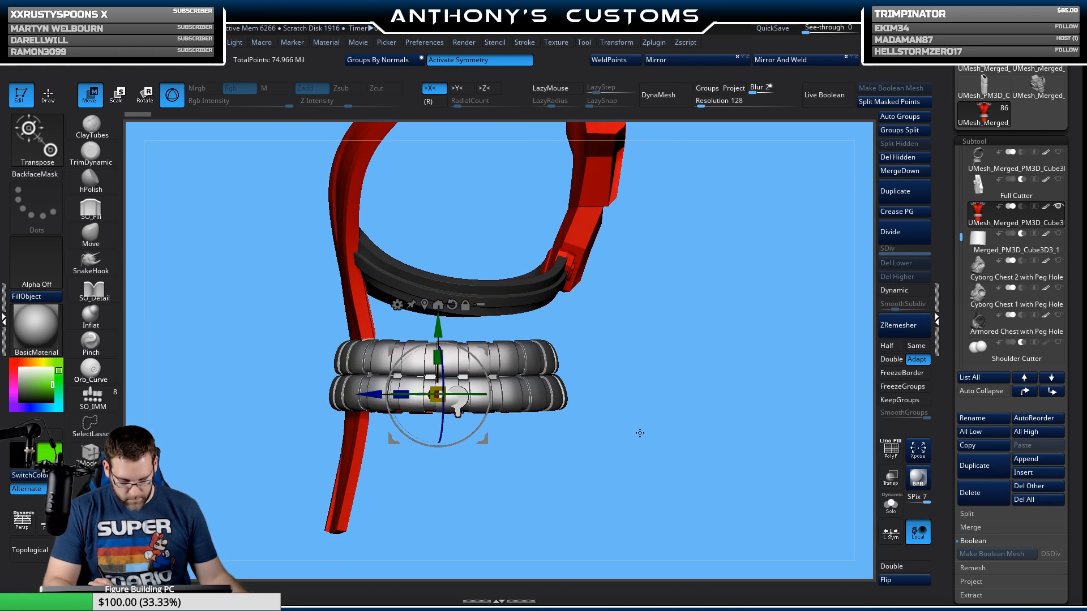
Step: Select the Scabbard1 cutter, move it up between the two waist ropes, and turn it slightly to follow their curve
left_click_drag(961, 237, 961, 347)
left_click(1000, 249)
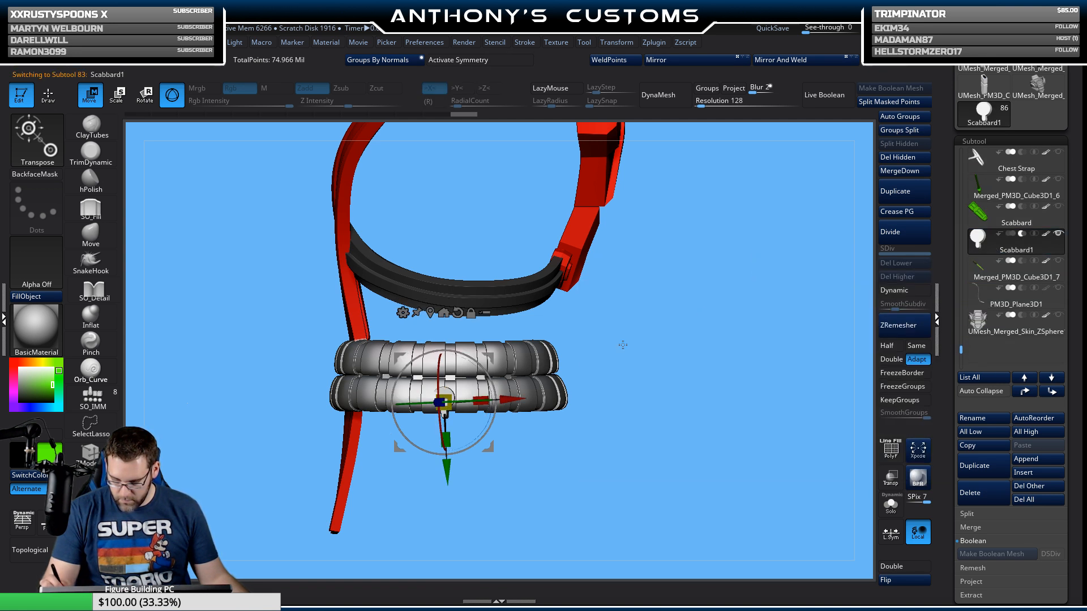
left_click_drag(510, 399, 517, 399)
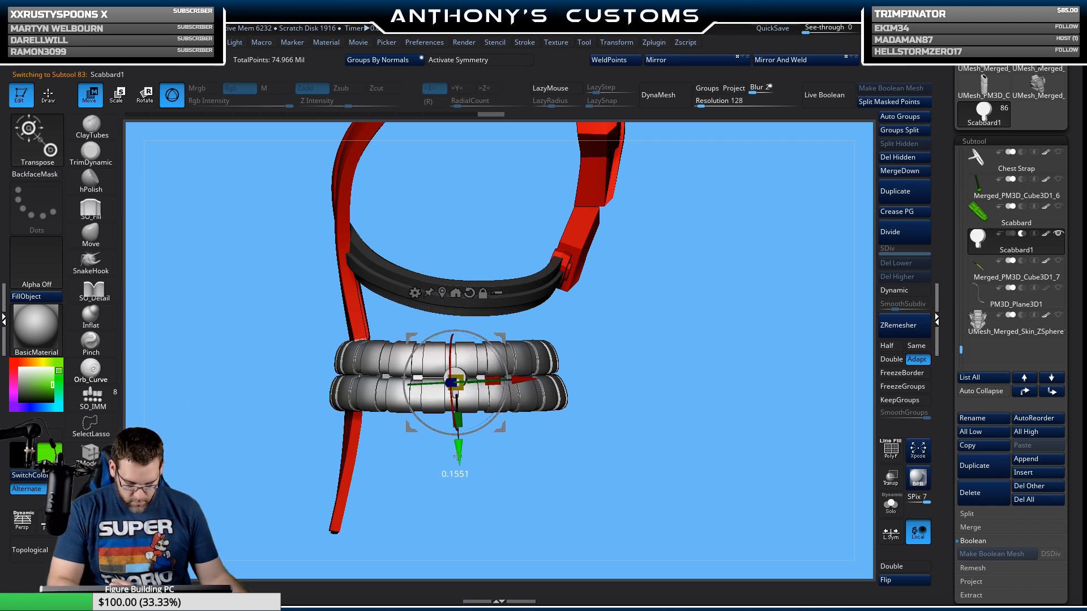
left_click_drag(457, 475, 605, 295)
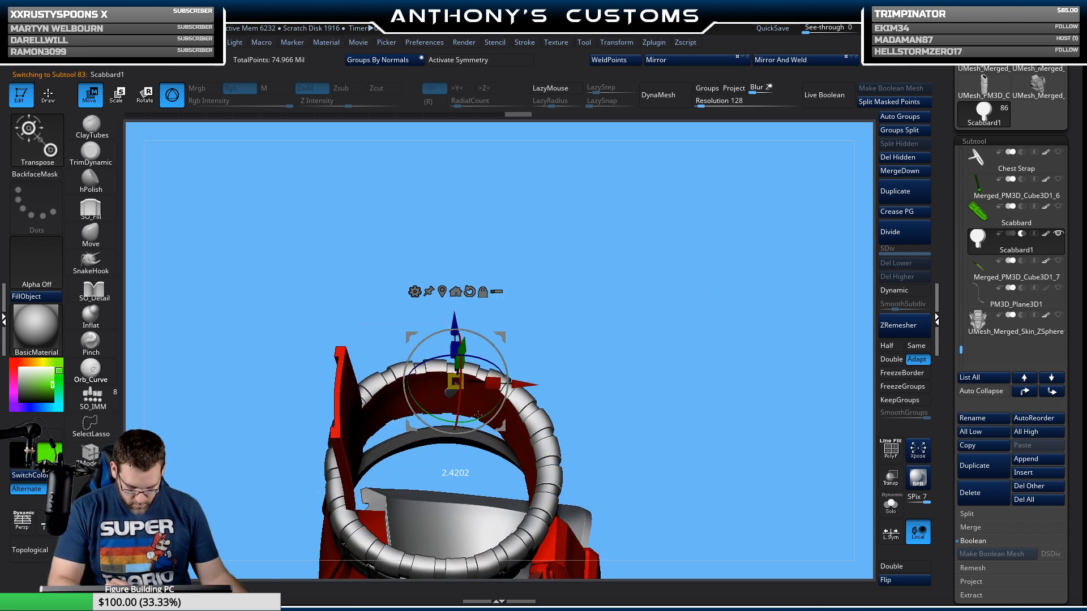
left_click_drag(477, 414, 476, 418)
left_click_drag(534, 346, 652, 349)
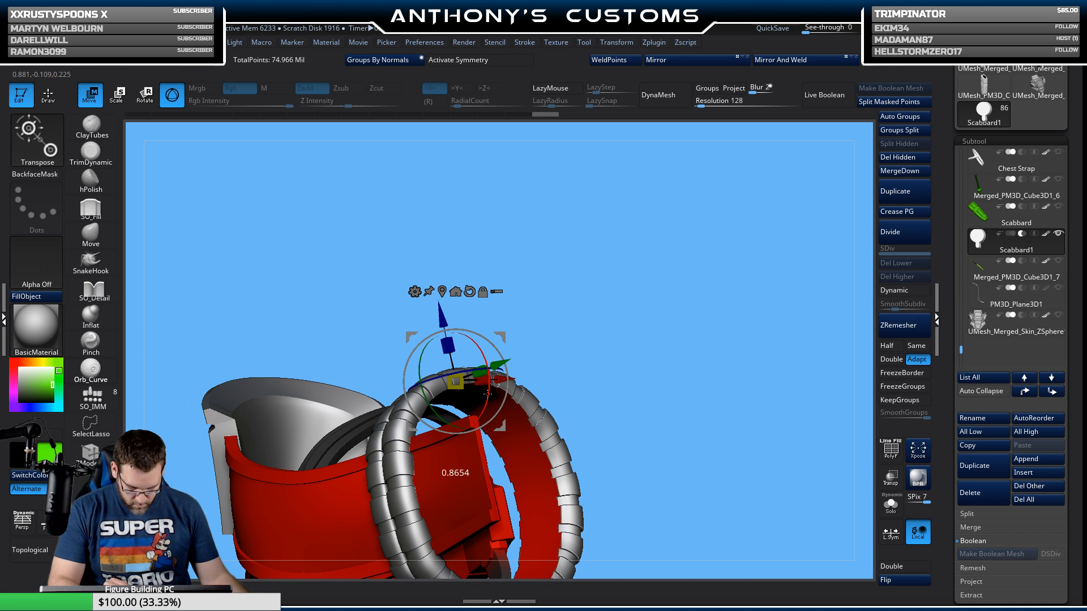
Step: Shift the Scabbard1 cutter along the X axis on the waist ropes and rotate it about 5.7 degrees to match their curve
left_click_drag(573, 308, 713, 417)
left_click_drag(680, 346, 574, 460, "alt")
left_click_drag(554, 359, 576, 358)
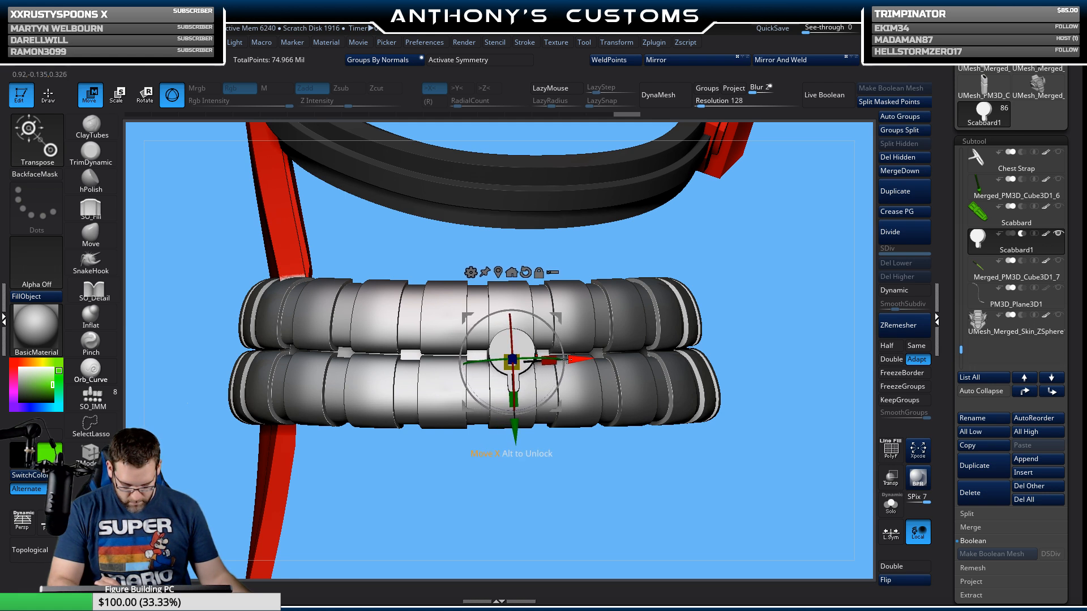
left_click_drag(586, 446, 641, 311)
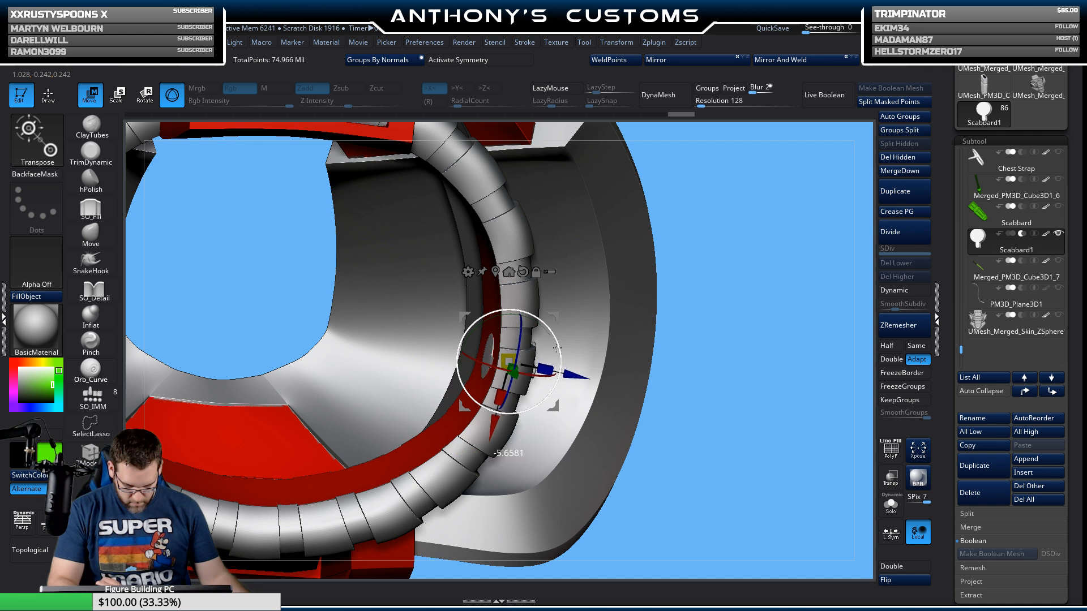
left_click_drag(558, 343, 691, 473)
Step: Using transparency to judge depth, move the Scabbard1 cutter slightly outward along Z and nudge it up along Y
left_click(891, 479)
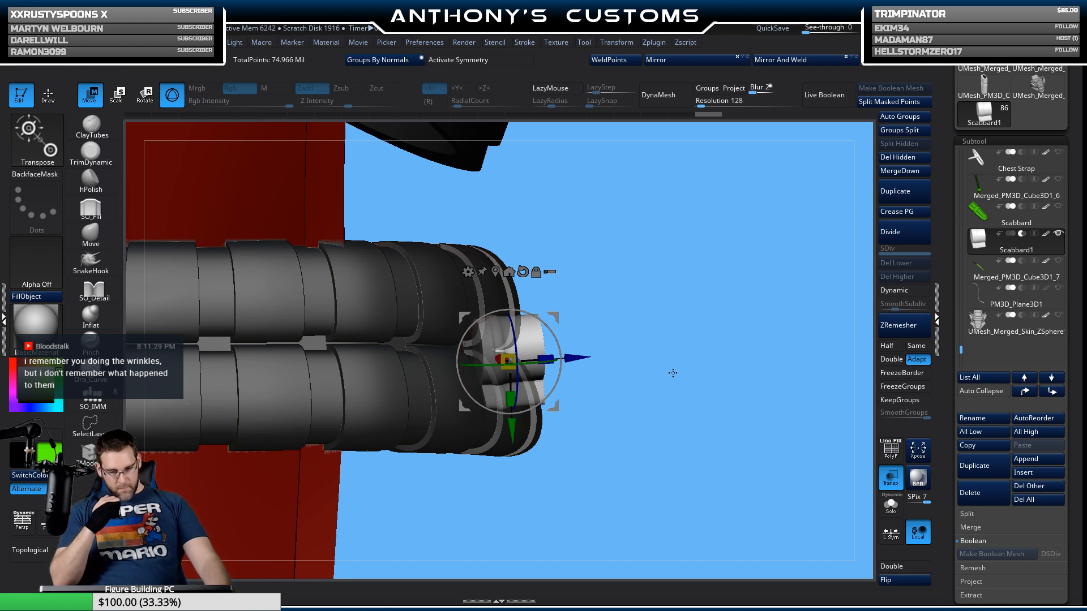
left_click_drag(676, 435, 672, 469)
left_click_drag(647, 423, 622, 491)
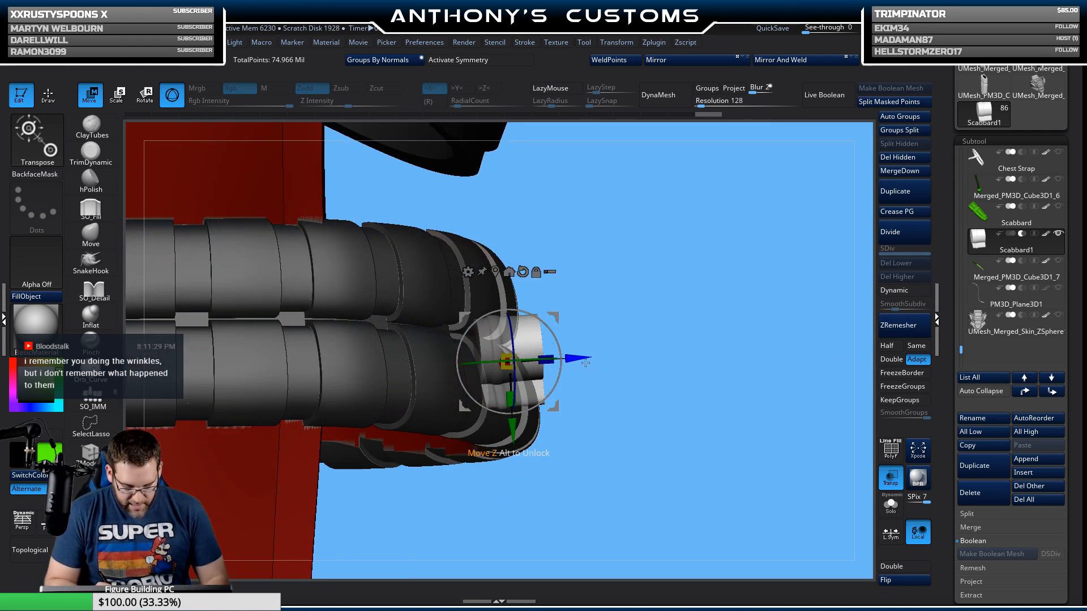
left_click_drag(579, 360, 589, 360)
left_click_drag(621, 457, 638, 344)
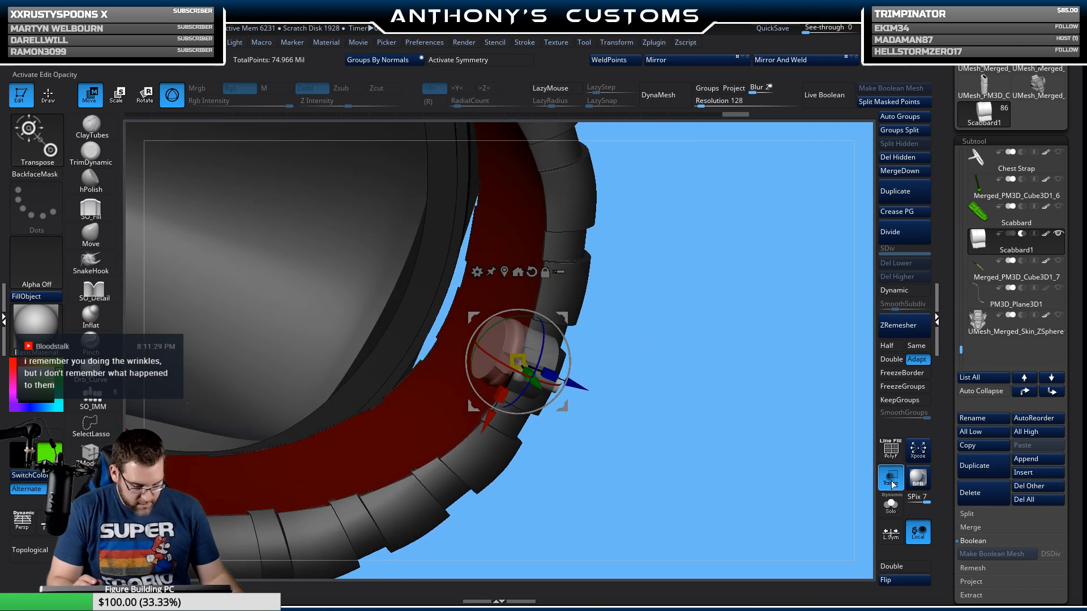
left_click_drag(664, 287, 606, 357)
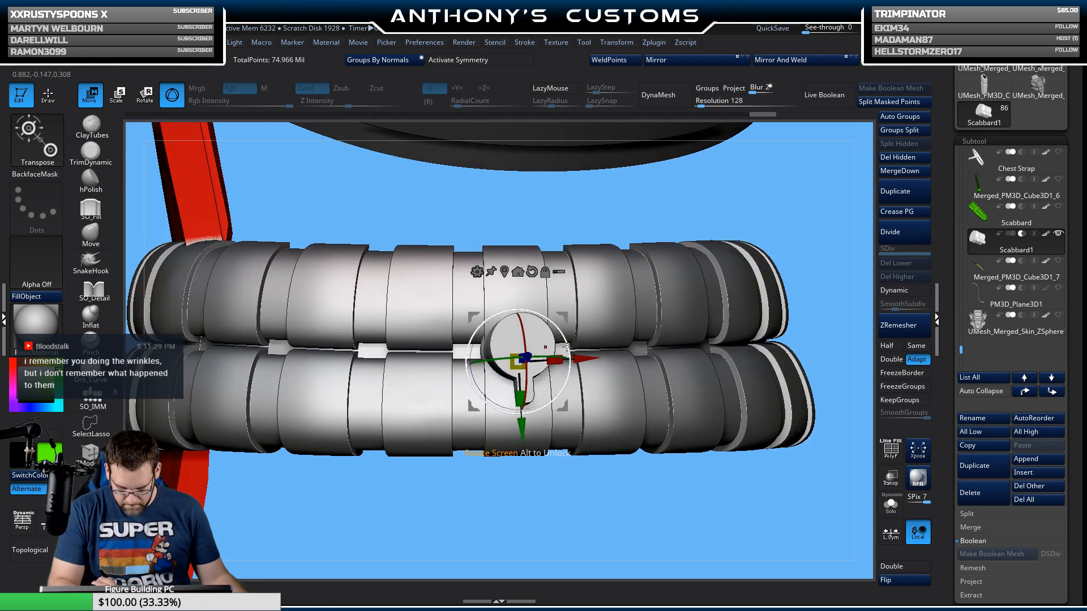
left_click_drag(522, 430, 521, 424)
left_click_drag(535, 464, 722, 320)
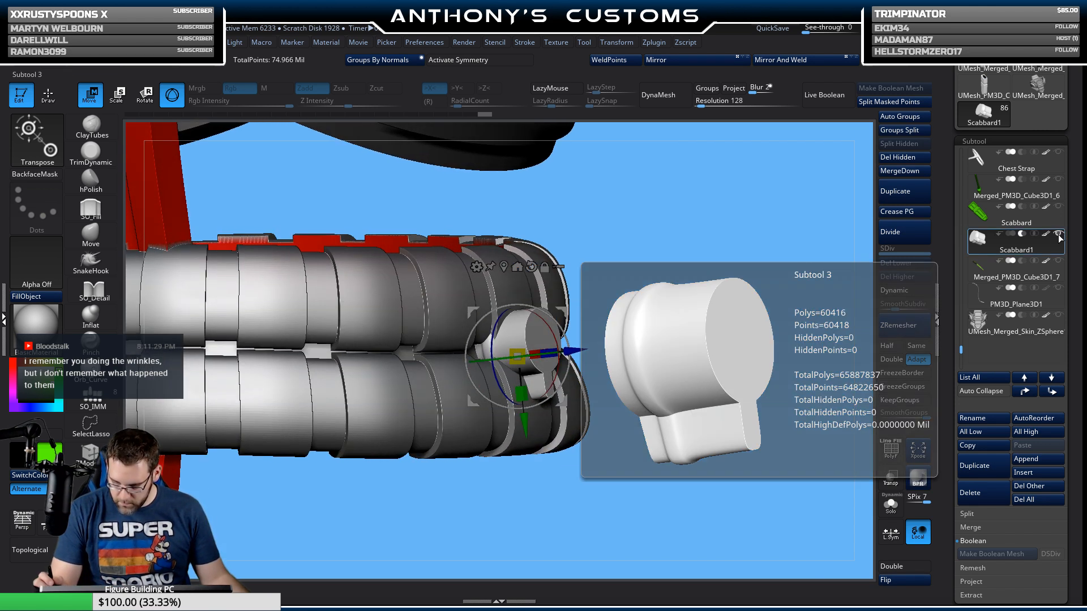
Step: Enable Live Boolean and inspect the cutter's keyhole cut in the side of the waist ropes
left_click(824, 97)
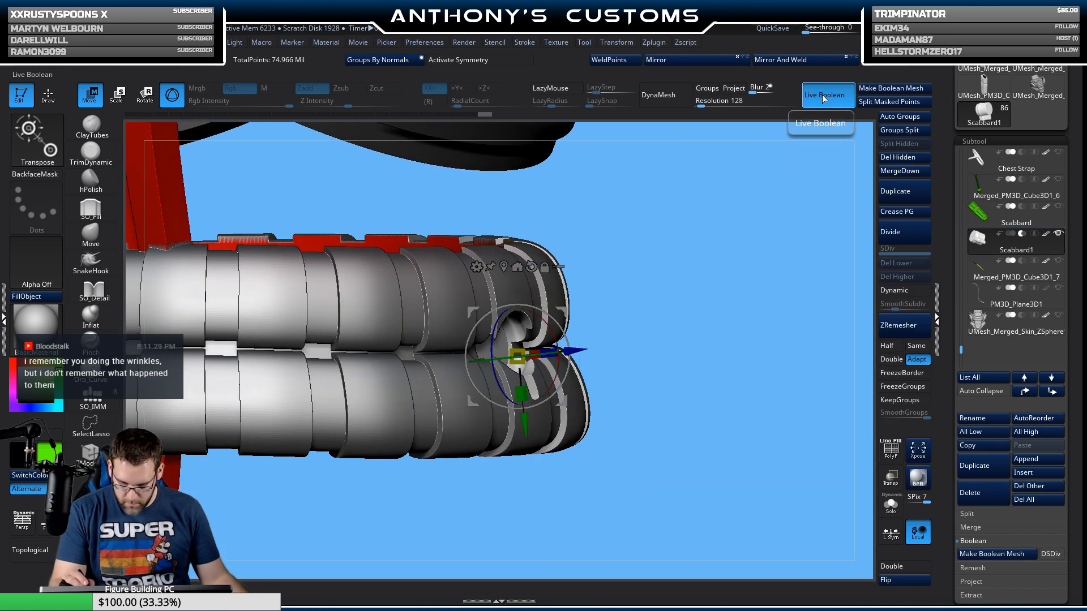
mouse_move(784, 243)
left_mouse_down()
mouse_move(715, 293)
mouse_move(788, 262)
left_mouse_up()
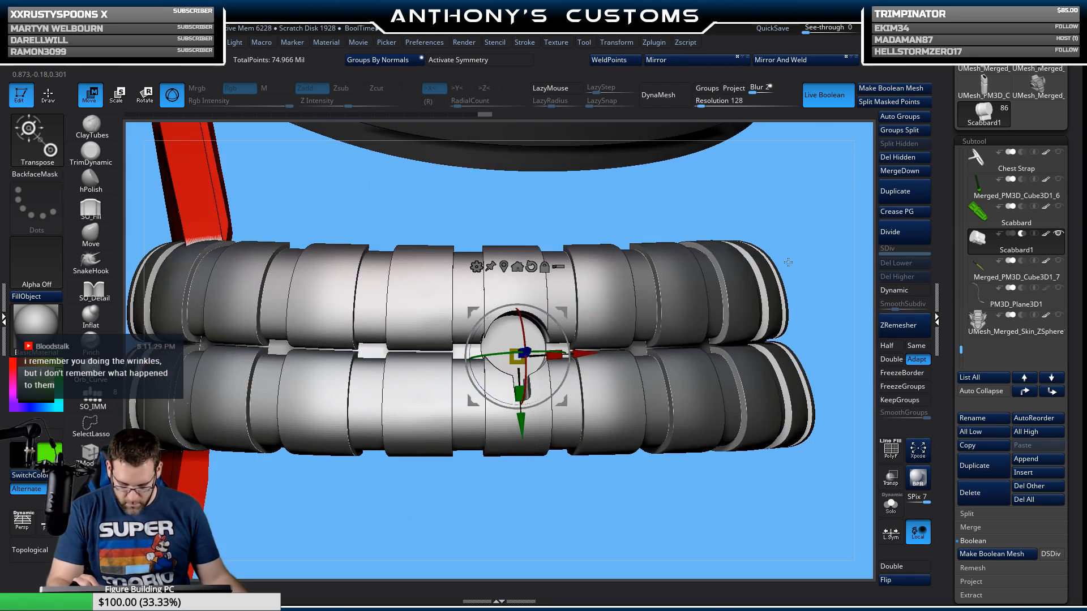
left_click_drag(770, 476, 727, 428, "alt")
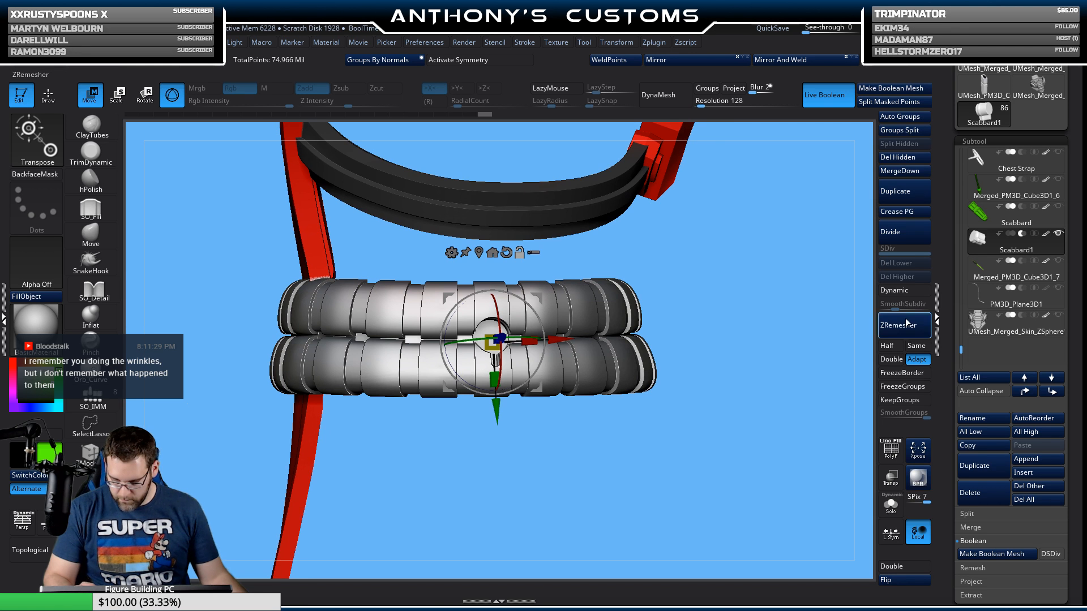
Step: Find the visible red robe part with waist ropes among the robe variants and make it the active subtool
left_click_drag(962, 348, 964, 260)
left_click_drag(964, 252, 962, 236)
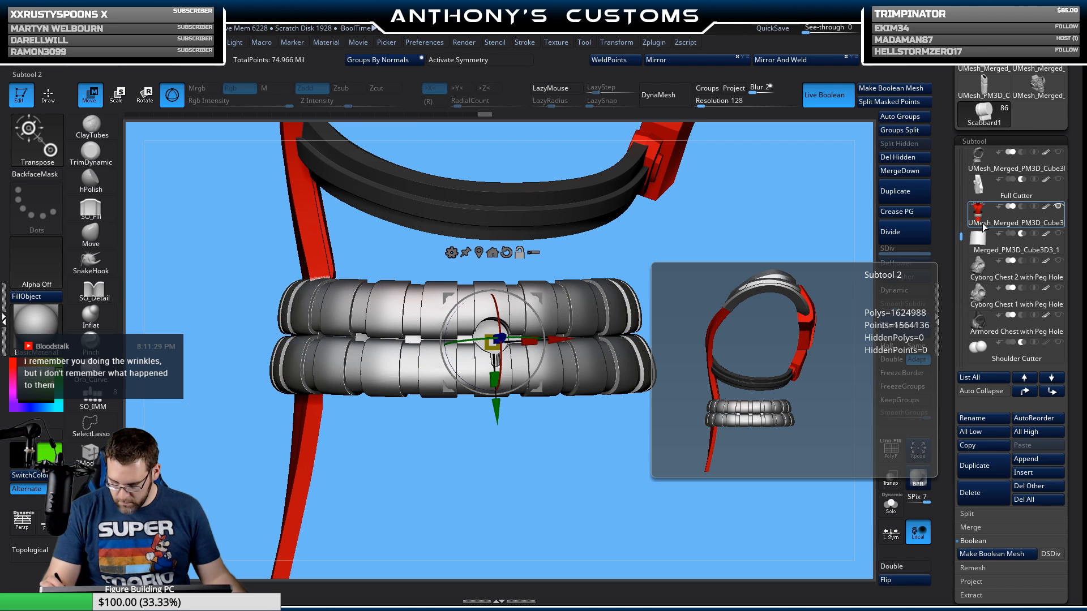
scroll(984, 226, "up", 3)
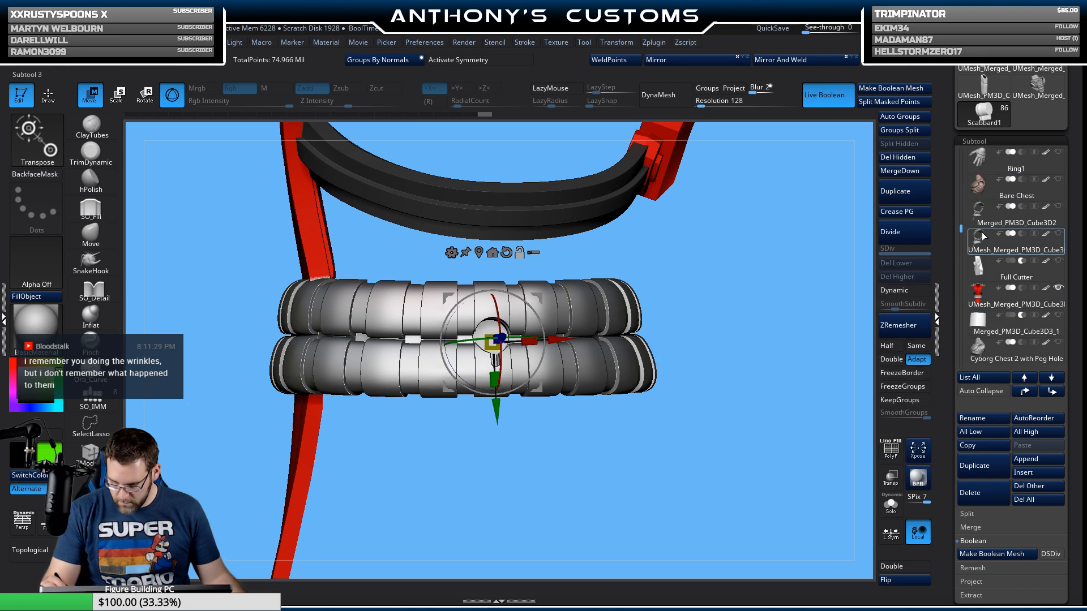
left_click_drag(640, 409, 774, 393)
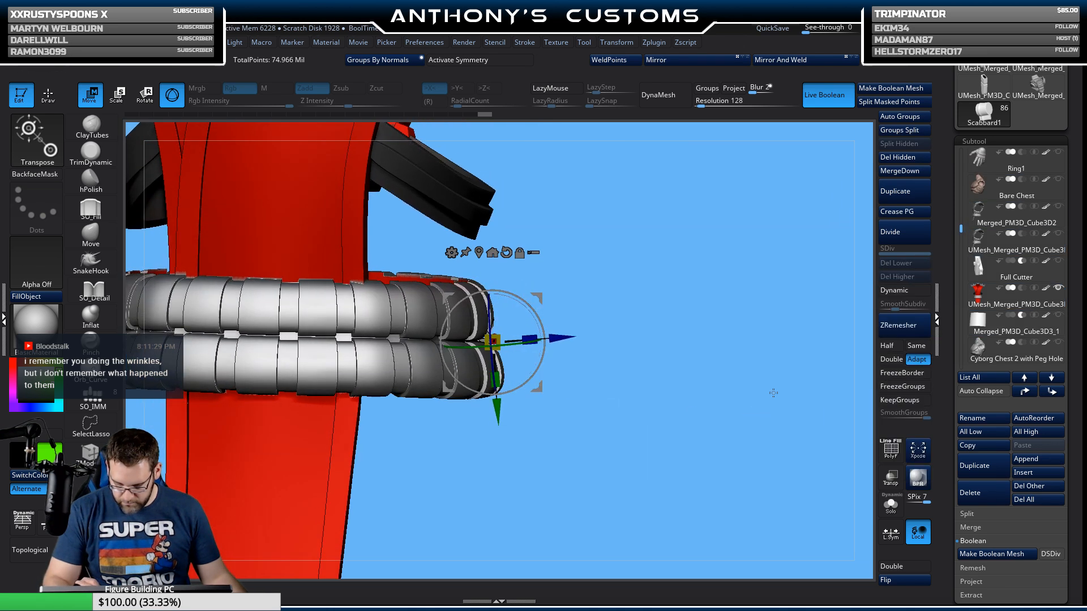
mouse_move(984, 247)
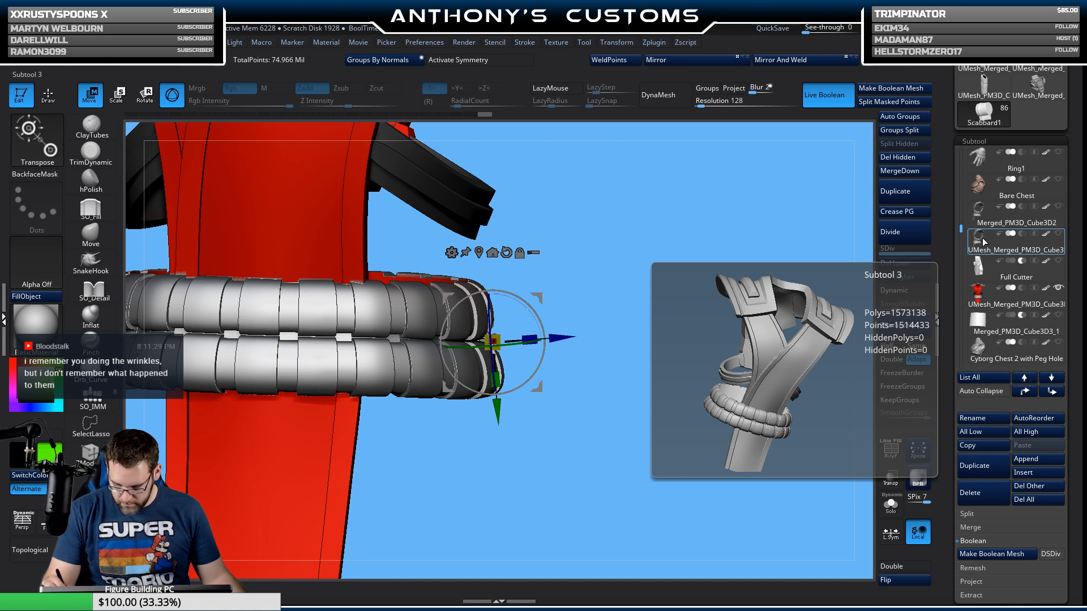
mouse_move(987, 214)
mouse_move(983, 297)
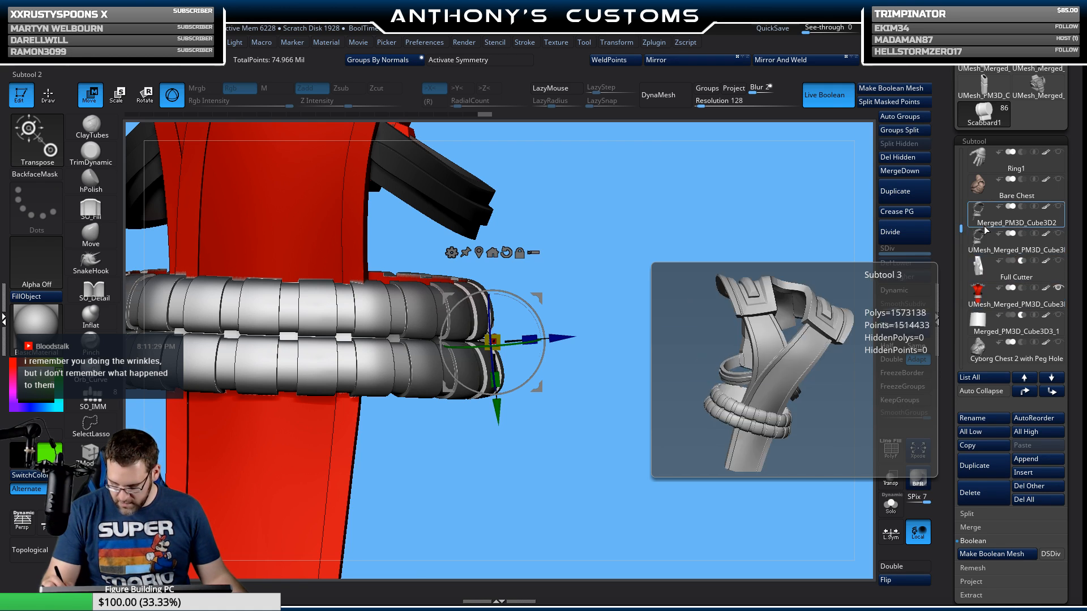
mouse_move(1035, 249)
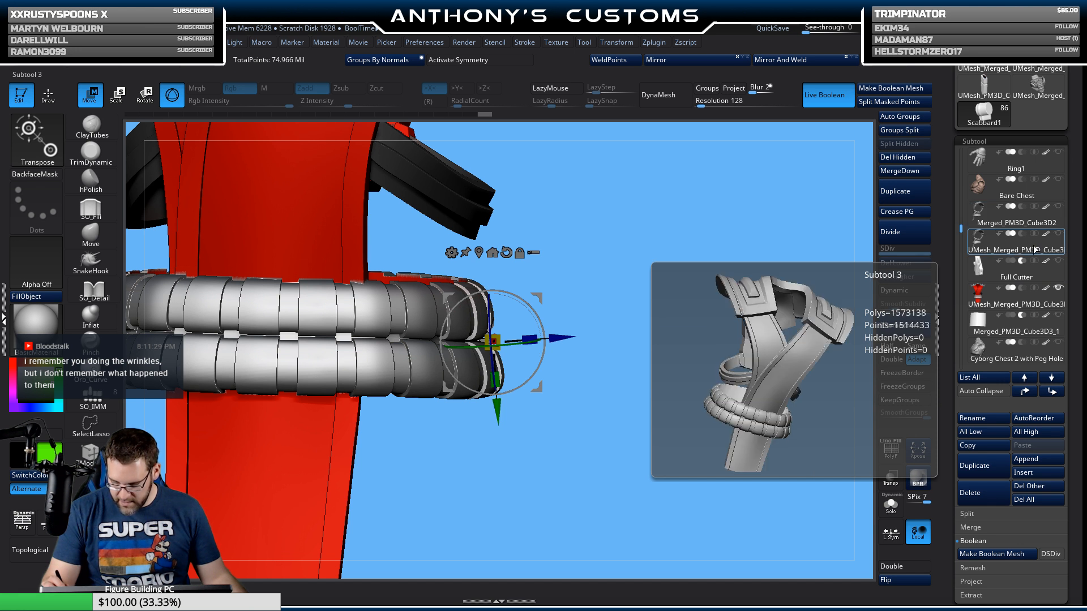
left_click(1045, 306)
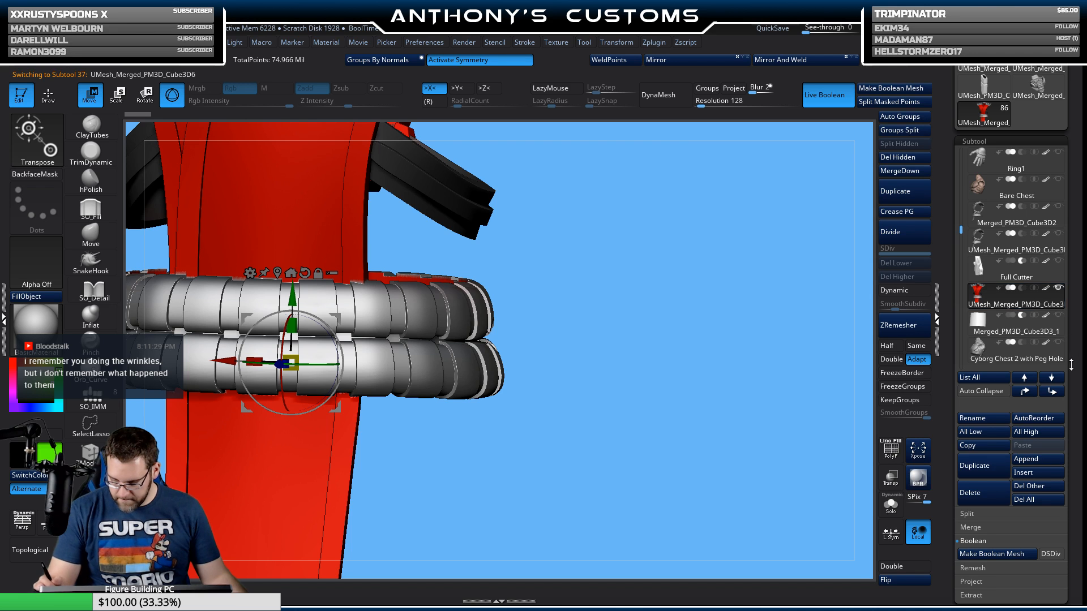
Step: Insert a Cylinder3D subtool directly below the red robe part and fill it with white
left_click_drag(961, 233, 962, 351)
left_click_drag(810, 385, 633, 369)
left_click_drag(645, 415, 783, 377, "alt")
left_click_drag(961, 351, 958, 233)
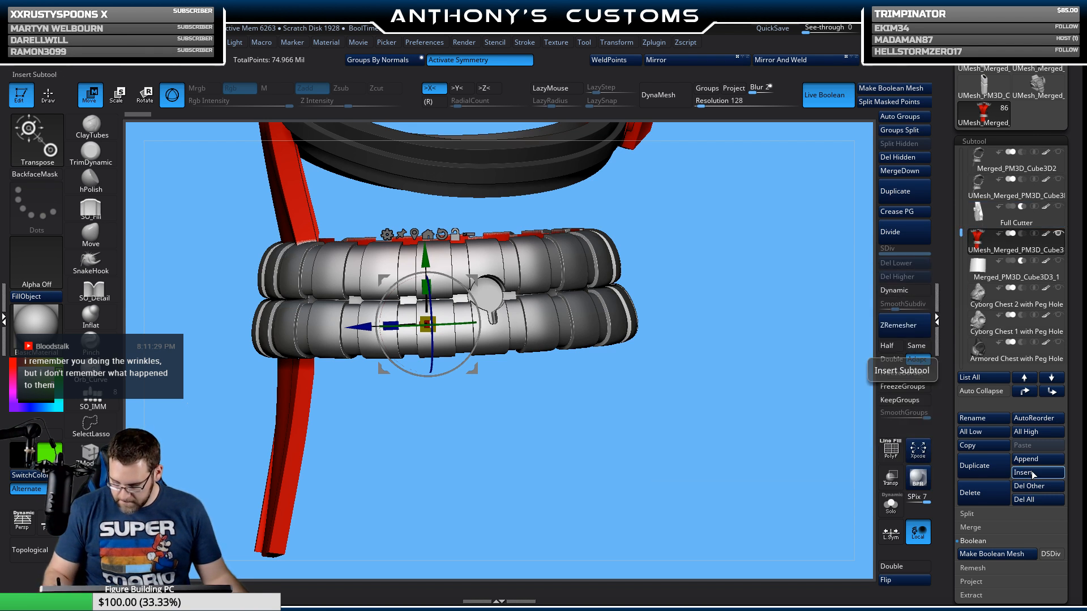
left_click(1033, 473)
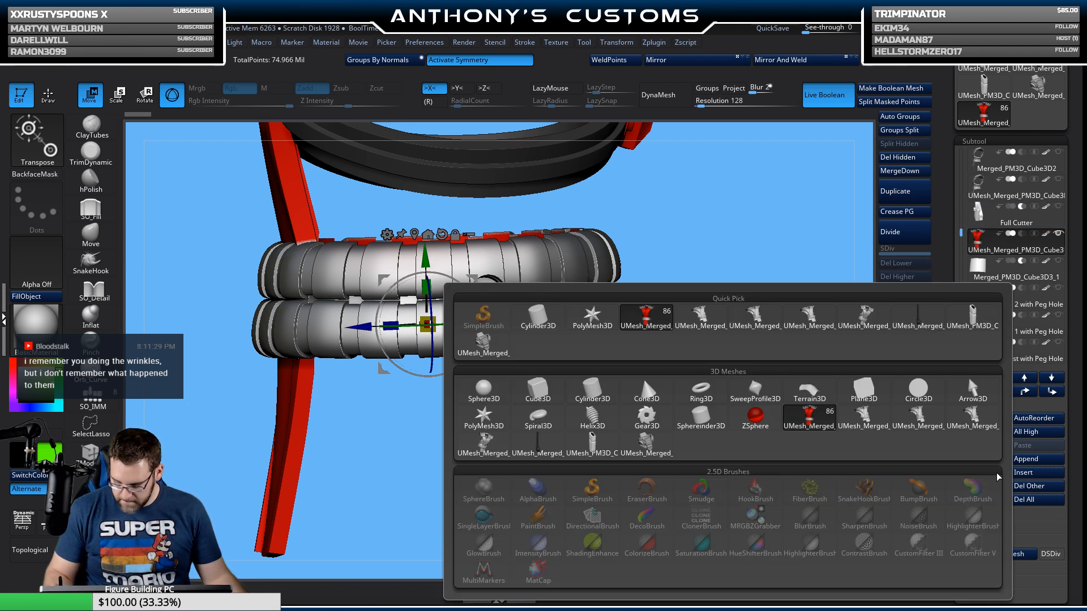
left_click(594, 393)
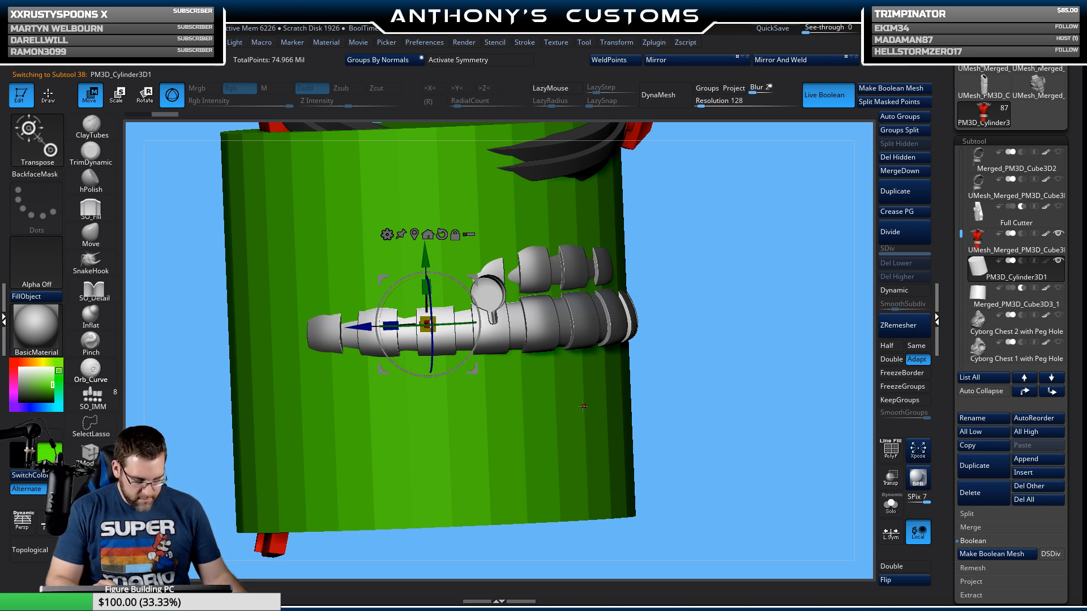
mouse_move(31, 318)
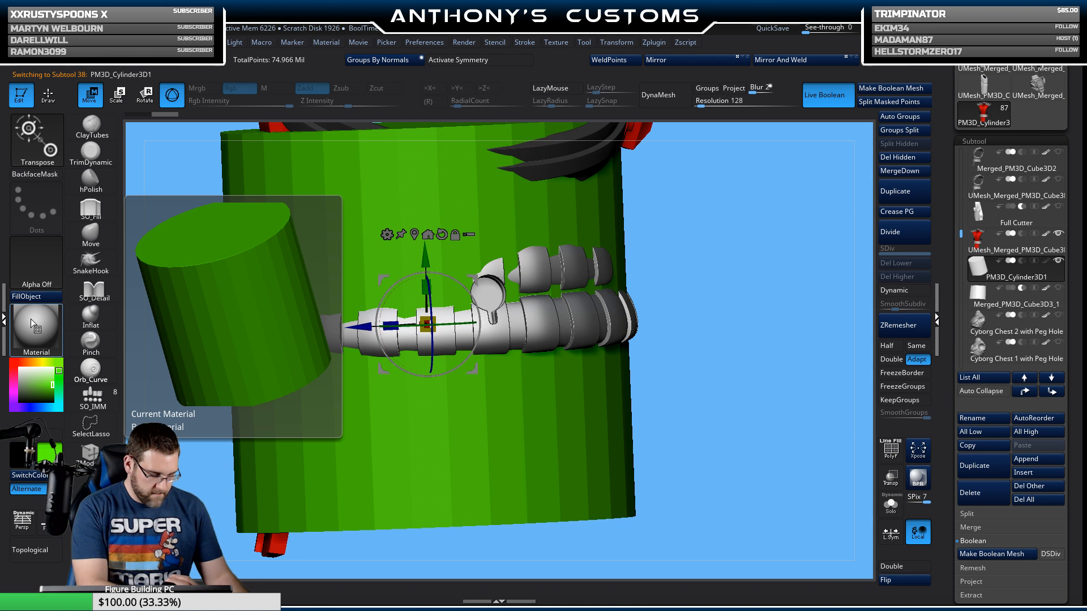
left_click(20, 369)
left_click(42, 300)
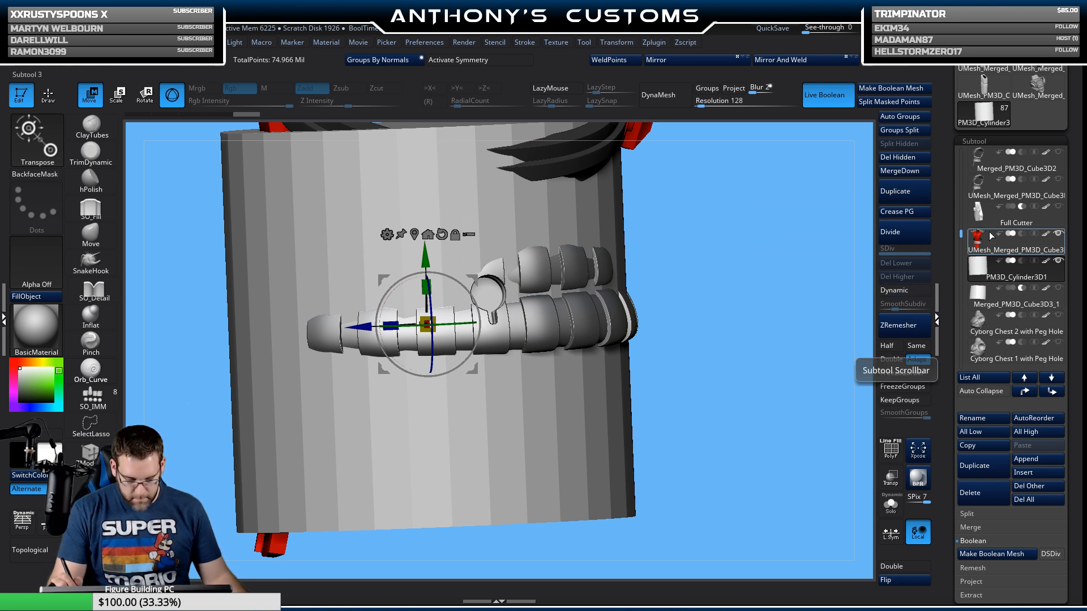
Step: Display the cylinder's polygon wireframe and enable dynamic subdivision on it to smooth its sides
key("shift+f")
scroll(1080, 196, "down", 6)
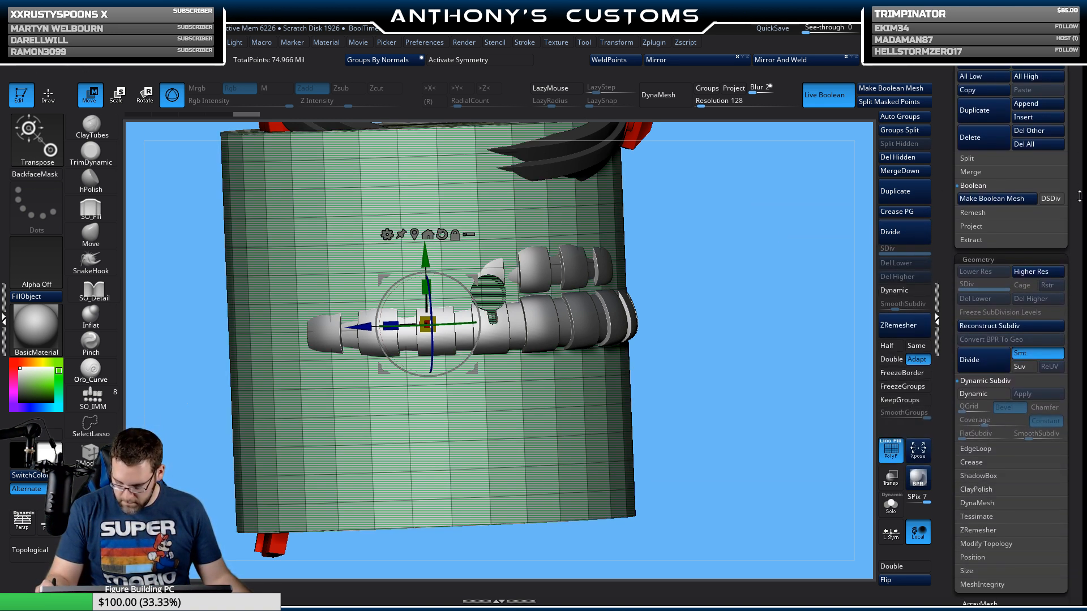
left_click(976, 449)
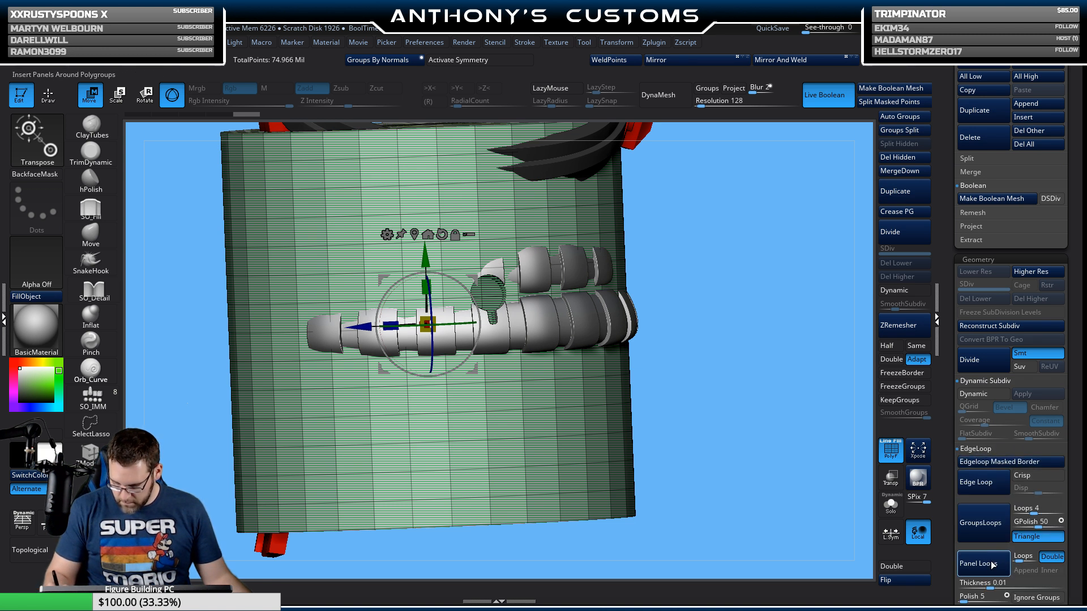
scroll(1053, 501, "down", 4)
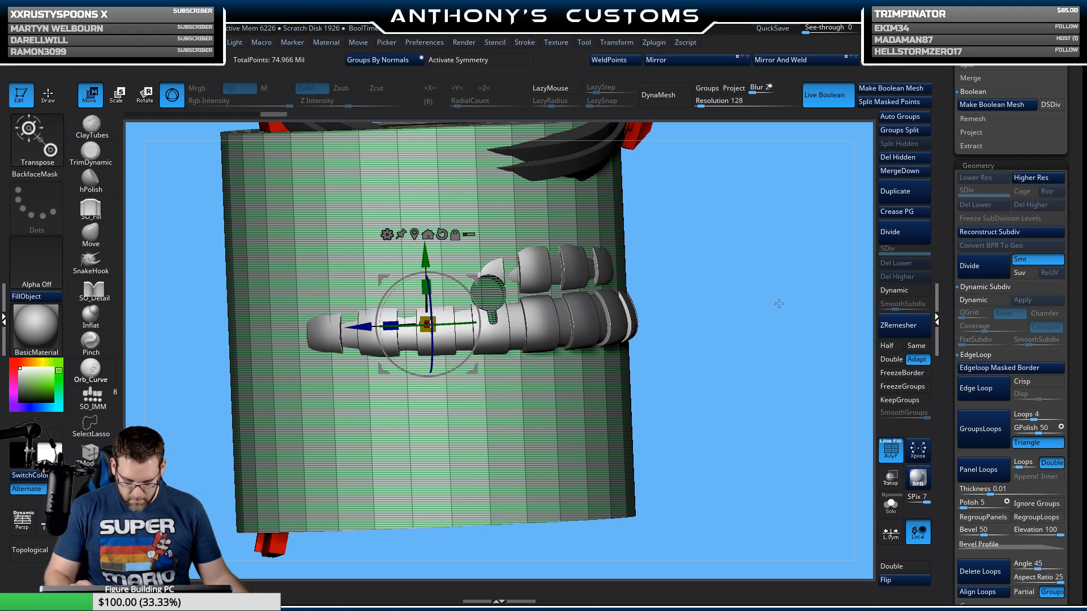
left_click(904, 291)
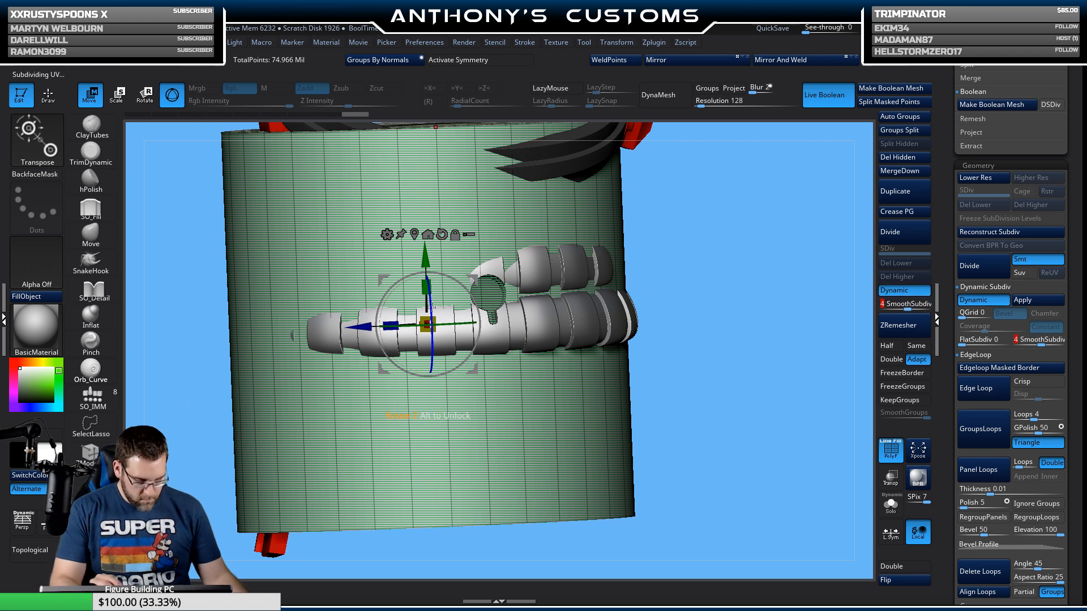
Step: Rotate the cylinder 90 degrees, scale it down to a small disc, and move it outward to the side of the waist ropes
left_click_drag(432, 308, 442, 394)
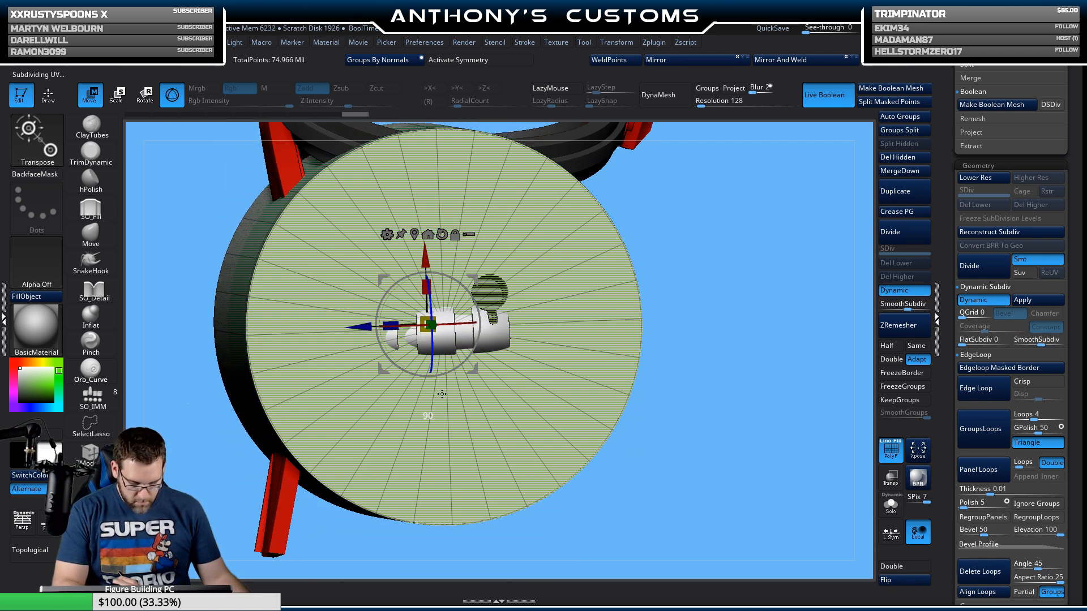
left_click_drag(423, 315, 470, 495)
left_click_drag(461, 444, 485, 439)
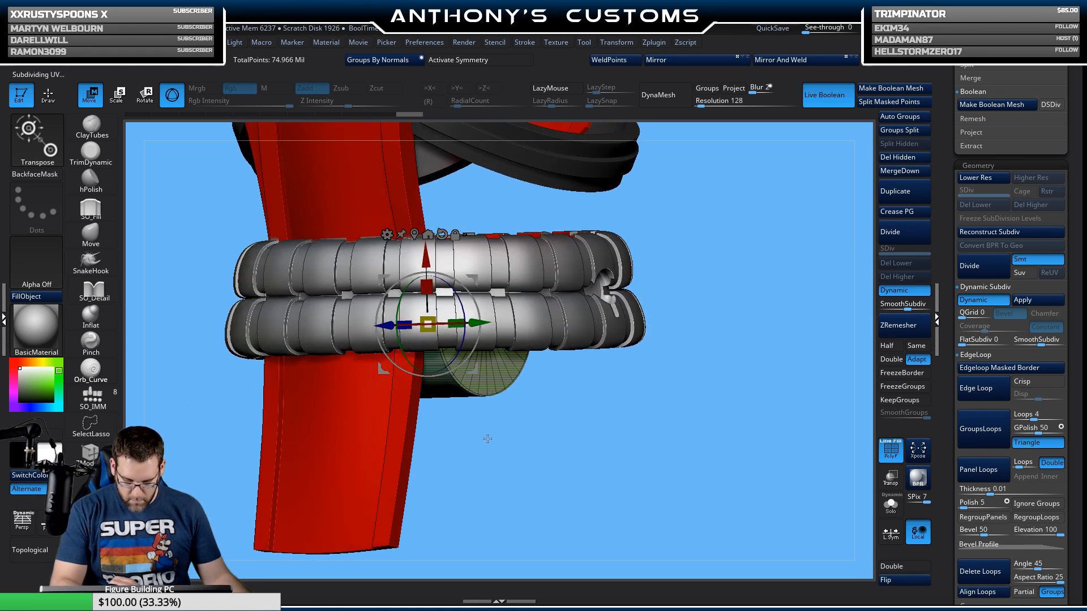
left_click_drag(476, 321, 550, 367)
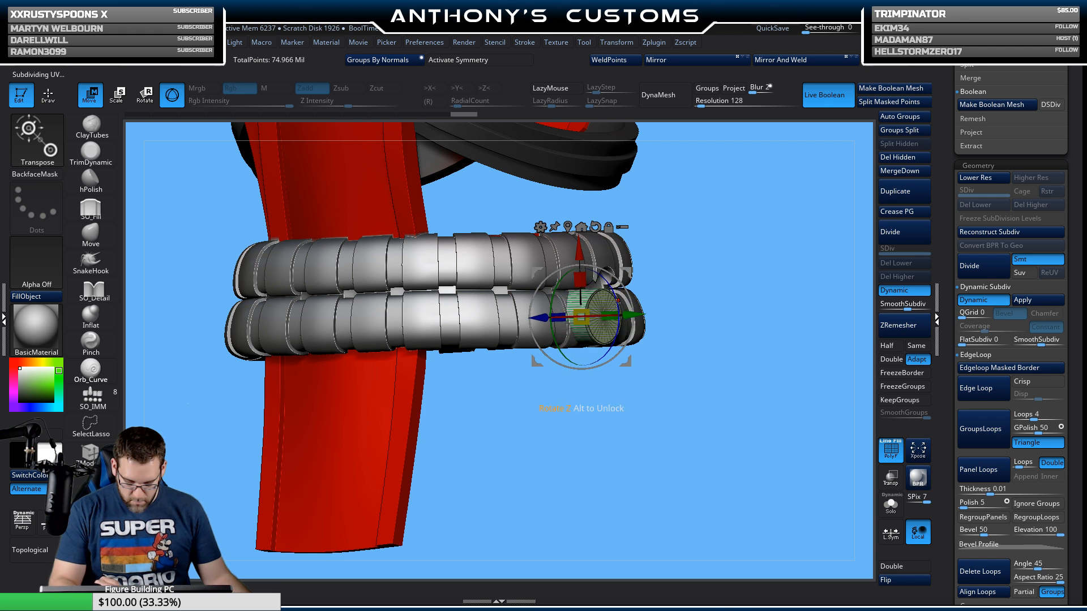
Step: Center the cylinder around the keyhole cut and rotate it slightly so it follows the ropes' curve
left_click_drag(736, 288, 674, 282)
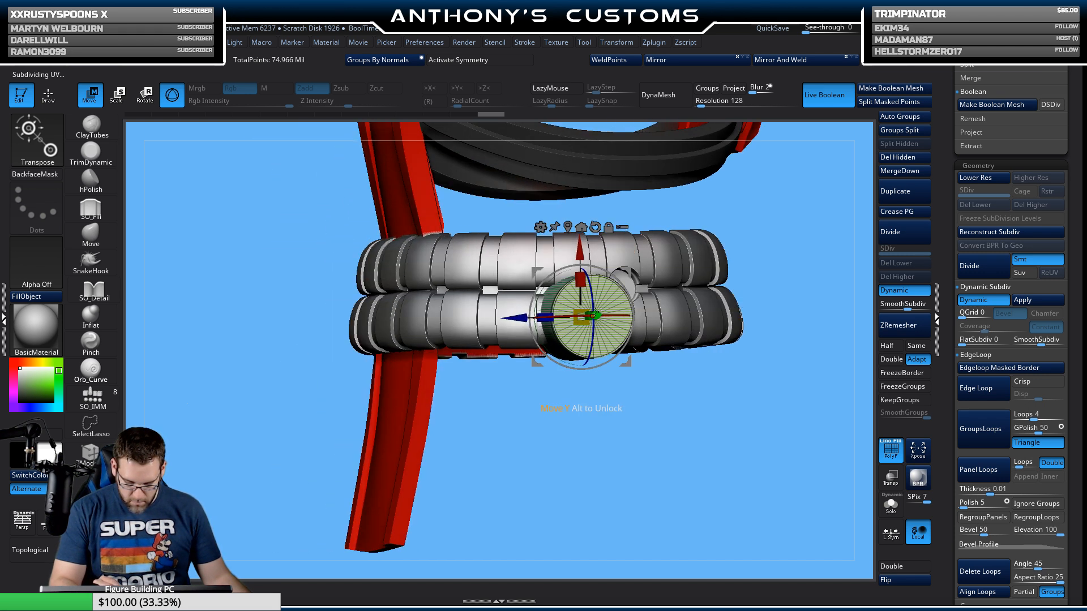
left_click_drag(668, 345, 665, 324)
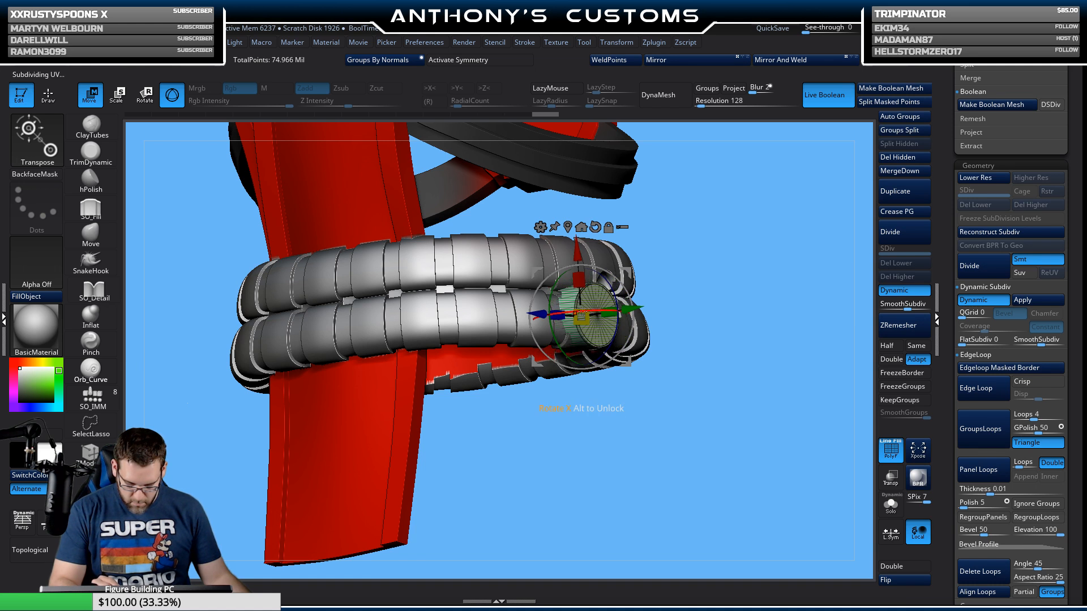
left_click_drag(750, 390, 593, 382)
left_click_drag(574, 292, 652, 249)
left_click_drag(658, 424, 668, 331)
left_click_drag(693, 295, 599, 364, "alt")
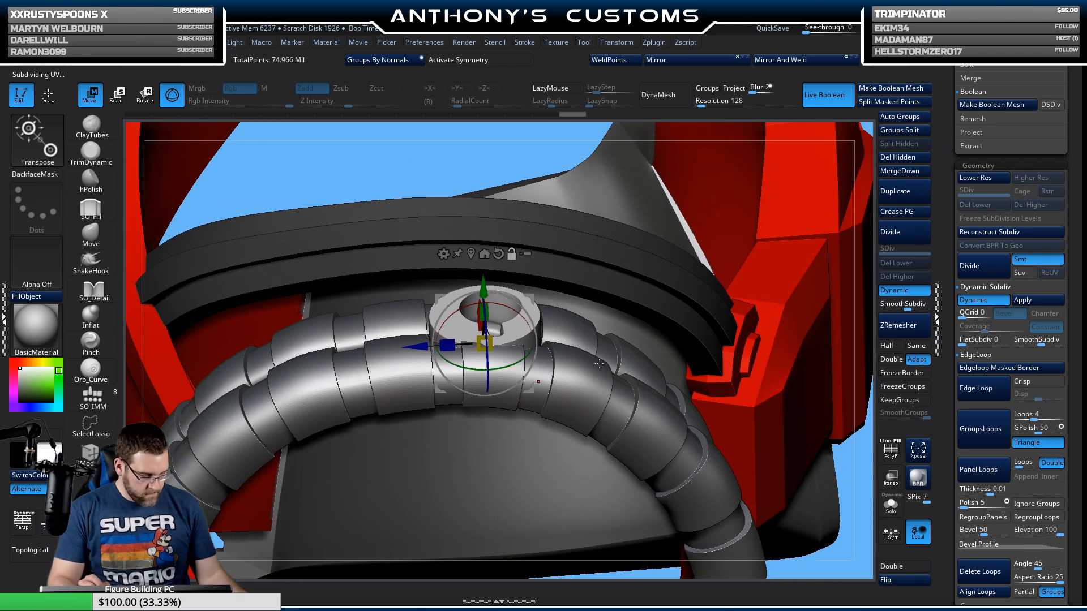
left_click_drag(622, 180, 583, 213)
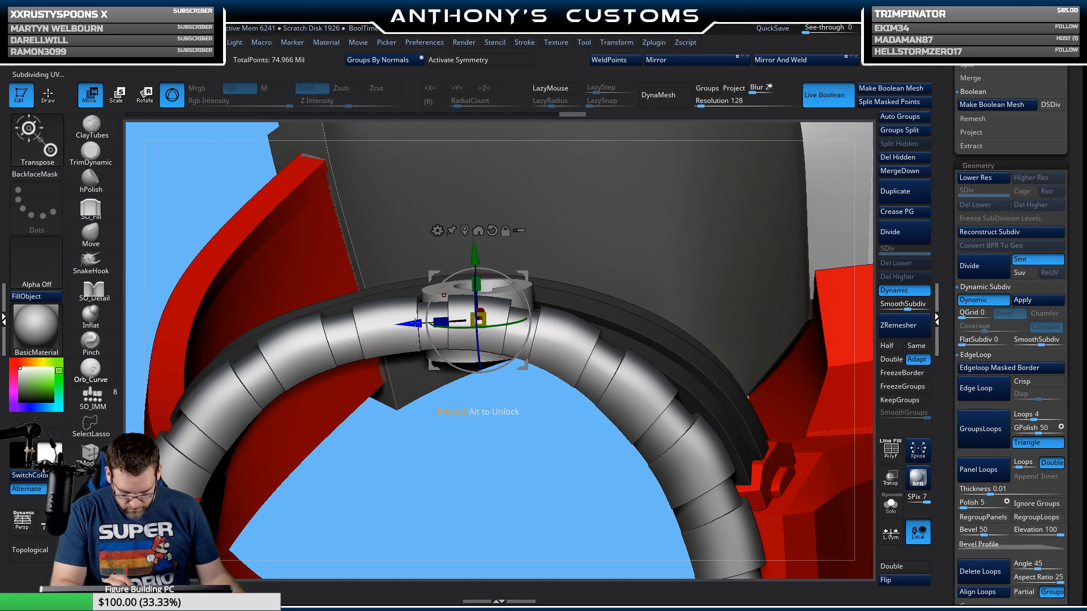
left_click_drag(409, 324, 415, 324)
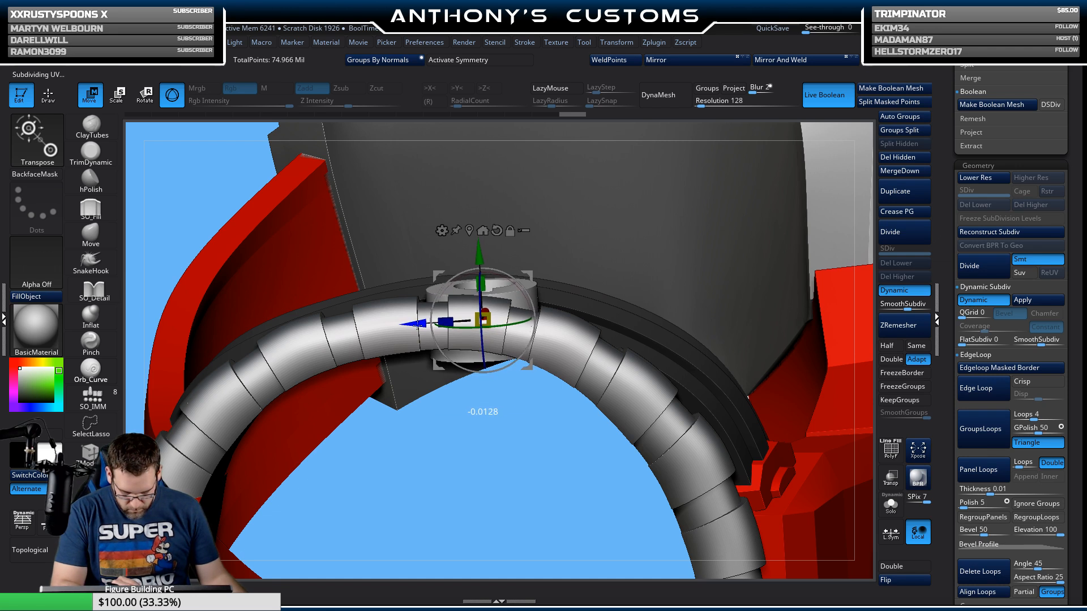
left_click_drag(581, 262, 491, 329)
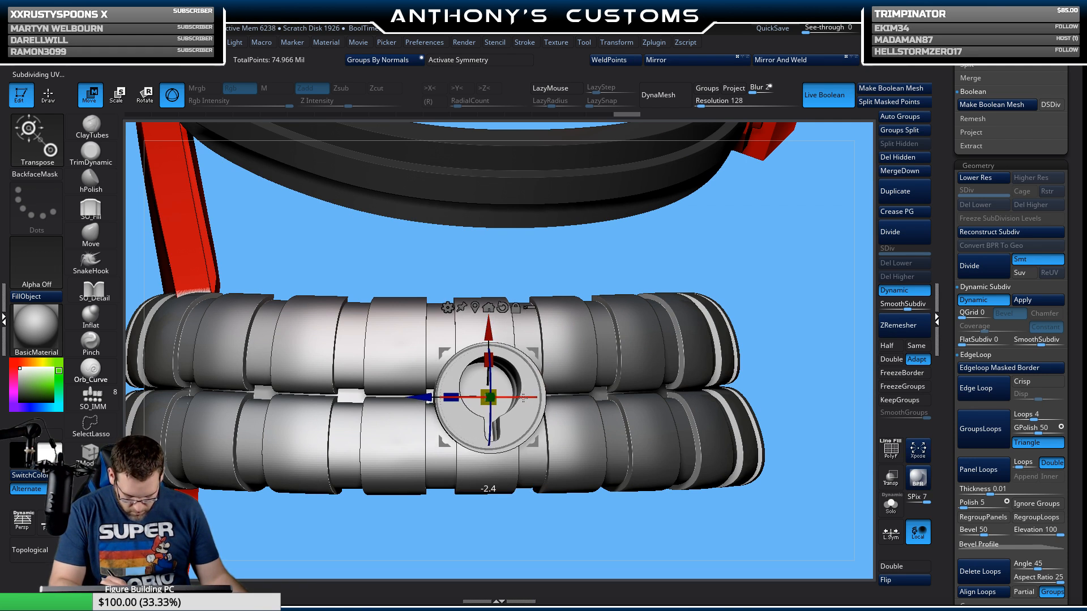
Step: Turn off Live Boolean to show the keyhole cutter as a solid inside the cylinder
left_click_drag(781, 289, 802, 154)
scroll(1075, 148, "up", 6)
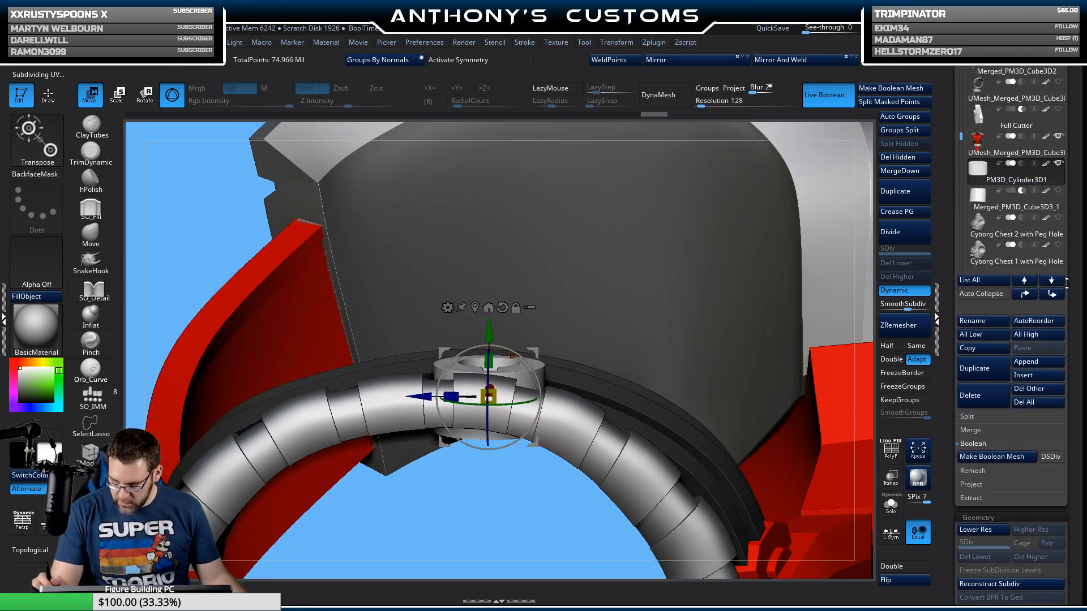
left_click_drag(960, 147, 959, 190)
left_click(831, 98)
left_click_drag(758, 244, 713, 339)
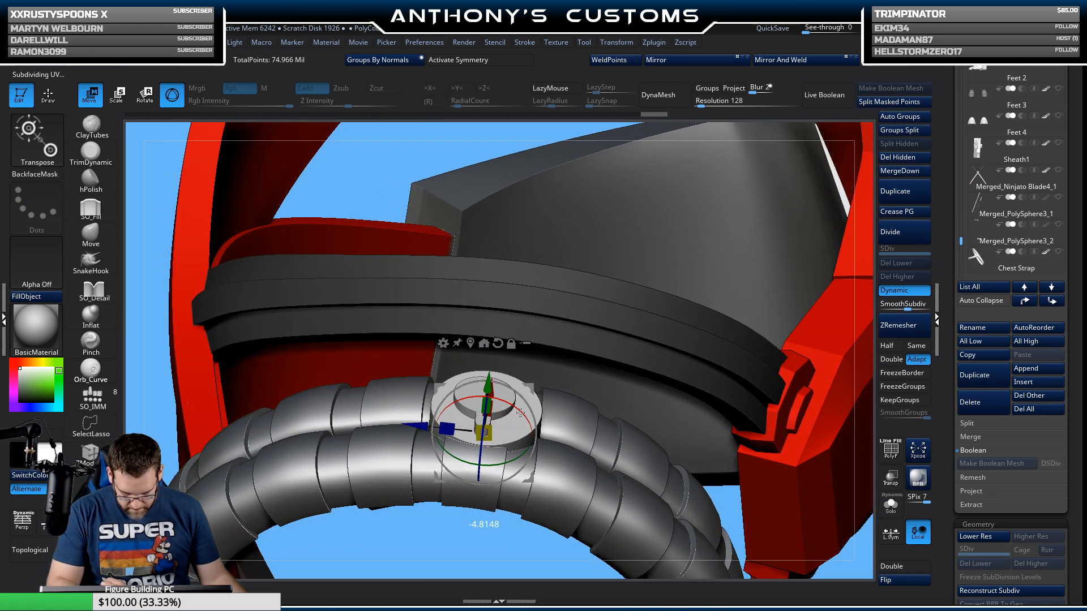
Step: Scale the cylinder down slightly and move it outward along Y so its back sits inside the waist ropes
left_click_drag(544, 388, 598, 555)
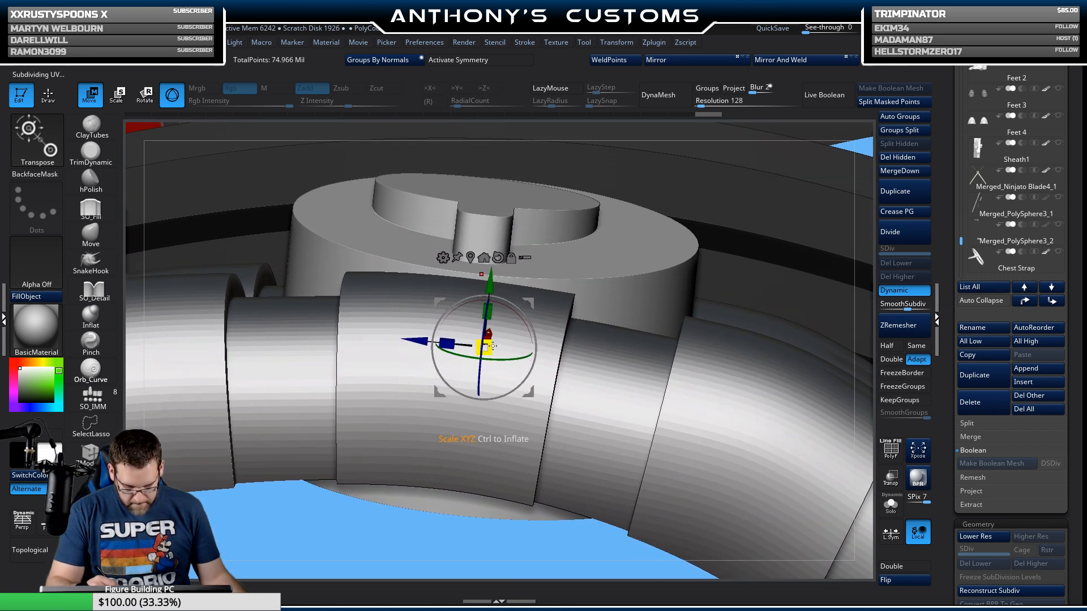
left_click_drag(488, 345, 486, 349)
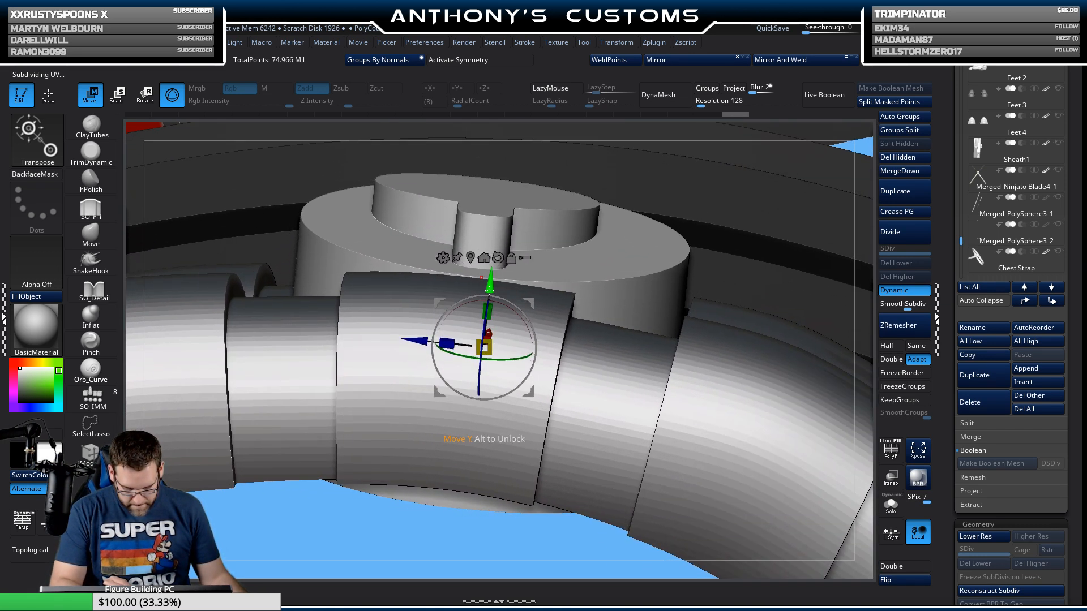
mouse_move(490, 290)
left_mouse_down()
mouse_move(490, 321)
mouse_move(491, 269)
left_mouse_up()
right_click_drag(493, 308, 507, 275)
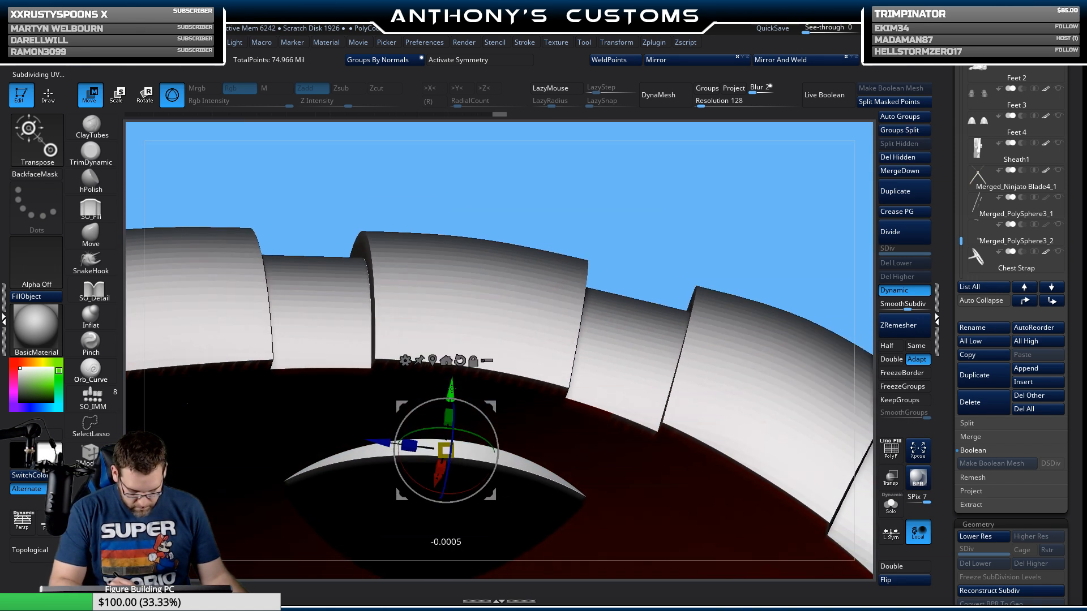
left_click_drag(451, 391, 452, 378)
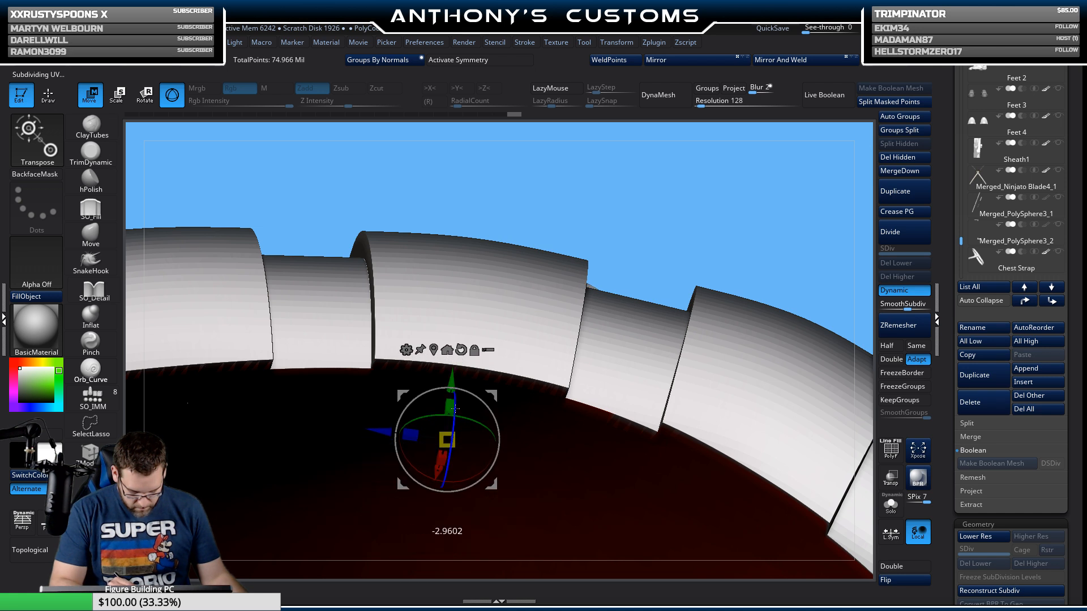
Step: Fine-tune the cylinder's placement and depth around the keyhole cutter, then return to Draw mode and check it from the front
right_click_drag(455, 409, 559, 287)
left_click_drag(395, 383, 395, 380)
right_click_drag(431, 328, 654, 341)
right_click_drag(357, 324, 496, 217, "alt")
left_click_drag(513, 349, 498, 358)
right_click_drag(527, 397, 701, 401, "alt")
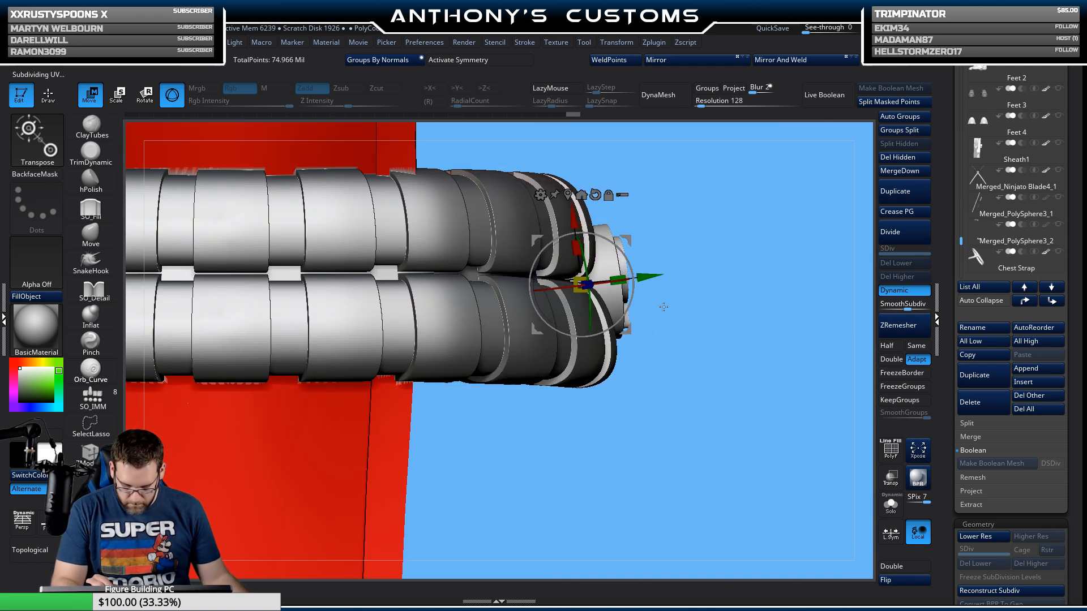
right_click_drag(649, 296, 679, 285)
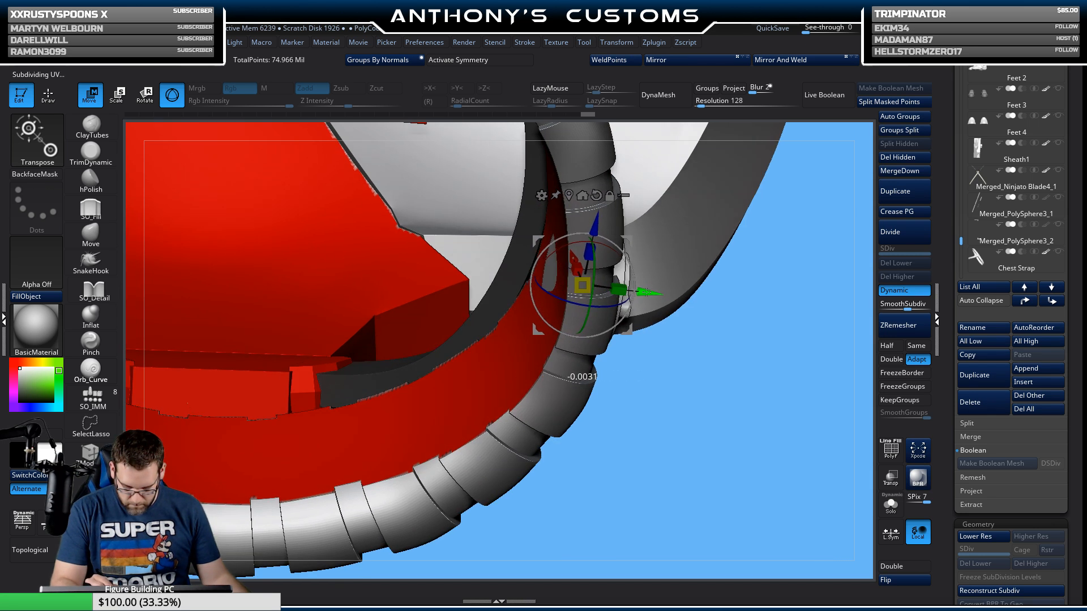
mouse_move(649, 292)
right_mouse_down()
mouse_move(654, 419)
mouse_move(649, 361)
mouse_move(708, 385)
mouse_move(693, 335)
mouse_move(703, 392)
mouse_move(669, 322)
mouse_move(666, 359)
right_mouse_up()
key("q")
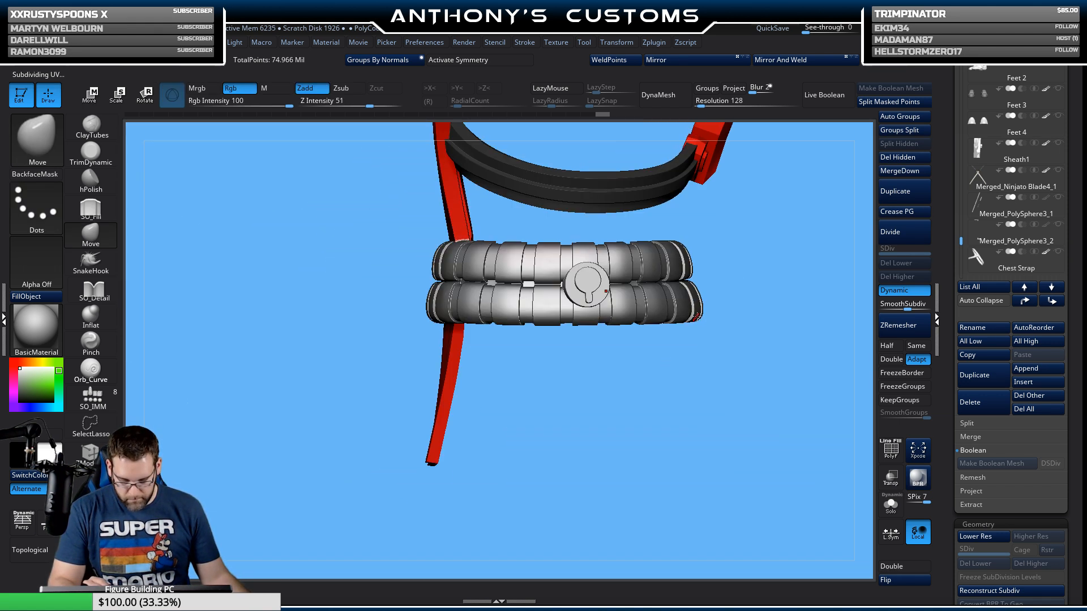
right_click_drag(741, 364, 706, 546, "alt")
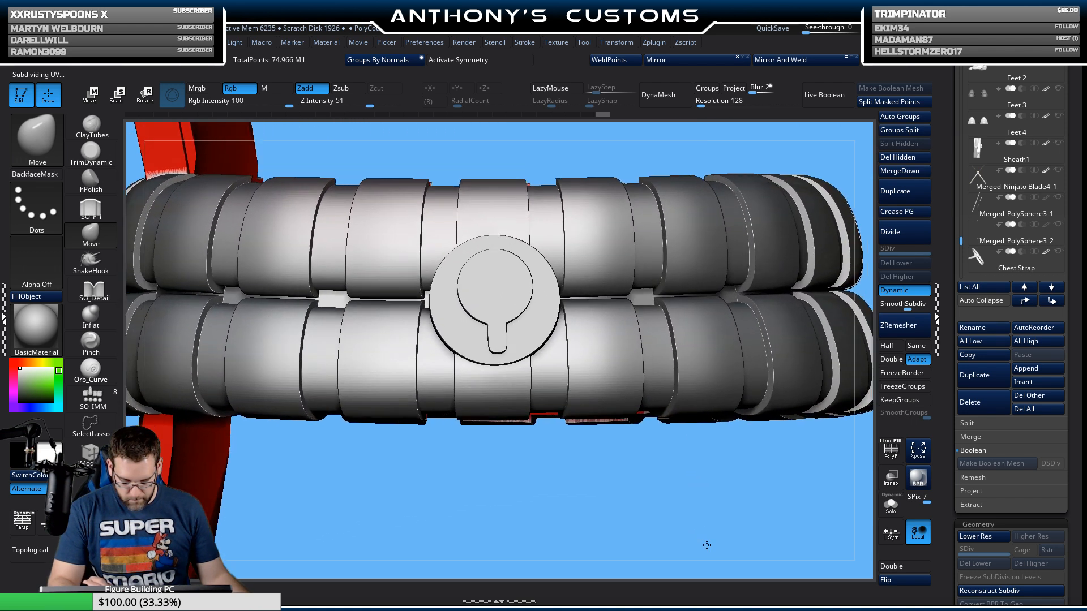
Step: Check from above and from the front how the cylindrical mount sits in the waist ropes around the keyhole cutter
right_click_drag(629, 481, 623, 515)
key("w")
right_click_drag(507, 415, 625, 209)
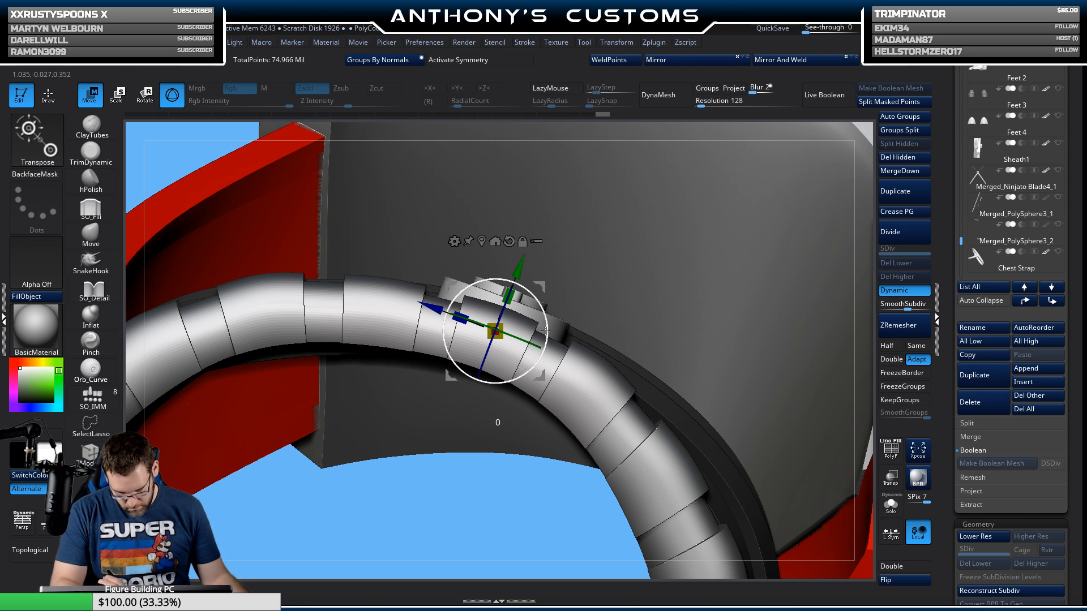
right_click_drag(545, 331, 487, 426)
right_click(512, 398)
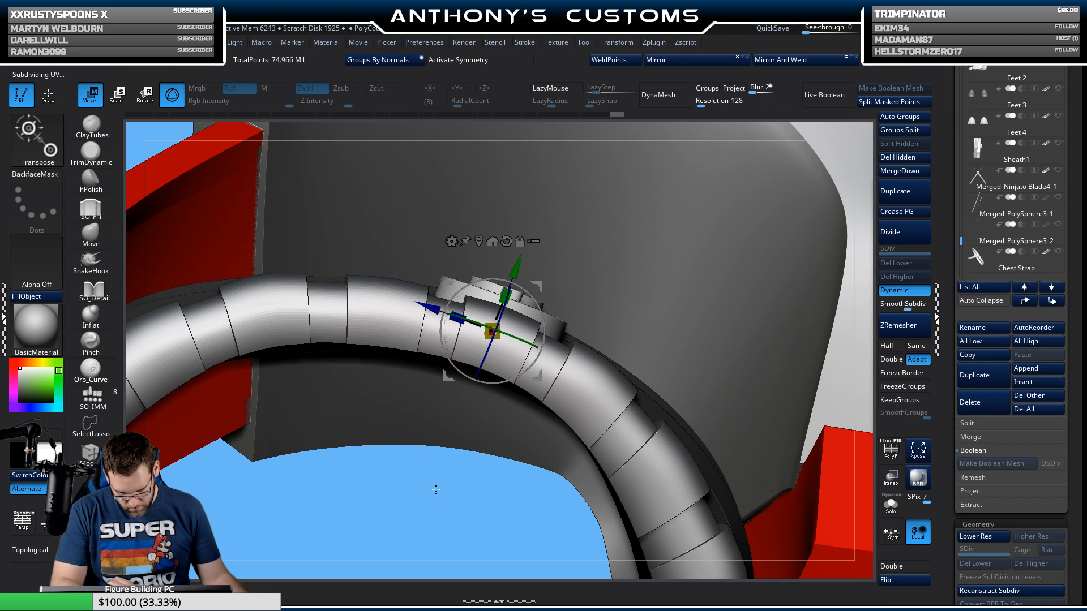
right_click_drag(436, 489, 525, 497)
key("q")
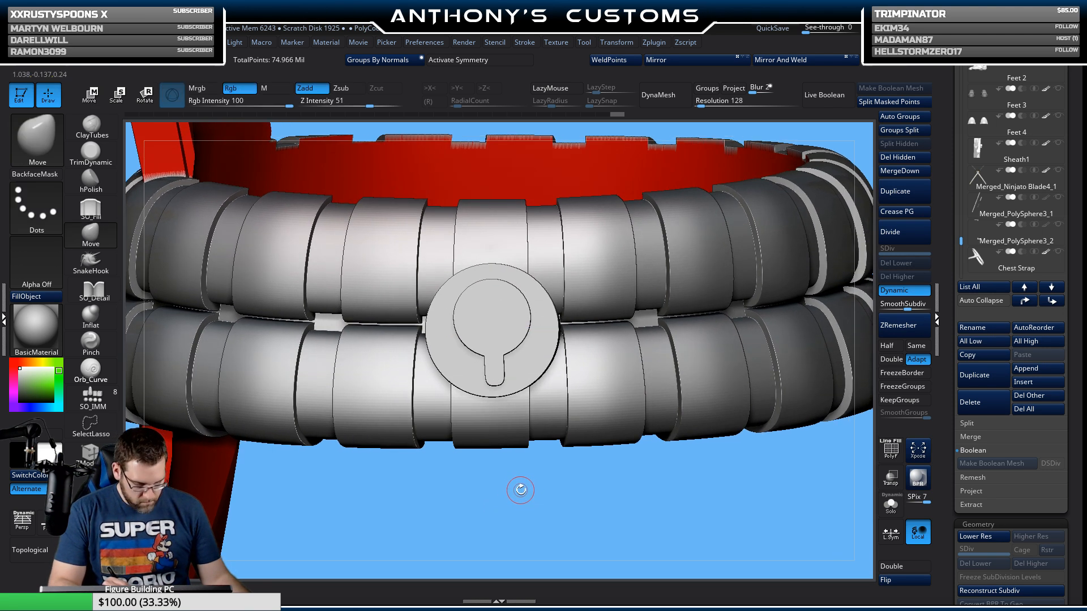
key("w")
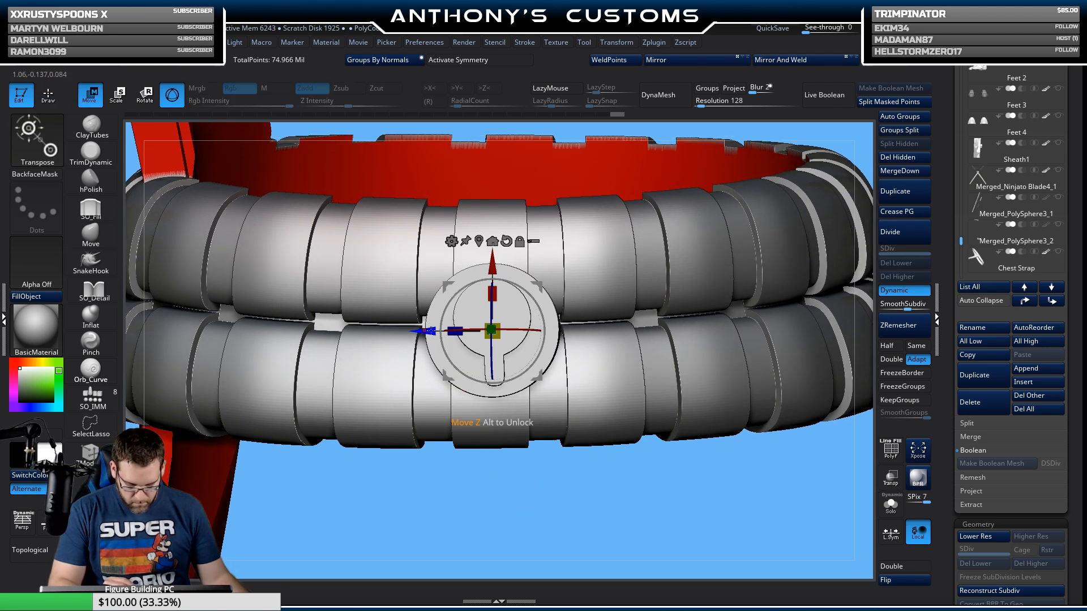
key("q")
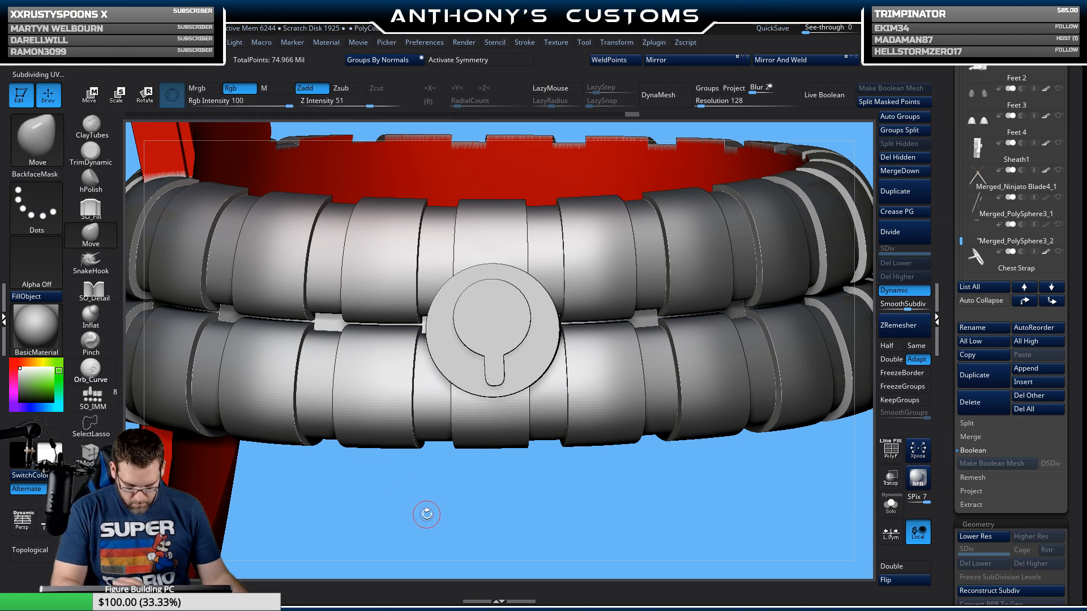
Step: Turn on Live Boolean to preview the keyhole cut and check the whole robe from several sides
right_click_drag(427, 514, 464, 460)
right_click_drag(655, 428, 586, 309, "ctrl")
left_click(826, 97)
mouse_move(731, 381)
right_mouse_down()
mouse_move(704, 362)
mouse_move(697, 338)
mouse_move(714, 300)
mouse_move(739, 361)
right_mouse_up()
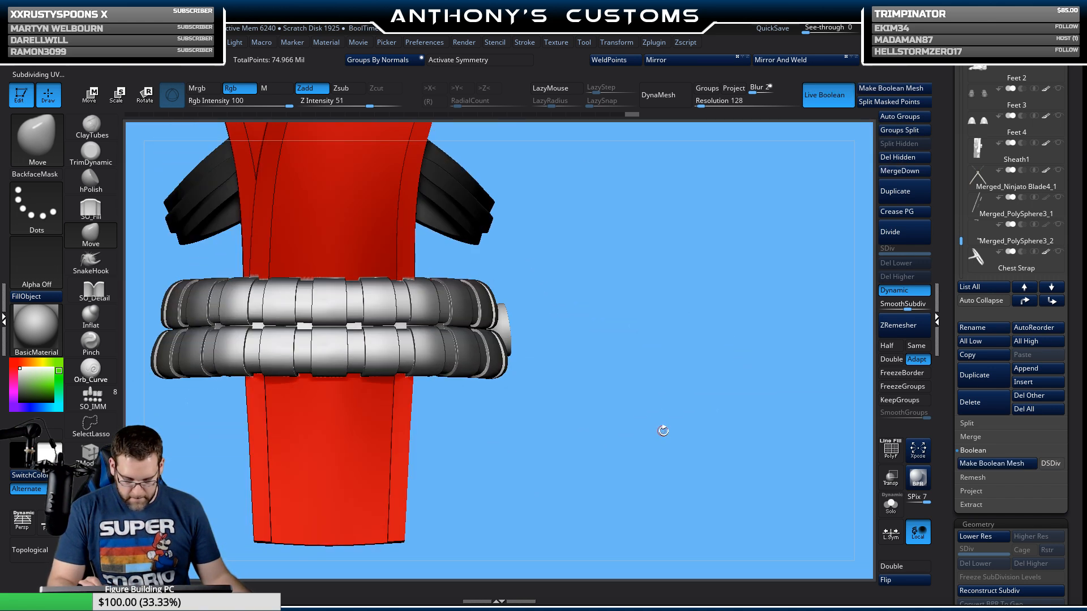
right_click_drag(663, 431, 704, 430, "ctrl")
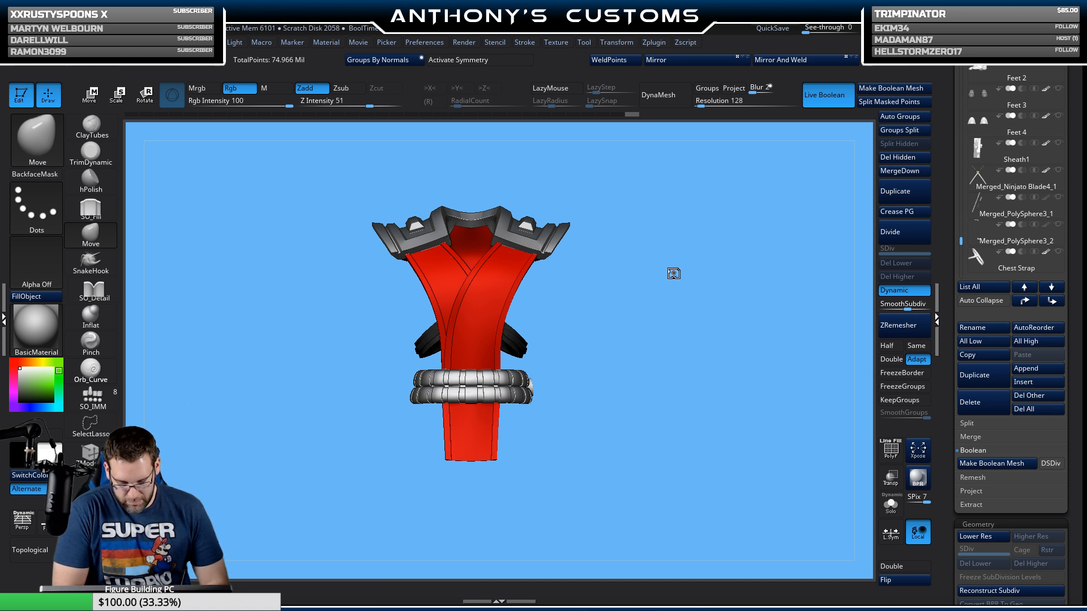
left_click_drag(674, 275, 772, 384)
left_click_drag(703, 403, 742, 368)
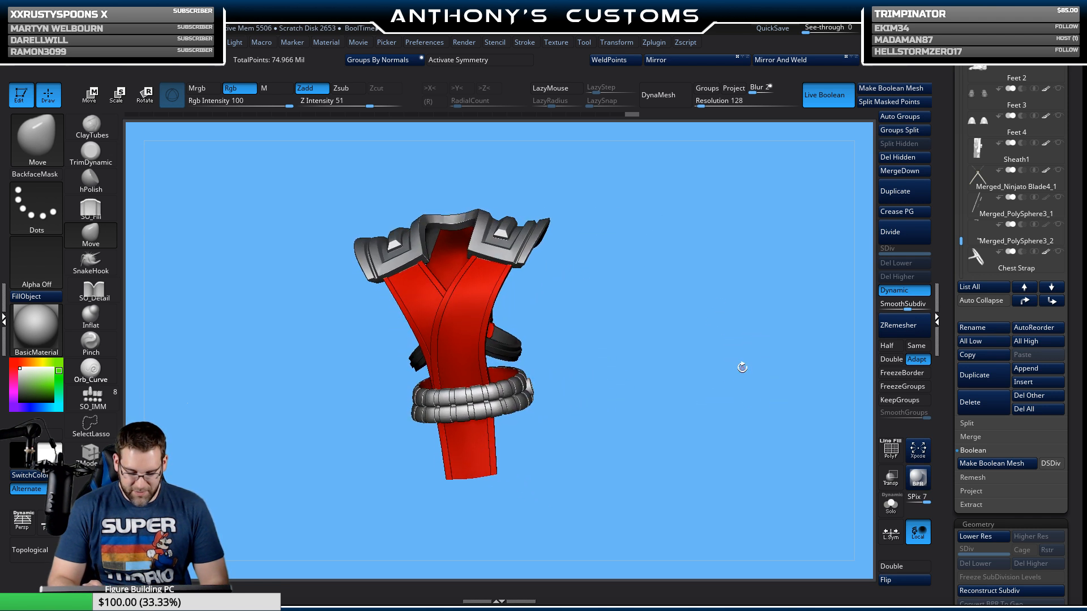
left_click_drag(660, 414, 667, 399)
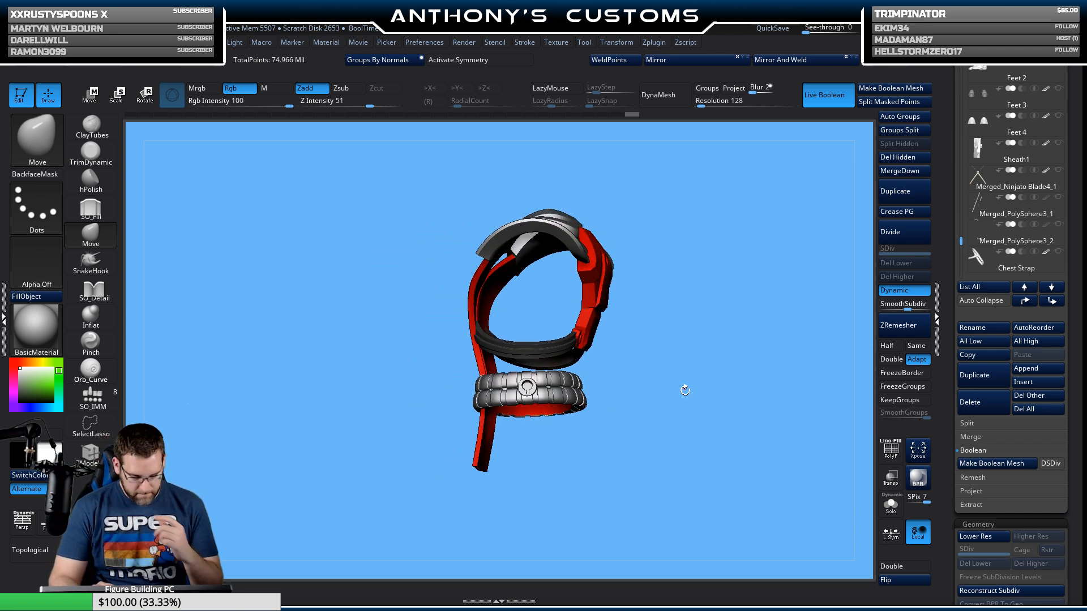
mouse_move(727, 402)
left_mouse_down("alt")
mouse_move(711, 544)
mouse_move(711, 432)
mouse_move(685, 456)
mouse_move(643, 461)
mouse_move(639, 483)
mouse_move(617, 465)
mouse_move(641, 431)
left_mouse_up("alt")
key("f")
key("f")
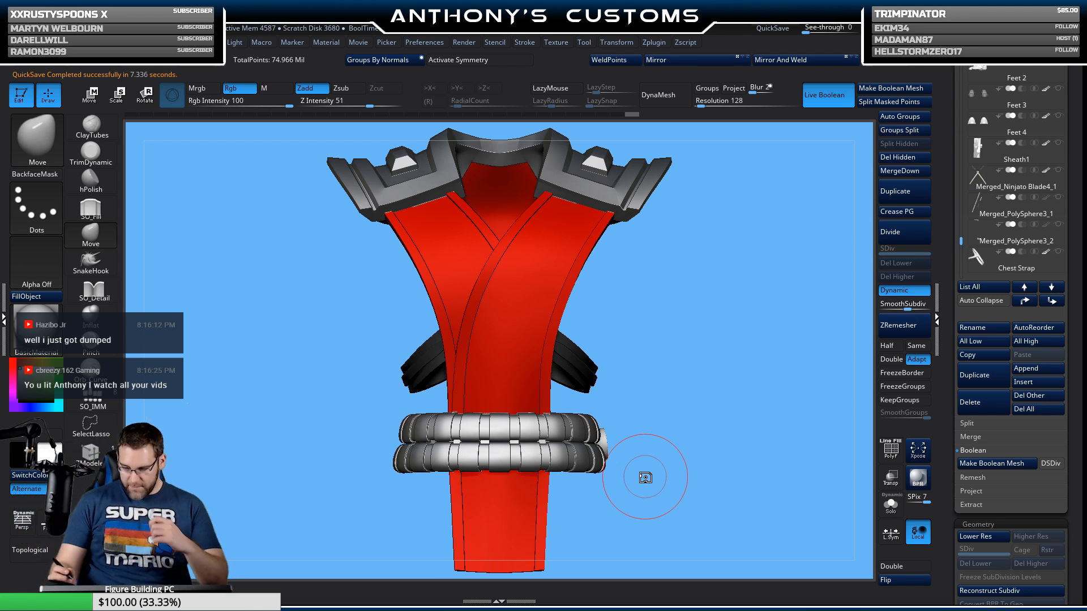
Step: Make a Boolean mesh of the robe with DSDiv enabled and append the resulting mesh to the subtools
left_click_drag(645, 477, 845, 407)
left_click(1052, 464)
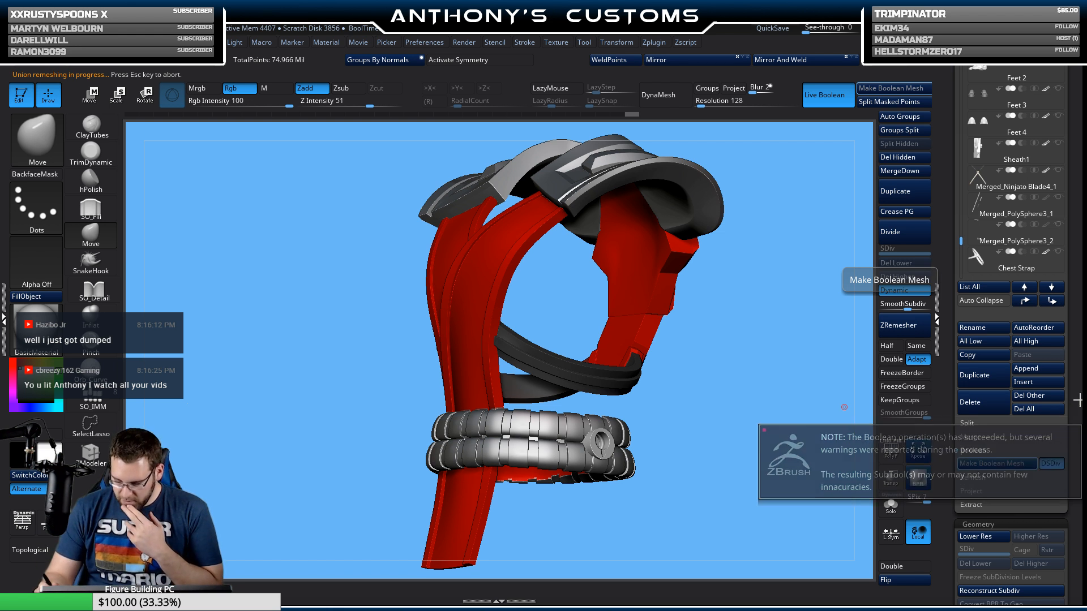
left_click(1033, 368)
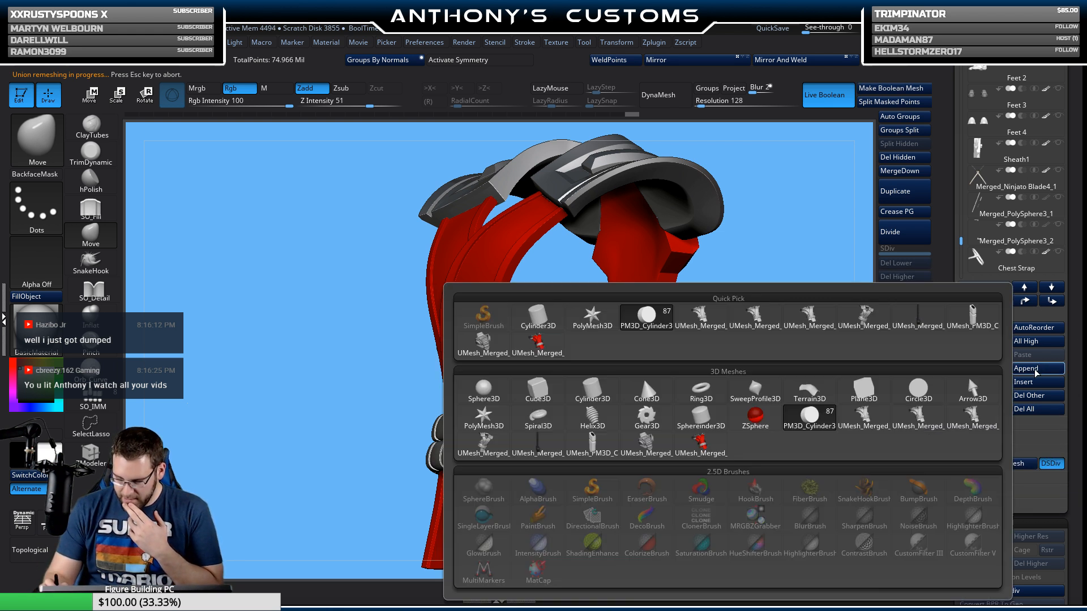
left_click(1019, 369)
left_click(714, 443)
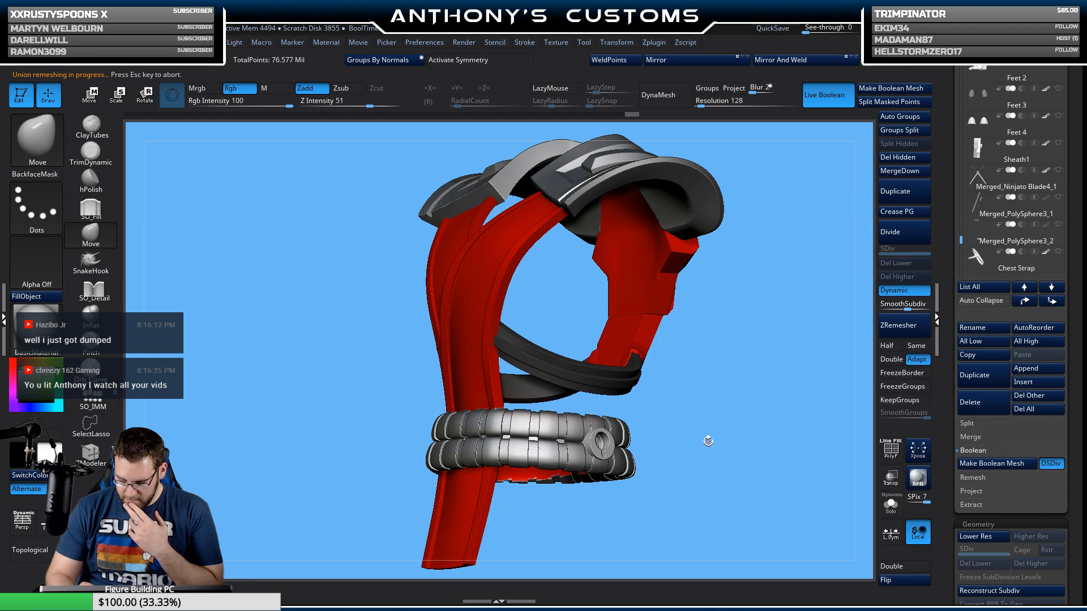
Step: Select the appended robe mesh UMesh_Merged_PM3D_Cube3D7, isolate it with Solo and turn off Live Boolean
scroll(977, 249, "down", 5)
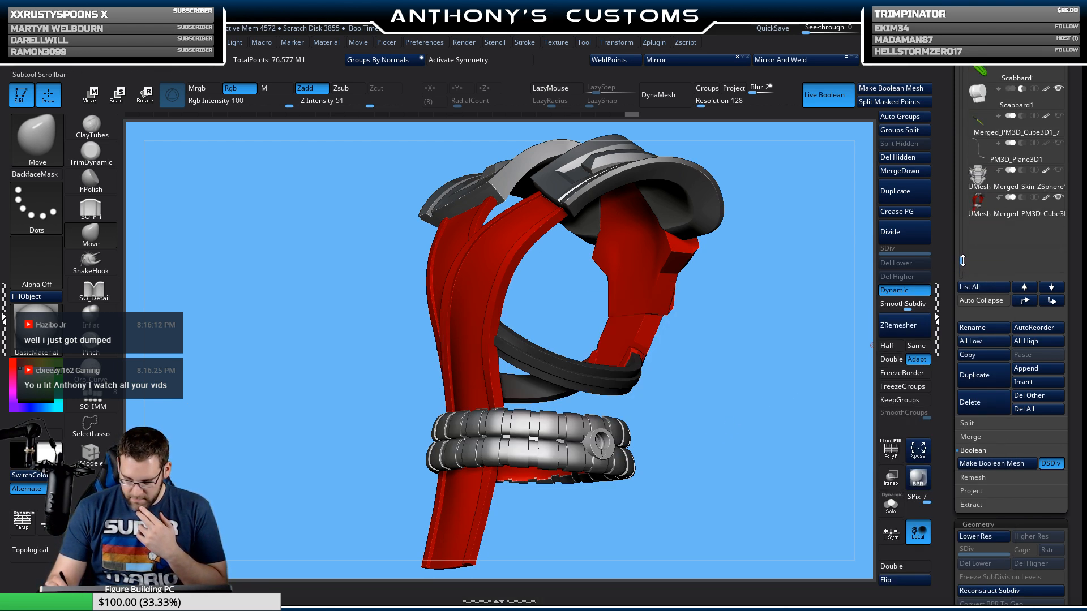
left_click(983, 237)
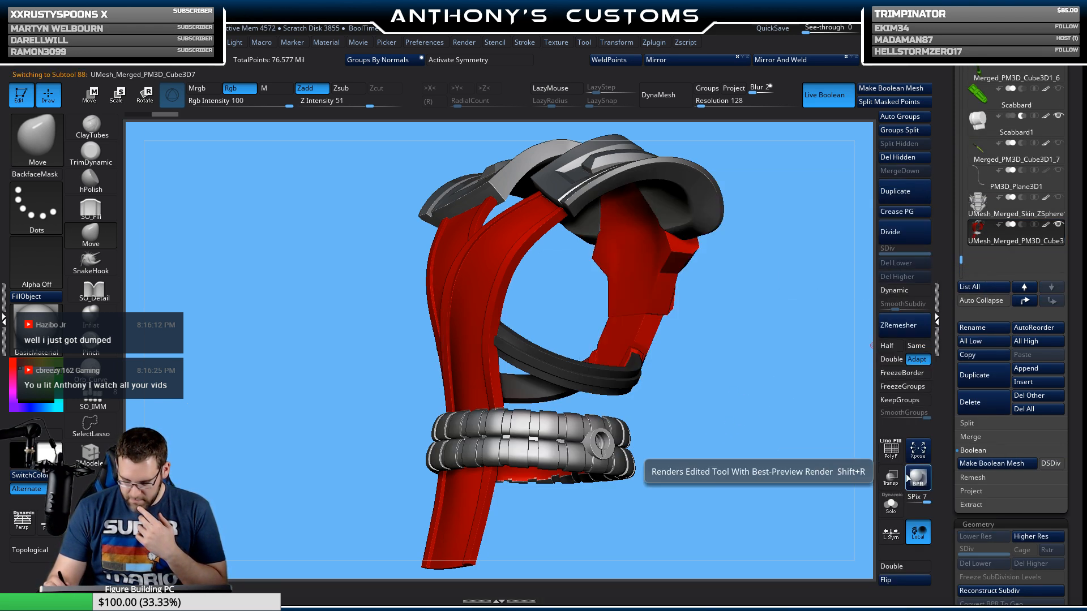
left_click(891, 505)
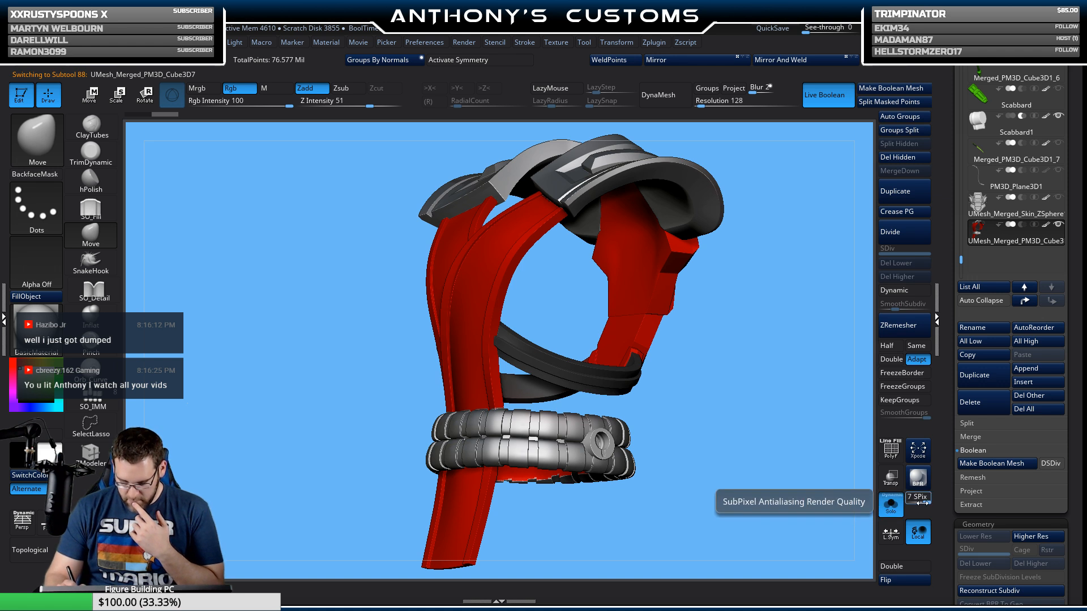
left_click_drag(772, 509, 731, 425)
left_click(827, 95)
Step: Inspect the merged robe's polygons and its keyhole and peg-hole cuts up close, including with the wireframe shown
mouse_move(820, 221)
left_mouse_down()
mouse_move(810, 433)
mouse_move(838, 366)
mouse_move(806, 476)
mouse_move(767, 509)
mouse_move(792, 503)
mouse_move(796, 454)
mouse_move(815, 512)
mouse_move(685, 503)
mouse_move(697, 508)
left_mouse_up()
right_click_drag(729, 308, 705, 396, "ctrl")
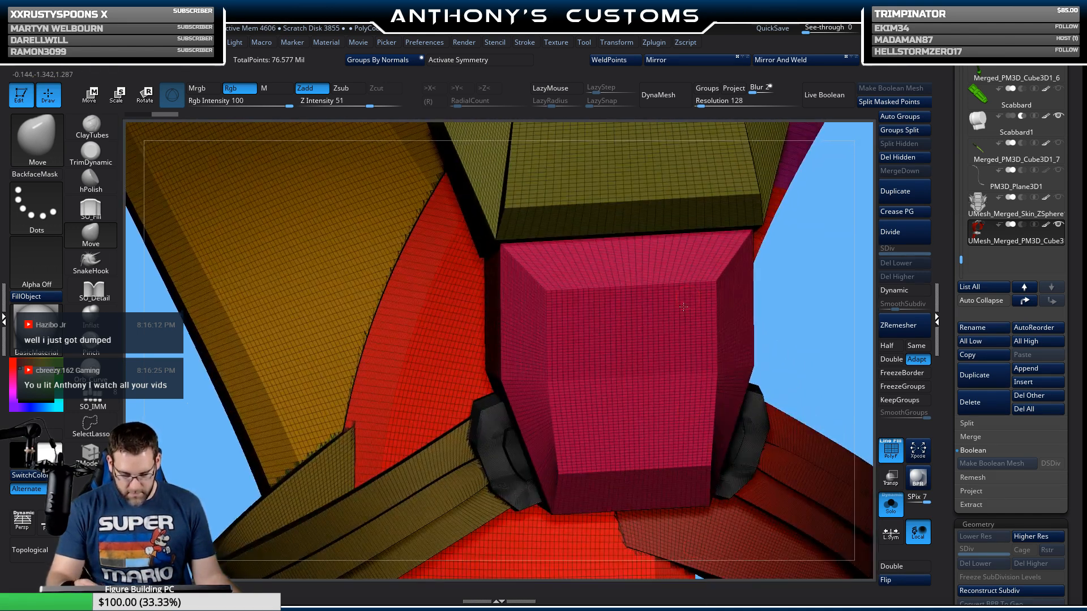
right_click_drag(687, 164, 704, 603, "alt")
key("shift+f")
key("shift+f")
right_click_drag(602, 354, 656, 474, "alt")
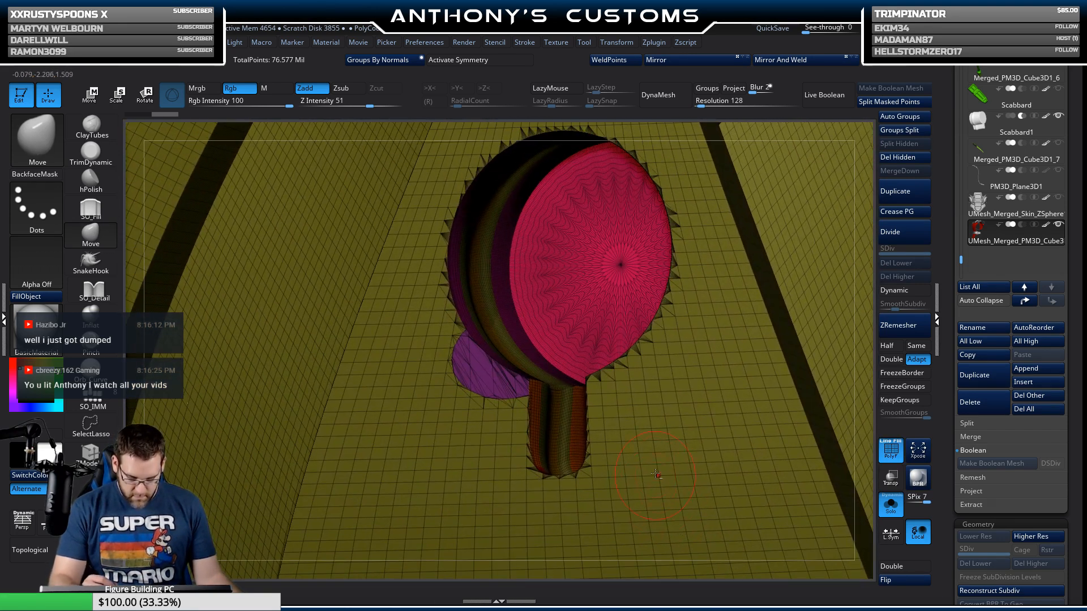
key("shift+f")
mouse_move(658, 420)
right_mouse_down()
mouse_move(607, 404)
mouse_move(616, 401)
right_mouse_up()
key("f")
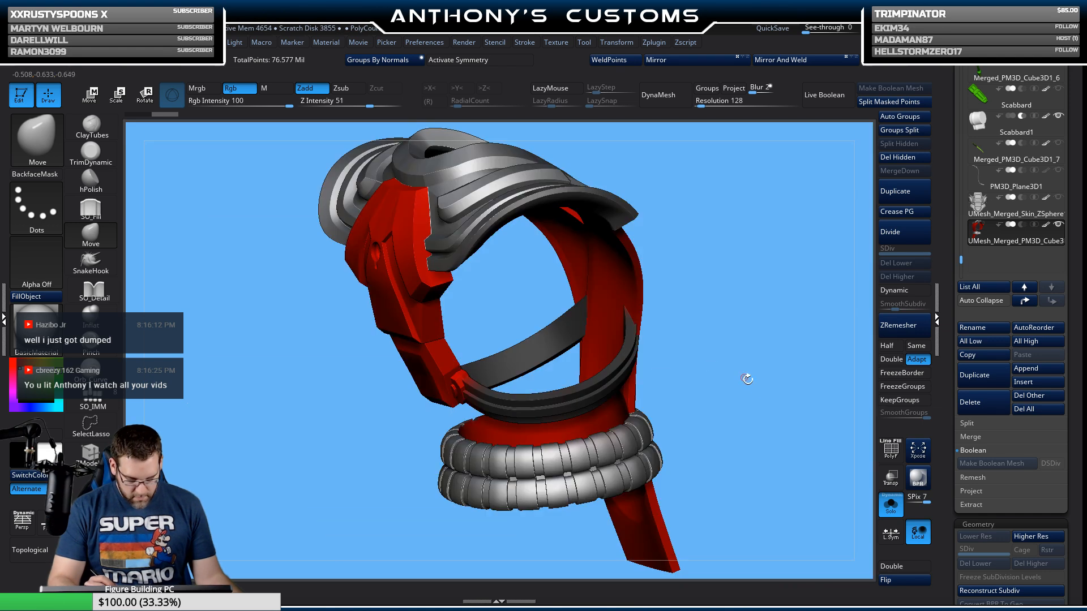
right_click_drag(748, 379, 724, 342)
mouse_move(727, 400)
right_mouse_down("ctrl")
mouse_move(733, 408)
mouse_move(727, 381)
right_mouse_up("ctrl")
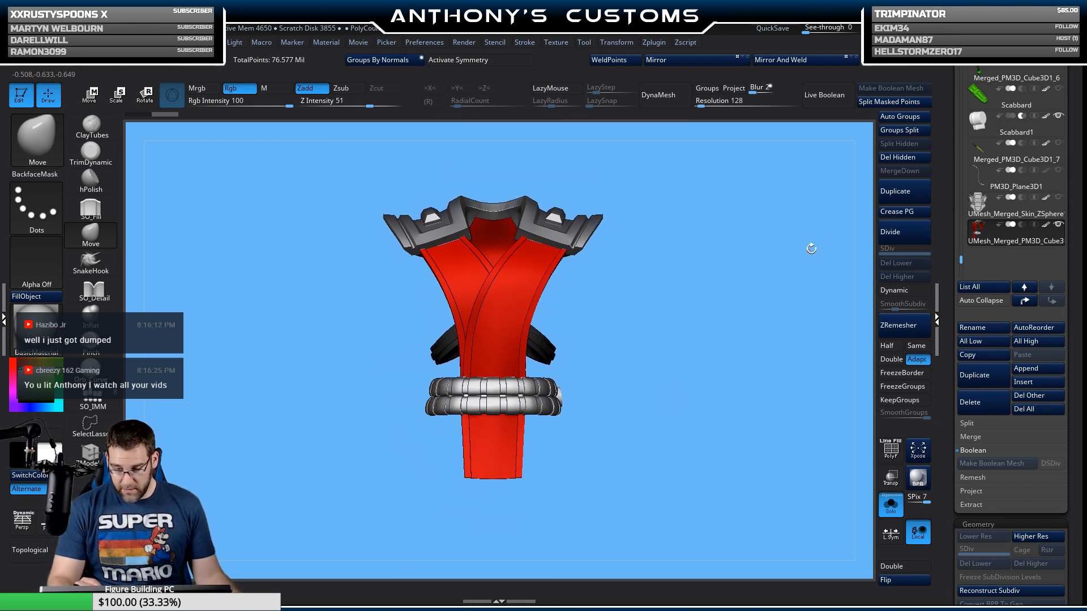
right_click_drag(744, 340, 700, 355)
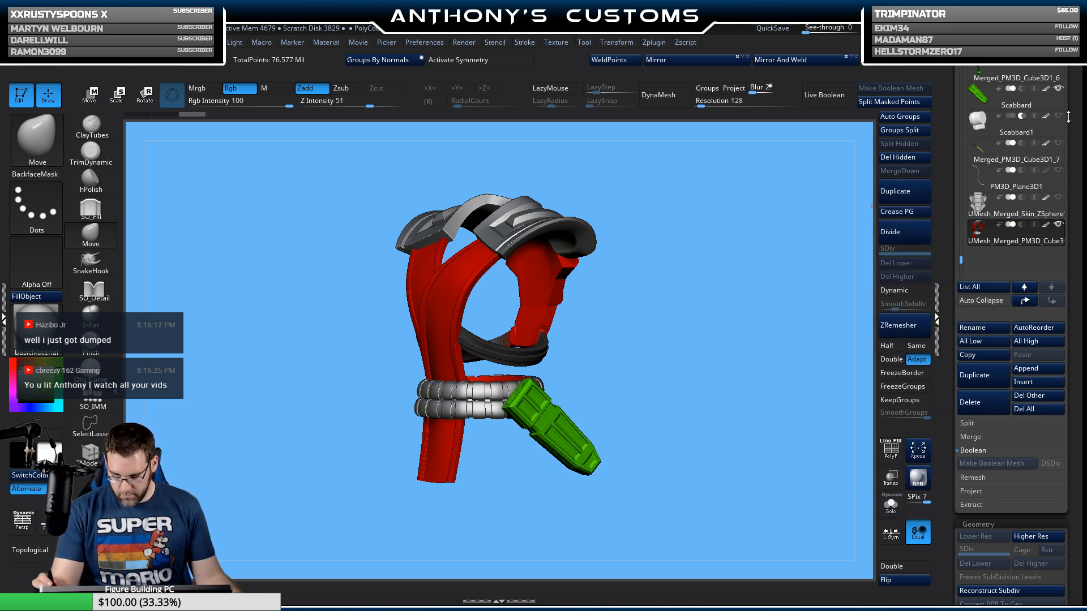
Step: Show the scabbard beside the merged robe and make the Scabbard subtool active
left_click_drag(728, 353, 743, 354)
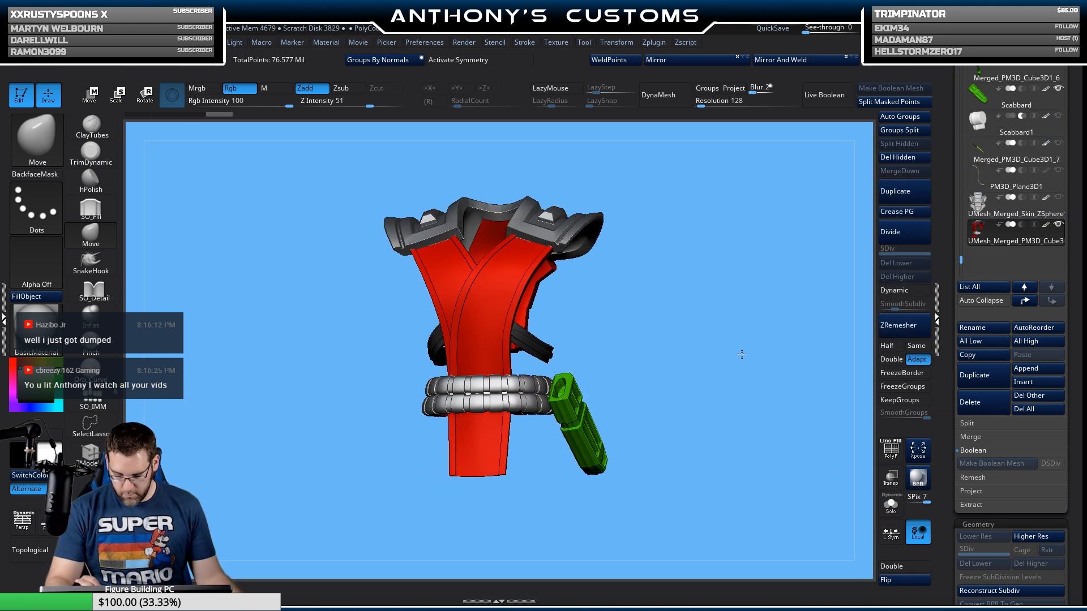
left_click(530, 401, "alt")
left_click_drag(680, 374, 764, 419)
scroll(962, 149, "up", 4)
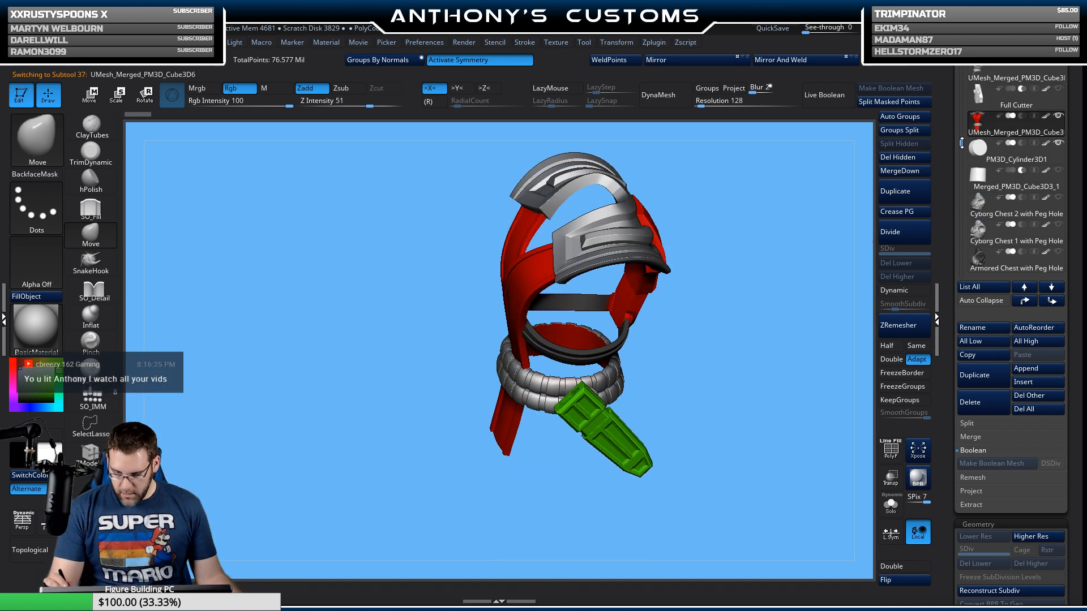
mouse_move(970, 146)
scroll(986, 169, "down", 5)
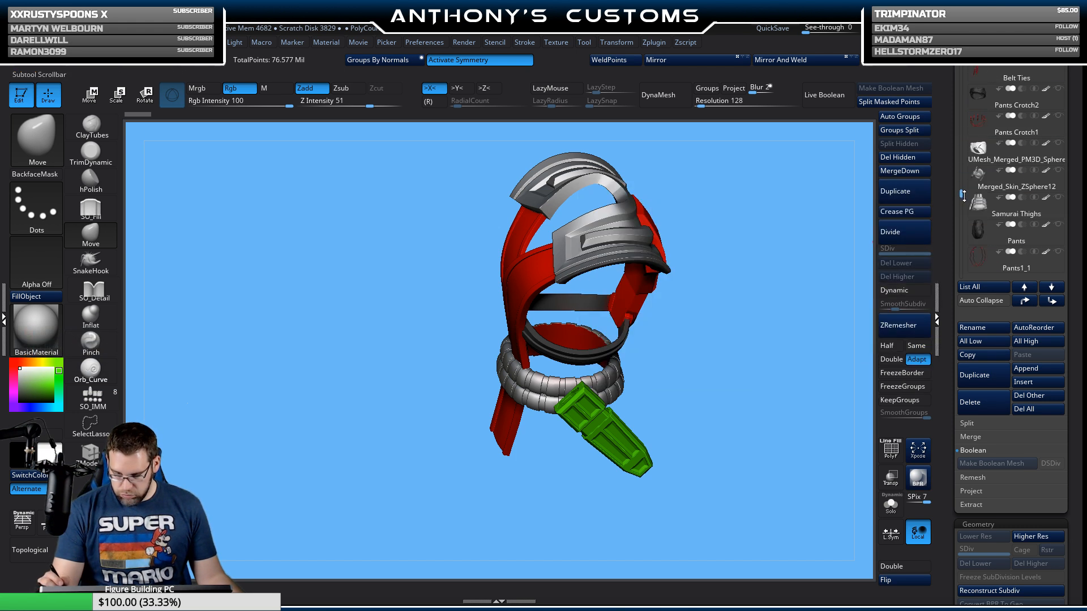
left_click(985, 154)
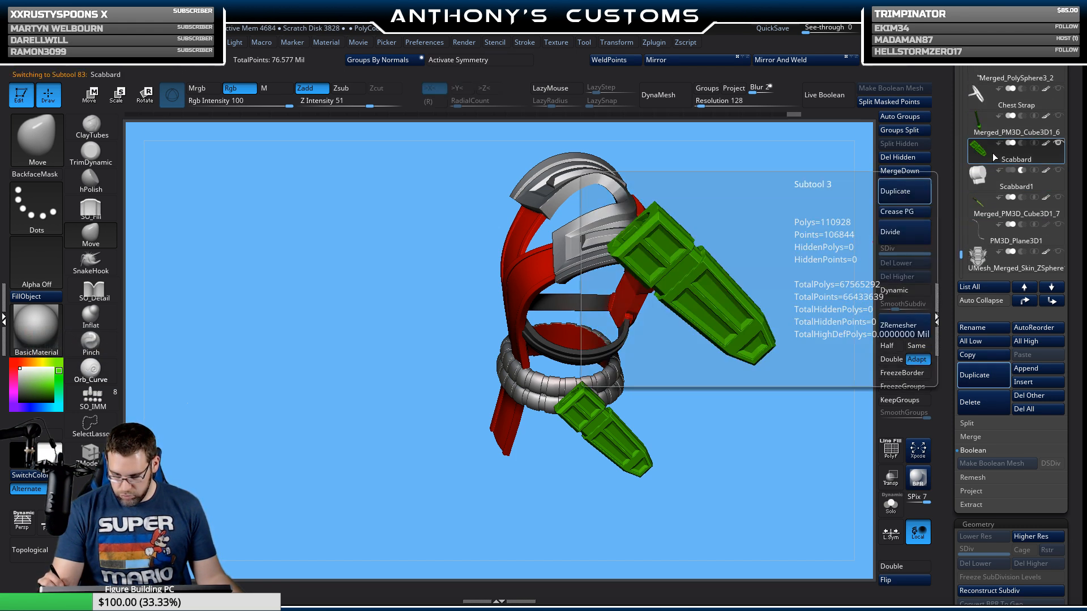
left_click_drag(767, 414, 747, 372, "shift")
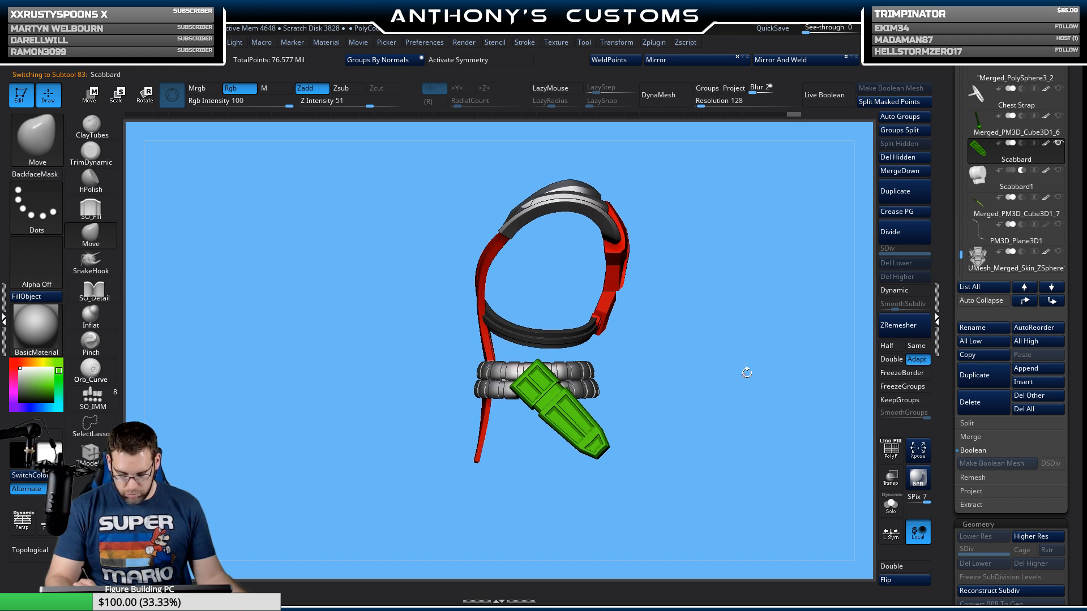
left_click(891, 478)
left_click(891, 478)
Step: Rotate and shift the scabbard so its peg lines up with the angled cylindrical mount on the waist ropes
key("w")
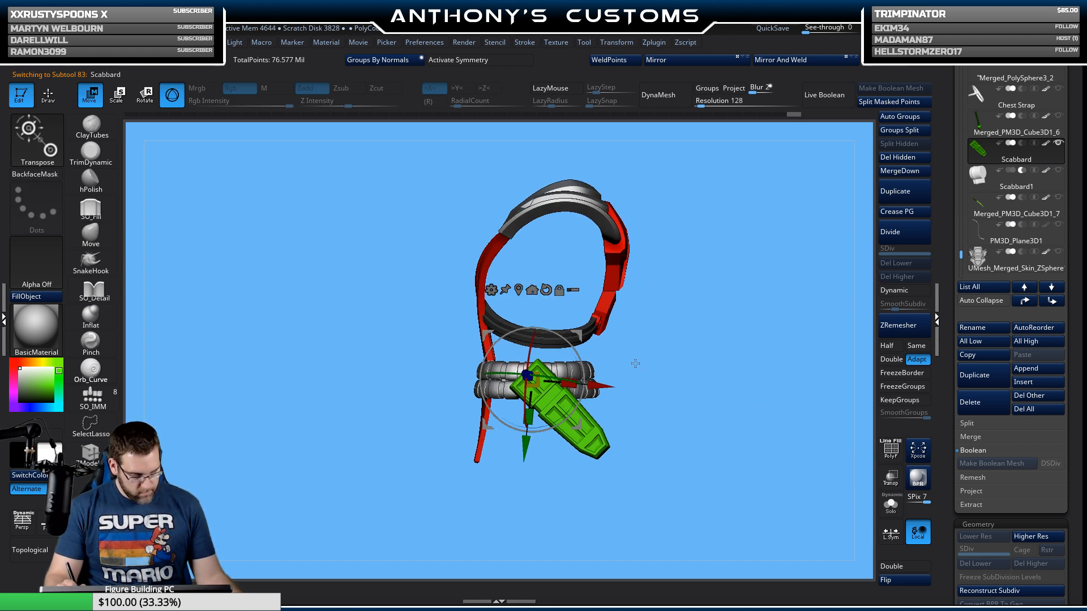
left_click_drag(599, 385, 622, 388)
left_click_drag(702, 391, 776, 243)
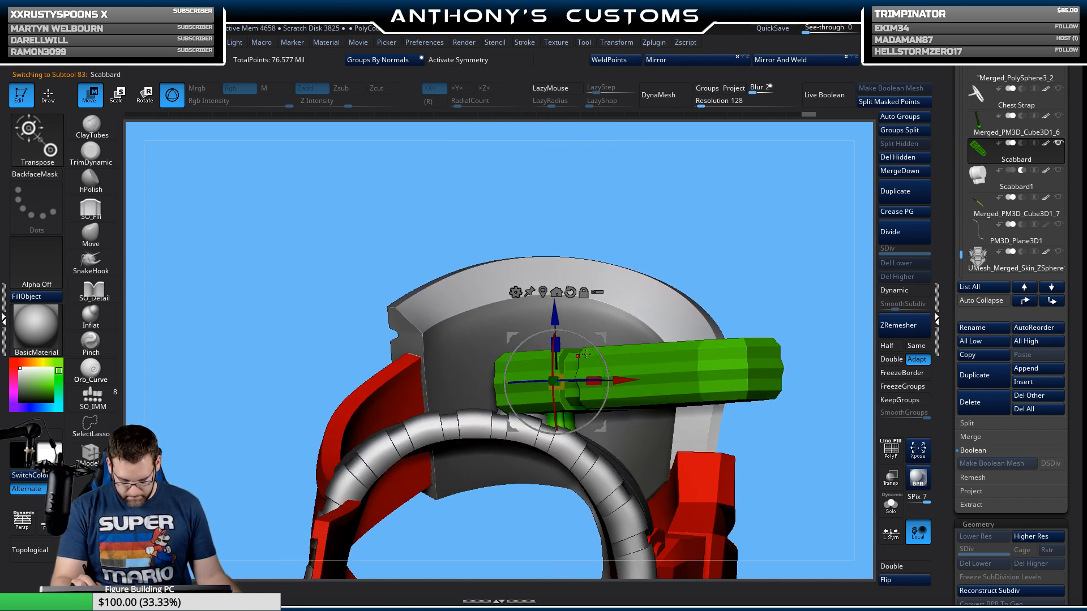
left_click_drag(604, 387, 663, 299)
left_click_drag(603, 373, 601, 371)
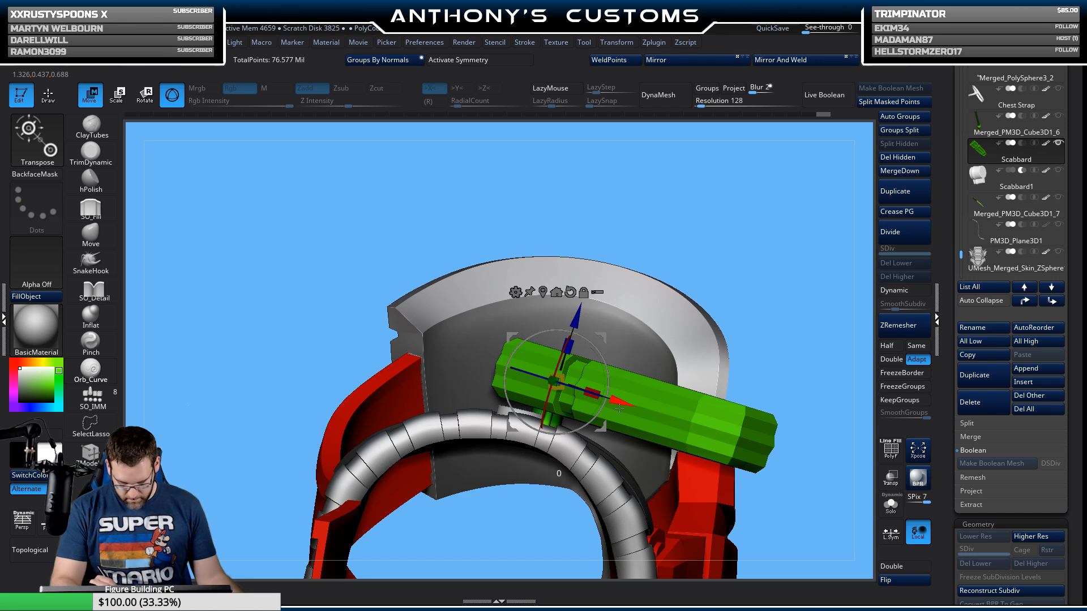
left_click_drag(619, 408, 601, 402)
left_click_drag(617, 238, 787, 274)
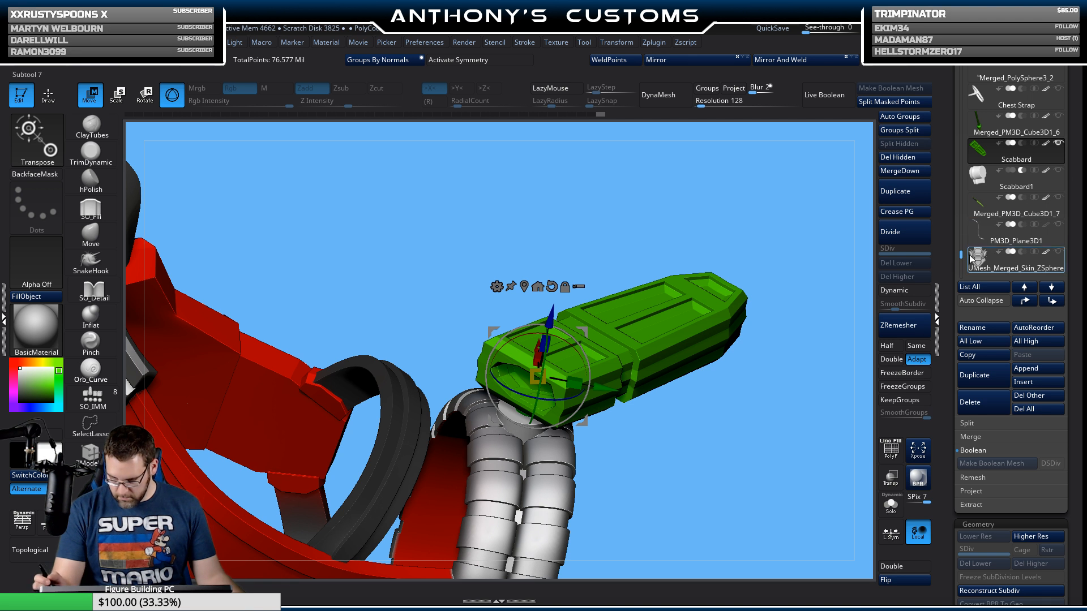
Step: Hide every subtool except the scabbard, including the merged robe and the leftover cylinder
scroll(985, 249, "down", 3)
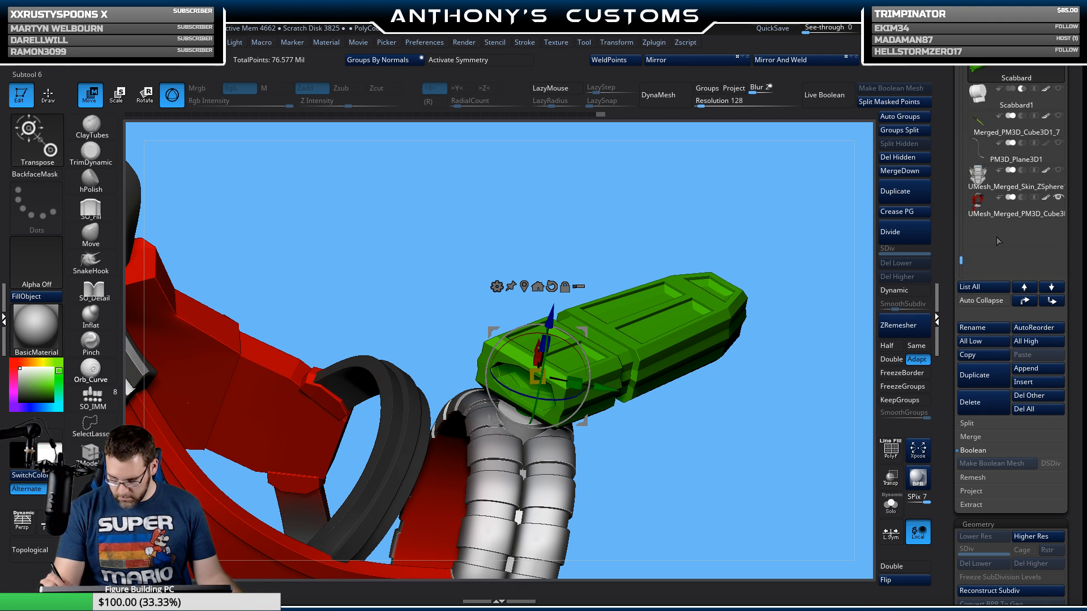
left_click(1060, 200)
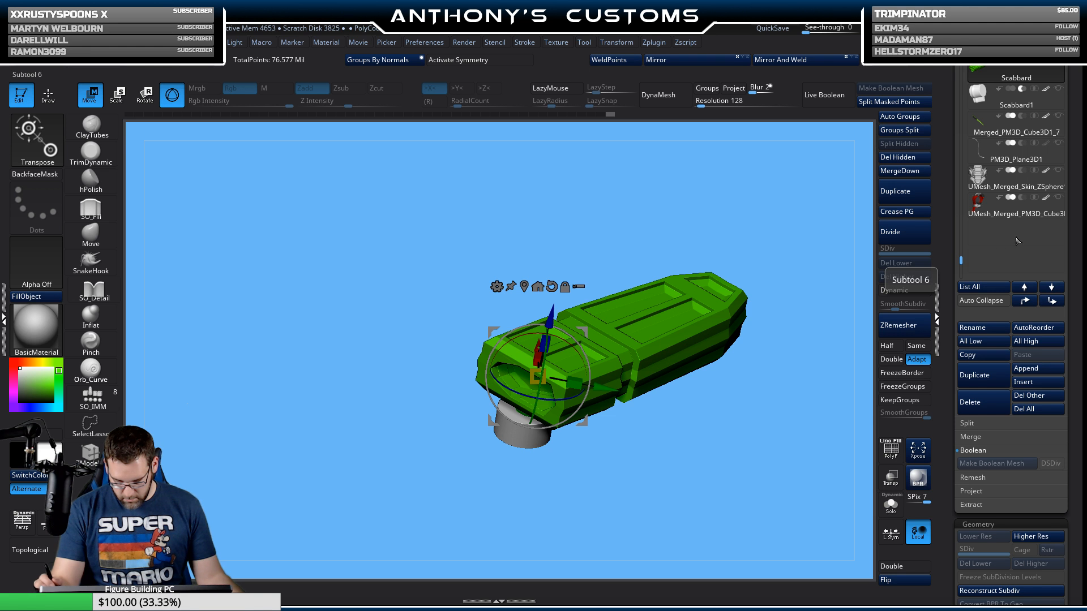
left_click(1057, 198)
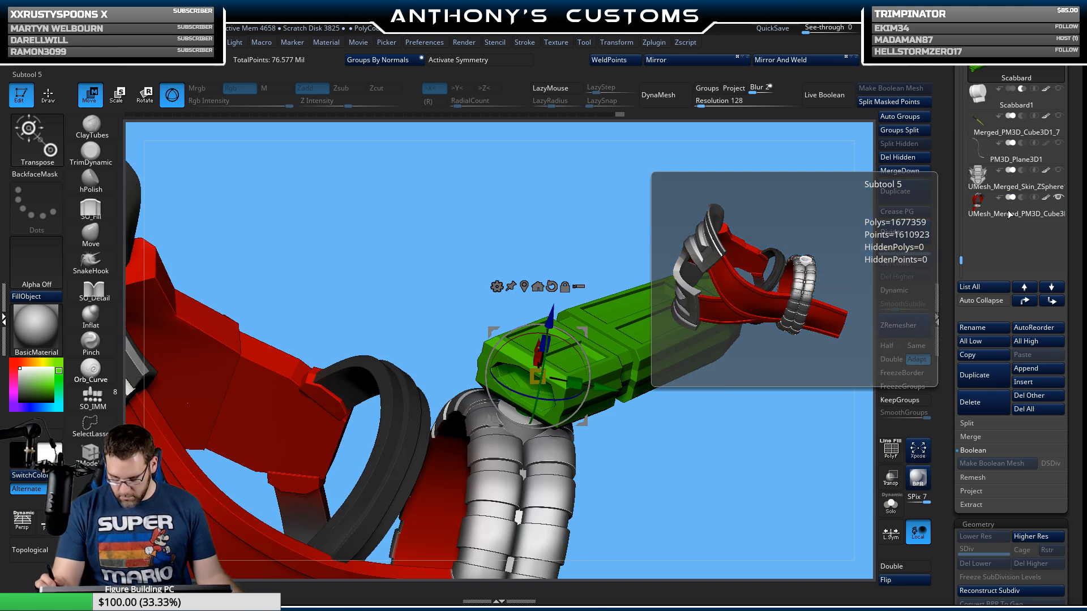
scroll(963, 263, "down", 1)
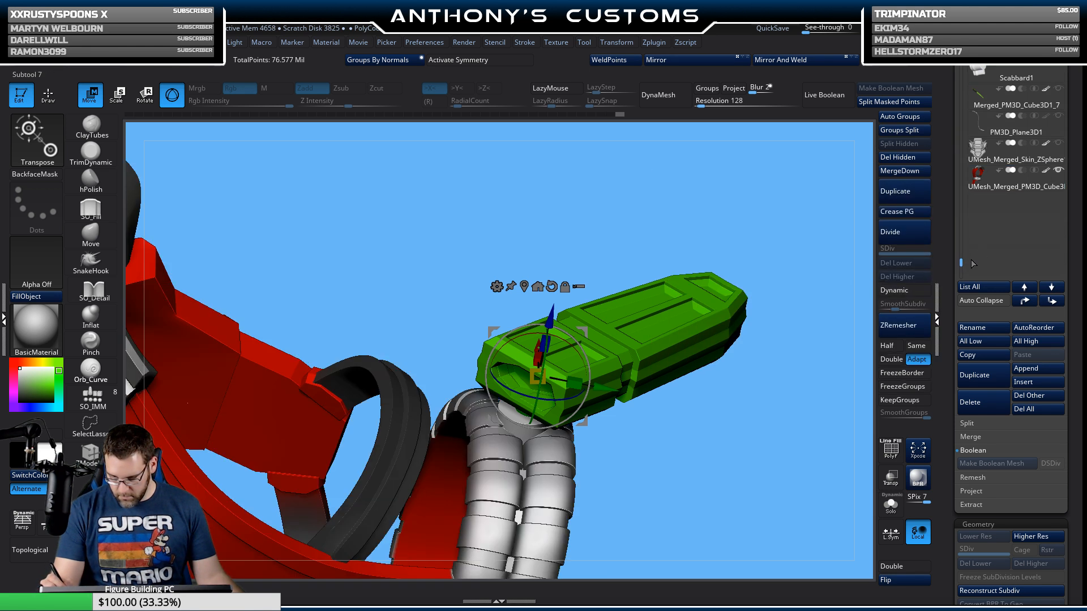
scroll(962, 256, "up", 3)
left_click(1059, 116, "shift")
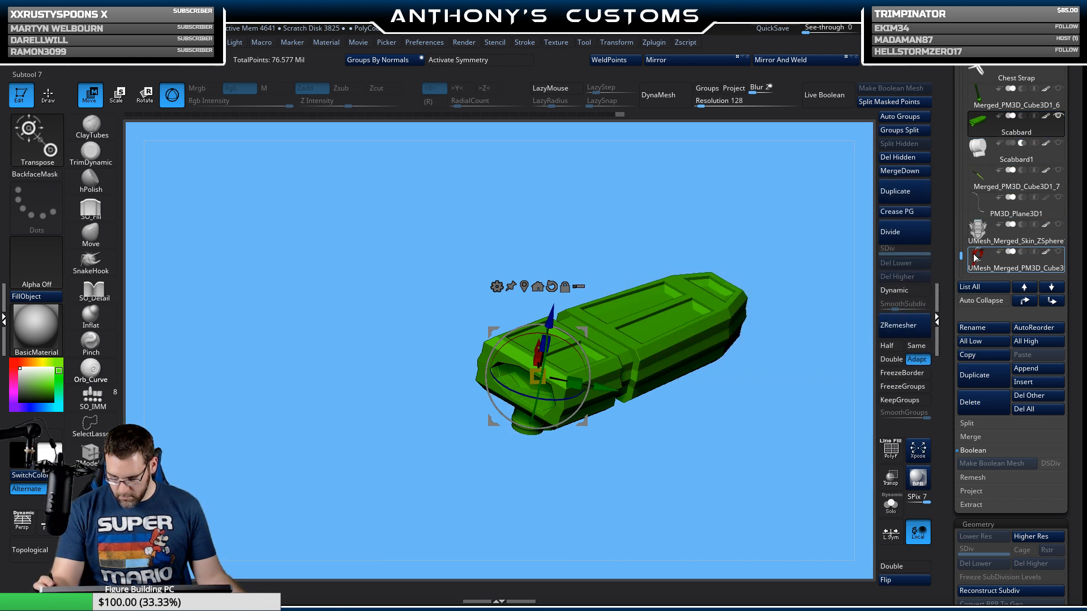
Step: Show the merged robe beside the scabbard again and shift the scabbard so its peg sits down into the rope mount
scroll(975, 258, "down", 2)
left_click(1057, 197, "shift")
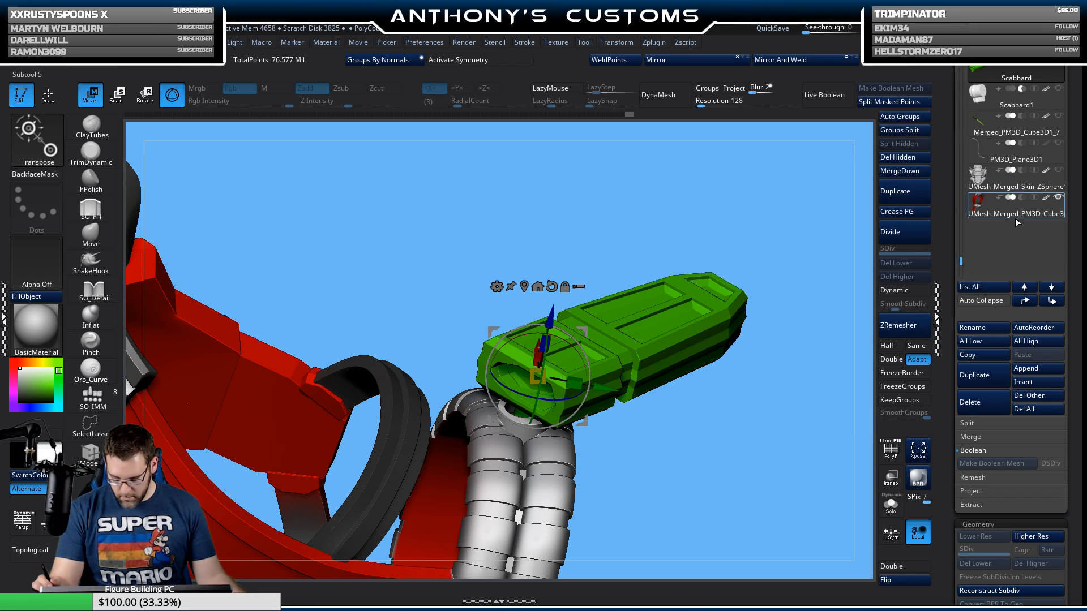
left_click_drag(766, 422, 721, 512)
left_click_drag(693, 445, 705, 364, "alt")
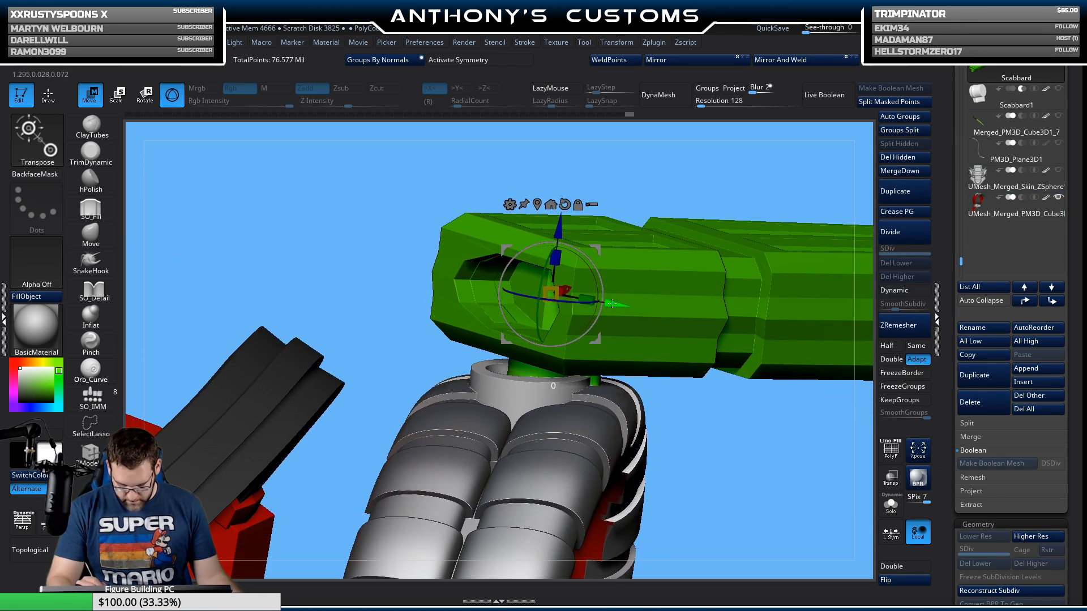
left_click_drag(612, 304, 591, 291)
left_click_drag(716, 432, 663, 425)
mouse_move(568, 265)
left_mouse_down()
mouse_move(586, 281)
mouse_move(559, 269)
mouse_move(575, 281)
left_mouse_up()
right_click_drag(578, 276, 625, 323)
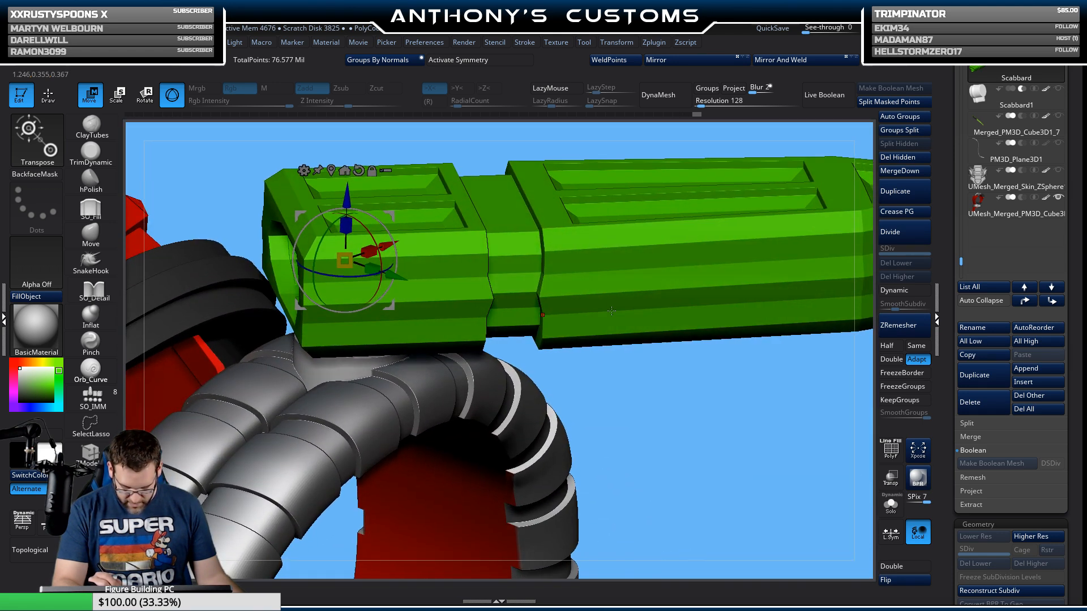
right_click_drag(634, 374, 677, 371)
Step: Flip the merged robe's normals to see the peg inside the mount, and make the scabbard the active subtool again
left_click(405, 392, "alt")
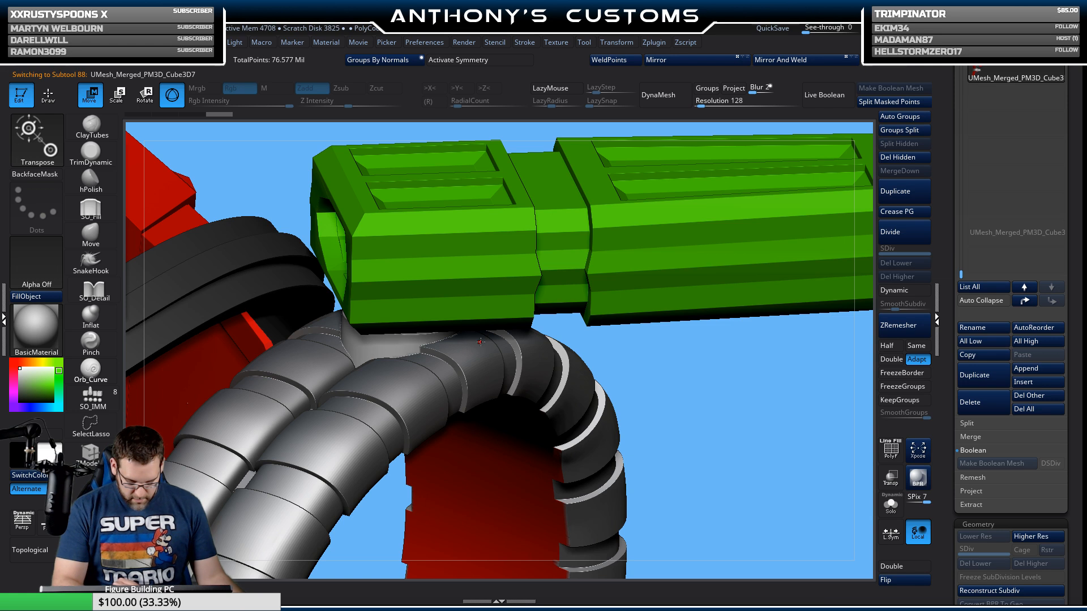
left_click(901, 580)
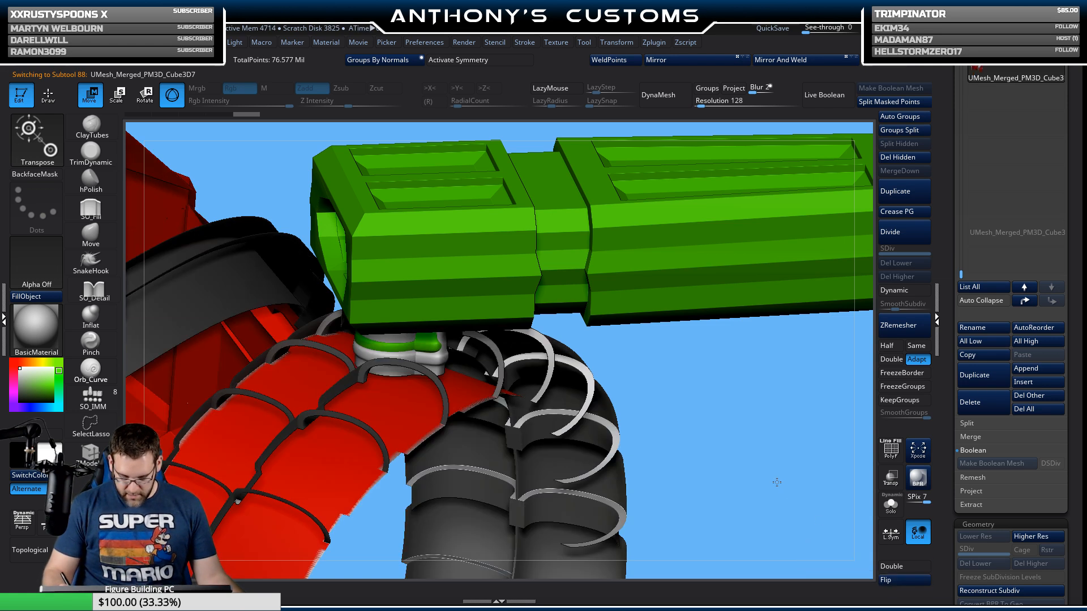
right_click_drag(724, 419, 745, 436)
left_click(621, 239, "alt")
right_click_drag(621, 239, 726, 354)
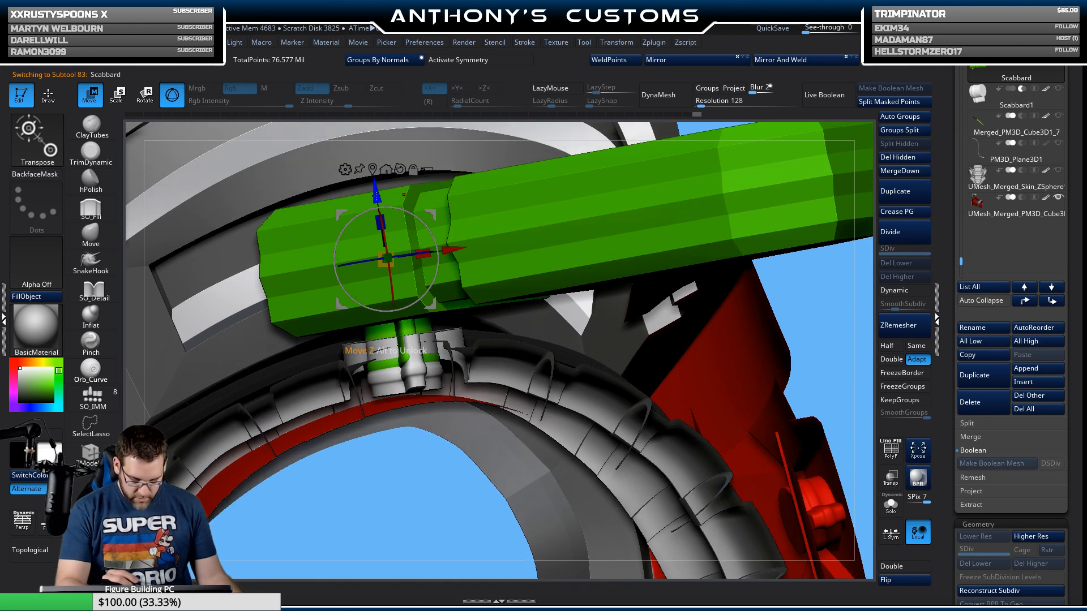
Step: Lower the scabbard into the keyhole mount and fine-tune its rotation and sideways position along the waist ropes
left_click_drag(377, 195, 379, 208)
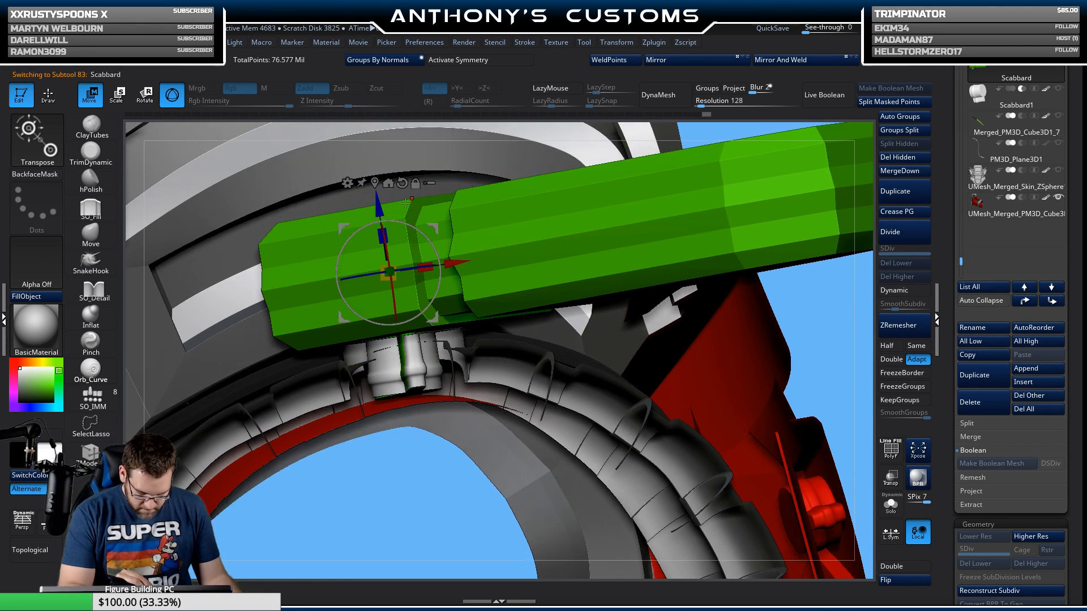
left_click_drag(410, 267, 409, 269)
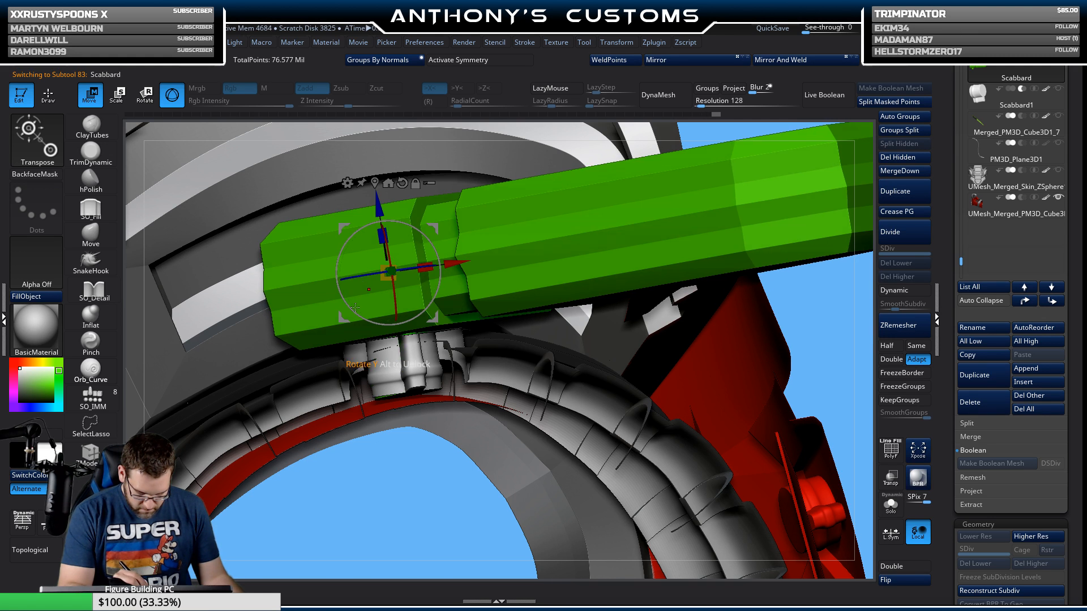
left_click_drag(355, 308, 355, 303)
left_click_drag(453, 268, 455, 269)
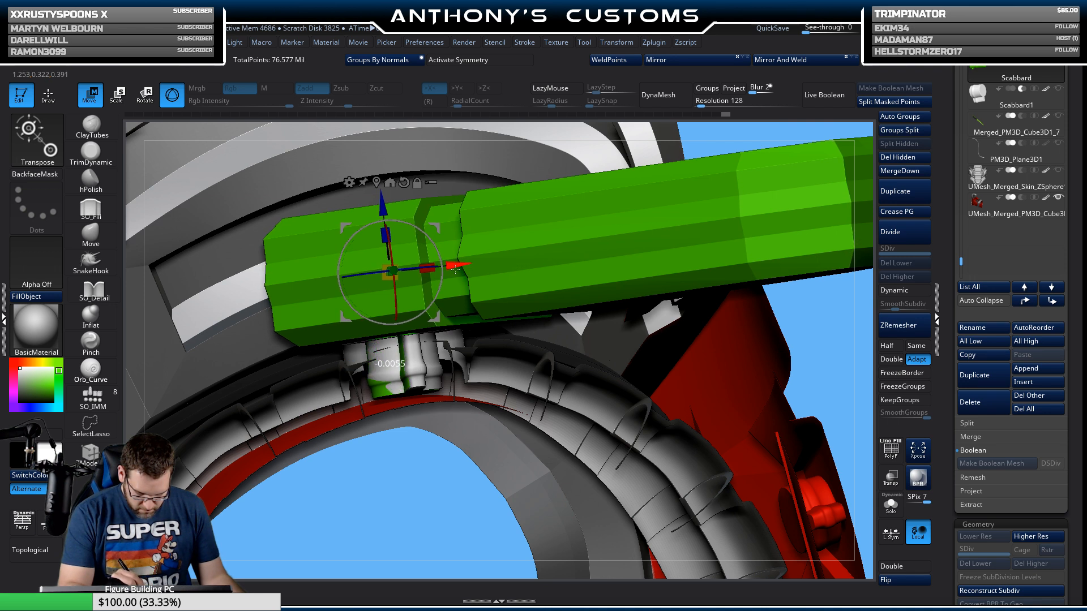
right_click_drag(472, 259, 488, 335)
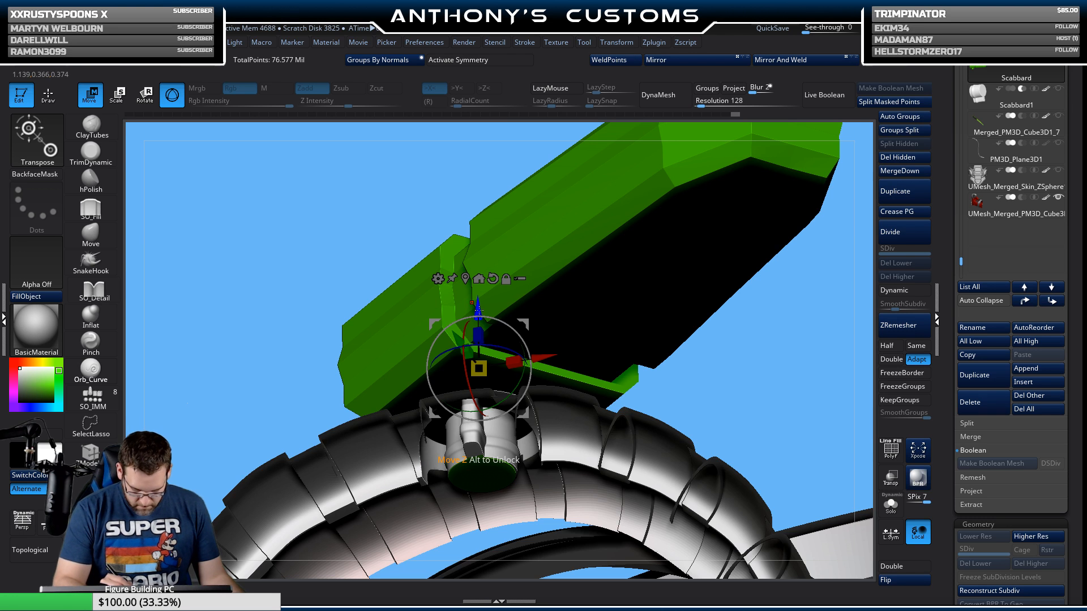
left_click_drag(478, 311, 477, 308)
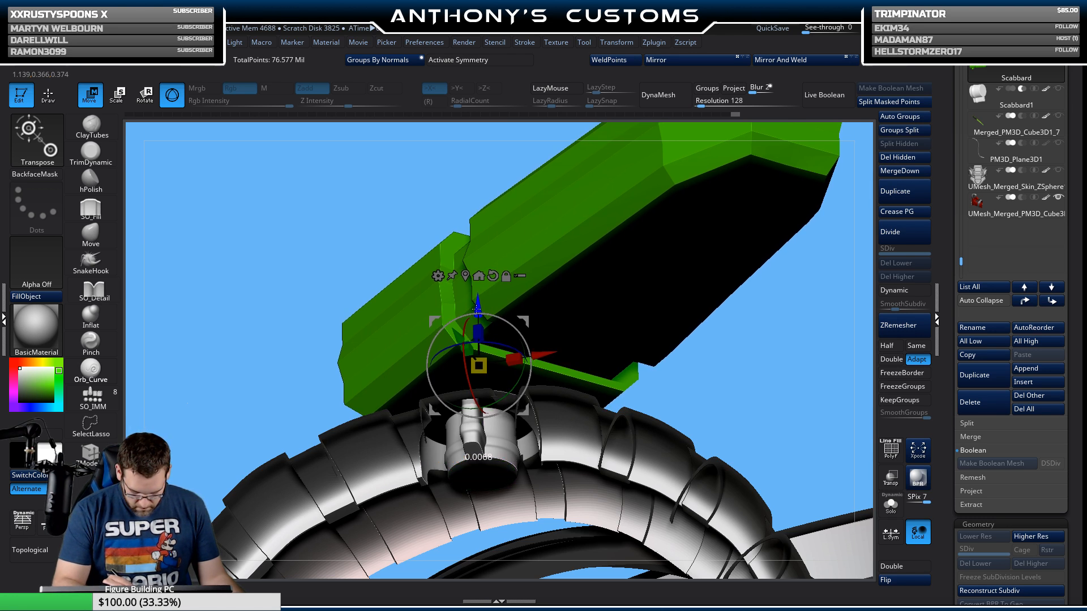
Step: Nudge the scabbard so its peg fits the mount's hole as seen from behind the ropes
right_click_drag(548, 289, 669, 258)
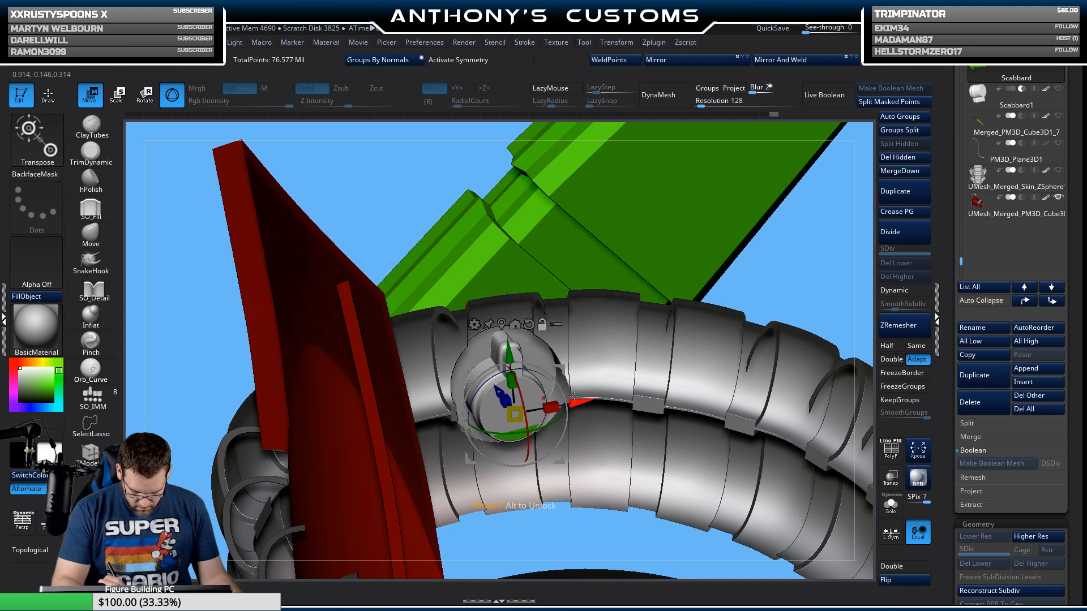
left_click_drag(527, 424, 528, 426)
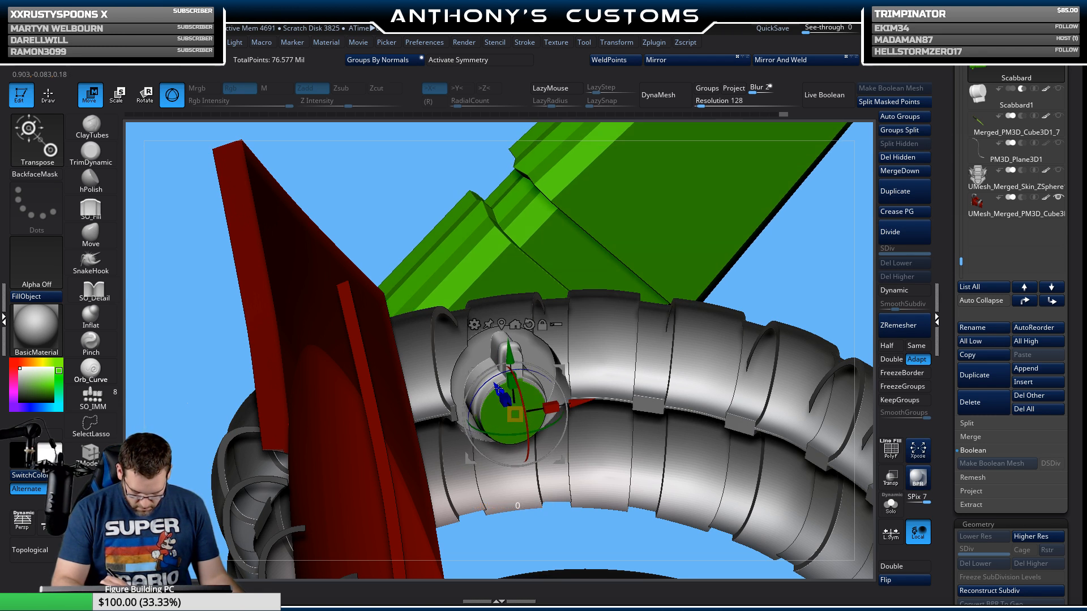
left_click_drag(496, 386, 497, 386)
right_click_drag(605, 339, 571, 264)
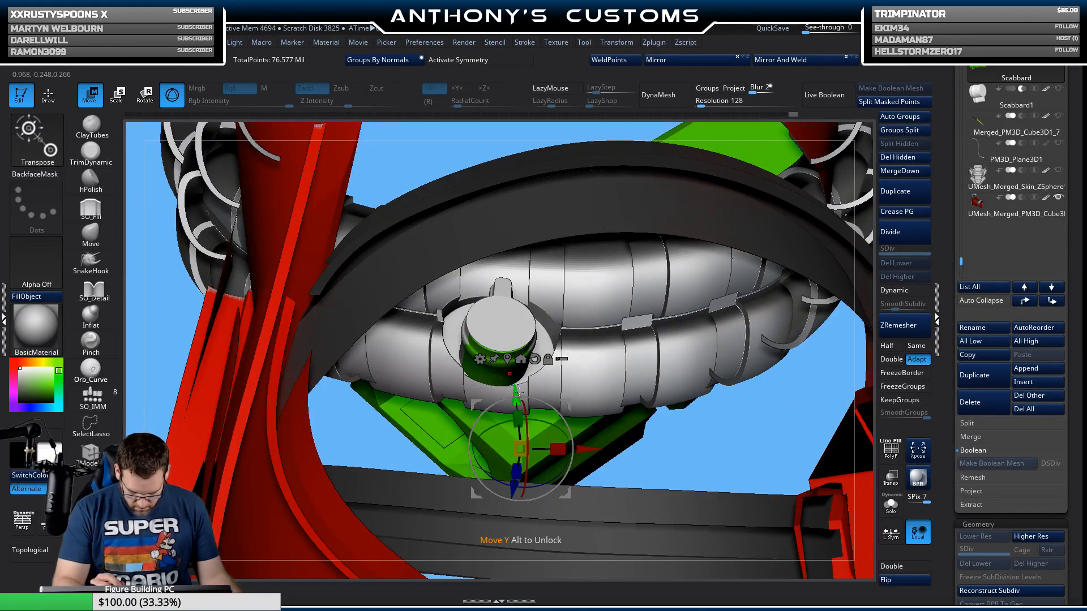
left_click_drag(519, 391, 516, 394)
right_click_drag(527, 340, 706, 389)
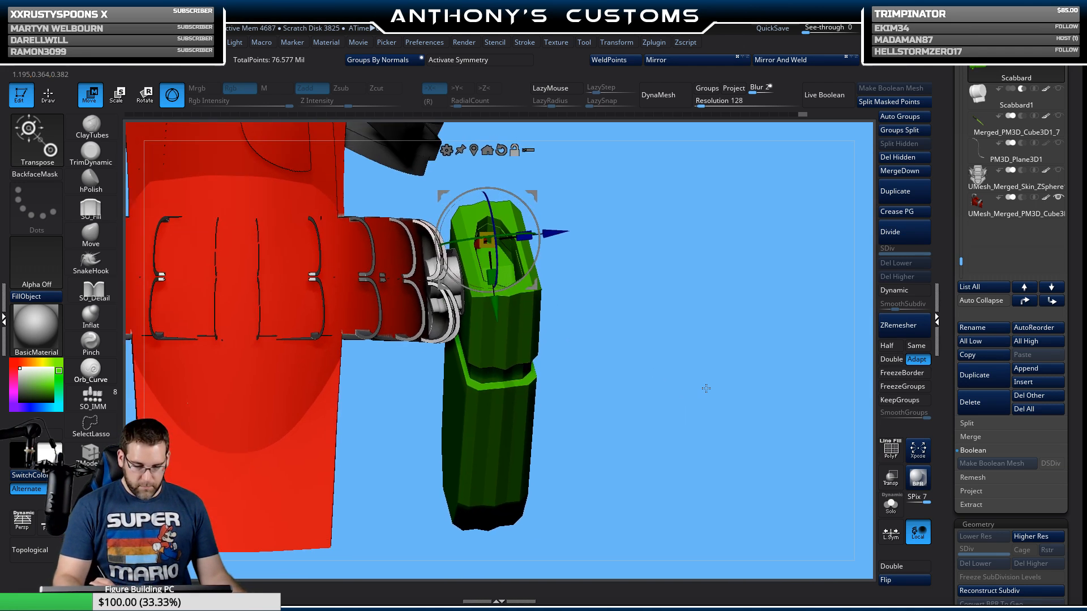
Step: Flip the merged robe's normals back and view the whole robe with its scabbard from the front
left_click(992, 207)
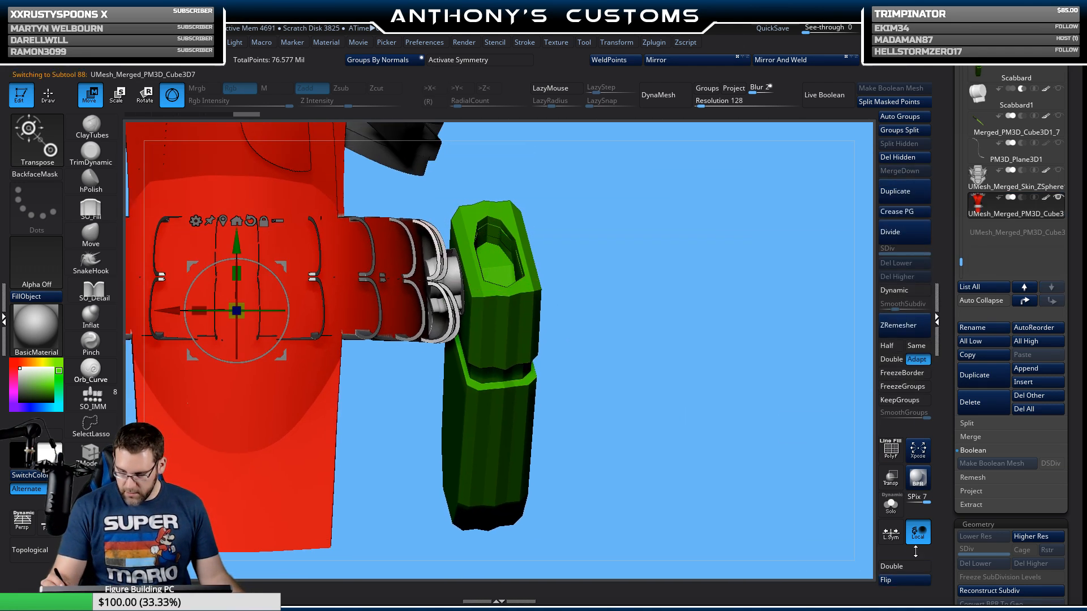
left_click(905, 584)
right_click_drag(792, 527, 676, 374)
right_click_drag(676, 374, 681, 364, "shift")
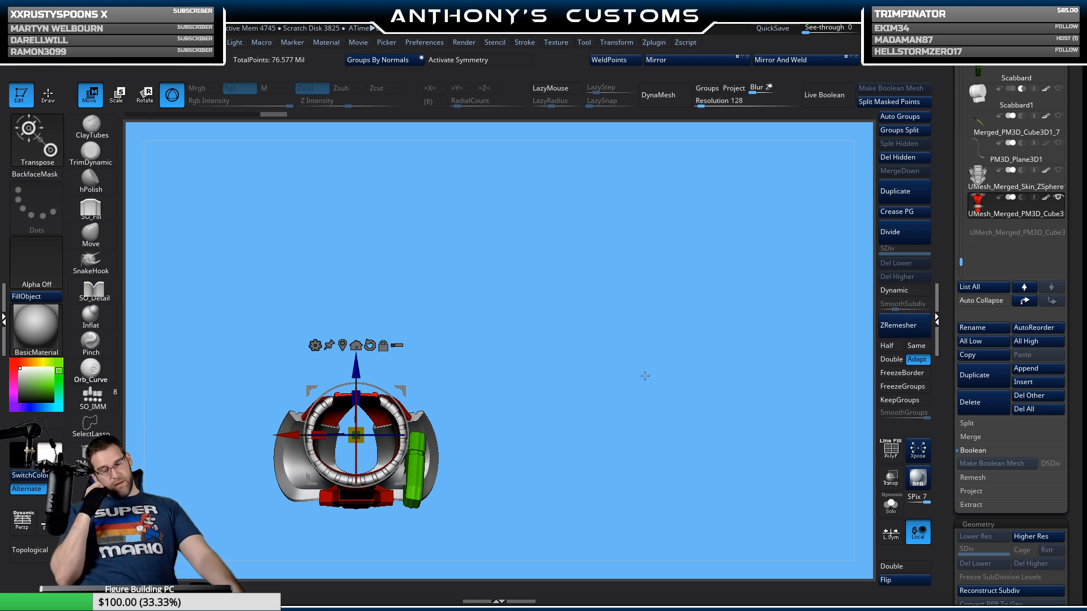
right_click_drag(701, 427, 706, 489)
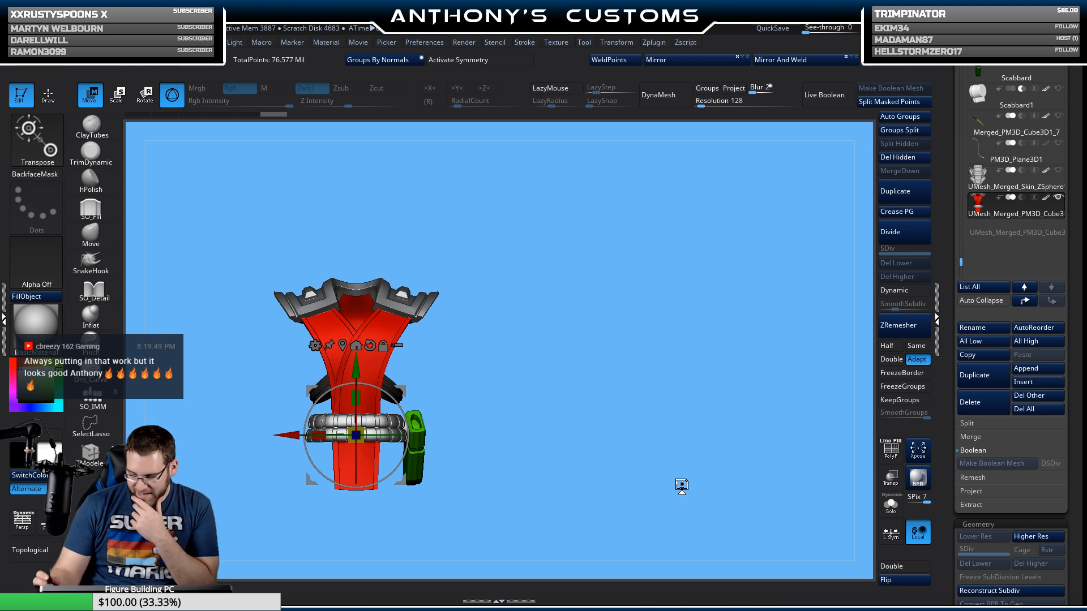
Step: Delete the merged robe subtool permanently
left_click(986, 406)
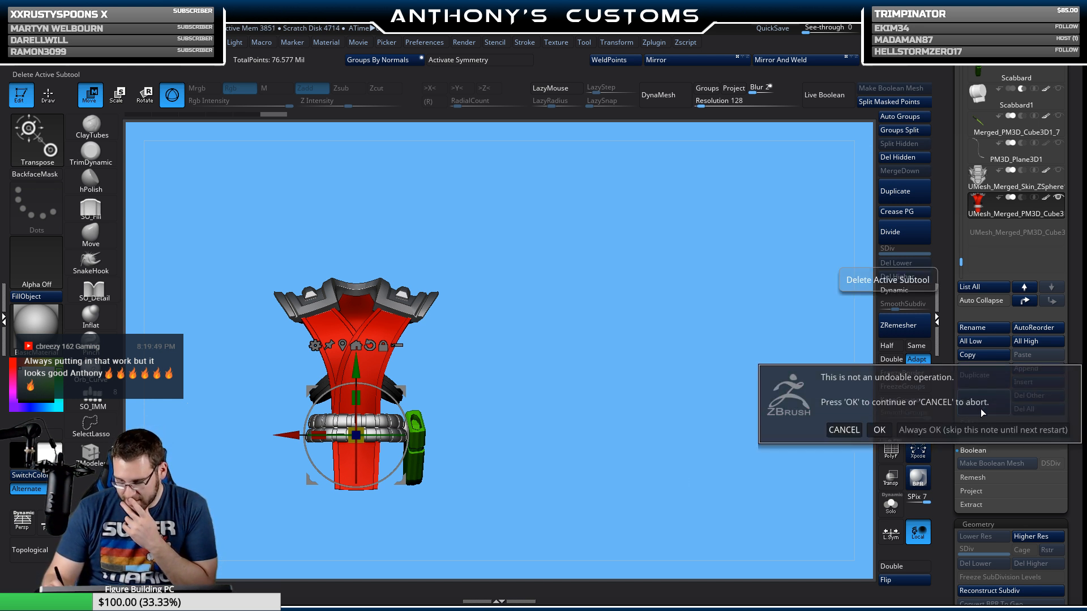
left_click(881, 433)
left_click_drag(781, 461, 761, 445)
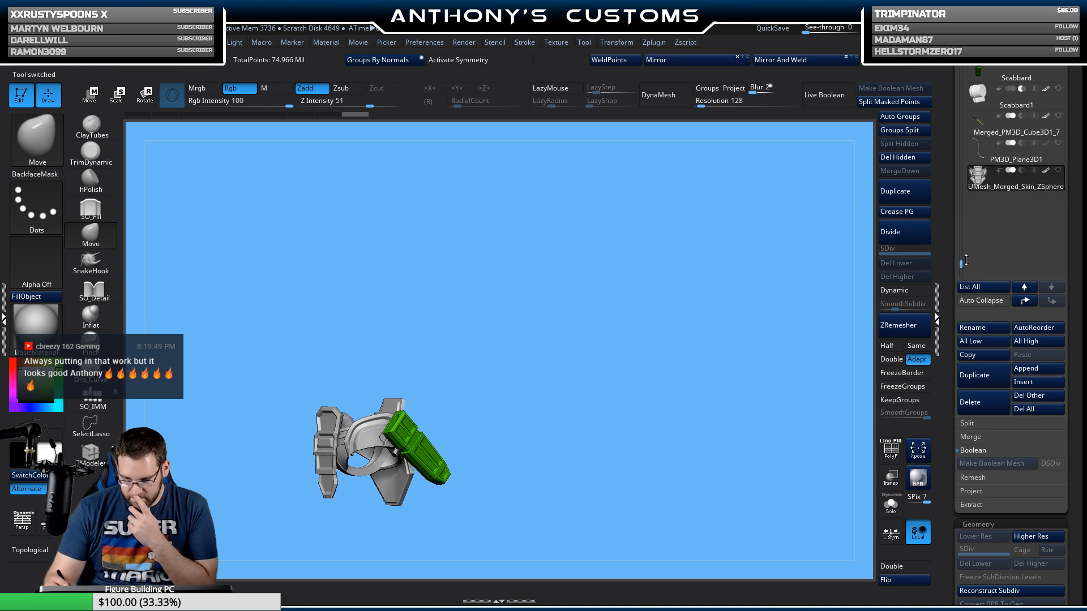
Step: Hide the scabbard, show Scabbard1 and the original unmerged robe, and make the PM3D_Cylinder3D1 subtool active
left_click_drag(966, 261, 966, 250)
left_click(1059, 198)
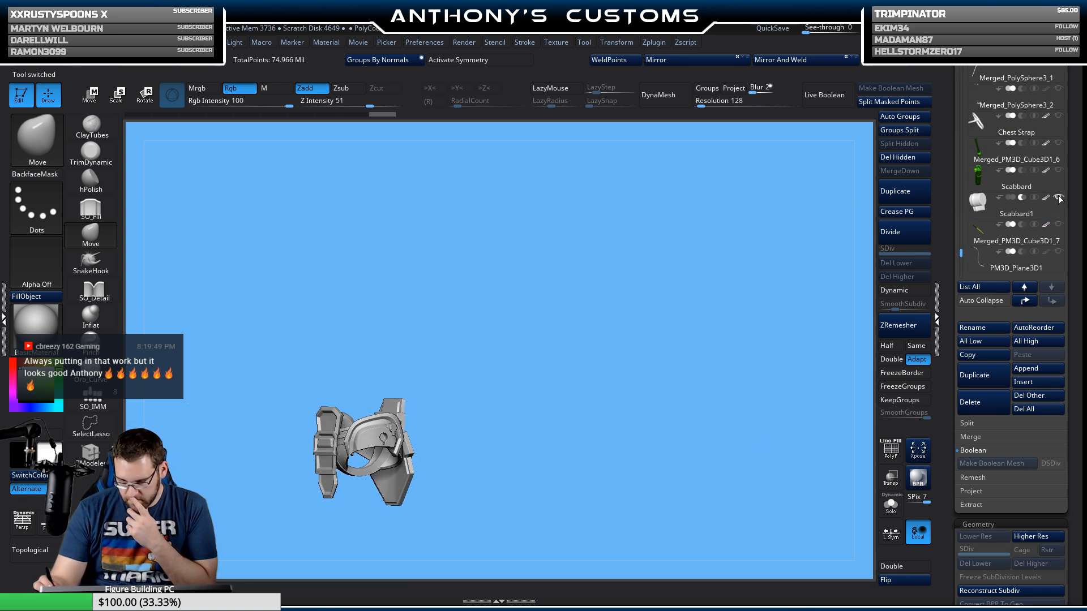
left_click_drag(960, 240, 964, 148)
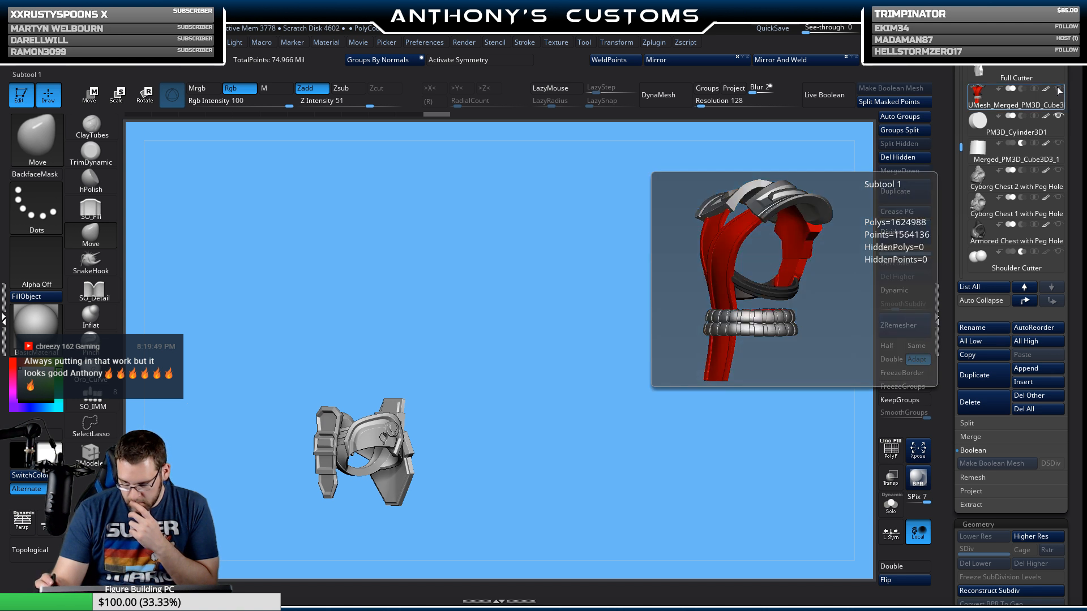
left_click(1059, 89)
mouse_move(1013, 133)
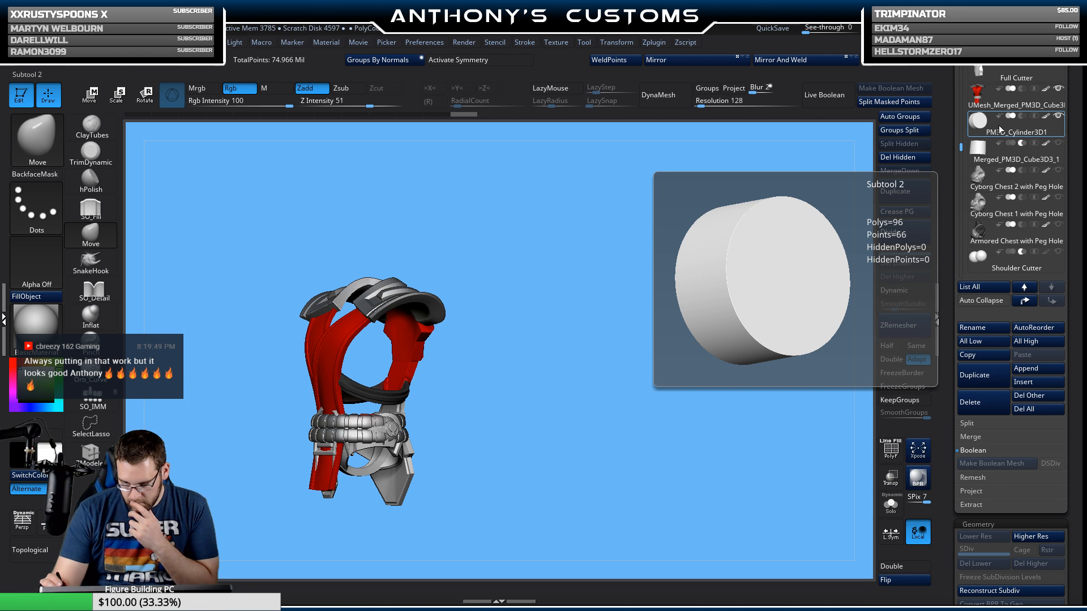
left_click(1001, 130)
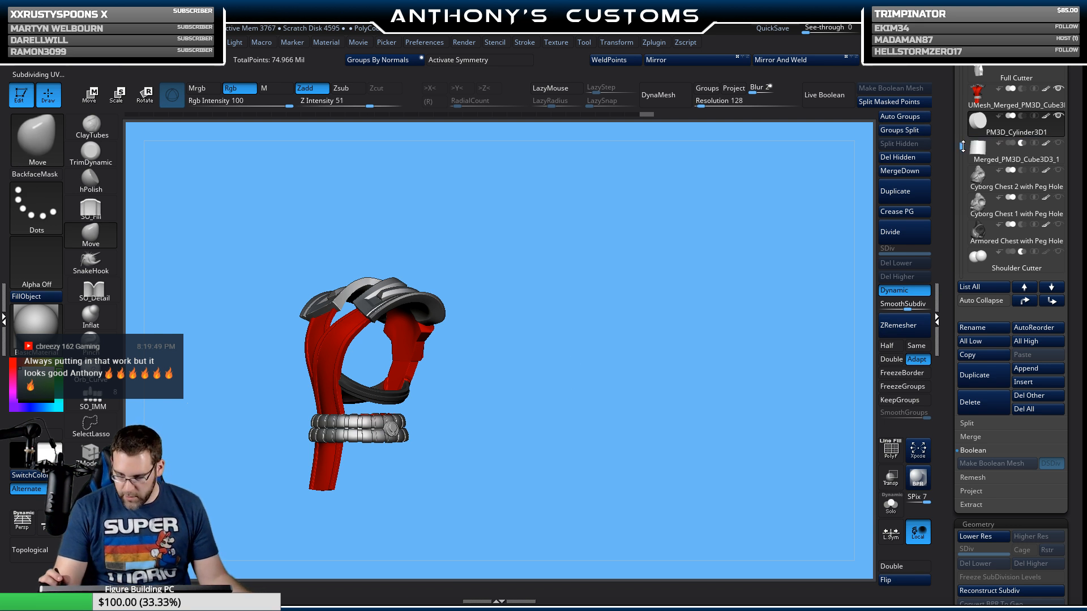
Step: Isolate the Scabbard1 keyhole shape, check its wireframe up close, and move it to the end of the subtool list
left_click_drag(963, 146, 956, 258)
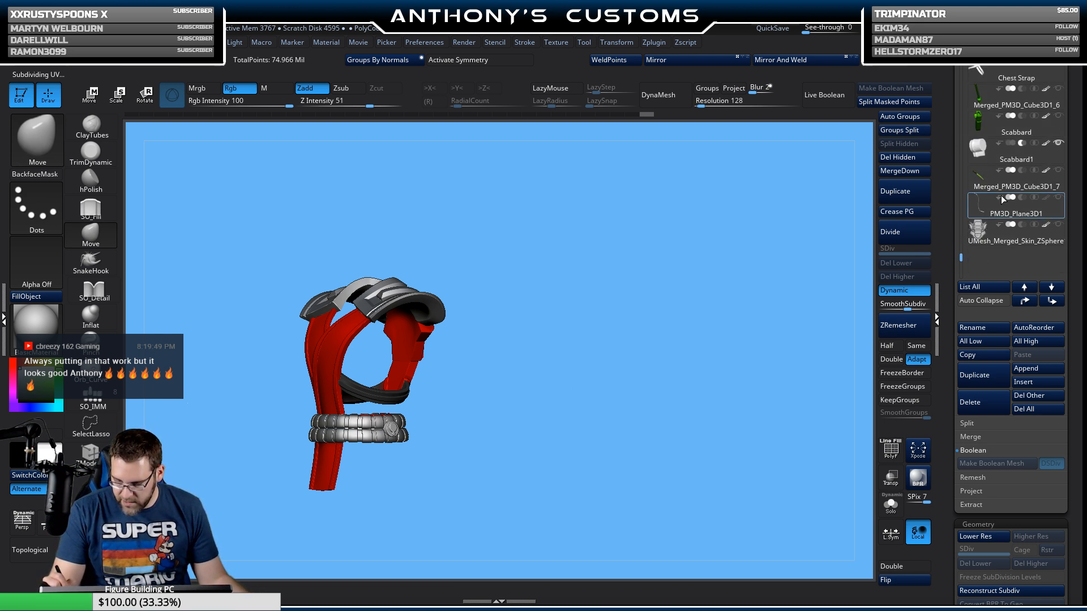
left_click(1005, 148)
left_click(889, 507)
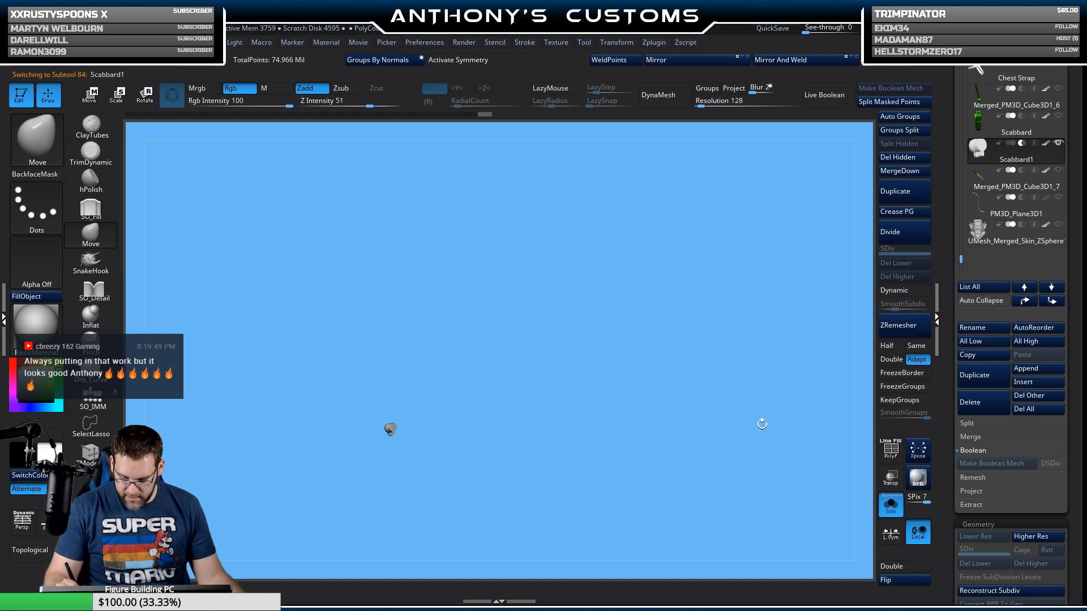
key("shift+f")
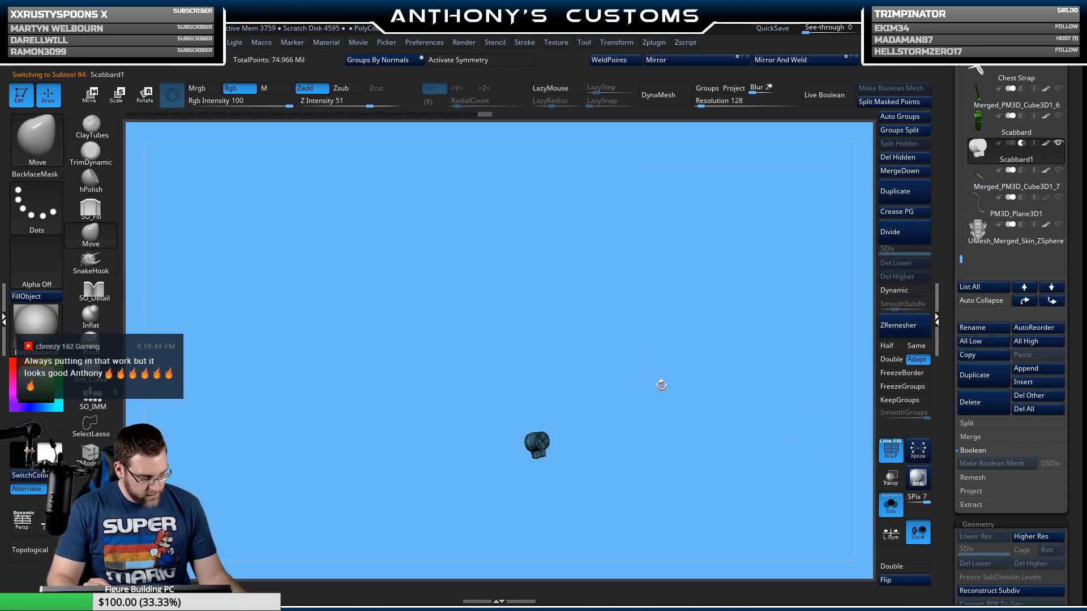
key("f")
key("shift+f")
left_click_drag(747, 388, 830, 368)
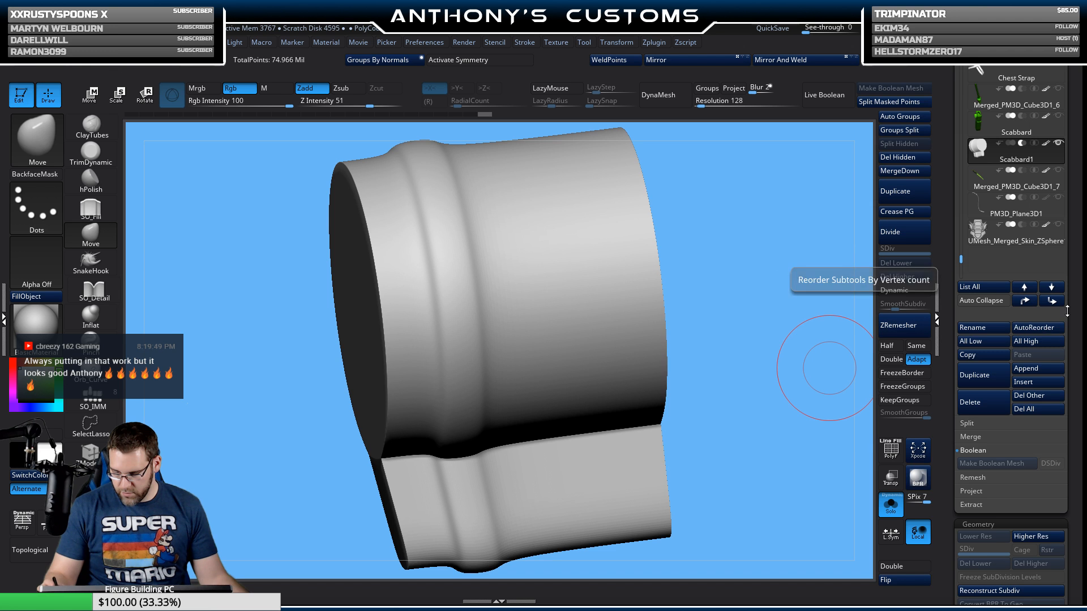
key("shift")
left_click(1051, 304, "shift")
Step: Move the Merged_PM3D_Cube3D3_1 subtool to the end of the subtool list
left_click_drag(962, 261, 967, 149)
left_click(1018, 129)
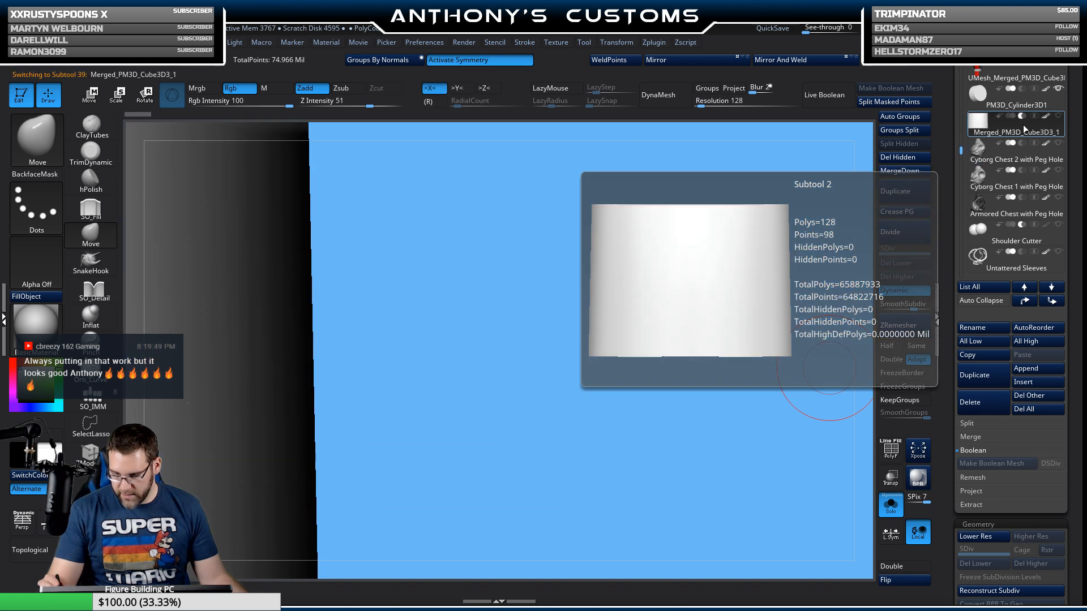
left_click(1052, 303, "shift")
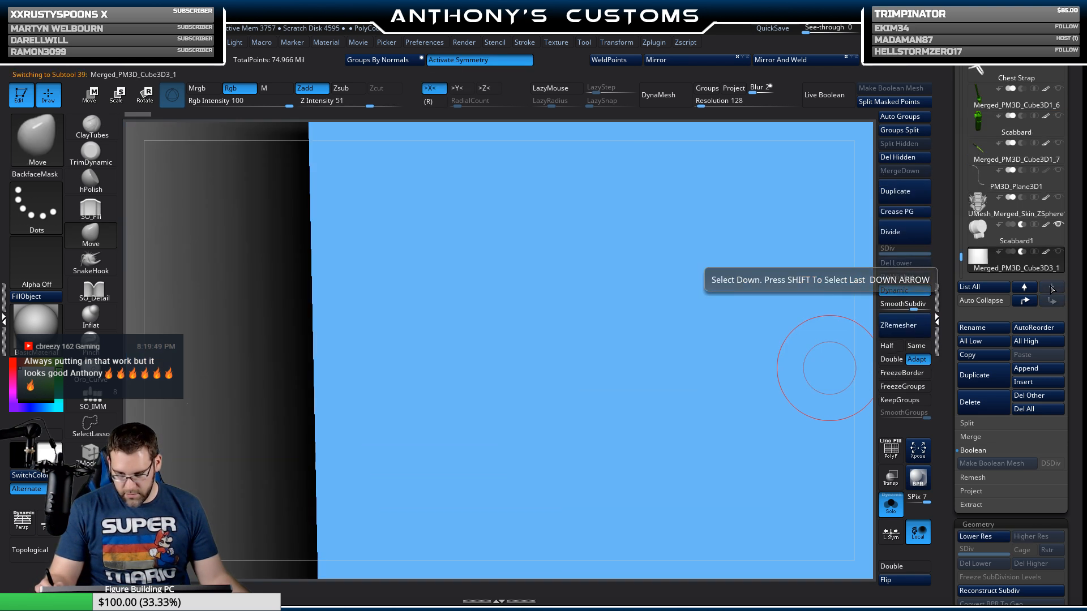
Step: Leave solo mode and move the PM3D_Cylinder3D1 subtool to the end of the subtool list
left_click_drag(961, 256, 960, 144)
left_click_drag(785, 375, 631, 248)
key("f")
key("f")
key("f")
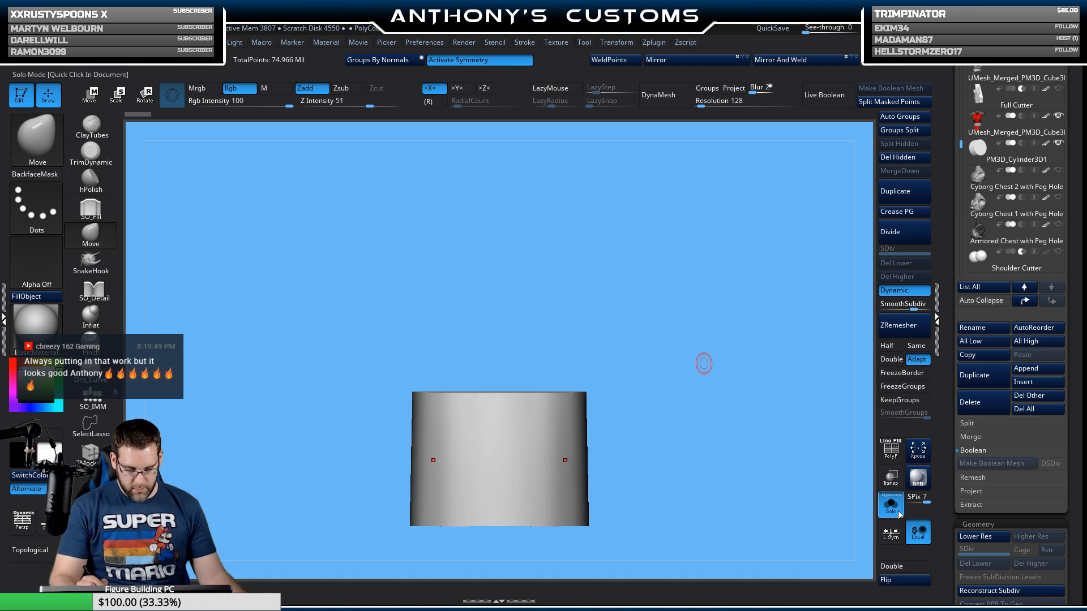
left_click(896, 509)
left_click_drag(804, 500, 727, 487)
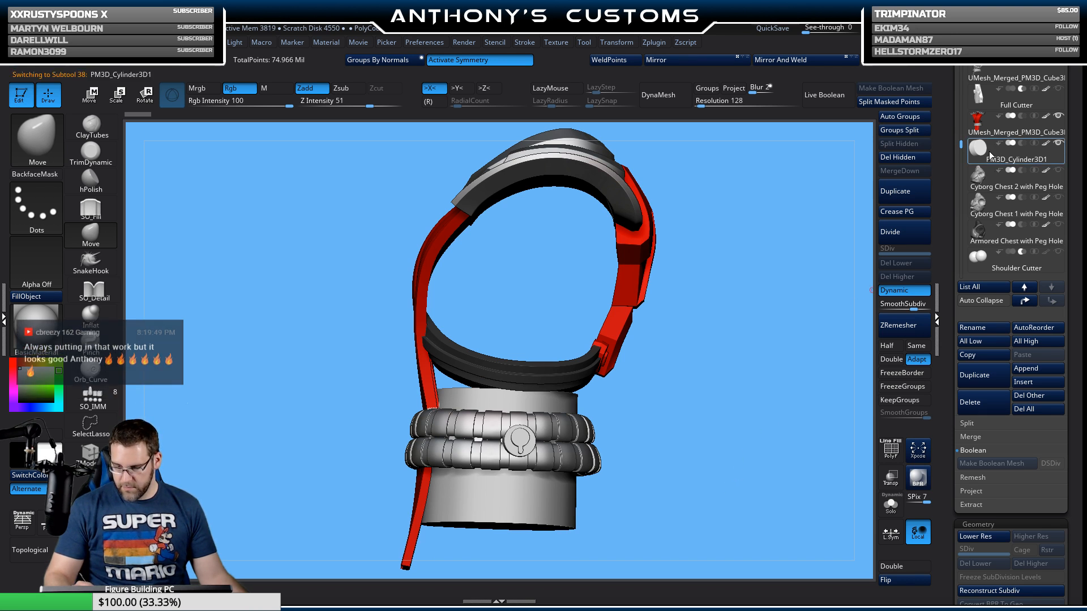
left_click(1052, 301, "shift")
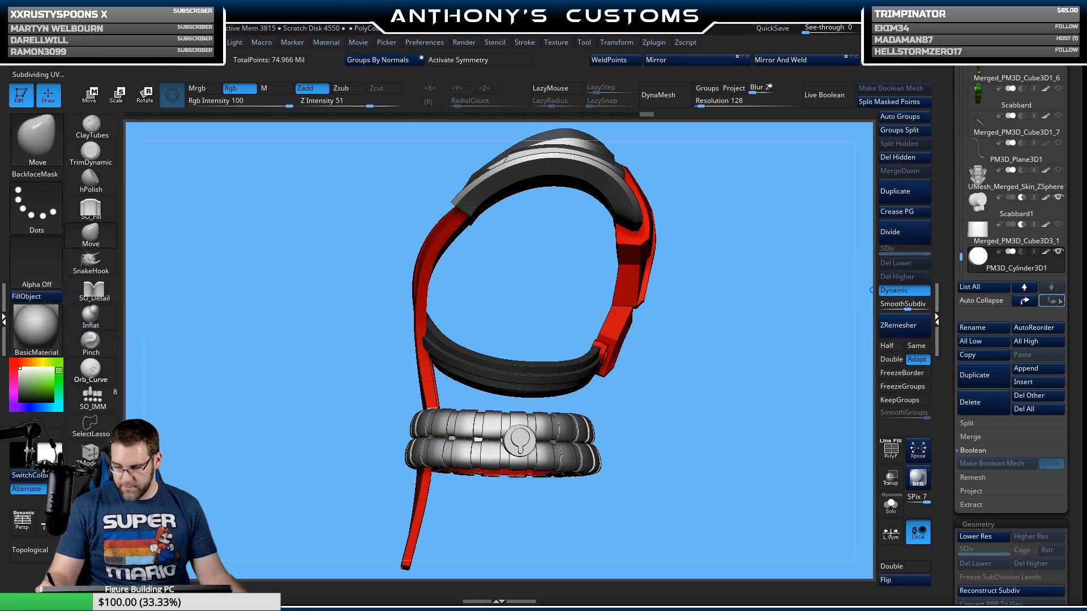
Step: Move the Merged_PM3D_Cube3D3_1 subtool up the list to directly below the robe's UMesh_Merged_PM3D_Cube3D6 subtool
left_click(988, 236)
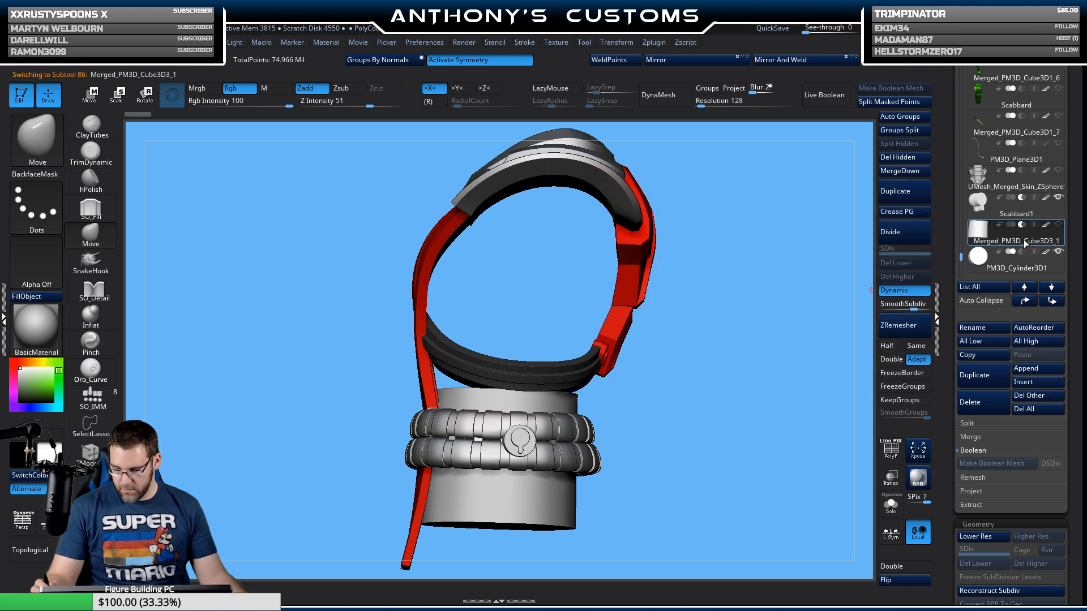
mouse_move(1008, 244)
mouse_move(1031, 270)
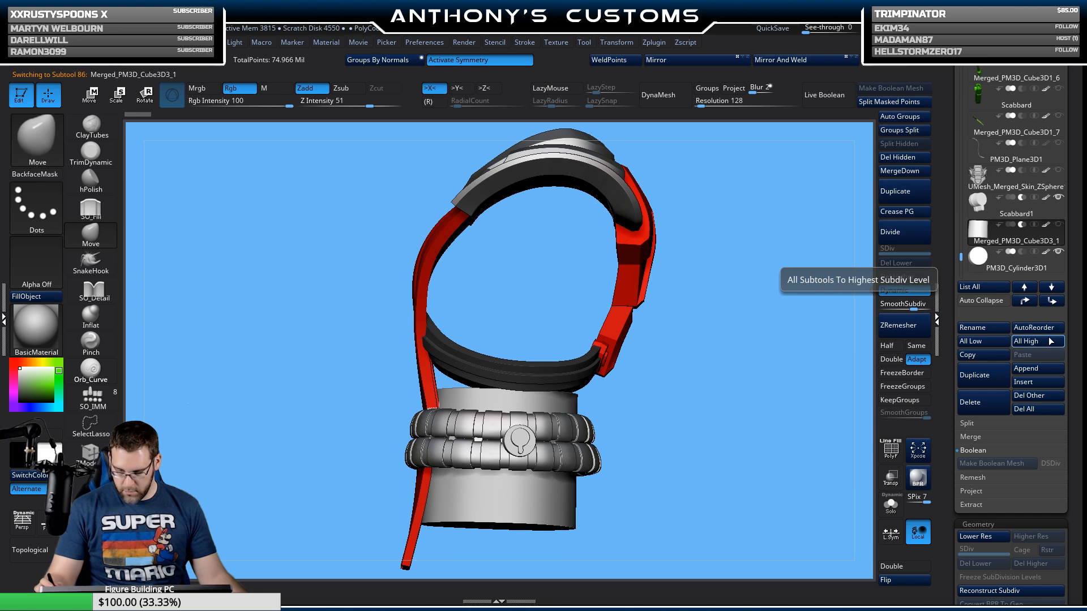
left_click(1025, 301)
left_click(1025, 301)
left_click(1025, 302)
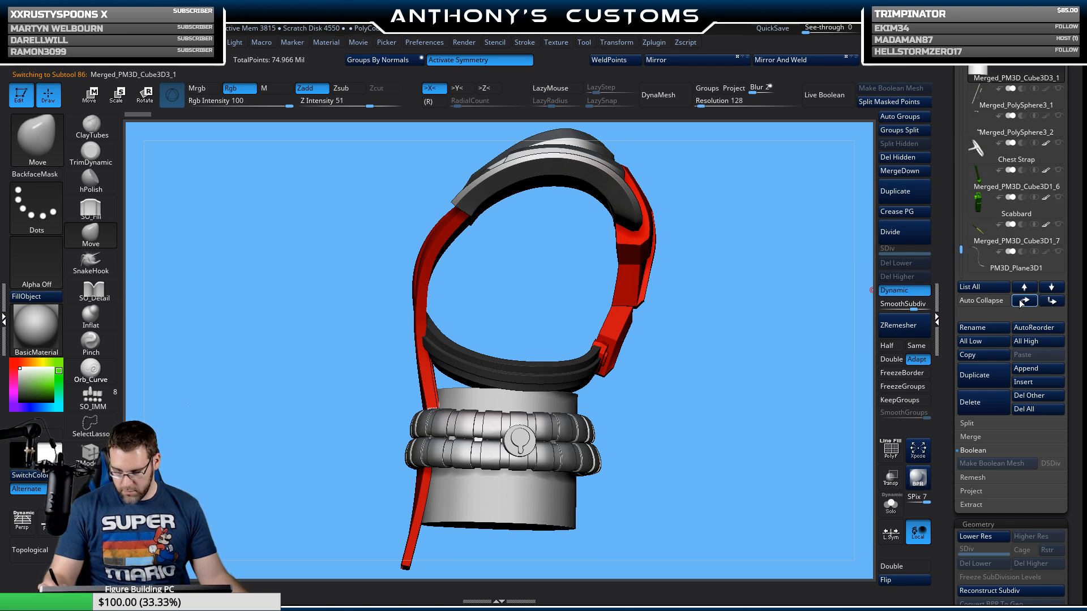
left_click(1024, 301)
left_click(1025, 301)
left_click(1025, 301)
left_click(1018, 303)
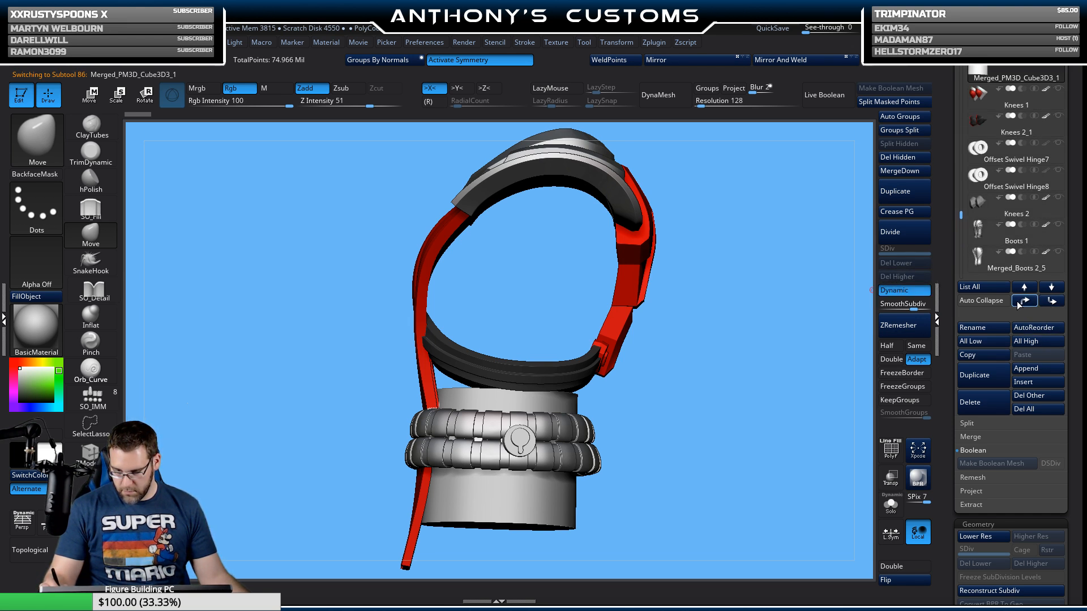
left_click(1018, 304)
left_click(1019, 304)
left_click(1018, 303)
left_click(1018, 306)
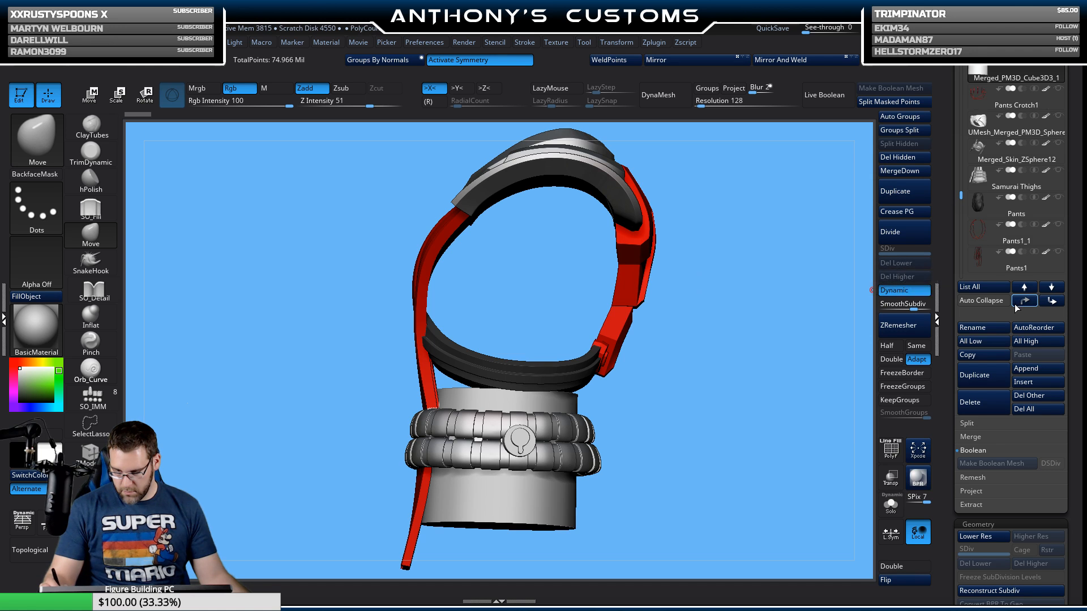
left_click(1018, 306)
left_click(1018, 306)
left_click(1017, 306)
left_click(1018, 305)
left_click(1013, 305)
left_click(1012, 305)
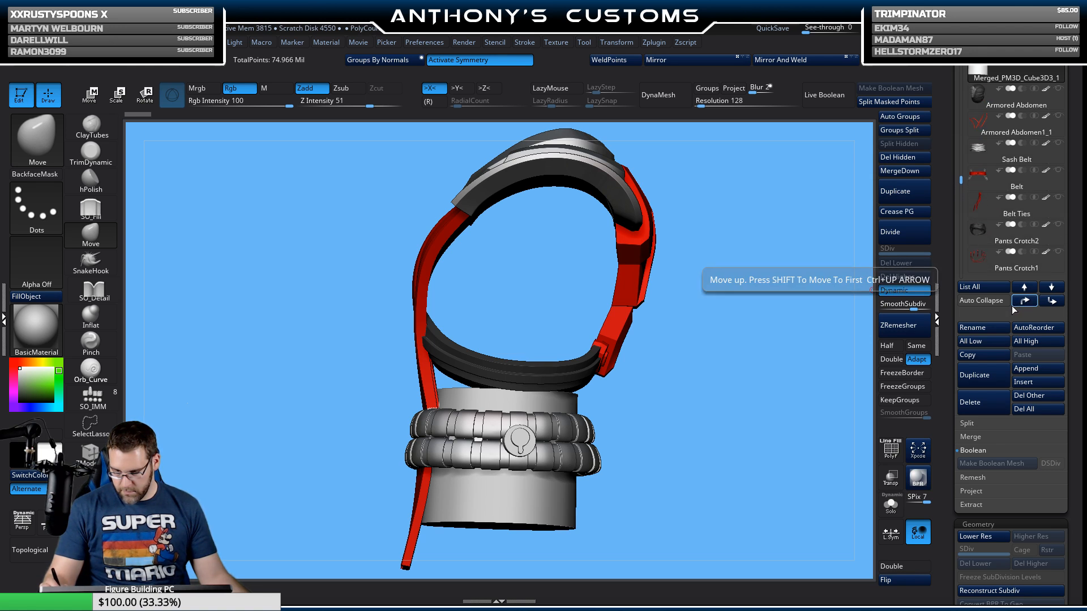
left_click(1012, 305)
left_click(1011, 305)
left_click(1012, 306)
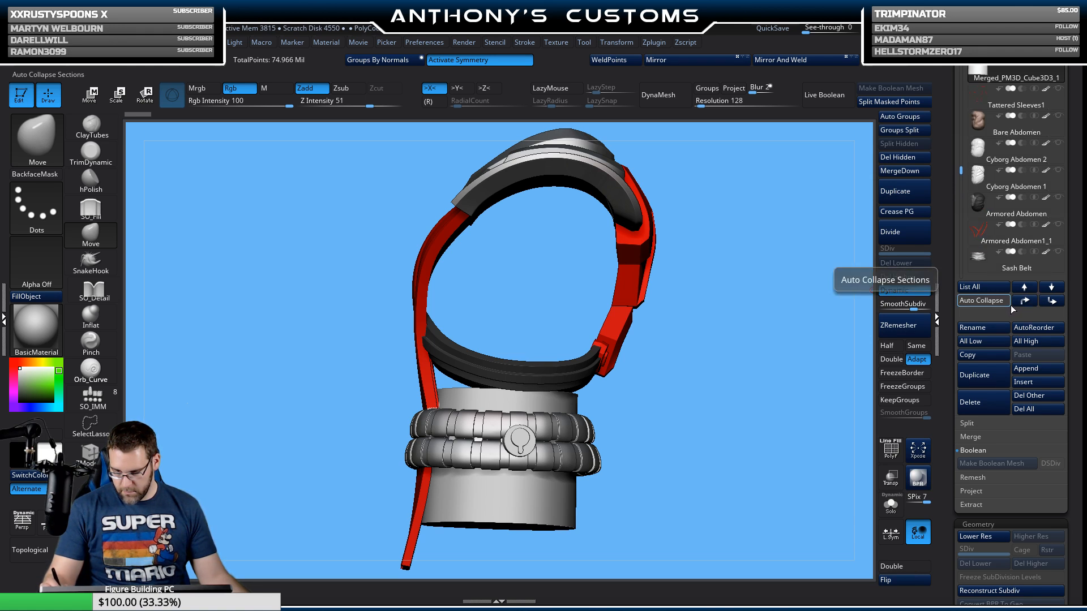
left_click(1012, 306)
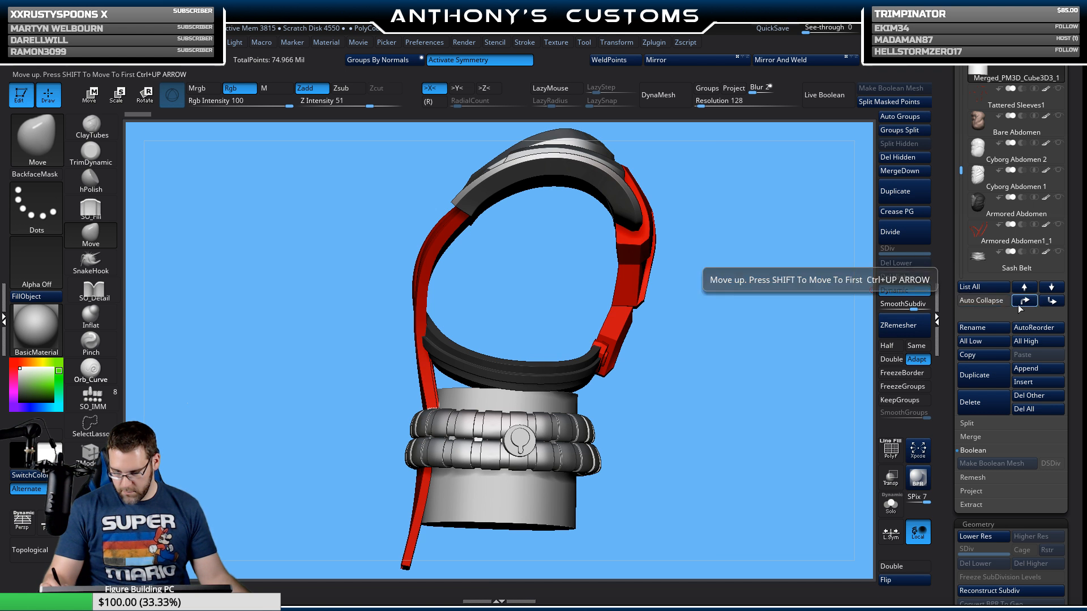
left_click(1025, 303)
left_click(1024, 303)
left_click(1024, 303)
left_click(1024, 303)
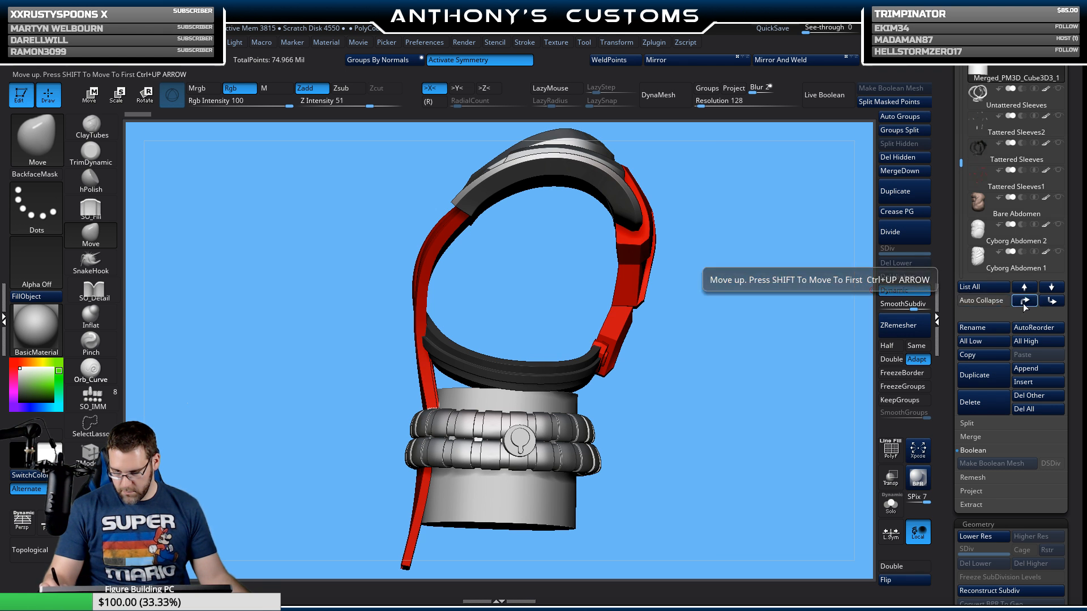
left_click(1024, 303)
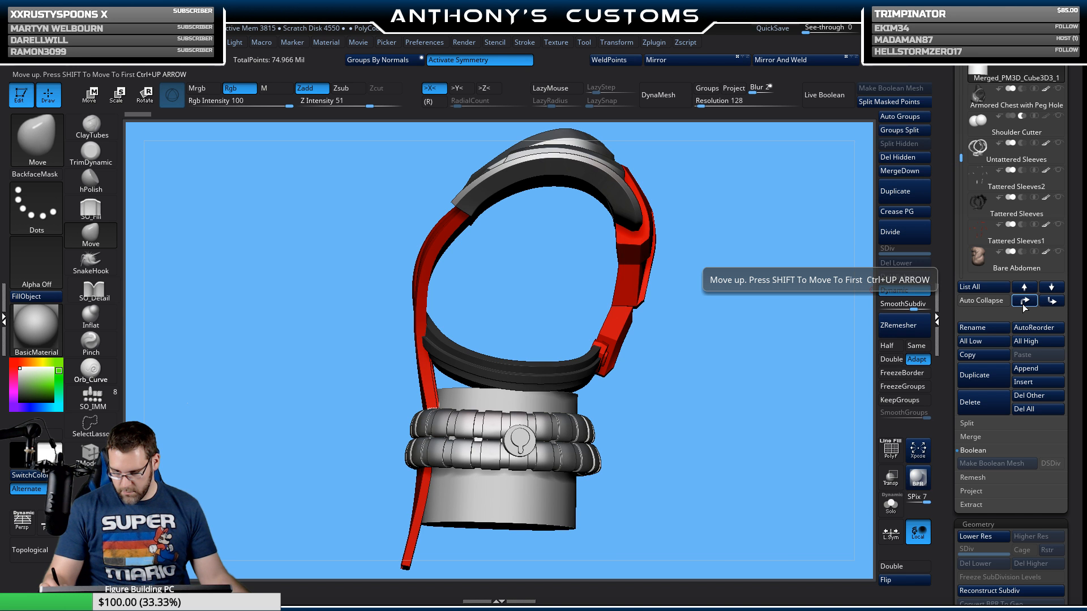
left_click(1024, 303)
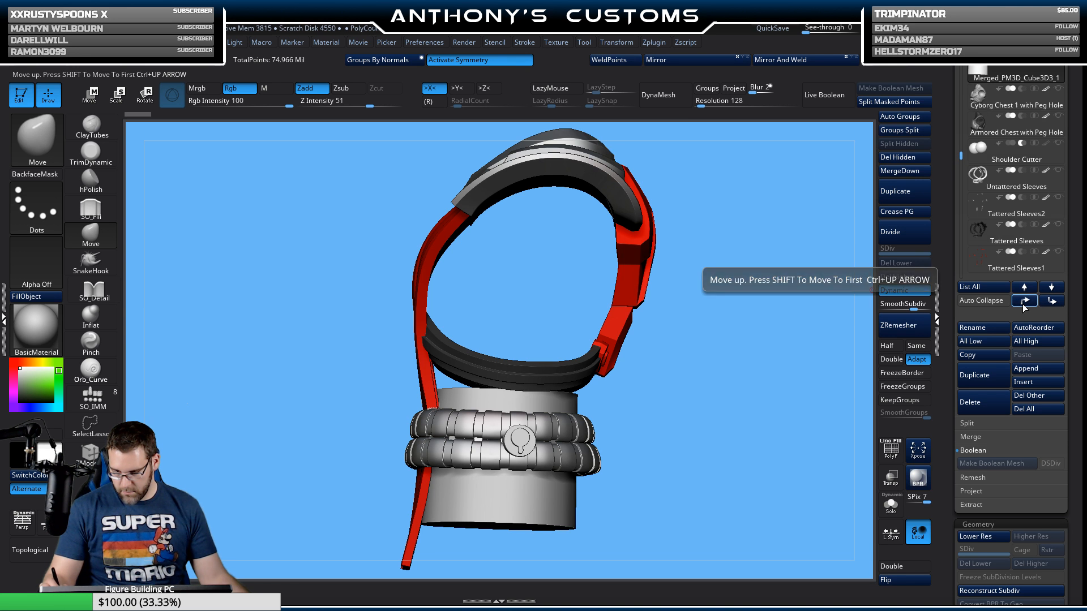
left_click(1024, 303)
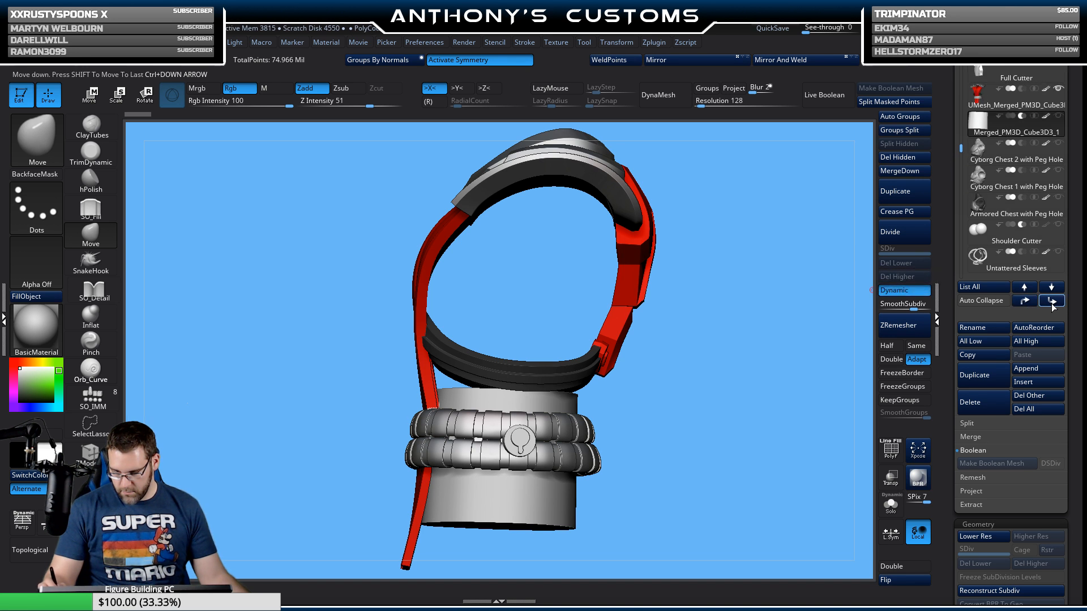
Step: Make the PM3D_Cylinder3D1 subtool at the list's end active, check its wireframe, and apply its dynamic subdivision as real geometry
left_click(1037, 106)
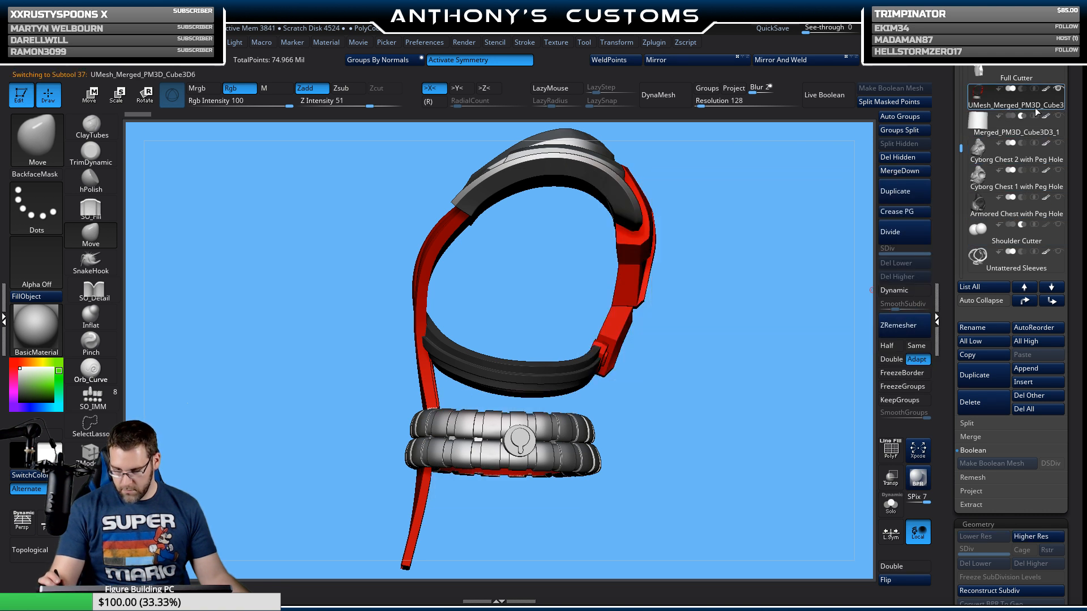
left_click_drag(961, 149, 963, 269)
left_click(990, 108)
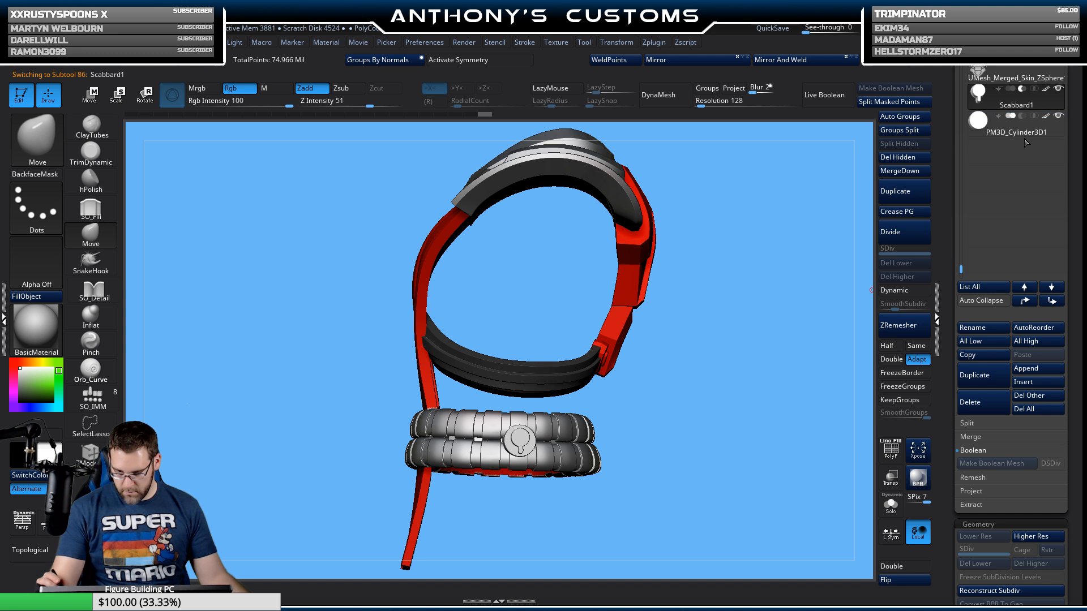
mouse_move(1019, 94)
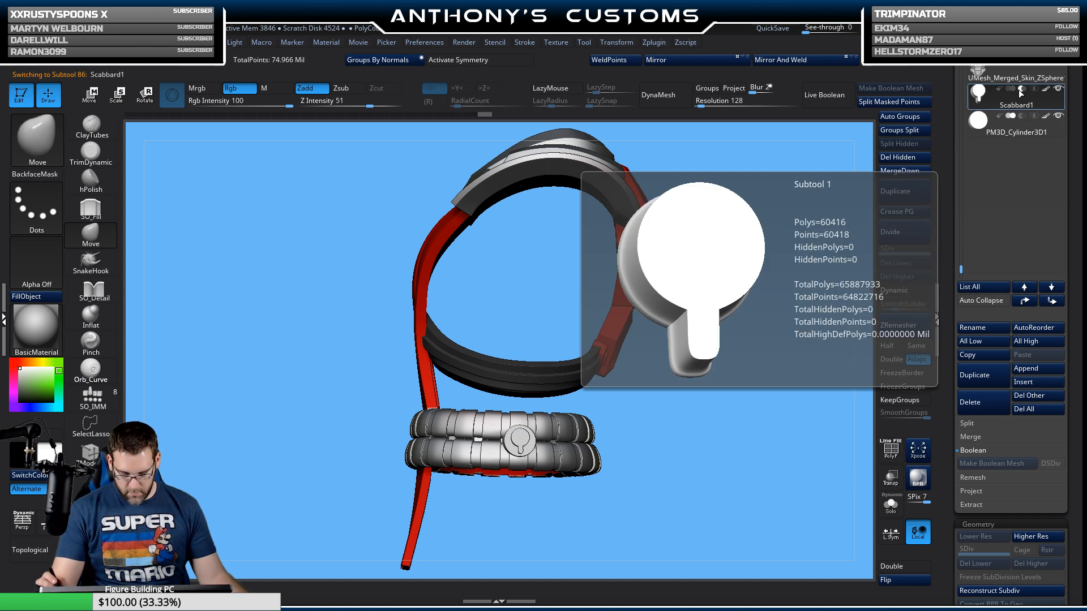
left_click(1001, 130)
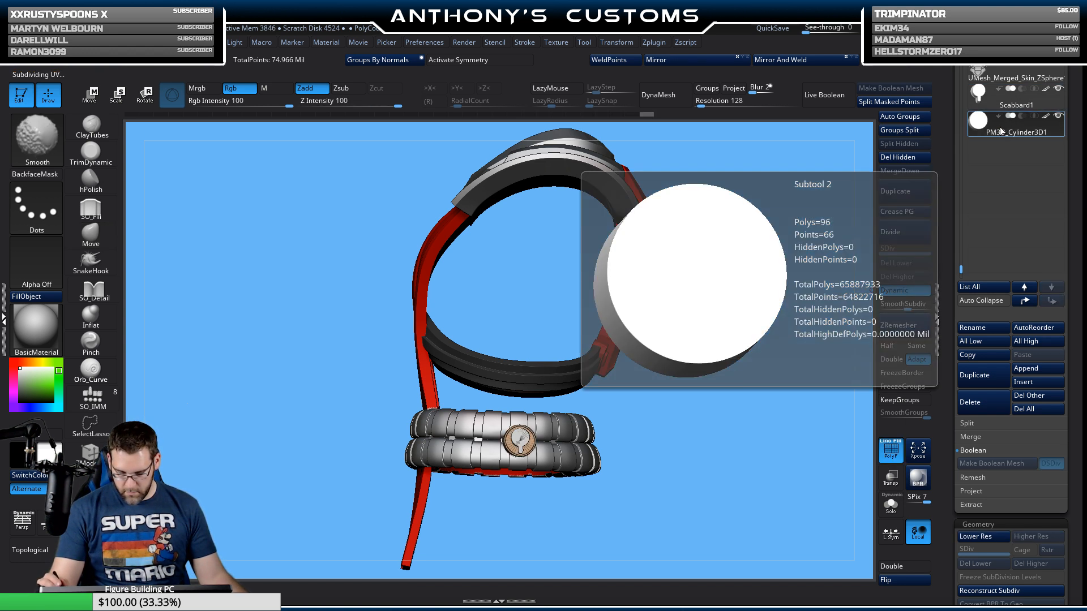
key("shift+f")
left_click(1001, 107)
left_click(999, 134)
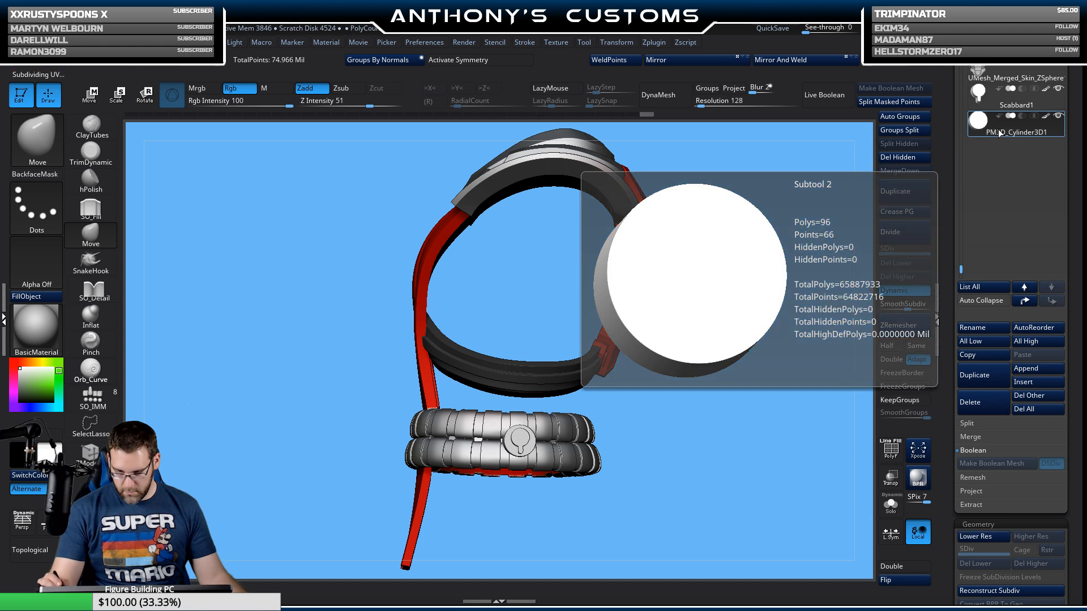
scroll(1057, 424, "down", 3)
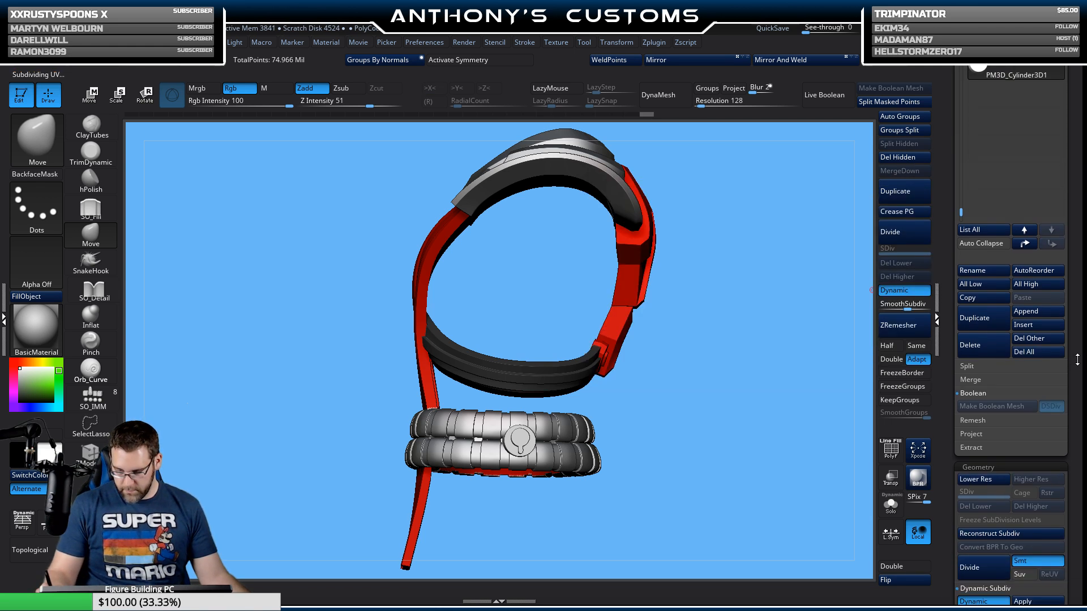
left_click(1038, 569)
scroll(1071, 424, "up", 4)
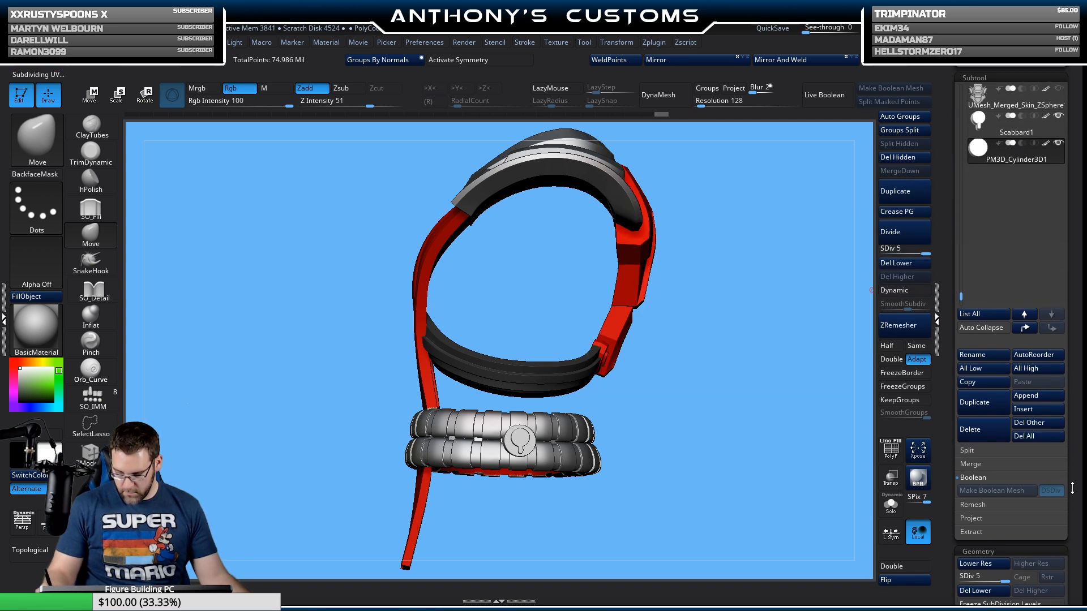
Step: Merge the Scabbard1 keyhole subtool down with PM3D_Cylinder3D1 and accept that it cannot be undone
left_click(1016, 134)
left_click(905, 171)
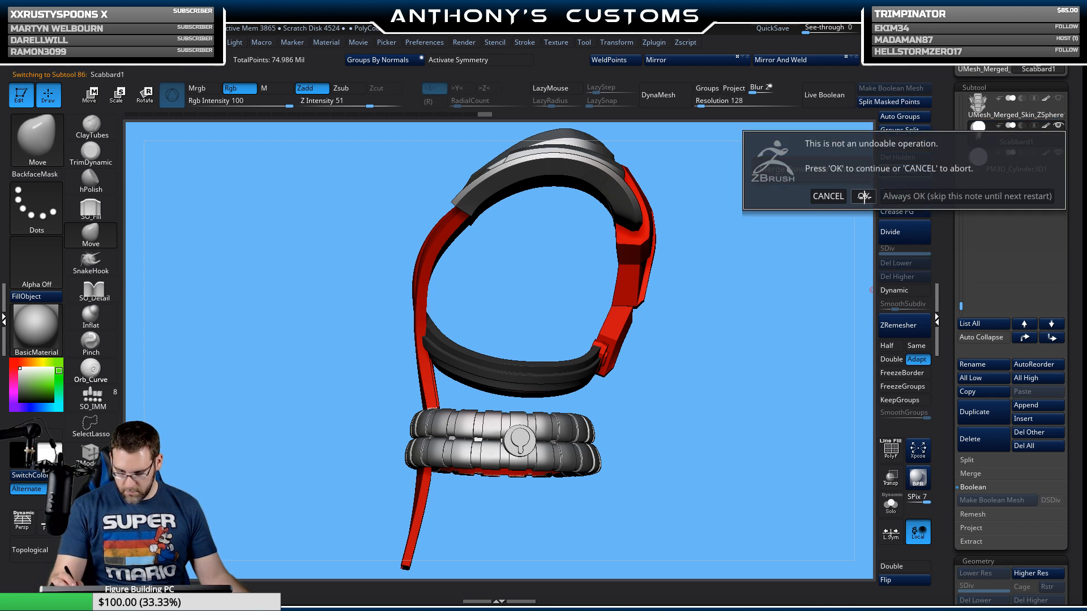
left_click(863, 197)
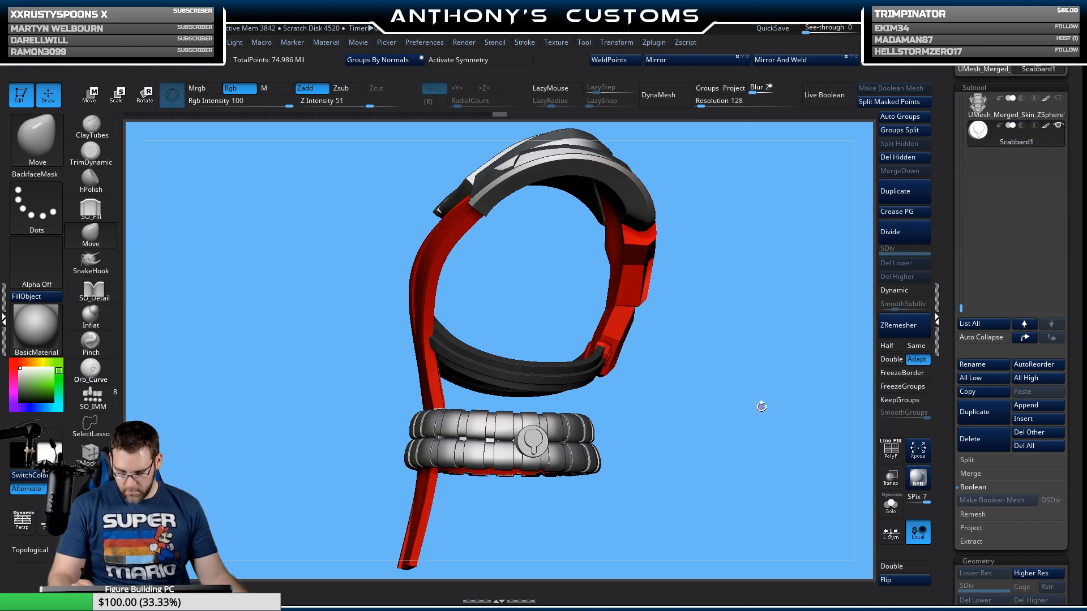
Step: Move the merged keyhole mount with the transform gizmo to seat it in the side of the double sash, checking it from inside and outside
key("w")
left_click_drag(764, 408, 850, 323)
left_click_drag(663, 333, 800, 200)
left_click_drag(622, 320, 570, 315)
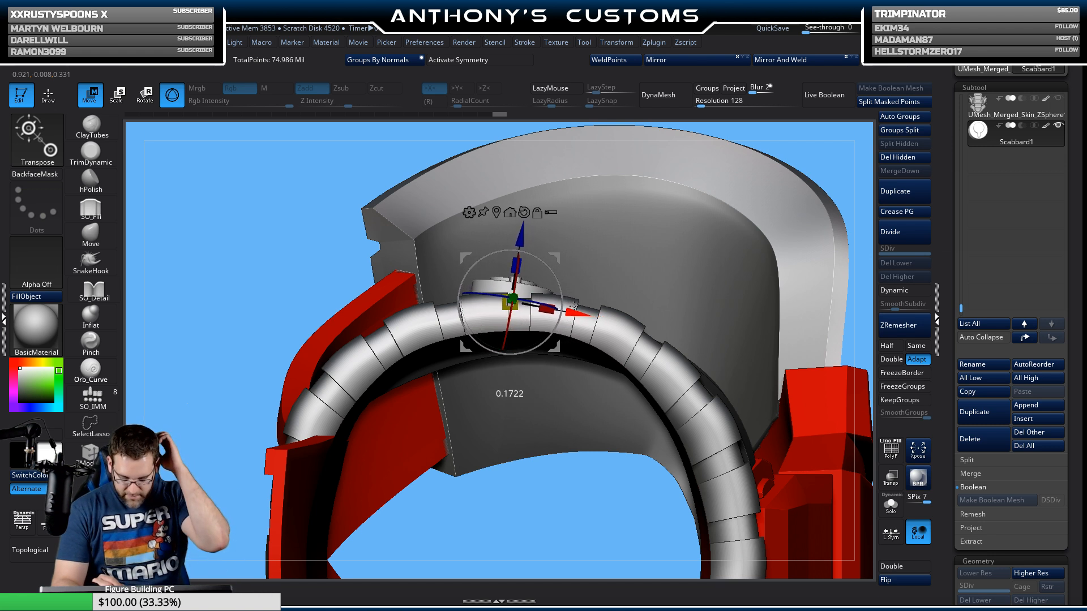
right_click_drag(557, 294, 626, 311)
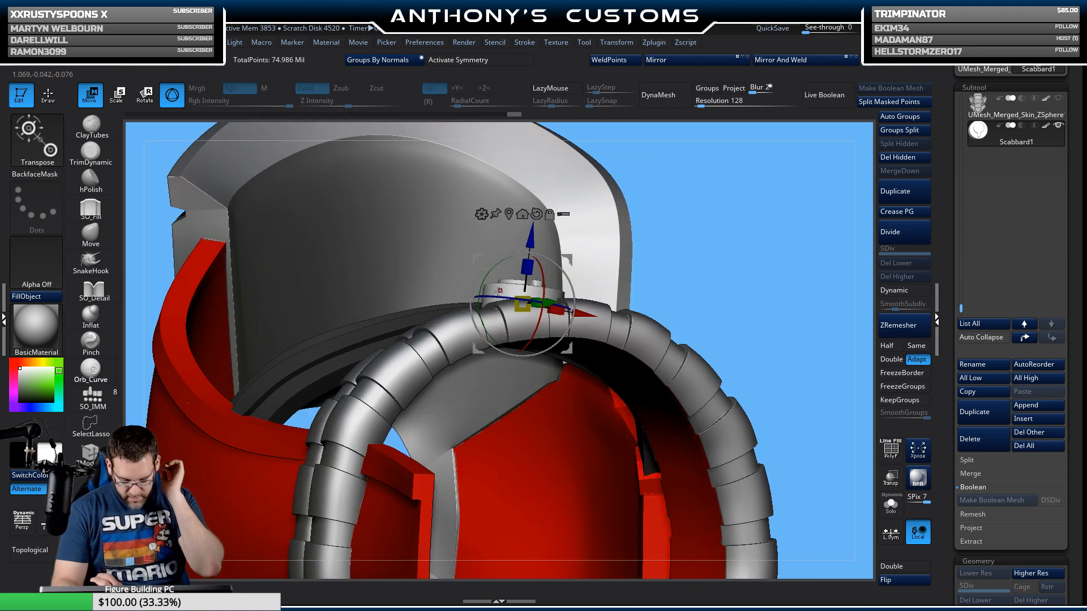
right_click_drag(708, 300, 708, 249)
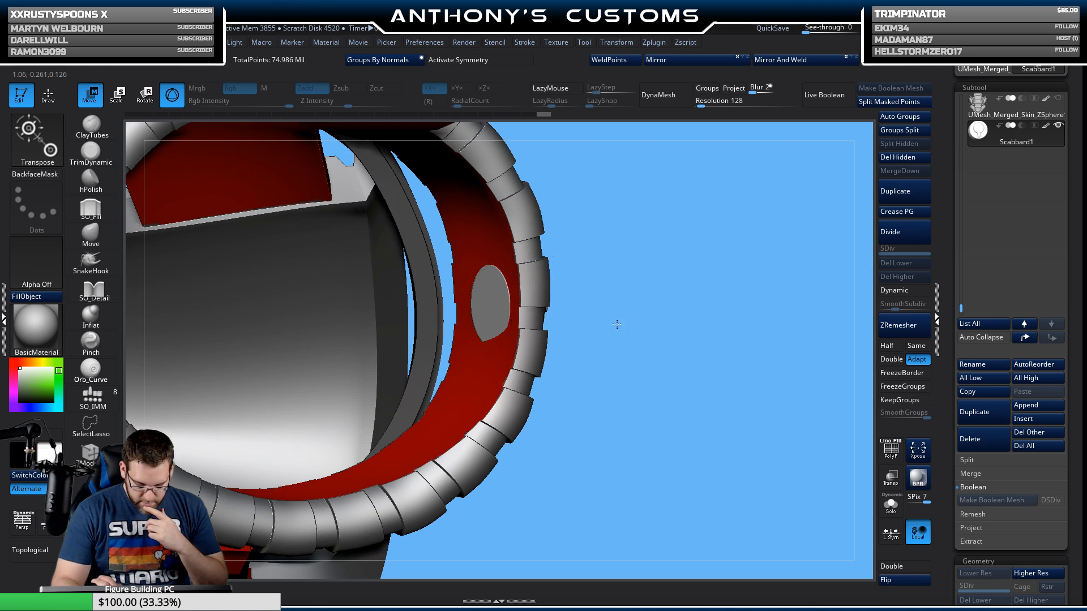
left_click_drag(617, 324, 522, 319)
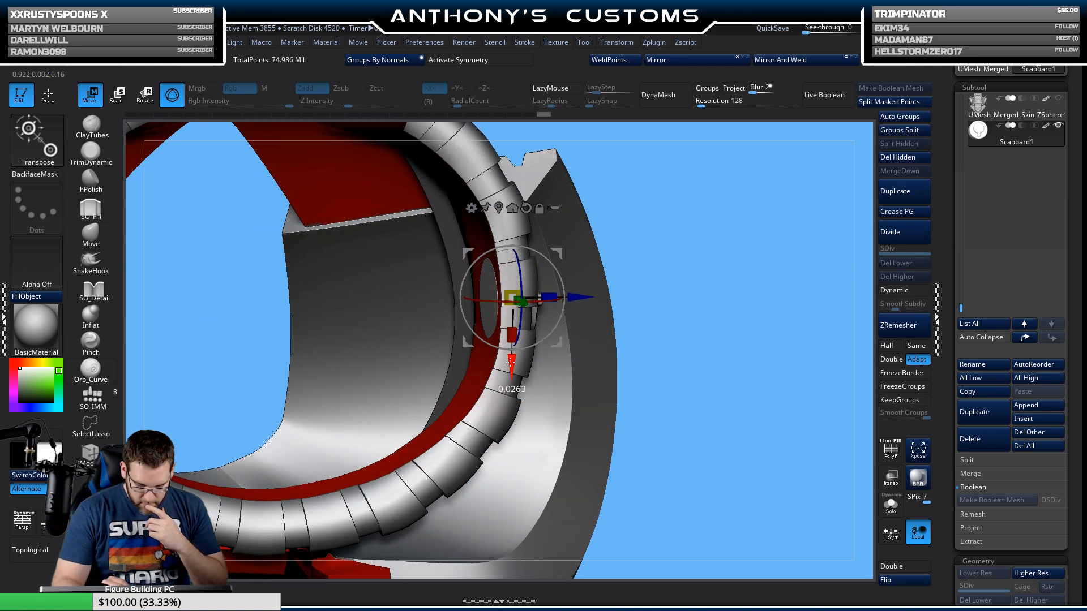
left_click_drag(673, 318, 669, 247)
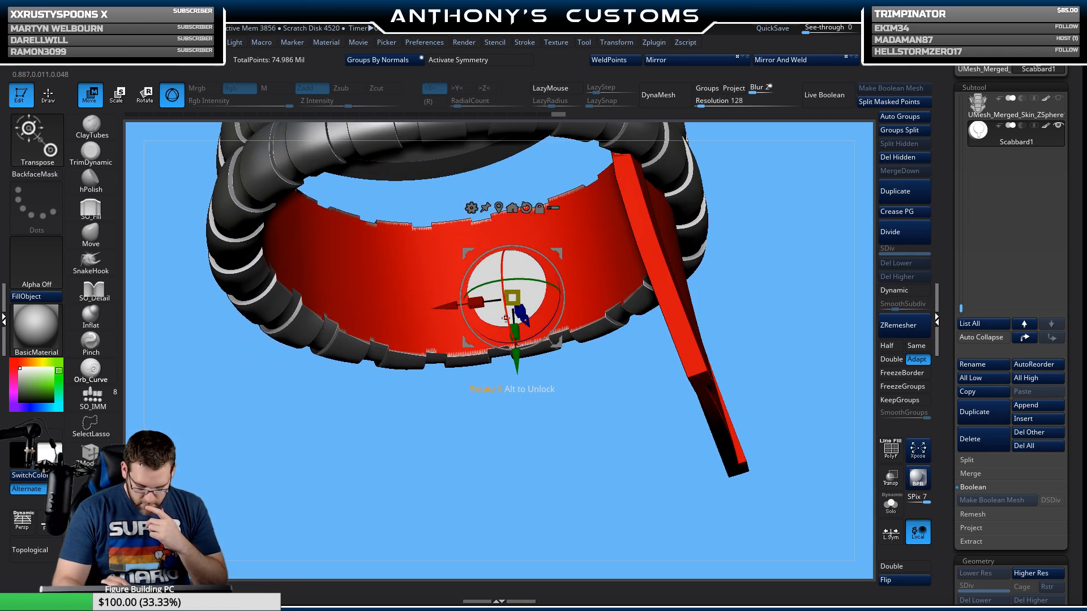
left_click_drag(544, 391, 731, 206)
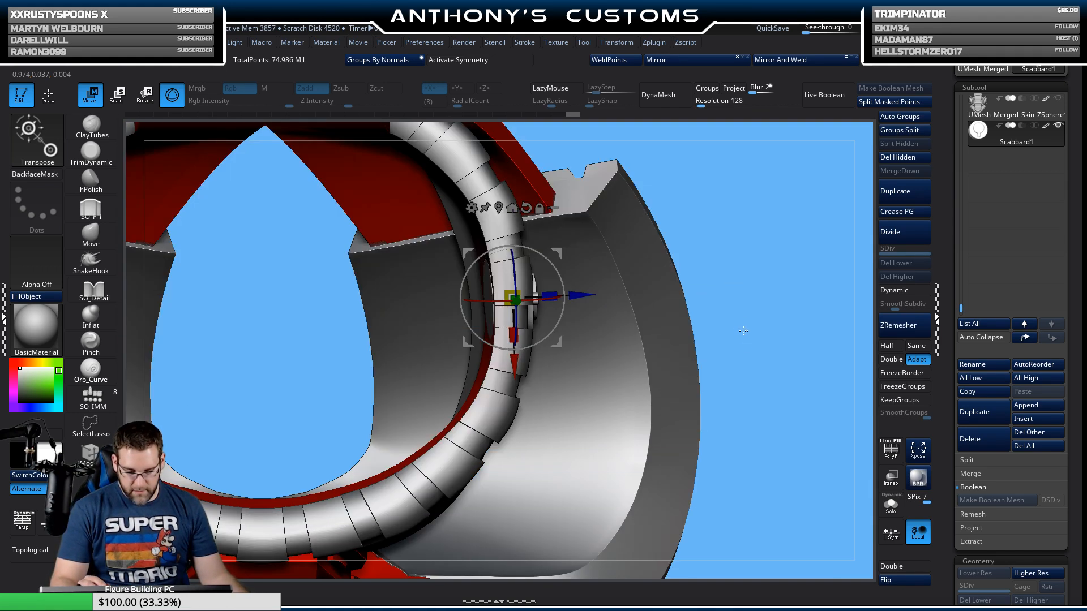
left_click_drag(743, 331, 747, 245, "alt")
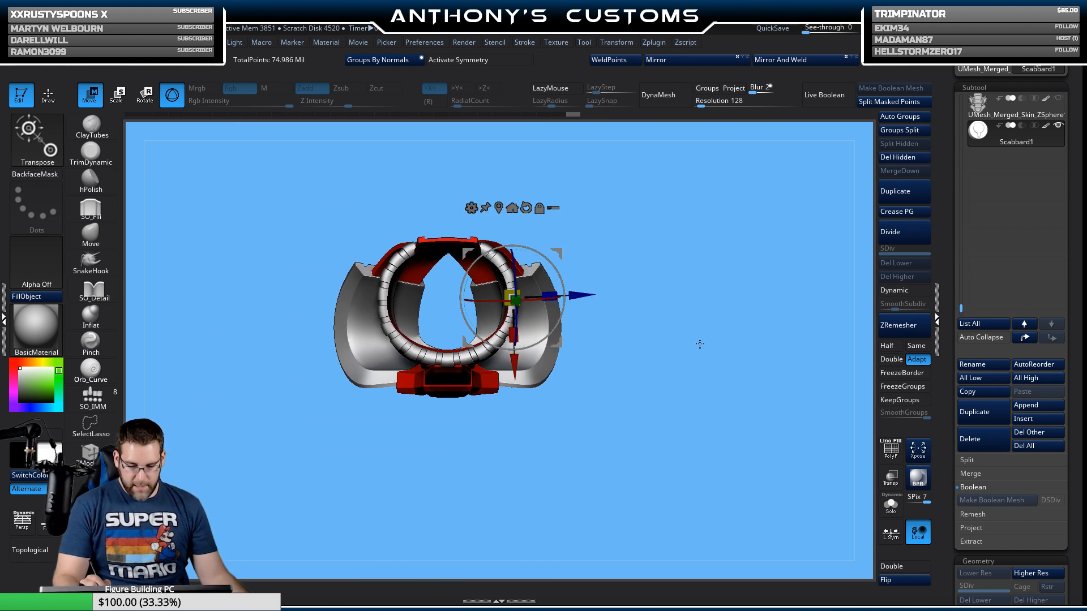
Step: Rotate the keyhole mount a few degrees to match the angle of the sash's side, and check the fit from several angles
key("q")
mouse_move(699, 369)
left_mouse_down()
mouse_move(675, 373)
mouse_move(694, 341)
mouse_move(689, 393)
mouse_move(655, 365)
mouse_move(669, 428)
mouse_move(652, 477)
left_mouse_up()
key("w")
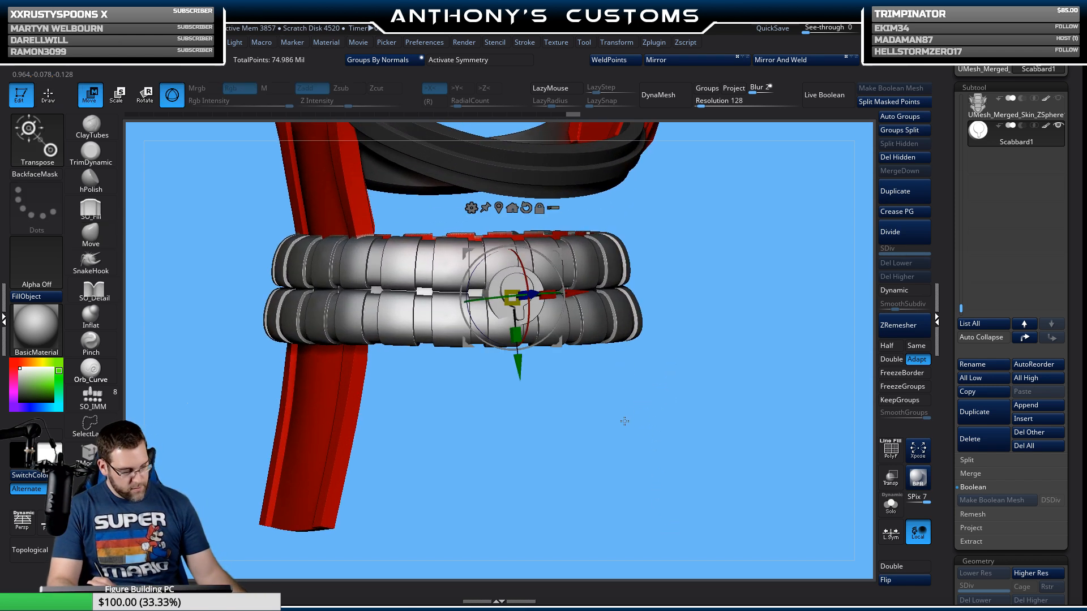
mouse_move(623, 421)
left_mouse_down("alt")
mouse_move(657, 510)
mouse_move(630, 494)
left_mouse_up("alt")
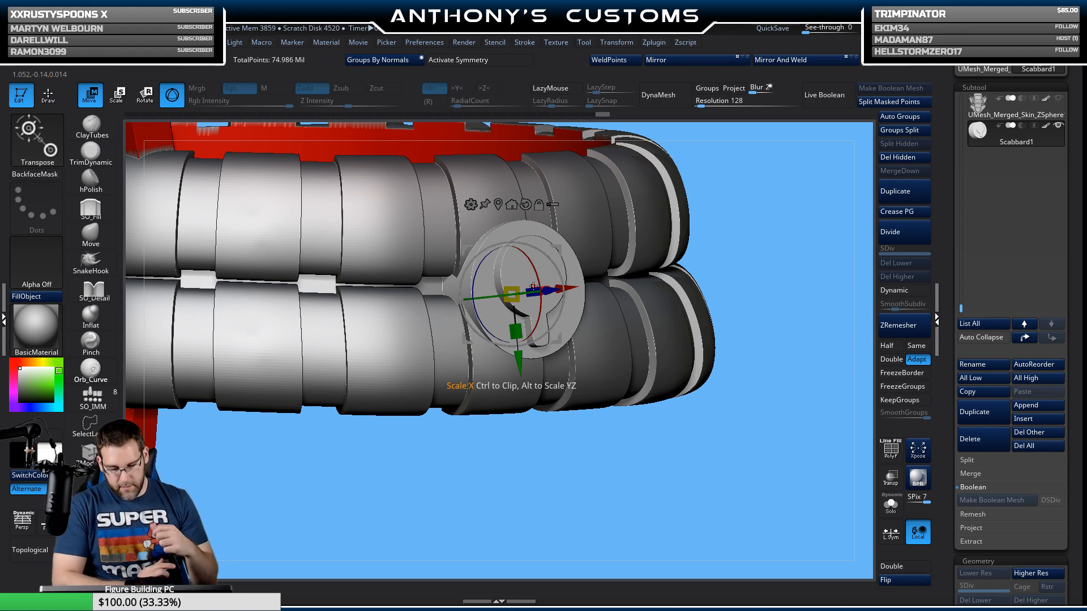
left_click_drag(645, 487, 661, 468)
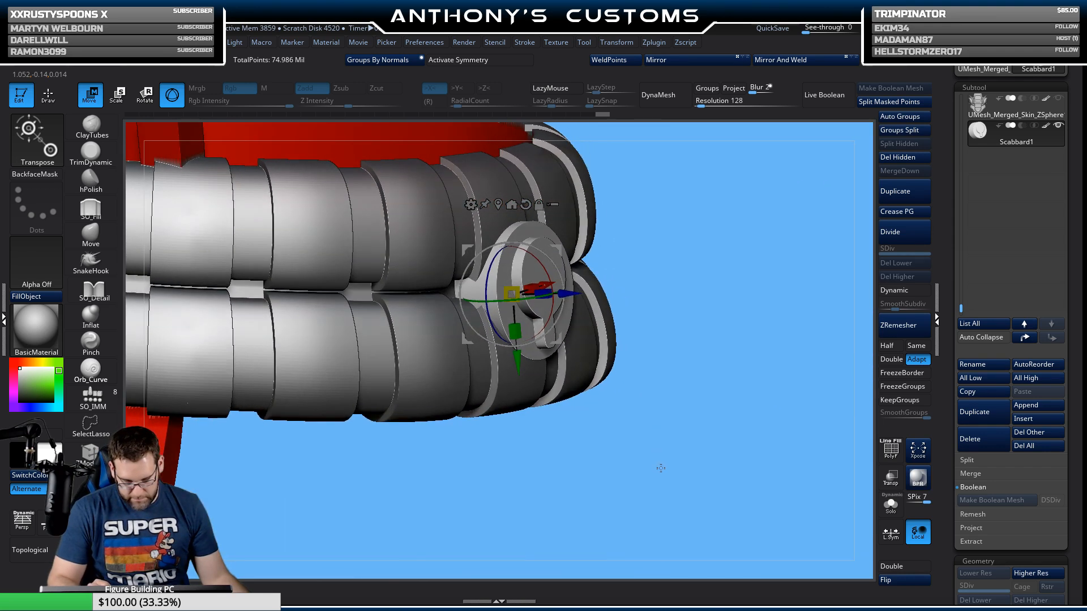
left_click_drag(552, 308, 553, 304)
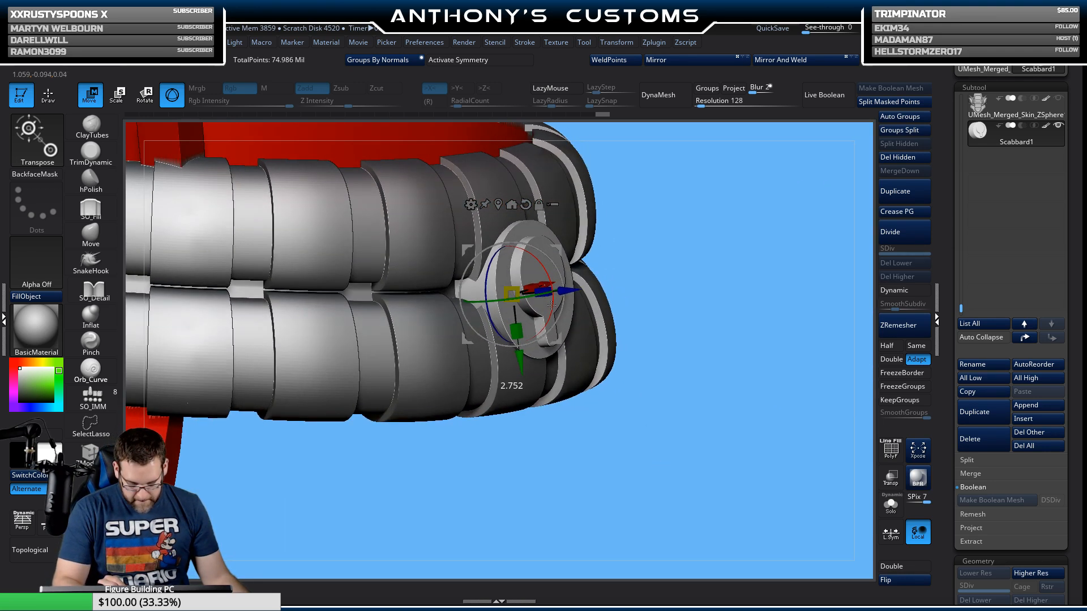
left_click_drag(751, 346, 738, 311)
left_click_drag(688, 338, 713, 444)
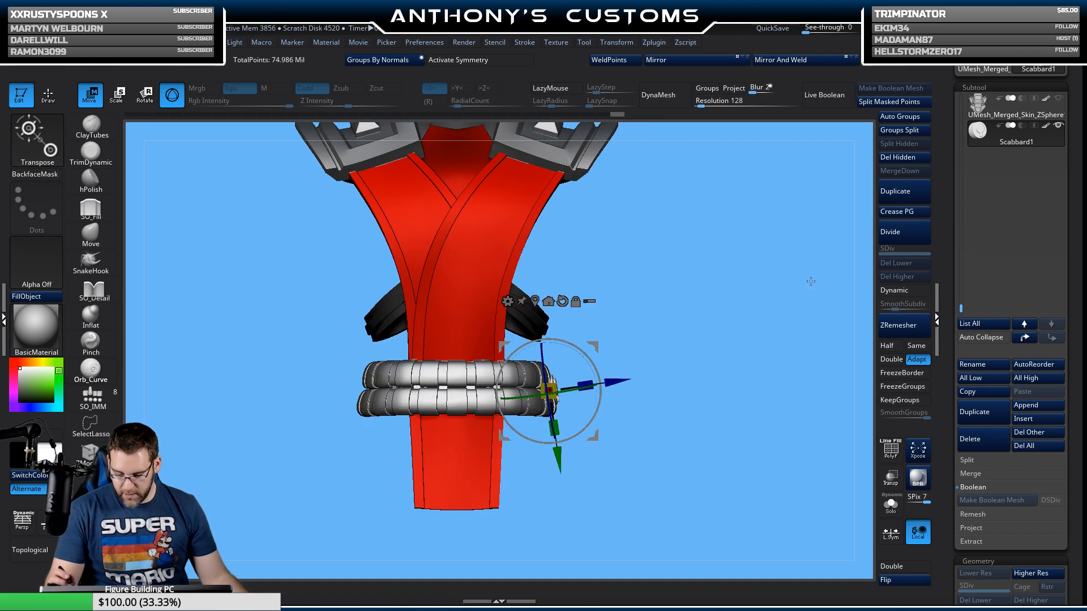
Step: Split the merged Scabbard1 mount into separate subtools by polygroup and set the resulting keyhole piece to Boolean subtraction
left_click(899, 130)
left_click(862, 159)
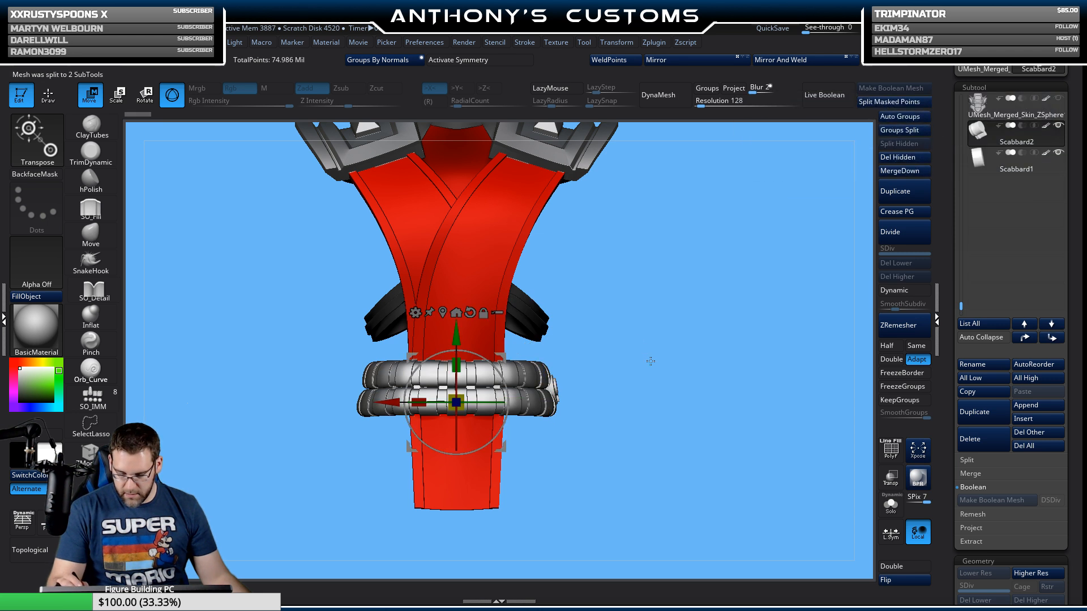
left_click(1022, 125)
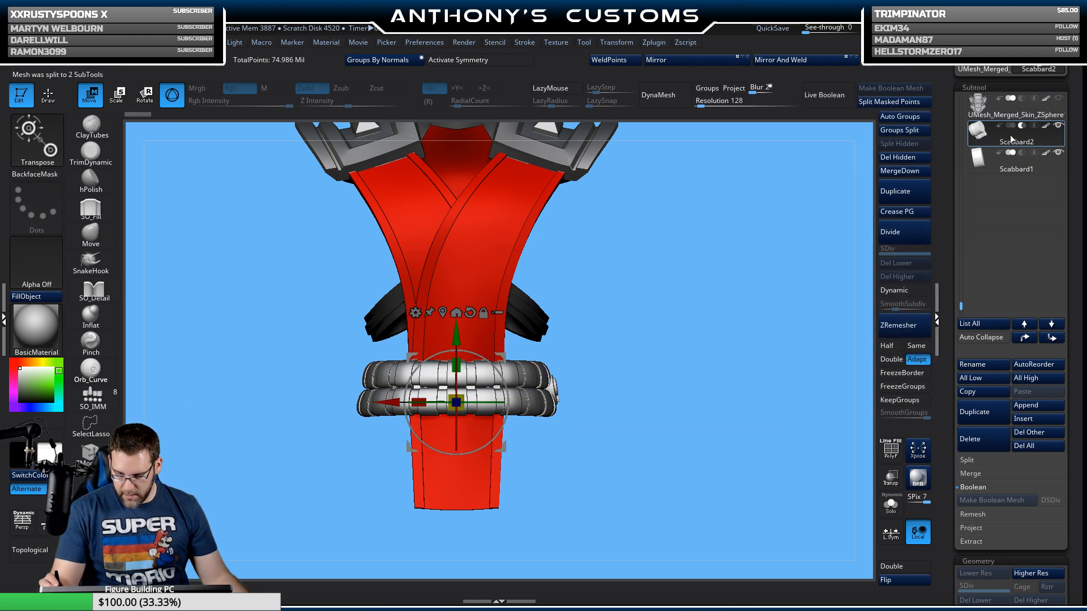
Step: Enable Live Boolean and move the subtractive Scabbard2 keyhole piece below Scabbard1 in the subtool order, checking the cut around the sash
left_click_drag(731, 298, 677, 277)
left_click(821, 103)
mouse_move(756, 300)
left_mouse_down()
mouse_move(730, 357)
mouse_move(701, 357)
mouse_move(718, 396)
mouse_move(725, 384)
left_mouse_up()
key("q")
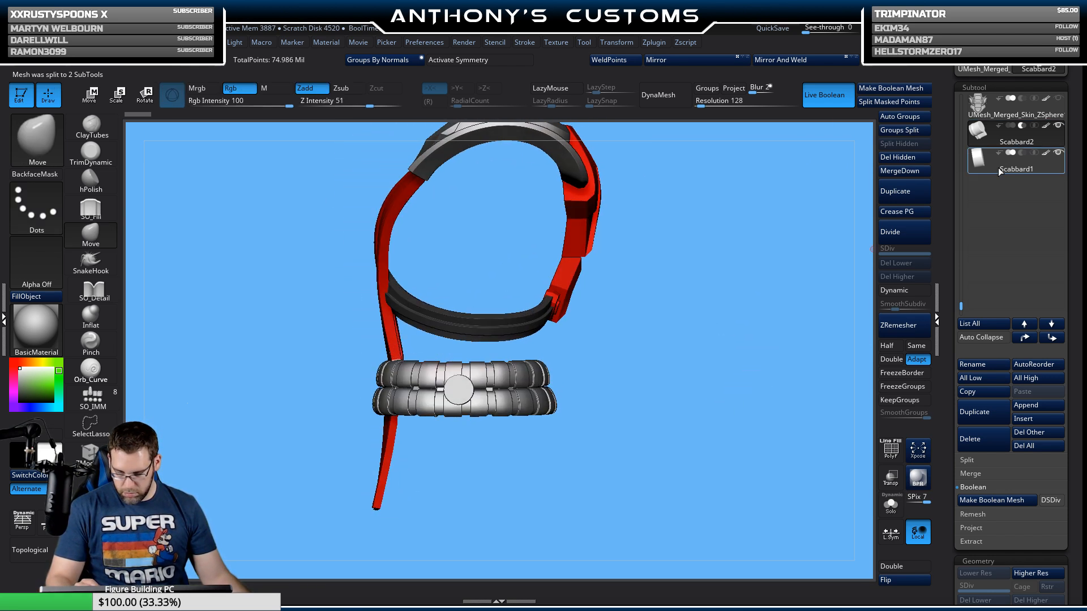
left_click(988, 137)
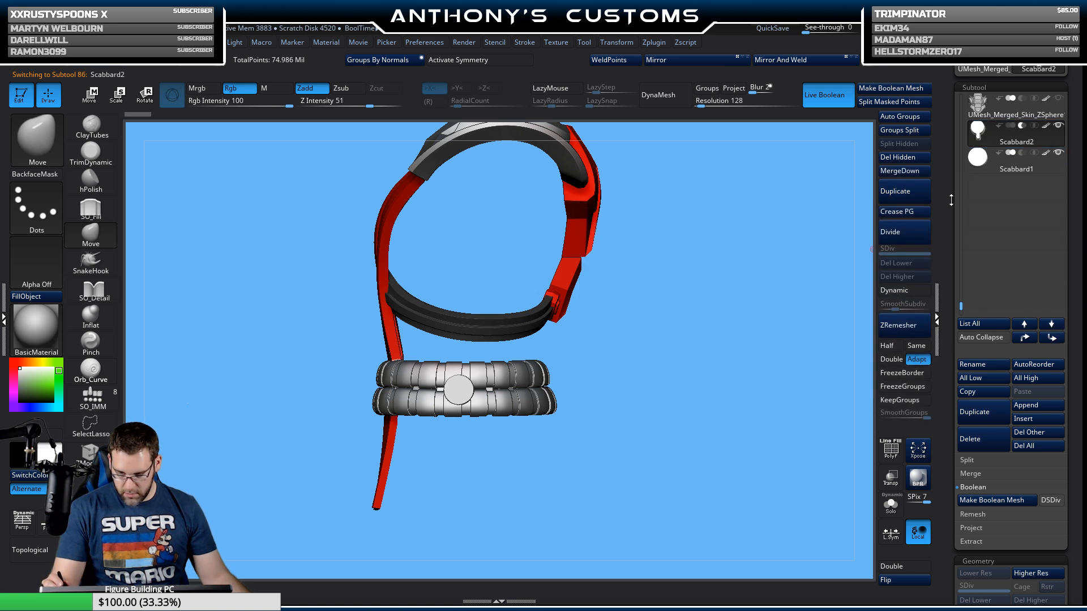
left_click(1052, 323)
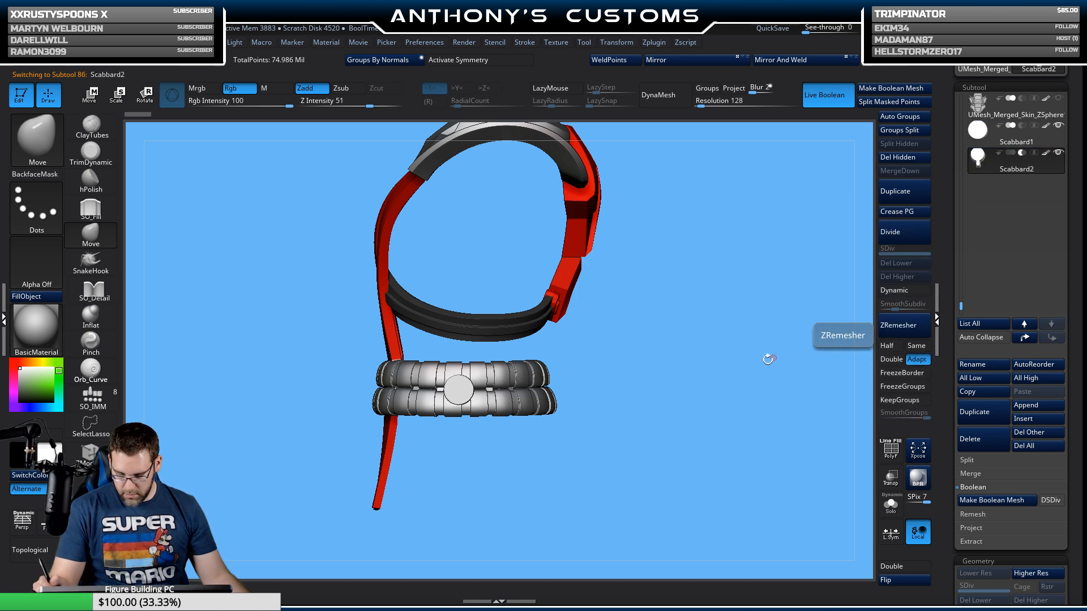
left_click_drag(766, 357, 689, 448)
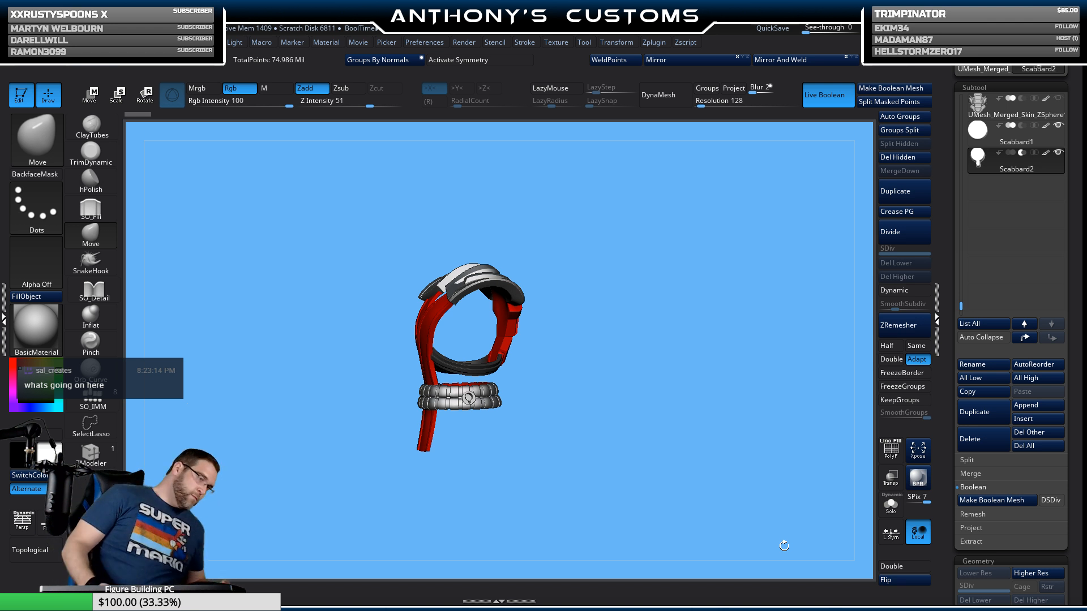
mouse_move(666, 449)
left_mouse_down()
mouse_move(640, 450)
mouse_move(654, 464)
mouse_move(654, 400)
mouse_move(684, 514)
mouse_move(690, 487)
mouse_move(713, 479)
mouse_move(723, 453)
mouse_move(710, 462)
mouse_move(725, 363)
mouse_move(700, 450)
mouse_move(692, 437)
mouse_move(722, 374)
mouse_move(694, 427)
mouse_move(705, 396)
mouse_move(691, 412)
left_mouse_up()
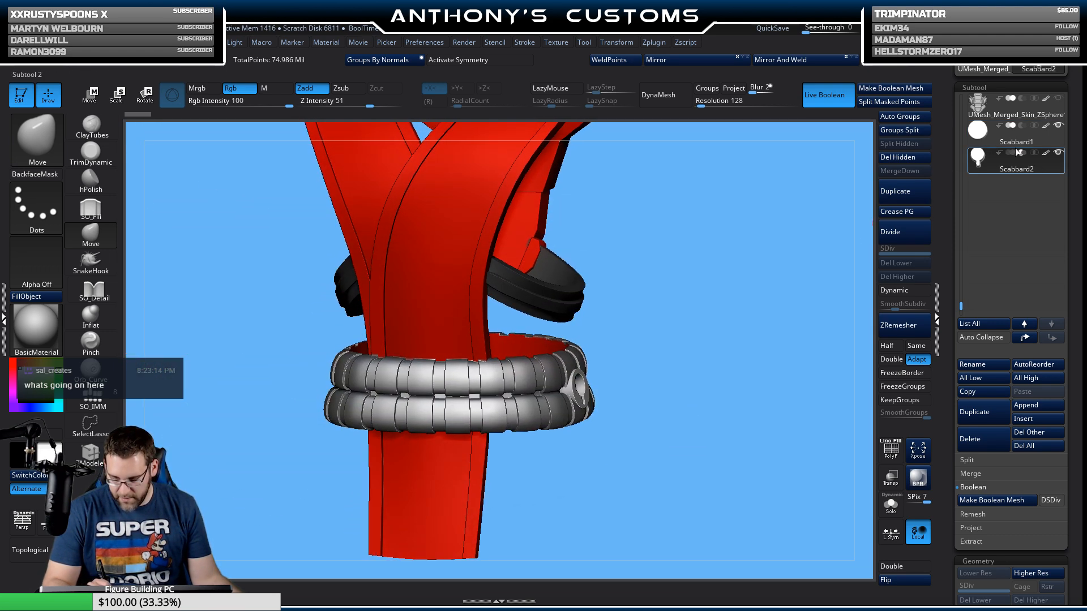
Step: Disable Live Boolean, merge Scabbard1 down with Scabbard2, and accept that the merge cannot be undone
left_click(824, 94)
left_click(980, 139)
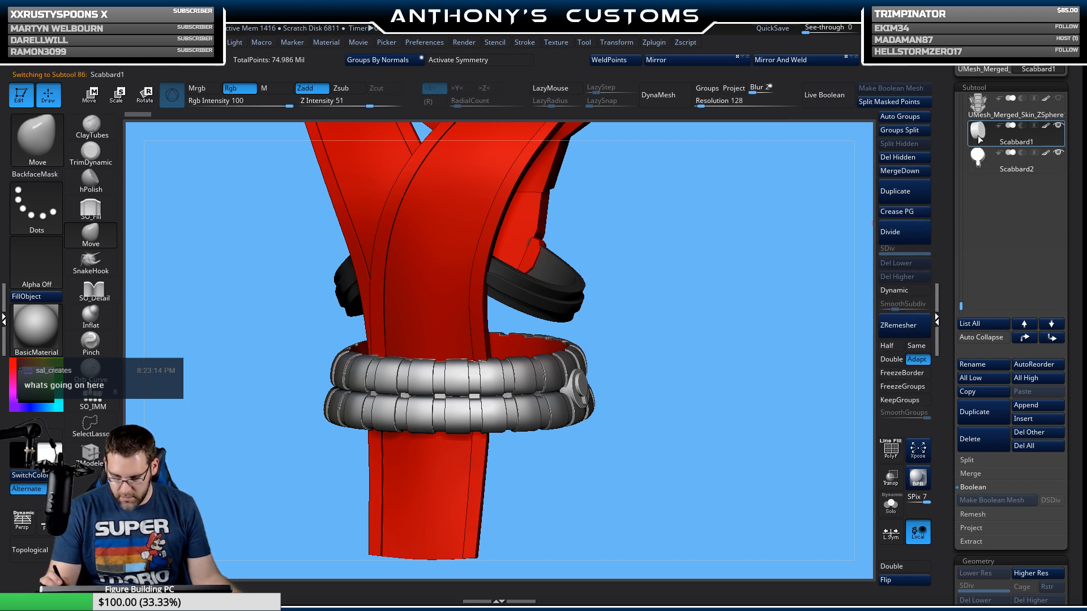
left_click(903, 171)
left_click(862, 194)
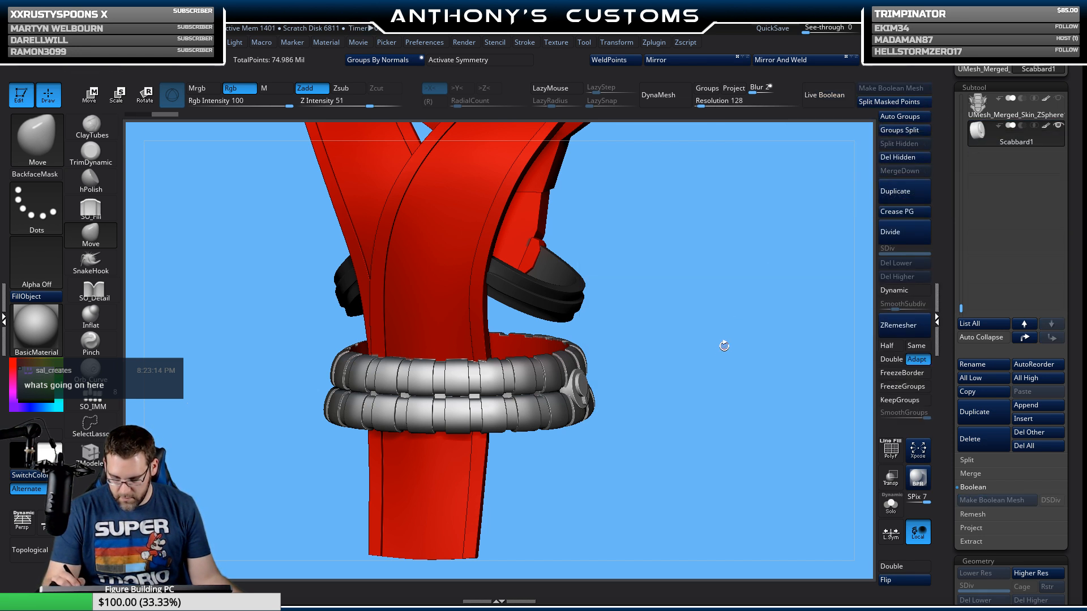
Step: Move the merged Scabbard1 mount along its Y axis with the gizmo to refine its seat in the sash's side
mouse_move(723, 340)
left_mouse_down()
mouse_move(748, 241)
mouse_move(730, 302)
mouse_move(626, 292)
left_mouse_up()
key("w")
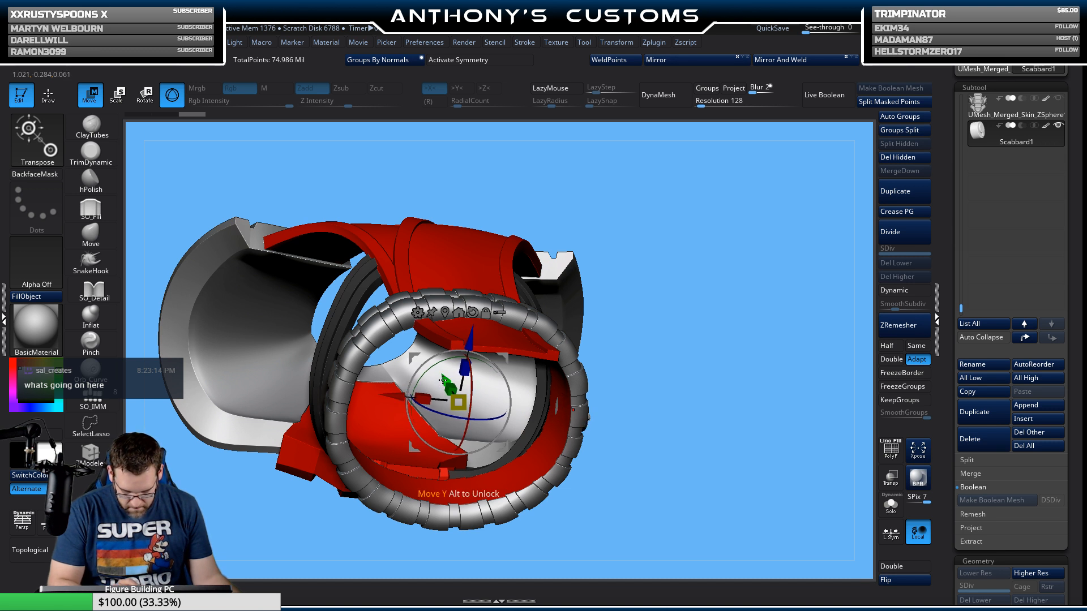
left_click_drag(444, 380, 398, 396)
left_click_drag(740, 320, 733, 352)
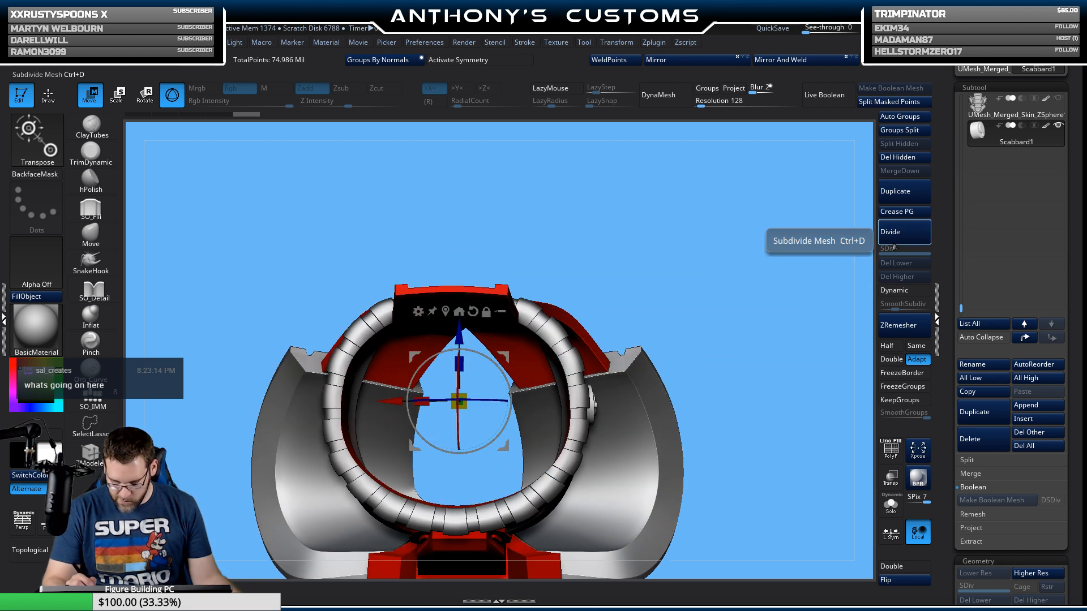
Step: Split Scabbard1 by polygroup, move the keyhole piece Scabbard2 below it, and preview the cut with Live Boolean from the front and side
left_click(897, 131)
left_click(870, 157)
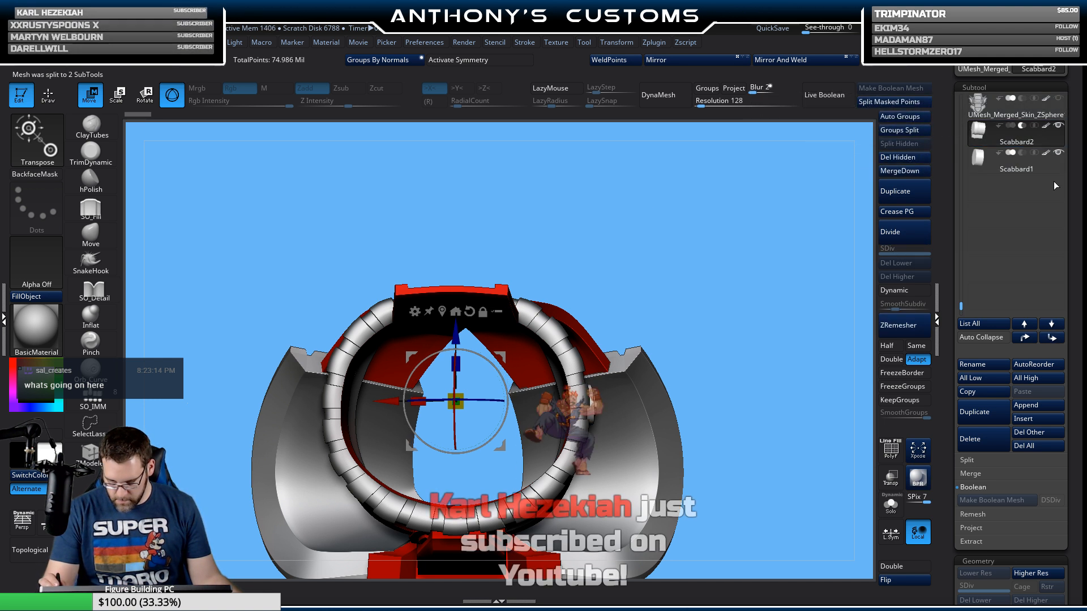
left_click(1050, 338)
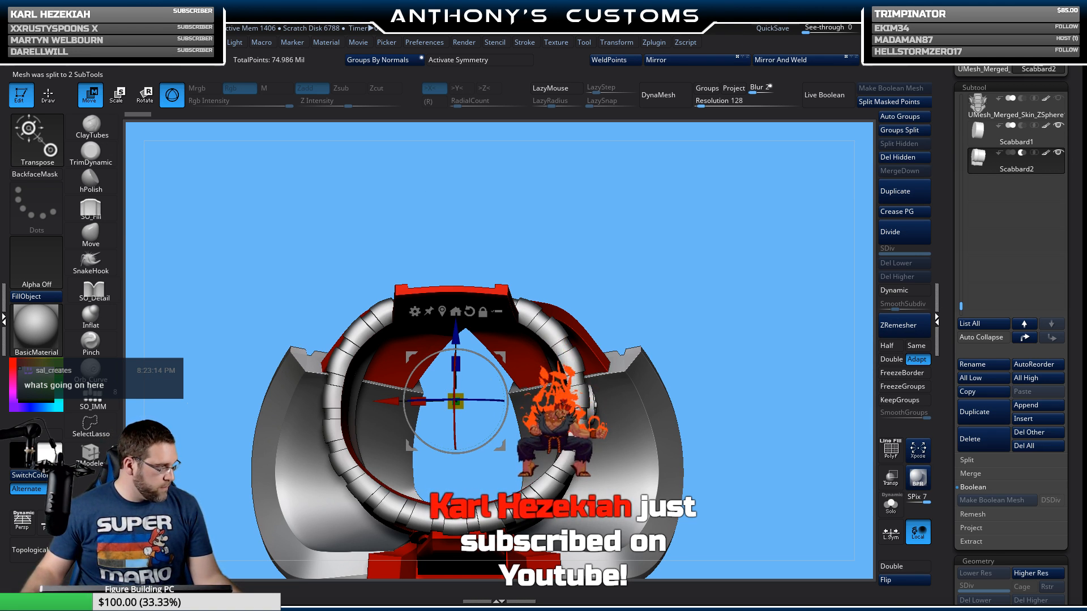
left_click_drag(784, 283, 754, 400)
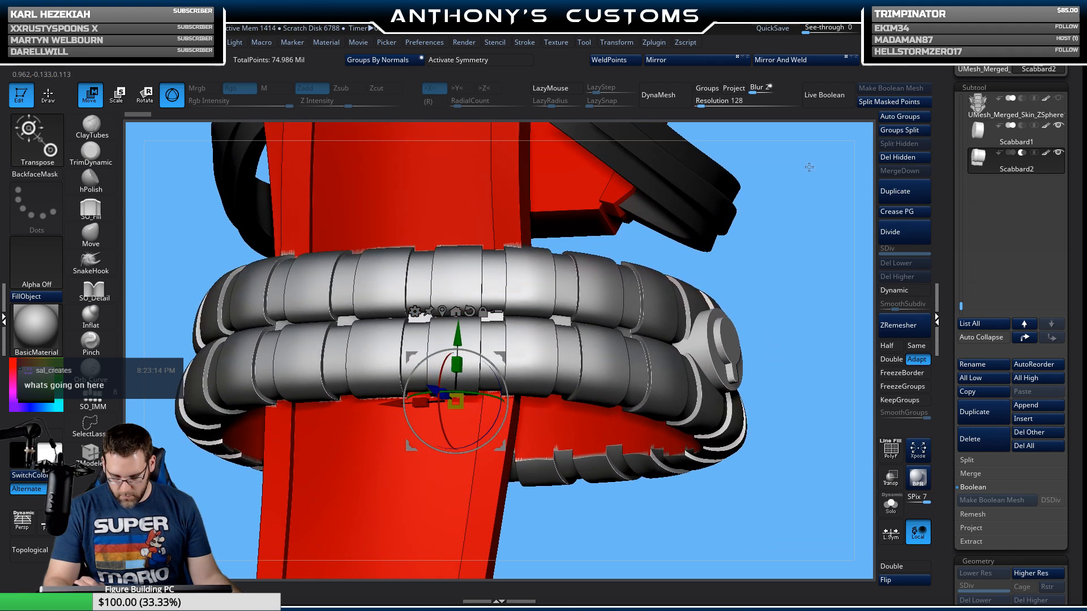
left_click(825, 97)
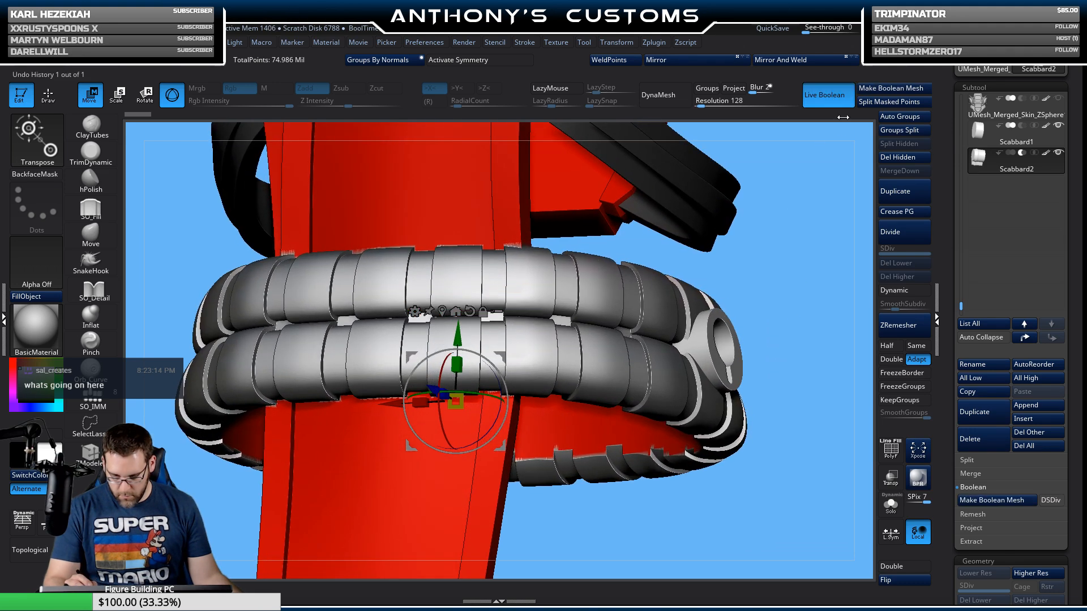
left_click_drag(827, 273, 782, 290)
left_click_drag(852, 237, 754, 285)
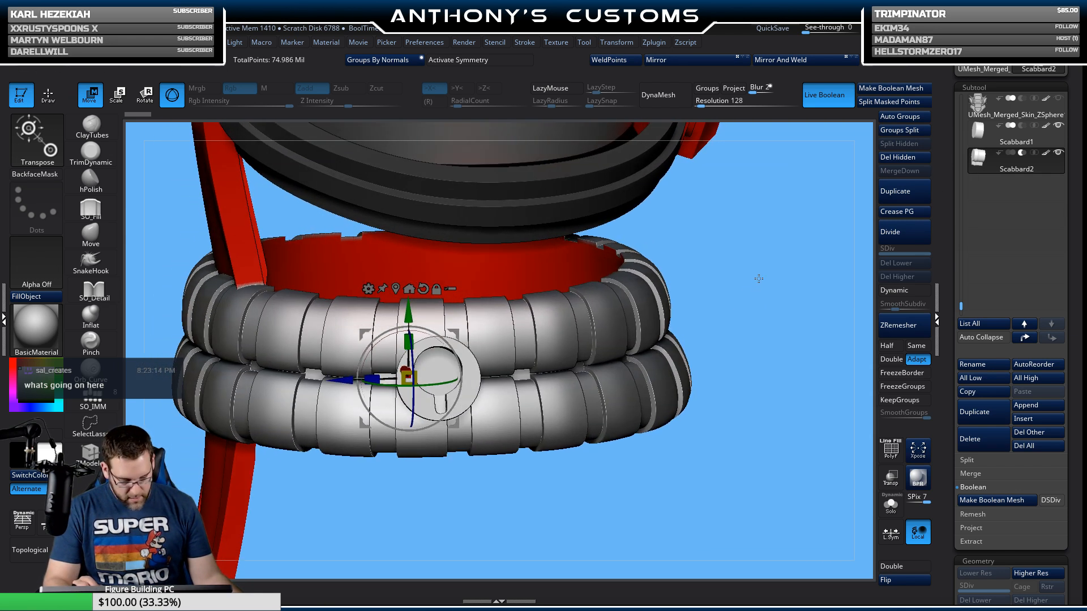
Step: Isolate the Scabbard2 keyhole piece with its wireframe shown, place the transform gizmo on its round face, and redisplay the other subtools
key("q")
left_click(891, 504)
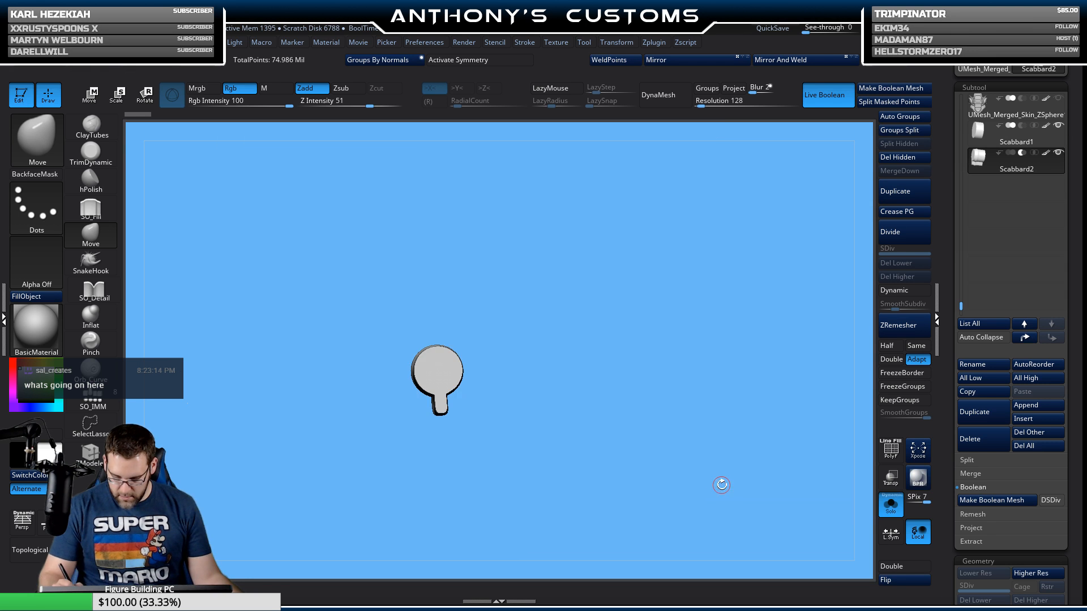
left_click_drag(722, 486, 773, 448)
key("w")
left_click_drag(757, 485, 721, 444, "alt")
key("shift+f")
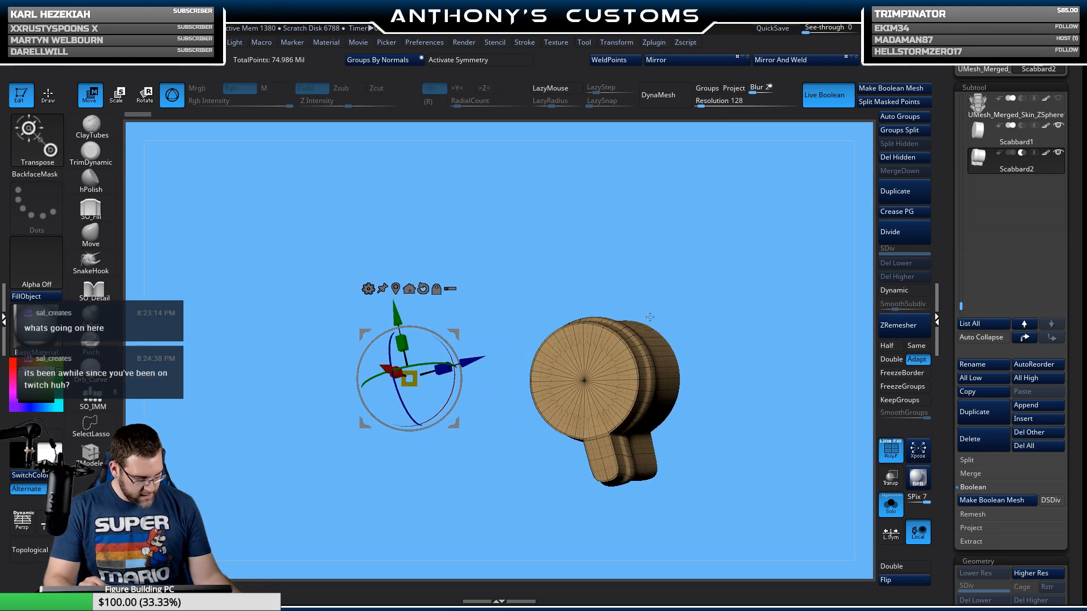
left_click(584, 381, "alt")
left_click_drag(785, 520, 777, 521)
left_click(890, 509)
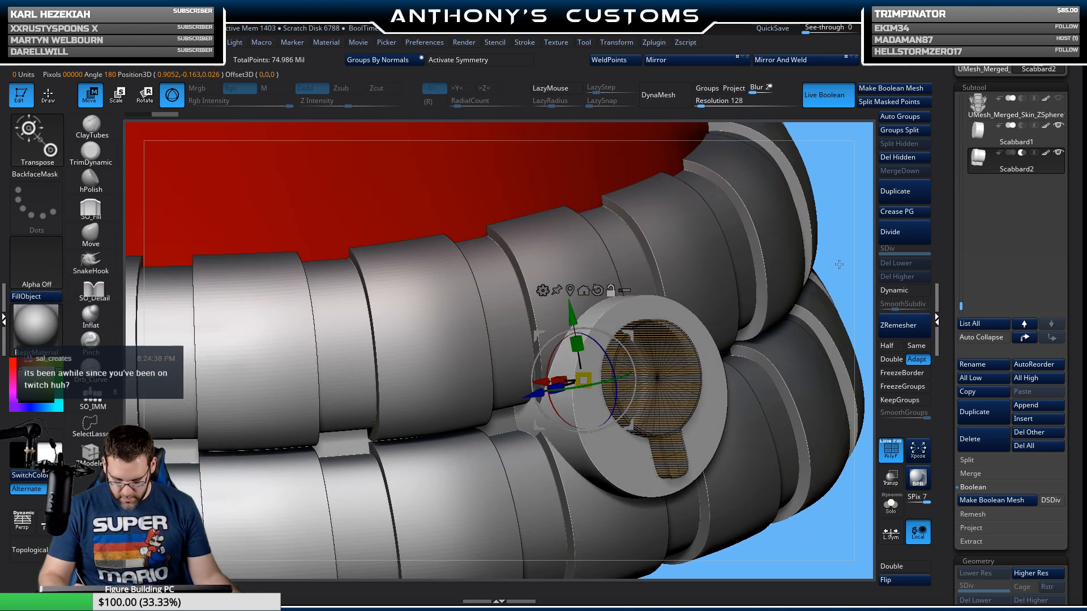
Step: Shift the Scabbard2 keyhole piece along its X axis to adjust the cut's depth in the mount, checking it from the front and side
left_click_drag(839, 265, 788, 241)
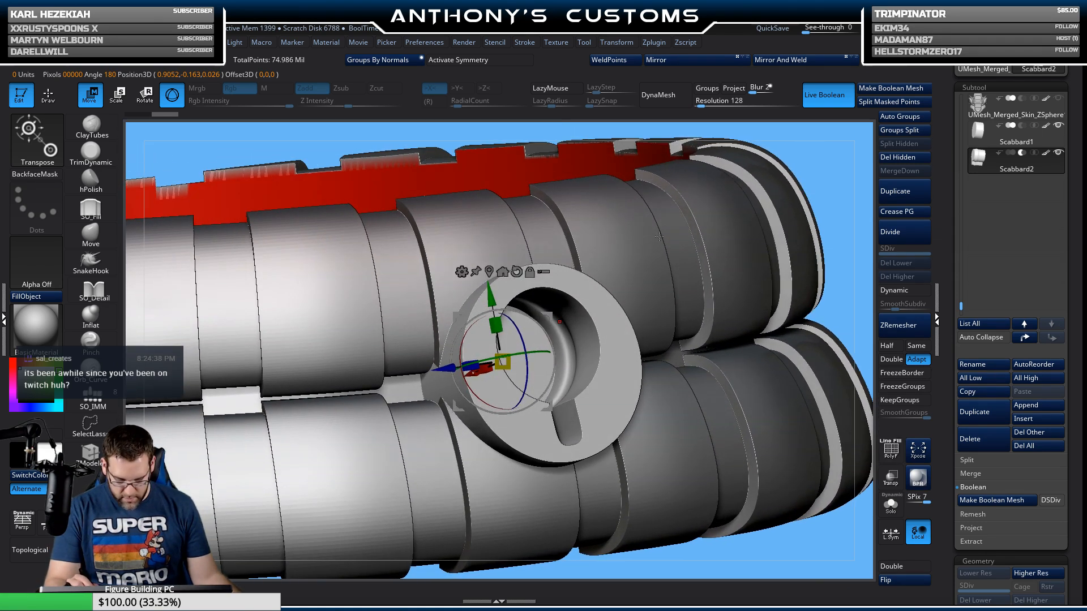
right_click_drag(500, 422, 474, 388)
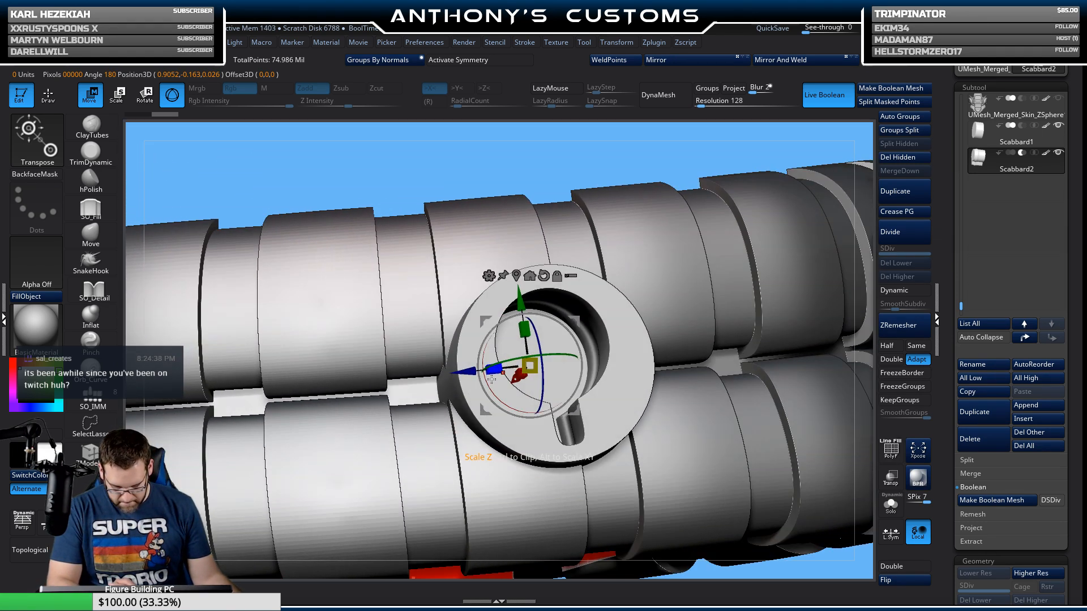
left_click_drag(513, 385, 513, 384)
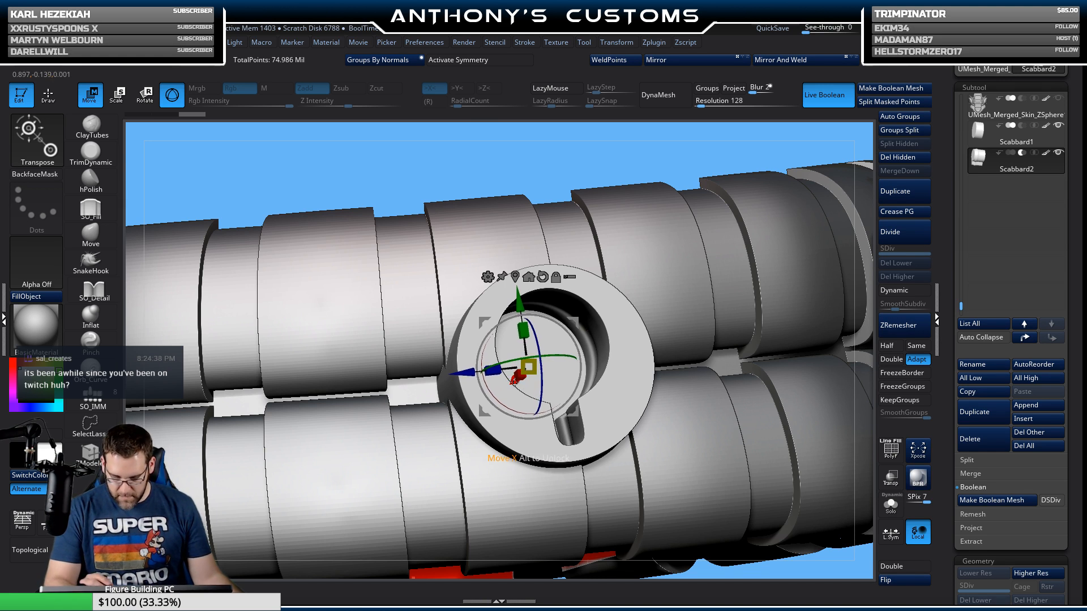
left_click_drag(515, 382, 516, 381)
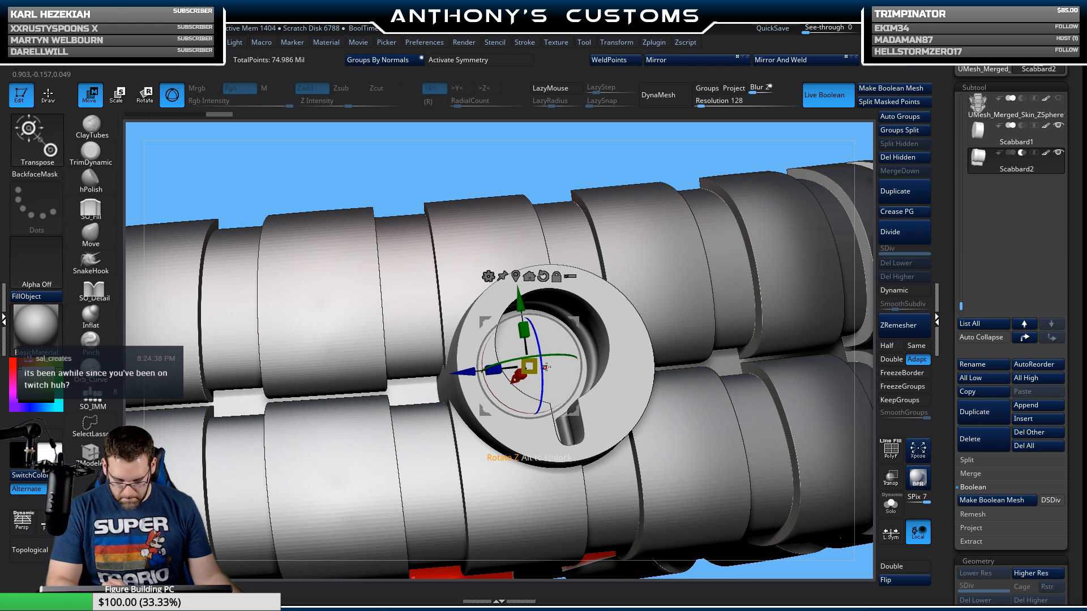
left_click_drag(742, 170, 761, 142)
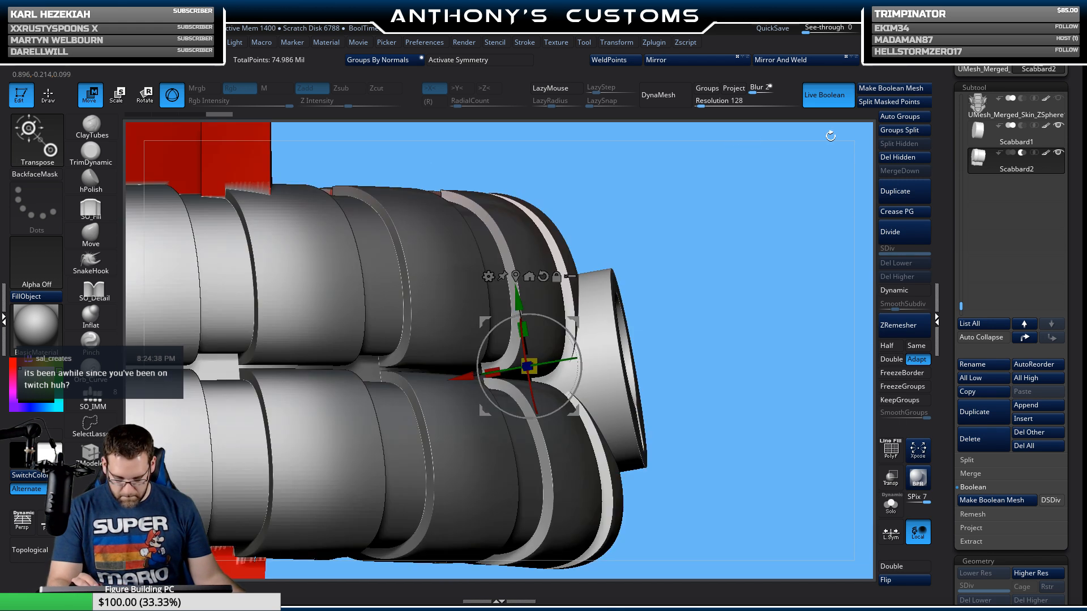
mouse_move(1025, 158)
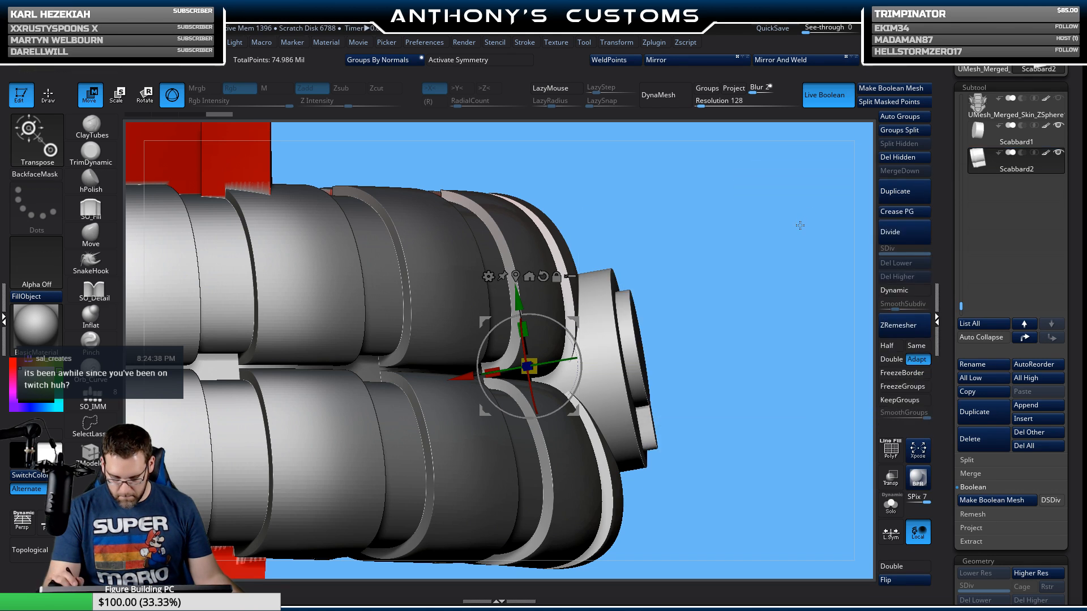
Step: Centre the transform gizmo on the flat end cap of the Scabbard1 cylinder, isolating that subtool and showing its polyframe
mouse_move(754, 303)
left_mouse_down()
mouse_move(721, 305)
mouse_move(744, 302)
left_mouse_up()
left_click_drag(749, 297, 757, 300)
left_click(987, 134)
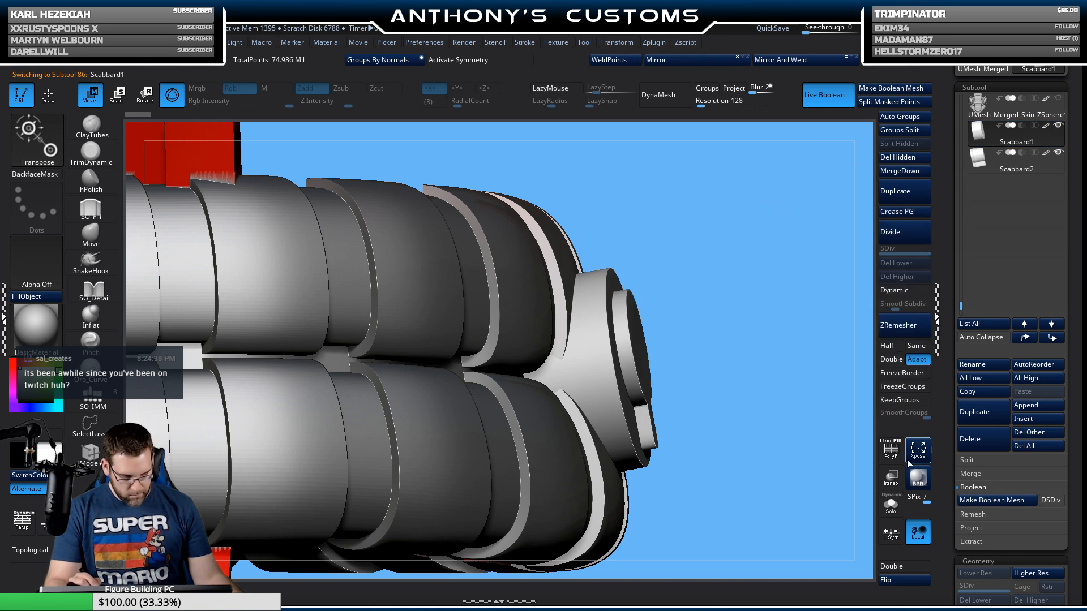
left_click(890, 507)
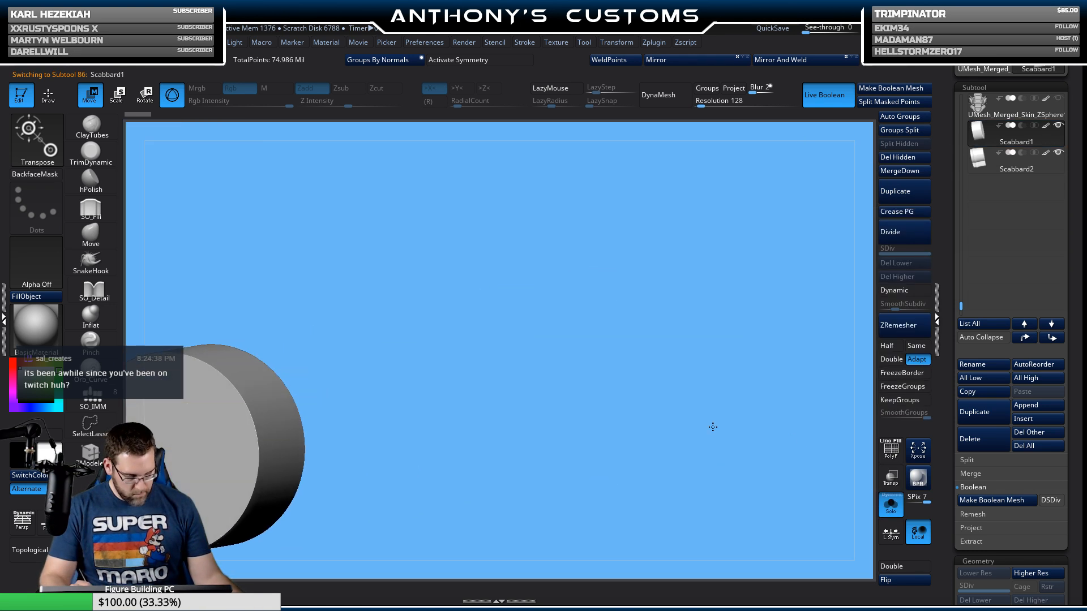
key("shift+f")
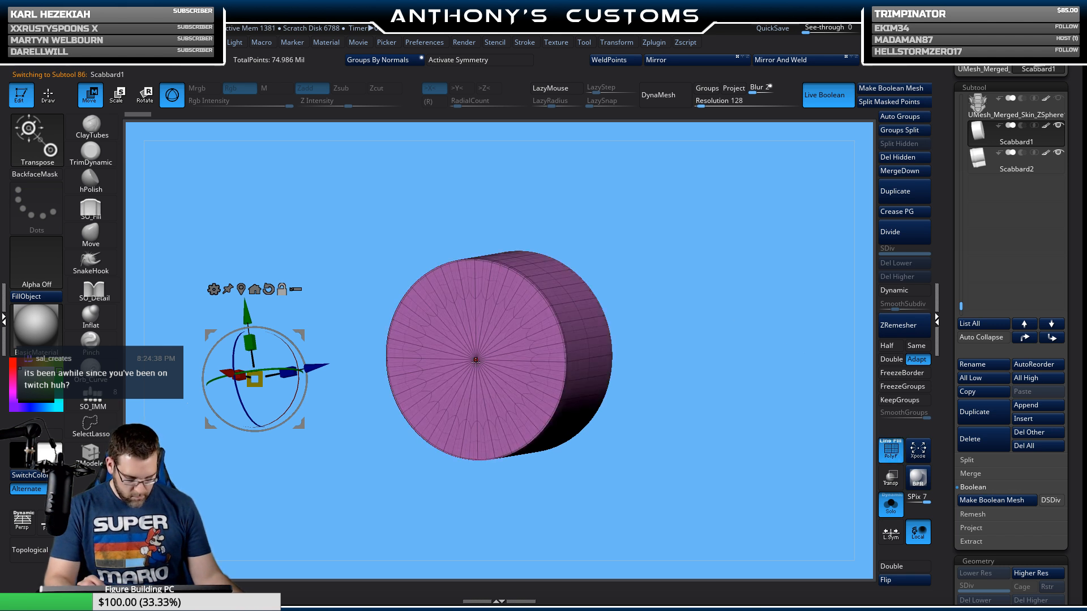
left_click(476, 359)
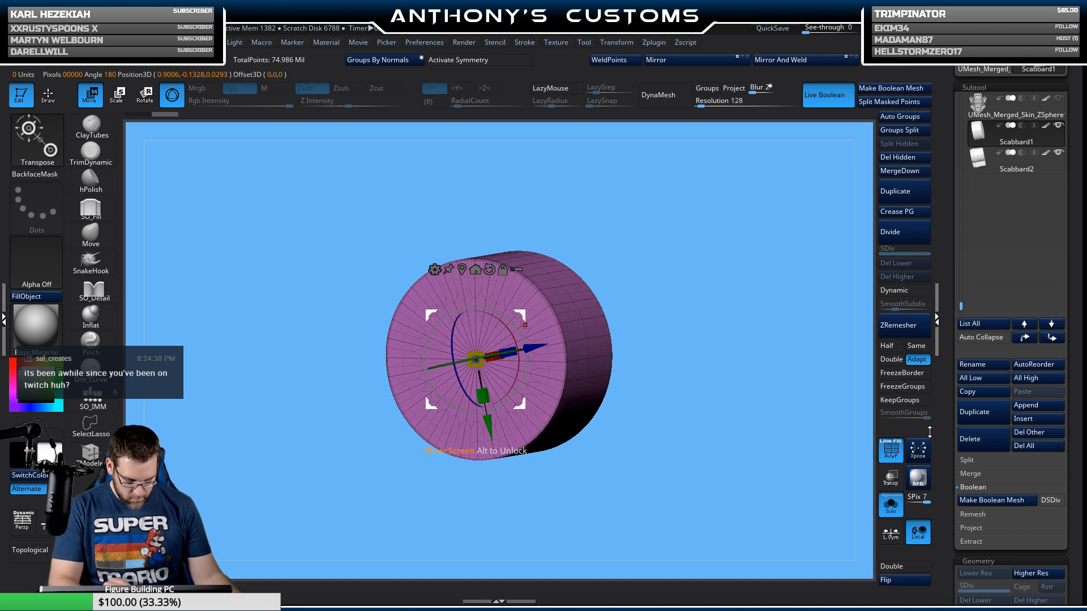
left_click(891, 504)
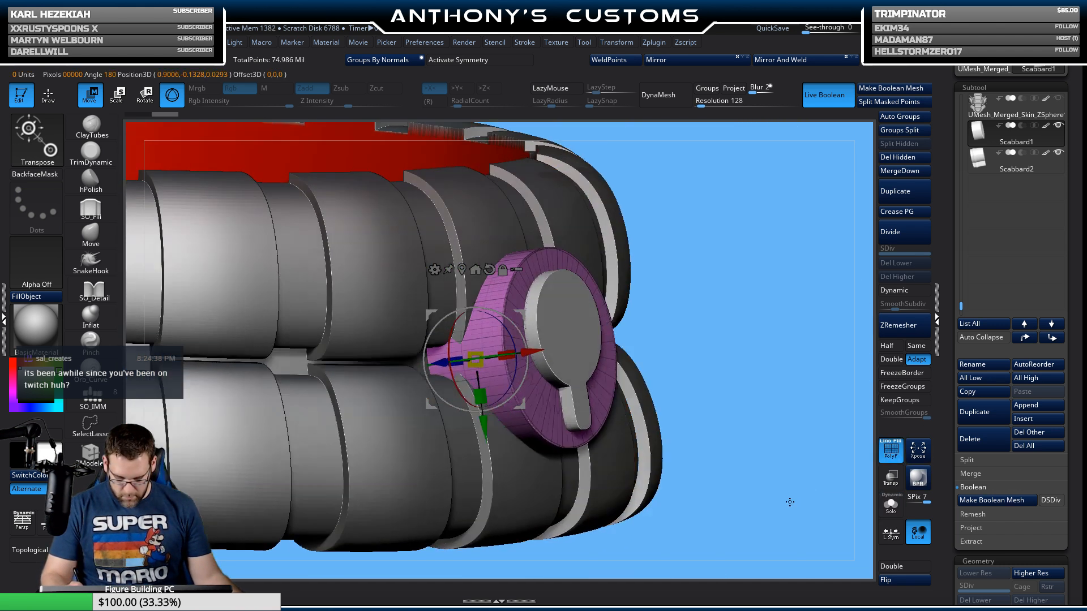
Step: Nudge the Scabbard1 disc along the gizmo axes to adjust how far it protrudes from the side of the double-ring belt
left_click_drag(790, 503, 786, 503)
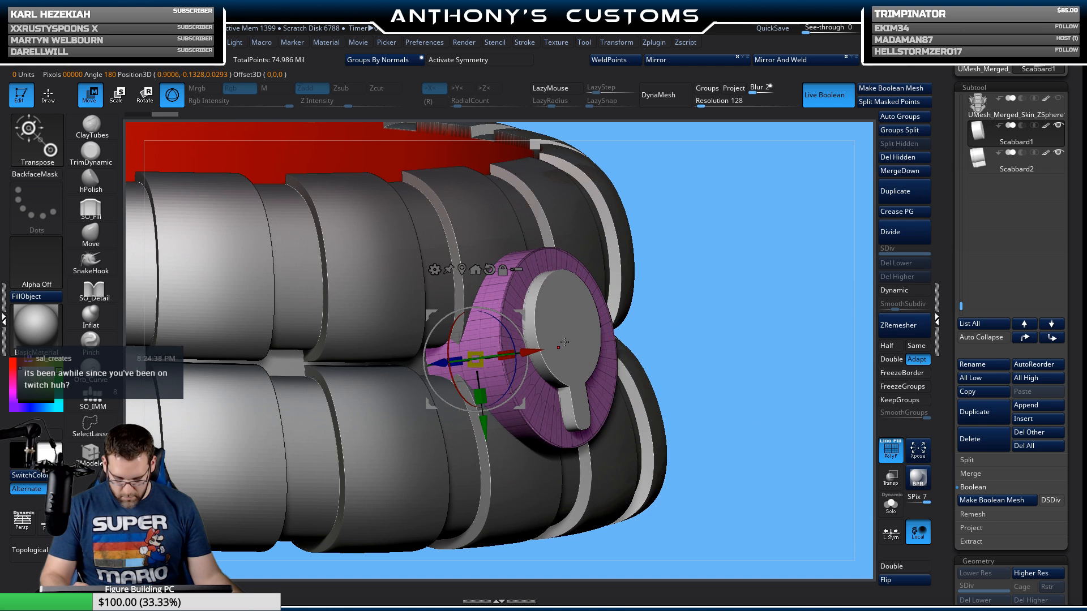
left_click_drag(532, 352, 540, 351)
left_click_drag(687, 272, 723, 301)
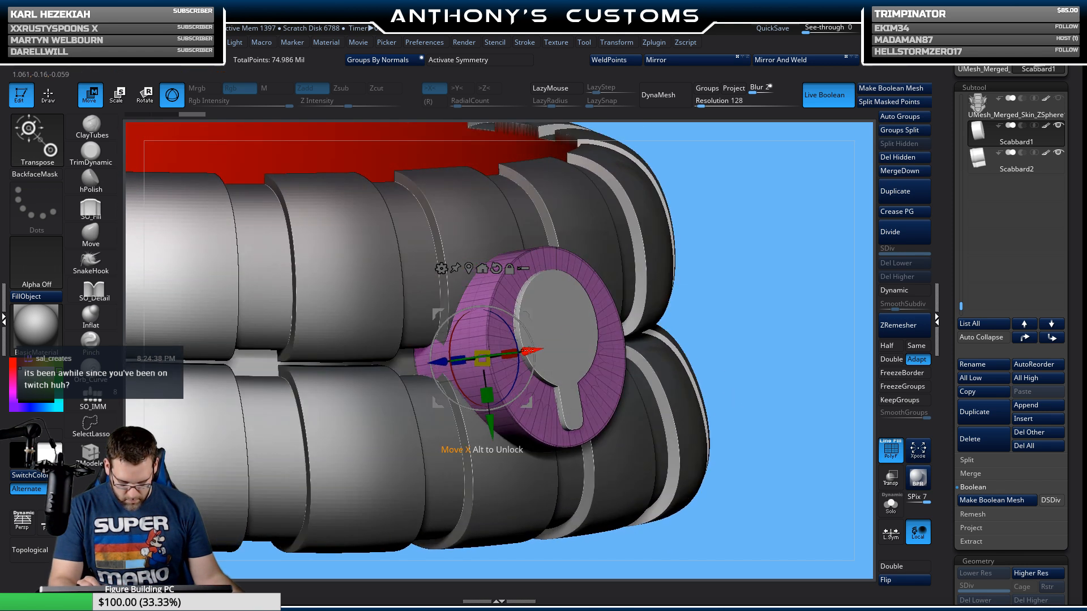
mouse_move(528, 351)
left_mouse_down()
mouse_move(513, 356)
mouse_move(525, 351)
left_mouse_up()
left_click_drag(786, 320, 734, 319)
left_click_drag(453, 357, 441, 352)
Step: Return to Draw mode and turn off the polyframe to view the whole vest and belt
left_click_drag(195, 340, 751, 354)
mouse_move(762, 441)
left_mouse_down()
mouse_move(730, 363)
mouse_move(715, 432)
left_mouse_up()
key("q")
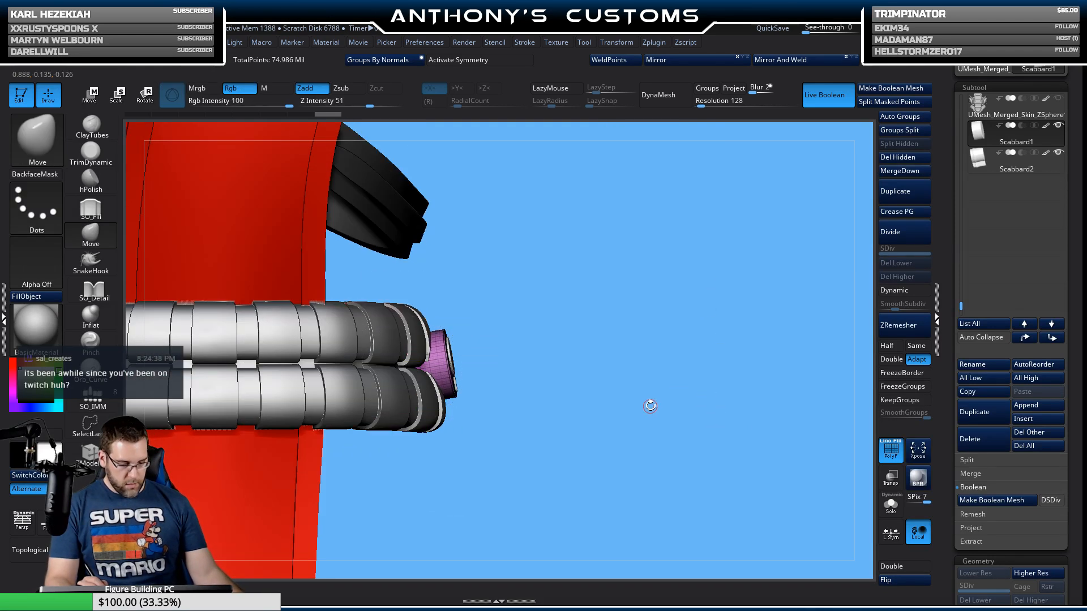
key("shift+f")
left_click_drag(643, 384, 685, 396)
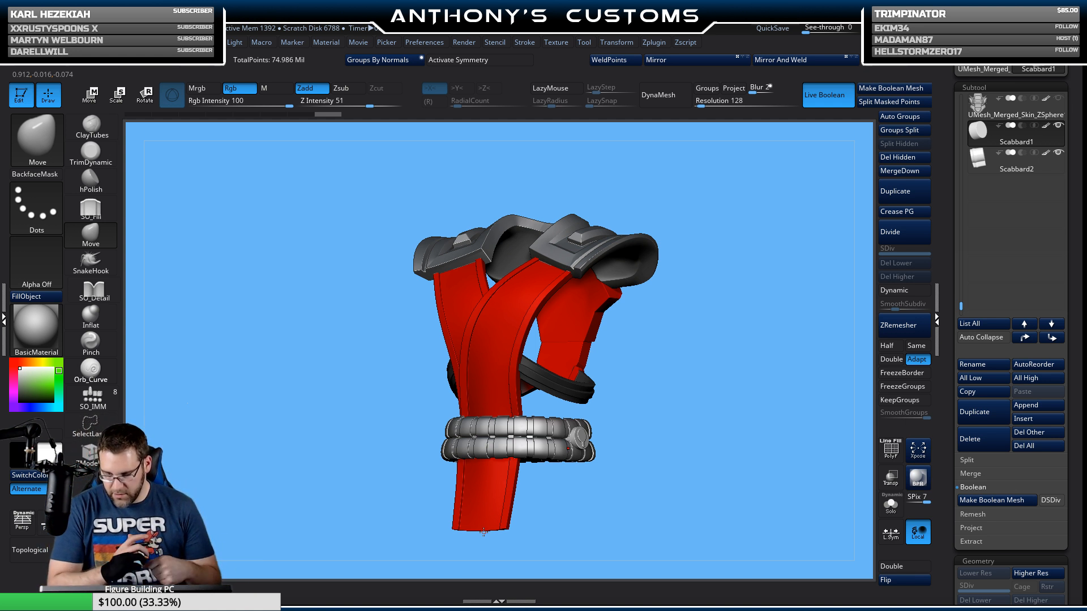
Step: Set the Scabbard2 subtool to boolean subtraction and check the vest and belt from the front and side
left_click(1021, 153)
mouse_move(766, 348)
left_mouse_down()
mouse_move(718, 356)
mouse_move(747, 385)
mouse_move(780, 349)
left_mouse_up()
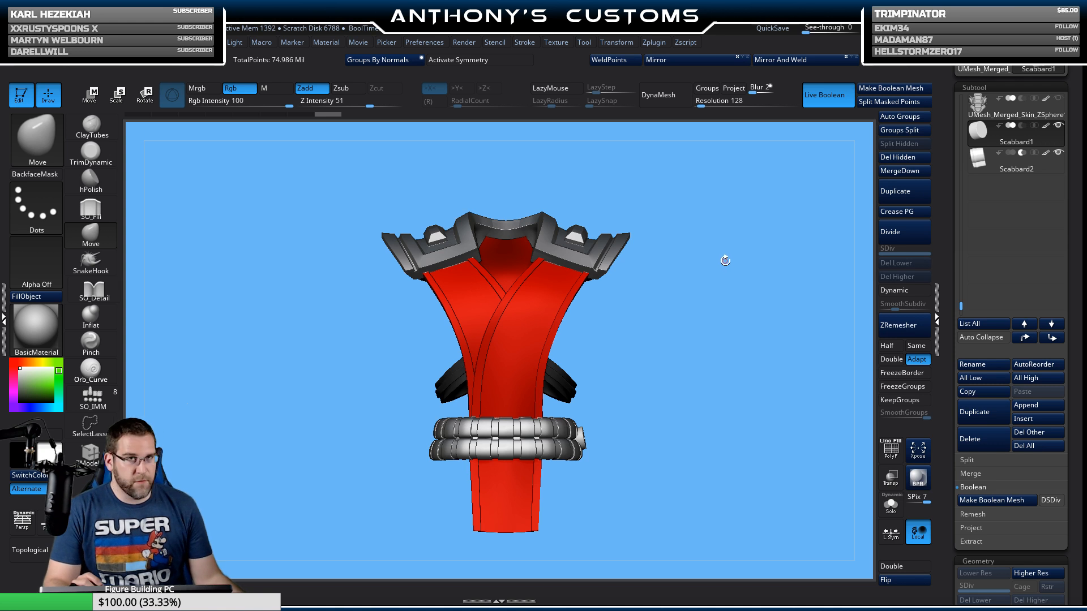
left_click_drag(725, 359, 701, 336)
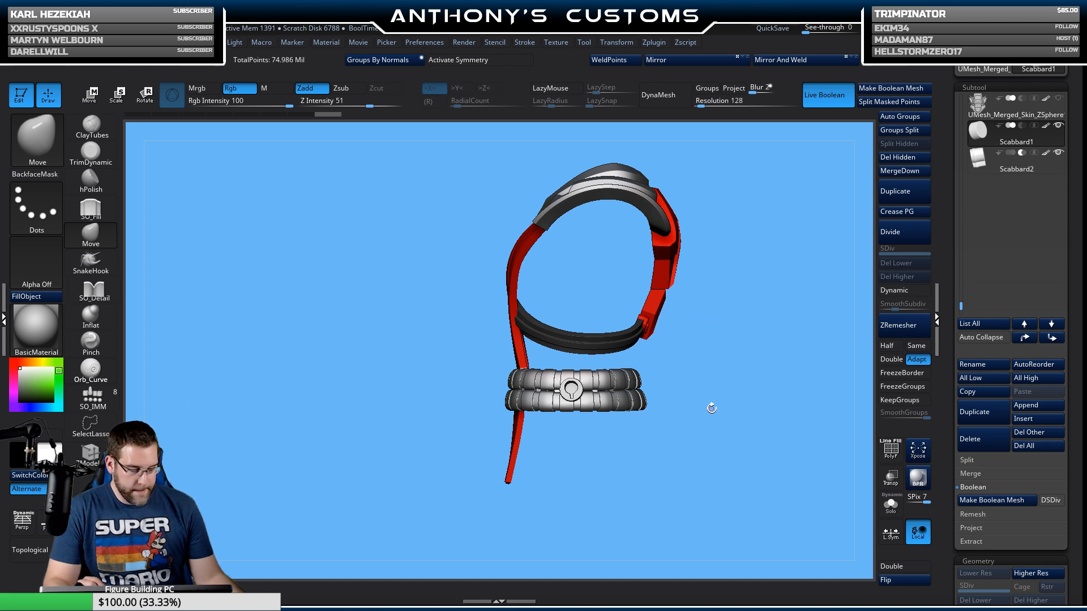
left_click_drag(712, 408, 767, 368)
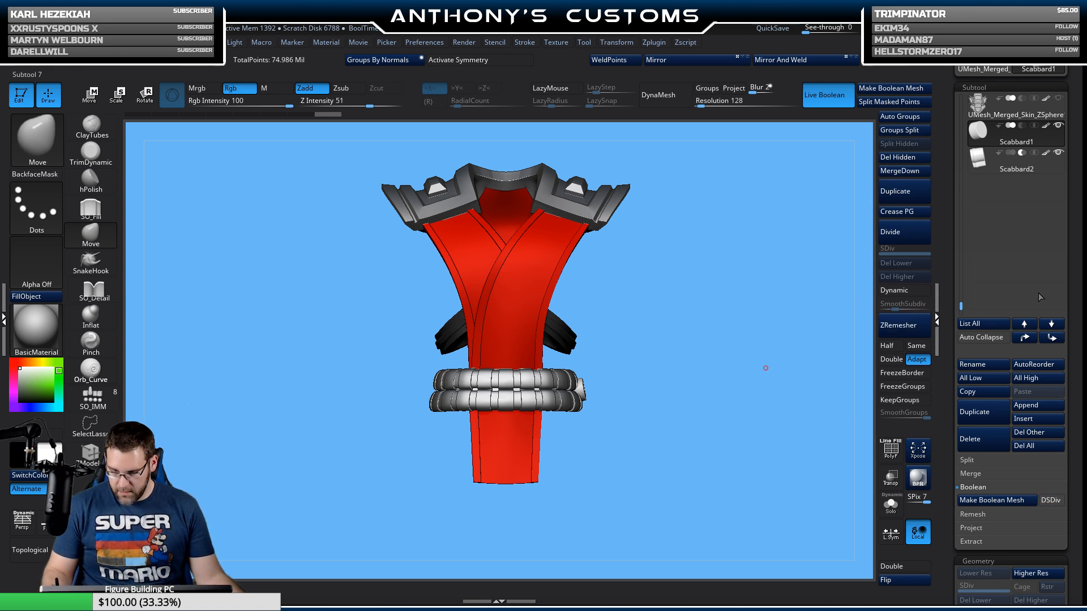
Step: Select the visible red vest subtool and make a boolean mesh from it and the scabbard parts with DSDiv enabled
mouse_move(985, 164)
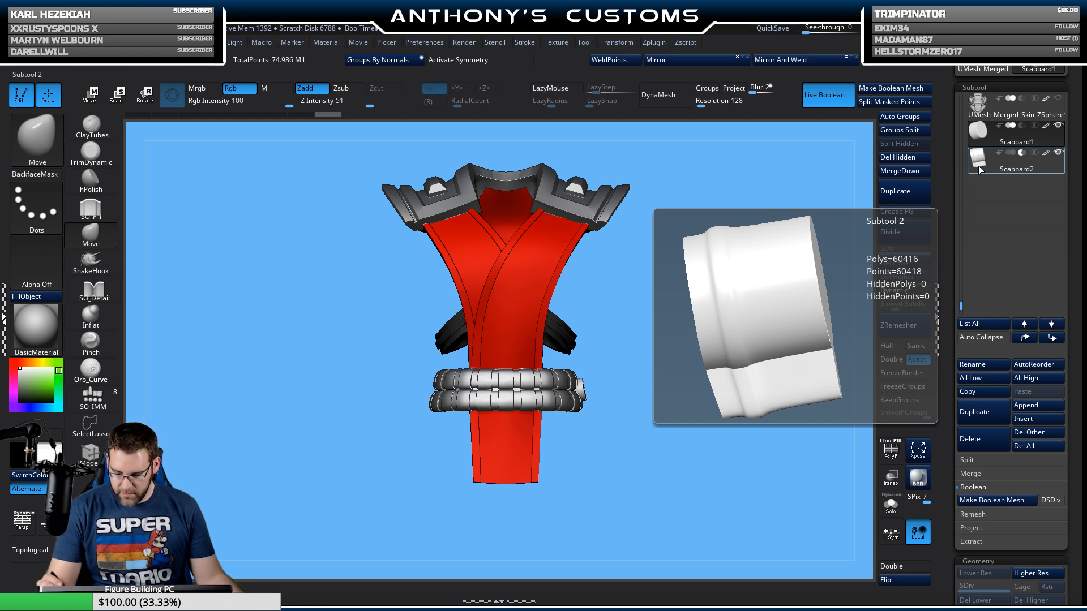
left_click(978, 165)
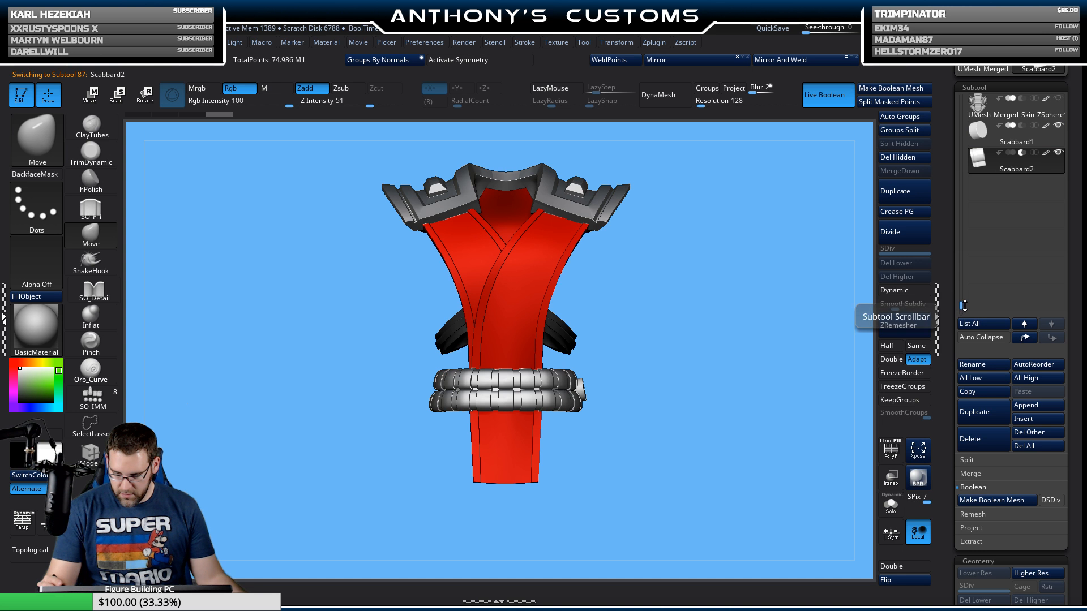
left_click_drag(964, 306, 969, 182)
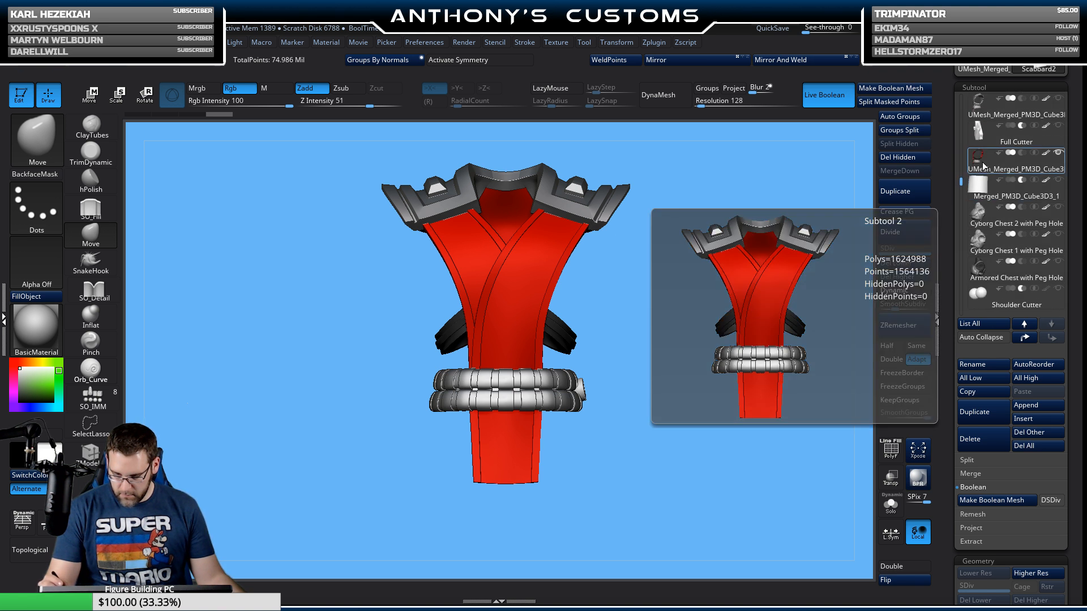
left_click(984, 166)
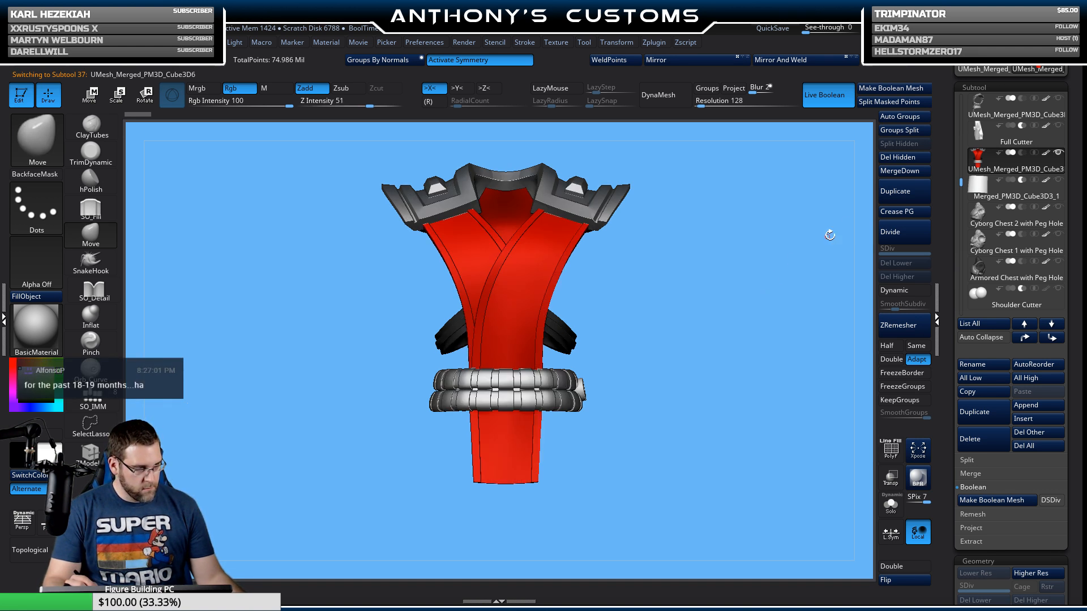
left_click_drag(961, 181, 959, 301)
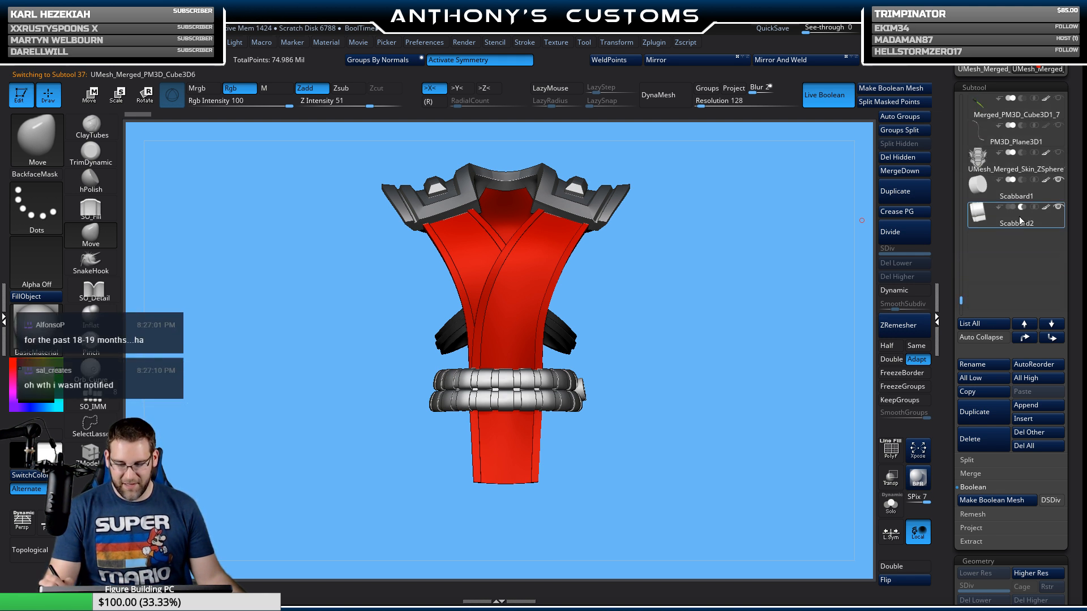
mouse_move(1019, 216)
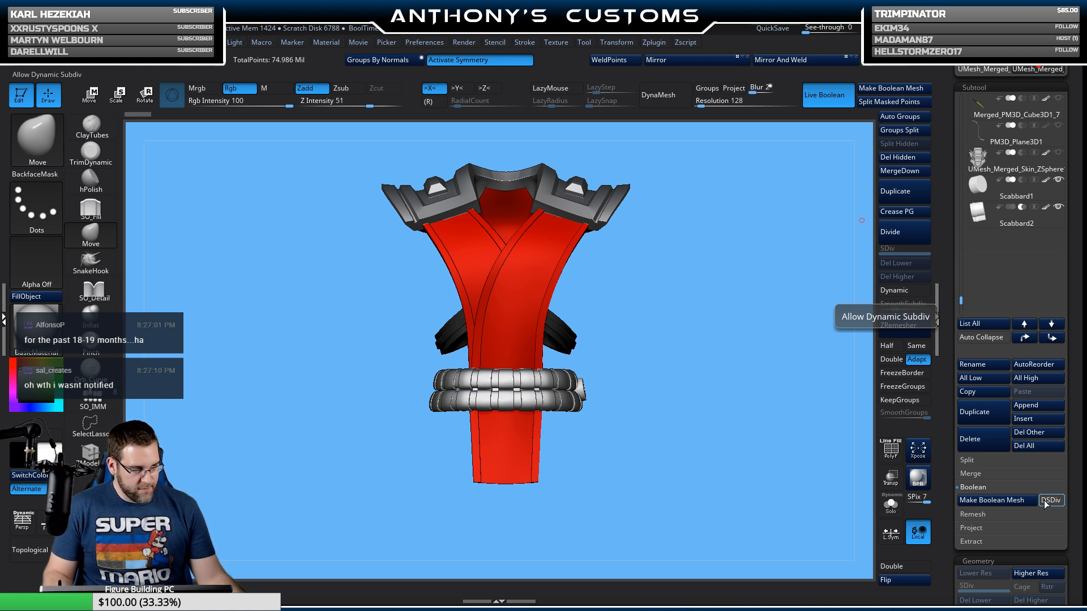
left_click(1046, 501)
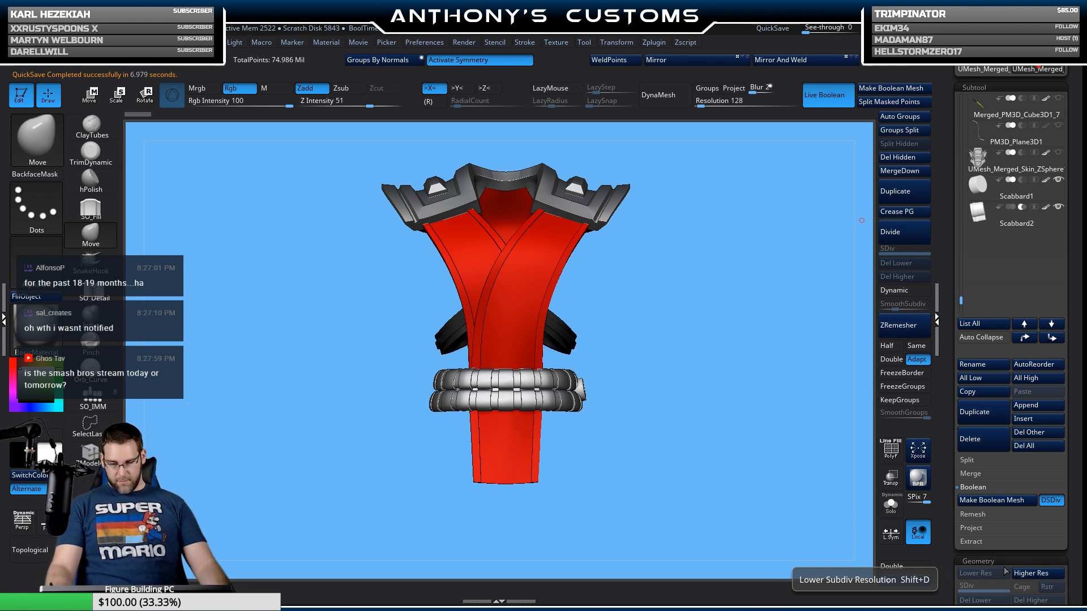
left_click(999, 500)
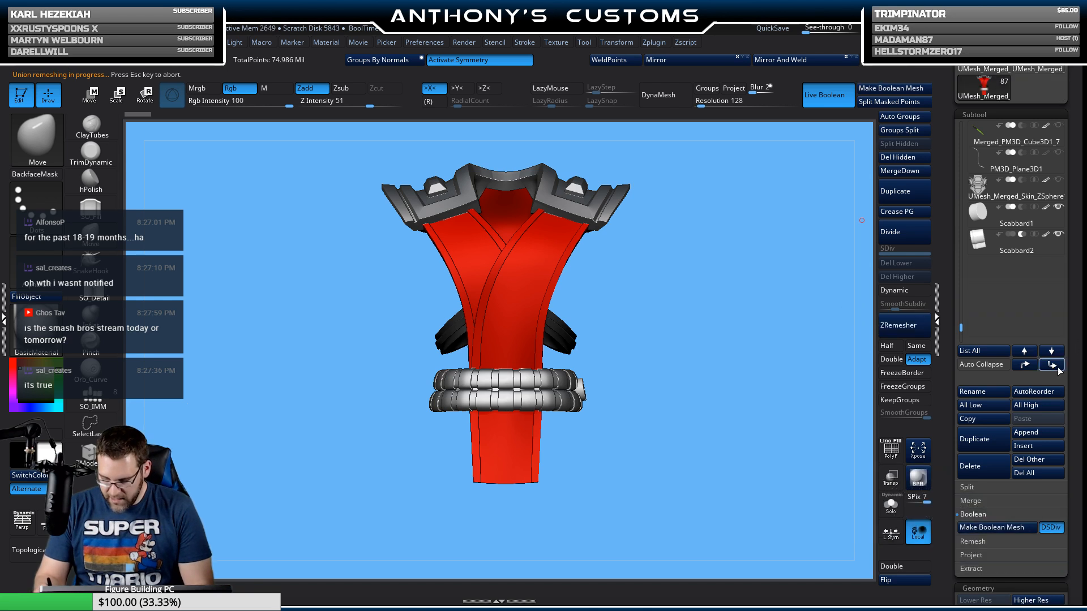
Step: Append the resulting boolean mesh to the subtool list and hide every other subtool
left_click(1034, 433)
left_click(755, 445)
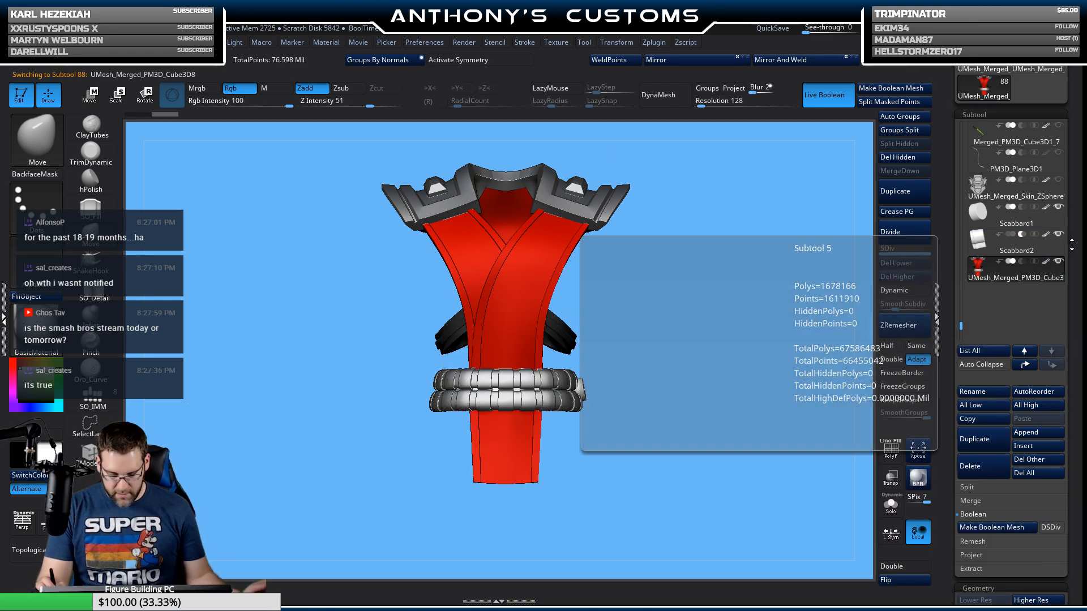
left_click(1059, 263, "shift")
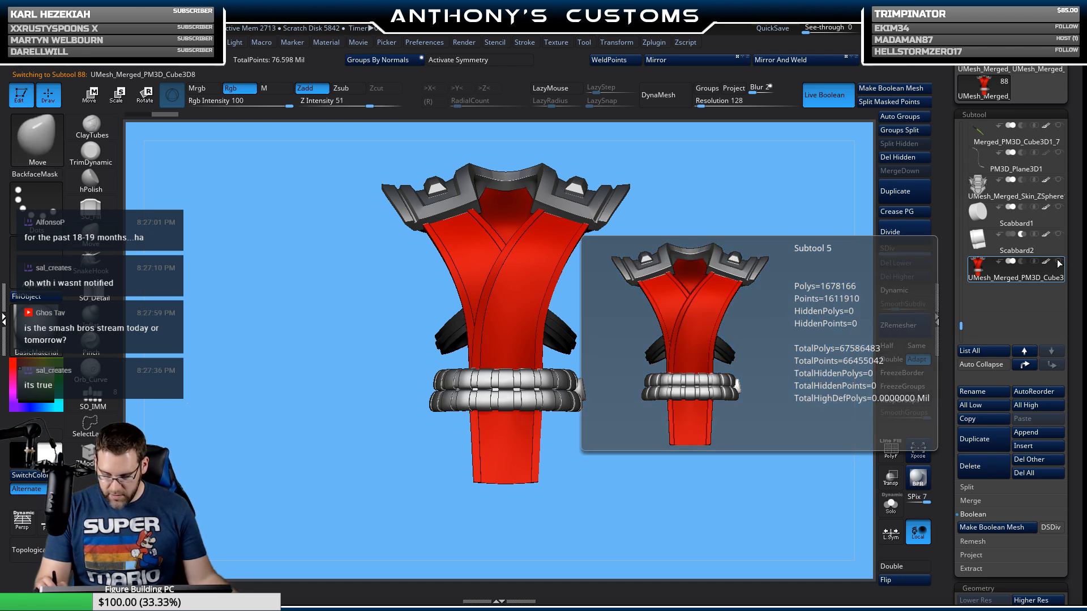
left_click_drag(810, 327, 689, 470)
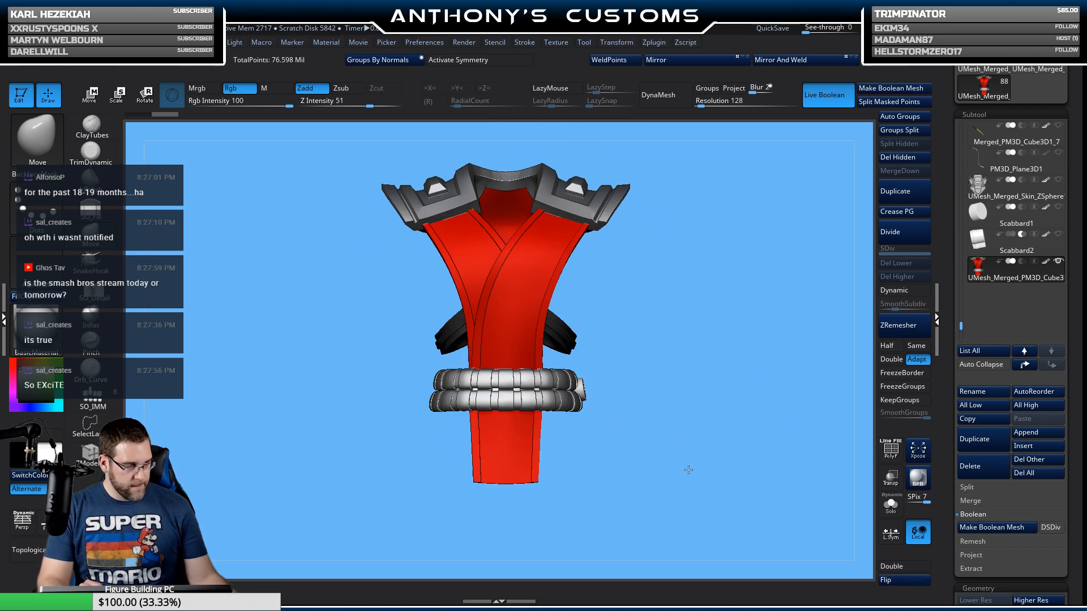
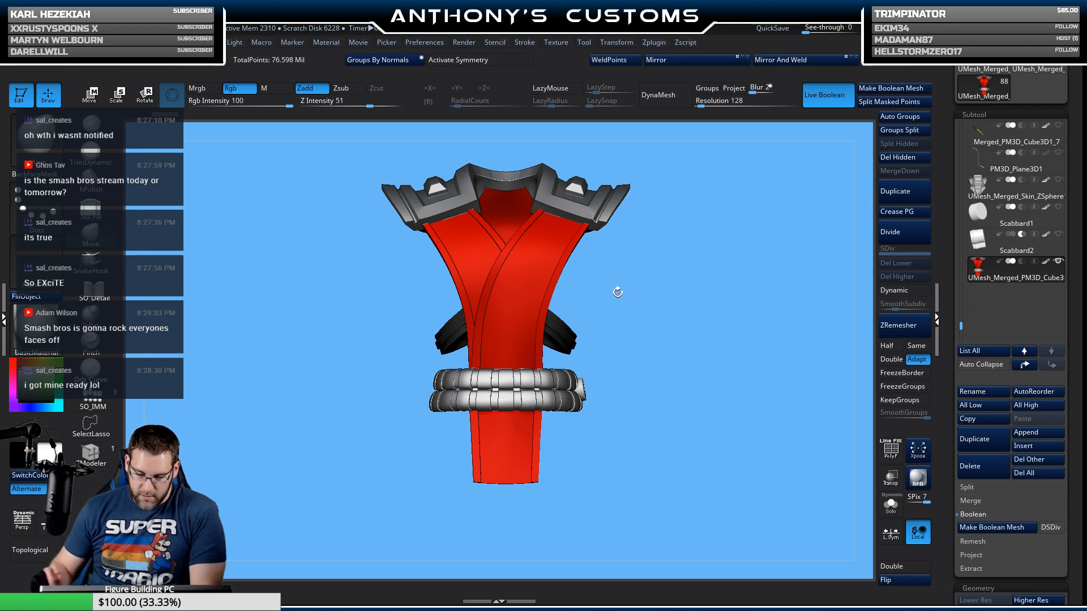
mouse_move(738, 468)
left_mouse_down()
mouse_move(627, 470)
mouse_move(672, 457)
mouse_move(719, 468)
mouse_move(750, 454)
left_mouse_up()
Step: Show the green Scabbard subtool beside the merged vest and make it active with the Move gizmo
left_click_drag(962, 326, 962, 312)
left_click(1058, 233)
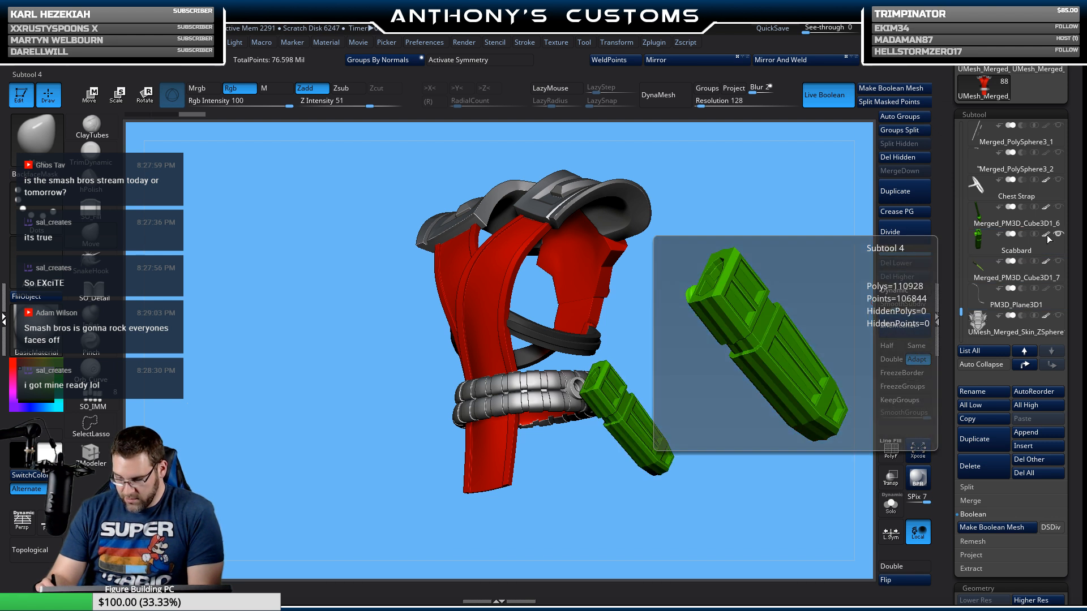
left_click_drag(731, 460, 735, 437)
key("w")
left_click_drag(741, 391, 720, 250)
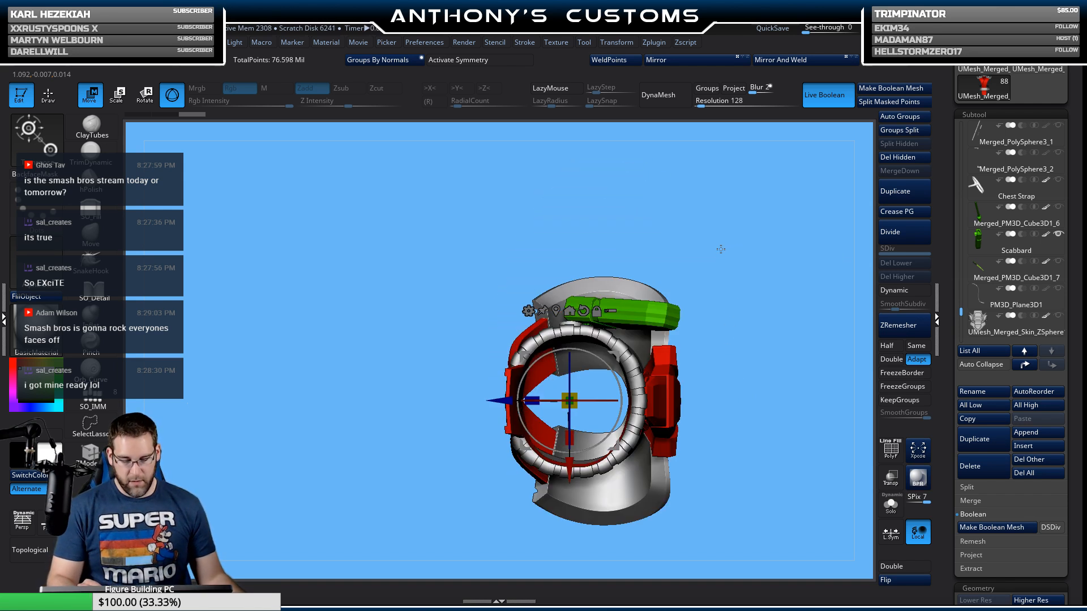
left_click(984, 255)
left_click_drag(747, 326, 723, 317)
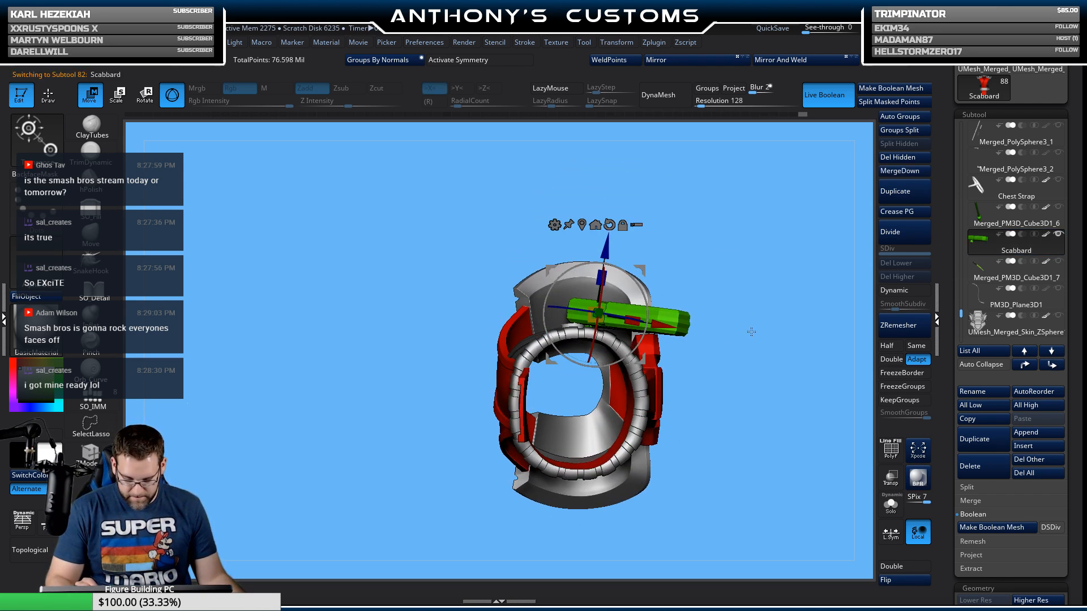
Step: Select the merged vest mesh and flip its surface normals so its interior shows
mouse_move(734, 356)
left_mouse_down()
mouse_move(719, 487)
mouse_move(736, 419)
mouse_move(671, 290)
mouse_move(703, 425)
mouse_move(637, 294)
mouse_move(741, 283)
mouse_move(787, 177)
mouse_move(782, 265)
mouse_move(792, 252)
left_mouse_up()
key("q")
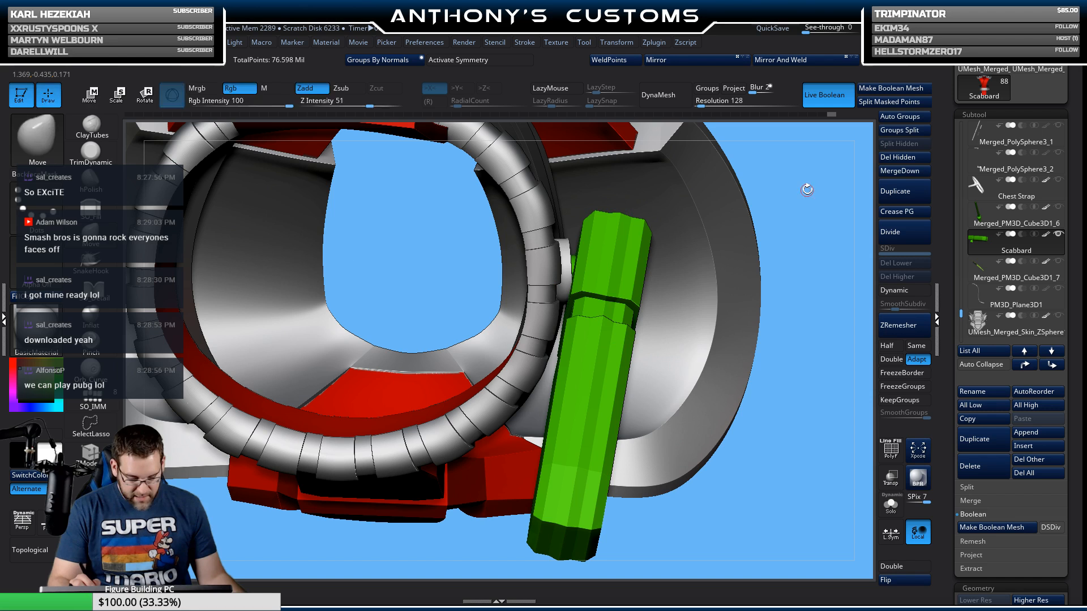
left_click(542, 306, "alt")
left_click(894, 583)
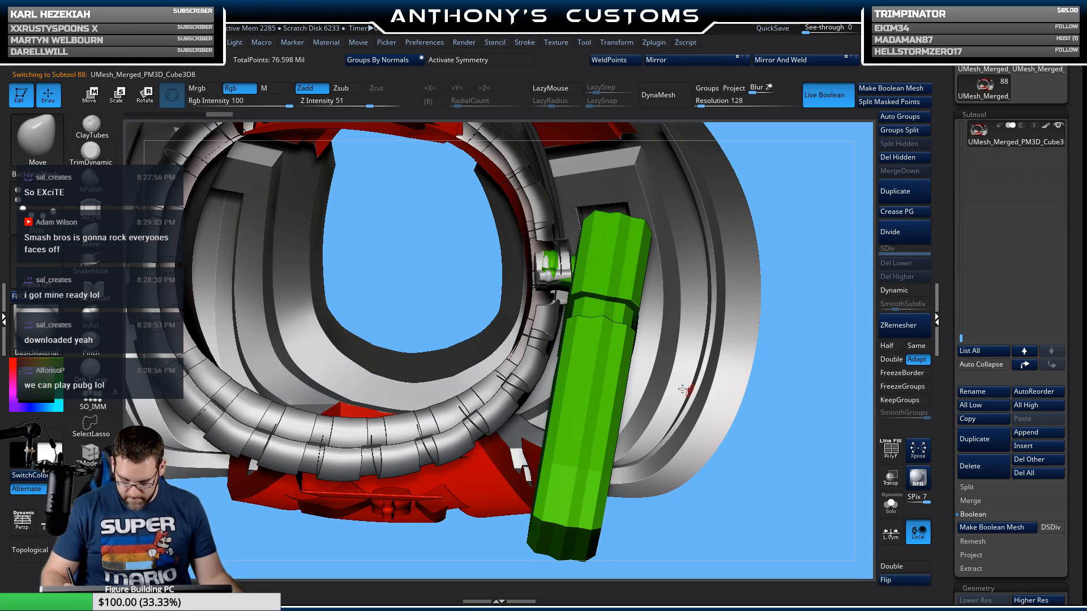
Step: Activate the green Scabbard's Move gizmo, then tilt and shift the scabbard slightly toward the peg on the belt
key("w")
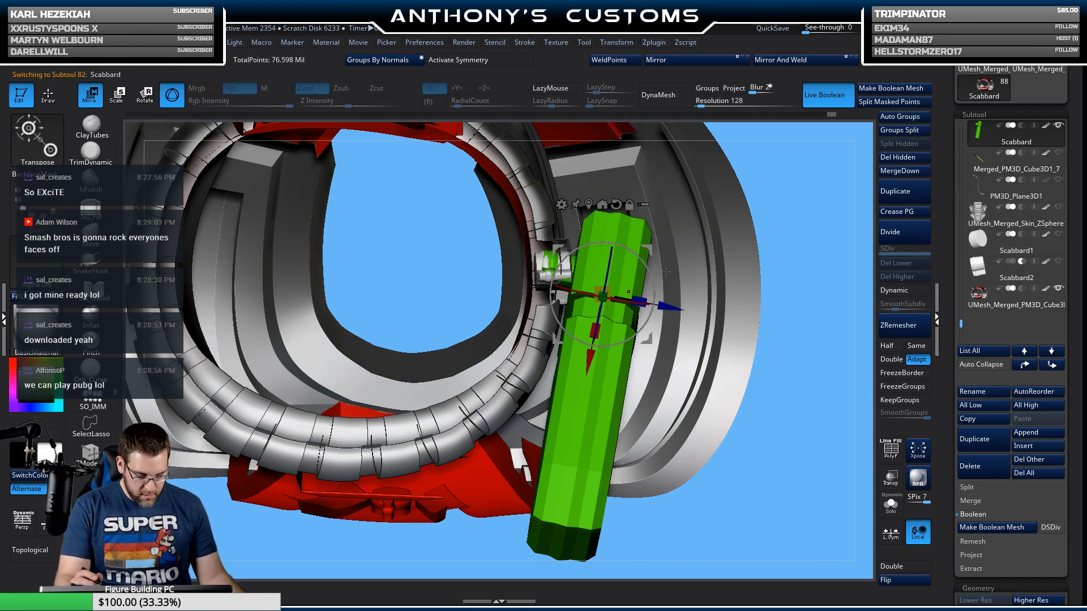
left_click_drag(652, 279, 650, 266)
left_click_drag(801, 228, 830, 222)
left_click_drag(600, 367, 596, 360)
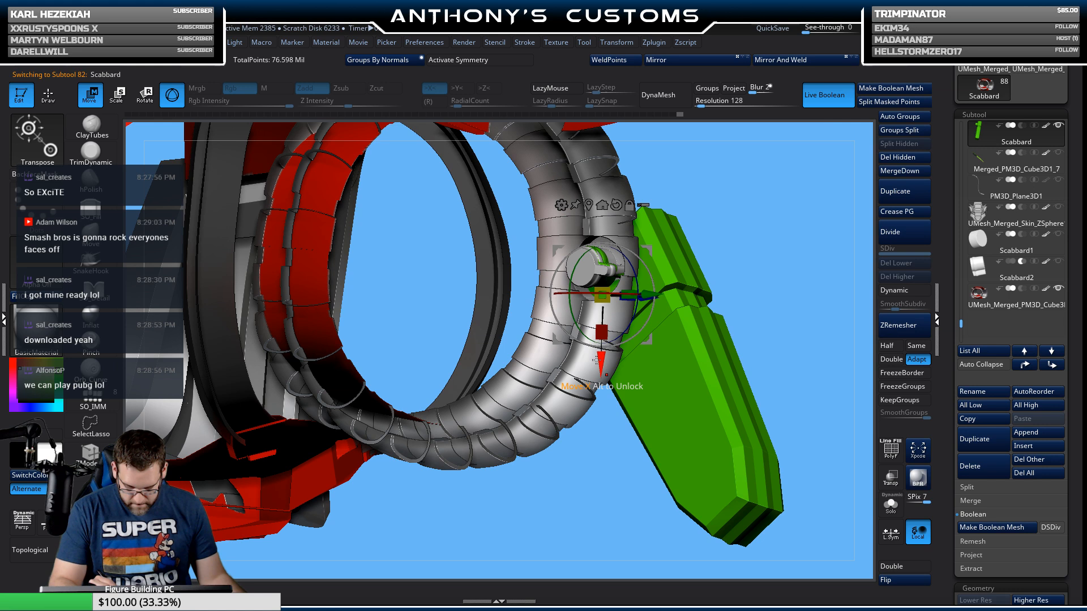
left_click_drag(577, 322, 580, 328)
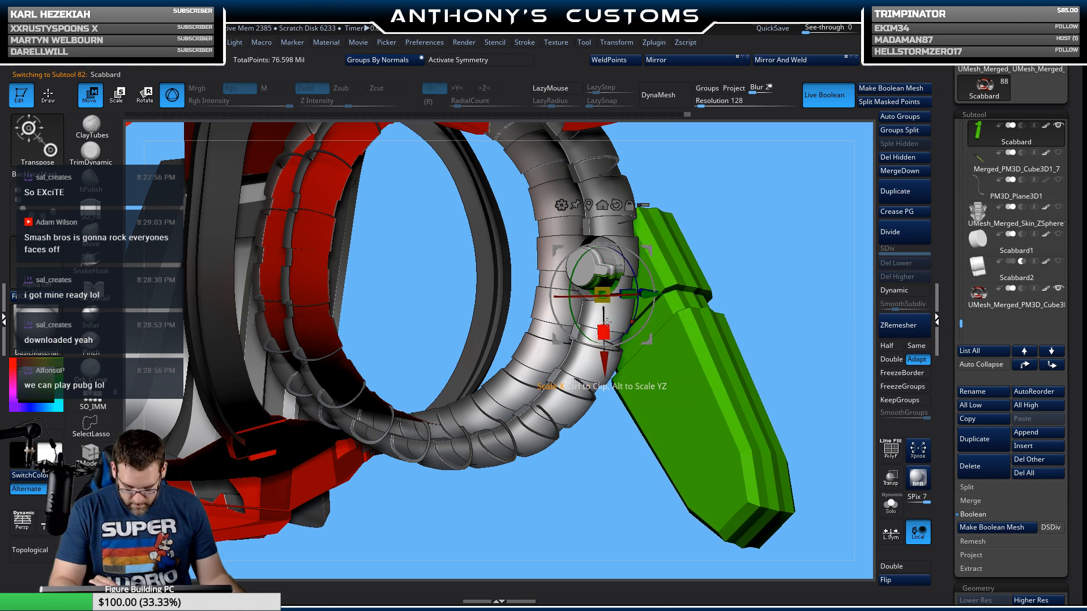
left_click_drag(605, 362, 605, 359)
left_click_drag(712, 229, 661, 279)
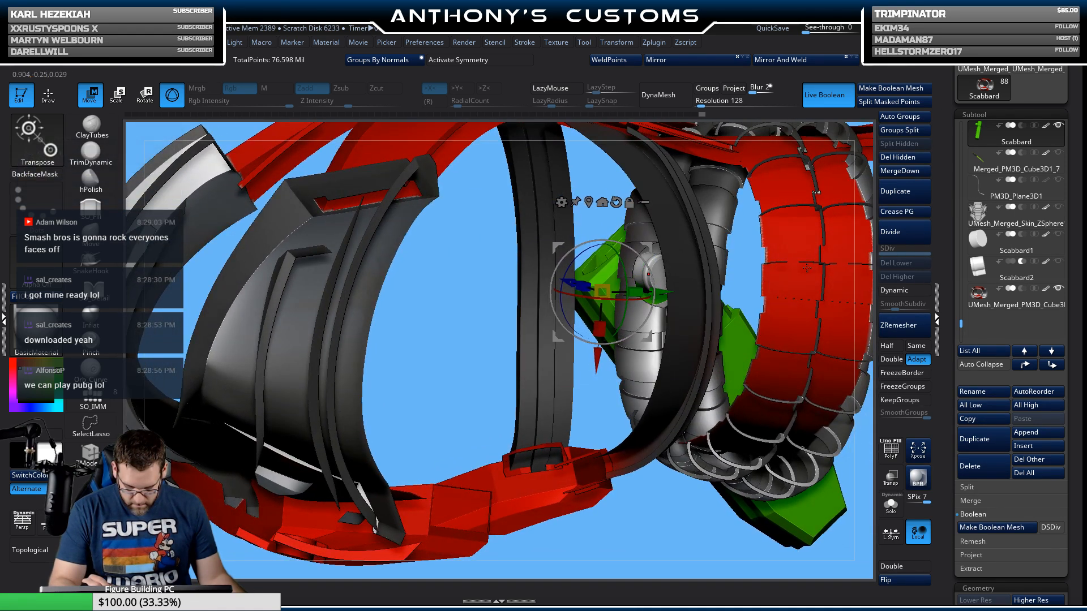
left_click_drag(807, 267, 755, 269)
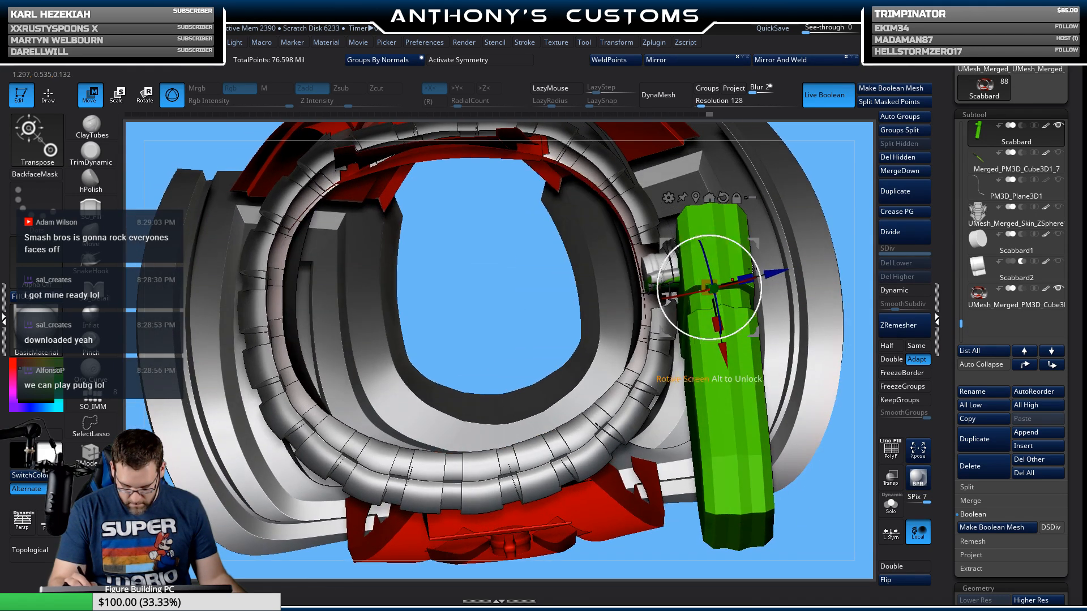
Step: Rotate the scabbard to match the peg's angle and nudge it along its local axes against the peg
left_click_drag(824, 269, 770, 287)
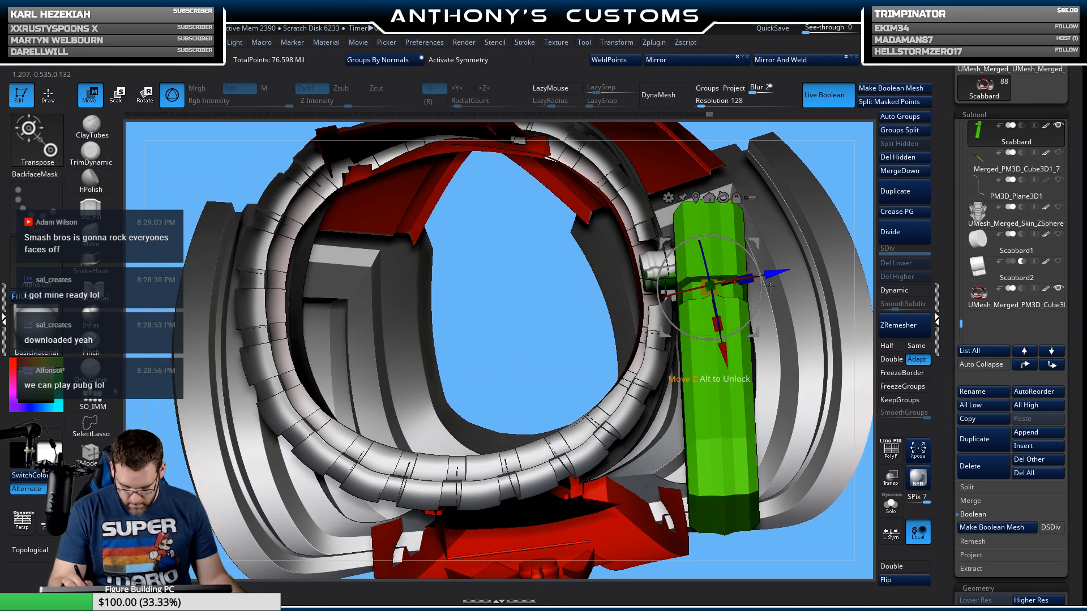
left_click_drag(740, 323, 745, 317)
left_click_drag(777, 214, 829, 202)
left_click_drag(756, 278, 758, 278)
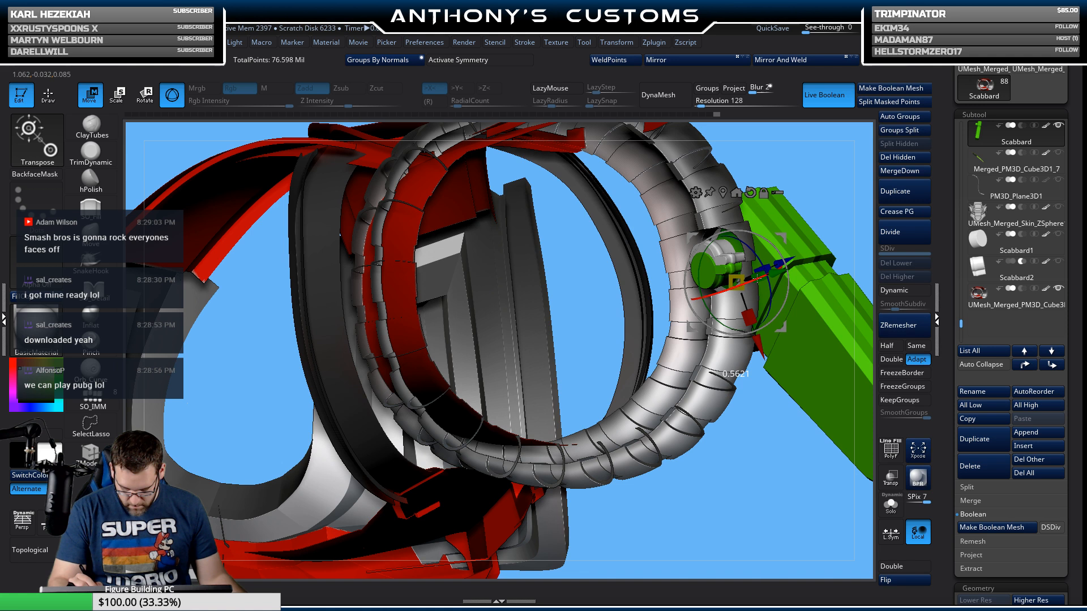
left_click_drag(760, 346, 746, 357)
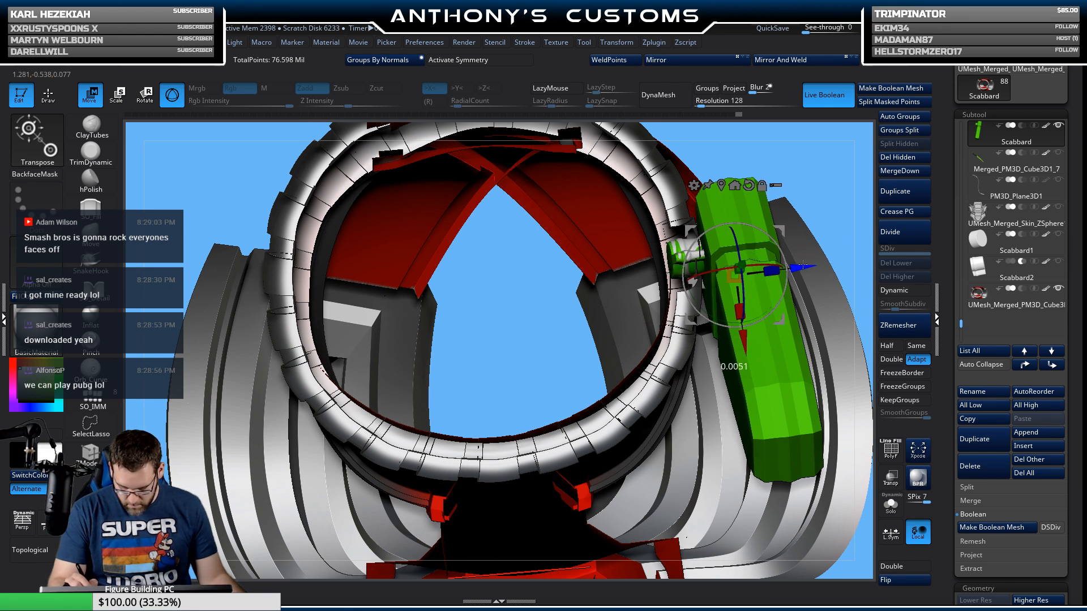
left_click_drag(802, 266, 805, 264)
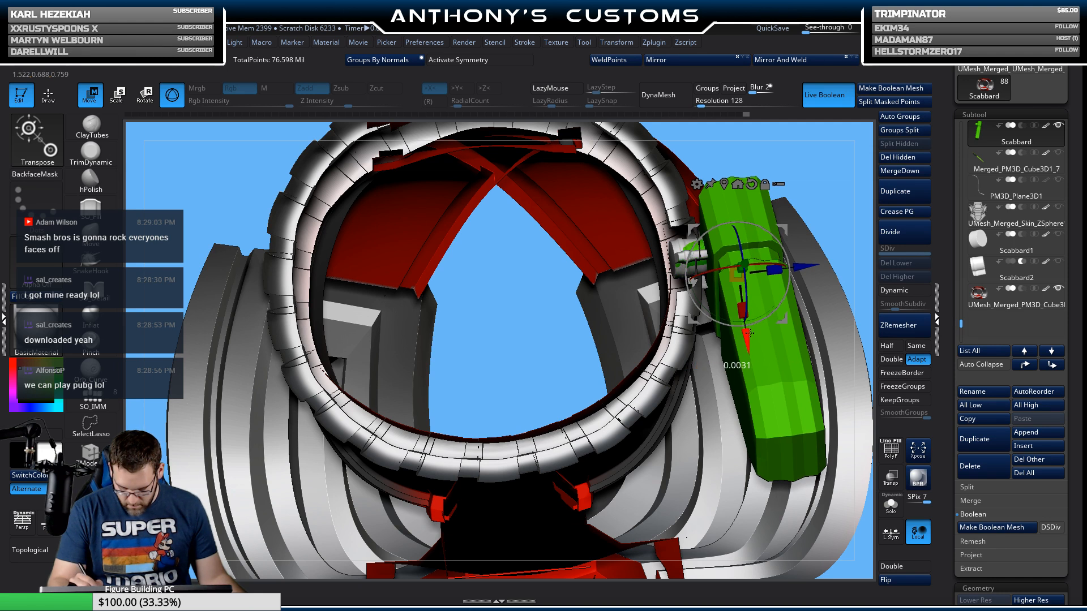
Step: Fine-tune the scabbard's seating on the belt peg with small moves, checking the fit from the side, below and behind
right_click_drag(763, 297, 772, 248)
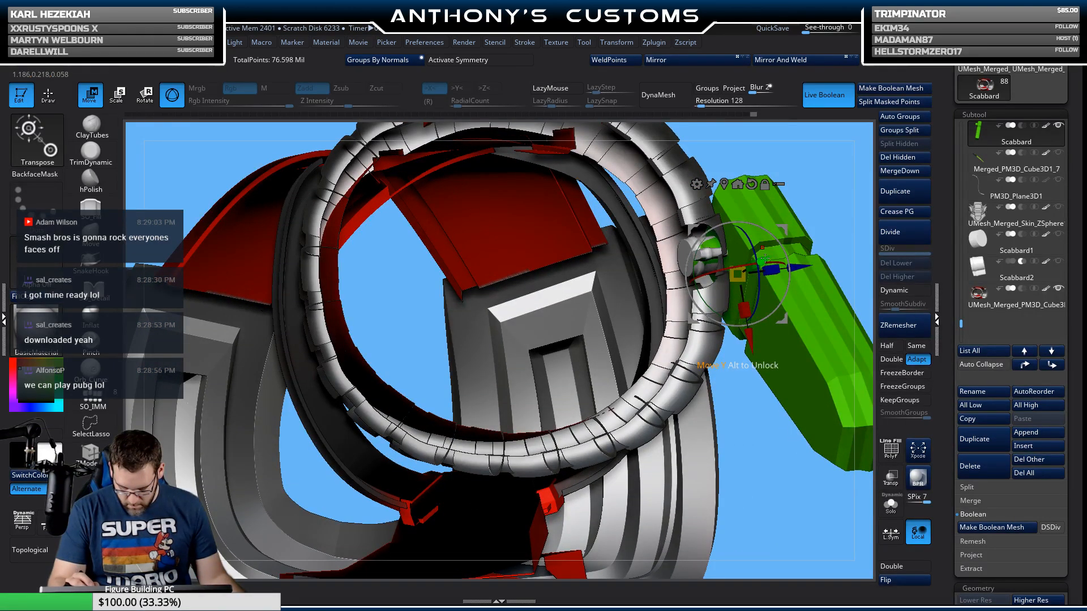
left_click_drag(765, 259, 762, 261)
right_click_drag(758, 271, 826, 239)
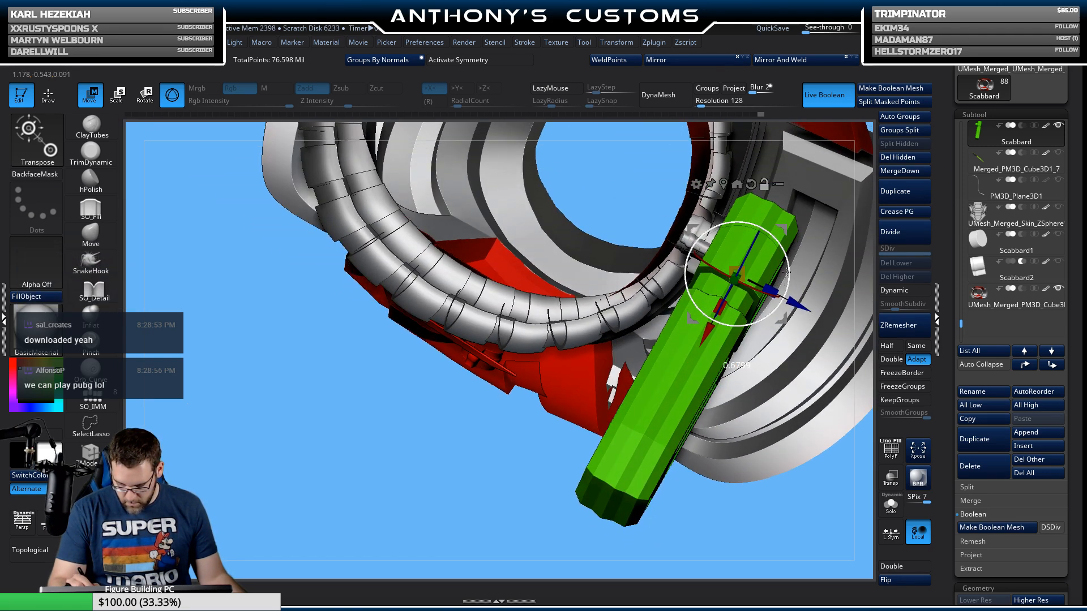
right_click_drag(787, 277, 807, 303)
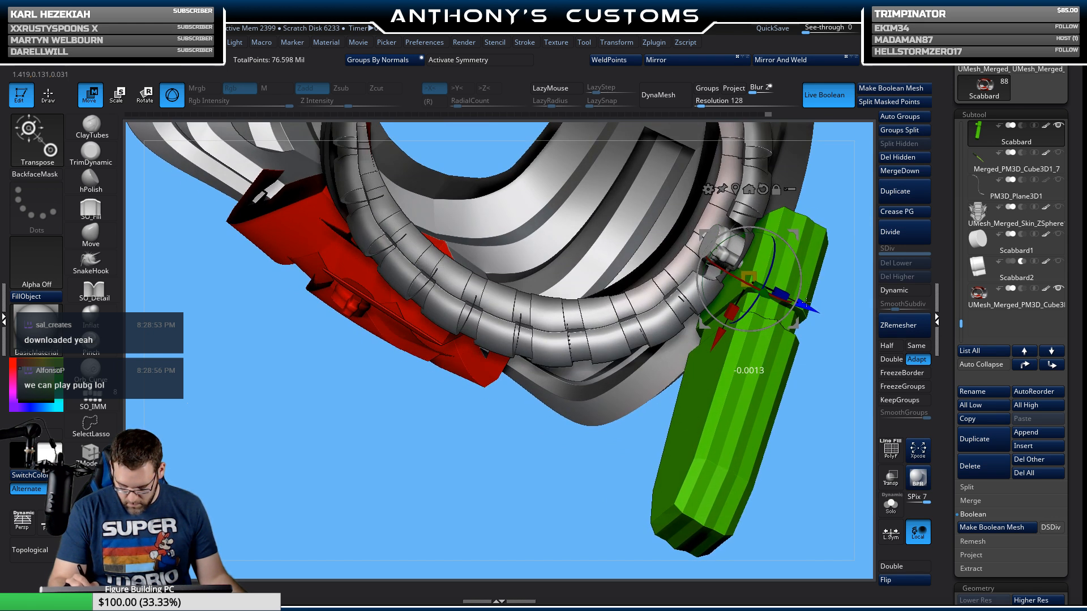
left_click_drag(806, 303, 809, 303)
right_click_drag(810, 298, 719, 416)
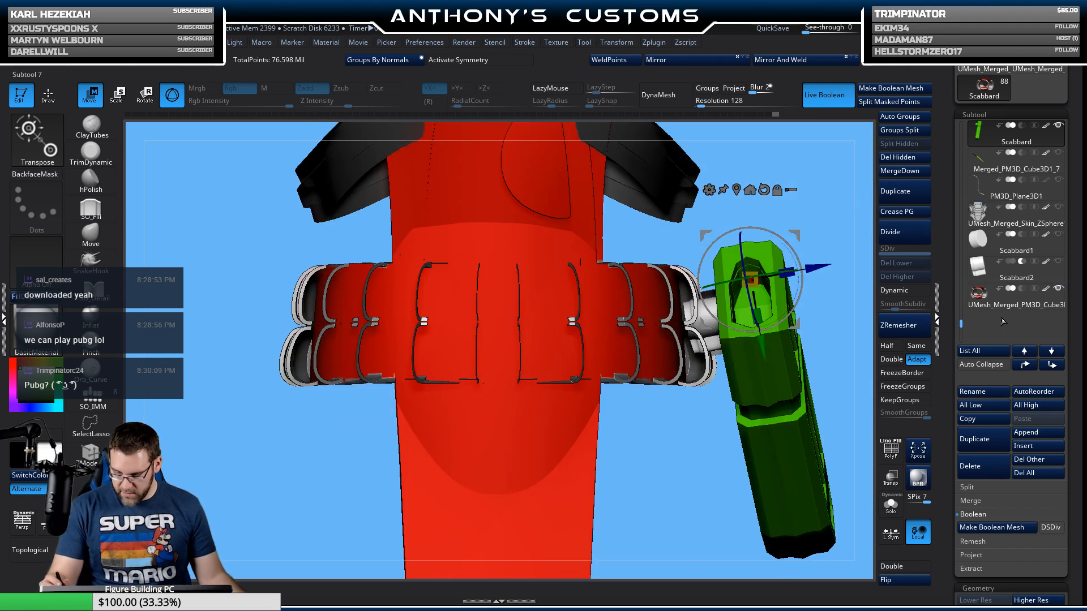
Step: Select the merged vest mesh, flip its surface normals outward again, and view the complete vest with the scabbard
left_click(1006, 306)
left_click(905, 582)
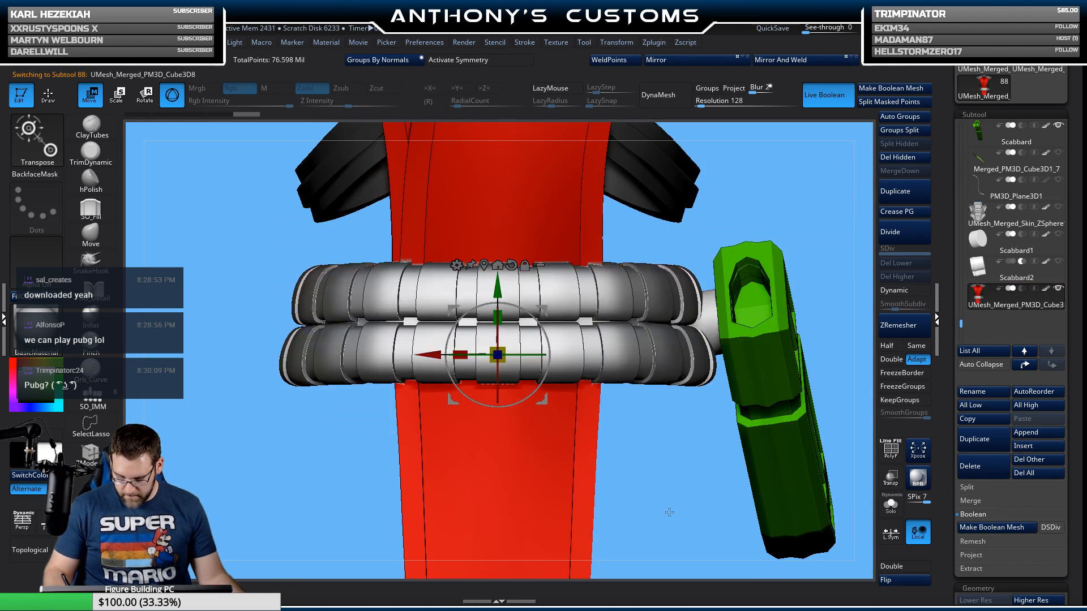
mouse_move(670, 512)
right_mouse_down("ctrl")
mouse_move(741, 401)
mouse_move(719, 469)
mouse_move(728, 412)
mouse_move(706, 410)
mouse_move(698, 384)
mouse_move(702, 413)
right_mouse_up("ctrl")
key("q")
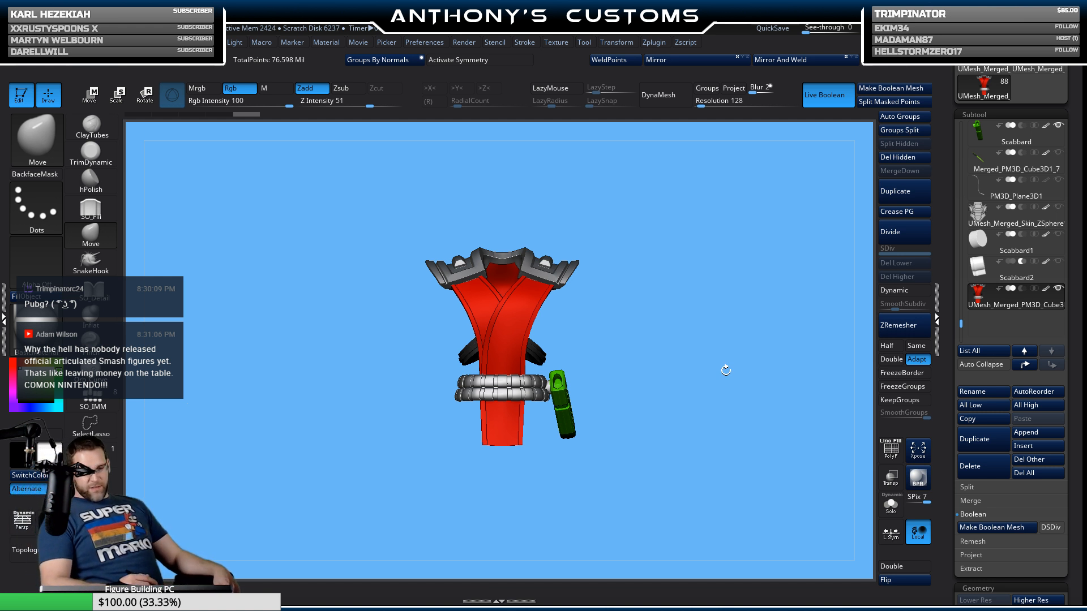
left_click_drag(730, 502, 716, 457)
Step: Show the knife handle subtool Merged_PM3D_Cube3D1_6 with the scabbard and make it the active subtool
left_click(1009, 142)
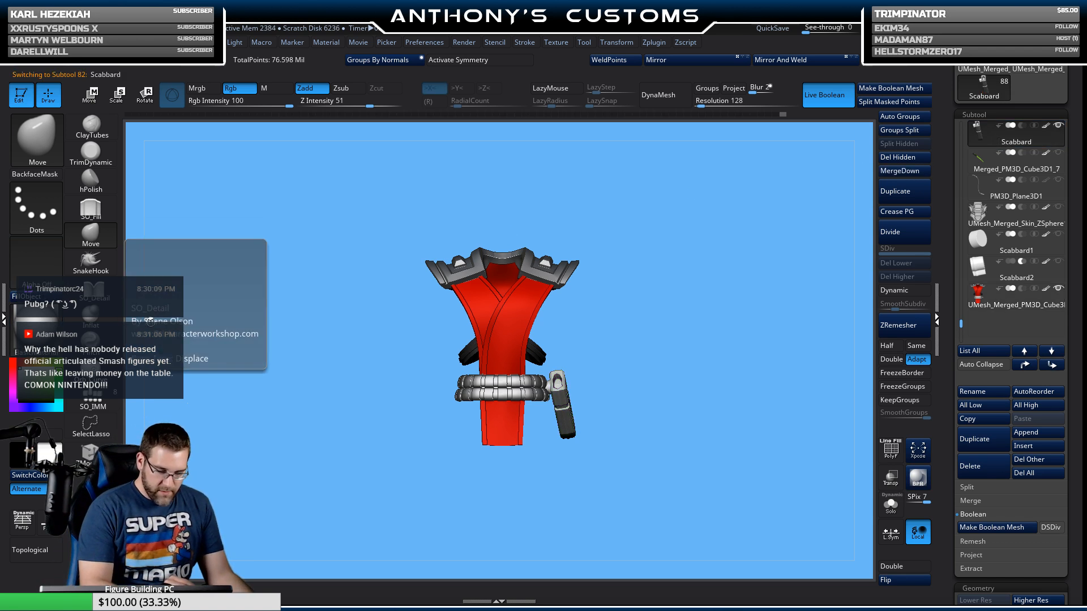
left_click_drag(705, 460, 640, 443)
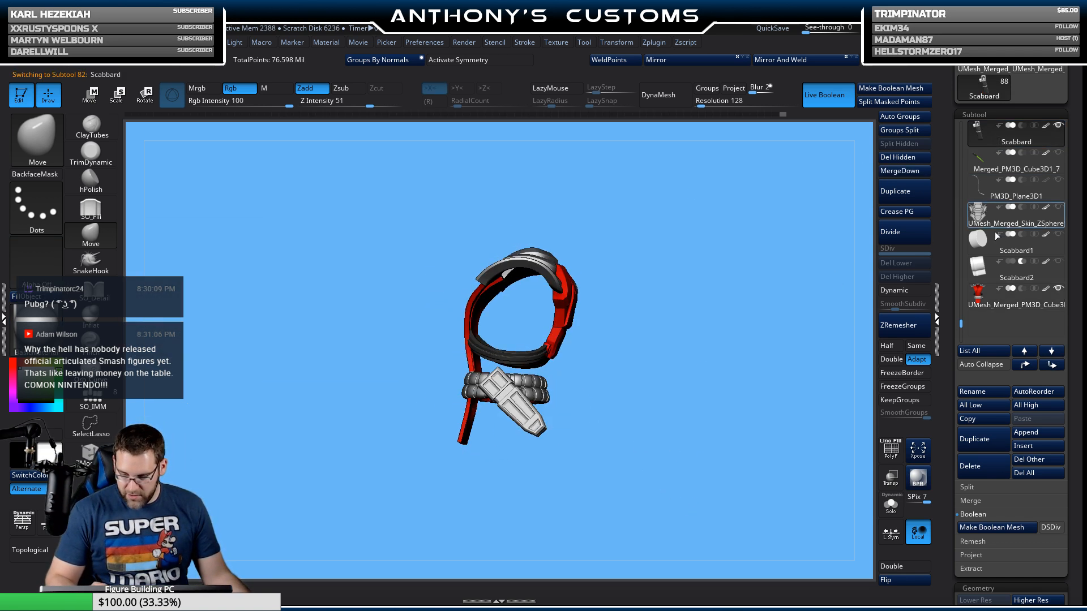
left_click_drag(963, 322, 963, 316)
left_click(1003, 194)
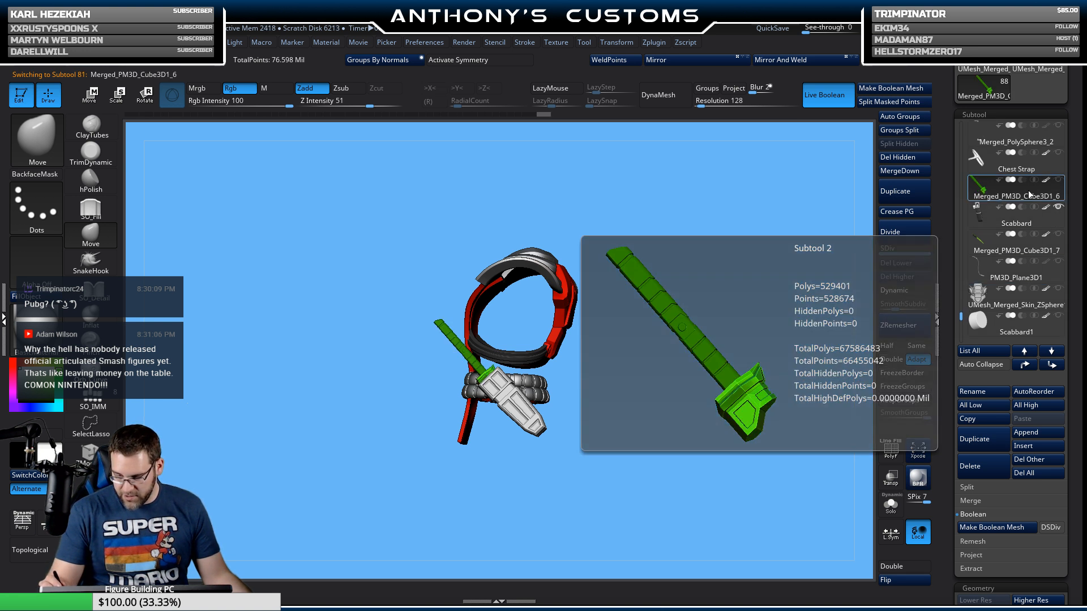
left_click_drag(708, 376, 669, 372)
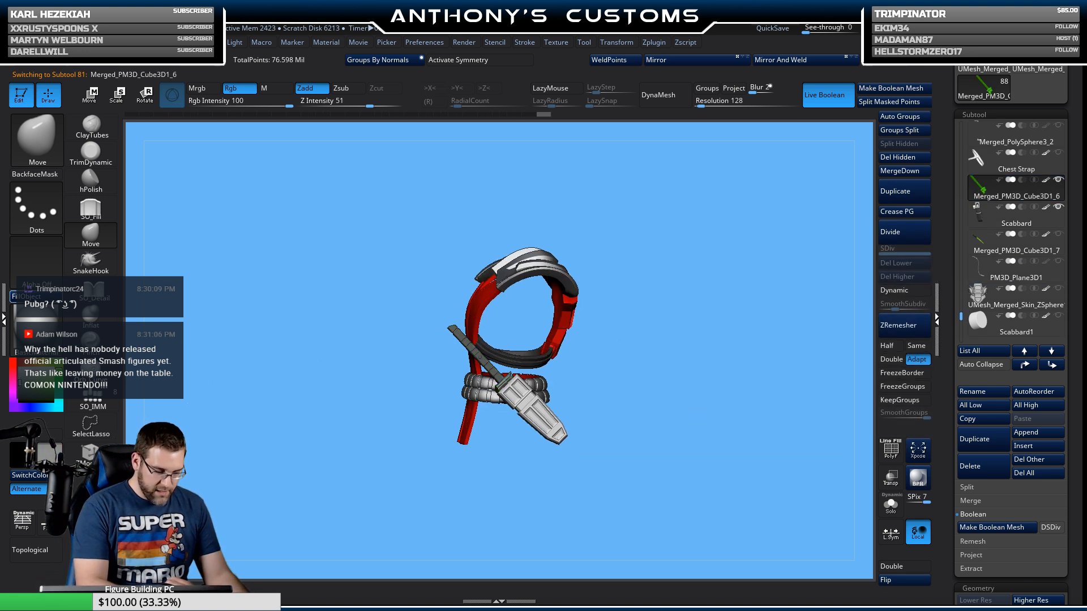
left_click_drag(408, 465, 727, 393)
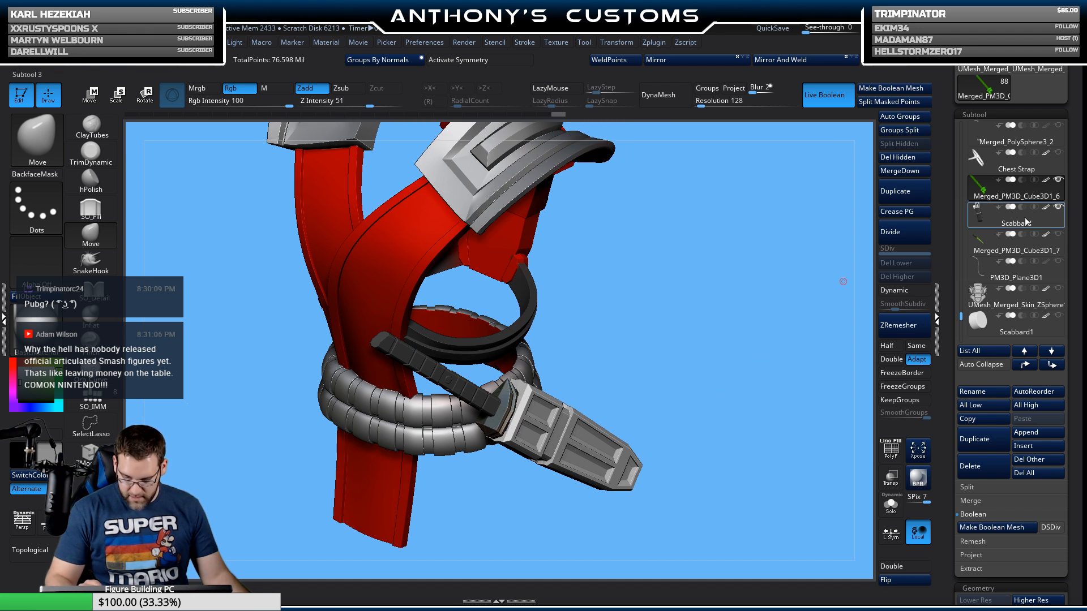
Step: Move and rotate the knife handle with the gizmo to line it up with the scabbard's opening
key("w")
left_click_drag(717, 314, 711, 364)
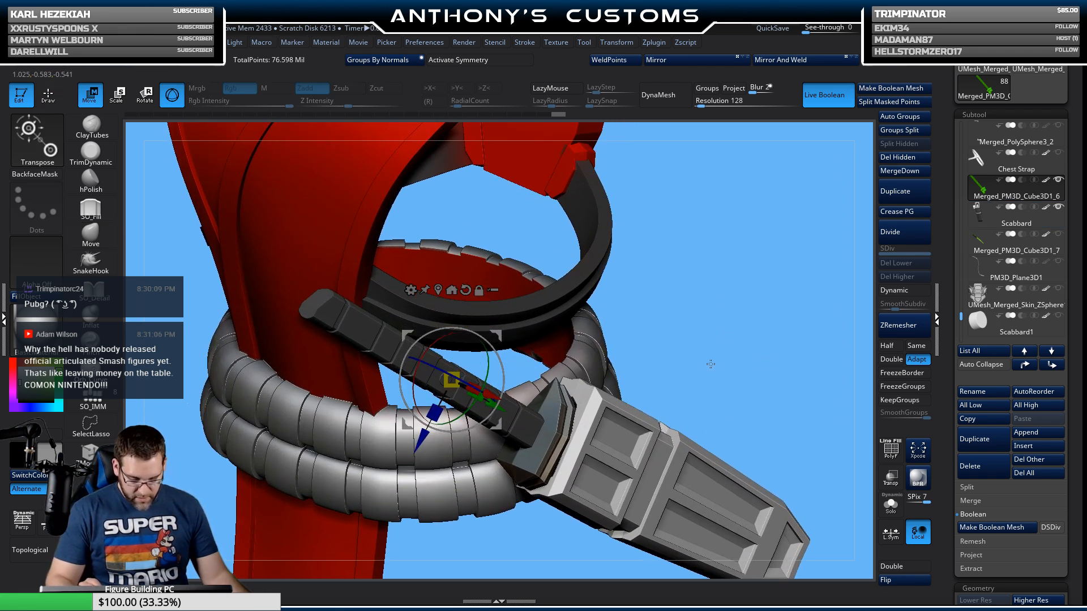
left_click_drag(425, 434, 426, 432)
left_click_drag(734, 367, 759, 251)
left_click_drag(510, 360, 515, 357)
left_click_drag(651, 401, 534, 318)
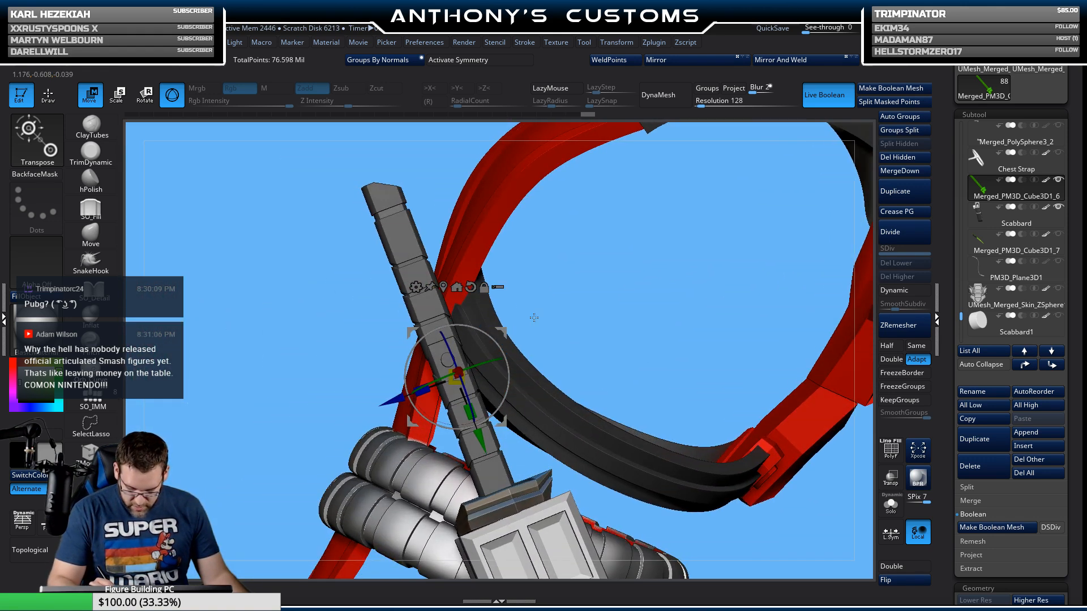
Step: Fine-tune the knife handle's depth and angle in the scabbard, then return to Draw mode with the full vest in view
left_click_drag(482, 441, 481, 439)
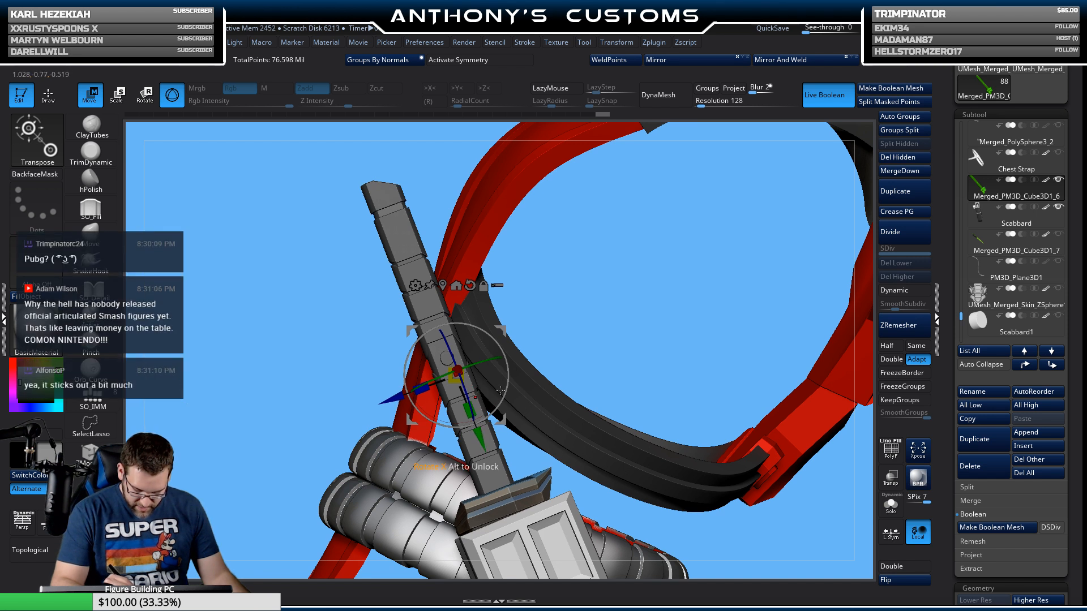
left_click_drag(499, 395, 501, 393)
left_click_drag(640, 283, 655, 338)
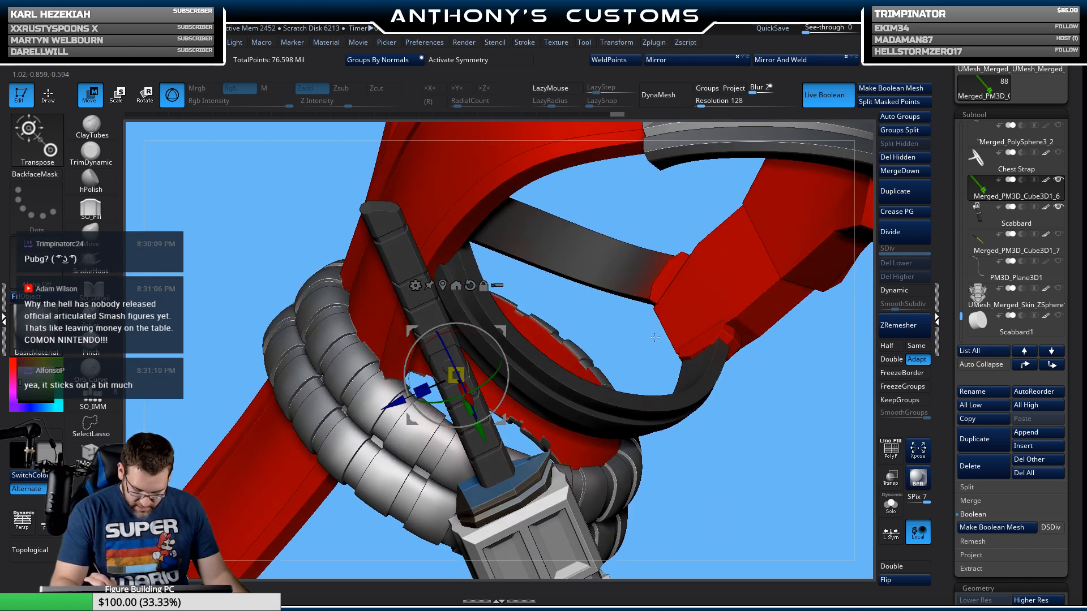
left_click_drag(391, 394, 396, 399)
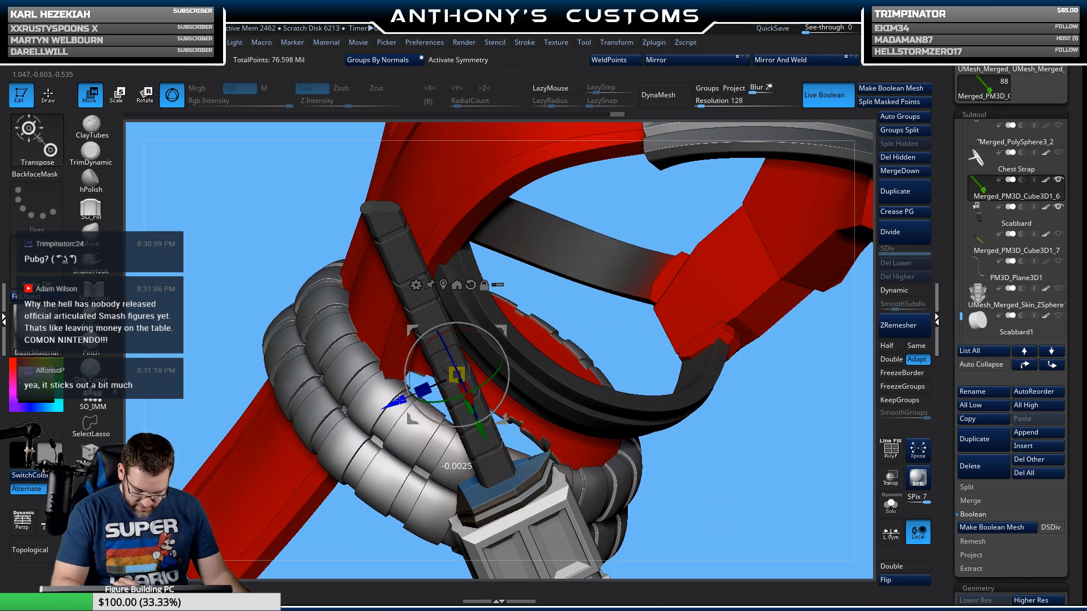
mouse_move(821, 498)
left_mouse_down()
mouse_move(787, 504)
mouse_move(700, 458)
mouse_move(706, 424)
mouse_move(691, 371)
mouse_move(709, 442)
mouse_move(697, 408)
mouse_move(677, 447)
mouse_move(688, 442)
left_mouse_up()
key("q")
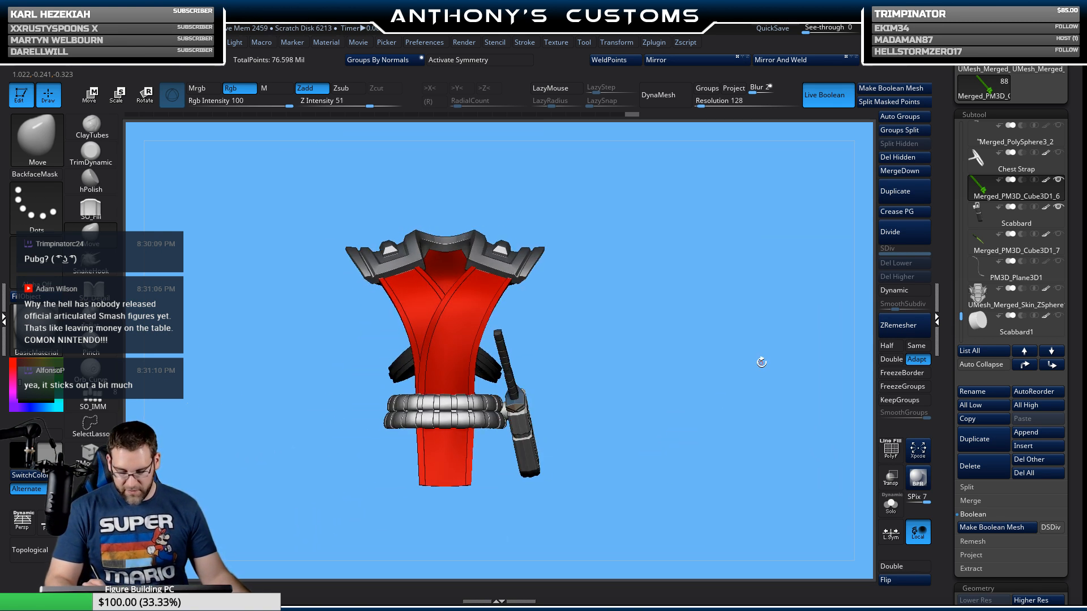
Step: Show the Merged_Ninjato Blade4_1, Merged_Boots 2_5, Feet 1 and Knees 2_1 subtools along with the vest
left_click_drag(962, 314, 962, 291)
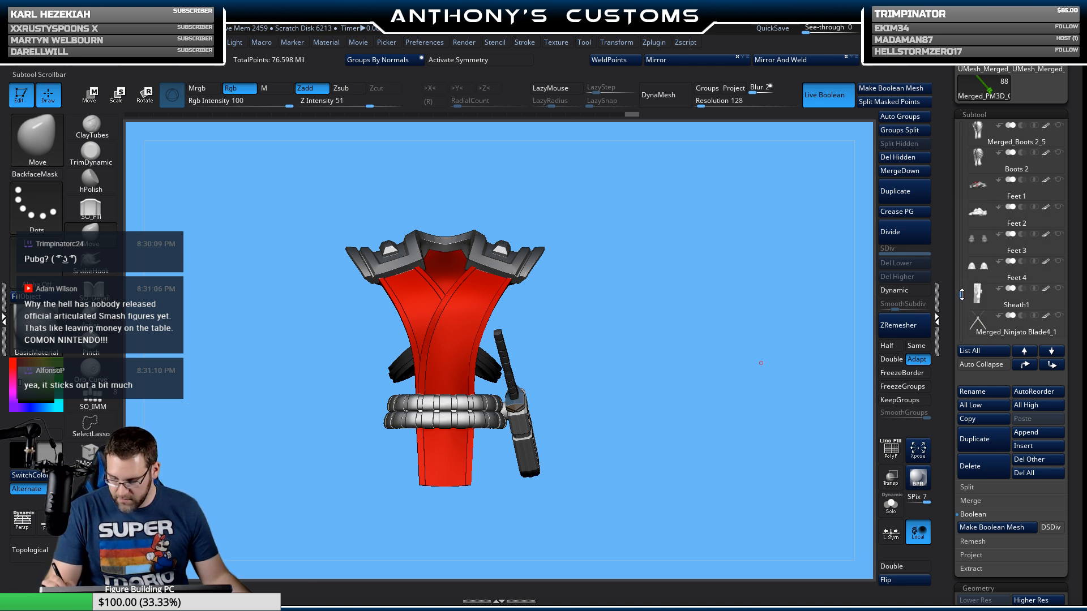
left_click(1059, 316)
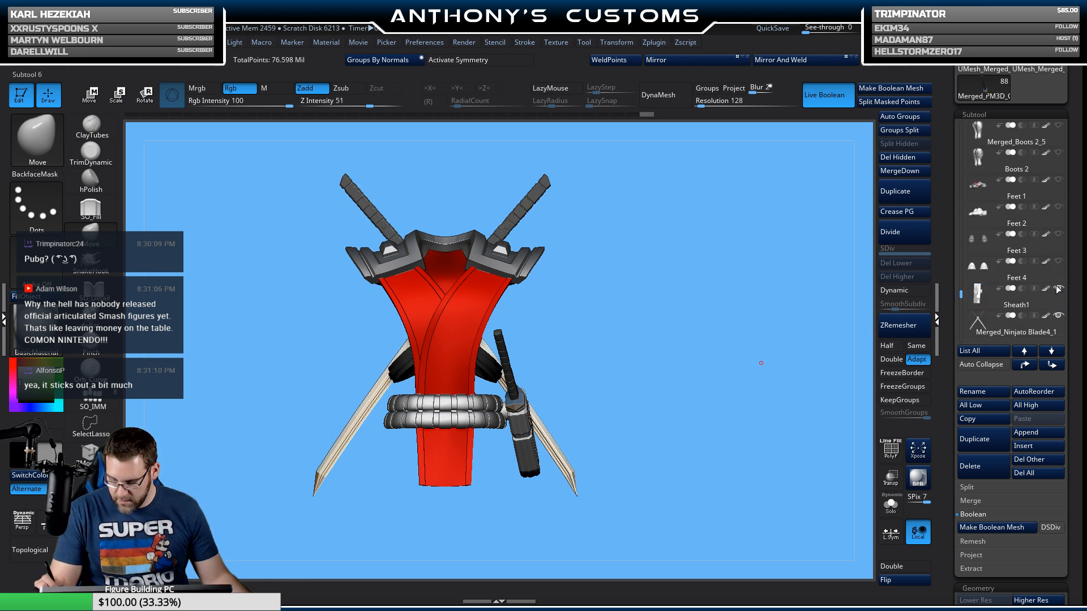
left_click_drag(962, 294, 962, 289)
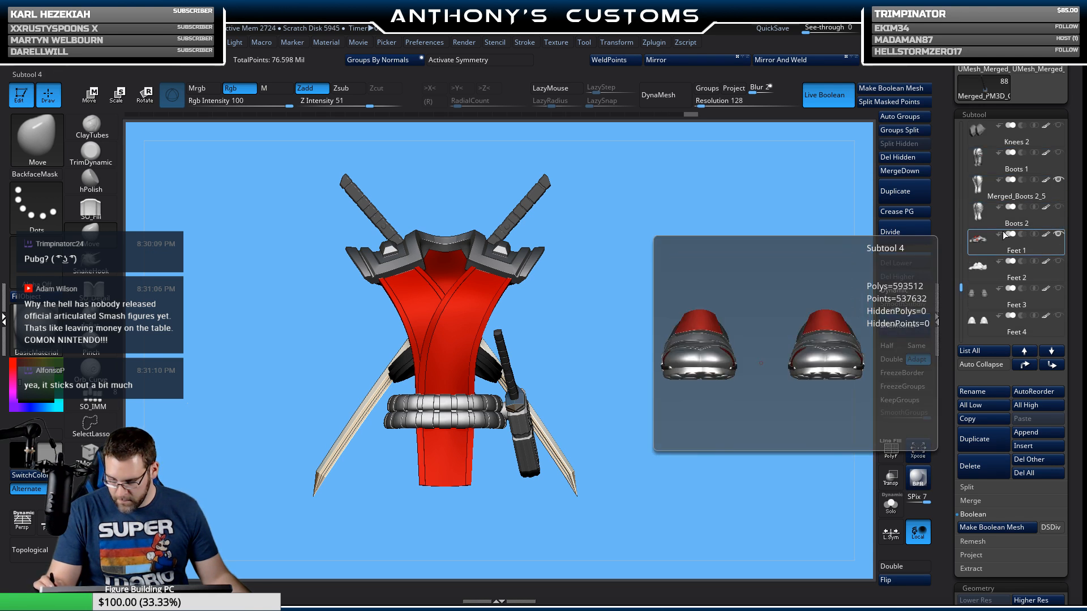
left_click(969, 261)
left_click_drag(961, 288, 962, 270)
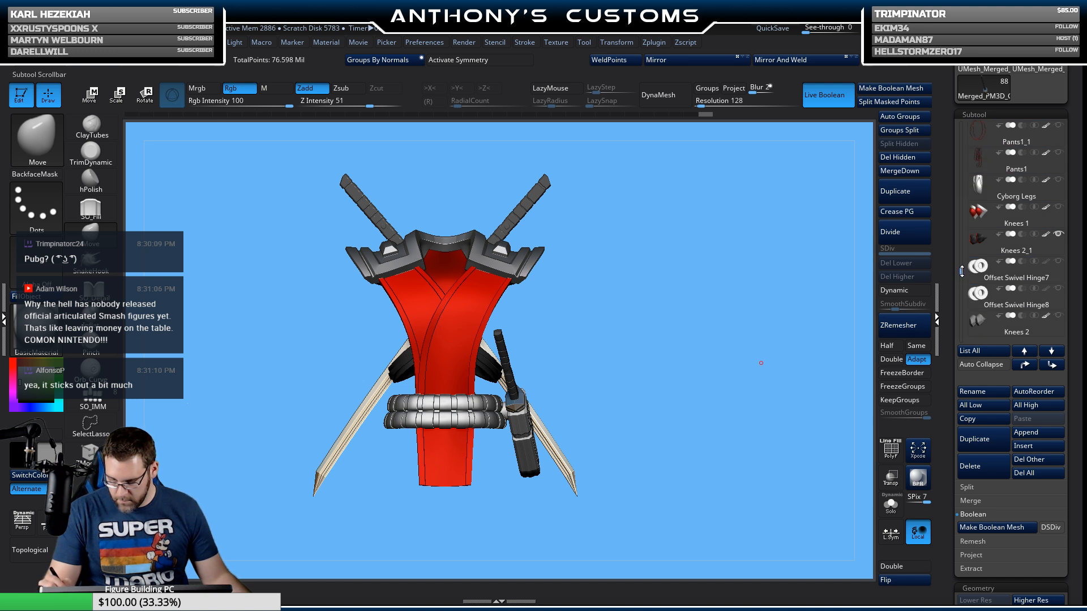
Step: Show the Pants, Pants1 and Pants Crotch2 subtools beneath the vest
left_click(1053, 144)
left_click_drag(961, 271, 961, 252)
left_click(1058, 180)
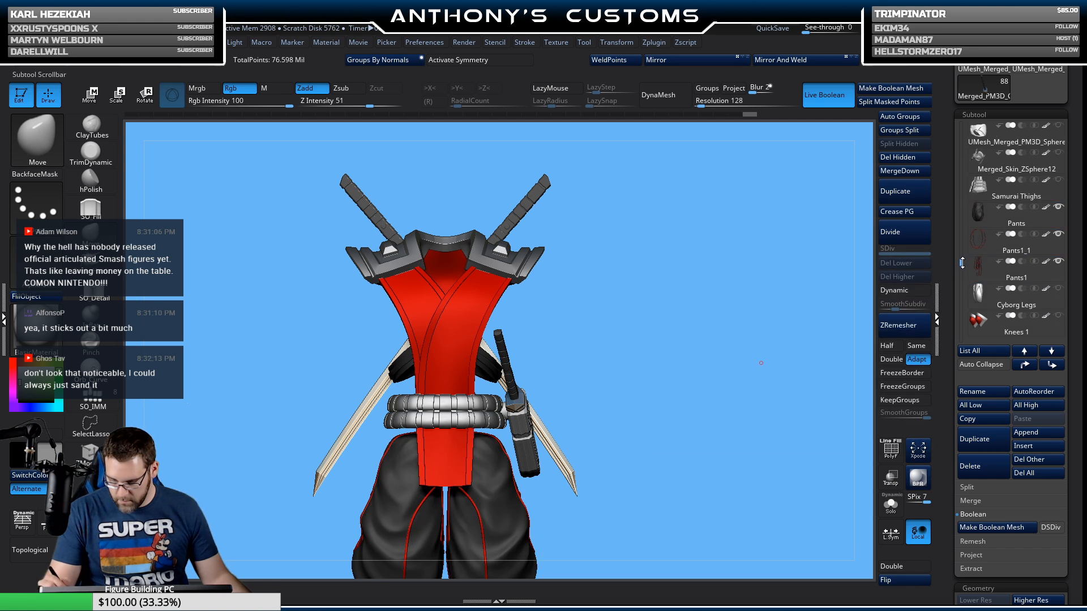
left_click(1060, 188)
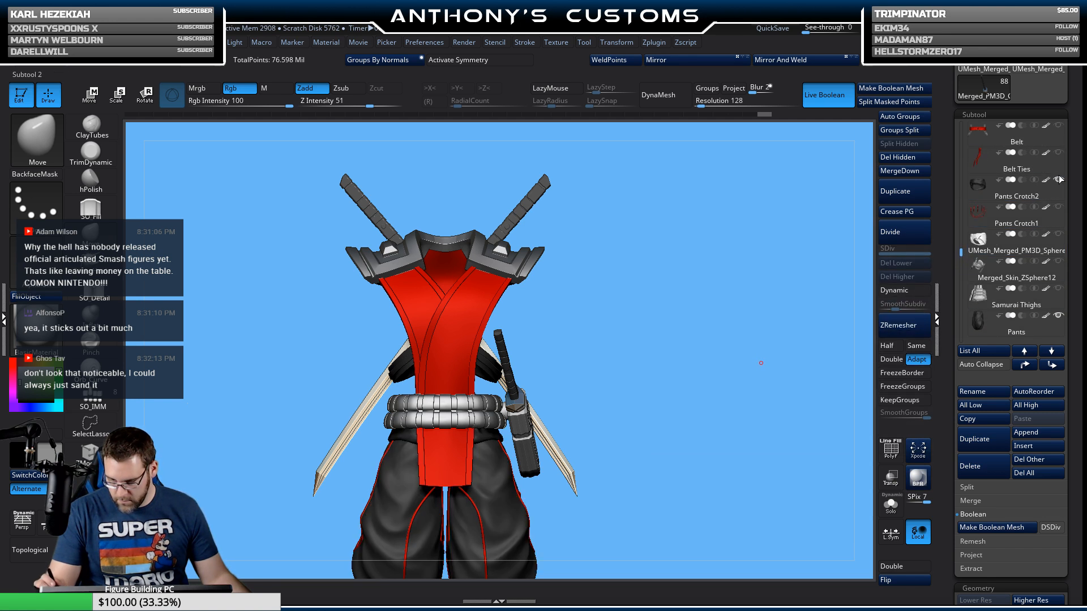
left_click(1040, 162)
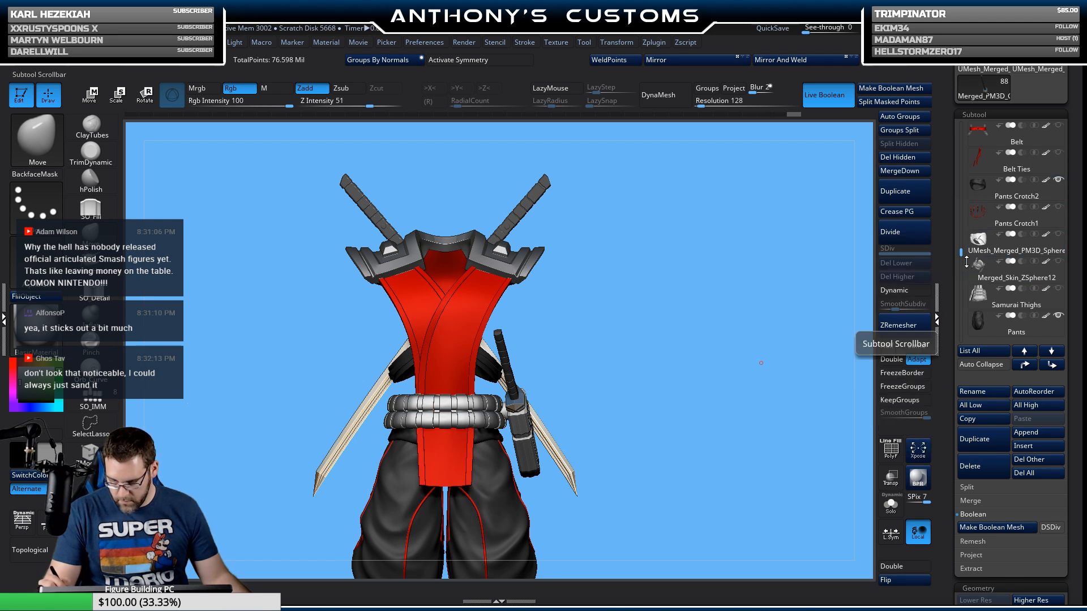
Step: Show the Bare Abdomen and Bare Chest subtools to fill in the figure's torso
left_click_drag(967, 262, 961, 230)
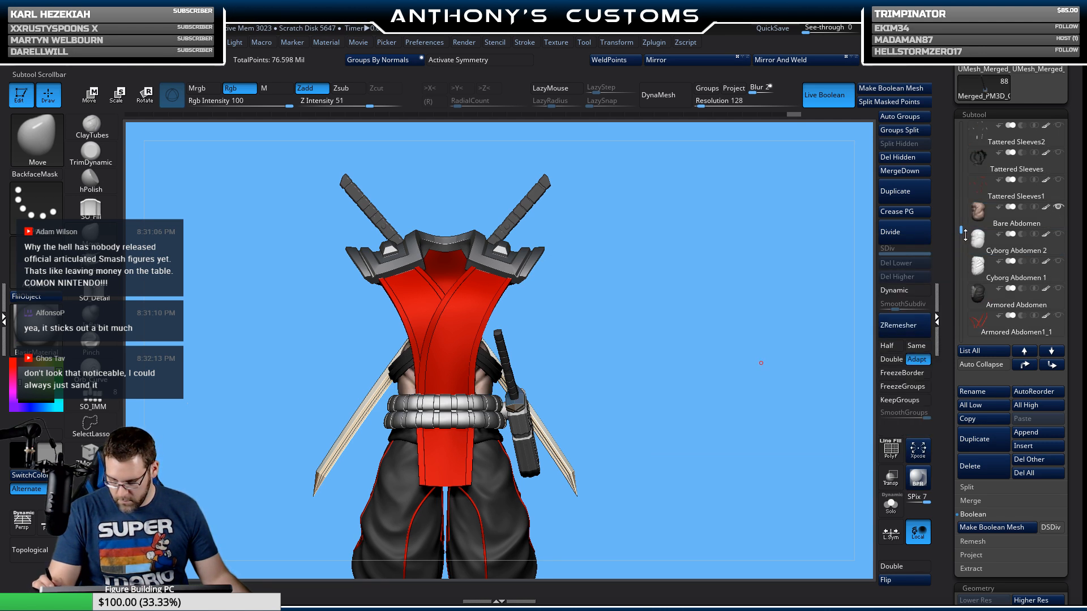
left_click_drag(961, 227, 961, 200)
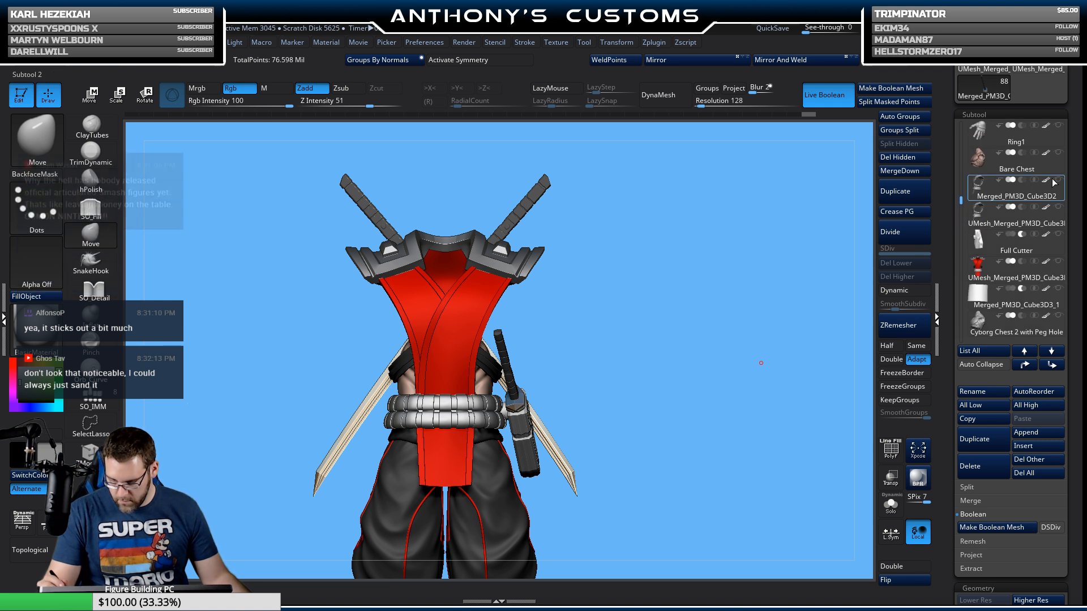
mouse_move(1051, 179)
left_click(1058, 152)
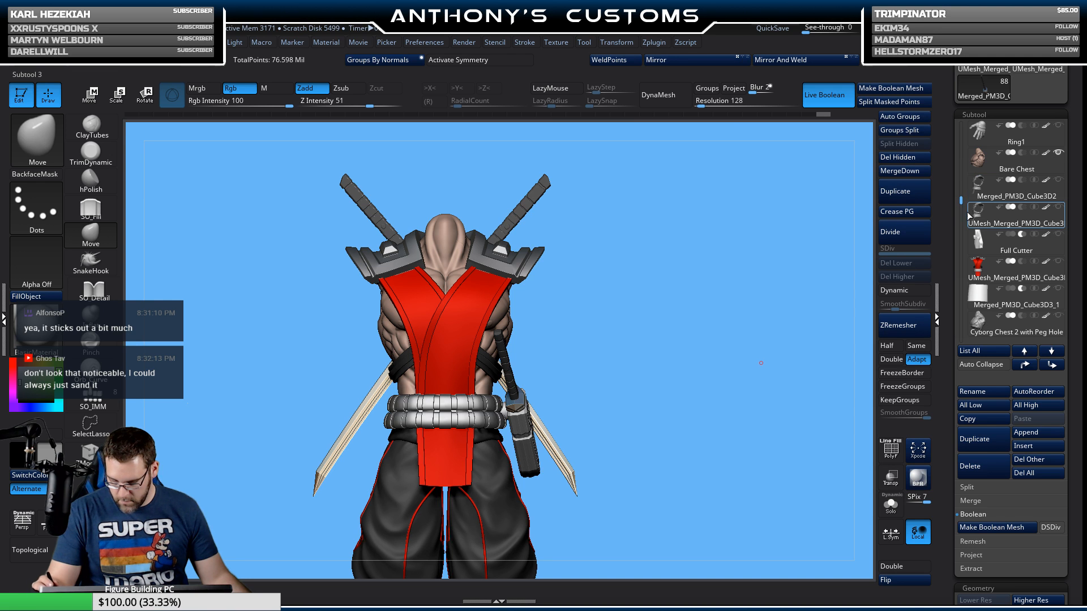
Step: Show the Bare Forearms subtool and its armour piece Merged_Skin_ZSphere4_2
left_click_drag(964, 201, 963, 181)
mouse_move(1044, 178)
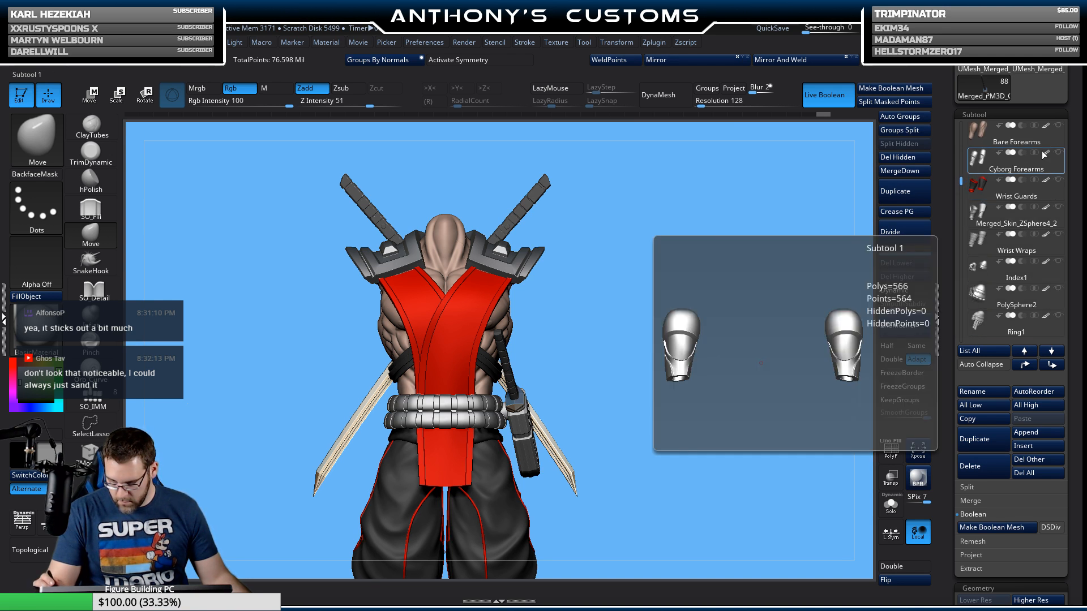
left_click(1058, 208)
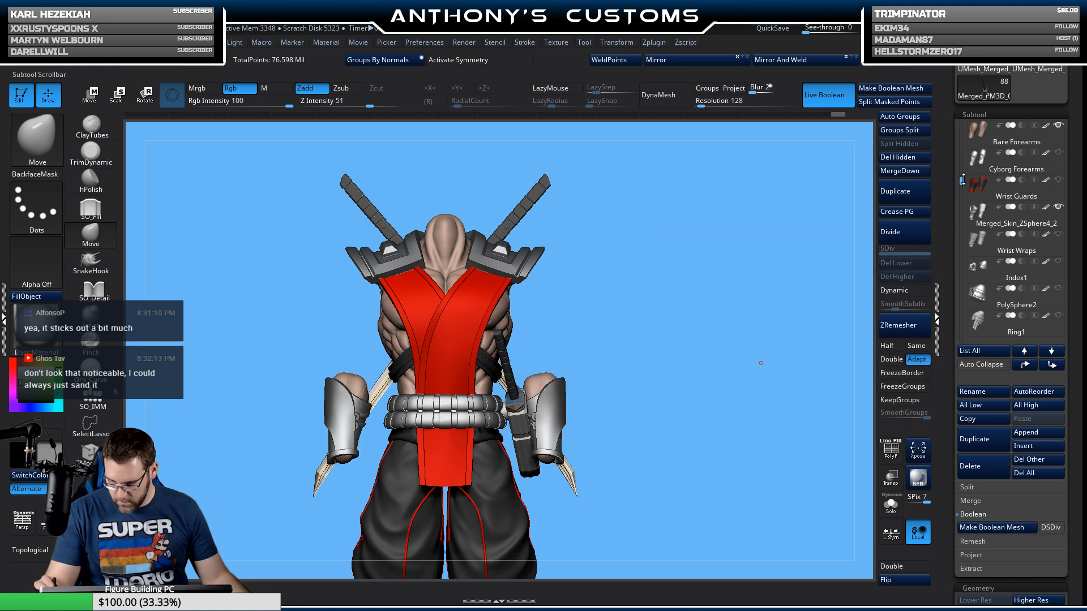
Step: Show the Bare Biceps, Bare Elbows, Bare Shoulders, Merged_Skin_ZSphere6 and Bare Fist subtools to complete the arms and head
left_click_drag(963, 180, 961, 167)
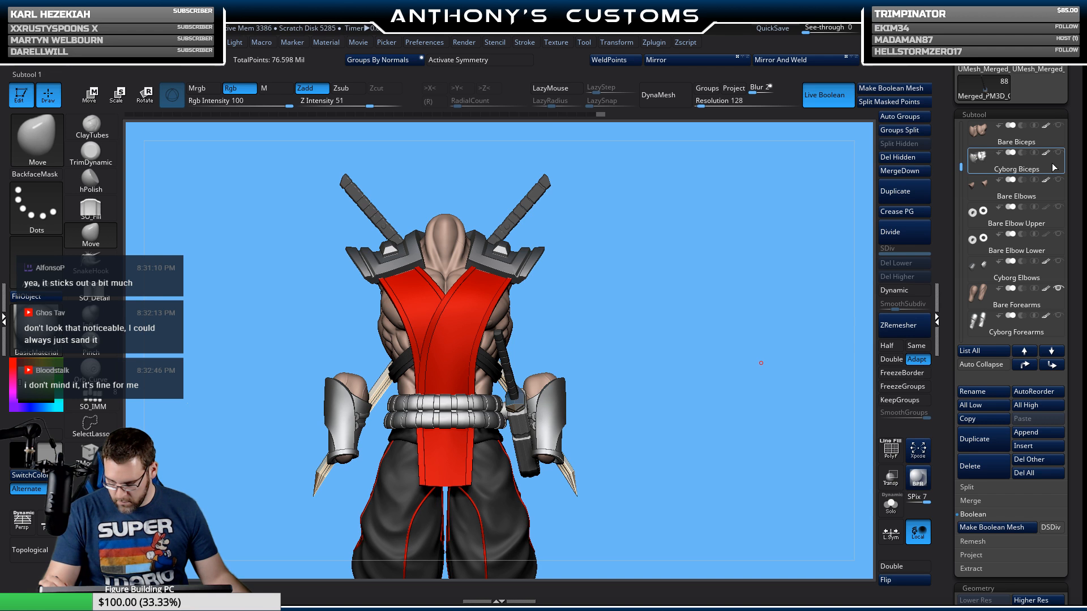
left_click(1058, 125)
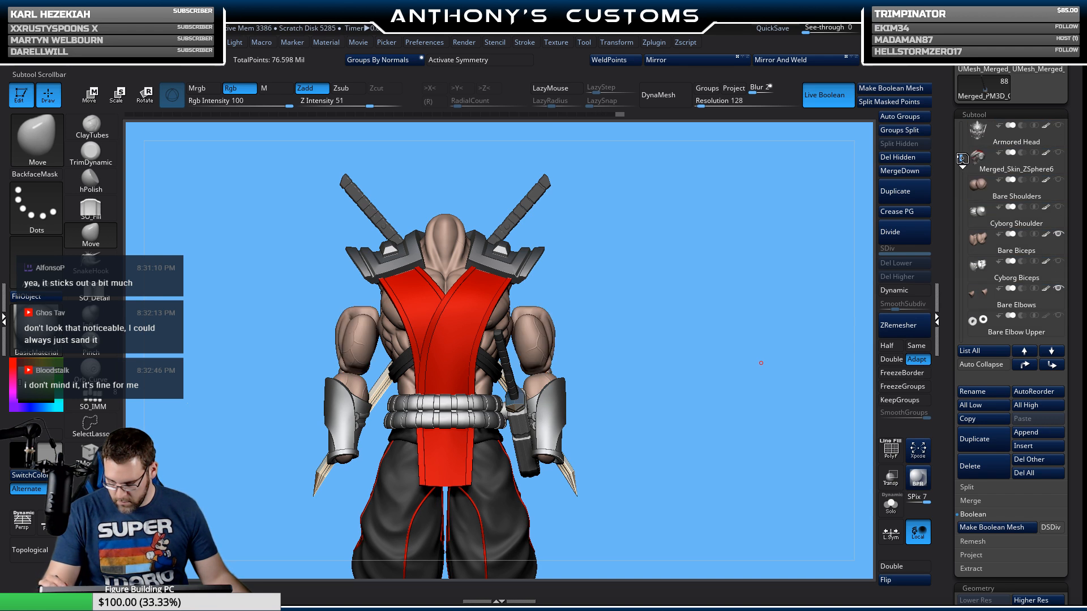
left_click_drag(963, 159, 961, 148)
left_click(1058, 152)
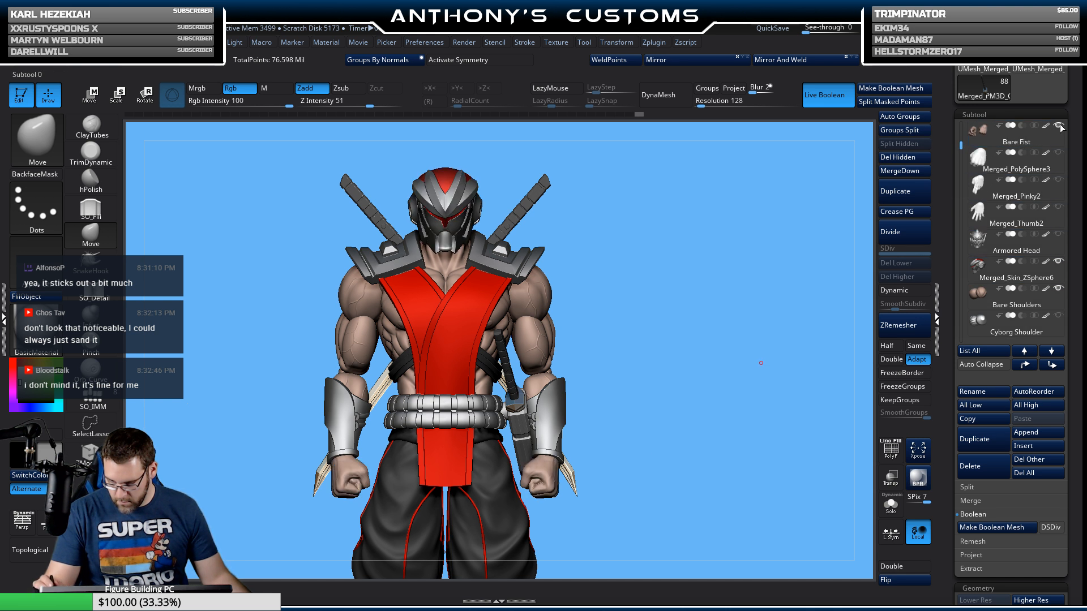
Step: Examine the complete figure with its vest, swords and belt scabbard from the front and at an angle
left_click_drag(703, 382, 702, 337, "alt")
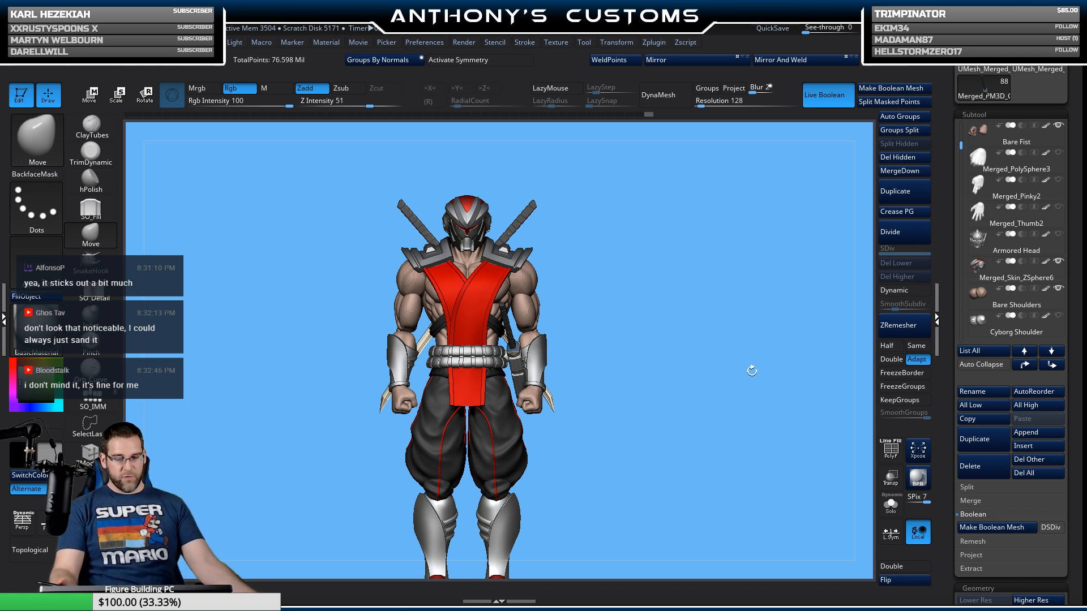
left_click_drag(720, 483, 678, 473)
mouse_move(725, 510)
left_mouse_down()
mouse_move(671, 496)
mouse_move(717, 478)
mouse_move(727, 526)
mouse_move(816, 467)
mouse_move(730, 494)
mouse_move(718, 469)
left_mouse_up()
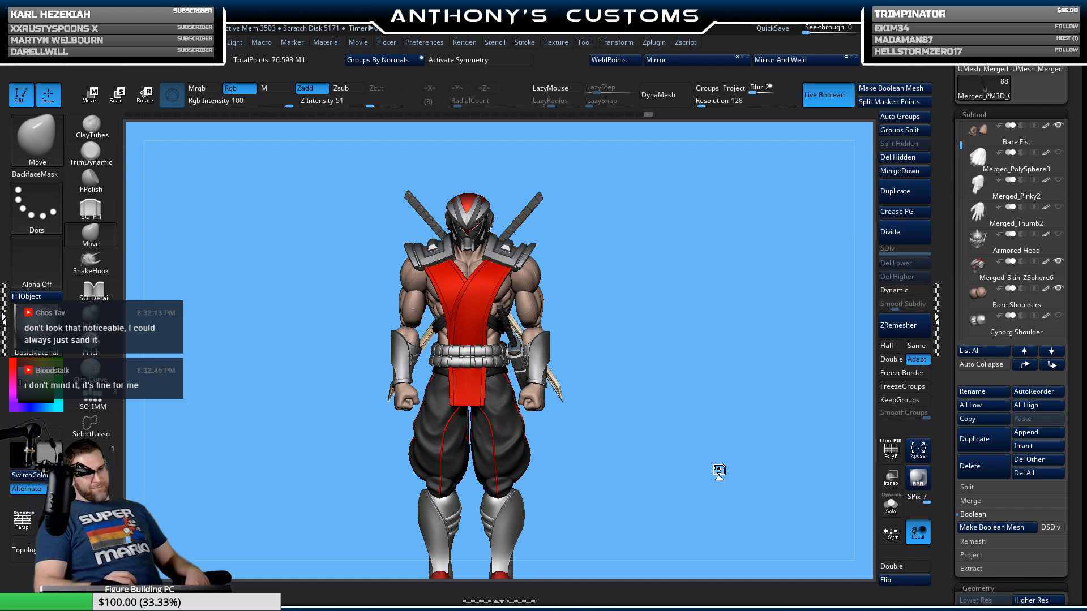
left_click_drag(708, 511, 720, 478)
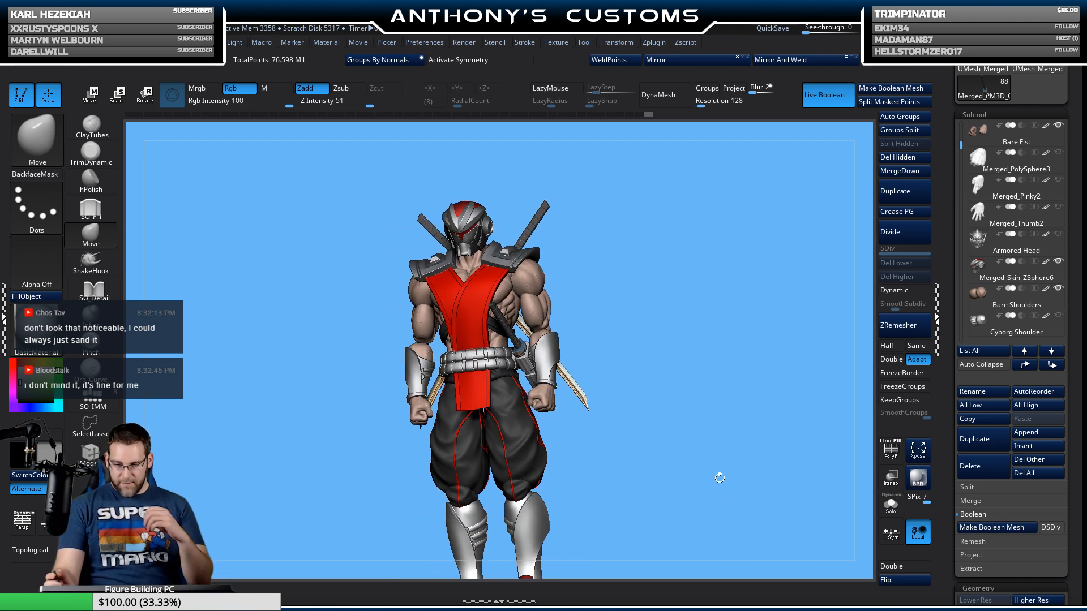
Step: Delete the merged vest subtool UMesh_Merged_PM3D_Cube3D8 at the end of the subtool list
scroll(997, 226, "down", 8)
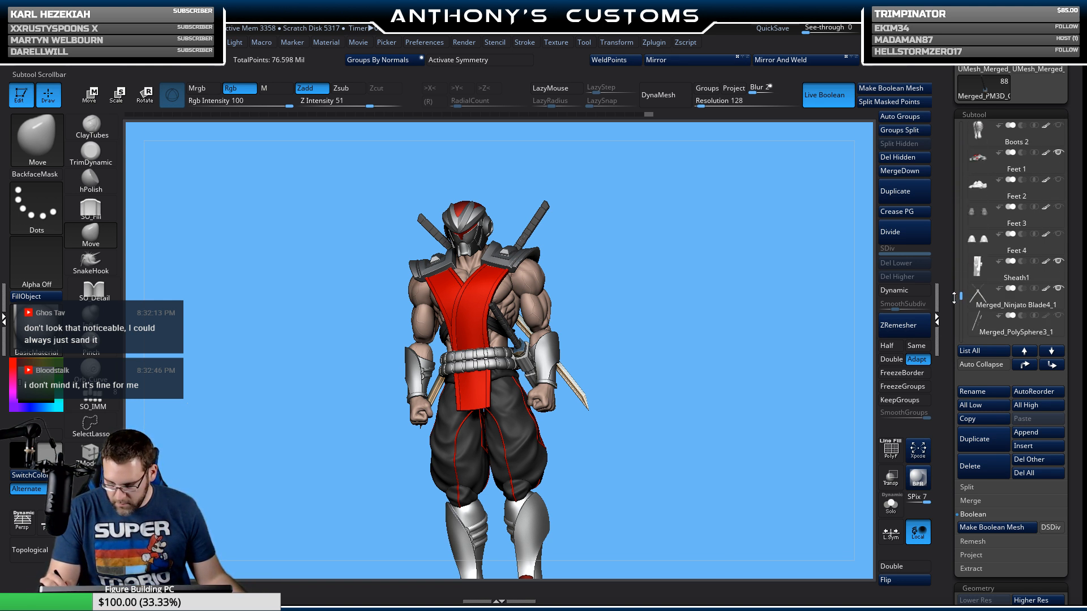
mouse_move(1002, 249)
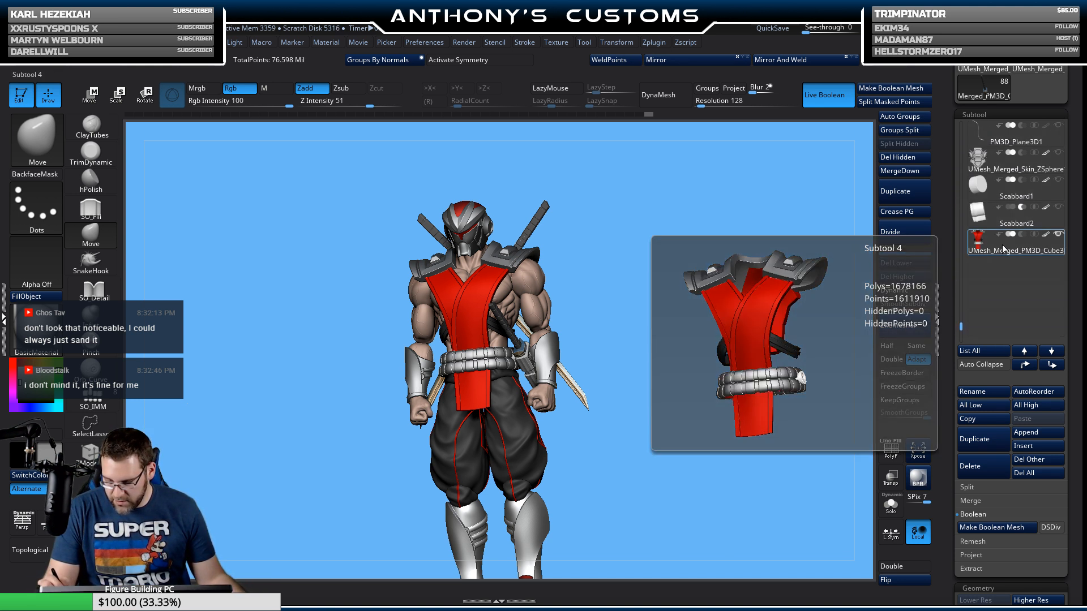
left_click(1002, 250)
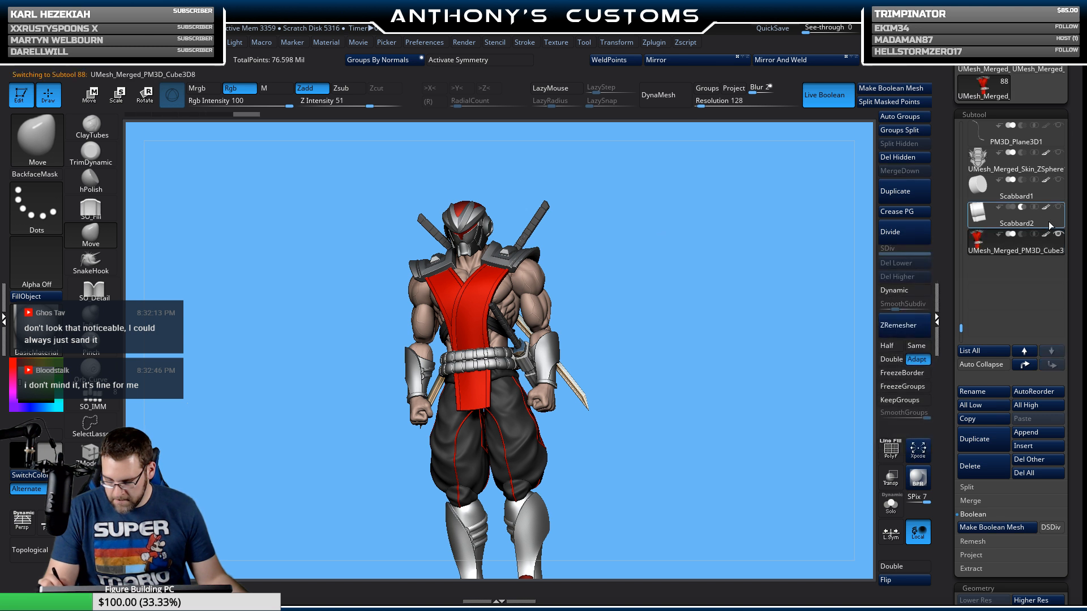
left_click(986, 468)
left_click(880, 488)
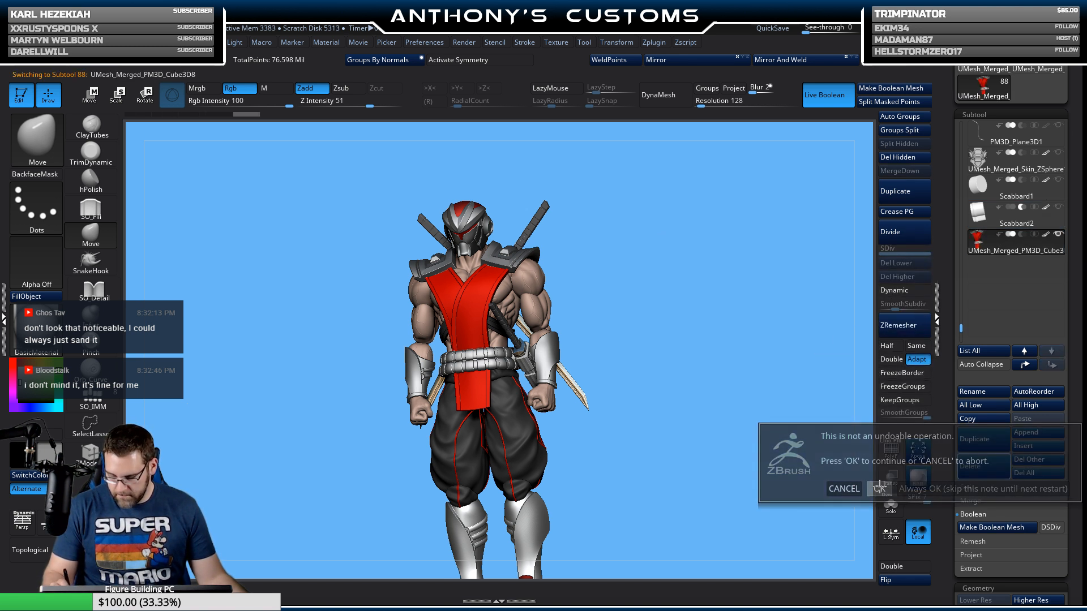
Step: Isolate Scabbard1 and Scabbard2 together with the original red vest subtool listed below Full Cutter
mouse_move(1055, 218)
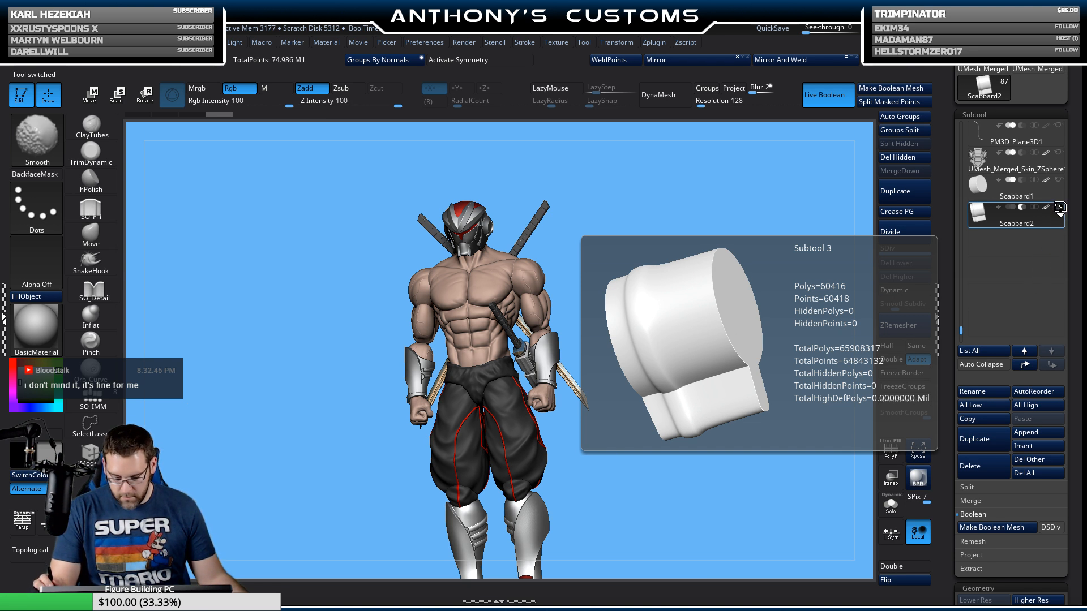
left_click(1057, 210, "shift")
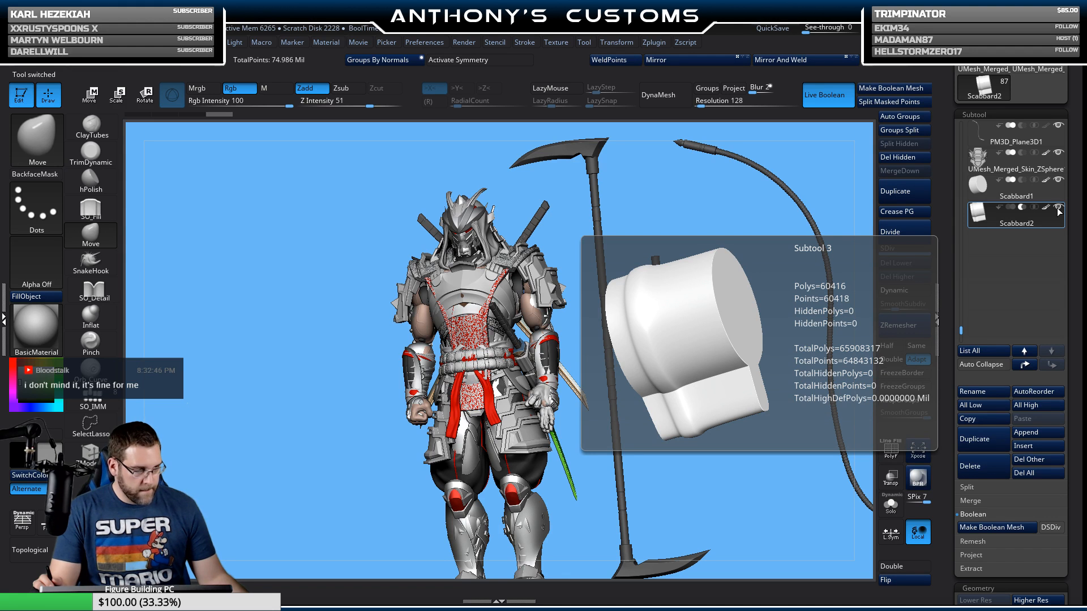
left_click(1058, 209, "shift")
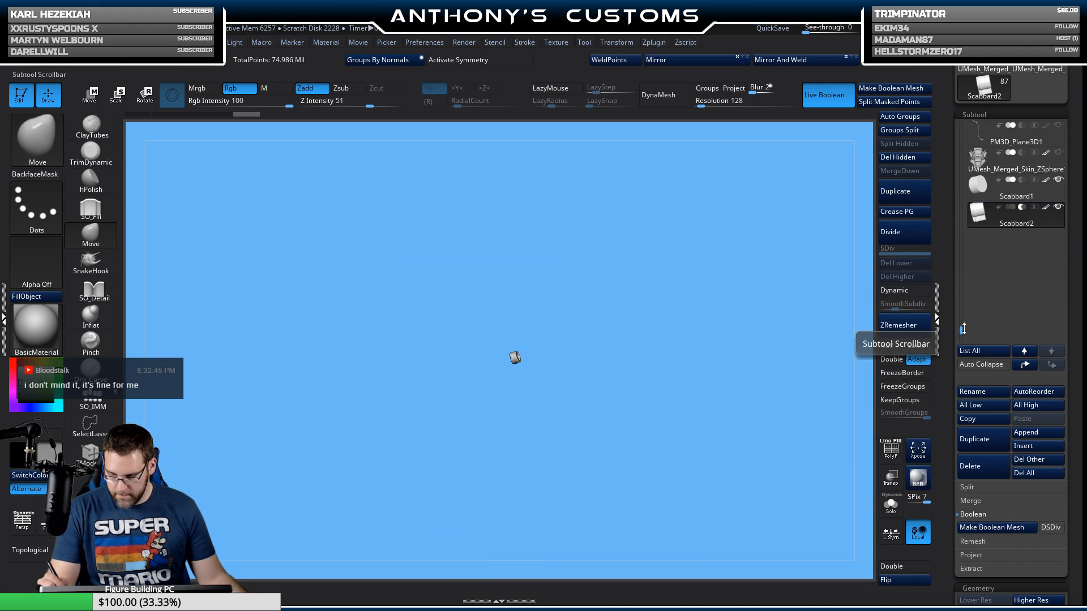
left_click_drag(963, 328, 961, 207)
left_click(1059, 180)
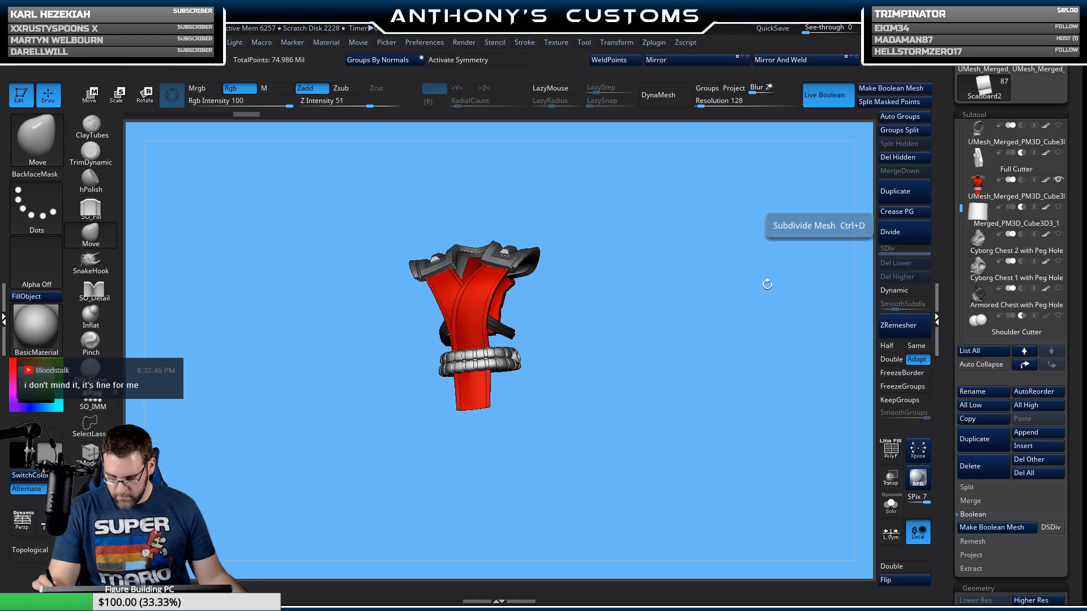
left_click_drag(763, 366, 718, 362, "alt")
Step: Make Scabbard2 additive, turn off Live Boolean and merge Scabbard1 down with Scabbard2
left_click_drag(961, 207, 961, 324)
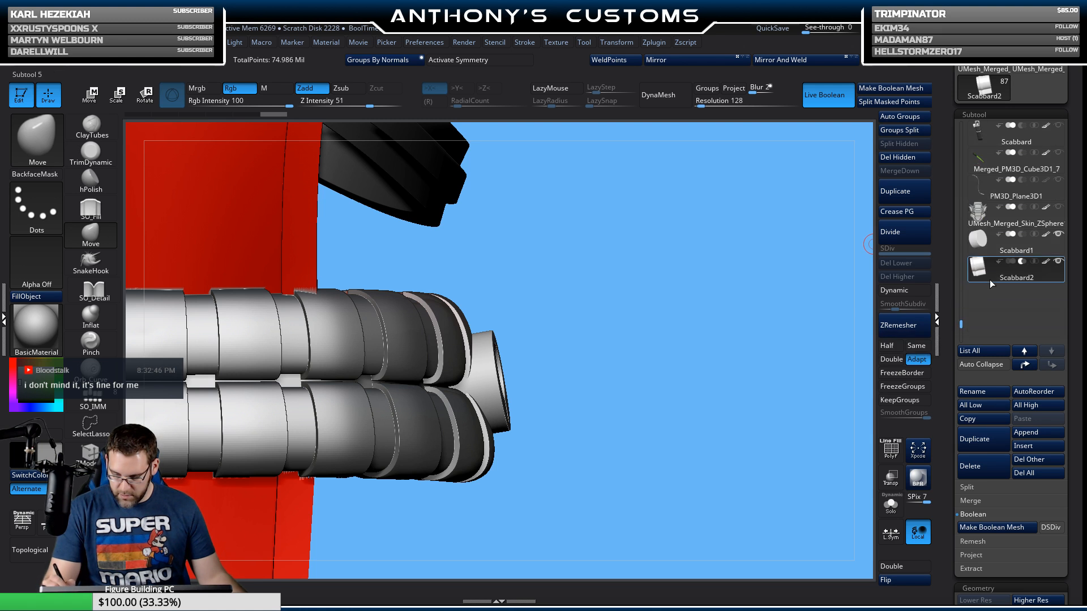
left_click(991, 251)
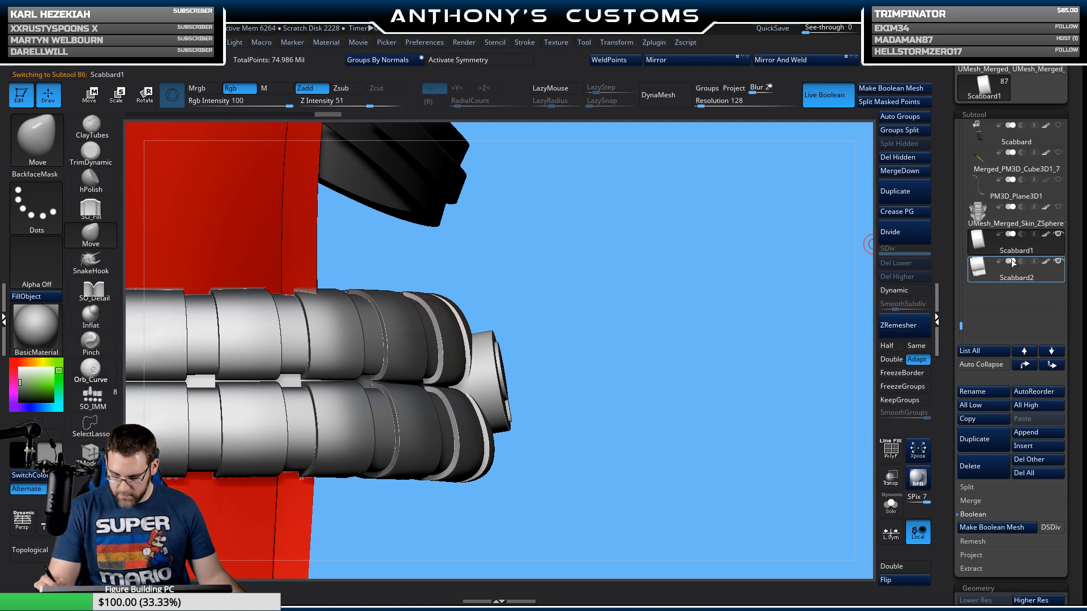
left_click(913, 173)
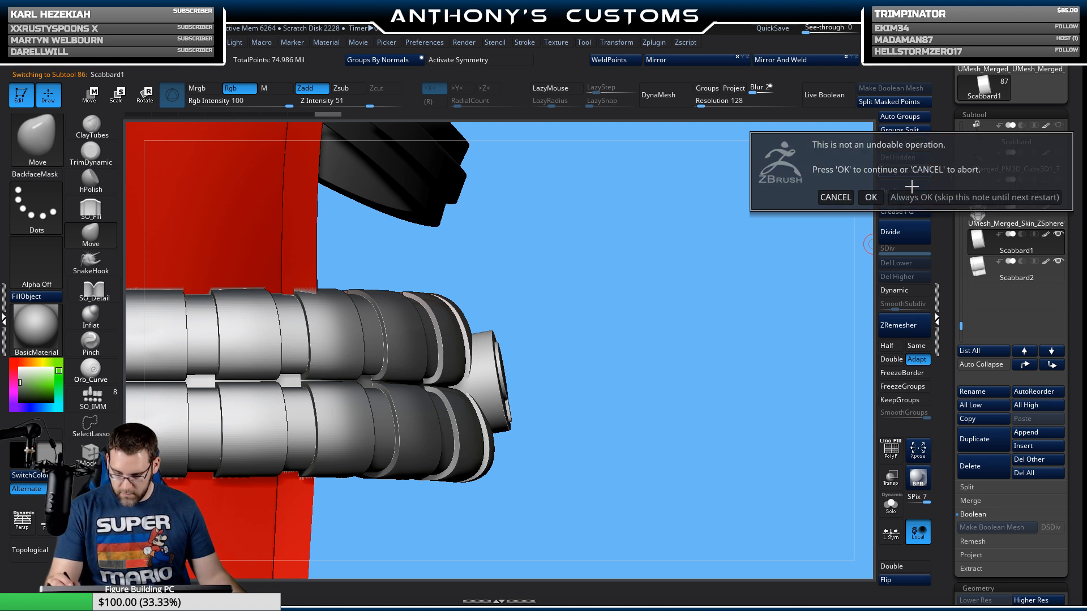
left_click(872, 198)
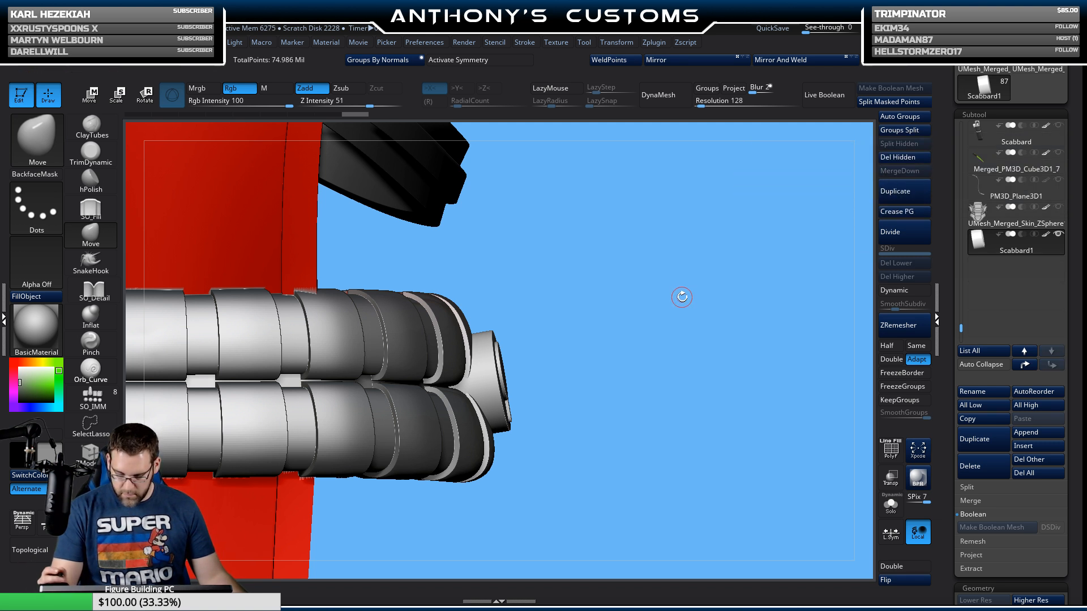
Step: Move the merged Scabbard1 peg piece inward with the gizmo so it sits deeper in the belt, checking it from several sides
key("w")
left_click_drag(518, 369, 504, 371)
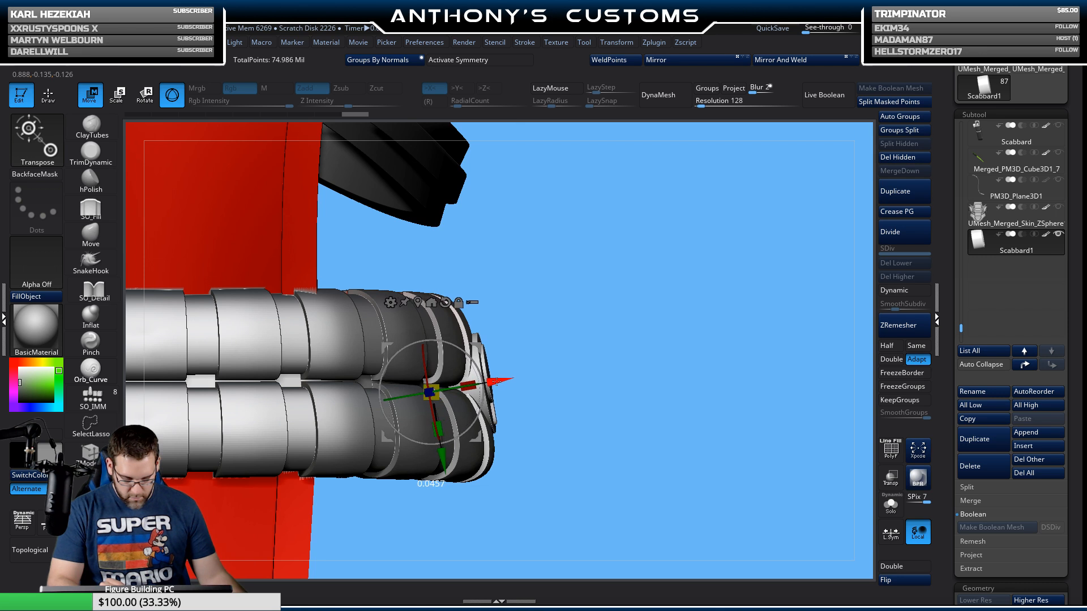
left_click_drag(537, 329, 484, 520)
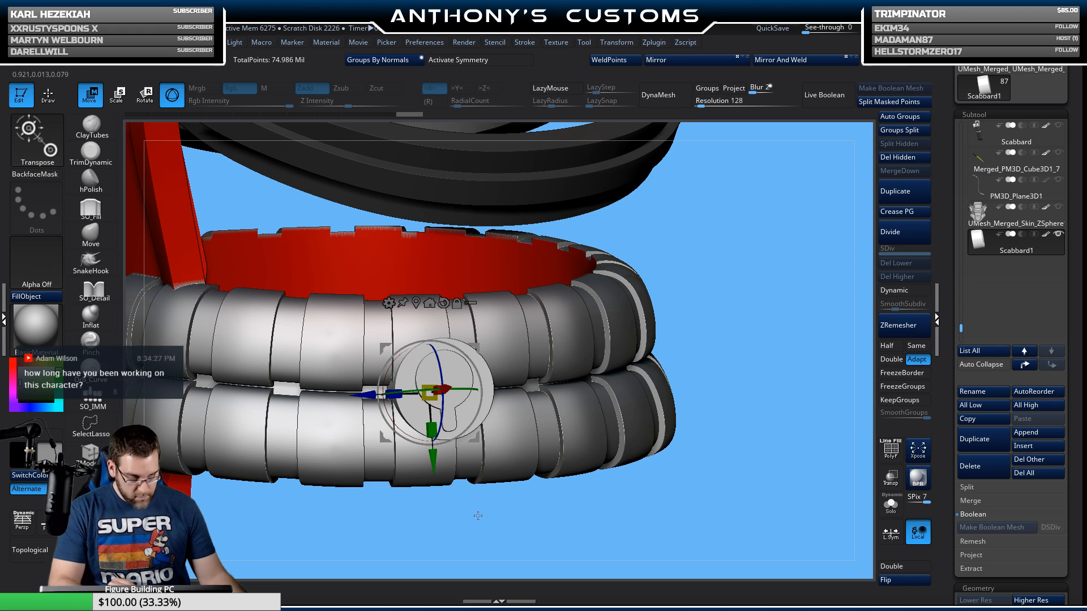
left_click_drag(617, 306, 477, 407)
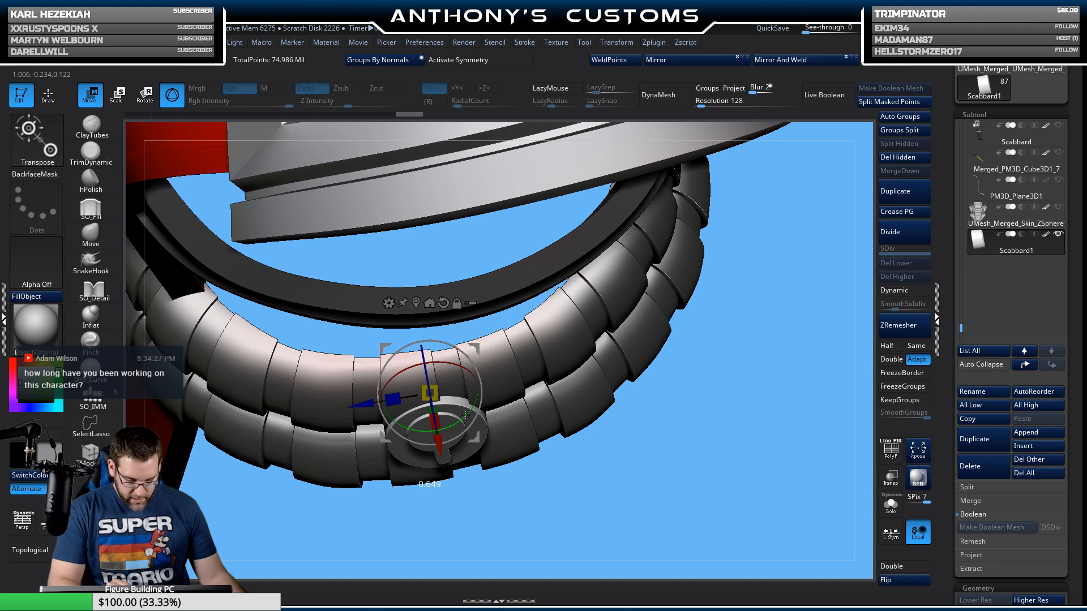
left_click_drag(522, 500, 511, 406)
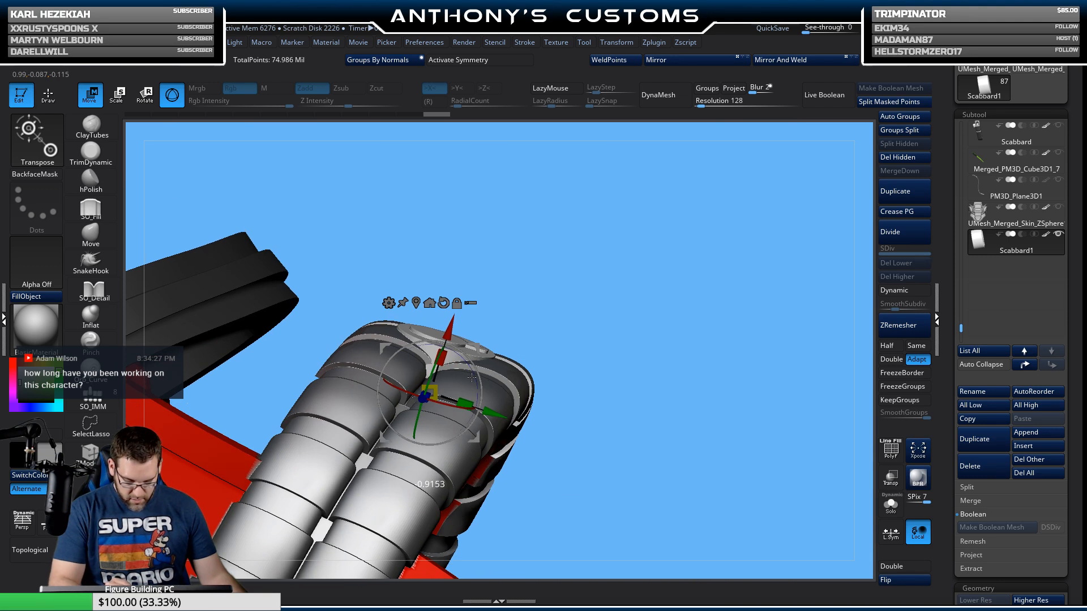
left_click_drag(533, 329, 642, 357)
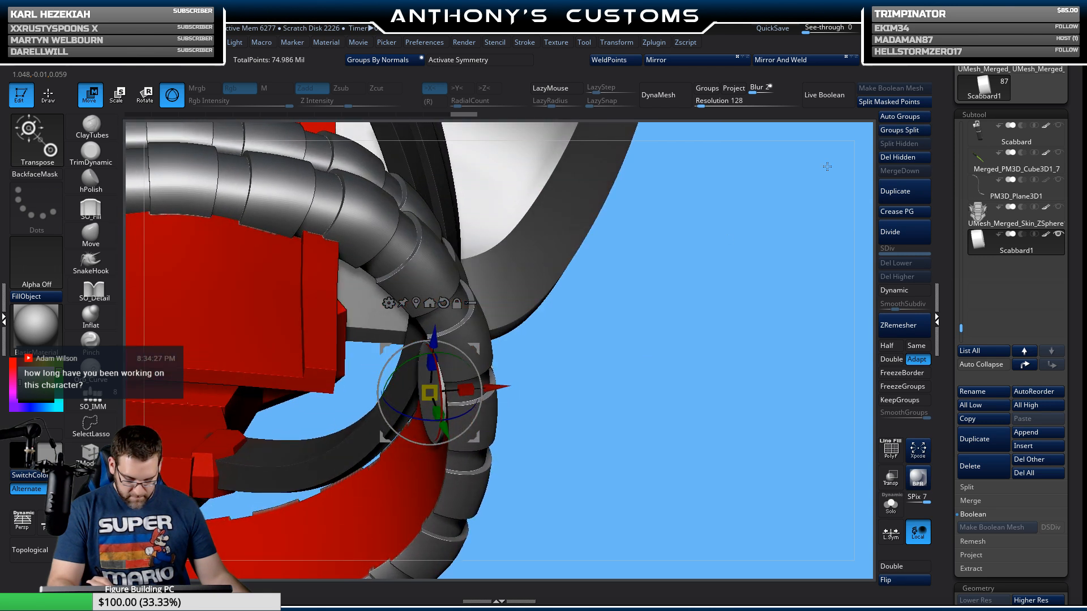
Step: Split the merged peg piece by polygroups, then place Scabbard2 below Scabbard1 as a subtractive subtool
left_click(909, 131)
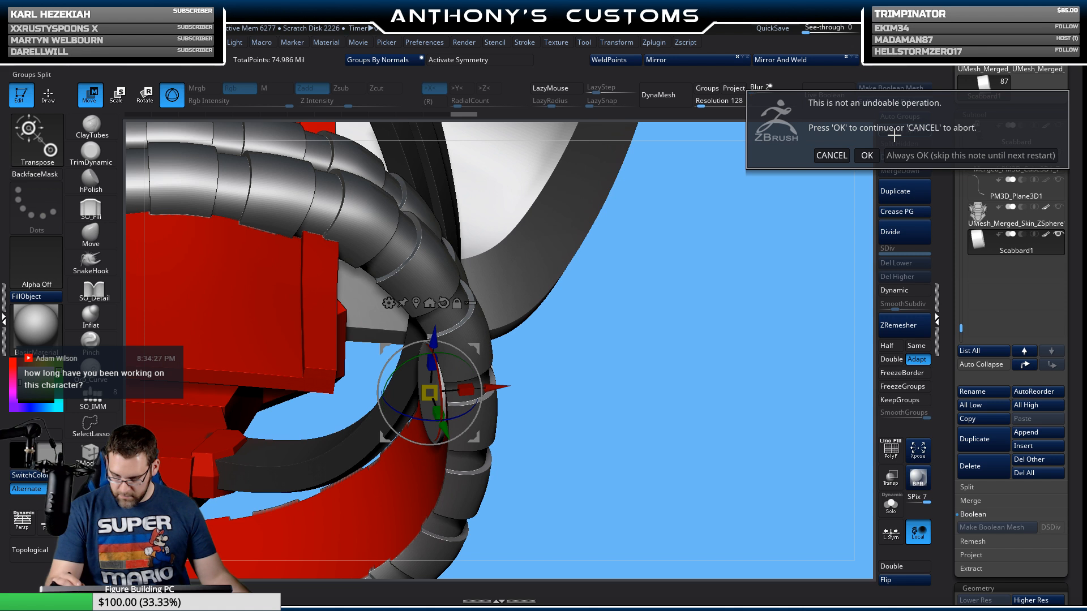
left_click(865, 154)
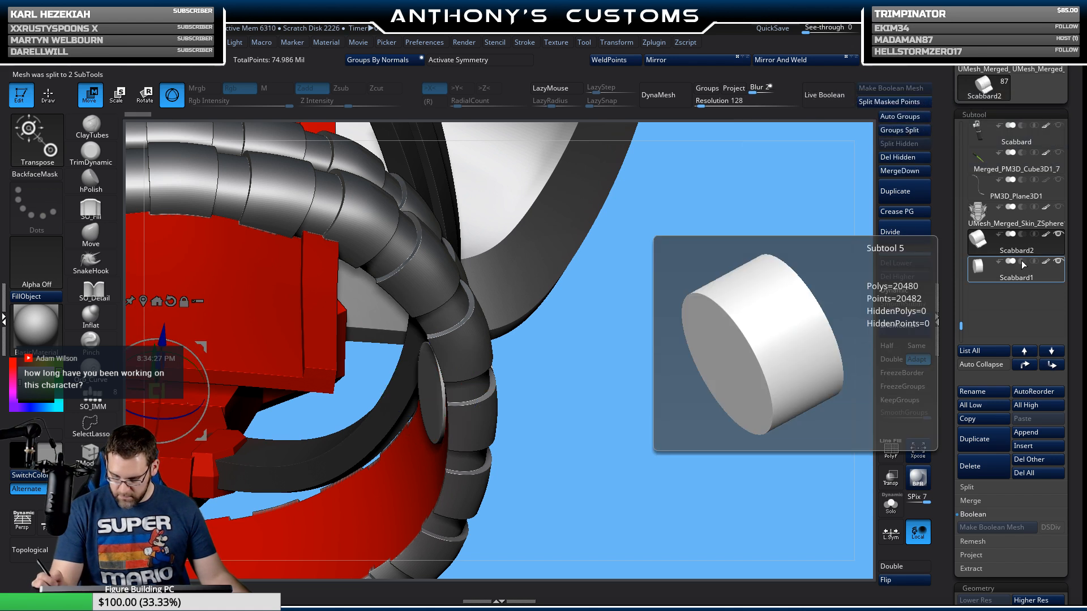
left_click(1050, 366)
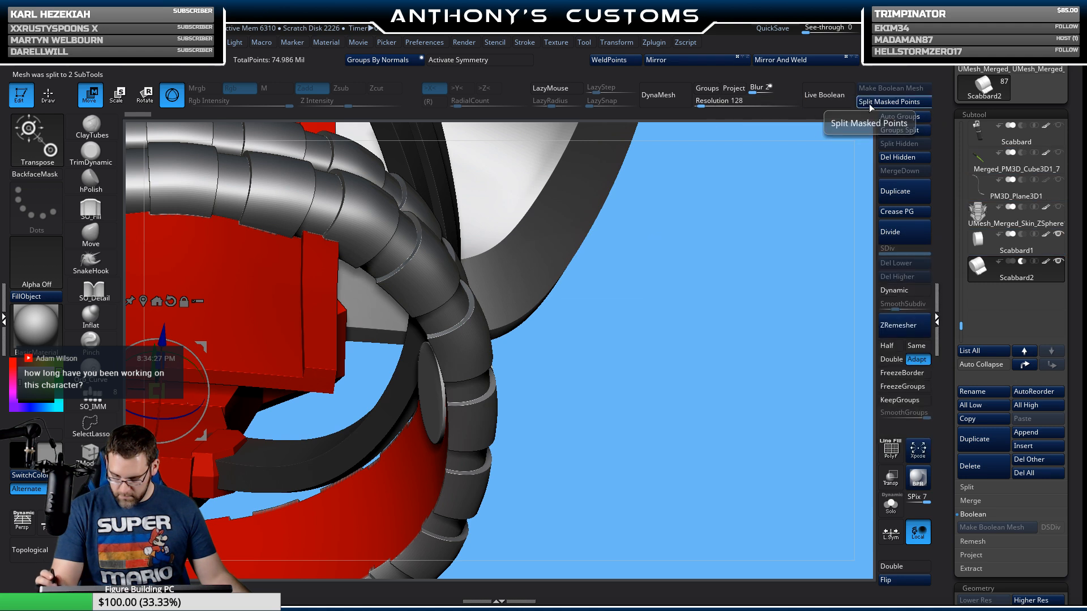
Step: Turn on Live Boolean and examine the repositioned peg on the belt with the whole vest in view
left_click(825, 96)
left_click_drag(746, 333, 687, 408)
left_click_drag(515, 303, 608, 395)
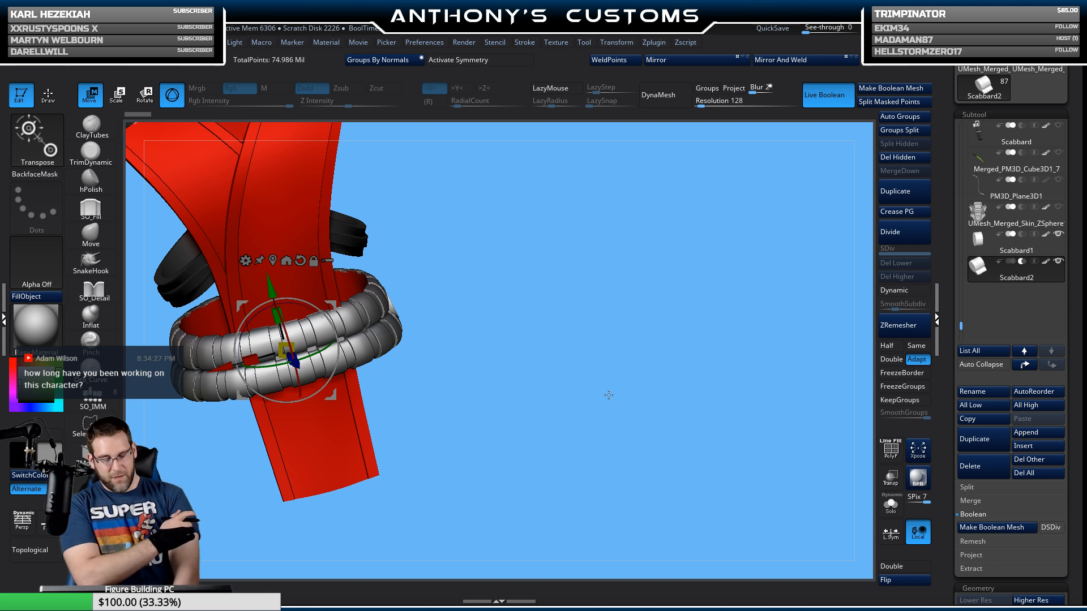
Step: Show the Bare Abdomen subtool inside the vest and examine the belt opening from underneath
left_click_drag(964, 326, 962, 227)
left_click(1059, 263)
left_click(1060, 264)
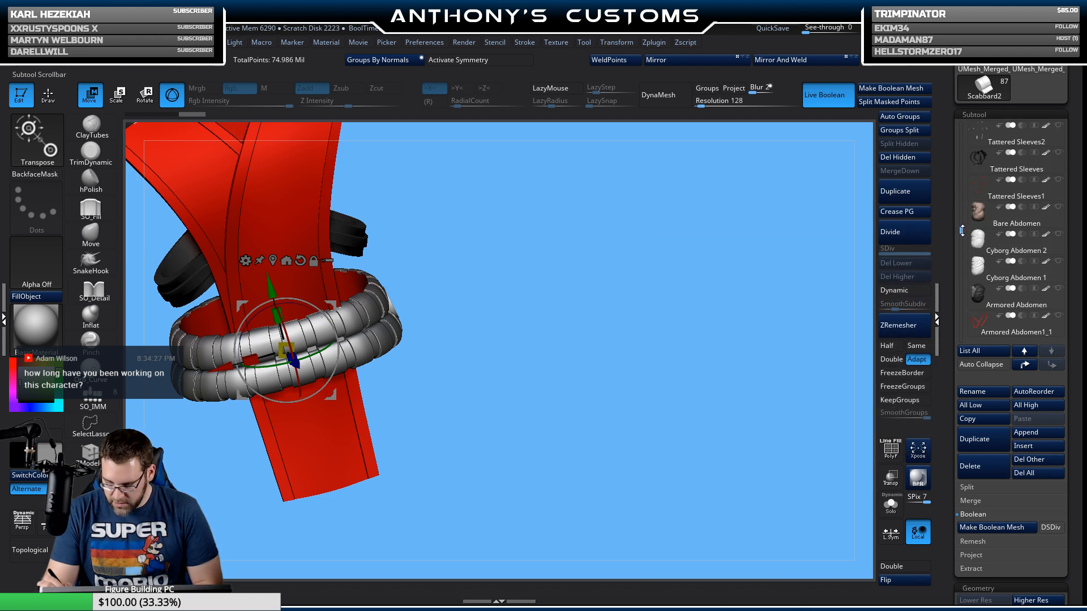
left_click(1058, 208)
left_click_drag(750, 331, 778, 253)
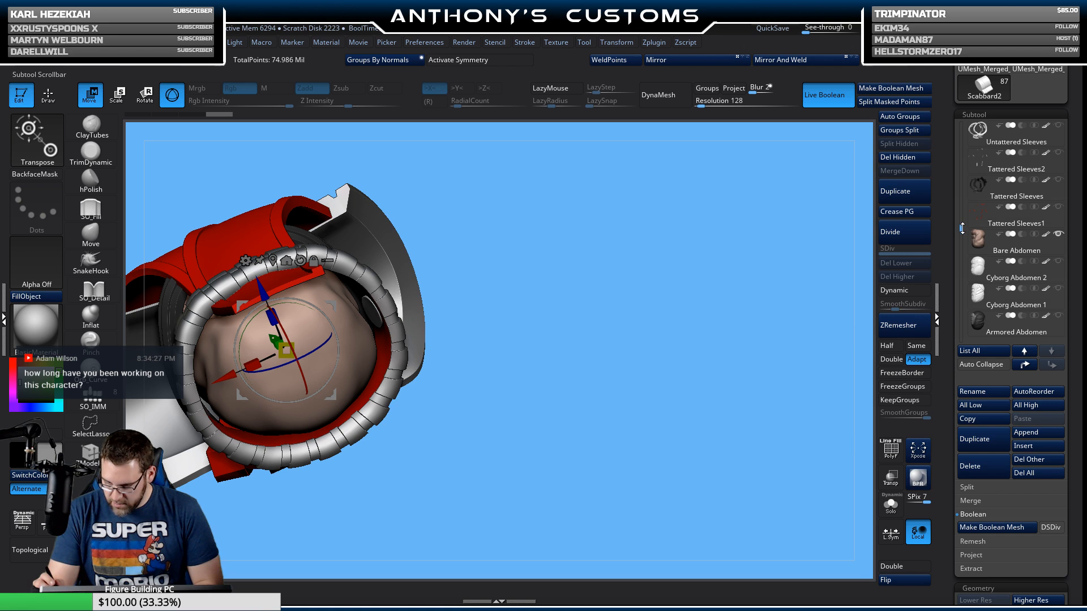
Step: Show and select Pants Crotch2, and examine up close how it fits inside the belt around the abdomen
left_click_drag(962, 228, 962, 240)
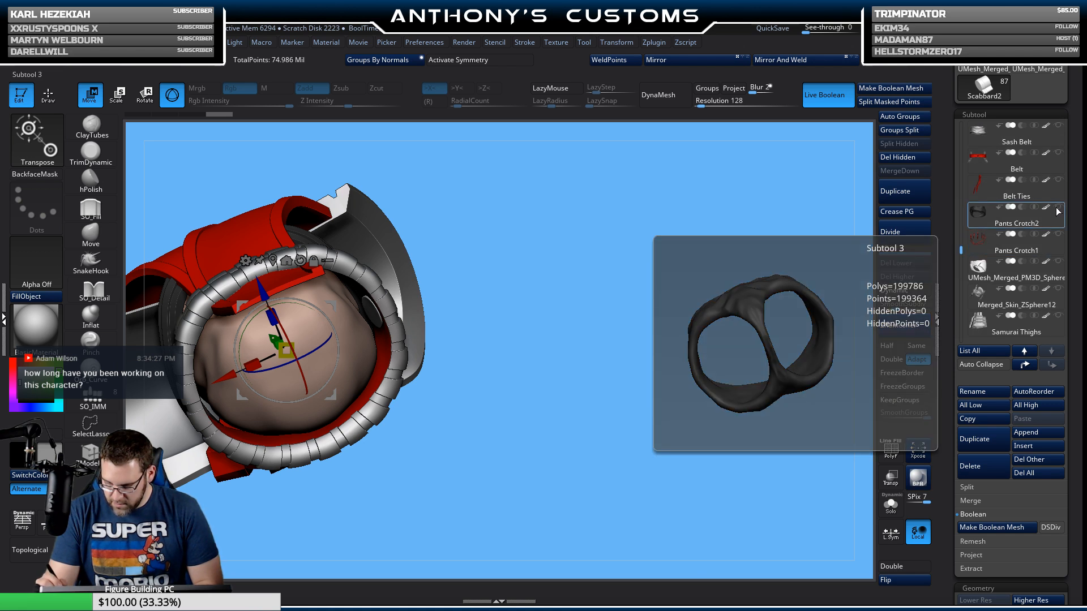
left_click(1059, 209)
left_click_drag(715, 300, 733, 276)
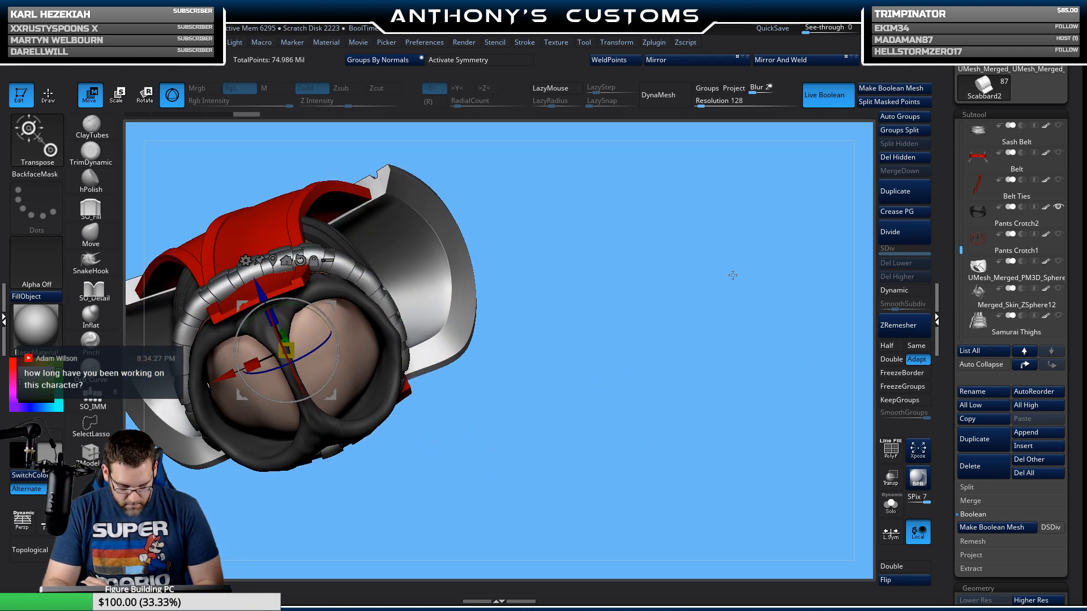
left_click(988, 222)
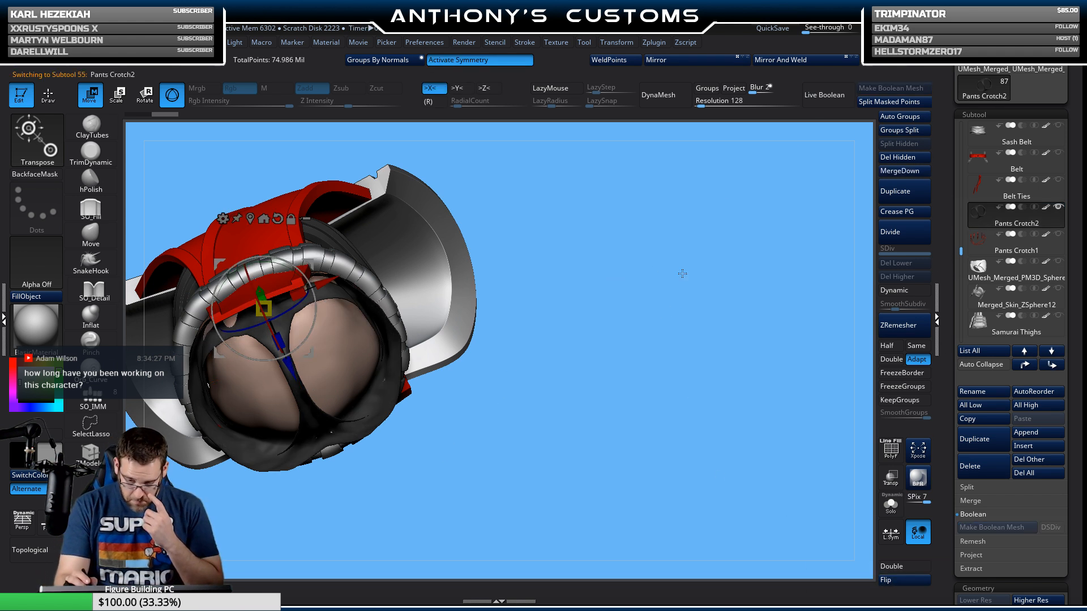
left_click_drag(683, 274, 654, 362)
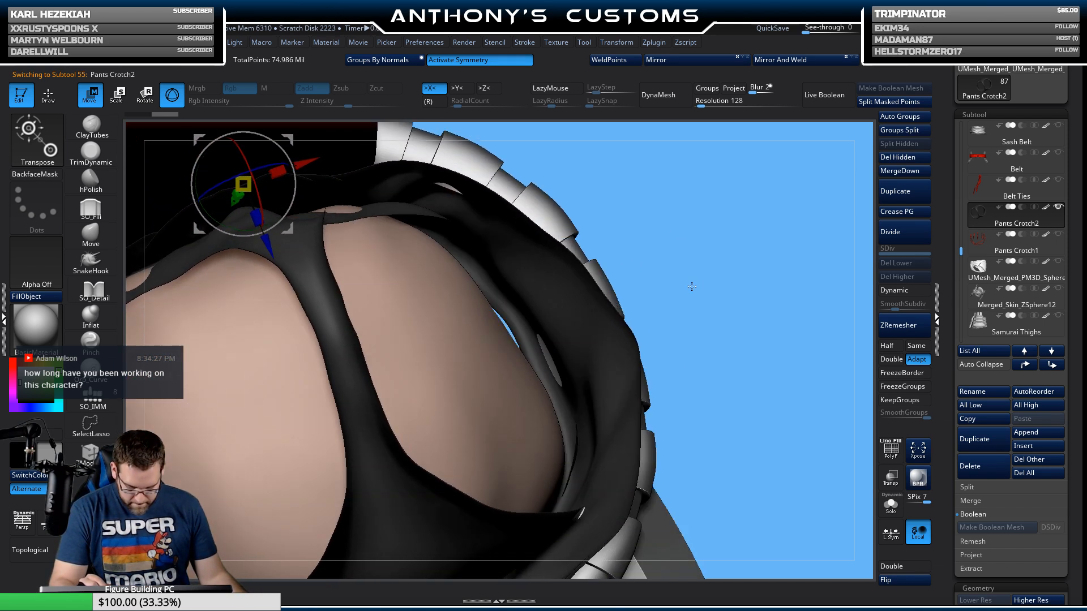
mouse_move(692, 287)
left_mouse_down()
mouse_move(686, 310)
mouse_move(693, 299)
left_mouse_up()
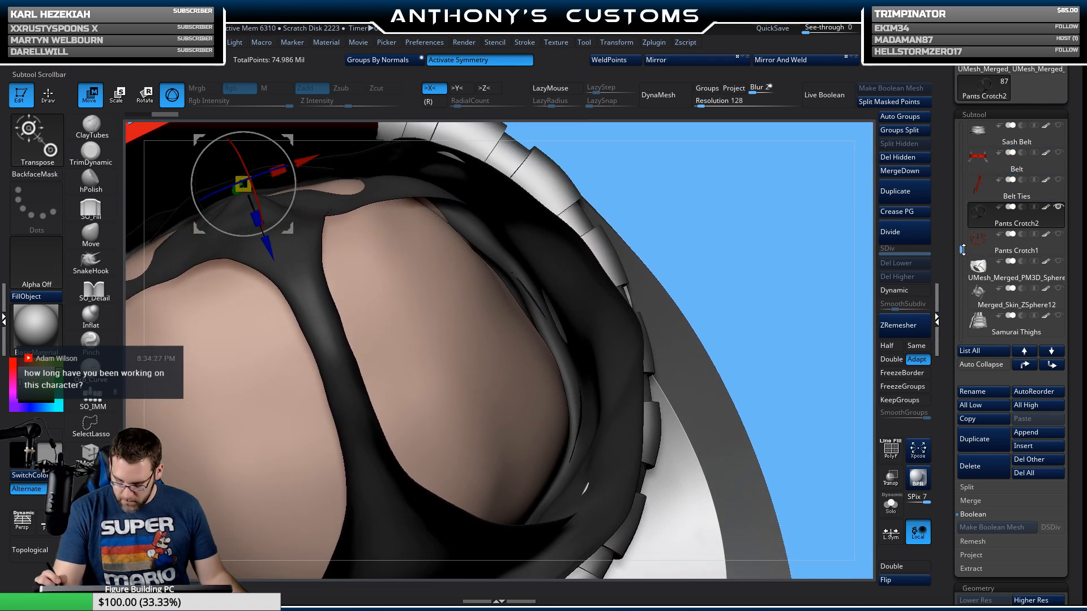
Step: Hide the Bare Abdomen and examine the scabbard peg against Pants Crotch2 from inside, the front and the side
left_click_drag(963, 249, 963, 228)
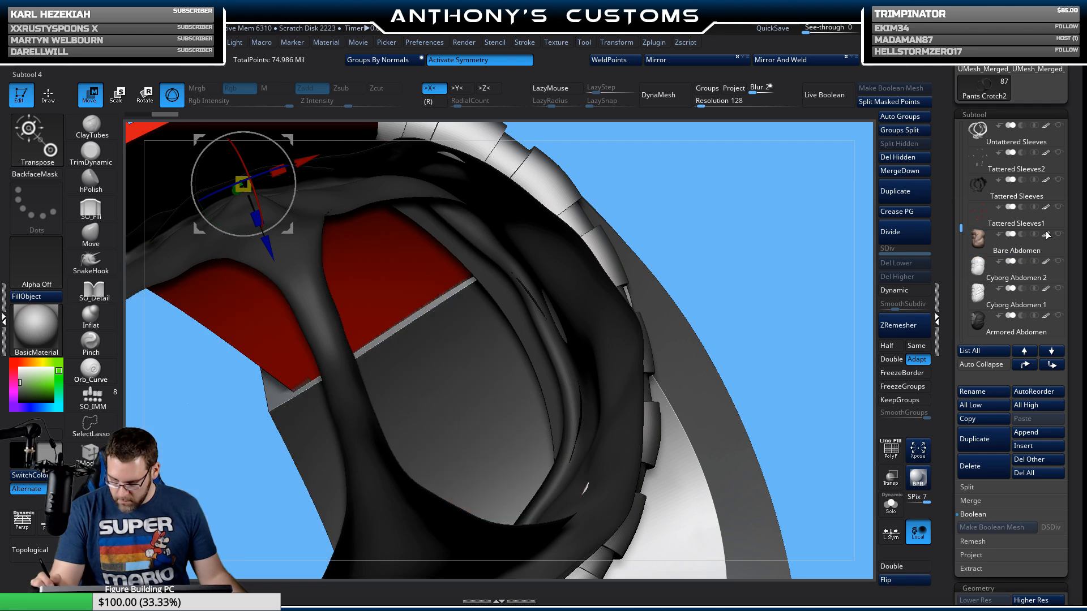
left_click_drag(806, 260, 759, 263)
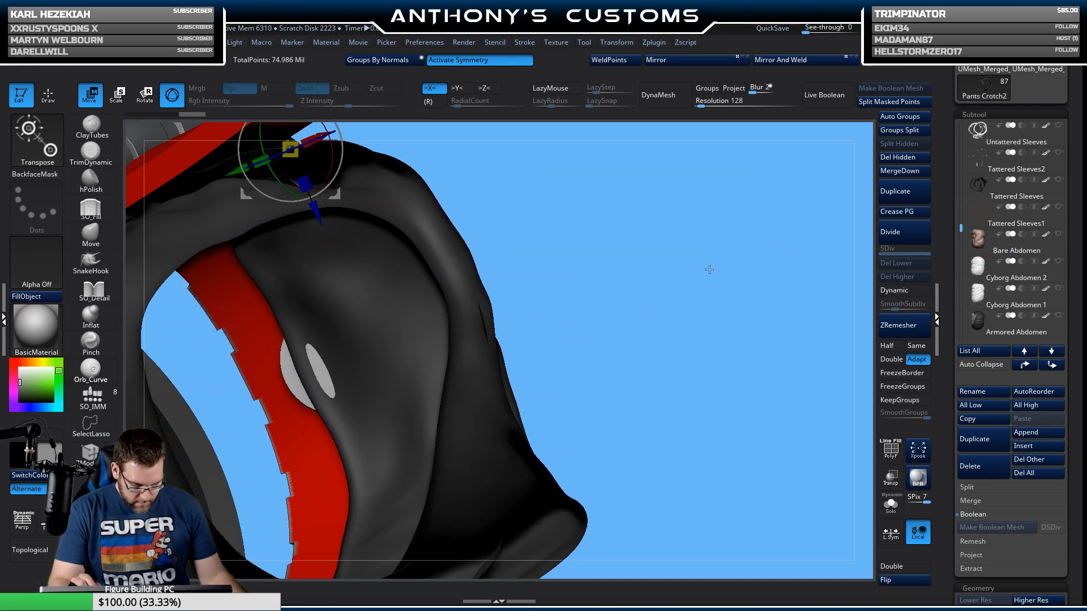
left_click_drag(693, 277, 560, 303)
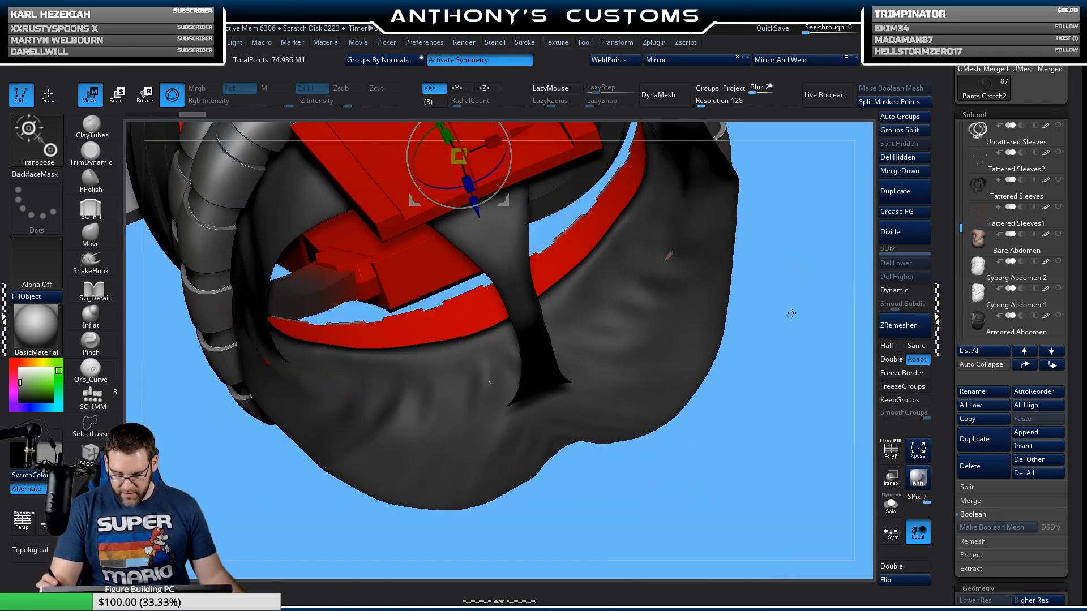
left_click_drag(789, 310, 753, 448, "shift")
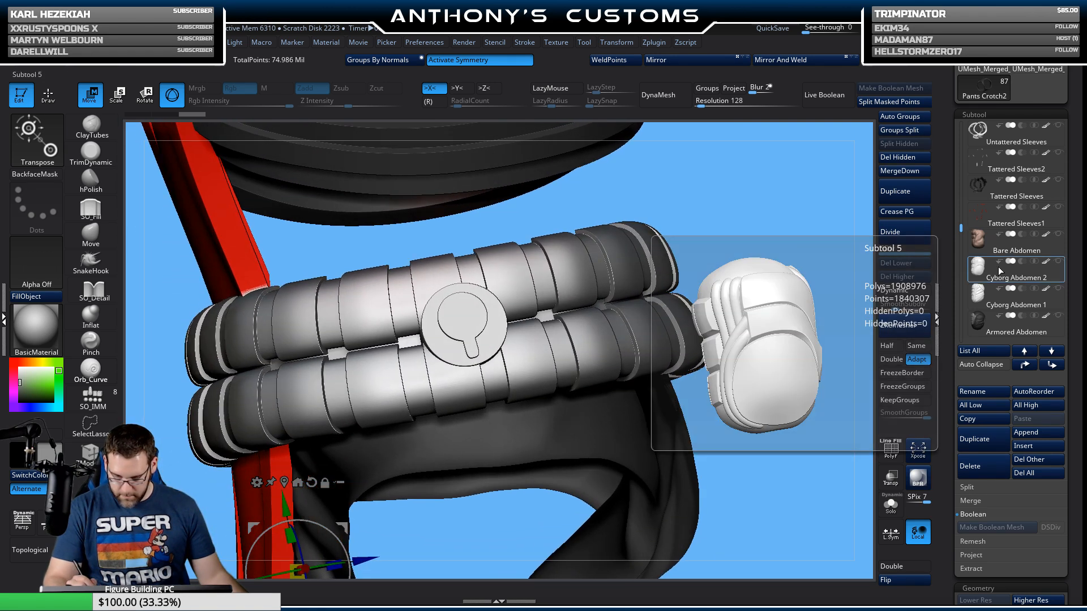
Step: Select Scabbard1 and merge it down with Scabbard2
mouse_move(1016, 197)
left_click_drag(962, 228, 961, 248)
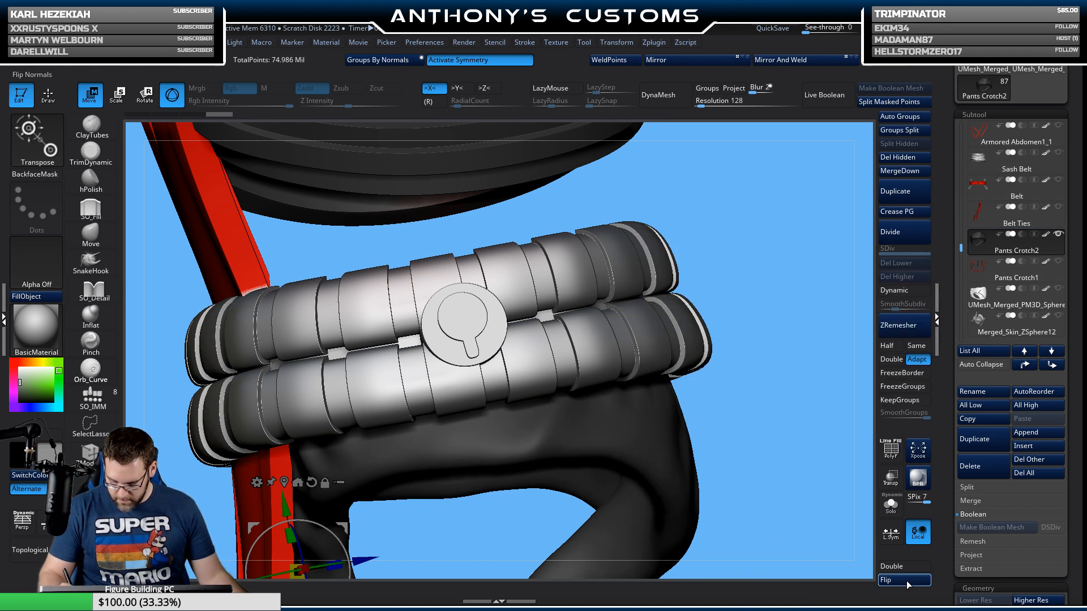
left_click_drag(962, 247, 961, 316)
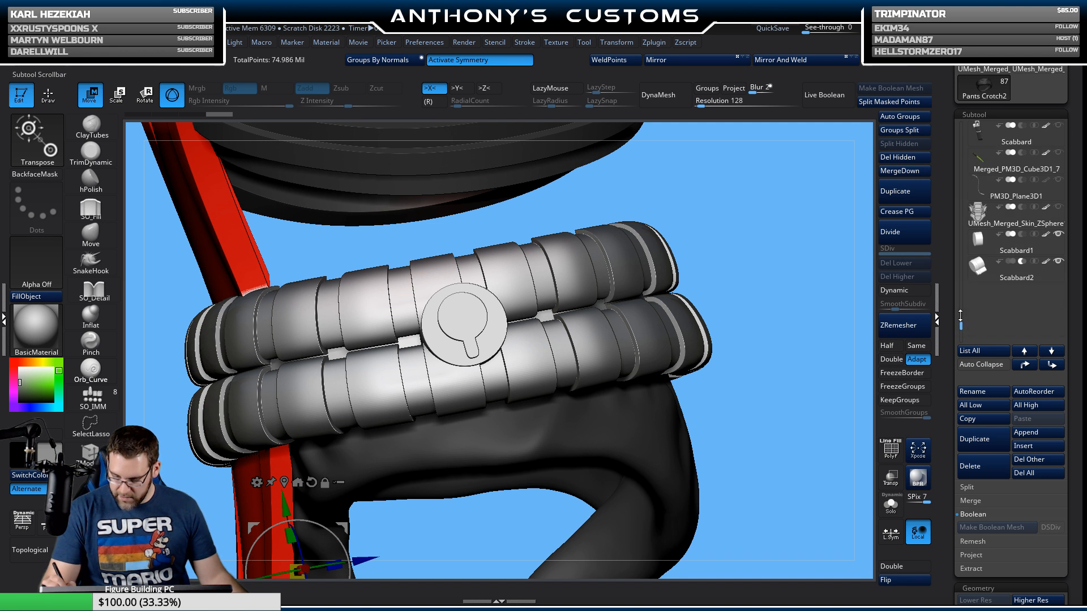
left_click(985, 240)
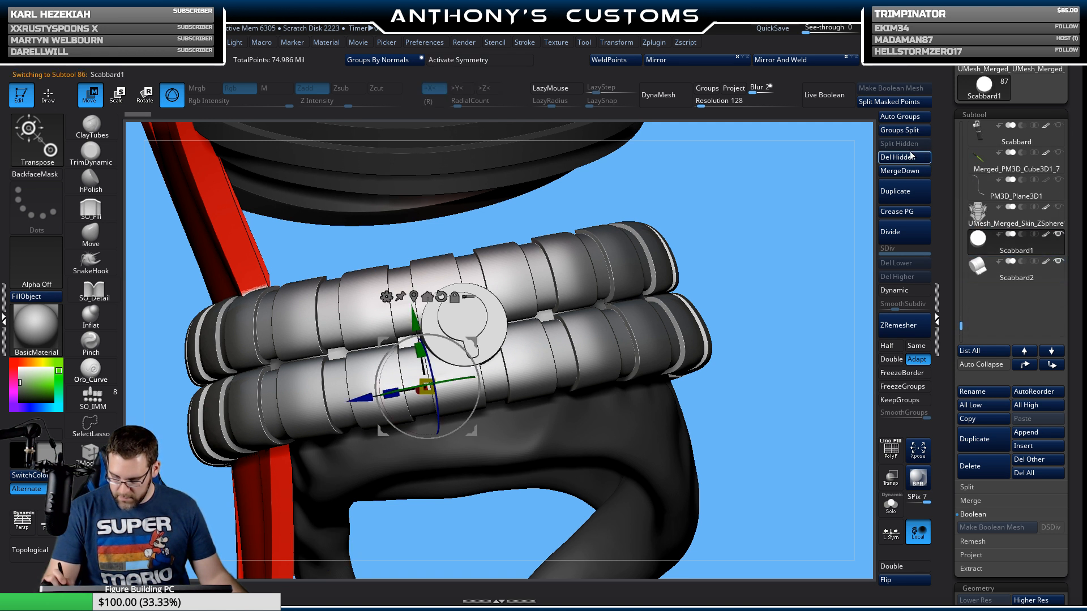
left_click(902, 170)
left_click(865, 192)
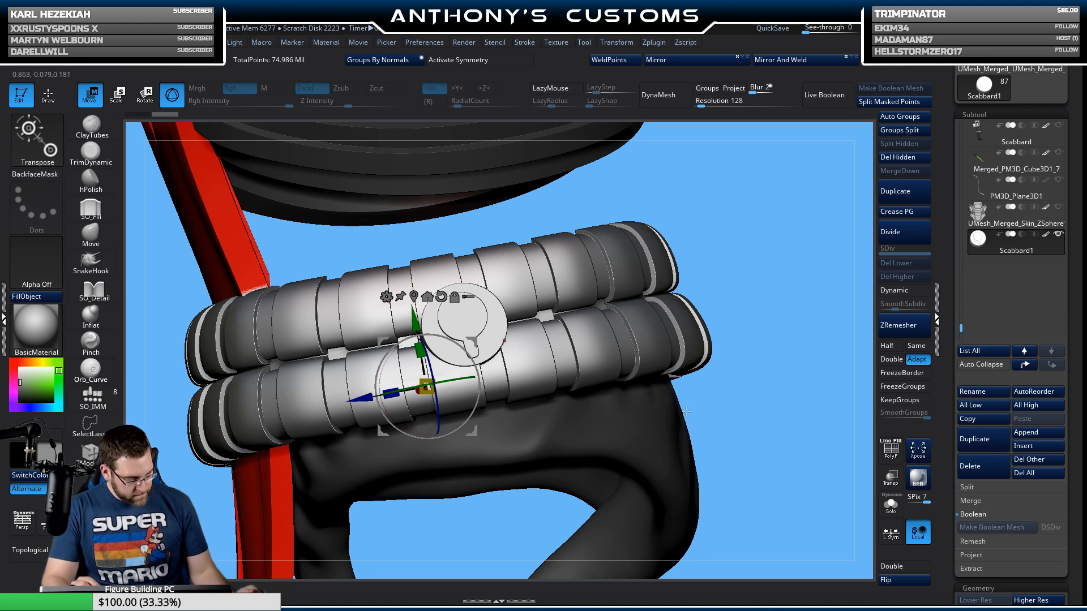
Step: Flip the normals of Pants Crotch2, then reselect Scabbard1 and bring the peg's inner end into view
left_click(670, 427, "alt")
left_click(905, 582)
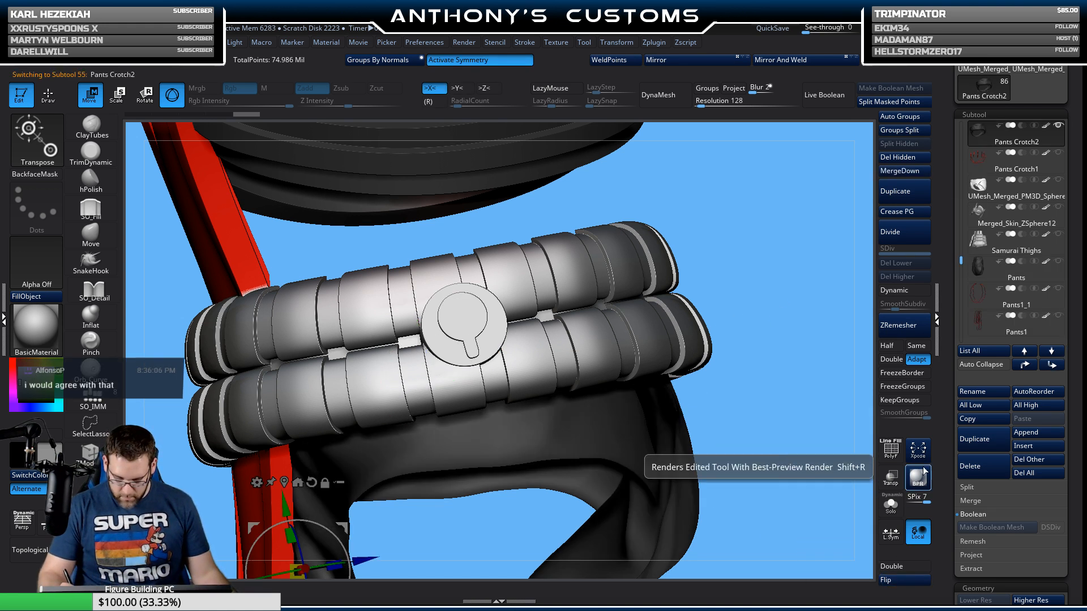
left_click(487, 319, "alt")
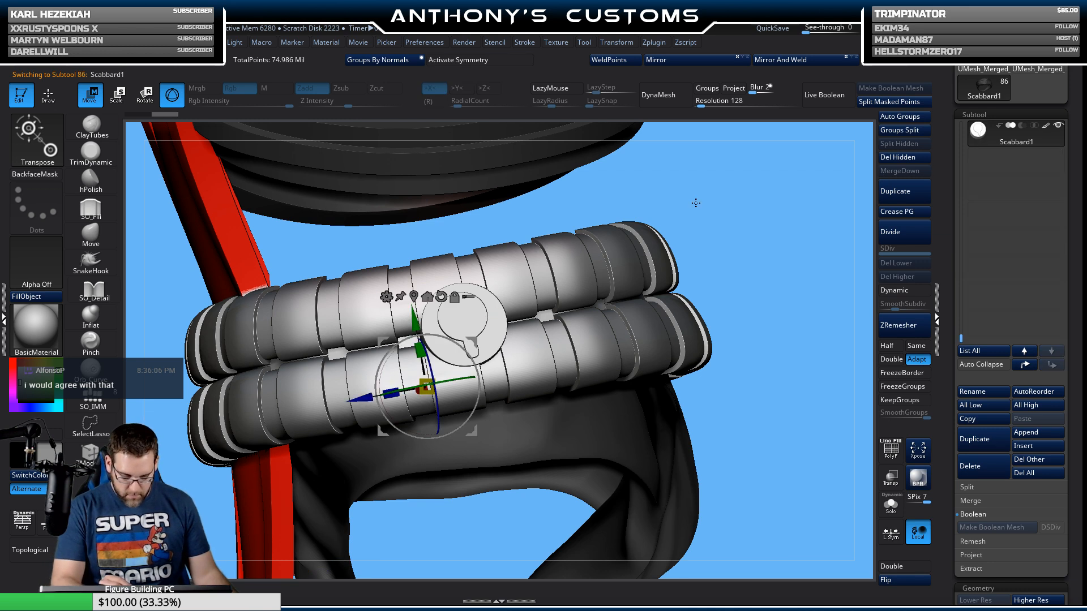
key("q")
mouse_move(772, 324)
left_mouse_down()
mouse_move(767, 262)
mouse_move(770, 296)
mouse_move(799, 340)
mouse_move(793, 306)
mouse_move(837, 279)
mouse_move(792, 273)
mouse_move(792, 221)
left_mouse_up()
key("w")
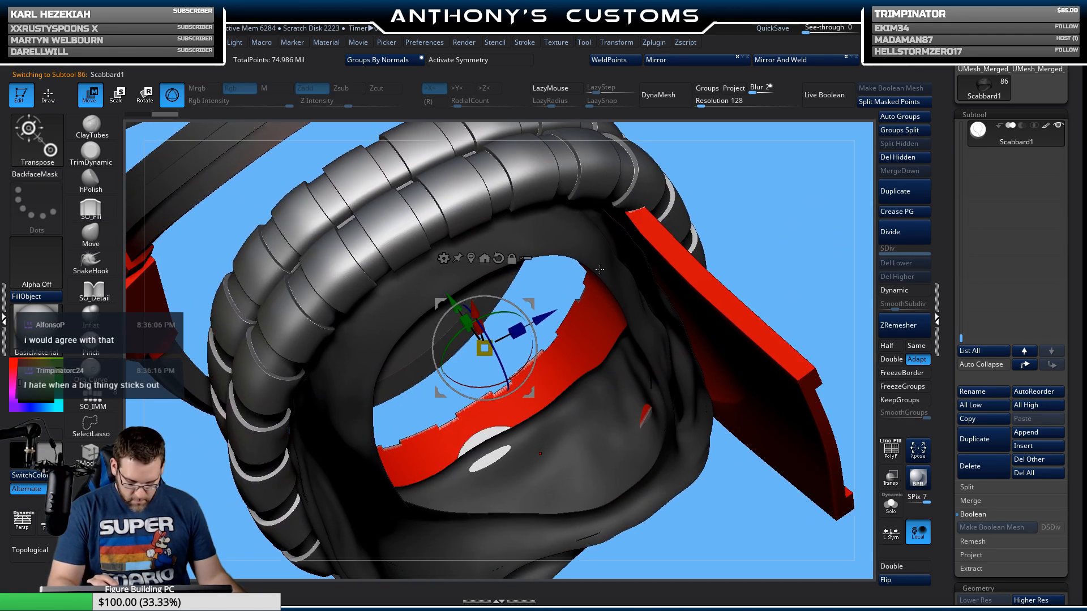
Step: Isolate the Scabbard1 peg, turn on its polyframe, centre the gizmo on its inner end face, and leave isolation
left_click(895, 500)
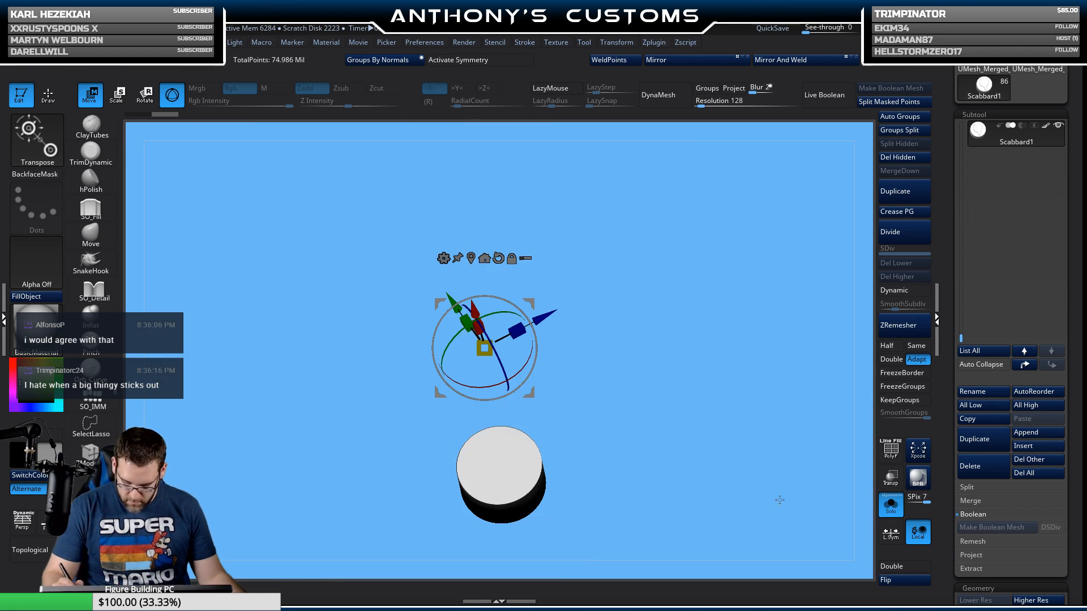
left_click_drag(780, 500, 696, 211, "alt")
key("shift+f")
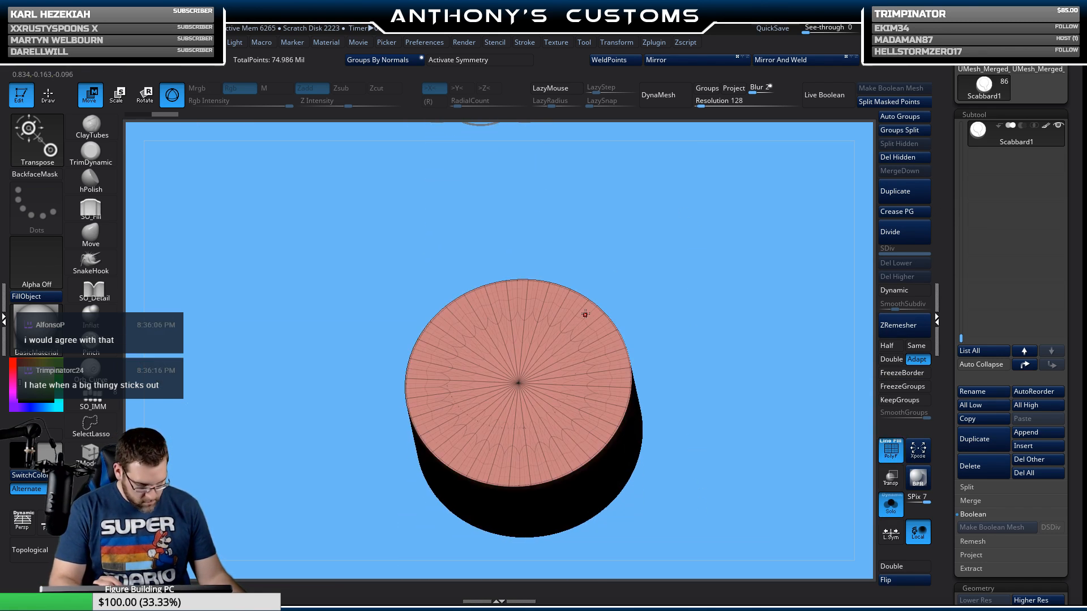
left_click(893, 507)
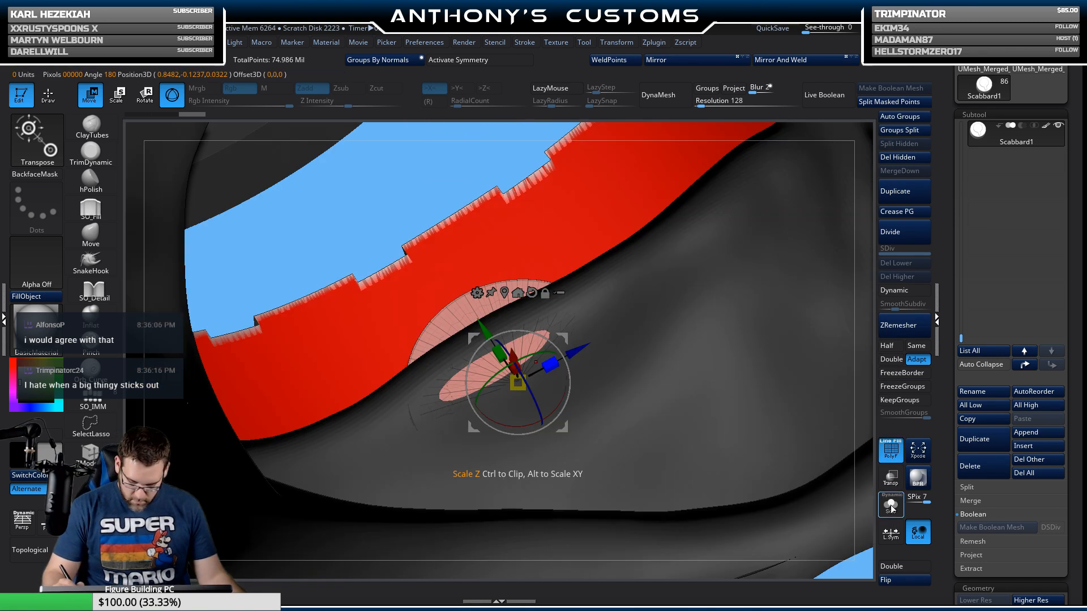
Step: Nudge the merged Scabbard1 peg slightly with the gizmo, checking its depth from inside the belt, the front and the side
left_click_drag(681, 283, 597, 253, "alt")
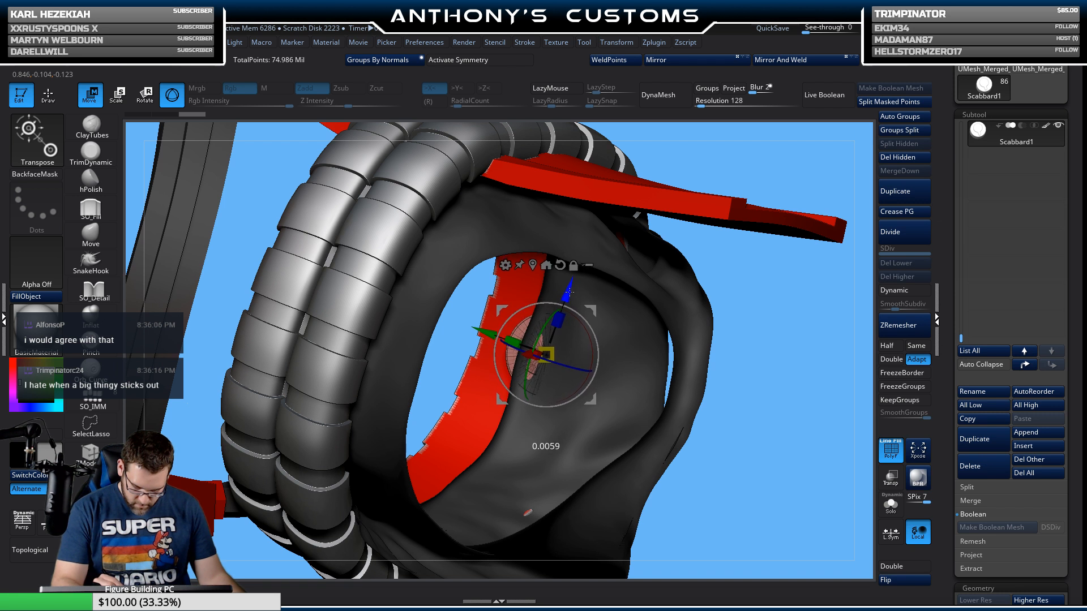
left_click_drag(724, 320, 753, 327)
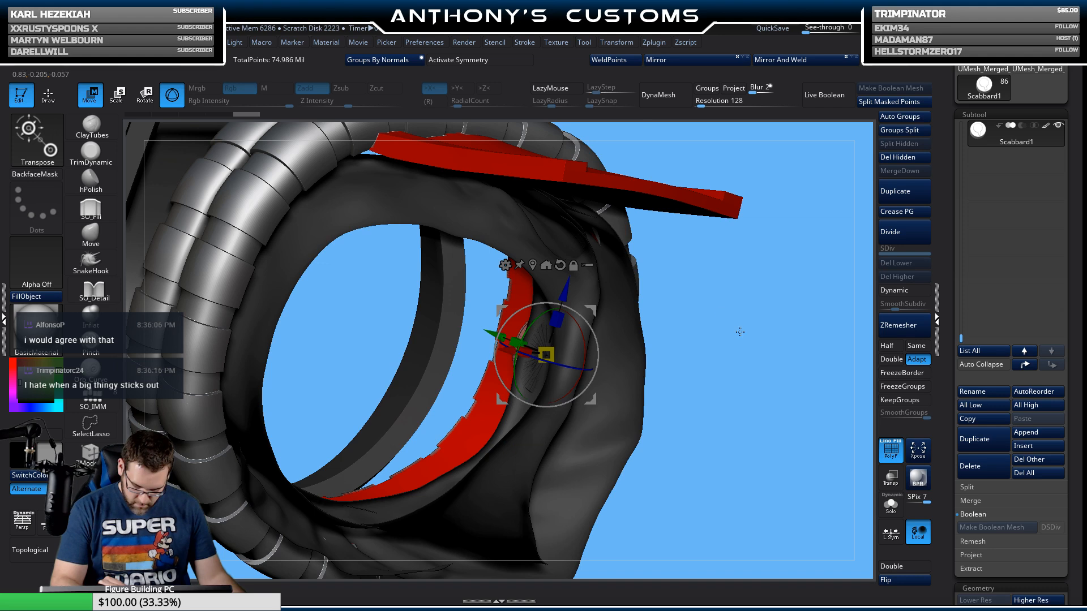
mouse_move(740, 332)
left_mouse_down()
mouse_move(743, 395)
mouse_move(769, 431)
mouse_move(753, 319)
left_mouse_up()
mouse_move(785, 403)
left_mouse_down()
mouse_move(753, 437)
mouse_move(781, 401)
mouse_move(772, 404)
mouse_move(775, 387)
left_mouse_up()
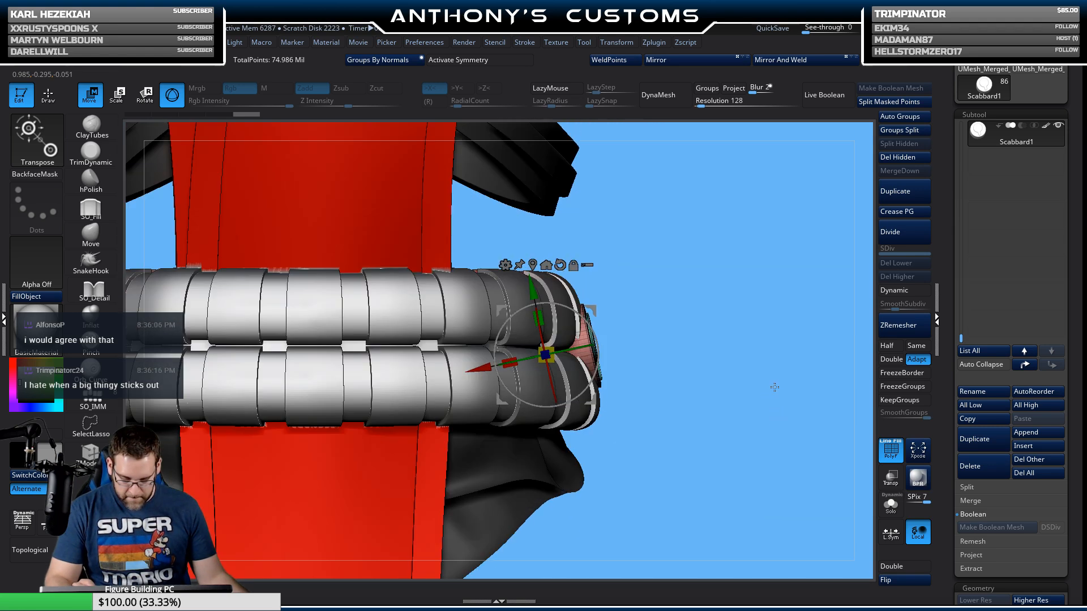
key("q")
left_click_drag(767, 451, 712, 454)
key("w")
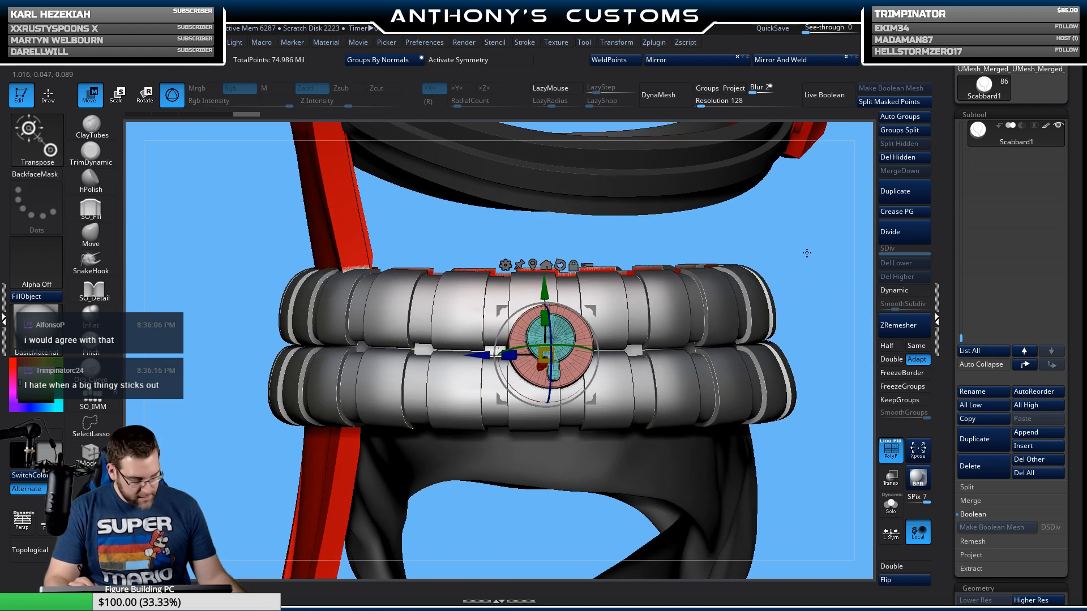
Step: Fine-tune the Scabbard1 peg's rotation on the belt with the gizmo, then return to draw mode
left_click_drag(791, 312, 795, 241)
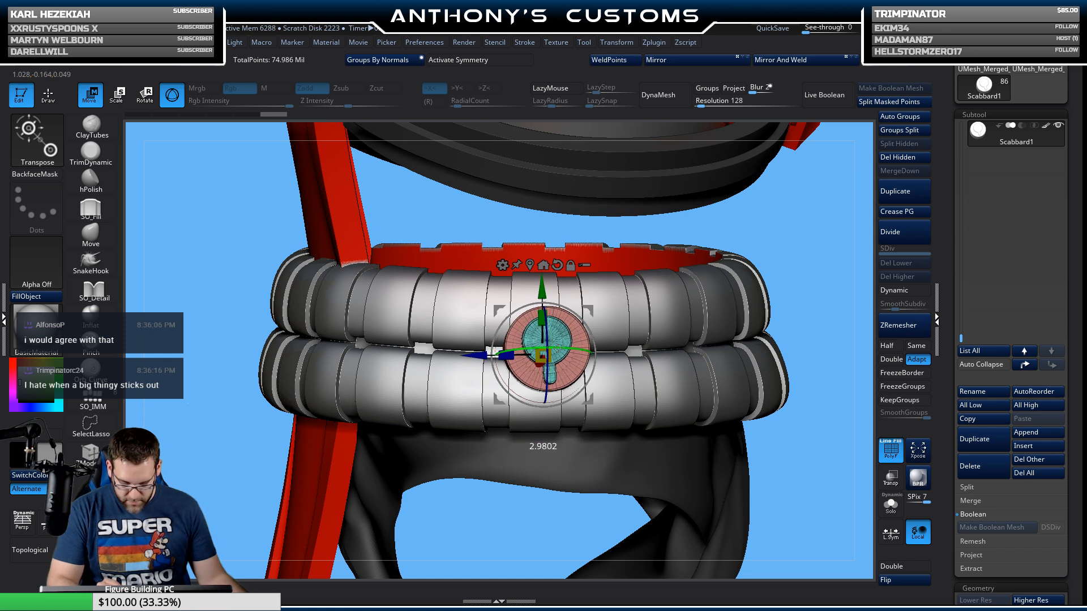
left_click_drag(780, 245, 593, 274)
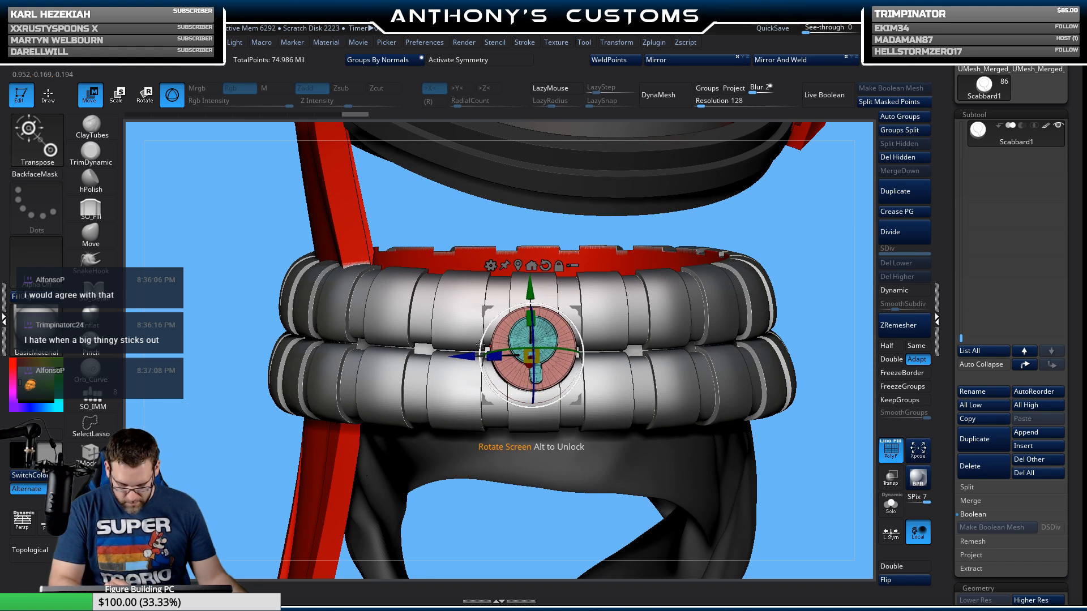
mouse_move(823, 253)
left_mouse_down()
mouse_move(824, 430)
mouse_move(797, 371)
mouse_move(836, 382)
mouse_move(759, 400)
mouse_move(719, 283)
left_mouse_up()
key("q")
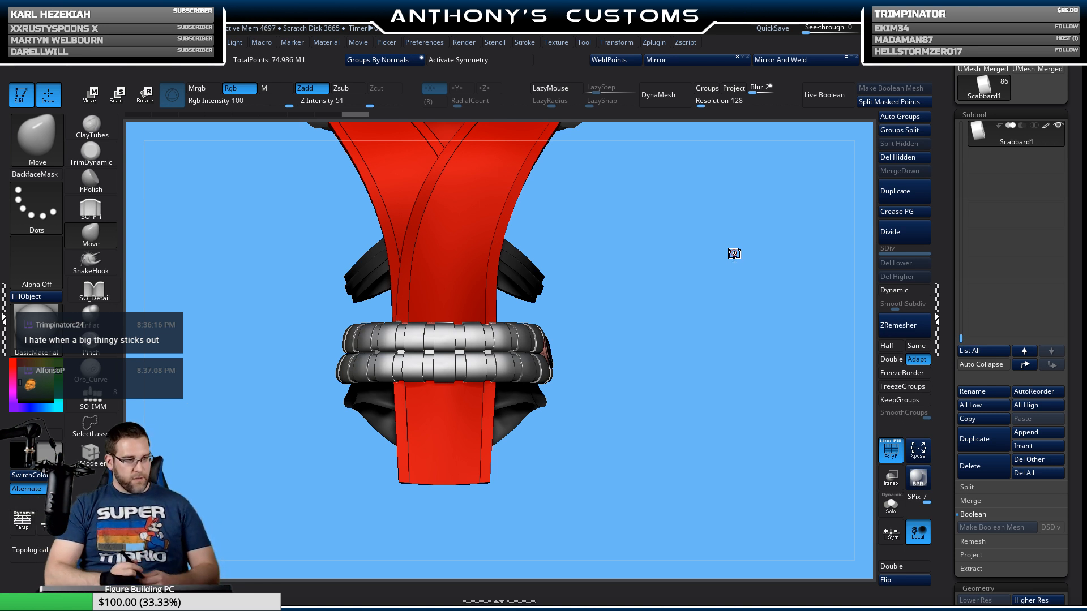
Step: Examine the adjusted peg on the belt with the polyframe off, then flip the Pants Crotch2 normals back
left_click_drag(697, 291, 697, 349)
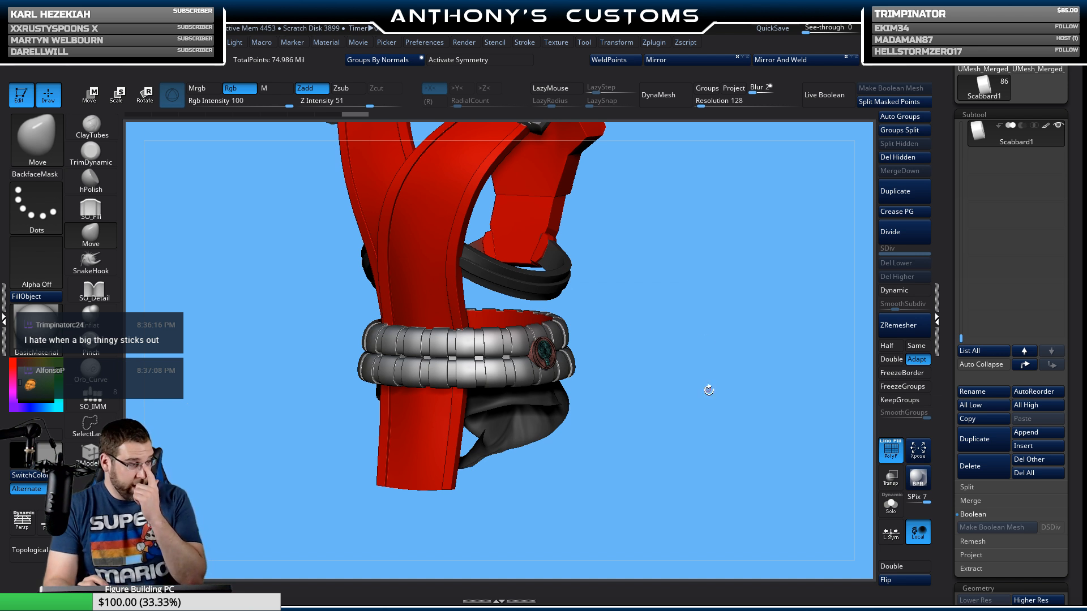
left_click_drag(705, 367, 718, 455)
mouse_move(582, 504)
left_mouse_down()
mouse_move(575, 512)
mouse_move(580, 488)
left_mouse_up()
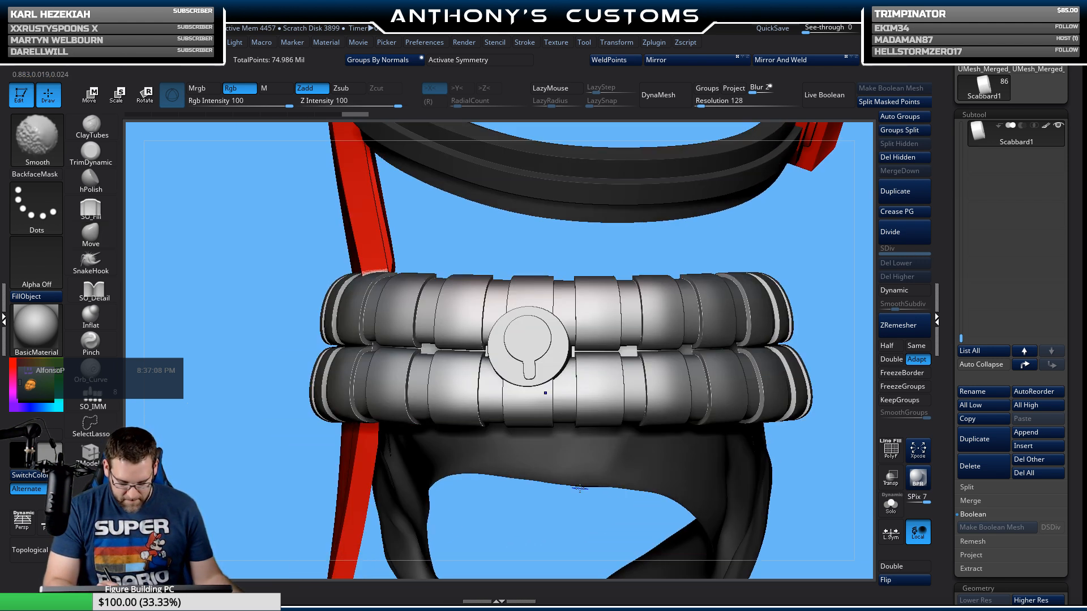
left_click_drag(527, 521, 741, 330)
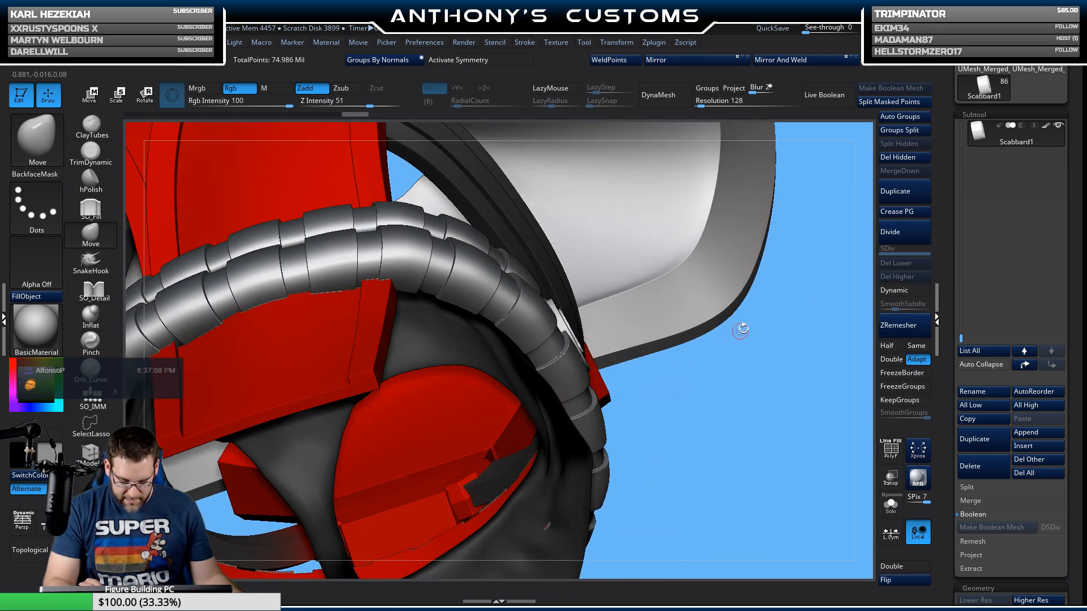
left_click(561, 507, "alt")
left_click(900, 585)
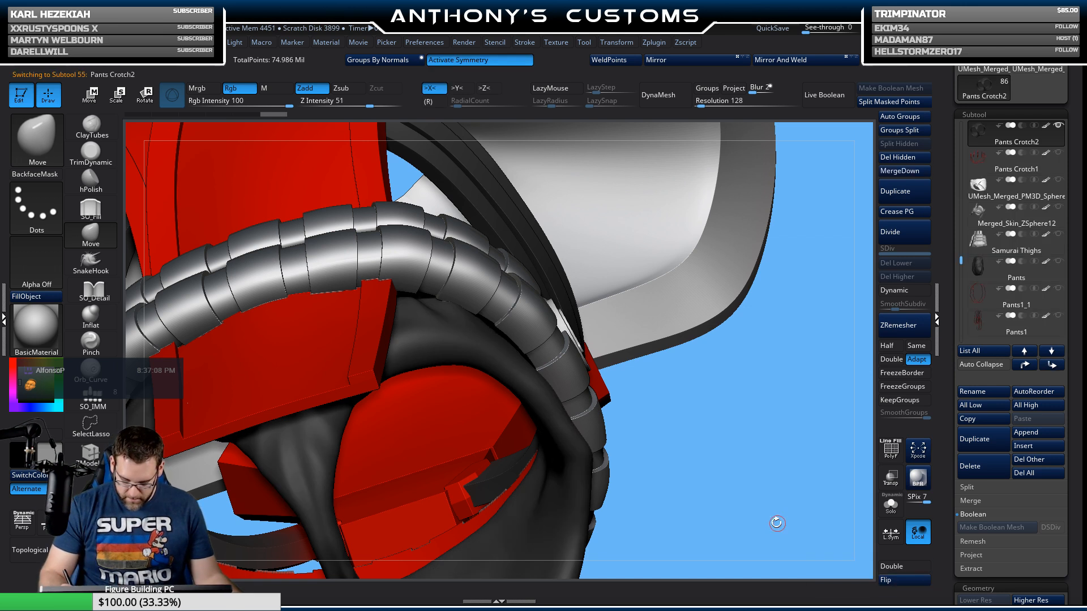
mouse_move(776, 522)
left_mouse_down()
mouse_move(772, 485)
mouse_move(784, 504)
left_mouse_up()
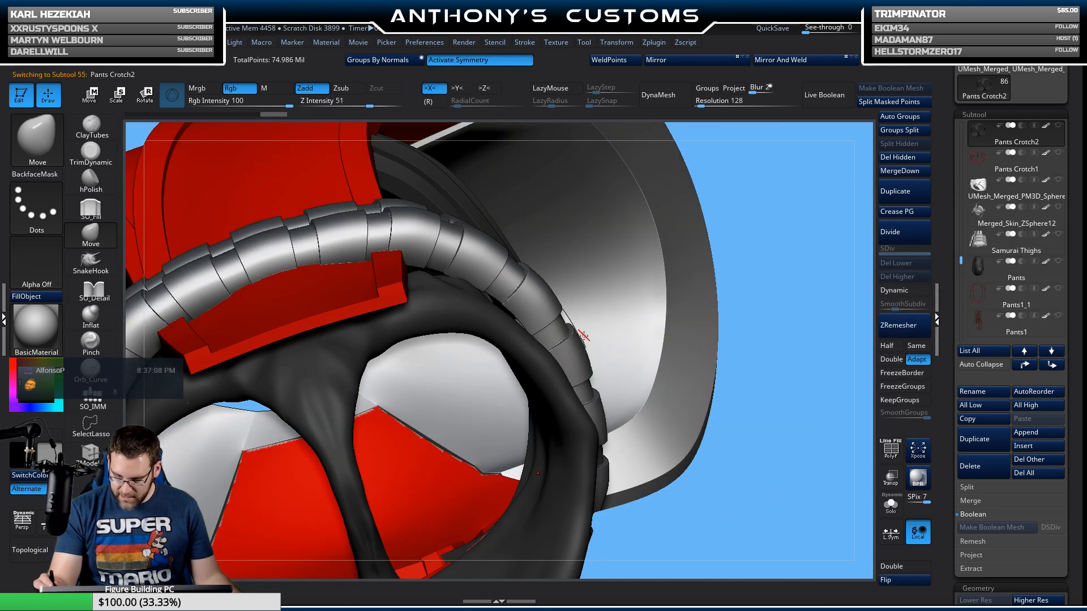
Step: Split the Scabbard1 peg subtool by polygroups and move the resulting Scabbard2 cutter below Scabbard1
left_click(575, 349, "alt")
left_click_drag(779, 288, 770, 396)
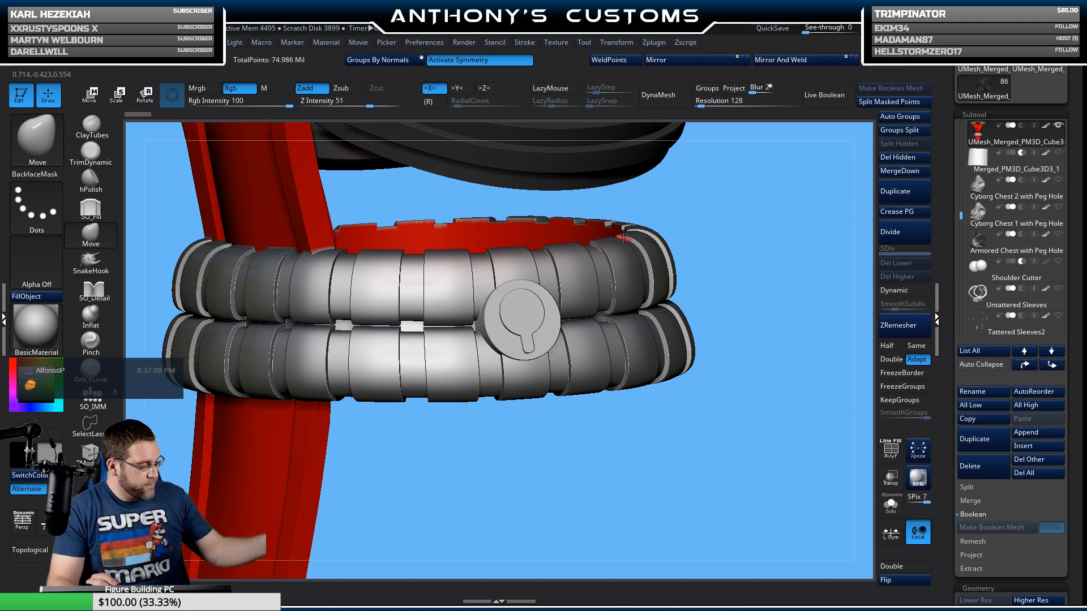
left_click(542, 320, "alt")
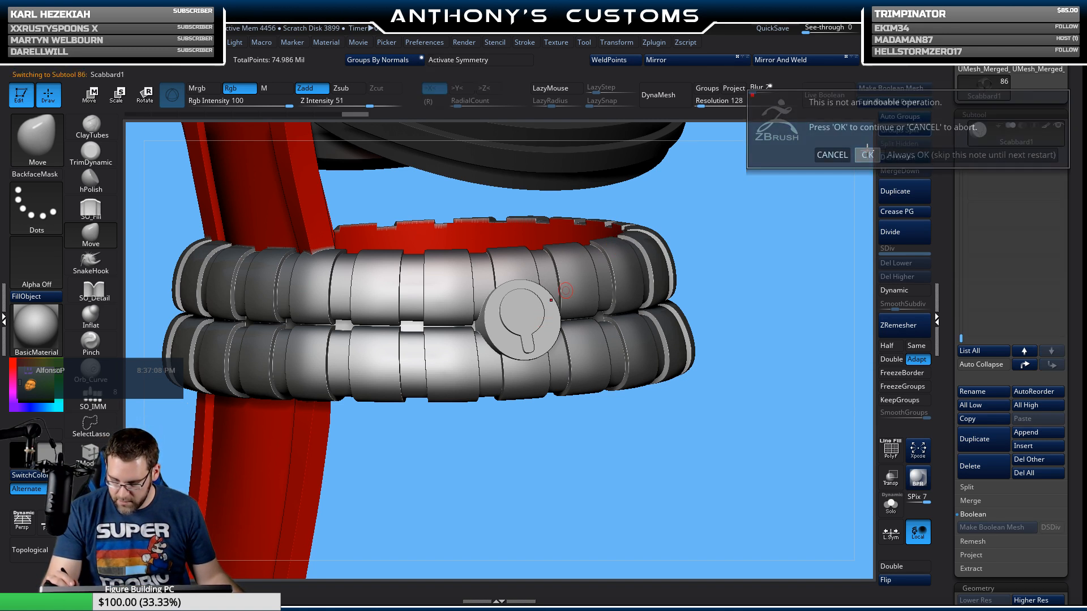
left_click(907, 131)
mouse_move(1024, 126)
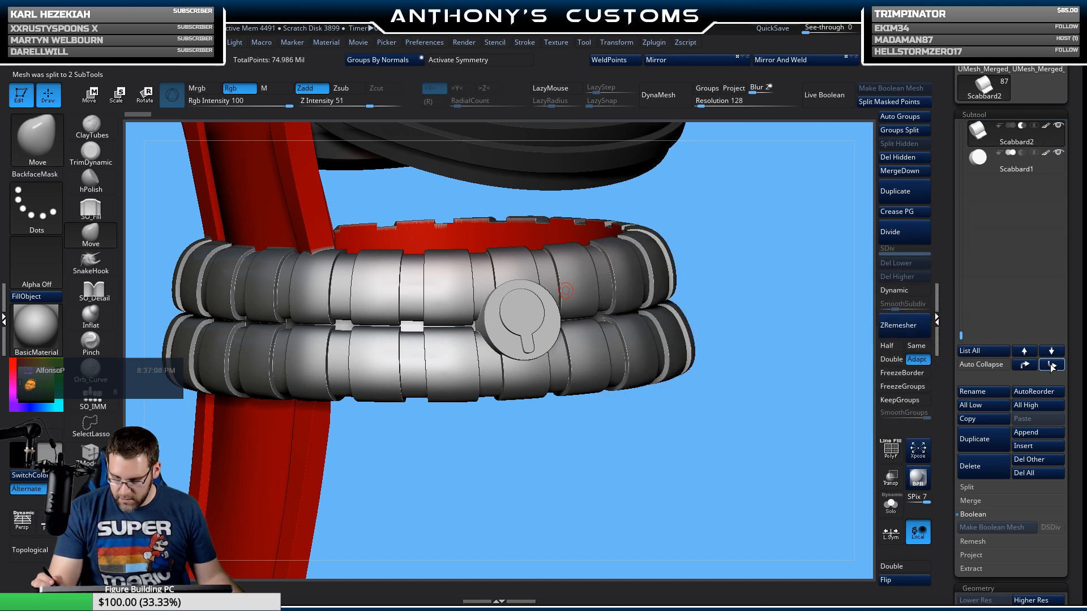
left_click(1052, 365)
Step: Turn on Live Boolean and make a new boolean mesh of the vest from the front view
left_click(825, 94)
left_click_drag(693, 445, 828, 384)
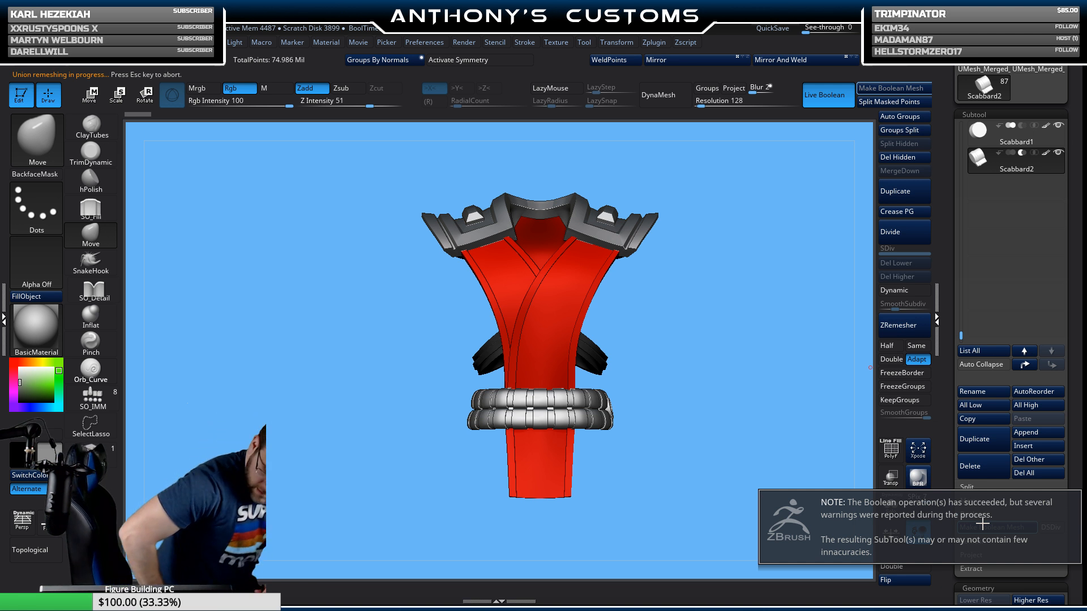
left_click(1077, 433)
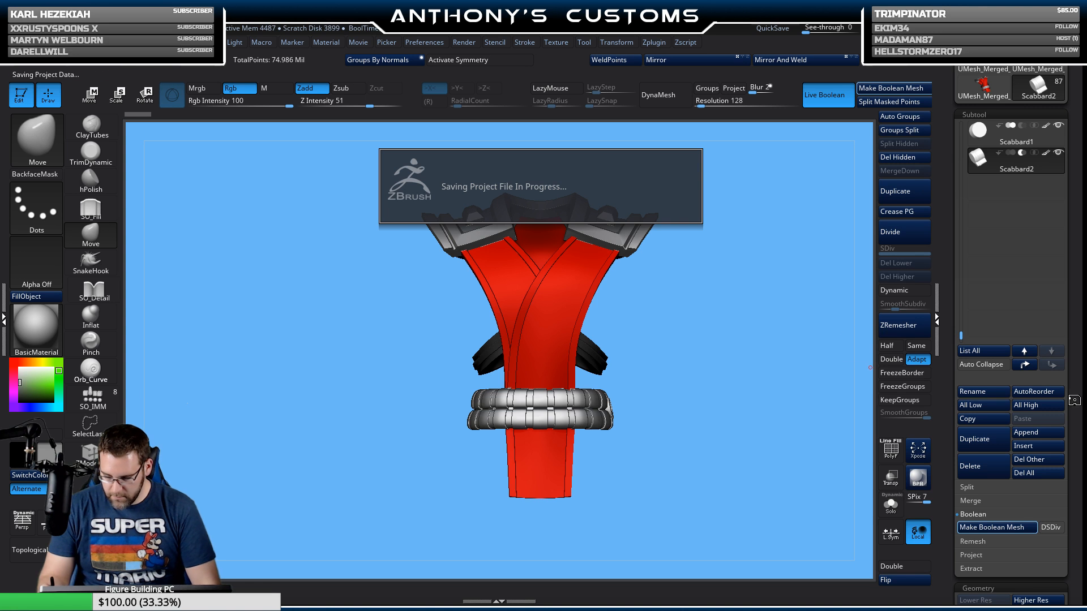
Step: Append the newly merged vest mesh as a subtool and hide all the other subtools
left_click_drag(1074, 434, 1079, 353)
left_click_drag(1061, 425, 1081, 252)
left_click_drag(1072, 304, 1082, 220)
scroll(1066, 343, "down", 5)
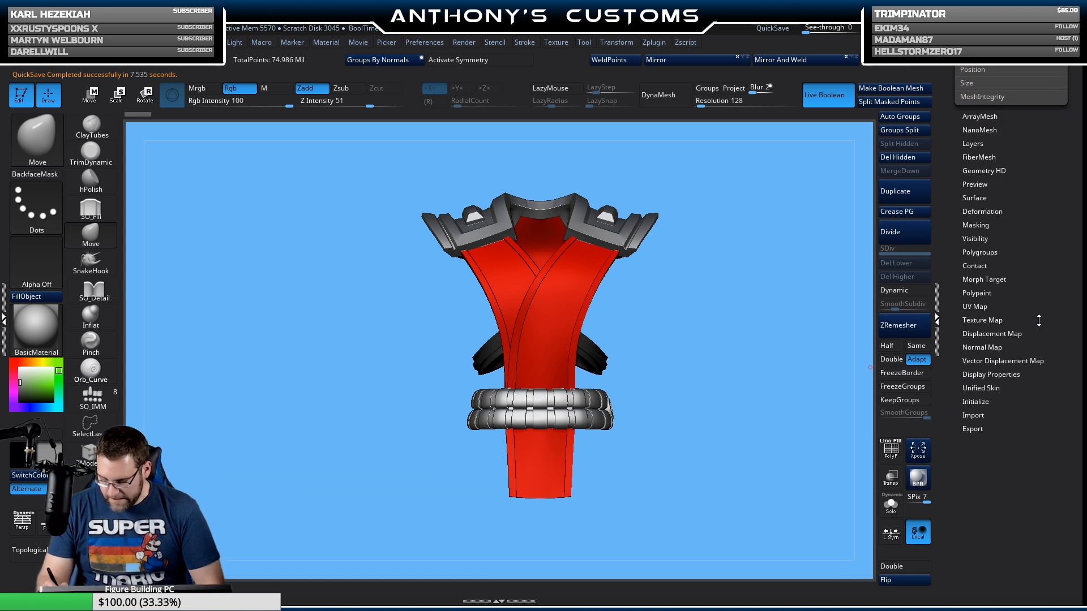
left_click_drag(1012, 428, 1013, 459)
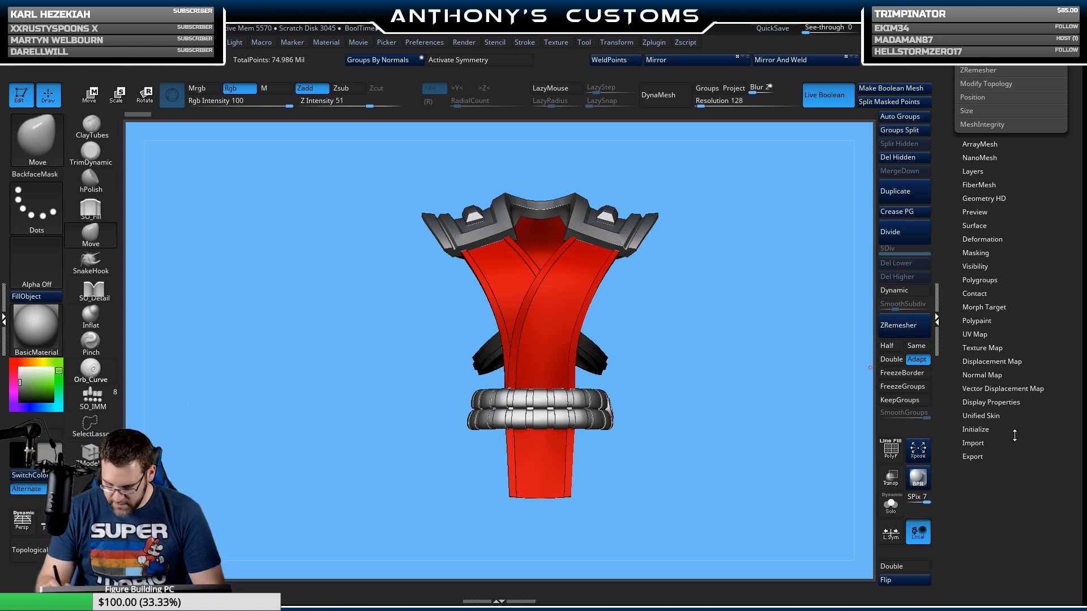
scroll(1016, 427, "up", 10)
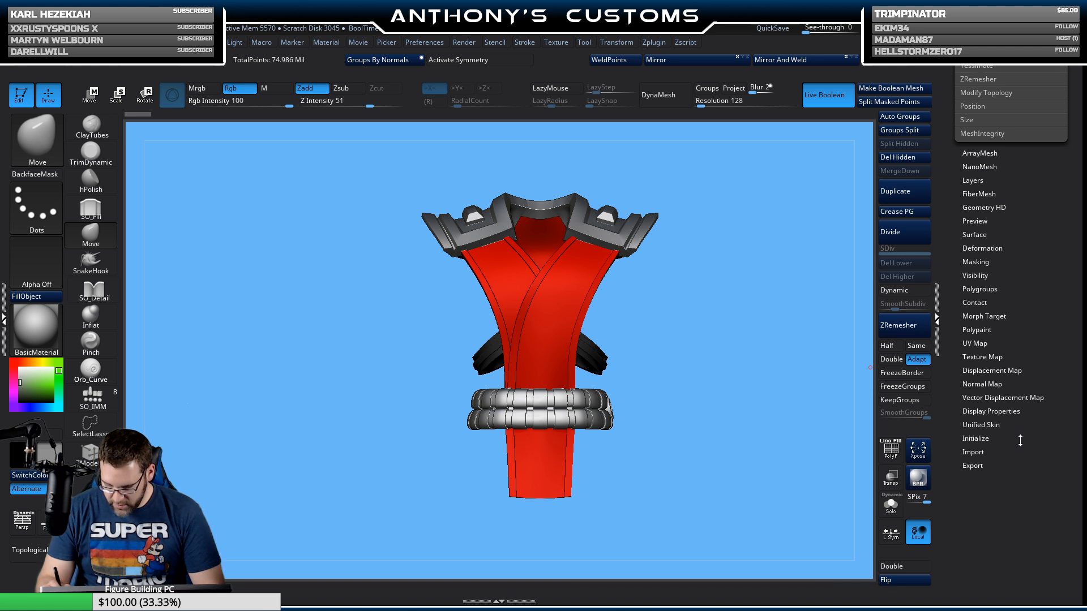
scroll(1076, 248, "up", 4)
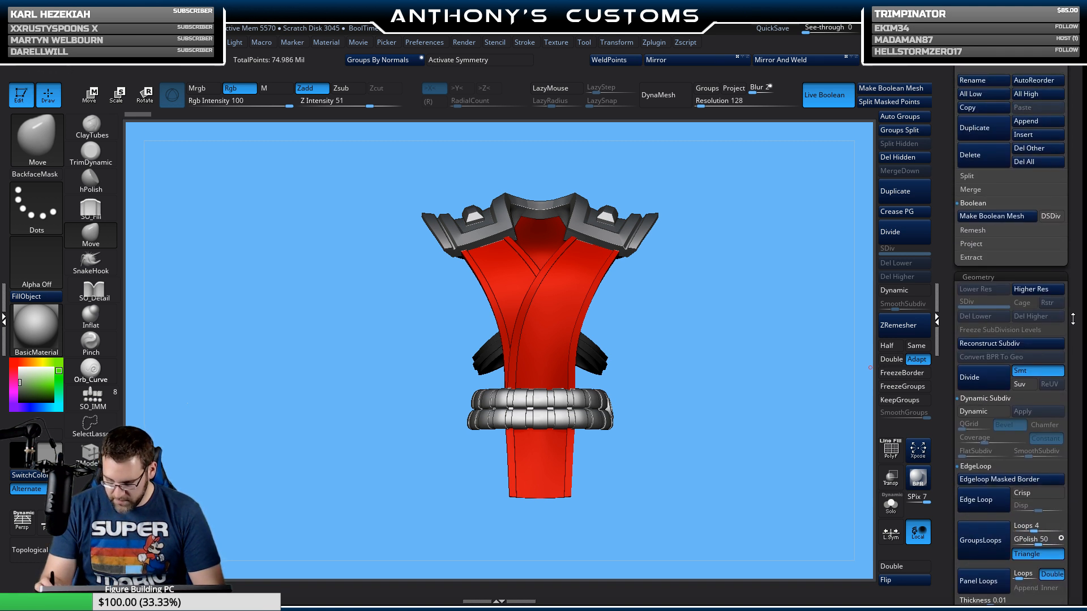
scroll(1021, 264, "up", 4)
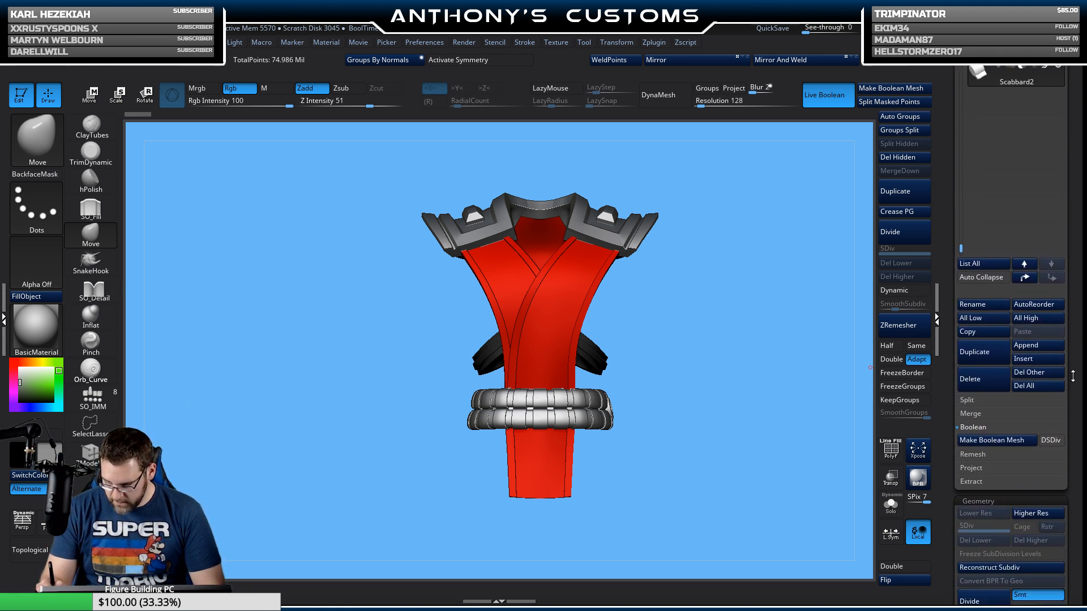
left_click(1032, 343)
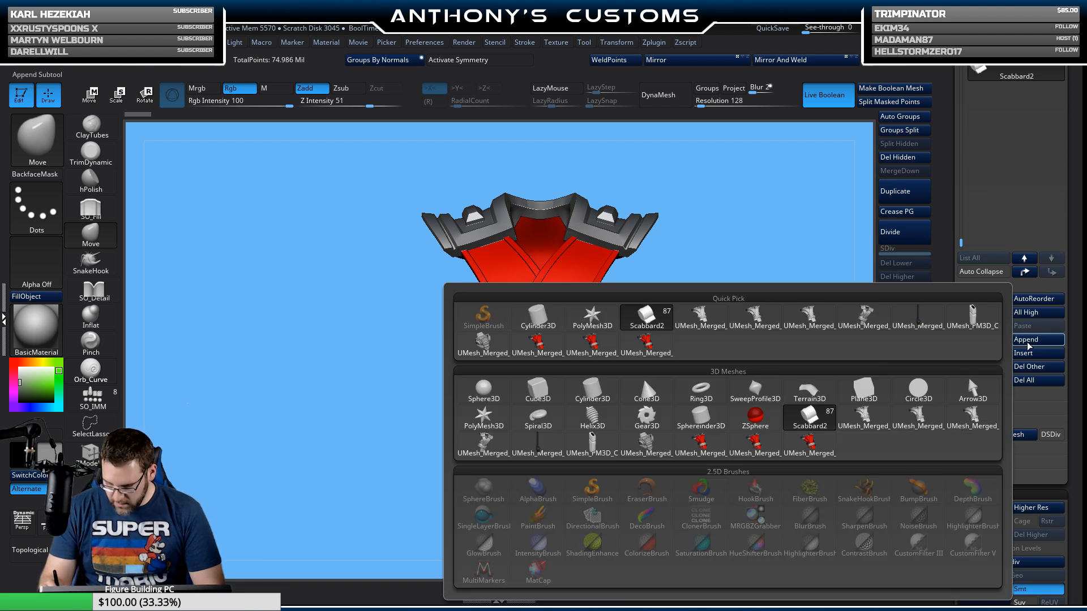
left_click(1032, 339)
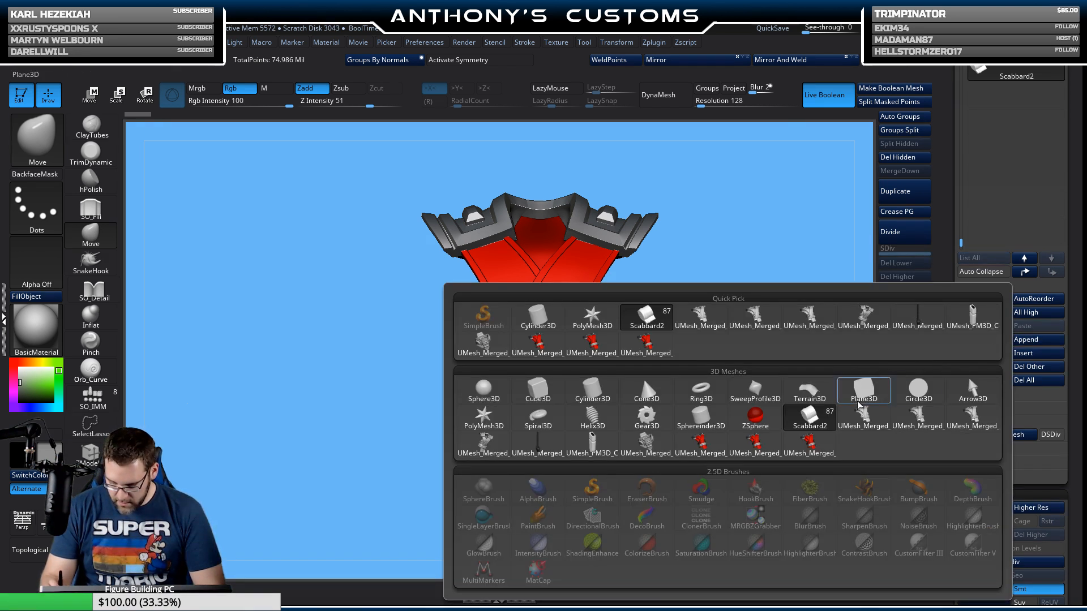
left_click(820, 448)
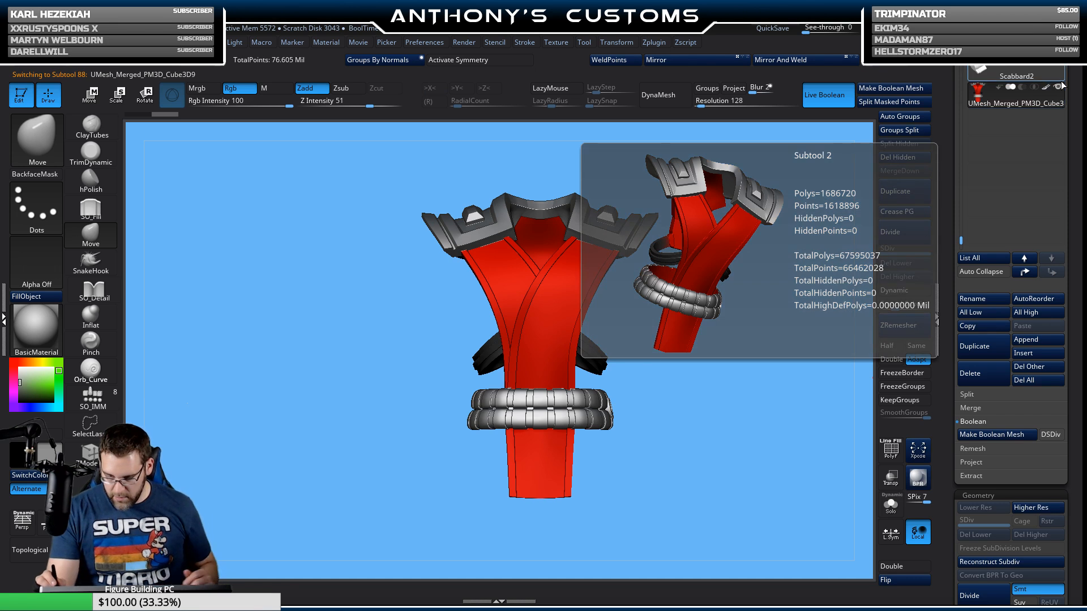
left_click(1060, 91)
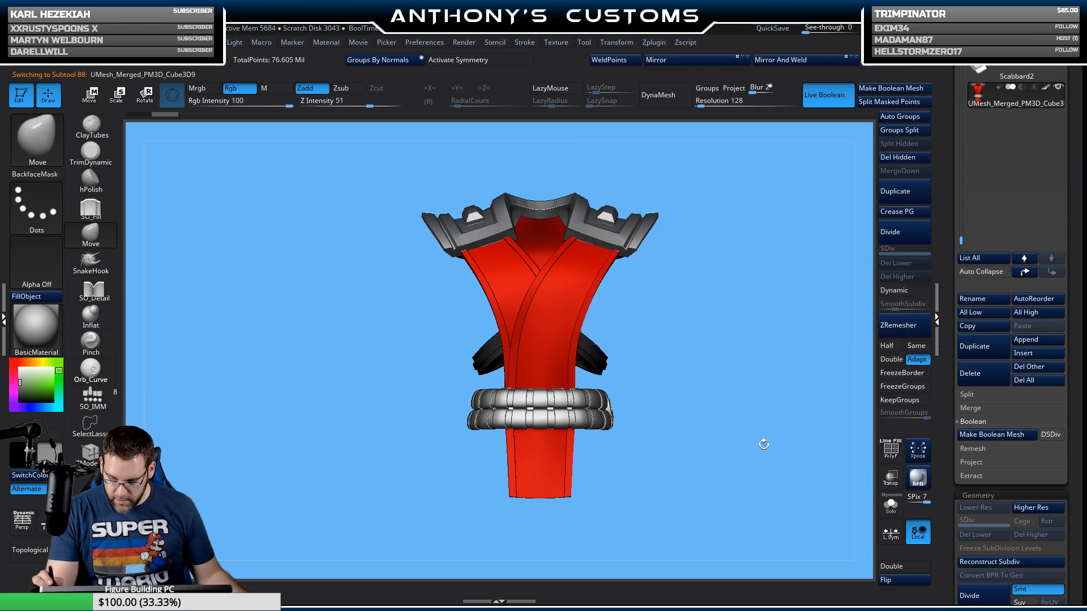
Step: Select the Scabbard subtool, make it visible beside the merged vest, and fill it with green
mouse_move(765, 444)
left_mouse_down()
mouse_move(706, 452)
mouse_move(726, 498)
mouse_move(762, 318)
mouse_move(789, 400)
mouse_move(752, 493)
mouse_move(767, 405)
left_mouse_up()
left_click_drag(740, 323, 781, 387)
left_click_drag(1068, 244, 1072, 368)
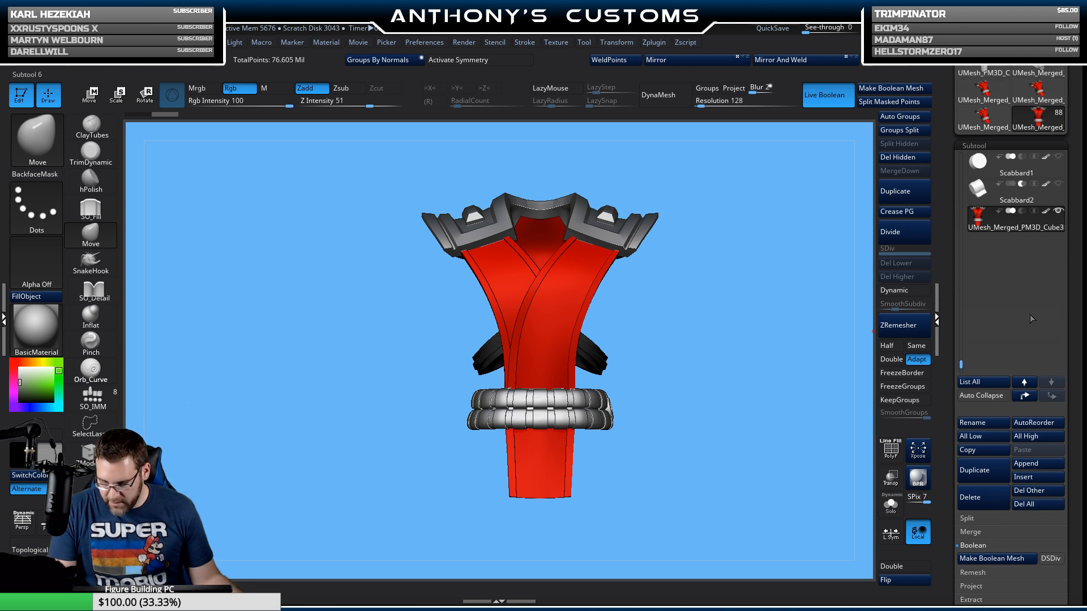
left_click_drag(961, 365, 962, 349)
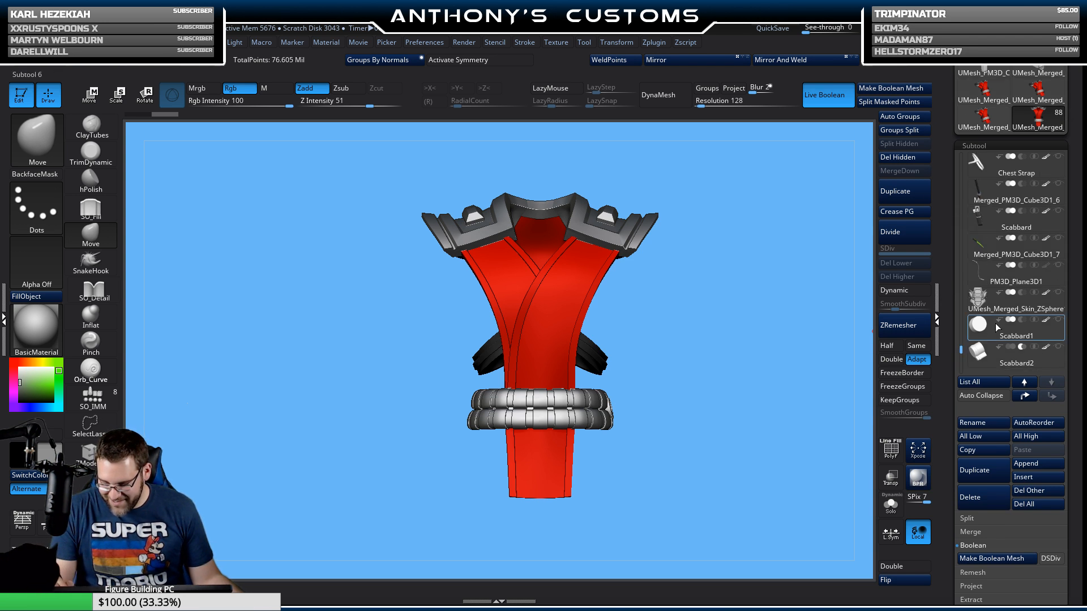
left_click(997, 228)
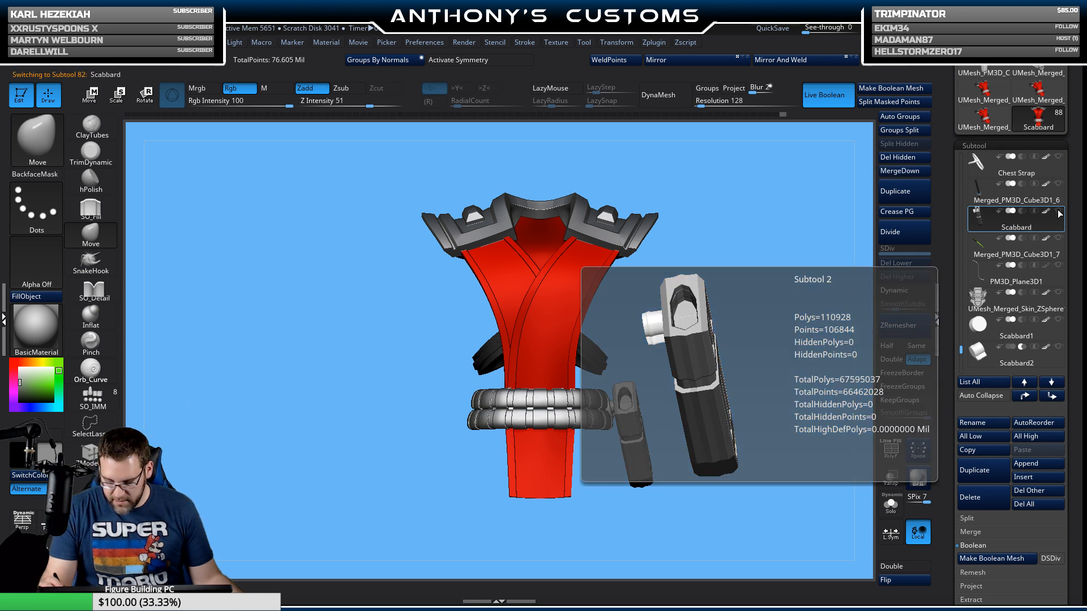
left_click_drag(961, 350, 962, 346)
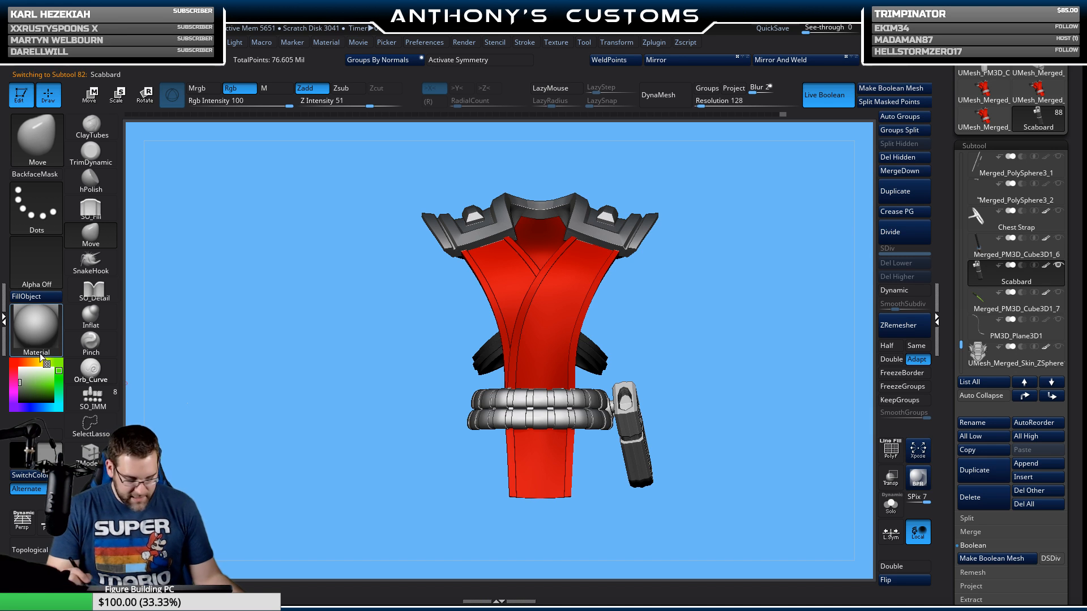
left_click(51, 382)
left_click(33, 297)
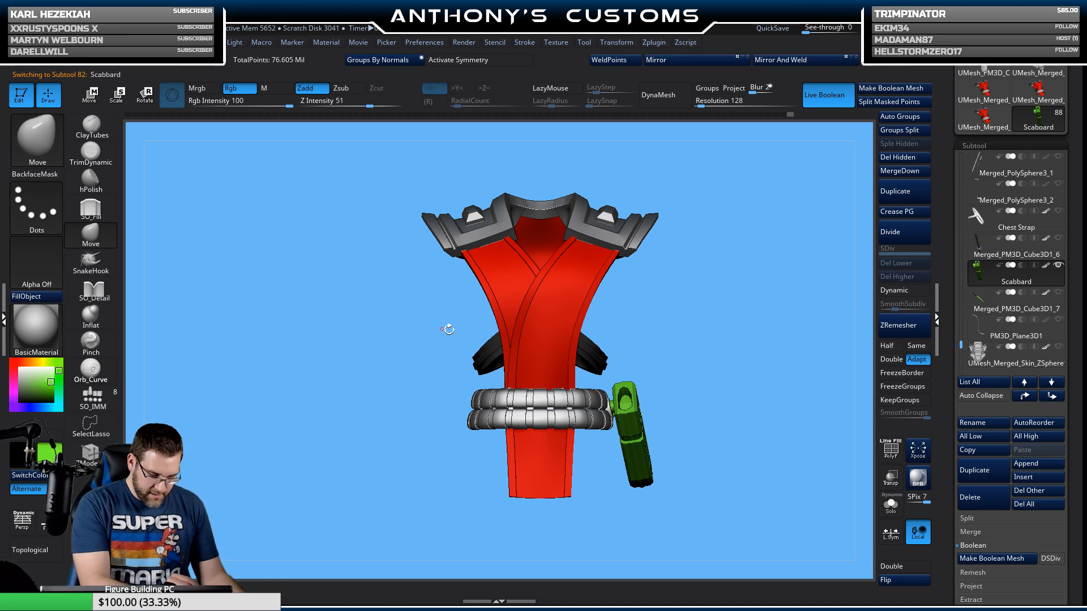
Step: Select the merged vest subtool and flip its normals to see inside the belt
scroll(986, 340, "down", 2)
left_click(984, 337)
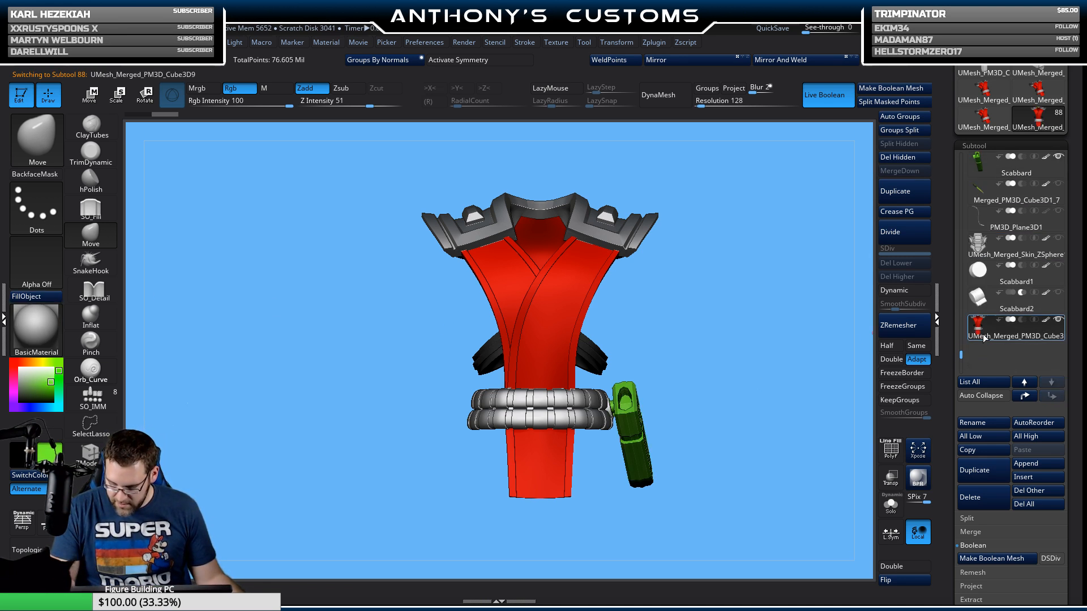
left_click(913, 583)
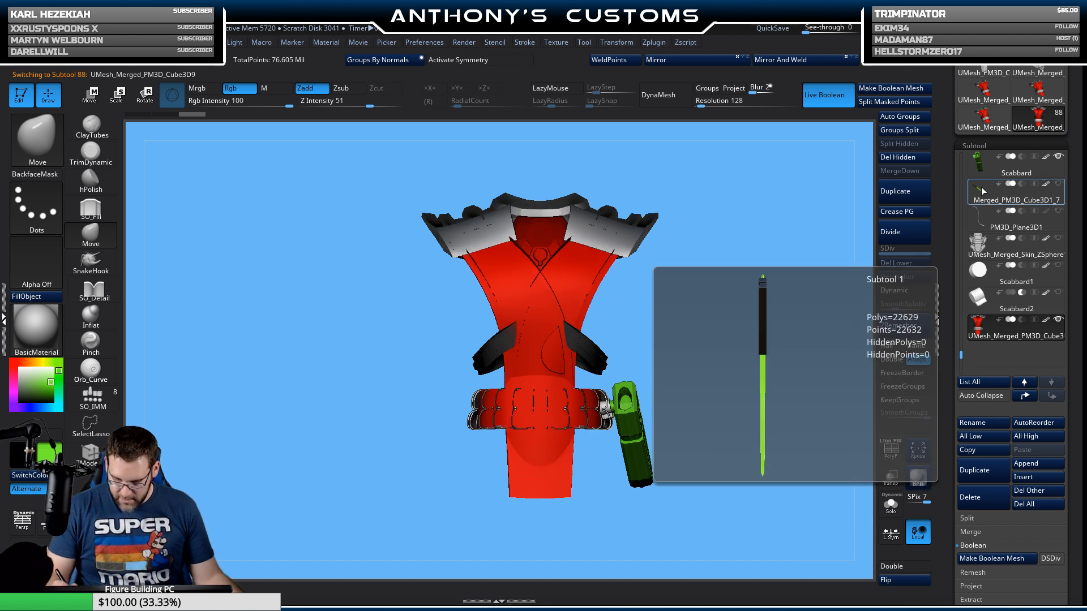
Step: Isolate the Scabbard with its polyframe on, centre the gizmo on its peg's end face, then restore the normal view
left_click(991, 167)
key("w")
mouse_move(790, 312)
left_mouse_down()
mouse_move(763, 384)
mouse_move(789, 301)
left_mouse_up()
left_click(891, 504)
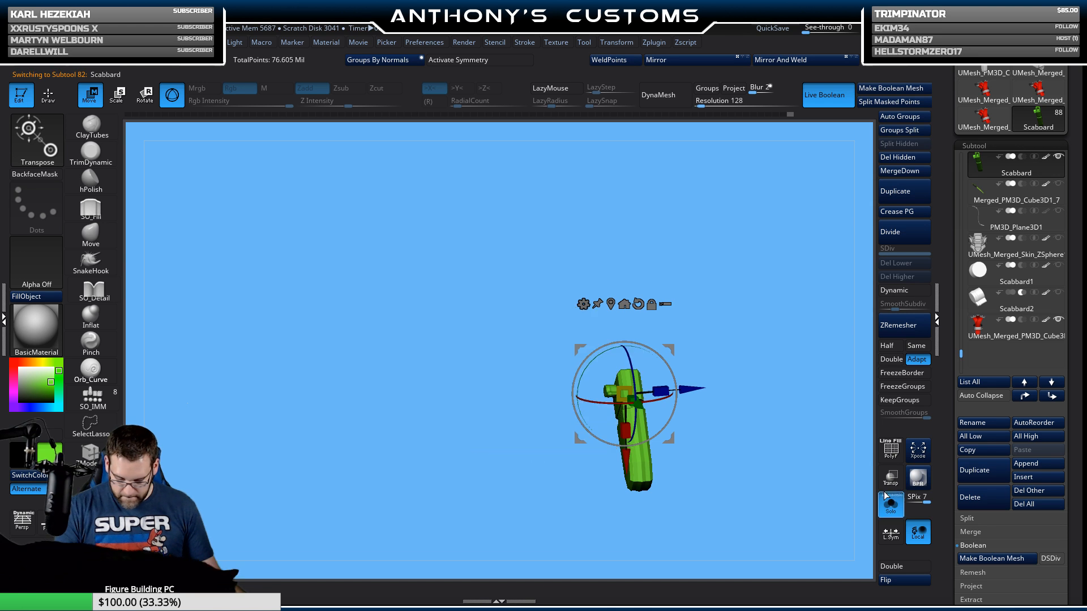
left_click_drag(793, 430, 782, 452)
key("shift+f")
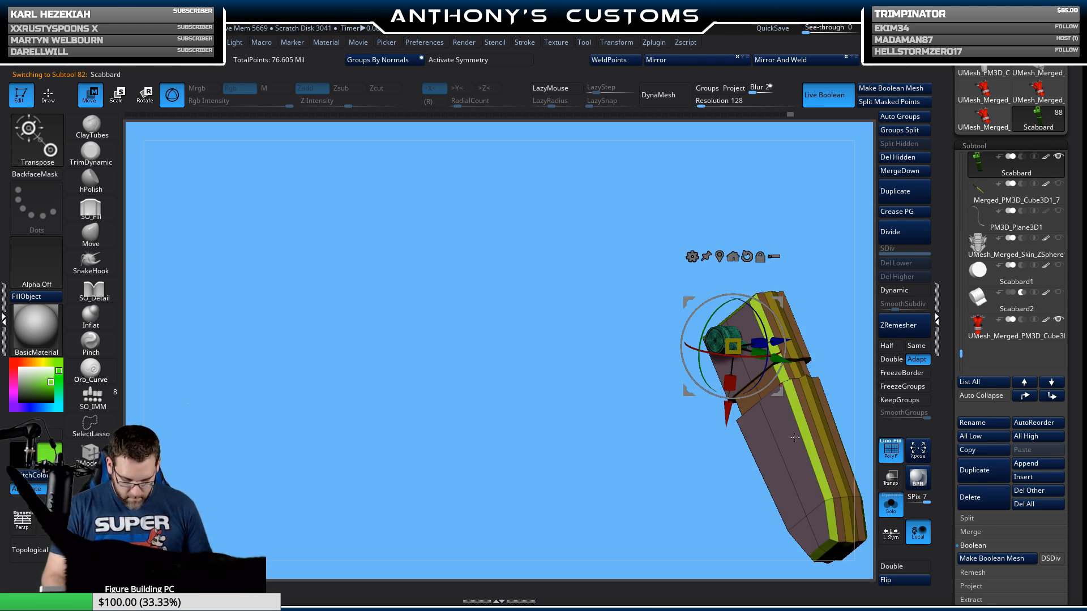
left_click_drag(813, 284, 815, 323)
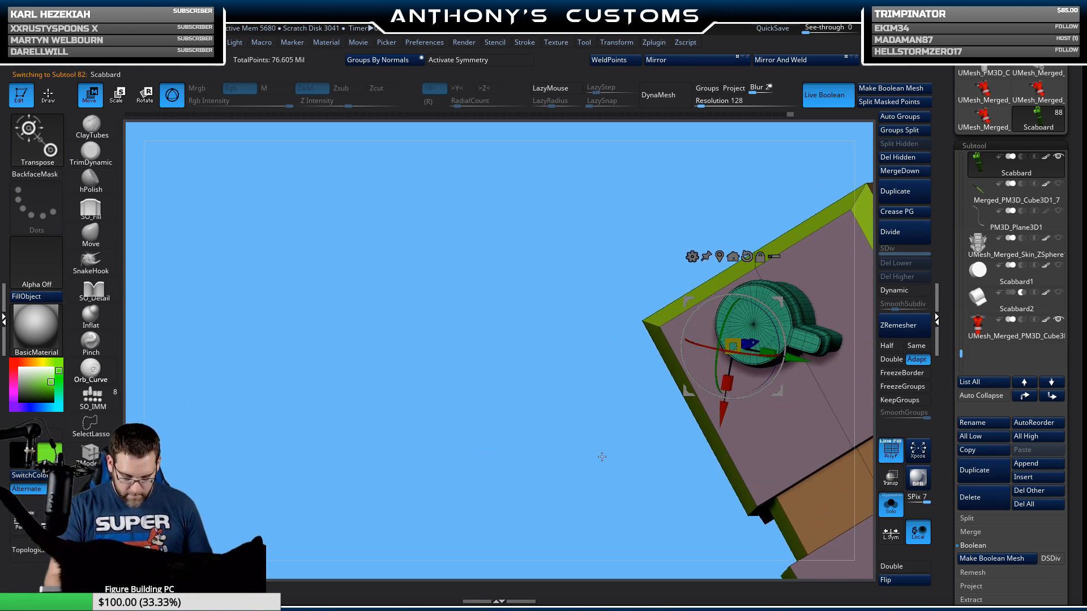
left_click_drag(602, 456, 383, 456, "alt")
left_click(535, 324, "alt")
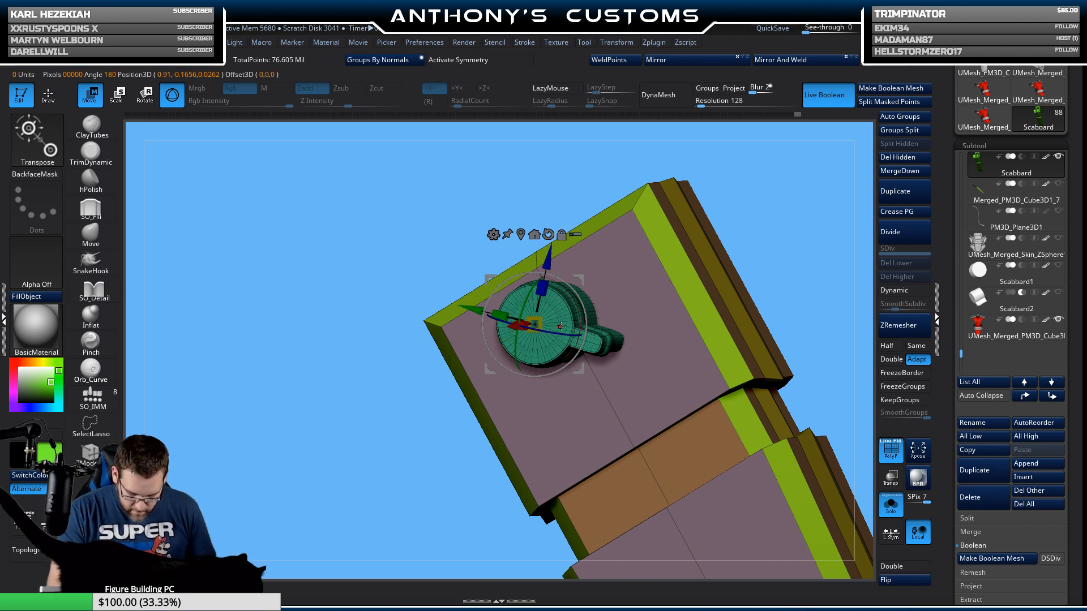
left_click(890, 510)
left_click_drag(819, 294, 838, 219)
key("shift+f")
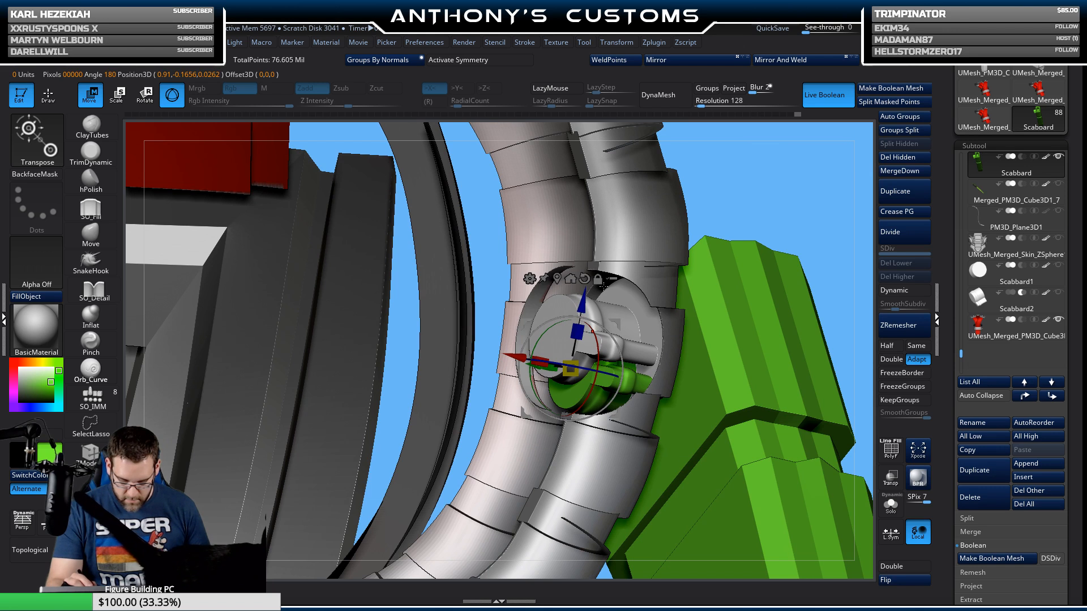
Step: Raise the Scabbard, rotate it slightly, and move it inward so its peg seats in the belt's hole
left_click_drag(586, 297, 589, 269)
left_click_drag(838, 169, 784, 155)
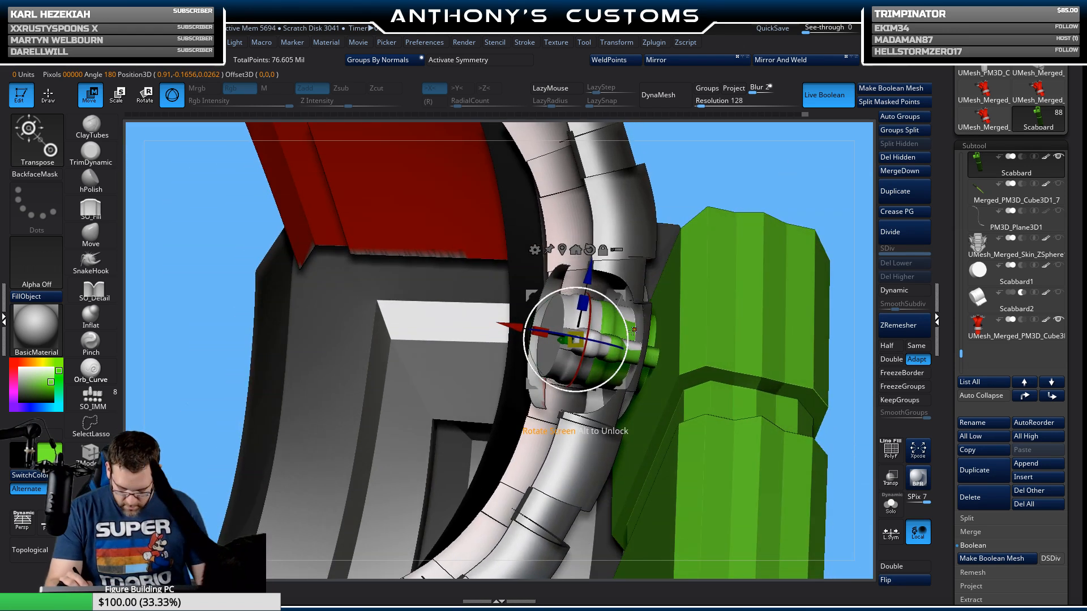
left_click_drag(626, 332, 627, 331)
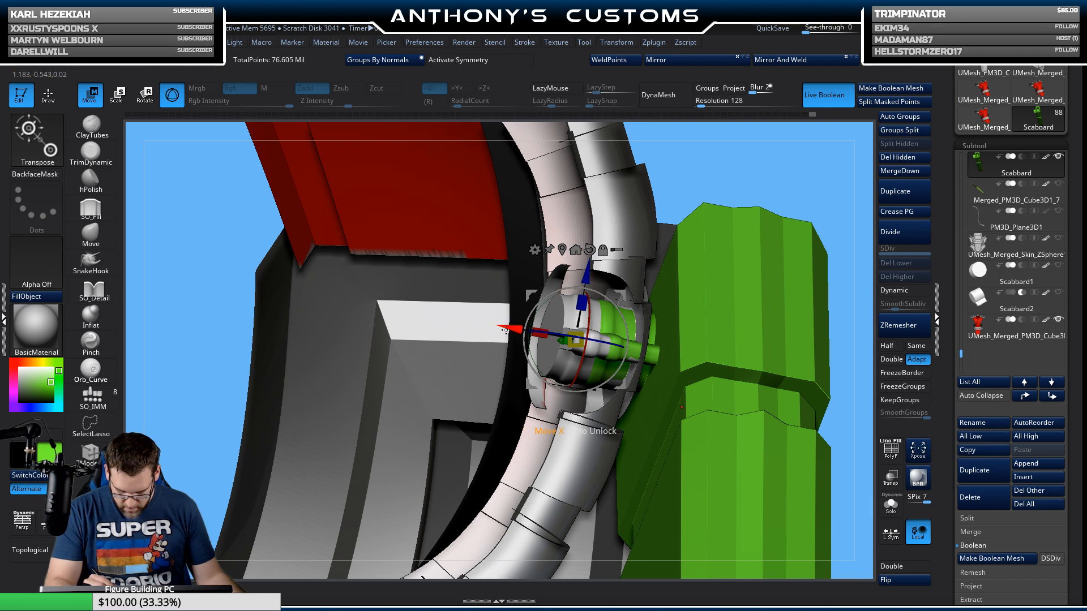
left_click_drag(504, 330, 485, 331)
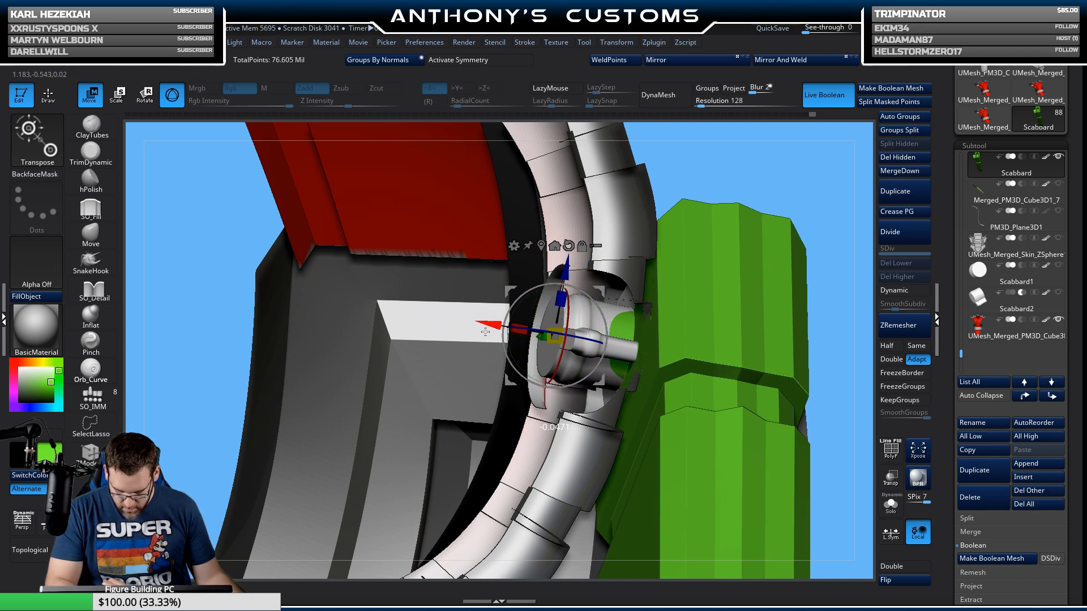
Step: Fine-tune the Scabbard's position and rotation so its peg lines up with the keyed hole, checking from several angles
mouse_move(804, 170)
left_mouse_down()
mouse_move(730, 187)
mouse_move(691, 170)
mouse_move(663, 249)
mouse_move(637, 262)
left_mouse_up()
left_click_drag(572, 331, 576, 331)
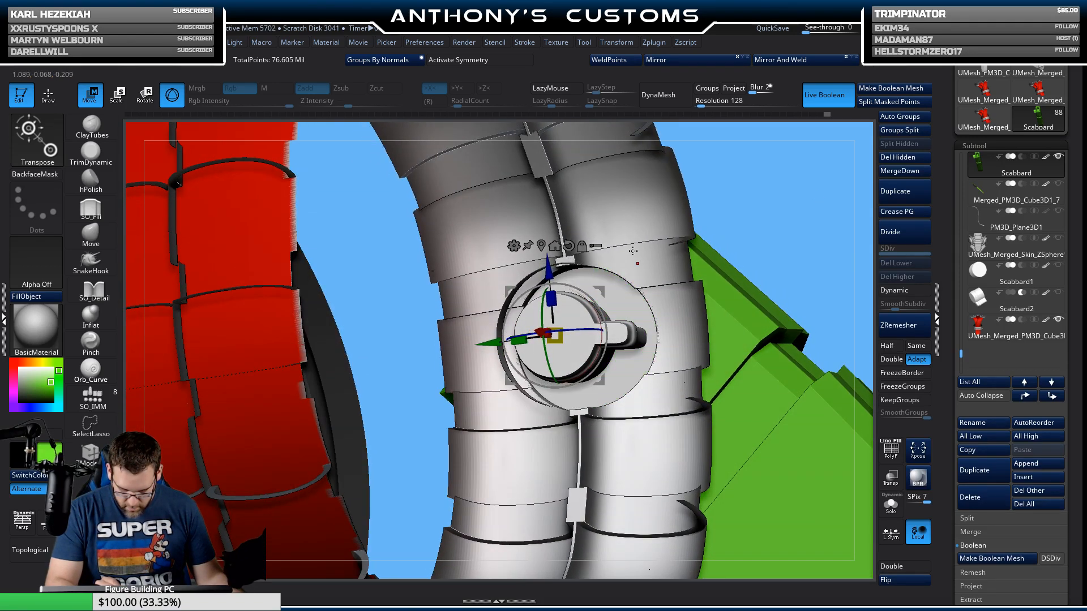
left_click_drag(762, 183, 732, 226)
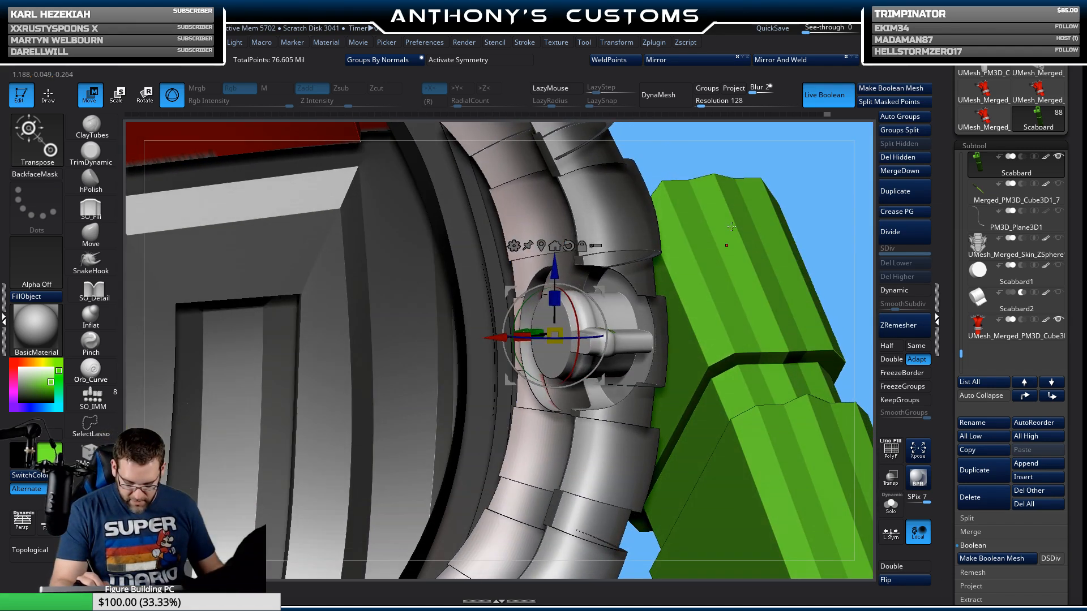
left_click_drag(810, 171, 788, 184)
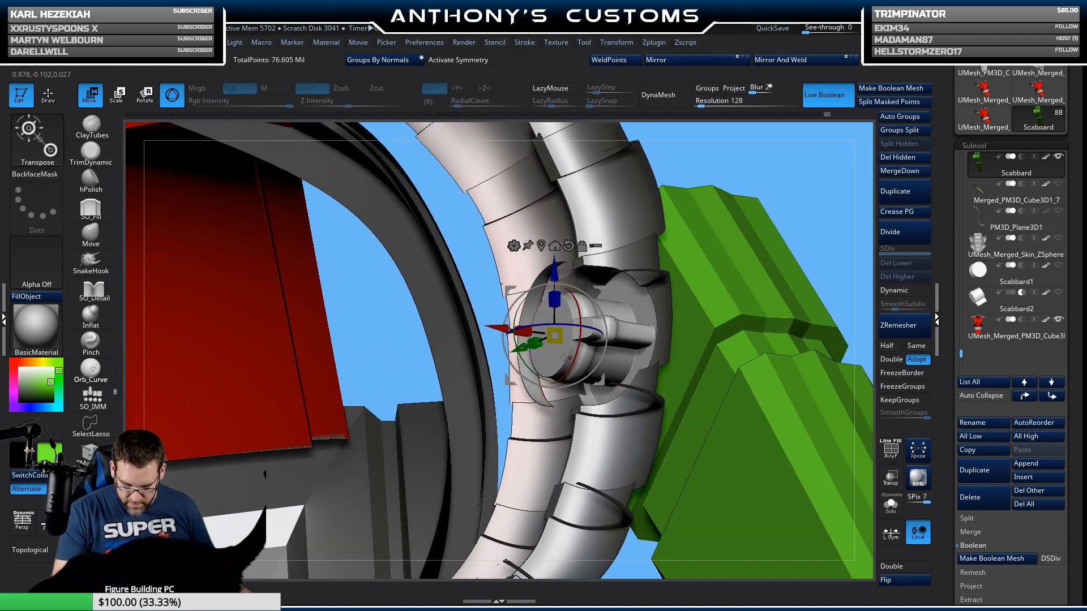
left_click_drag(574, 357, 573, 355)
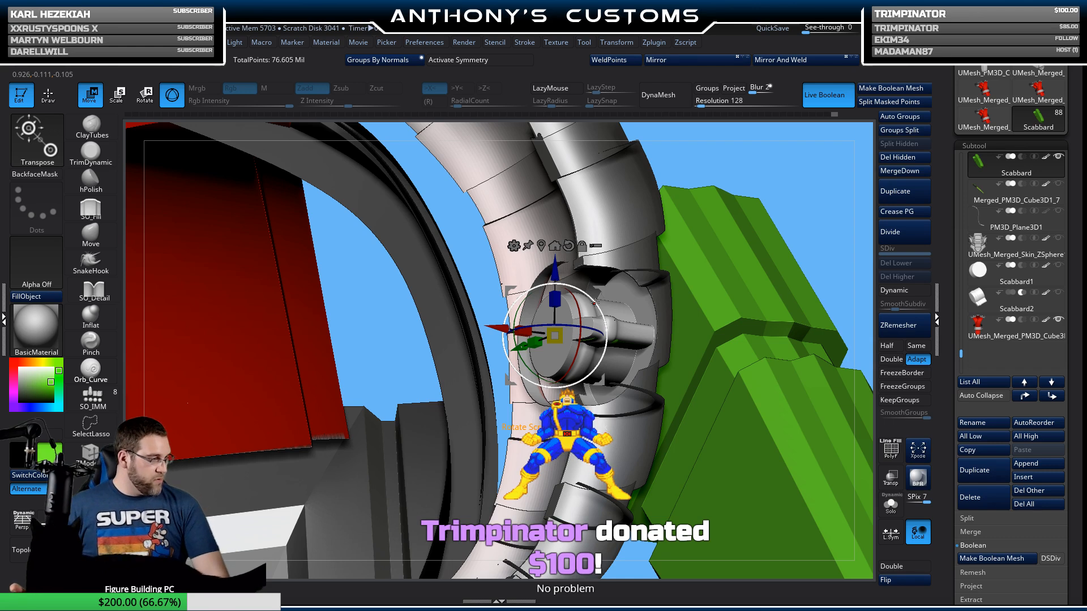
left_click_drag(793, 154, 683, 174)
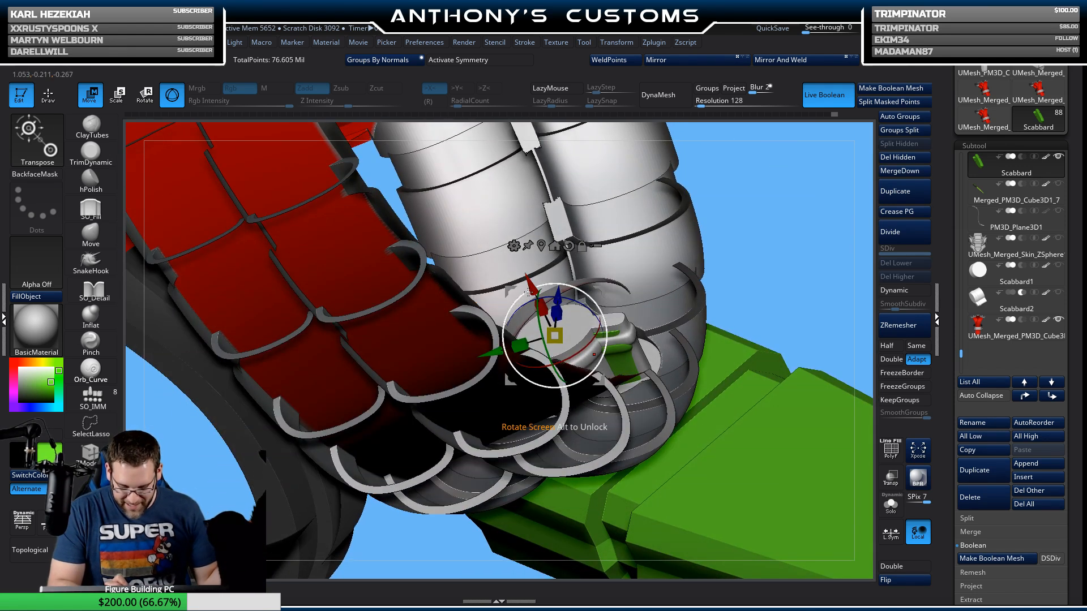
left_click_drag(529, 293, 531, 292)
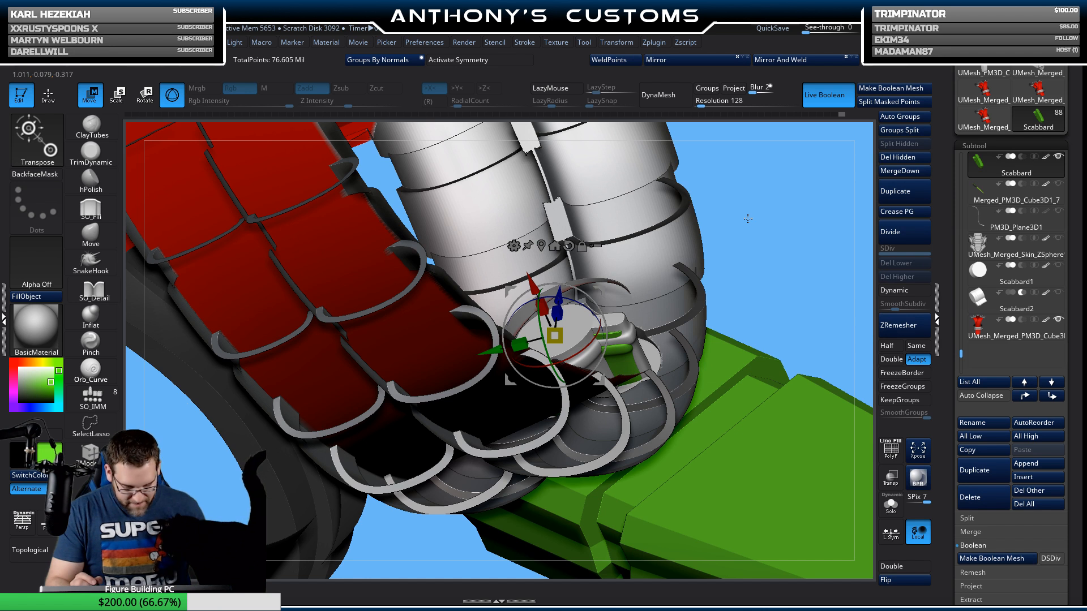
Step: Undo the last Scabbard change, then nudge it along X and rotate it slightly to line its peg up with the belt hole
key("ctrl")
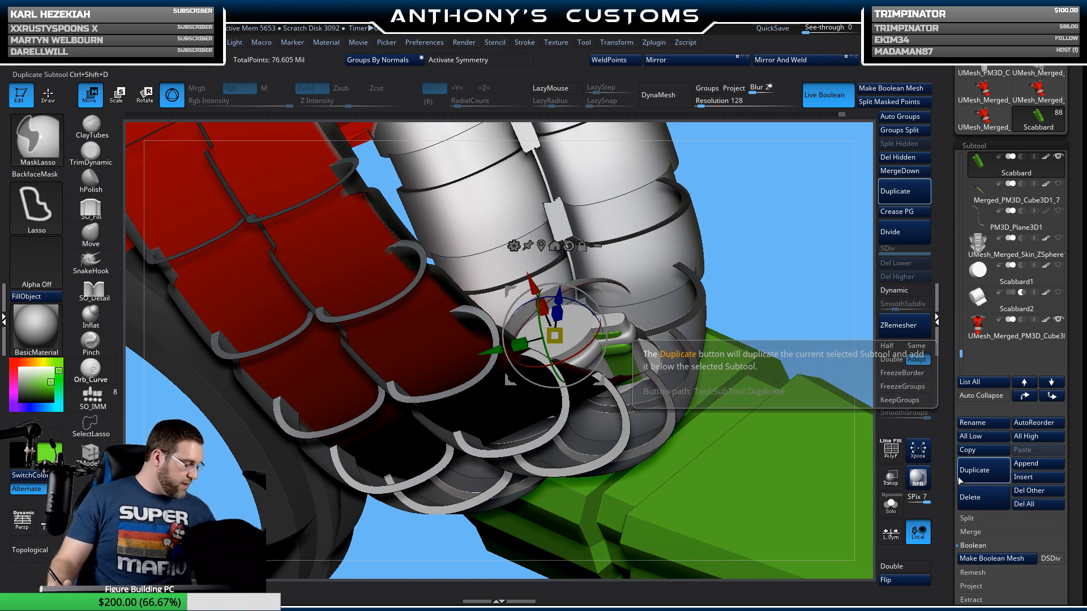
key("ctrl+z")
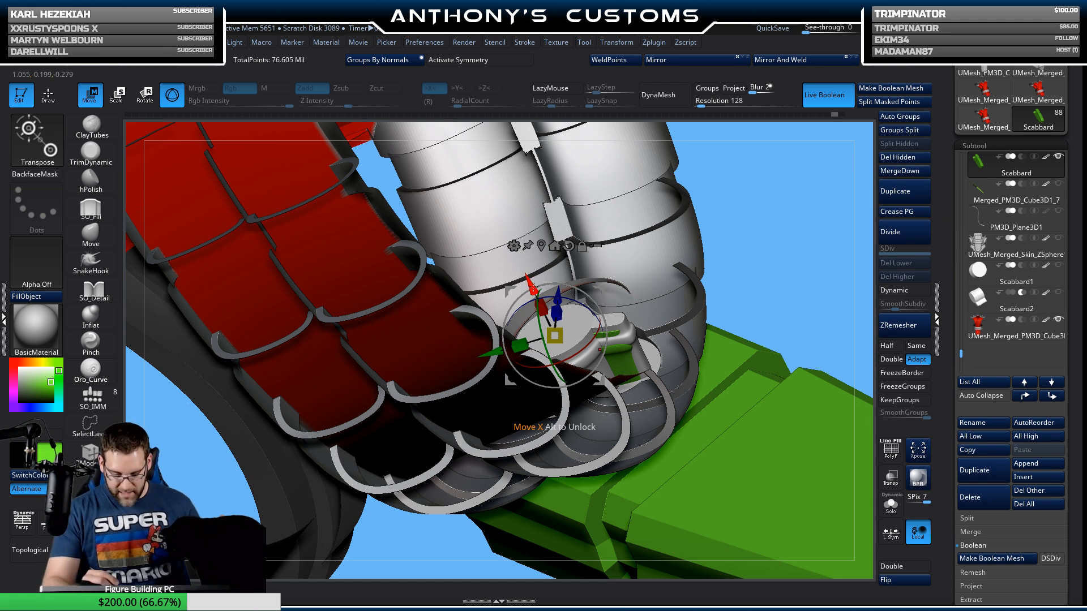
left_click_drag(534, 288, 532, 283)
mouse_move(785, 199)
left_mouse_down()
mouse_move(791, 208)
mouse_move(728, 213)
left_mouse_up()
left_click_drag(587, 344, 590, 339)
left_click_drag(773, 247, 816, 194)
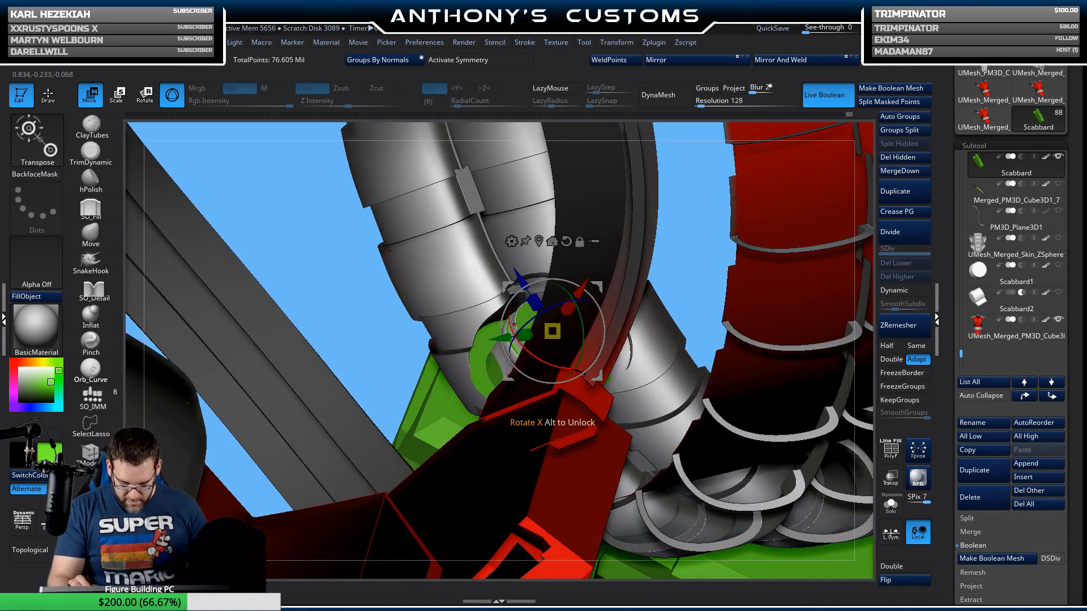
left_click_drag(500, 338, 502, 338)
left_click_drag(711, 244, 663, 258)
left_click_drag(797, 213, 807, 192)
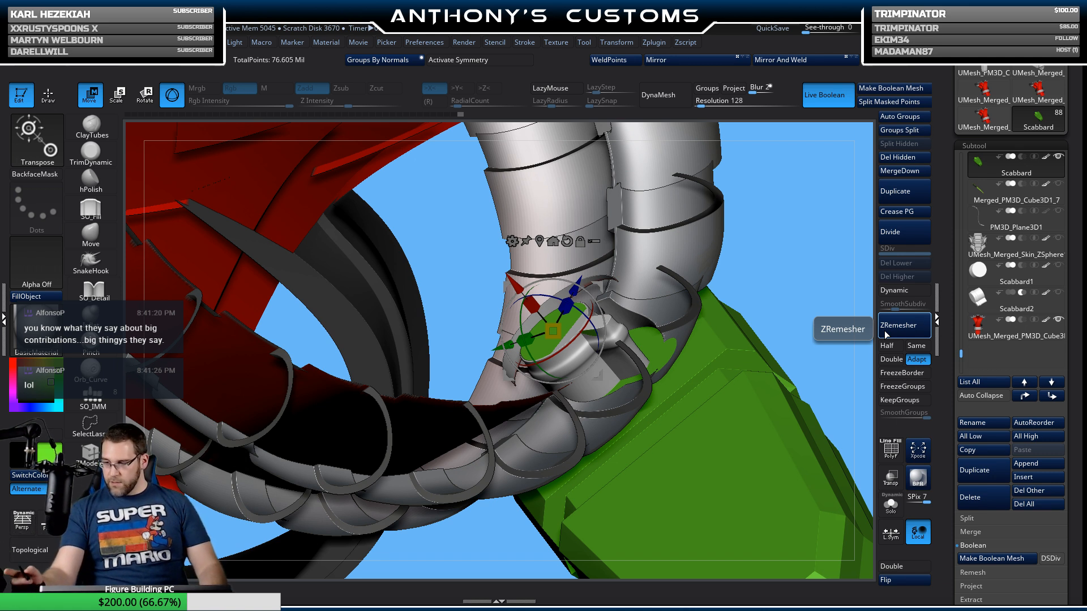
Step: Refine the Scabbard's tilt and X position in small moves, comparing the peg with the hole from inside and outside the belt
right_click_drag(530, 295, 589, 315)
left_click_drag(589, 315, 590, 315)
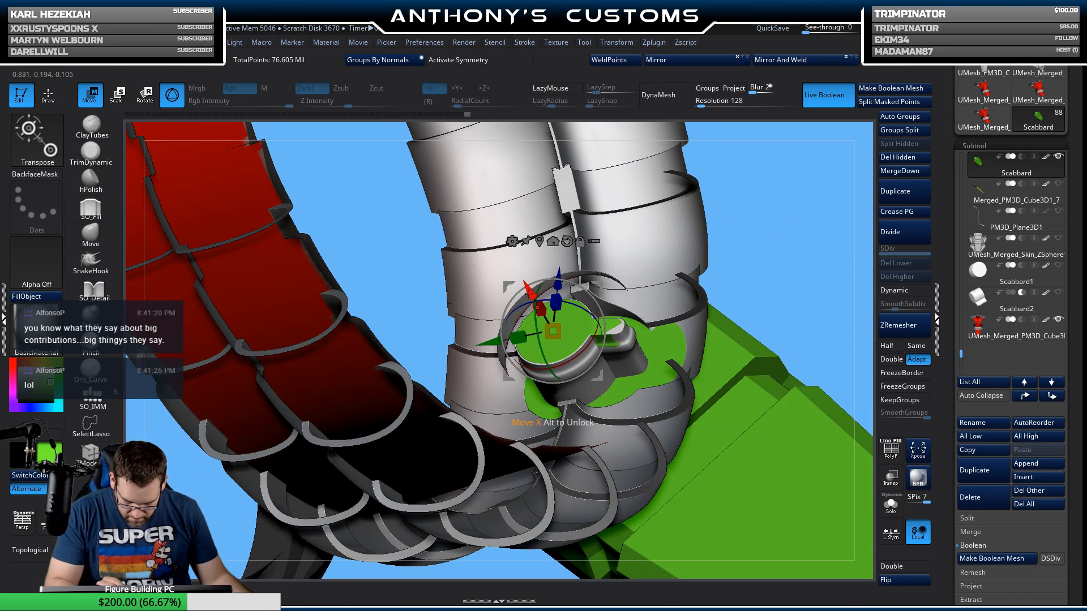
left_click_drag(530, 291, 532, 293)
left_click_drag(592, 335, 591, 336)
left_click_drag(738, 231, 789, 195)
left_click_drag(505, 302, 510, 294)
left_click_drag(800, 196, 720, 226)
left_click_drag(599, 342, 598, 338)
left_click_drag(791, 244, 811, 194)
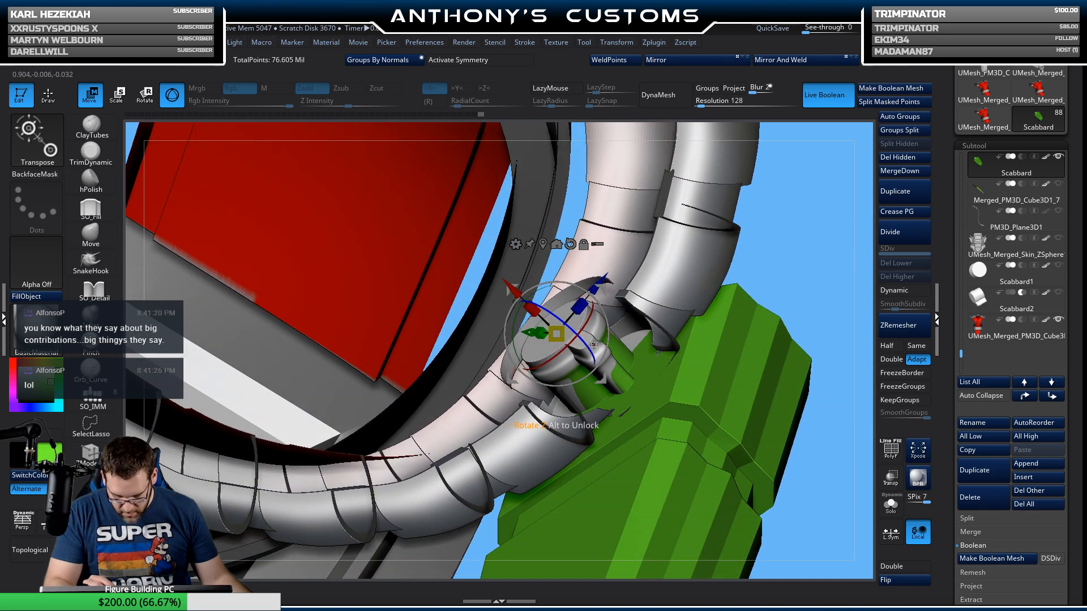
Step: Rotate the Scabbard slightly and shift it along X so its peg sits evenly in the keyed hole
left_click_drag(521, 359, 520, 360)
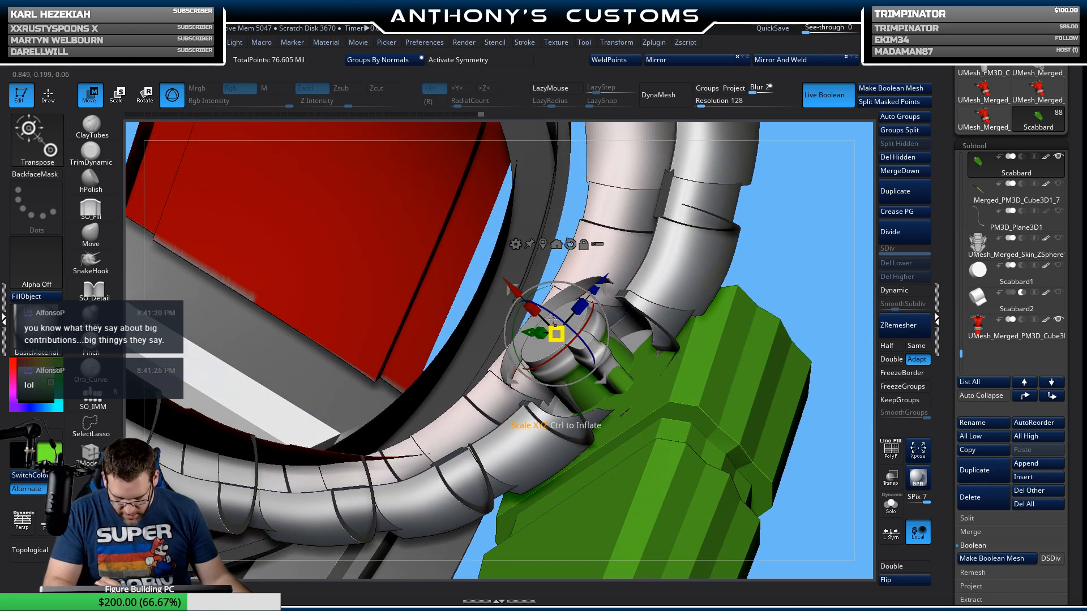
left_click_drag(586, 345, 587, 345)
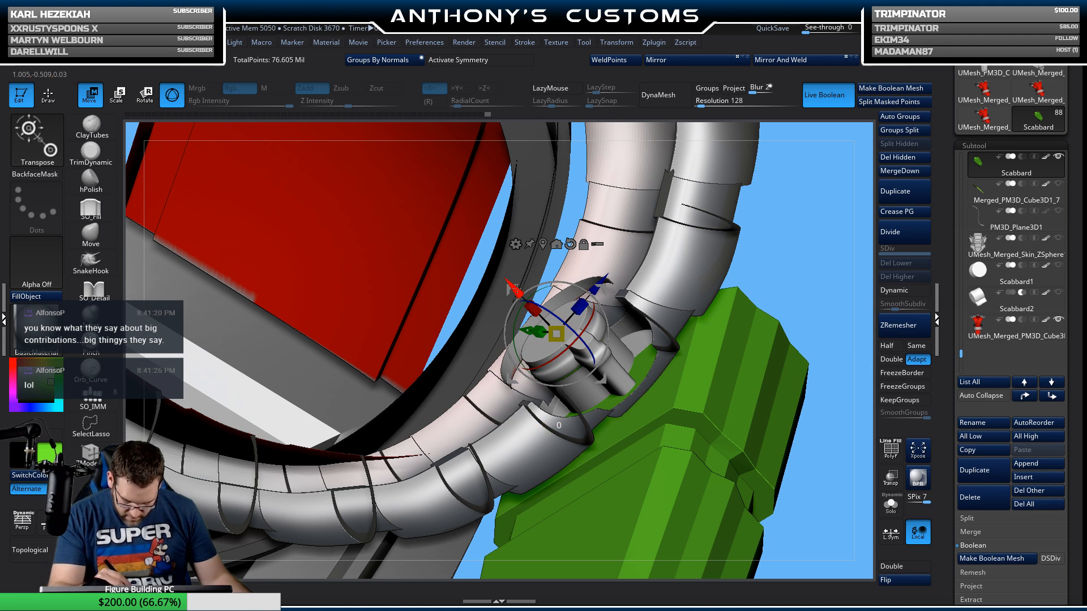
left_click_drag(513, 290, 512, 290)
left_click_drag(833, 266, 621, 322)
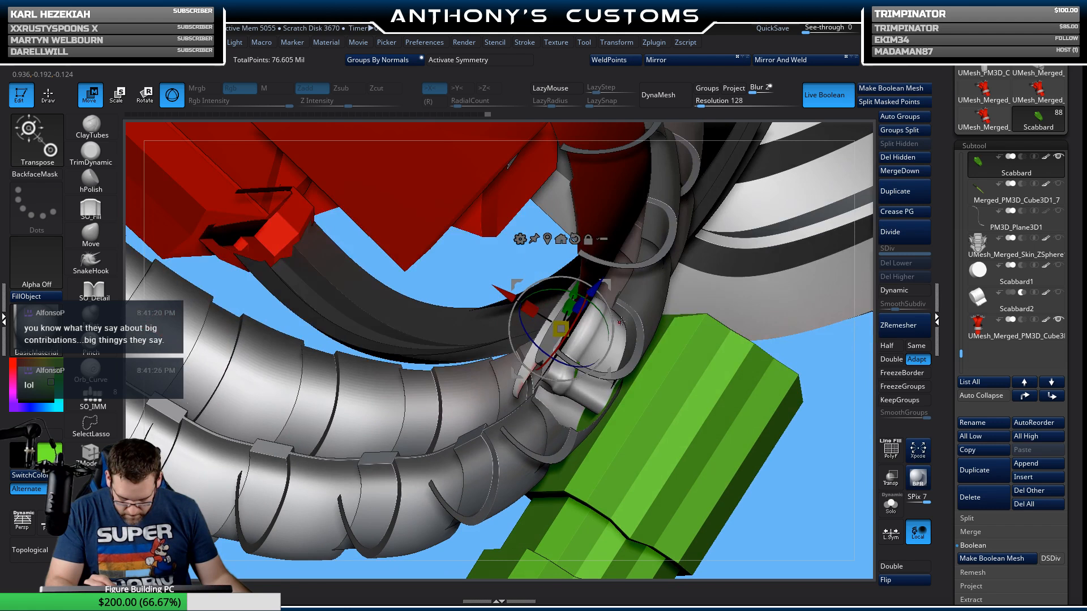
left_click_drag(713, 294, 694, 327)
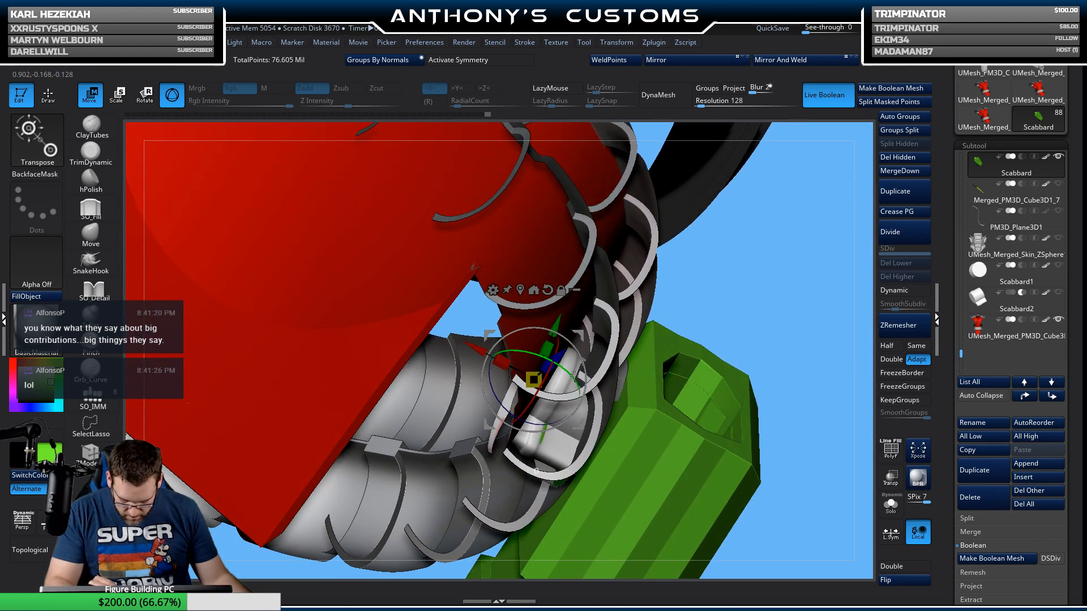
Step: Turn the Scabbard slightly, nudge it along Z, and correct its tilt so the peg's key follows the hole's slot
left_click_drag(574, 374, 574, 374)
right_click_drag(576, 365, 551, 357)
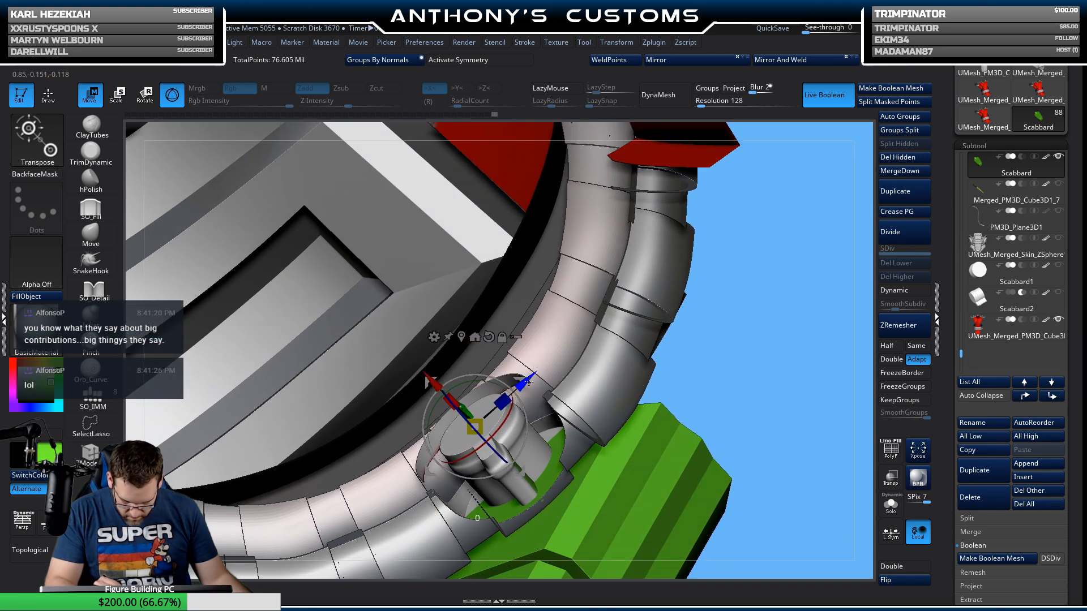
left_click_drag(528, 382, 527, 383)
right_click_drag(729, 322, 726, 294)
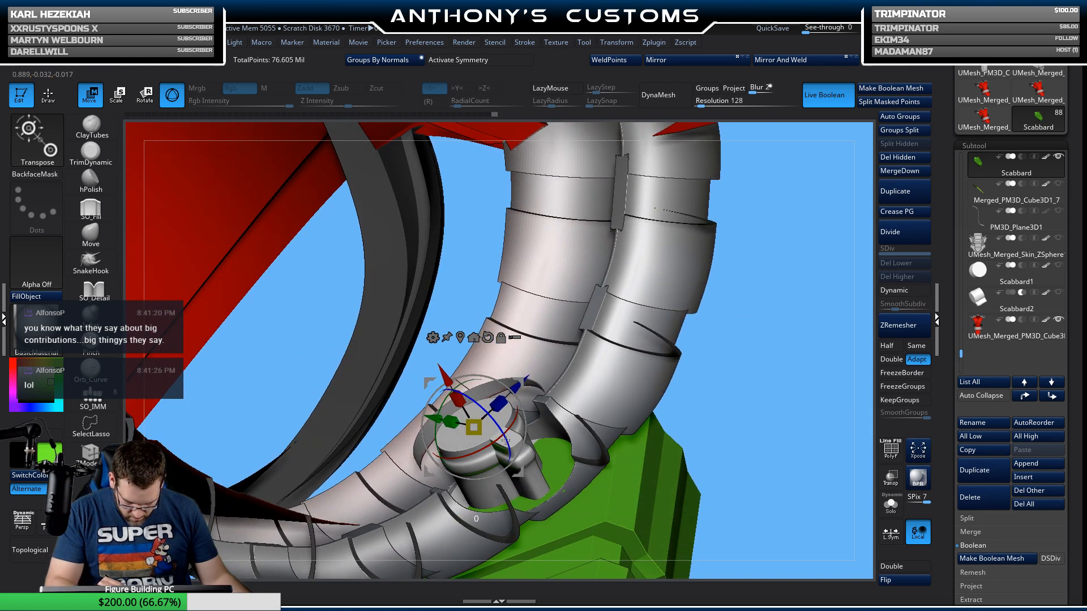
left_click_drag(505, 440, 507, 444)
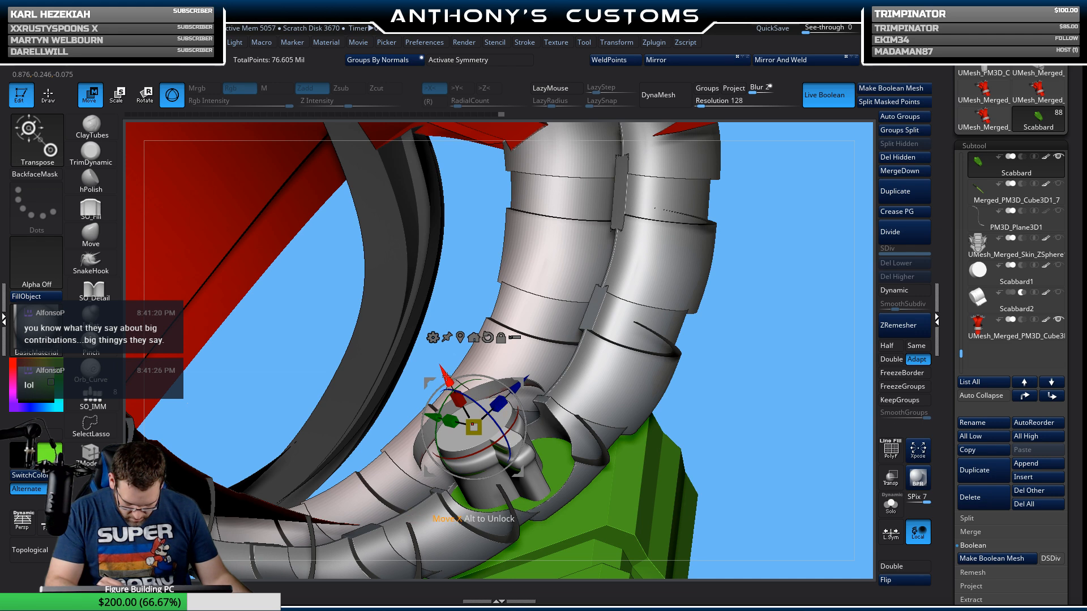
right_click_drag(451, 358, 728, 345)
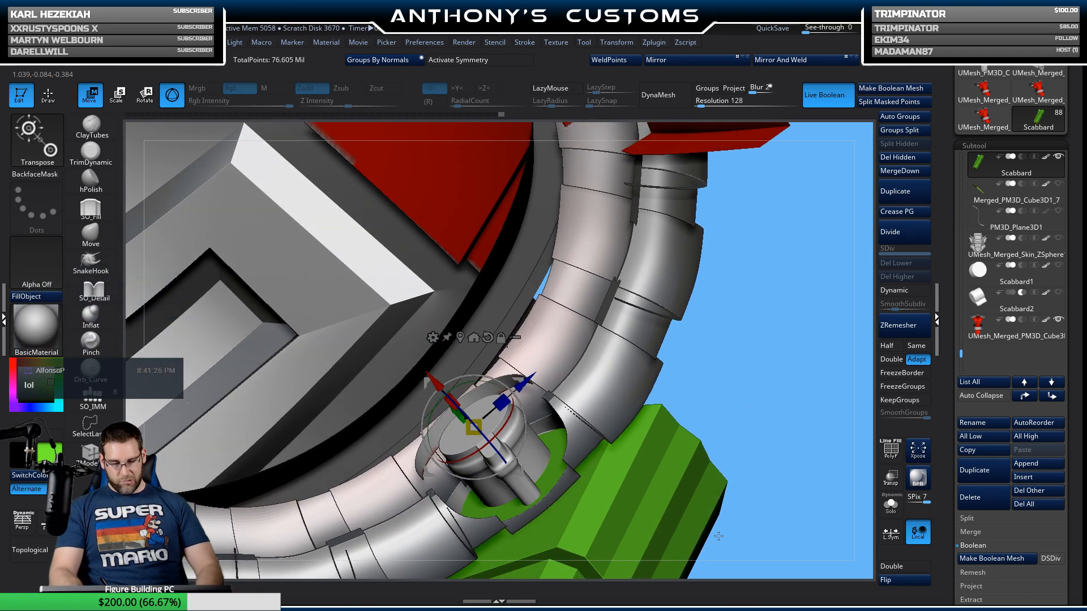
Step: Check the peg's fit with transparency, restore the opaque view, and shift the Scabbard slightly outward from the belt along X
right_click_drag(718, 536, 778, 492)
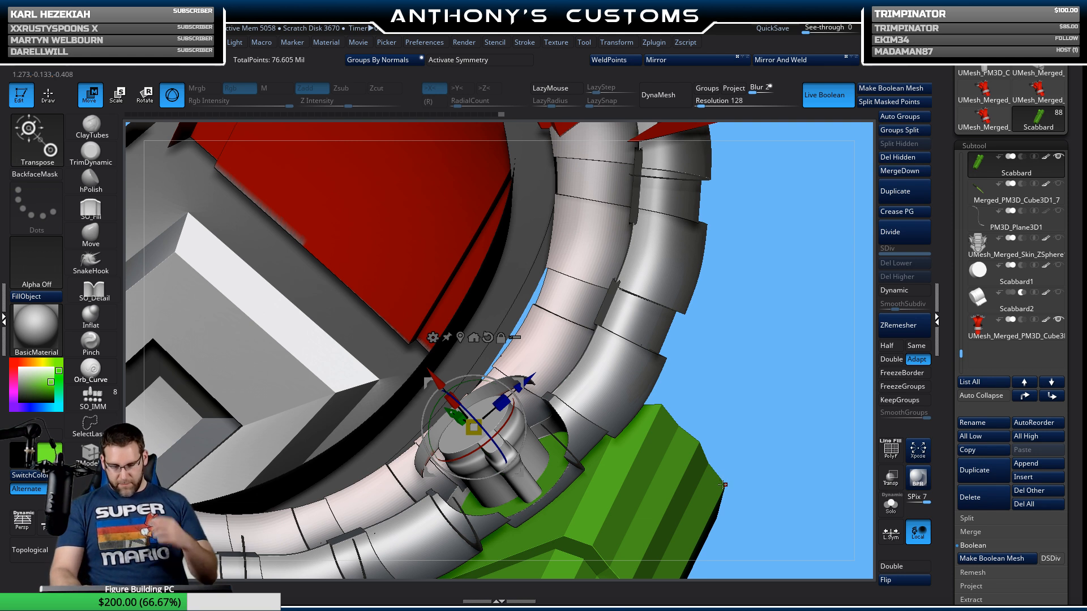
right_click_drag(744, 464, 796, 474)
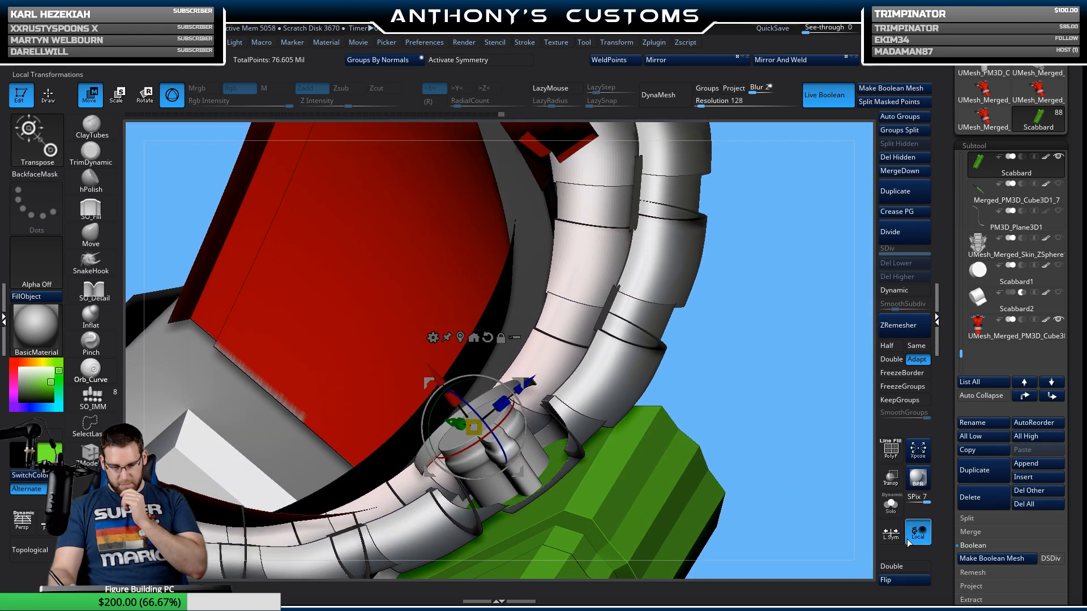
left_click(890, 477)
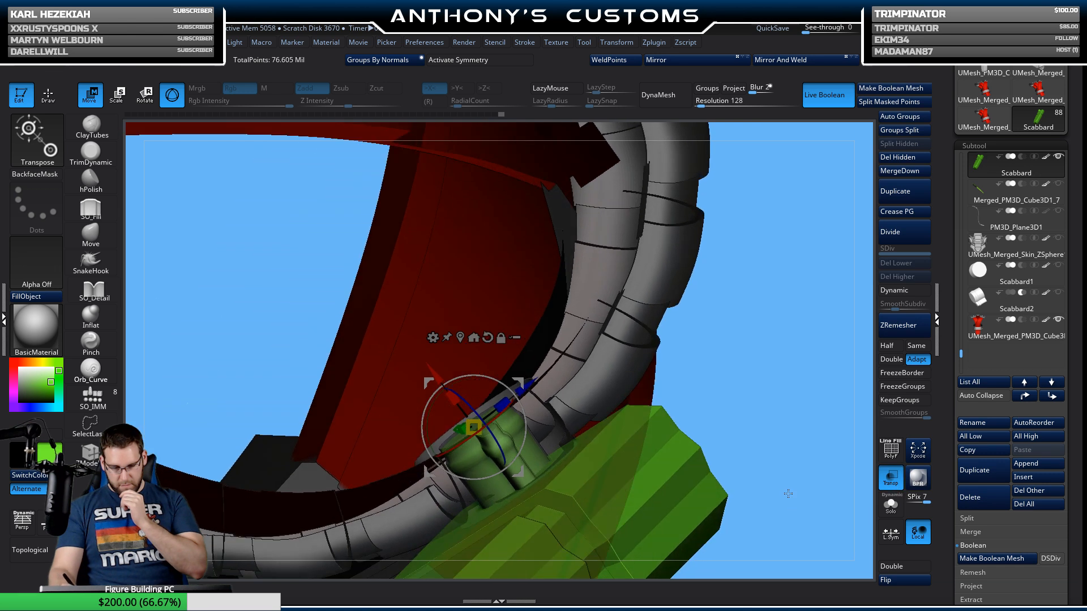
right_click_drag(788, 494, 736, 373)
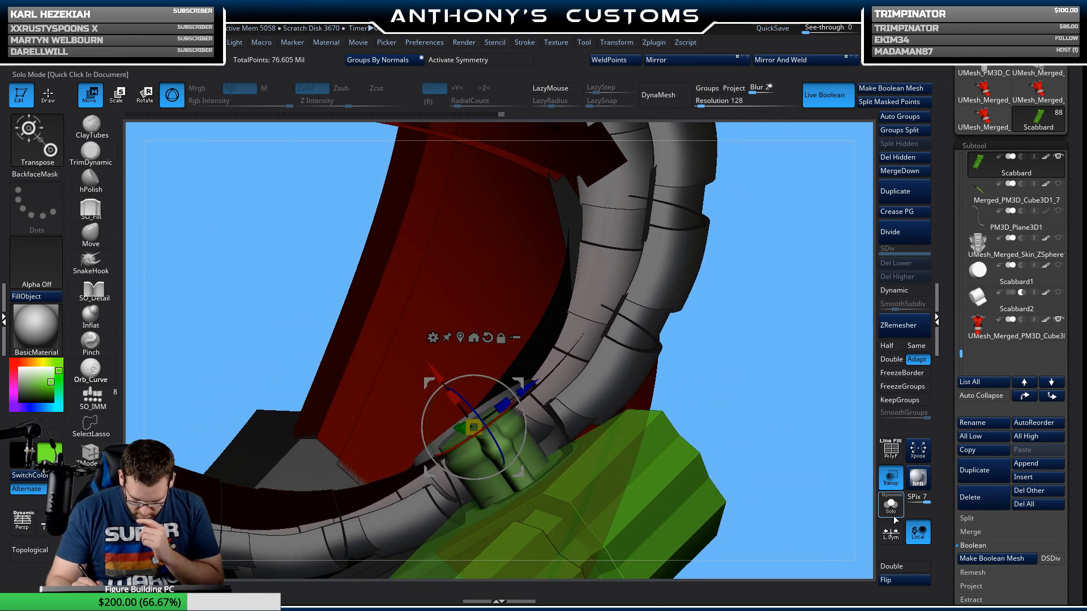
left_click(891, 478)
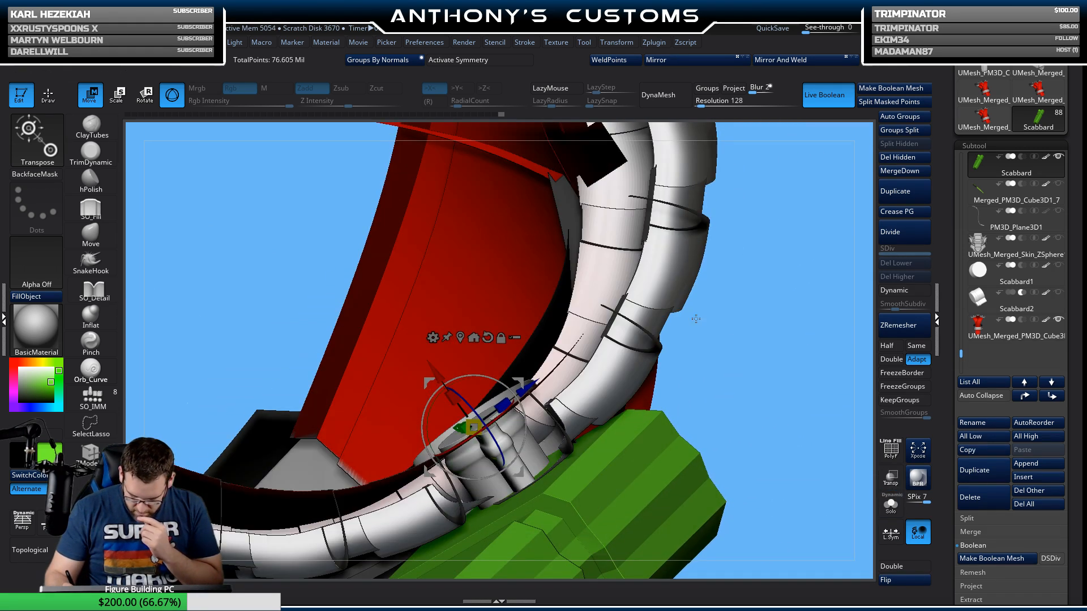
left_click(440, 371)
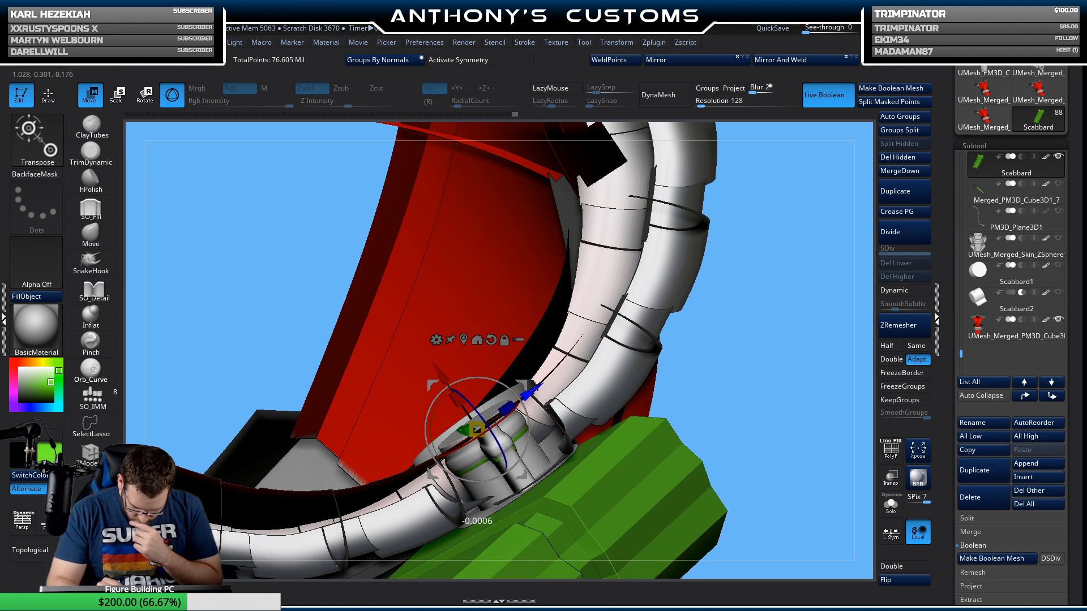
right_click_drag(617, 292, 728, 312)
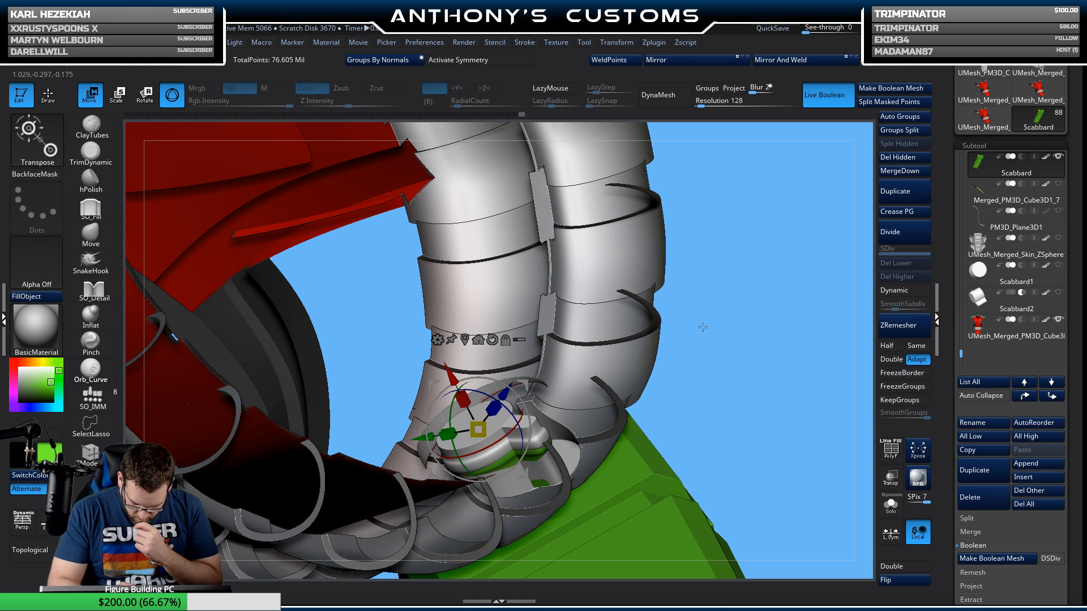
Step: Rotate the Scabbard slightly in the screen plane and about Z, then nudge it along X to level its peg in the hole
right_click_drag(703, 327, 527, 417)
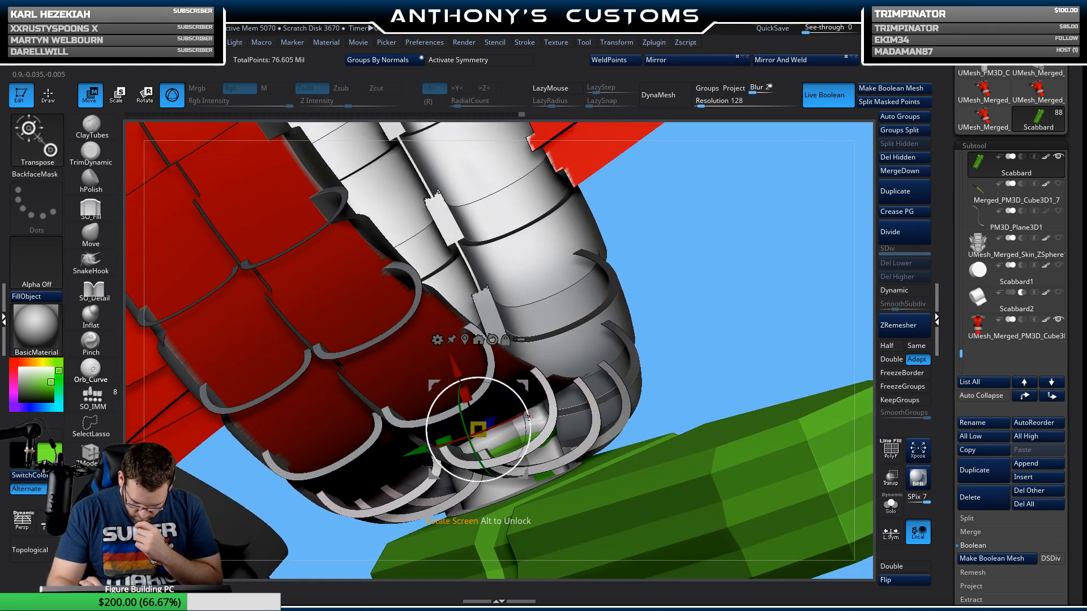
left_click_drag(524, 427, 524, 428)
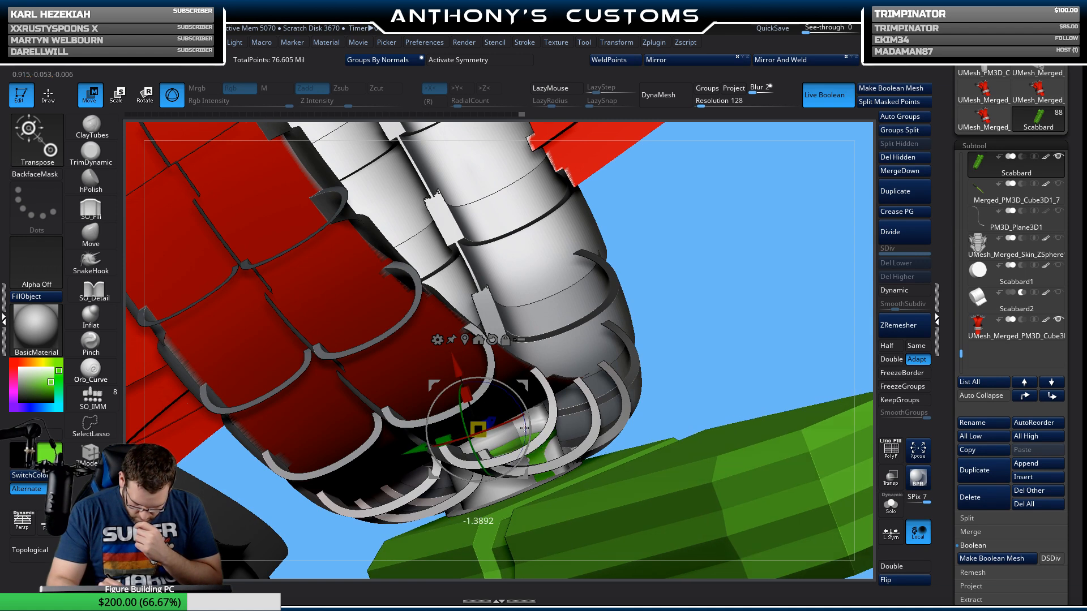
right_click_drag(645, 327, 578, 334)
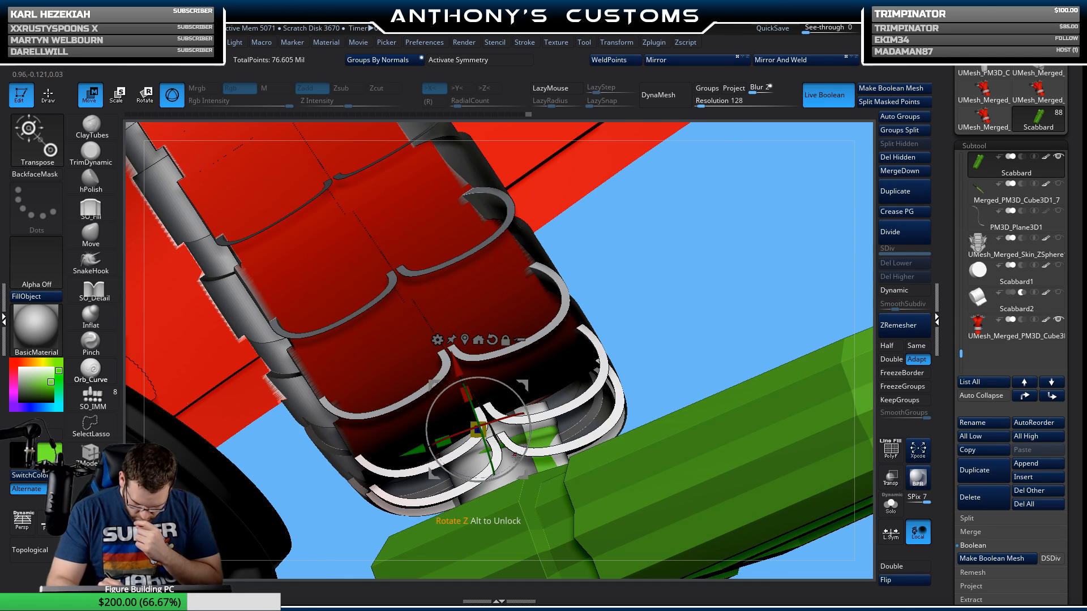
left_click_drag(513, 463, 512, 447)
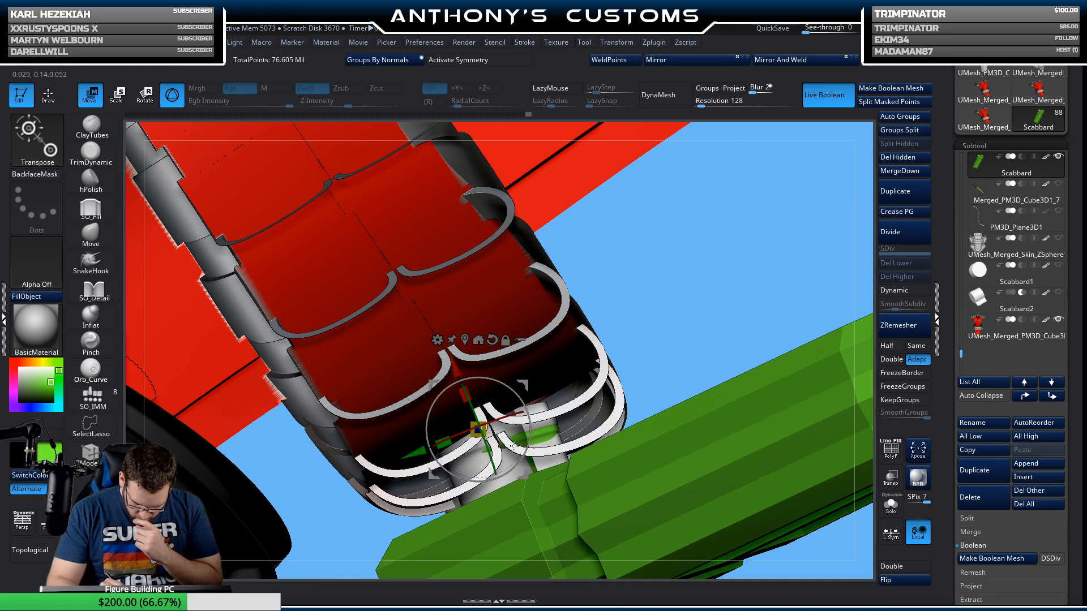
left_click_drag(454, 368, 452, 363)
right_click_drag(497, 369, 740, 327)
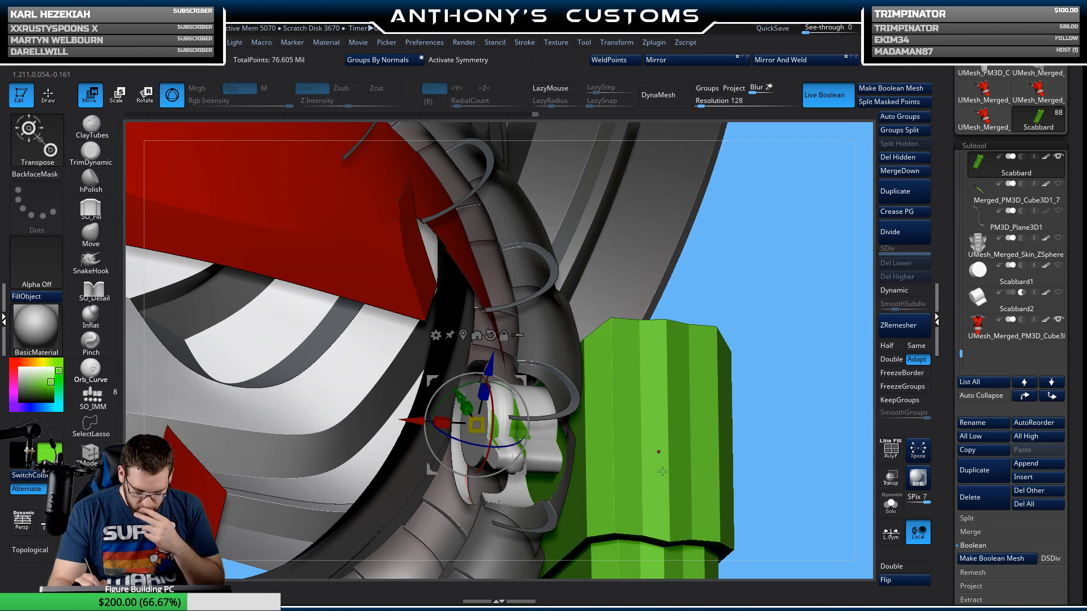
Step: Delete the merged UMesh_Merged_PM3D_Cube3D9 vest subtool and turn off Live Boolean
left_click(999, 331)
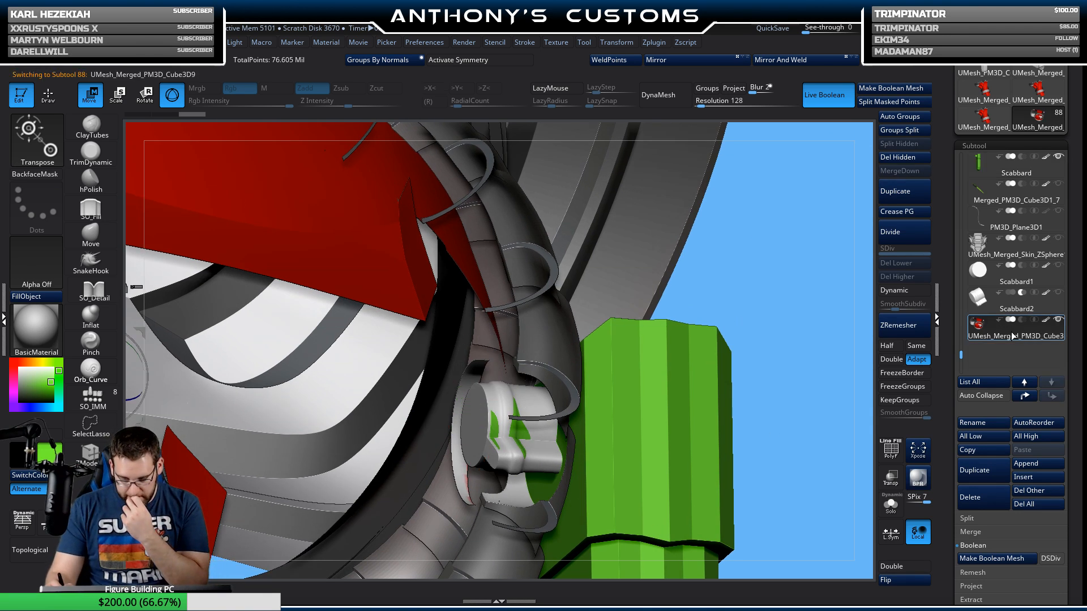
left_click(978, 498)
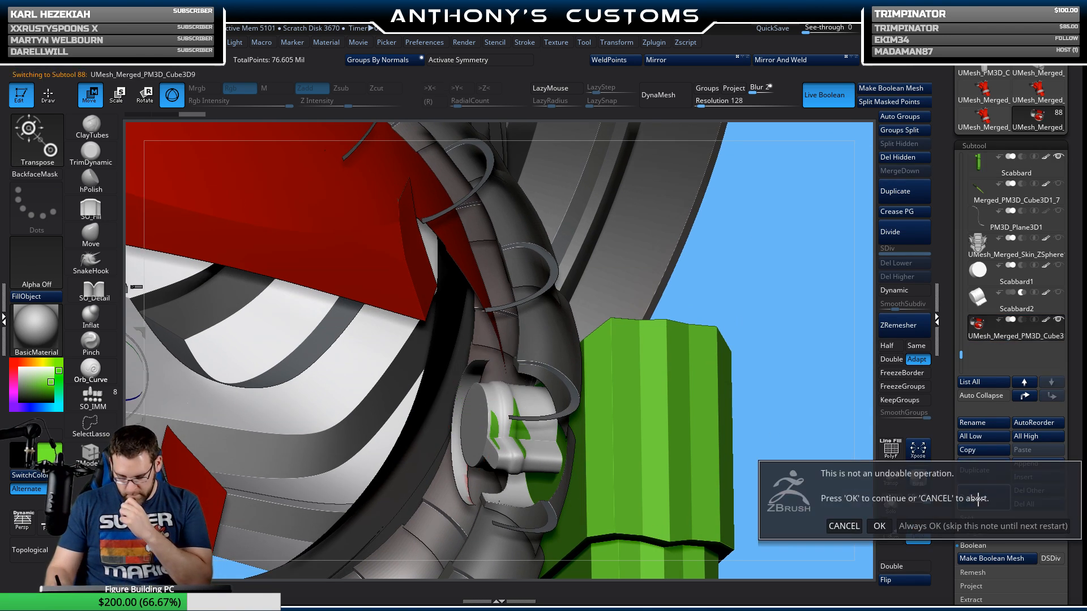
left_click(878, 527)
right_click_drag(829, 467, 787, 492)
left_click(841, 92)
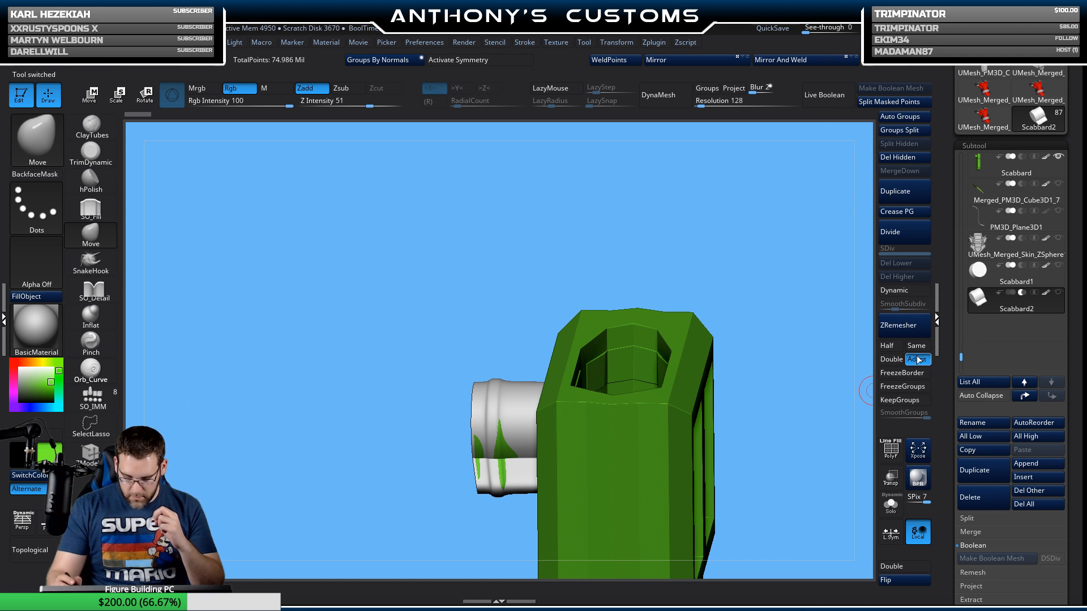
Step: Hide the Scabbard and show Scabbard1 and the original vest with its belt around the Scabbard2 peg cutter
left_click(1059, 156)
right_click_drag(838, 356, 781, 456)
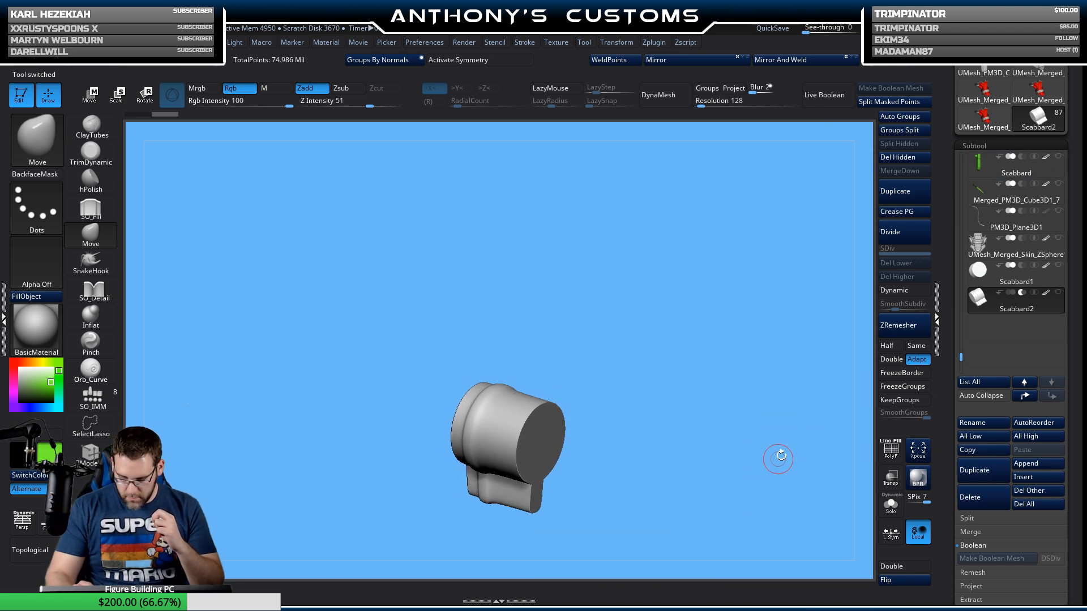
left_click(1059, 265)
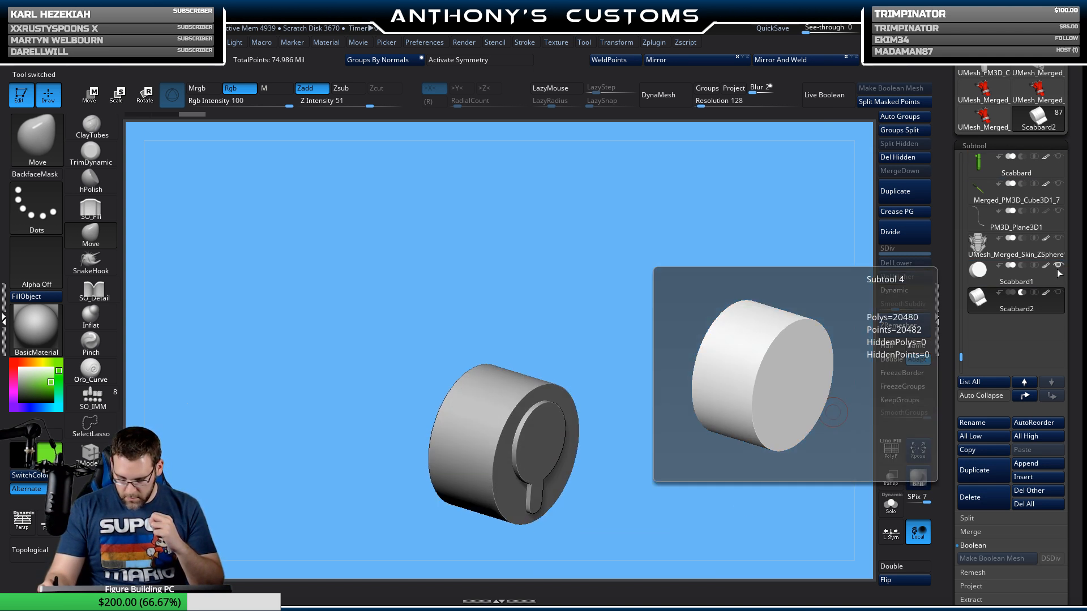
mouse_move(961, 356)
left_mouse_down()
mouse_move(962, 238)
mouse_move(957, 360)
left_mouse_up()
left_click(1058, 238)
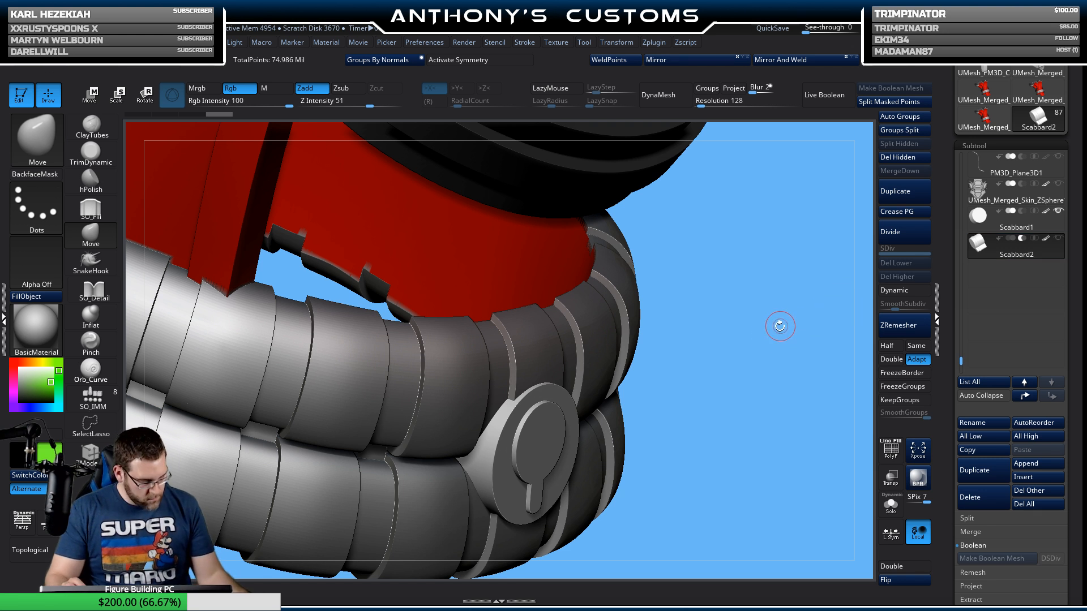
Step: Isolate the Scabbard2 peg cutter, turn on its polyframe, recentre the gizmo on its round end face, and restore the other subtools
key("w")
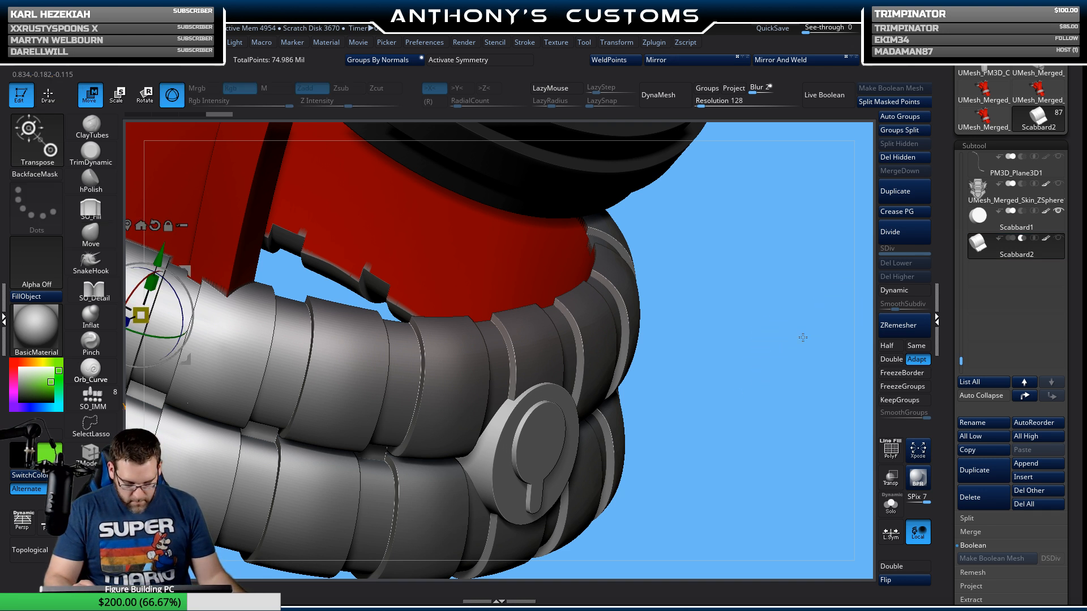
left_click(890, 504)
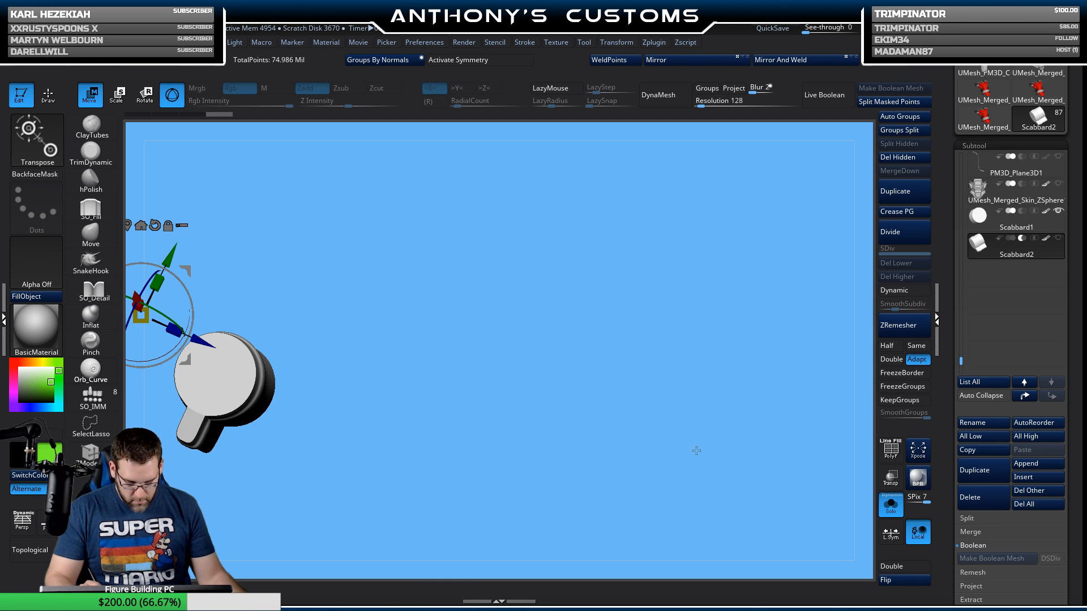
key("shift+f")
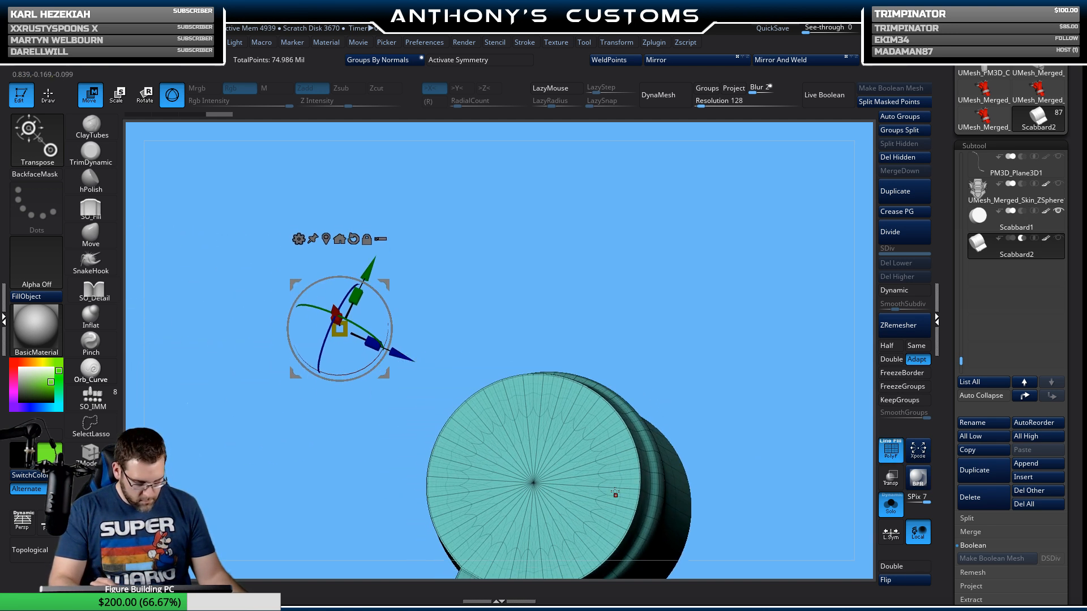
left_click(534, 483, "alt")
left_click_drag(762, 436, 760, 355, "alt")
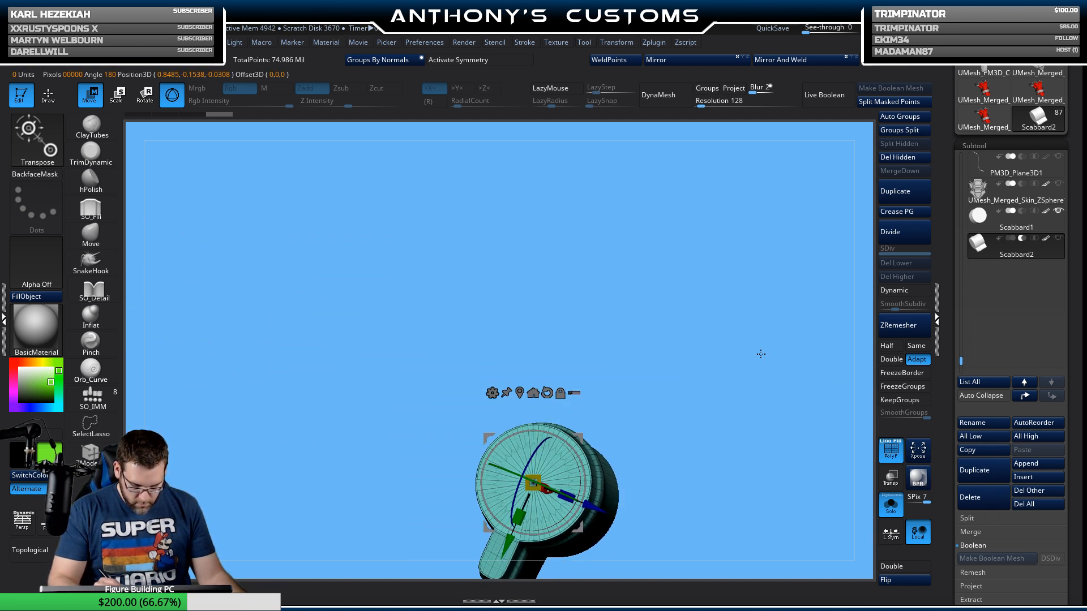
left_click_drag(746, 473, 777, 387, "alt")
left_click(891, 503)
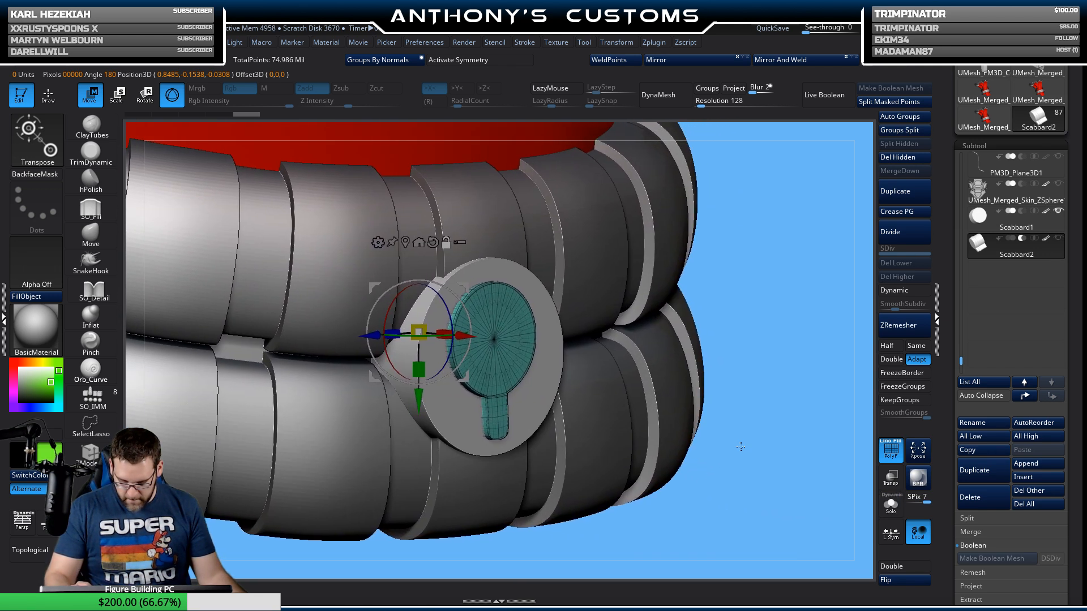
Step: Shift the Scabbard2 cutter slightly outward along X so its end face protrudes beyond the belt's round mount
left_click_drag(740, 446, 760, 440)
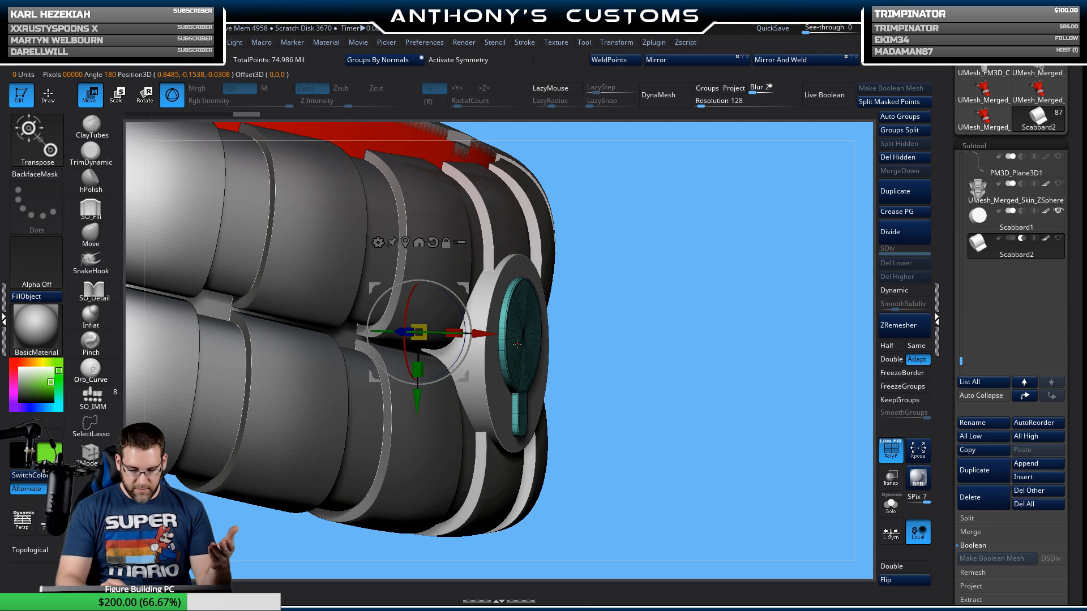
left_click_drag(484, 330, 530, 321)
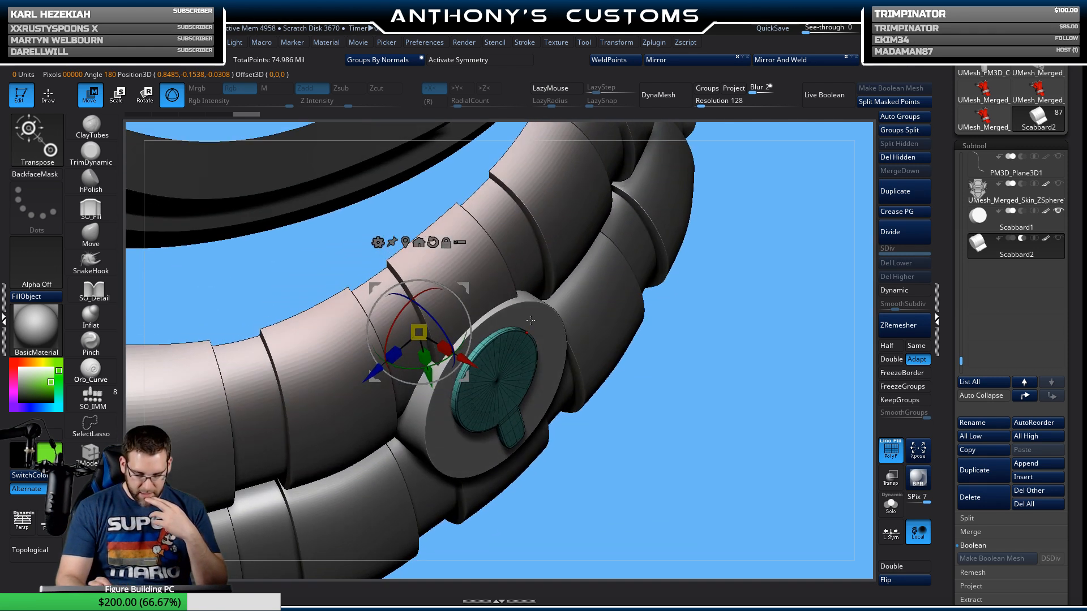
left_click_drag(465, 361, 470, 366)
left_click_drag(520, 315, 662, 424)
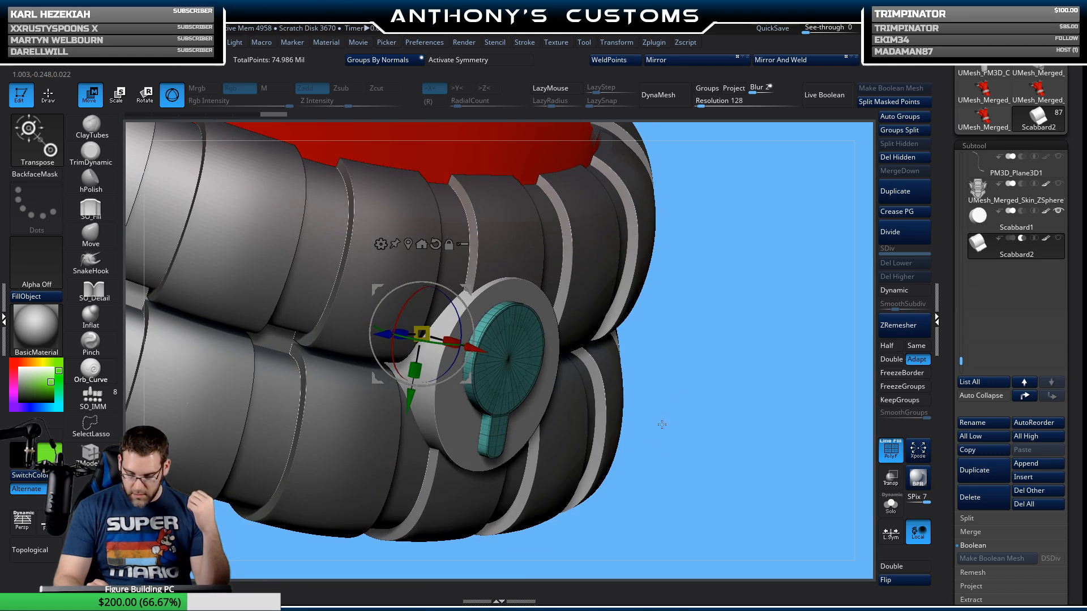
Step: Turn on Live Boolean, hide the polyframe, and inspect the keyed hole cut into the belt's mount
left_click(839, 96)
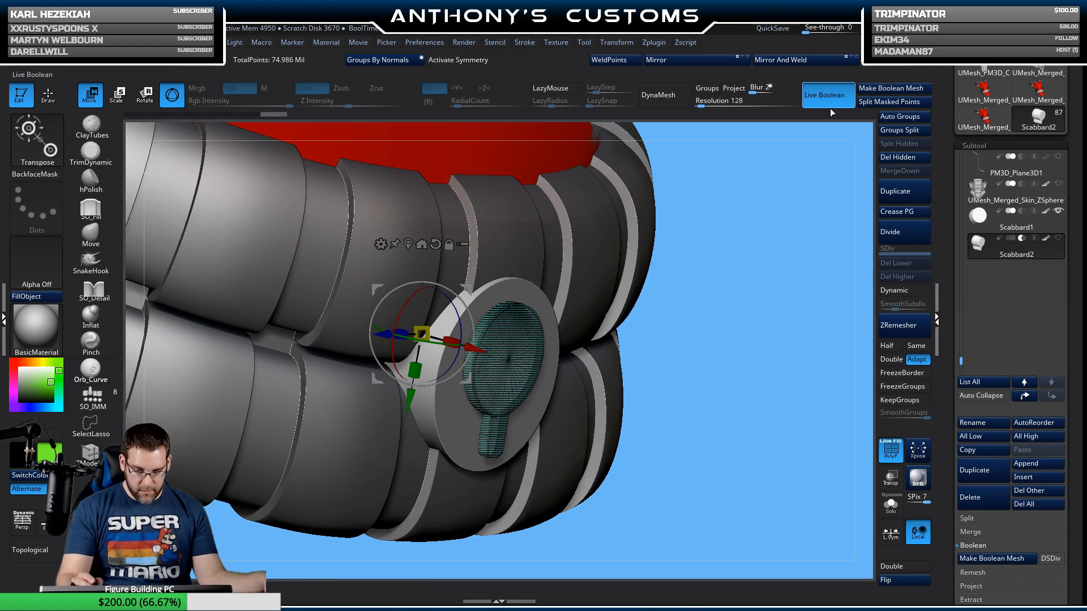
mouse_move(789, 243)
left_mouse_down()
mouse_move(737, 431)
mouse_move(712, 402)
mouse_move(729, 418)
left_mouse_up()
key("q")
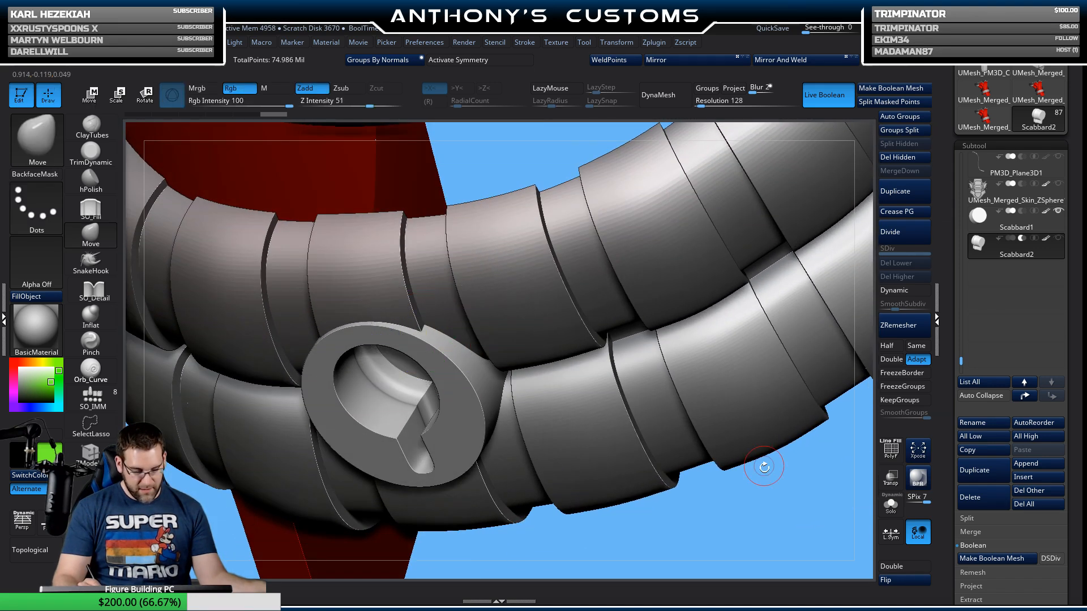
mouse_move(764, 469)
left_mouse_down()
mouse_move(790, 466)
mouse_move(784, 459)
left_mouse_up()
left_click_drag(656, 545, 664, 467, "alt")
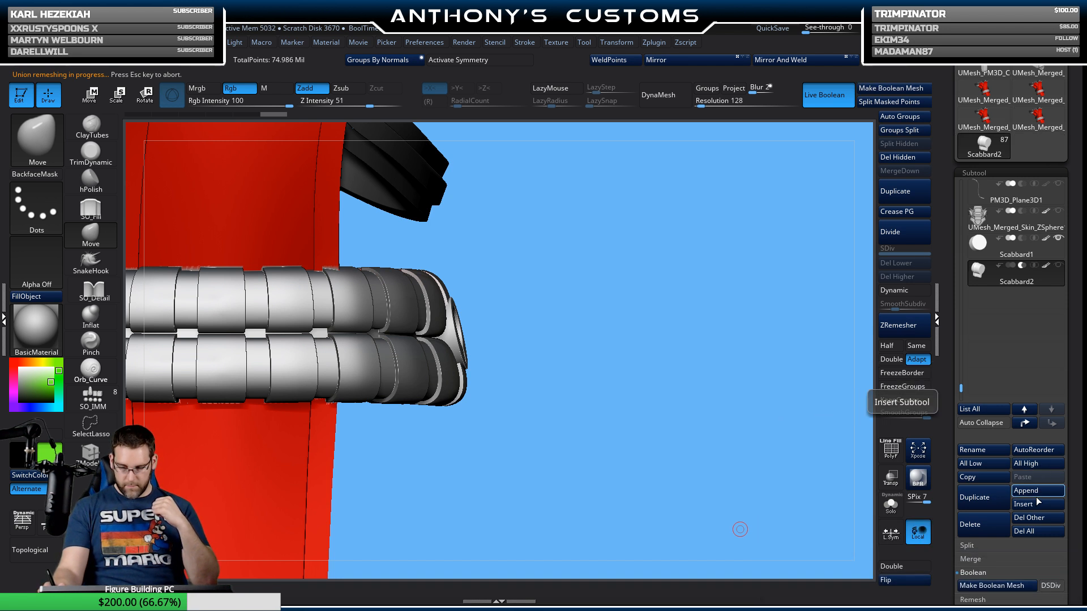
Step: Append the boolean result of the vest and peg cutter as a new subtool and show it alone
left_click(1037, 501)
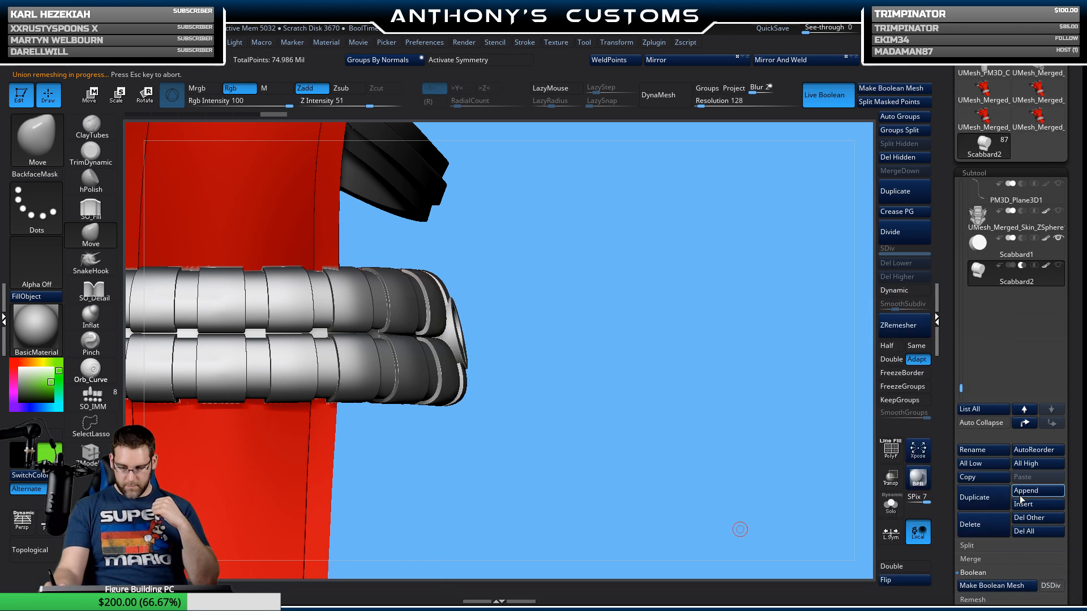
left_click(1026, 491)
left_click(873, 457)
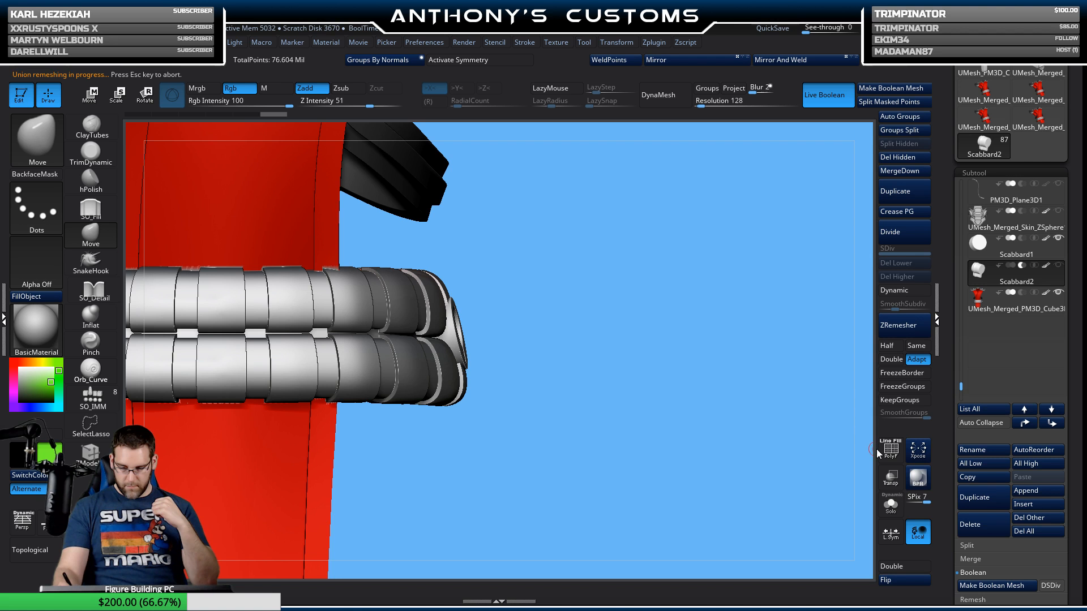
left_click(1040, 304)
left_click(1058, 293, "shift")
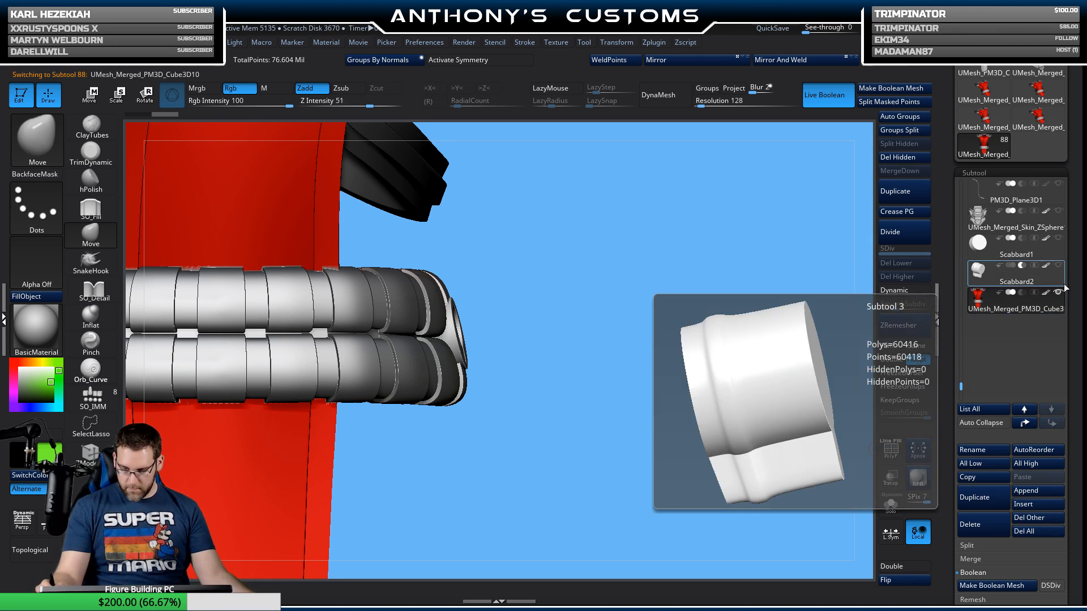
Step: Flip the merged vest's faces and show the Scabbard to expose its peg inside the belt hole
left_click(902, 580)
left_click_drag(966, 378, 966, 367)
left_click(1012, 256)
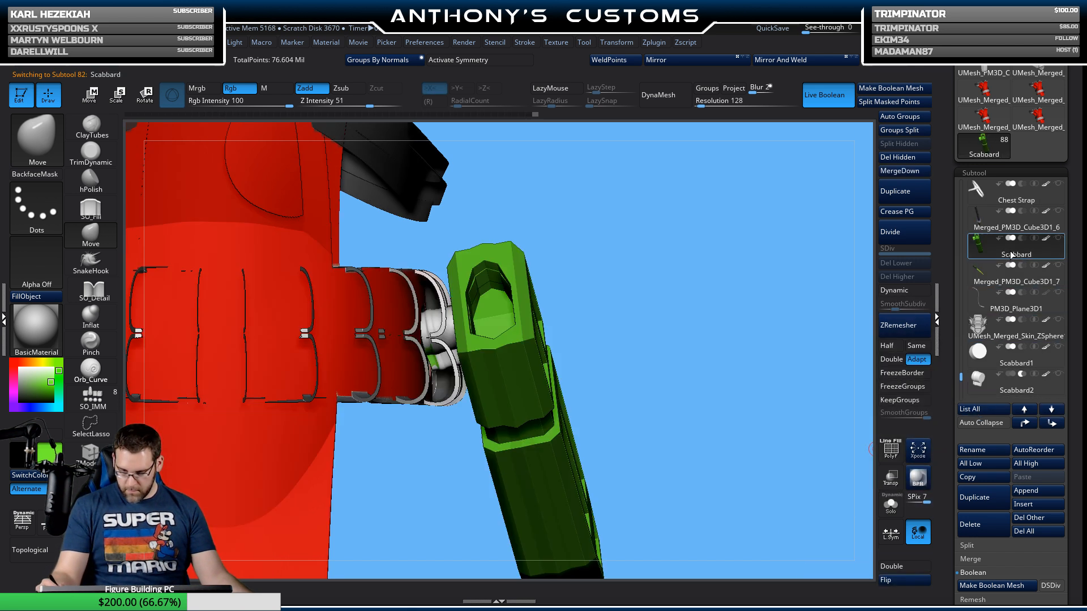
left_click_drag(676, 408, 721, 487)
mouse_move(824, 278)
left_mouse_down("alt")
mouse_move(735, 335)
mouse_move(755, 303)
mouse_move(780, 303)
mouse_move(777, 276)
mouse_move(695, 383)
mouse_move(745, 311)
mouse_move(781, 296)
left_mouse_up("alt")
Step: Nudge the Scabbard slightly along Z and Y and fine-tune its rotation to centre its peg in the keyed hole
key("w")
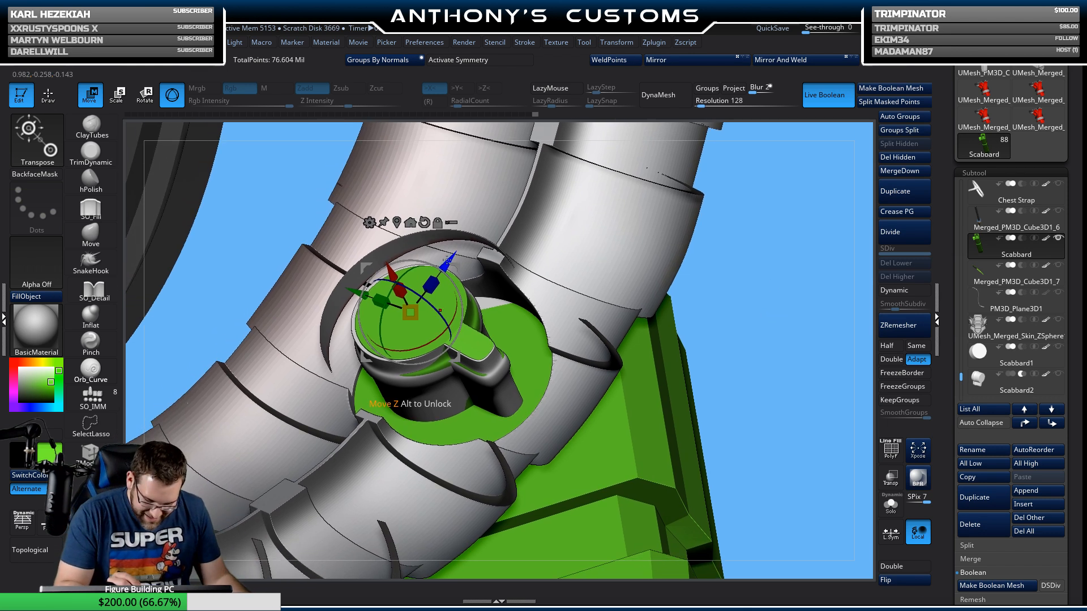
left_click_drag(447, 260, 445, 258)
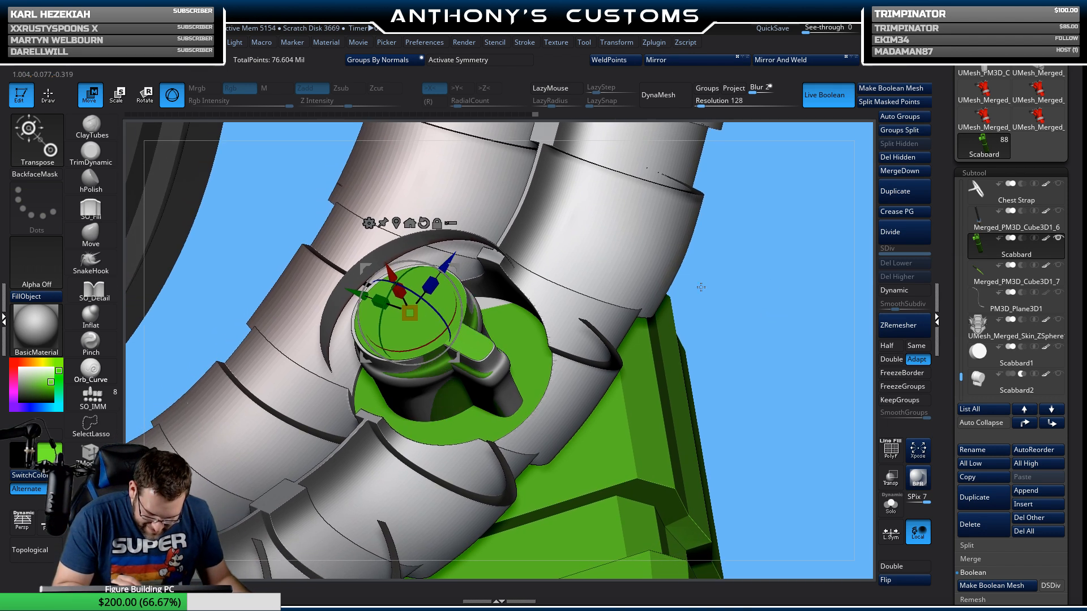
left_click_drag(701, 287, 717, 303)
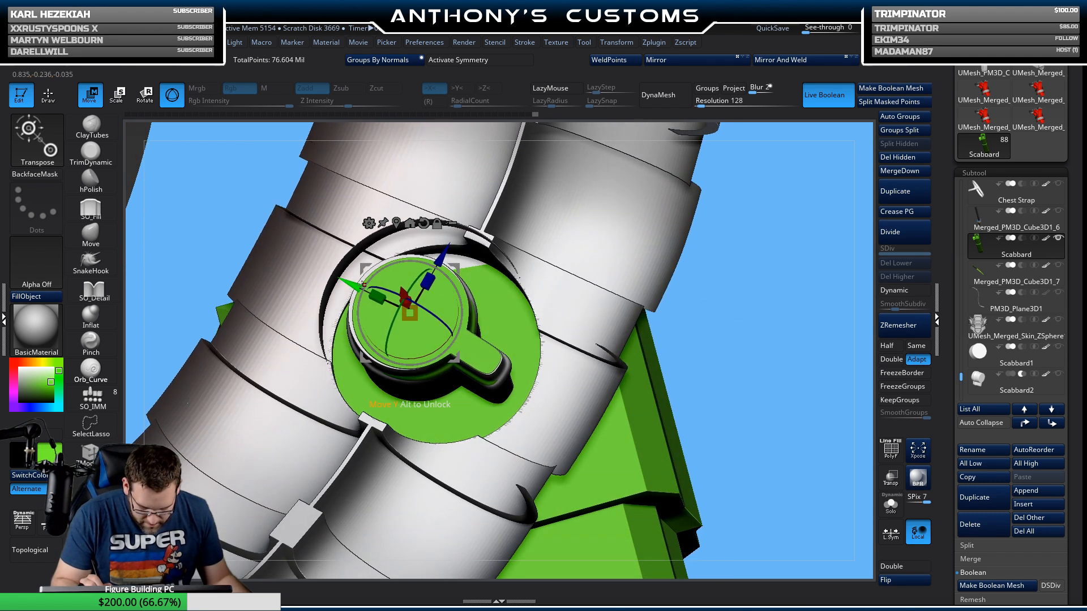
left_click_drag(347, 286, 345, 283)
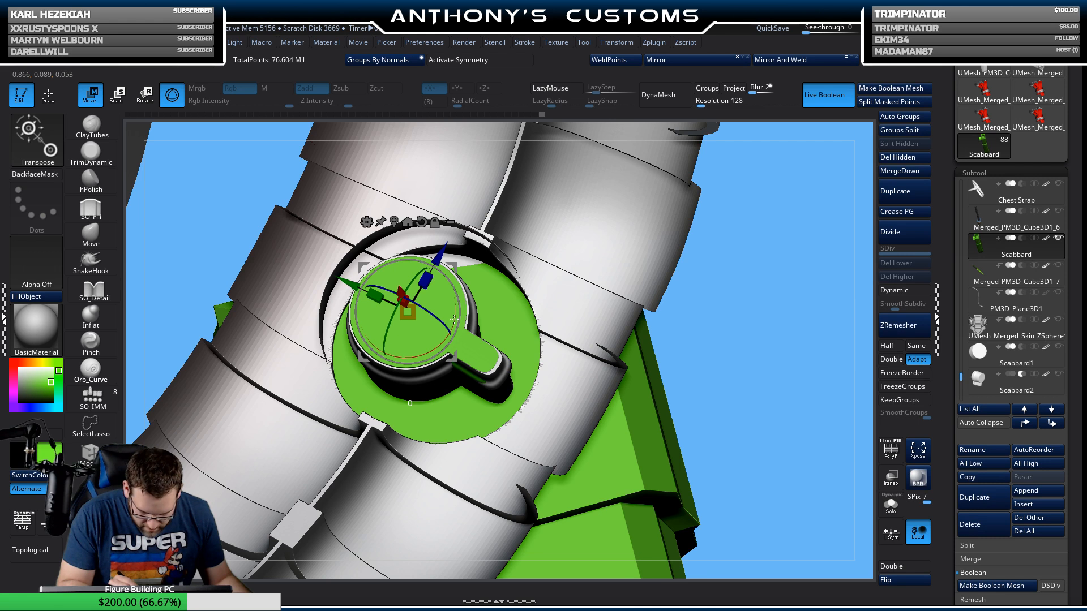
left_click_drag(730, 260, 728, 284)
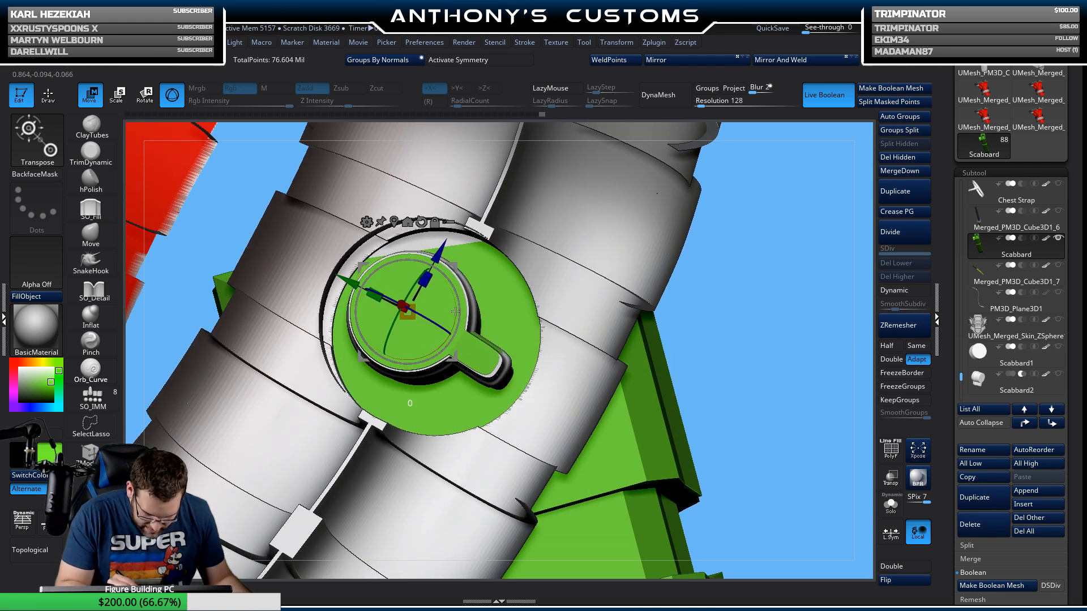
left_click_drag(455, 312, 456, 312)
Step: Shift the Scabbard about 0.005 along X, then rotate it about 1° in the screen plane and about -0.5° about Z
left_click_drag(480, 272, 688, 308)
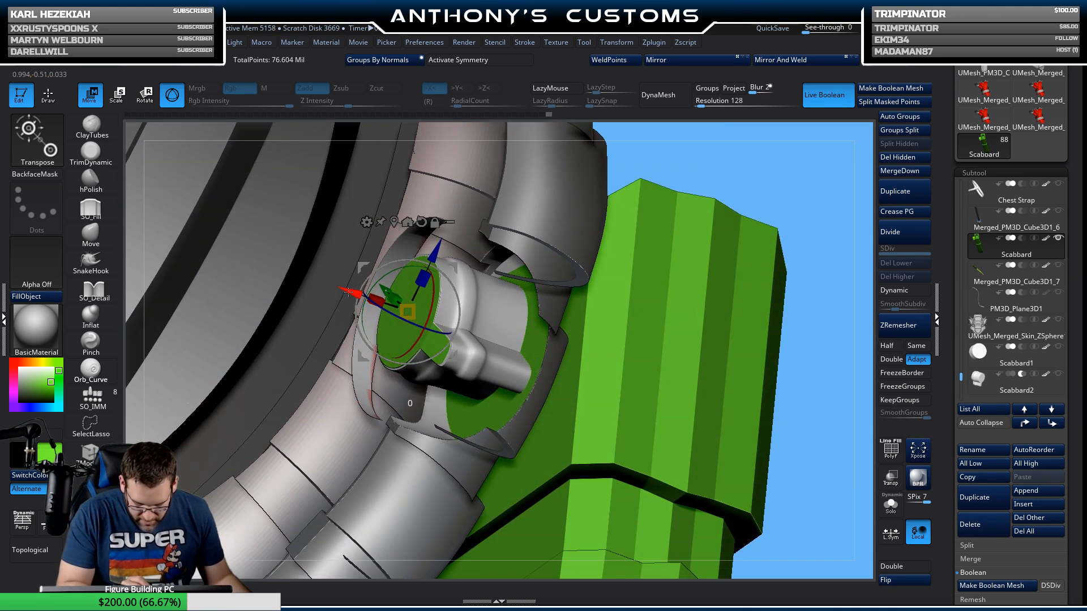
left_click_drag(348, 292, 349, 293)
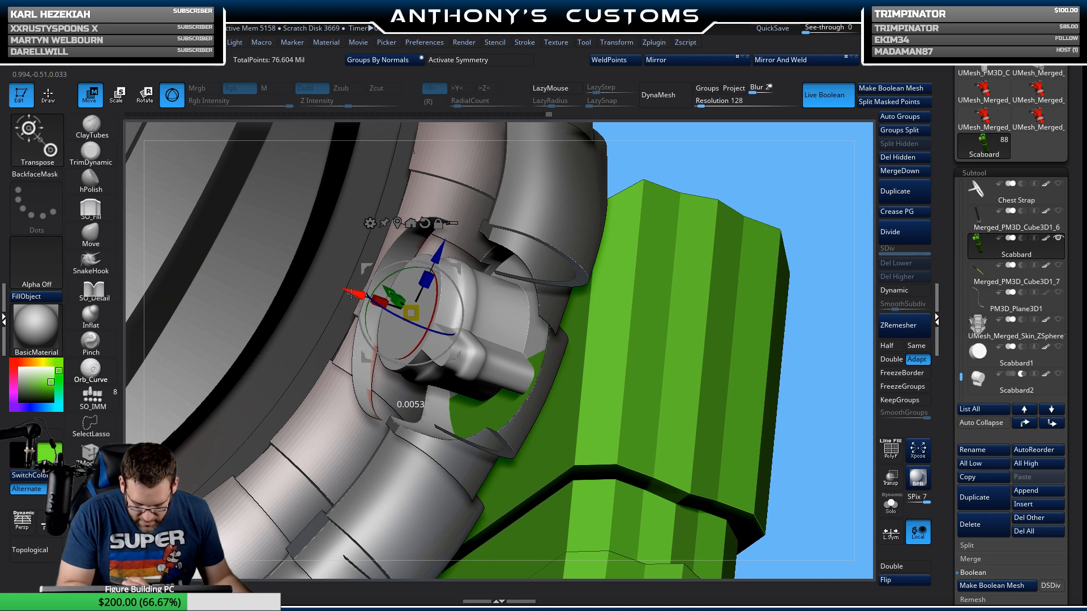
left_click_drag(724, 169, 734, 161)
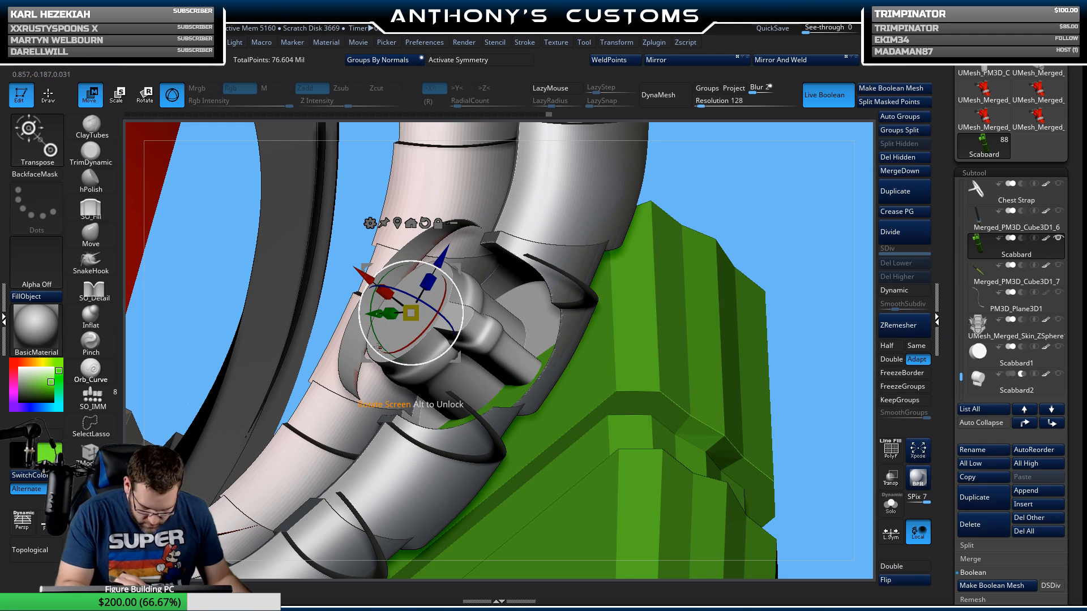
left_click_drag(379, 345, 379, 348)
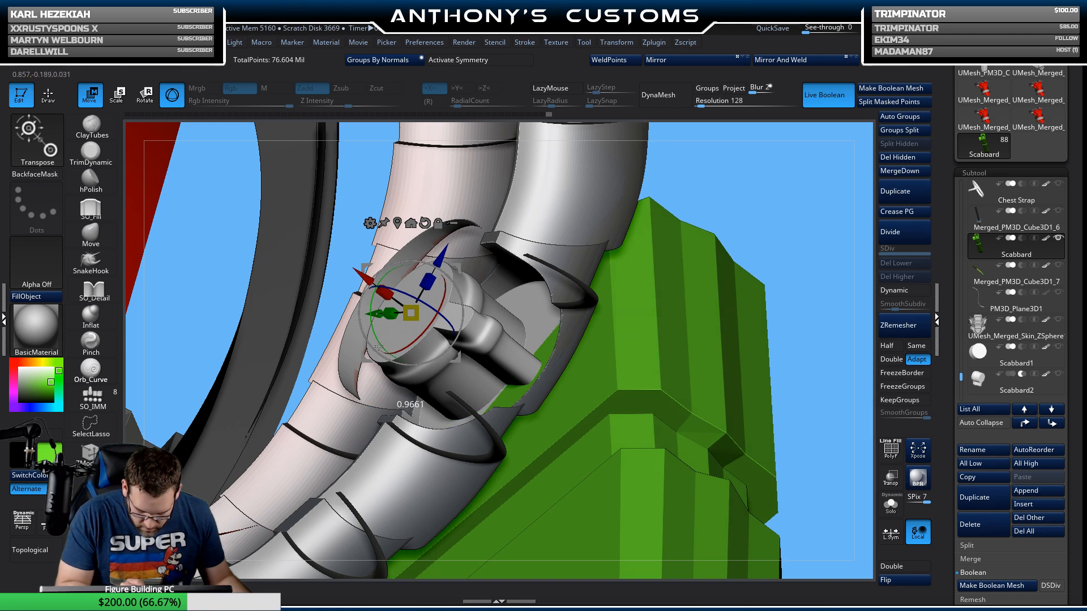
left_click_drag(764, 205, 576, 198)
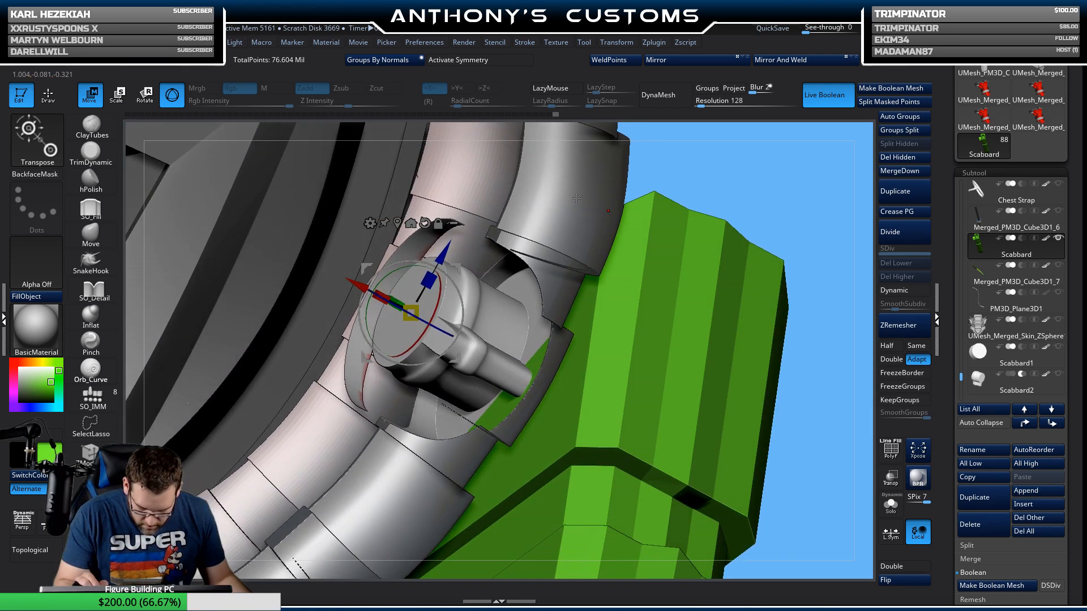
left_click_drag(447, 333, 447, 333)
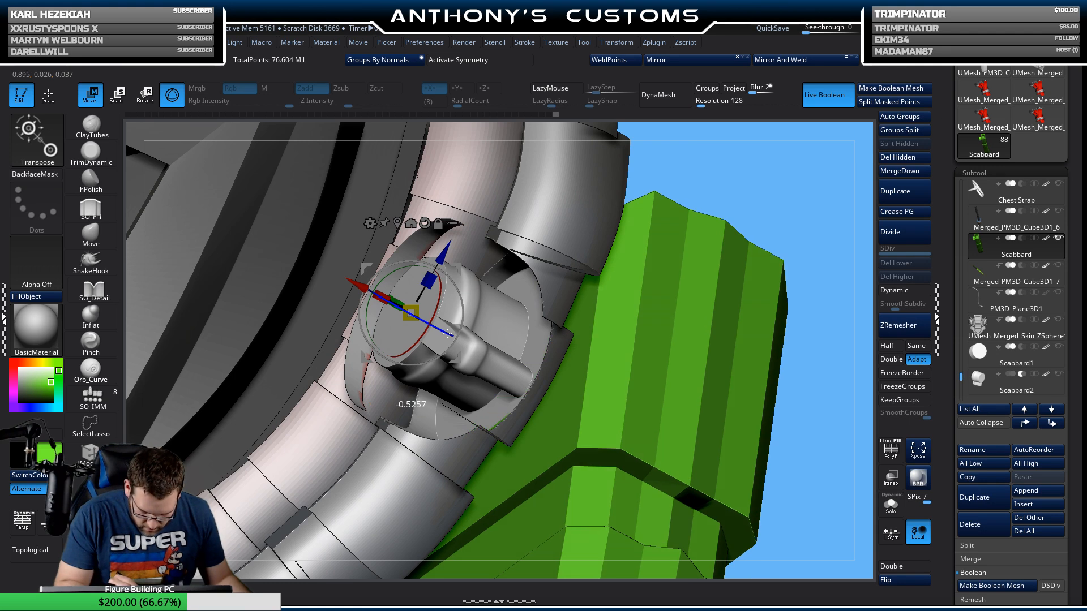
Step: Nudge the Scabbard along X to adjust how deep its peg sits in the belt hole
left_click_drag(738, 187, 486, 226)
left_click_drag(429, 255, 428, 252)
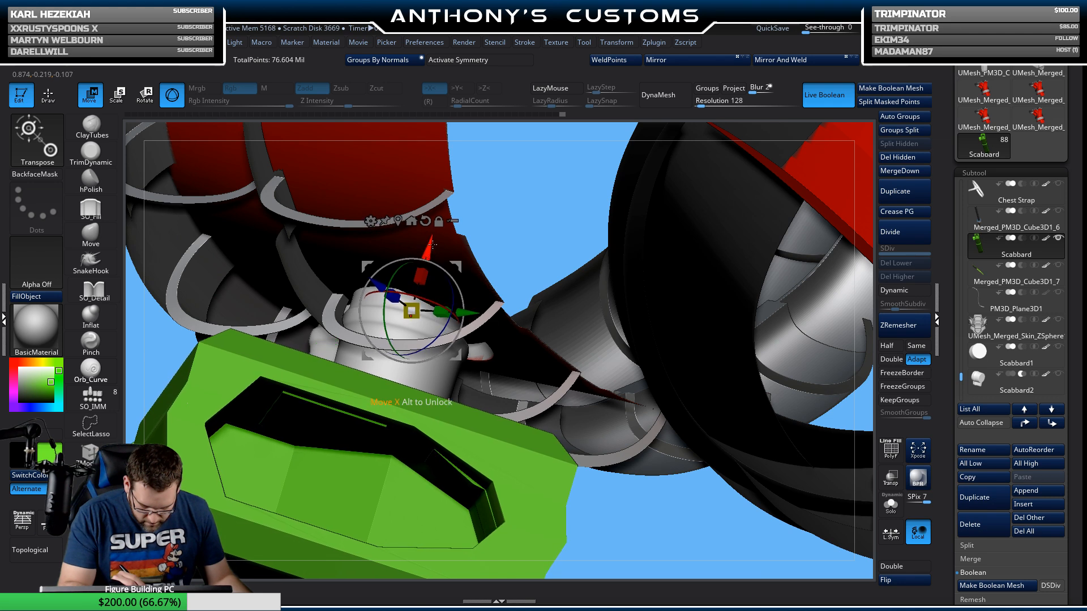
left_click_drag(832, 192, 712, 310)
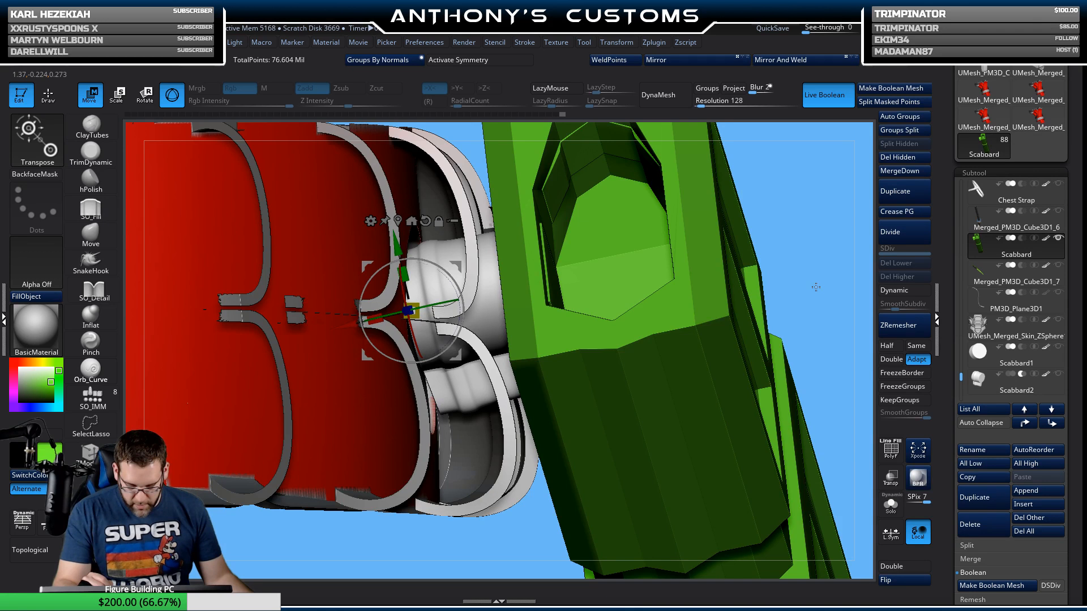
left_click_drag(816, 288, 828, 175)
Step: Flip the merged vest's faces back outward and leave the transform gizmo
left_click_drag(962, 377, 962, 394)
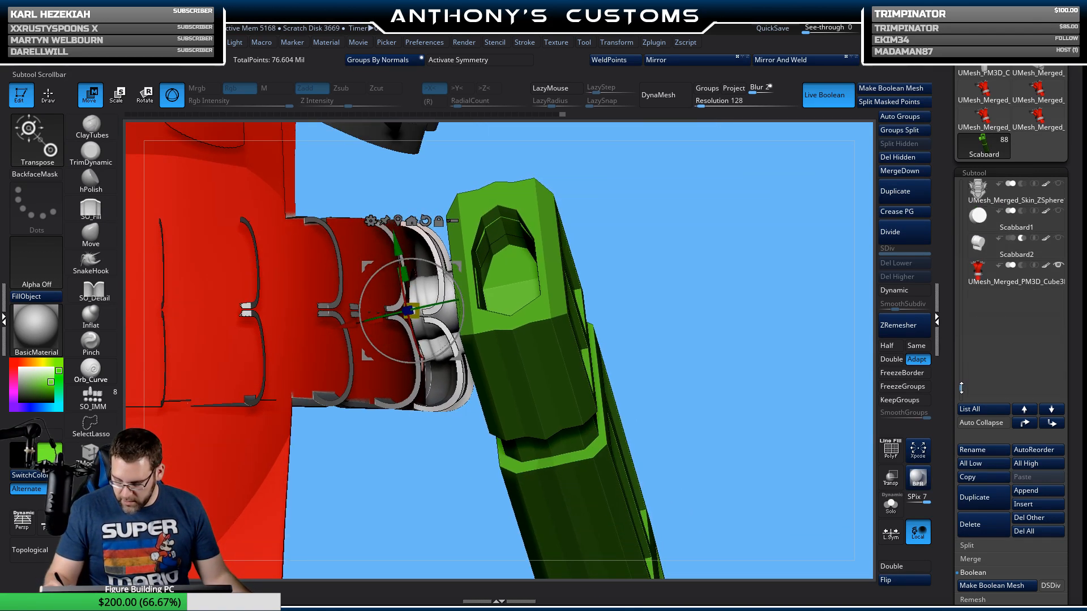
left_click(983, 275)
left_click(896, 583)
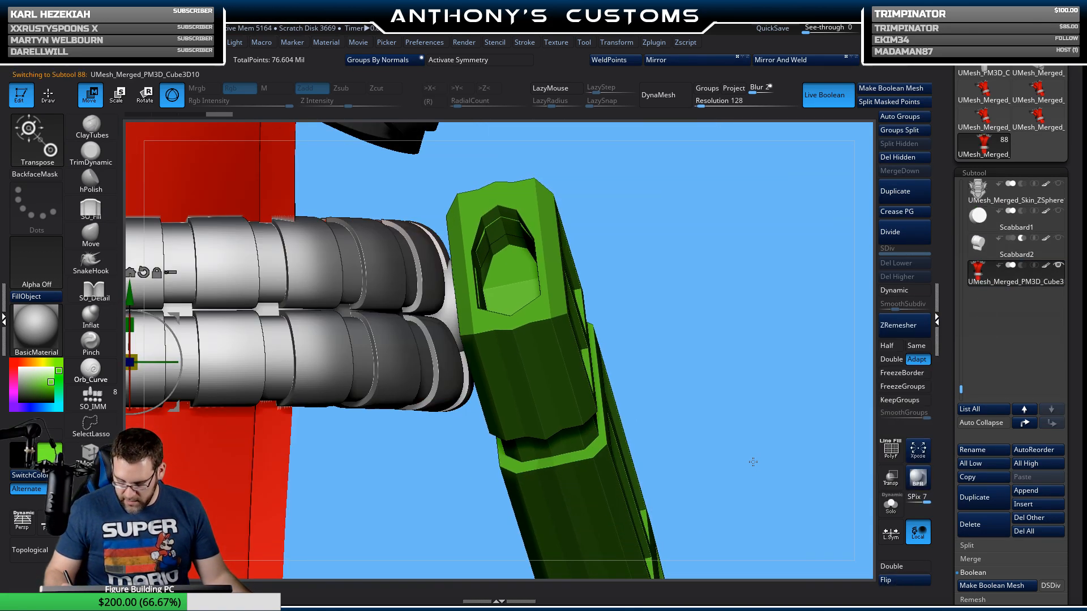
left_click_drag(752, 461, 676, 452, "alt")
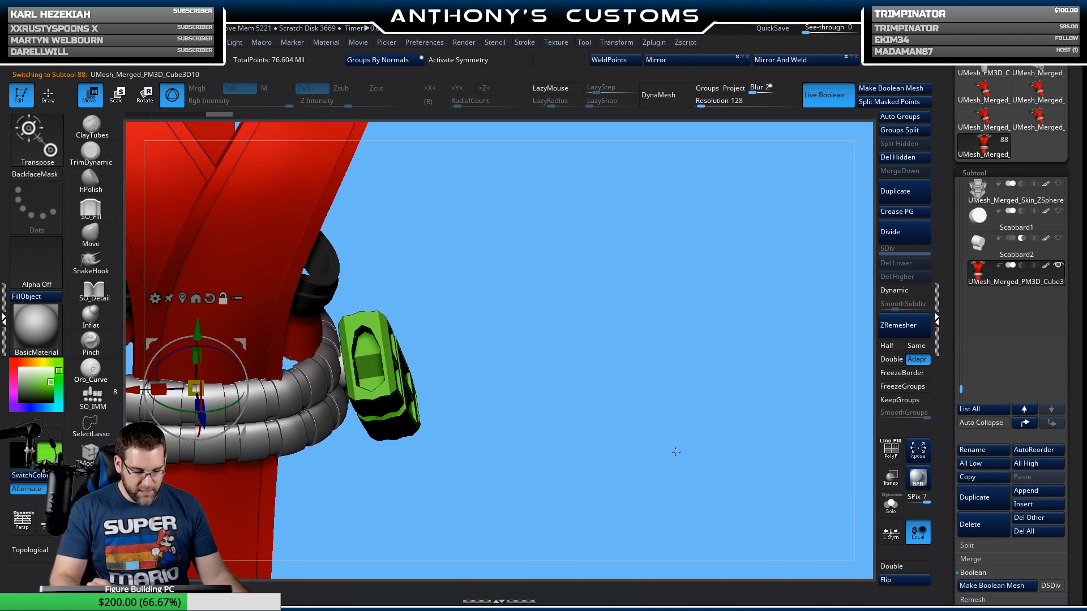
key("q")
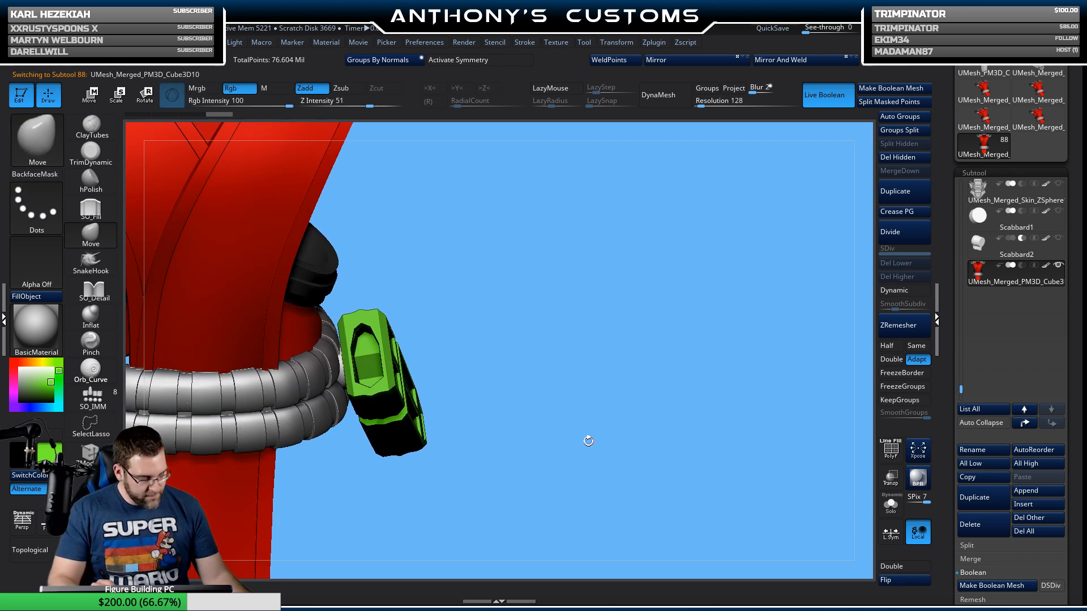
Step: Recolour the Scabbard black and show the sword handle subtool Merged_PM3D_Cube3D1_6
mouse_move(587, 437)
left_mouse_down()
mouse_move(682, 457)
mouse_move(712, 386)
left_mouse_up()
scroll(1013, 317, "up", 5)
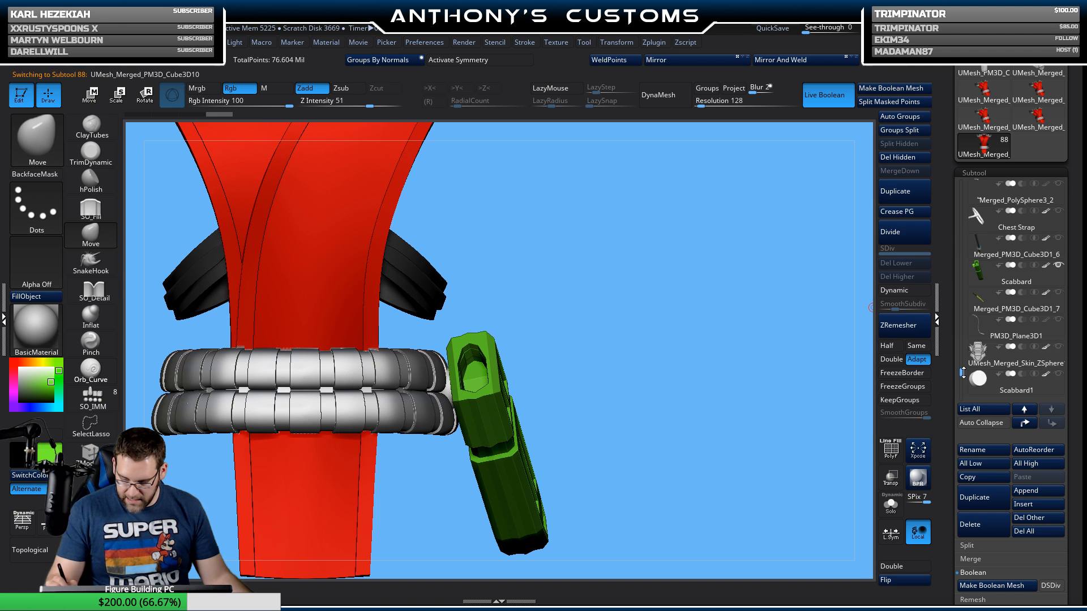
left_click(982, 332)
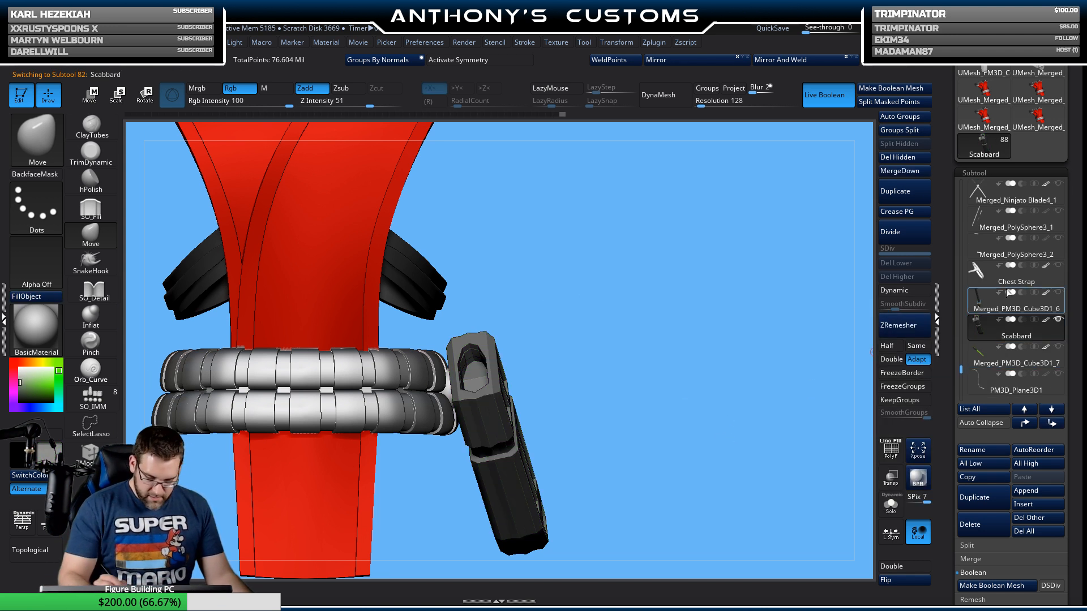
left_click(1059, 293)
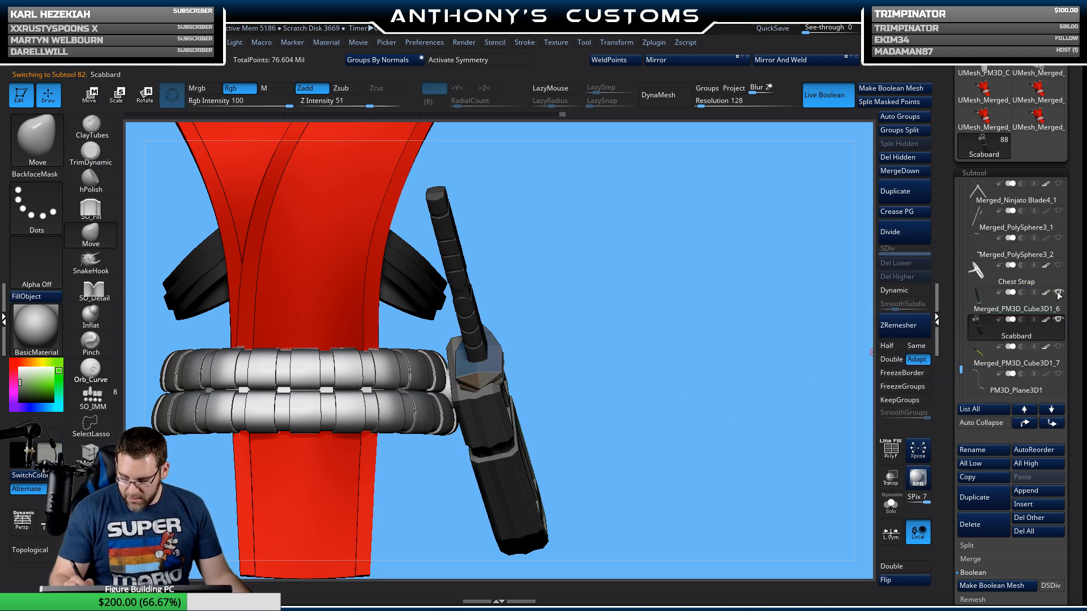
Step: Move the sword handle Merged_PM3D_Cube3D1_6 about 0.046 along X to bring it in line with the scabbard
left_click(985, 310)
left_click_drag(832, 323, 700, 338)
key("w")
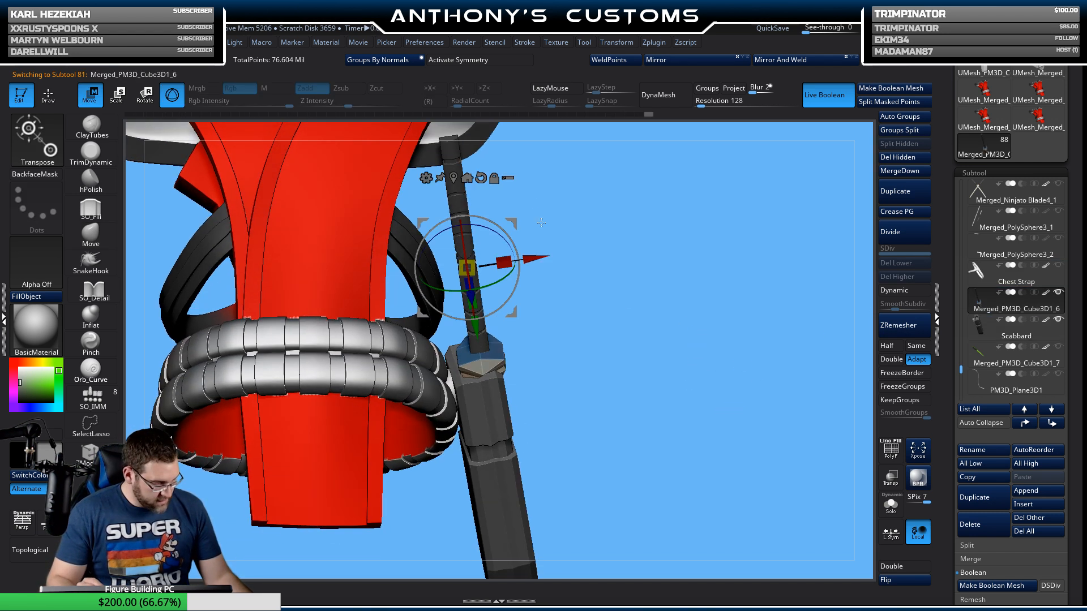
mouse_move(527, 256)
left_mouse_down()
mouse_move(497, 242)
mouse_move(500, 275)
mouse_move(520, 255)
left_mouse_up()
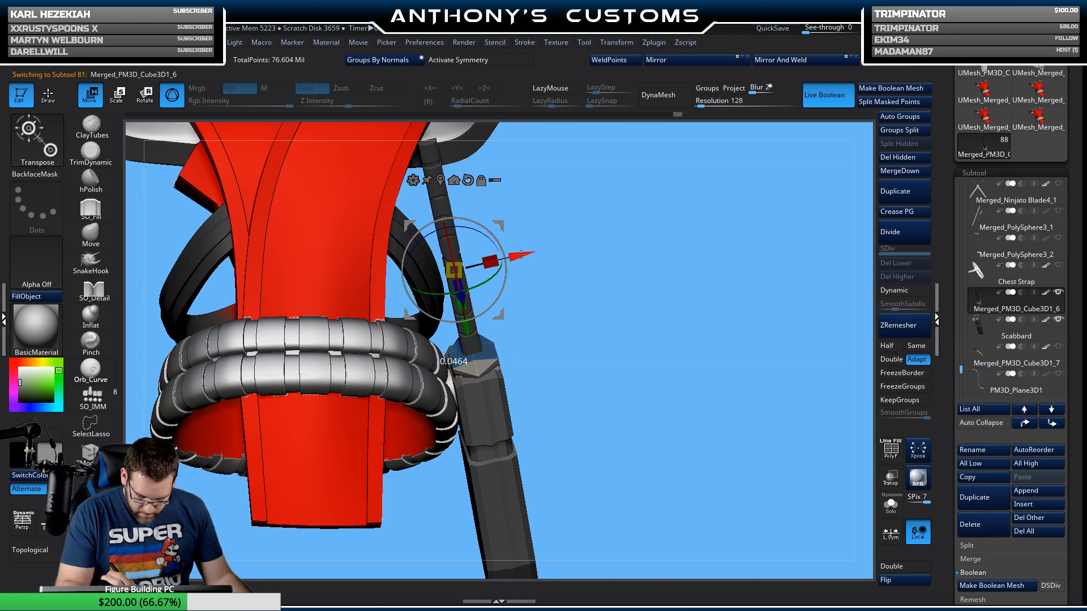
left_click_drag(591, 262, 553, 264)
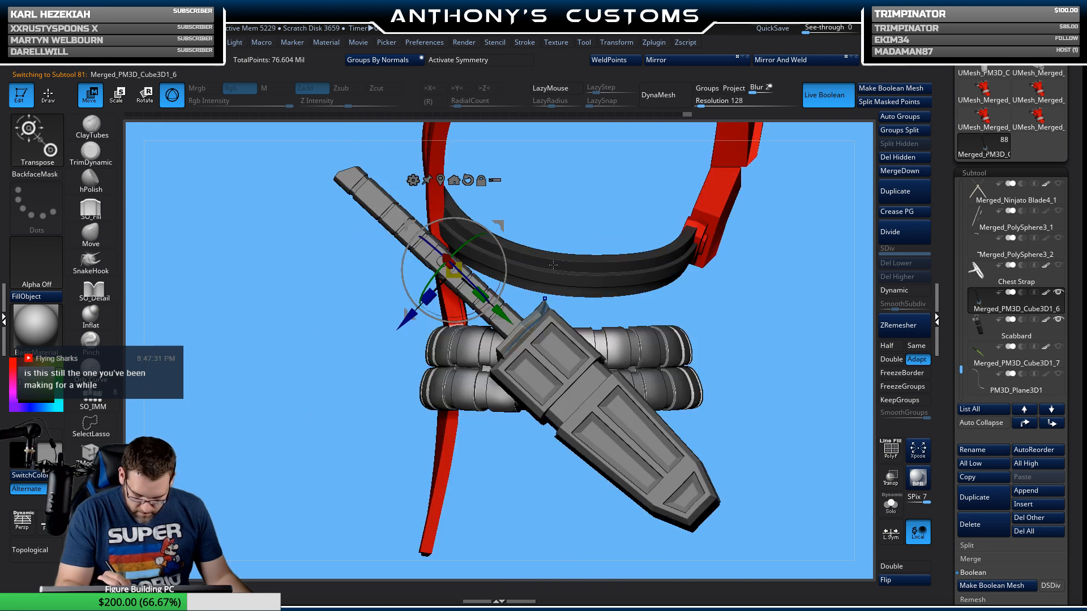
Step: With Live Boolean off, slide the sword handle along Y, nudge it along X, shift it about -0.004 along Z, and leave the gizmo
left_click(818, 100)
left_click_drag(735, 265, 722, 309, "alt")
left_click_drag(489, 354, 476, 342)
left_click_drag(735, 291, 790, 292)
left_click_drag(495, 288, 494, 288)
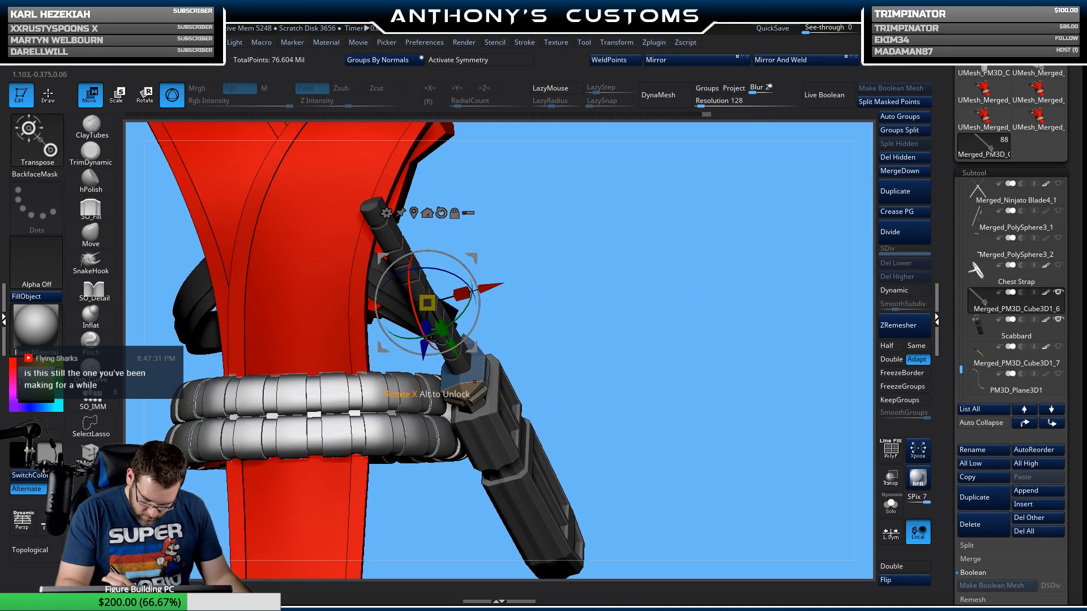
left_click_drag(425, 351, 424, 352)
left_click_drag(547, 284, 462, 239)
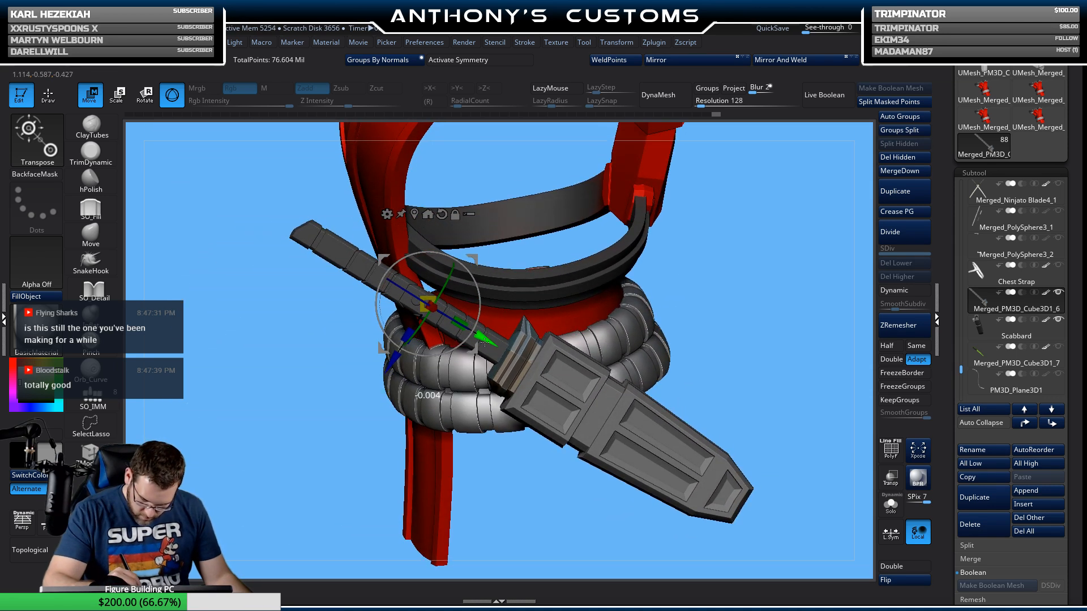
mouse_move(700, 314)
left_mouse_down()
mouse_move(761, 336)
mouse_move(699, 381)
mouse_move(660, 333)
left_mouse_up()
key("q")
mouse_move(615, 418)
left_mouse_down("alt")
mouse_move(676, 444)
mouse_move(659, 366)
mouse_move(674, 371)
mouse_move(676, 451)
mouse_move(667, 409)
mouse_move(651, 395)
mouse_move(680, 410)
mouse_move(665, 389)
mouse_move(724, 383)
mouse_move(629, 392)
left_mouse_up("alt")
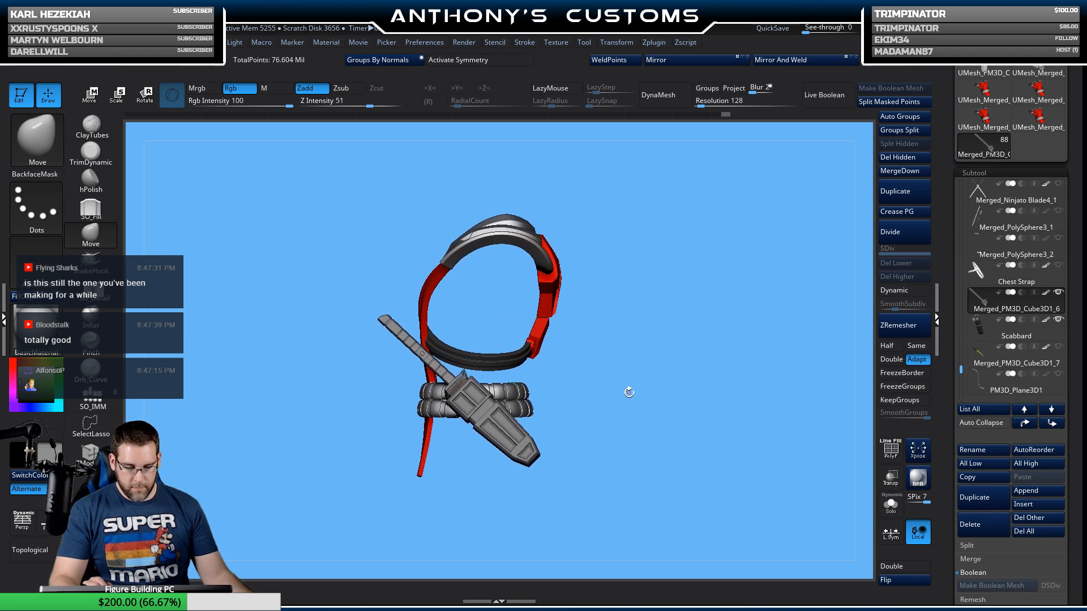
Step: Hide the sword handle and Scabbard subtools and select the merged vest mesh
left_click(1058, 292)
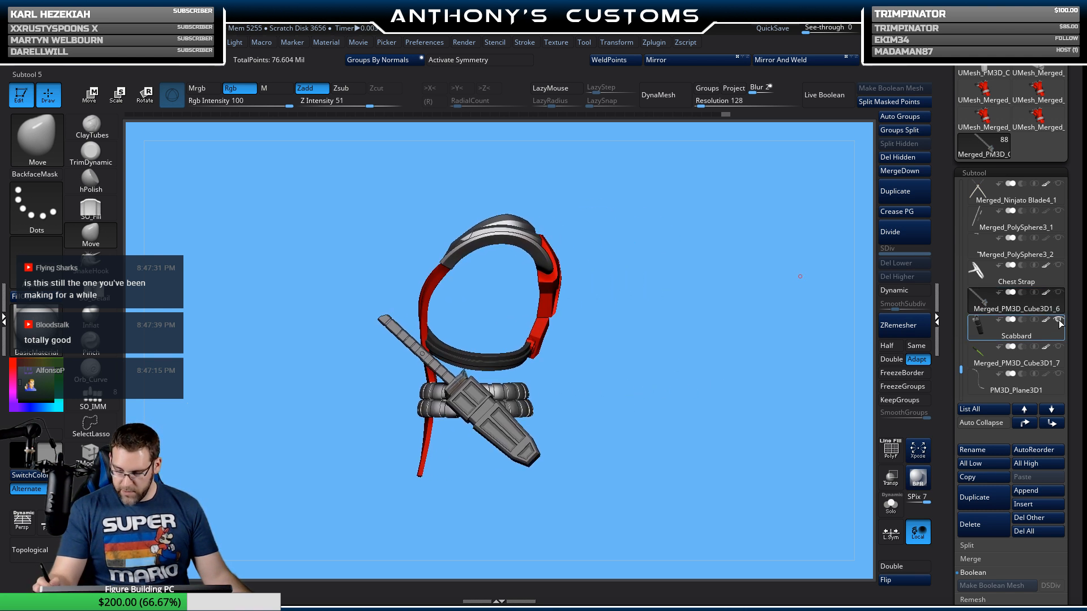
left_click(975, 350)
left_click_drag(965, 370, 963, 383)
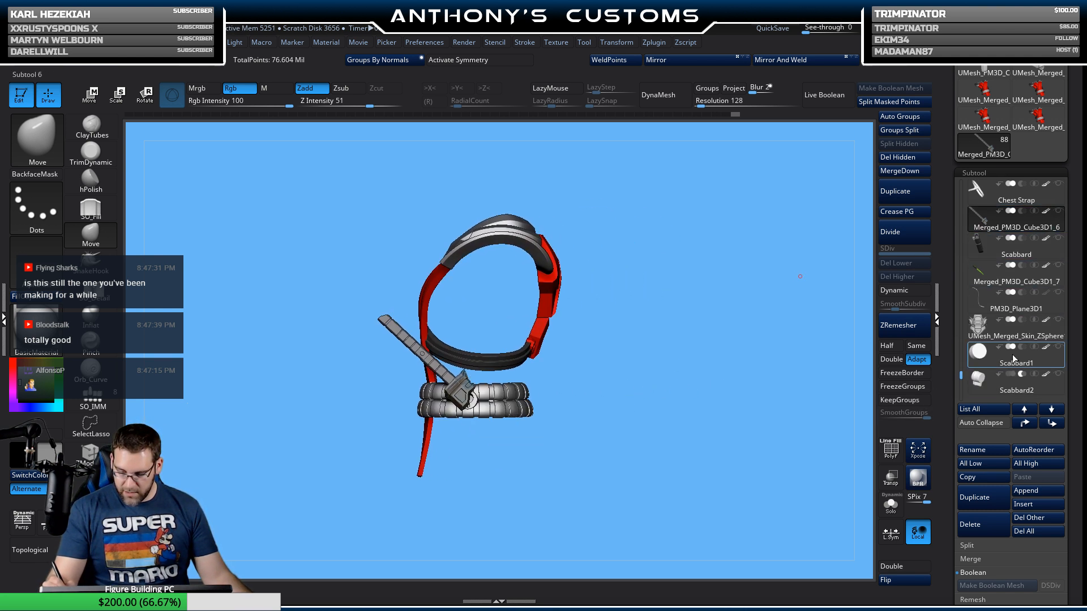
left_click(1013, 355)
left_click_drag(784, 396, 563, 359)
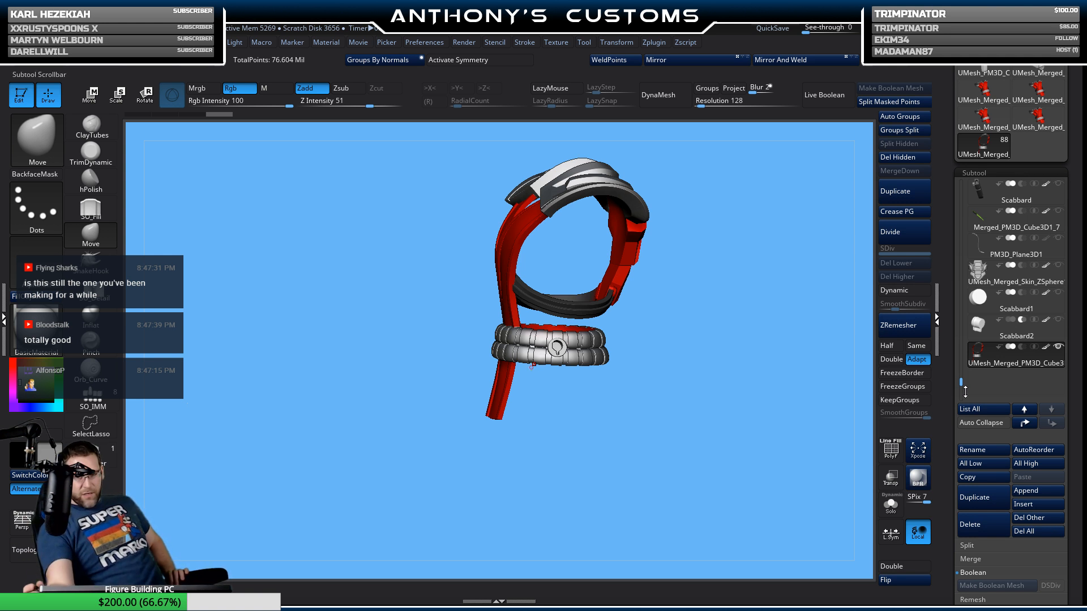
Step: Select the Sheath1 subtool and examine how its sheaths sit on the figure's back and how they are polygrouped
left_click_drag(966, 390, 967, 353)
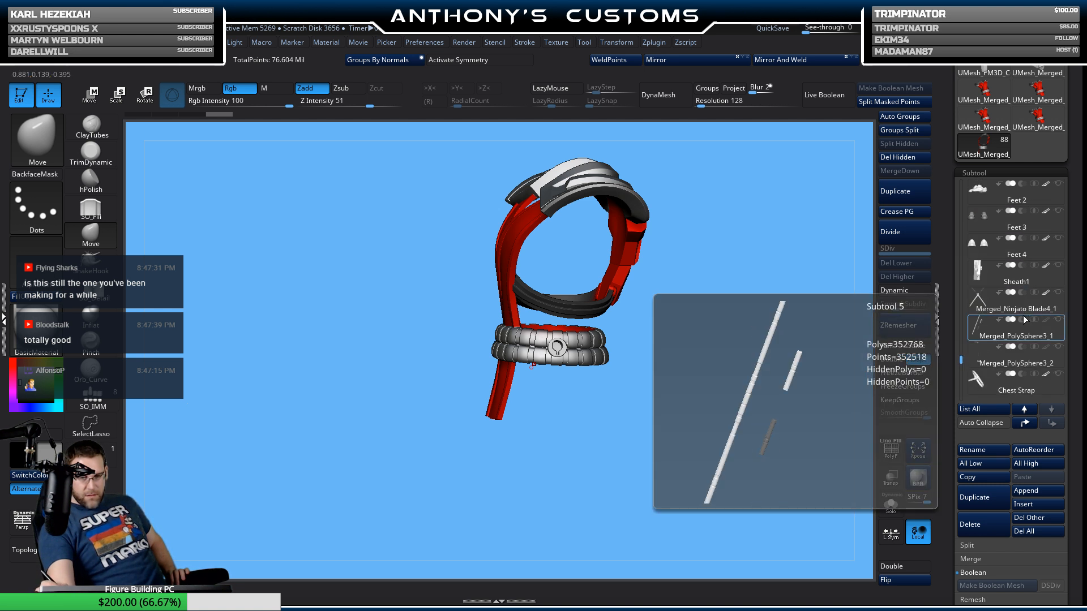
left_click(1016, 278)
left_click_drag(707, 419, 657, 388)
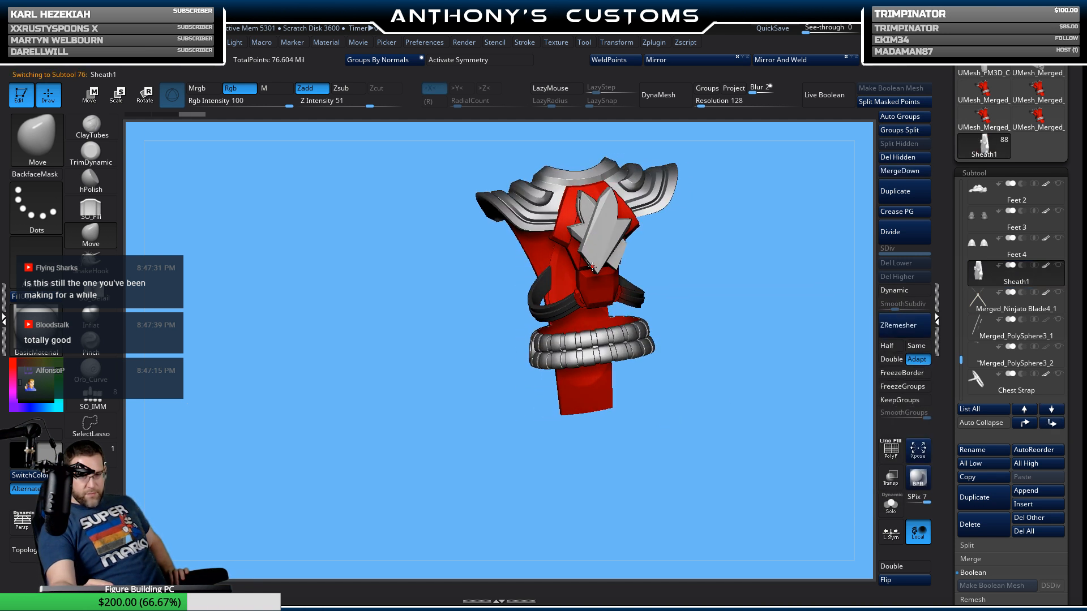
mouse_move(648, 470)
left_mouse_down()
mouse_move(680, 489)
mouse_move(663, 473)
left_mouse_up()
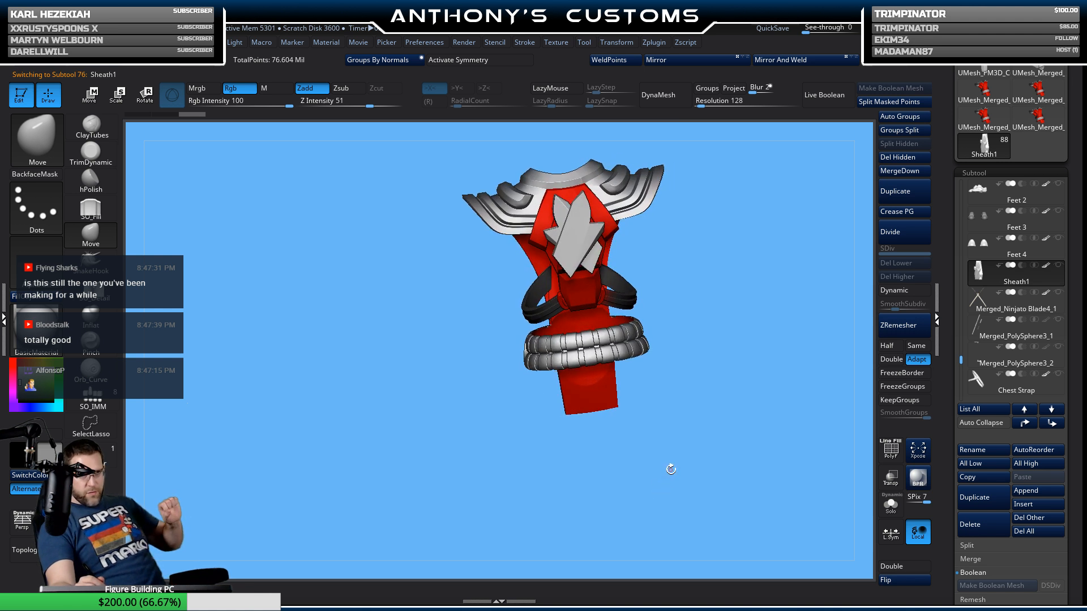
left_click_drag(671, 471, 677, 465)
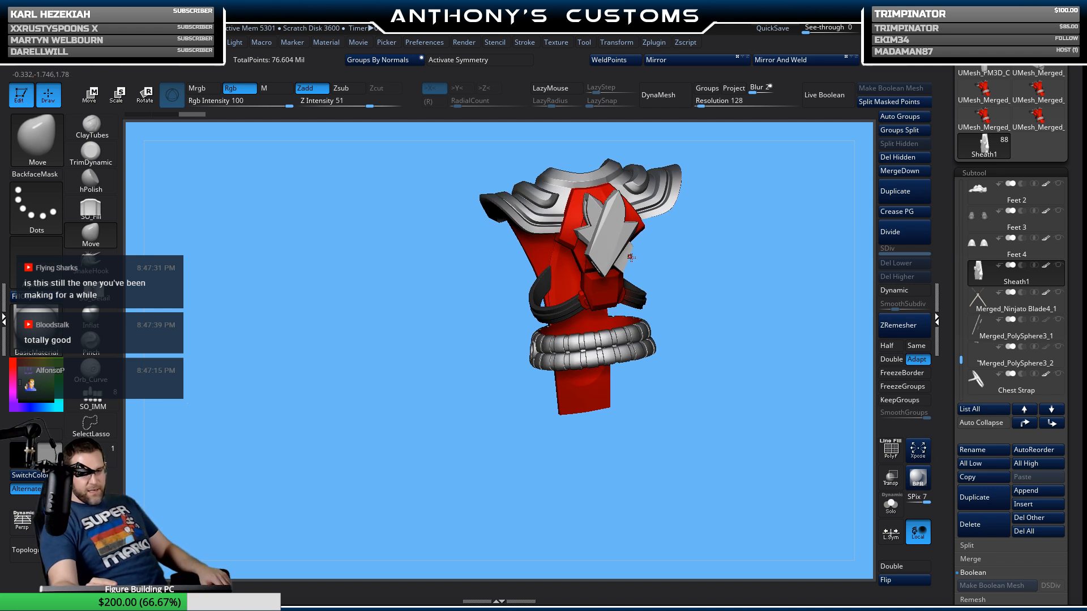
left_click_drag(642, 389, 737, 439)
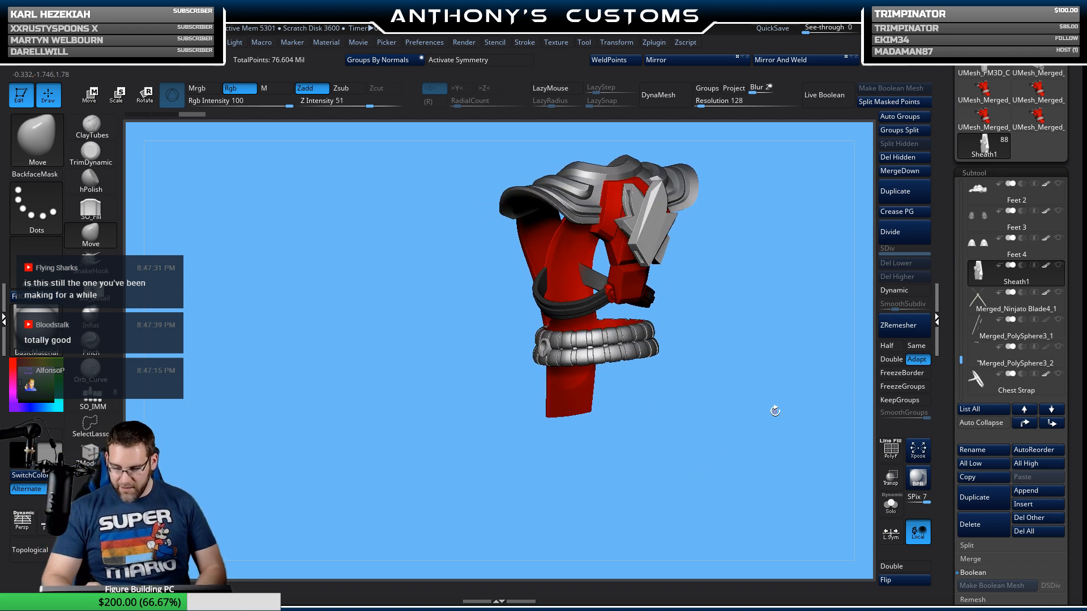
mouse_move(1053, 310)
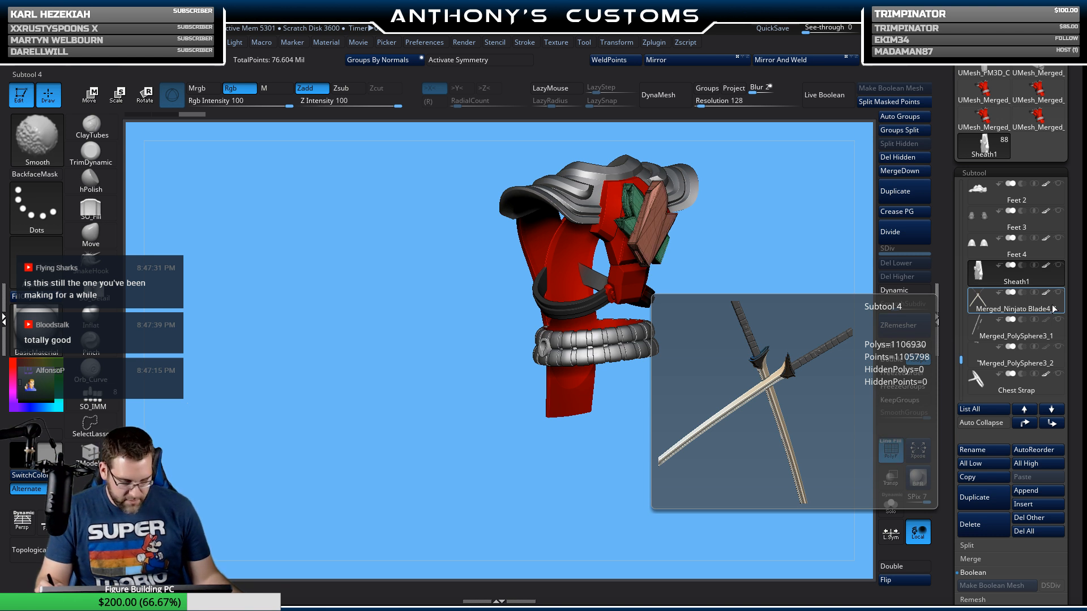
key("shift+f")
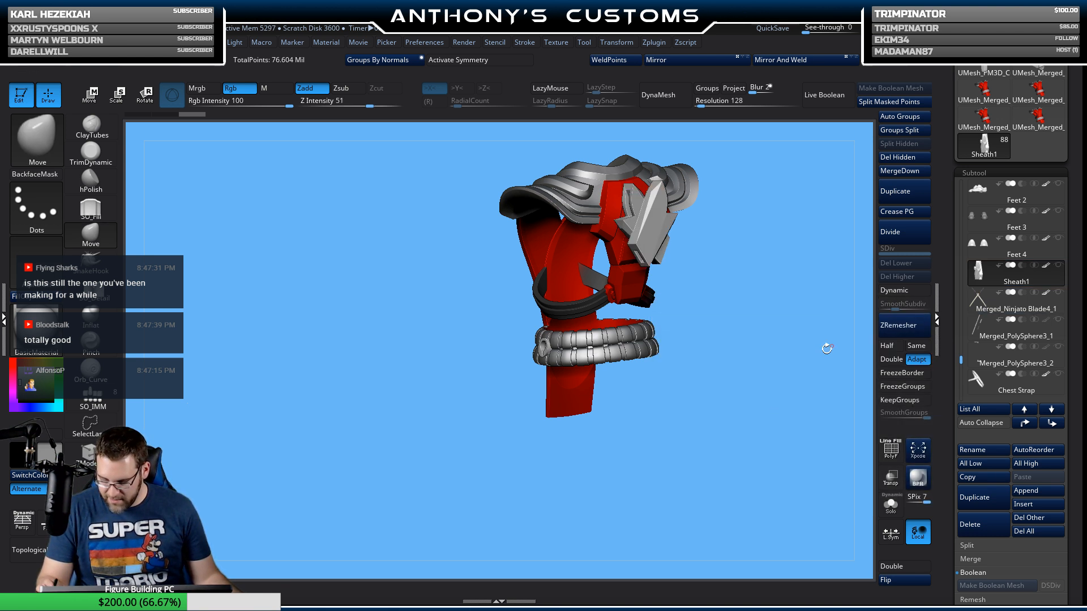
left_click_drag(825, 344, 744, 446)
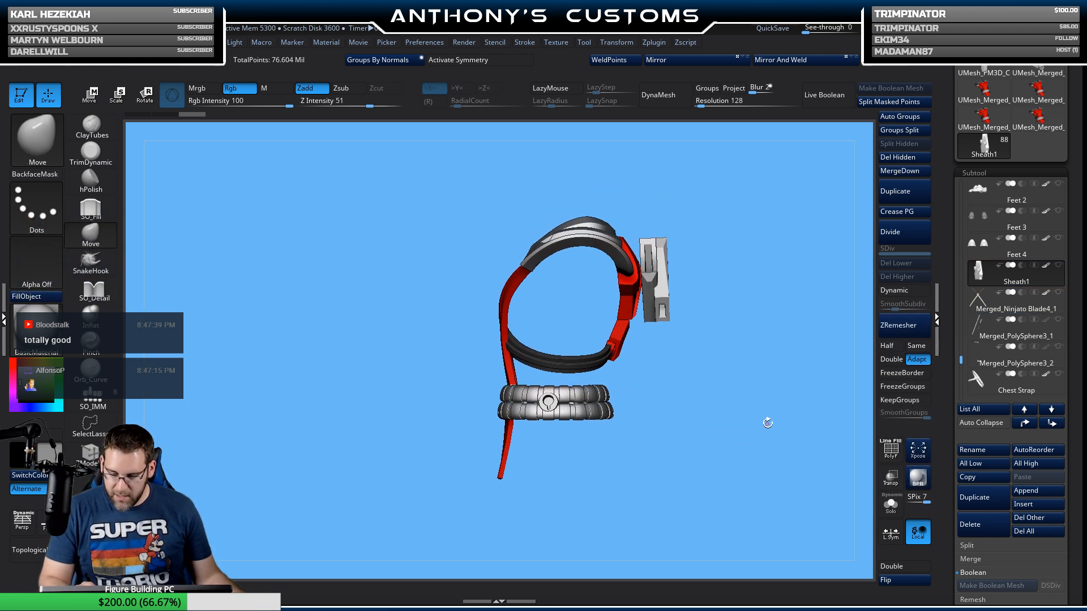
Step: Duplicate Sheath1 and delete the outer sheath from the copy, keeping only the green polygroup's sheath
left_click(982, 501)
left_click_drag(753, 421, 730, 453)
key("shift+f")
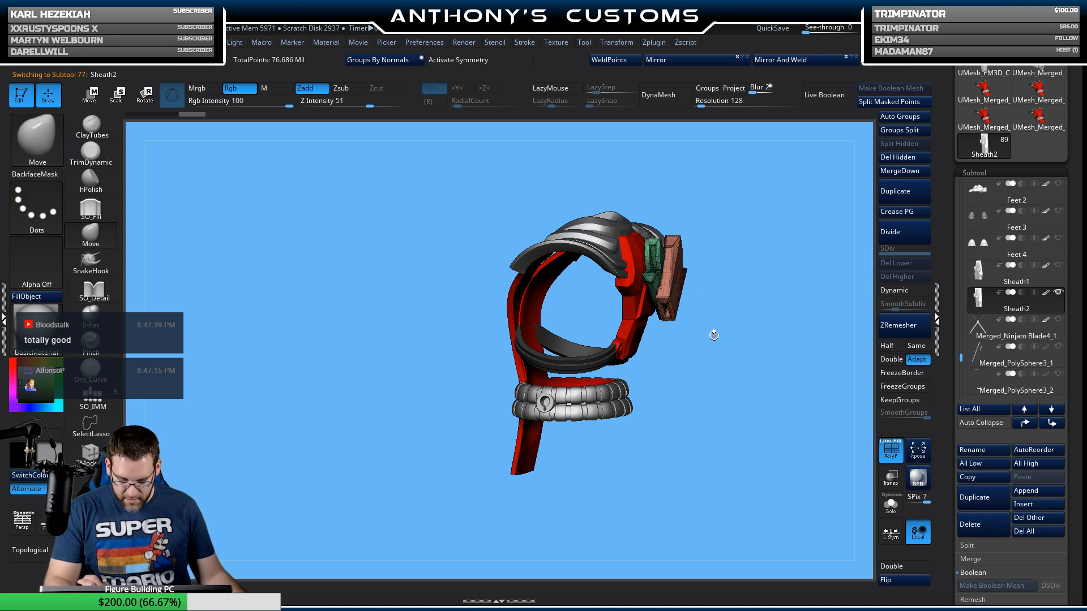
left_click(675, 284, "ctrl+shift")
mouse_move(772, 356)
left_mouse_down("ctrl+shift")
mouse_move(787, 384)
mouse_move(851, 290)
left_mouse_up("ctrl+shift")
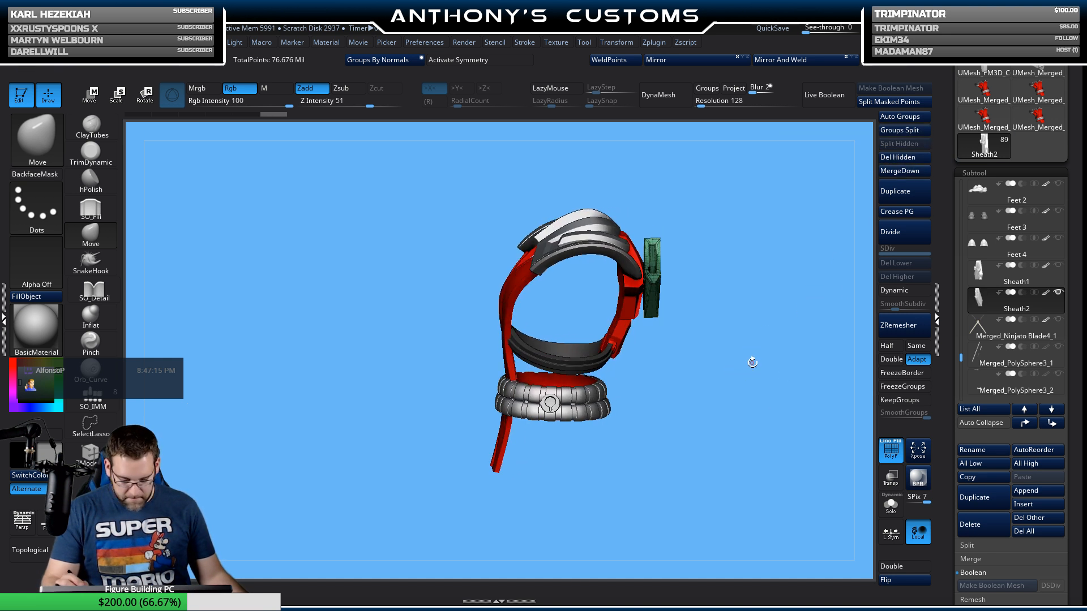
Step: Rotate Sheath2 about Y so its peg faces the belt, and move it down beside the belt's keyed hole
key("w")
left_click_drag(751, 367, 781, 291)
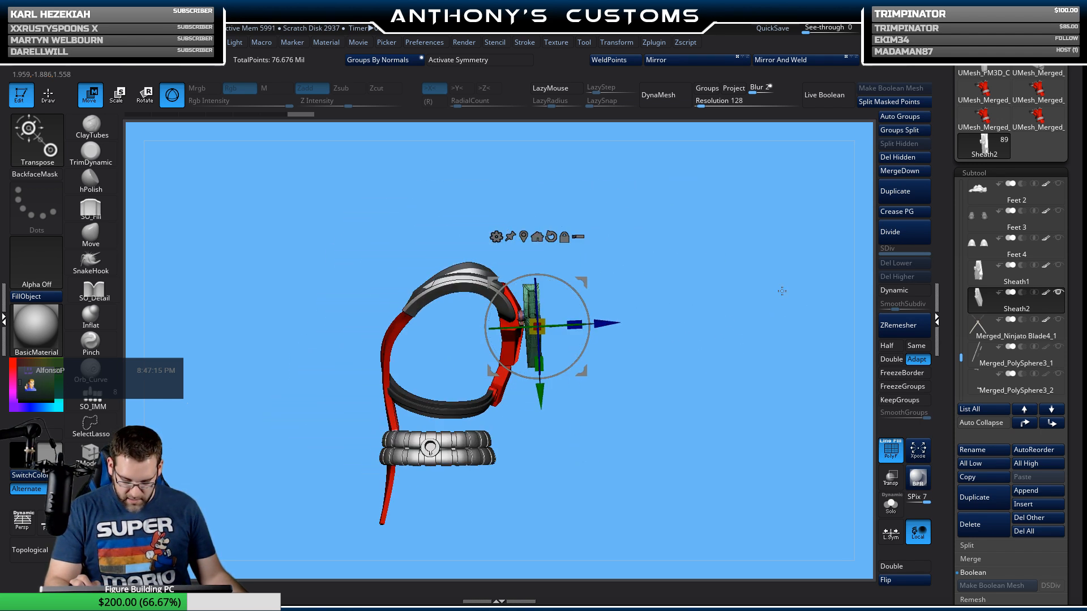
left_click_drag(724, 349, 810, 294, "alt")
left_click_drag(723, 228, 751, 299, "alt")
left_click_drag(684, 231, 639, 234)
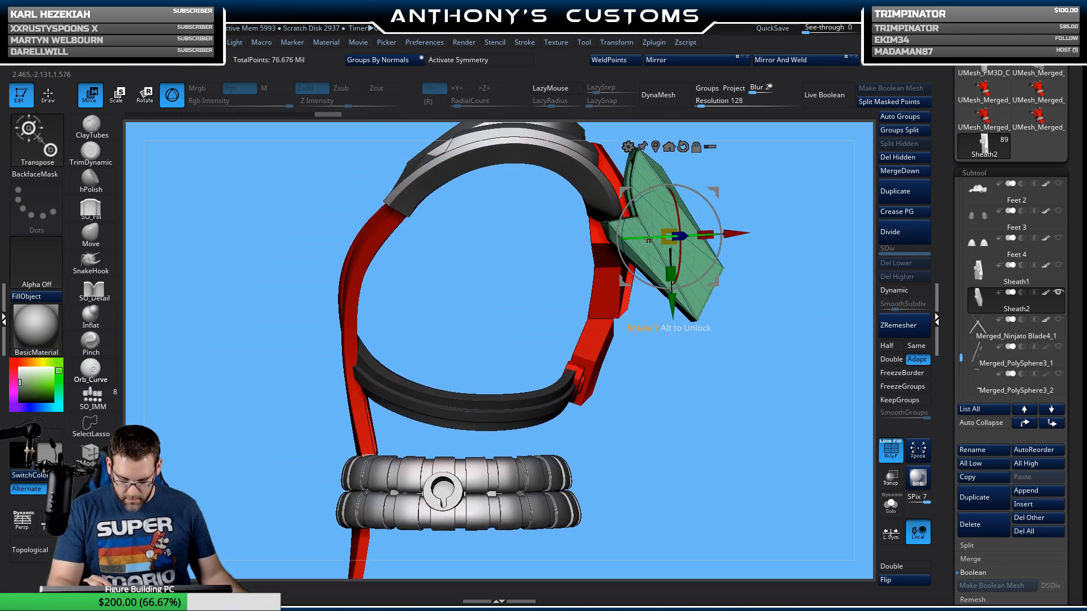
left_click_drag(661, 392, 739, 206)
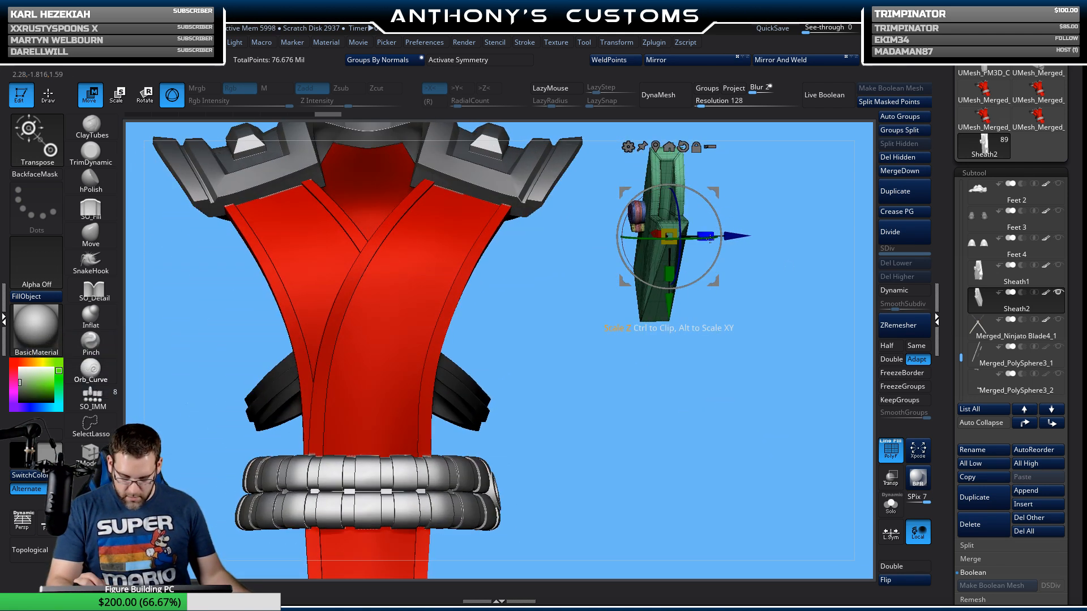
left_click_drag(692, 238, 589, 458)
left_click_drag(689, 436, 715, 379, "alt")
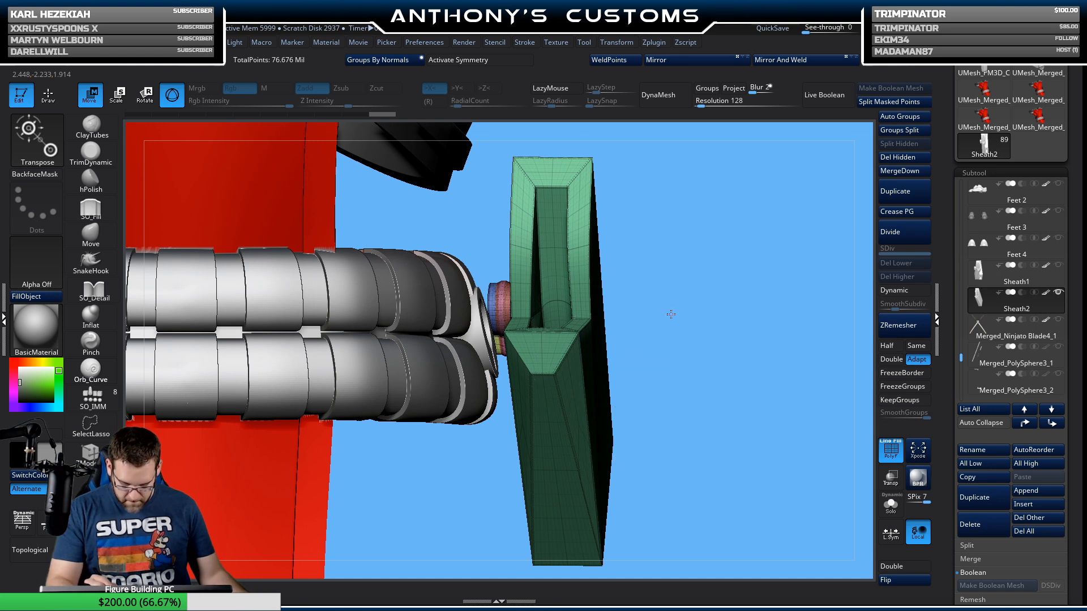
Step: Tilt Sheath2 to match the belt's side and bring its peg into the keyed hole
left_click_drag(671, 314, 746, 325)
left_click_drag(650, 359, 641, 345)
left_click_drag(748, 325, 737, 197)
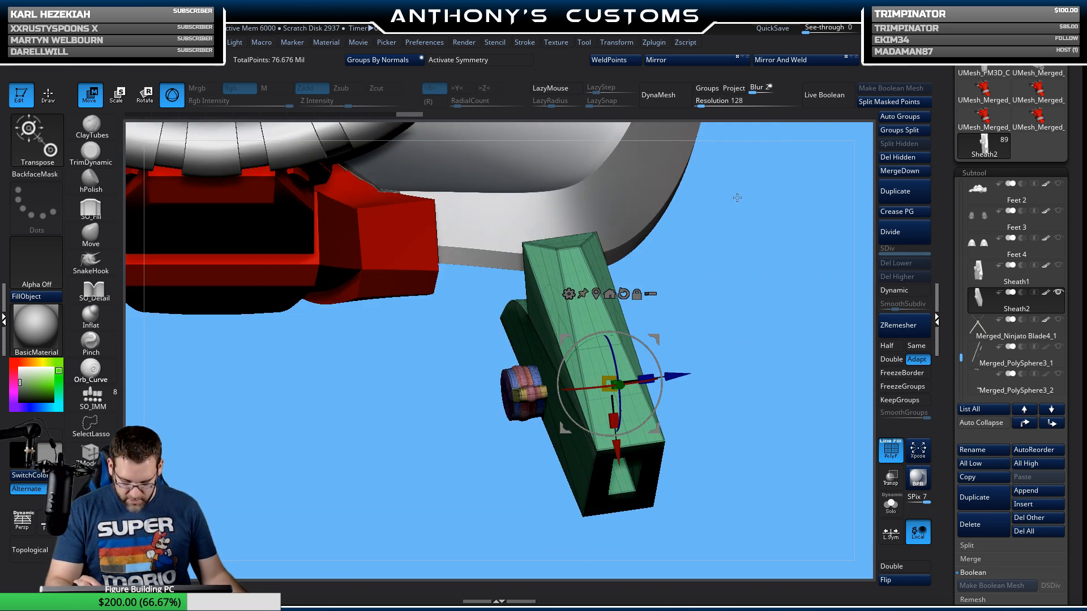
left_click_drag(740, 332, 773, 357)
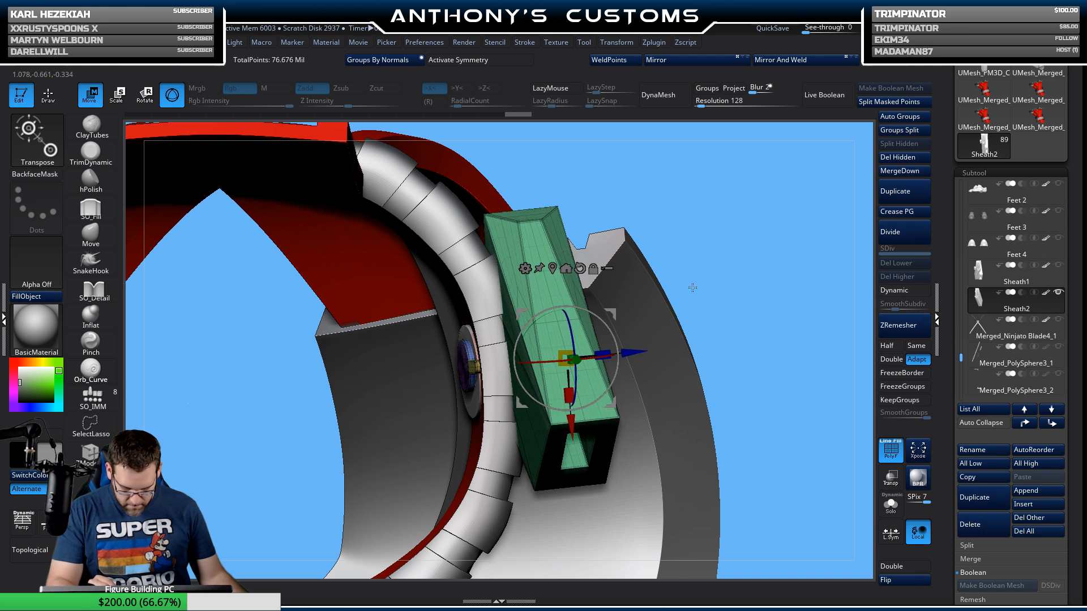
left_click_drag(692, 288, 688, 333)
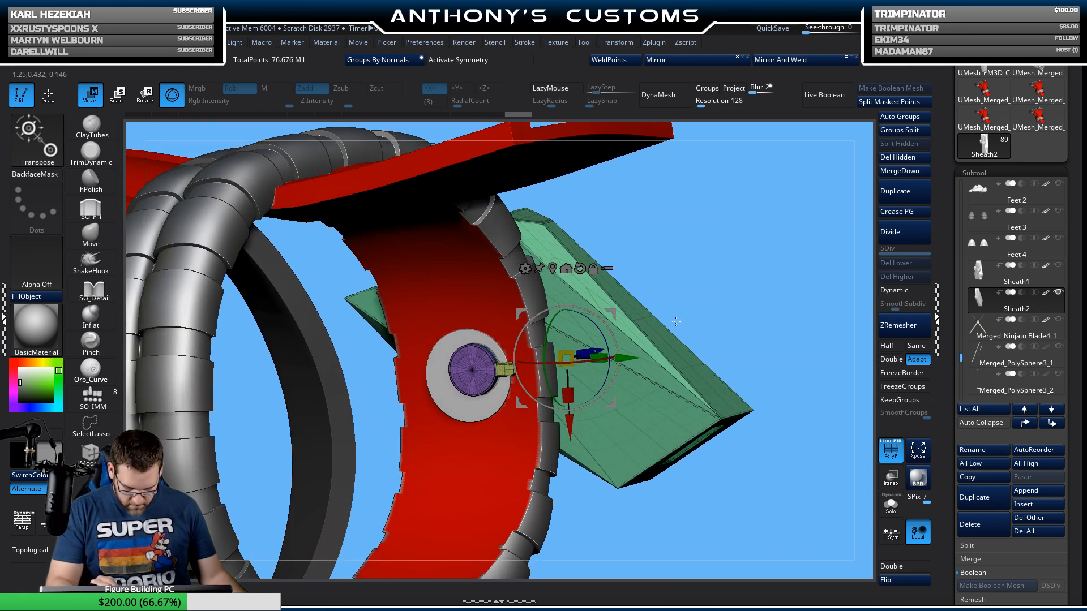
Step: Nudge Sheath2 along Y and X to centre its peg in the belt's keyed hole
left_click_drag(628, 356, 620, 356)
left_click_drag(563, 421, 564, 427)
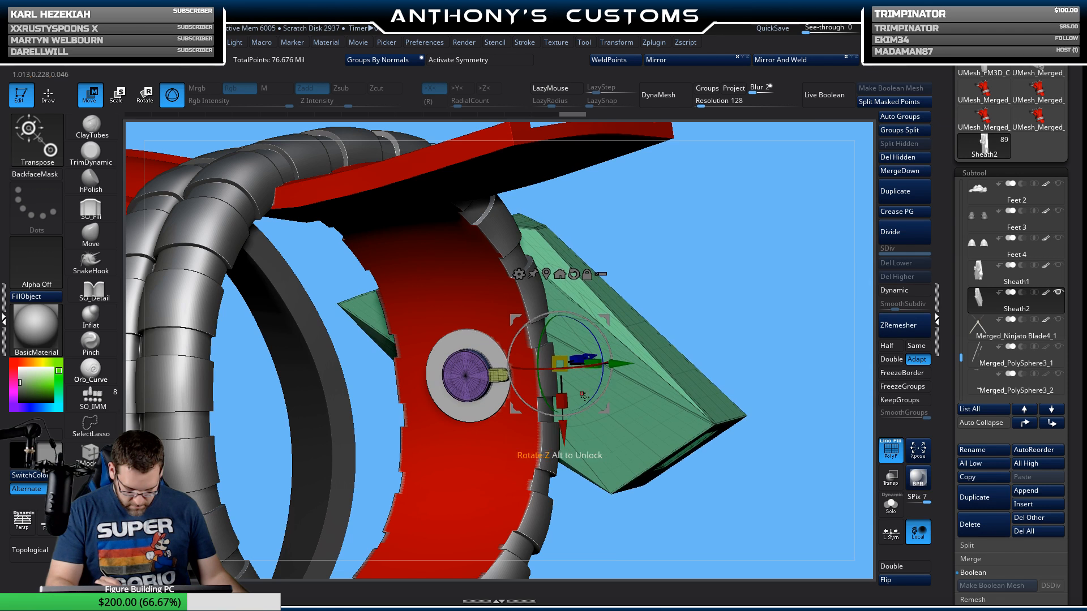
left_click_drag(763, 255, 647, 307)
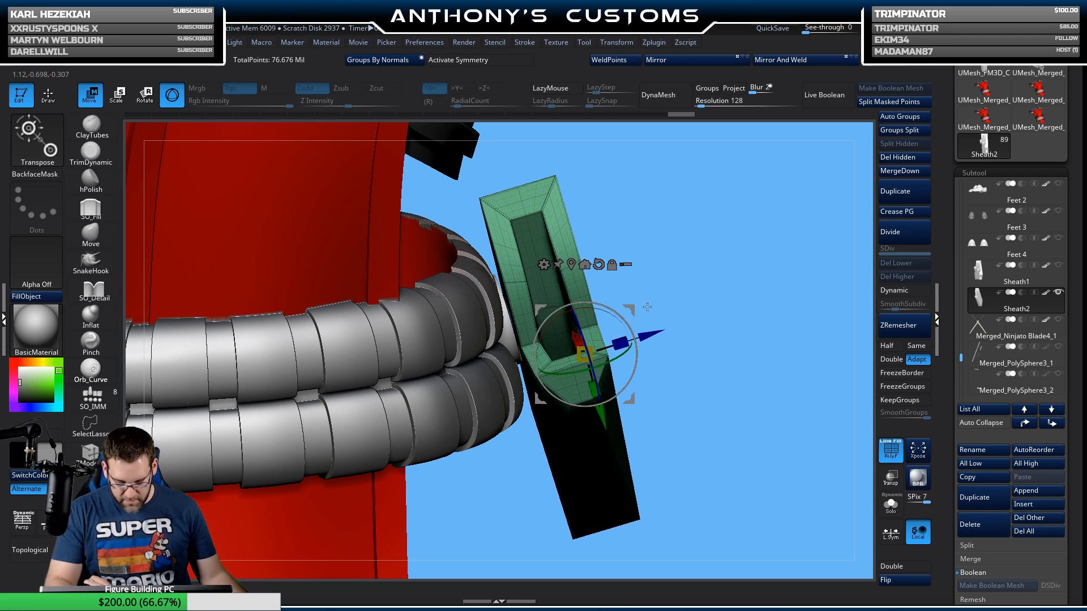
left_click_drag(600, 415, 601, 412)
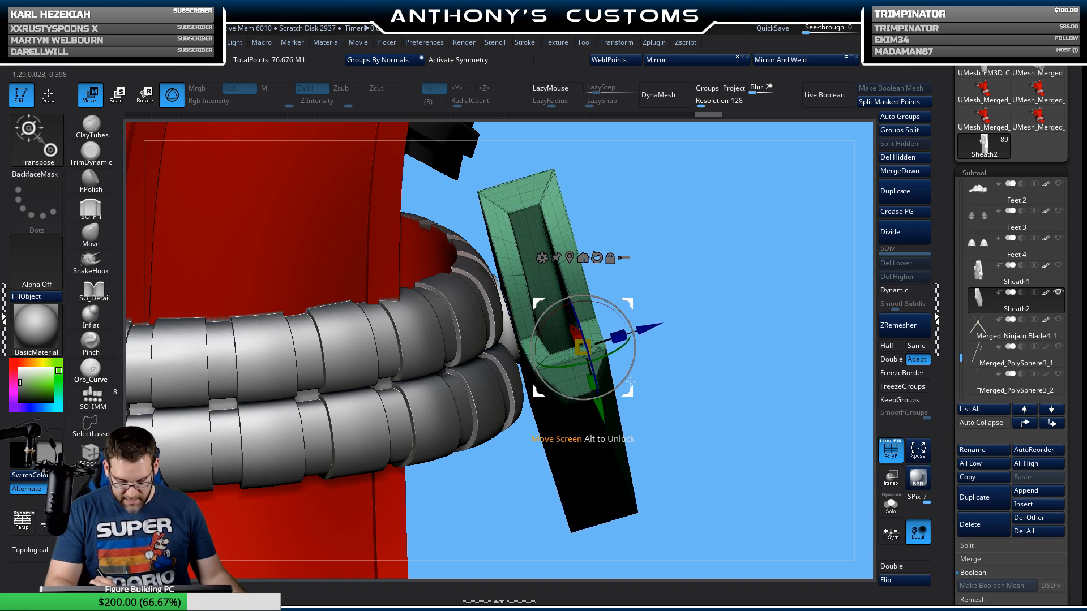
Step: Move Sheath2 to the end of the subtool list and flip the merged vest's faces to see the peg through the belt
scroll(1019, 340, "down", 3)
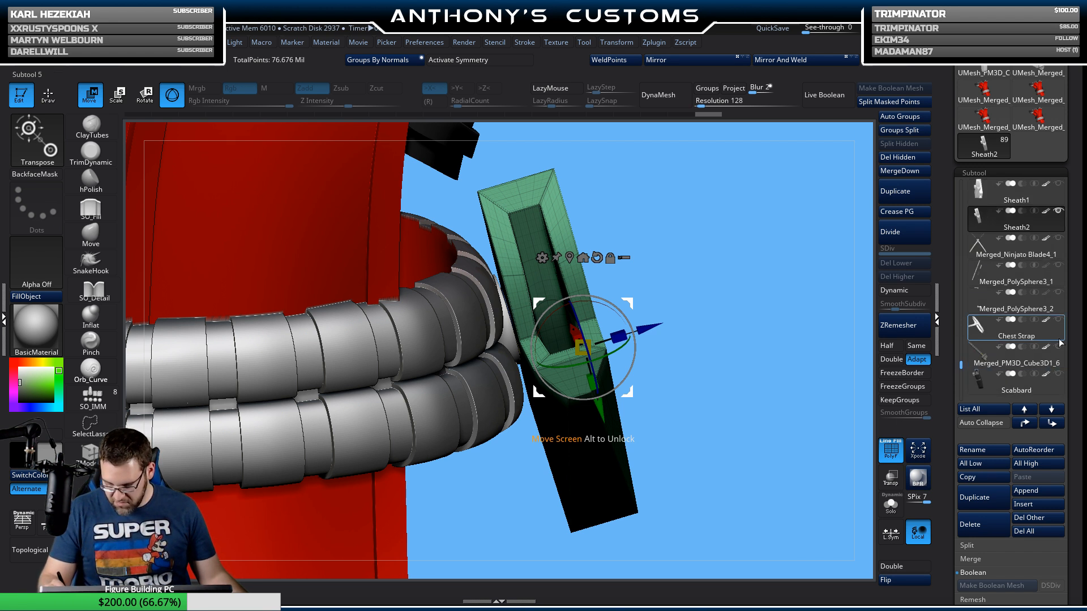
left_click(1051, 424, "shift")
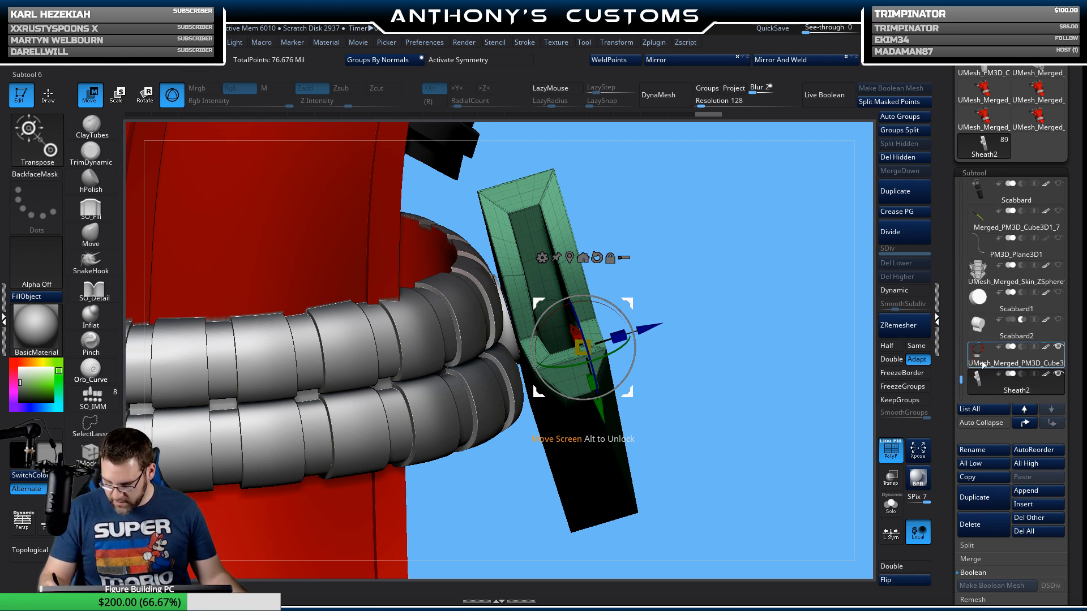
left_click(995, 363)
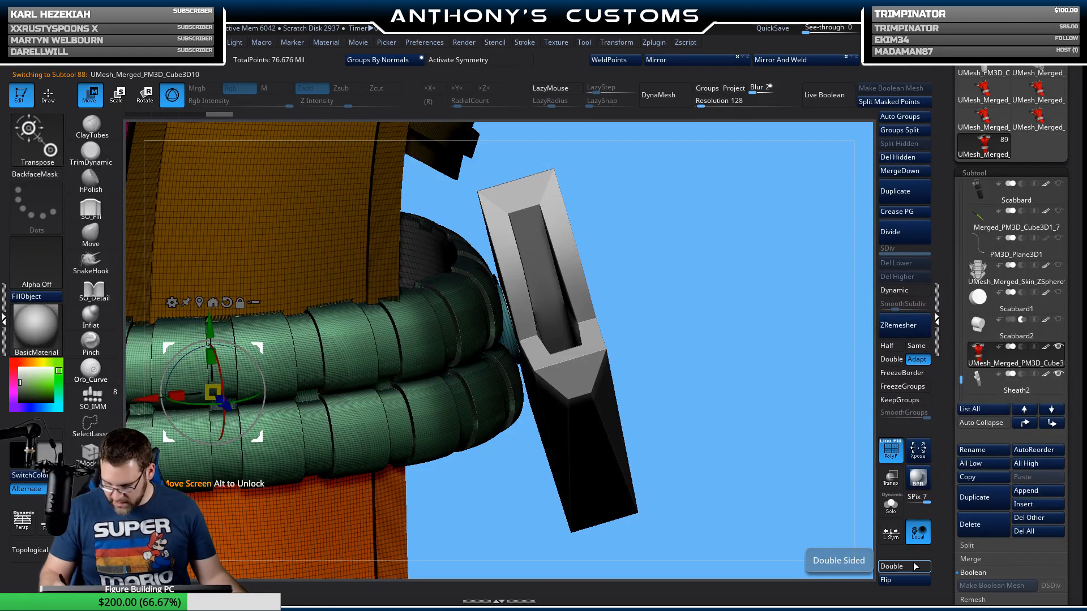
left_click(910, 581)
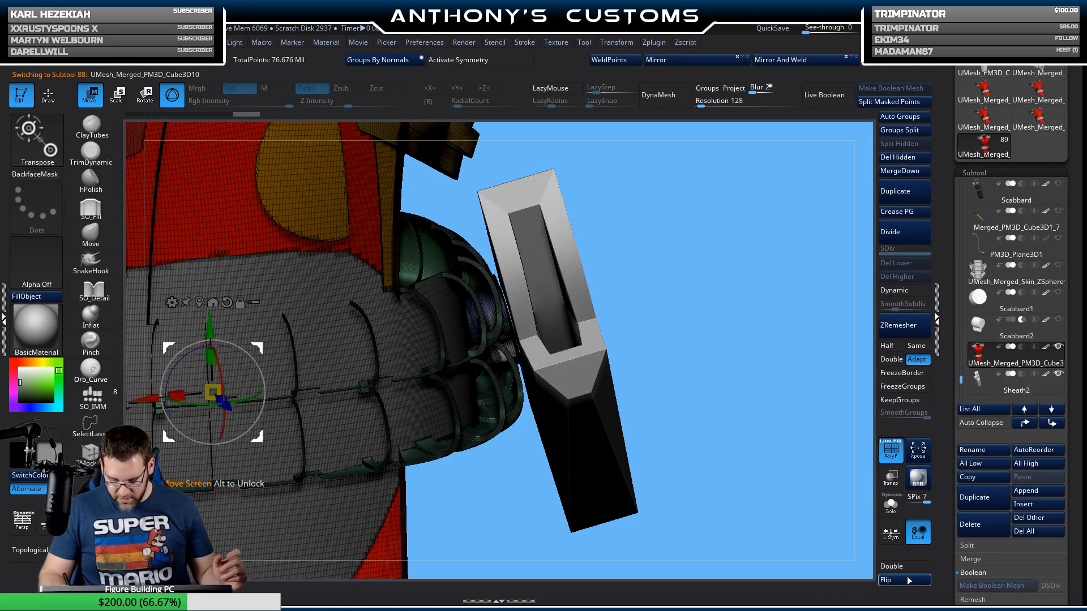
key("shift+f")
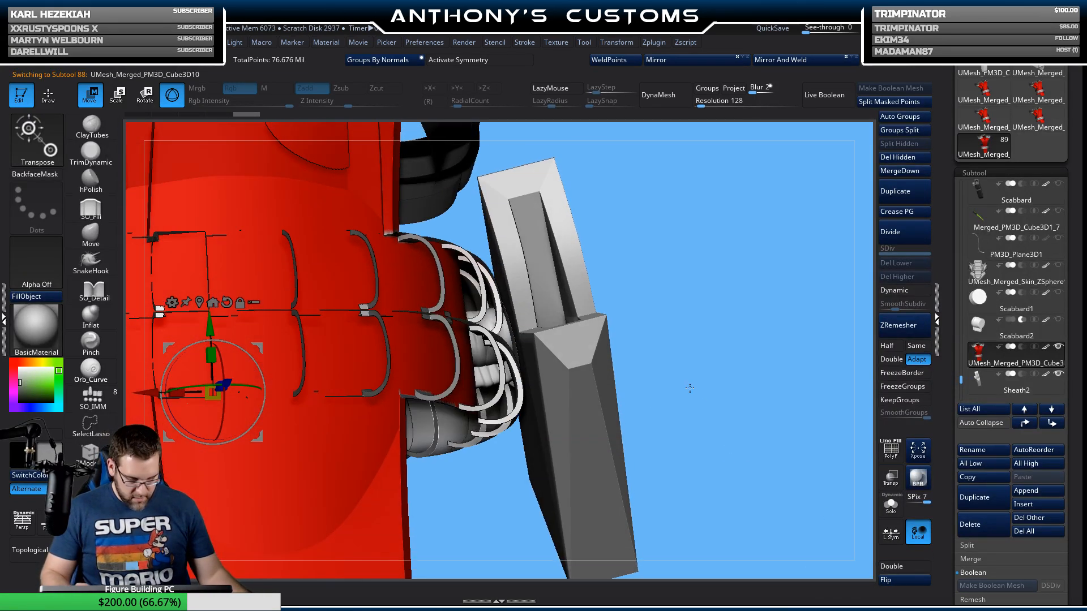
left_click(982, 388)
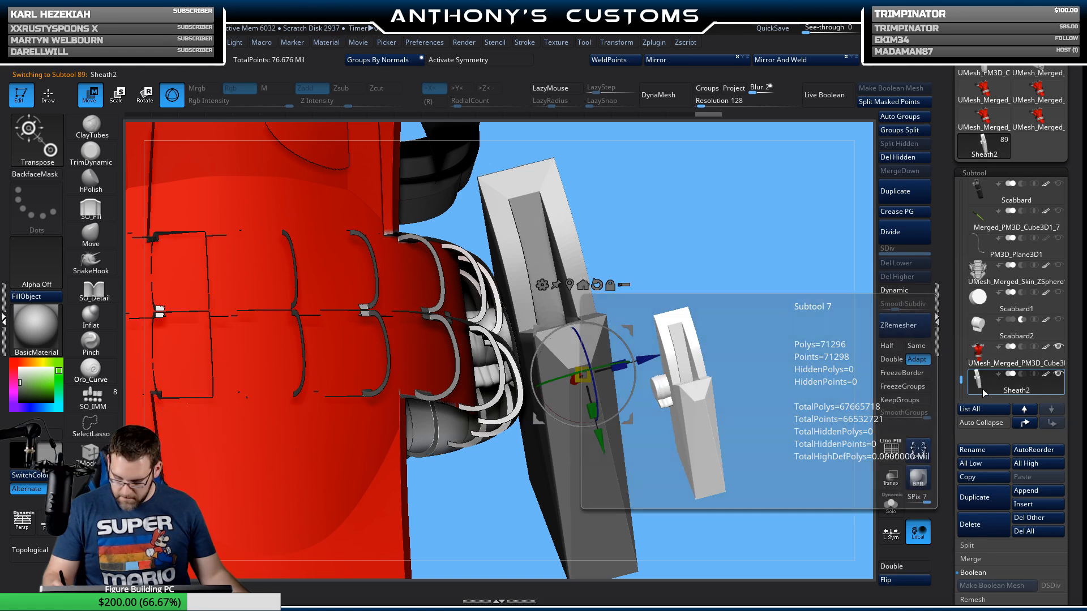
Step: Fill Sheath2 with bright green and slide it about 0.053 along its Z axis toward the belt
key("shift+f")
key("shift+f")
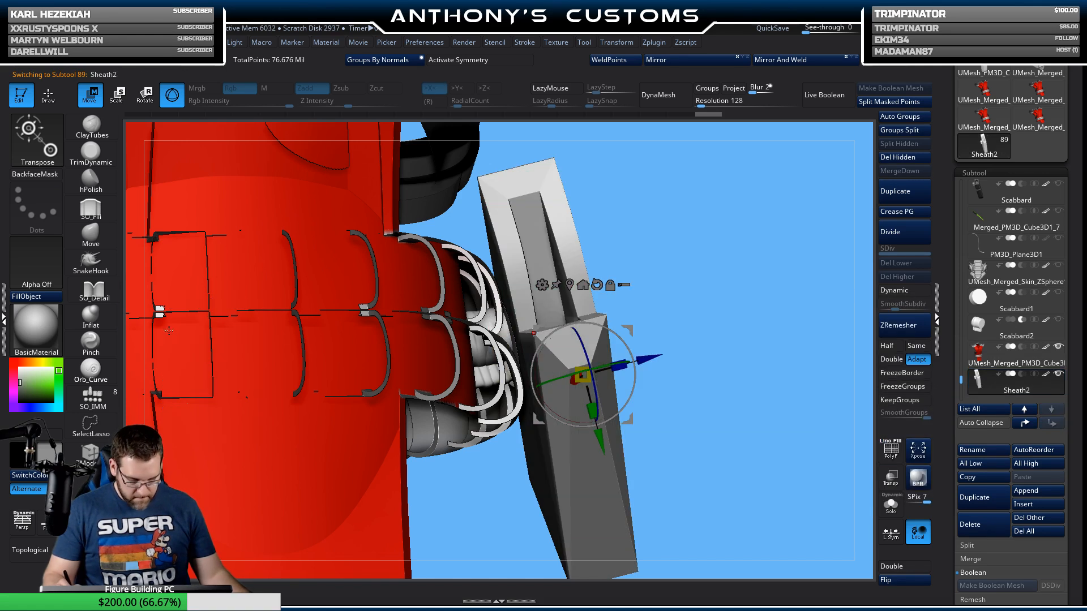
left_click(37, 301)
left_click_drag(794, 363, 730, 320)
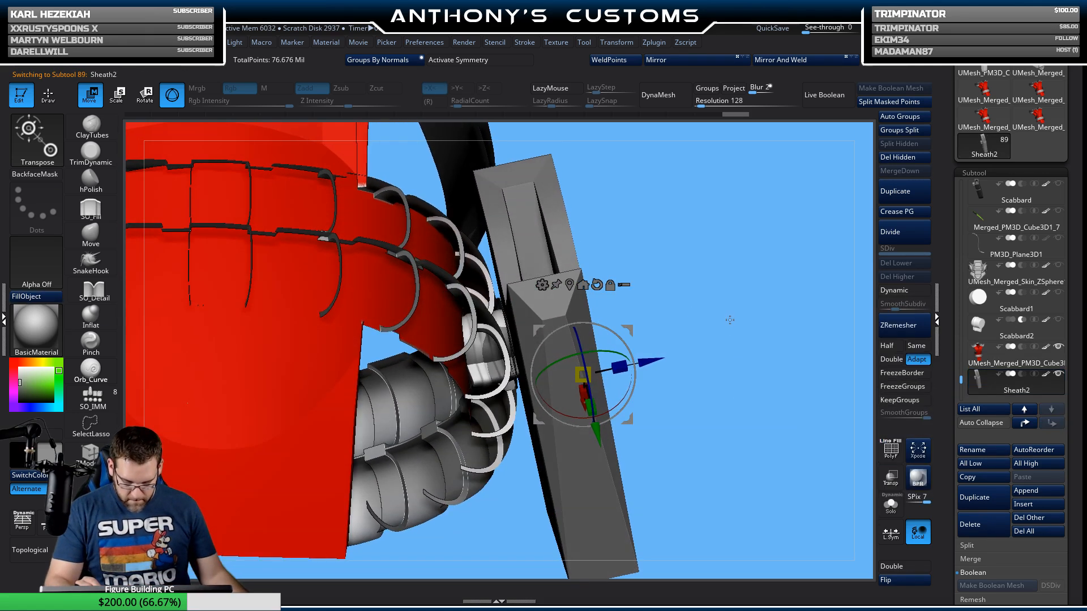
left_click(37, 297)
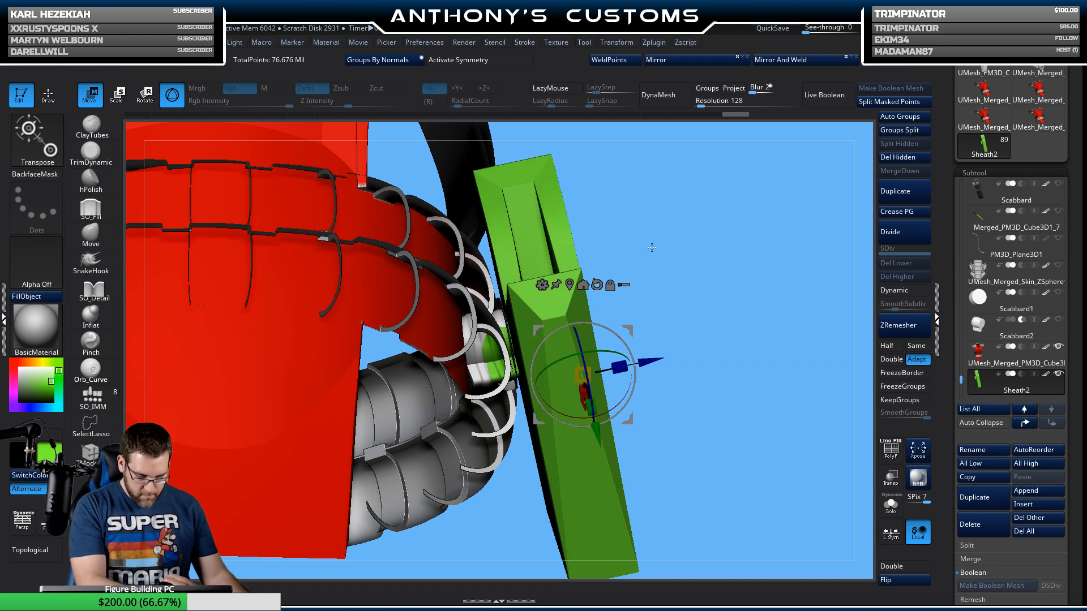
left_click_drag(759, 333, 737, 326)
left_click_drag(677, 356, 650, 379)
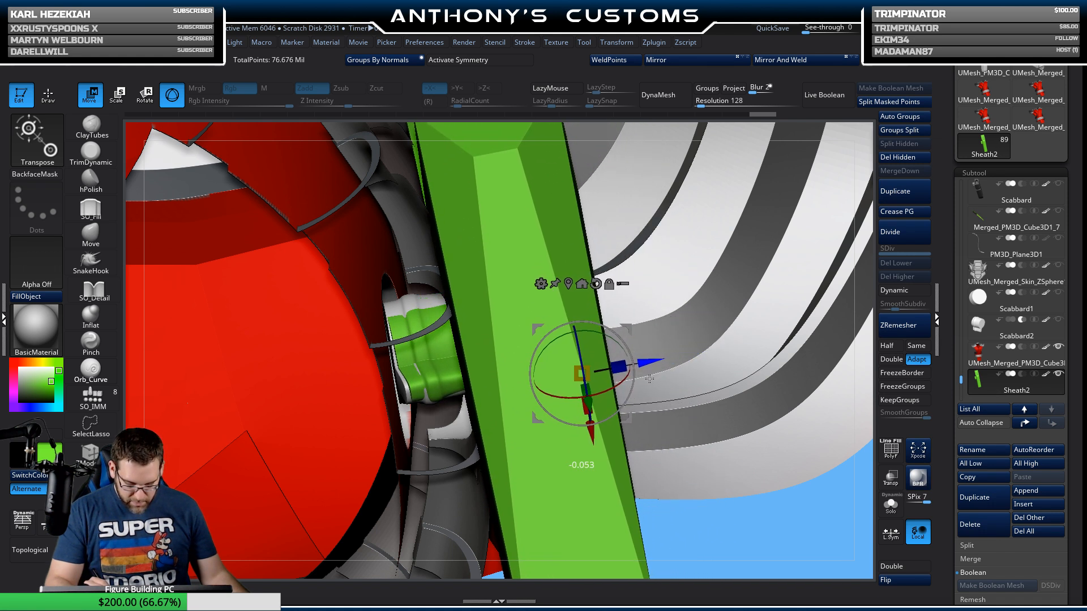
Step: Isolate Sheath2 with its wireframe shown and auto-group its separate pieces into polygroups
left_click_drag(691, 523, 712, 467)
left_click(890, 507)
left_click_drag(781, 473, 780, 442)
key("shift+f")
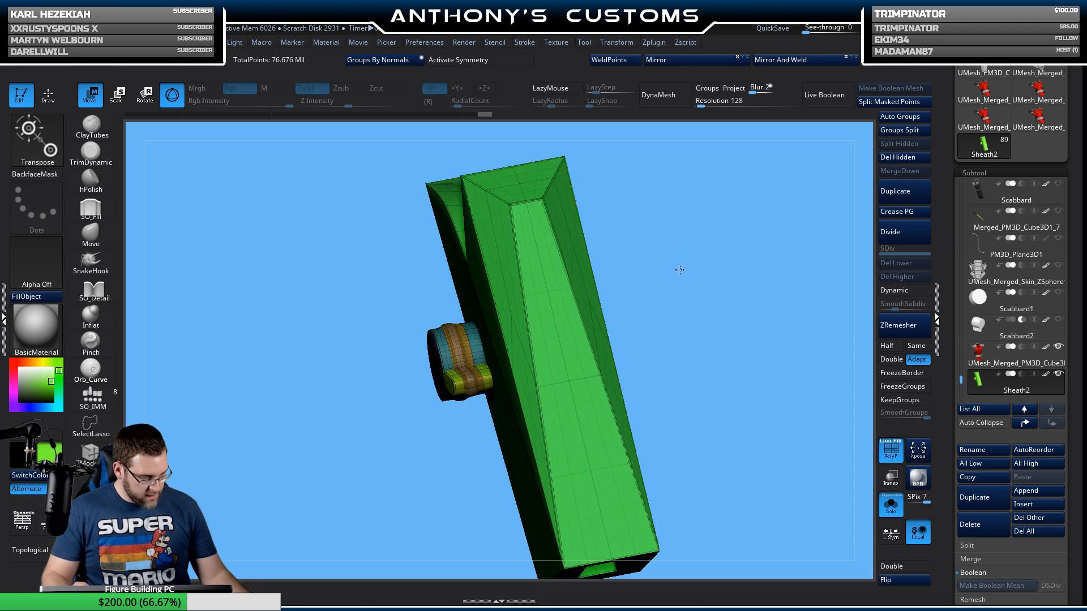
left_click_drag(680, 271, 739, 262)
left_click(900, 116)
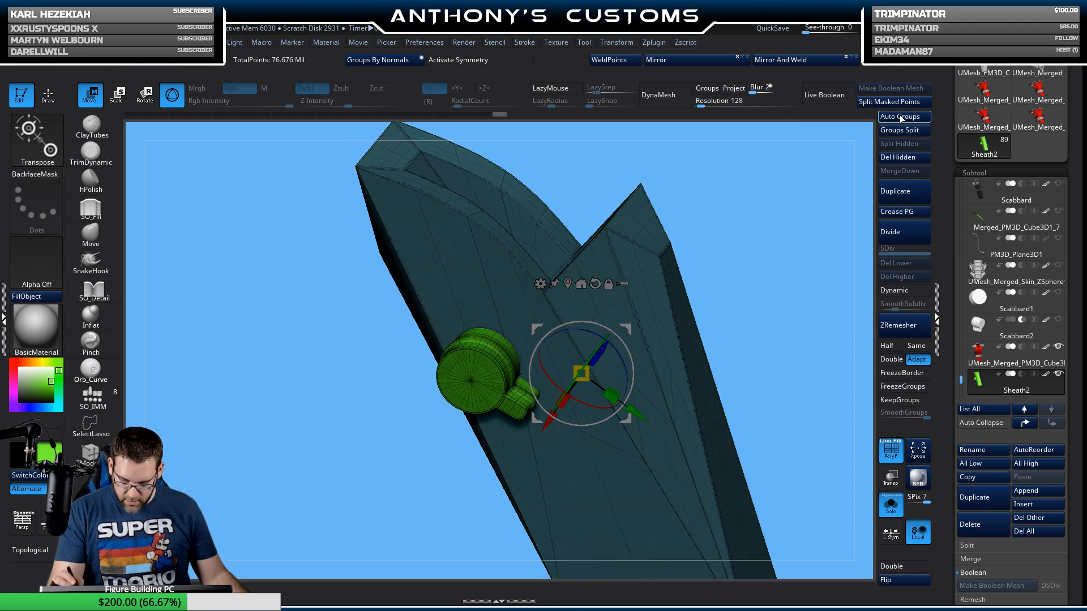
Step: Mask everything on Sheath2 except its peg and slide the peg outward about 0.04 along Z
left_click_drag(815, 171, 754, 240)
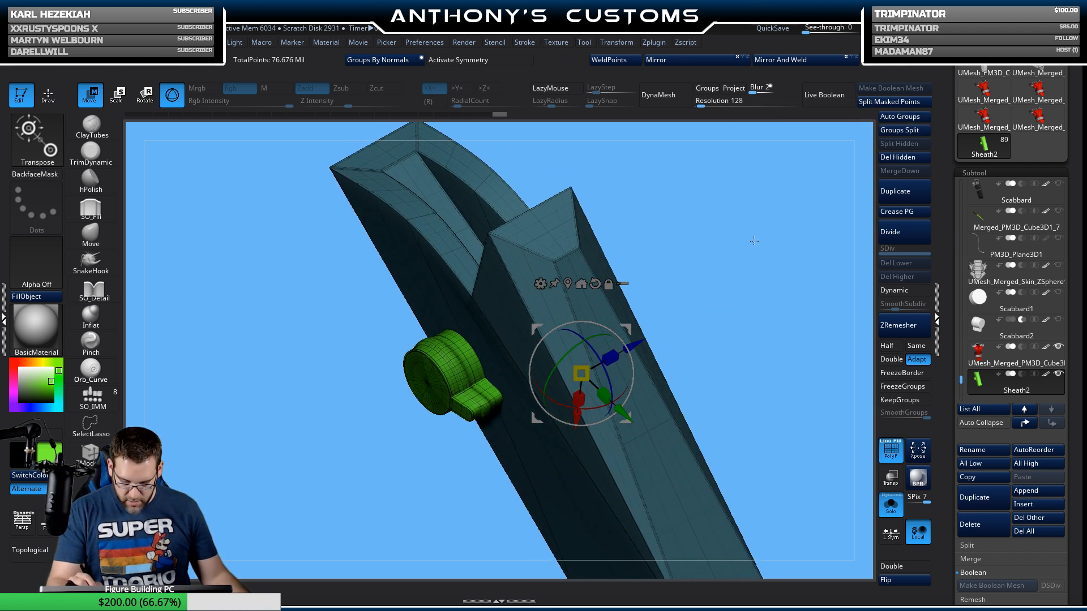
key("shift+f")
left_click(428, 383)
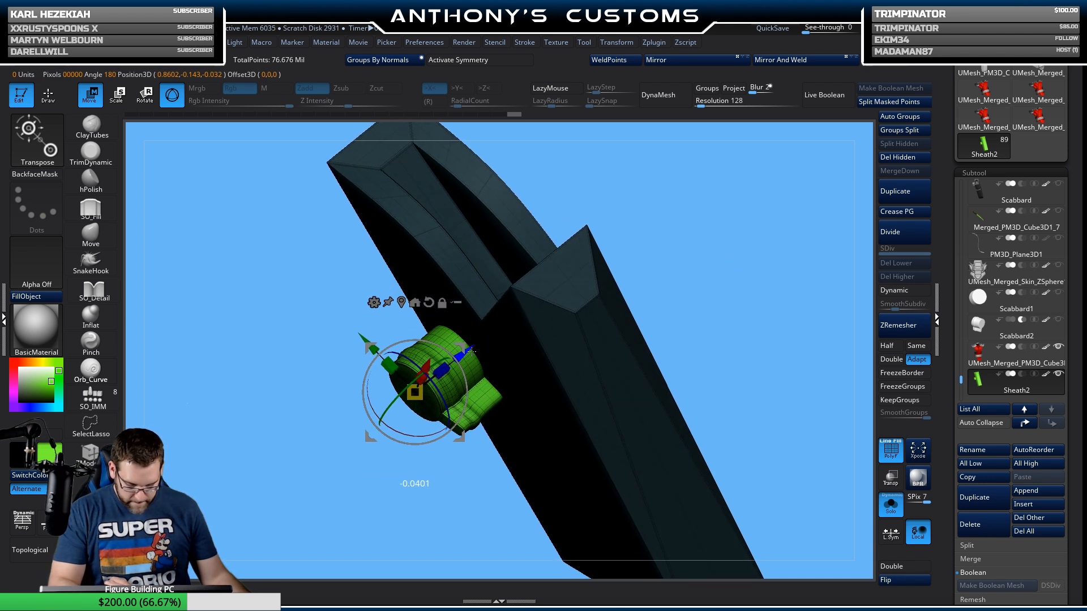
left_click_drag(572, 232, 703, 357)
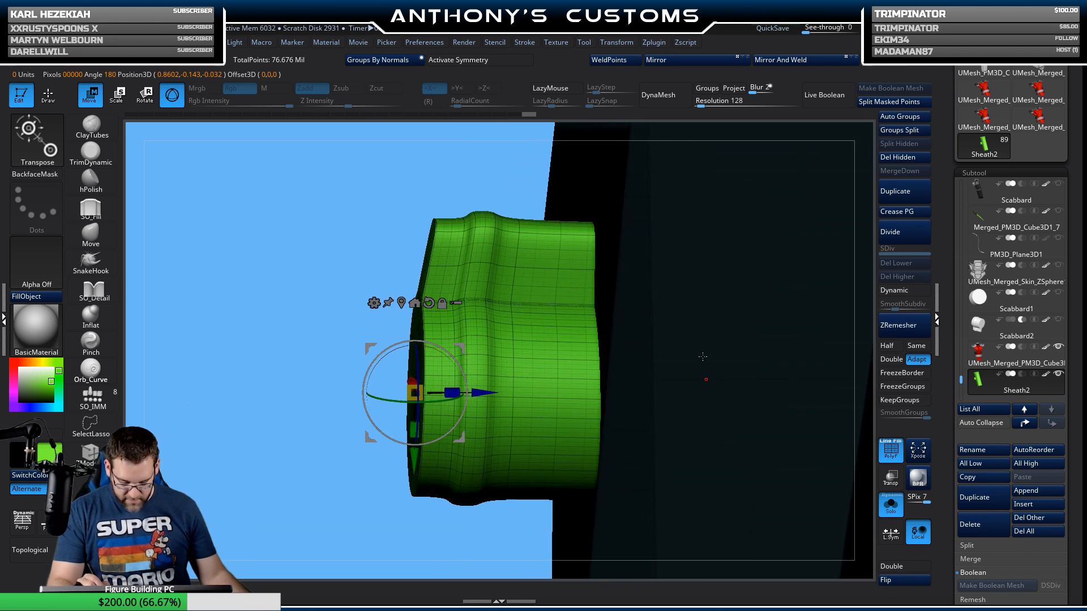
mouse_move(309, 495)
left_mouse_down()
mouse_move(351, 460)
mouse_move(352, 578)
mouse_move(589, 496)
mouse_move(682, 304)
mouse_move(759, 363)
left_mouse_up()
left_click_drag(318, 472, 227, 323, "alt")
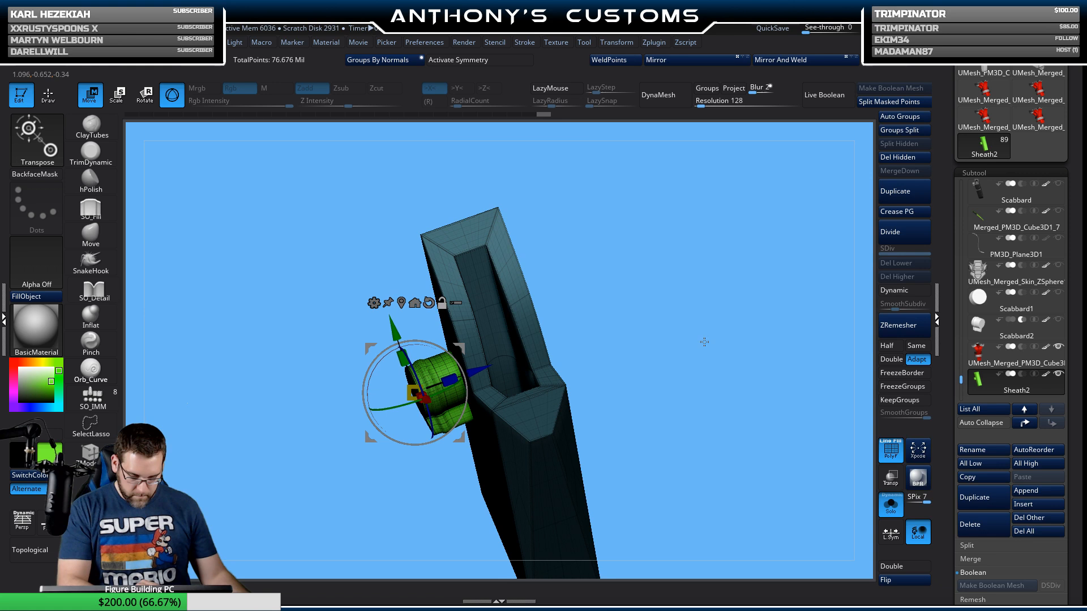
left_click_drag(704, 341, 751, 250, "alt")
Step: Show the belt again, hide the wireframe, and pull Sheath2 back slightly along Z, away from the belt
left_click(891, 514)
left_click_drag(728, 311, 756, 414, "alt")
left_click_drag(801, 311, 775, 266)
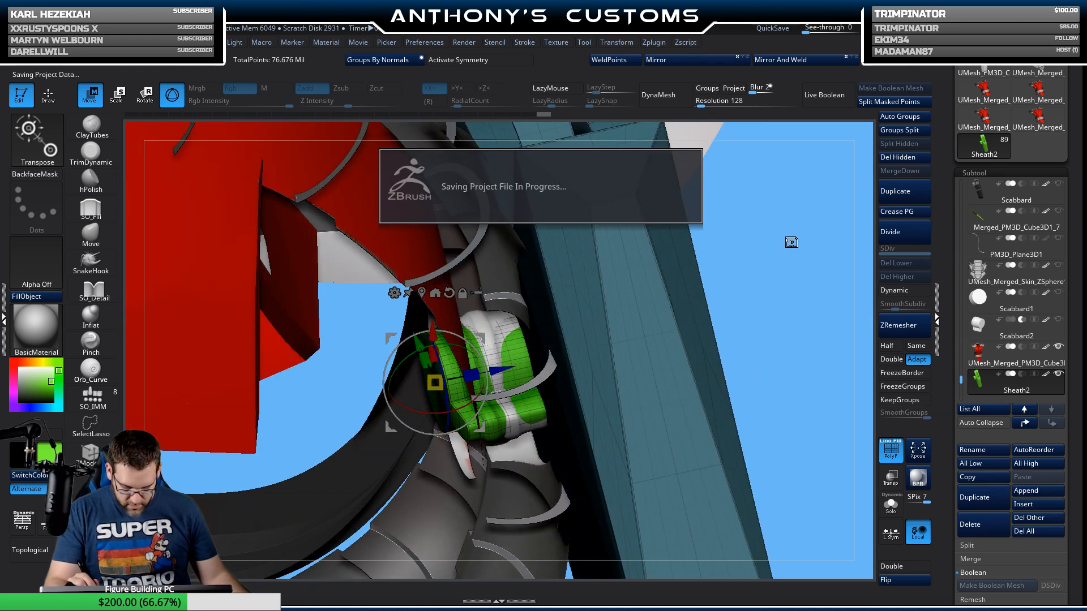
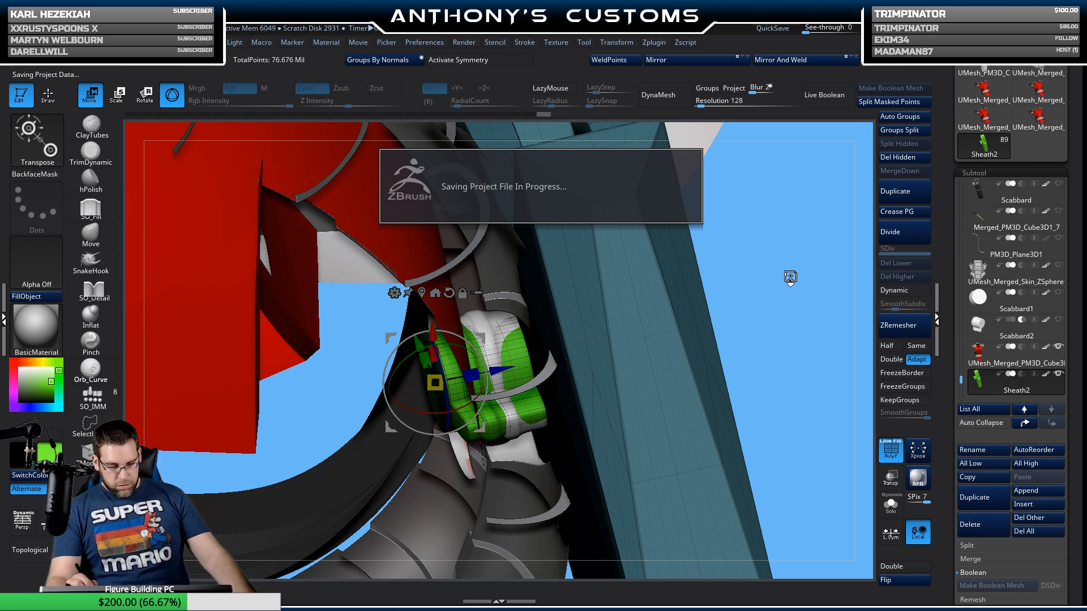
key("shift+f")
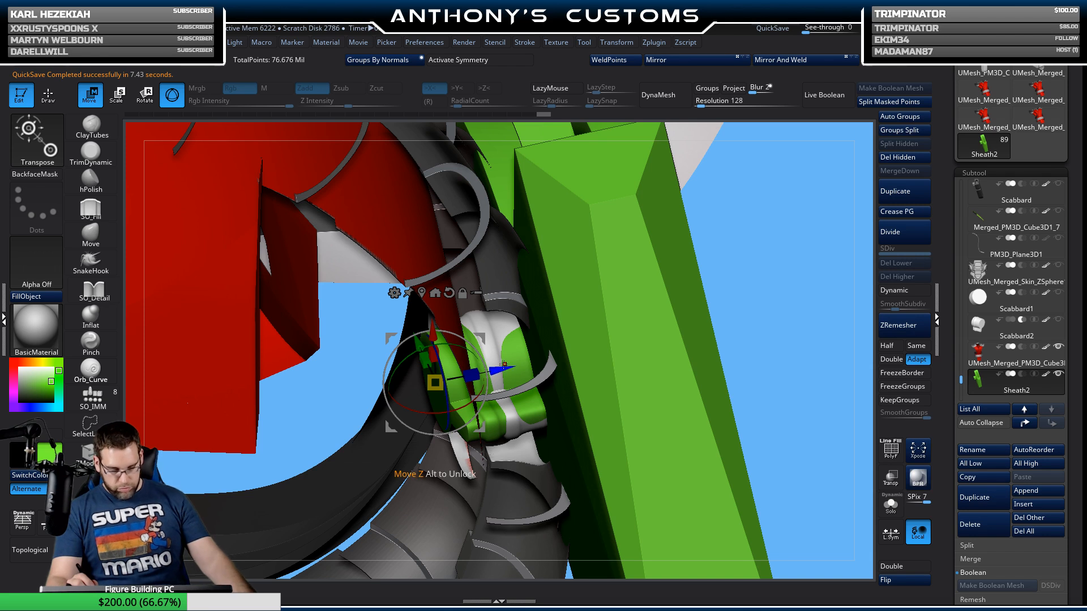
left_click_drag(503, 365, 519, 361)
Step: Twist Sheath2 about 1.05 degrees around its peg's axis and shift it about 0.0084 along Y to centre the peg
left_click_drag(763, 279, 770, 231)
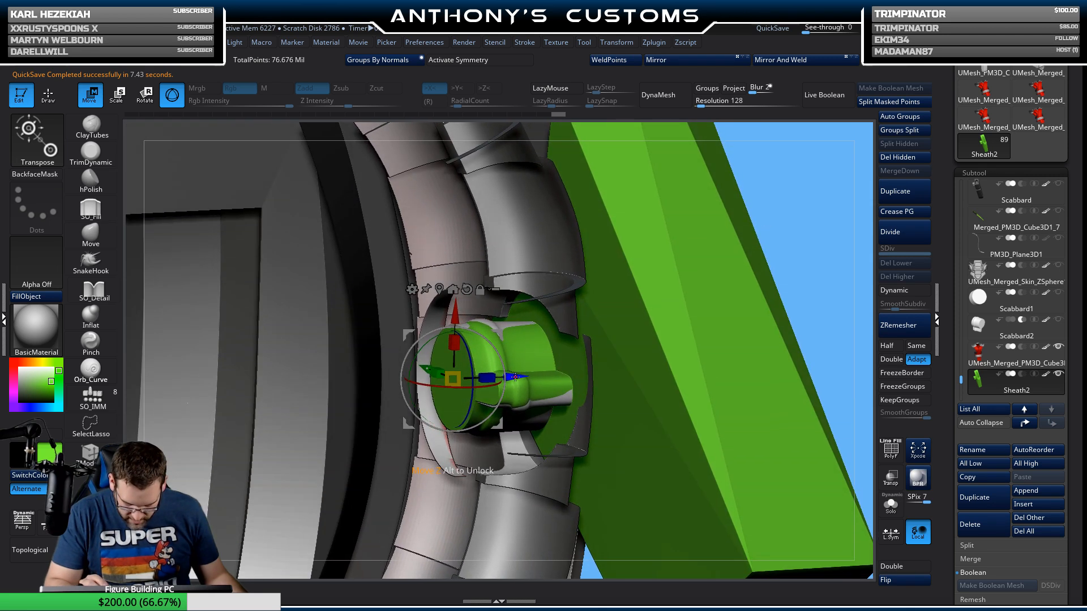
left_click_drag(470, 403, 469, 403)
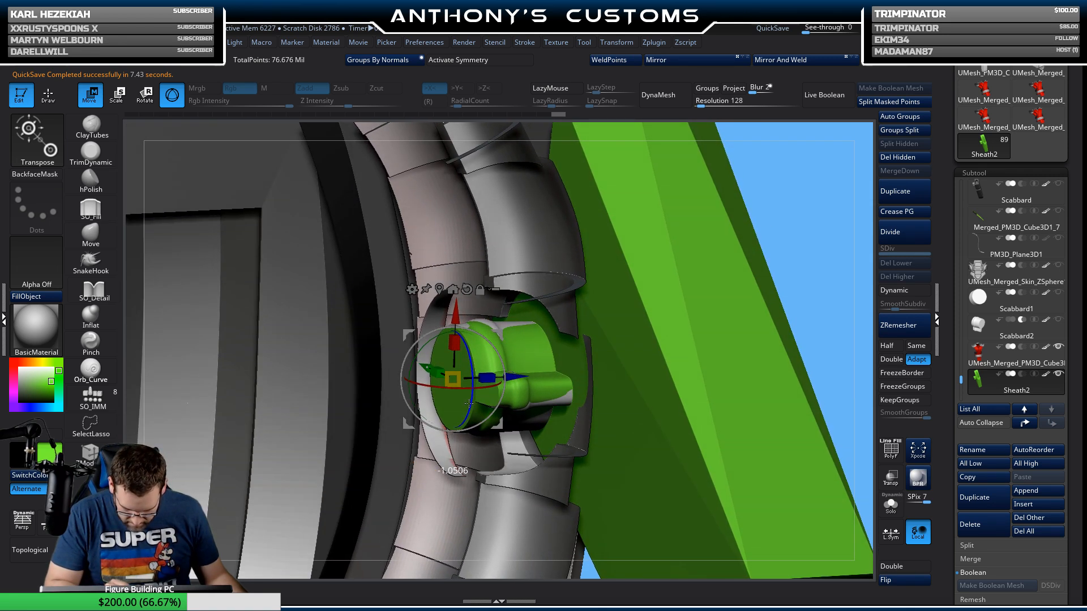
left_click_drag(798, 234, 795, 223)
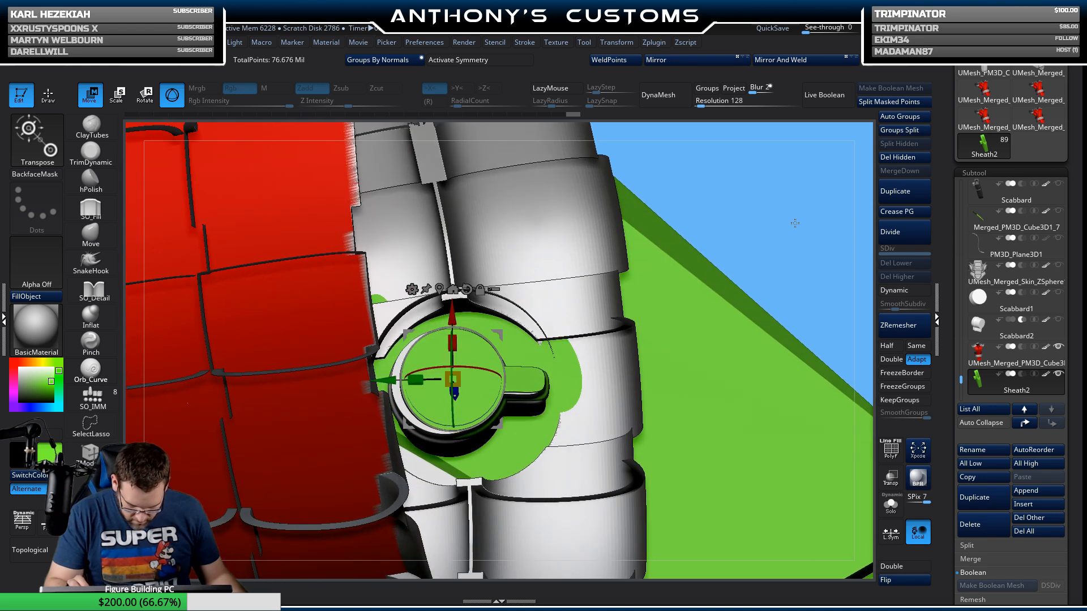
left_click_drag(409, 367, 385, 380)
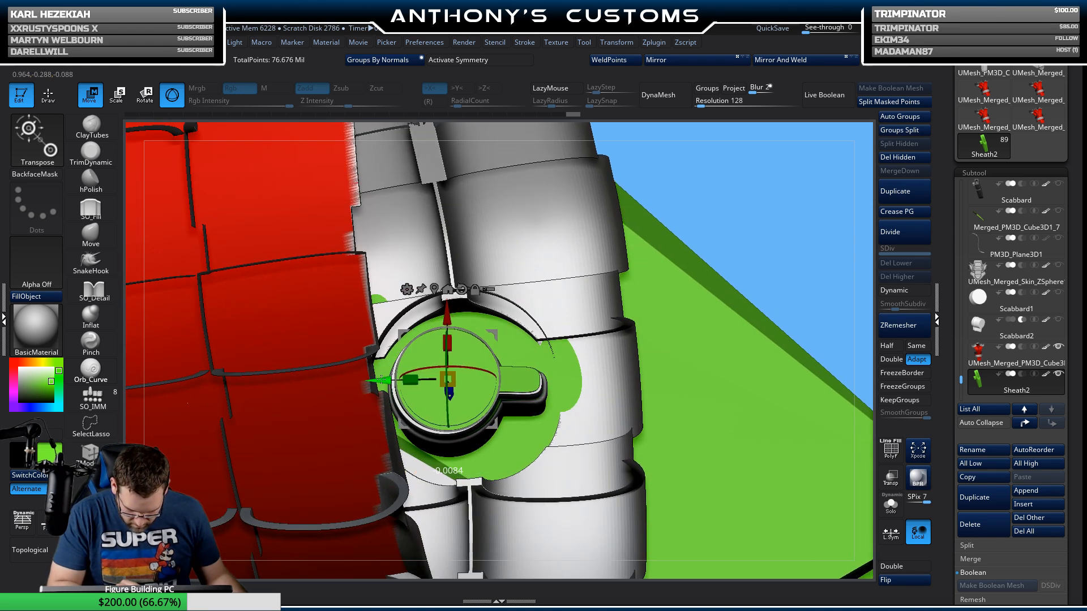
left_click_drag(779, 191, 720, 212)
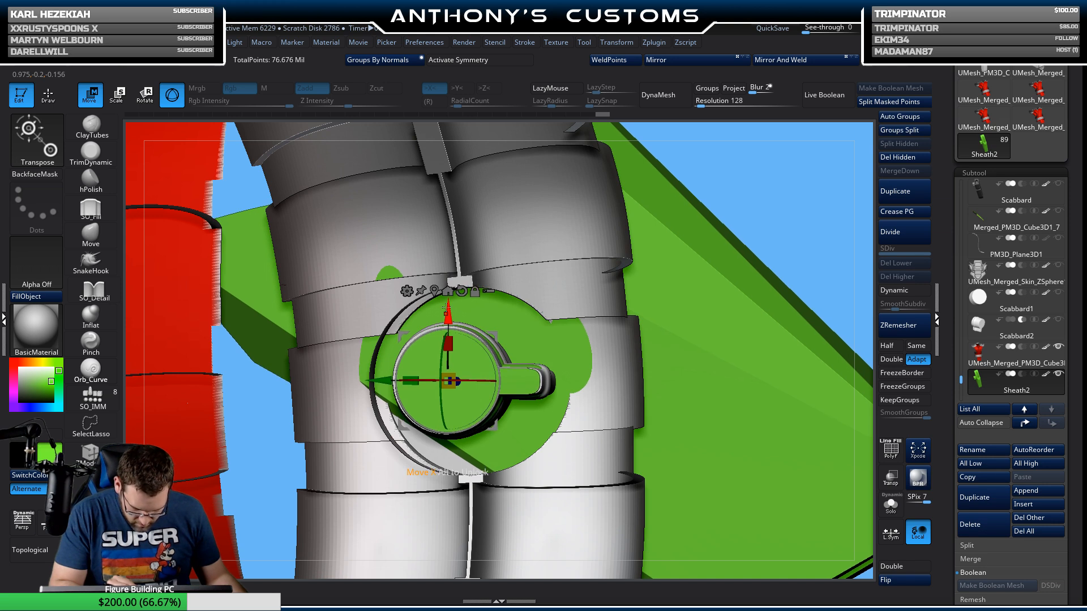
left_click_drag(773, 225, 725, 232)
Step: Fine-tune Sheath2 with slight tilts and small Z and Y moves until its peg sits squarely in the belt's keyed hole
left_click_drag(462, 426, 463, 429)
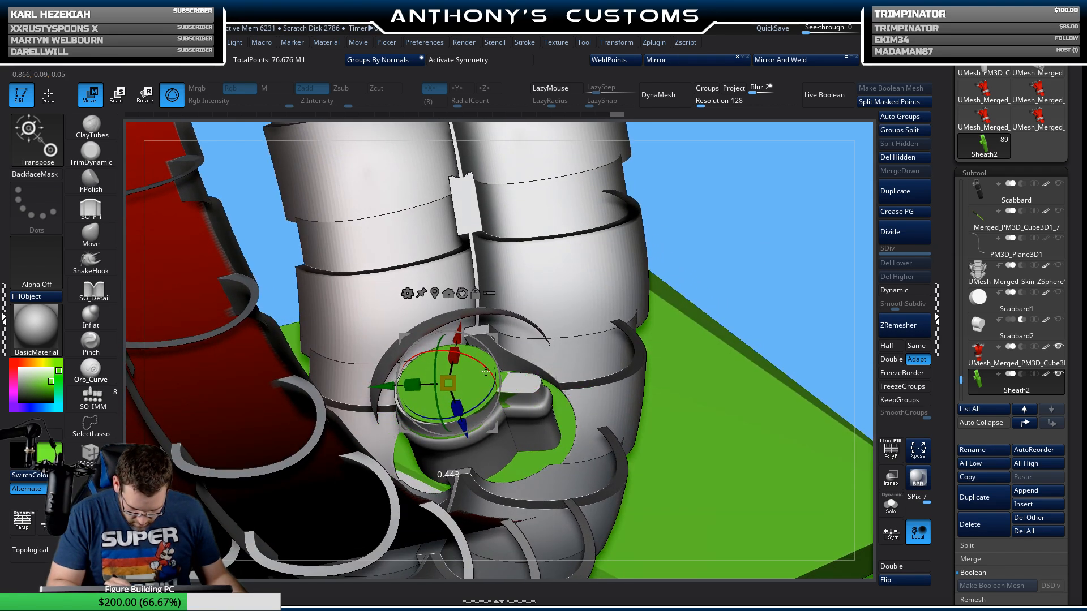
left_click_drag(485, 372, 486, 369)
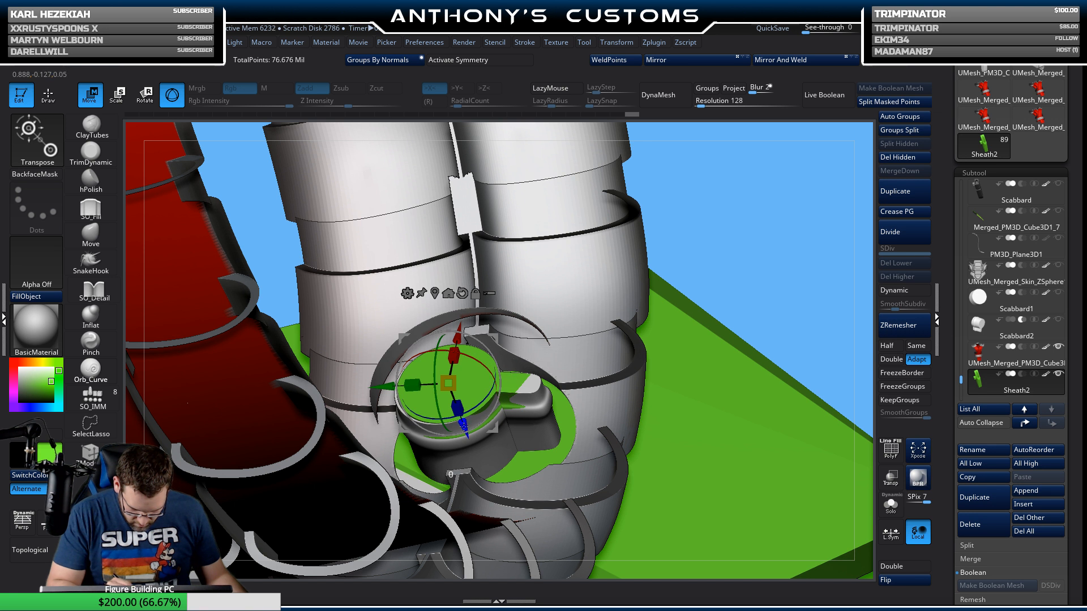
left_click_drag(464, 427, 464, 428)
left_click_drag(492, 379, 488, 374)
left_click_drag(468, 426, 468, 431)
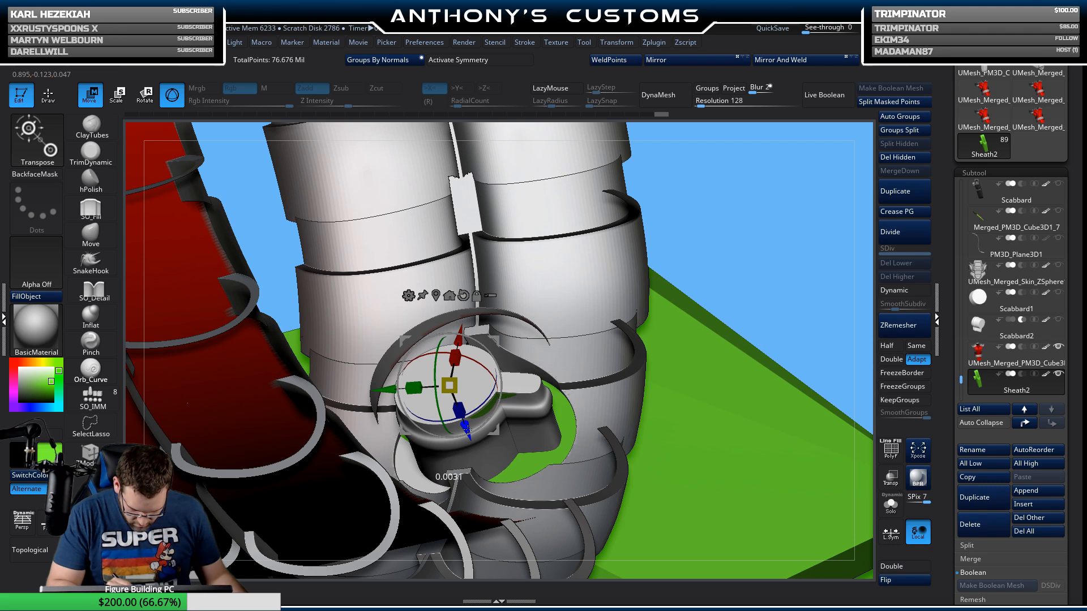
left_click_drag(391, 390, 389, 390)
left_click_drag(784, 231, 779, 265)
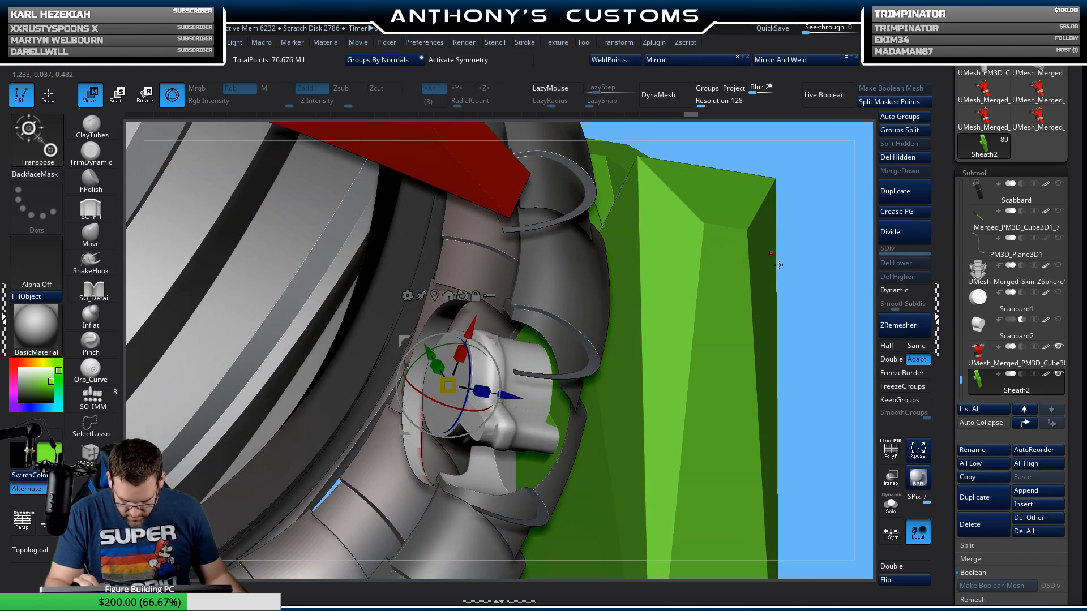
Step: Isolate Sheath2's body from its peg, shift the body slightly along Z away from the belt, and show the whole sheath again
left_click(891, 513)
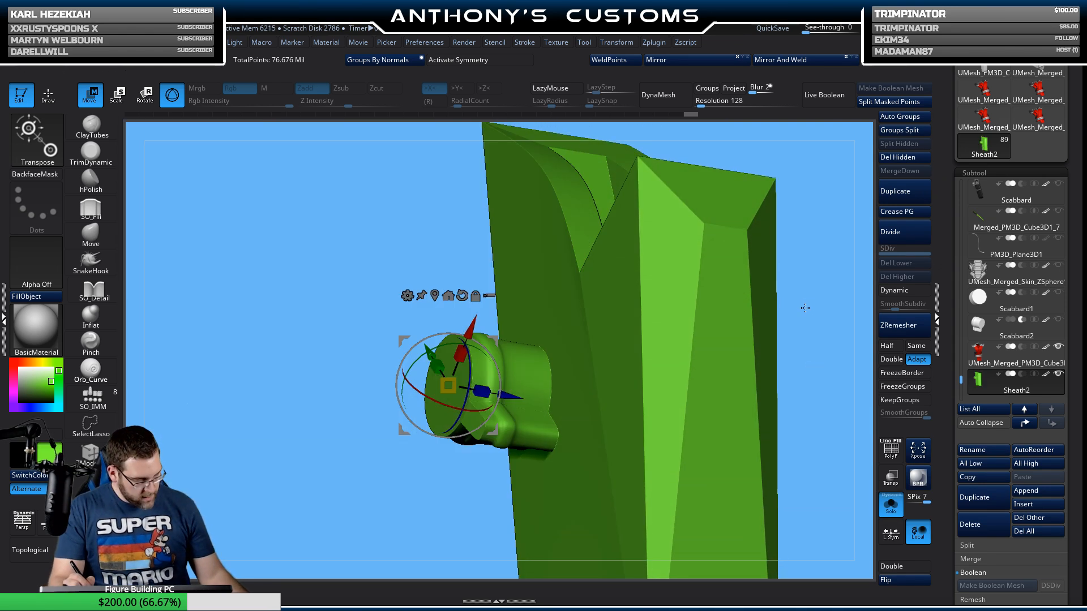
key("q")
key("shift+f")
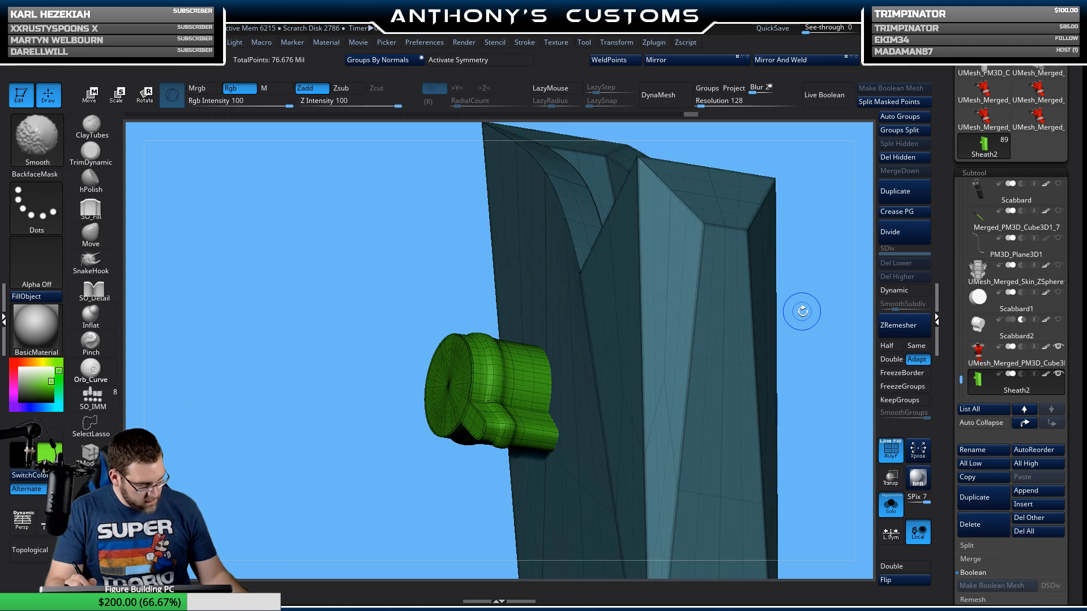
key("ctrl+shift")
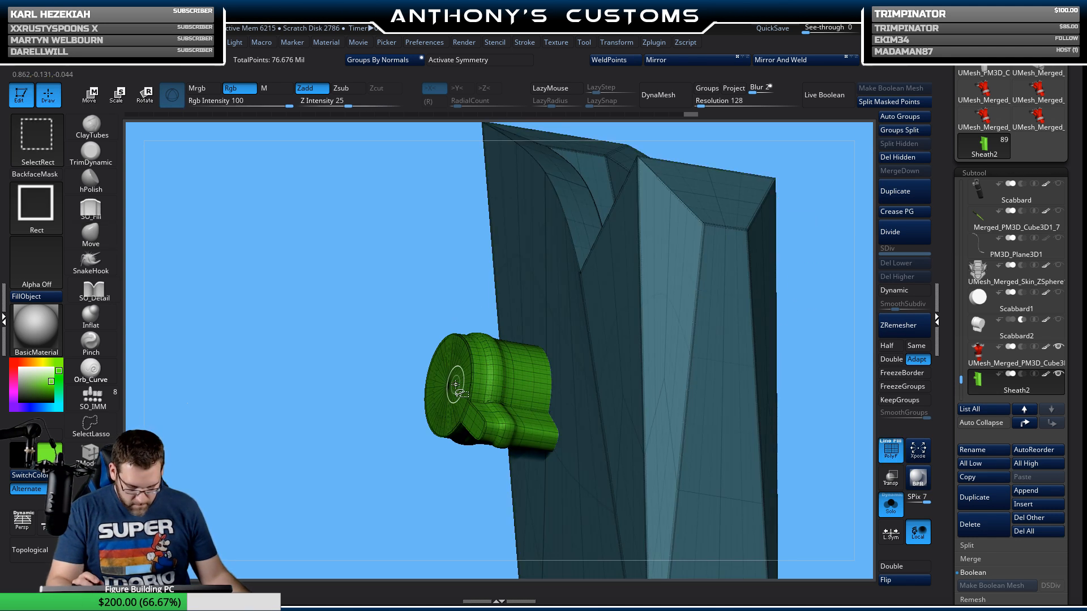
left_click(448, 386, "ctrl+shift")
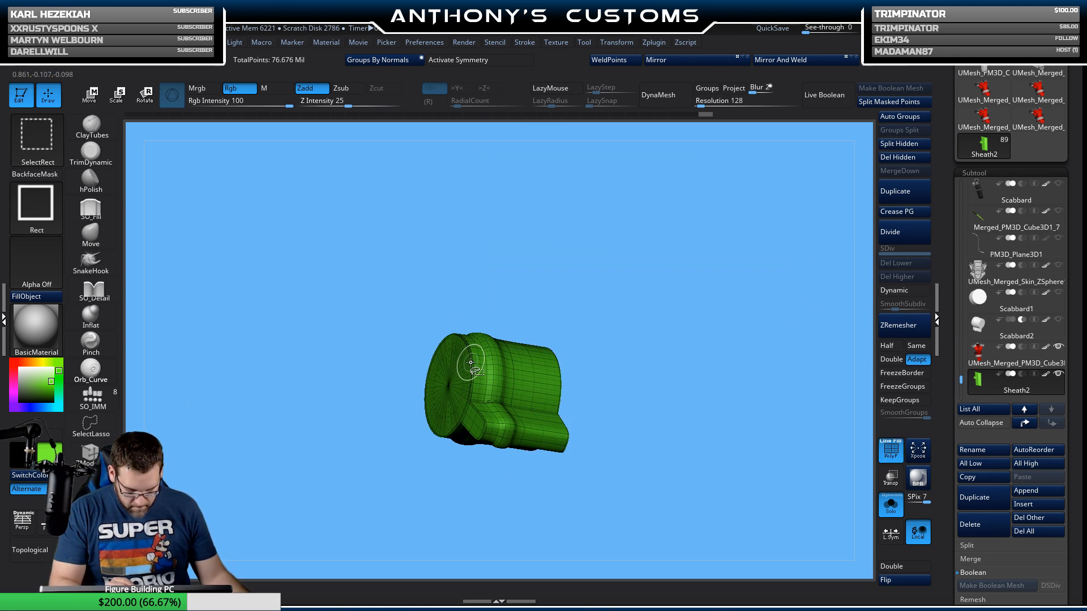
key("w")
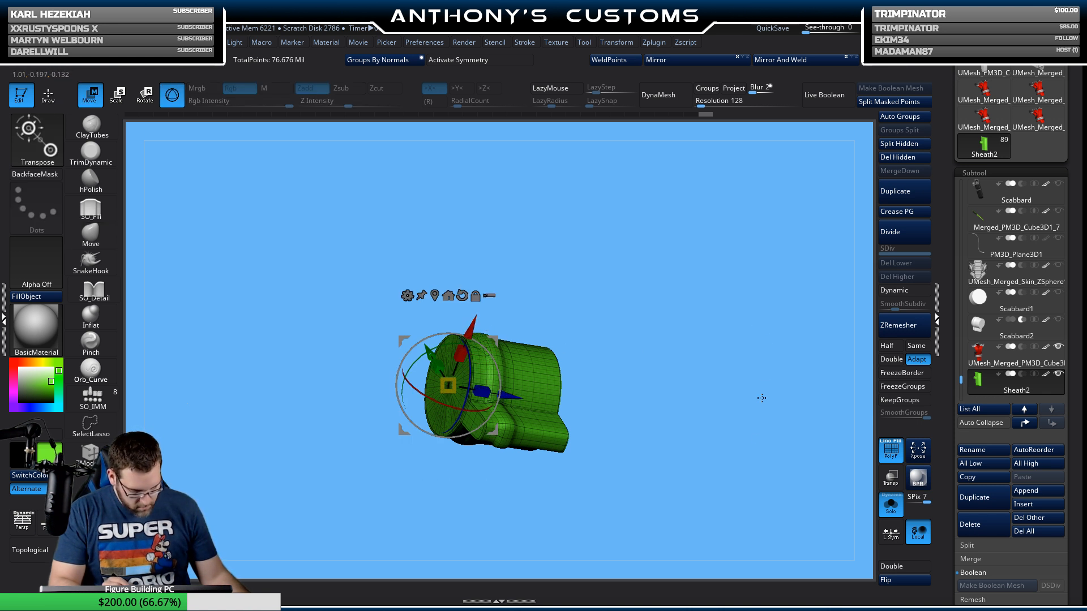
left_click(763, 488, "ctrl+shift")
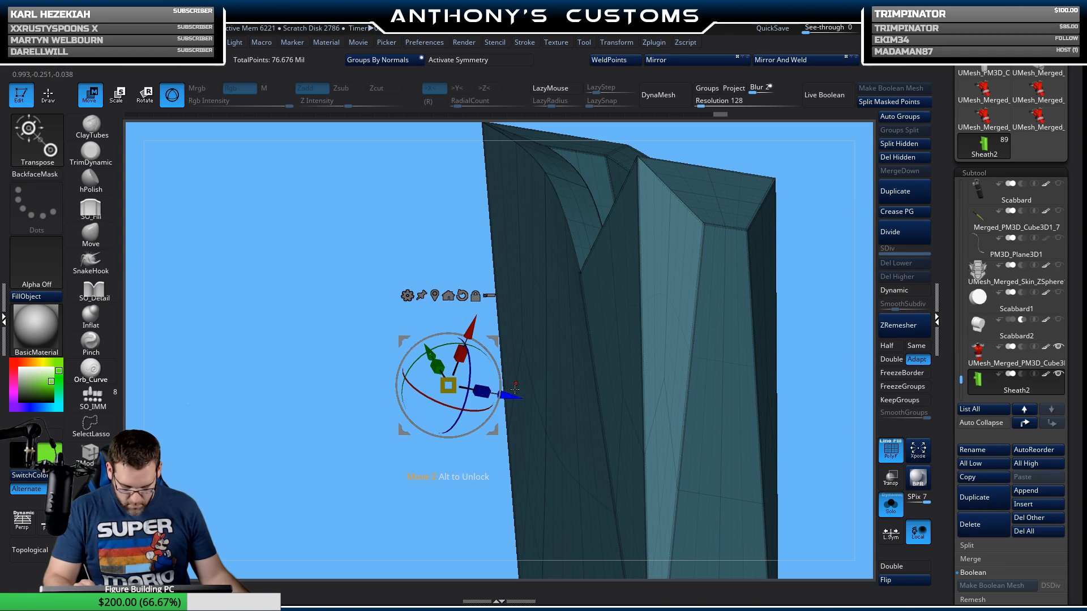
left_click_drag(508, 396, 515, 397)
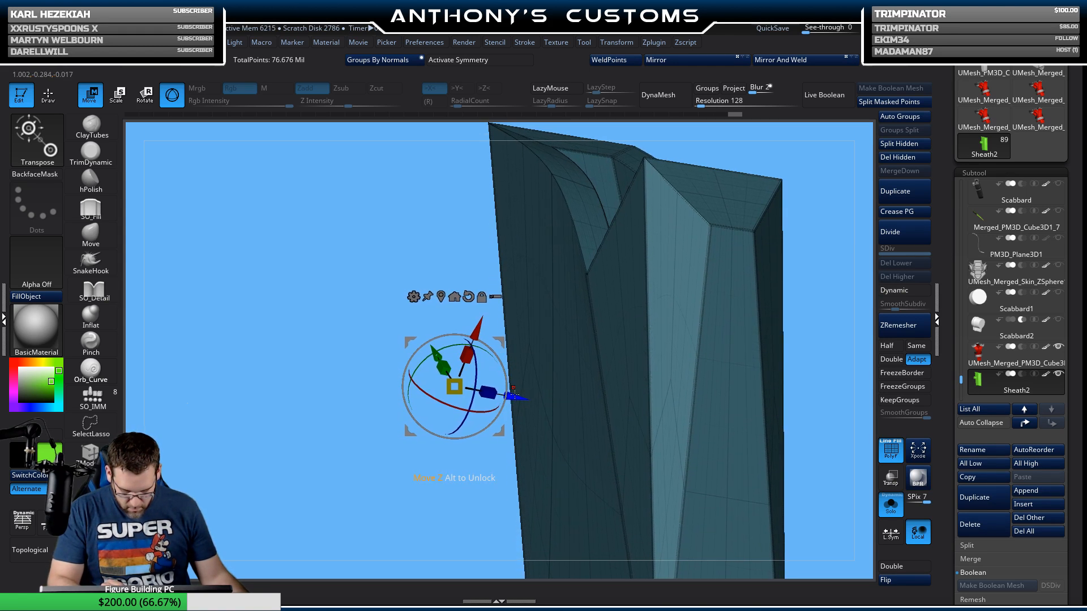
left_click(823, 413, "ctrl+shift")
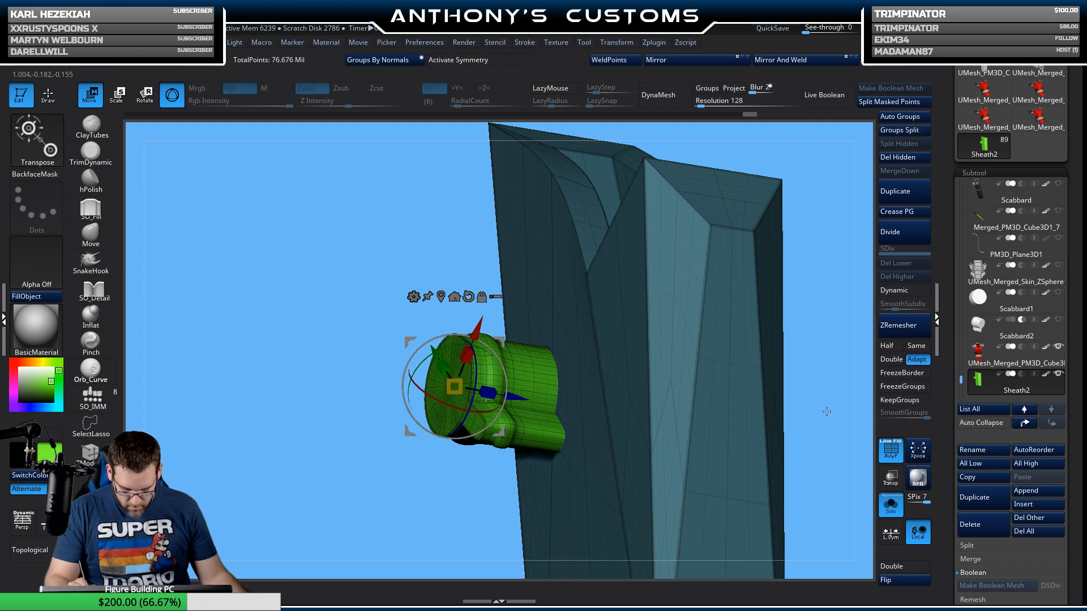
Step: Examine how far the peg runs into the sheath body by temporarily flipping Sheath2's normals, and restore them
key("q")
mouse_move(823, 410)
left_mouse_down()
mouse_move(870, 424)
mouse_move(732, 369)
mouse_move(691, 516)
left_mouse_up()
left_click_drag(612, 449, 786, 471, "alt")
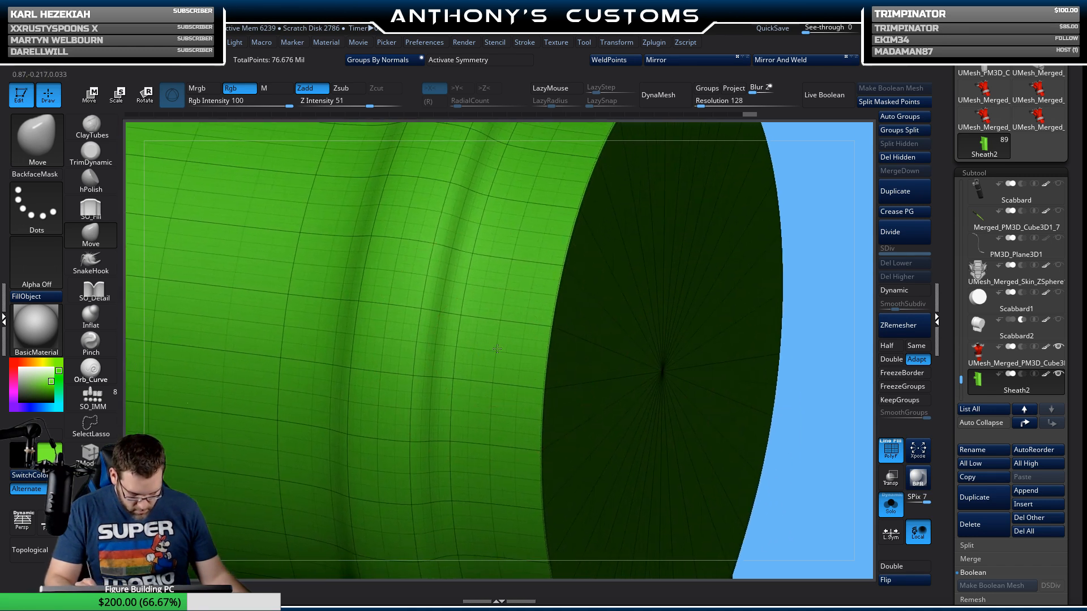
left_click_drag(391, 317, 769, 343, "alt")
mouse_move(566, 317)
right_mouse_down("alt")
mouse_move(650, 328)
mouse_move(572, 317)
right_mouse_up("alt")
left_click(893, 579)
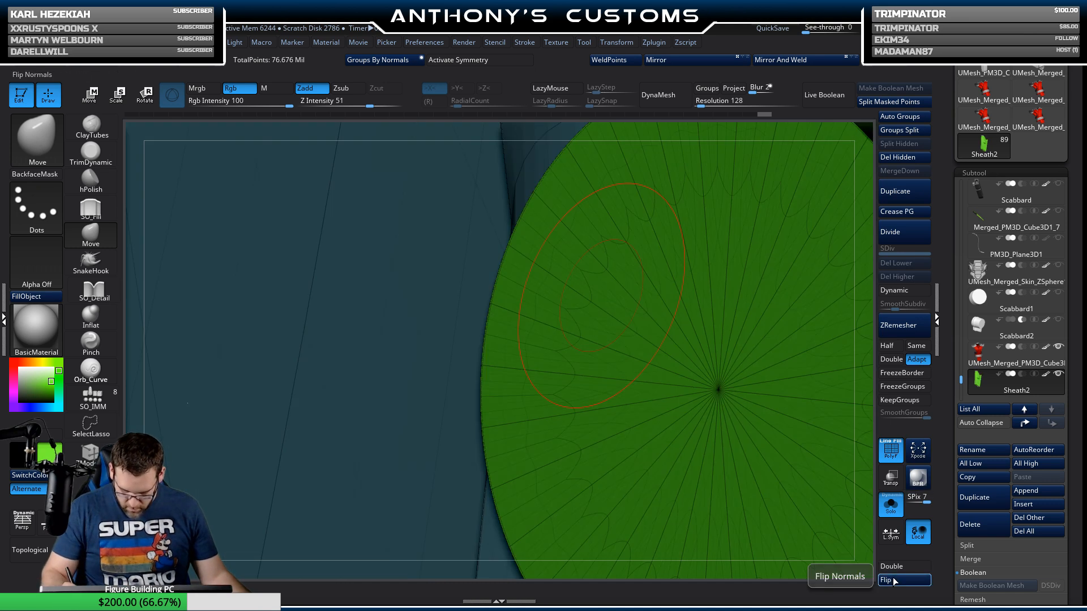
right_click_drag(744, 438, 760, 320)
left_click_drag(528, 302, 794, 321)
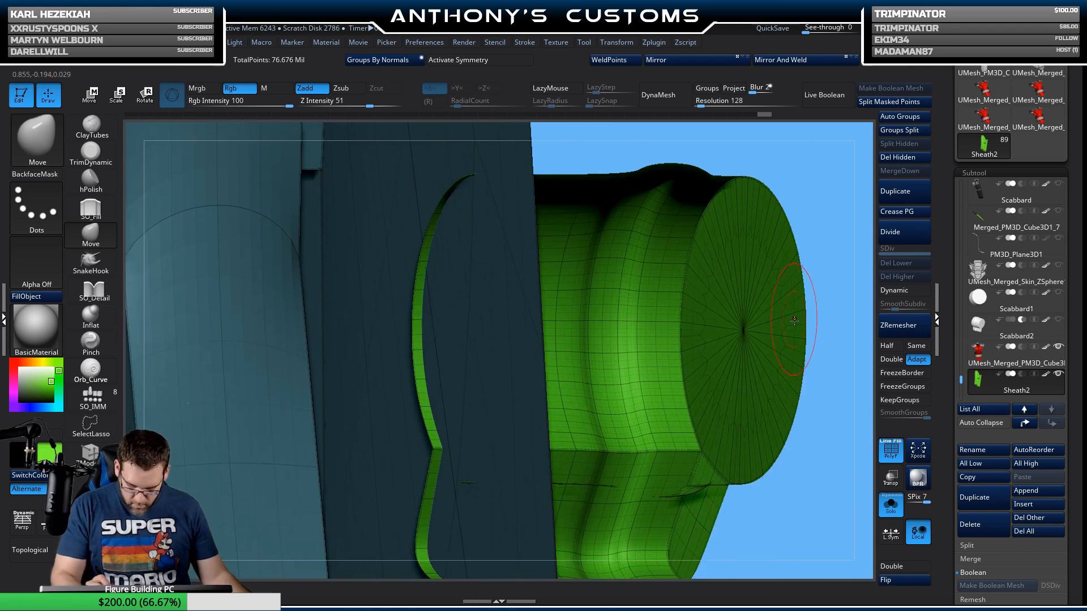
mouse_move(820, 408)
left_mouse_down()
mouse_move(850, 409)
mouse_move(703, 425)
mouse_move(673, 343)
mouse_move(681, 384)
mouse_move(515, 215)
mouse_move(492, 173)
left_mouse_up()
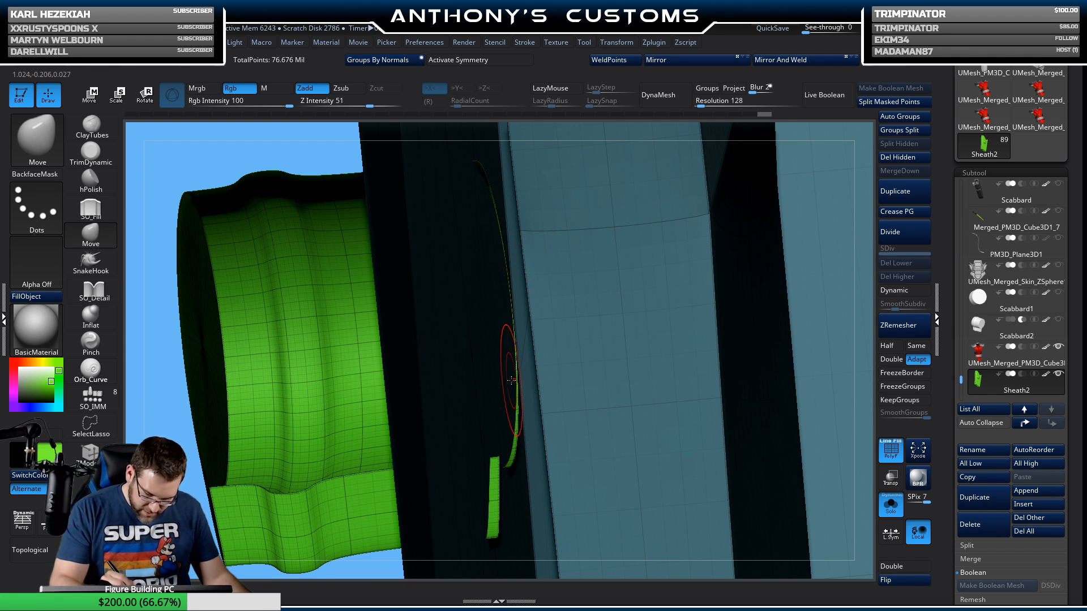
left_click(897, 580)
key("f")
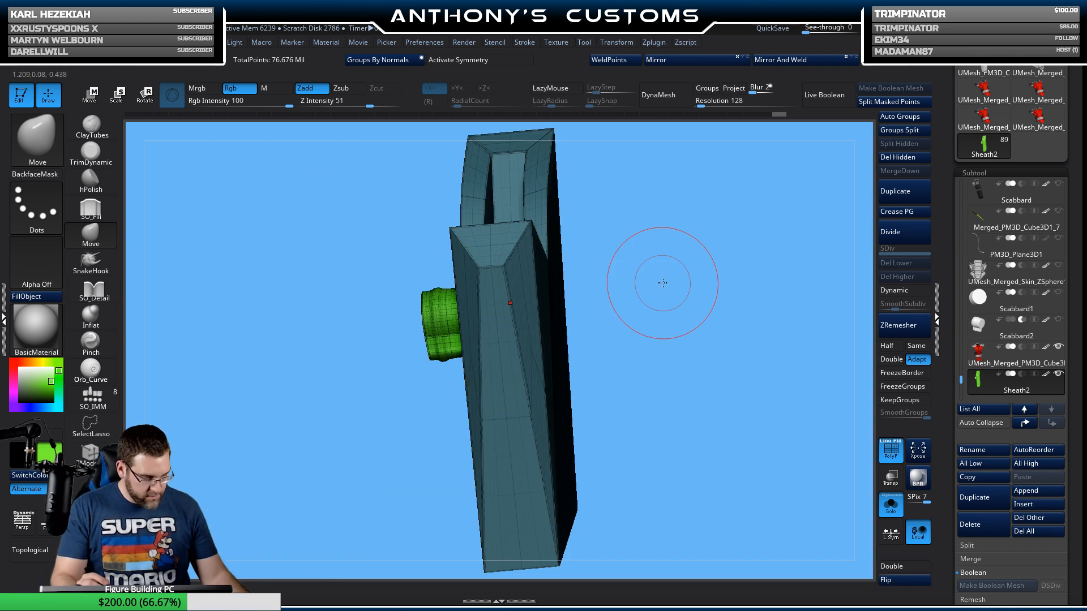
Step: Show the other visible subtools around Sheath2 again, flip the vest and belt mesh's normals, and hide the polyframe
left_click_drag(680, 373, 732, 312)
left_click(892, 508)
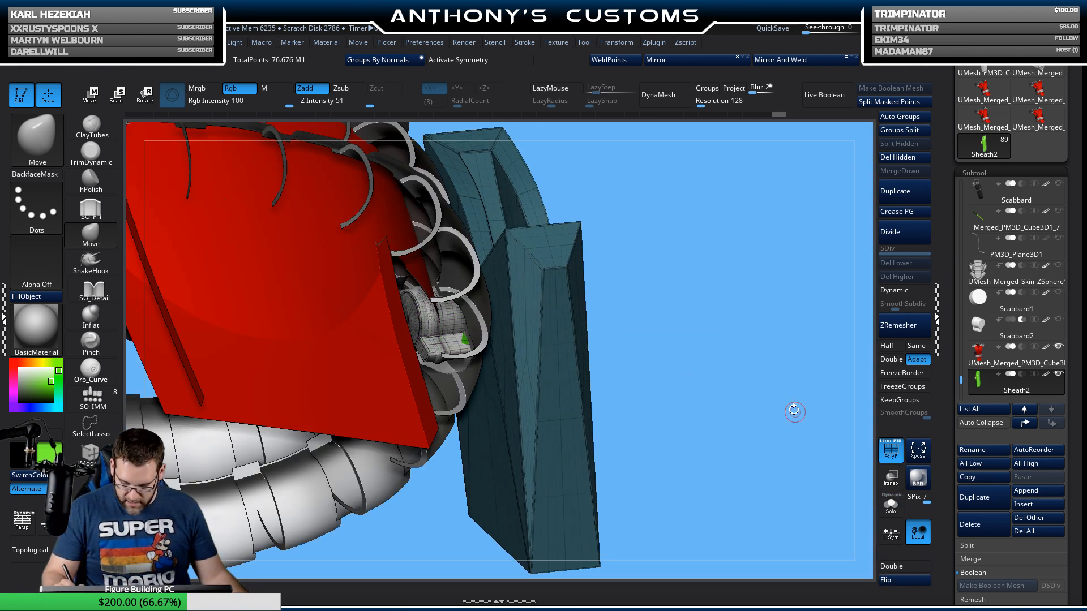
left_click_drag(717, 361, 760, 467)
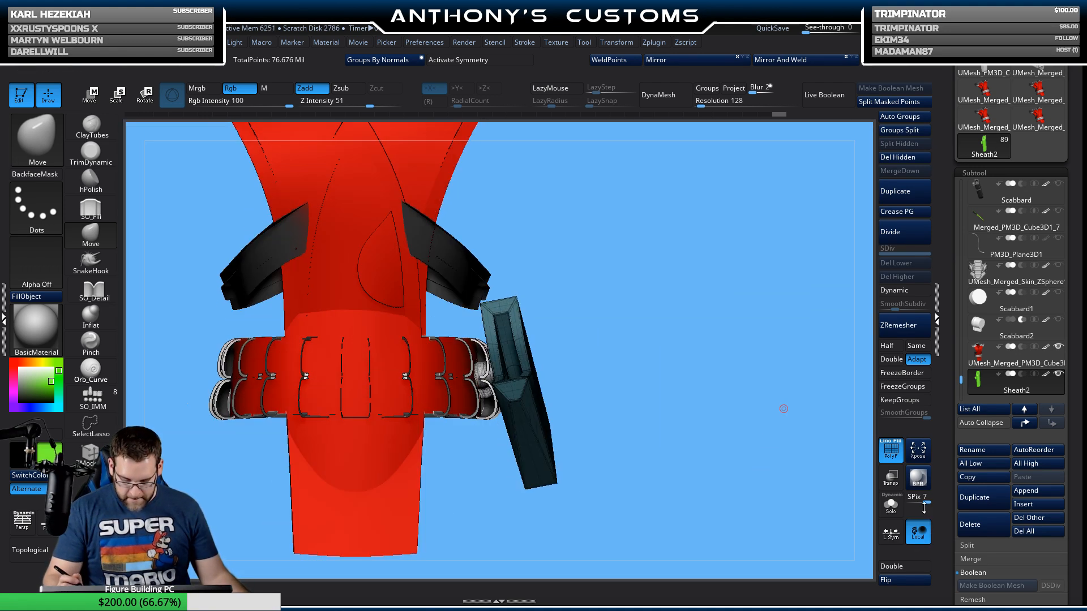
left_click(999, 348)
left_click(890, 583)
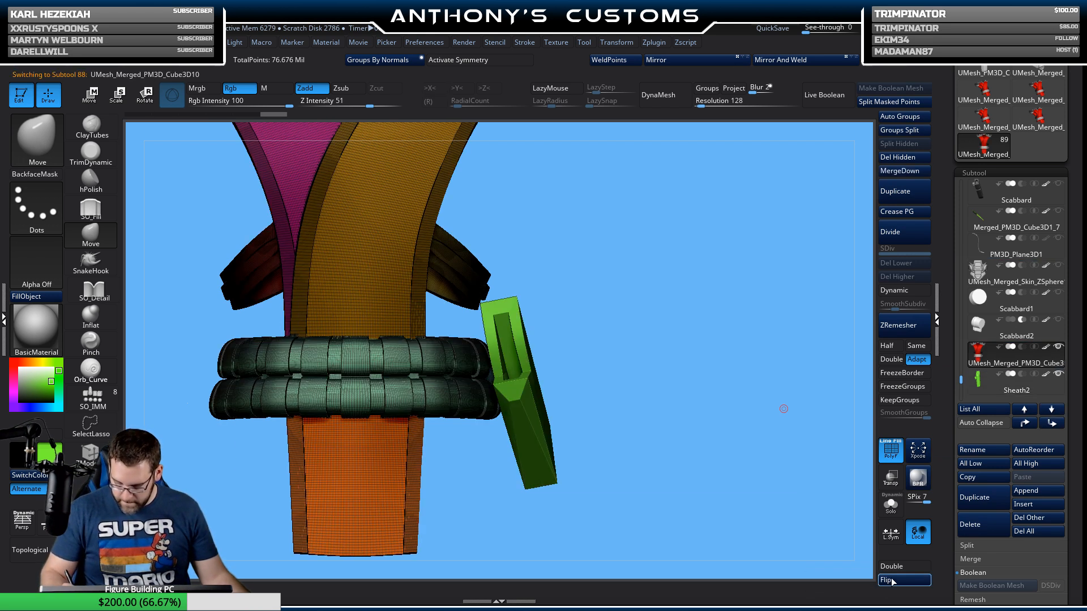
key("shift+f")
mouse_move(772, 515)
left_mouse_down()
mouse_move(753, 469)
mouse_move(752, 495)
left_mouse_up()
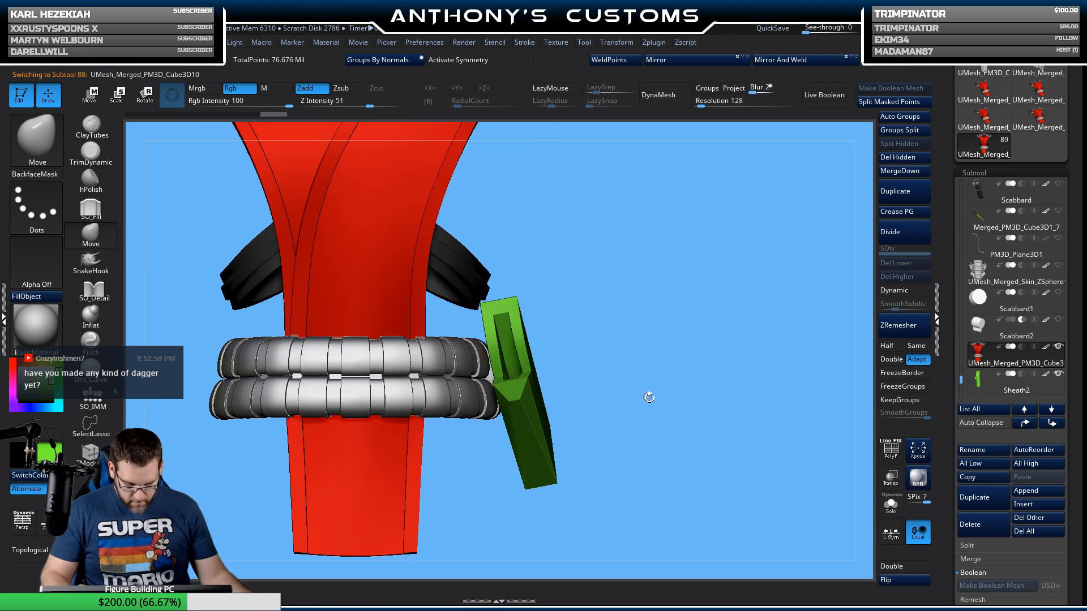
Step: Fill the whole Sheath2 subtool with grey in place of its green colour
left_click_drag(649, 397, 635, 420)
left_click(548, 434, "alt")
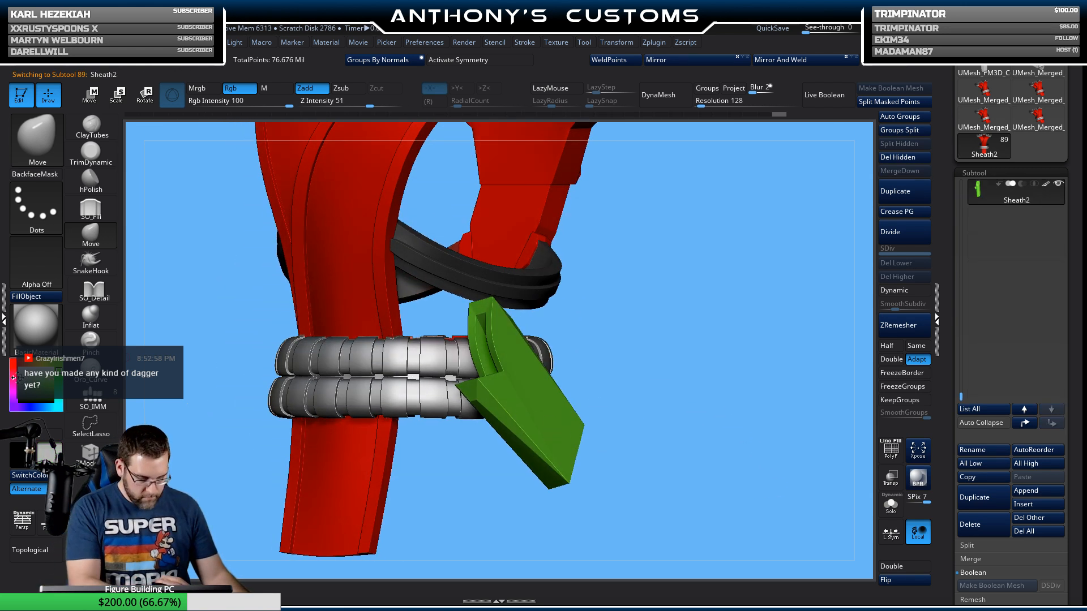
left_click(40, 297)
left_click_drag(723, 376, 716, 477, "shift")
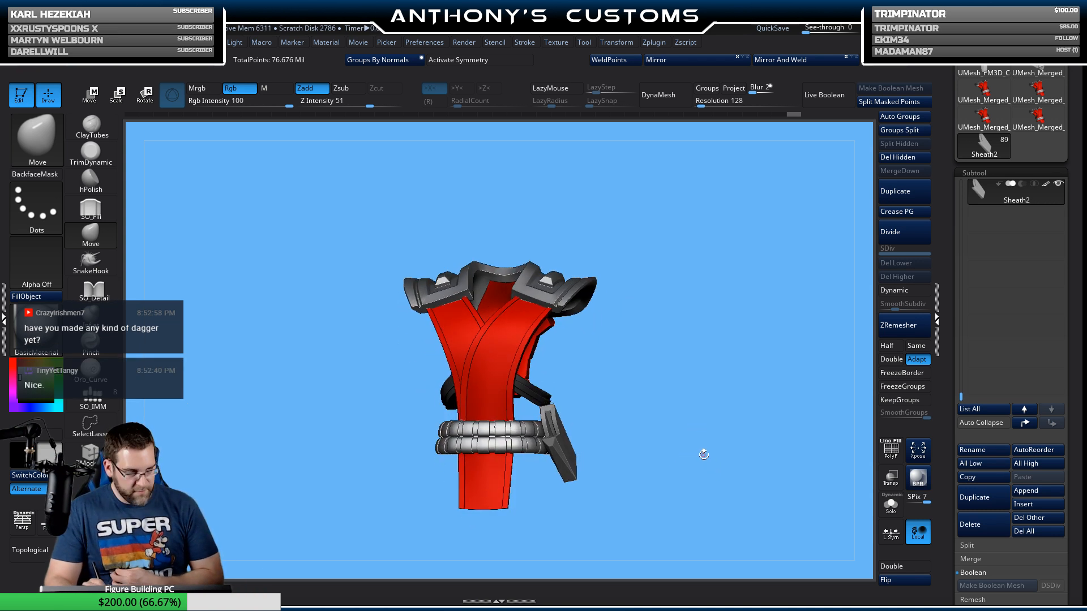
Step: Select the Merged_Ninjato Blade4_1 subtool, assign automatic polygroups to its separate parts, and duplicate it
left_click_drag(961, 342, 961, 318)
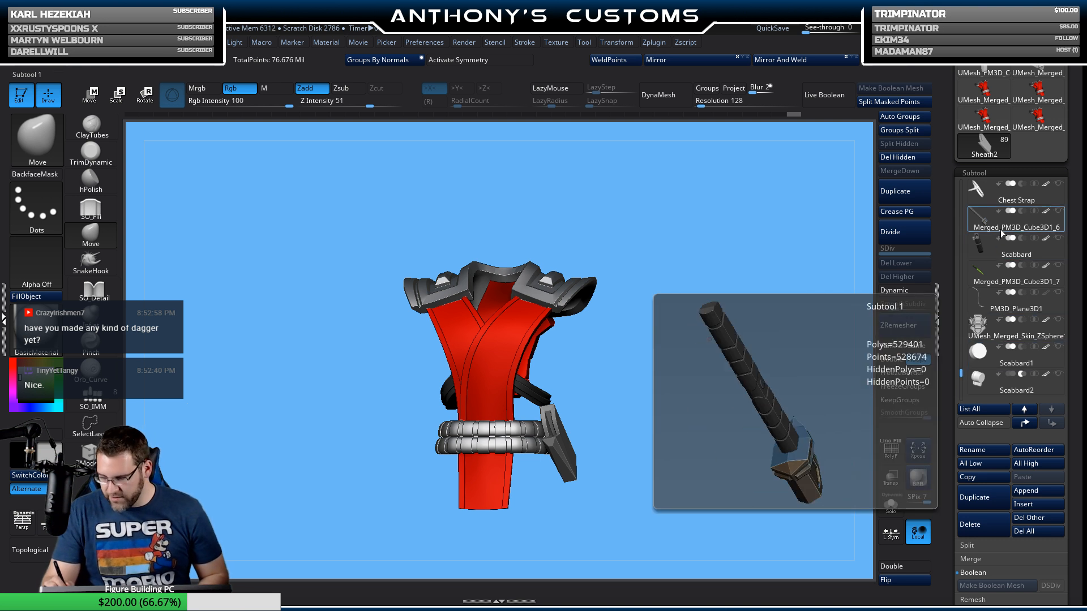
left_click_drag(961, 375, 963, 357)
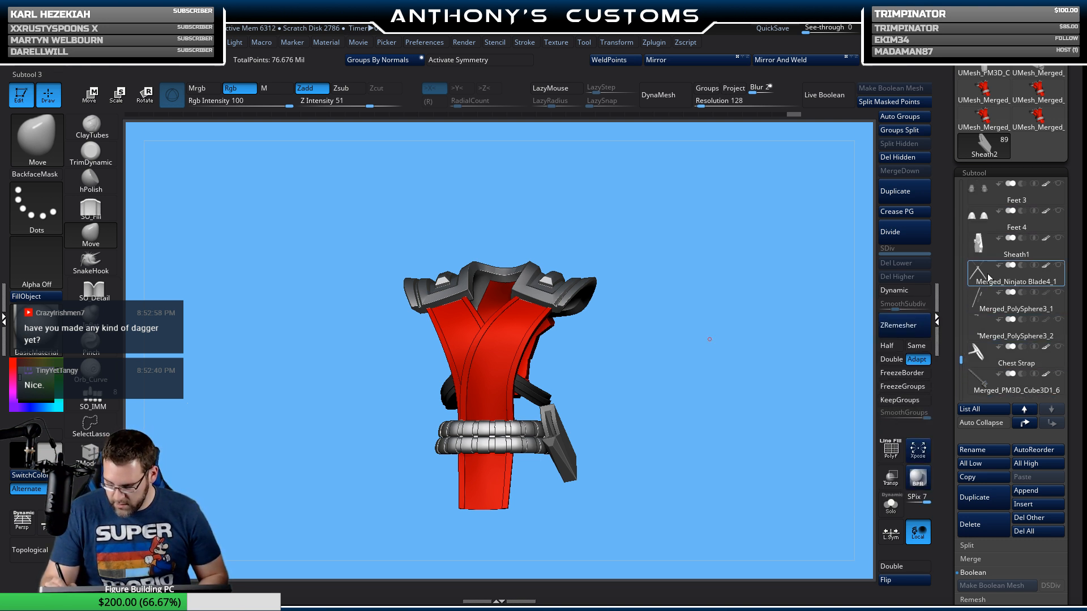
left_click(994, 280)
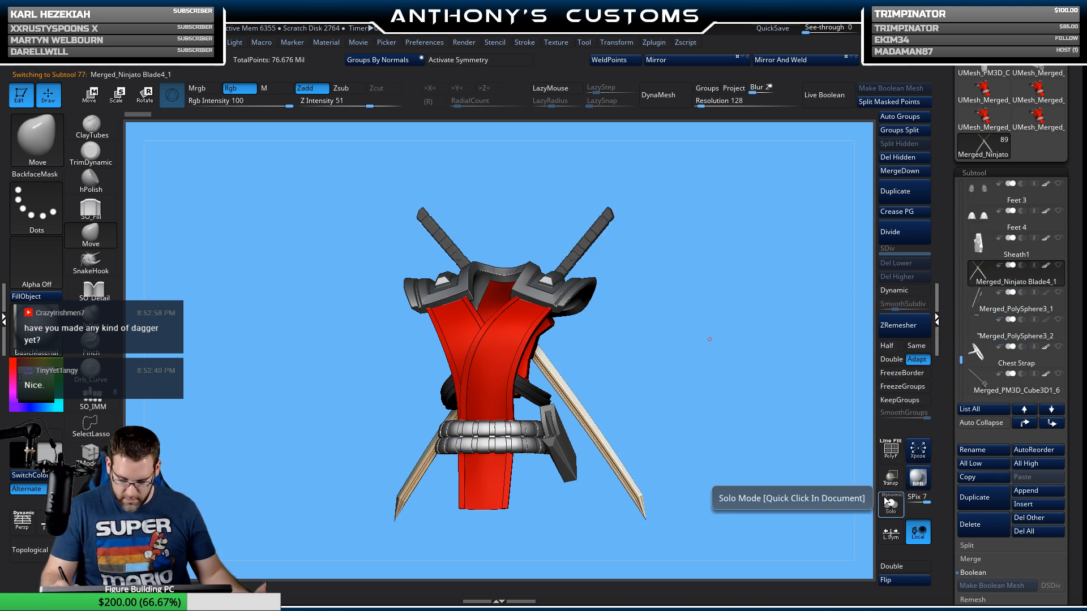
mouse_move(806, 439)
left_mouse_down()
mouse_move(737, 433)
mouse_move(759, 414)
mouse_move(762, 429)
mouse_move(767, 417)
left_mouse_up()
key("shift+f")
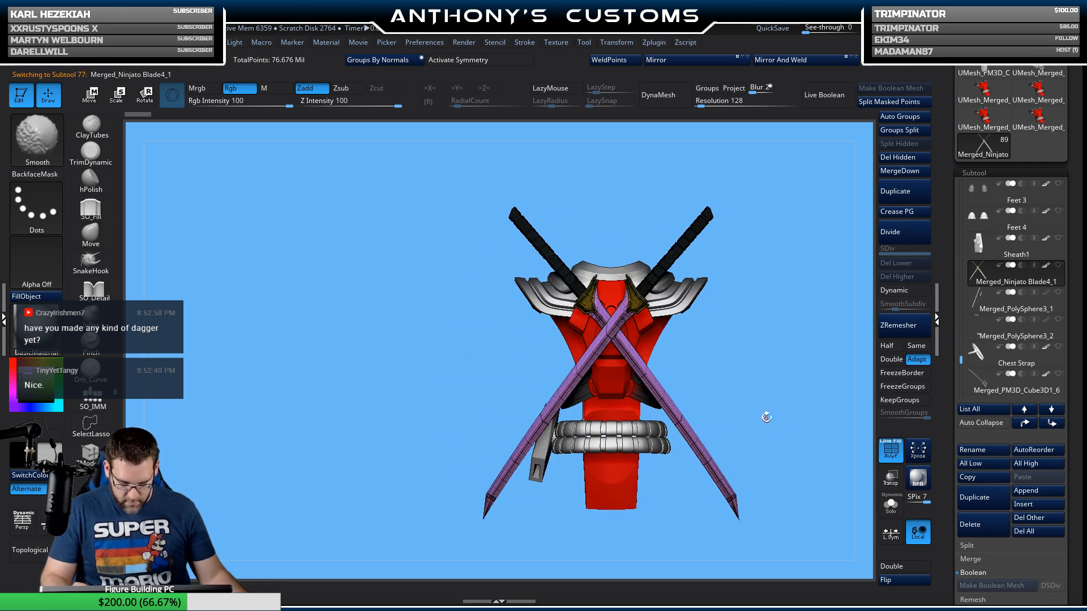
left_click_drag(771, 313, 709, 346, "alt")
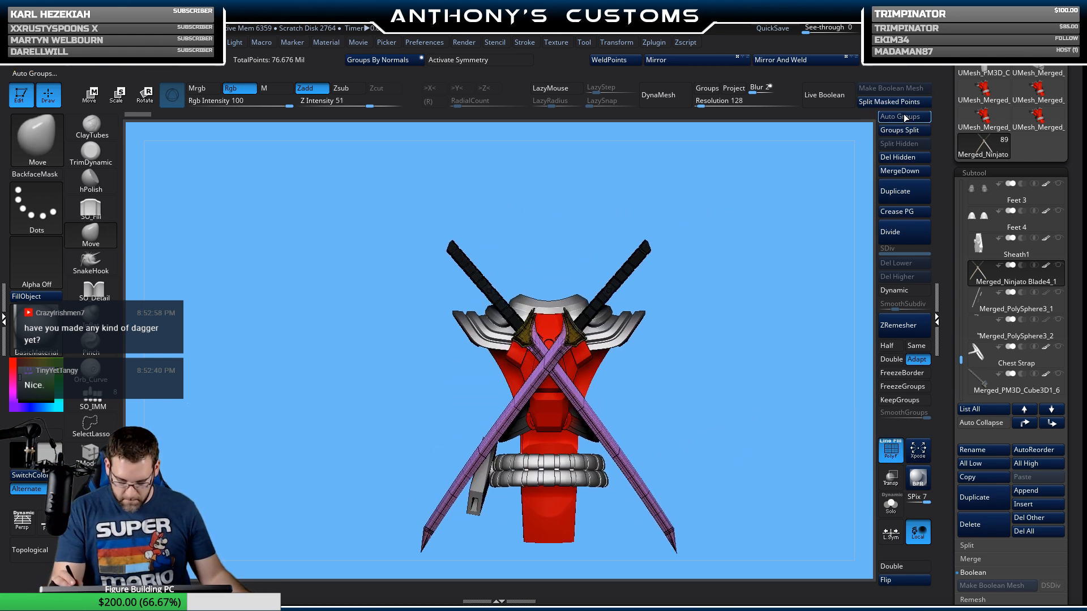
left_click(904, 117)
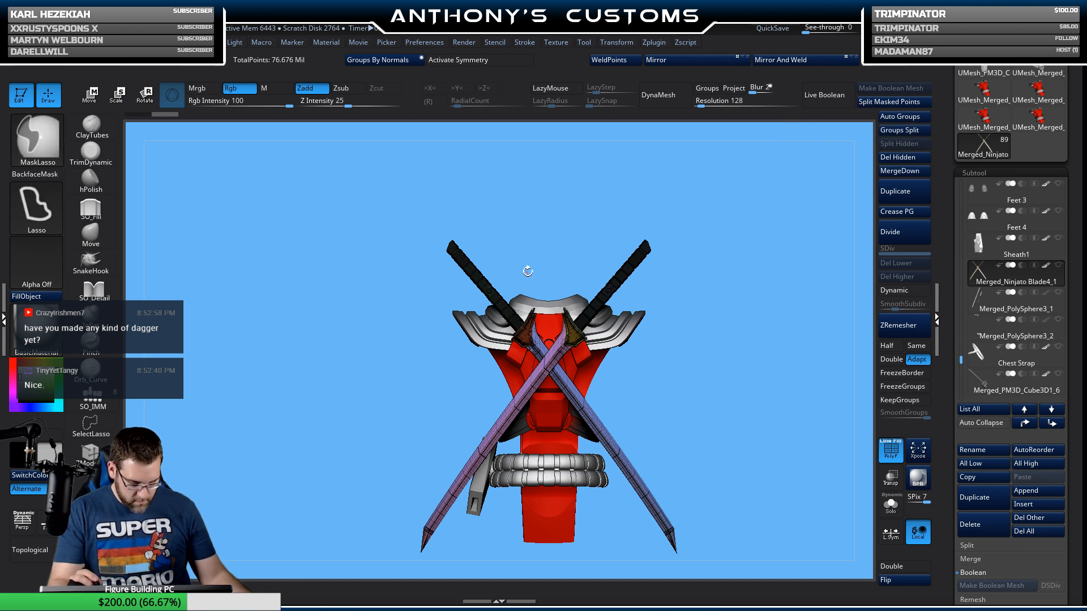
left_click(917, 191)
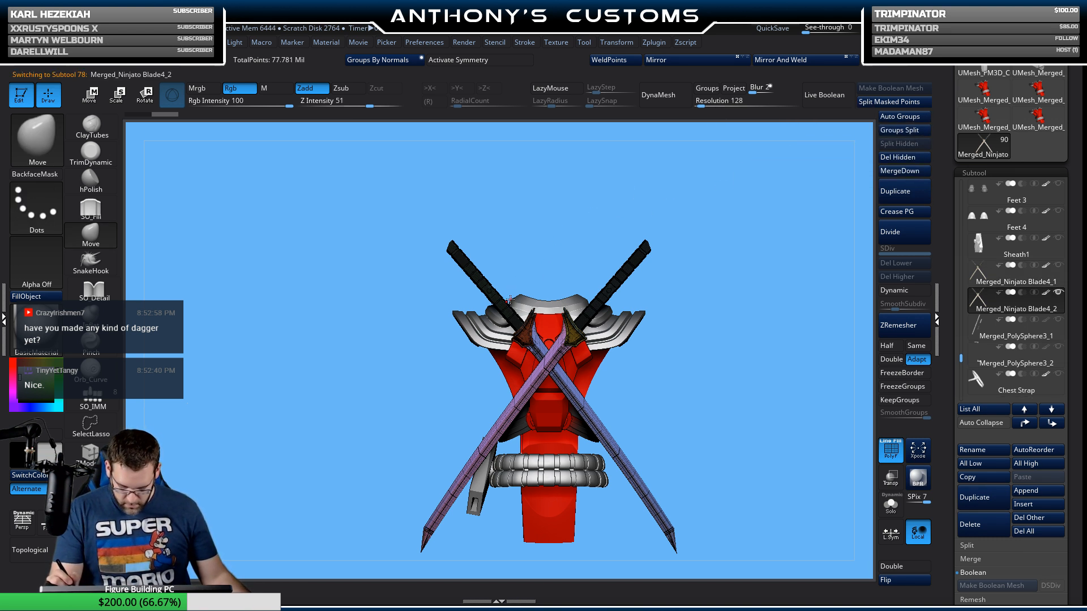
Step: Hide all parts of one crossed sword in Merged_Ninjato Blade4_2 and delete them, keeping a single sword
key("ctrl+shift")
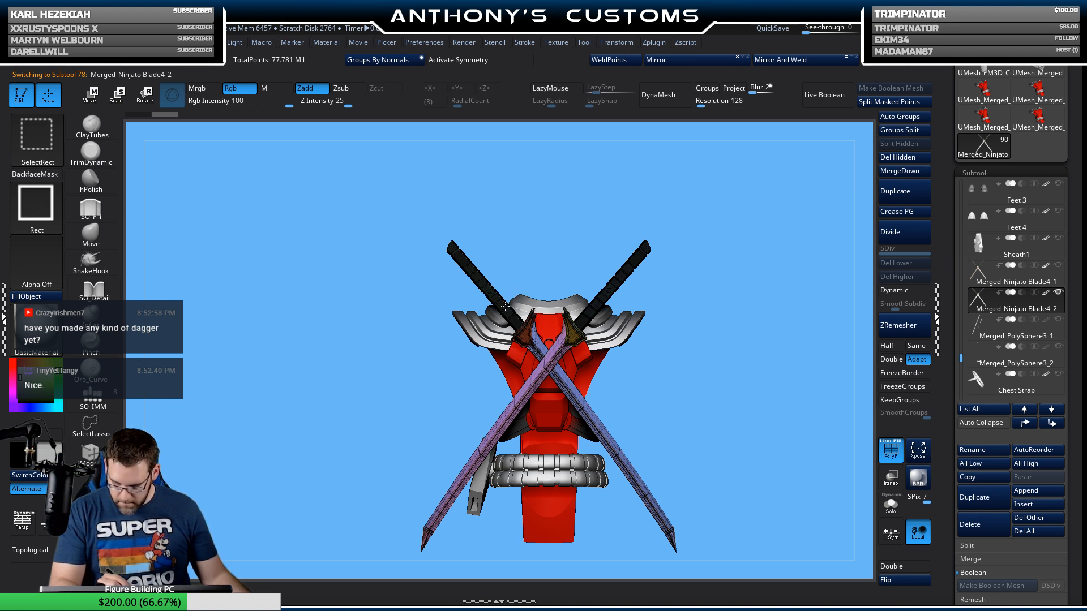
left_click(506, 306, "ctrl+shift")
left_click_drag(743, 251, 720, 274, "ctrl+shift")
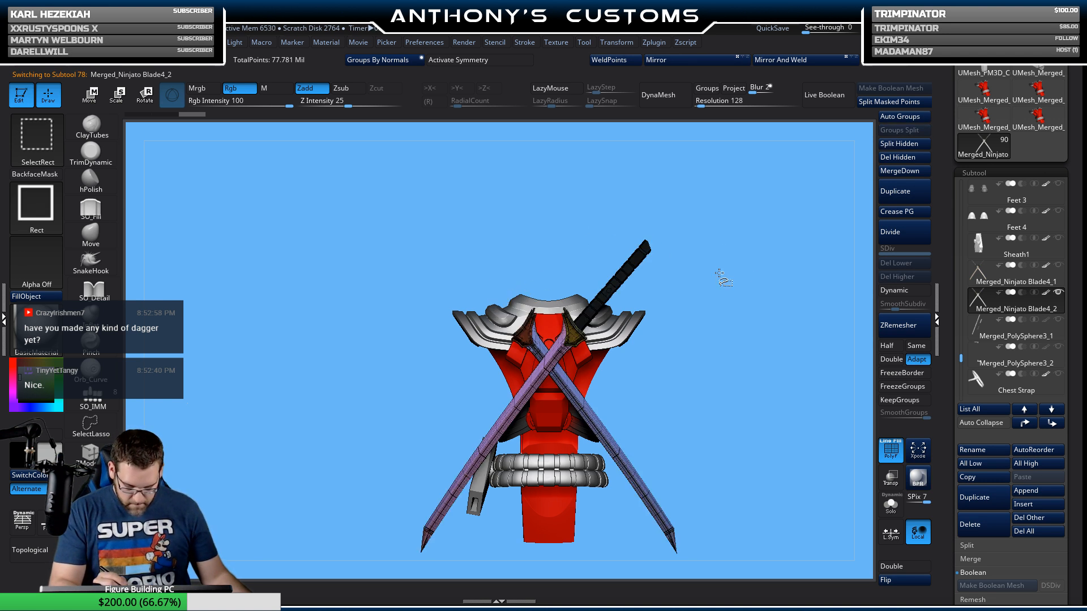
left_click(537, 341, "ctrl+shift")
left_click(716, 311, "ctrl+shift")
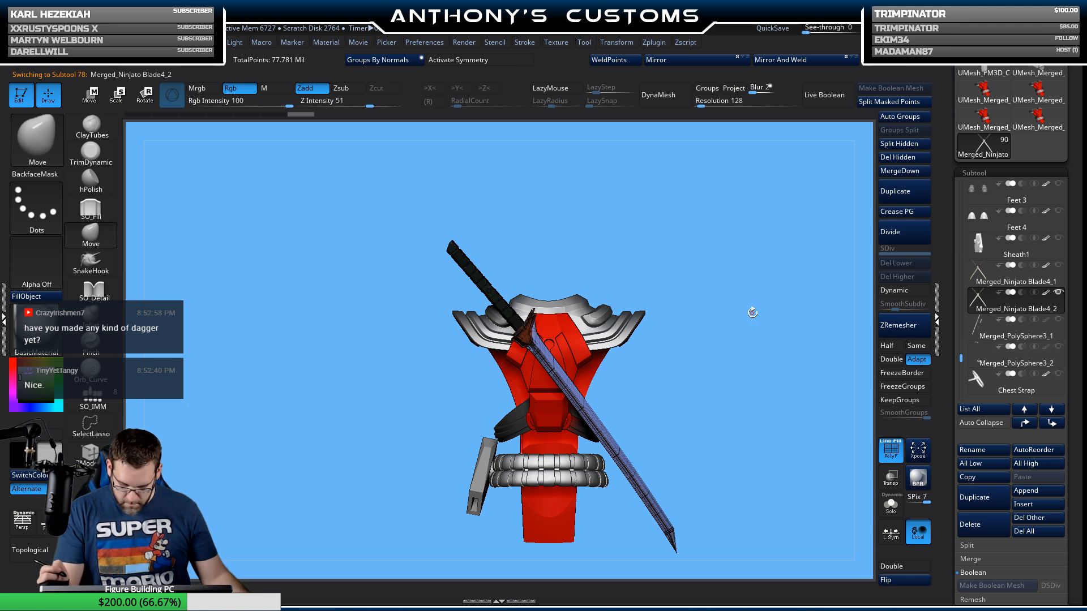
left_click(904, 158)
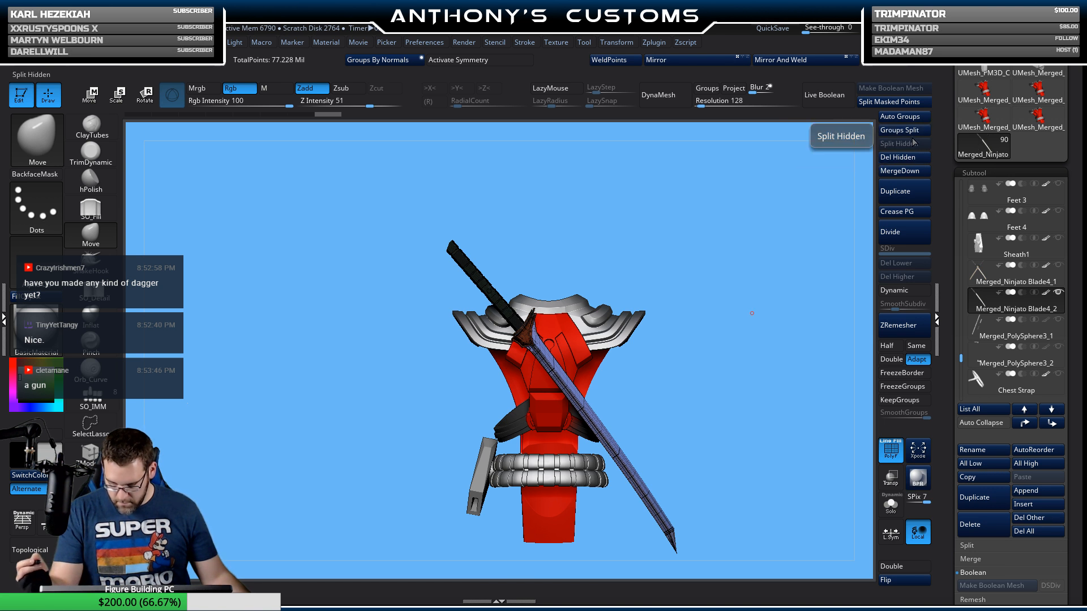
Step: Move the duplicated sword from the back to the hip beside Sheath2 and rotate it toward the sheath's slant
left_click_drag(706, 355, 758, 339)
key("w")
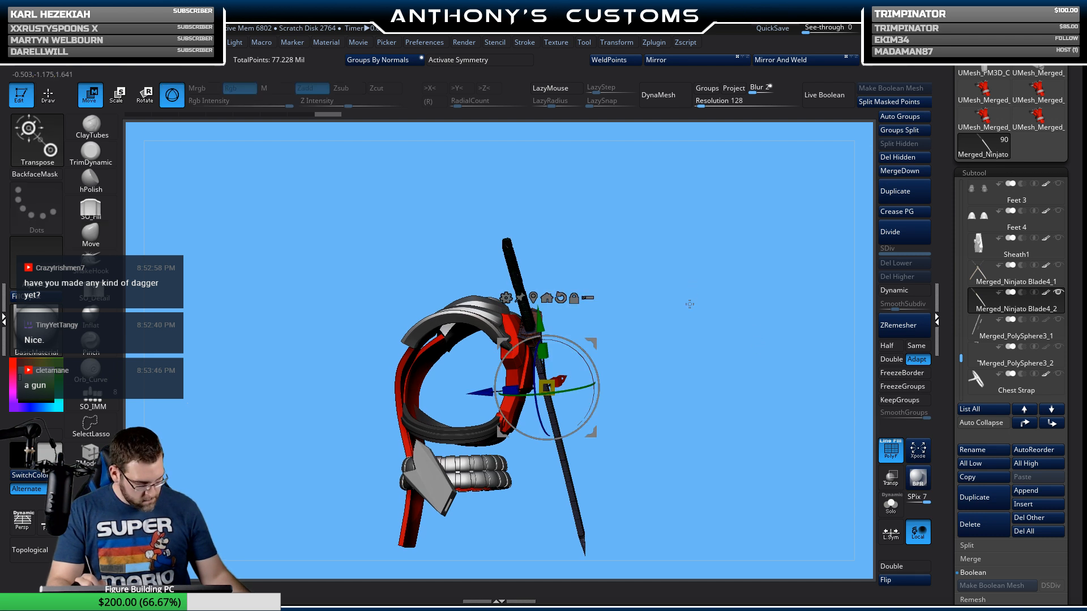
left_click_drag(690, 304, 371, 425)
left_click_drag(691, 318, 694, 271)
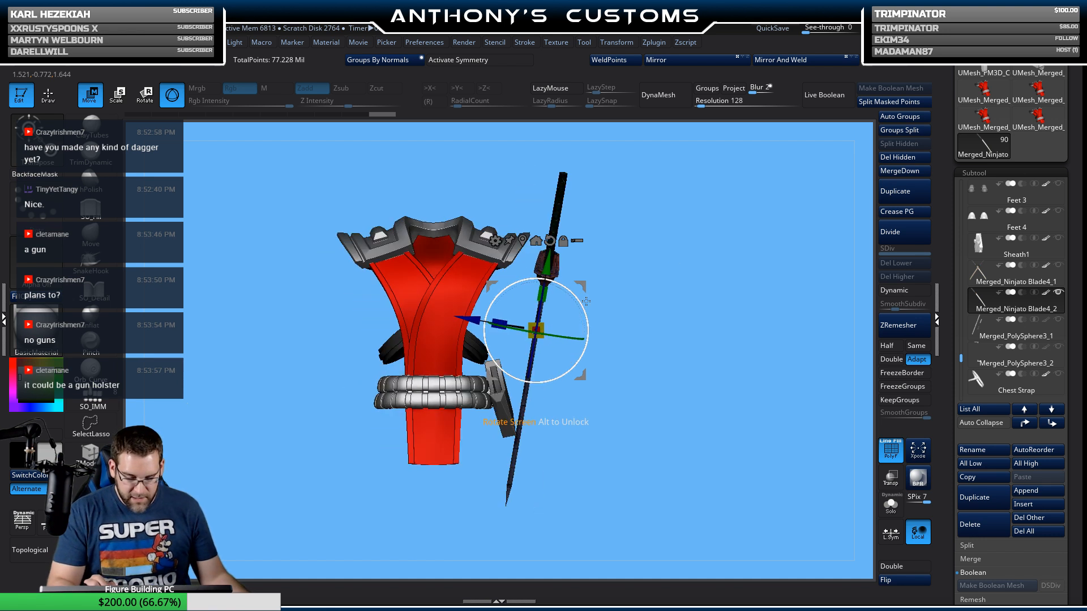
left_click_drag(587, 302, 490, 362)
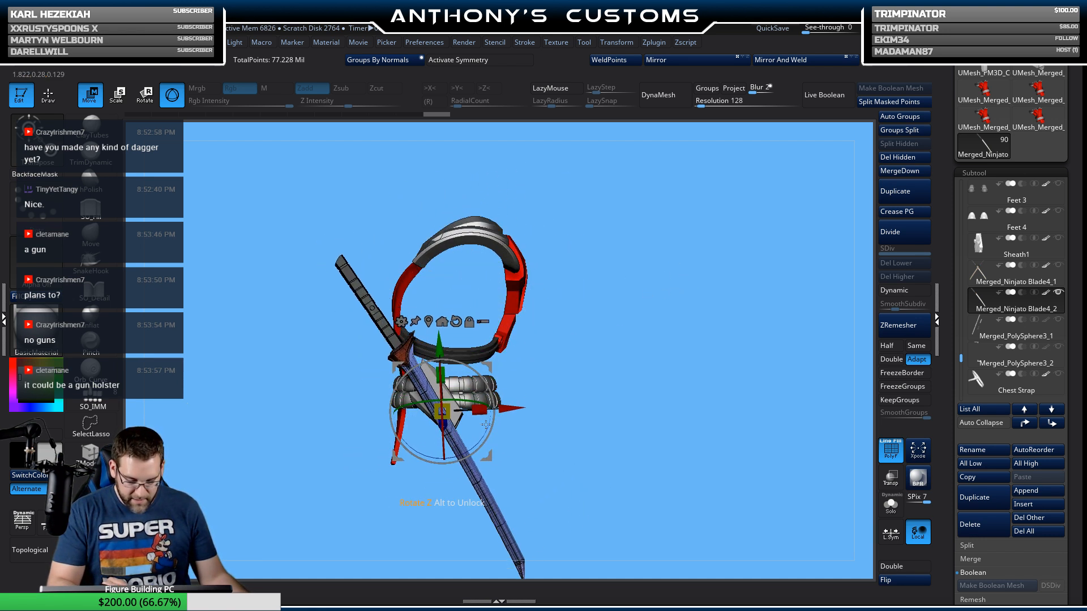
left_click_drag(486, 425, 488, 417)
left_click_drag(538, 391, 506, 361)
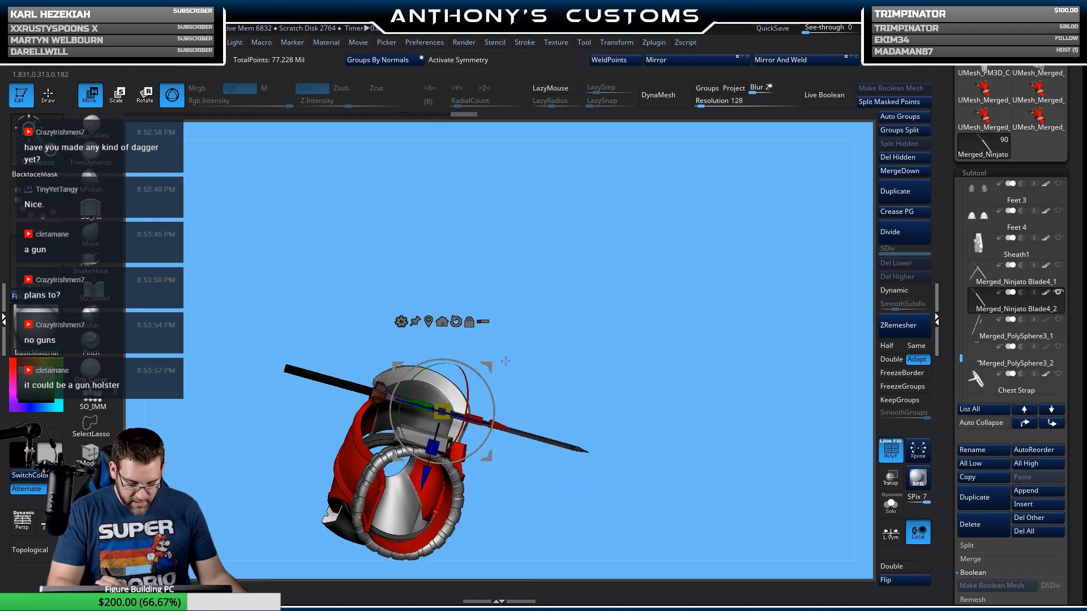
Step: Line up the sword with Sheath2 by shifting it along Z and tilting it about 2.7 degrees
left_click_drag(560, 461, 642, 378)
left_click_drag(386, 428, 362, 437)
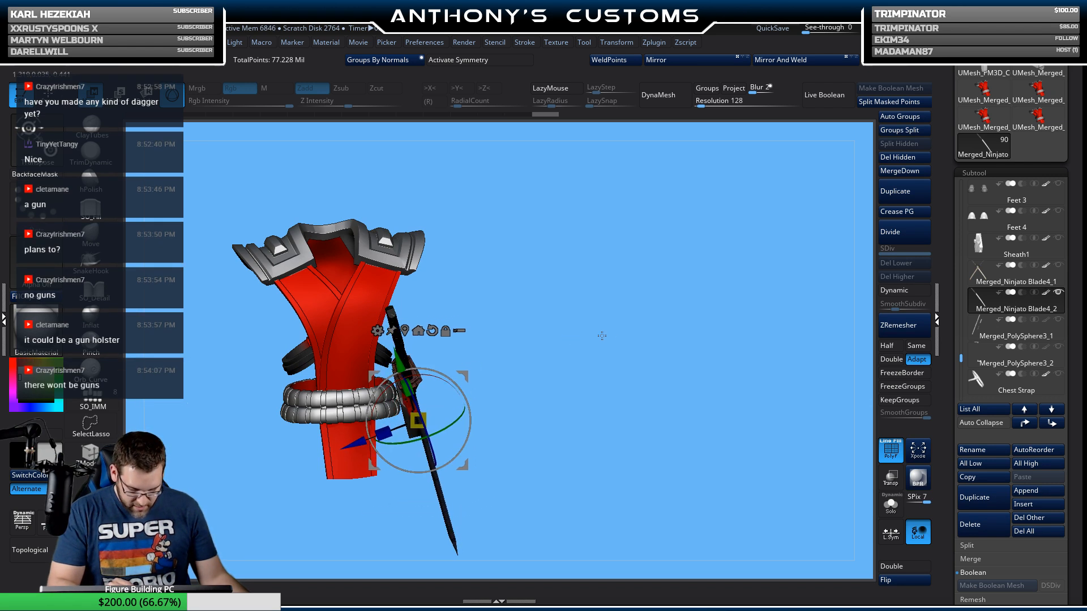
left_click_drag(611, 333, 761, 371, "alt")
left_click_drag(686, 373, 671, 331)
left_click_drag(594, 384, 594, 386)
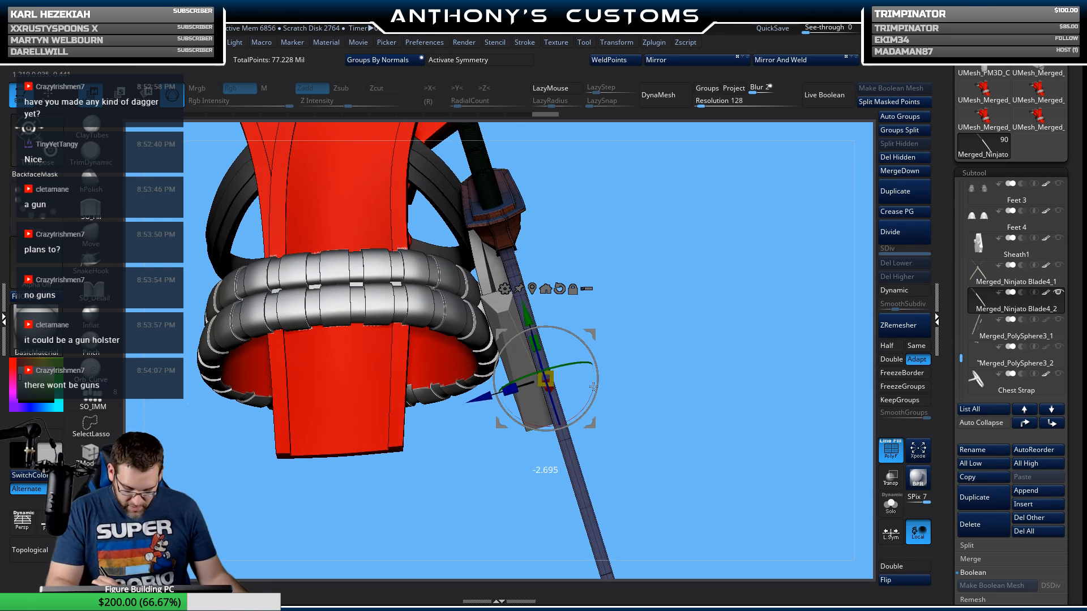
left_click_drag(489, 394, 473, 399)
left_click_drag(679, 342, 600, 313)
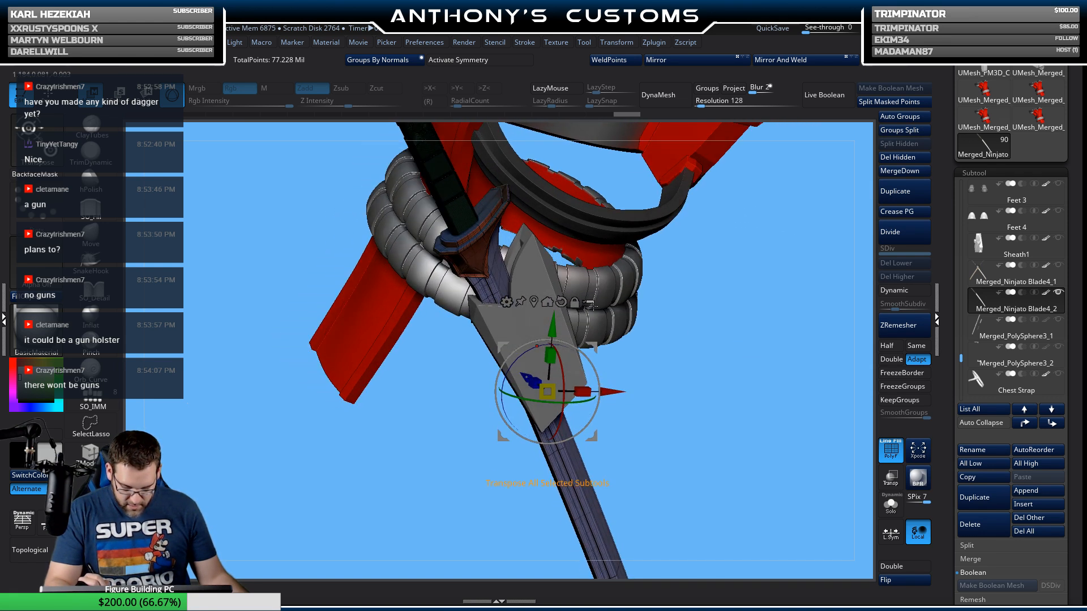
Step: Place the gizmo at the handle's base, rotate the sword about 16.92 degrees, and slide it toward the sheath
left_click_drag(664, 280, 589, 241)
left_click(472, 288)
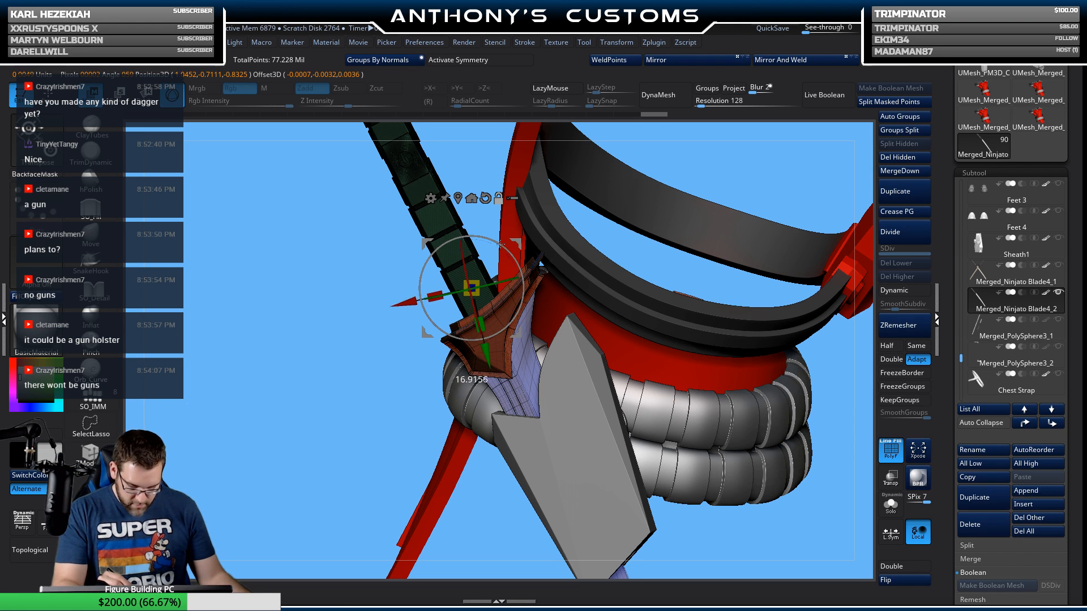
left_click_drag(491, 231, 492, 231, "alt")
left_click_drag(506, 348, 517, 366)
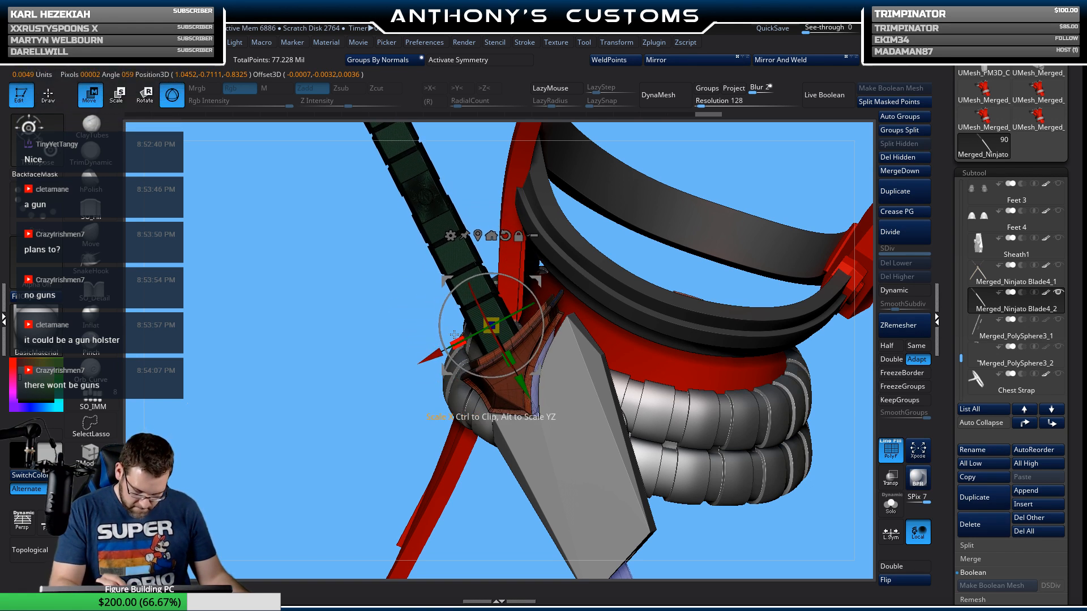
left_click_drag(681, 517, 757, 501)
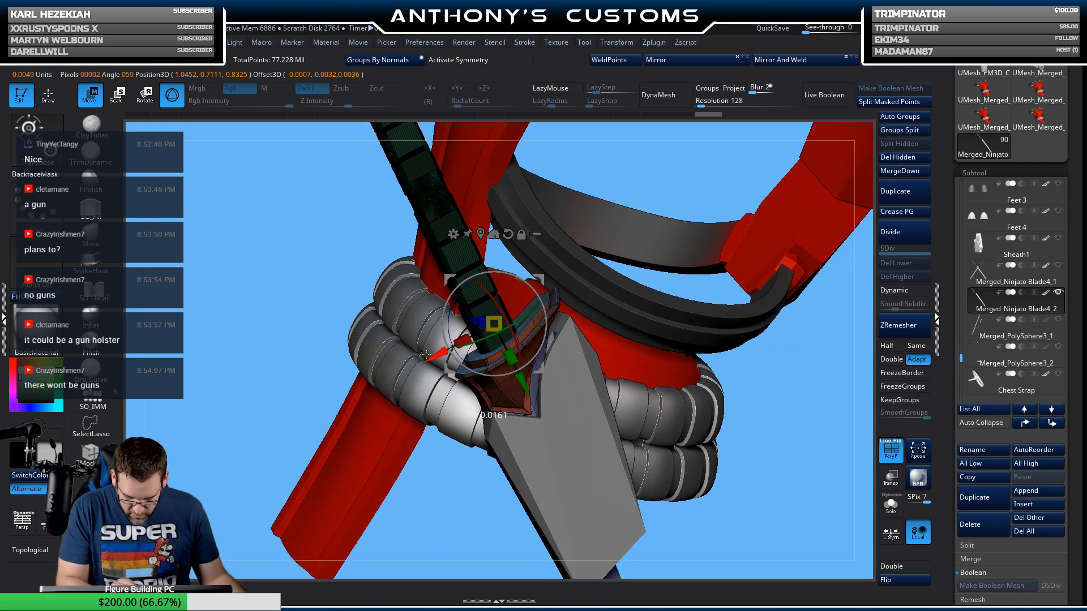
Step: Tilt the sword about 2.87 degrees, seat its guard at the mouth of Sheath2, and hide the polyframe
left_click_drag(787, 386, 576, 283)
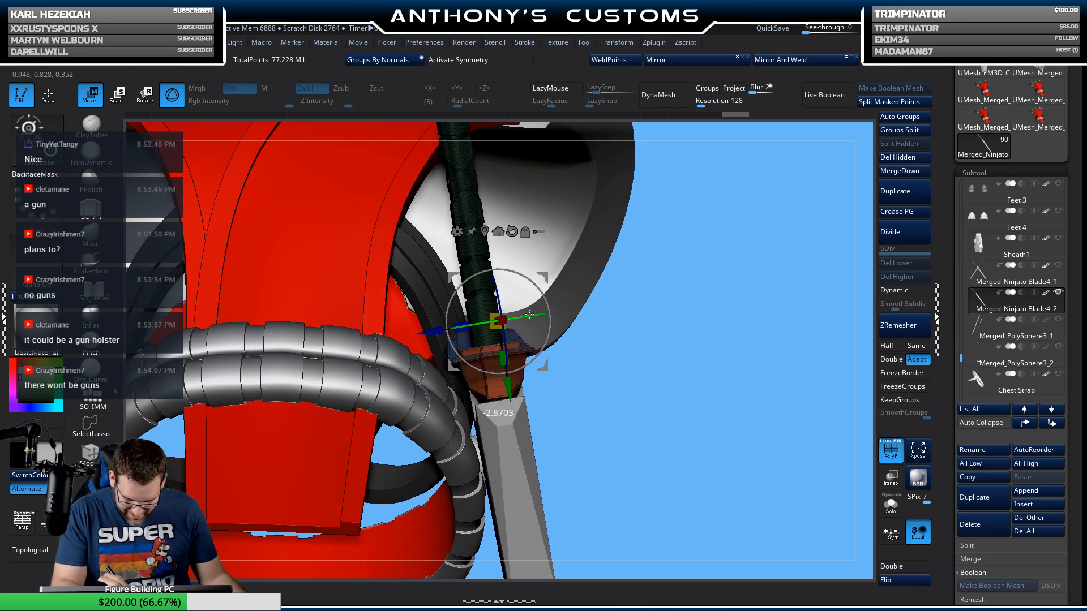
left_click_drag(615, 325, 662, 288)
left_click_drag(497, 393, 497, 397)
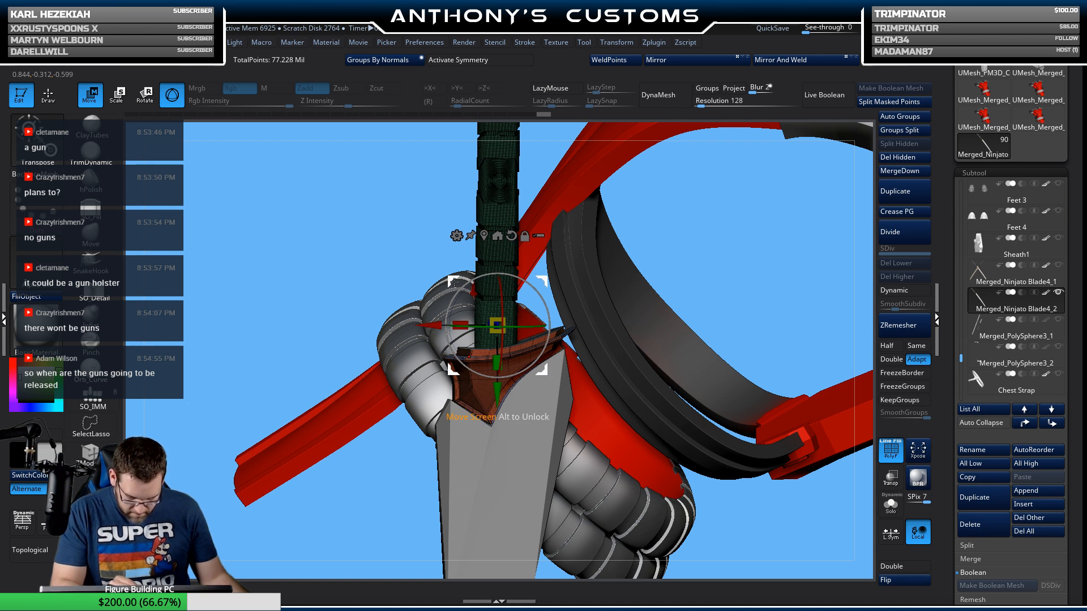
left_click_drag(747, 263, 715, 449)
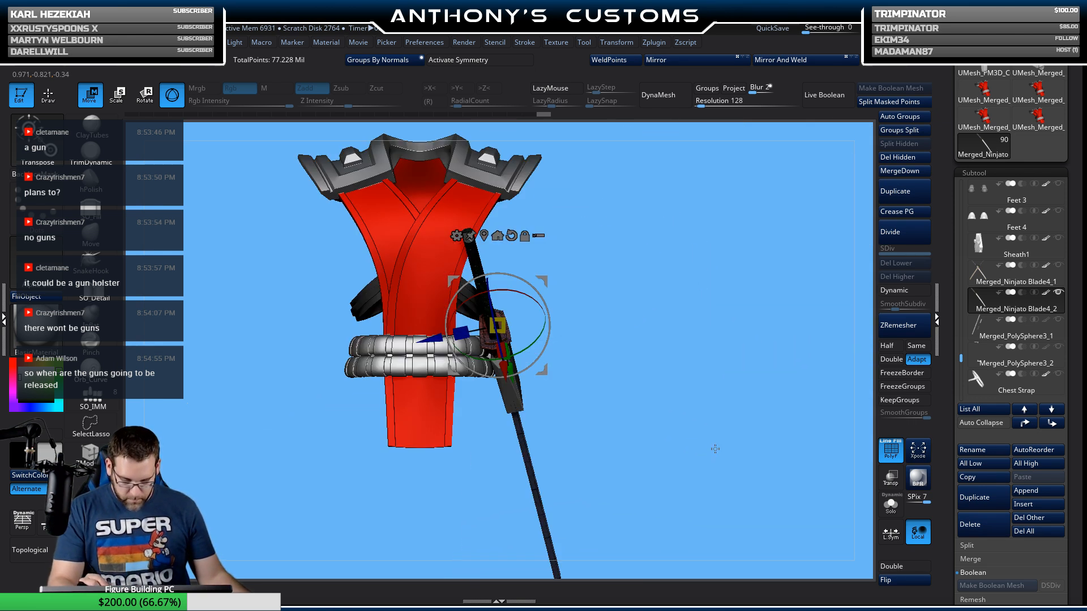
key("q")
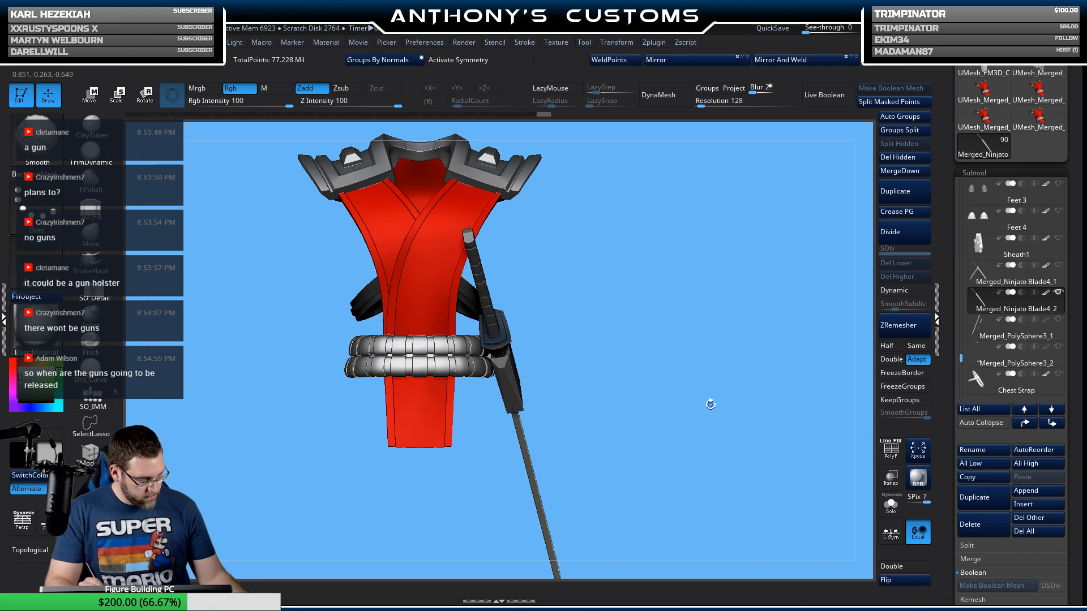
left_click_drag(692, 443, 700, 410)
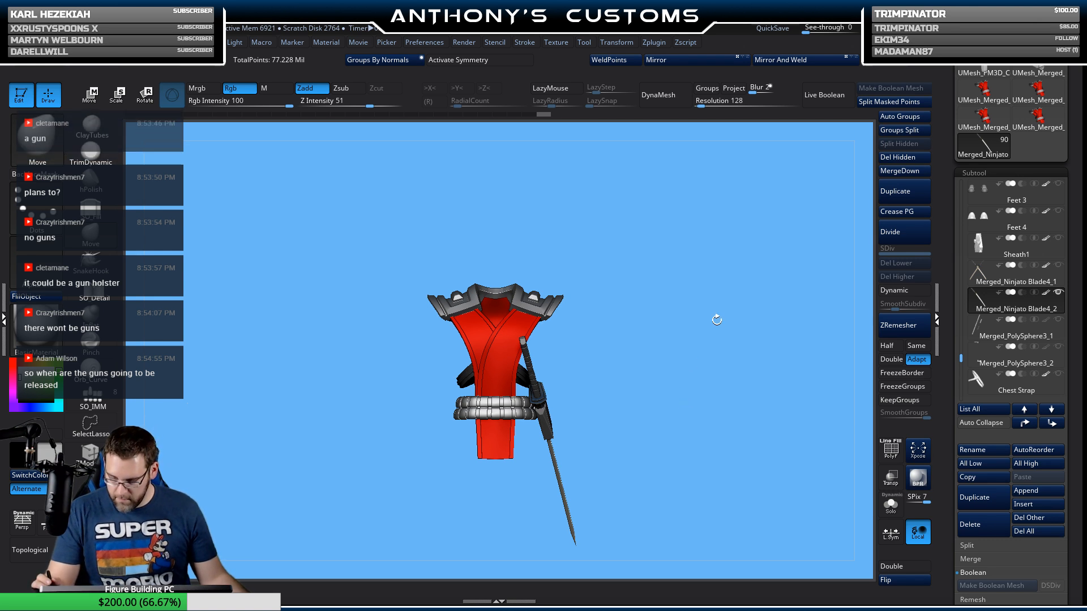
Step: Show the back swords Merged_Ninjato Blade4_1, Sheath1, Feet 1 and the Merged_Boots 2_5 boots
left_click(1058, 265)
left_click(1059, 238)
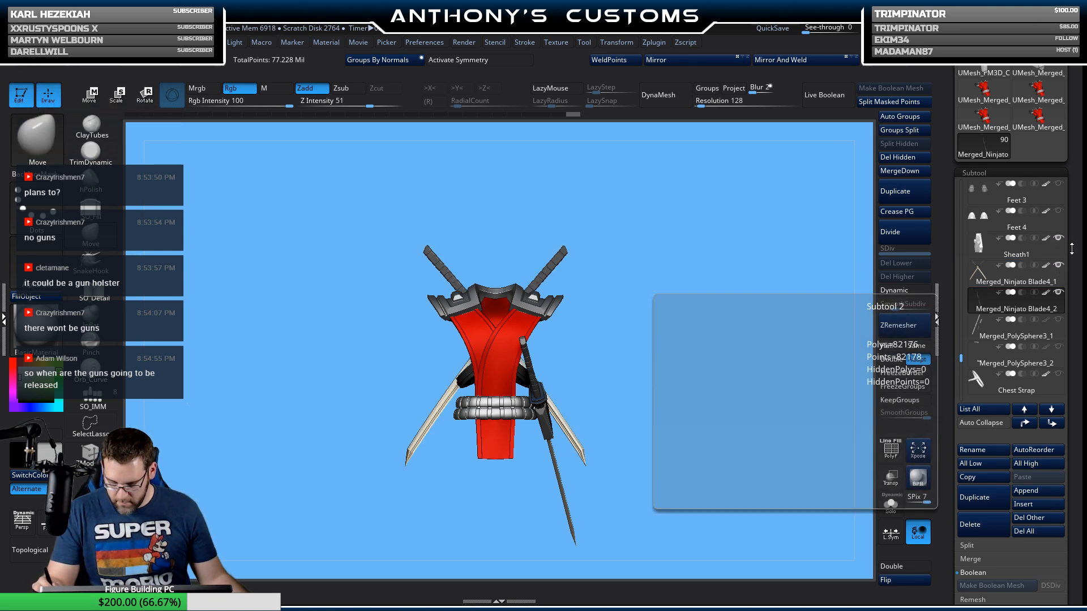
mouse_move(962, 358)
left_mouse_down()
mouse_move(963, 385)
mouse_move(962, 345)
left_mouse_up()
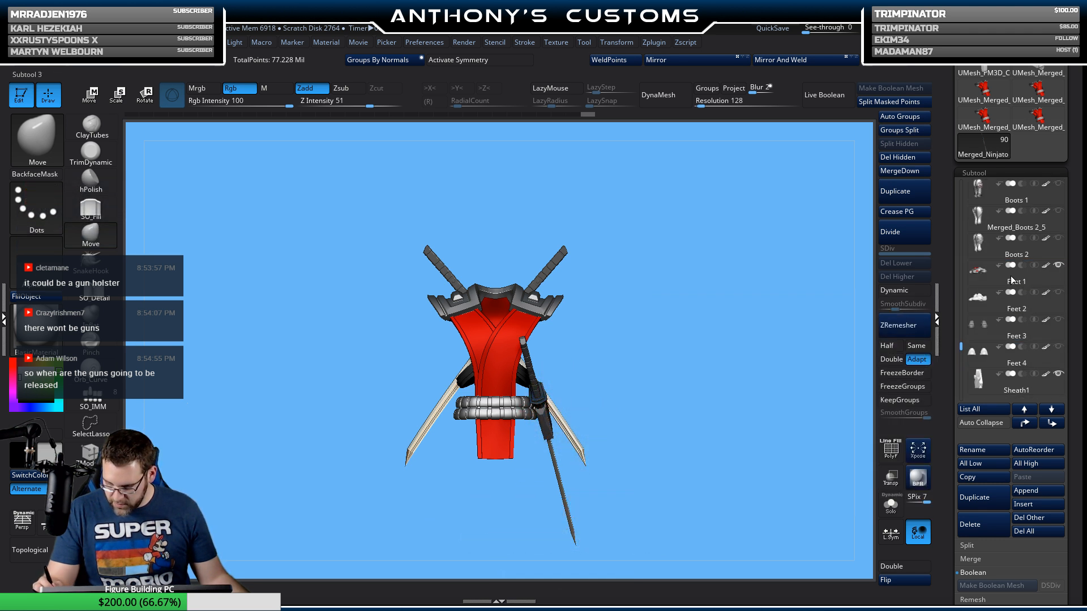
left_click(1058, 210)
Step: Show the lower-body pieces Knees 2_1, Pants1, Pants, Pants Crotch1 and Pants Crotch2
left_click_drag(961, 347, 961, 329)
mouse_move(1059, 240)
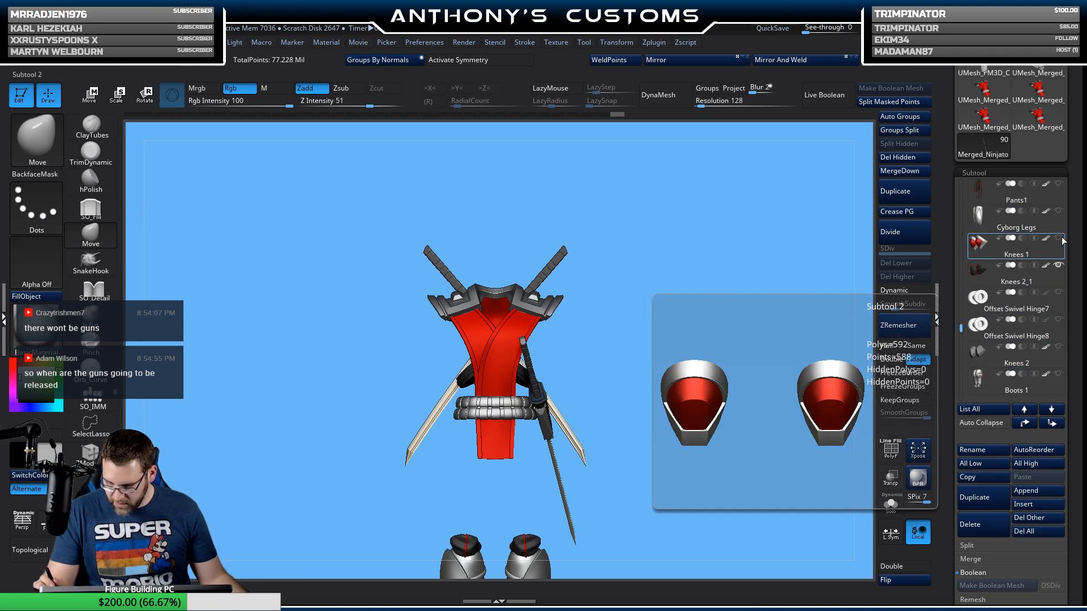
left_click(1059, 183)
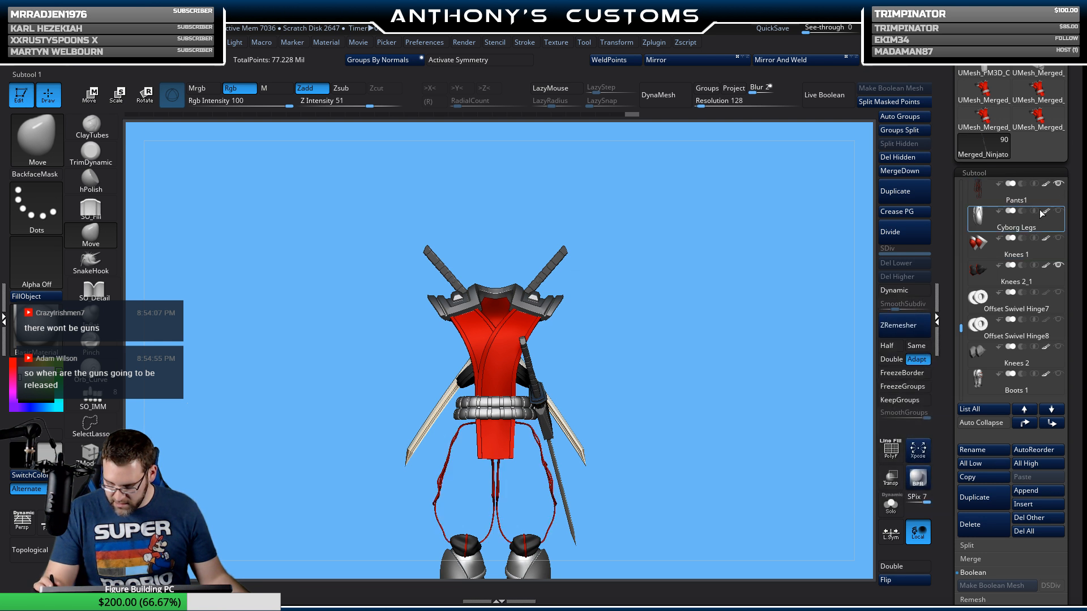
left_click_drag(961, 326, 961, 308)
left_click(1056, 210)
left_click(1058, 184)
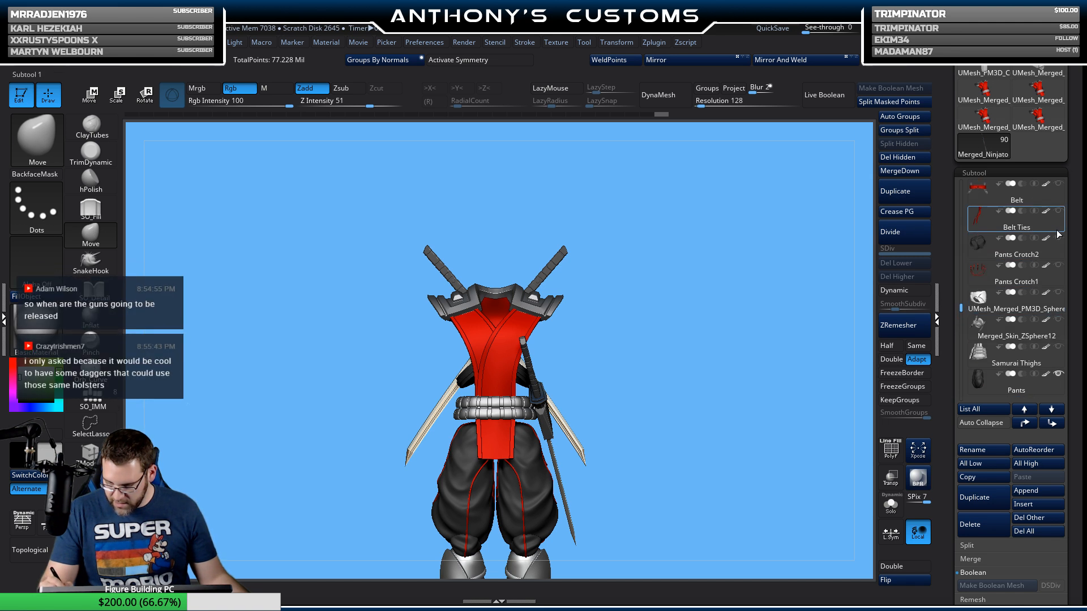
left_click(1058, 238)
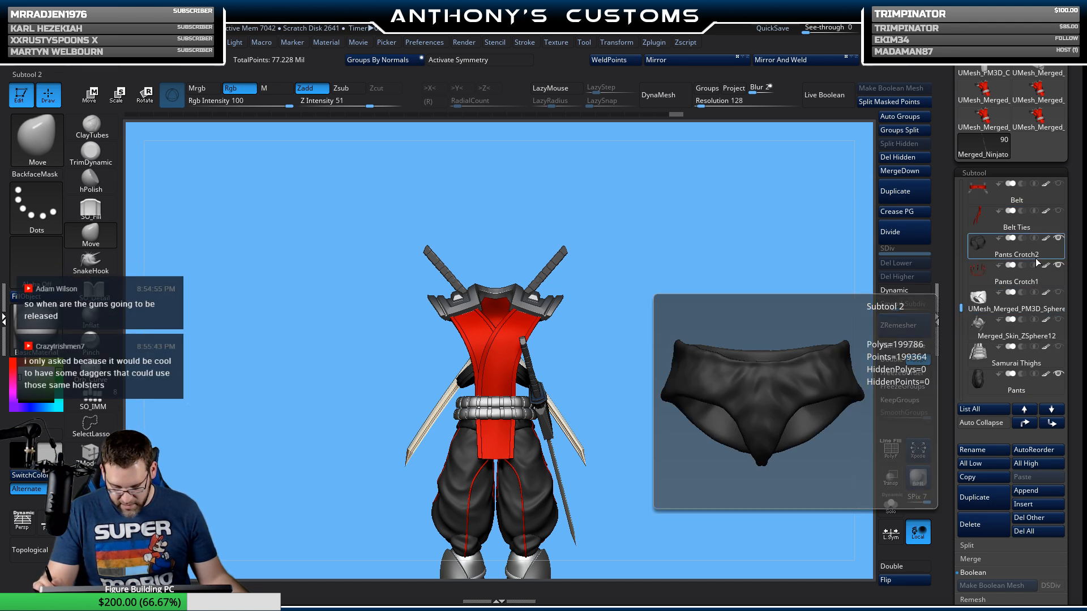
Step: Try Armored Abdomen, Armored Abdomen1_1 and Armored Chest with Peg Hole as the figure's torso
left_click_drag(961, 309, 960, 296)
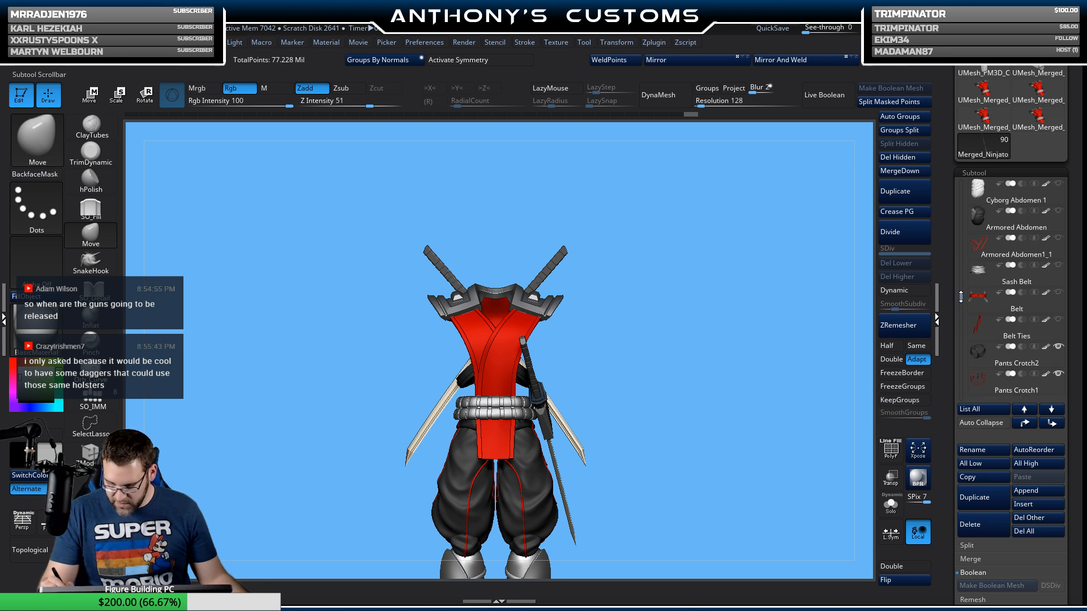
mouse_move(1058, 242)
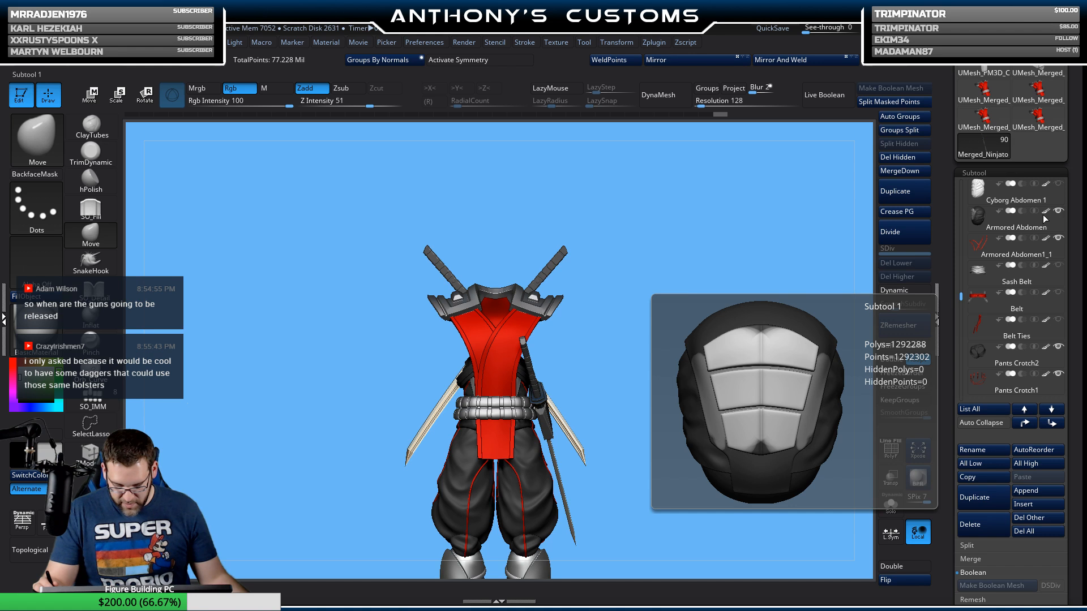
left_click_drag(731, 362, 839, 249)
left_click_drag(962, 295, 962, 272)
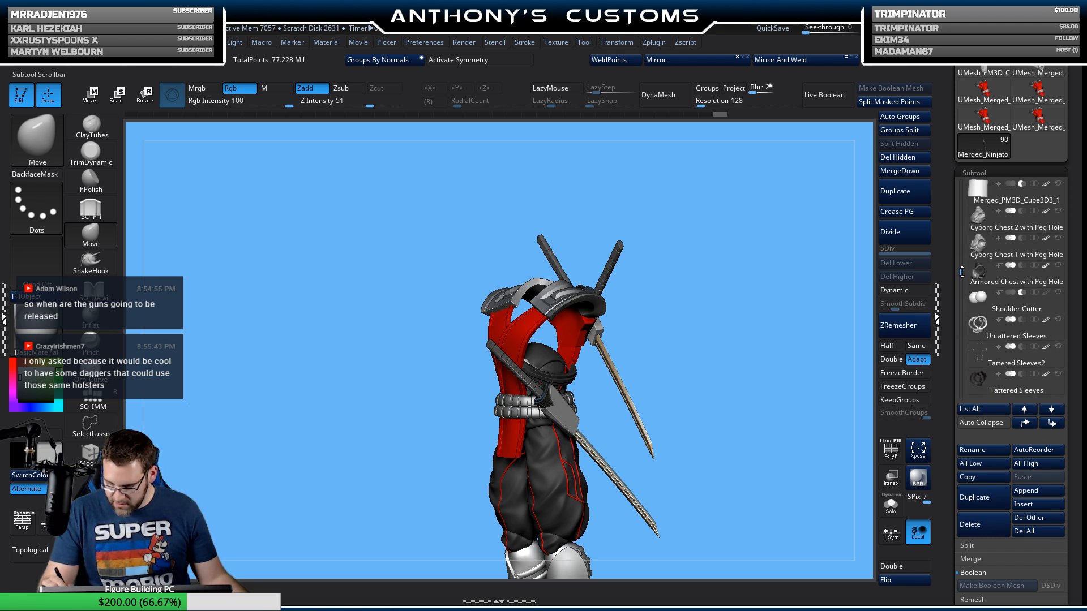
left_click(1058, 265)
left_click_drag(769, 366, 816, 328)
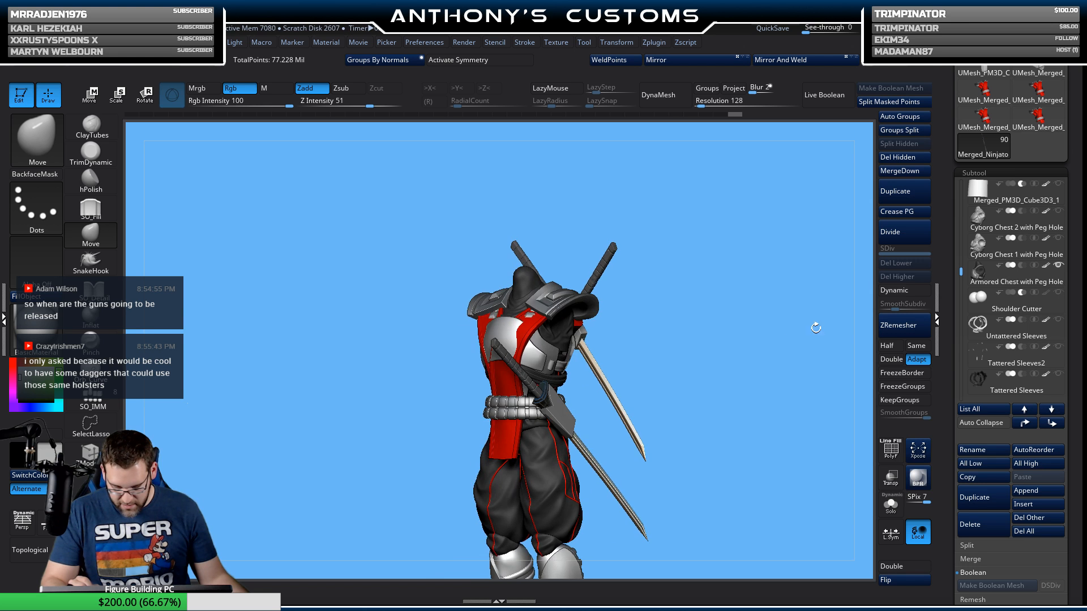
left_click(1058, 265)
Step: Show the bare abdomen, elbows, biceps, shoulders and fists, the silver forearm armor and the Merged_Skin_ZSphere6 head
mouse_move(962, 273)
left_mouse_down()
mouse_move(962, 255)
mouse_move(962, 288)
left_mouse_up()
left_click(1059, 239)
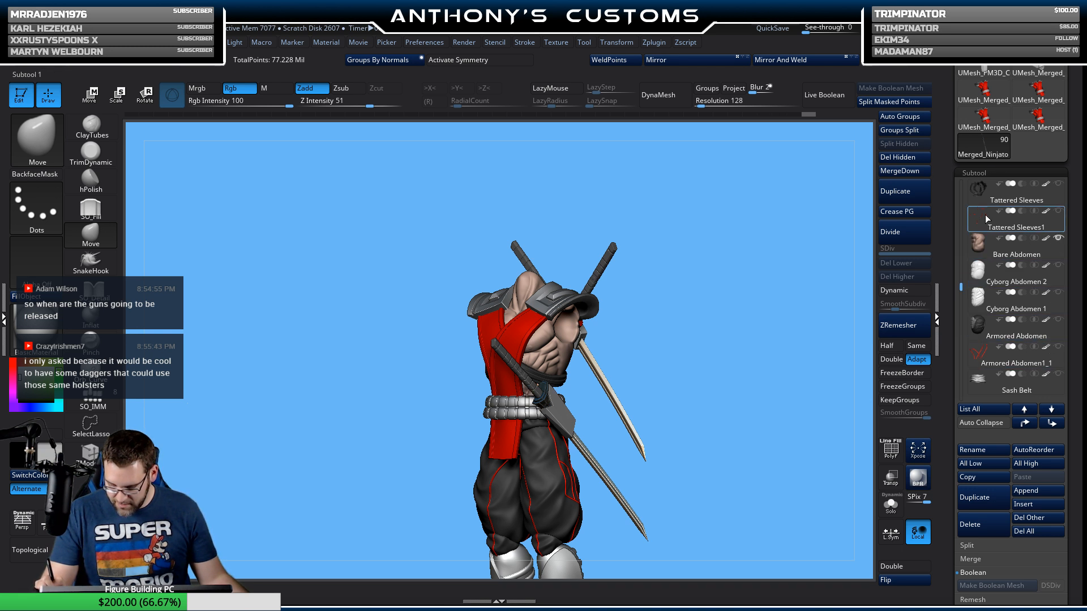
left_click_drag(962, 285, 962, 224)
left_click(1058, 239)
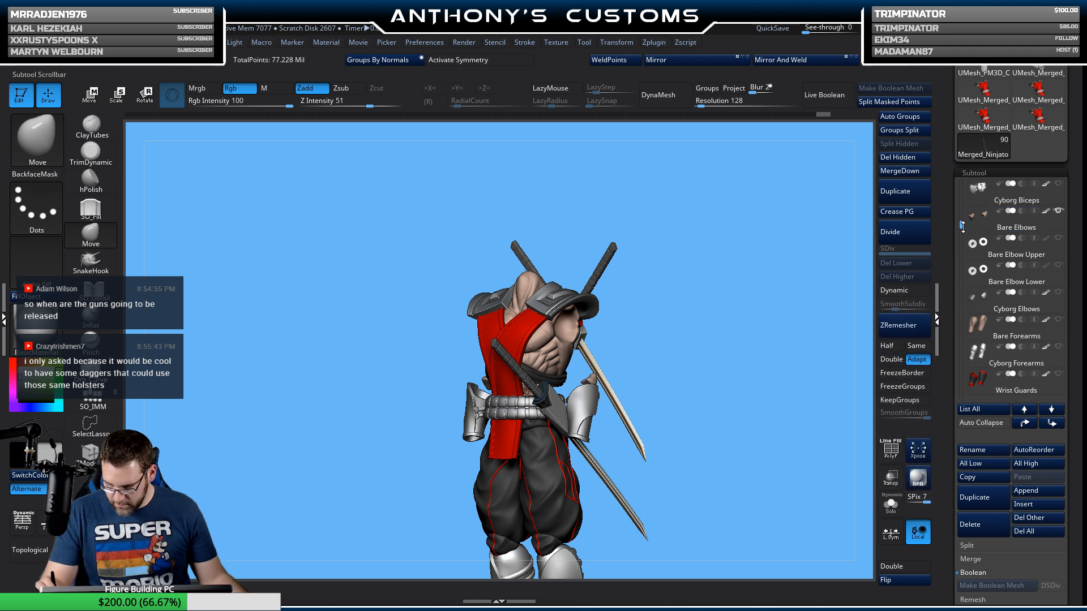
left_click(1058, 319)
left_click_drag(962, 225, 961, 208)
left_click(1058, 239)
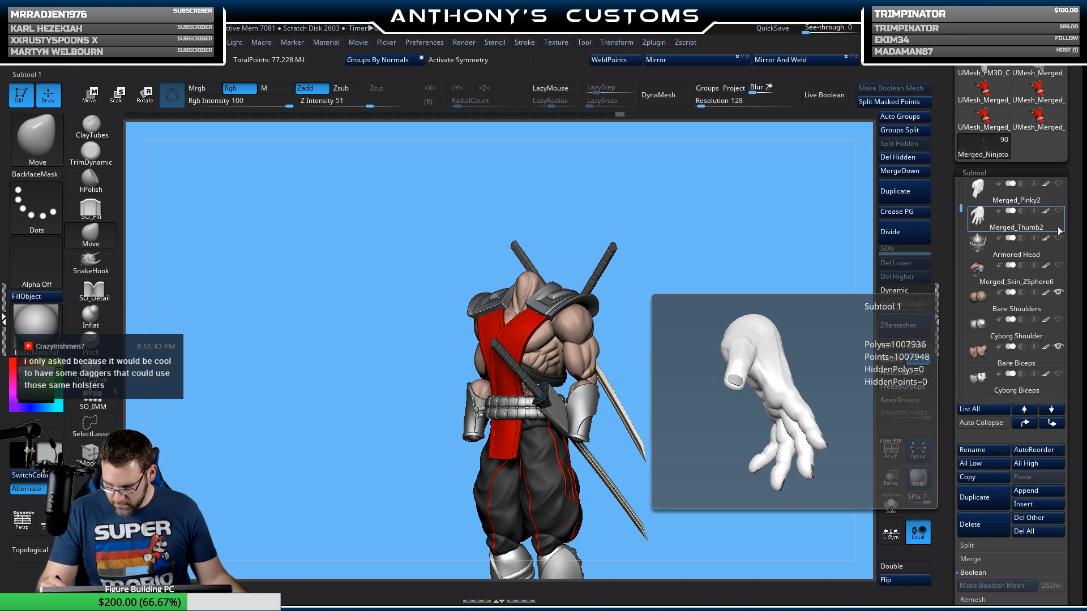
left_click(1059, 265)
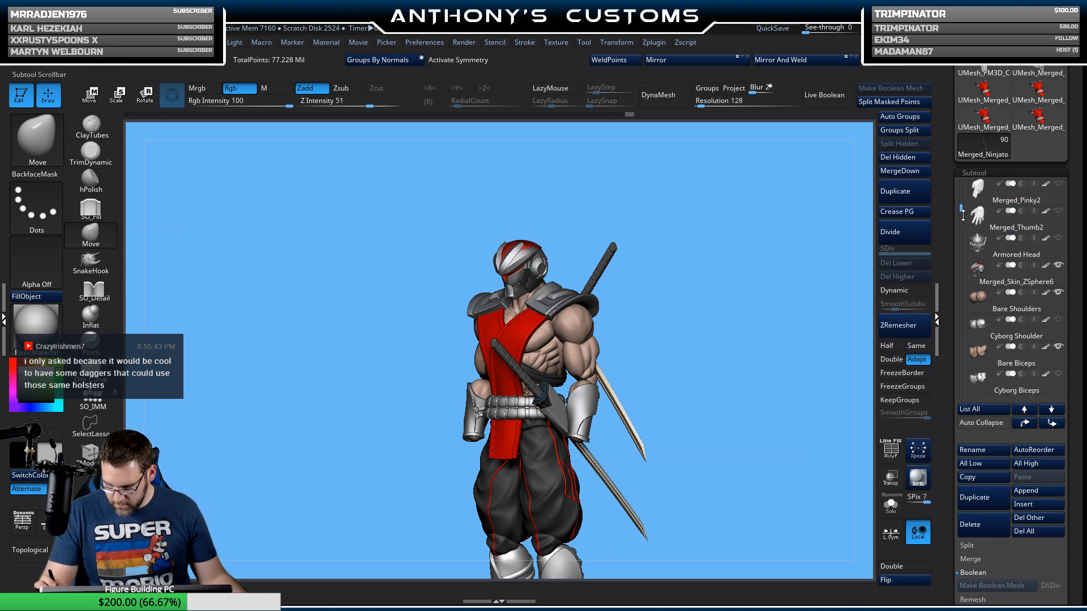
left_click_drag(963, 216, 962, 205)
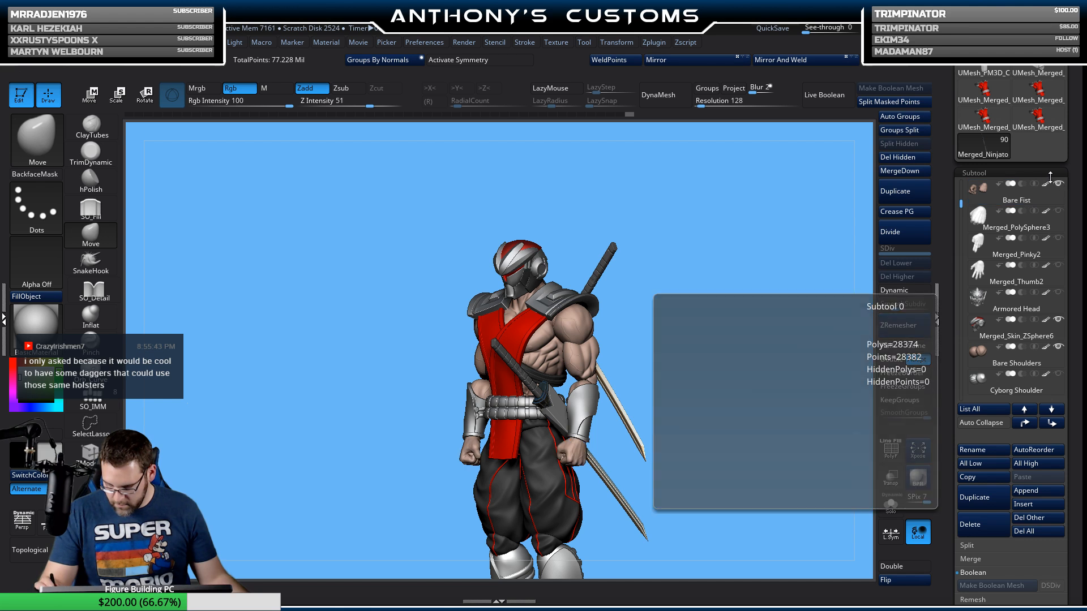
Step: Examine the fully assembled figure and the placement of its hip sword from the front and side
left_click_drag(723, 356, 752, 333)
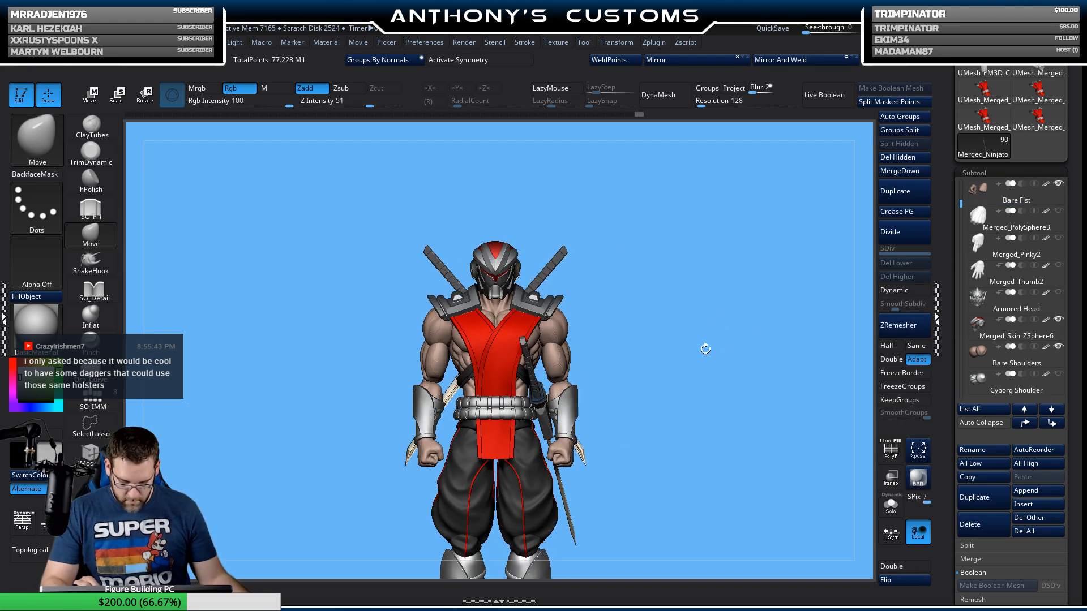
left_click_drag(711, 408, 656, 323, "alt")
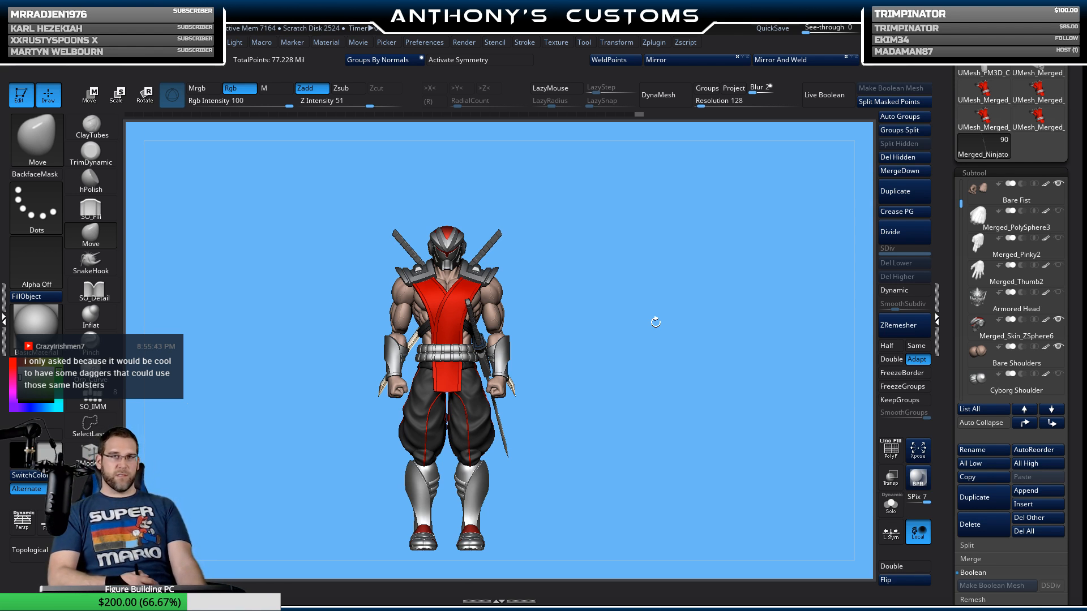
left_click_drag(634, 424, 668, 425)
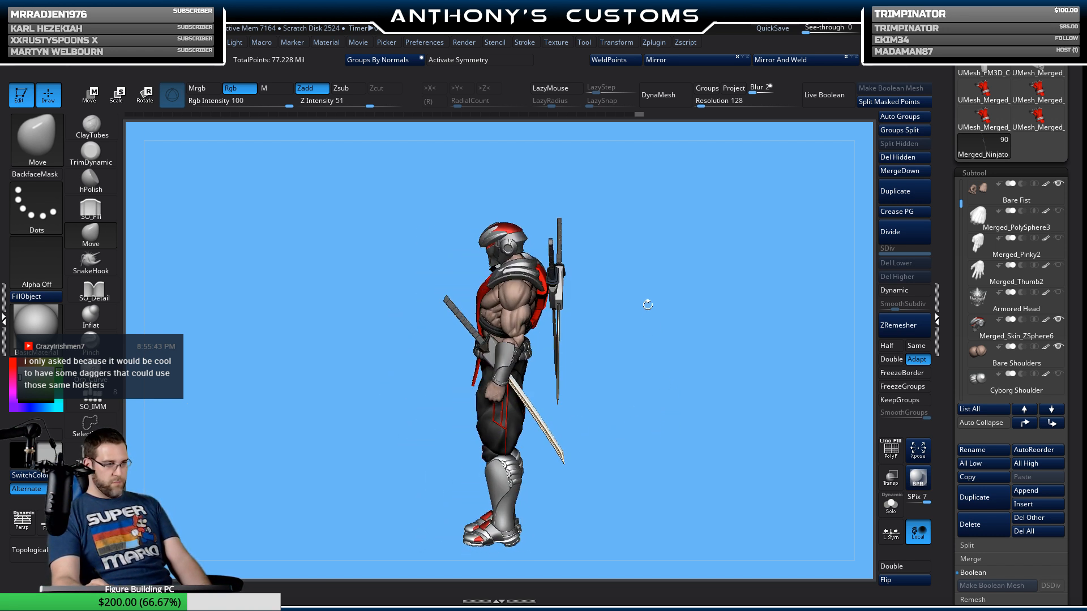
left_click_drag(648, 305, 633, 391)
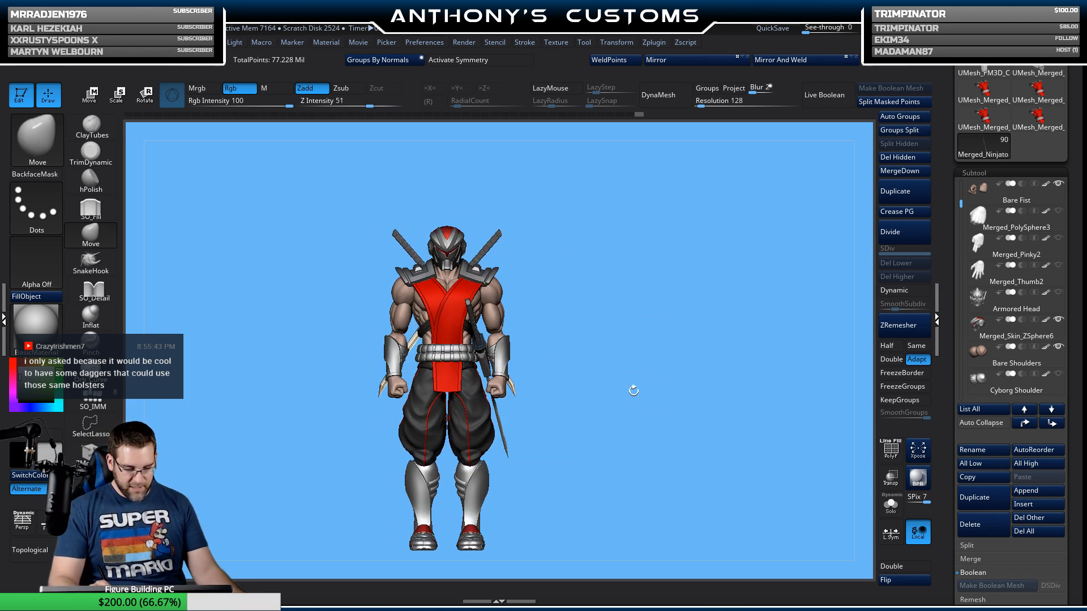
left_click_drag(648, 439, 685, 407, "alt")
left_click_drag(704, 451, 731, 421)
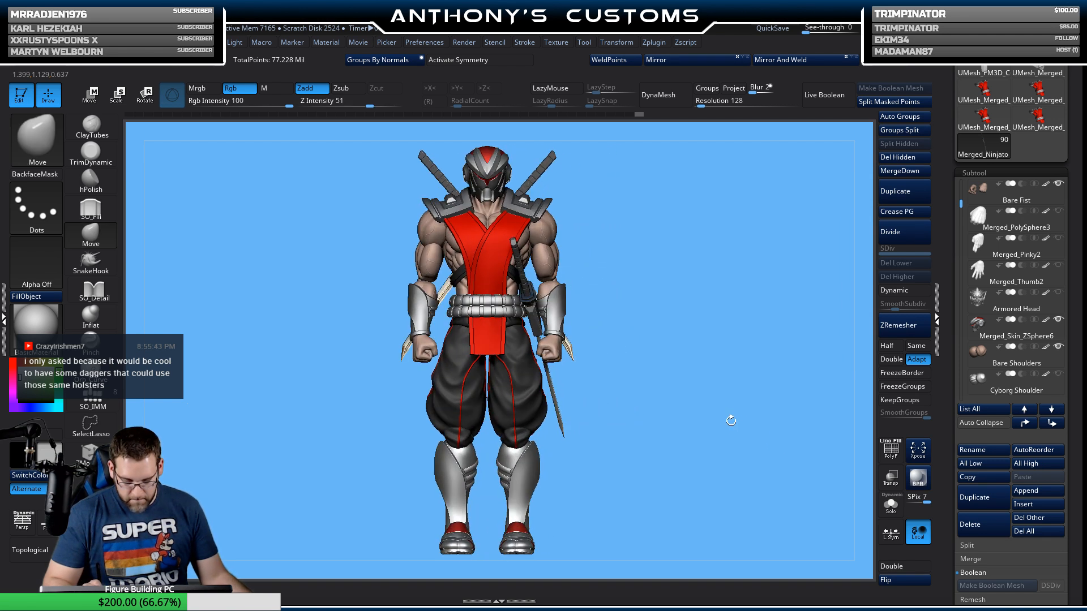
mouse_move(680, 393)
left_mouse_down("alt")
mouse_move(695, 412)
mouse_move(698, 402)
left_mouse_up("alt")
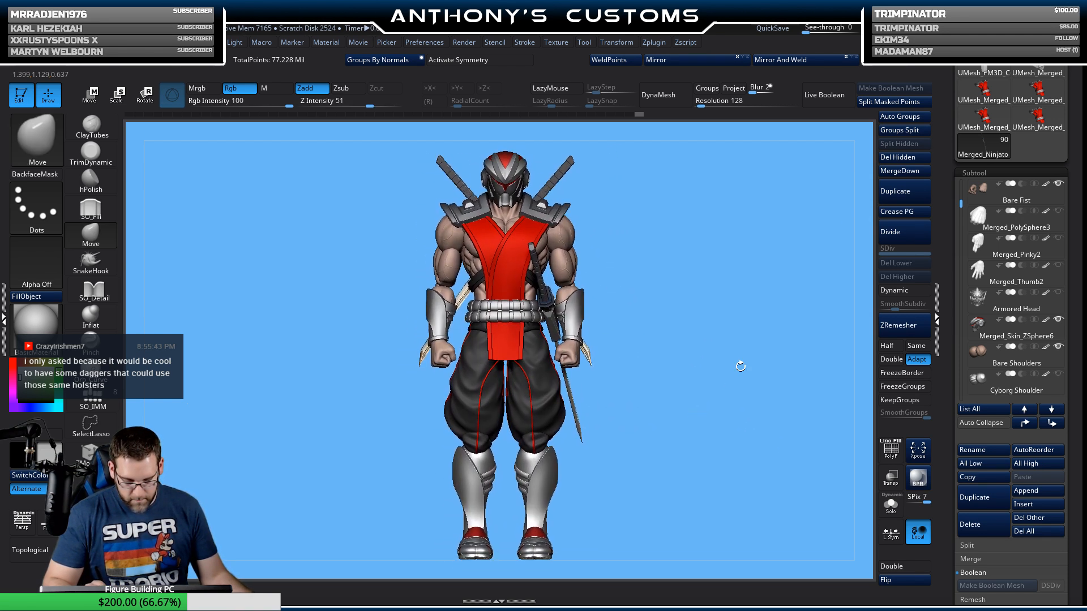
Step: Replace the Merged_Skin_ZSphere6 head with Ninja Head 1 after trying out Armored Head
left_click(1058, 320)
left_click(1058, 292)
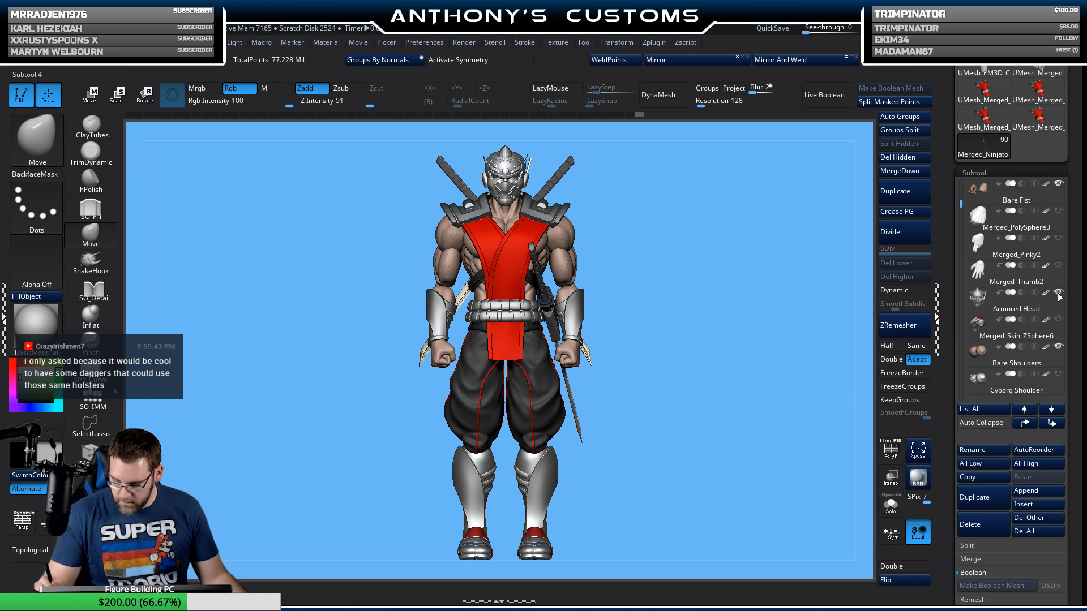
mouse_move(1058, 299)
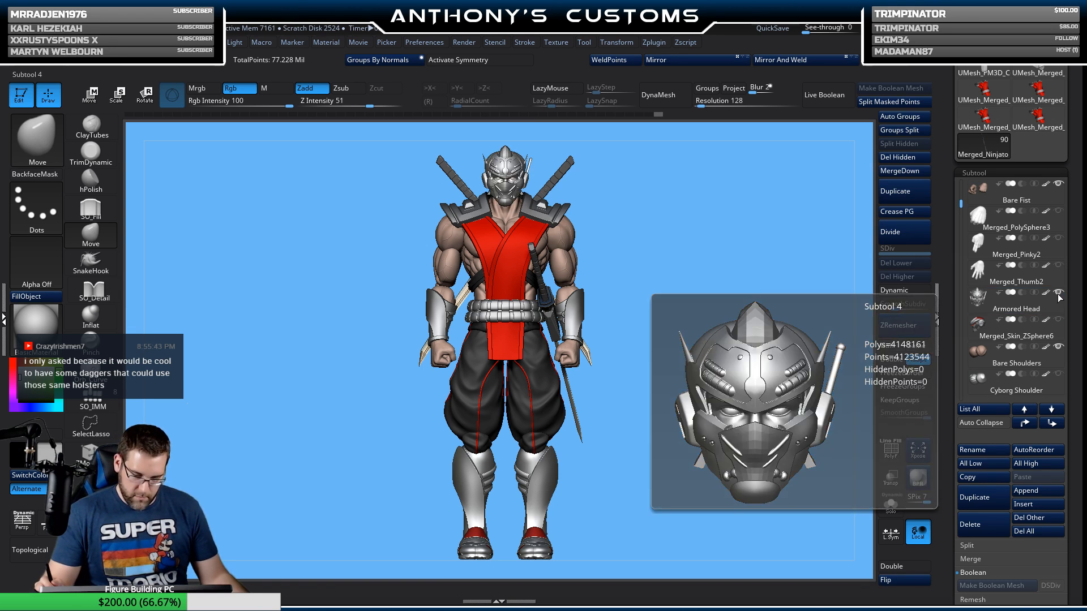
left_click(1058, 293)
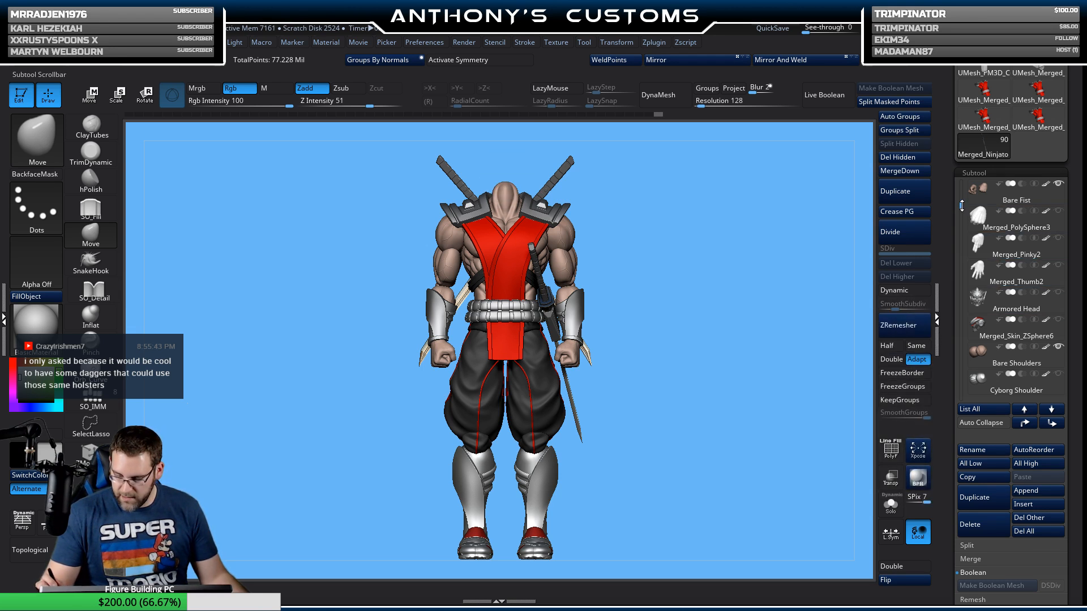
left_click_drag(961, 206, 961, 189)
left_click(1059, 293)
mouse_move(1058, 296)
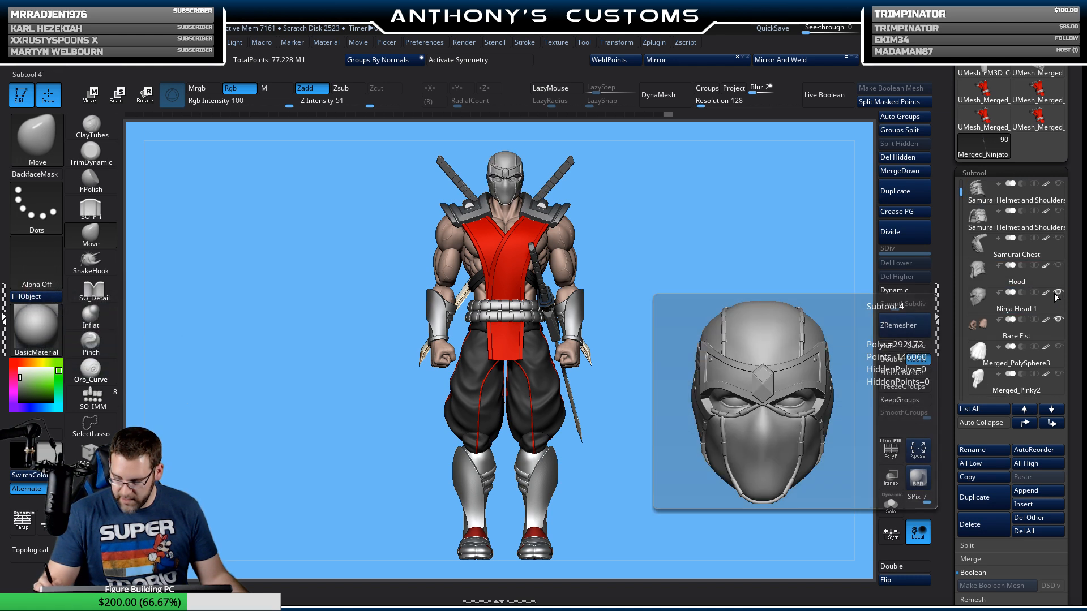
Step: Select Ninja Head 1 and inspect the mask up close and the whole figure in profile
mouse_move(728, 387)
left_mouse_down()
mouse_move(677, 392)
mouse_move(730, 369)
left_mouse_up()
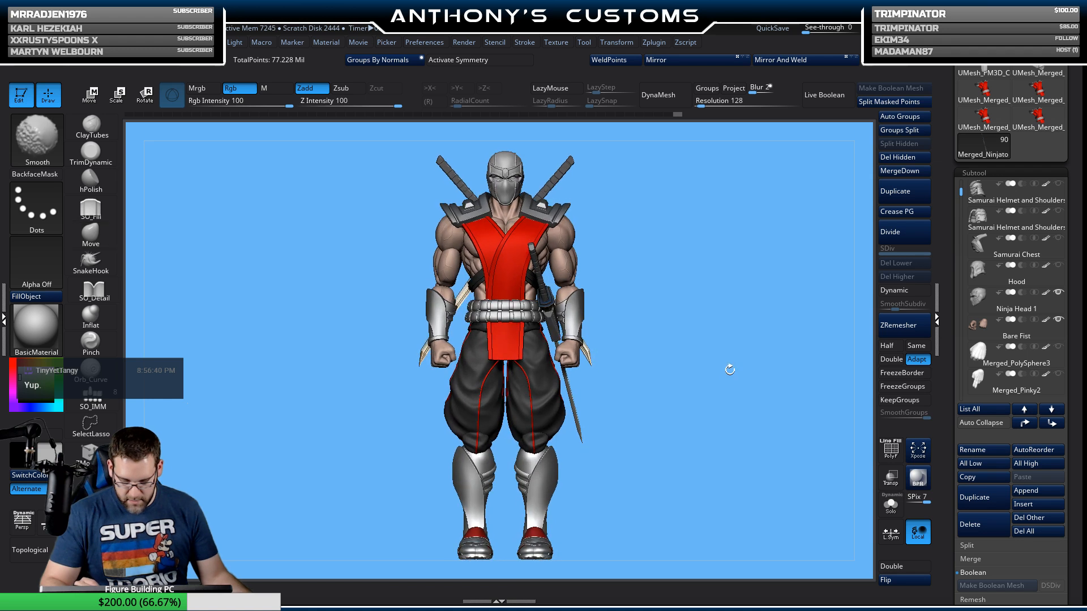
key("w")
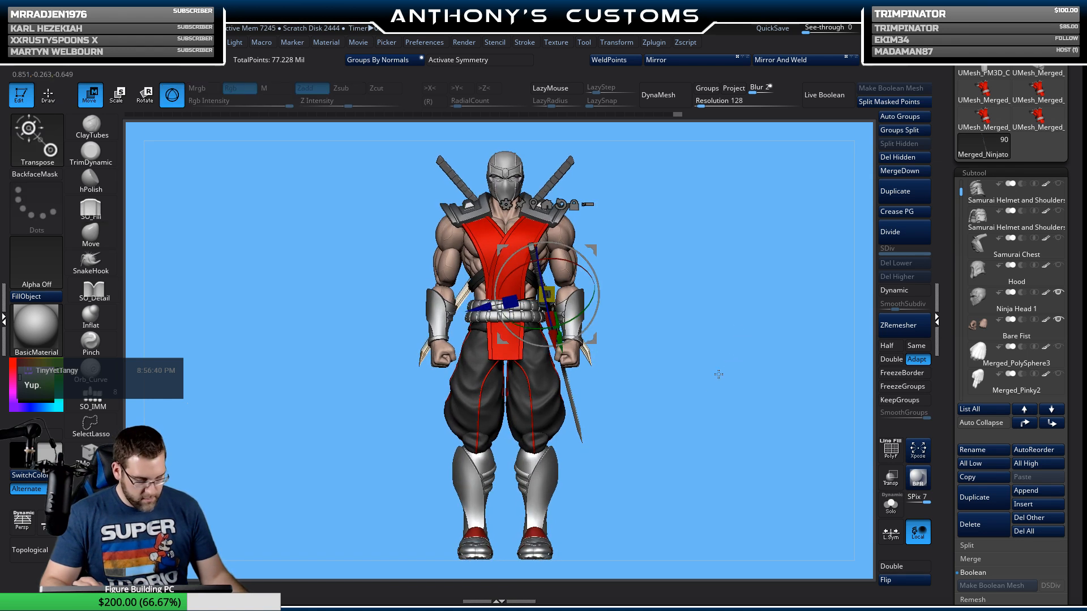
left_click(1004, 293)
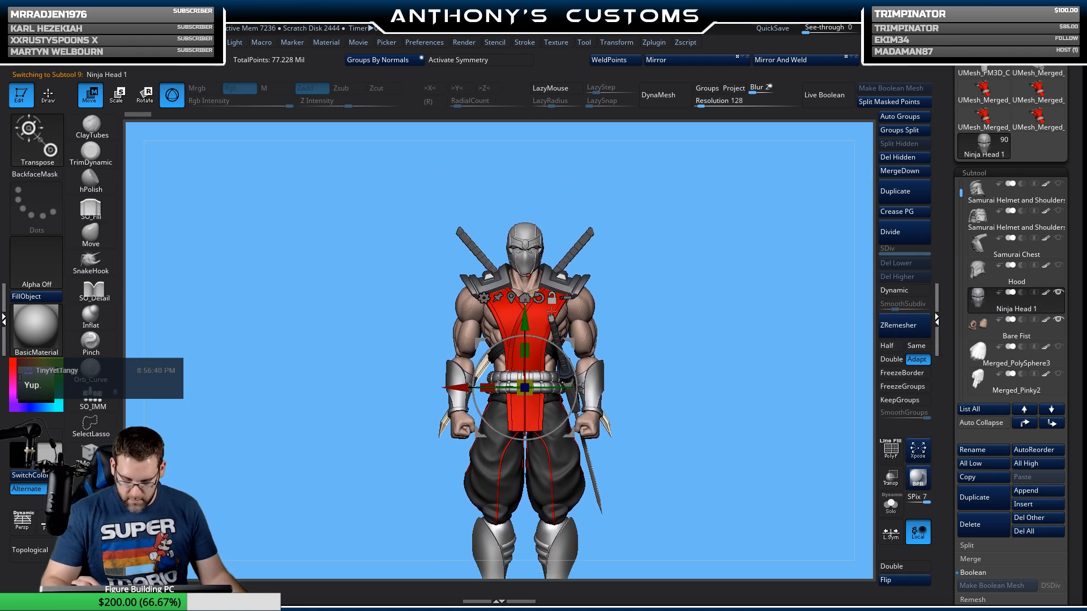
key("f")
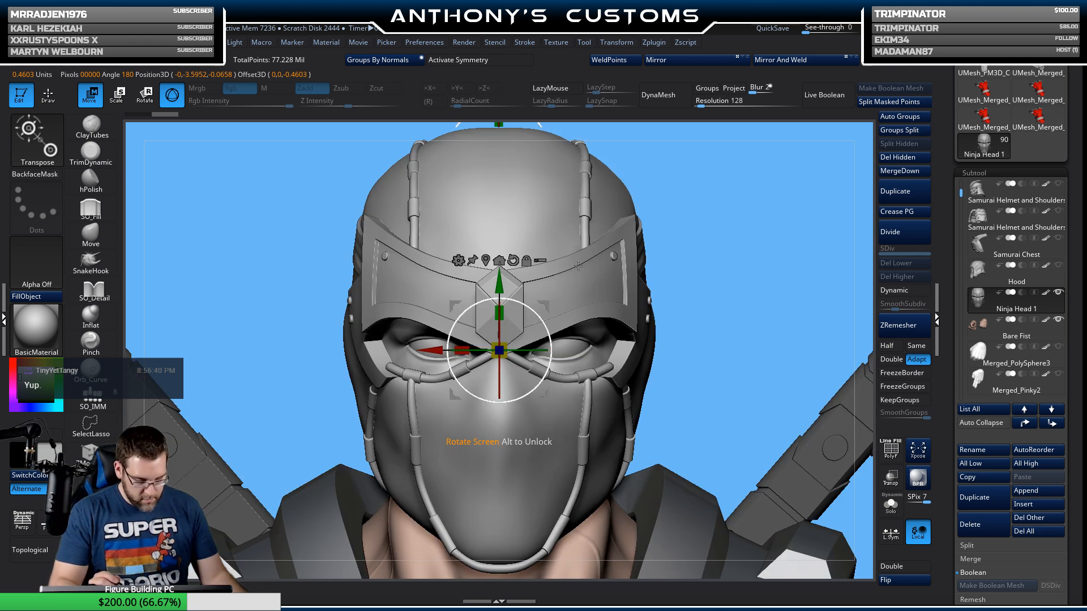
left_click_drag(506, 343, 510, 342)
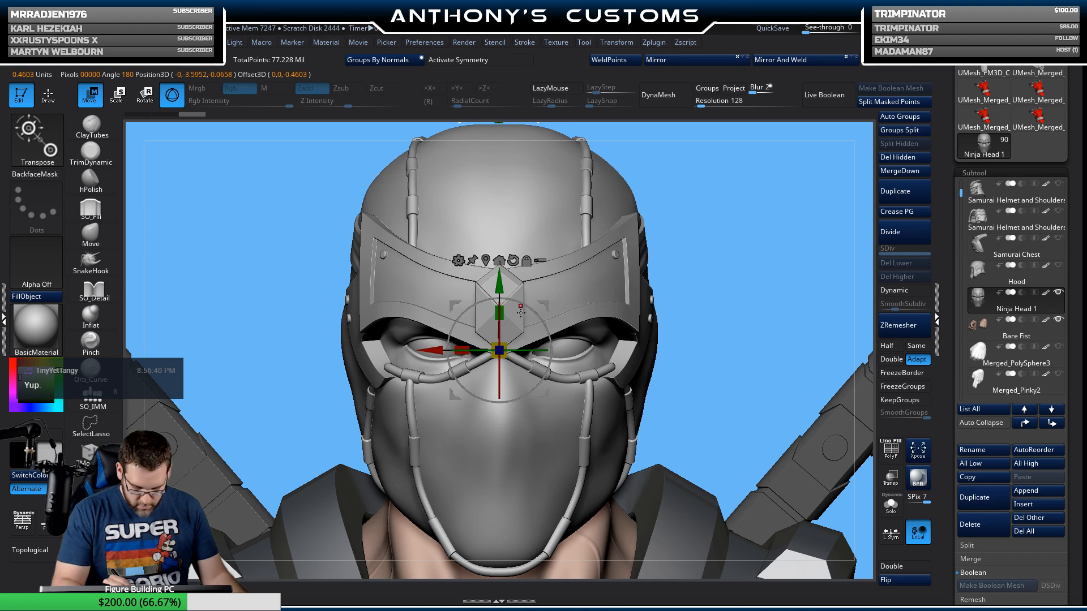
key("q")
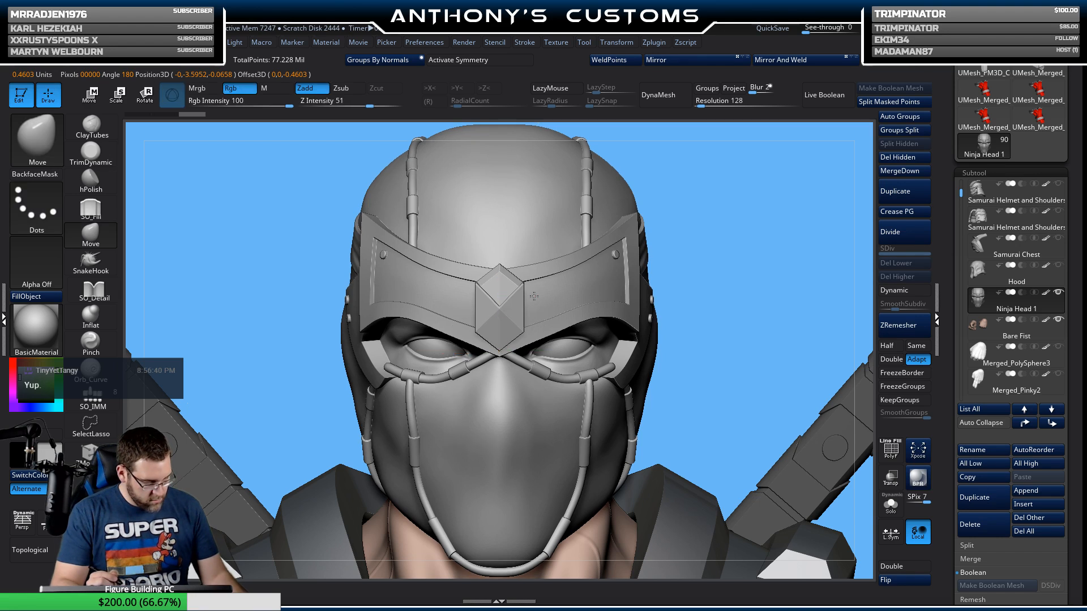
key("f")
left_click_drag(744, 224, 684, 267)
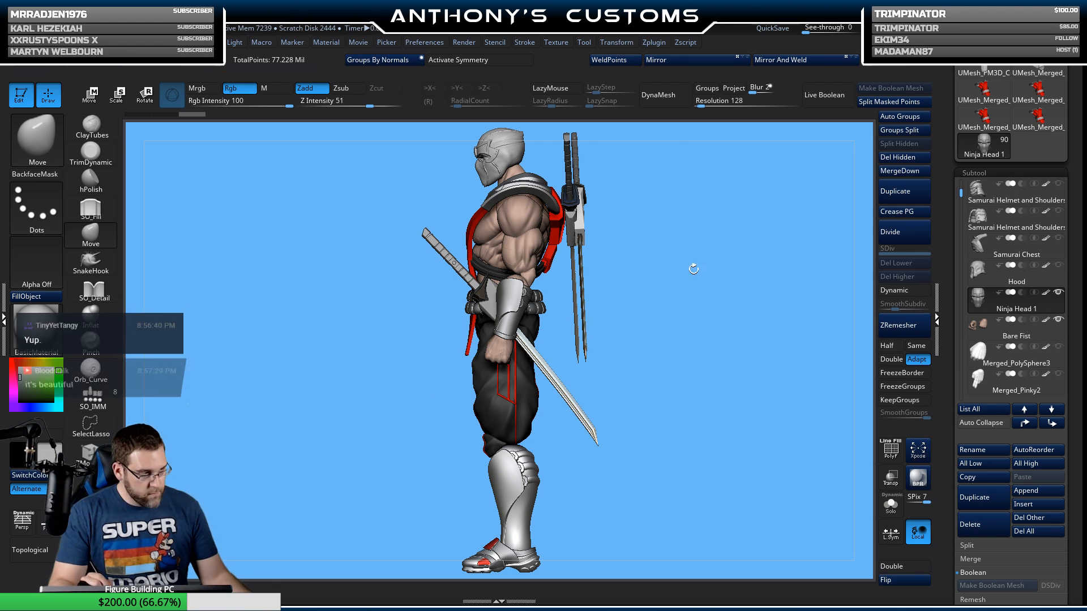
Step: Show the Hood over Ninja Head 1 and view the complete figure from the front
left_click_drag(690, 310, 746, 308)
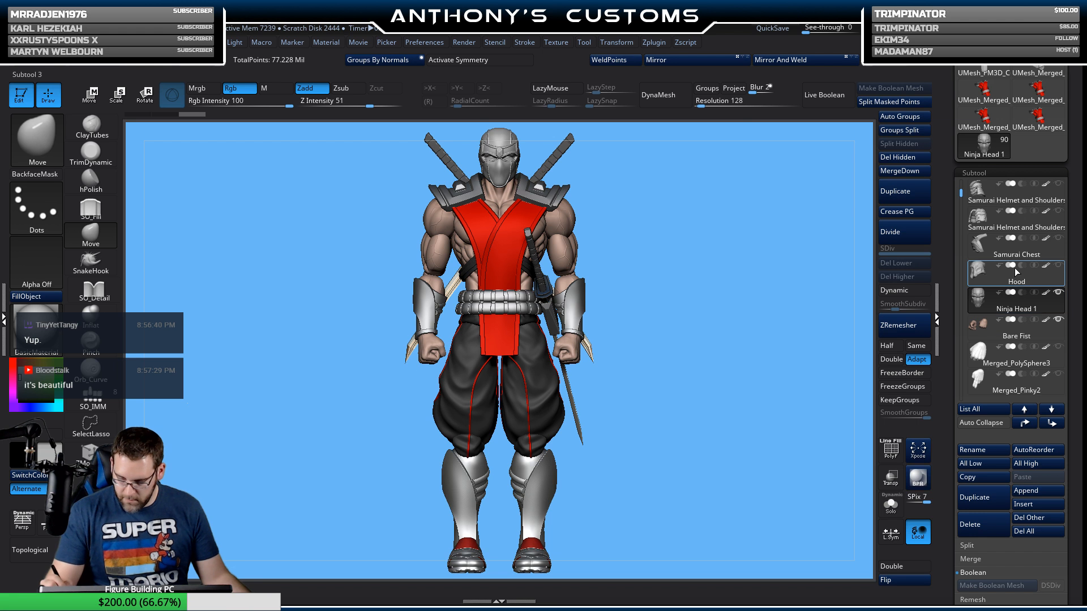
left_click(1059, 268)
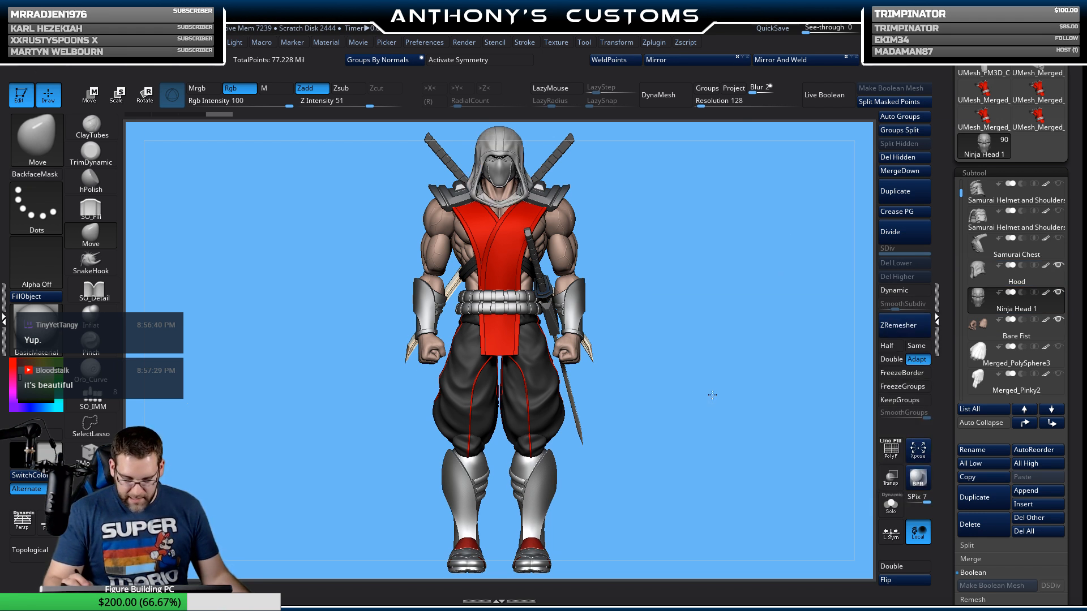
left_click_drag(711, 393, 680, 446, "alt")
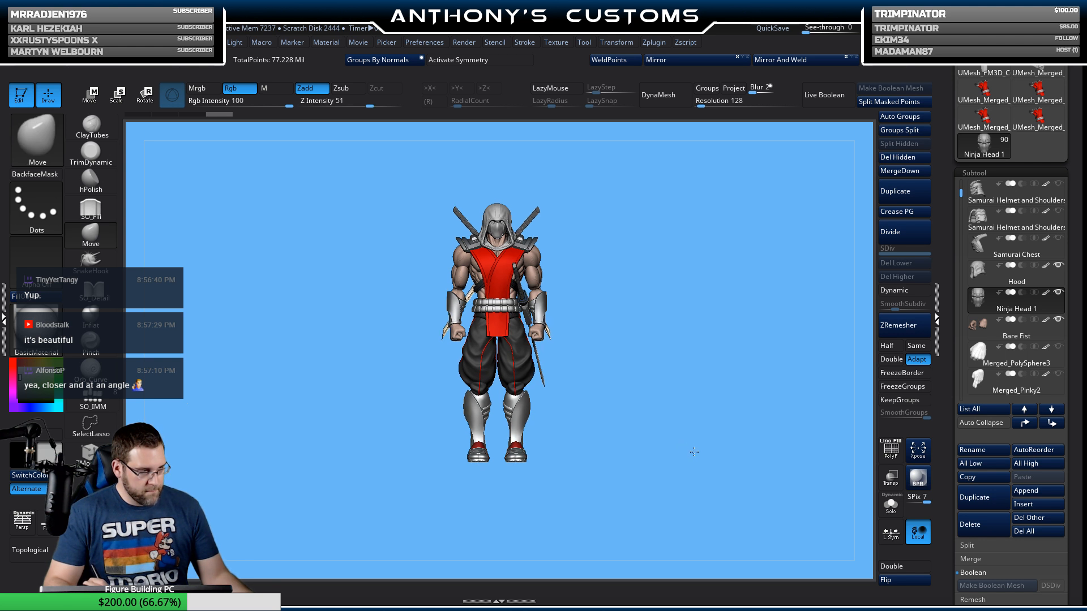
Step: Swap the Hood and Ninja Head 1 for the Samurai Helmet, select it, and frame the complete figure from the front
mouse_move(694, 452)
left_mouse_down()
mouse_move(705, 410)
mouse_move(638, 453)
mouse_move(687, 457)
mouse_move(689, 425)
left_mouse_up()
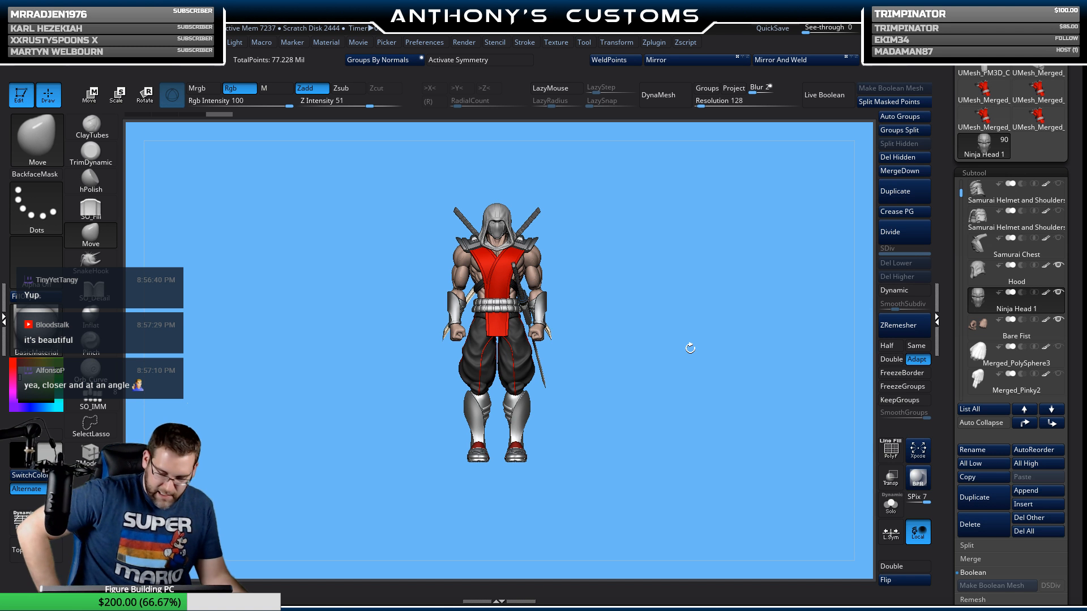
left_click(1058, 183)
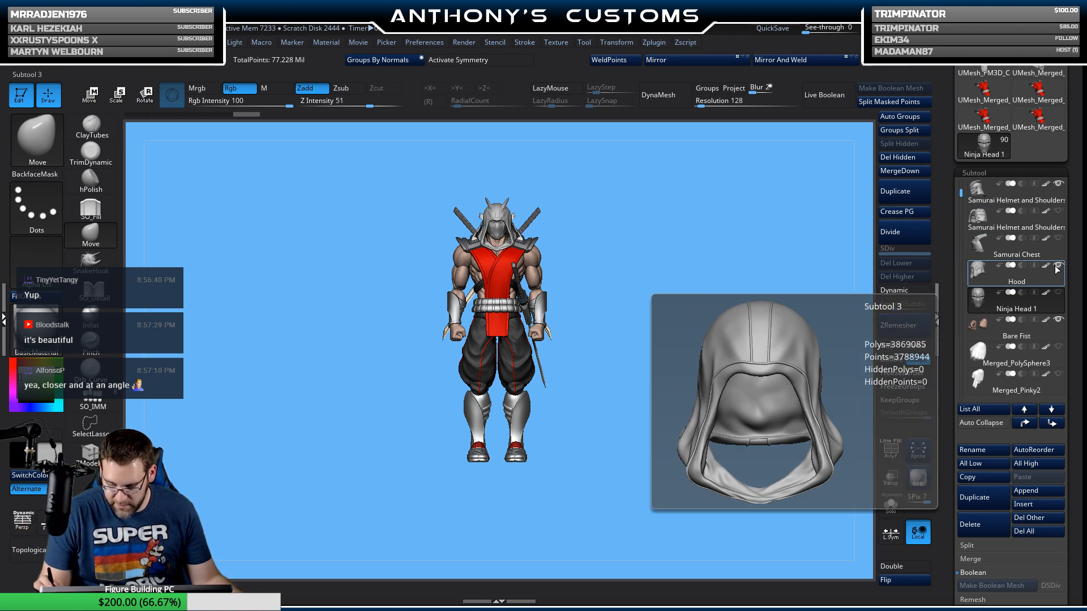
mouse_move(700, 365)
left_mouse_down()
mouse_move(684, 385)
mouse_move(719, 374)
left_mouse_up()
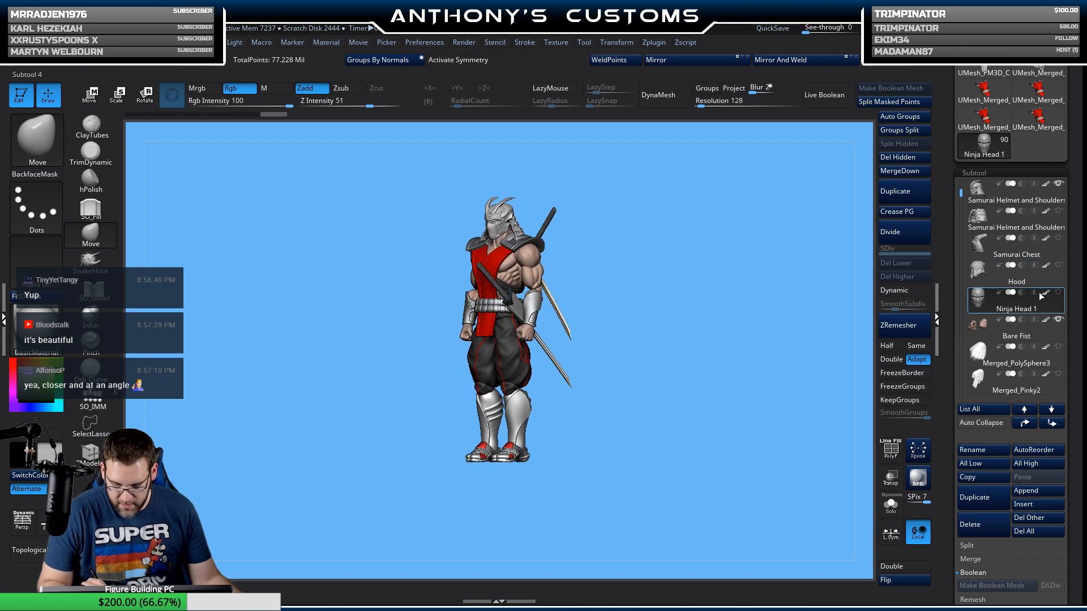
left_click(996, 185)
mouse_move(710, 357)
left_mouse_down()
mouse_move(701, 368)
mouse_move(714, 375)
mouse_move(700, 366)
left_mouse_up()
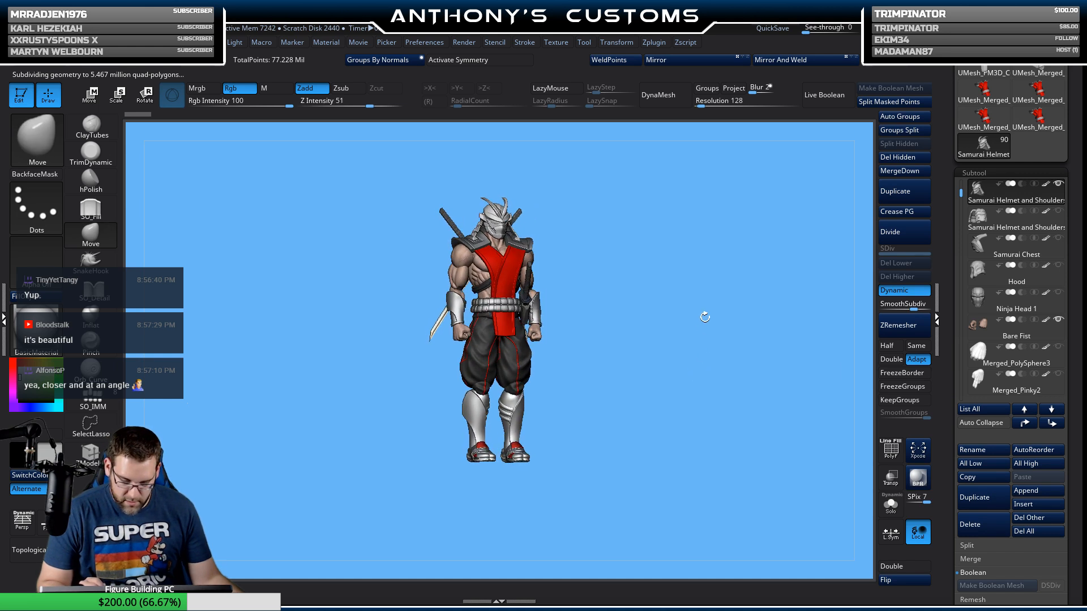
left_click_drag(706, 317, 727, 518, "alt")
left_click_drag(740, 323, 707, 315)
key("f")
key("f")
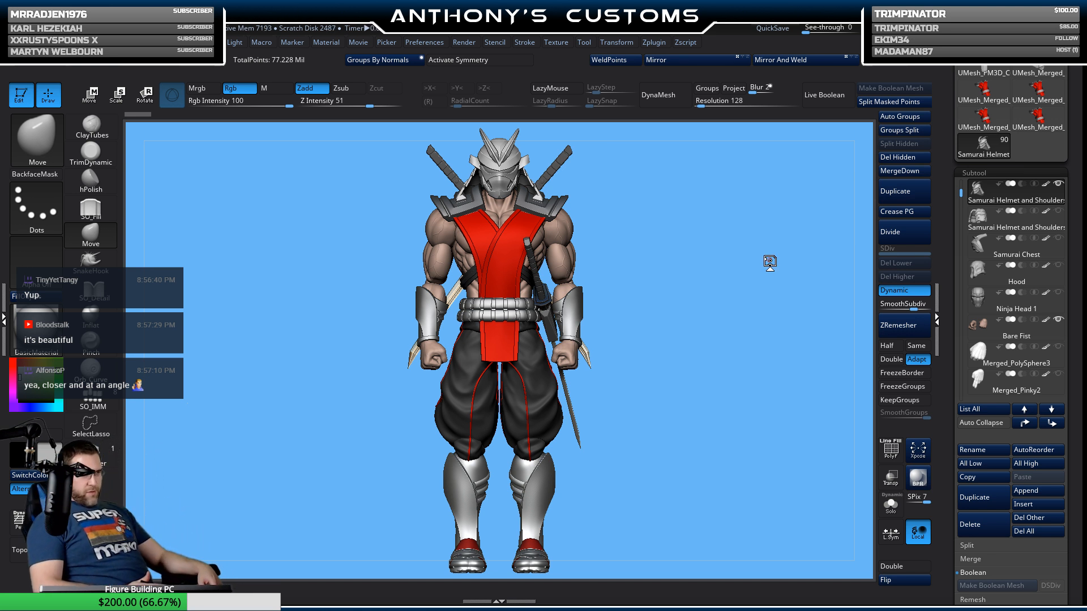
Step: Isolate the samurai helmet with its polygroup wireframe shown and auto-group its separate parts
left_click(891, 508)
key("shift+f")
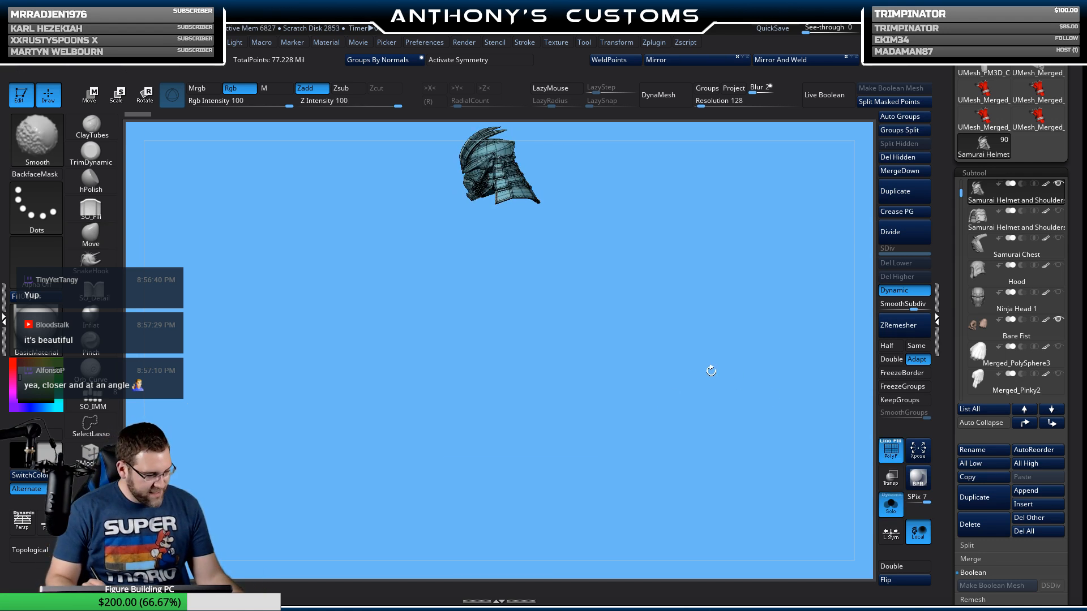
left_click_drag(711, 369, 706, 498)
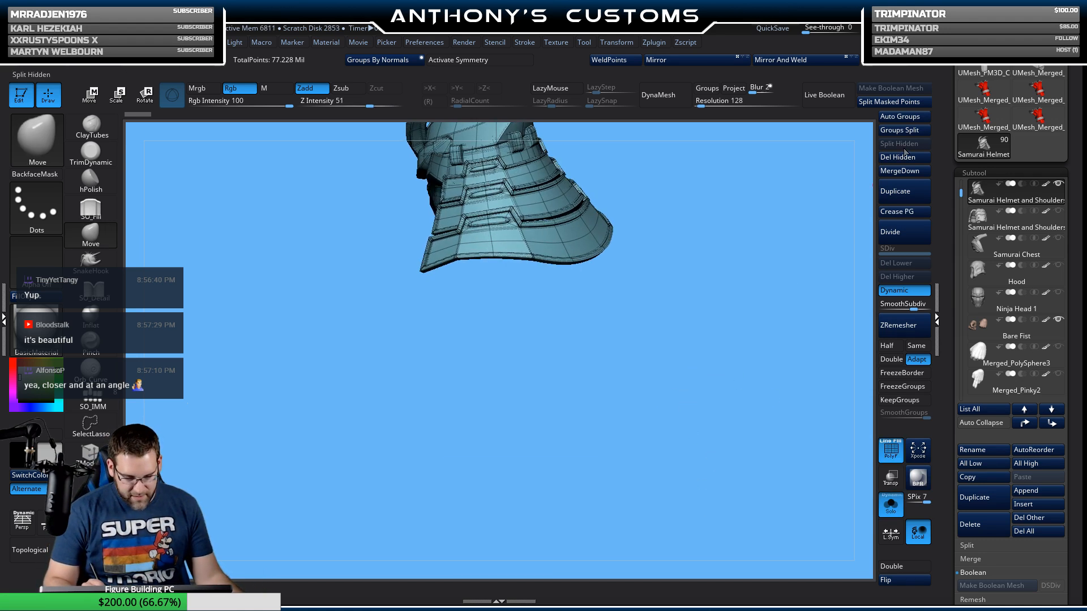
left_click(908, 119)
left_click_drag(721, 288, 710, 396, "alt")
left_click_drag(692, 350, 701, 336)
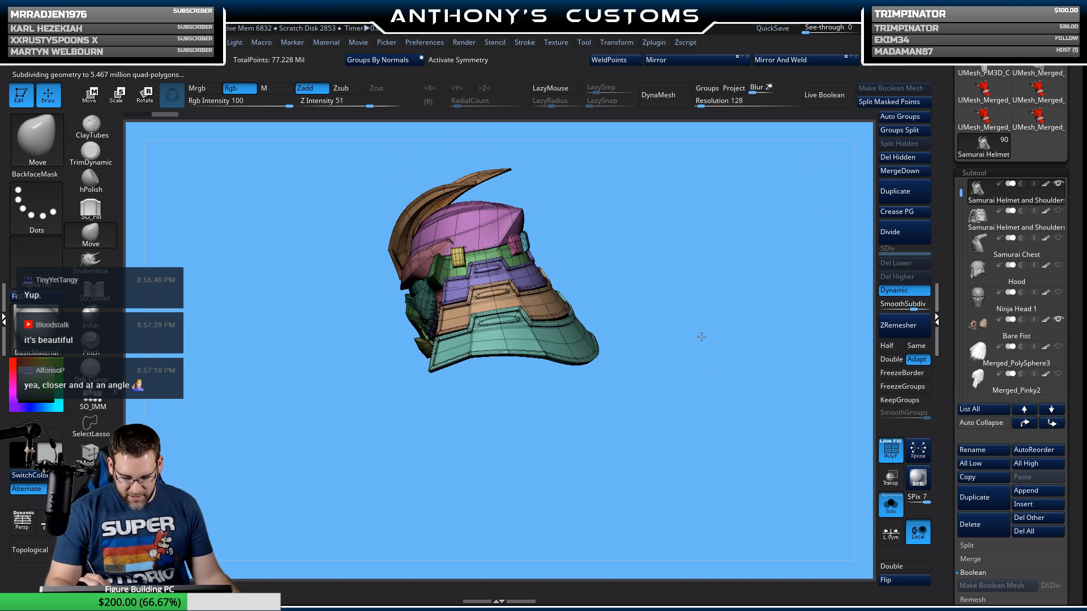
Step: Split the lowest neck-guard plate off the samurai helmet as its own subtool, and redisplay the whole figure without wireframe
key("ctrl+shift")
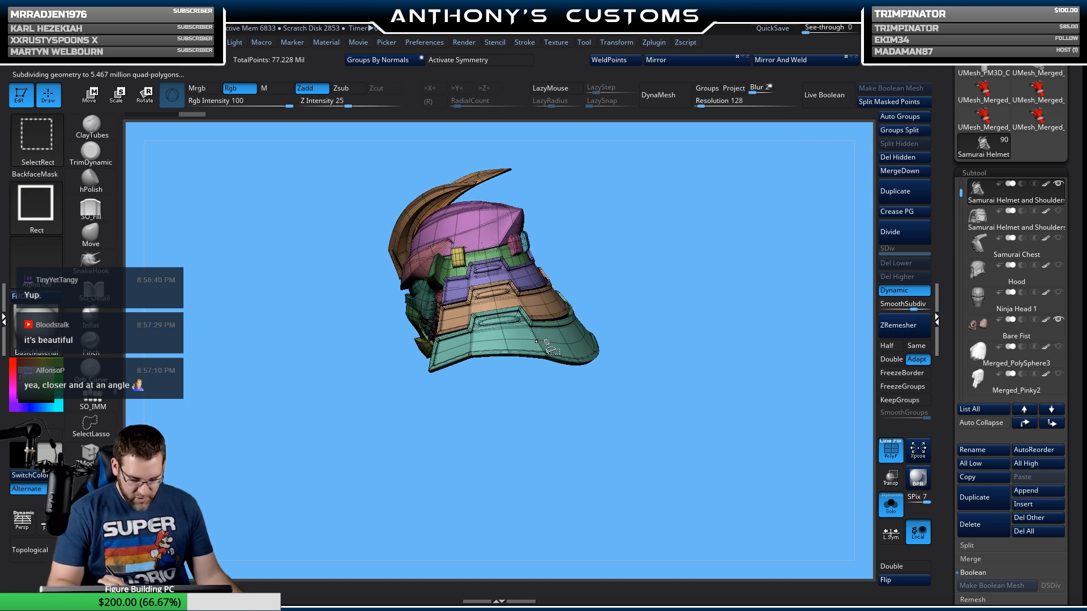
left_click(537, 342, "ctrl+shift")
left_click_drag(683, 333, 753, 359, "ctrl+shift")
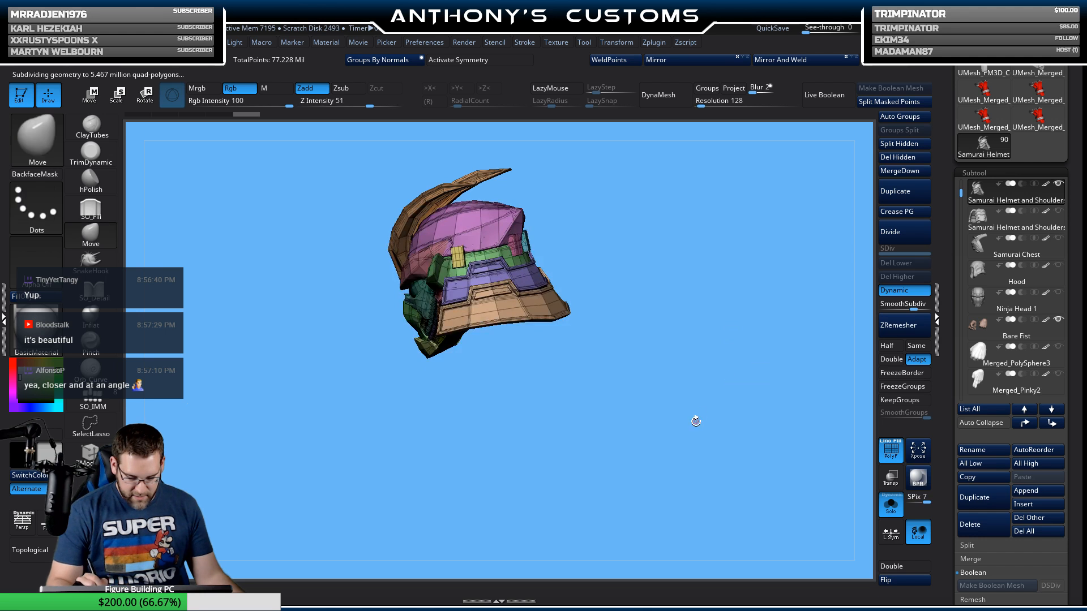
left_click_drag(697, 420, 762, 385, "shift")
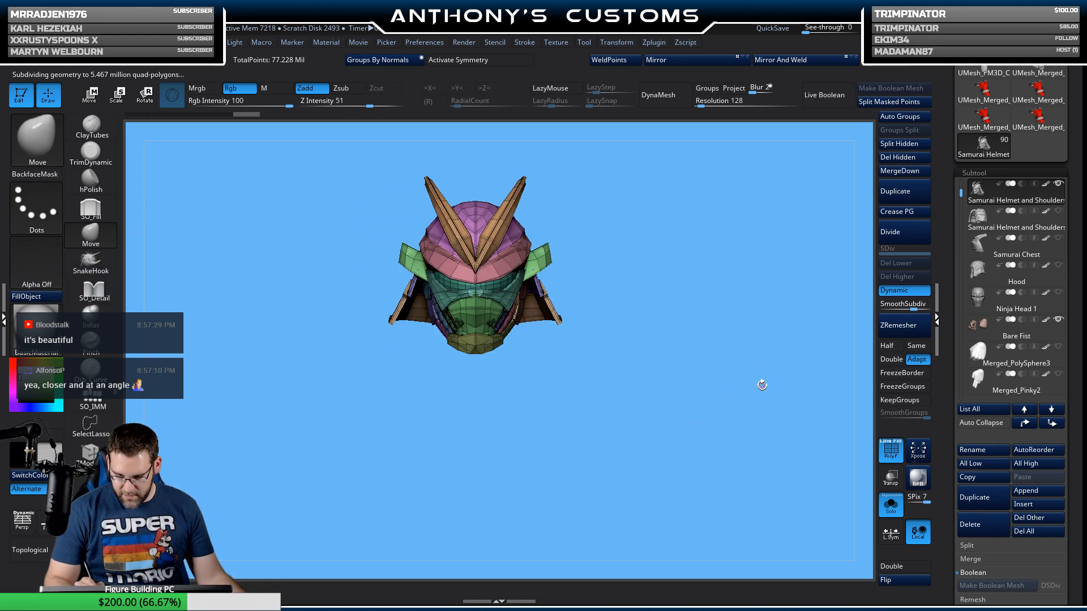
left_click(905, 143)
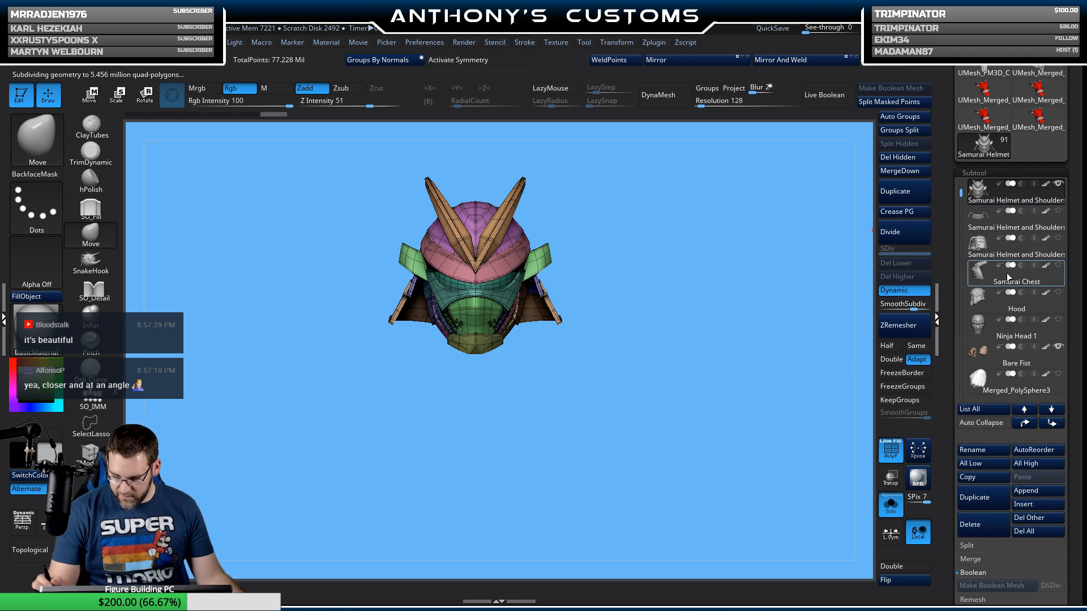
left_click(892, 506)
key("shift+f")
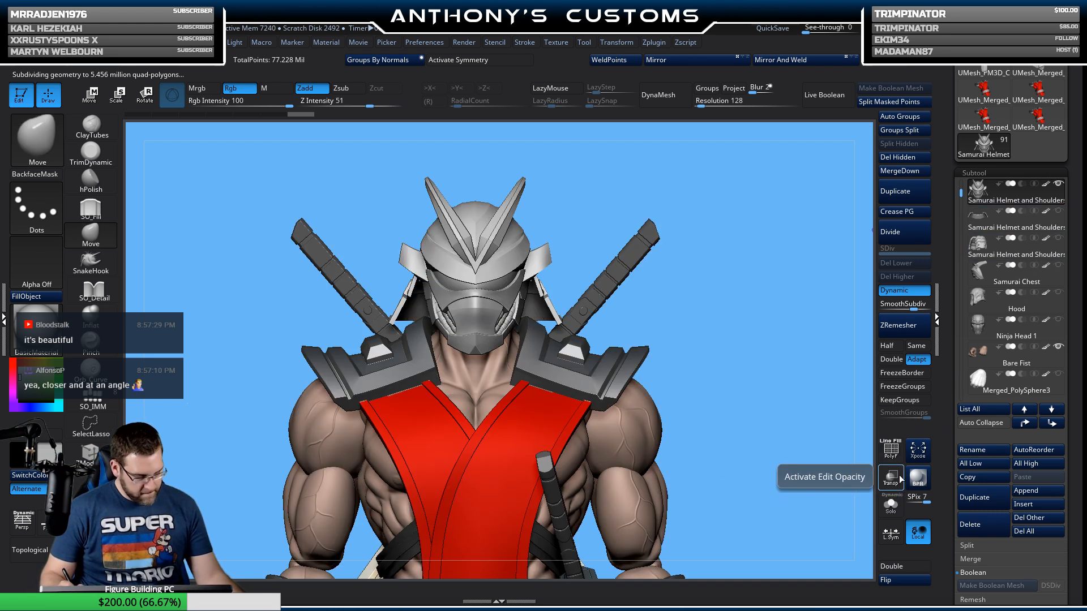
Step: Examine the complete figure with the shortened helmet from the front, back and above
left_click_drag(751, 435, 717, 264, "alt")
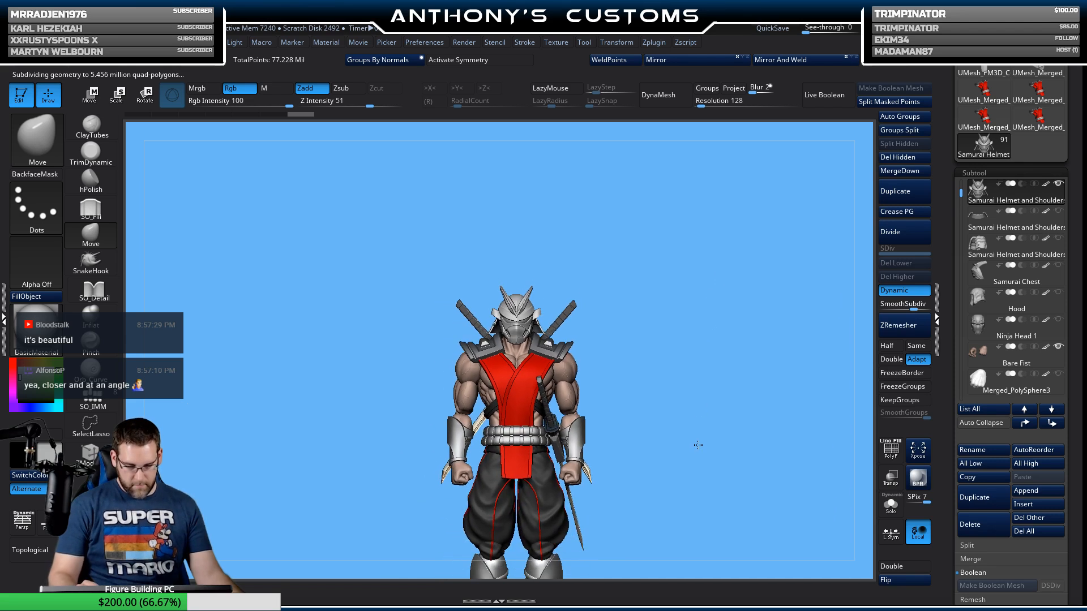
left_click_drag(699, 444, 694, 375, "alt")
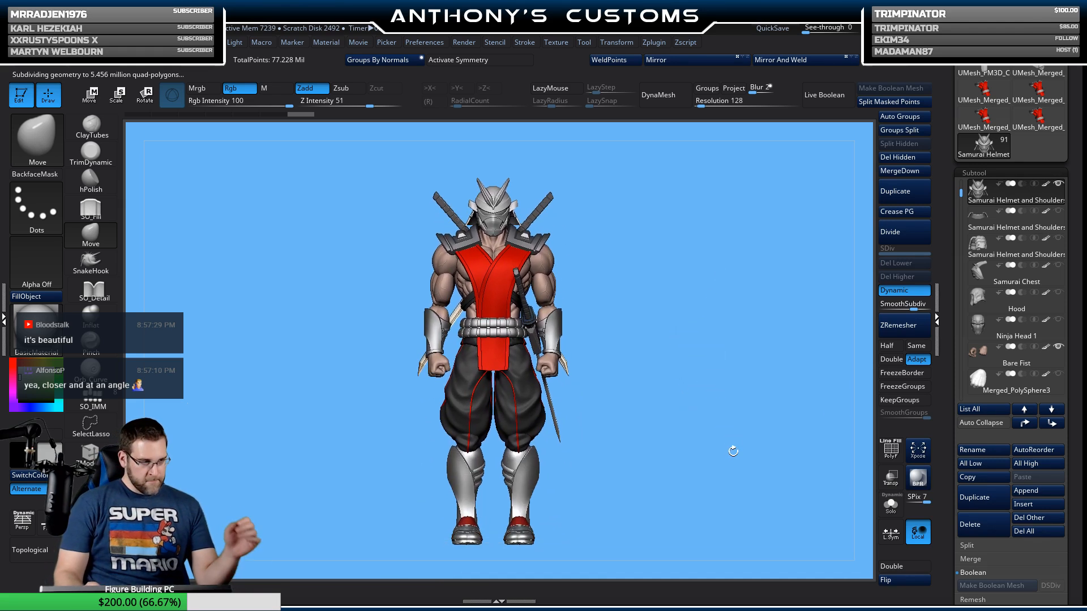
left_click_drag(733, 451, 594, 454)
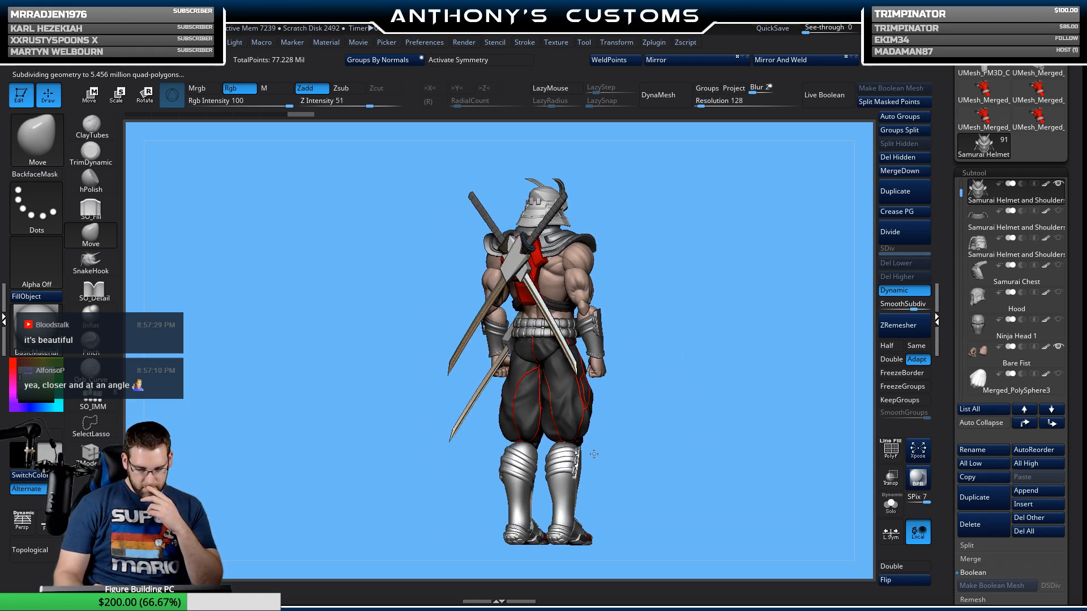
left_click_drag(688, 463, 655, 446)
left_click_drag(697, 476, 701, 478)
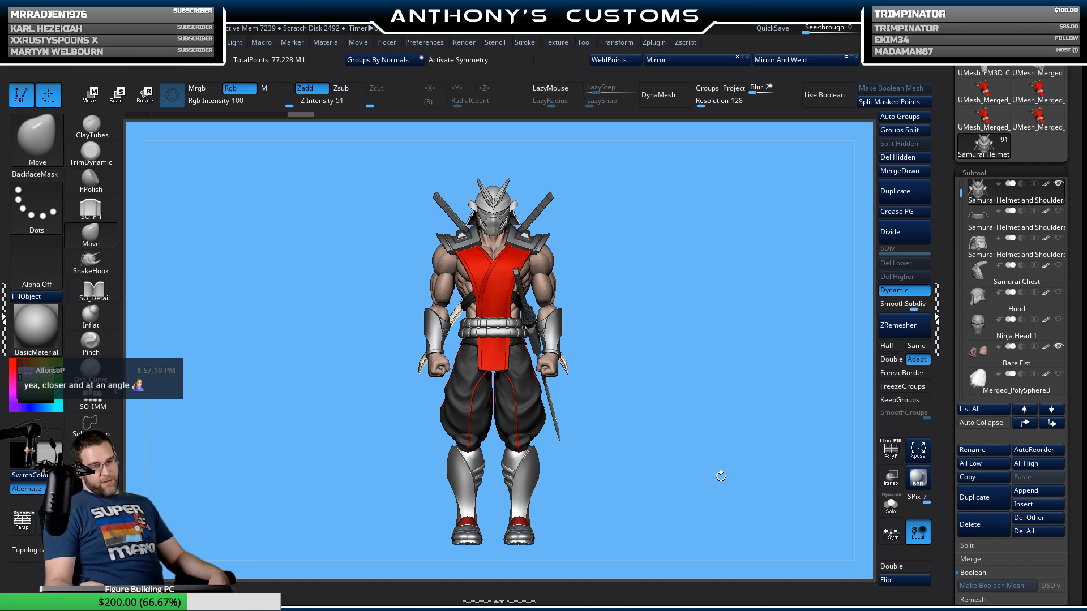
left_click_drag(716, 476, 736, 501)
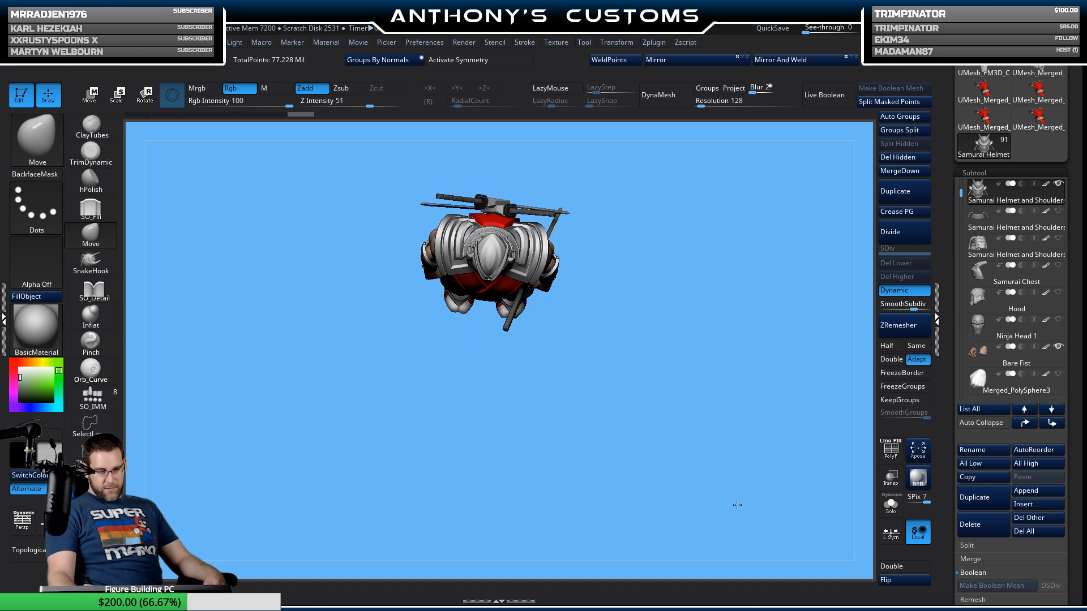
left_click_drag(736, 506, 756, 442)
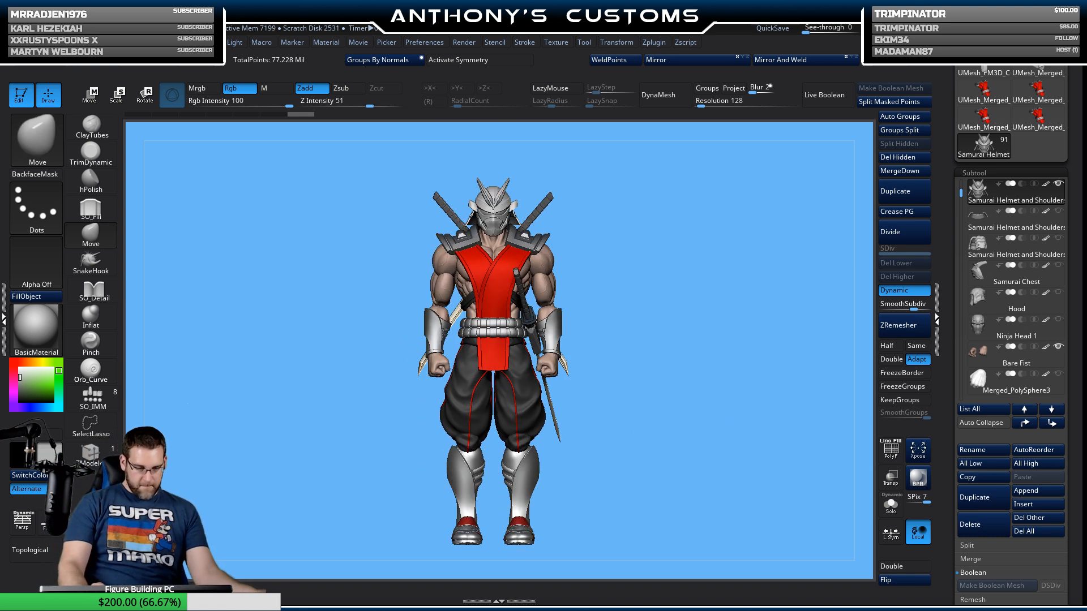
Step: Try out perspective distortion on the figure from above and from the front
left_click(20, 529)
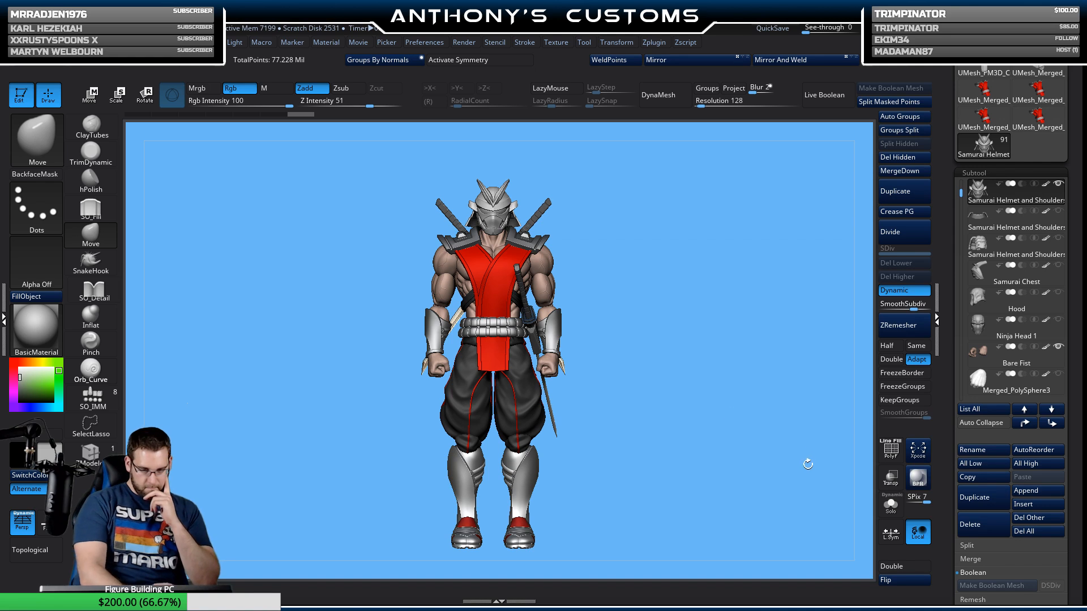
left_click_drag(803, 461, 765, 544)
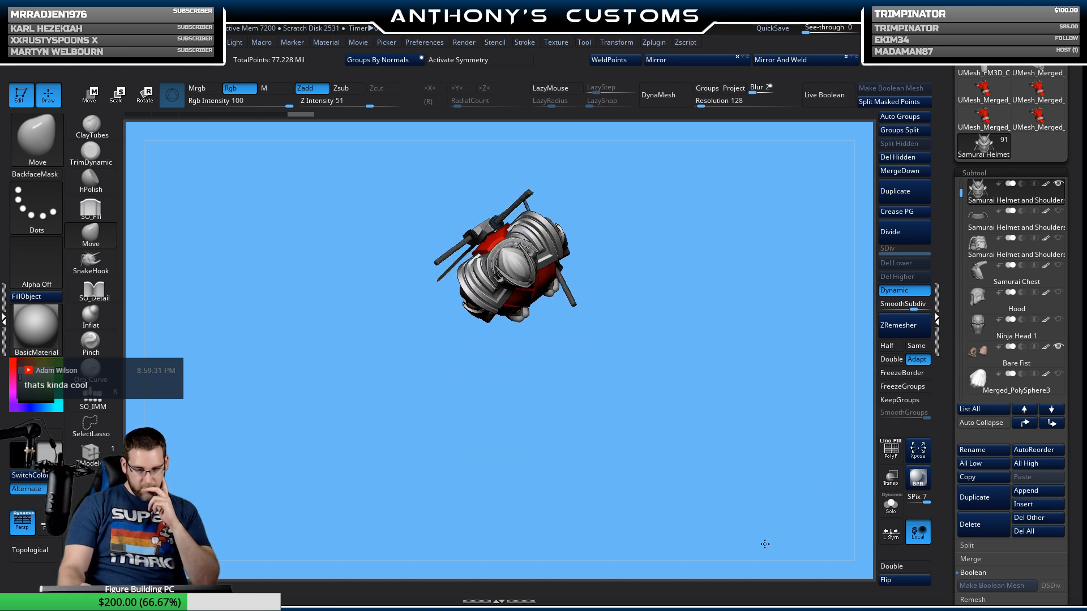
left_click_drag(764, 498, 769, 456)
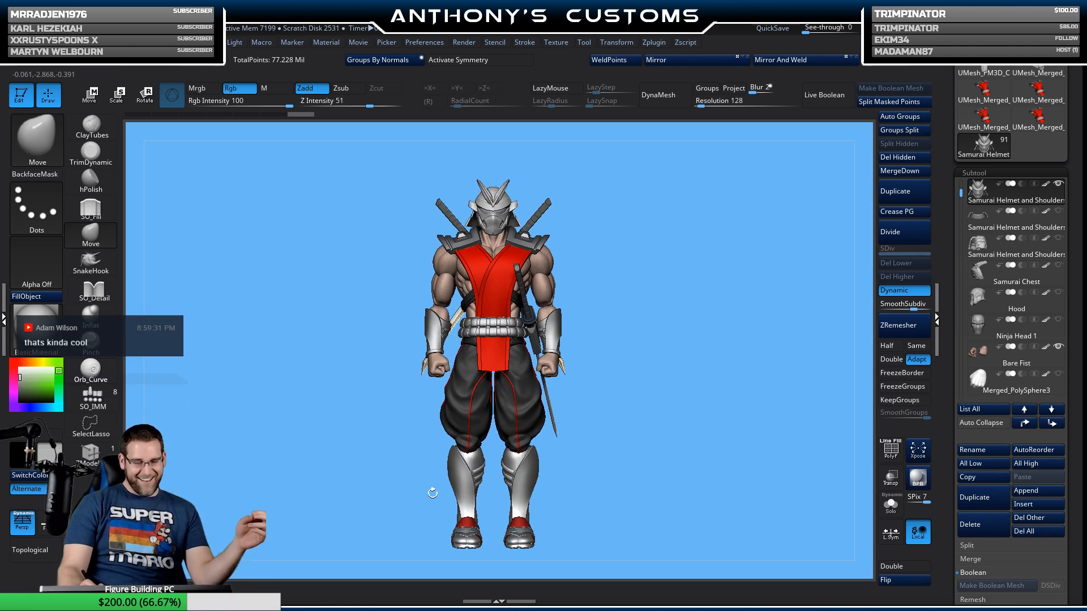
left_click(21, 534)
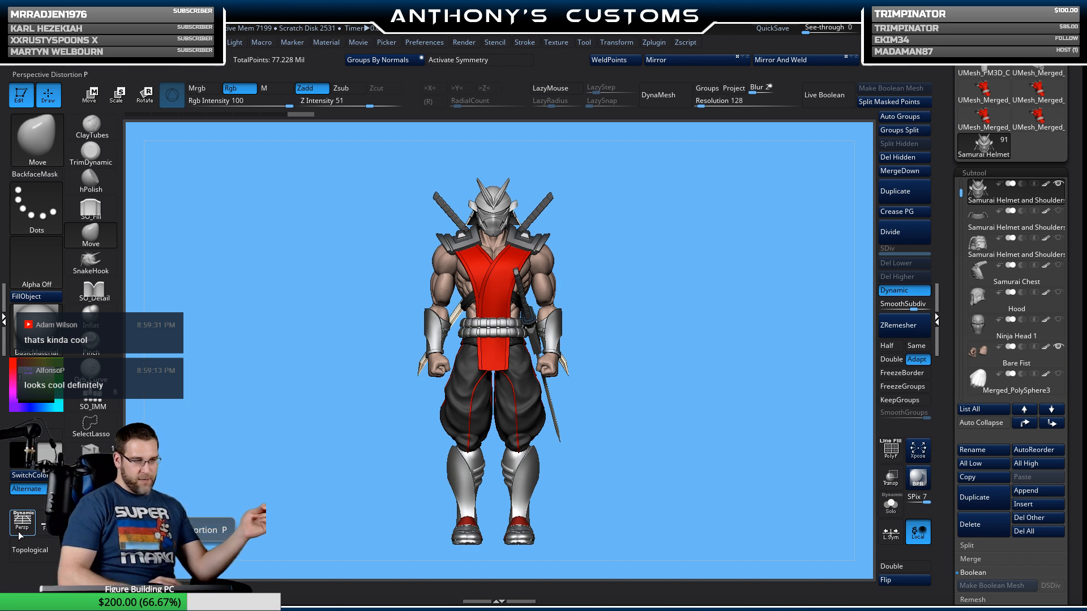
Step: Frame the whole figure from the front, shift it to the left end of the canvas and leave a snapshot there
left_click_drag(697, 487, 728, 488)
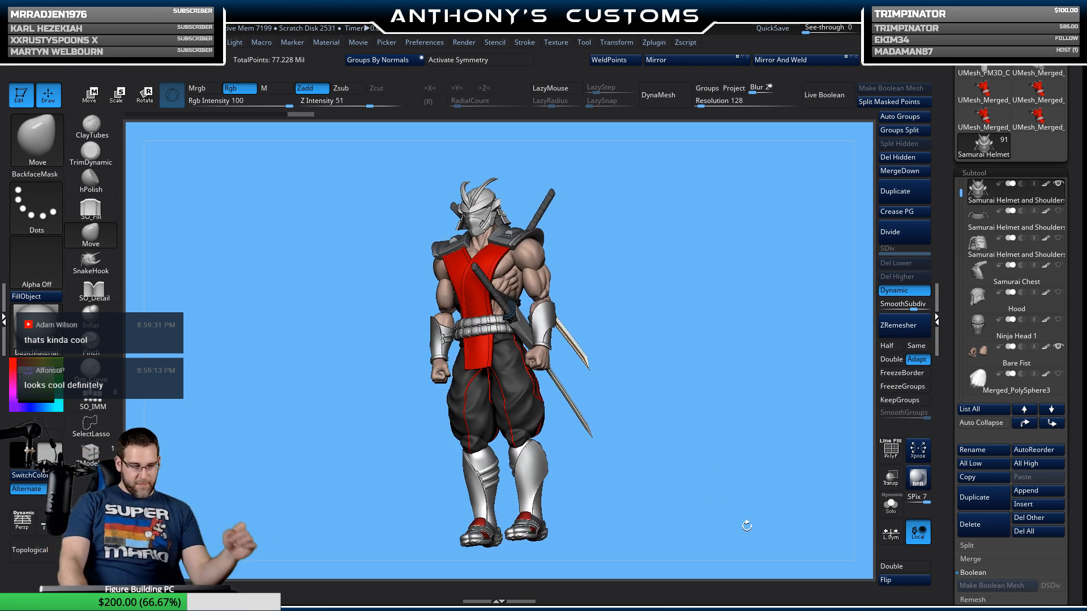
left_click_drag(747, 527, 750, 512)
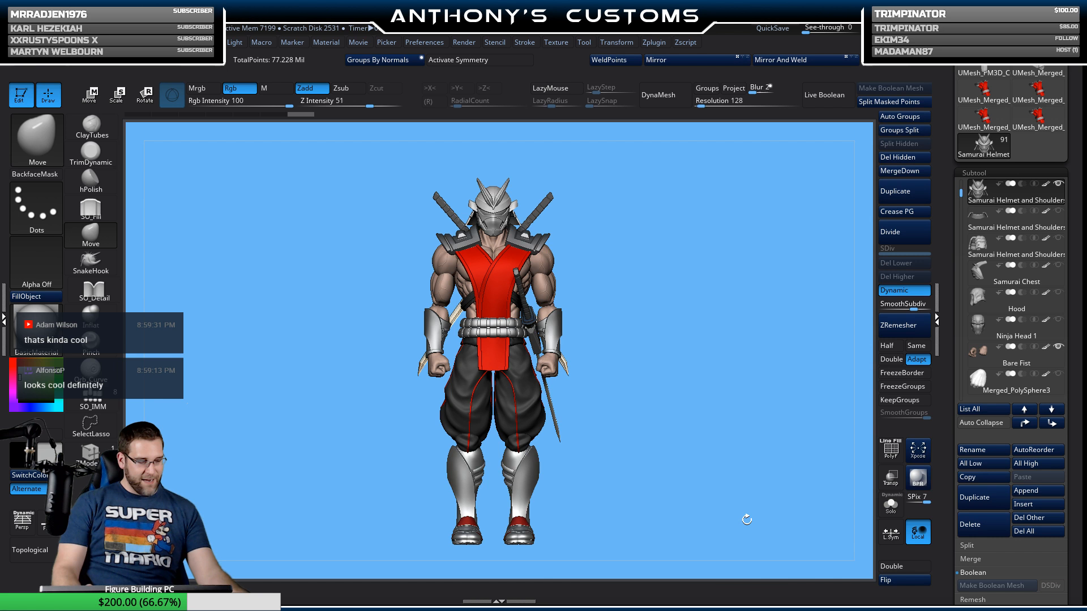
key("f")
key("f")
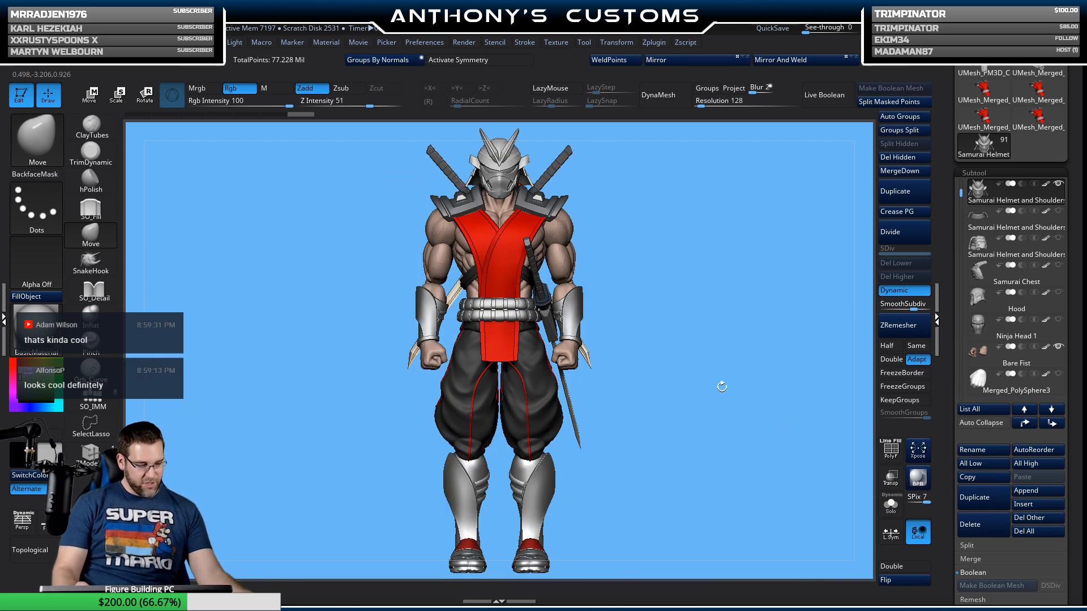
left_click_drag(722, 404, 507, 406)
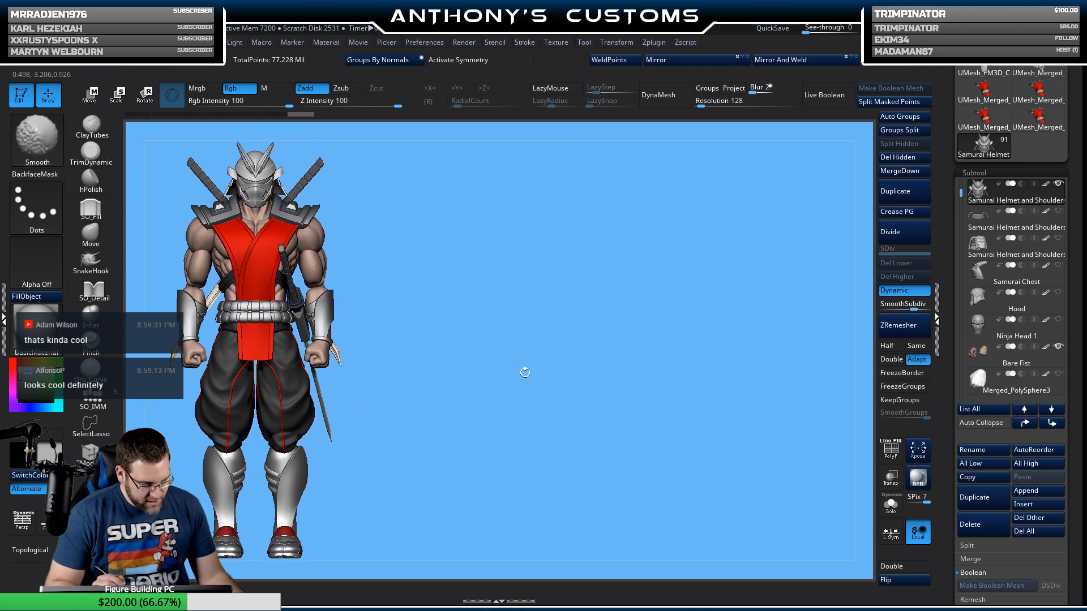
key("shift+s")
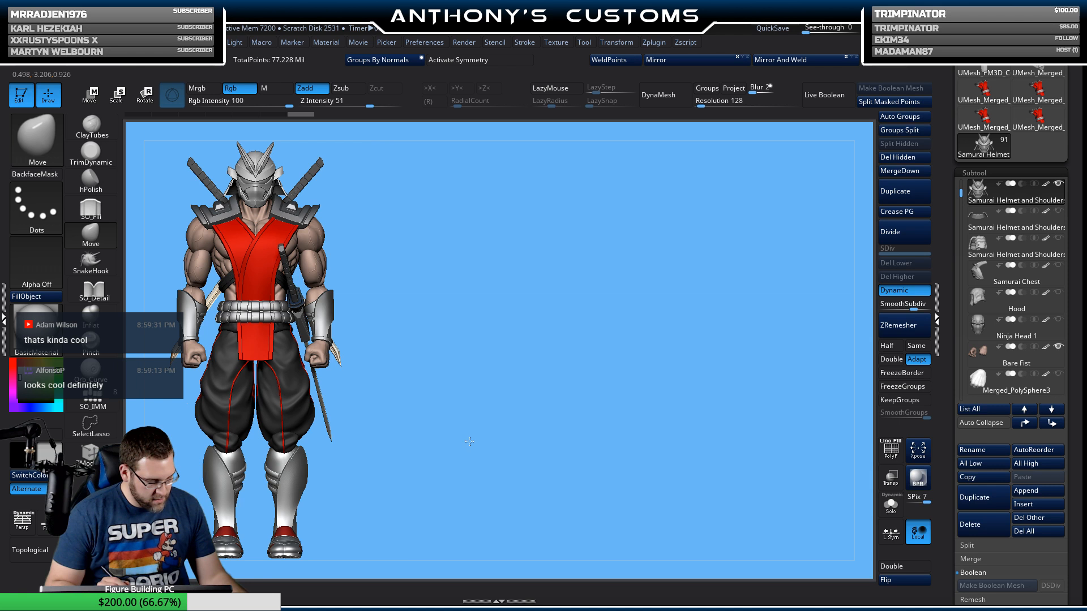
Step: Add back-view and side-view snapshots to the right of the front view, and place a three-quarter view of the figure in the remaining gap
mouse_move(470, 441)
left_mouse_down("alt")
mouse_move(678, 433)
mouse_move(669, 442)
mouse_move(701, 449)
mouse_move(674, 454)
mouse_move(858, 471)
mouse_move(930, 458)
left_mouse_up("alt")
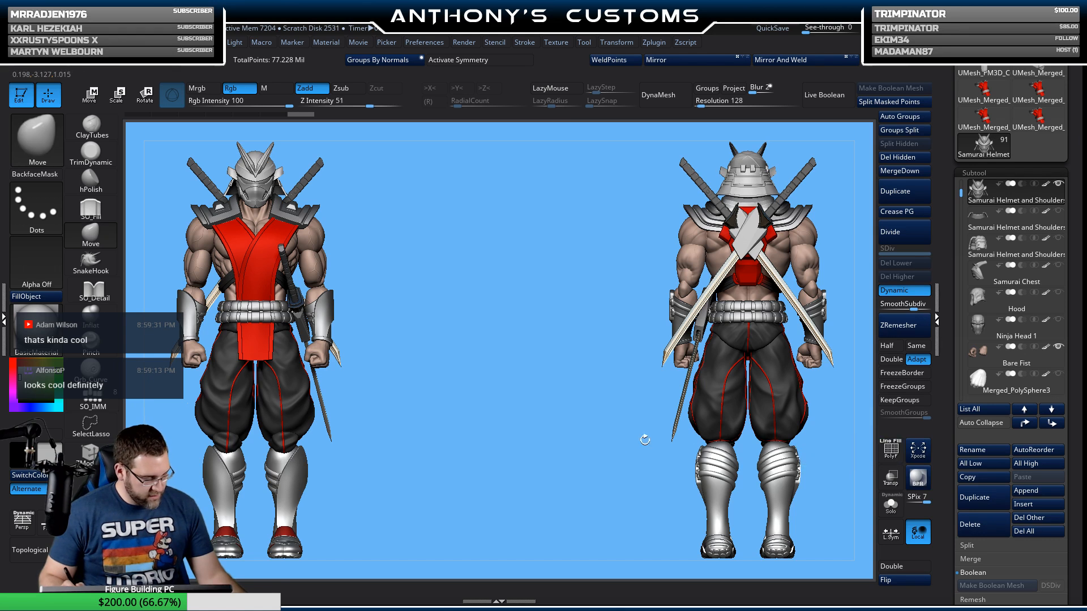
key("shift+s")
left_click_drag(654, 471, 401, 472, "alt")
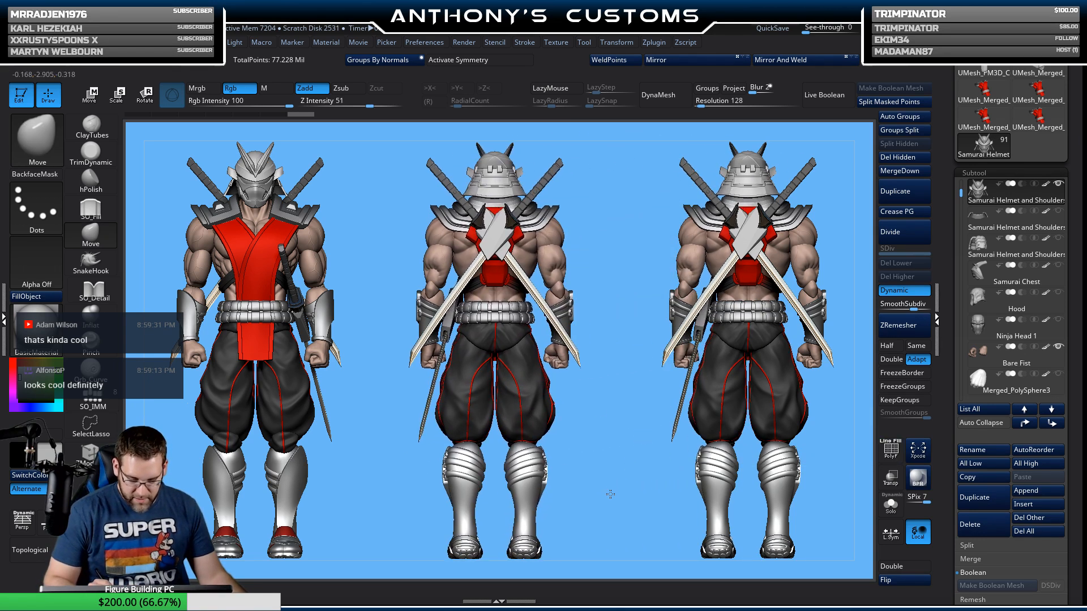
left_click_drag(610, 495, 710, 486)
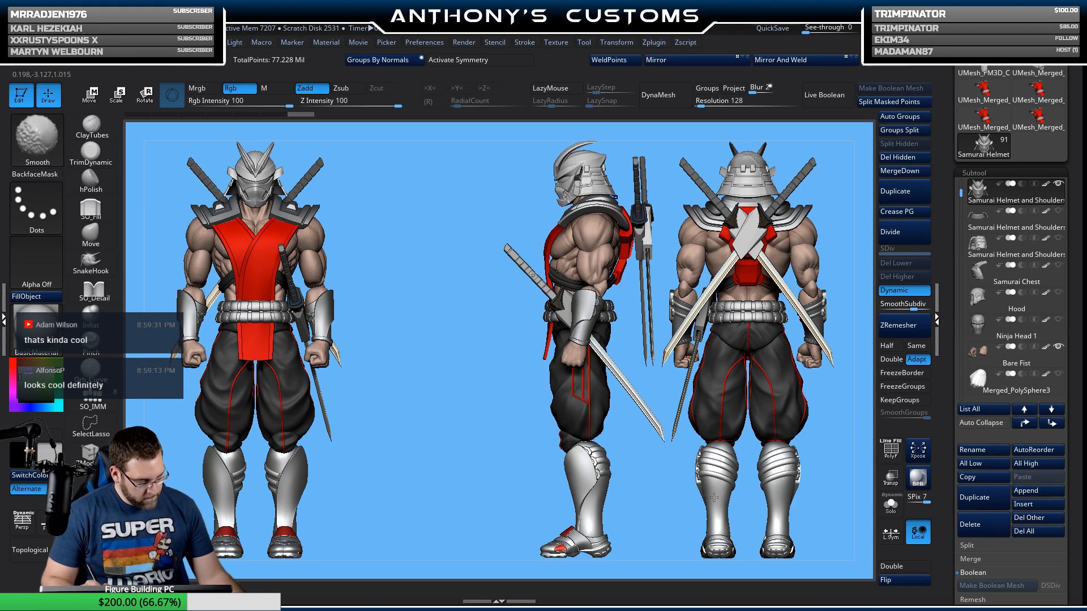
key("shift+s")
left_click_drag(673, 475, 525, 504, "alt")
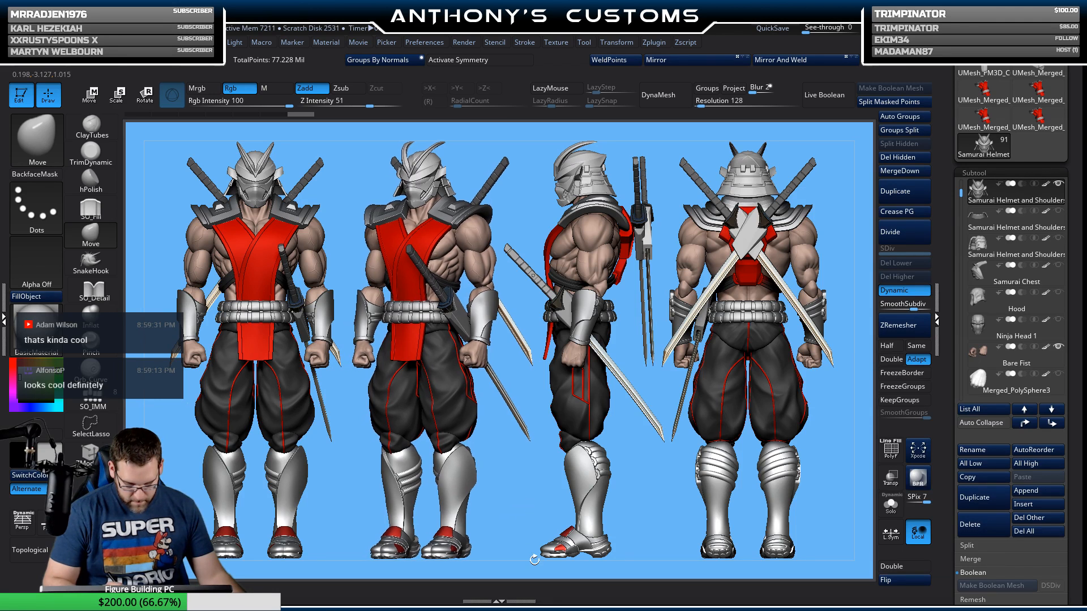